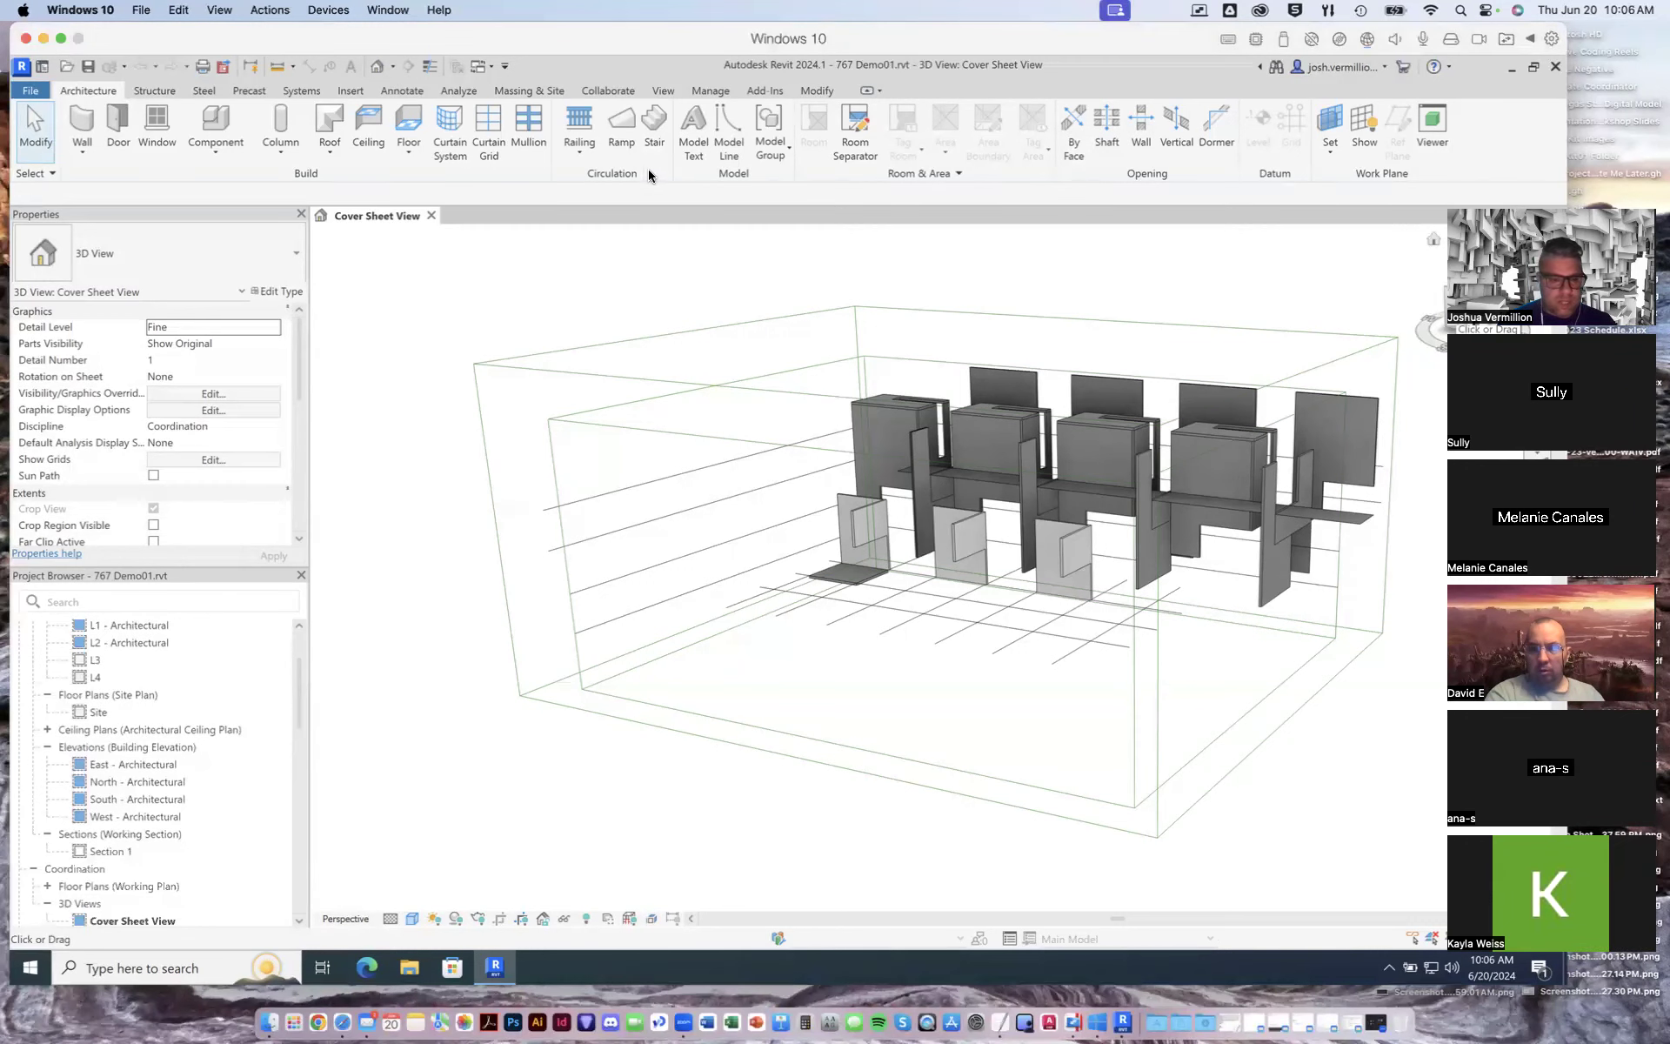
Step: Orbit and zoom the cover sheet 3D view with the ViewCube to inspect the model and its scope box
drag(1607, 169, 969, 880)
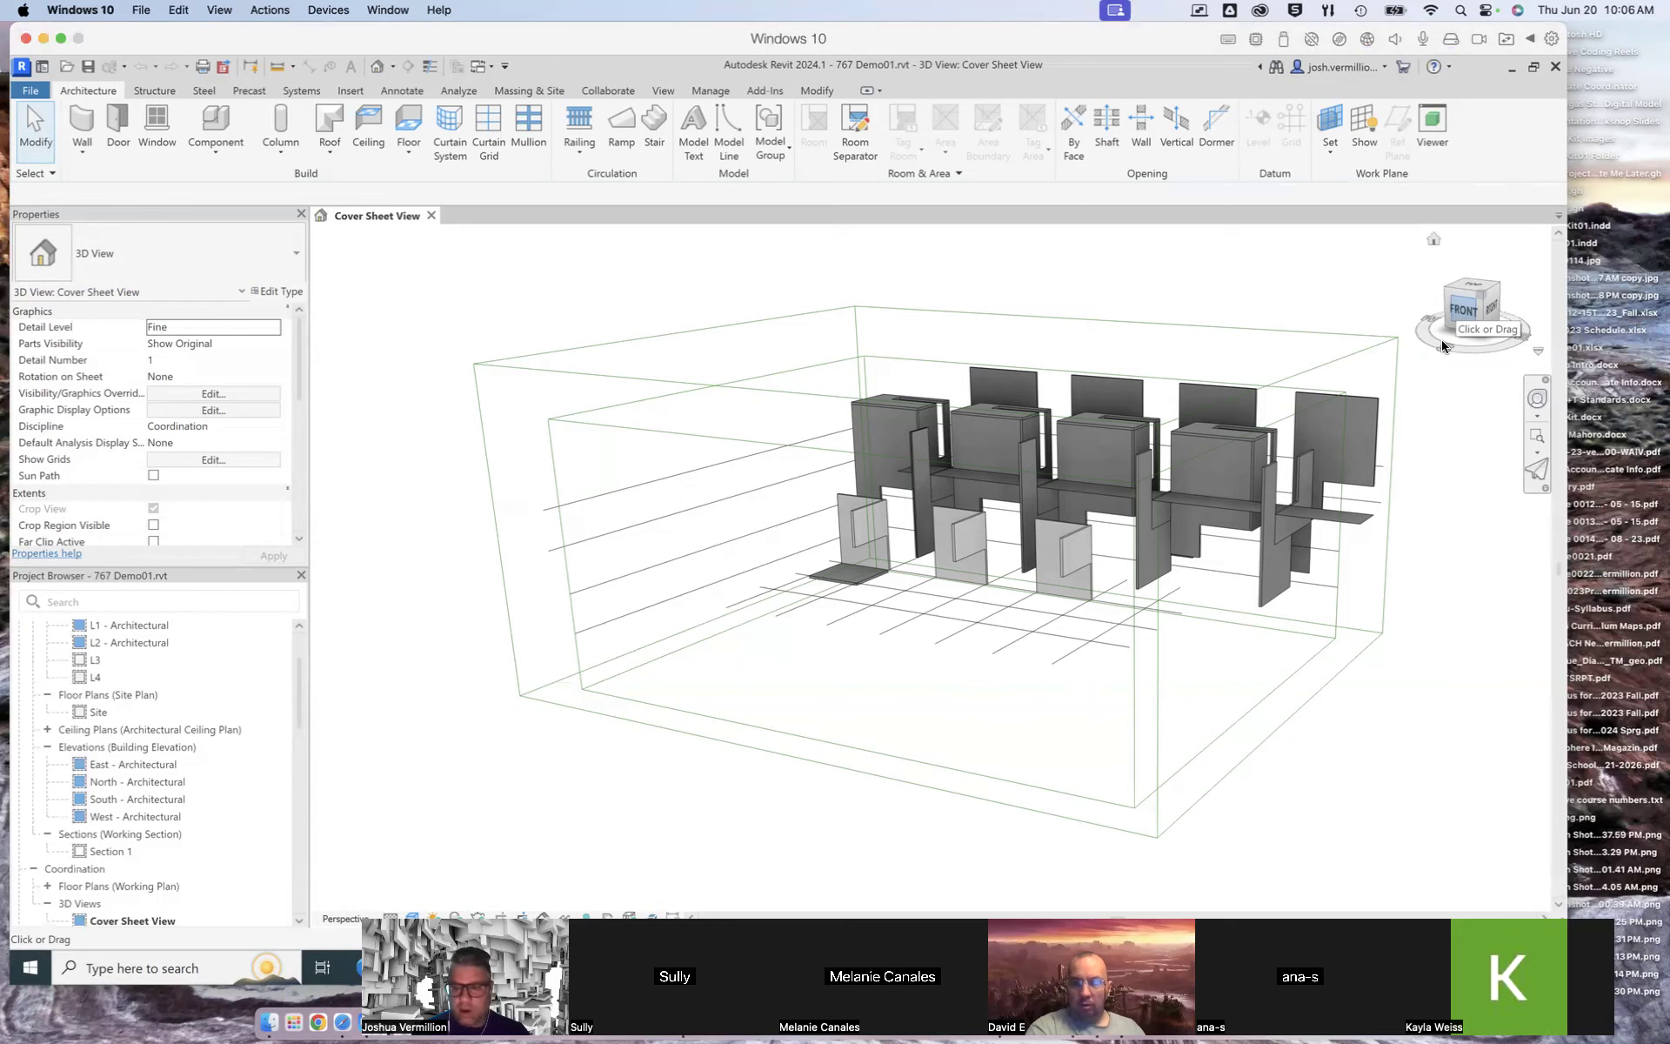
mouse_move(1469, 306)
mouse_down()
mouse_move(1402, 313)
mouse_move(1510, 322)
mouse_move(1470, 313)
mouse_up()
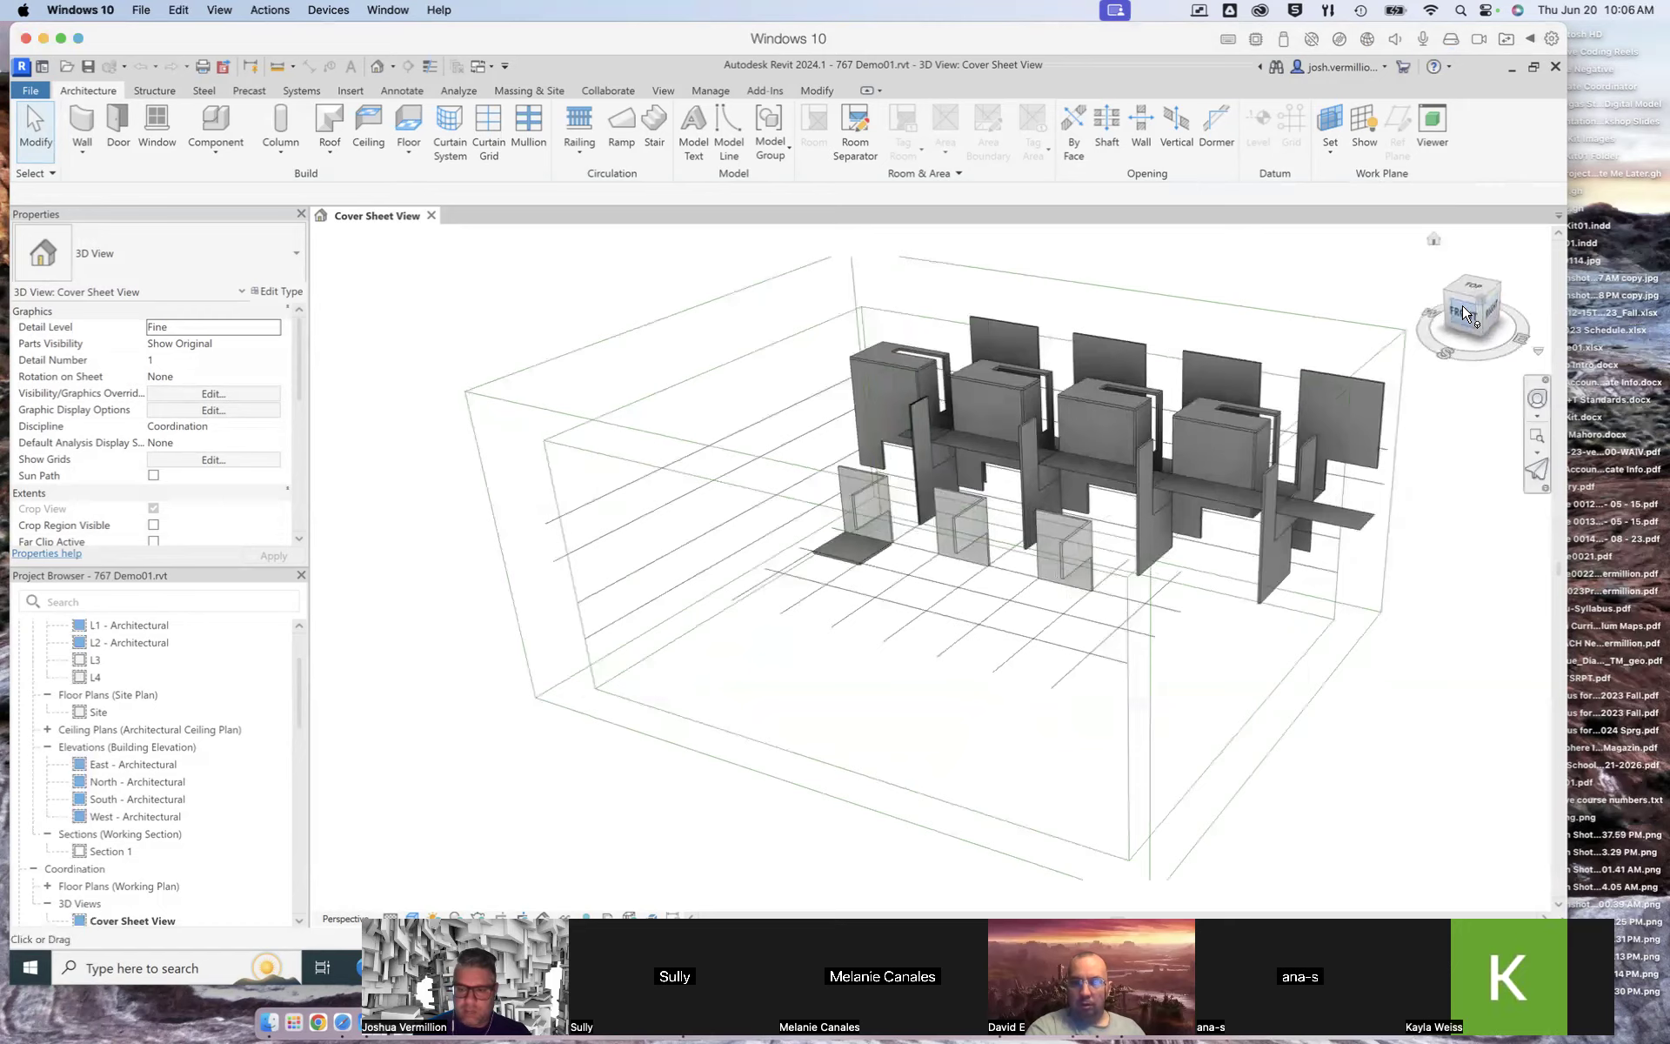
click(1468, 311)
click(1466, 305)
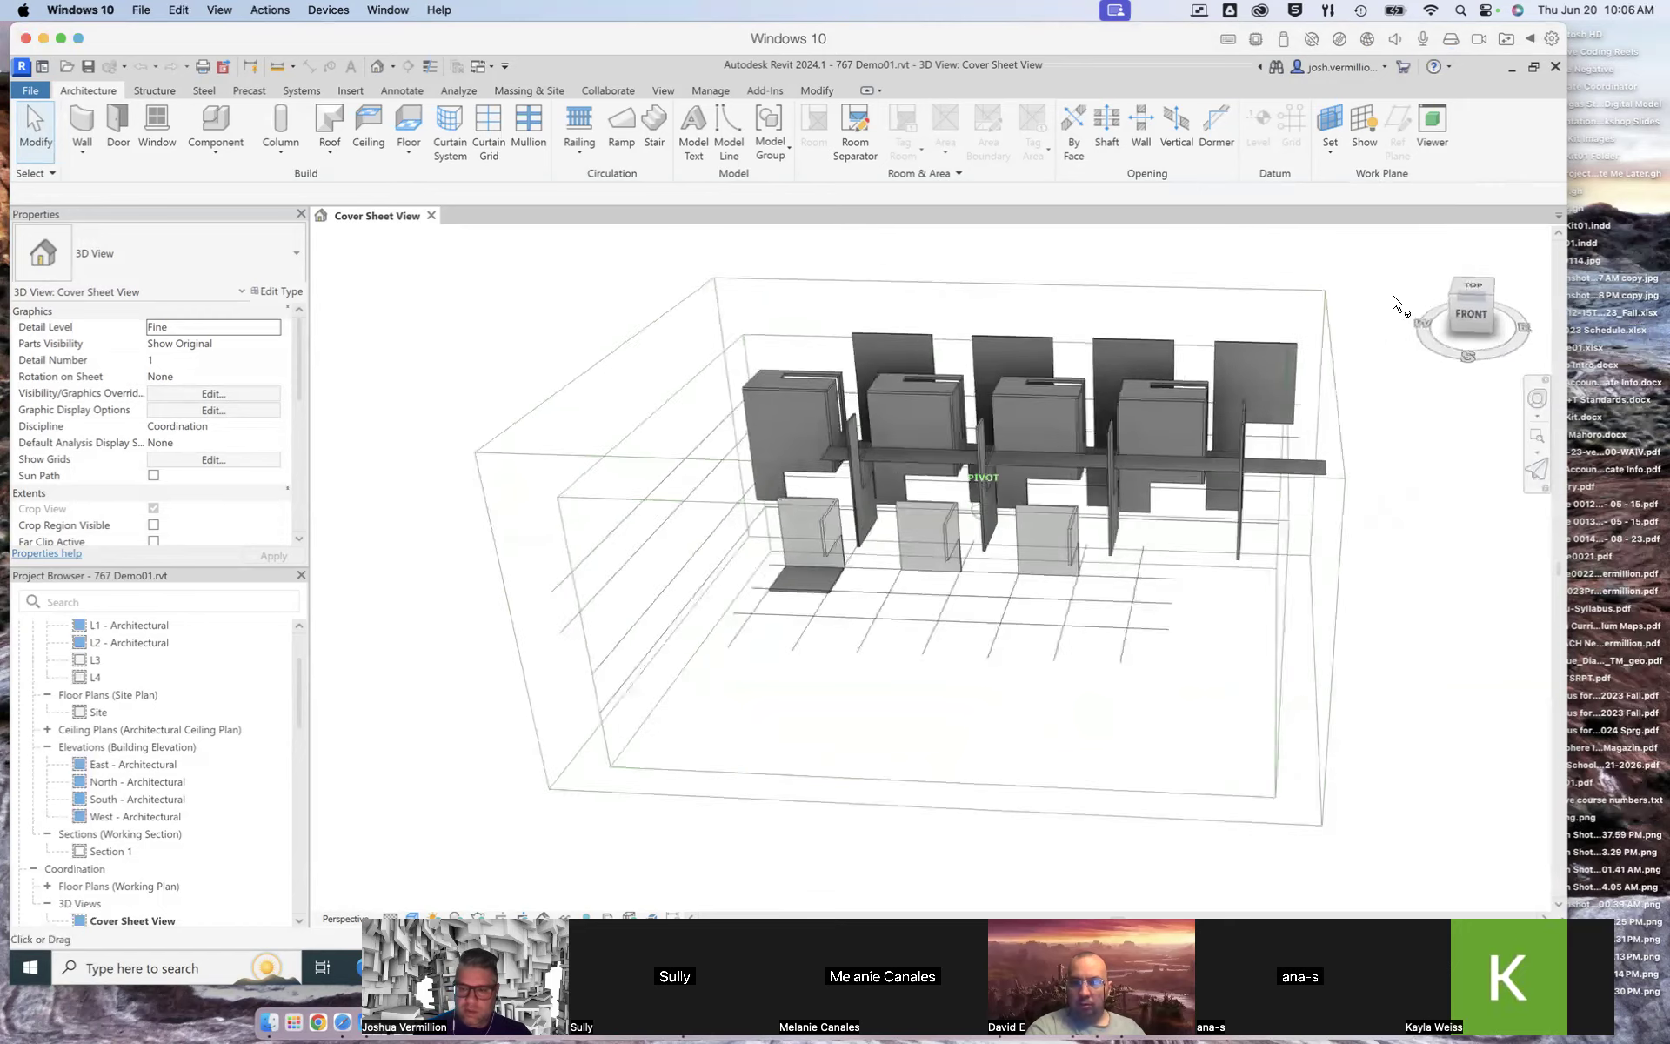
click(1473, 293)
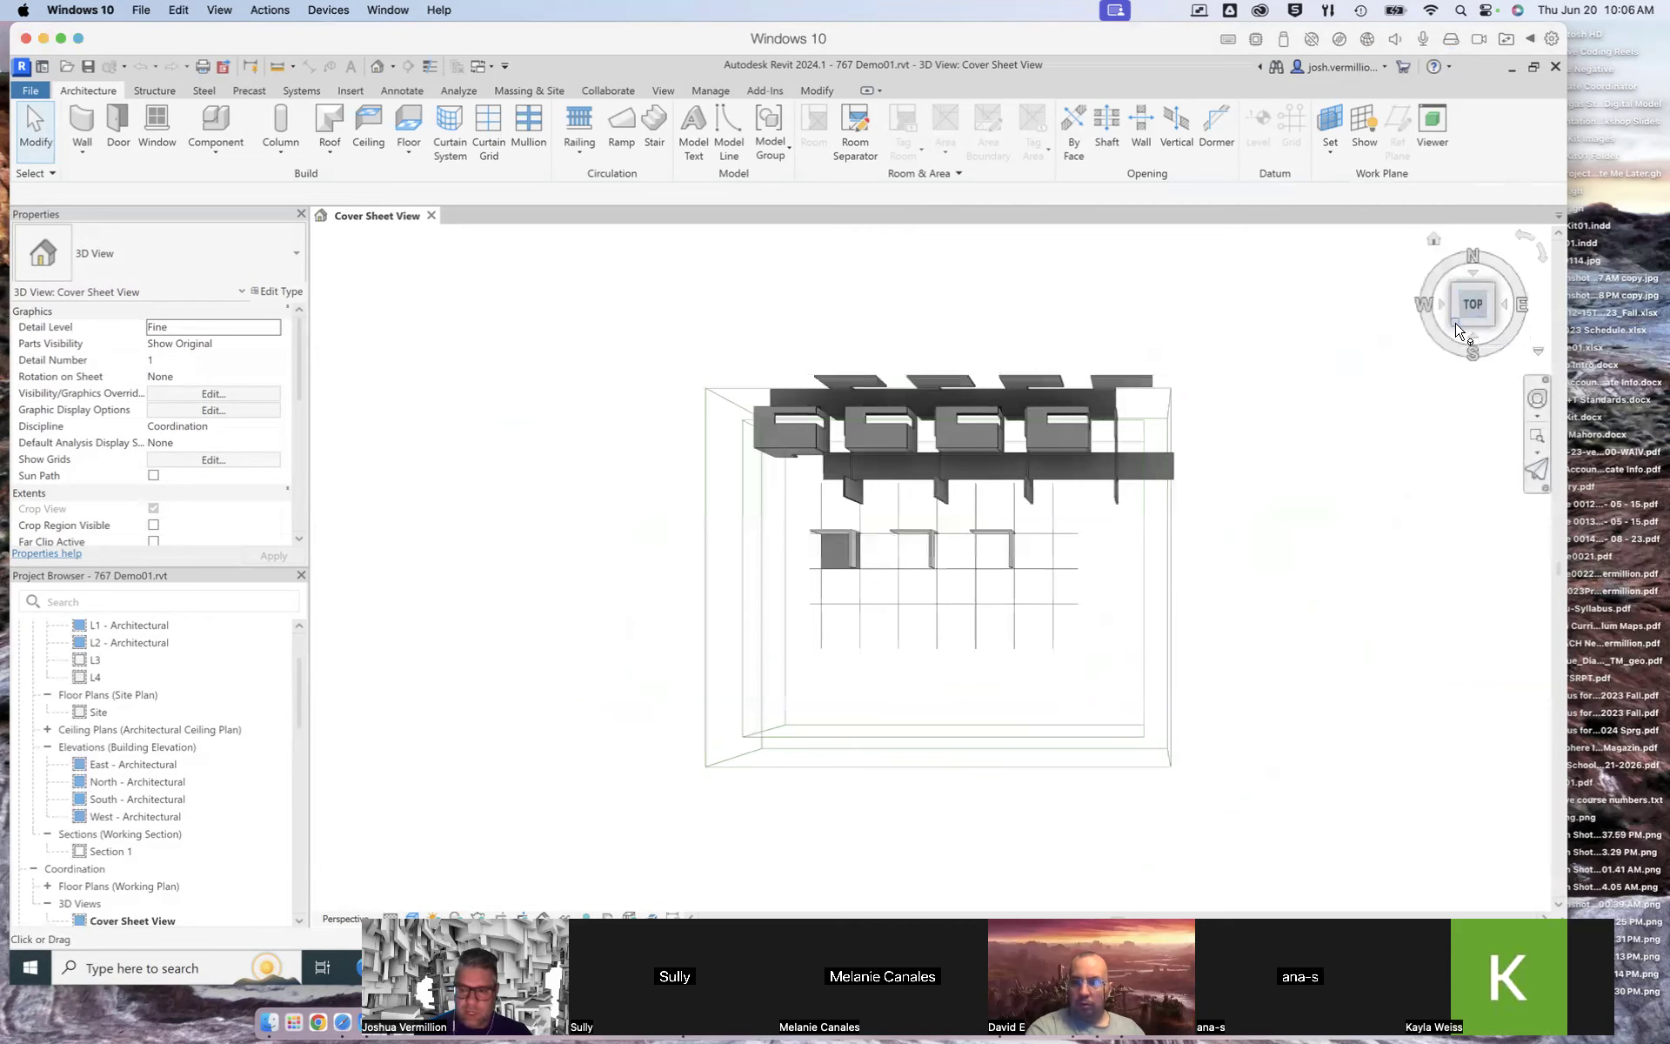
click(1461, 325)
mouse_move(1488, 320)
mouse_down()
mouse_move(1271, 324)
mouse_move(1522, 327)
mouse_move(1437, 350)
mouse_move(1472, 365)
mouse_move(1449, 352)
mouse_move(1513, 352)
mouse_move(1222, 365)
mouse_up()
mouse_move(1161, 543)
shift+middle_down()
mouse_move(1026, 543)
mouse_move(1148, 522)
mouse_move(1035, 526)
mouse_move(1087, 522)
mouse_move(1044, 522)
mouse_move(1153, 549)
shift+middle_up()
click(1062, 522)
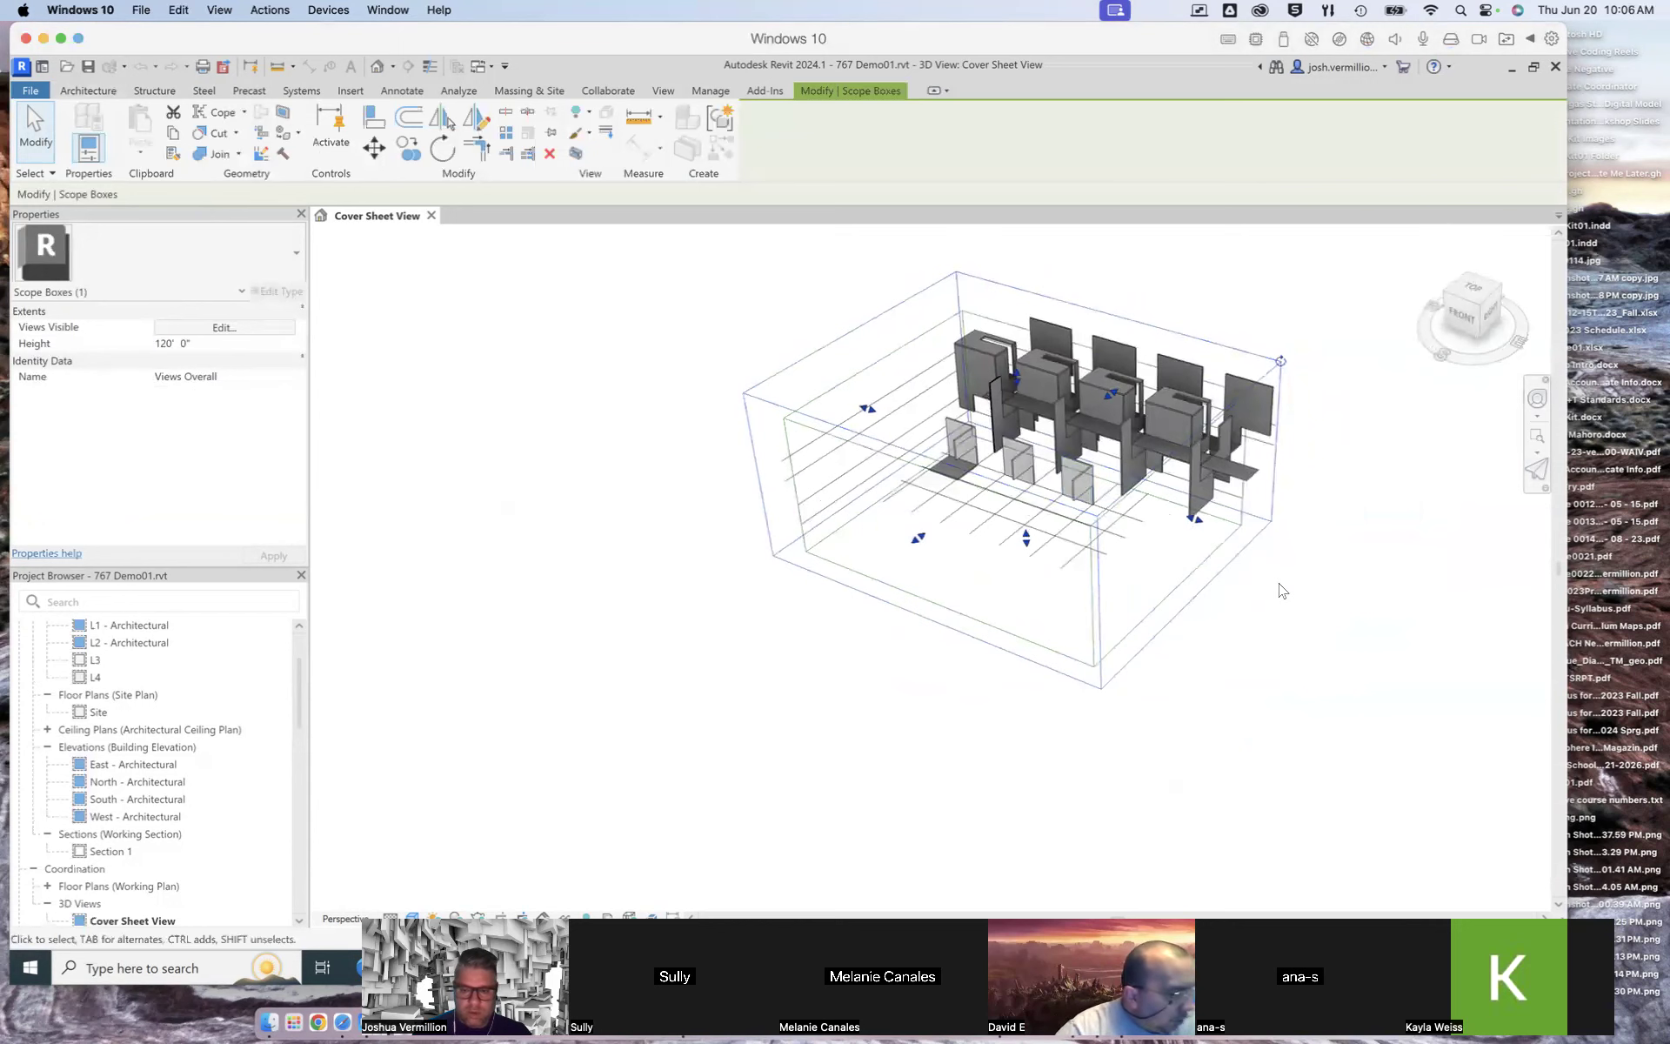
click(1194, 560)
middle_drag(1146, 572, 1441, 679)
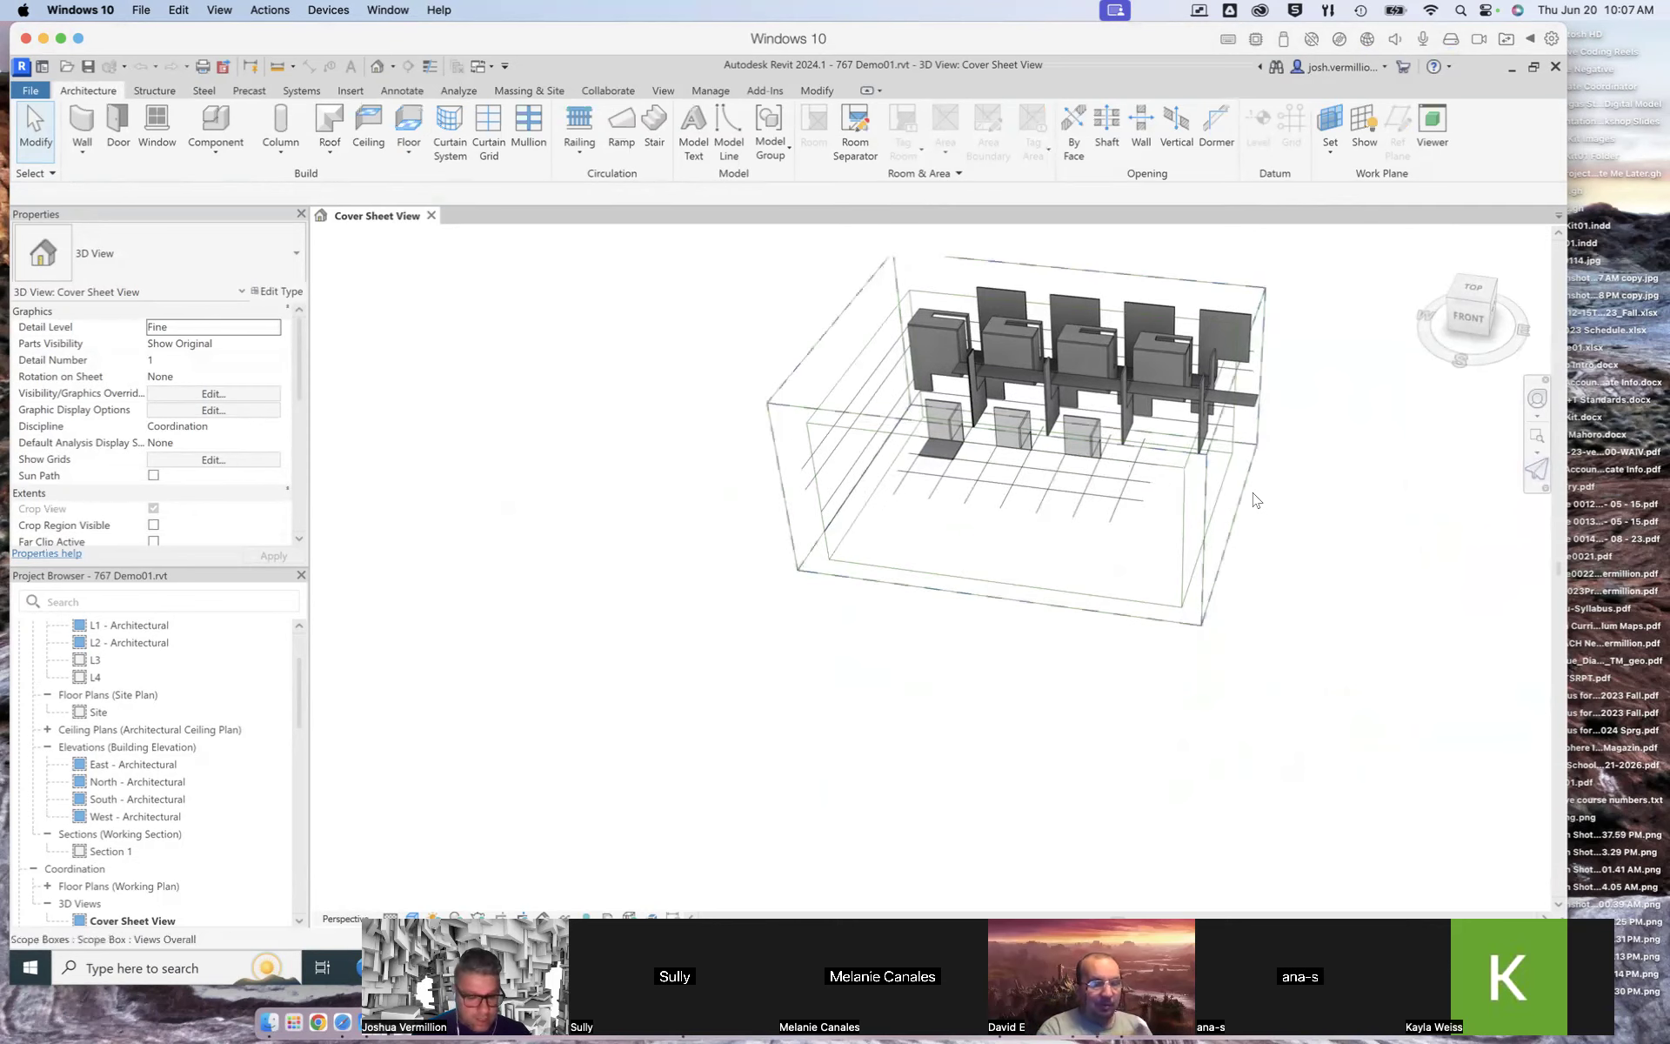
scroll(1124, 366, down, 1)
scroll(1084, 325, up, 5)
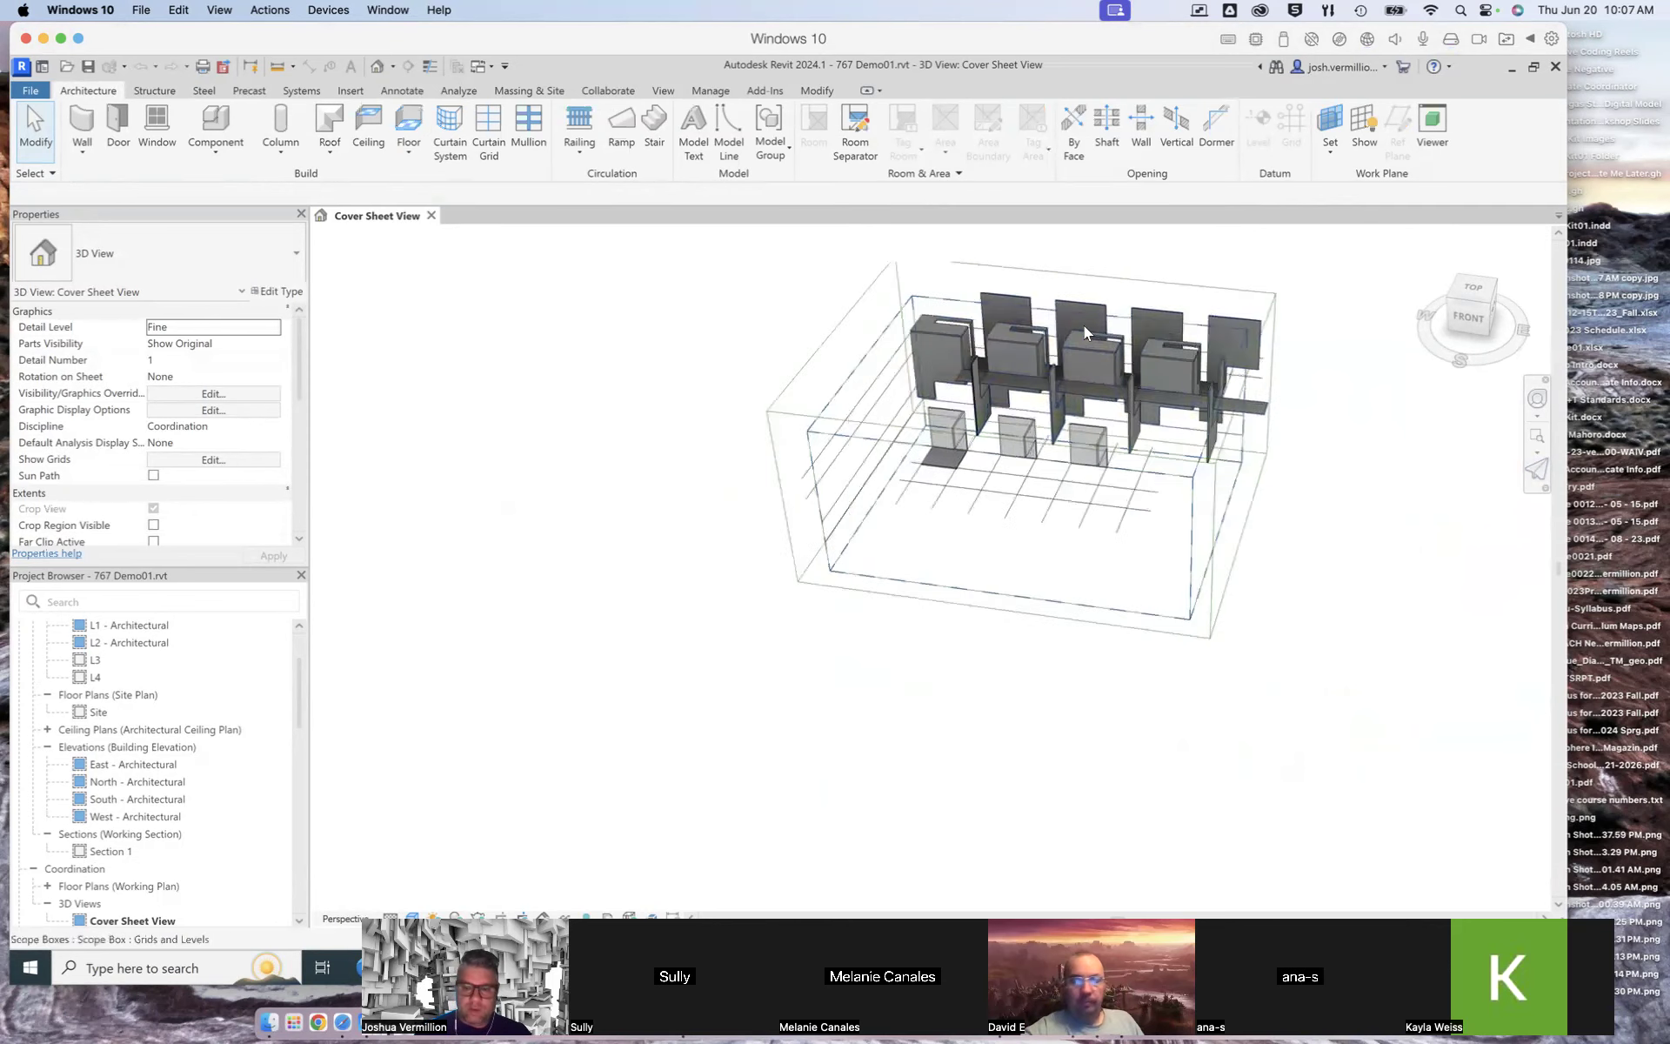
scroll(1147, 378, down, 5)
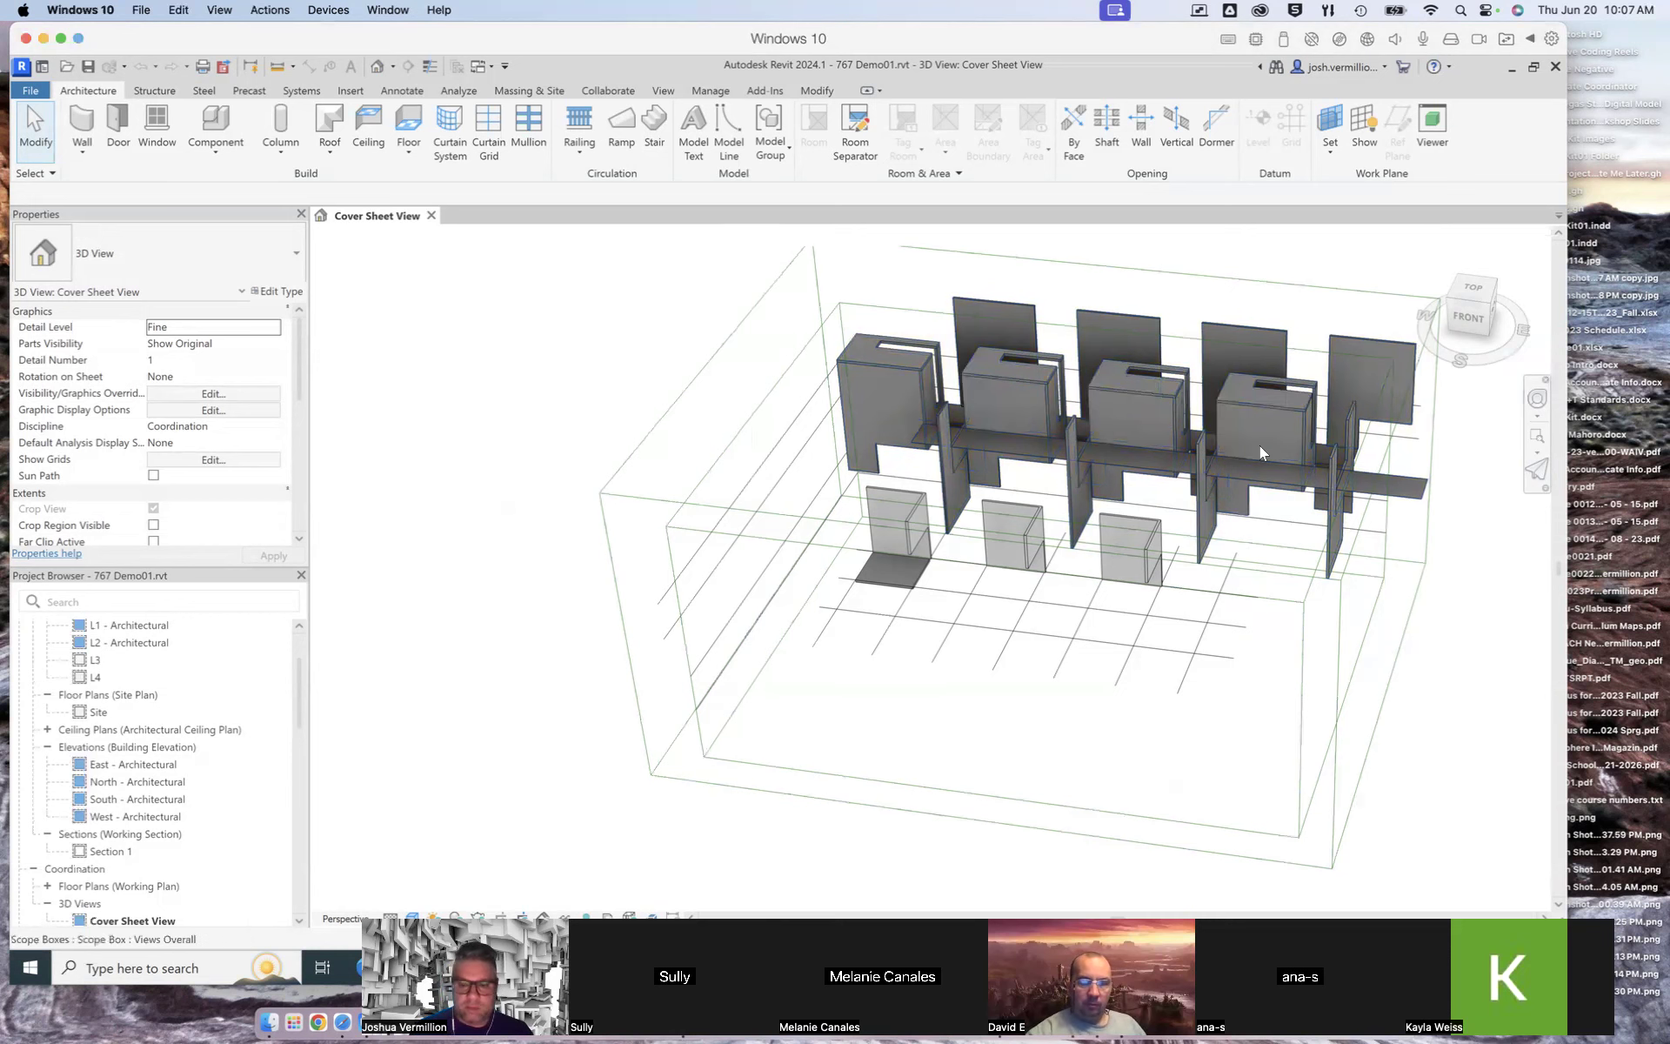
scroll(730, 655, down, 1)
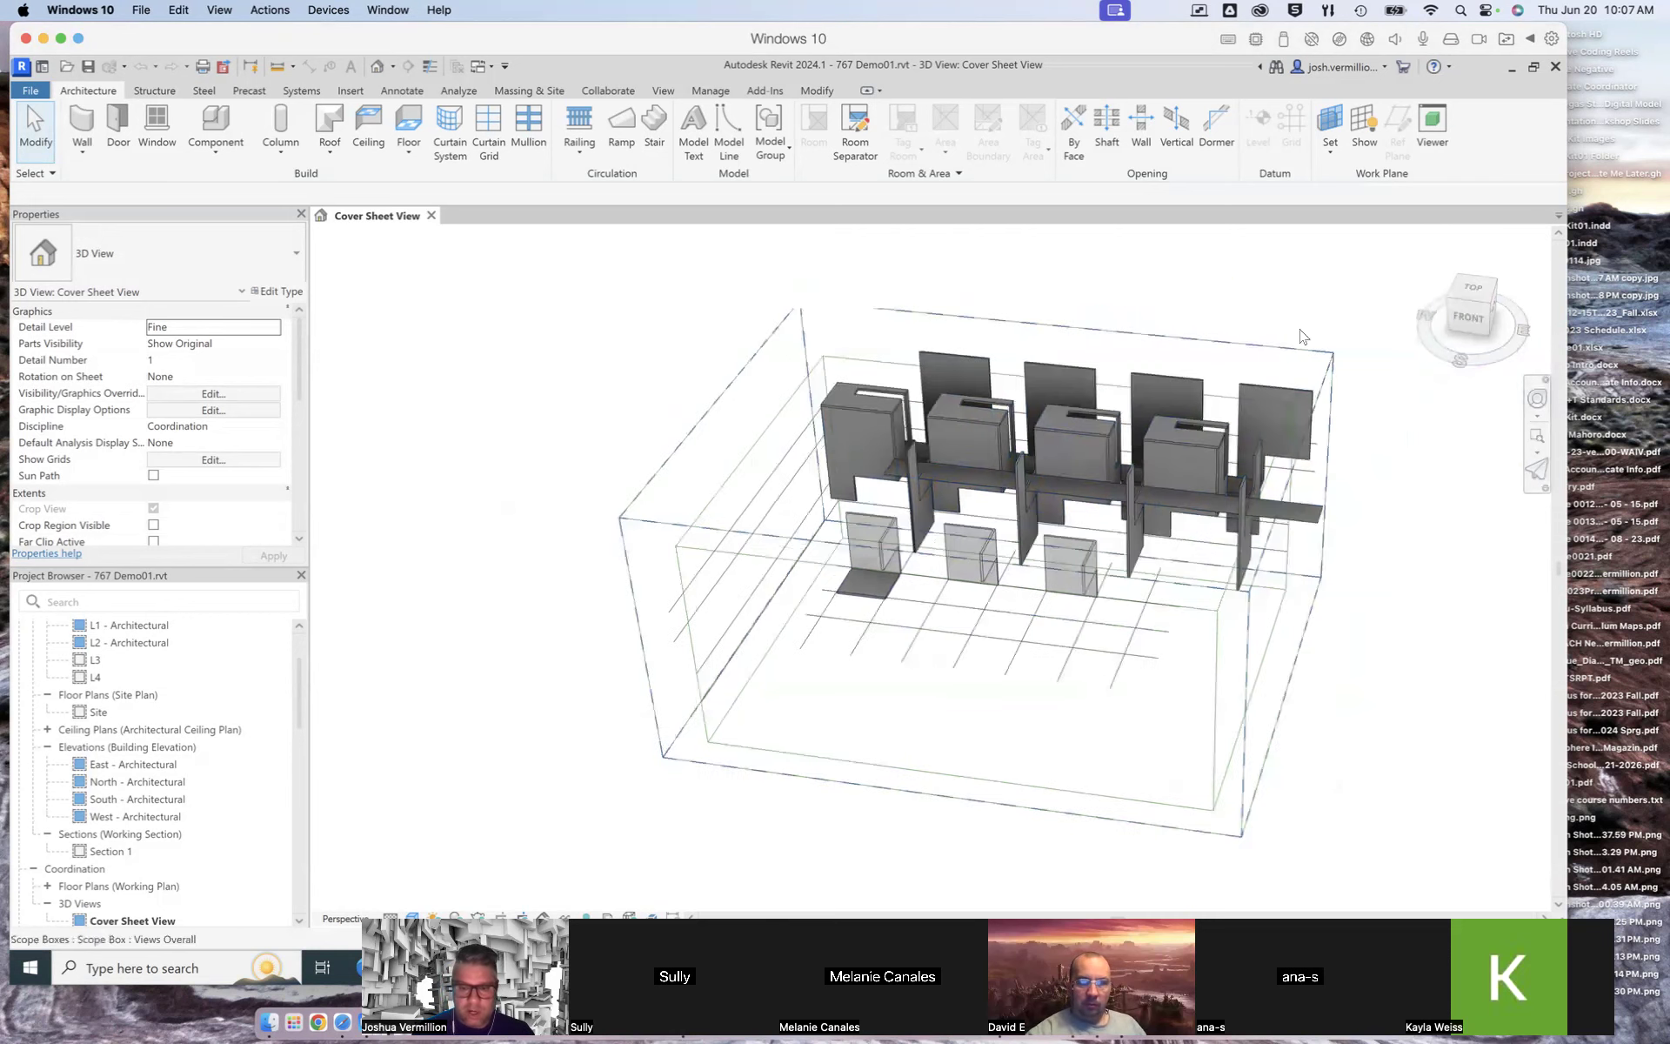
scroll(1136, 393, up, 1)
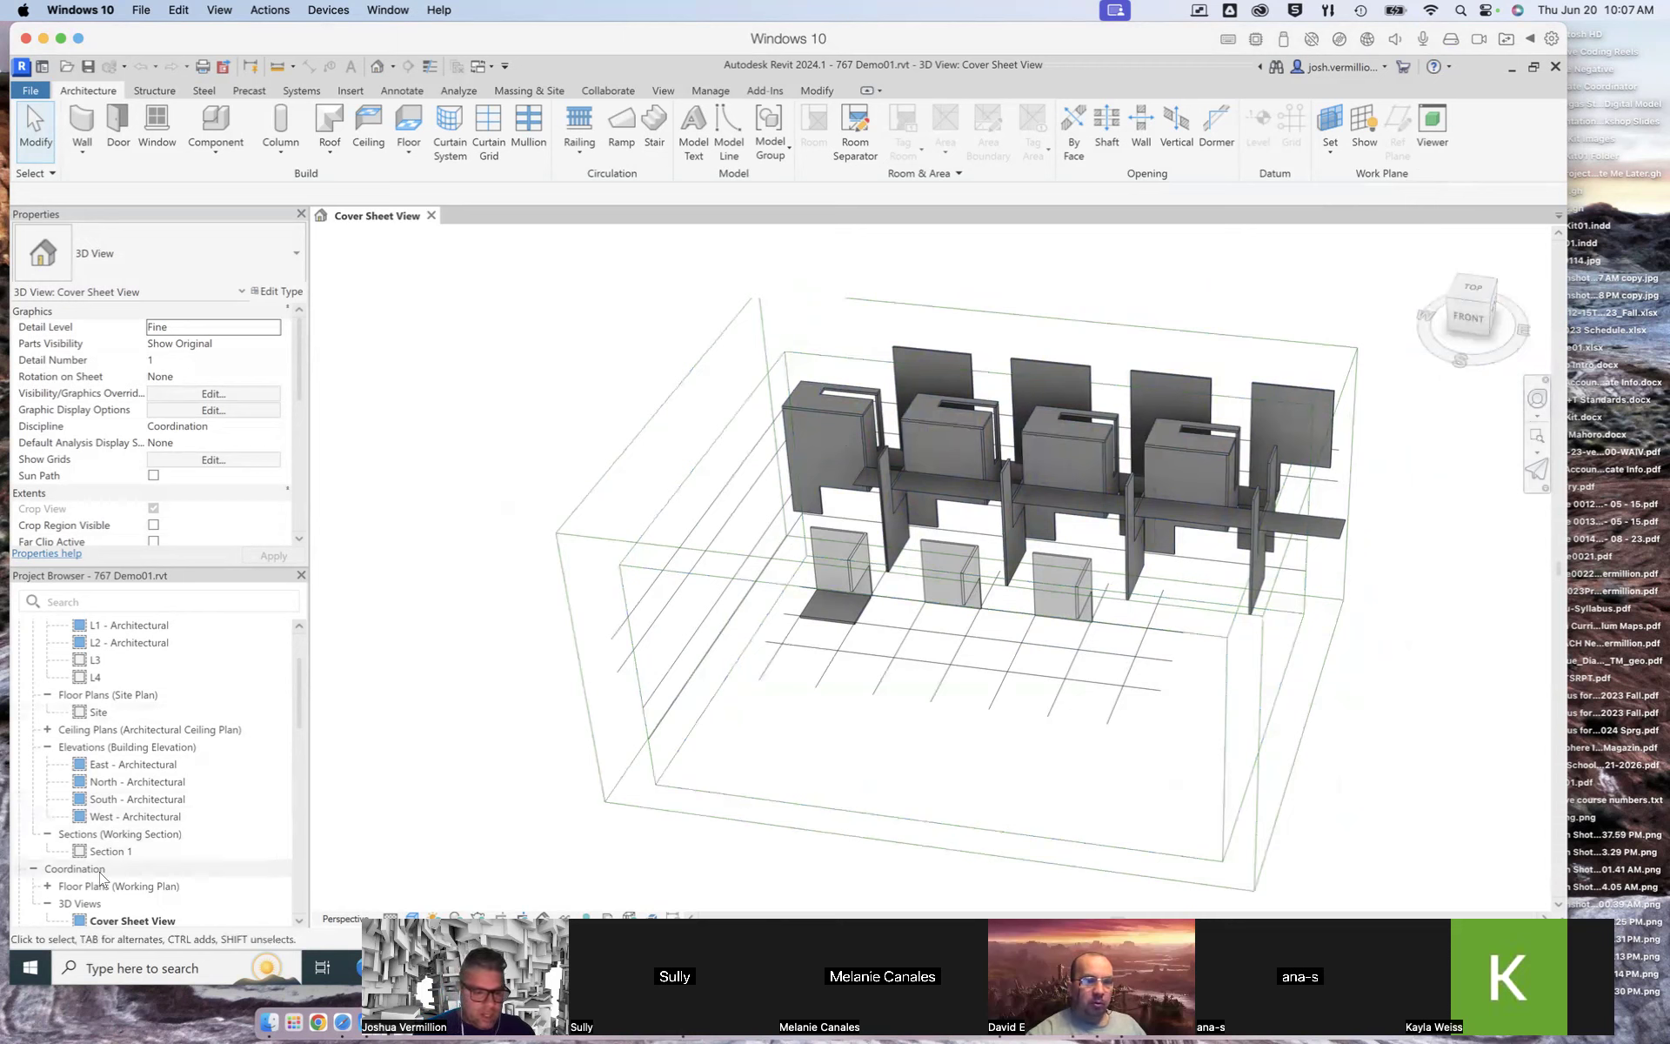
Step: Create a new default 3D view of the model
drag(298, 696, 297, 752)
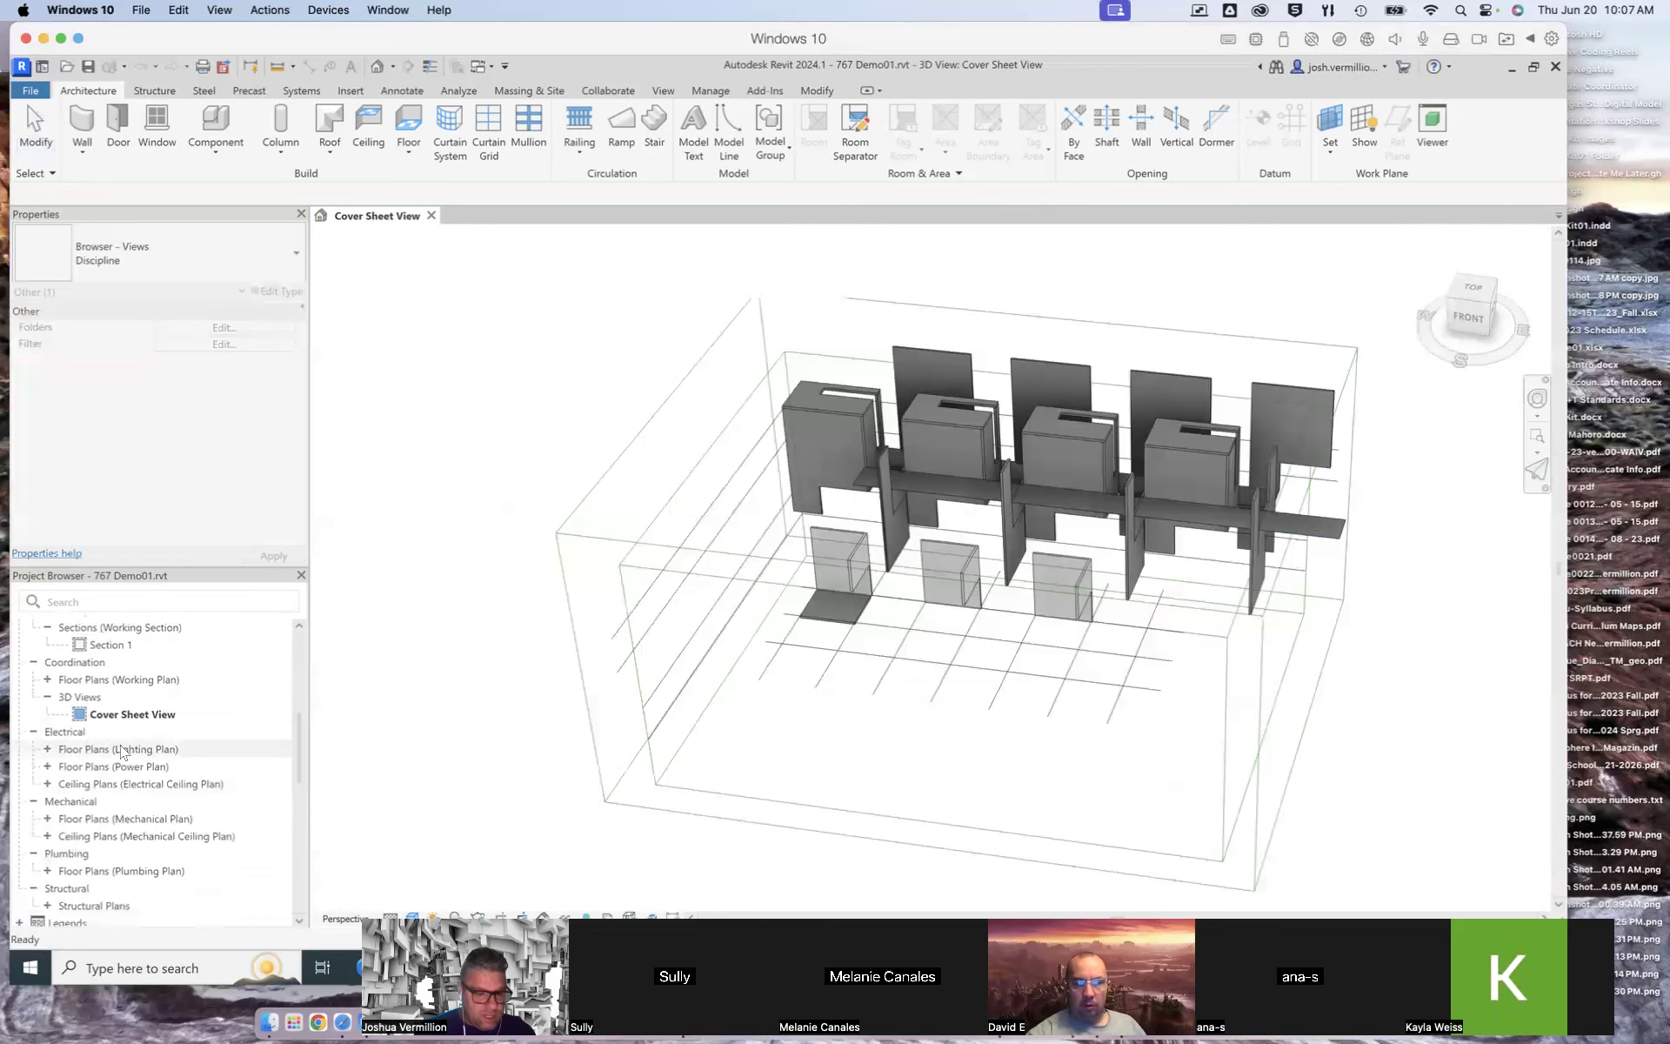
click(107, 716)
click(77, 696)
click(113, 715)
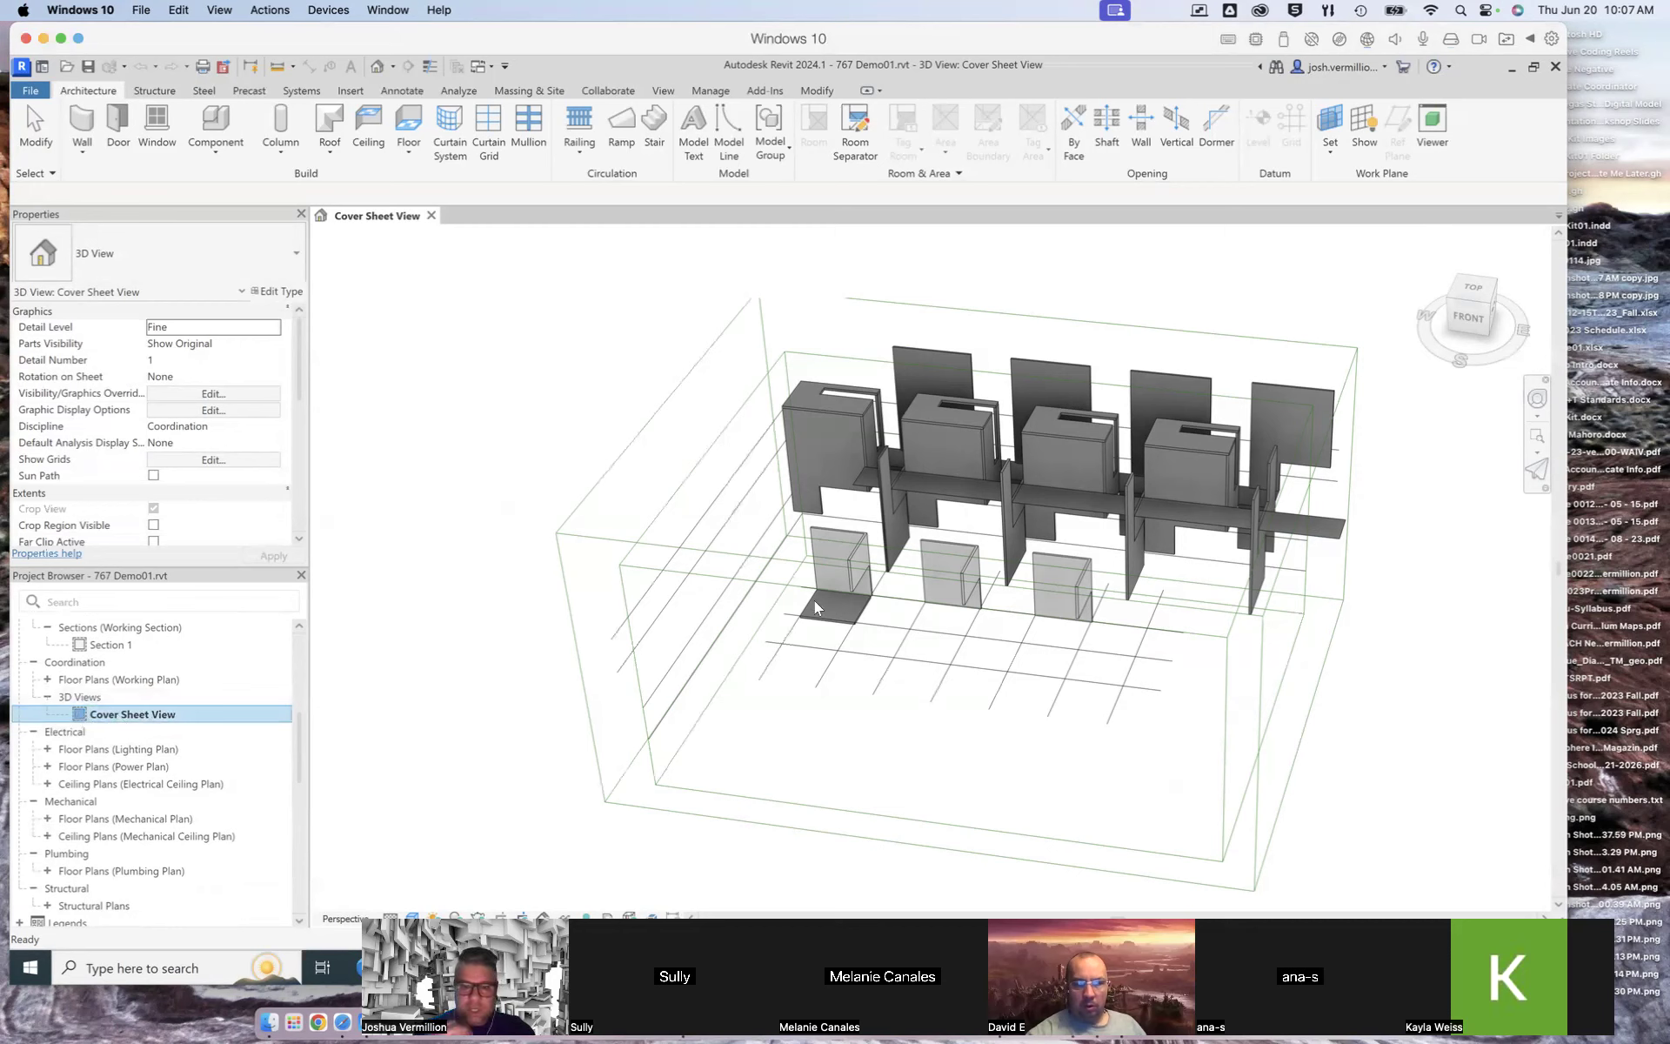
click(662, 90)
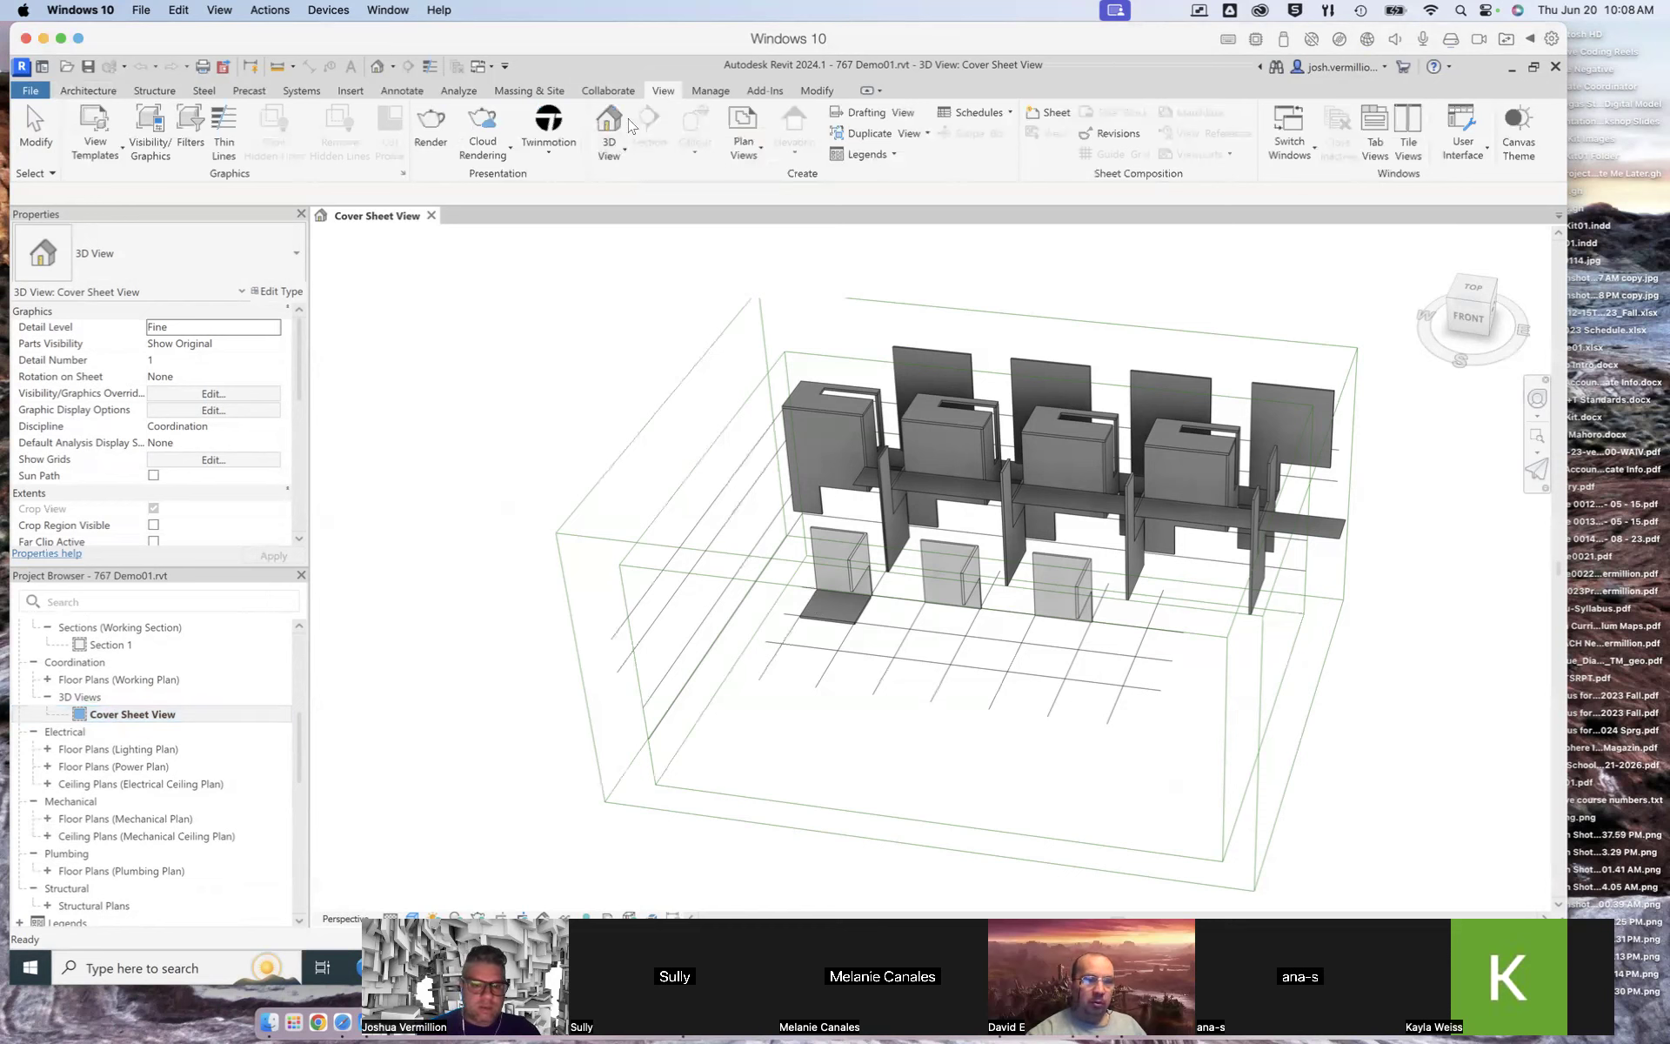
click(623, 155)
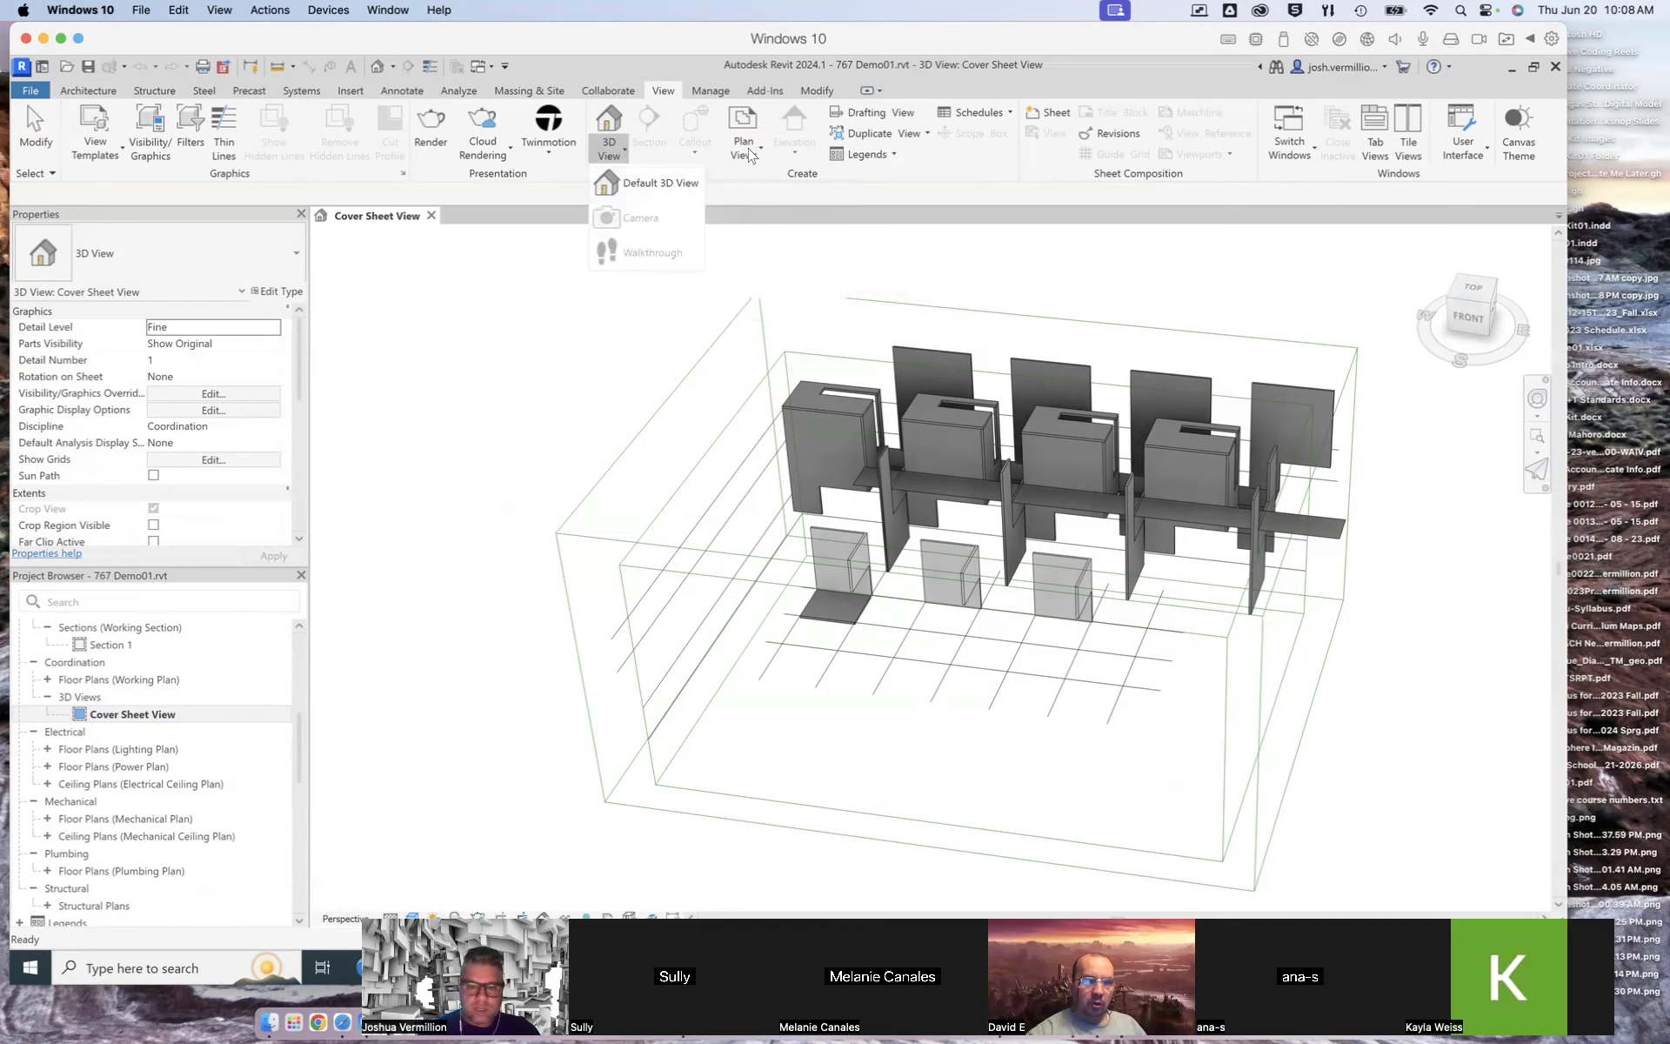
click(654, 184)
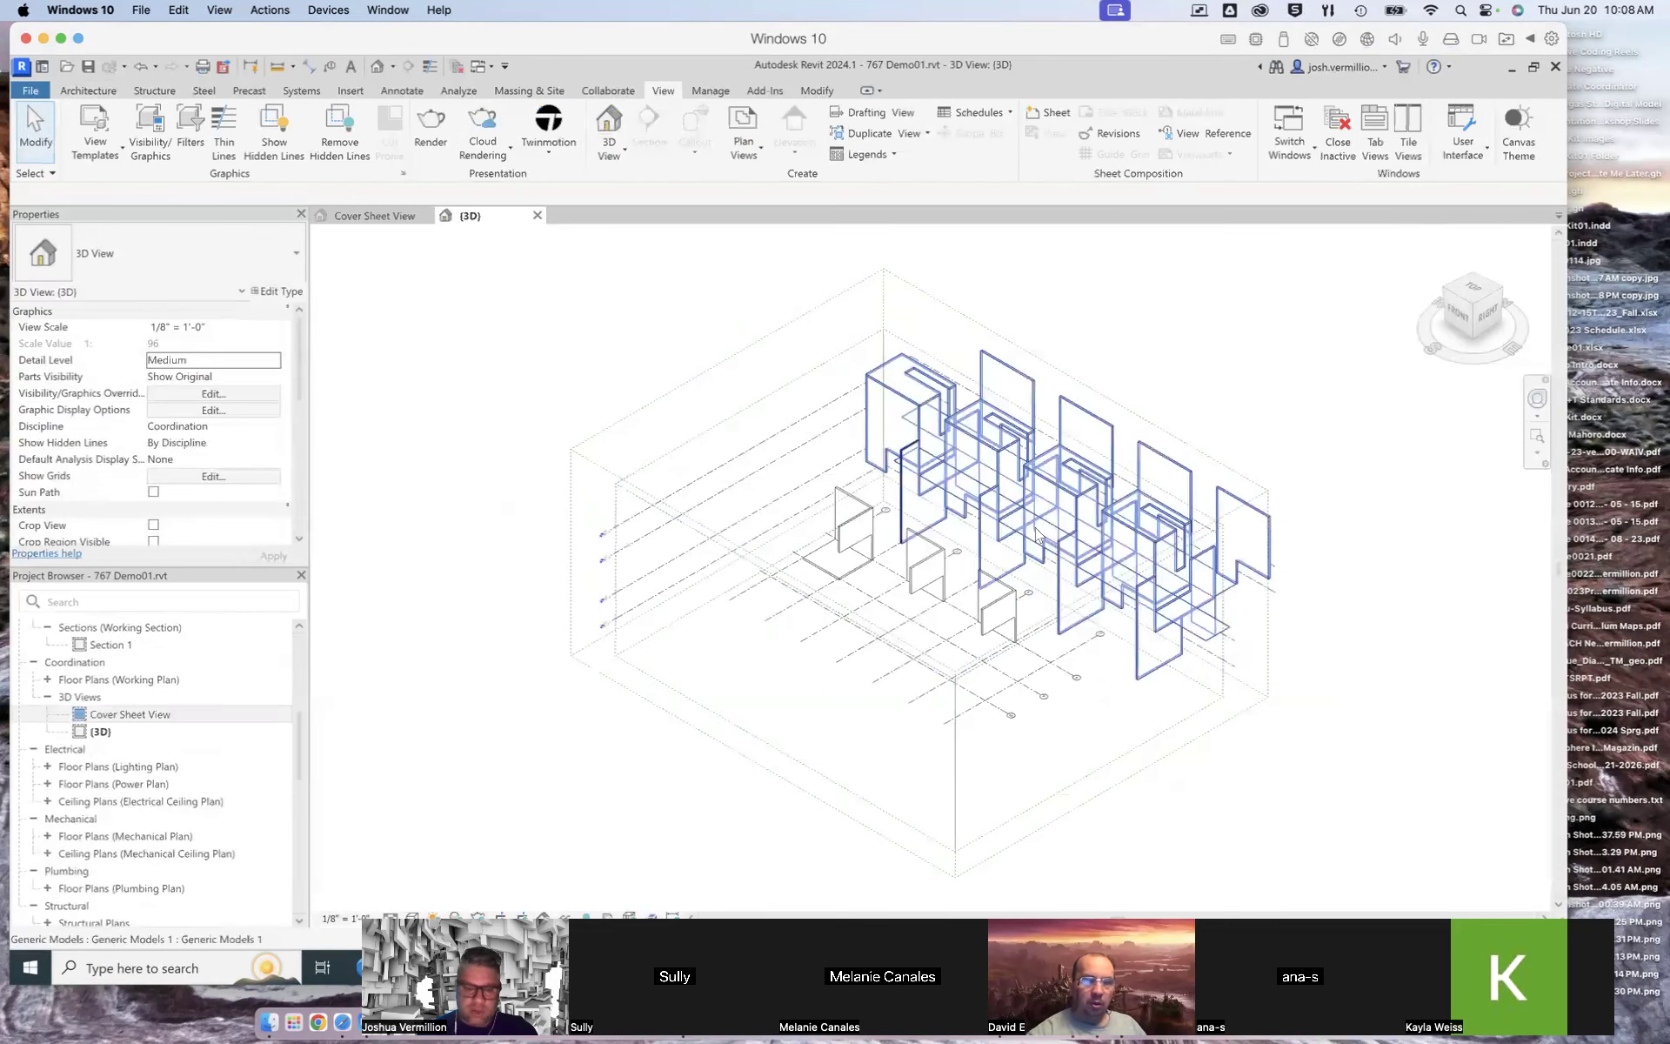
Step: Orbit and zoom the new default 3D view to frame the model
click(100, 732)
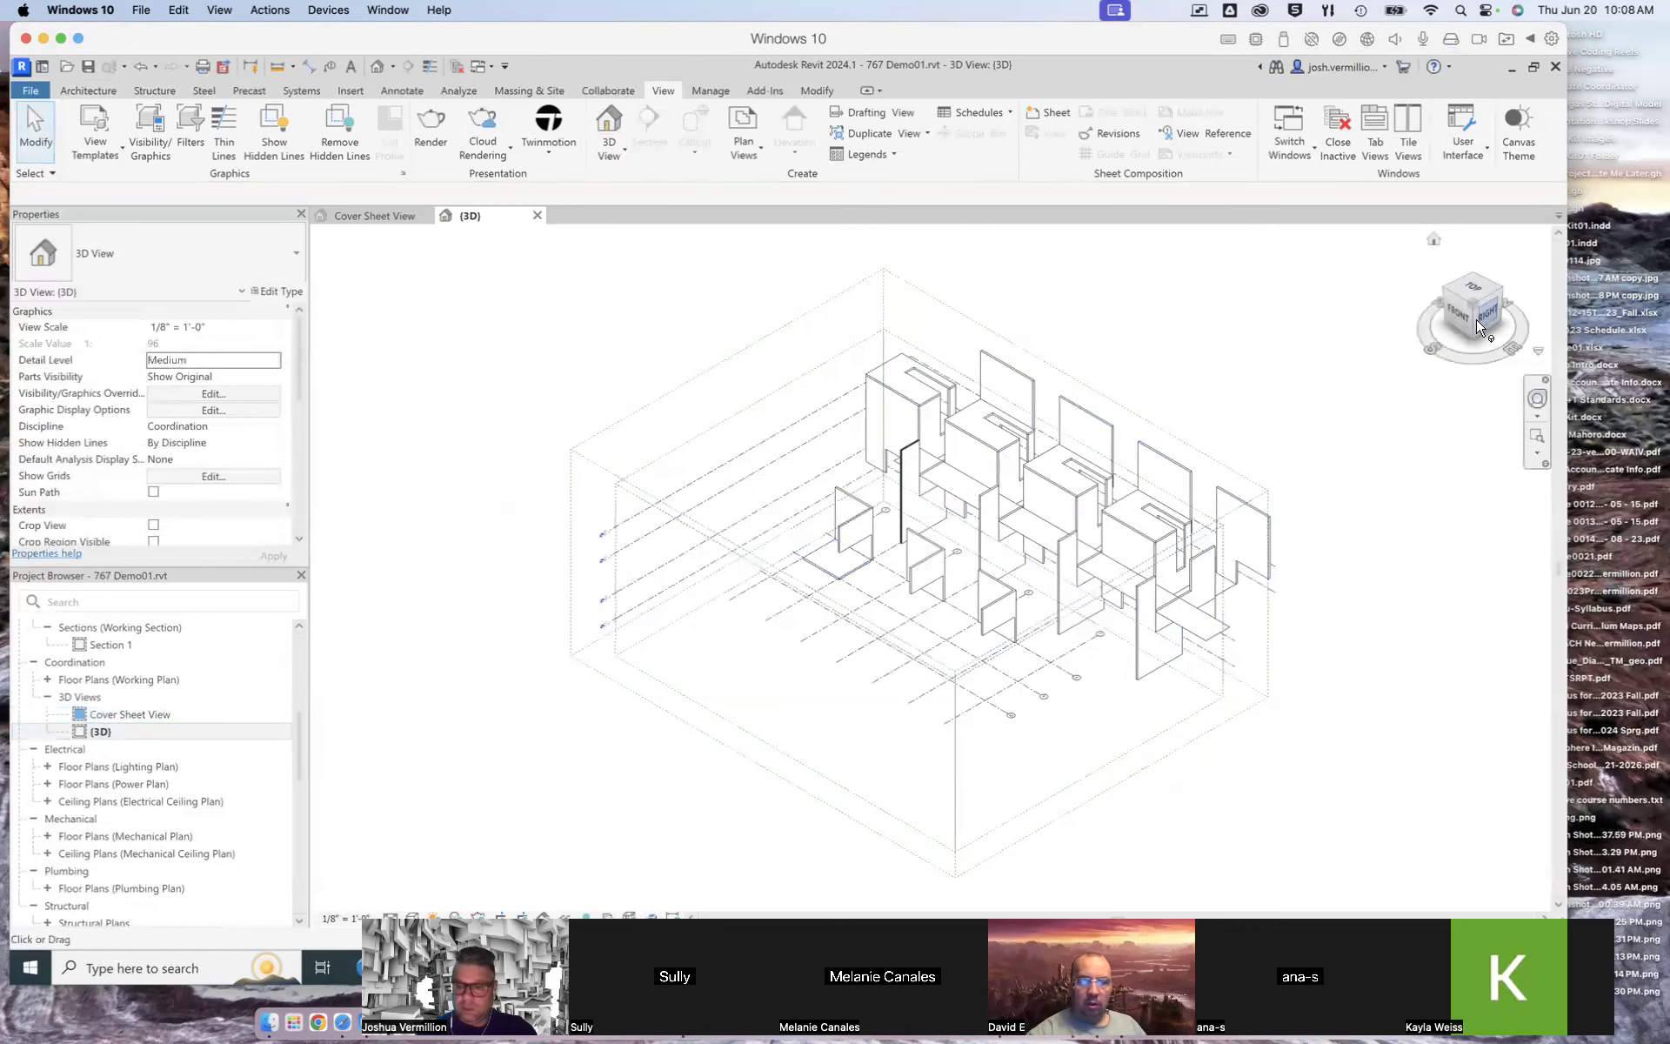
drag(1481, 321, 1448, 313)
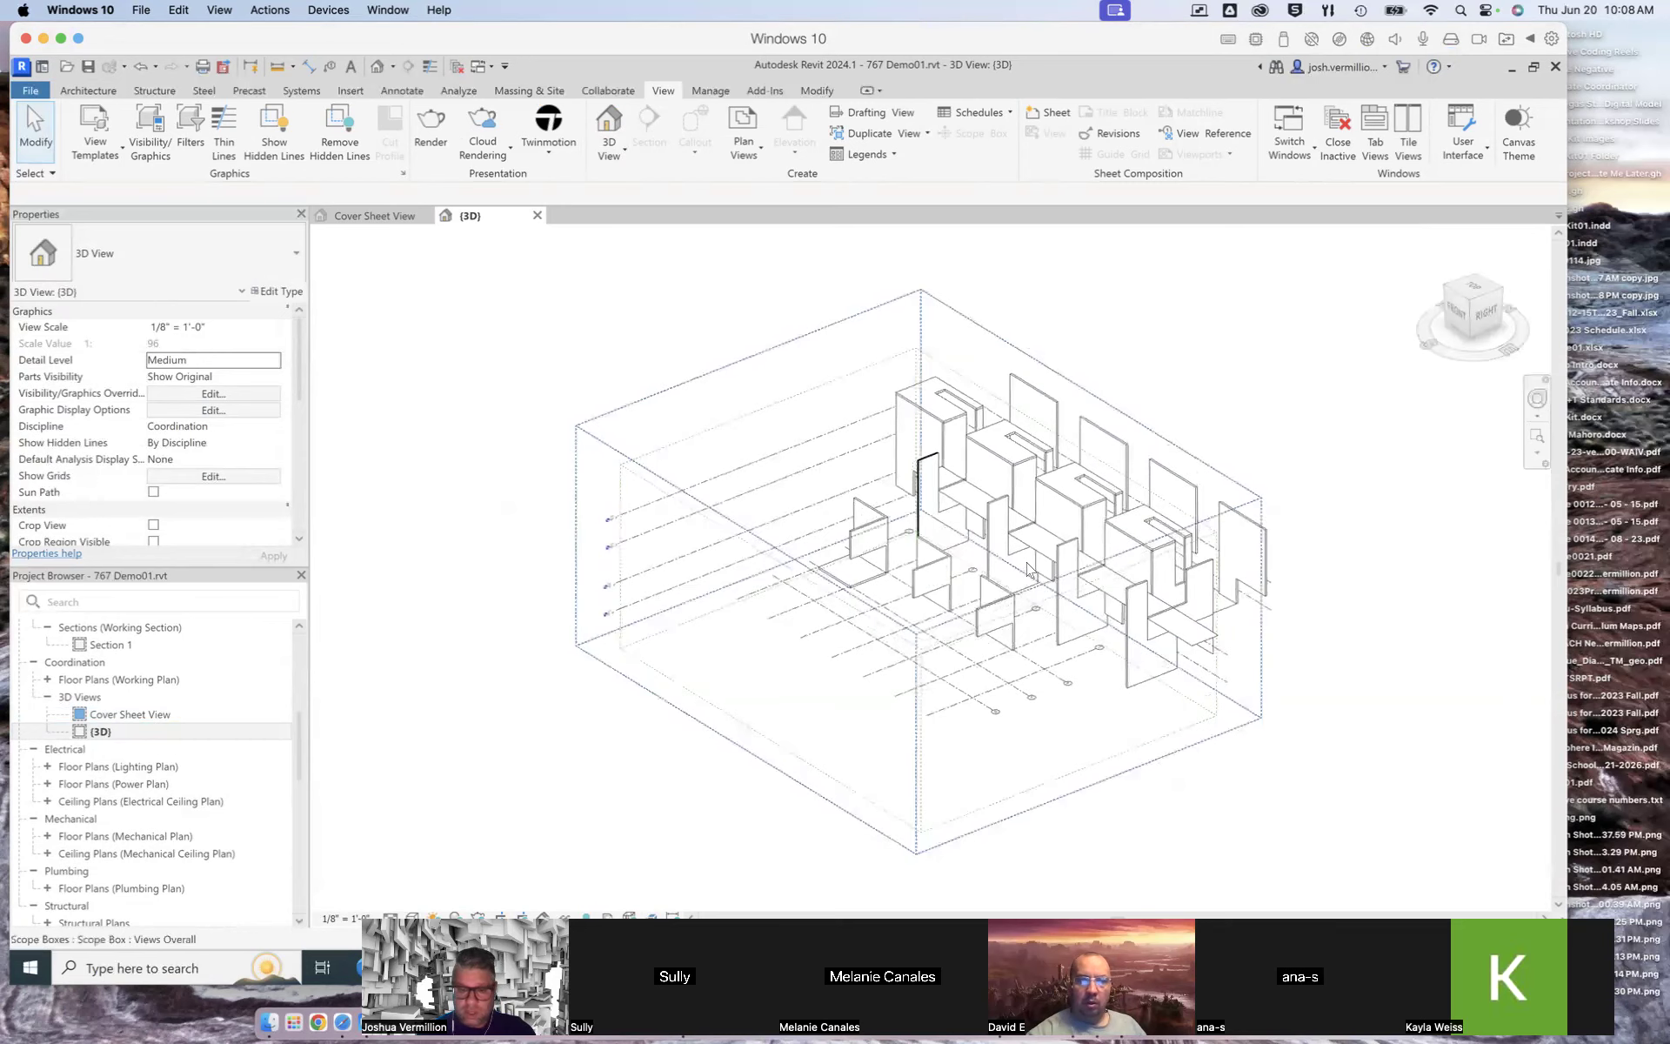
scroll(1026, 563, up, 6)
scroll(1023, 560, down, 4)
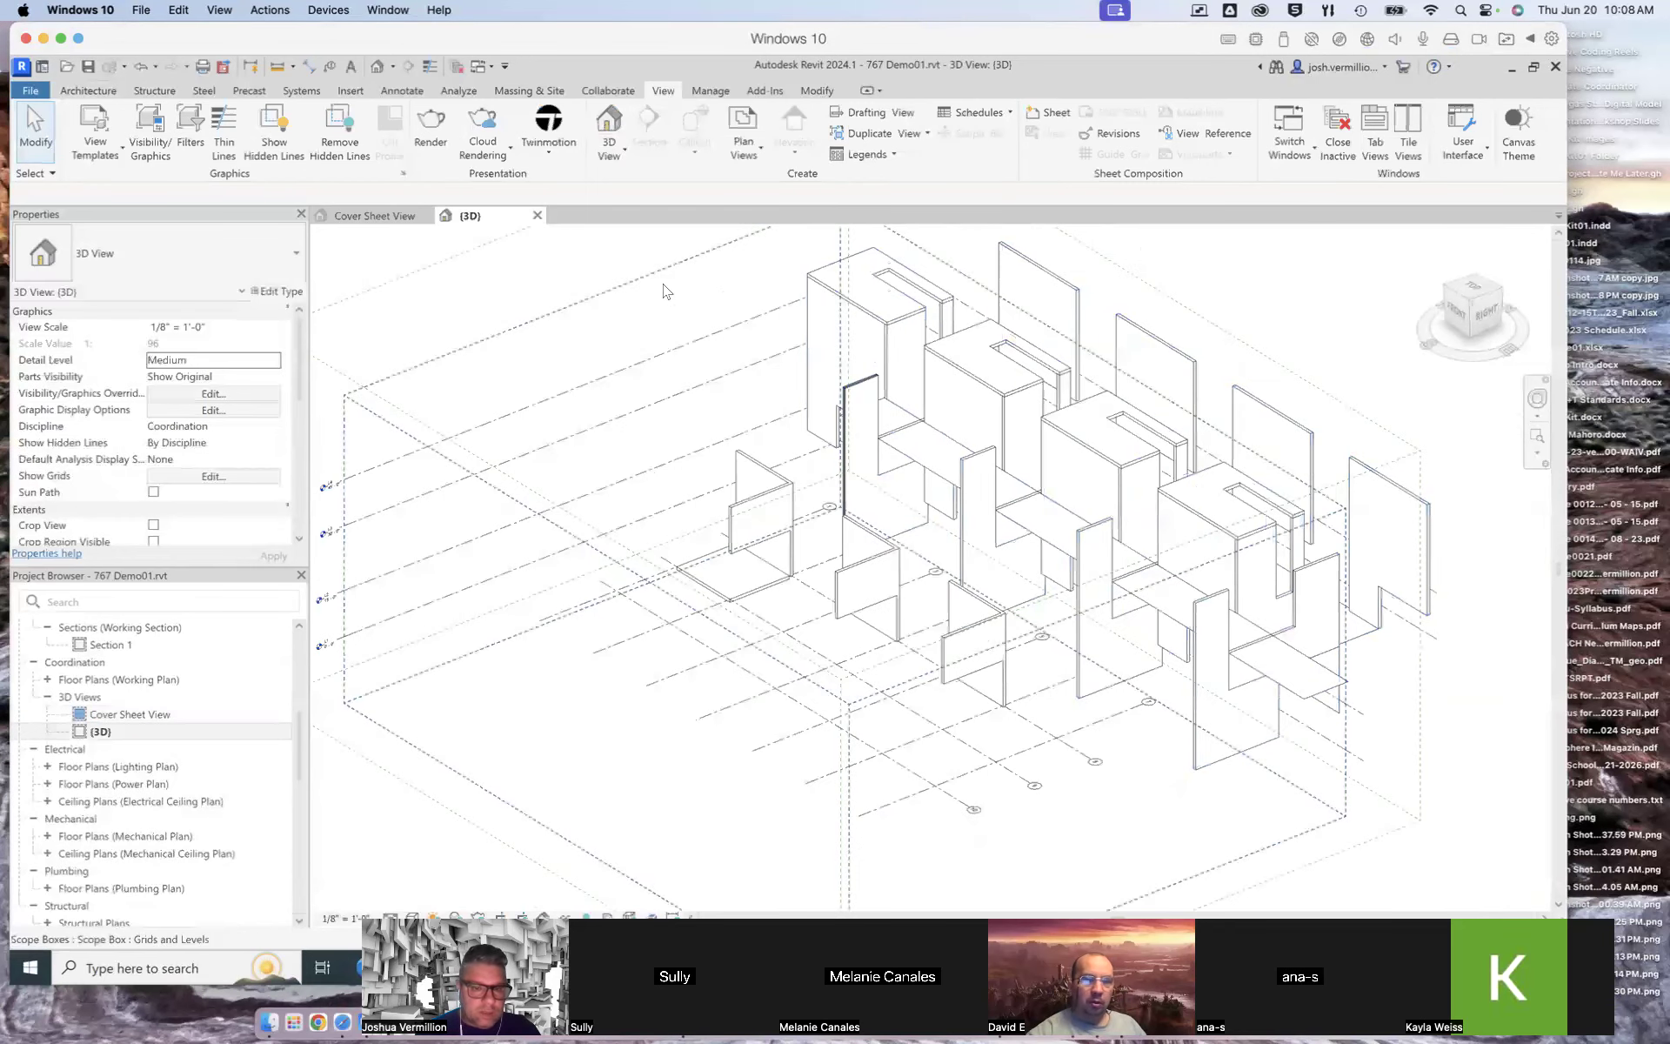
scroll(932, 422, down, 1)
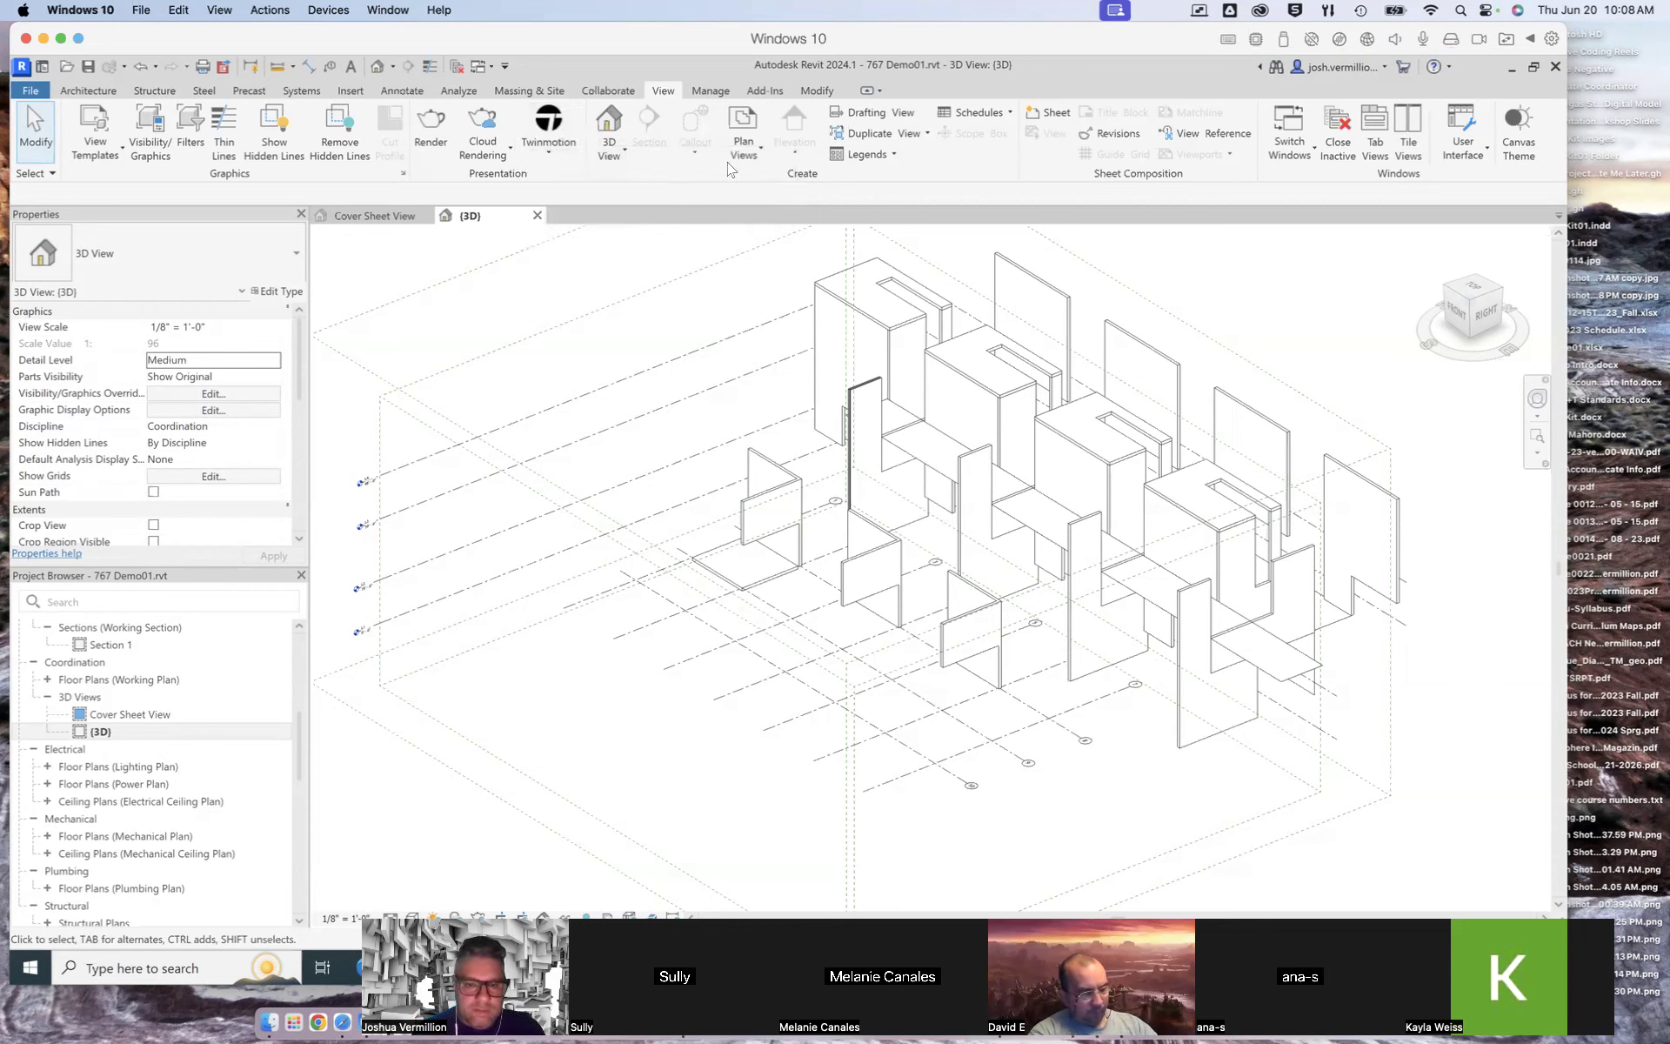
Step: Create a camera view by placing the eye point beside the model and the target toward its centre
click(625, 154)
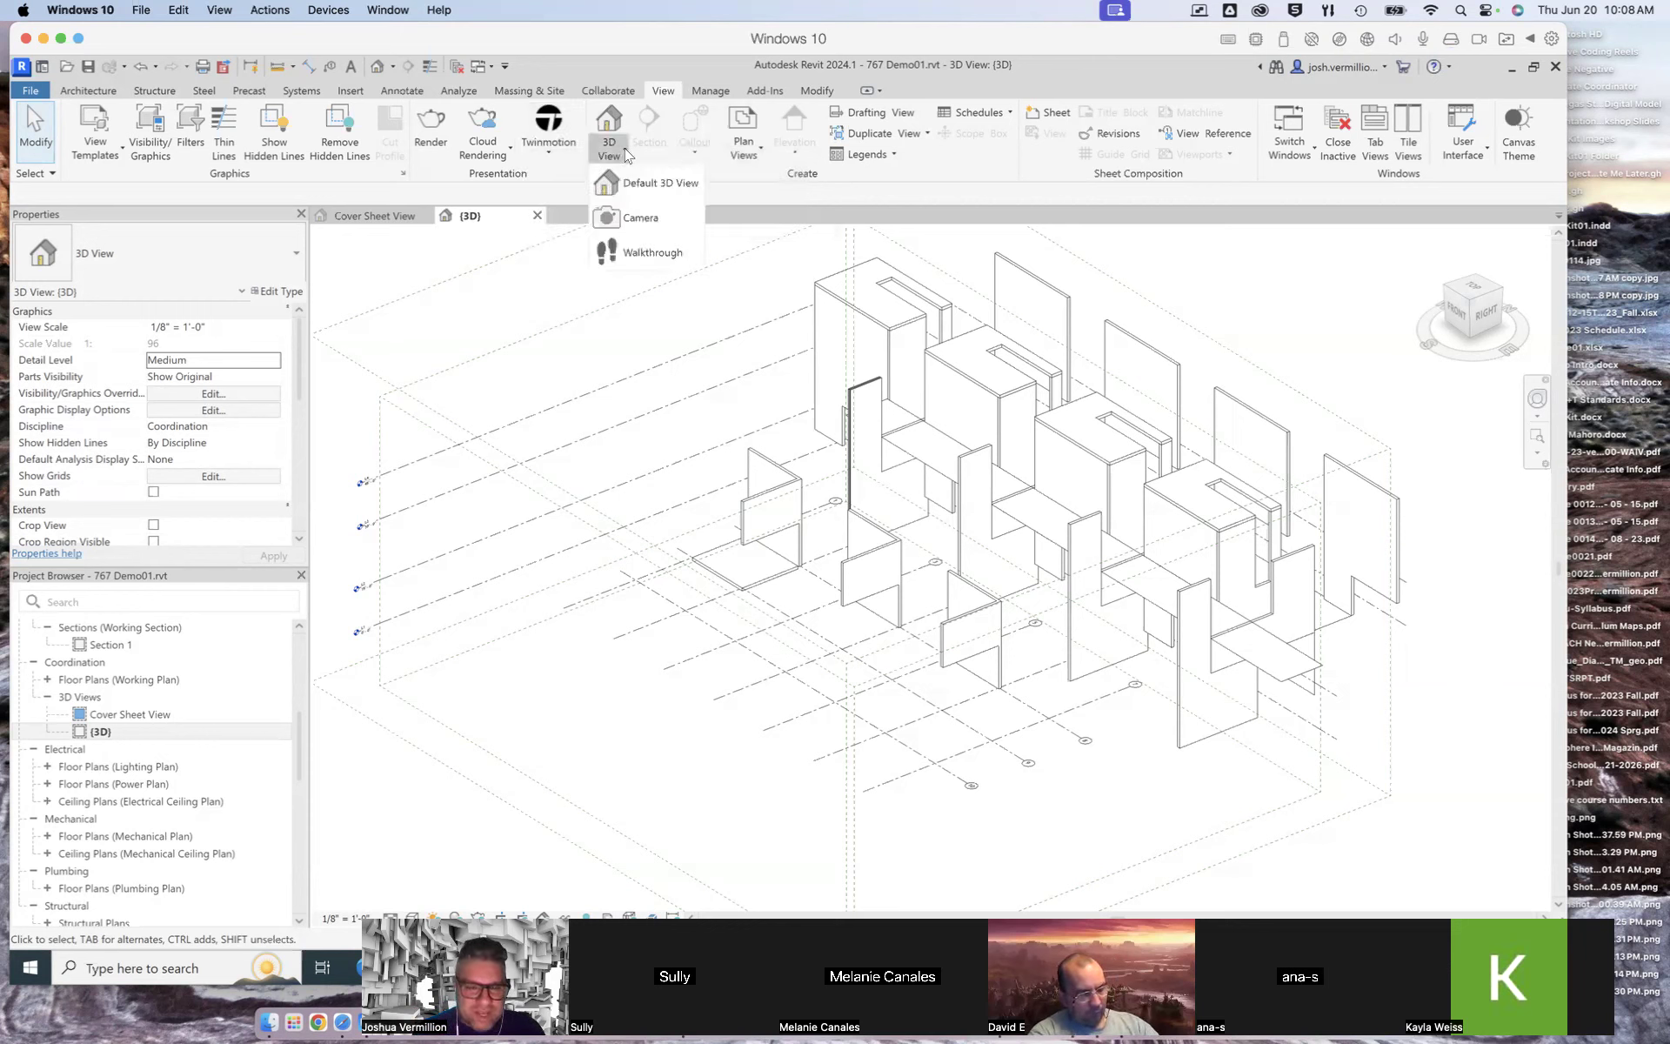
click(639, 217)
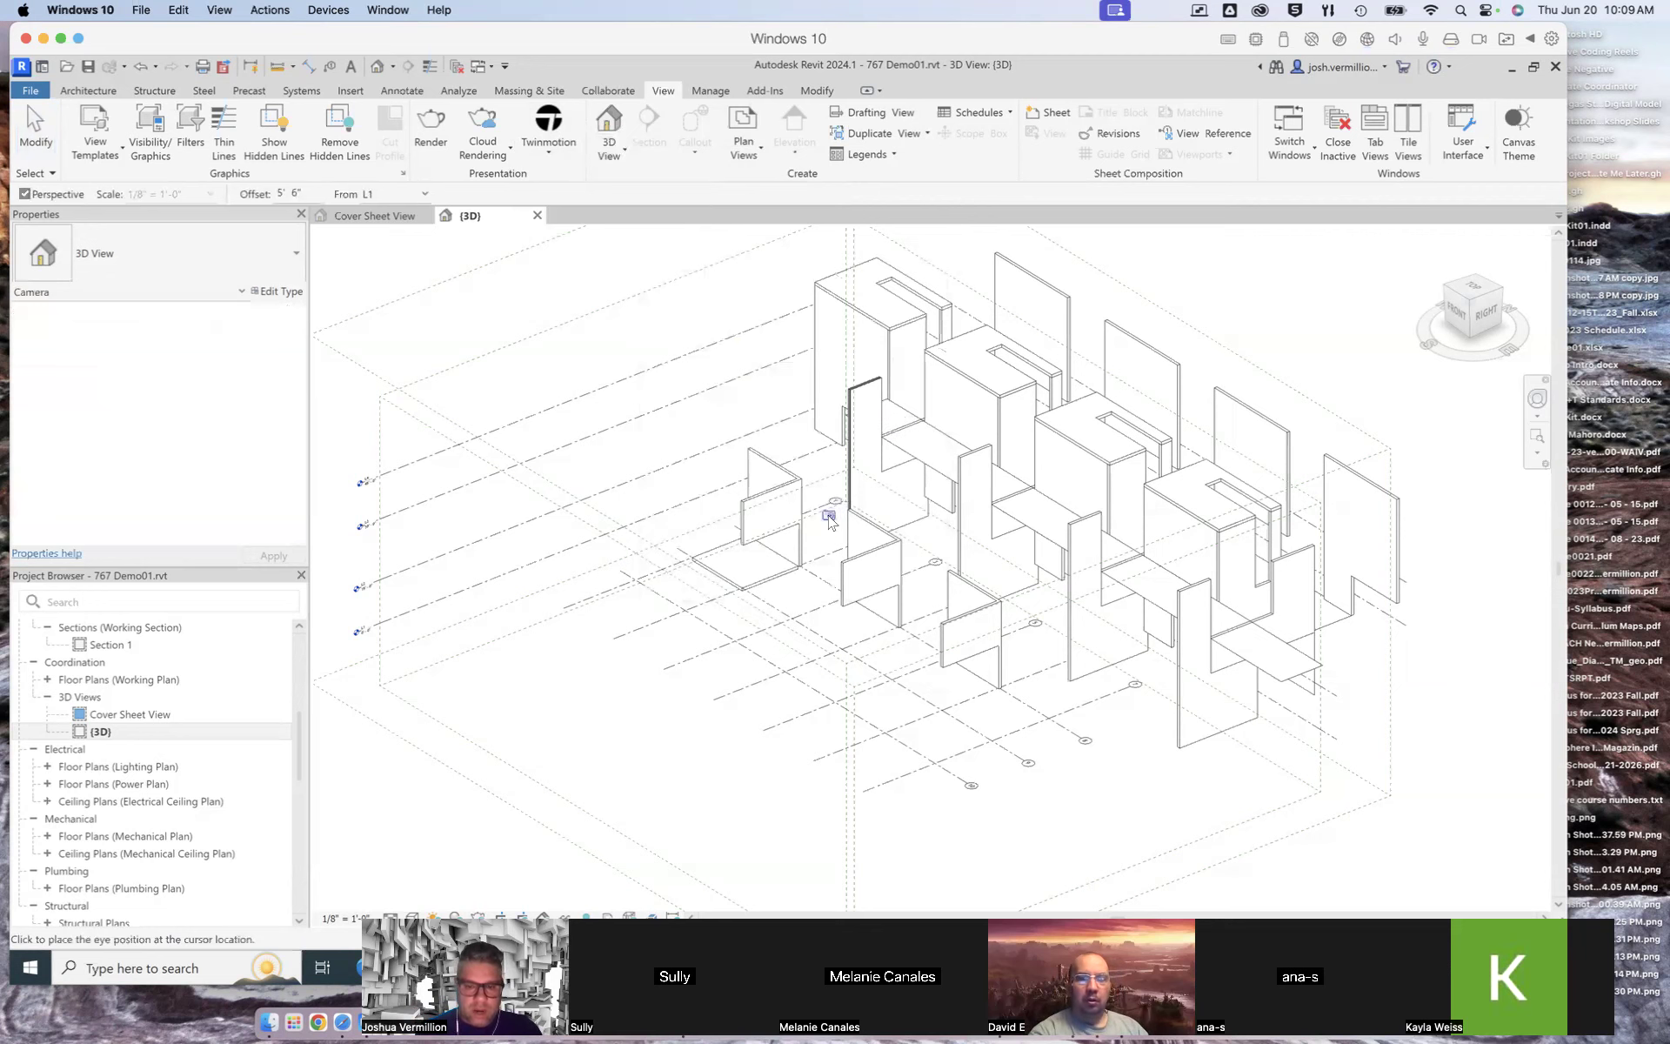
click(654, 488)
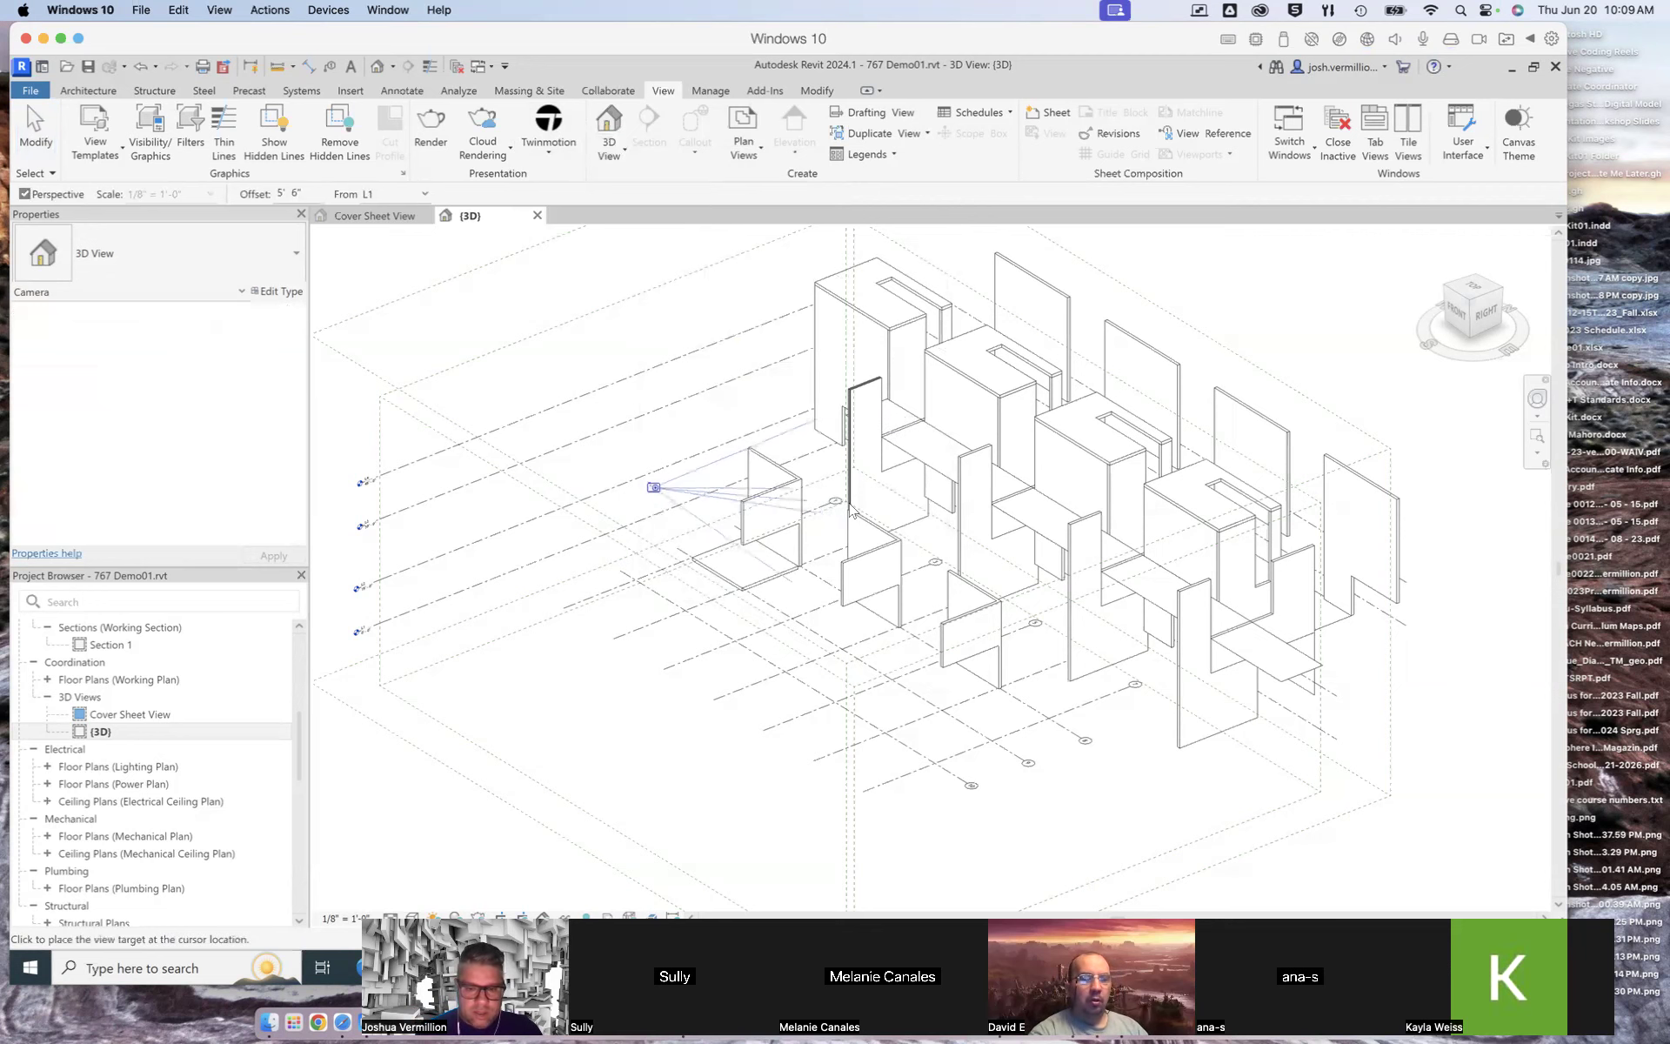
click(952, 487)
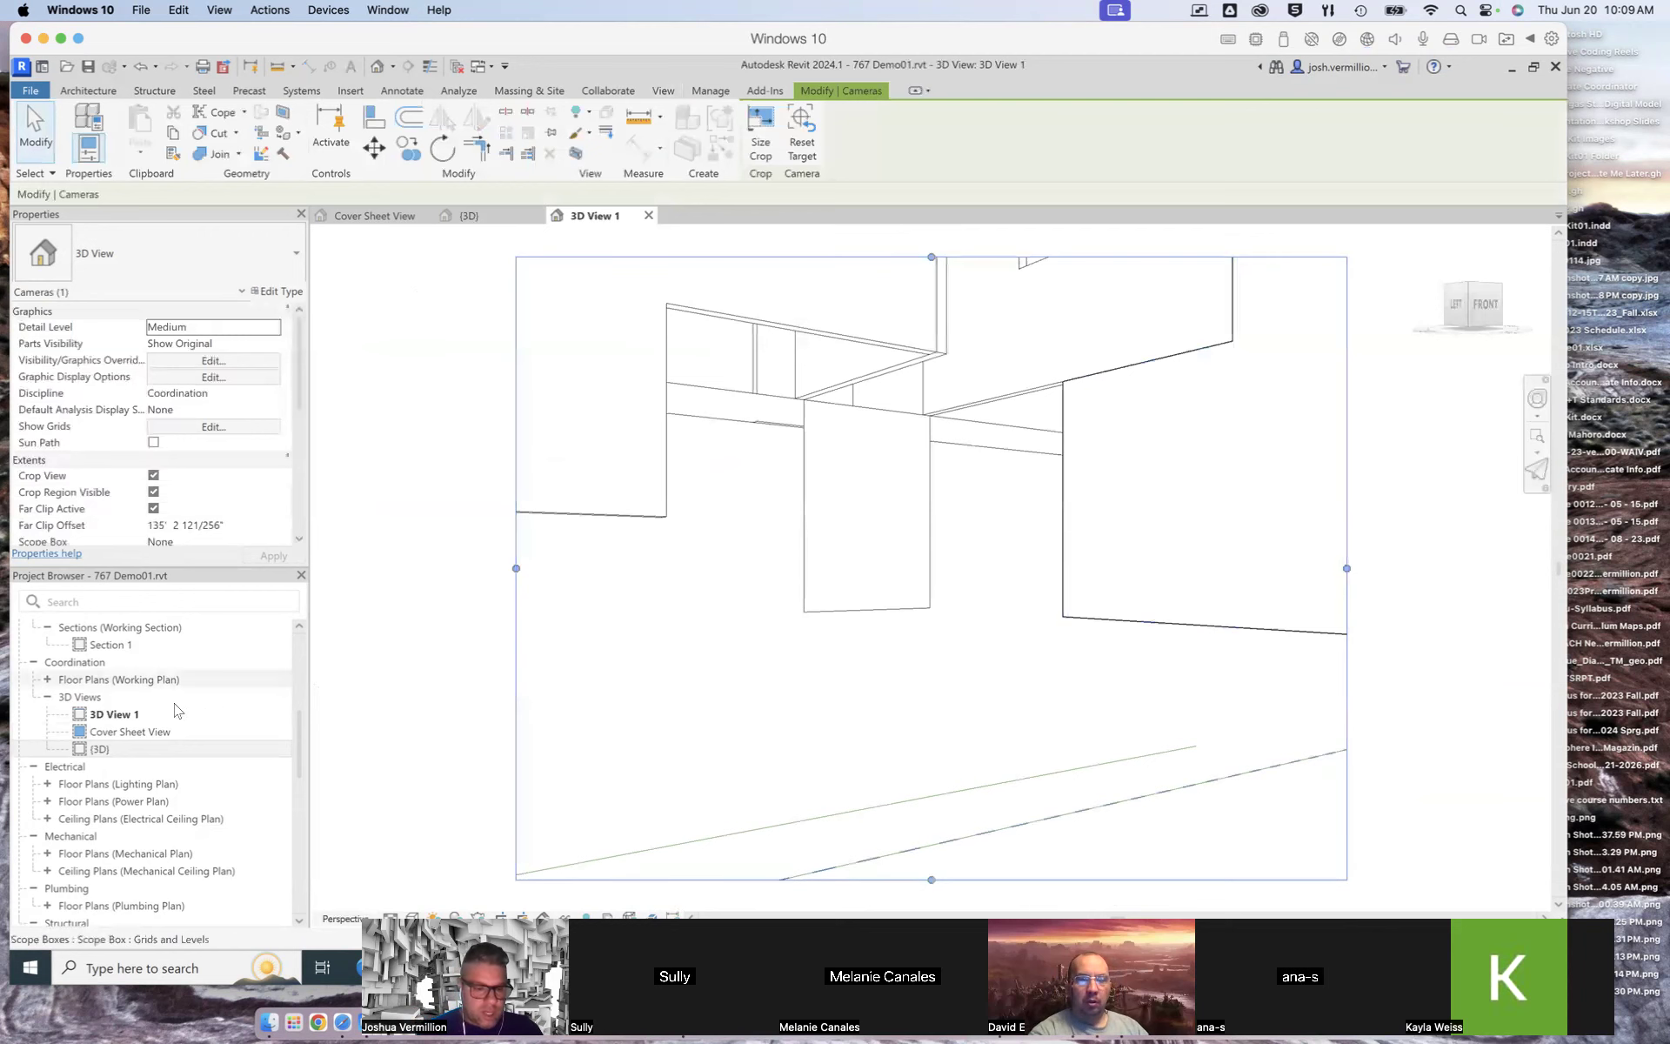
Step: Rename the new camera view as Perspective 01
double_click(103, 749)
double_click(113, 714)
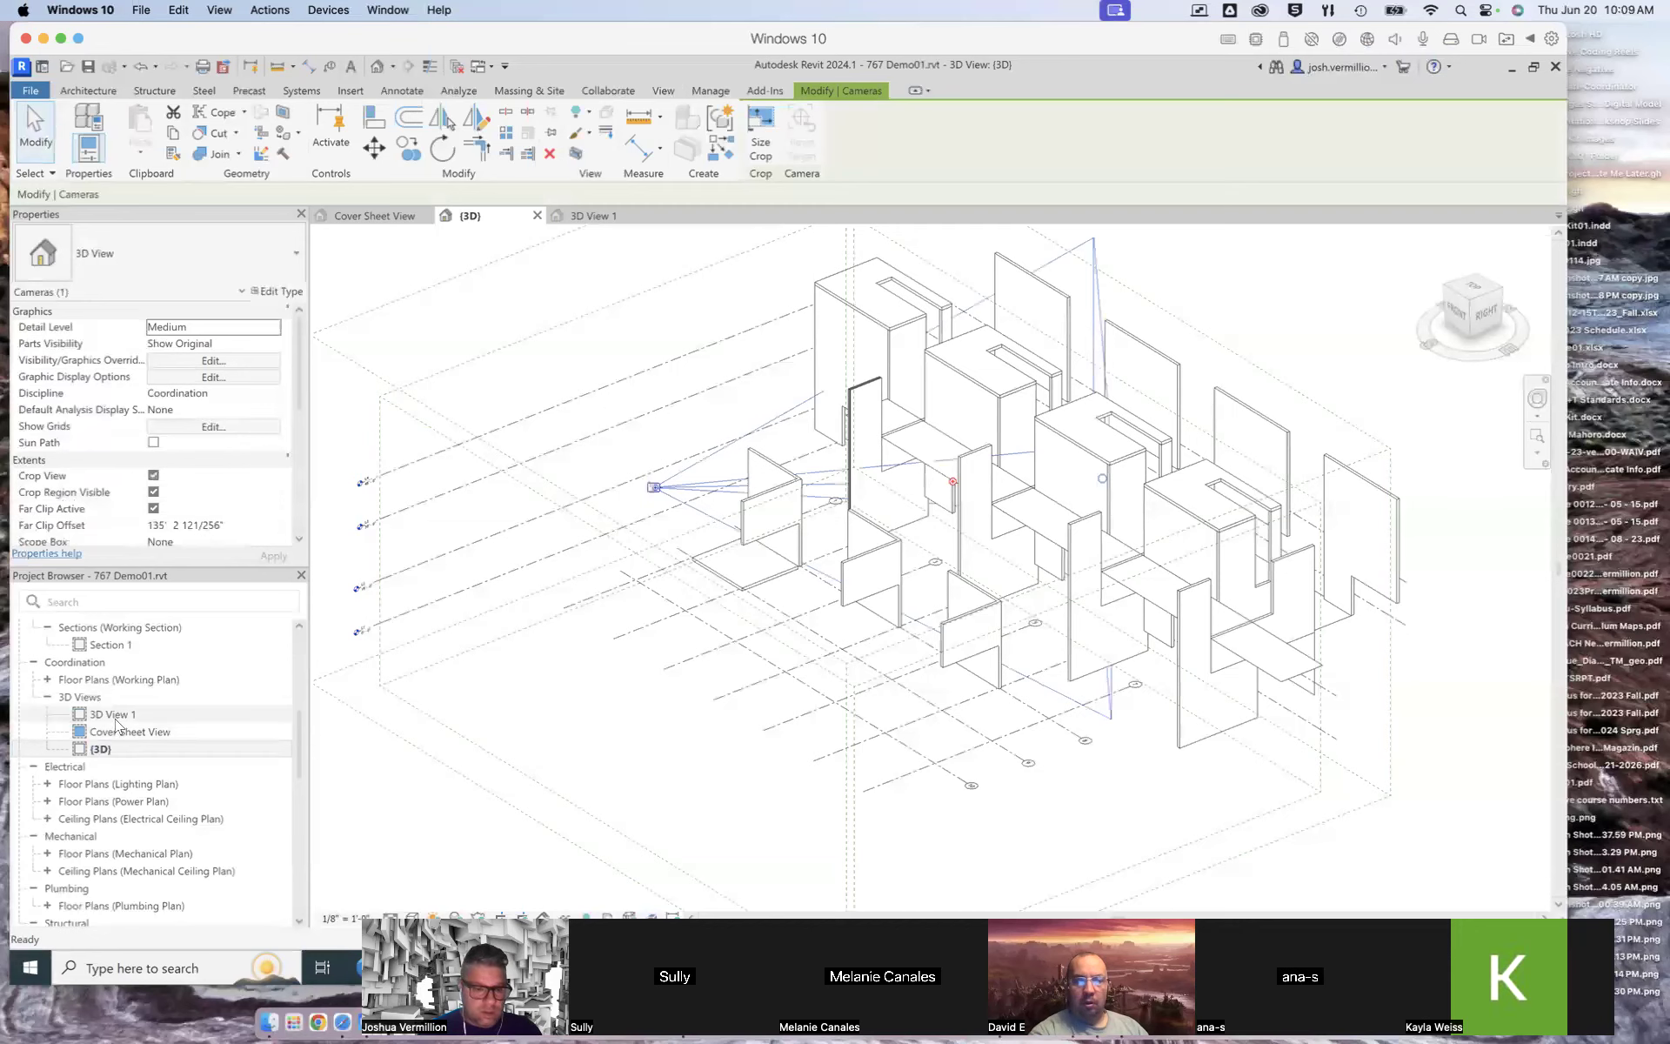
right_click(116, 714)
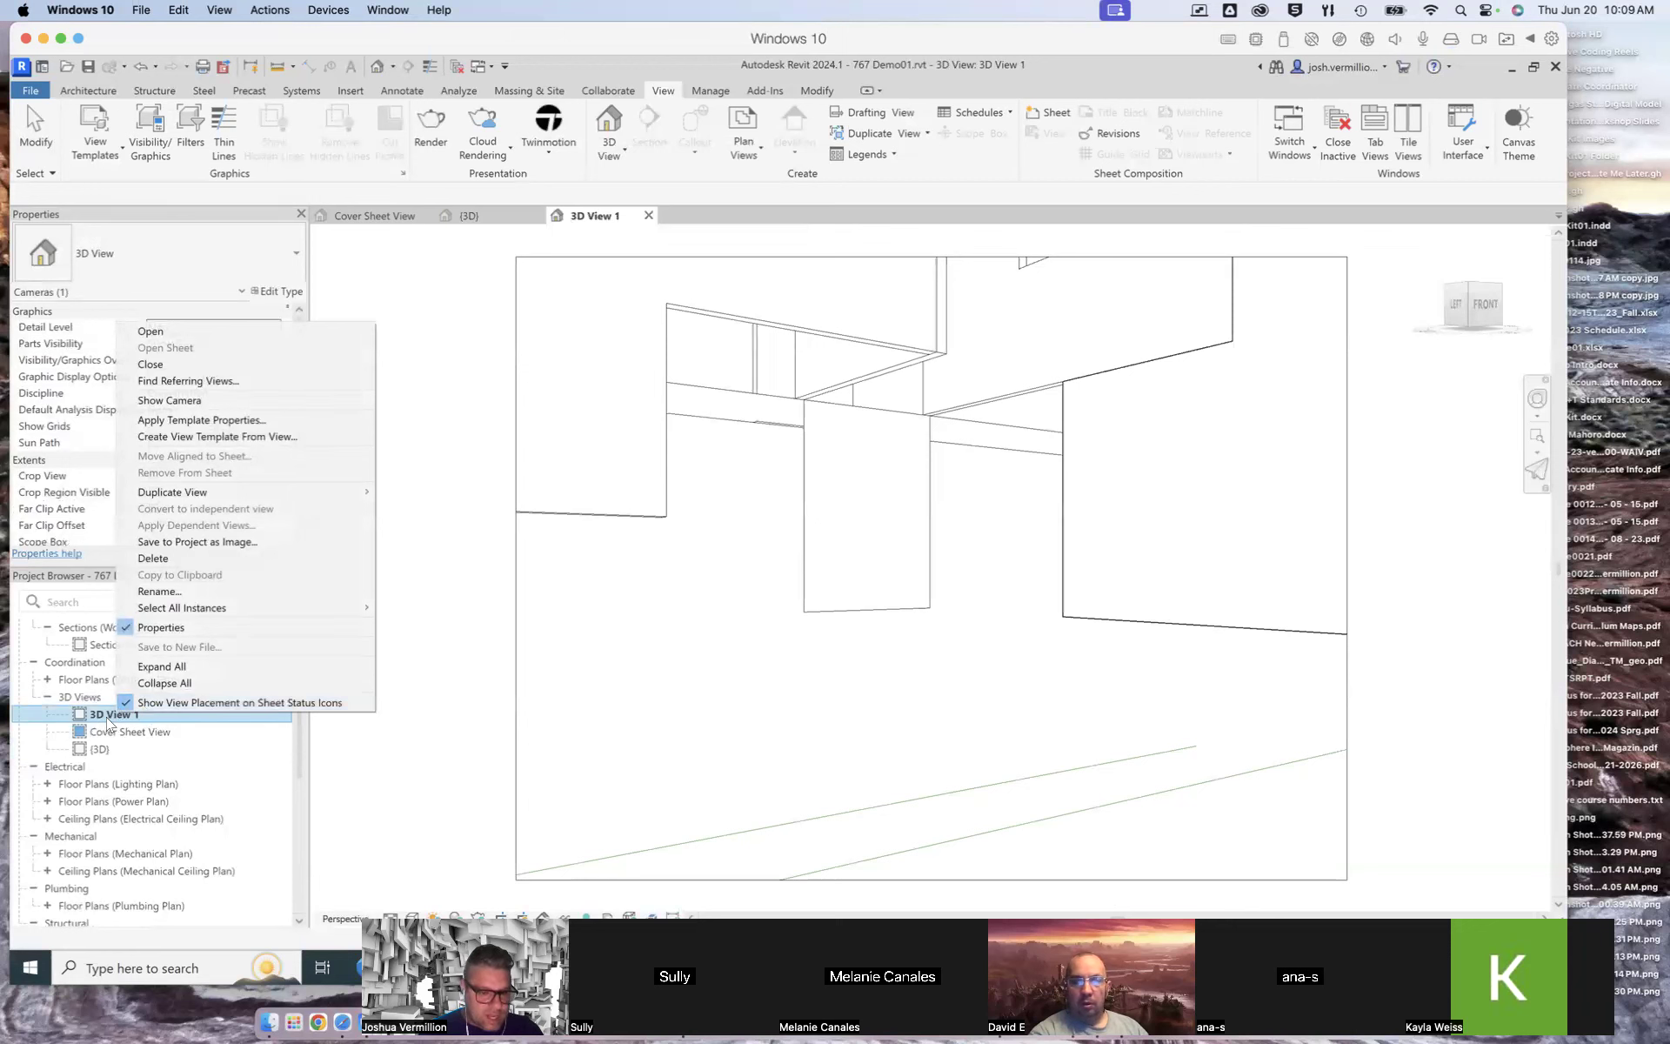
click(159, 591)
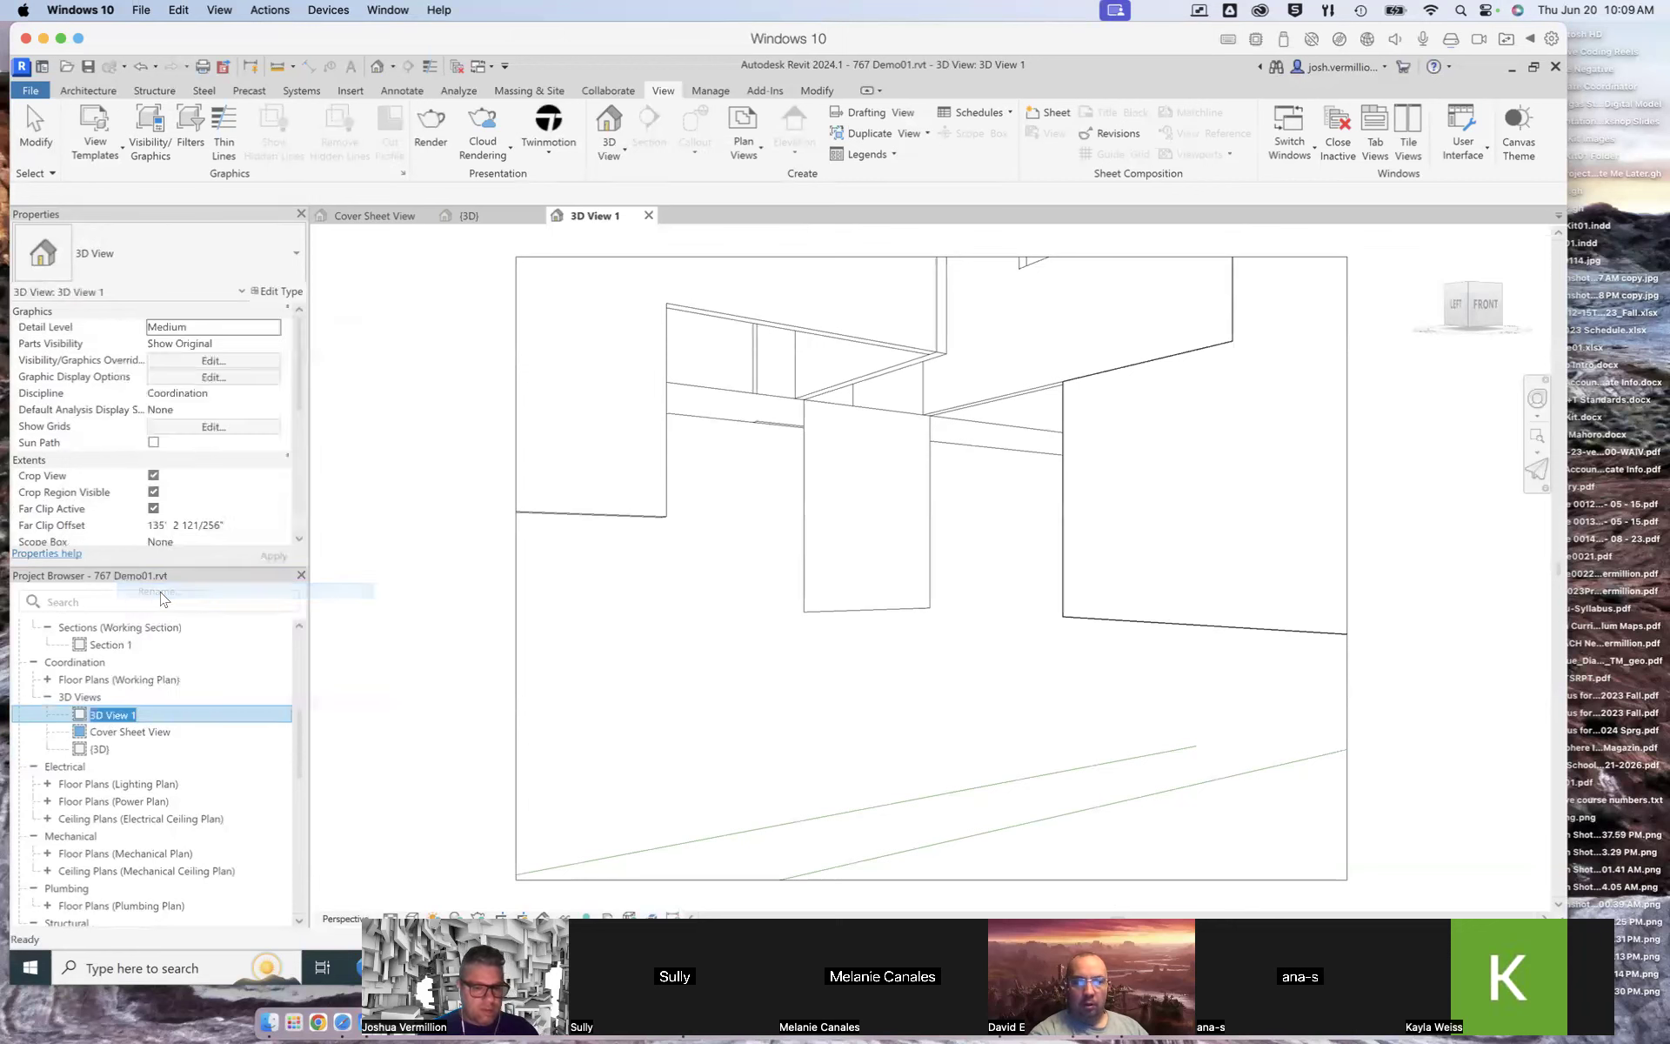
text(Perspective 01)
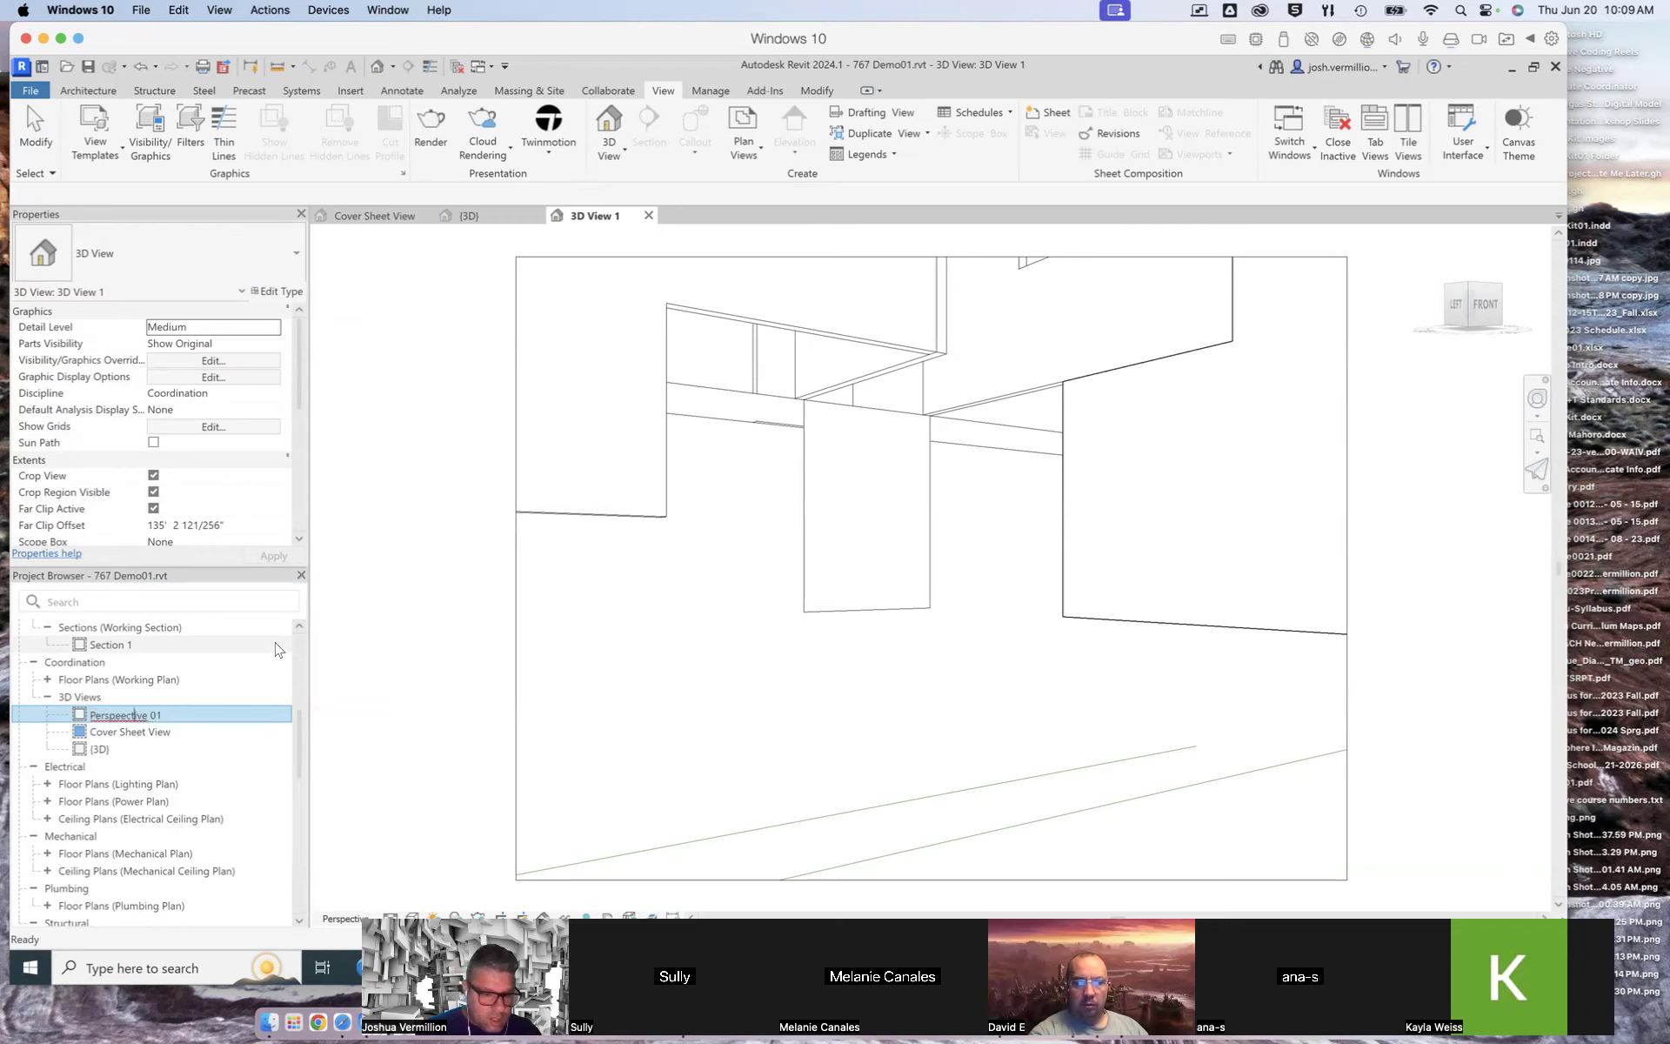
key(Return)
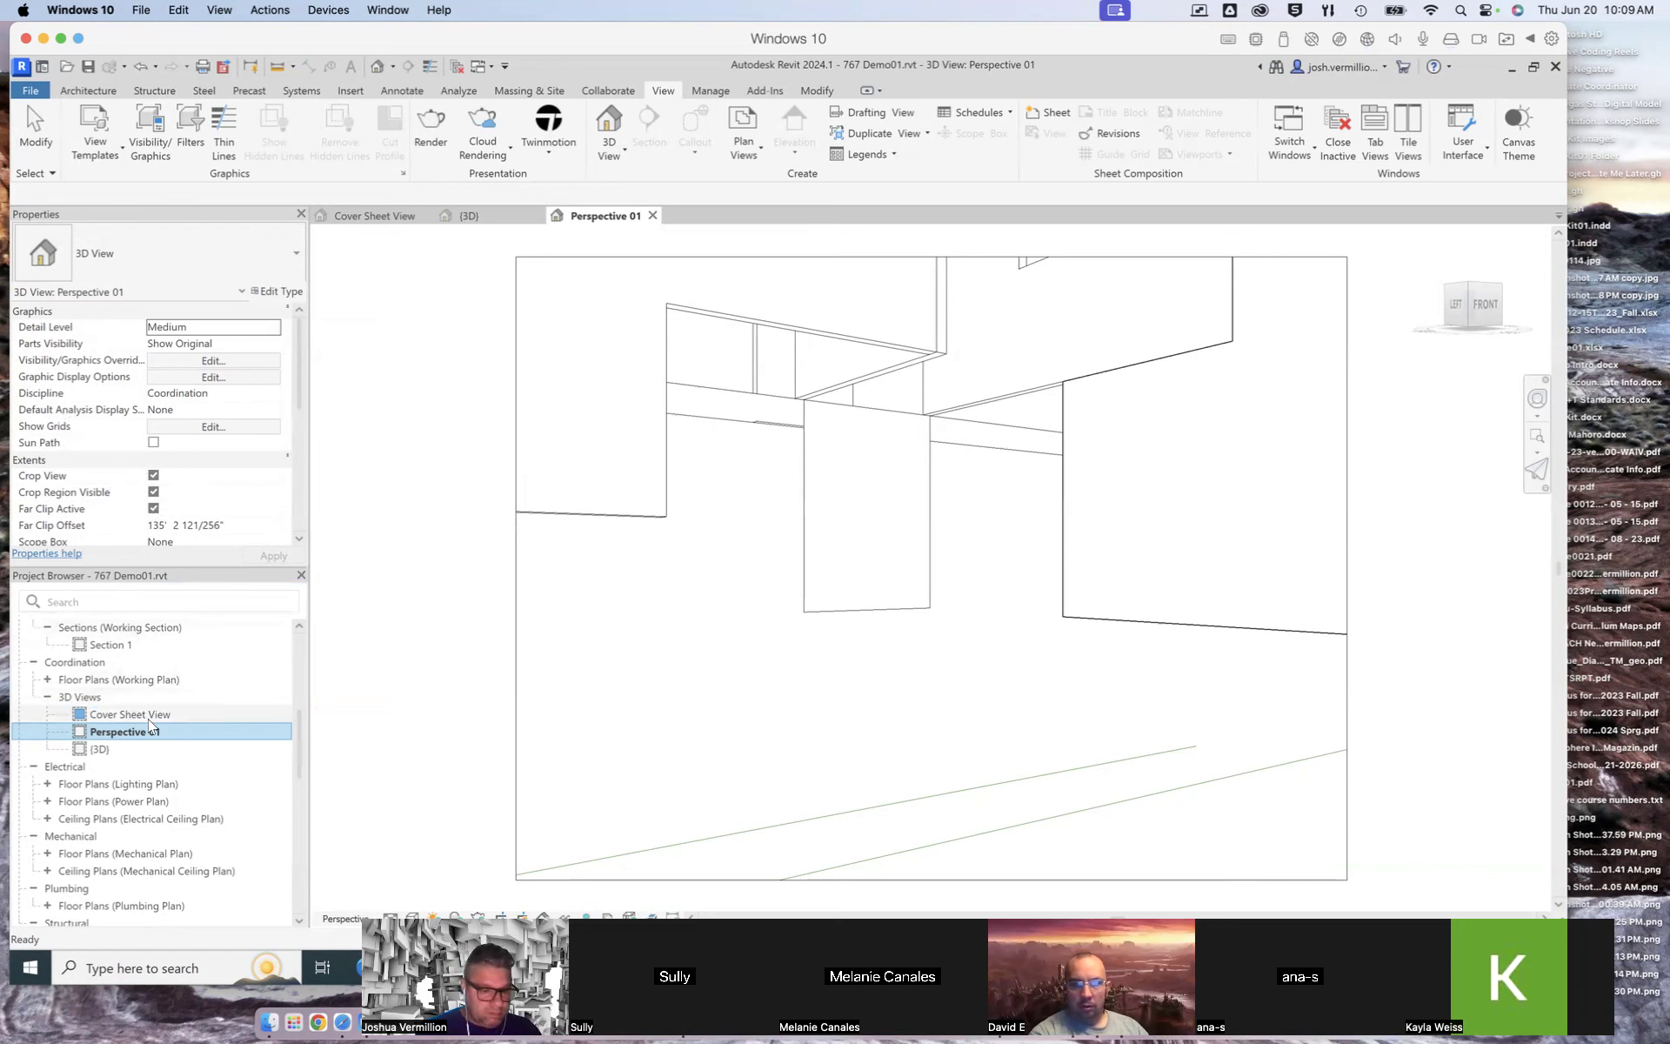
Step: Rename the default 3D view as Axon
click(102, 750)
double_click(102, 750)
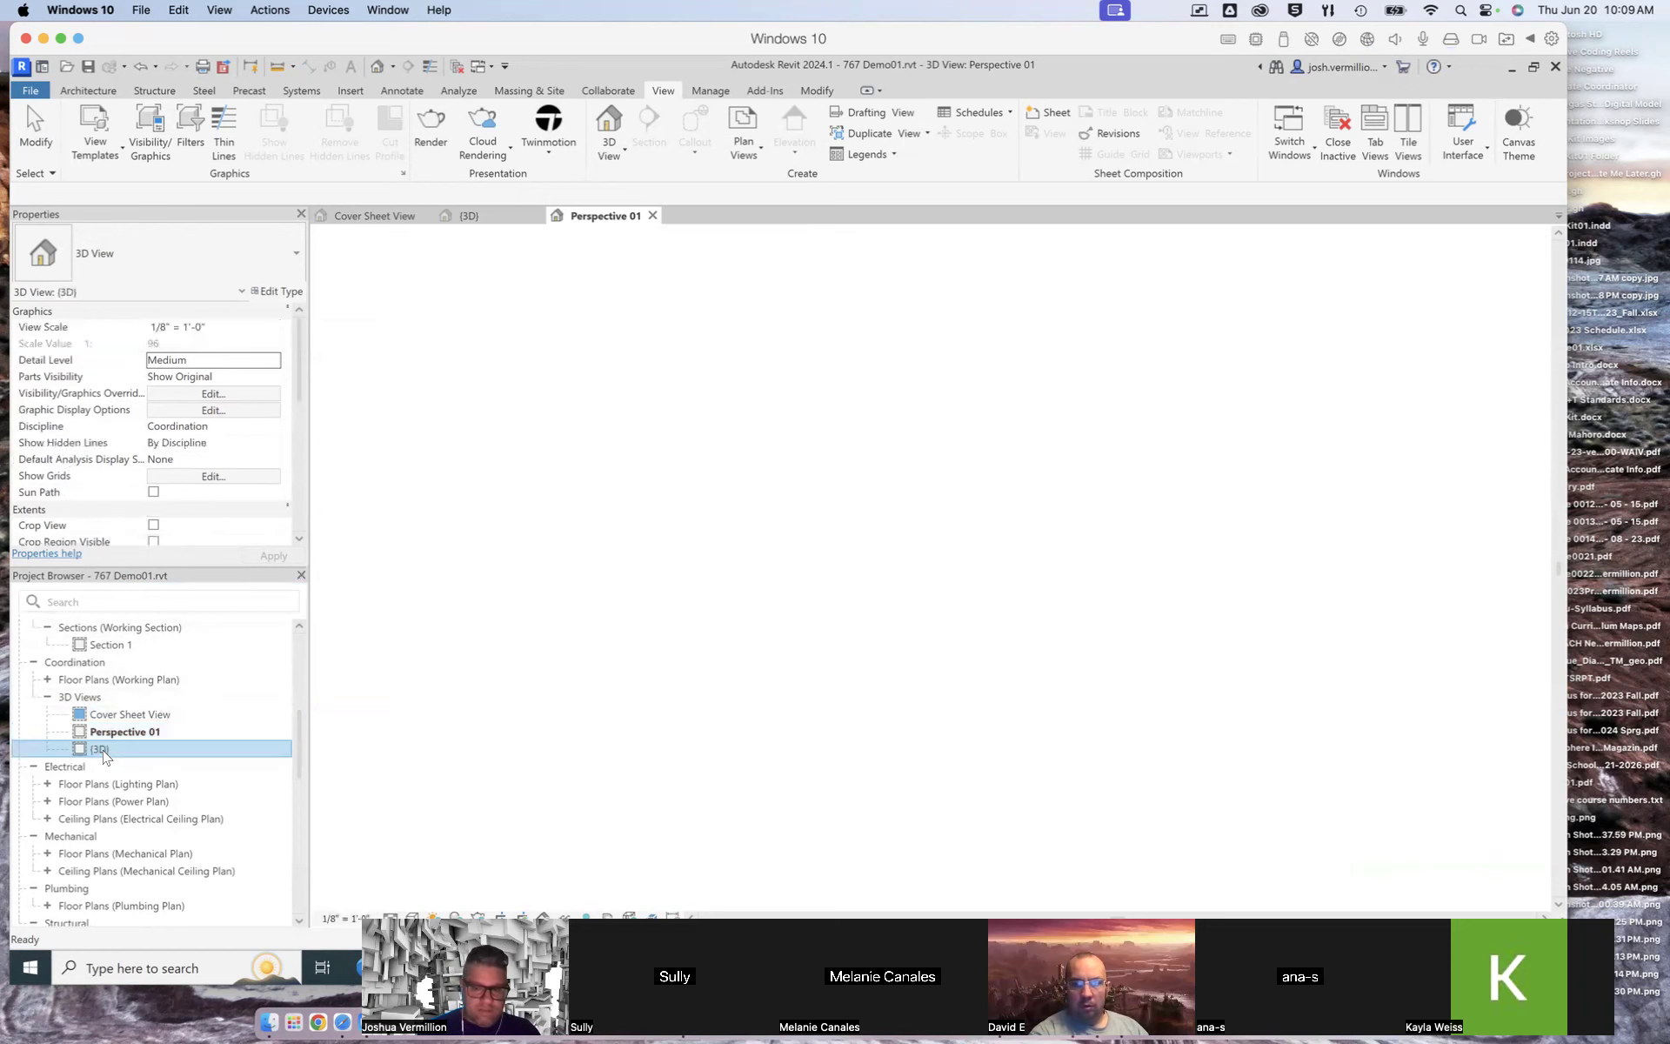
right_click(101, 751)
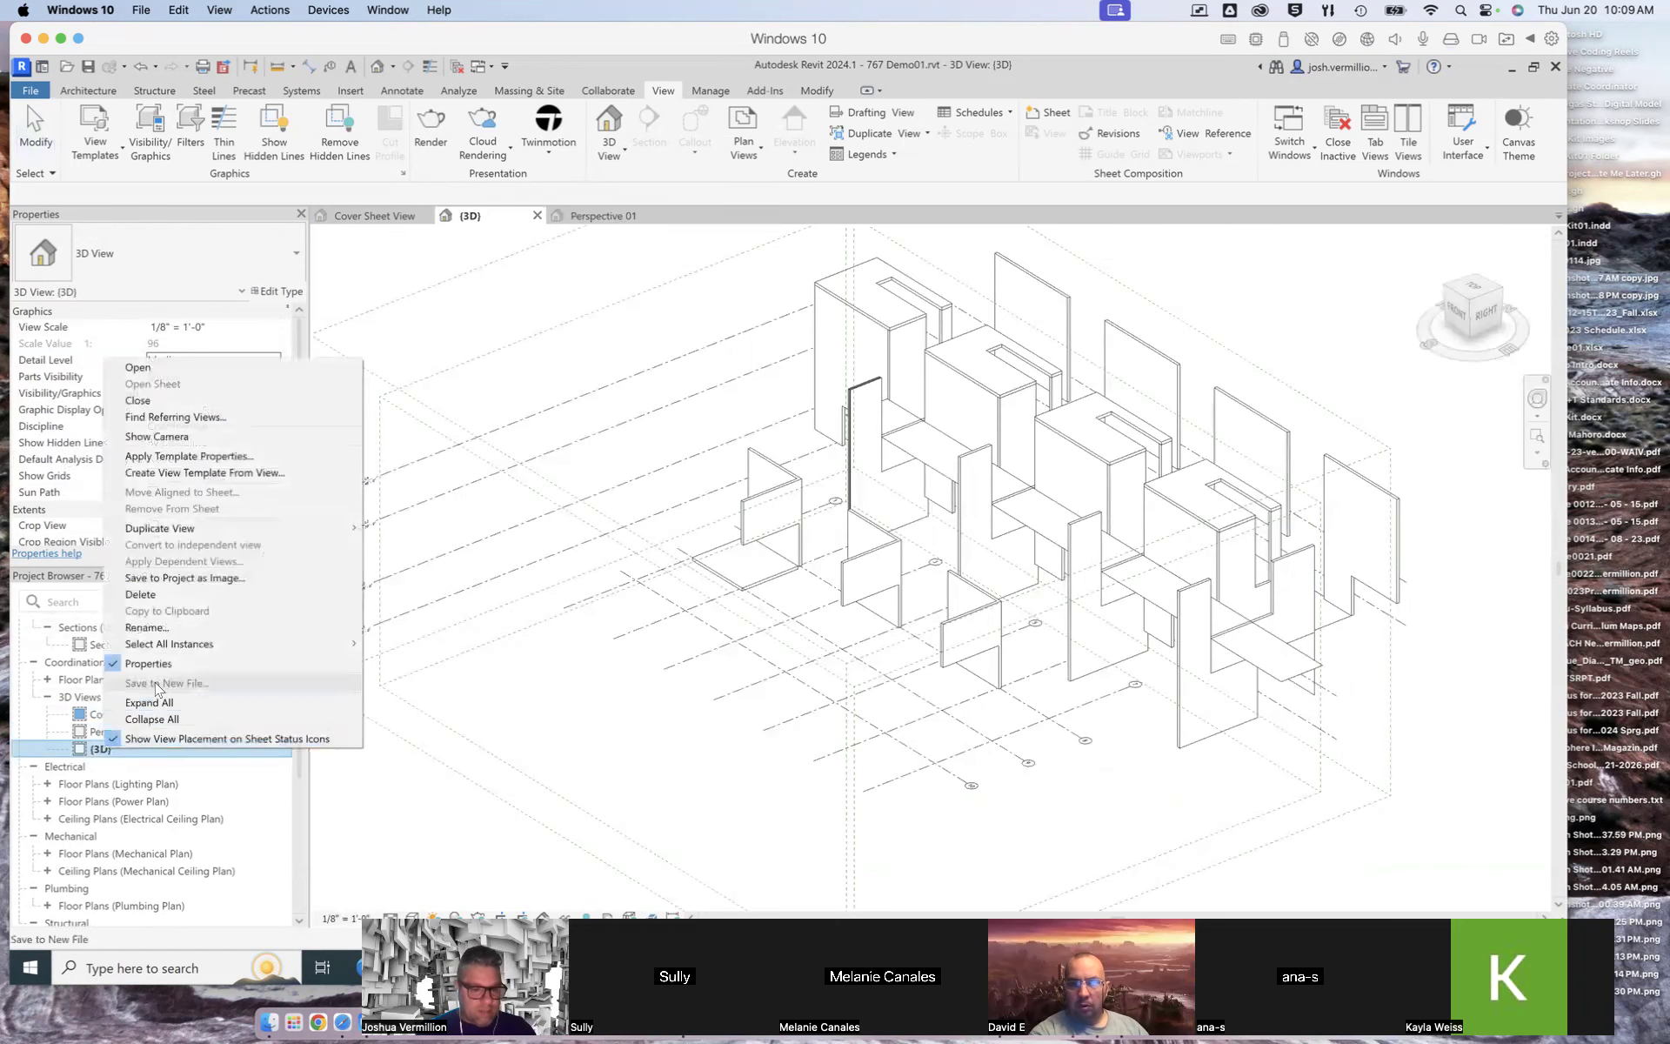
click(161, 629)
text(Axon)
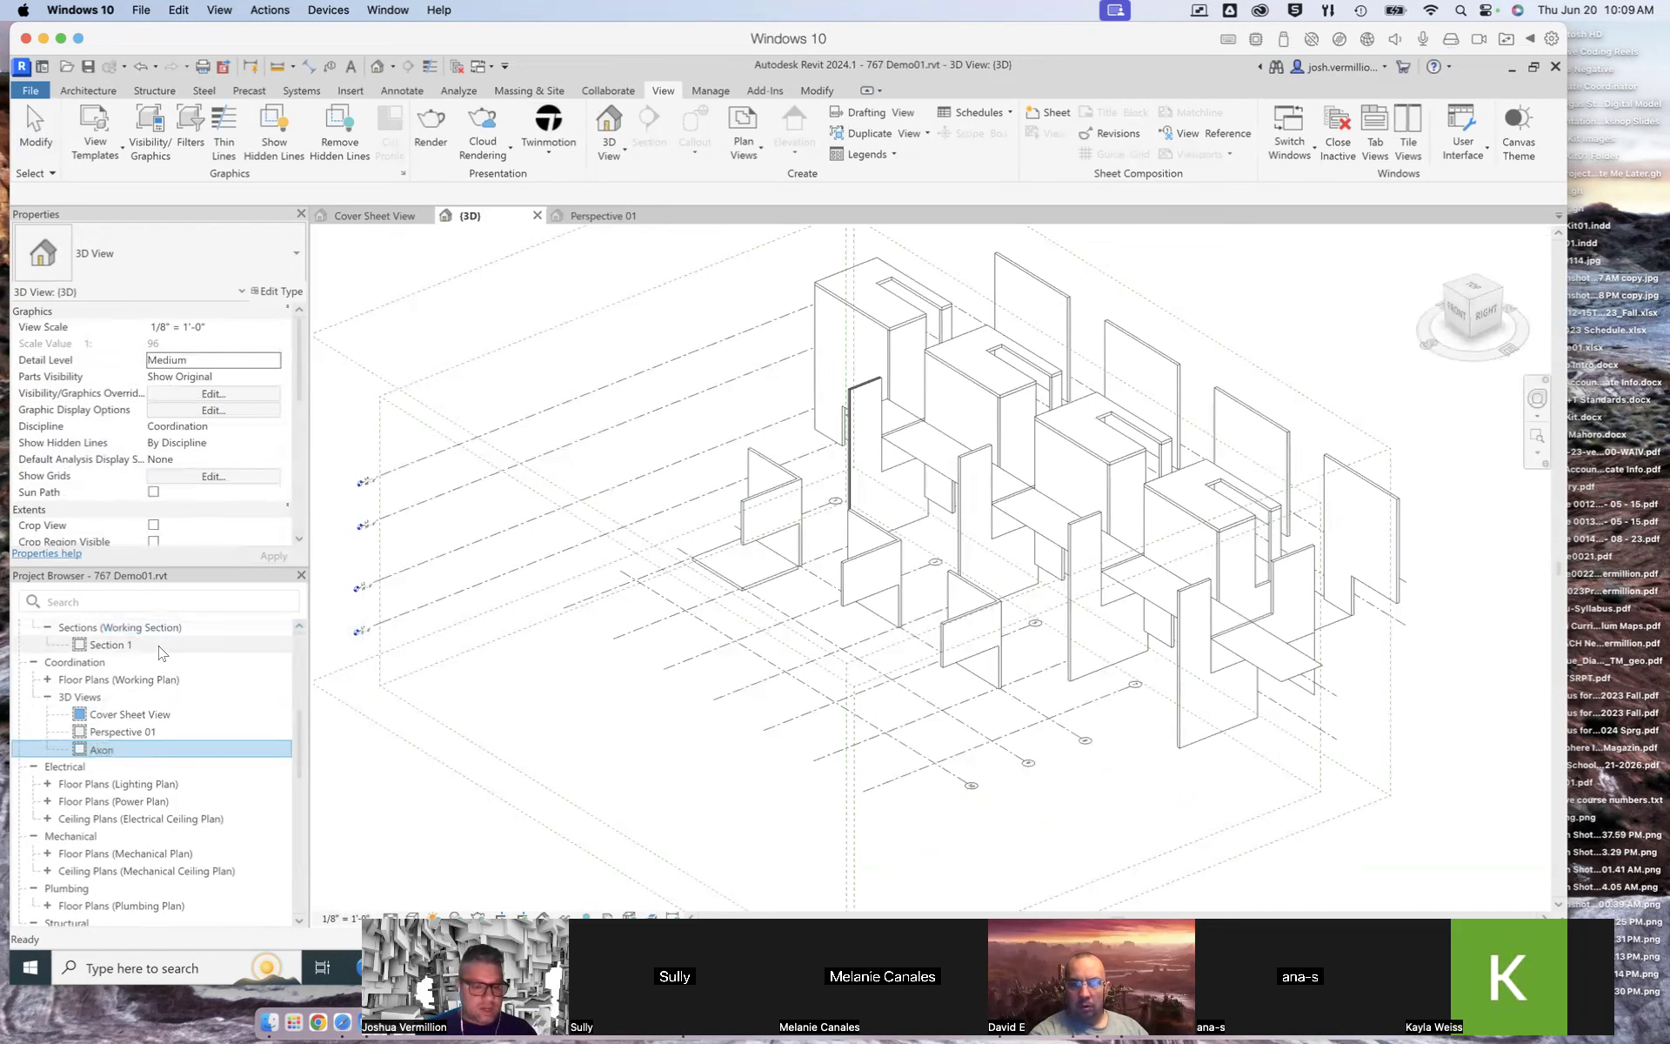
key(Return)
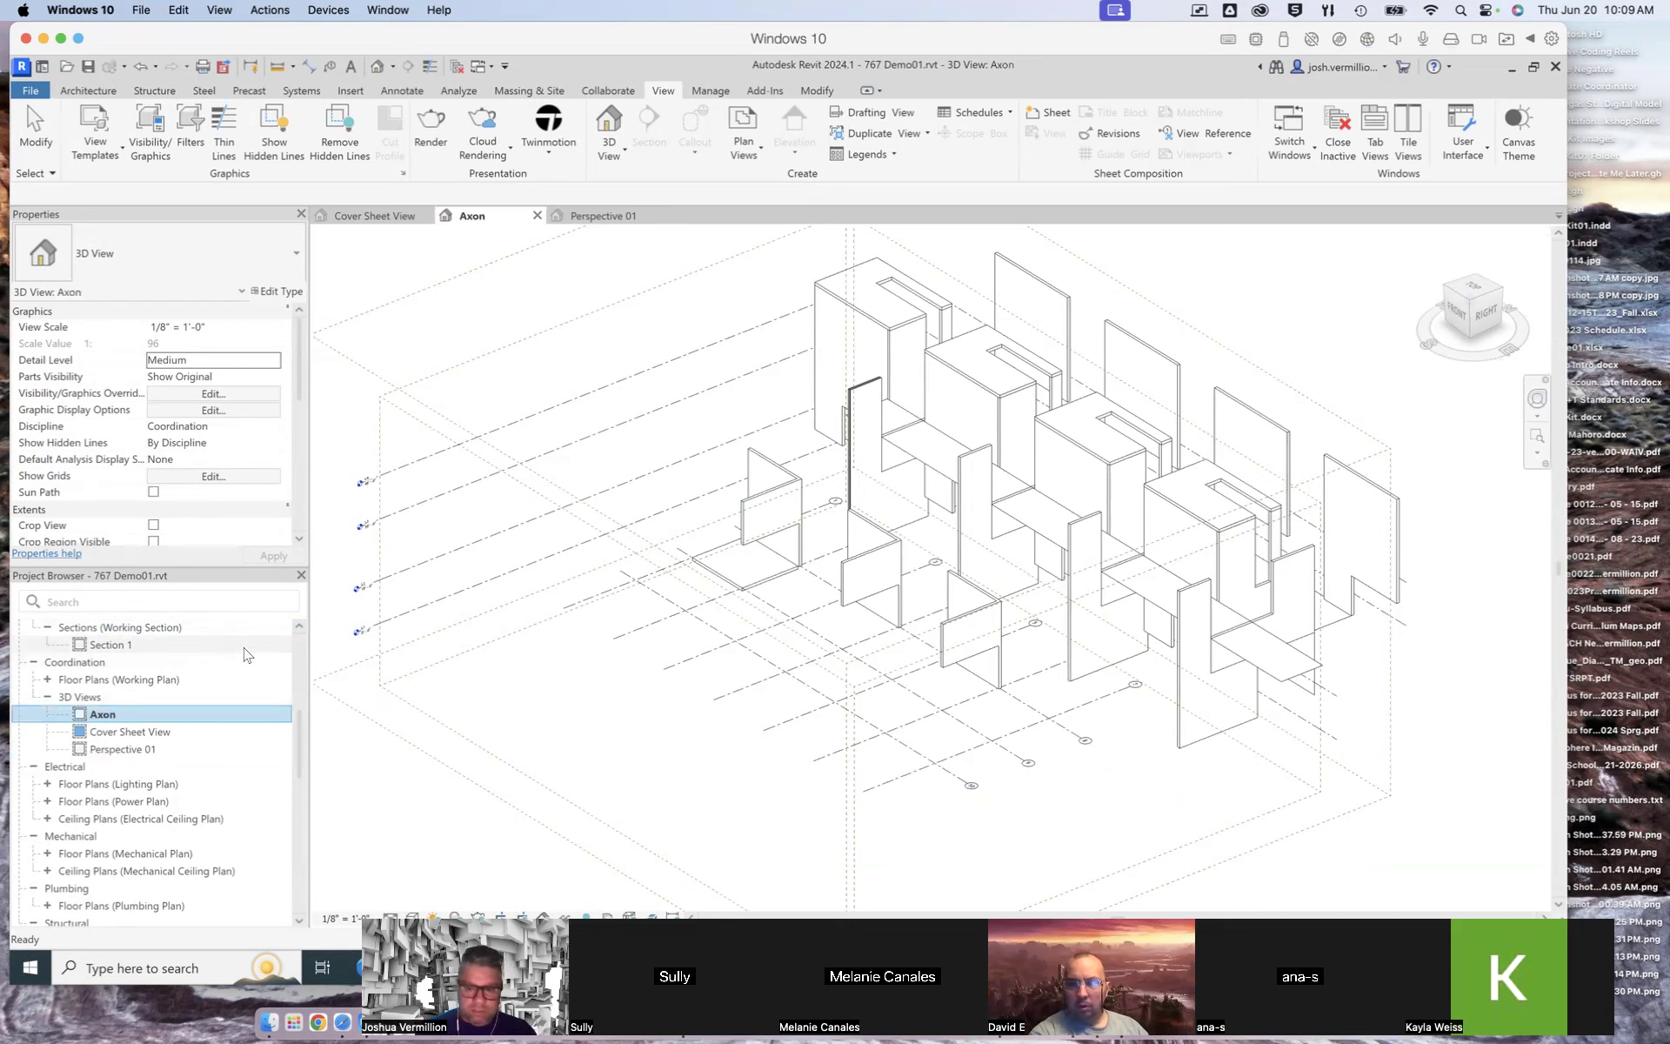
Step: Switch between the Perspective 01 and Axon views
double_click(121, 749)
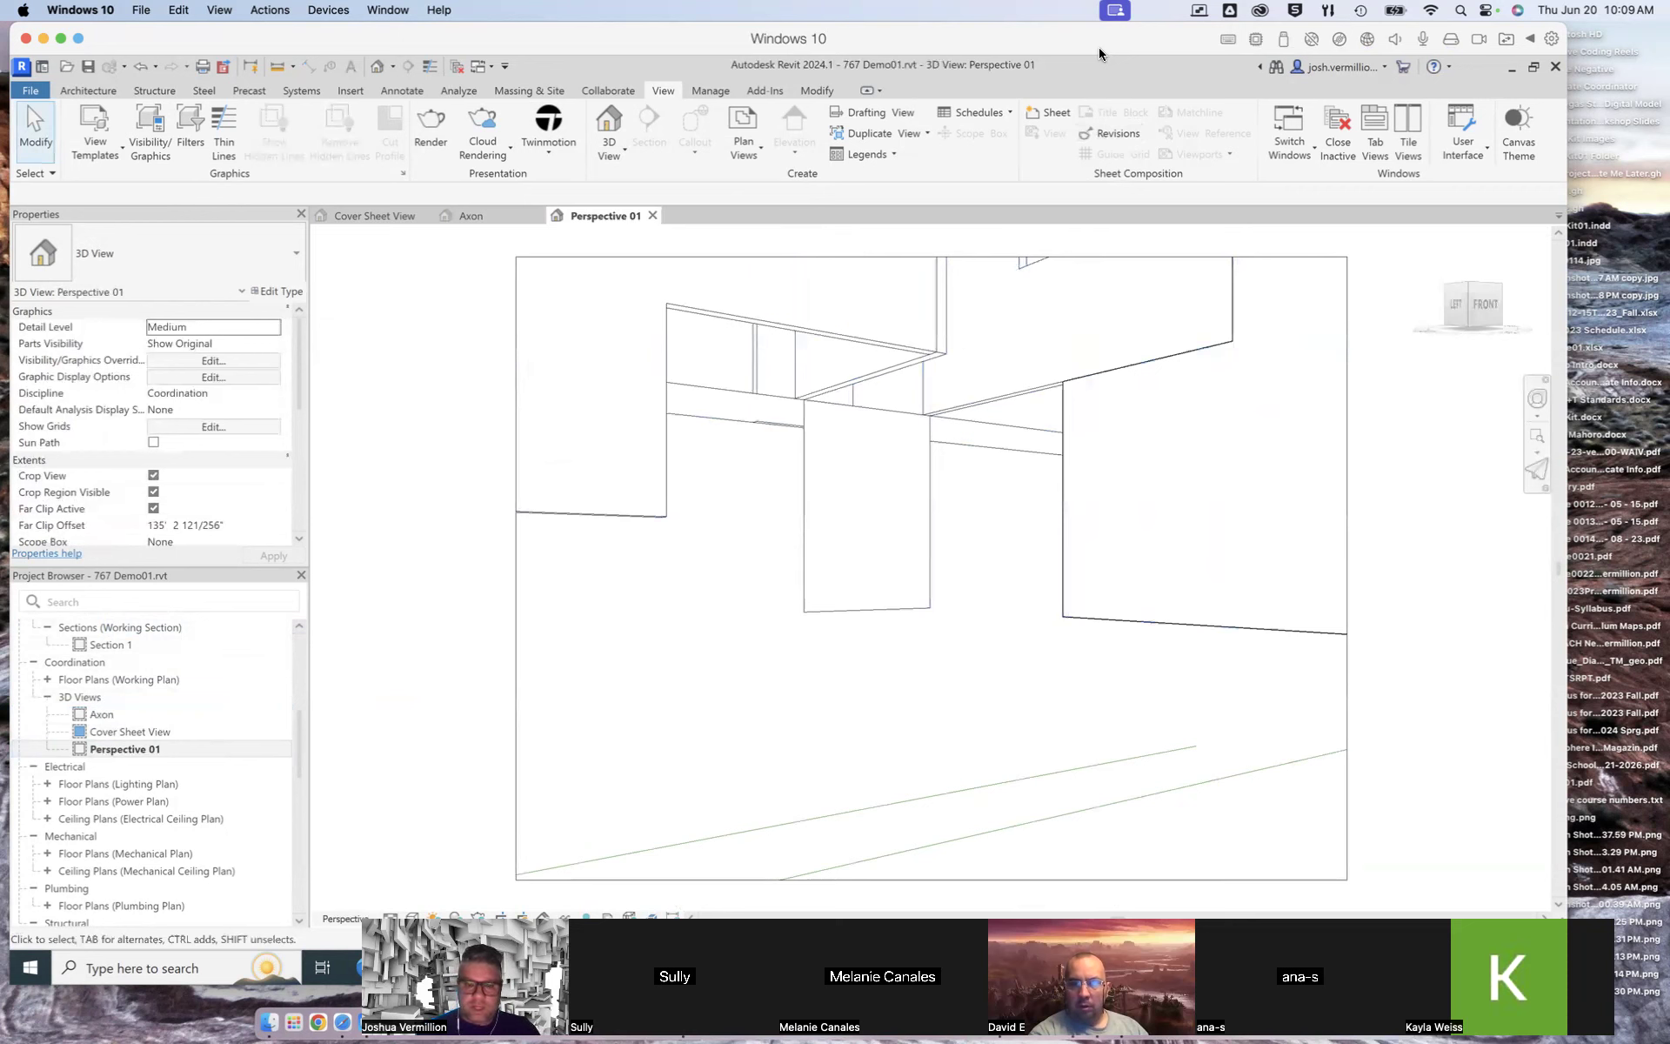
click(116, 716)
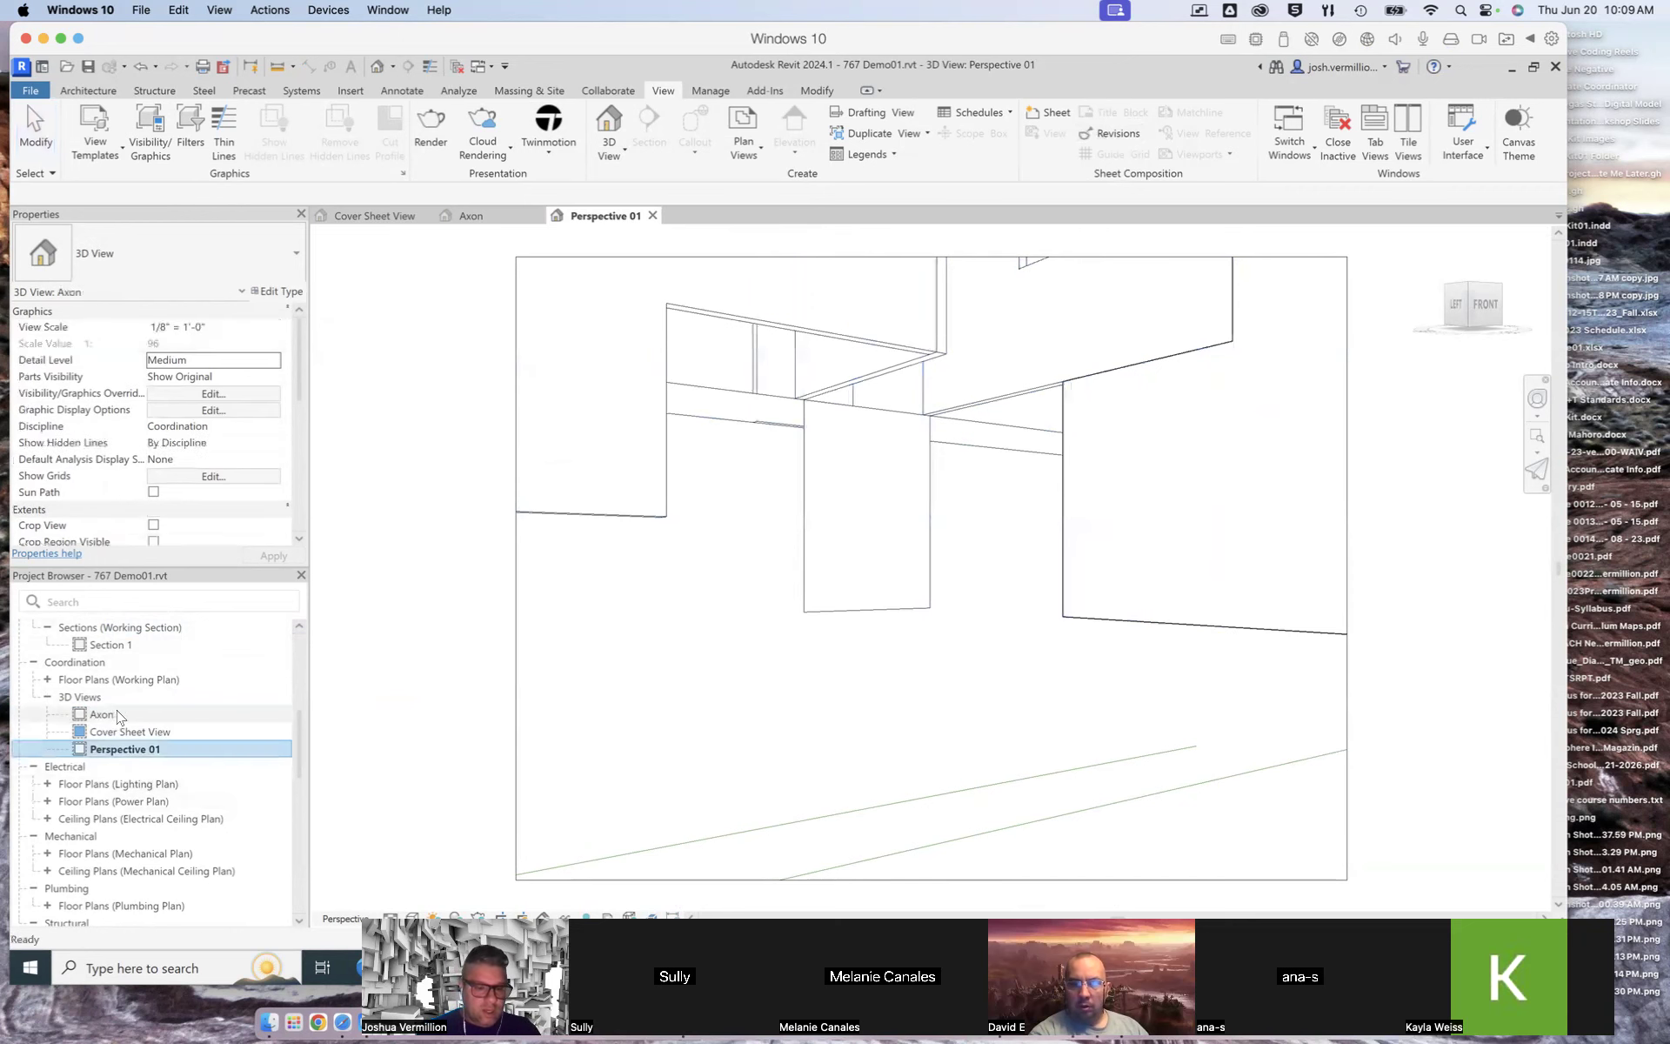
double_click(103, 714)
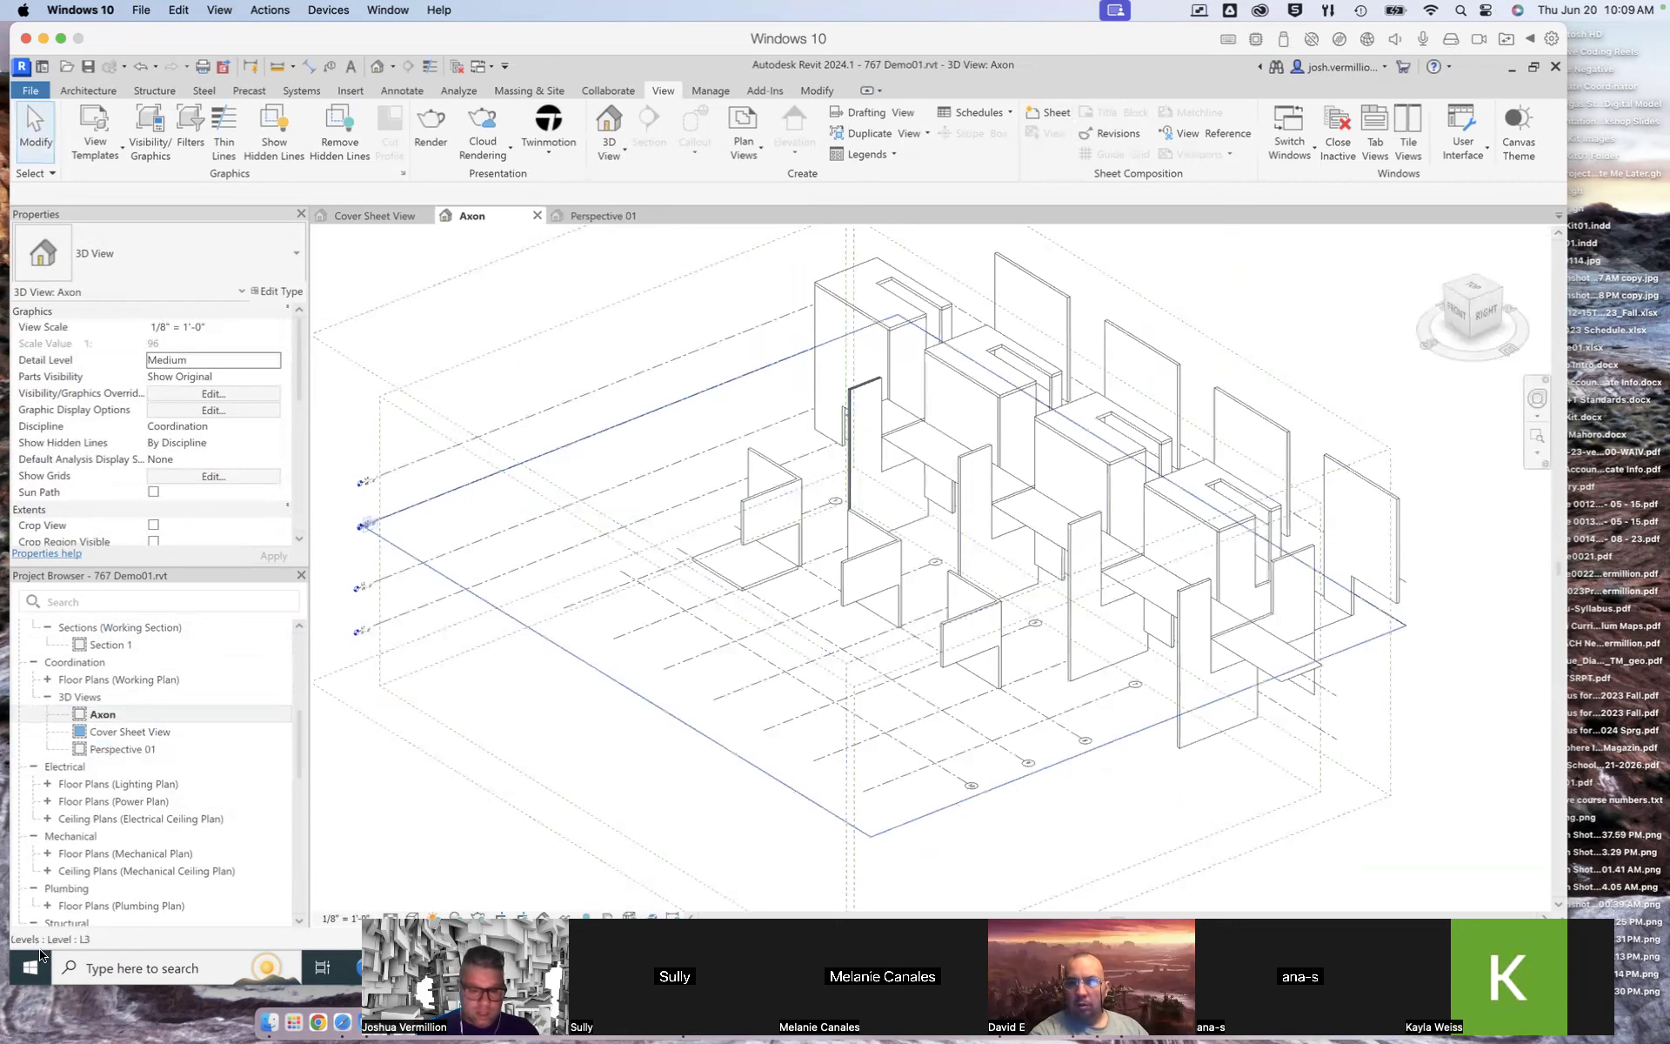
drag(406, 829, 665, 839)
drag(405, 641, 405, 829)
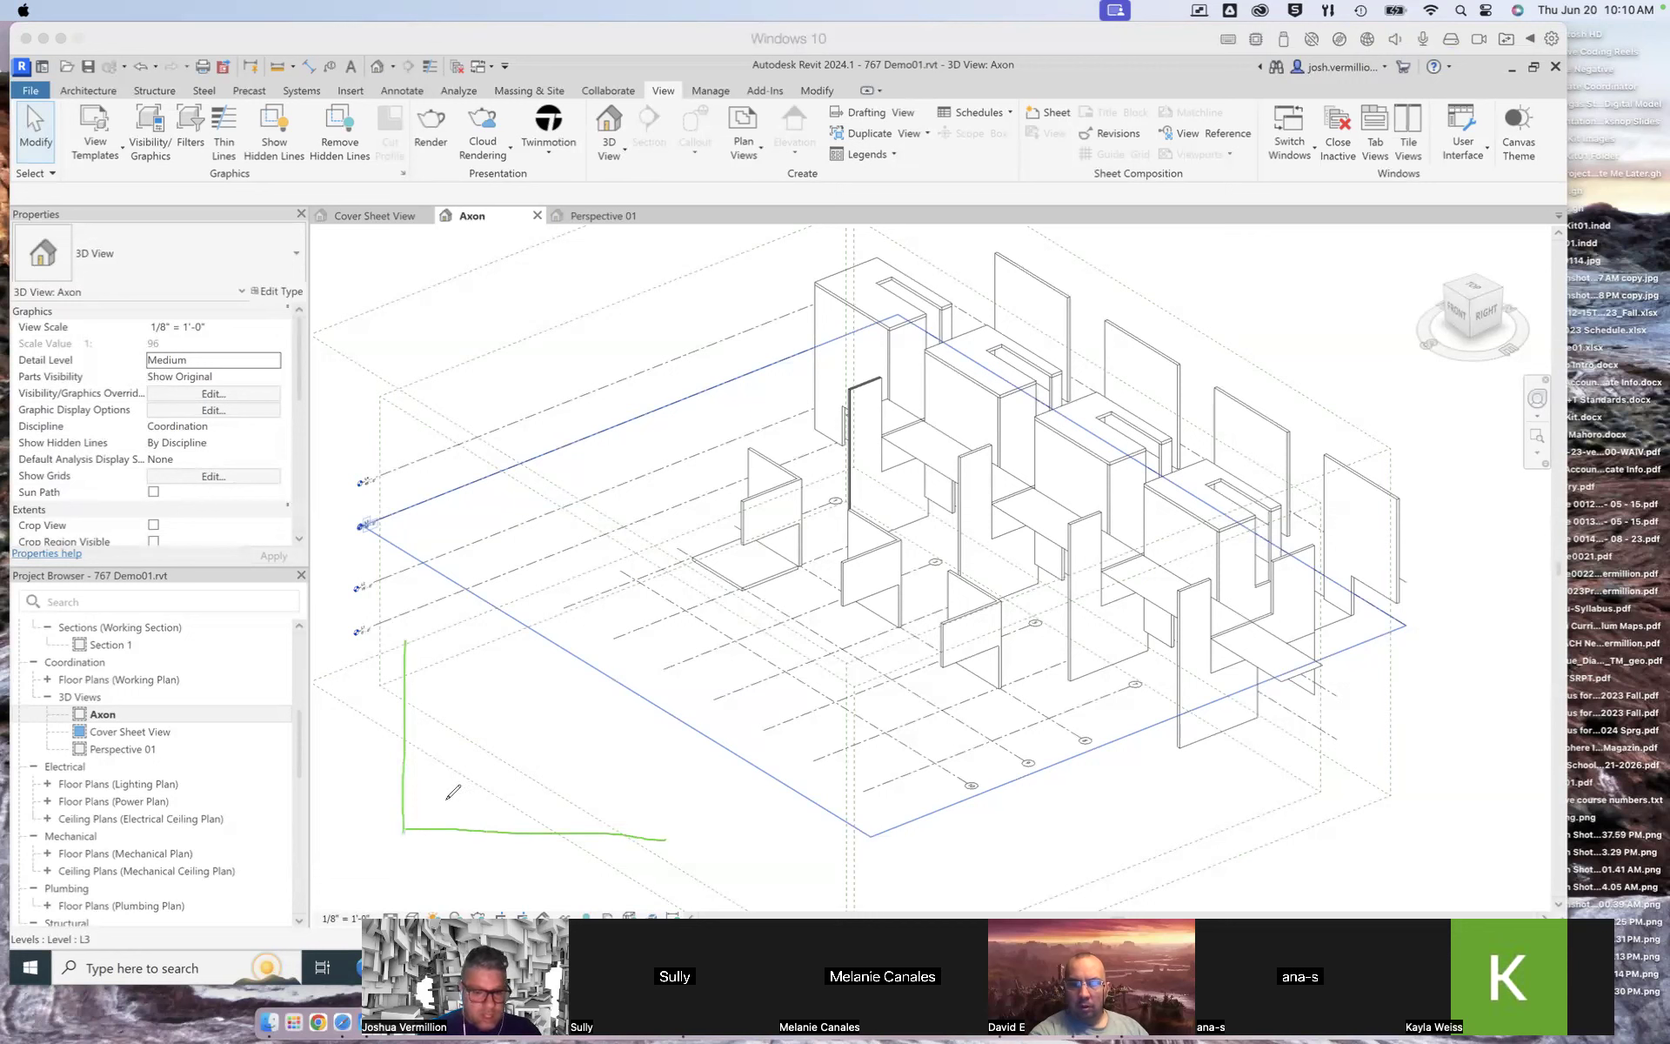
drag(426, 792, 520, 832)
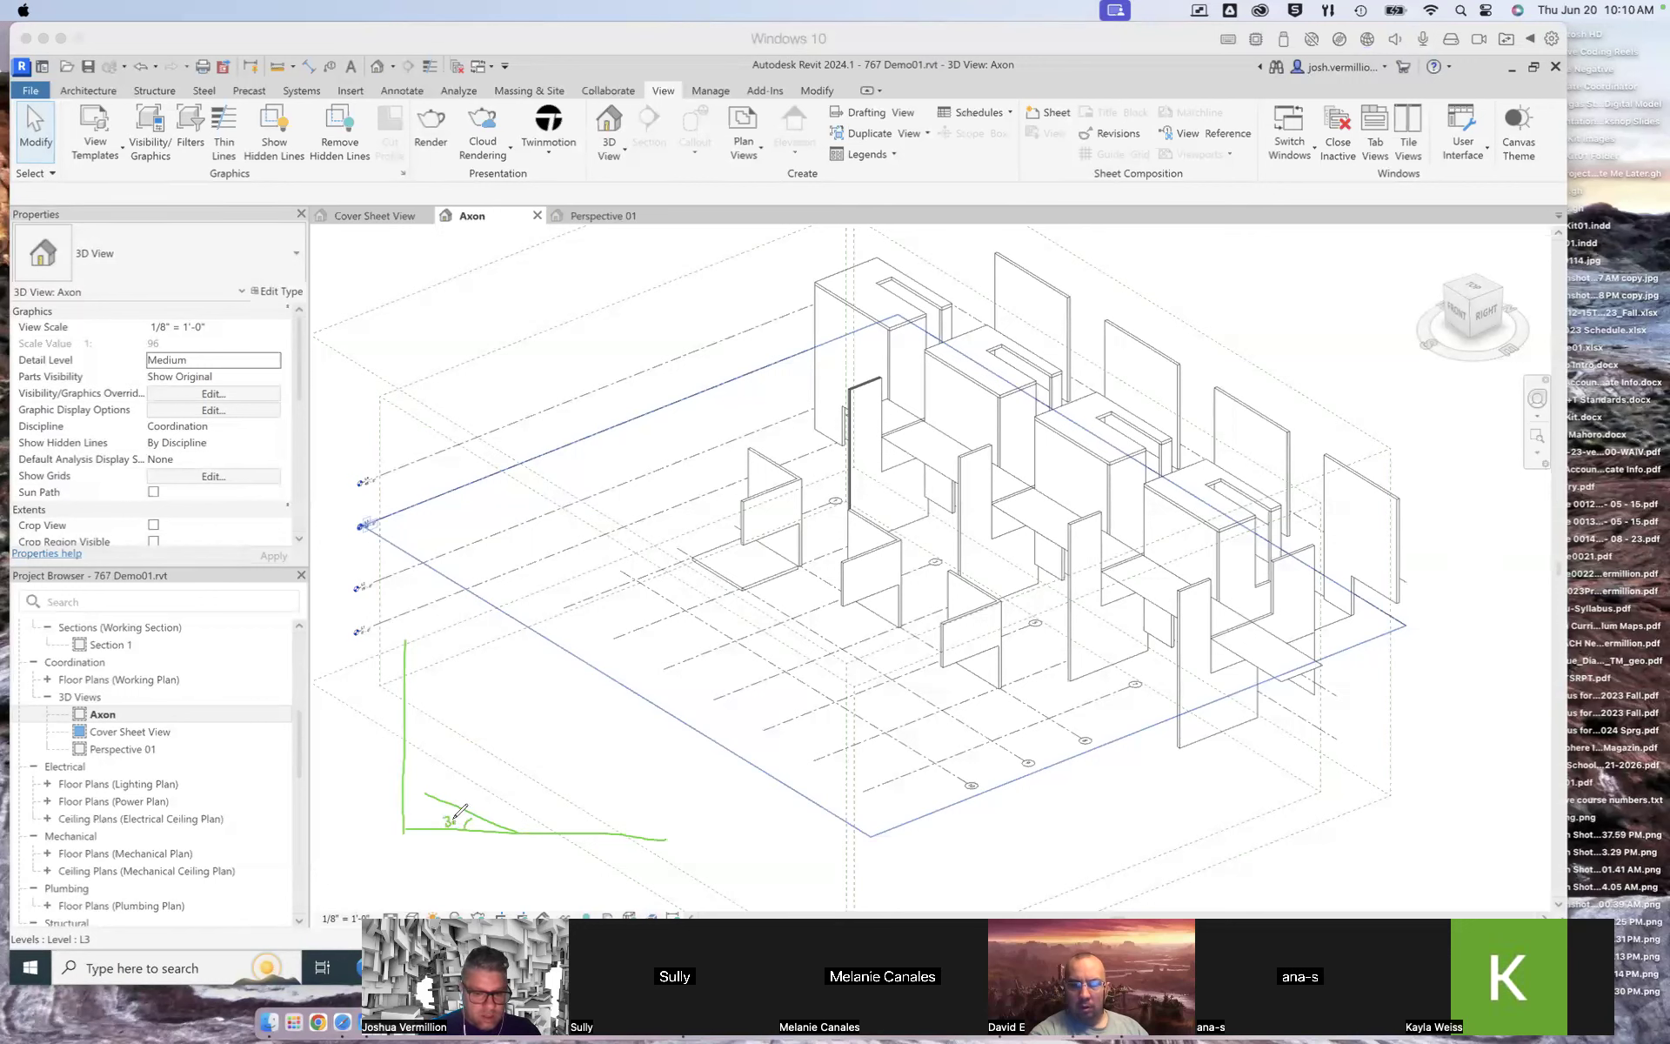
mouse_move(518, 828)
mouse_down()
mouse_move(605, 802)
mouse_move(588, 817)
mouse_move(520, 760)
mouse_move(520, 727)
mouse_move(591, 705)
mouse_move(476, 720)
mouse_move(436, 707)
mouse_up()
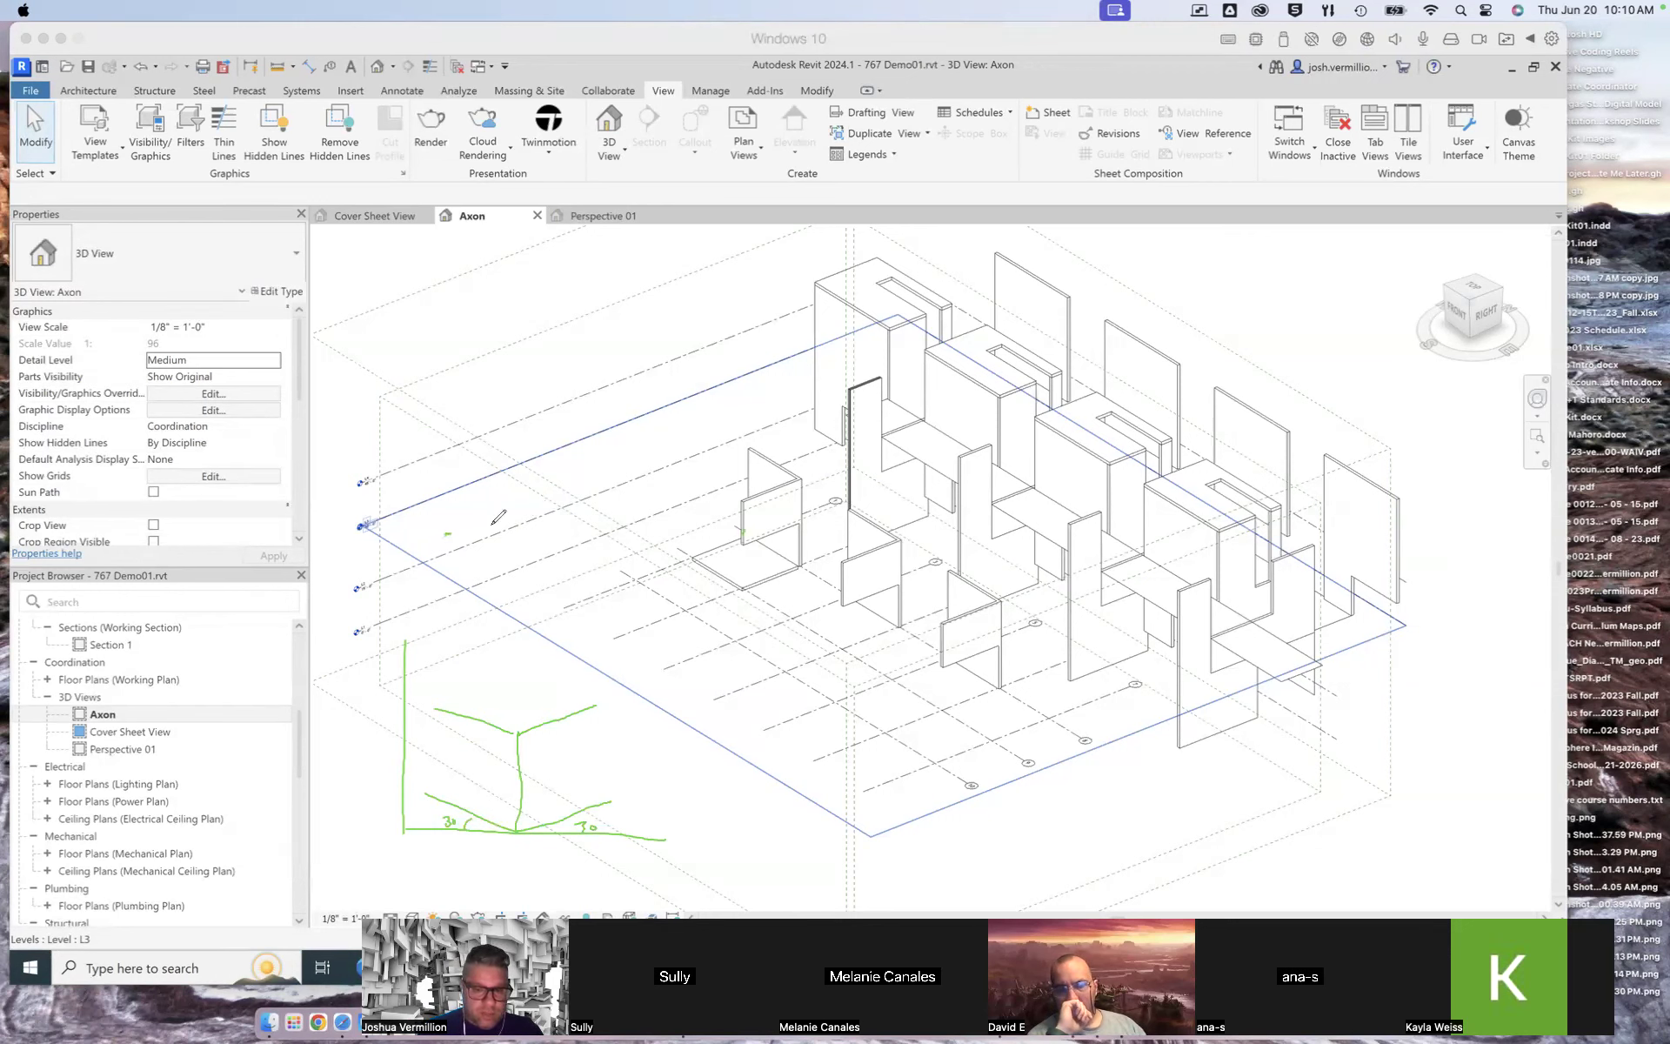
drag(501, 511, 598, 470)
drag(513, 570, 590, 640)
drag(596, 473, 589, 624)
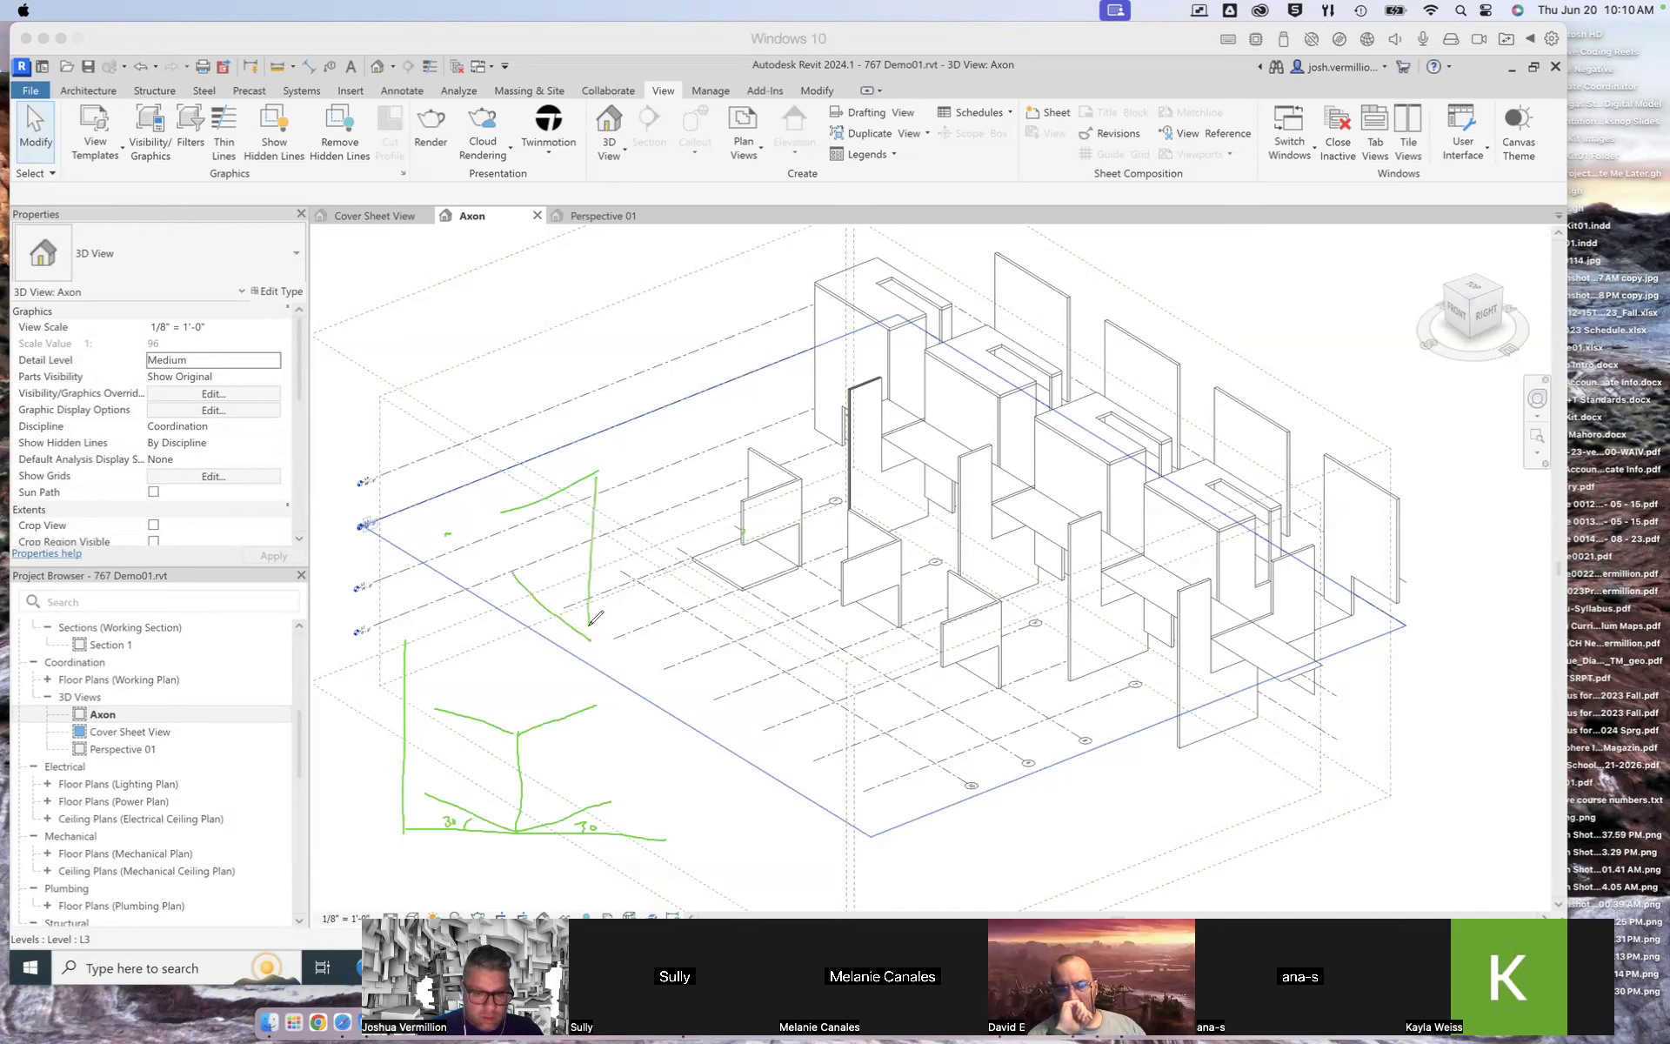
drag(512, 513, 512, 570)
drag(596, 473, 657, 509)
drag(597, 626, 665, 562)
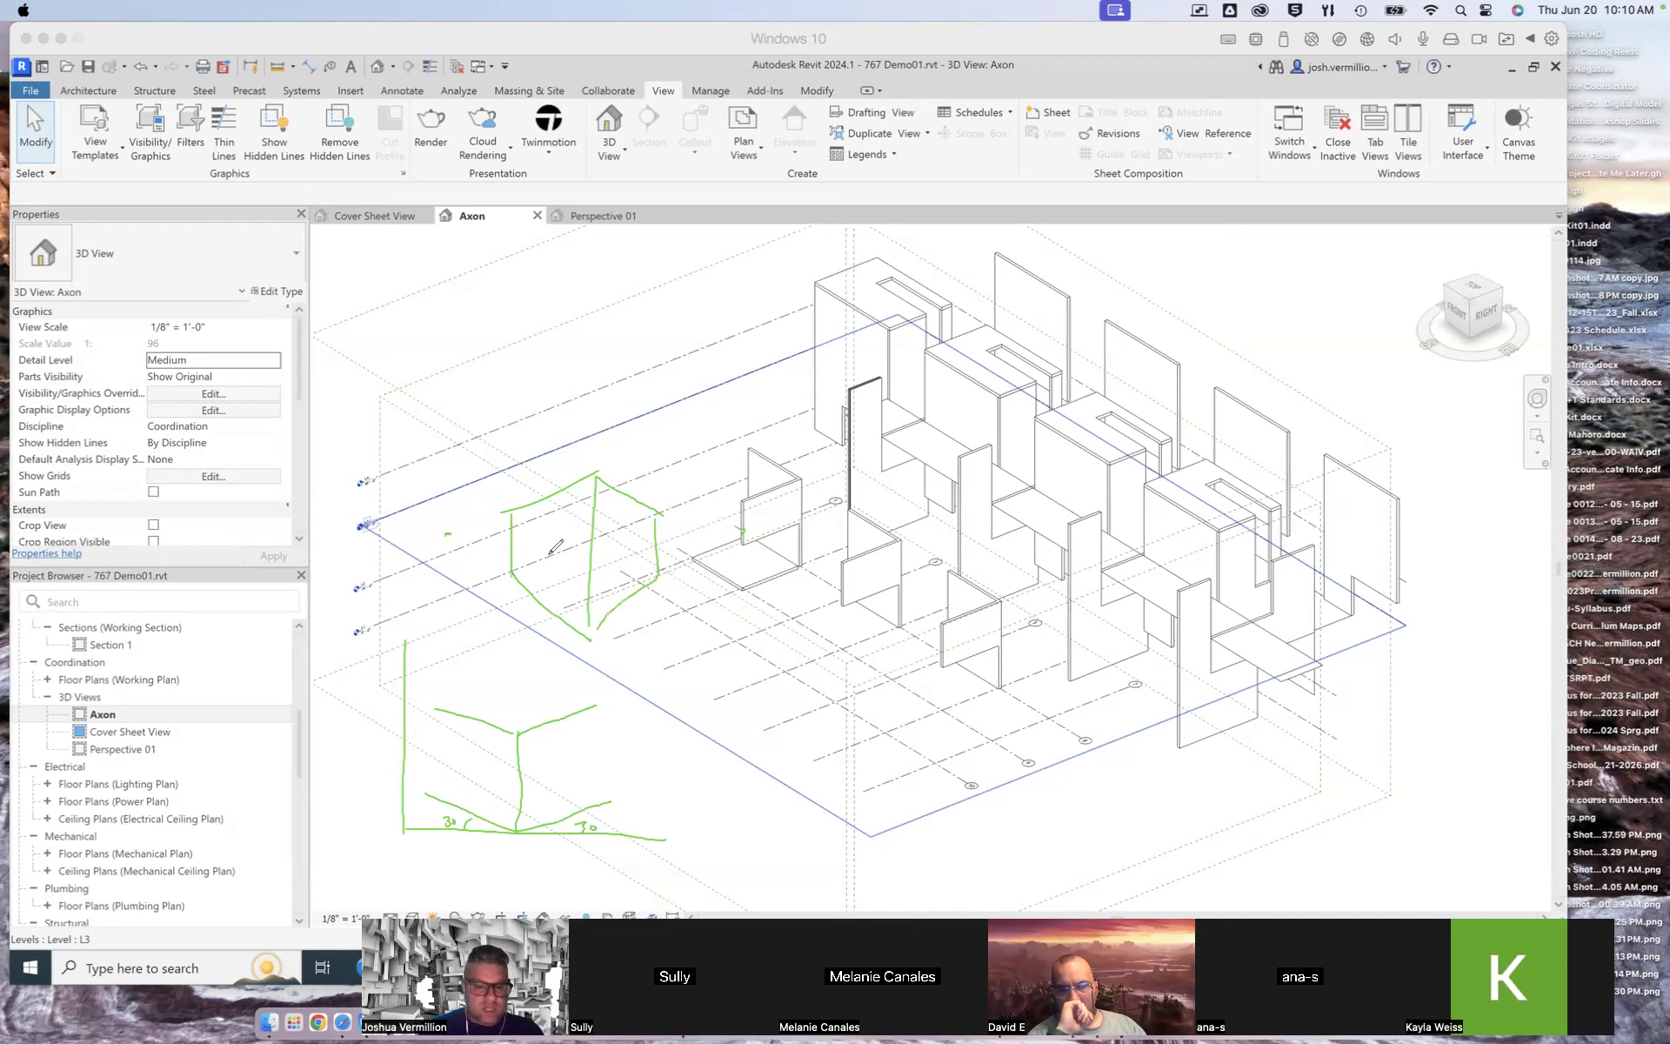
drag(665, 519, 744, 532)
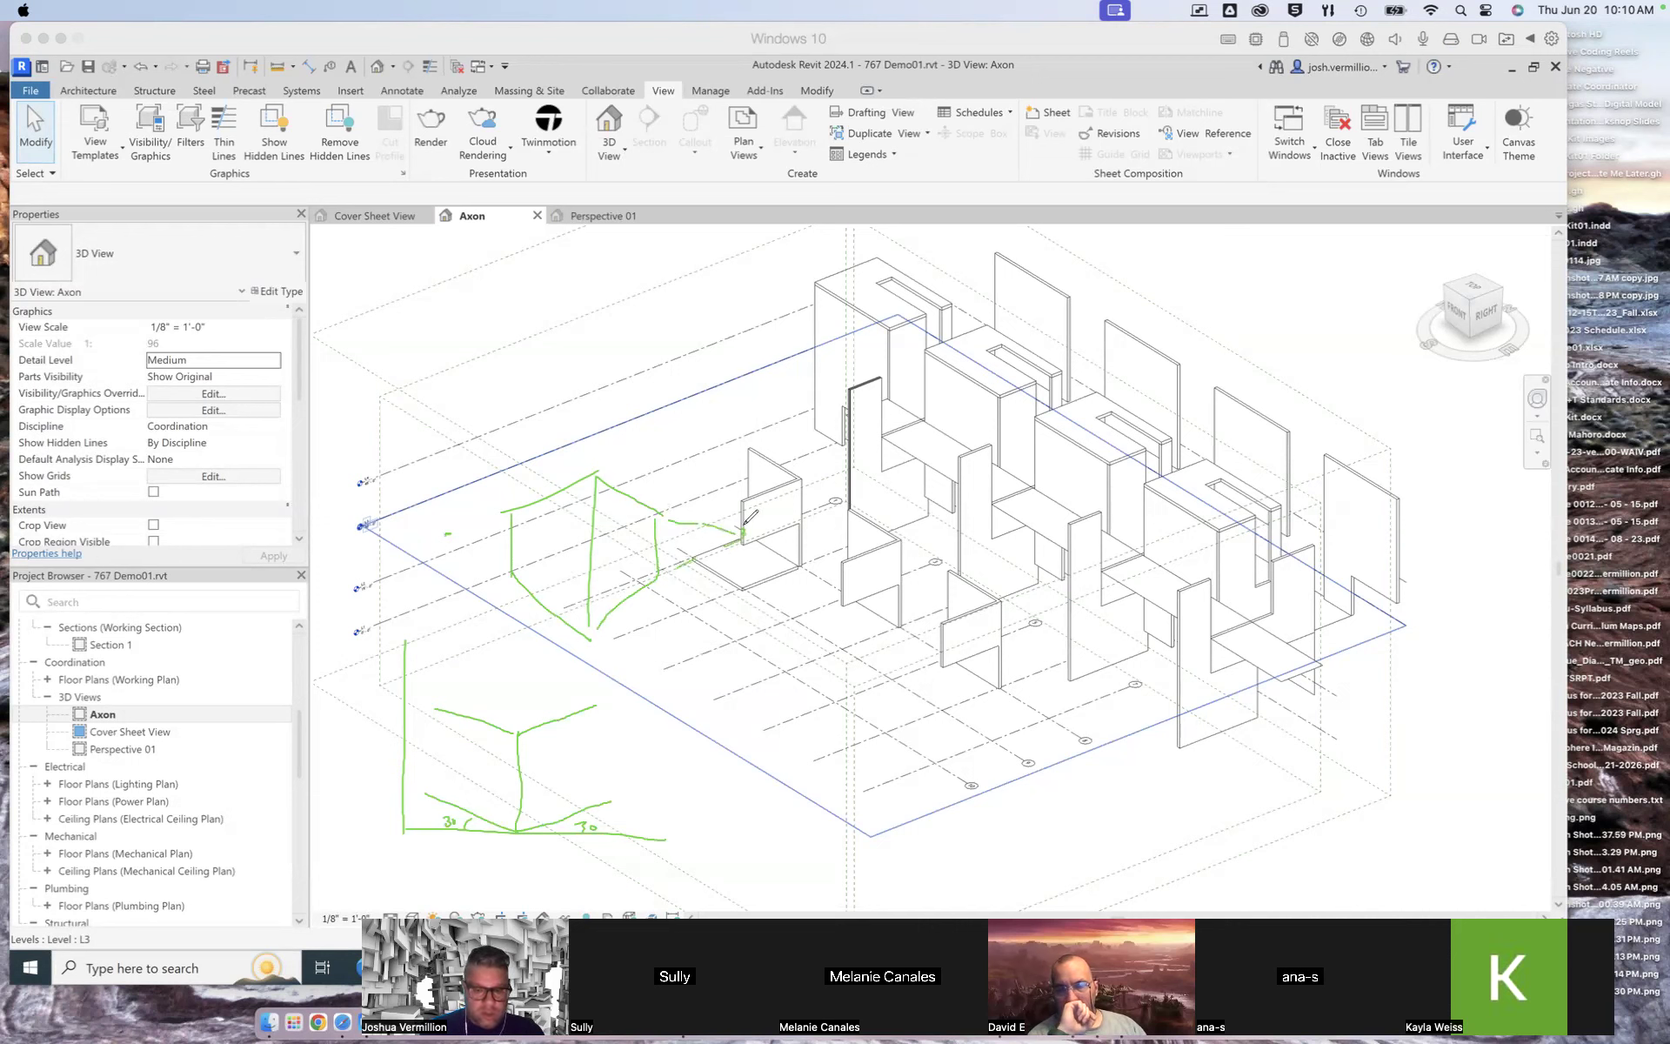
mouse_move(492, 514)
mouse_down()
mouse_move(469, 544)
mouse_move(446, 534)
mouse_up()
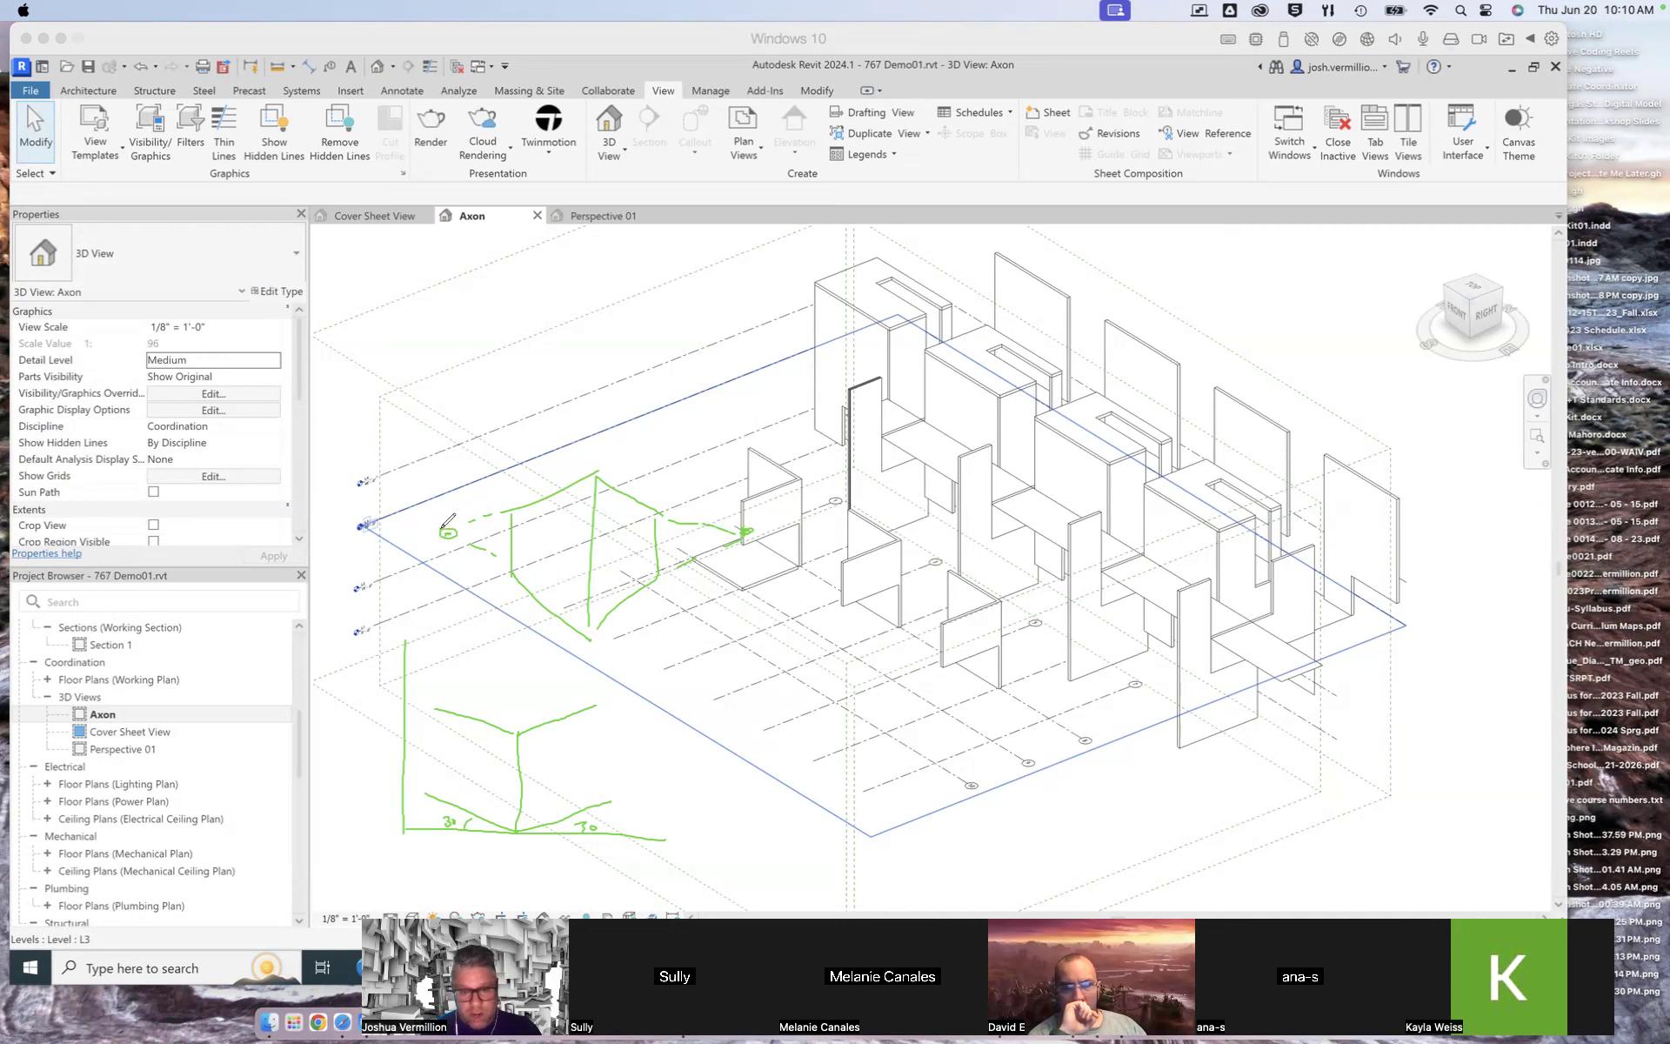
mouse_move(522, 459)
mouse_down()
mouse_move(527, 485)
mouse_move(538, 461)
mouse_move(567, 463)
mouse_up()
drag(481, 663, 517, 663)
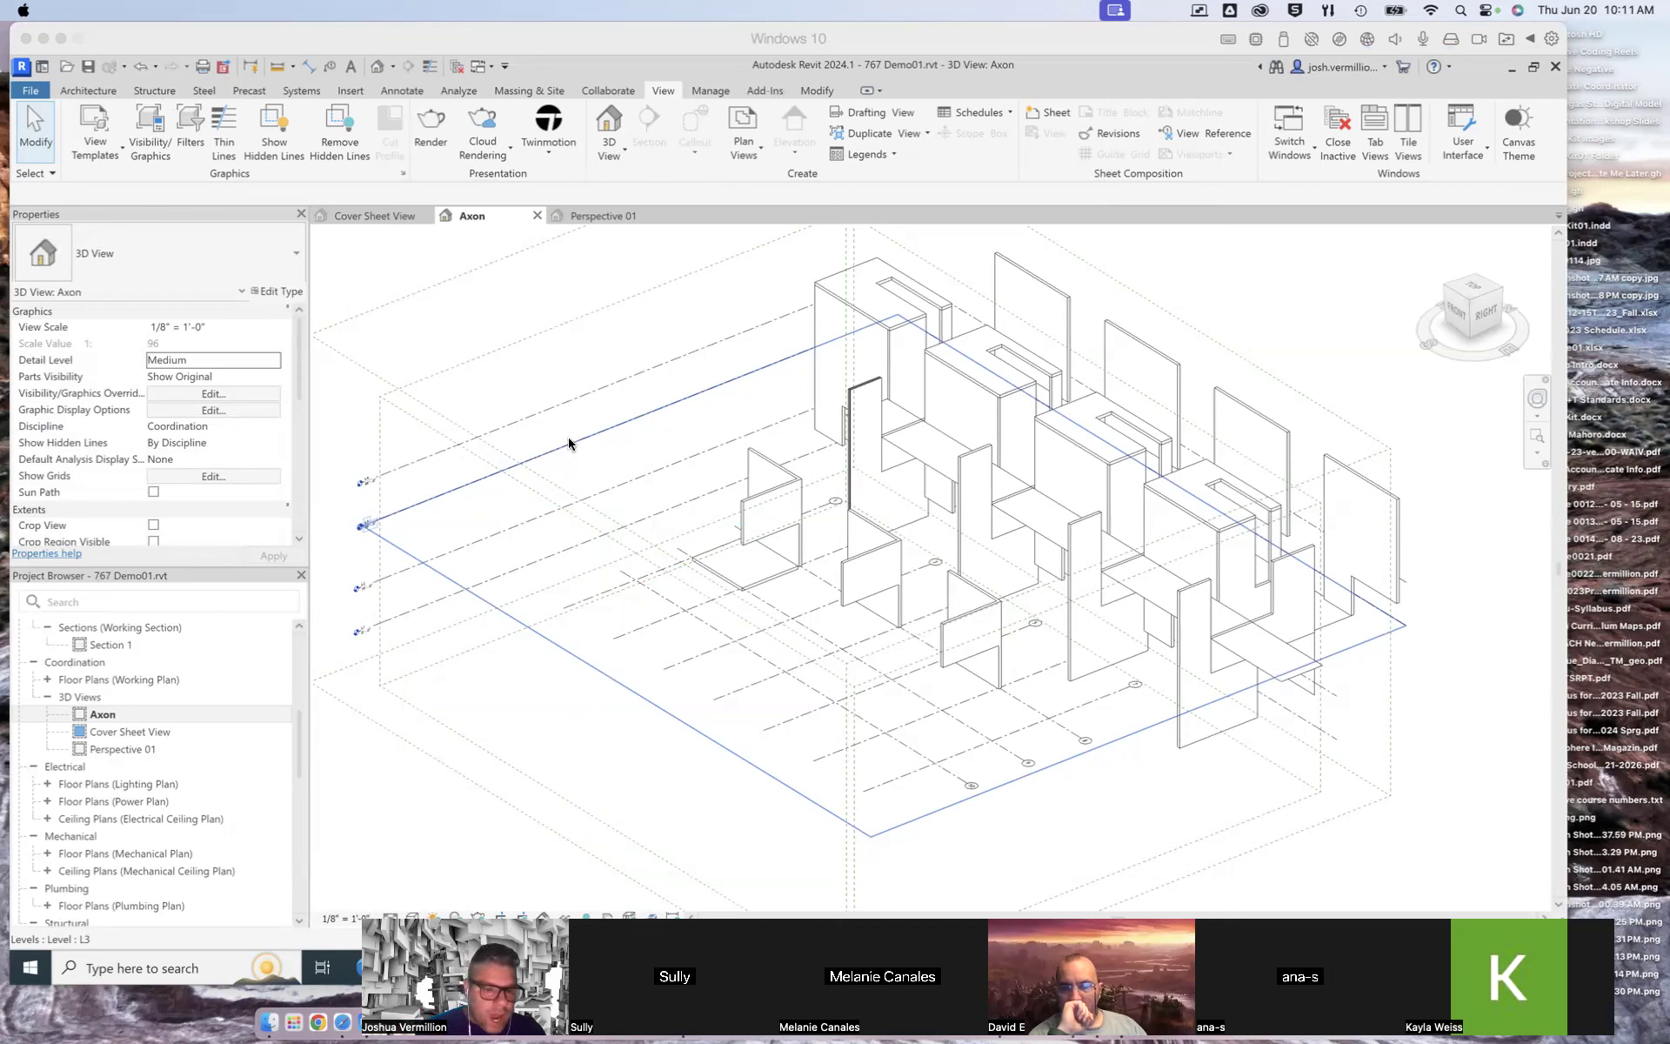
Step: Open the Perspective 01 view and review its camera, extents and identity properties
click(117, 753)
double_click(118, 749)
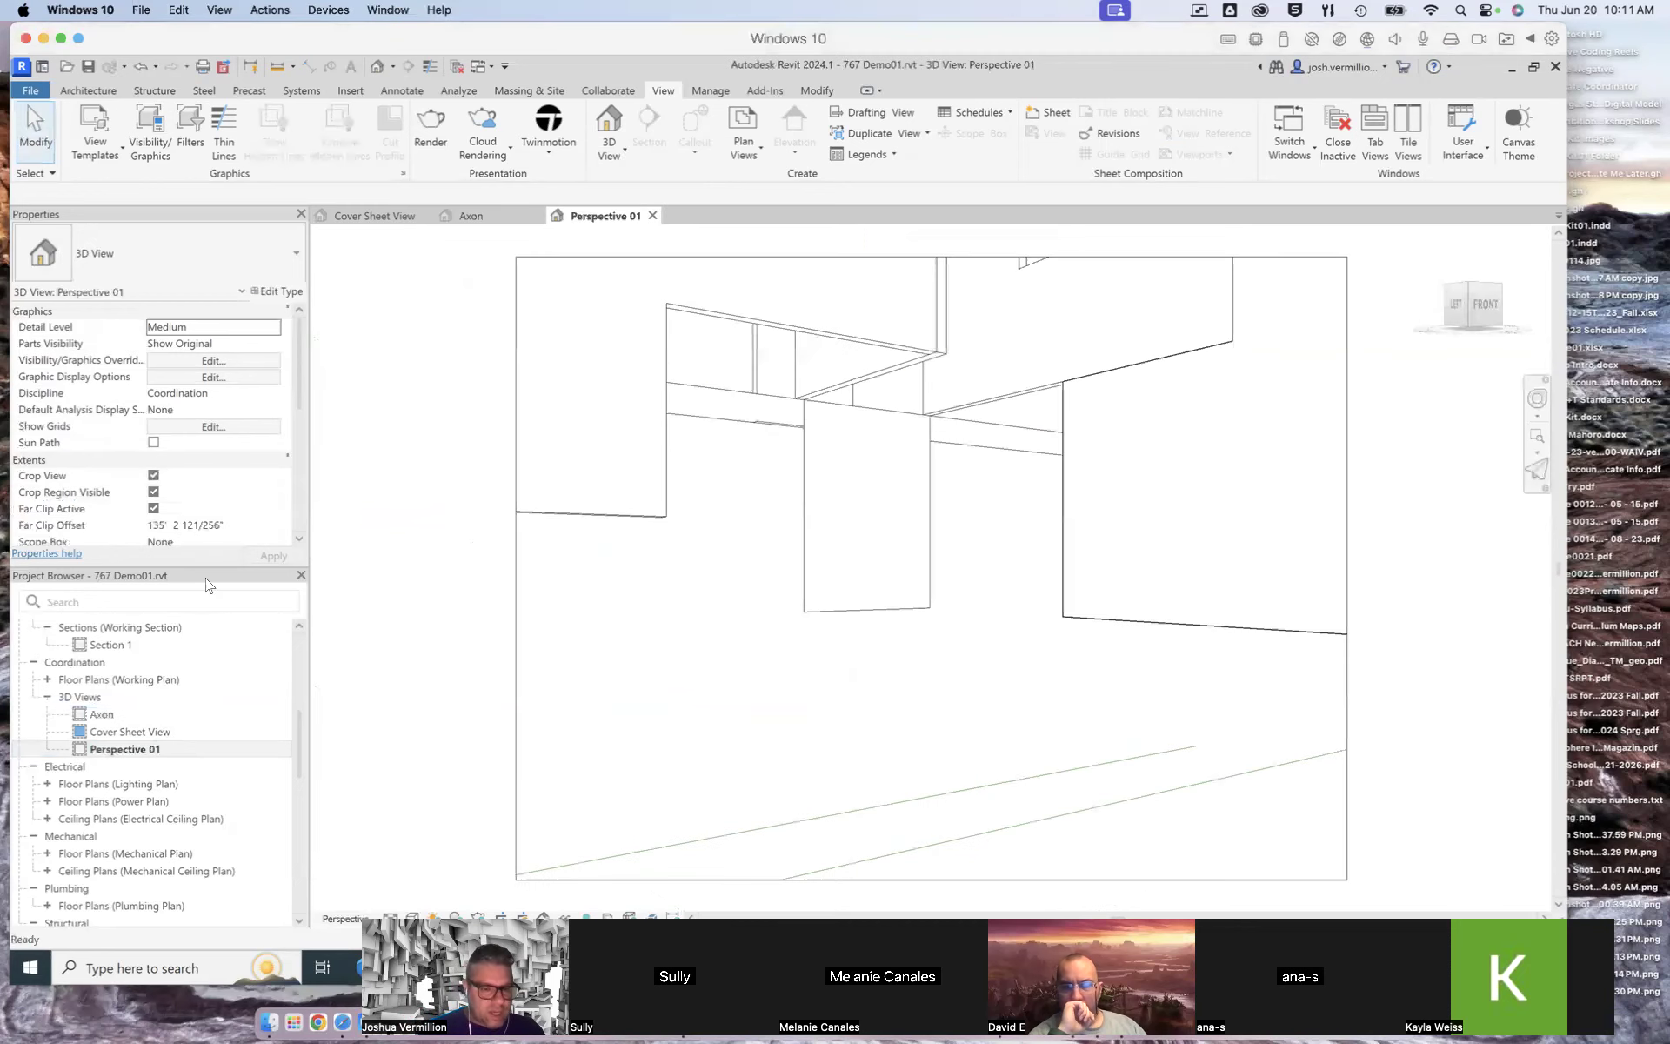
scroll(299, 383, down, 3)
scroll(299, 383, up, 3)
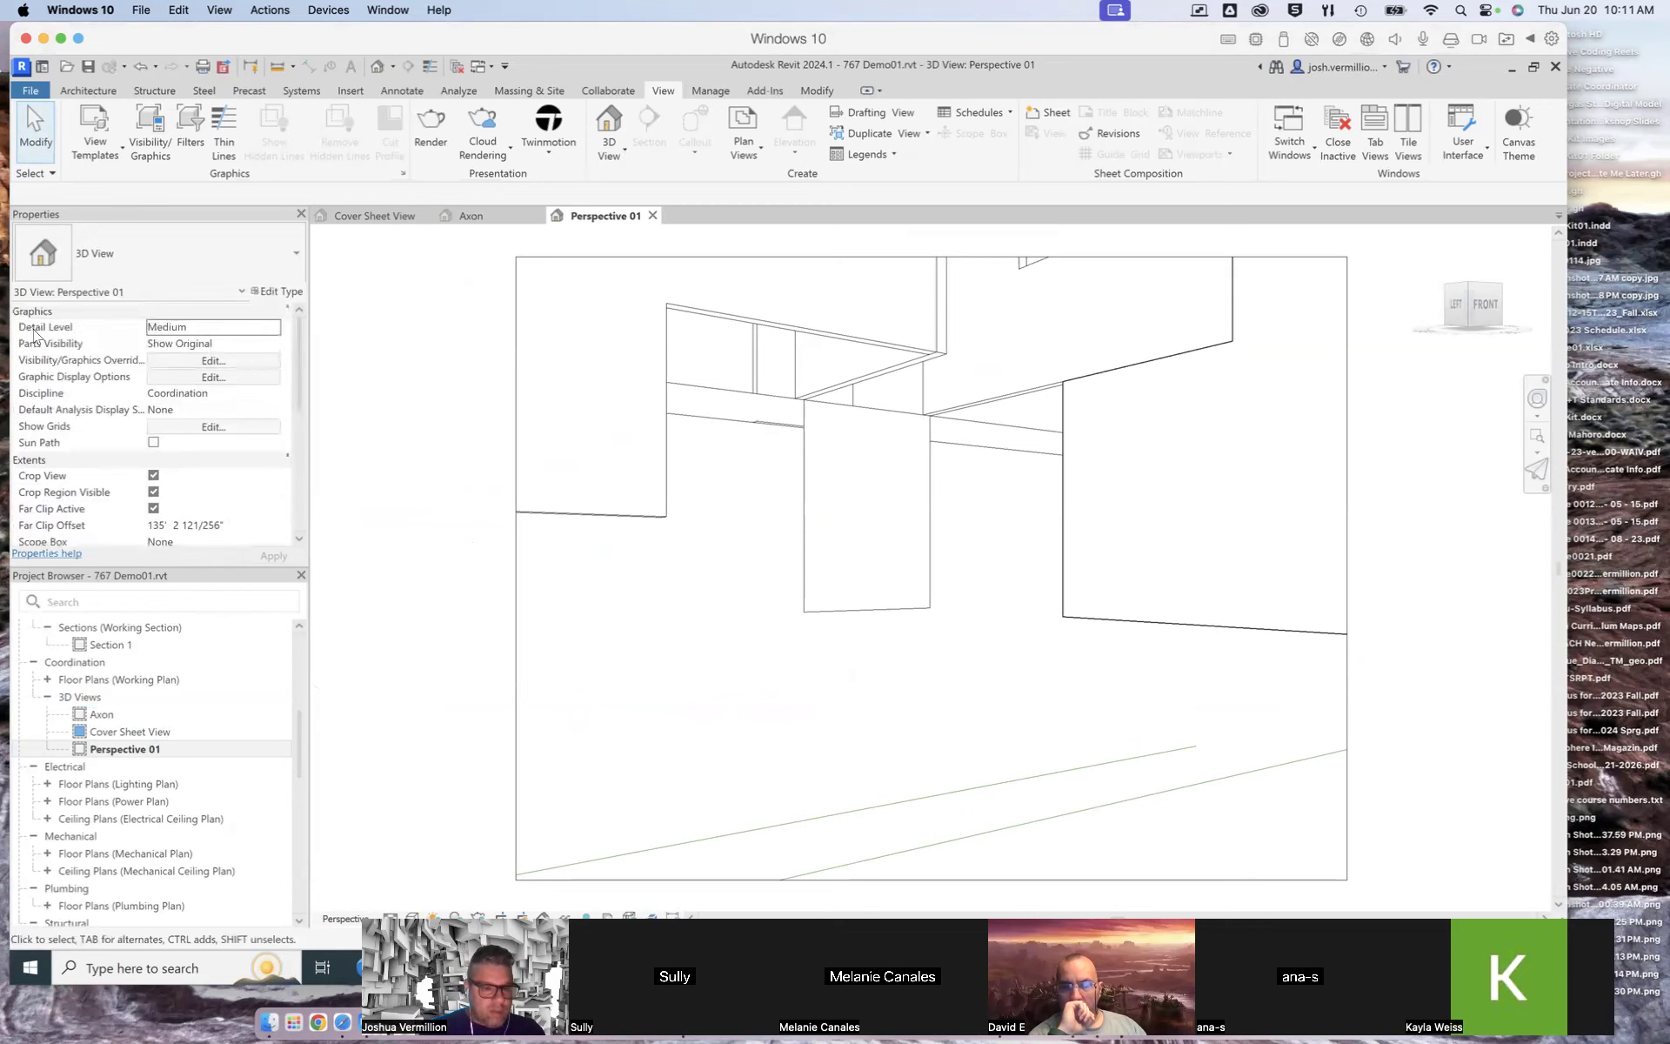
drag(296, 406, 302, 494)
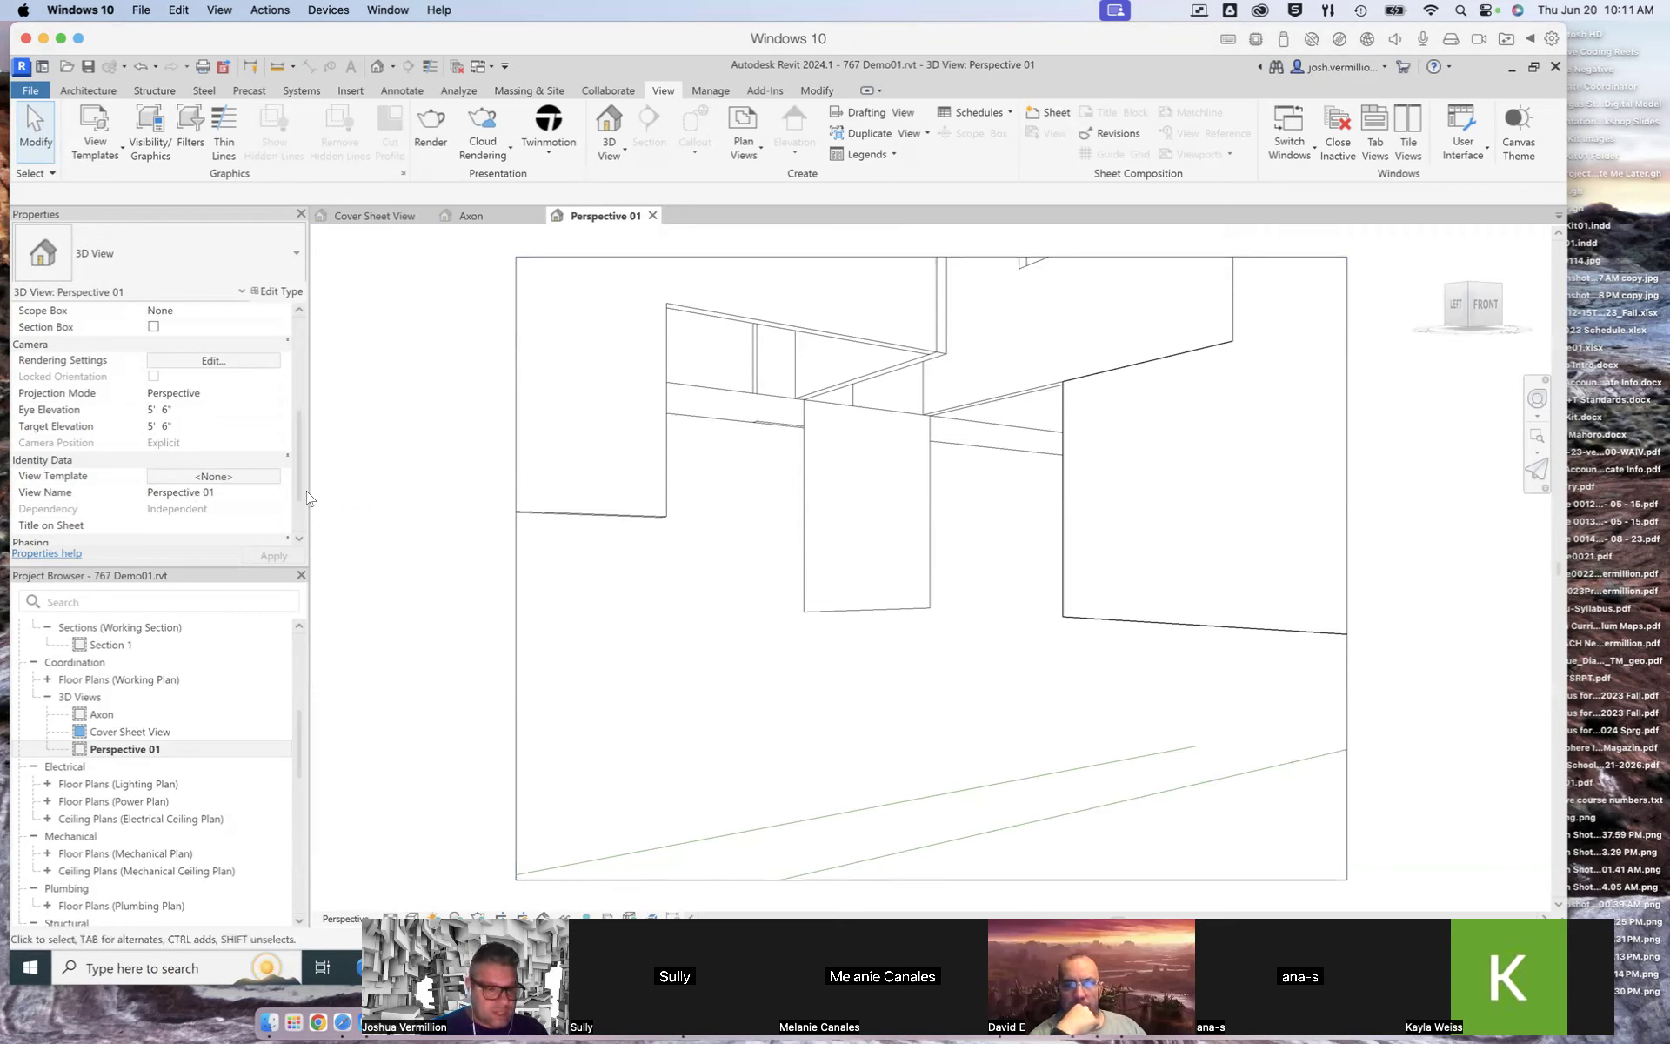
scroll(297, 514, down, 2)
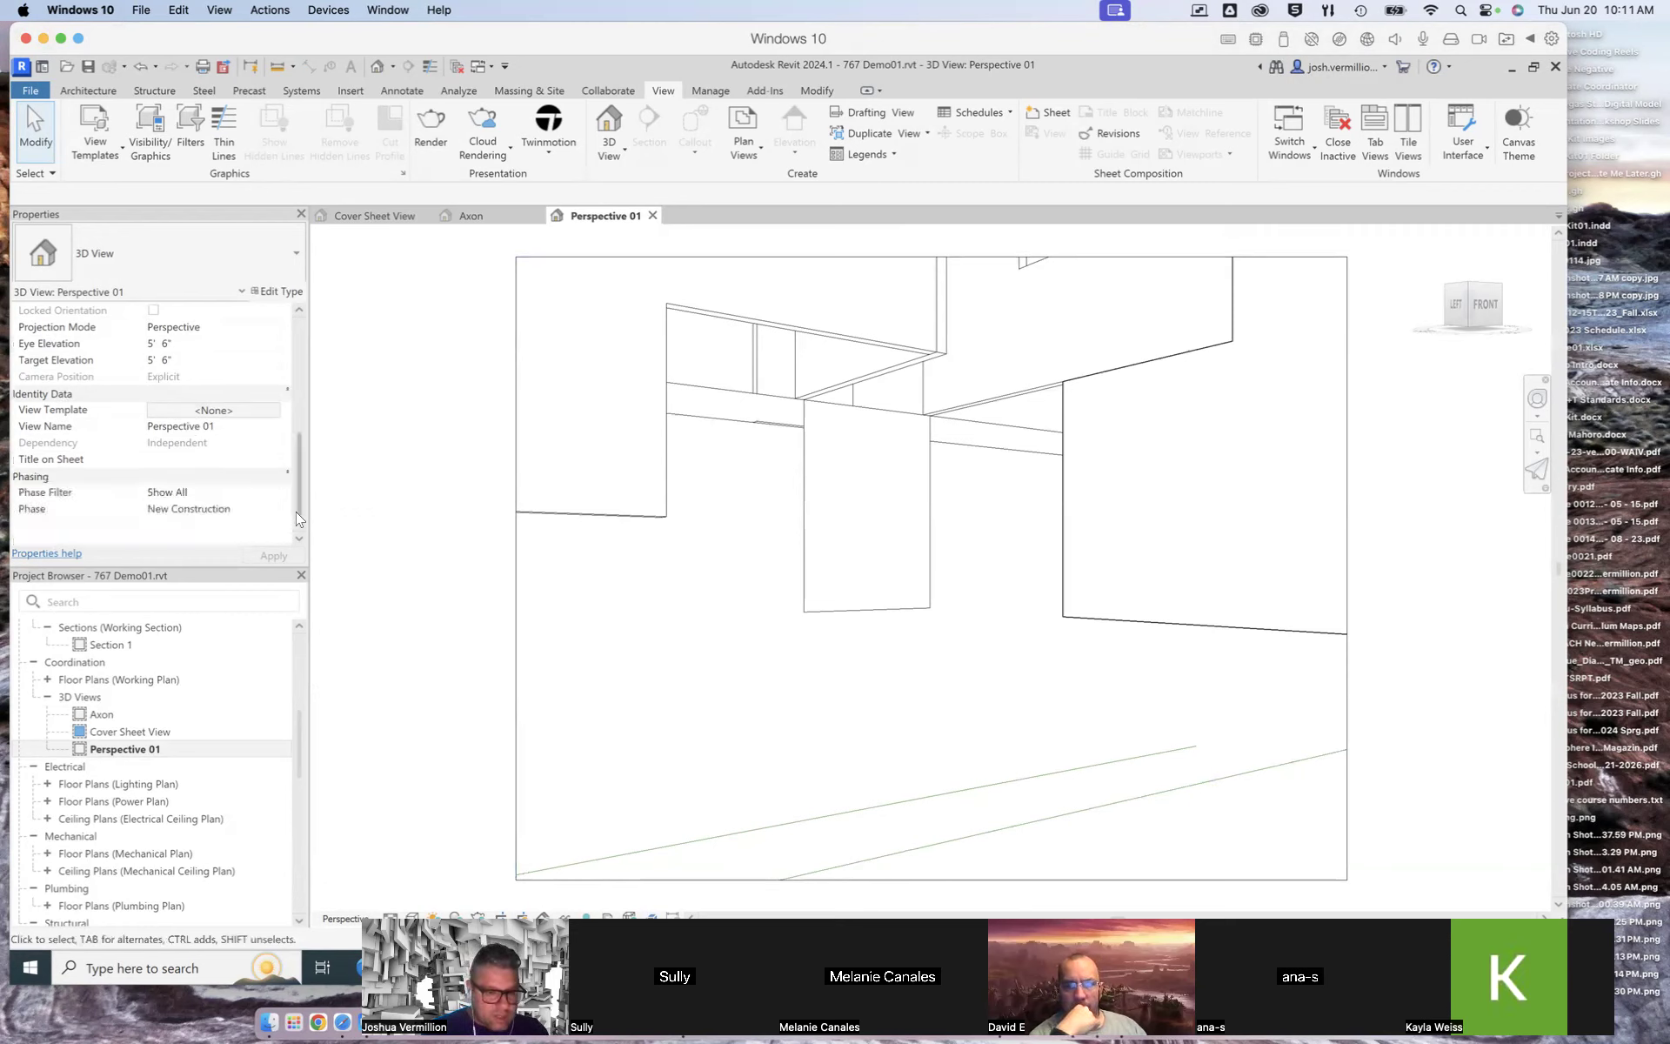
drag(298, 526, 296, 421)
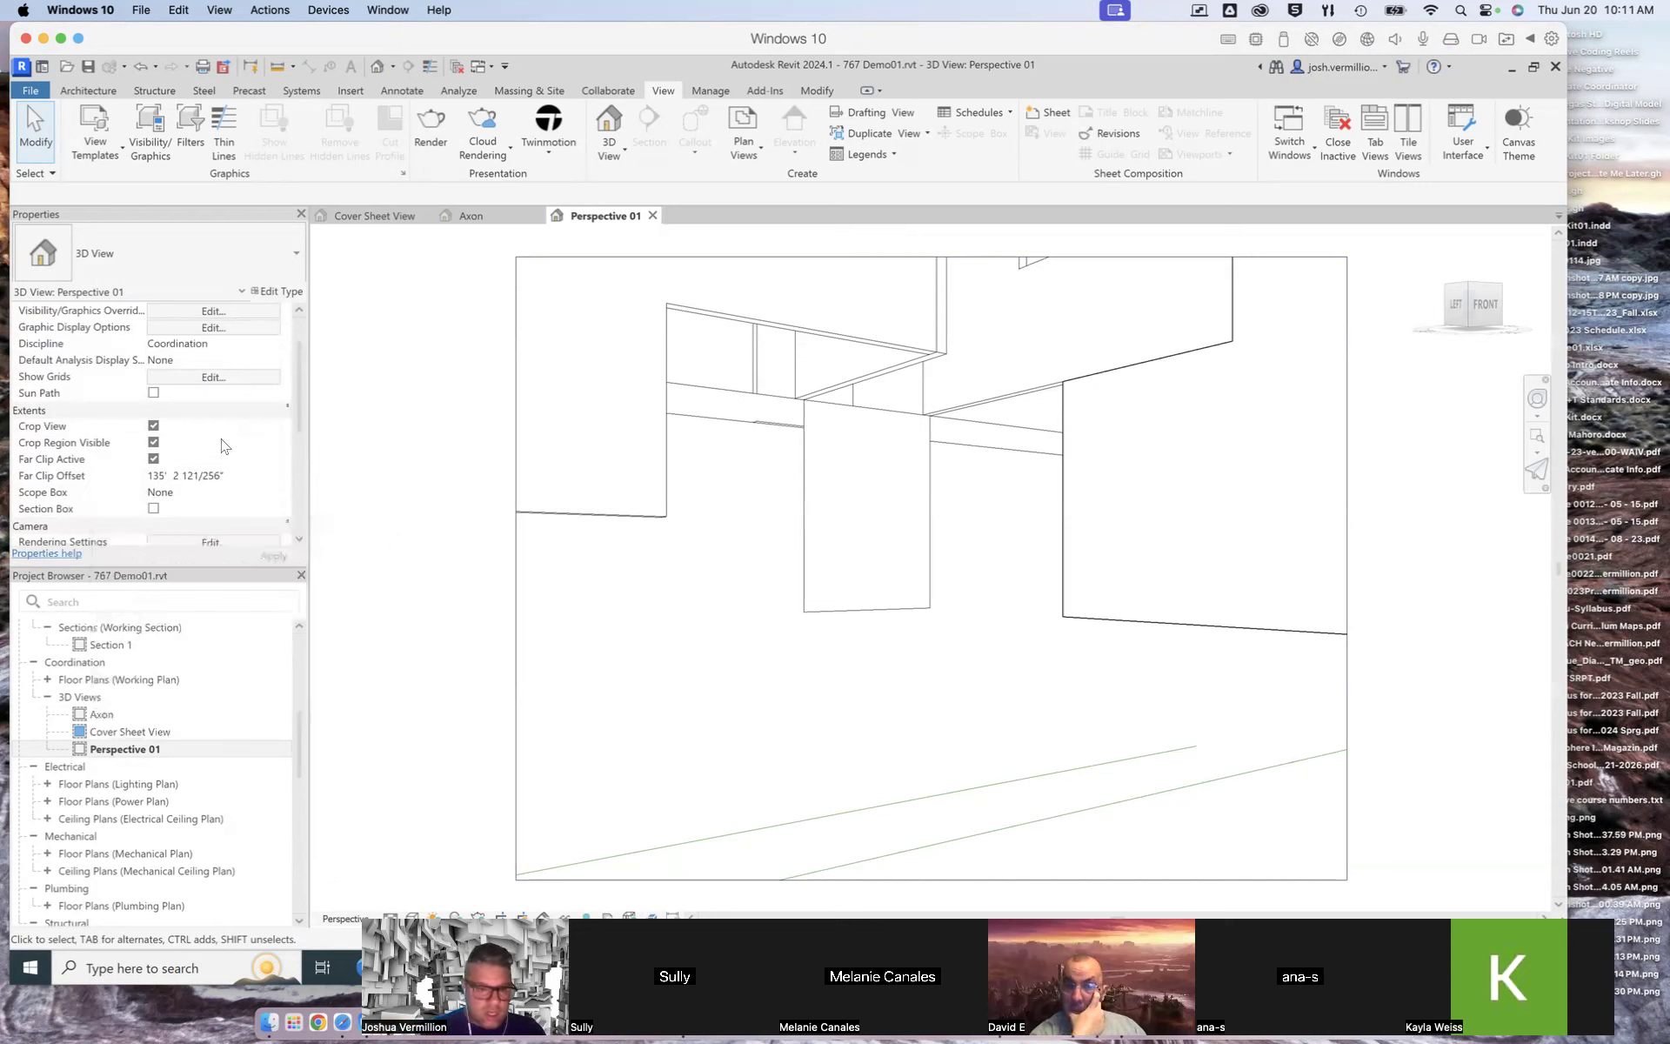
drag(298, 397, 296, 369)
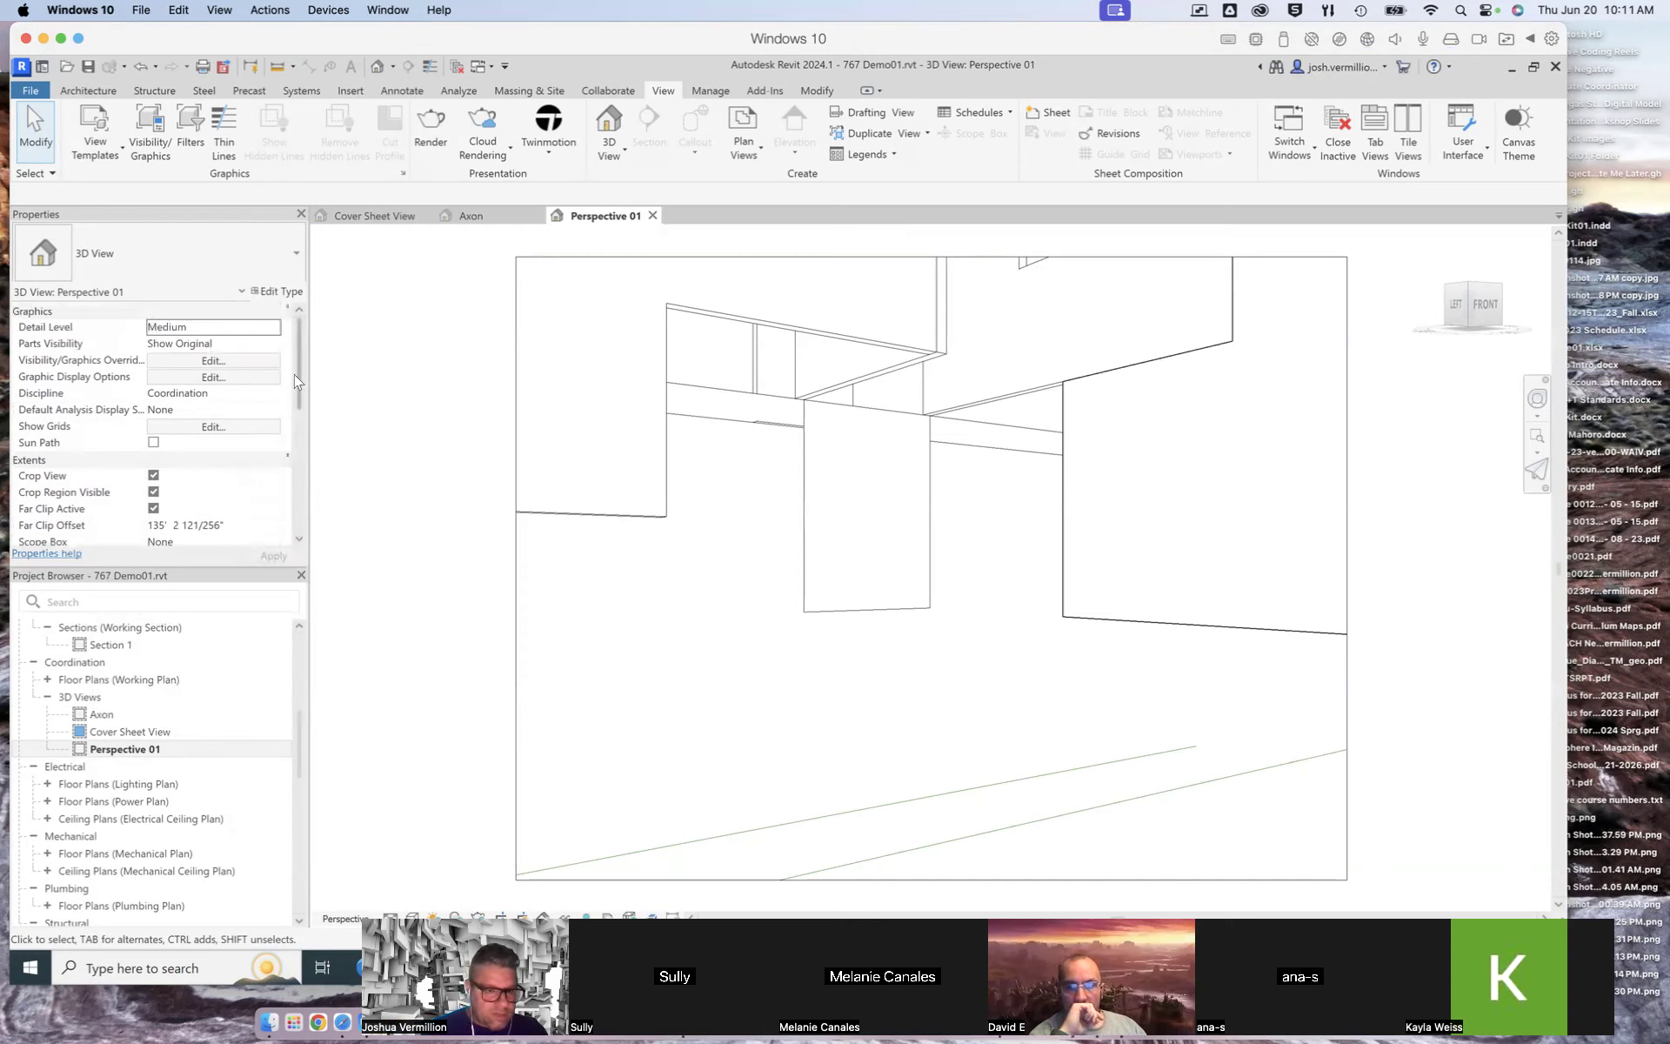
scroll(291, 384, down, 3)
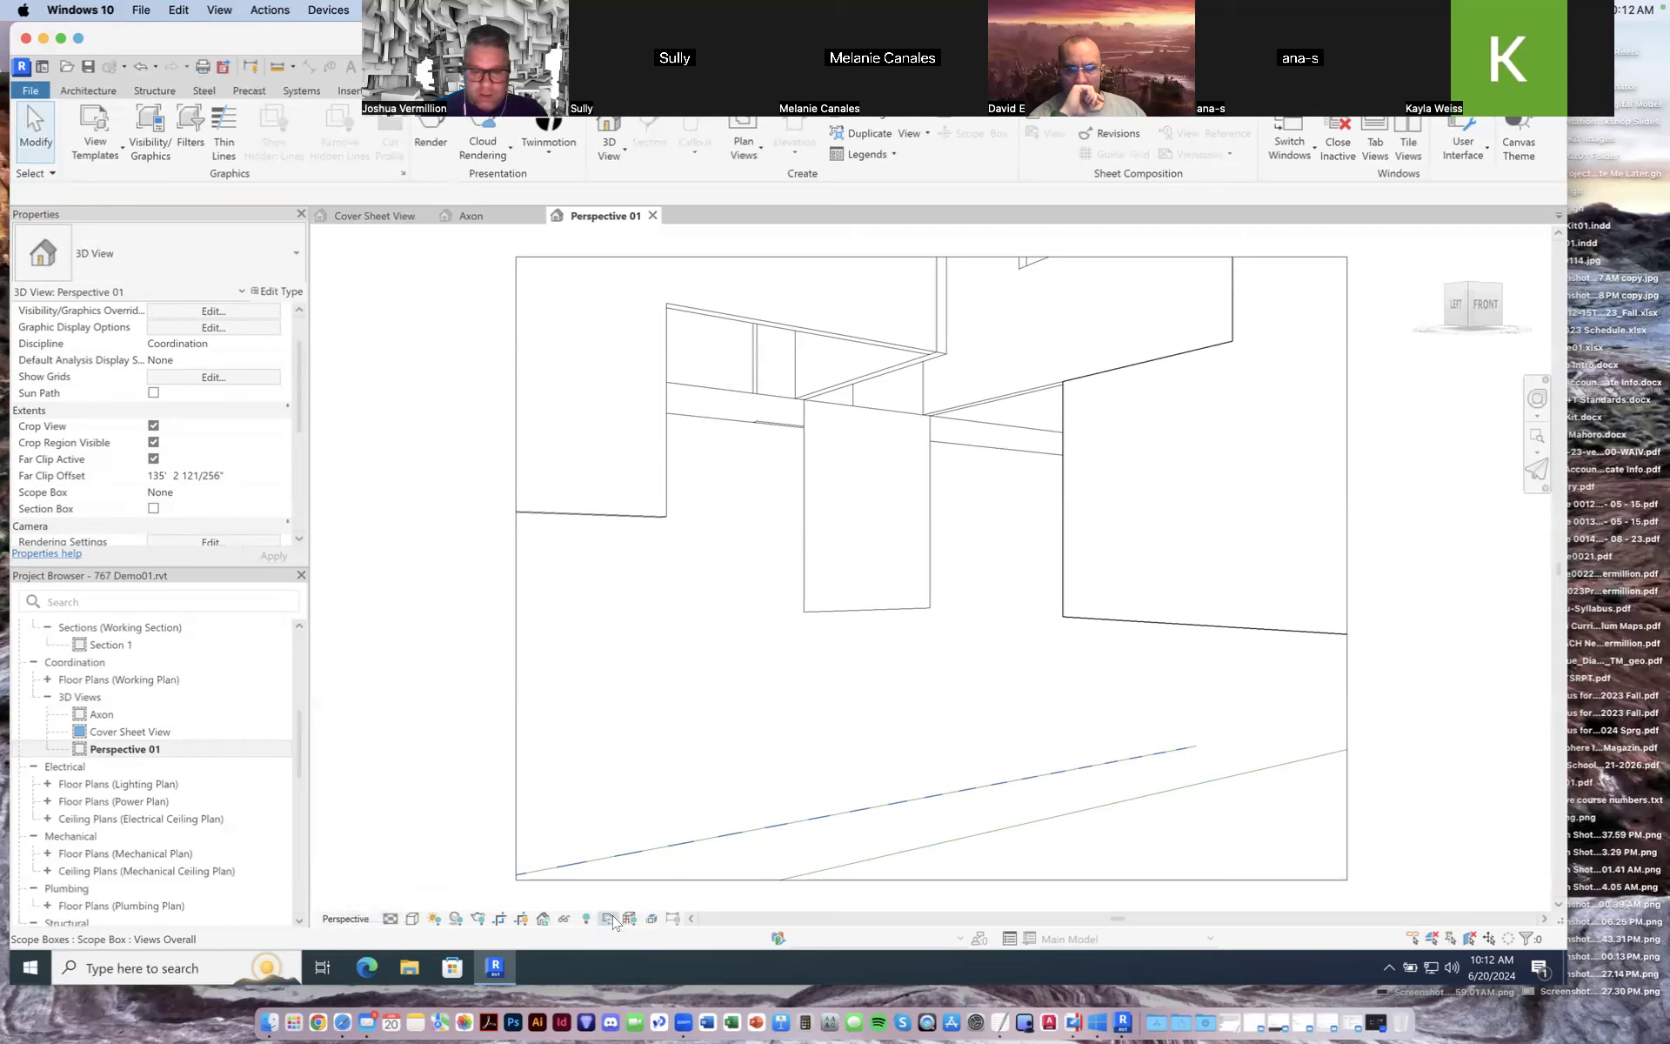
Step: Open the Cover Sheet View, orbit it slightly, and set its visual style to Shaded
click(414, 925)
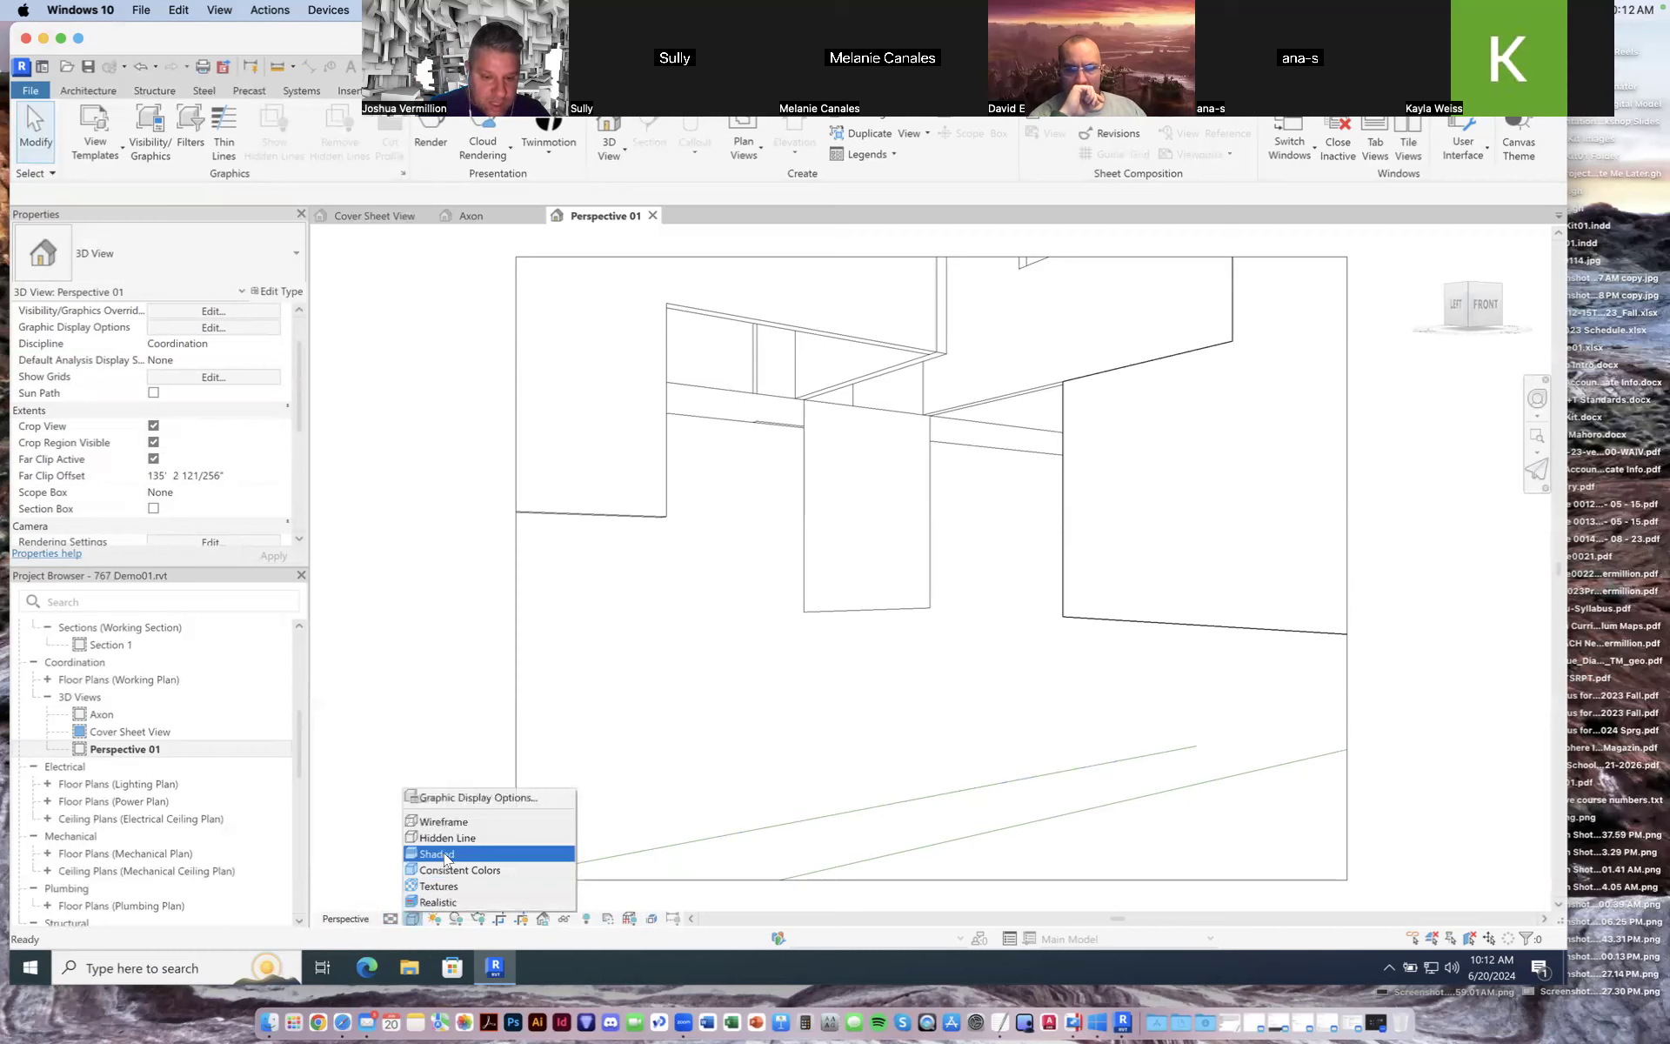
click(434, 920)
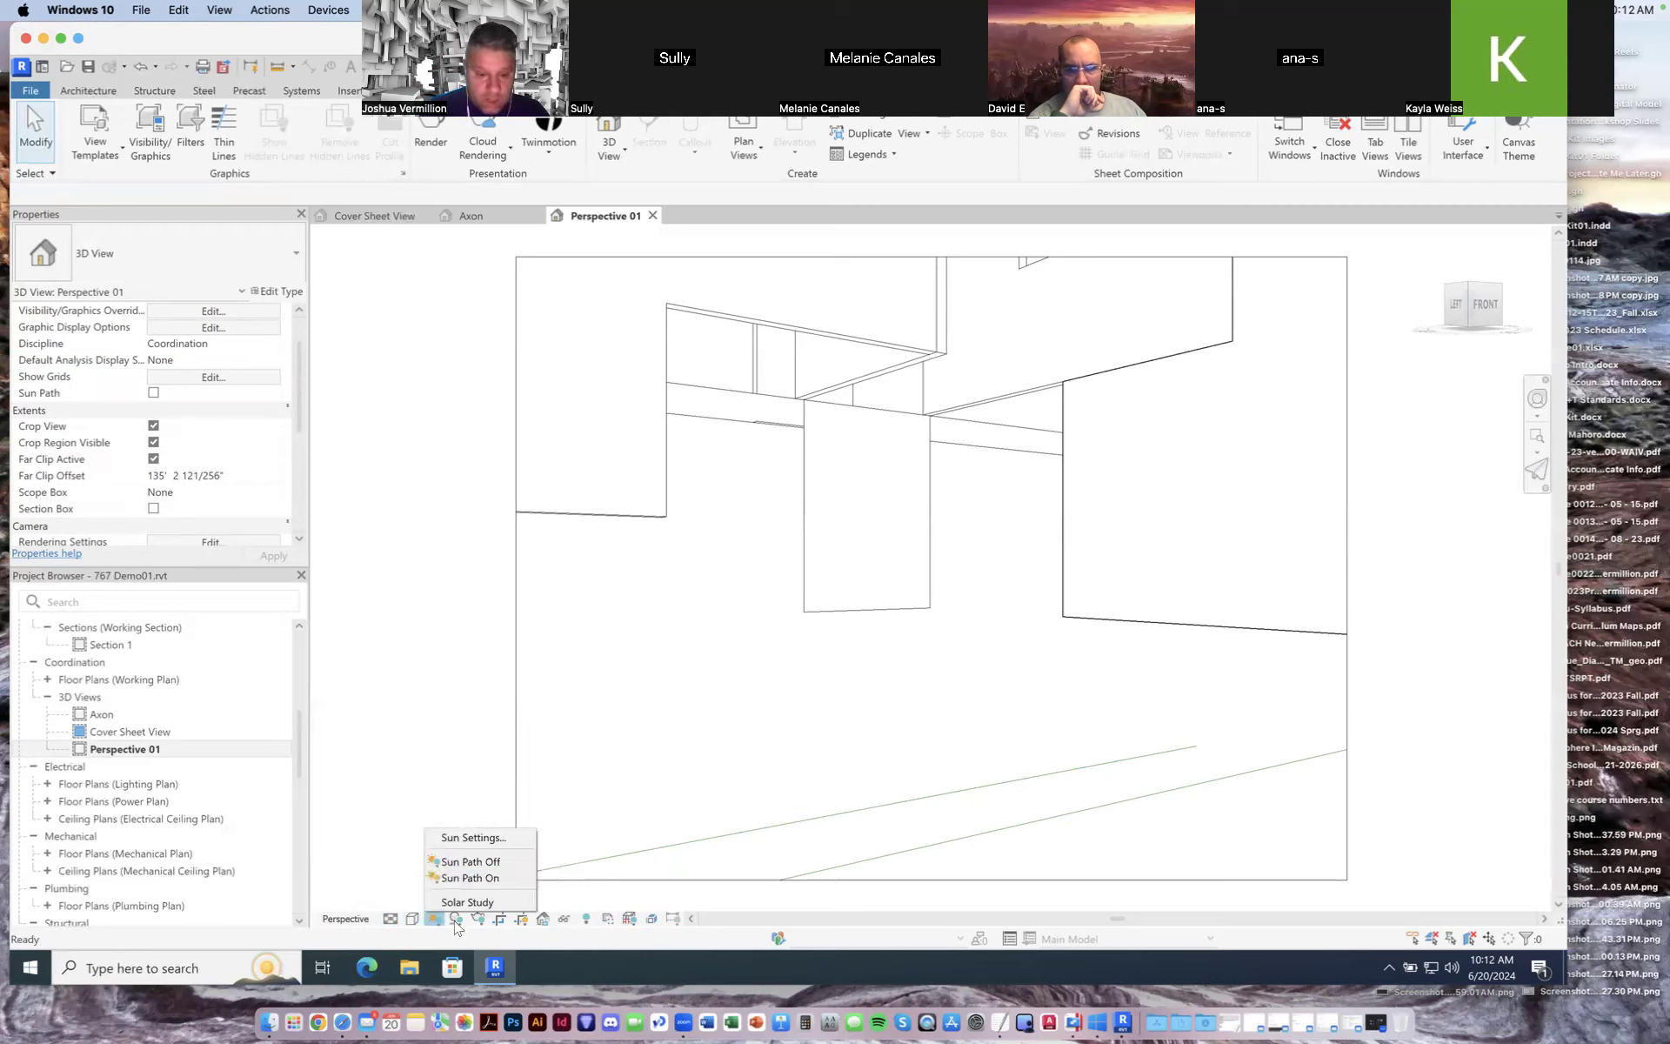
double_click(150, 733)
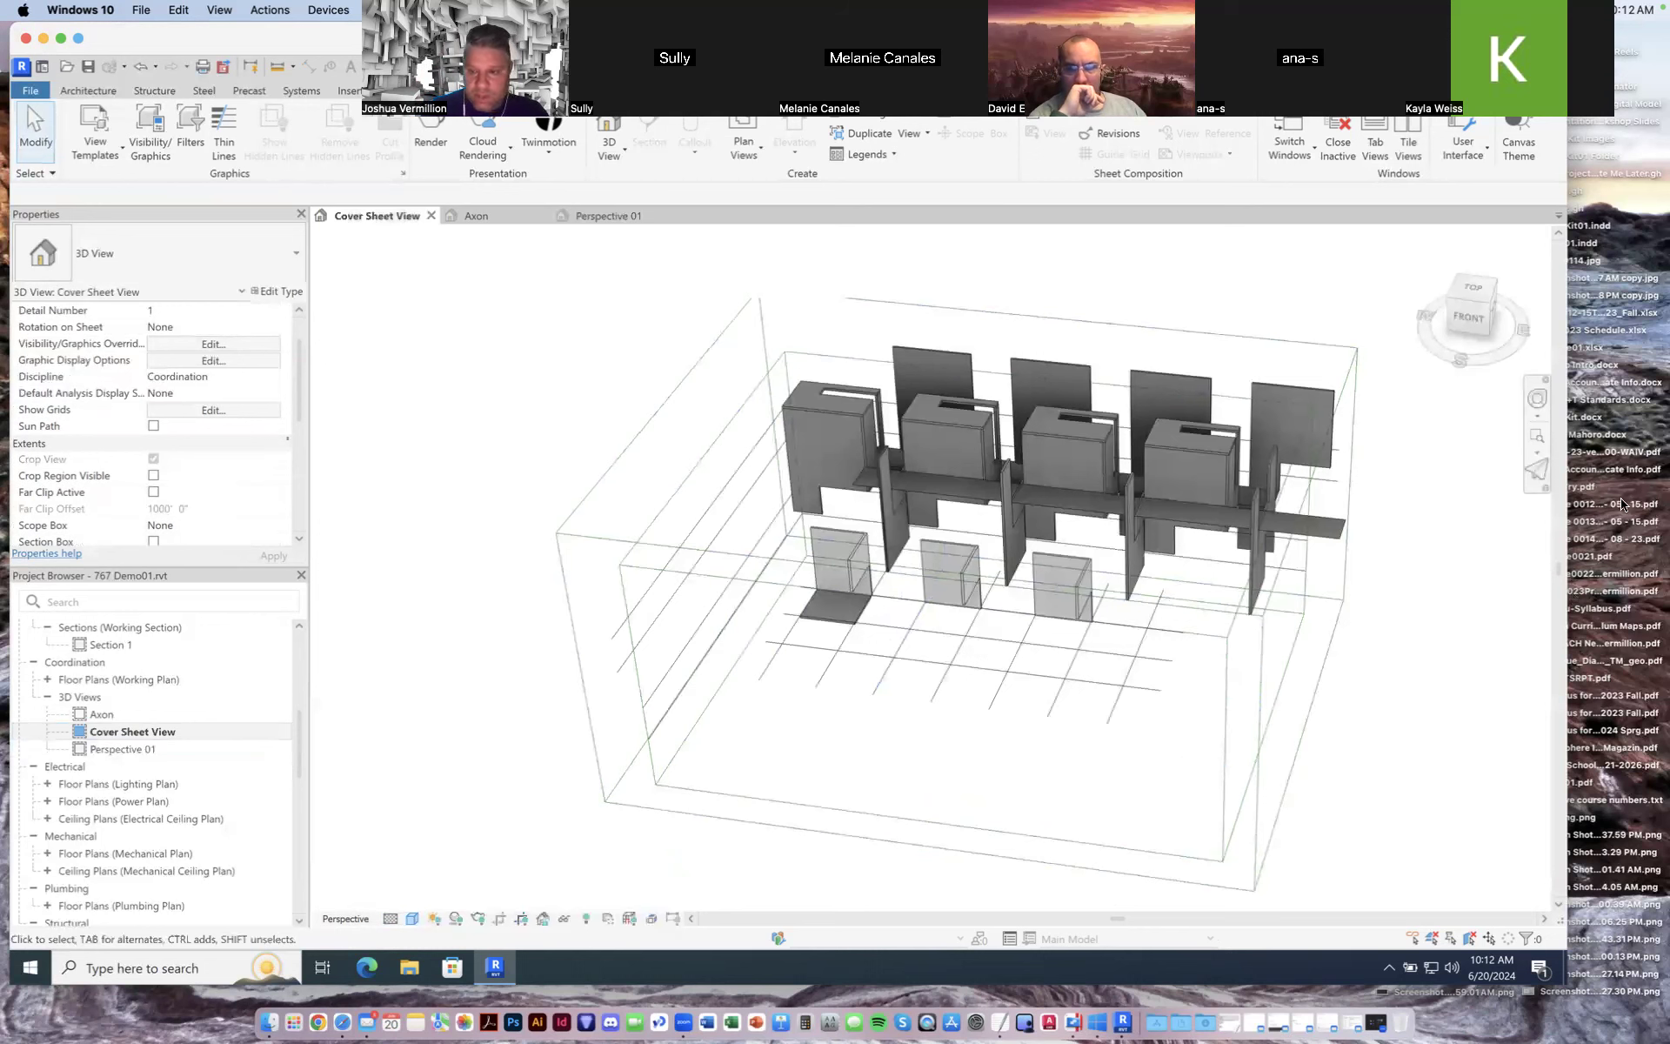
drag(1483, 360, 1376, 387)
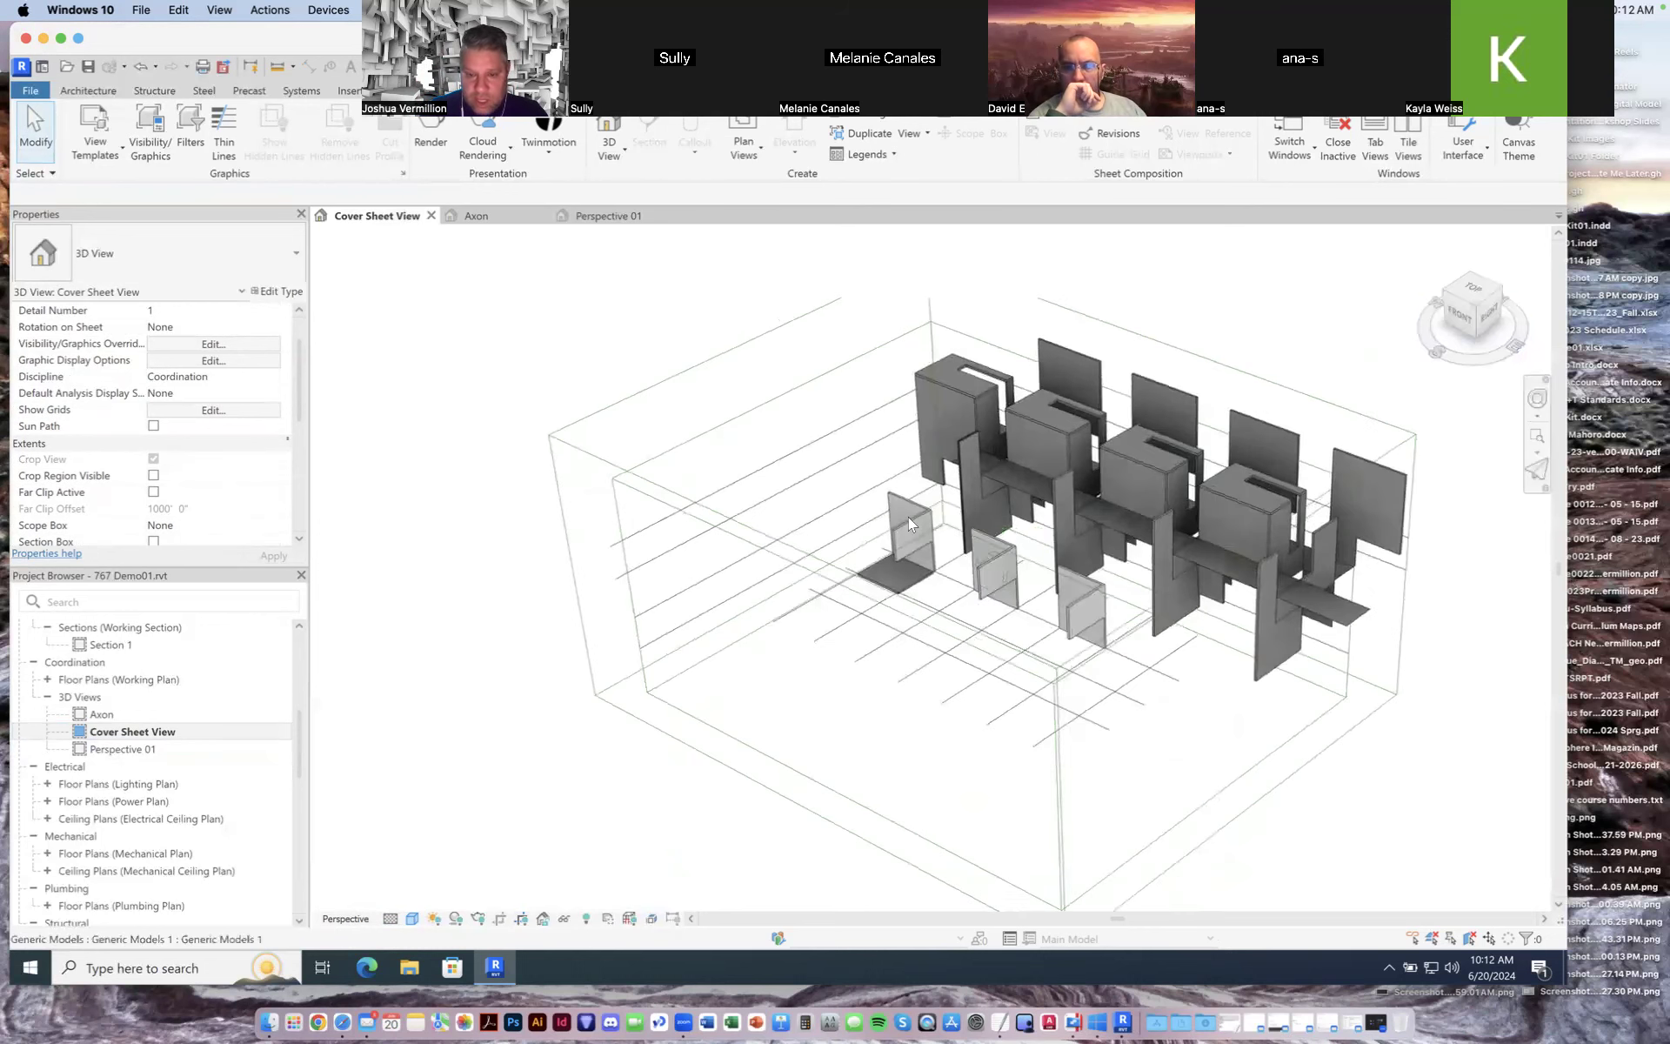
click(412, 919)
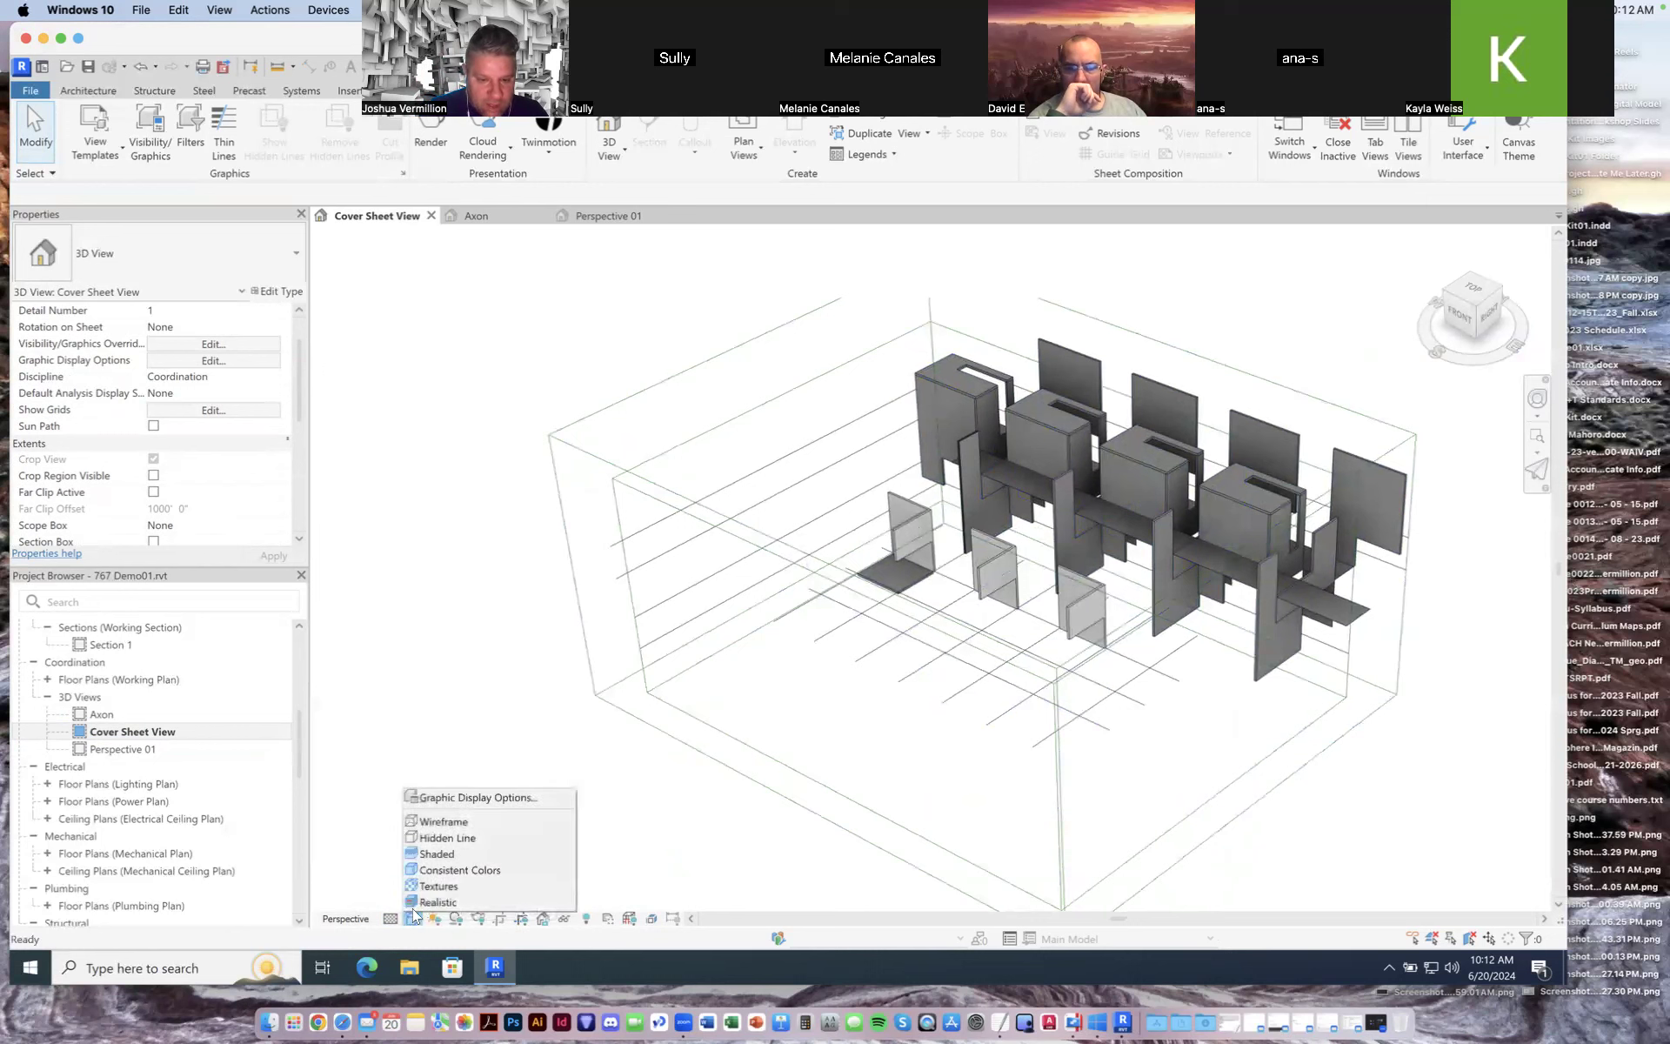
click(432, 854)
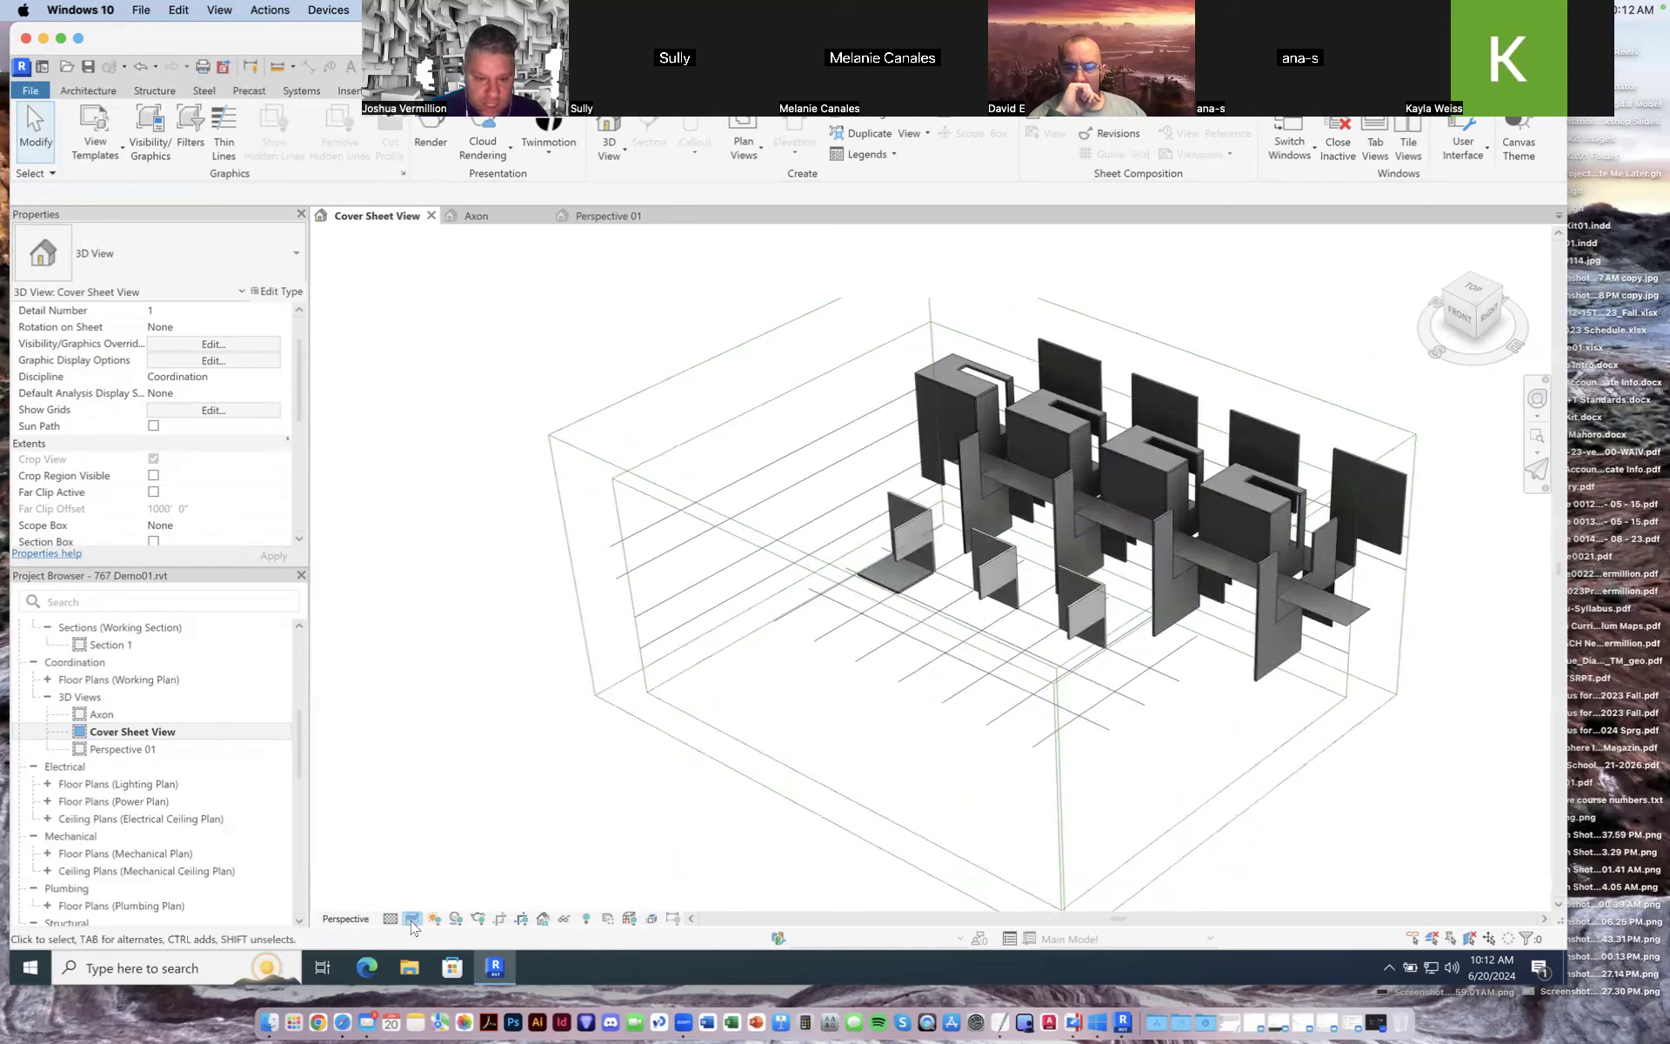
Step: Switch the Cover Sheet View's visual style to Consistent Colors
click(413, 922)
click(435, 870)
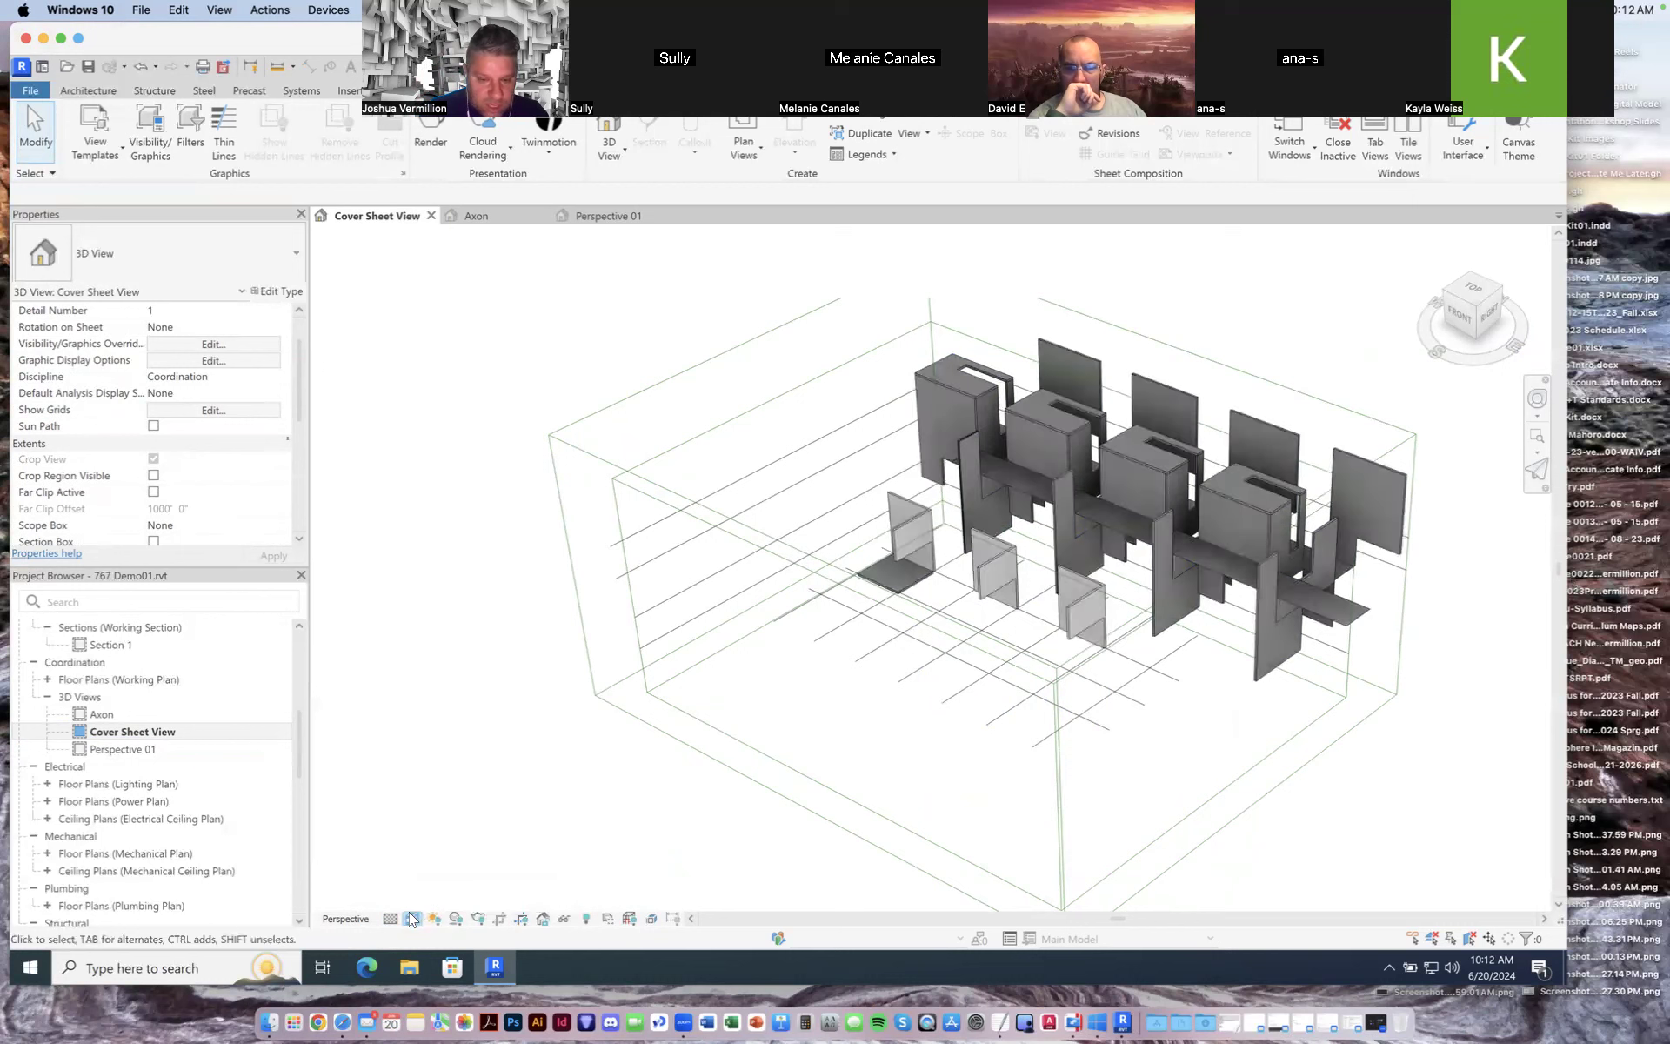
click(413, 919)
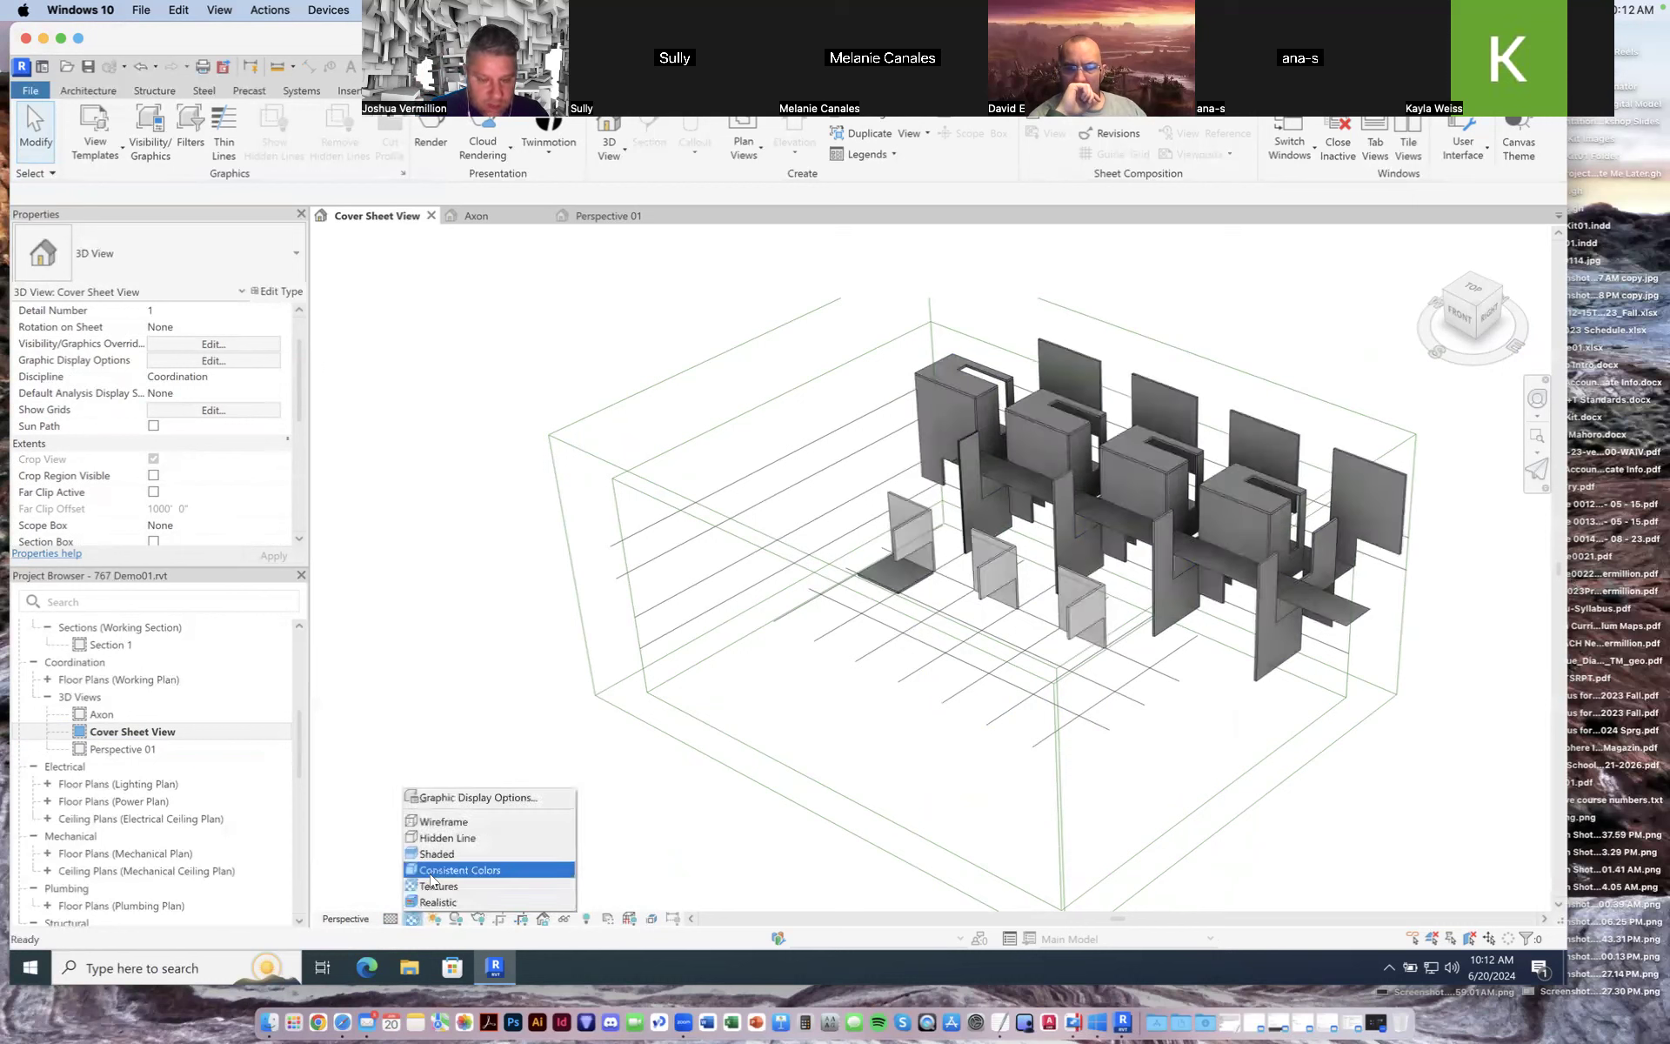
click(430, 872)
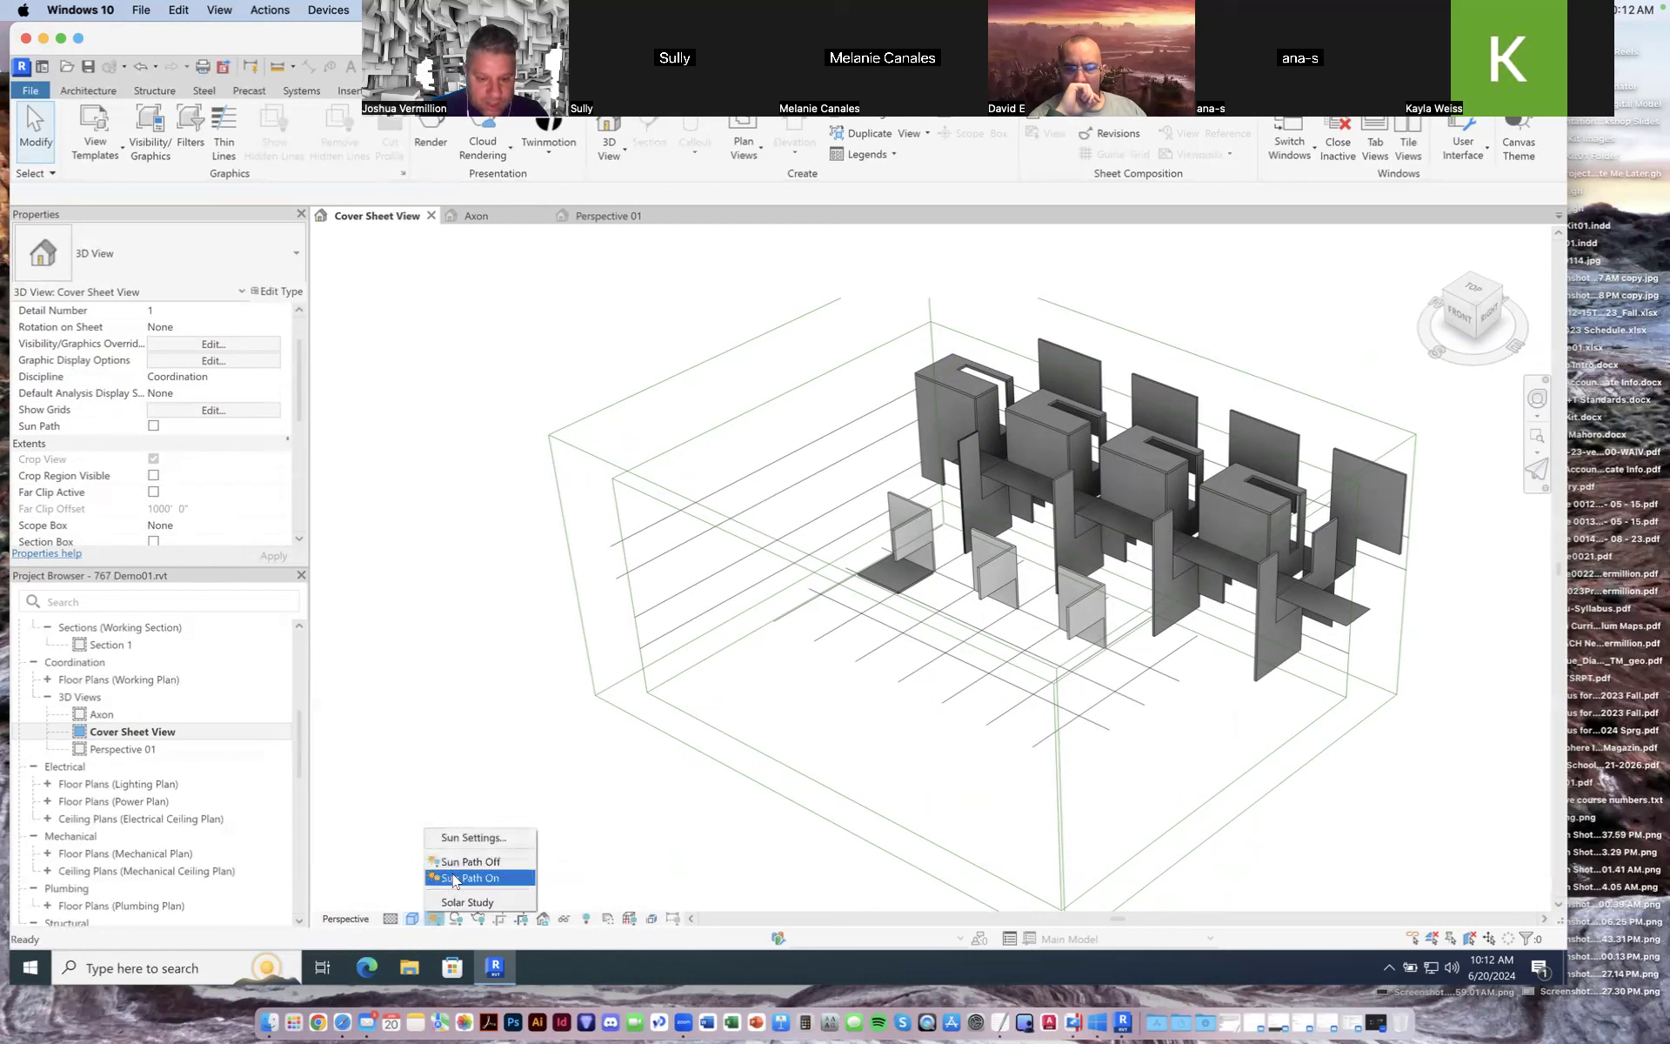
Step: Turn on the sun path, choosing to use the specified project location, date and time
click(470, 878)
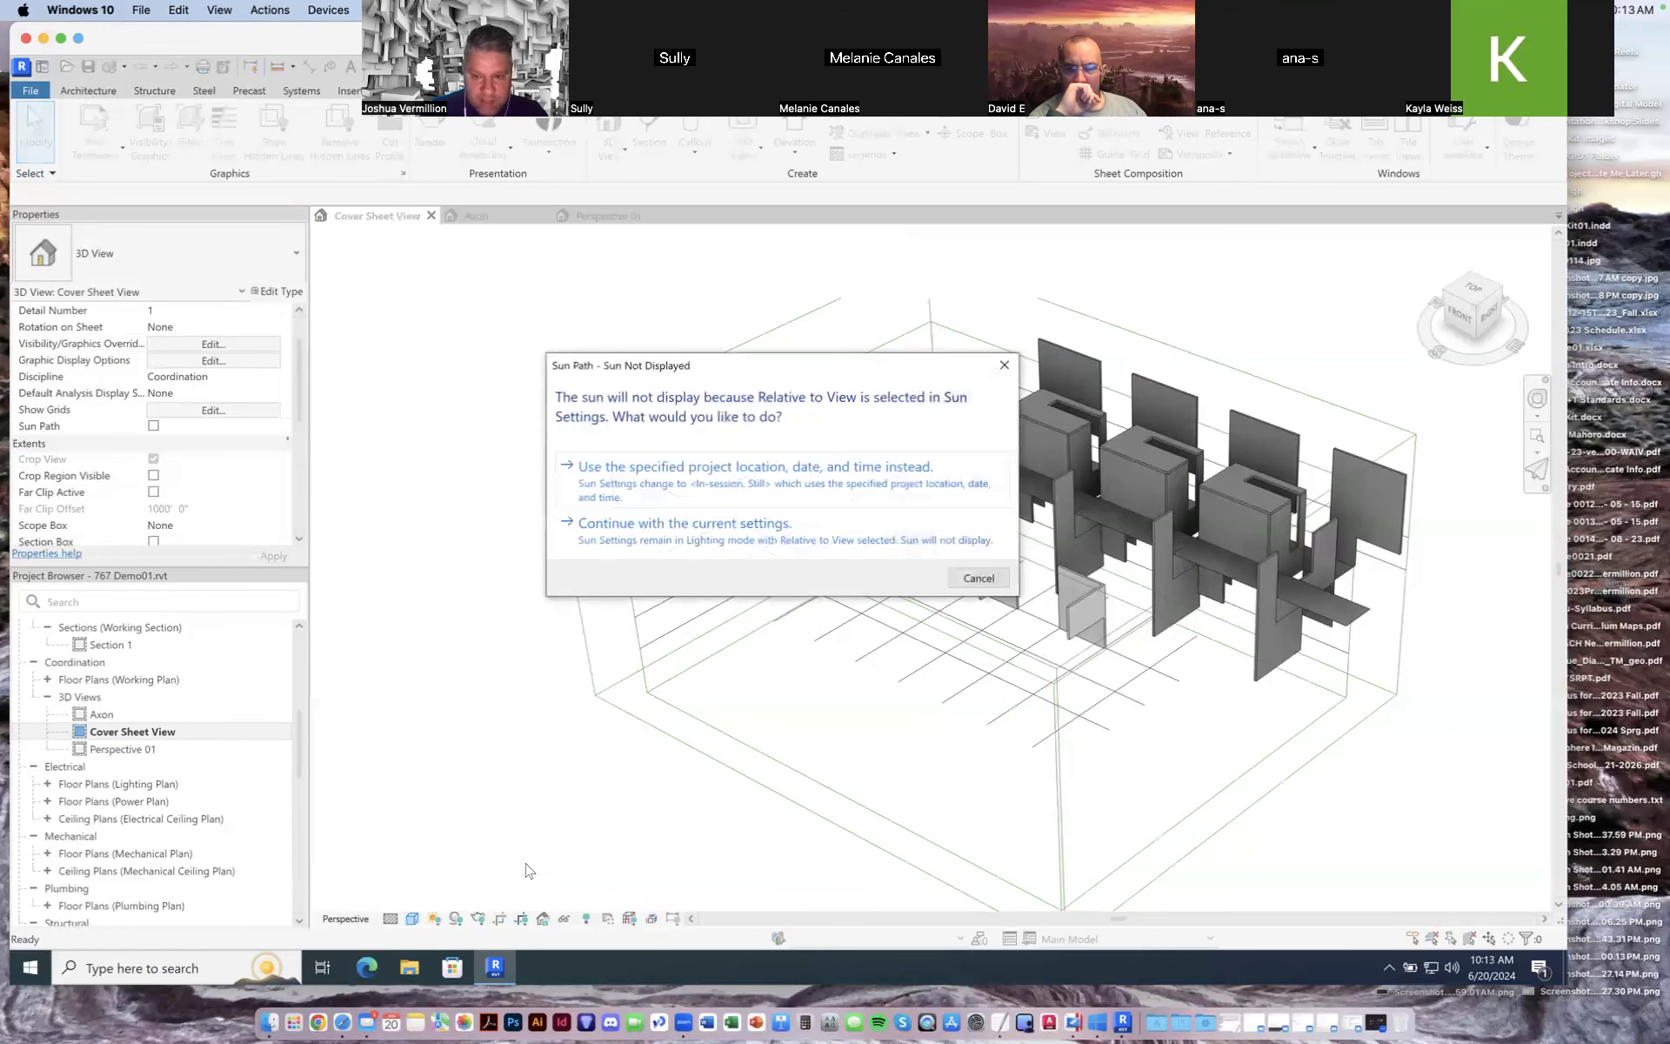
click(763, 489)
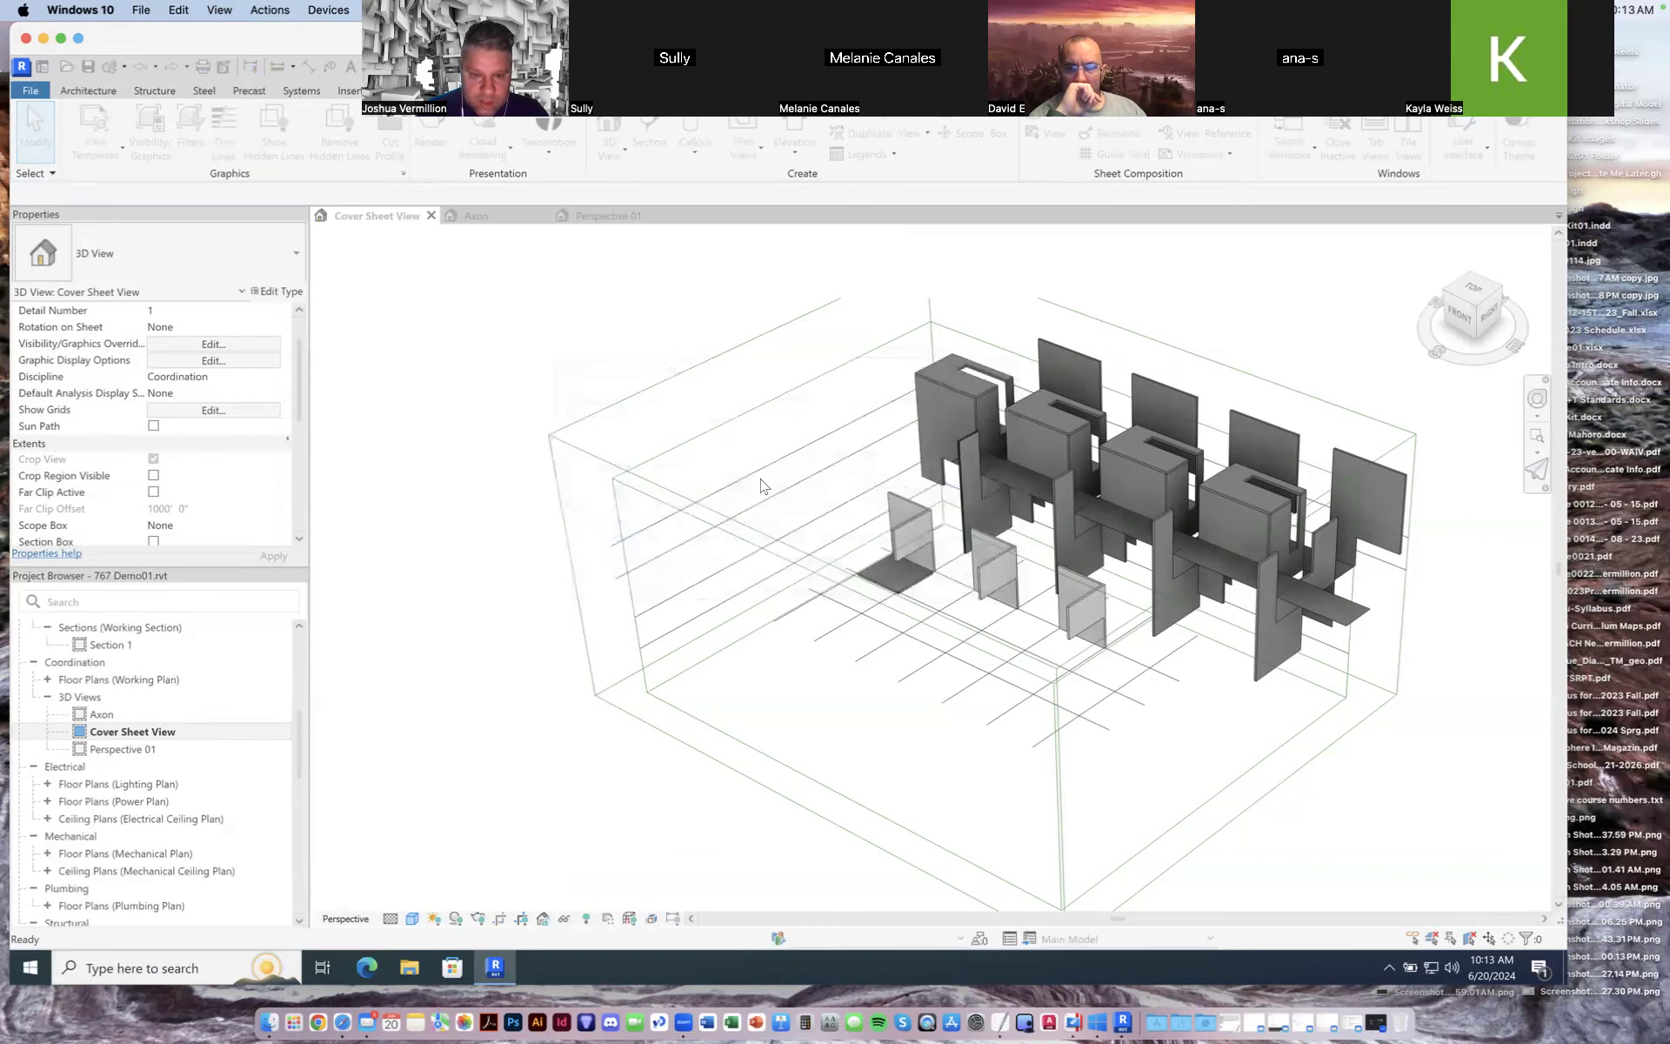
scroll(1001, 606, down, 5)
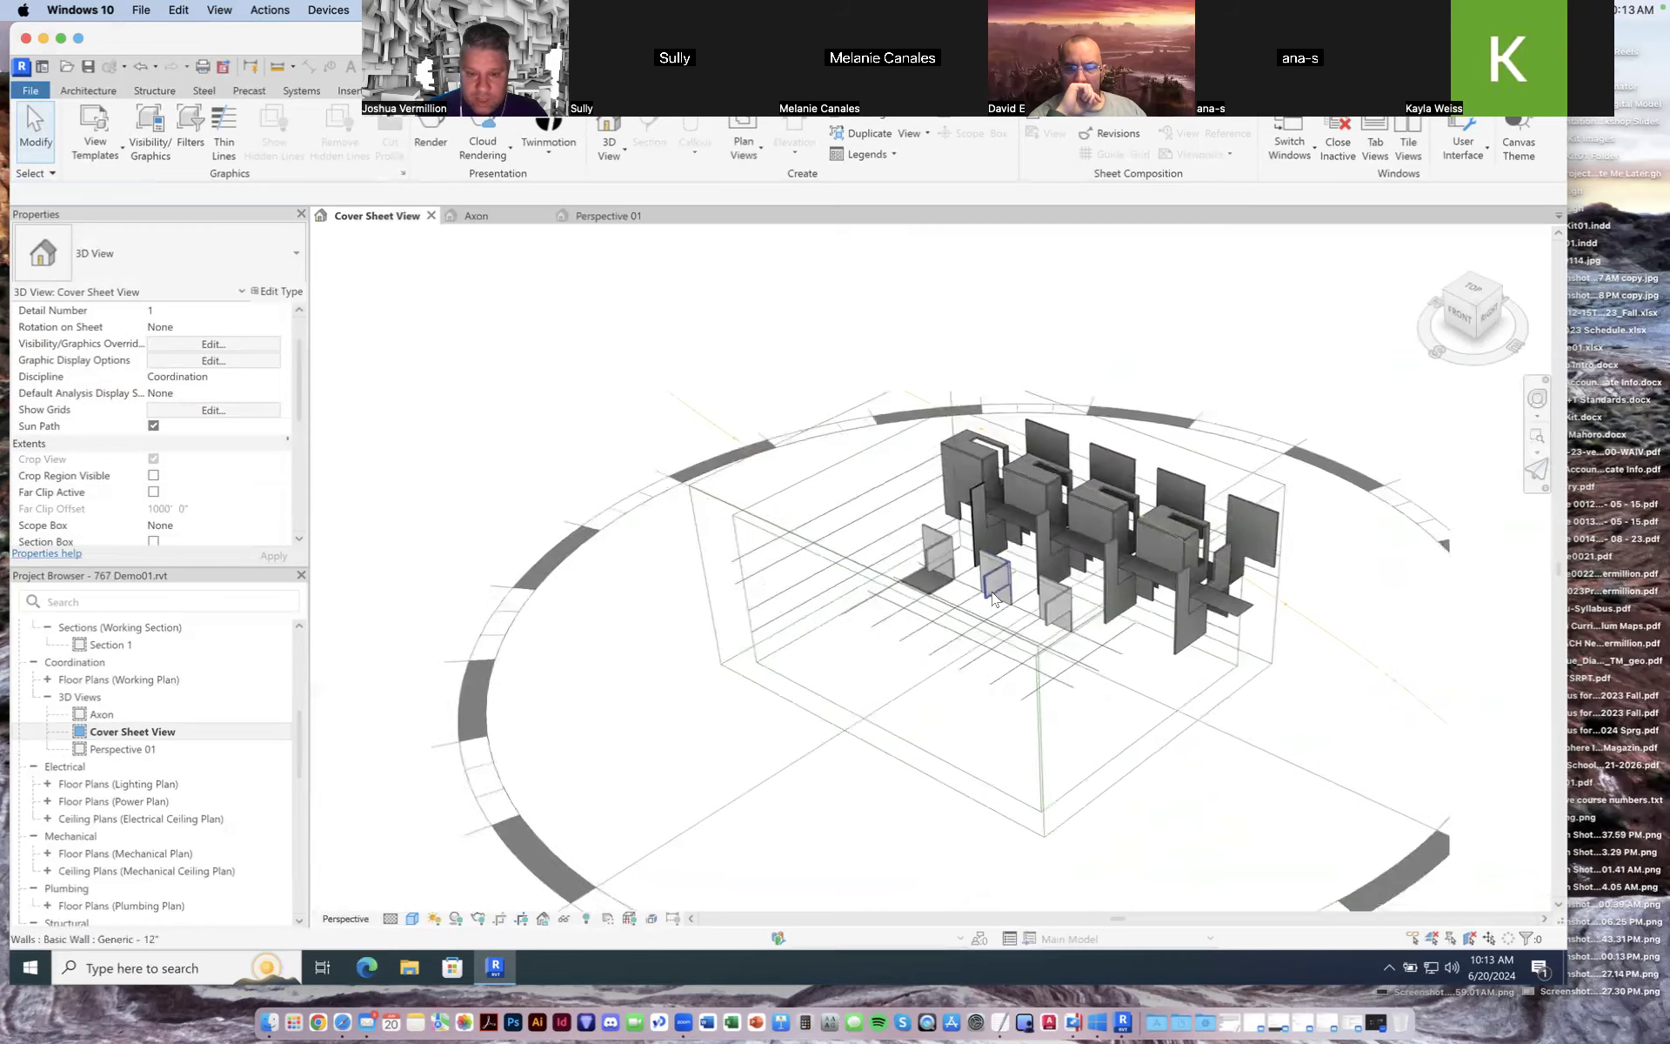
scroll(1204, 703, up, 3)
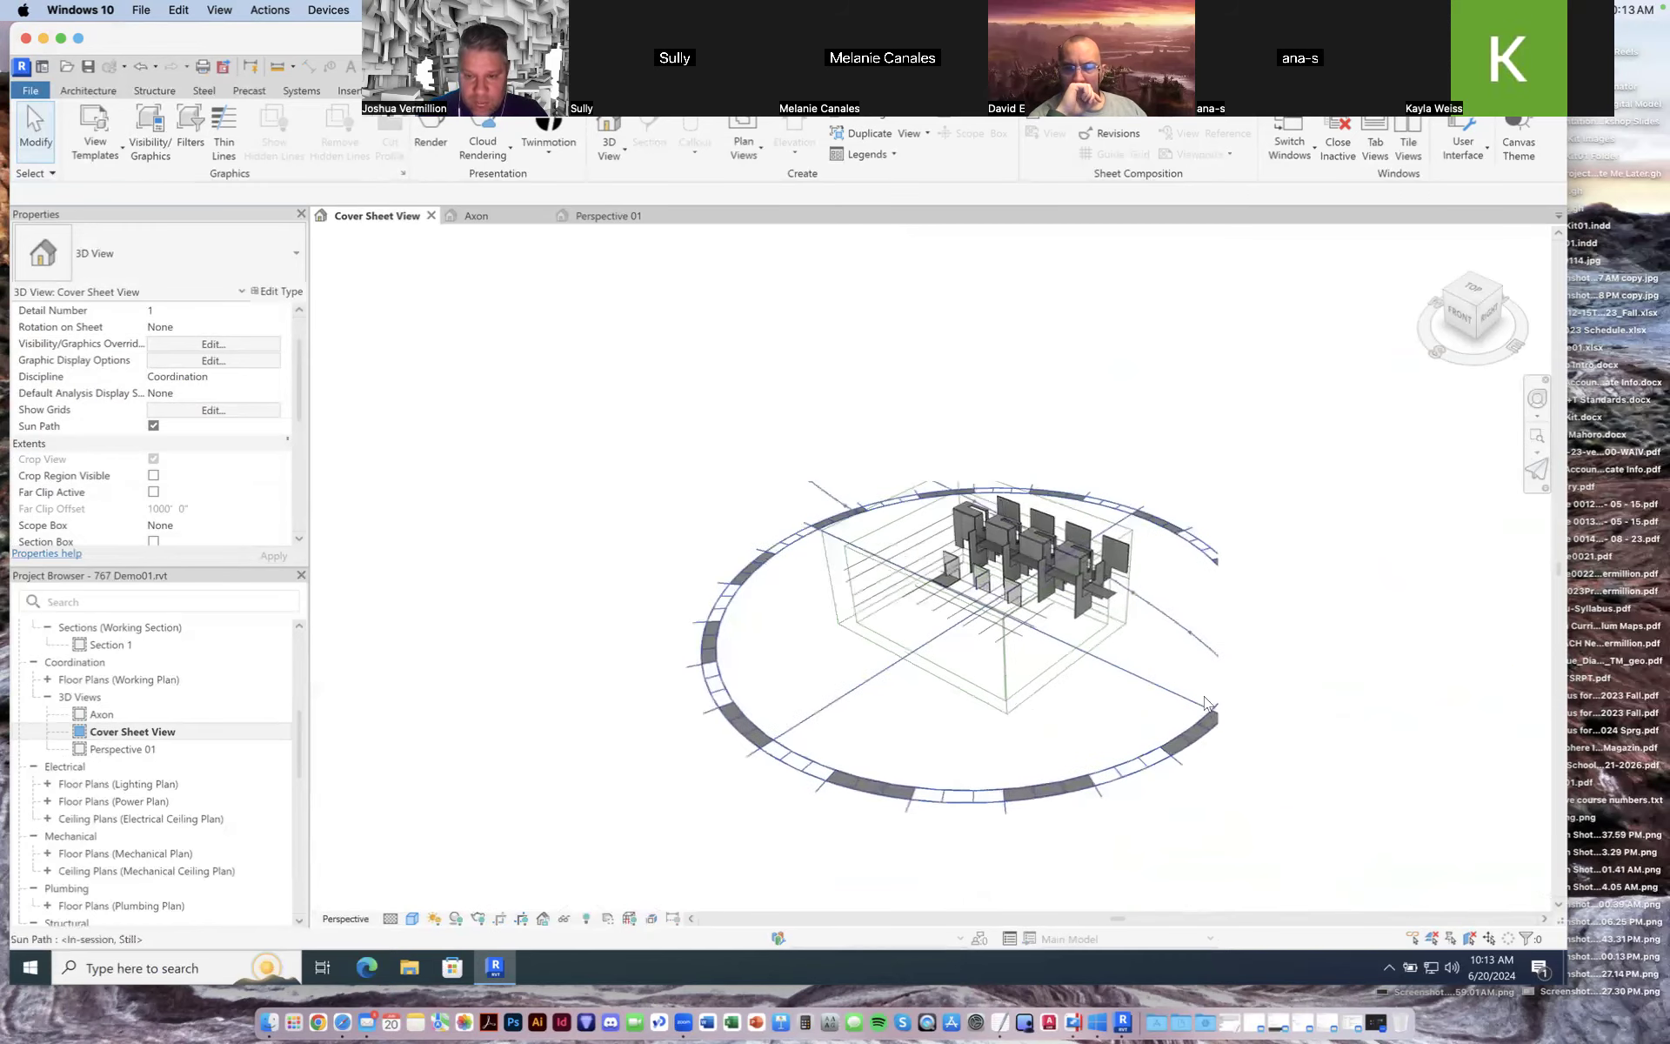
scroll(1202, 694, up, 3)
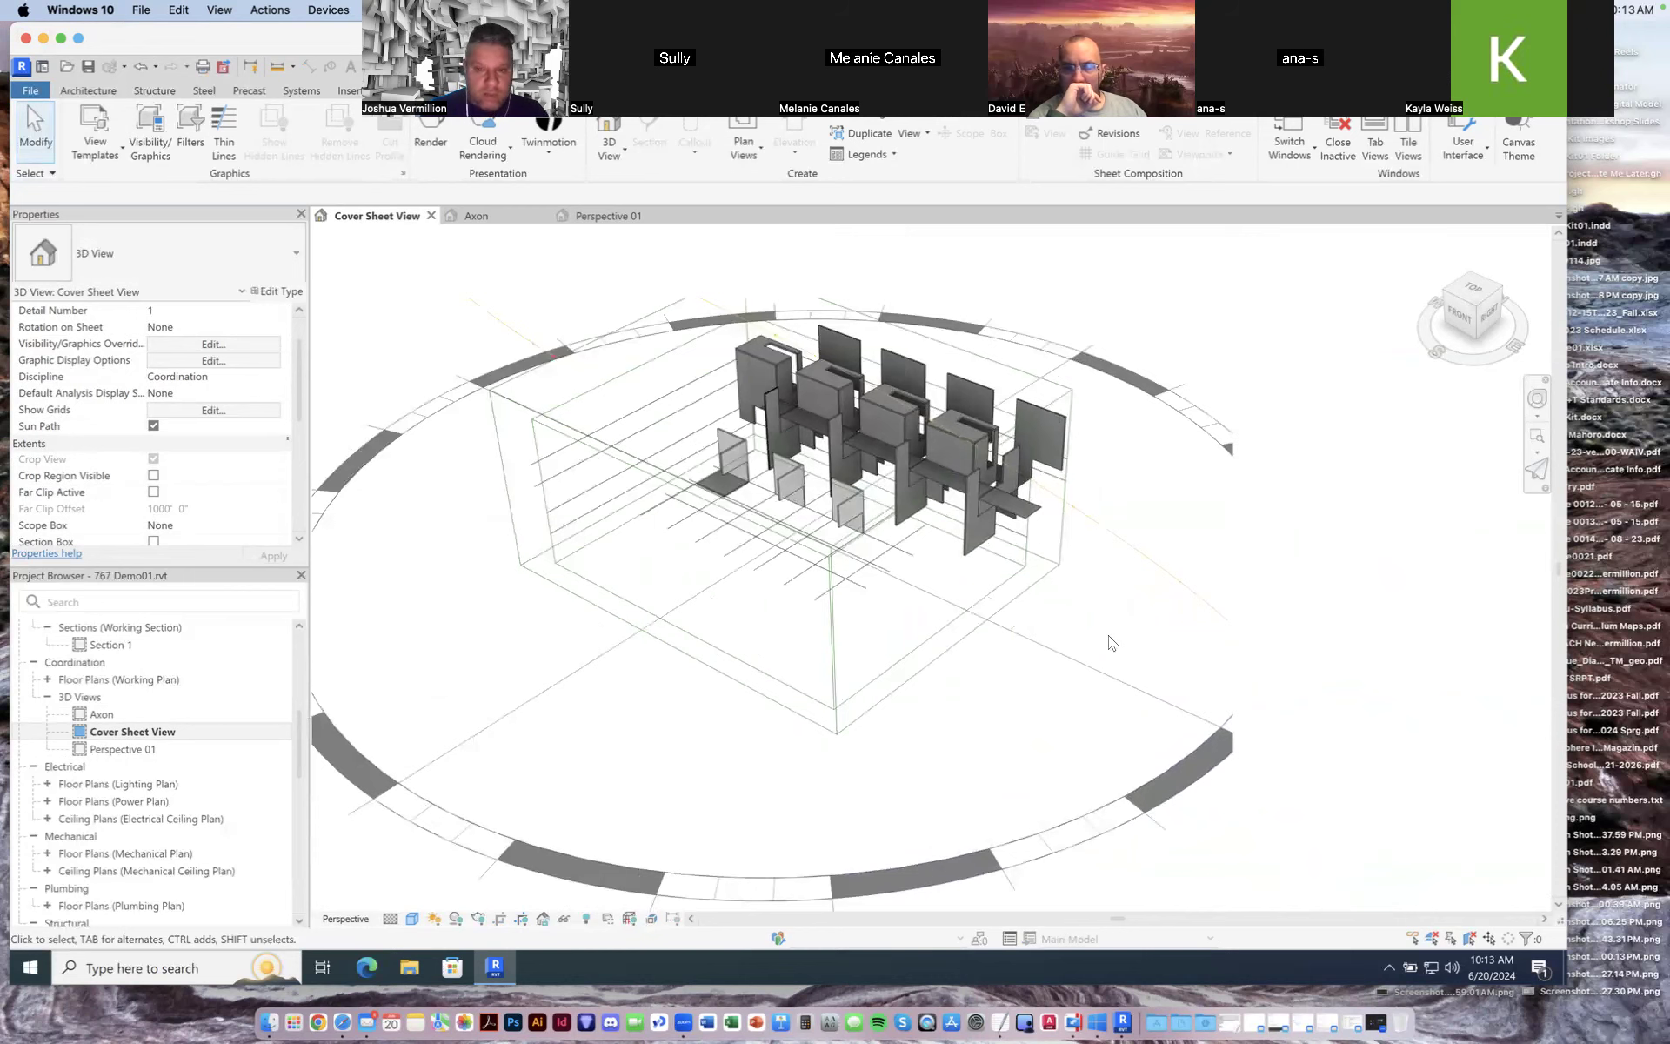
scroll(1110, 643, down, 2)
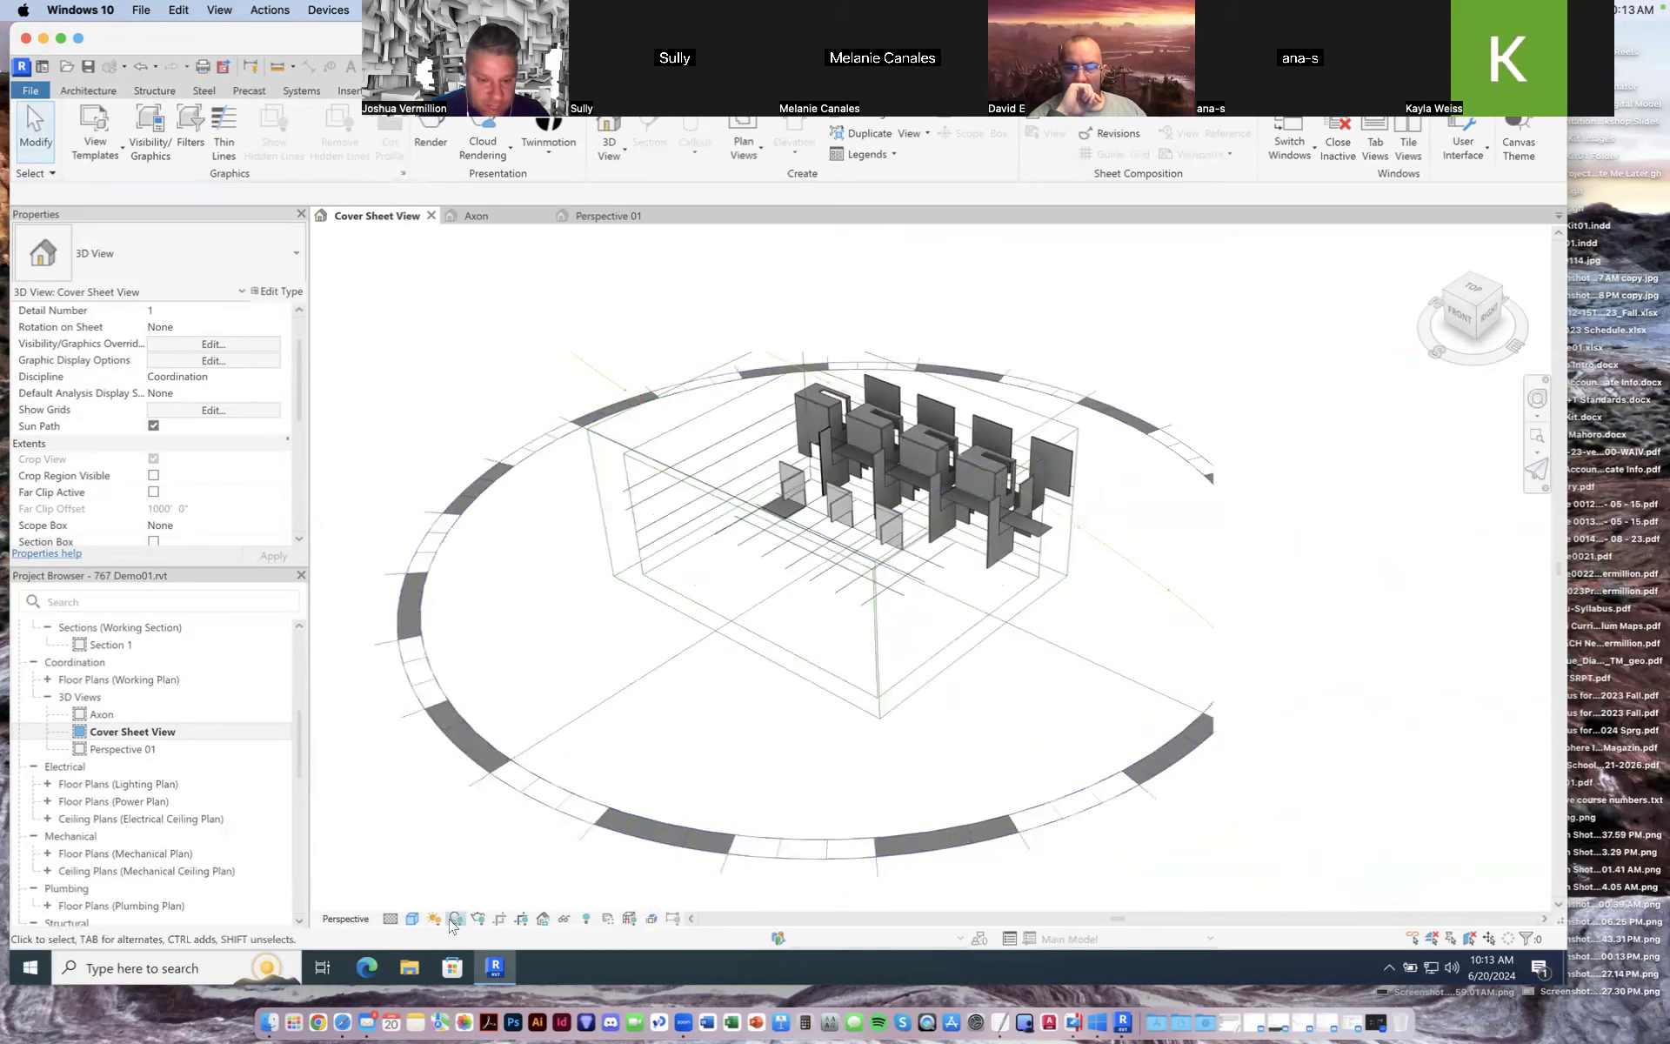
Step: Turn on shadows in the Cover Sheet View
click(453, 922)
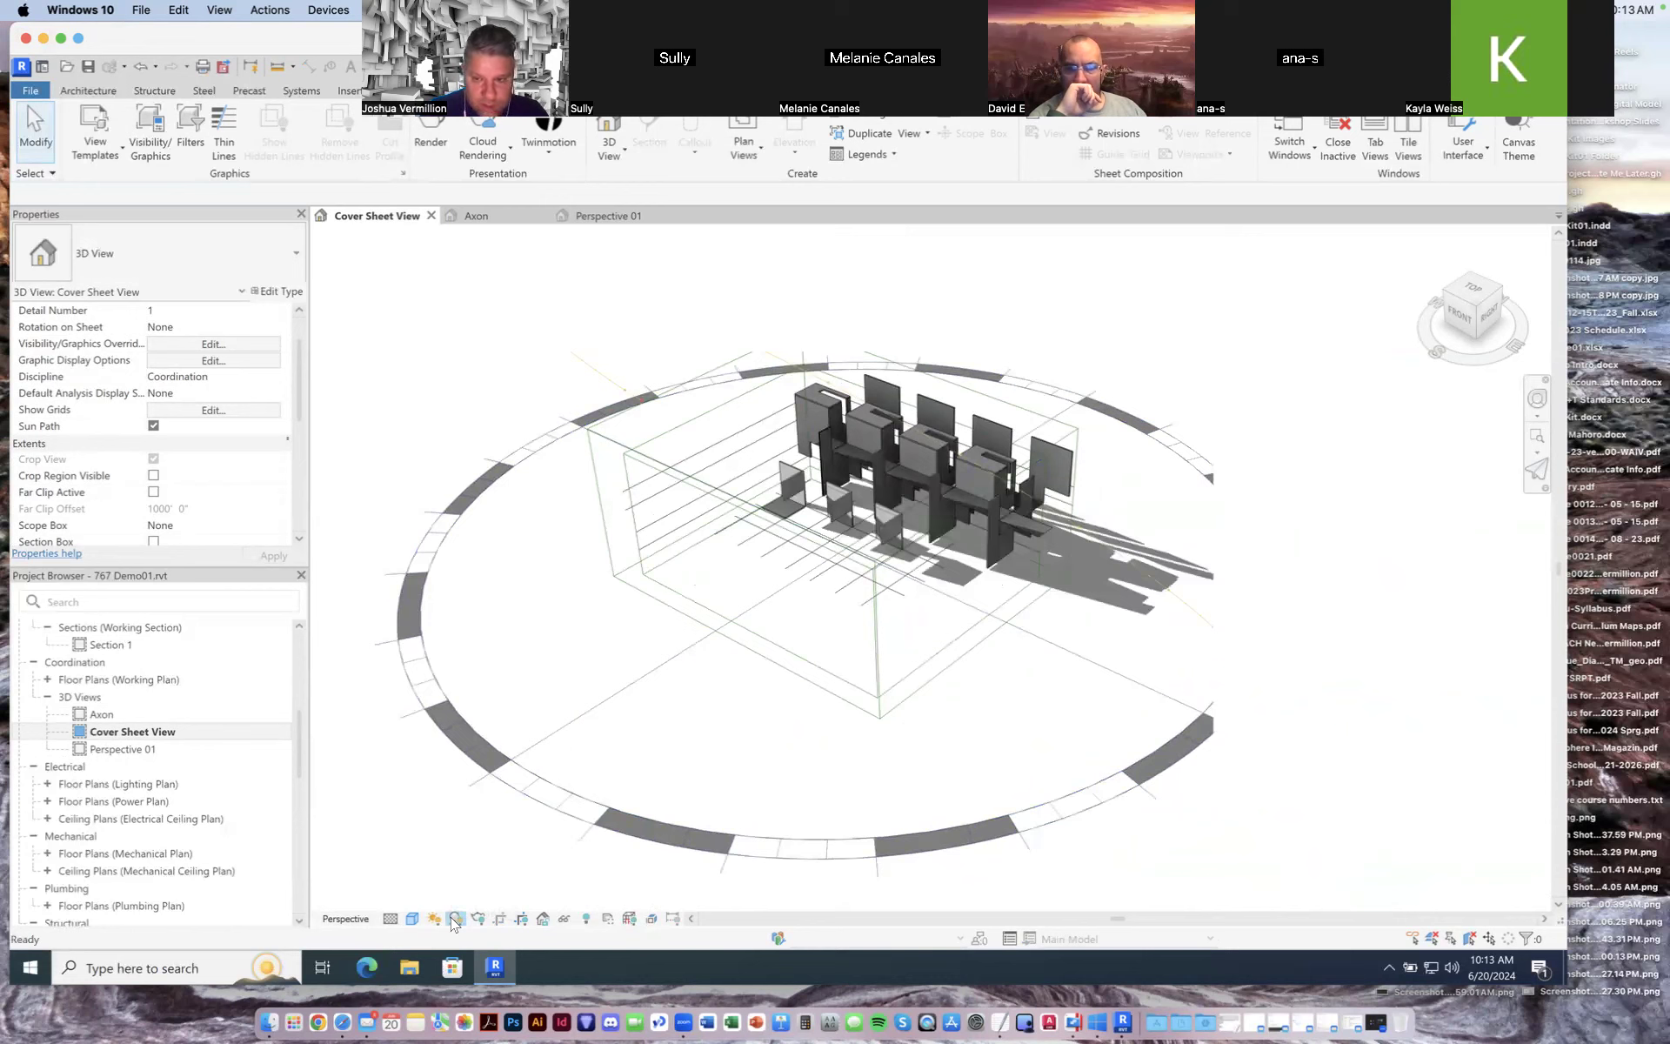
click(453, 919)
click(454, 921)
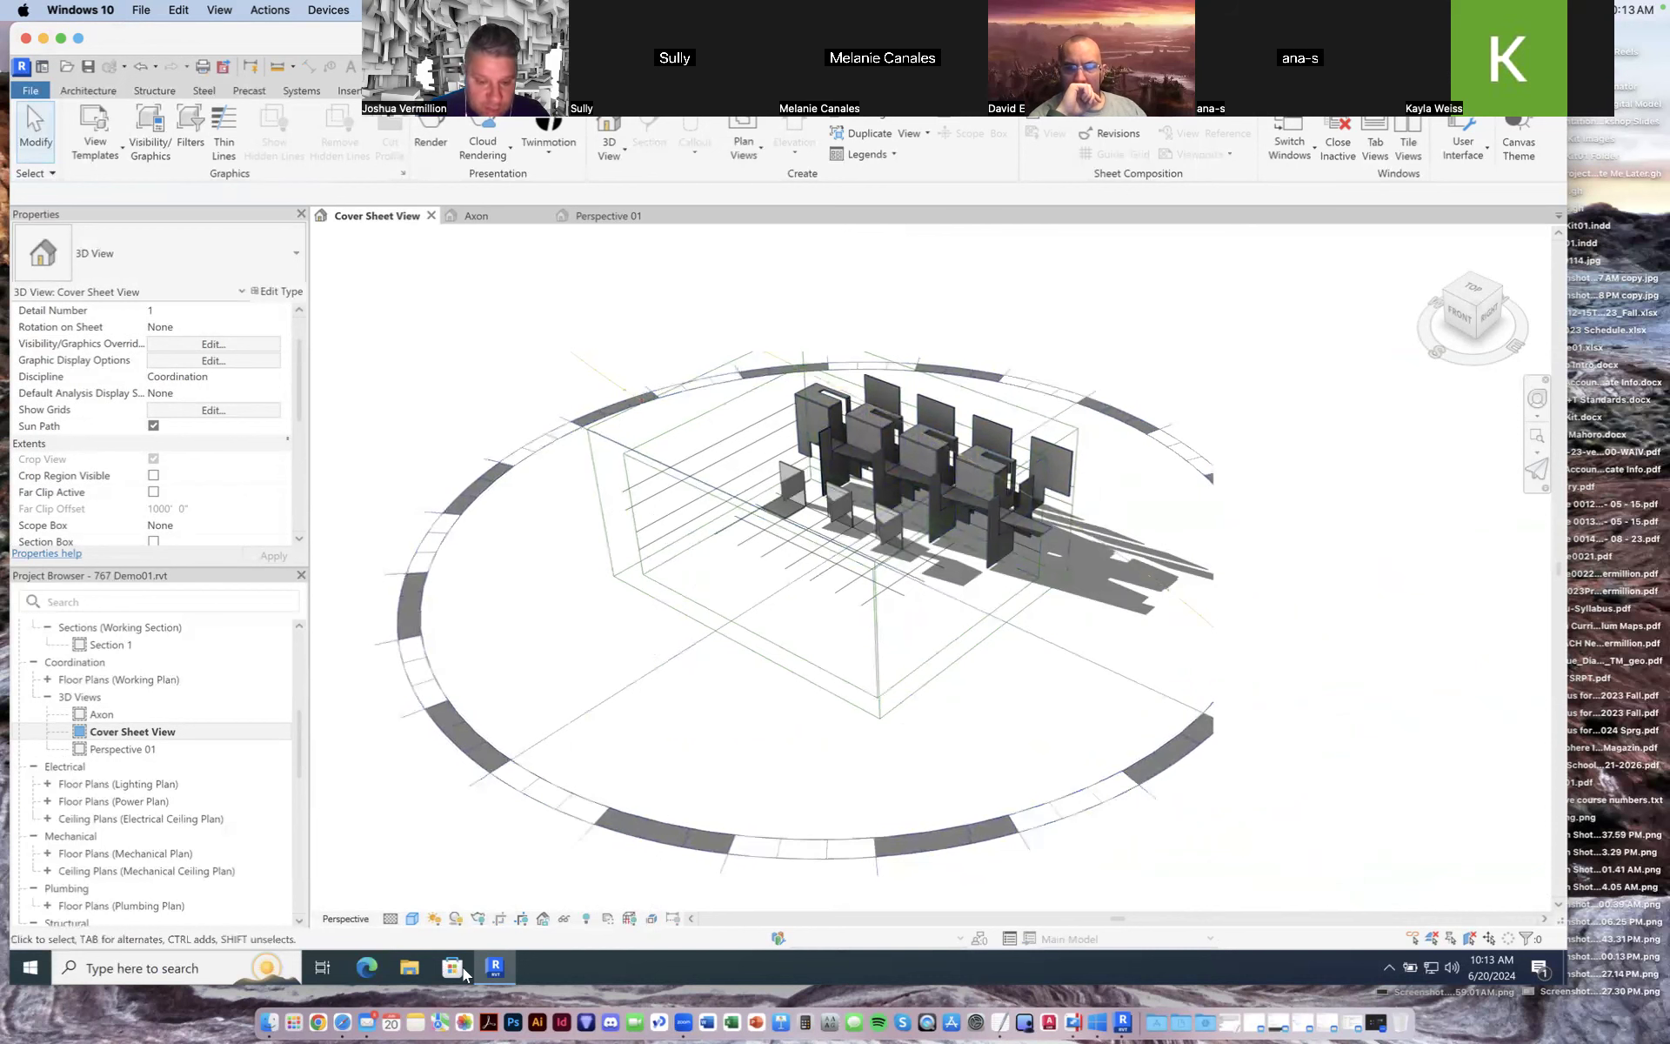
click(455, 919)
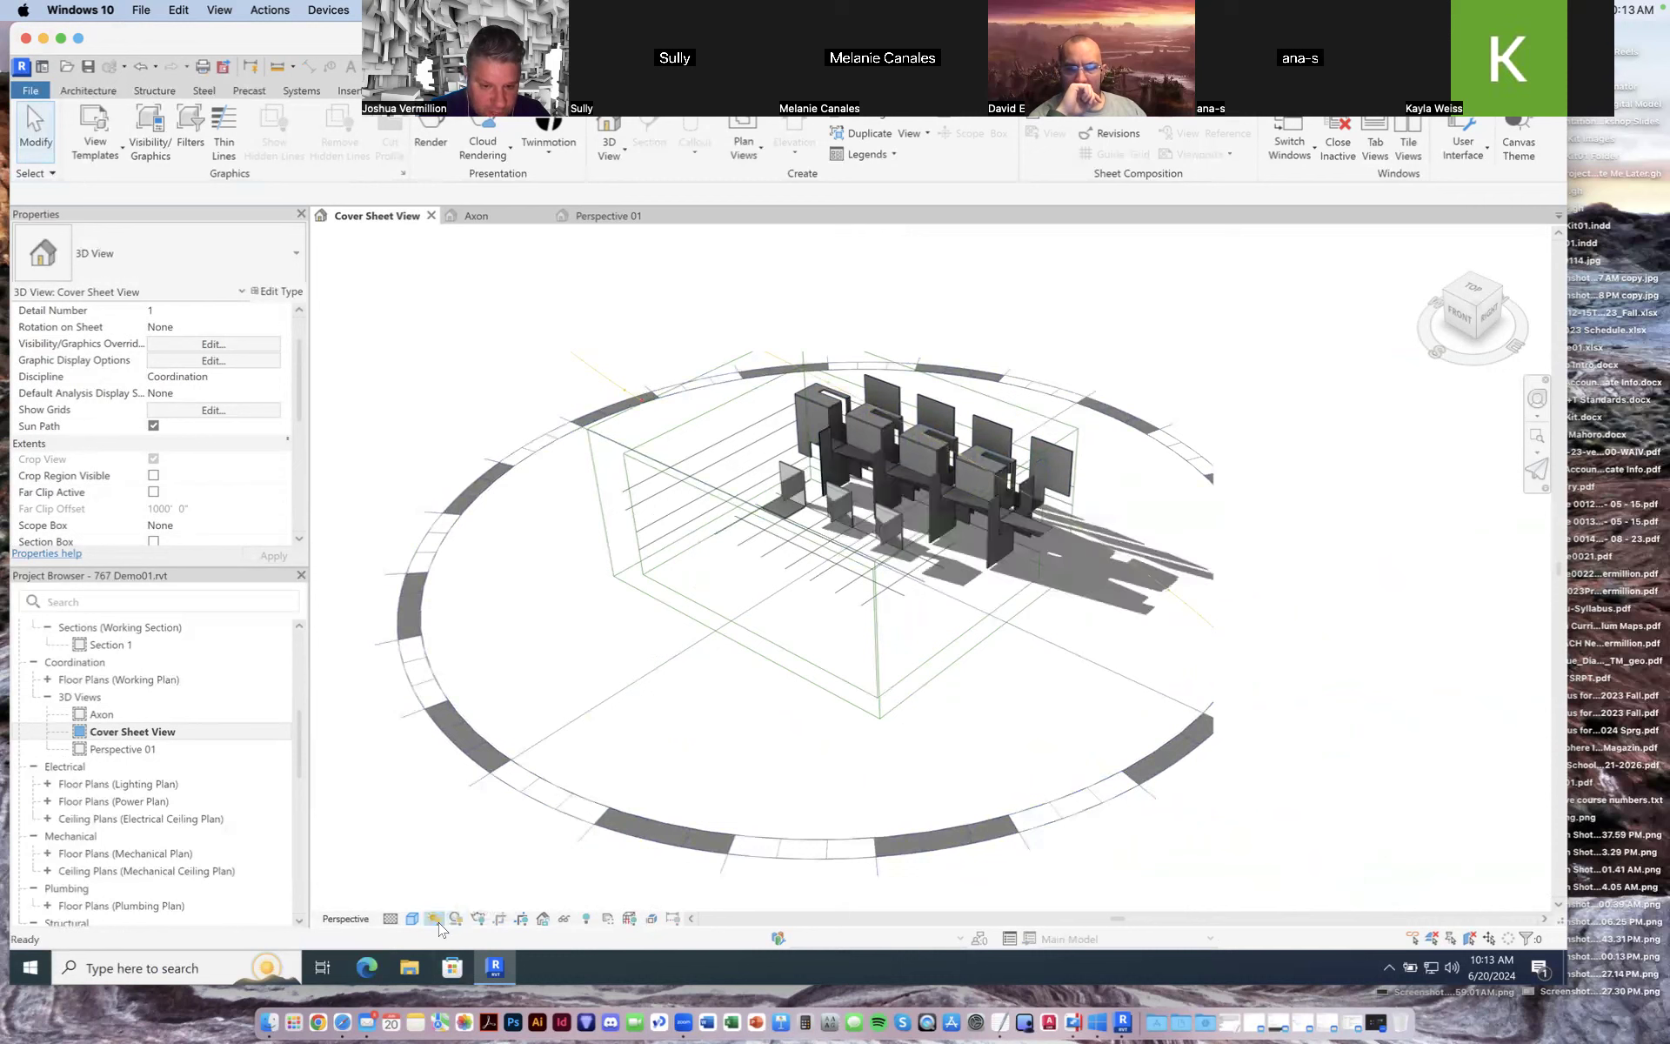
Step: Open the sun settings and set the project location to Las Vegas, NV
click(434, 918)
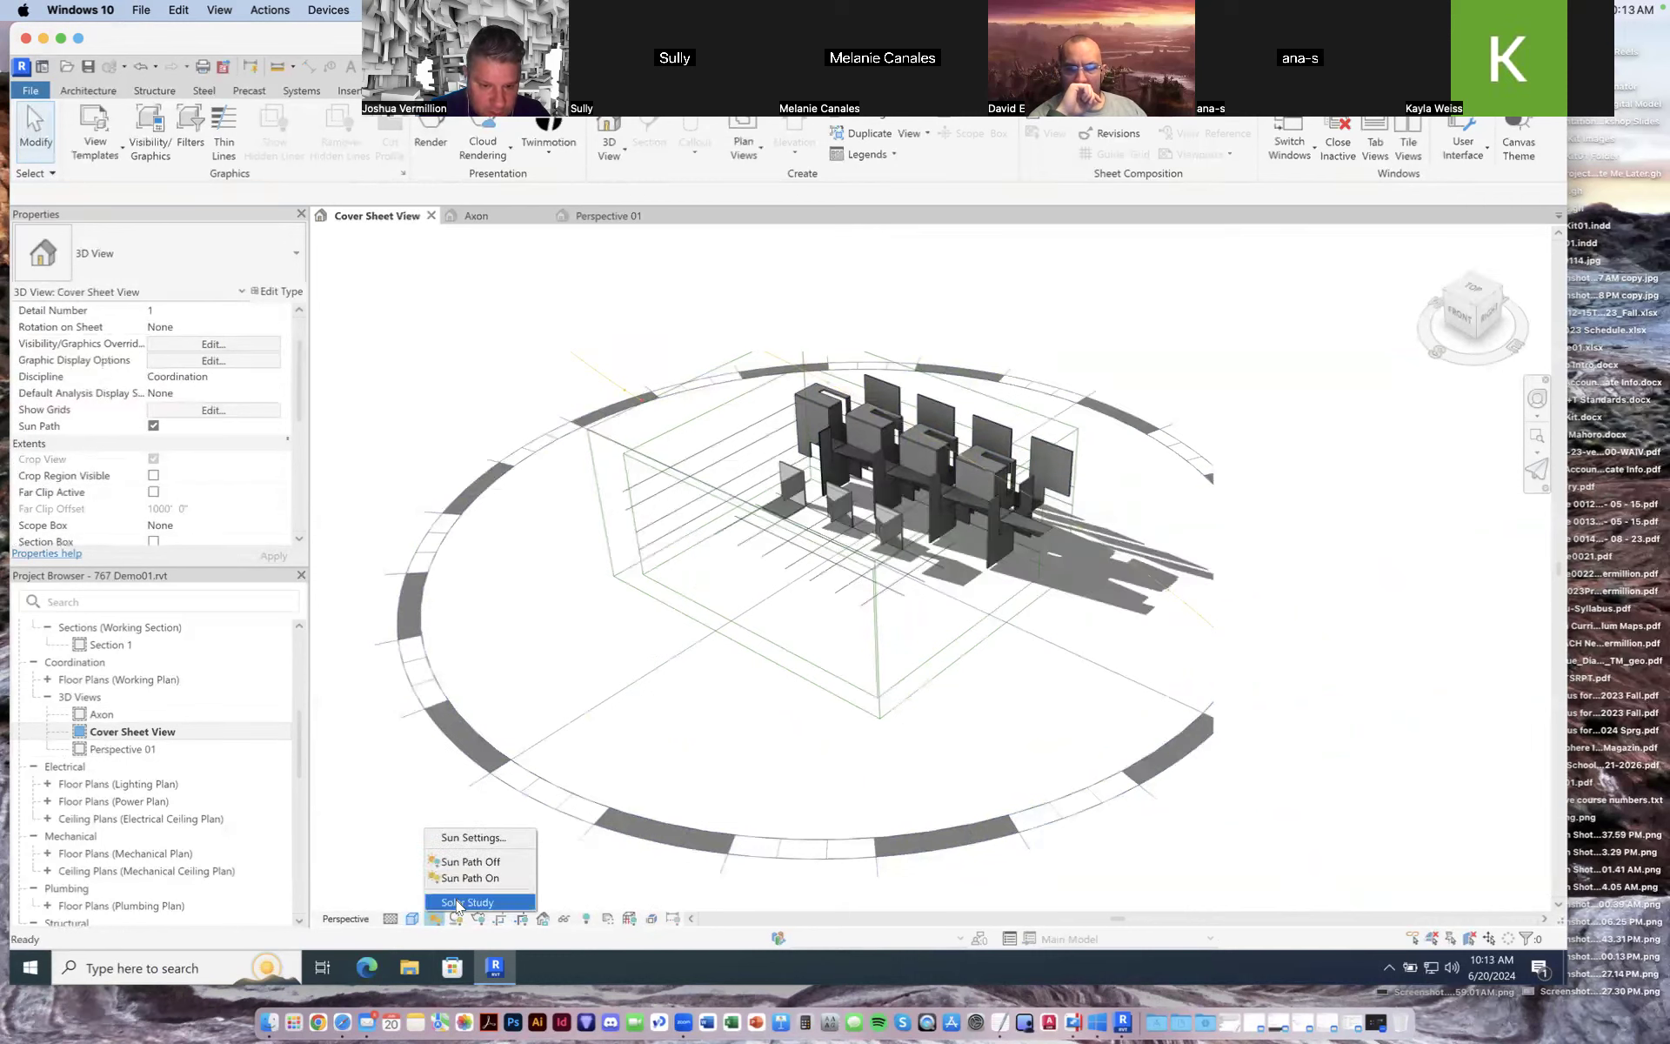
click(470, 833)
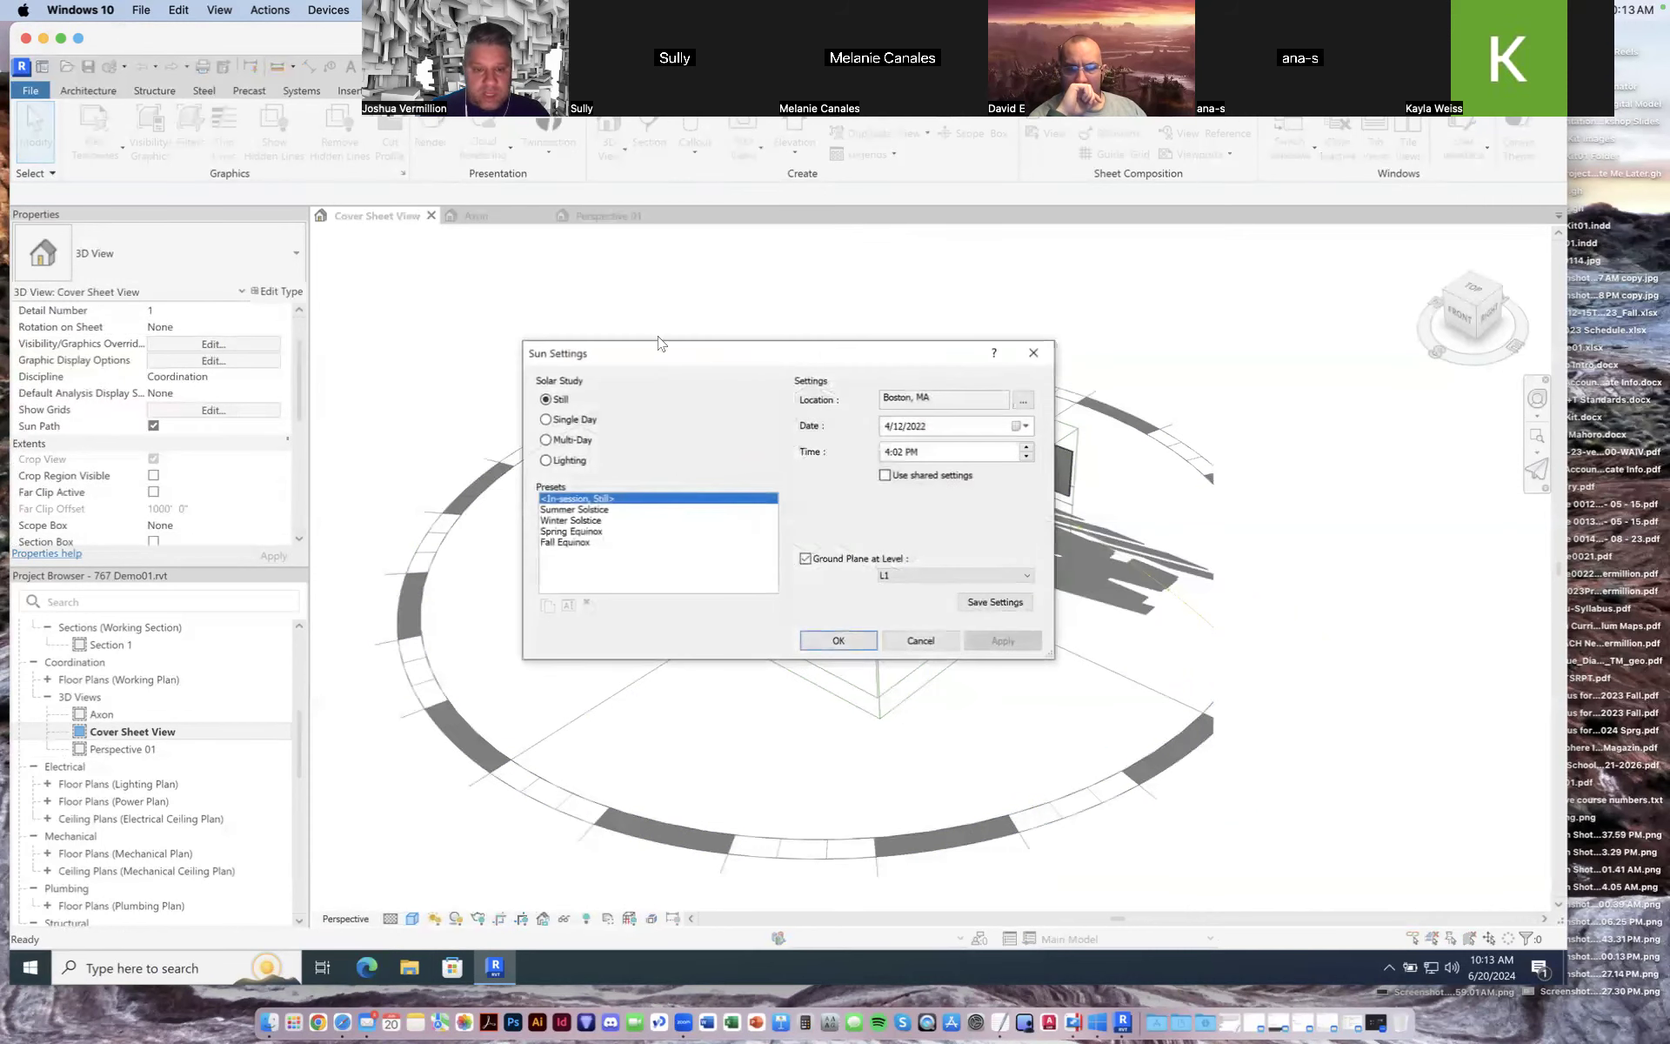
drag(670, 356, 467, 338)
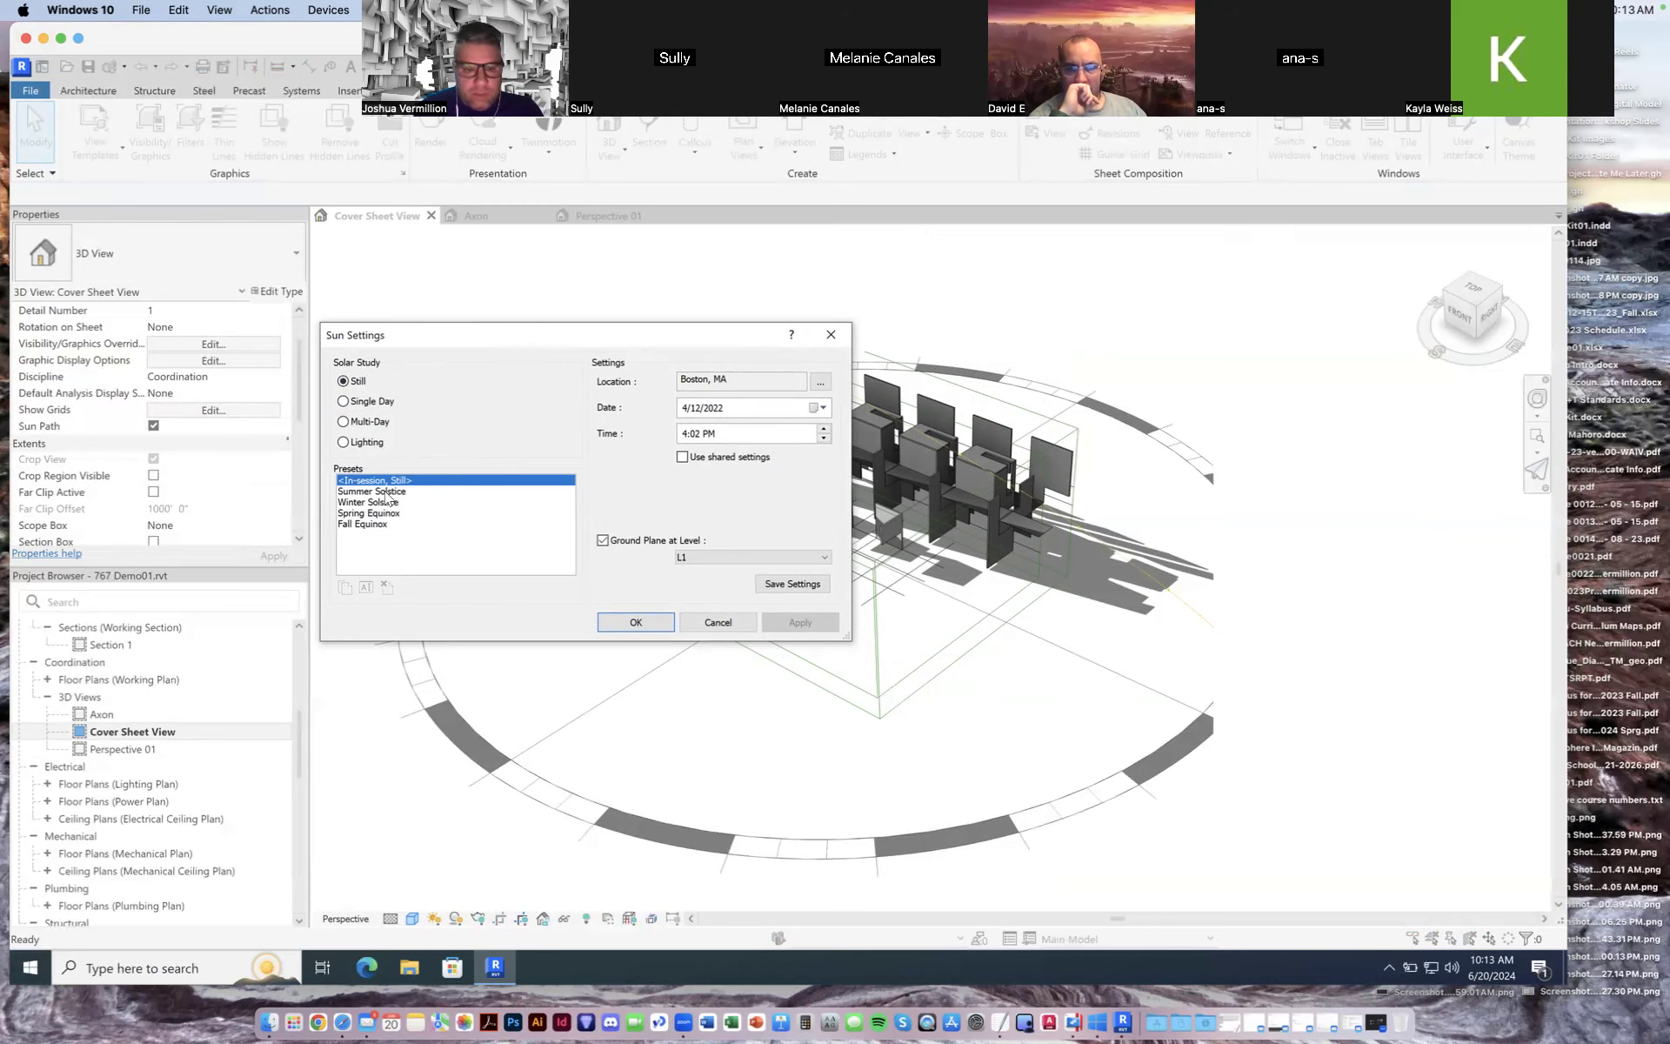
drag(473, 352, 1149, 618)
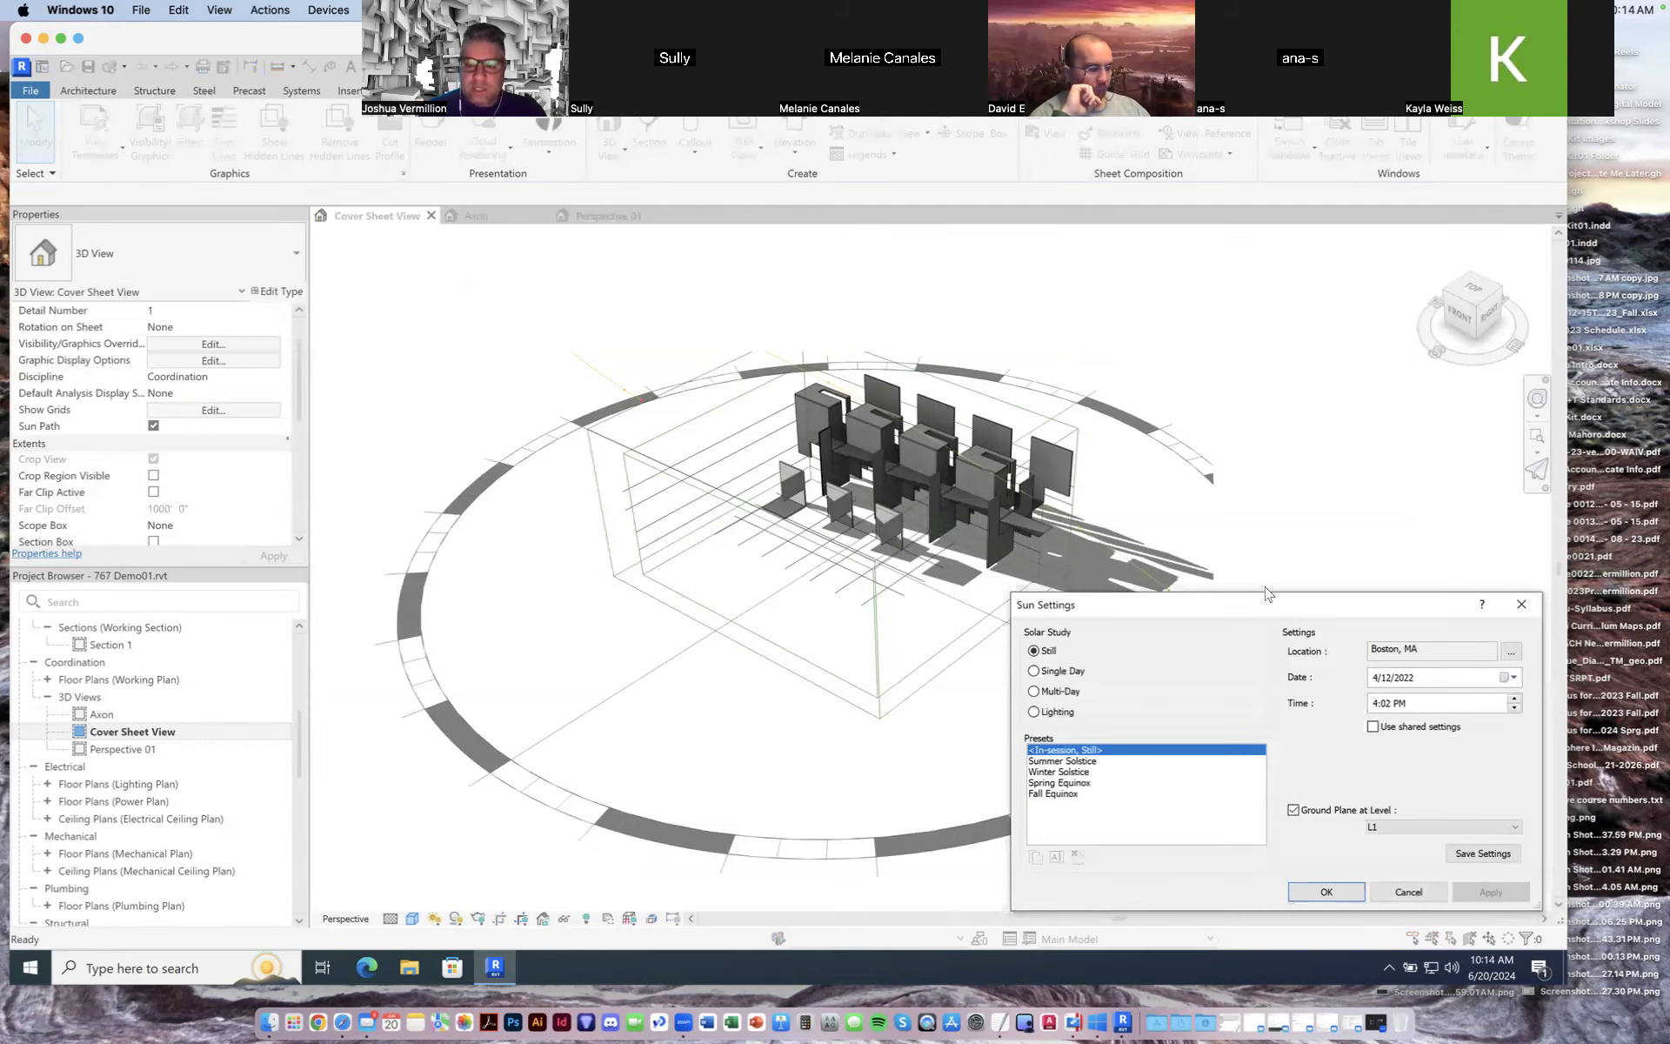
drag(1268, 612, 517, 568)
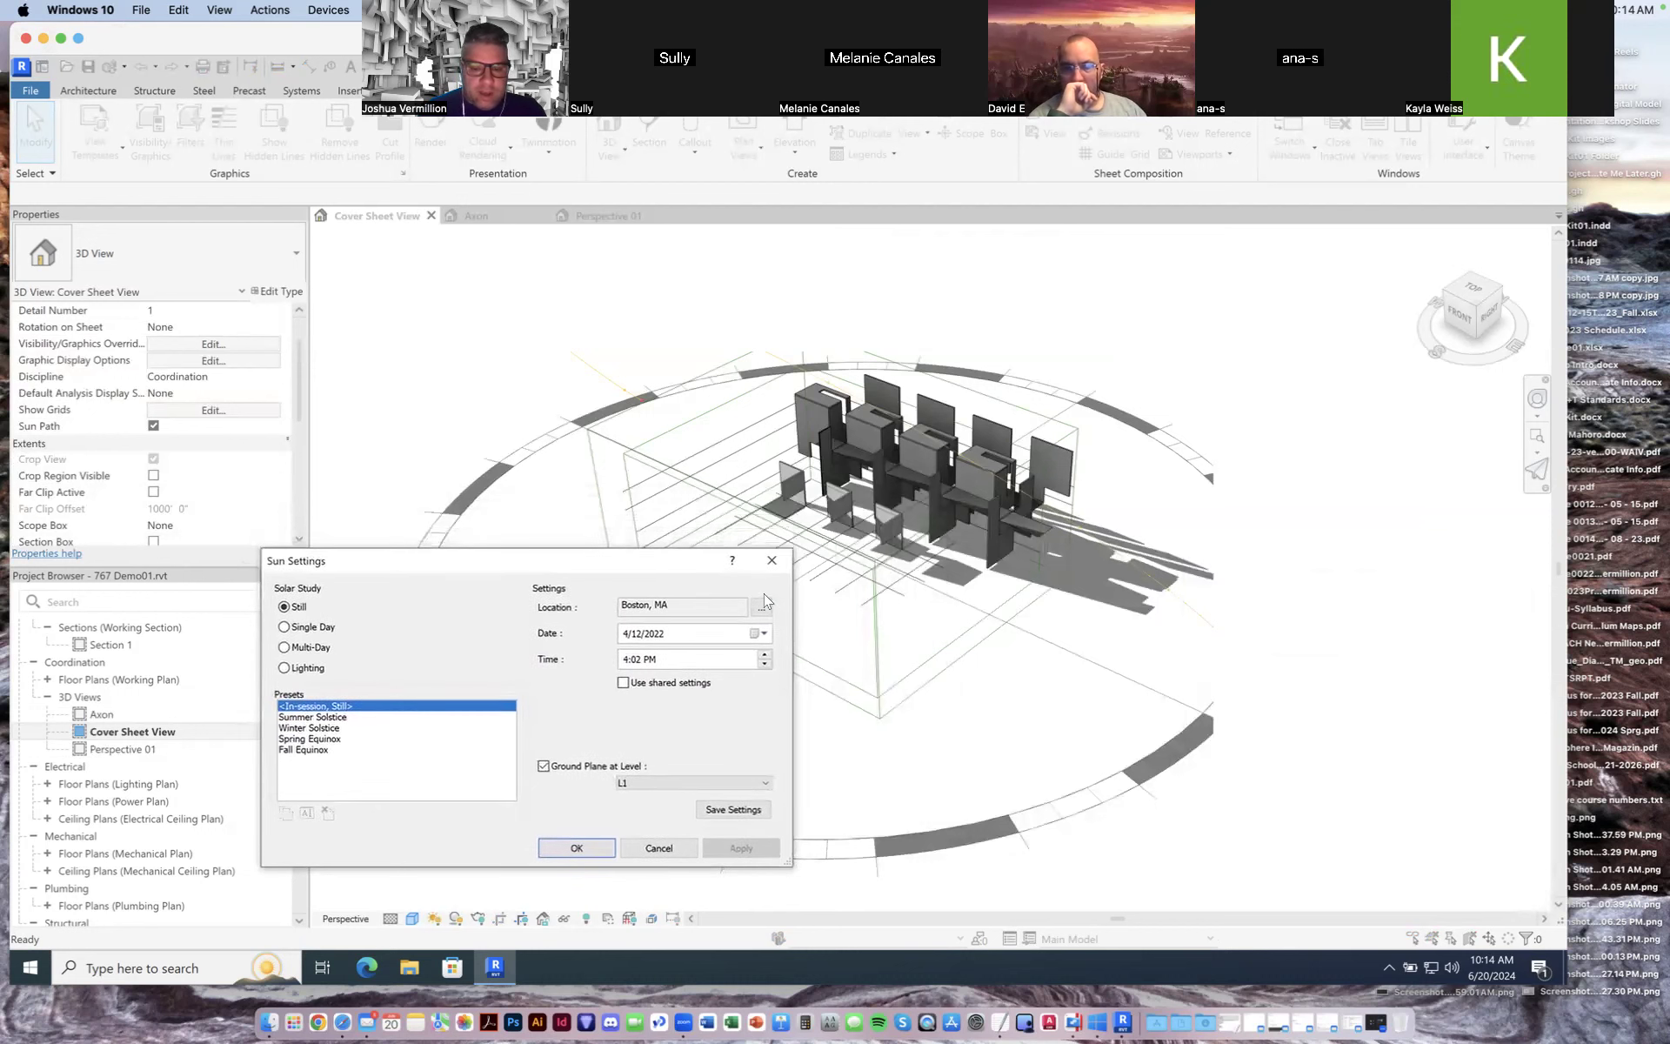
click(763, 607)
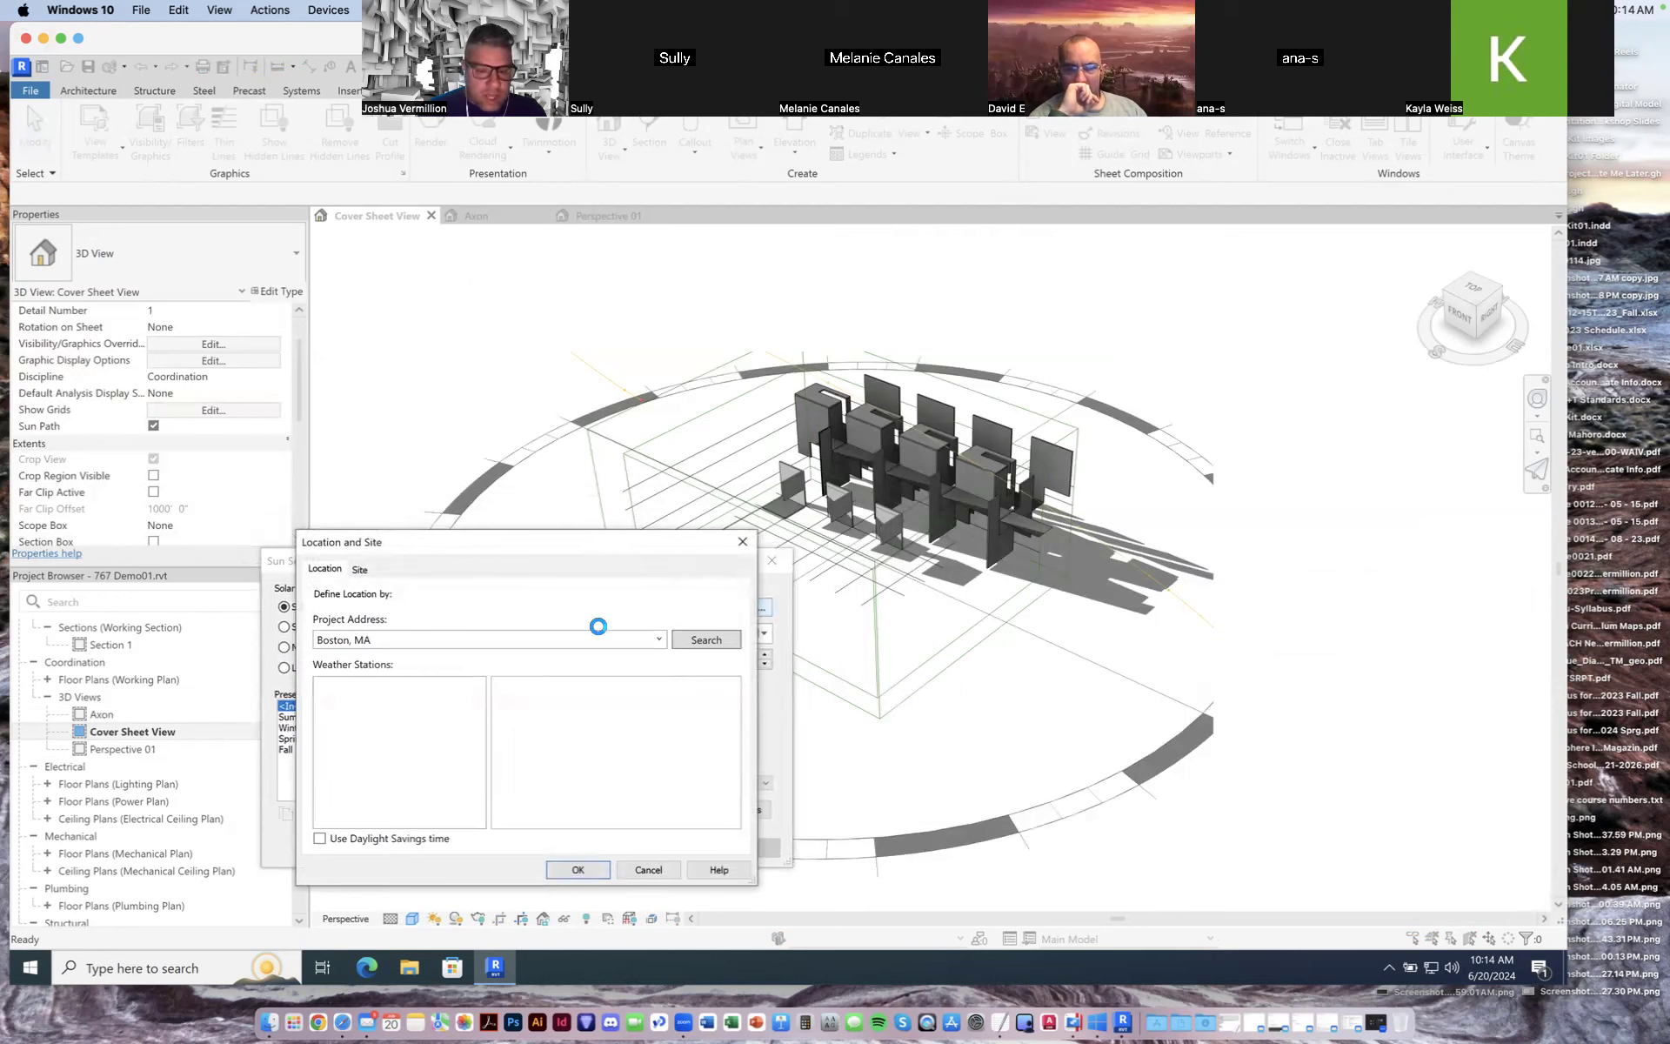
click(531, 431)
drag(517, 437, 420, 428)
text(las vegas)
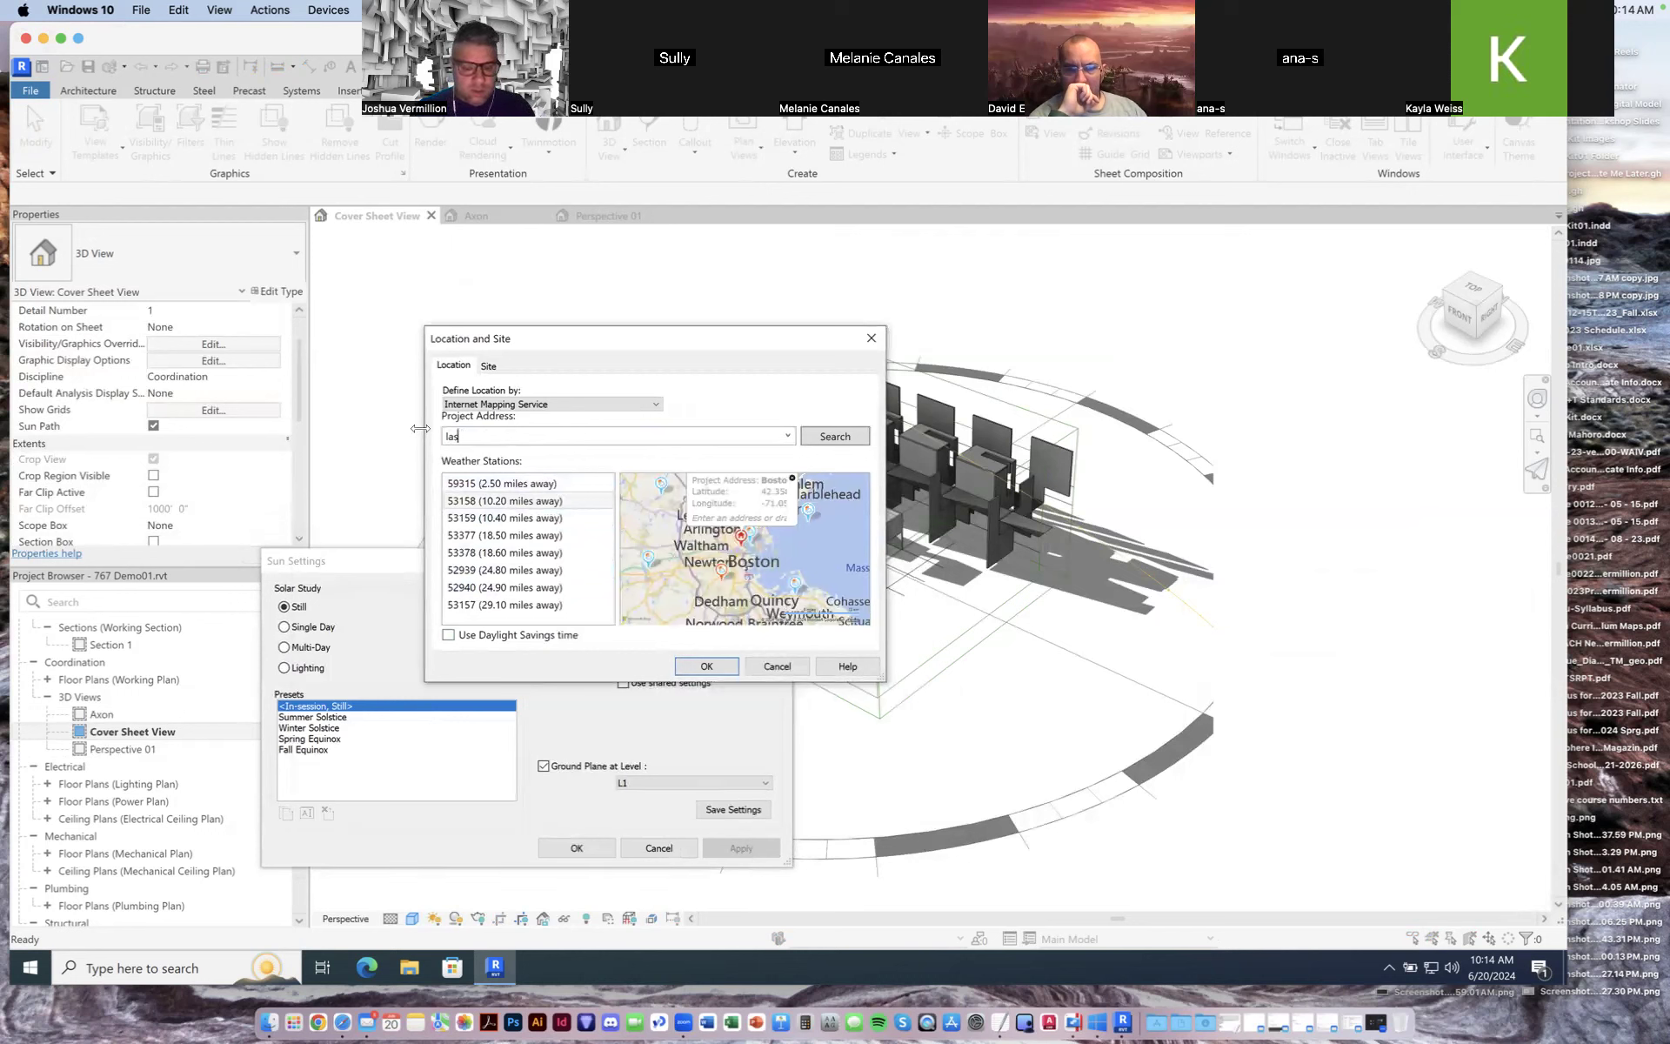
click(830, 438)
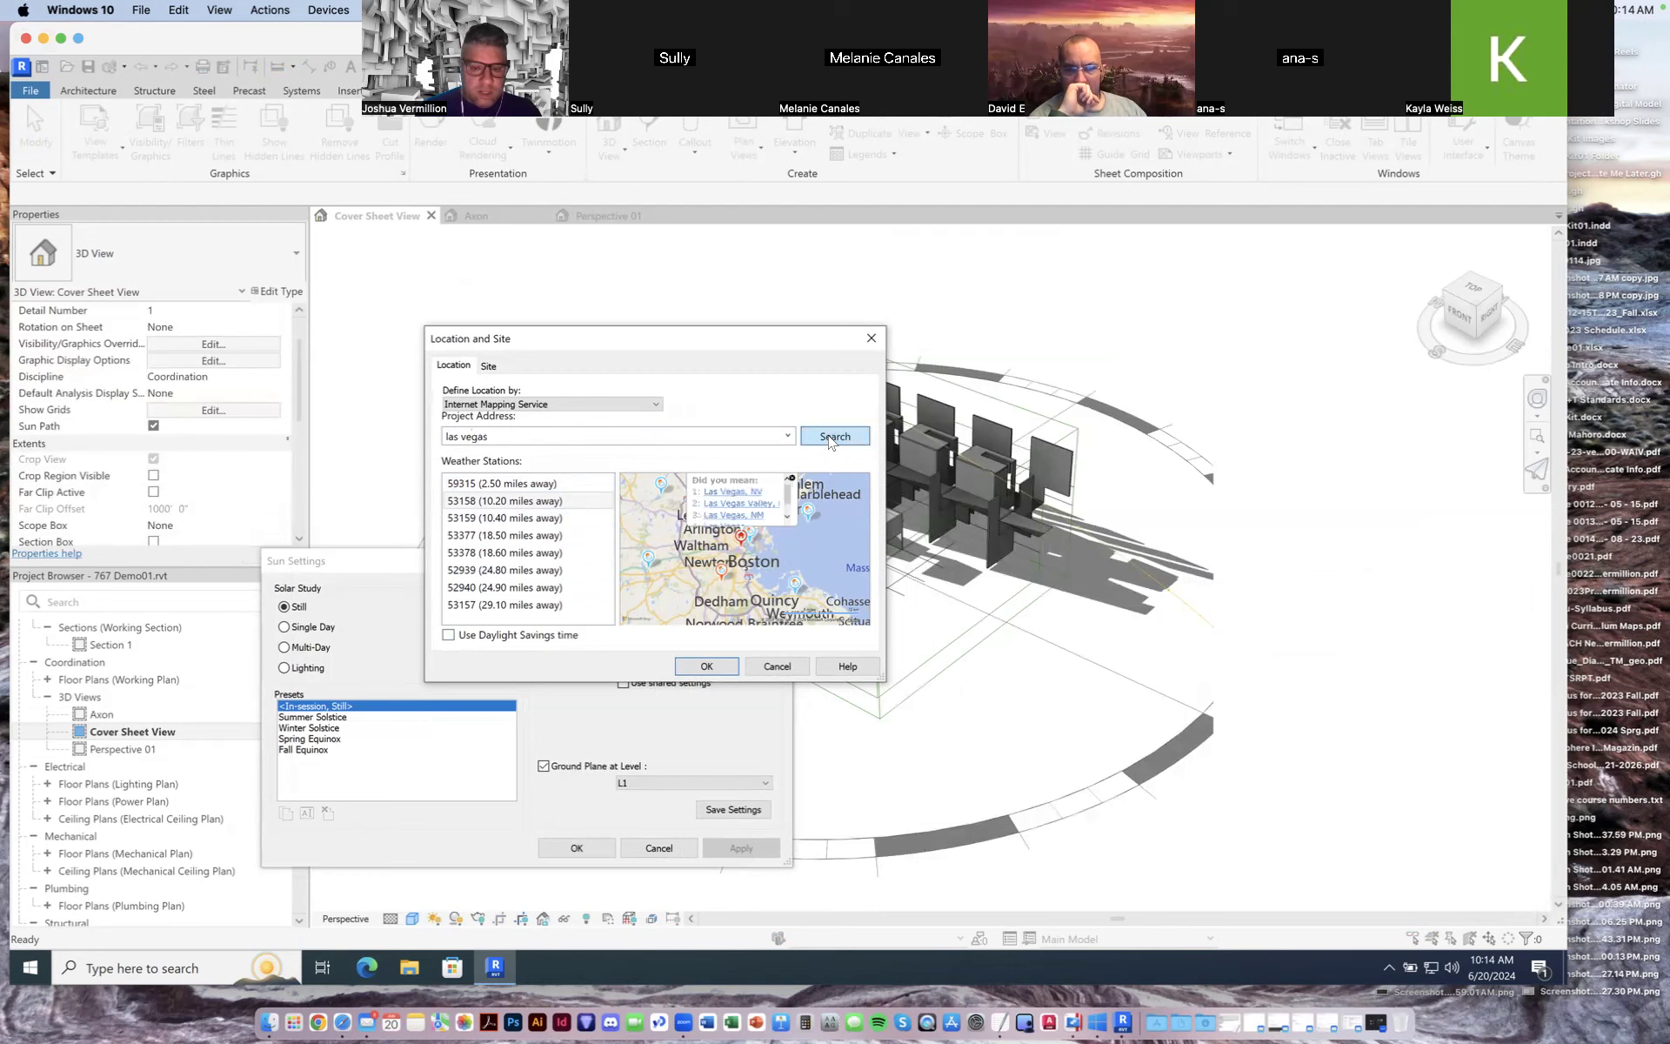
click(735, 492)
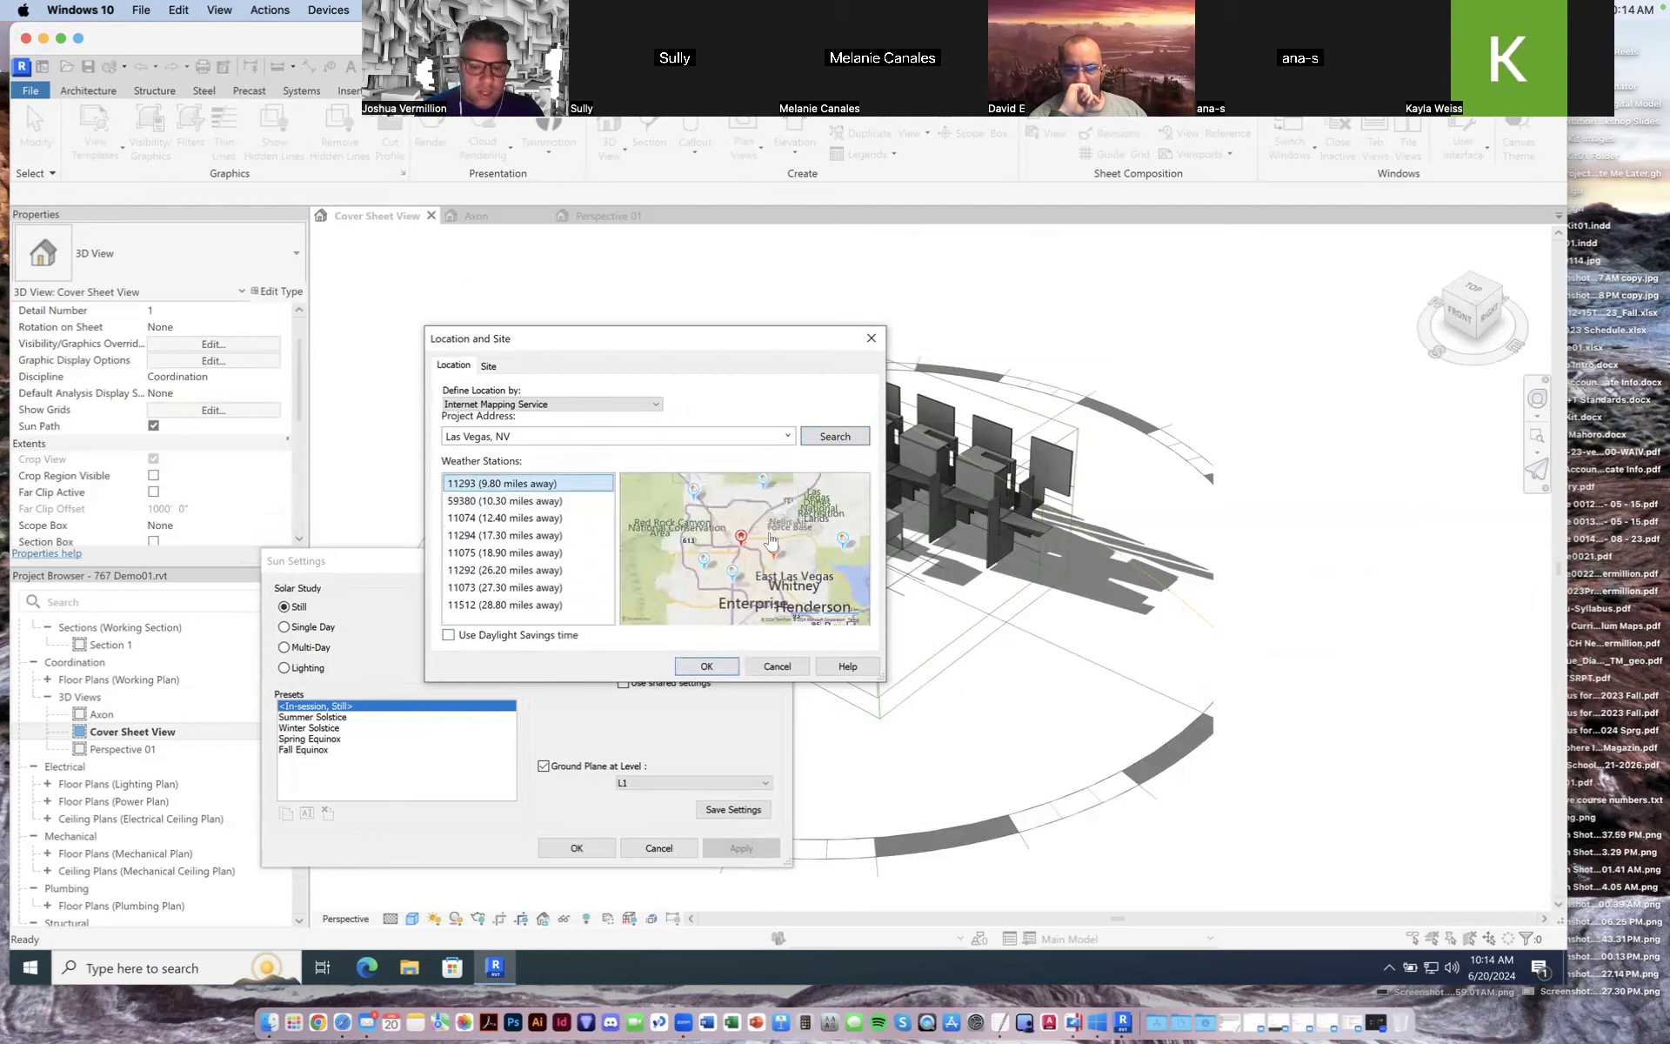
click(707, 667)
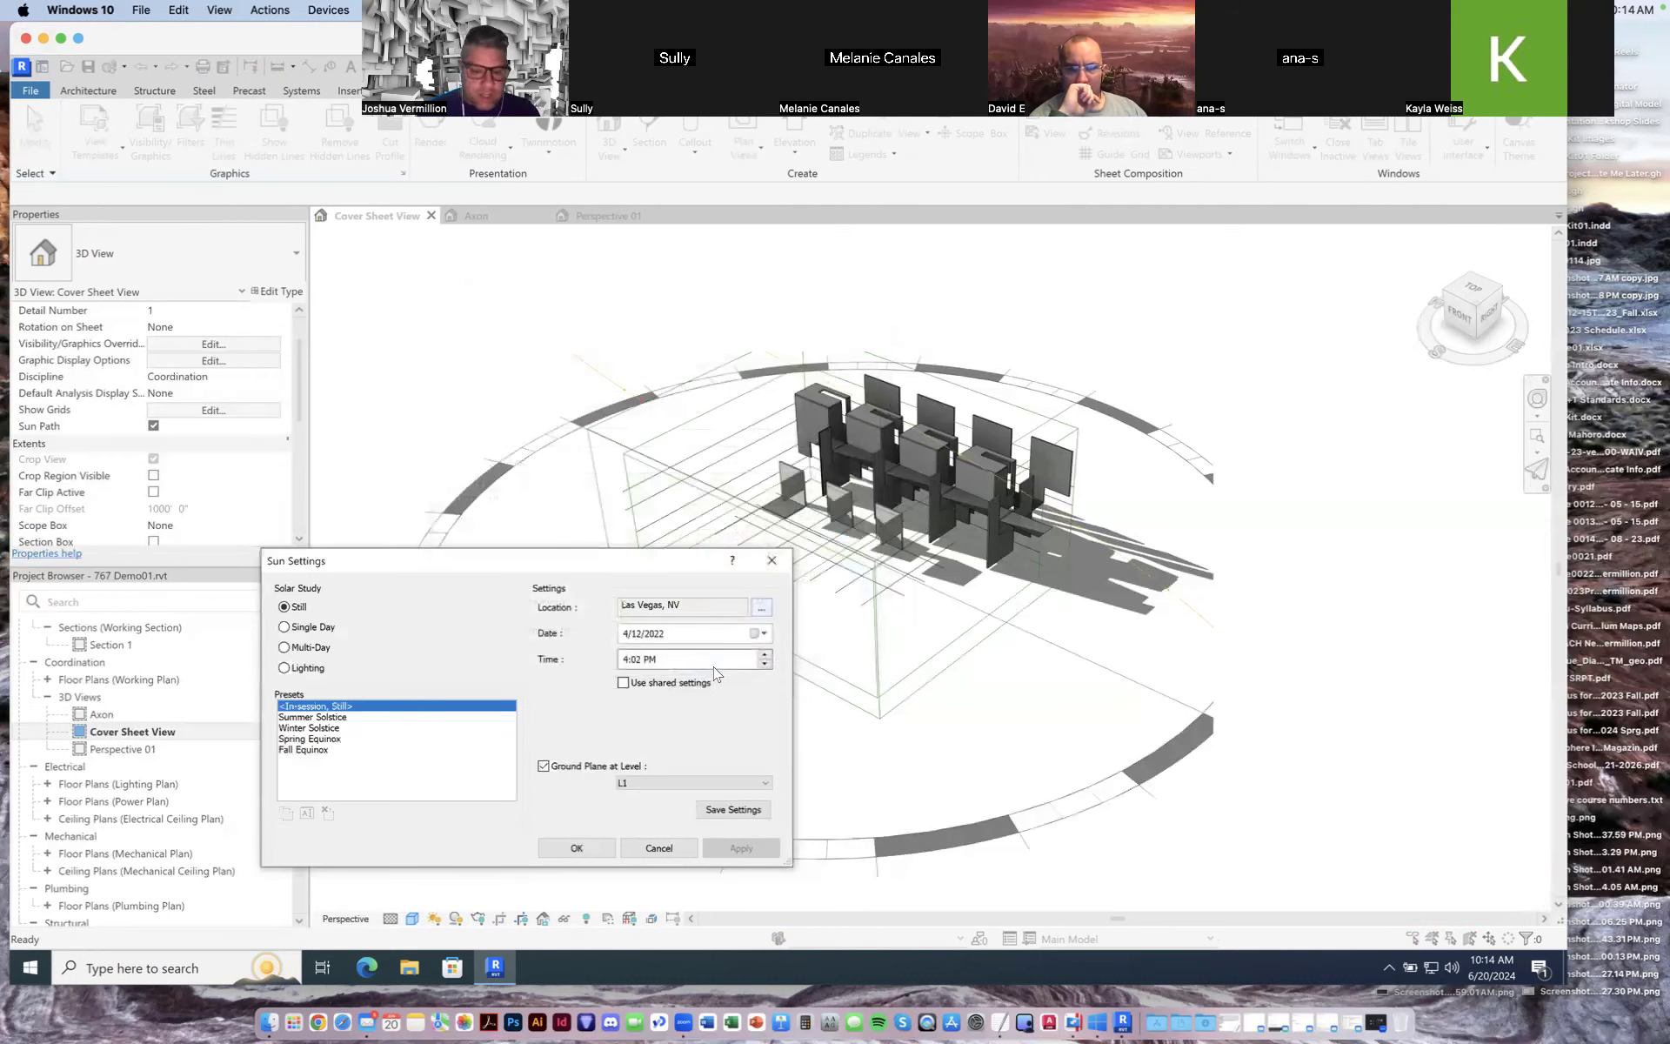
Step: Set the sun study date to 6/21/2022 and the time to 12:00 PM, then apply and close
click(765, 634)
click(782, 656)
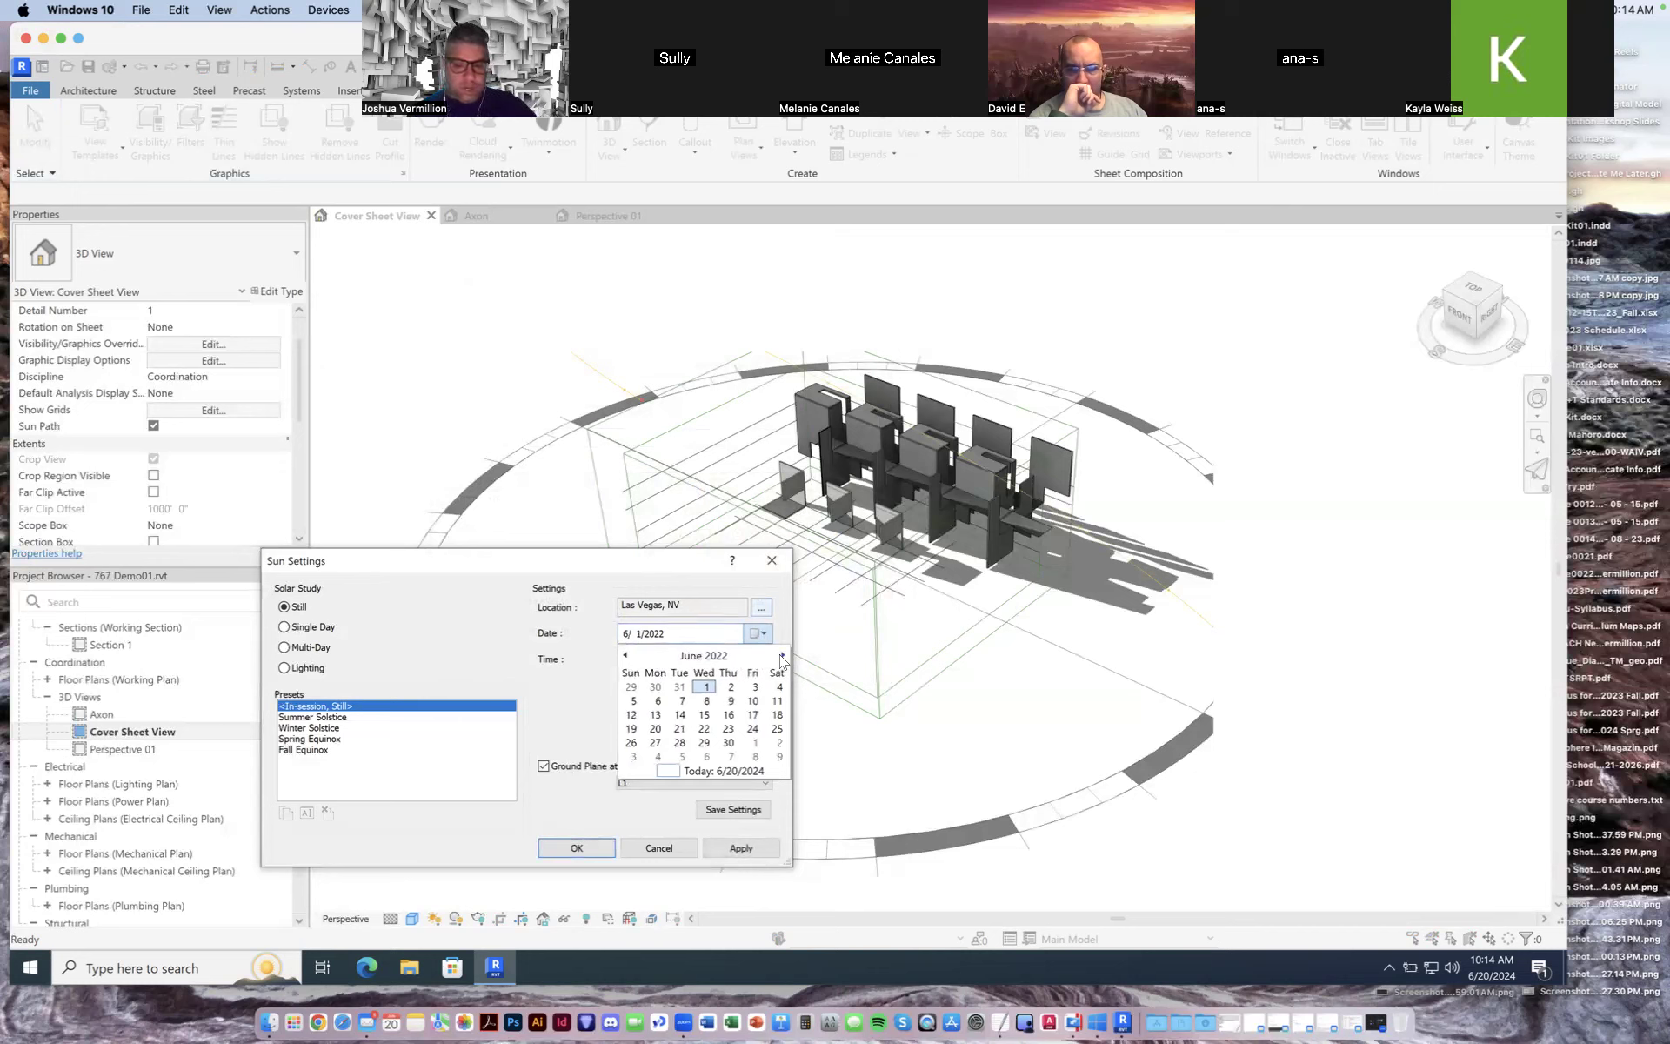
click(681, 730)
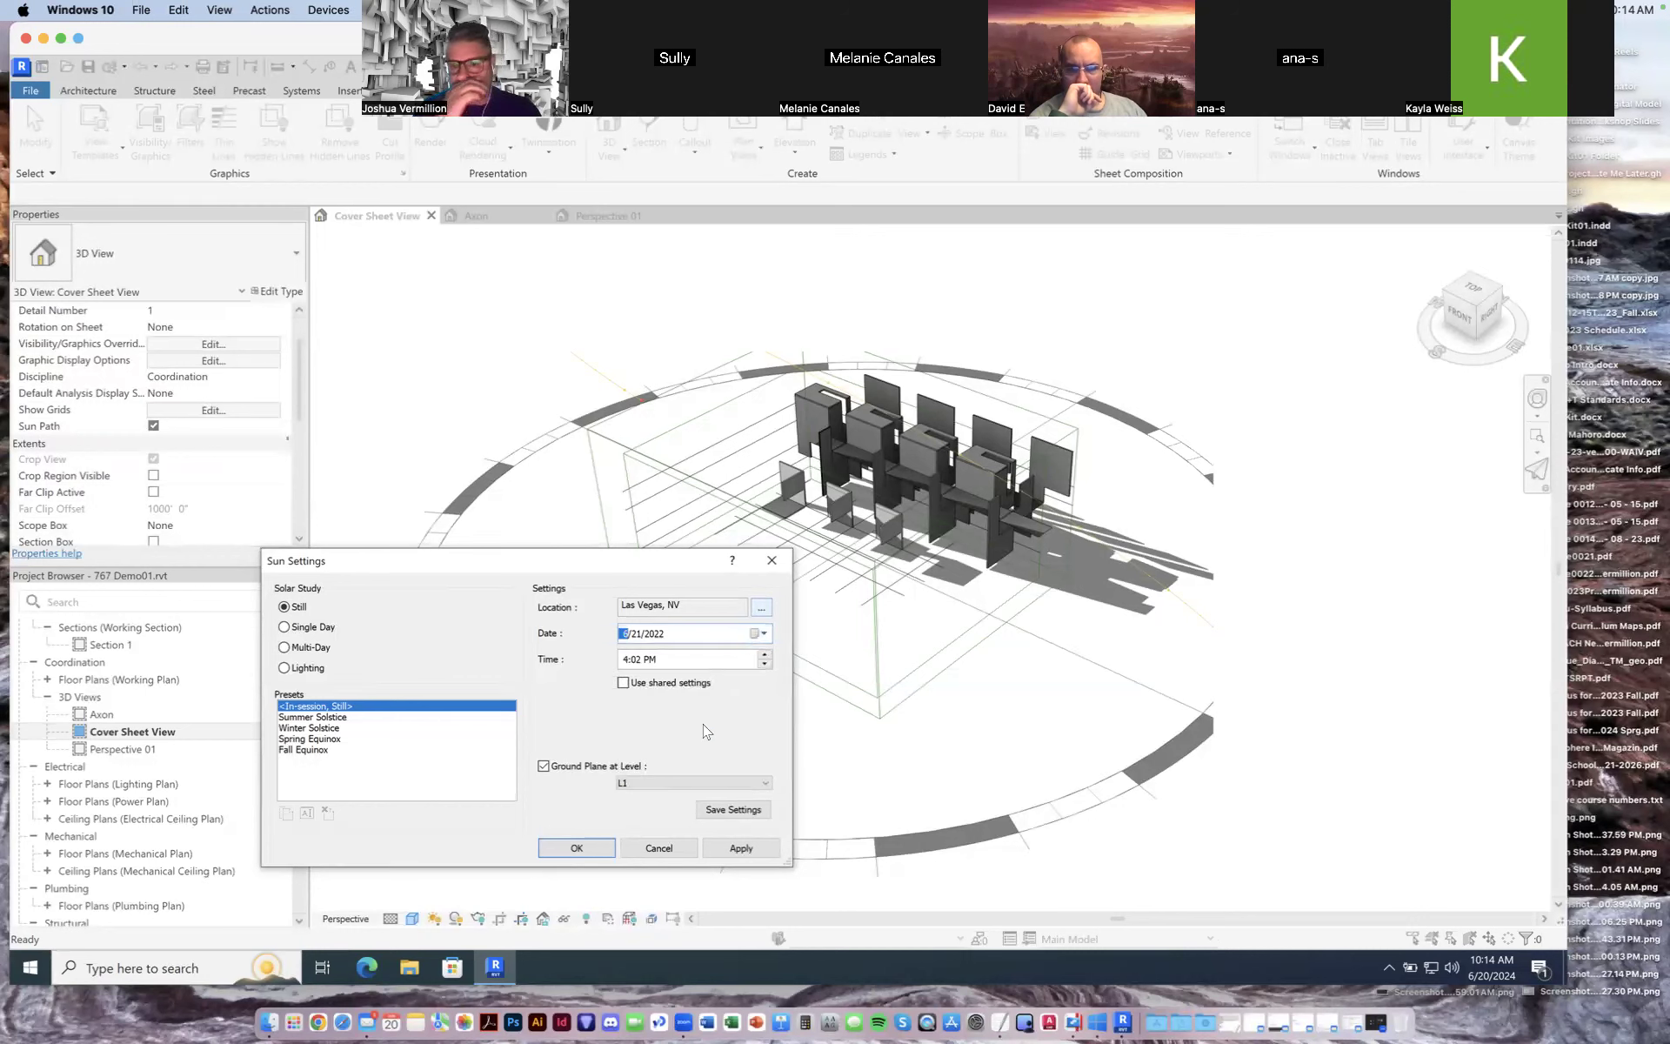
click(764, 666)
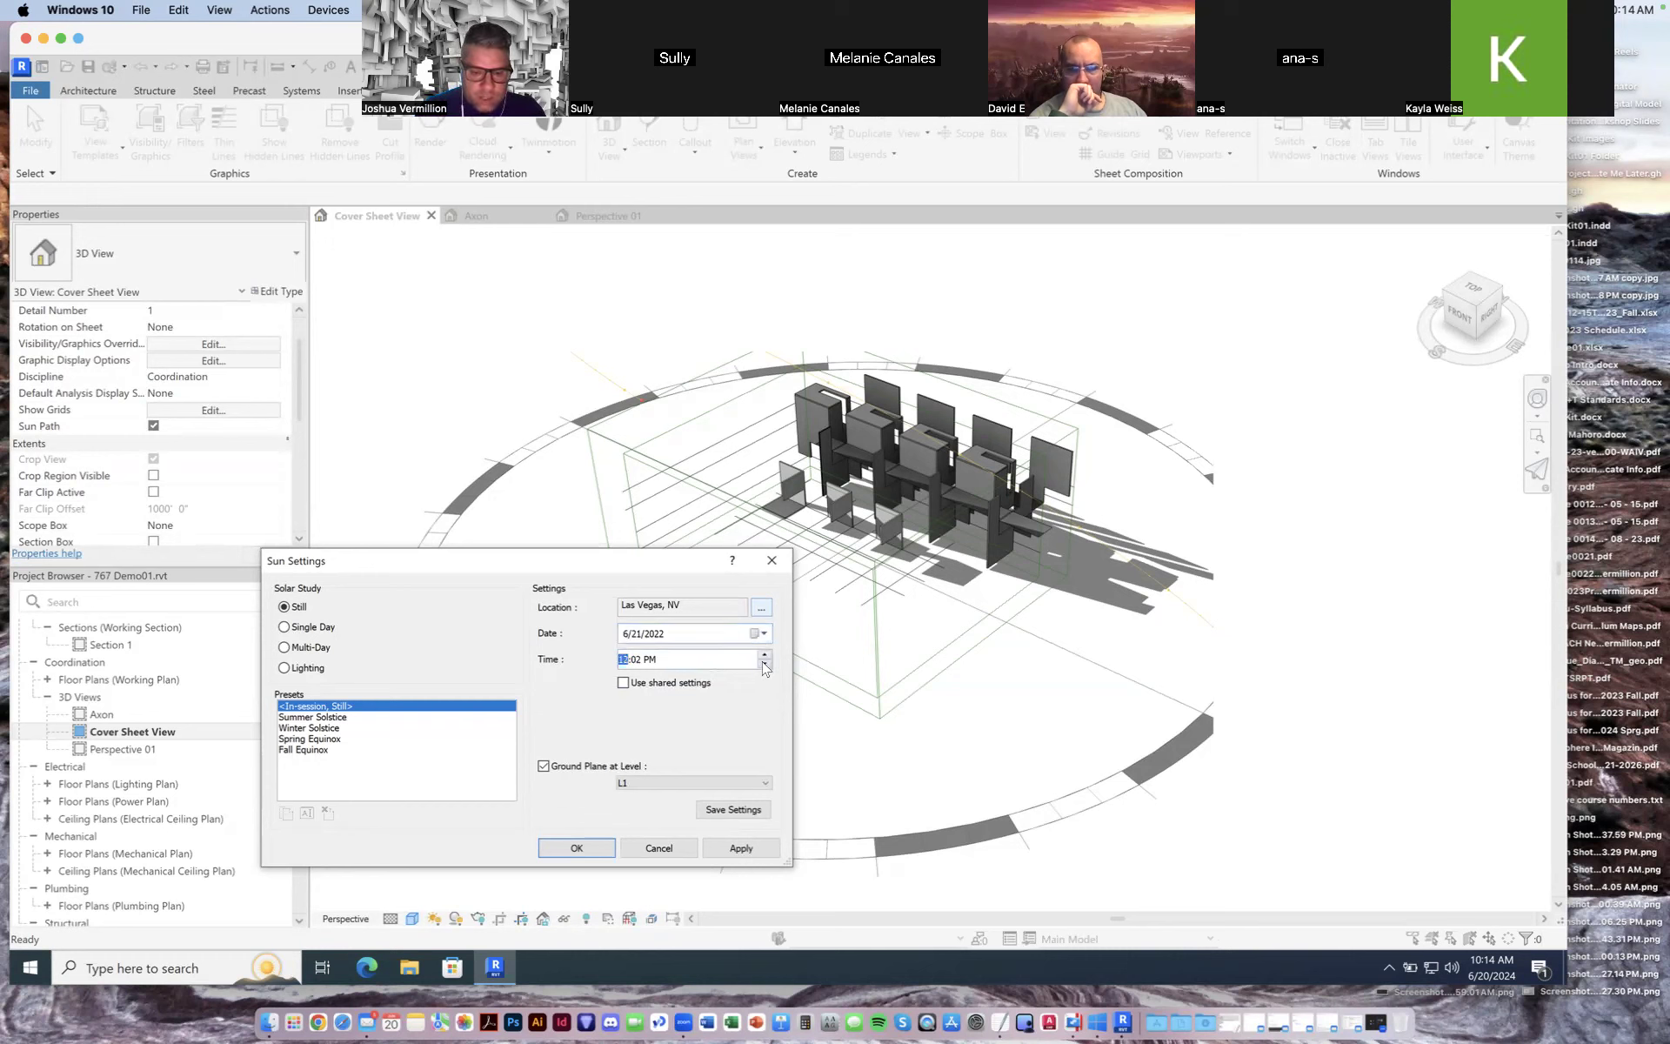
click(641, 661)
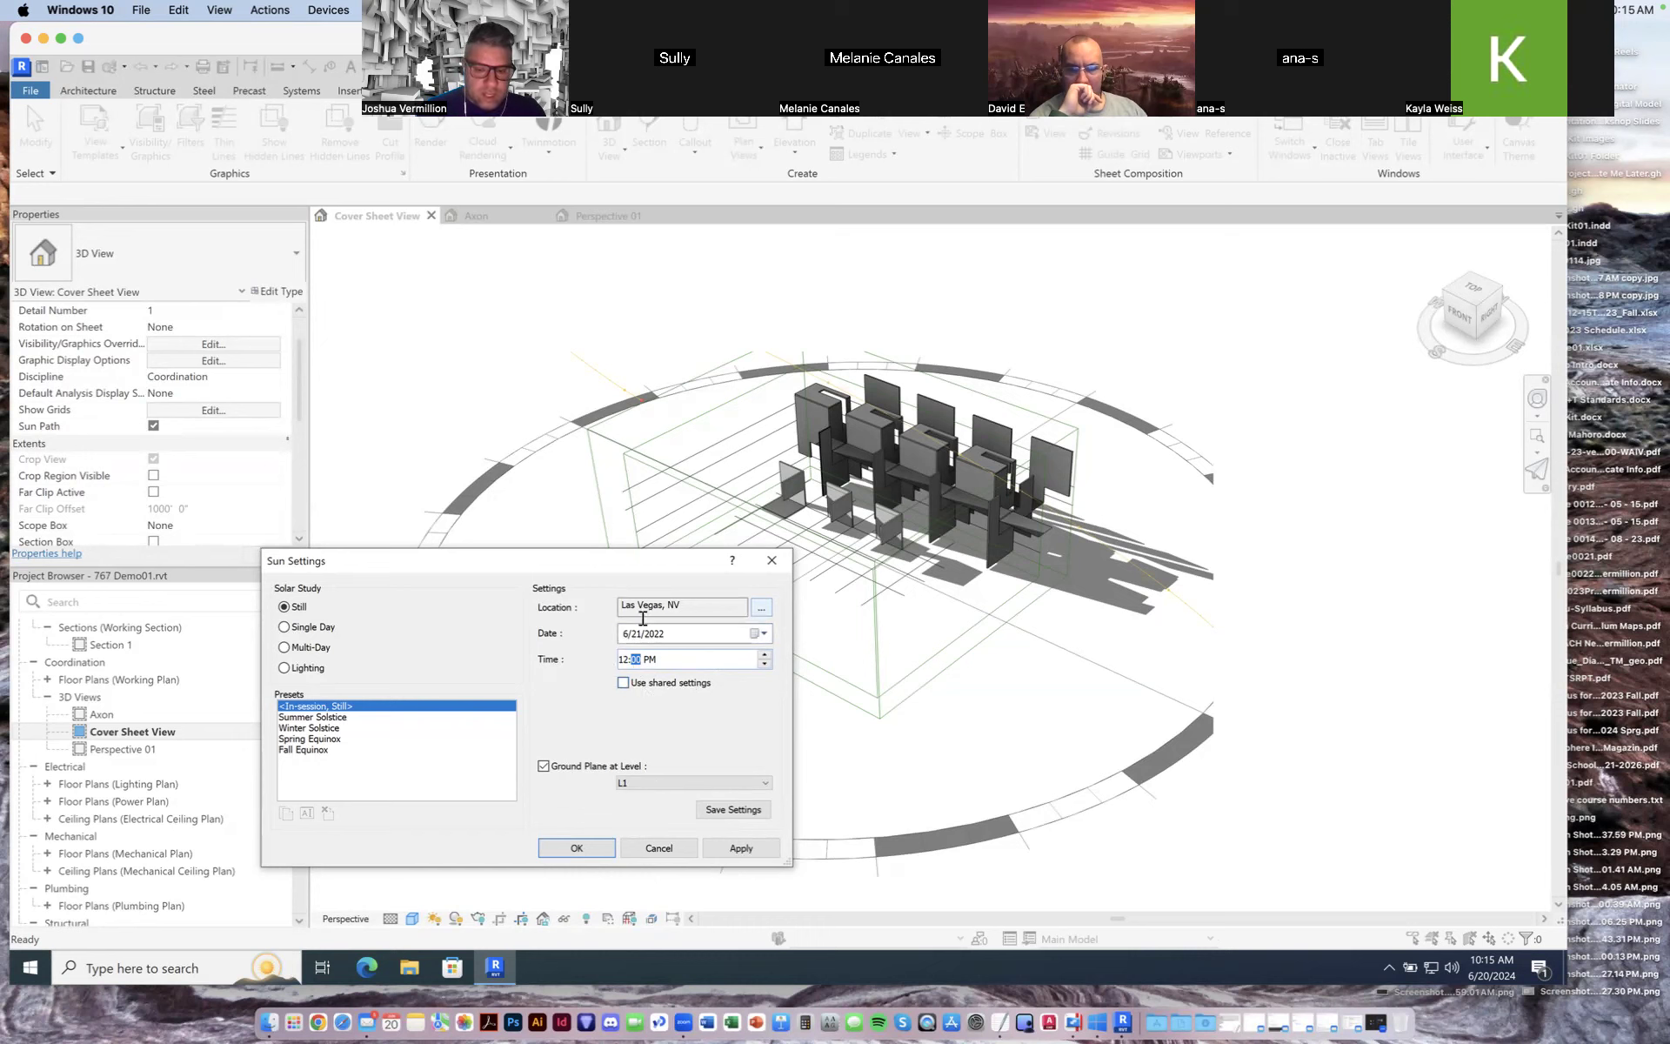
click(742, 849)
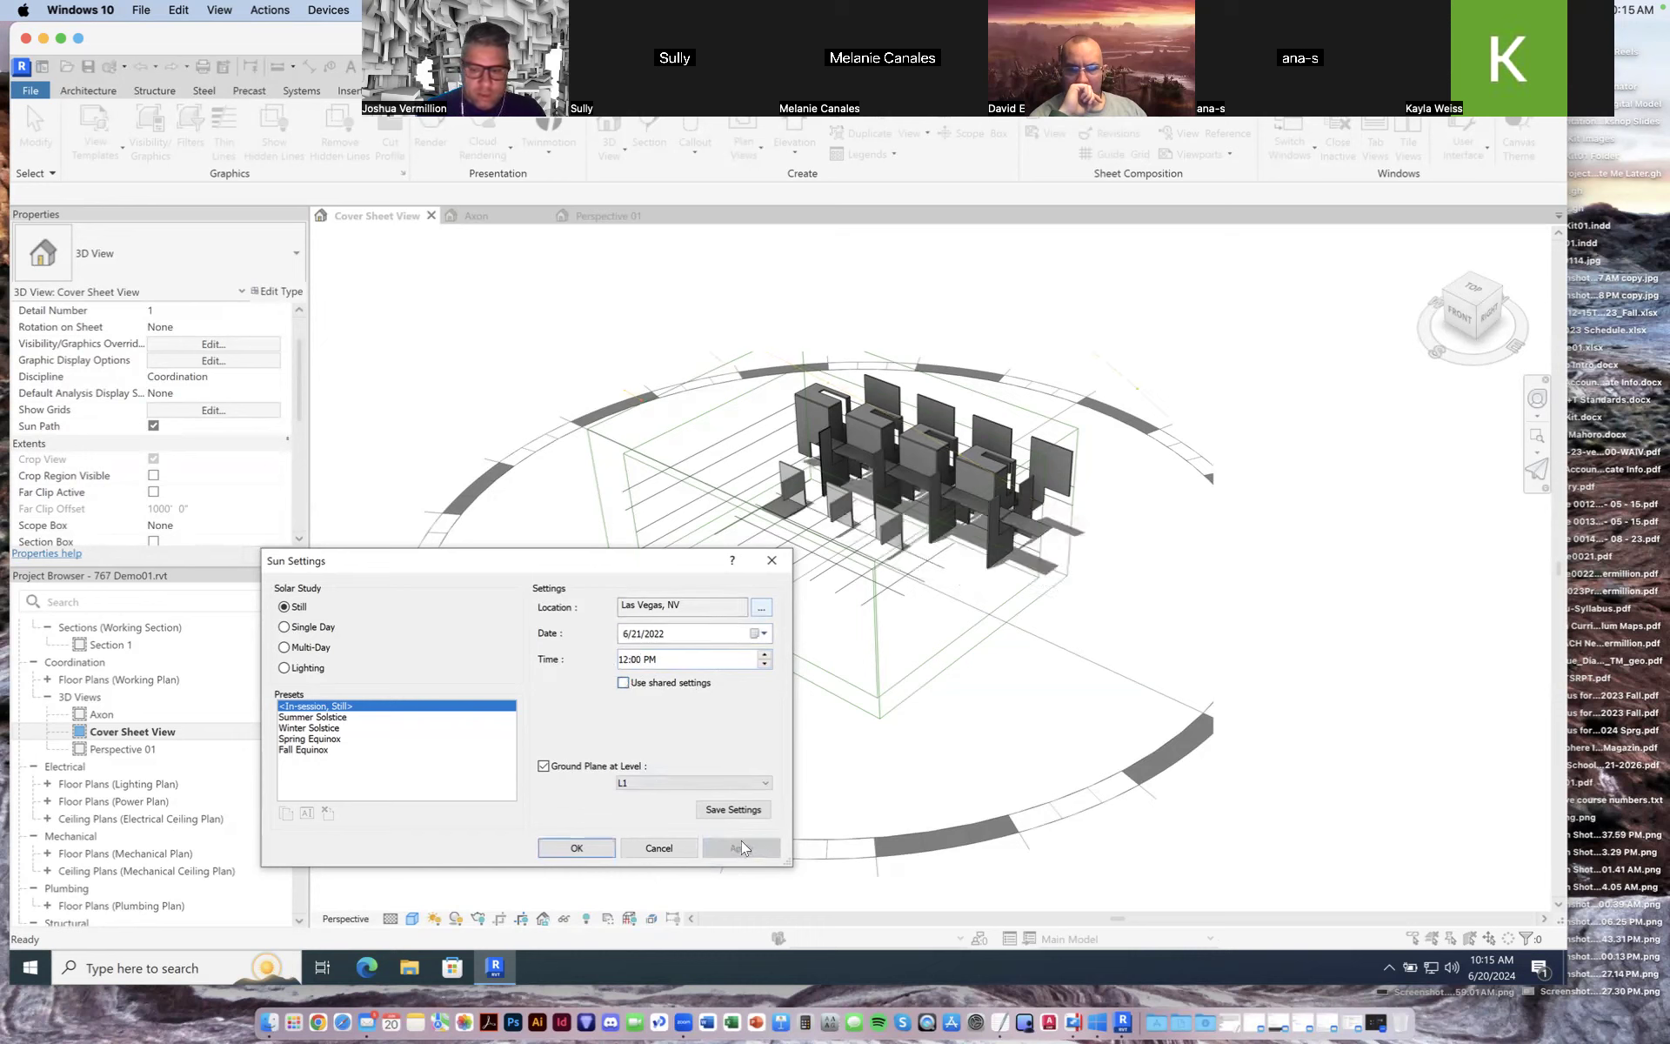
click(576, 848)
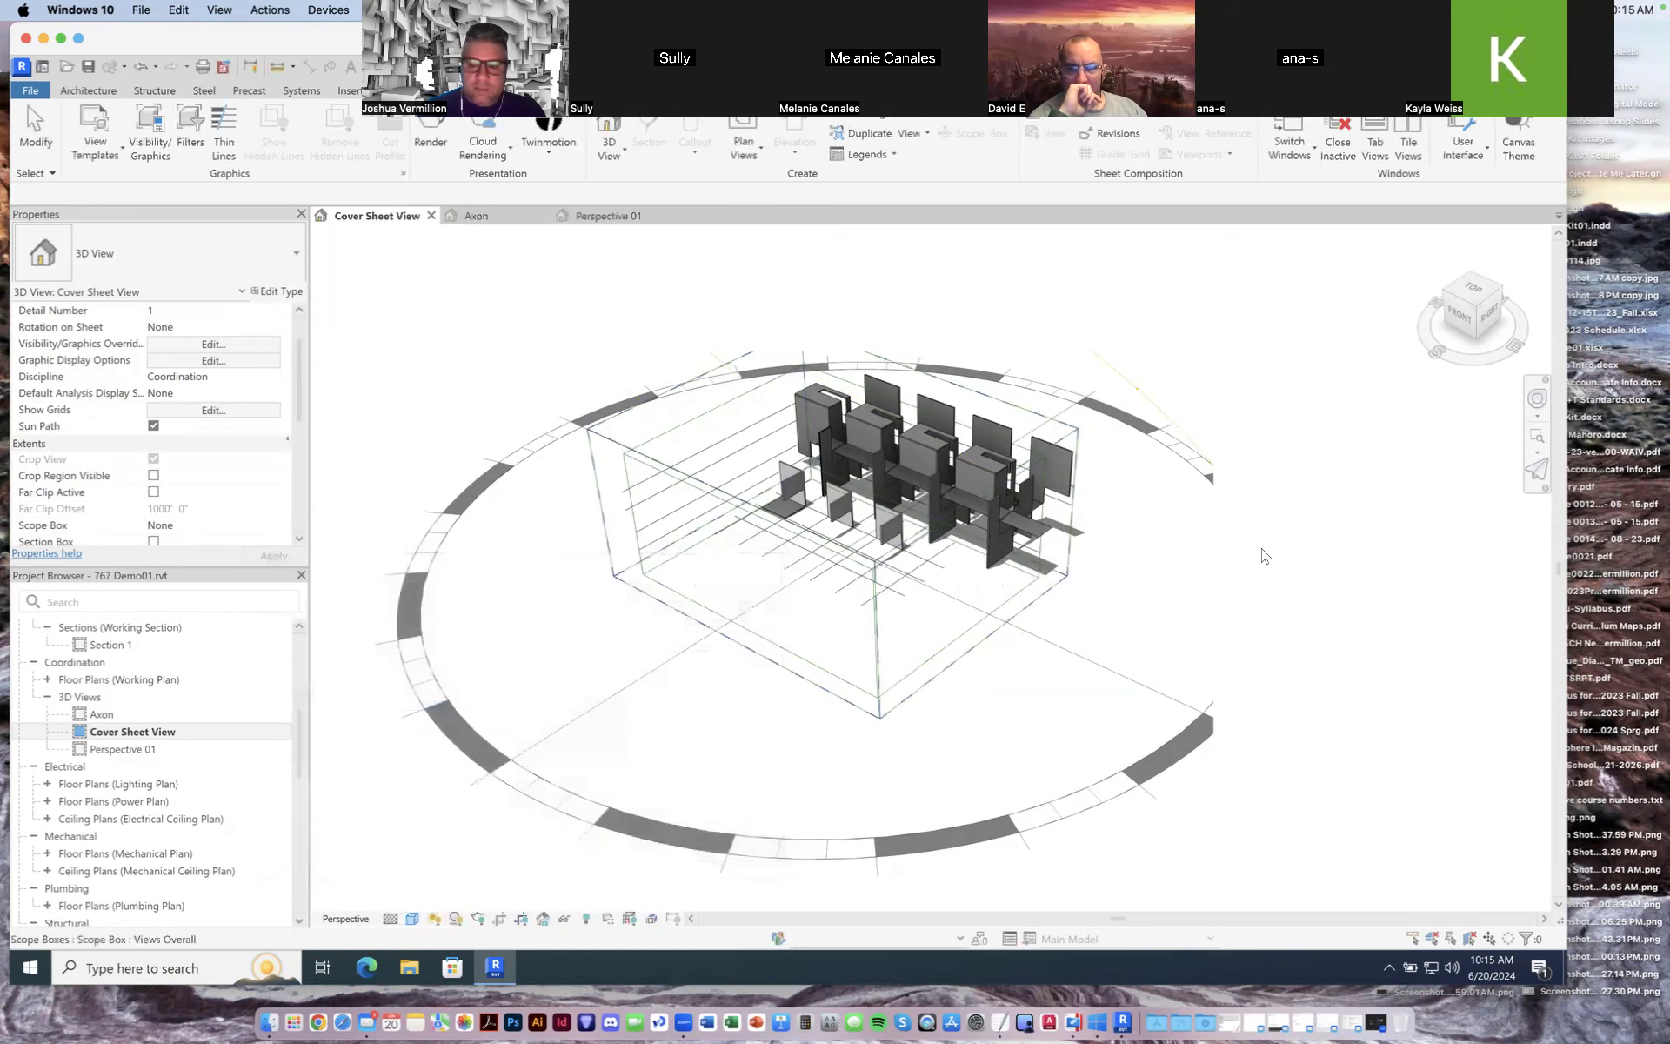
Step: Orbit the Cover Sheet View to examine the sun path arc and the shadows it casts
drag(1484, 369, 1285, 391)
mouse_move(1451, 349)
mouse_down()
mouse_move(1434, 344)
mouse_move(1357, 400)
mouse_move(1301, 473)
mouse_up()
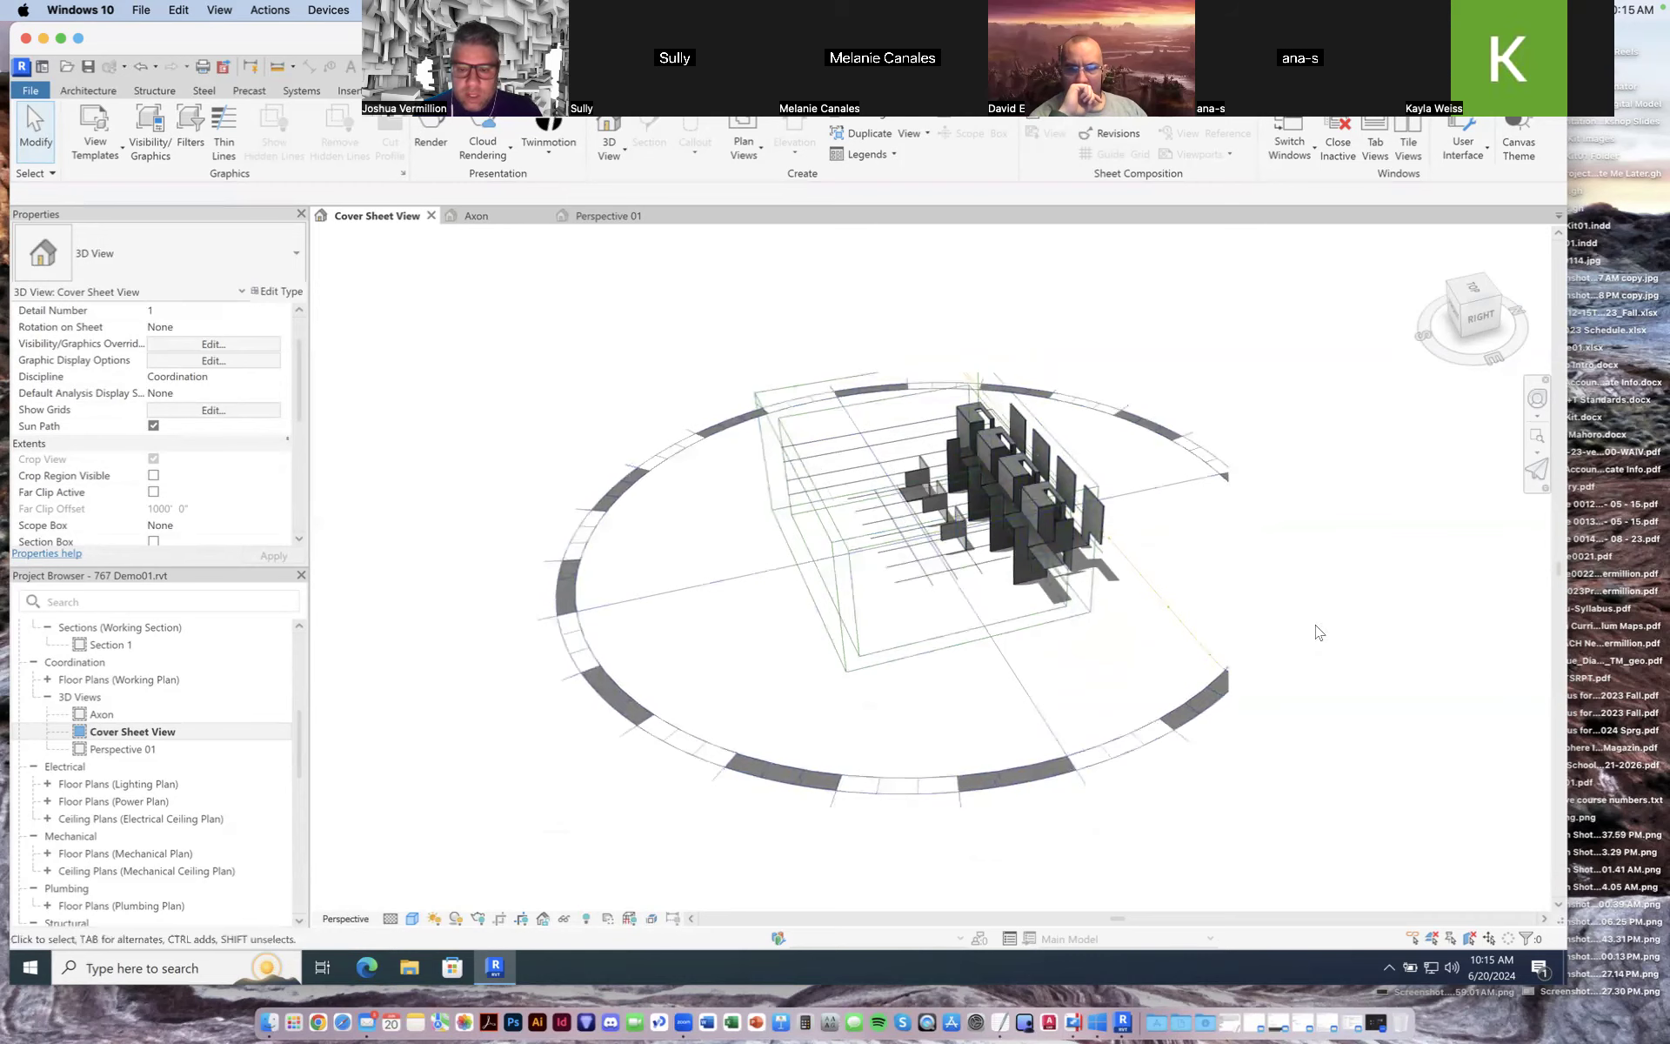
drag(1453, 365, 1279, 363)
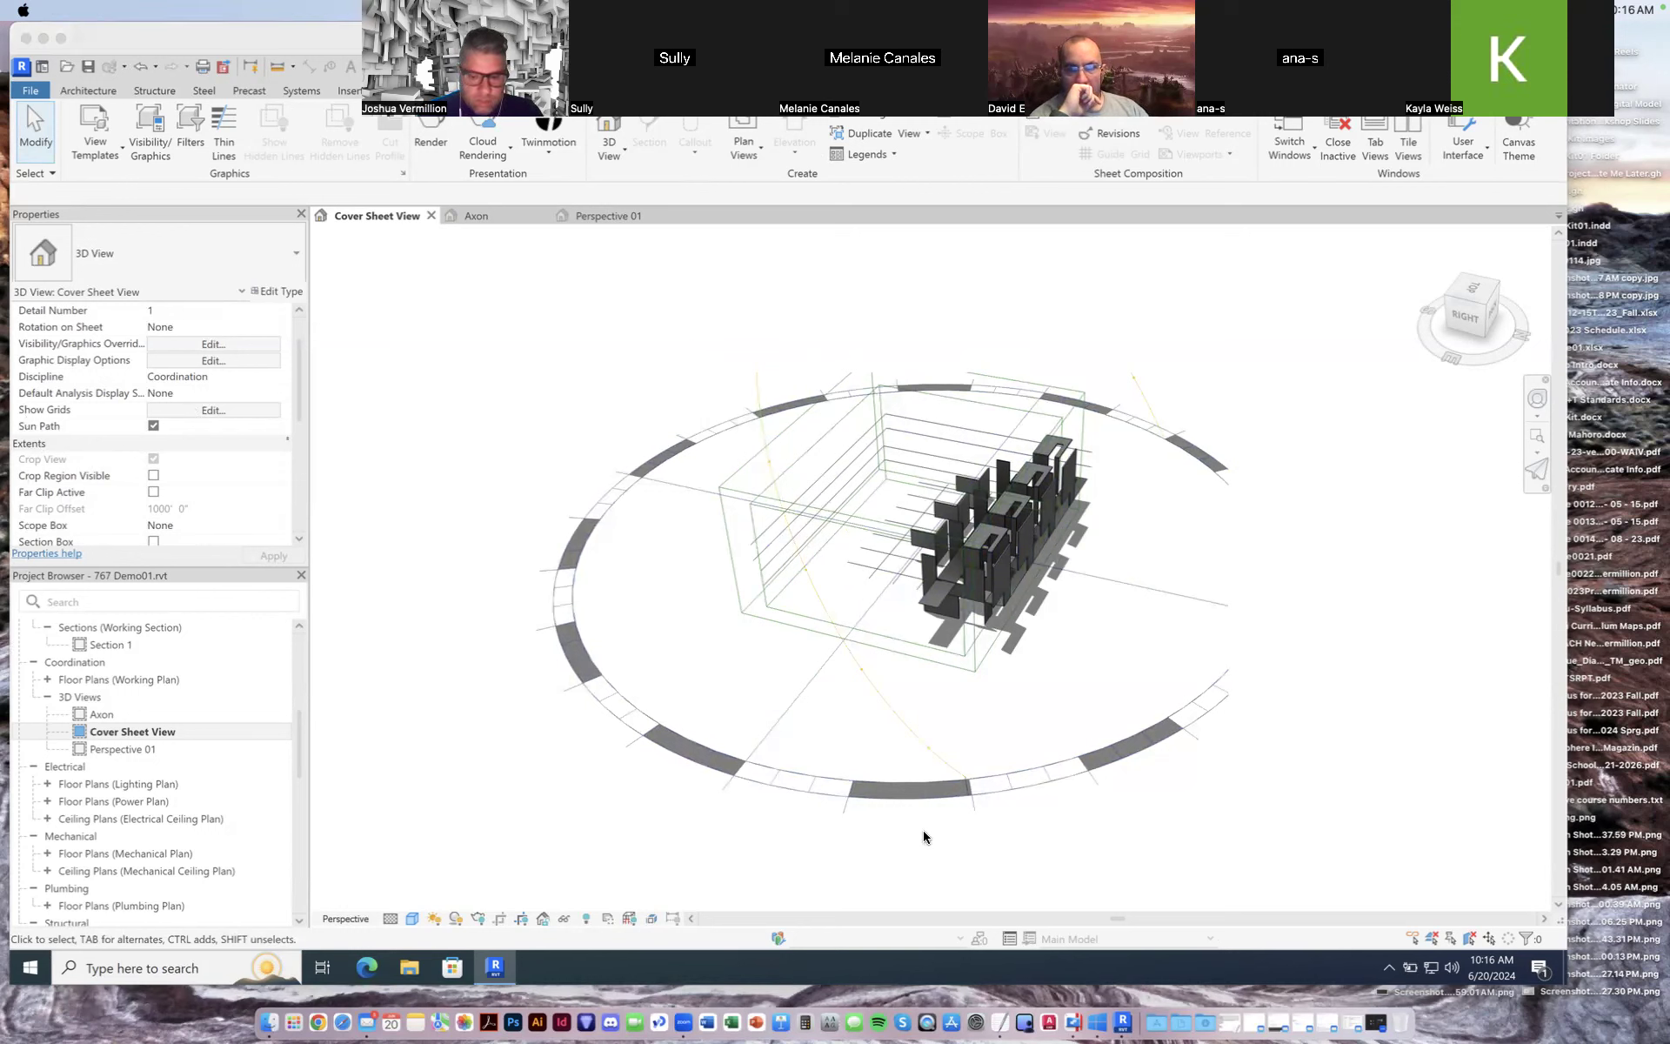
drag(905, 724, 885, 695)
mouse_move(758, 383)
mouse_down()
mouse_move(781, 492)
mouse_move(881, 694)
mouse_up()
mouse_move(769, 355)
mouse_down()
mouse_move(781, 315)
mouse_move(841, 259)
mouse_move(1000, 271)
mouse_move(1088, 327)
mouse_move(1183, 439)
mouse_up()
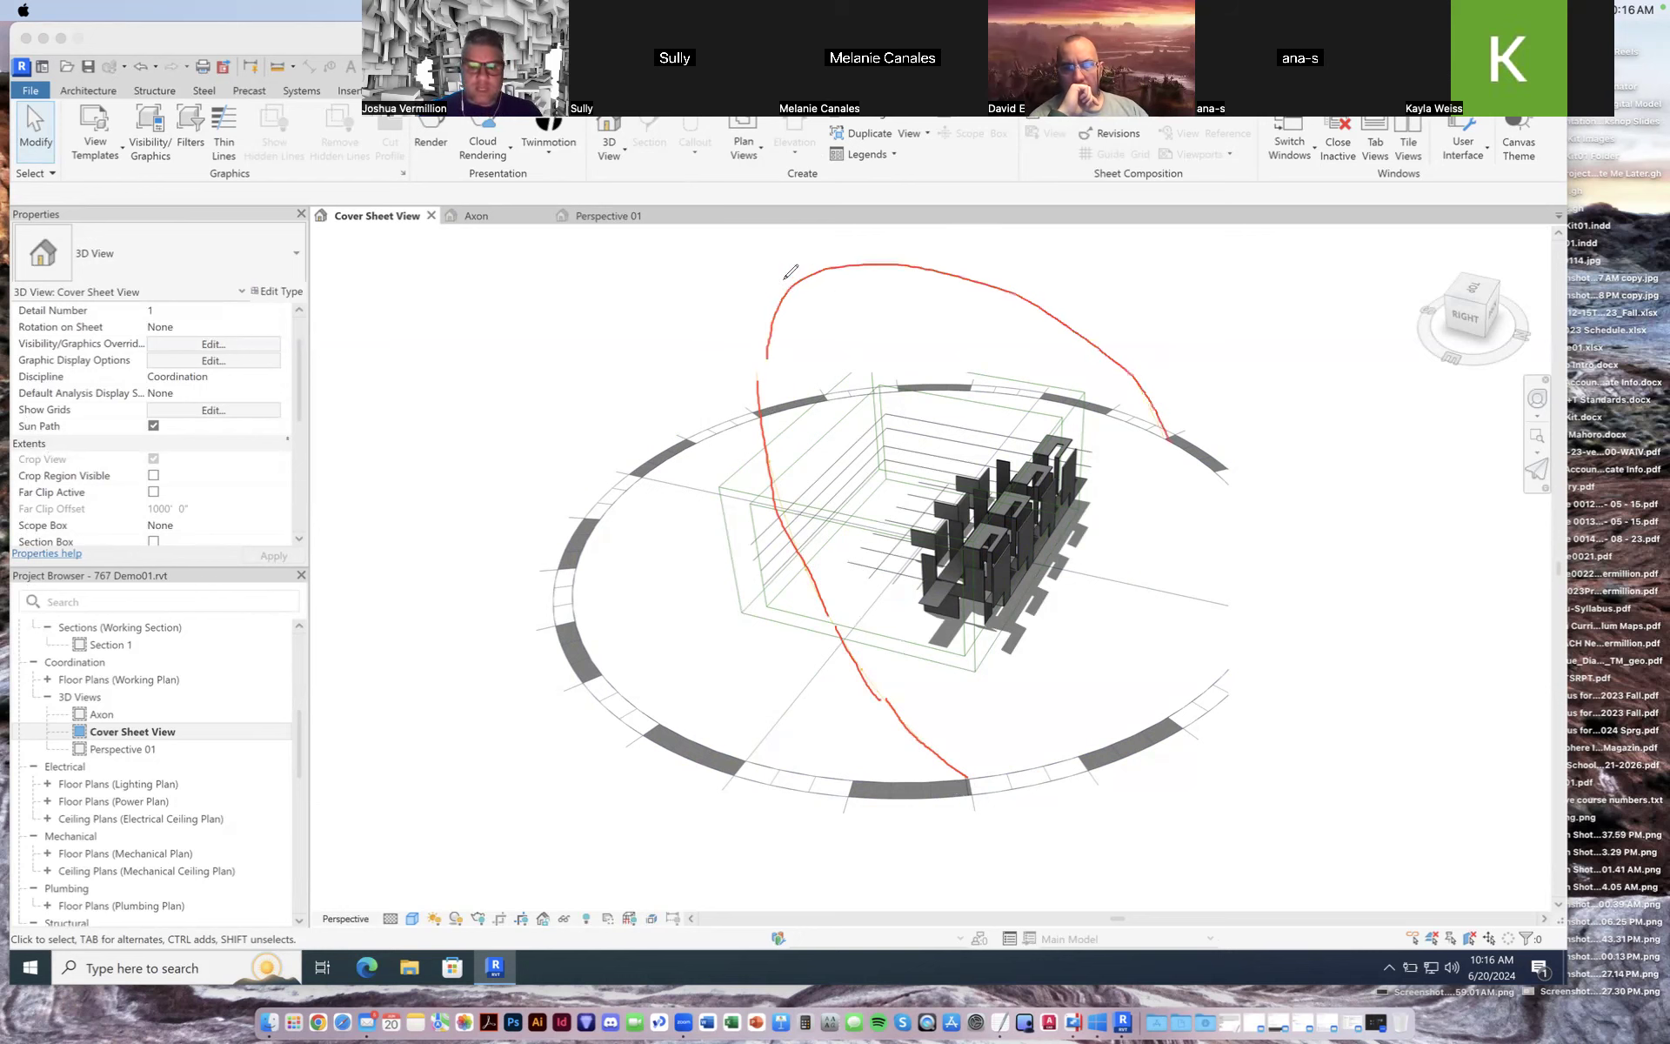
drag(795, 277, 790, 277)
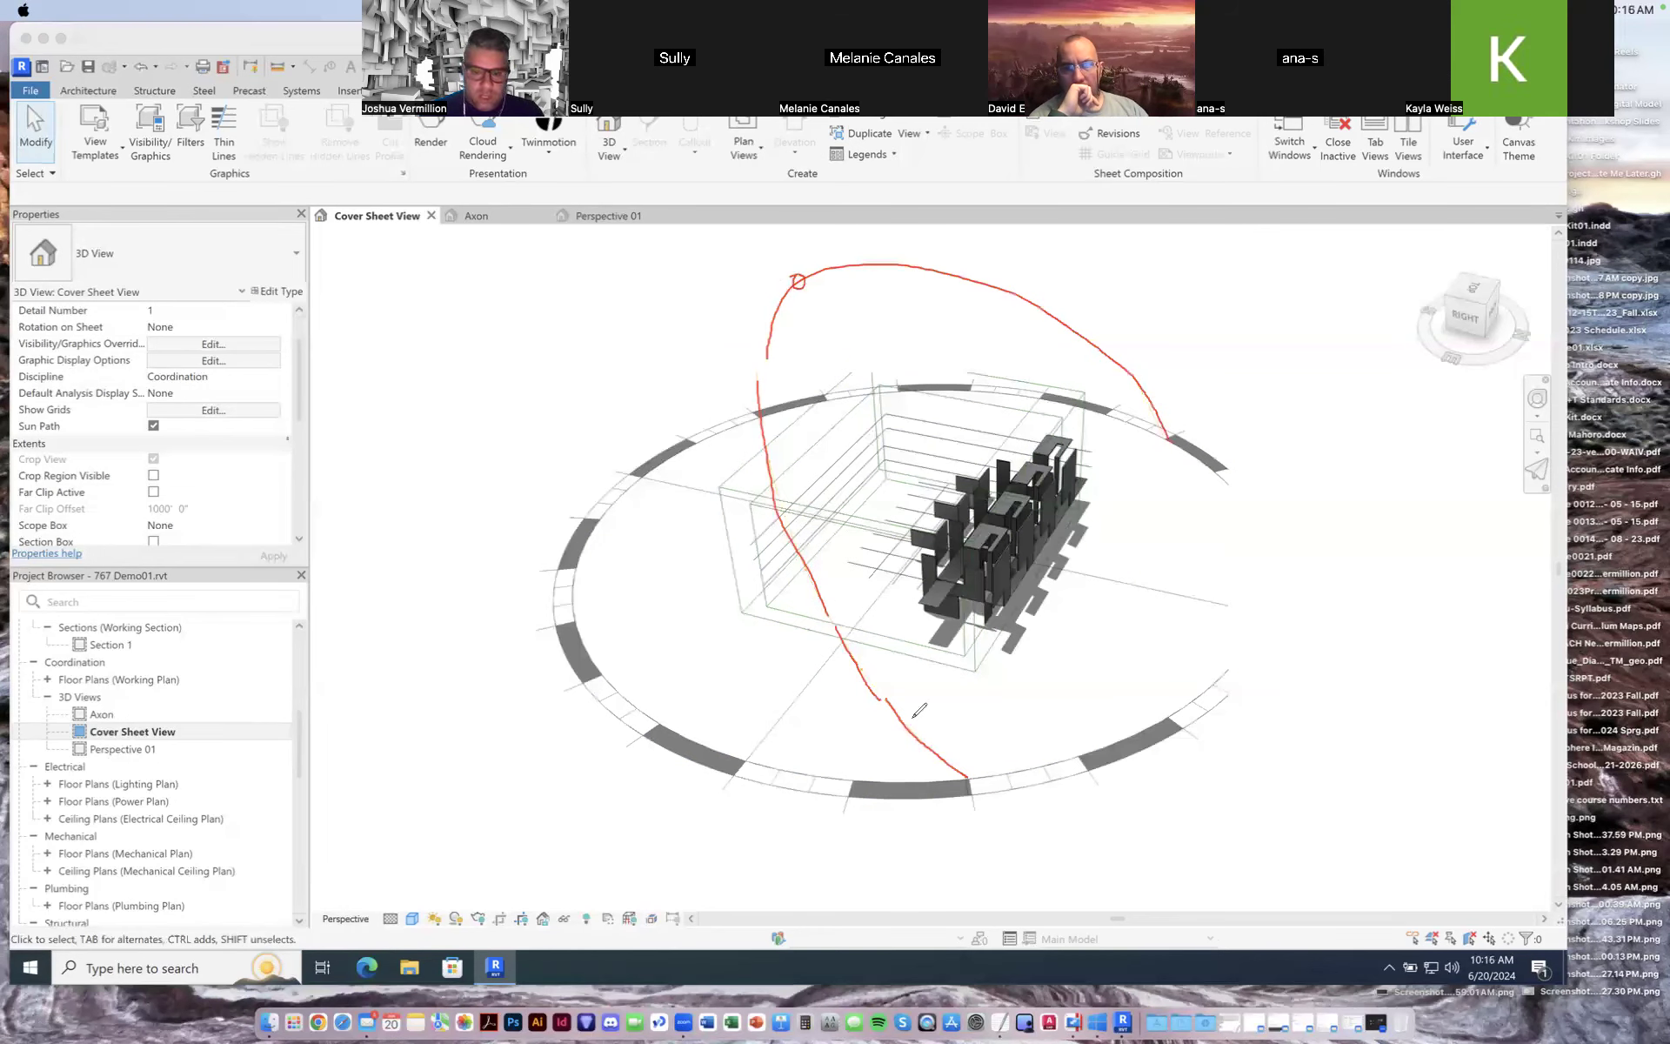
drag(973, 785, 969, 772)
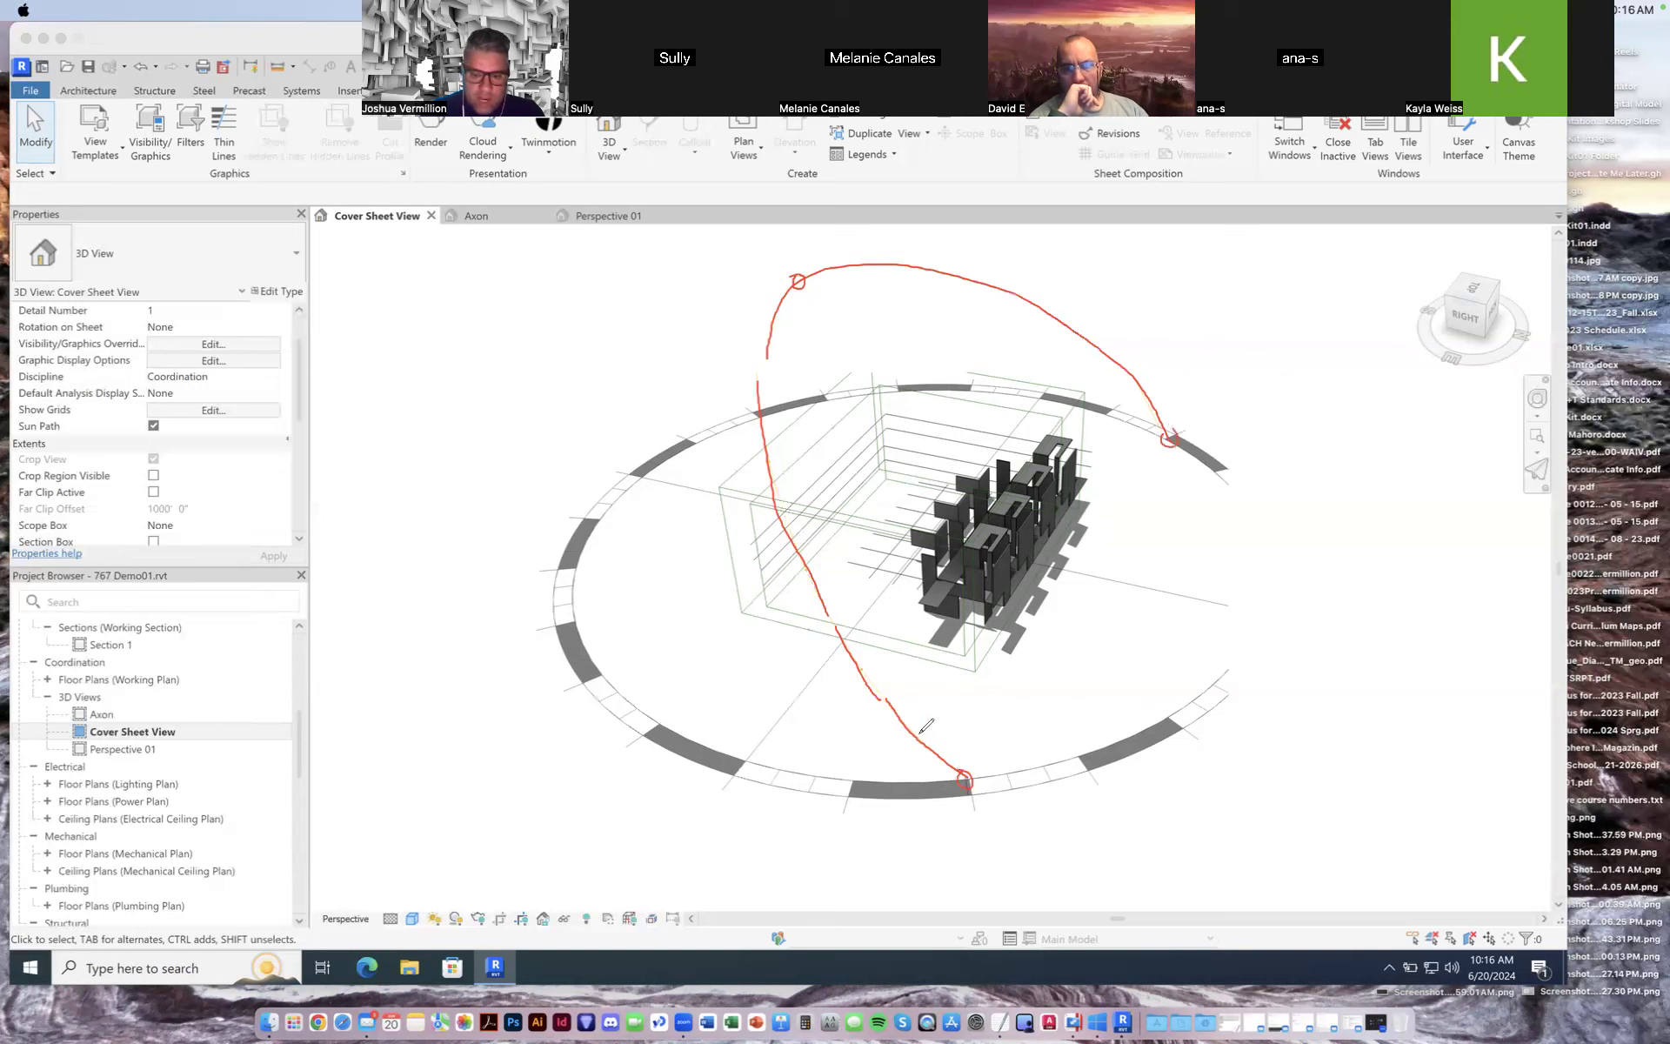
drag(920, 738, 882, 696)
drag(832, 614, 826, 620)
drag(770, 472, 774, 464)
drag(765, 369, 759, 379)
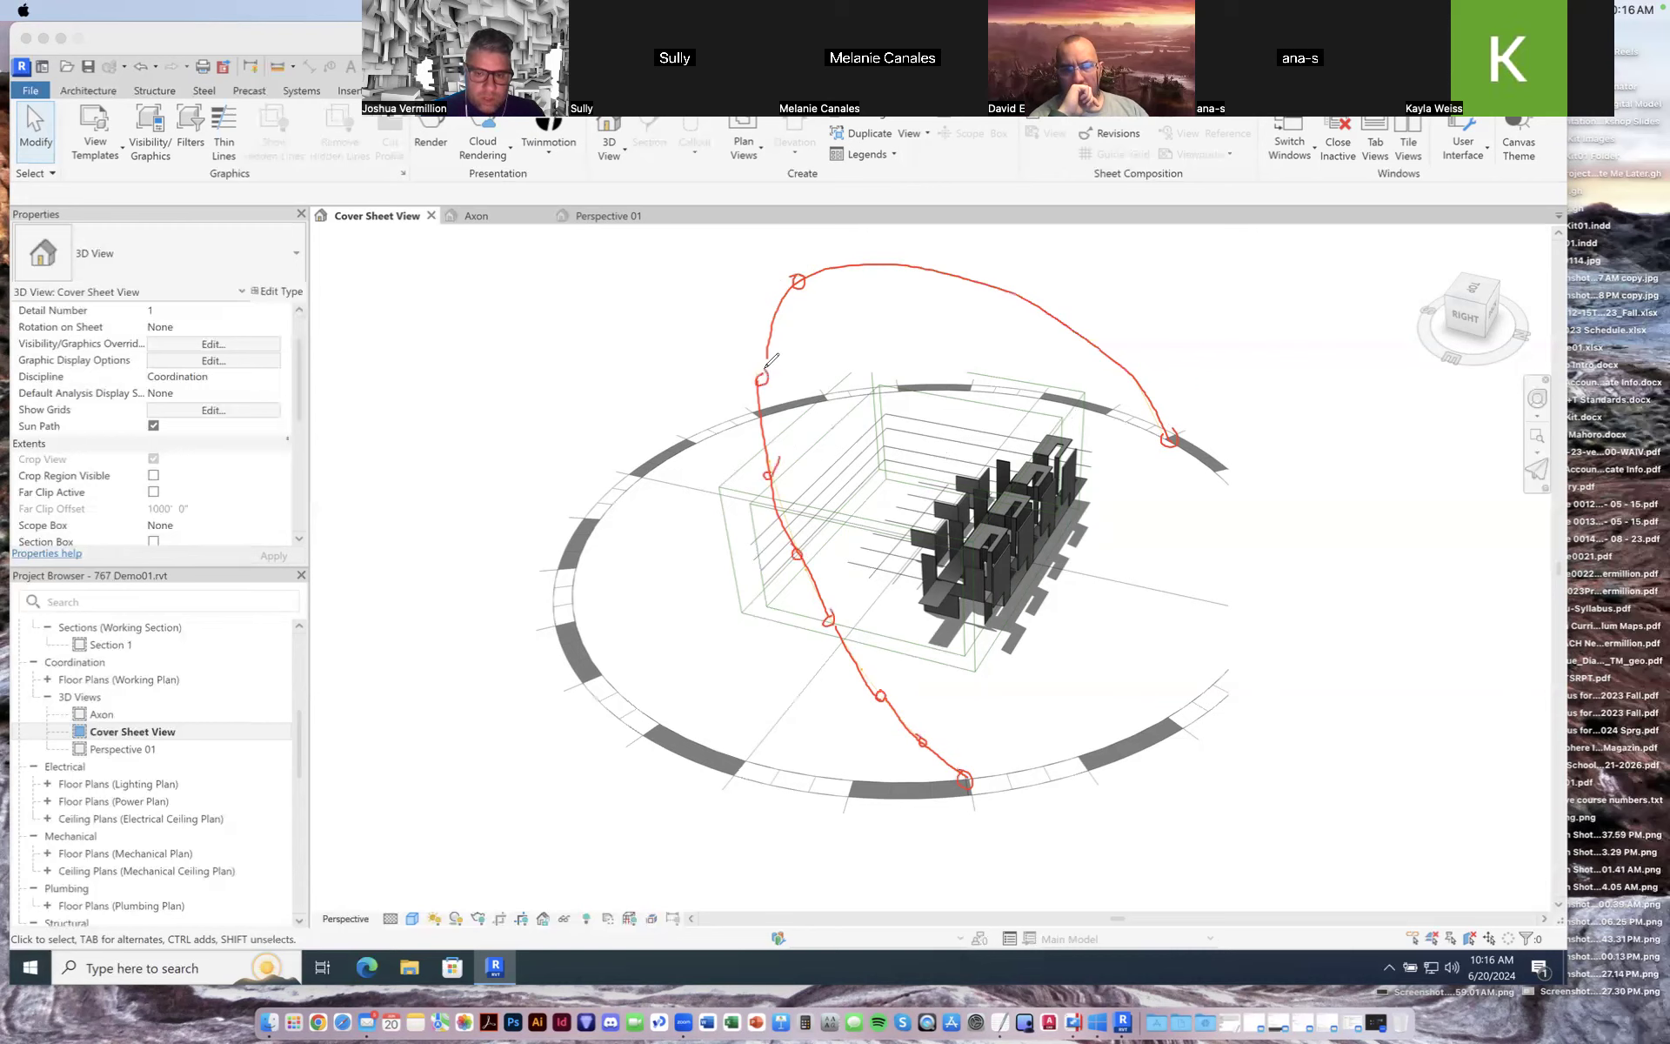
mouse_move(875, 262)
mouse_down()
mouse_move(979, 273)
mouse_move(1148, 396)
mouse_up()
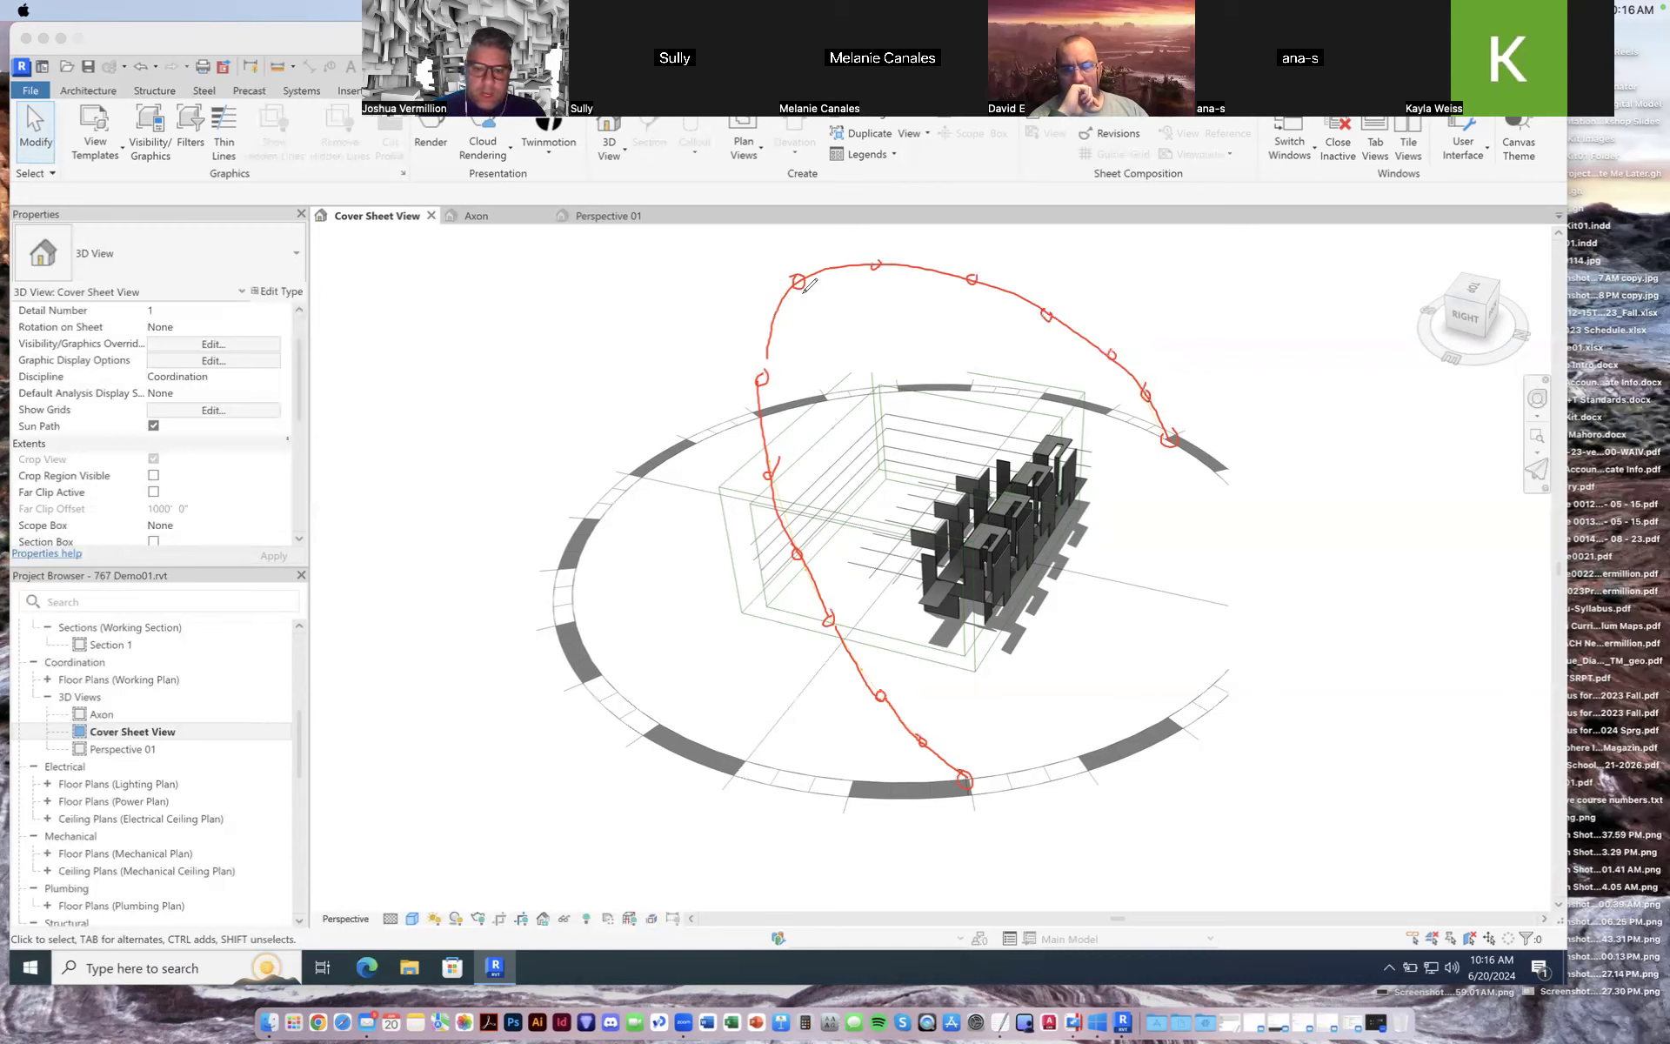
drag(800, 280, 950, 505)
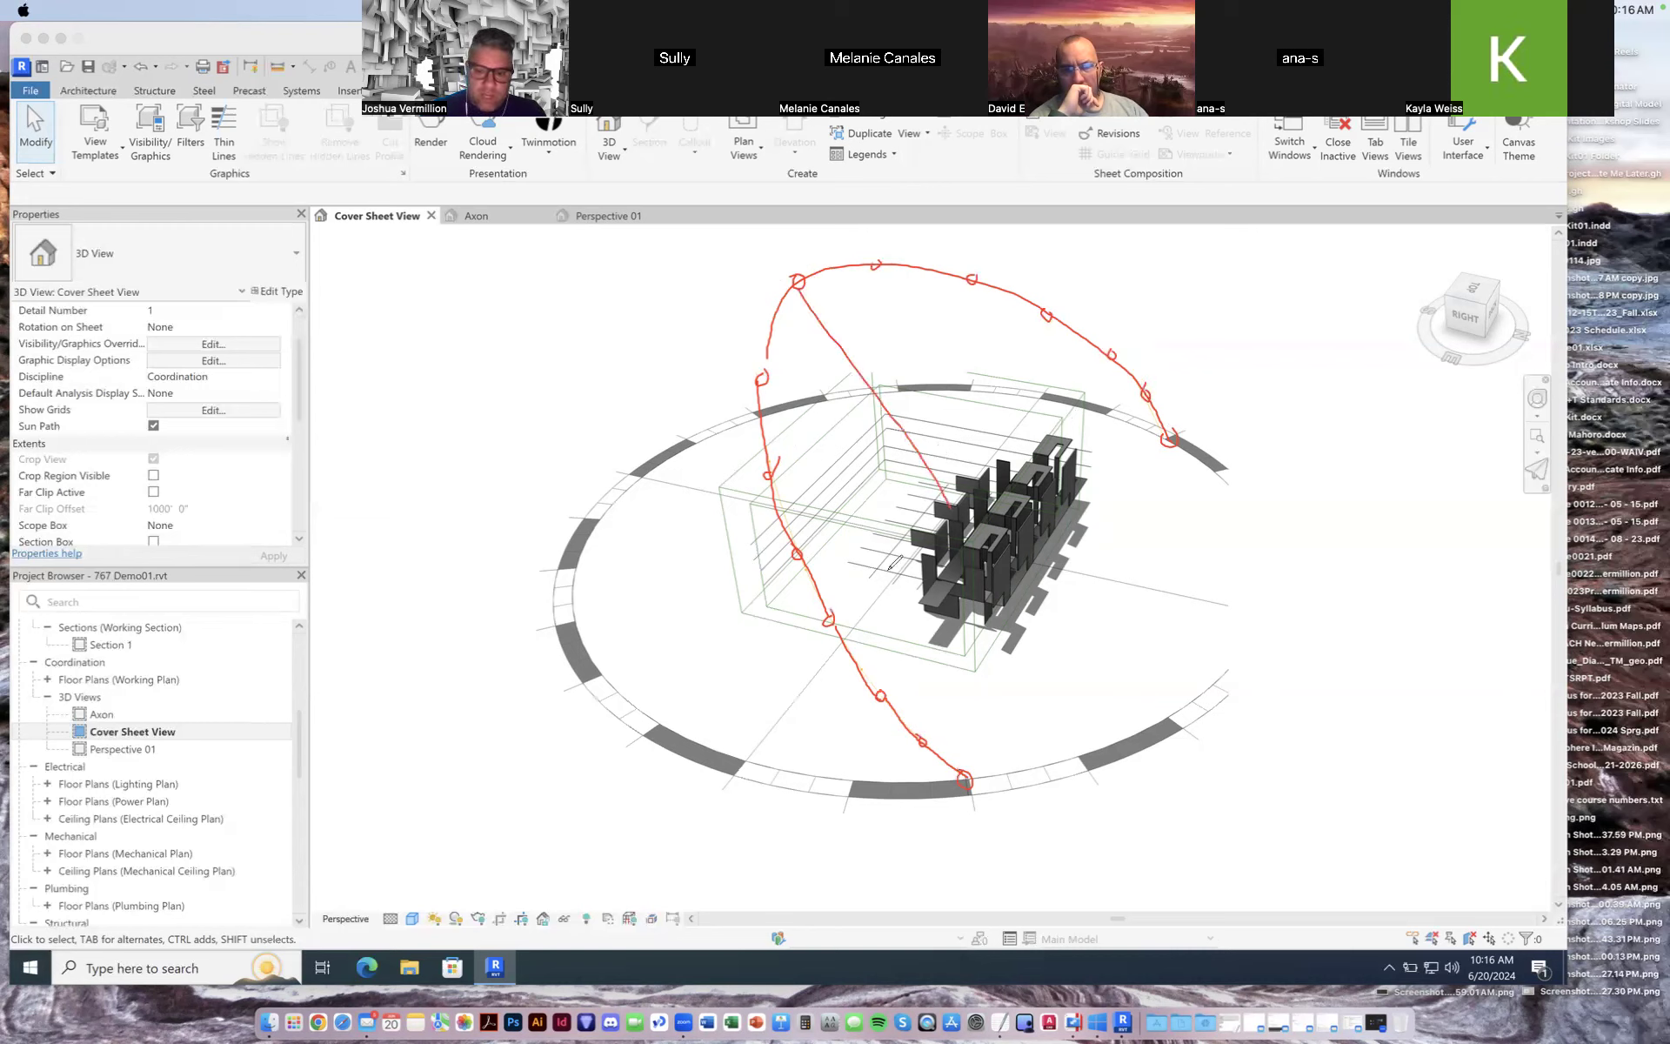
drag(950, 506, 966, 654)
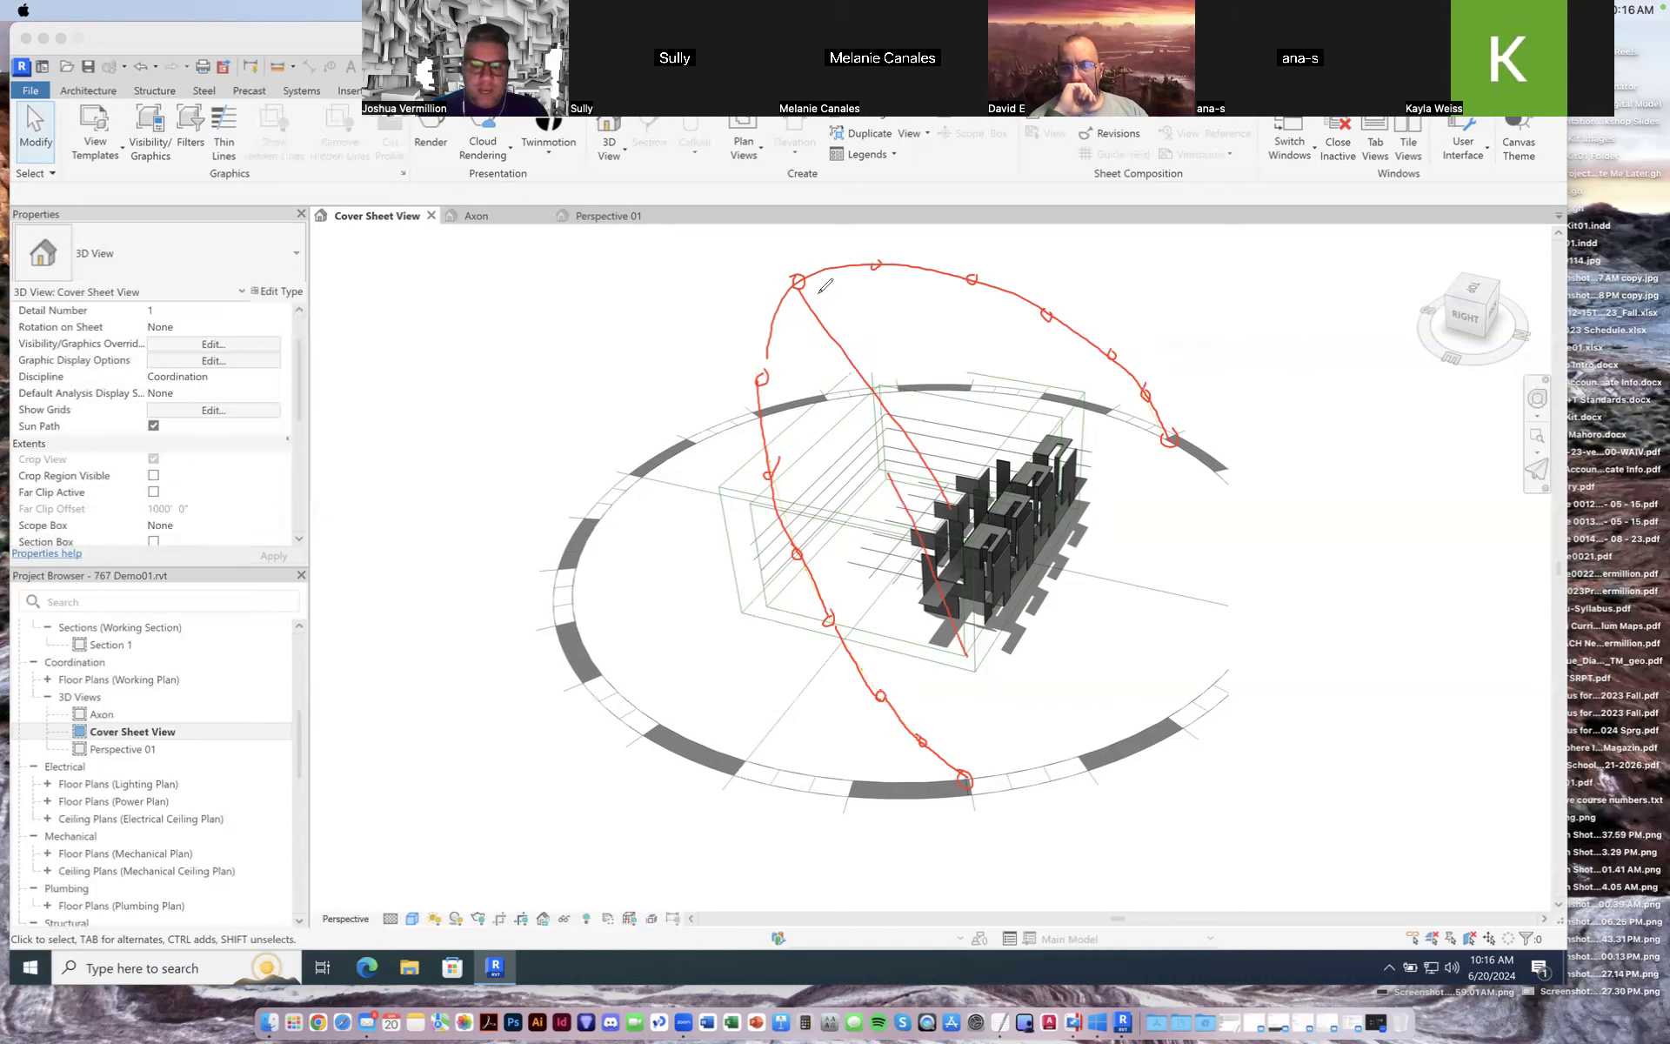
drag(820, 284, 998, 625)
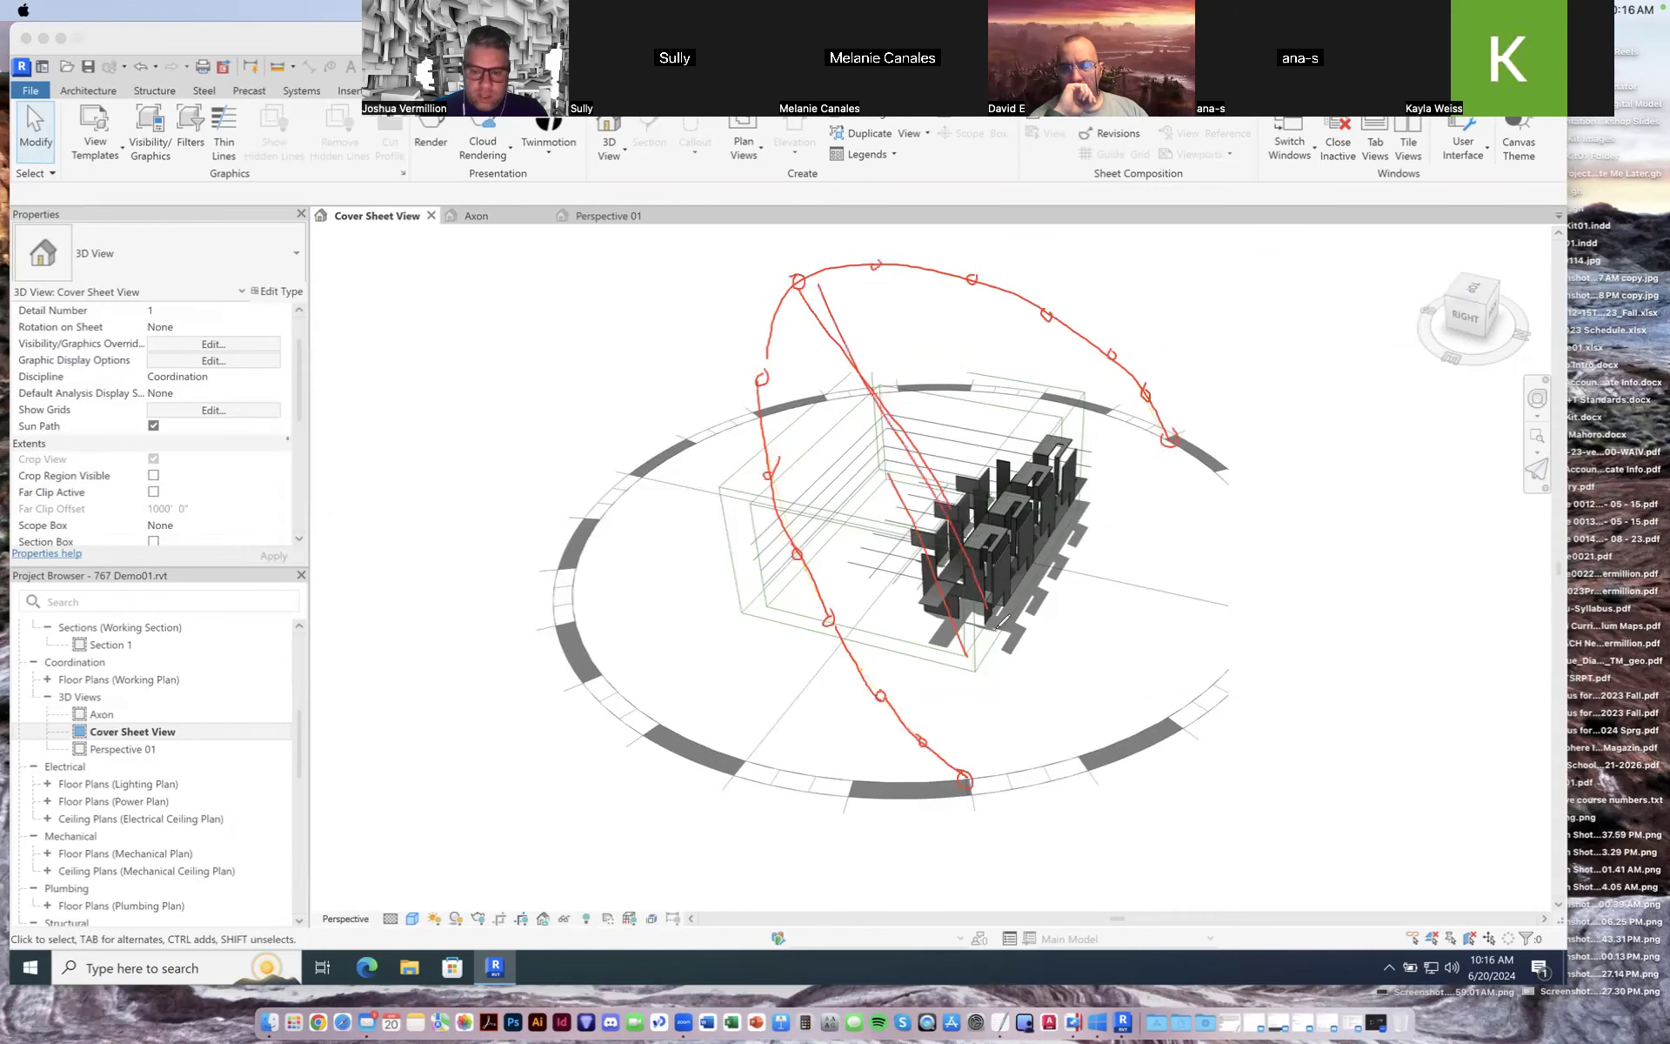
drag(856, 276, 1033, 596)
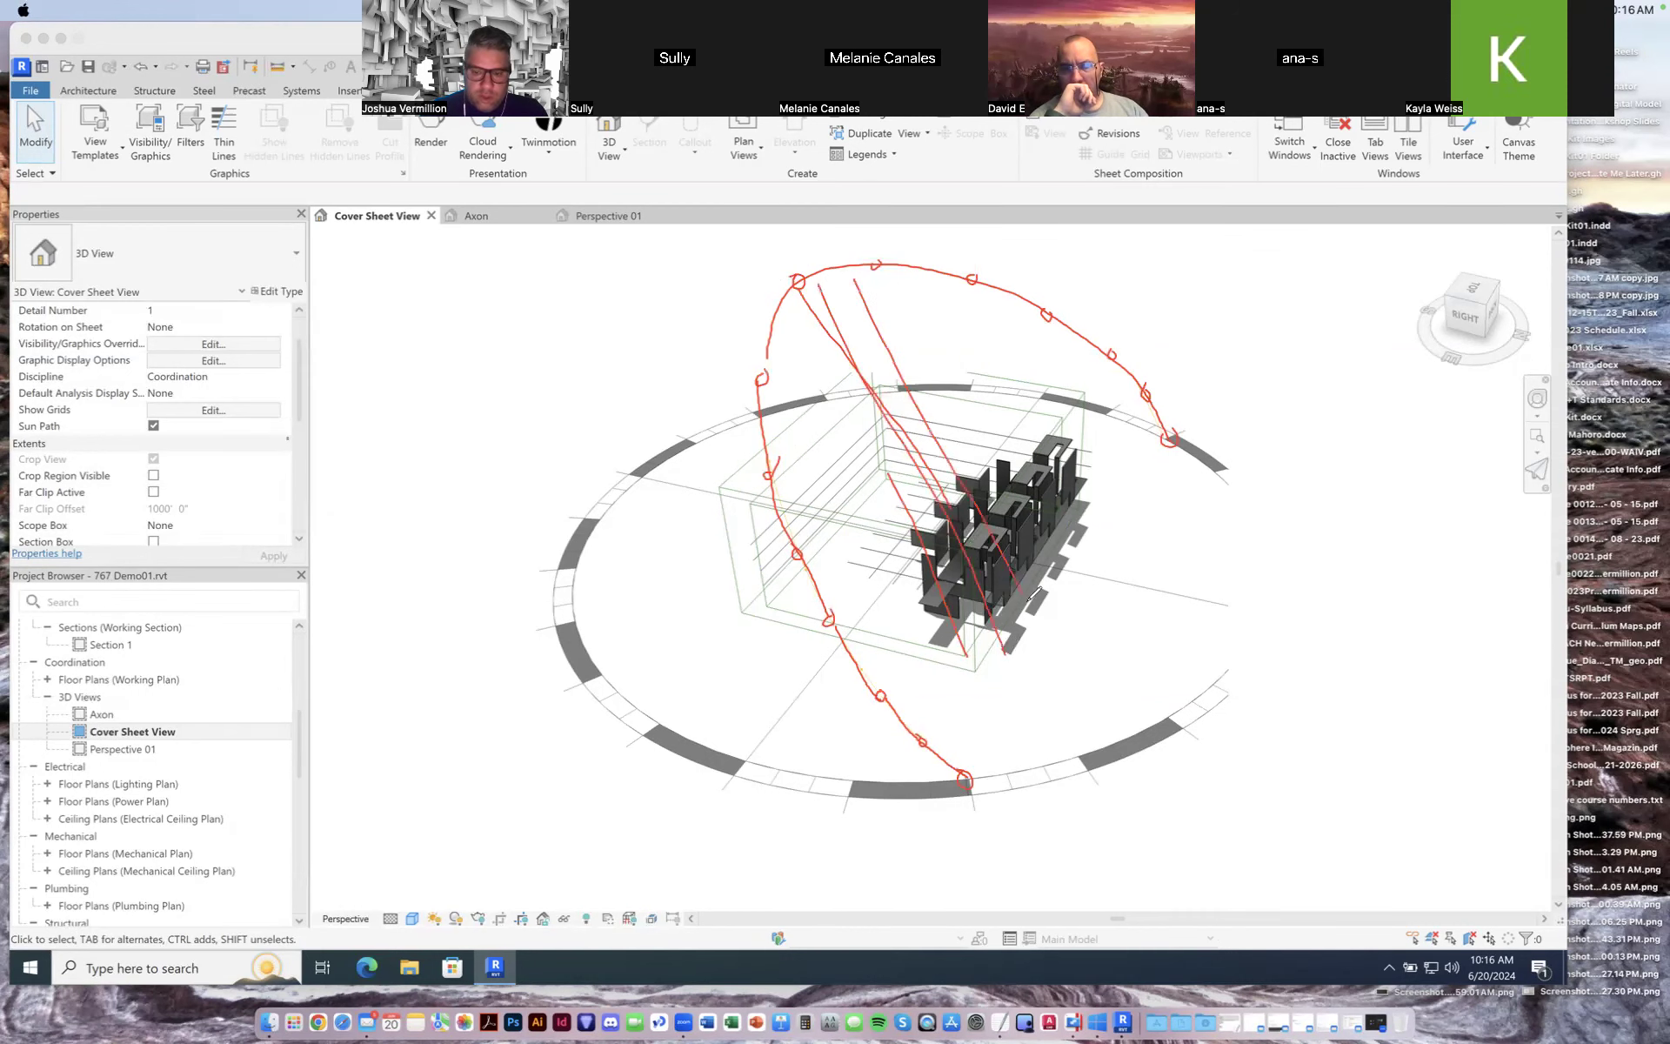
drag(913, 292, 1027, 502)
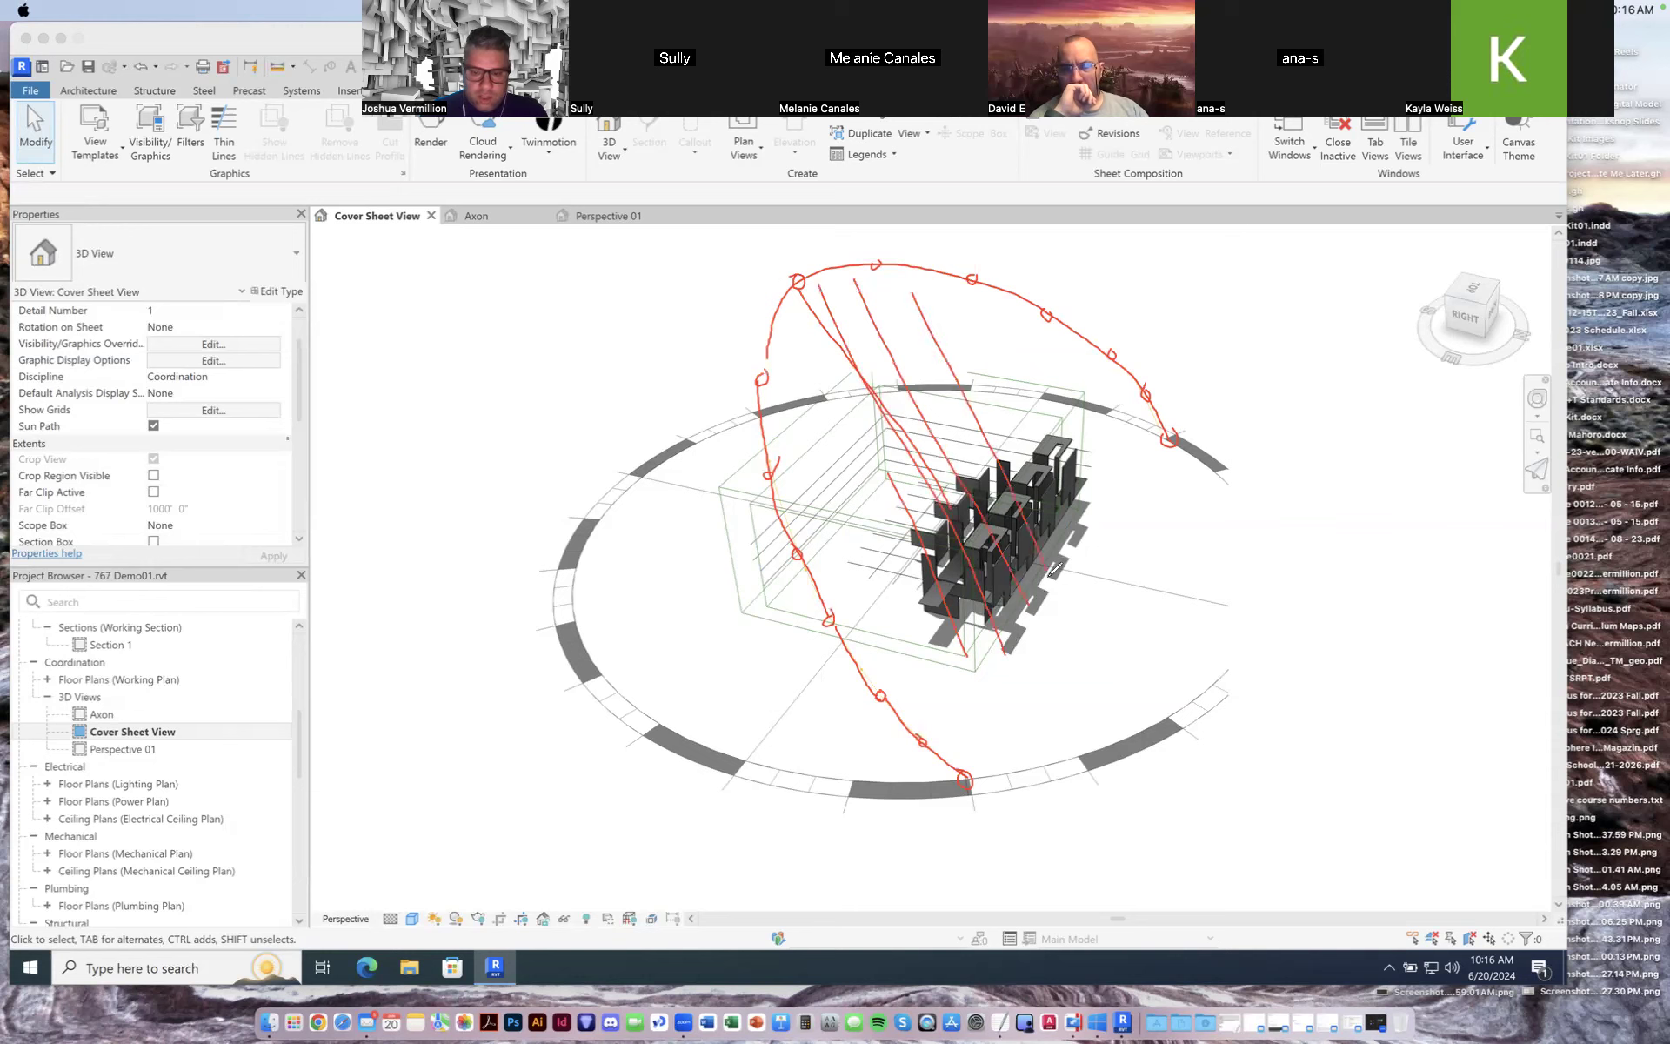
drag(948, 302, 1072, 521)
drag(997, 302, 1097, 484)
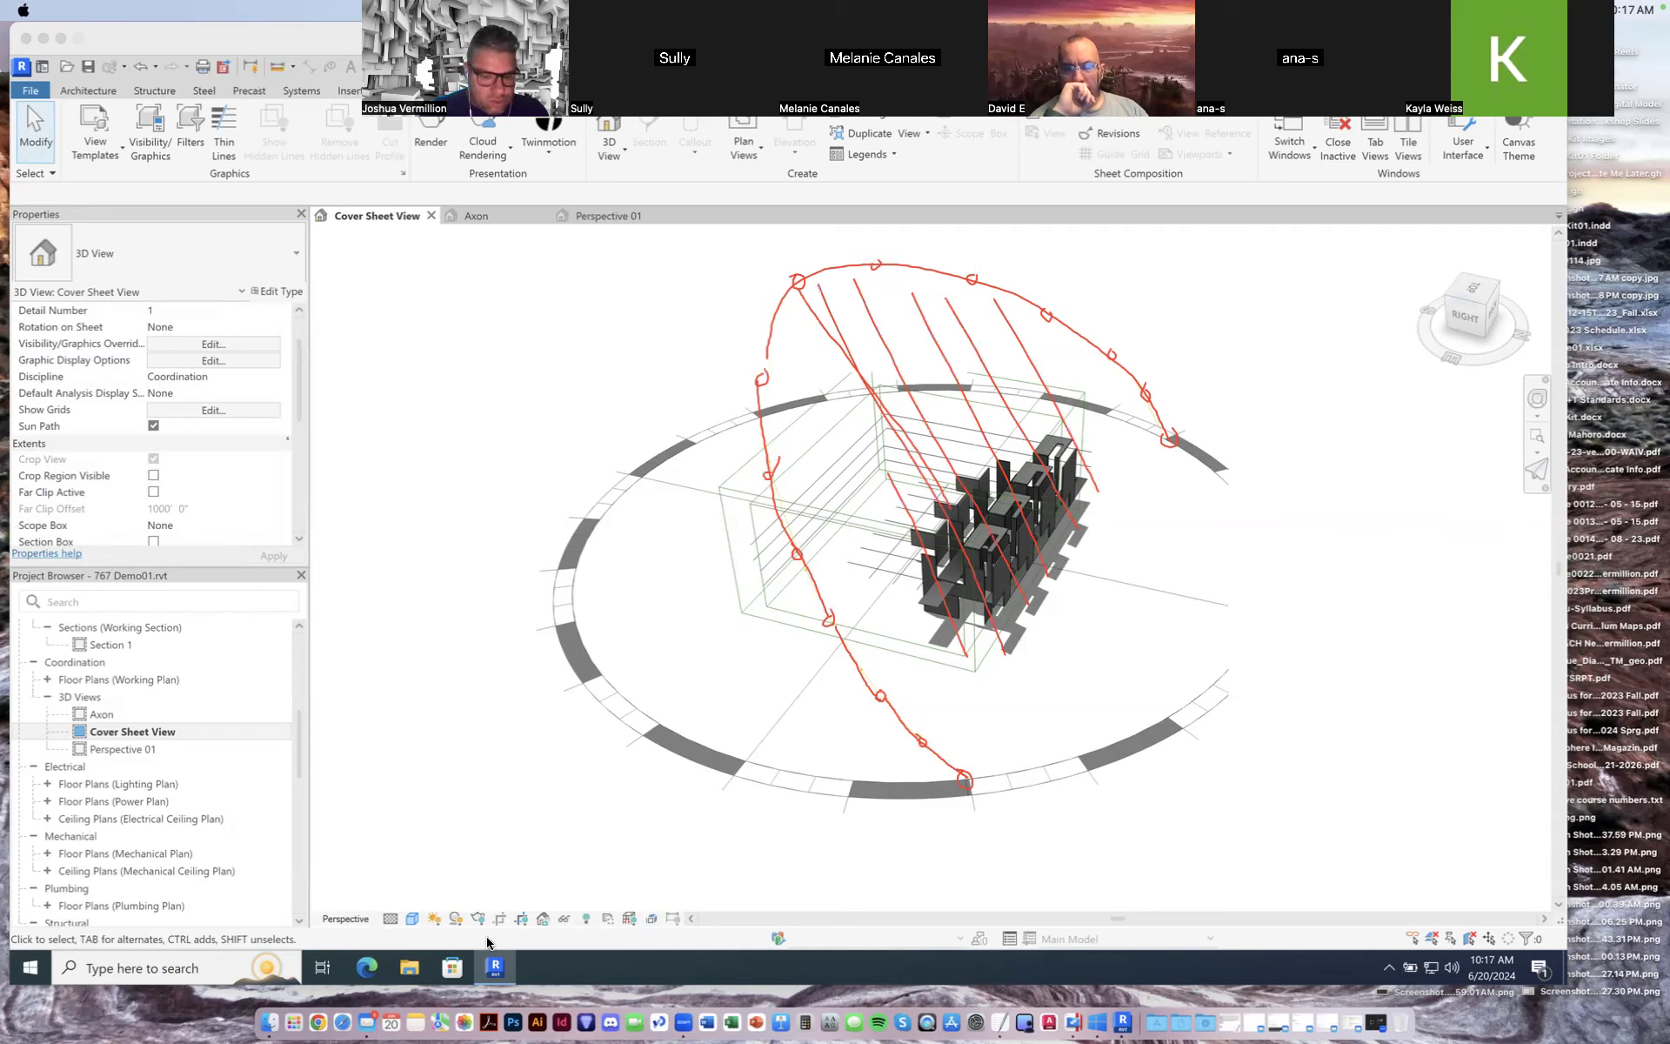
Step: Reopen the sun settings and change the time to 9:00 AM, applying and closing
click(434, 920)
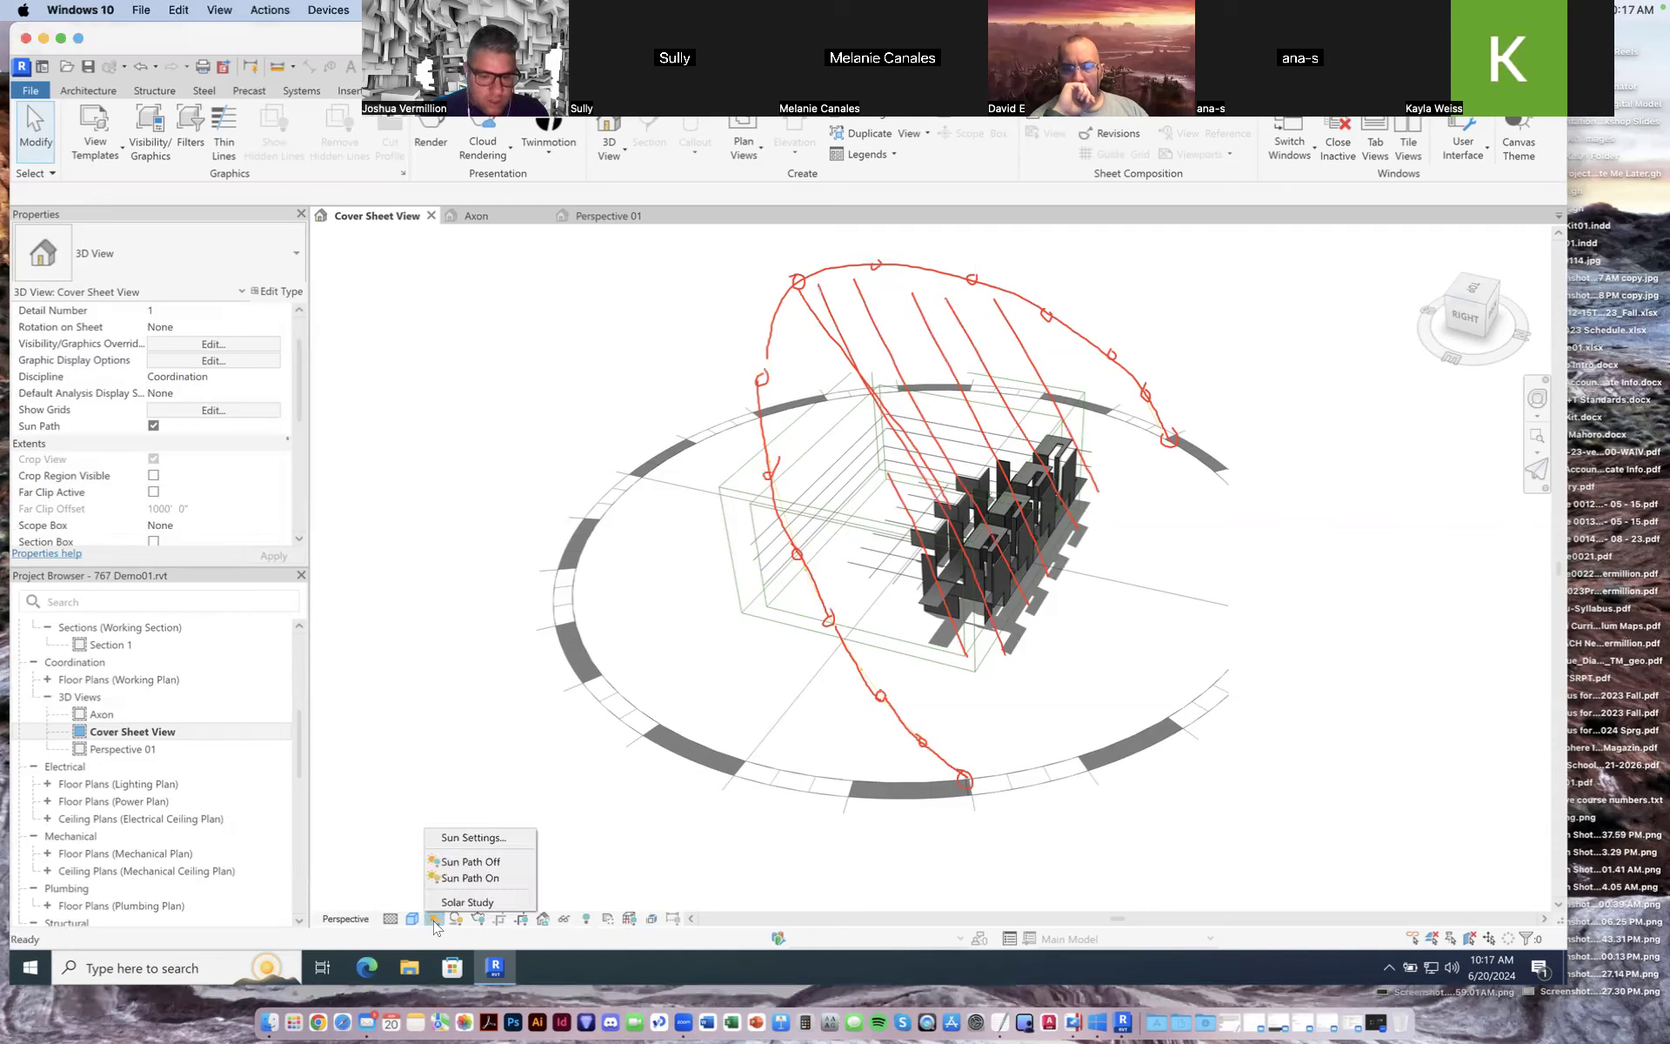
click(461, 836)
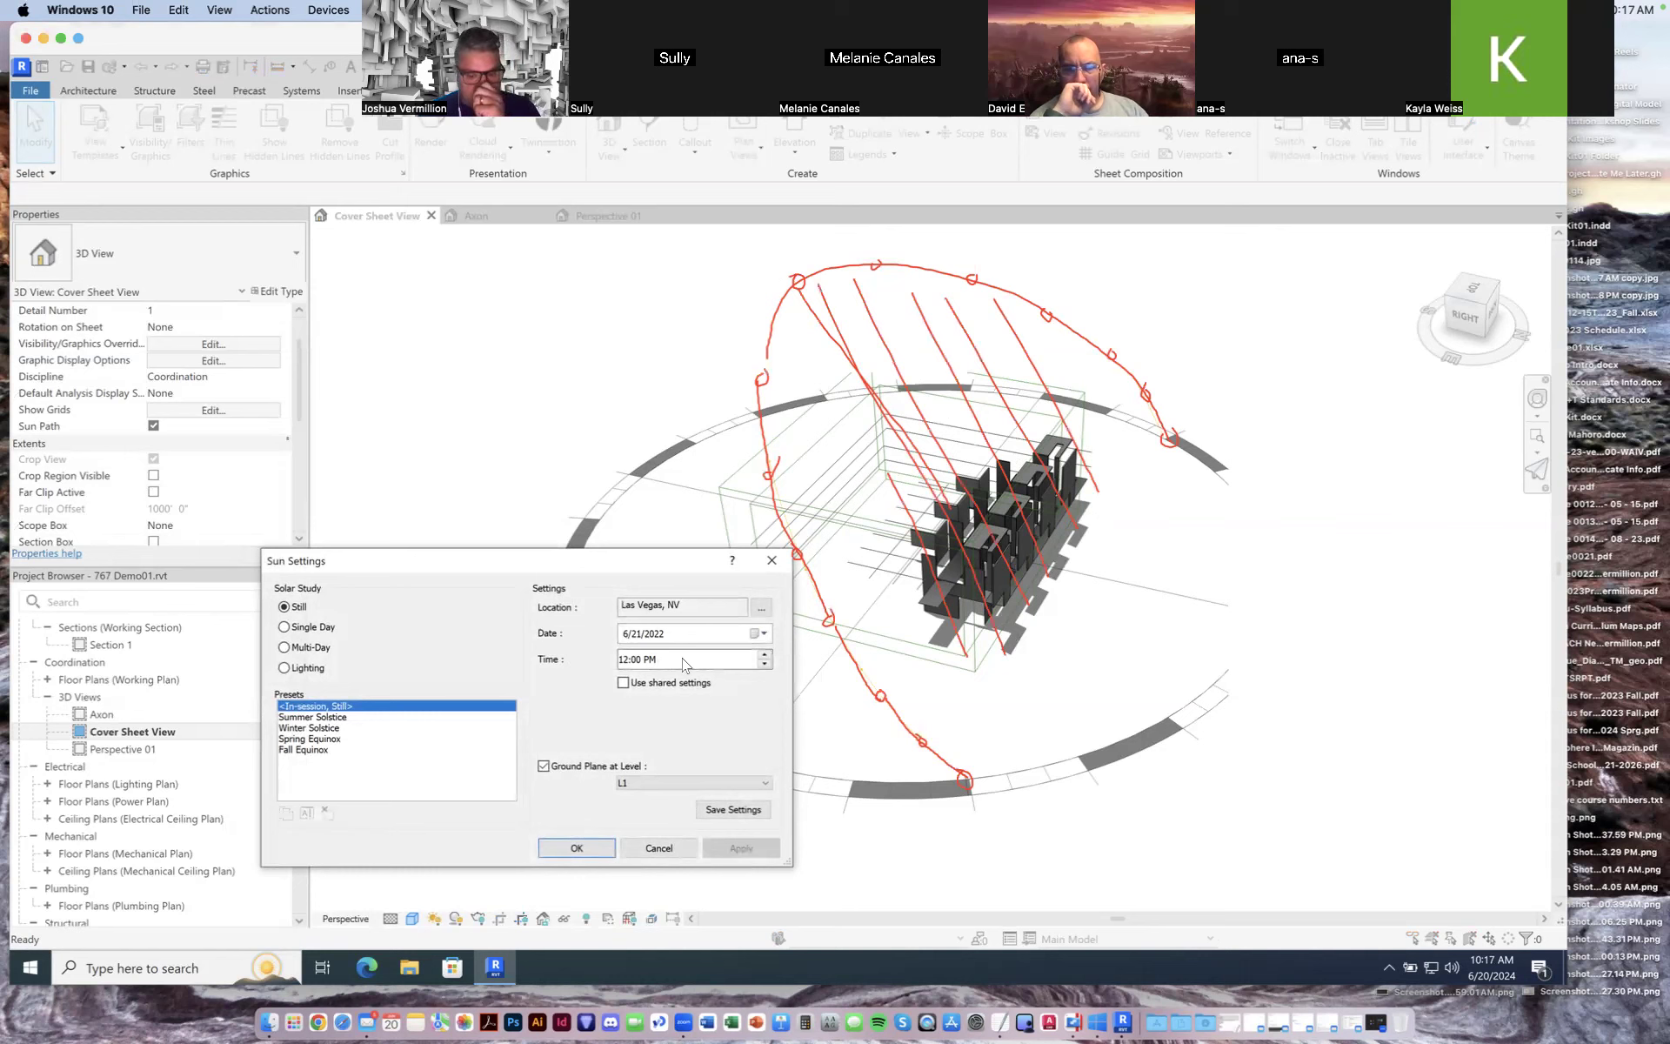
click(651, 663)
click(630, 663)
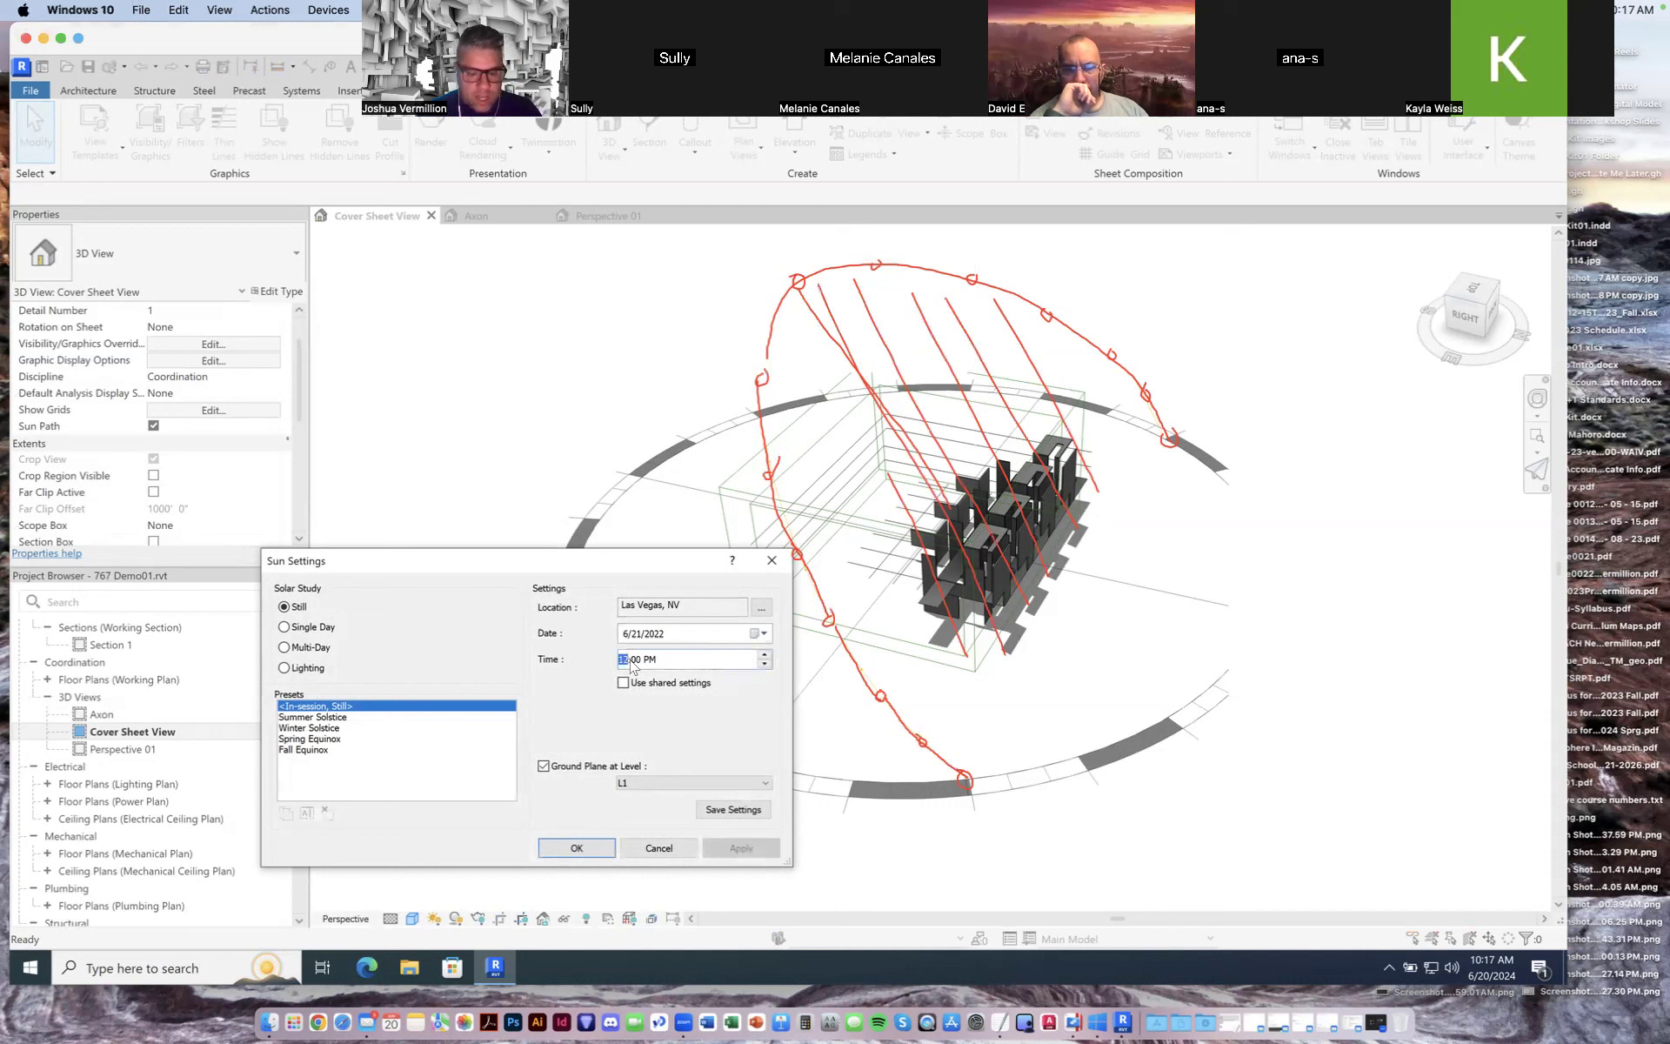
text(5)
text(9)
click(661, 663)
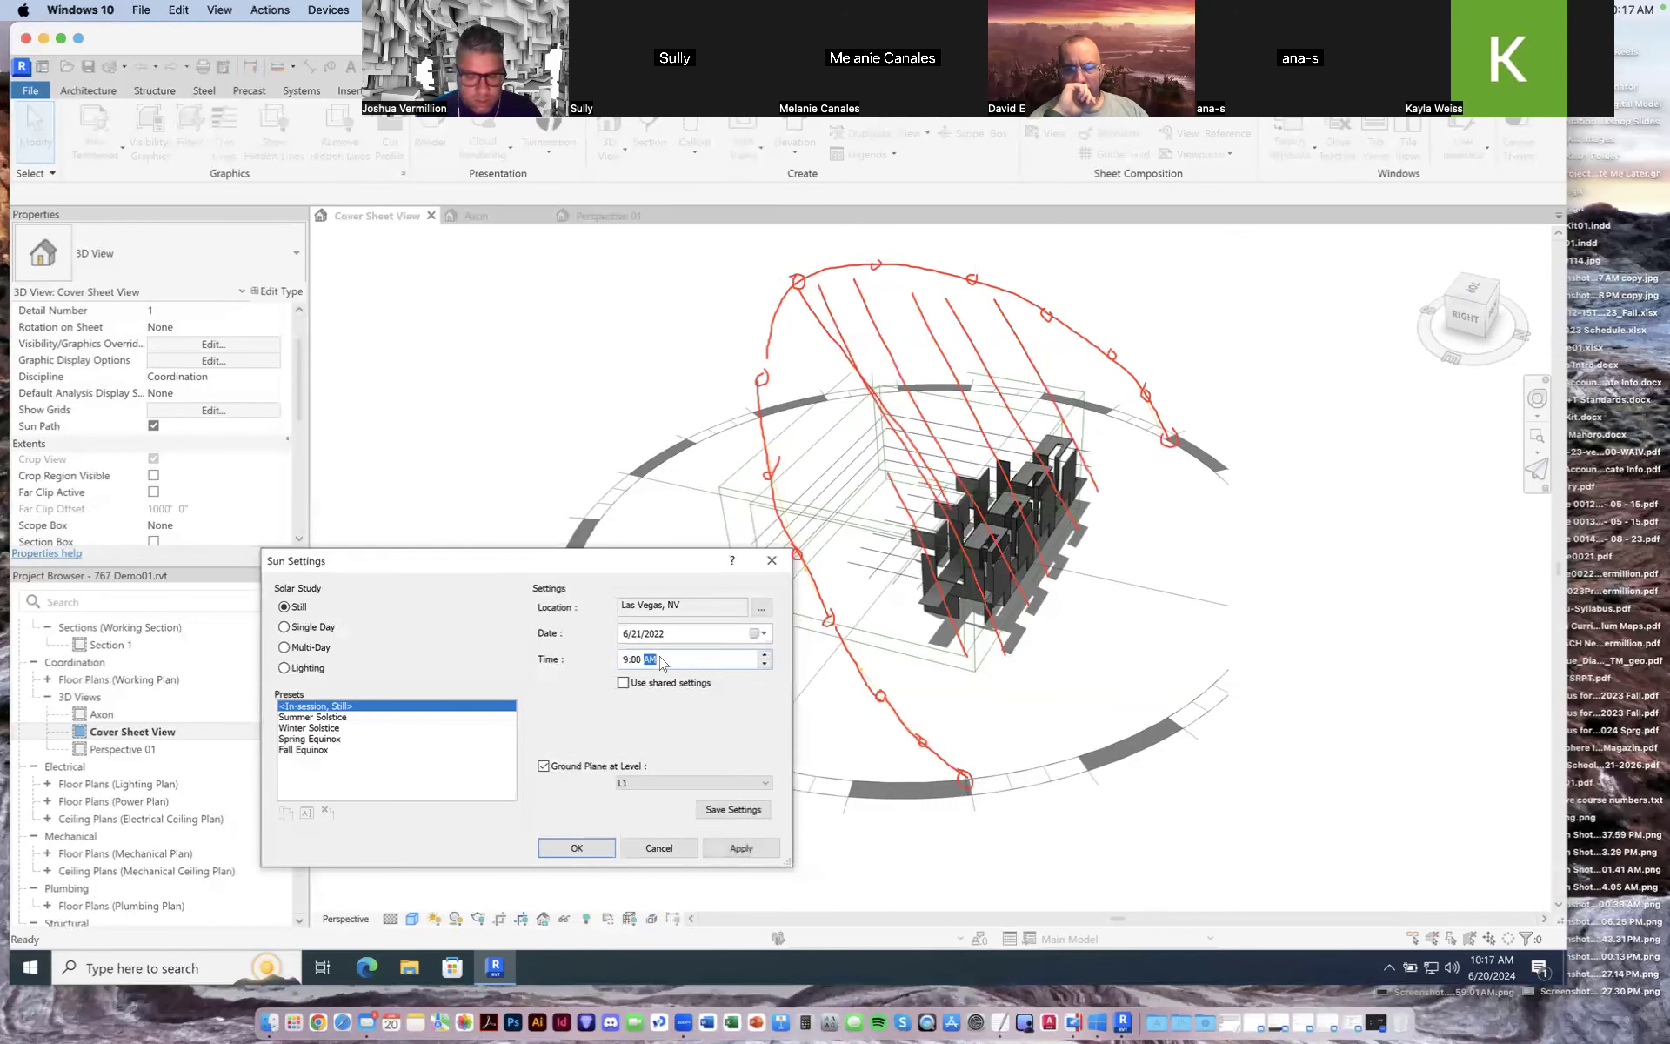
click(740, 848)
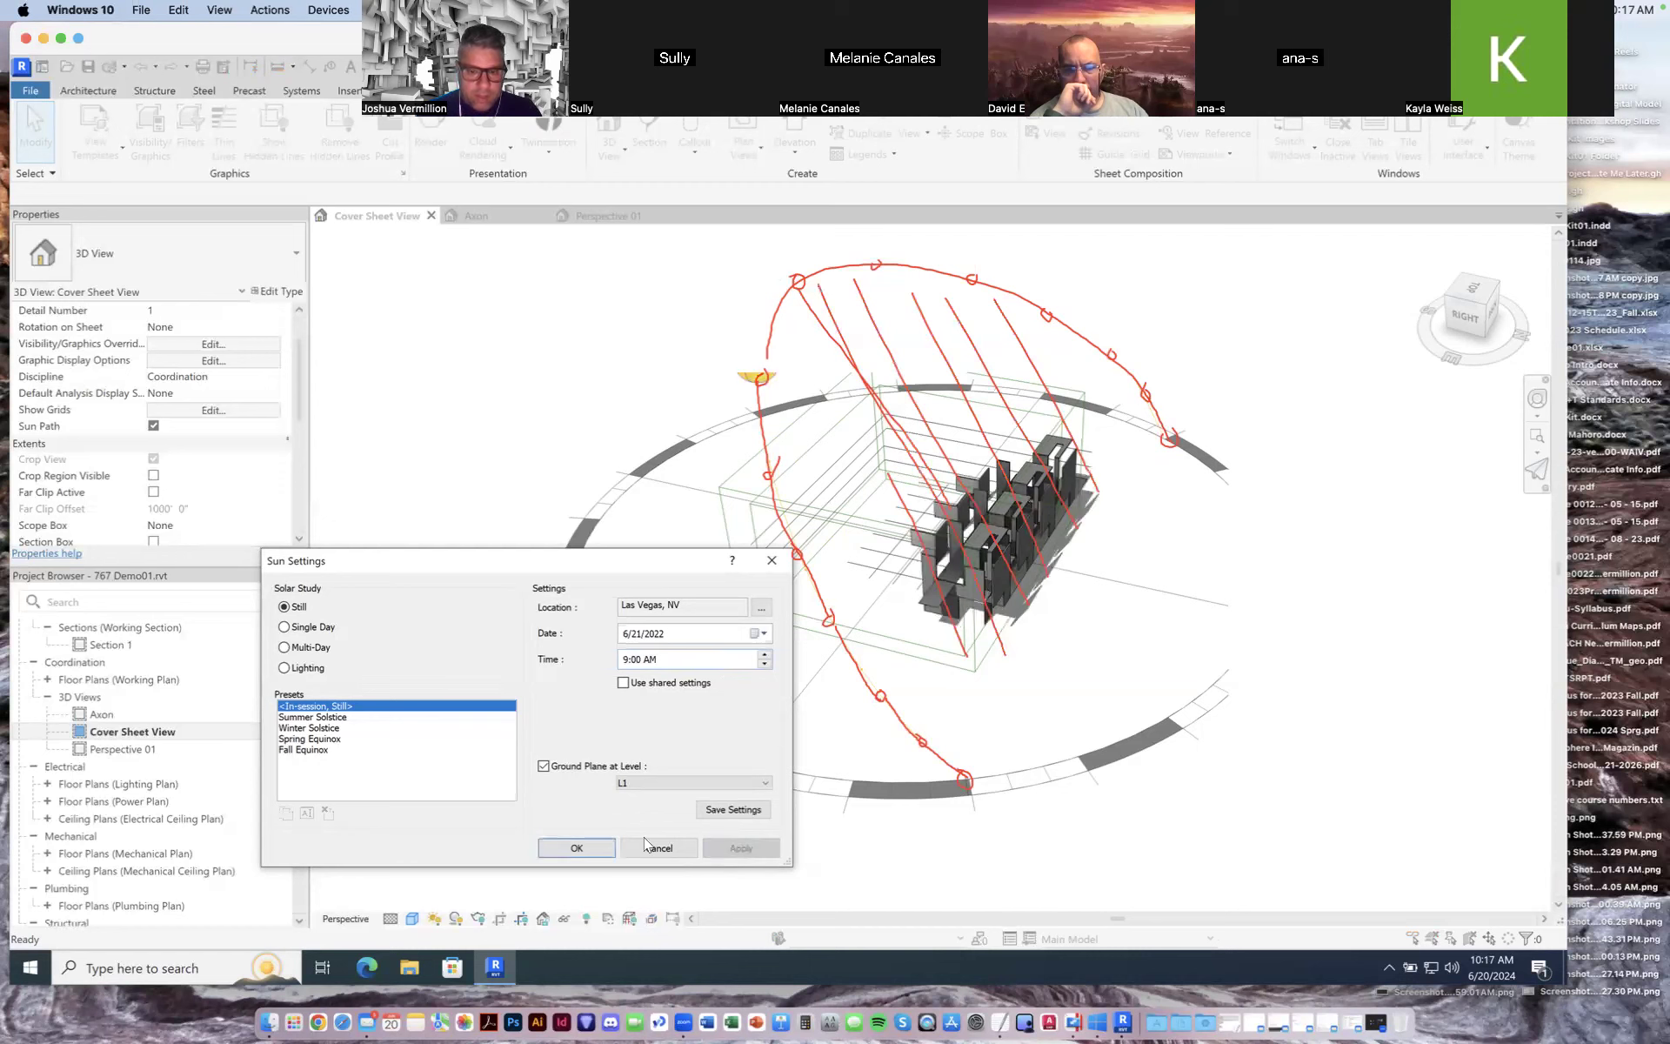
click(576, 848)
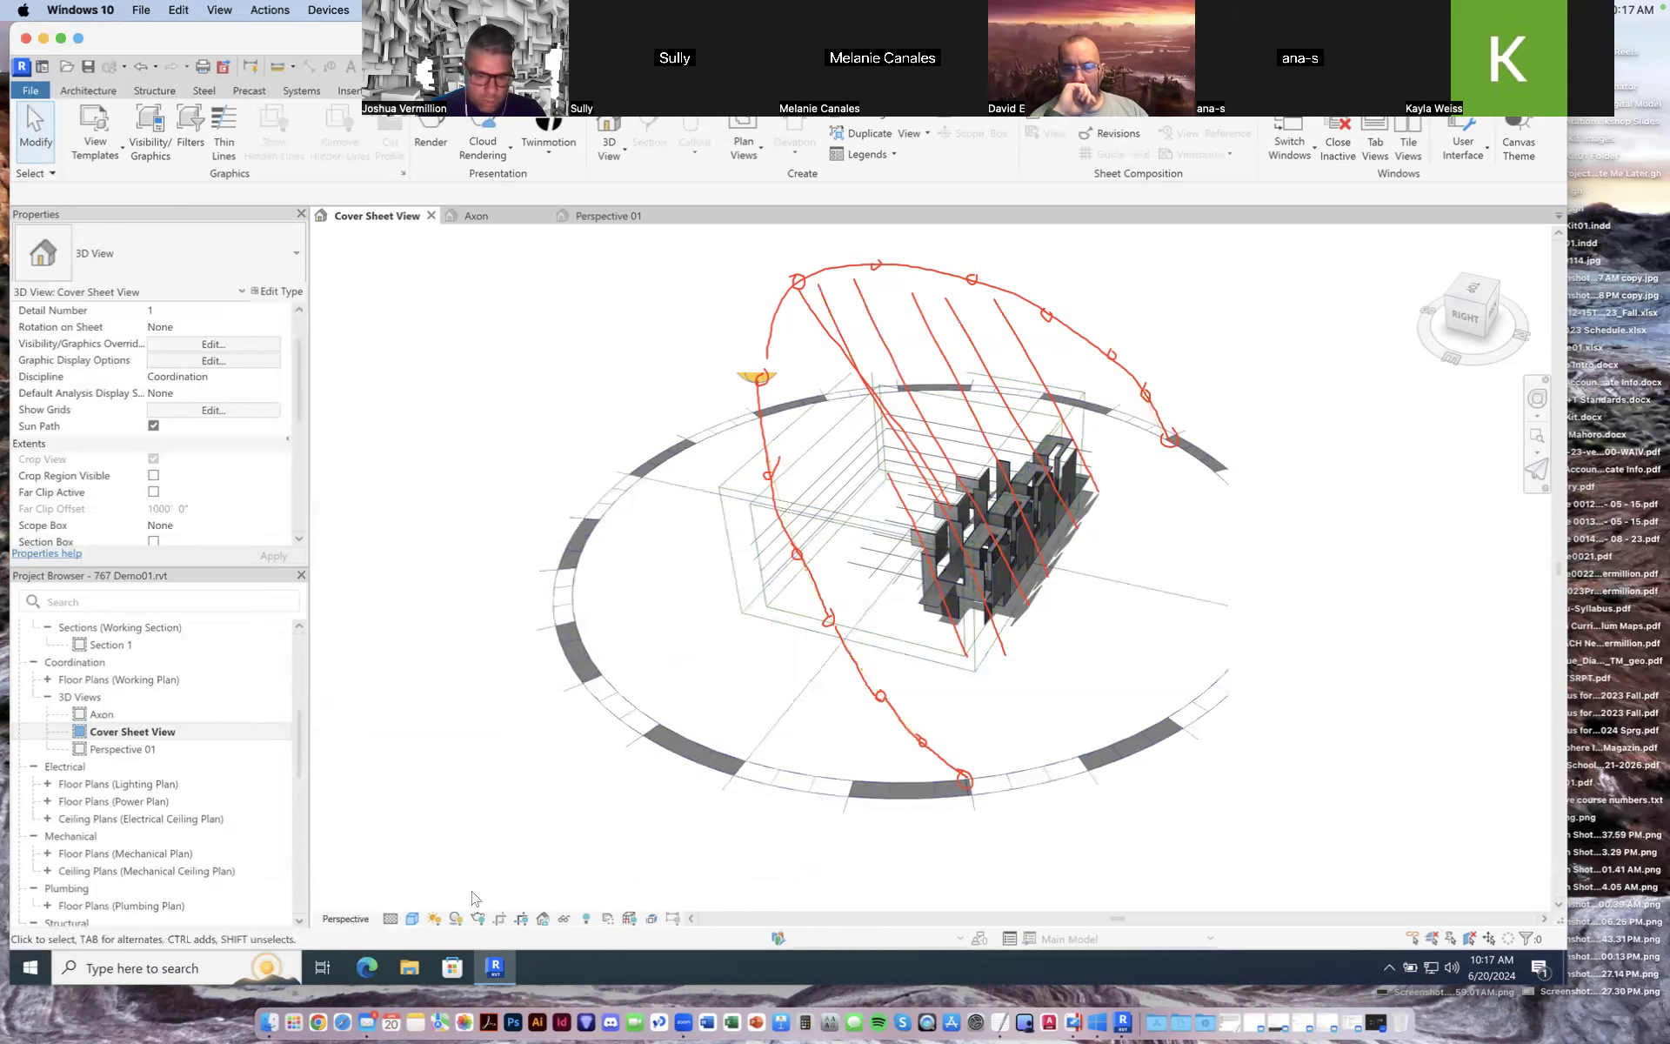
Step: Reopen the sun settings and set the time to 12:00 PM
click(434, 919)
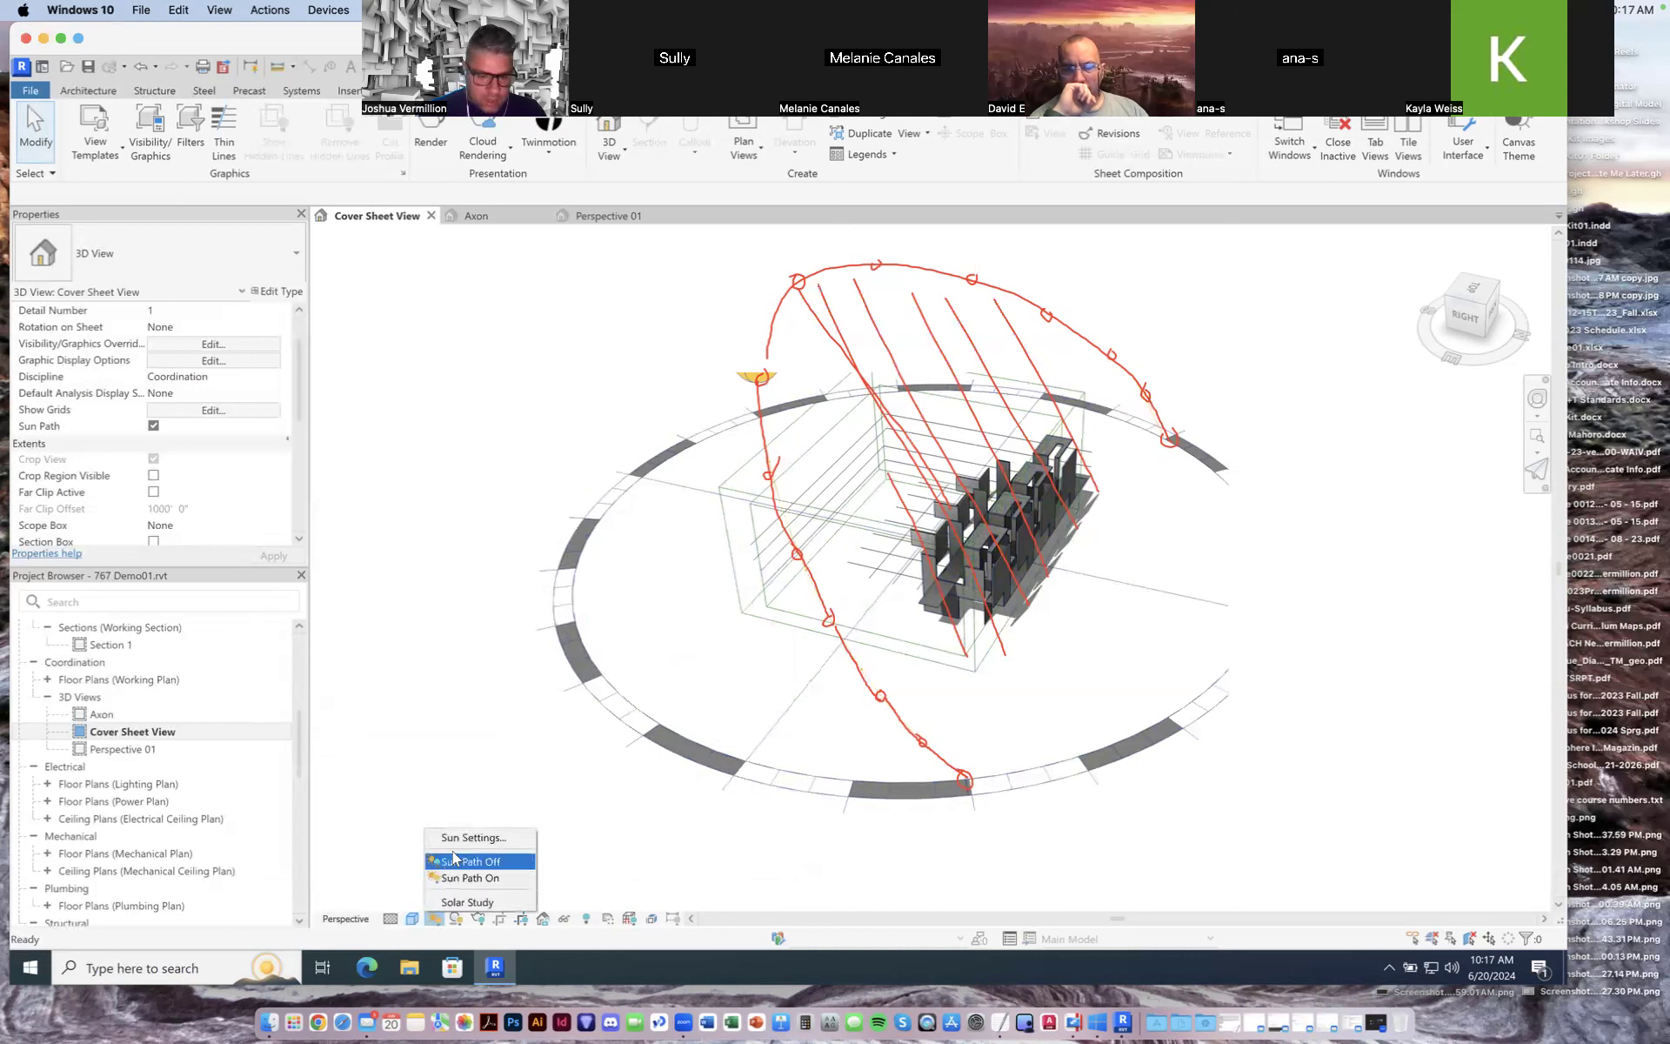
click(459, 837)
click(651, 659)
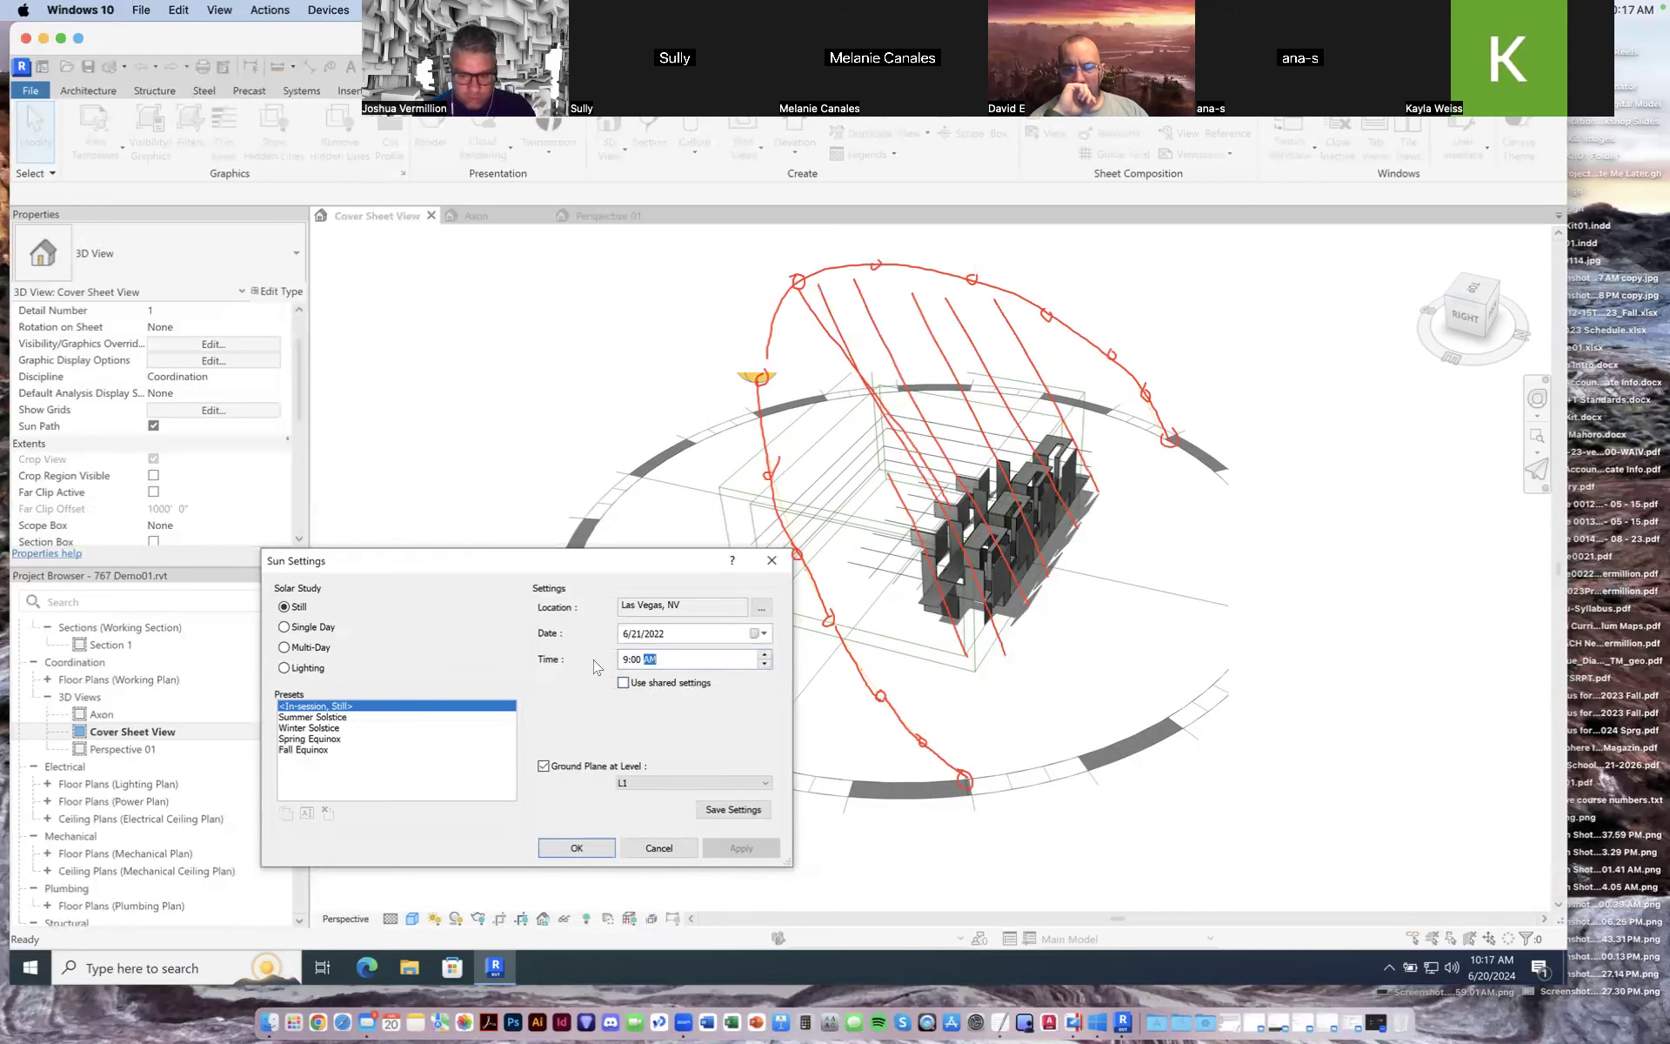
text(P)
click(635, 659)
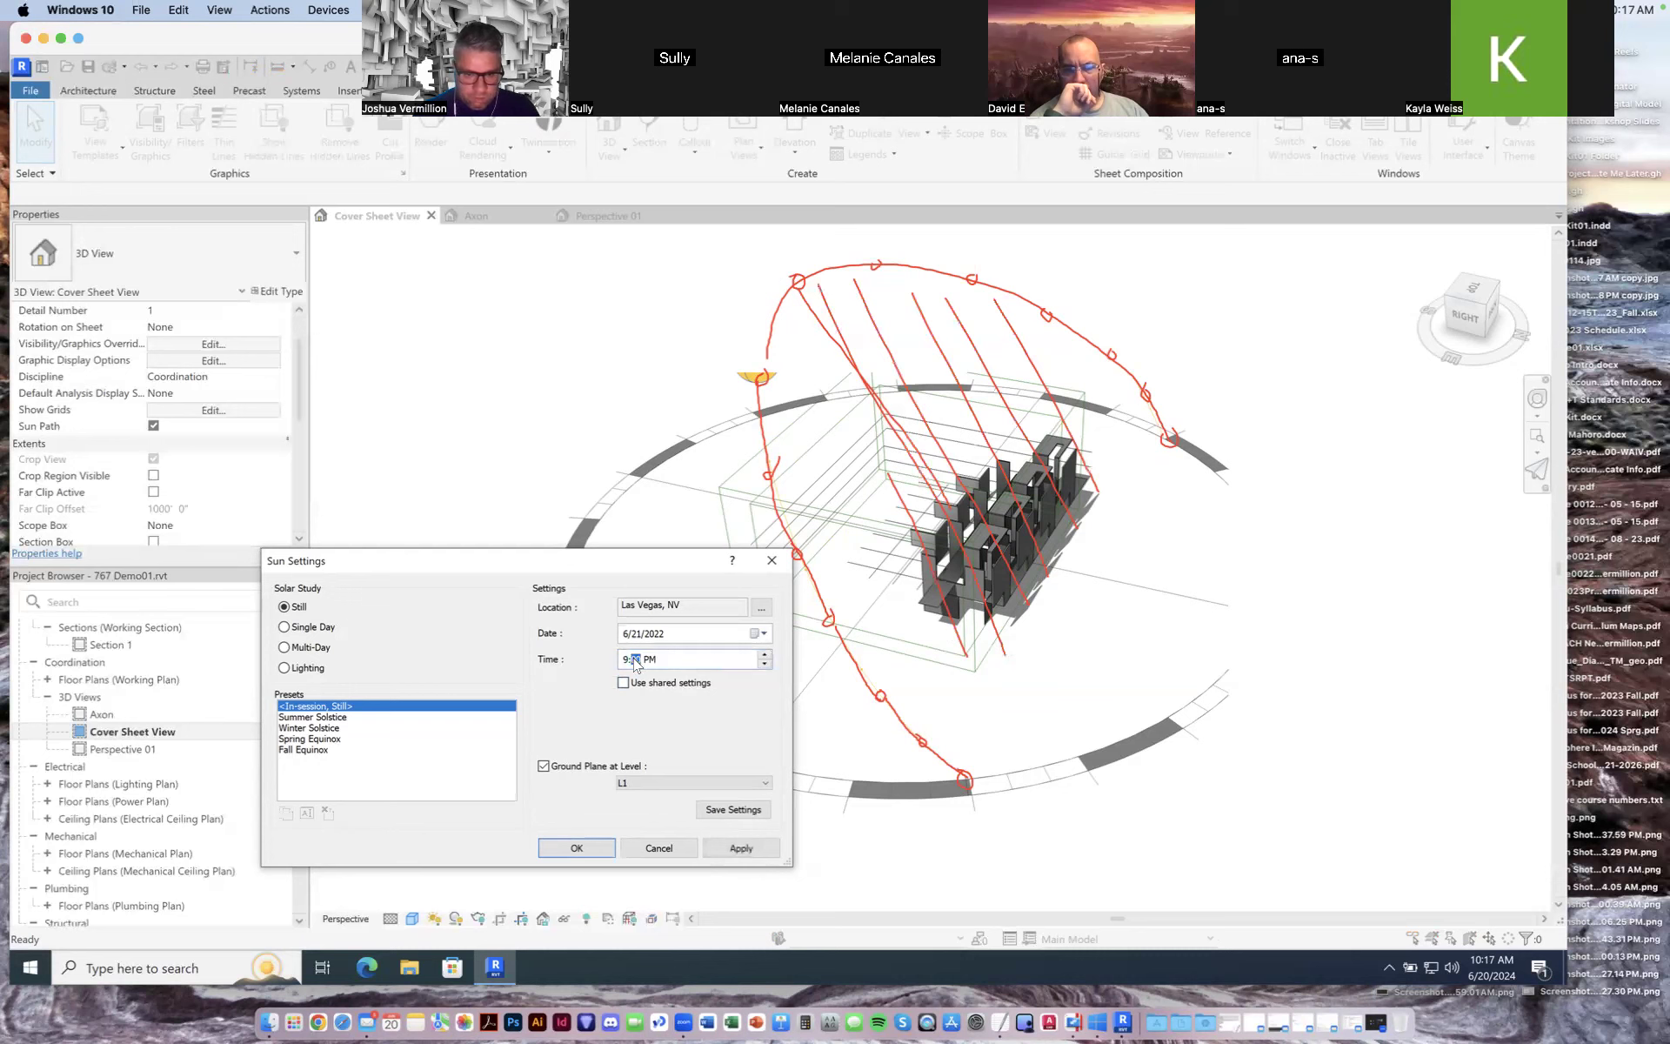
key(Left)
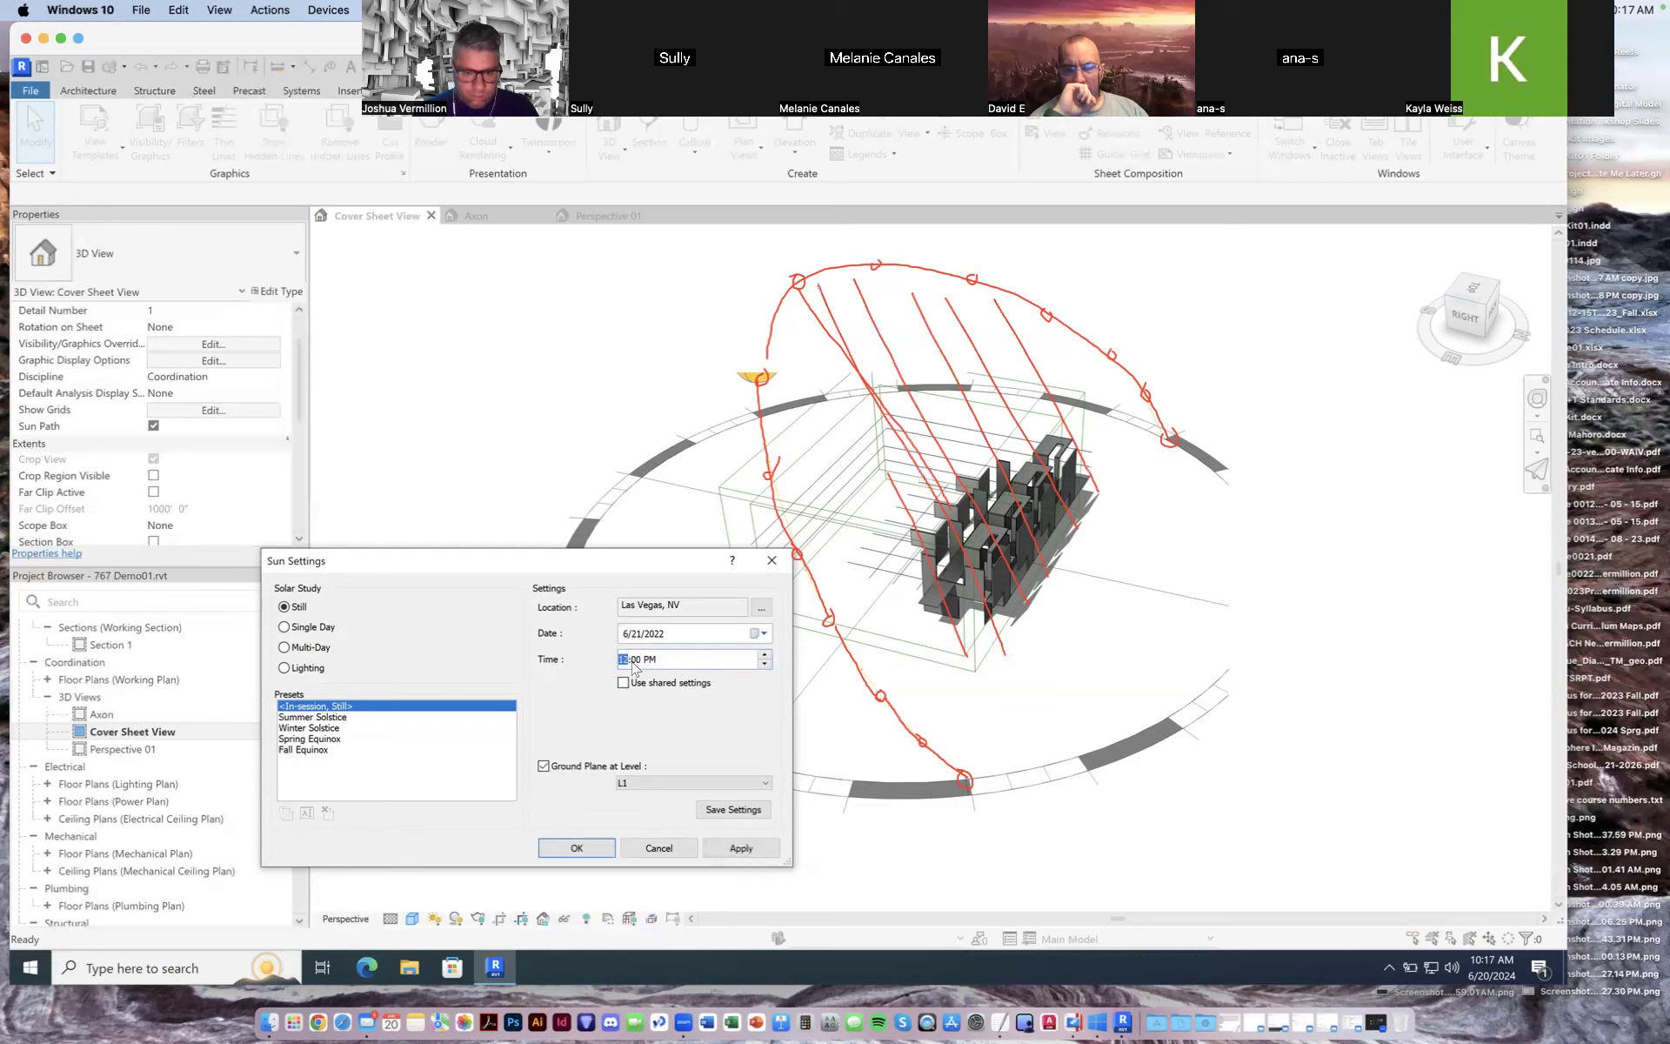
Step: Set the sun date to 3/21/2022 from the calendar, then apply and close the sun settings
click(654, 633)
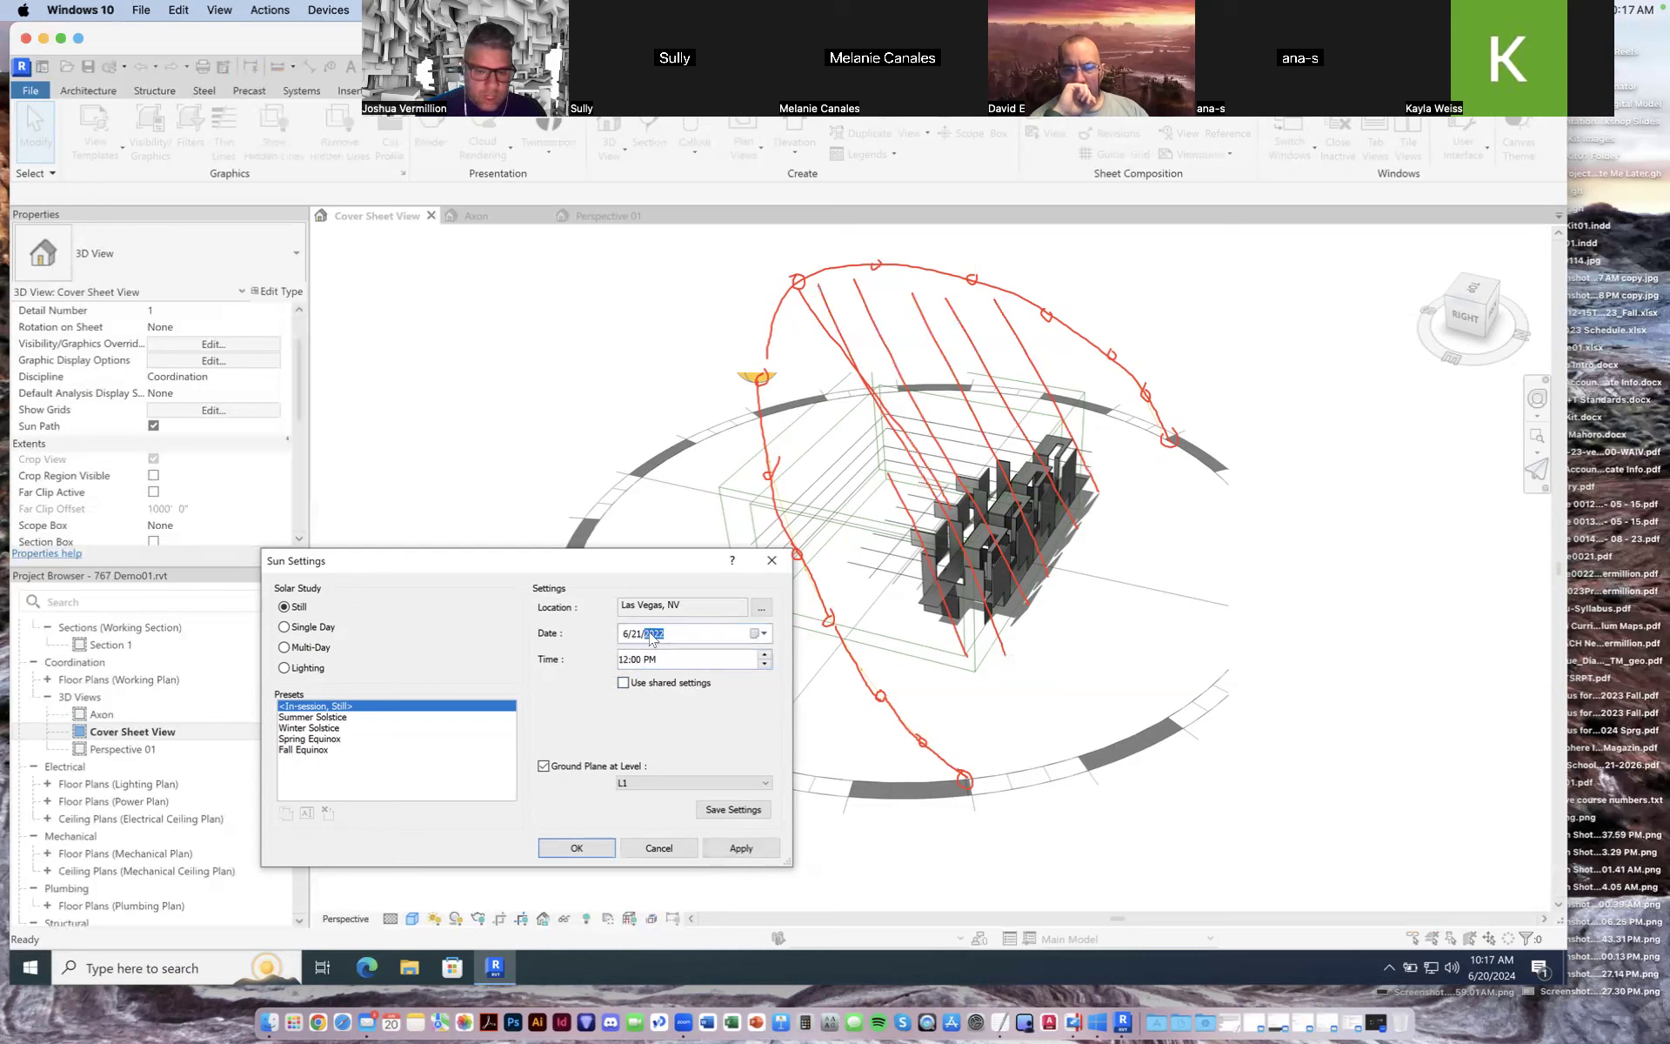
click(764, 633)
click(625, 655)
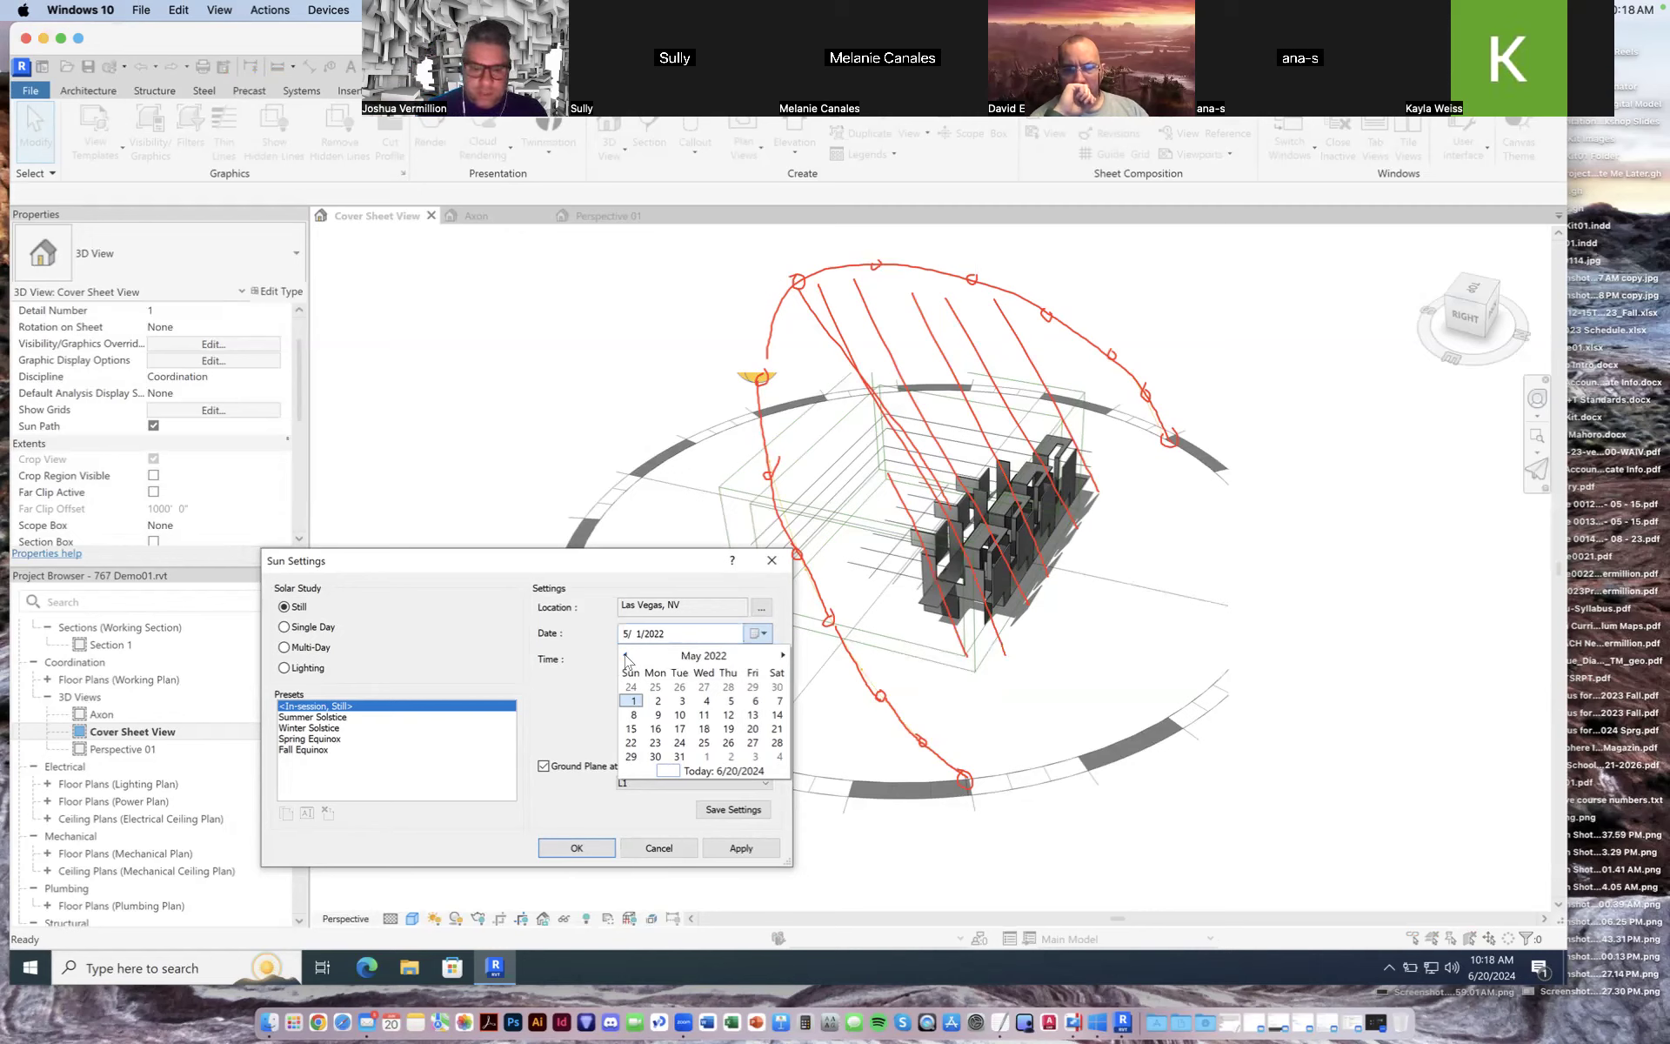
click(625, 656)
click(626, 655)
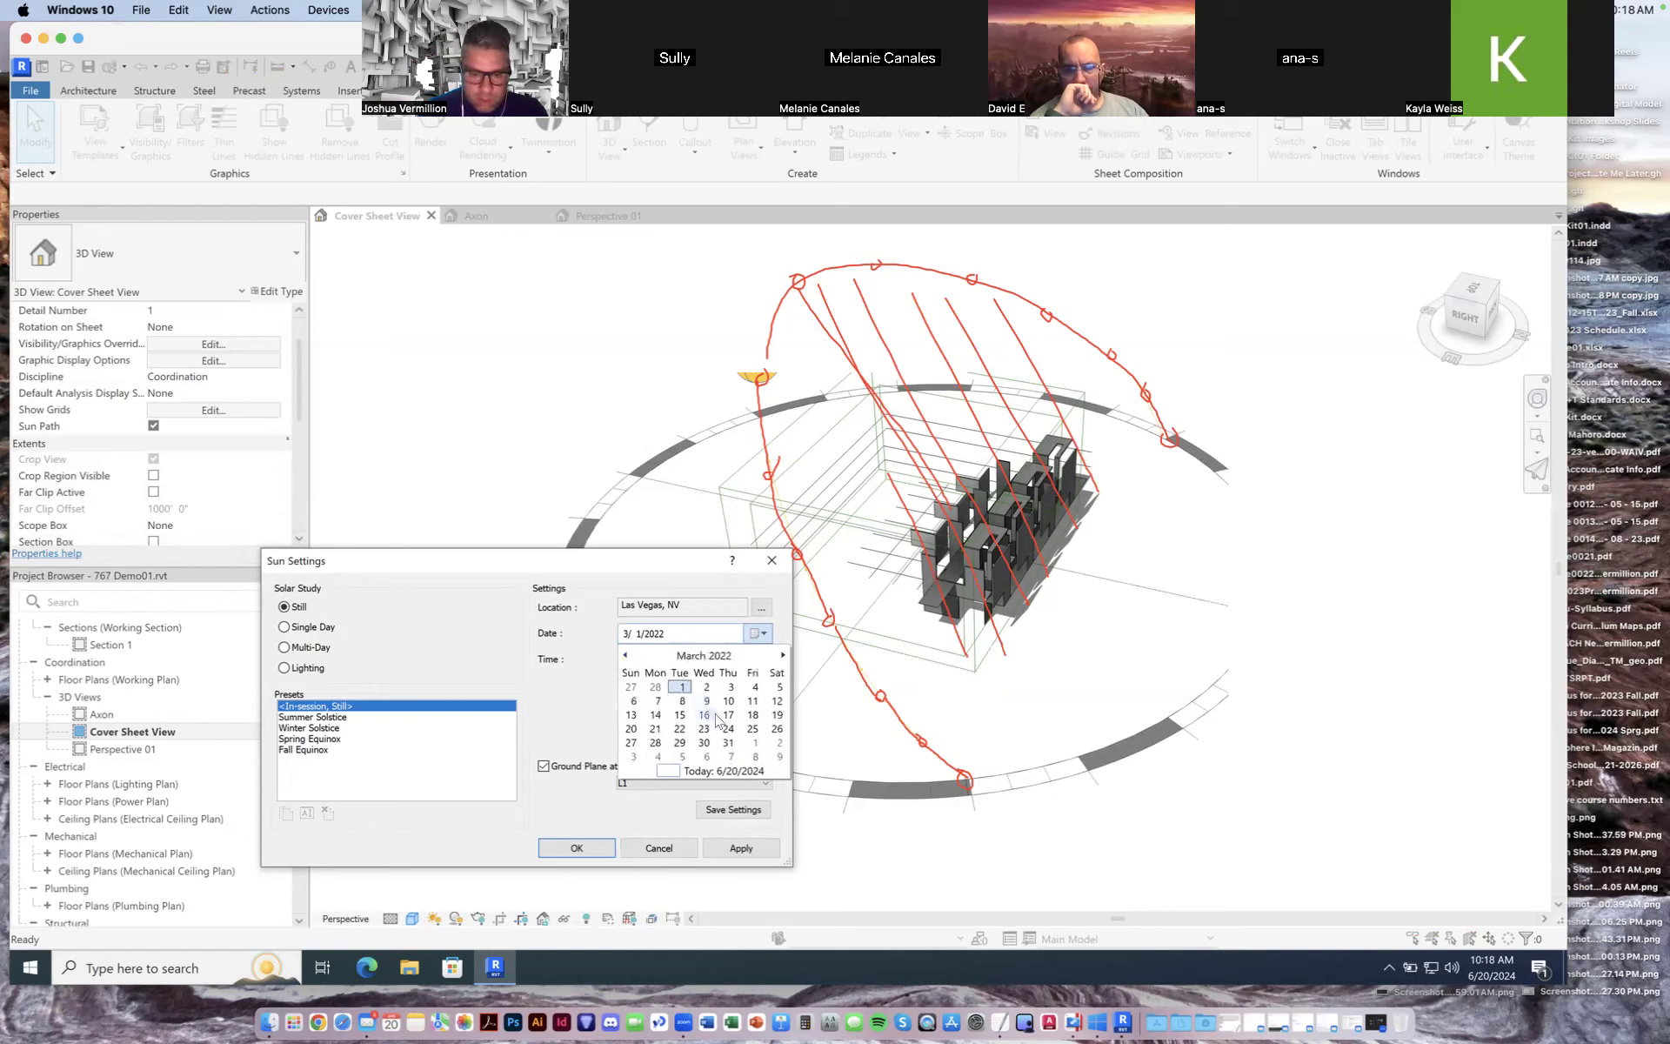
click(655, 729)
click(735, 849)
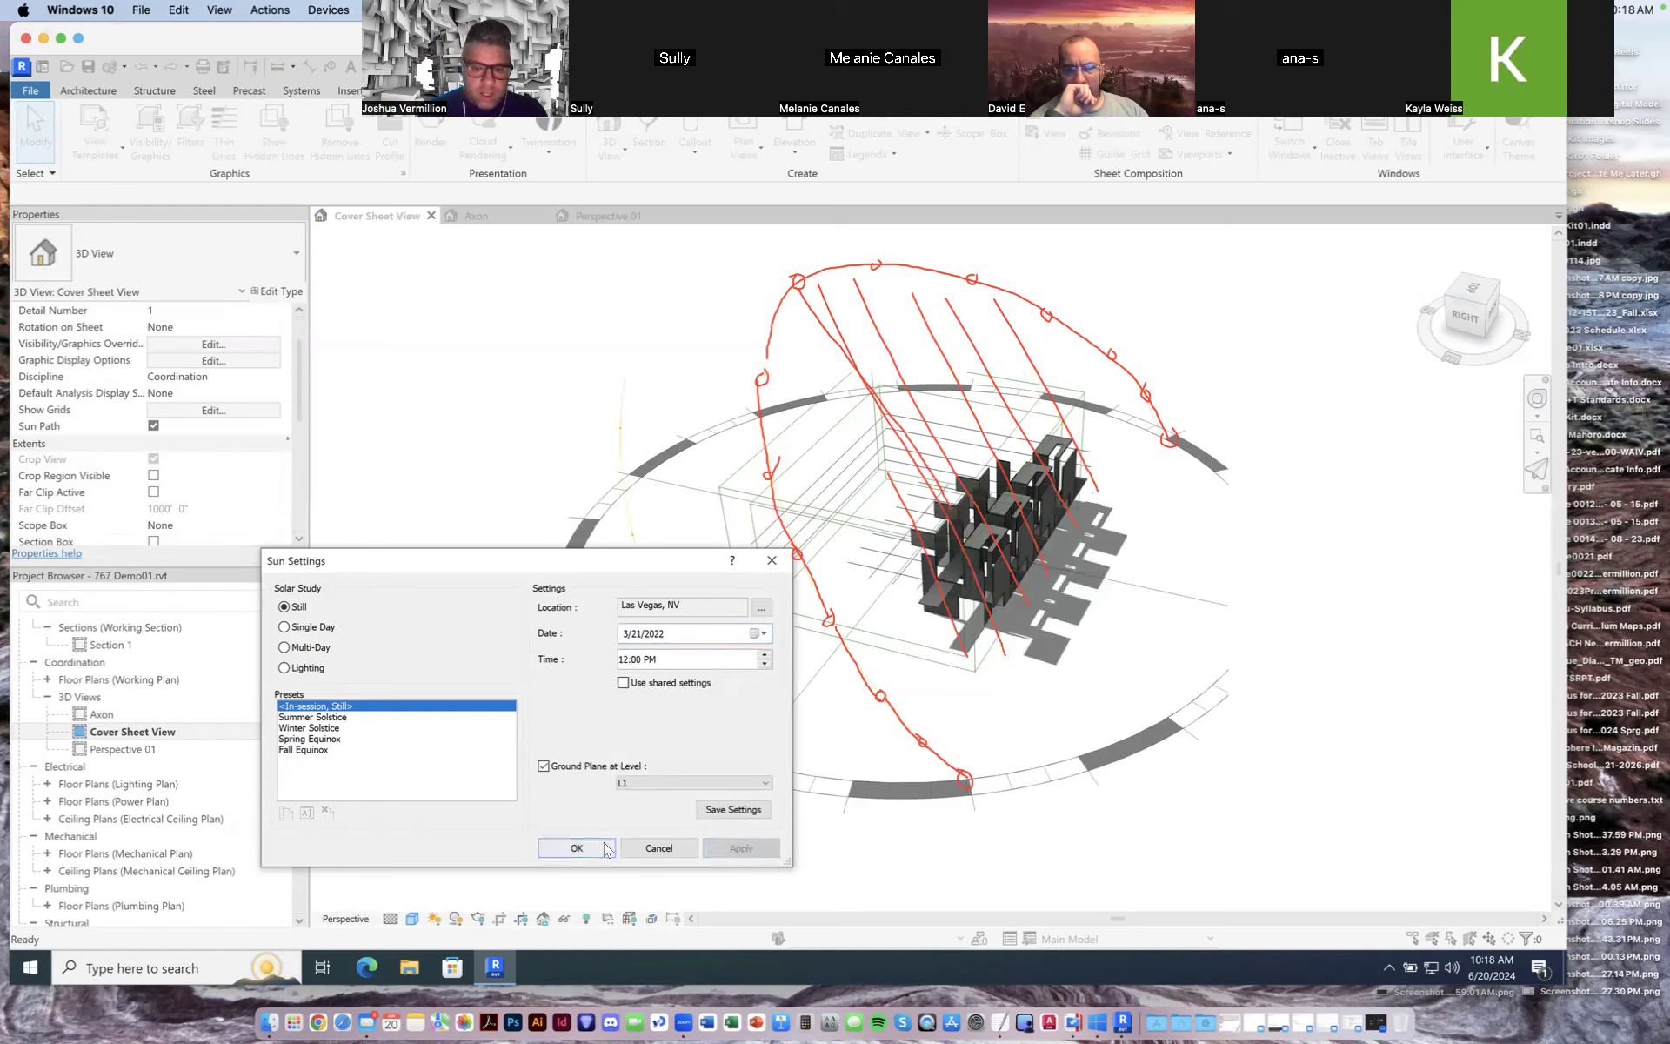
click(605, 848)
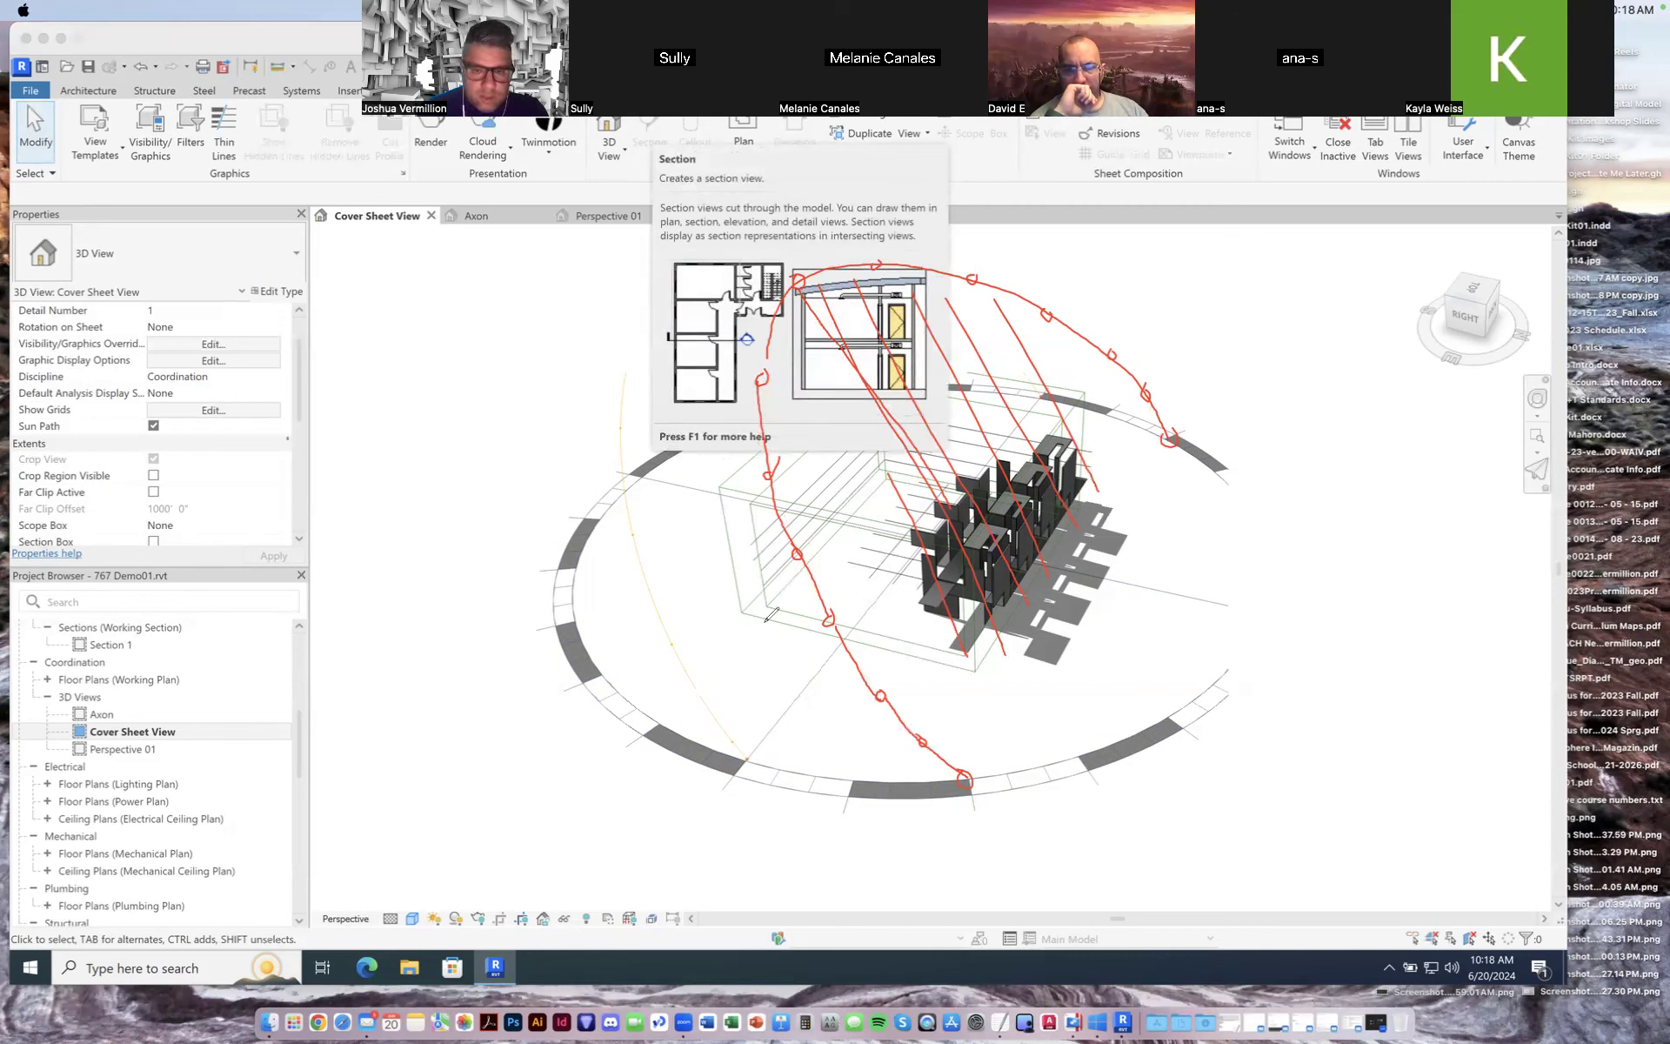
drag(748, 755, 687, 658)
mouse_move(635, 360)
mouse_down()
mouse_move(623, 476)
mouse_move(686, 661)
mouse_up()
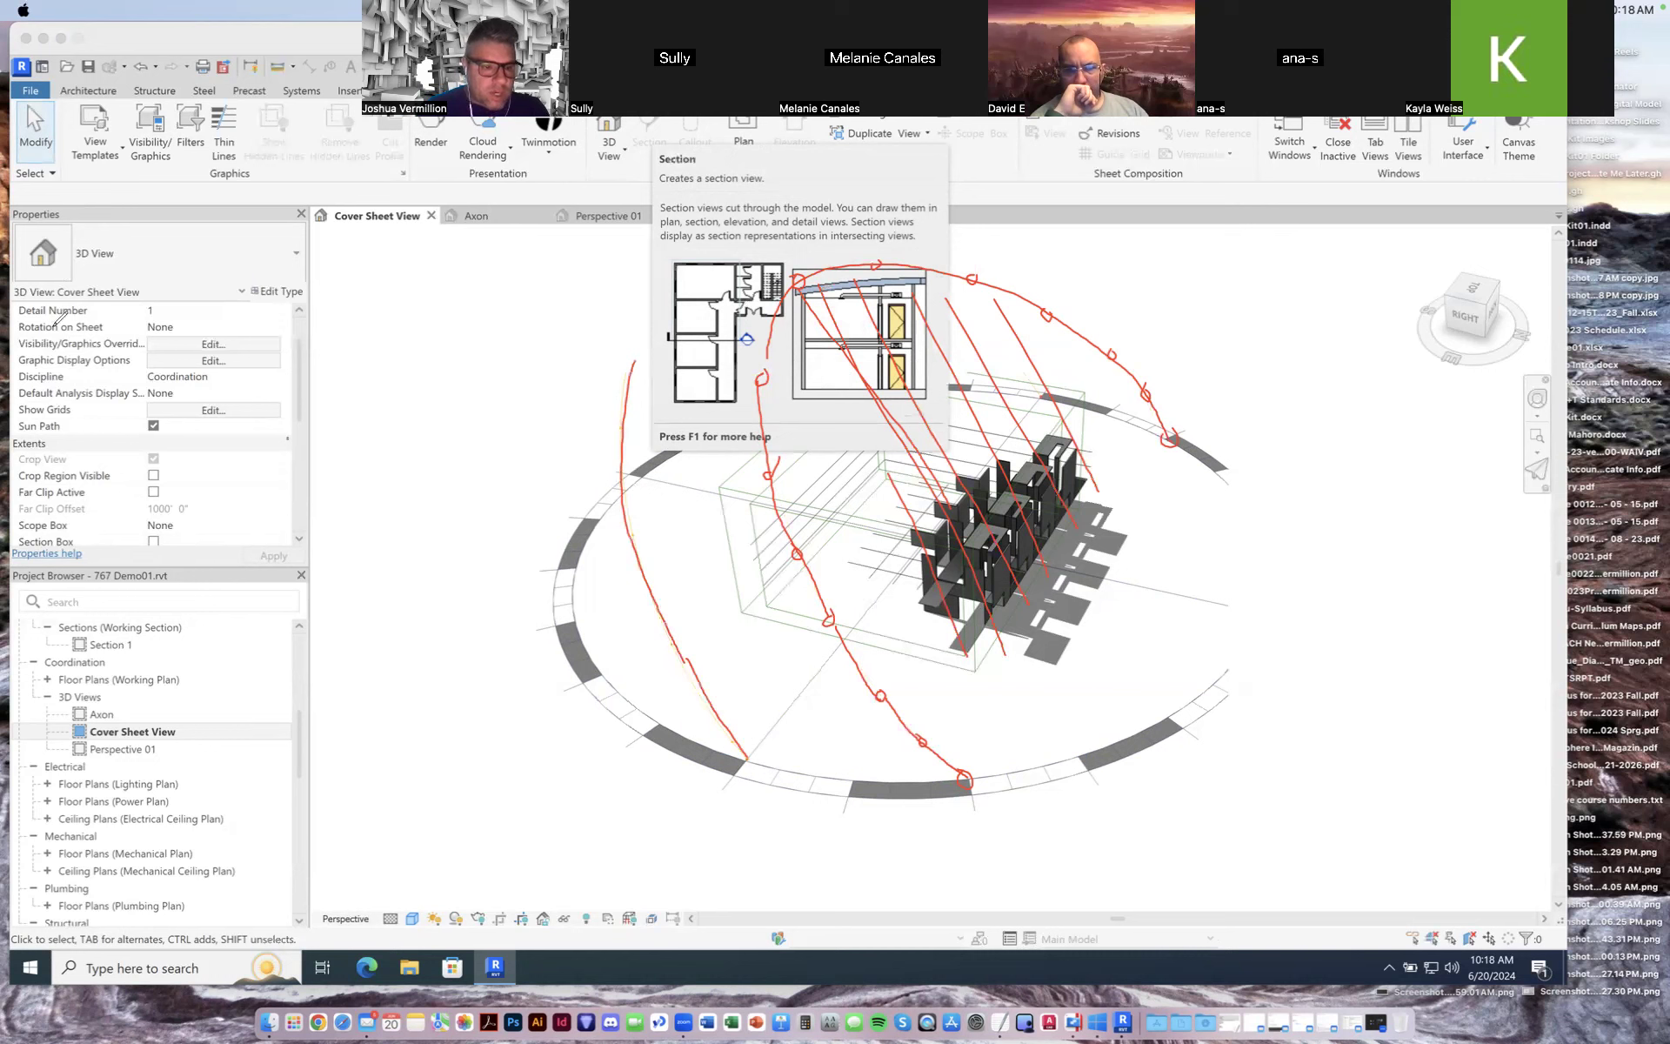
click(542, 284)
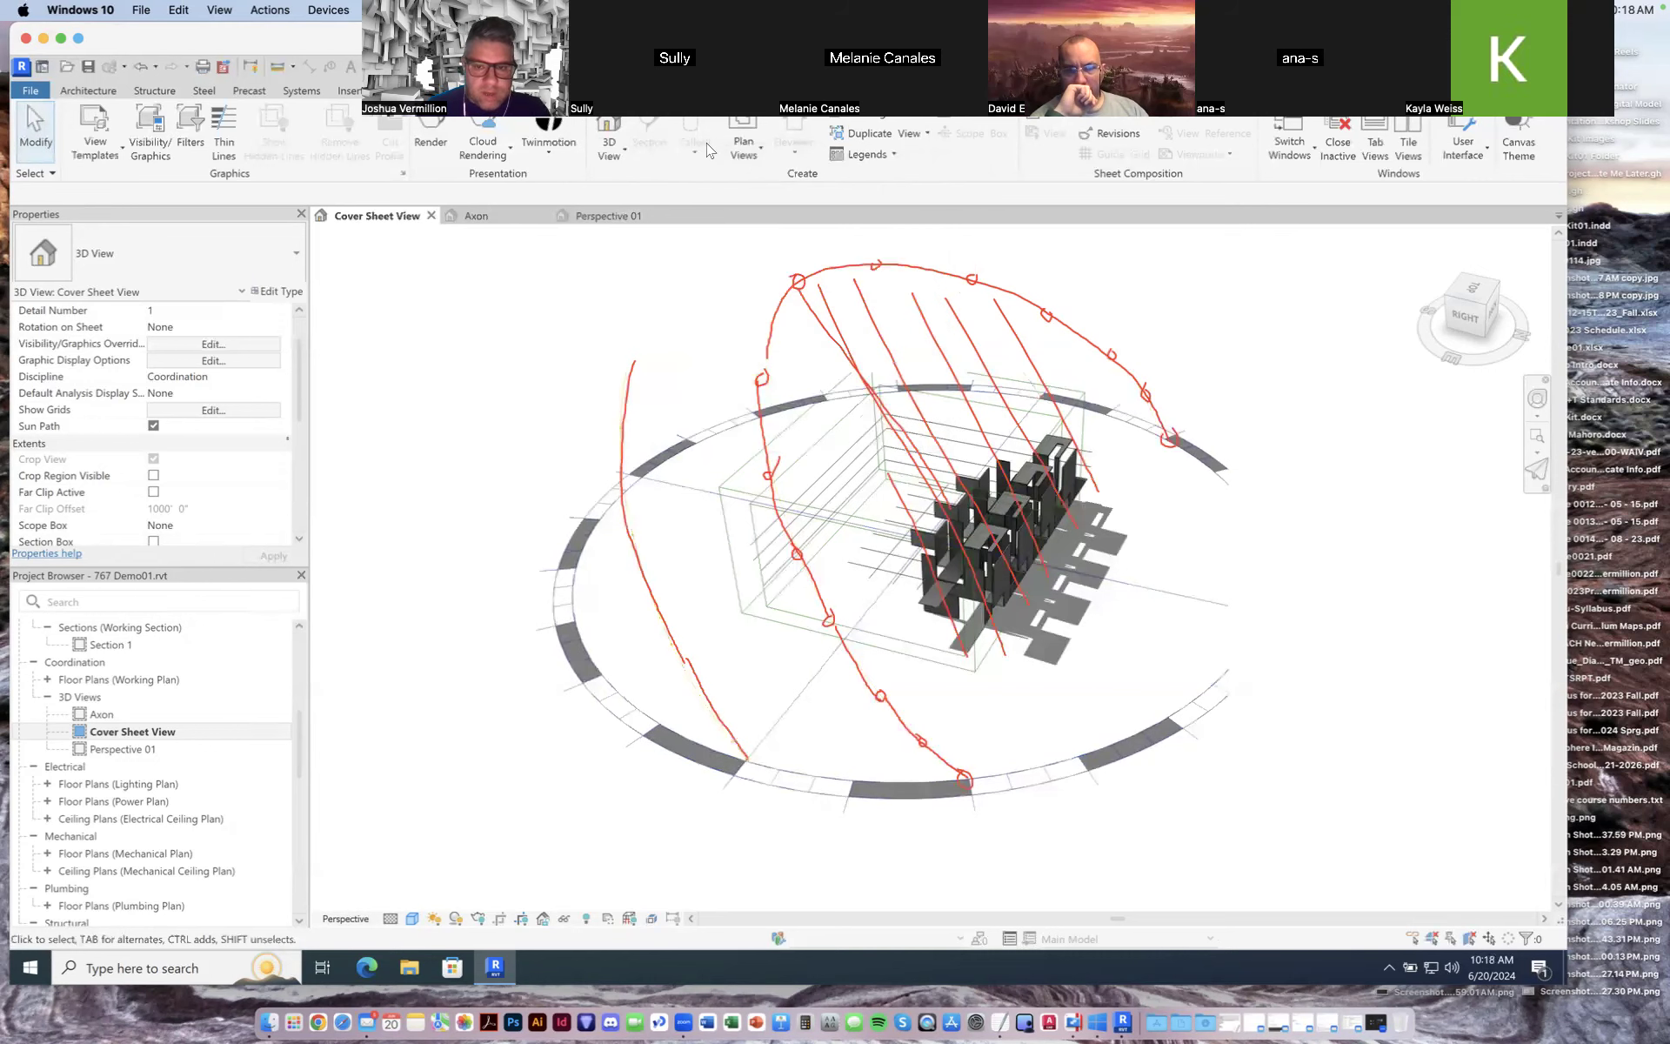
click(886, 281)
mouse_move(1044, 386)
mouse_down()
mouse_move(998, 315)
mouse_move(859, 252)
mouse_move(728, 278)
mouse_move(637, 381)
mouse_up()
mouse_move(724, 280)
mouse_down()
mouse_move(706, 287)
mouse_move(738, 301)
mouse_up()
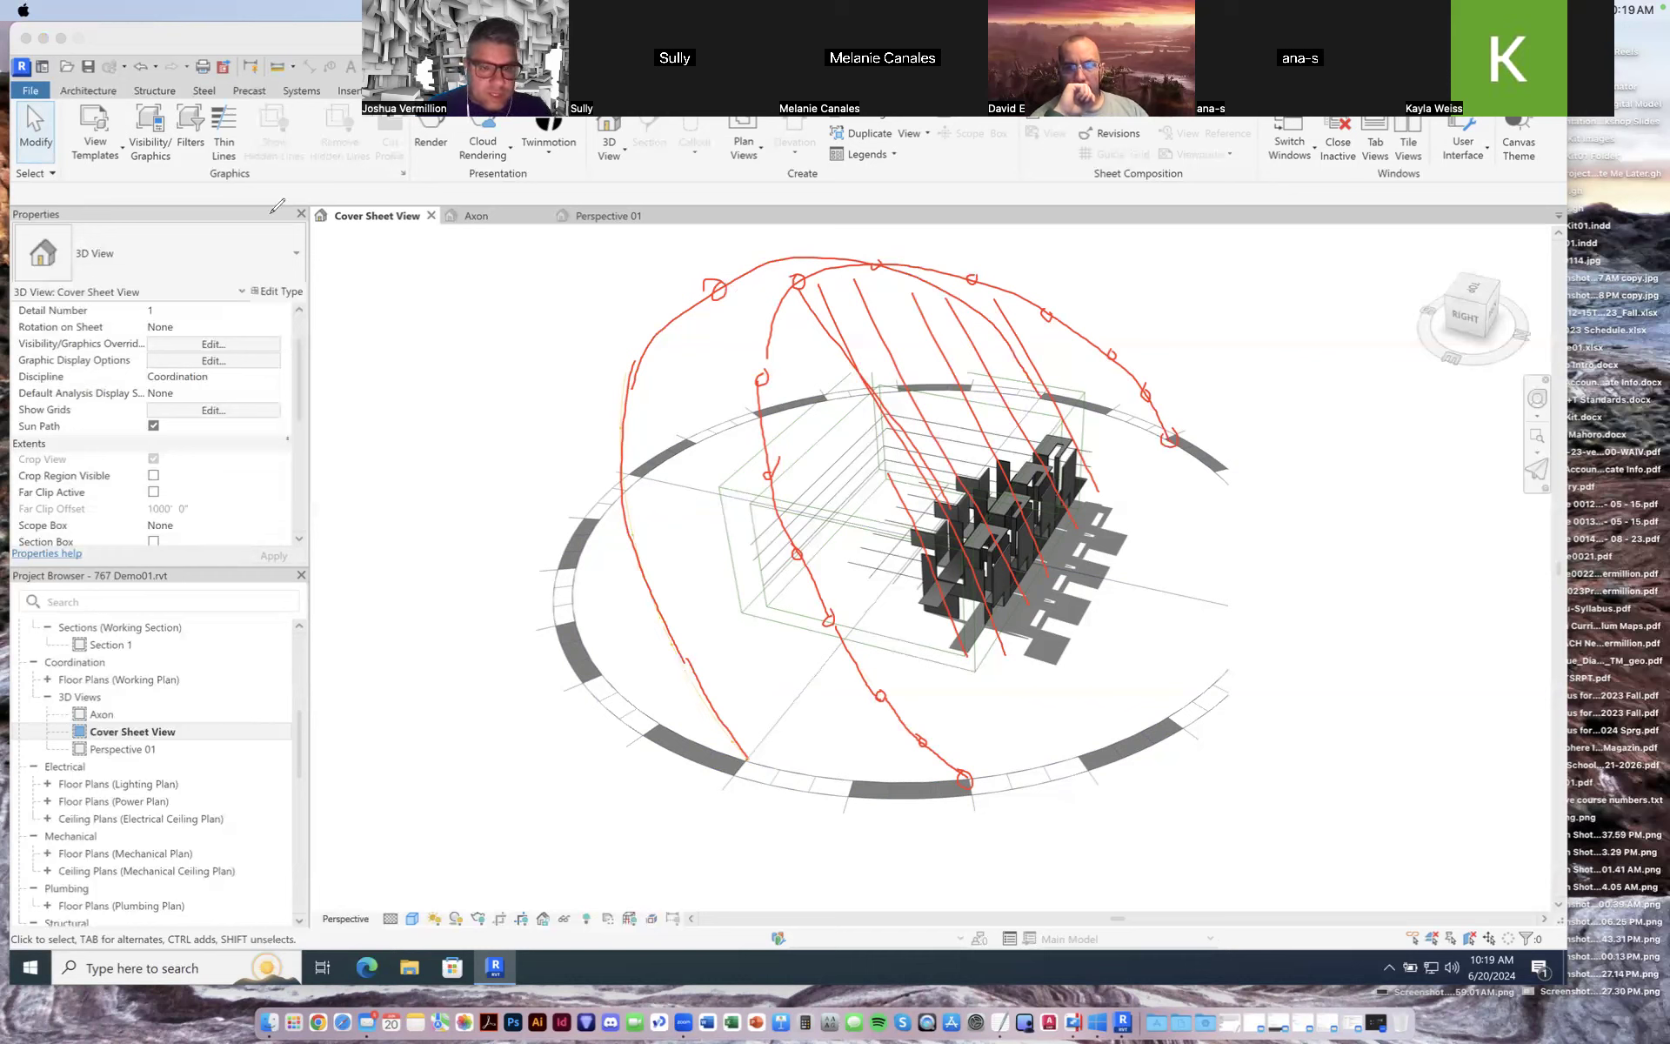
Step: Reopen the sun settings and set the date to 12/21/2021, applying and closing the dialog
click(435, 919)
click(470, 836)
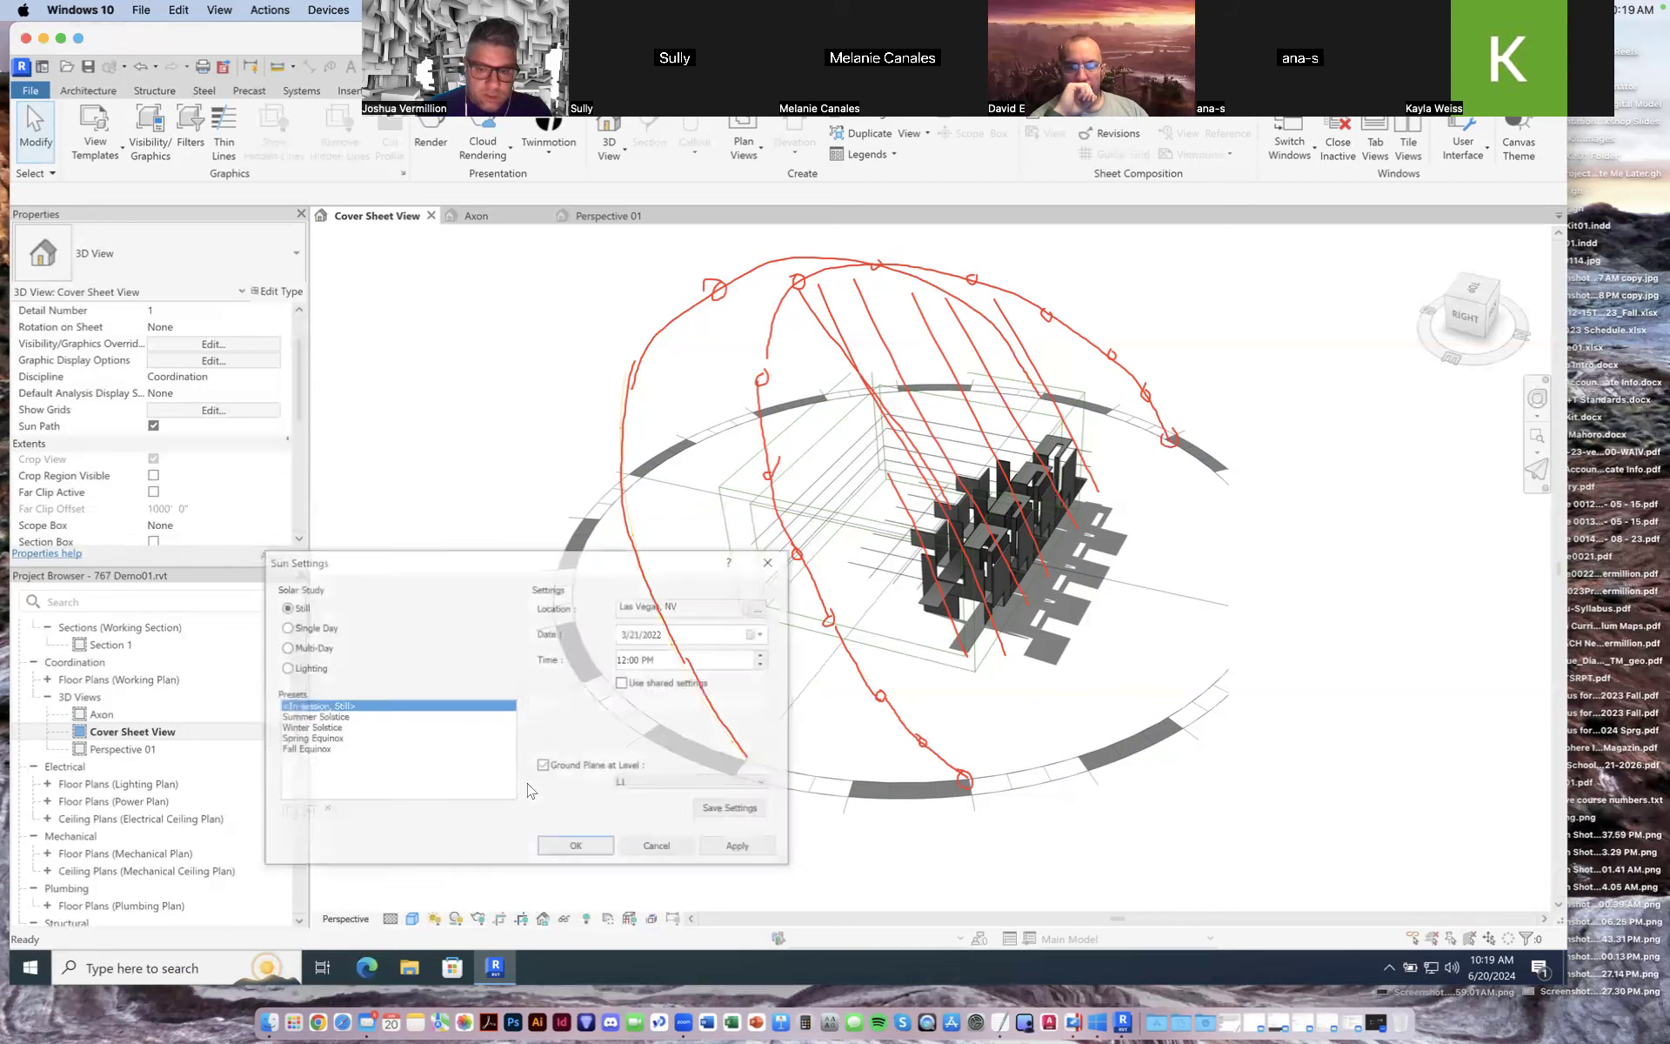
click(760, 634)
click(625, 655)
click(626, 654)
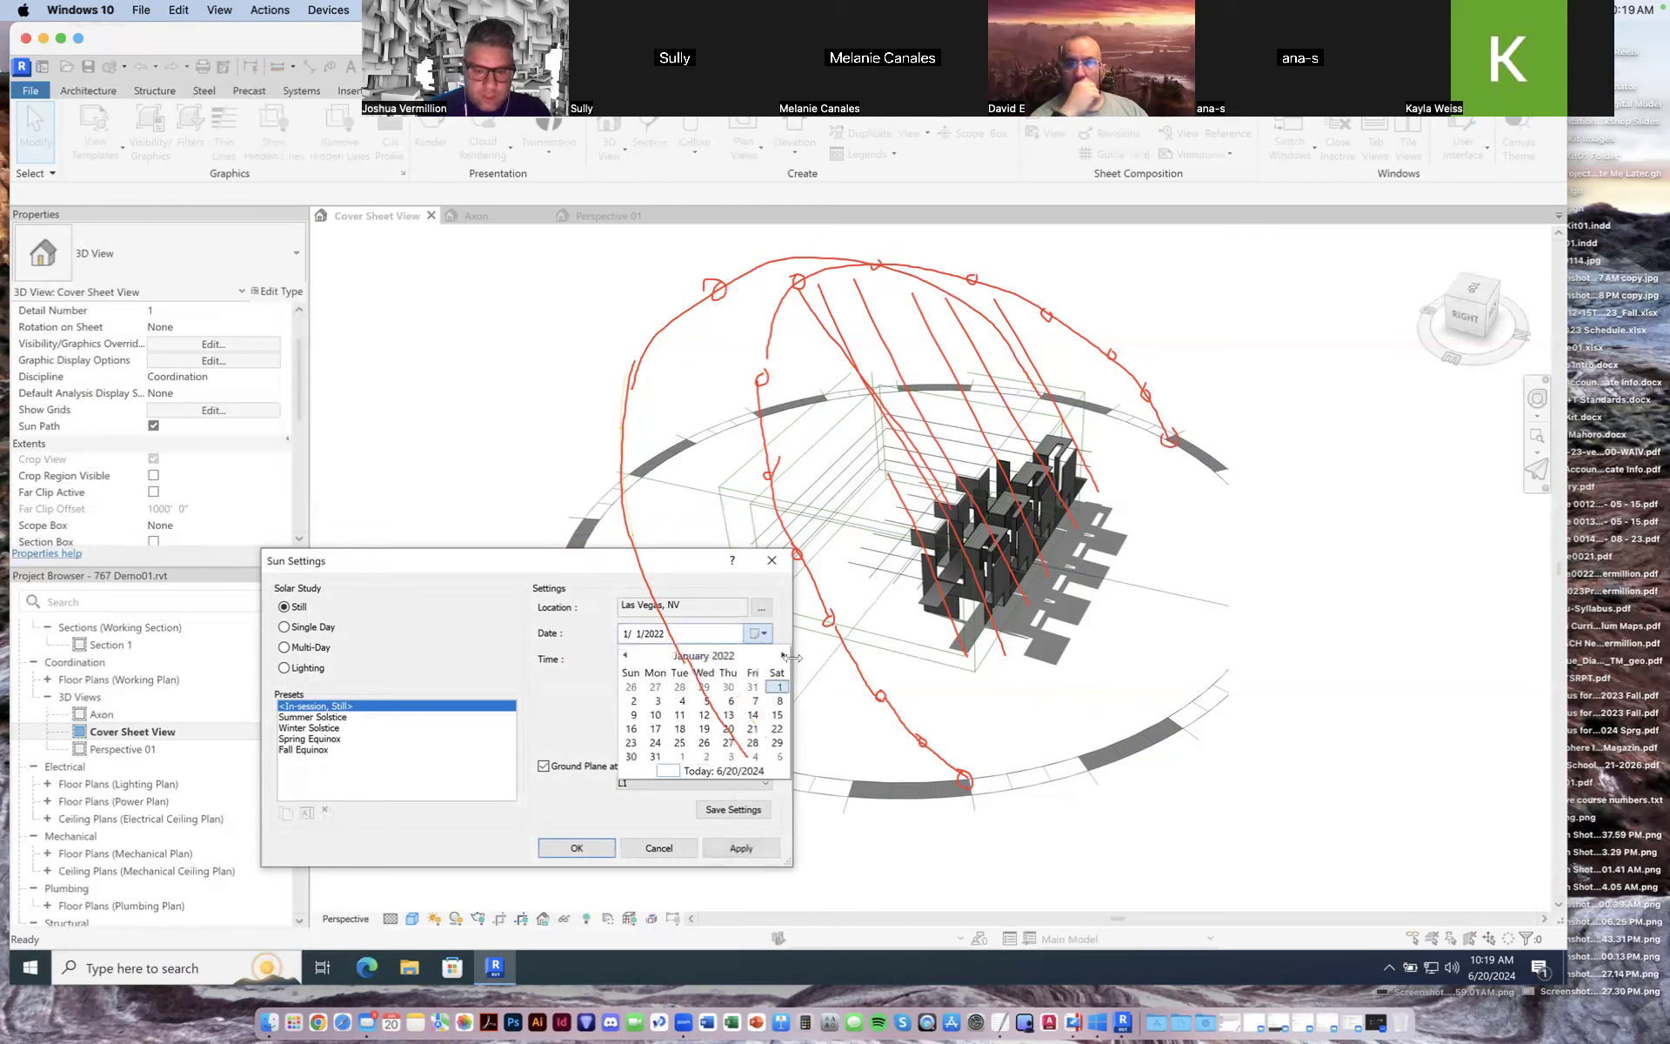
click(783, 655)
click(626, 655)
click(626, 655)
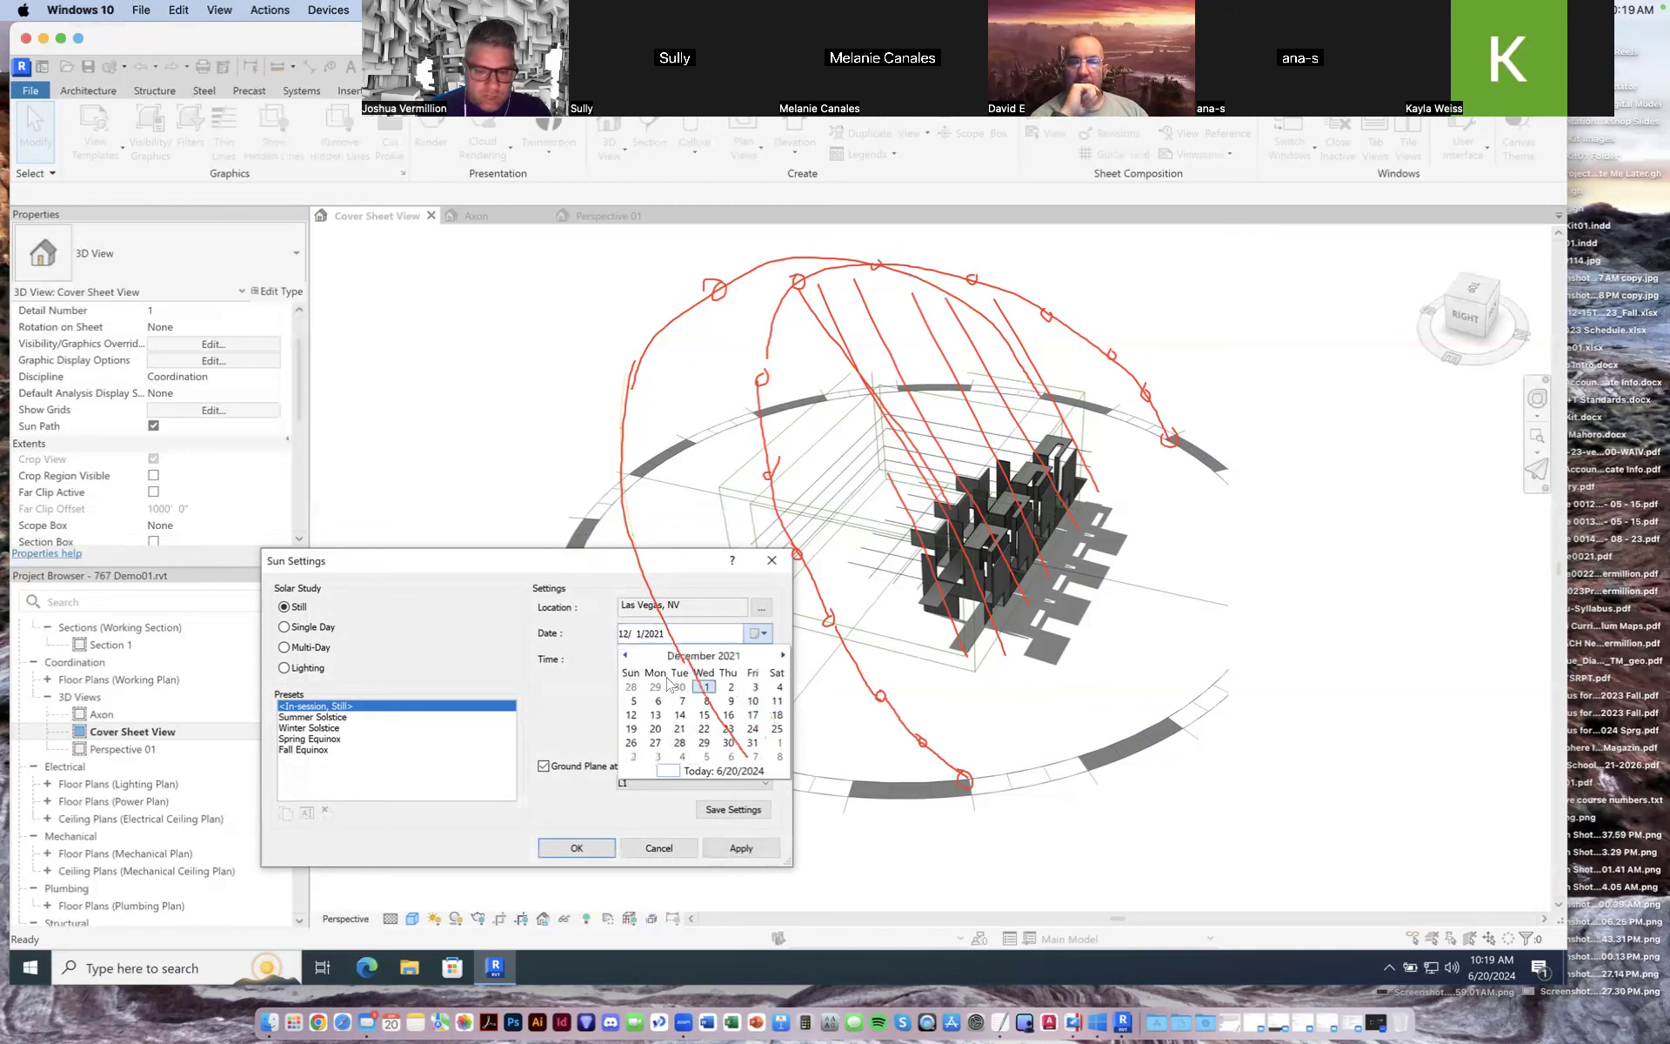
click(681, 729)
click(740, 848)
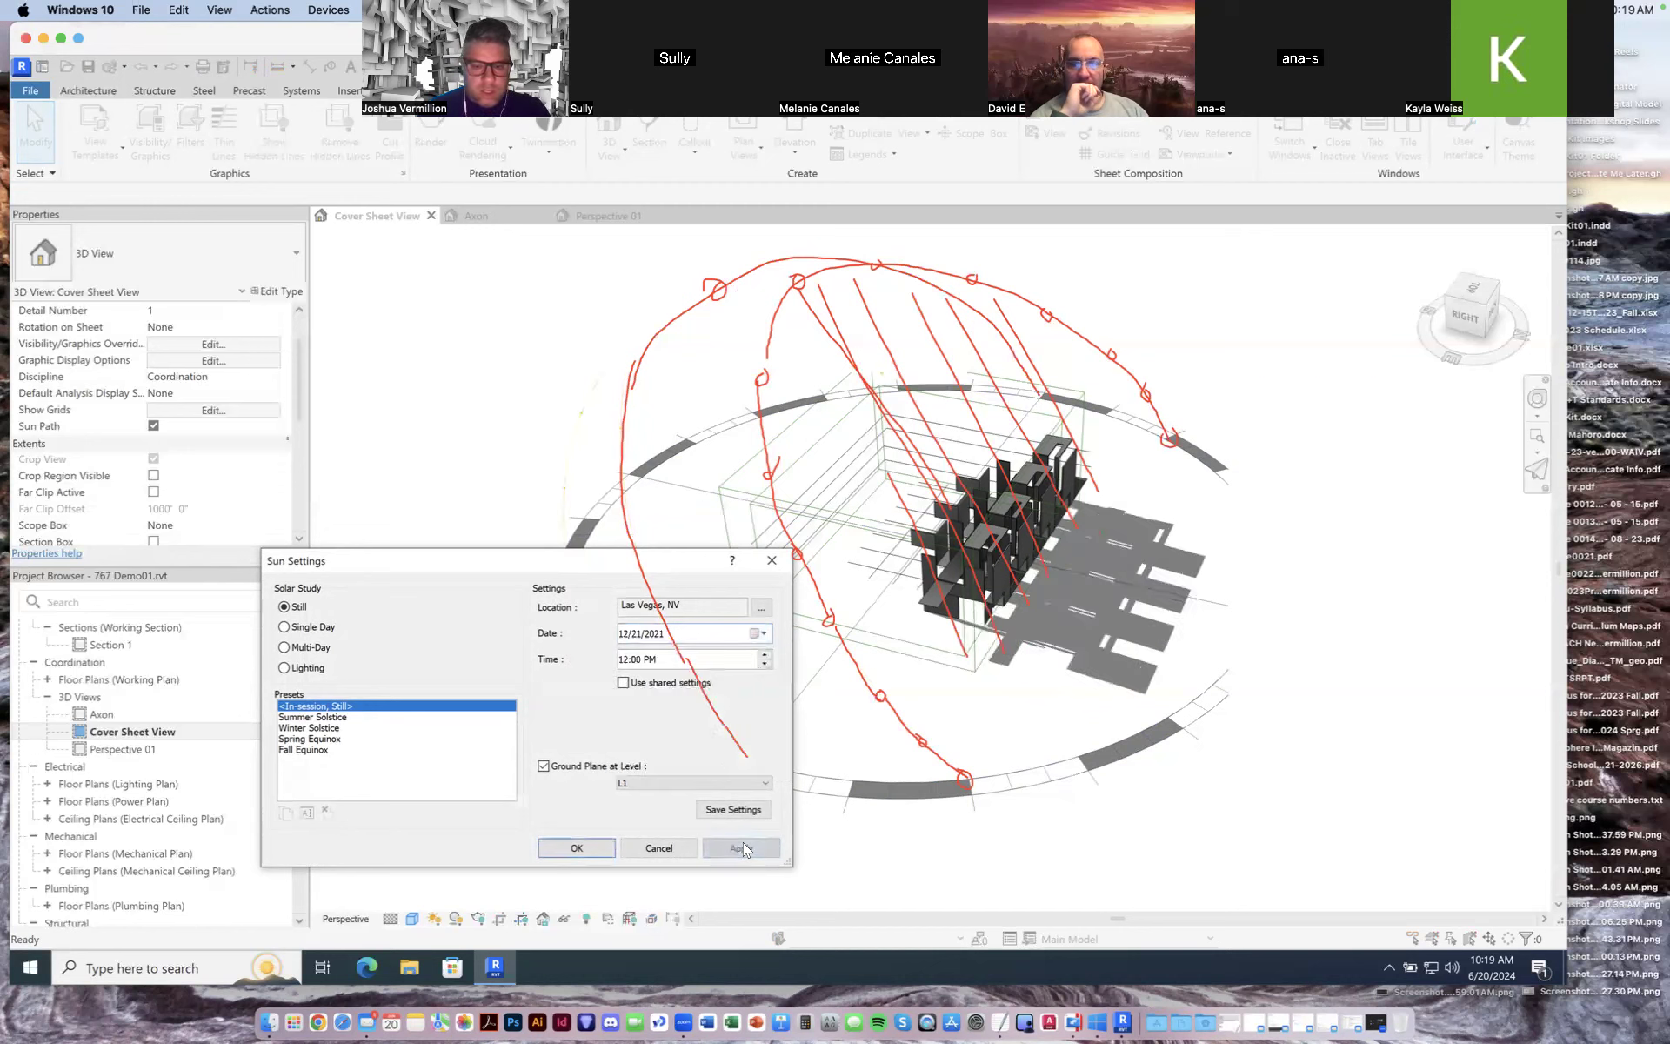
click(576, 848)
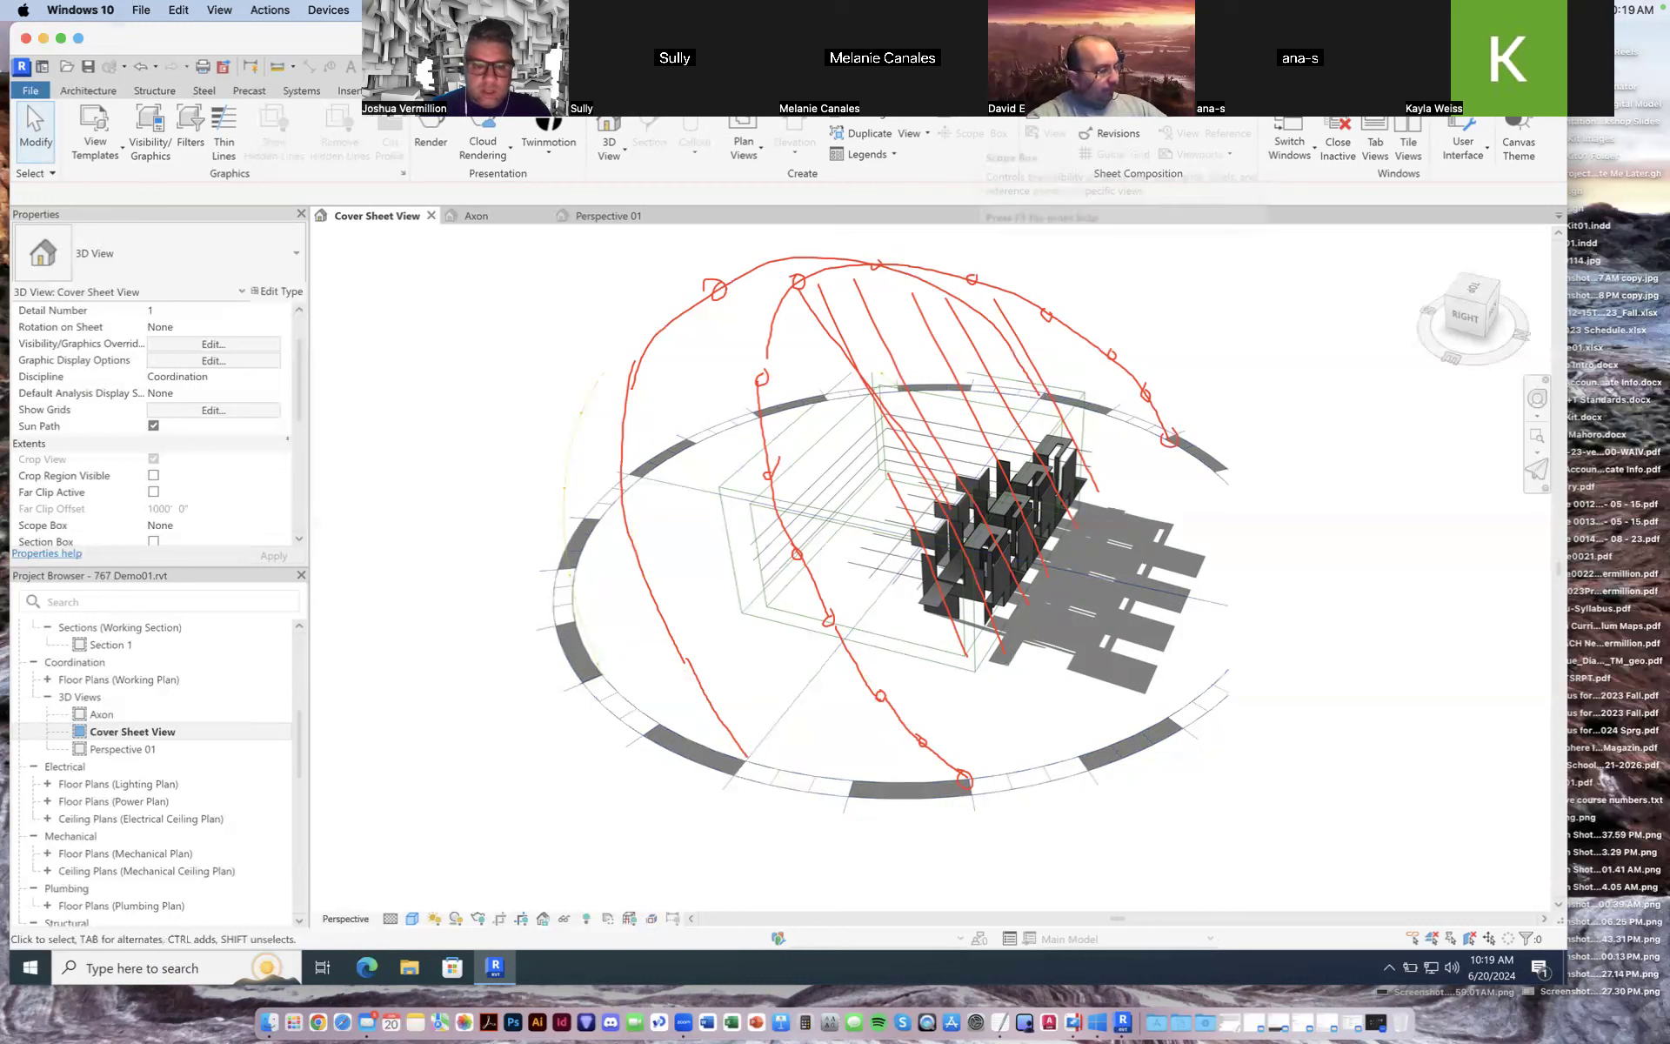
mouse_move(603, 662)
mouse_down()
mouse_move(581, 555)
mouse_move(597, 373)
mouse_move(668, 324)
mouse_move(910, 372)
mouse_up()
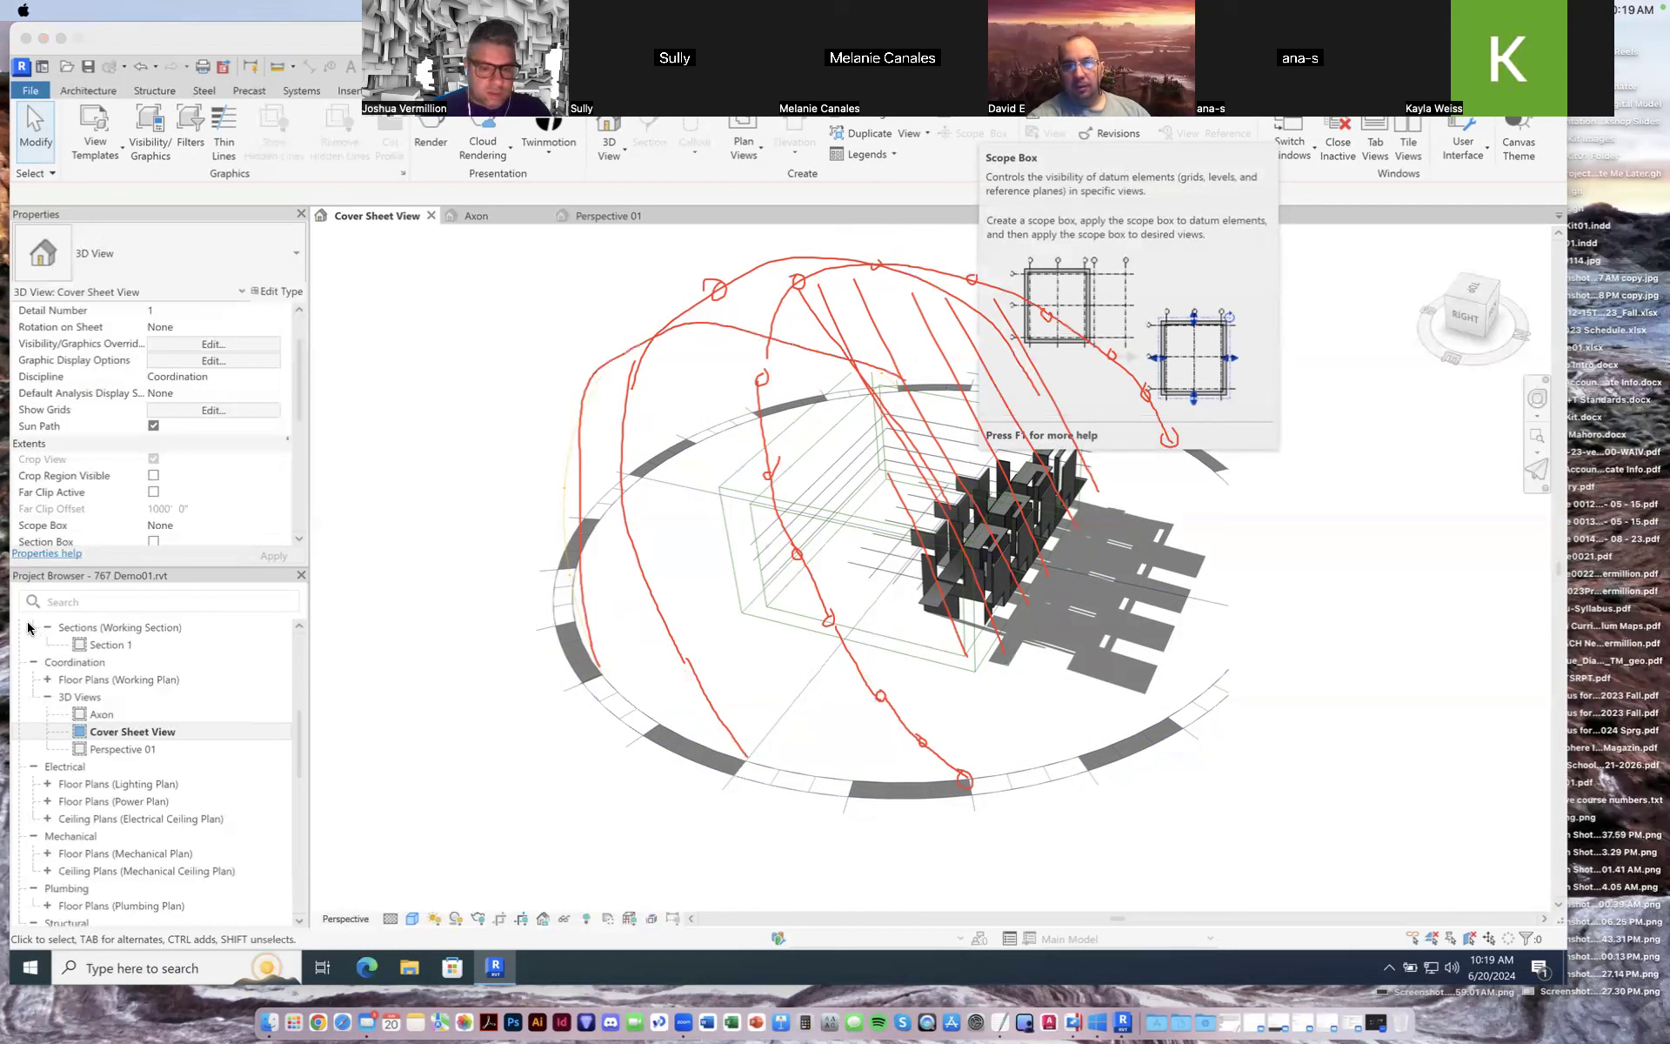
click(32, 556)
drag(581, 420, 563, 527)
drag(584, 622, 600, 670)
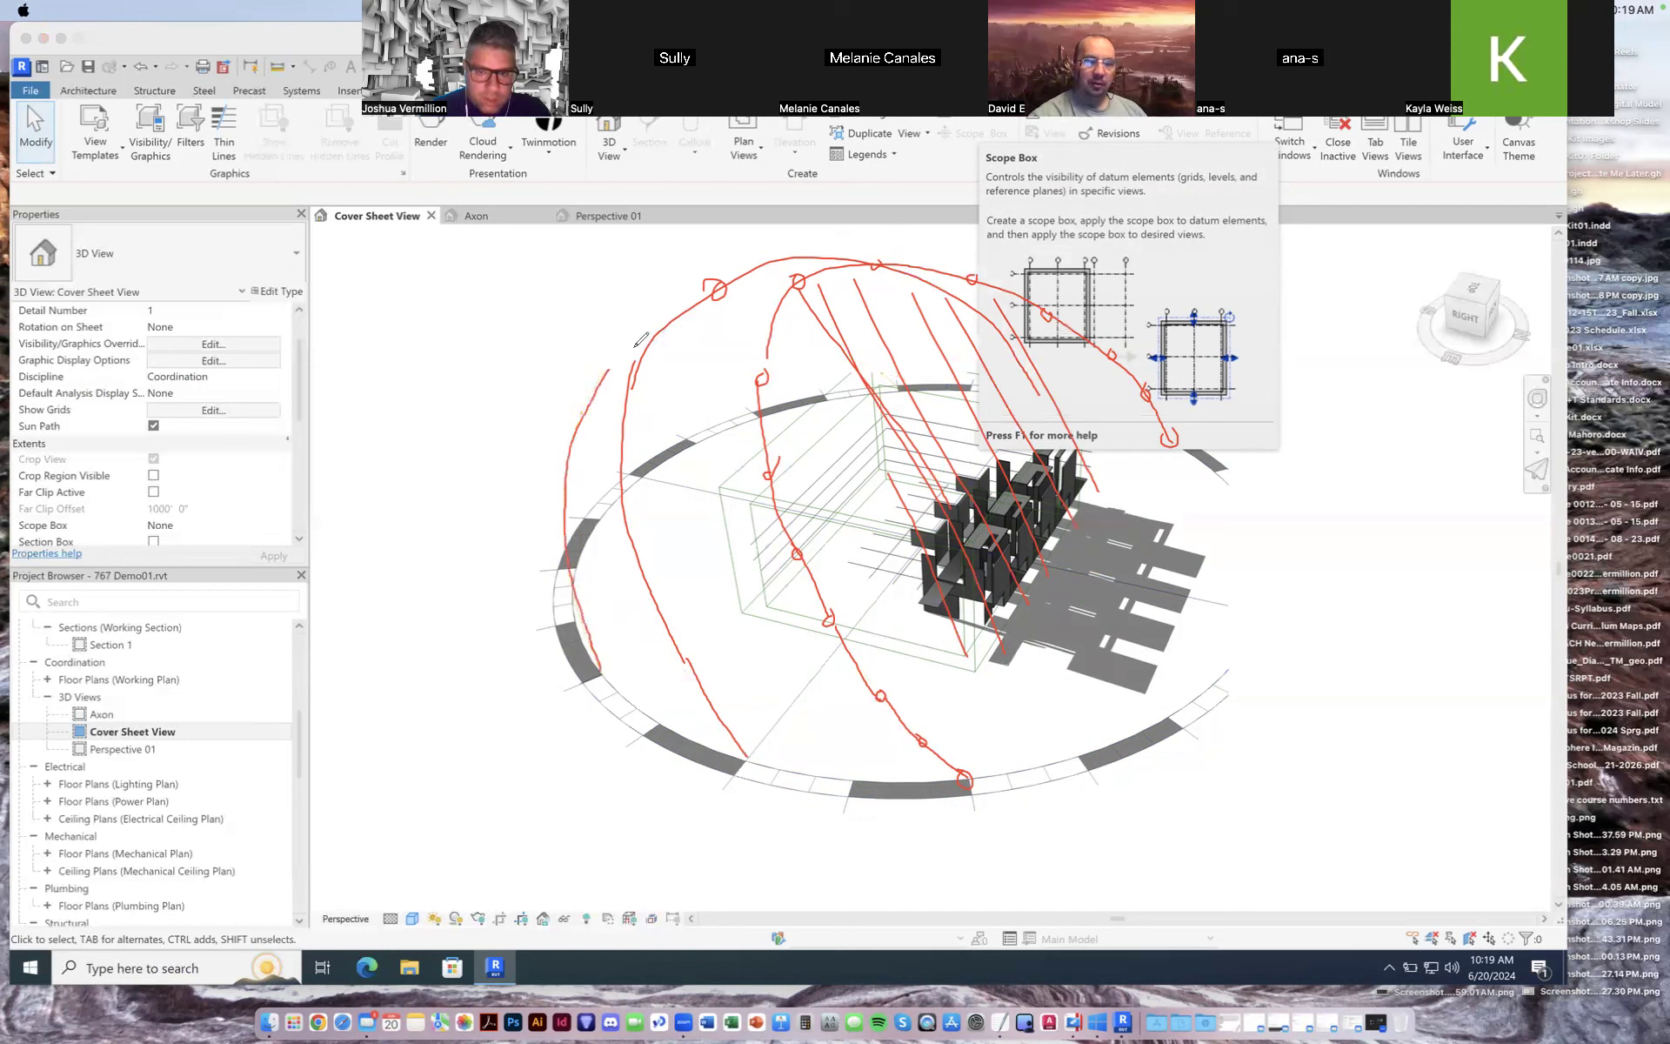
mouse_move(609, 369)
mouse_down()
mouse_move(664, 339)
mouse_move(809, 352)
mouse_move(906, 387)
mouse_up()
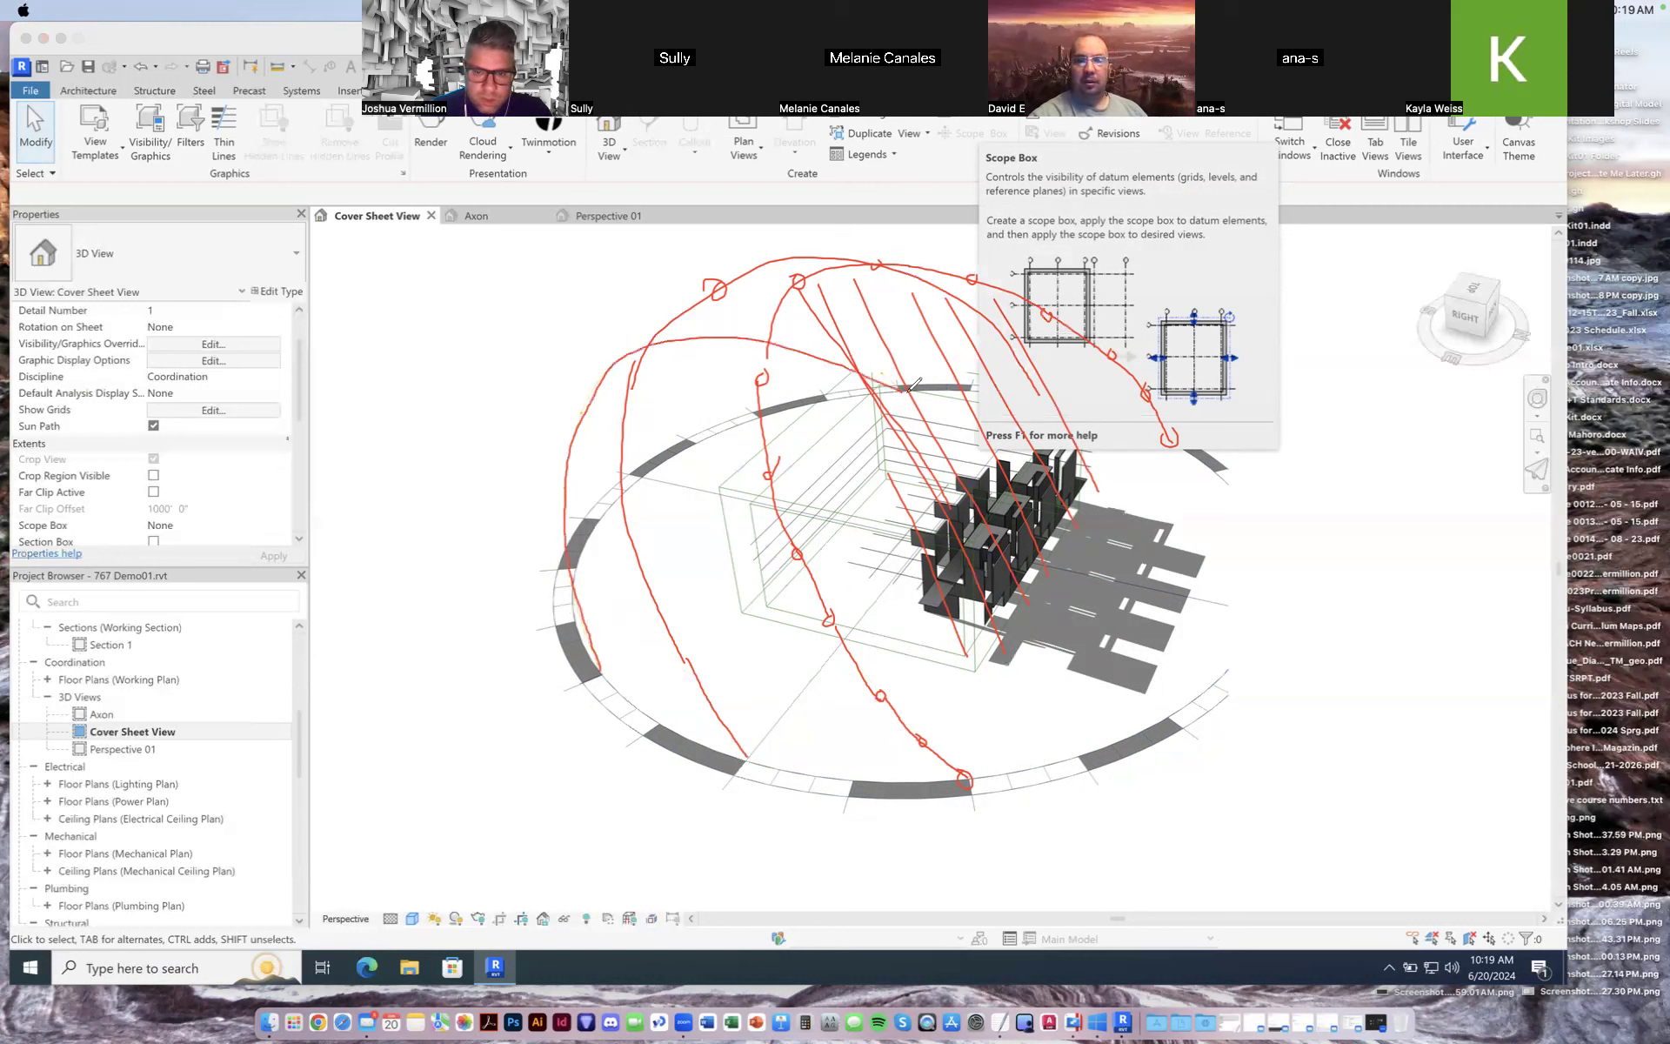
mouse_move(625, 353)
mouse_down()
mouse_move(598, 365)
mouse_move(620, 372)
mouse_up()
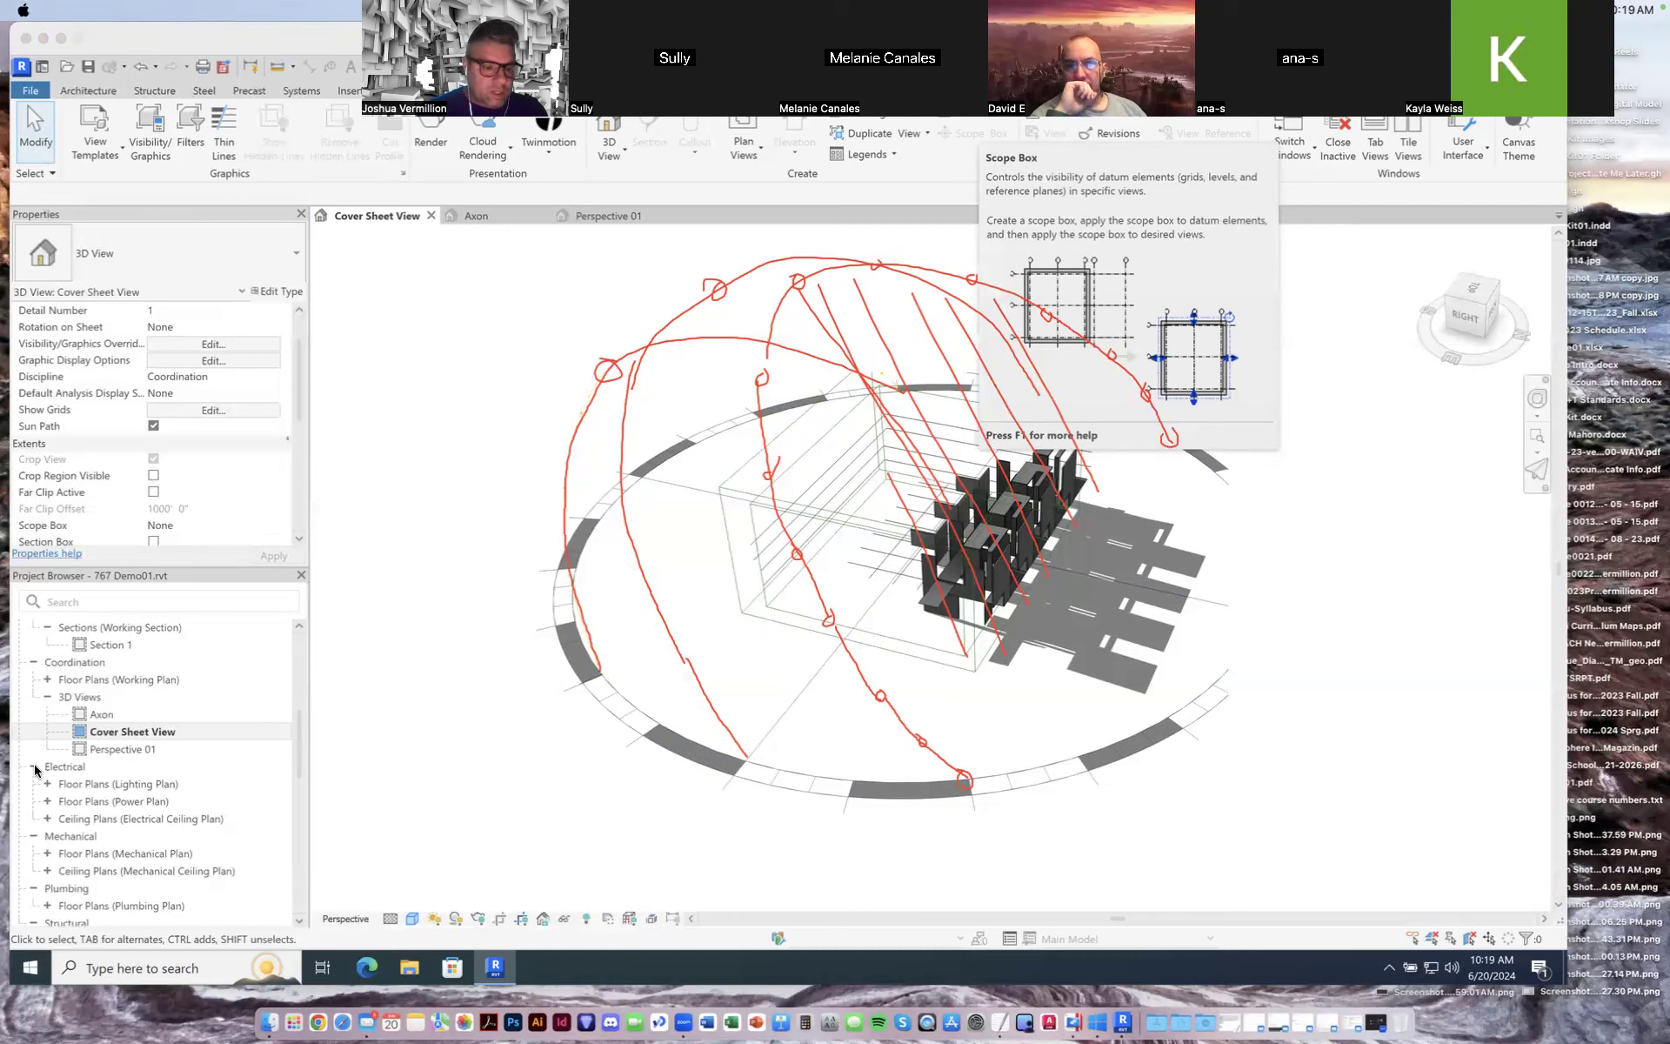
click(1403, 332)
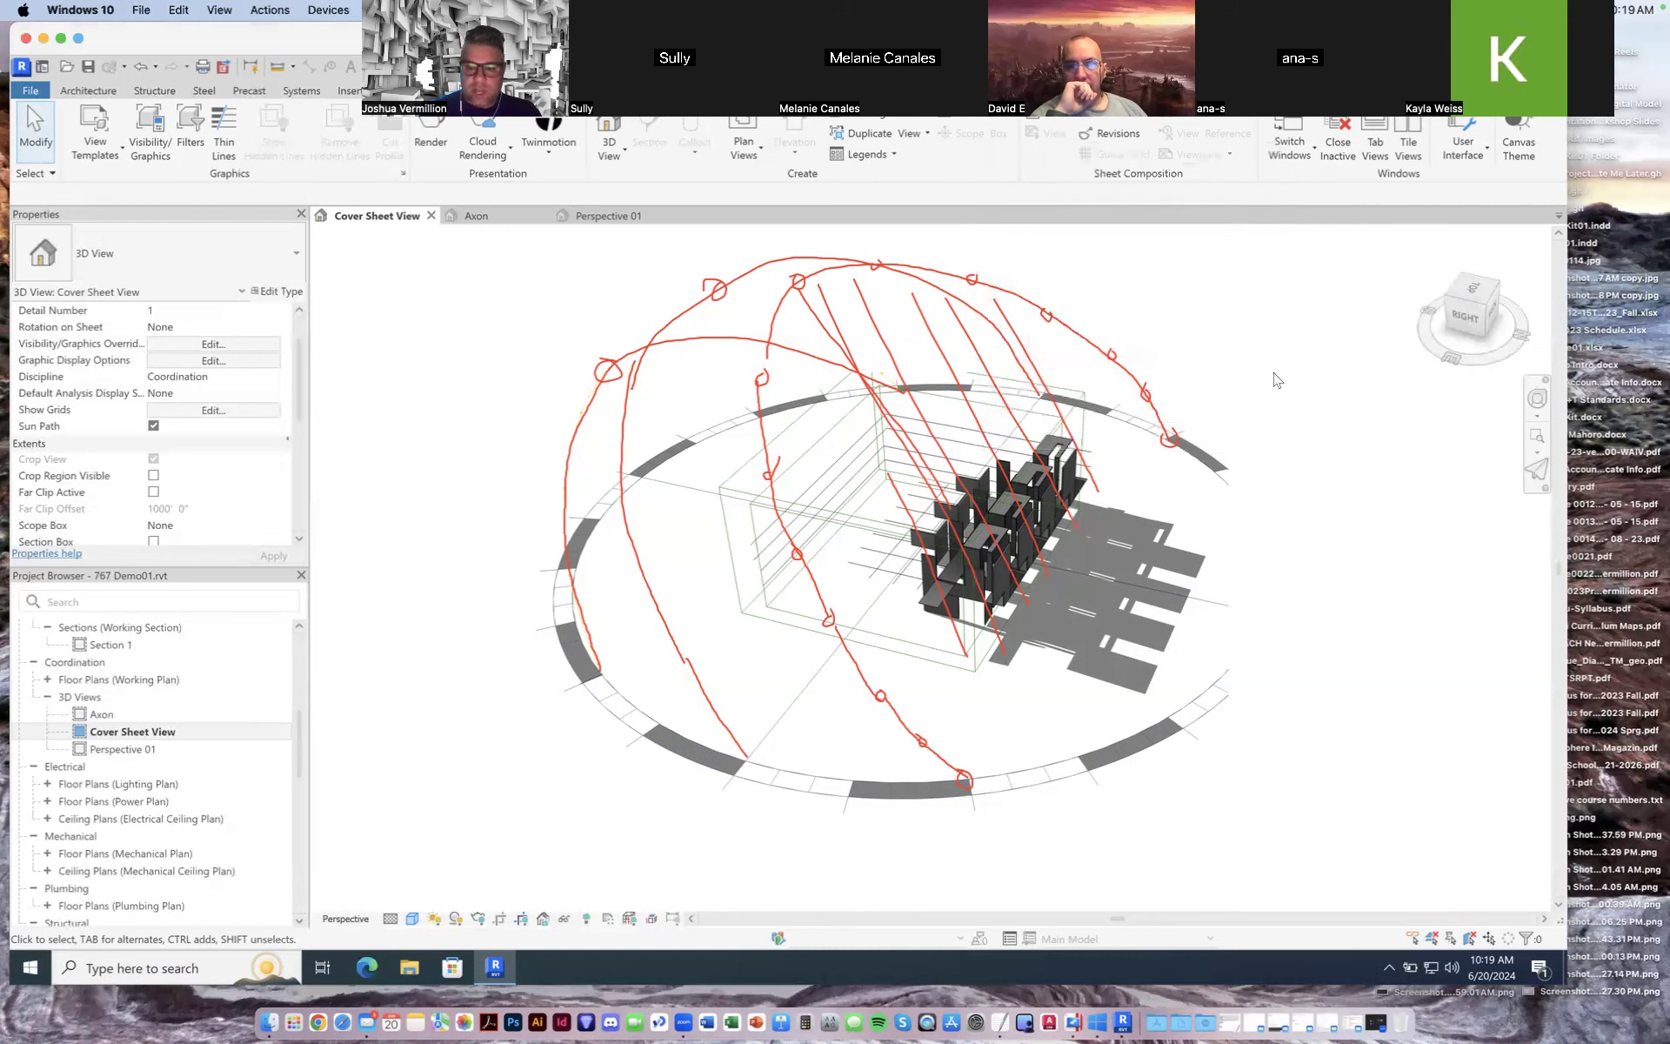
mouse_move(1446, 355)
mouse_down()
mouse_move(1522, 364)
mouse_move(1436, 374)
mouse_up()
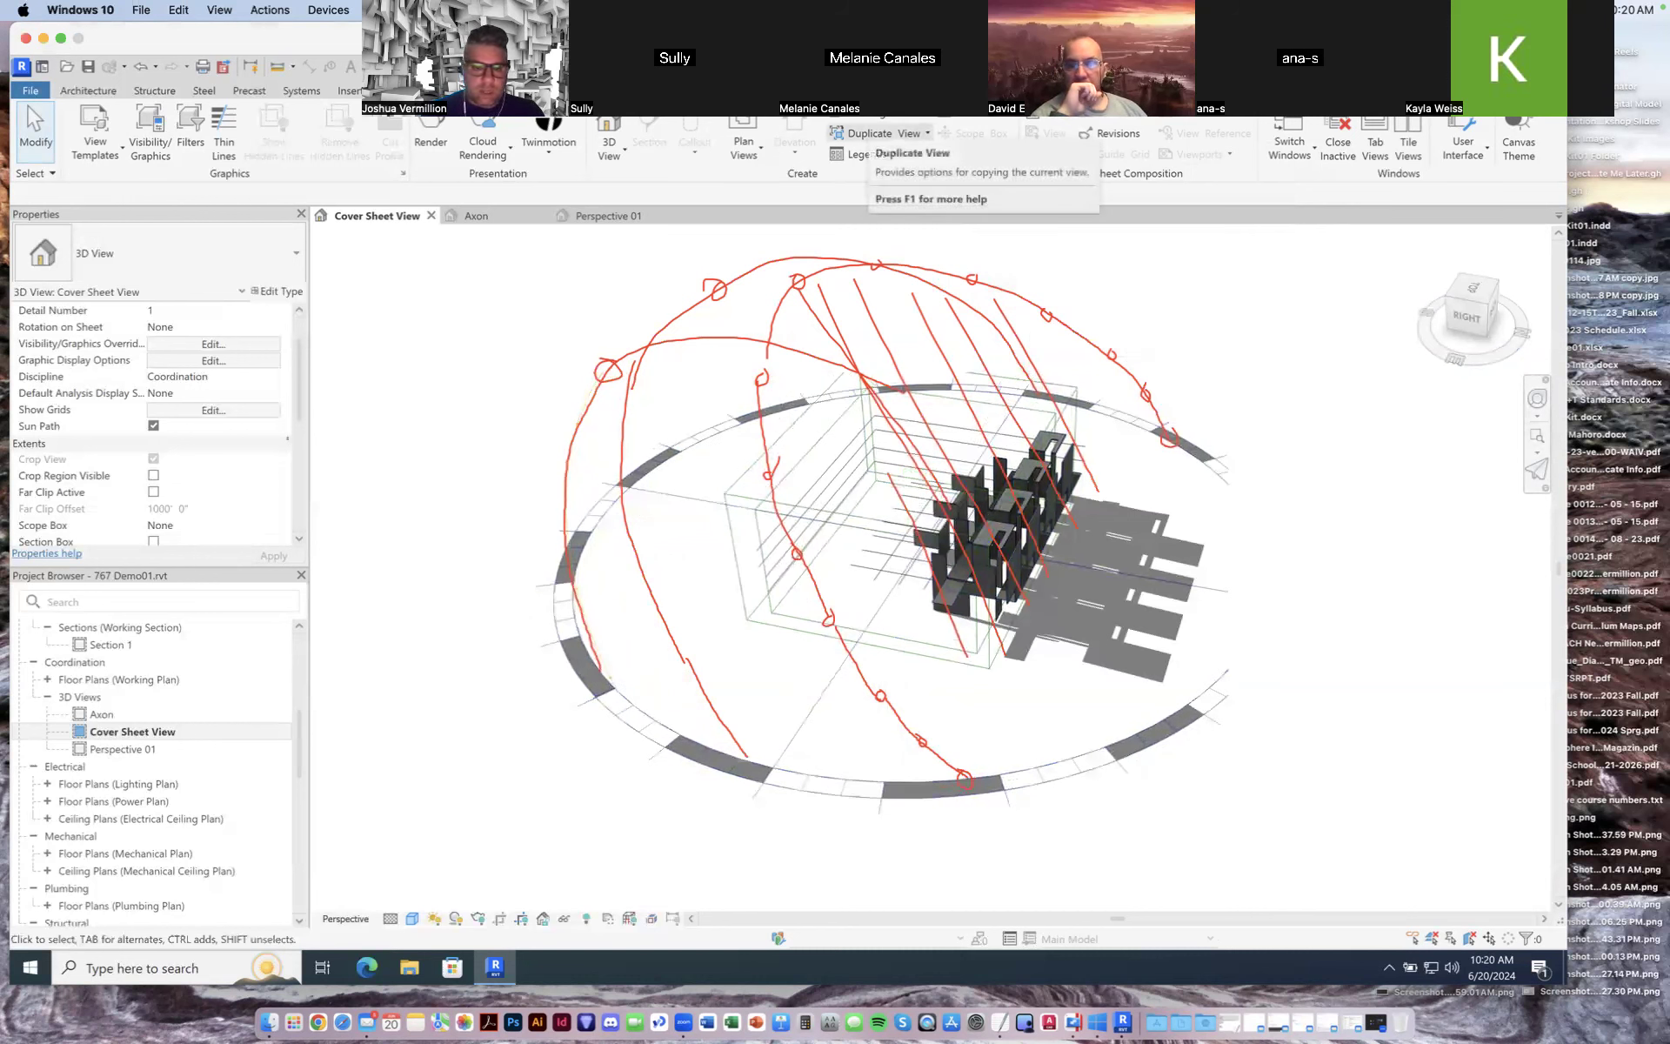
drag(626, 358, 1190, 619)
drag(606, 398, 1026, 599)
drag(663, 348, 1122, 538)
drag(733, 336, 1207, 545)
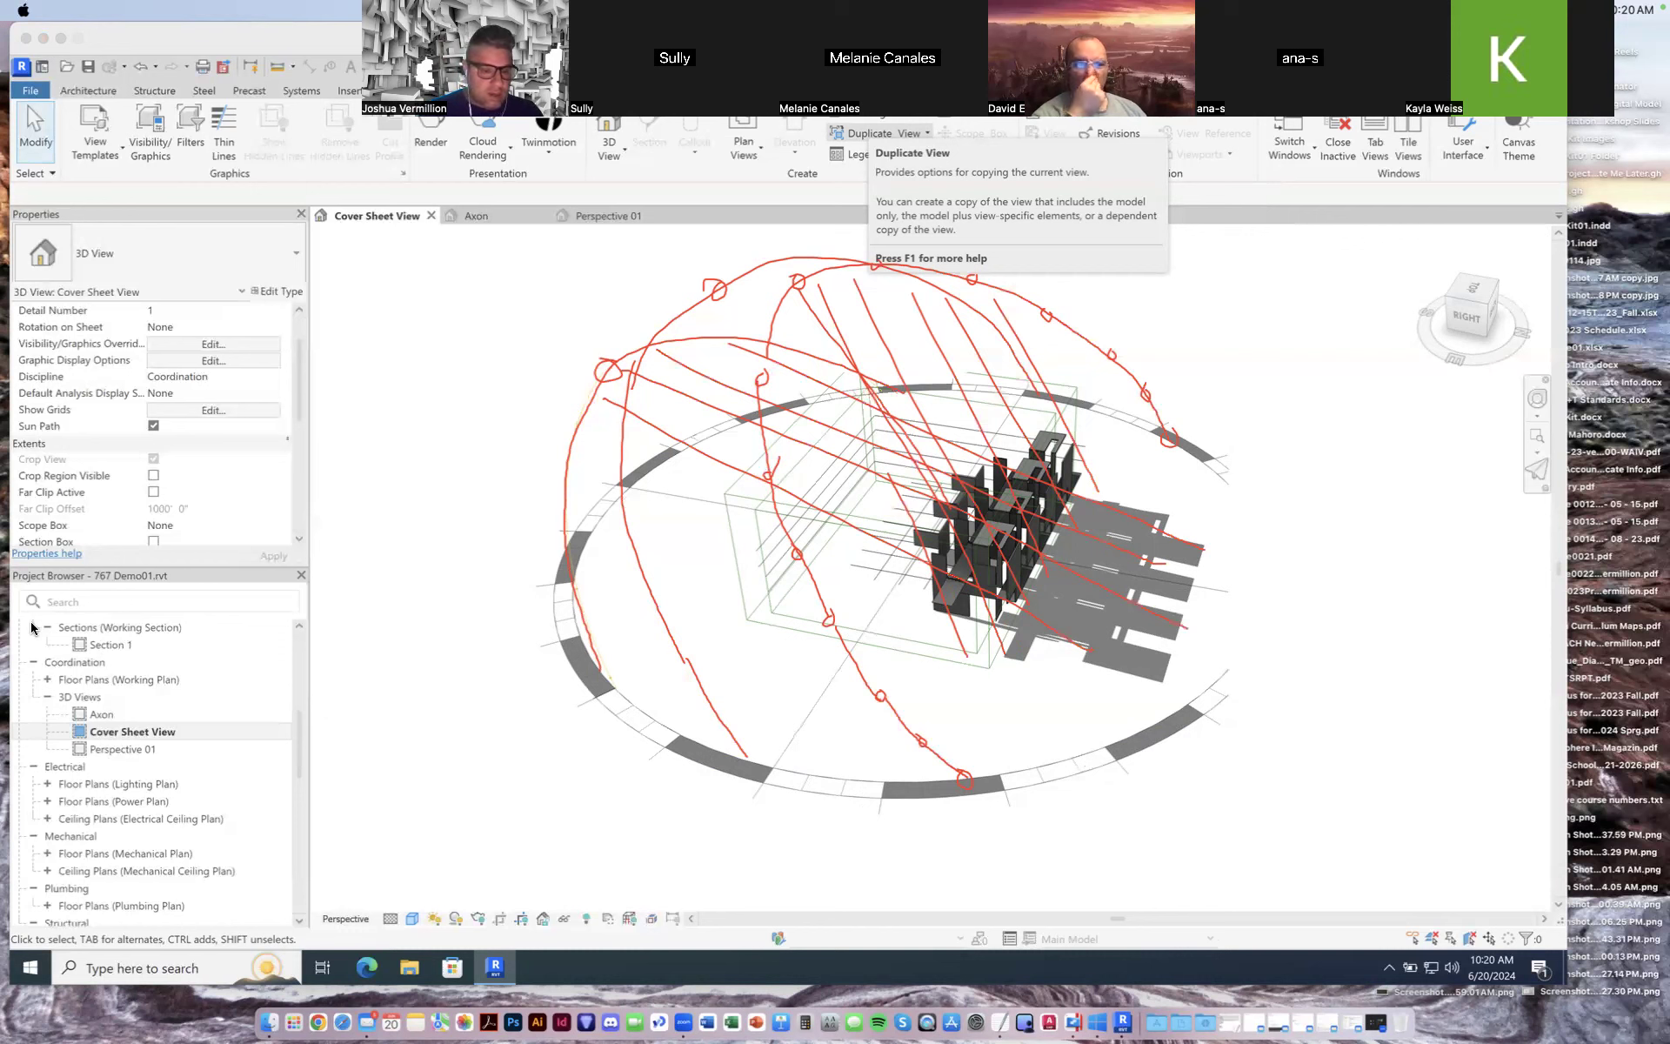
click(112, 627)
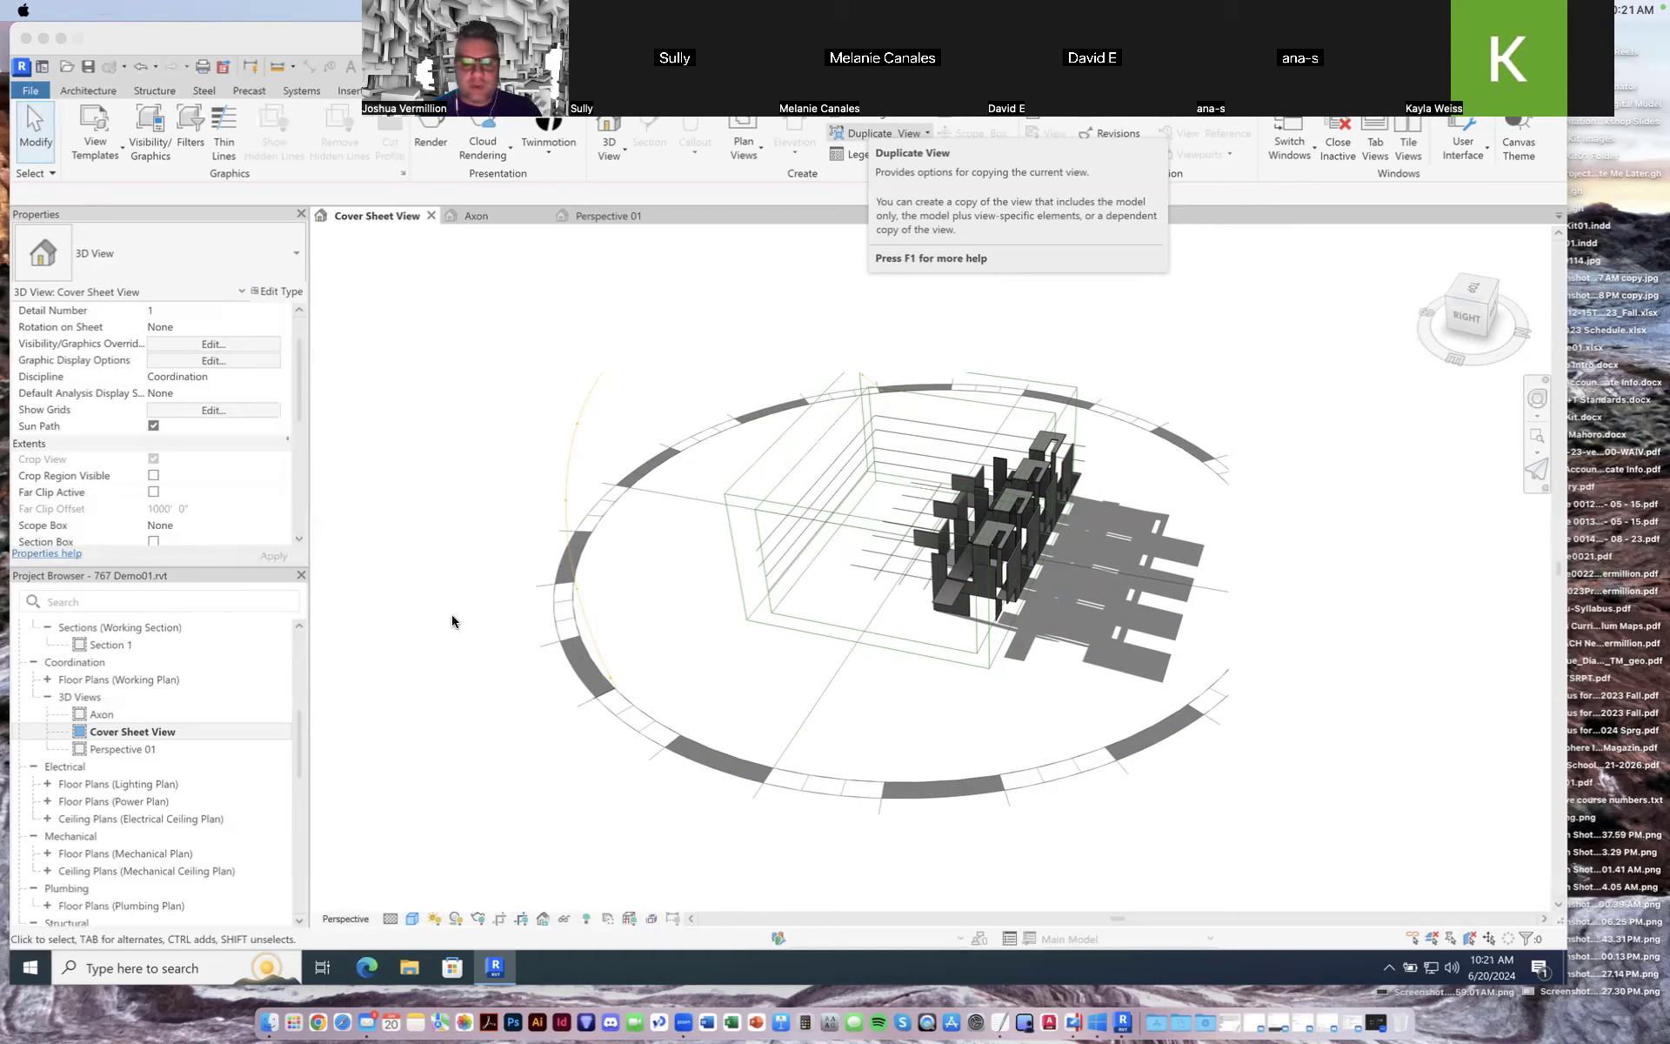
Step: Render the Cover Sheet View at Draft quality with Exterior: Sun only lighting, then close the Rendering dialog
click(852, 355)
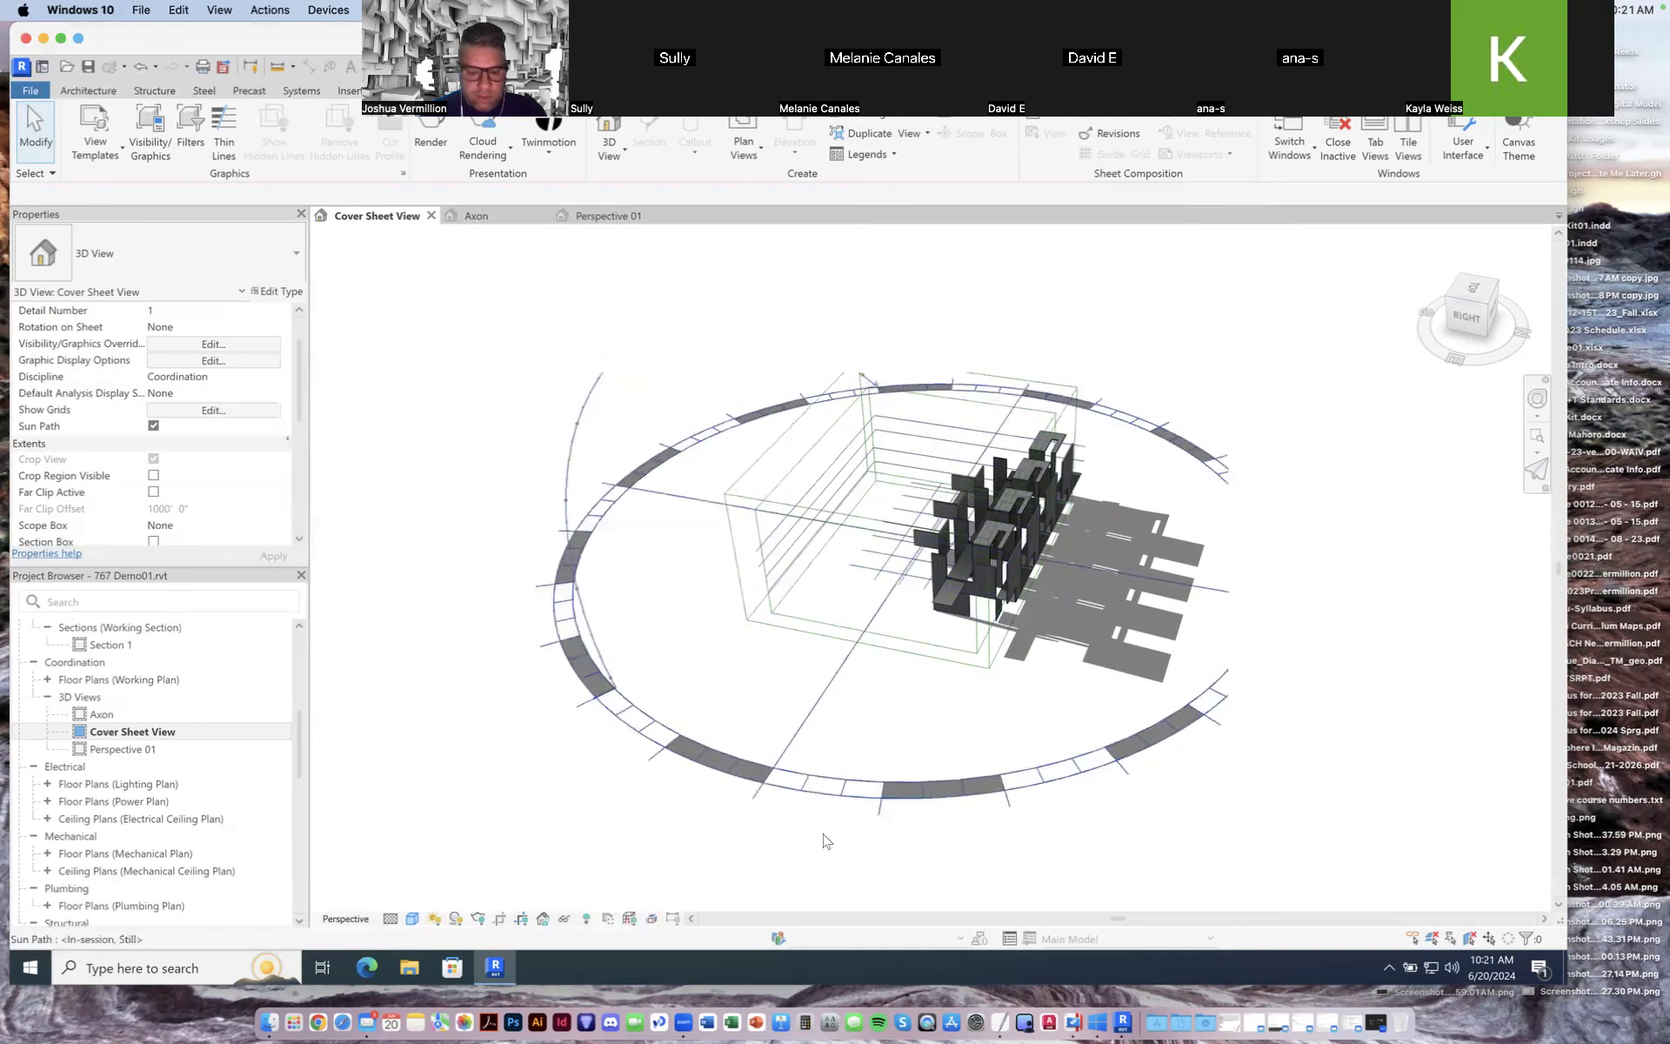
drag(1460, 359, 1440, 366)
scroll(1003, 466, up, 3)
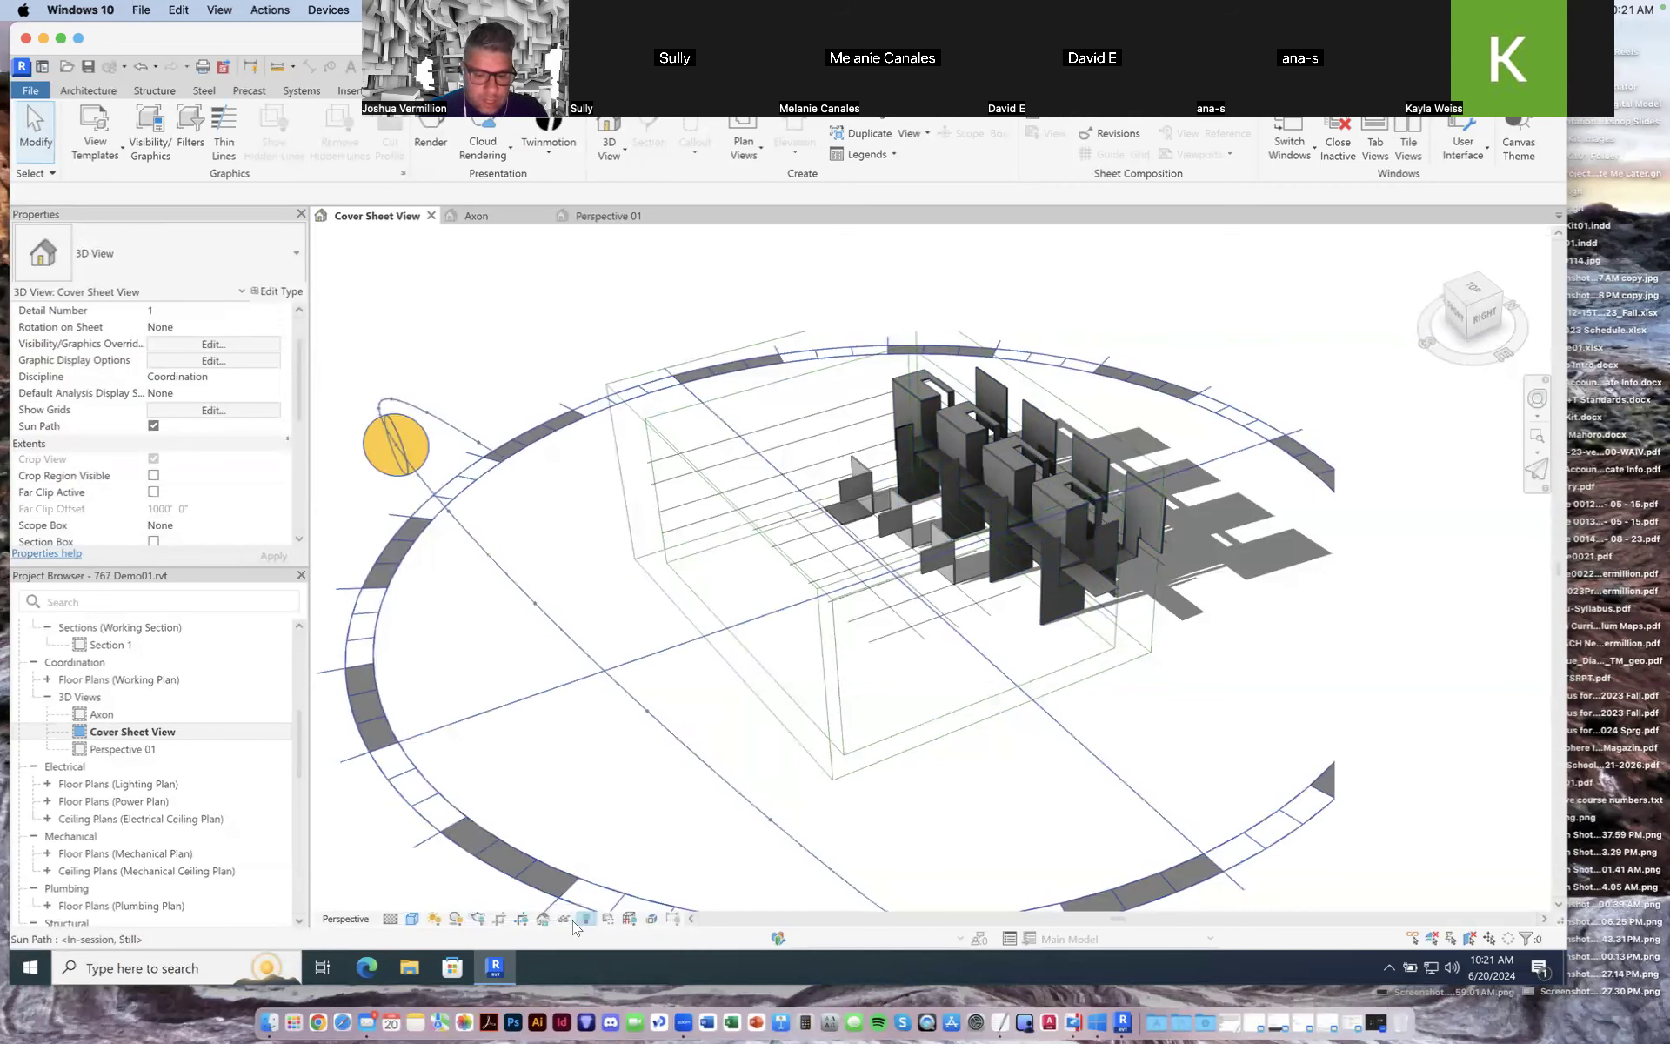
click(477, 920)
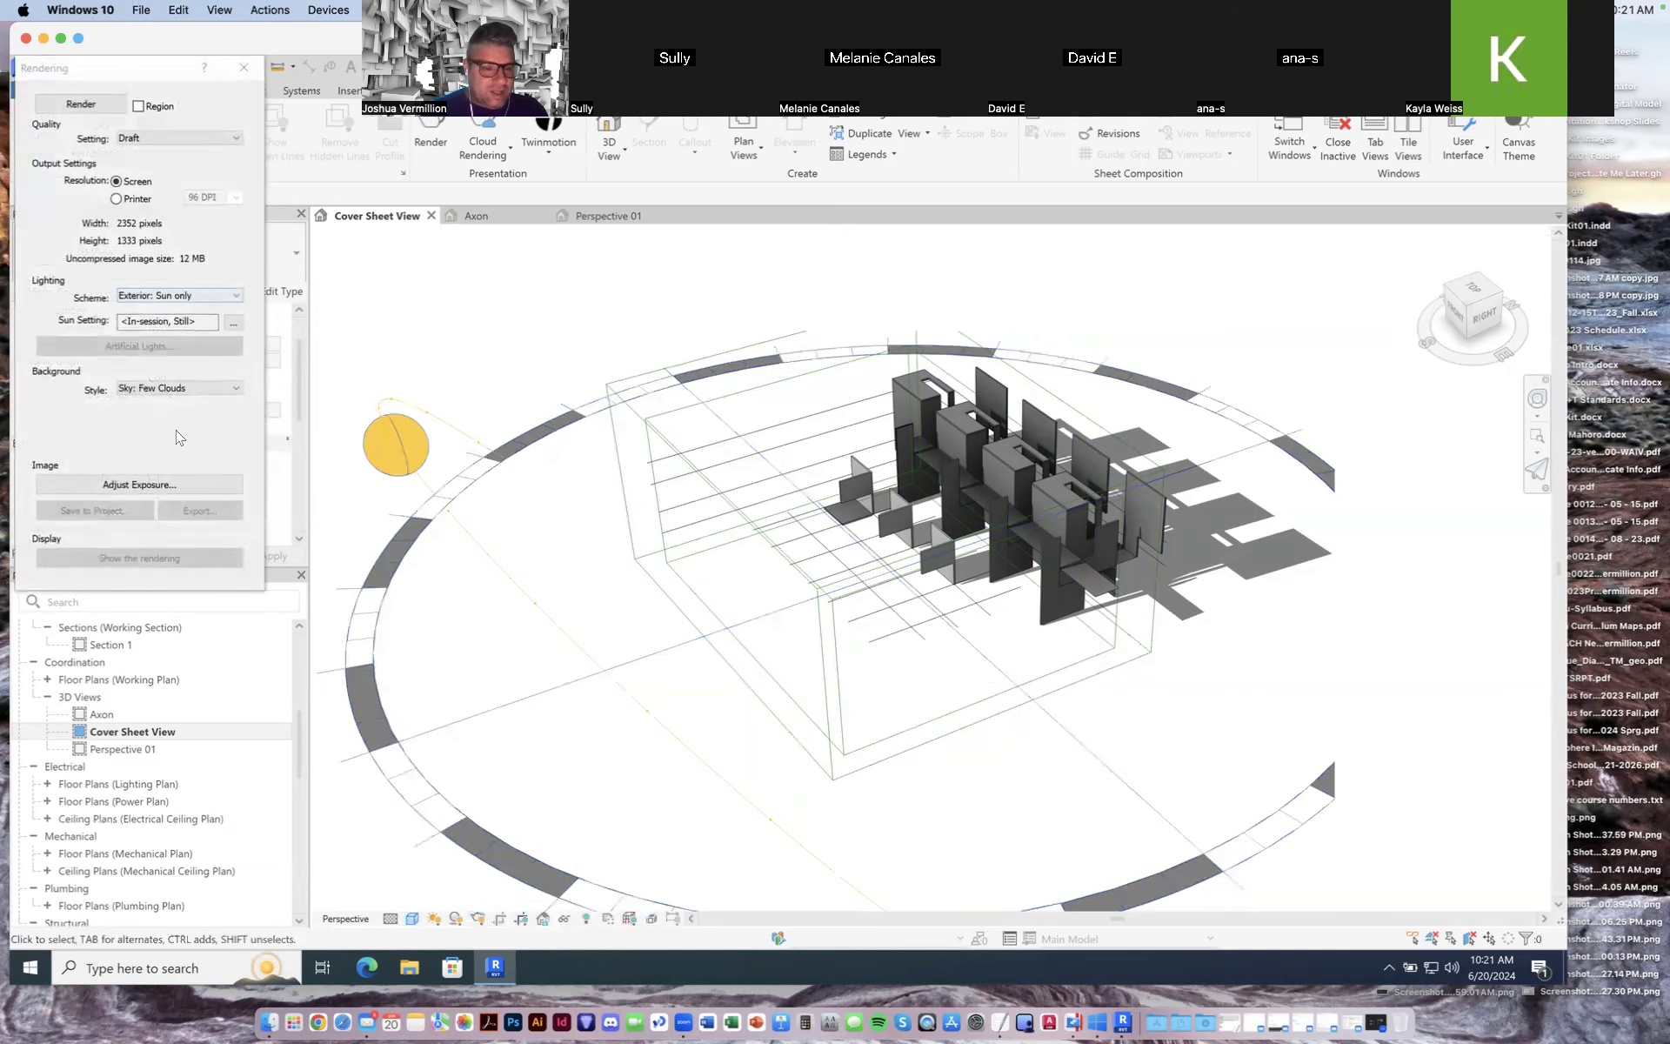
drag(147, 76, 460, 204)
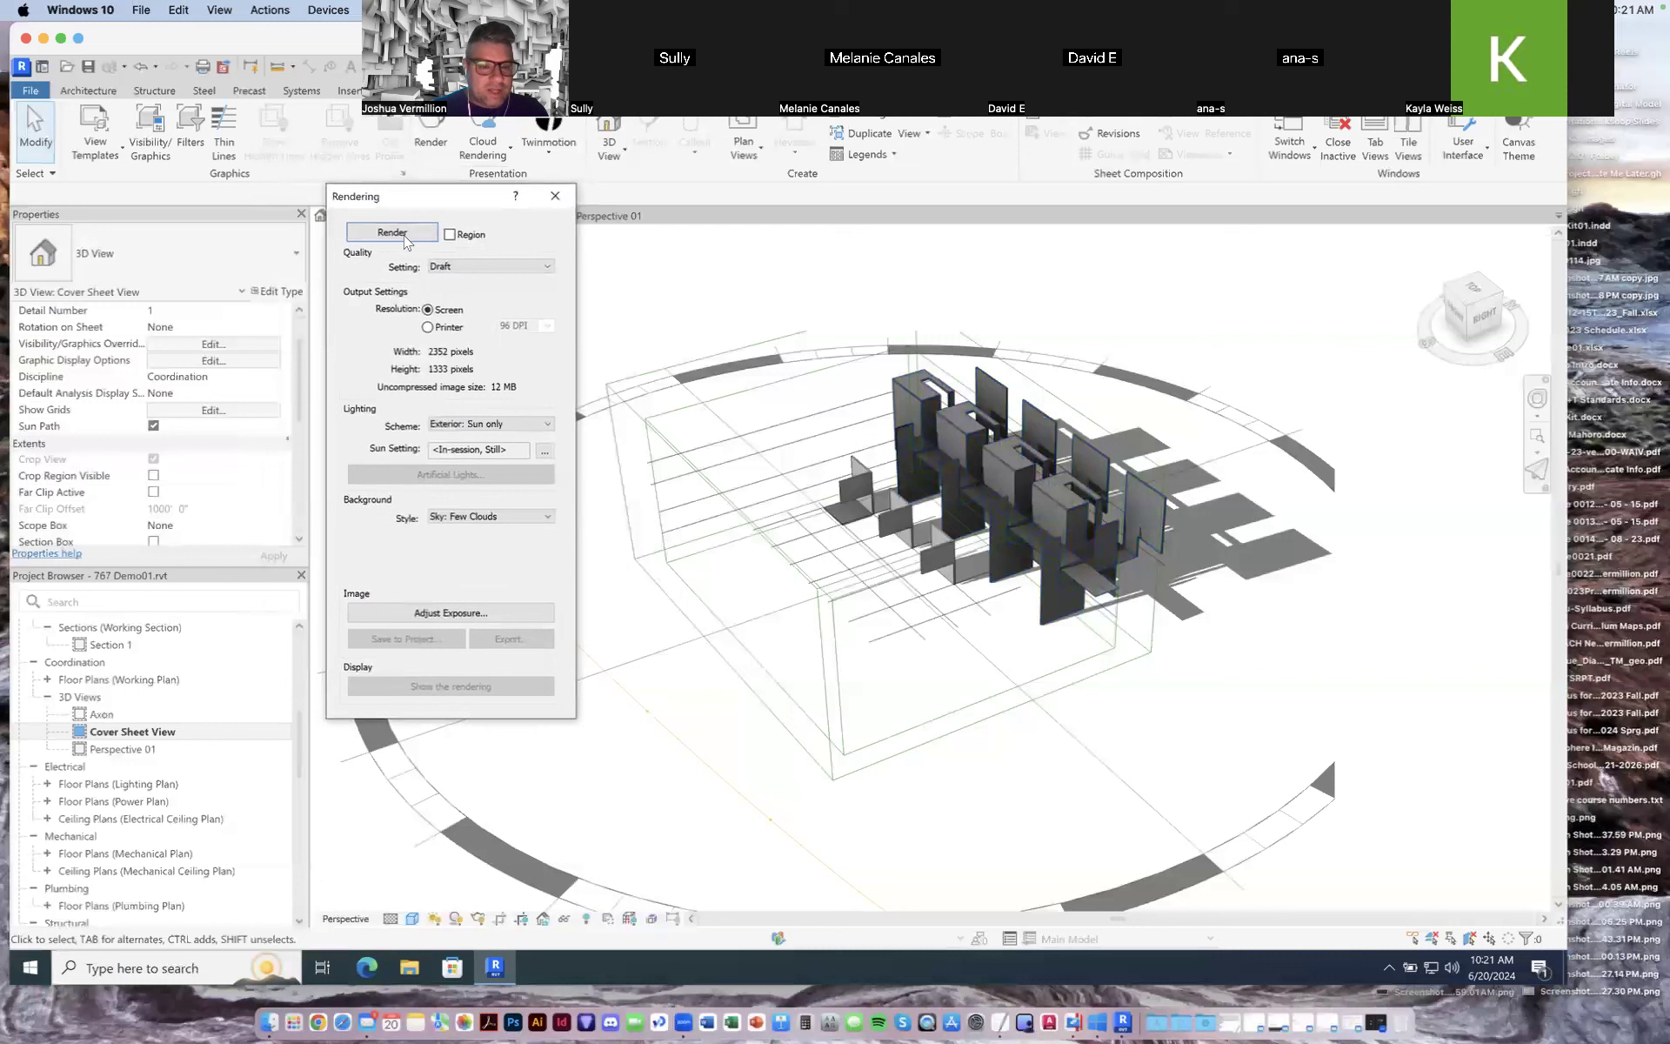
click(450, 235)
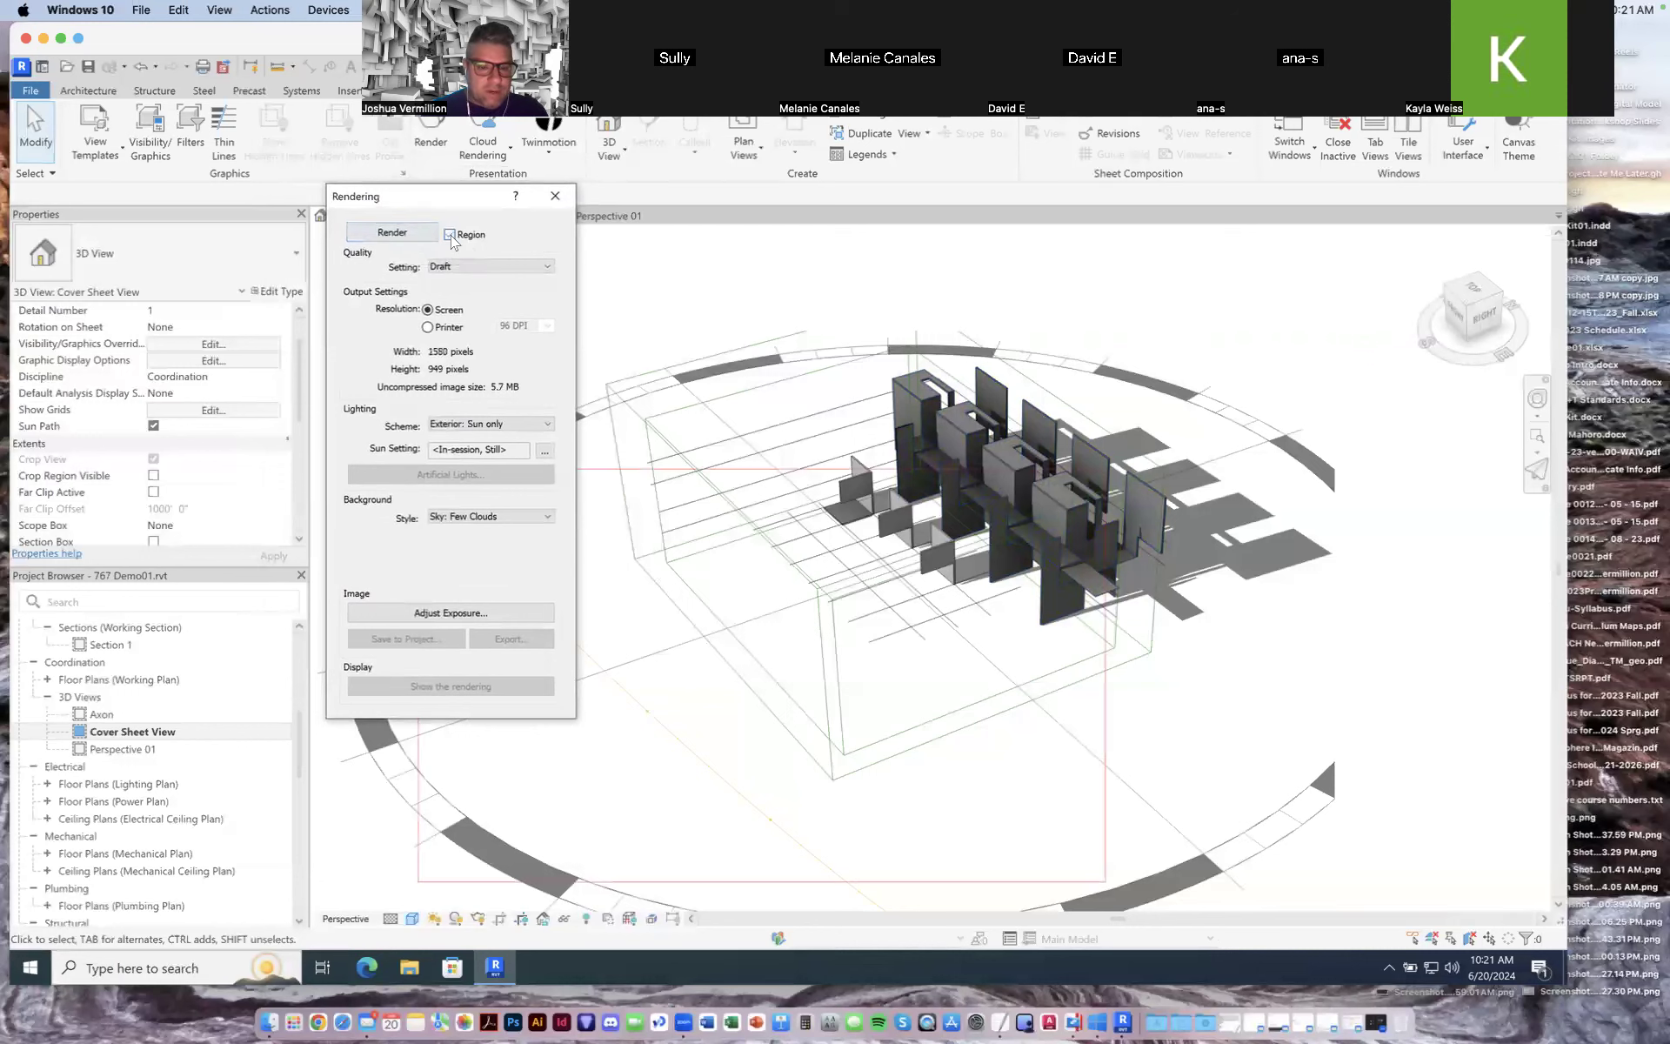
click(450, 235)
click(393, 232)
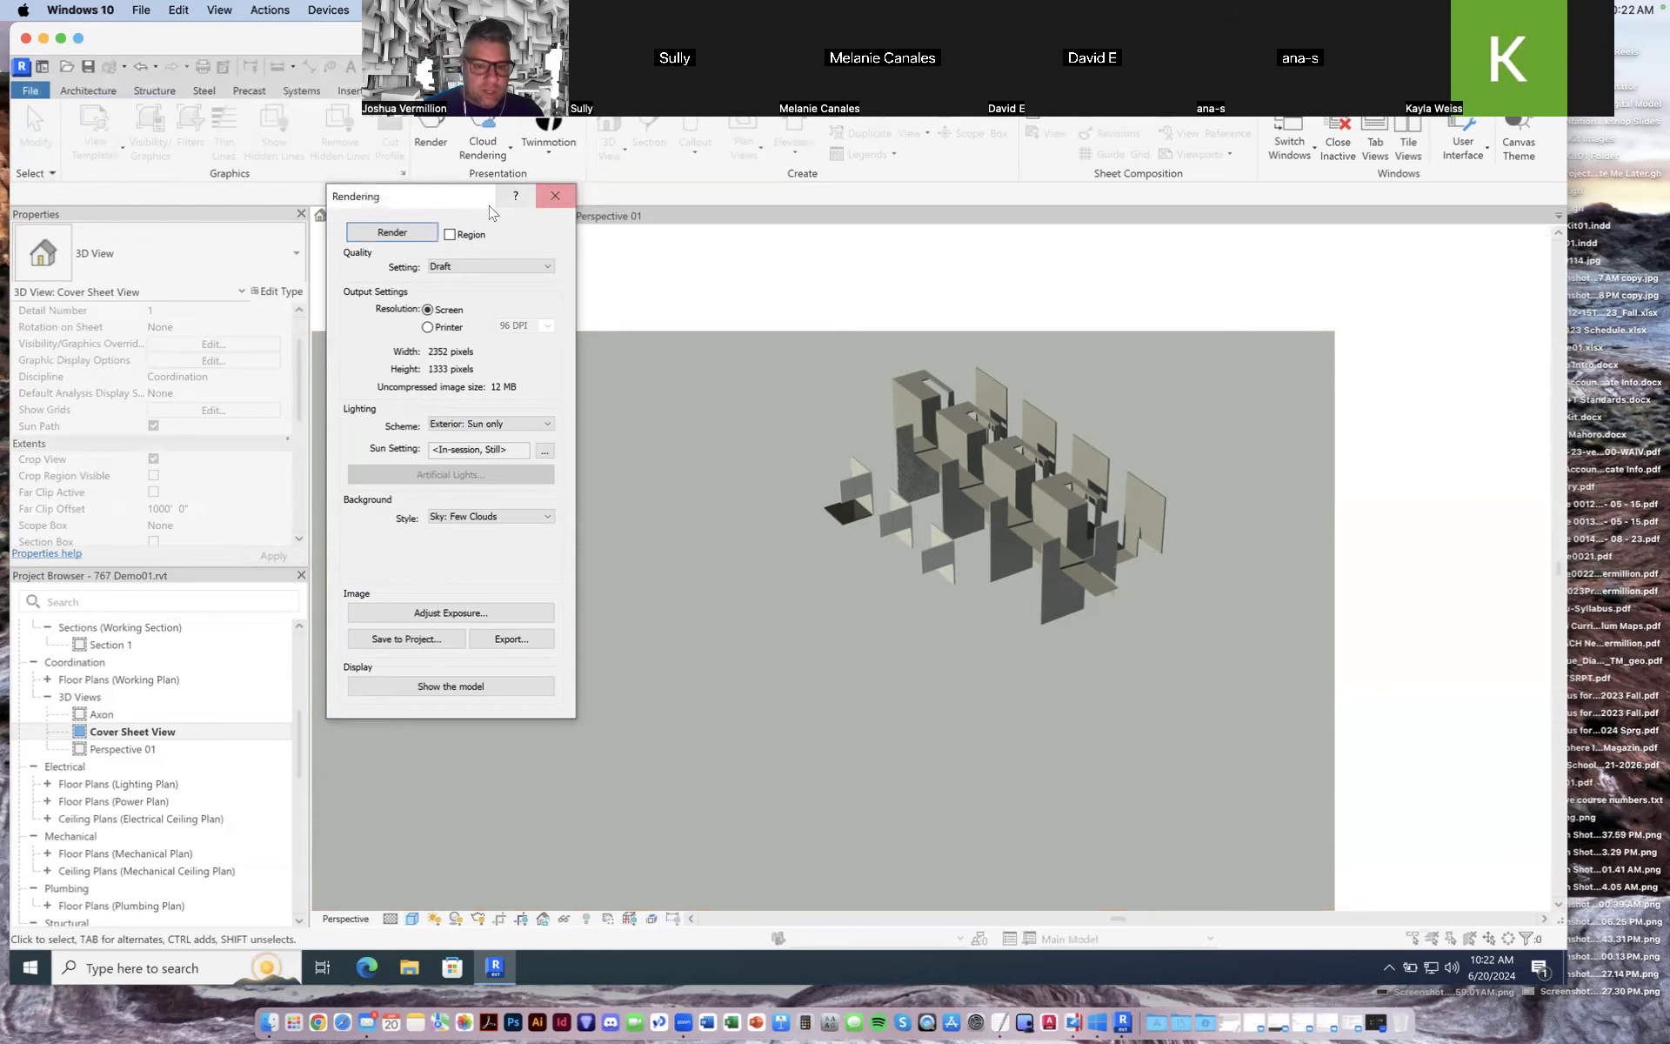
click(555, 195)
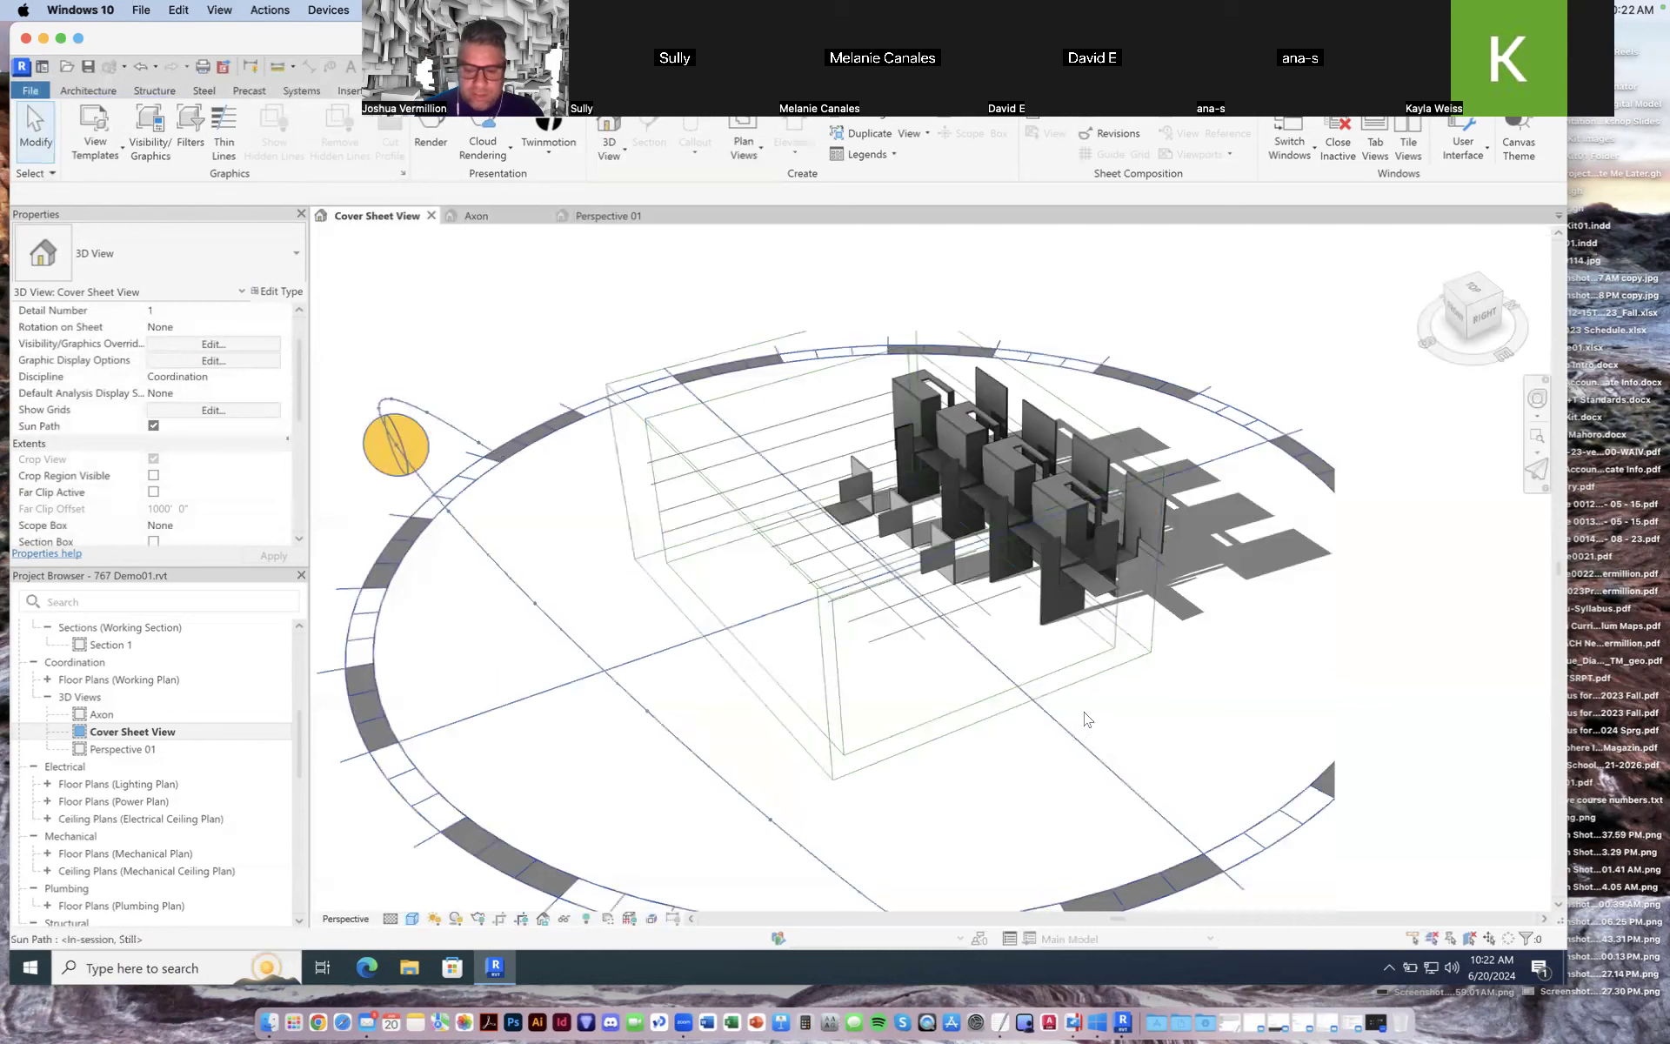
Step: Turn the sun path off in the Cover Sheet View
mouse_move(1322, 987)
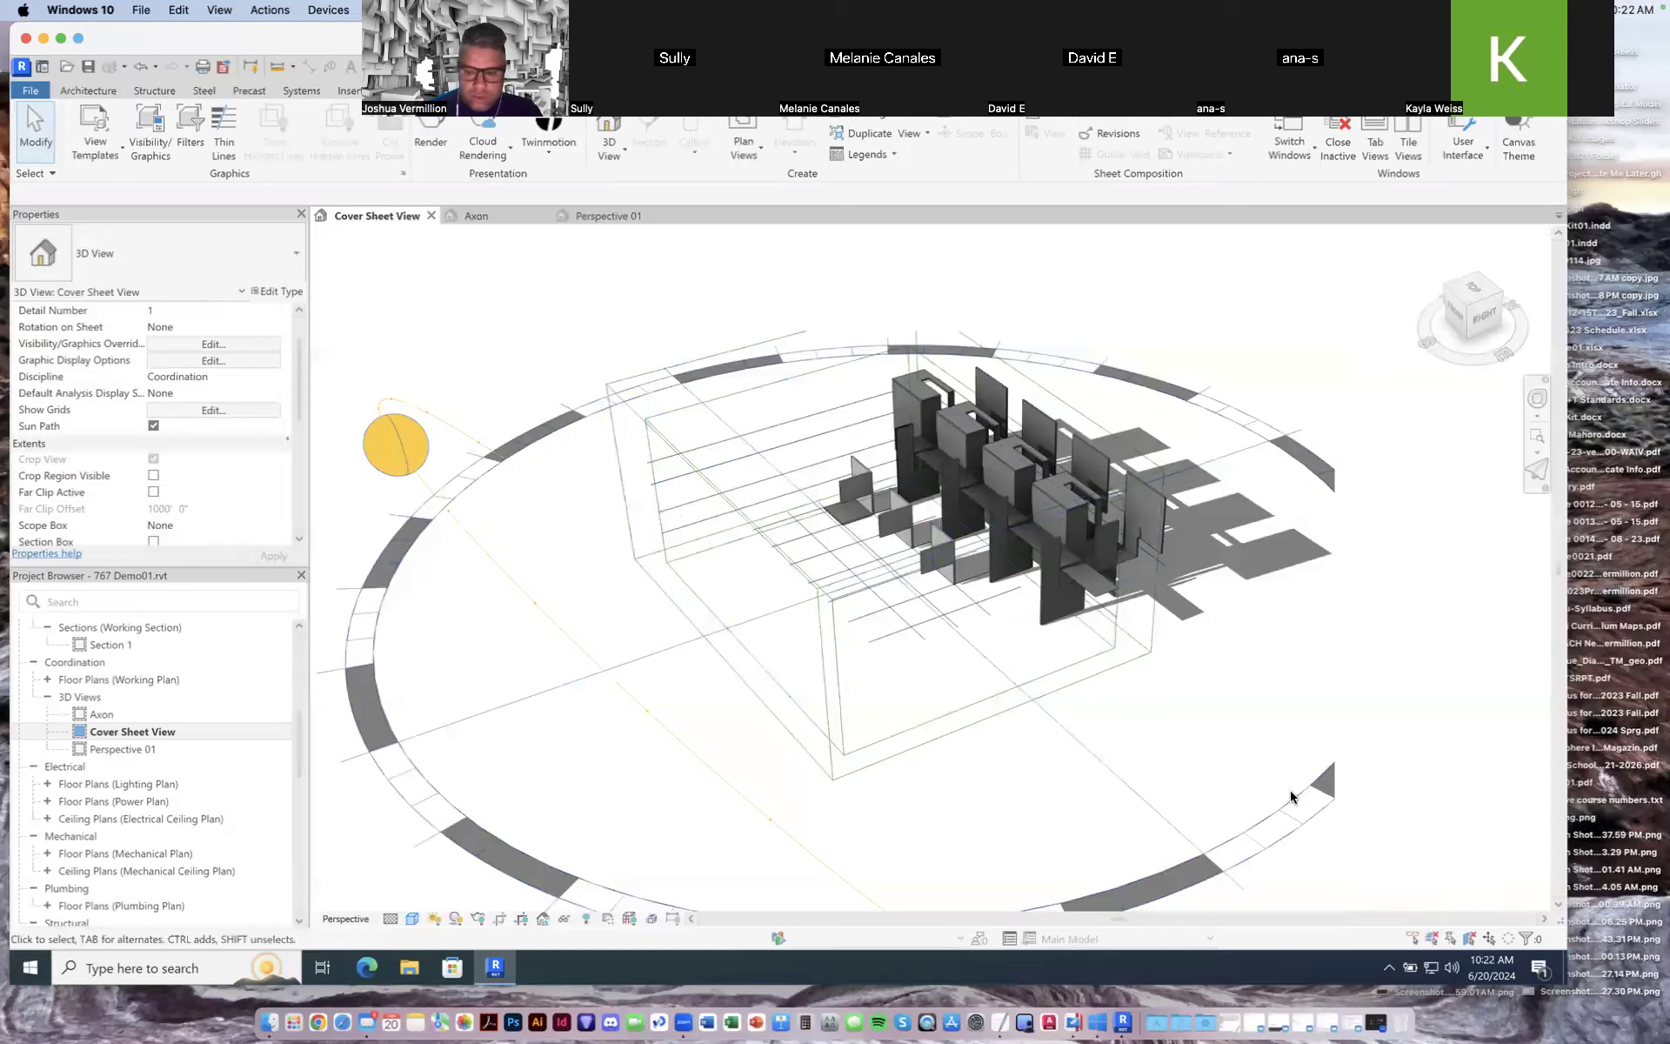
mouse_move(1420, 346)
mouse_down()
mouse_move(1216, 314)
mouse_move(1492, 336)
mouse_up()
click(434, 918)
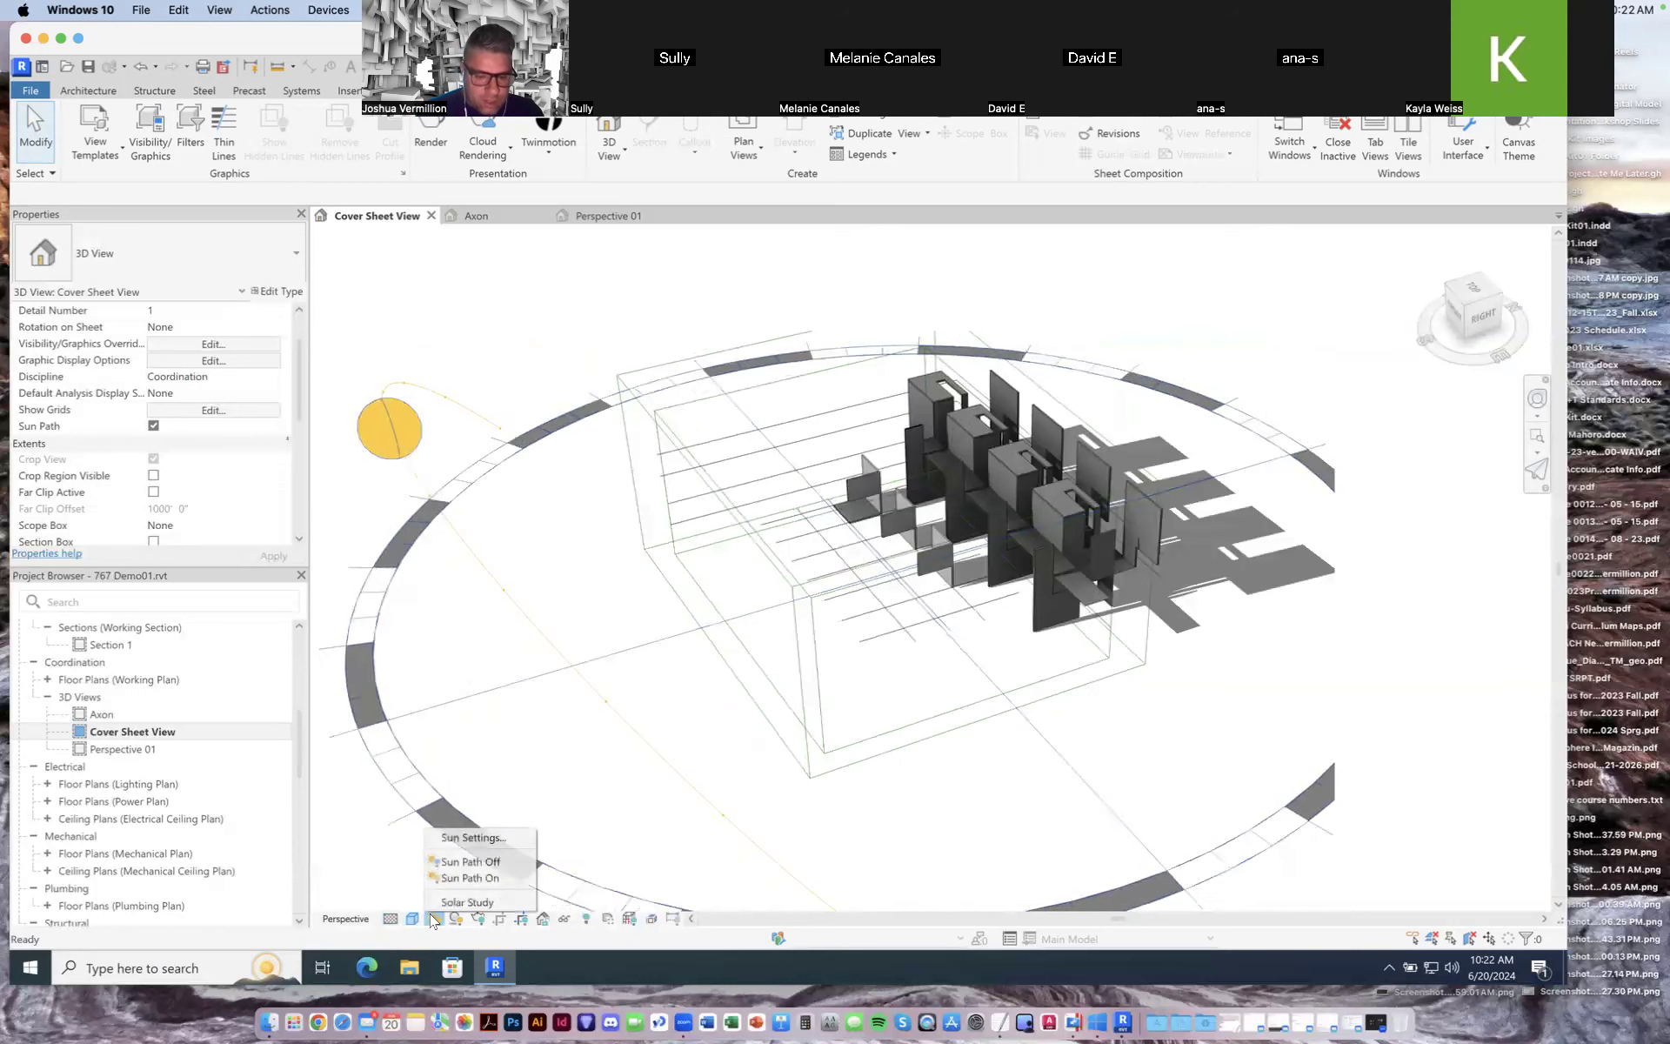
click(470, 861)
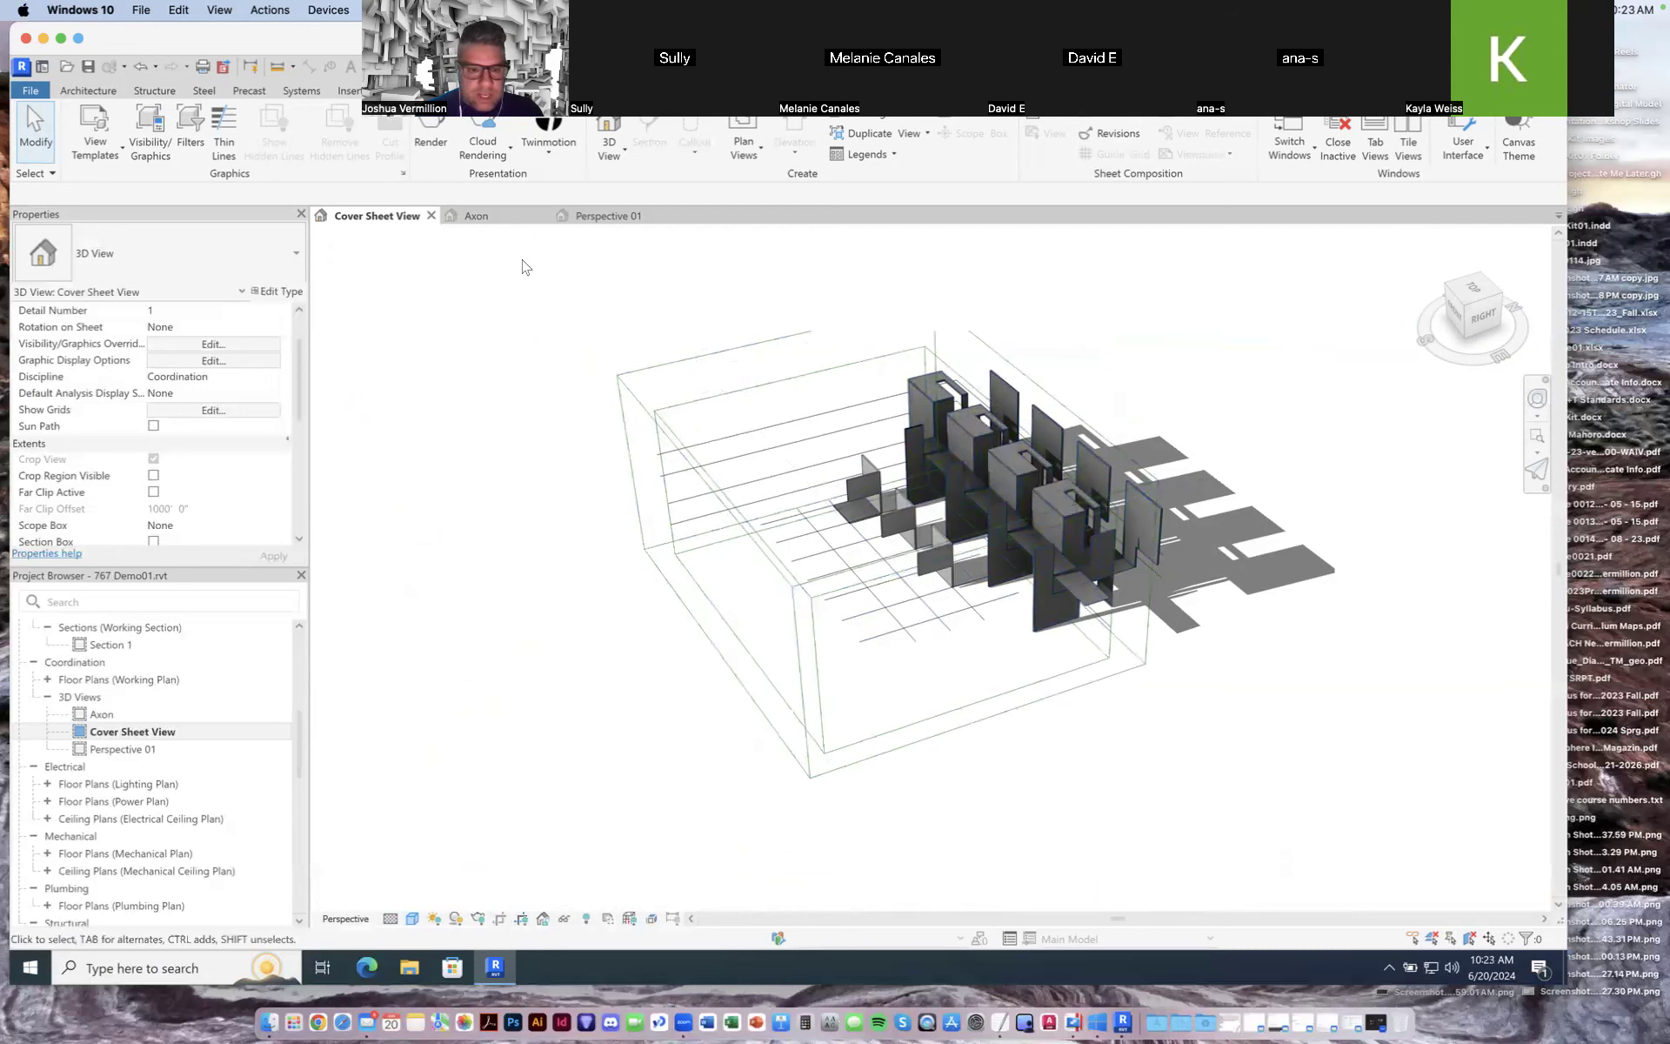
scroll(980, 457, up, 5)
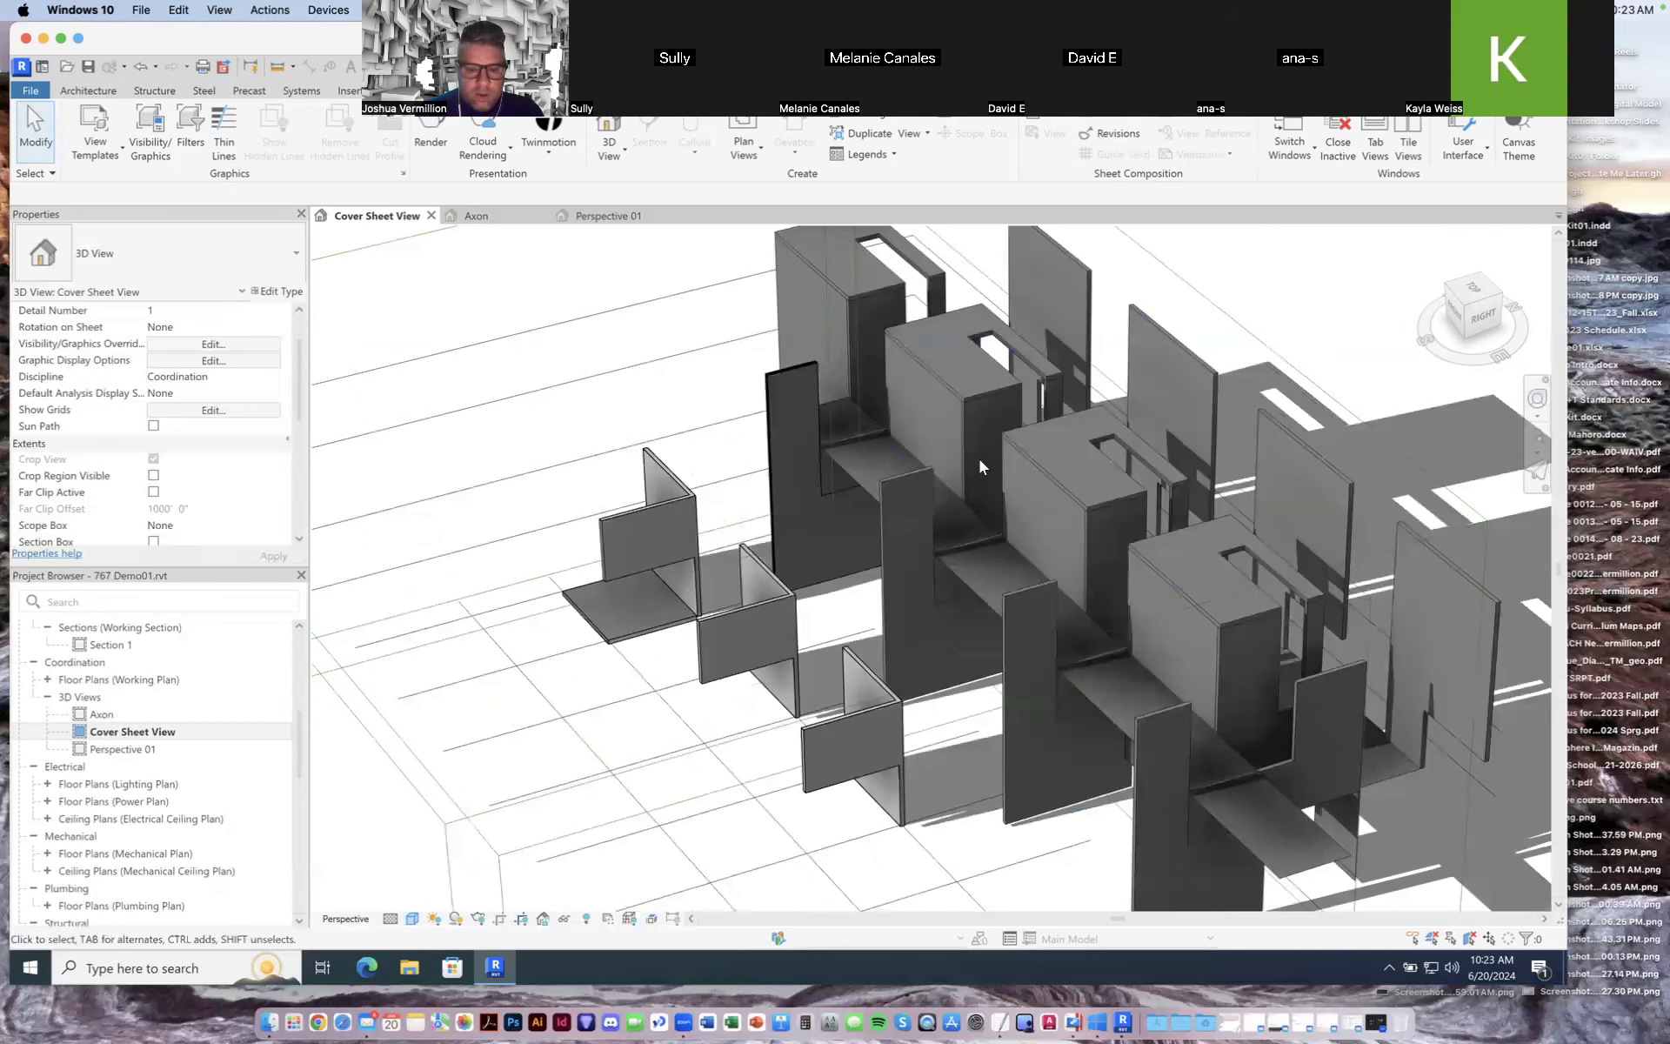
scroll(979, 460, down, 5)
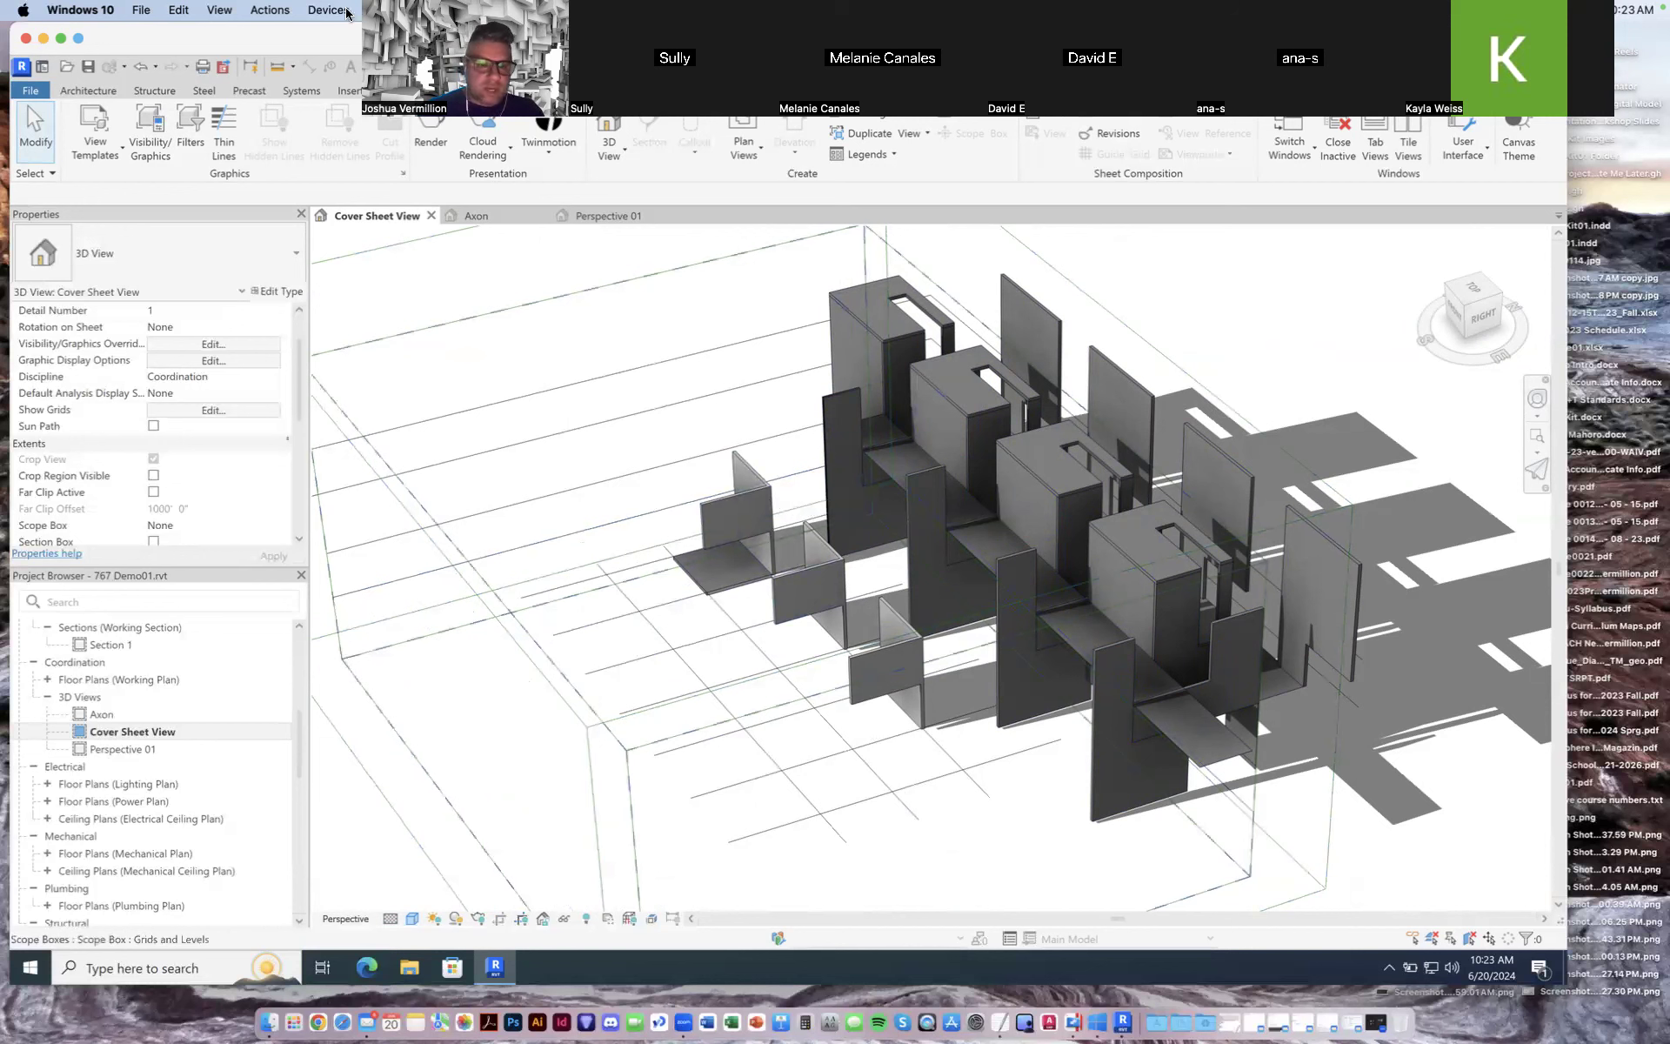
drag(357, 393, 292, 896)
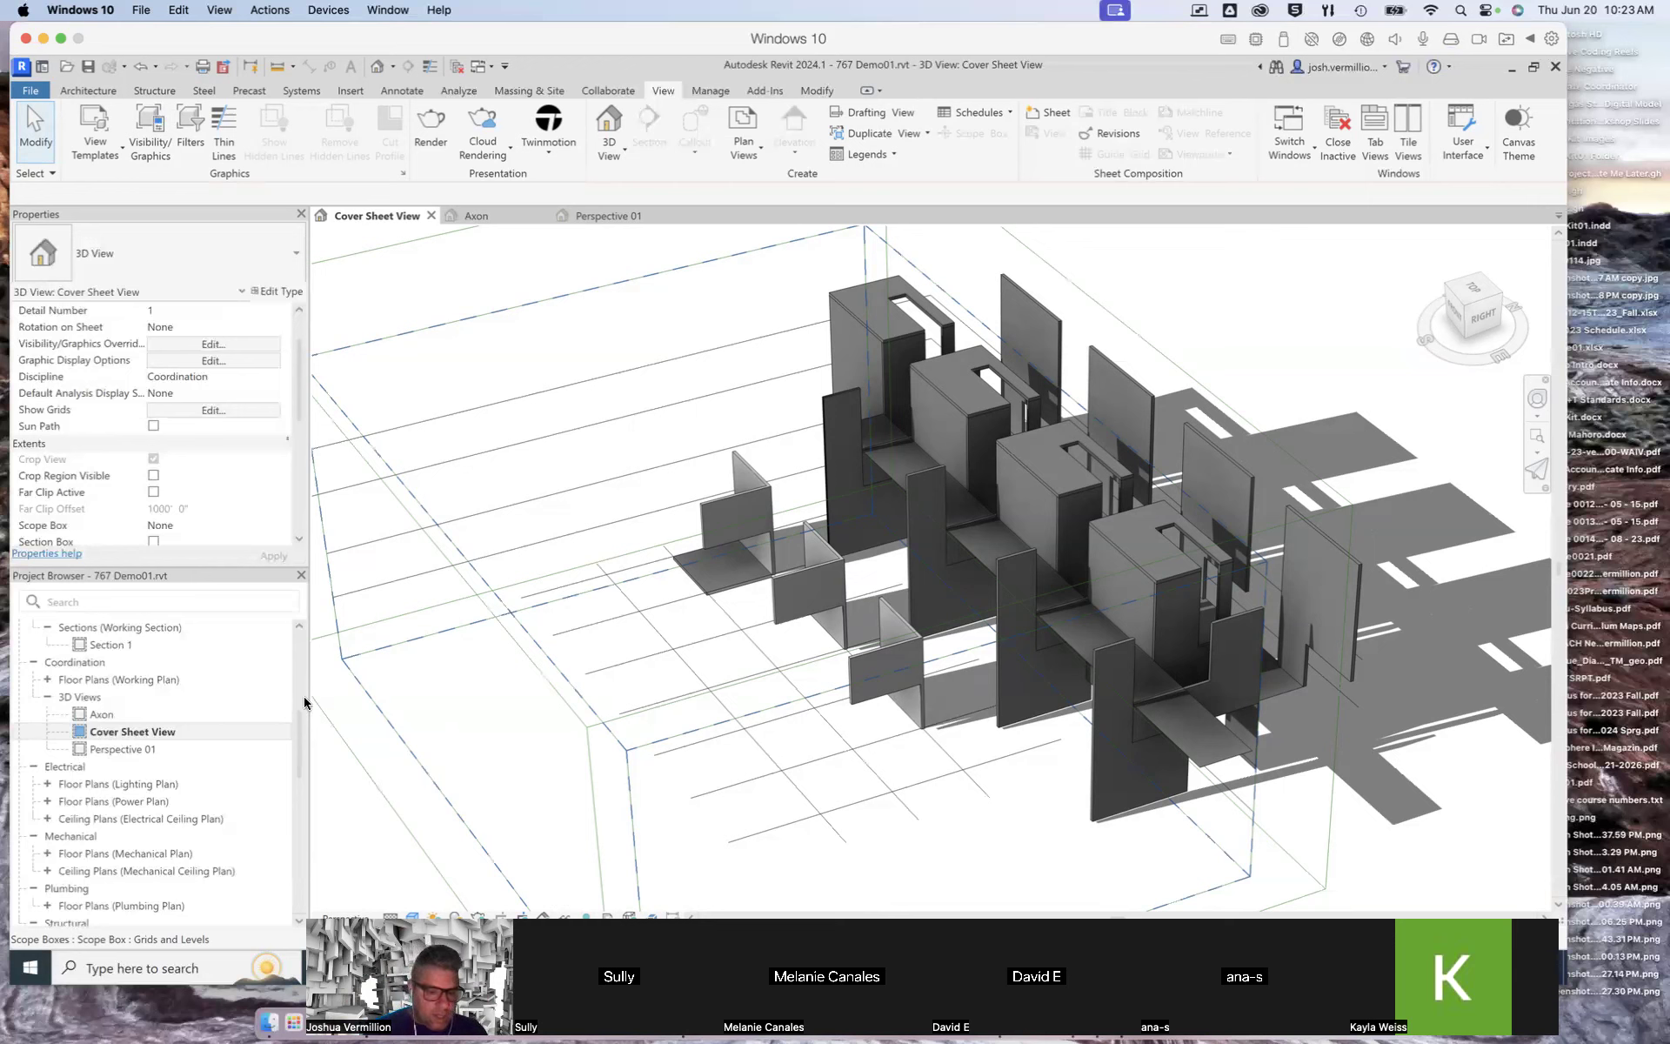
Step: Open the L1 - Architectural and L2 - Architectural floor plans, returning to L1
scroll(301, 730, up, 5)
scroll(298, 763, down, 4)
scroll(298, 764, up, 5)
click(142, 699)
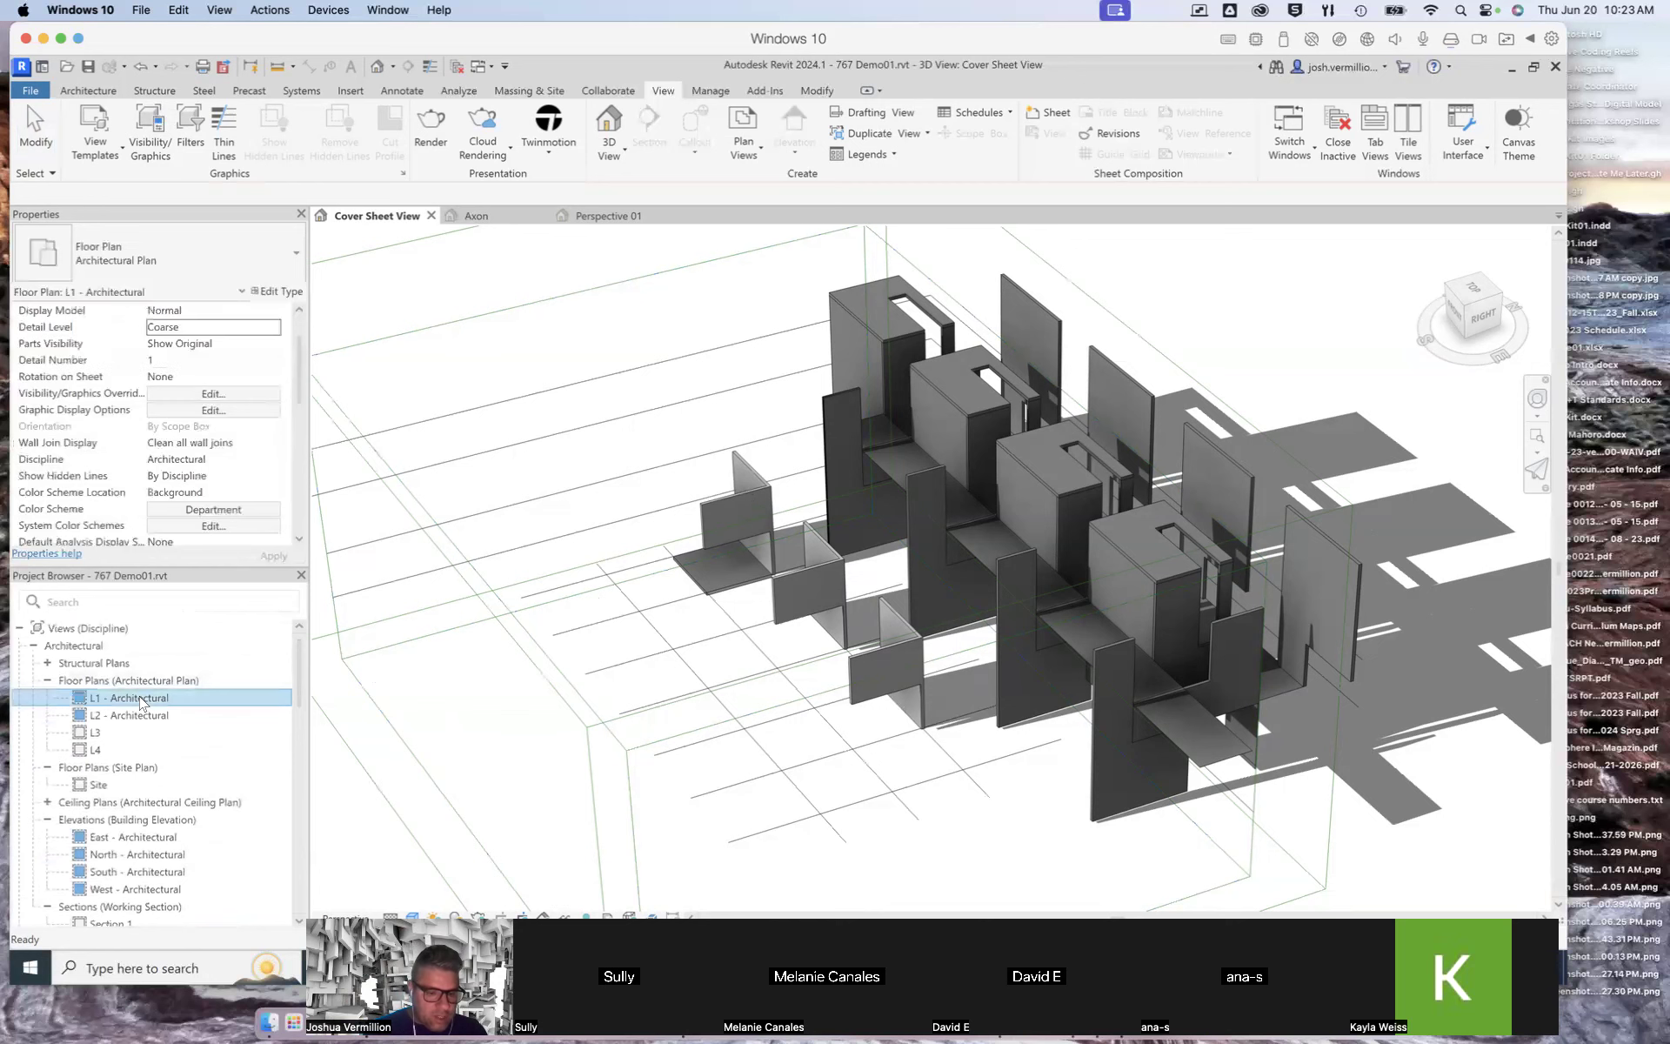
double_click(142, 699)
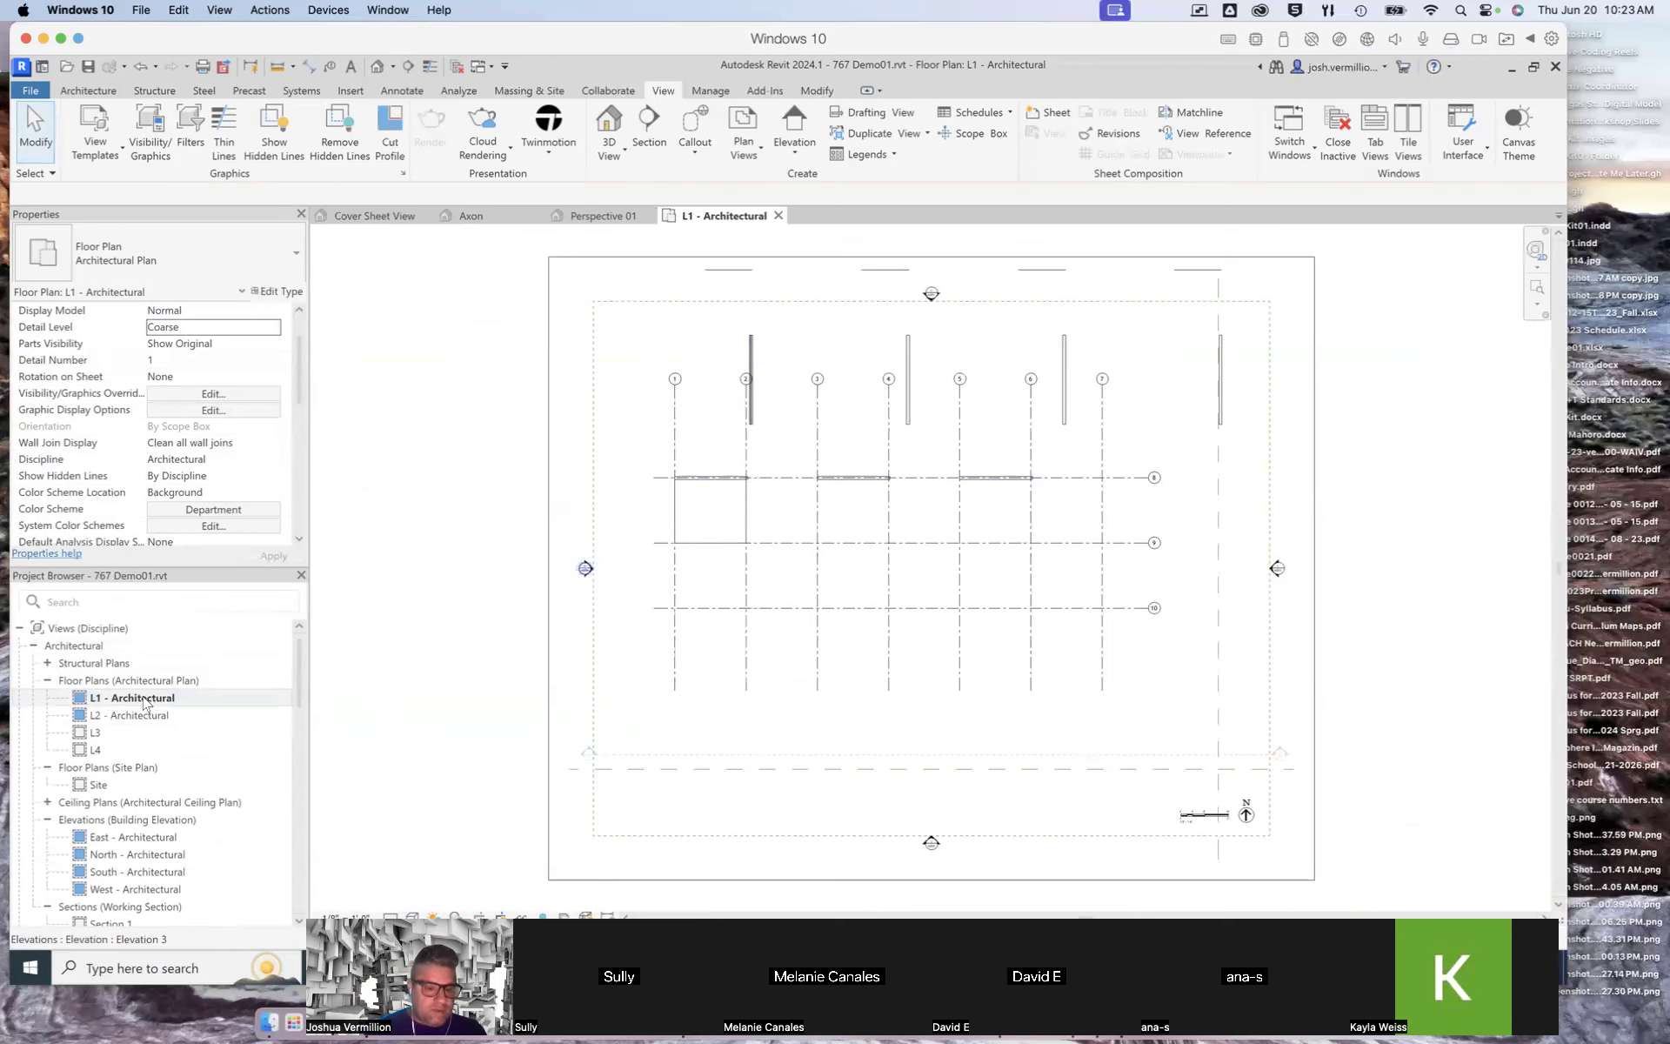
double_click(146, 715)
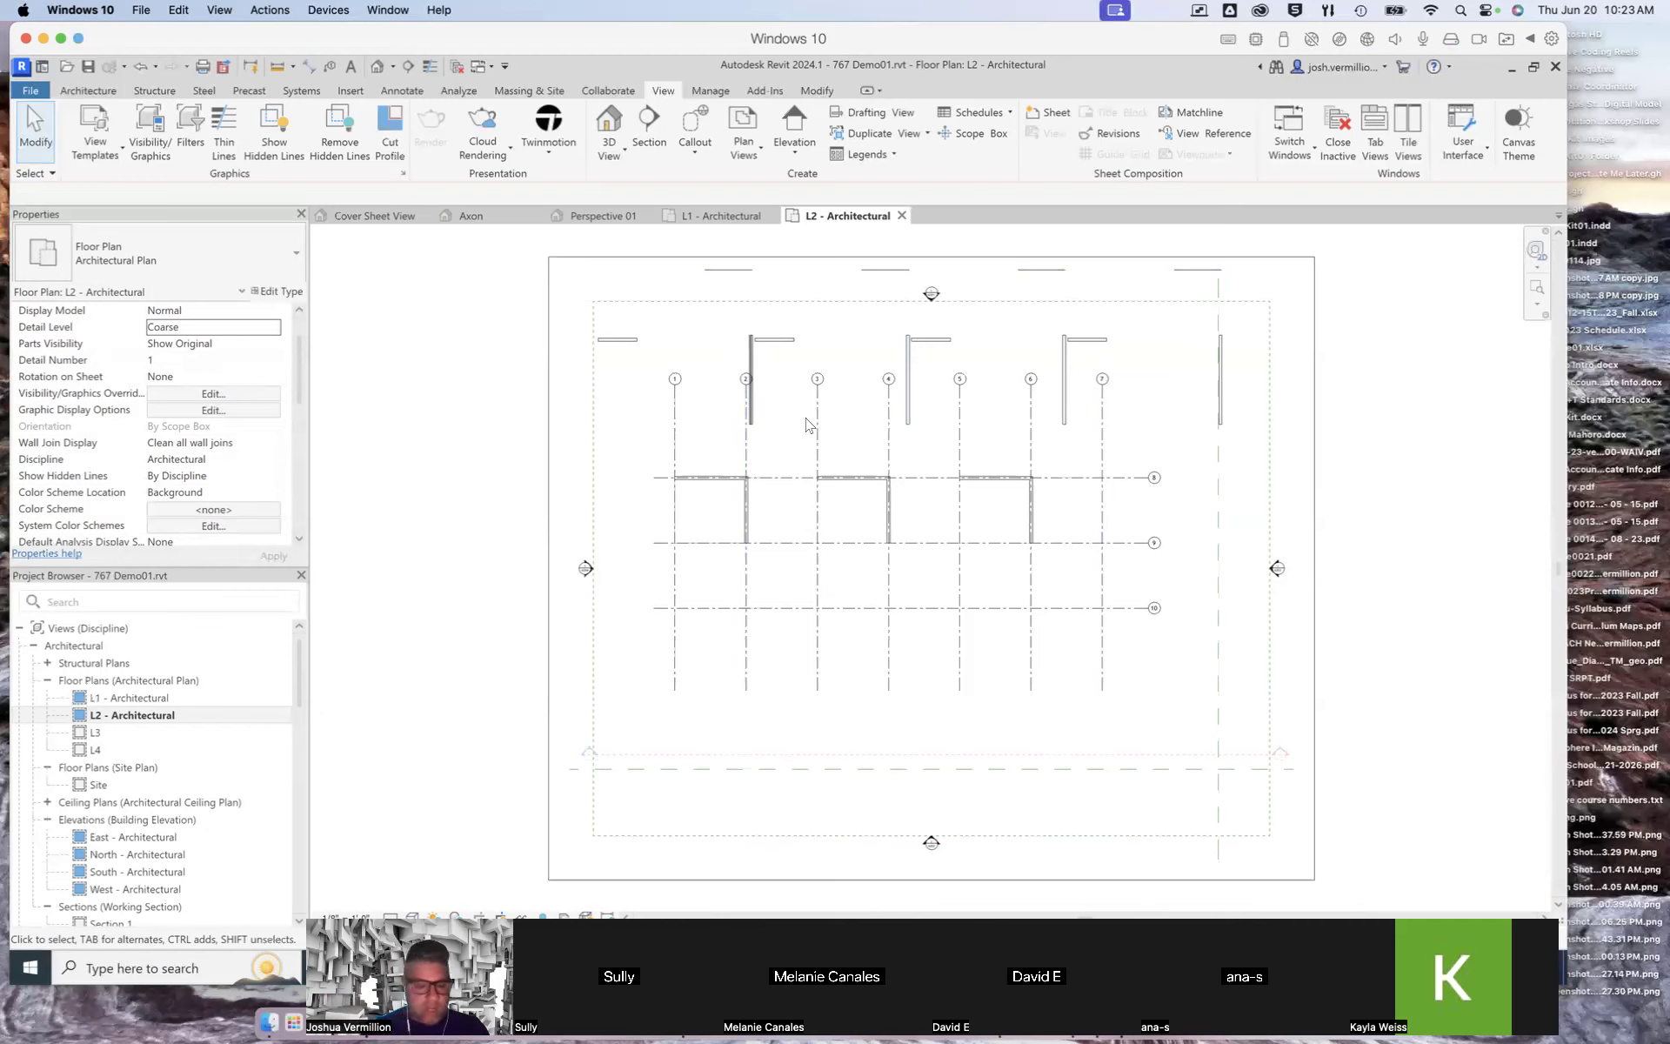
double_click(131, 700)
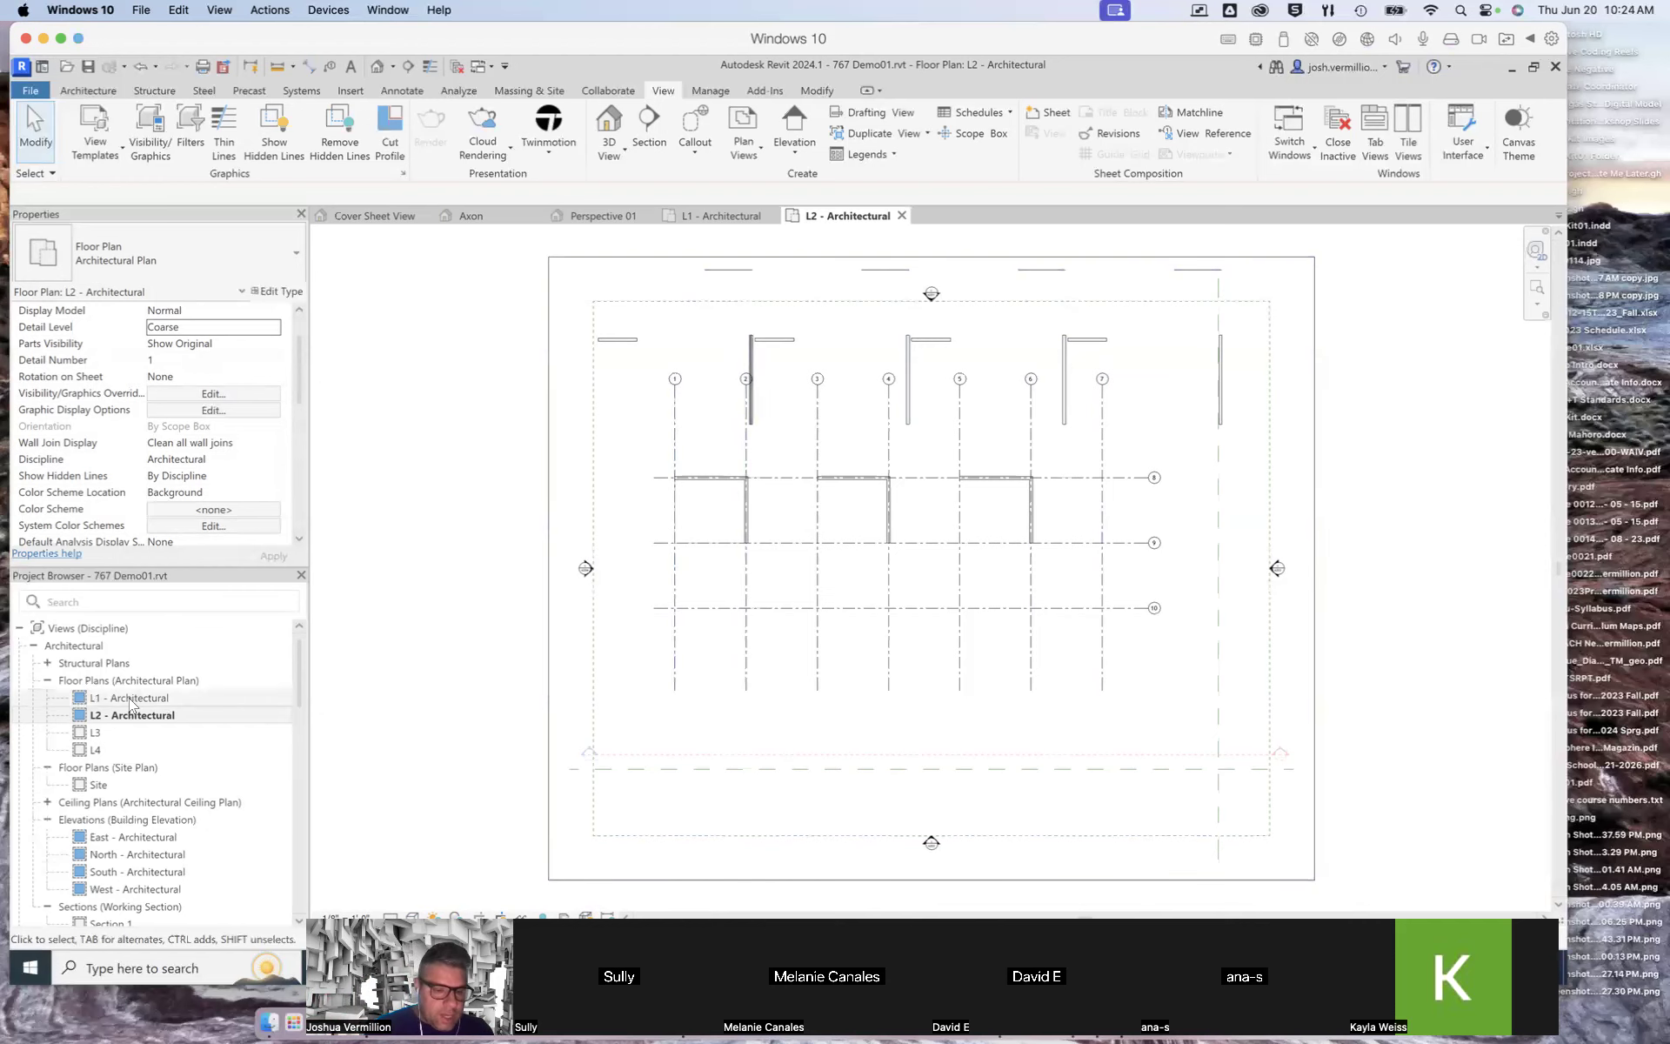
Step: In the L1 plan, set the spacing between grids 8 and 9 to 24' 0"
scroll(842, 381, down, 2)
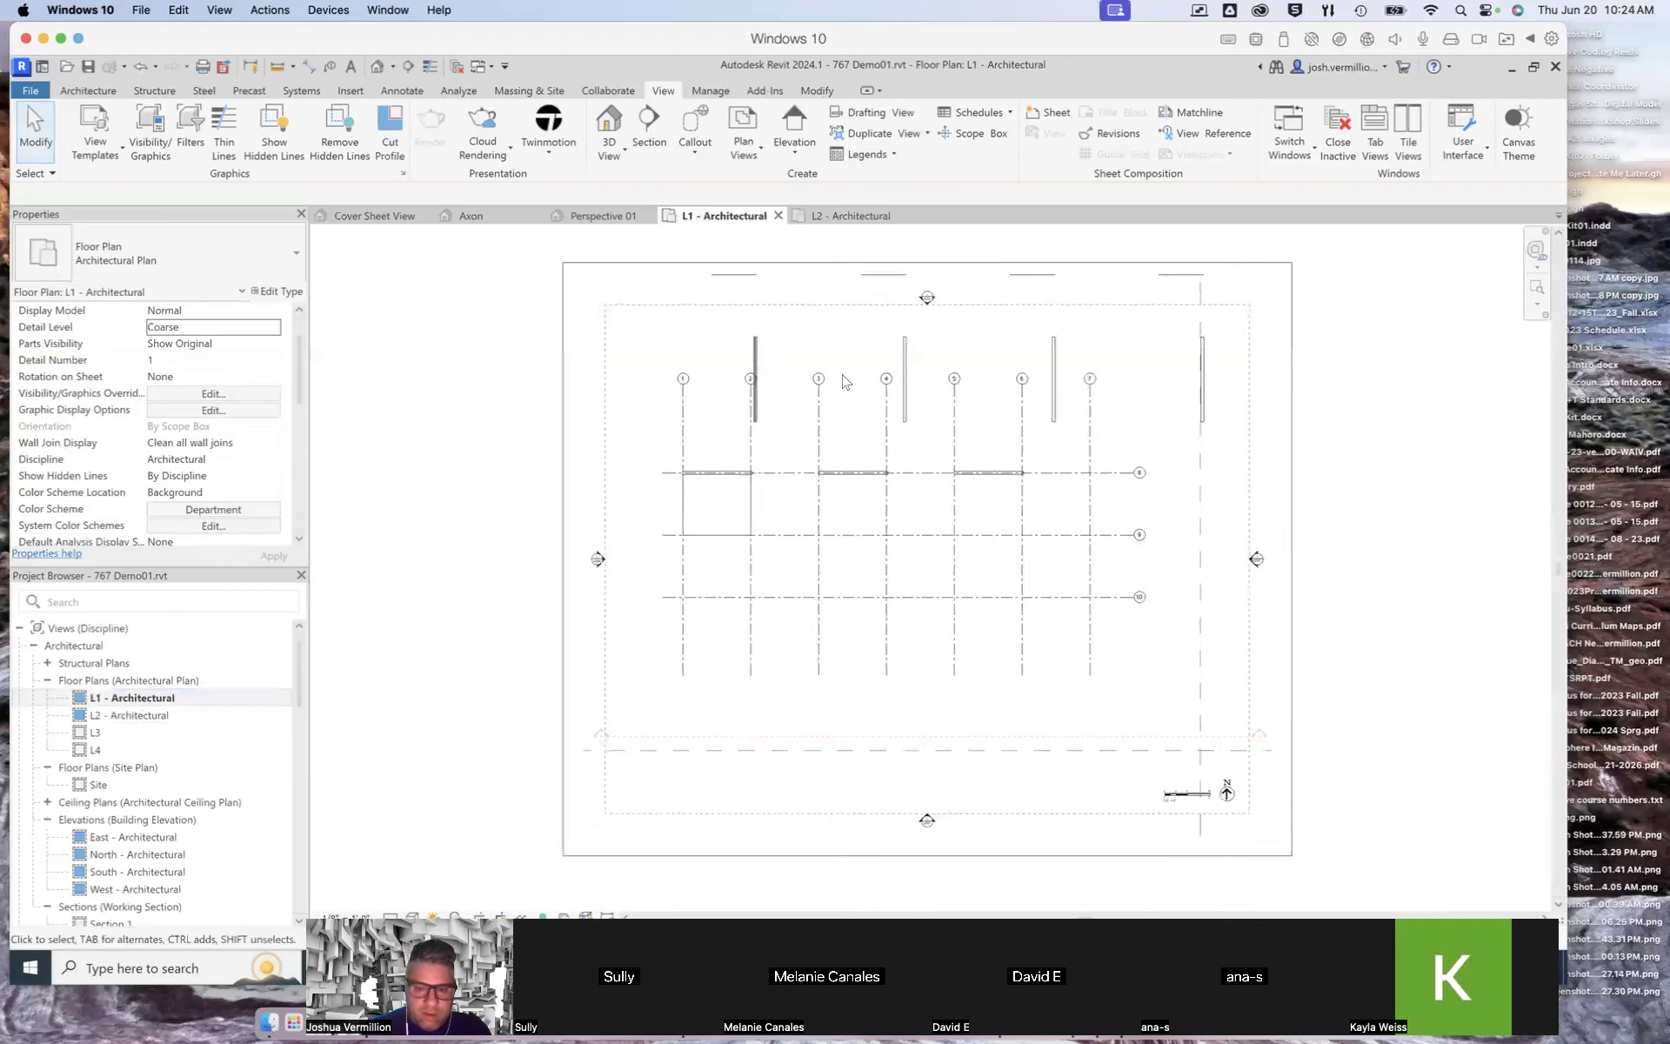
scroll(822, 418, up, 4)
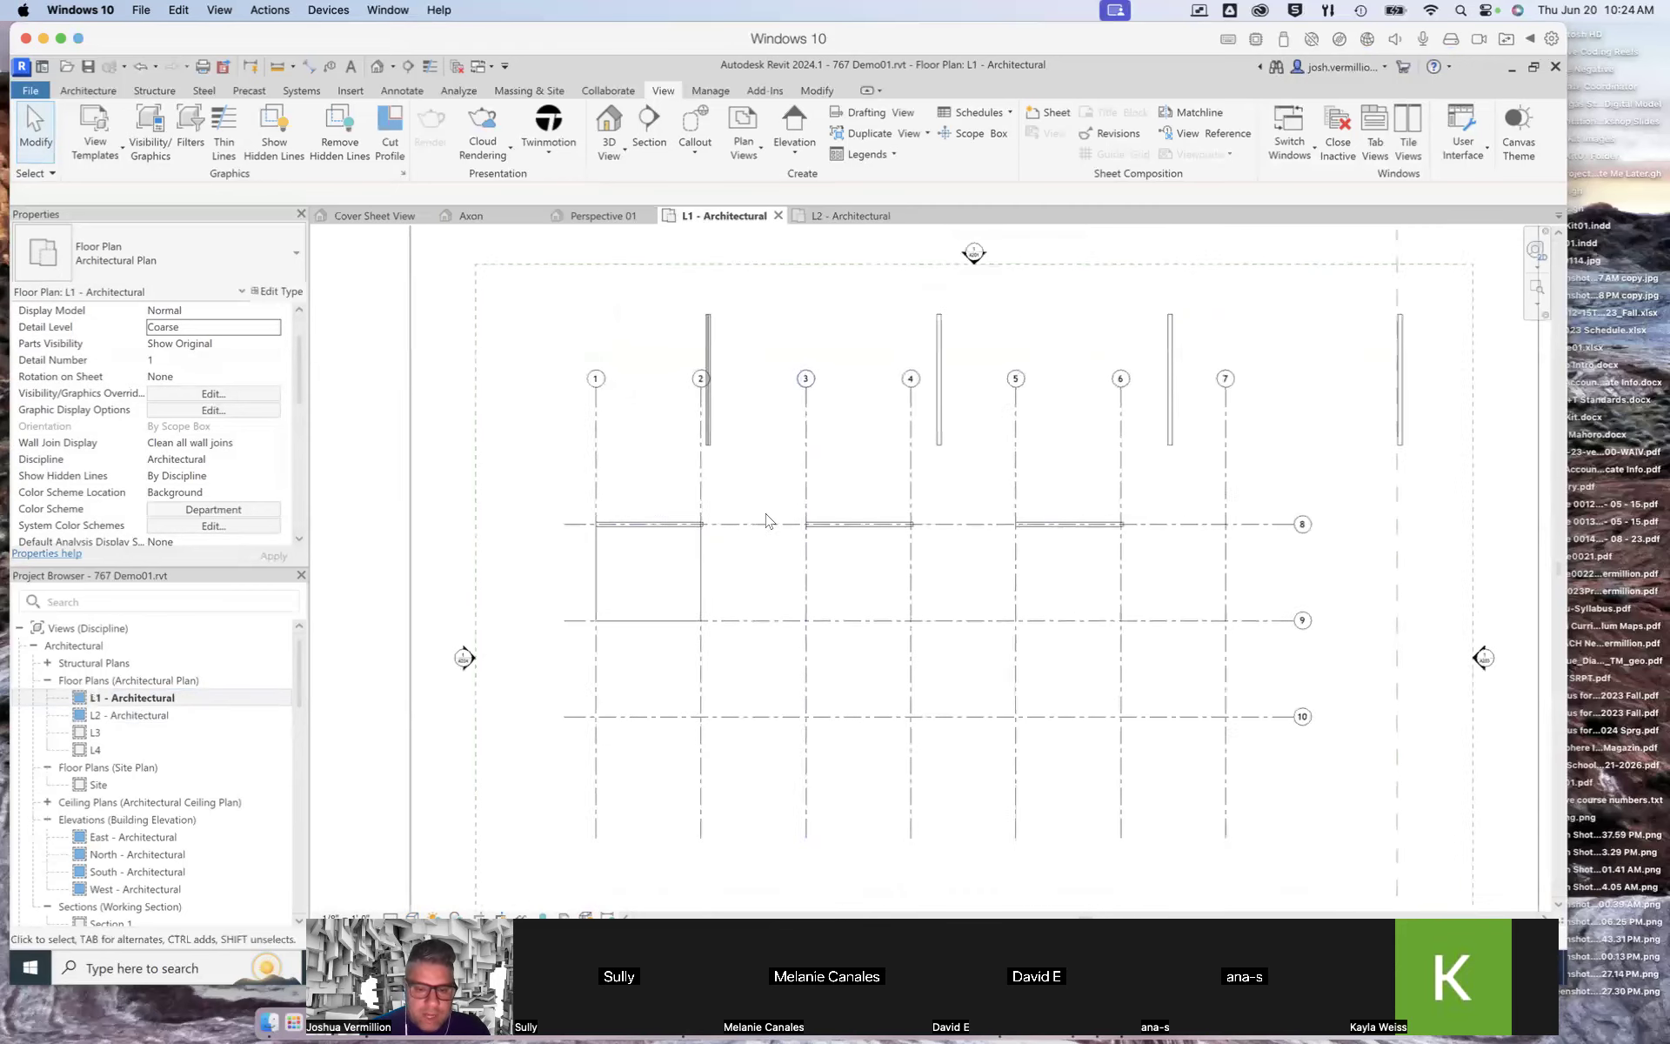
scroll(700, 539, down, 2)
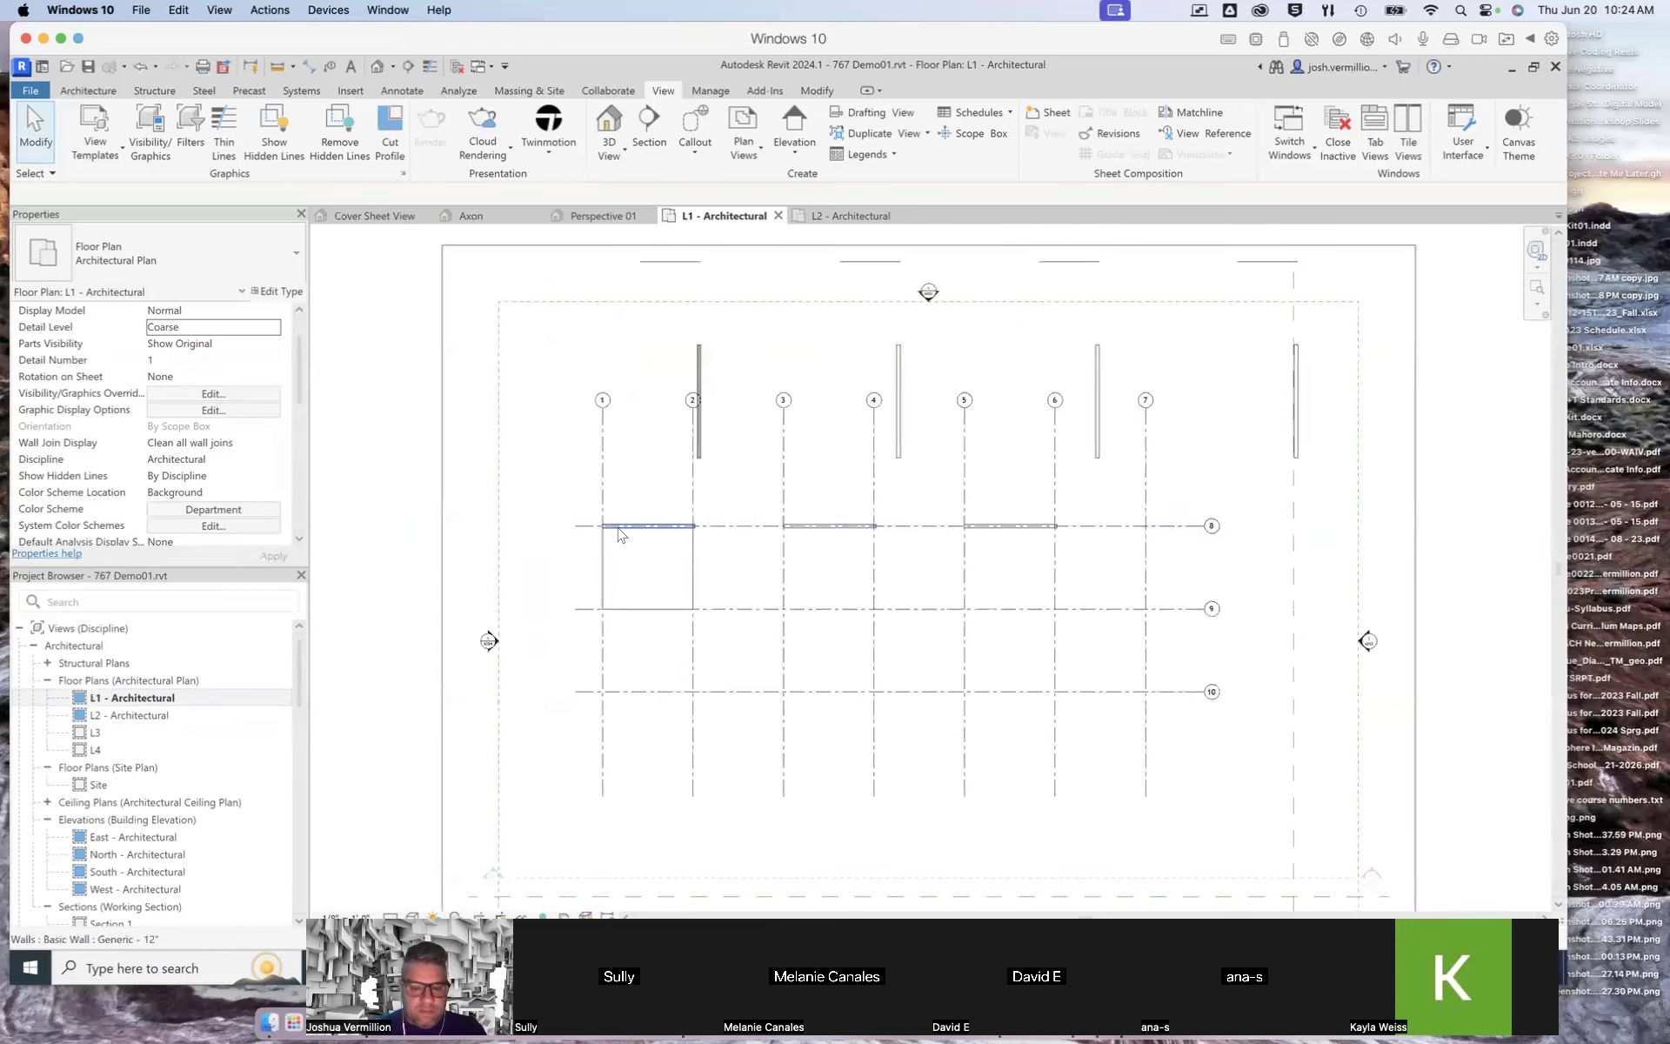
scroll(809, 700, up, 2)
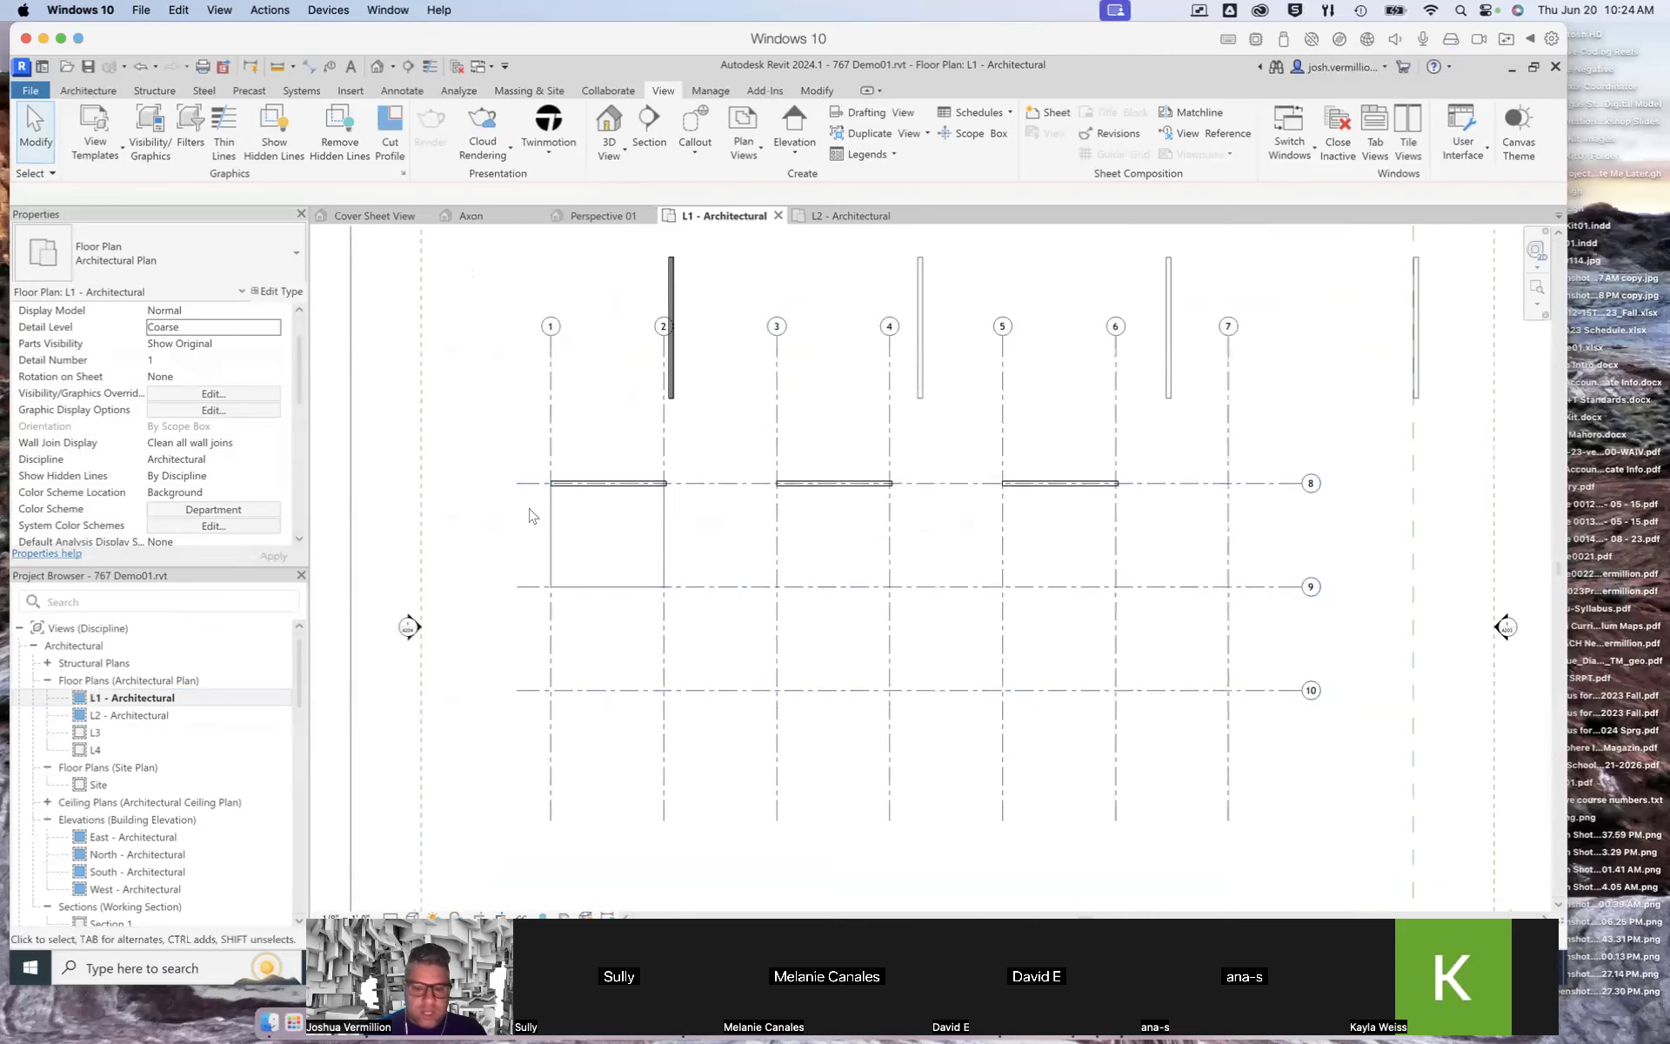
scroll(572, 541, up, 1)
click(1398, 475)
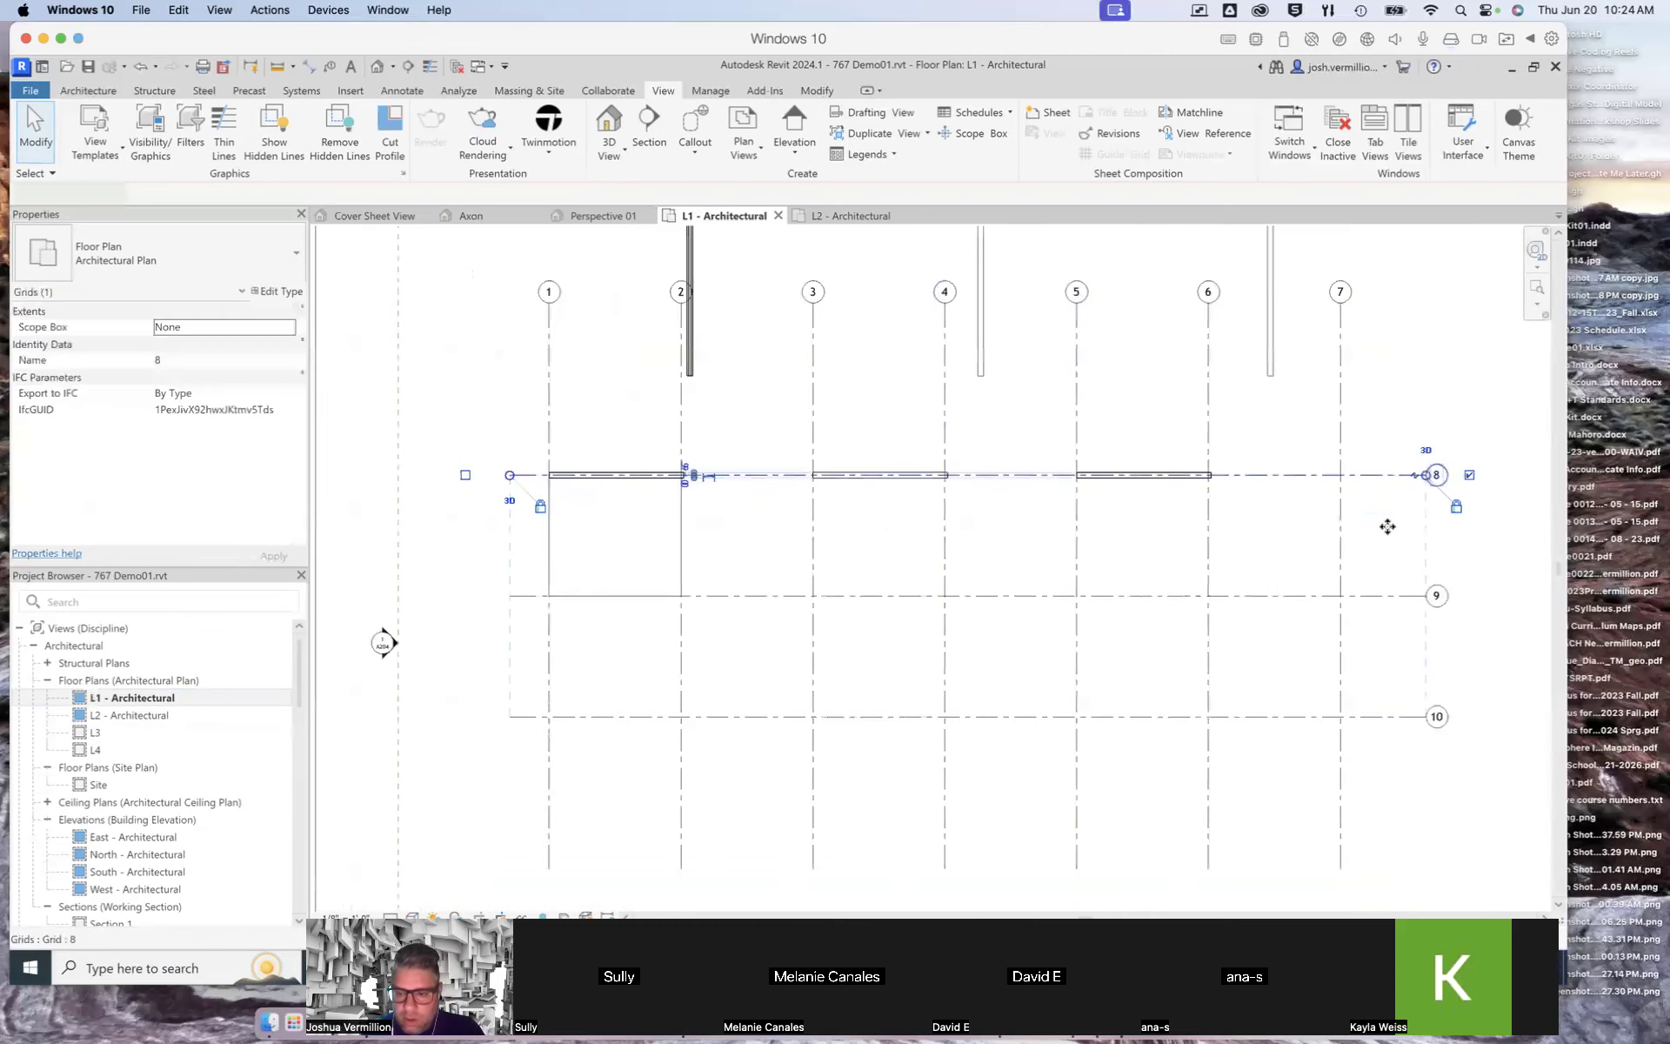
click(627, 597)
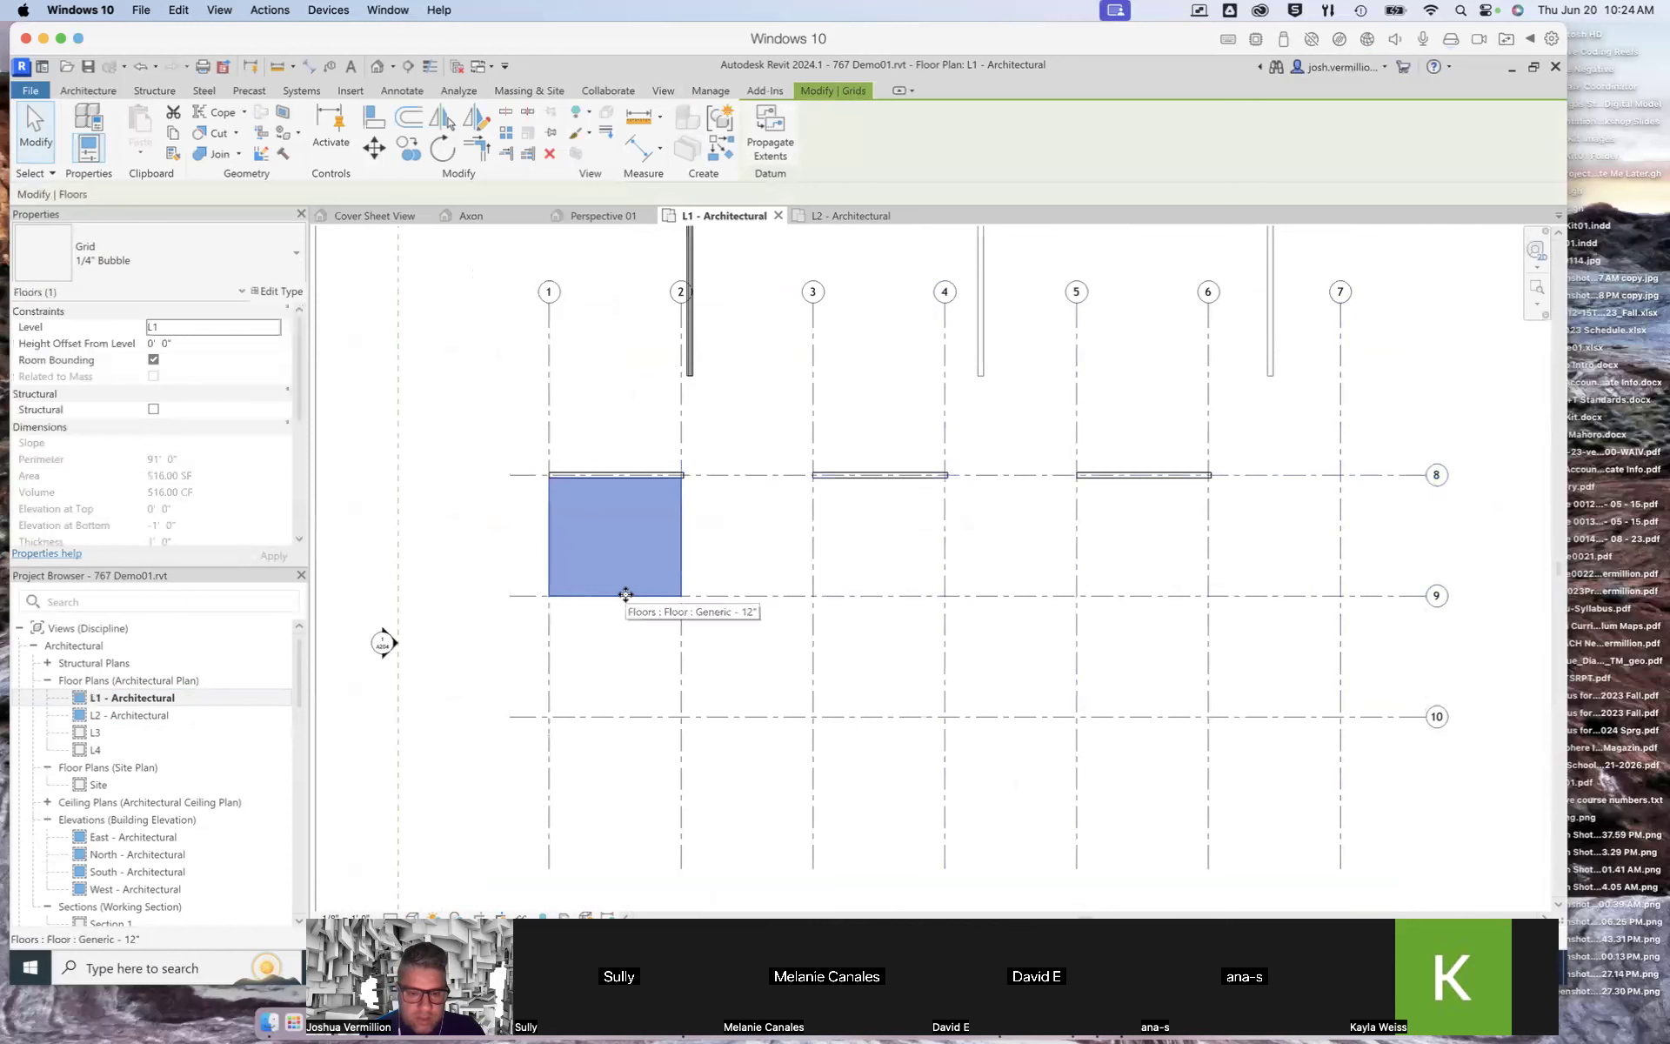
click(533, 599)
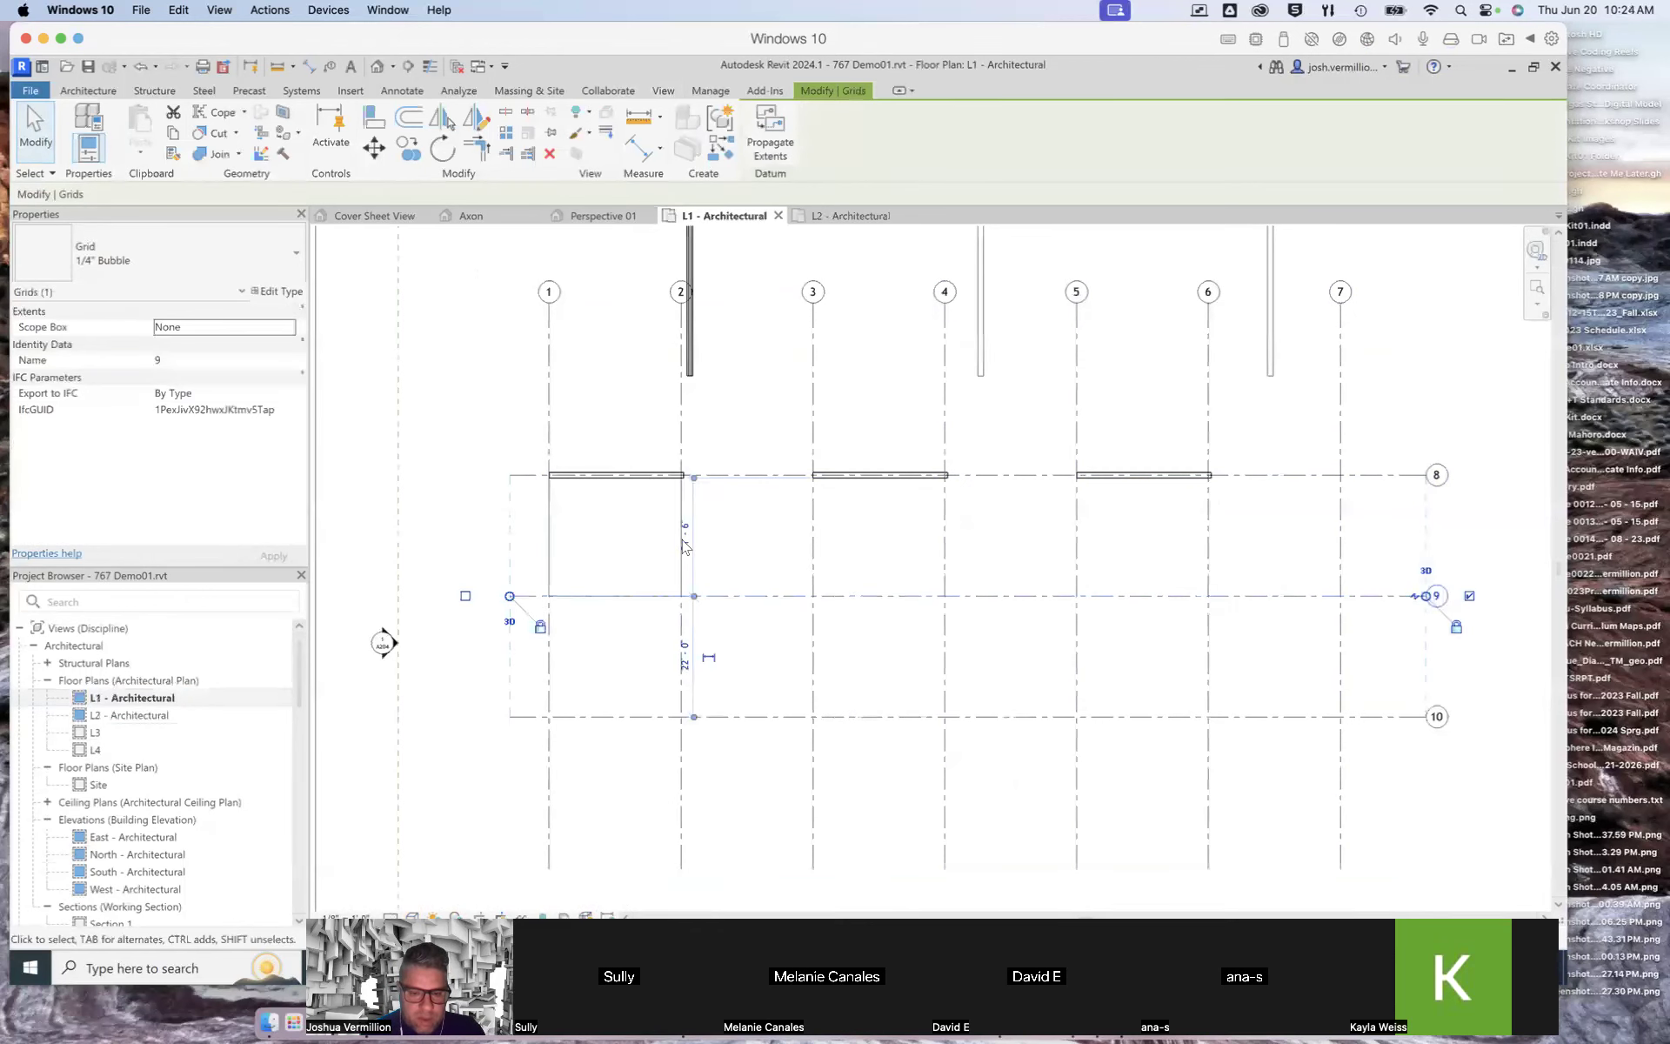
scroll(718, 645, up, 3)
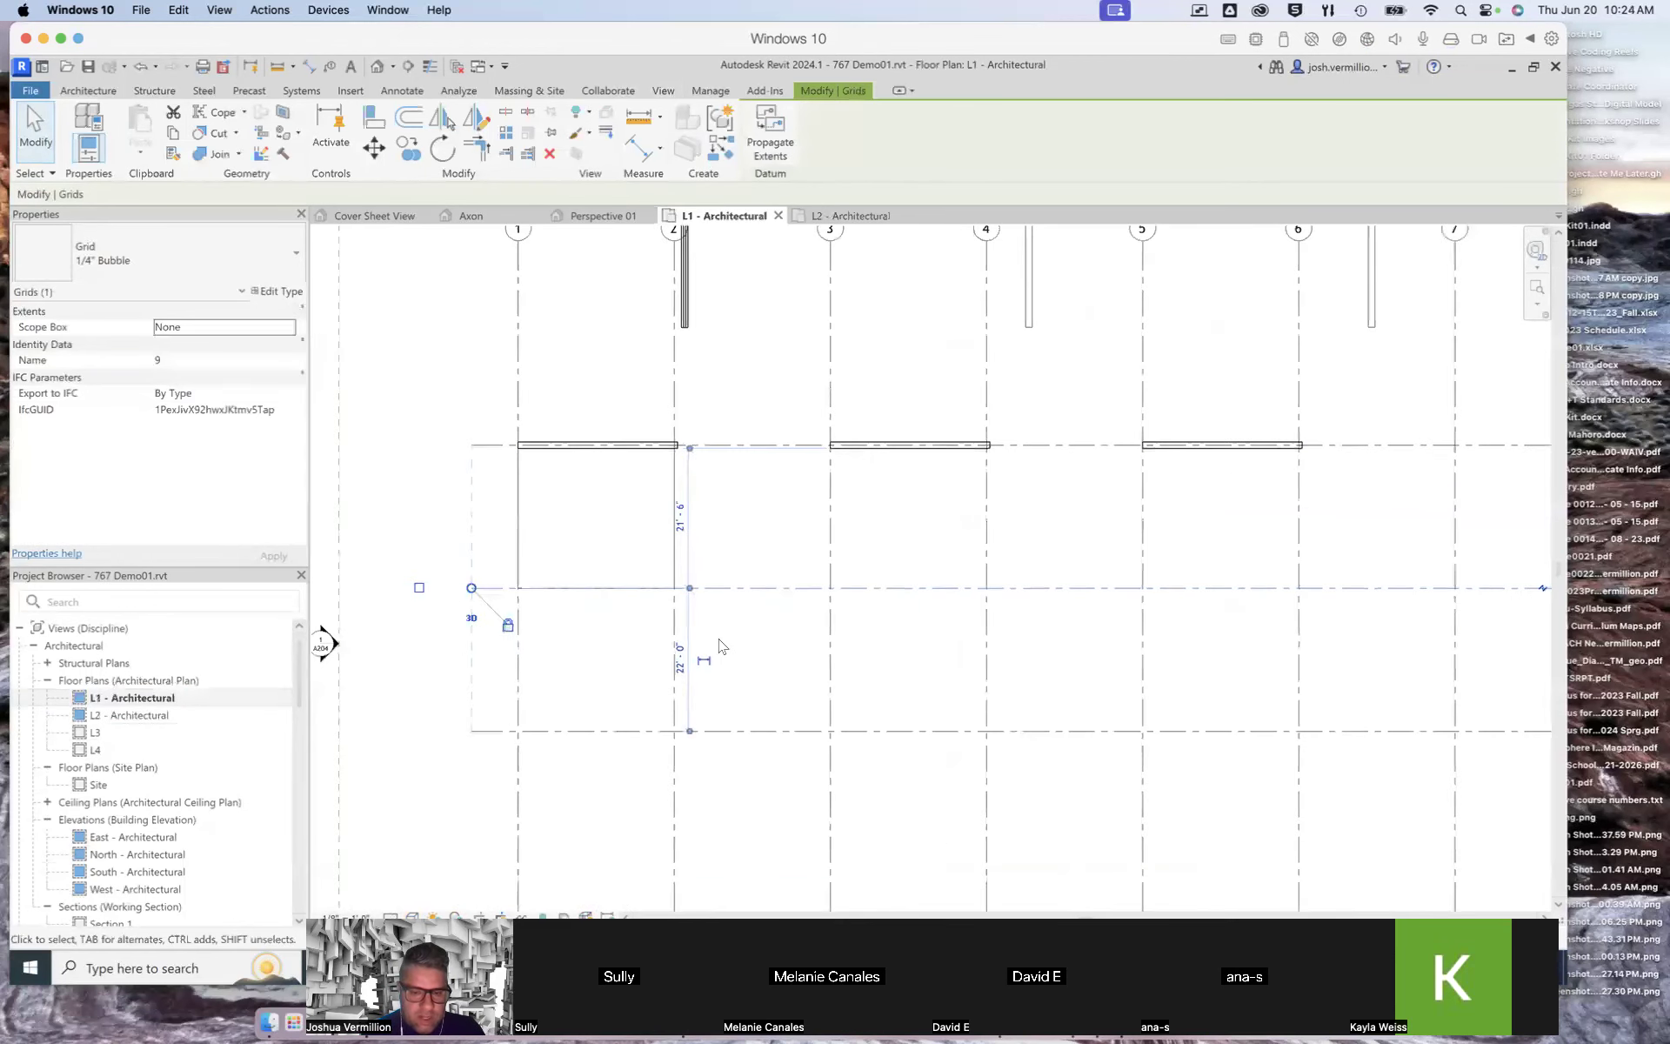
scroll(574, 567, up, 2)
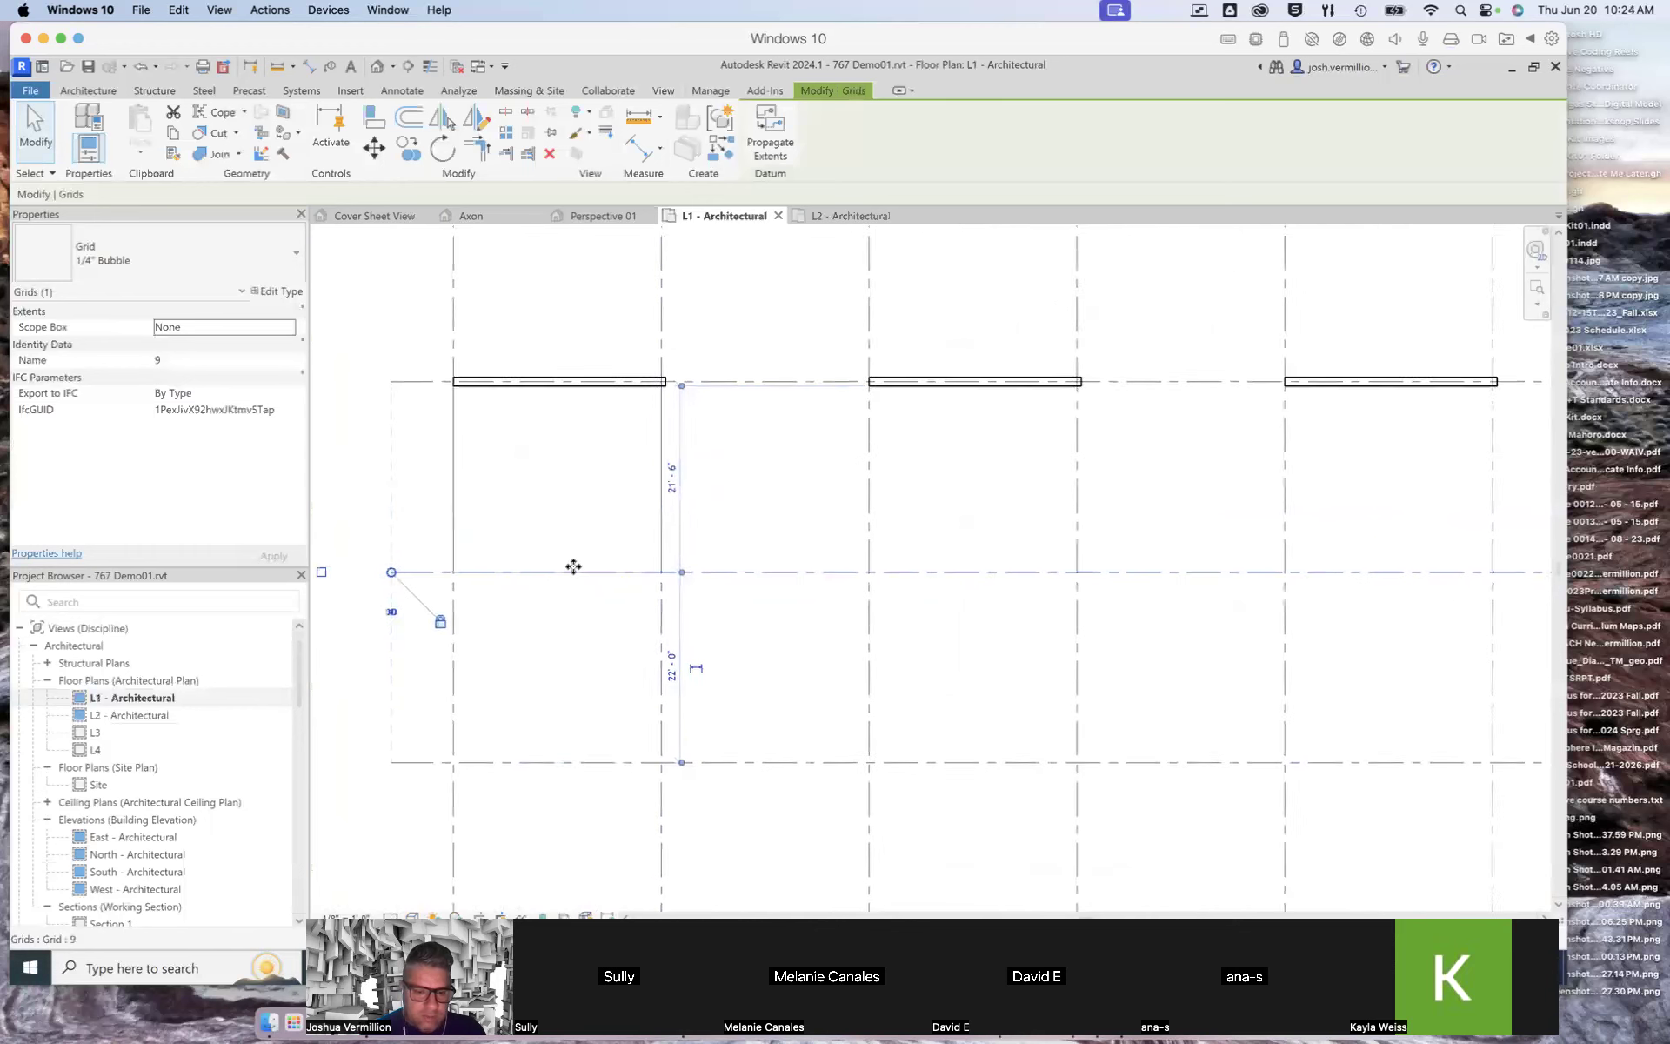
click(713, 439)
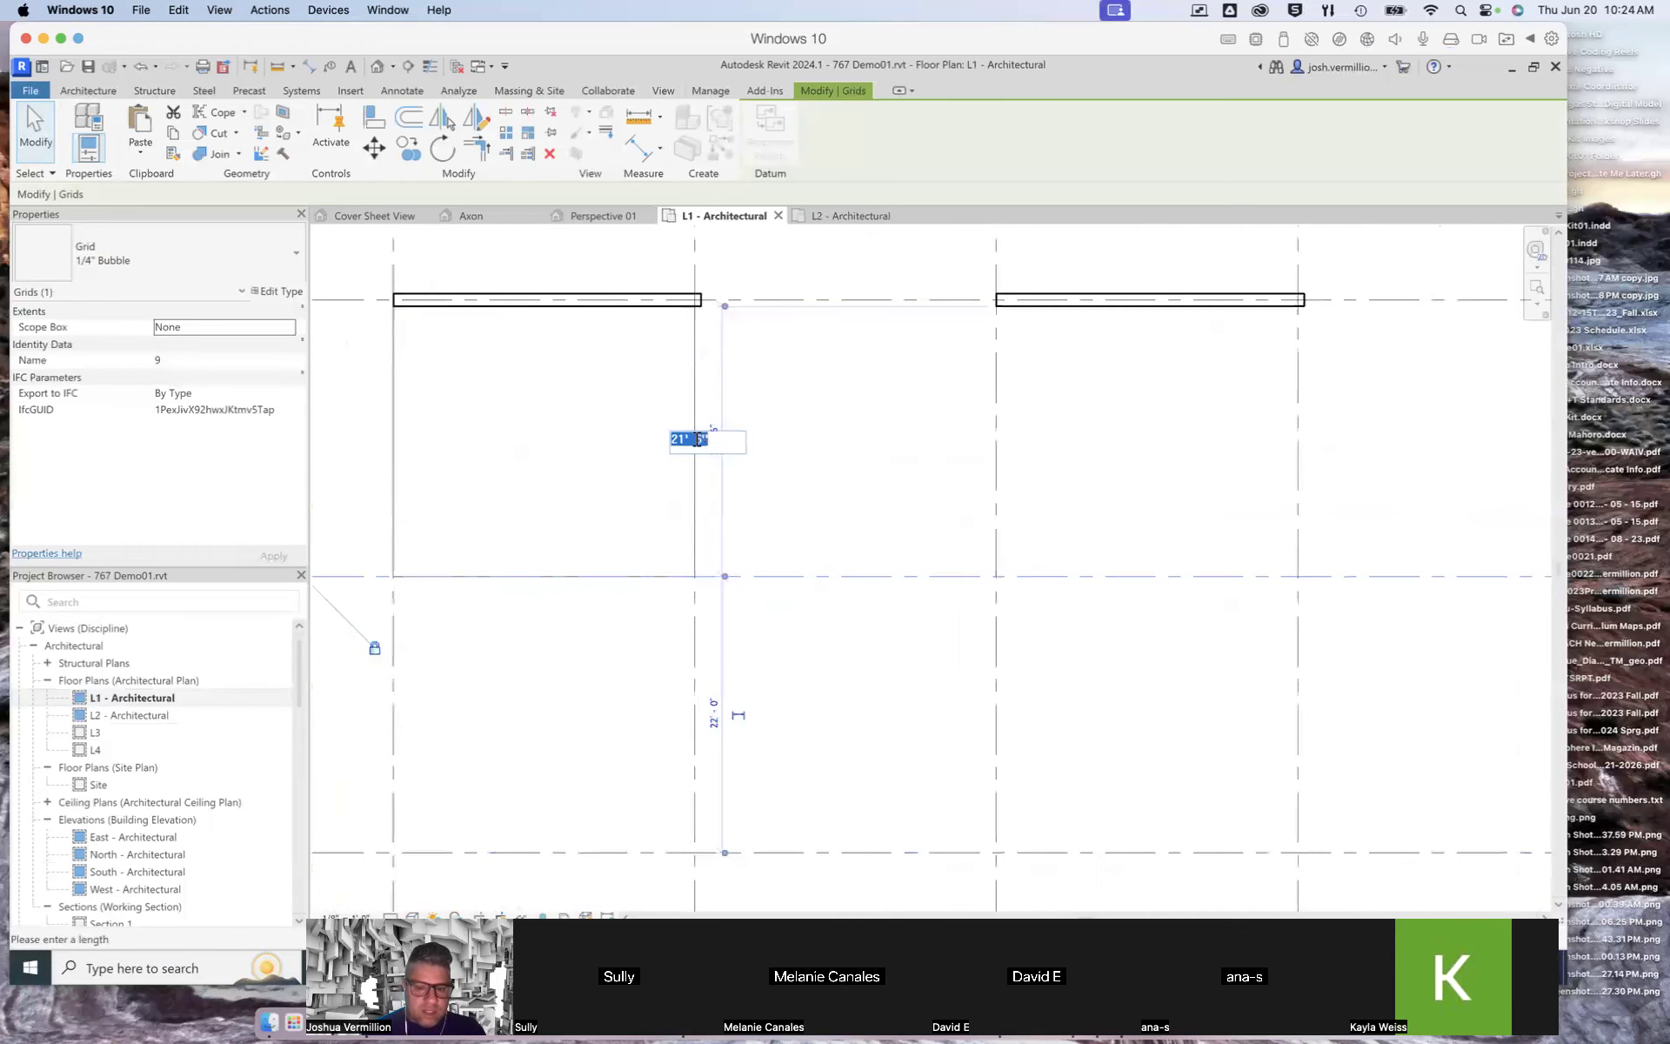
click(698, 436)
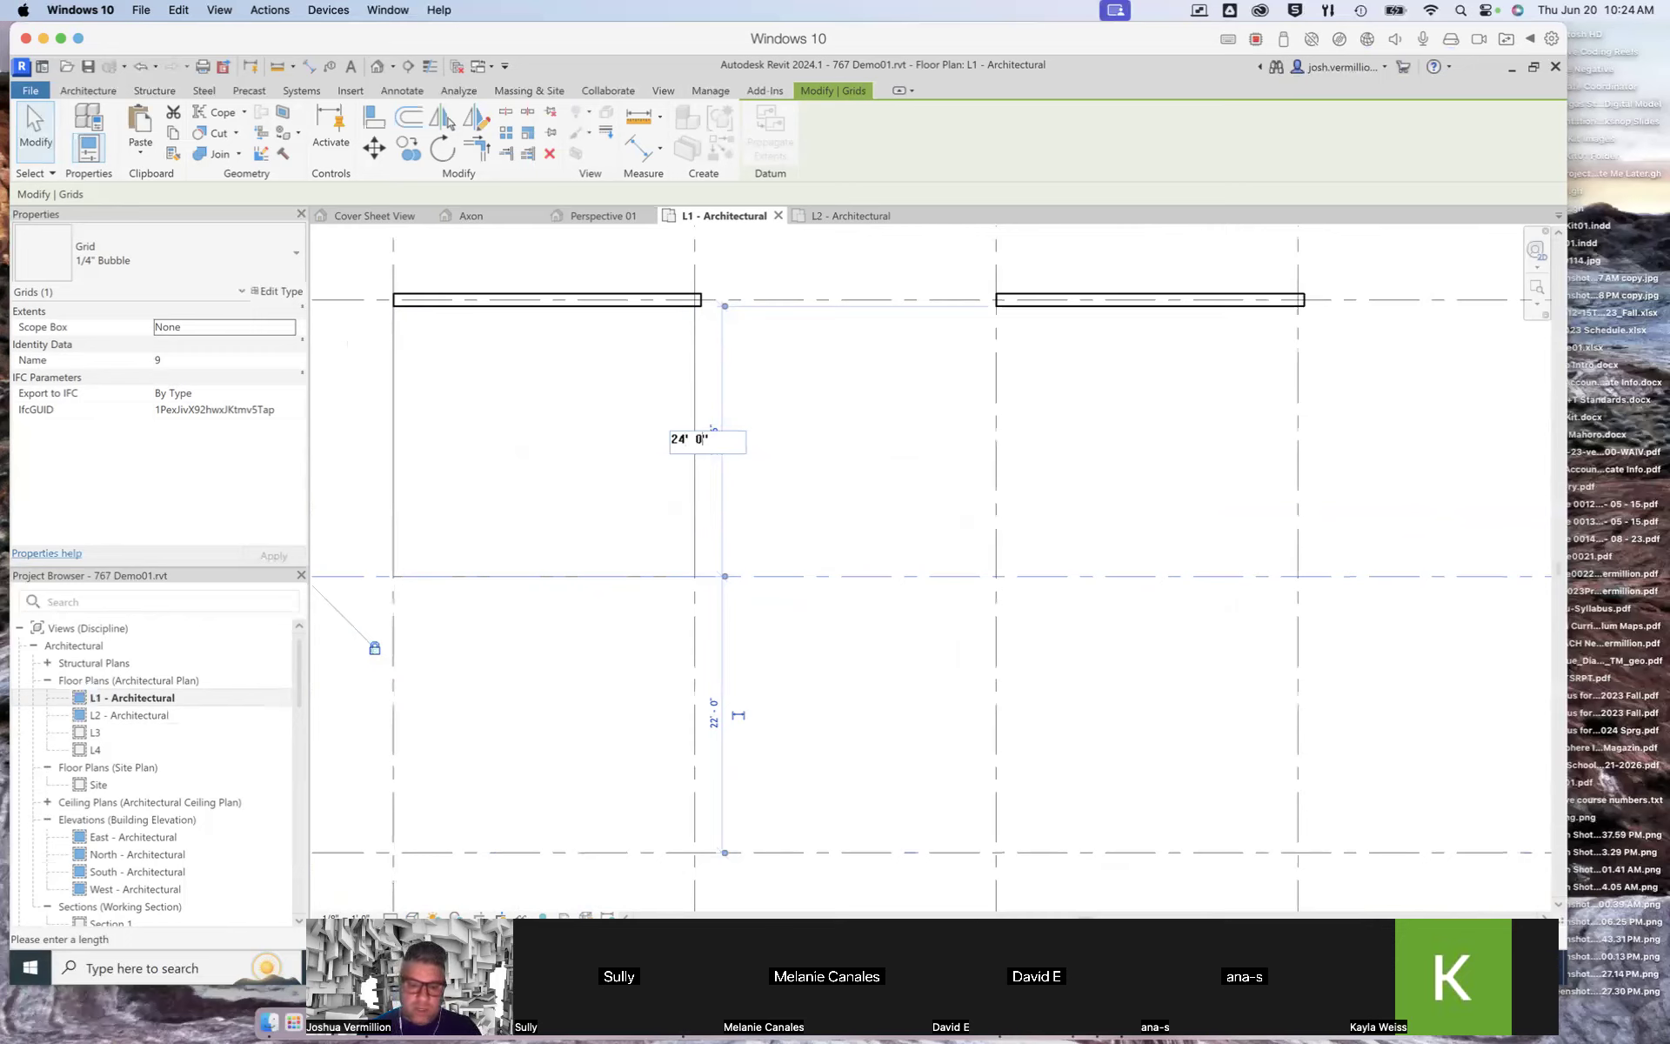
text(24' 0")
key(Return)
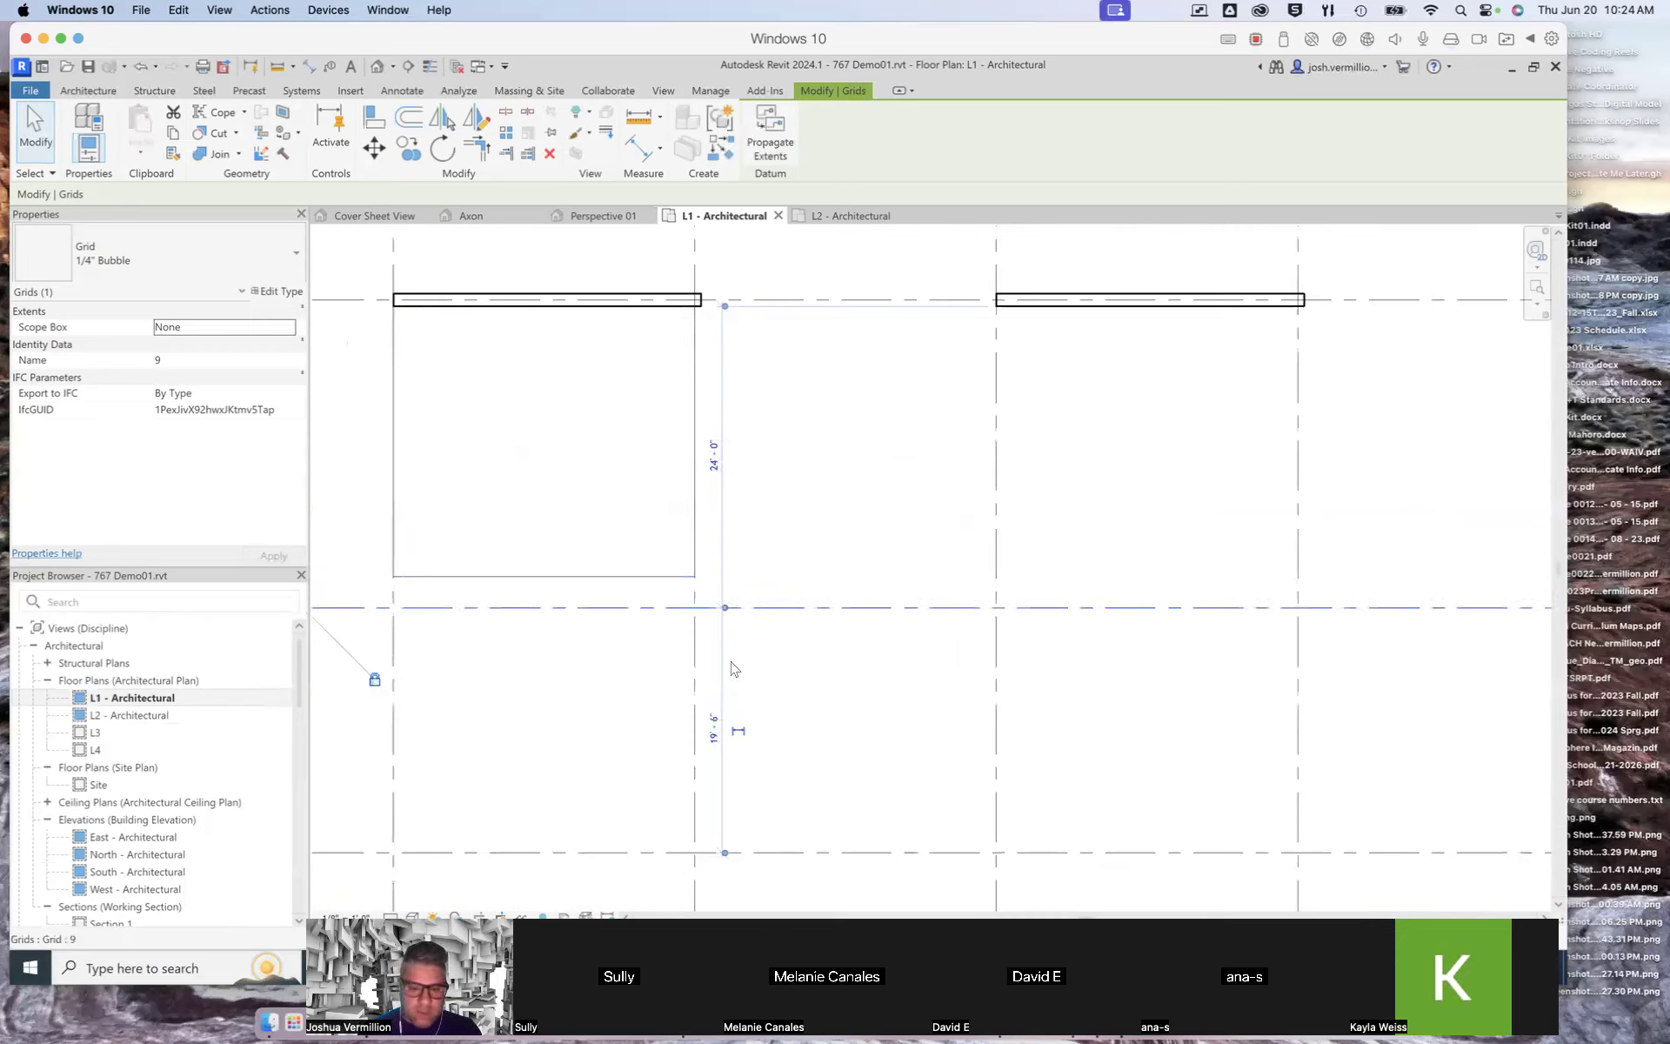
Step: Set the spacing between grids 9 and 10 to 24' 0"
click(714, 730)
drag(690, 730, 655, 729)
text(24' 0")
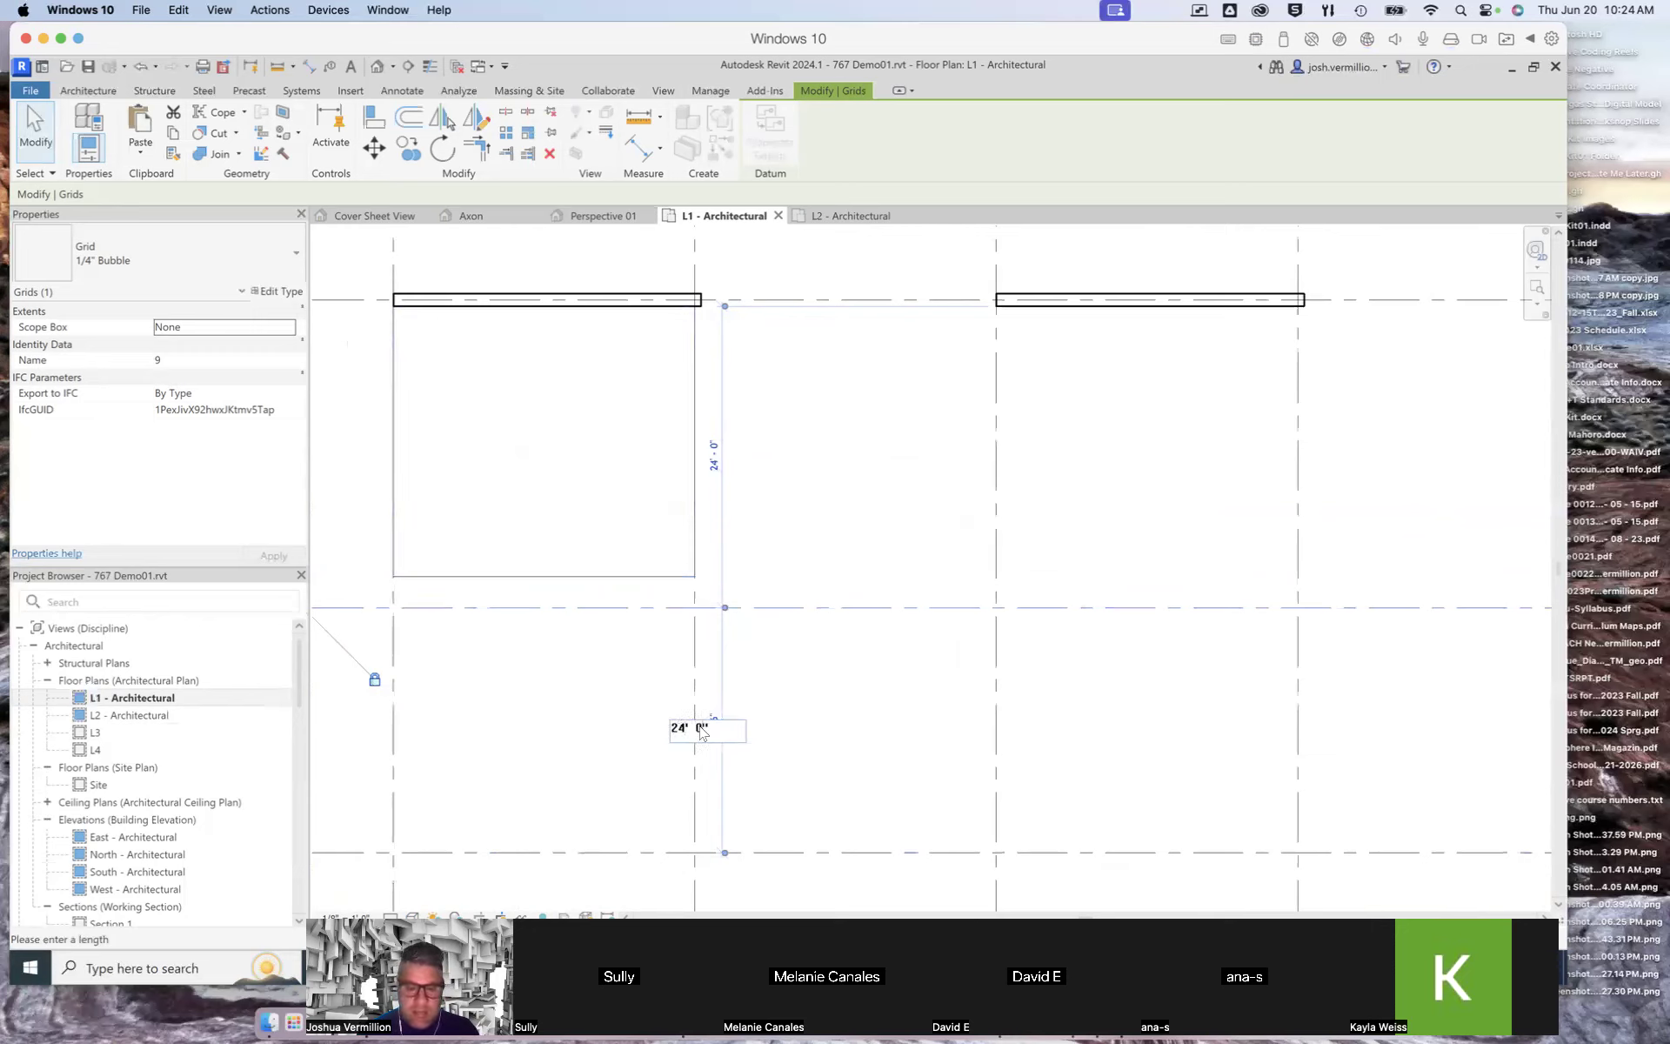
key(Return)
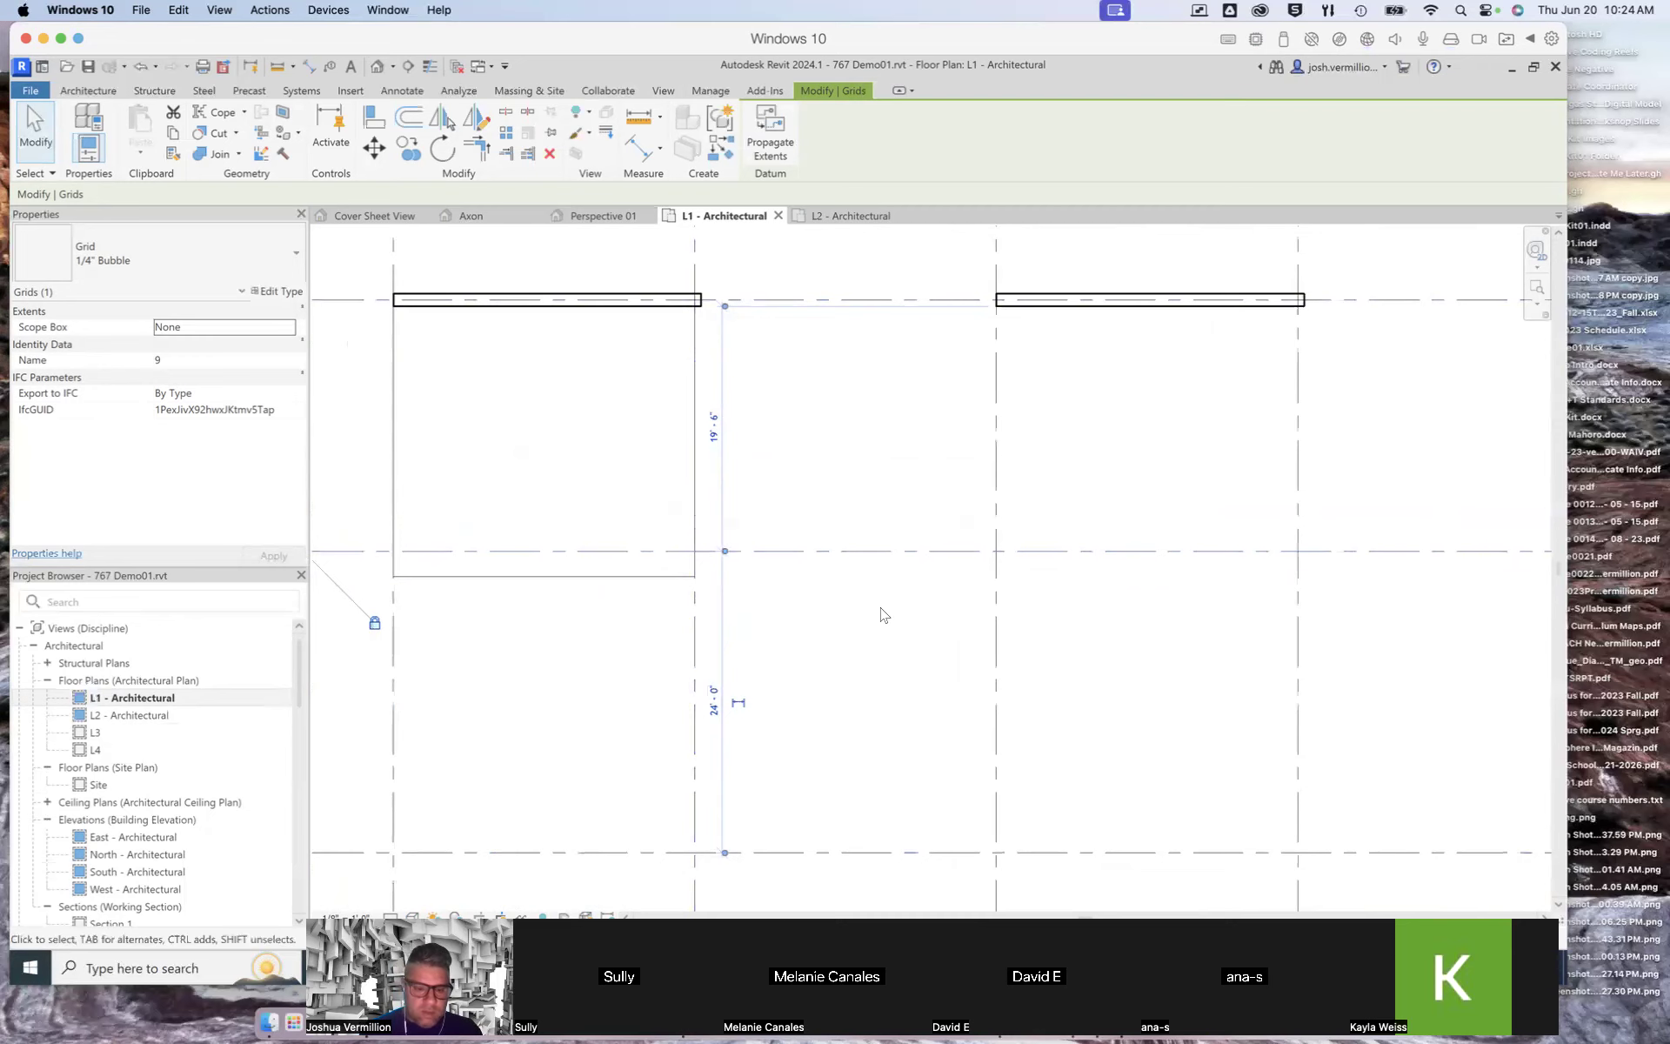
Step: Reset the spacing between grids 8 and 9 to 24' 0"
scroll(883, 611, down, 3)
scroll(813, 619, up, 1)
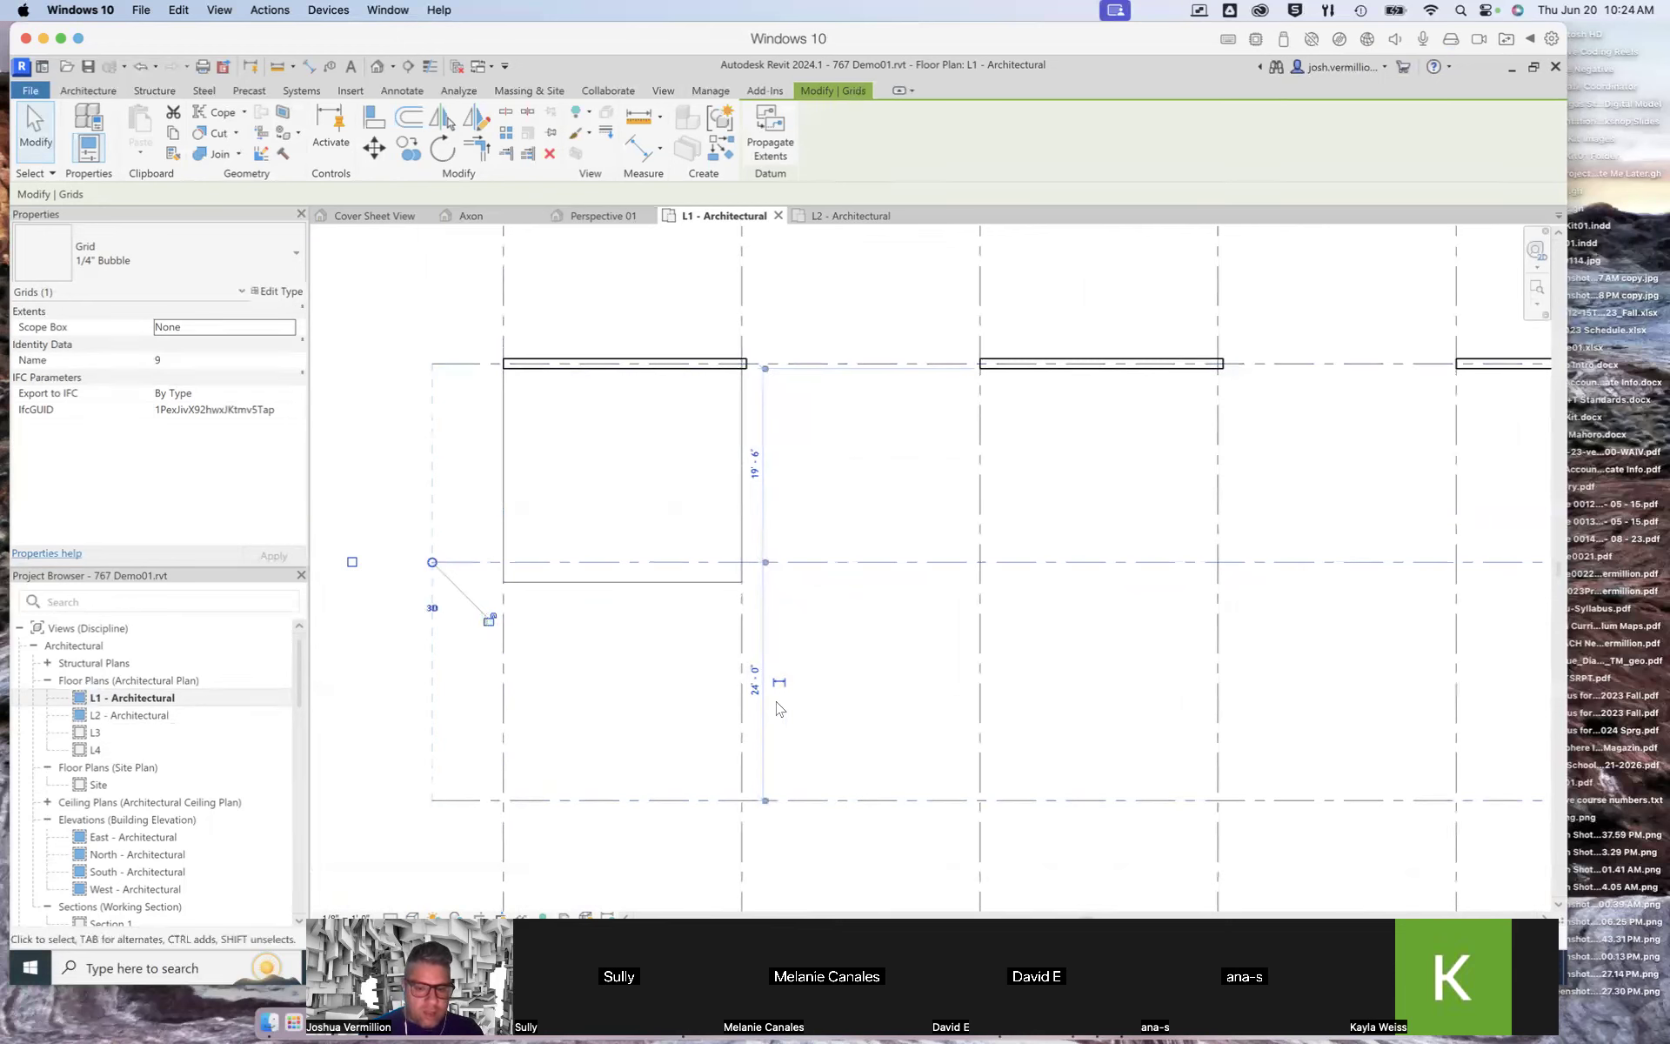
click(754, 465)
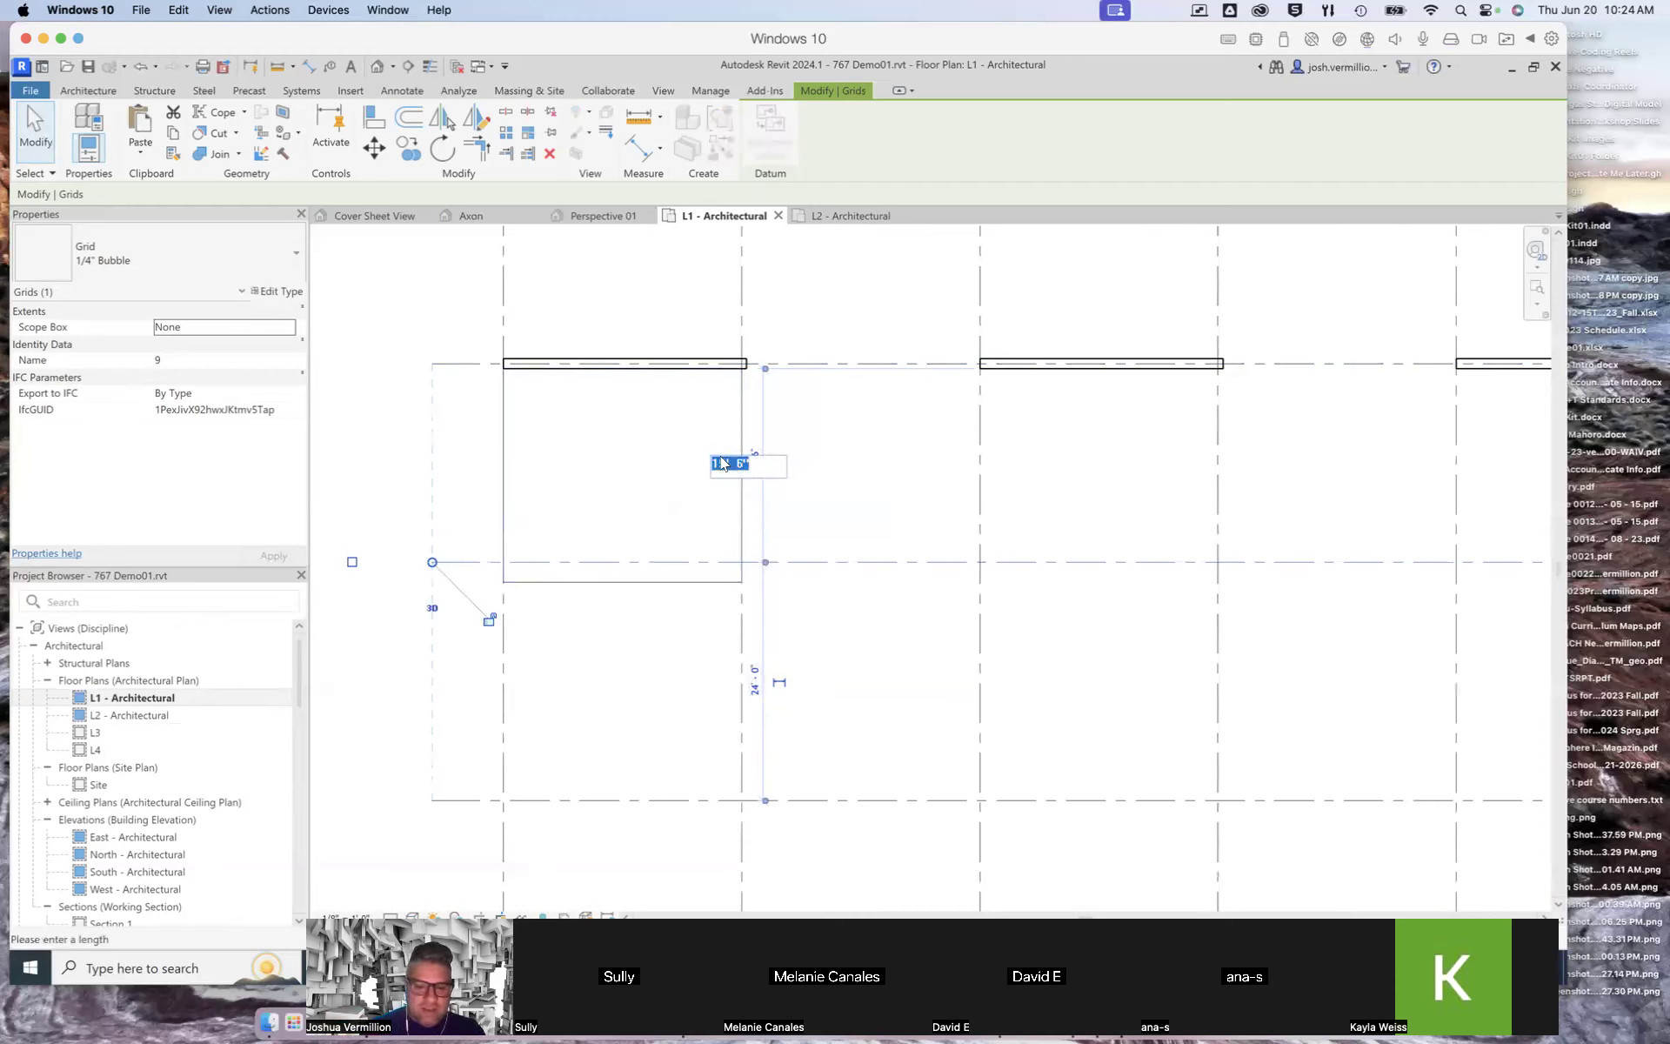
double_click(717, 464)
text(24)
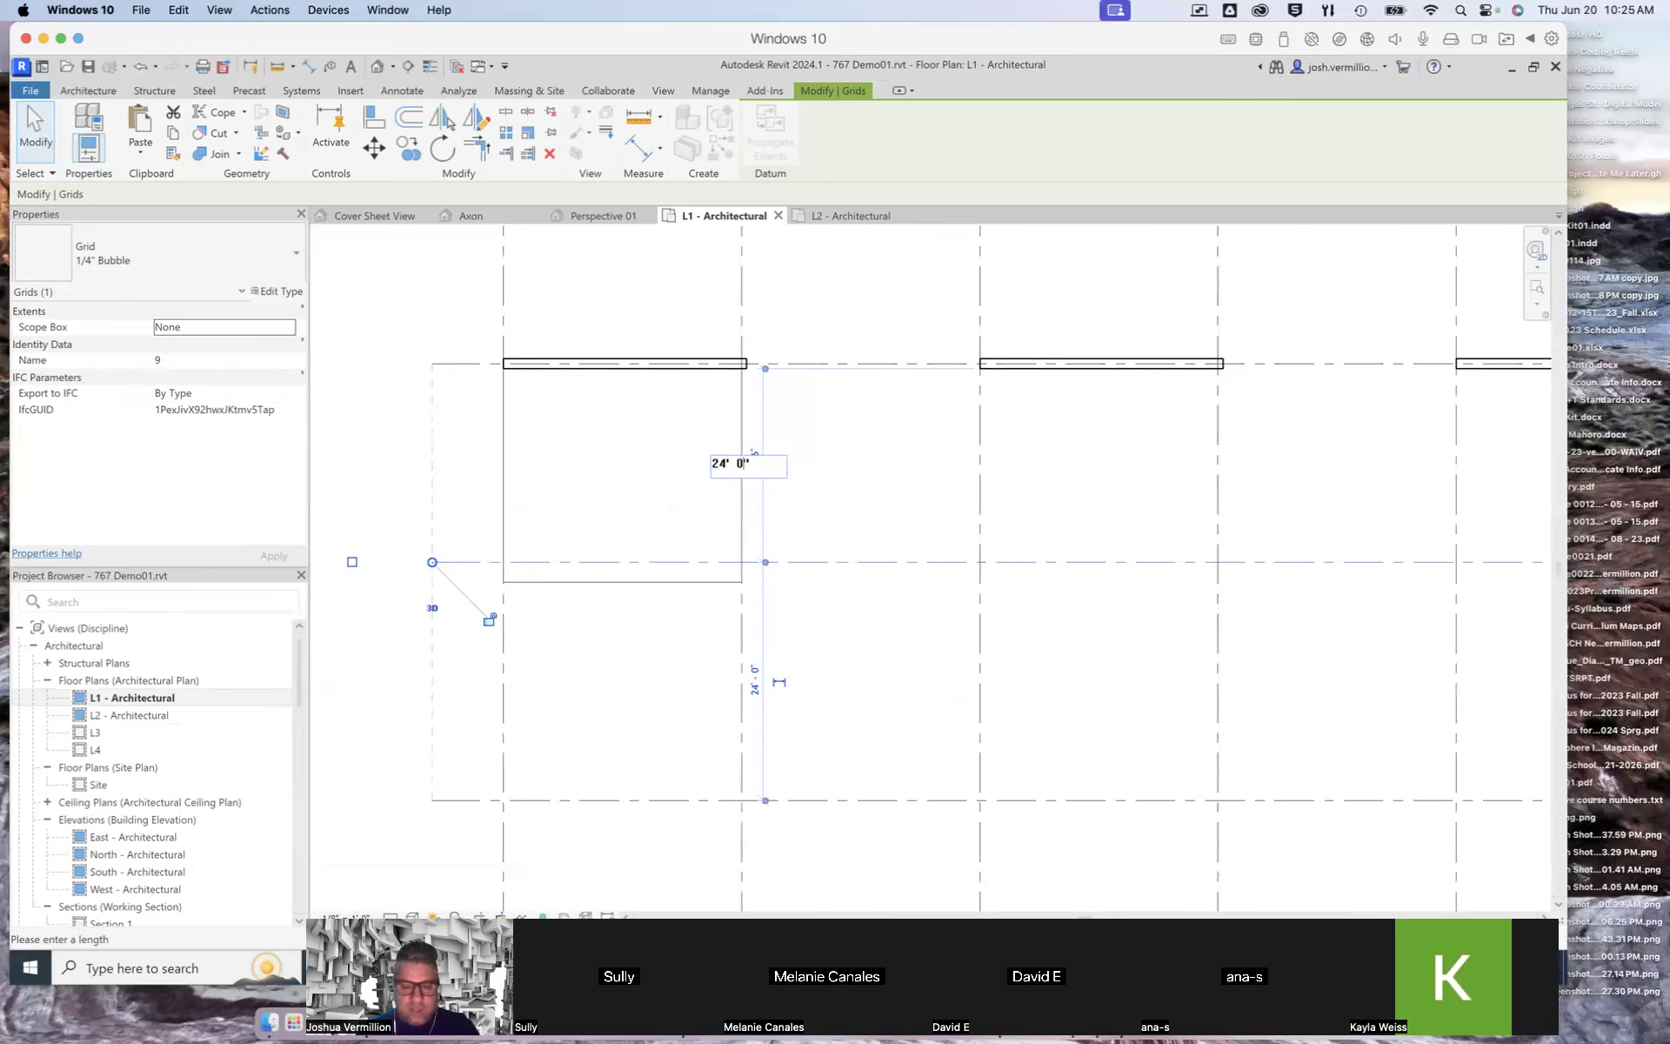
key(Return)
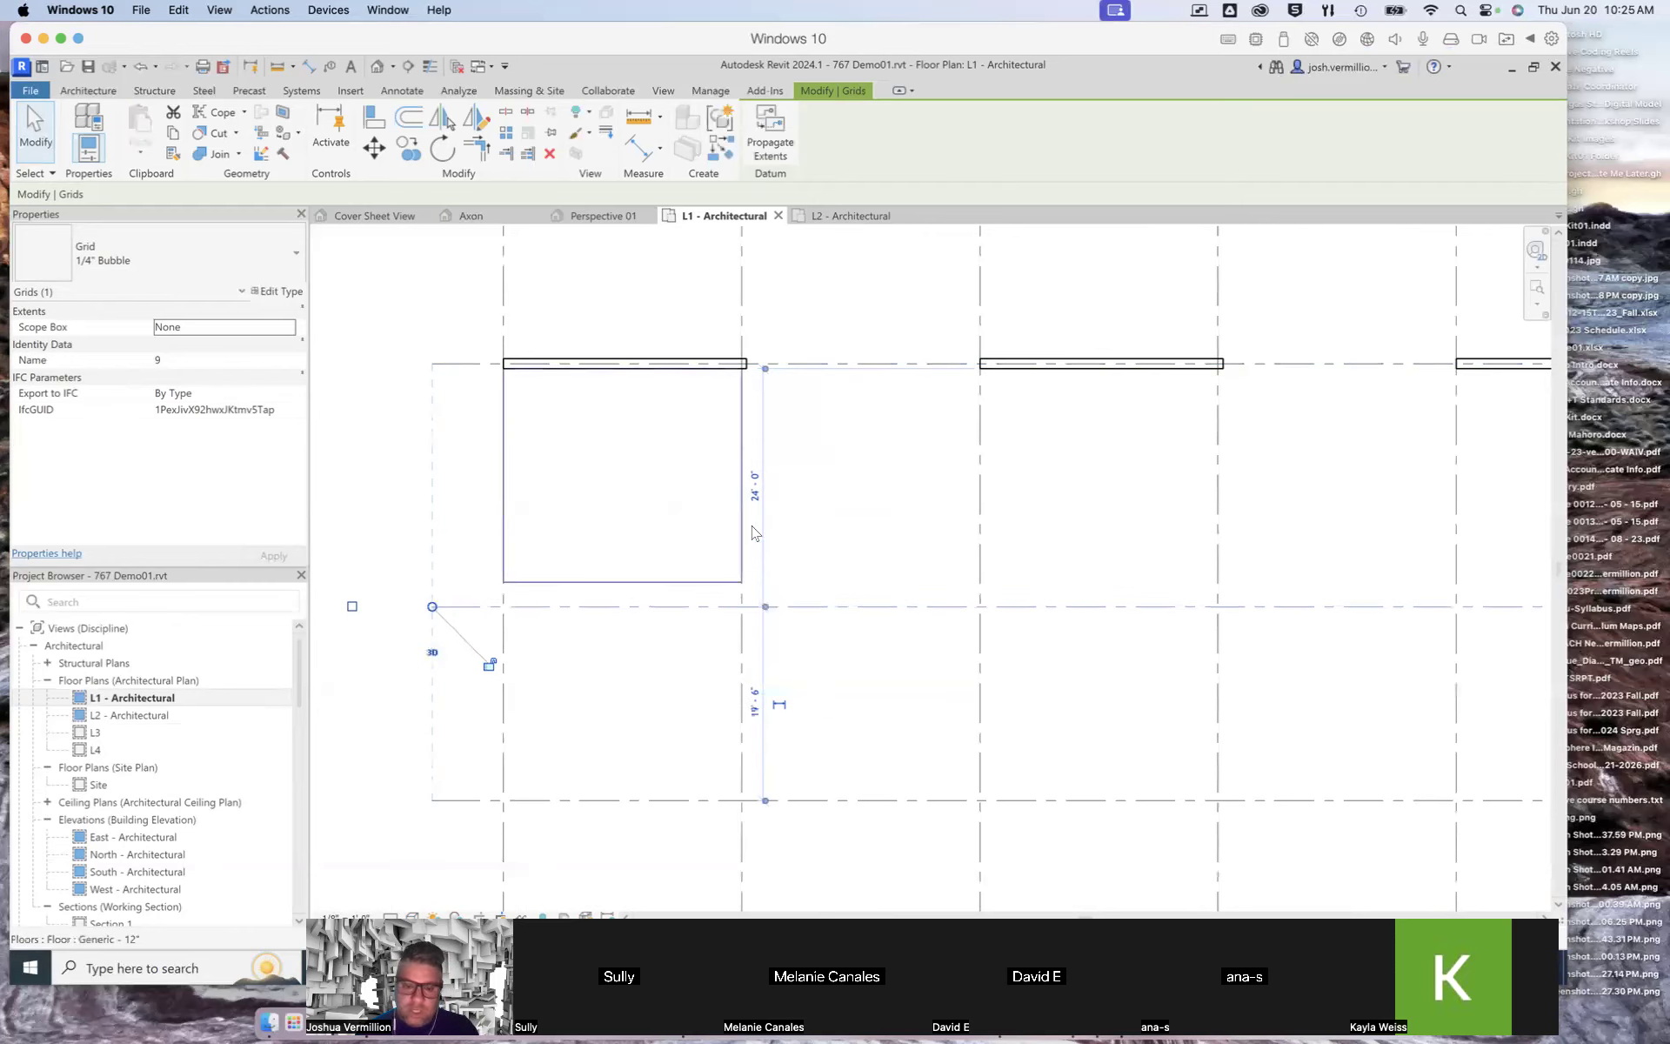
click(755, 707)
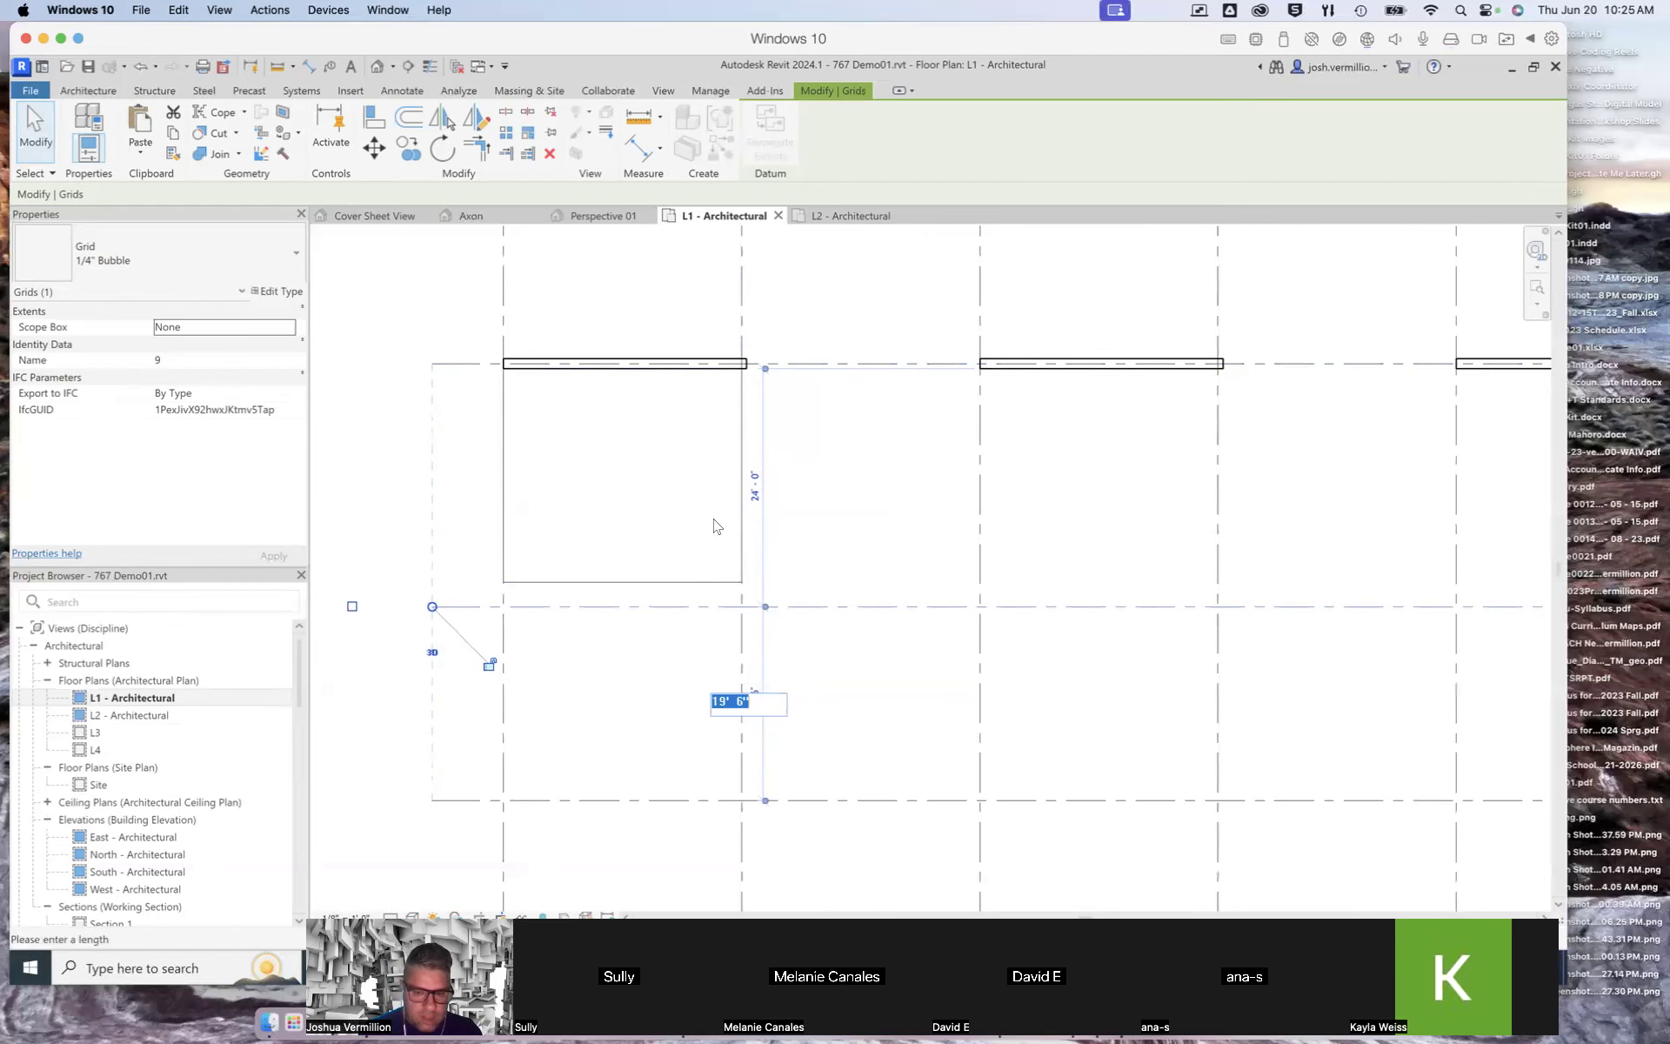
click(755, 494)
click(755, 494)
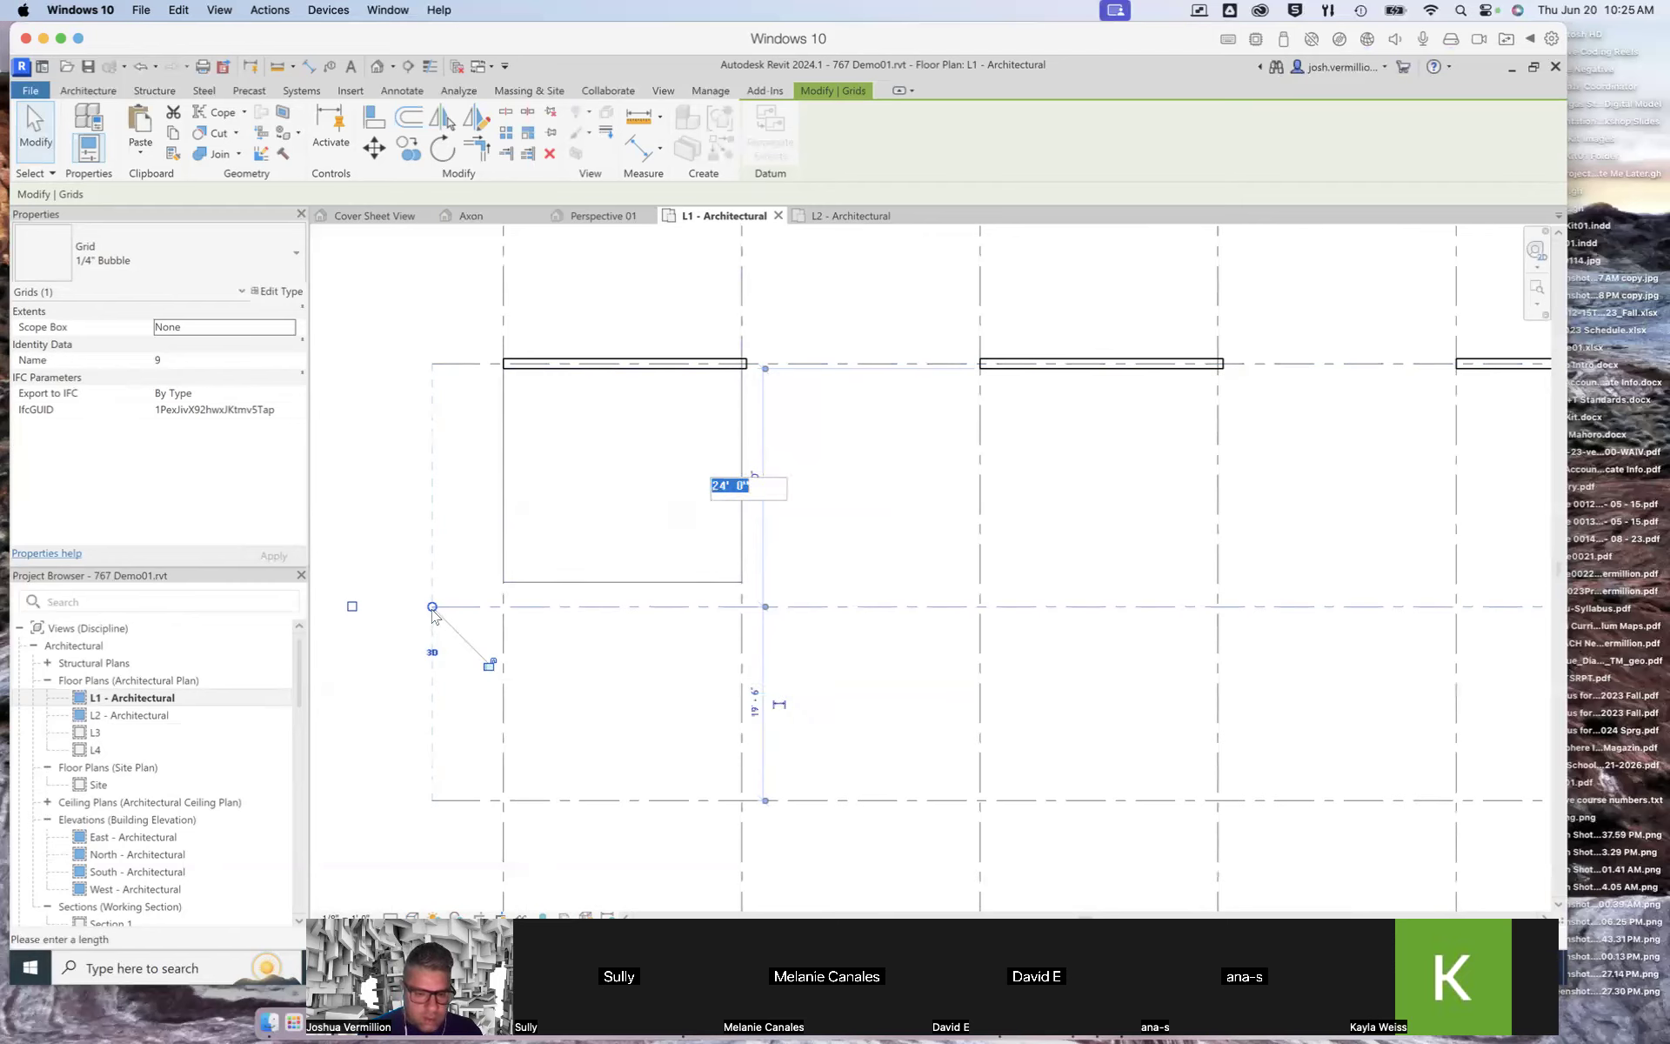
key(Escape)
Step: Select grid 10, toggle its dimension lock, and drag it slightly downward
click(660, 800)
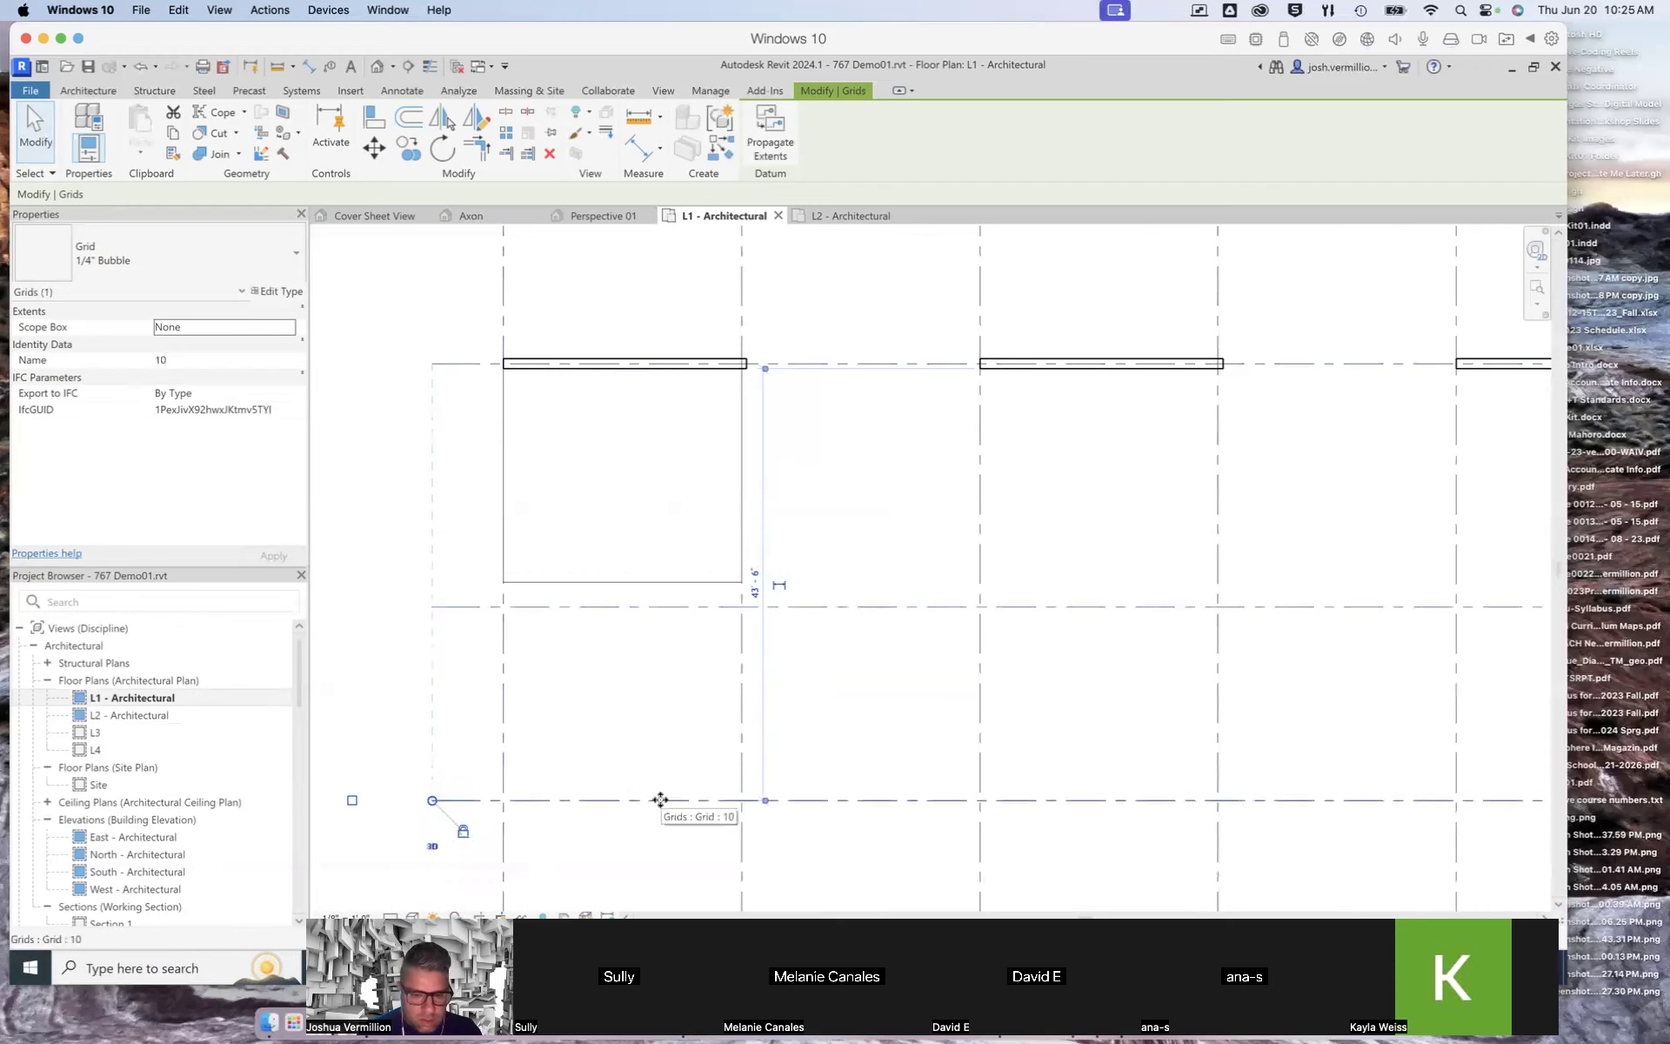
click(465, 831)
drag(557, 800, 558, 827)
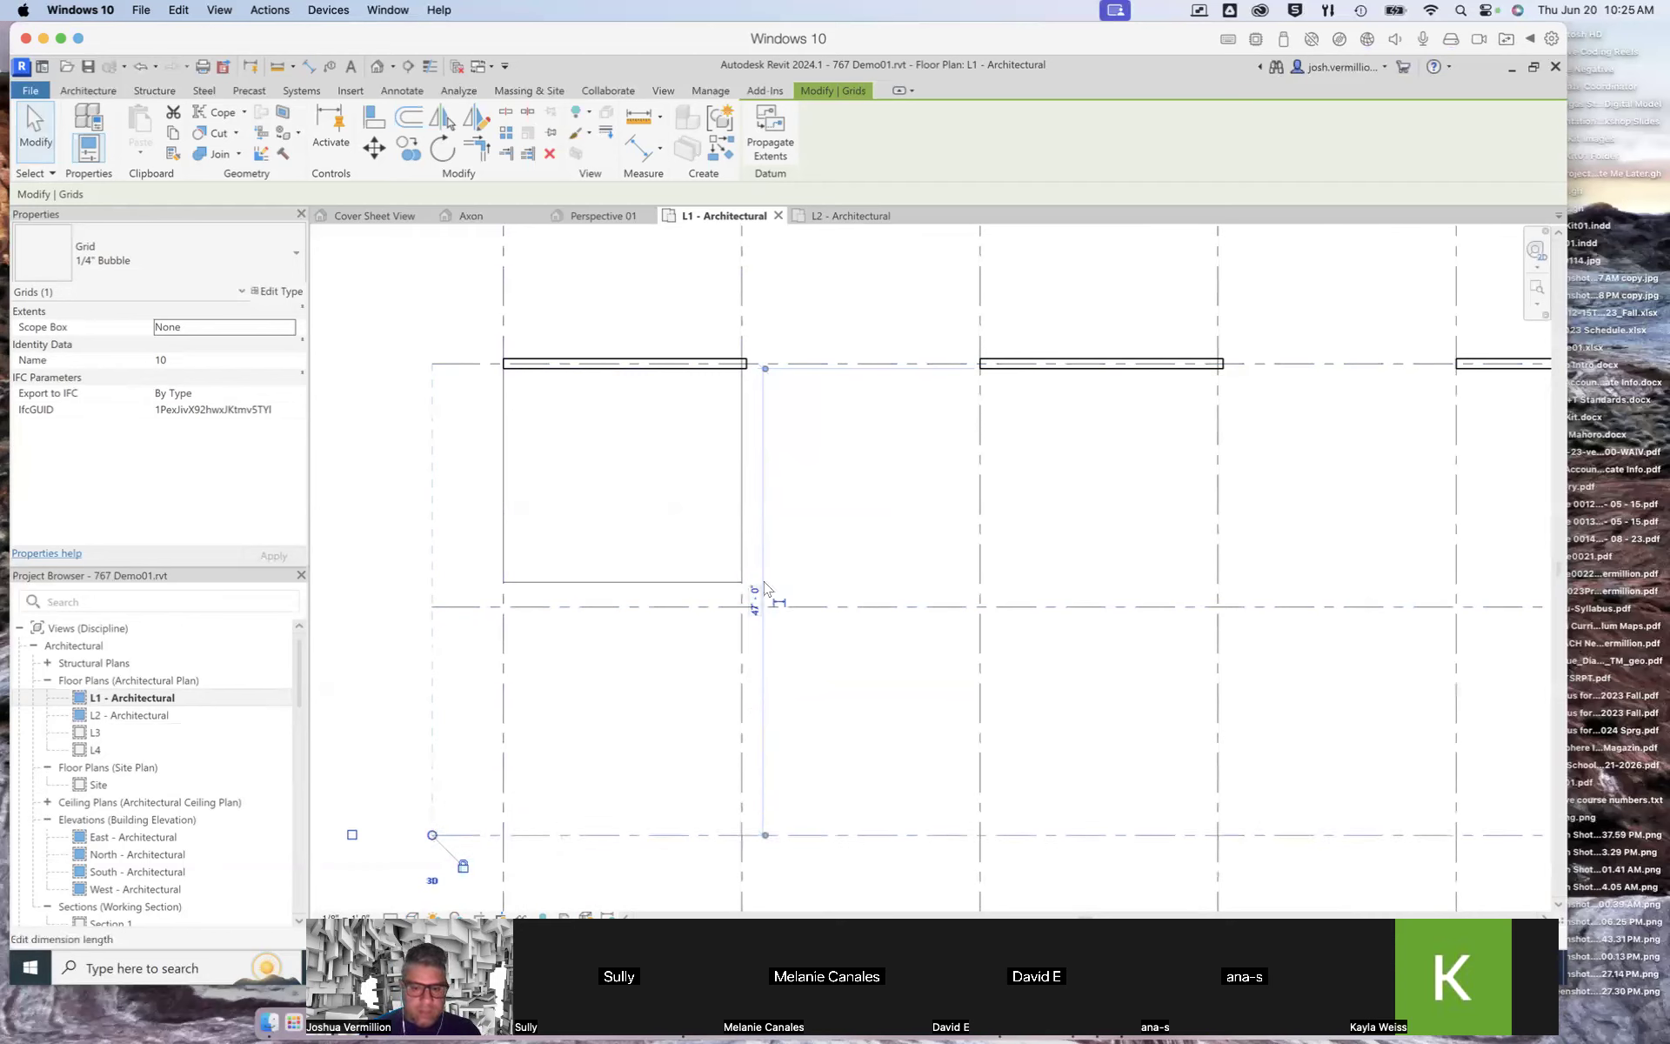
Step: Select grid 9 and set the spacing between grids 9 and 10 to 24' 0"
click(653, 606)
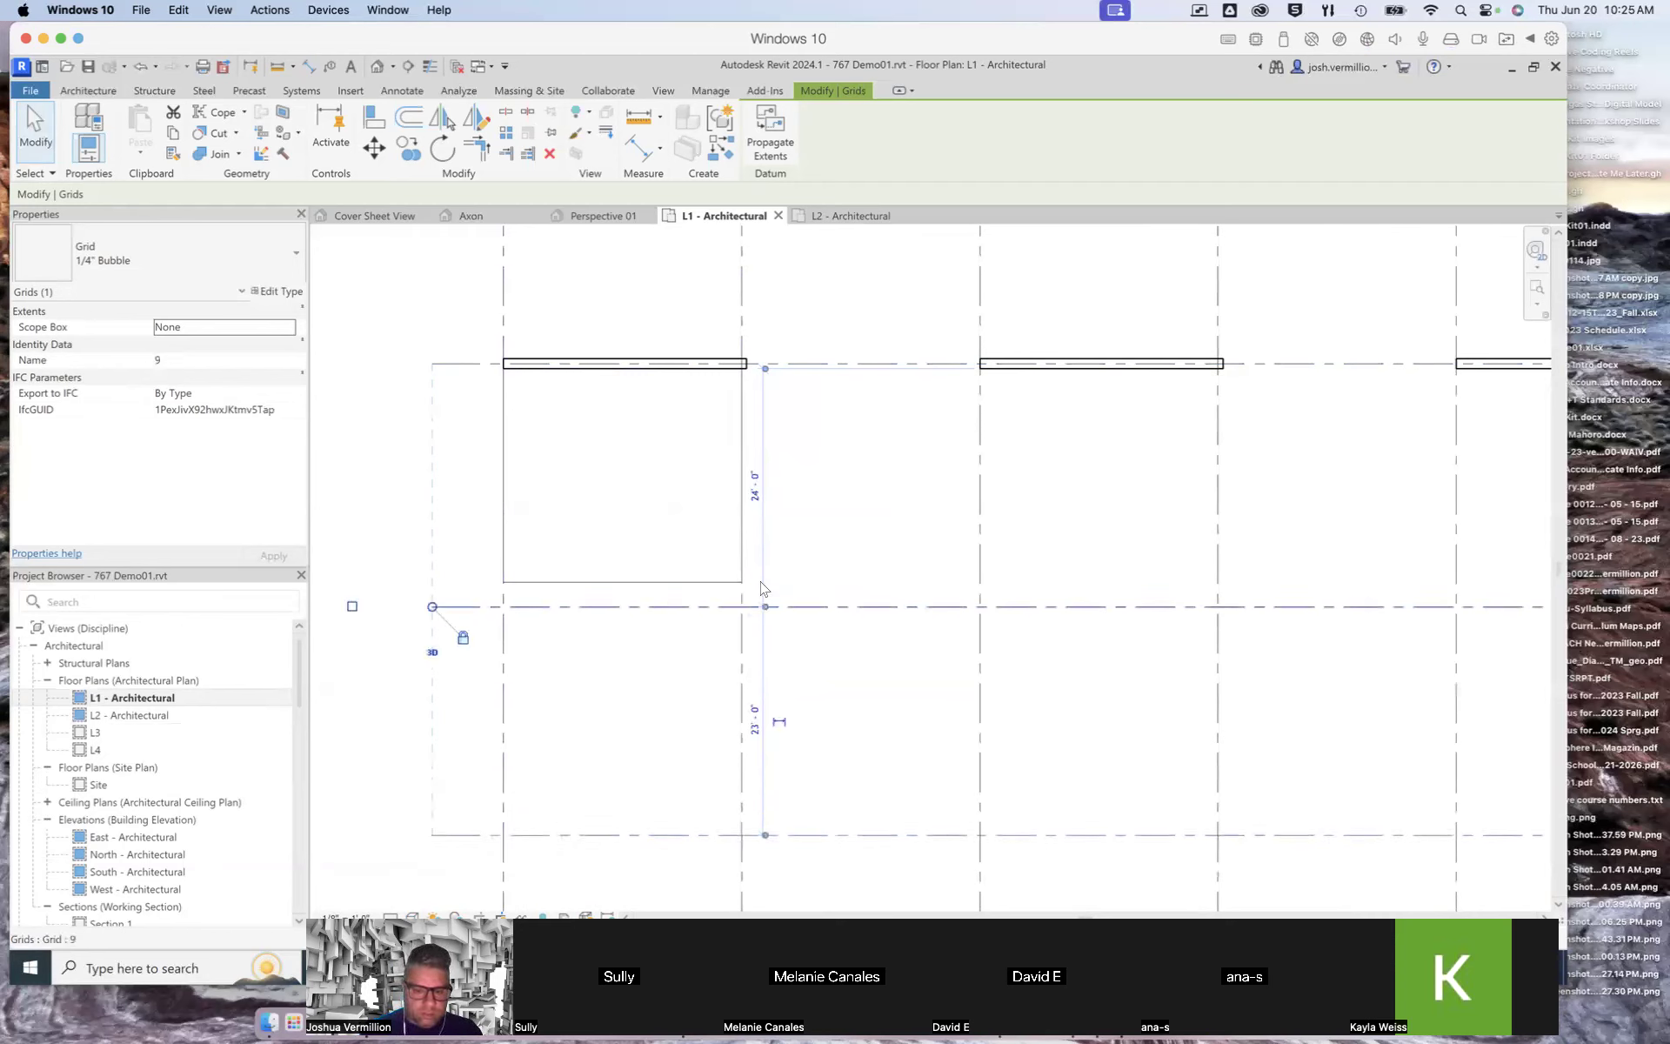
click(754, 722)
text(24)
key(Return)
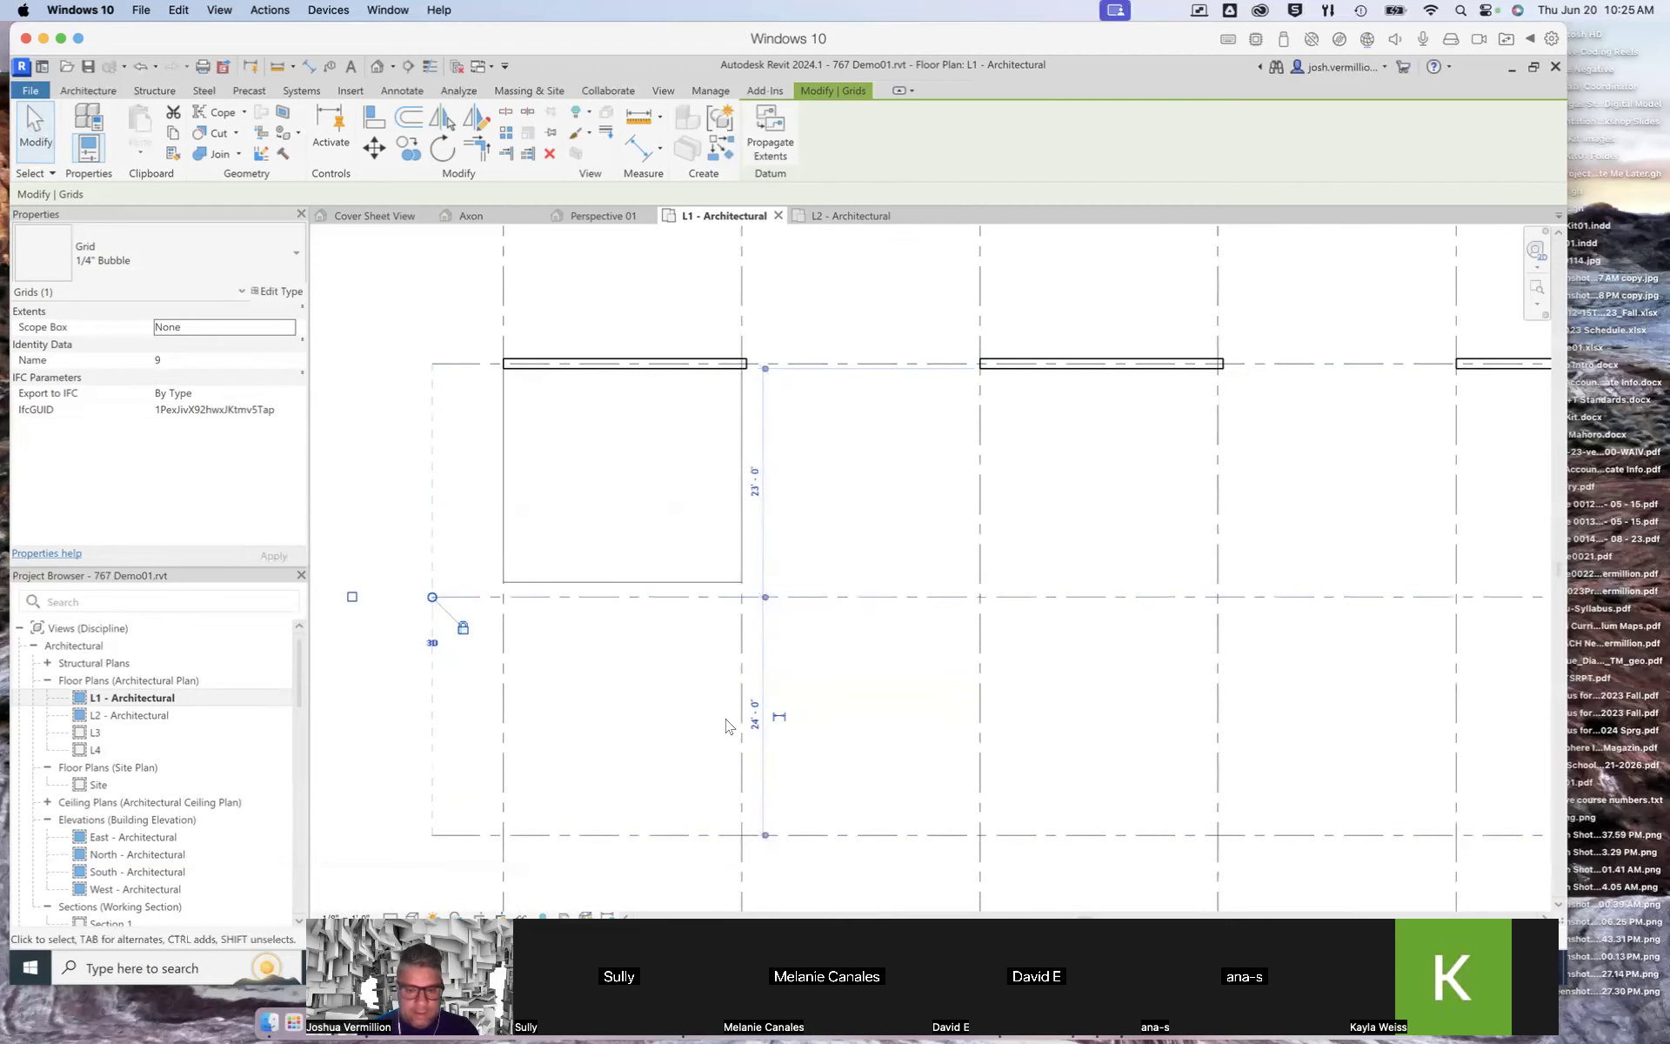
Step: Re-enter 24' 0" as the spacing between grids 8 and 9
click(751, 494)
click(727, 480)
key(BackSpace)
text(=4)
key(BackSpace)
key(BackSpace)
text(4' 0")
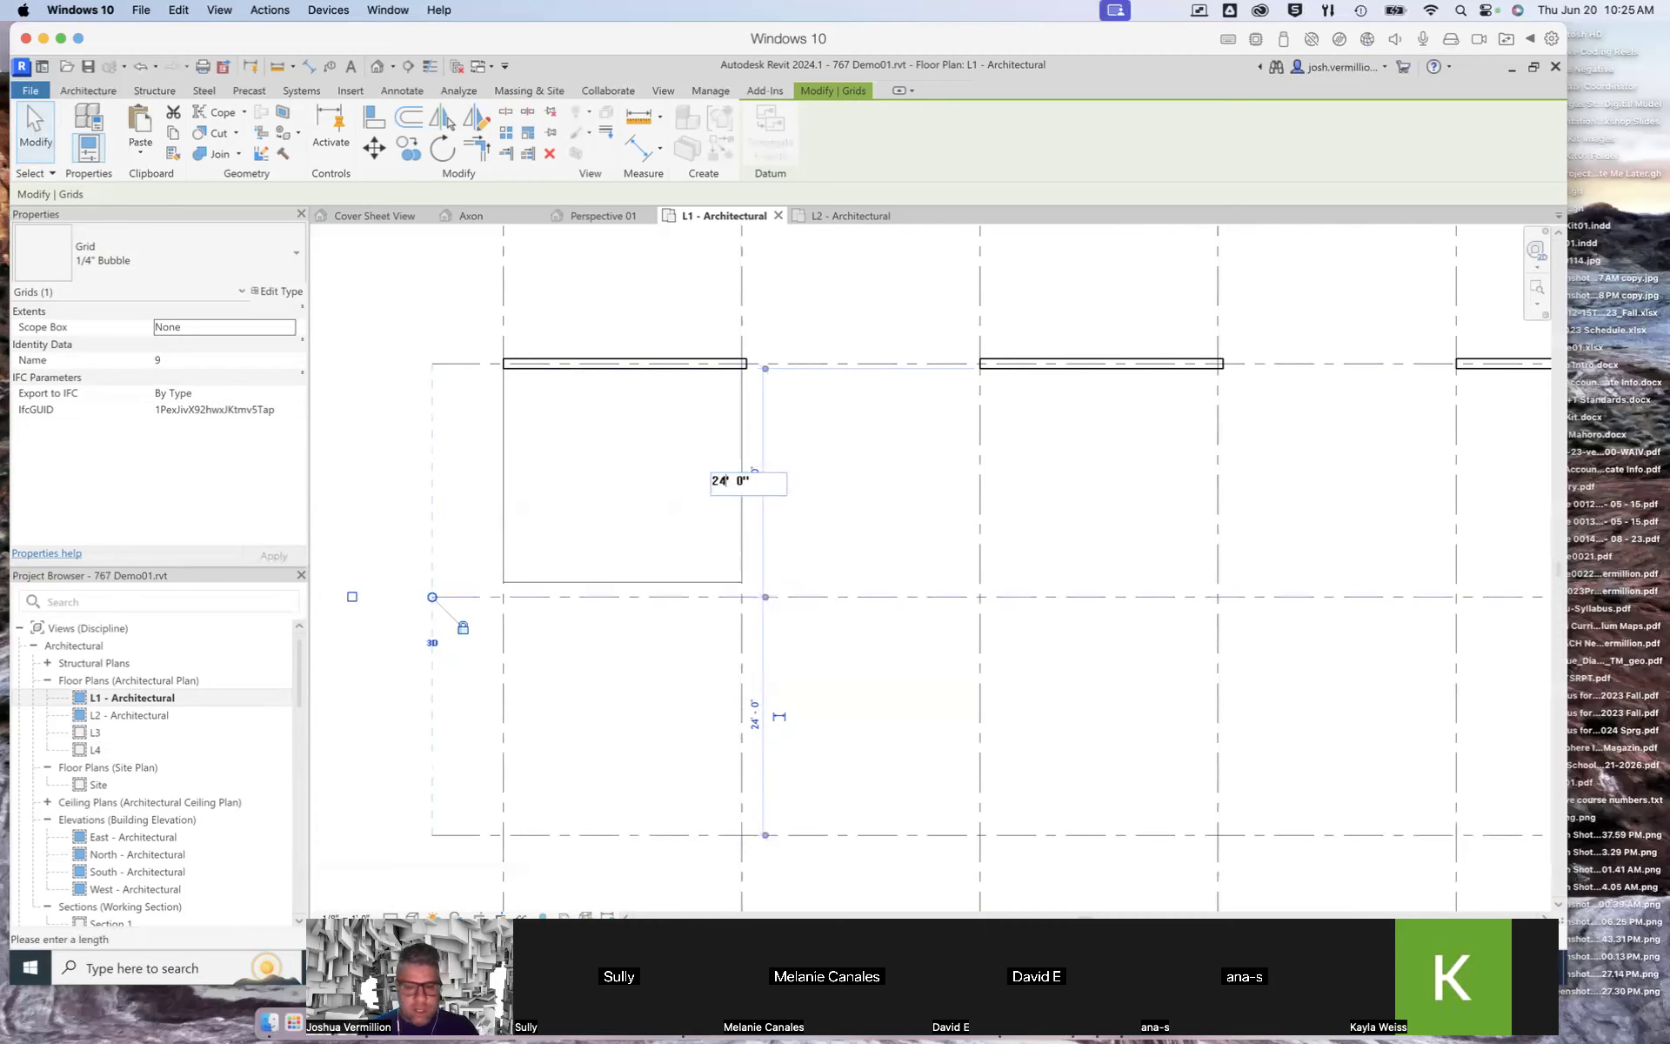
key(Return)
Step: Drag grid 10 slightly downward to adjust its spacing from grid 9
scroll(712, 851, up, 3)
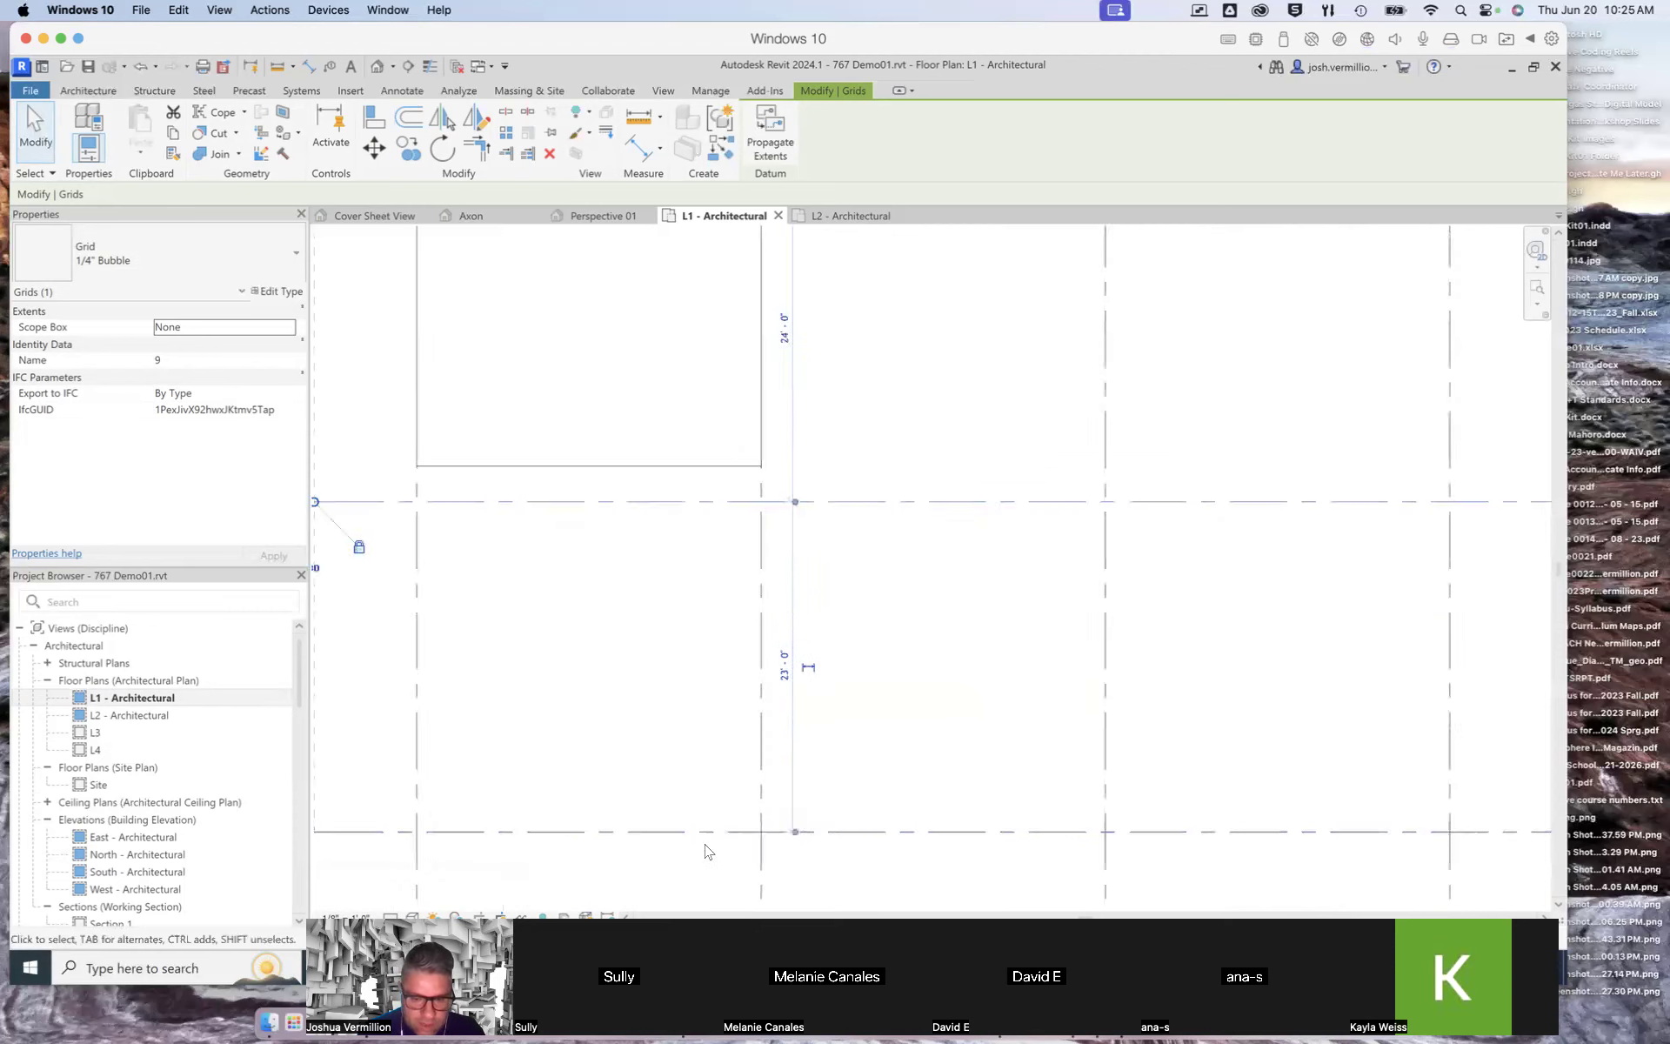
click(709, 826)
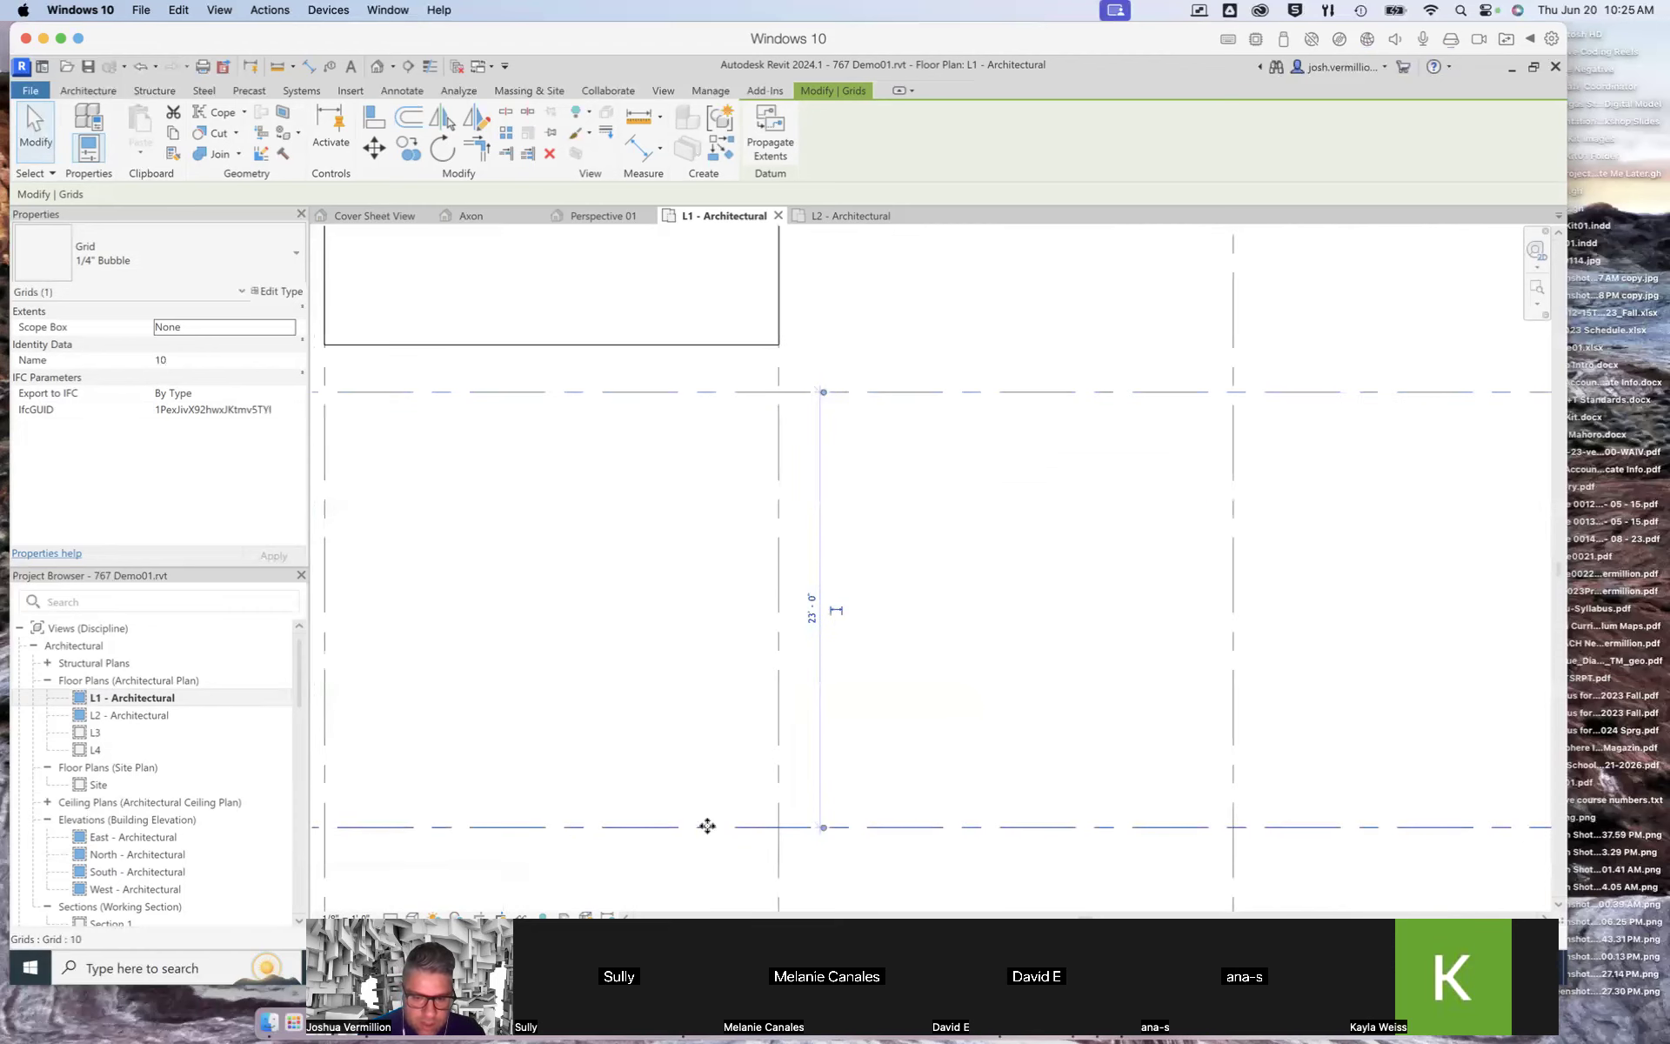
drag(709, 856, 708, 846)
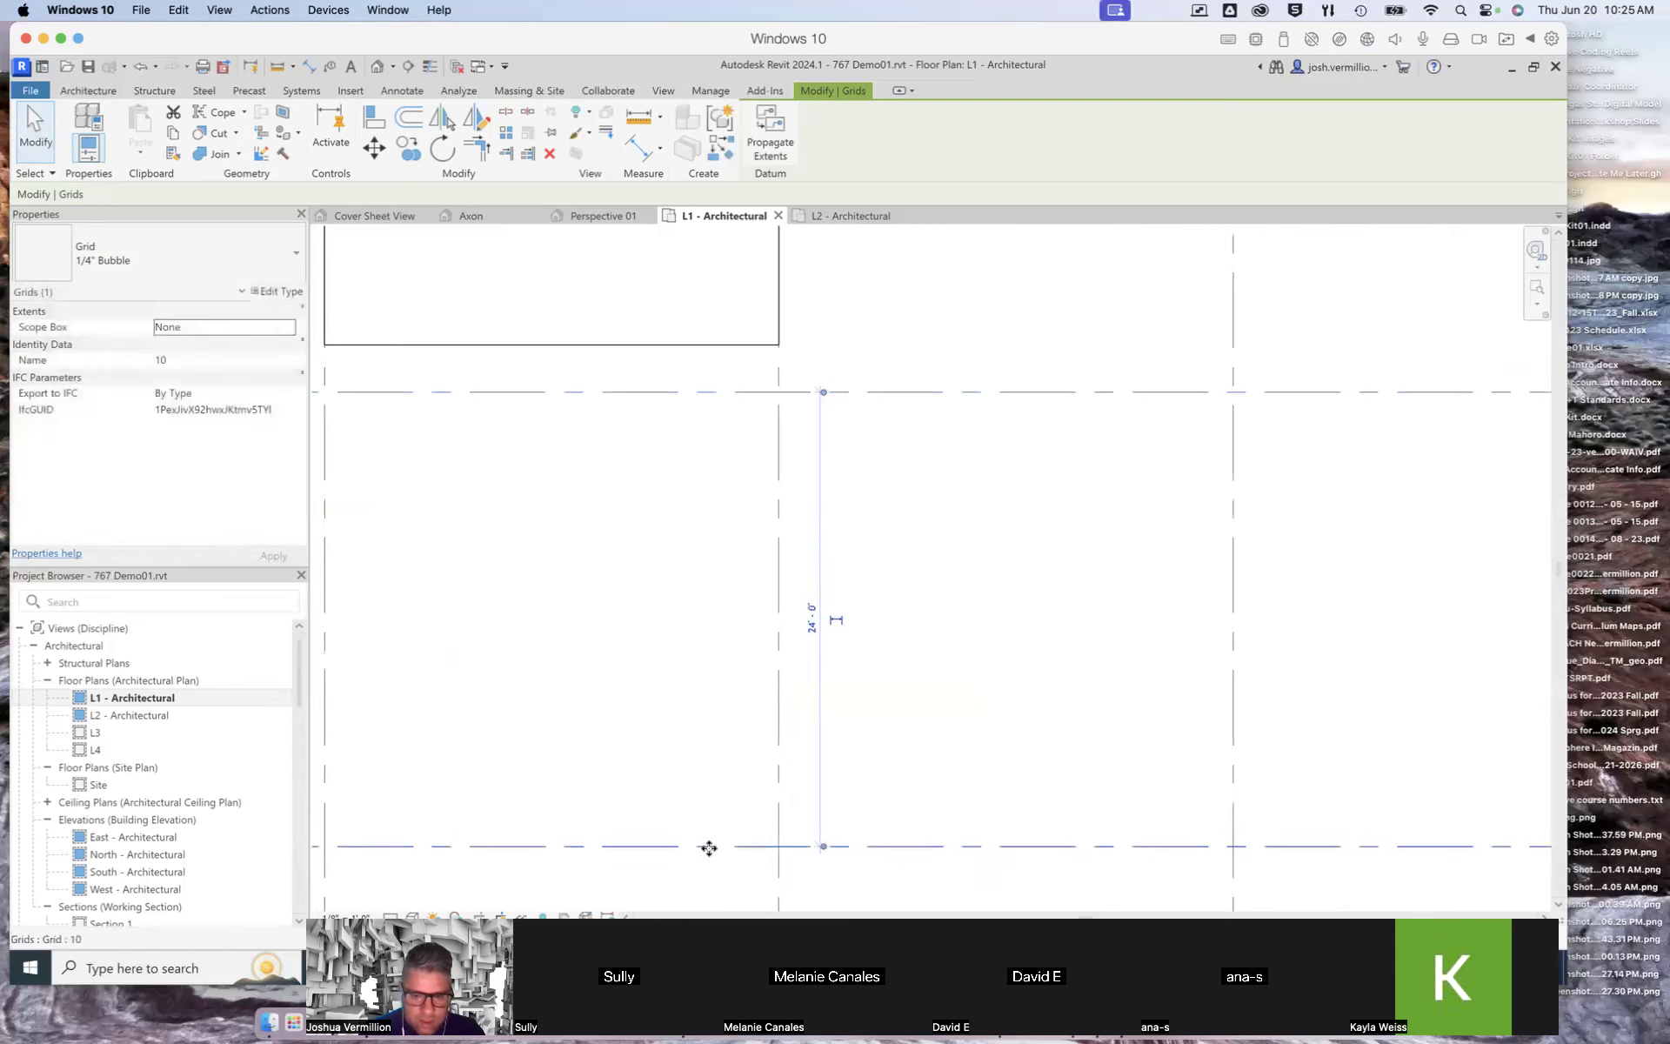
Step: Review the grid spacing around grid 10 in the L1 - Architectural plan
scroll(752, 732, down, 3)
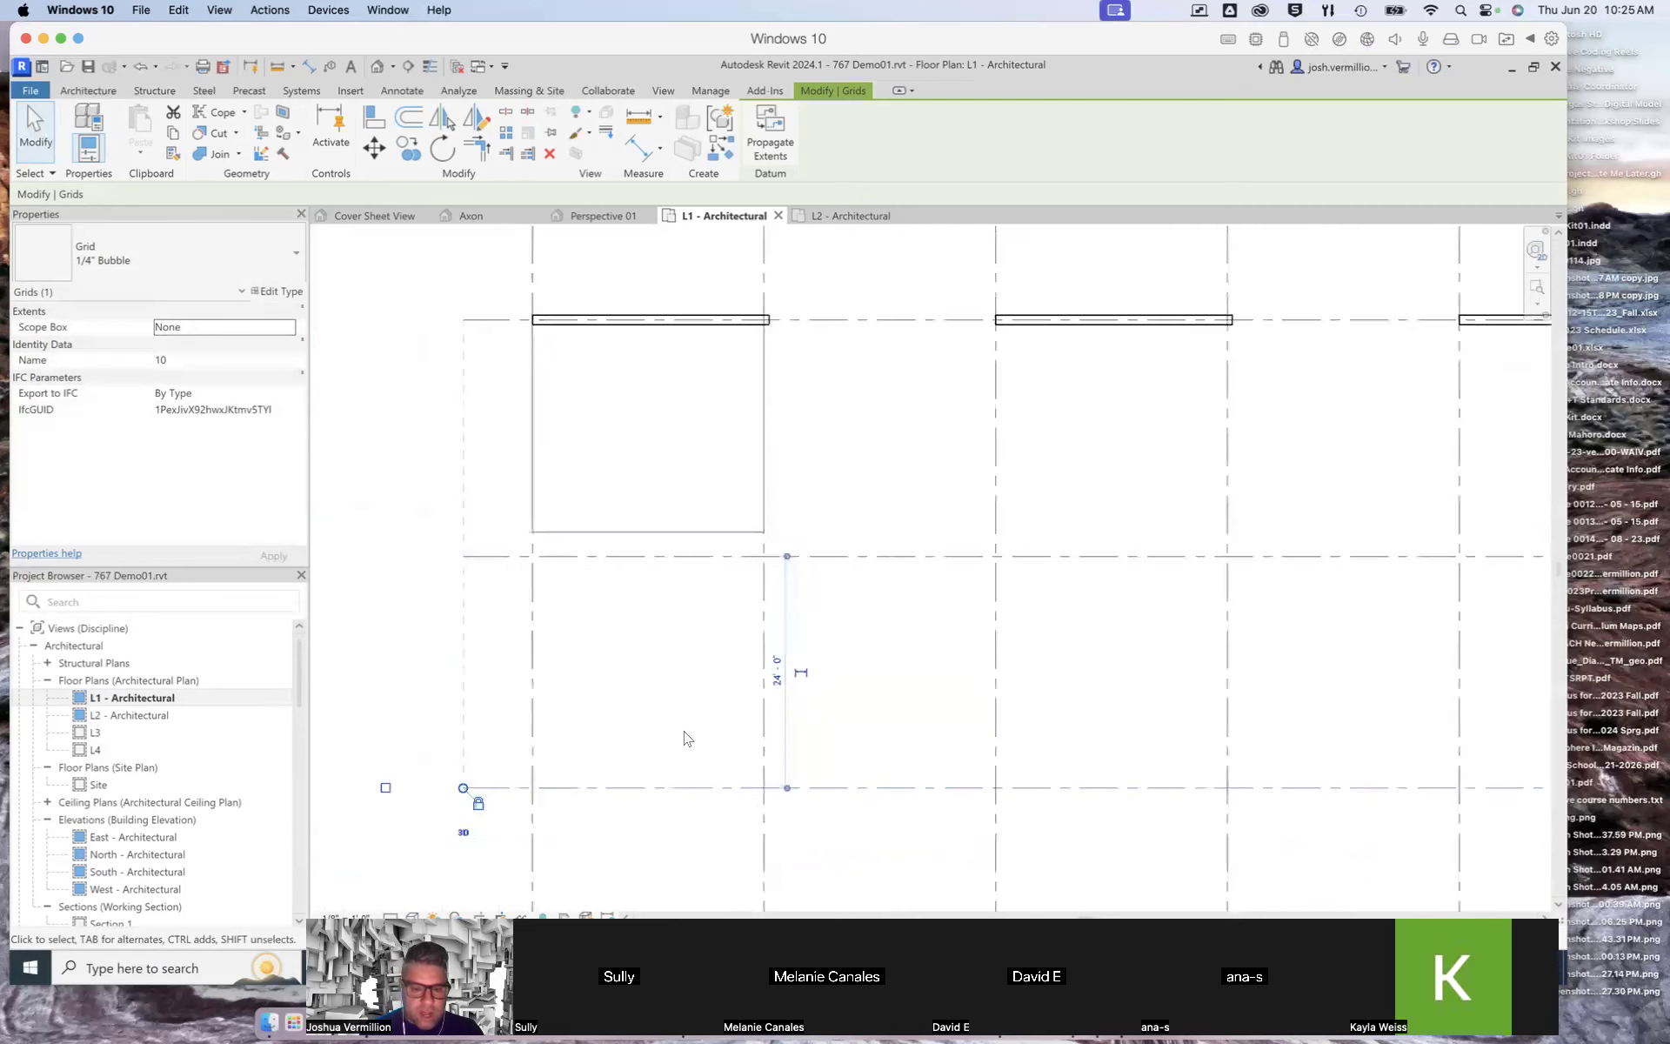
click(380, 656)
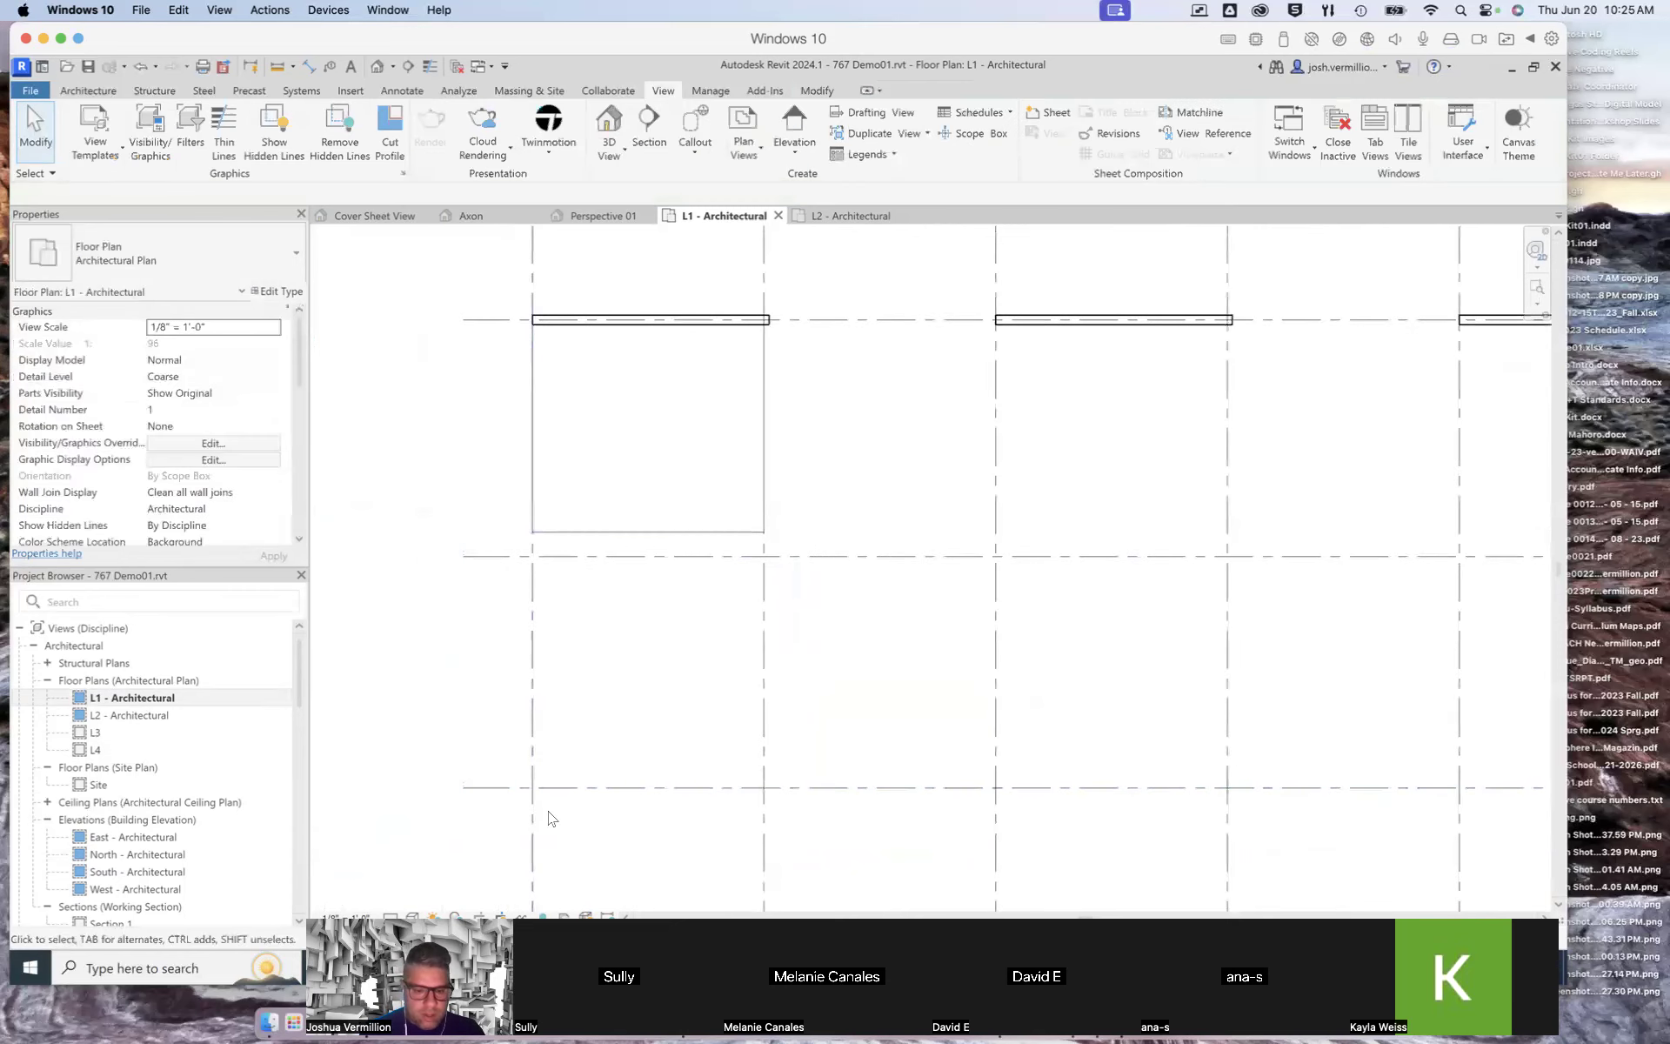
click(557, 788)
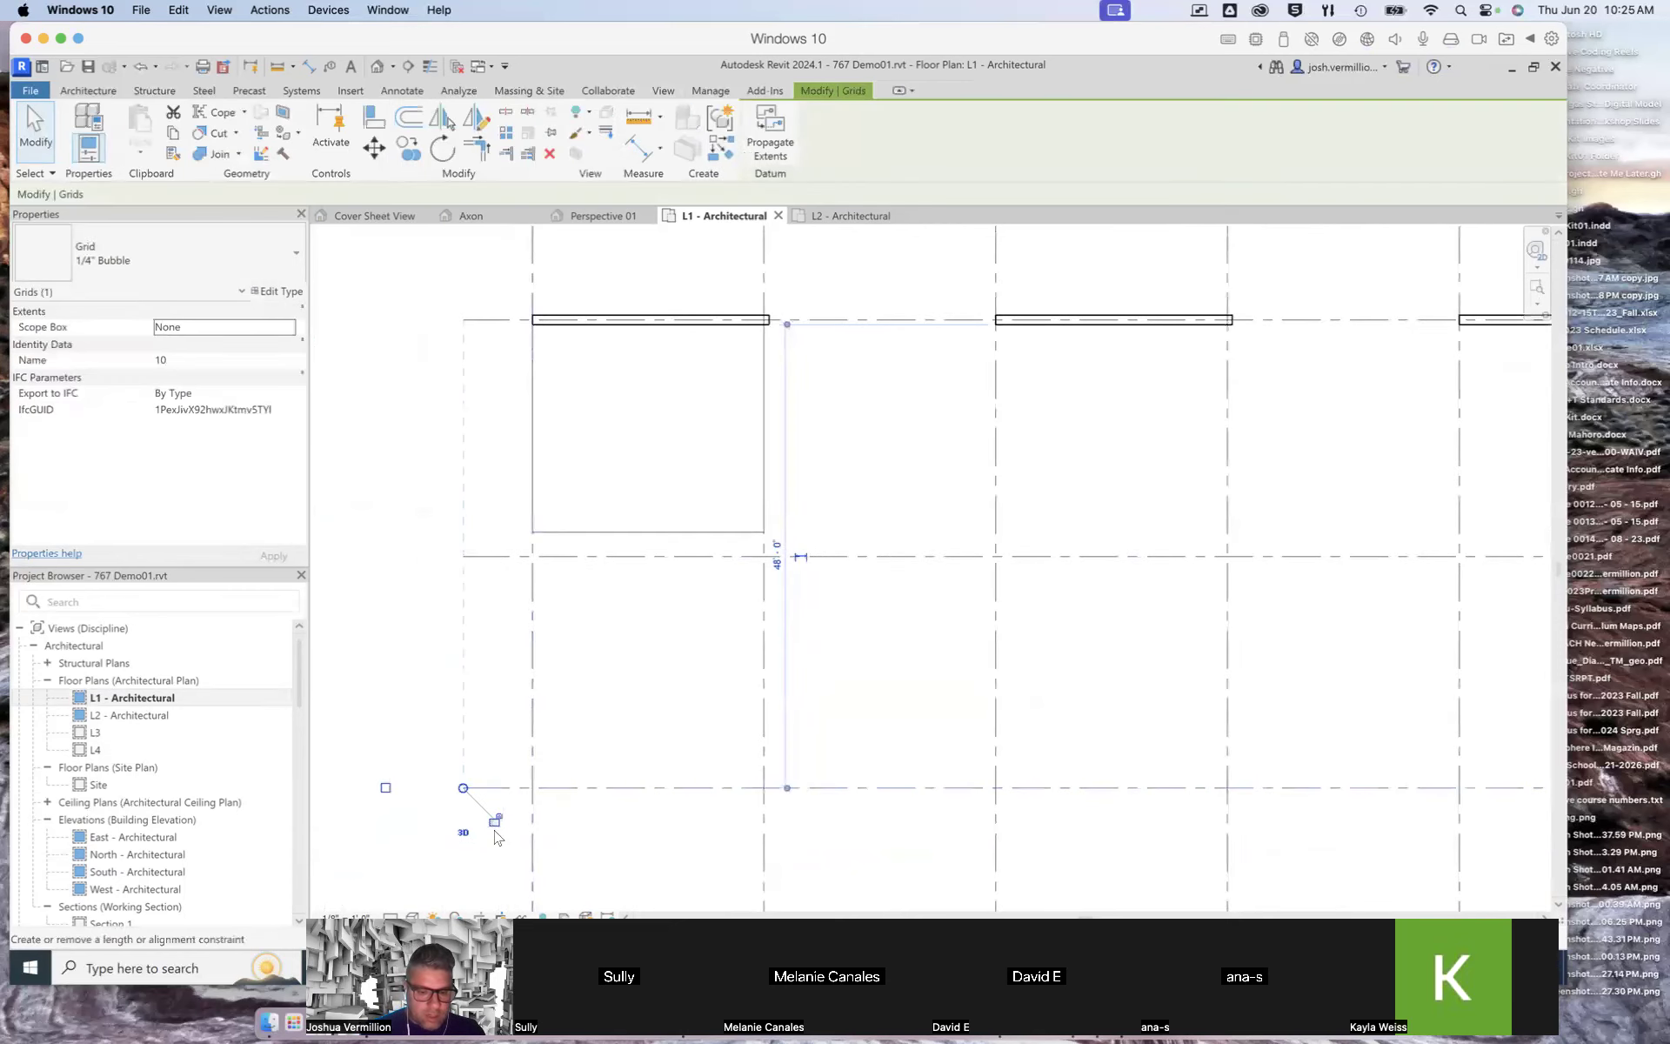
click(480, 654)
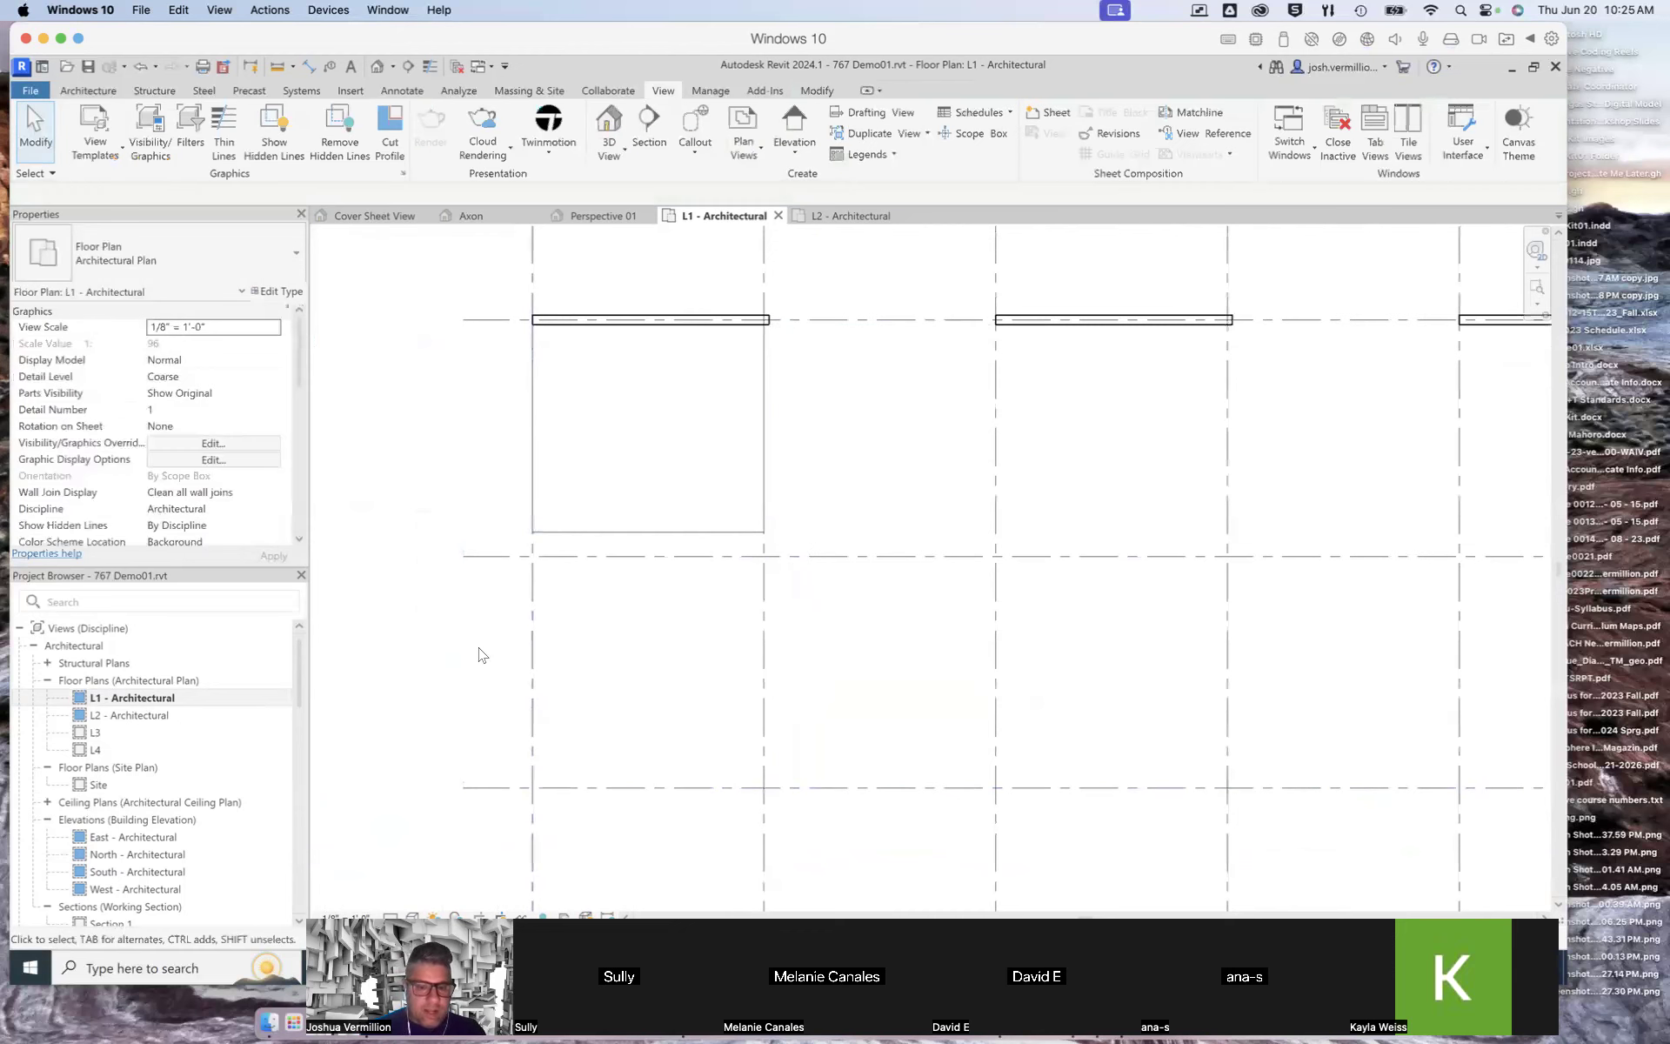
scroll(704, 773, down, 2)
scroll(731, 727, down, 3)
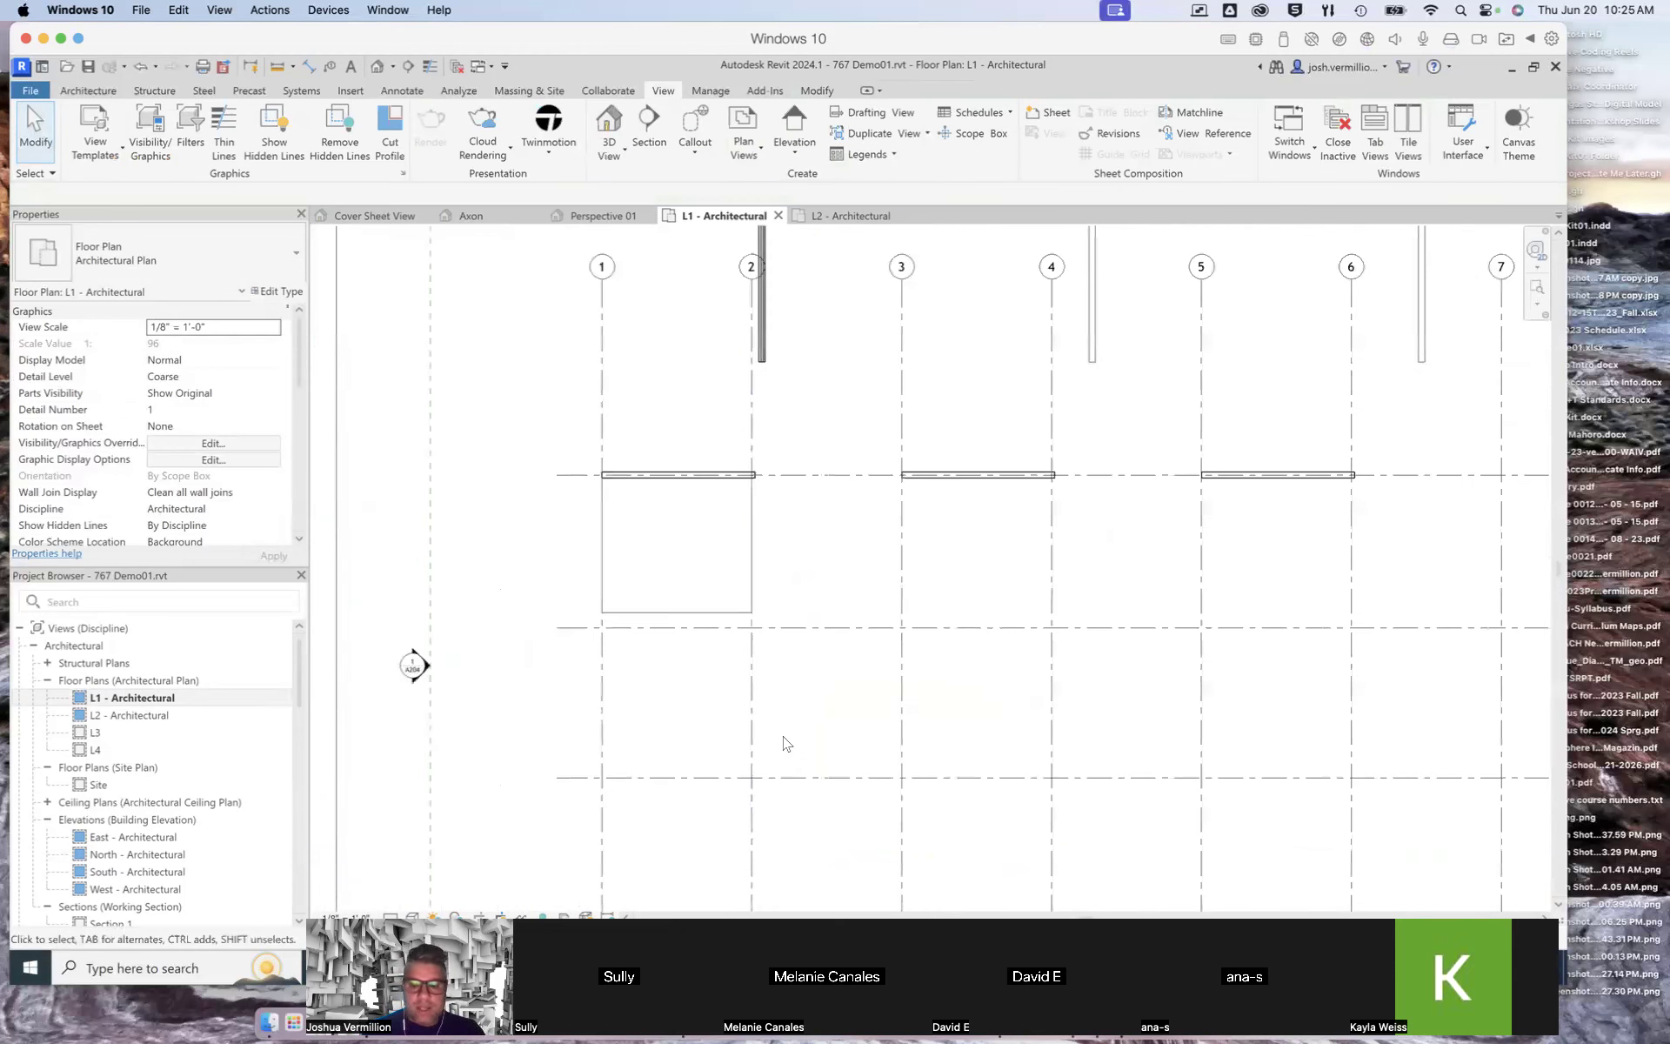
scroll(825, 713, up, 3)
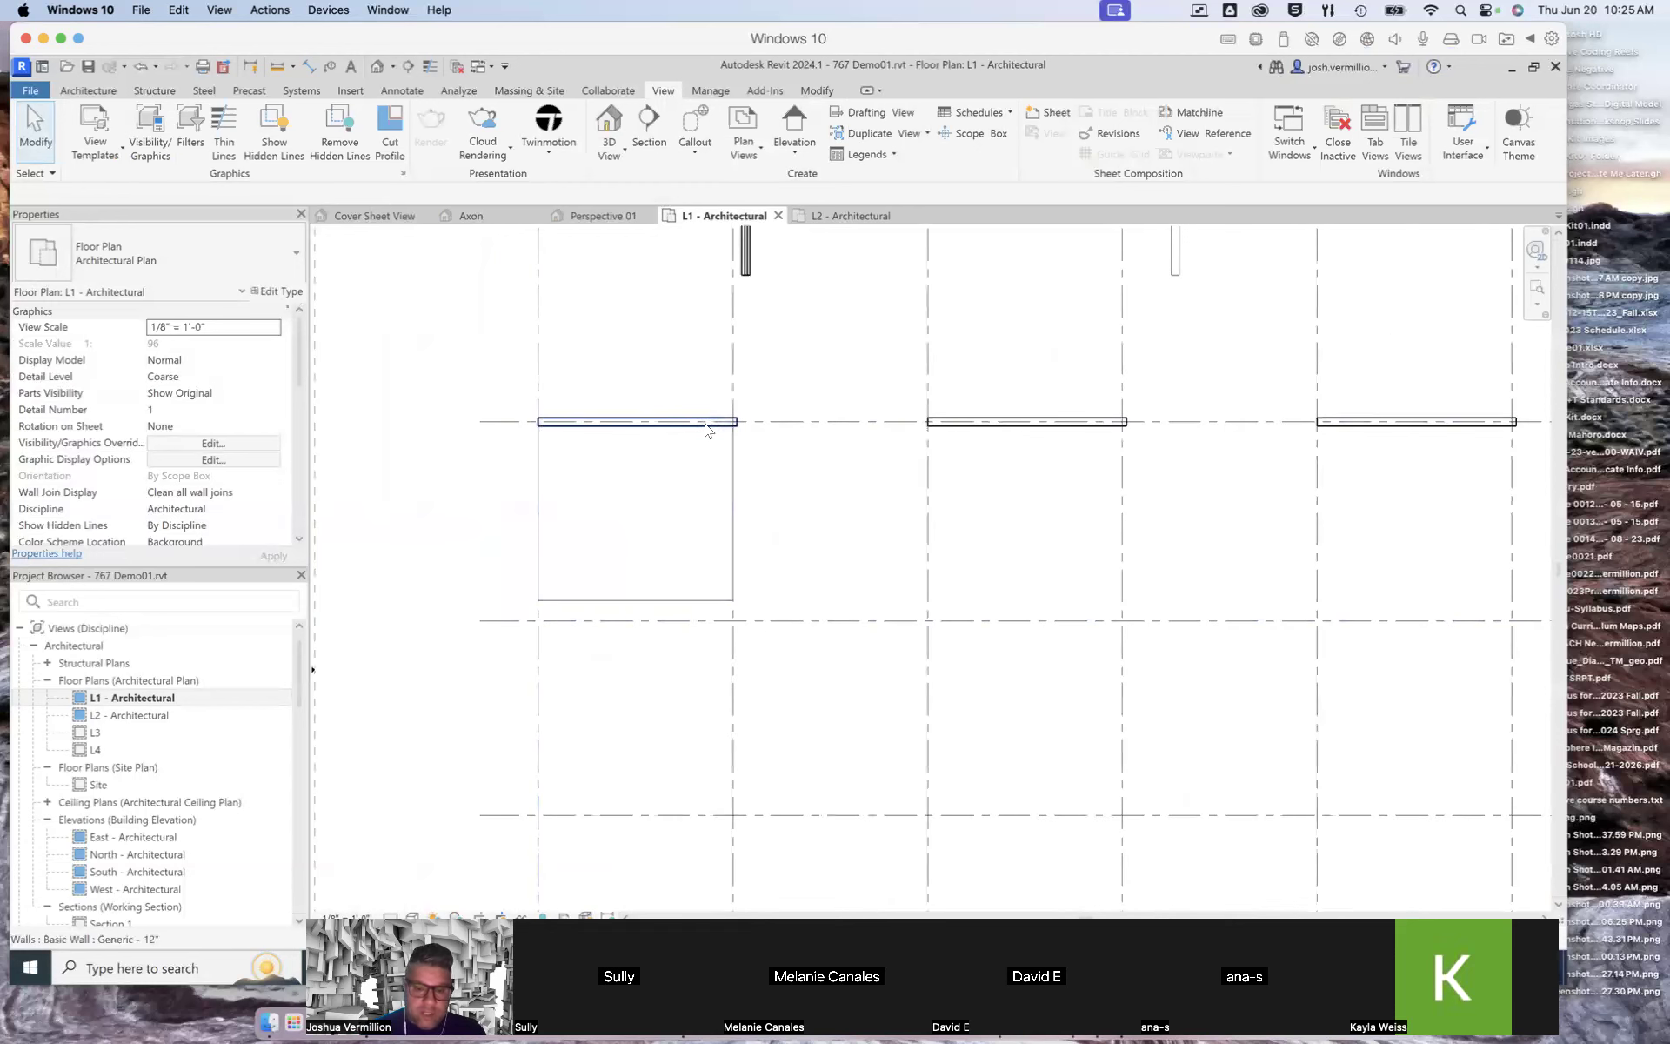
Step: Select the wall on grid 8 in the L1 plan to check its dimensions to nearby grids
click(641, 421)
scroll(765, 408, up, 3)
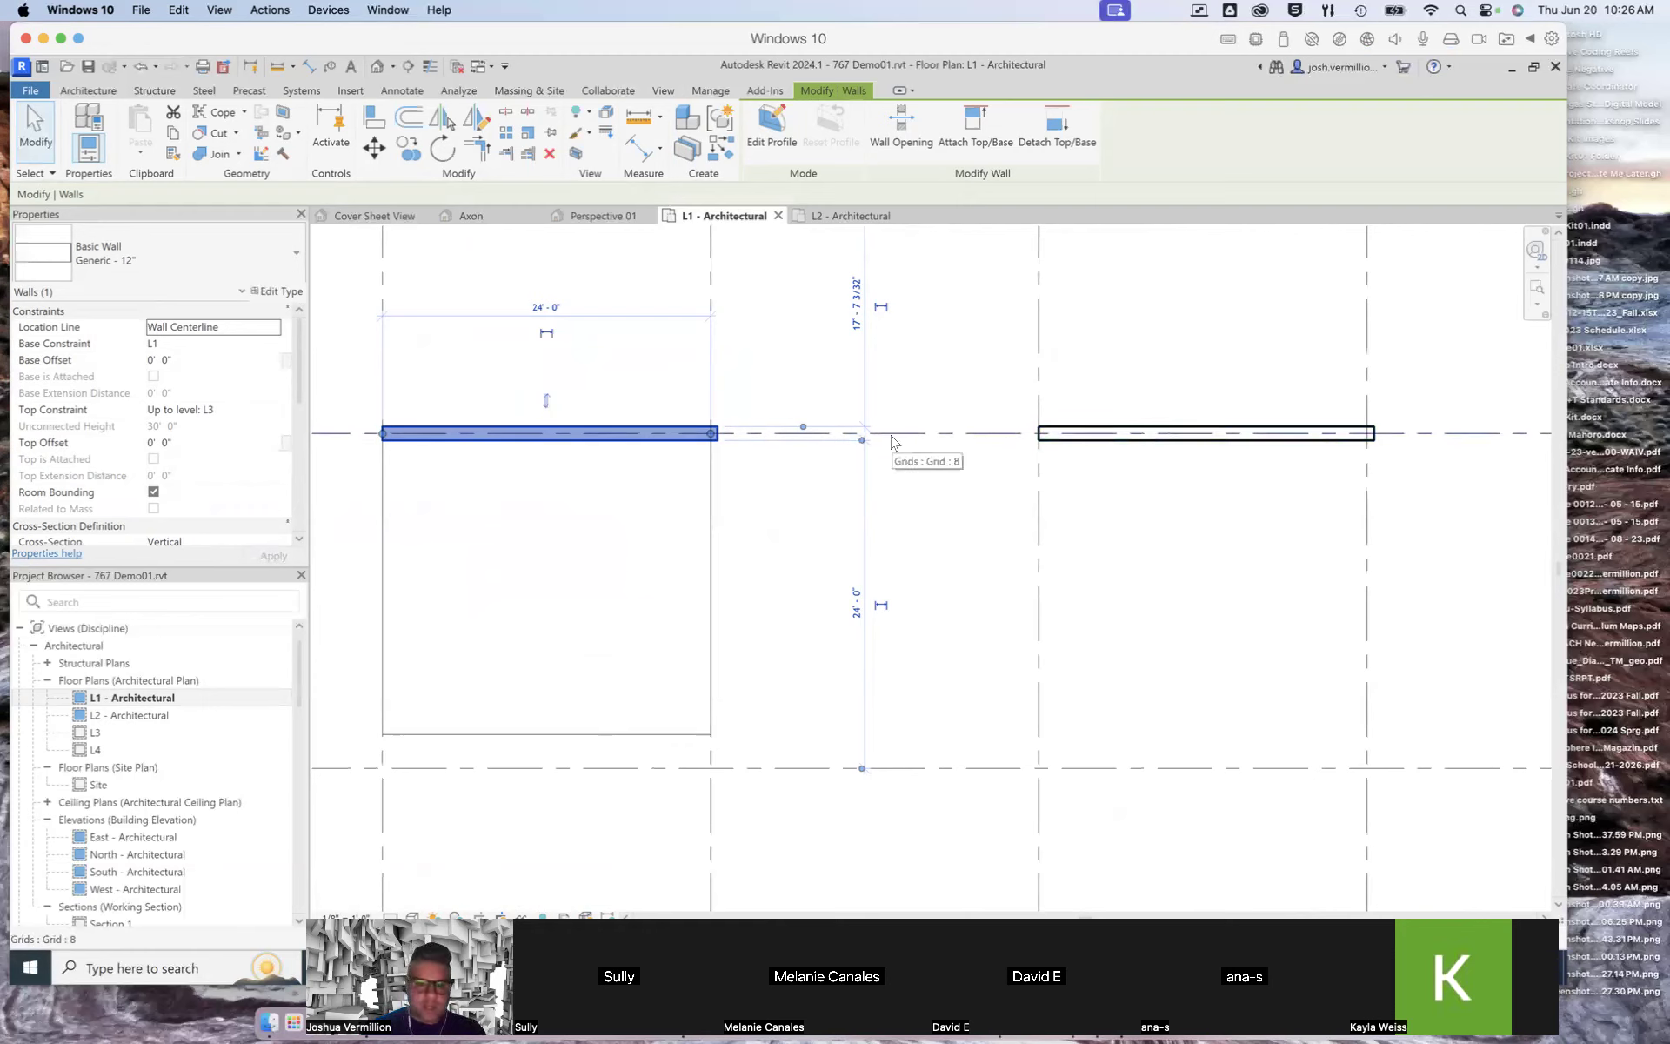
scroll(999, 633, down, 4)
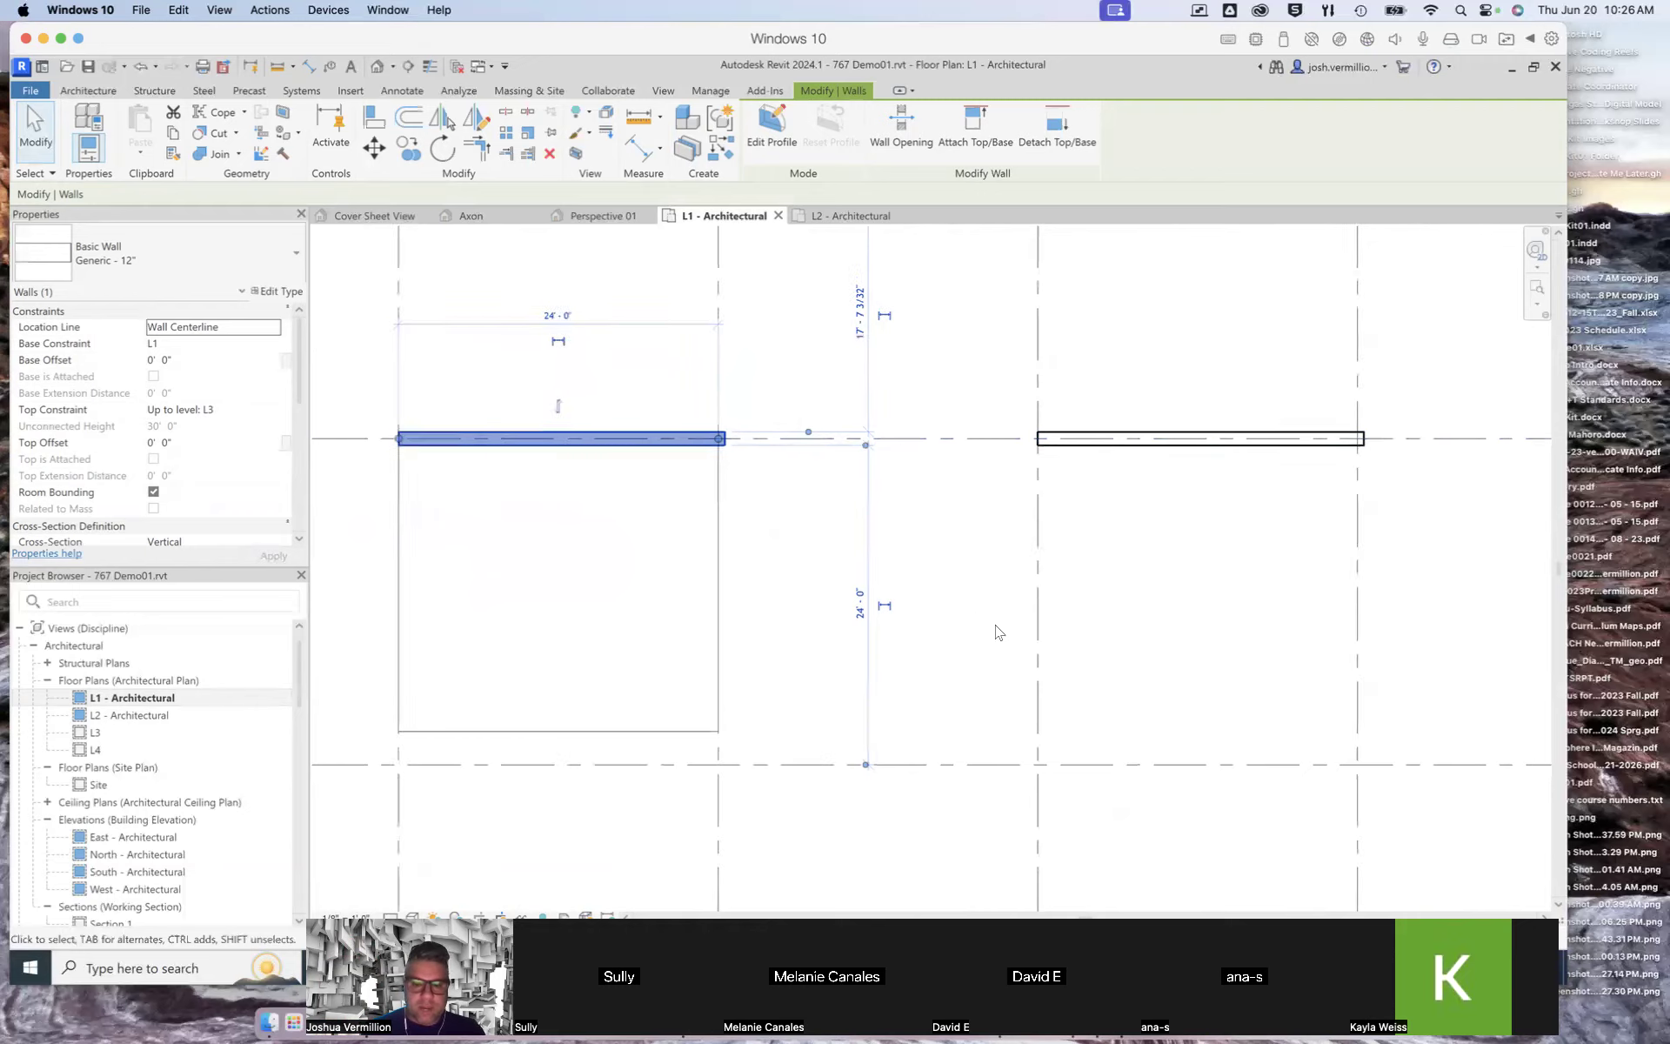
scroll(992, 626, up, 5)
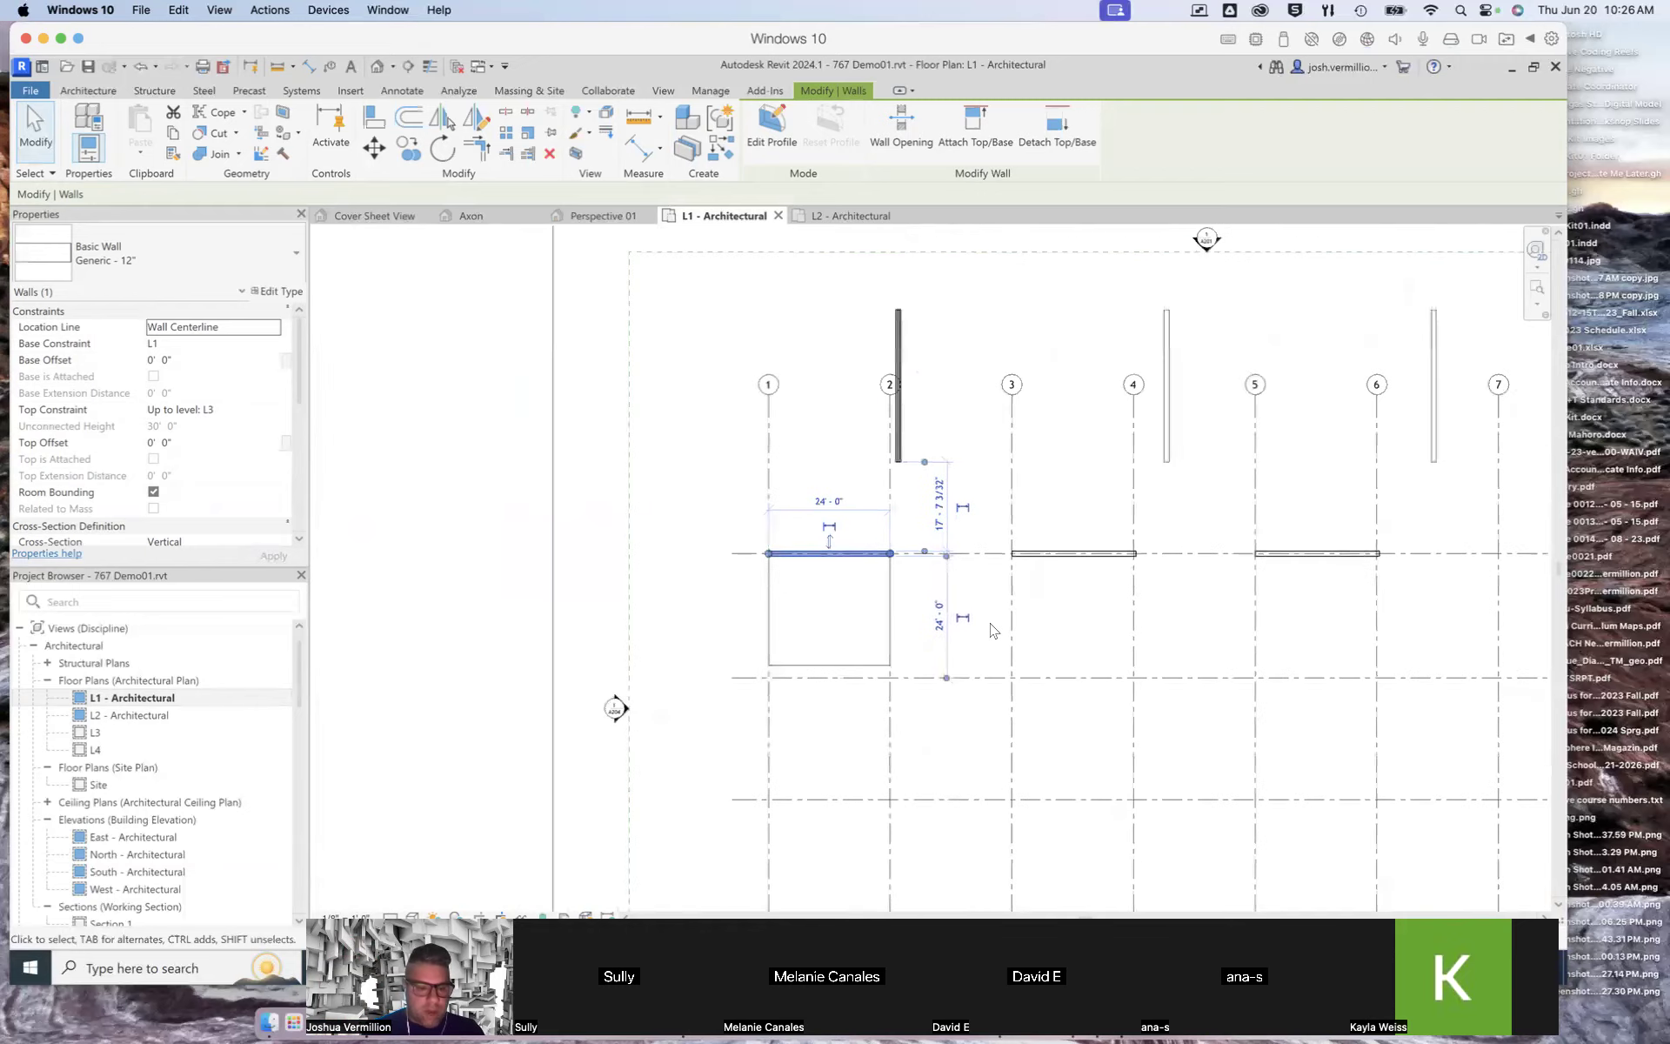
Step: Open the L2 - Architectural plan and inspect the corresponding wall on grid 8 and its grid dimensions
double_click(130, 715)
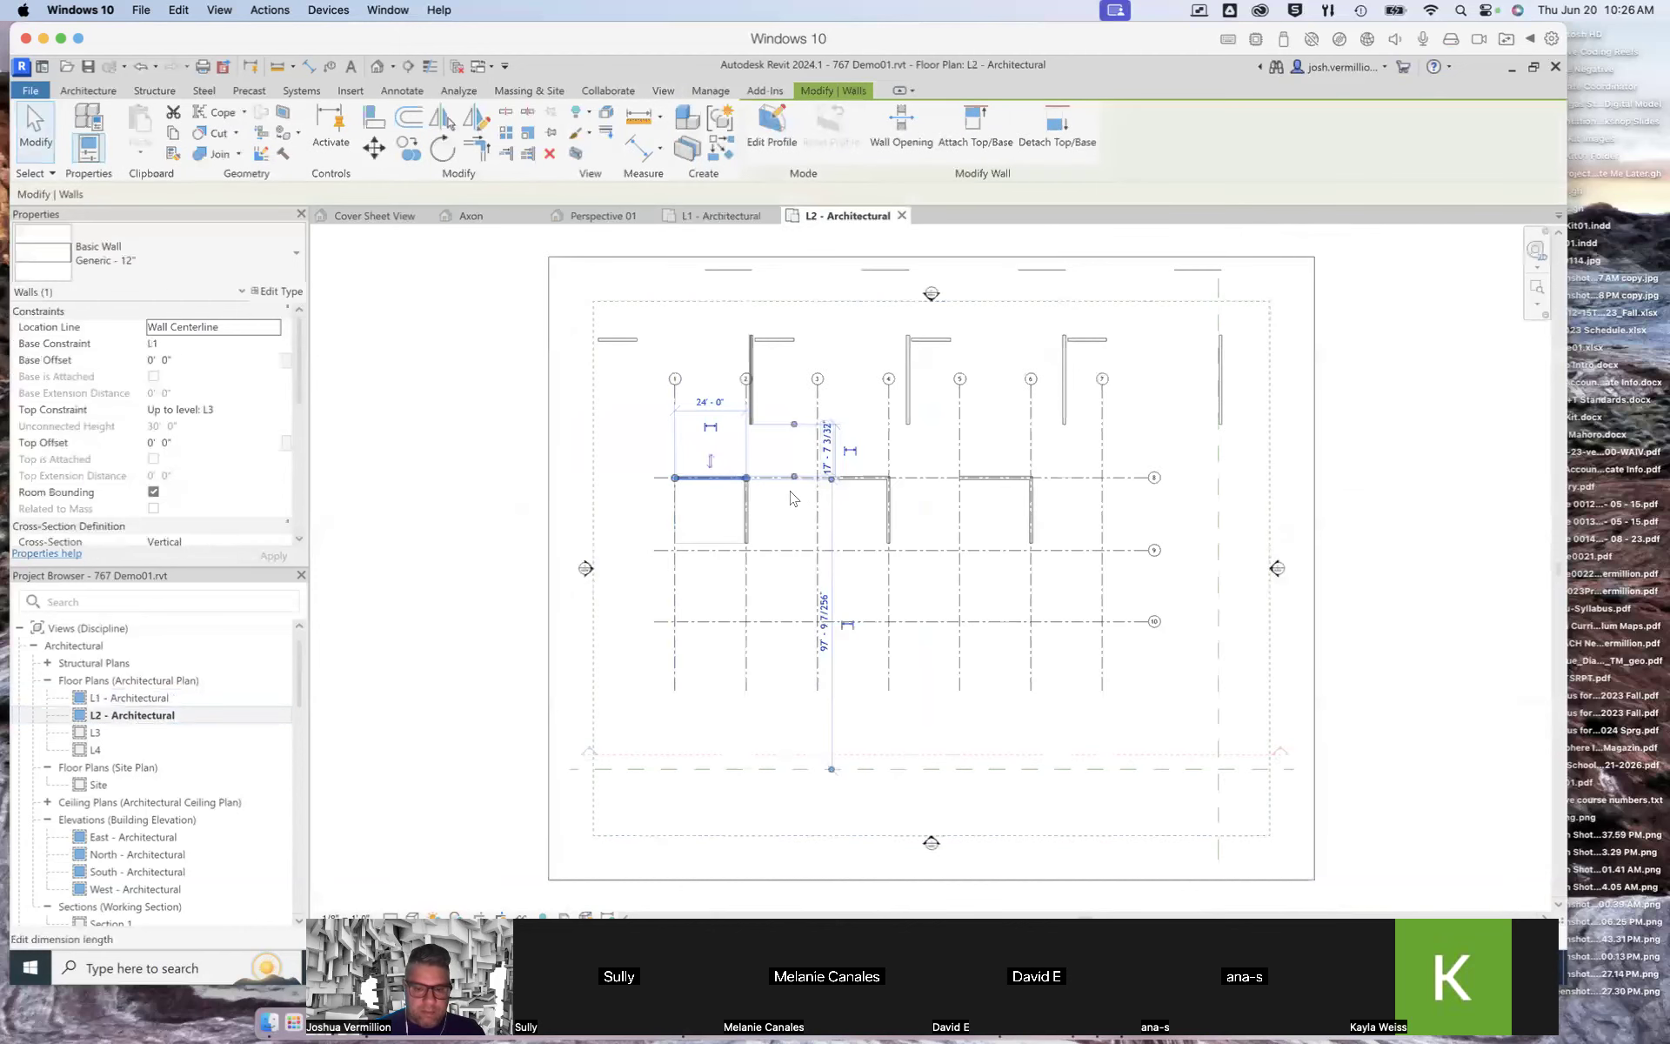
scroll(658, 521, down, 5)
scroll(781, 505, up, 6)
scroll(782, 504, up, 2)
scroll(820, 520, up, 4)
click(512, 506)
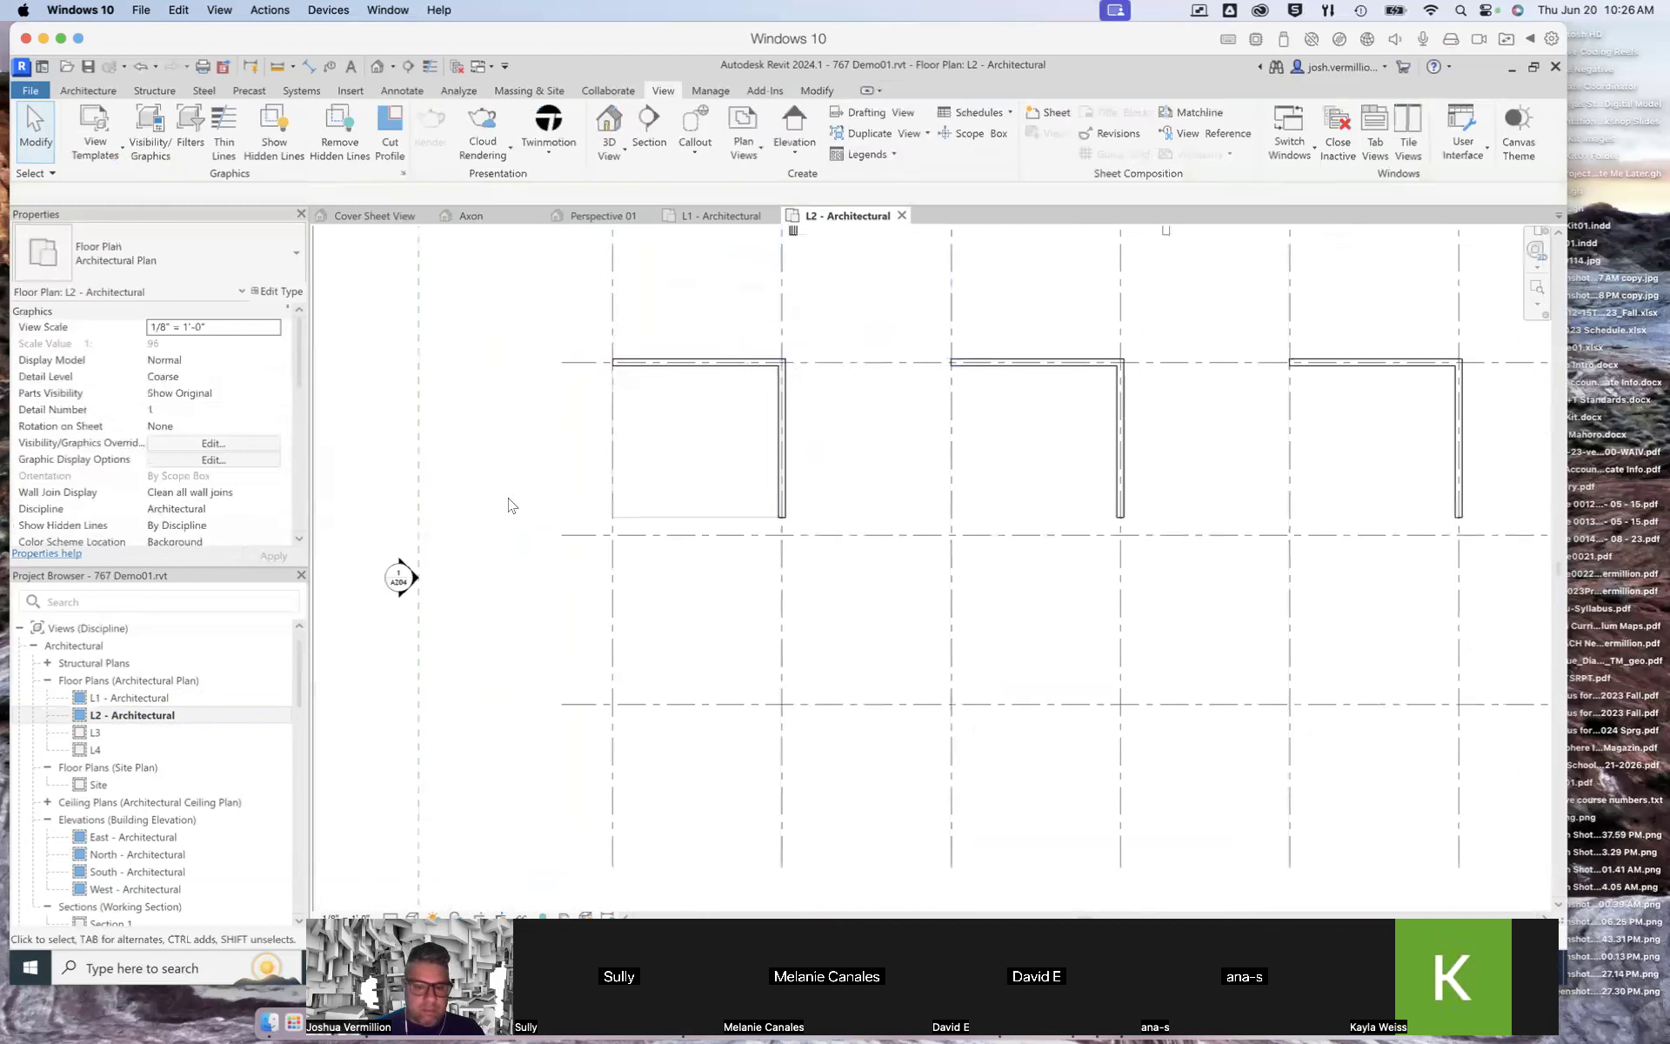
click(731, 358)
scroll(736, 352, down, 4)
scroll(736, 352, up, 4)
scroll(736, 352, up, 3)
scroll(749, 383, up, 1)
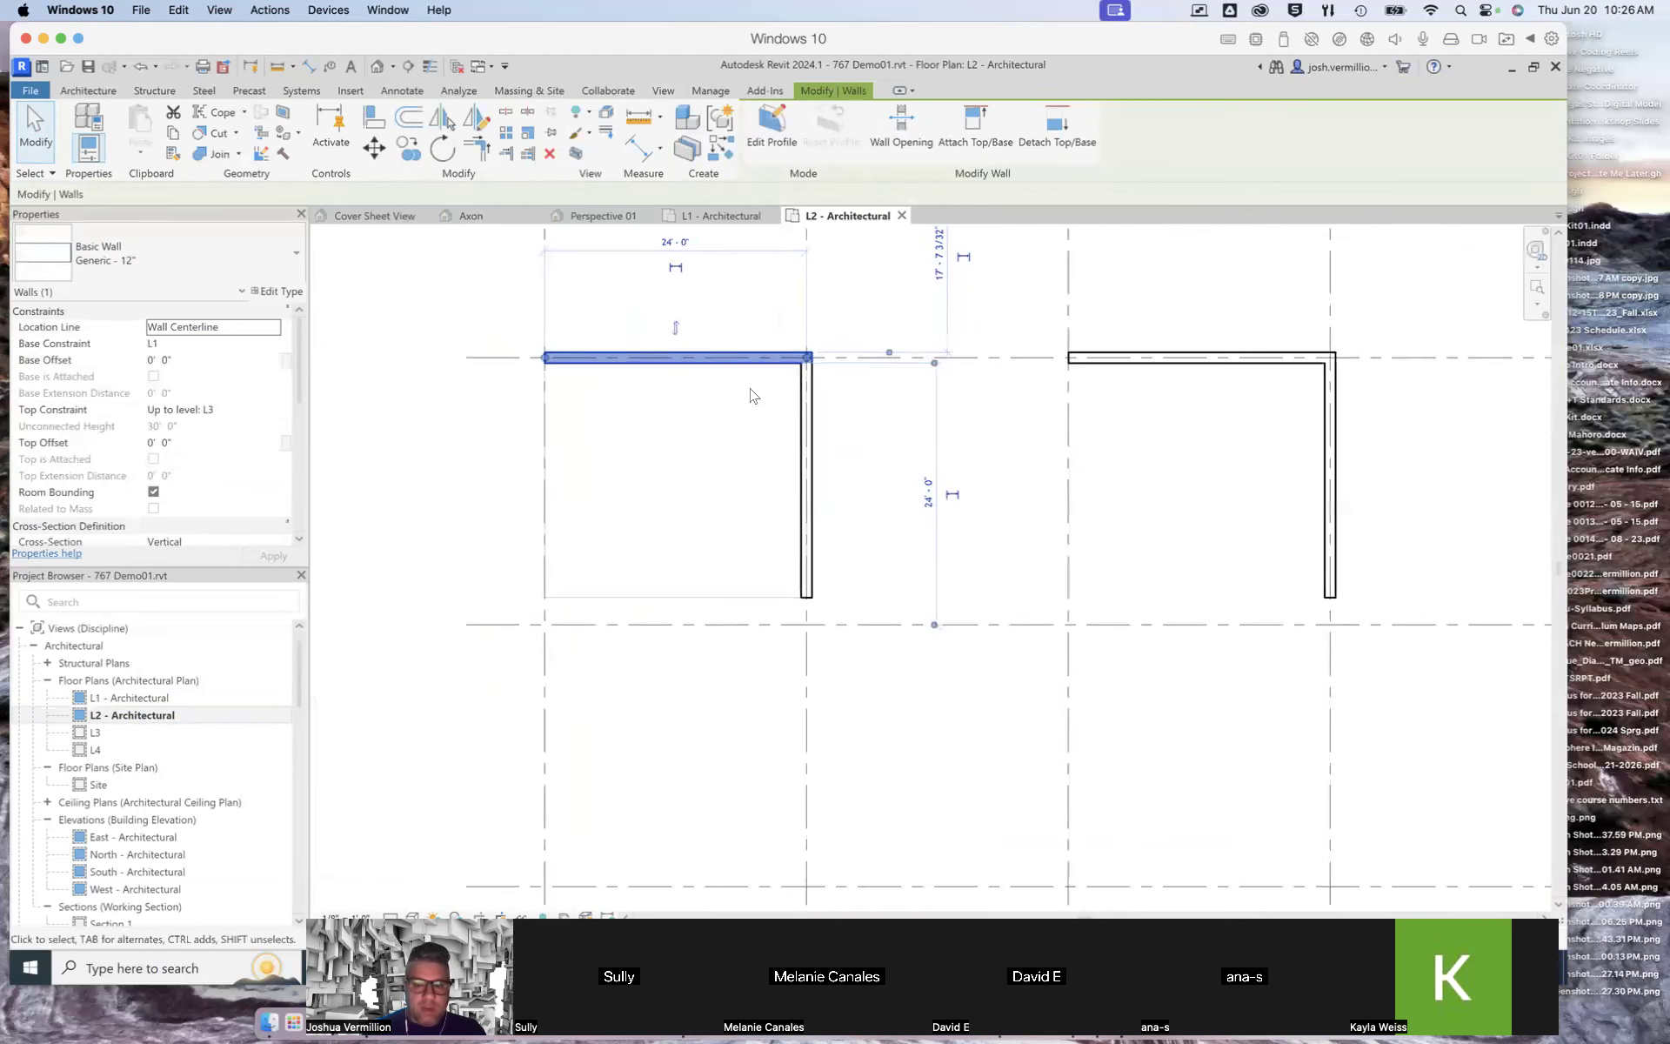
scroll(765, 362, up, 2)
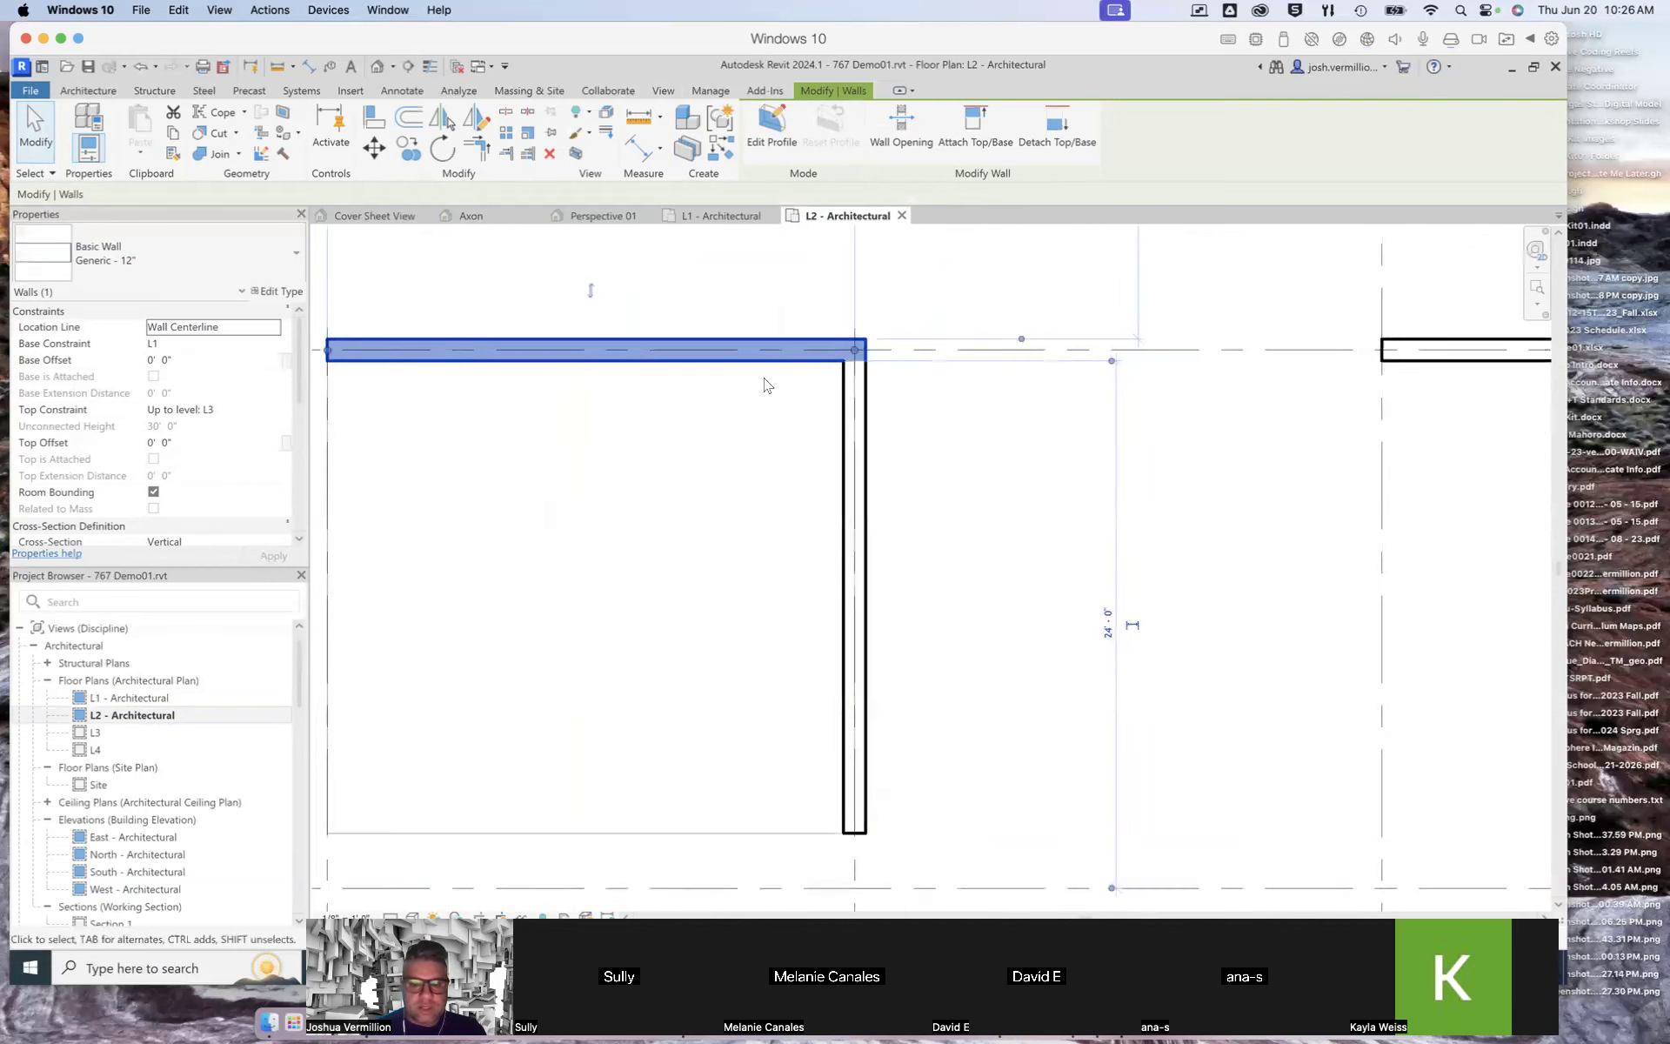
scroll(766, 385, down, 1)
scroll(765, 387, down, 2)
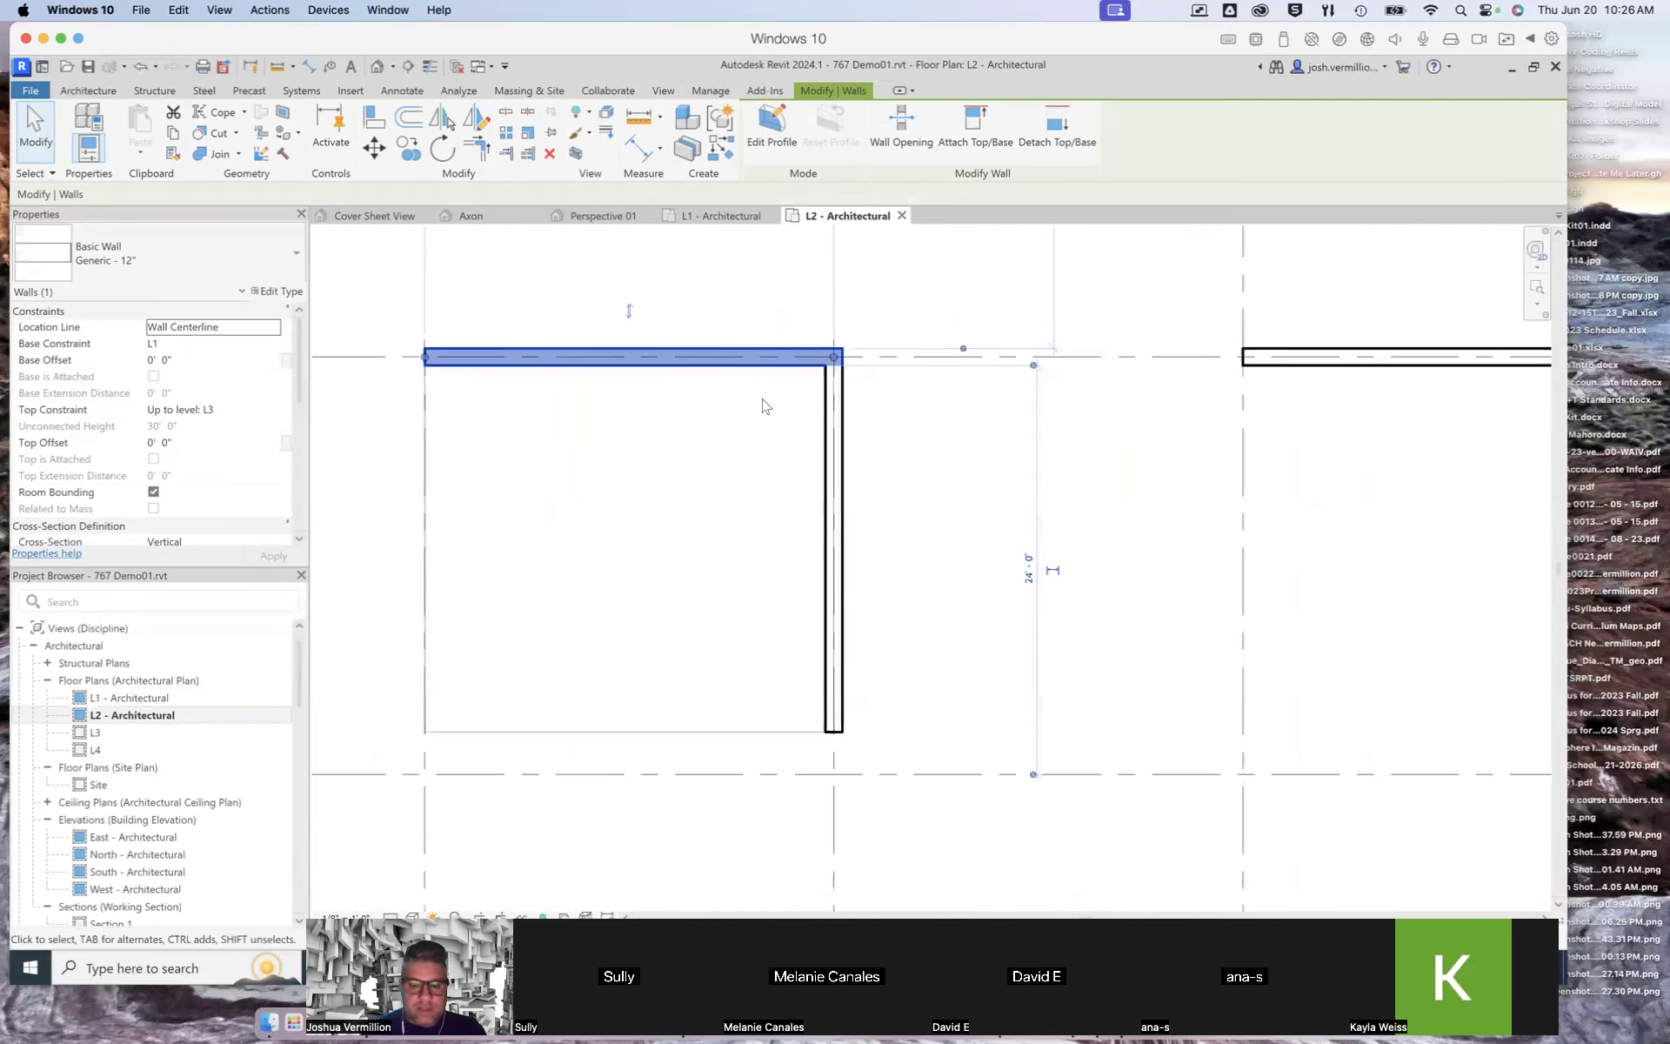
scroll(765, 407, down, 1)
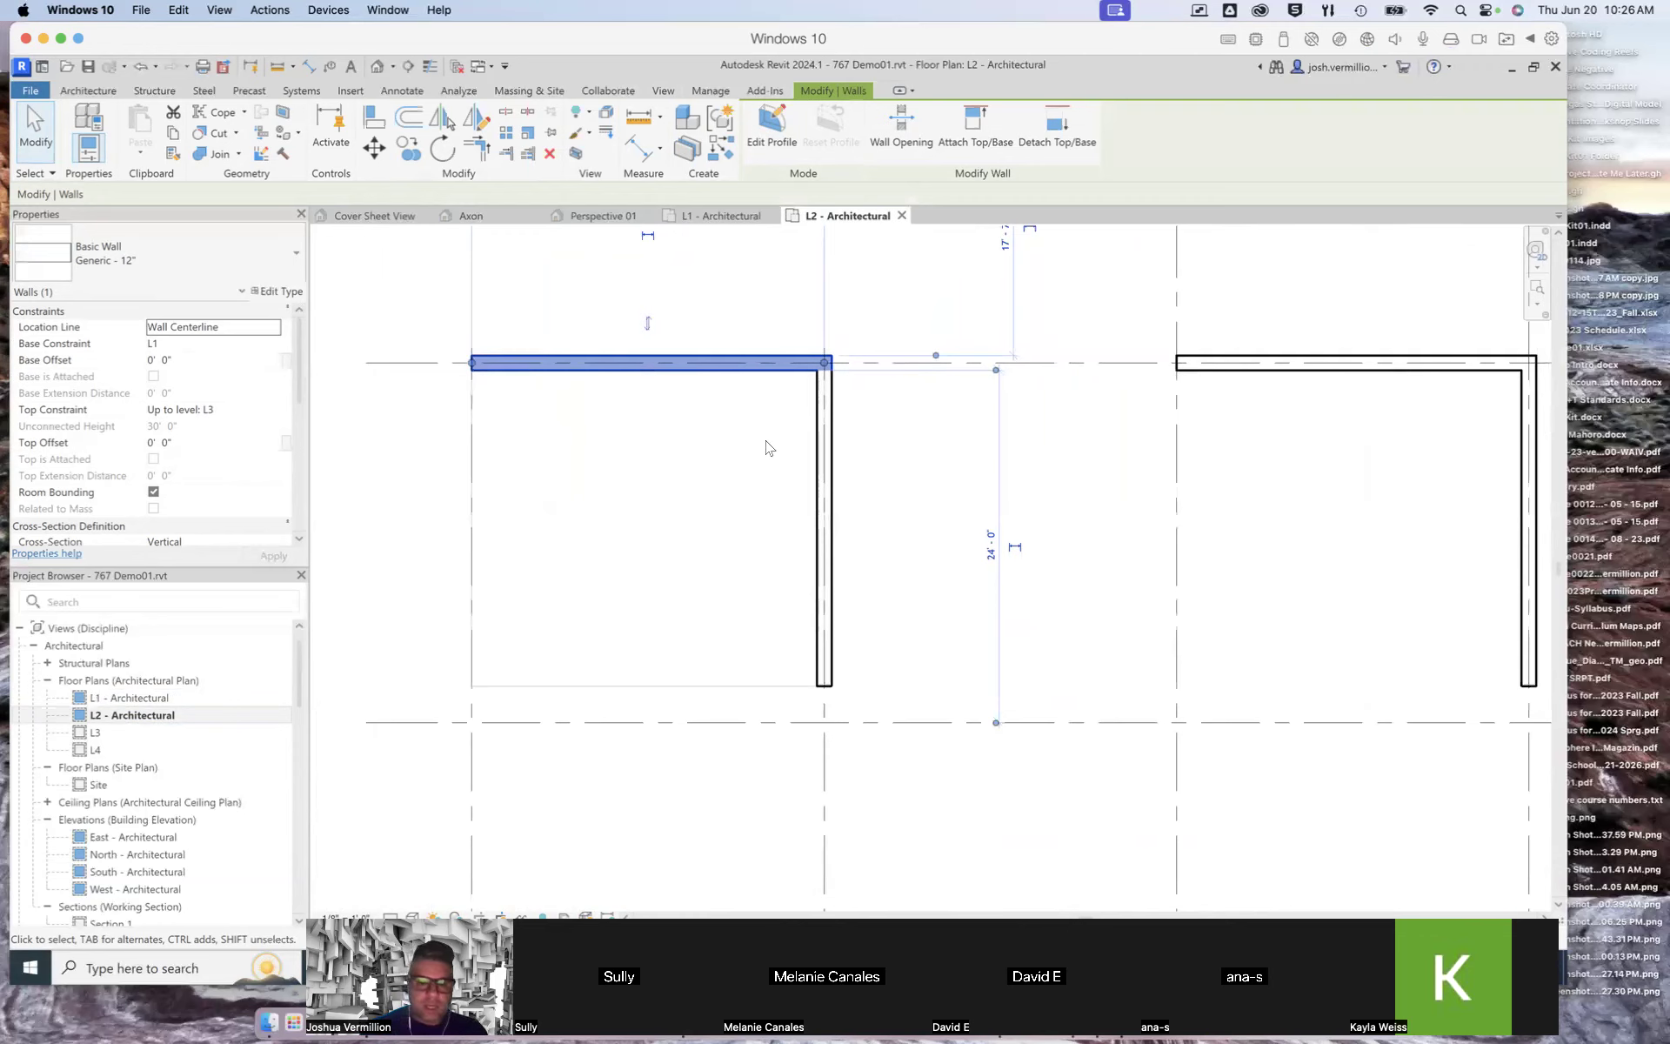
scroll(766, 448, down, 3)
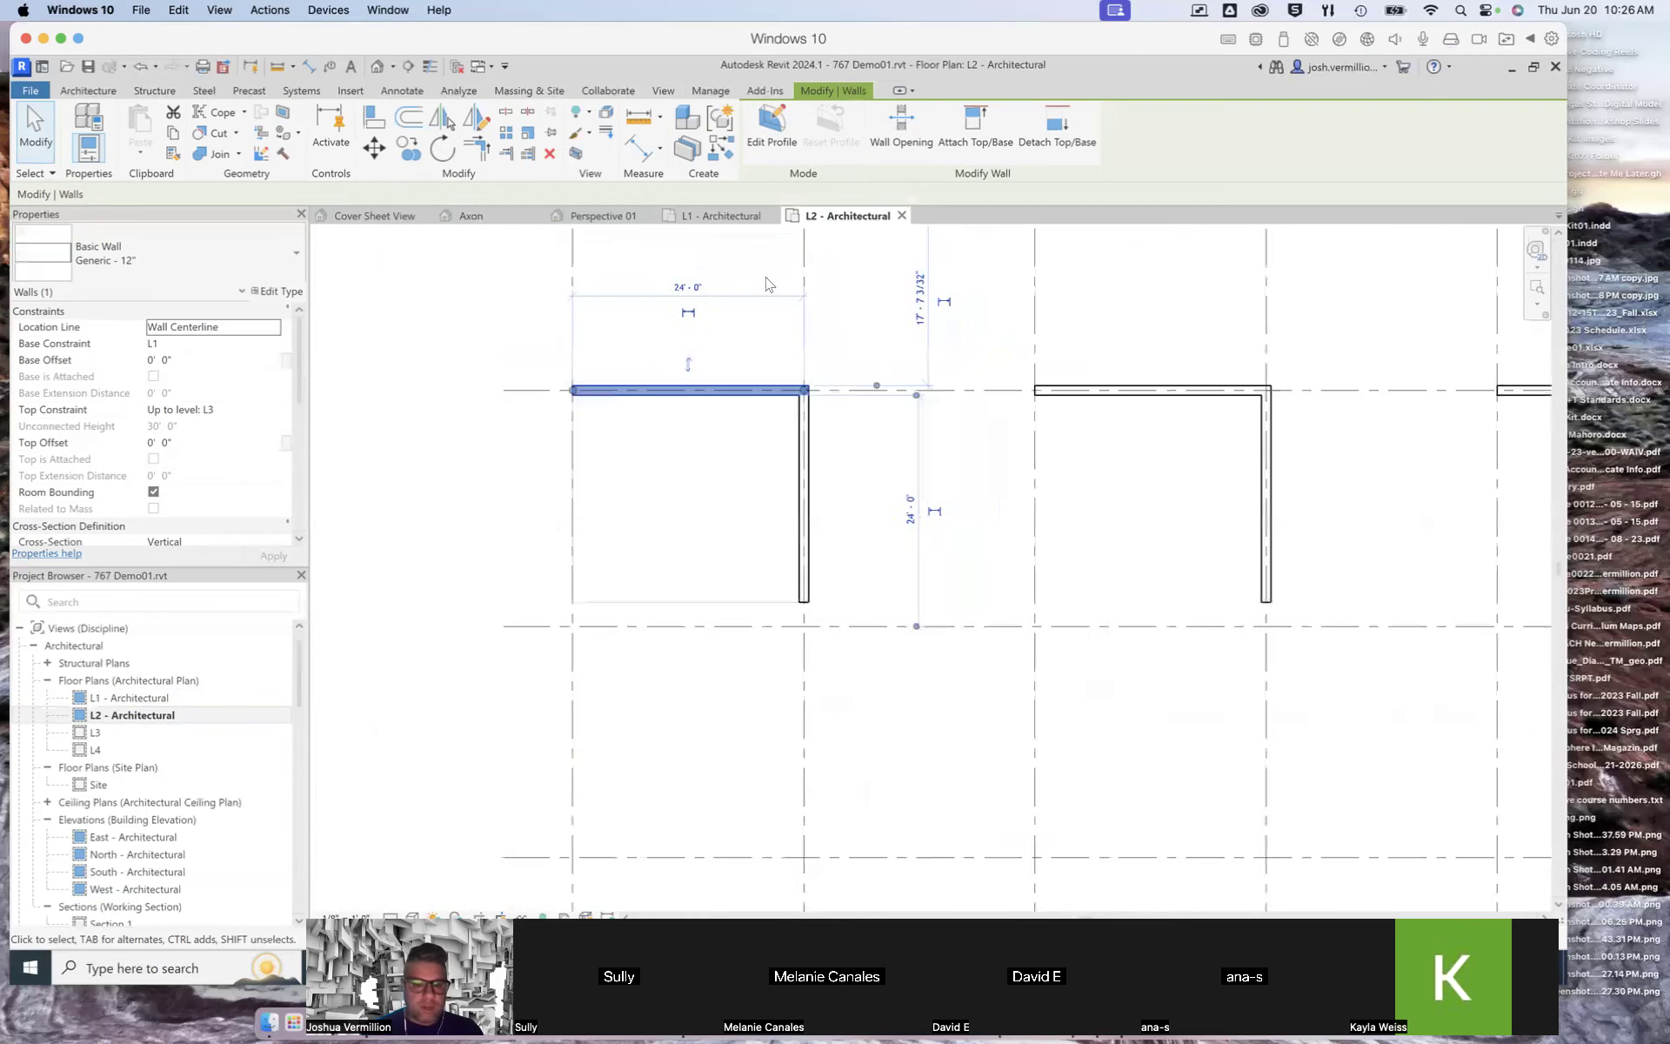
Step: Check the model in the 3D Cover Sheet View
click(366, 216)
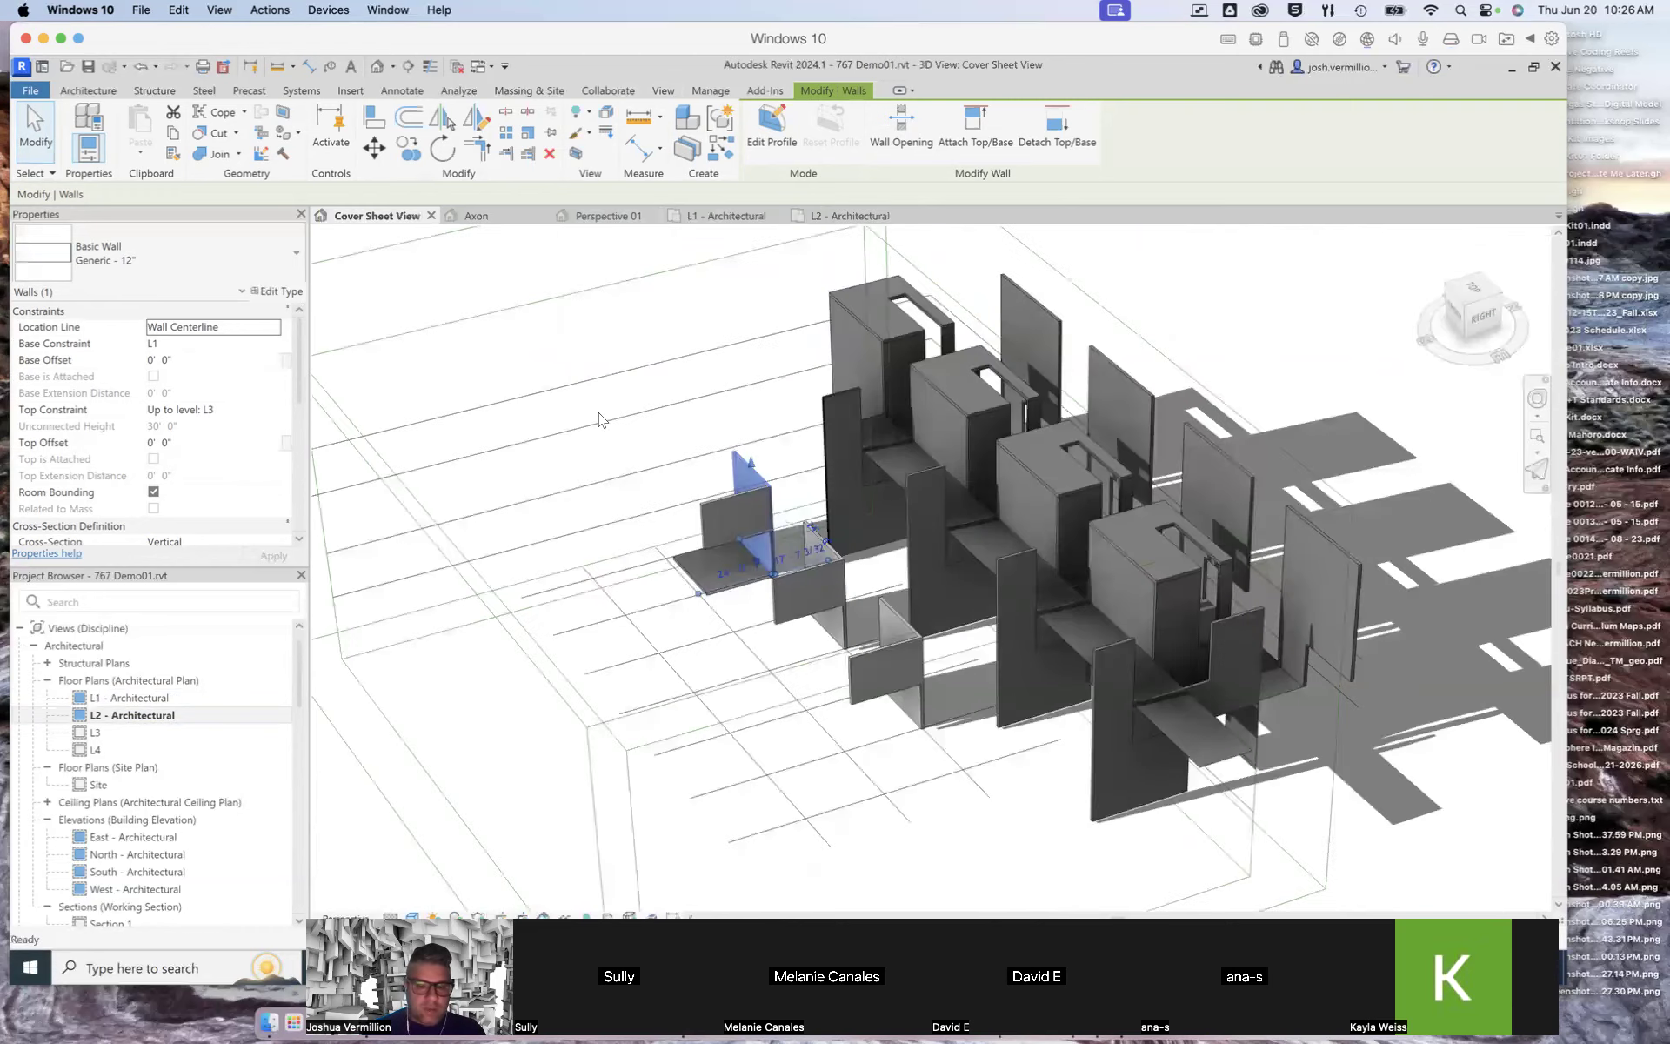
key(Escape)
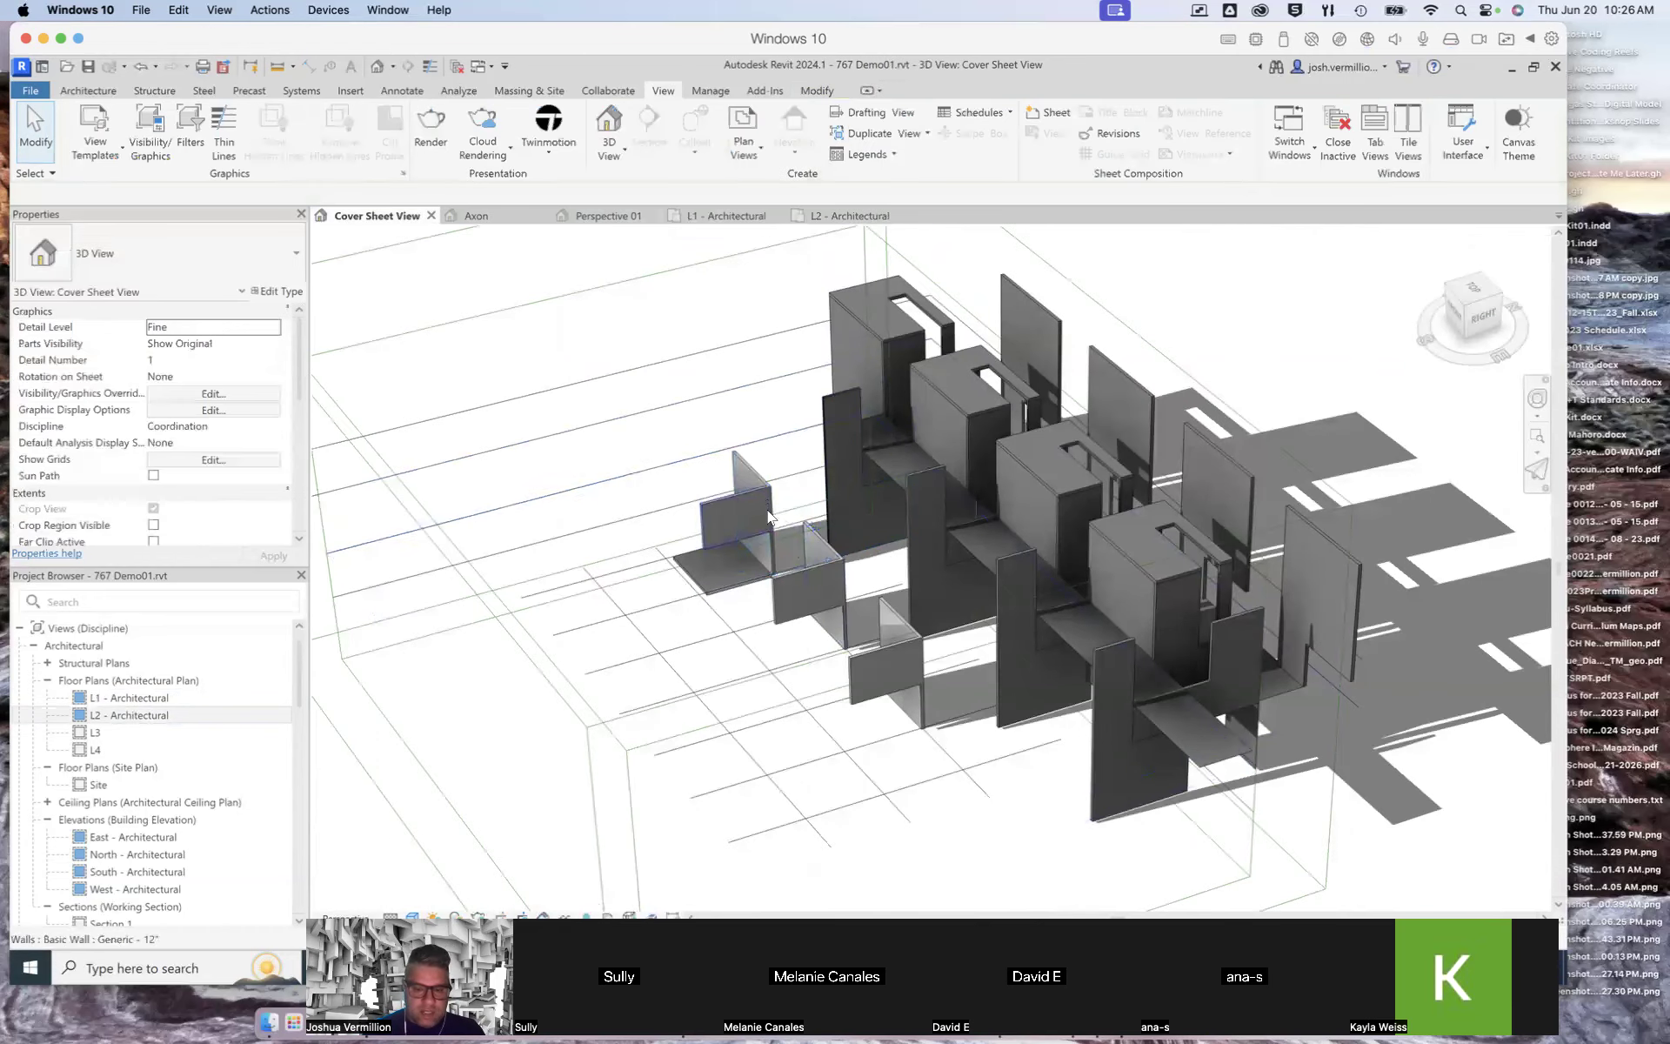
scroll(768, 516, up, 5)
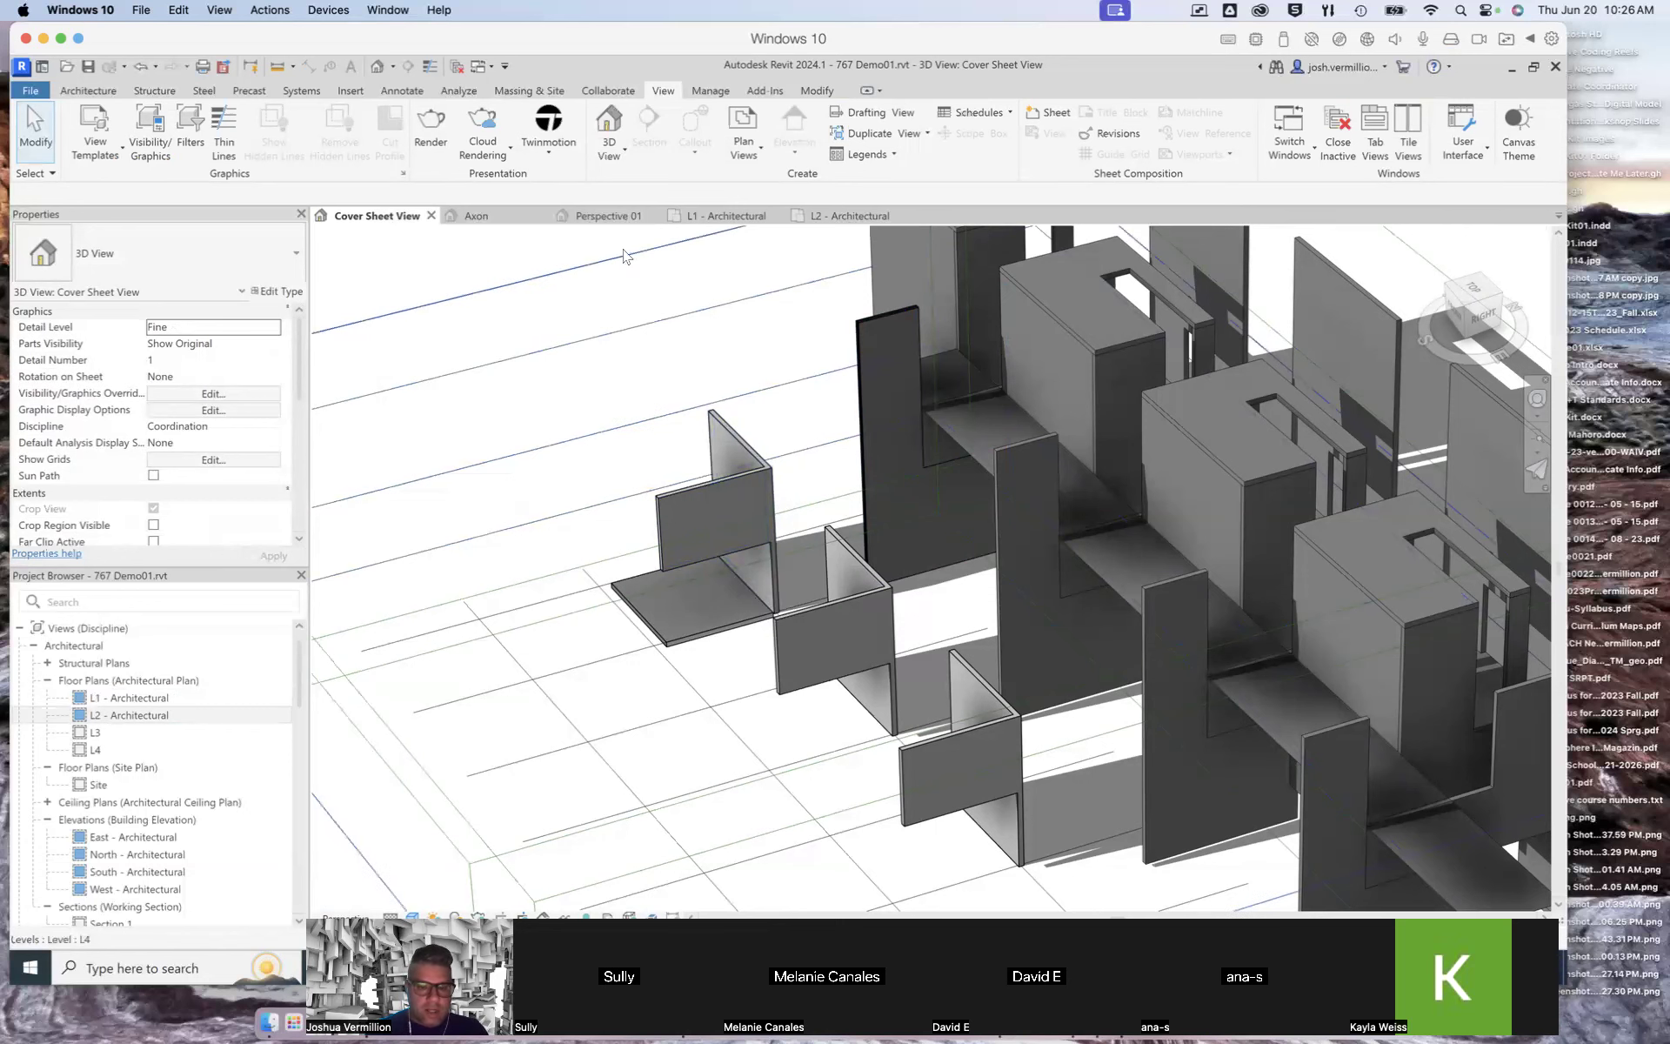
Step: Return to the L1 - Architectural plan and examine the existing floor slab between grids 1 and 2
click(714, 216)
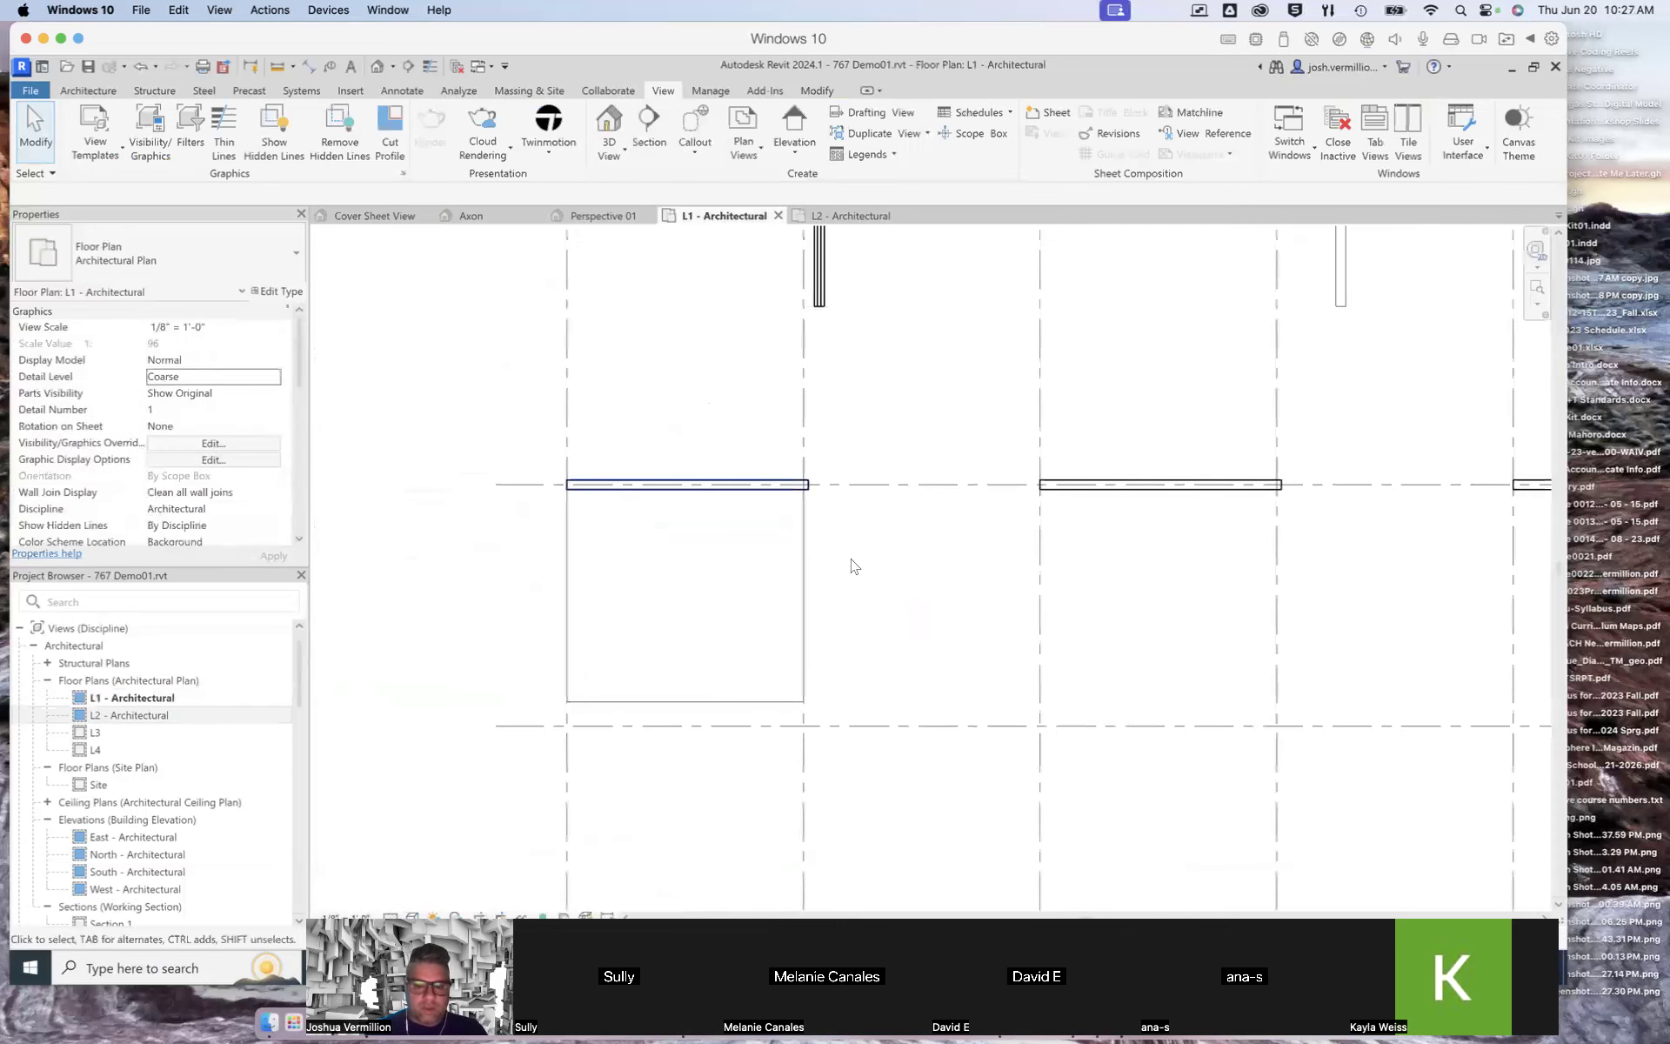
click(694, 709)
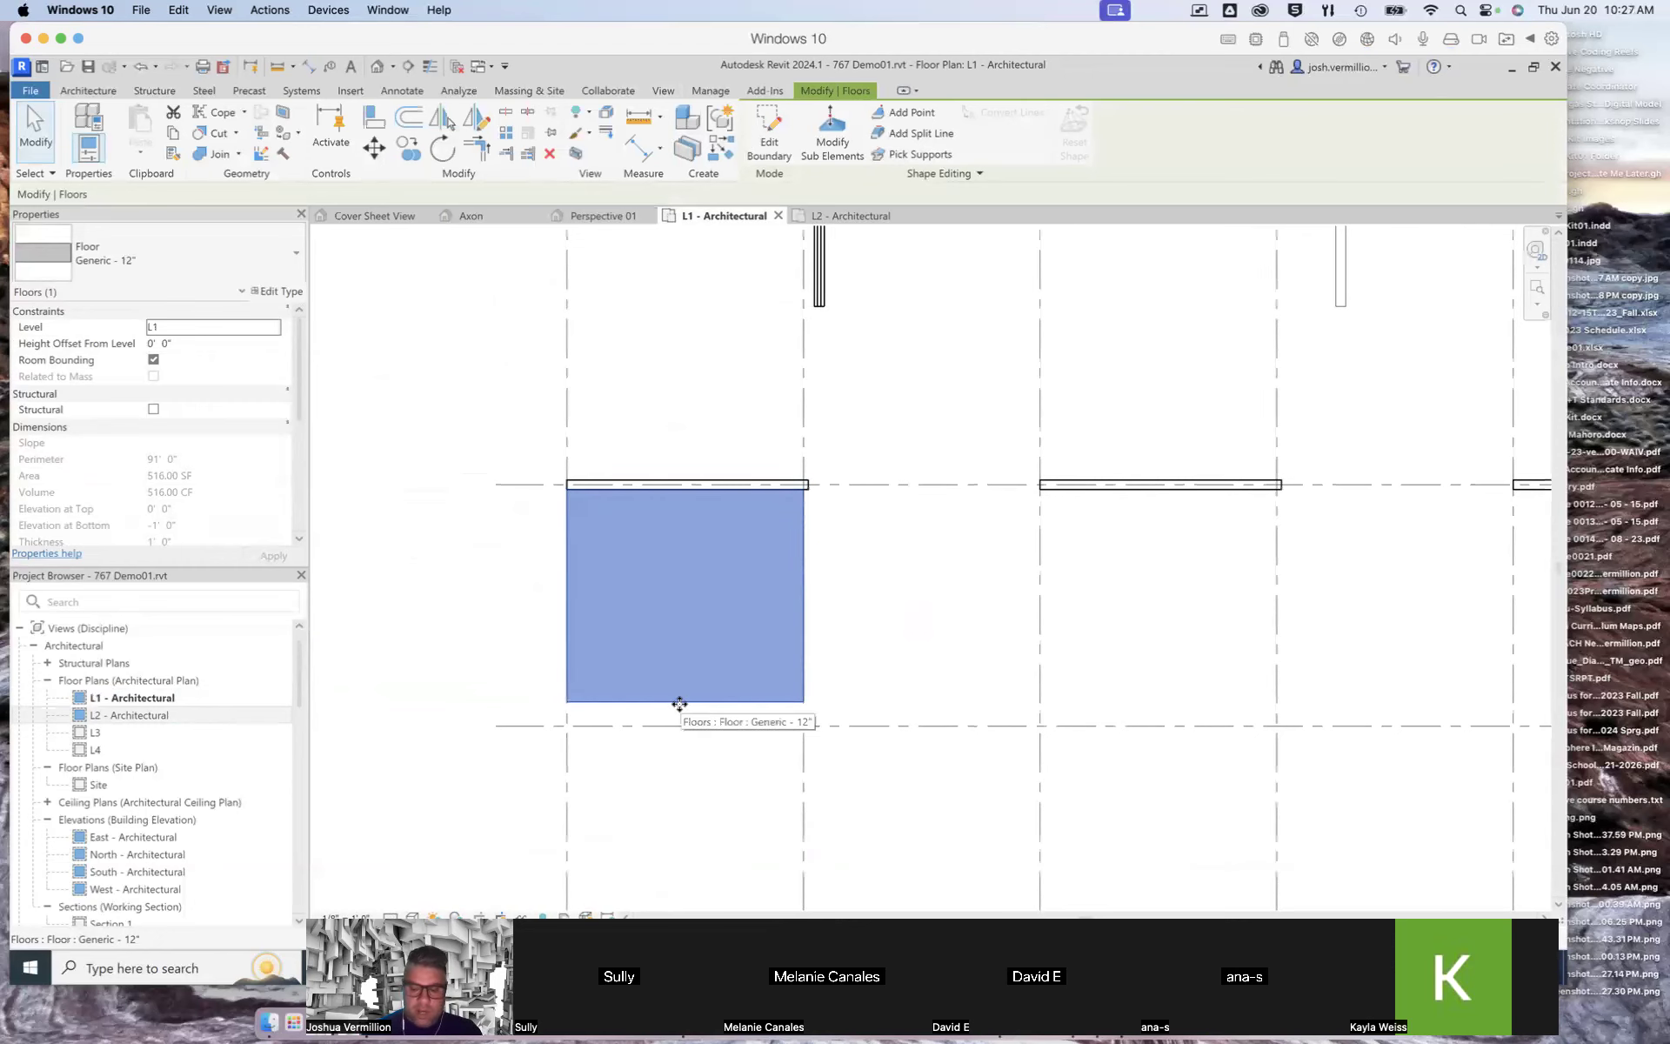
key(Escape)
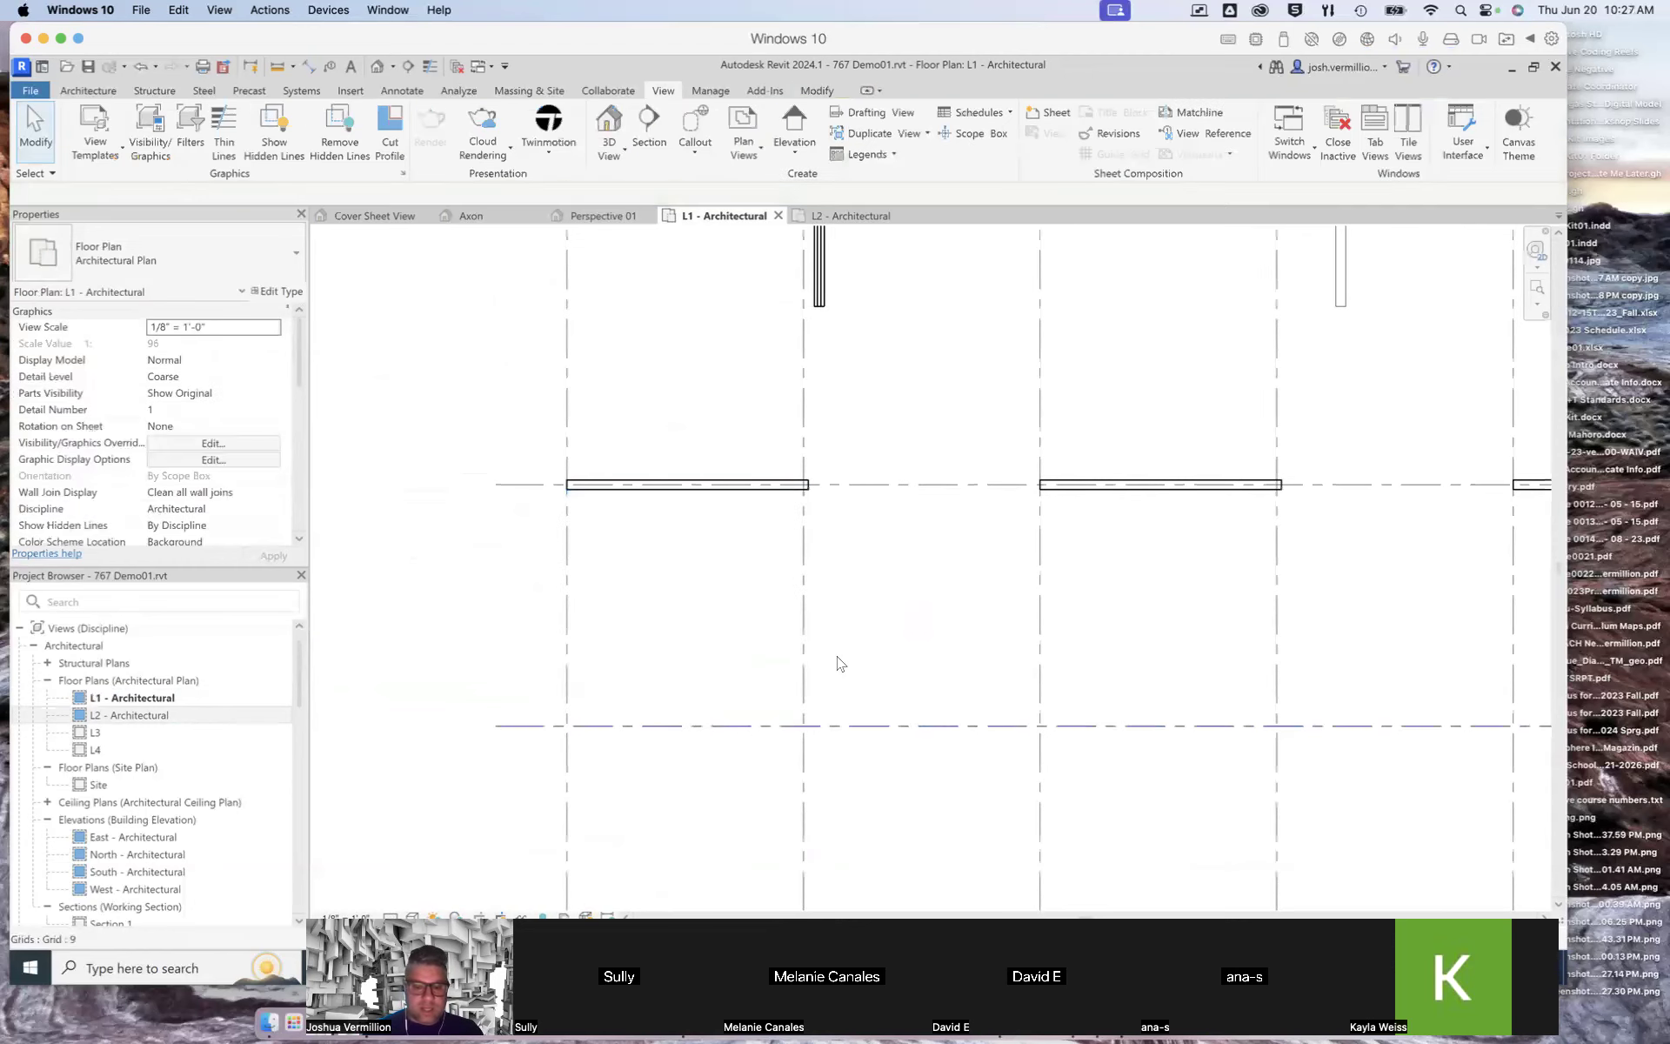
scroll(837, 663, down, 1)
scroll(837, 662, down, 1)
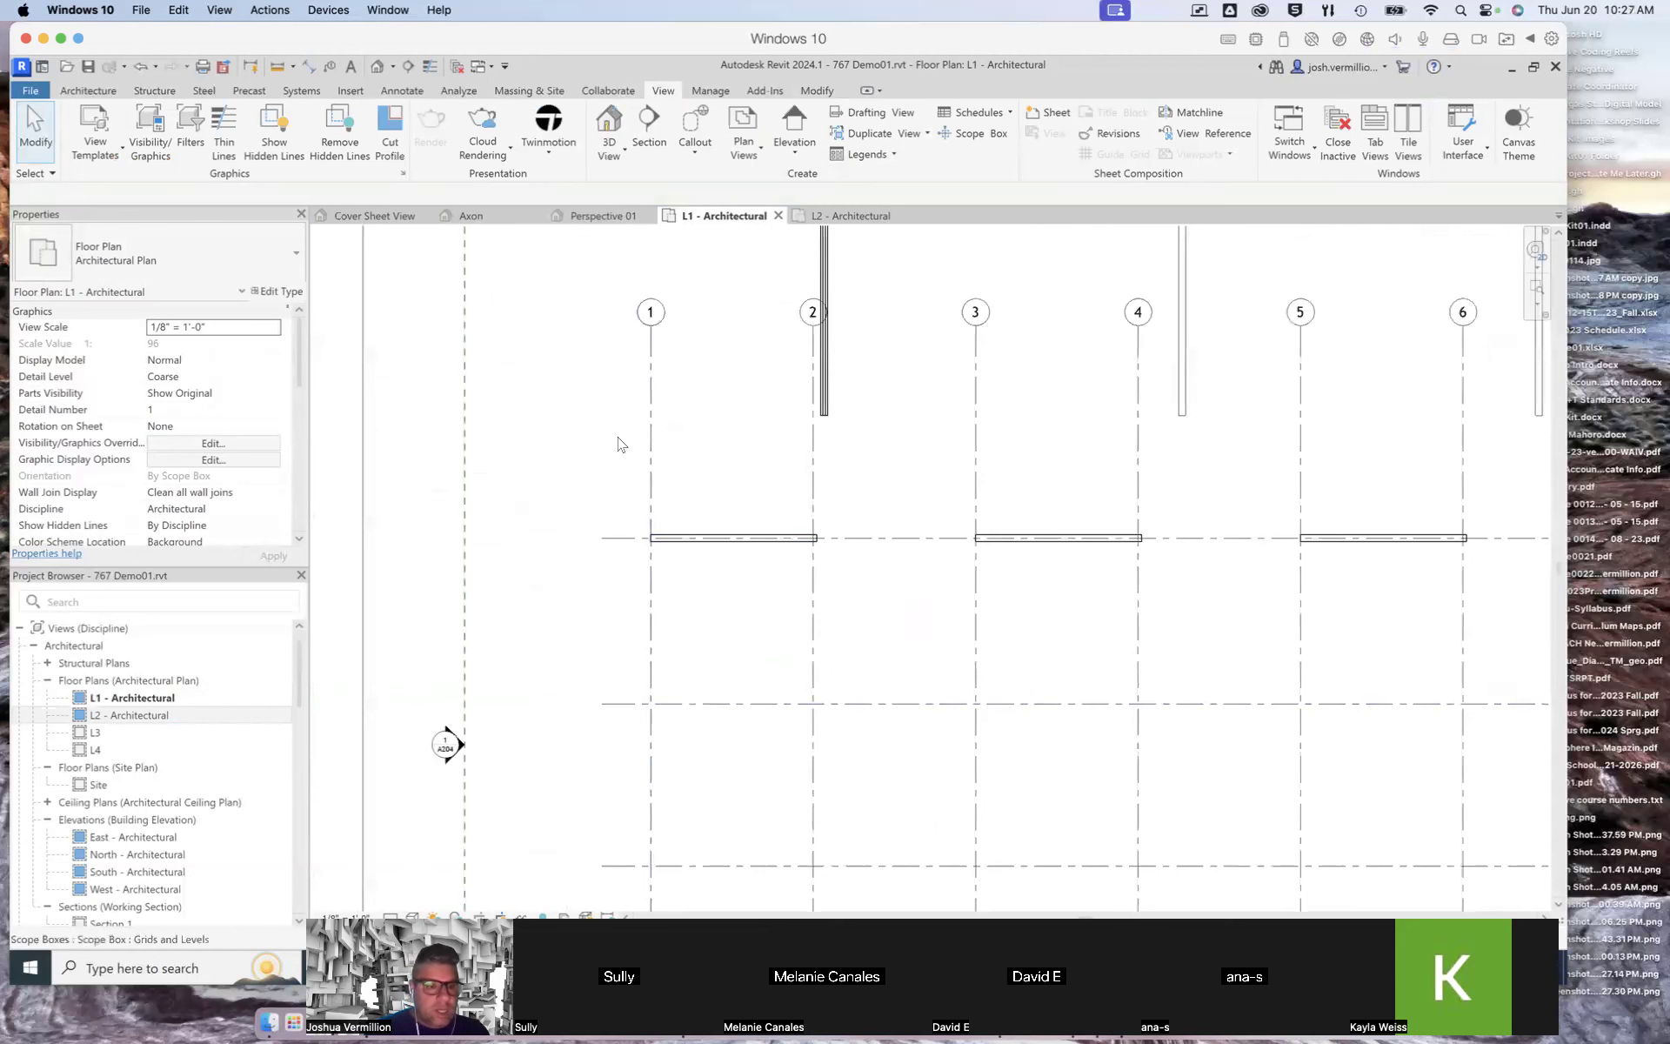
Step: Create an architectural floor bounded by grids 1, 2, 8 and 9, picking the wall edge and sketching the other three sides
click(88, 90)
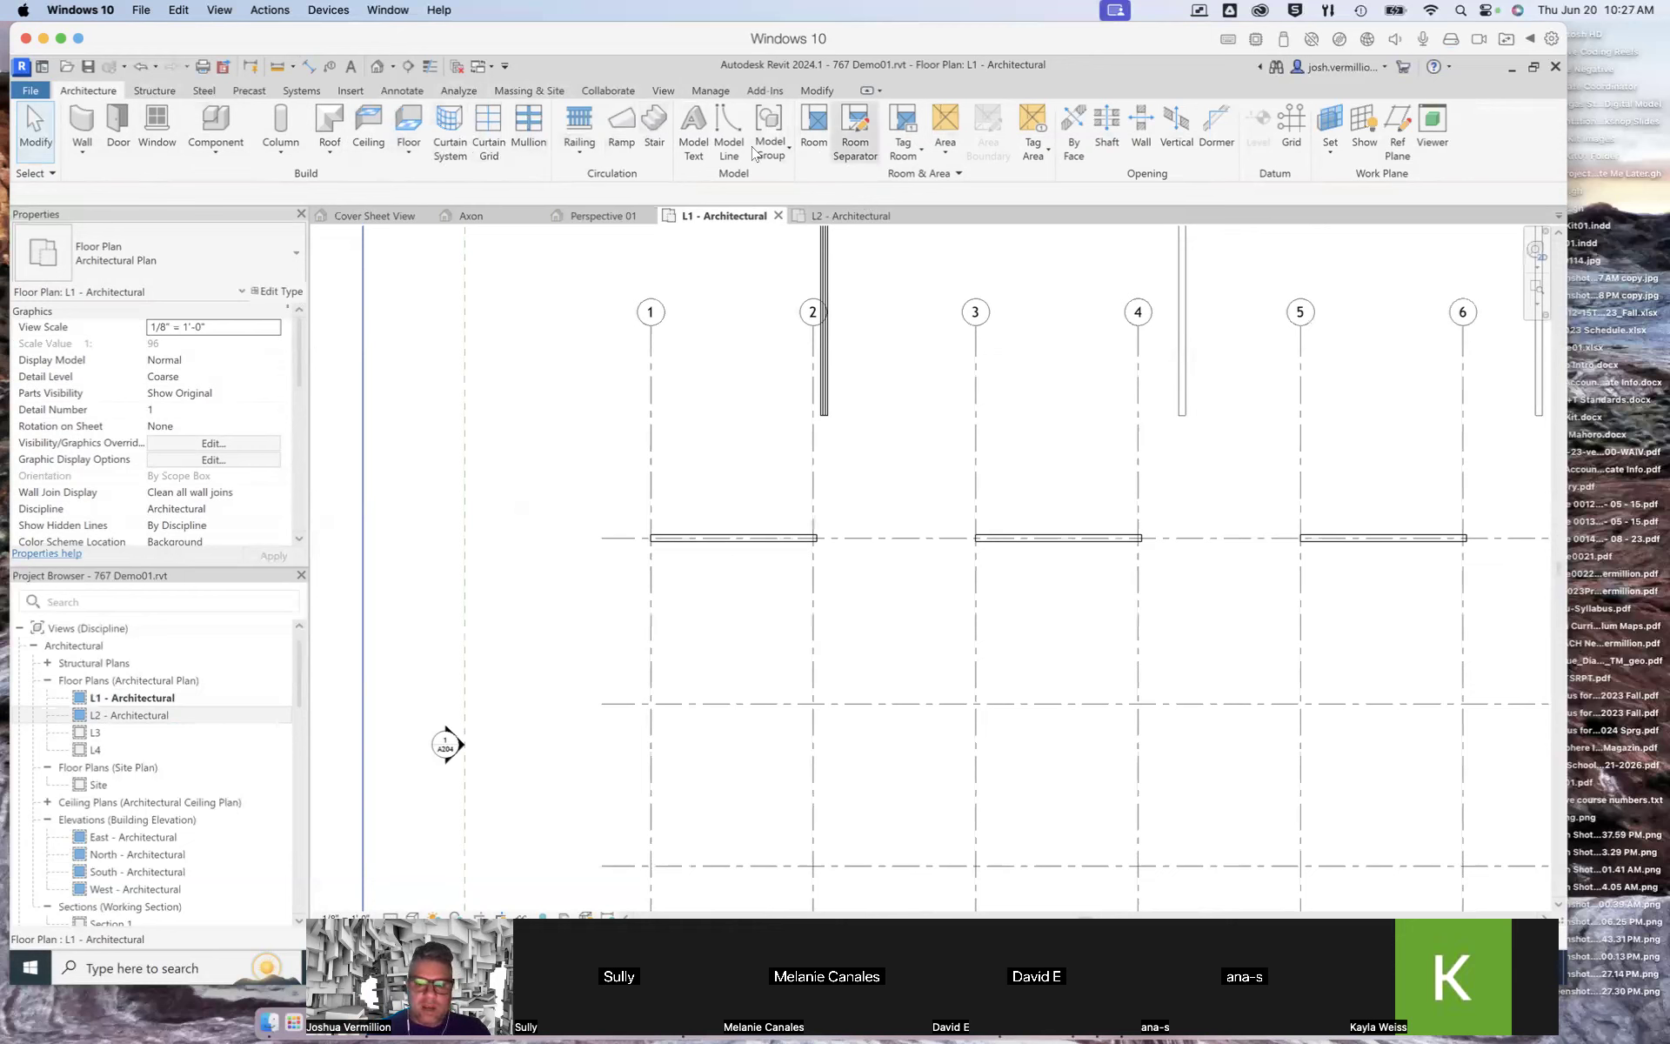
click(406, 154)
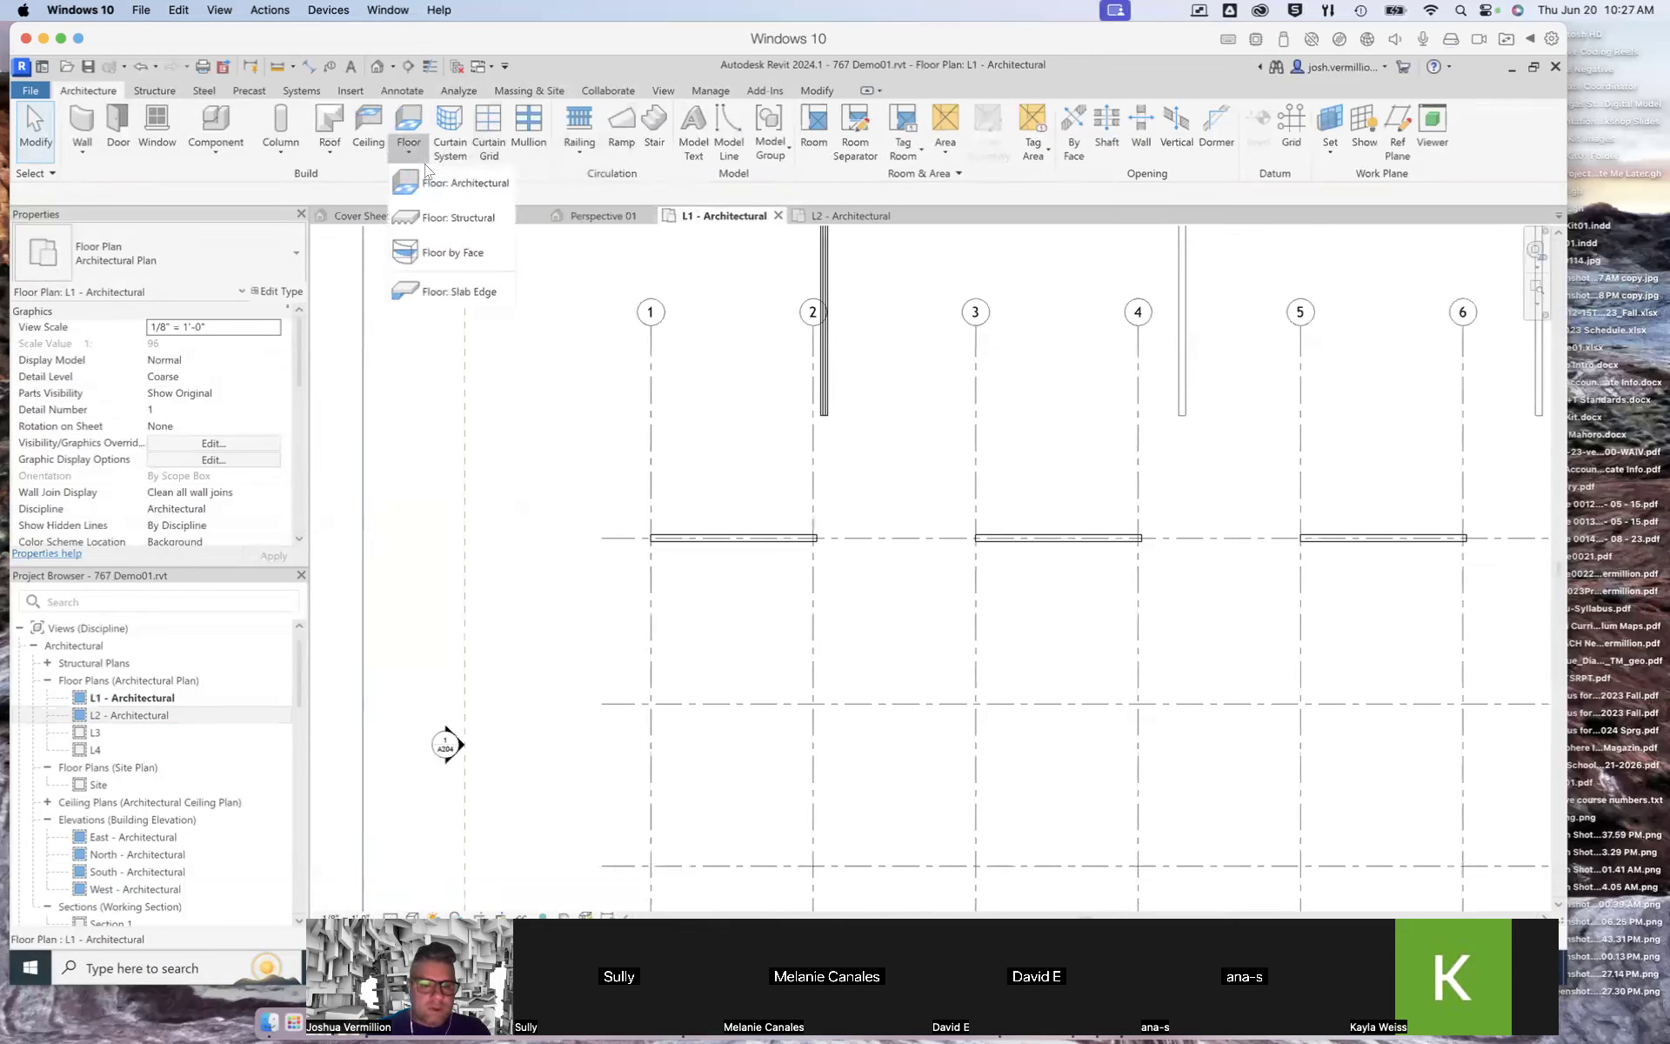
click(467, 184)
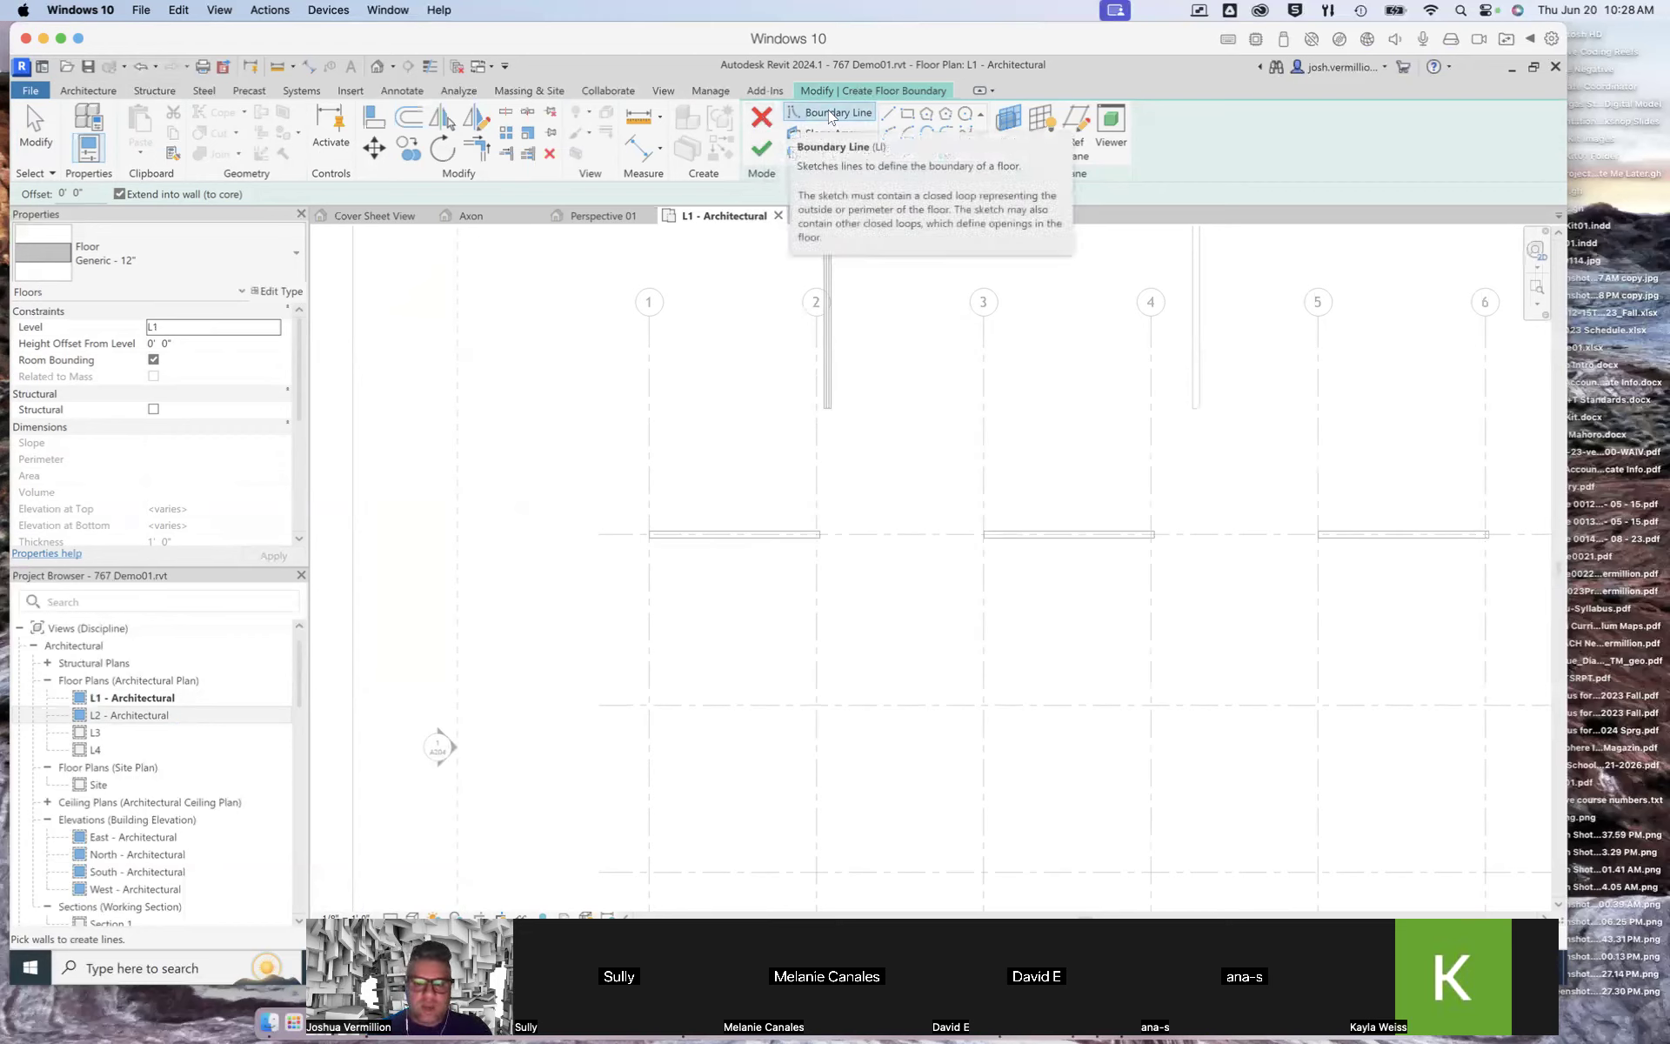
click(652, 546)
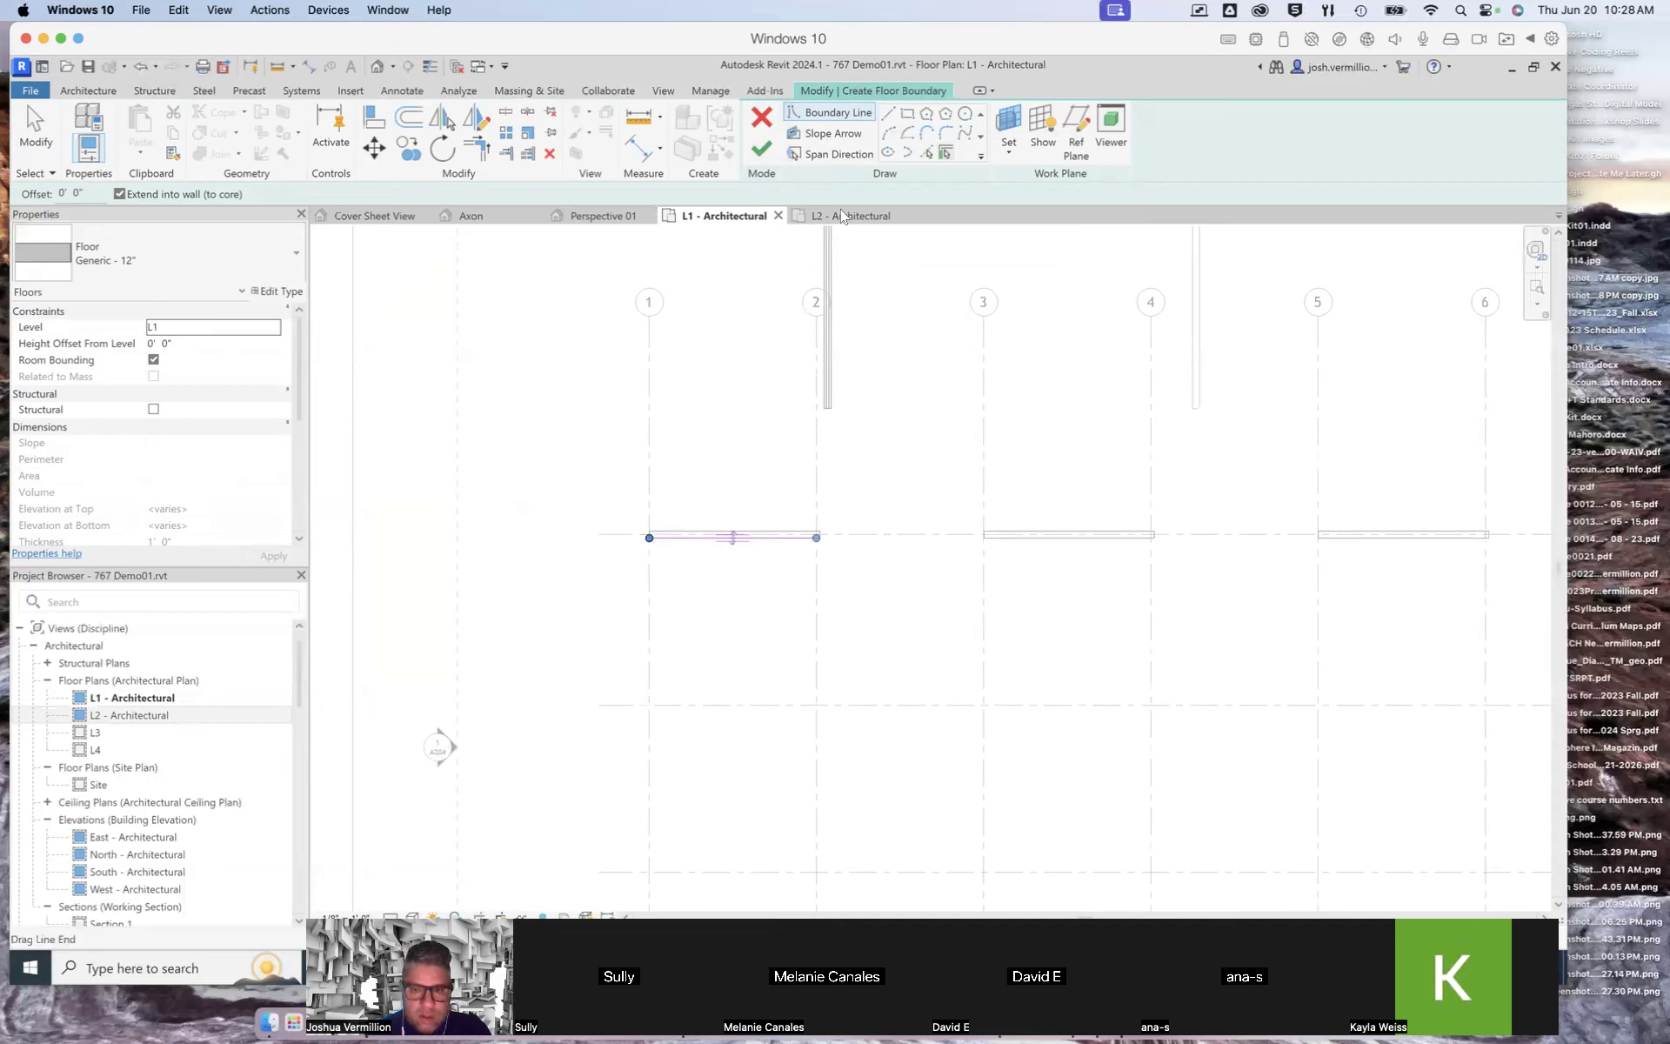
click(826, 120)
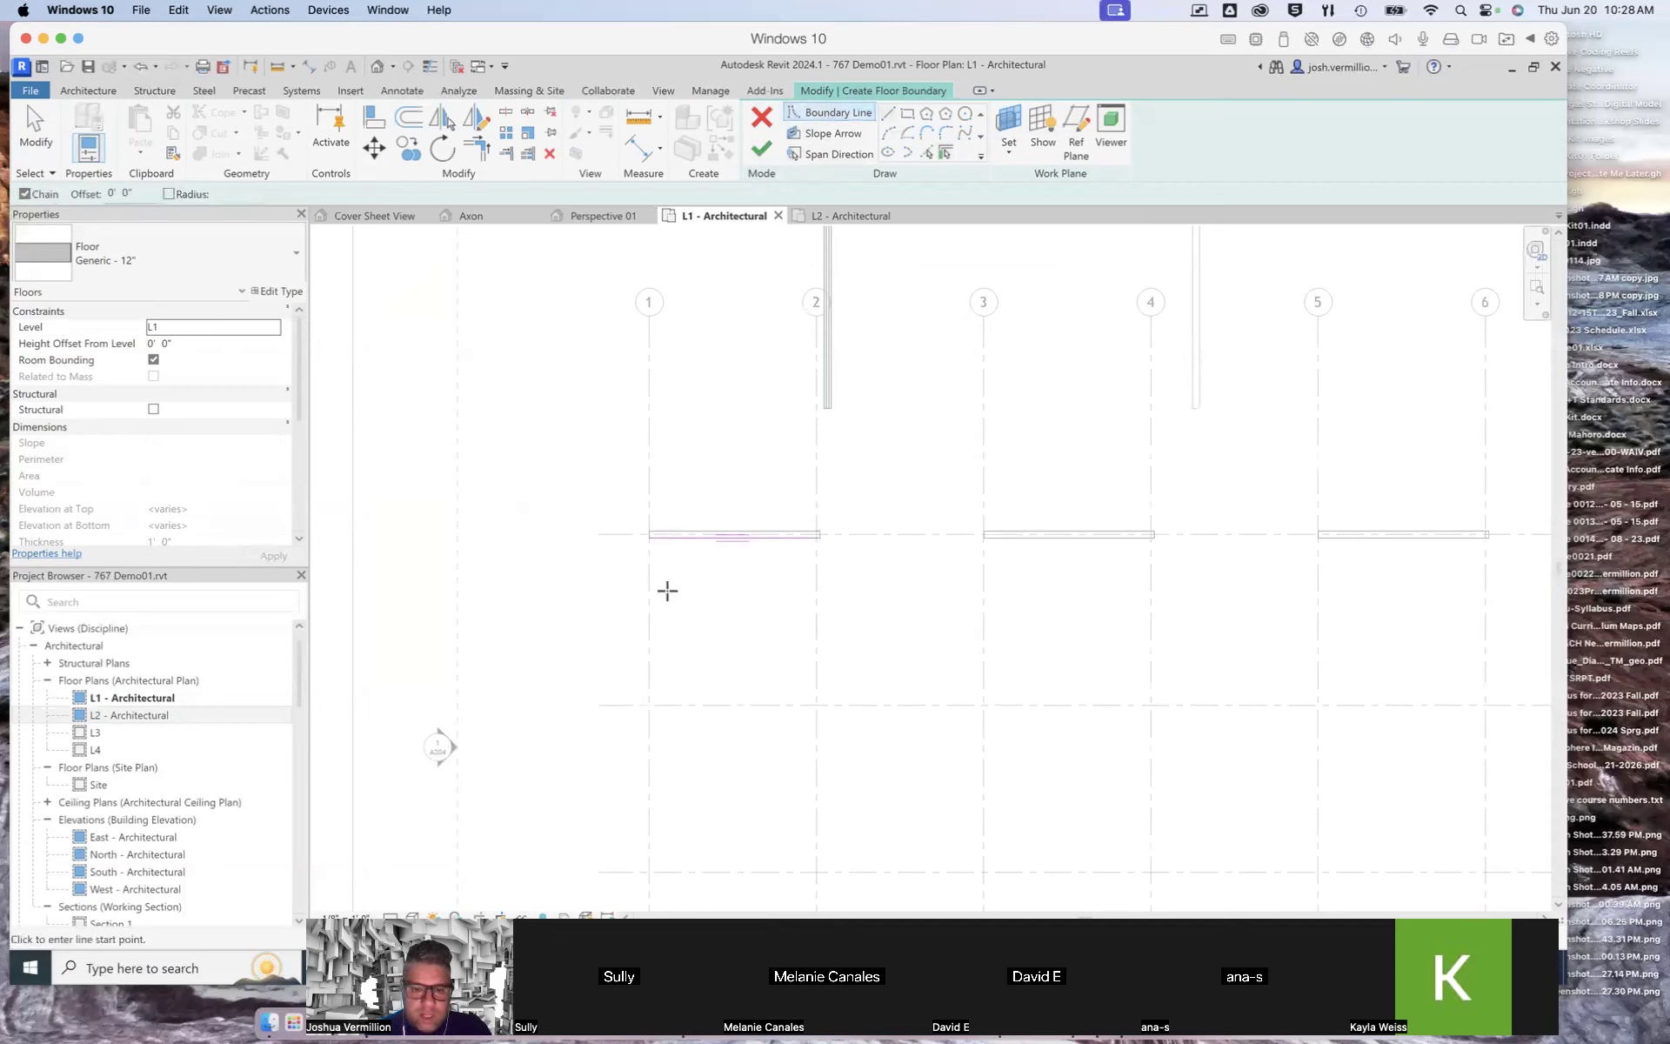
click(649, 536)
click(649, 704)
click(818, 701)
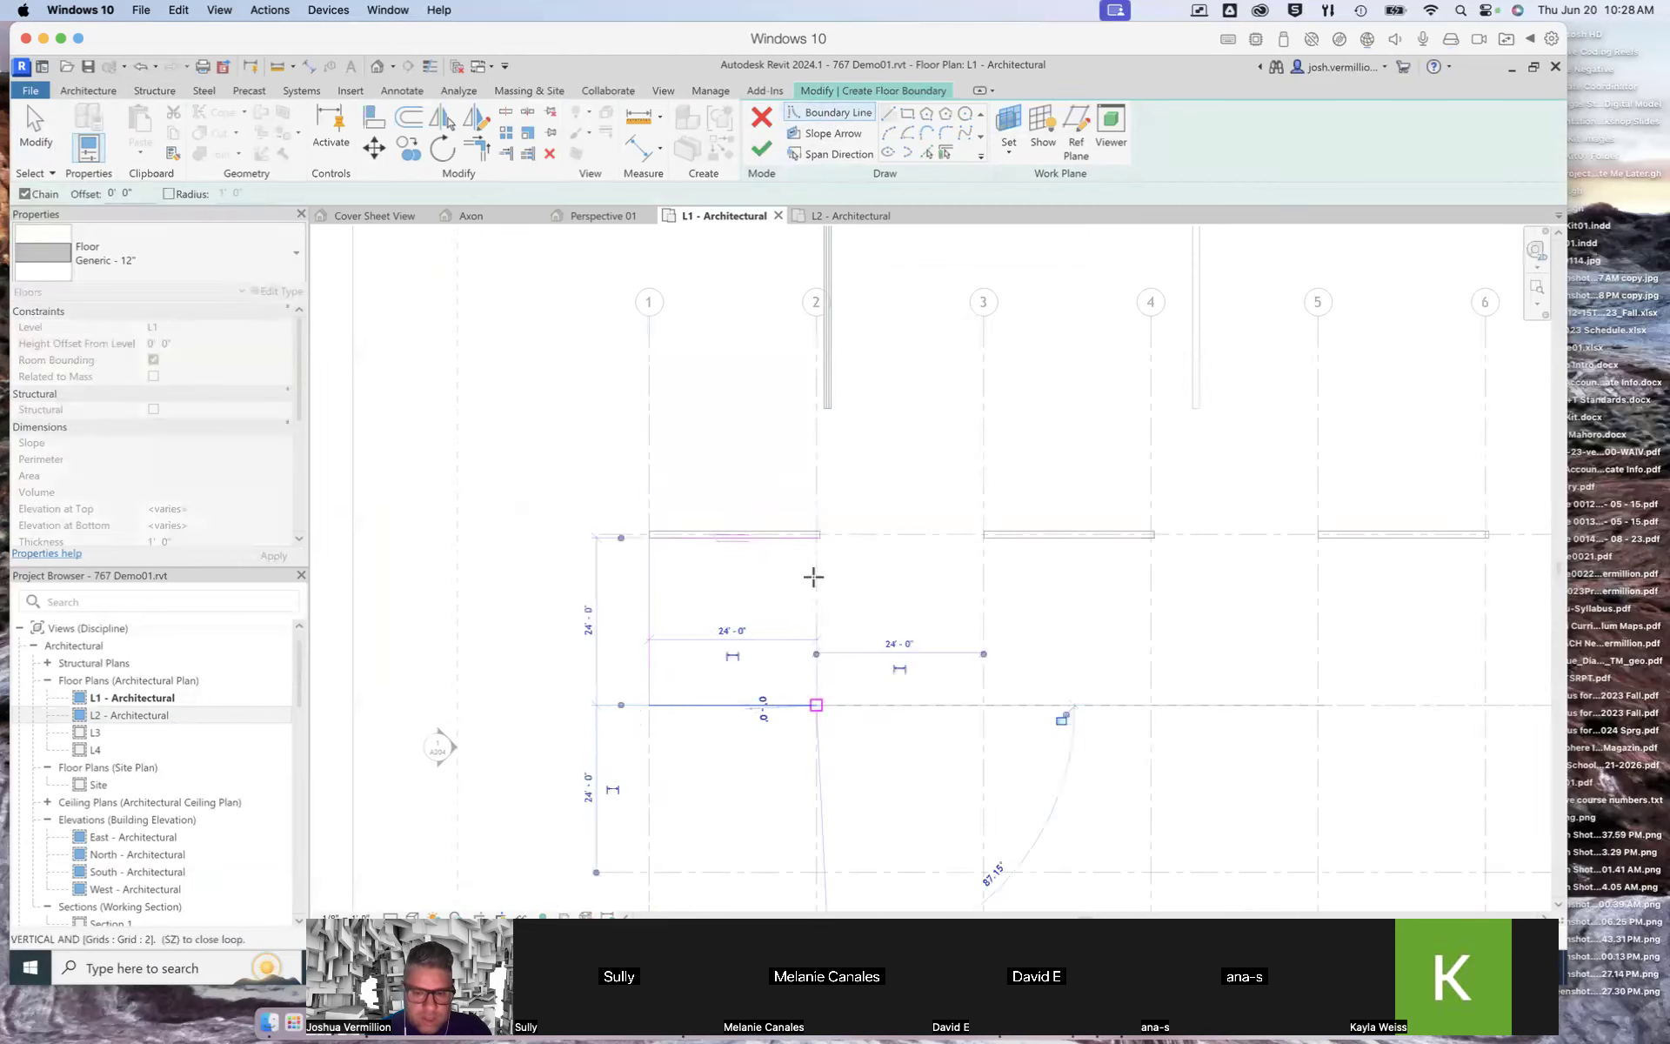
click(817, 538)
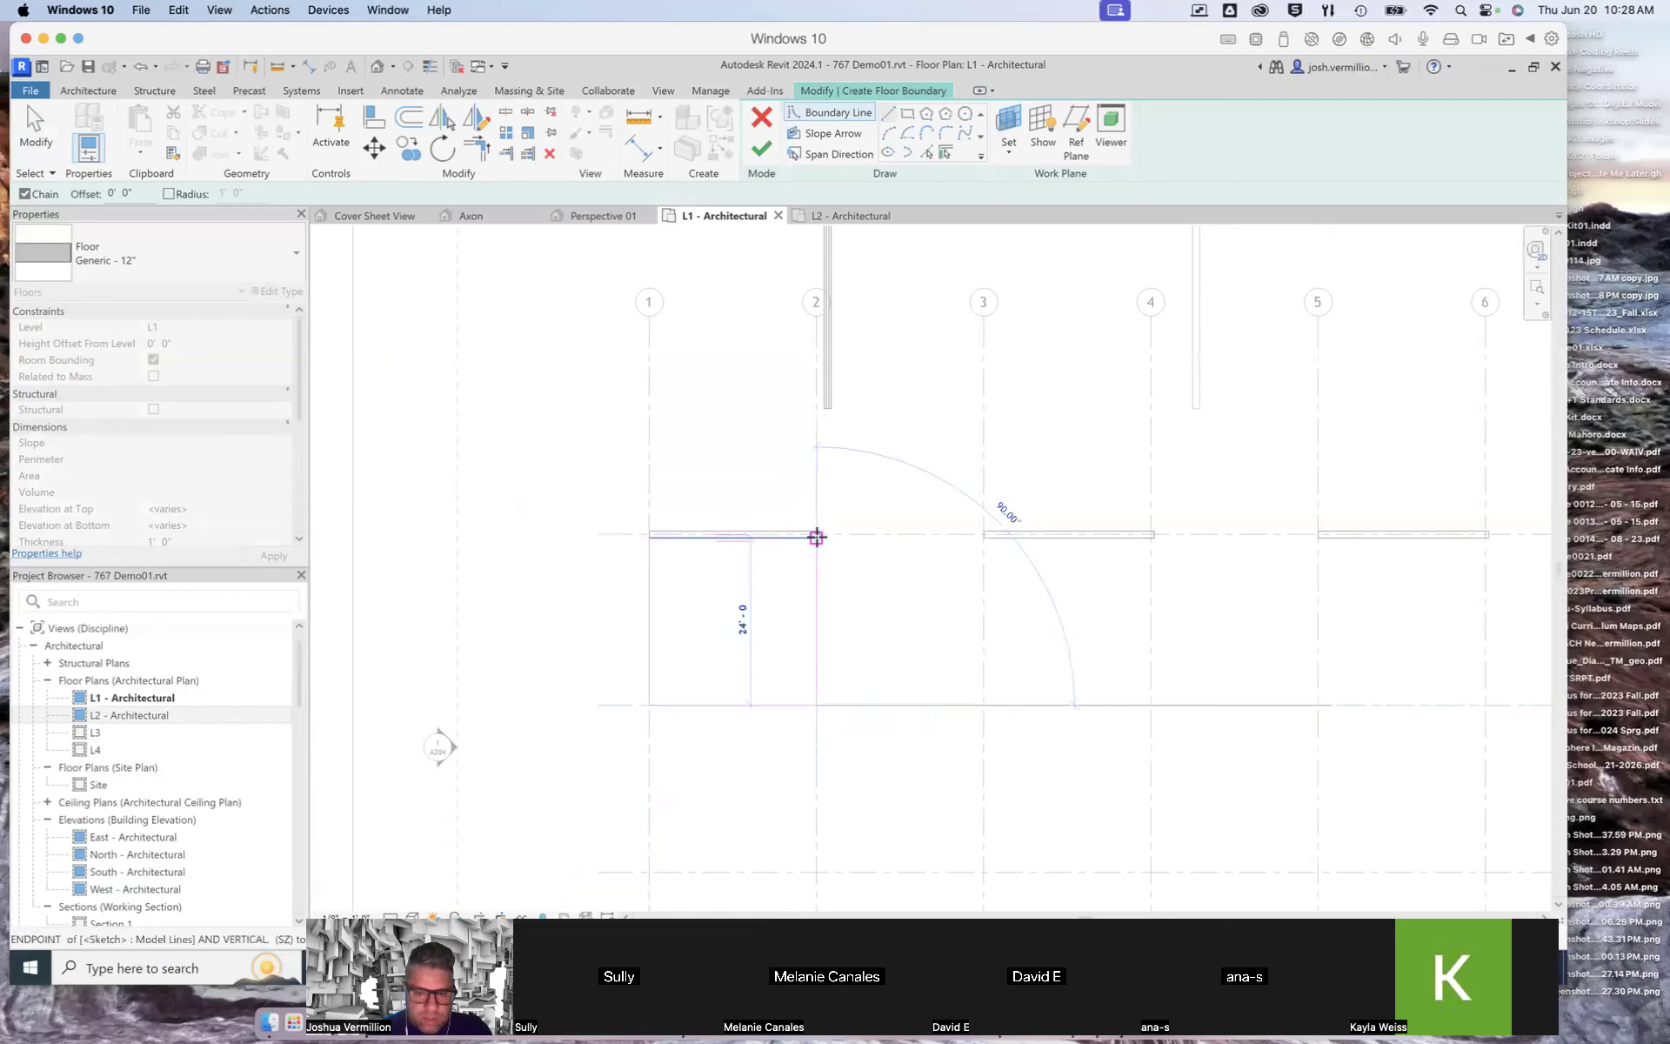
click(816, 537)
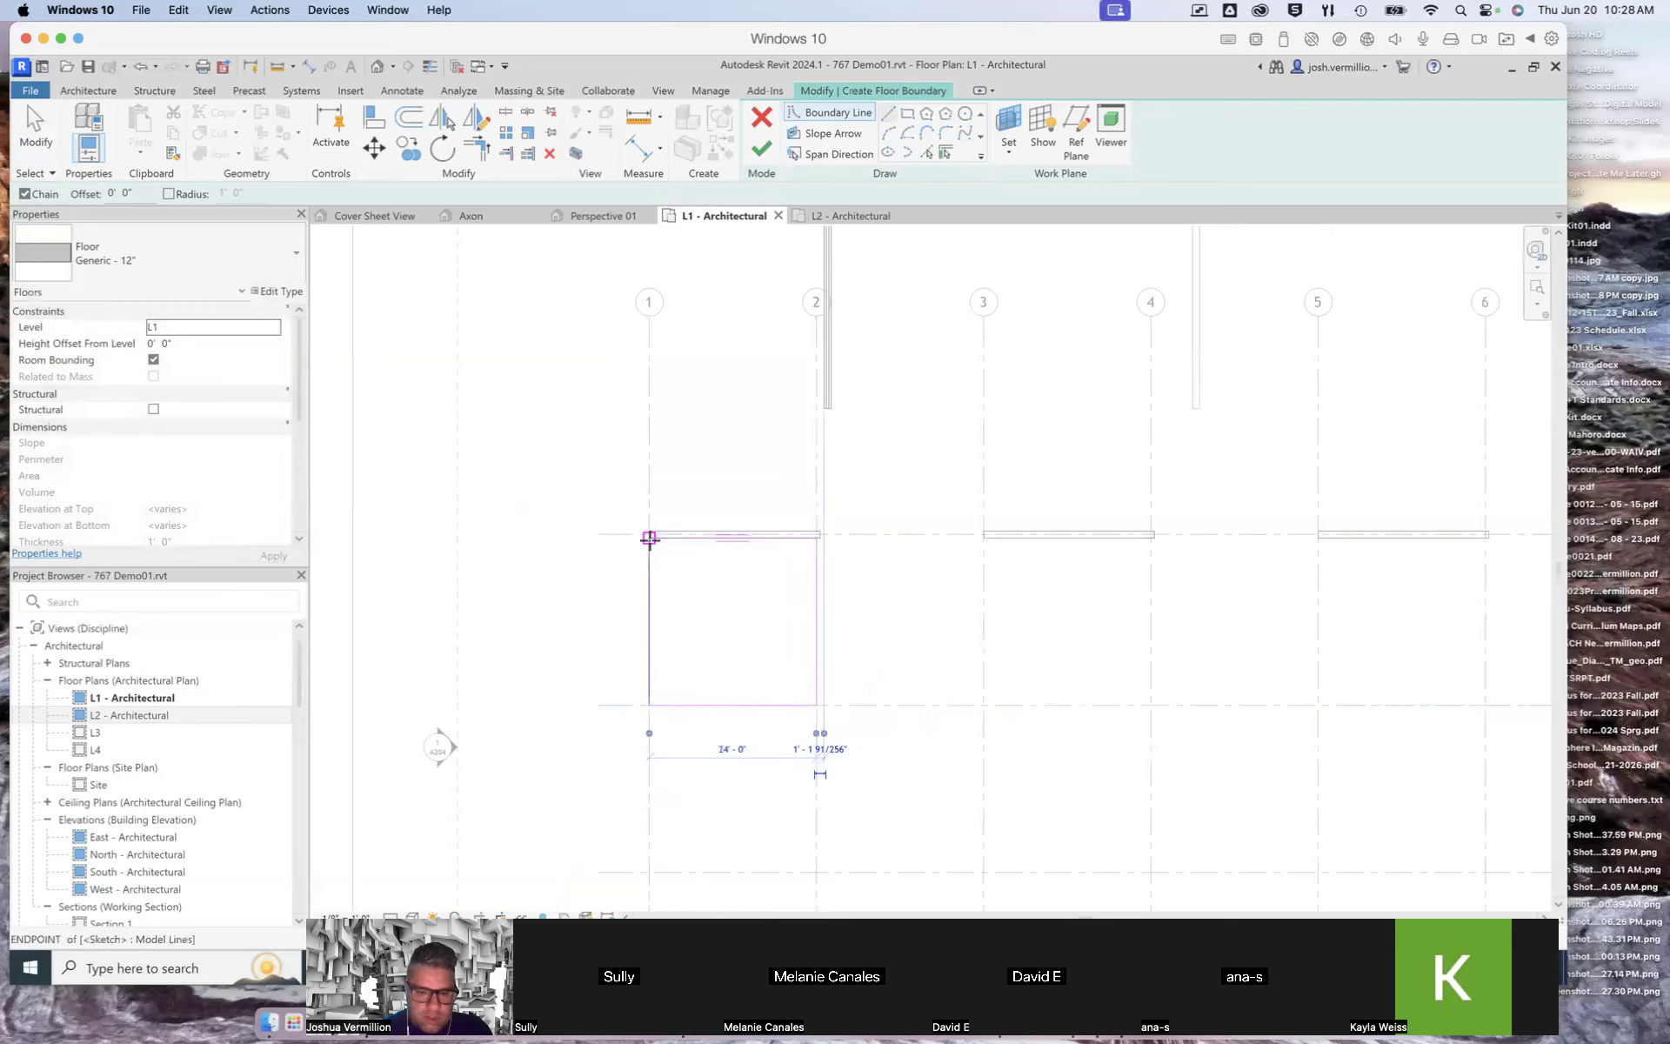
click(762, 151)
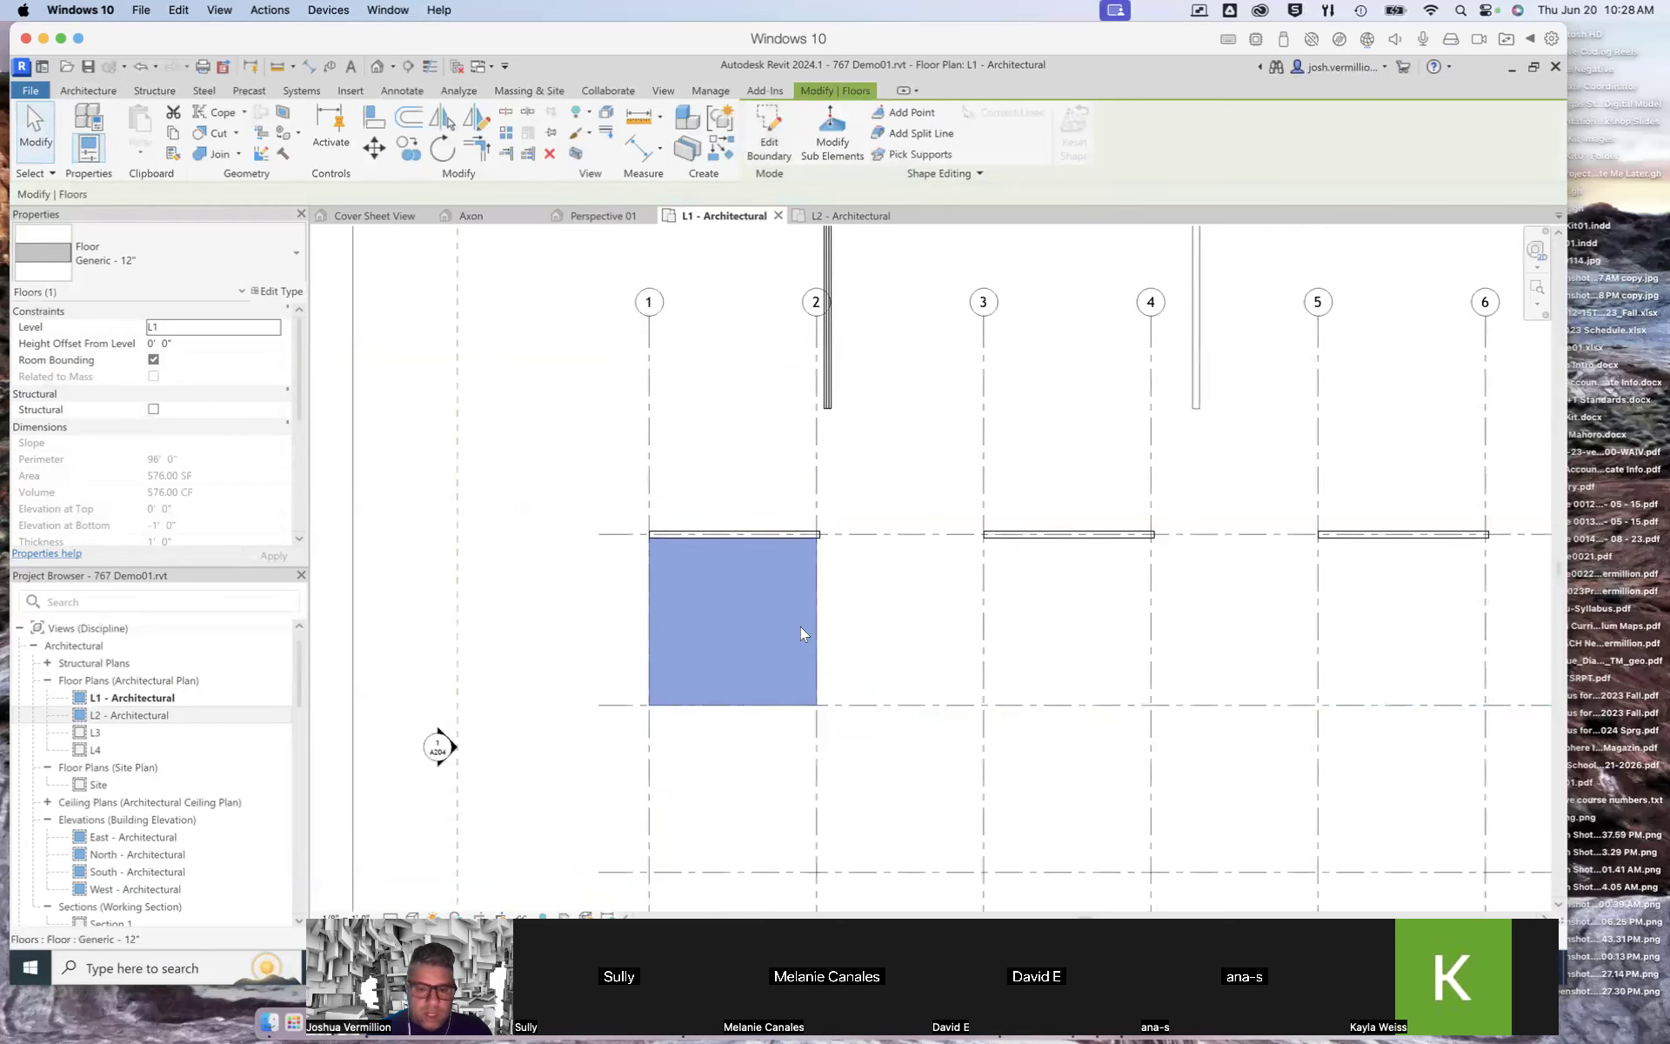
Step: Select the new floor to check its properties
click(942, 647)
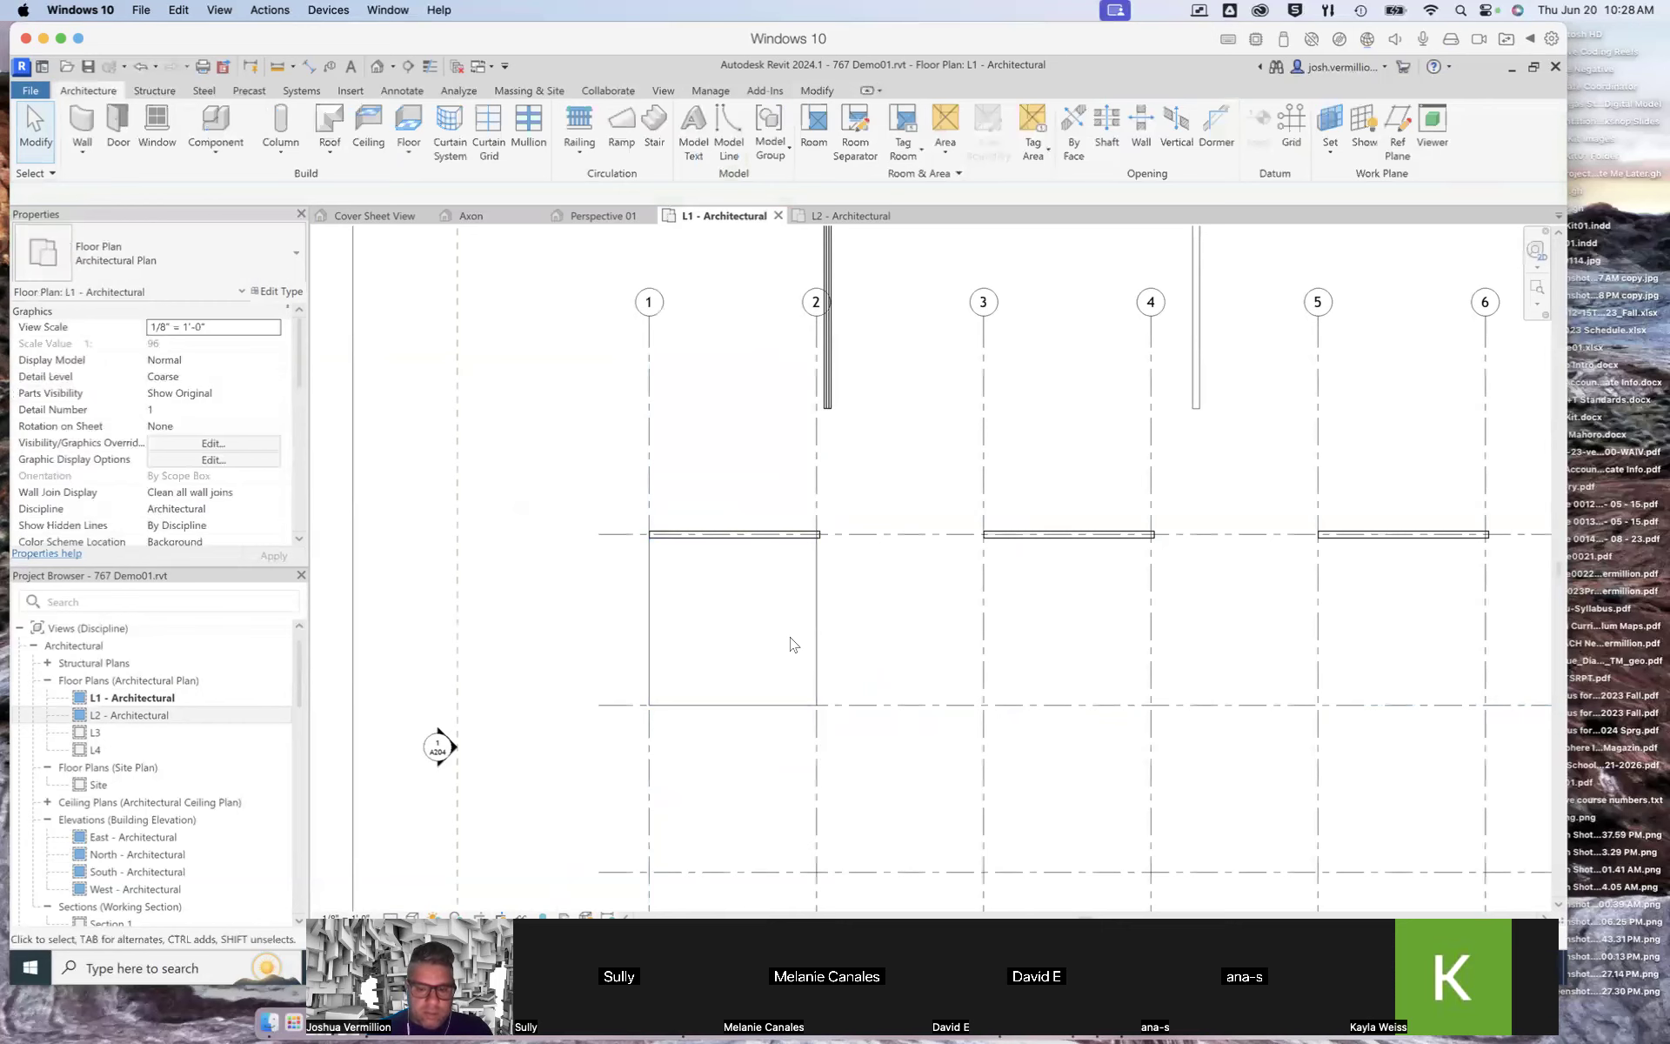
click(656, 645)
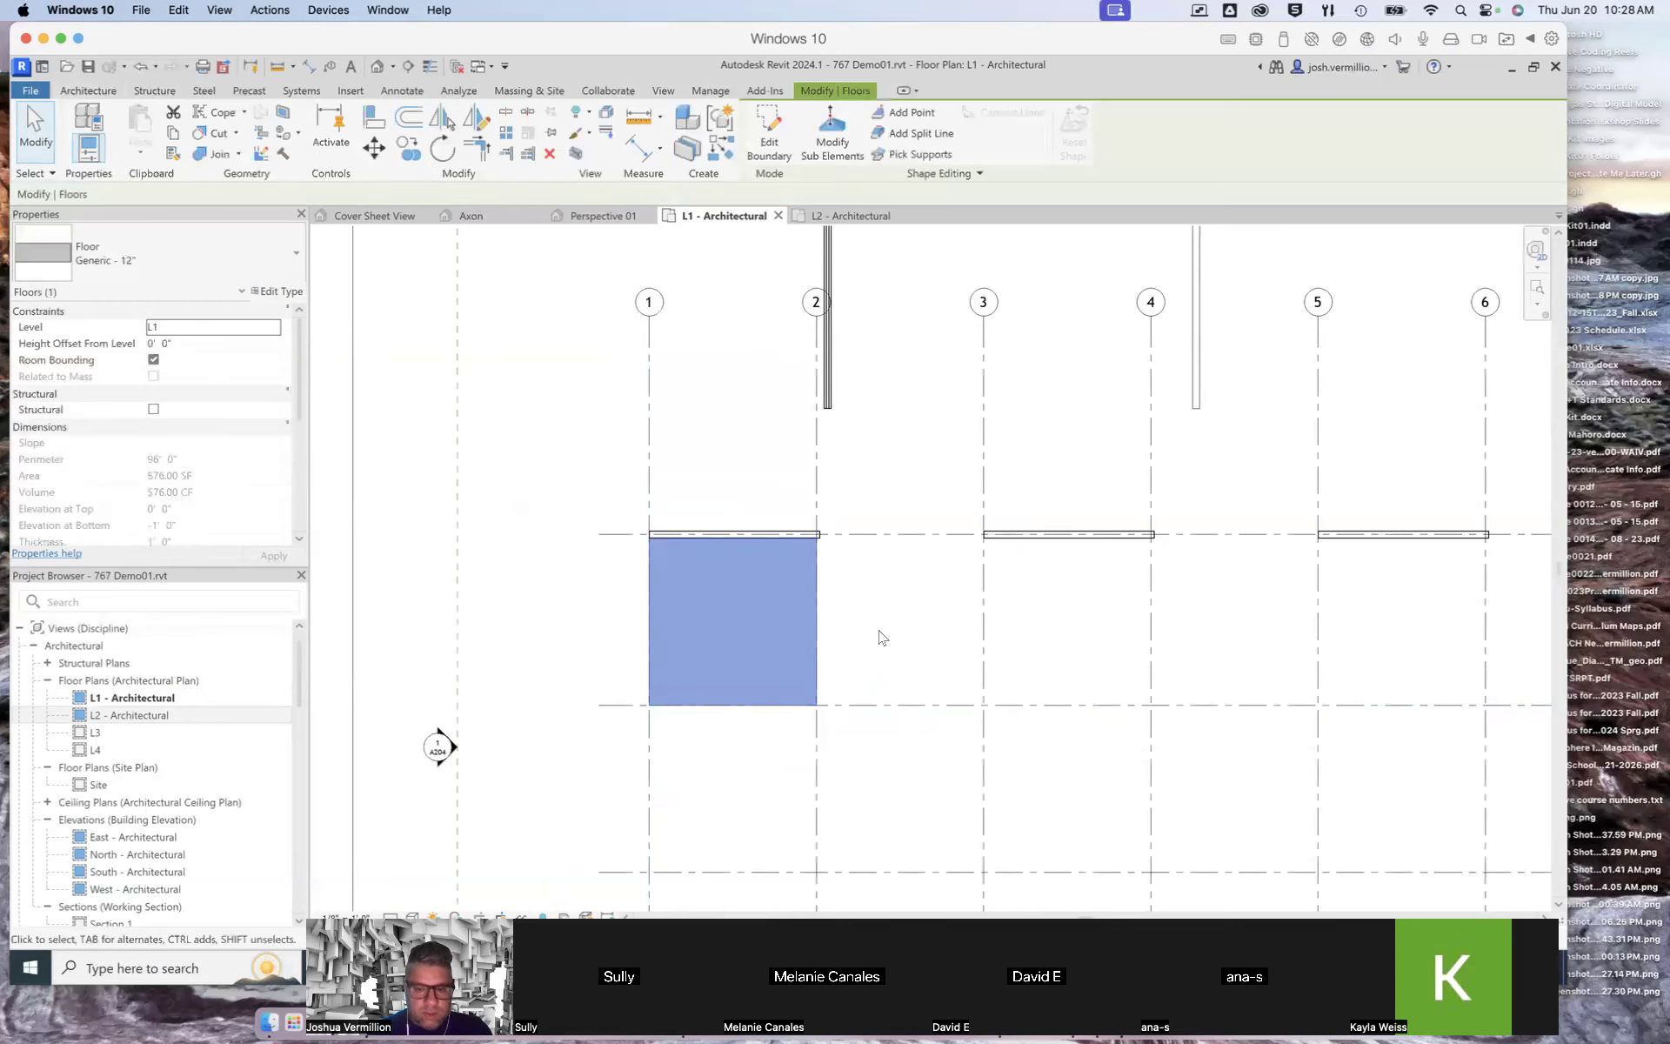
scroll(843, 540, up, 5)
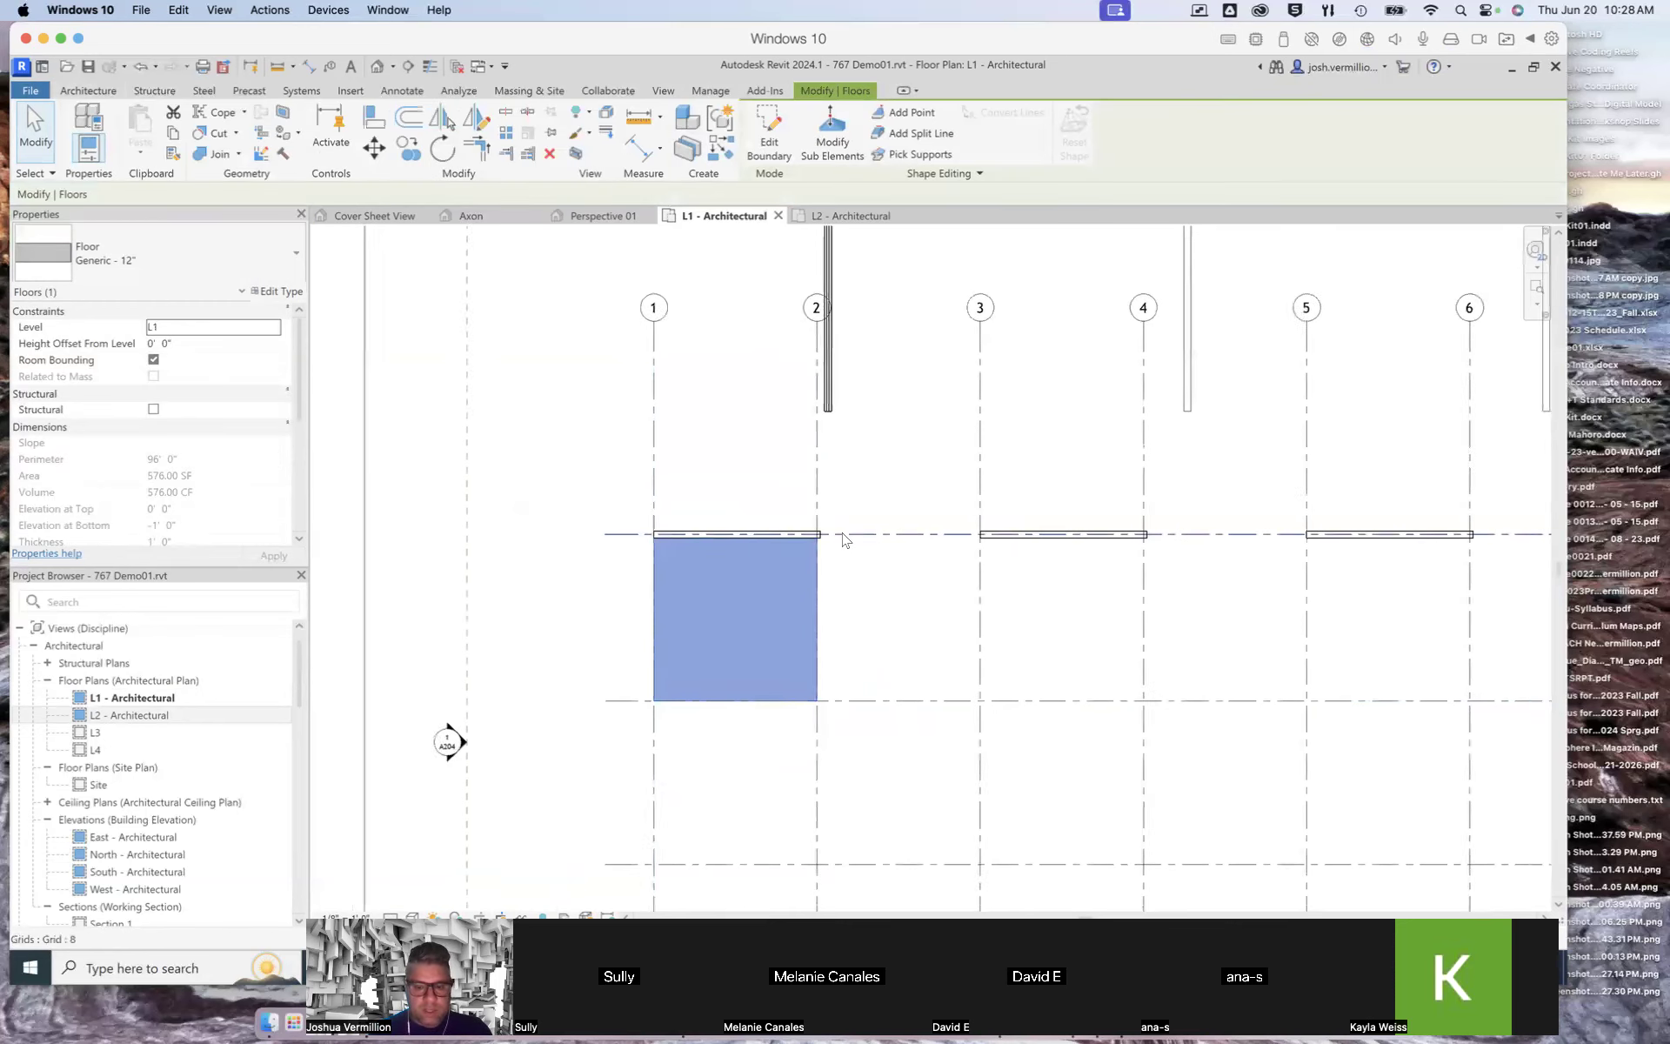
Step: Examine the new floor between grids 1 and 2 in the L1 - Architectural plan
scroll(869, 567, down, 4)
scroll(870, 568, up, 3)
scroll(873, 569, down, 5)
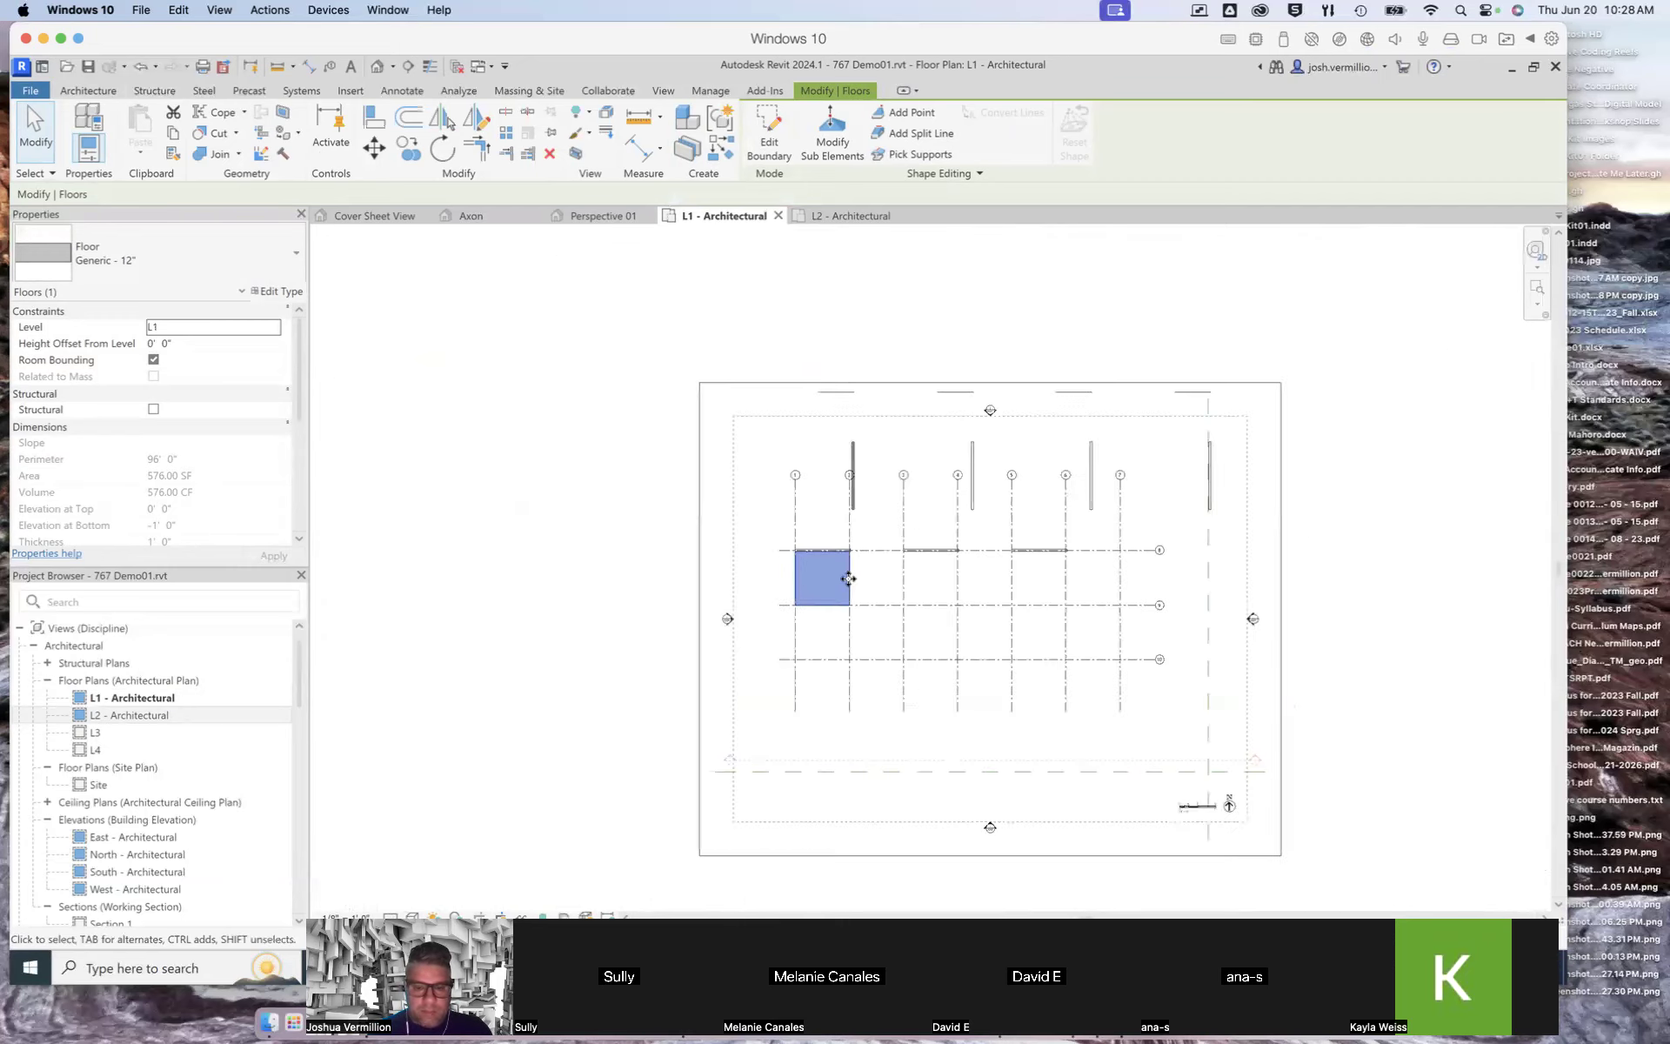
scroll(830, 600, up, 2)
click(888, 593)
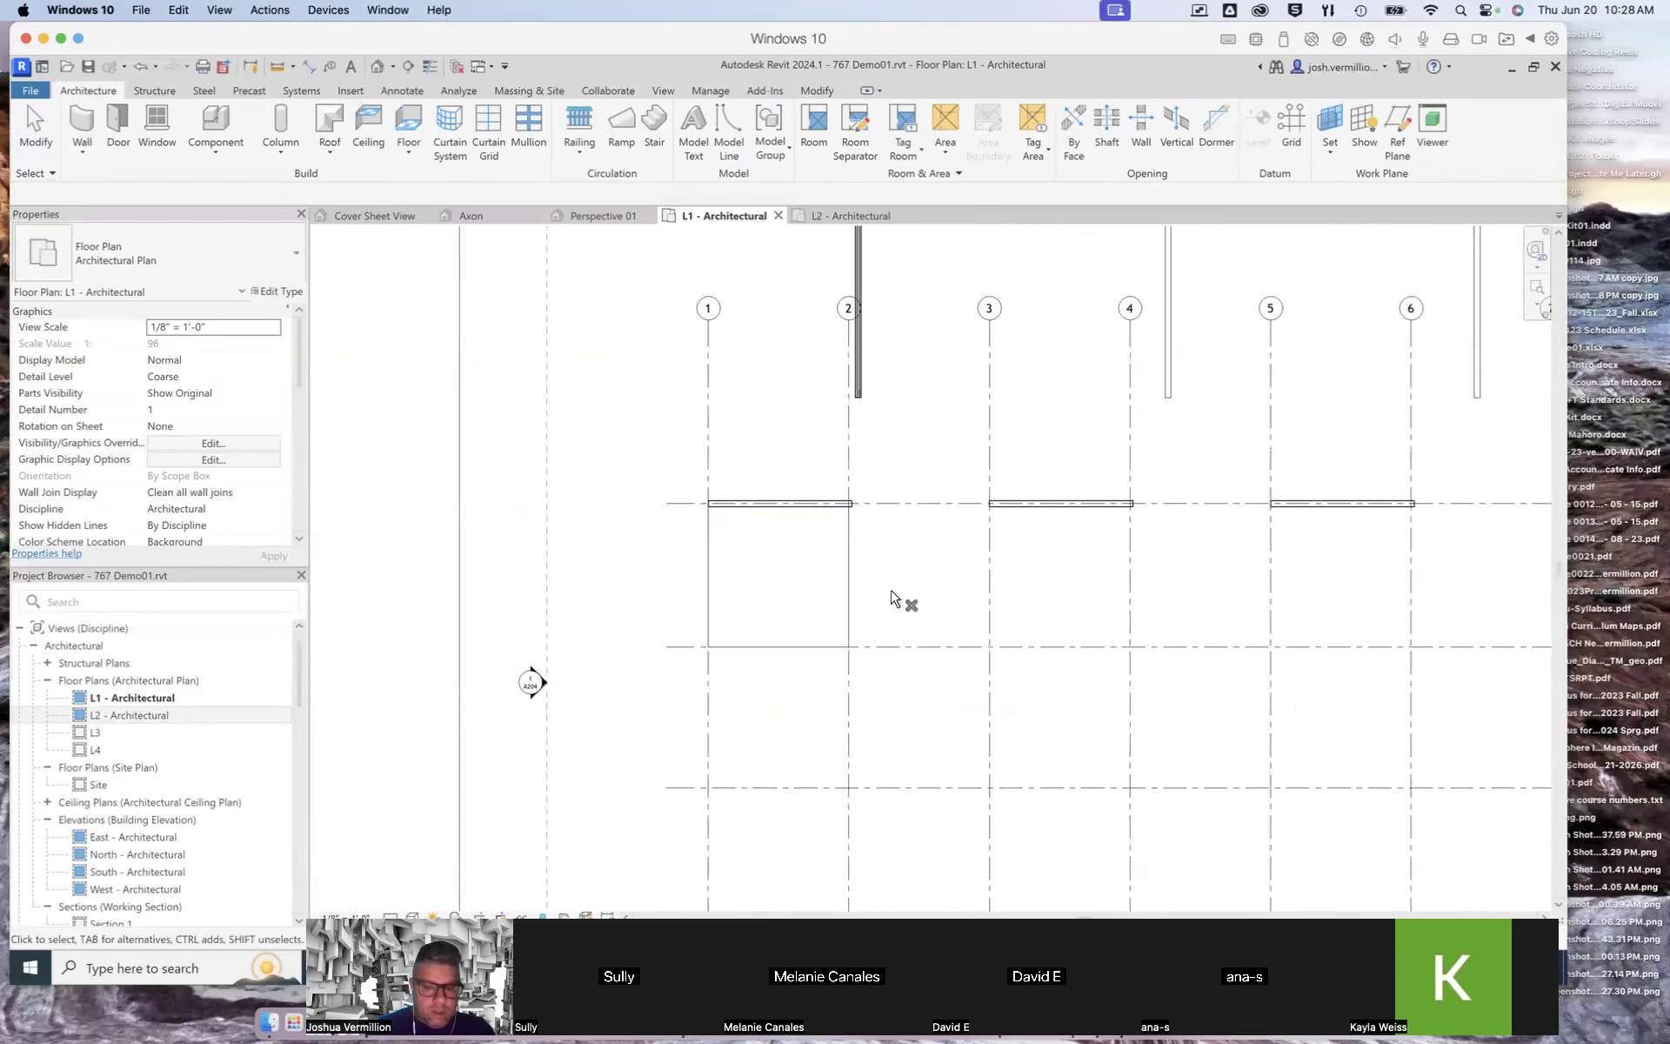
click(860, 589)
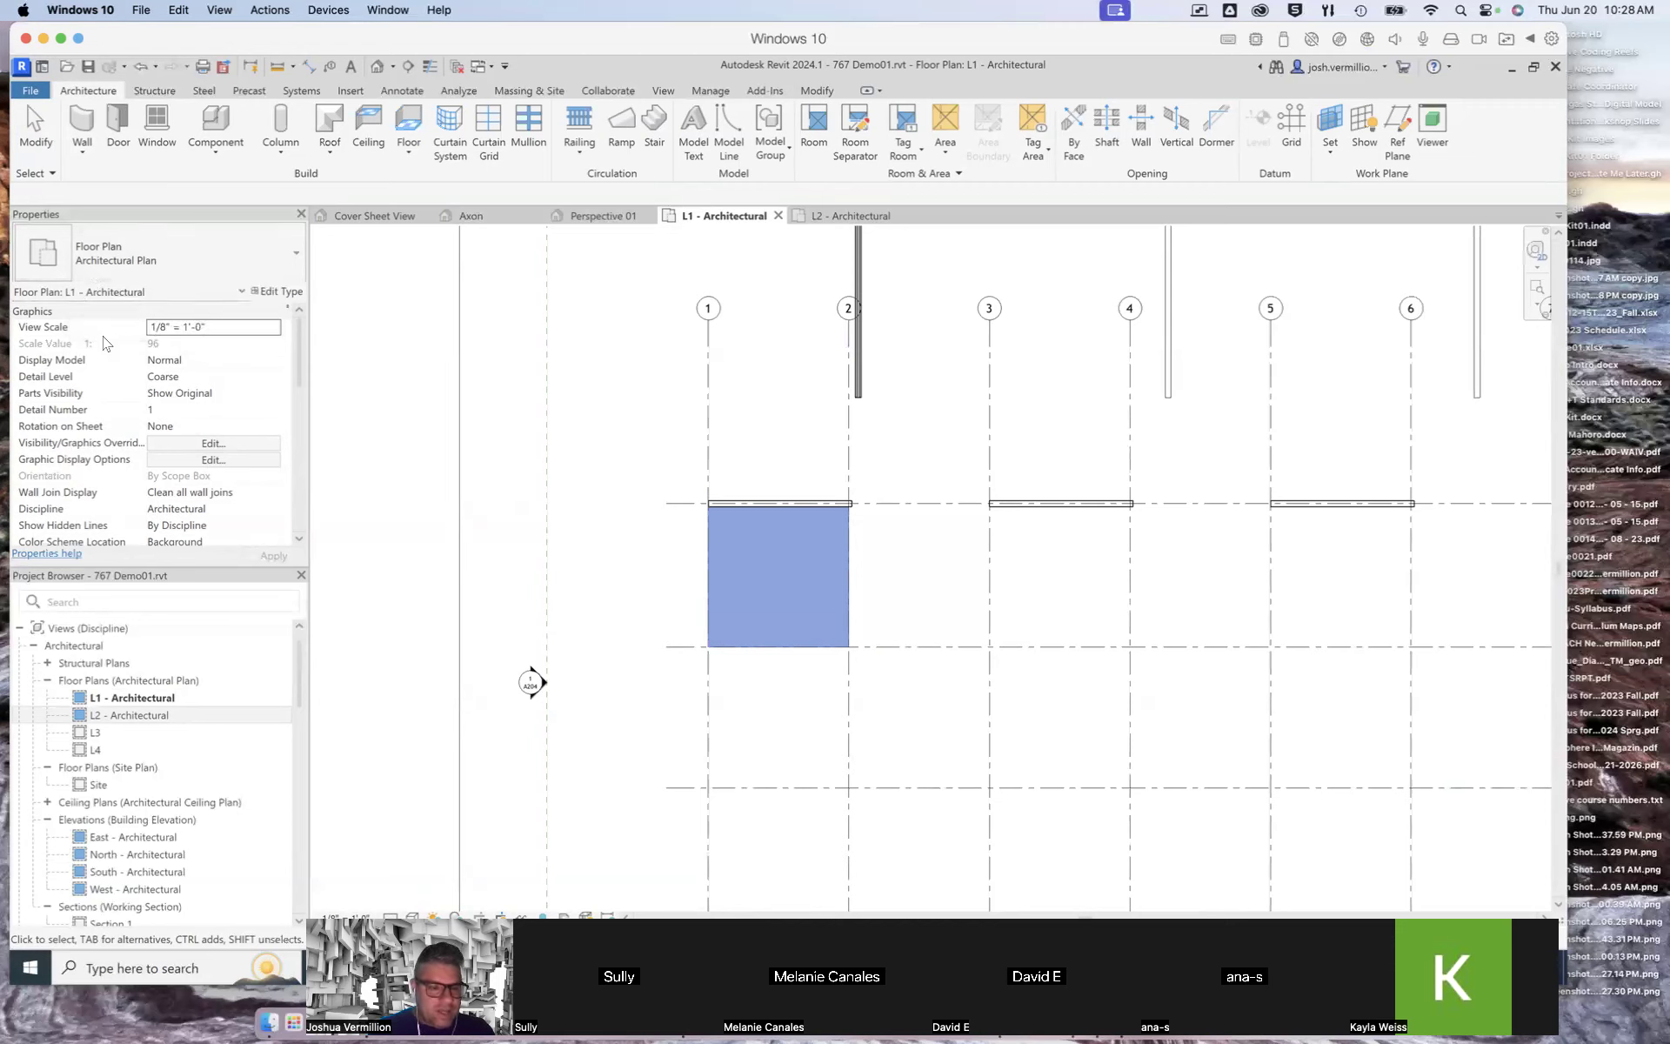
click(722, 555)
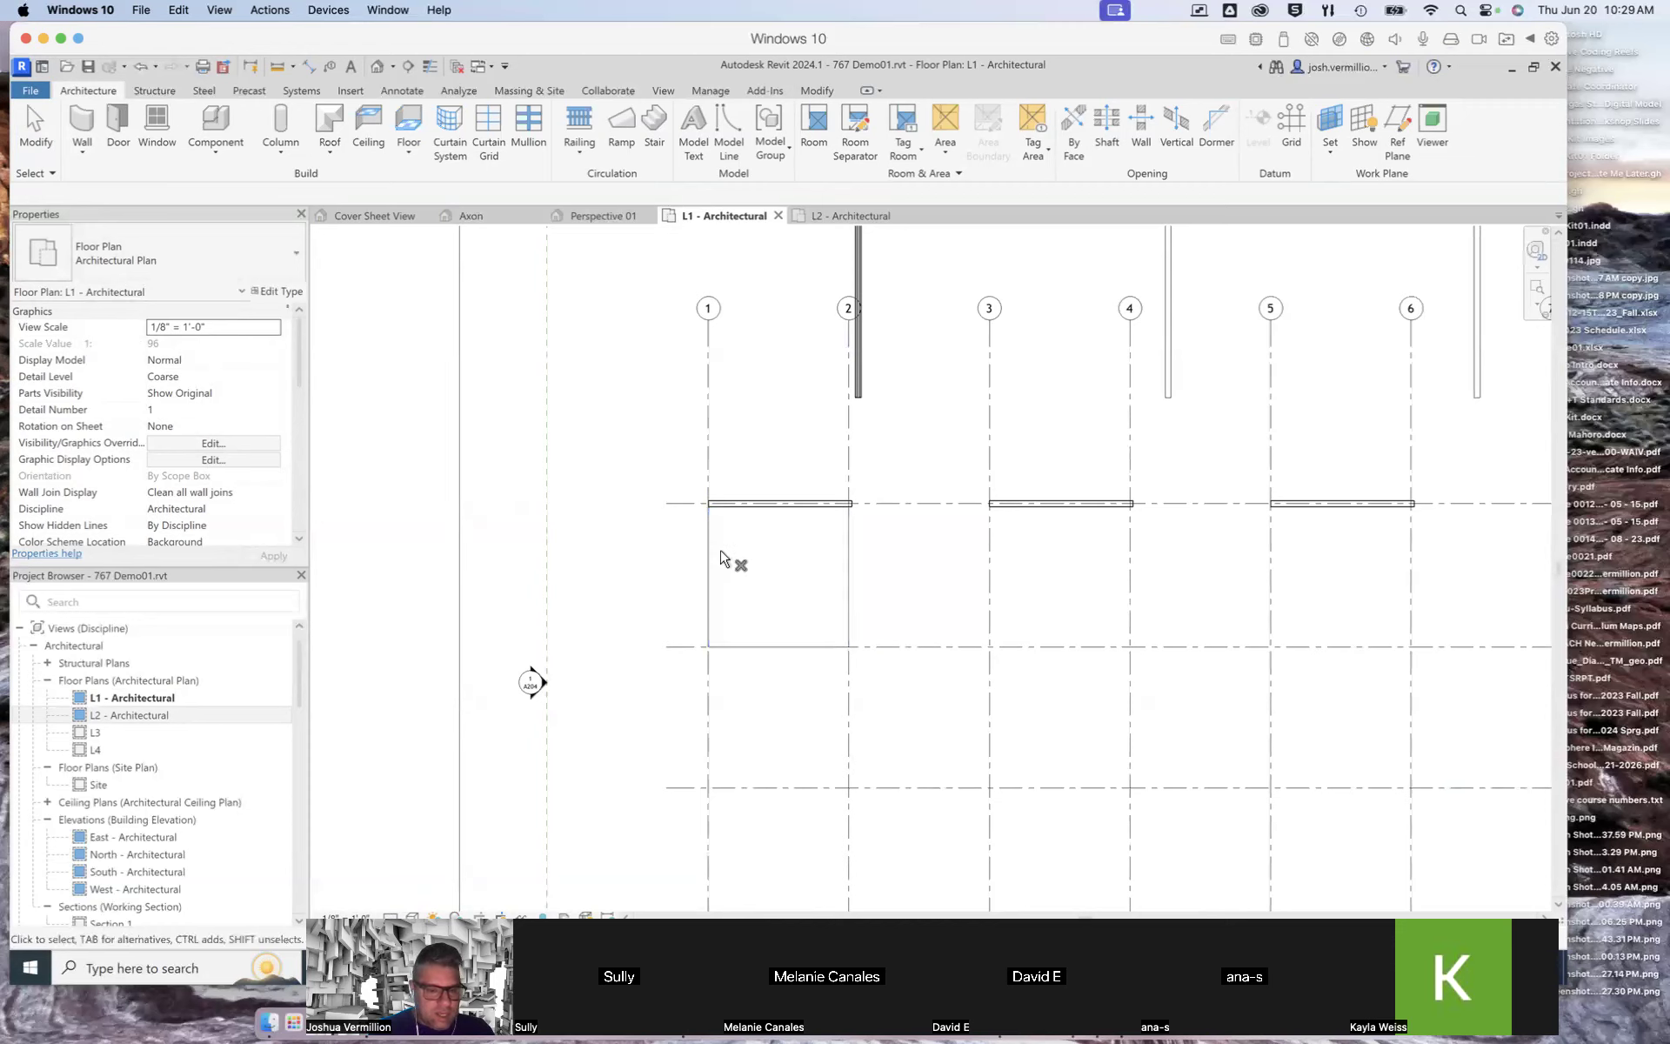
click(849, 574)
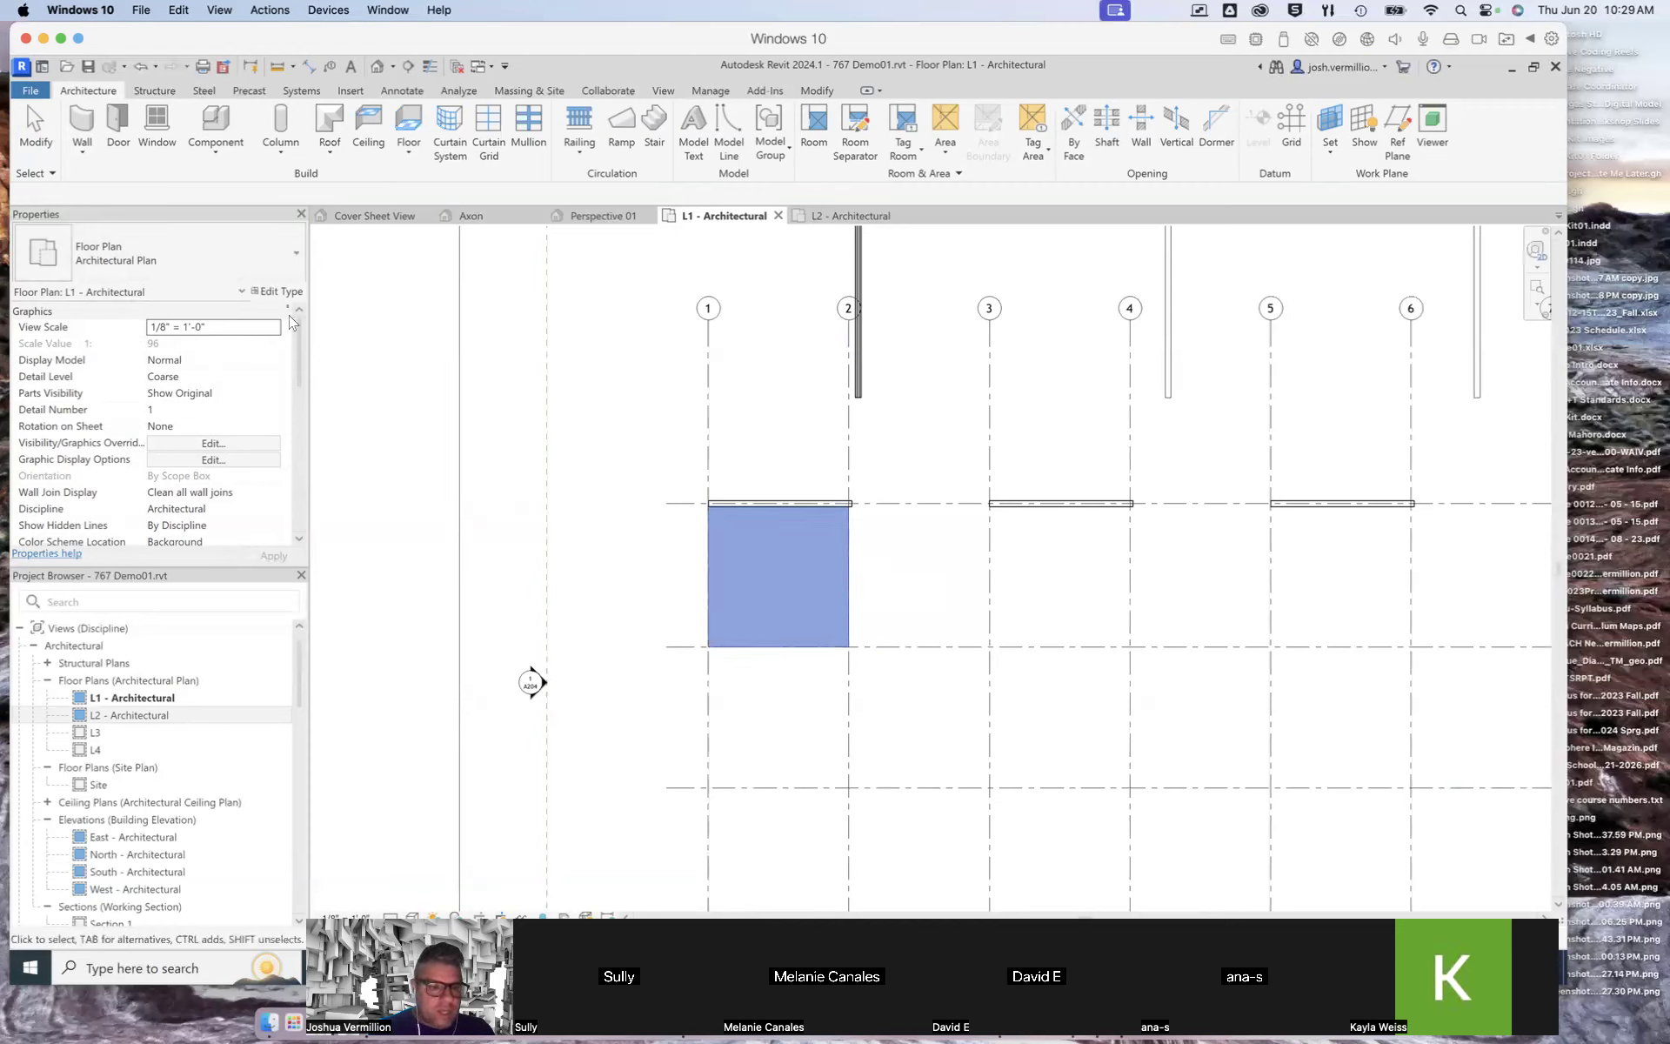
mouse_move(301, 353)
mouse_down()
mouse_move(296, 501)
mouse_move(300, 327)
mouse_up()
click(291, 254)
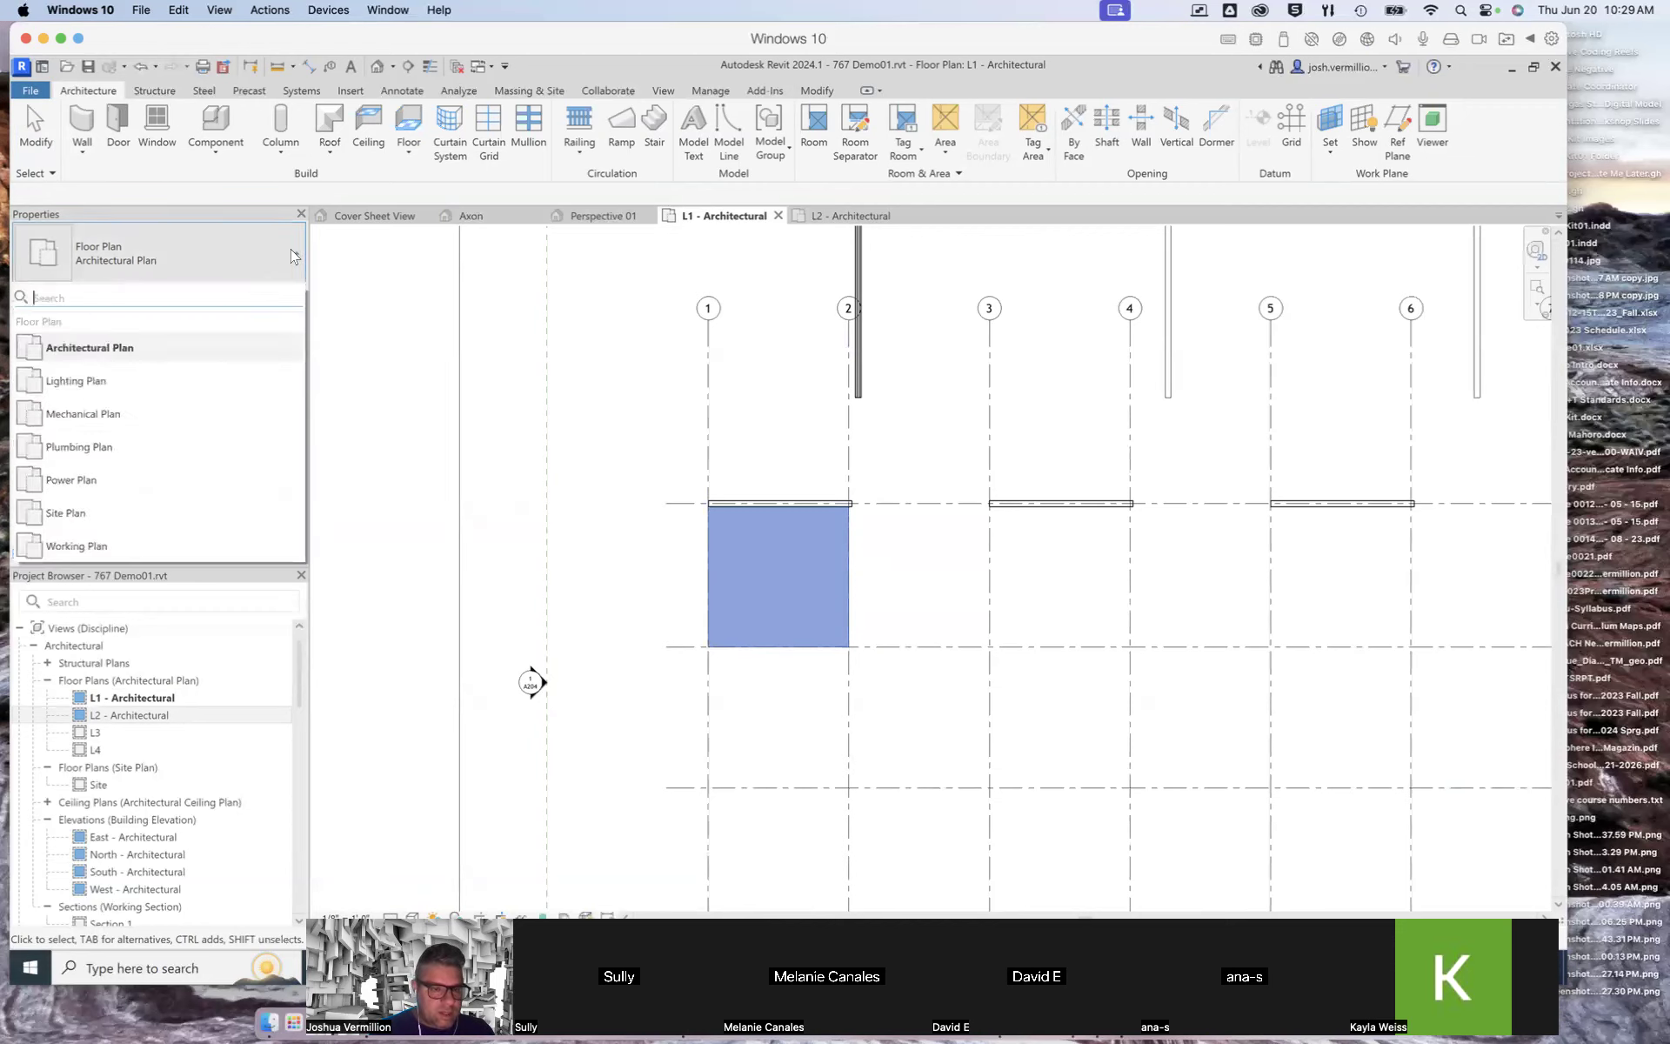
click(177, 184)
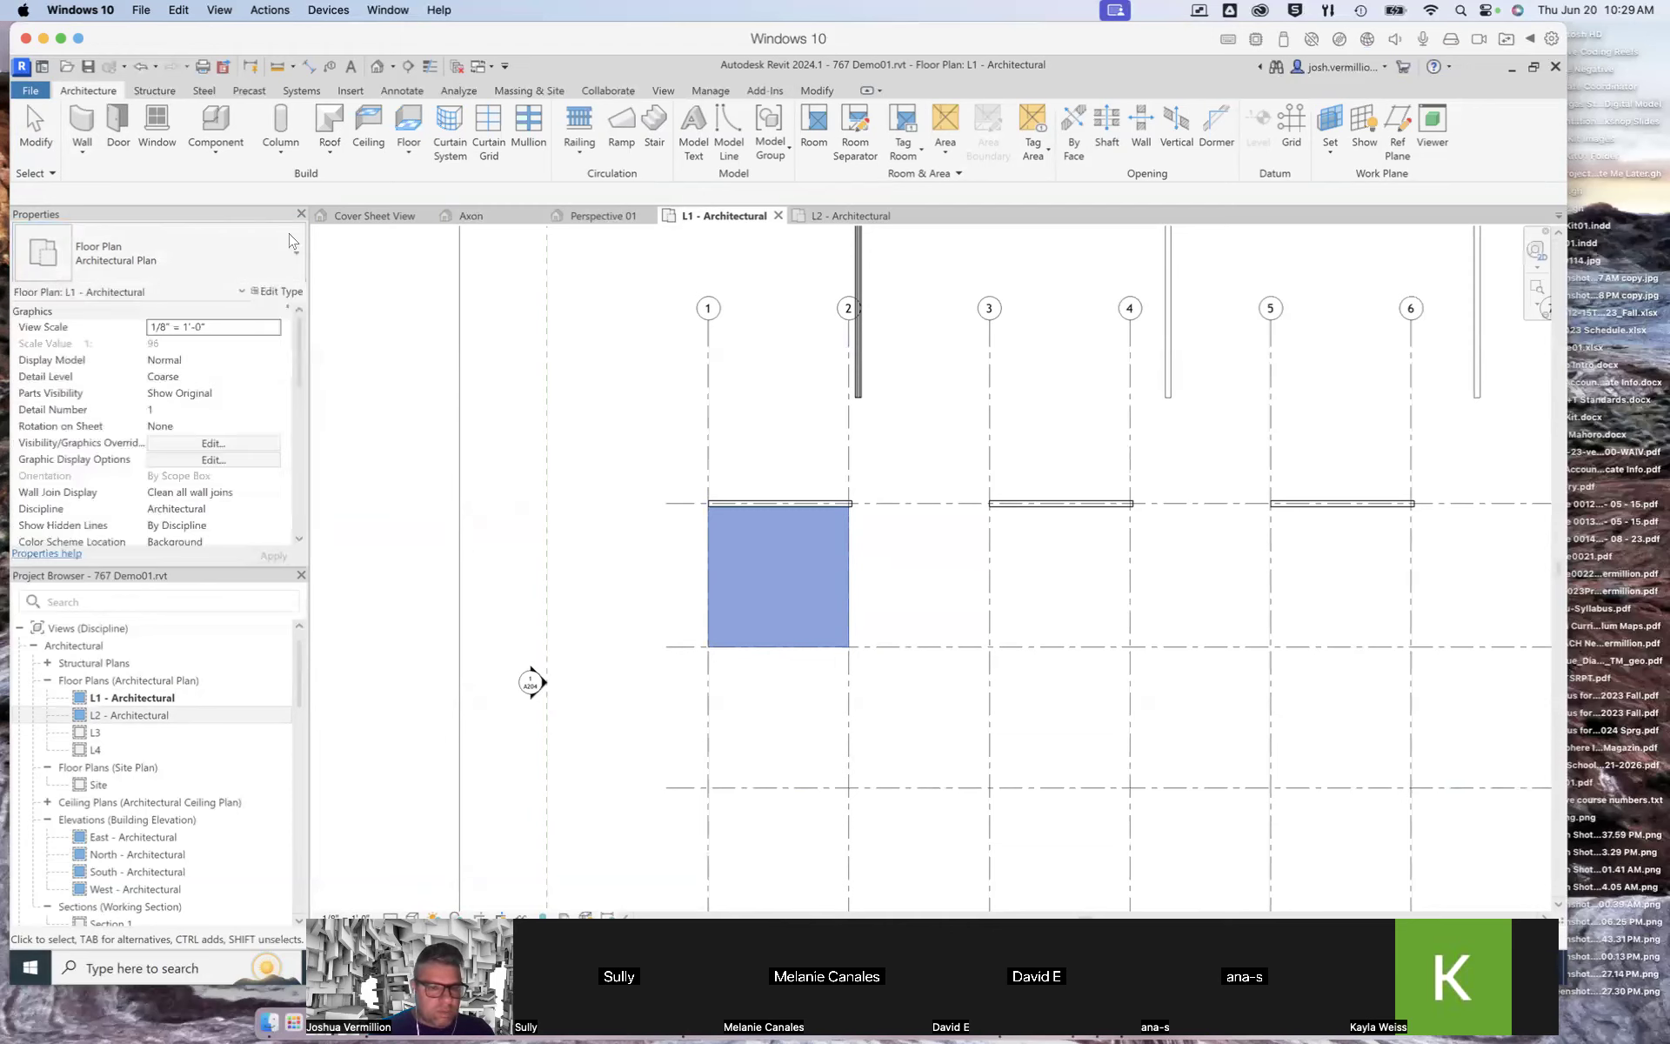
Step: Open the L2 - Architectural plan to inspect the walls above the floor, then return to the L1 plan
click(785, 566)
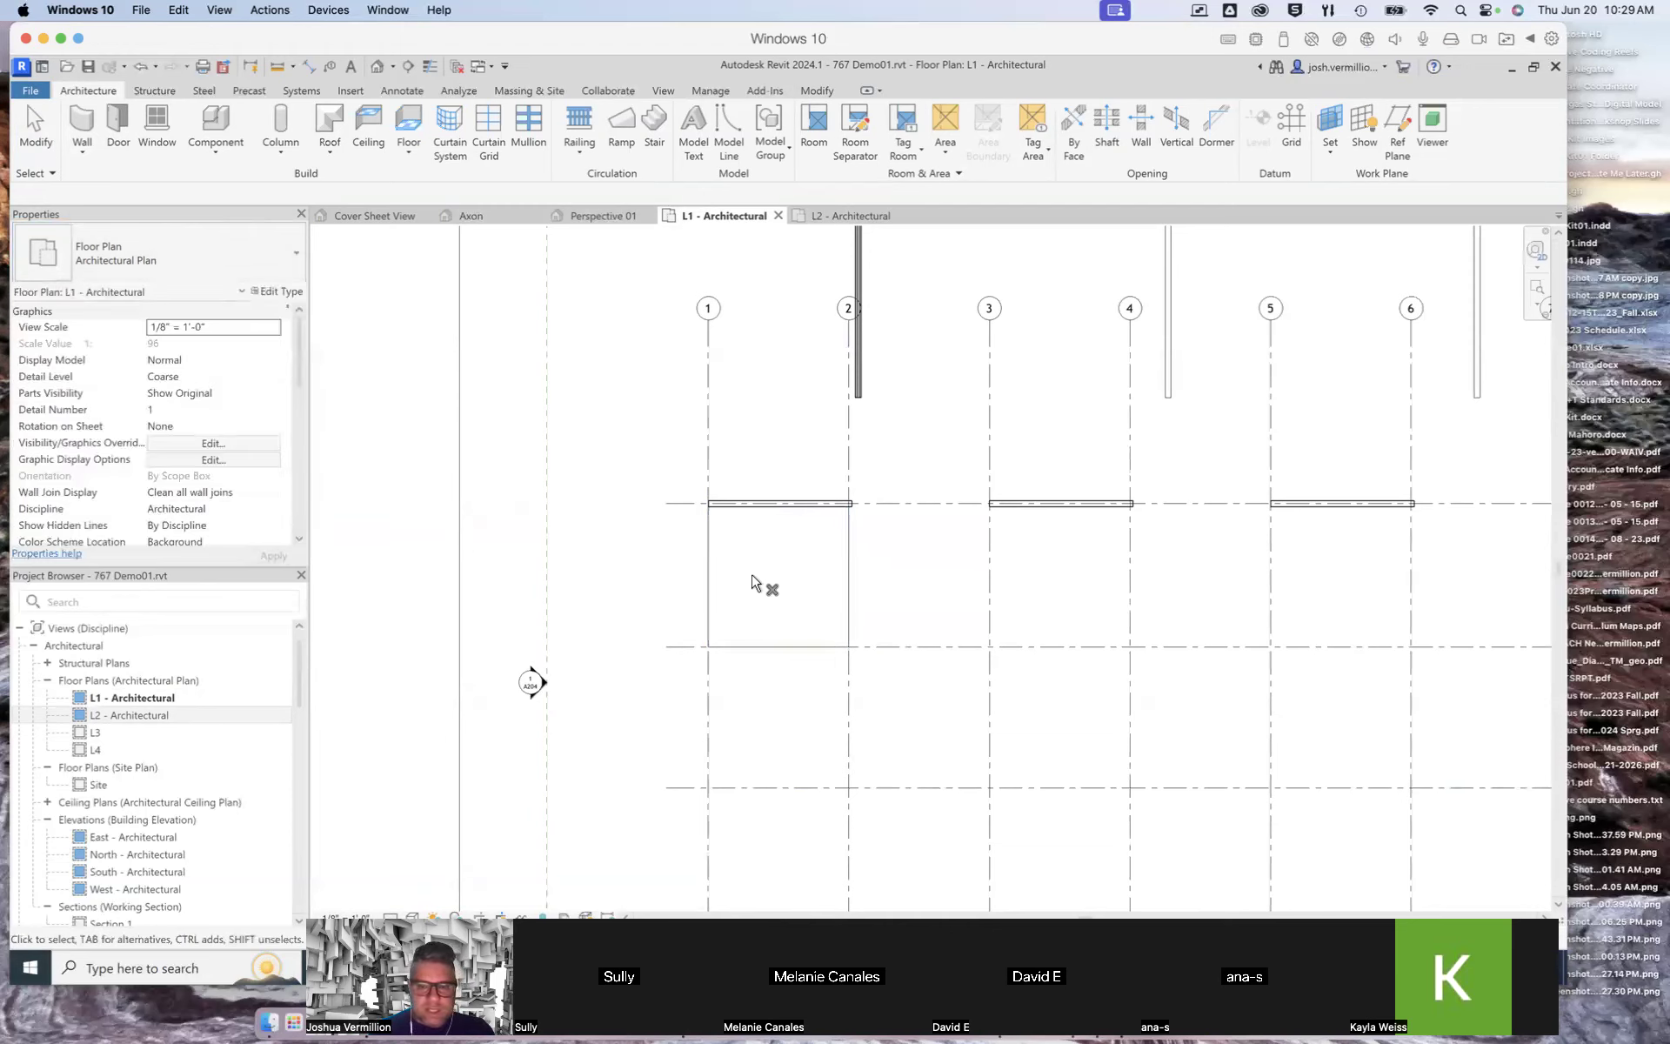
click(841, 557)
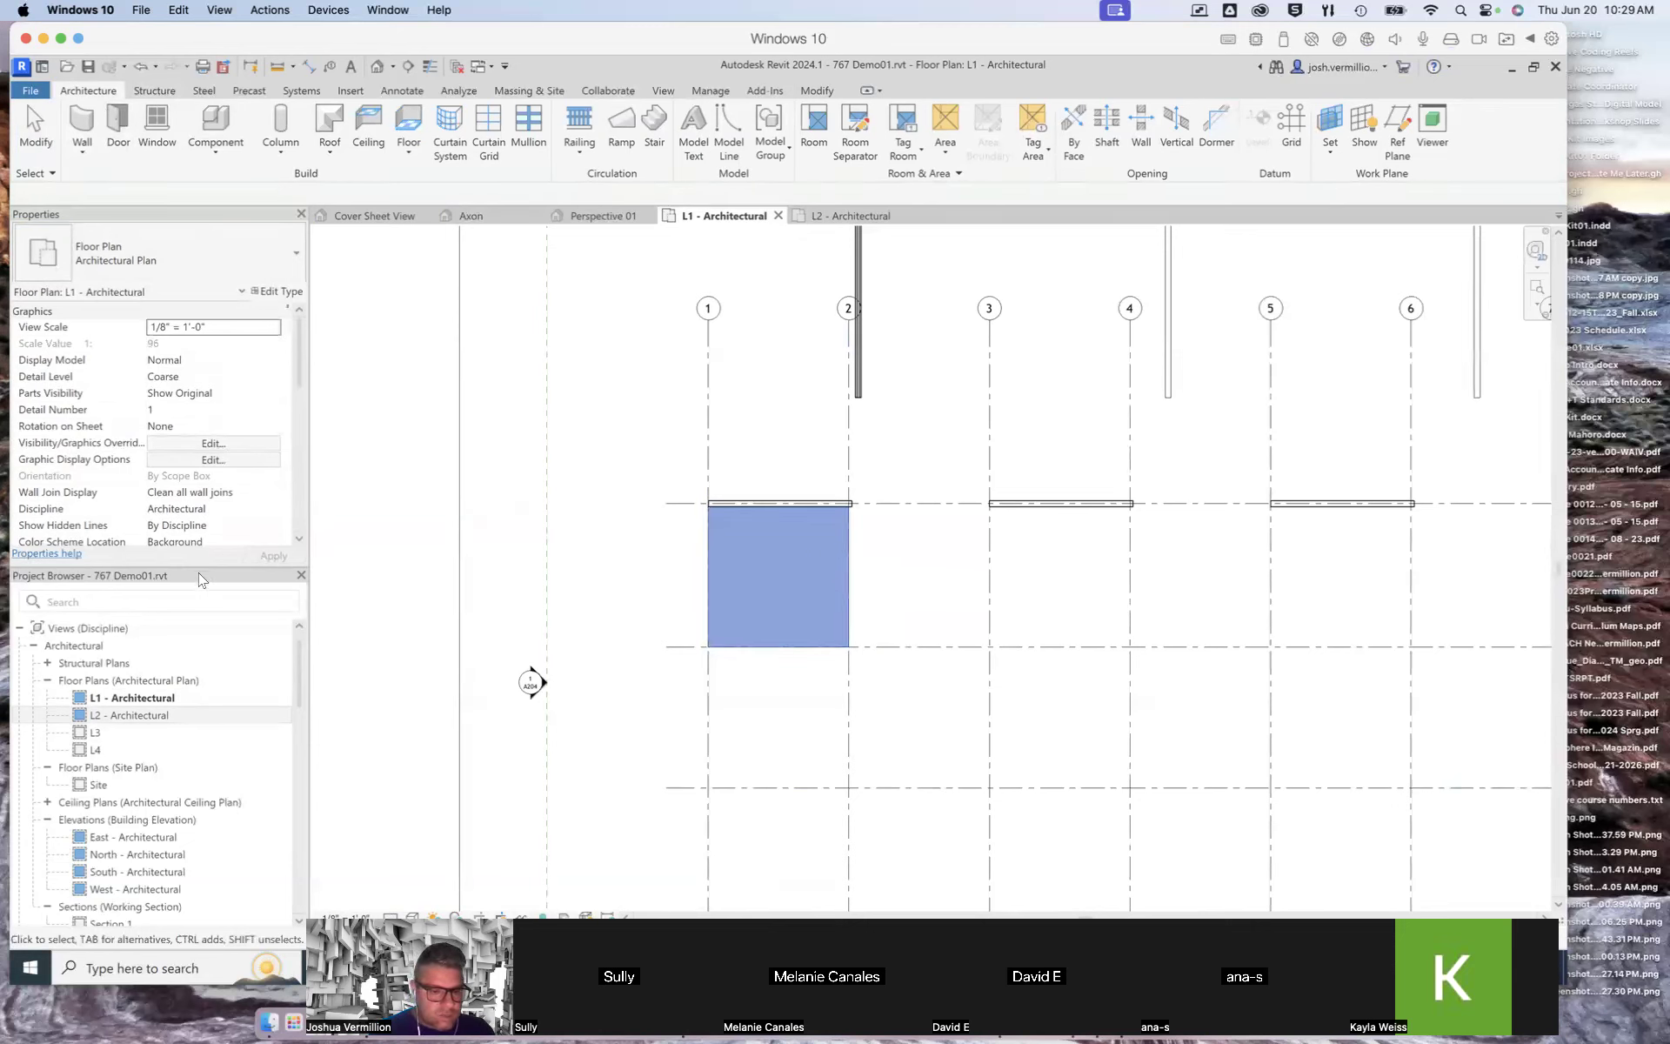
click(372, 696)
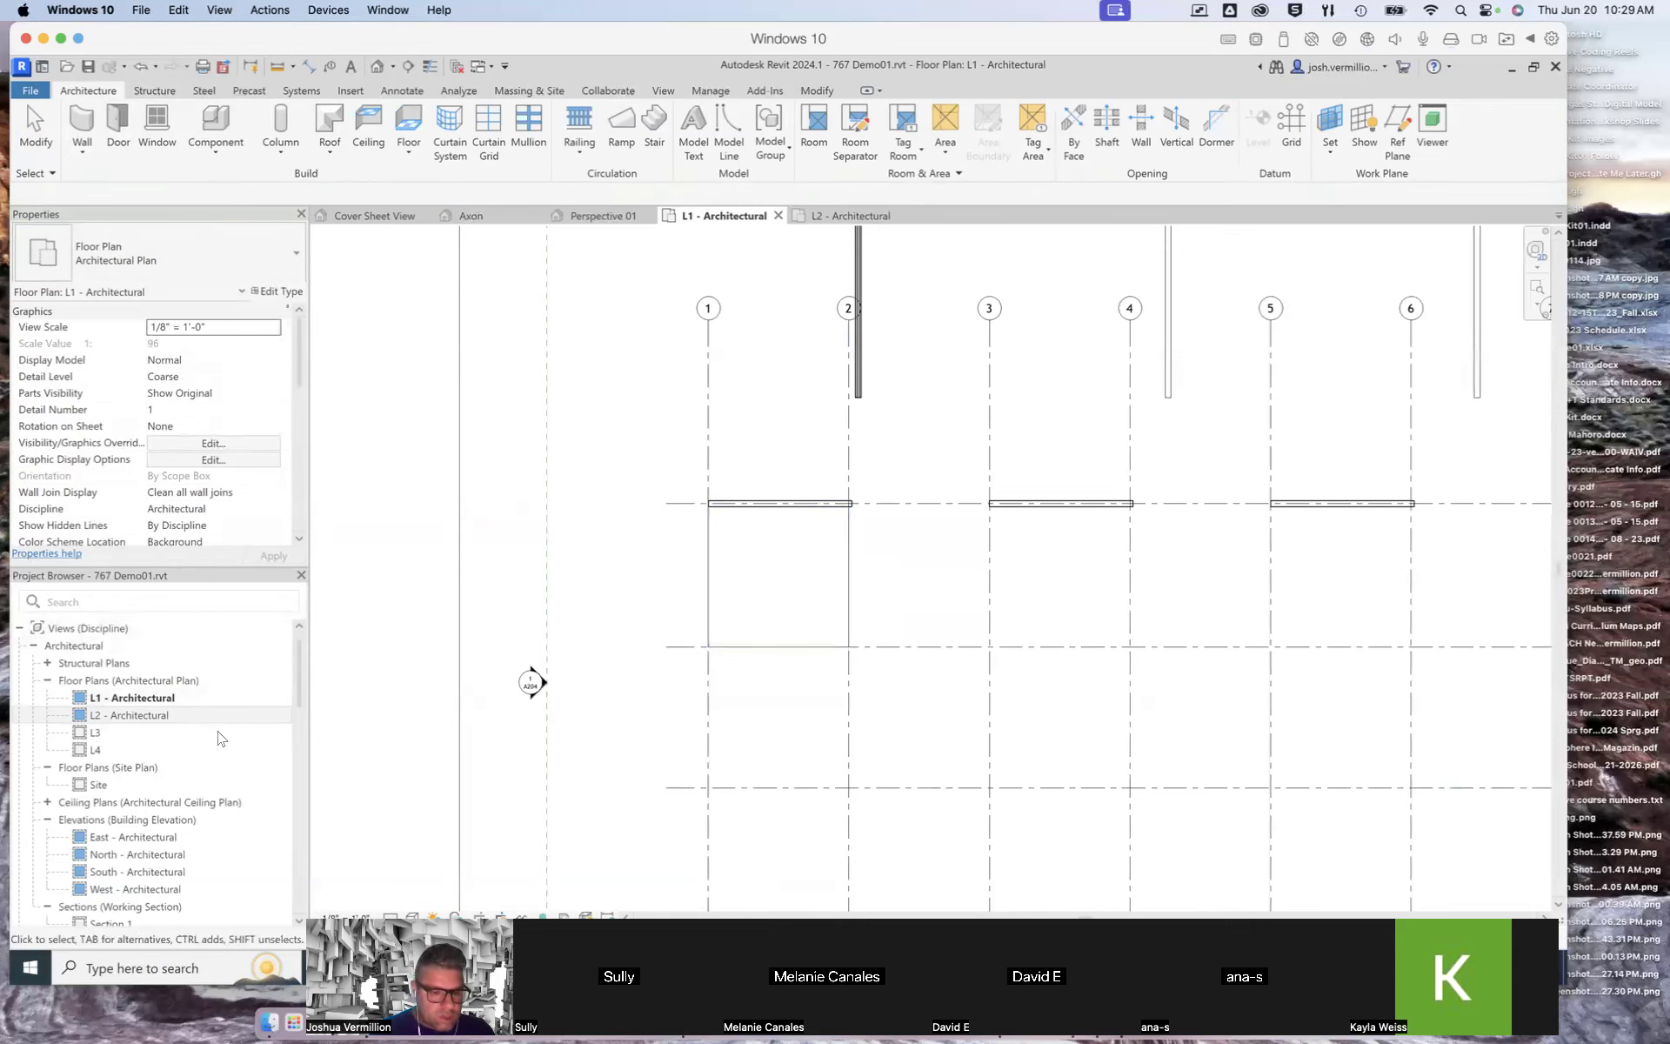
click(229, 703)
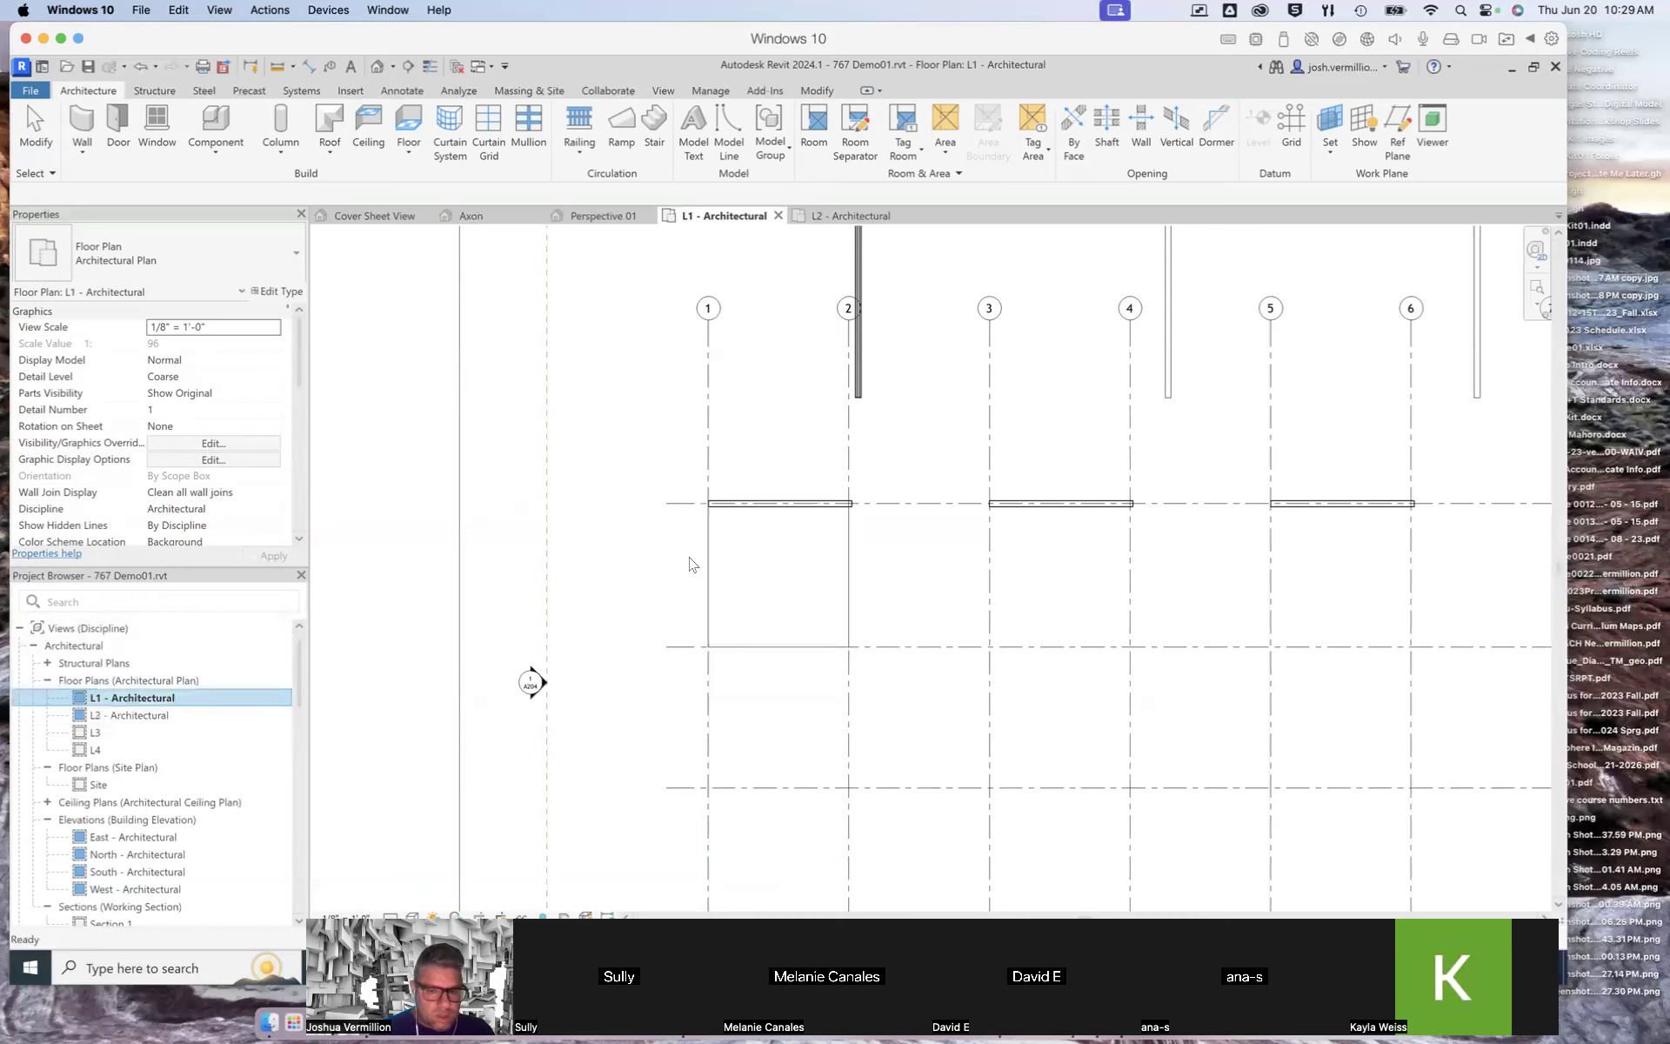
double_click(139, 714)
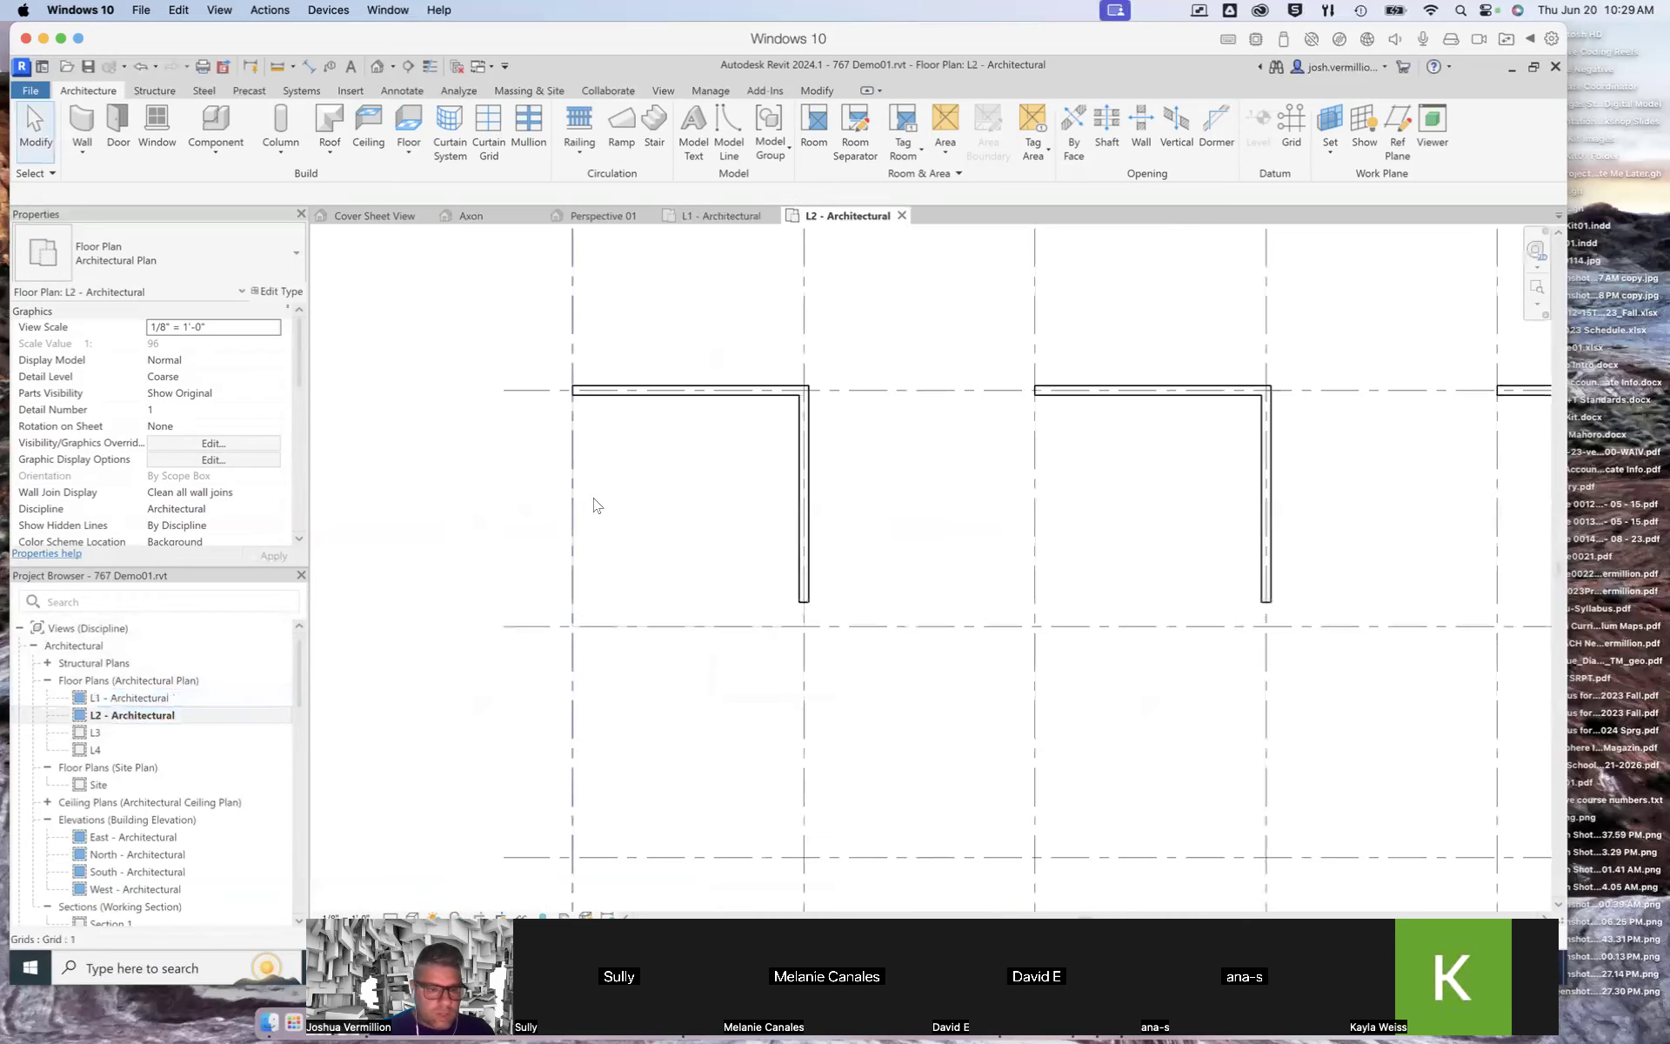
click(641, 392)
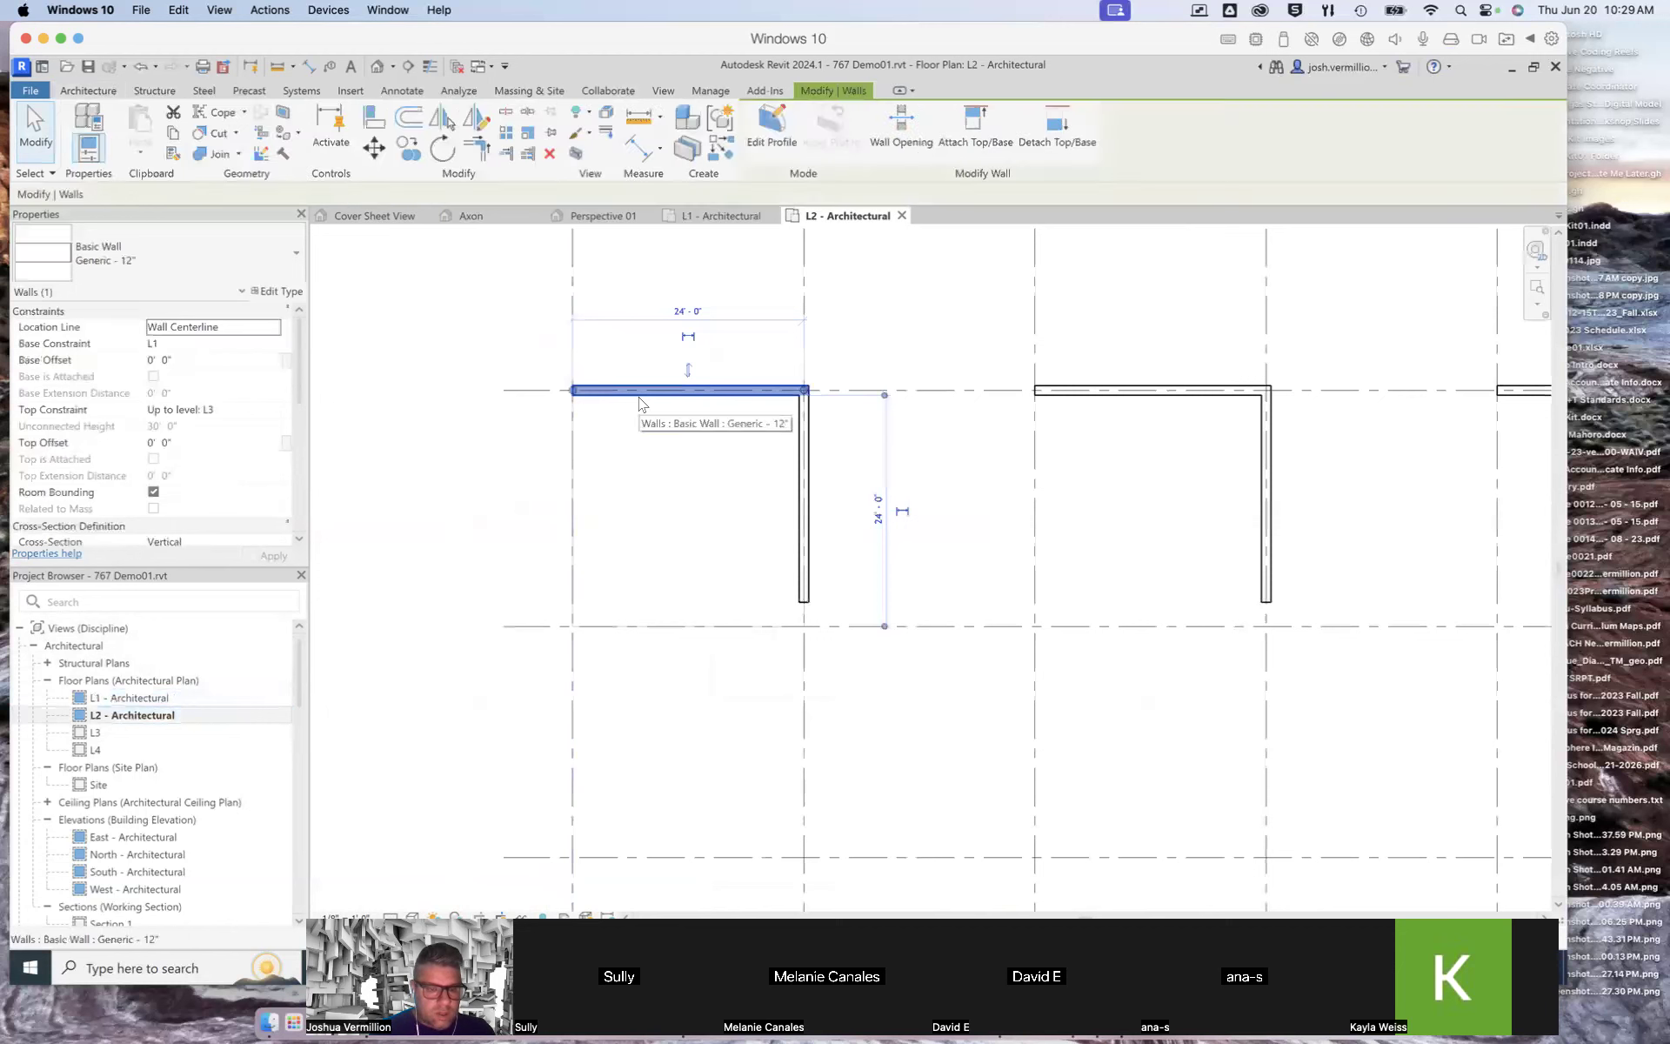
click(735, 217)
key(Escape)
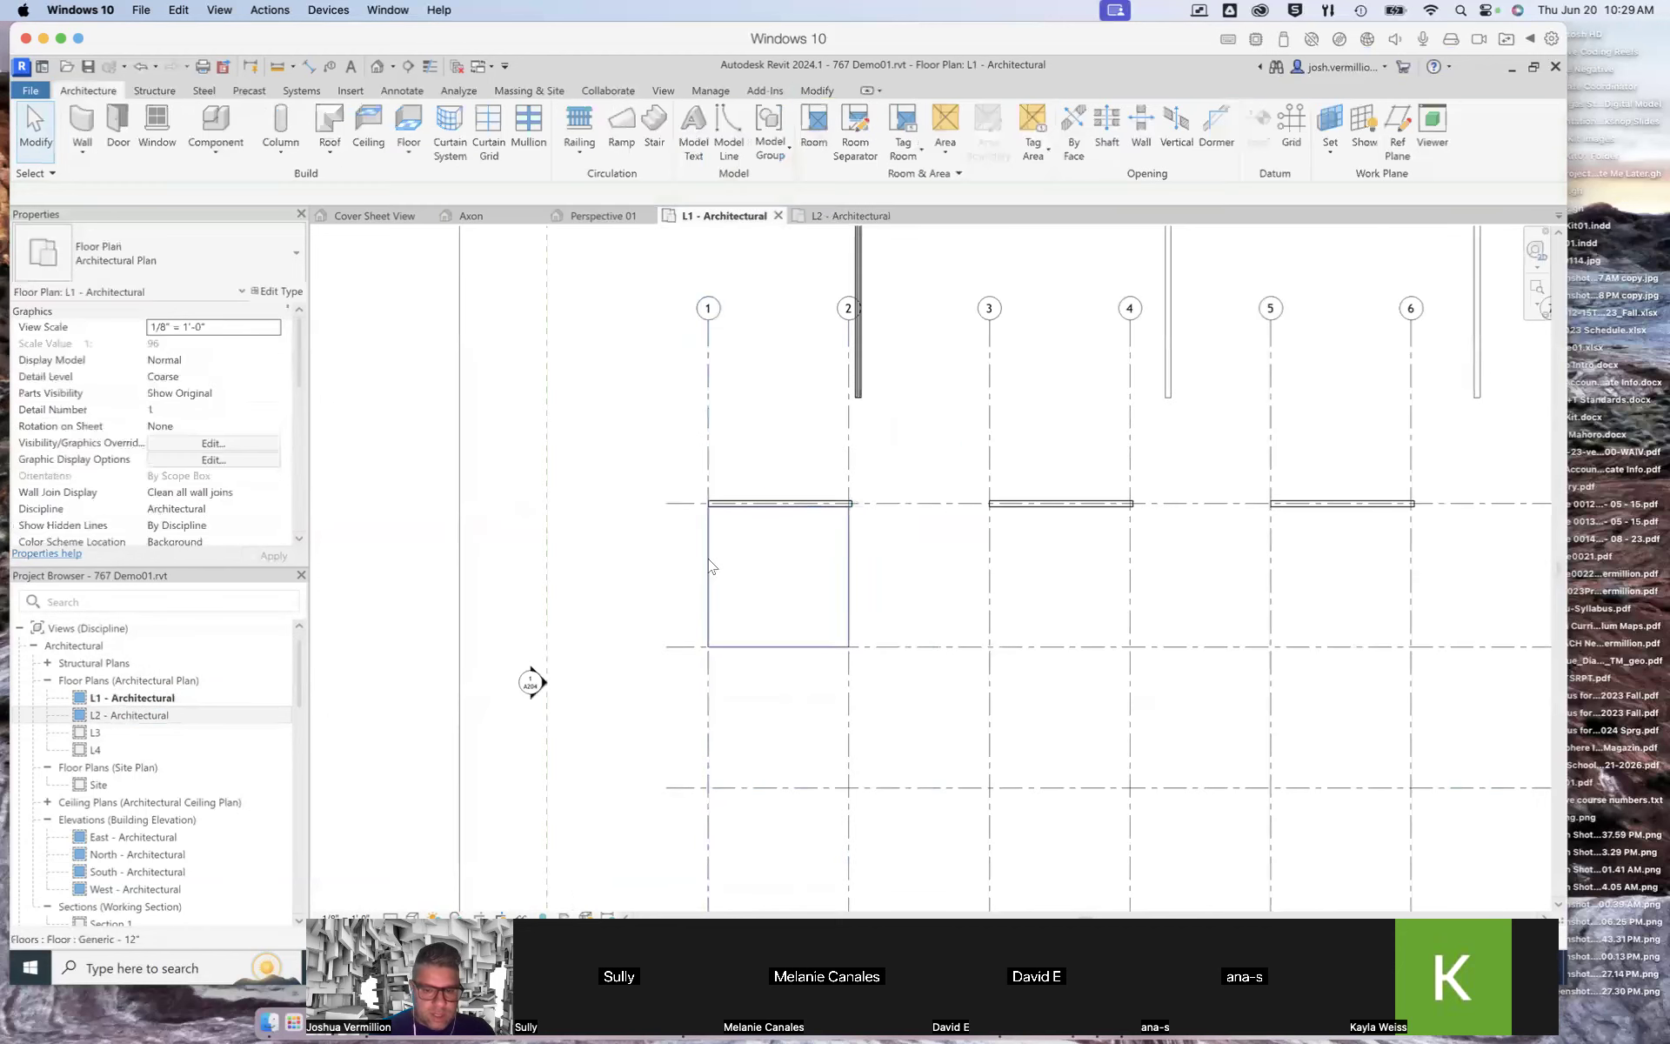
Step: Select the floor and review the list of available floor types without changing it
click(708, 558)
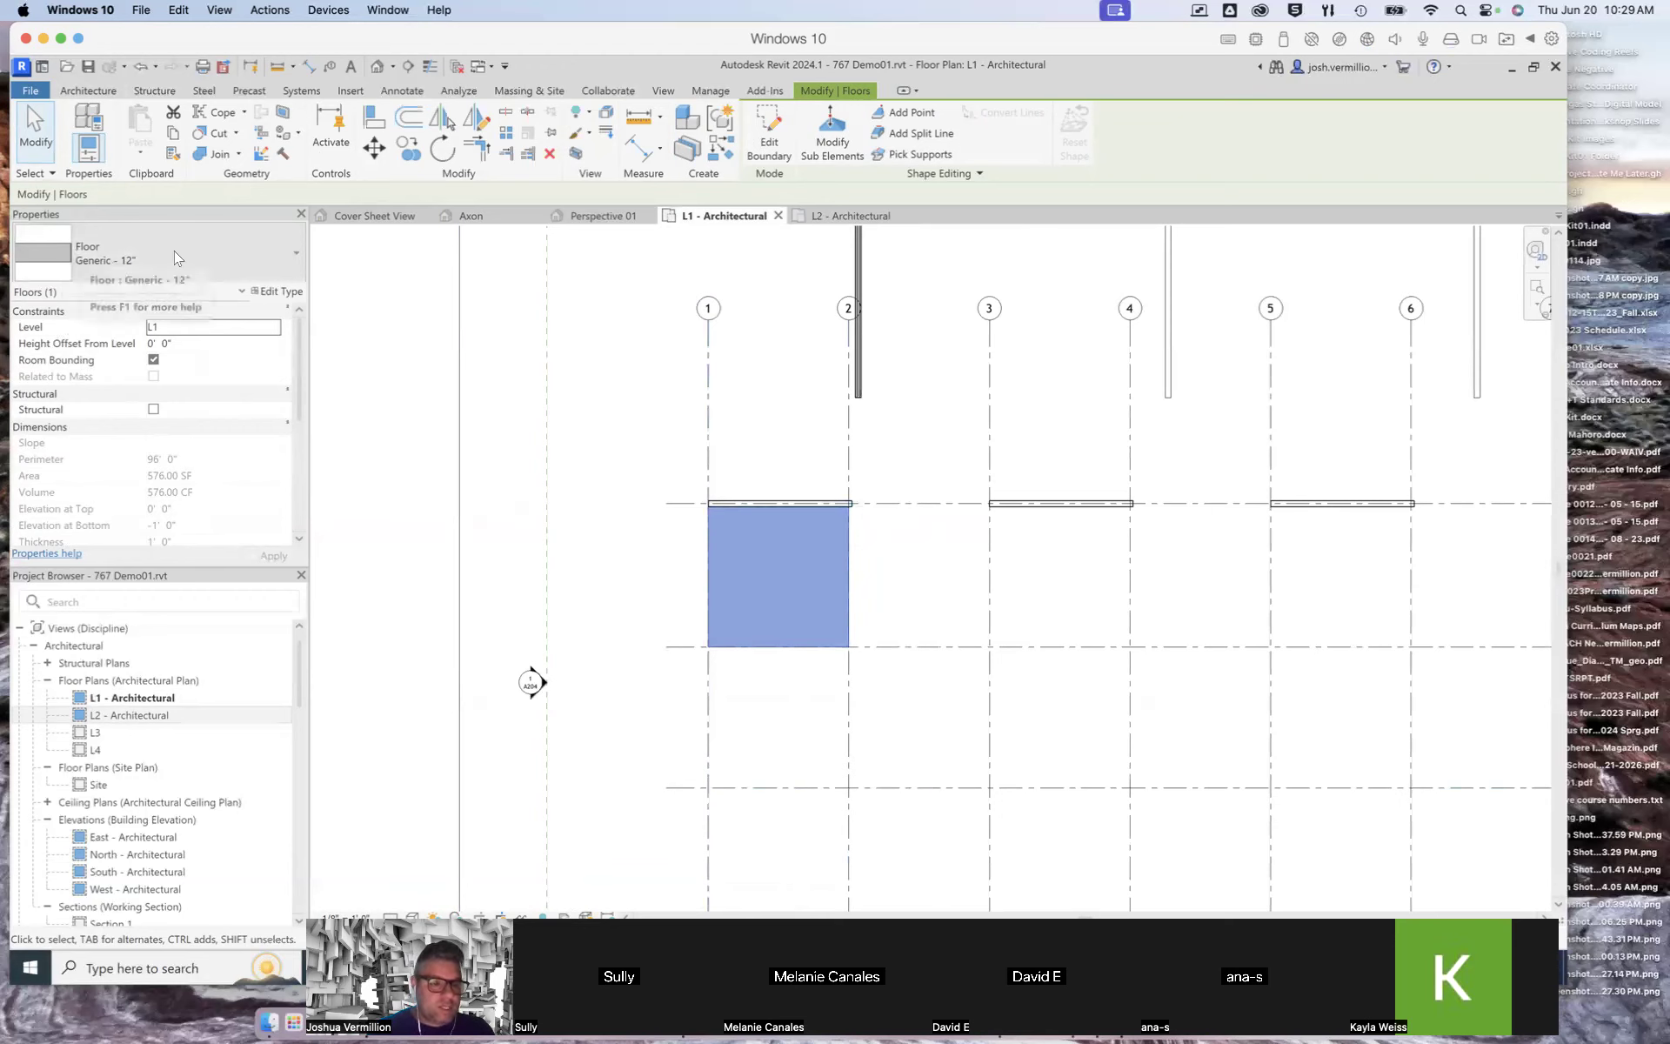
click(292, 249)
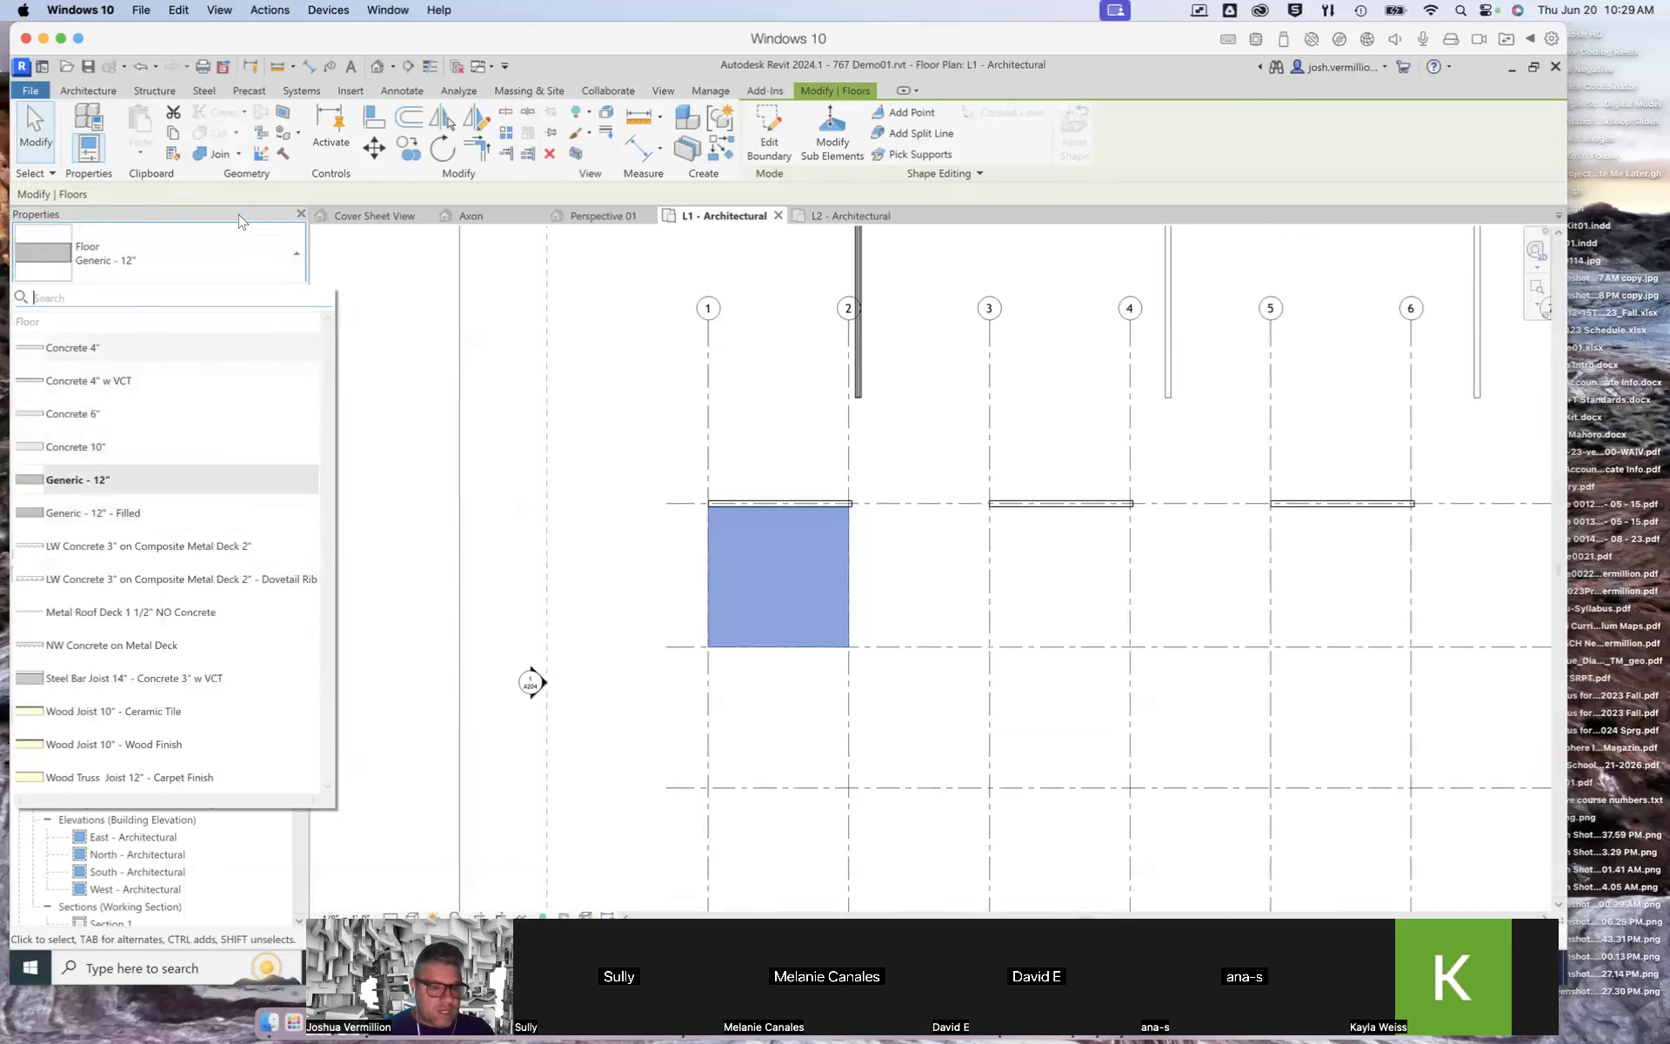
click(365, 310)
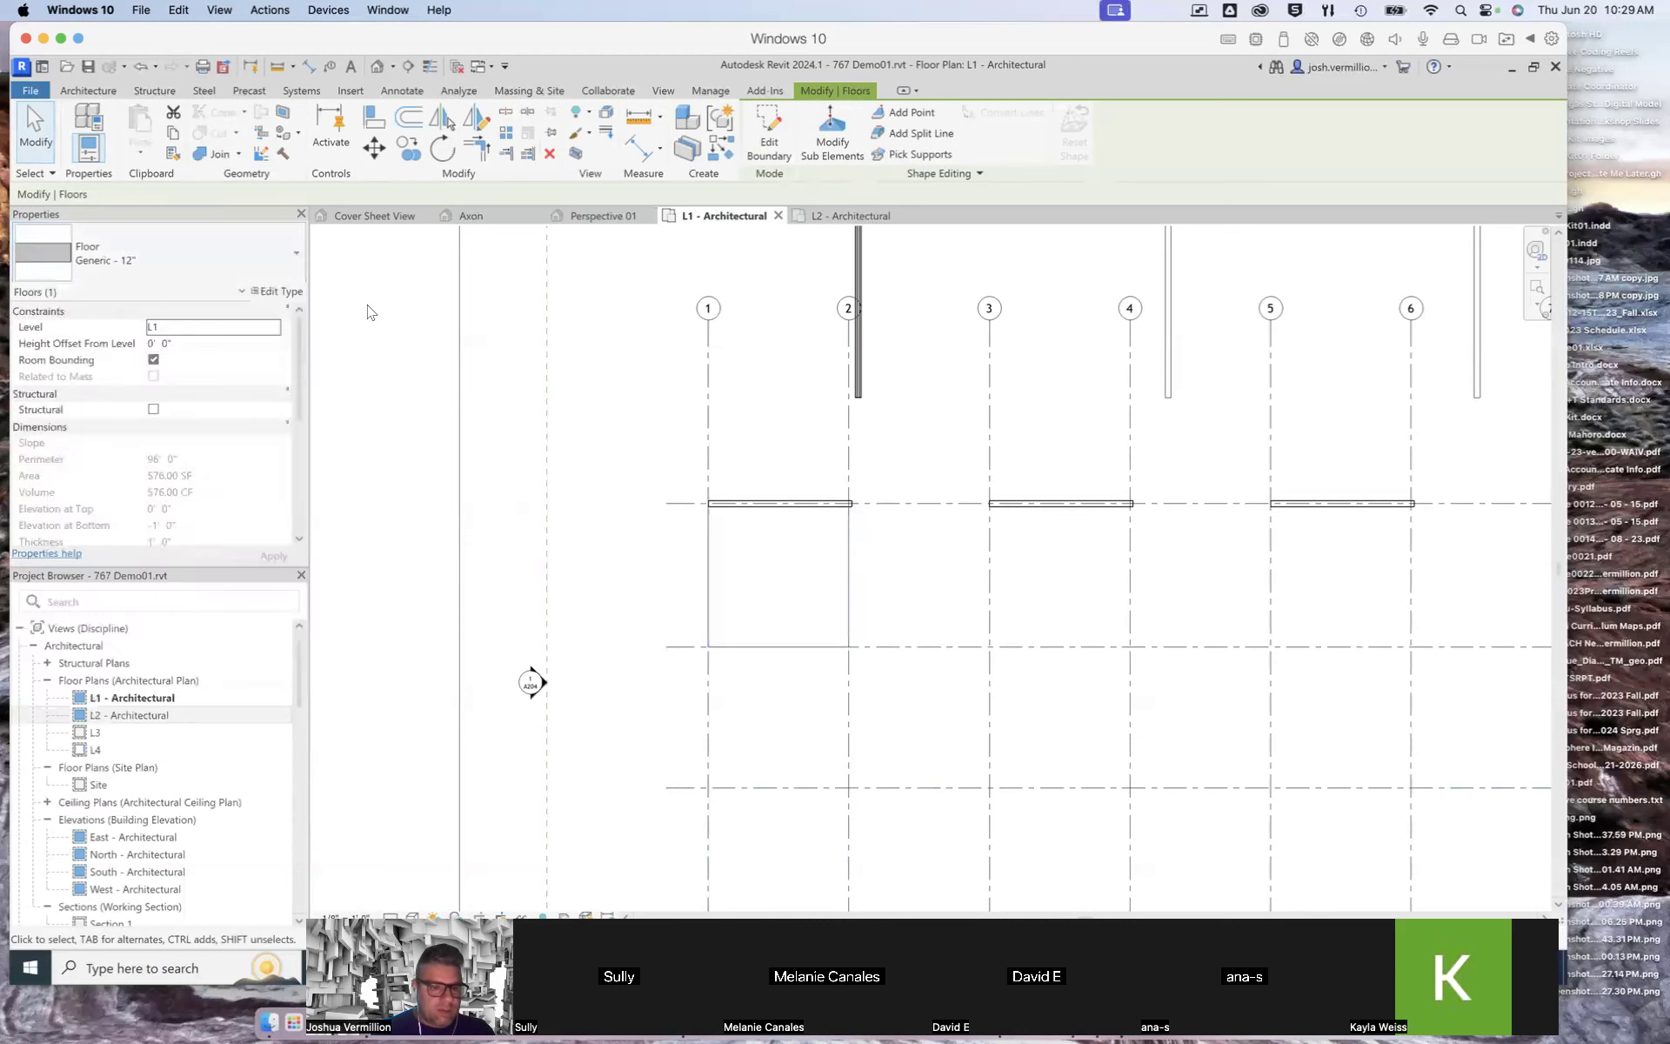
click(708, 552)
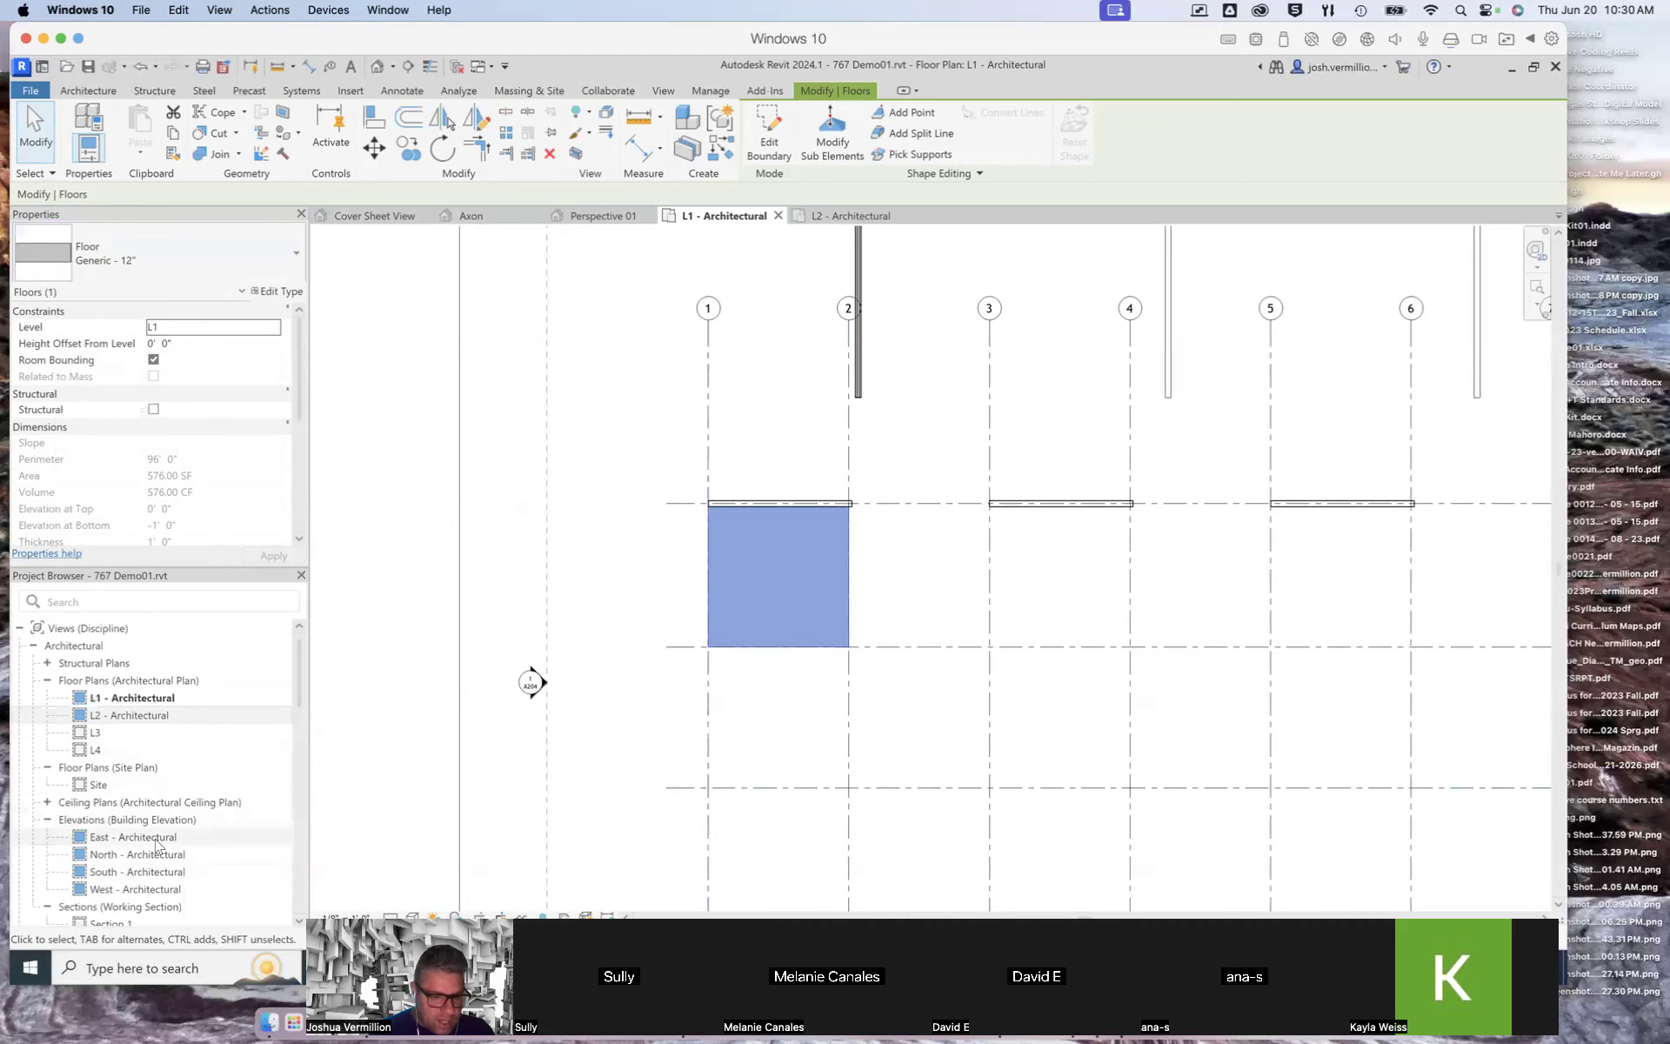
Step: Open Section 1 and select the floor to inspect it in section between grids 1 and 2
scroll(126, 873, down, 2)
double_click(119, 884)
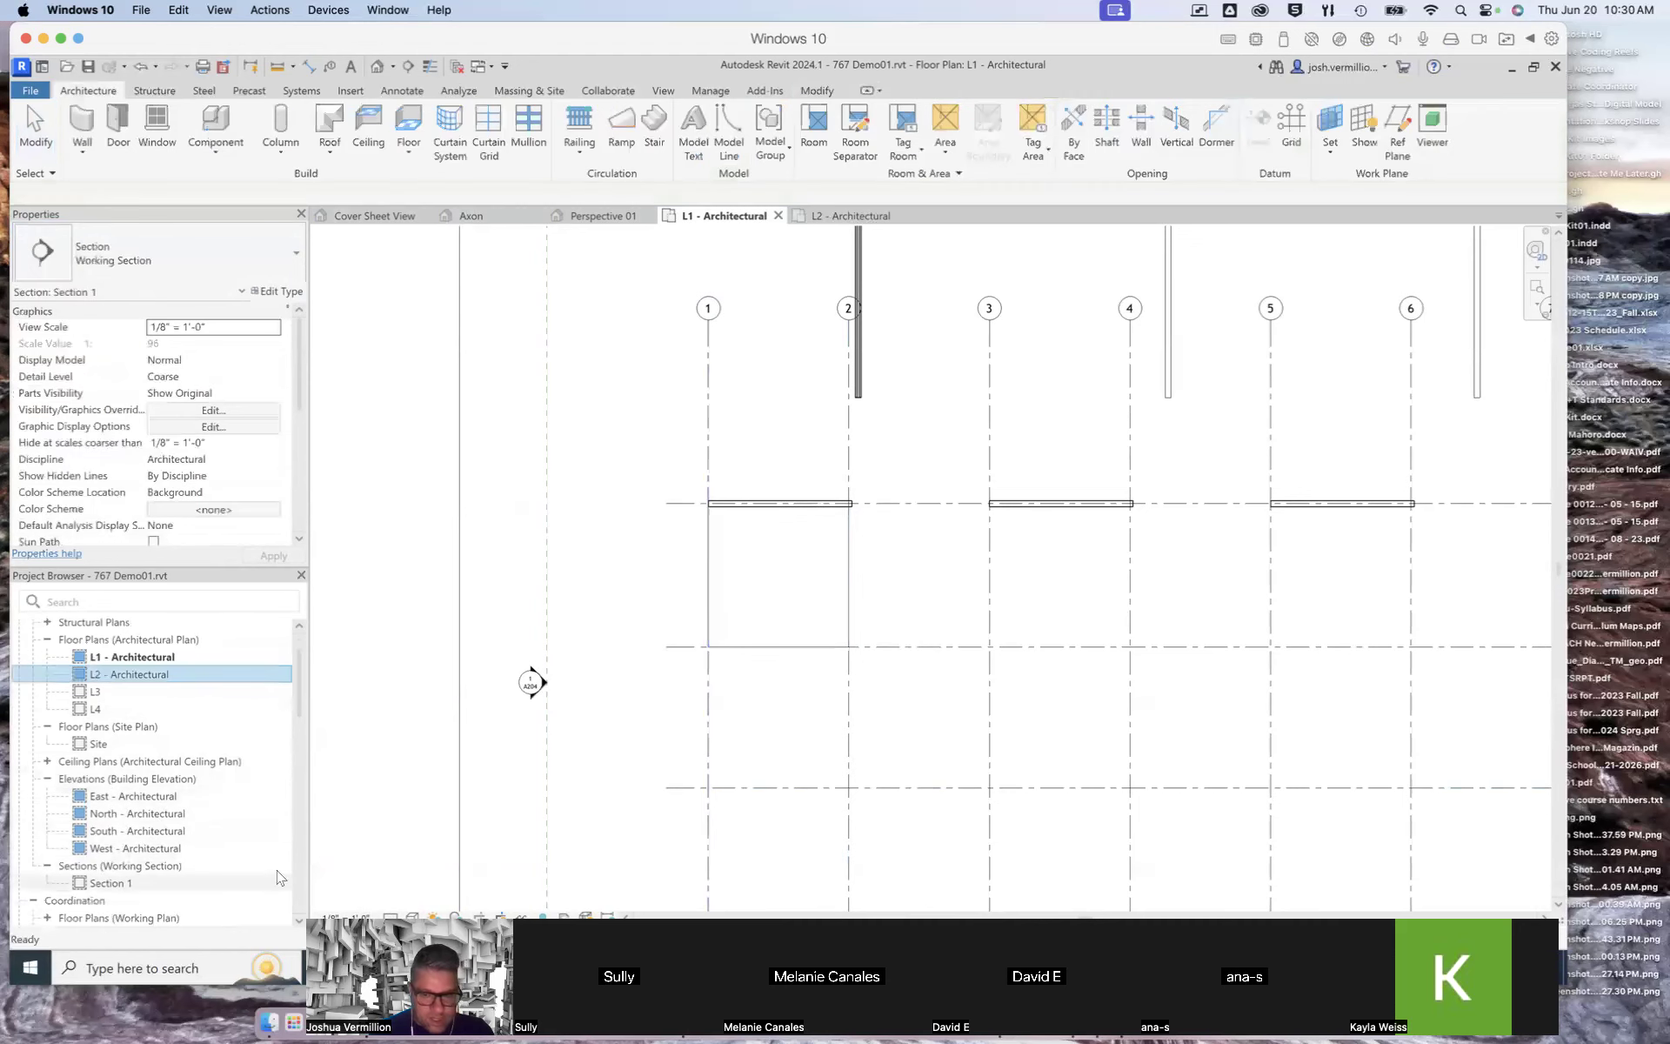
click(630, 708)
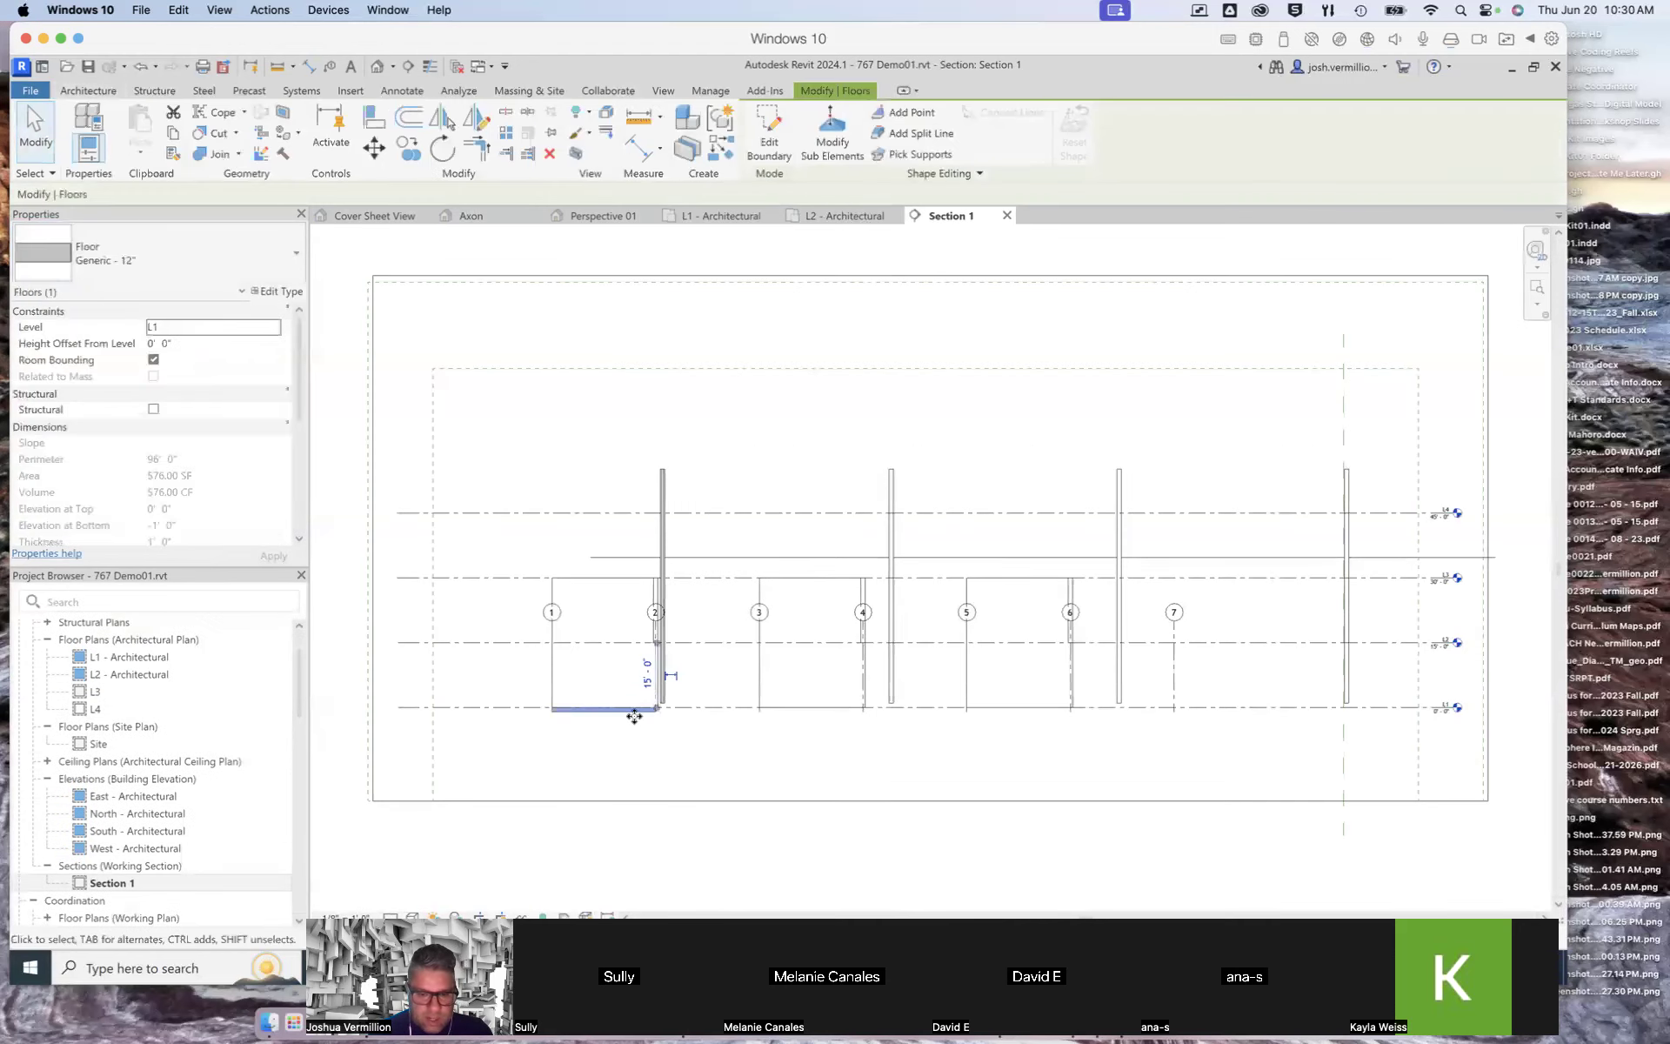
scroll(630, 708, up, 3)
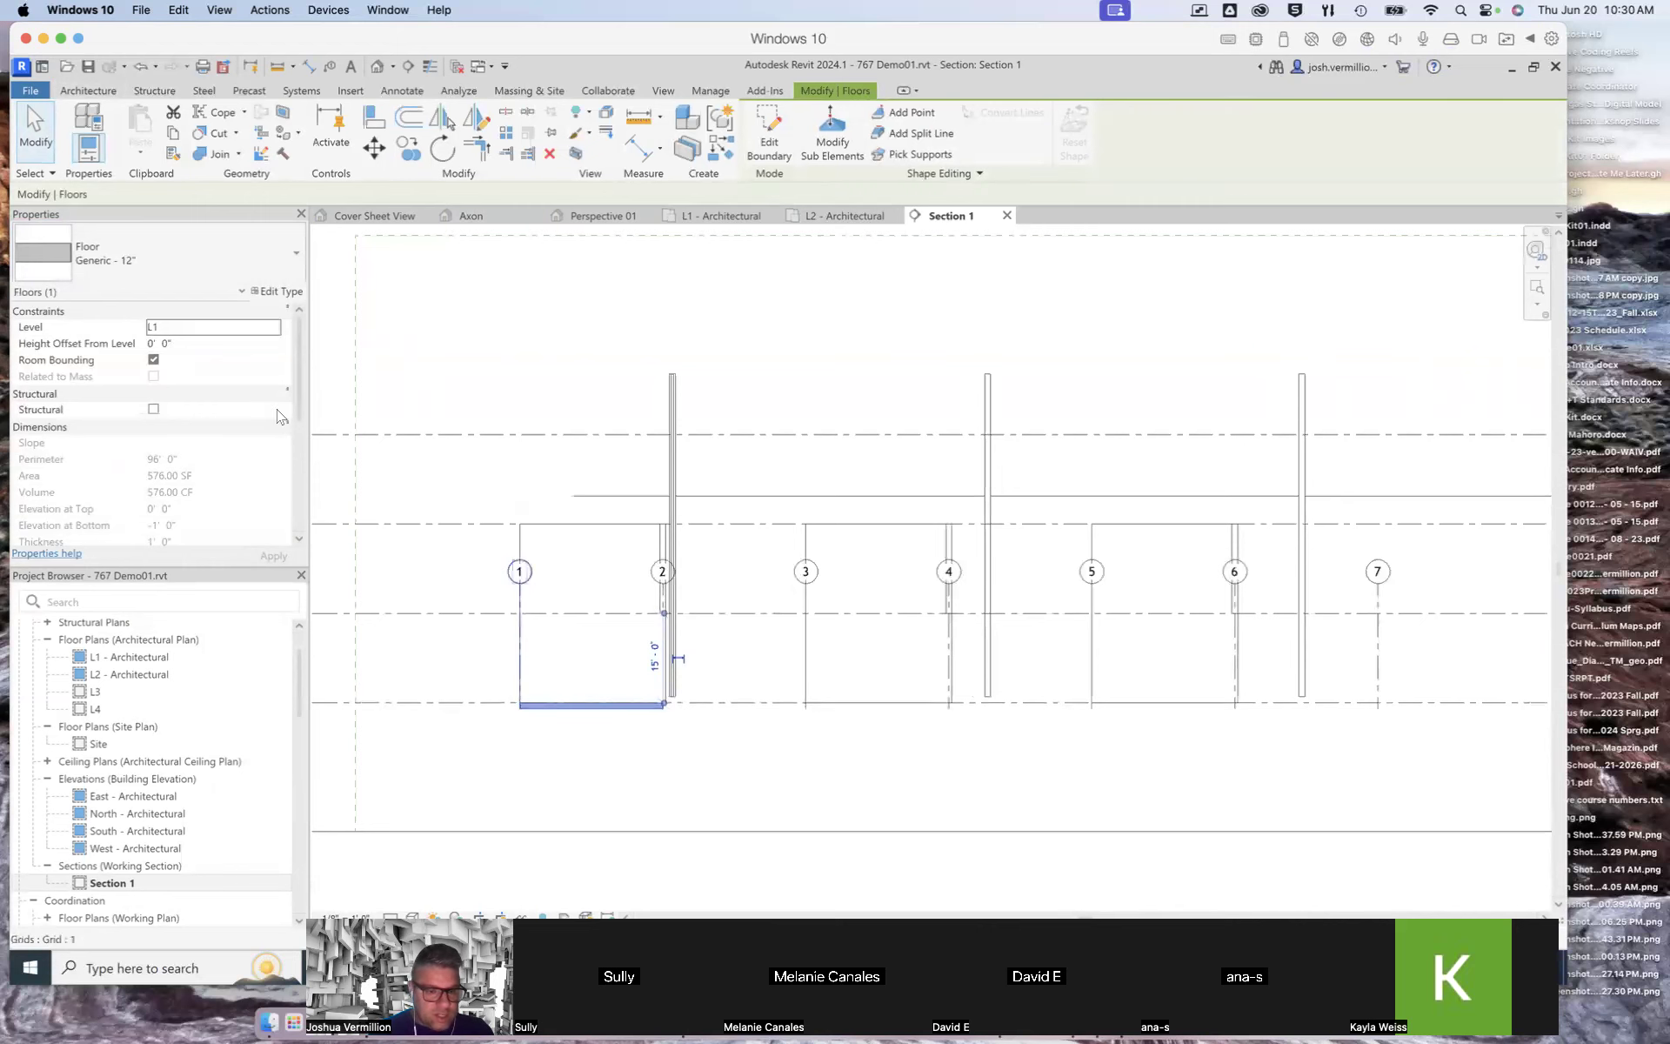
scroll(688, 692, down, 2)
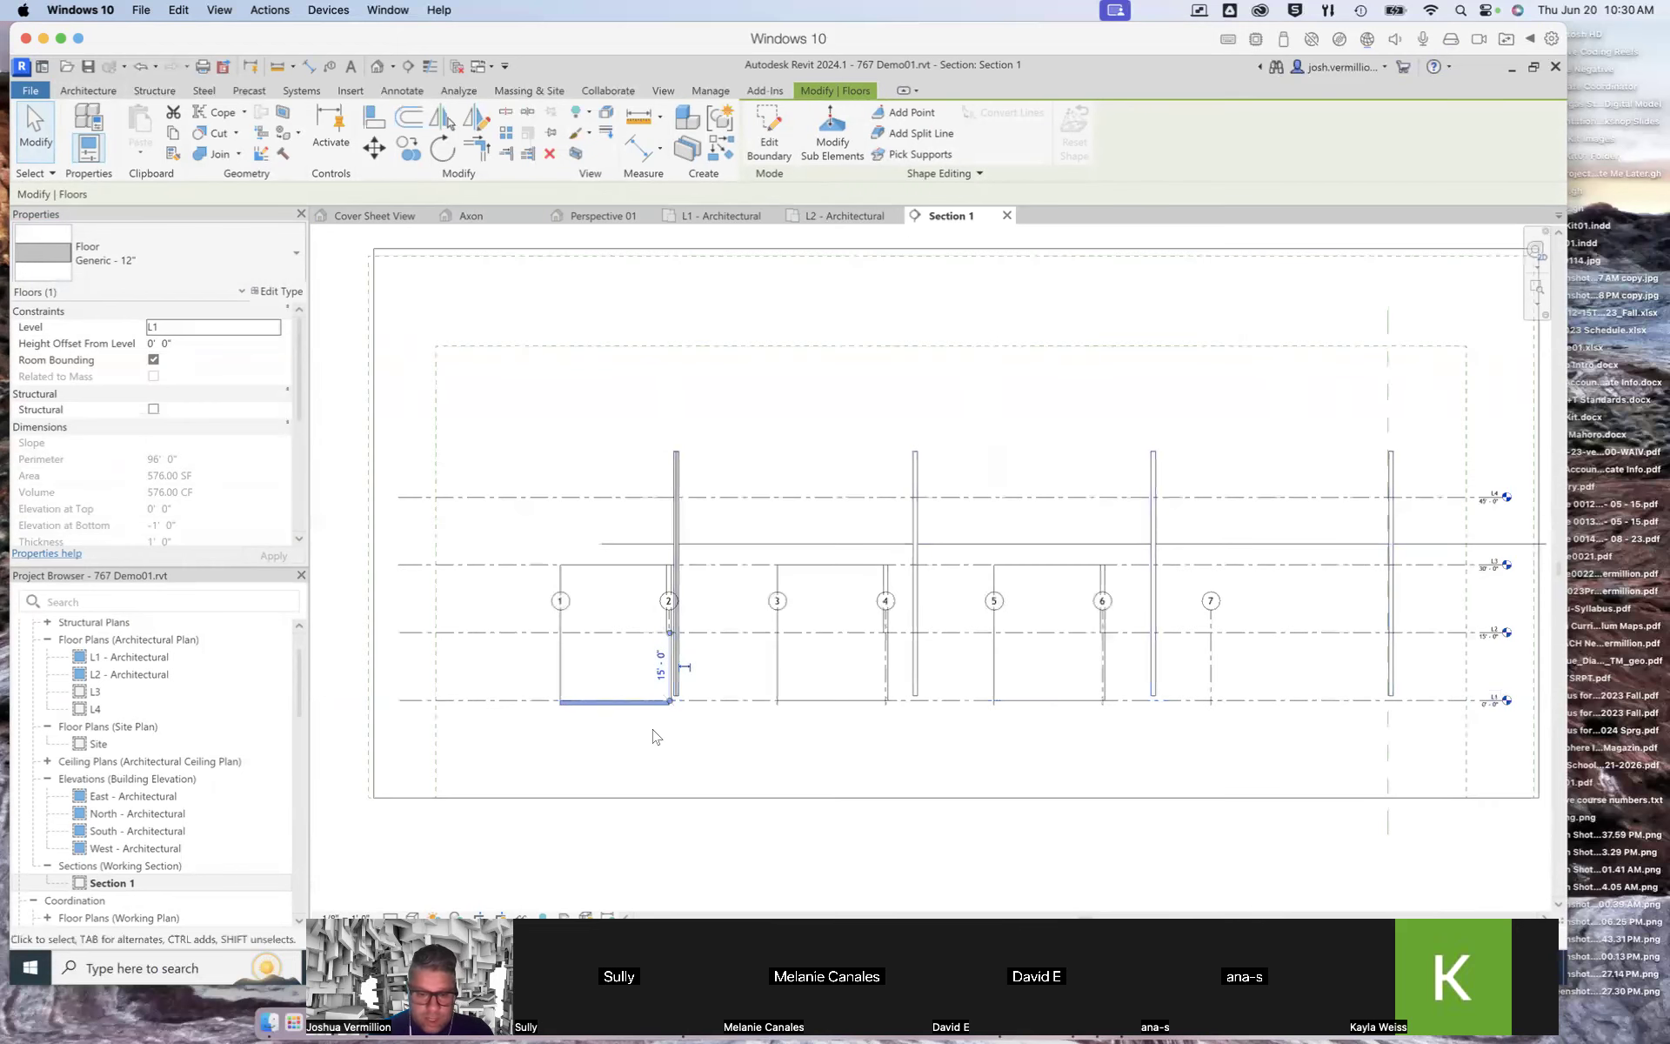
scroll(645, 709, up, 4)
scroll(408, 687, up, 2)
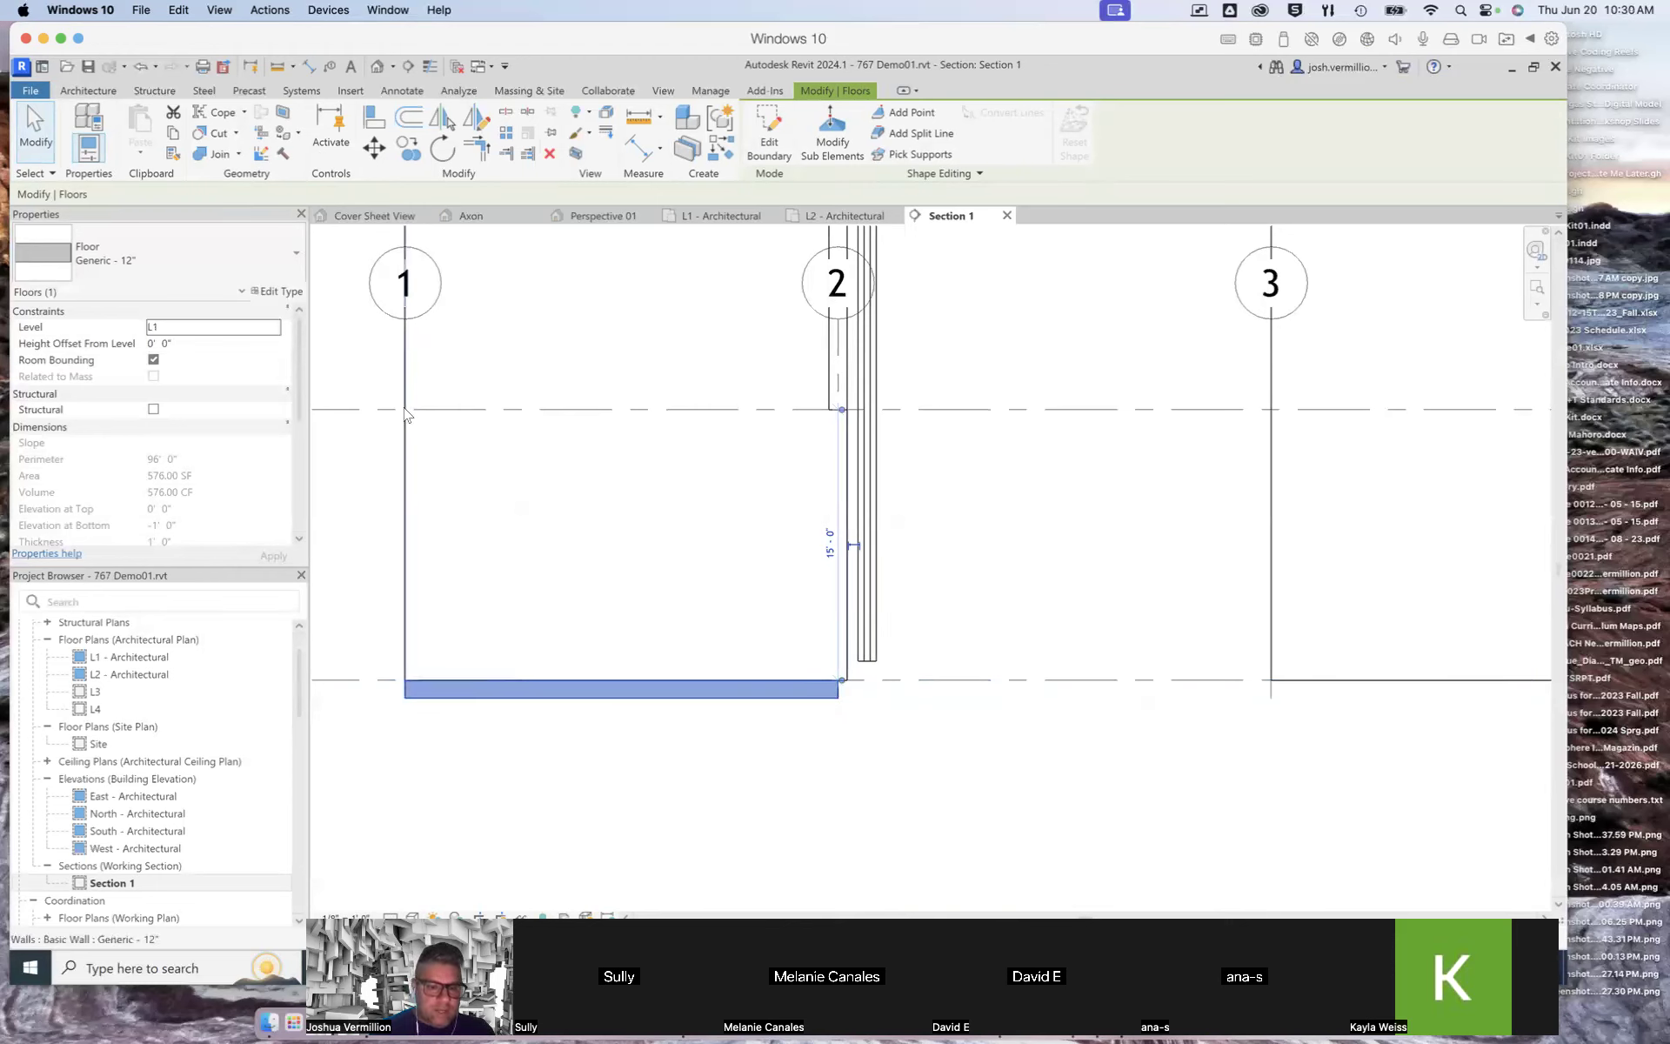
Step: Try moving the floor to level L2, then set its level back to L1
click(259, 335)
click(275, 327)
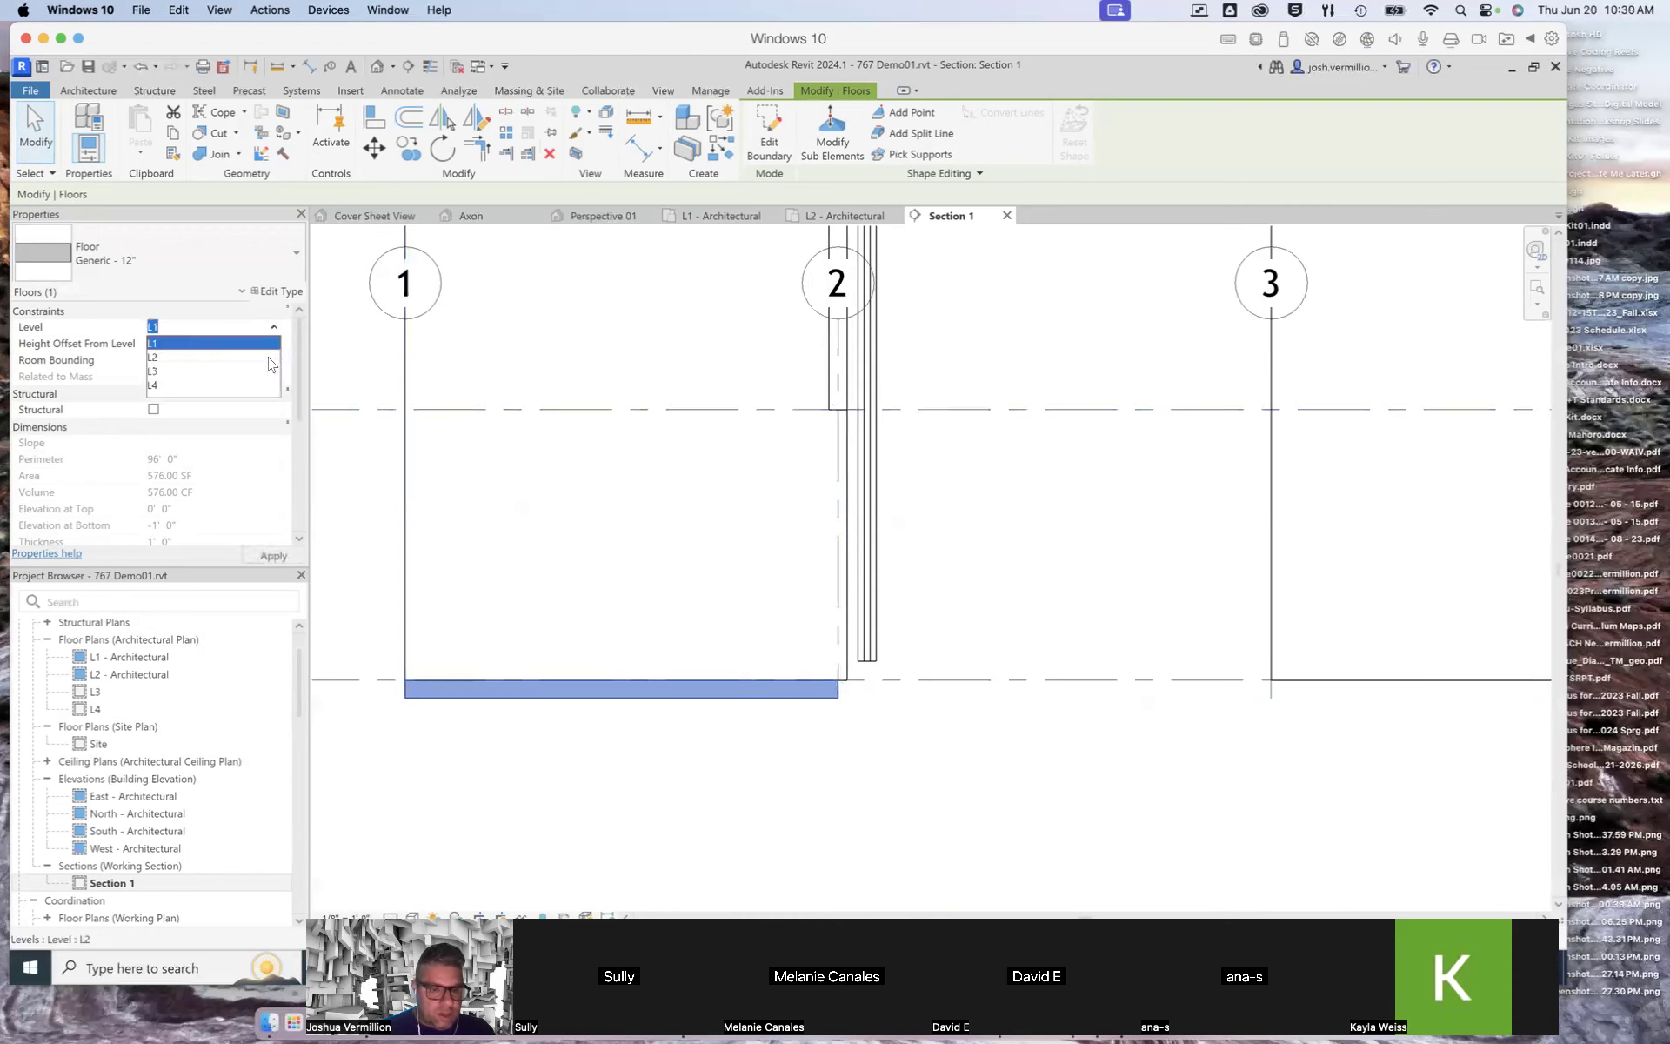
click(201, 361)
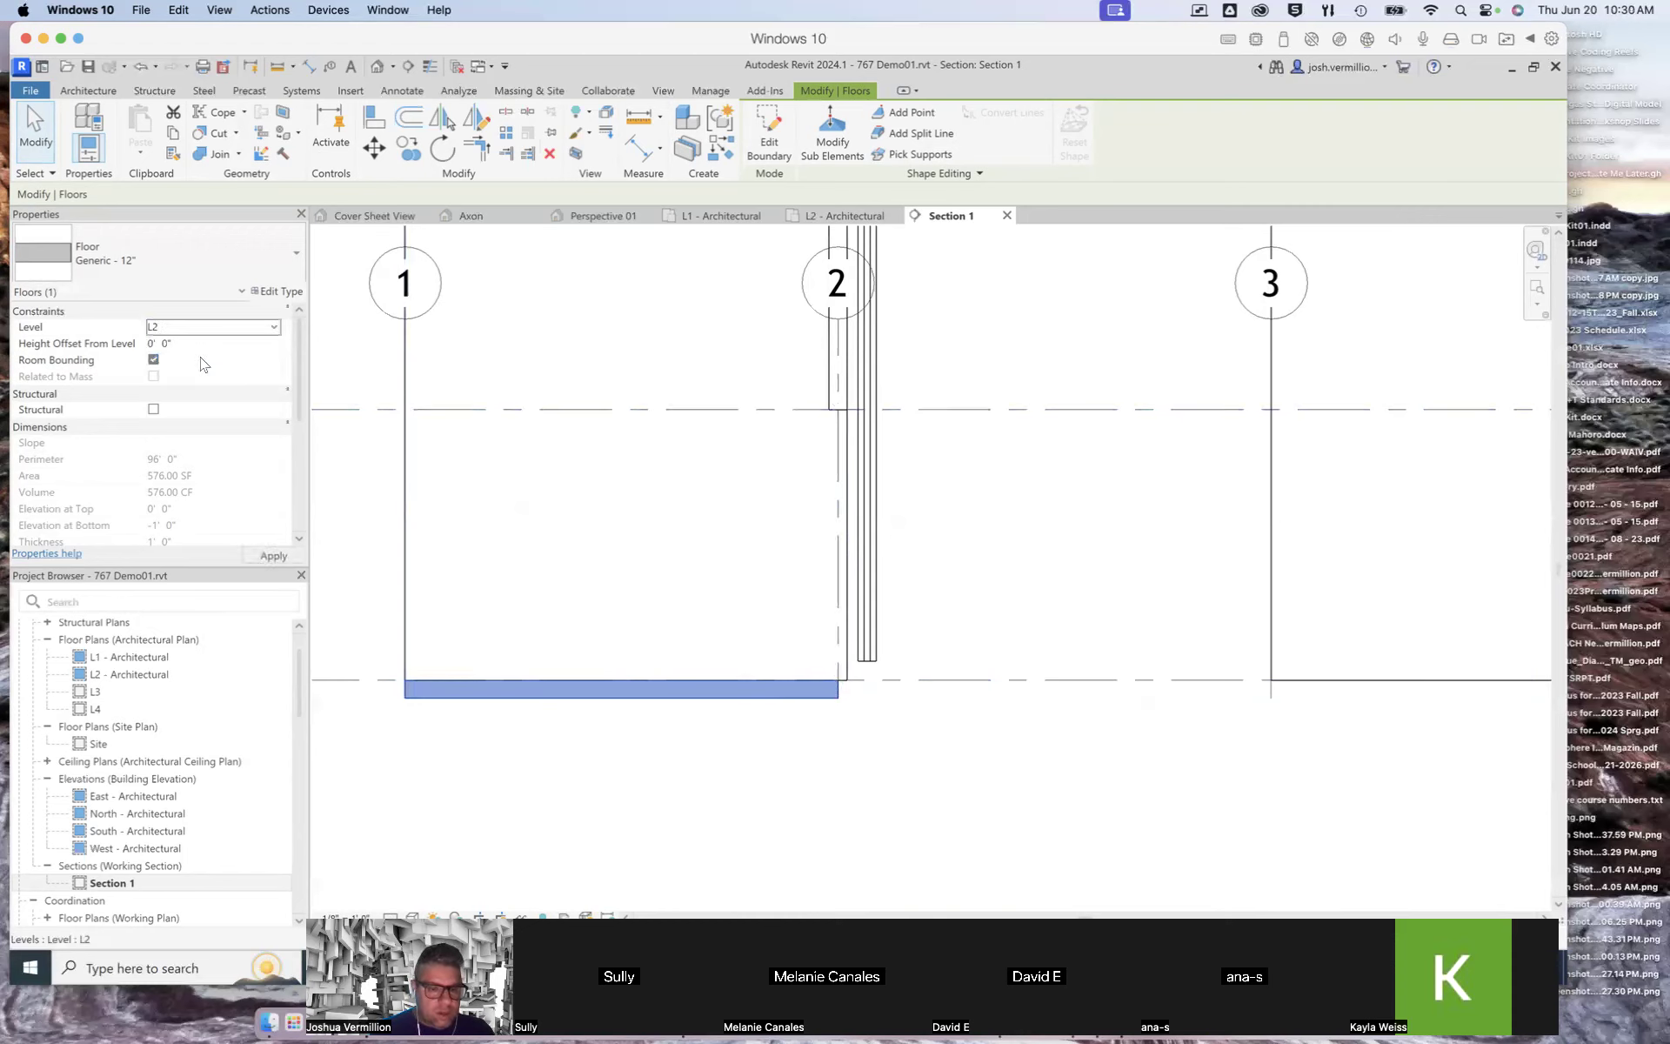
click(266, 554)
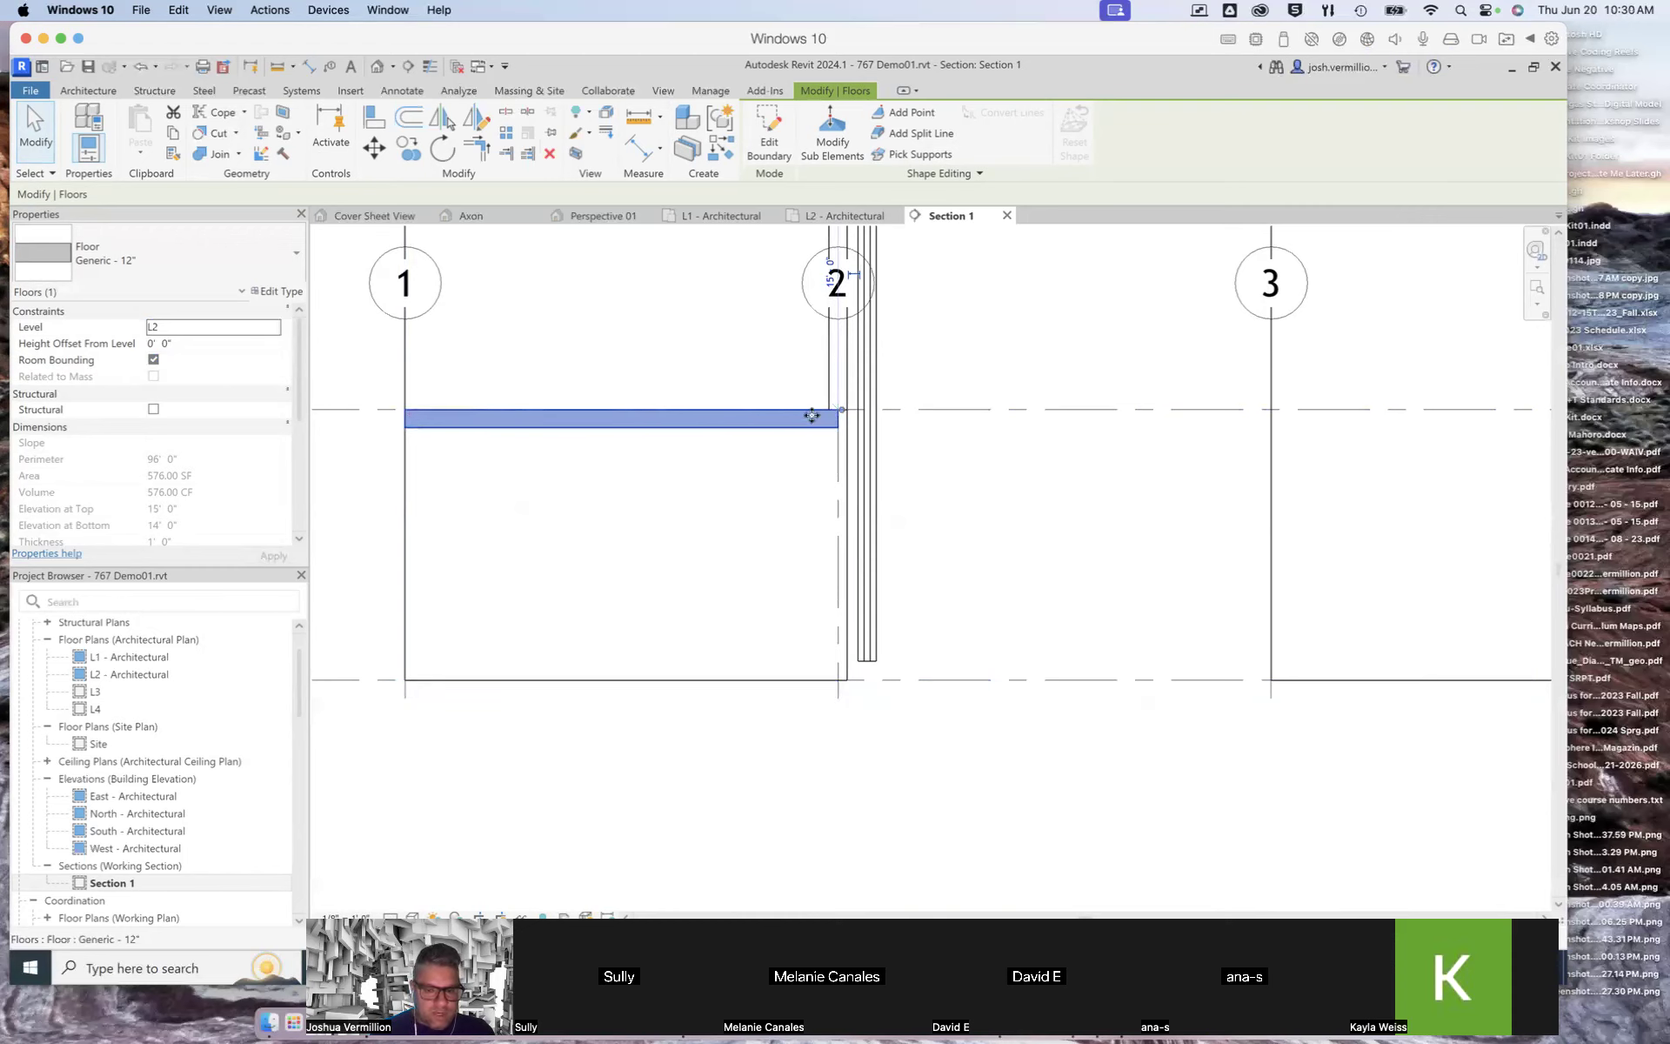
click(274, 327)
click(193, 342)
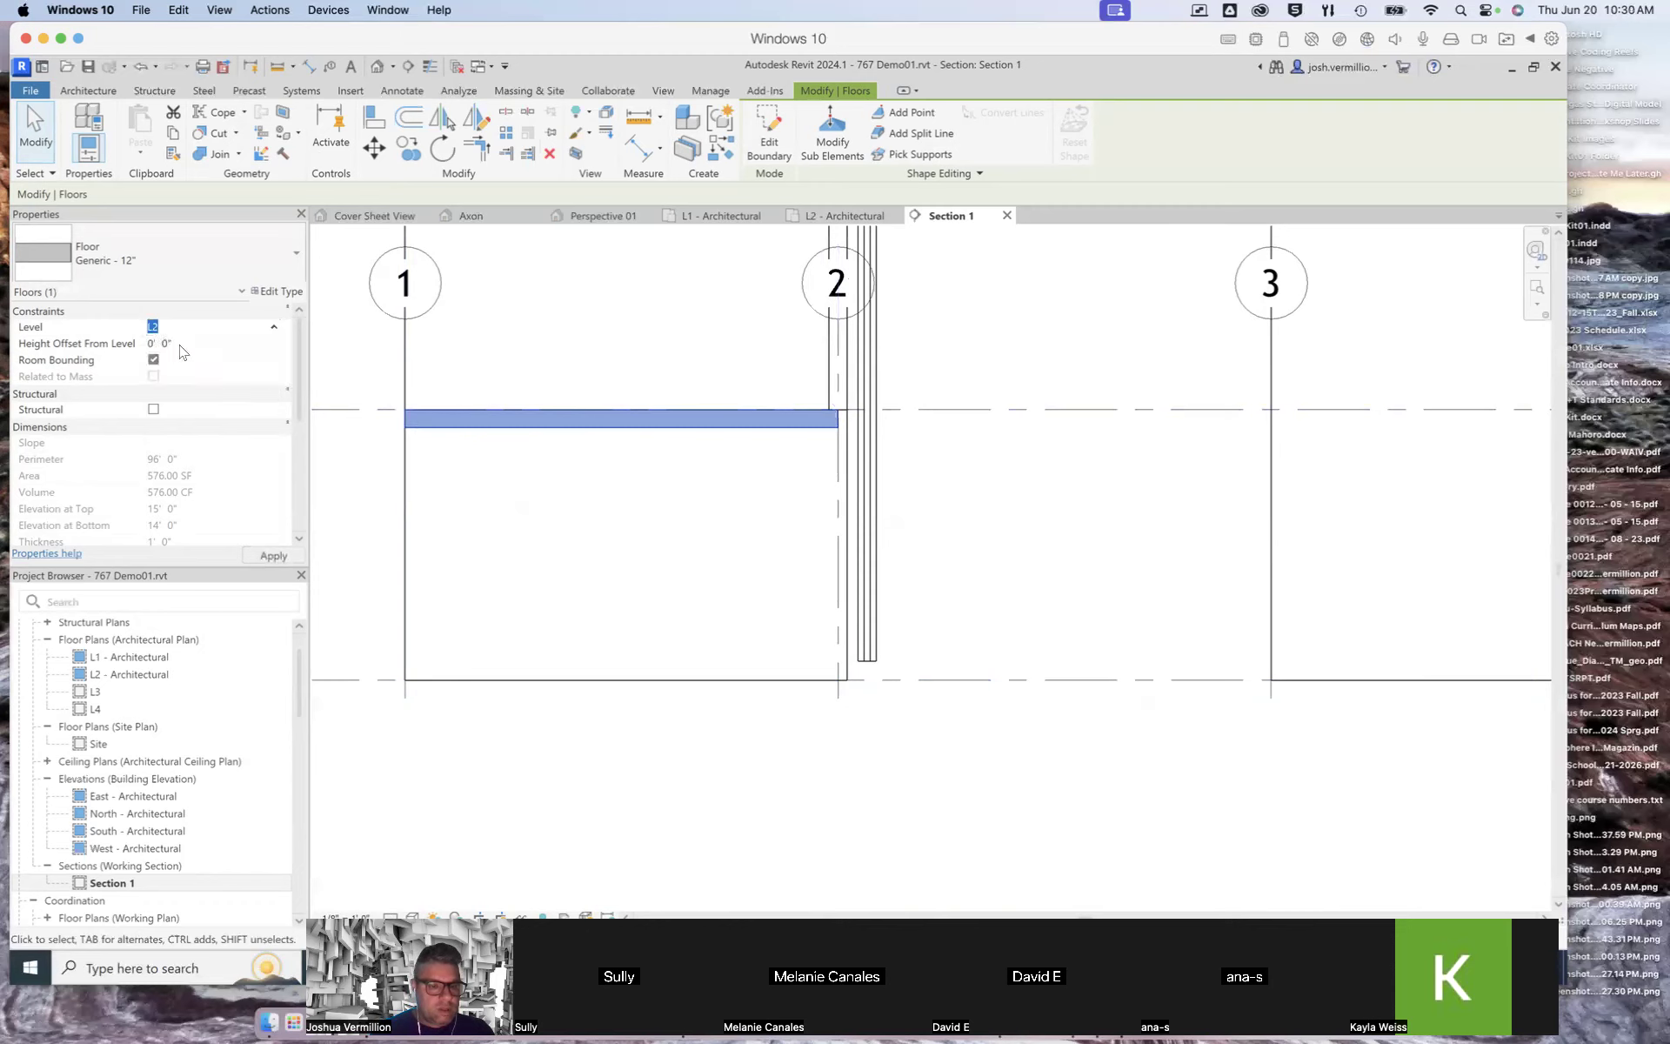
click(273, 555)
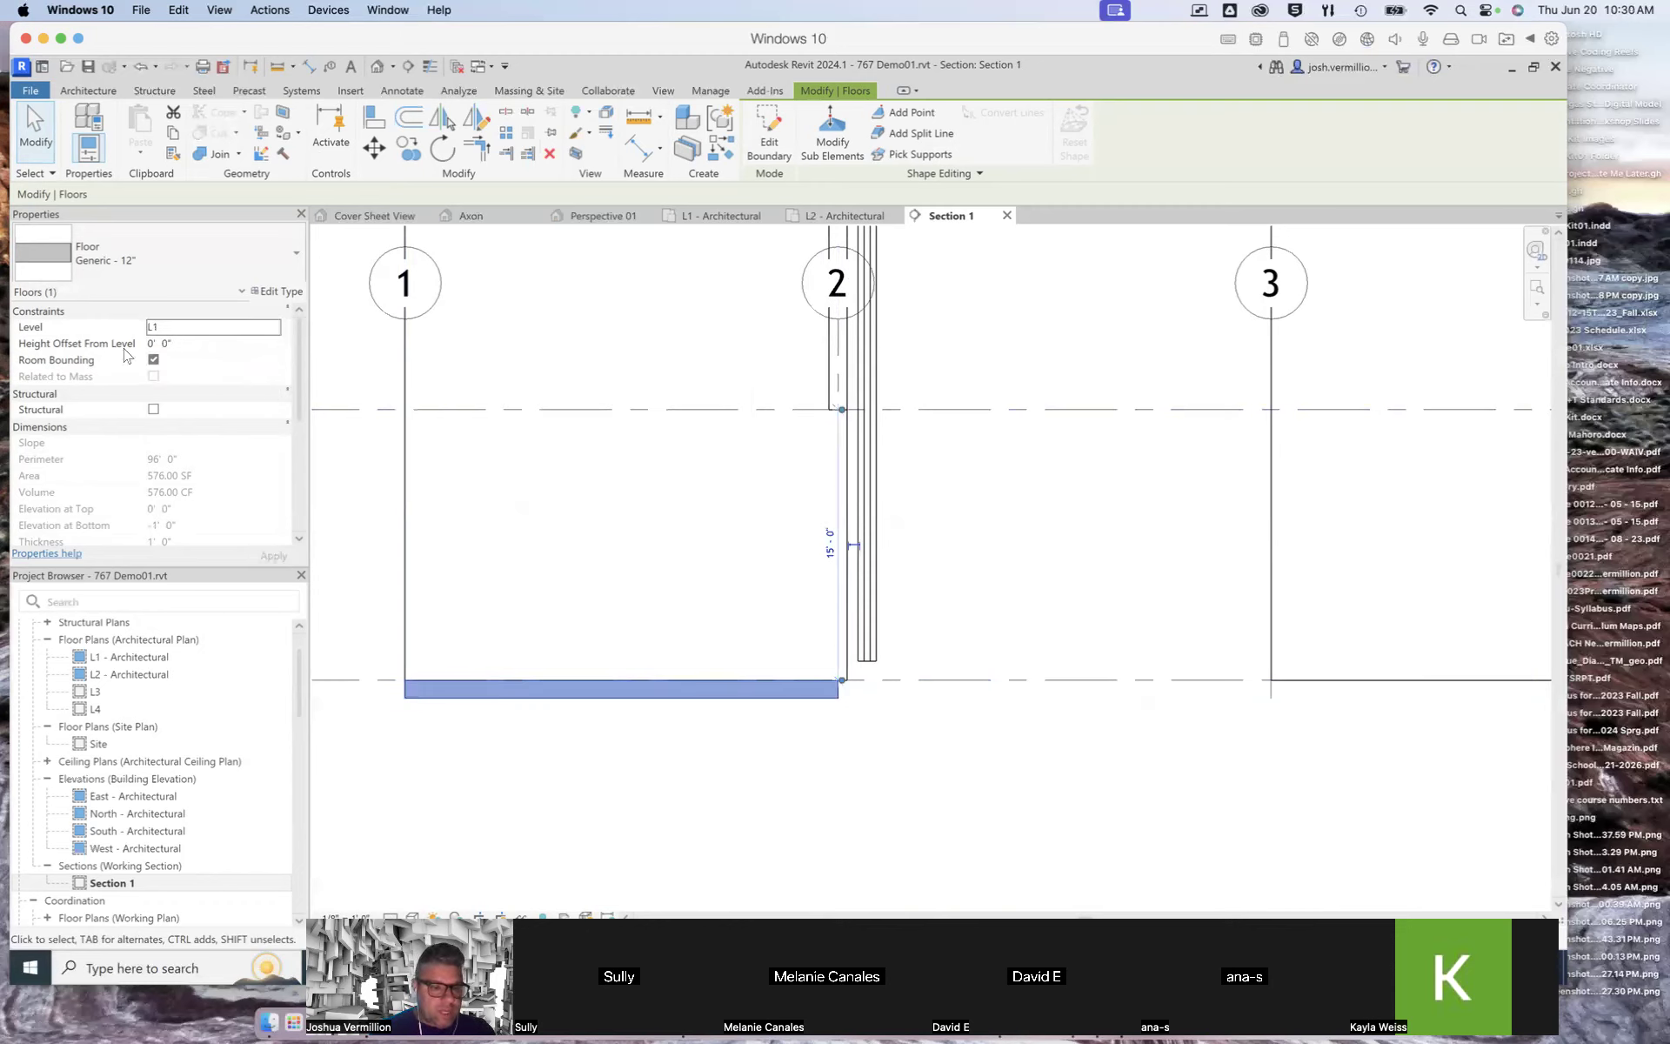
Step: Try a 1' height offset from level on the floor, then reset the offset to 0'
click(152, 343)
text(1)
click(273, 555)
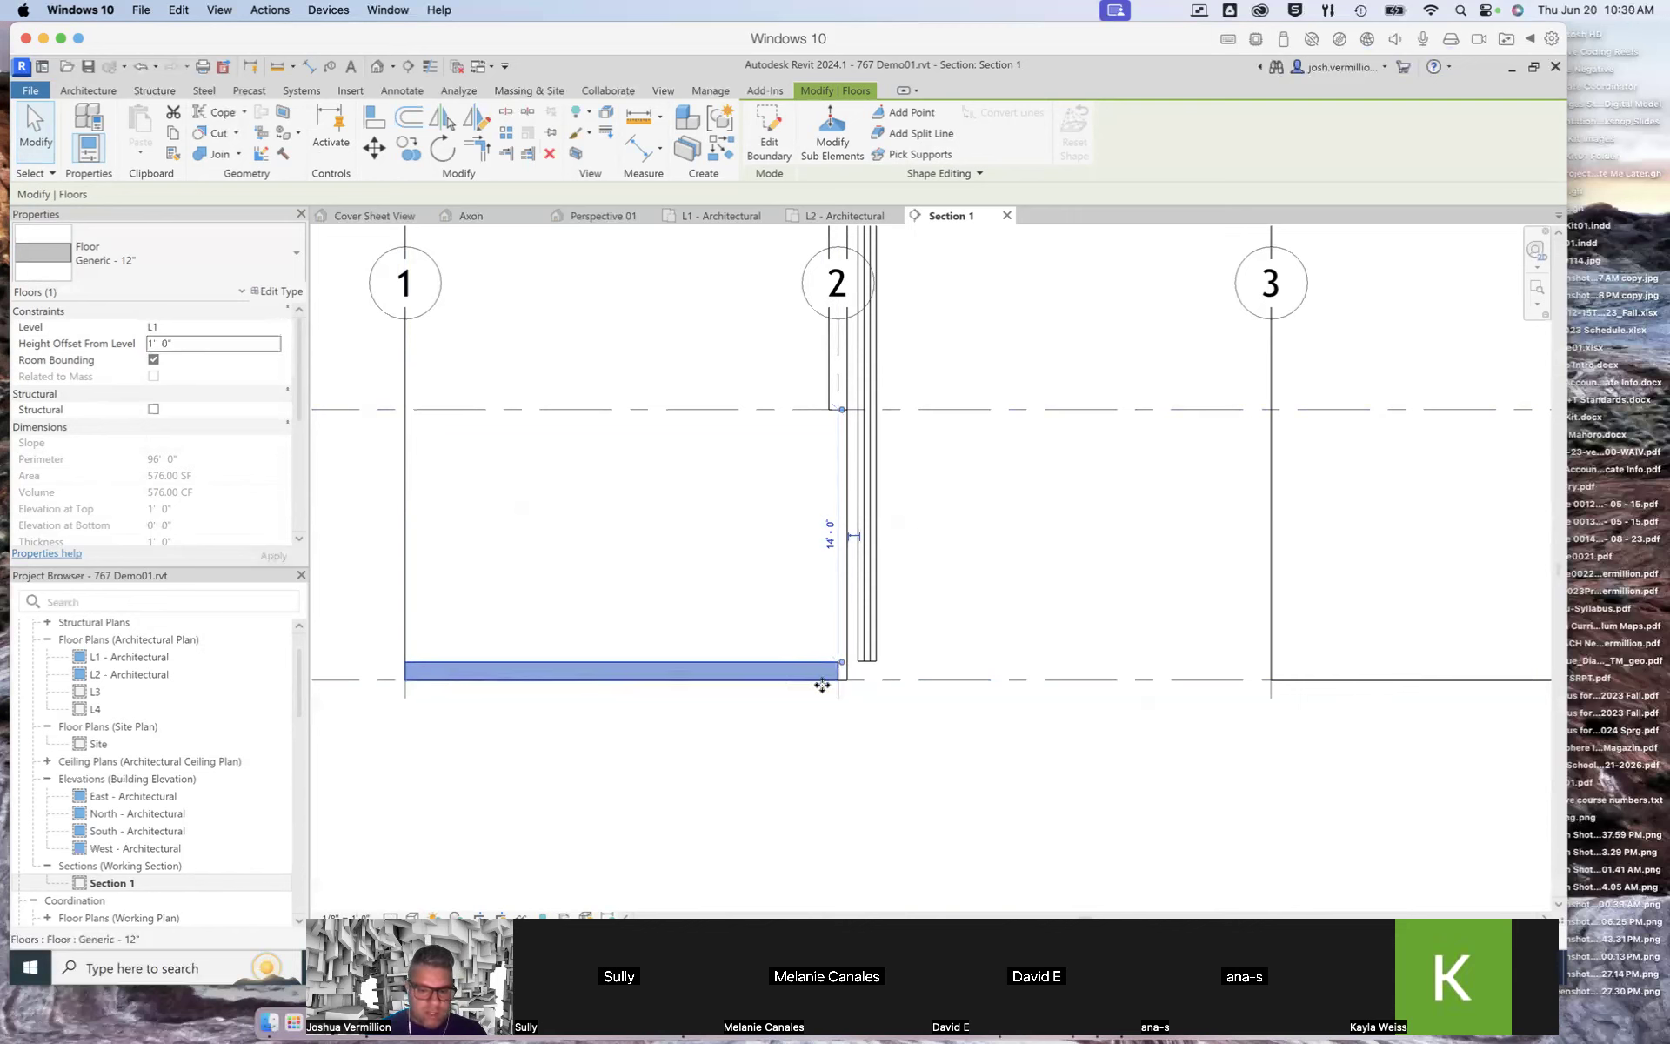
double_click(143, 344)
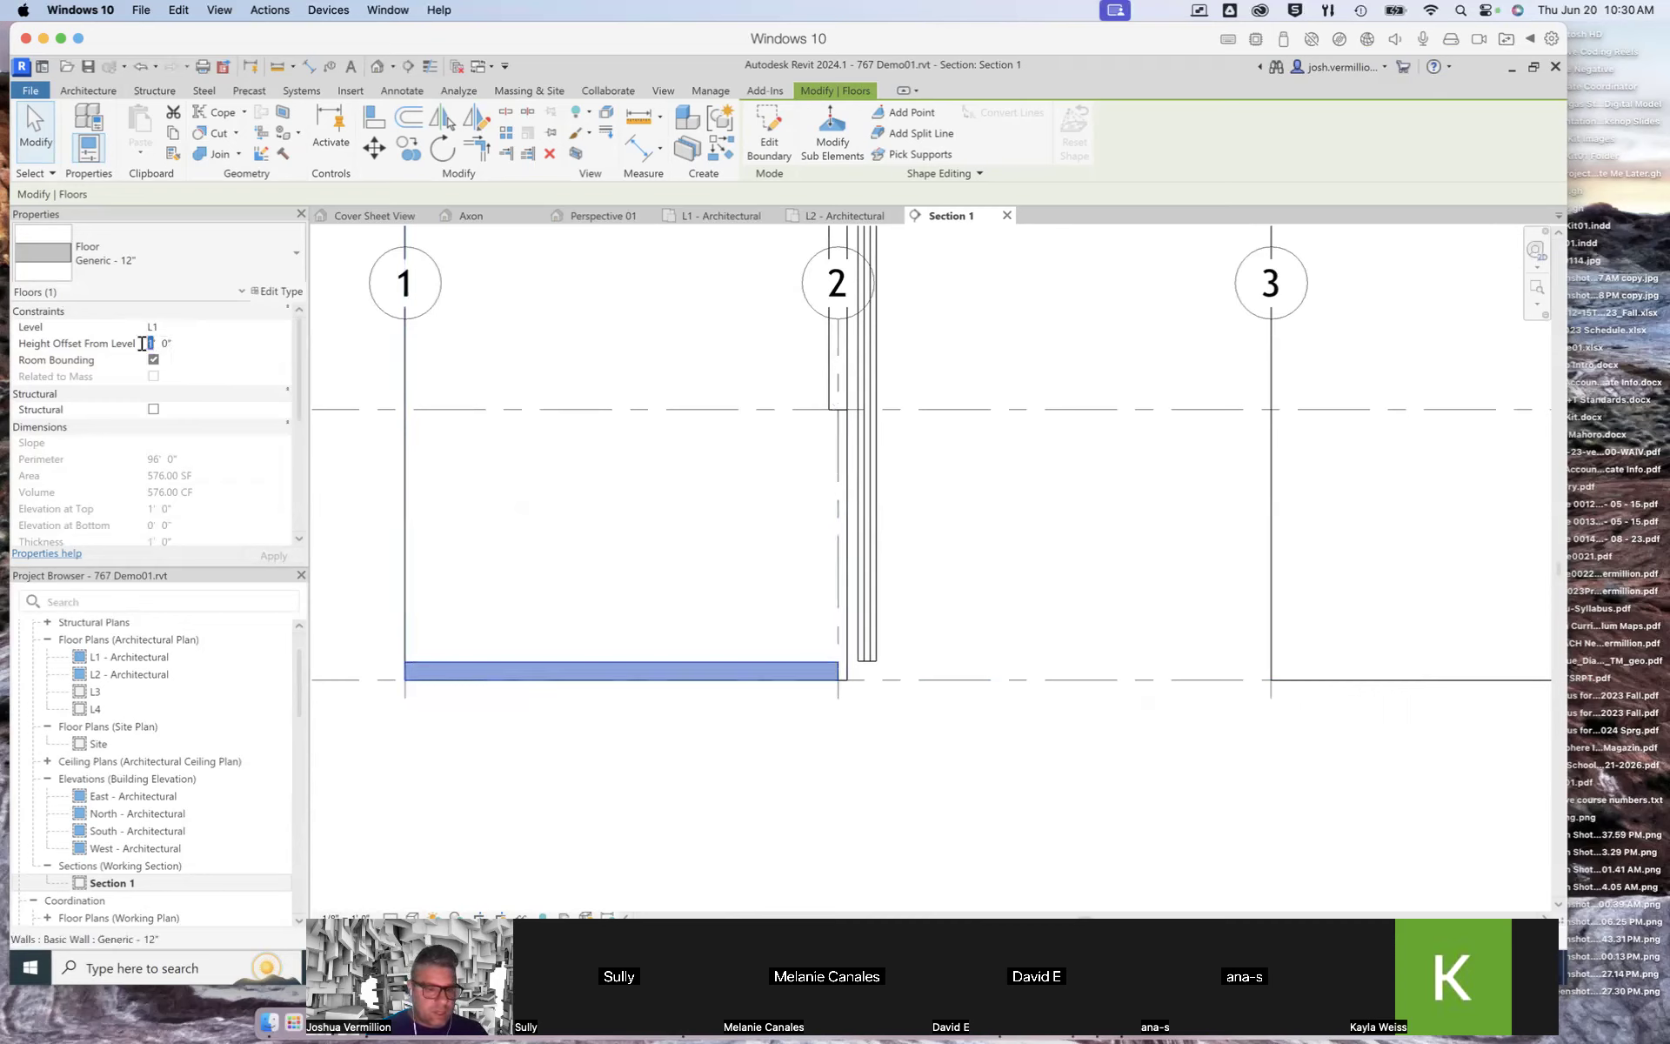
text(0)
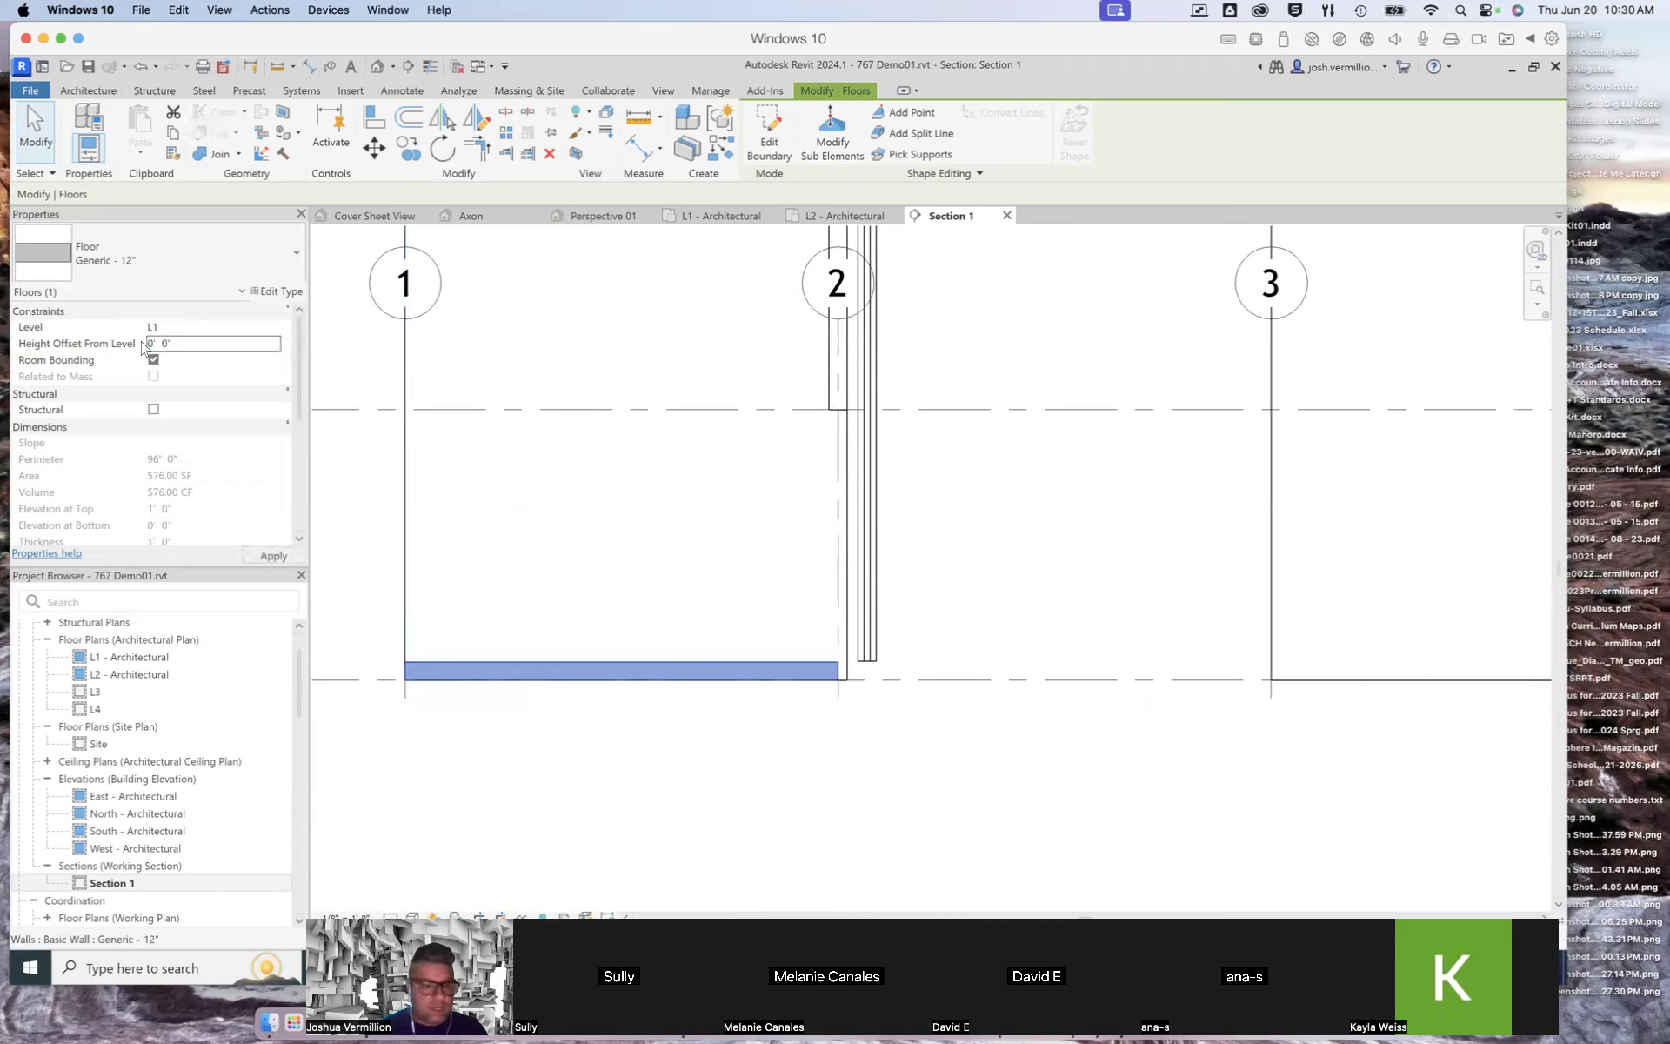
click(273, 555)
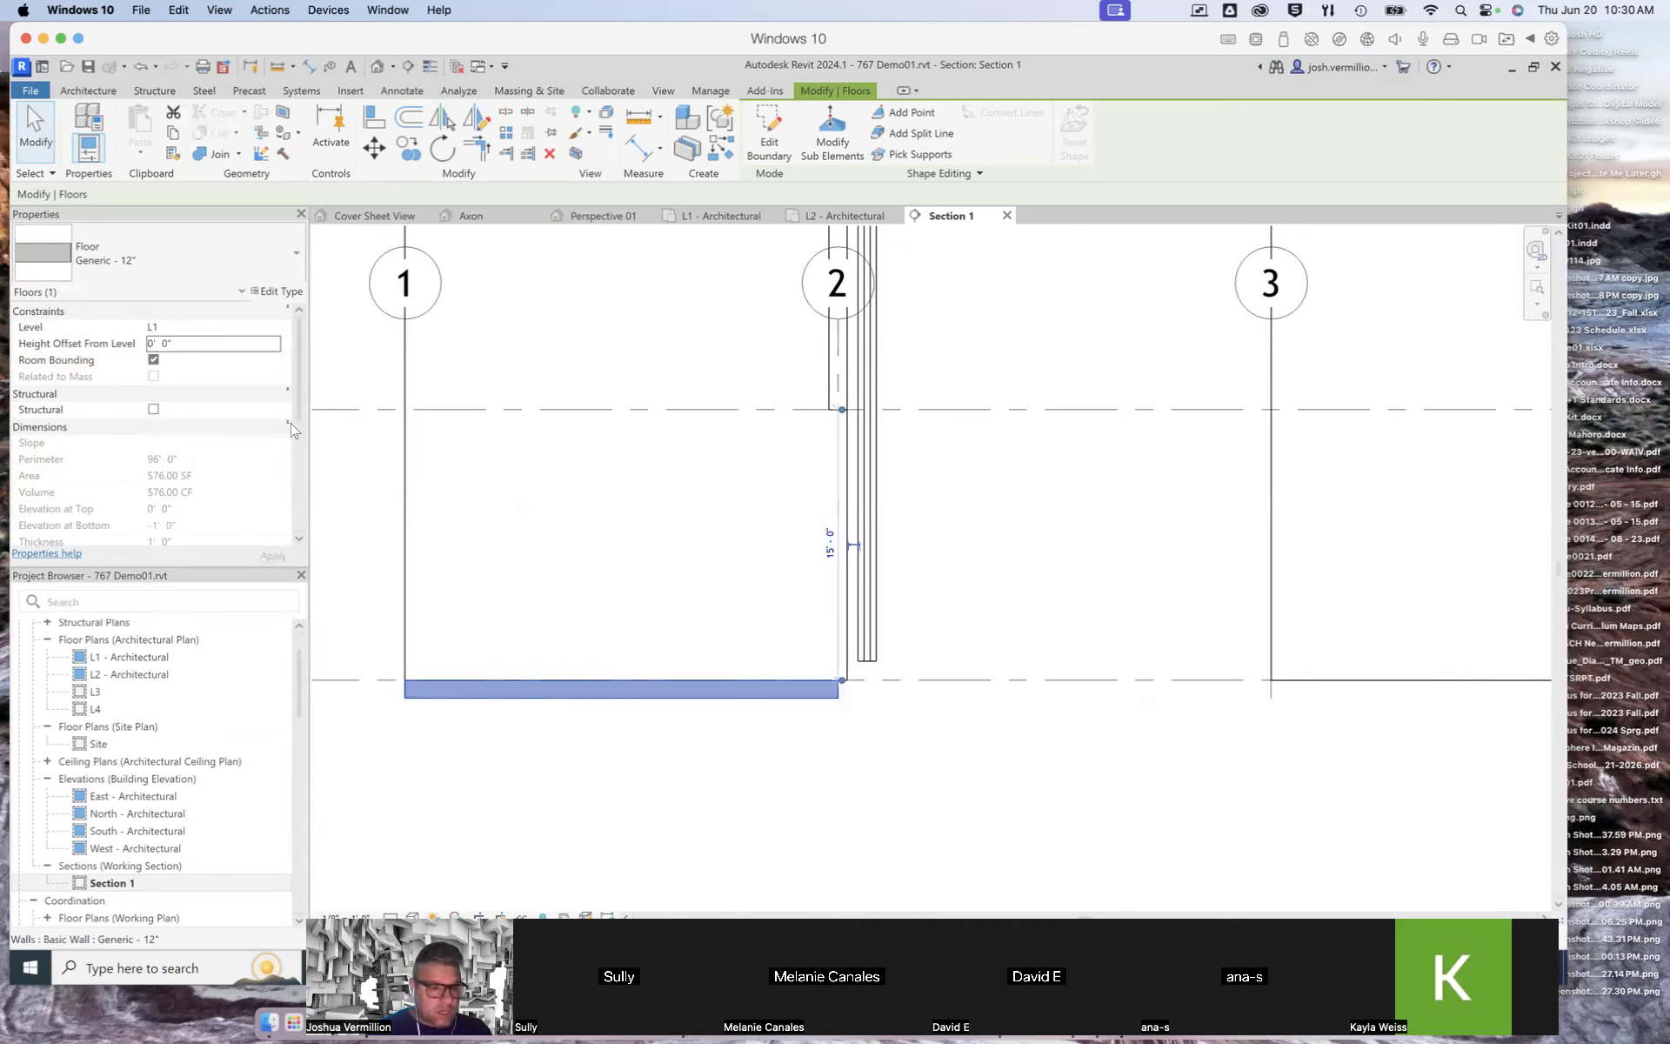
Step: Deselect the floor and review its position across the whole Section 1 view
scroll(299, 397, down, 5)
scroll(293, 512, up, 5)
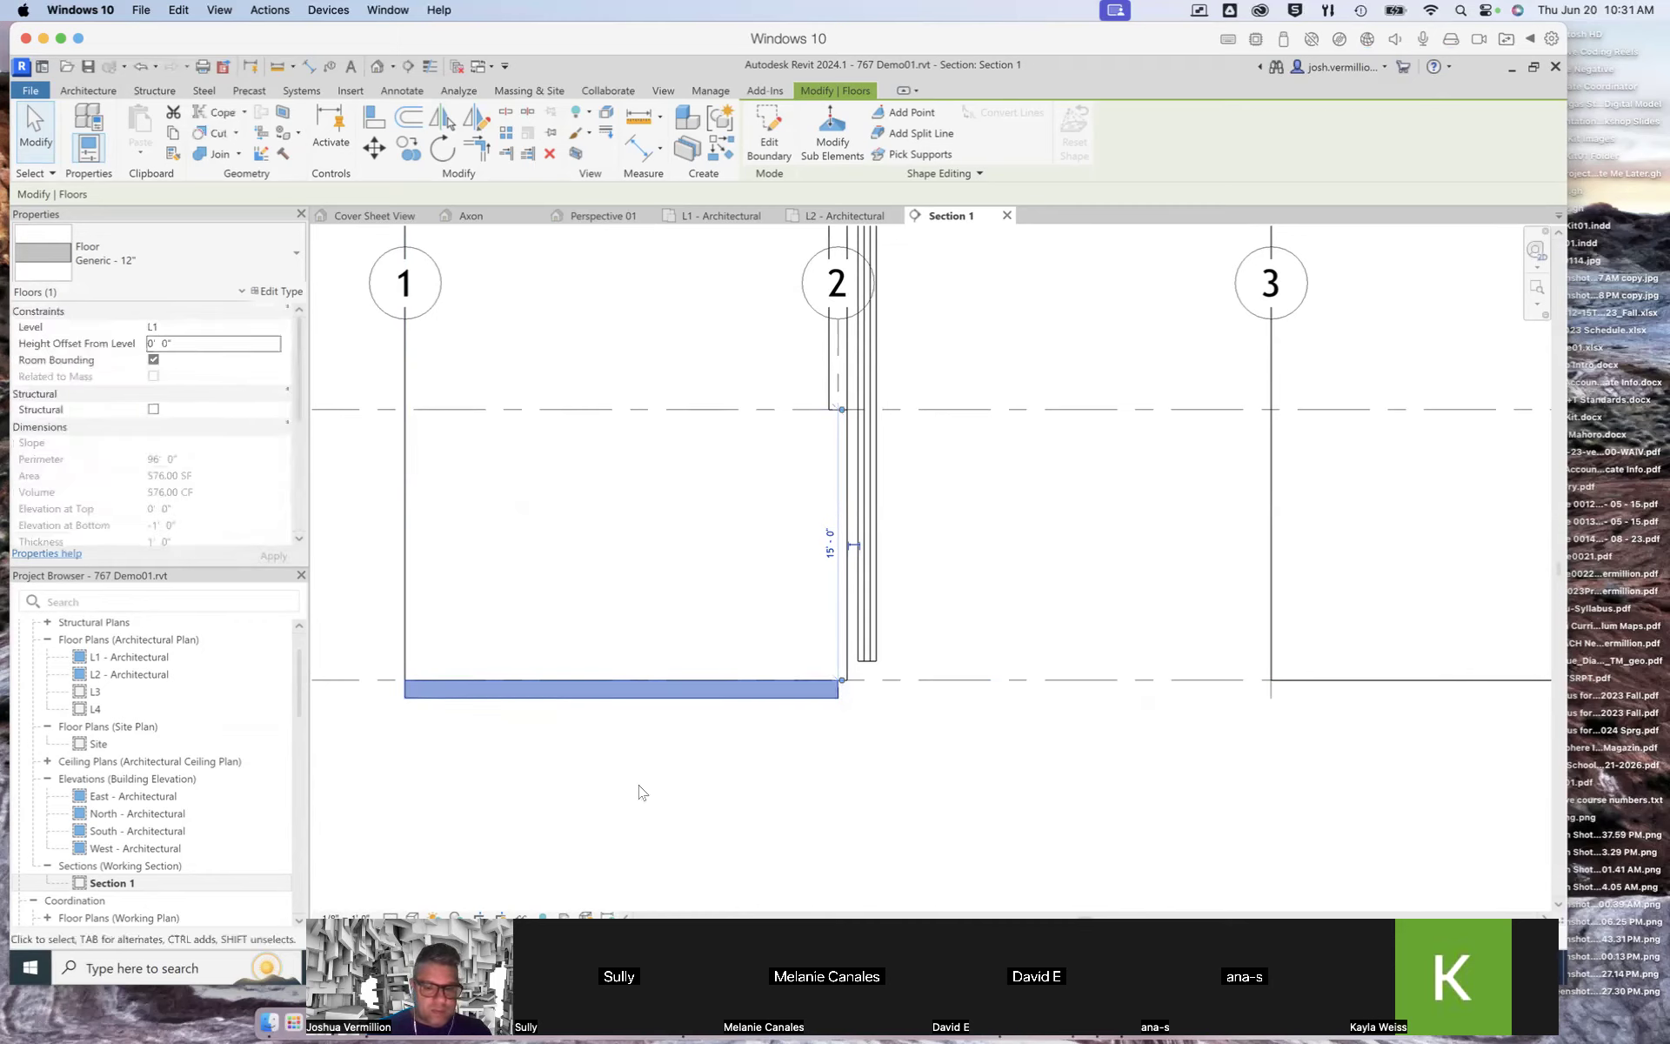
click(661, 786)
scroll(744, 711, down, 1)
scroll(743, 711, down, 4)
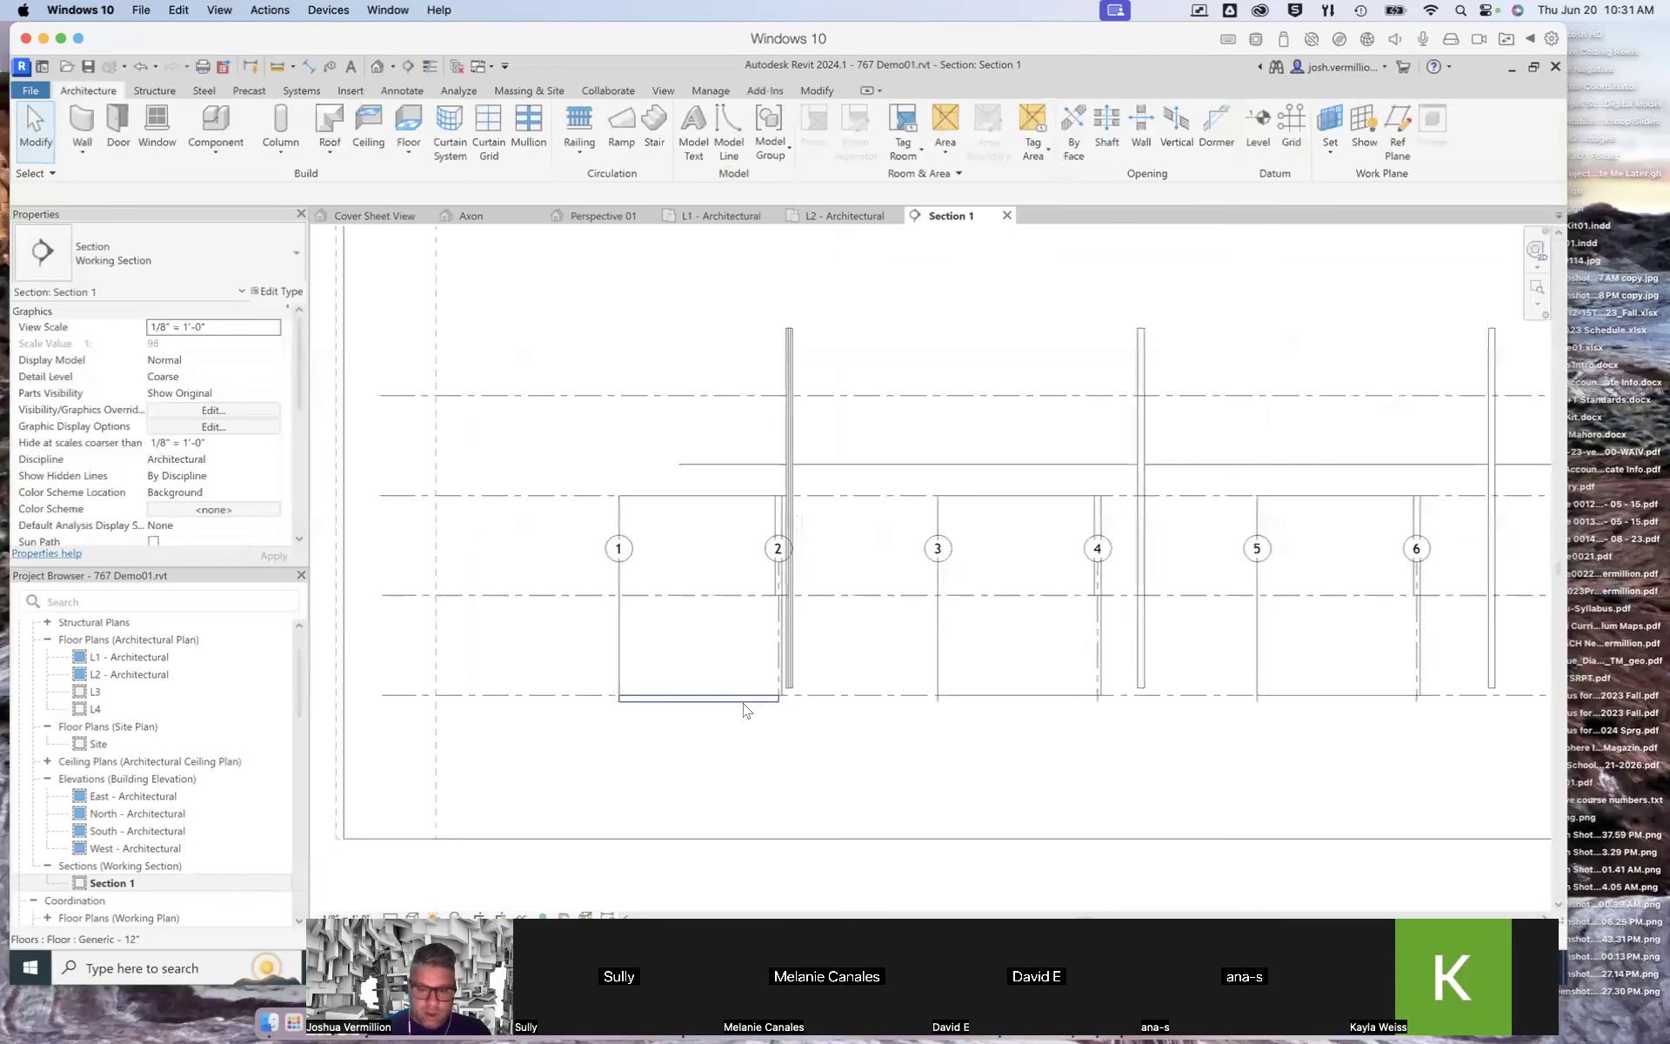
scroll(744, 711, down, 1)
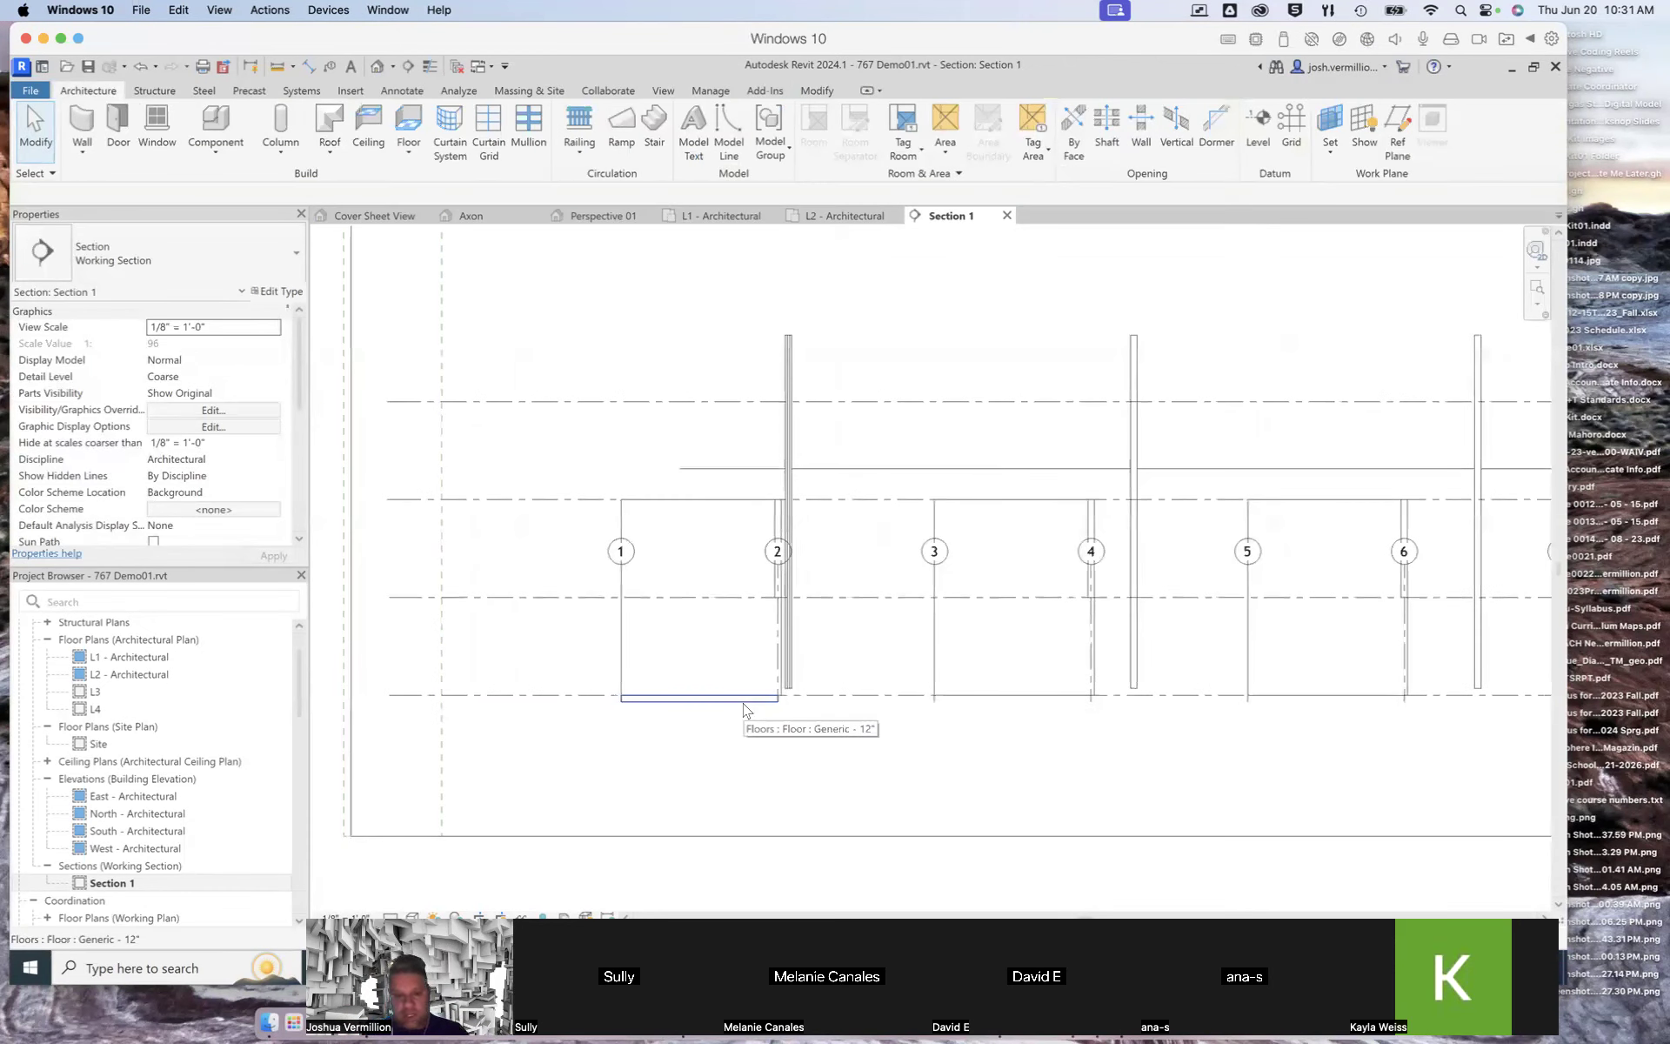
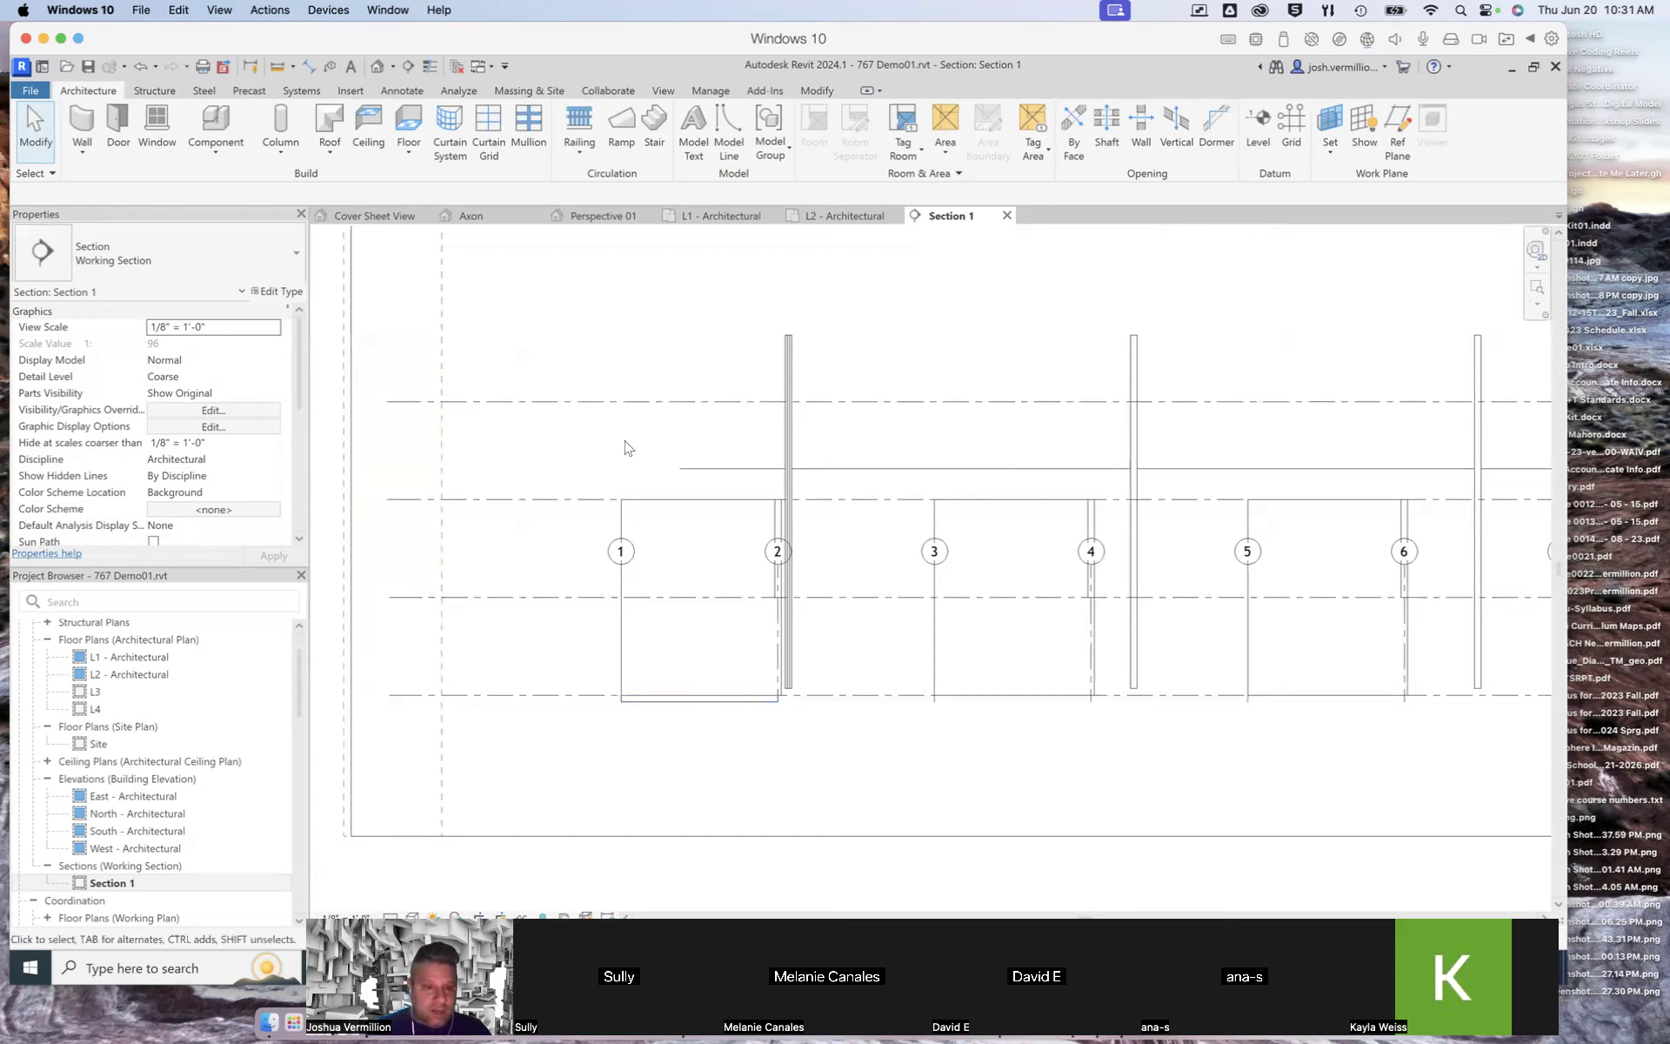
Step: In the L1 - Architectural plan, draw a chained Generic - 8" architectural wall zig-zagging between the lower grid lines from grid 1 to grid 5
click(712, 218)
scroll(835, 609, up, 3)
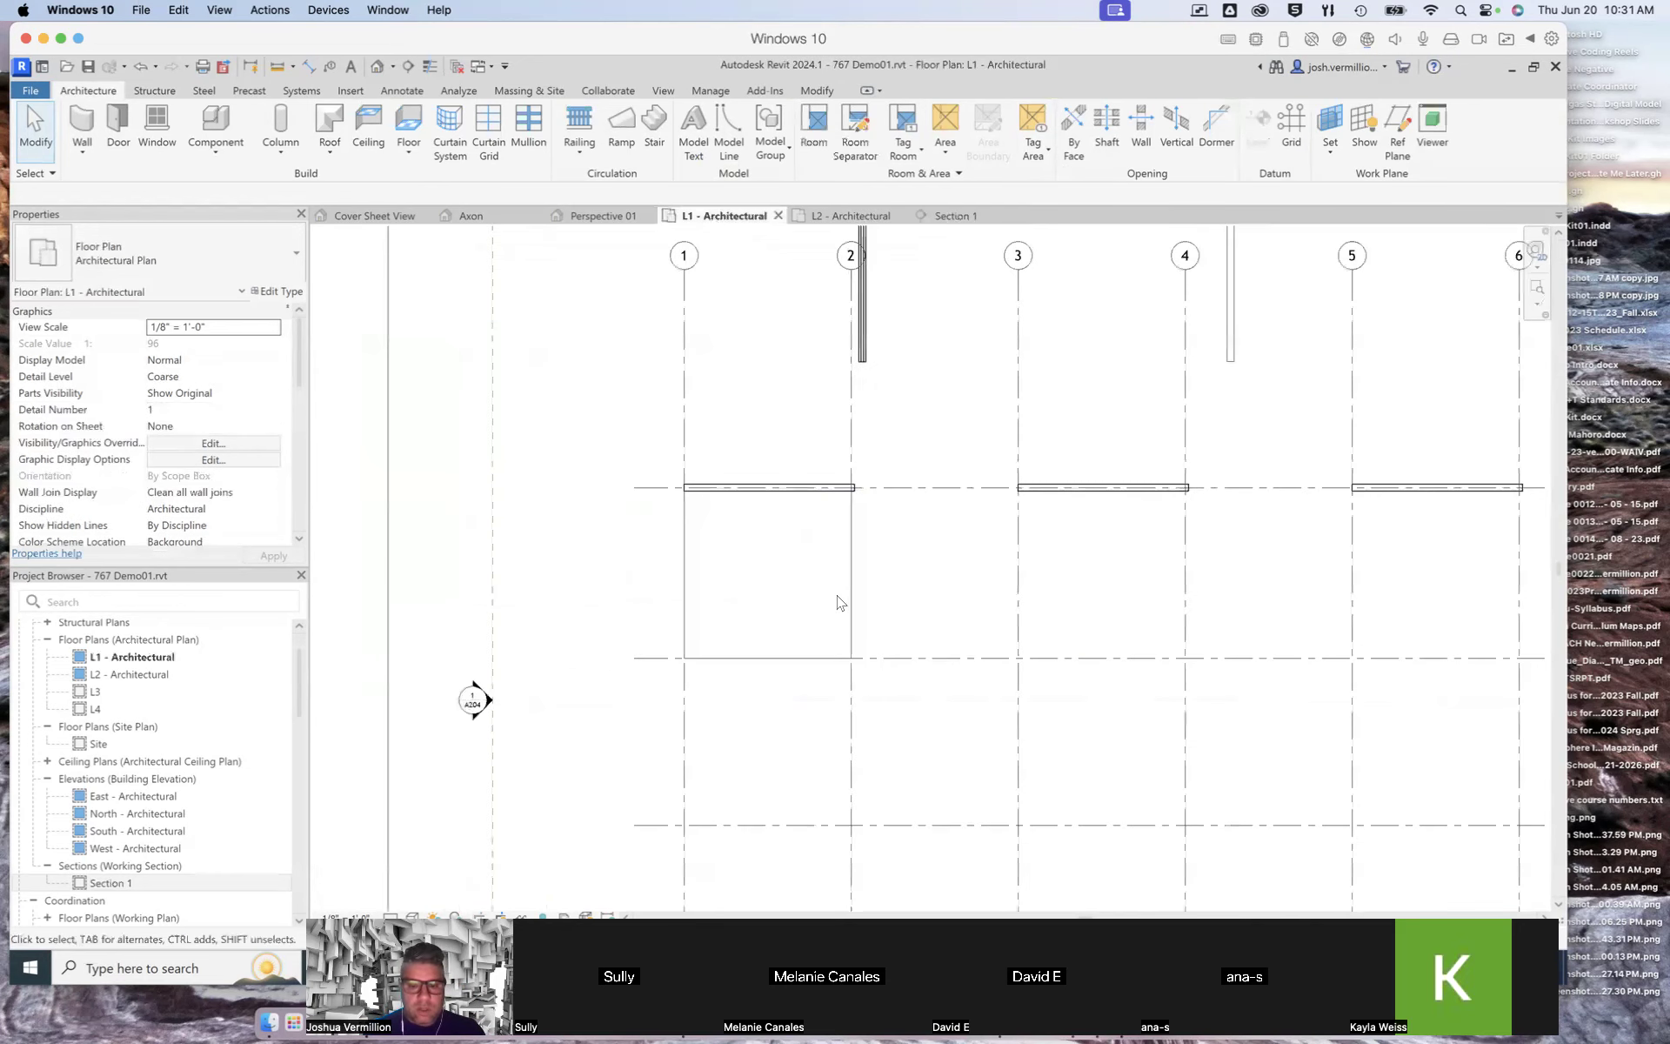
scroll(816, 631, down, 1)
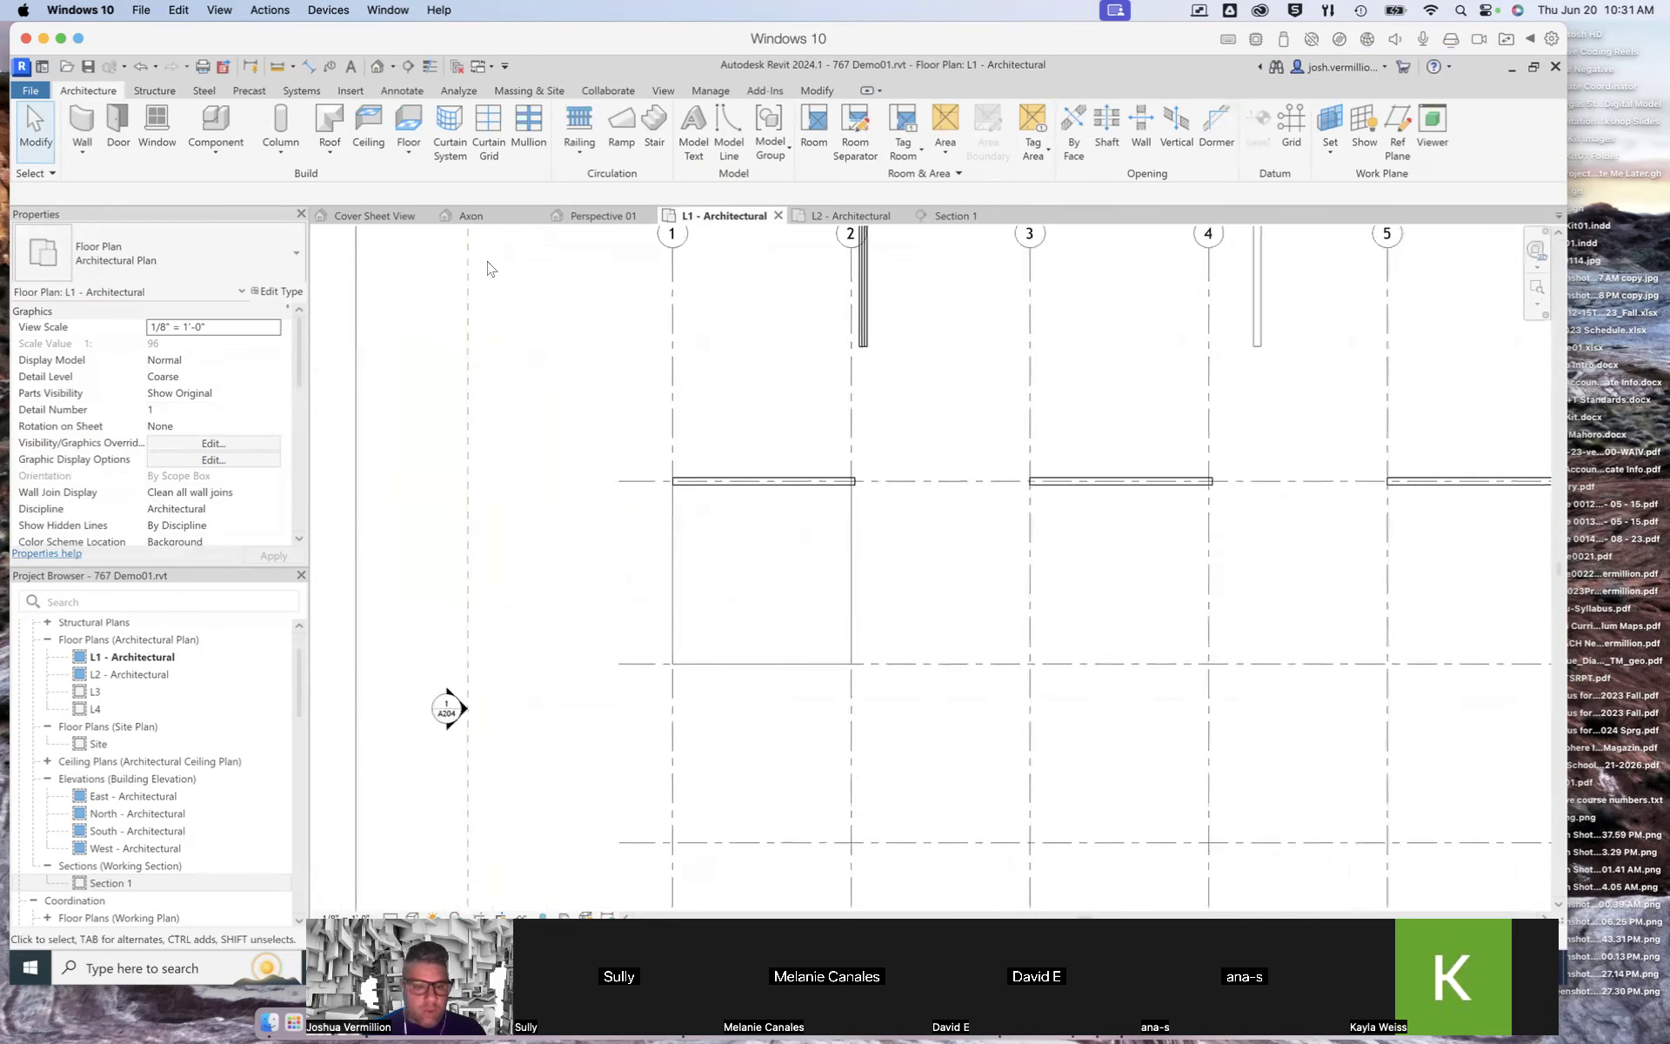
click(87, 155)
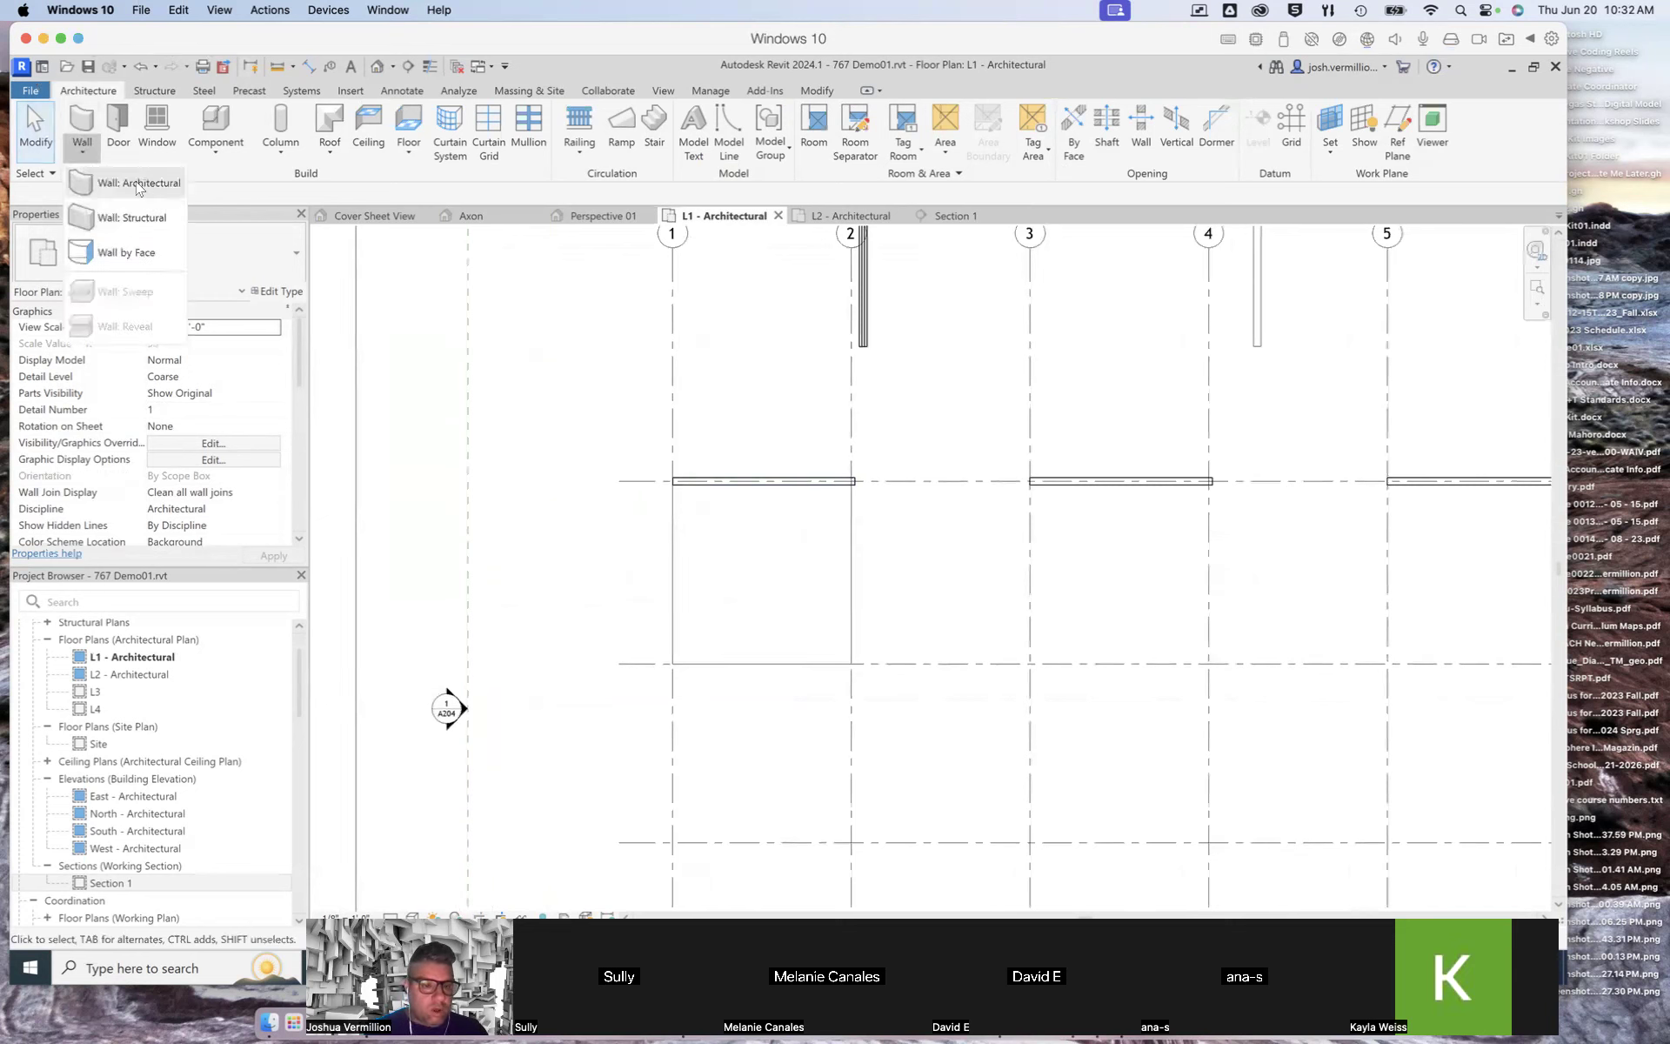
click(122, 179)
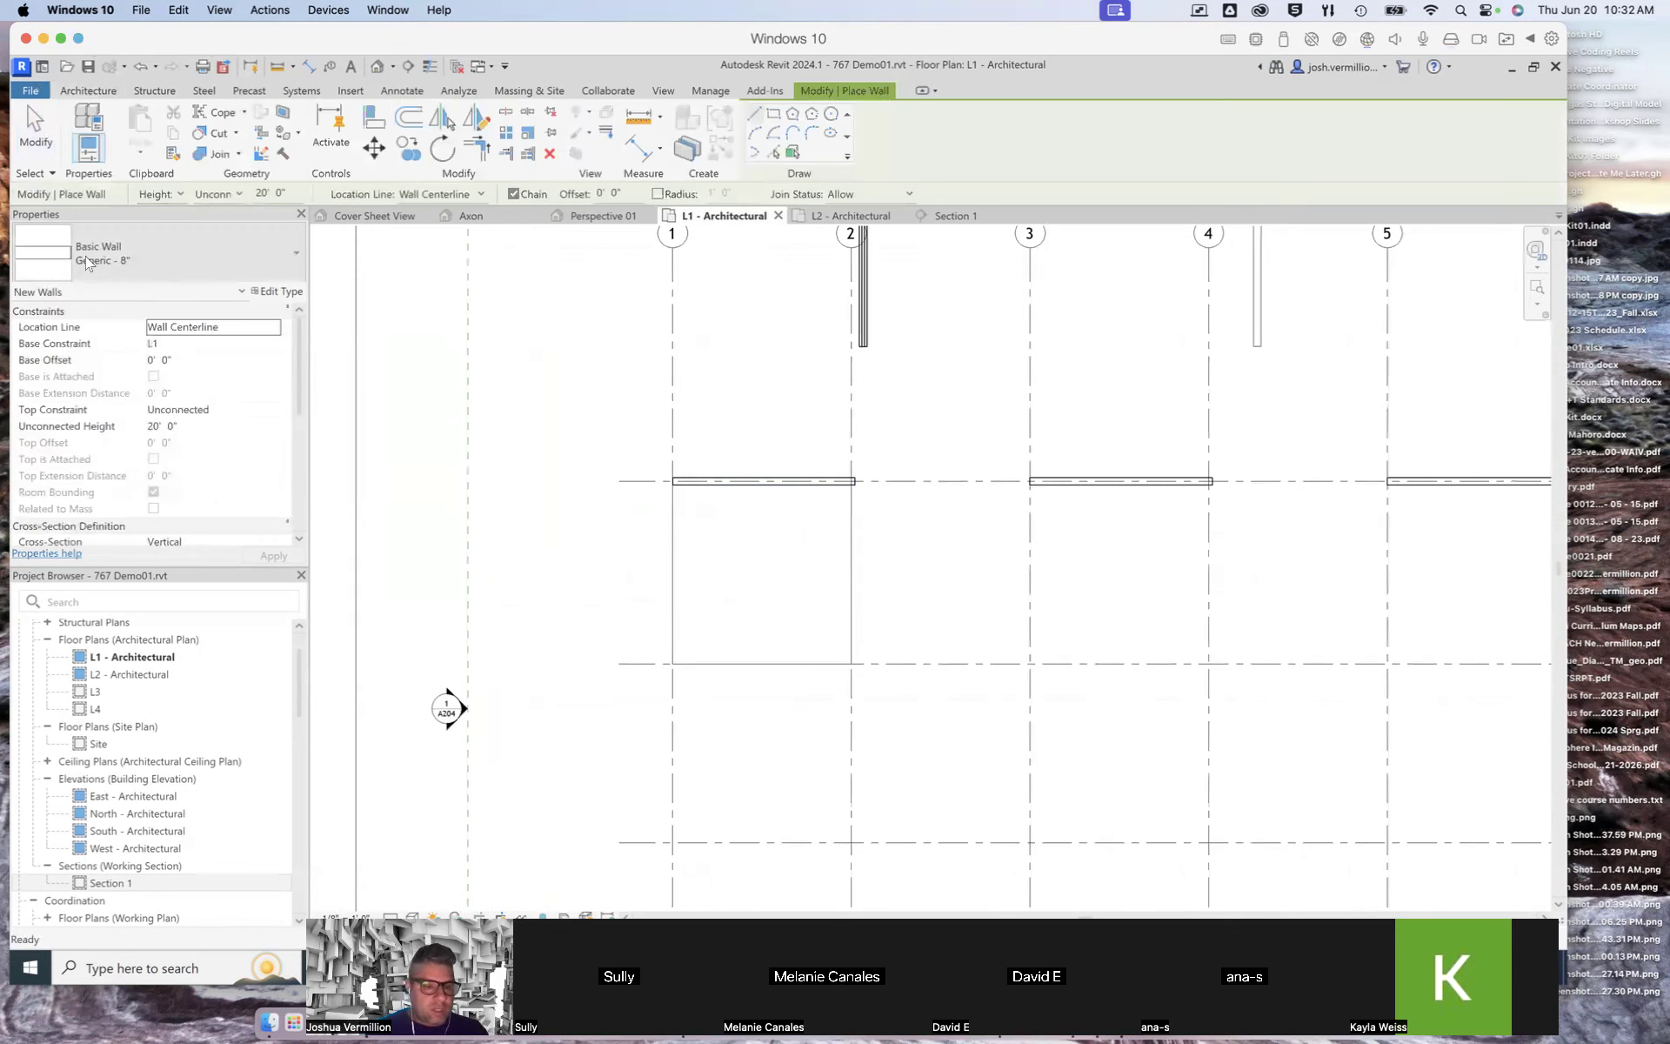
click(225, 253)
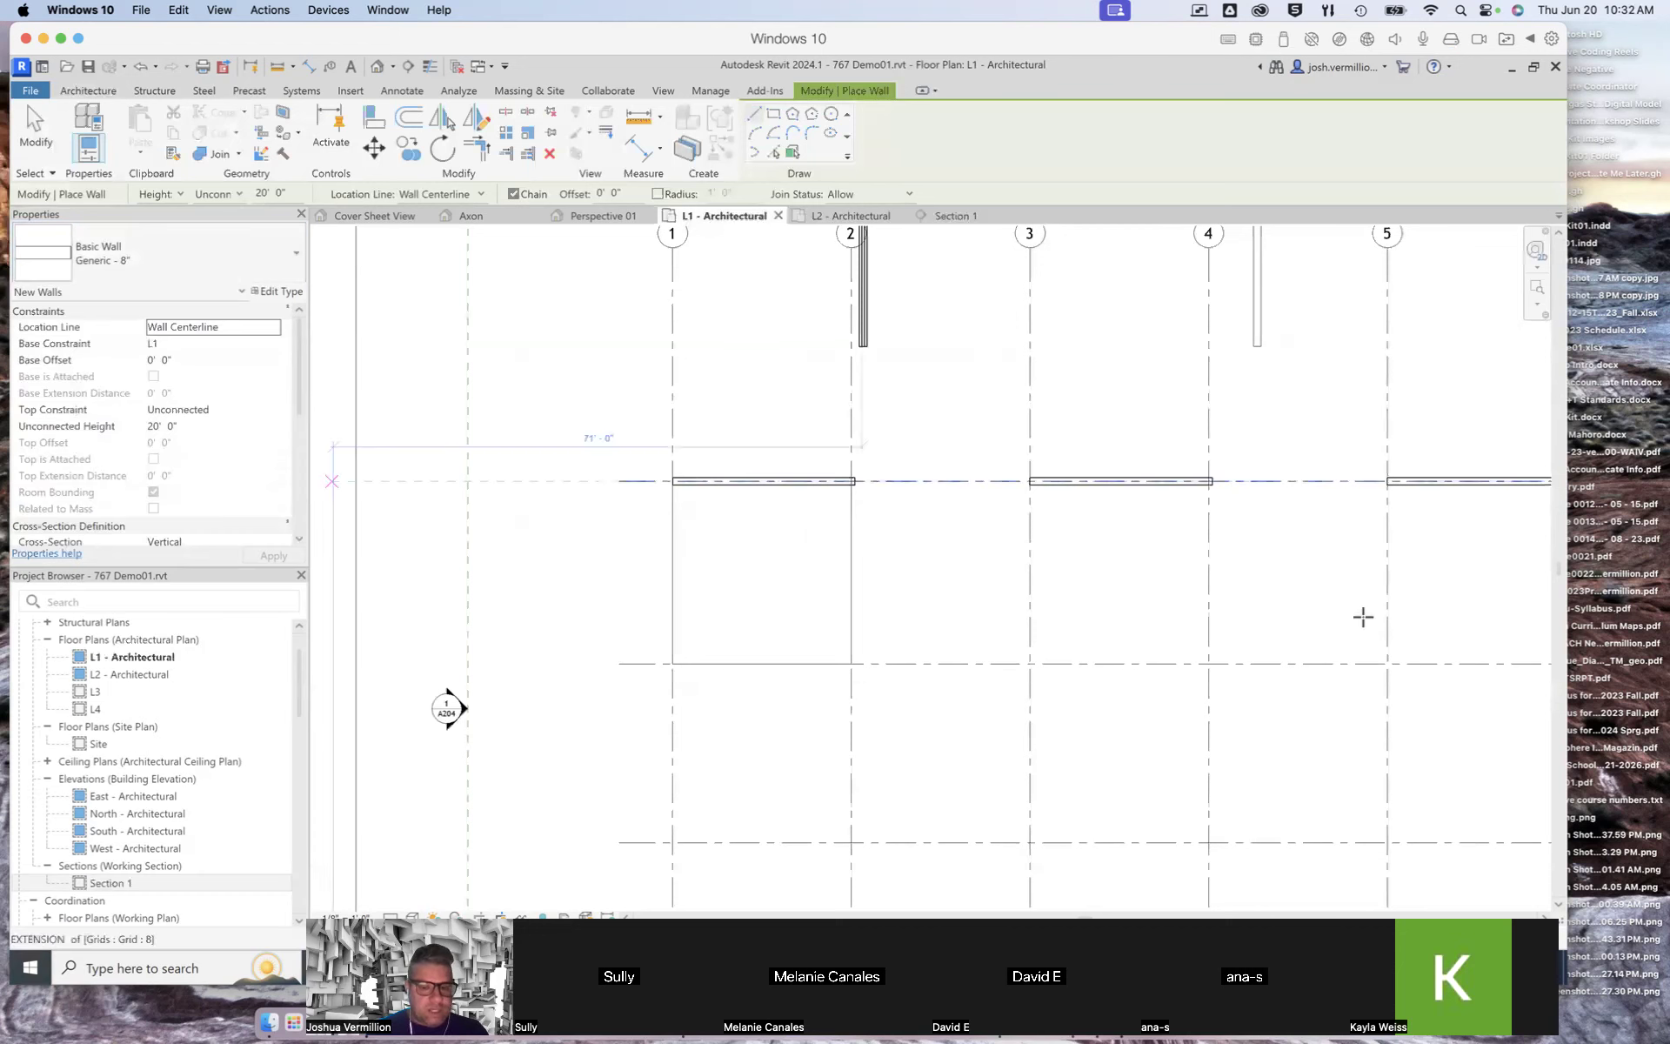
click(674, 664)
click(852, 664)
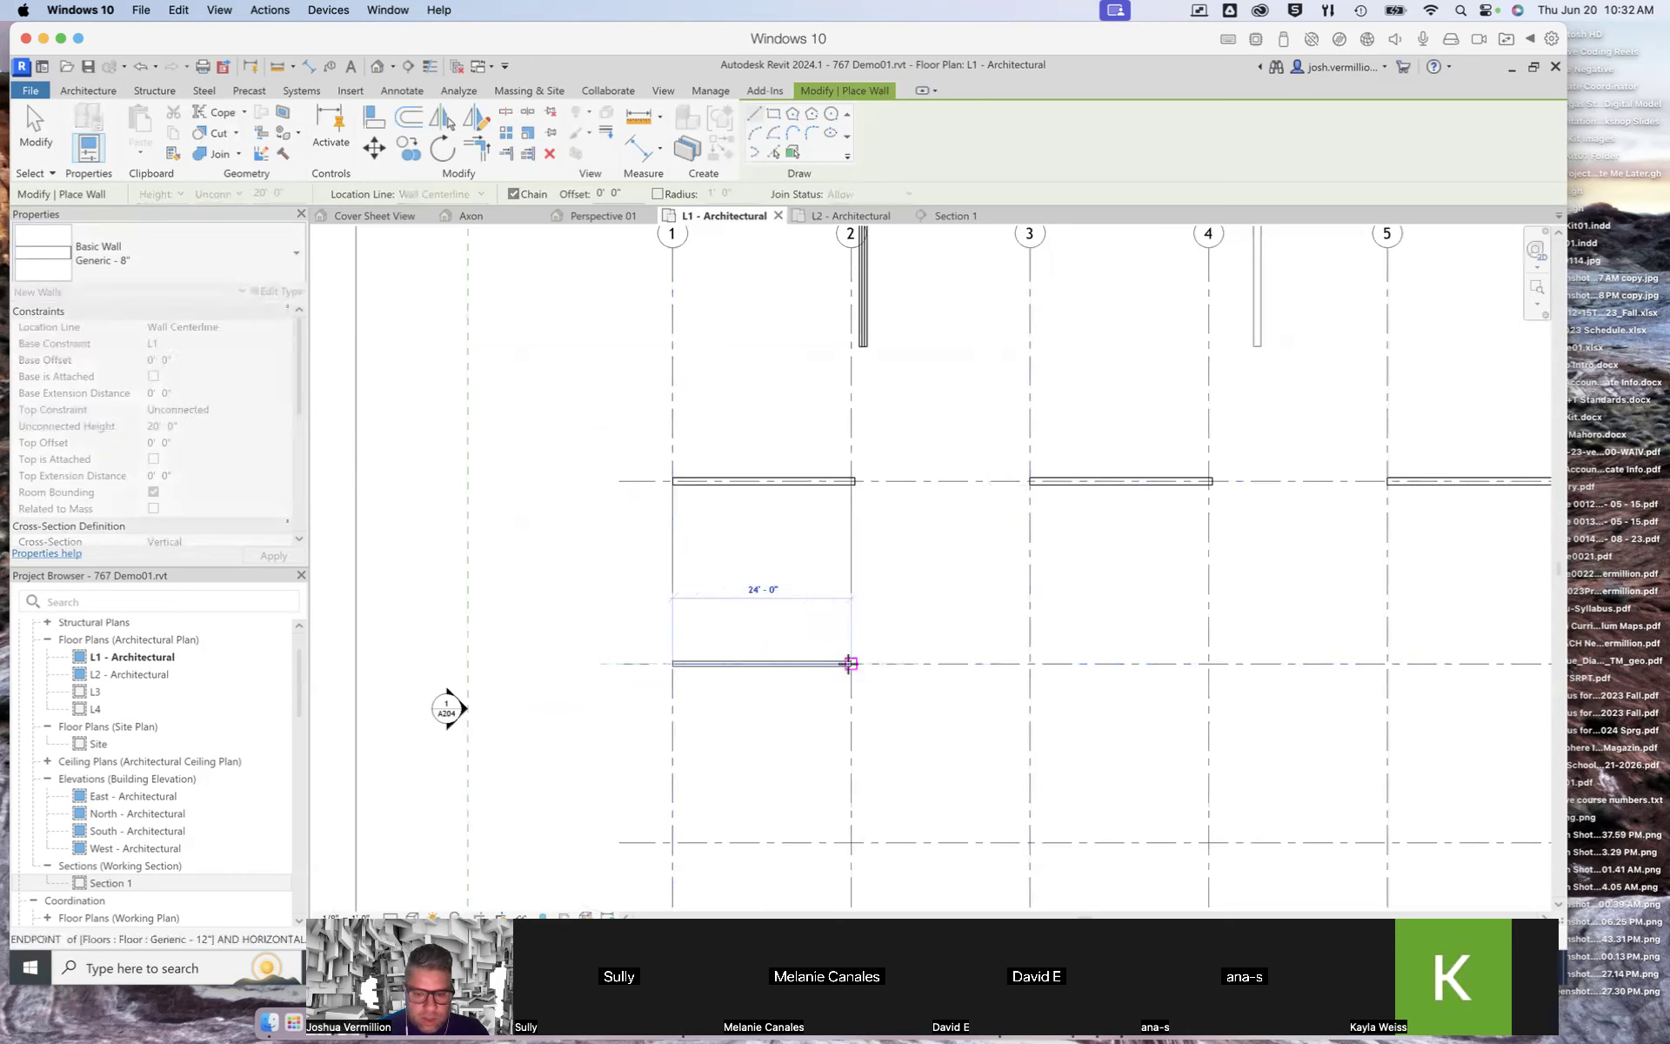
click(851, 842)
click(1029, 842)
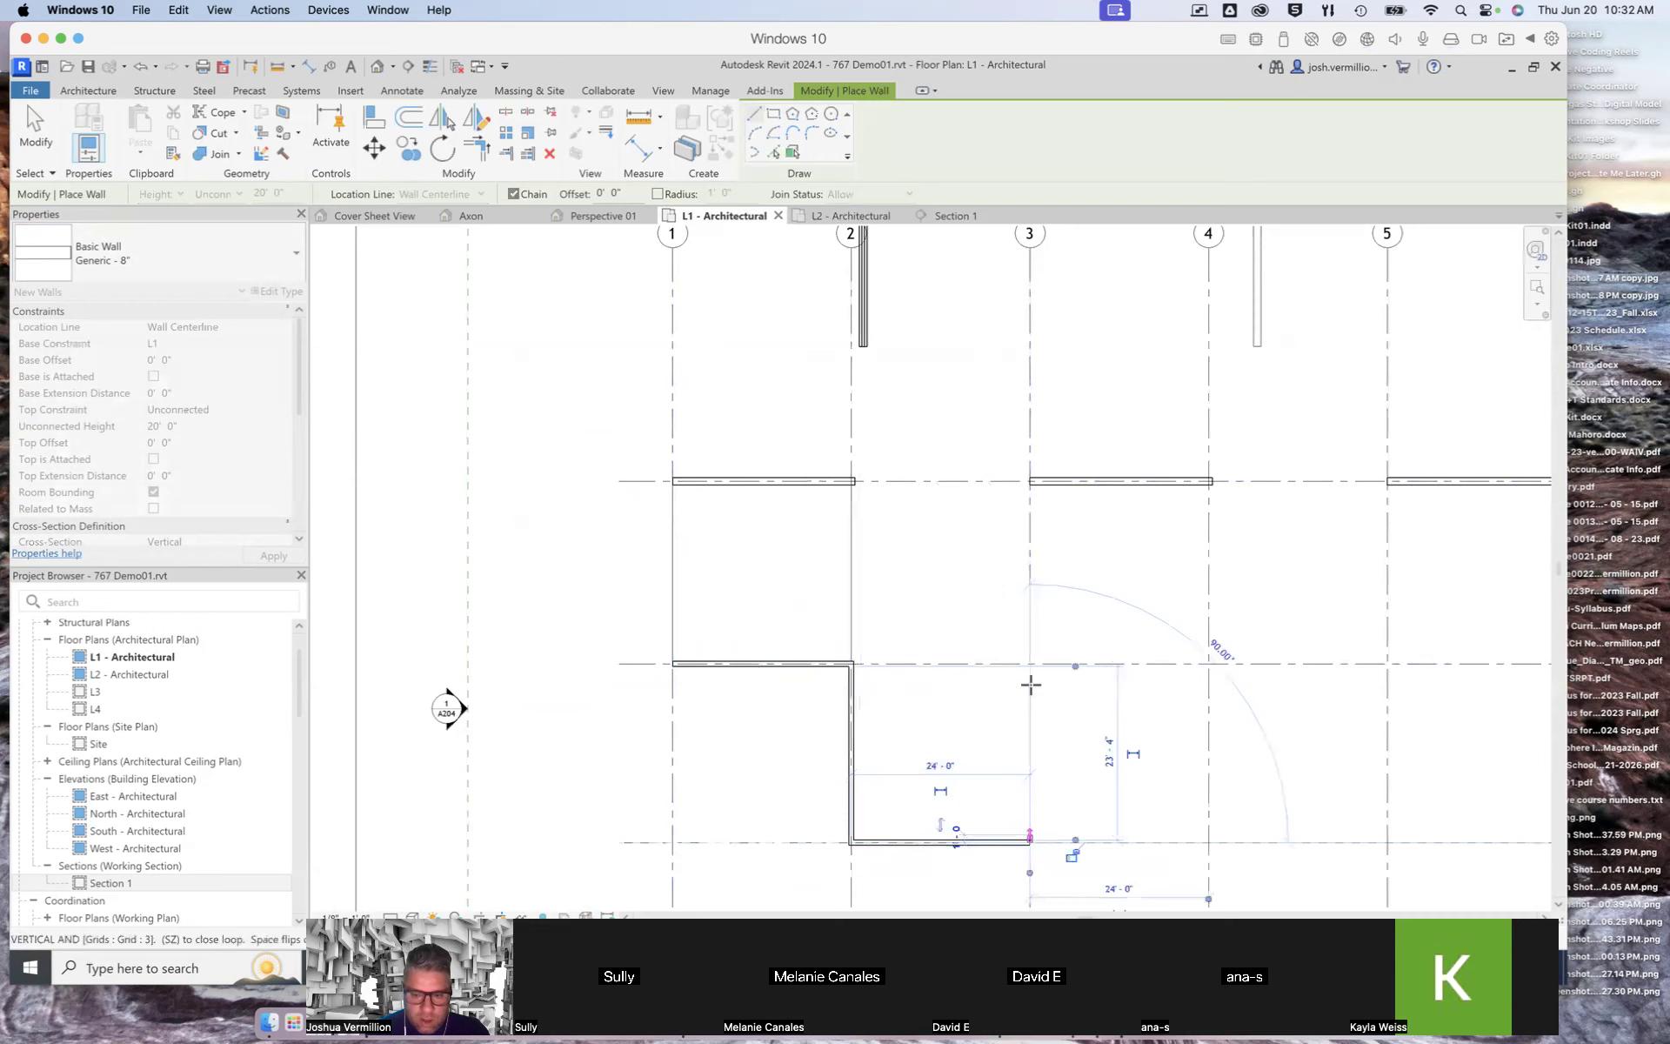
click(1030, 663)
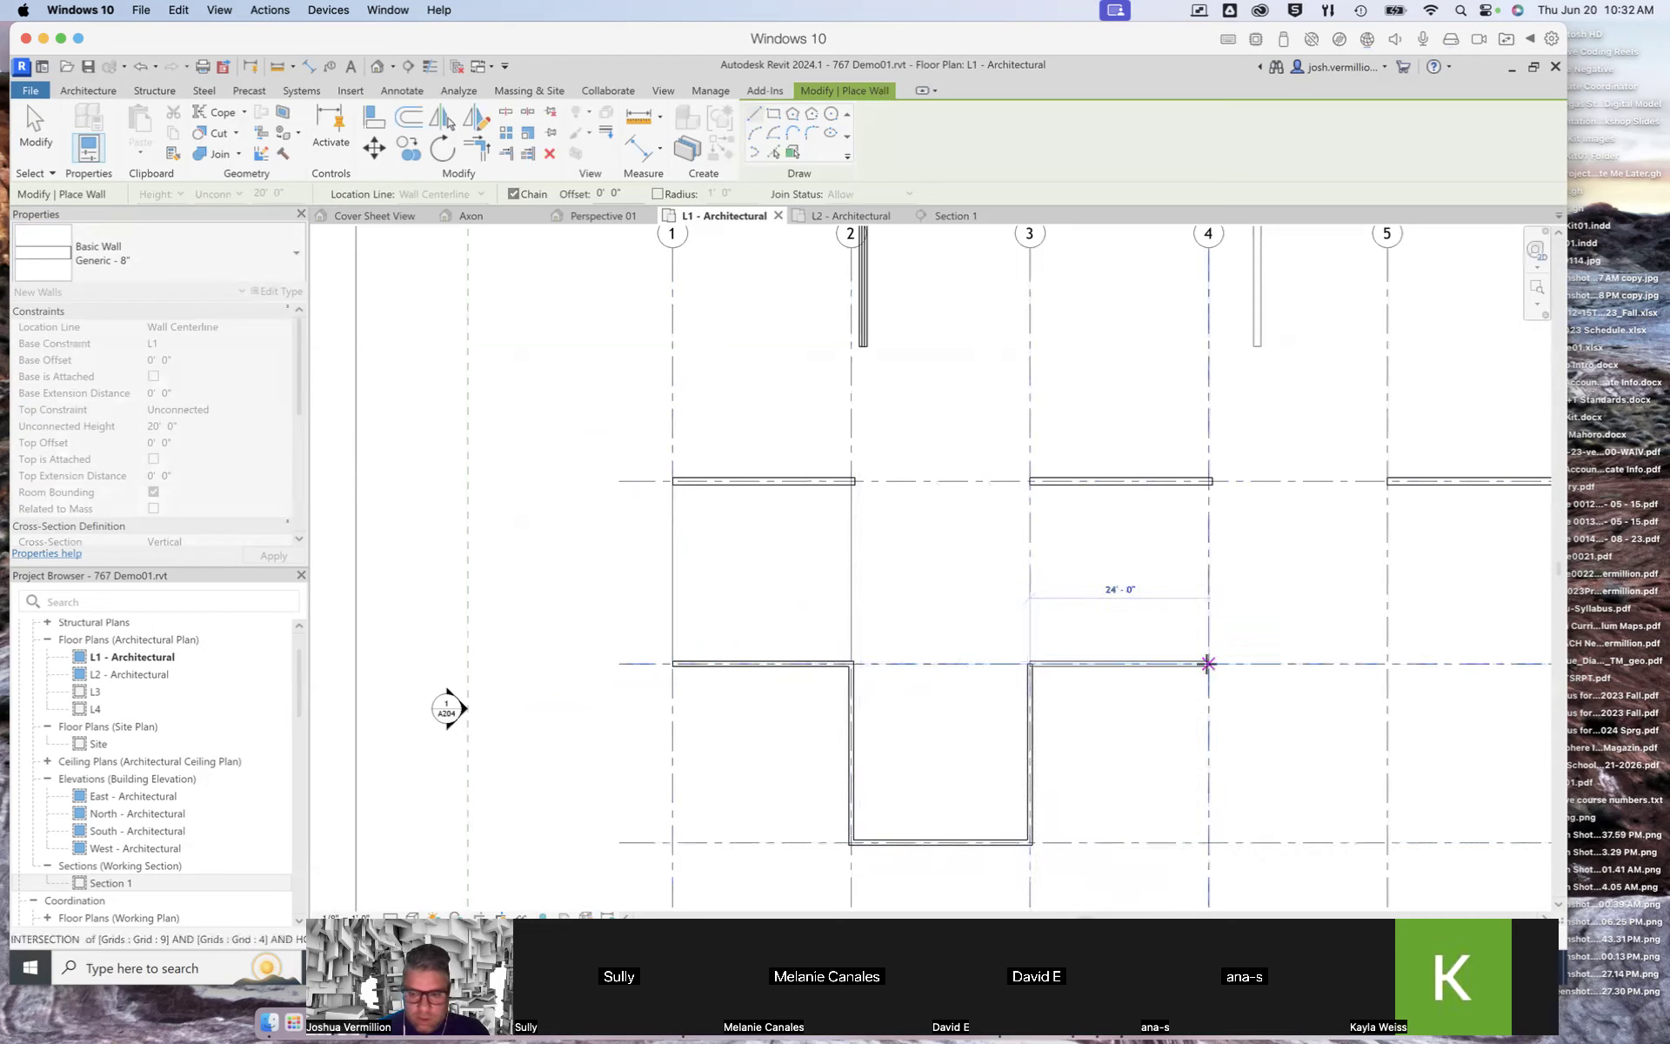
click(1208, 664)
click(1208, 842)
click(1387, 842)
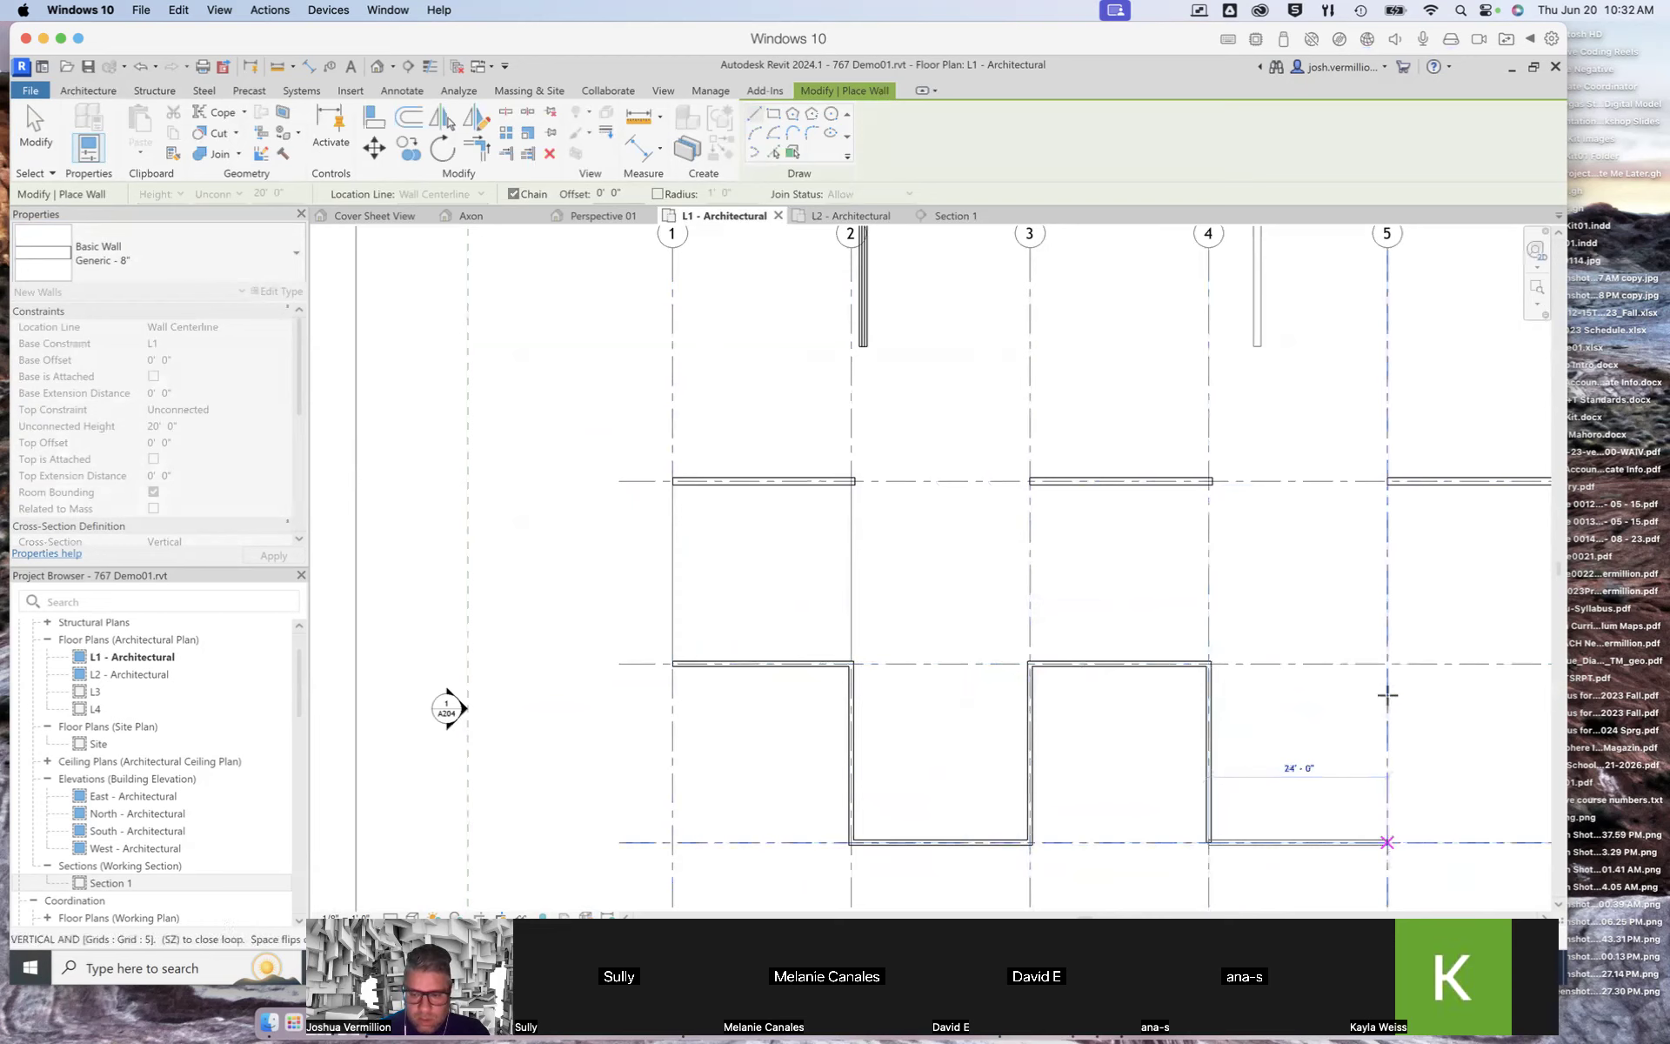
click(1387, 664)
right_click(1388, 665)
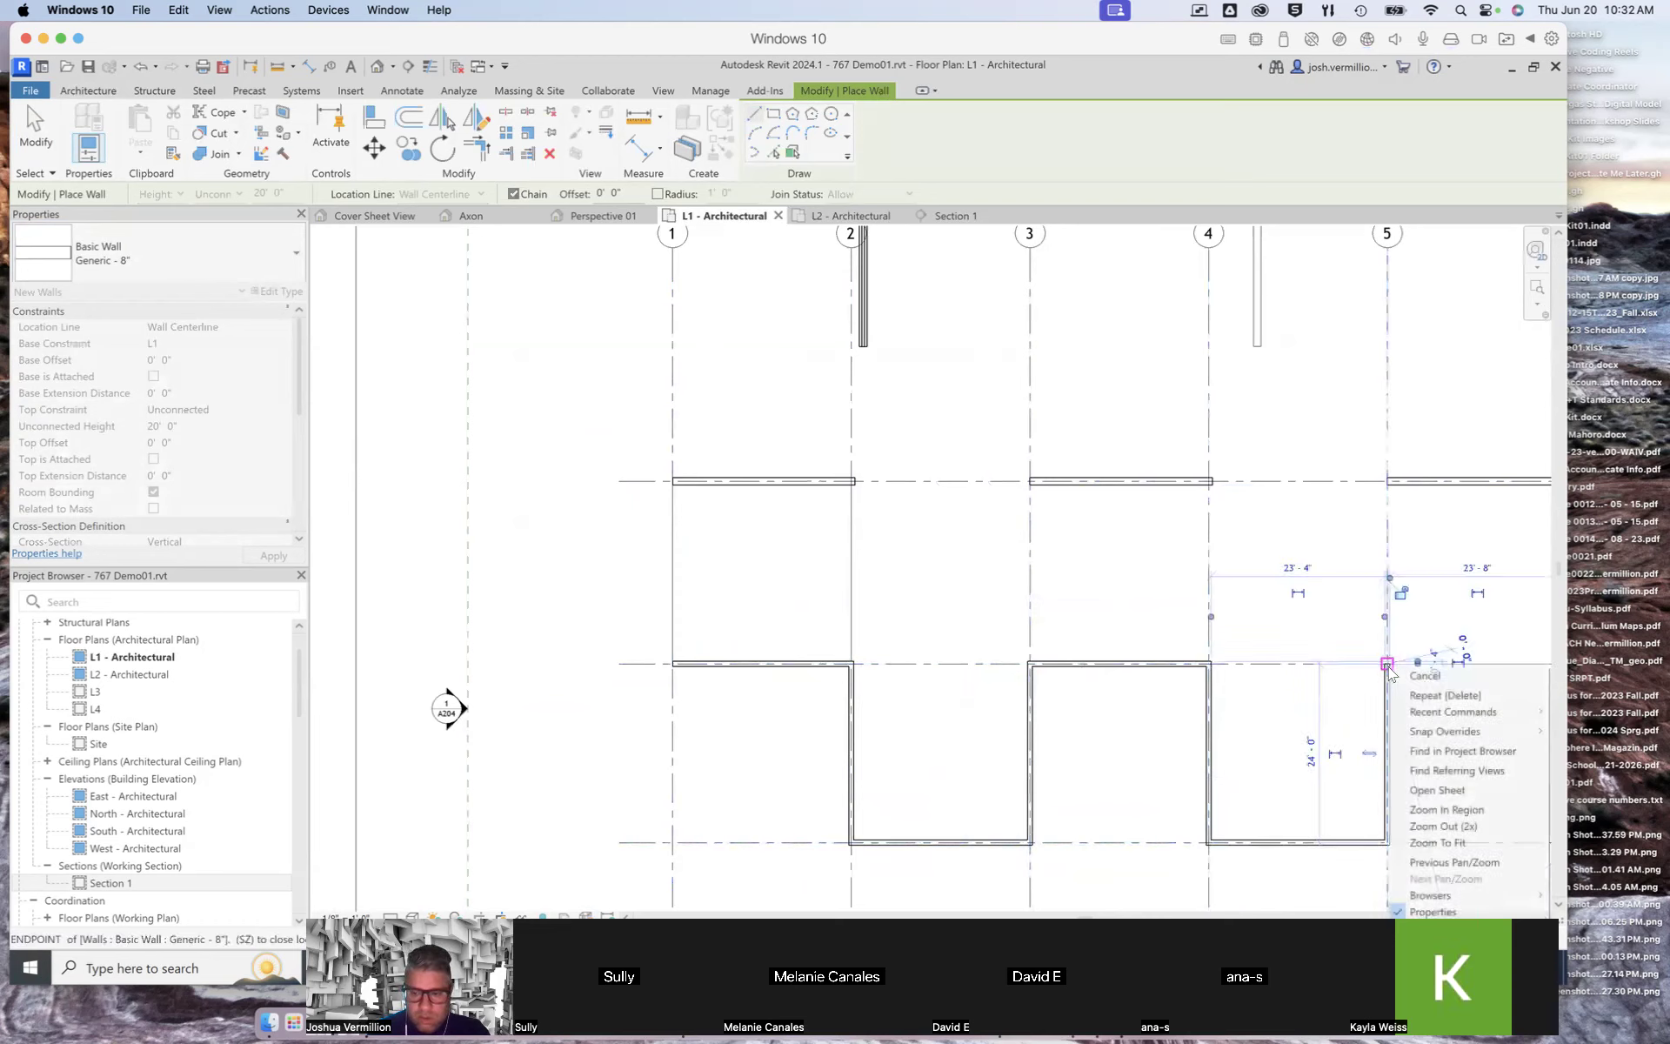
click(1437, 683)
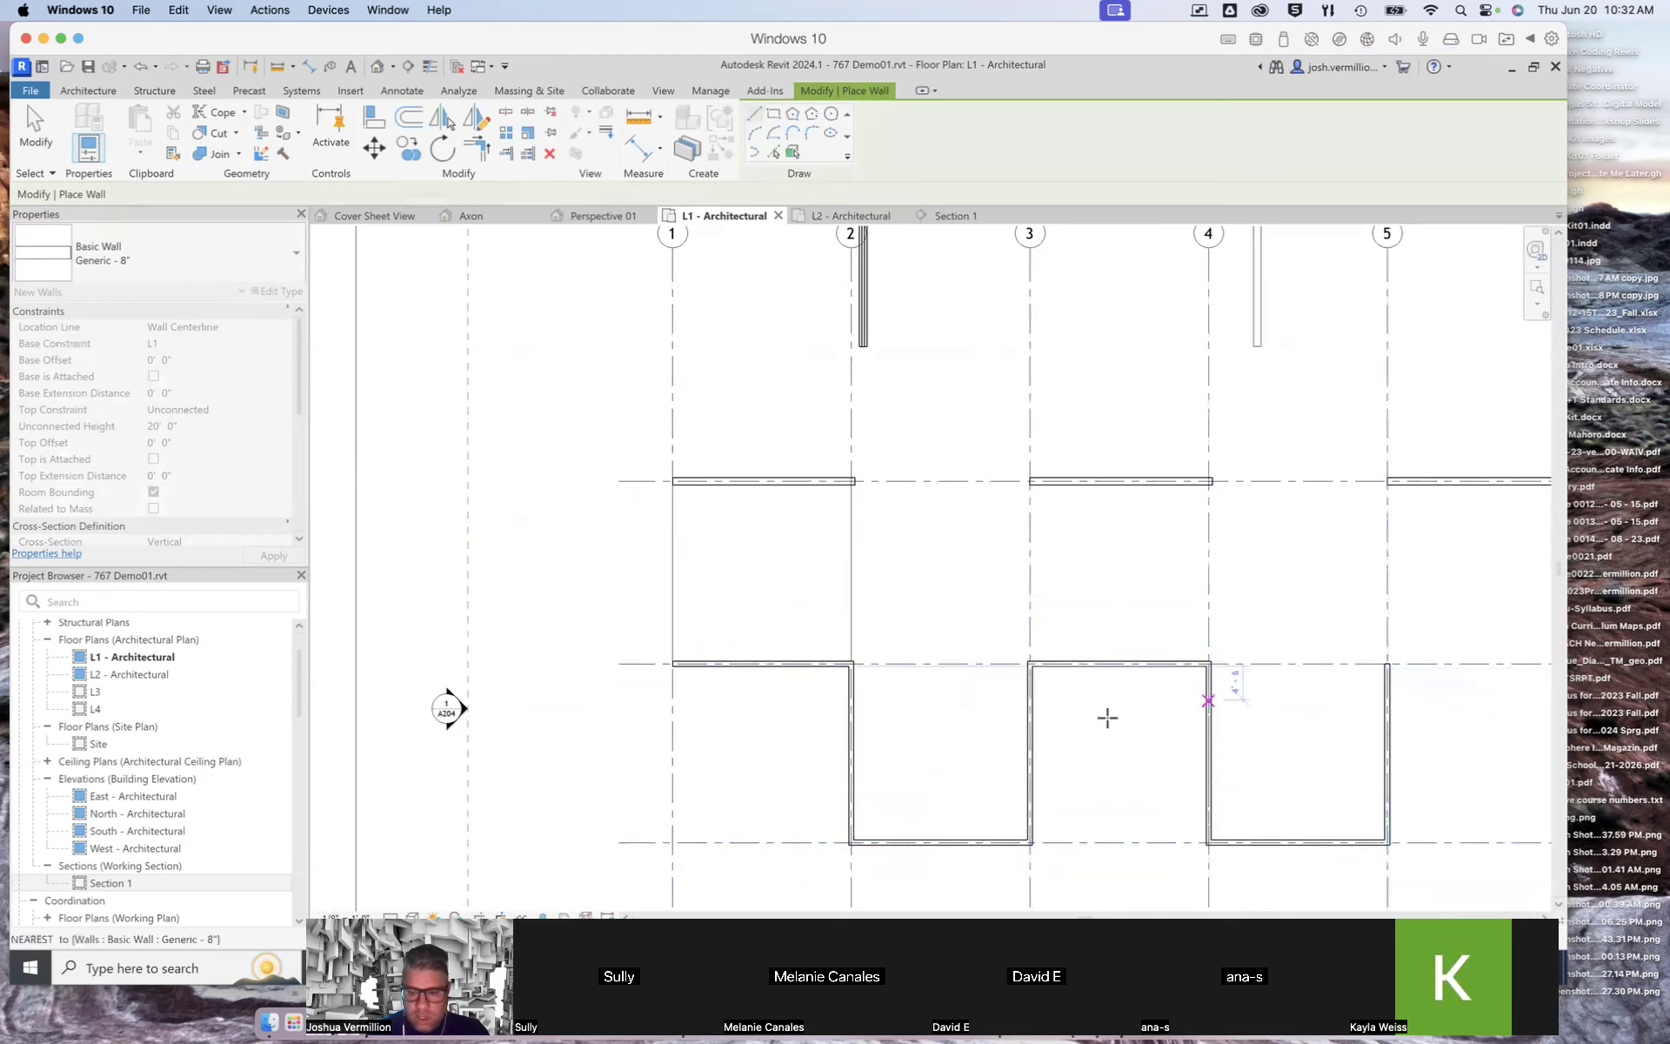
scroll(850, 681, up, 5)
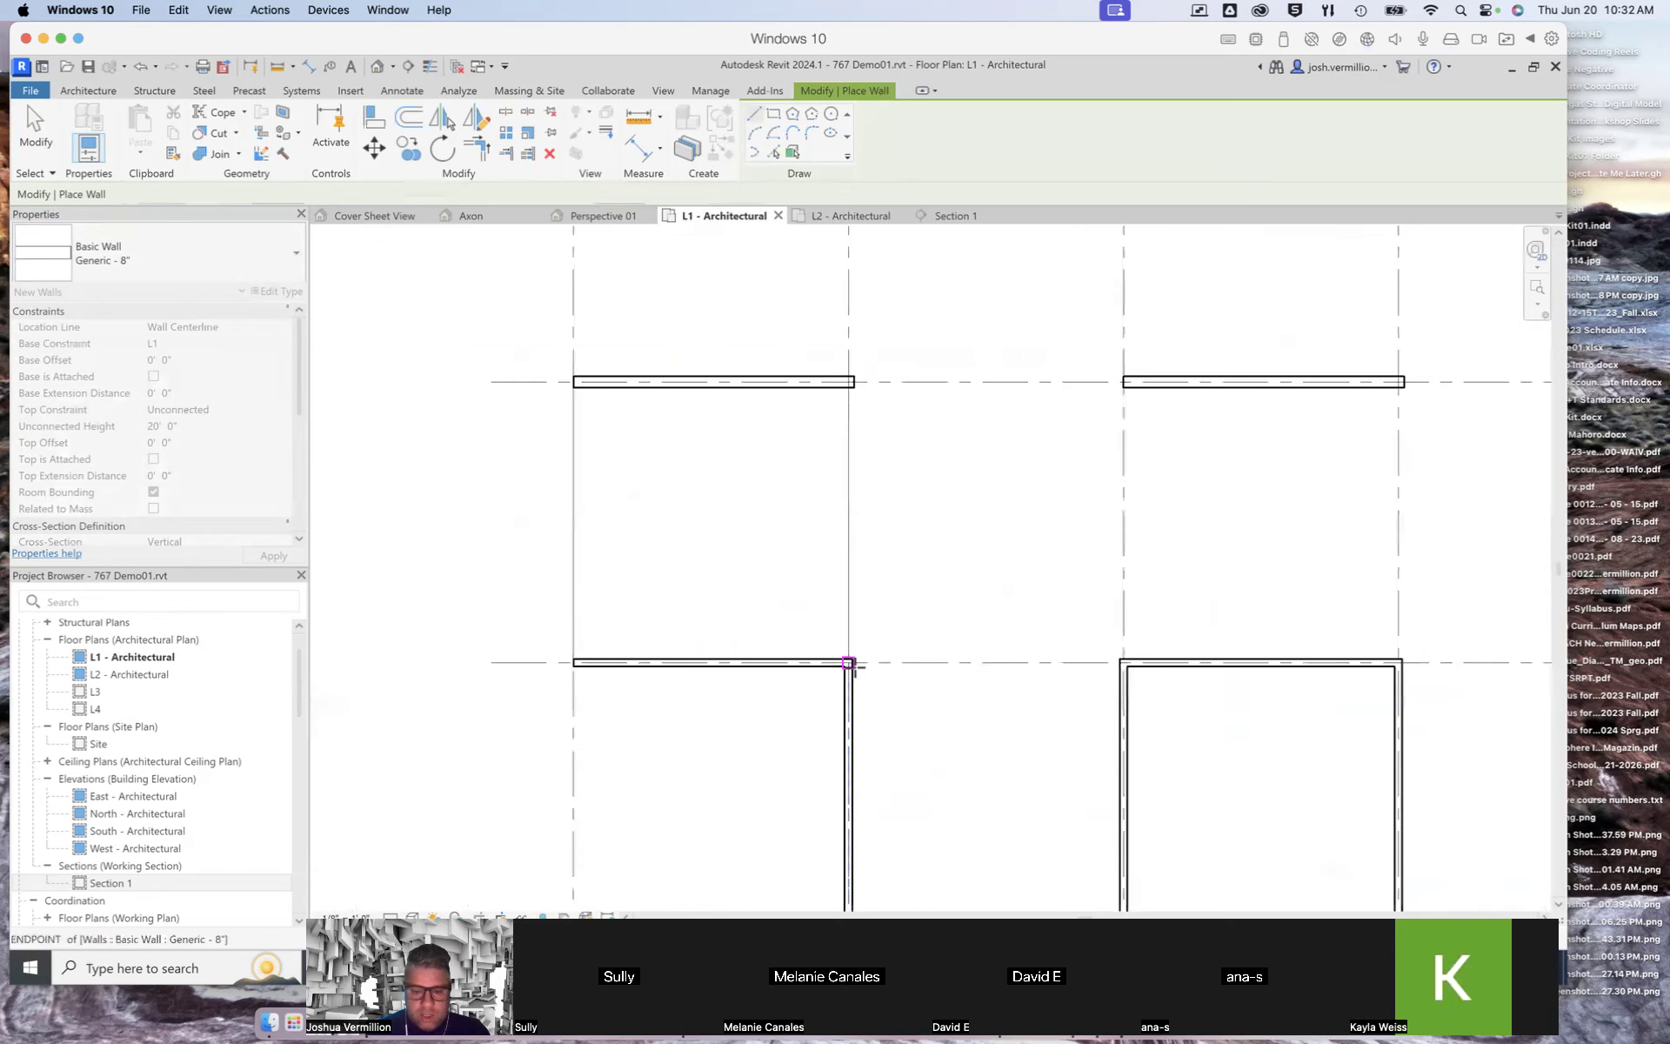
scroll(862, 682, down, 5)
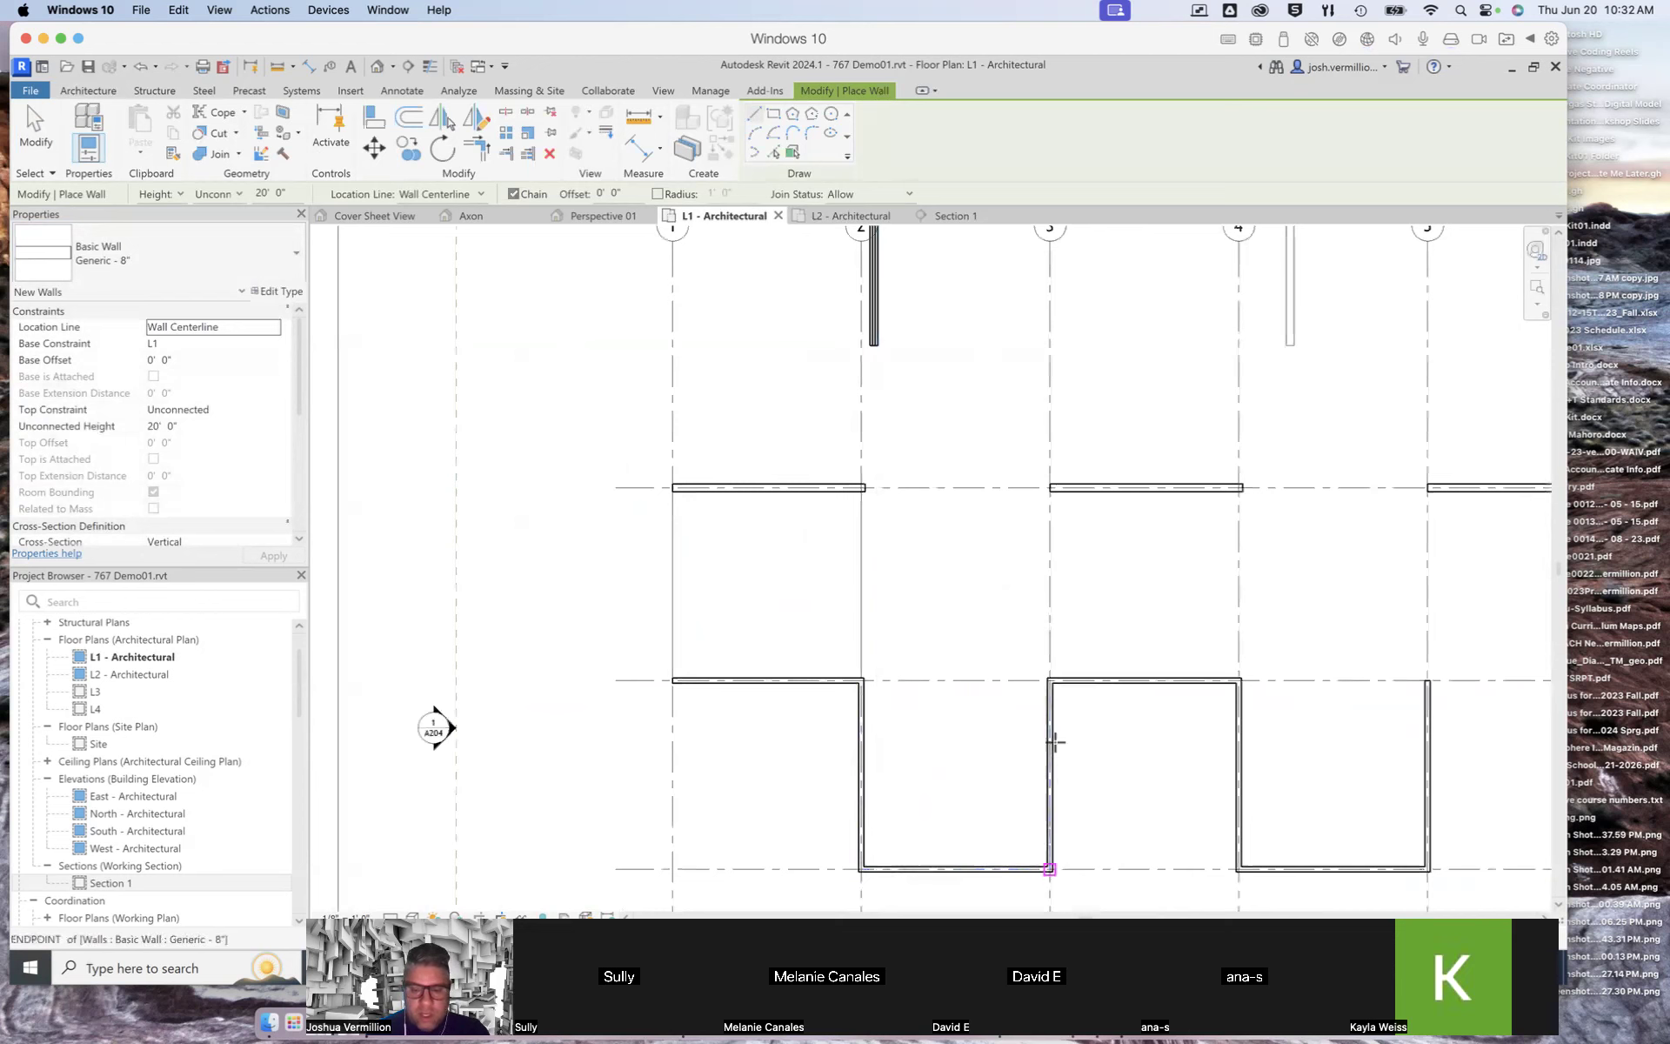
click(1227, 687)
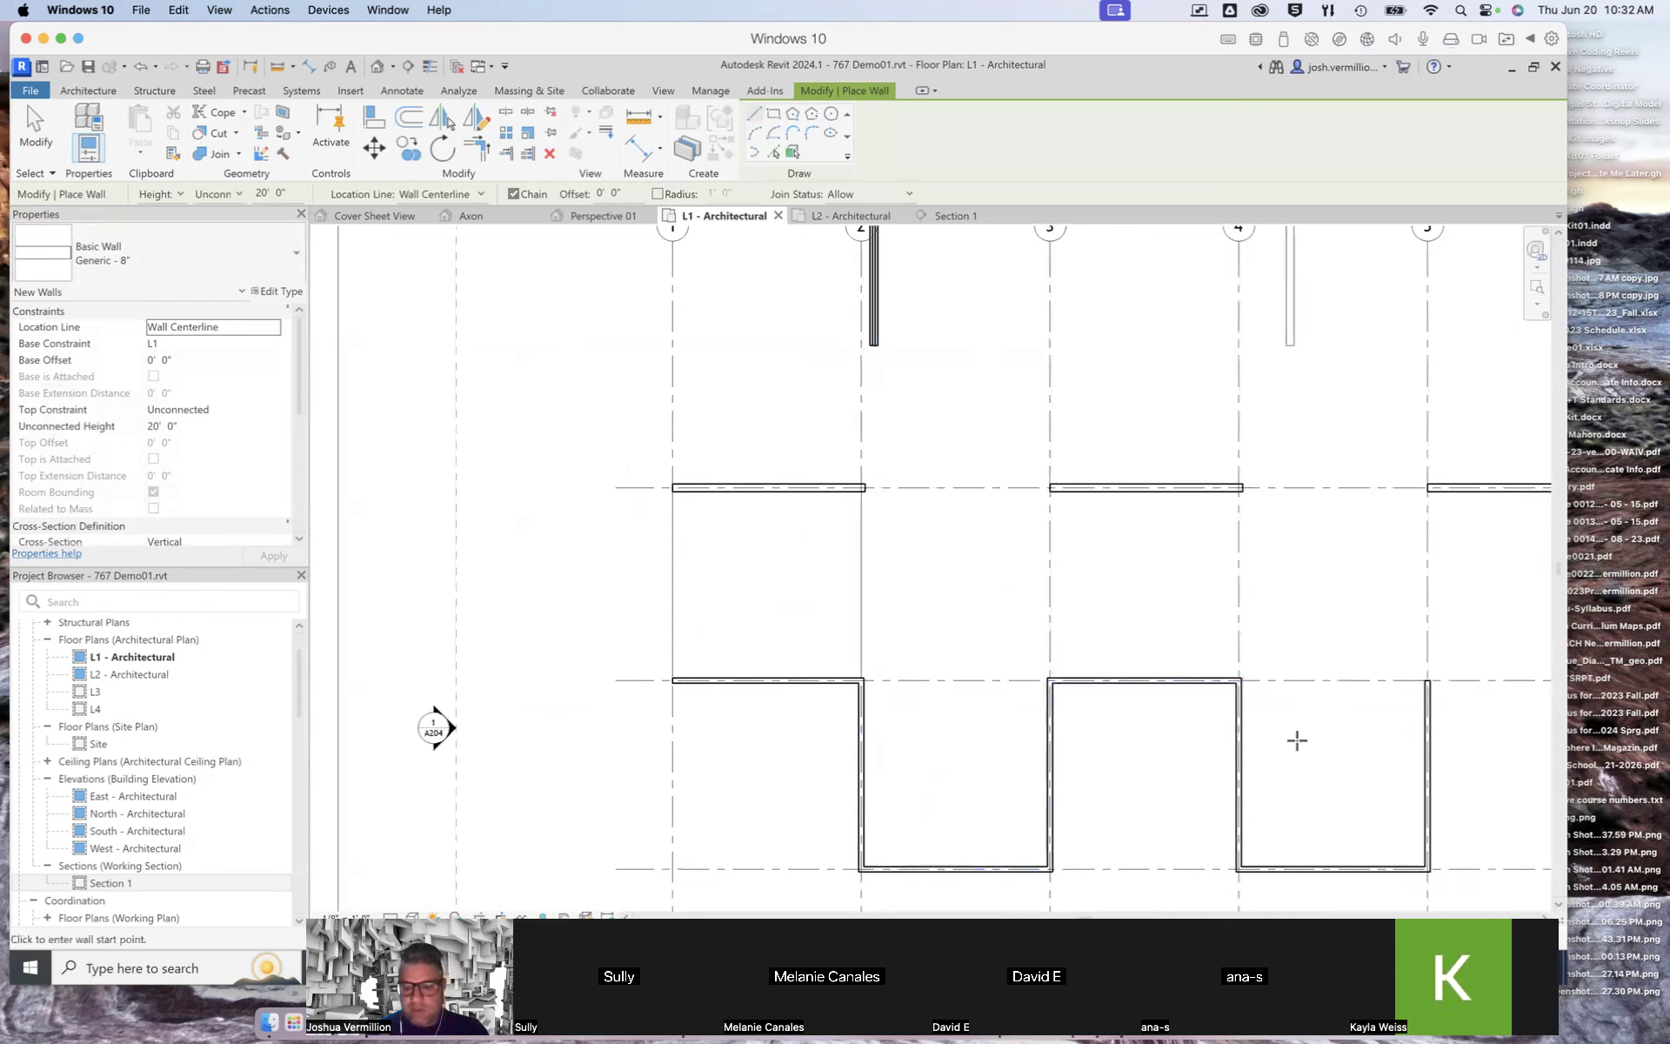
key(Escape)
key(Escape)
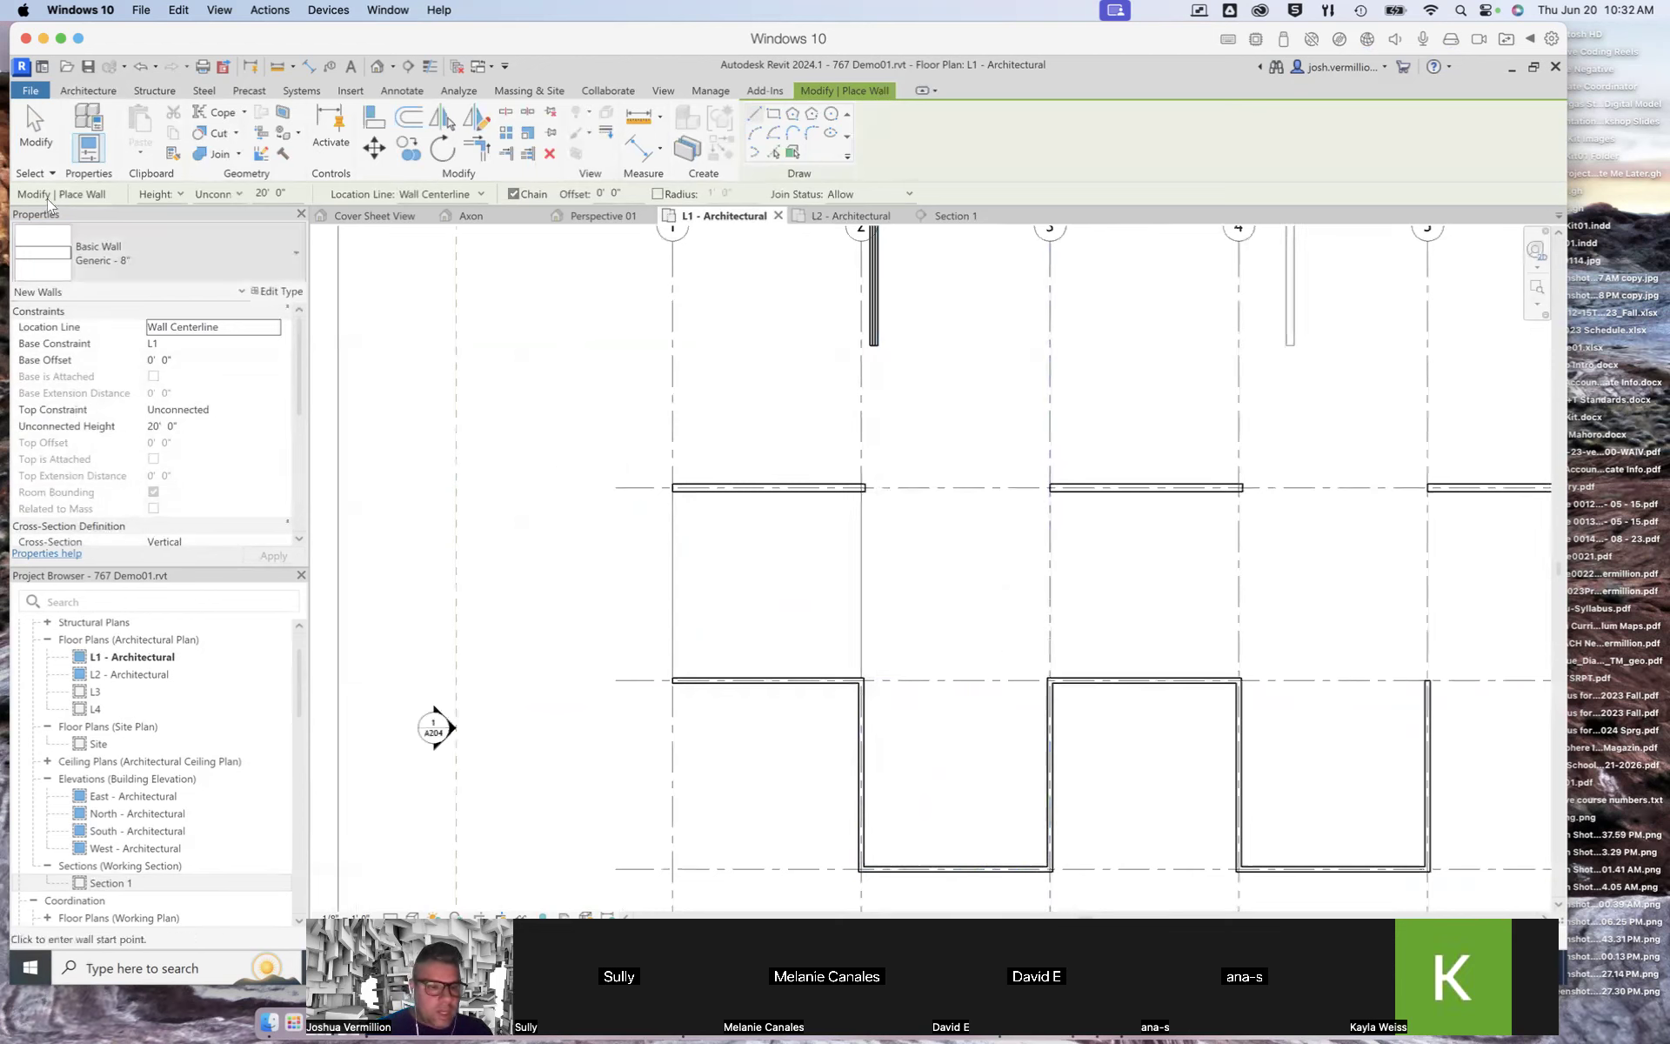
Step: Try the wall segment between grids 1 and 2 with Core Centerline, Finish Face: Exterior and Finish Face: Interior location lines, then reset to Wall Centerline
click(723, 679)
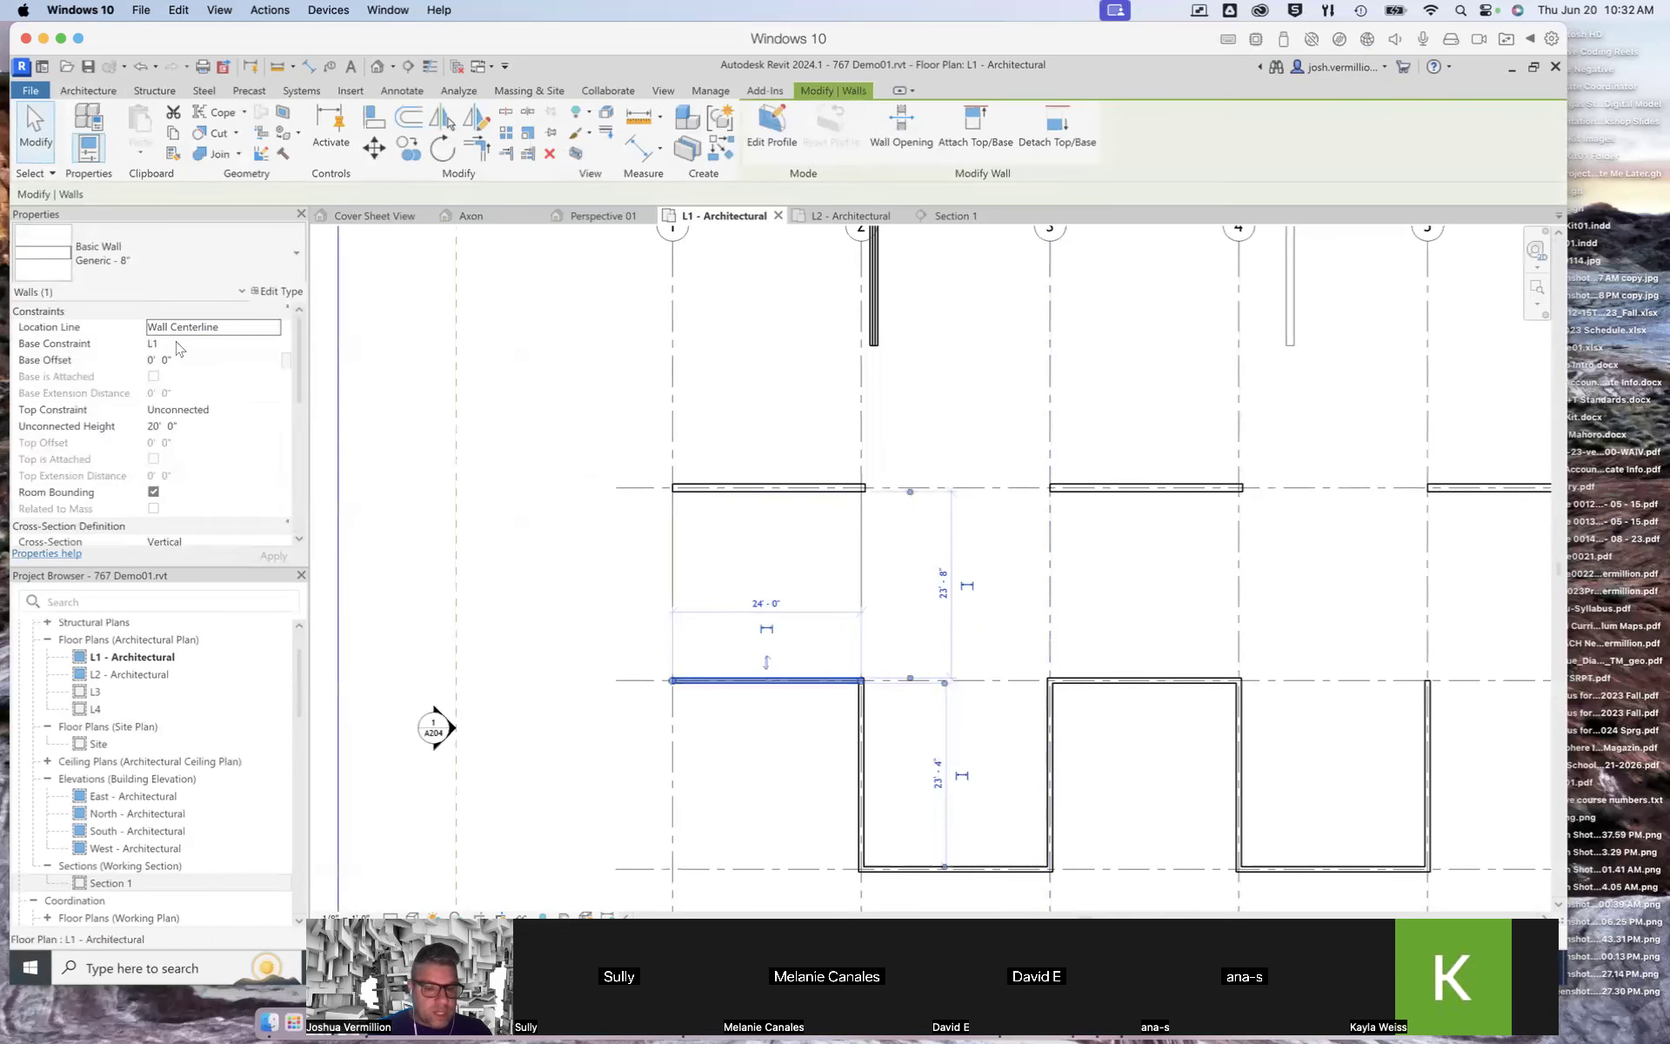
scroll(712, 693, up, 5)
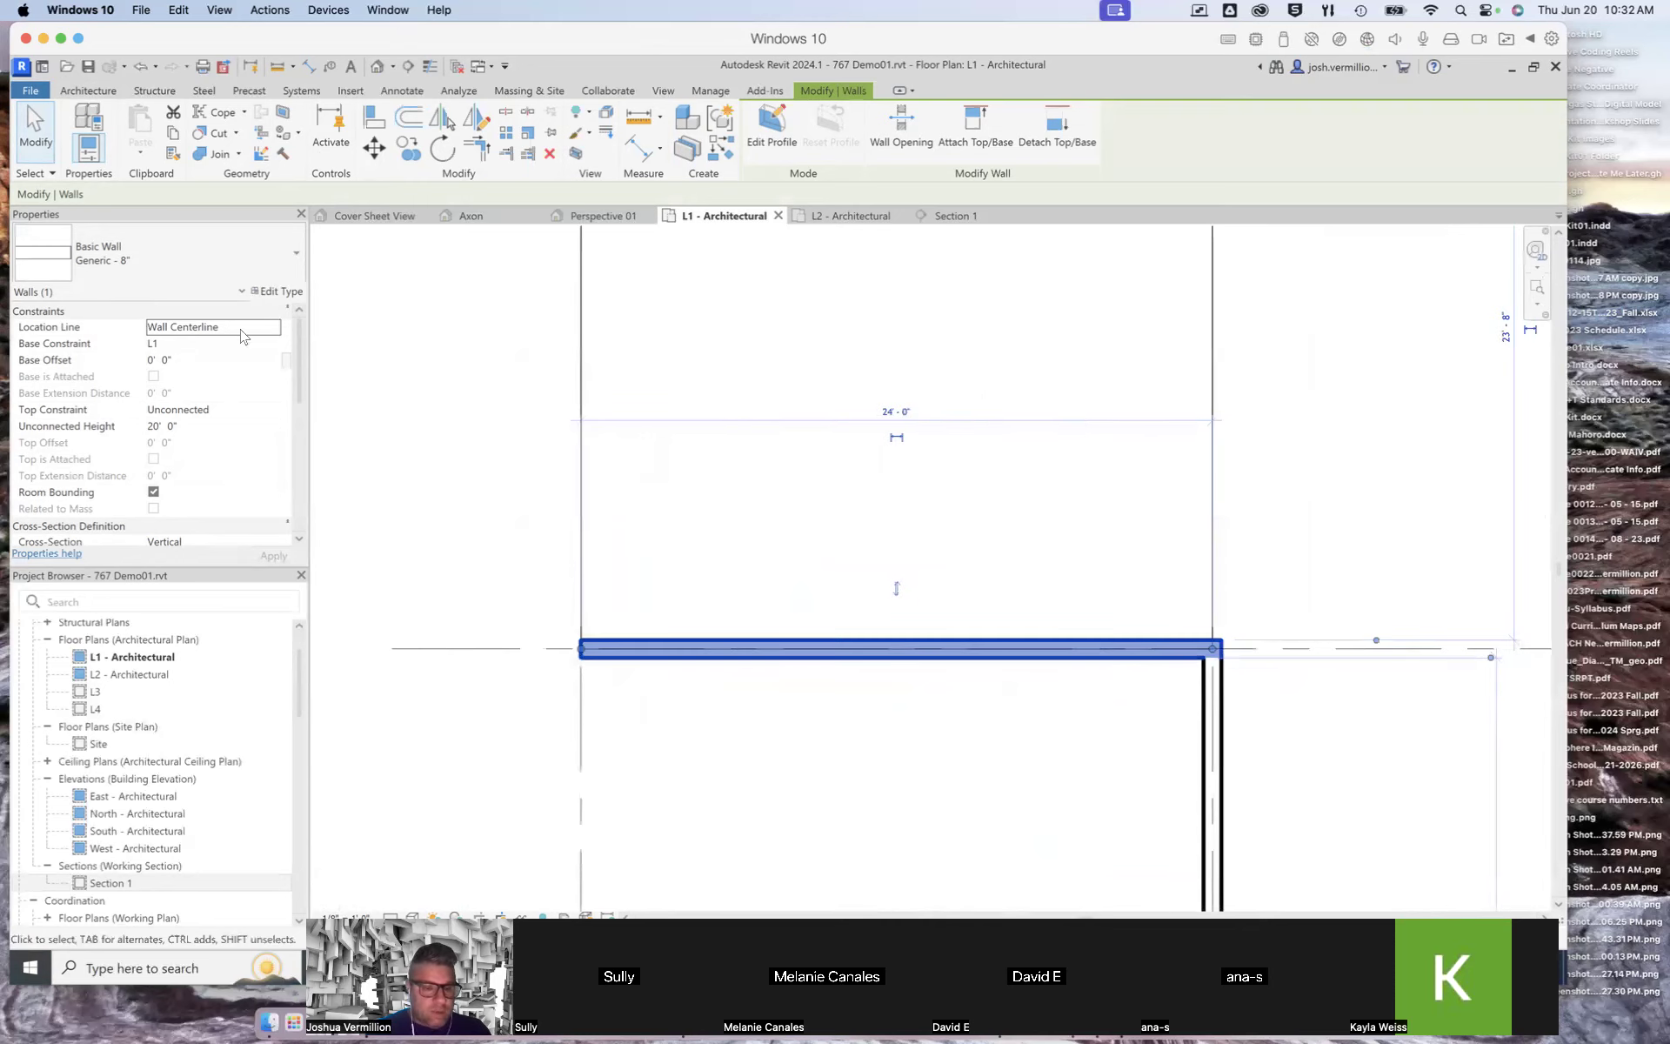
click(275, 331)
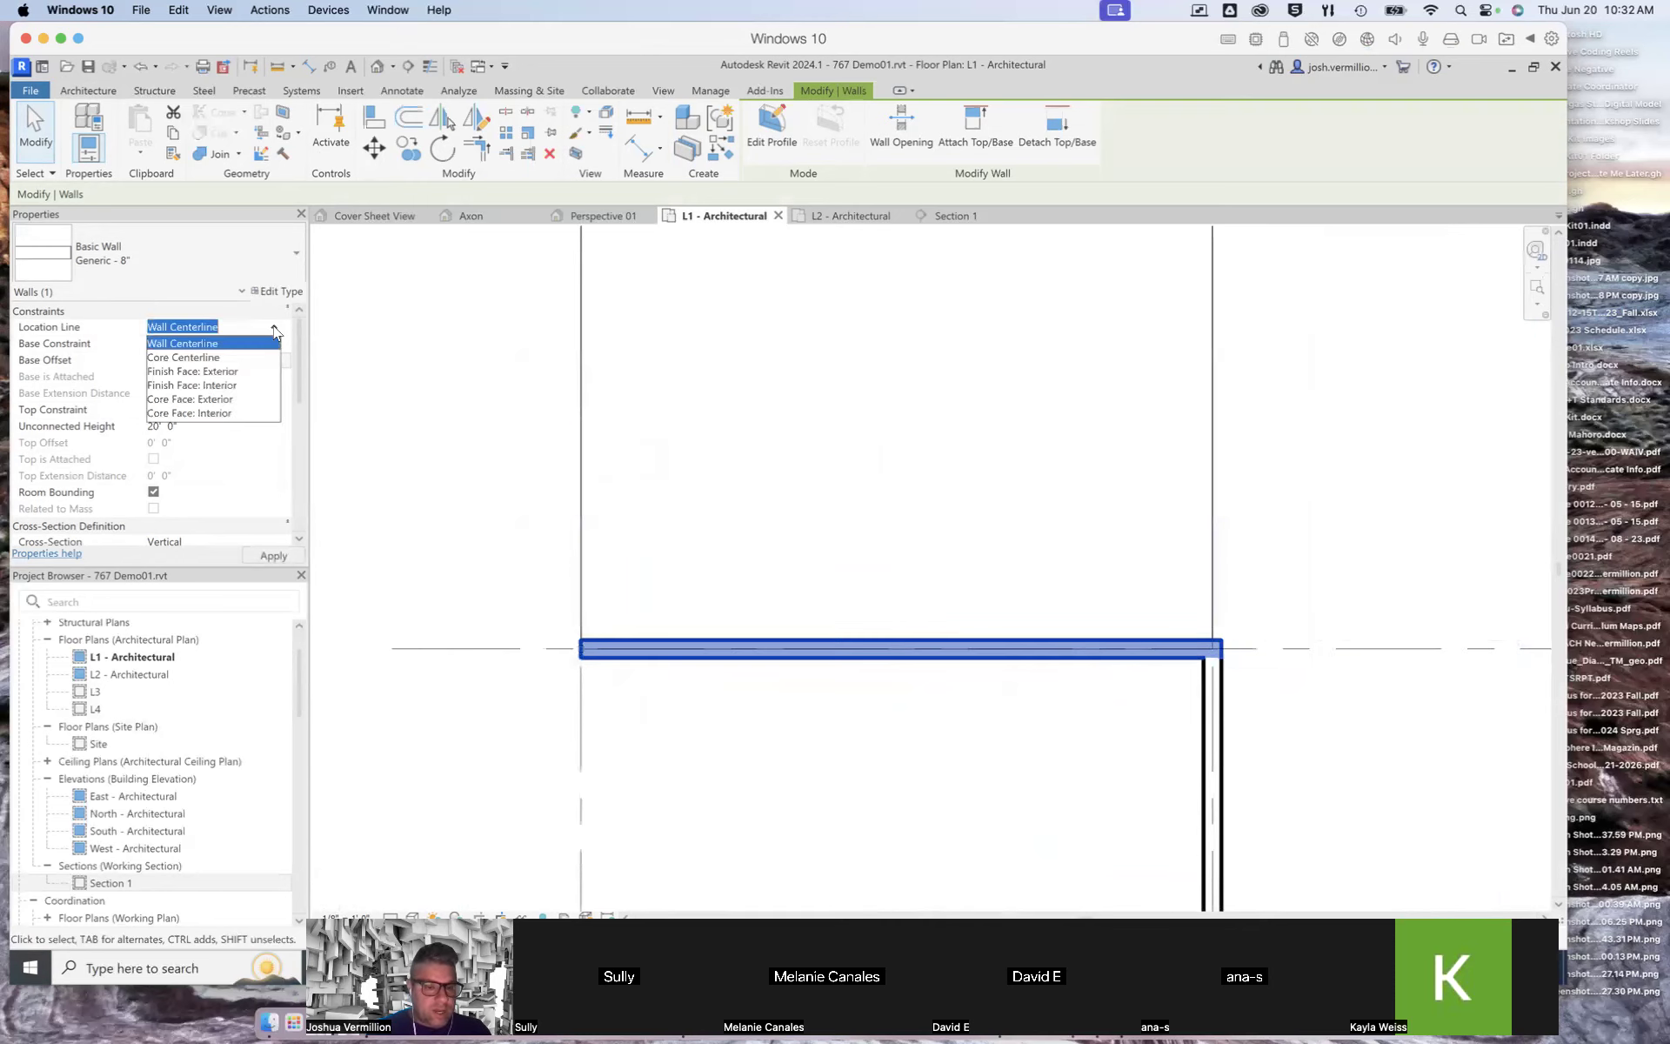
click(231, 357)
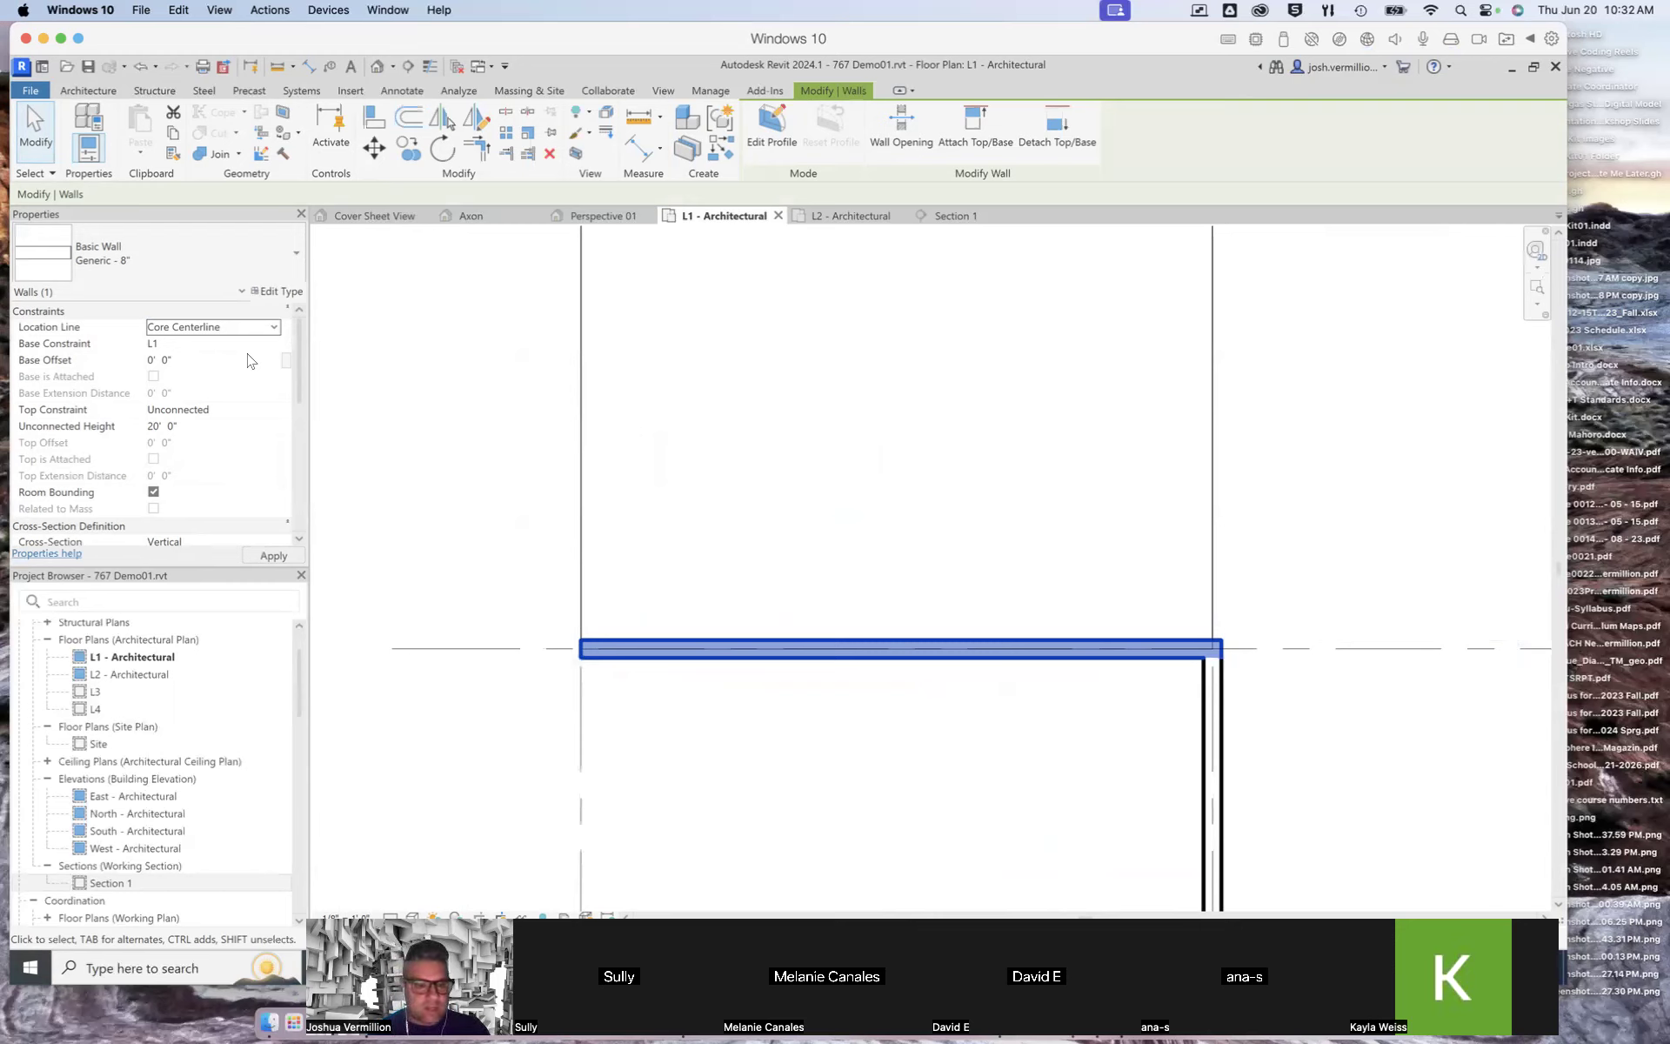
click(273, 329)
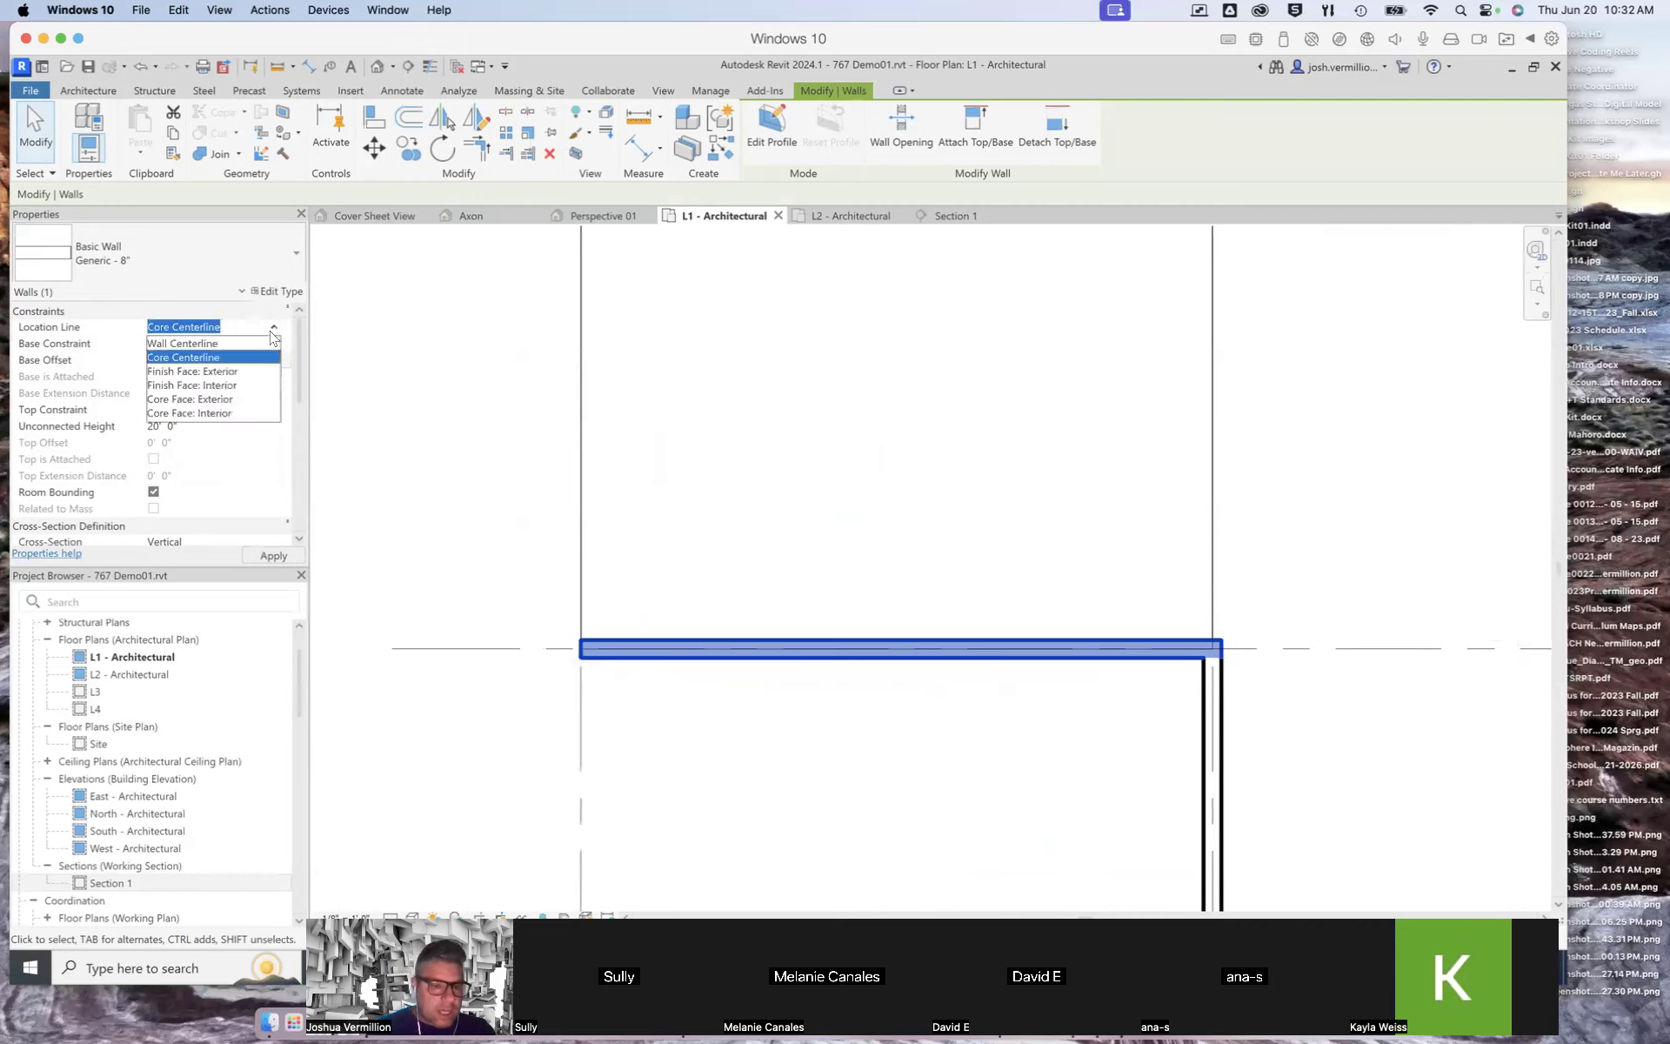
click(224, 371)
click(267, 555)
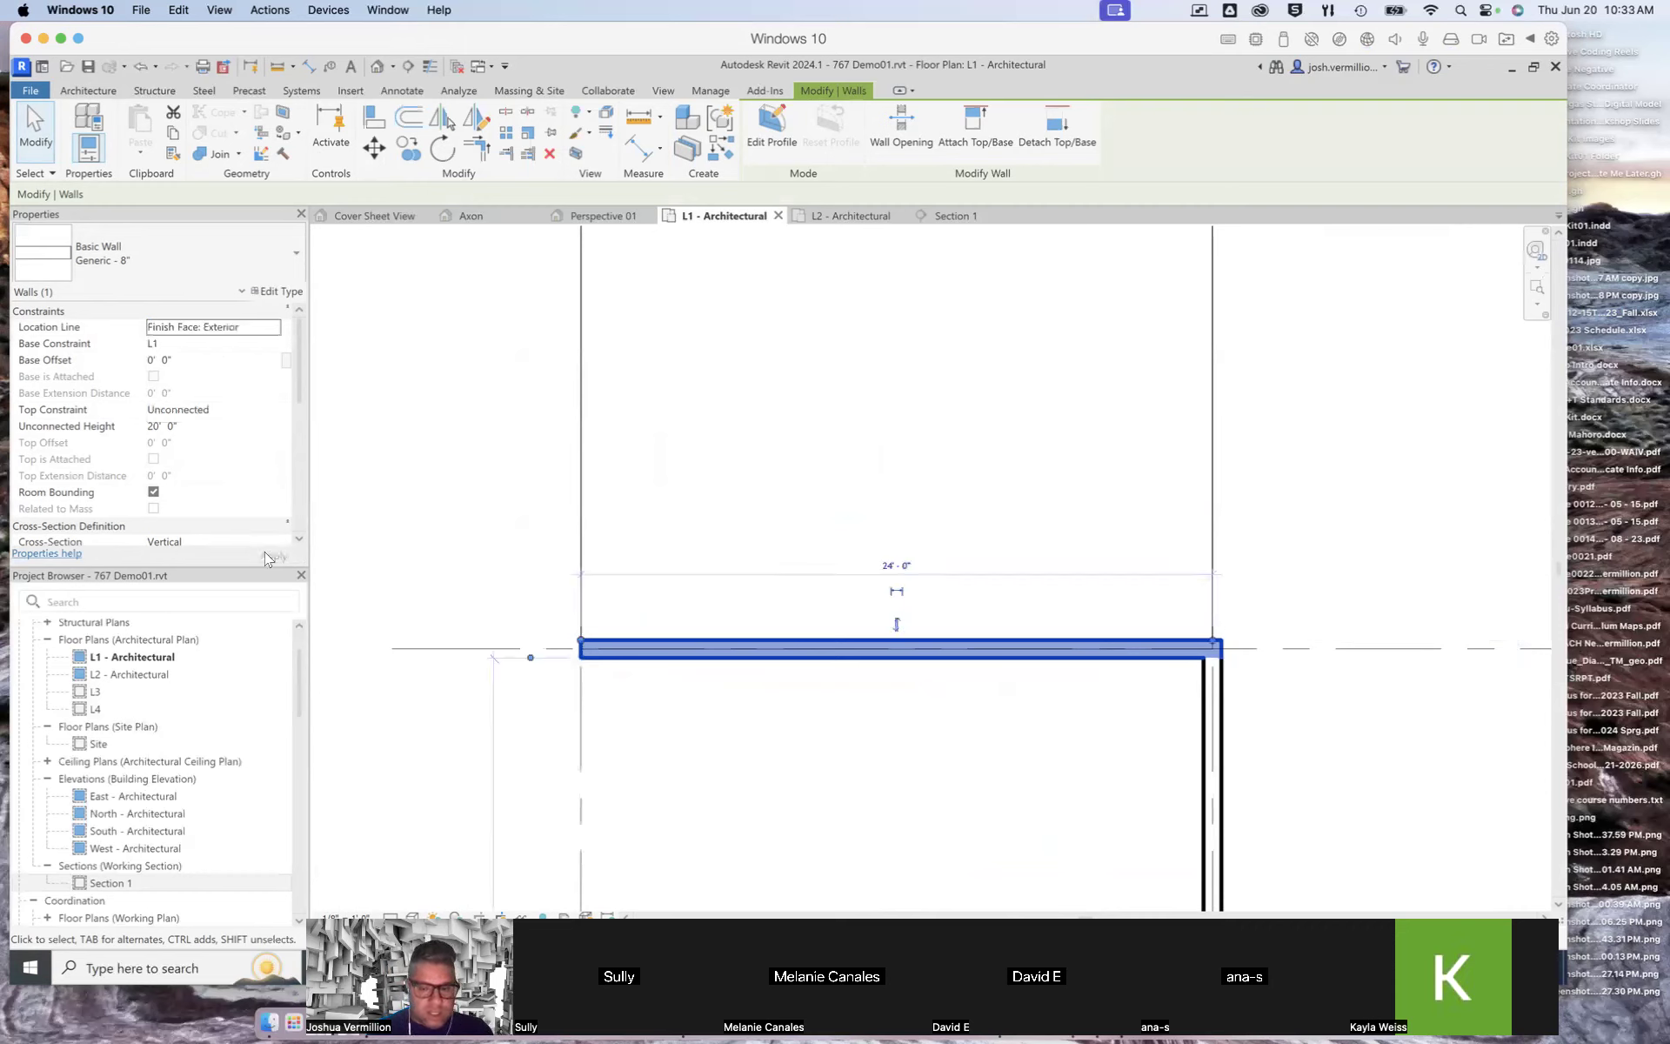
click(275, 328)
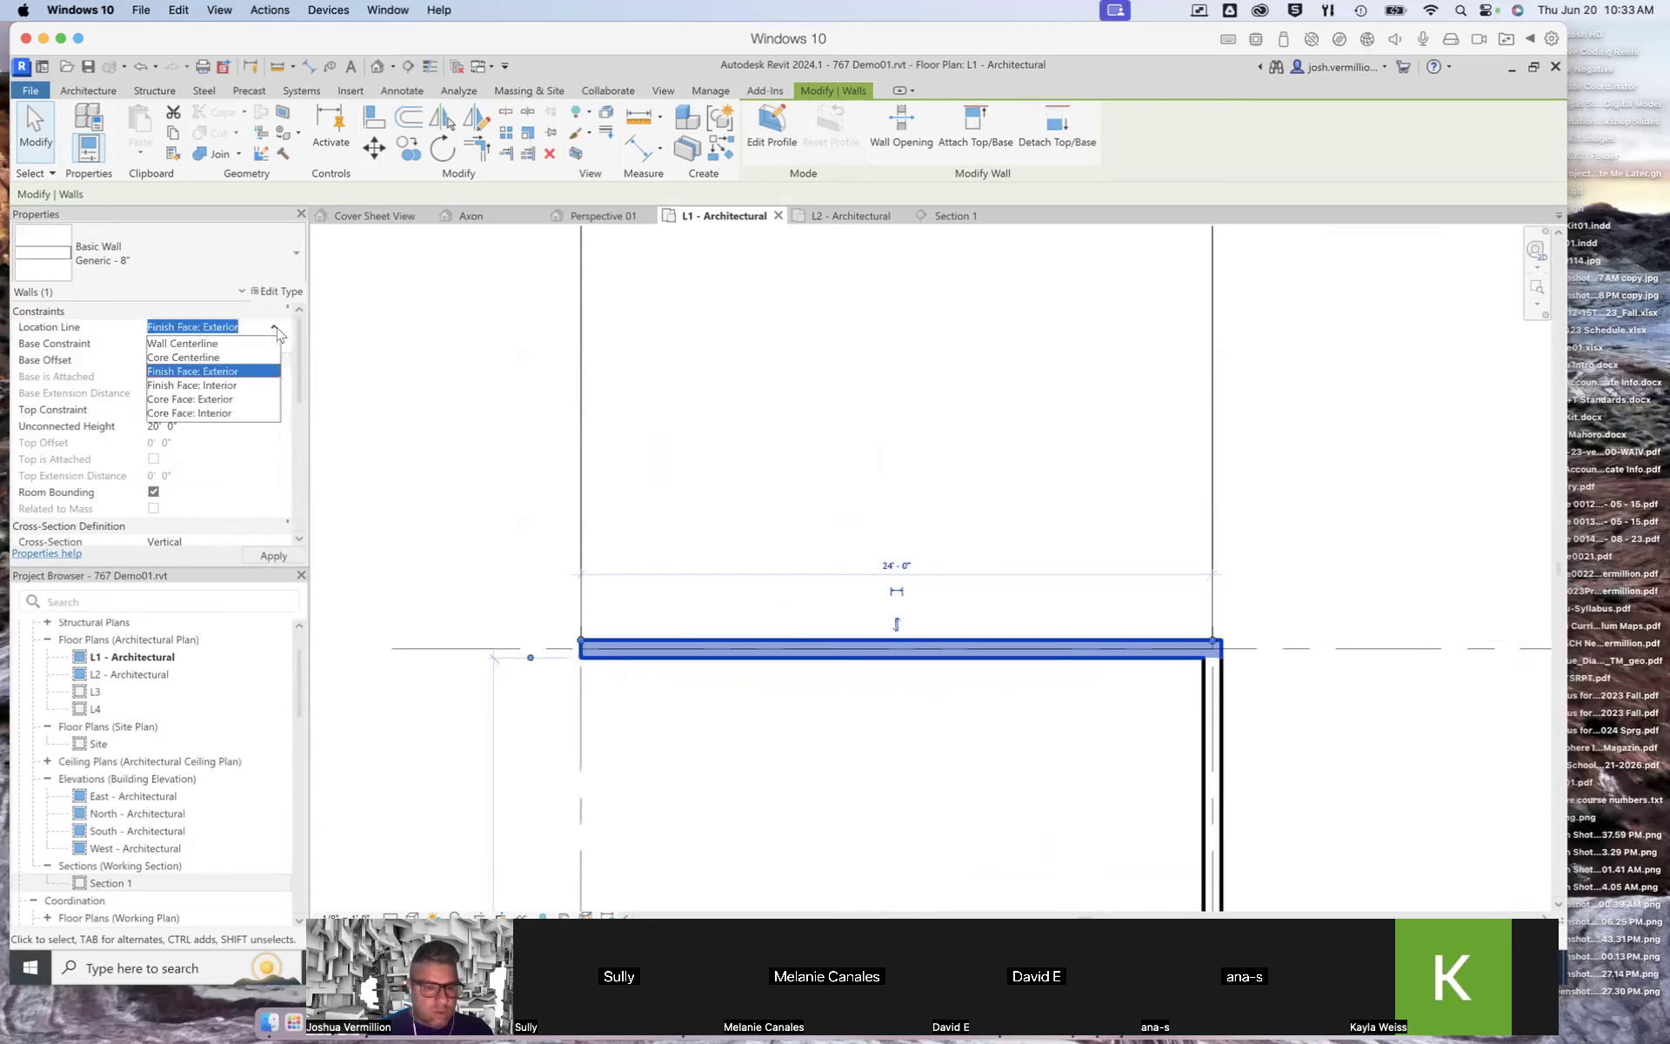
click(249, 385)
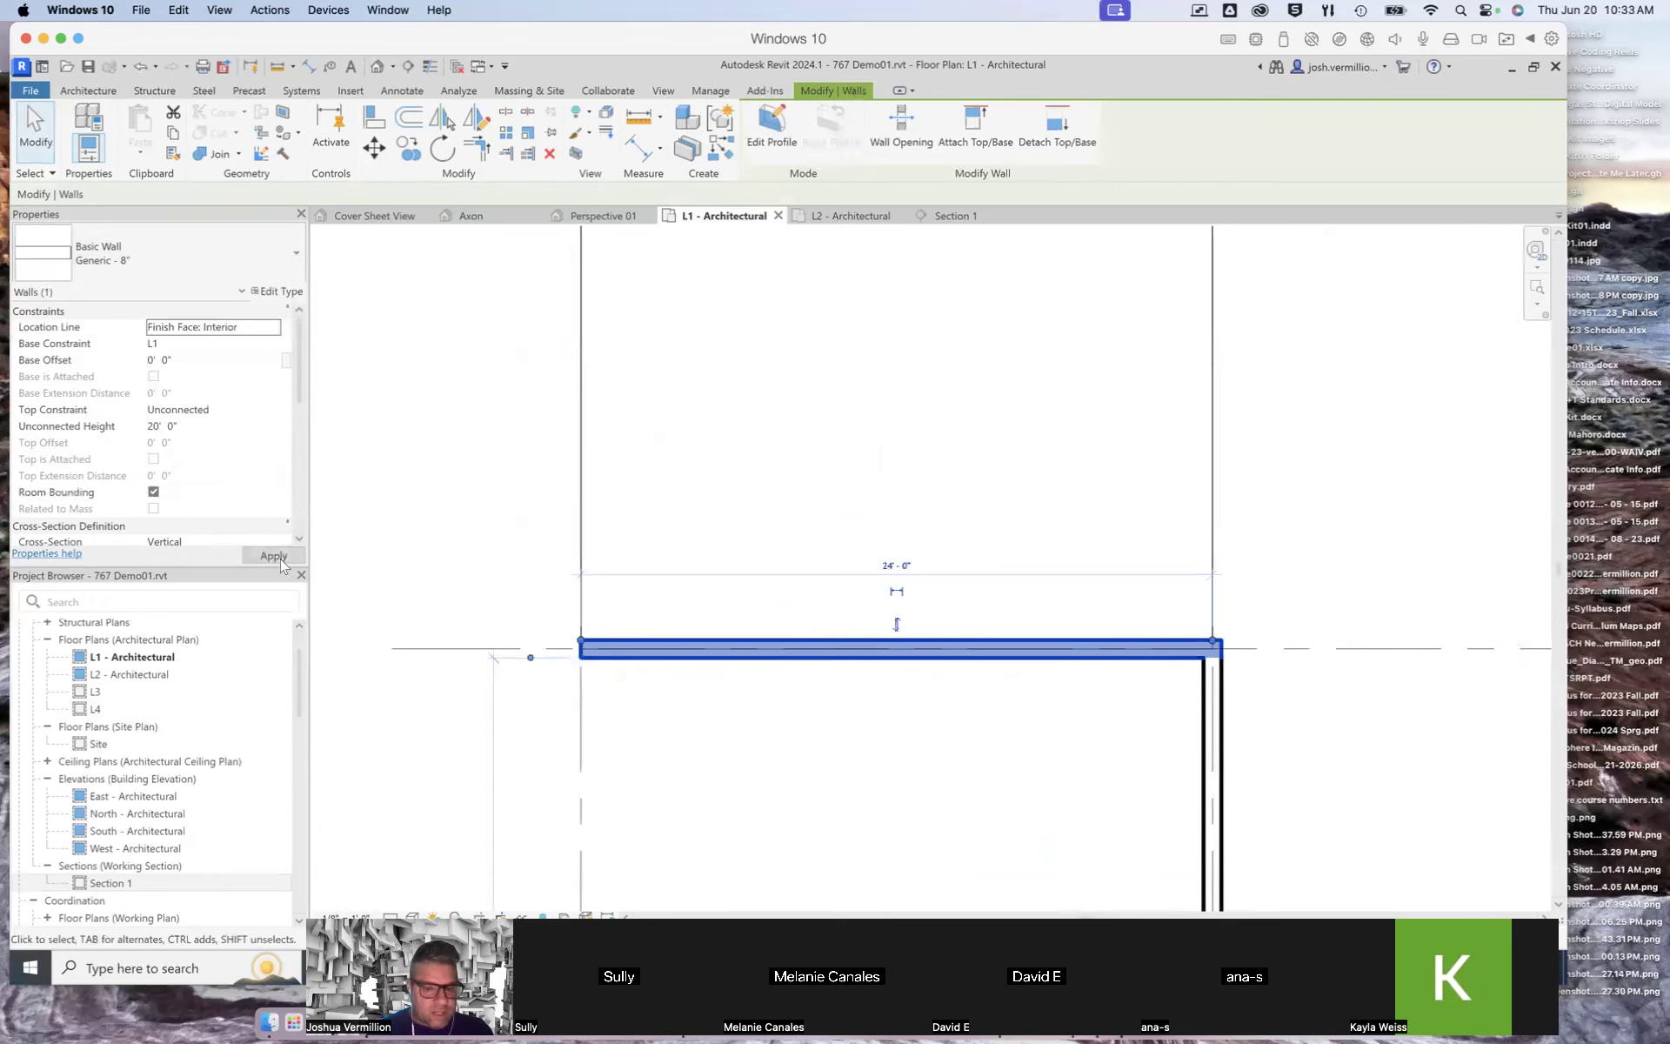
click(272, 328)
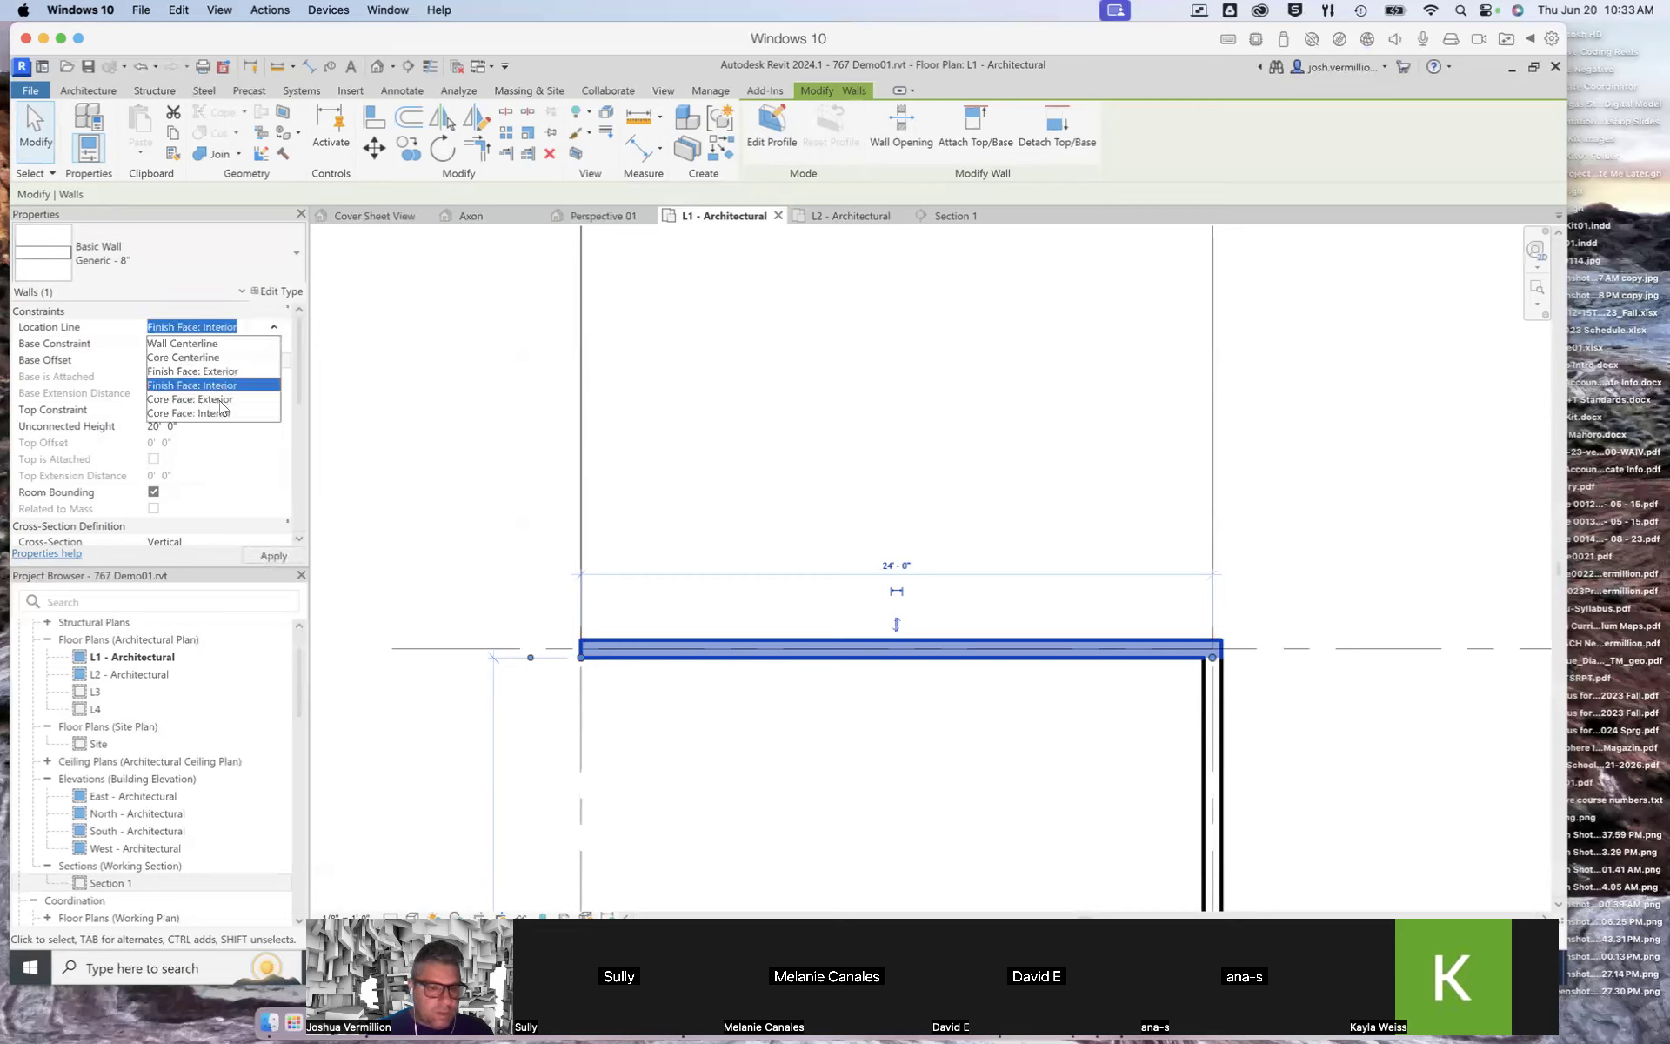
click(204, 344)
click(274, 554)
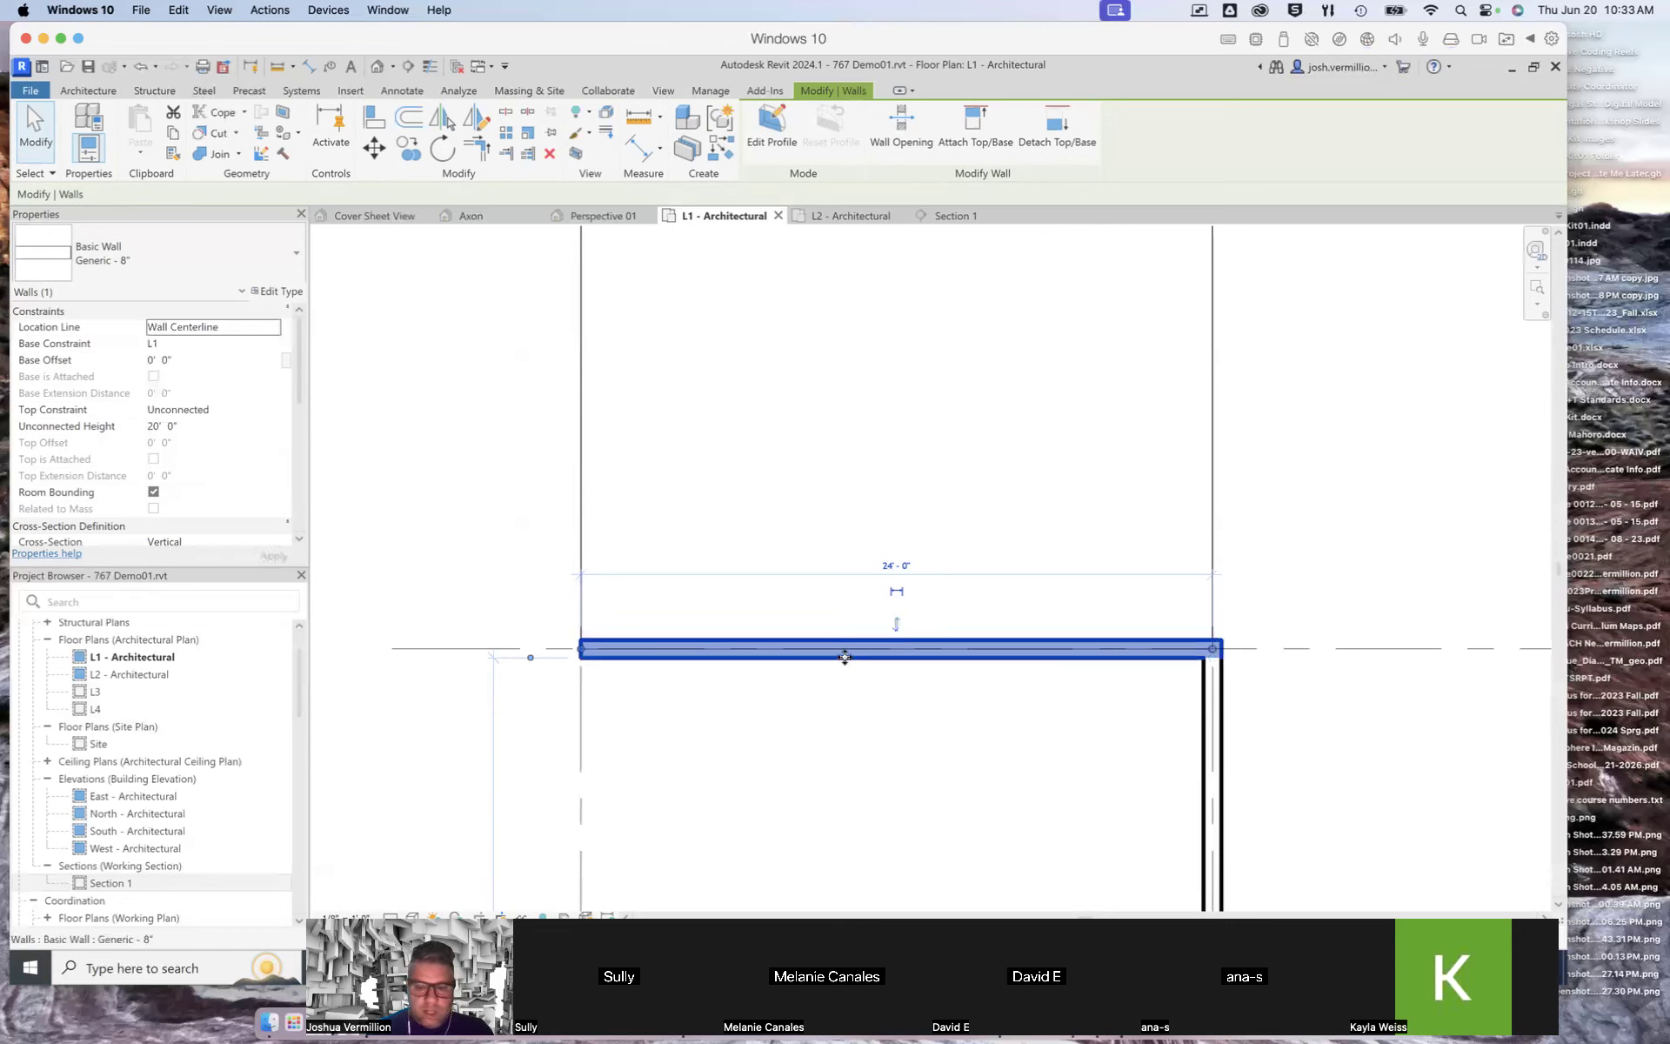
Step: Select the wall between grids 1 and 2, switch to the Cover Sheet 3D view, and set its top constraint to Up to level: L3
click(507, 488)
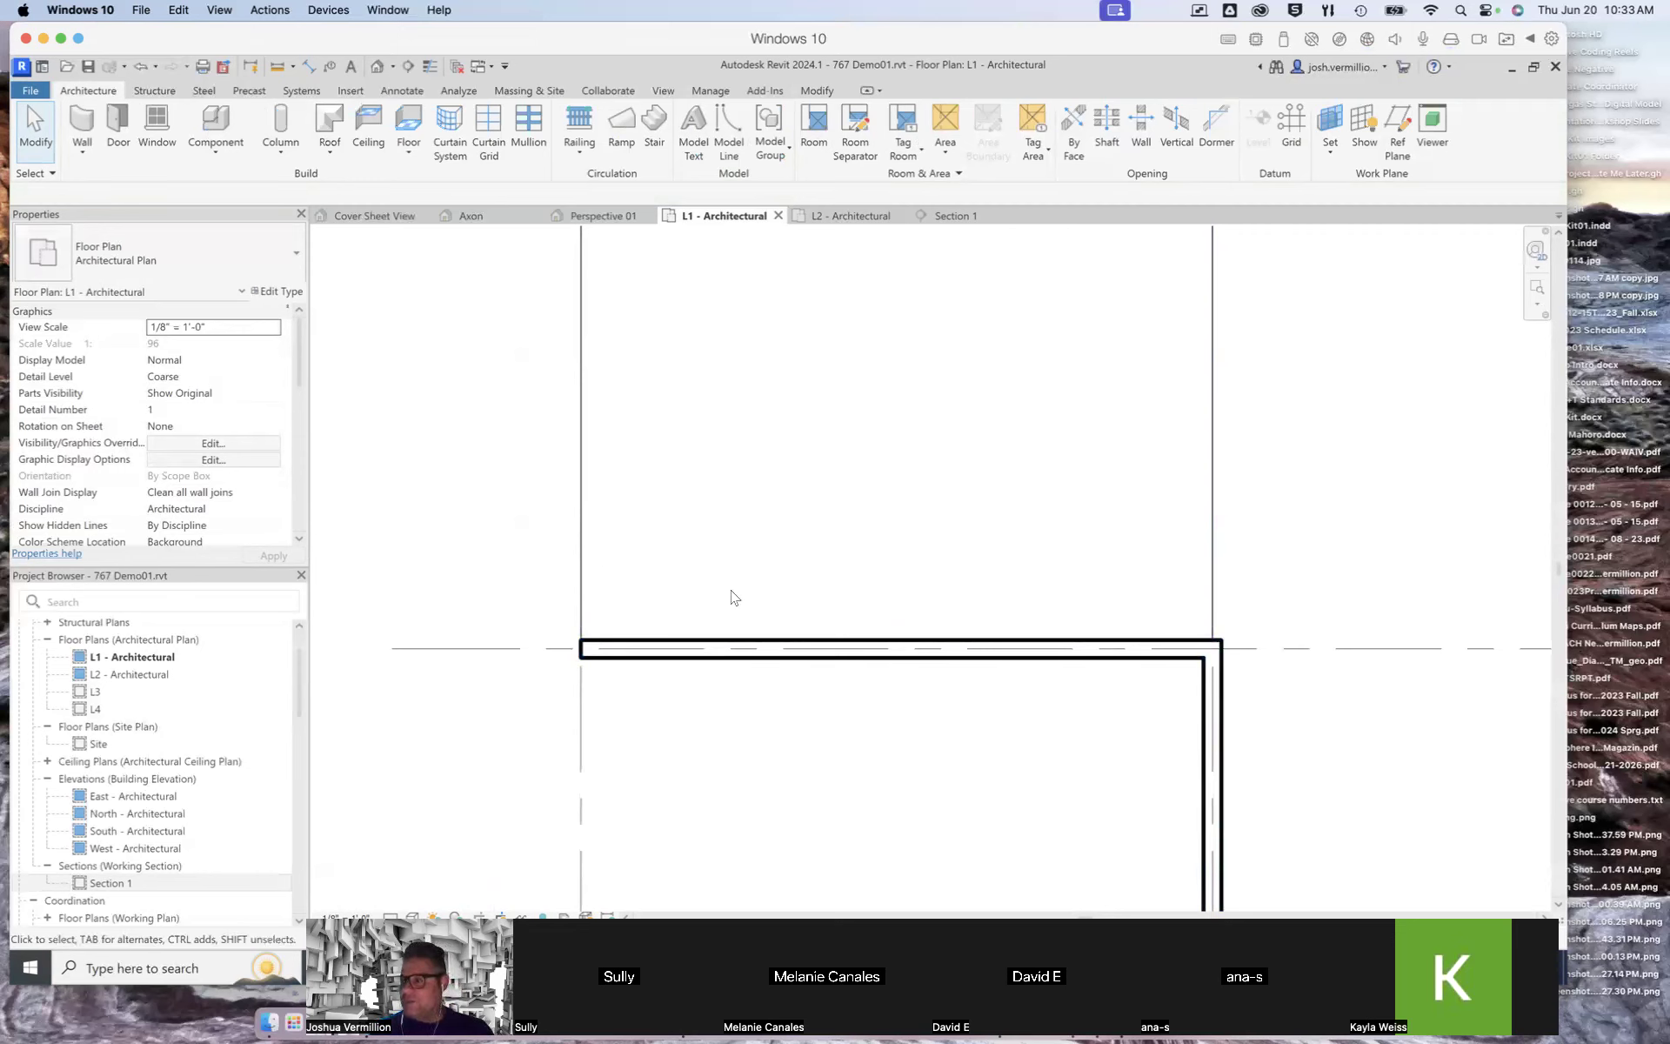
scroll(757, 598, down, 4)
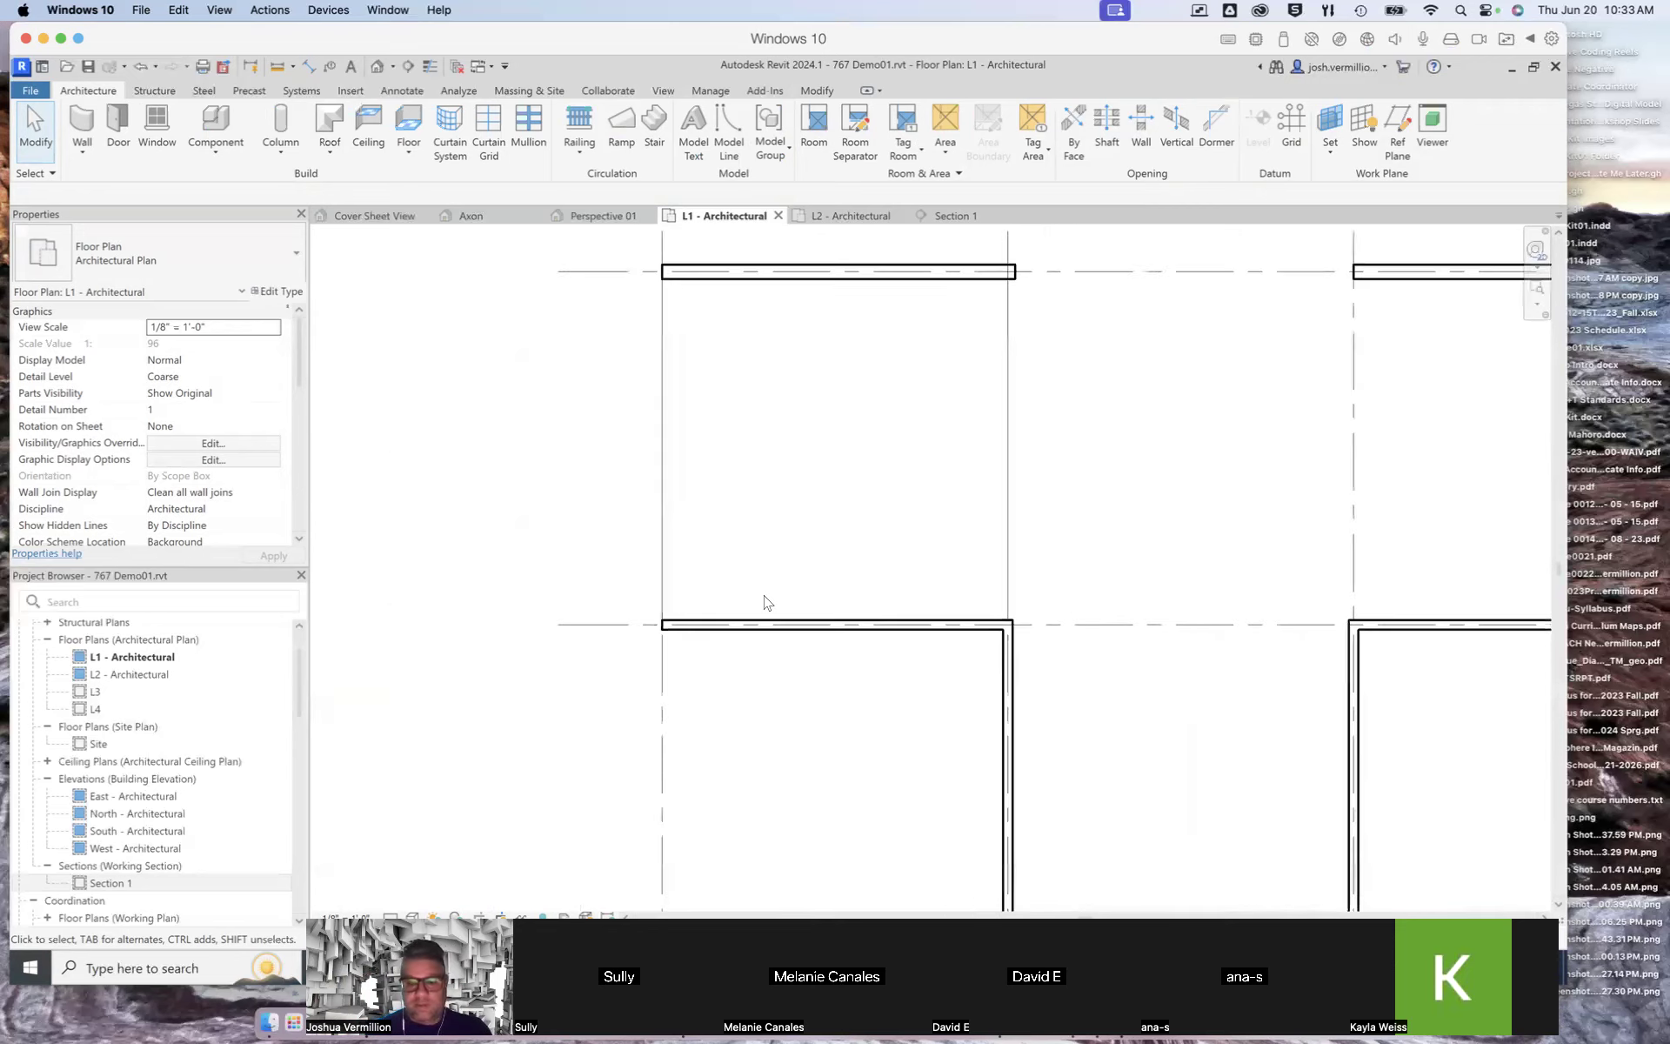
scroll(765, 602, down, 3)
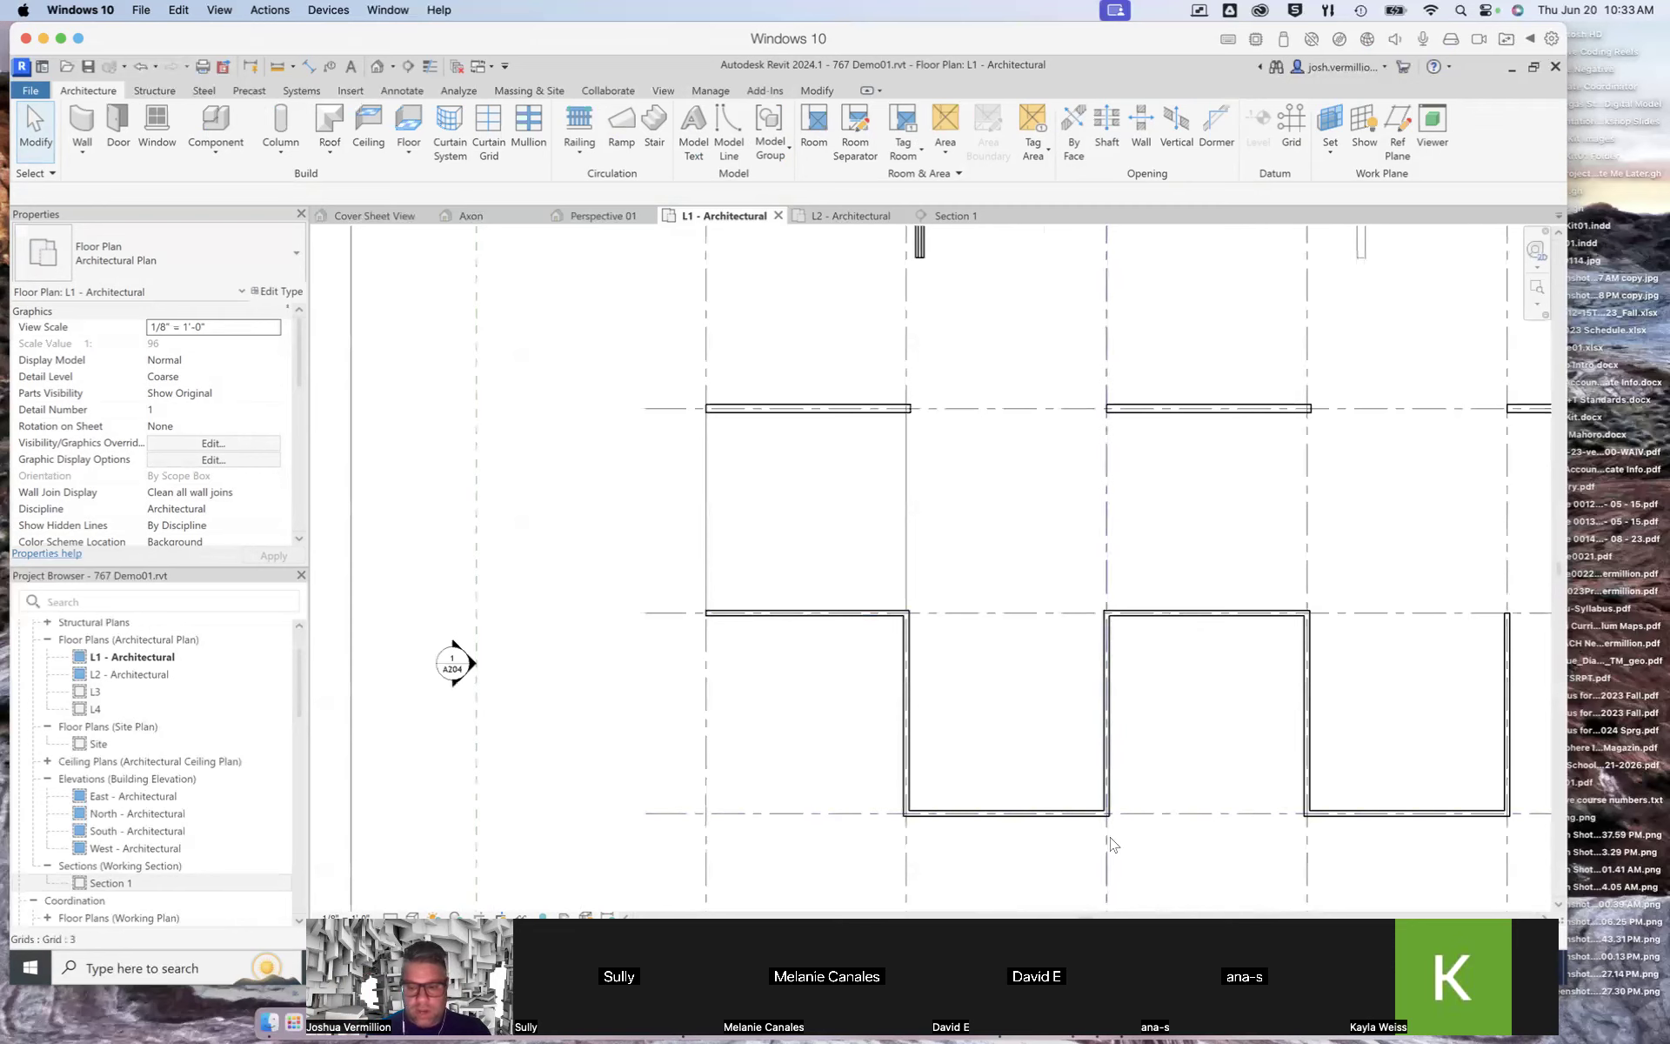
scroll(1111, 843, up, 3)
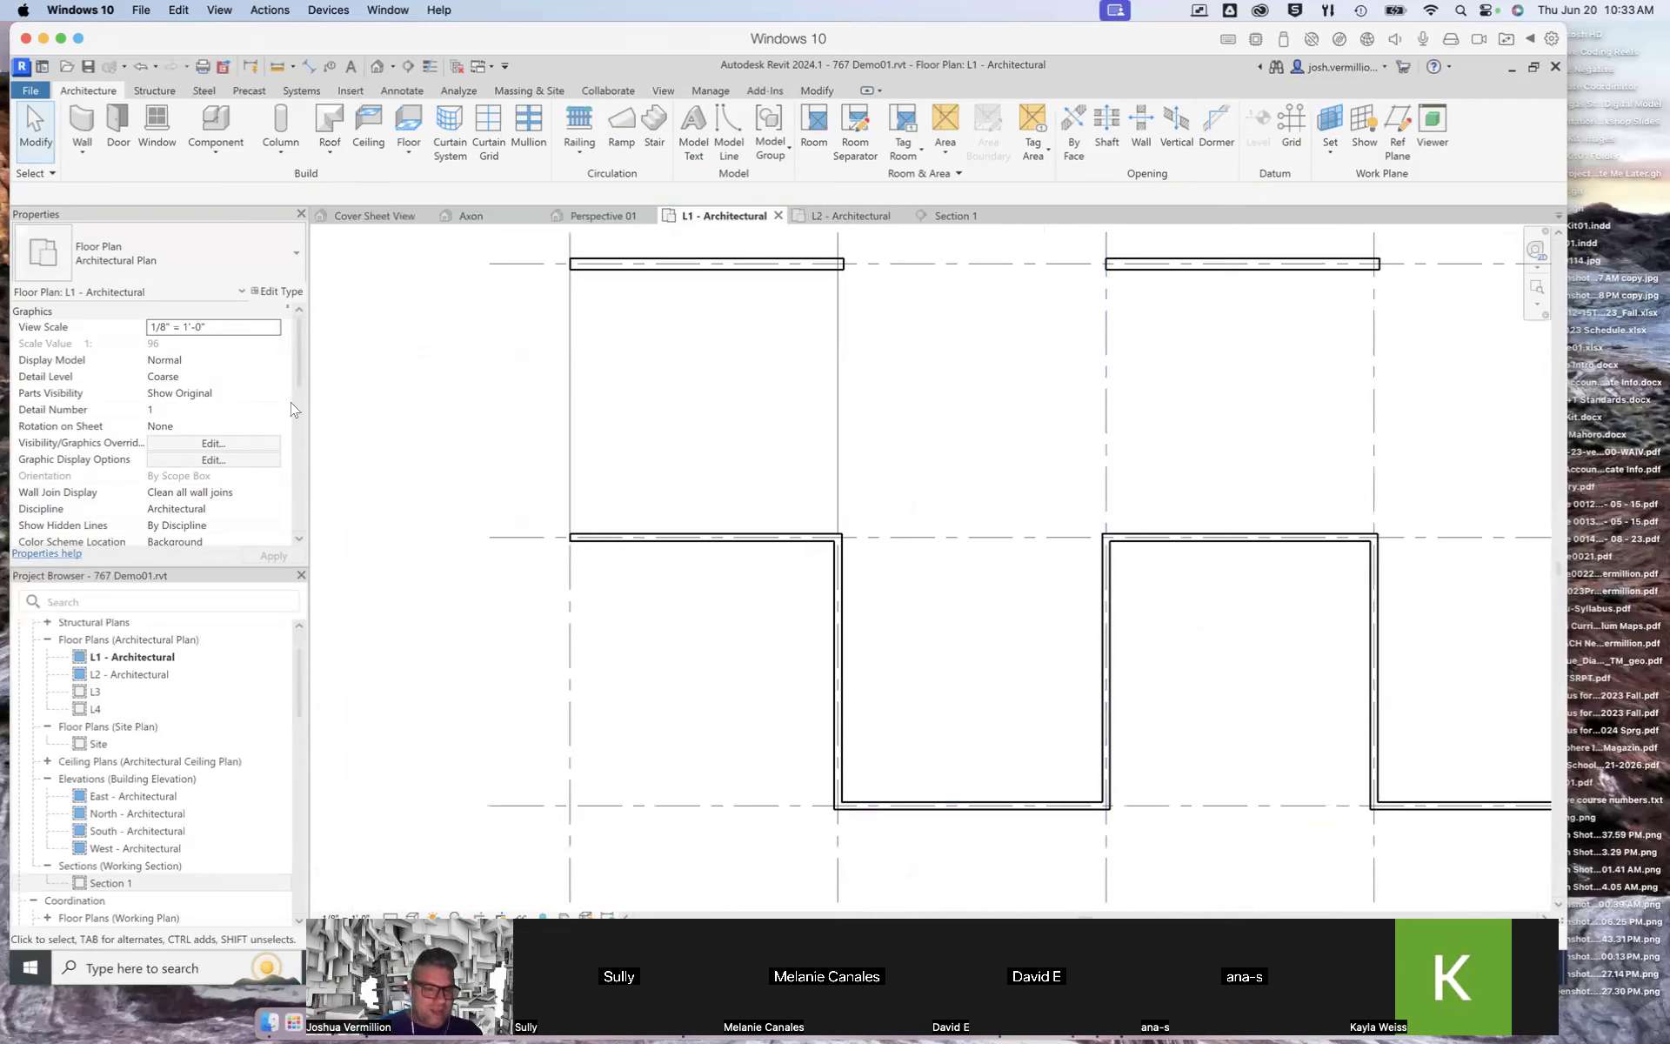
mouse_move(296, 357)
mouse_down()
mouse_move(296, 399)
mouse_move(297, 337)
mouse_up()
click(661, 539)
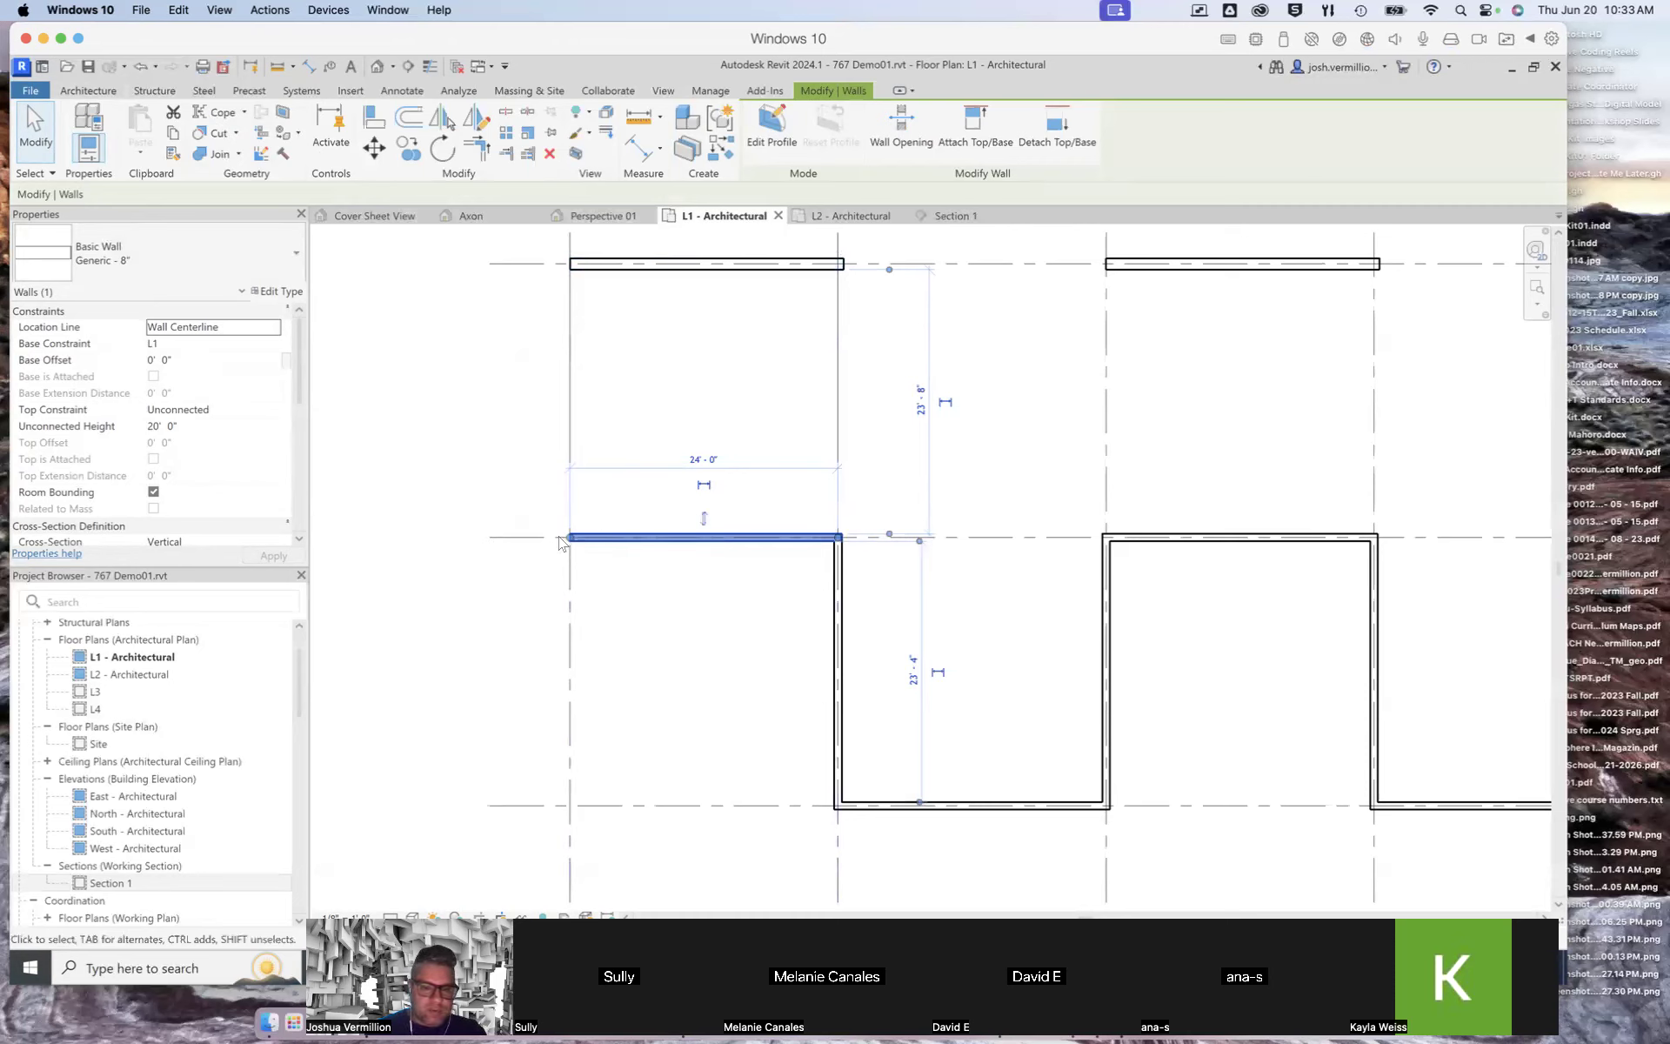
click(374, 215)
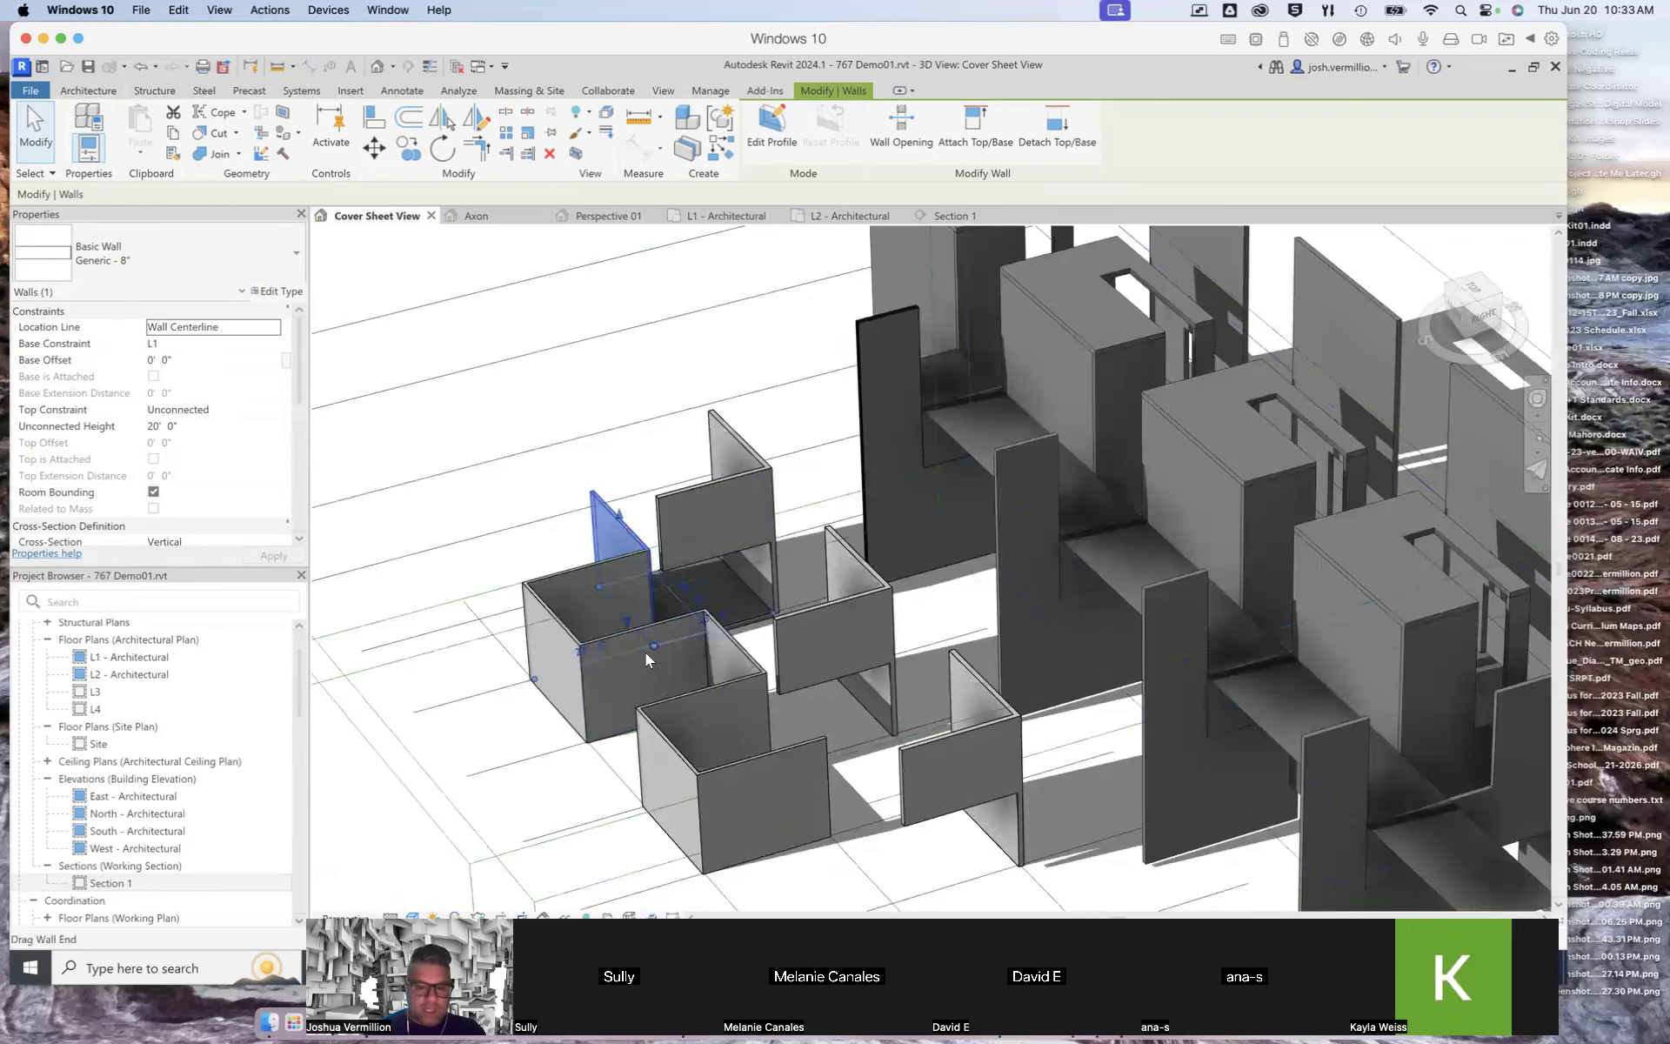
scroll(645, 652, down, 1)
scroll(626, 637, up, 4)
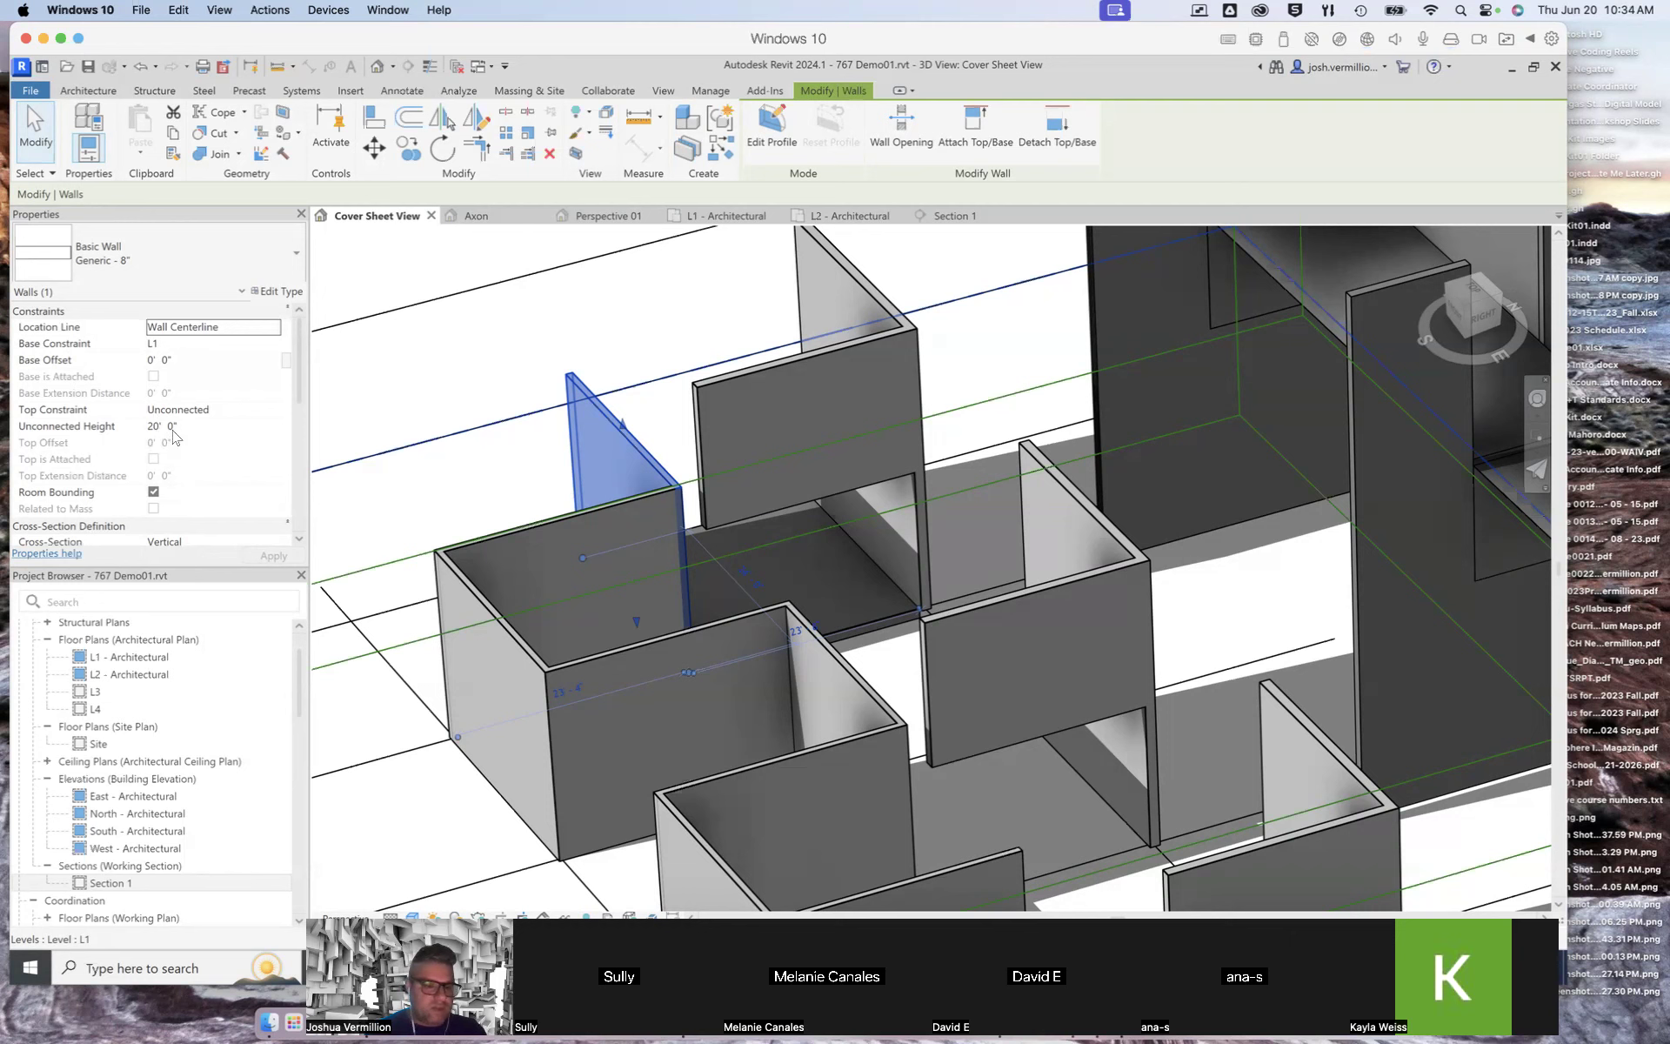
click(202, 409)
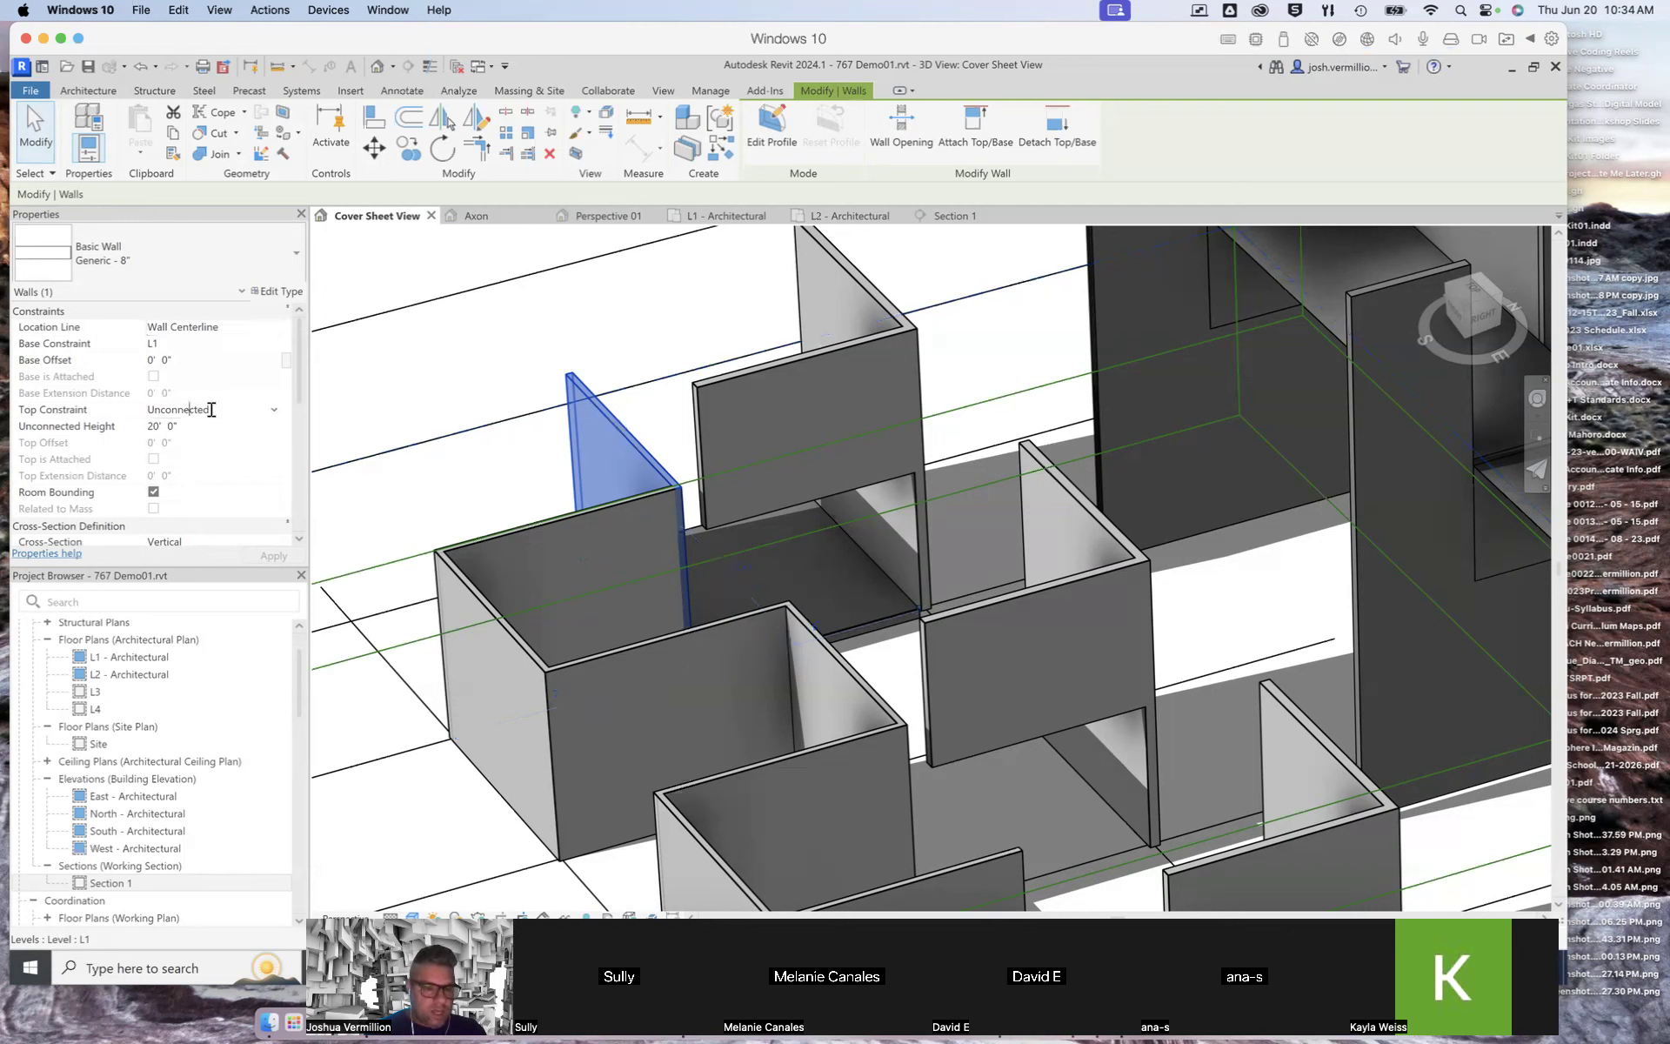
click(271, 409)
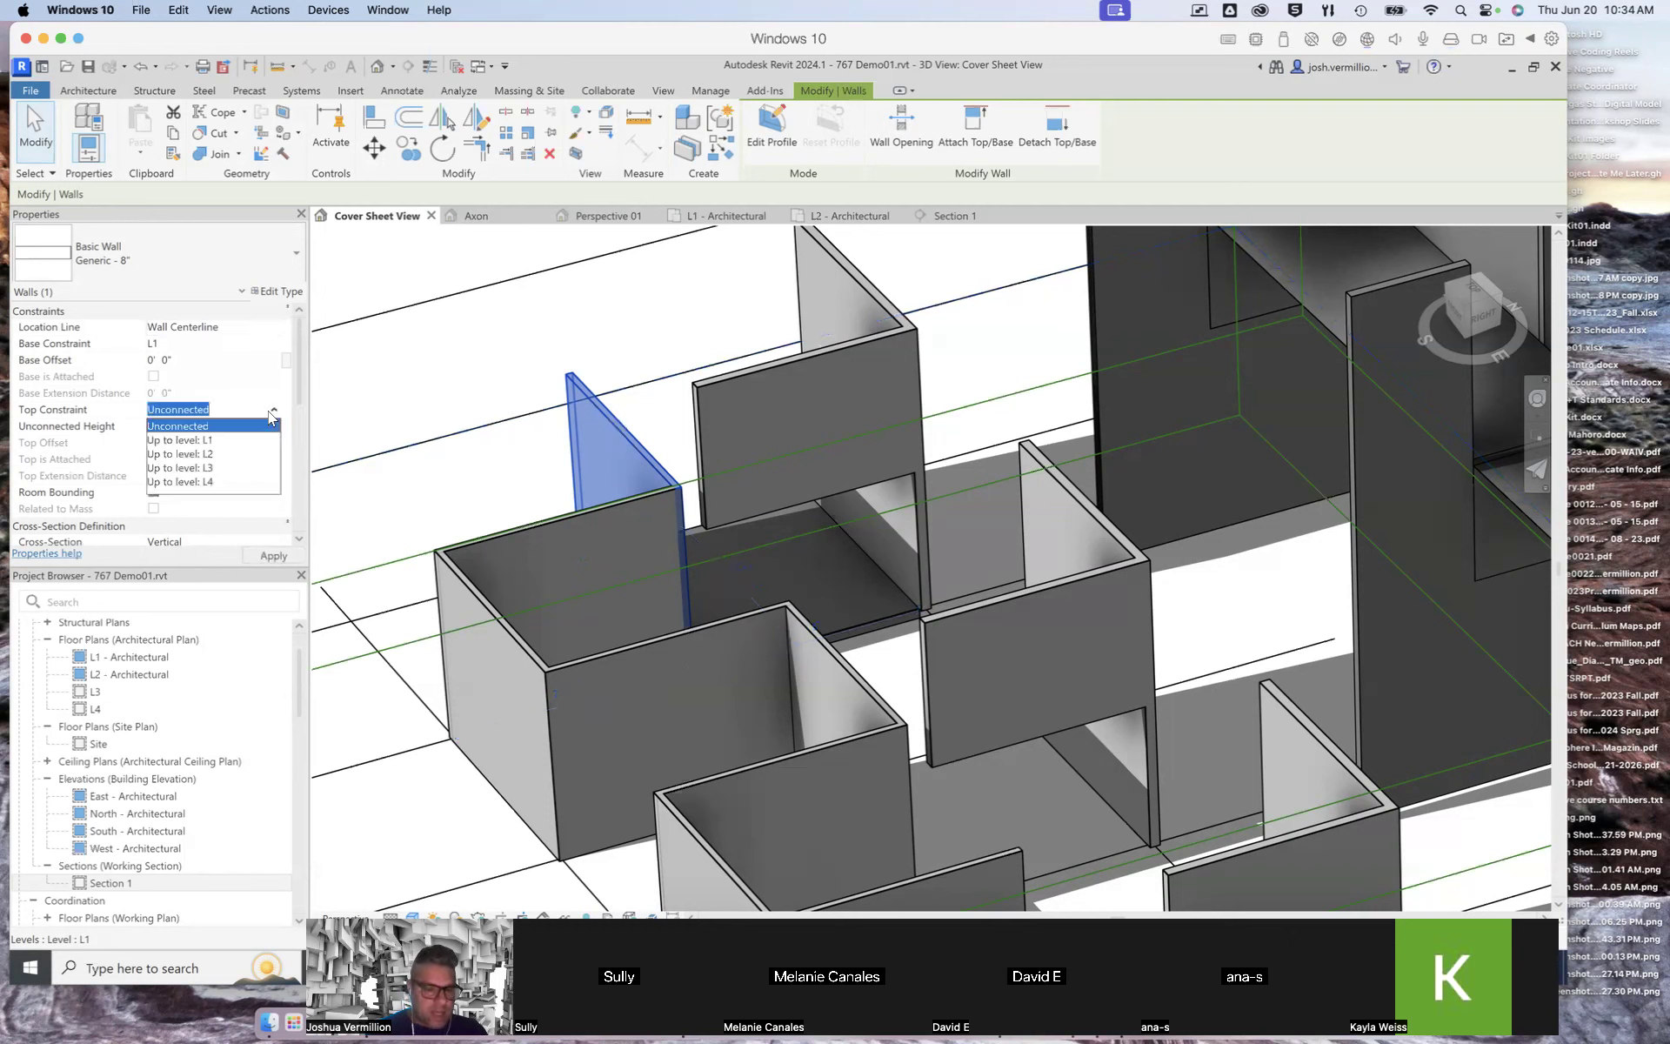
click(210, 467)
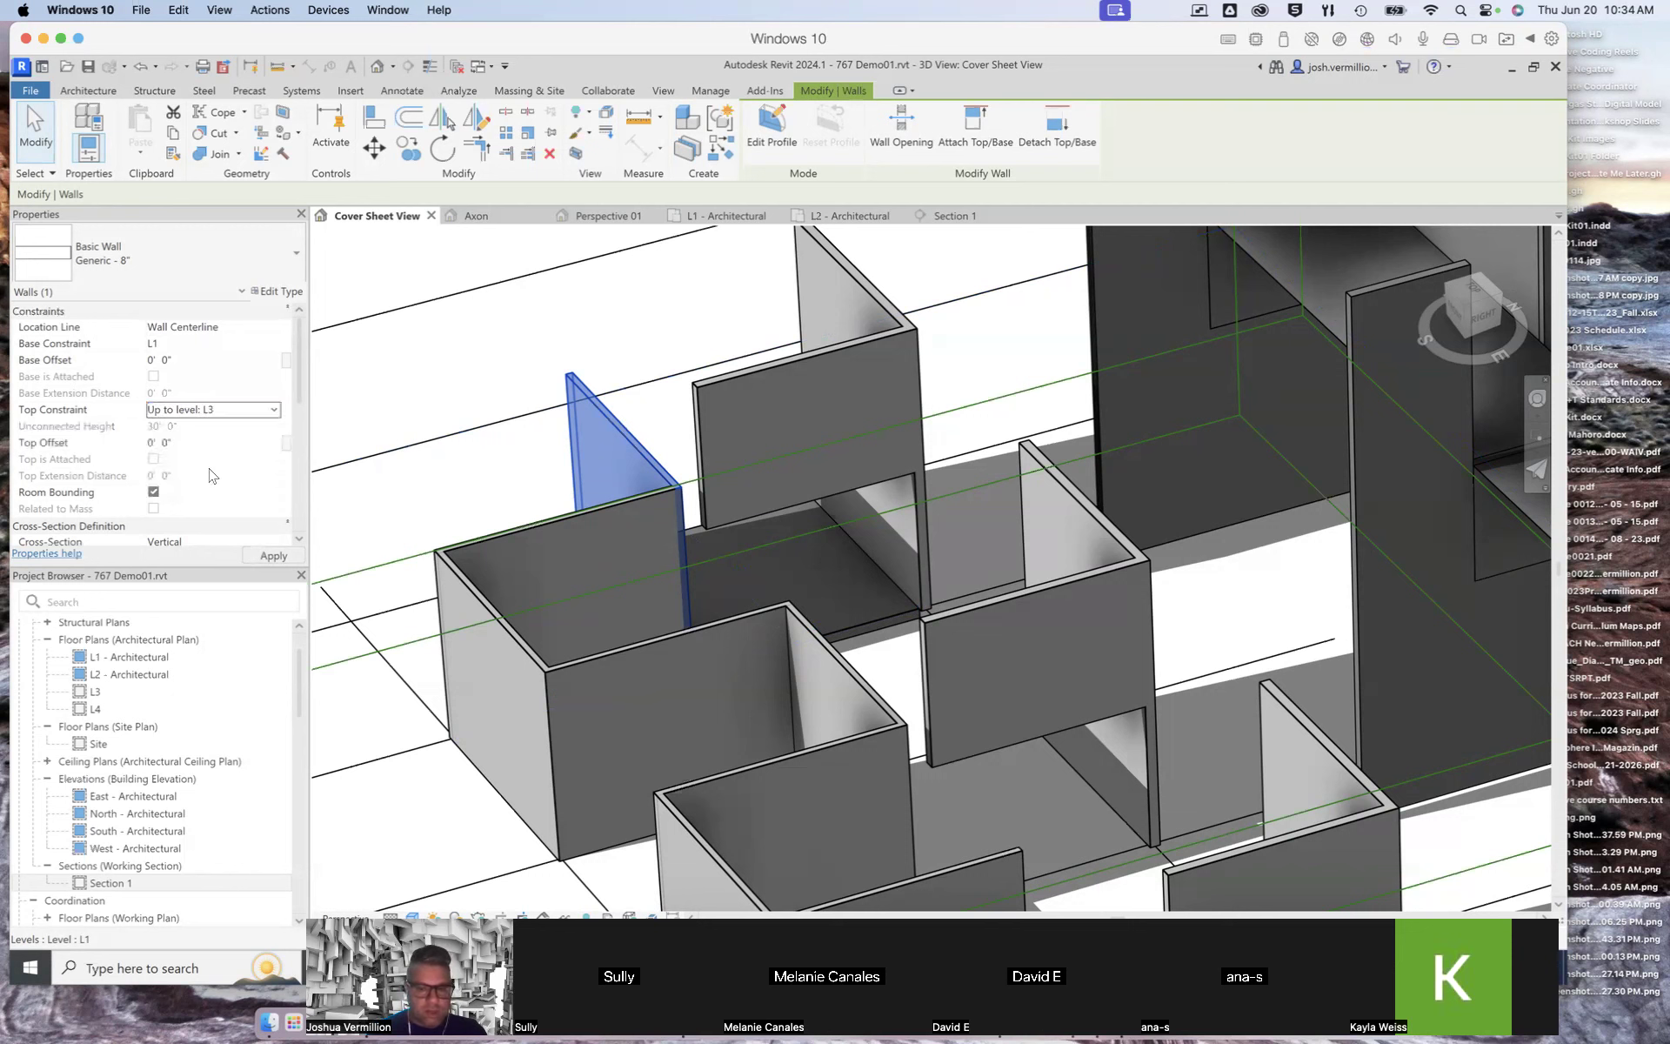
click(276, 556)
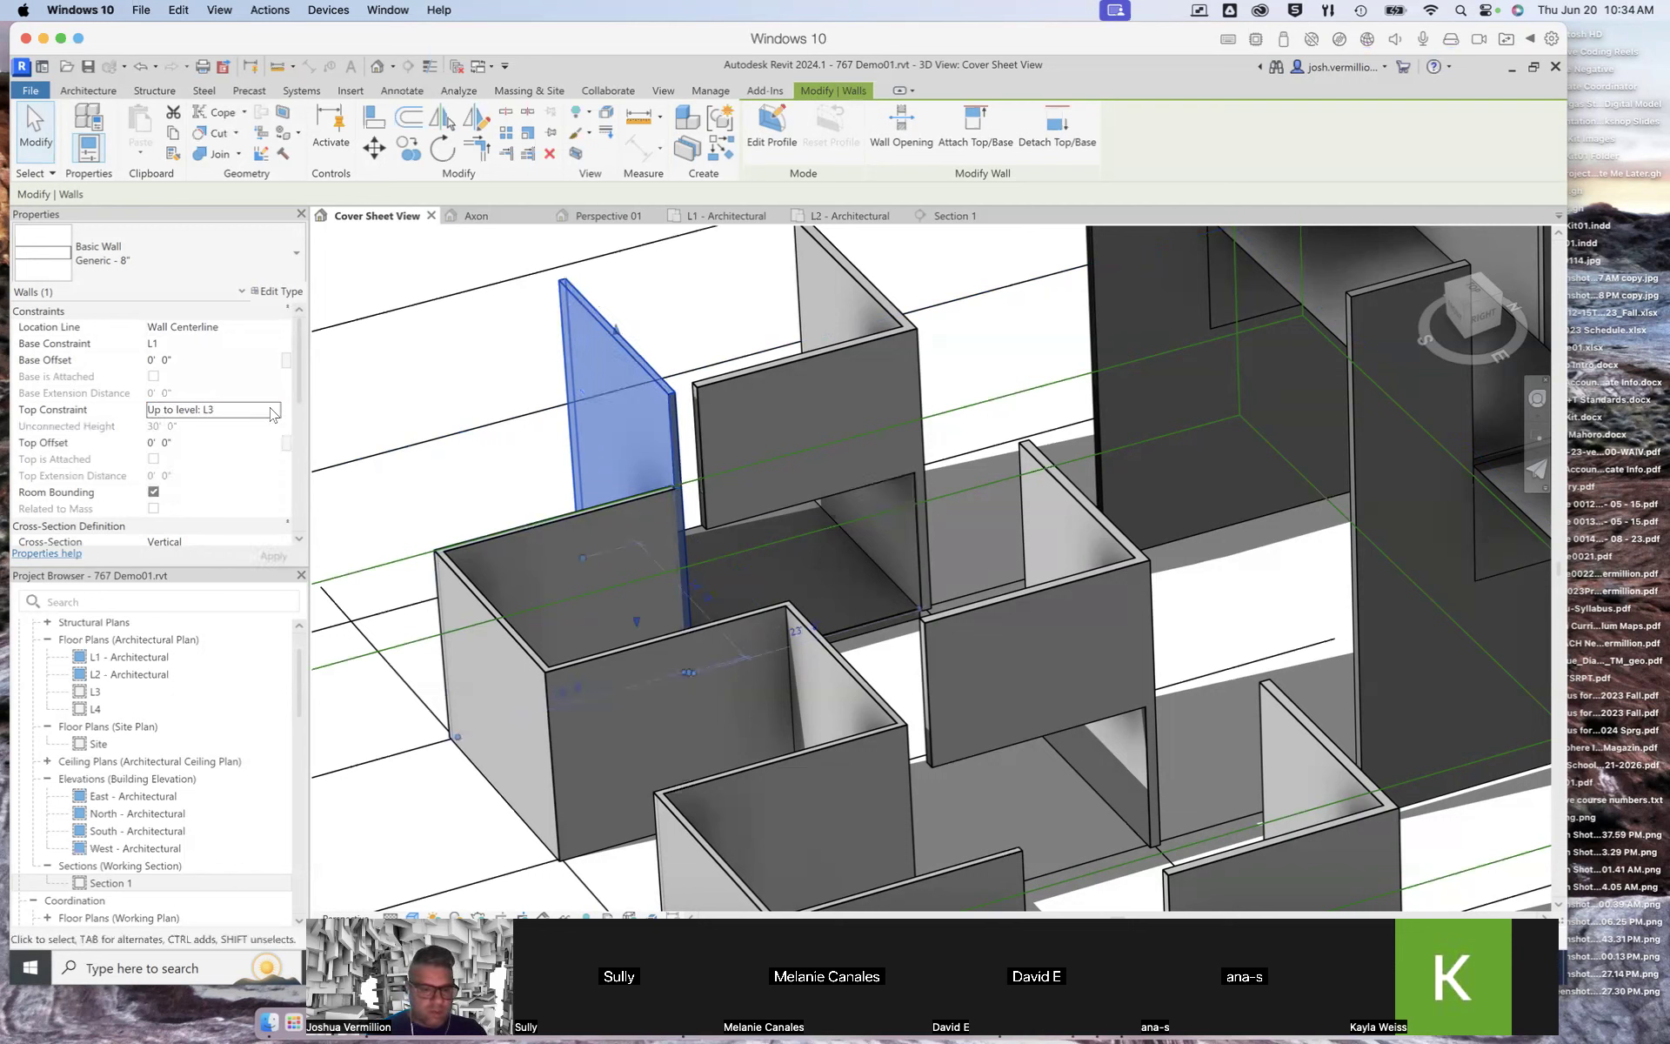
Step: Change that wall's top constraint to Up to level: L4
click(272, 410)
click(220, 481)
click(274, 555)
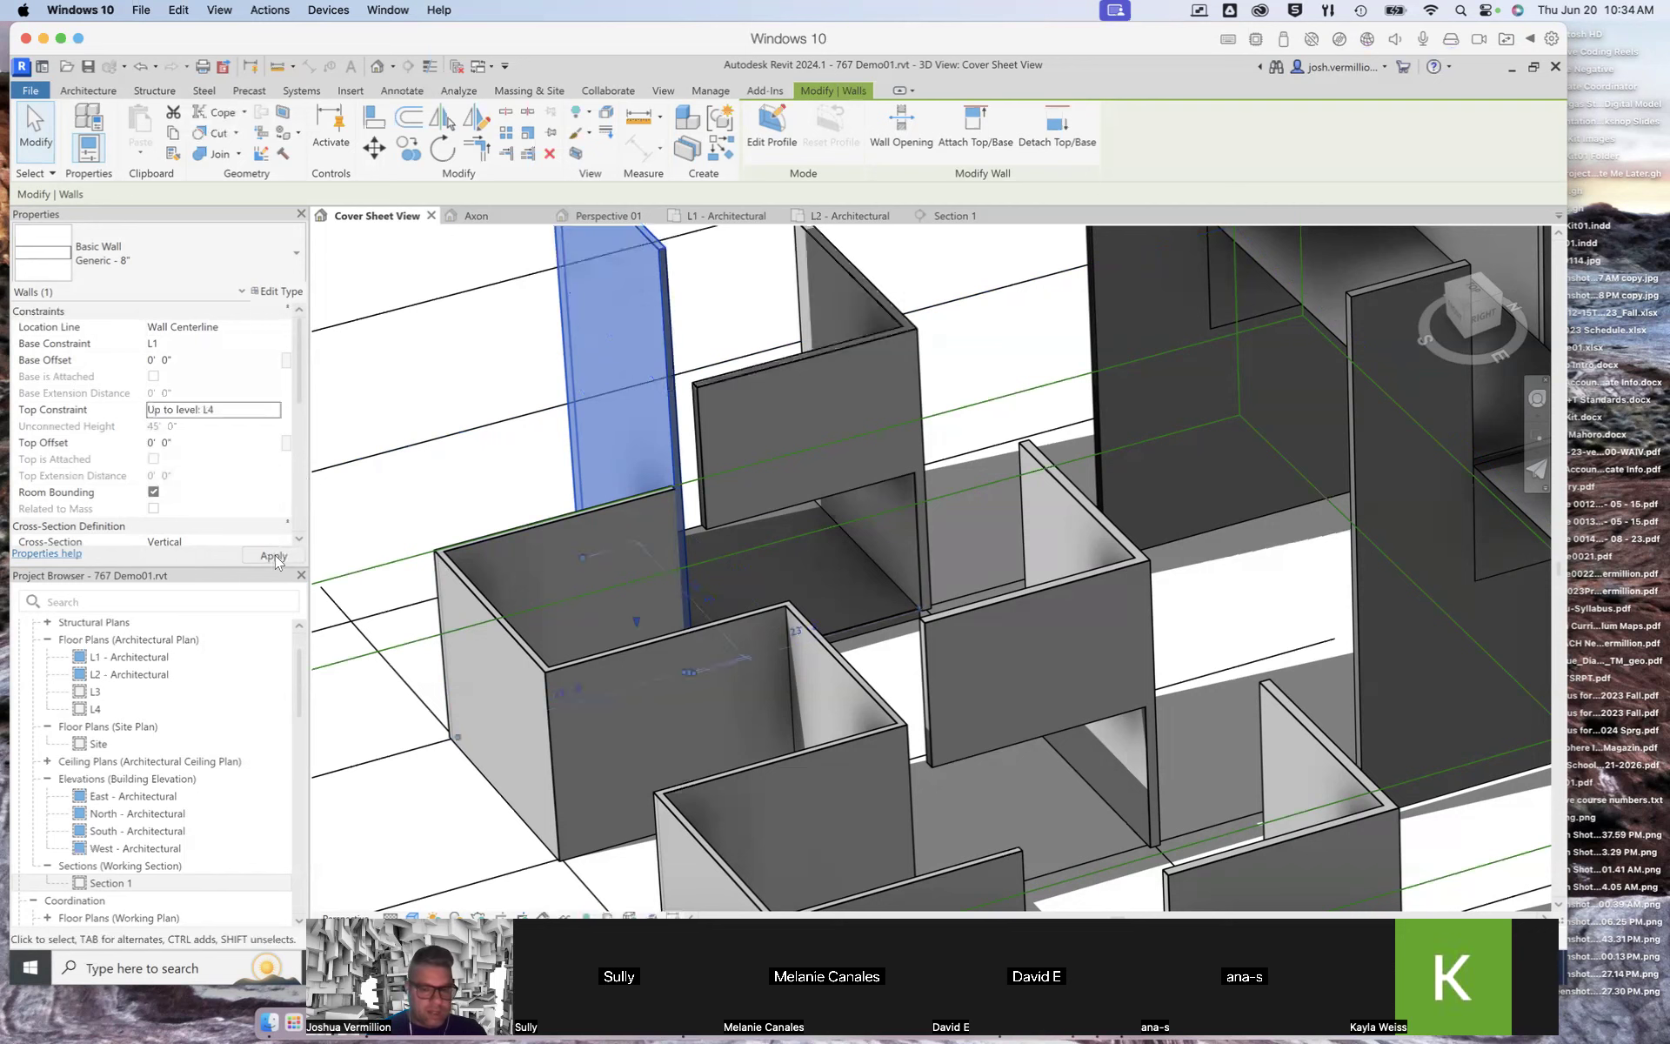
Step: Set the adjoining perpendicular wall segment's top constraint to Up to level: L4
click(463, 550)
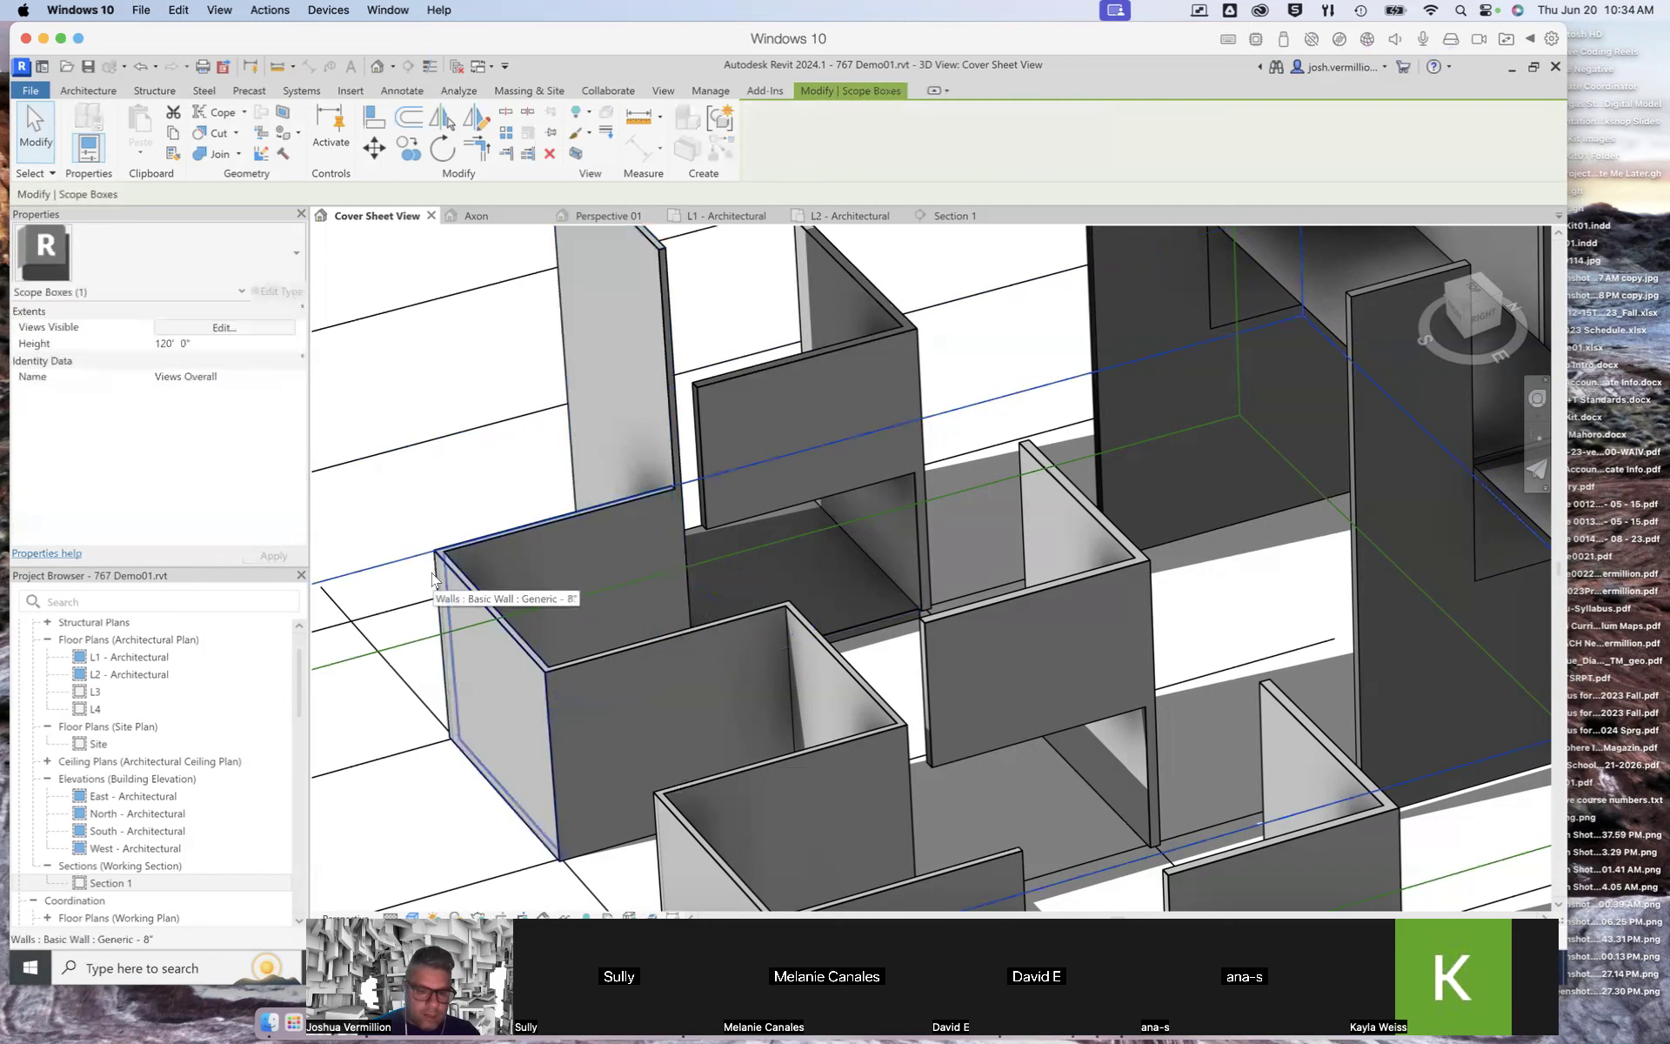
click(474, 593)
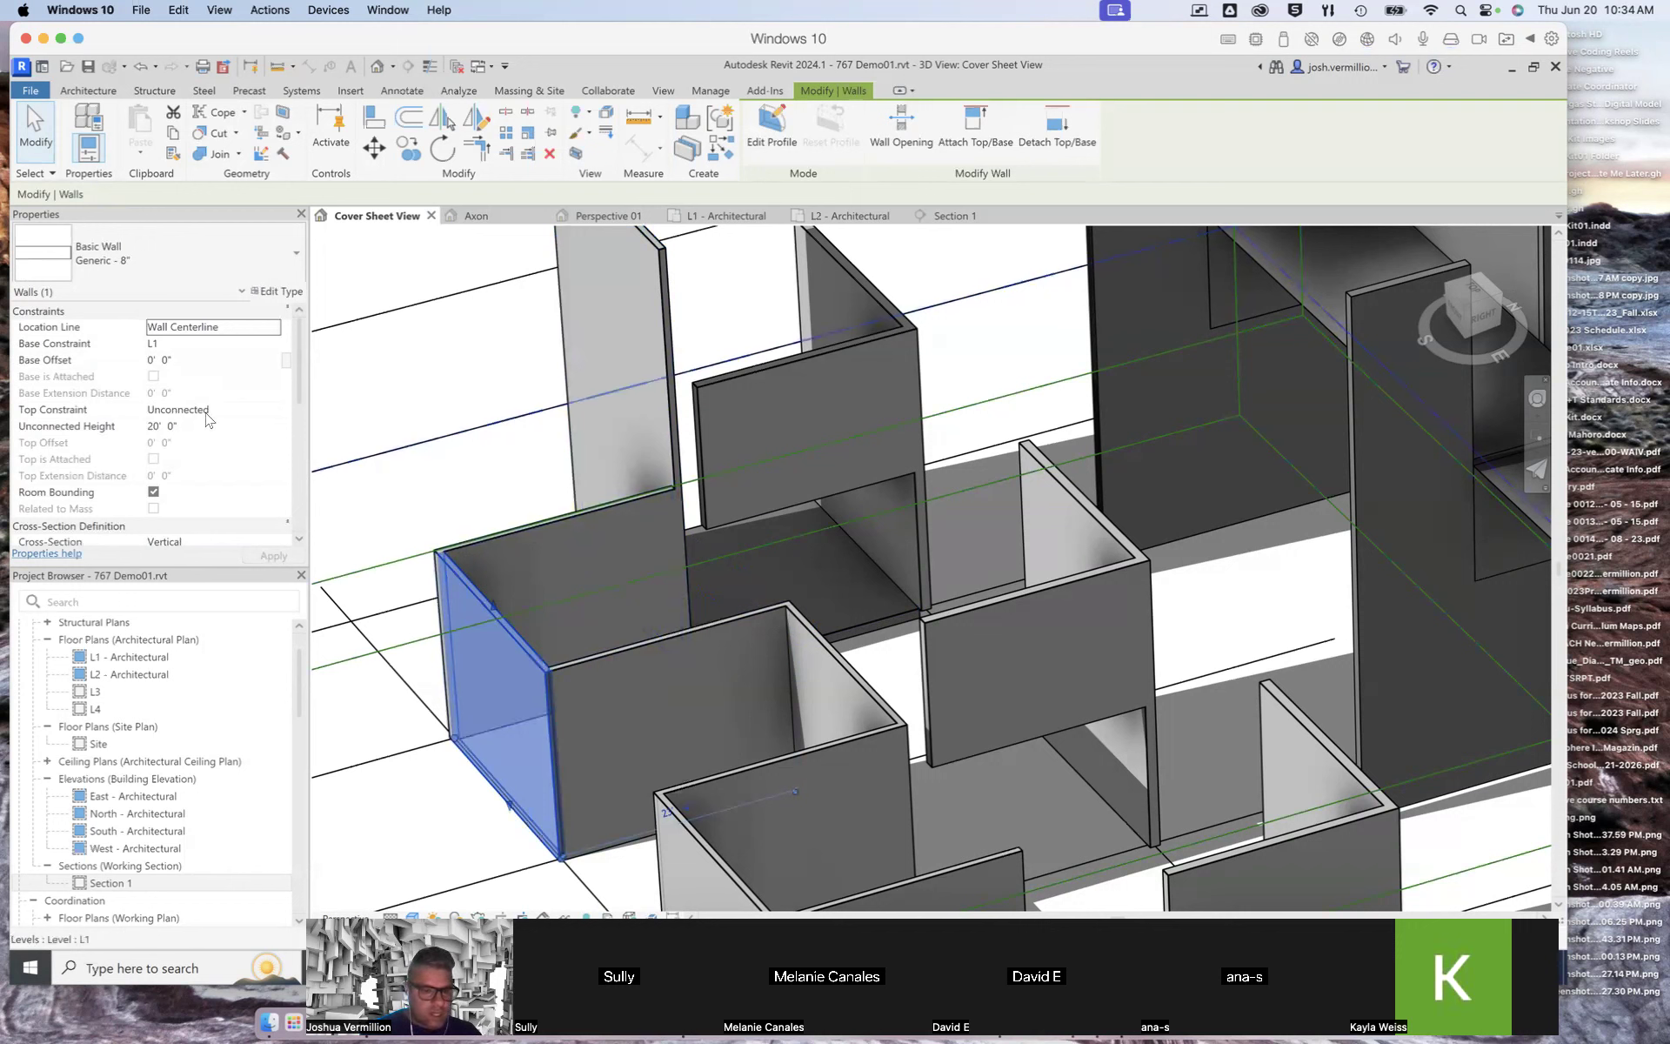
click(271, 412)
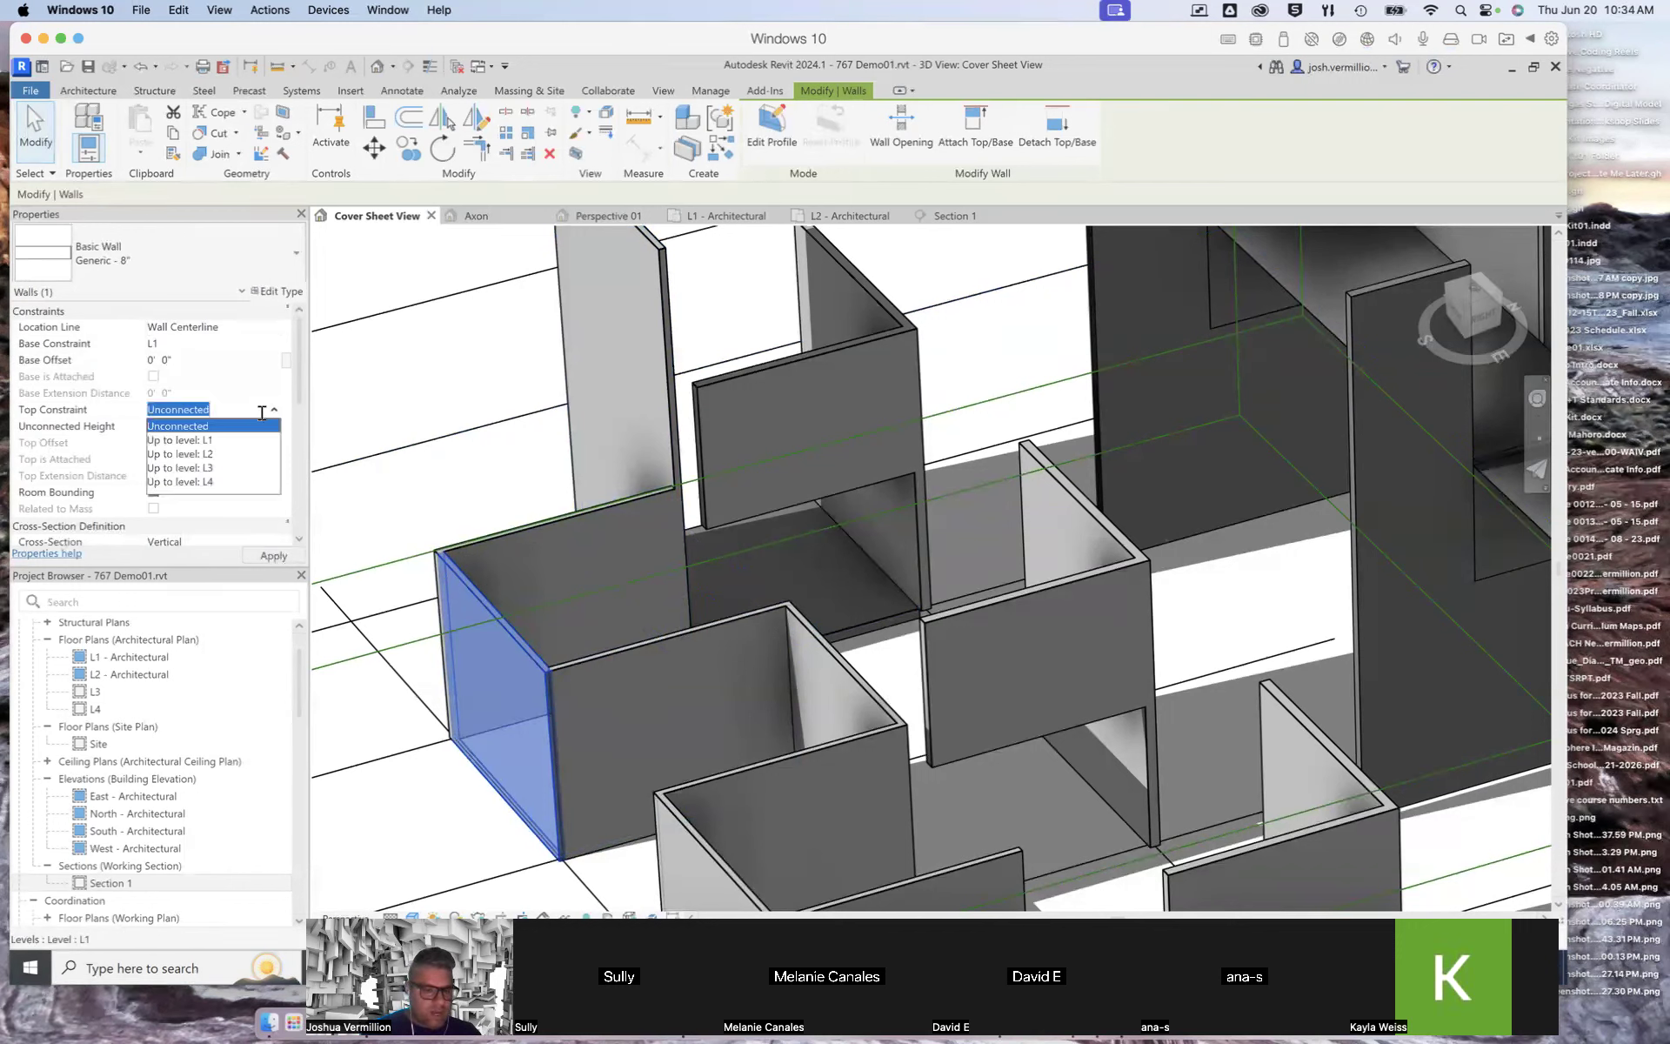
click(209, 481)
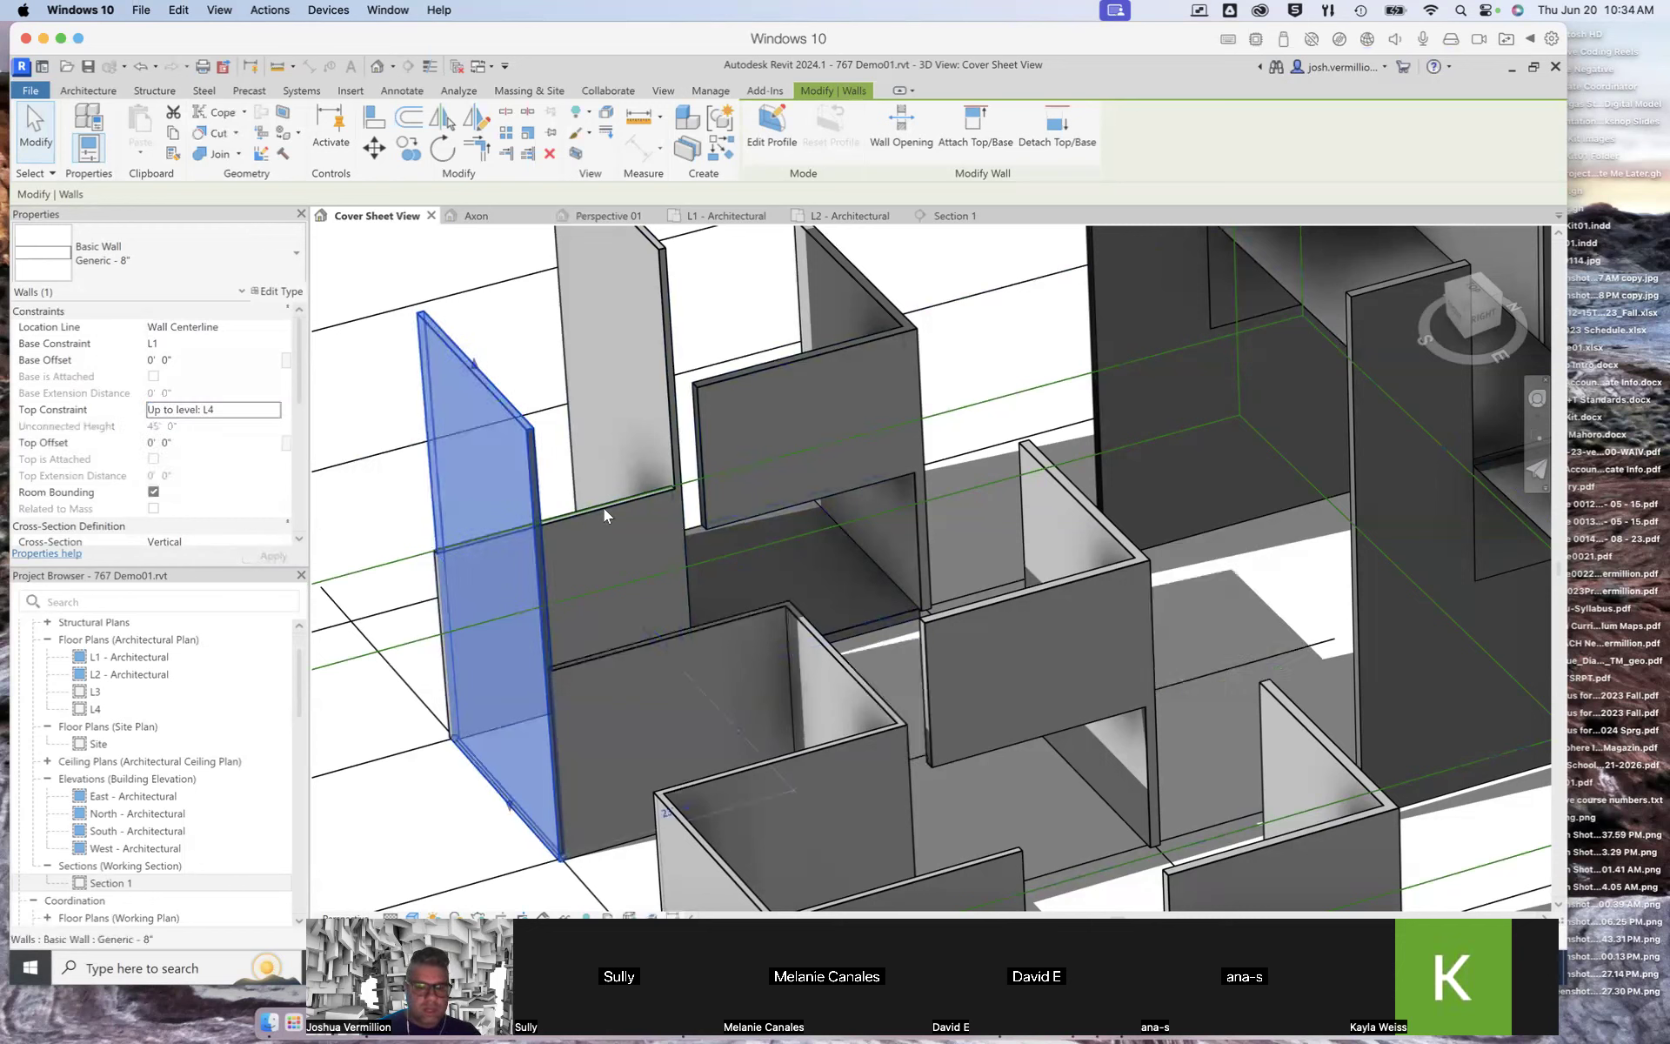
Step: Set the next wall segment along the chain to a top constraint of Up to level: L4
click(574, 524)
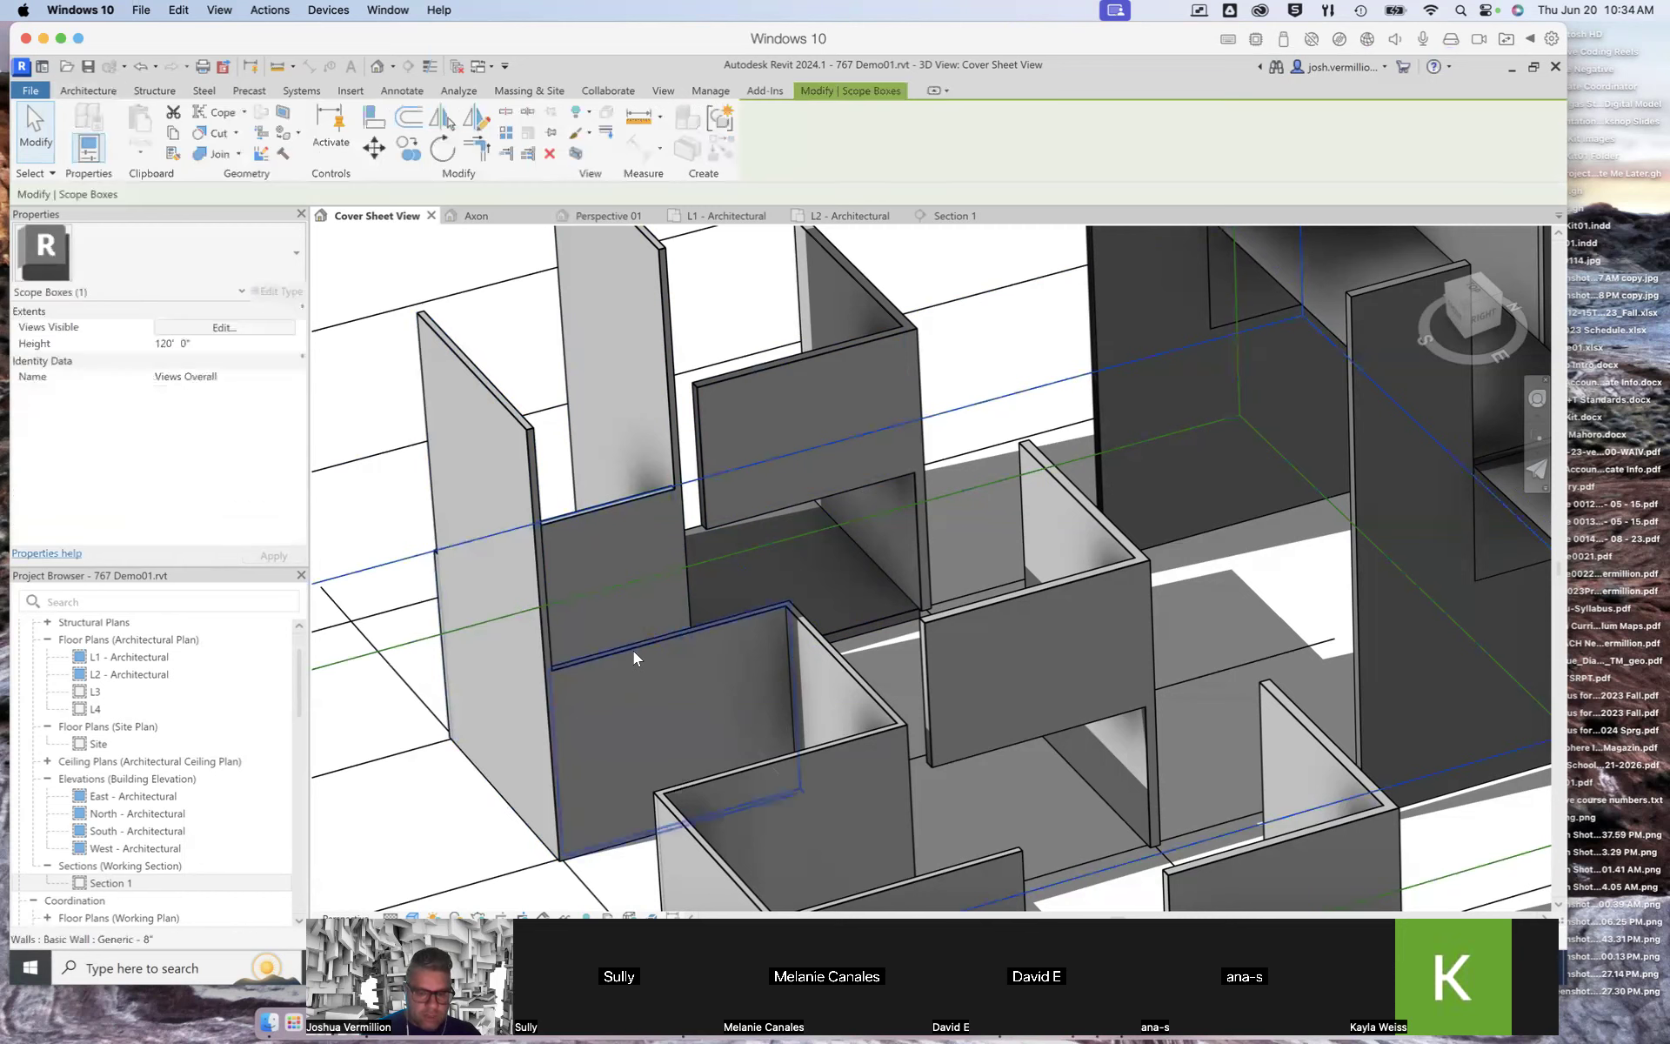
click(634, 654)
click(219, 413)
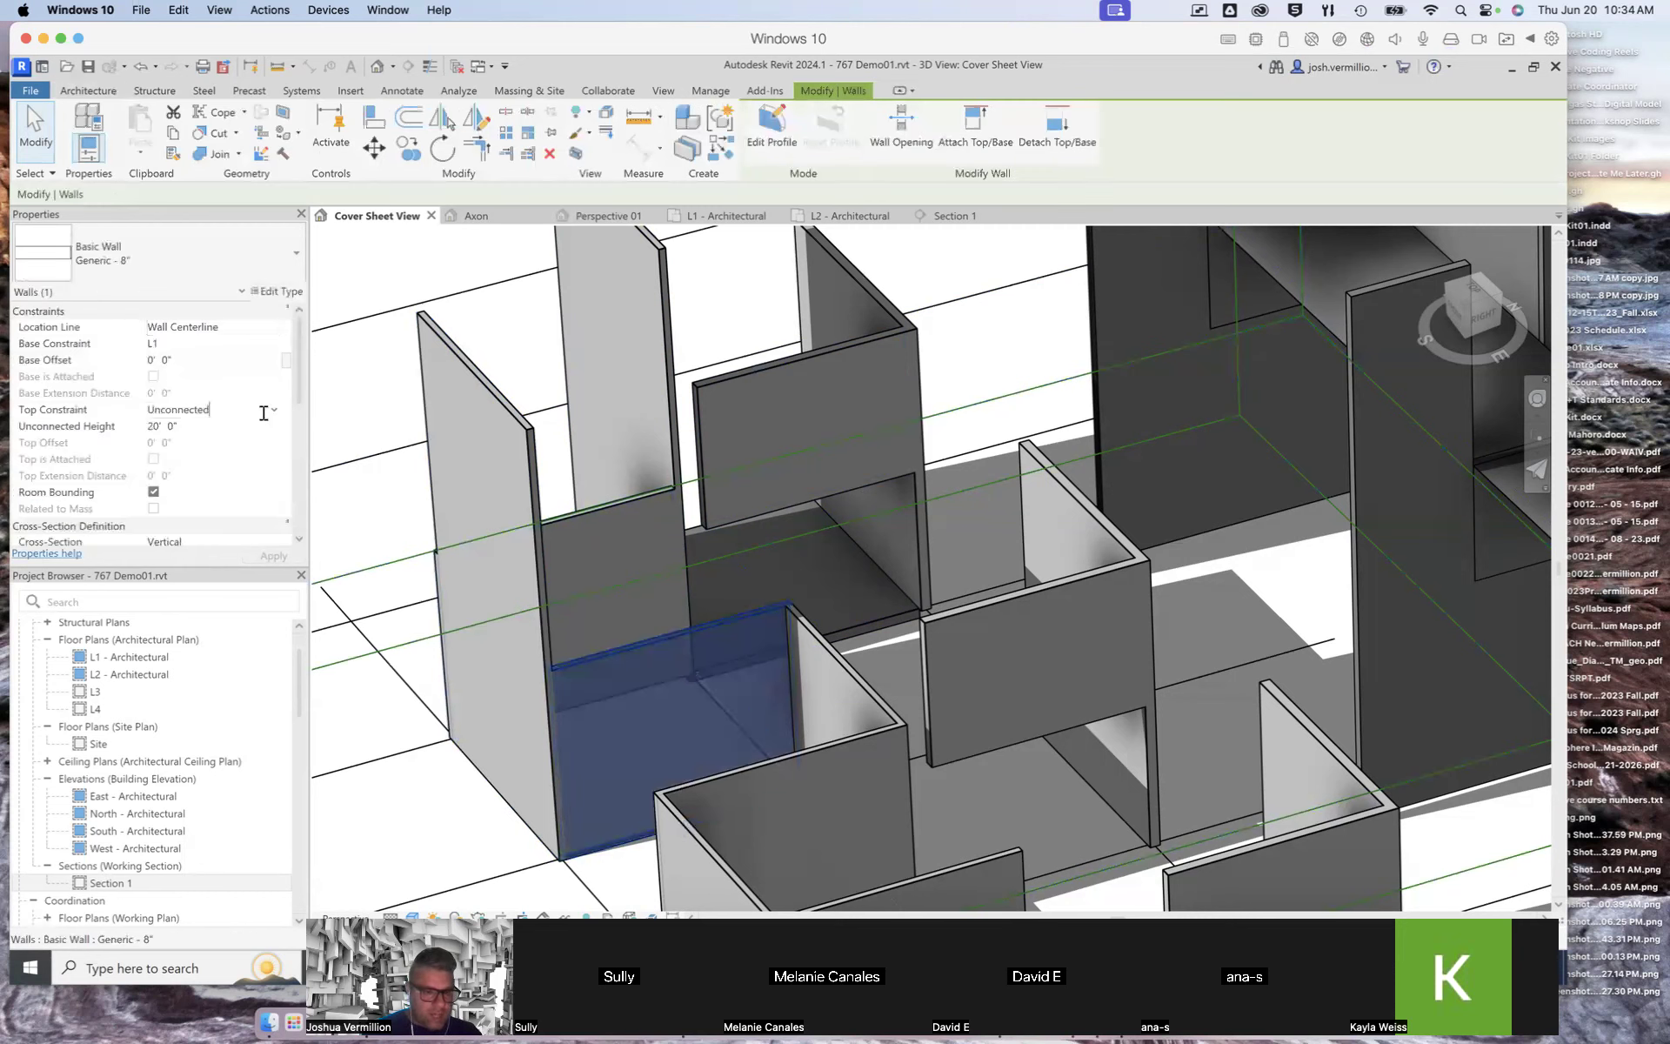
click(274, 410)
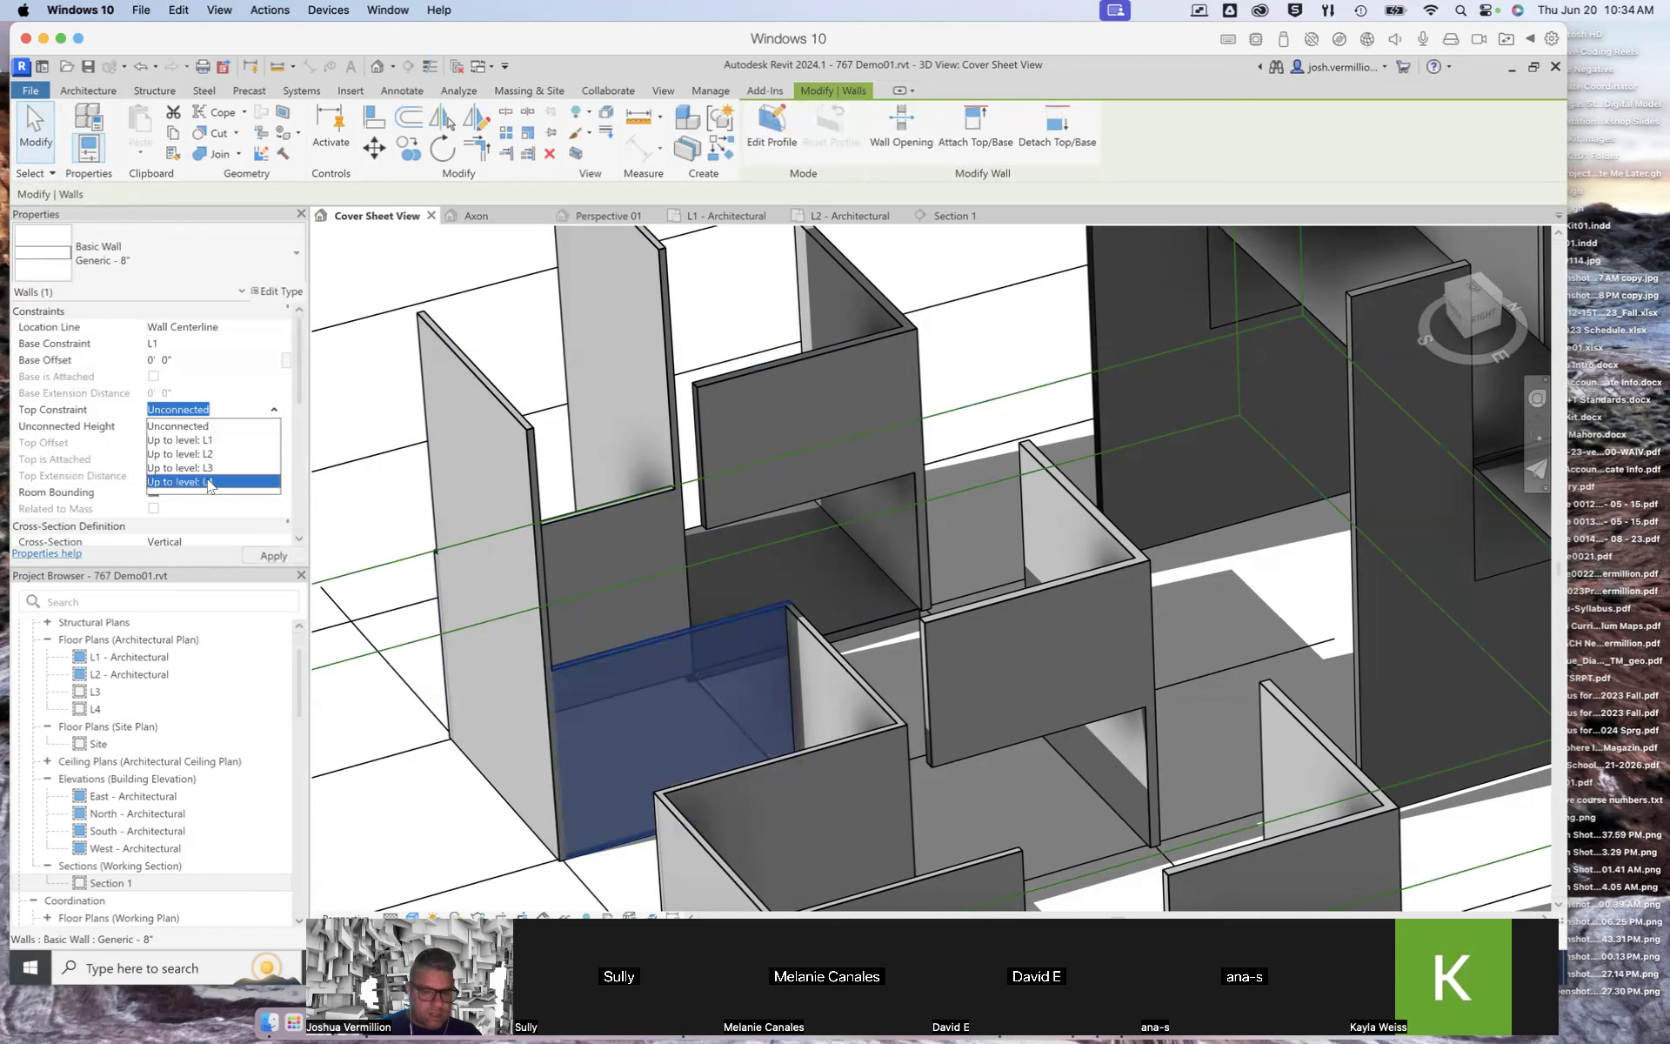
click(208, 482)
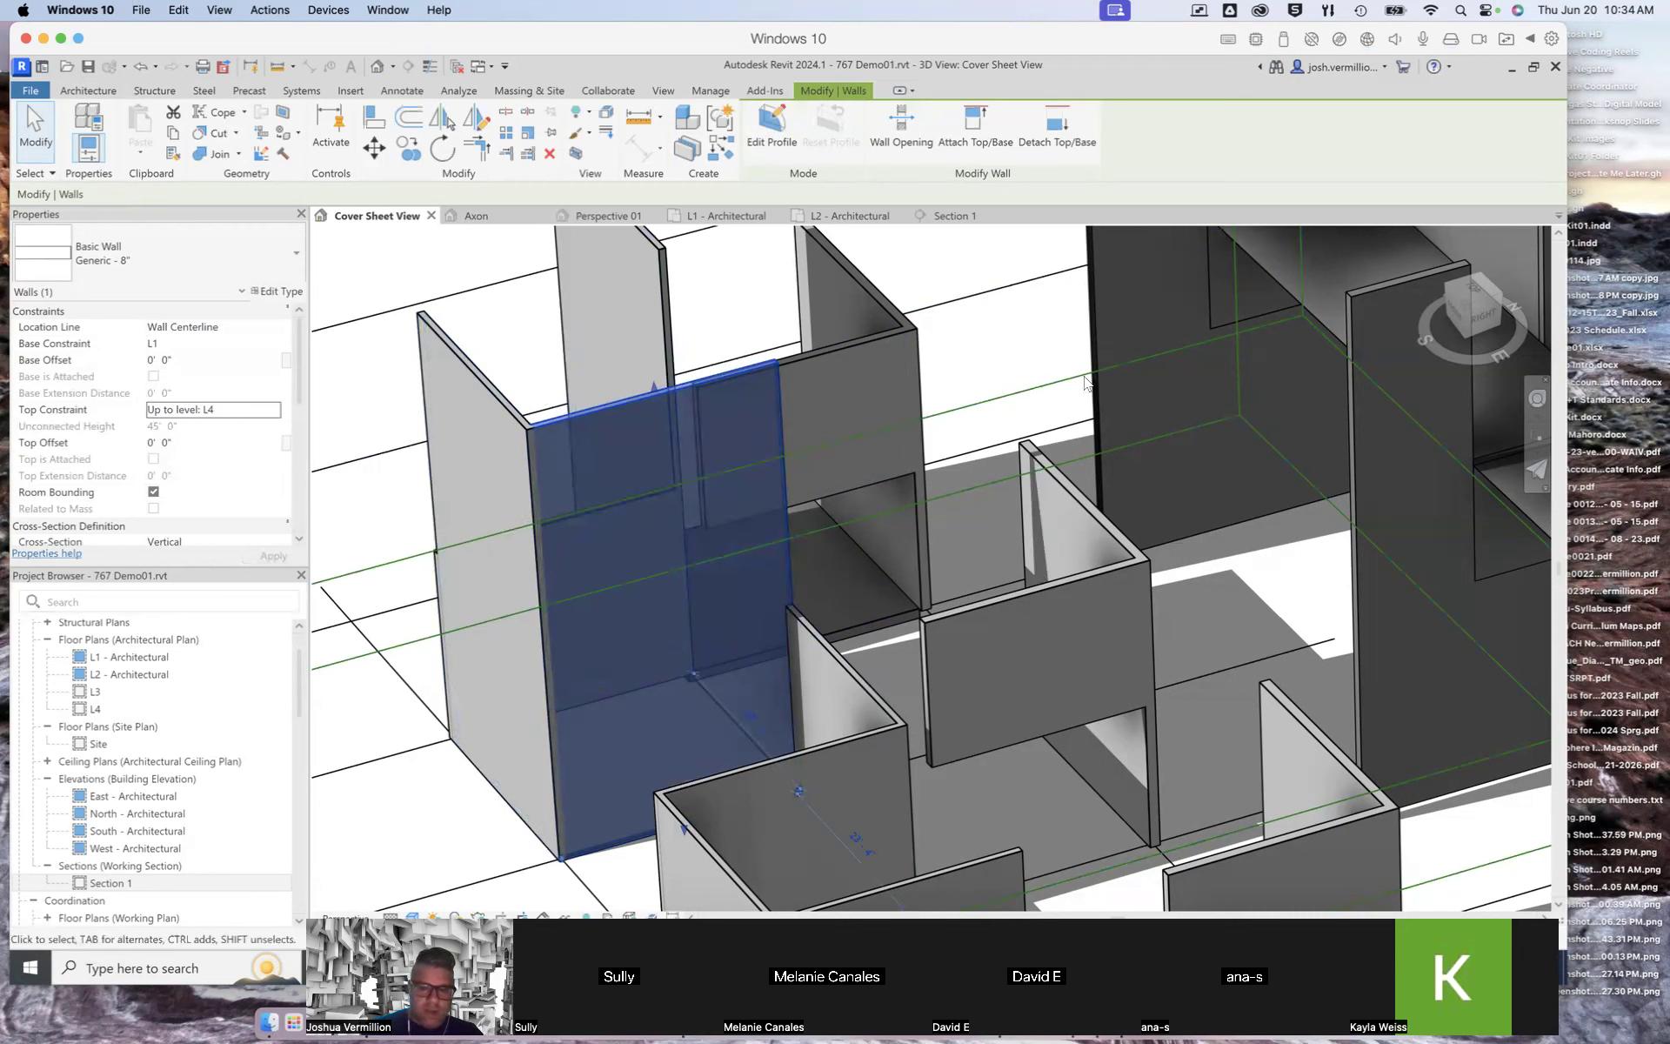
Step: Orbit the 3D view and set the end wall segment's top constraint to Up to level: L4
drag(1442, 345, 1590, 369)
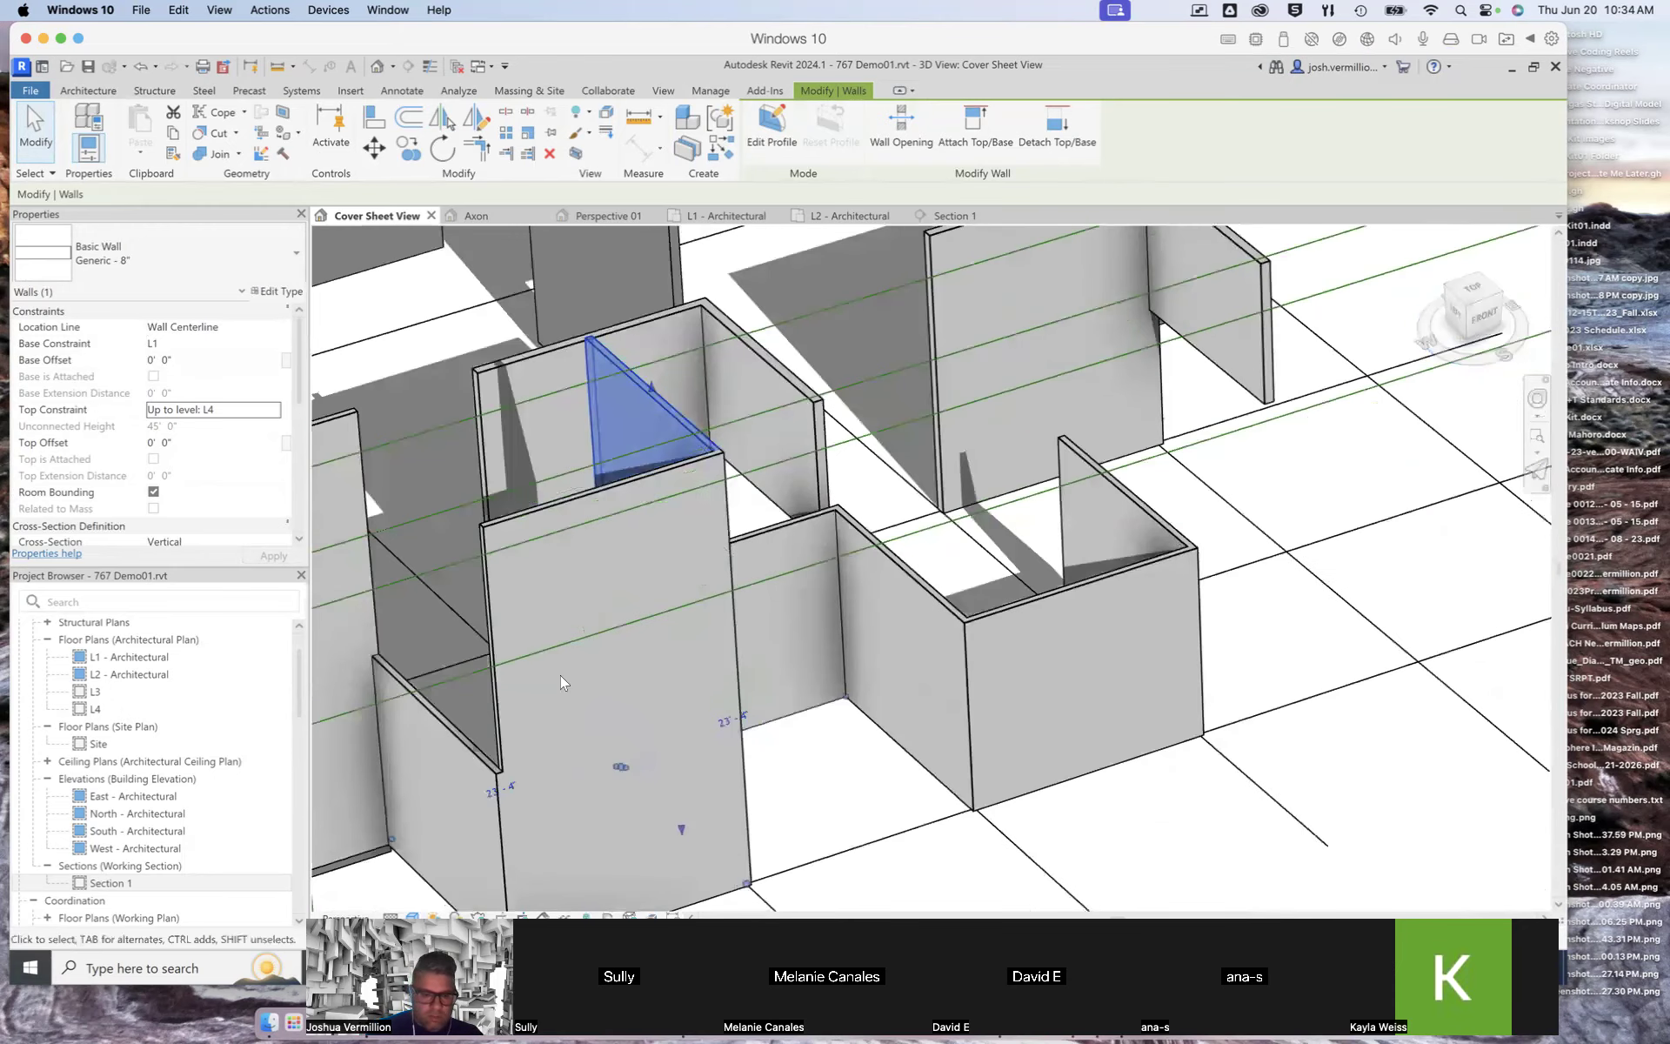
click(448, 735)
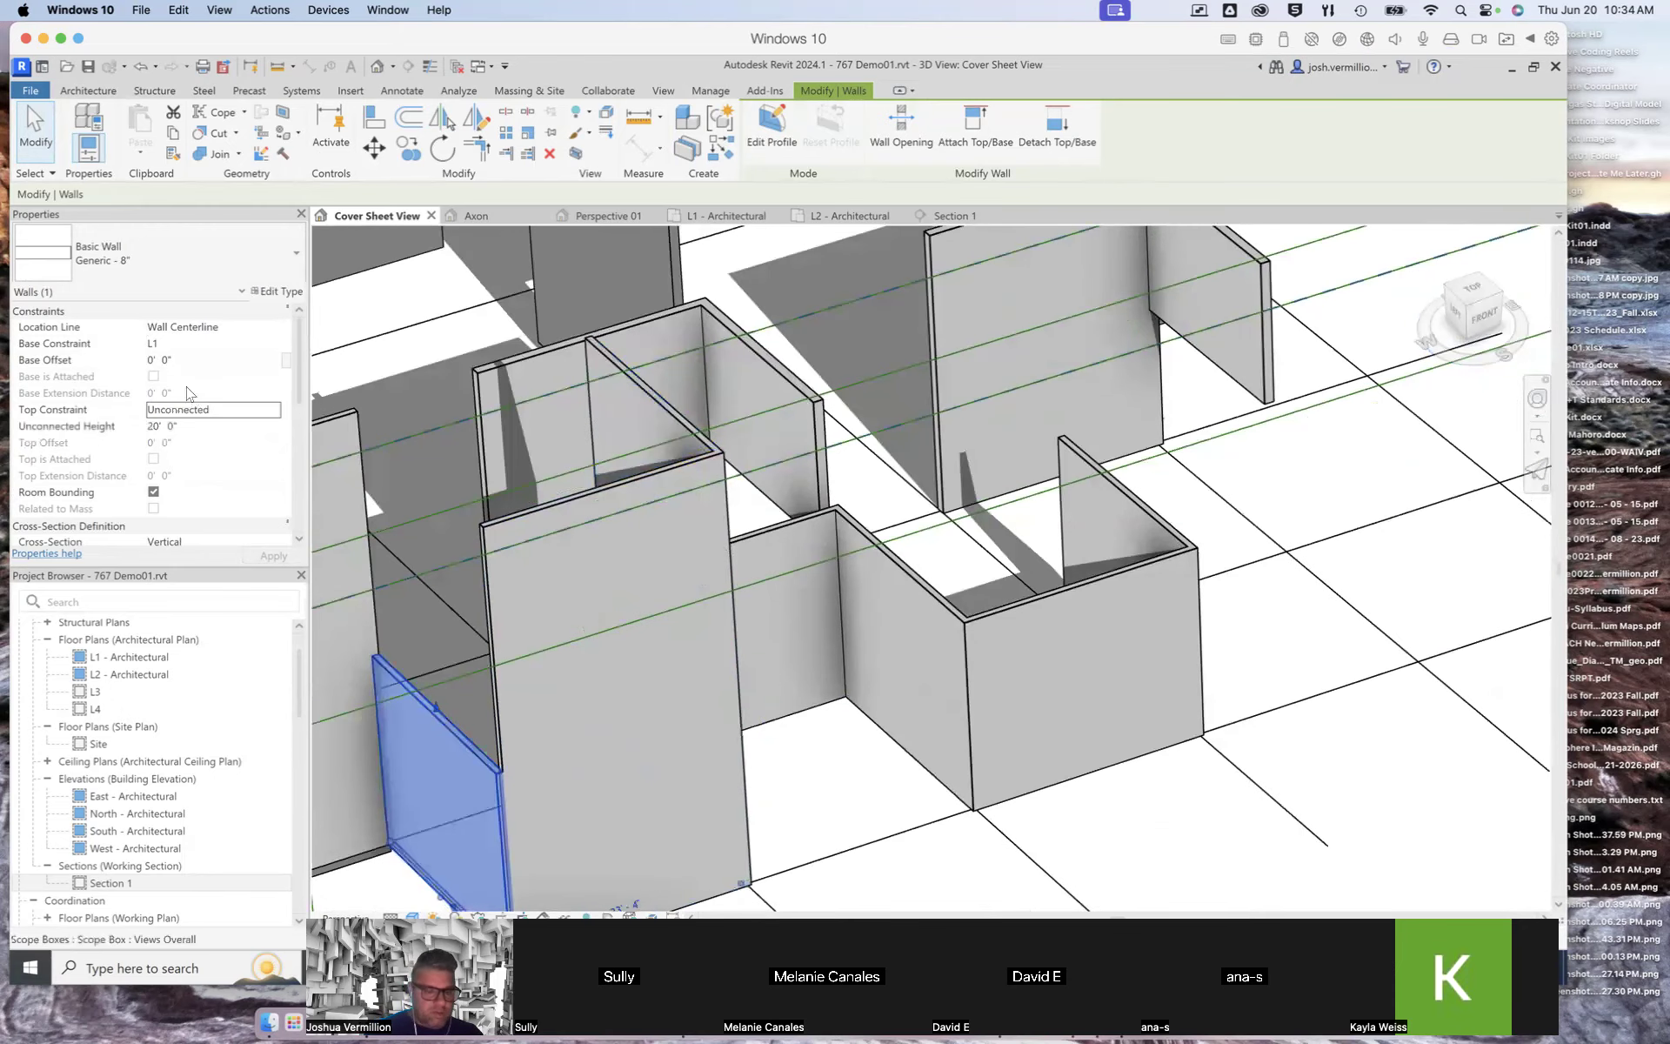
click(240, 410)
click(273, 410)
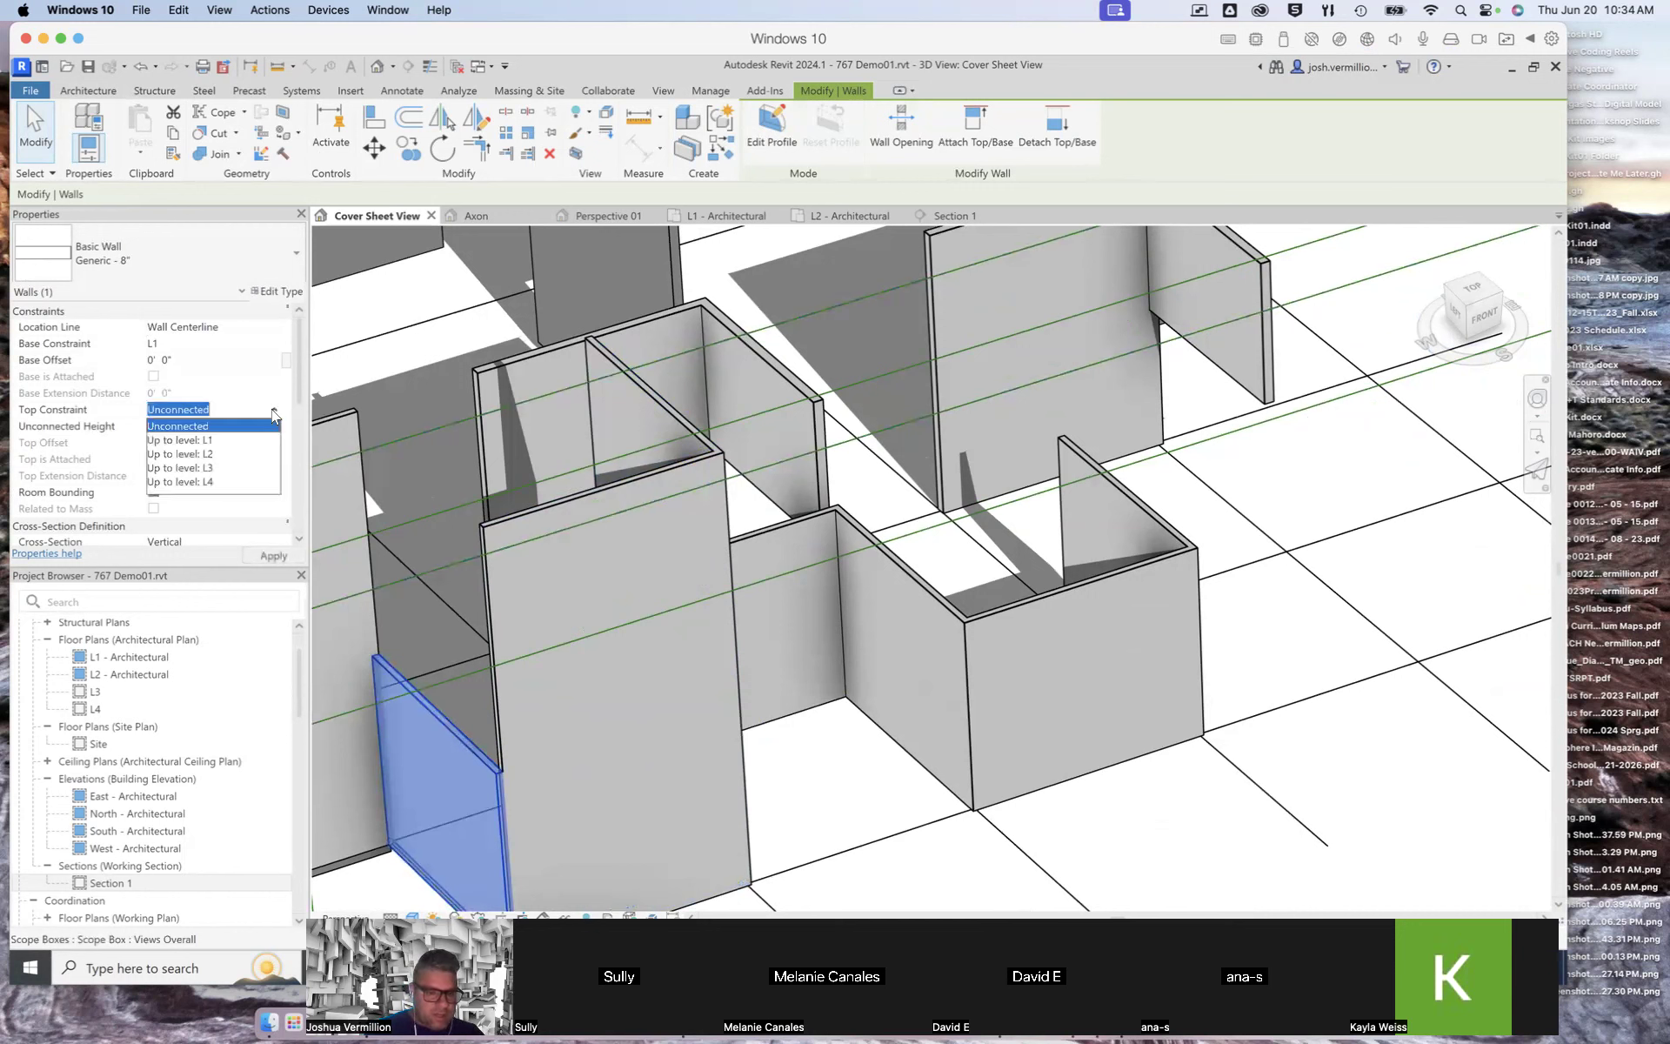
click(229, 481)
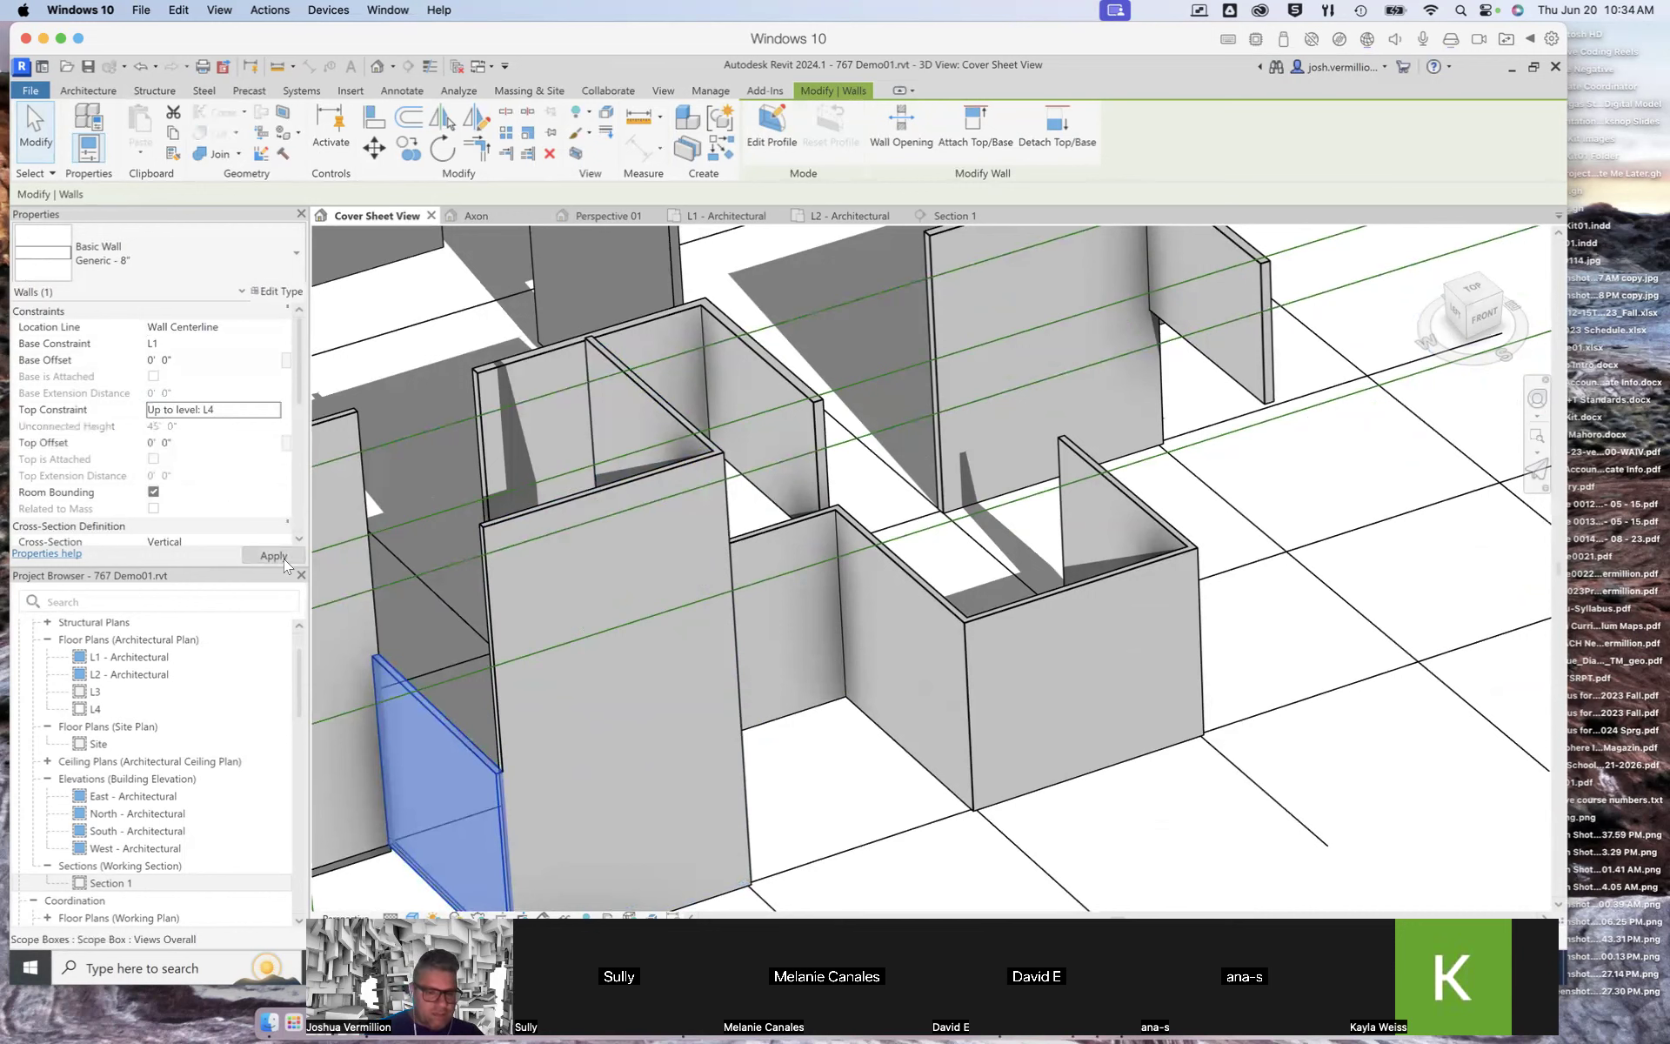
click(284, 558)
Step: Set another zig-zag wall segment's top constraint to Up to level: L4, then clear the selection
scroll(435, 612, up, 3)
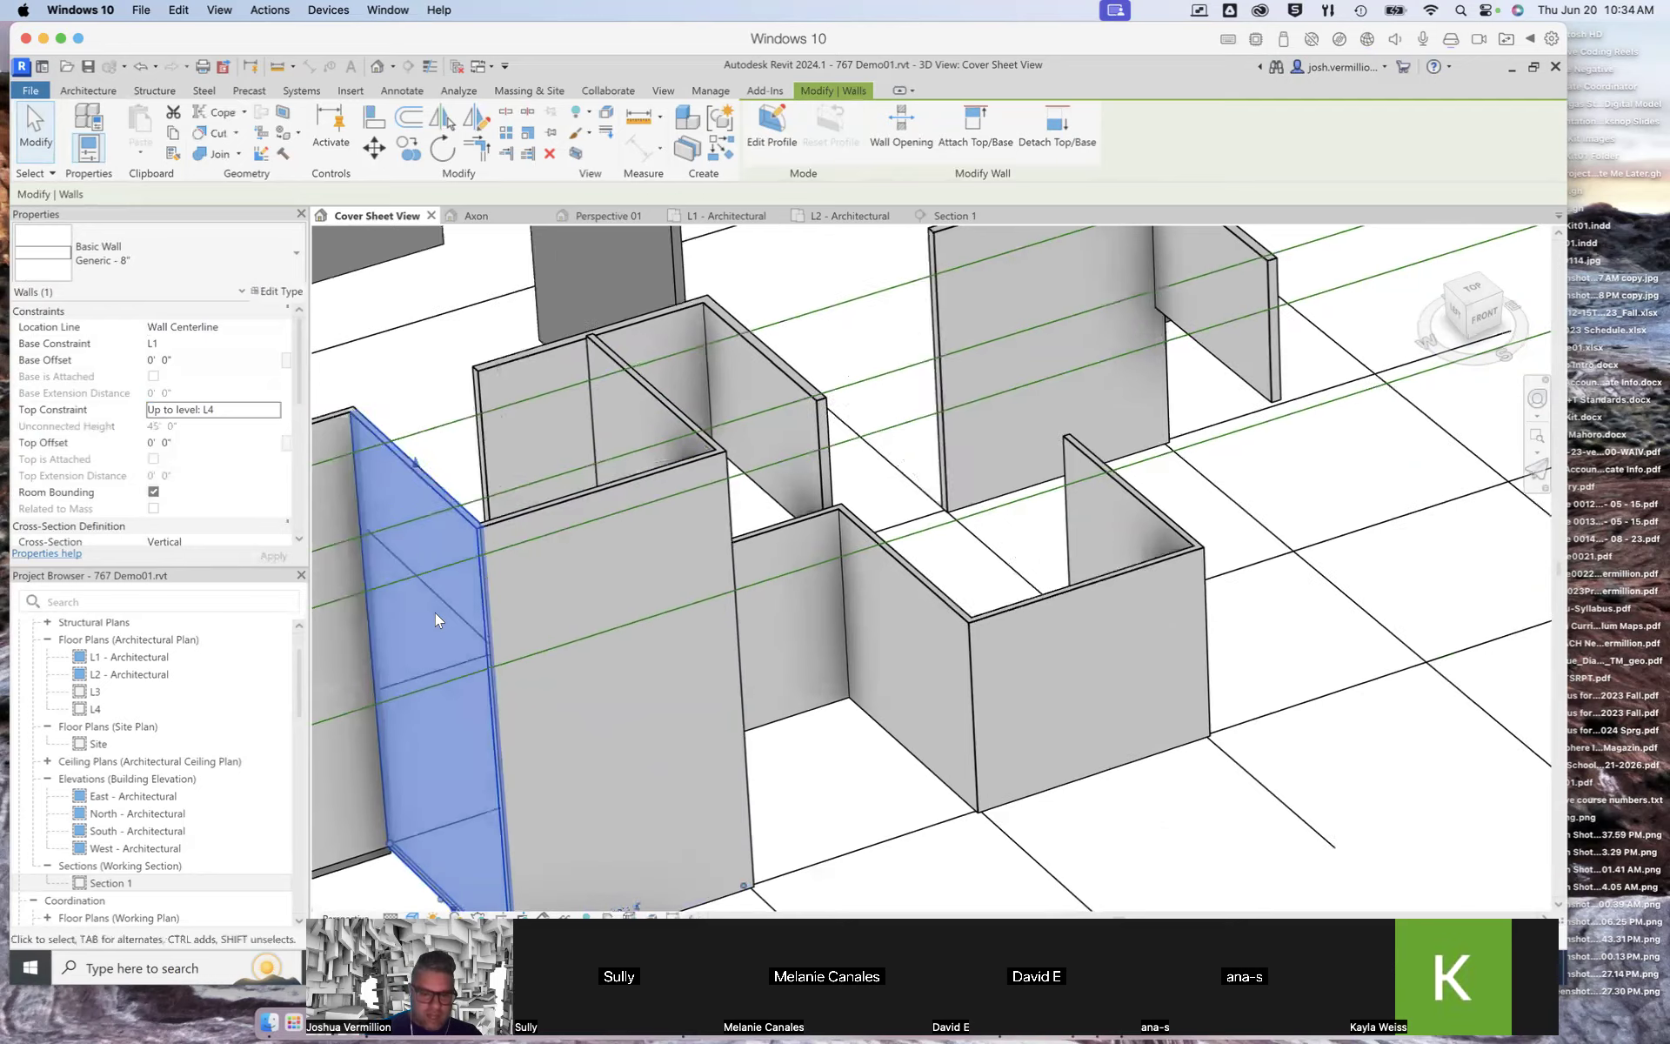
scroll(729, 611, down, 4)
scroll(732, 605, down, 6)
scroll(748, 600, up, 4)
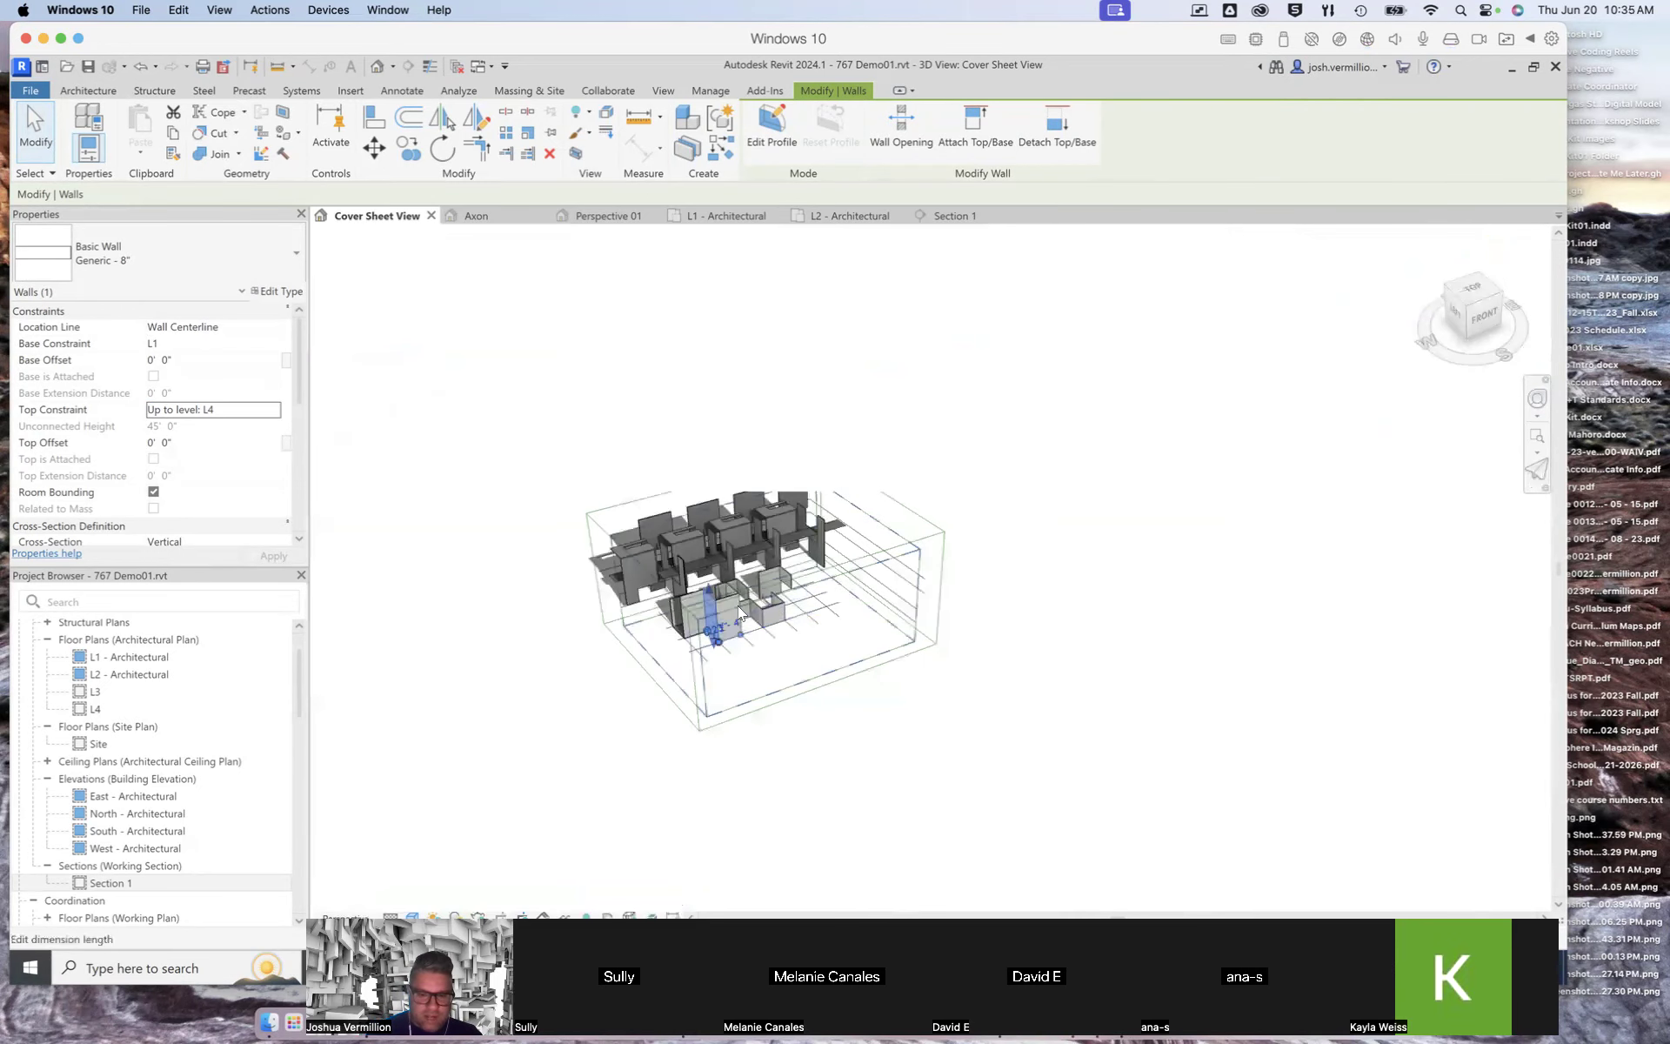
scroll(744, 602, up, 3)
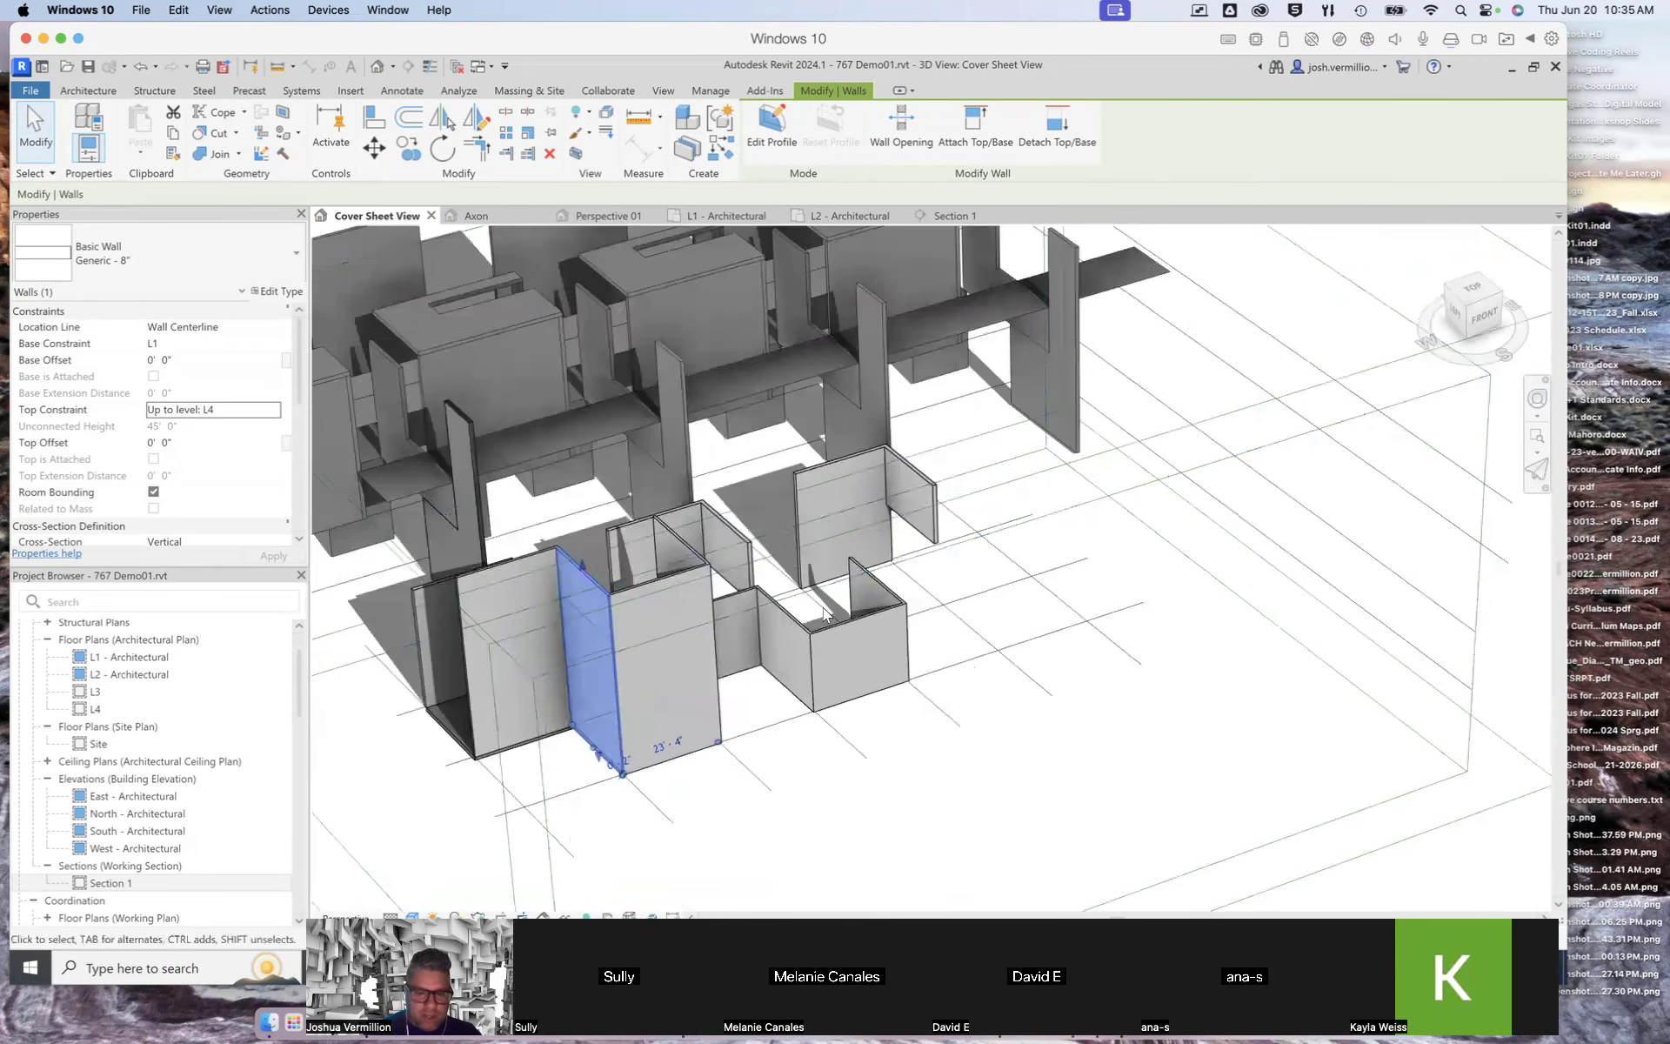
click(1488, 355)
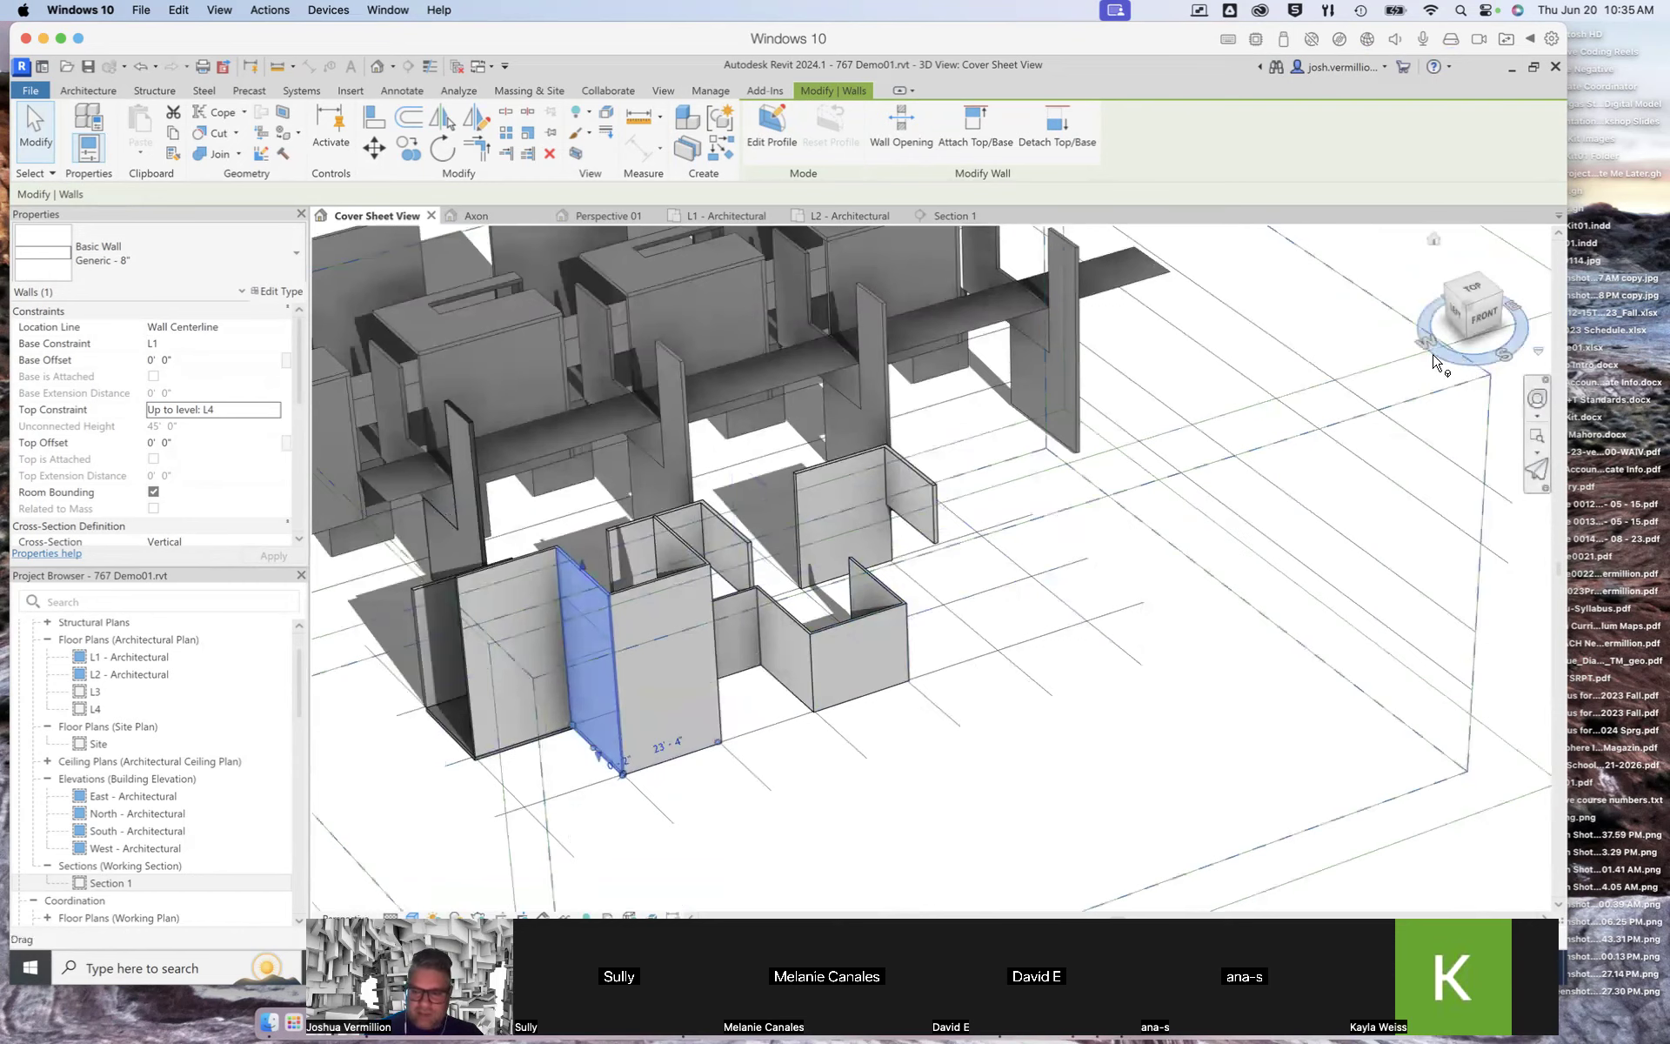
shift+middle_drag(1266, 325, 774, 698)
click(769, 696)
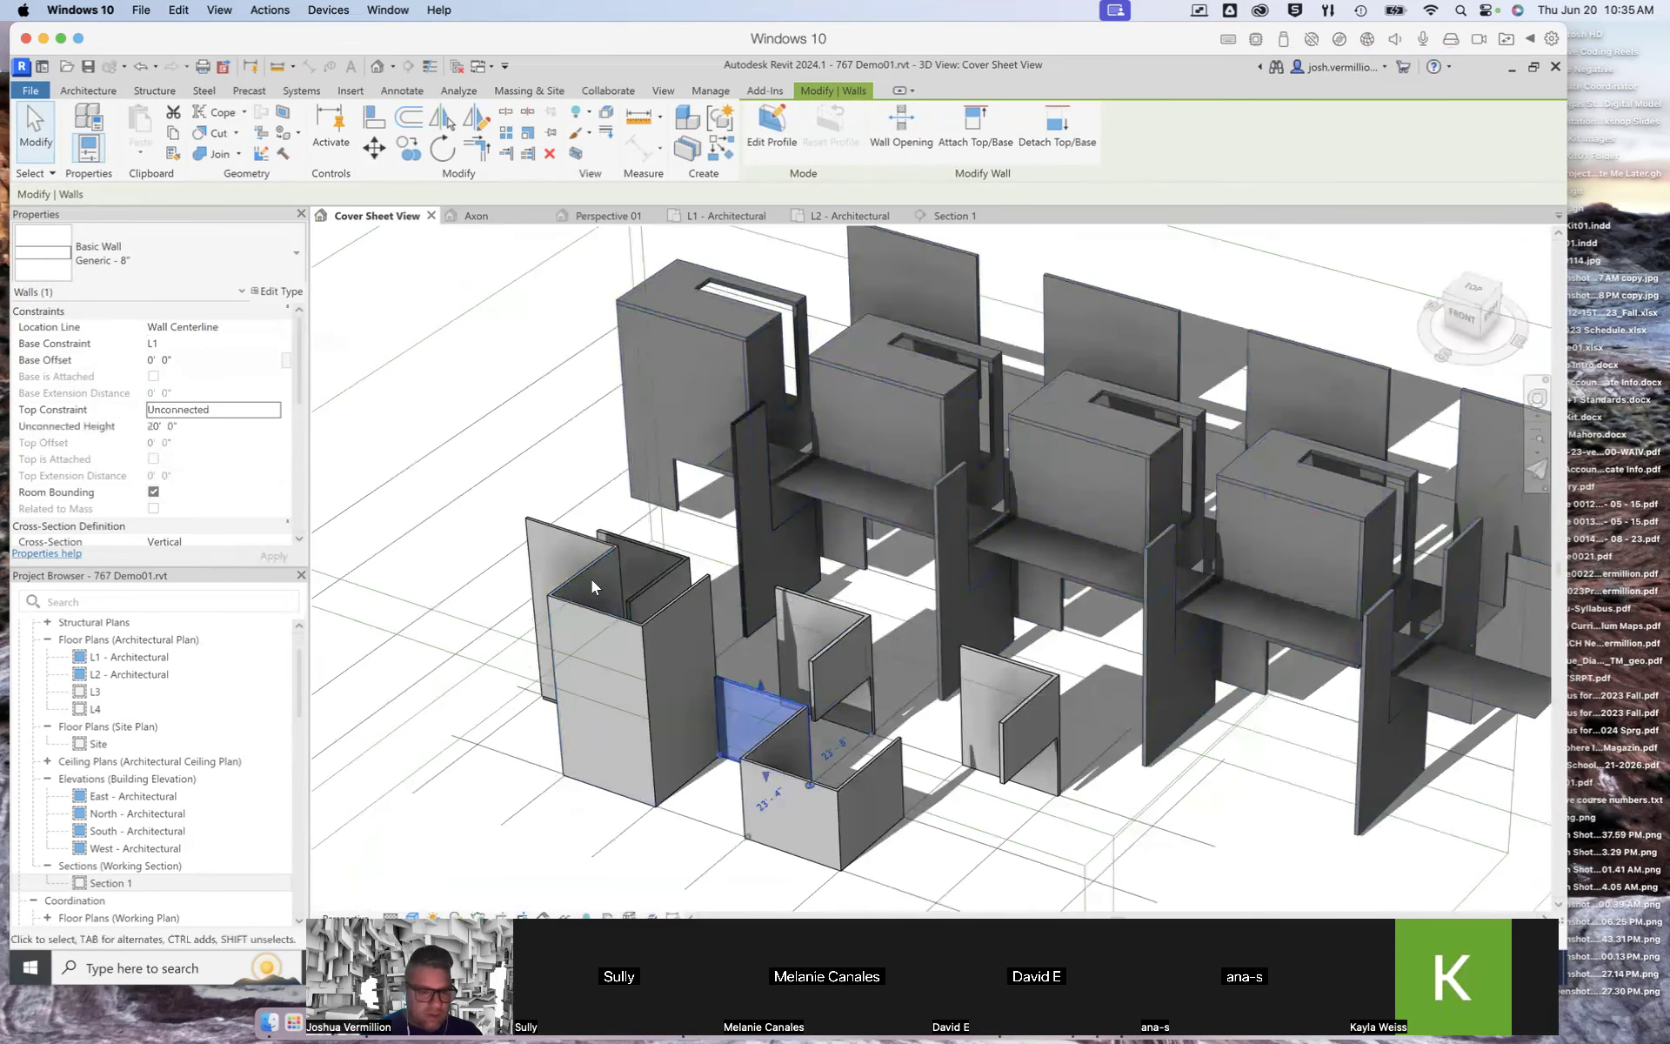
click(221, 411)
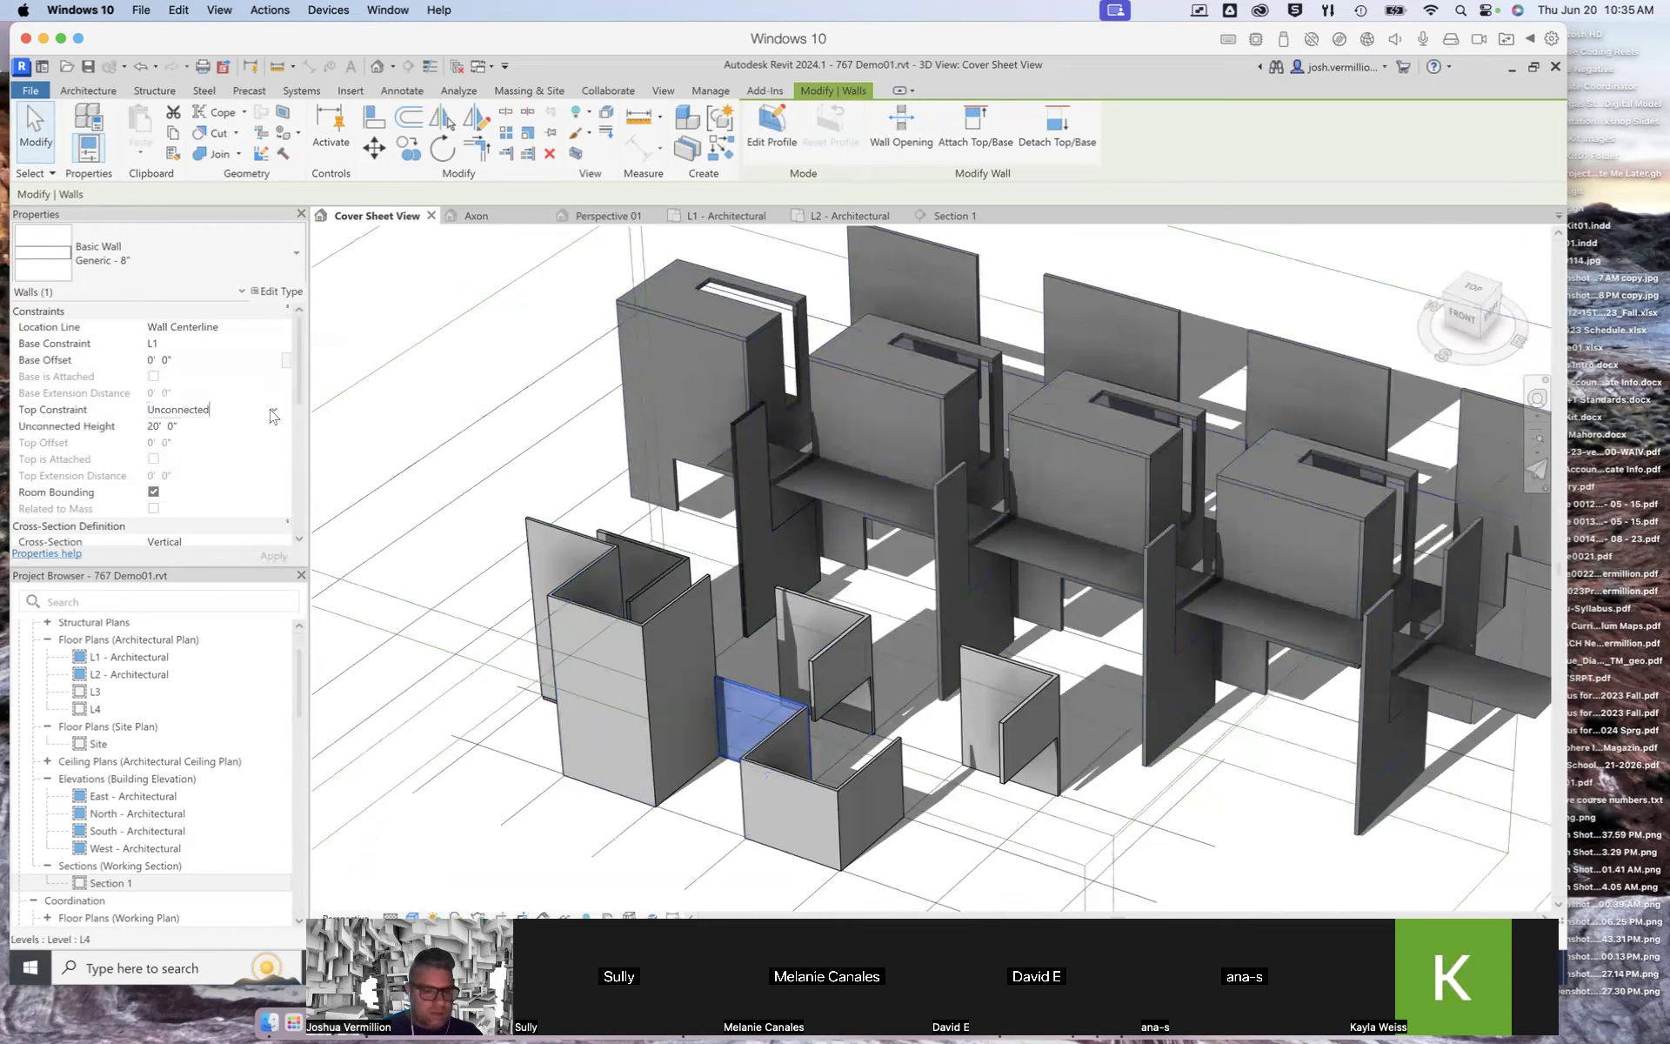
click(272, 410)
click(209, 478)
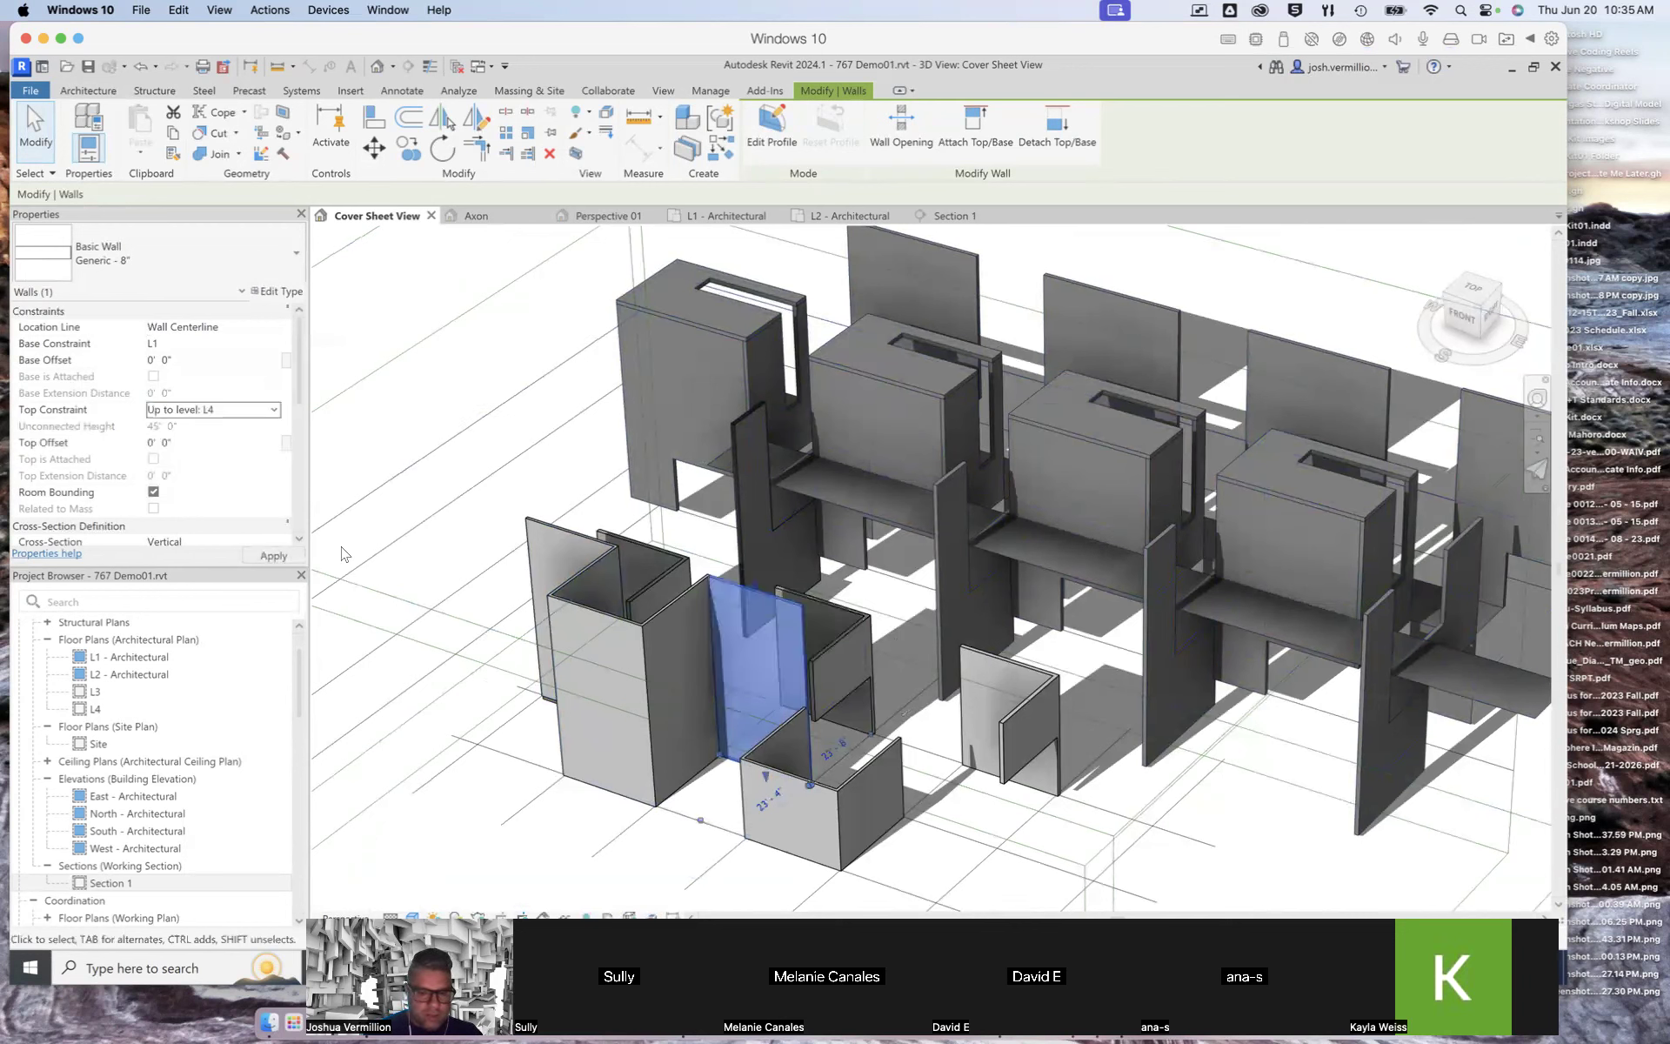
click(772, 734)
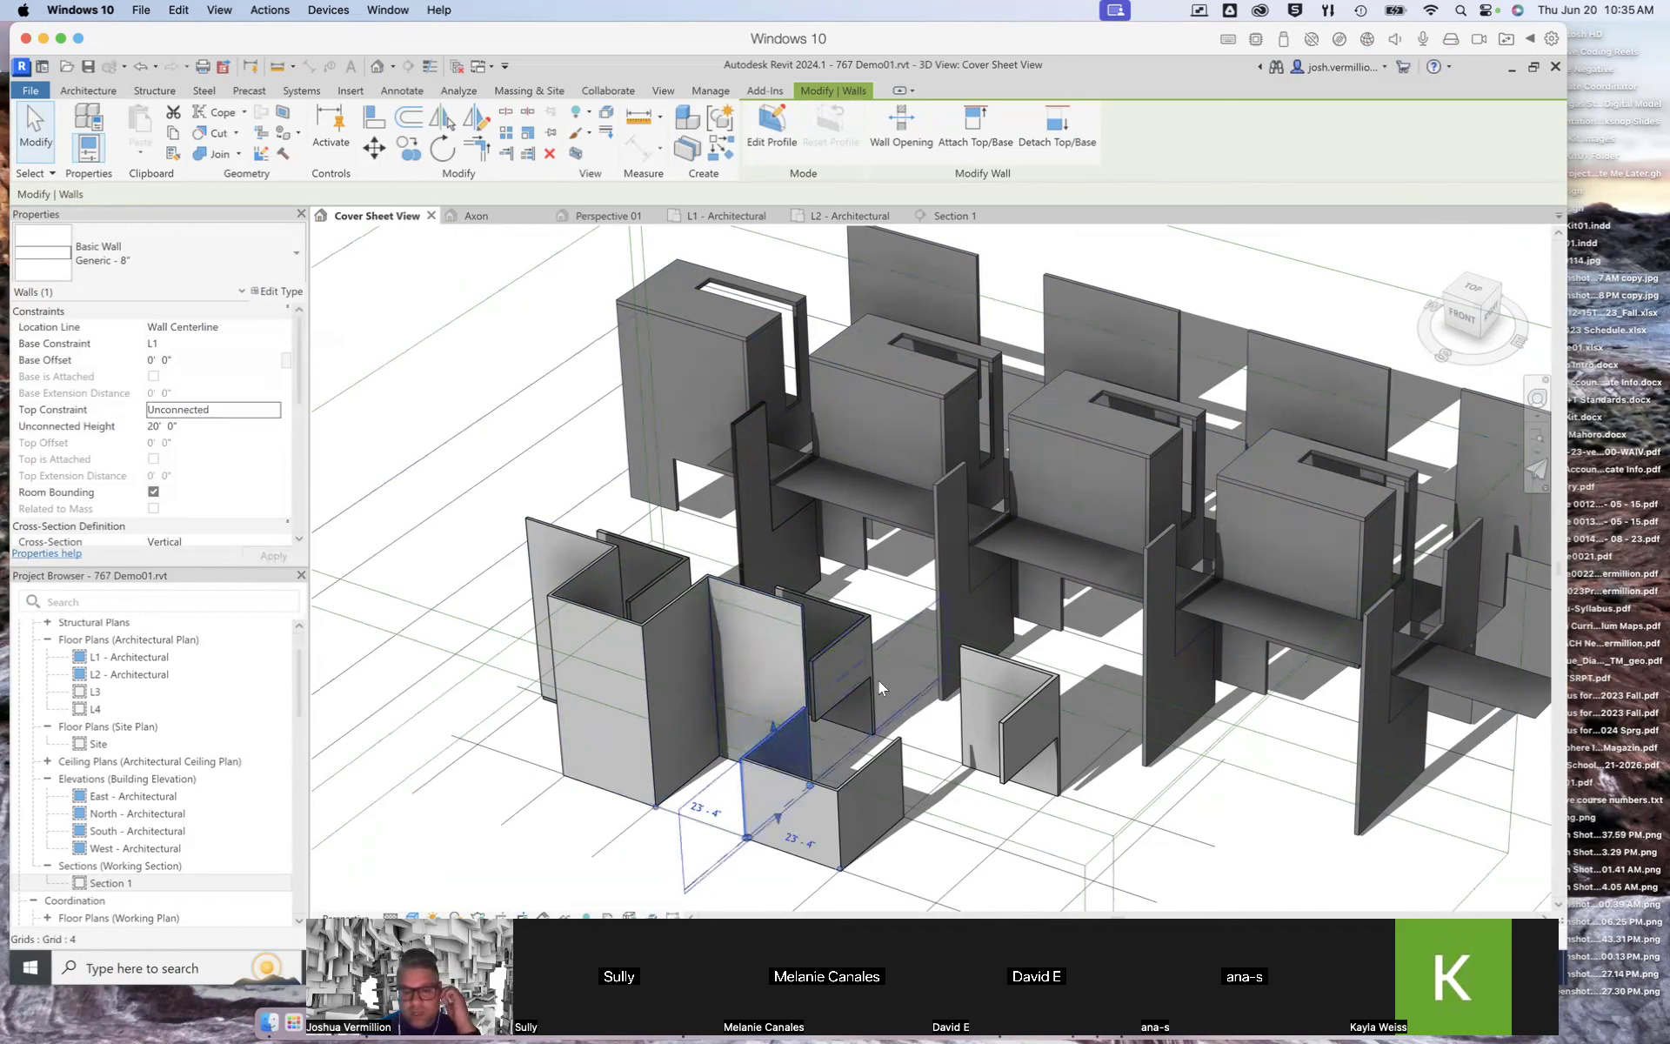
key(Escape)
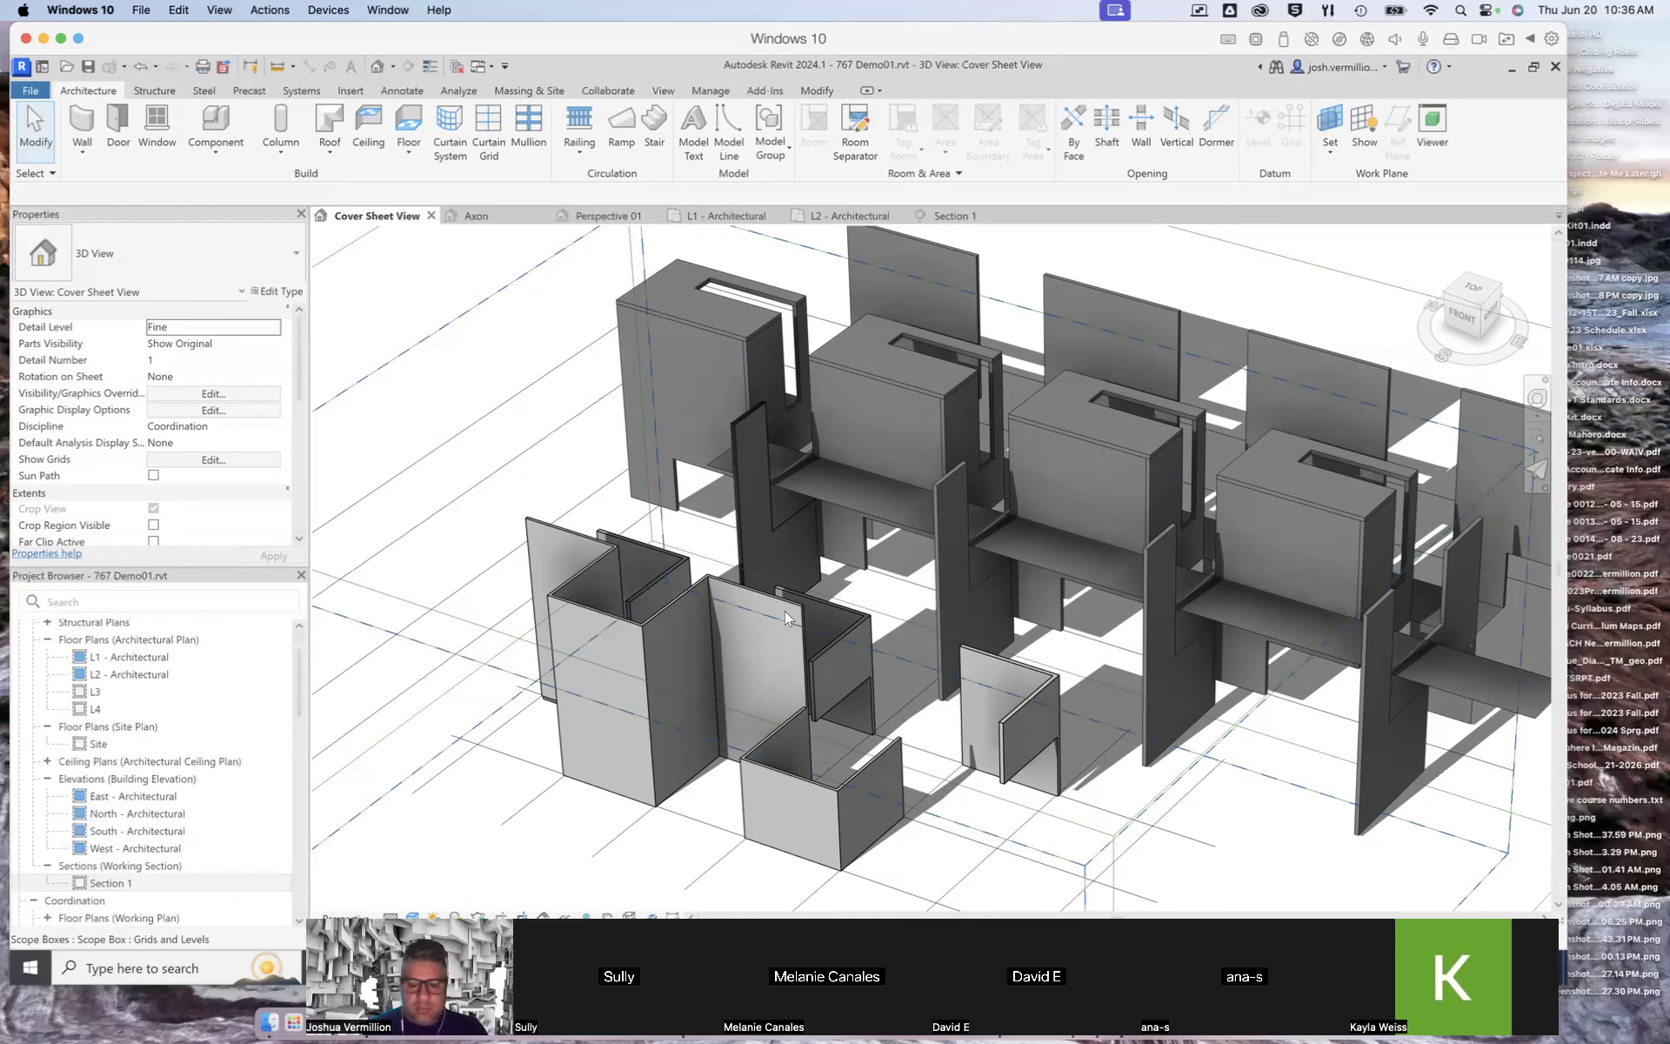
Step: Set the selected wall segment's top constraint to Up to level: L4
scroll(798, 728, down, 2)
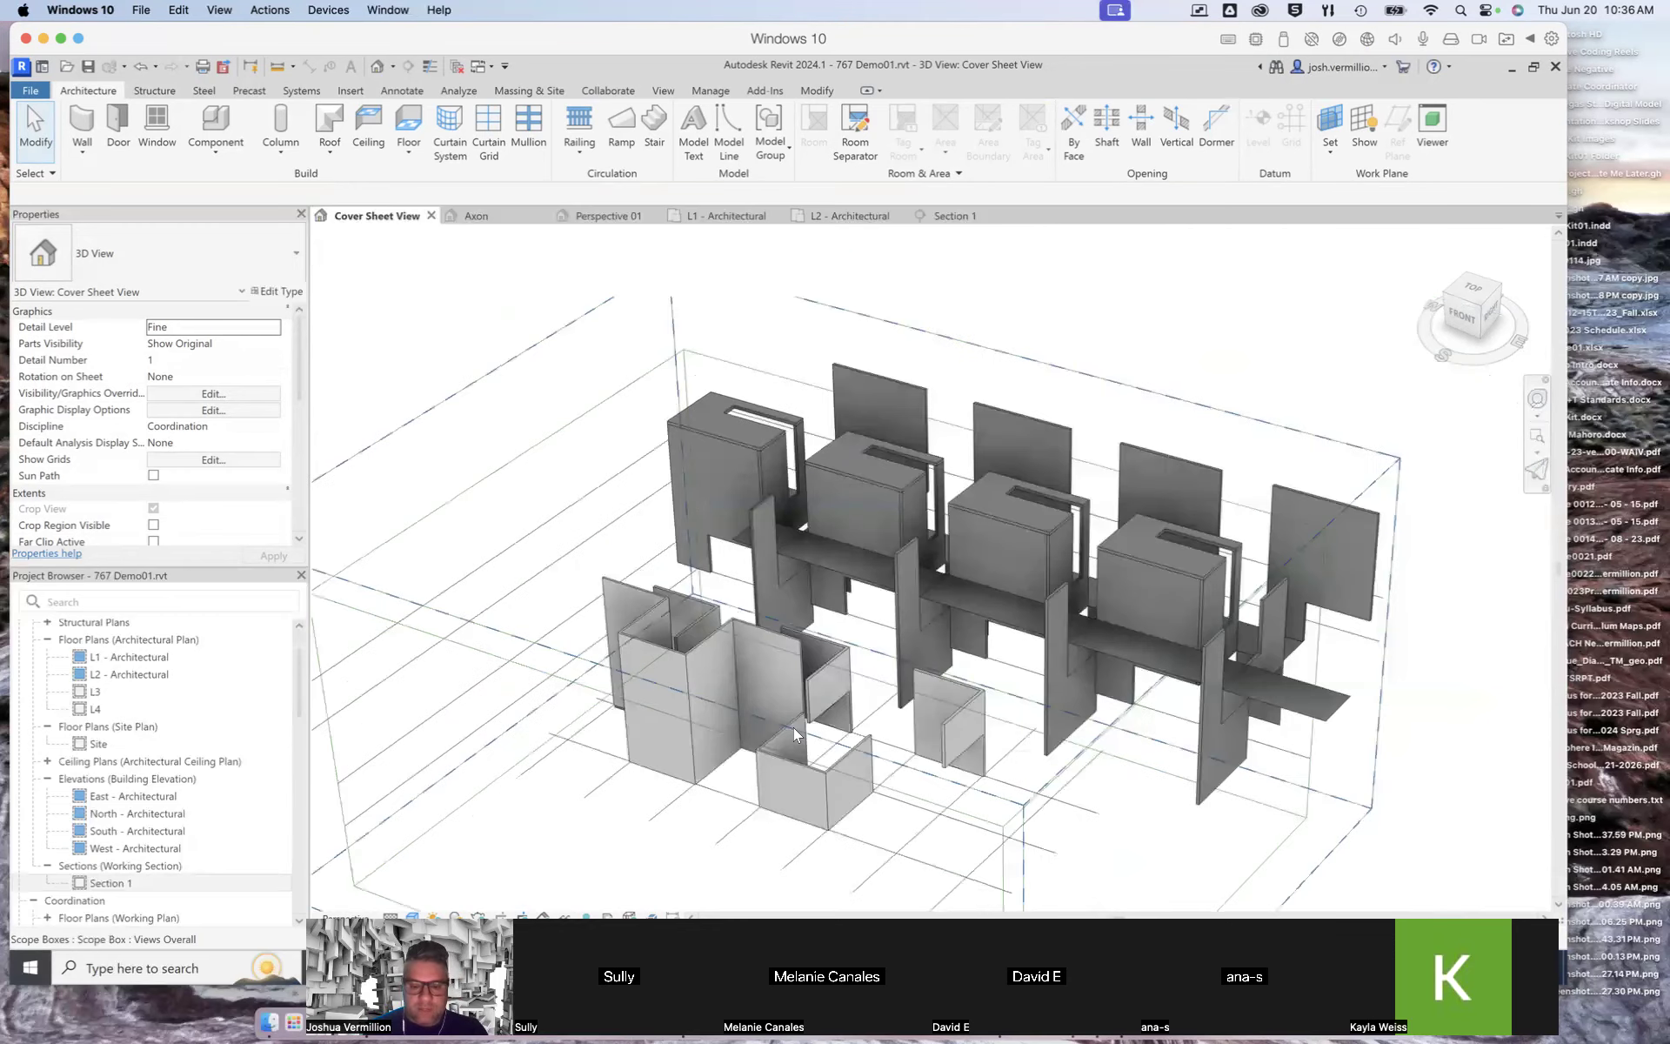
scroll(793, 727, up, 5)
click(795, 705)
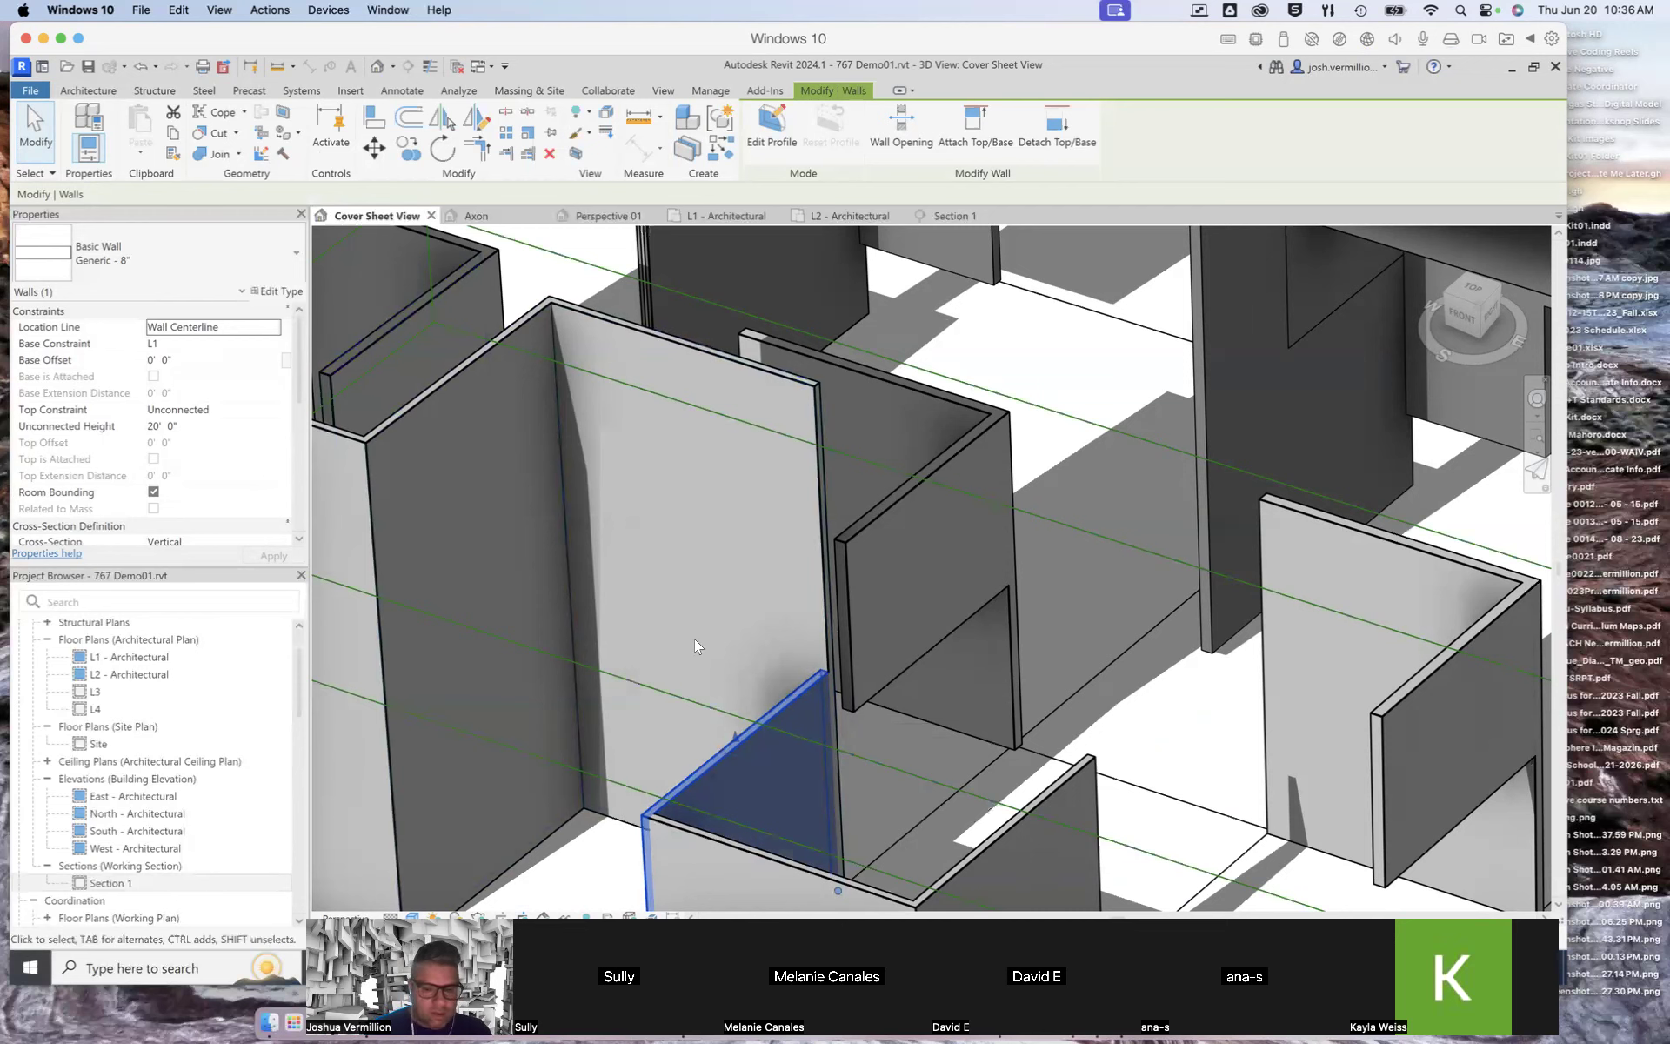
click(275, 414)
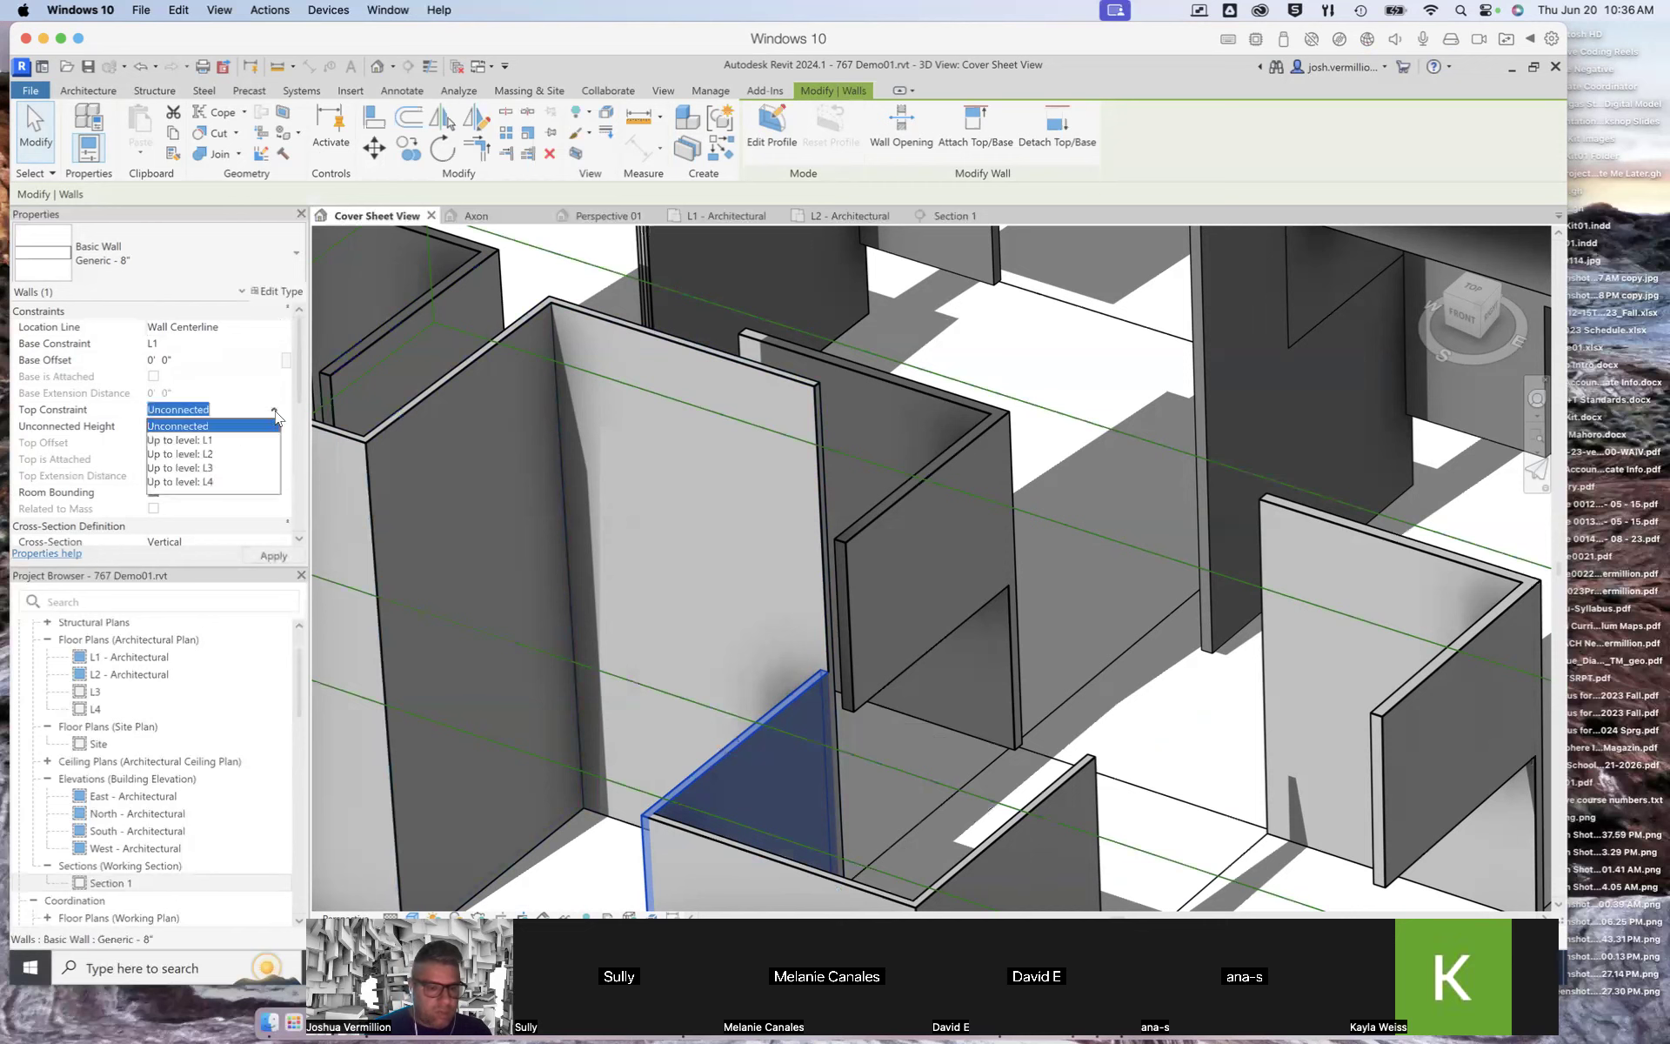
click(216, 481)
click(275, 556)
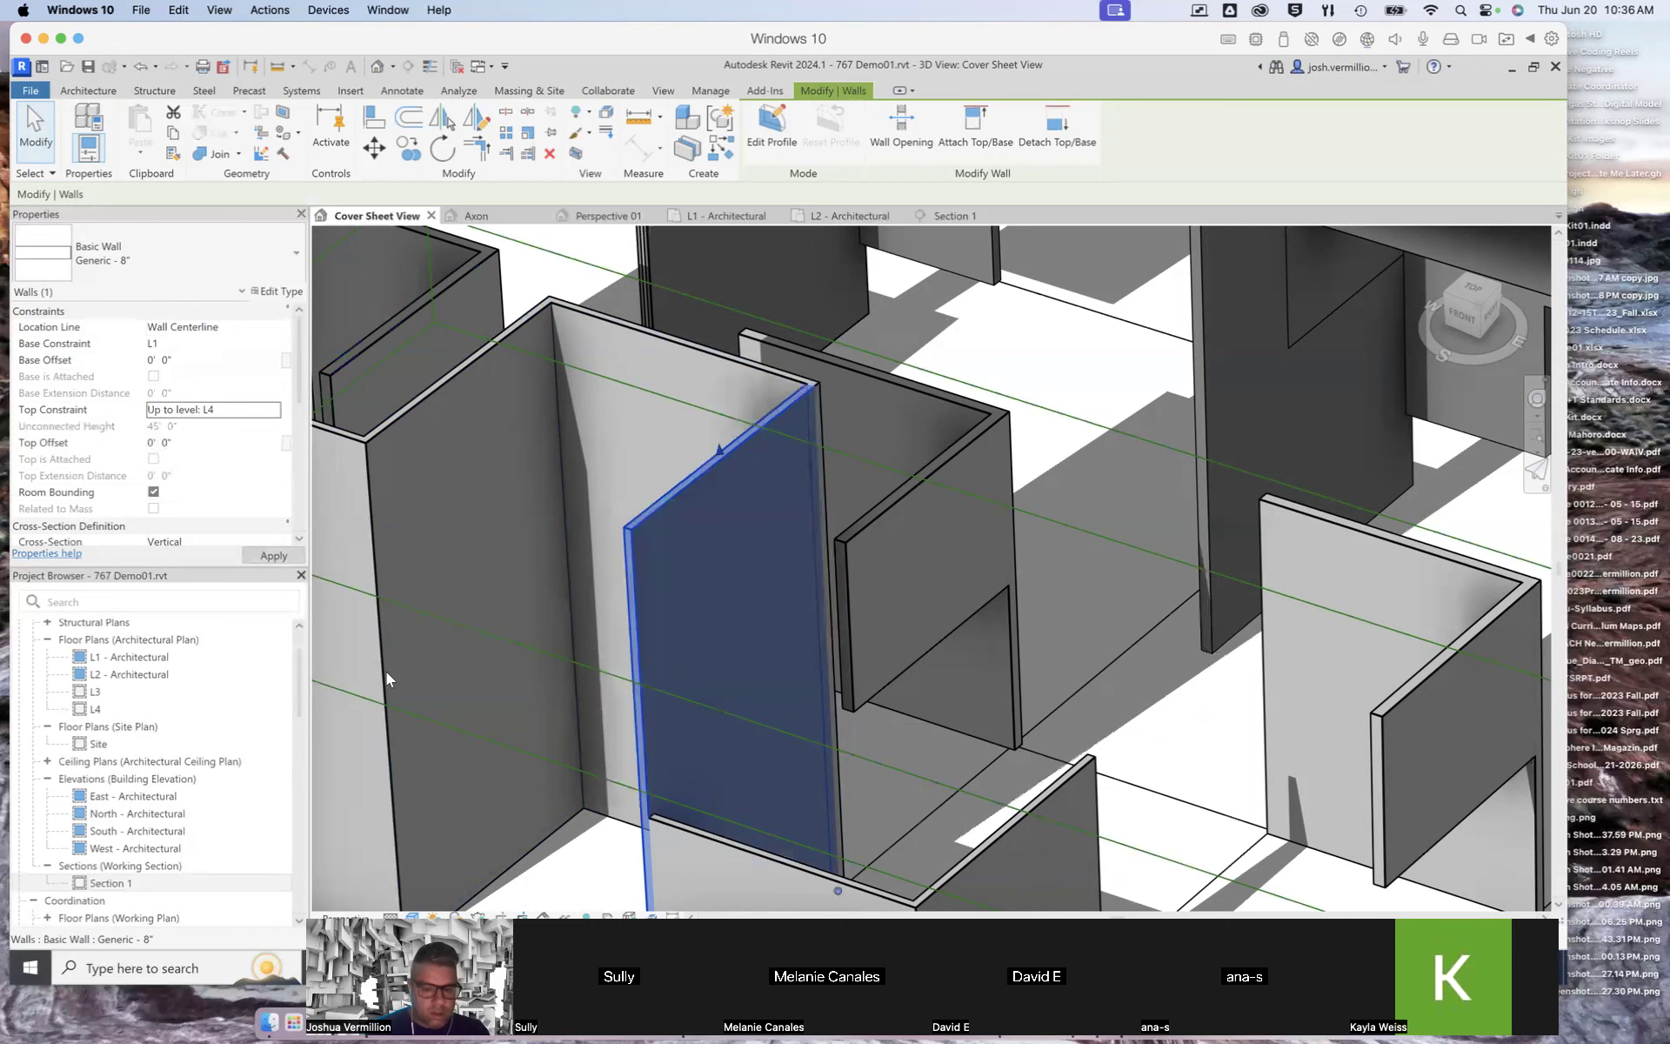
Step: Set the adjacent lower wall segment's top constraint to Up to level: L4
click(715, 835)
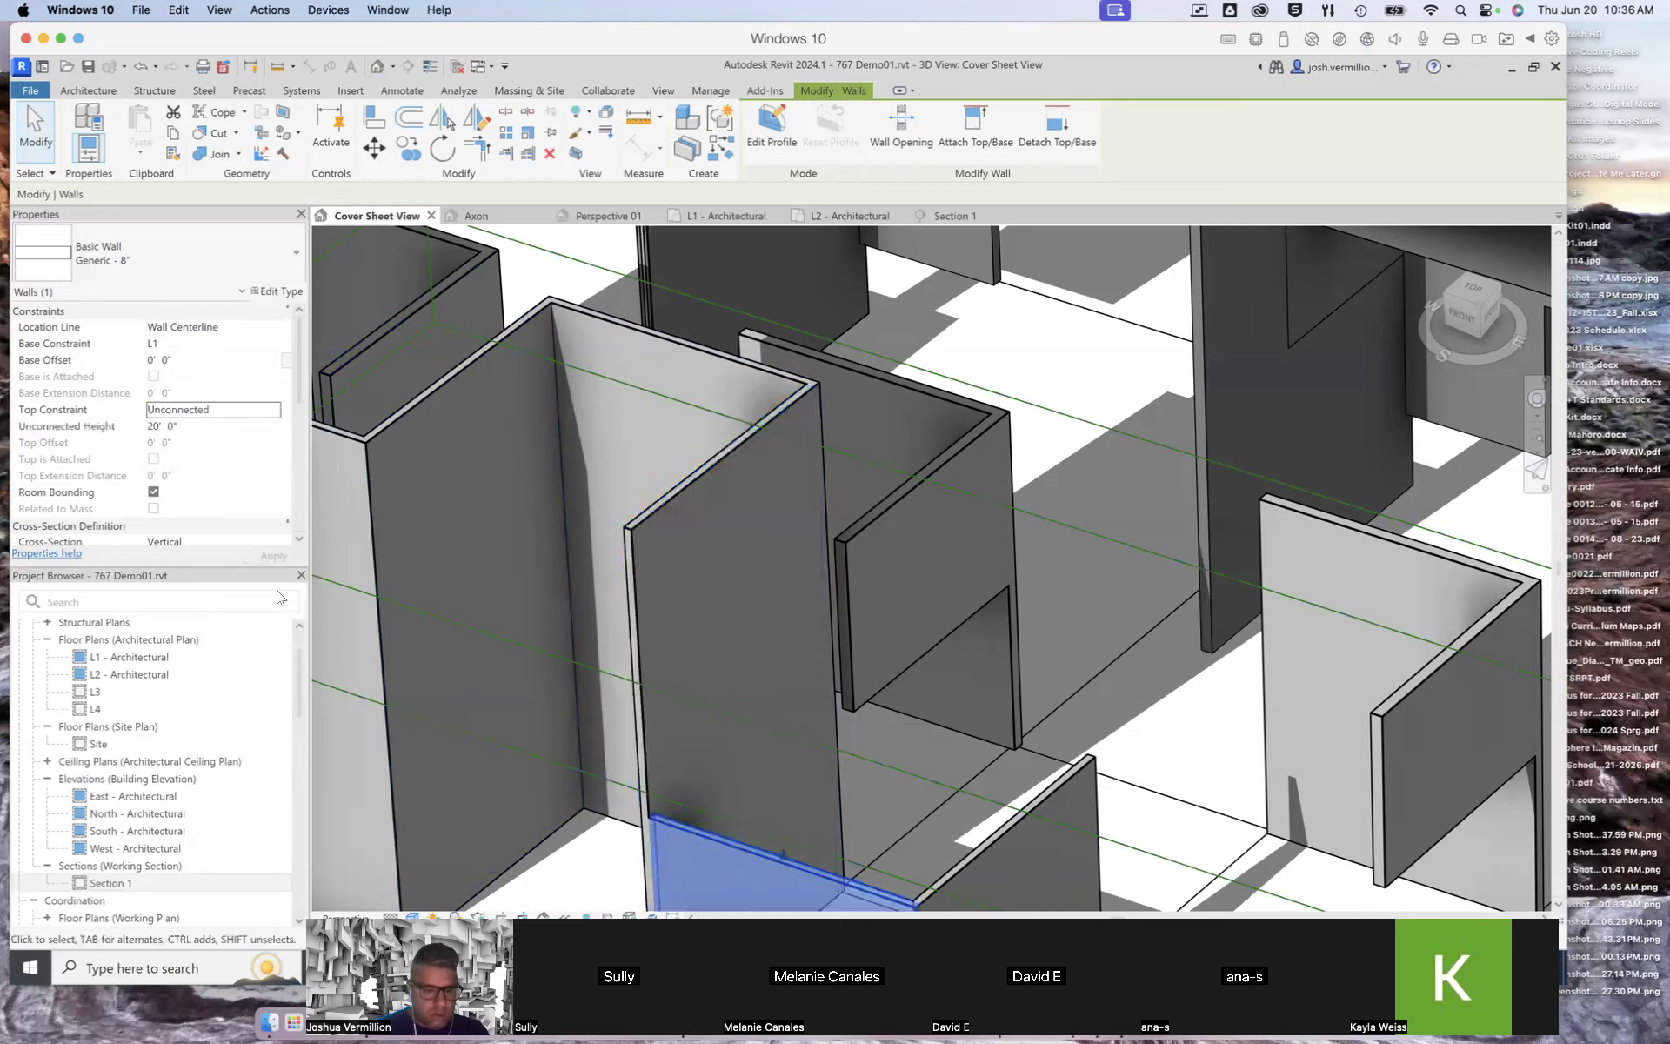
click(276, 415)
click(233, 483)
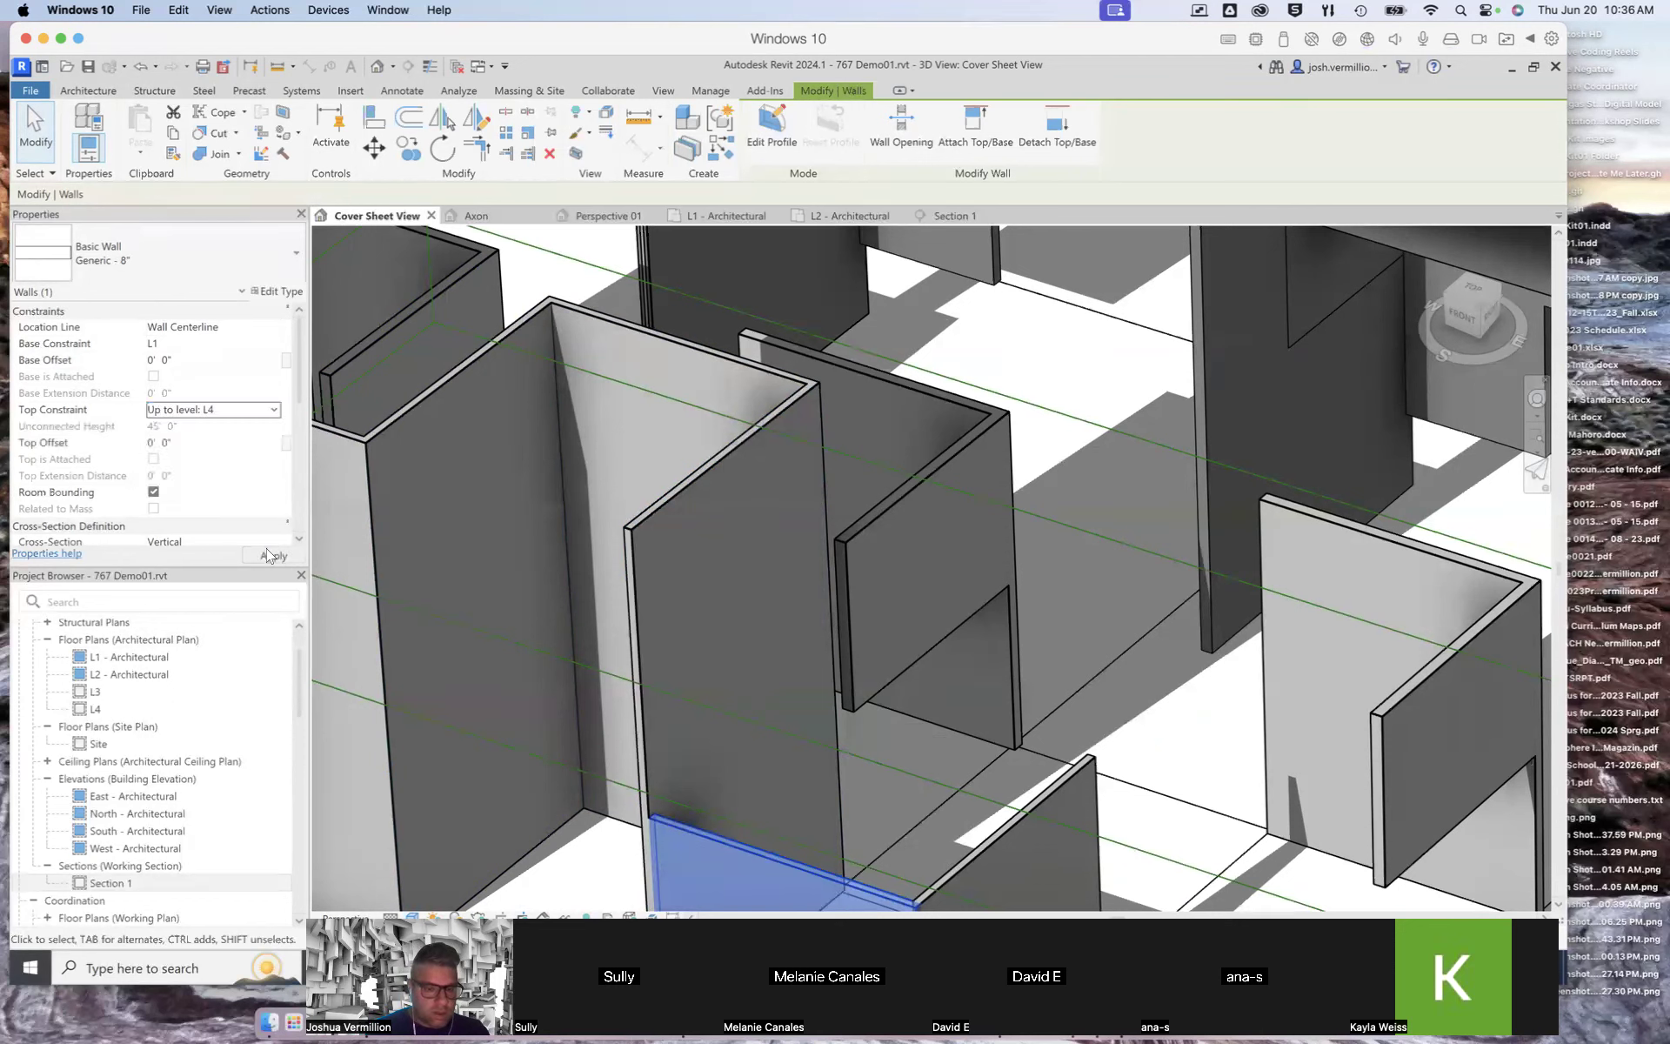
click(276, 557)
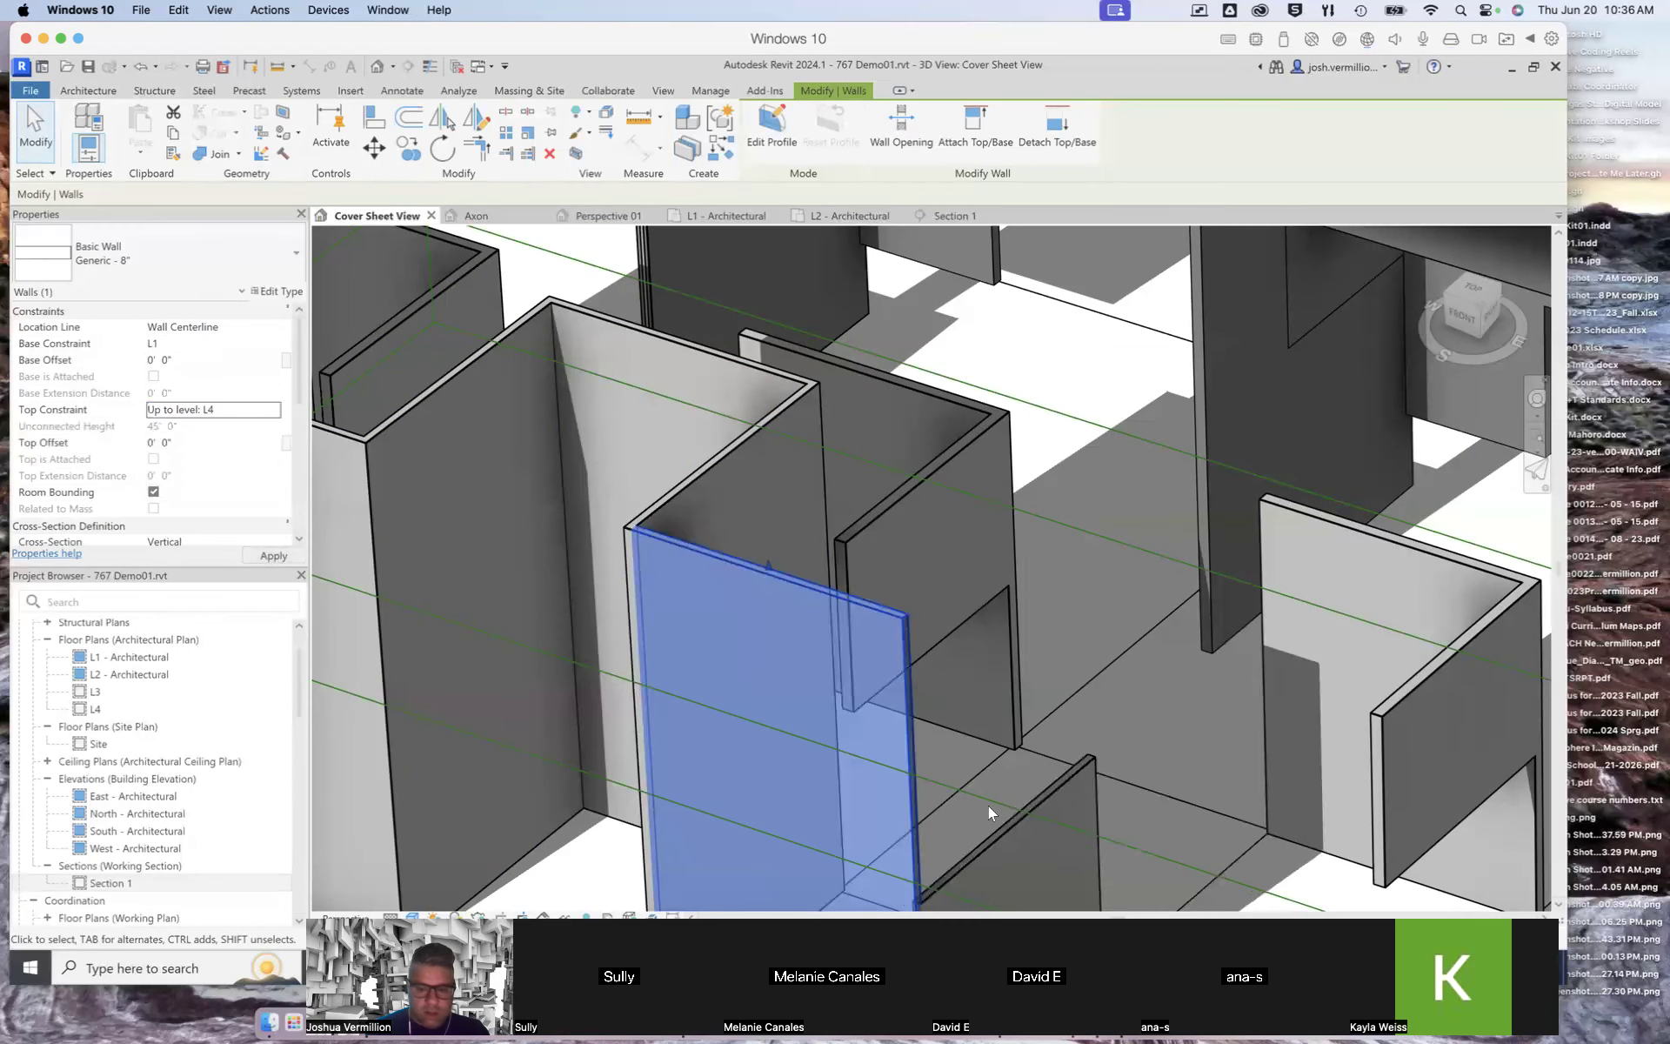
Step: Set the 12-inch wall segment's top constraint to Up to level: L4, then clear the selection
click(1043, 796)
click(276, 410)
click(275, 411)
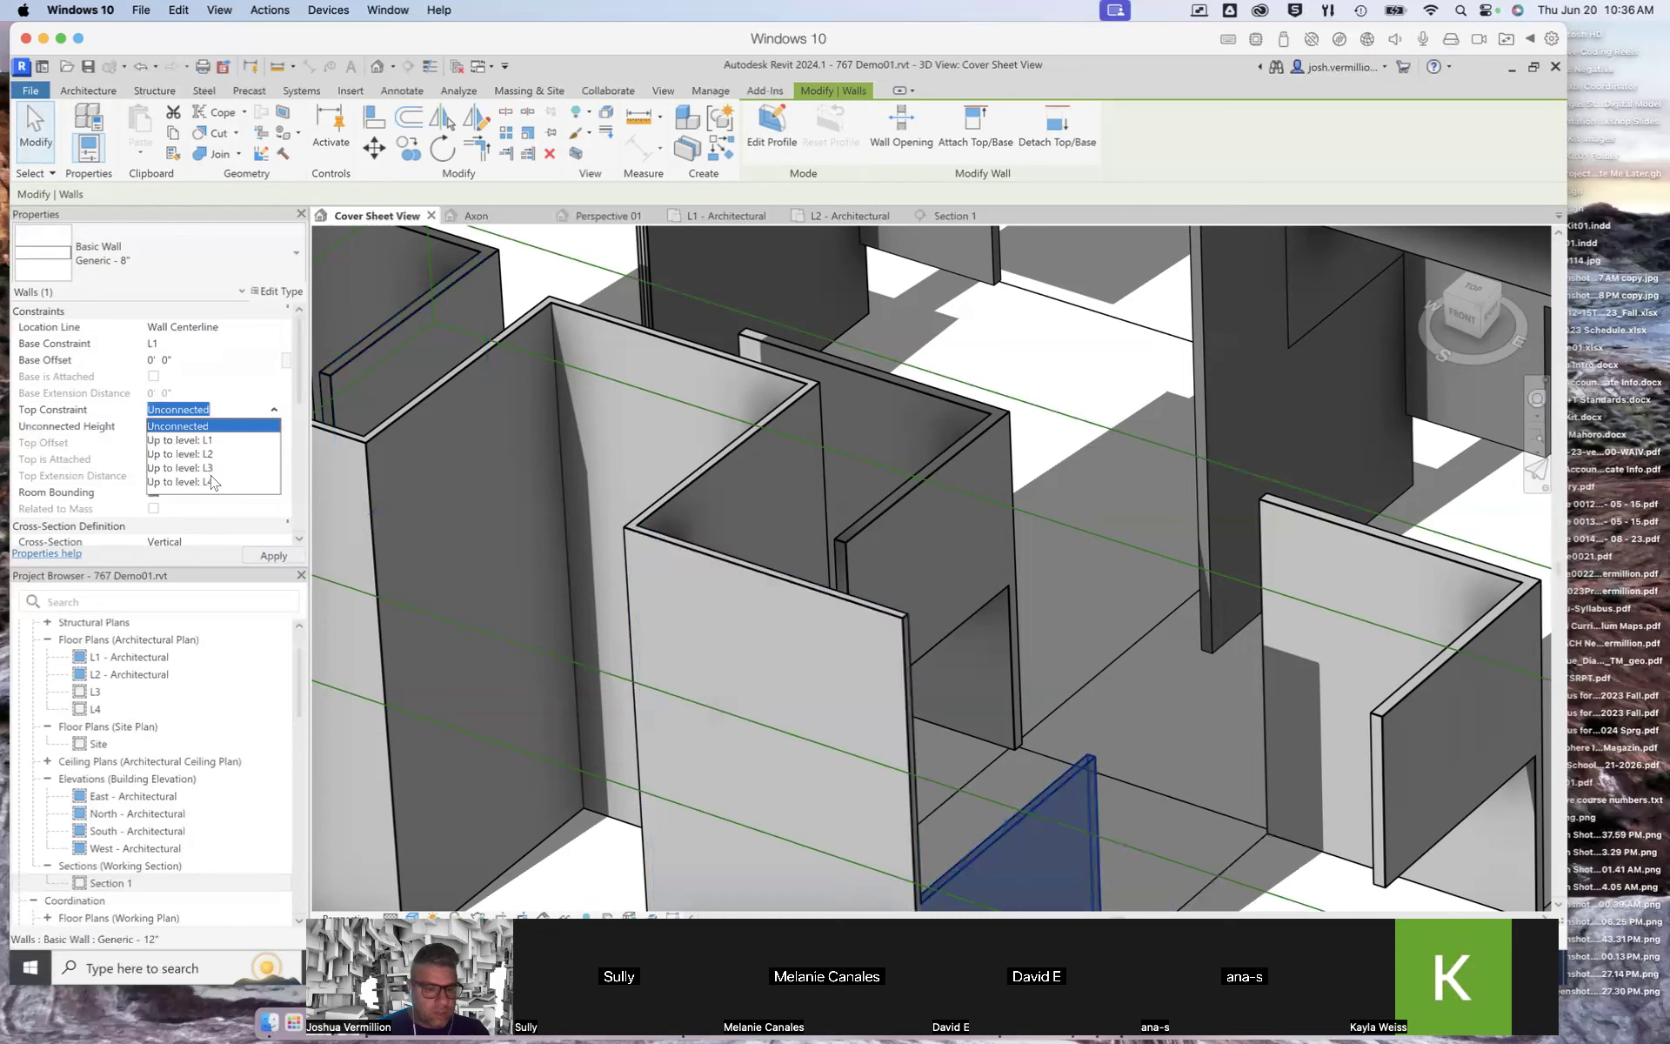
click(211, 482)
scroll(898, 541, down, 4)
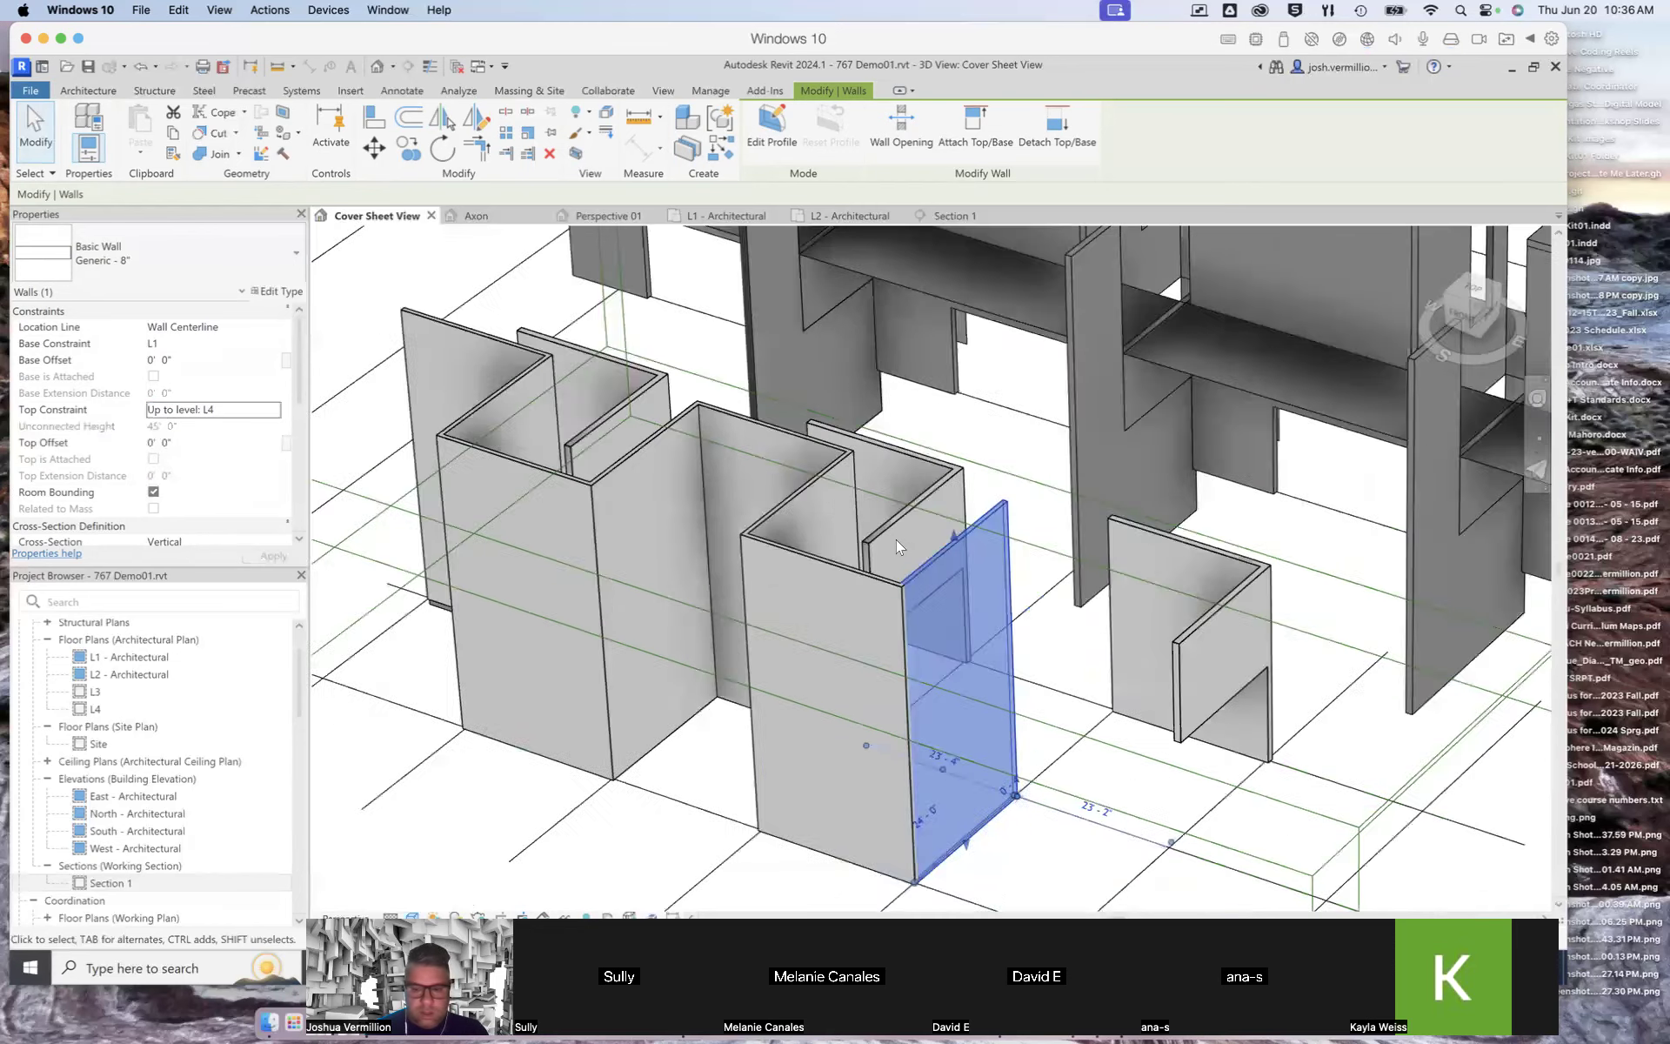
click(440, 389)
Step: Switch between the floor plan, perspective and Section 1 views to inspect the levels and walls
scroll(887, 494, down, 4)
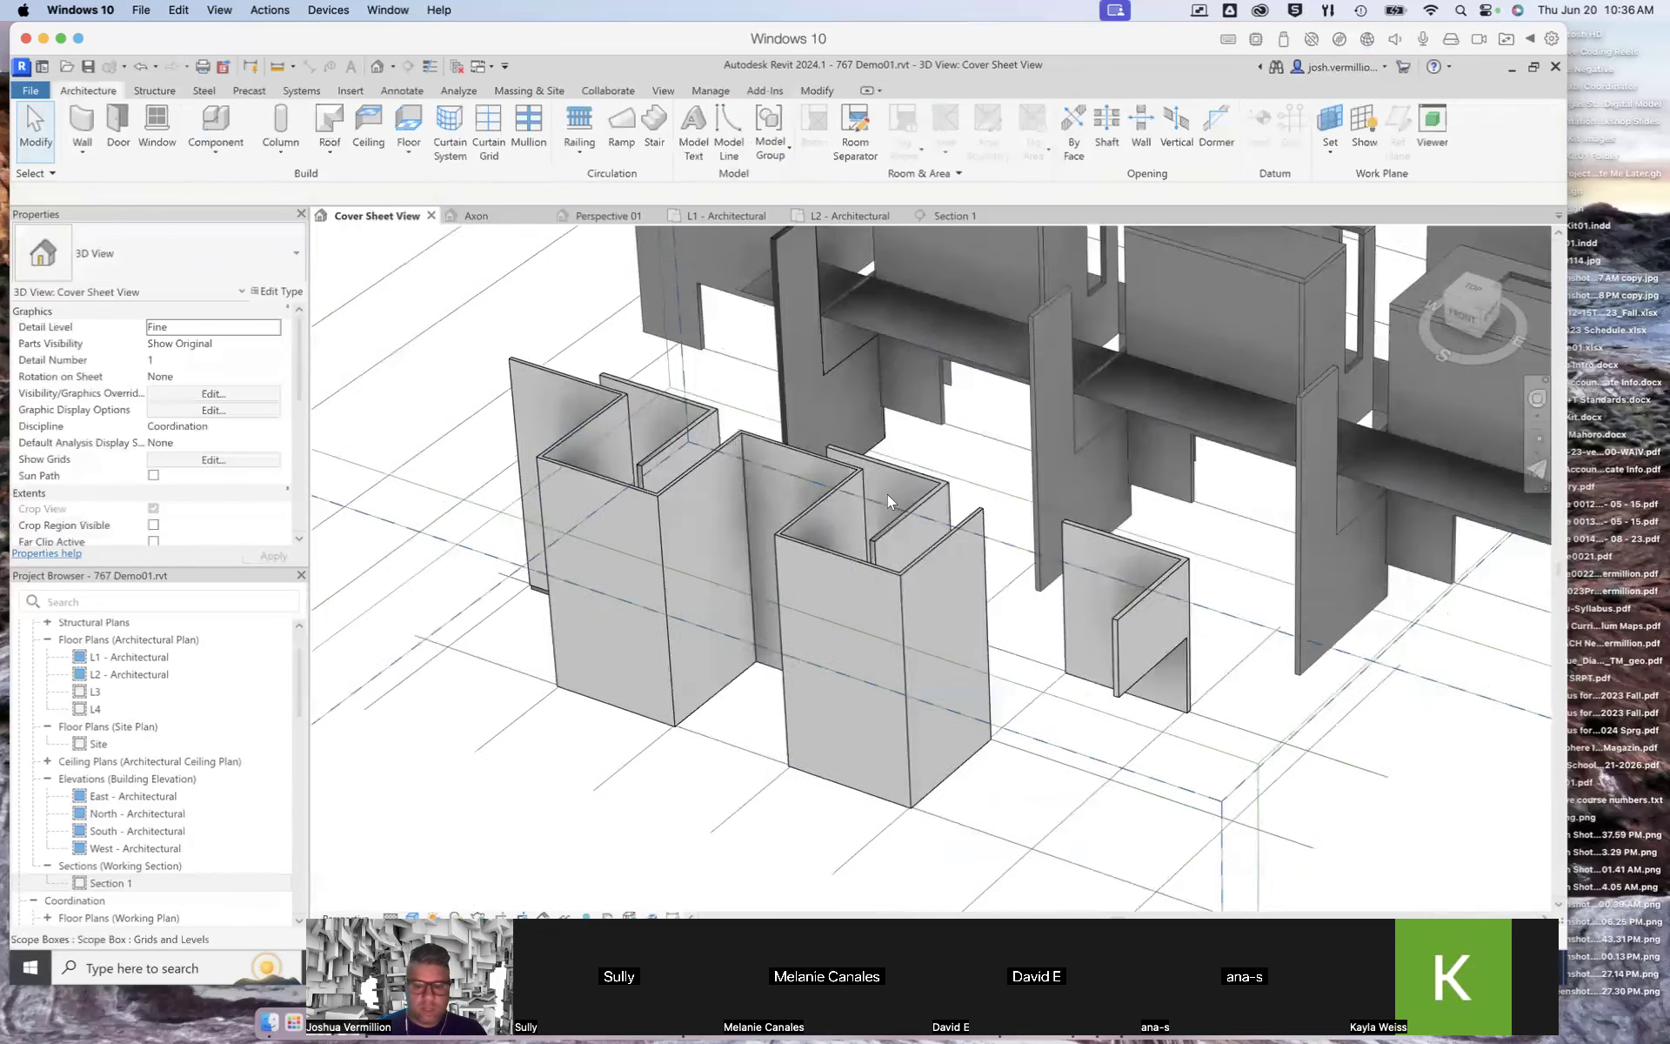
scroll(912, 498, down, 3)
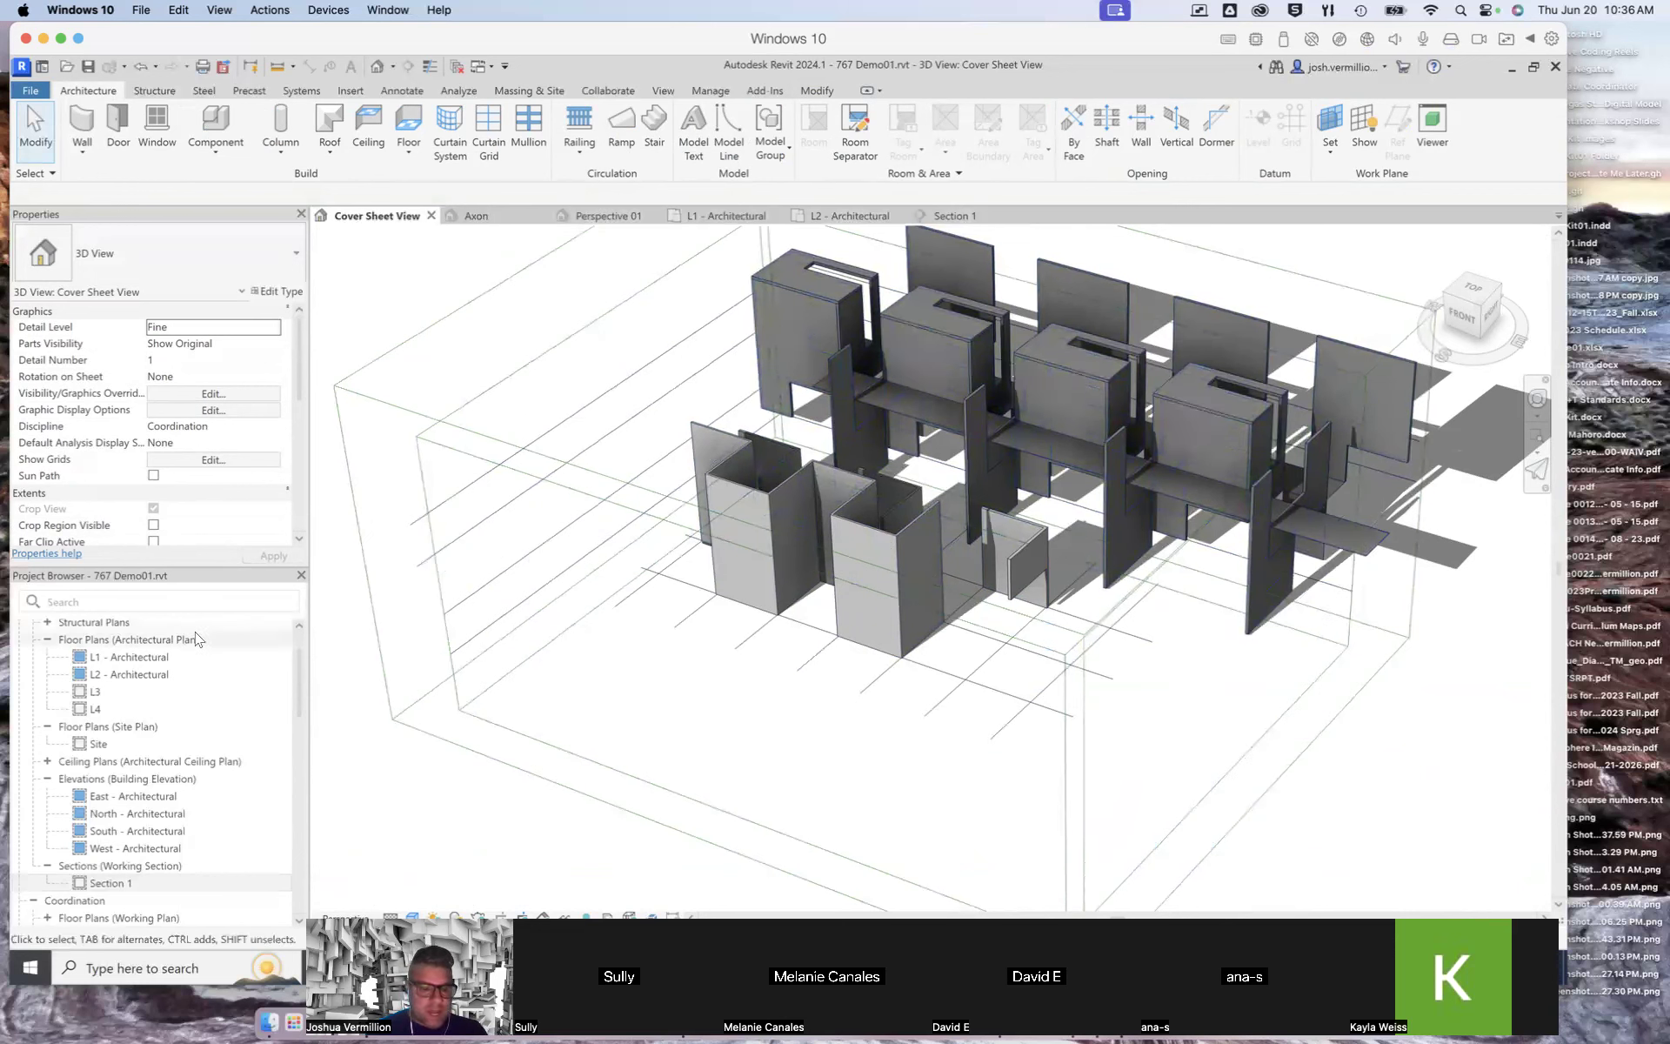
click(121, 658)
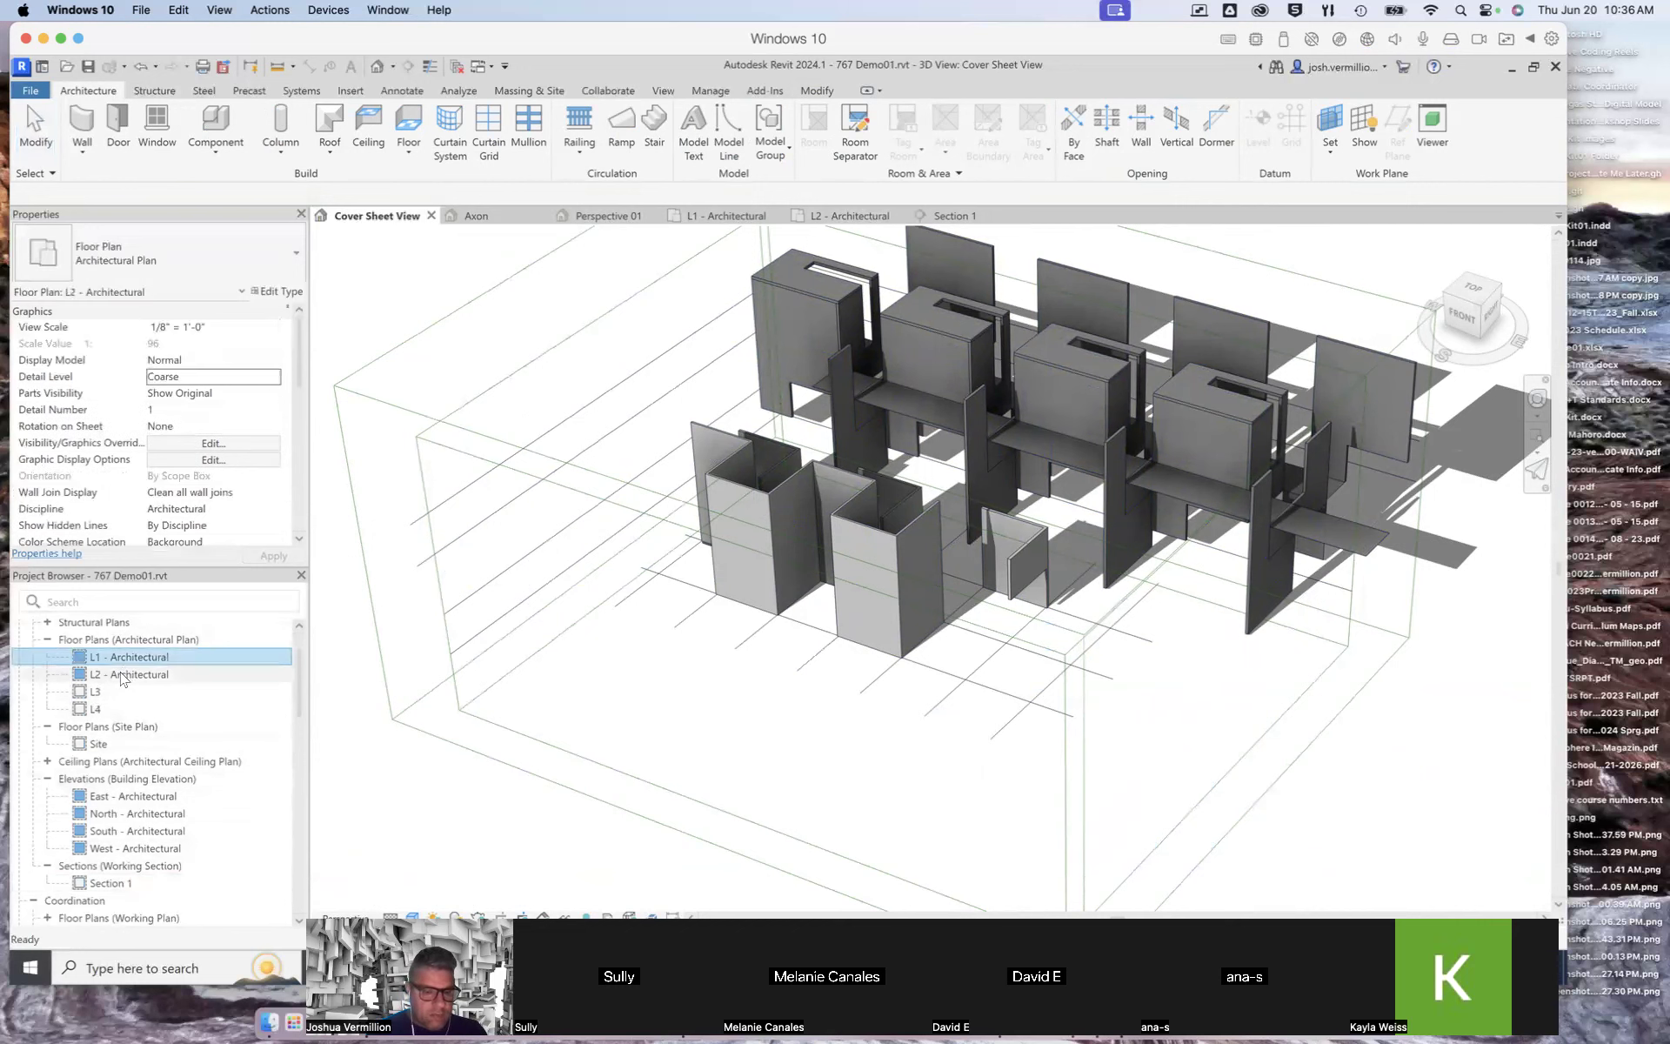
click(121, 676)
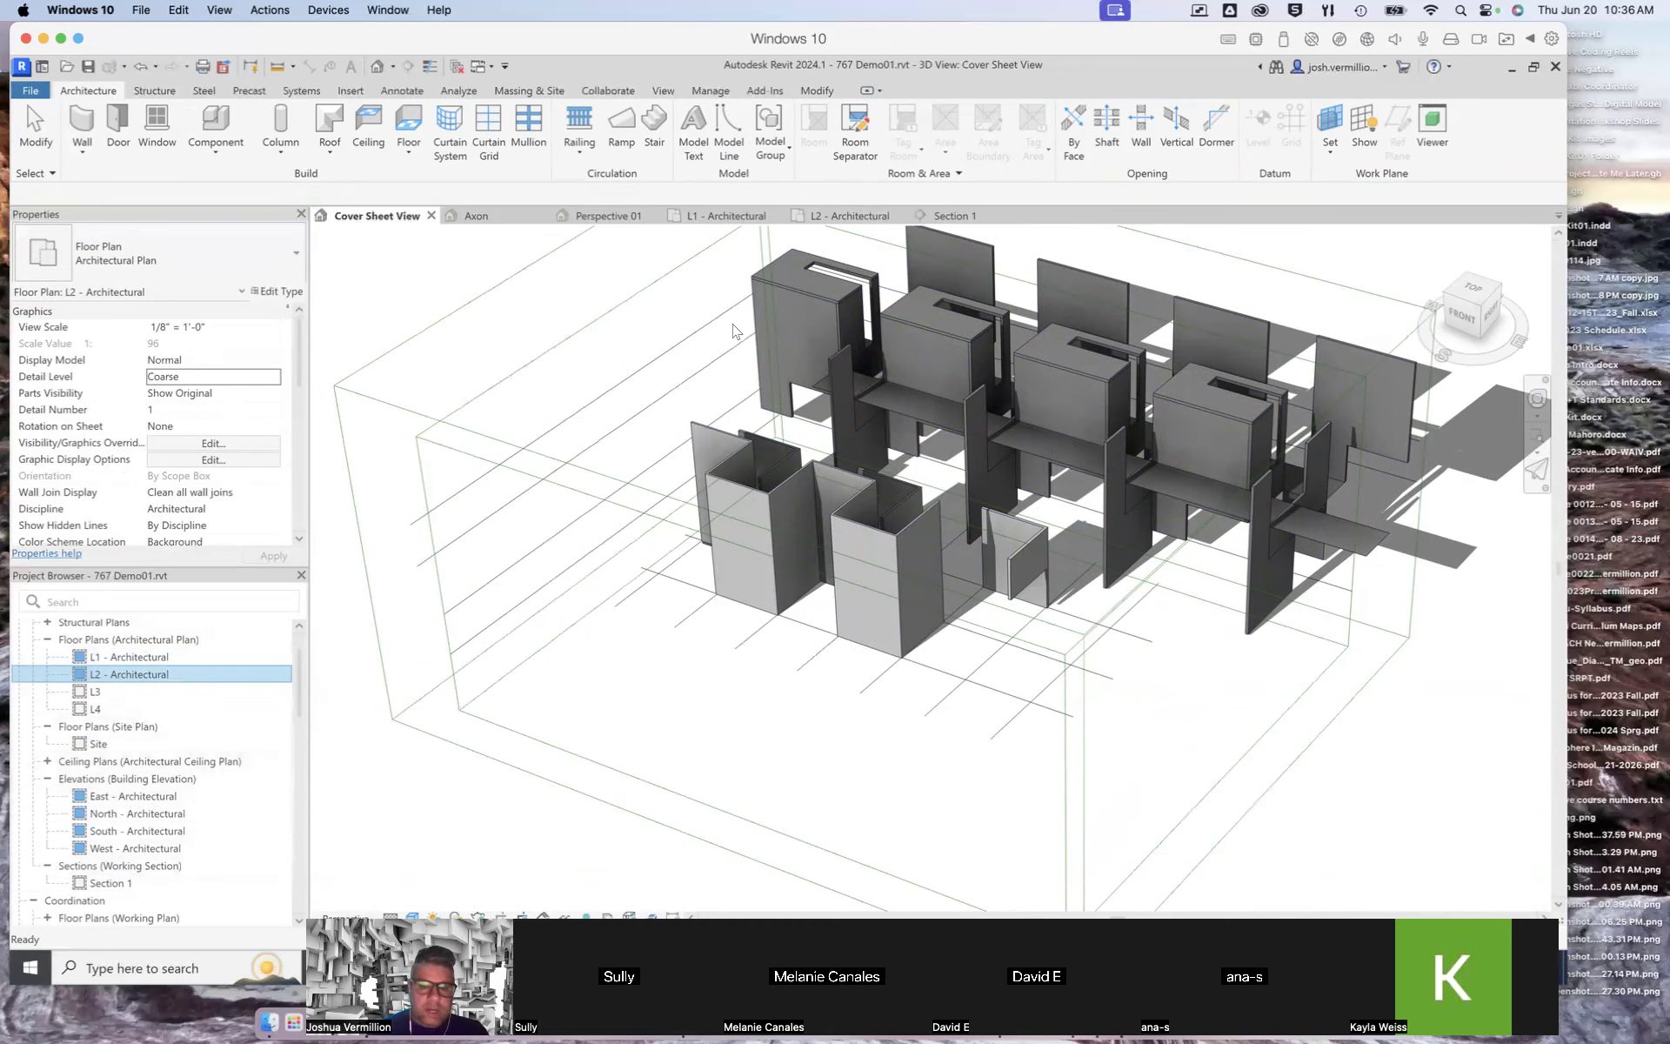
click(970, 215)
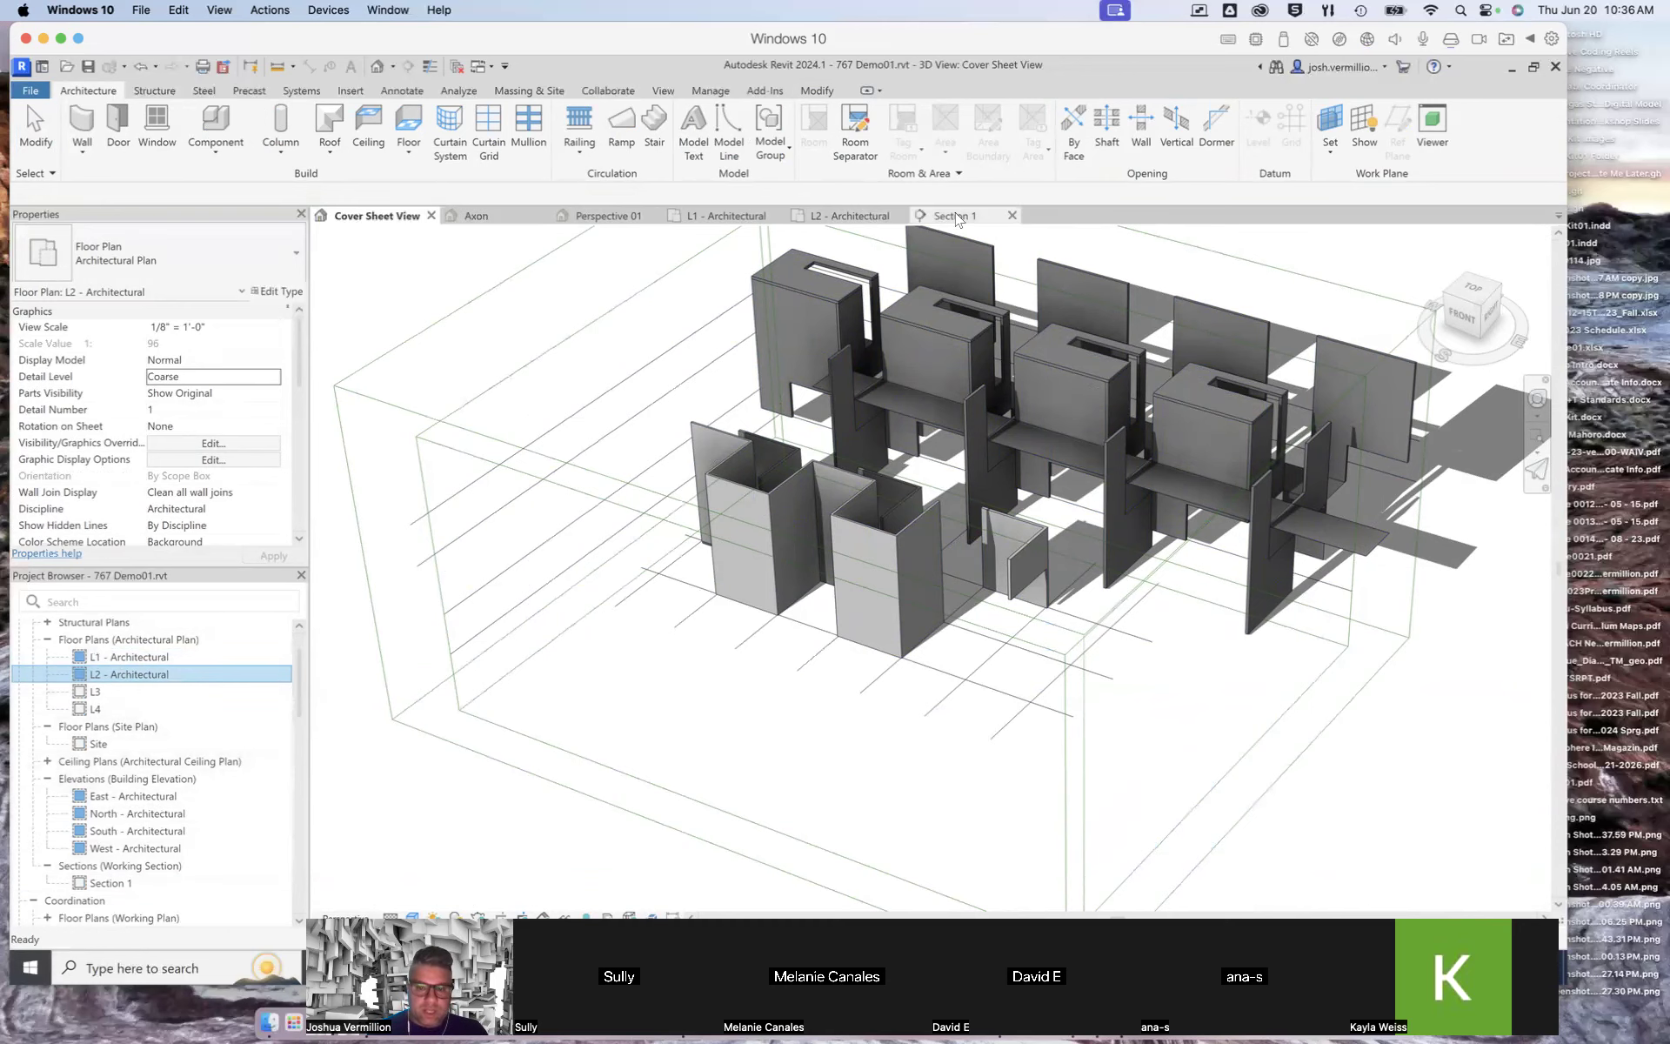
click(713, 217)
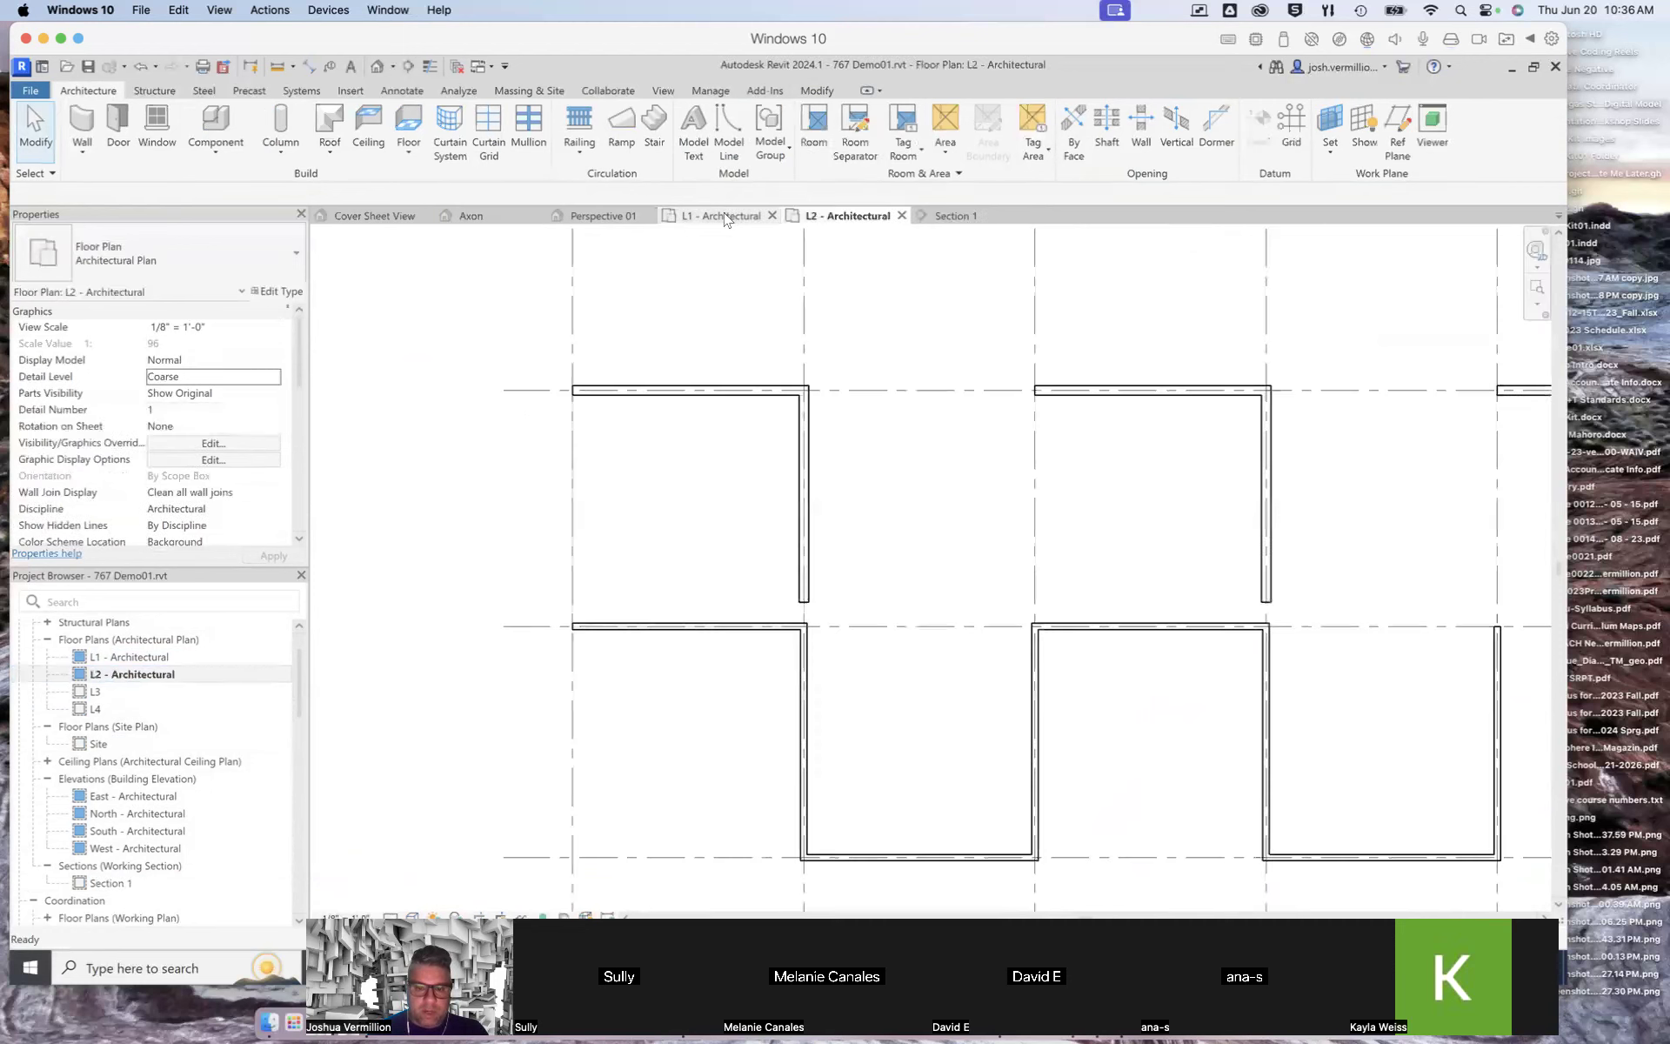
click(600, 216)
click(955, 217)
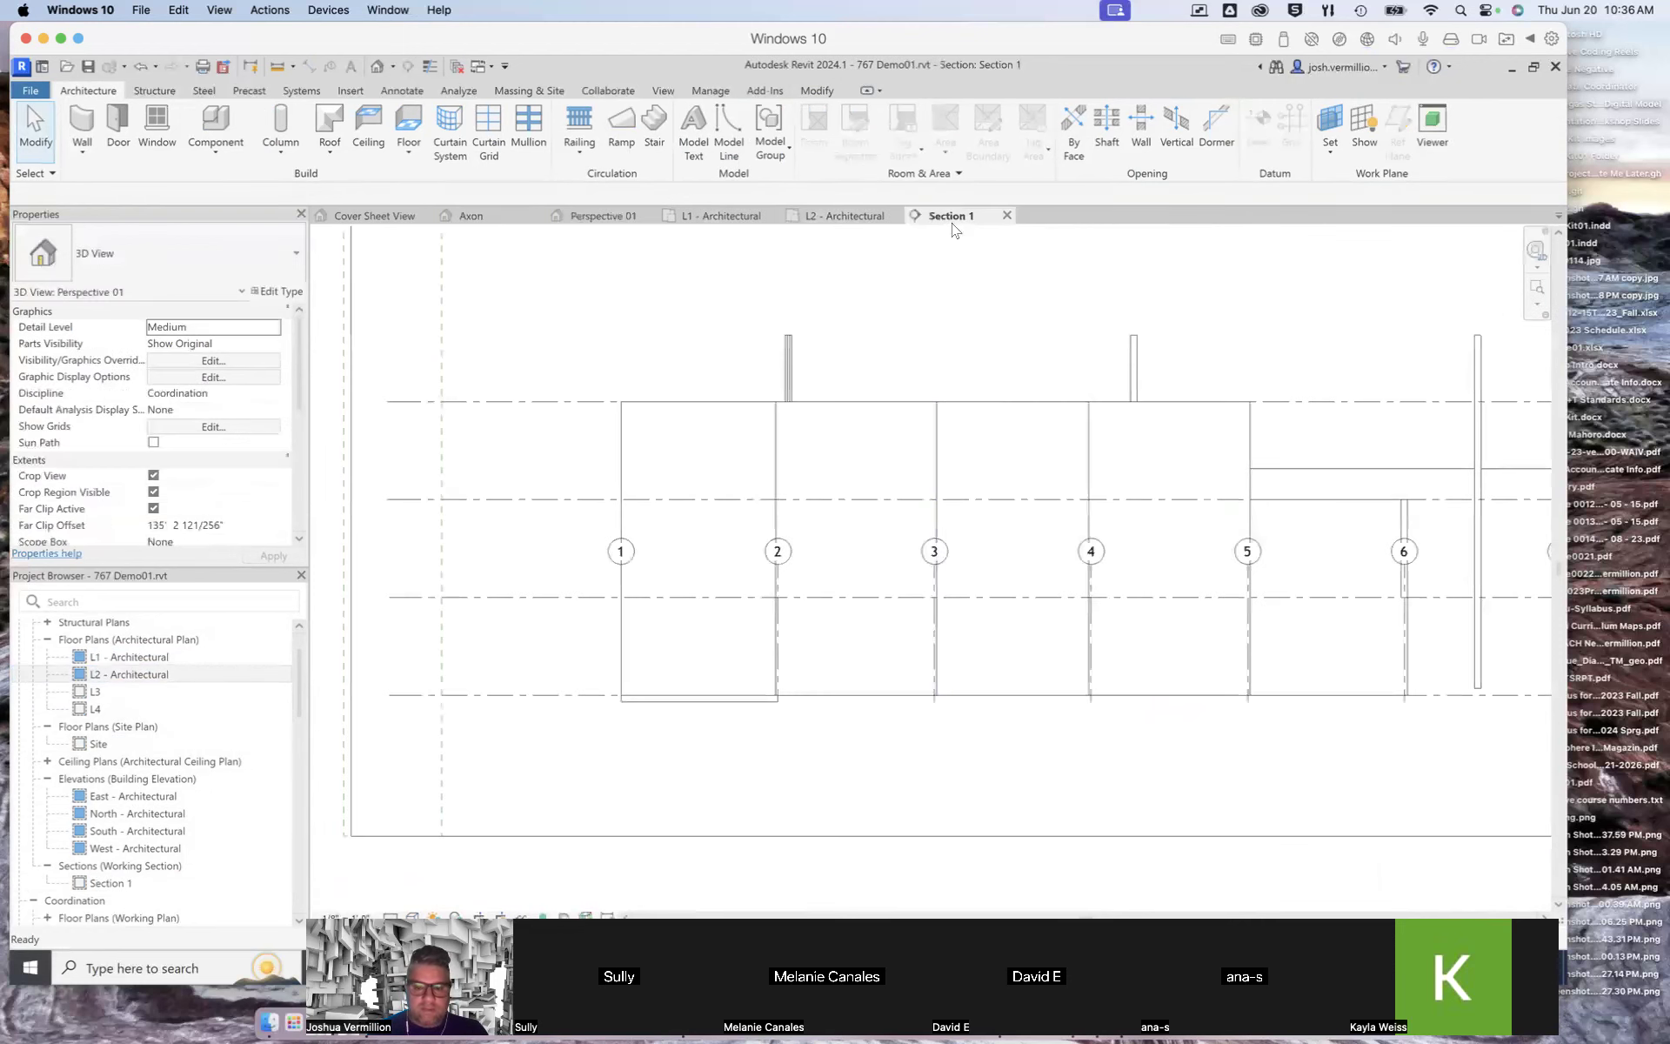
scroll(1037, 488, down, 3)
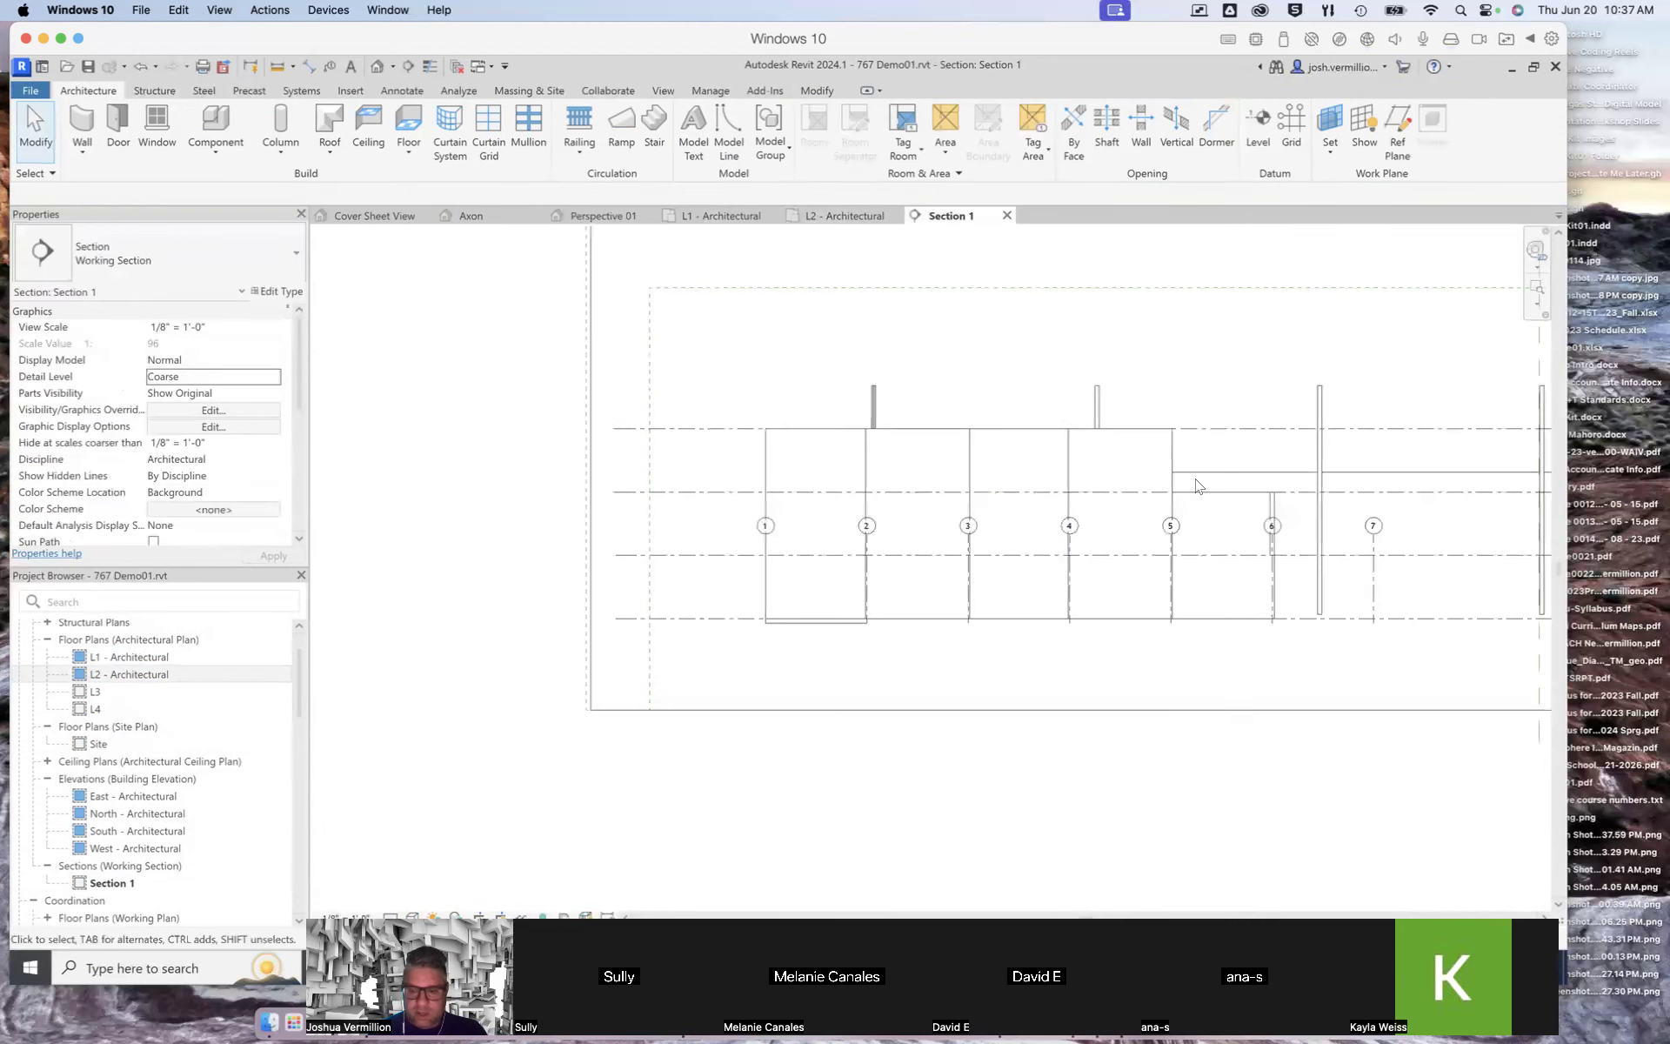
scroll(1383, 484, down, 2)
scroll(1435, 484, up, 4)
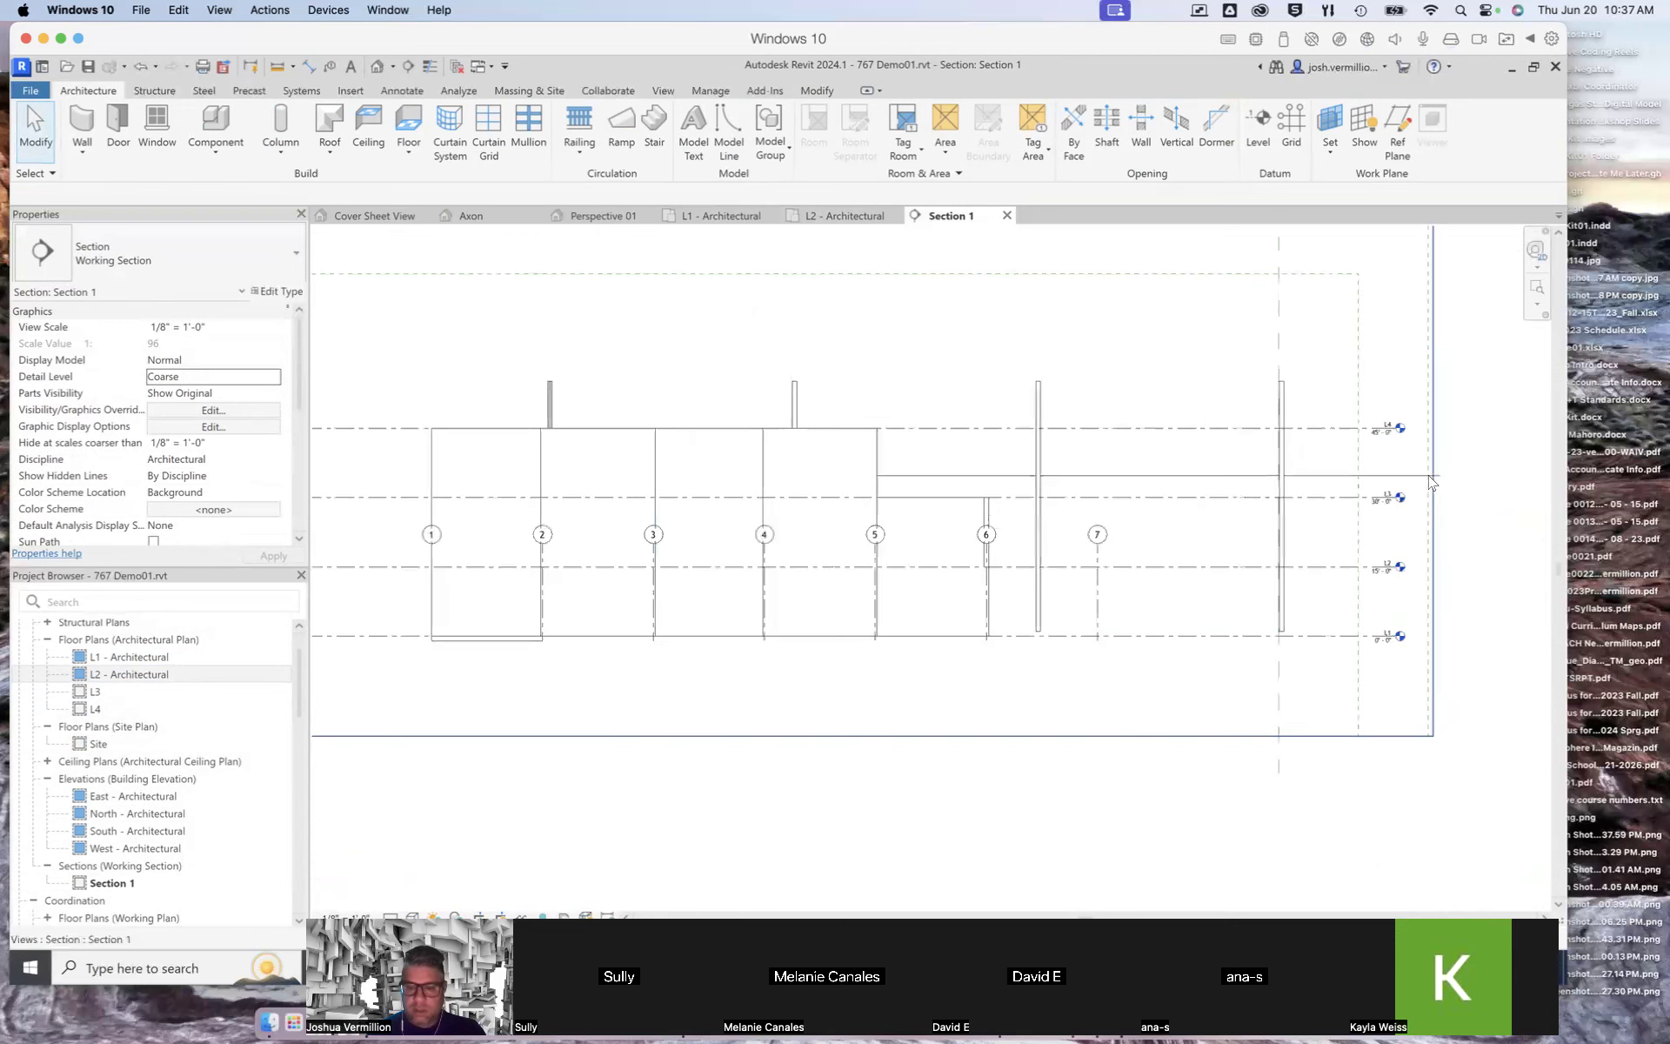
scroll(1406, 470, up, 3)
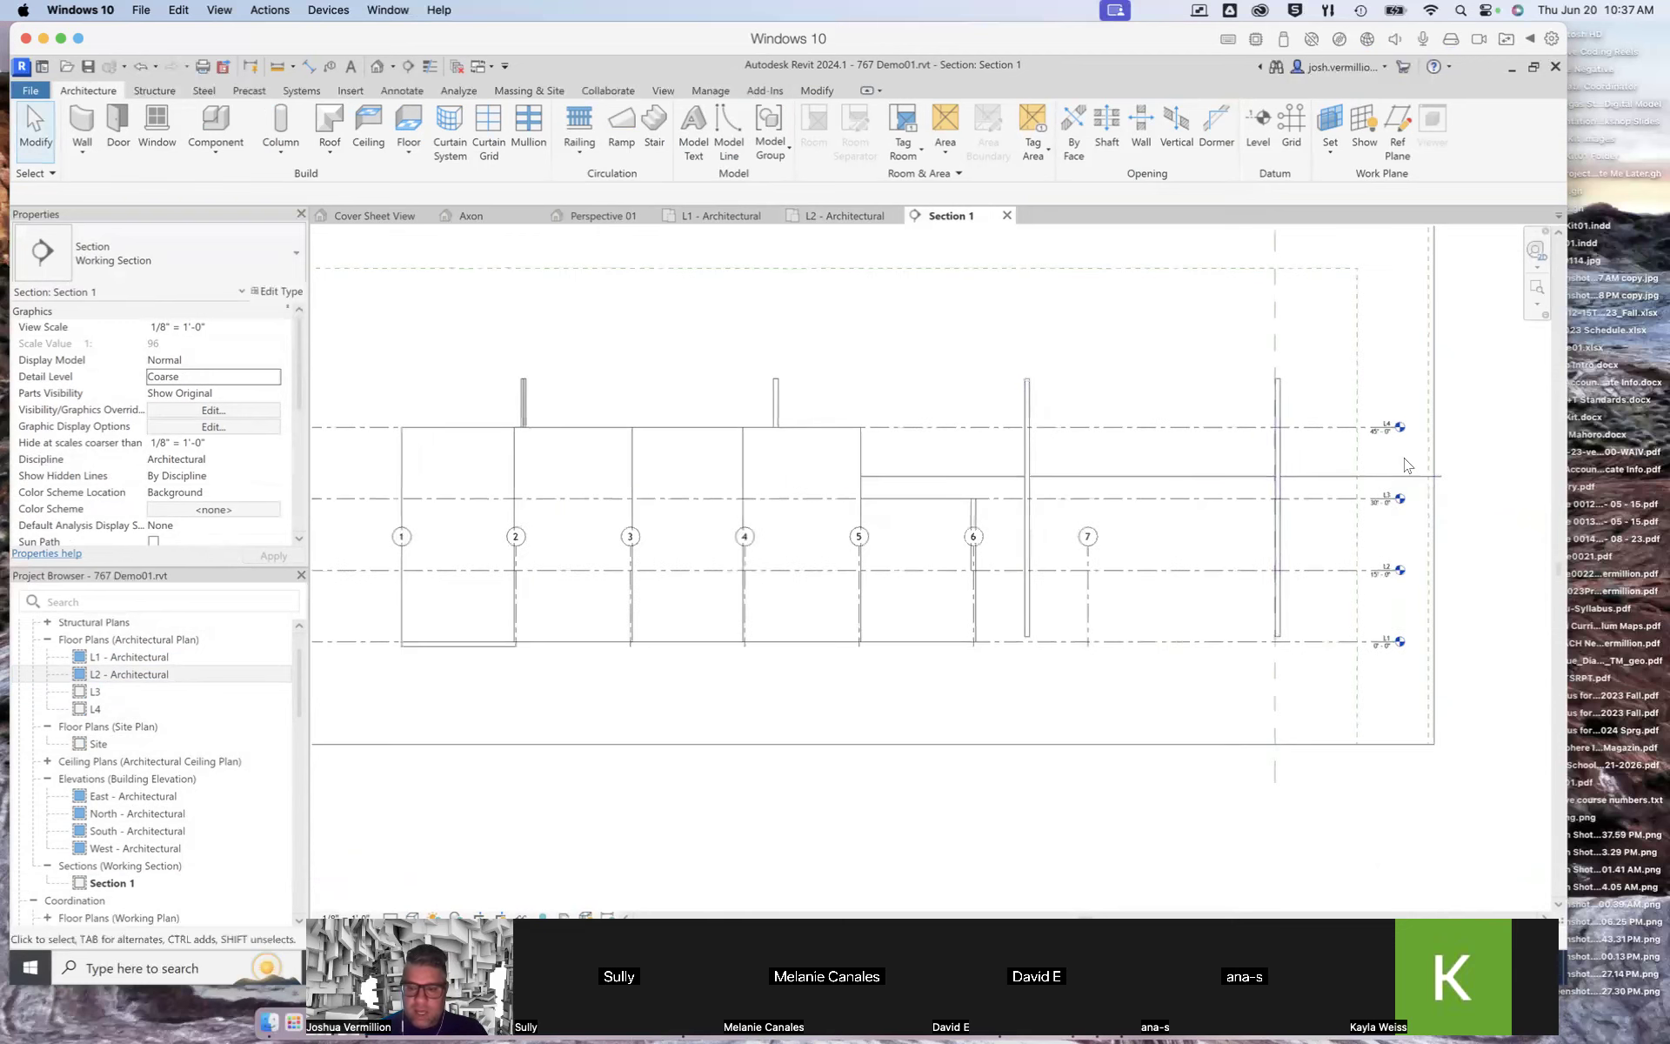
scroll(1406, 466, up, 1)
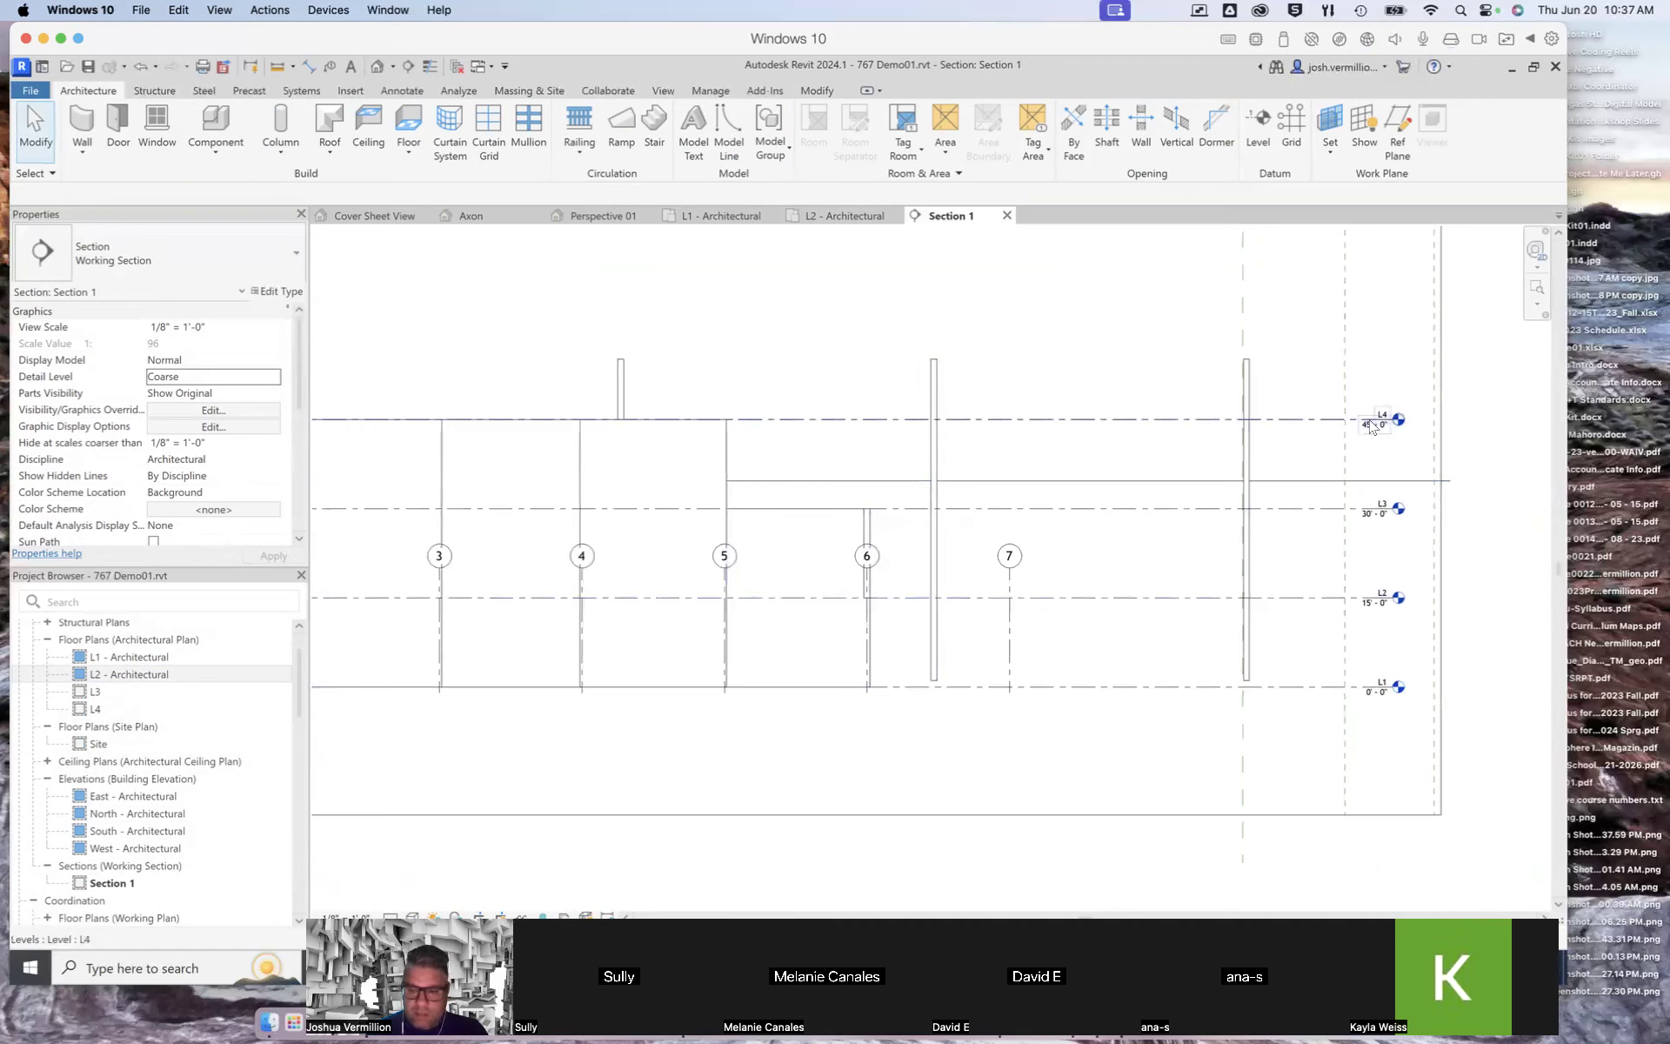
Step: Drag the L4 level line upward and undo the move
click(1308, 422)
drag(1307, 387, 1308, 375)
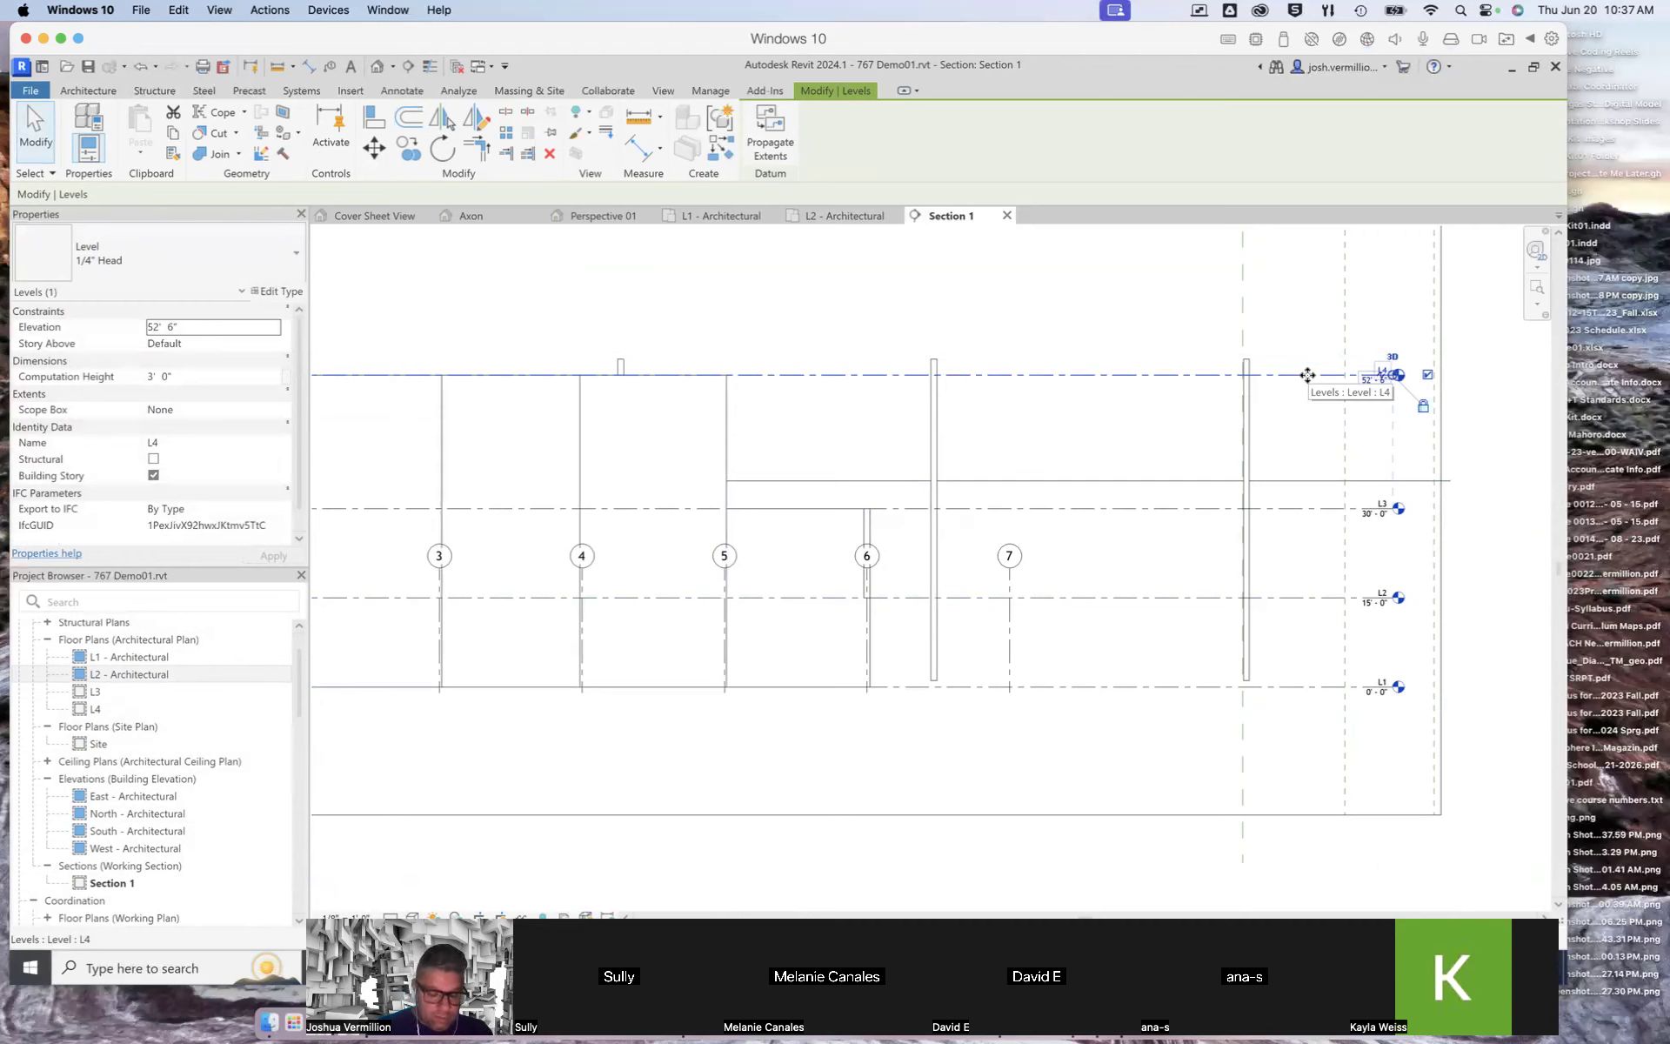
key(ctrl+z)
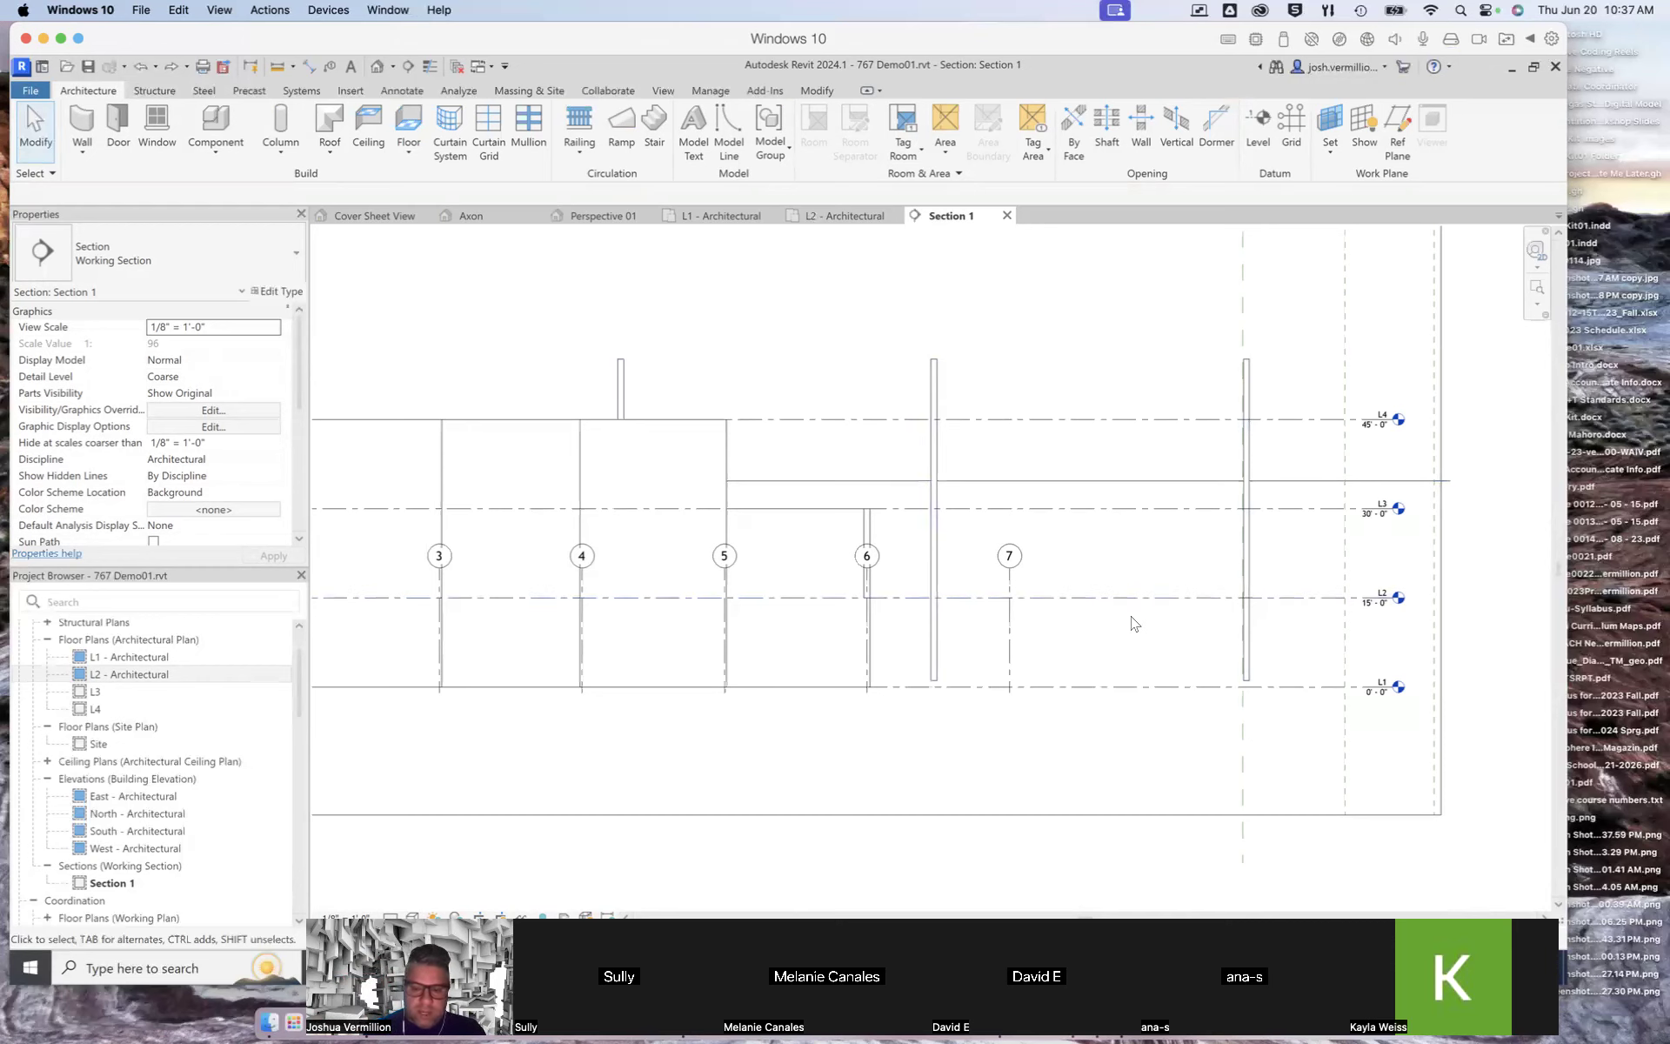
Step: Select the wall between grids 1 and 2 in the section to check its constraints
scroll(1132, 623, down, 5)
scroll(997, 611, up, 5)
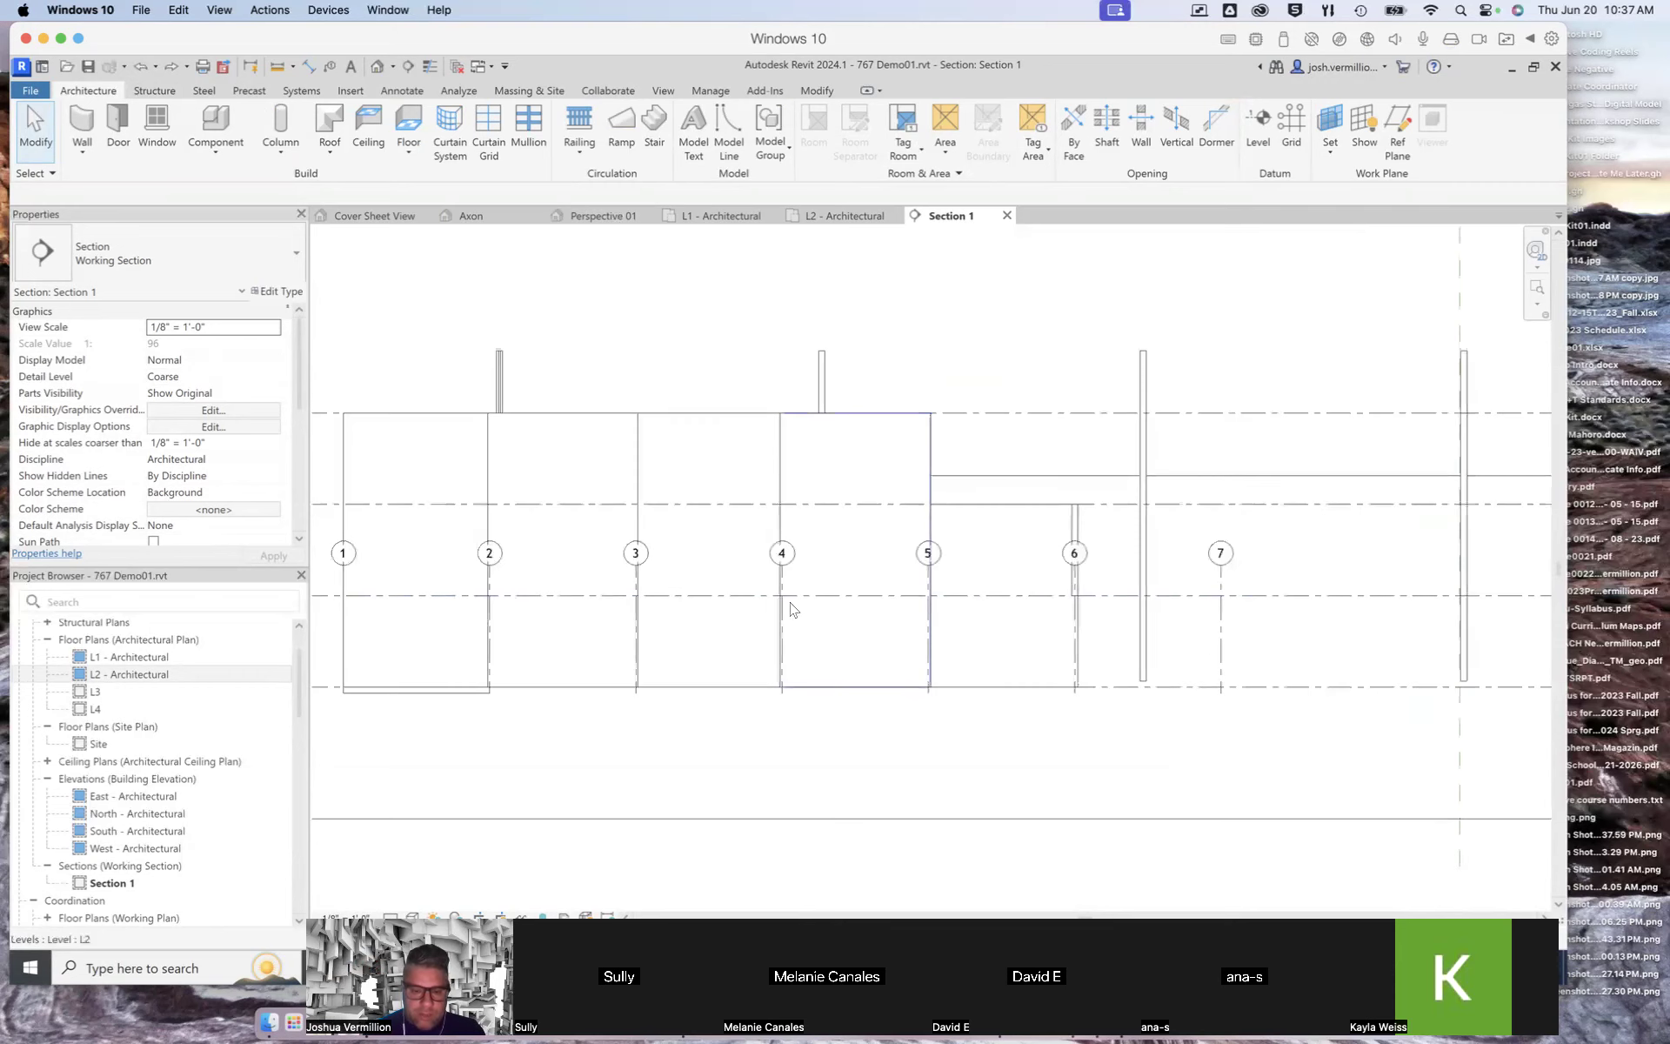
click(352, 561)
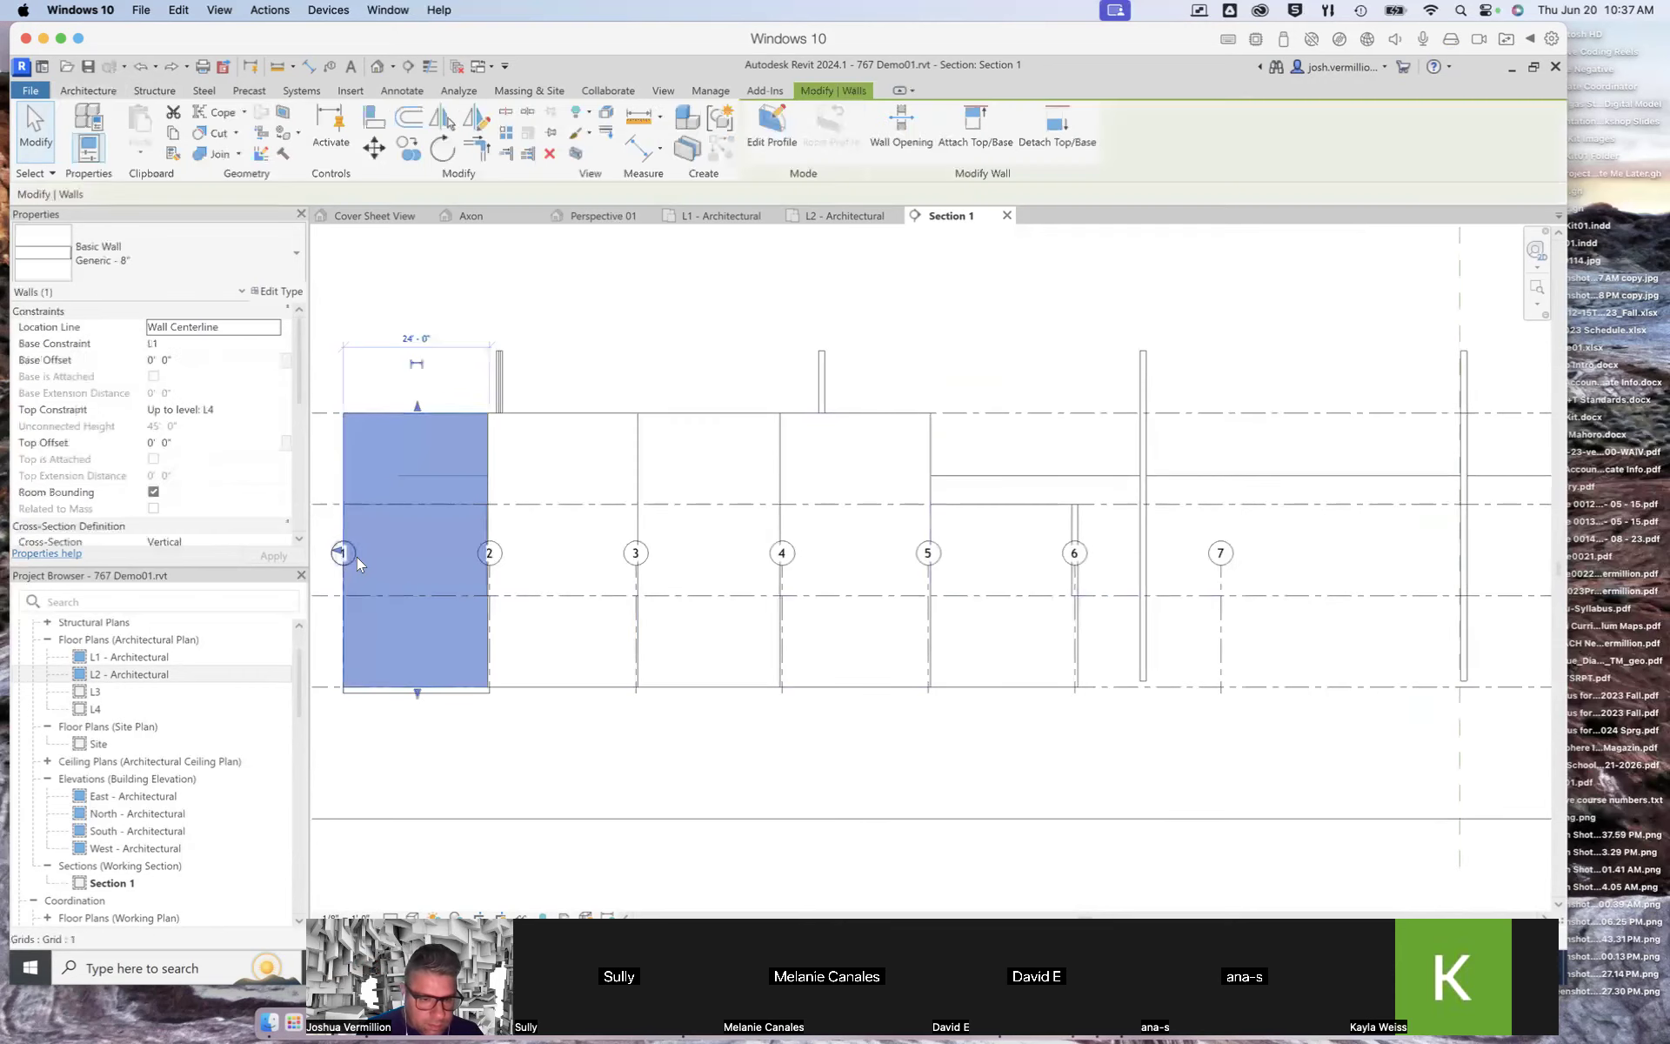
click(522, 743)
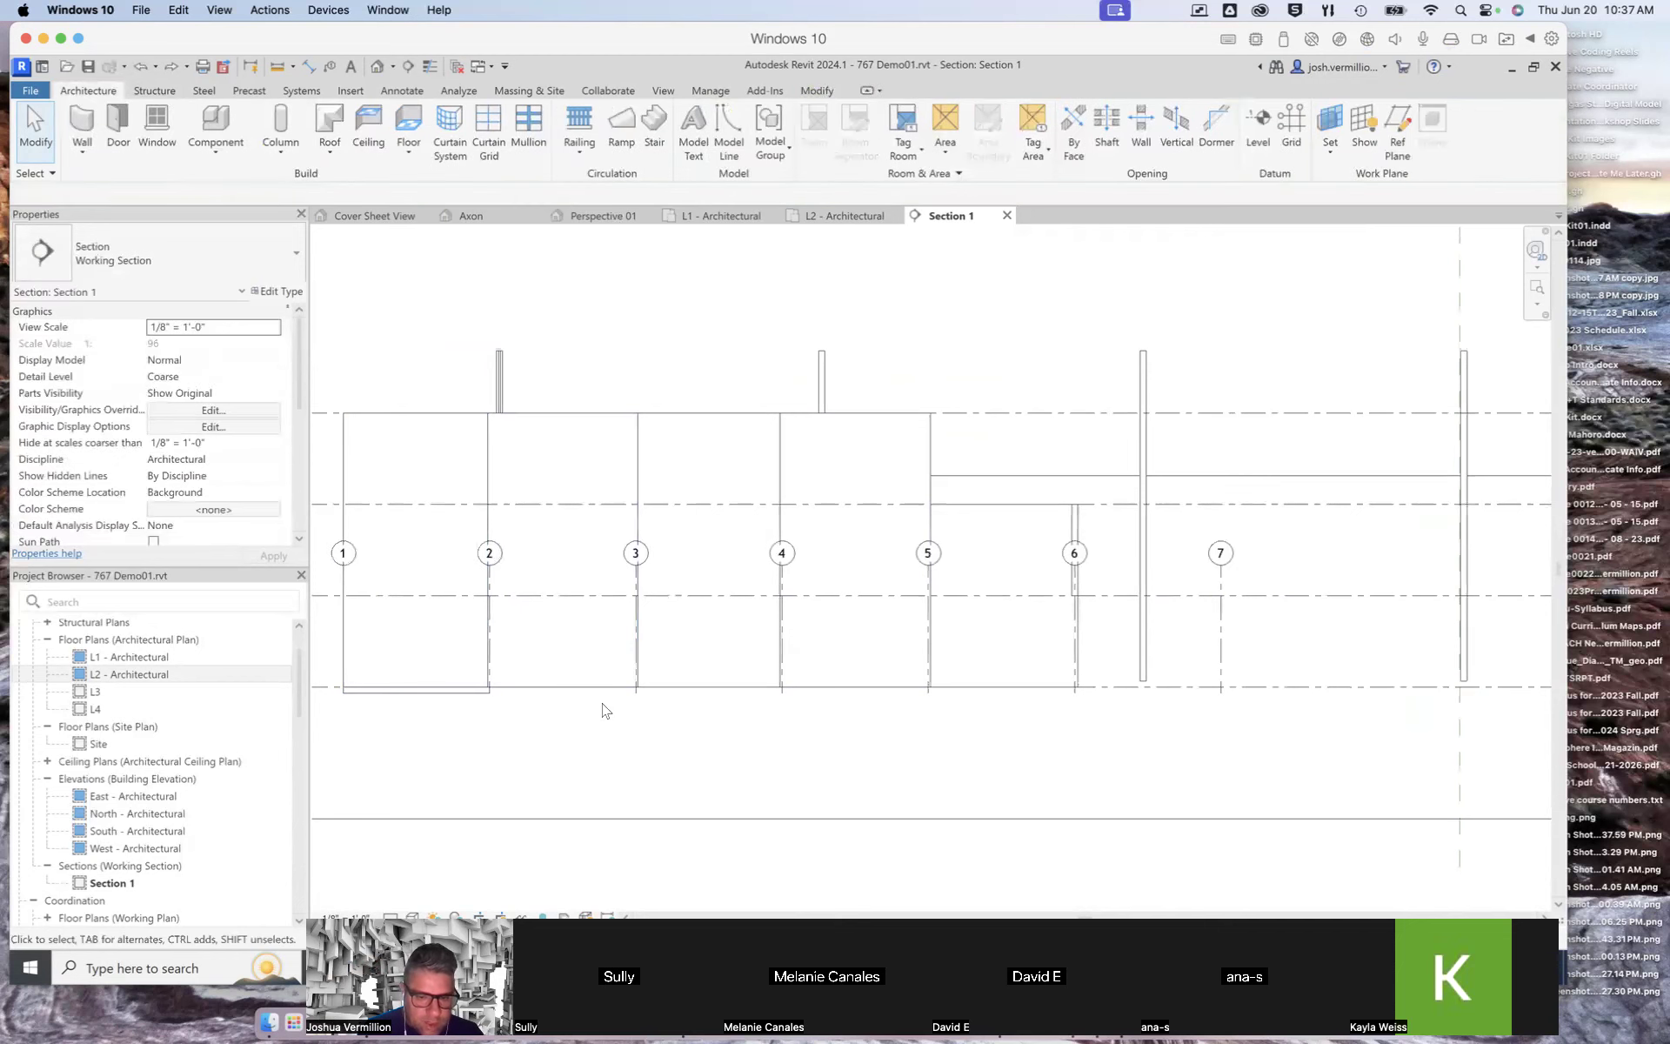
Step: Extend grid 7's top and bottom ends in Section 1 to line up with the other grids
click(1219, 687)
scroll(1237, 578, up, 1)
scroll(1231, 570, up, 2)
drag(1212, 564, 1215, 300)
scroll(1303, 744, down, 2)
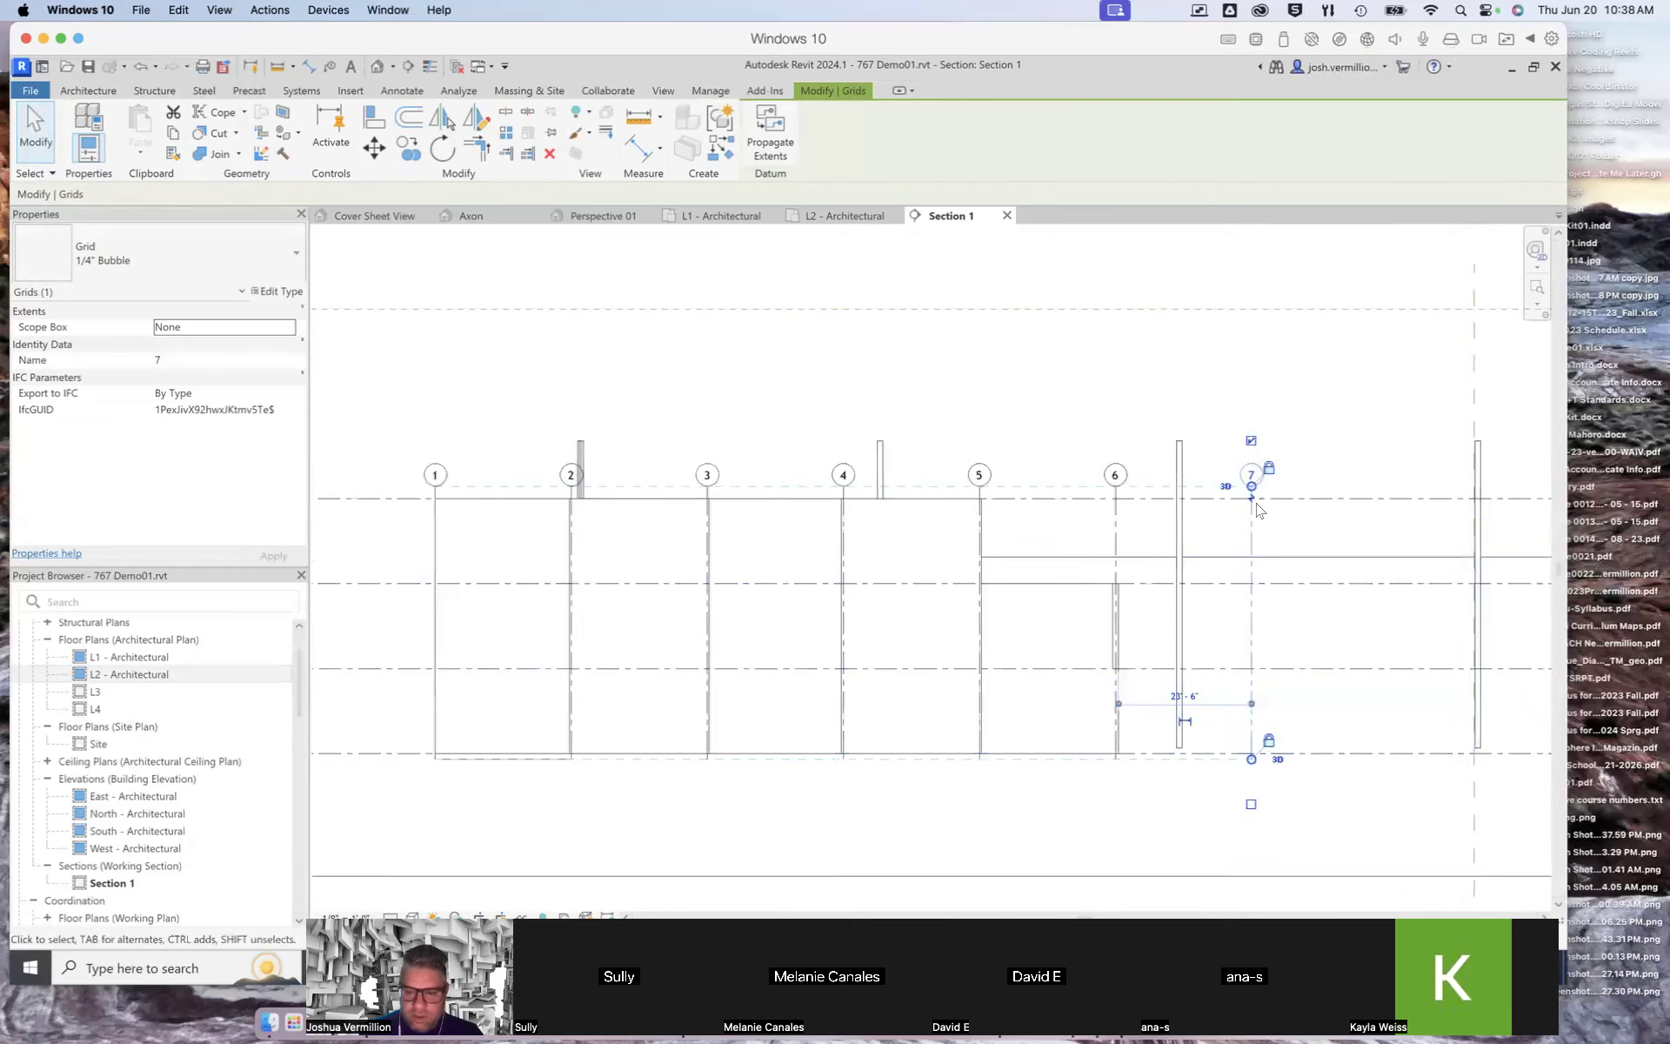
drag(1253, 489, 1253, 409)
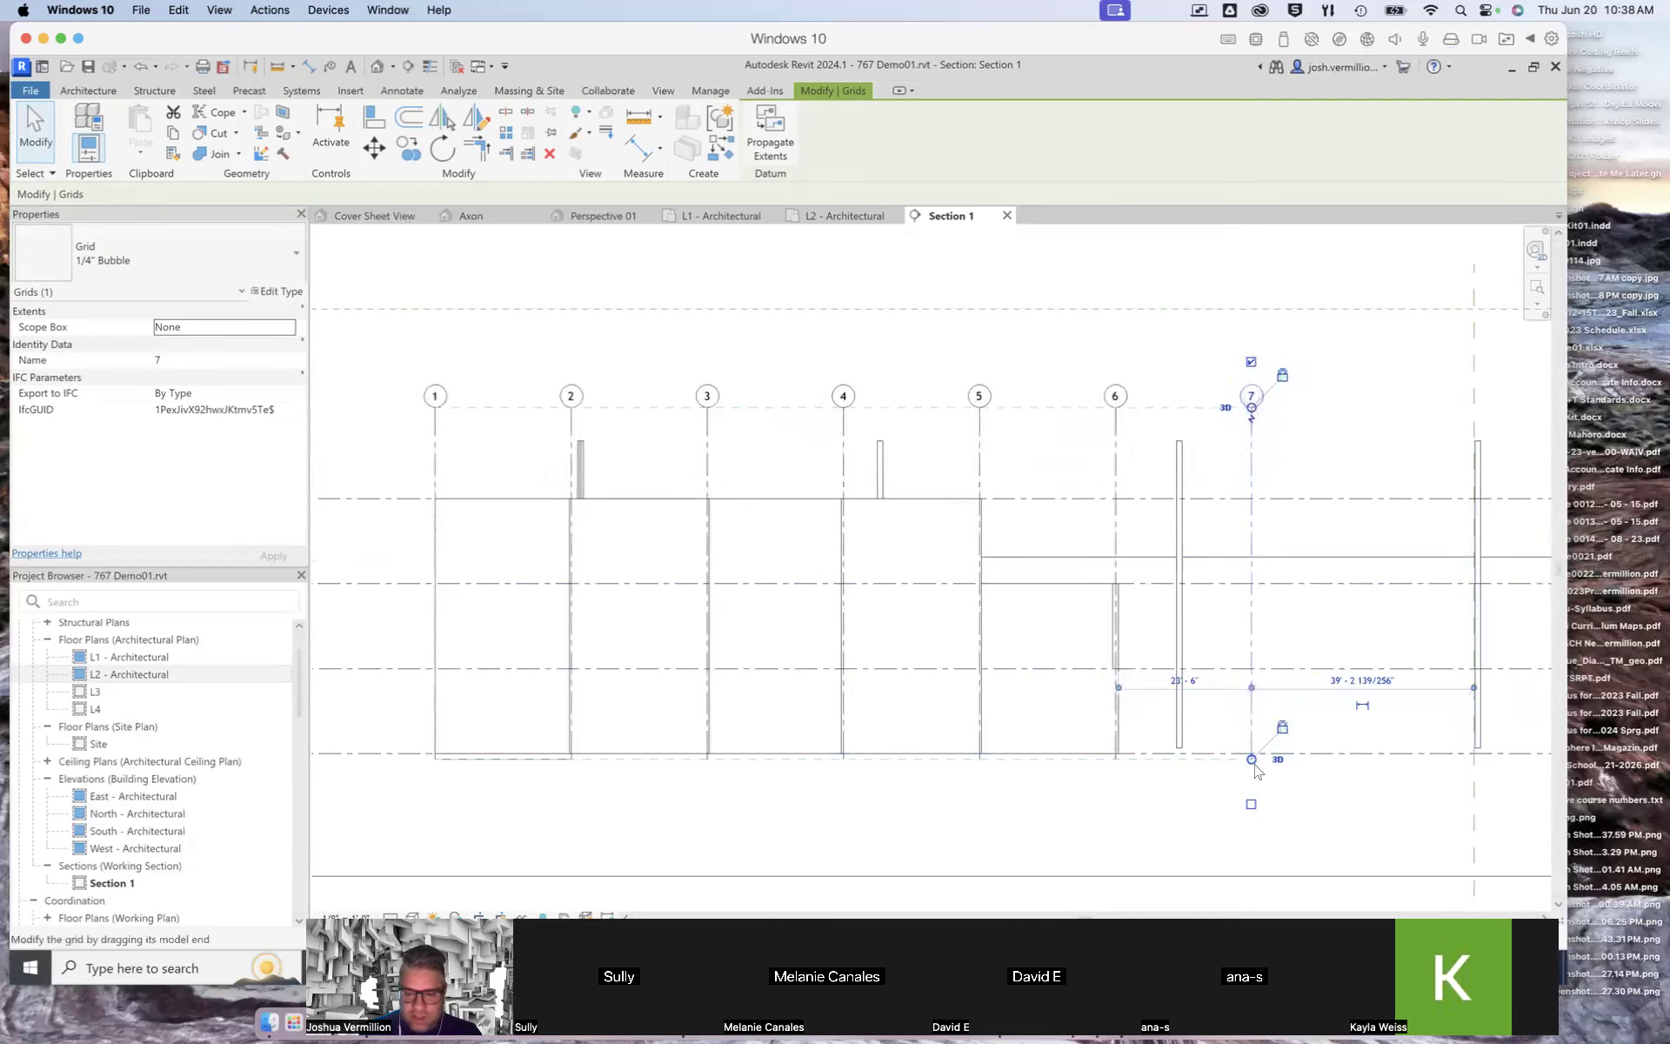
drag(1253, 762, 1252, 851)
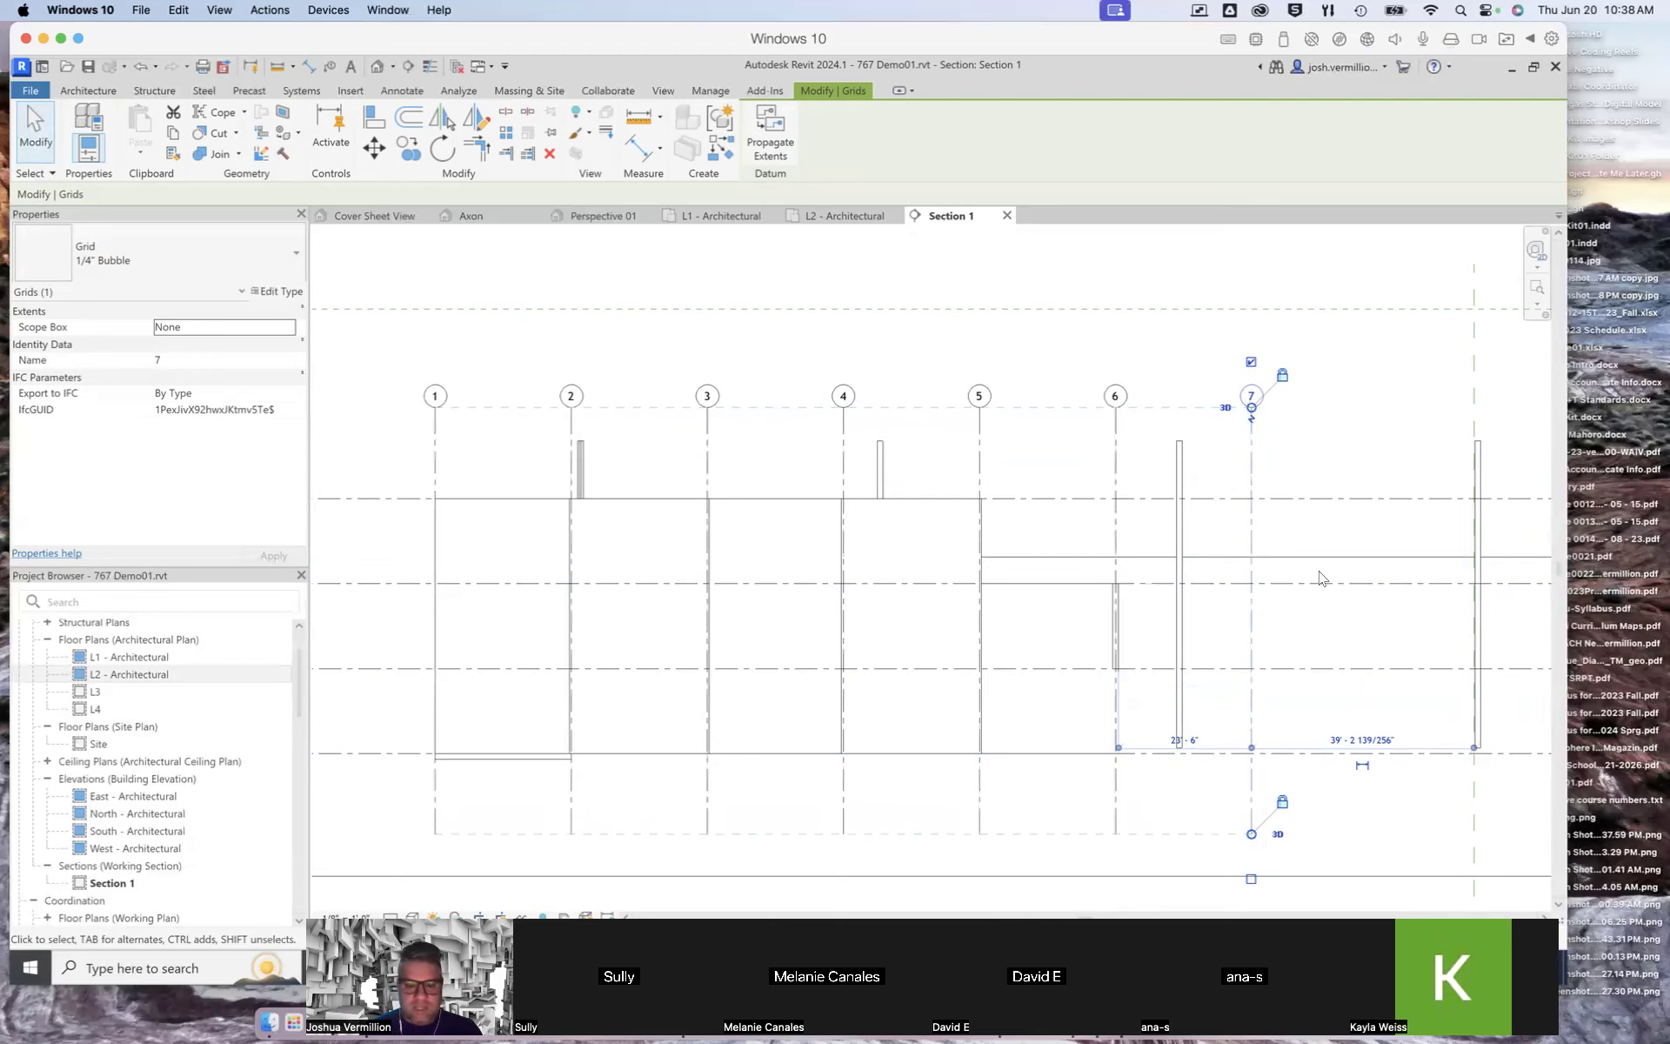
click(1353, 410)
Step: Inspect a vertical generic model element in the section, then switch to the L2 - Architectural floor plan
scroll(1349, 630, down, 4)
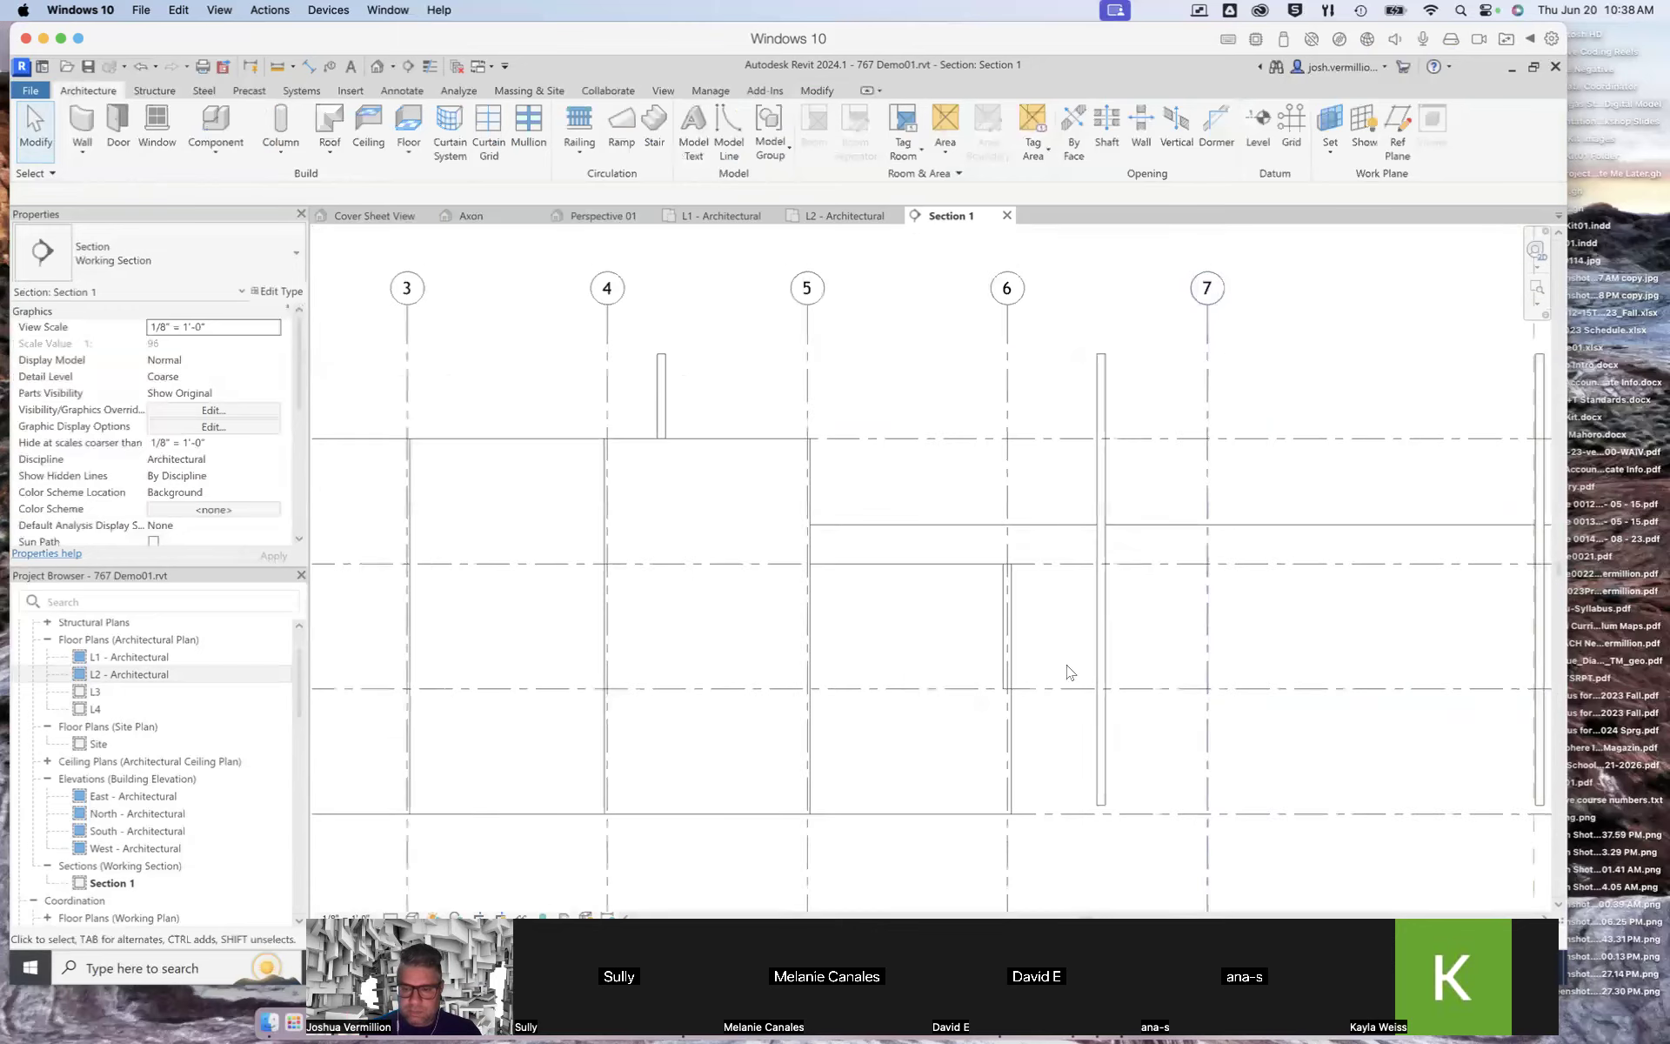
scroll(1222, 652, up, 3)
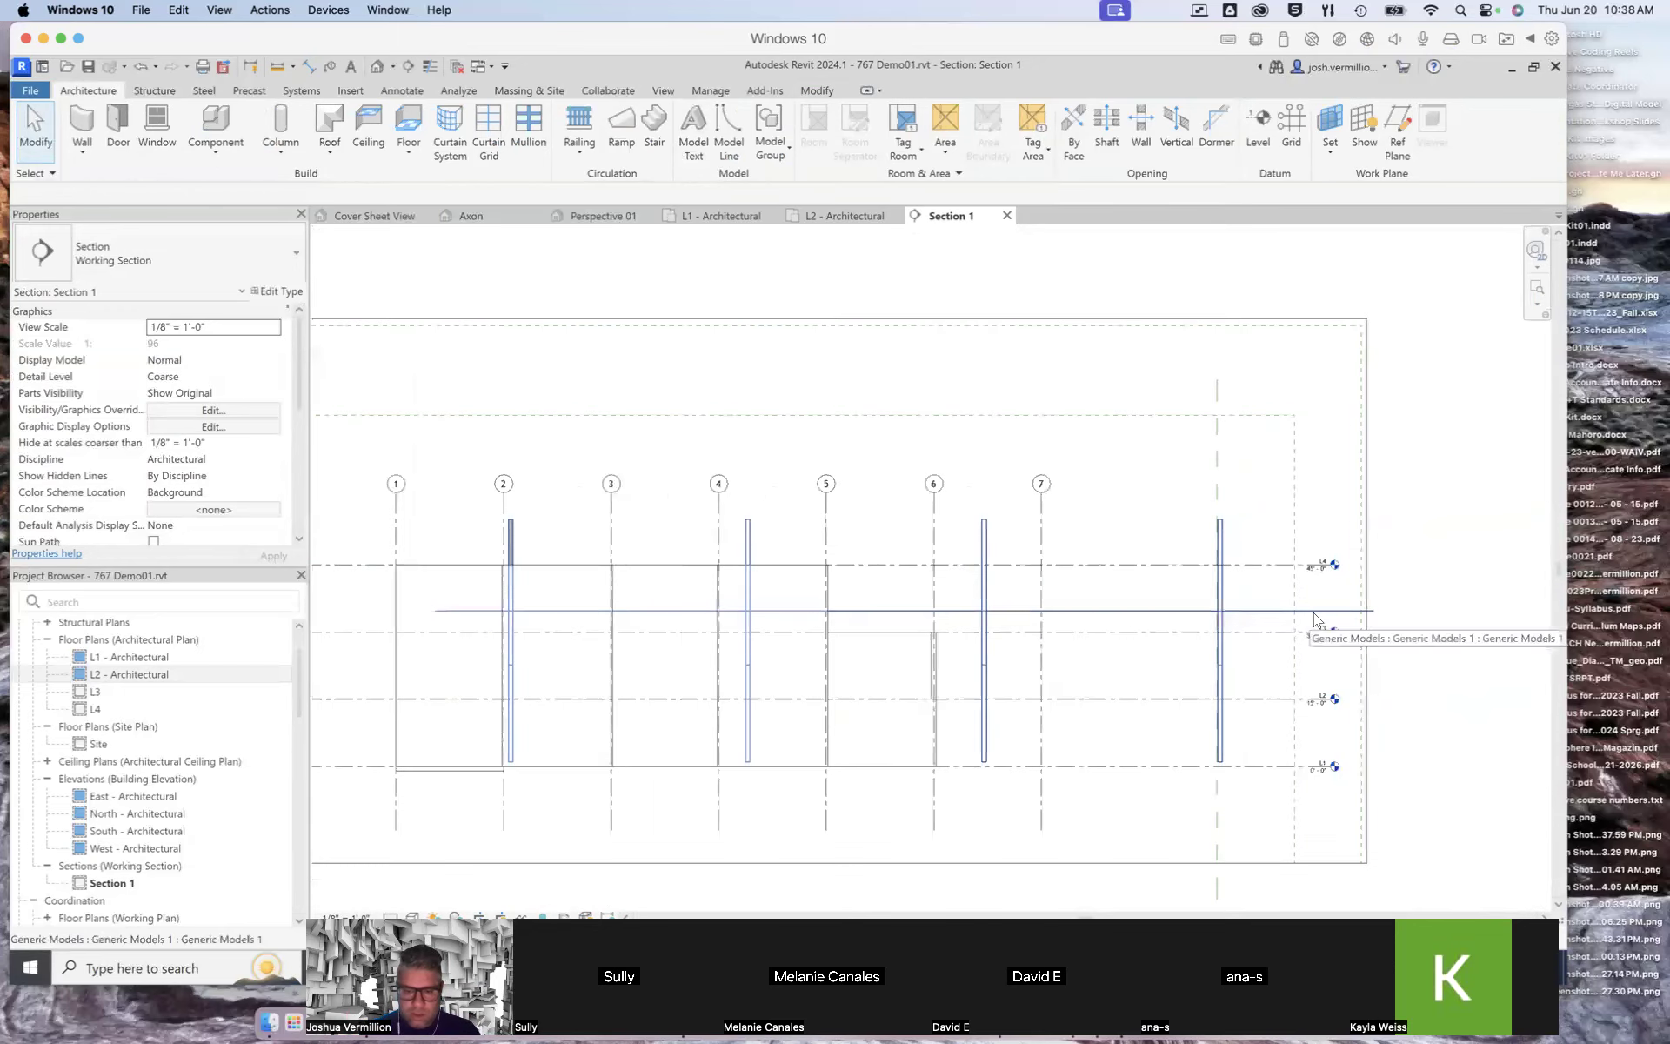
scroll(1305, 622, up, 2)
scroll(1305, 622, up, 1)
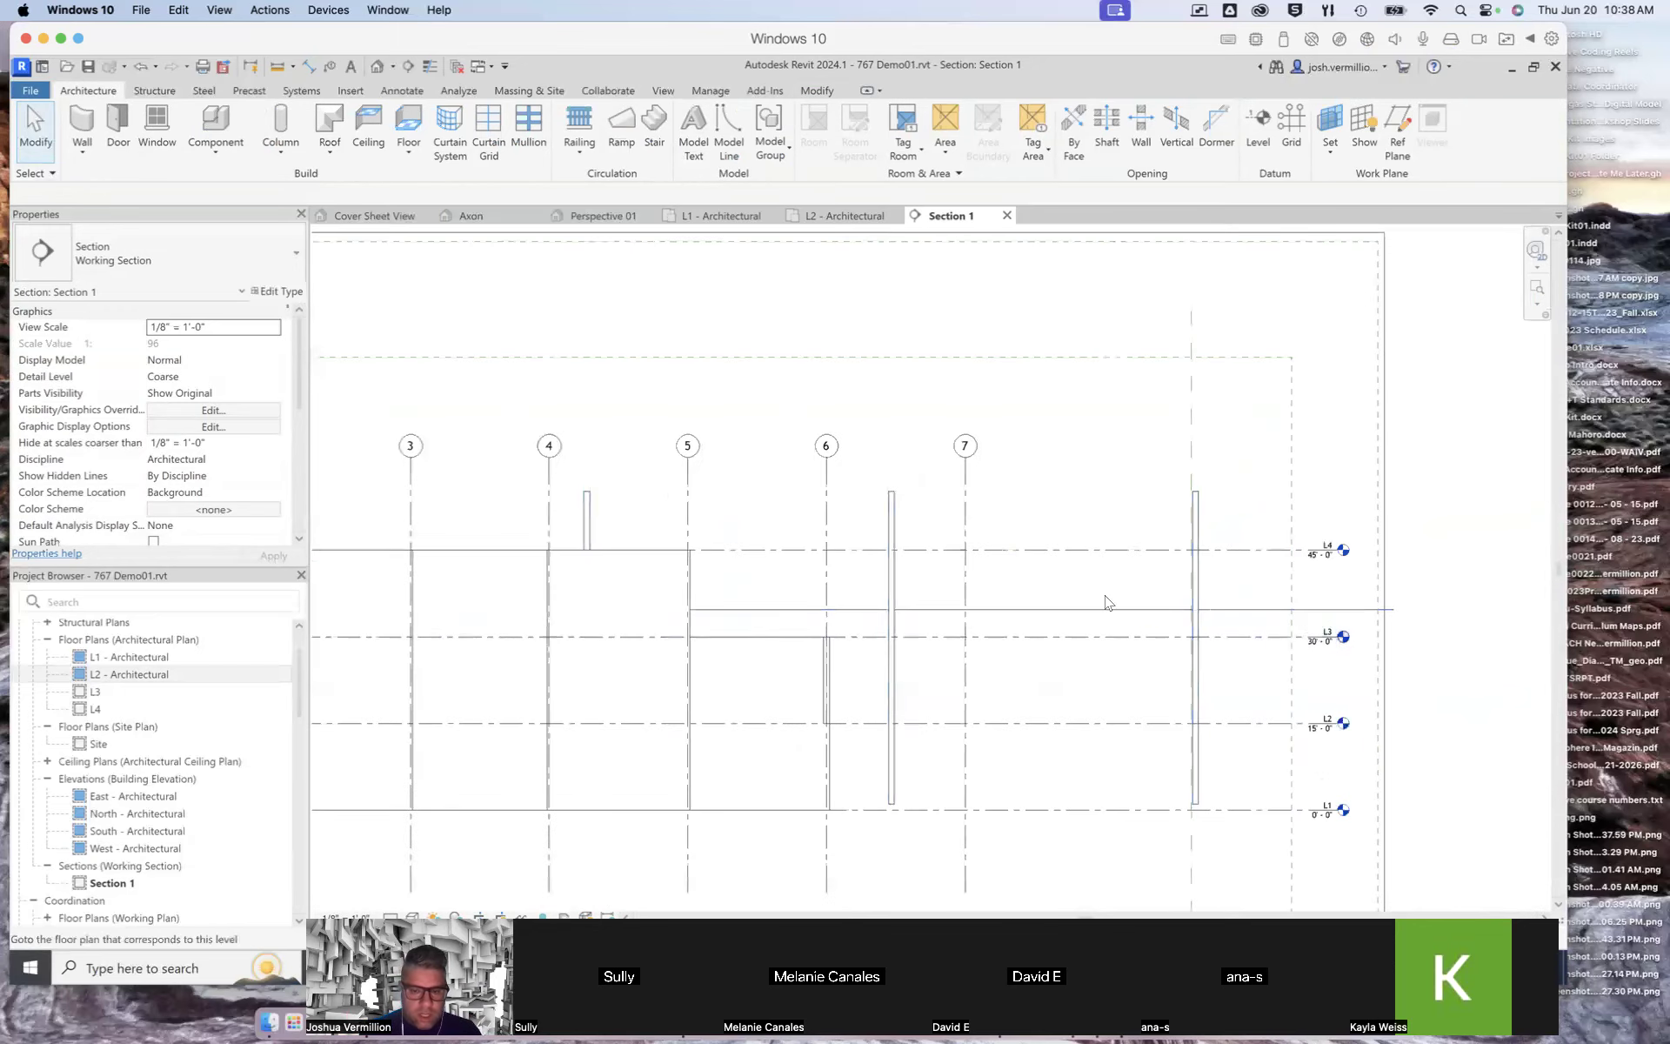
click(895, 507)
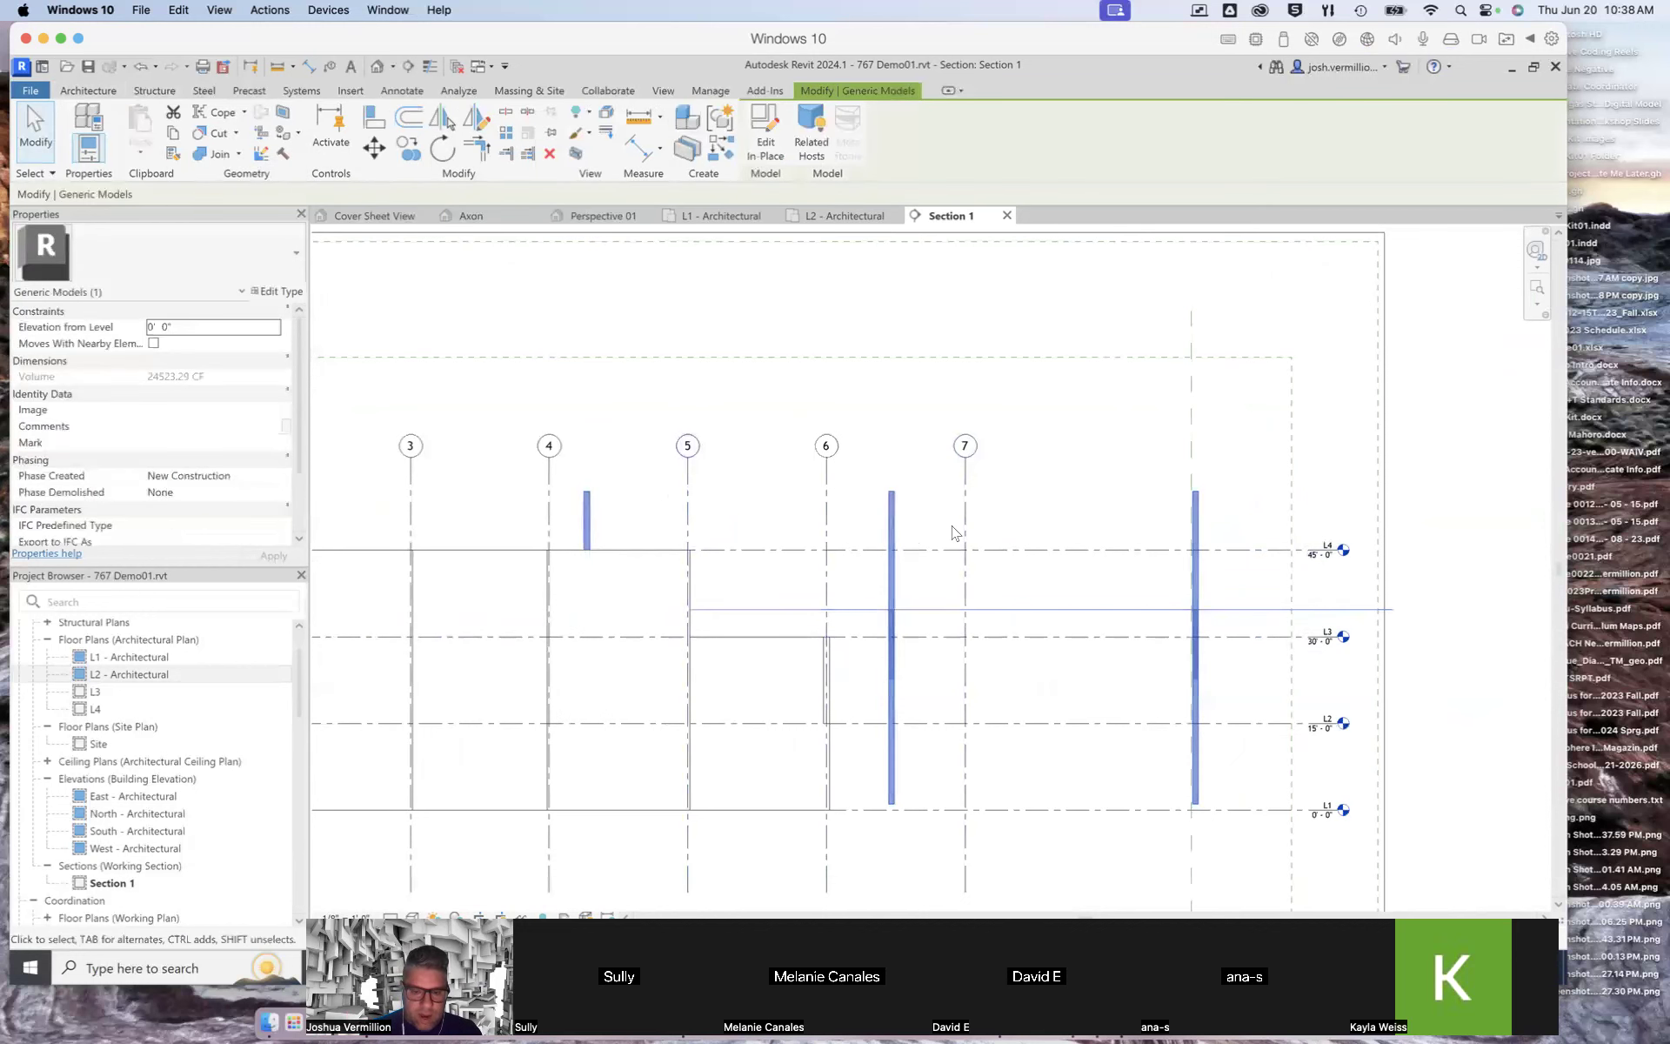
click(1448, 477)
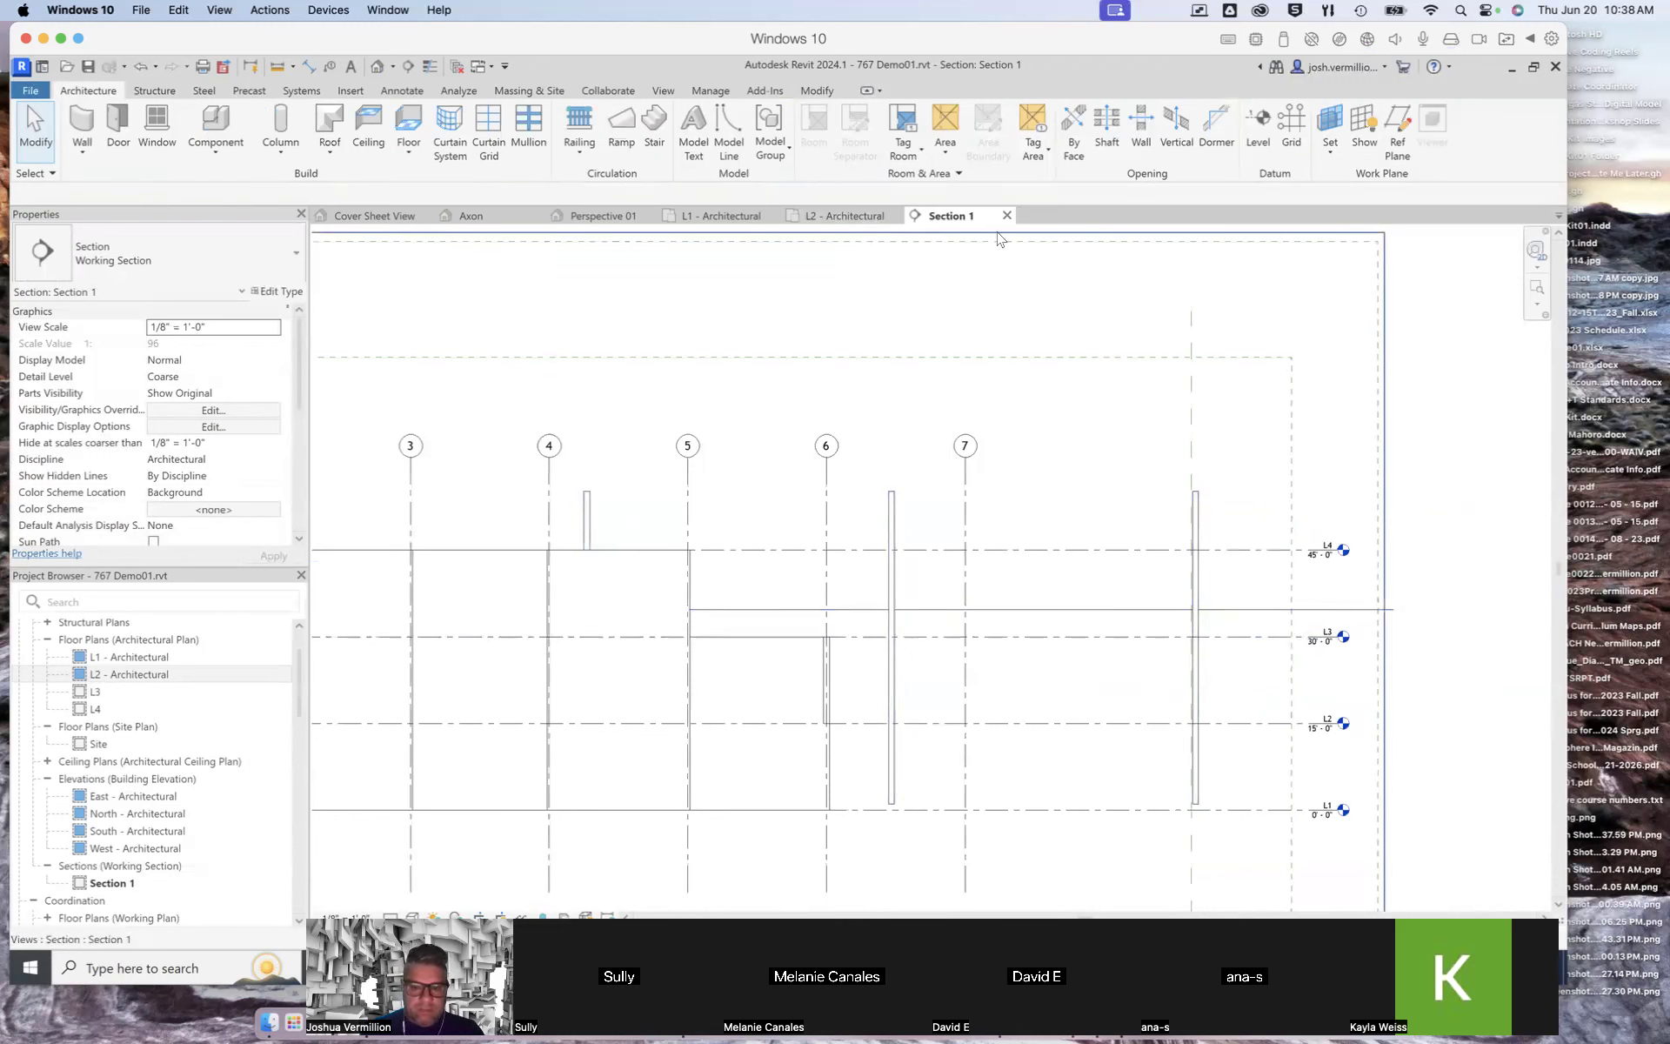
click(841, 224)
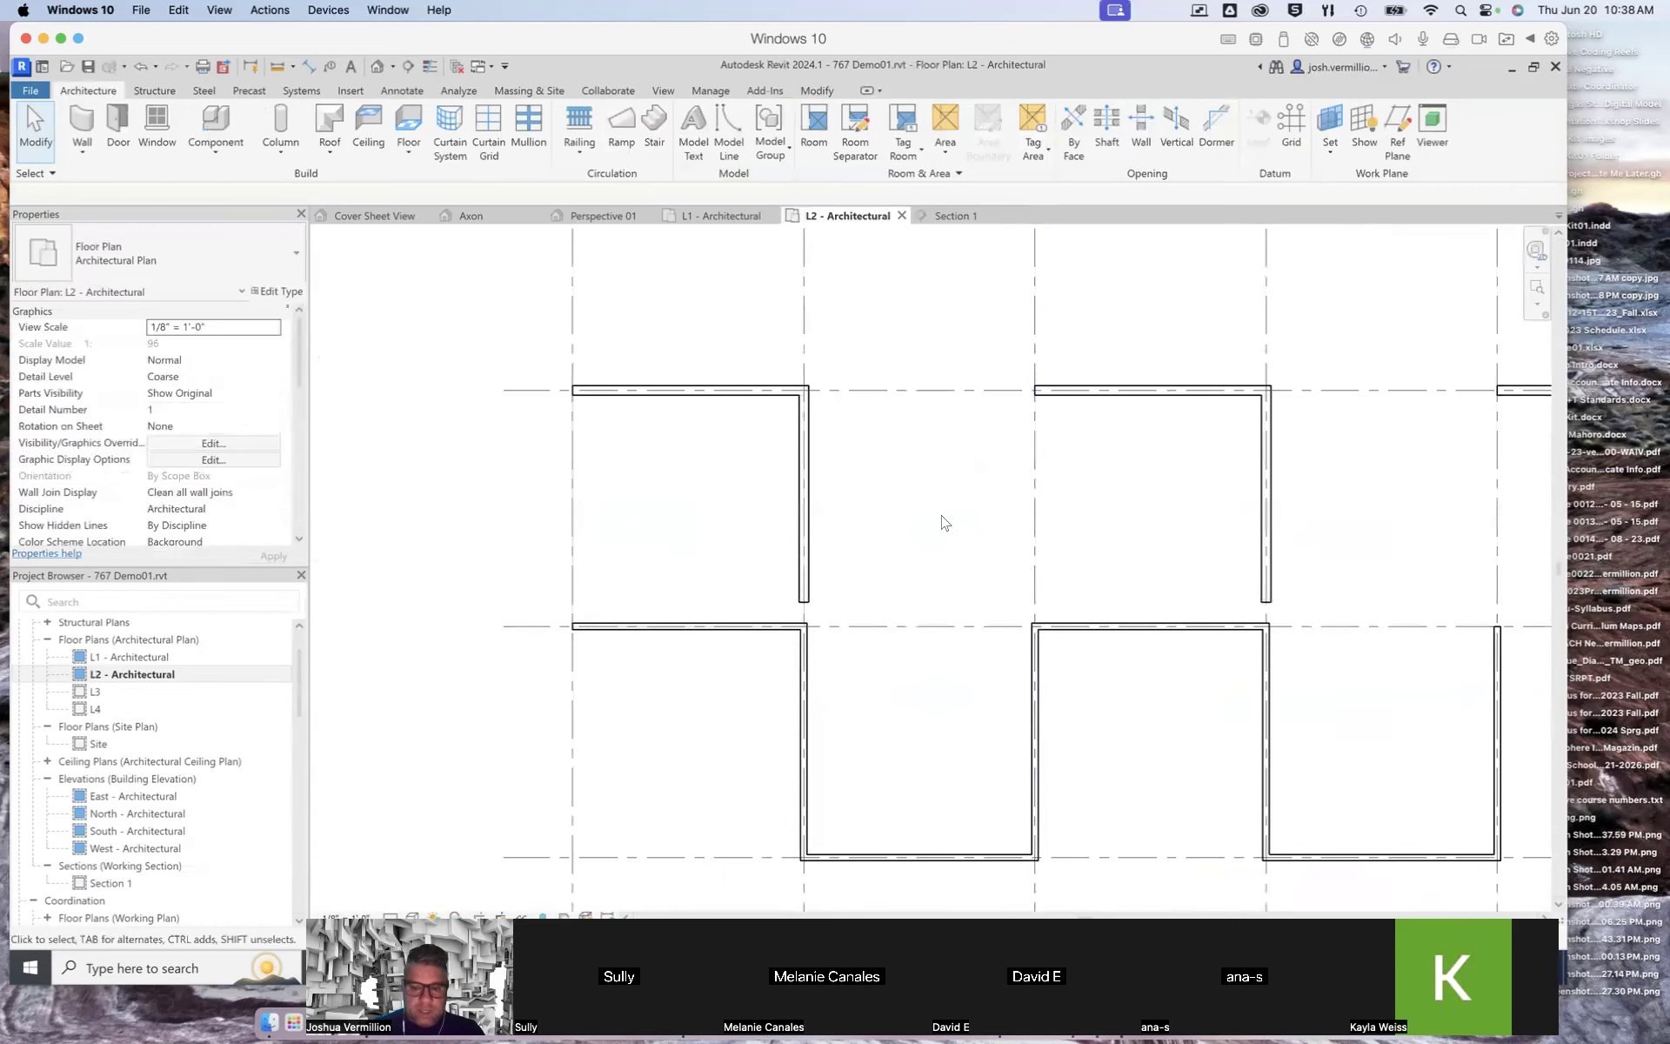
scroll(935, 514, down, 5)
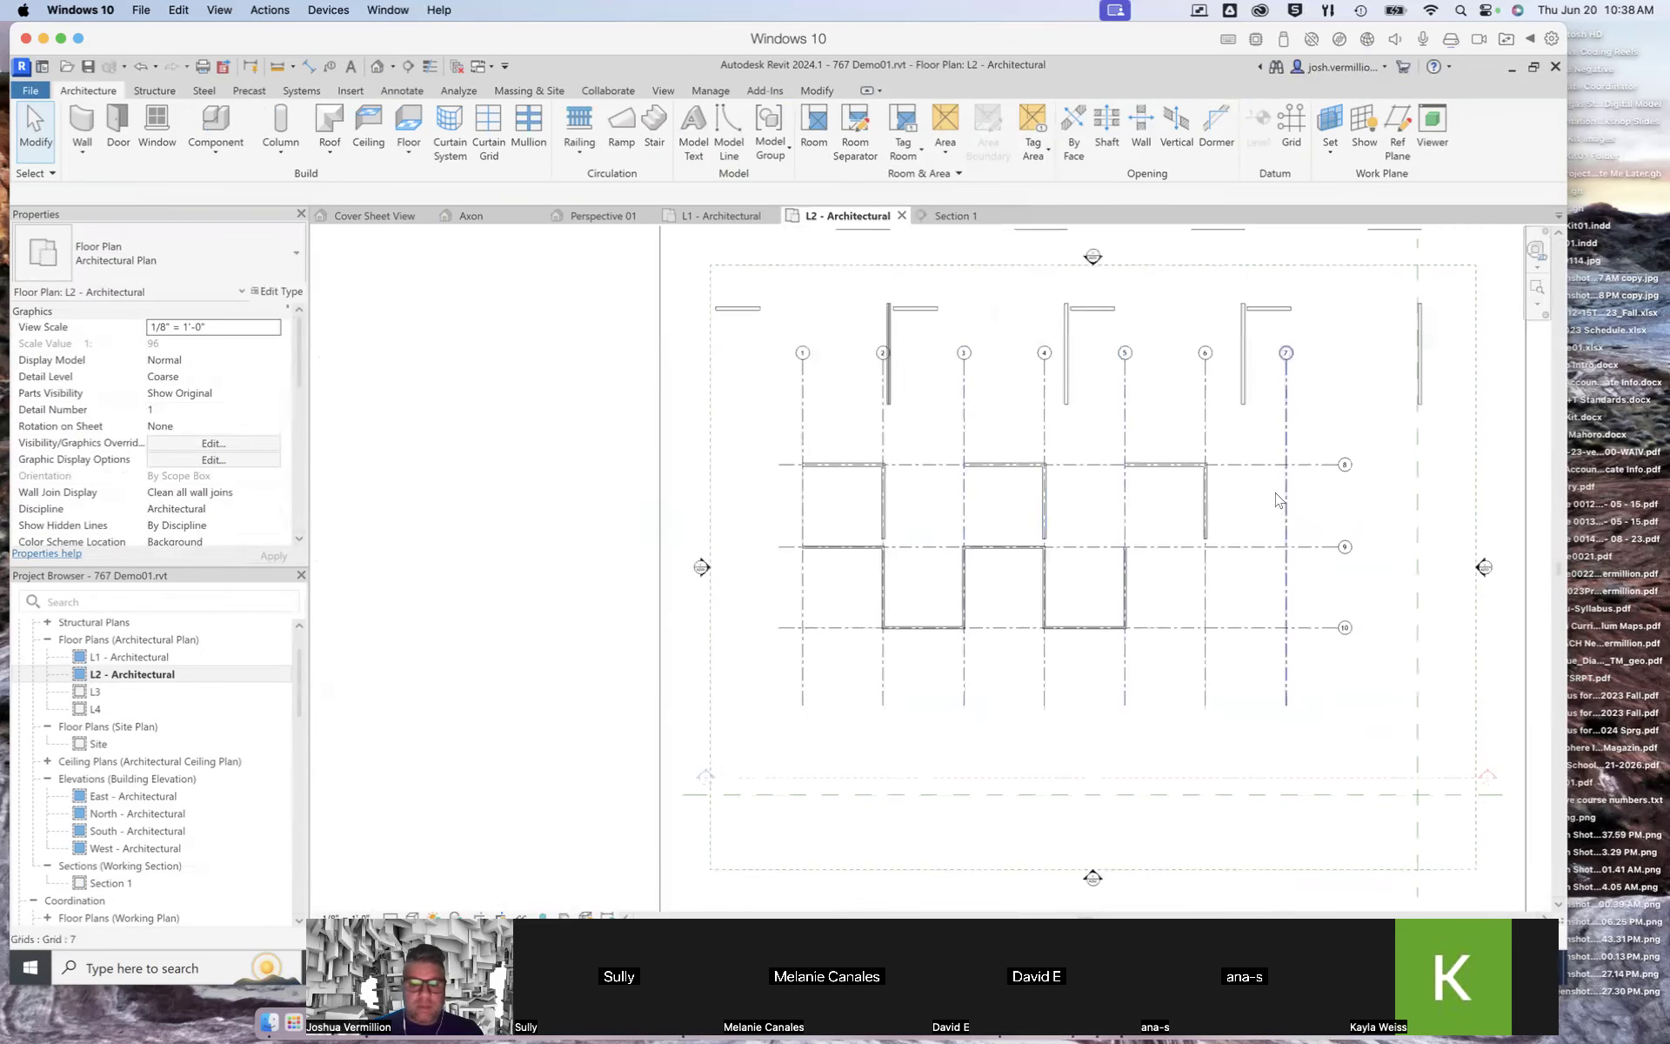
Step: Review the L2 and L1 floor plans, then open the Perspective 01 3D view
scroll(1277, 500, up, 3)
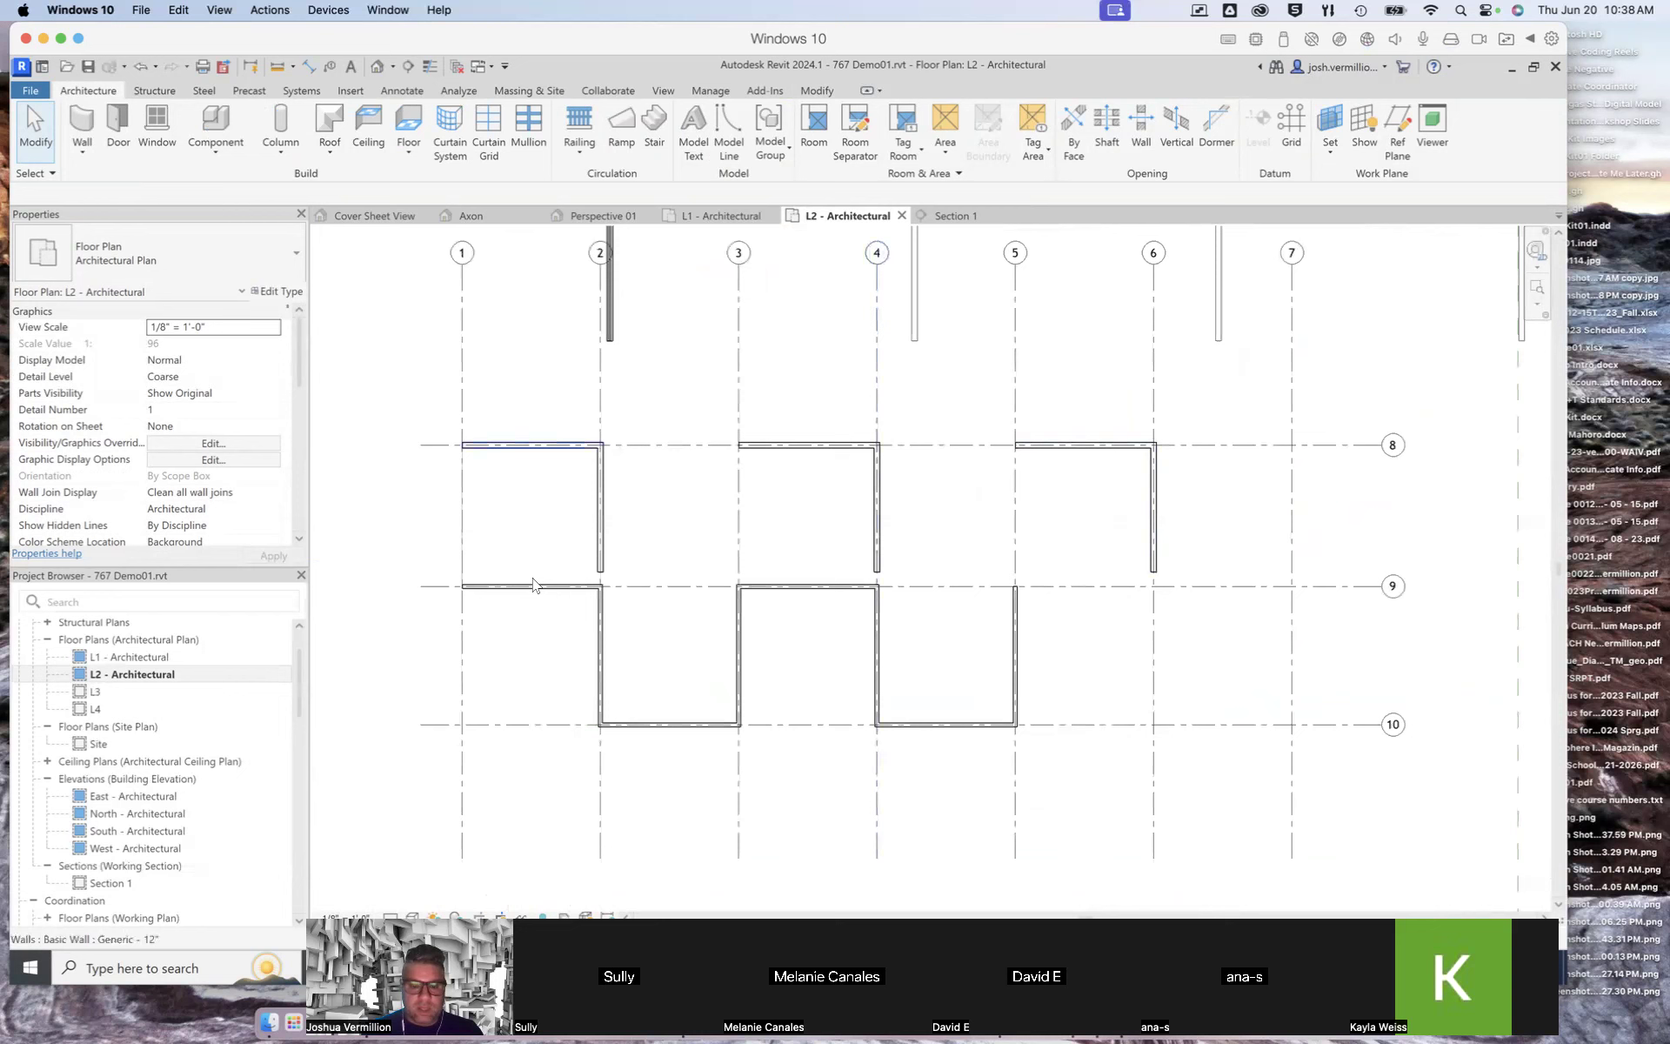
click(731, 218)
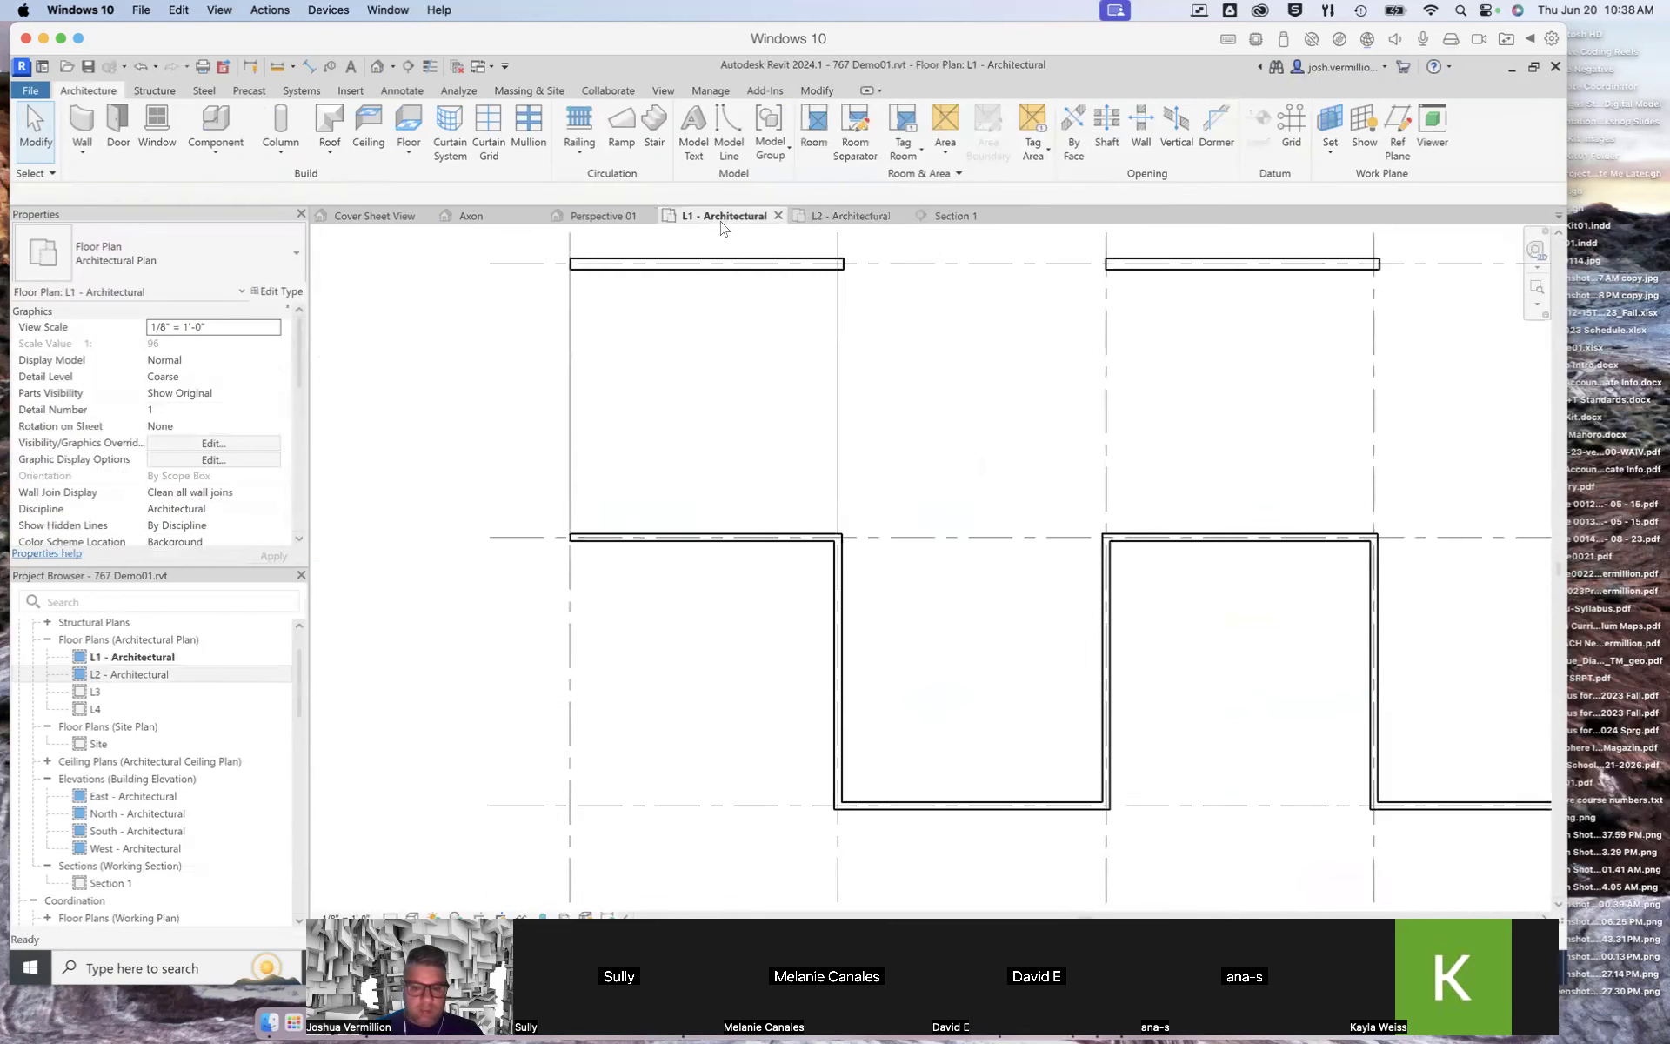
scroll(932, 577, down, 2)
scroll(809, 561, down, 5)
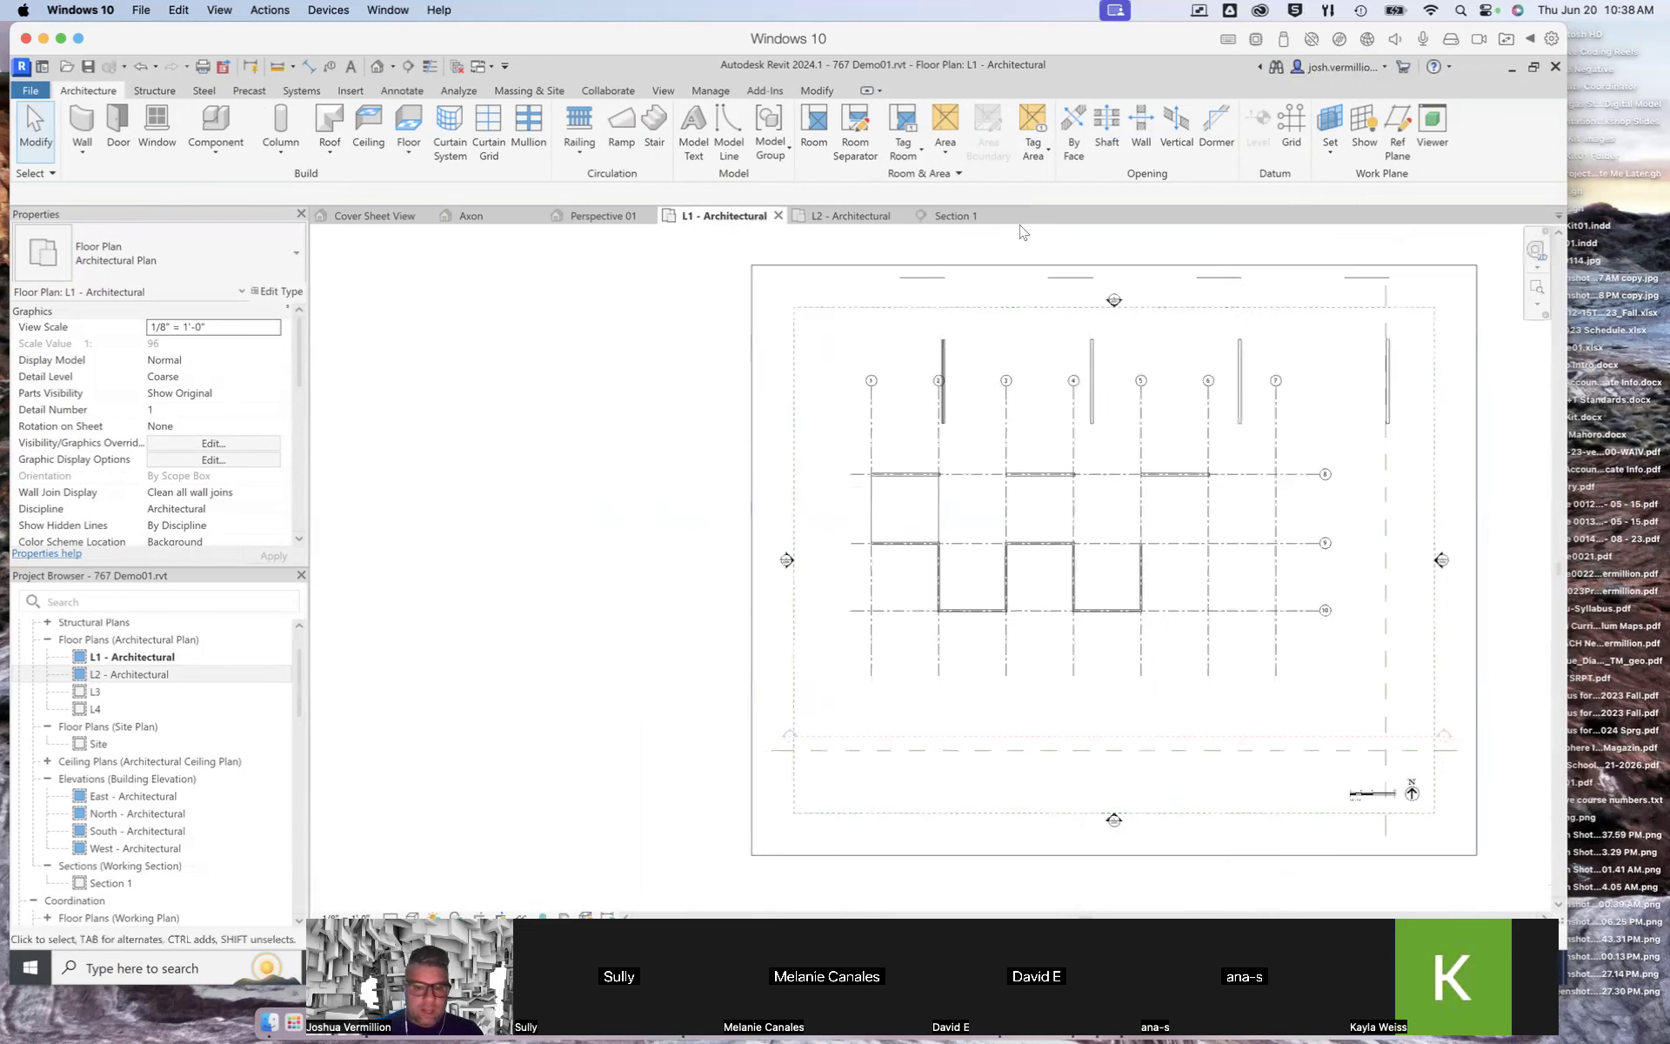
click(605, 218)
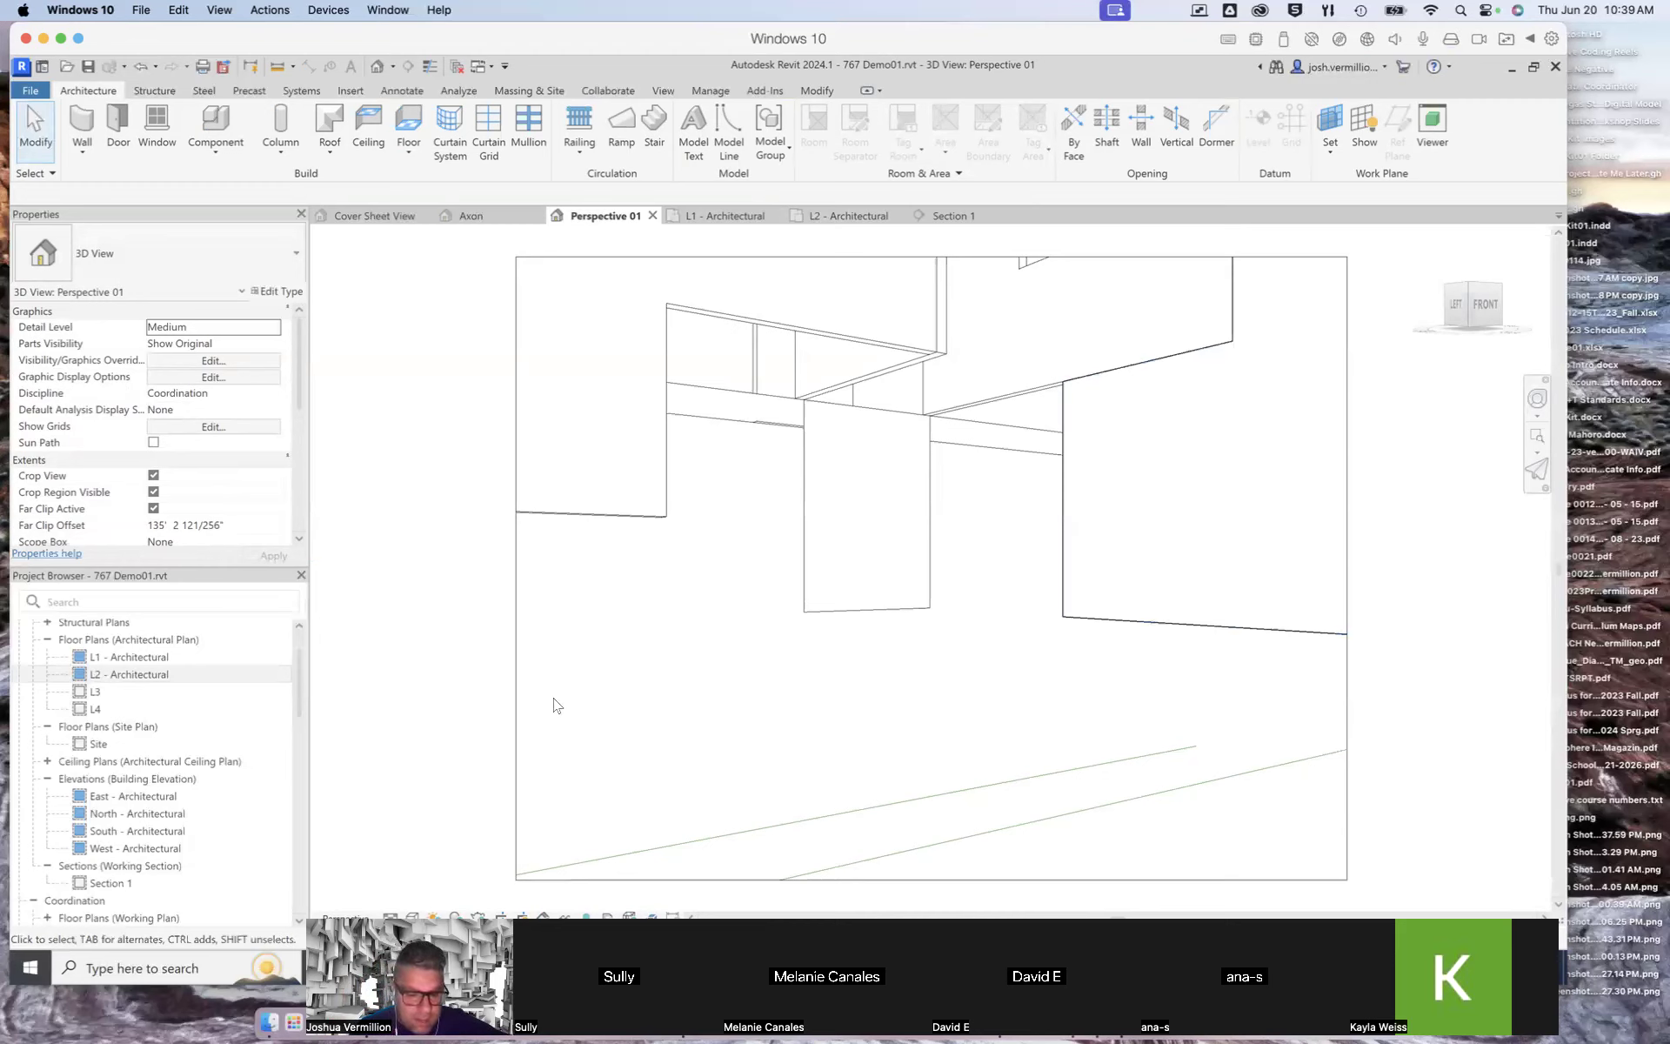
Step: Set Perspective 01's visual style to Consistent Colors and turn shadows on, saving the project when prompted
click(411, 917)
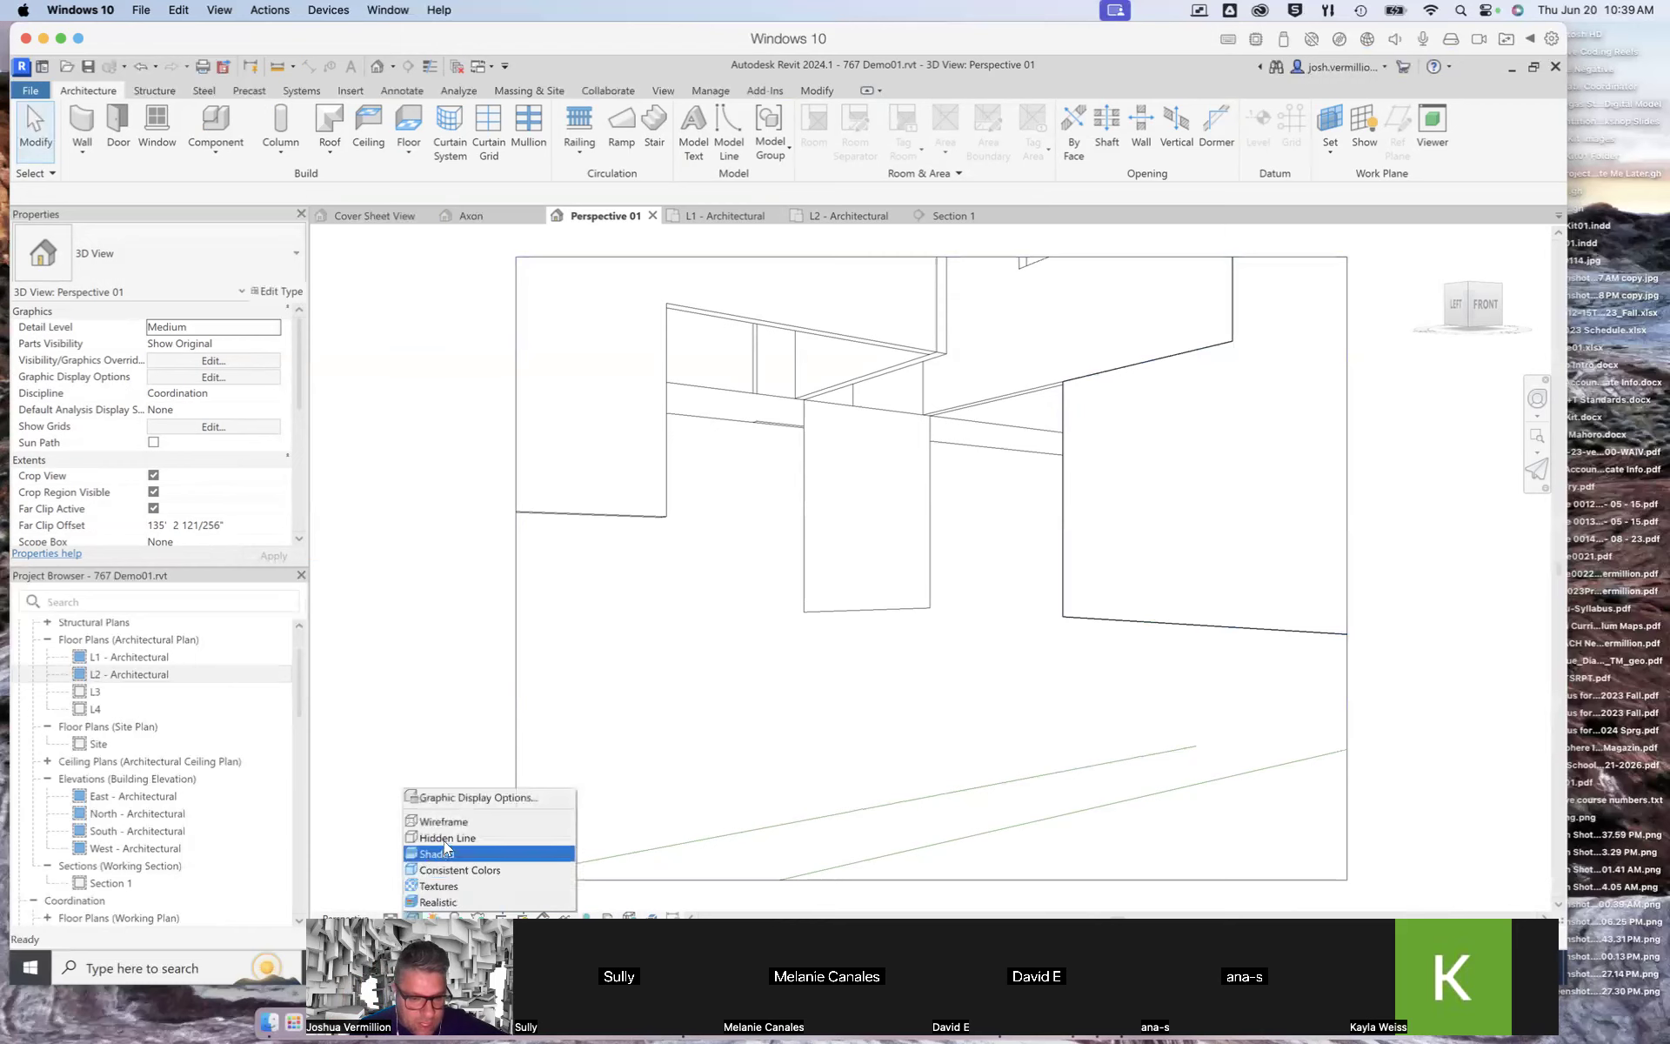
click(446, 869)
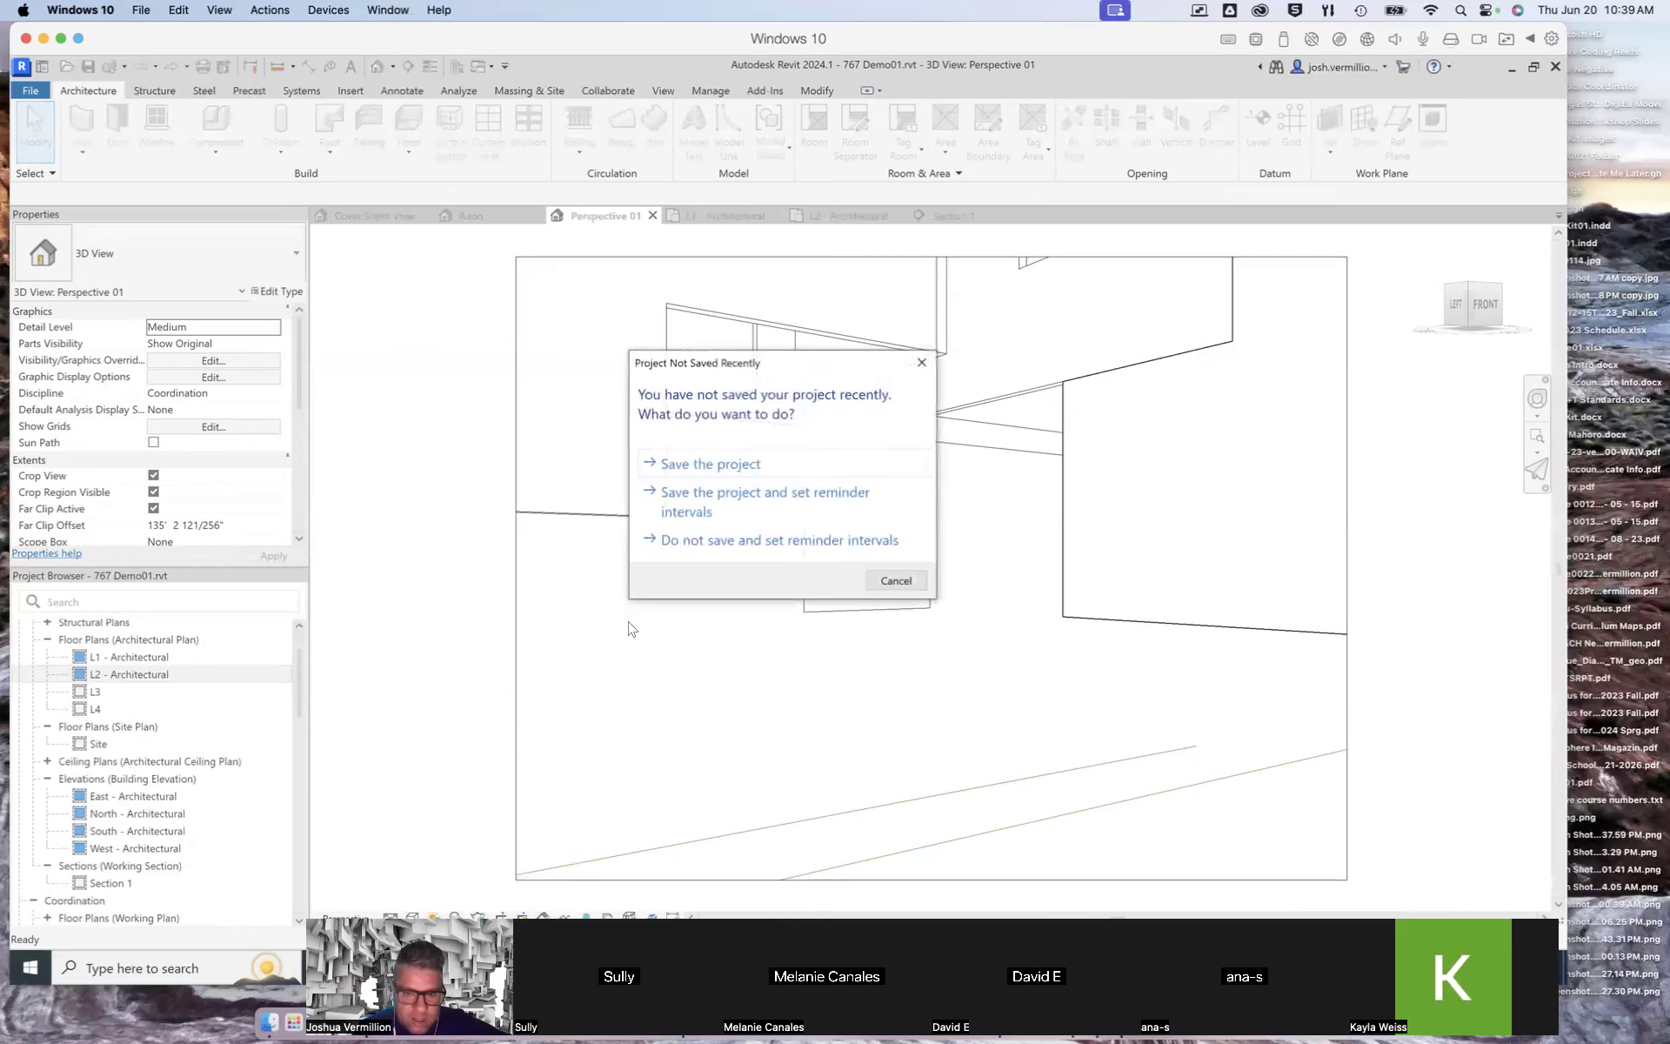
click(685, 462)
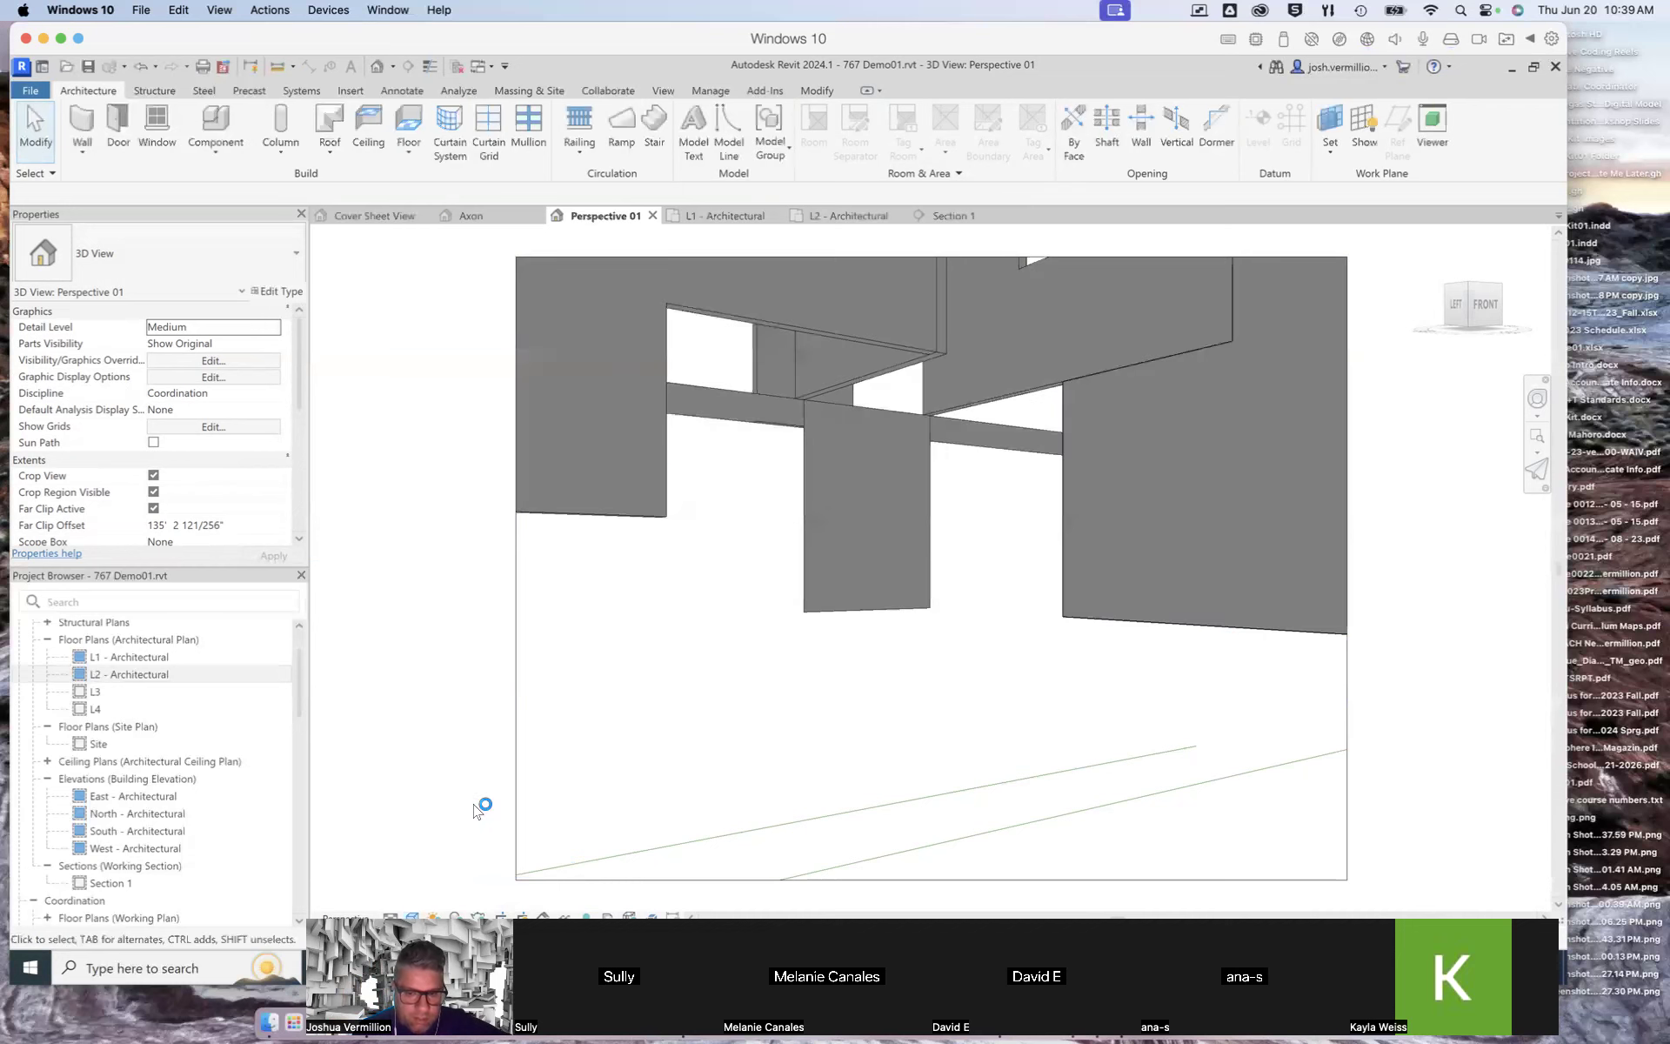
click(433, 917)
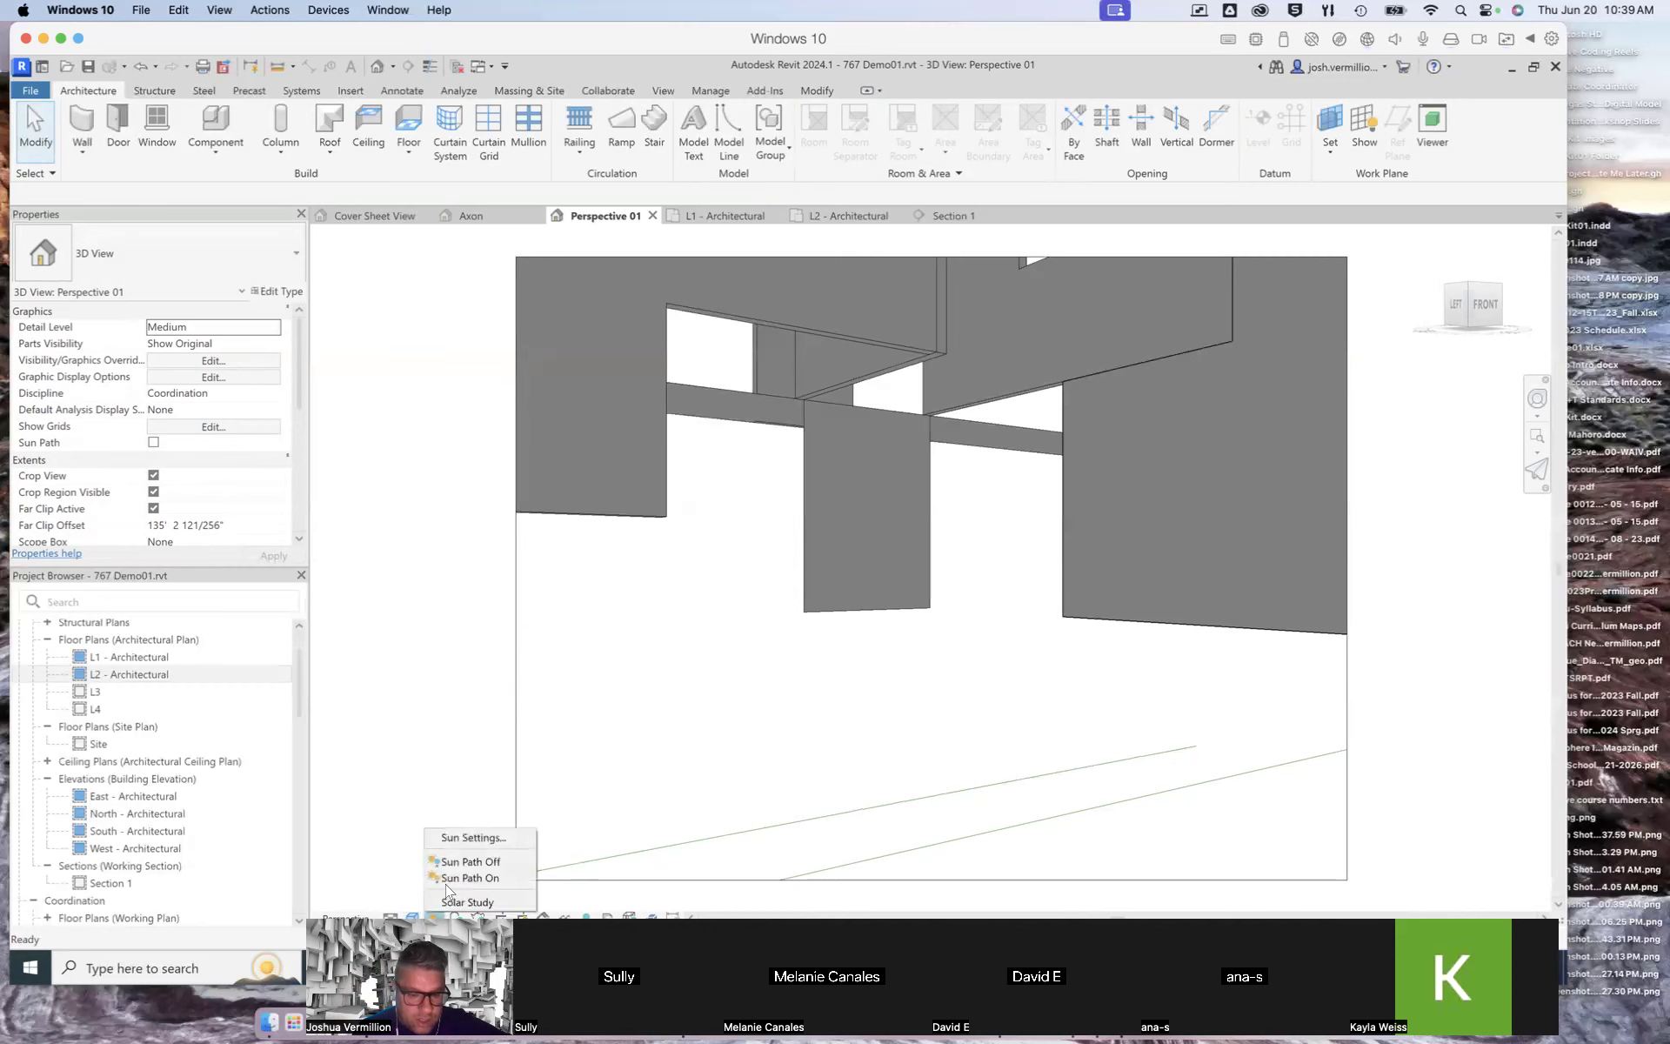
click(450, 914)
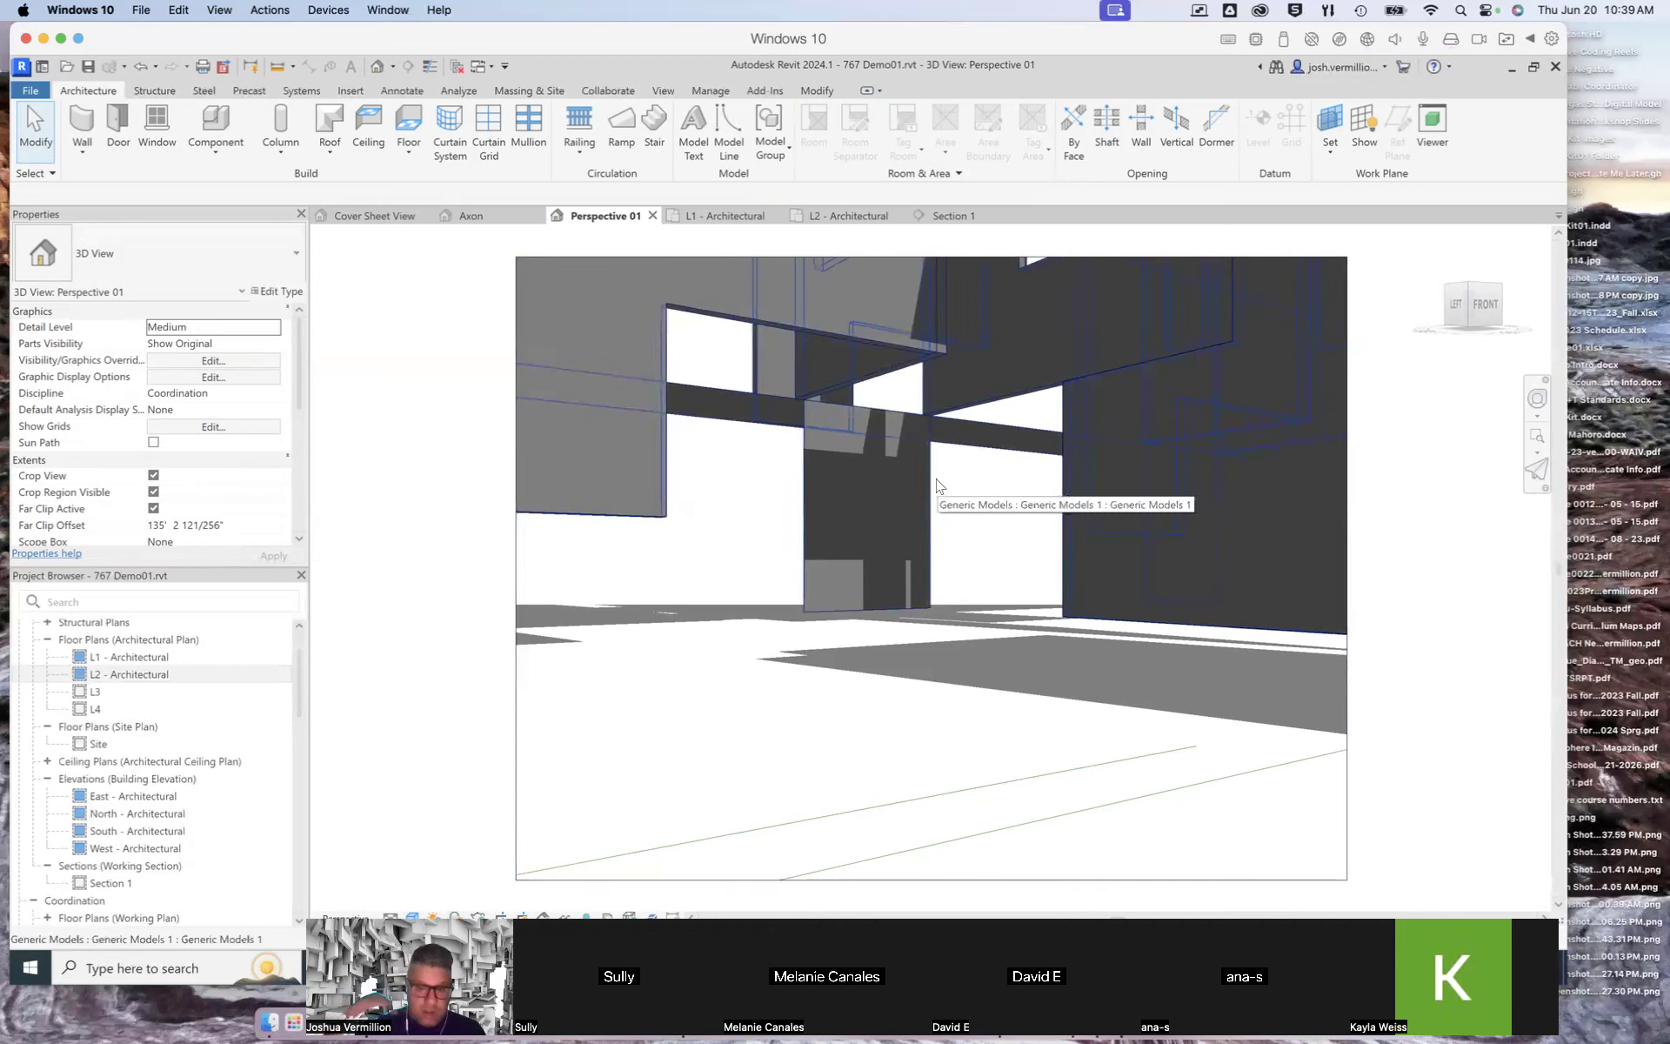
Step: Enlarge Perspective 01's crop region on all sides so the camera view shows more of the building
click(516, 662)
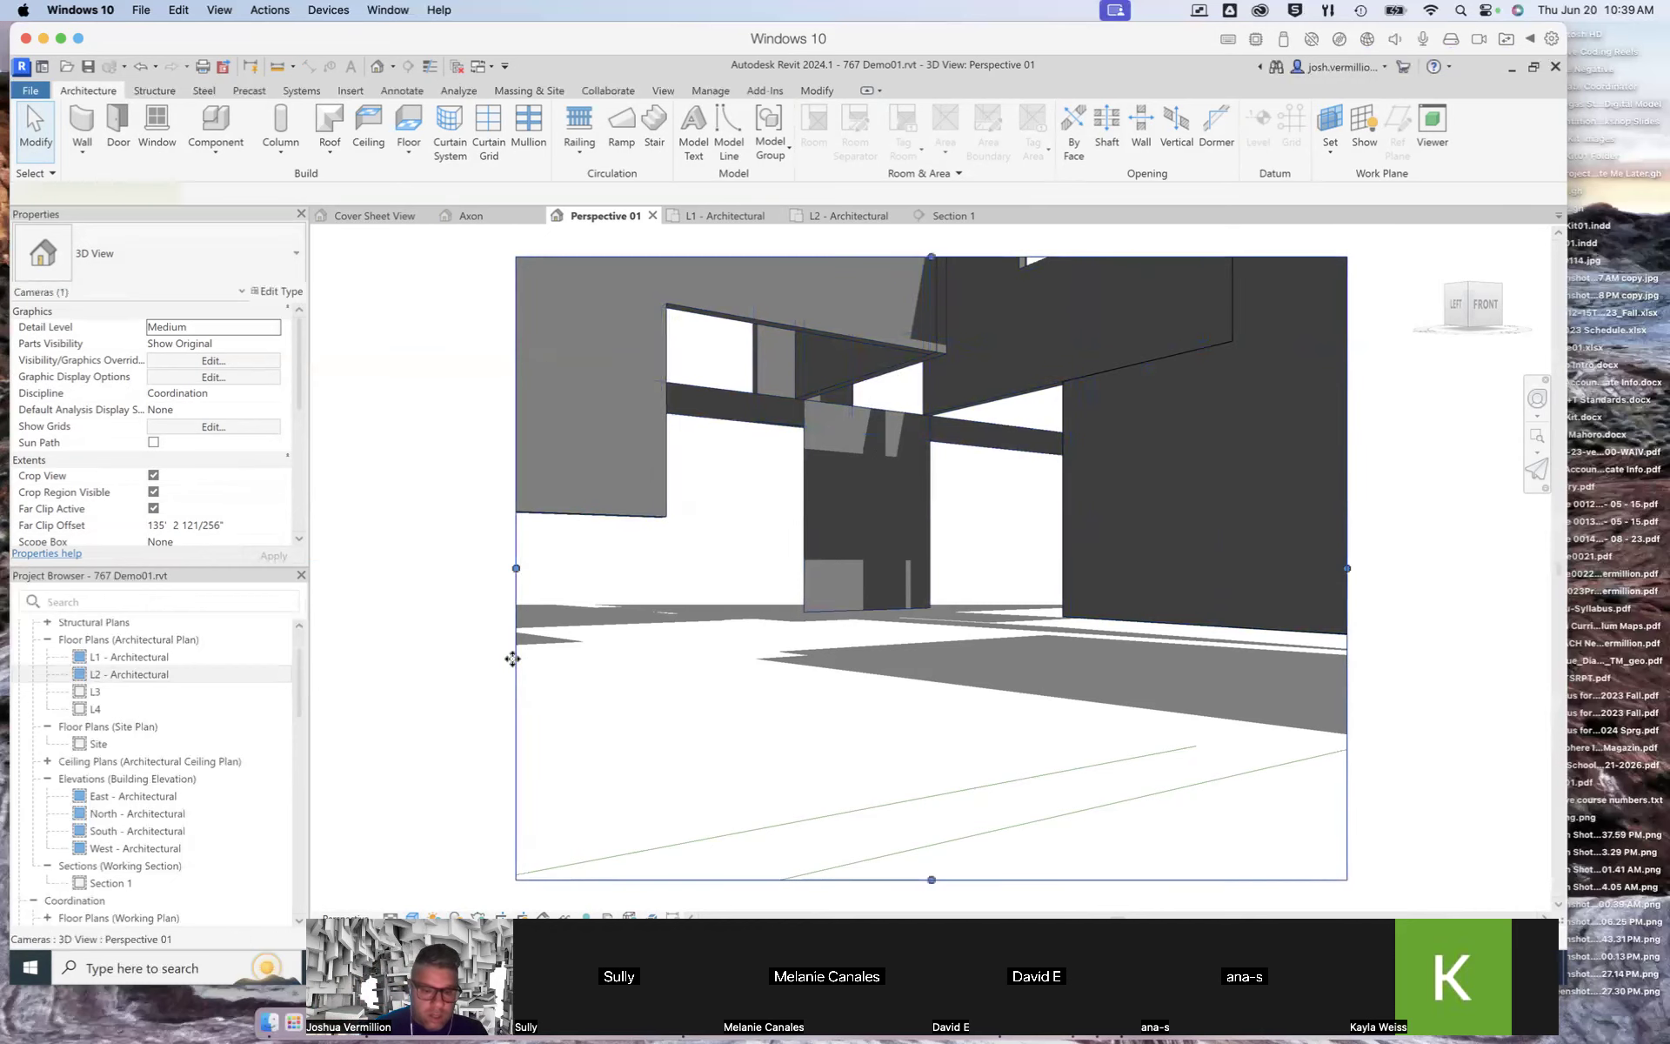
drag(516, 569, 359, 568)
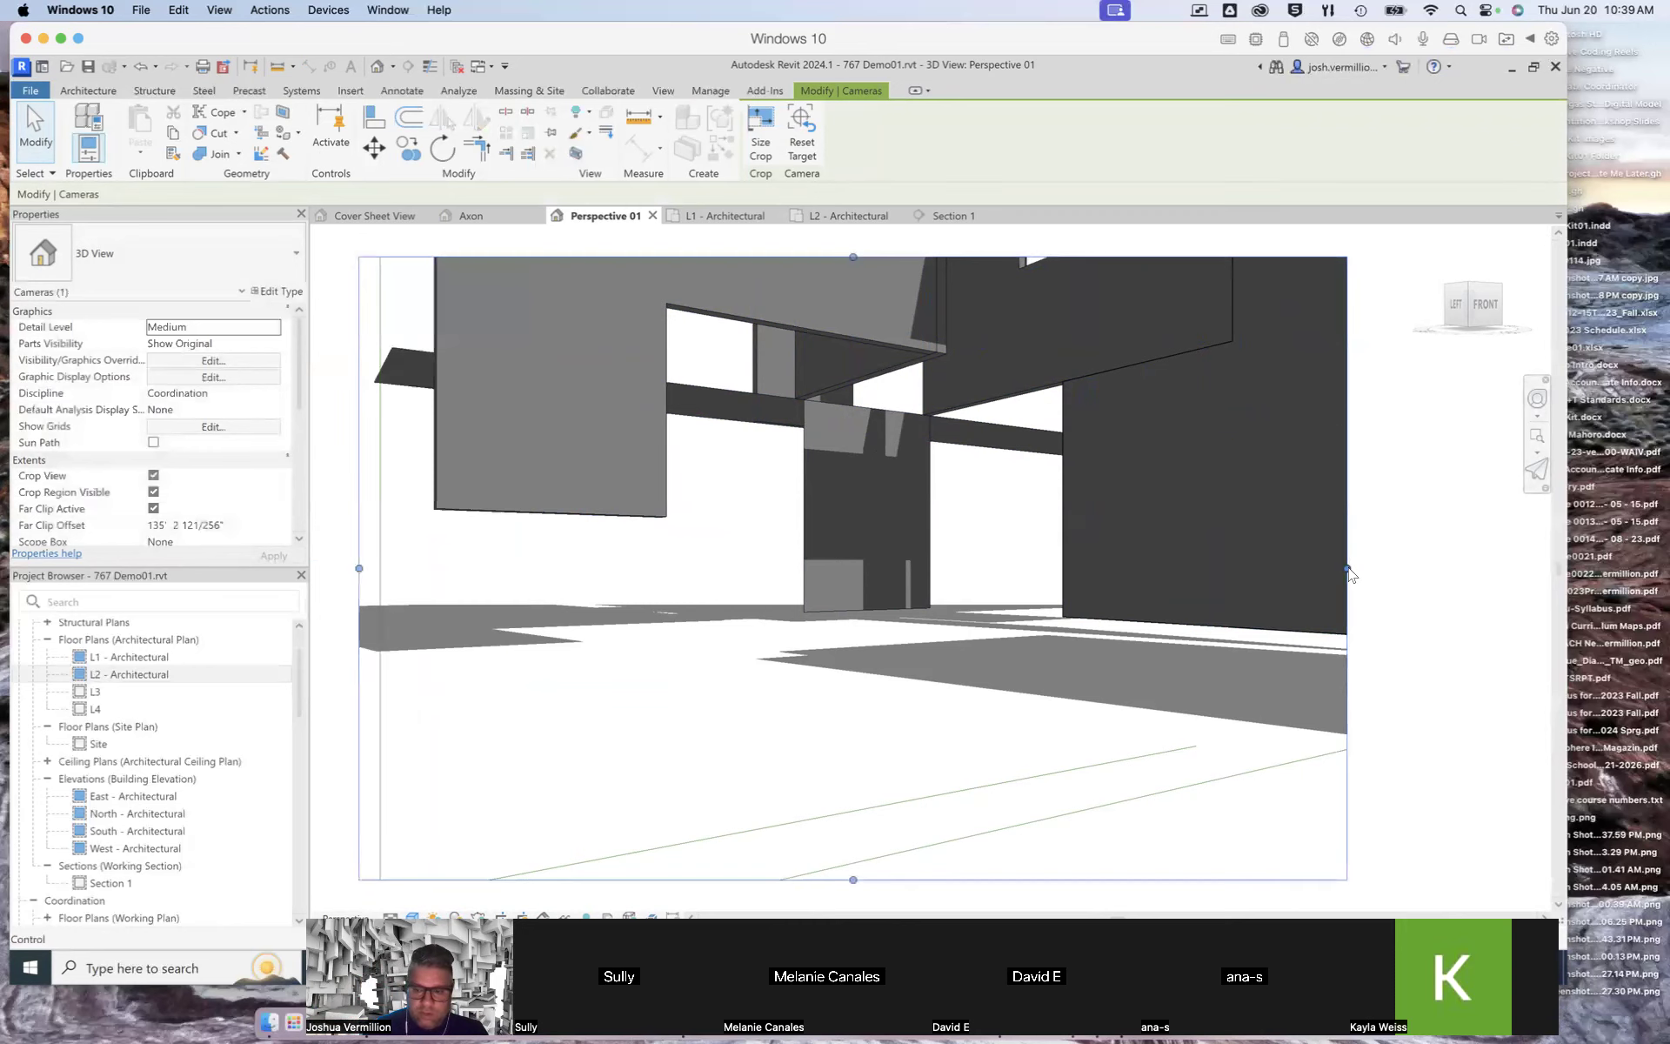
drag(1363, 570, 1521, 571)
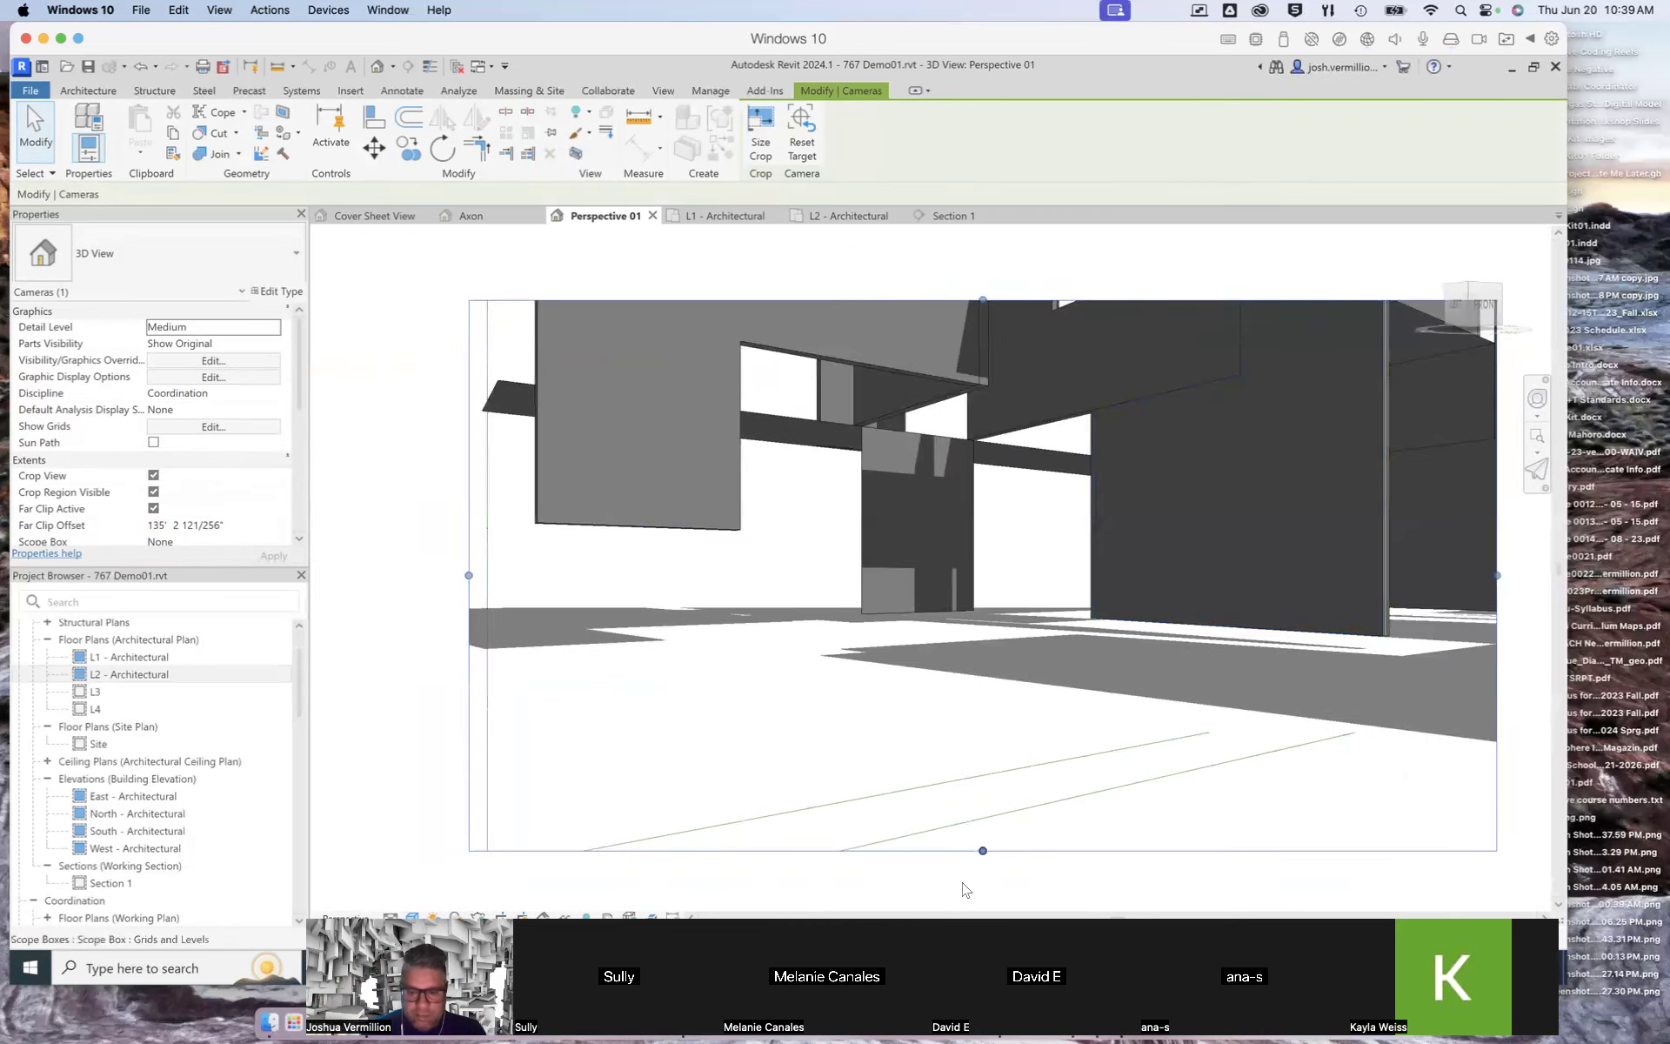
drag(983, 855, 982, 769)
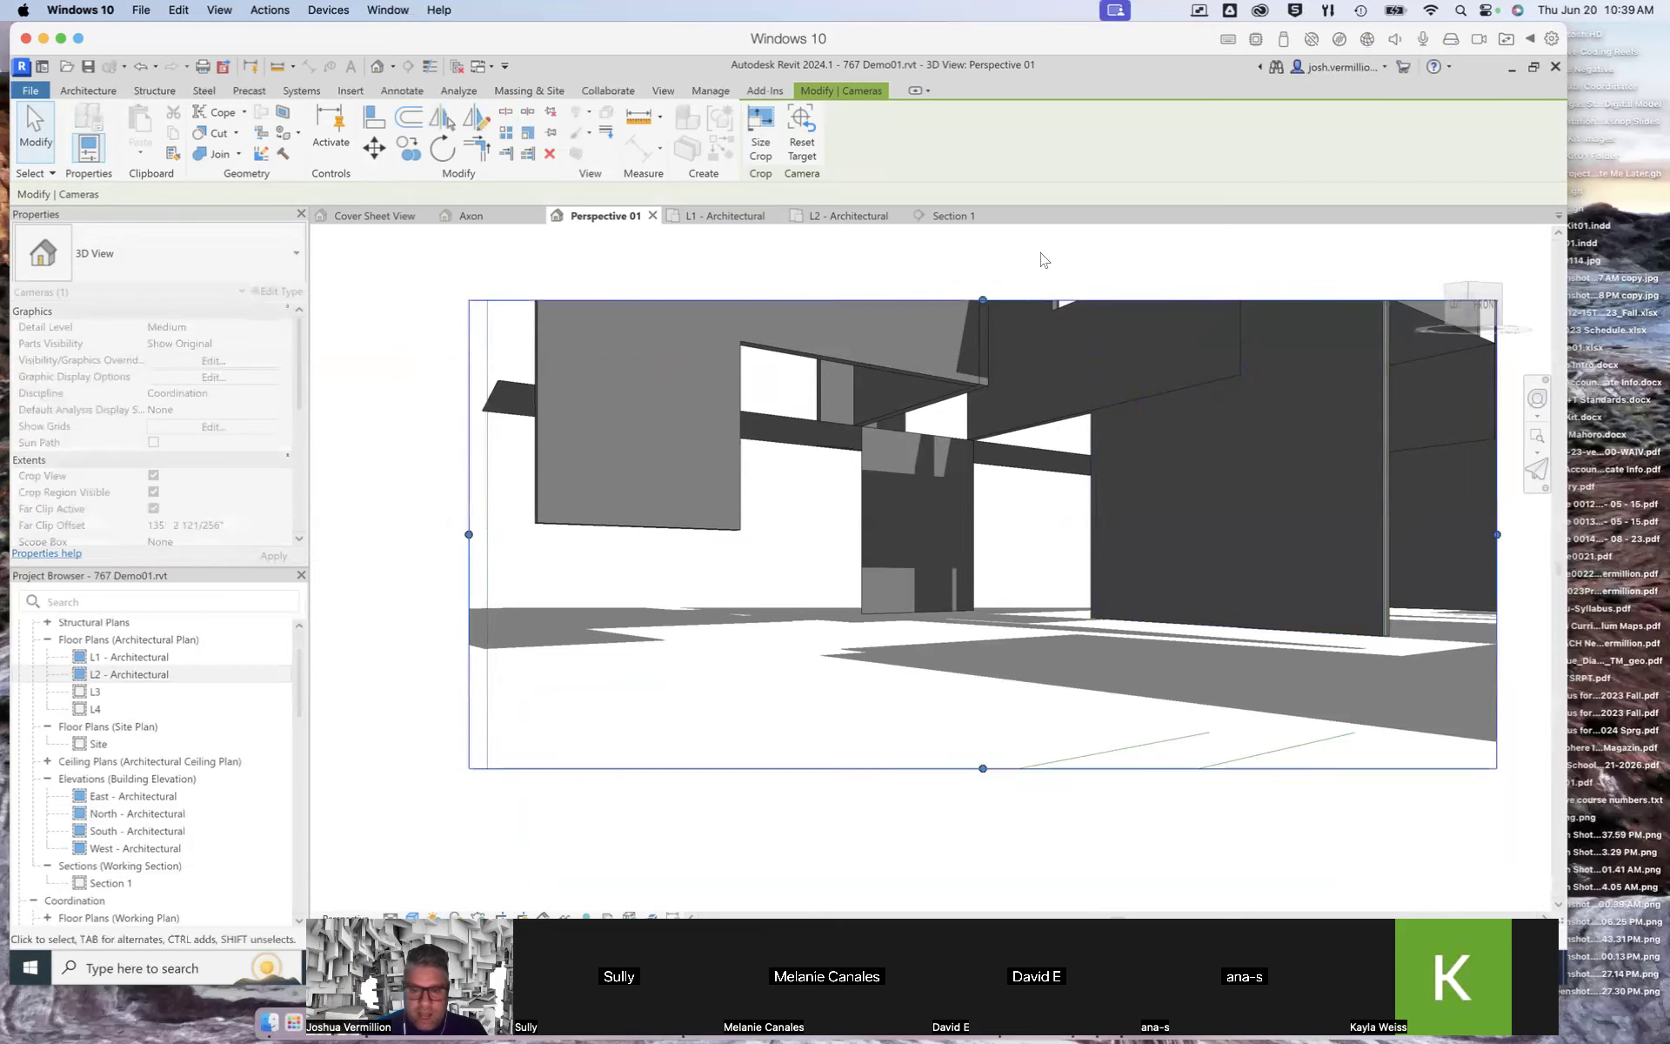
drag(980, 298, 978, 245)
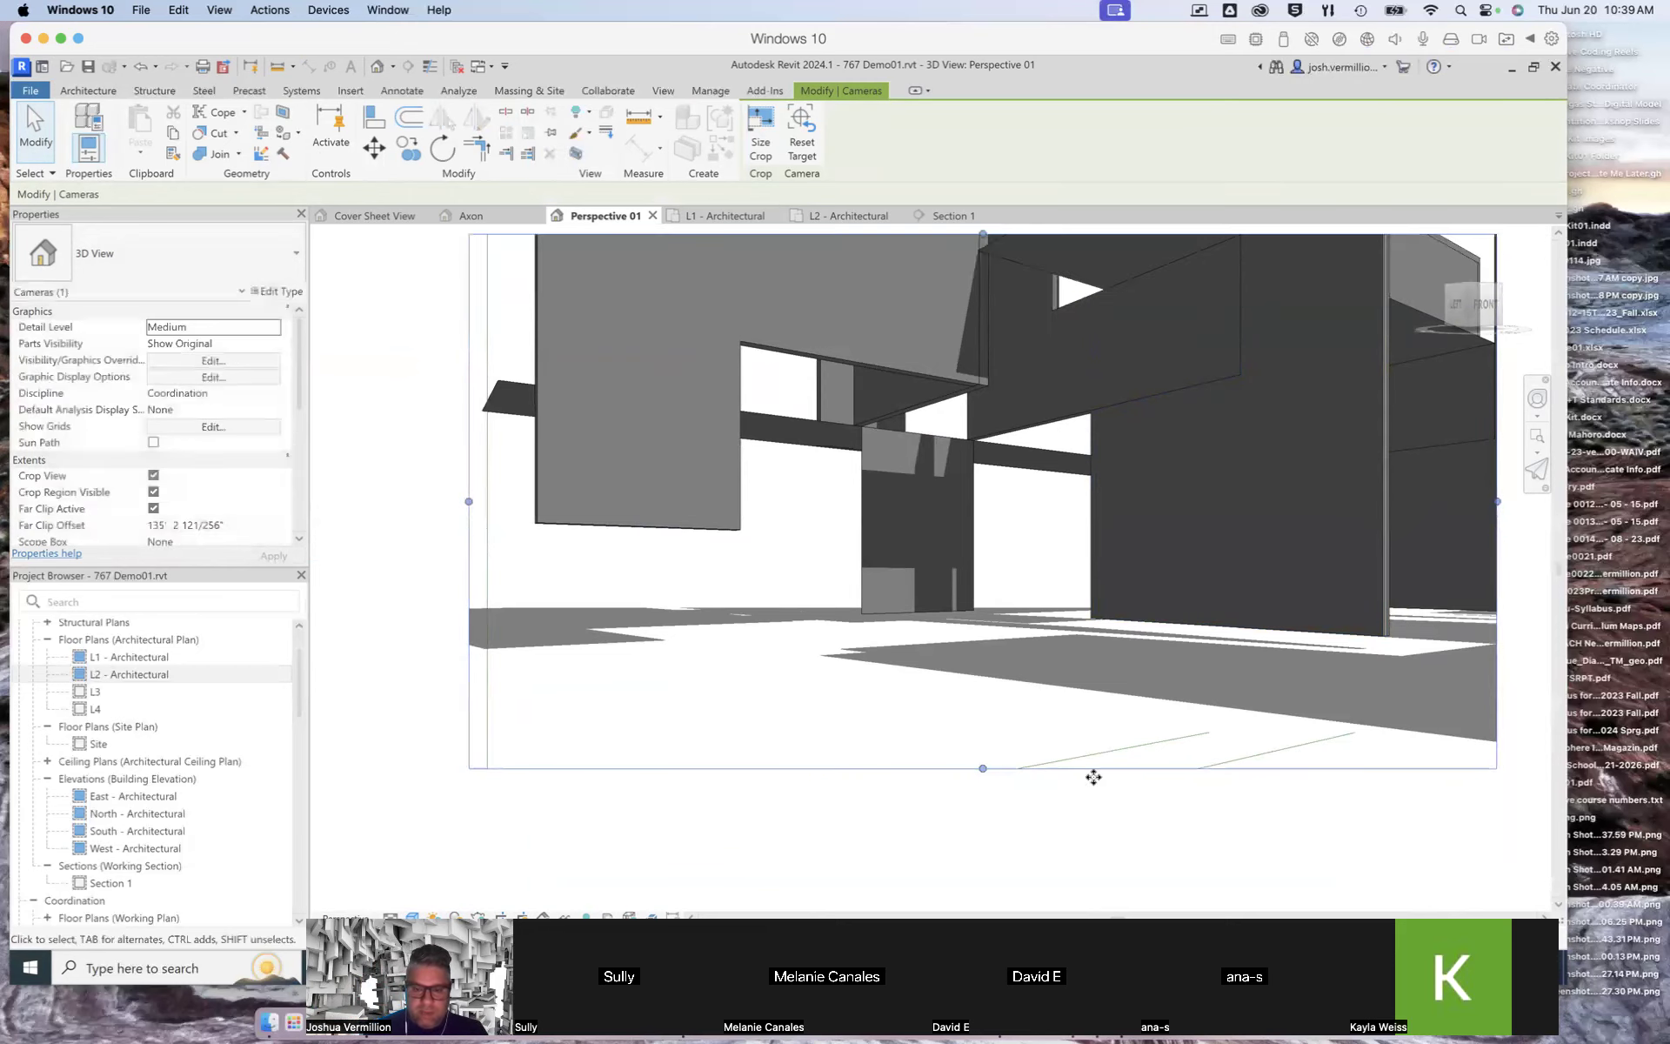
scroll(1093, 775, down, 4)
drag(1043, 532, 1035, 405)
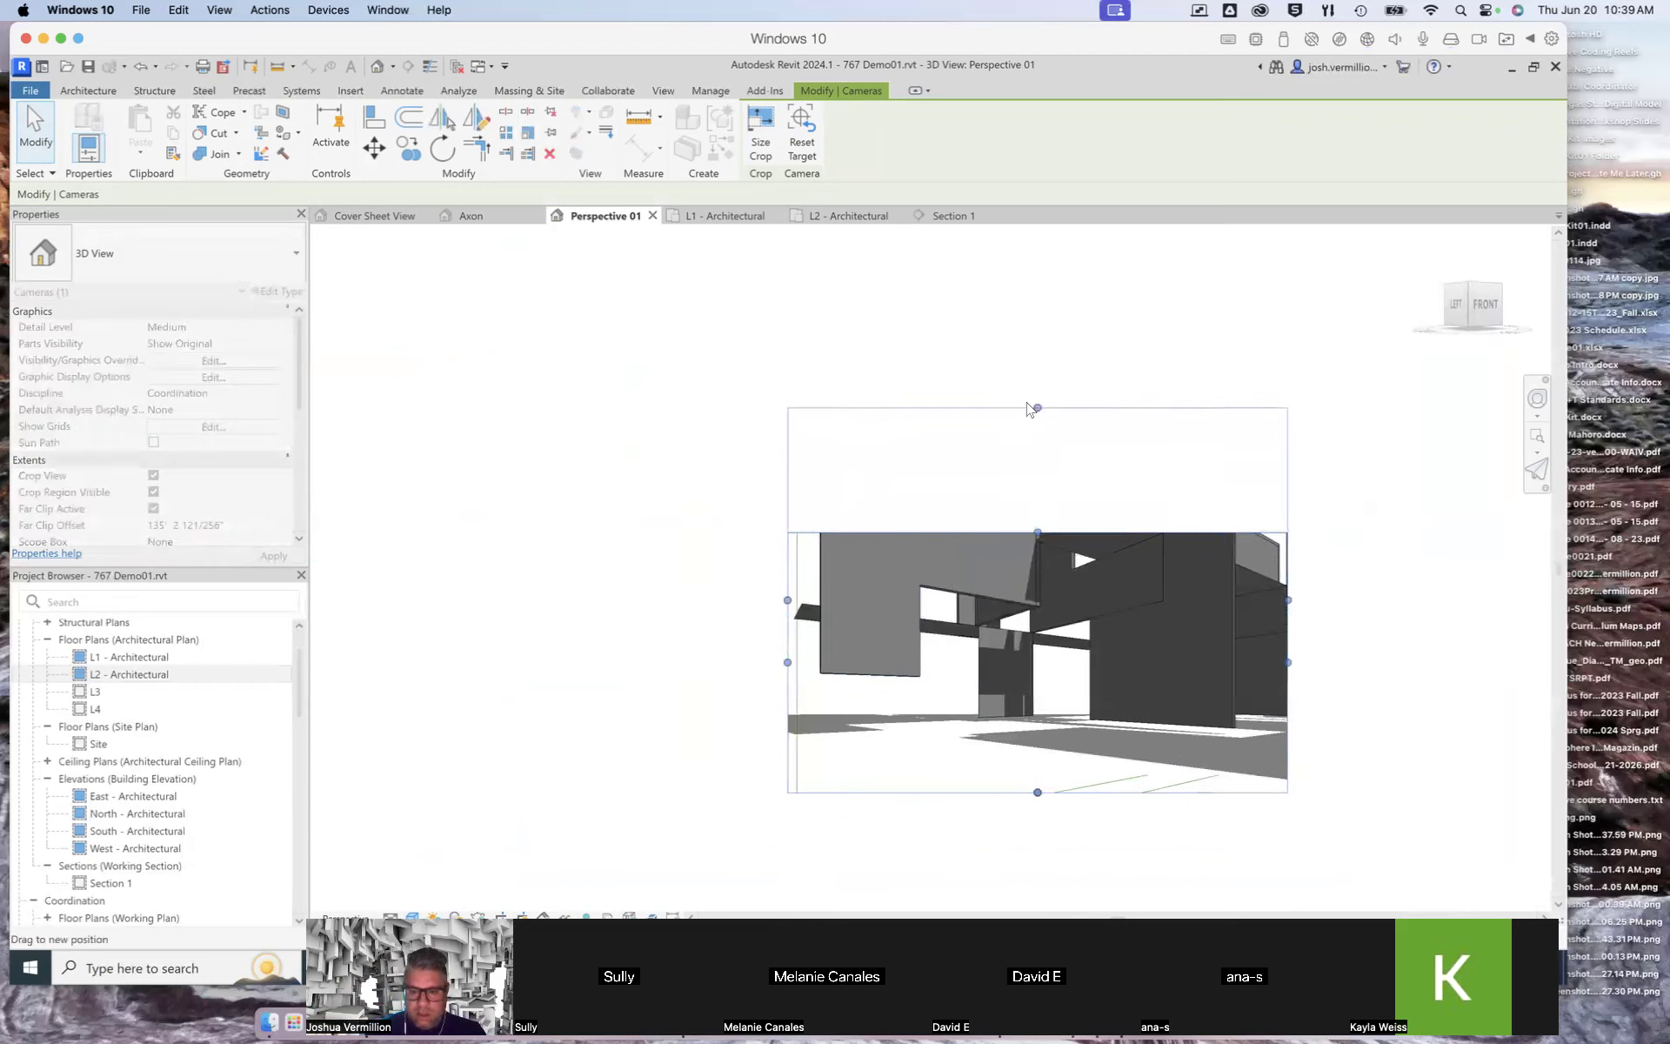
drag(787, 600, 716, 599)
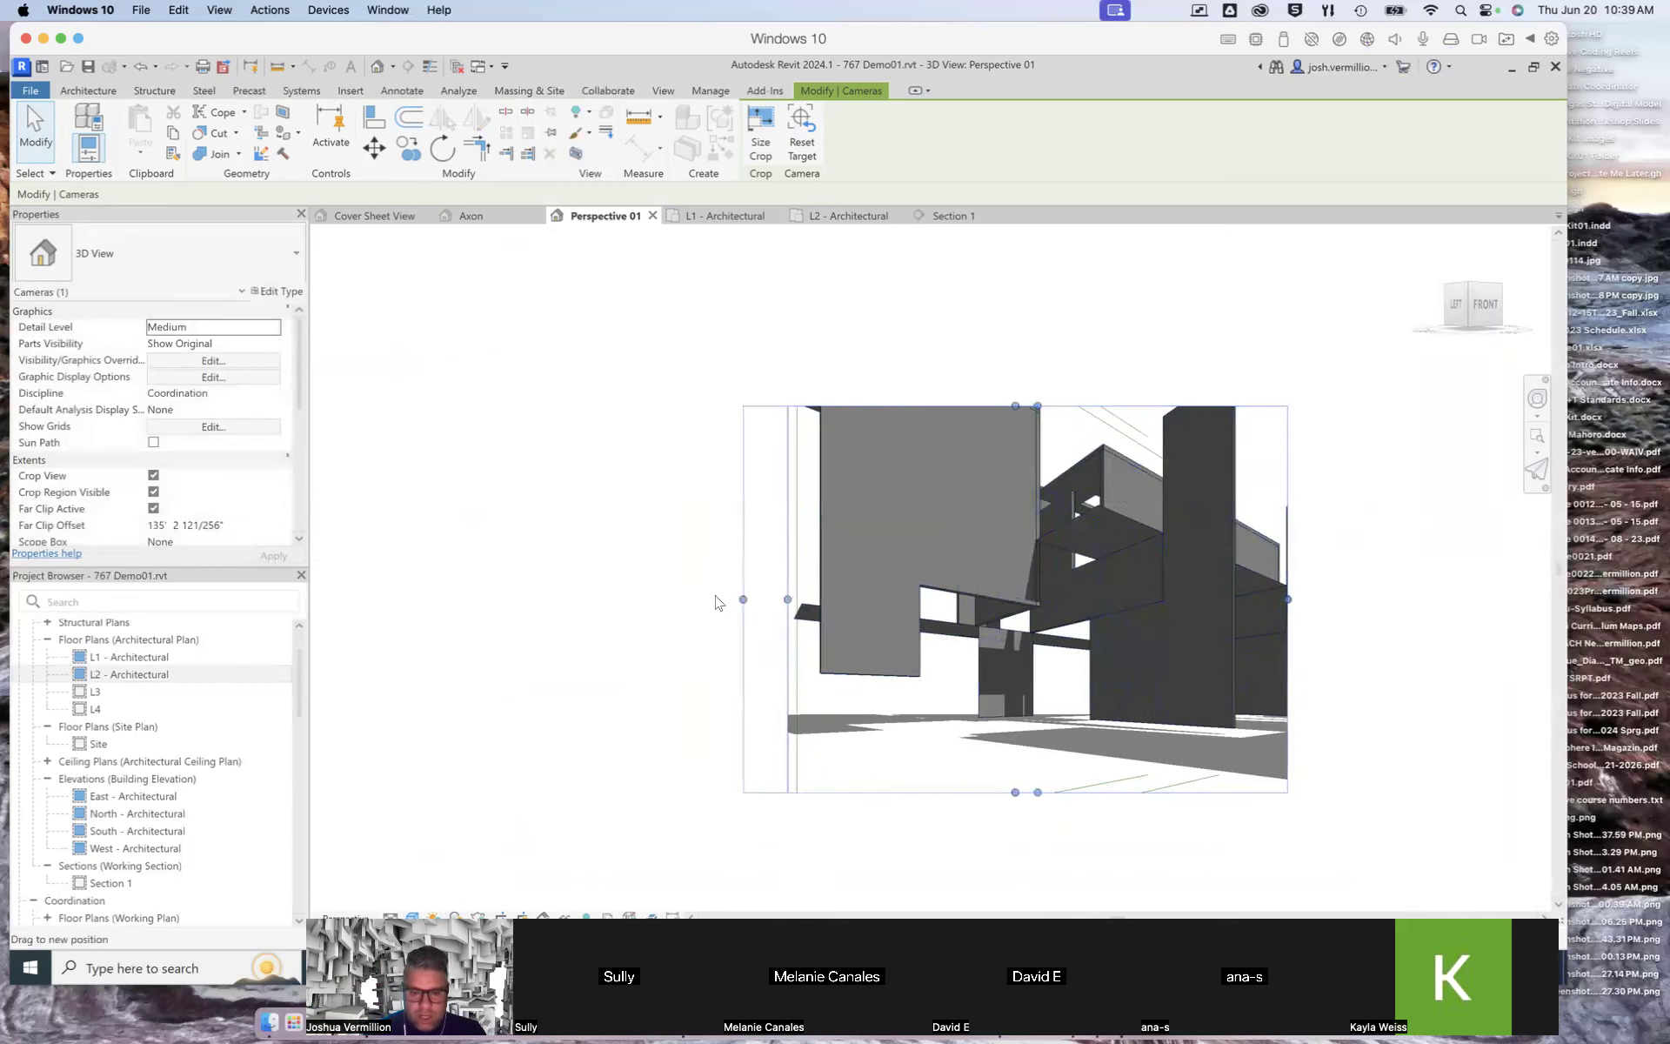
drag(1288, 600, 1391, 600)
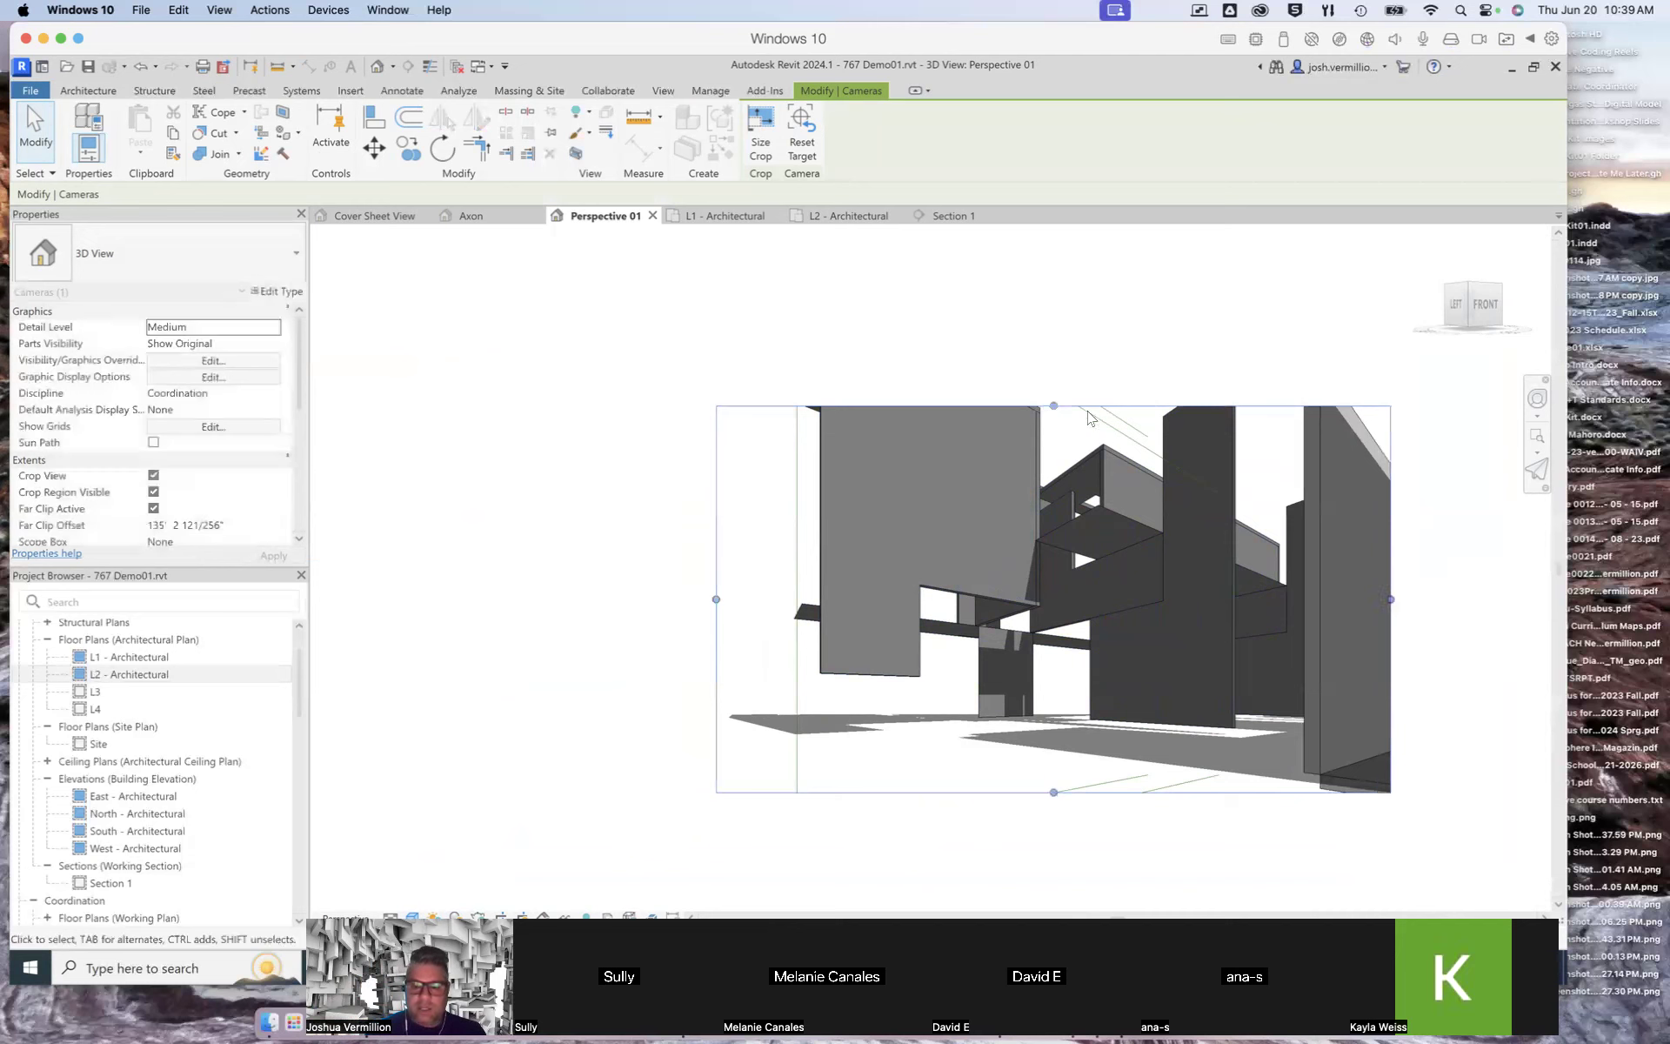
drag(1053, 405, 1053, 261)
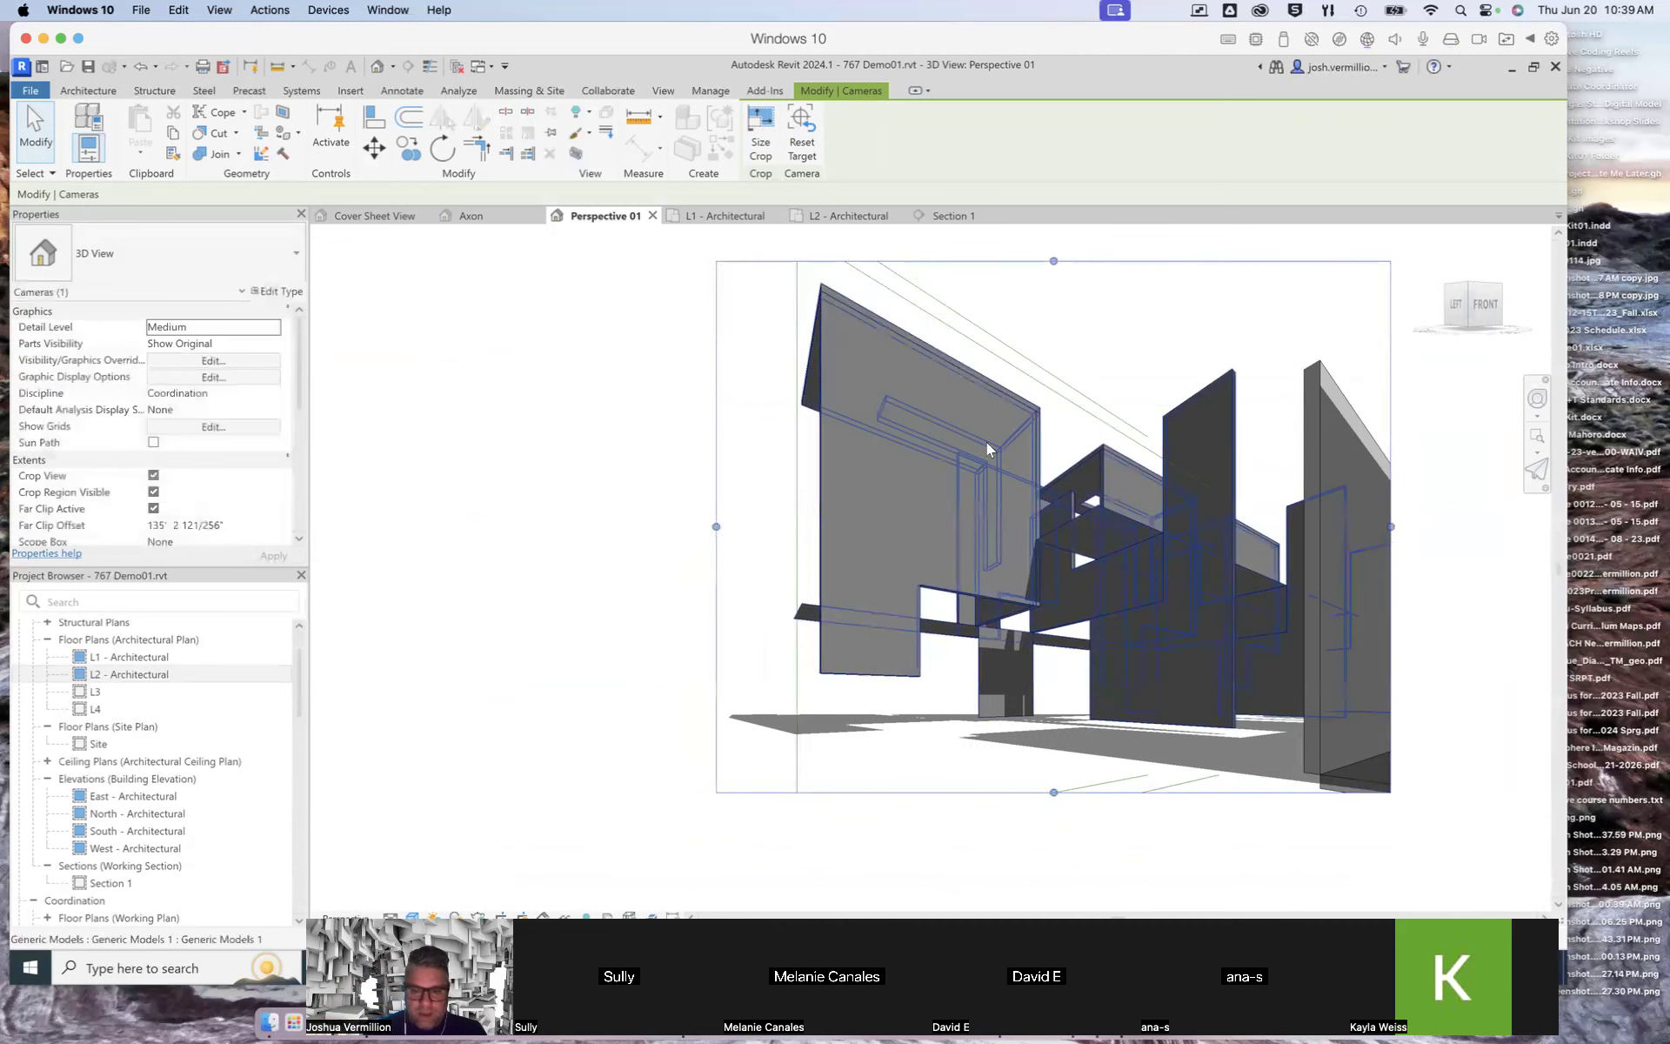
drag(1054, 792, 1062, 833)
drag(1392, 544, 1482, 548)
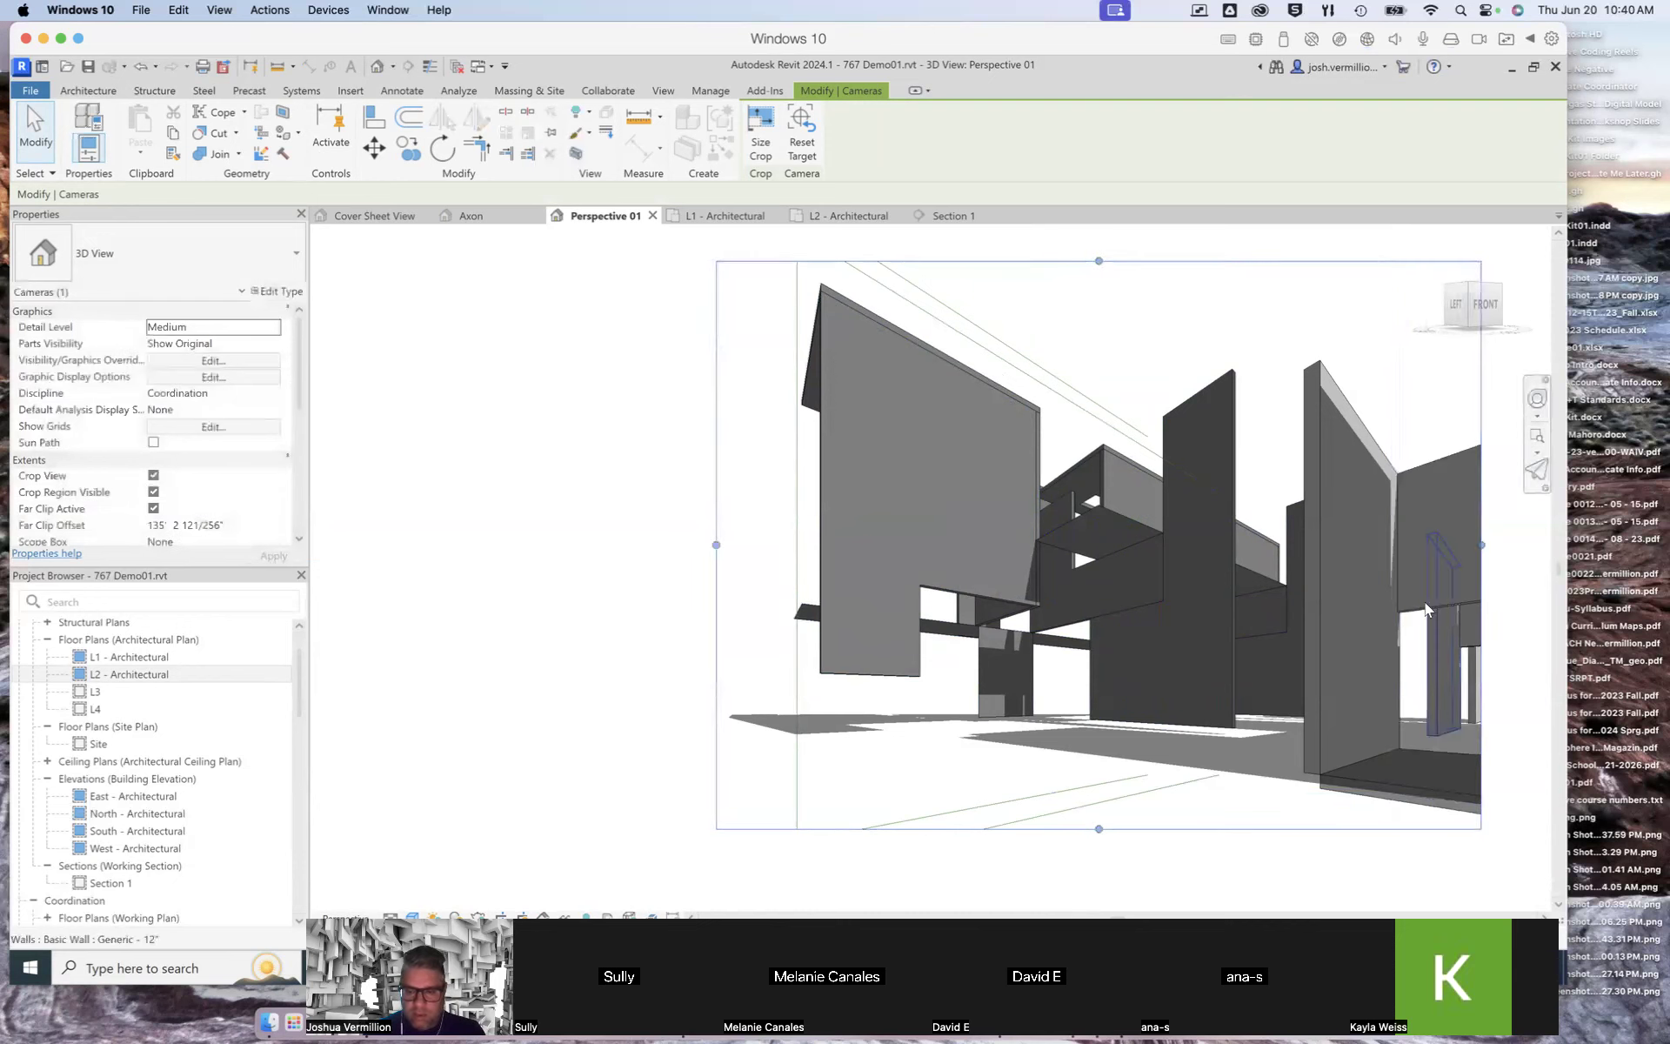
click(682, 633)
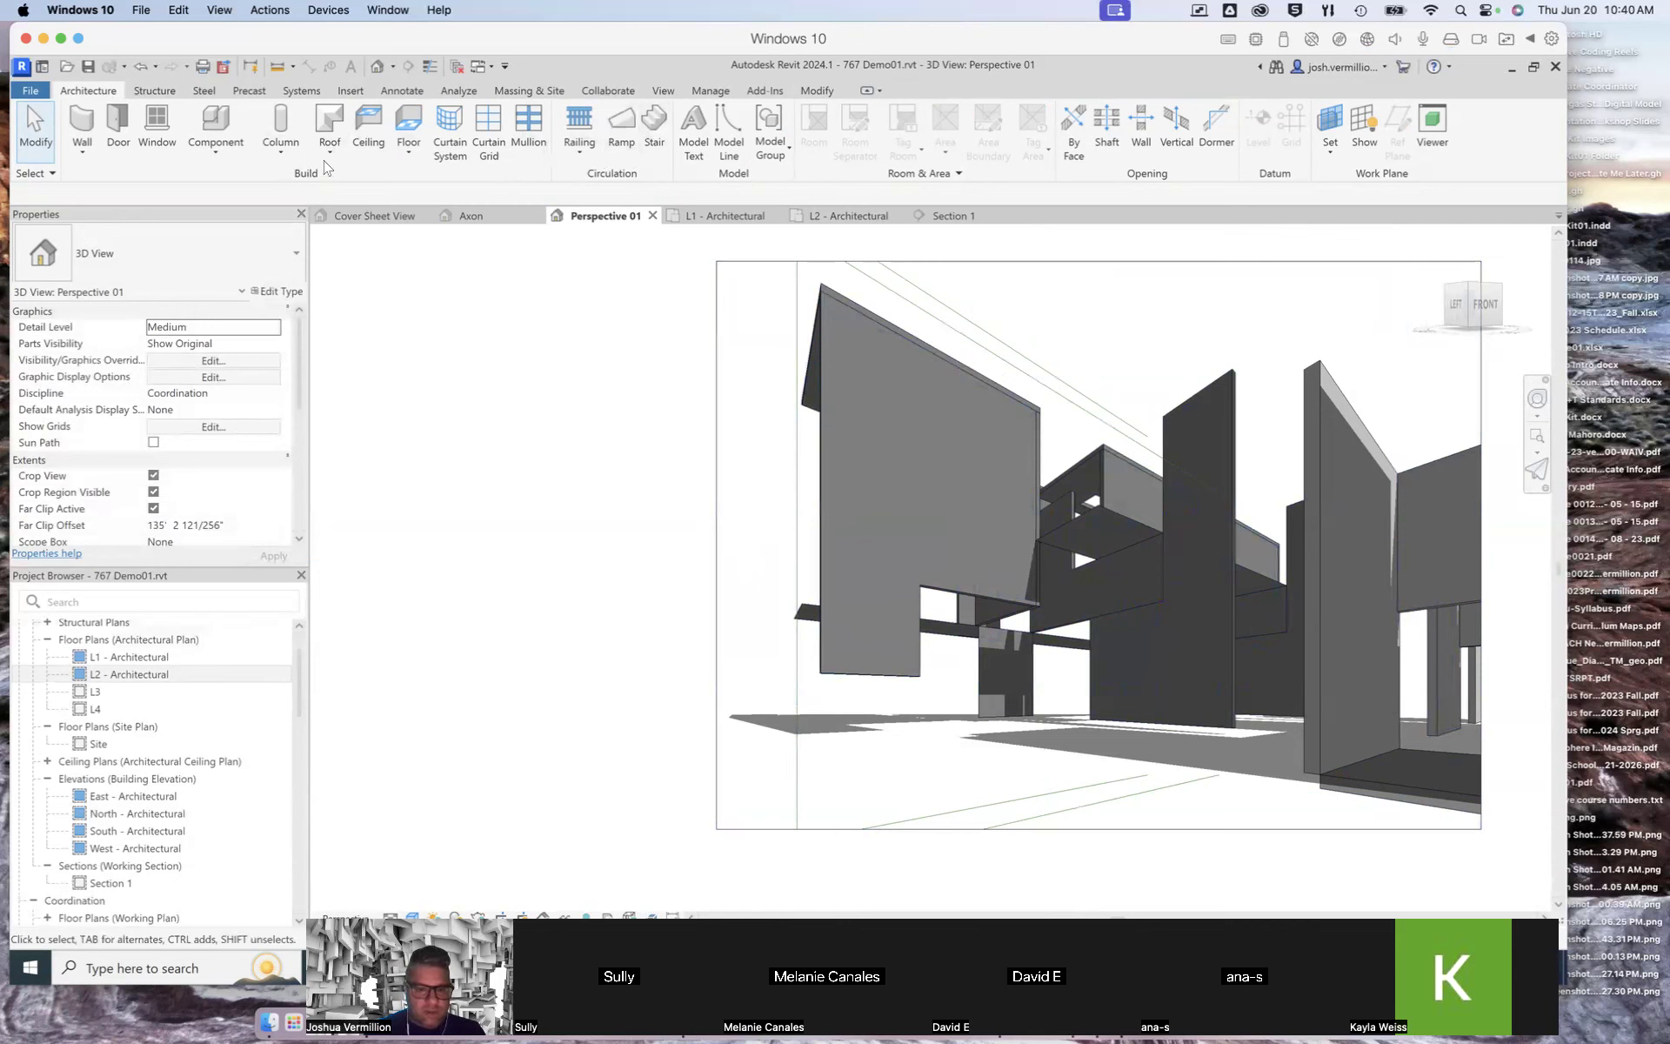
click(664, 92)
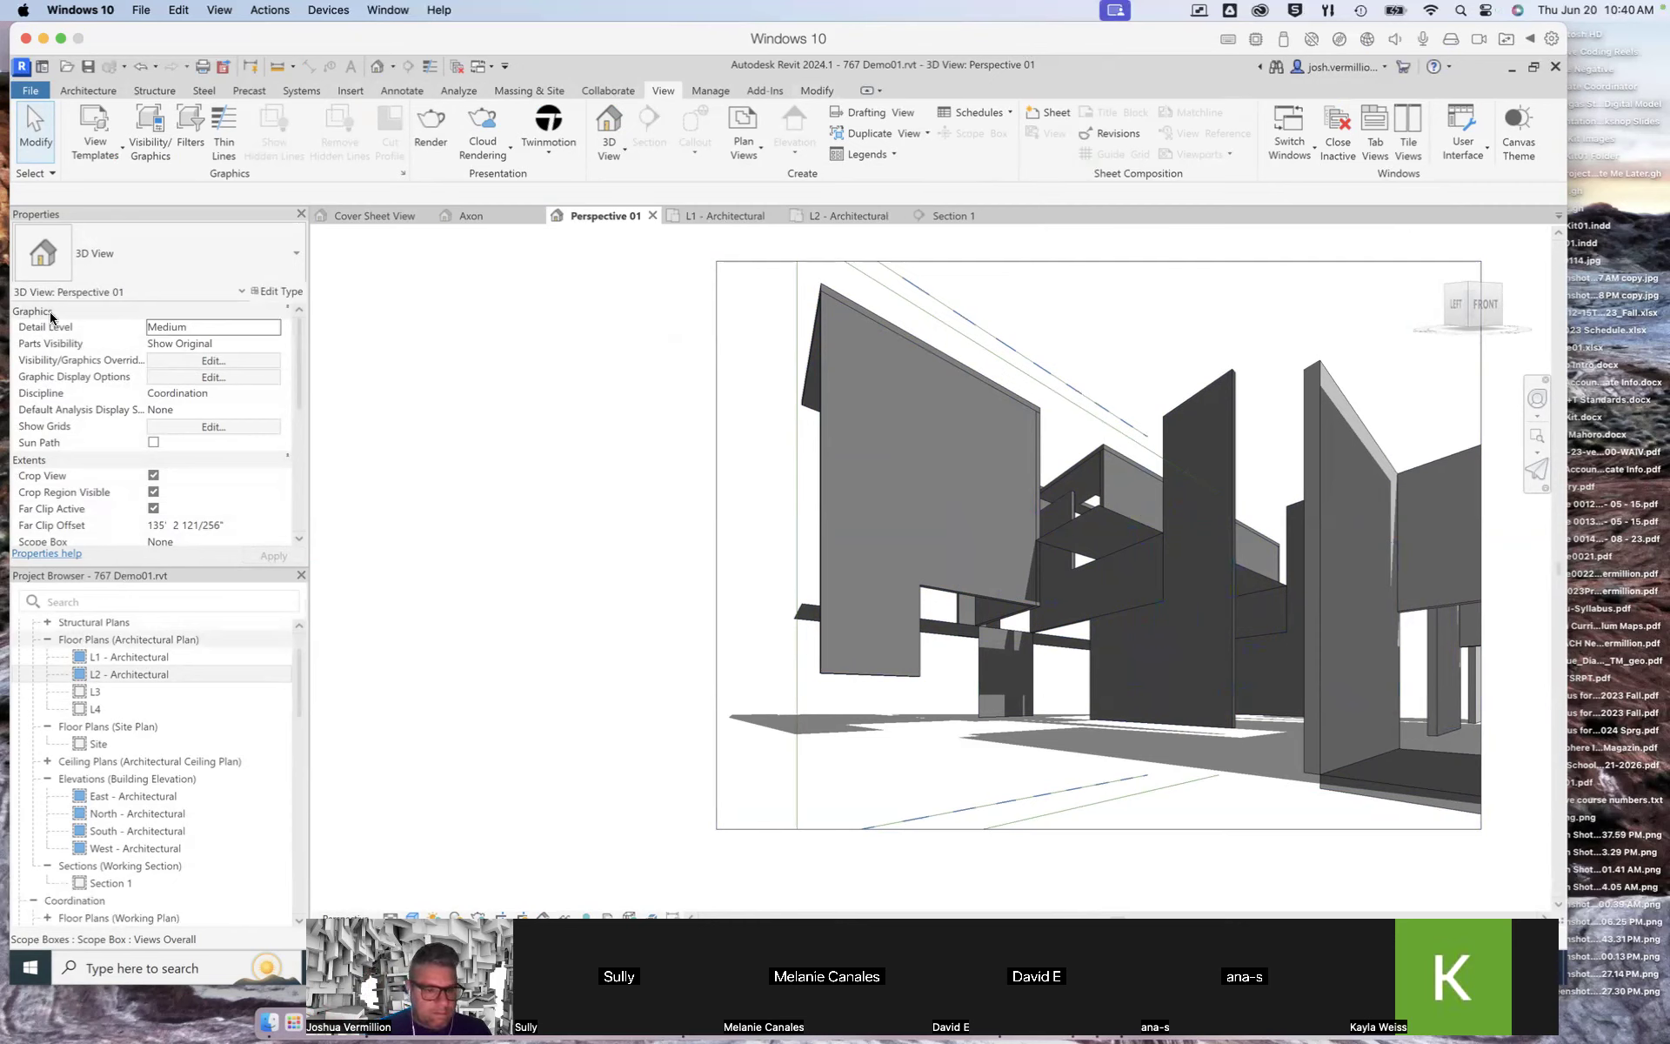
click(27, 374)
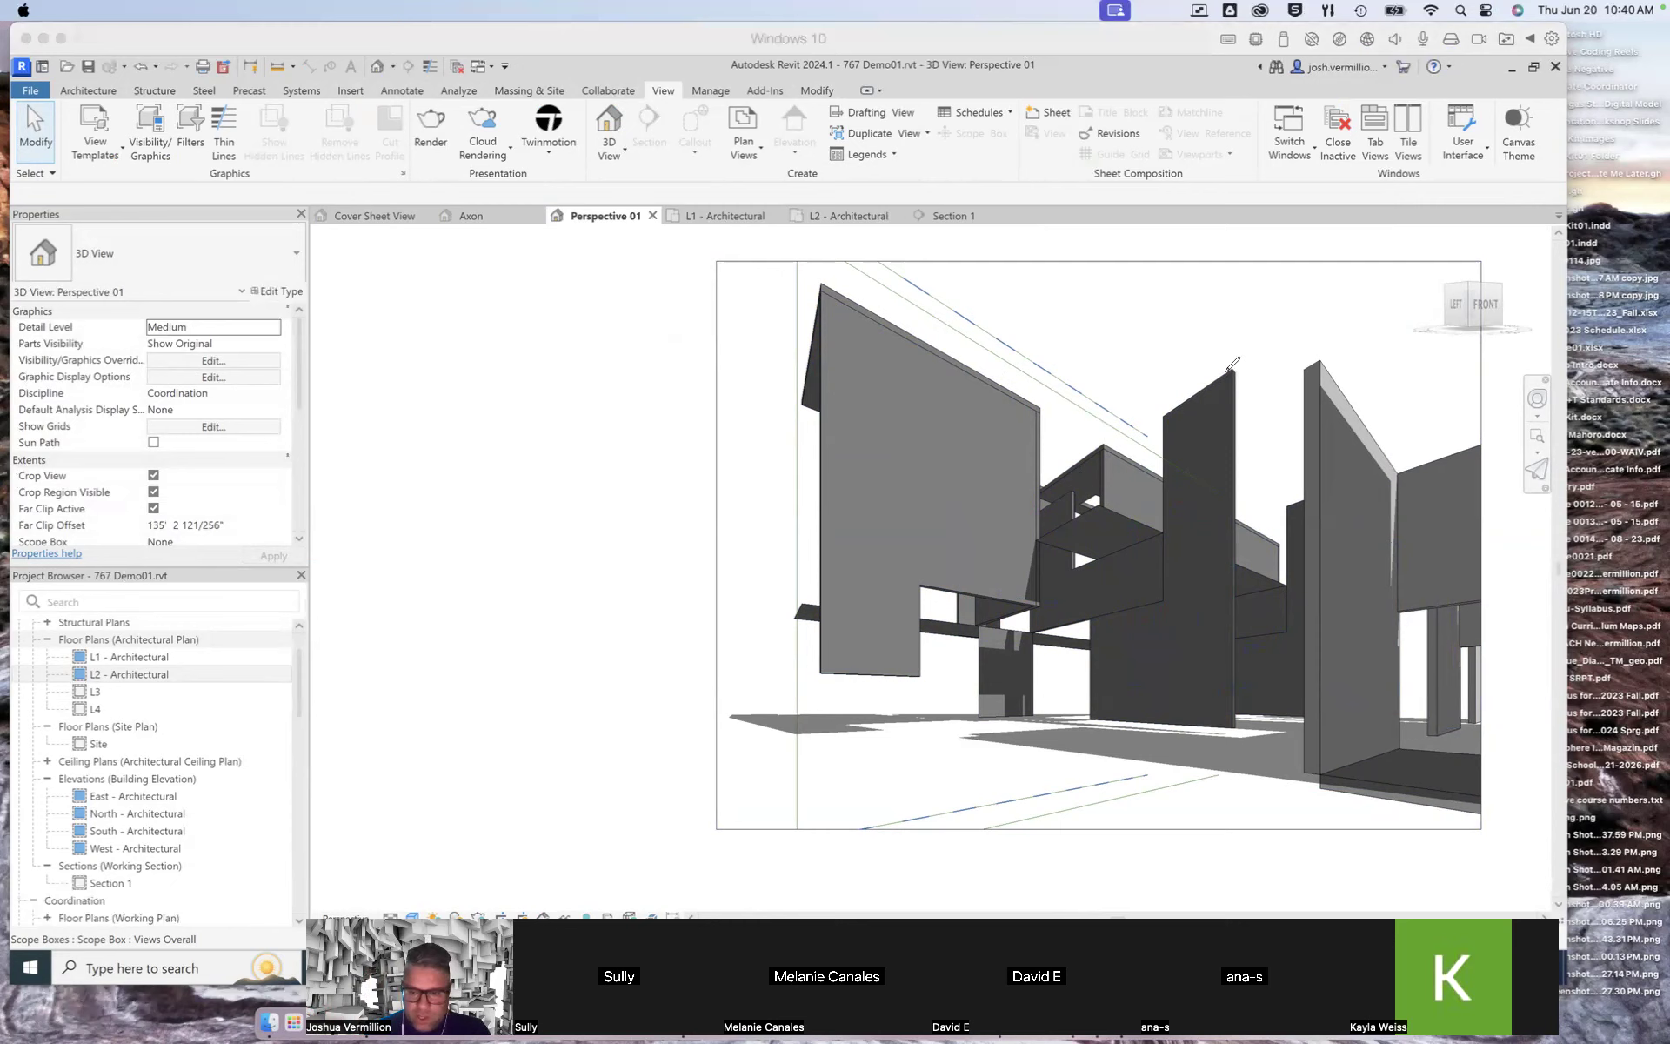
drag(1230, 367, 683, 663)
drag(1239, 726, 644, 658)
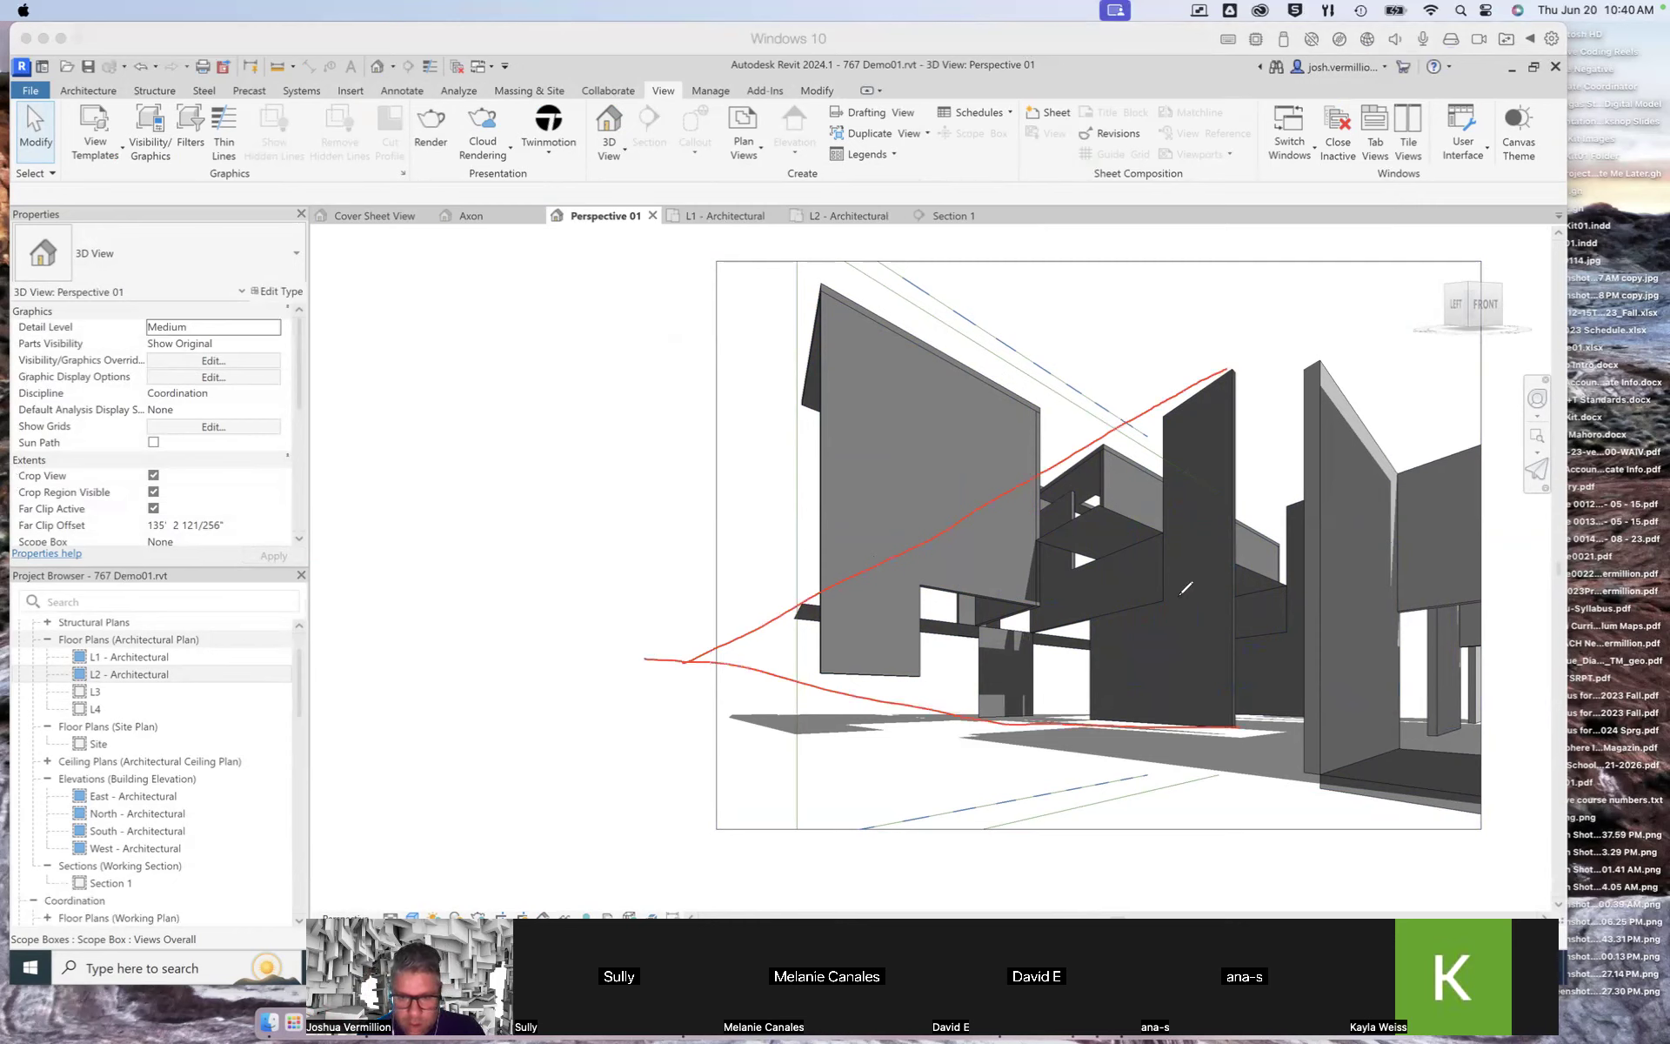
mouse_move(1152, 602)
mouse_down()
mouse_move(661, 668)
mouse_move(700, 654)
mouse_move(686, 714)
mouse_up()
mouse_move(686, 645)
mouse_down()
mouse_move(686, 696)
mouse_move(699, 667)
mouse_move(678, 672)
mouse_move(696, 659)
mouse_up()
drag(1307, 355, 1402, 480)
drag(1483, 579, 1544, 671)
mouse_move(1418, 738)
mouse_down()
mouse_move(1549, 683)
mouse_move(1559, 709)
mouse_move(1584, 680)
mouse_move(1546, 675)
mouse_move(1579, 696)
mouse_move(1564, 659)
mouse_up()
mouse_move(875, 311)
mouse_down()
mouse_move(1322, 561)
mouse_move(1592, 683)
mouse_up()
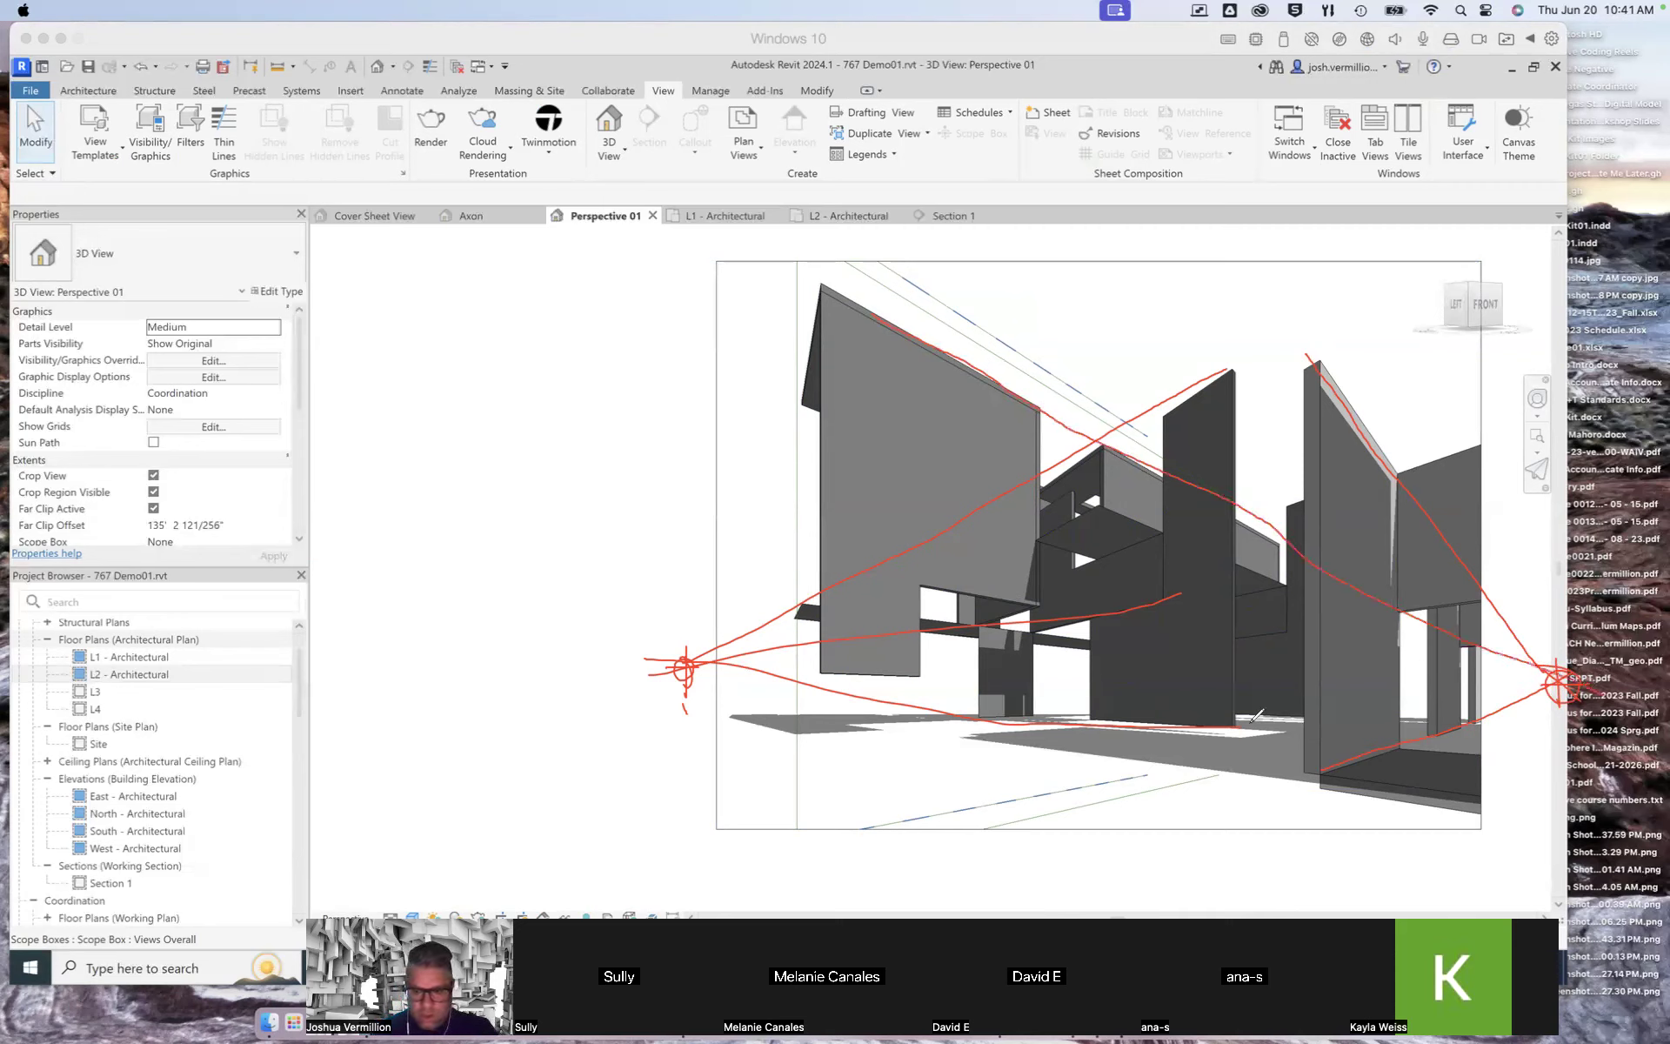
drag(875, 666, 1583, 696)
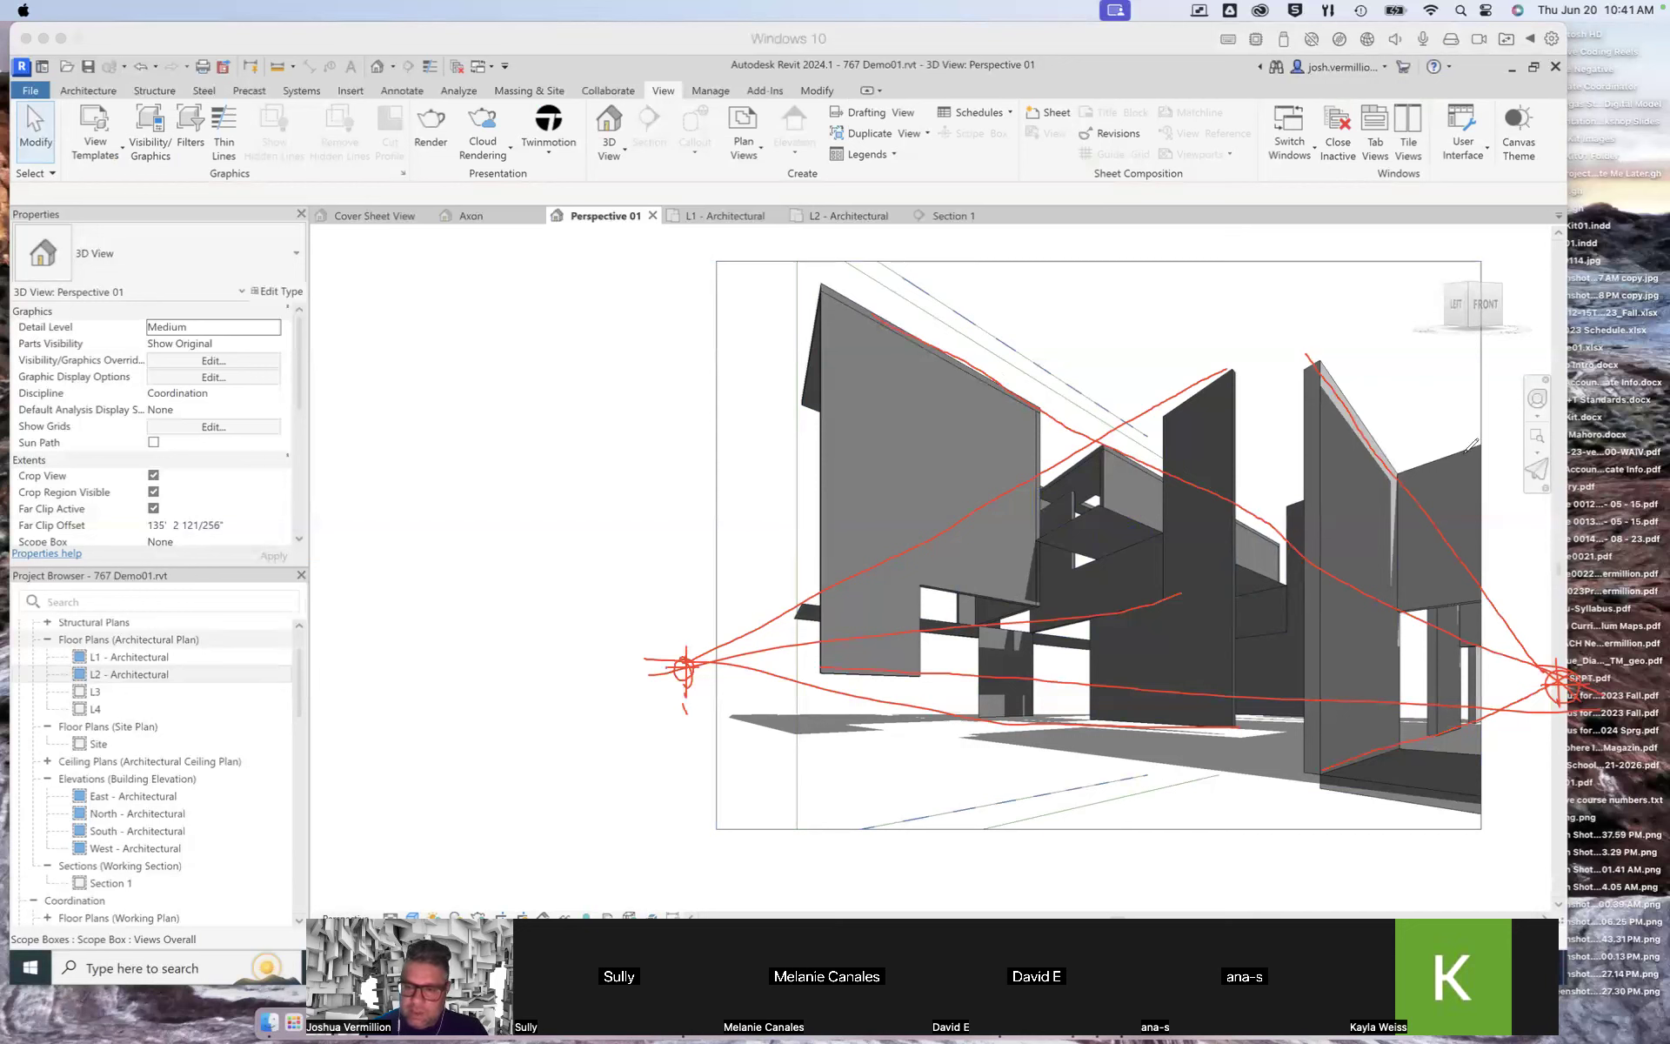
mouse_move(1276, 526)
mouse_down()
mouse_move(668, 679)
mouse_move(906, 693)
mouse_up()
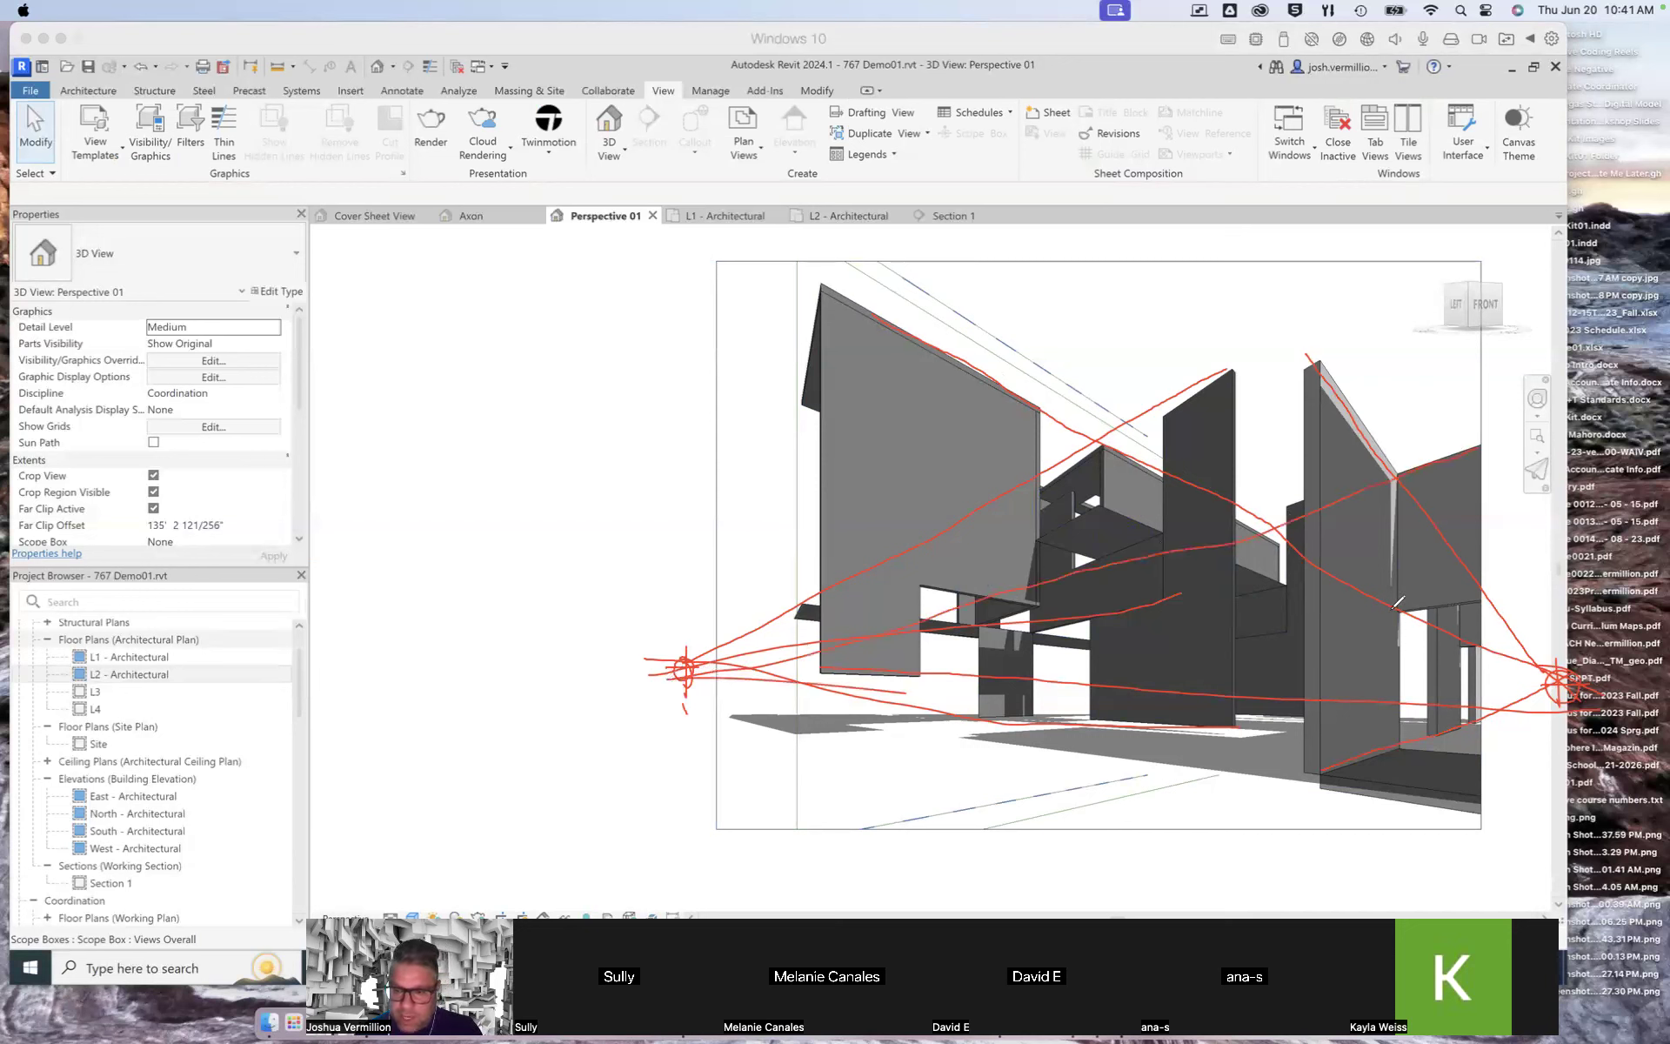
mouse_move(1479, 594)
mouse_down()
mouse_move(1214, 630)
mouse_move(696, 657)
mouse_up()
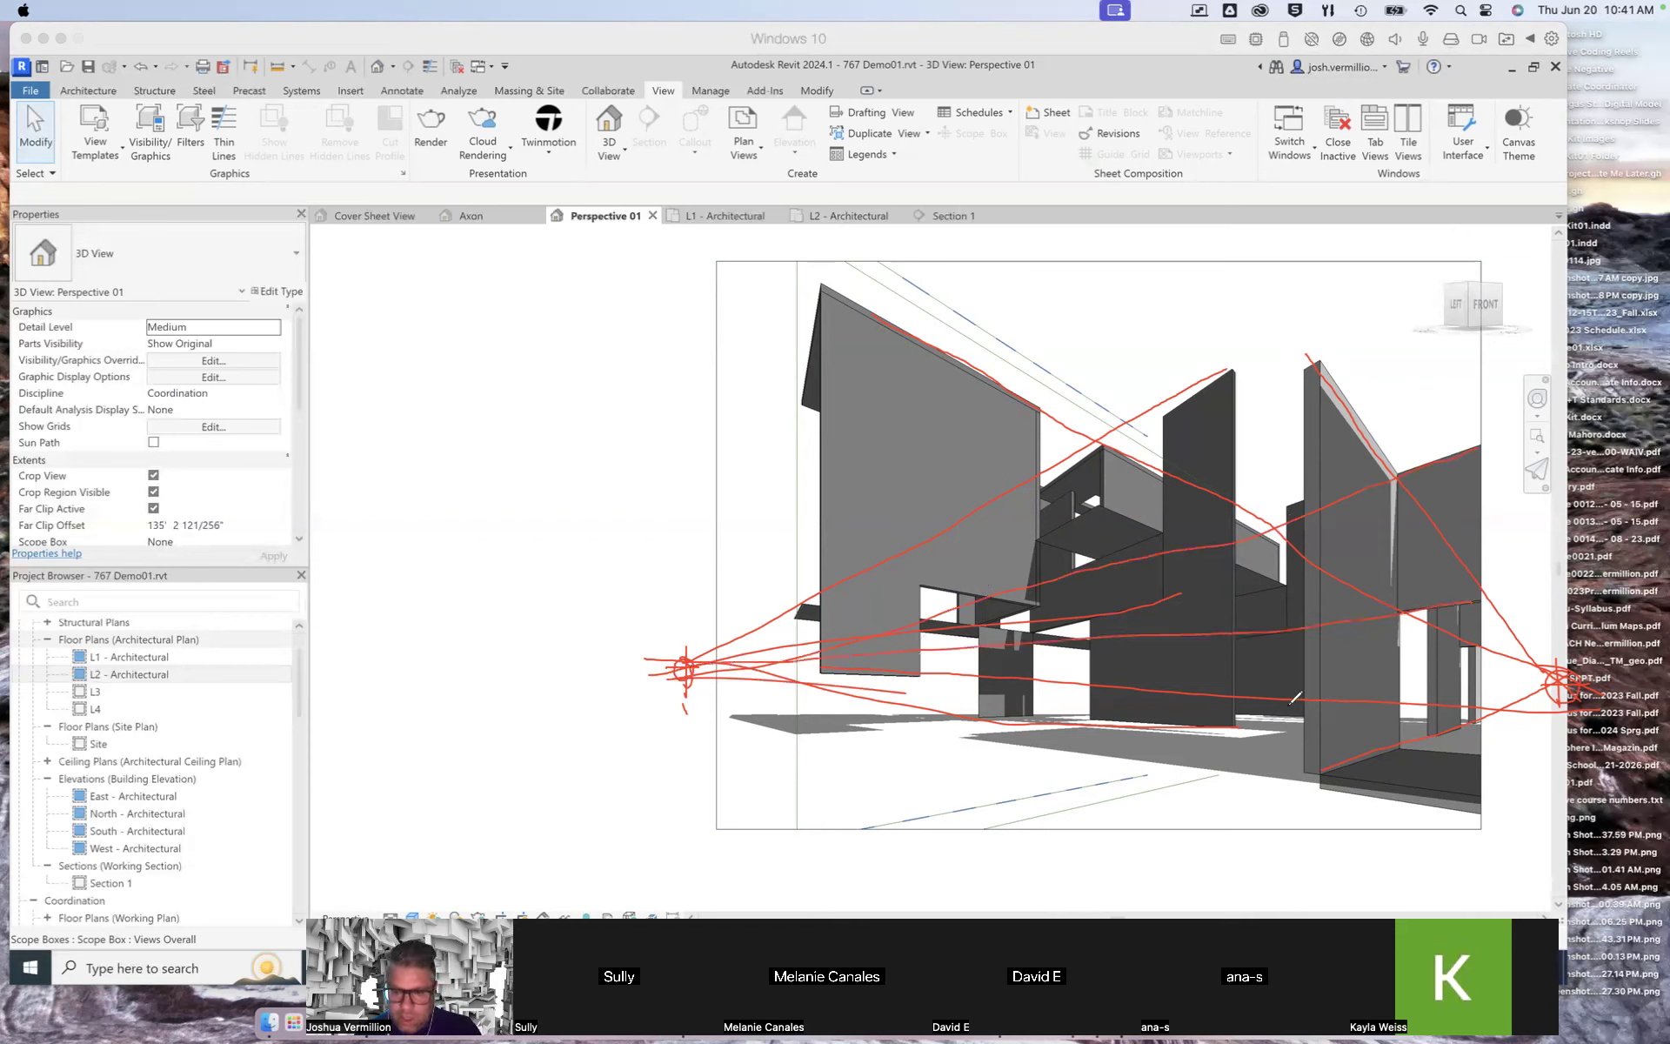
drag(595, 668, 1625, 664)
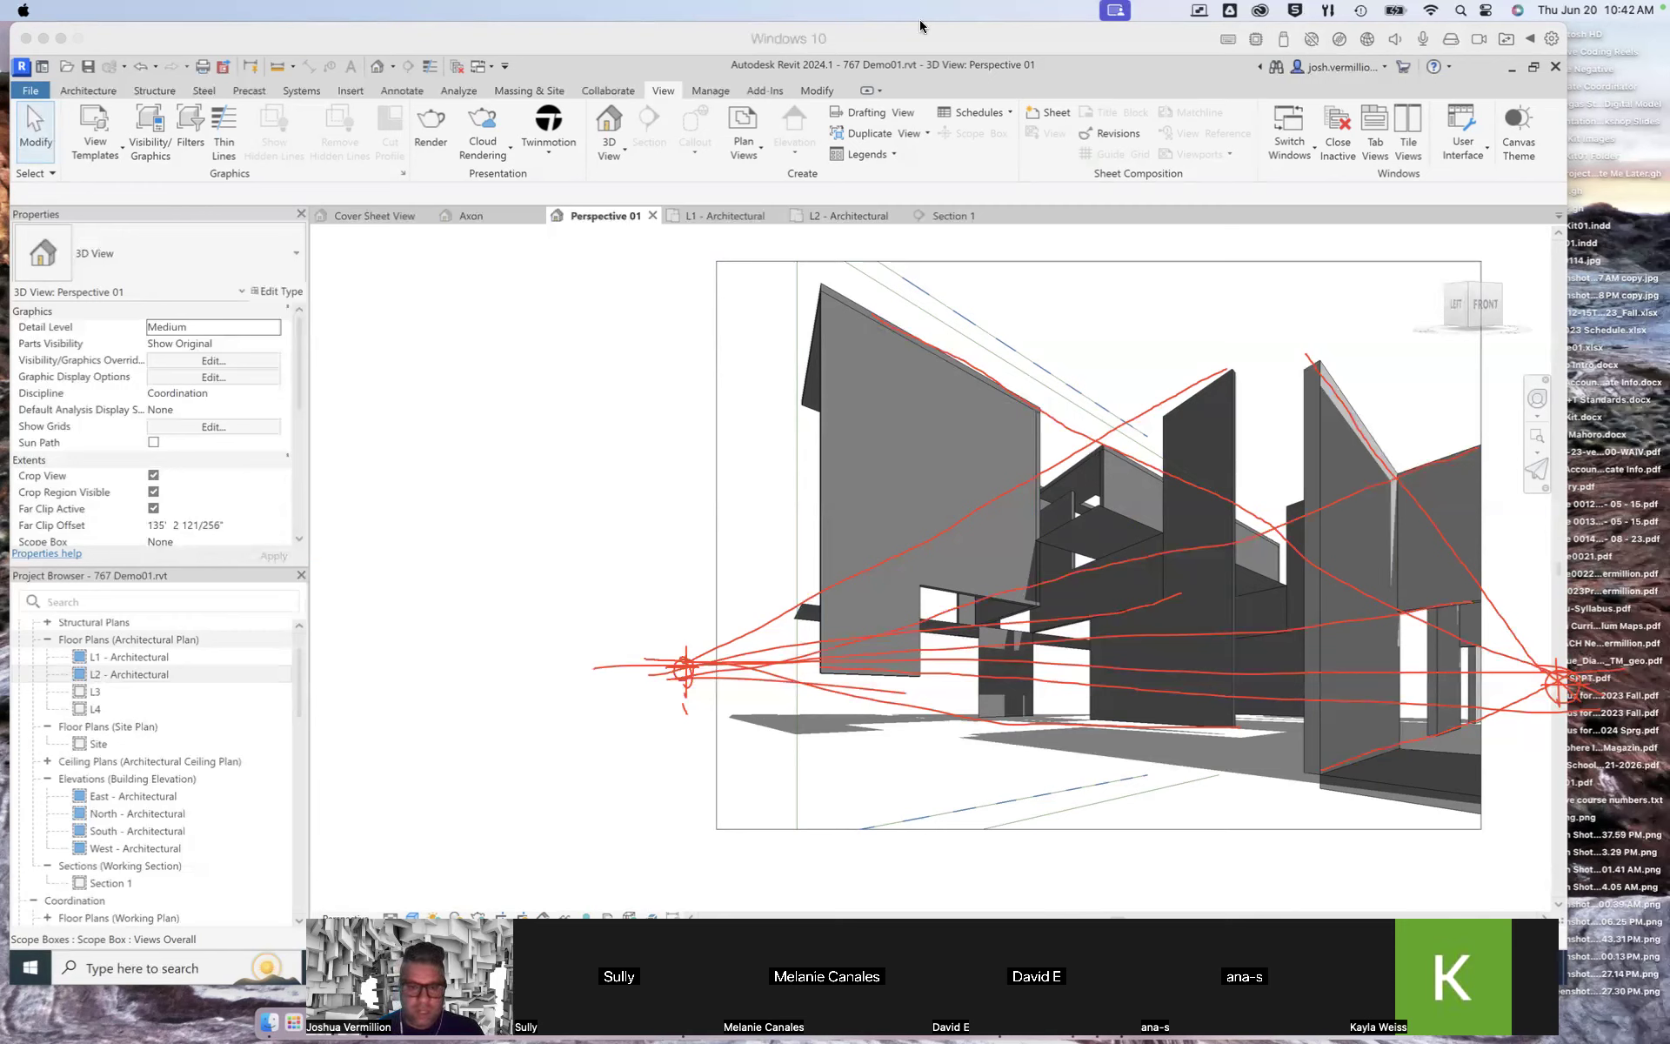
click(37, 702)
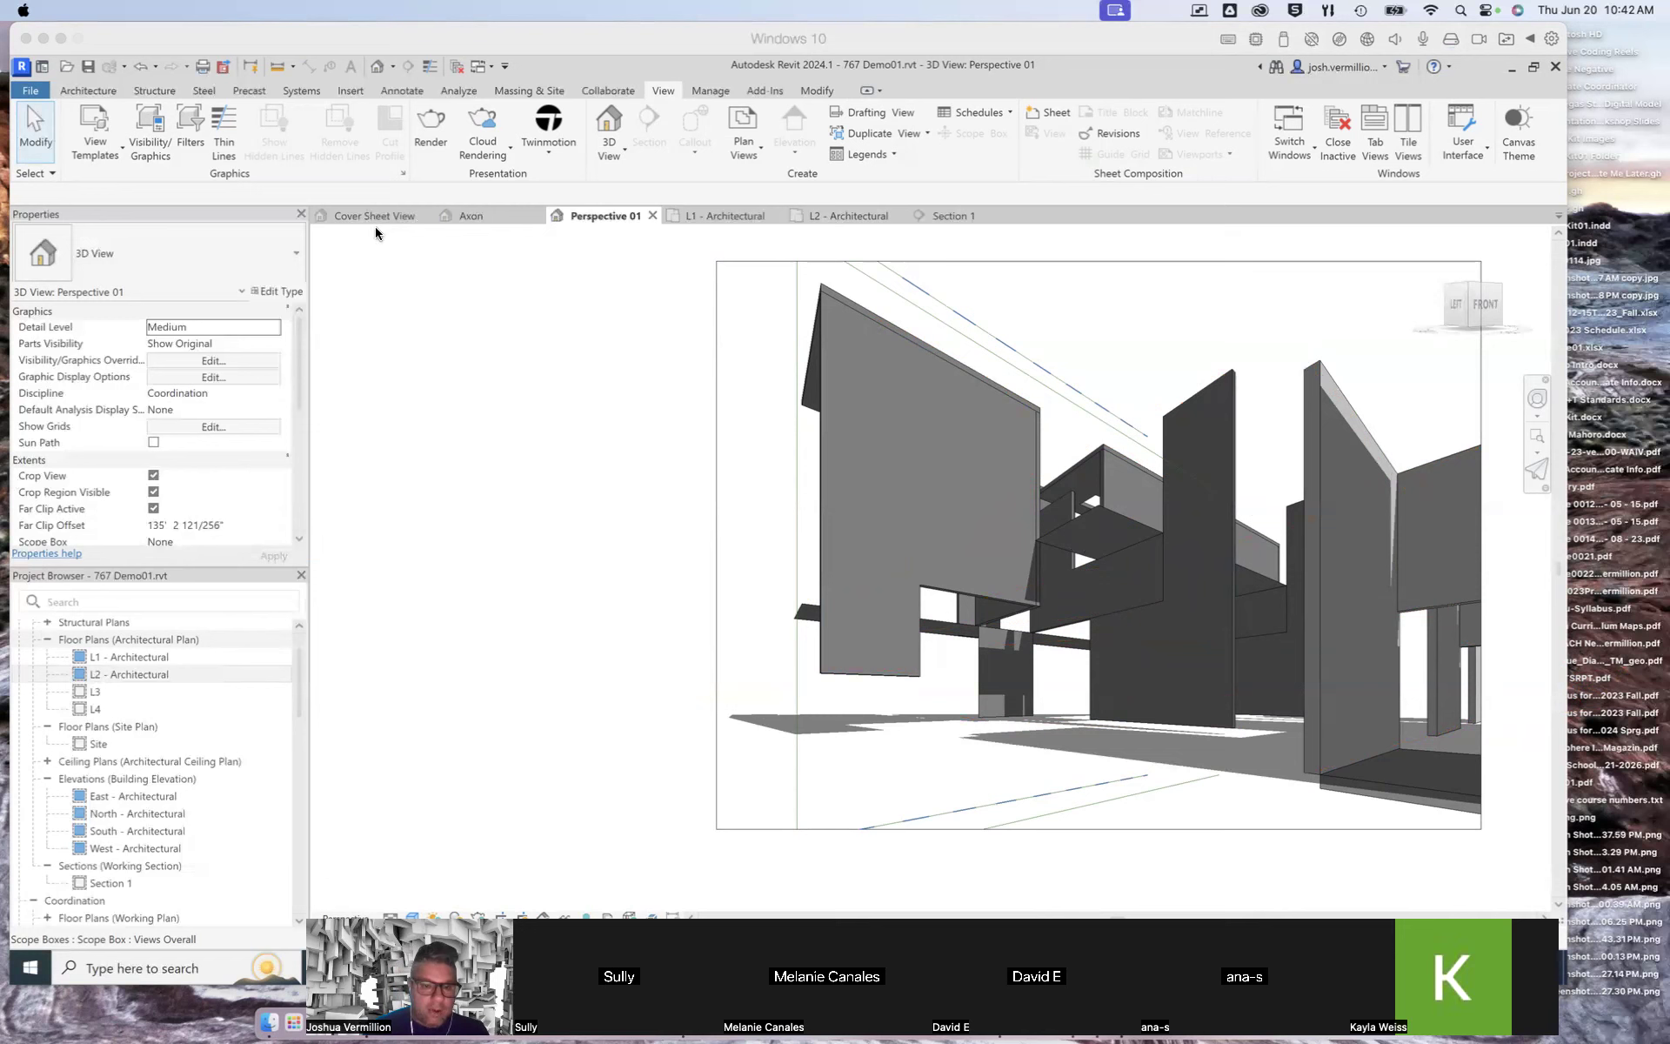
Step: Open the Cover Sheet View 3D view and delete the Generic - 8" wall at the model's front-left enclosure
click(462, 217)
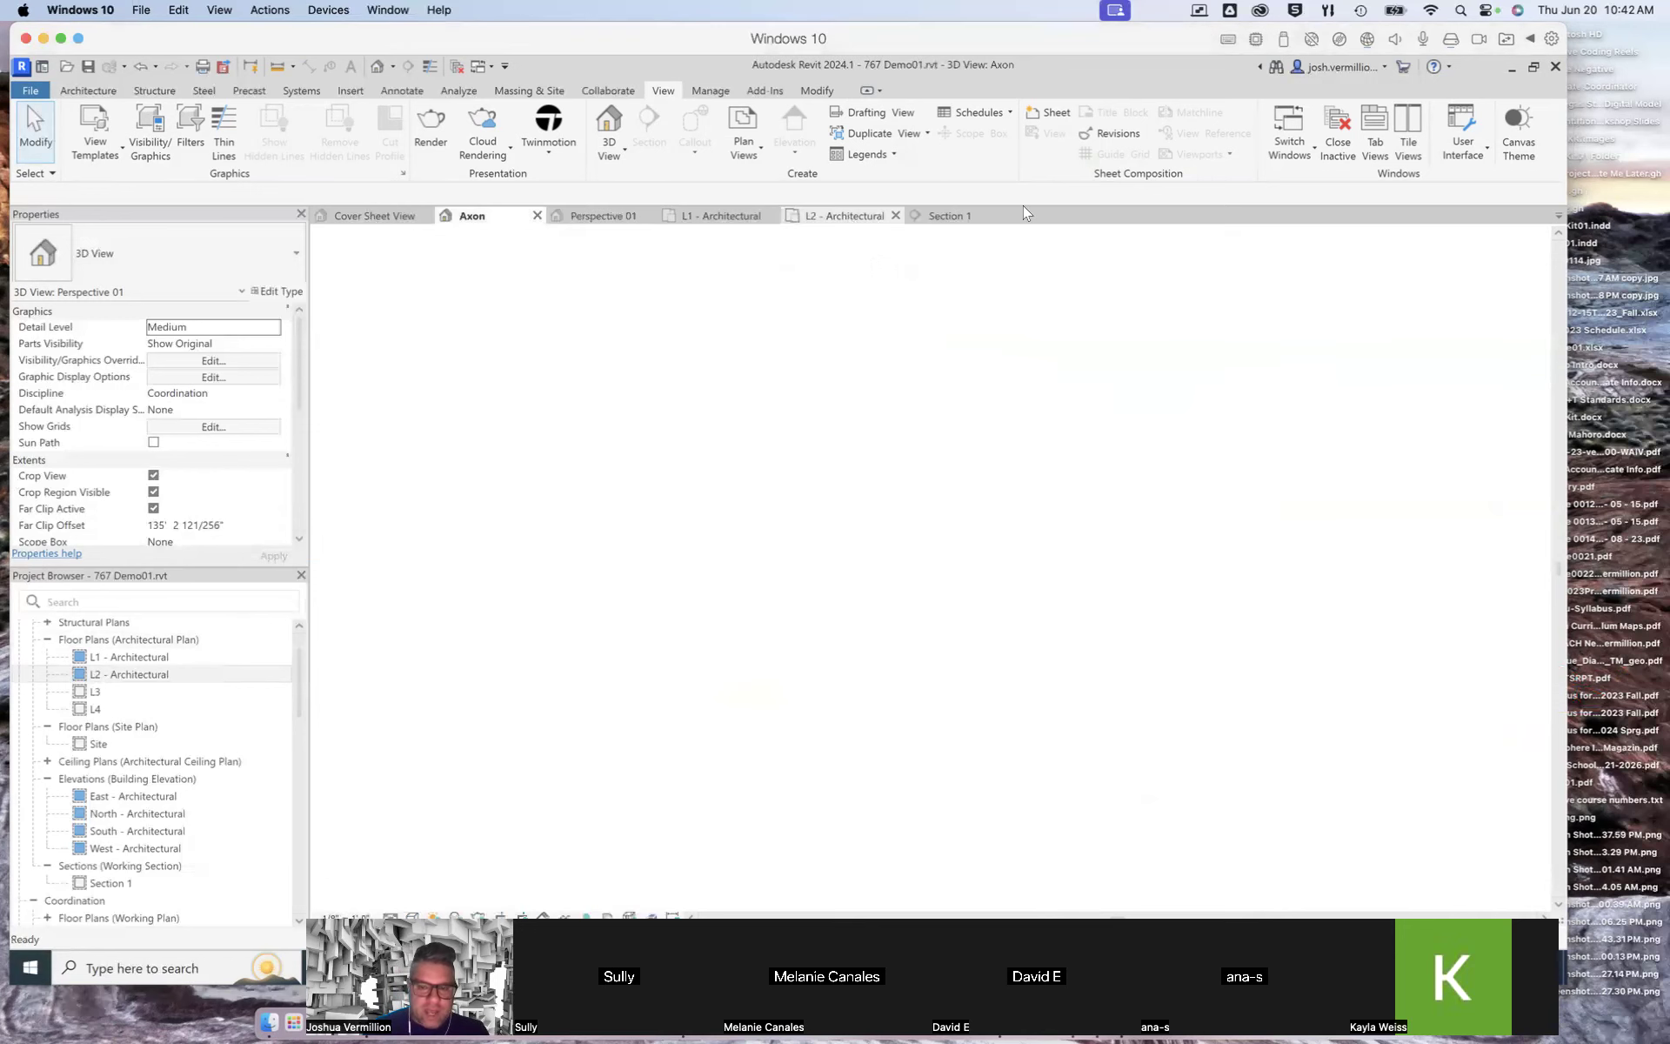
click(396, 216)
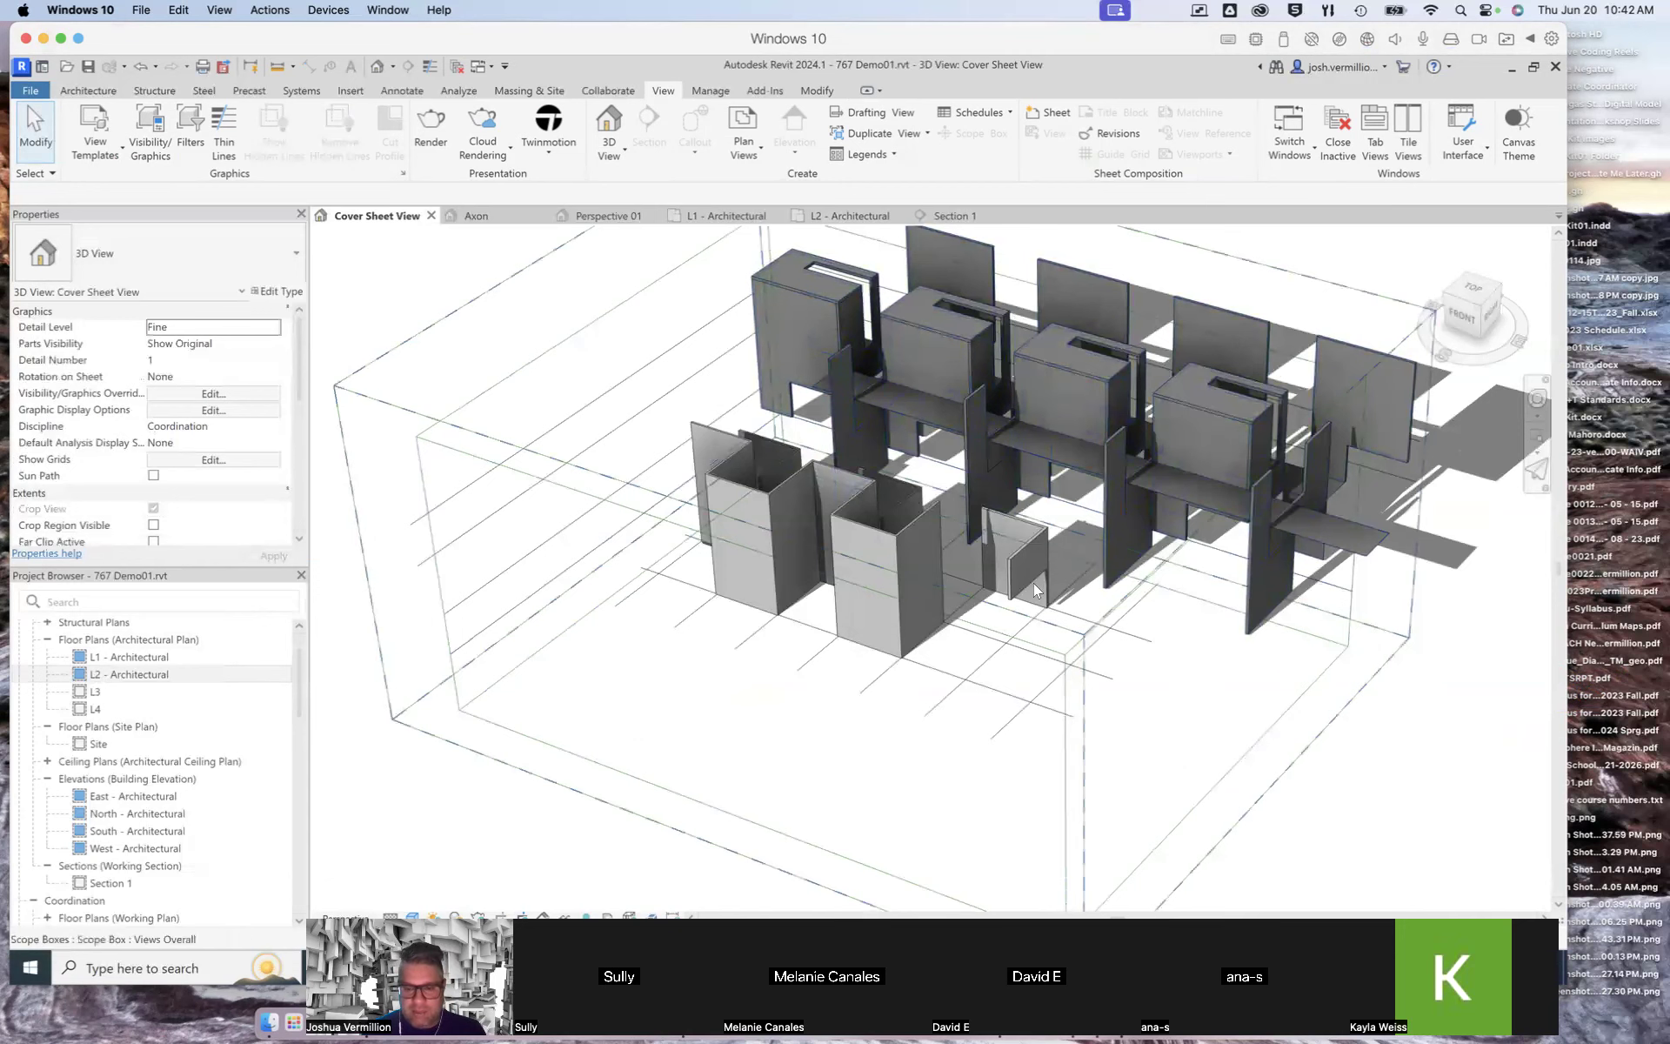
click(772, 495)
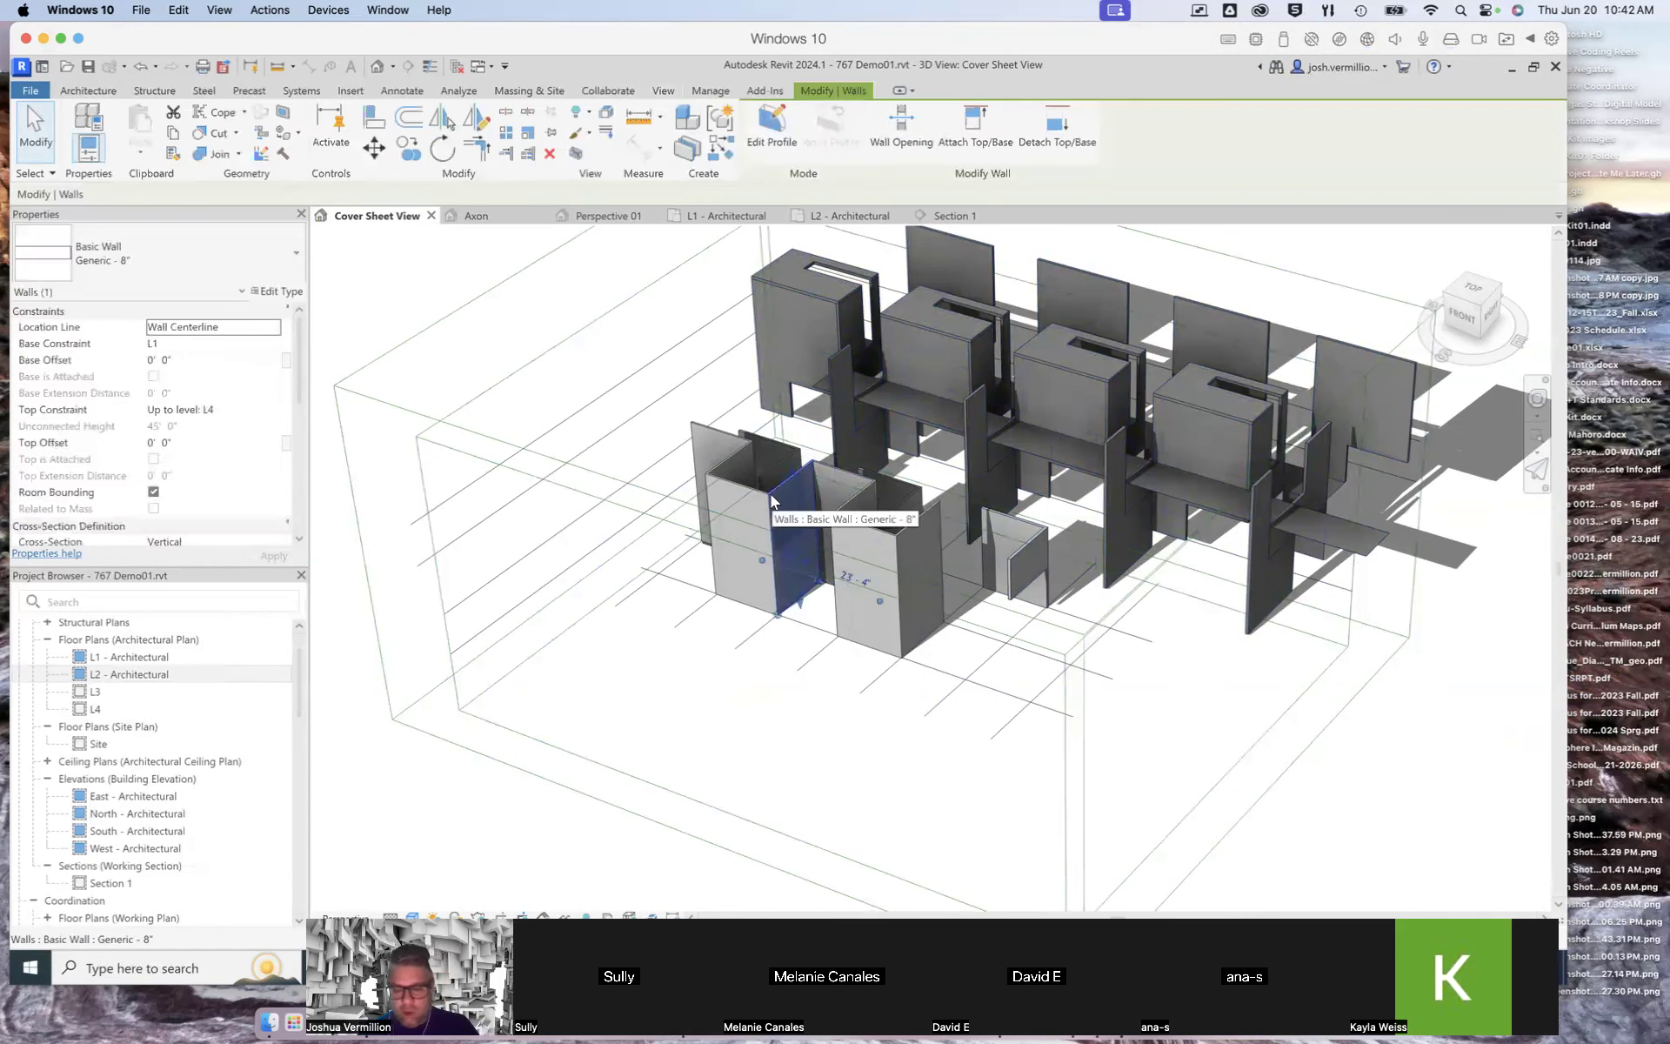
key(Delete)
Step: Delete two more walls of the front-left enclosure in the Cover Sheet View
click(741, 496)
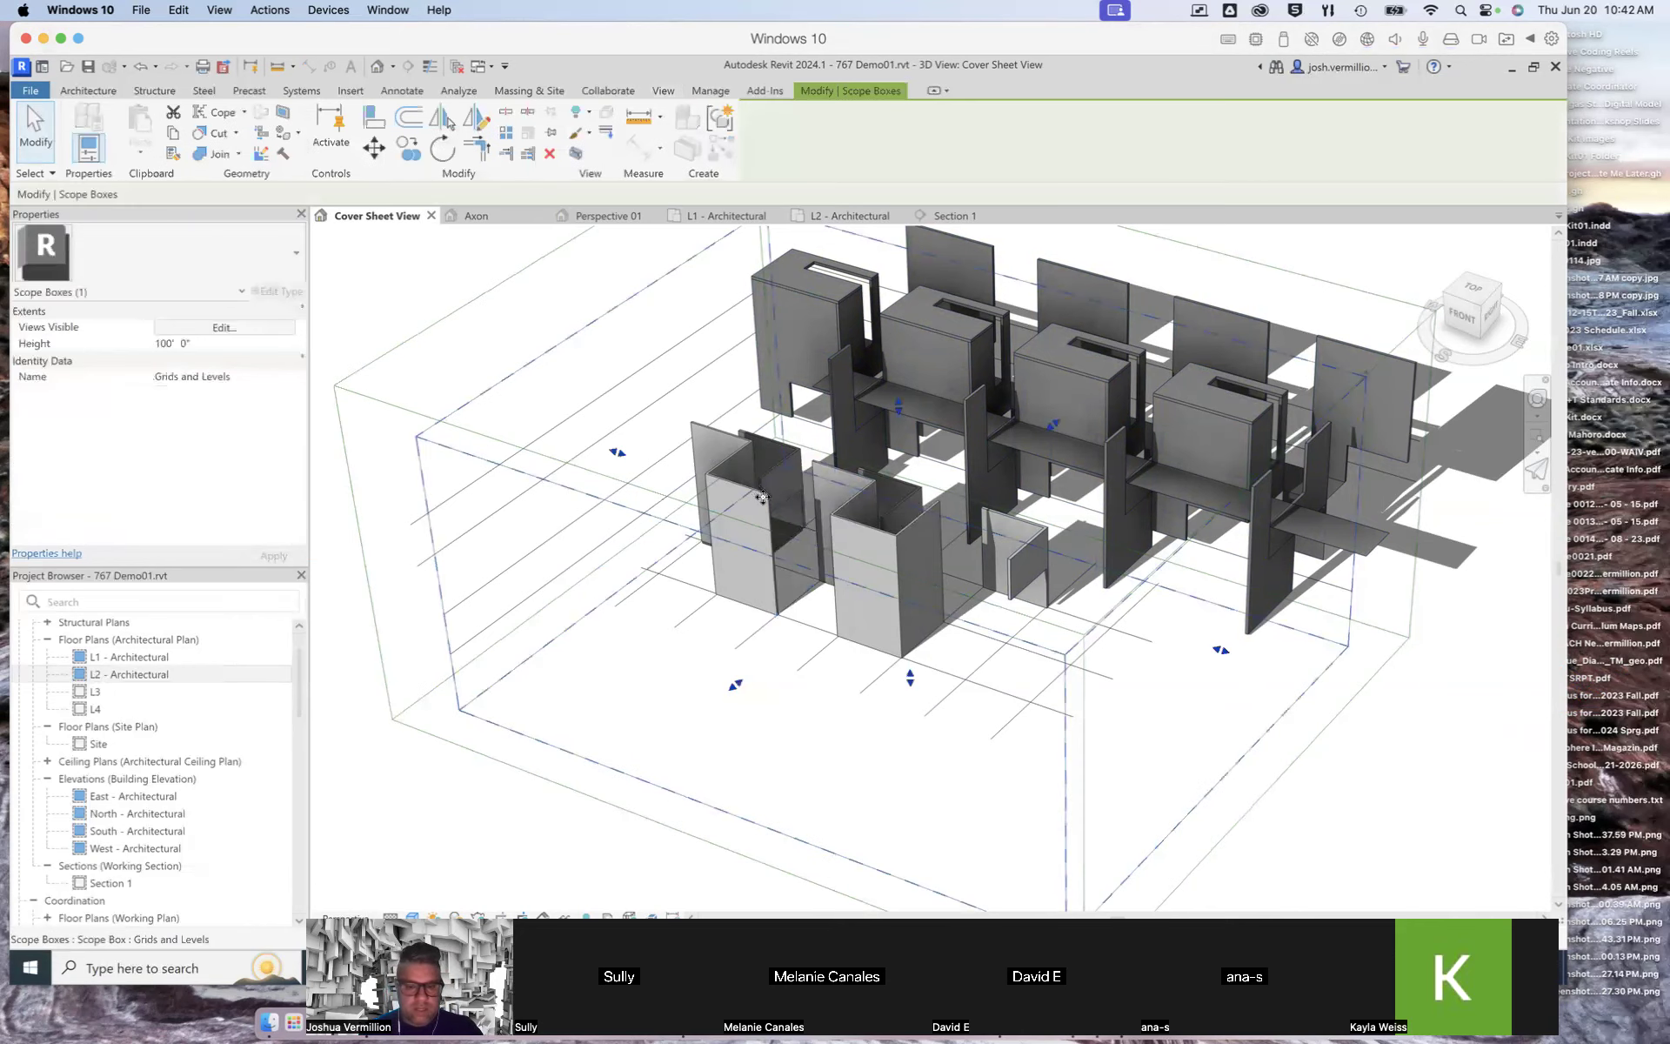
click(760, 496)
key(Delete)
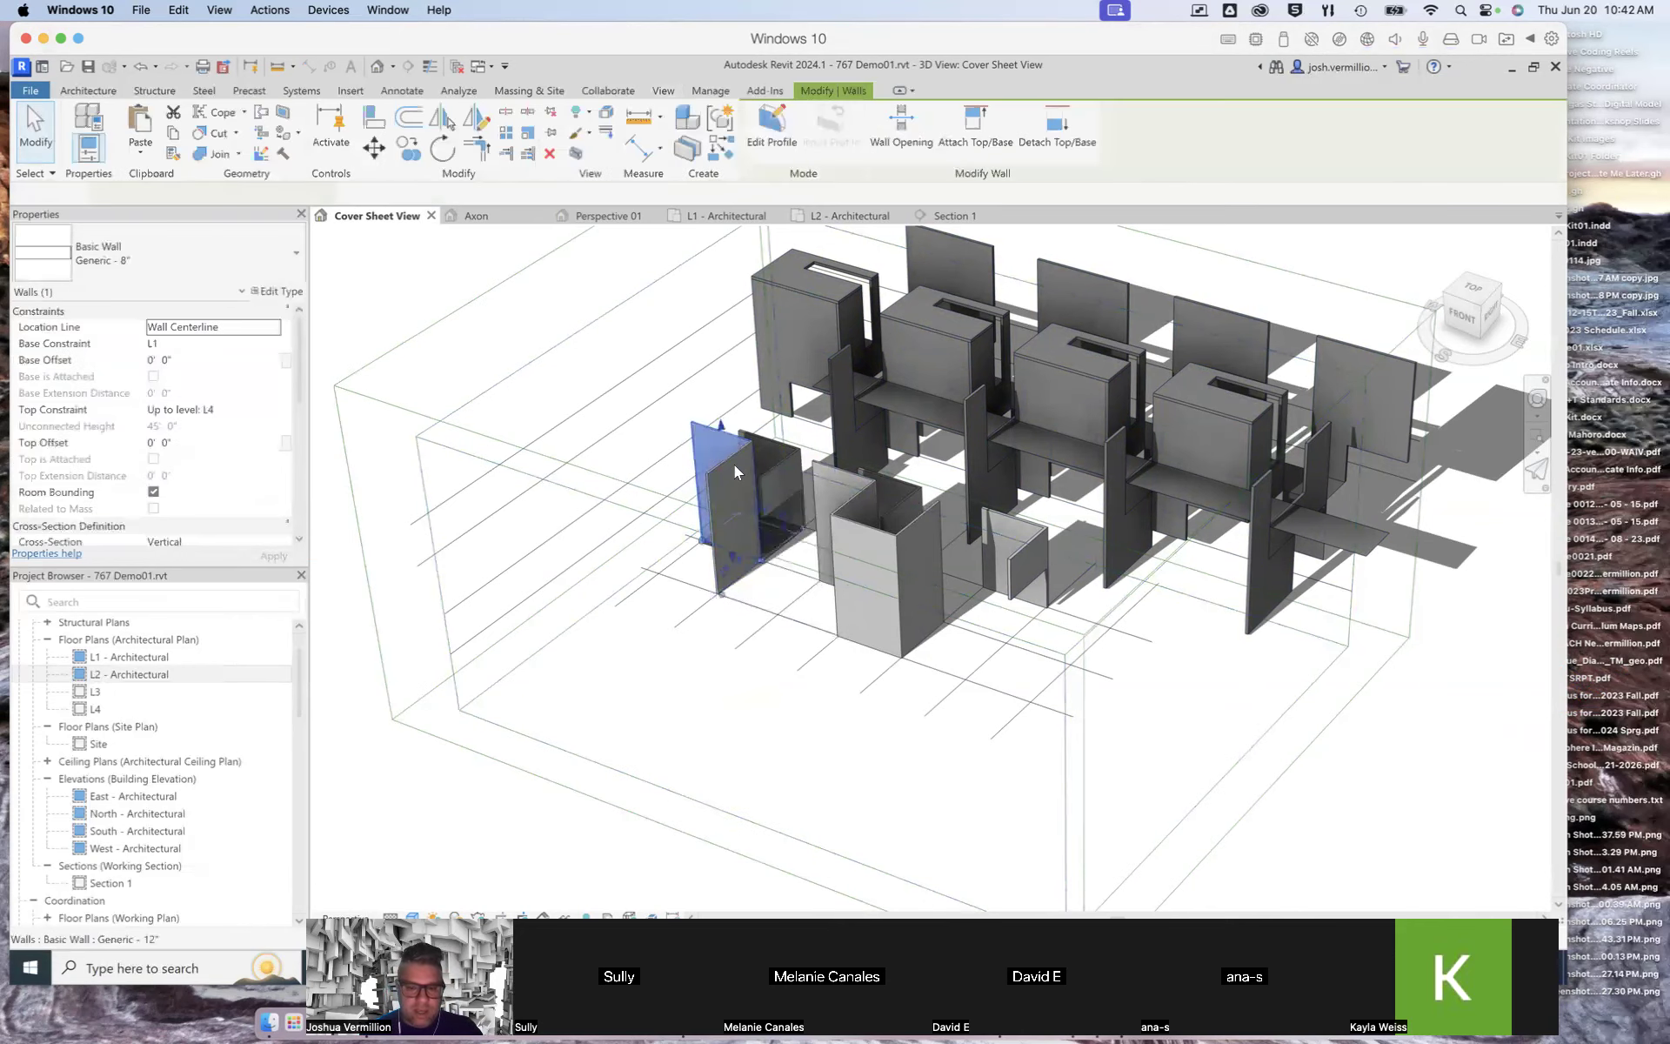
click(717, 581)
key(Delete)
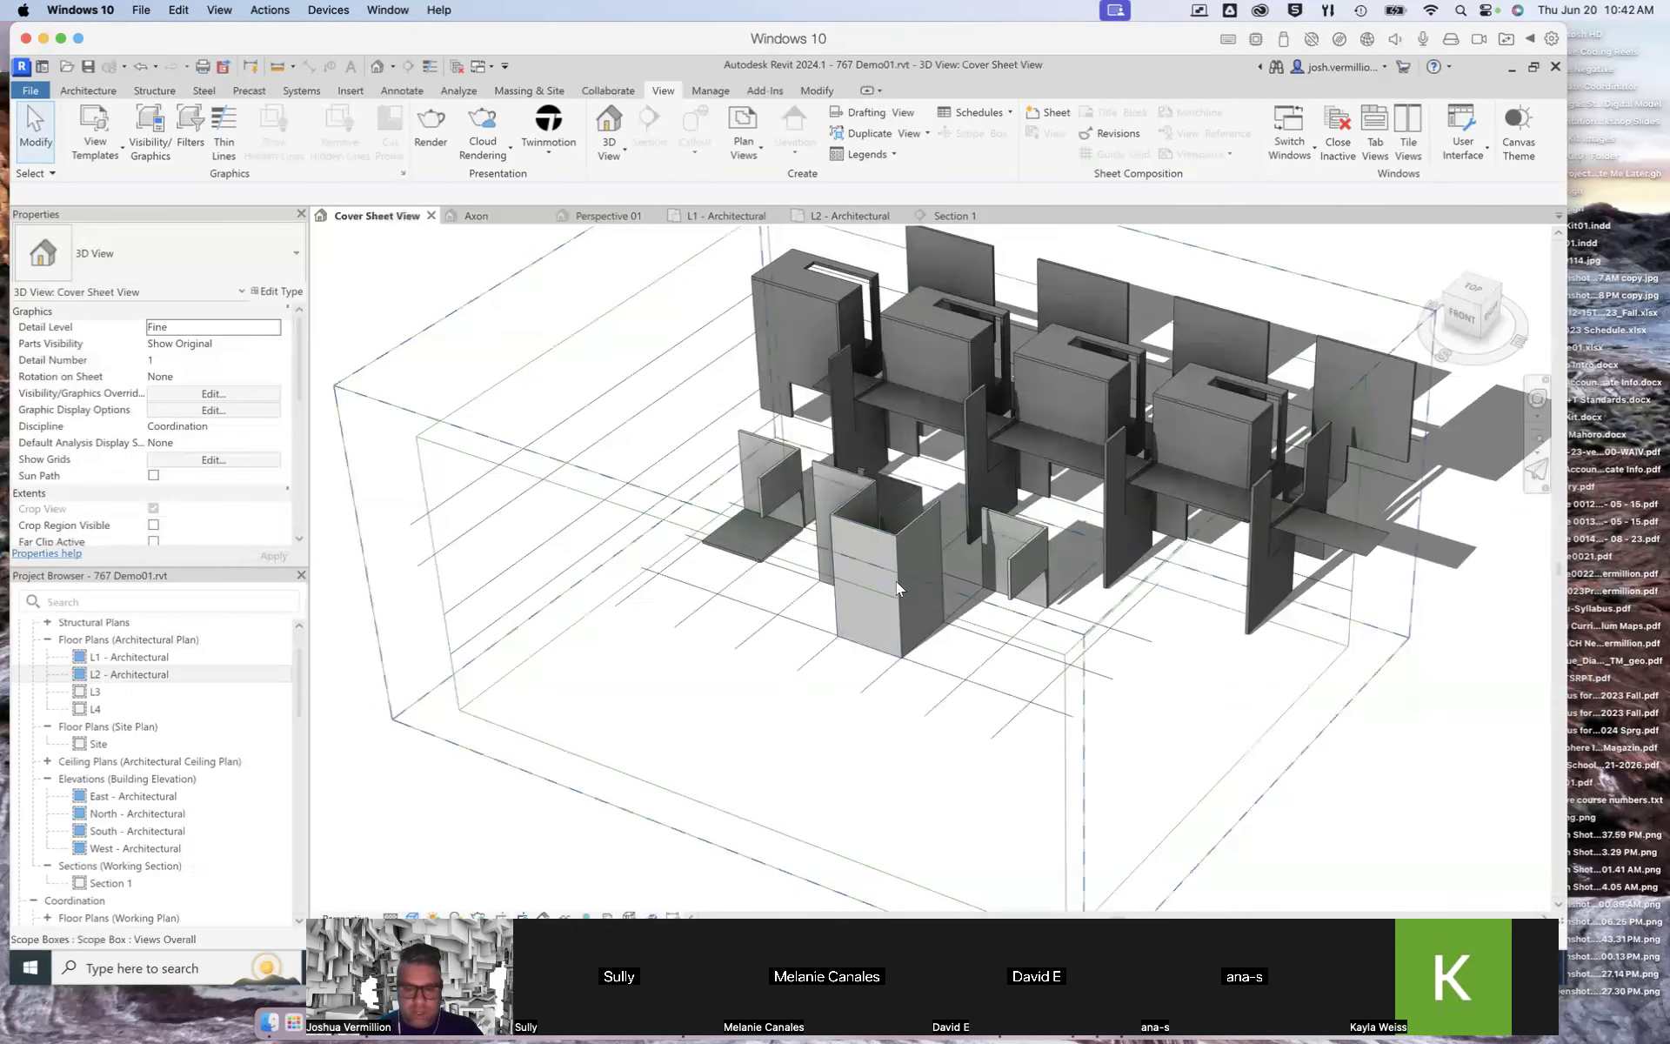
Step: Delete the remaining walls of the front-left enclosure in the Cover Sheet View
click(901, 531)
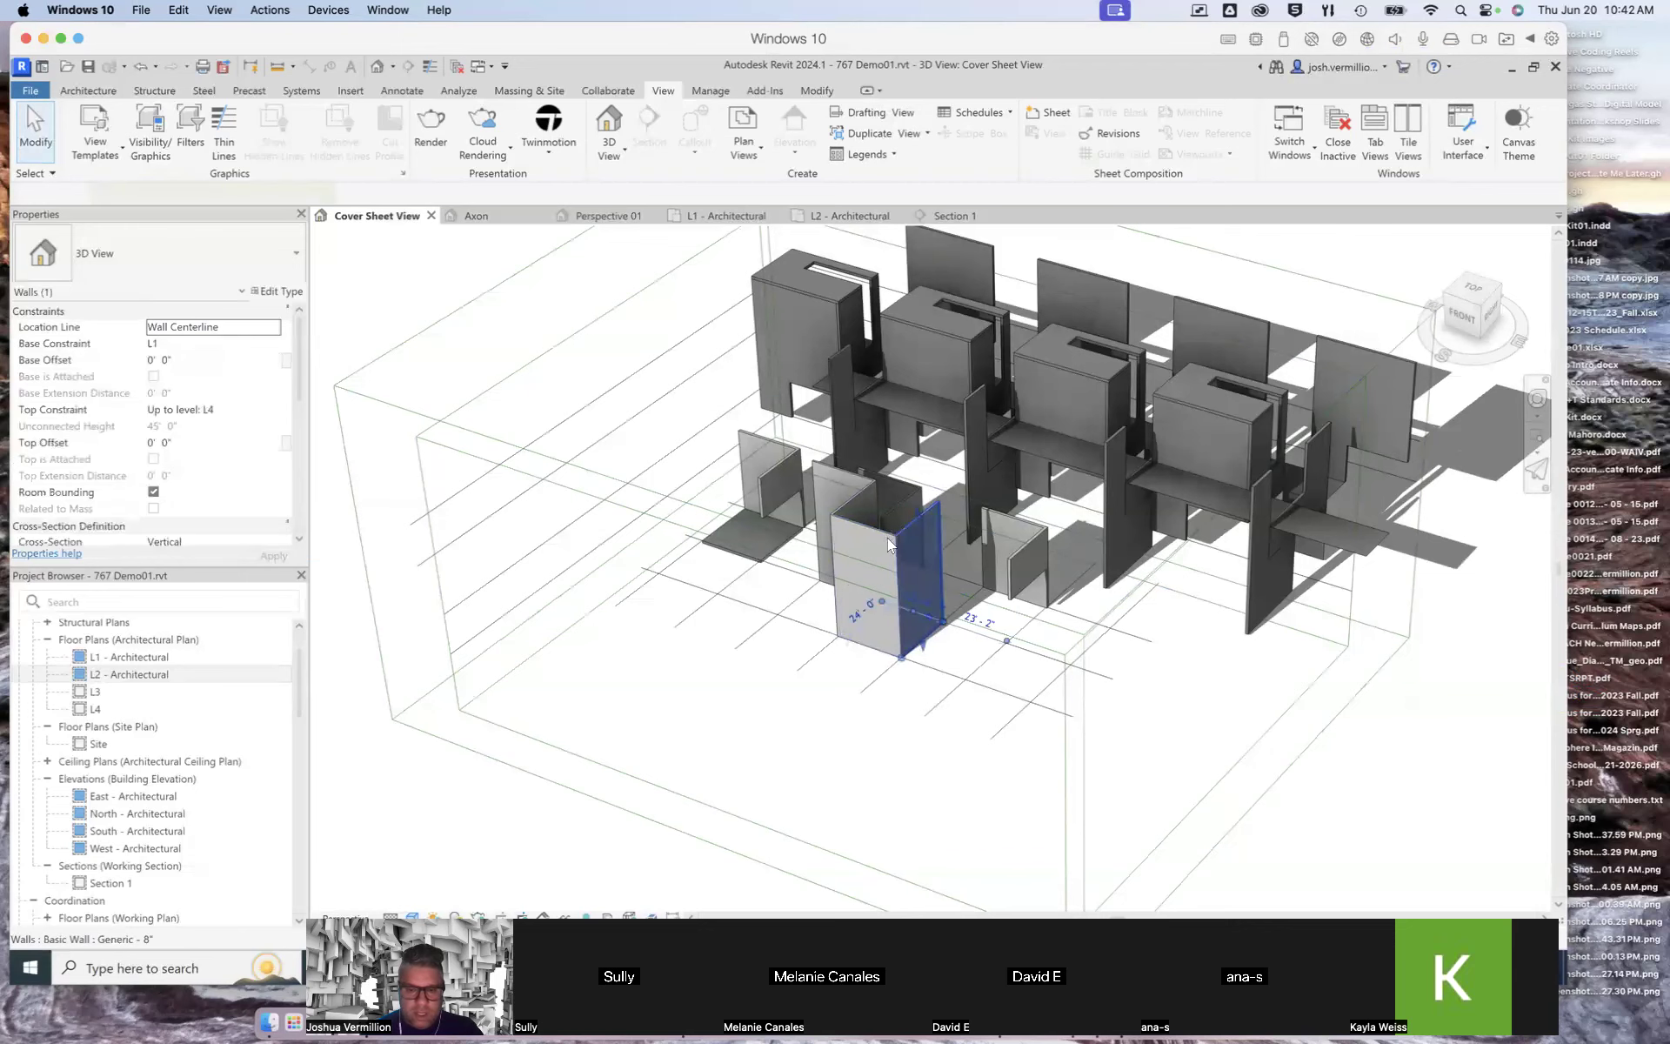
key(Delete)
click(890, 535)
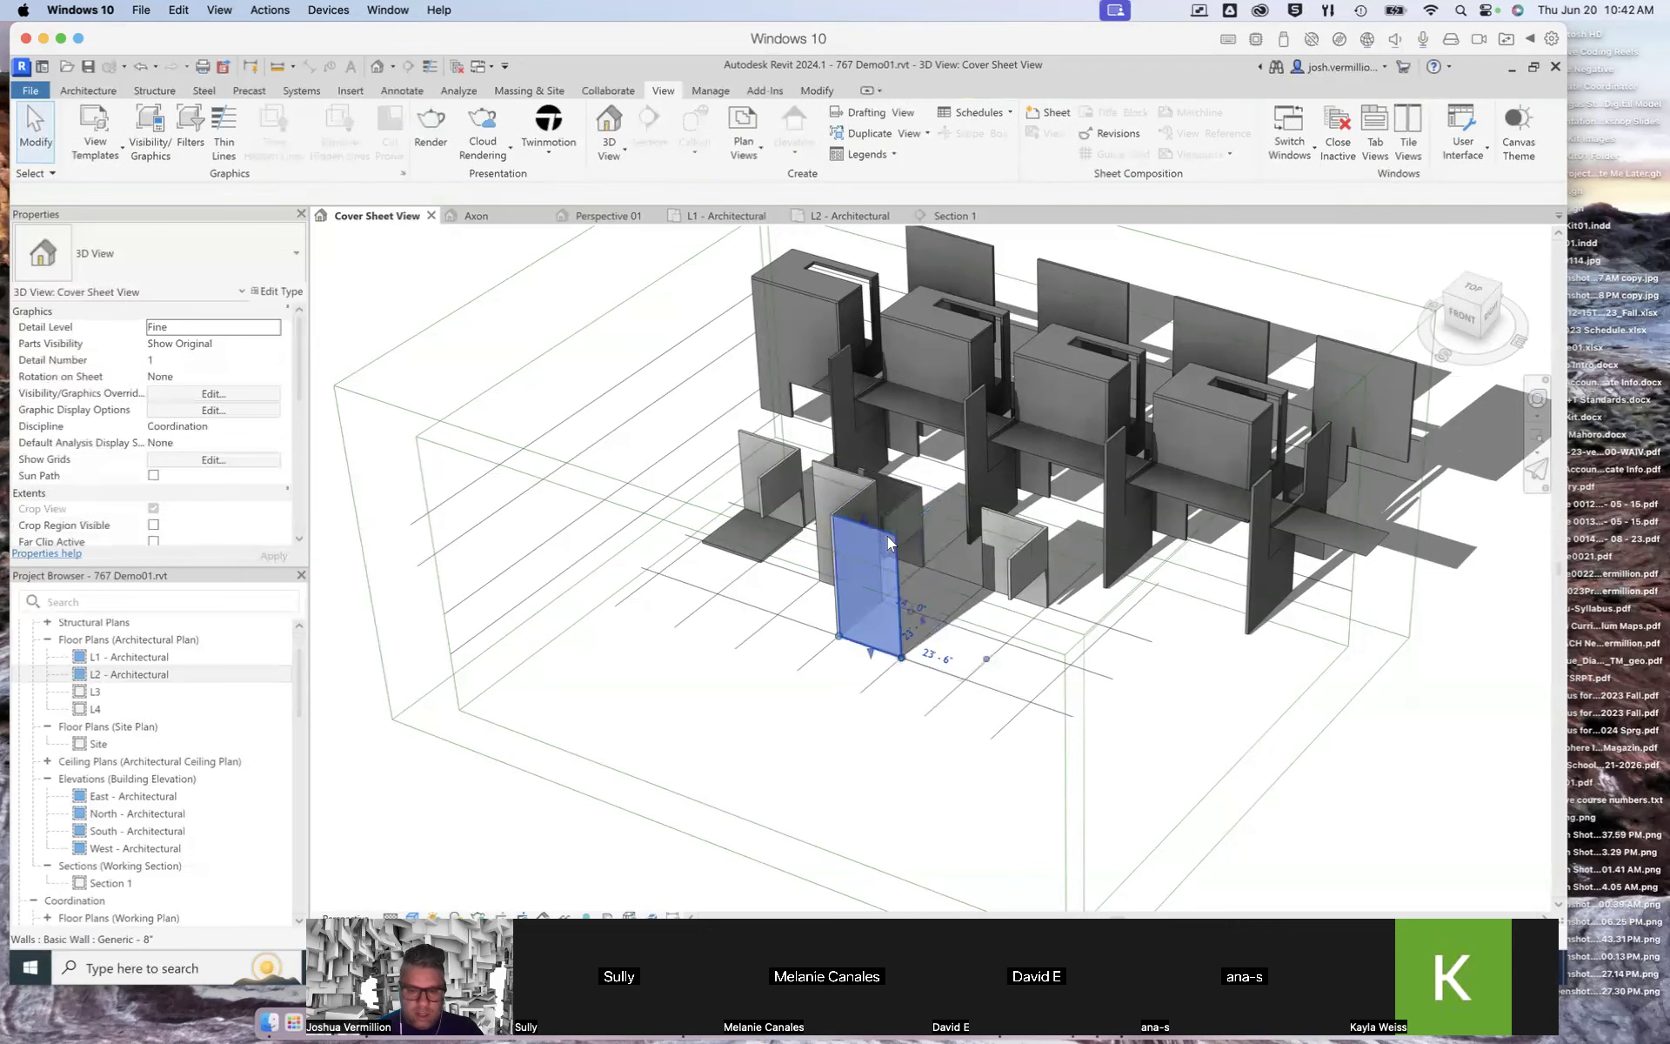
key(Delete)
click(846, 504)
key(Delete)
click(839, 470)
key(Delete)
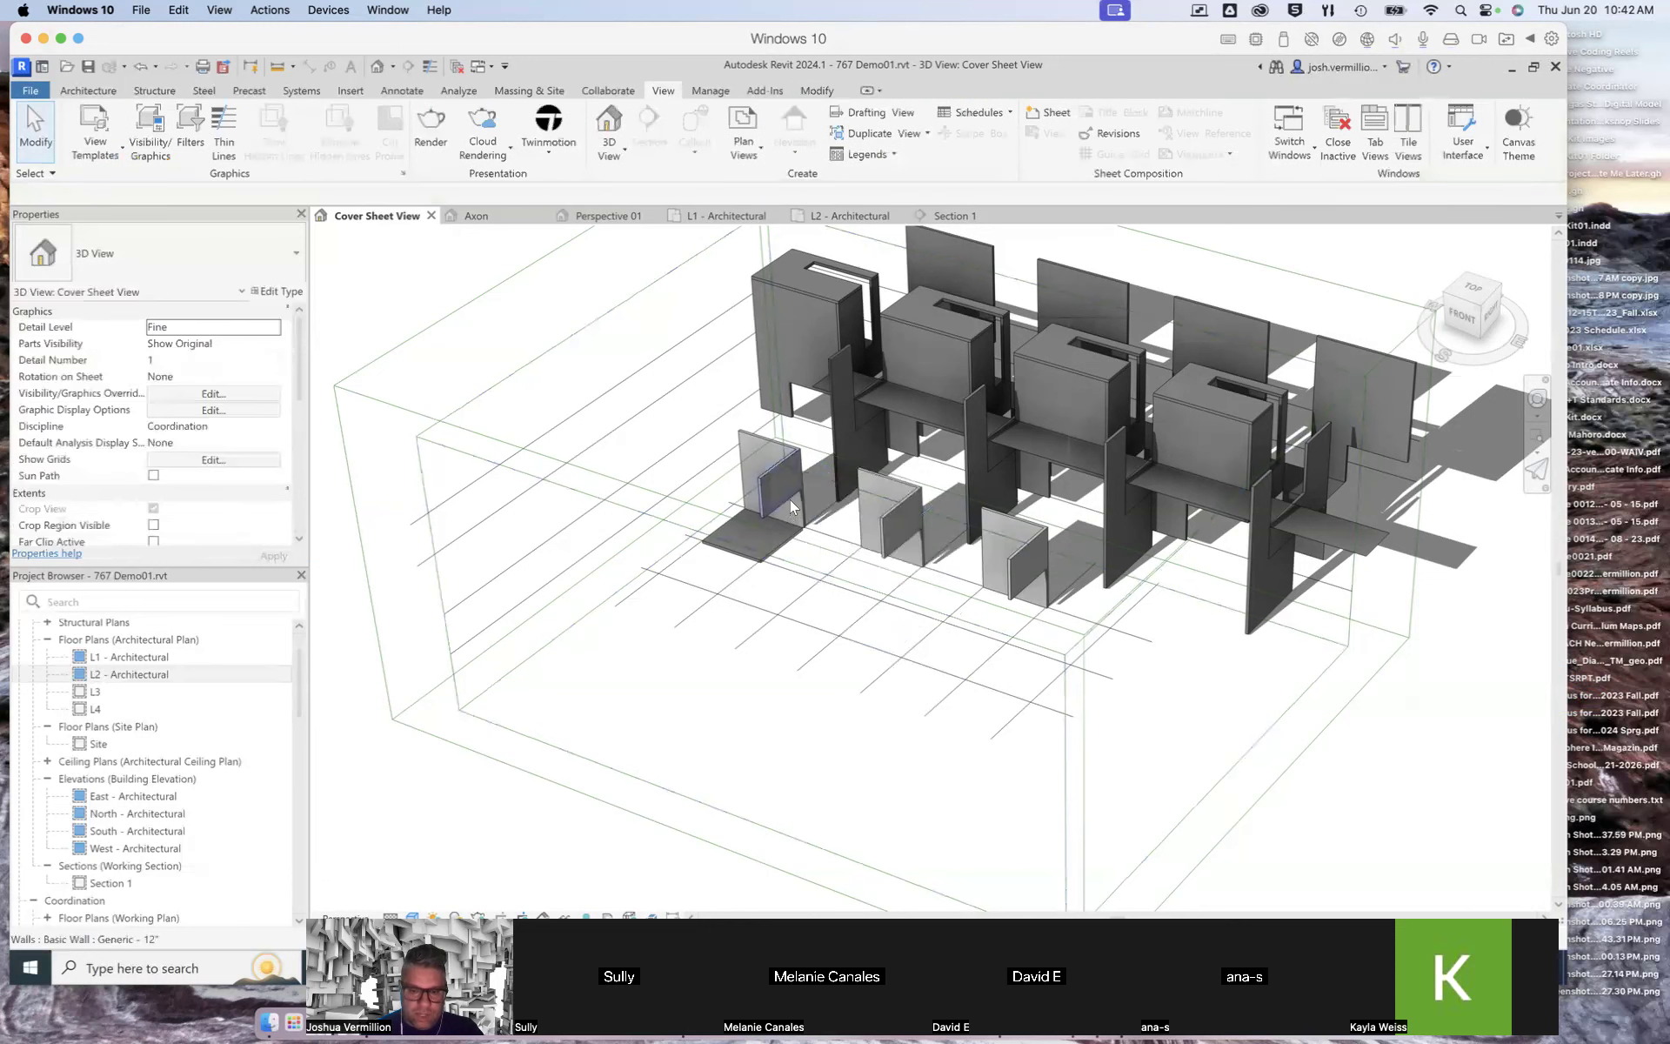
Step: Delete the low wall at the front-left corner and the small floor slab beside it
click(790, 501)
key(Delete)
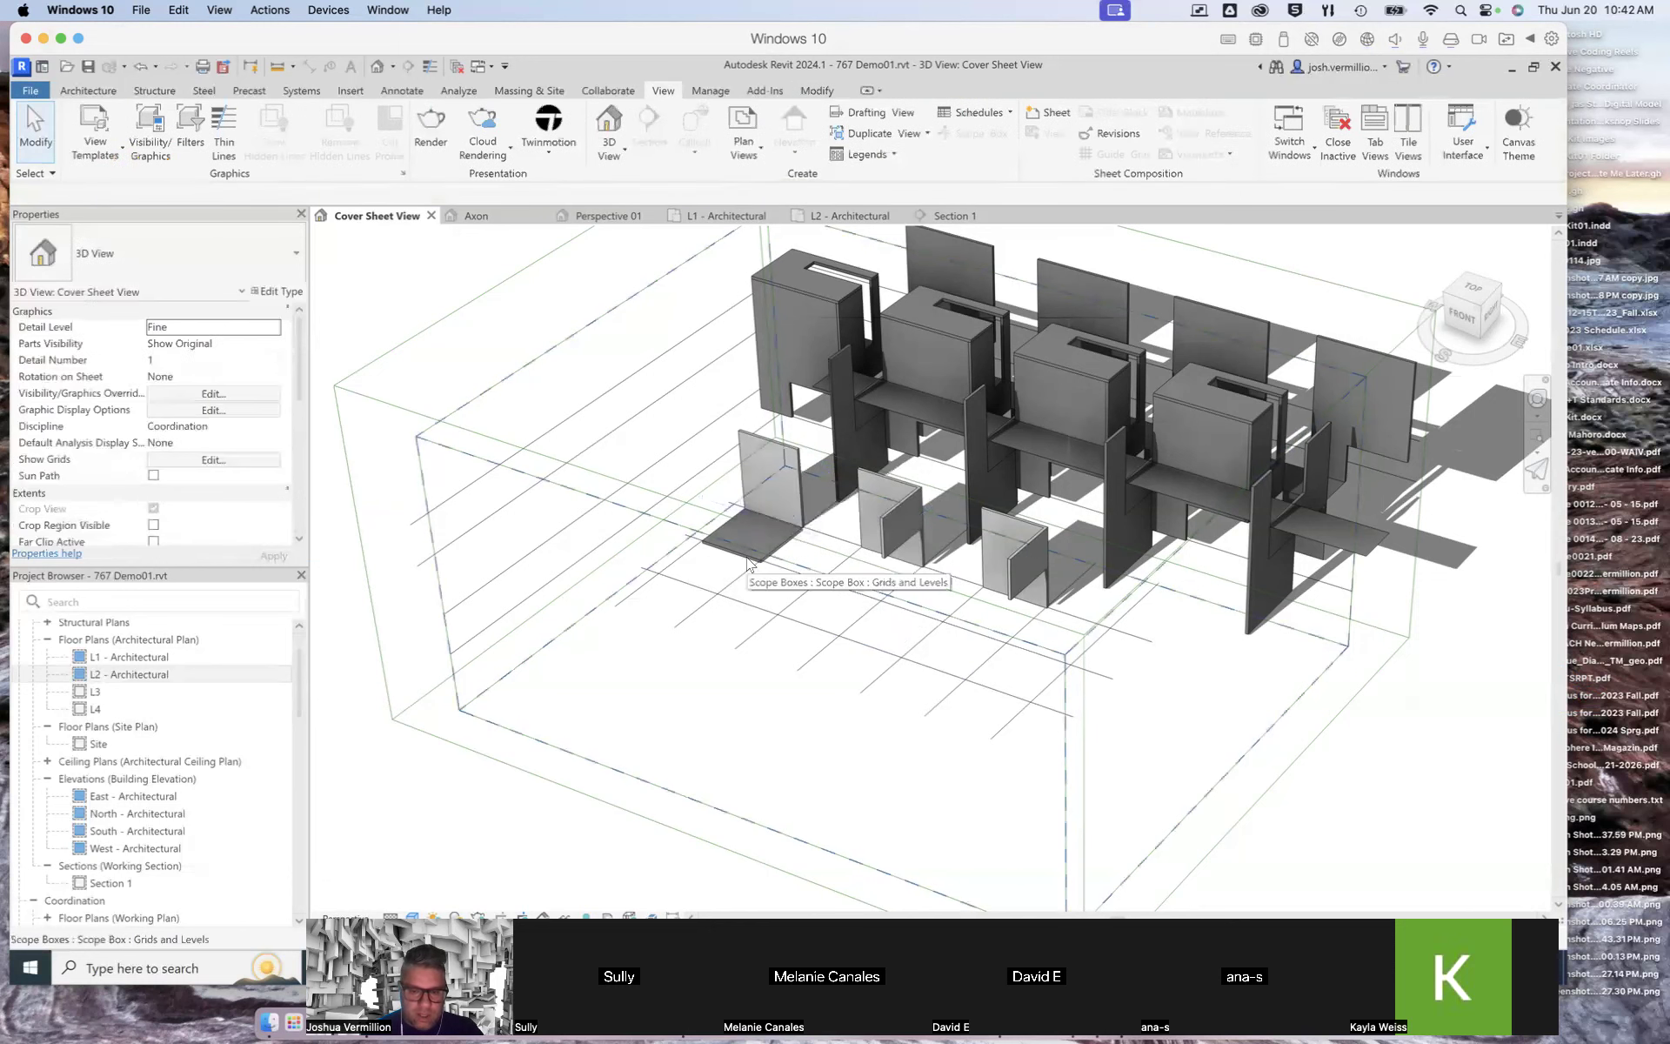
click(734, 572)
click(734, 570)
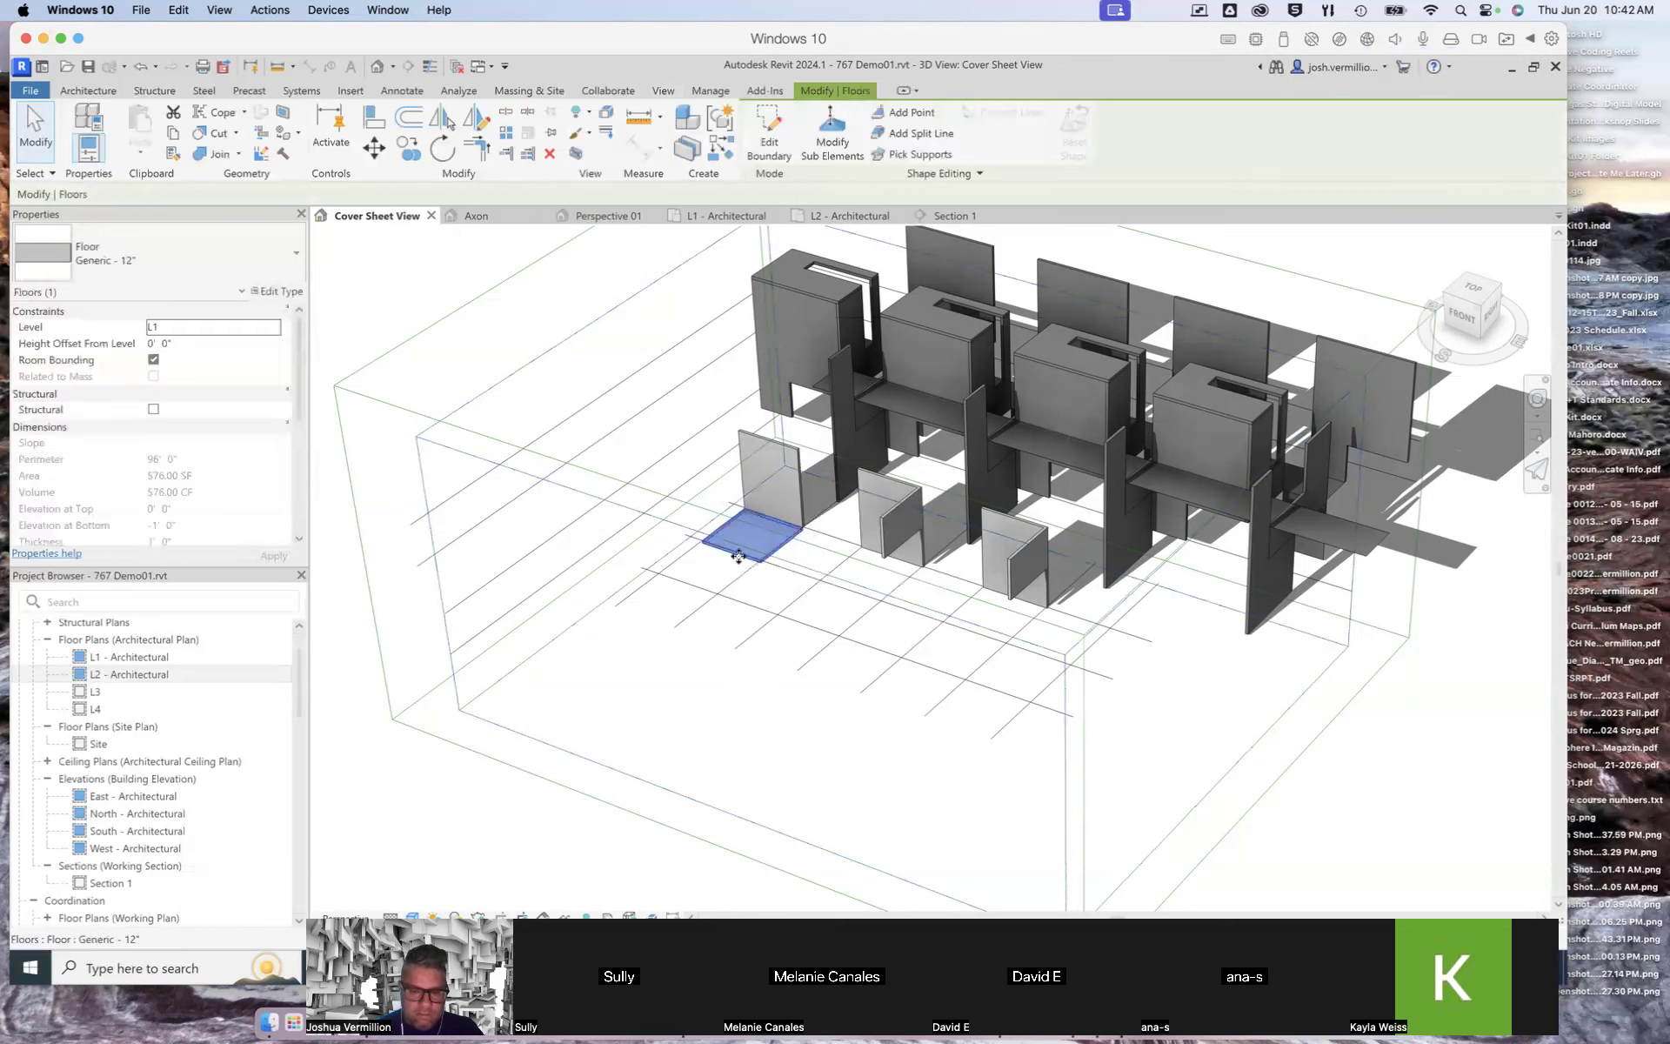
key(Delete)
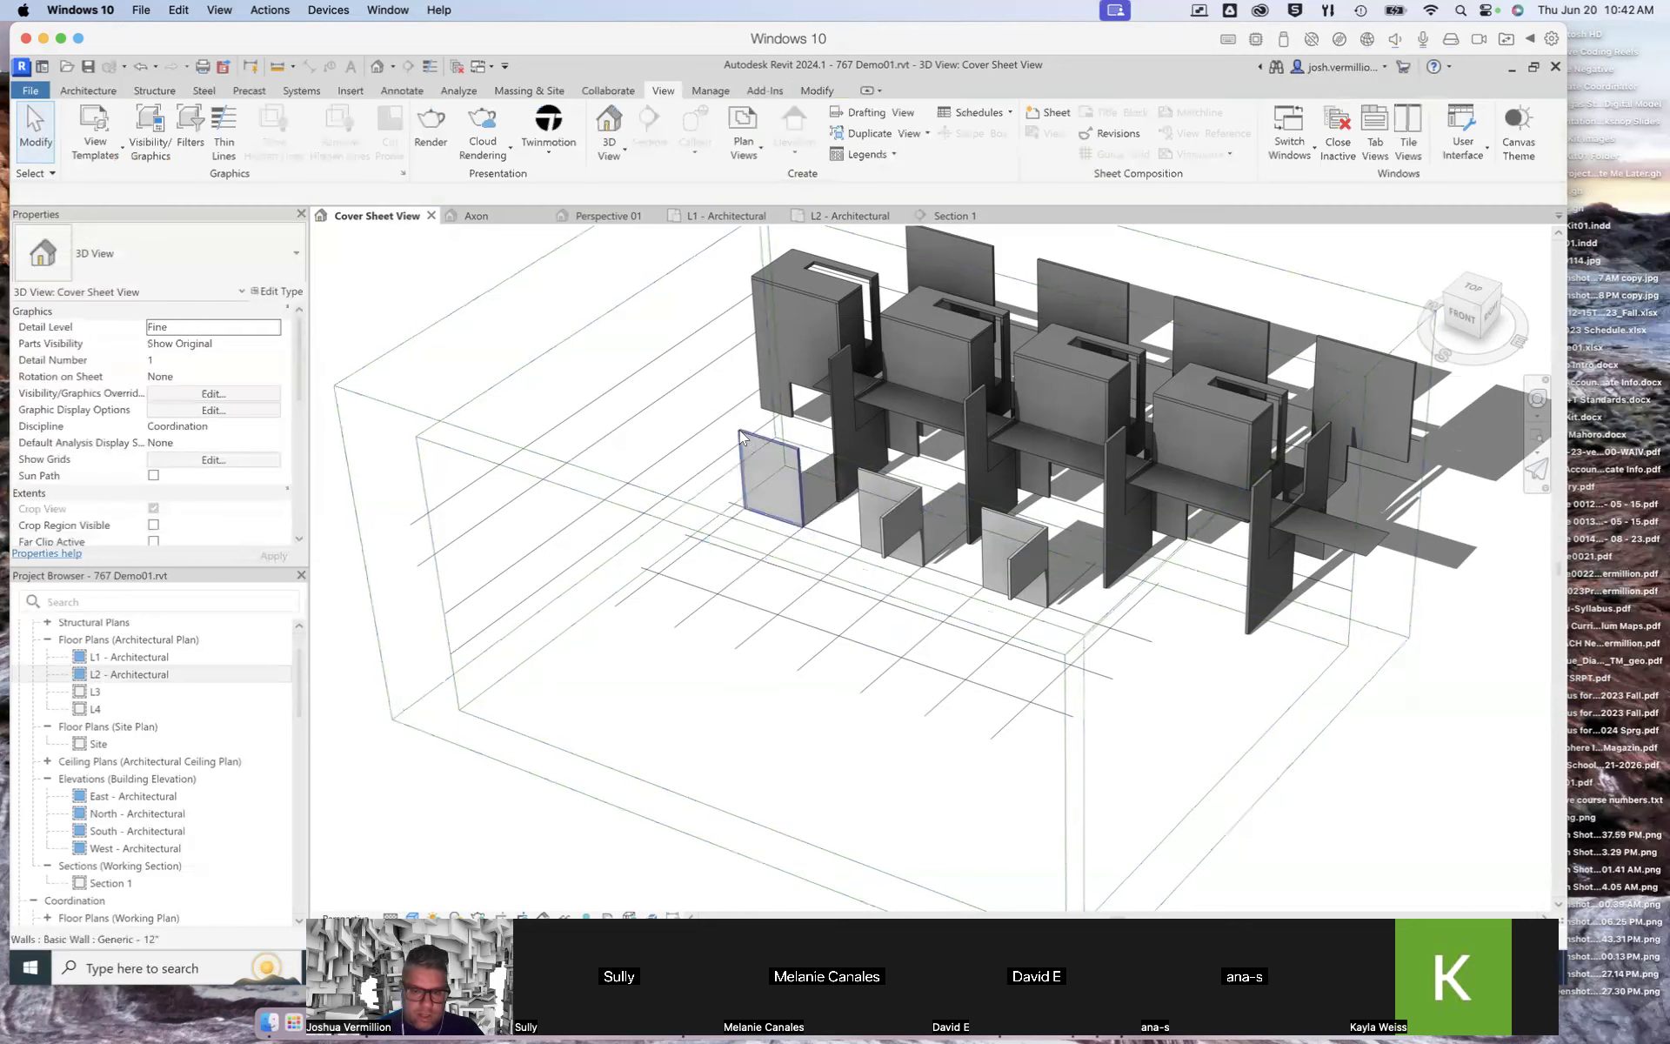
Step: Delete the last front-left wall and the short Generic - 12" wall in front of the building
click(757, 448)
key(Delete)
click(893, 492)
key(Delete)
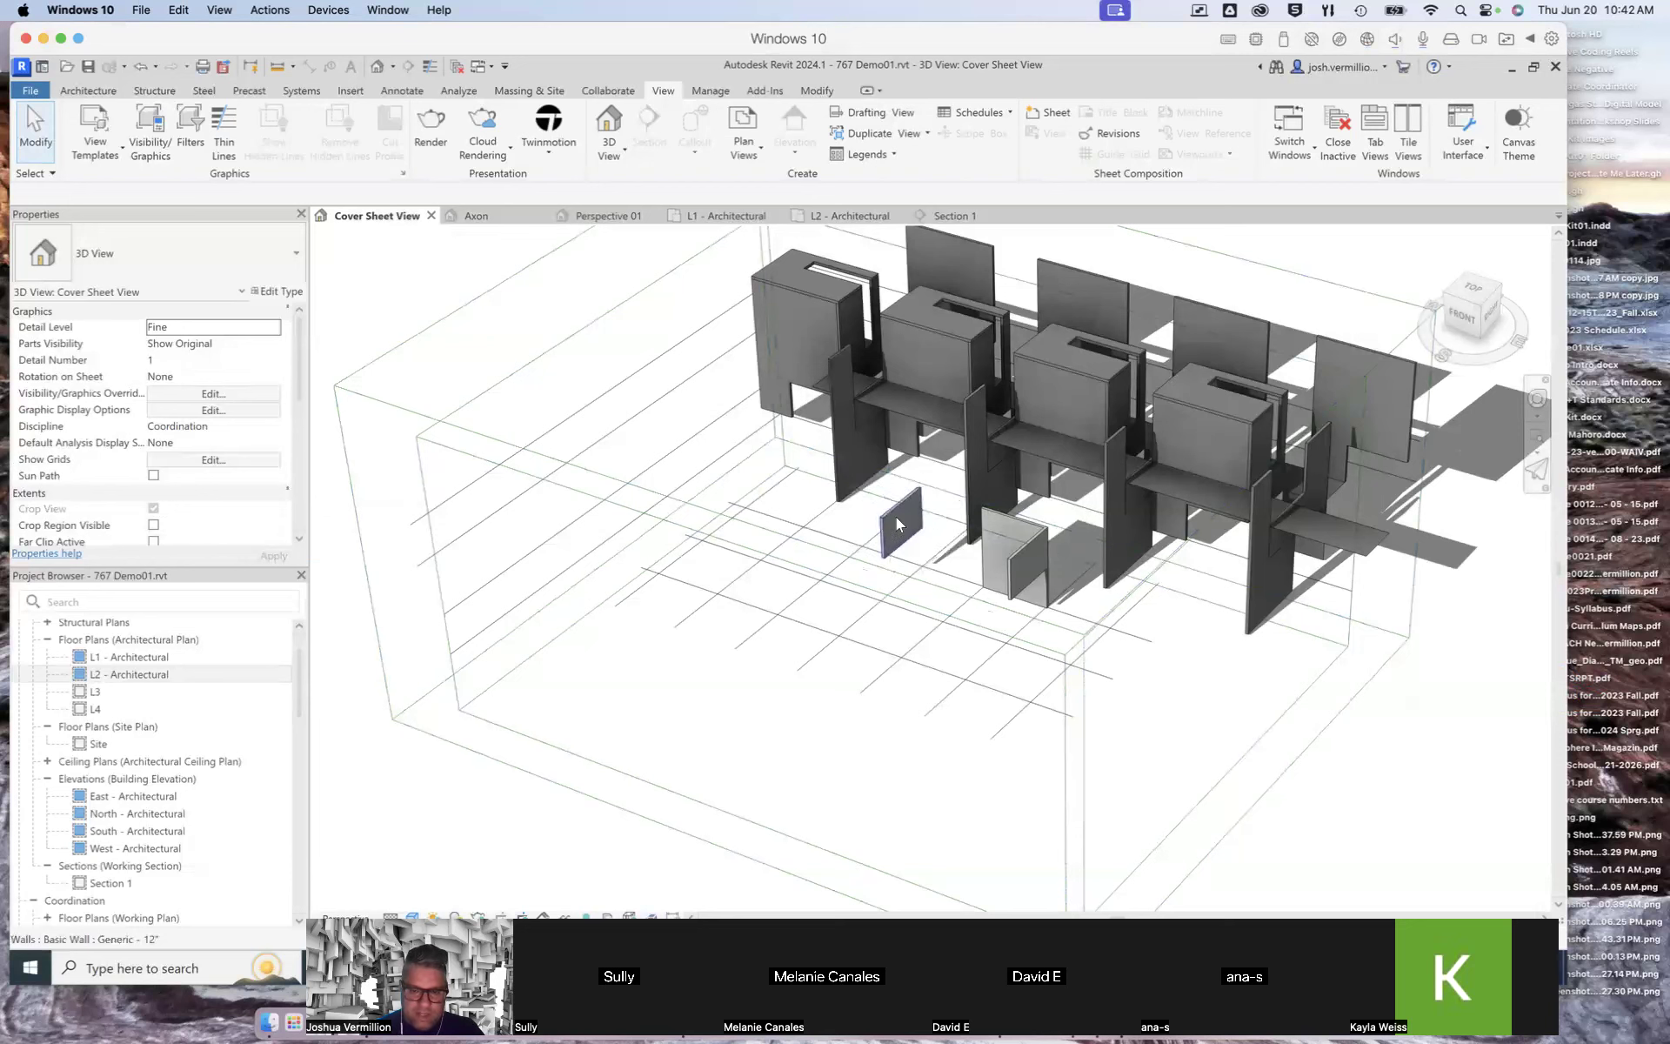
Step: Delete the small freestanding wall and the short wall at the front-middle of the model
click(911, 544)
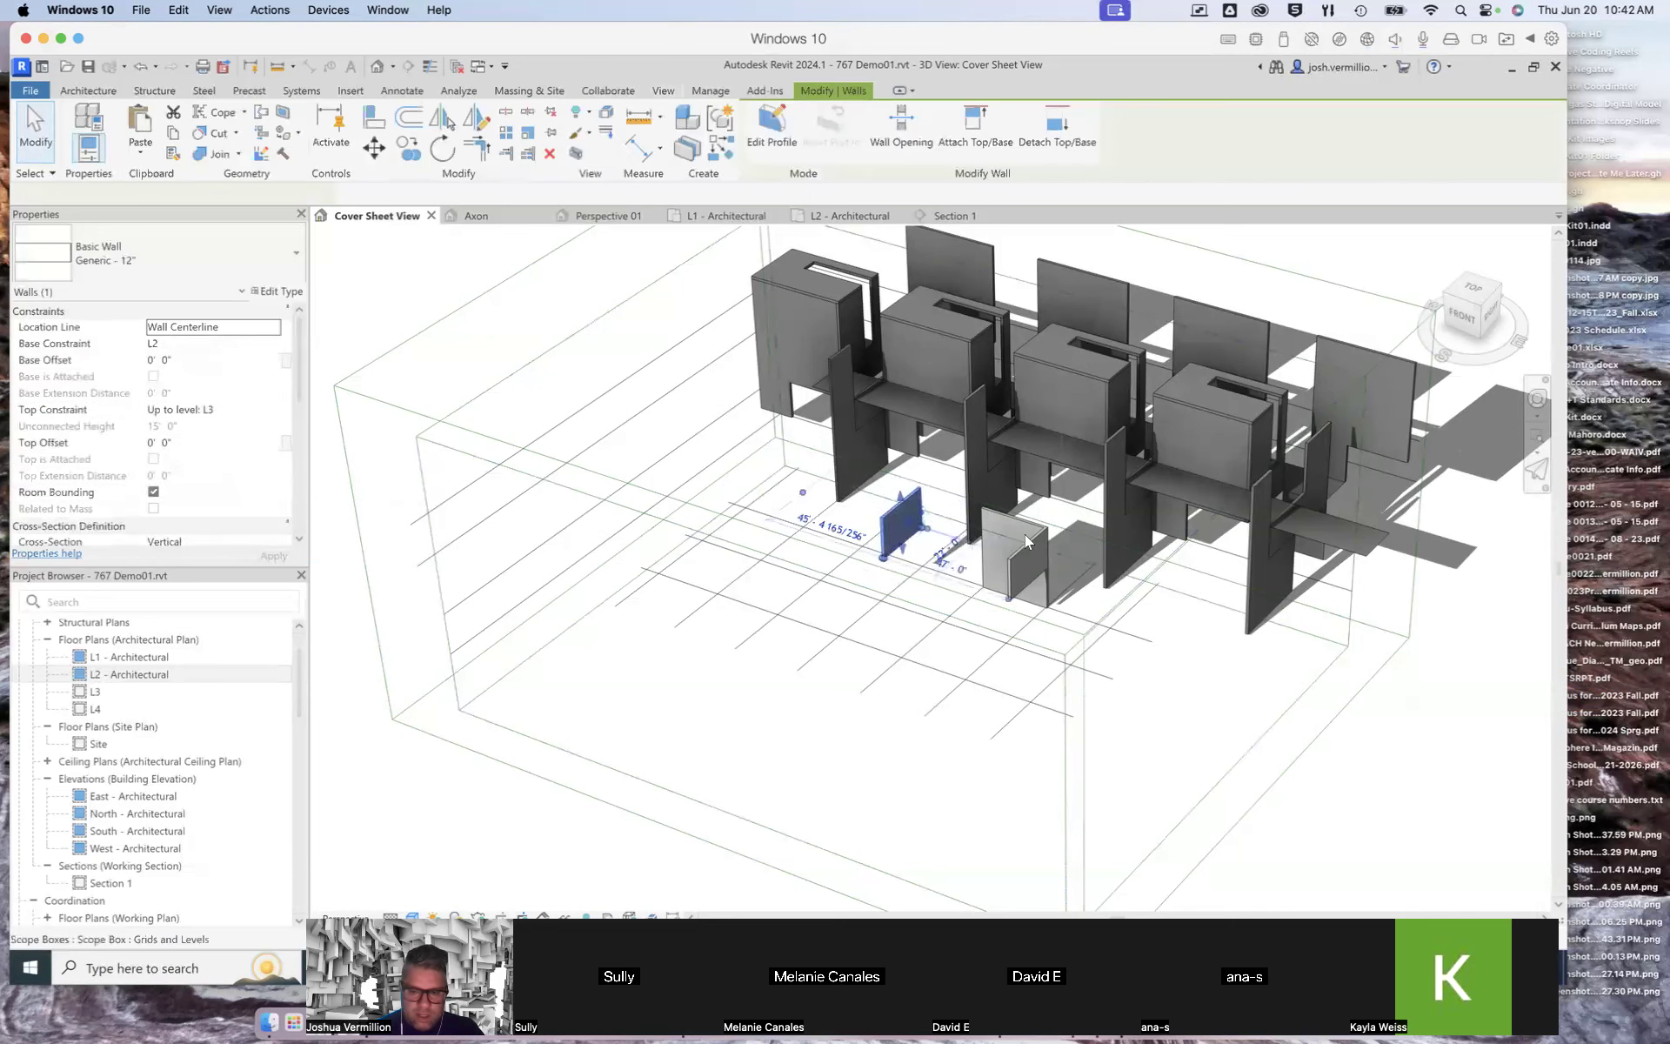
key(Delete)
click(1016, 553)
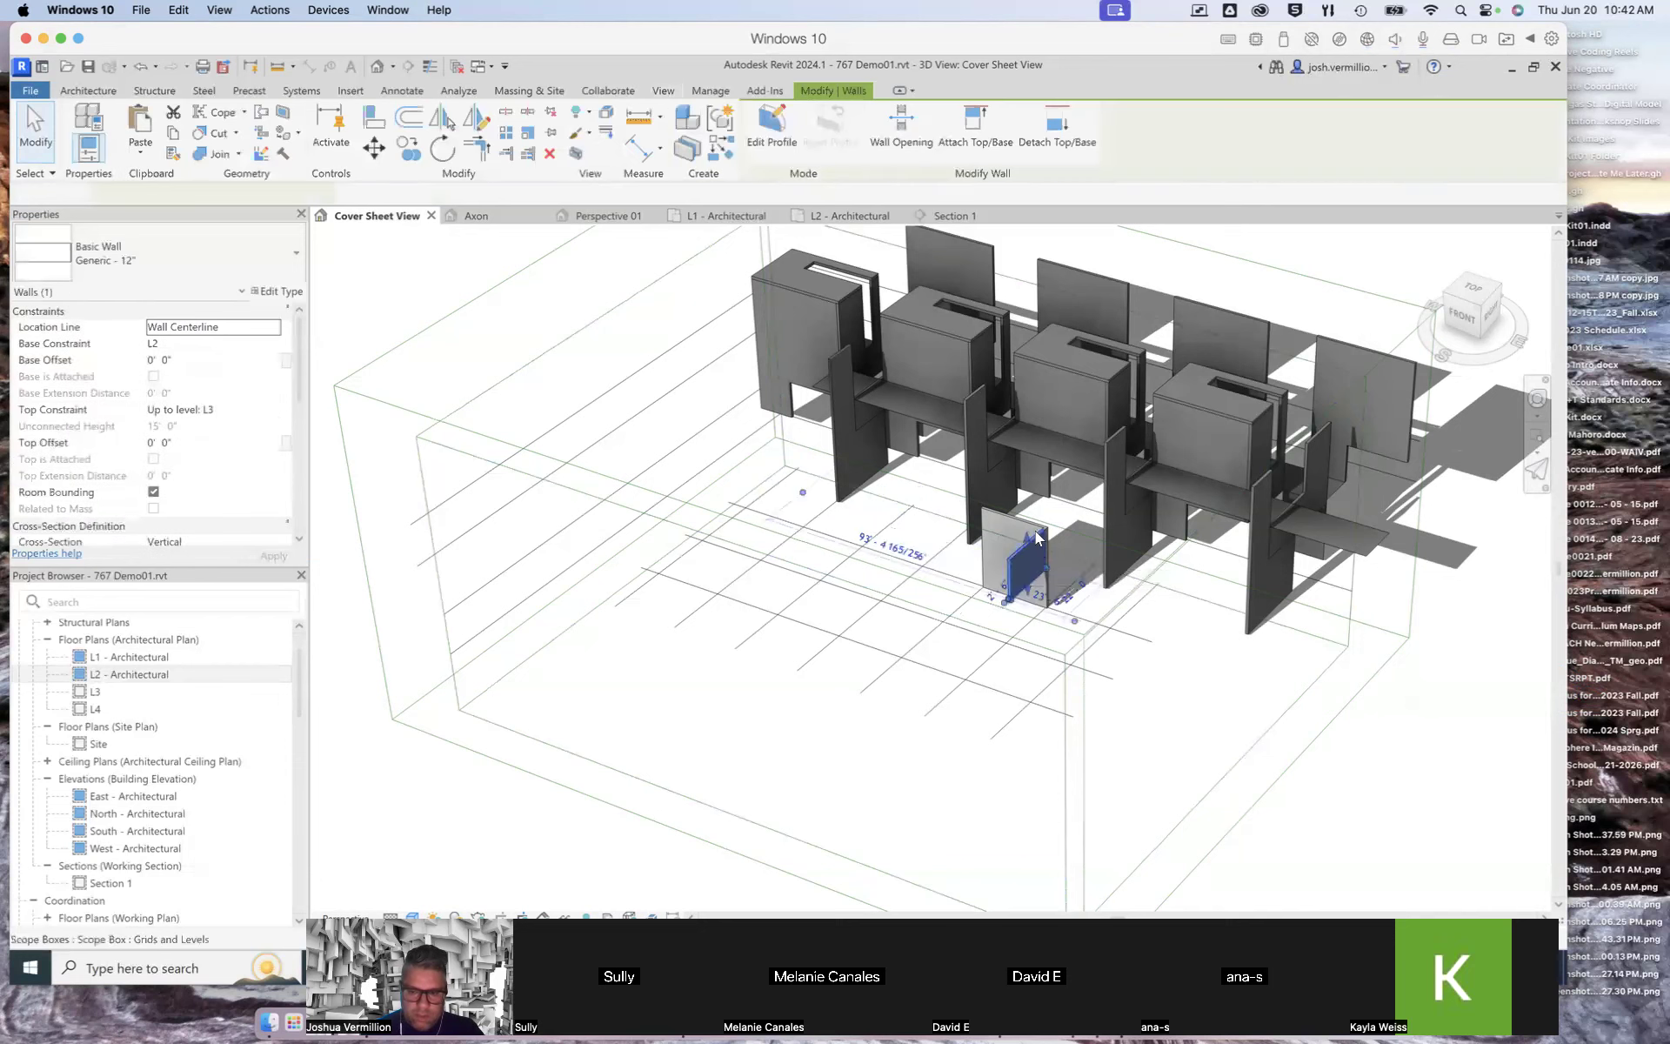
key(Delete)
click(1042, 536)
key(Delete)
key(ctrl+z)
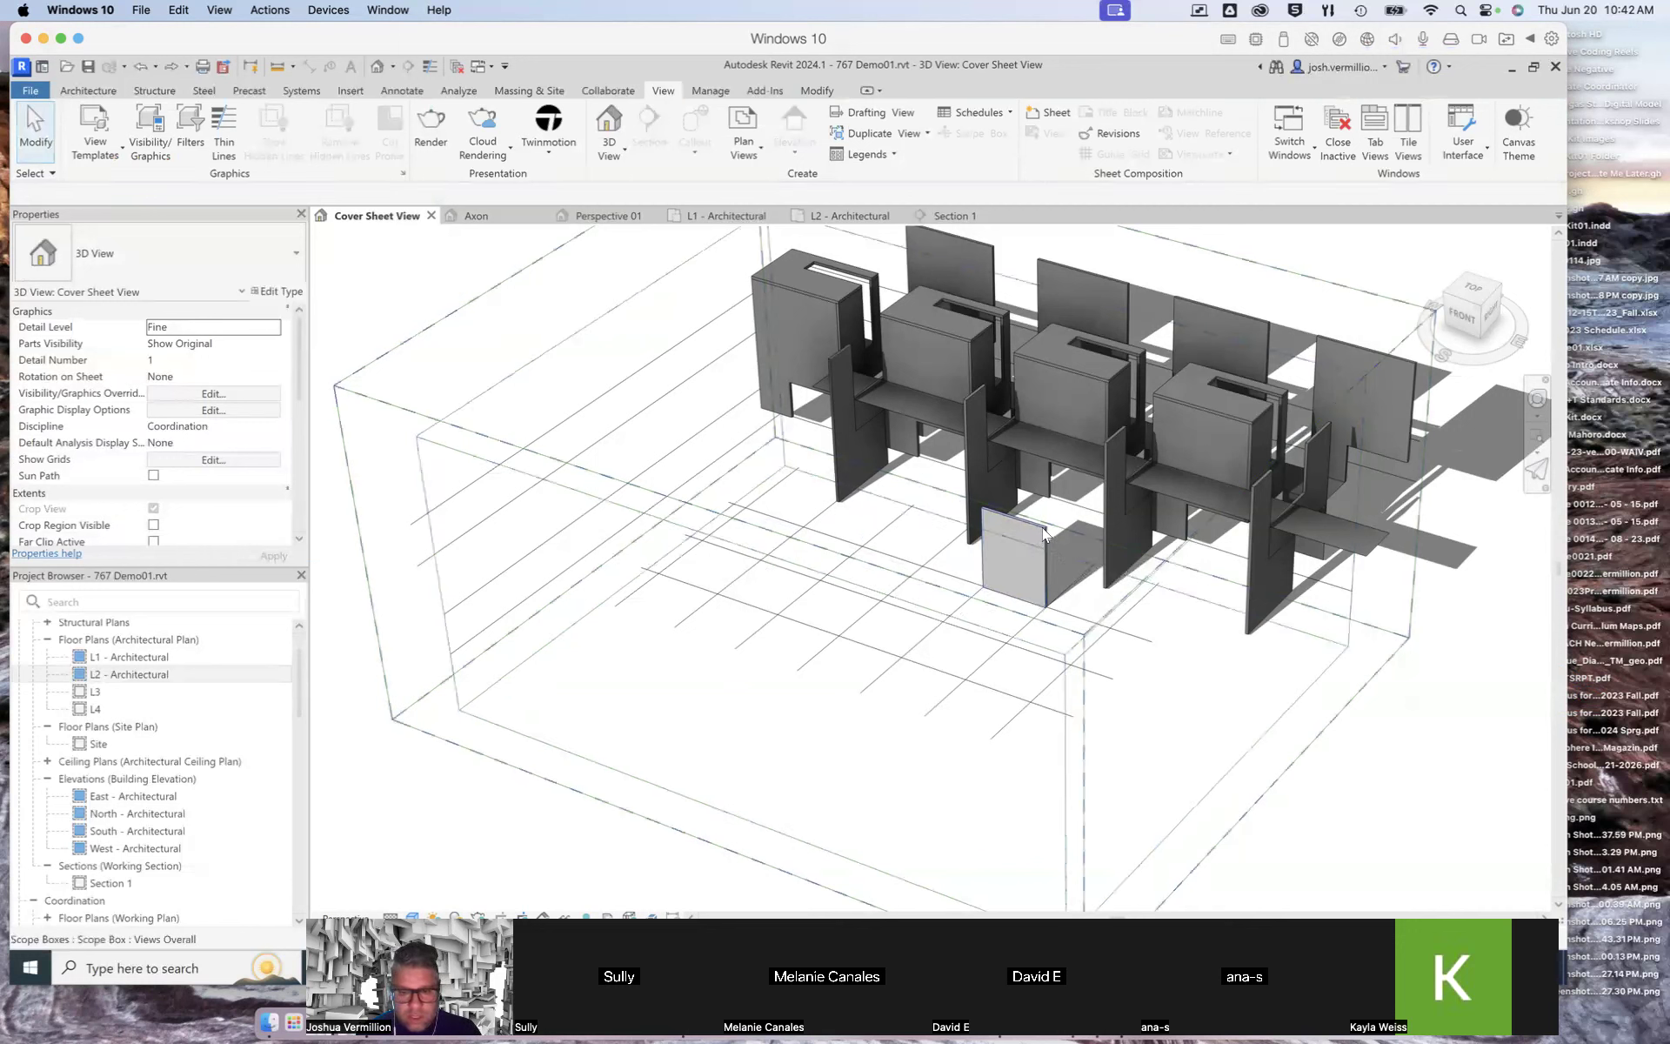
Step: Delete the last freestanding wall at the front of the model
click(1042, 528)
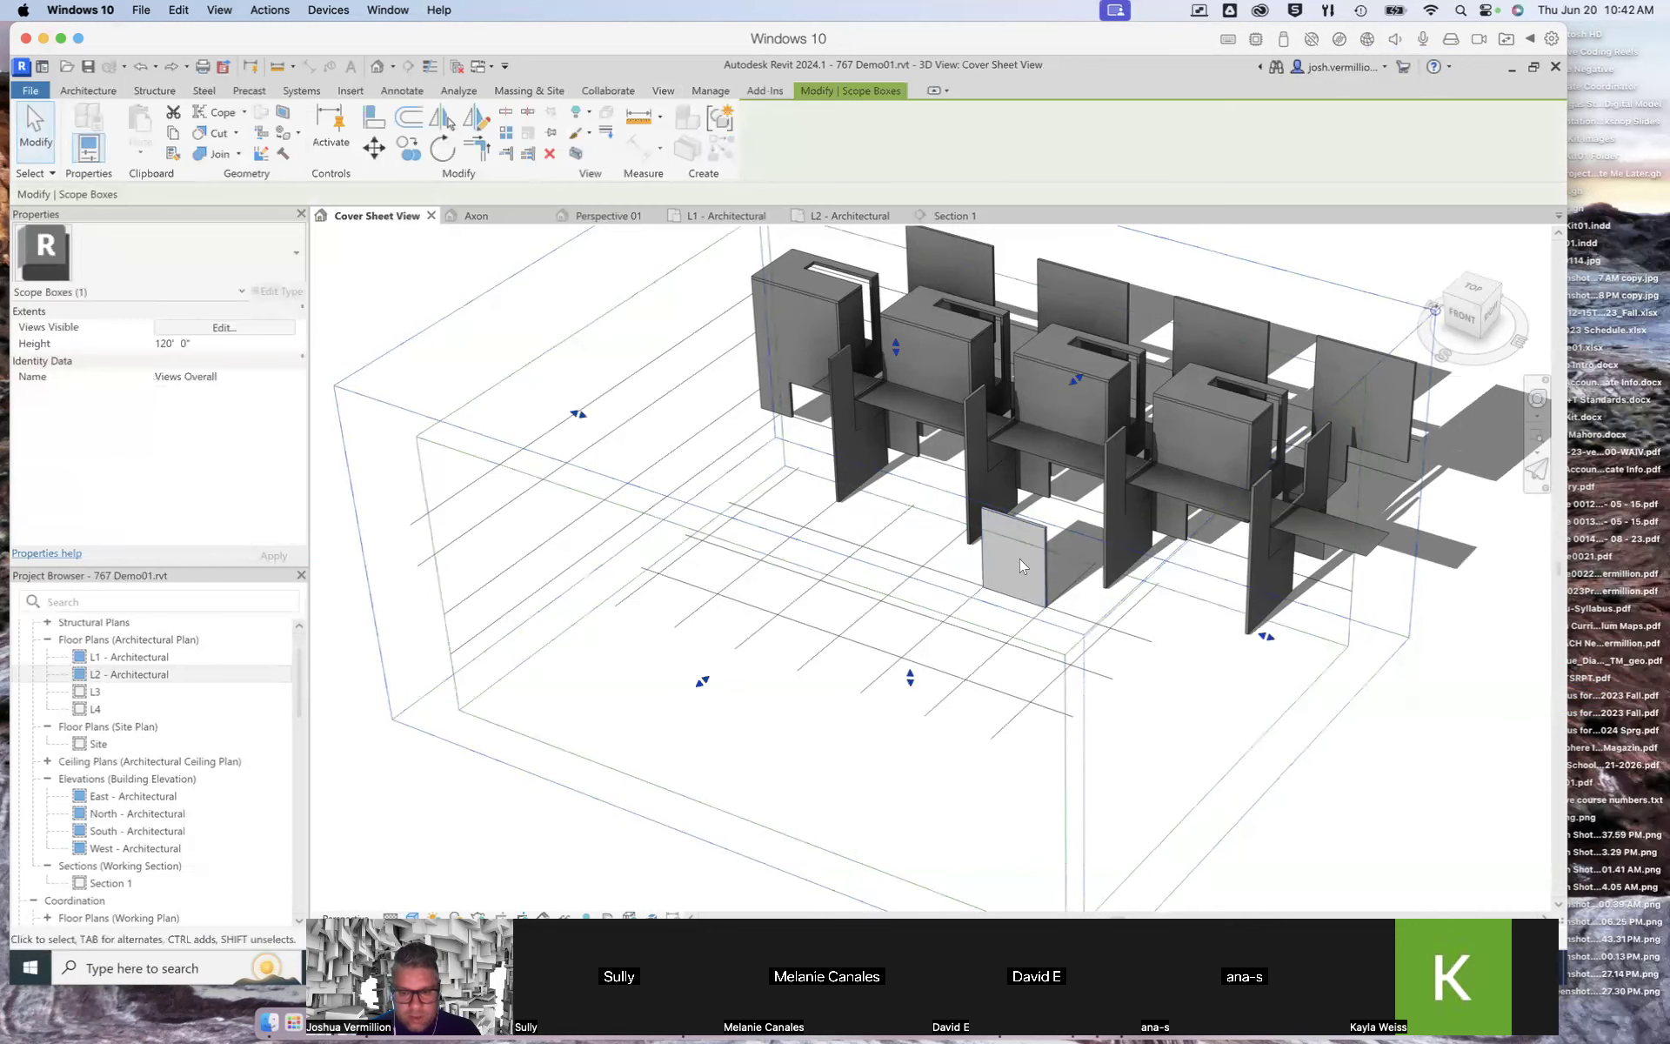
key(Escape)
click(1040, 580)
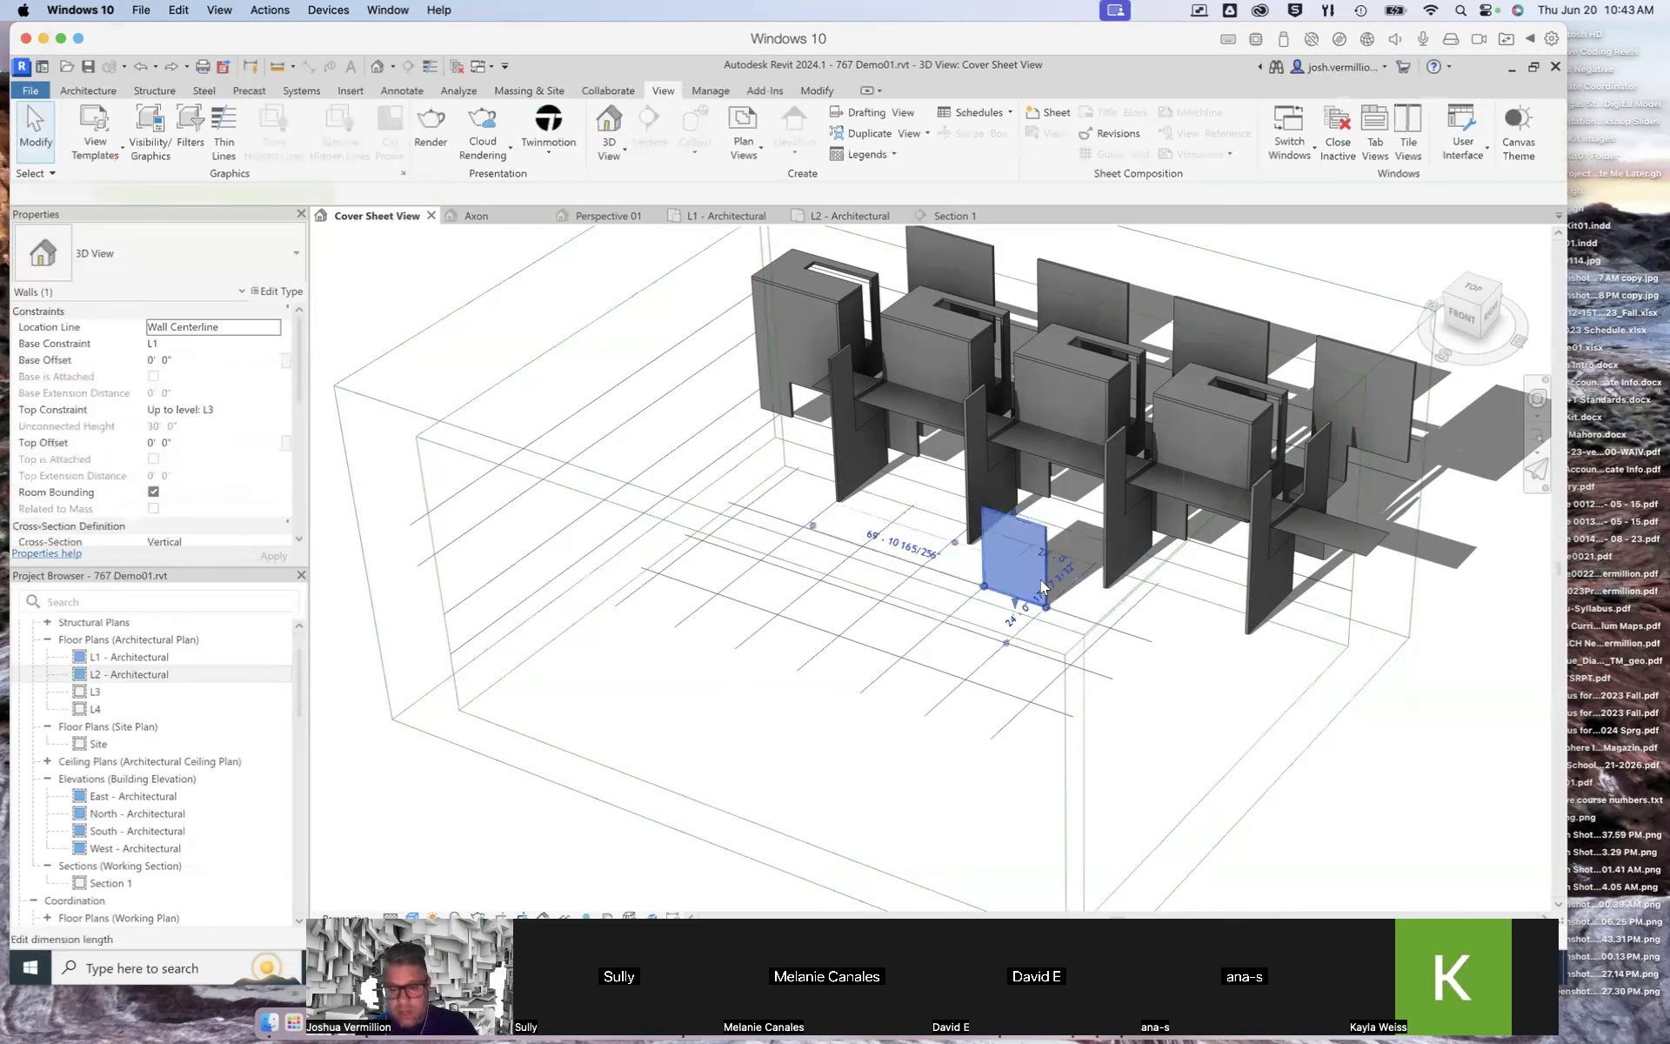
key(Delete)
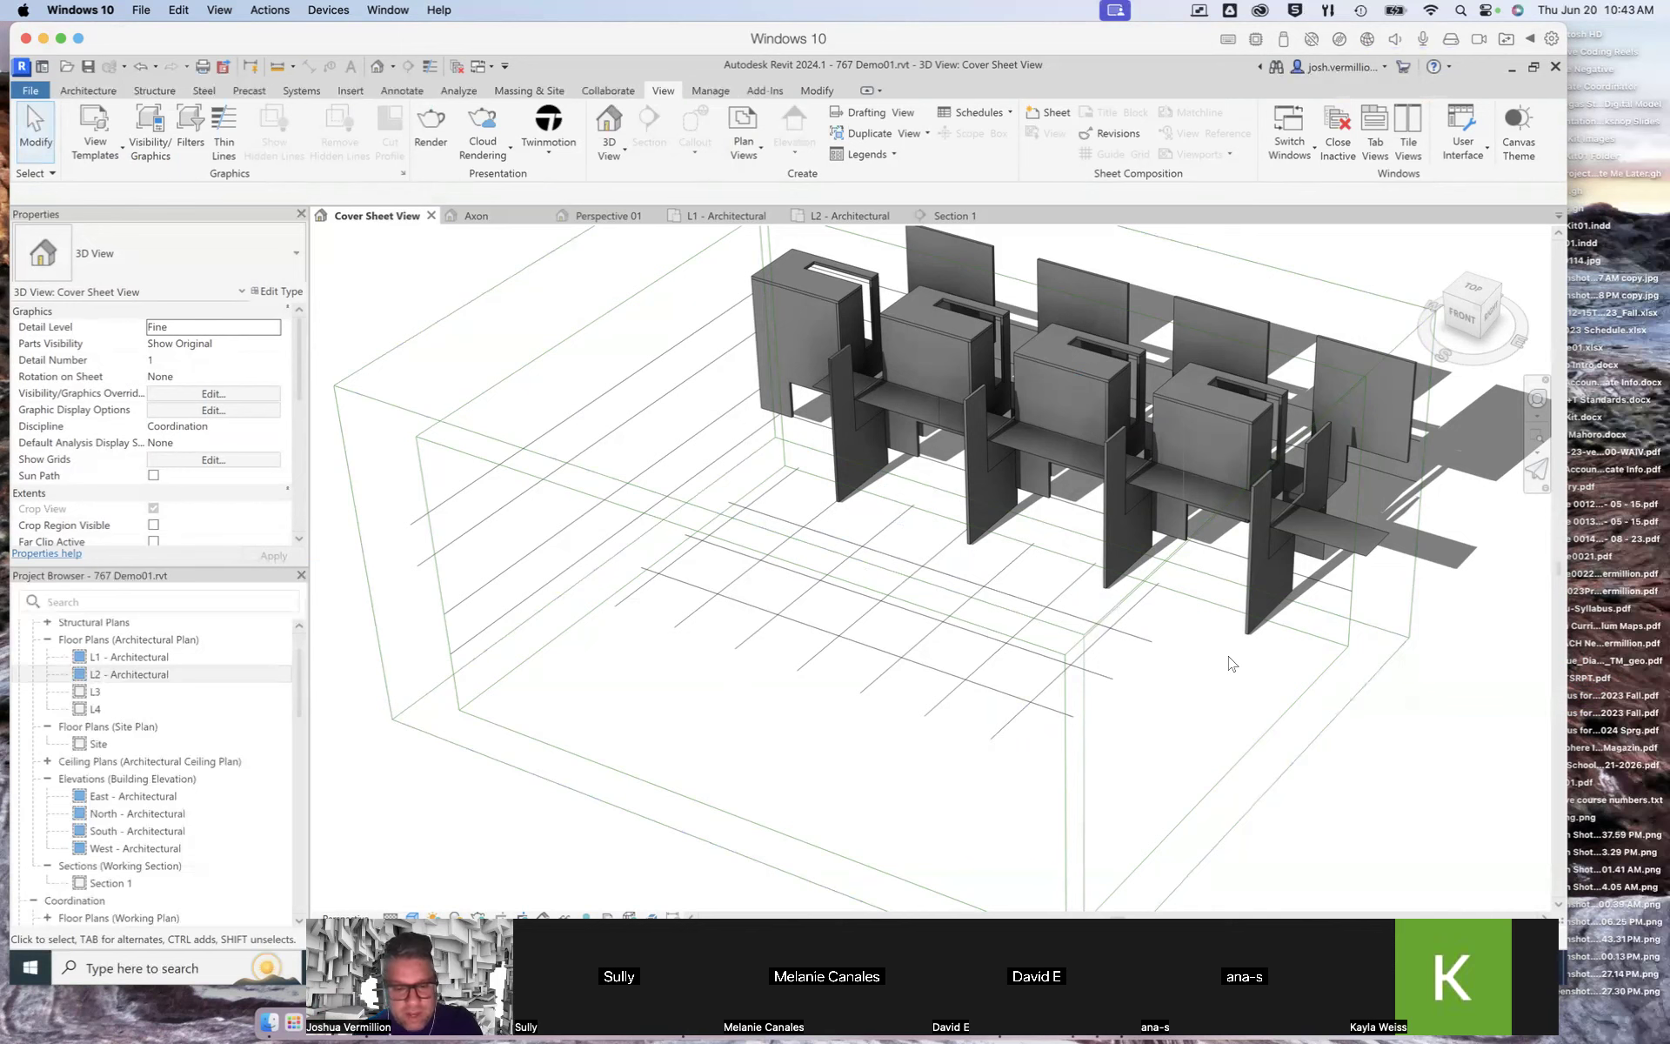
Step: Open the L3 floor plan view
shift+middle_drag(1253, 671, 1241, 682)
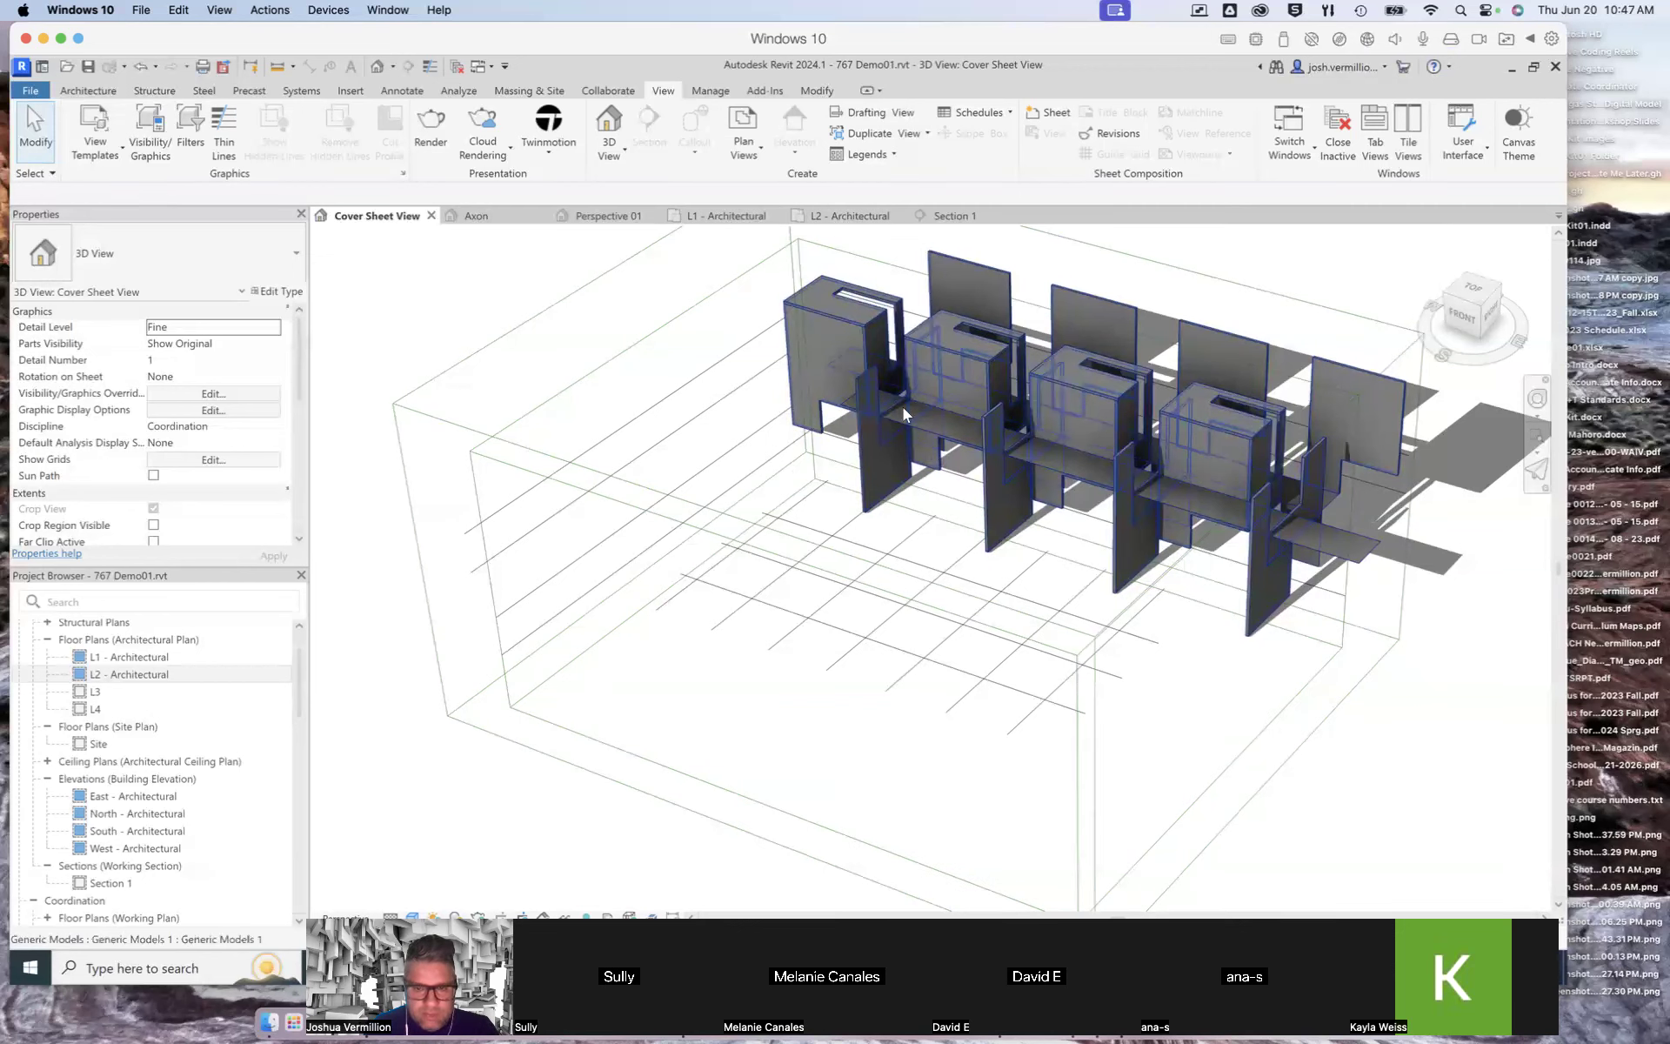
click(96, 693)
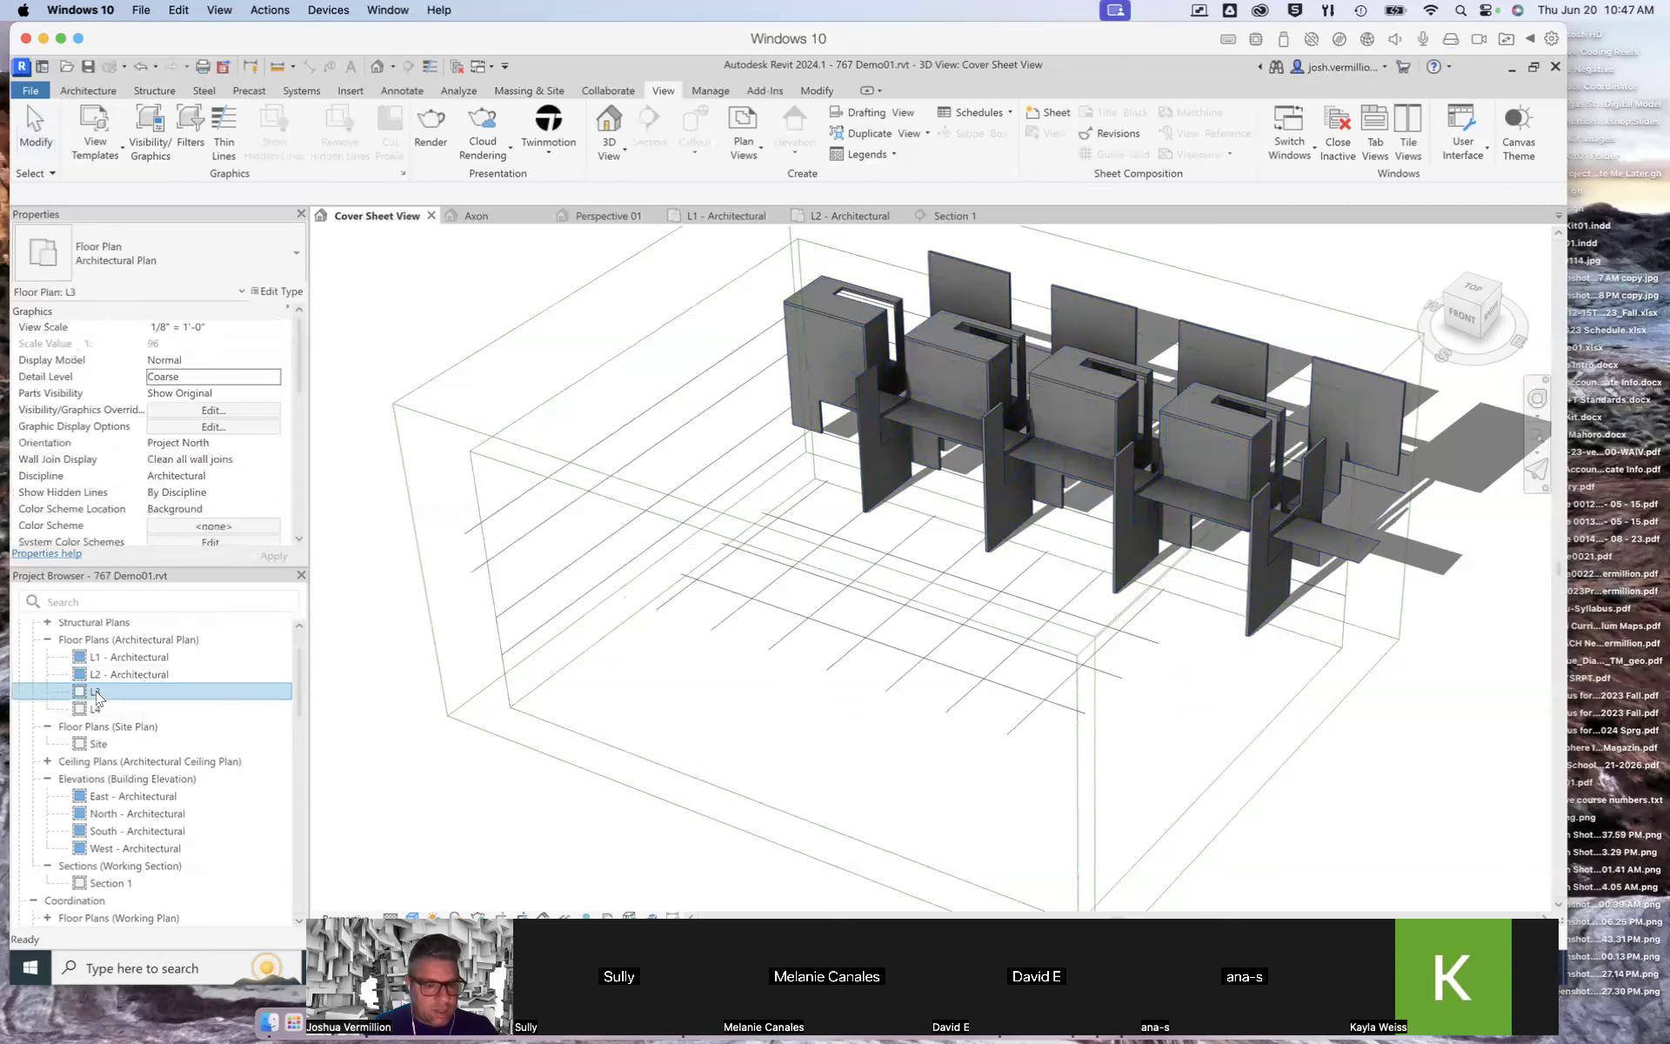
double_click(96, 693)
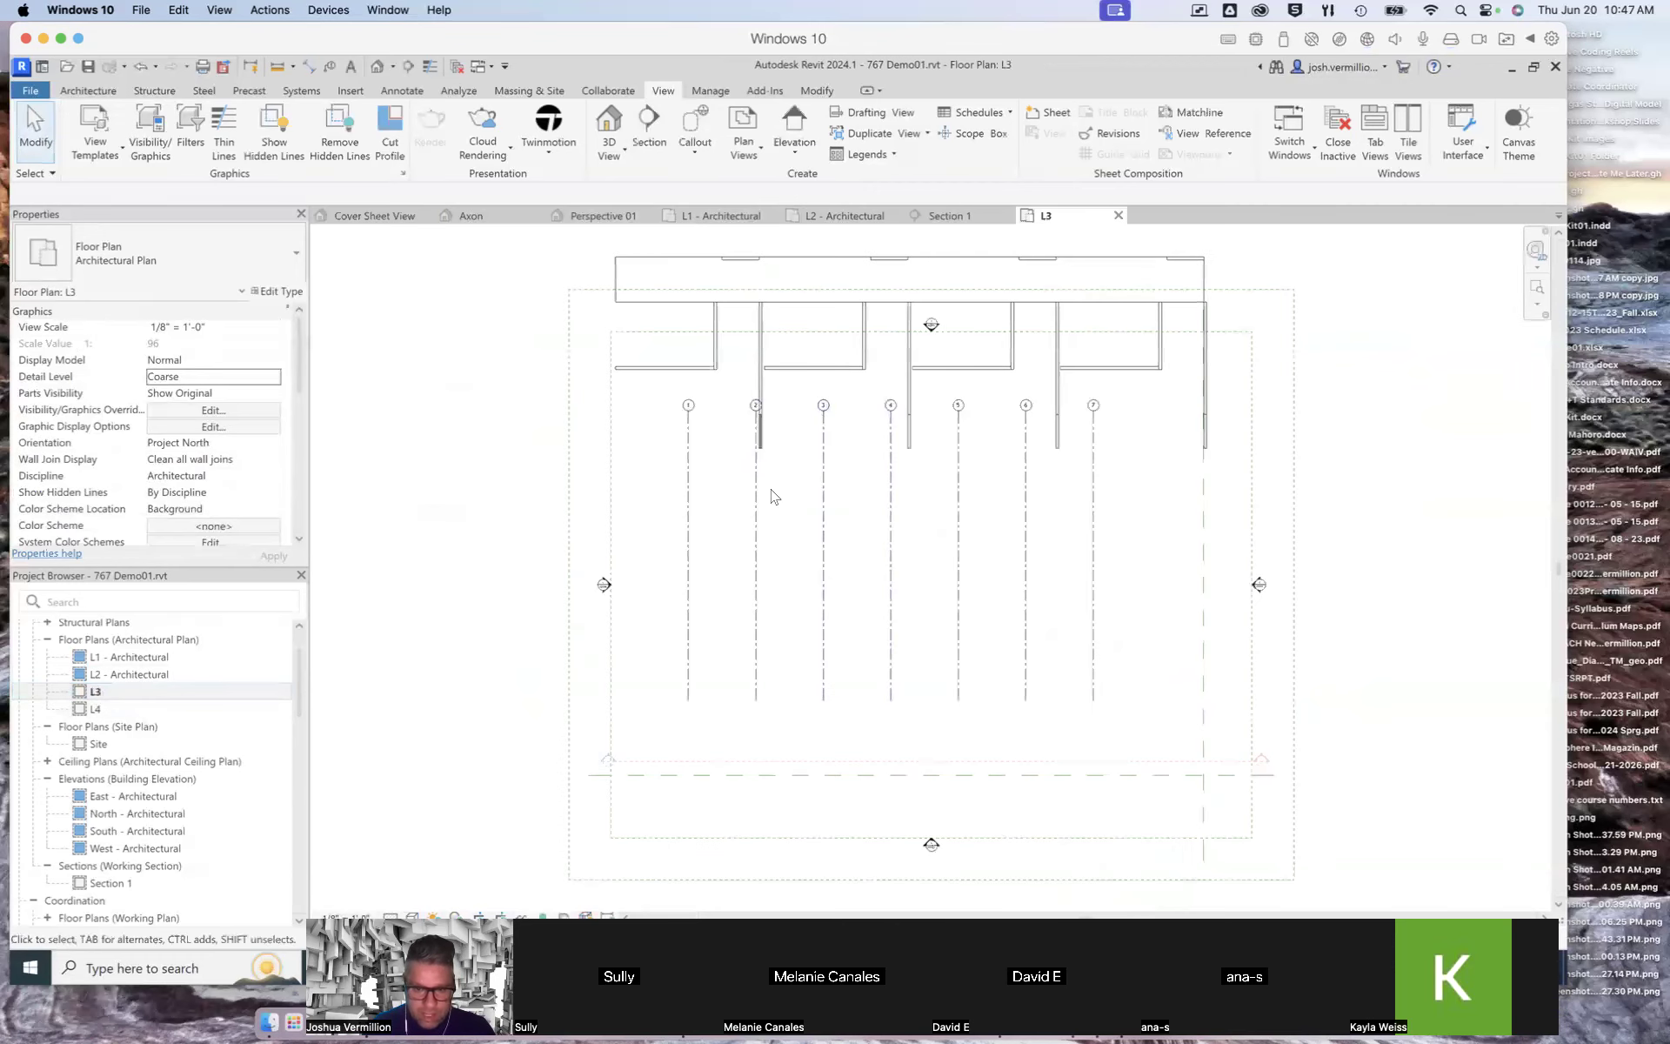
scroll(895, 529, up, 2)
scroll(899, 534, down, 2)
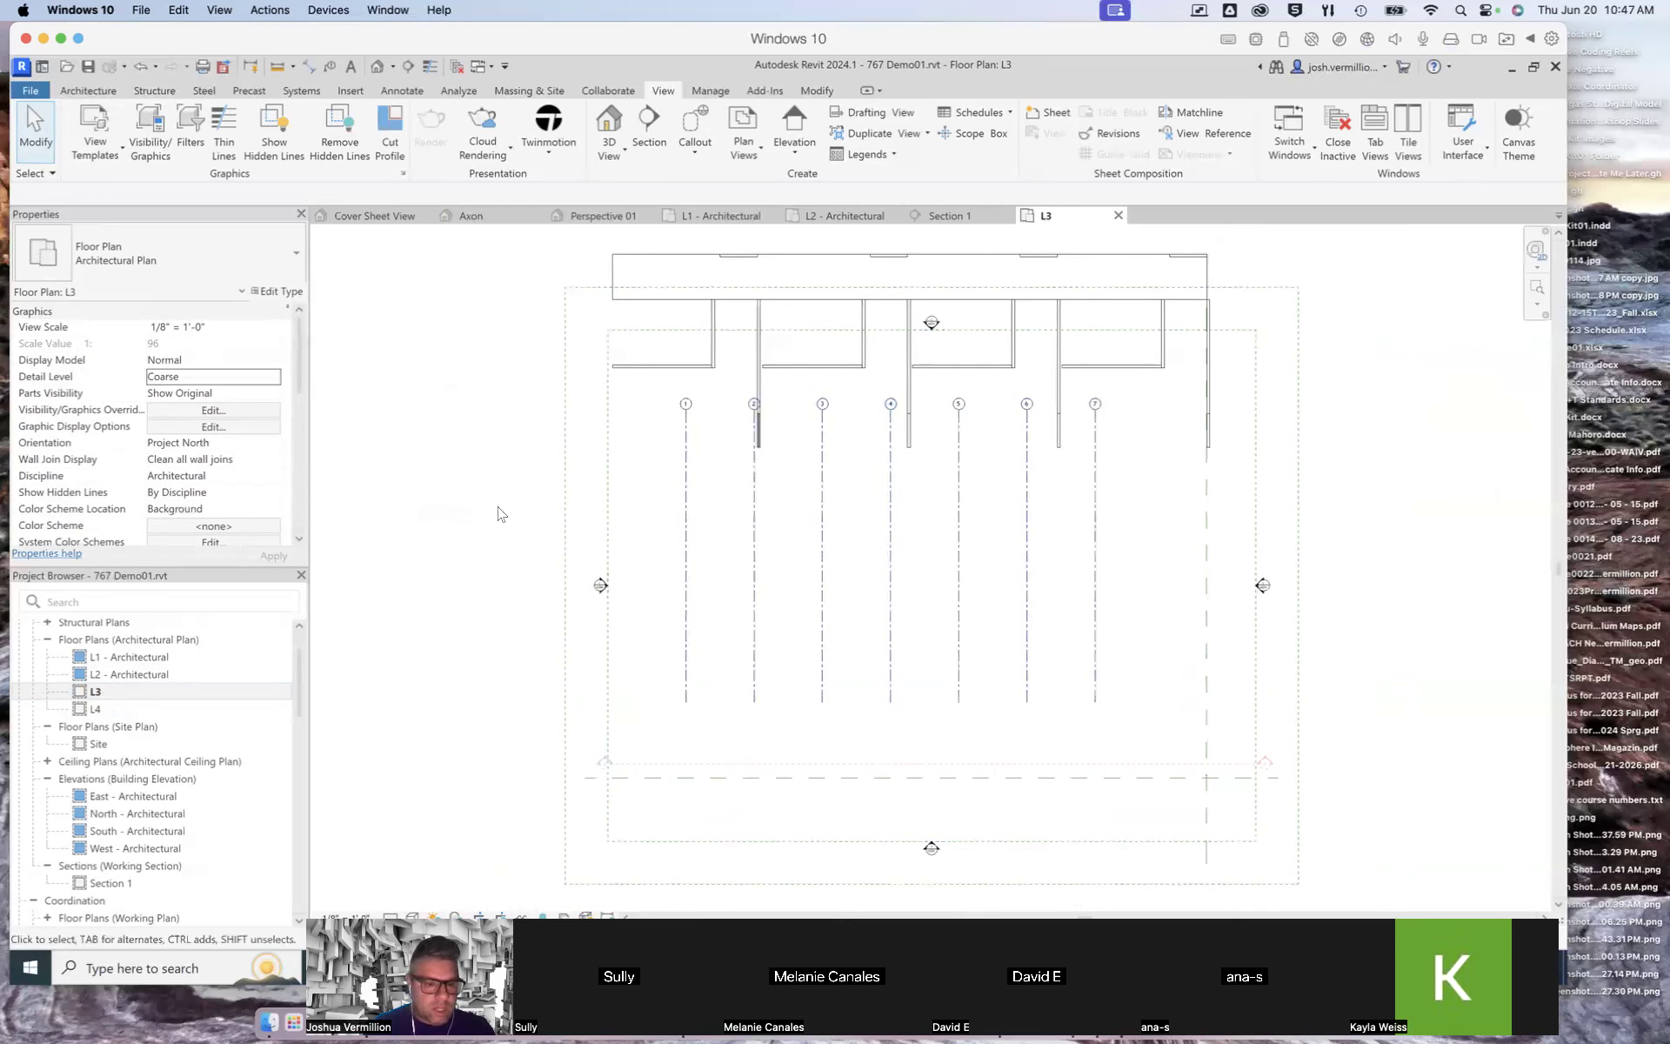
Step: Examine the L3 plan's view properties and the empty L4 plan view
scroll(297, 365, down, 1)
drag(298, 365, 290, 440)
scroll(289, 439, down, 1)
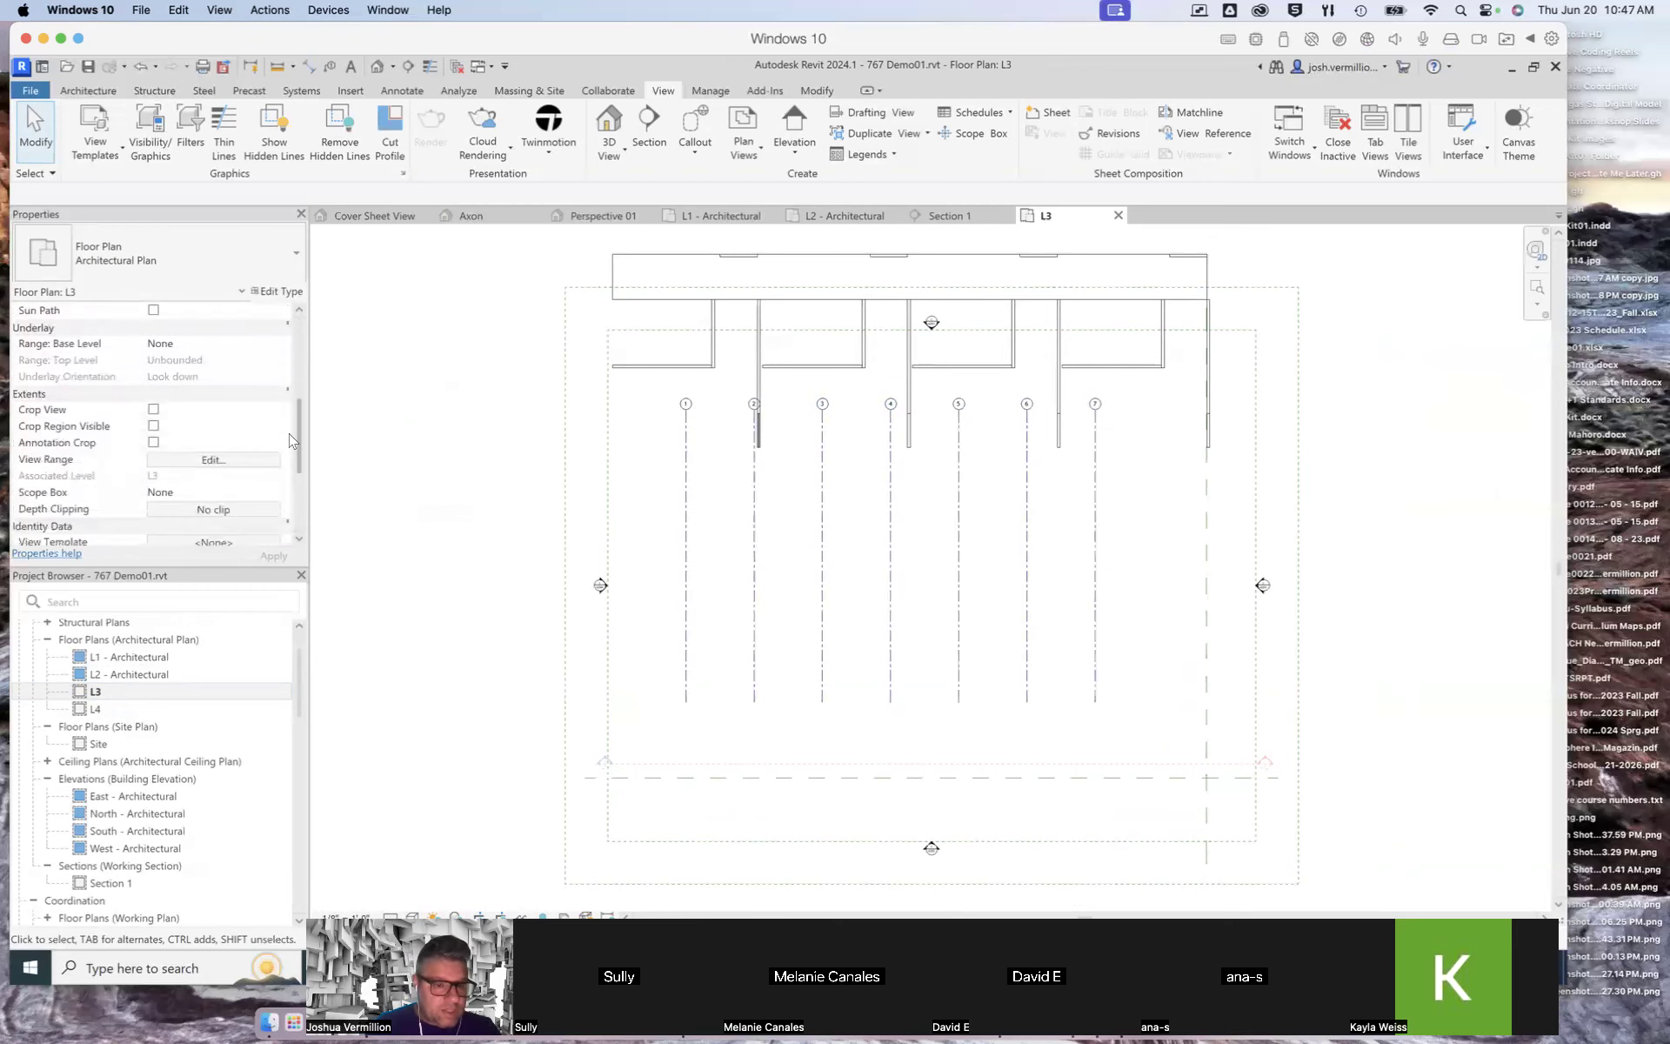
scroll(290, 437, down, 5)
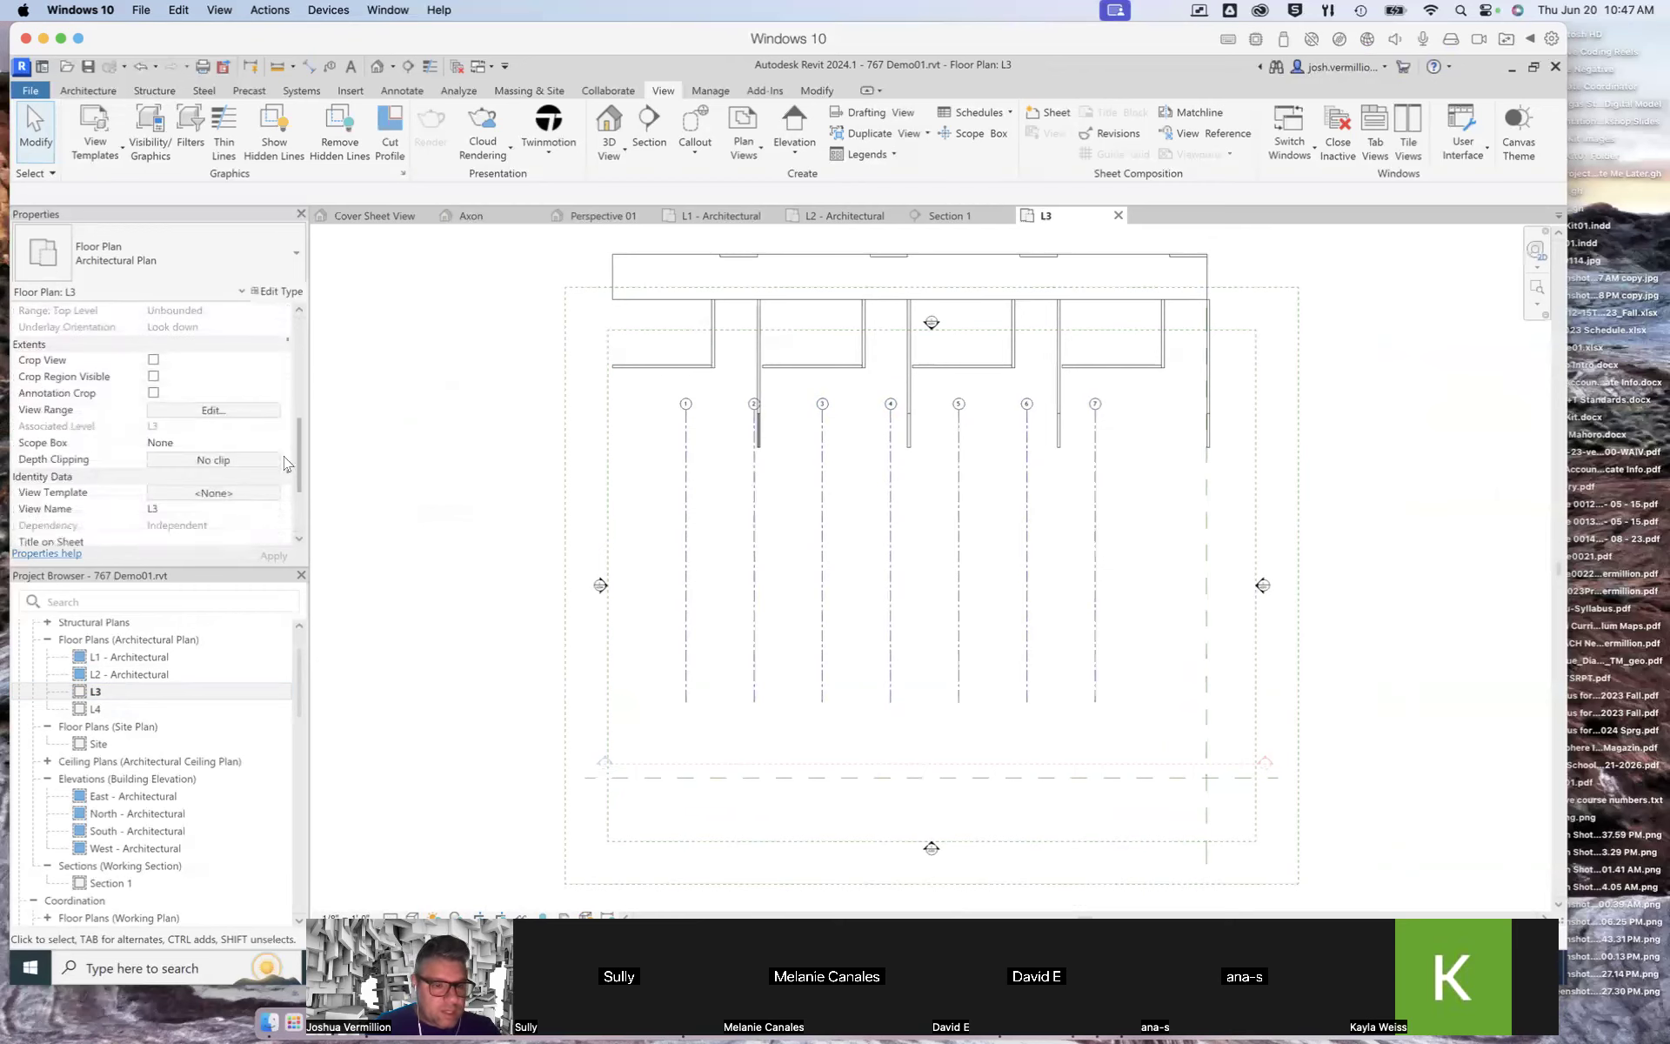
scroll(288, 473, down, 5)
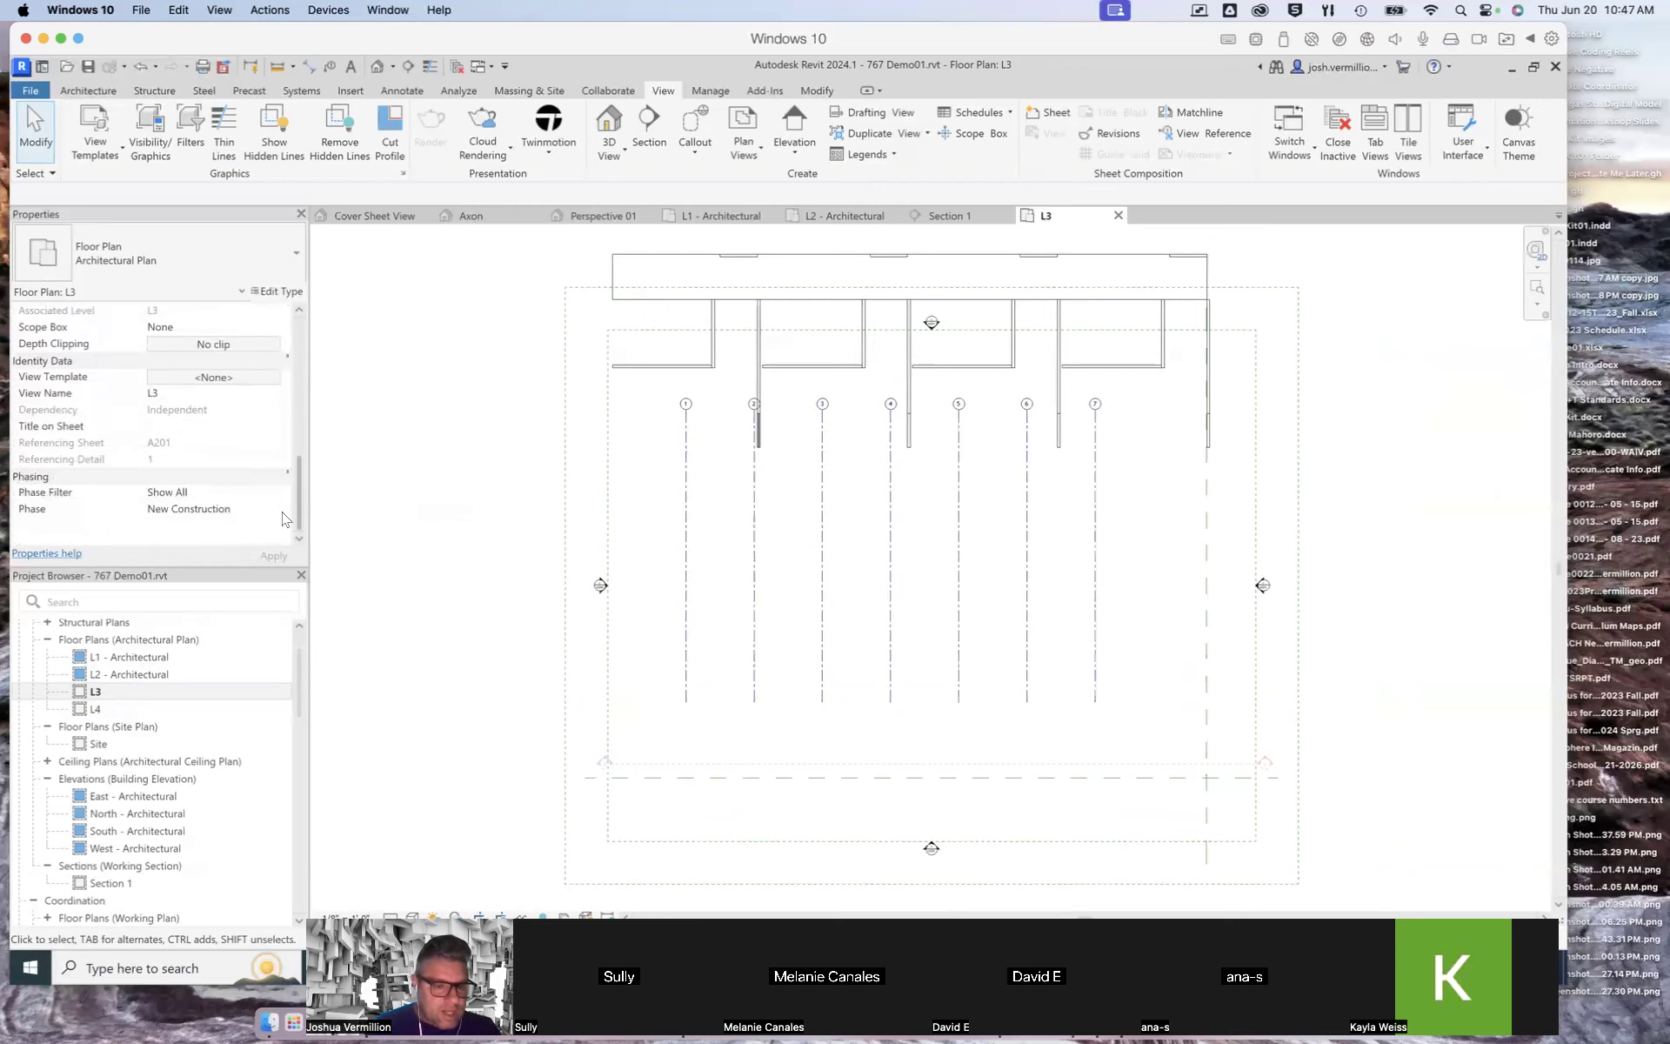
double_click(110, 711)
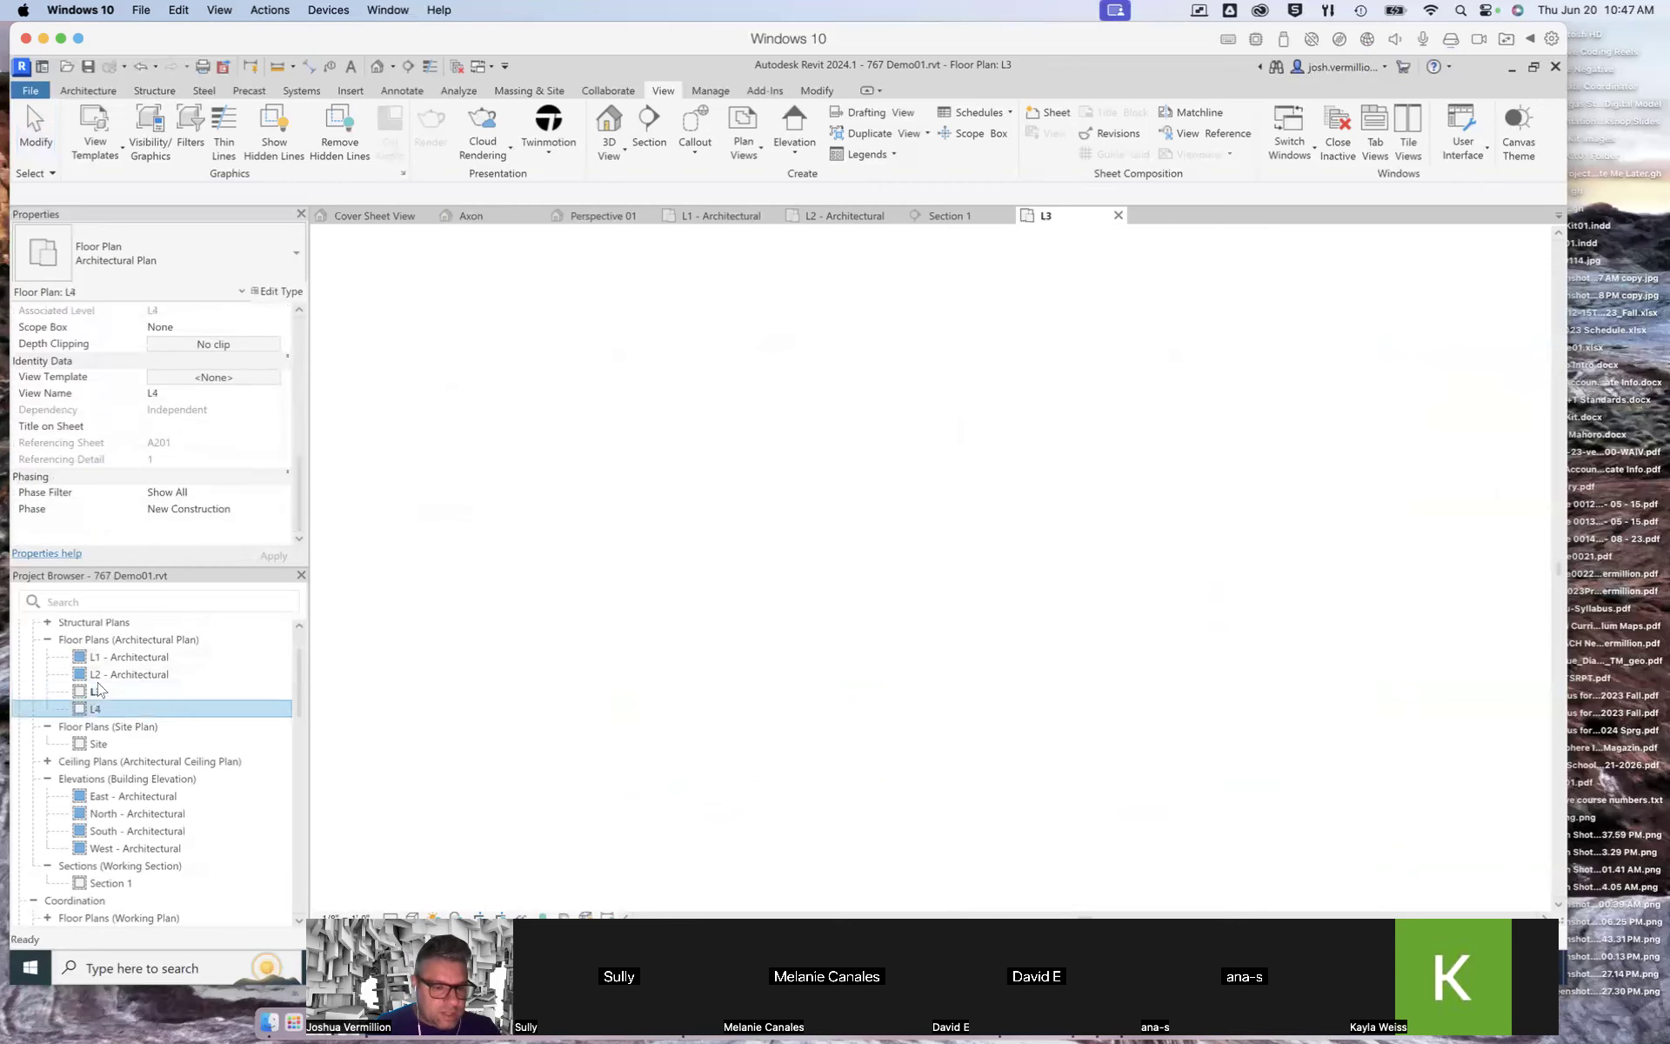
click(83, 693)
double_click(83, 693)
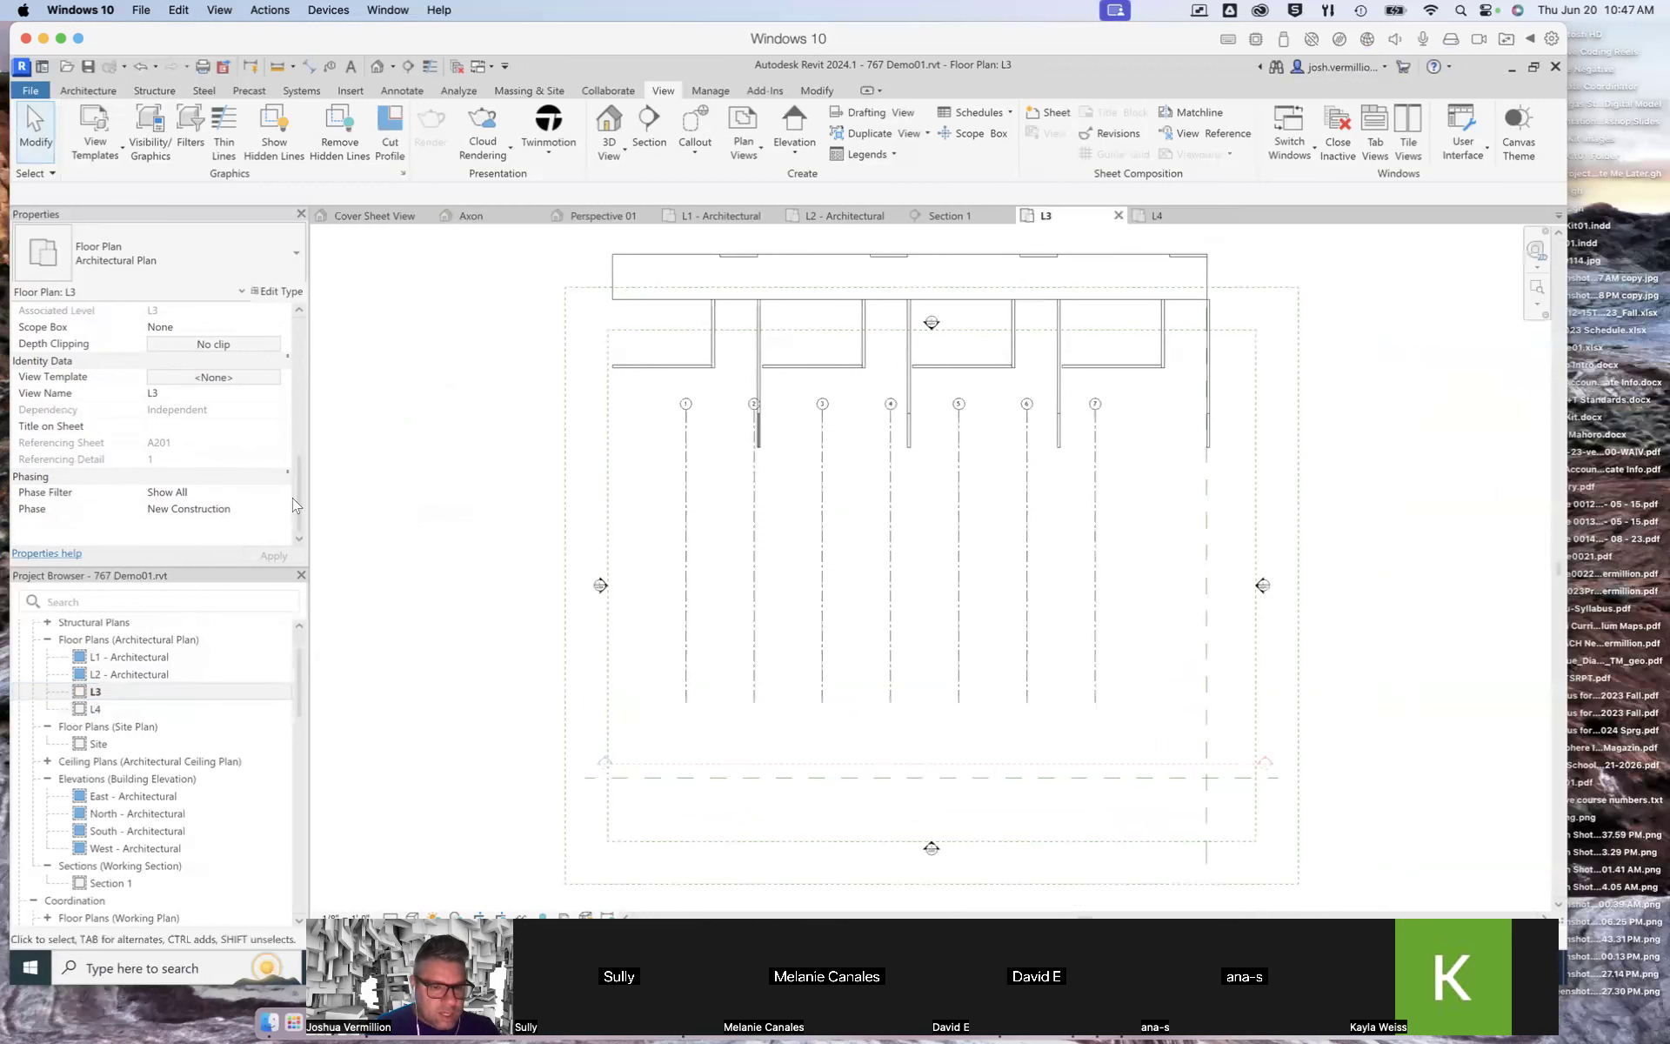
drag(294, 498, 293, 398)
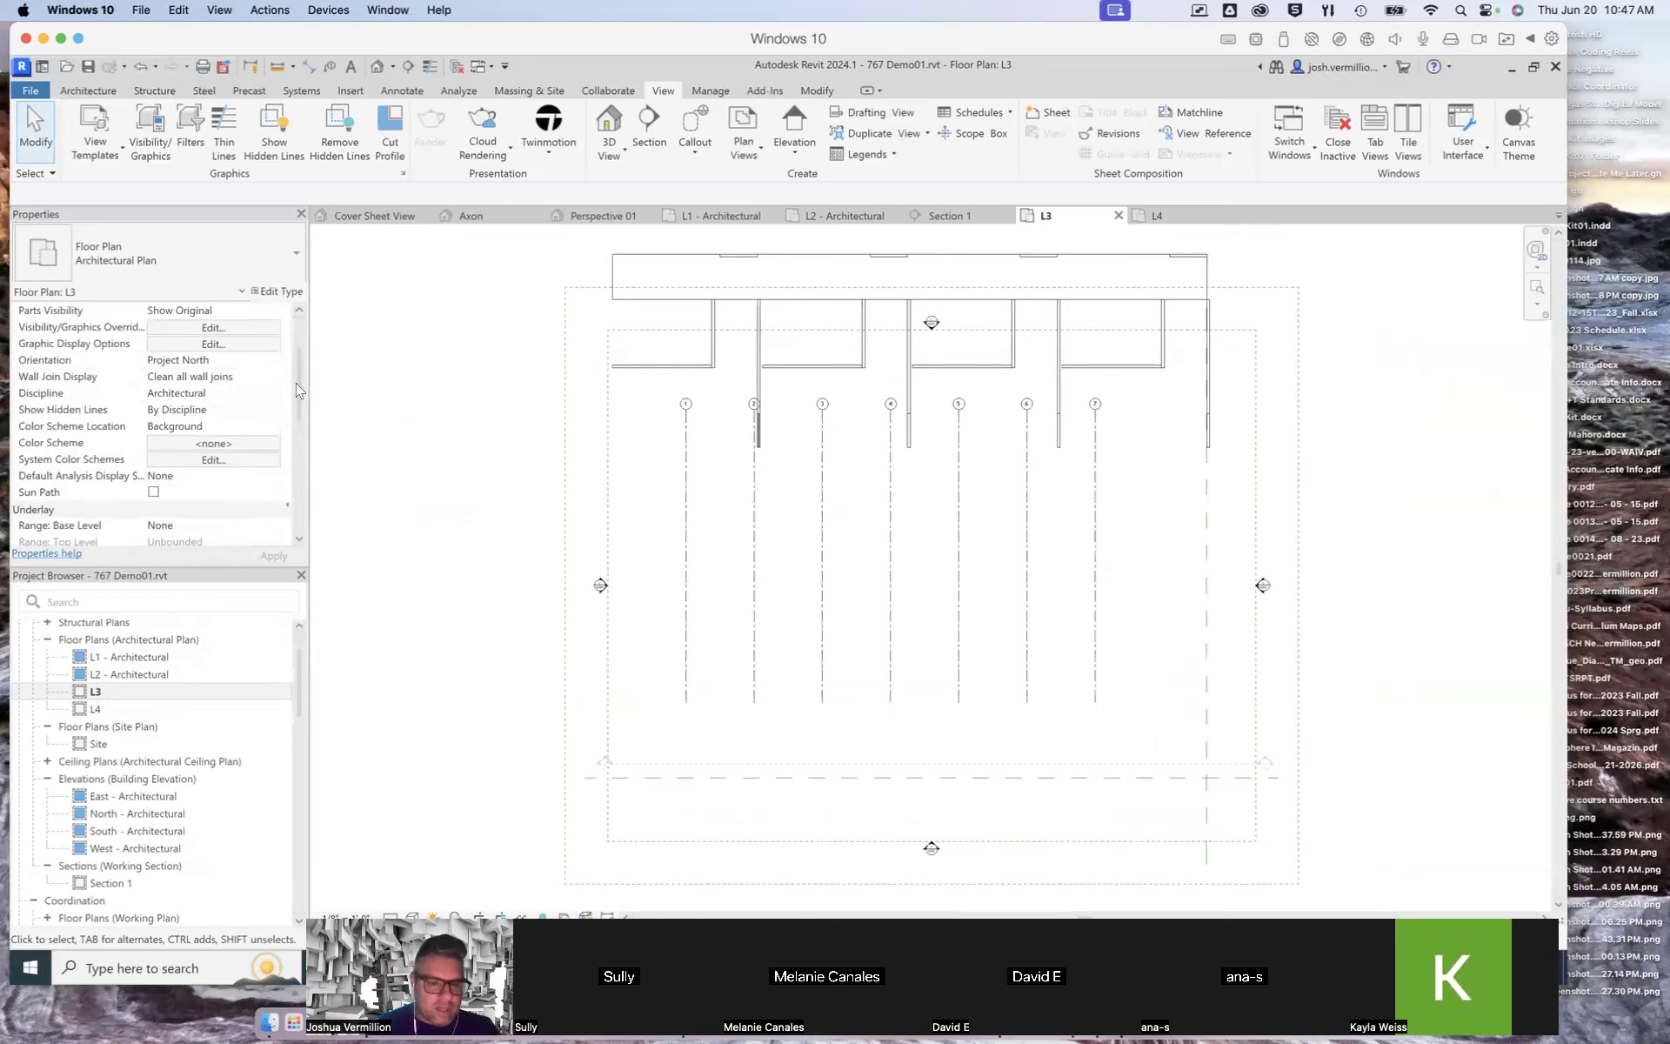
drag(297, 390, 296, 346)
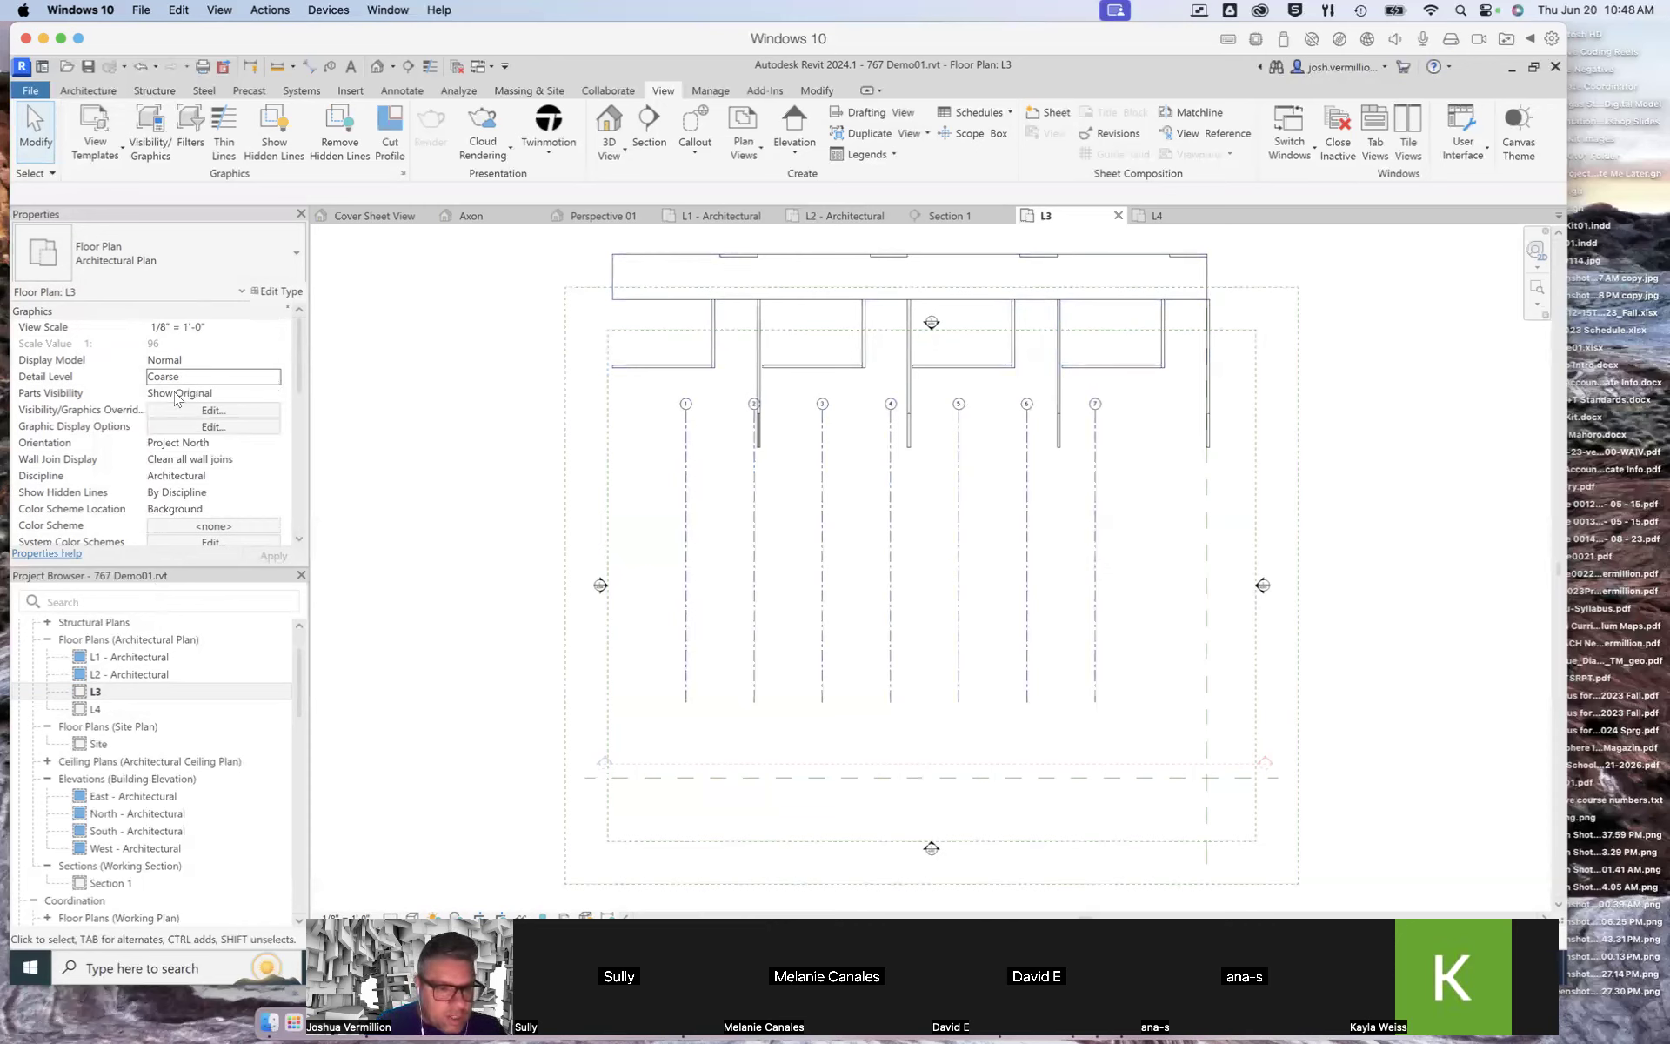
Step: Inspect the L3 view's display model and graphic display options
click(174, 361)
click(274, 363)
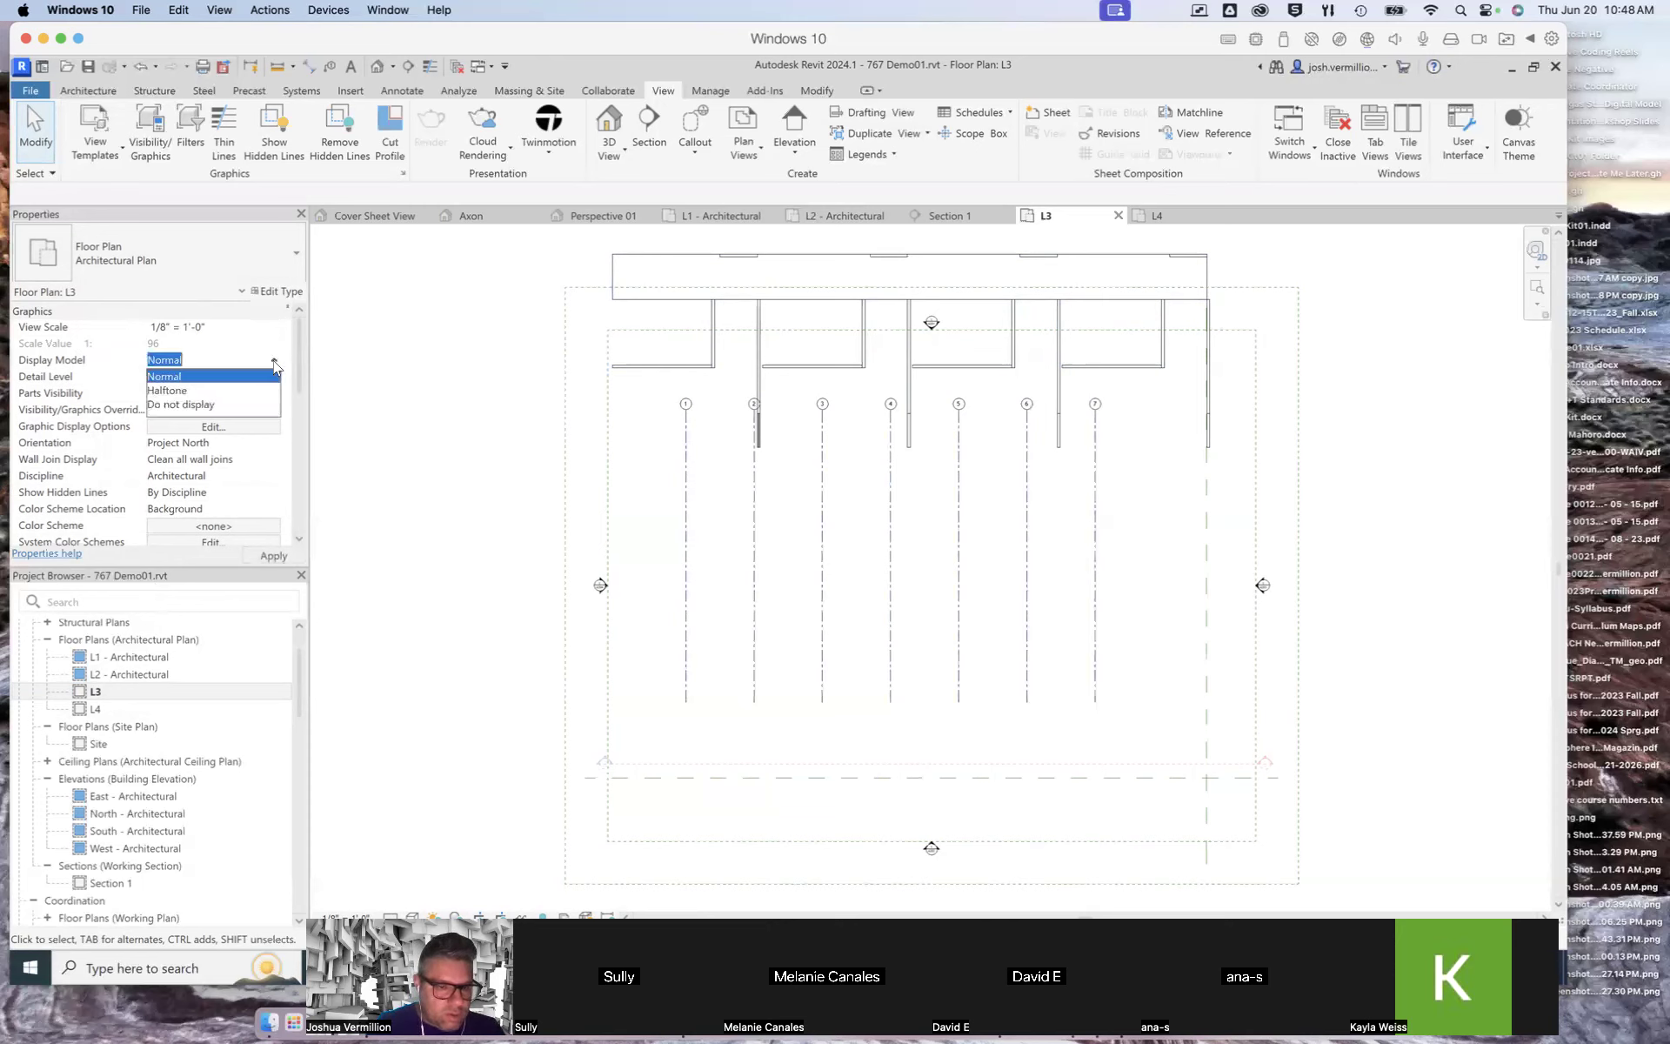
click(274, 362)
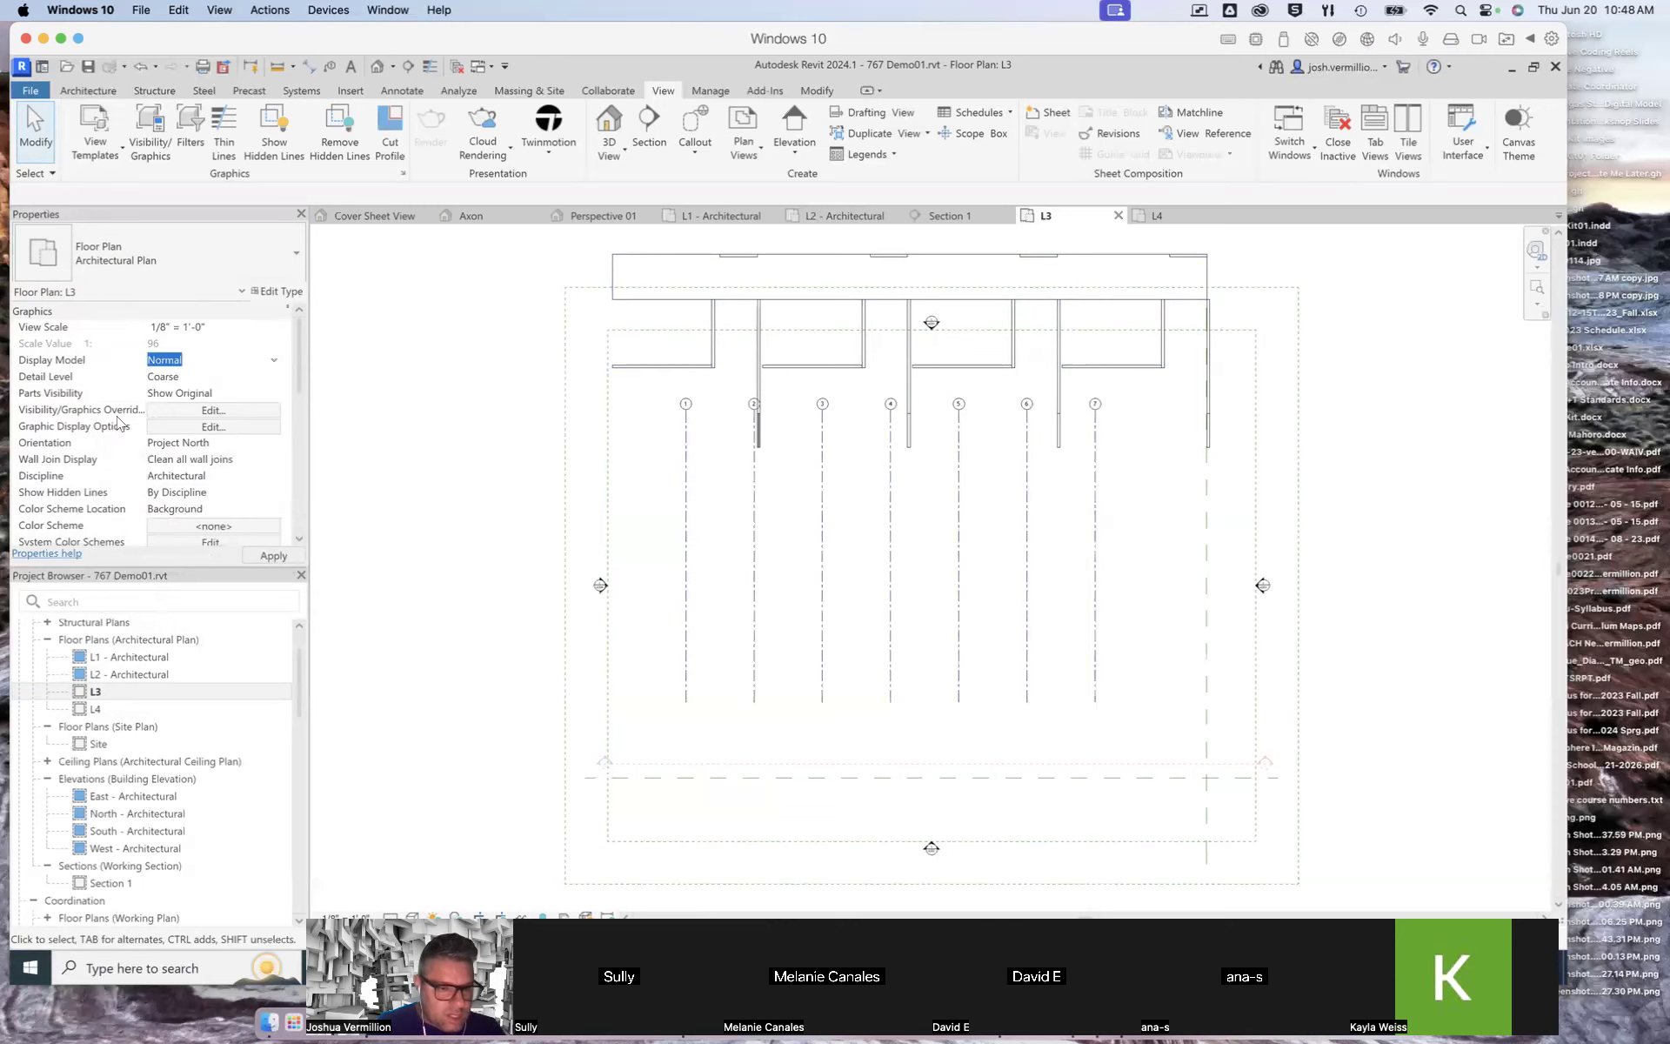
click(195, 411)
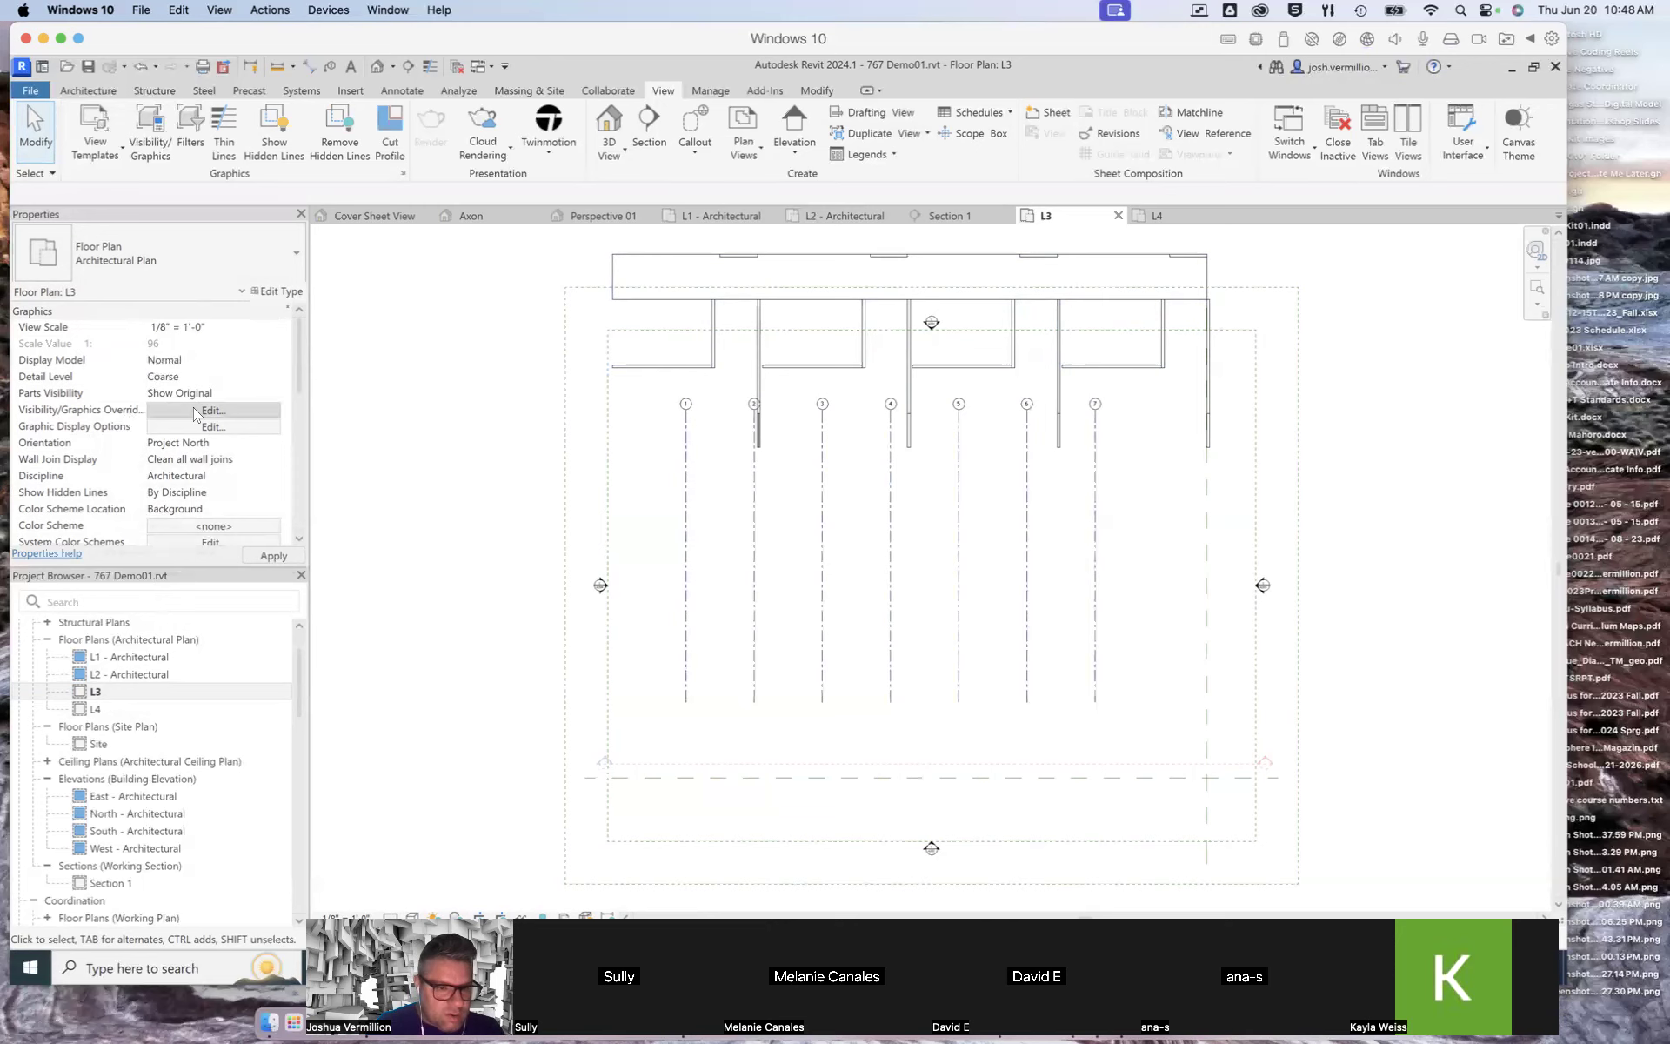
click(957, 739)
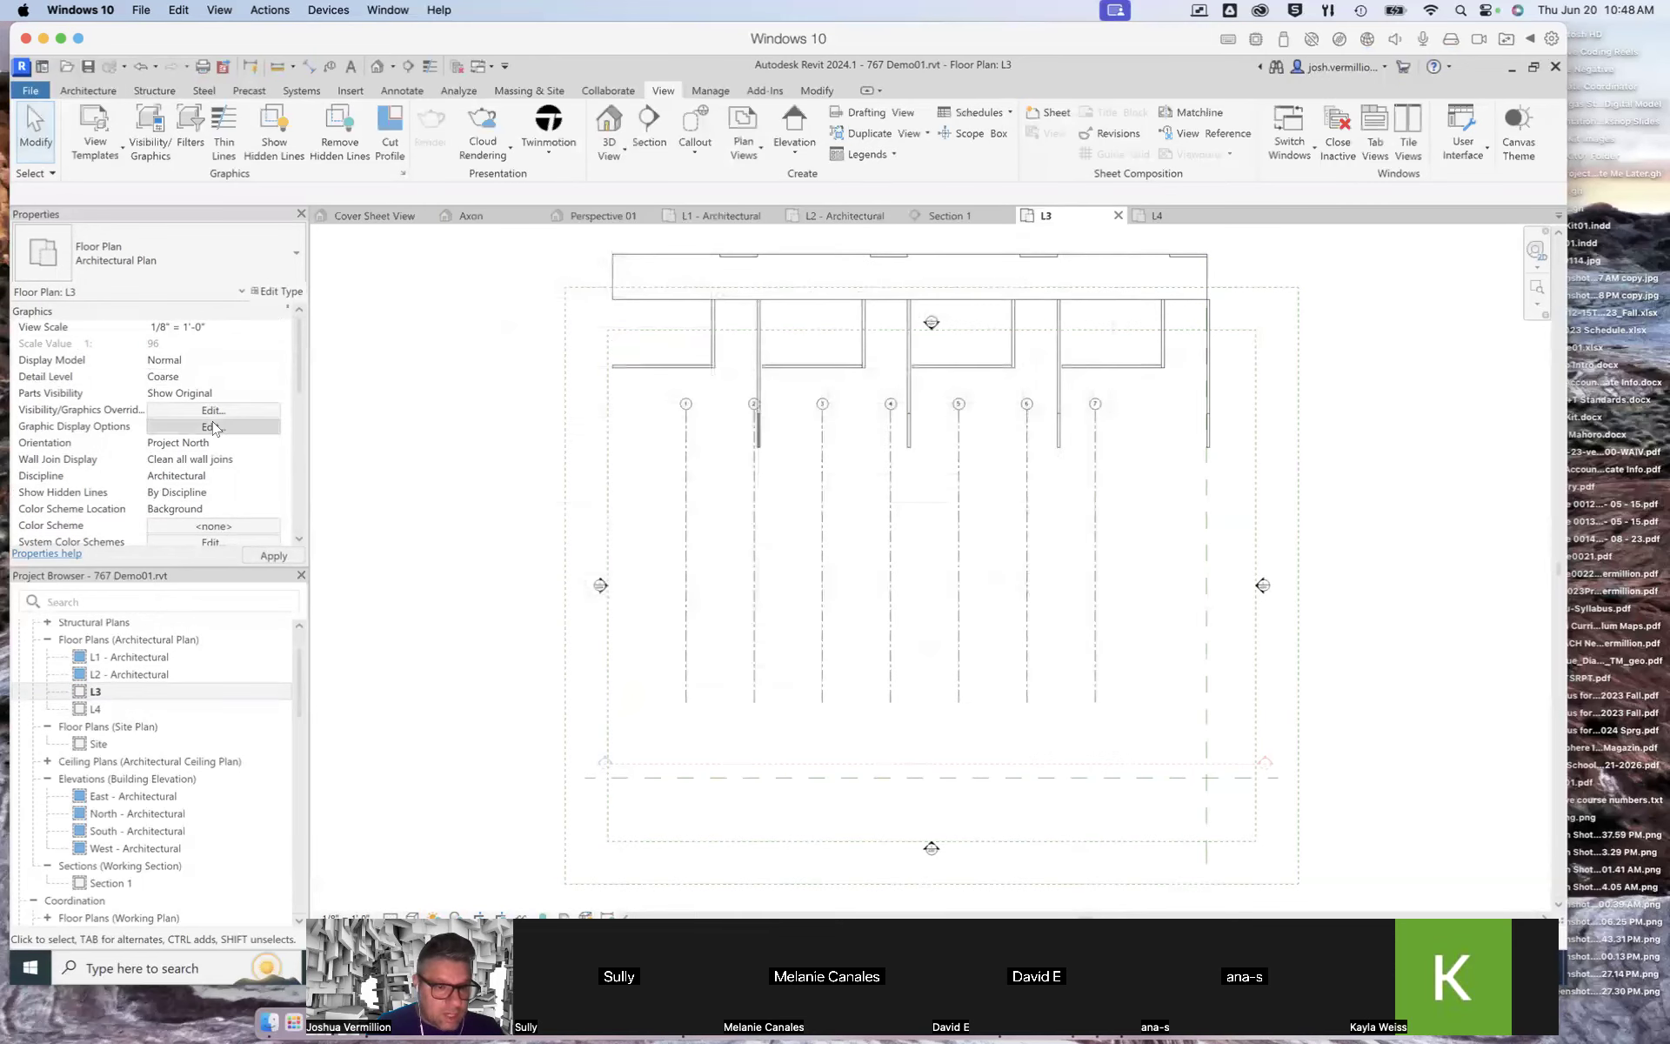
click(213, 426)
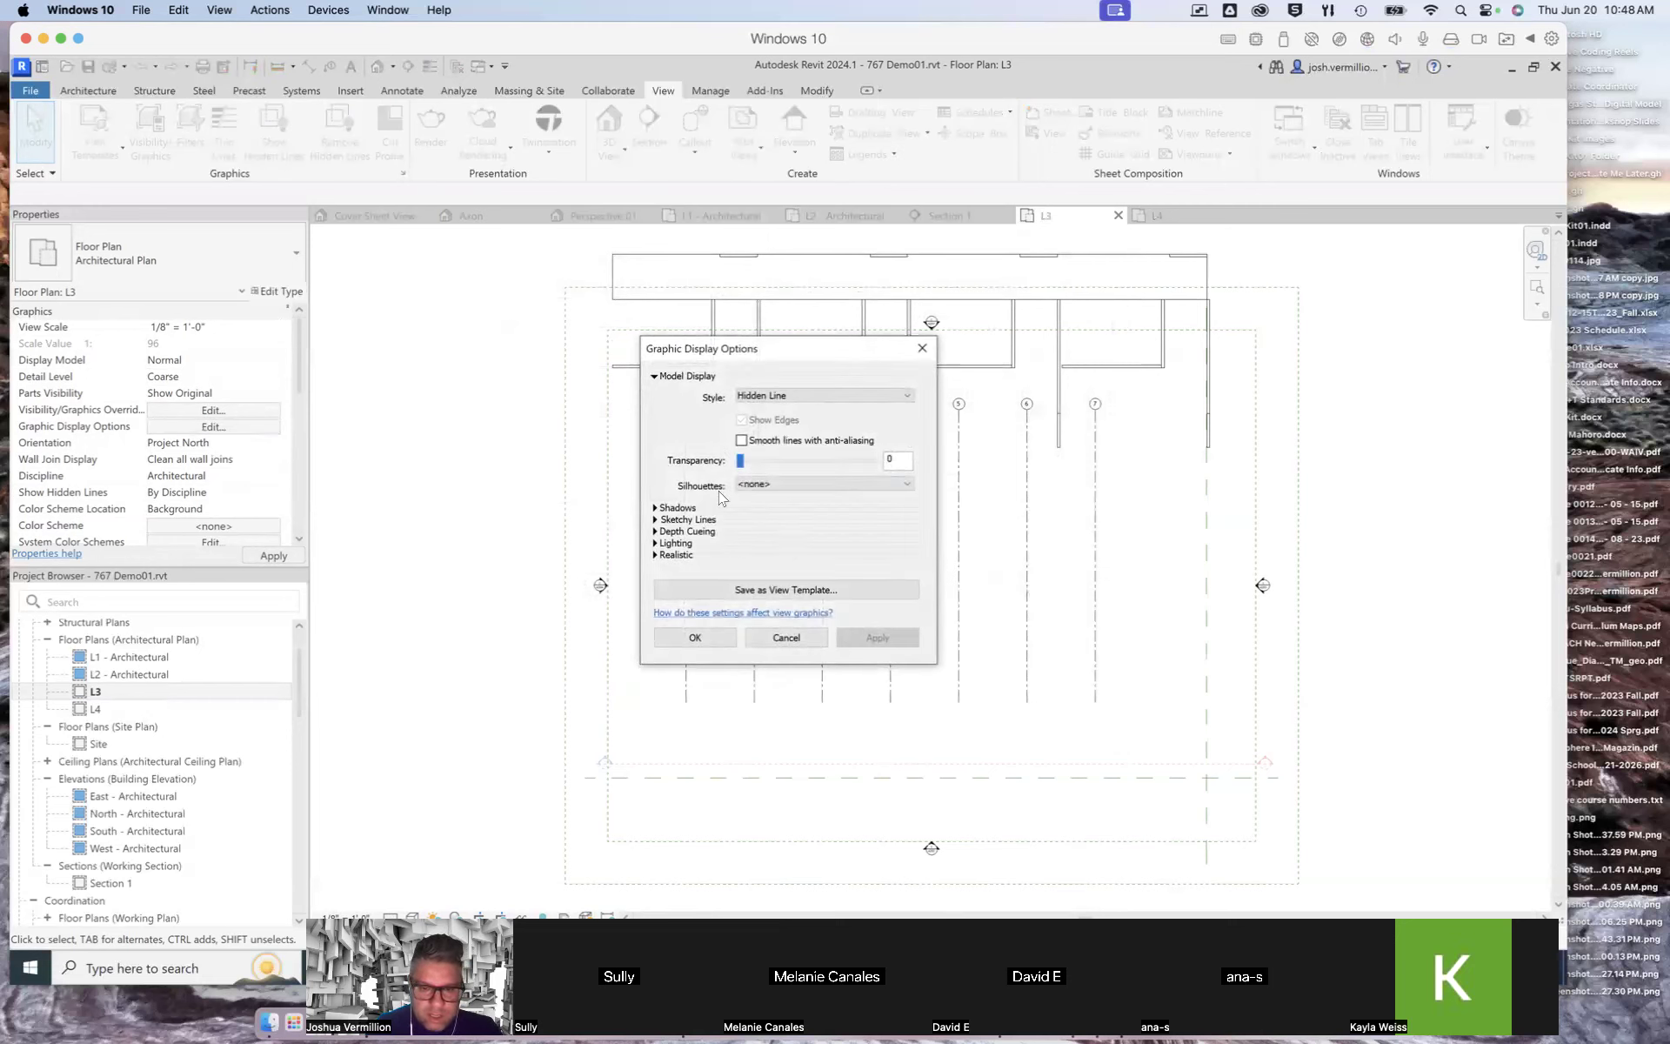
click(774, 638)
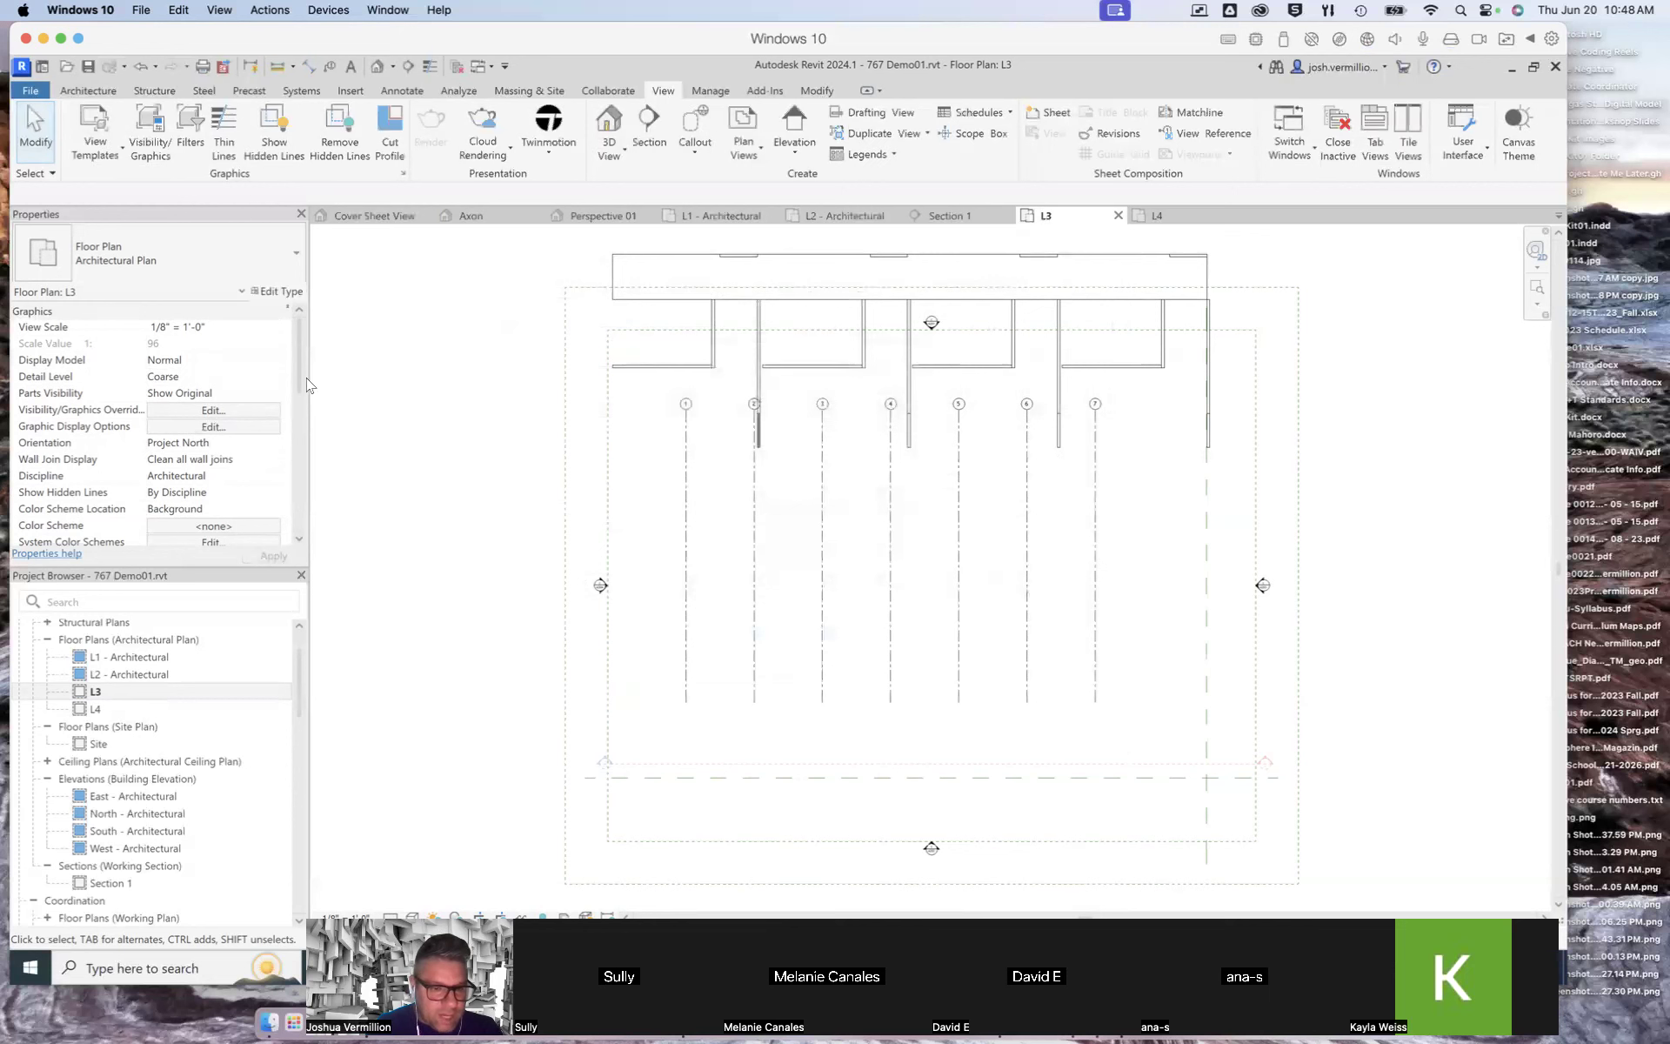
Step: Set the L3 plan's underlay base level to L1
drag(300, 376, 294, 426)
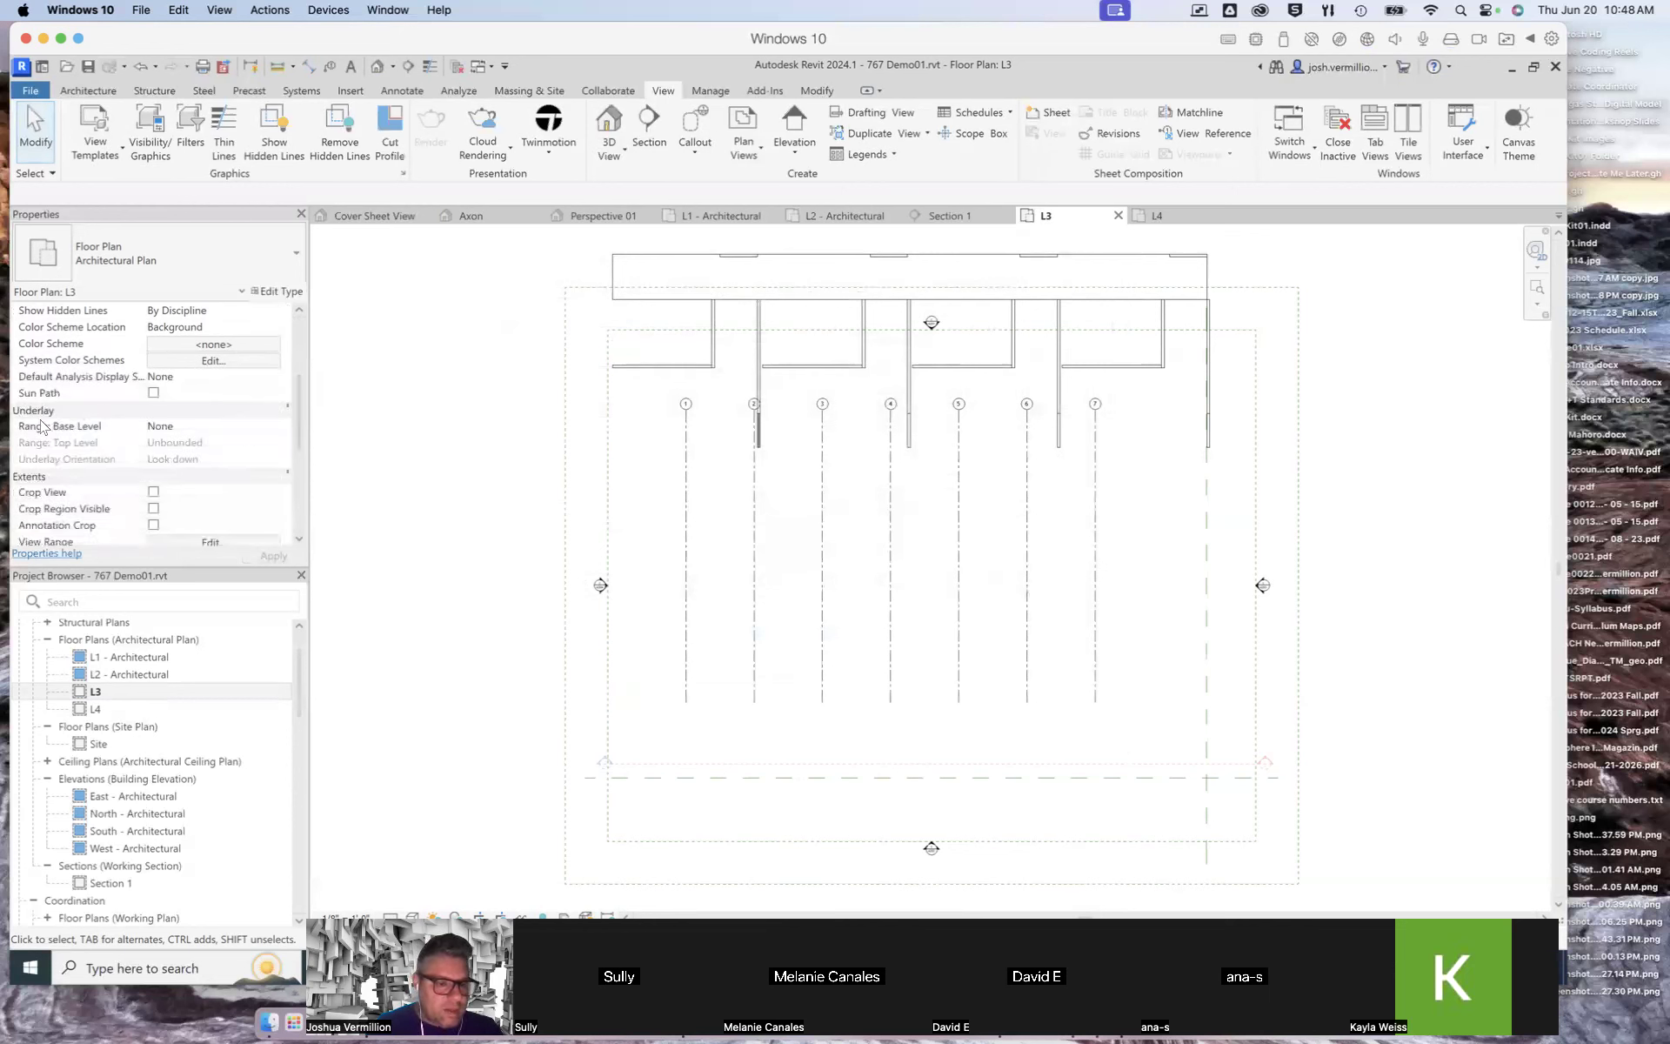
click(232, 429)
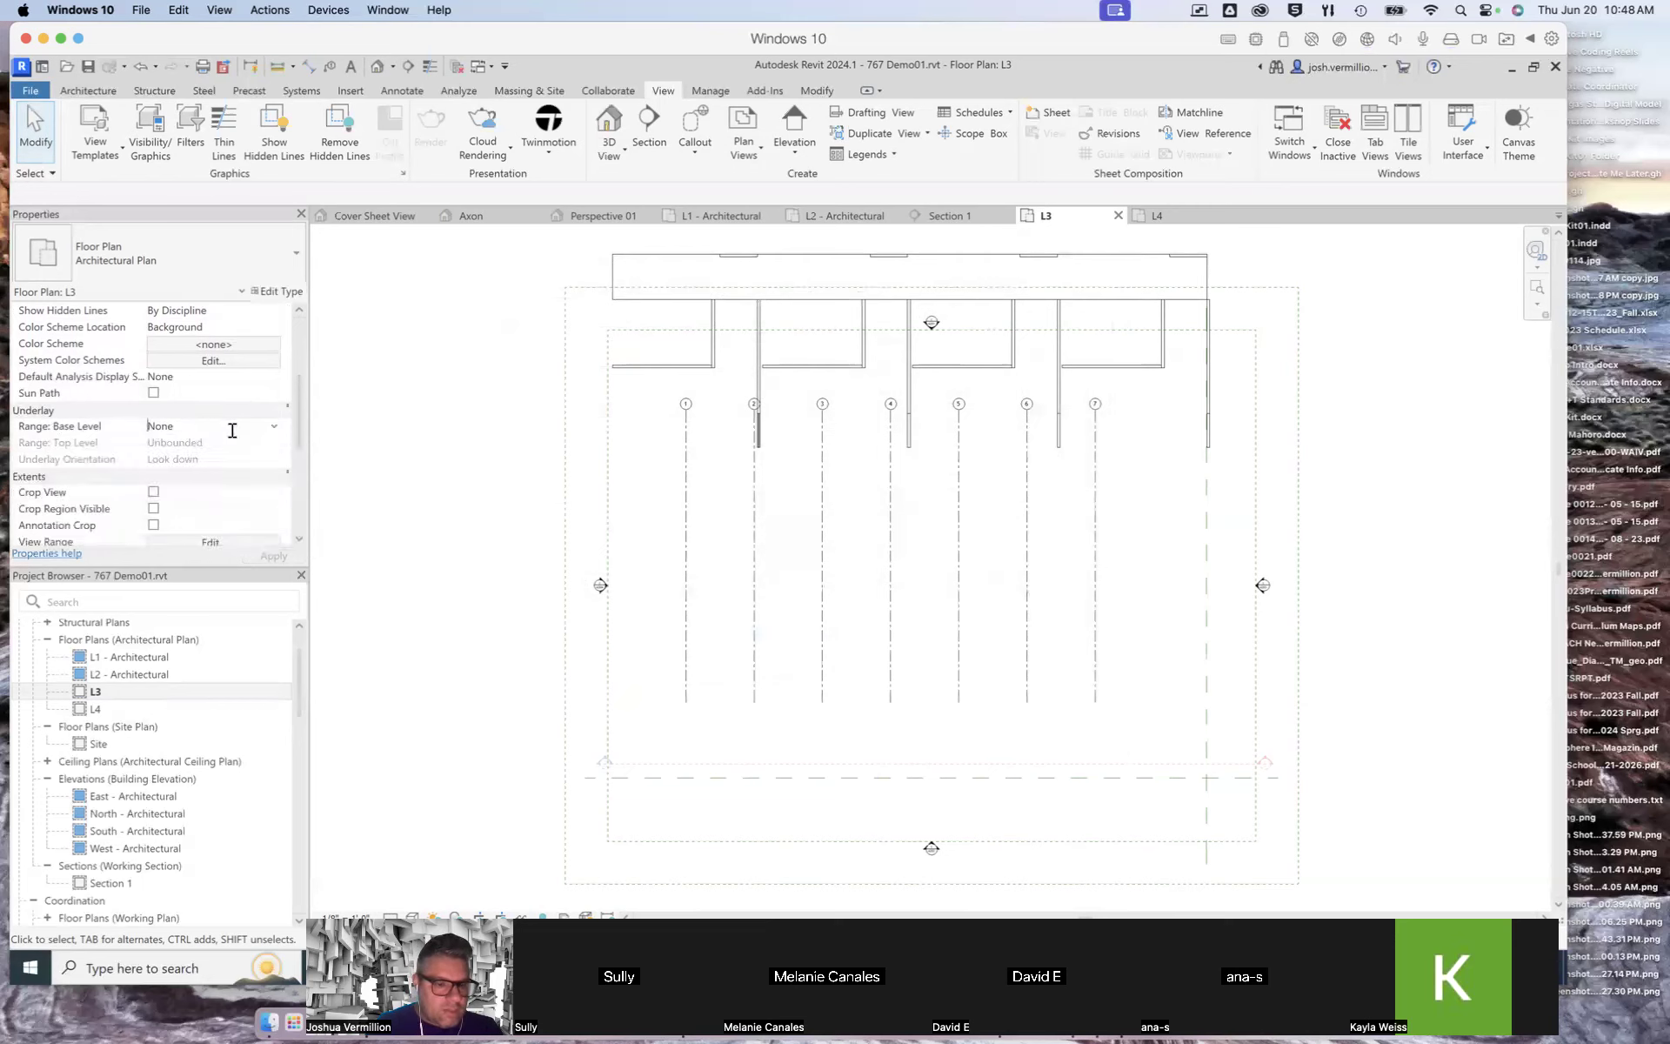
click(274, 427)
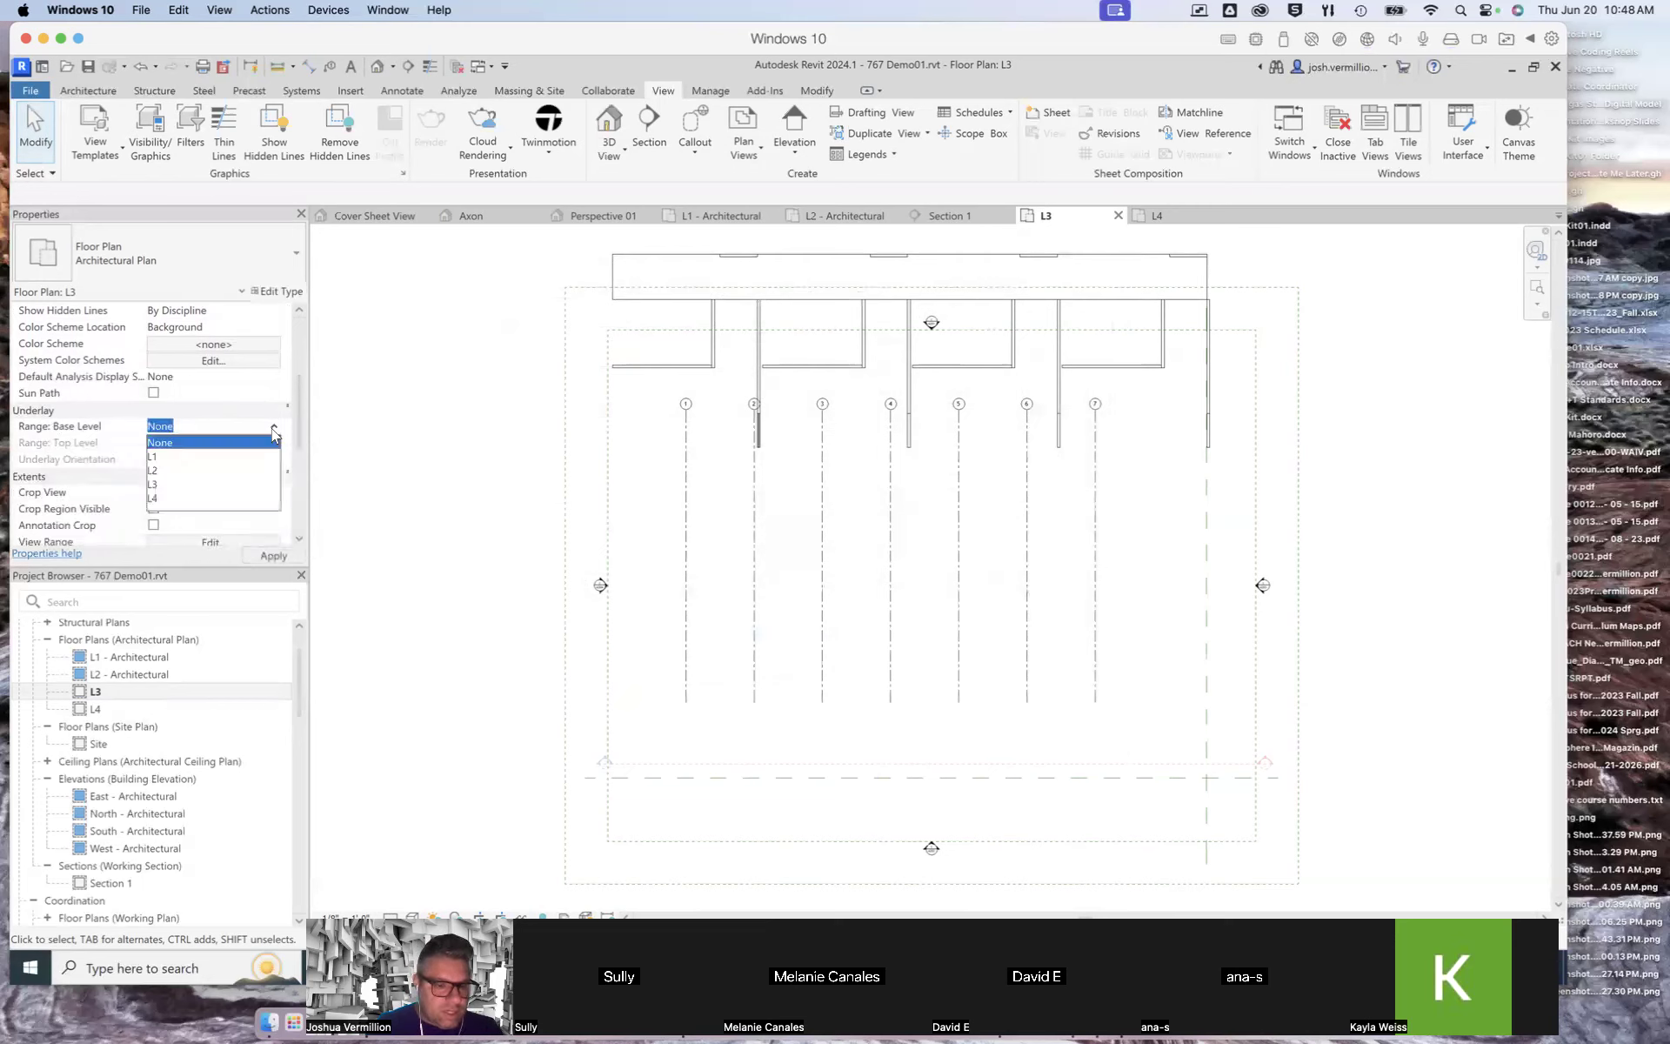
click(184, 459)
click(262, 553)
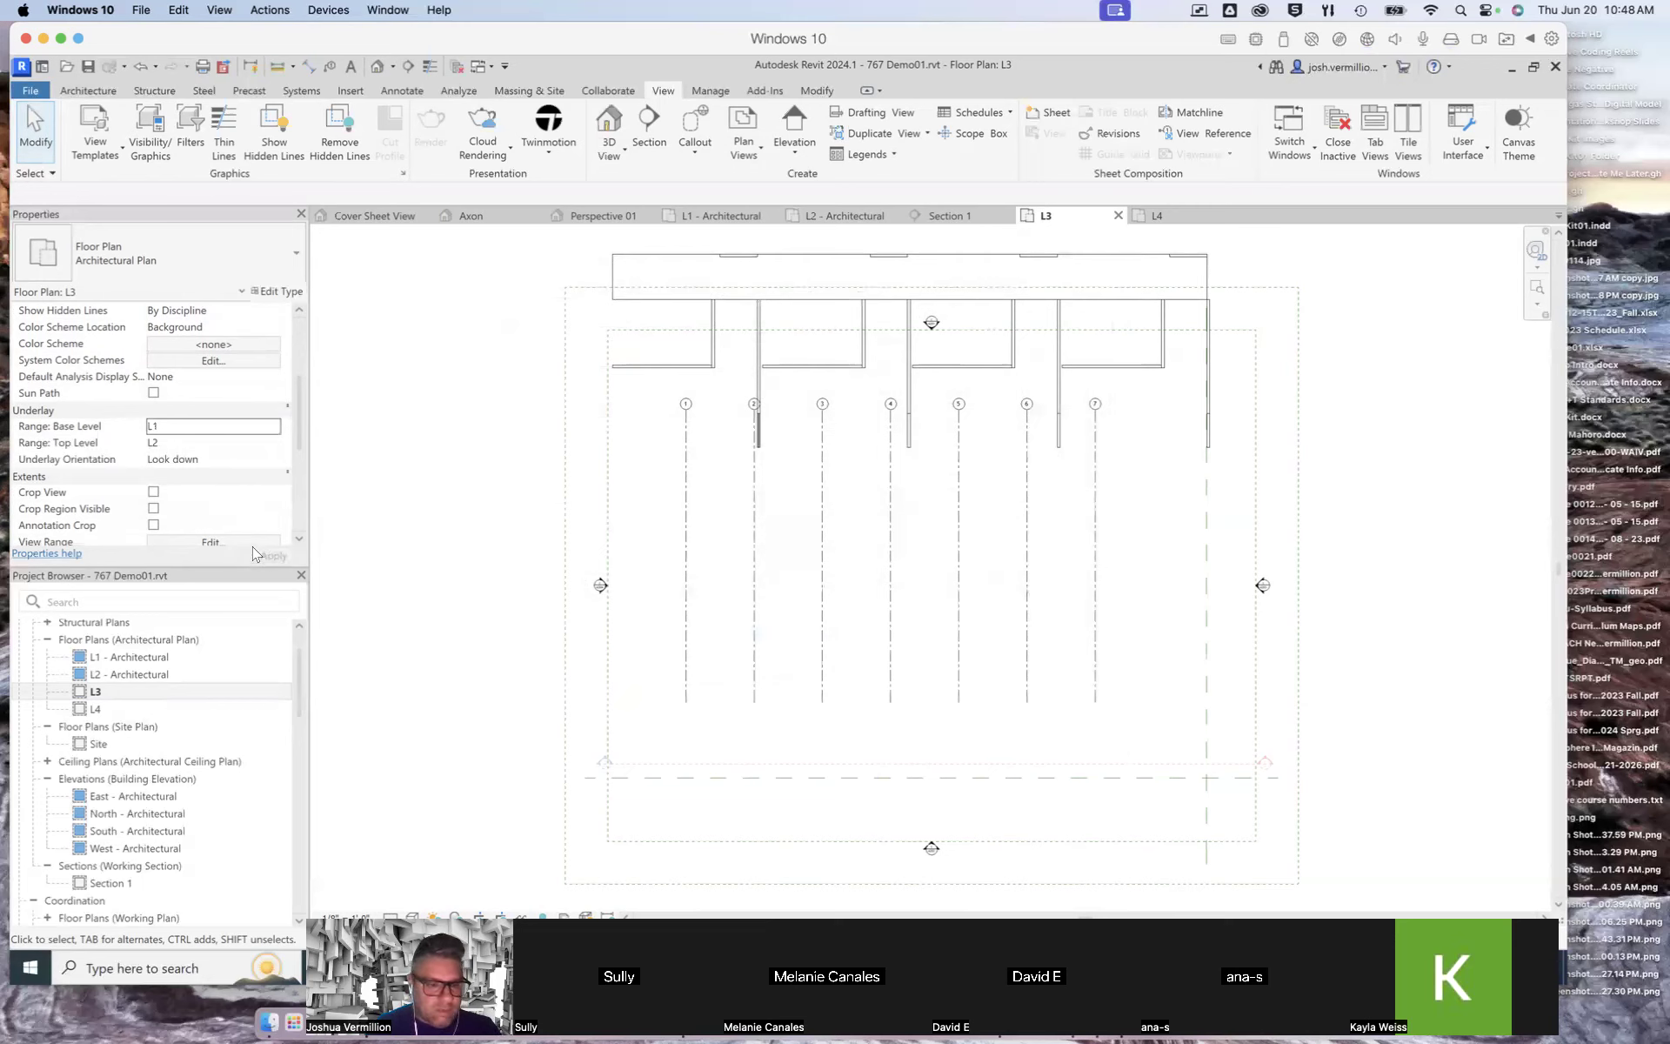
Step: Set the L3 plan's underlay top level to L3
click(204, 444)
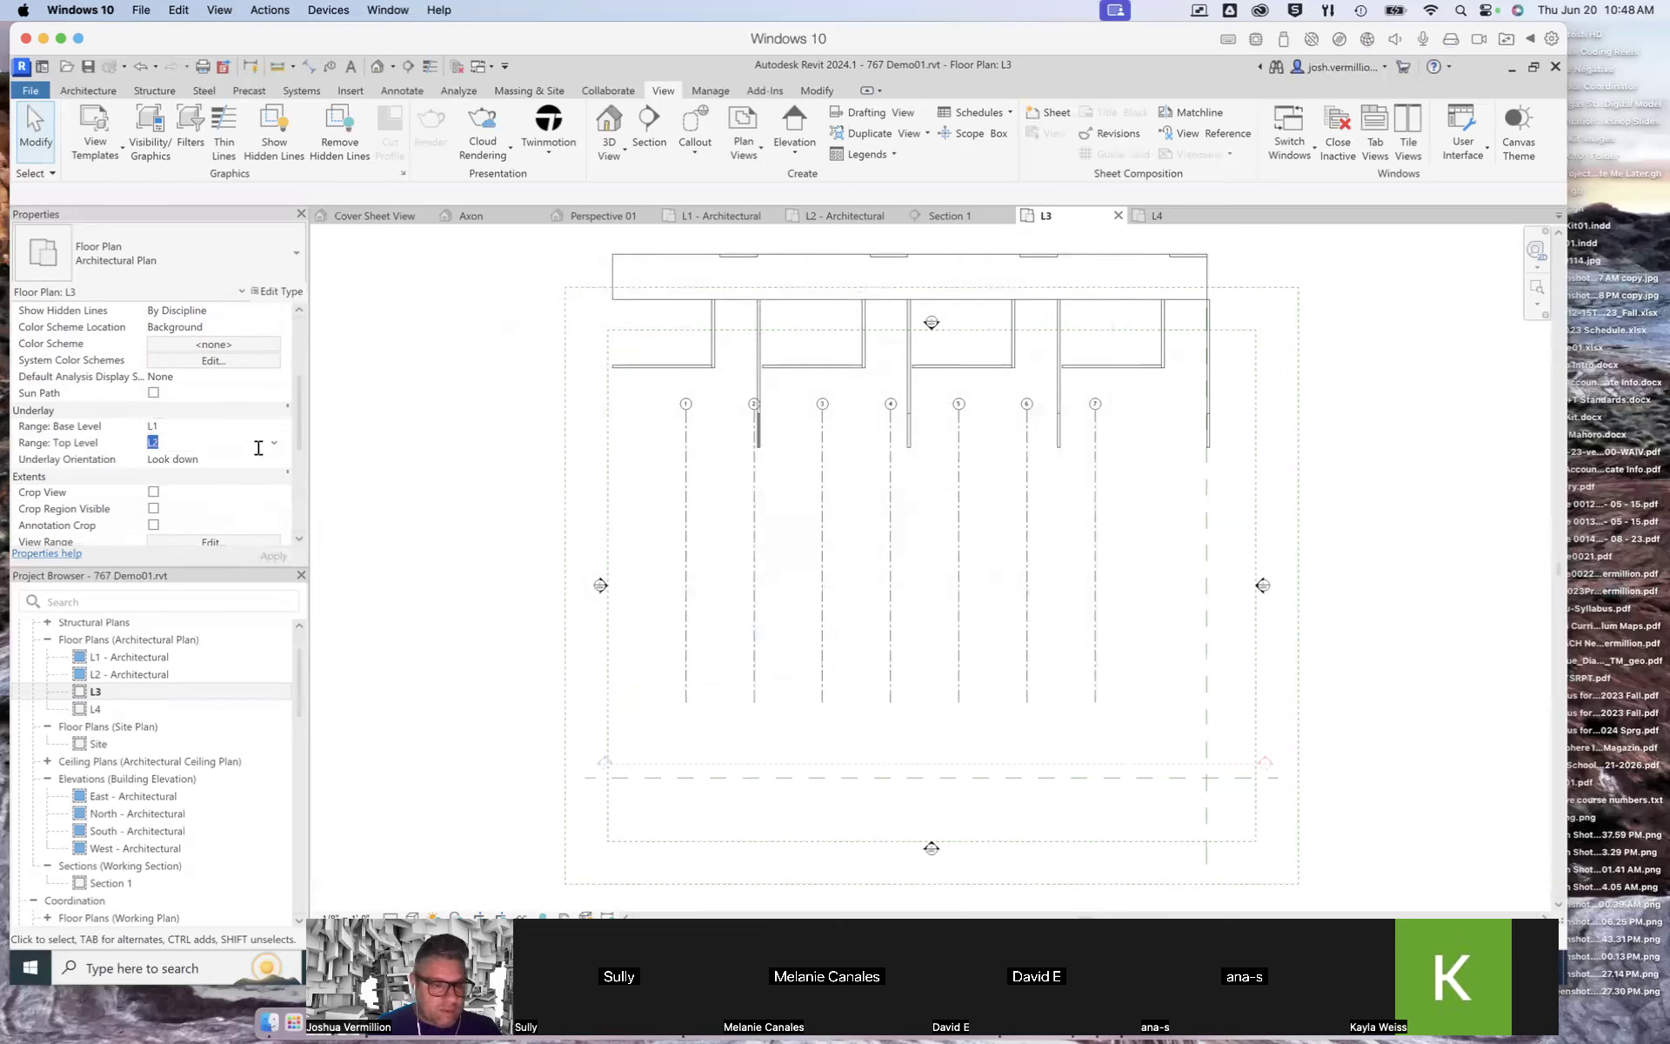
click(274, 443)
click(184, 488)
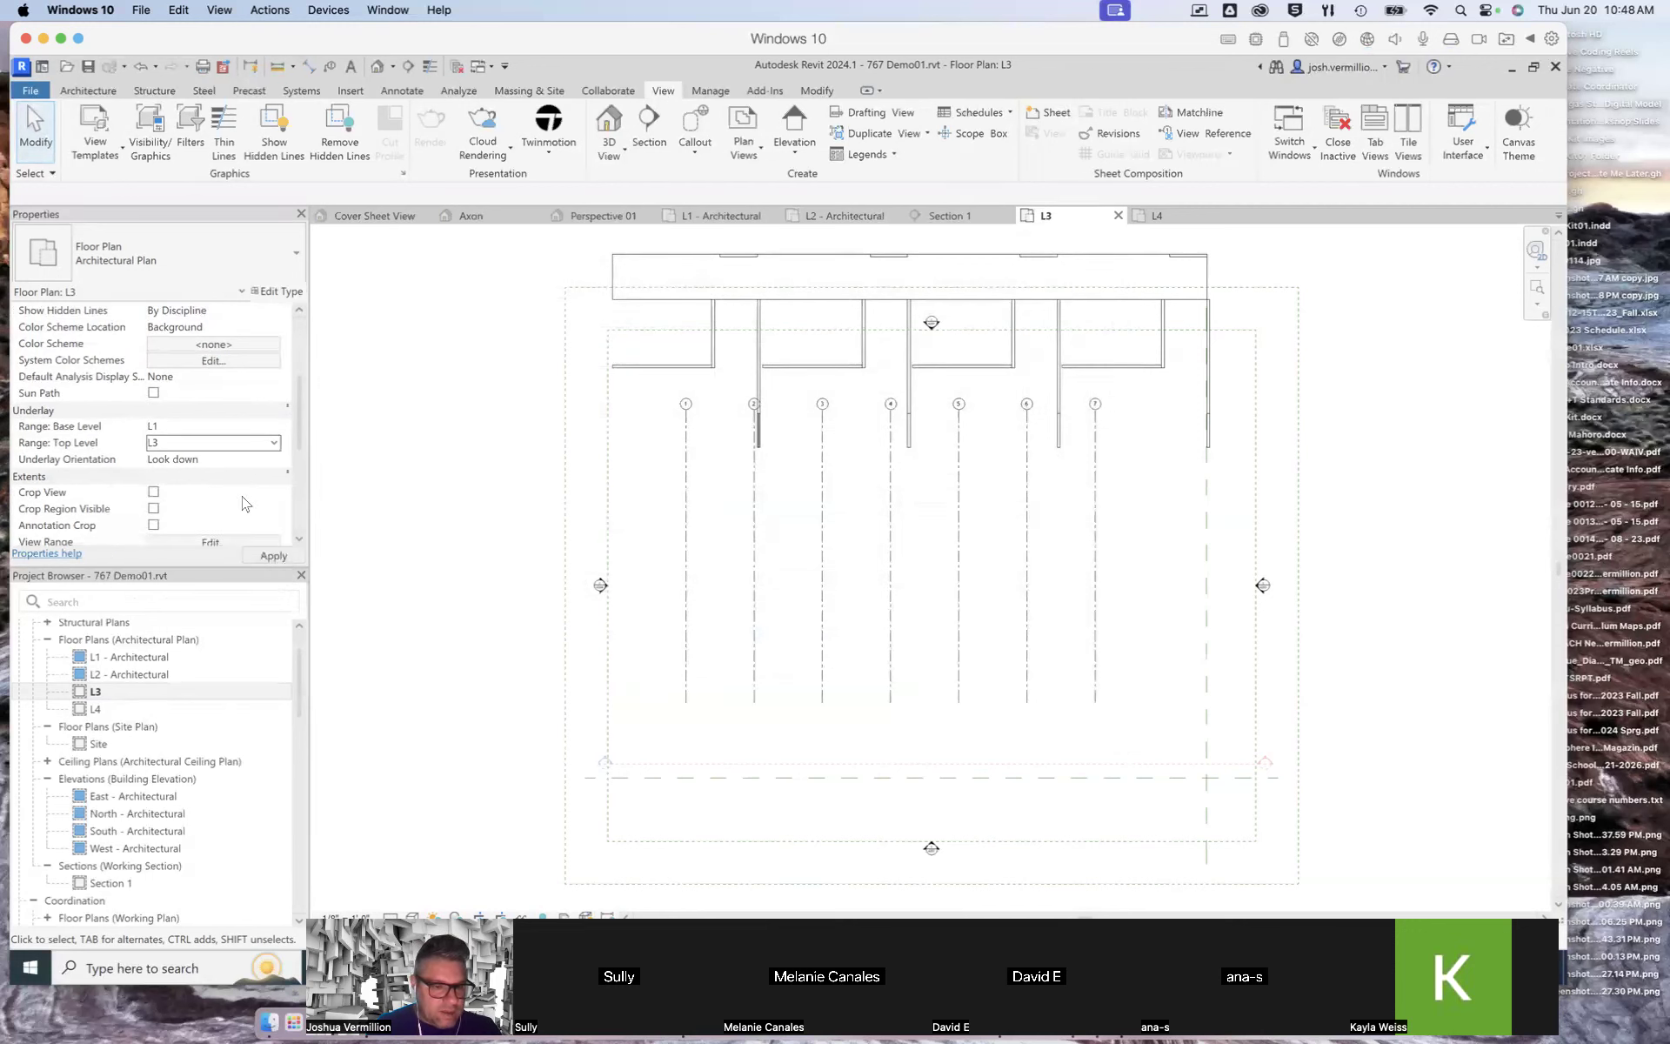
drag(301, 421, 301, 457)
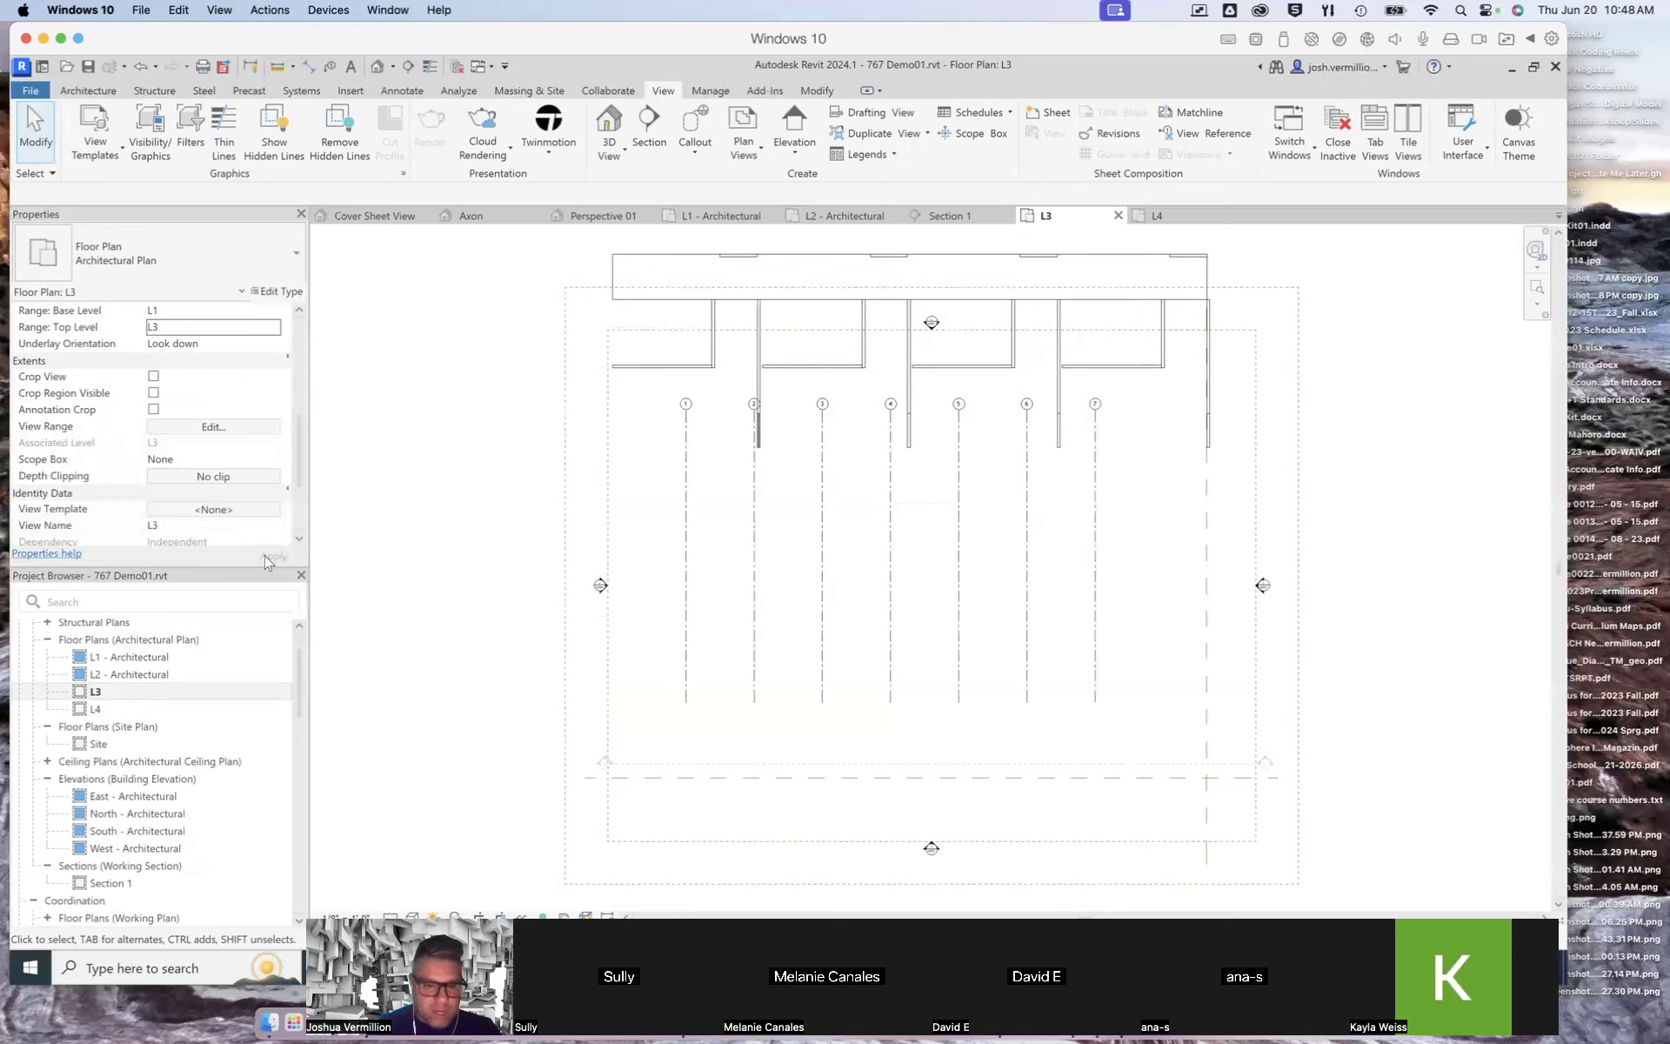
Step: Compare the L1 and L2 architectural plan views, then return to the L3 plan
mouse_move(300, 438)
mouse_down()
mouse_move(294, 487)
mouse_move(297, 402)
mouse_up()
click(118, 708)
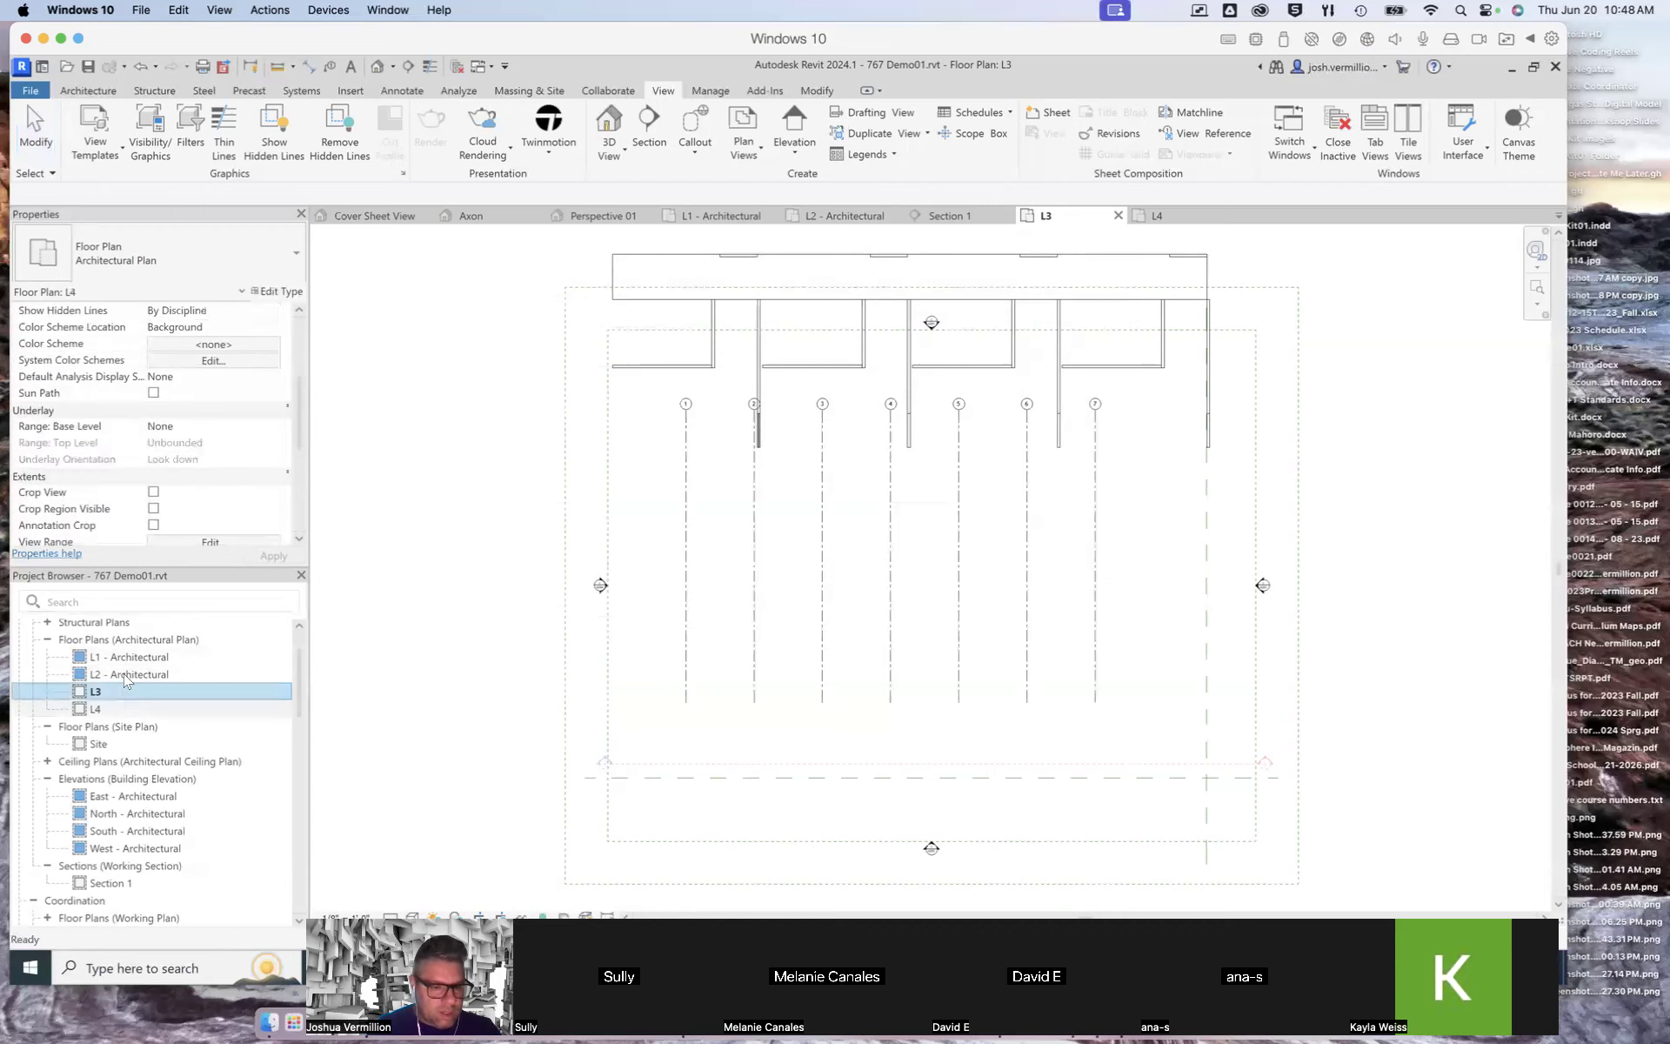
click(122, 659)
double_click(123, 663)
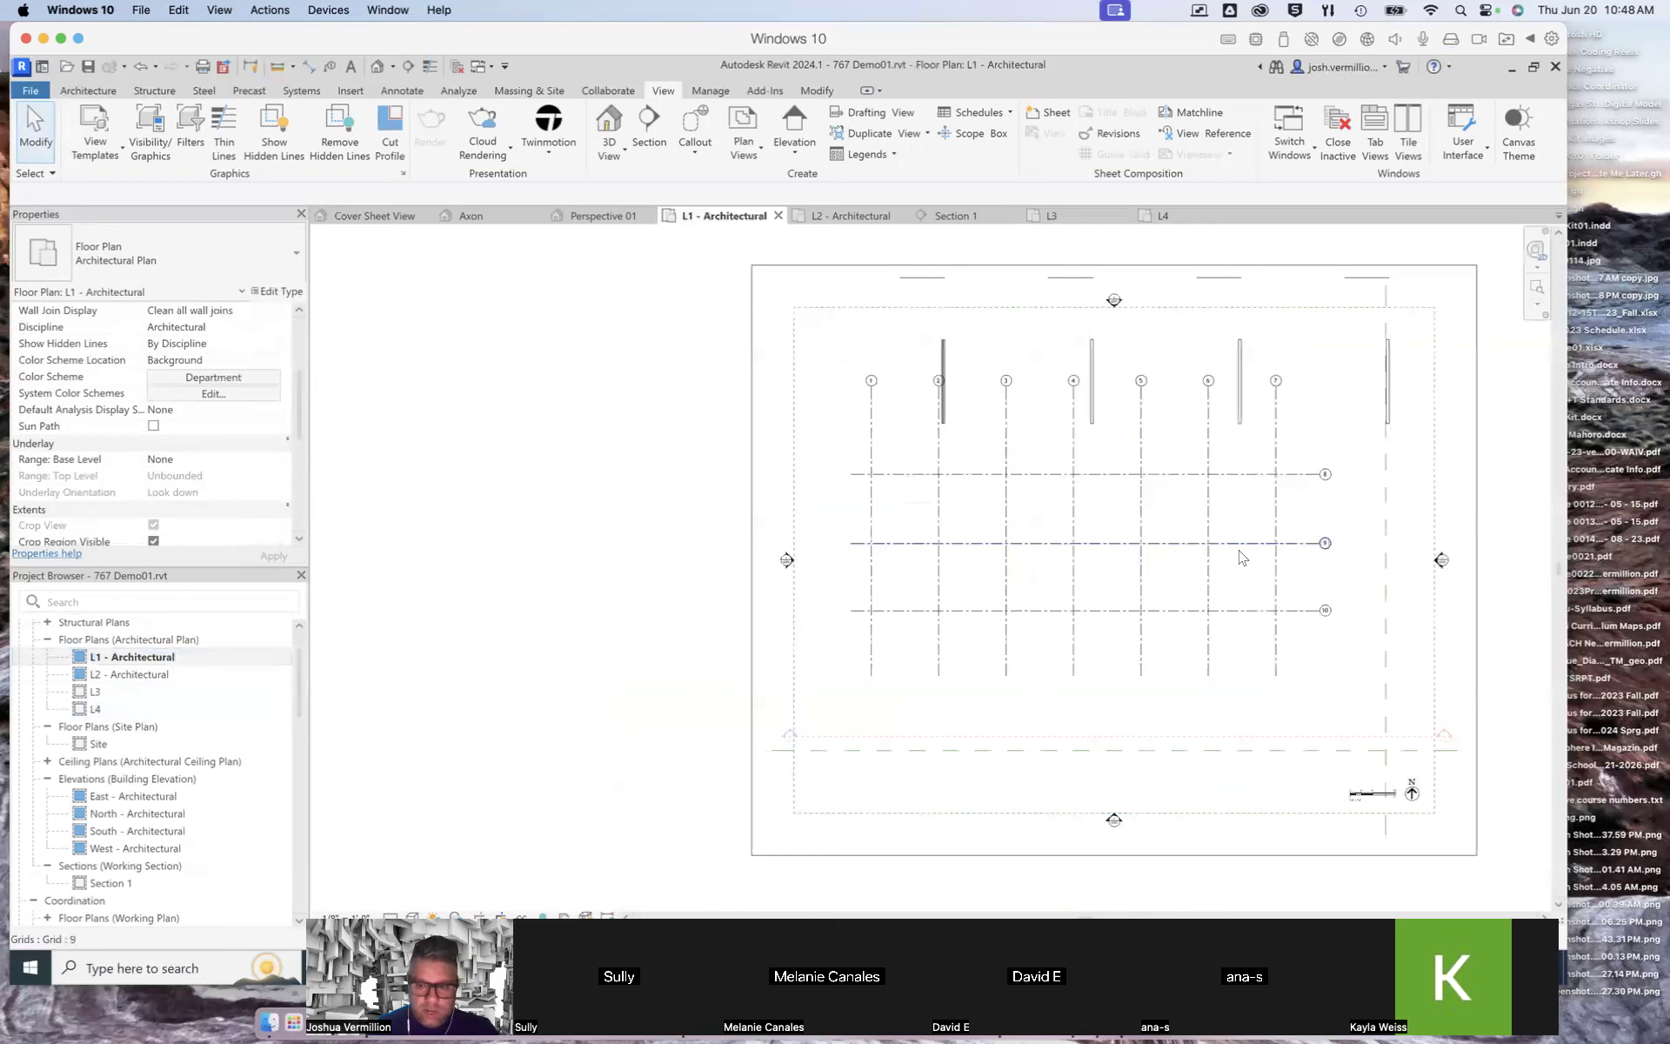
double_click(130, 675)
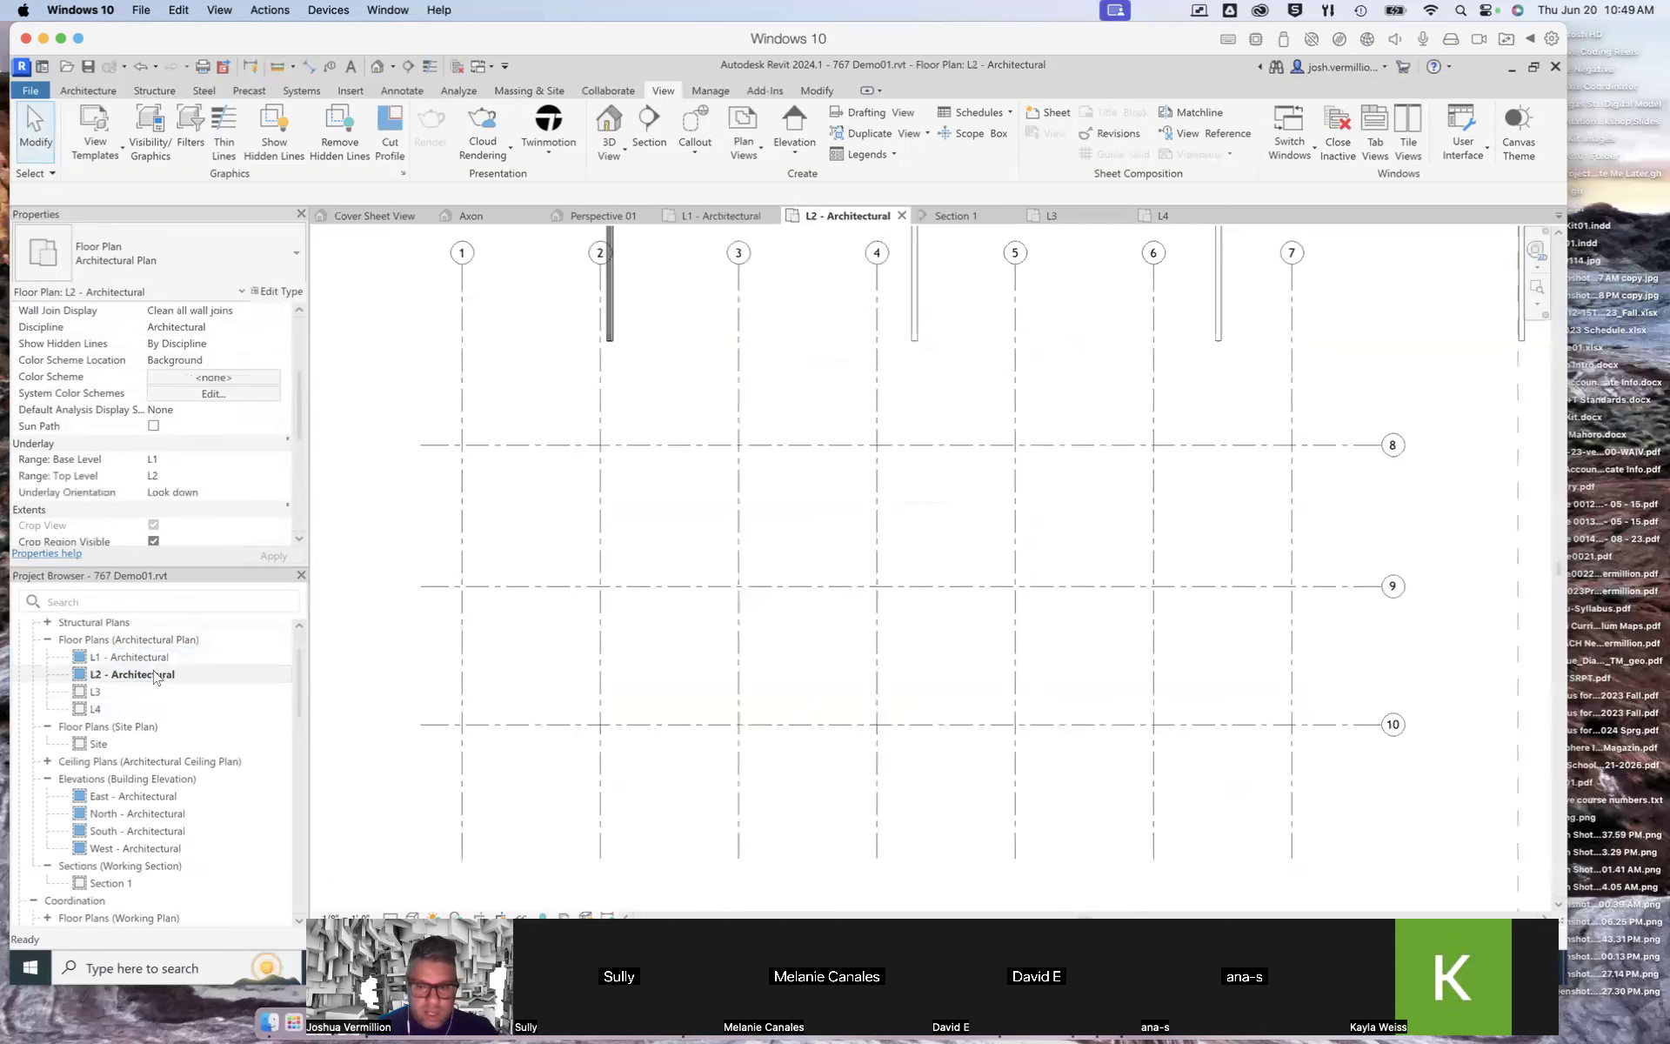
scroll(748, 544, down, 2)
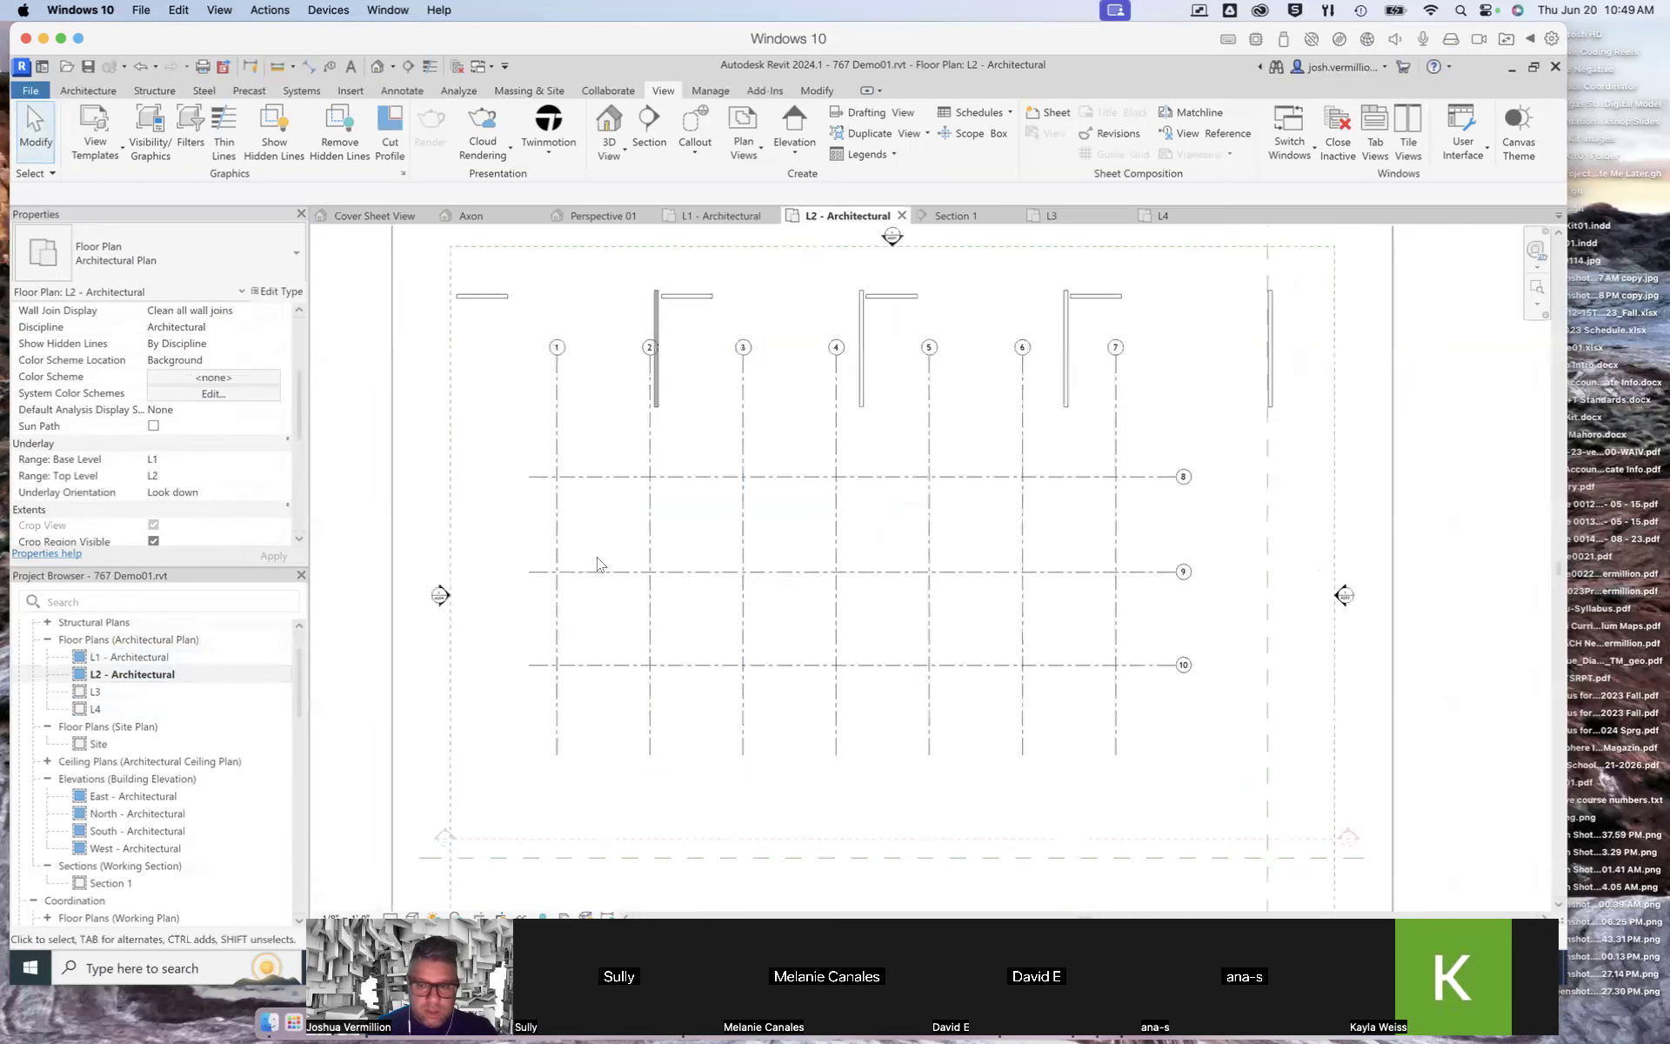
double_click(96, 691)
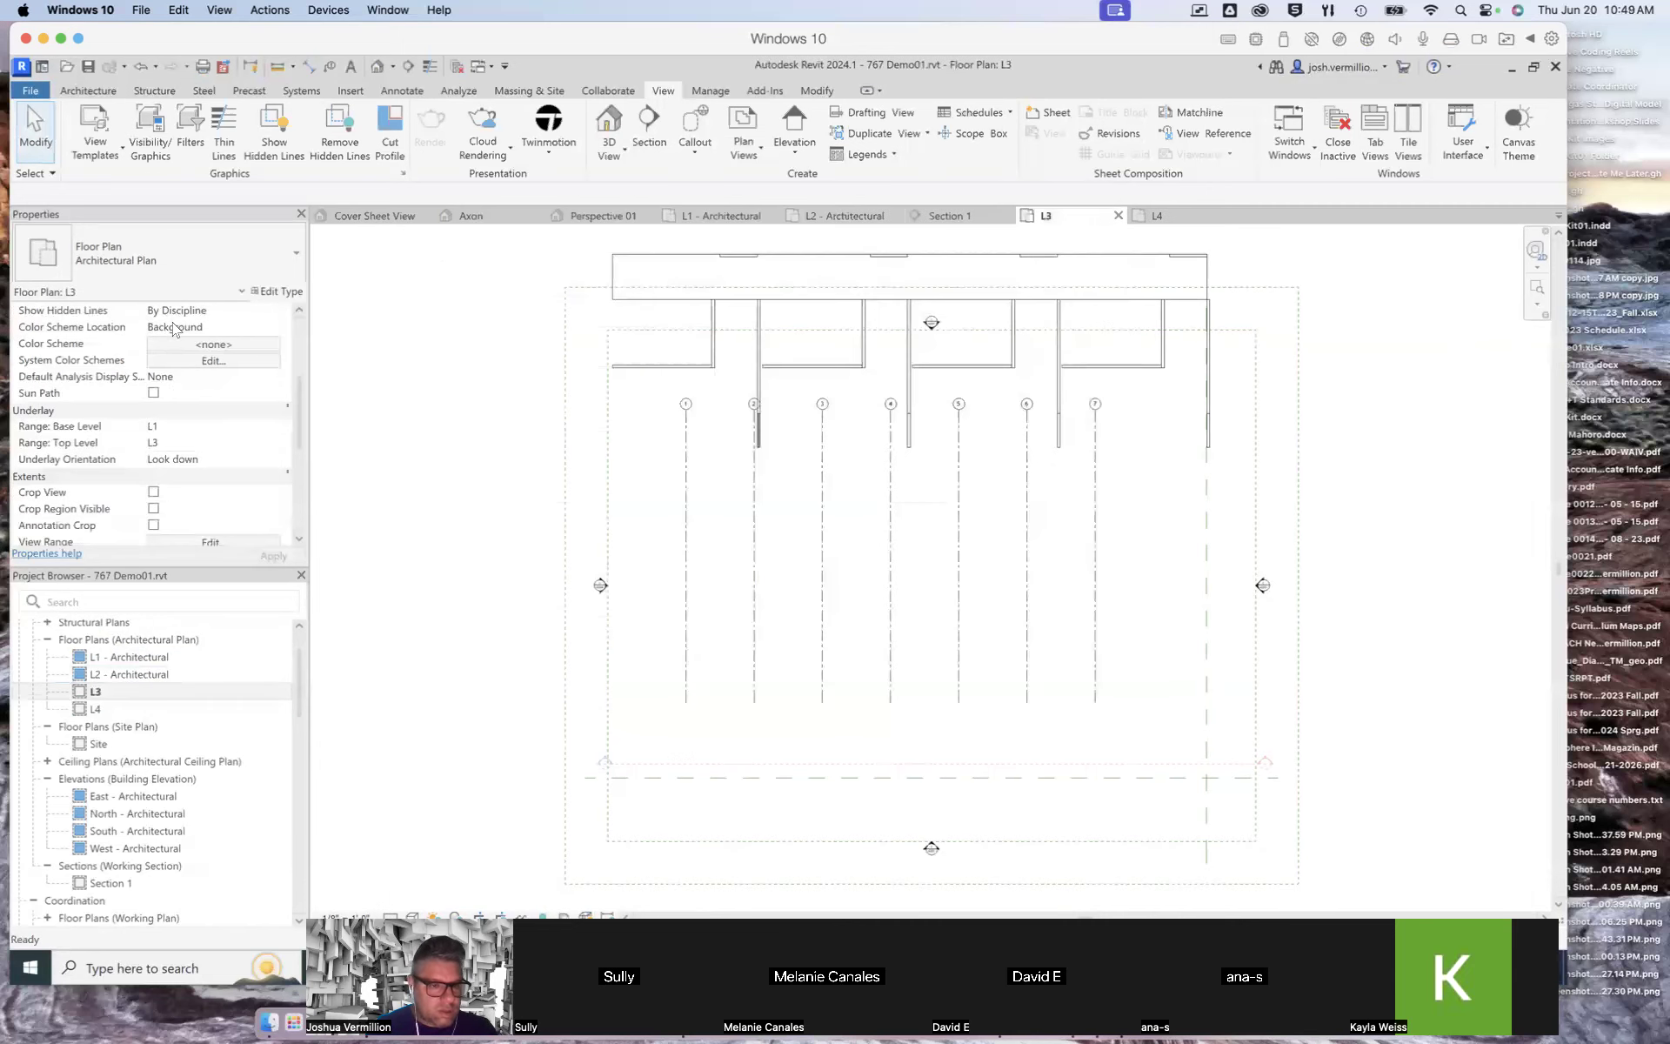
Step: Review the colour scheme location and hidden line options in the L3 view properties
click(268, 329)
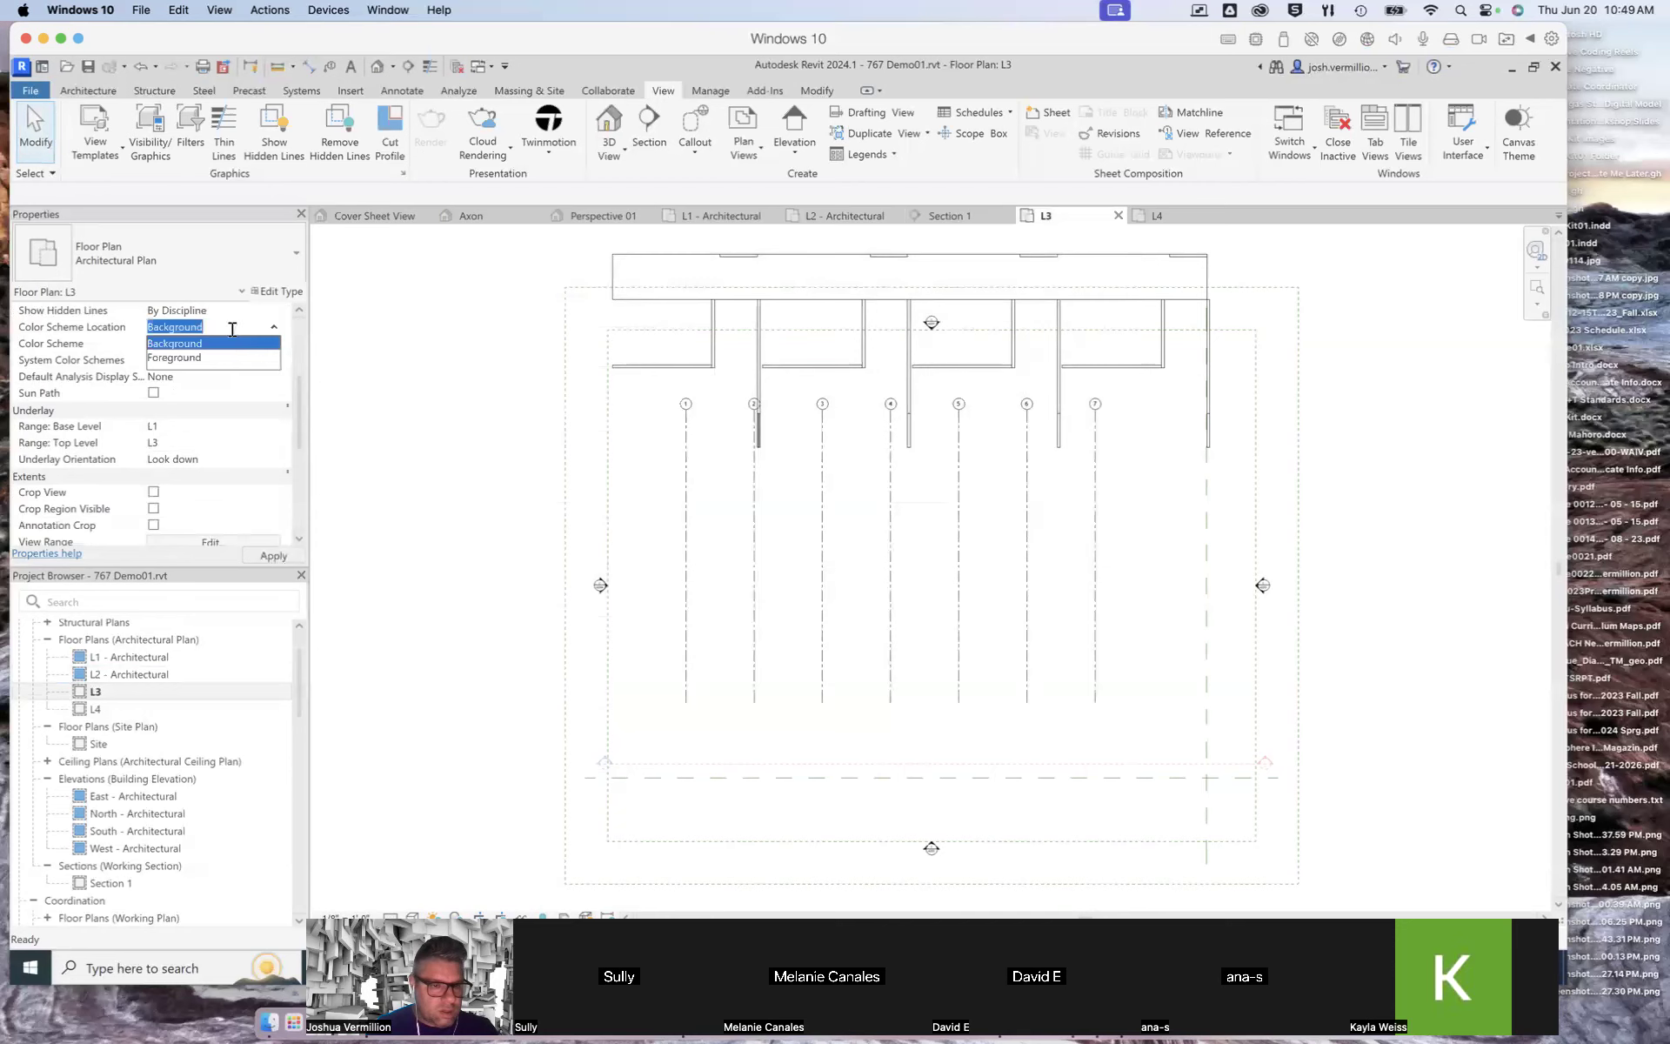
click(264, 316)
click(264, 312)
click(271, 310)
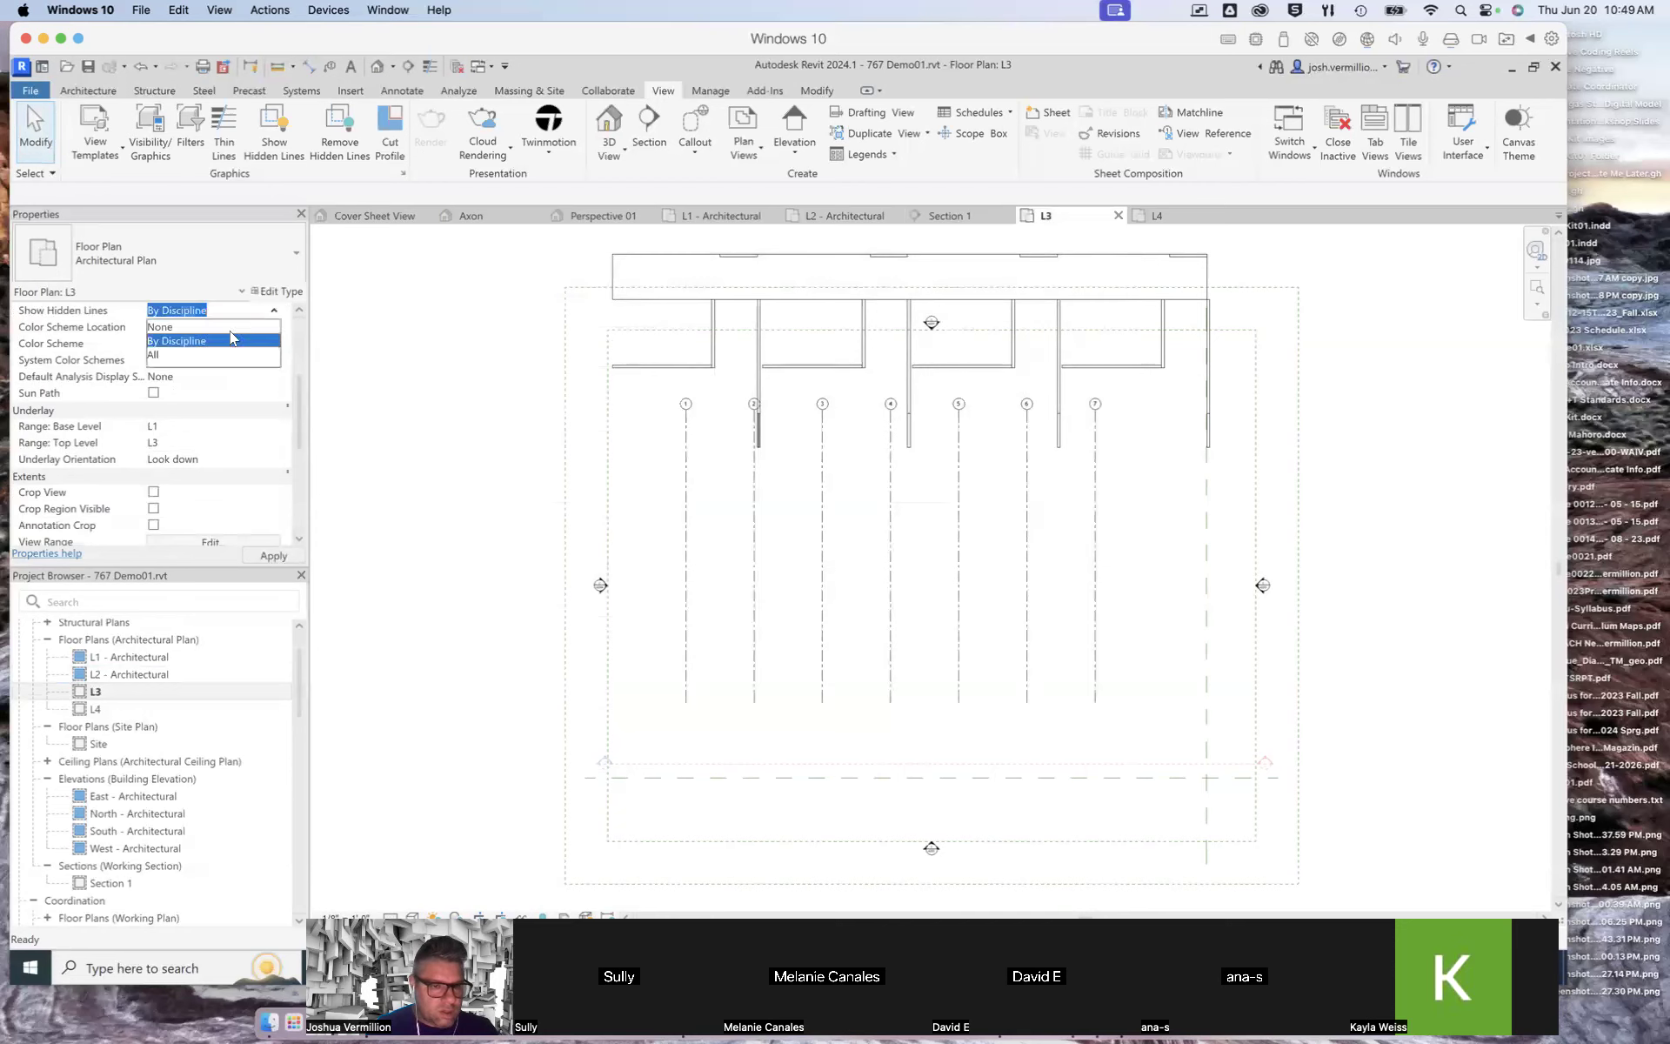
click(167, 342)
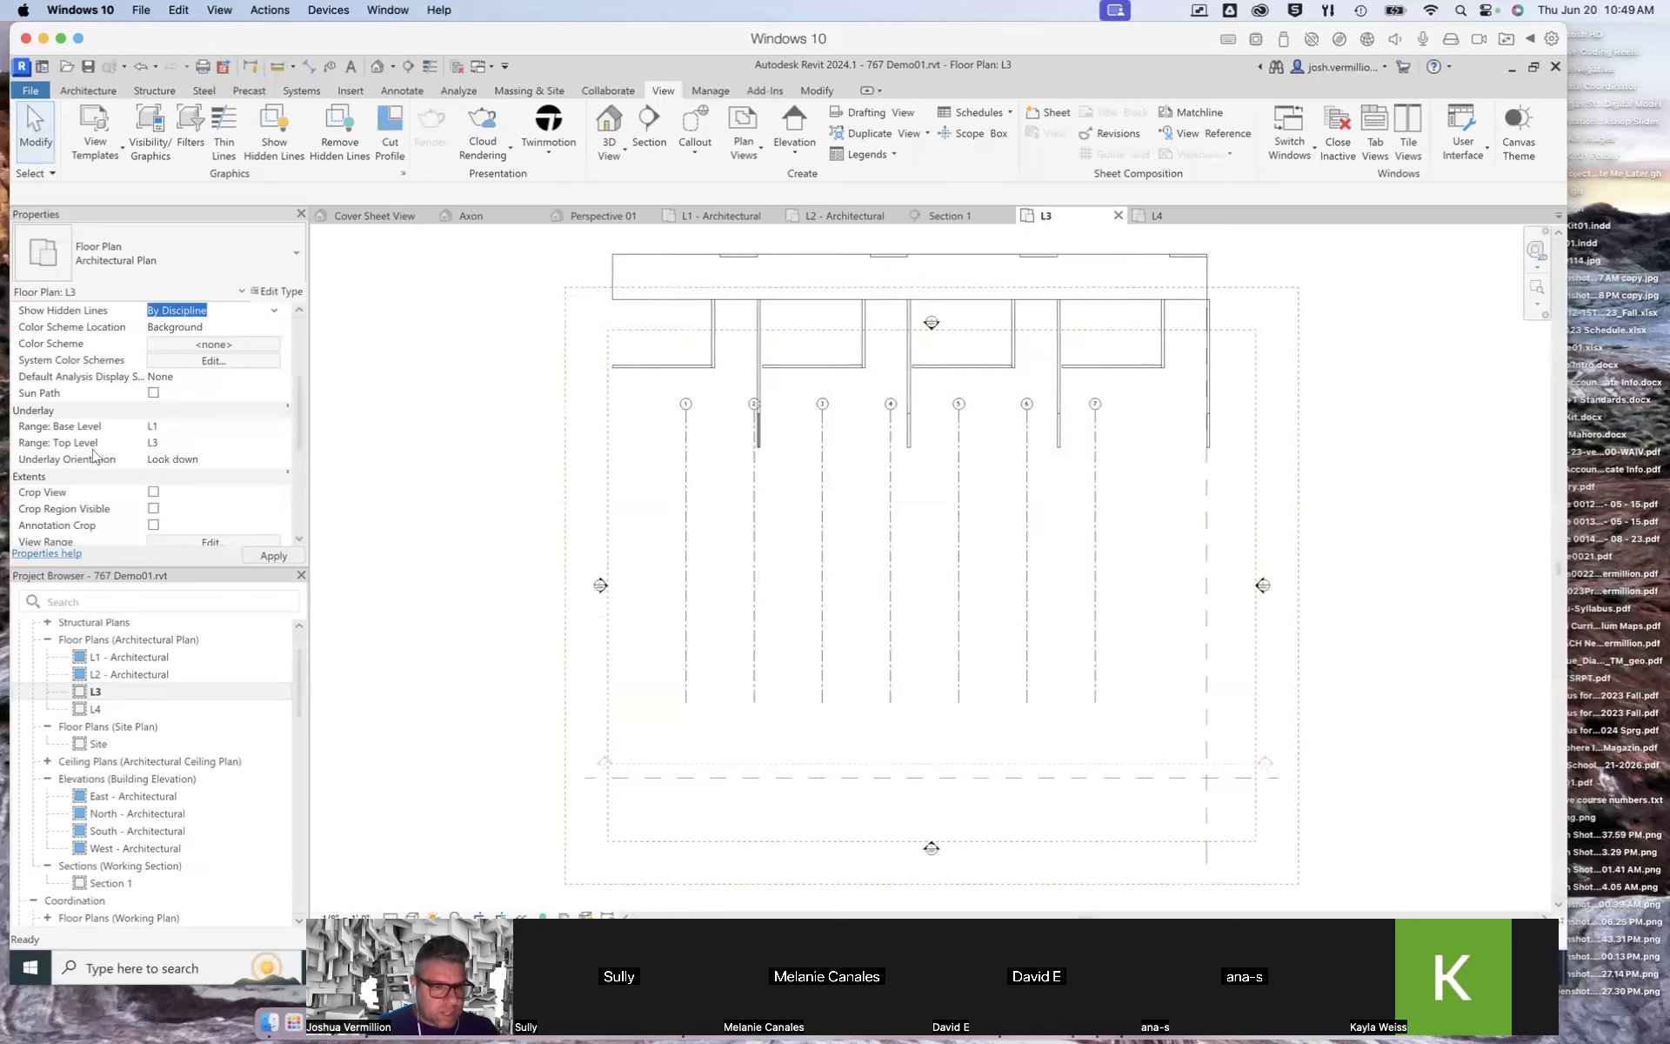
Step: Set the L3 view range's view depth level to Unlimited
drag(299, 416, 297, 437)
click(193, 445)
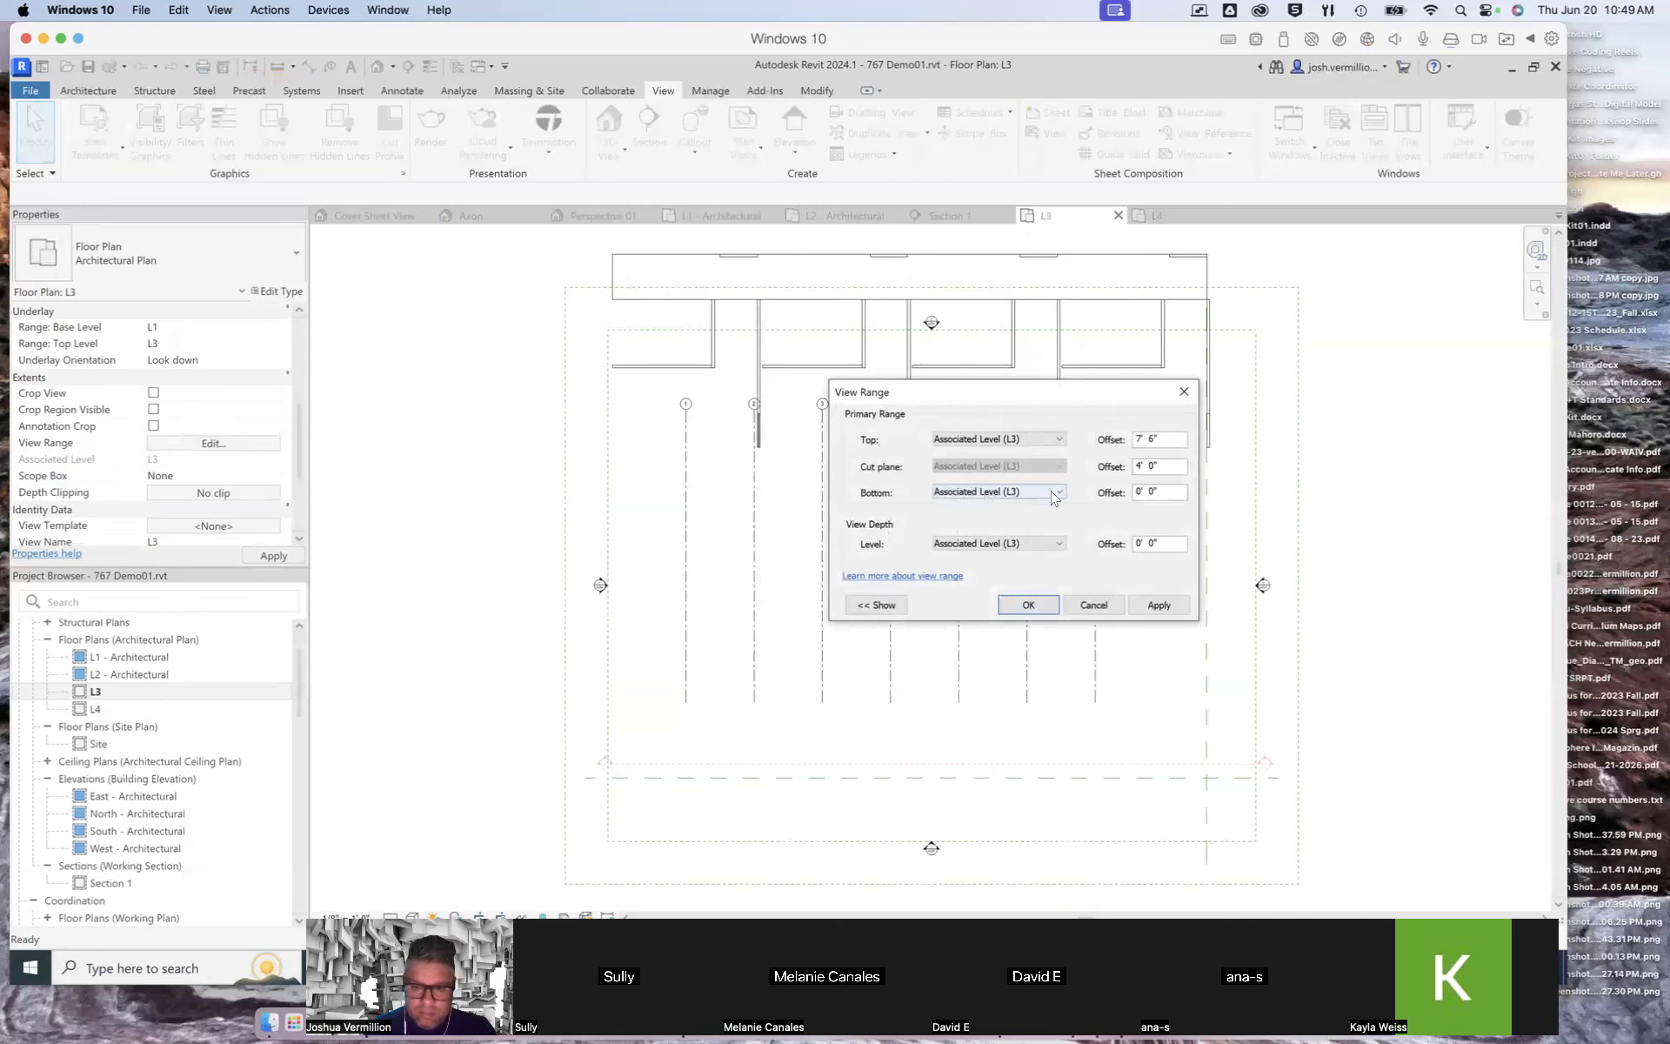
click(1058, 543)
click(973, 591)
click(1159, 606)
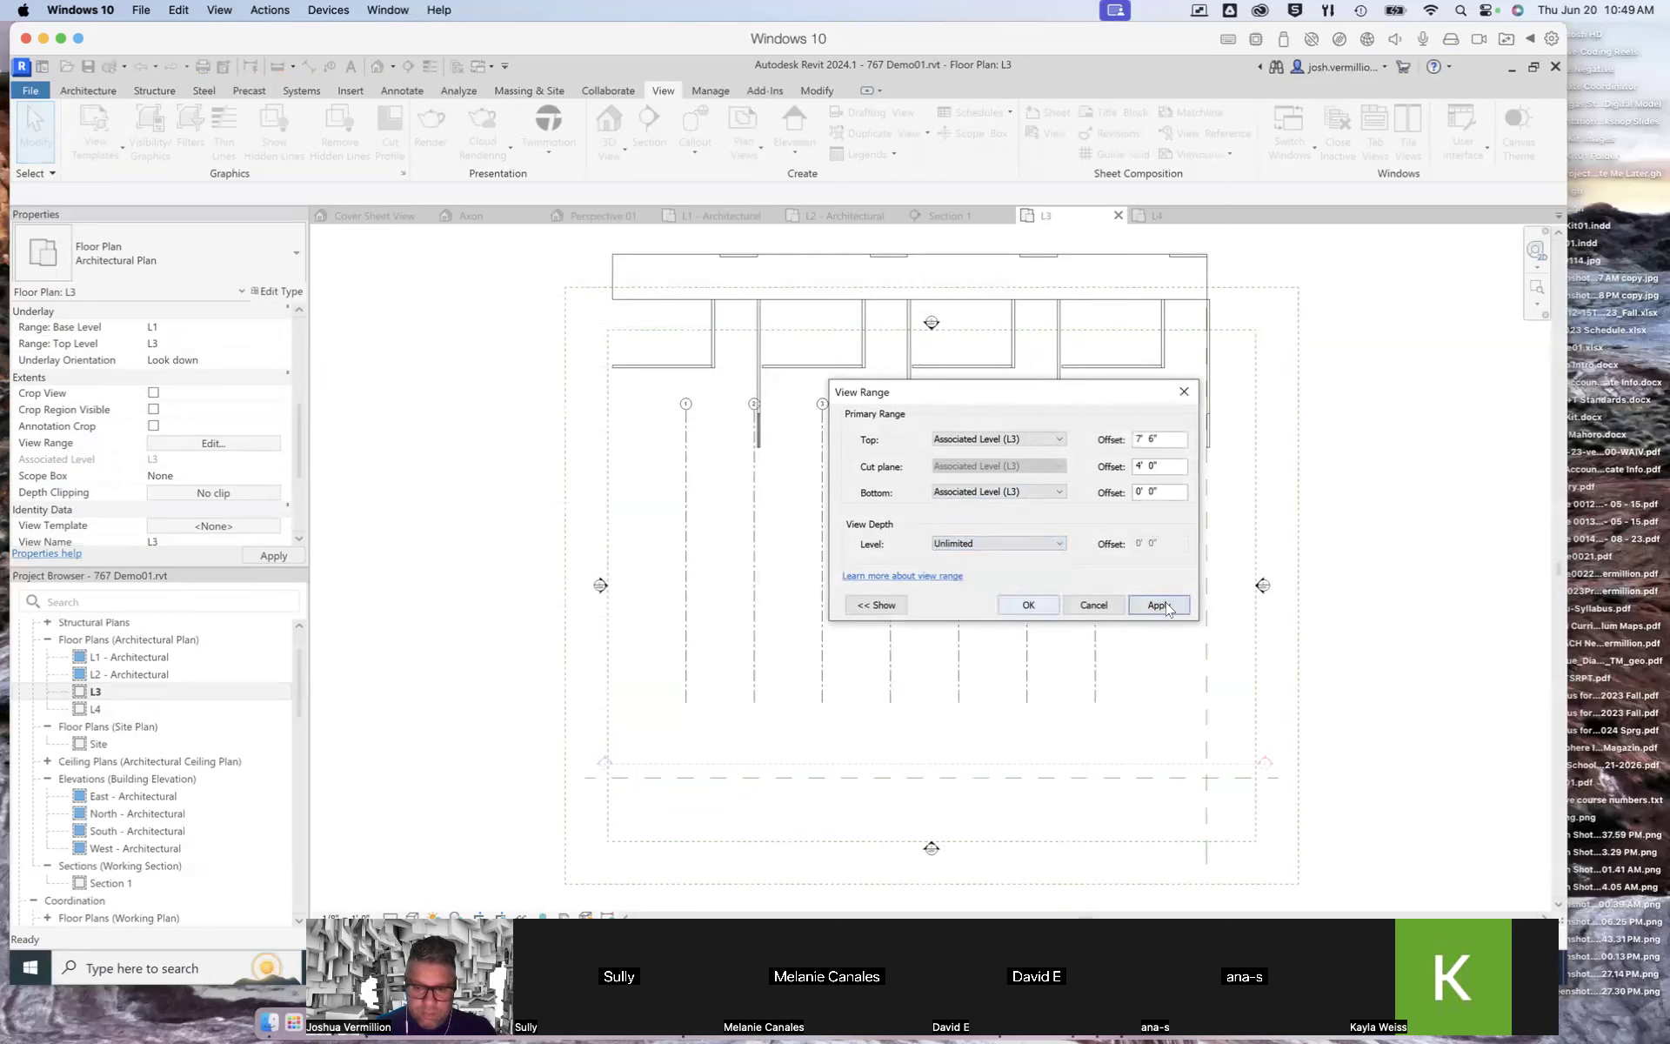
click(1028, 606)
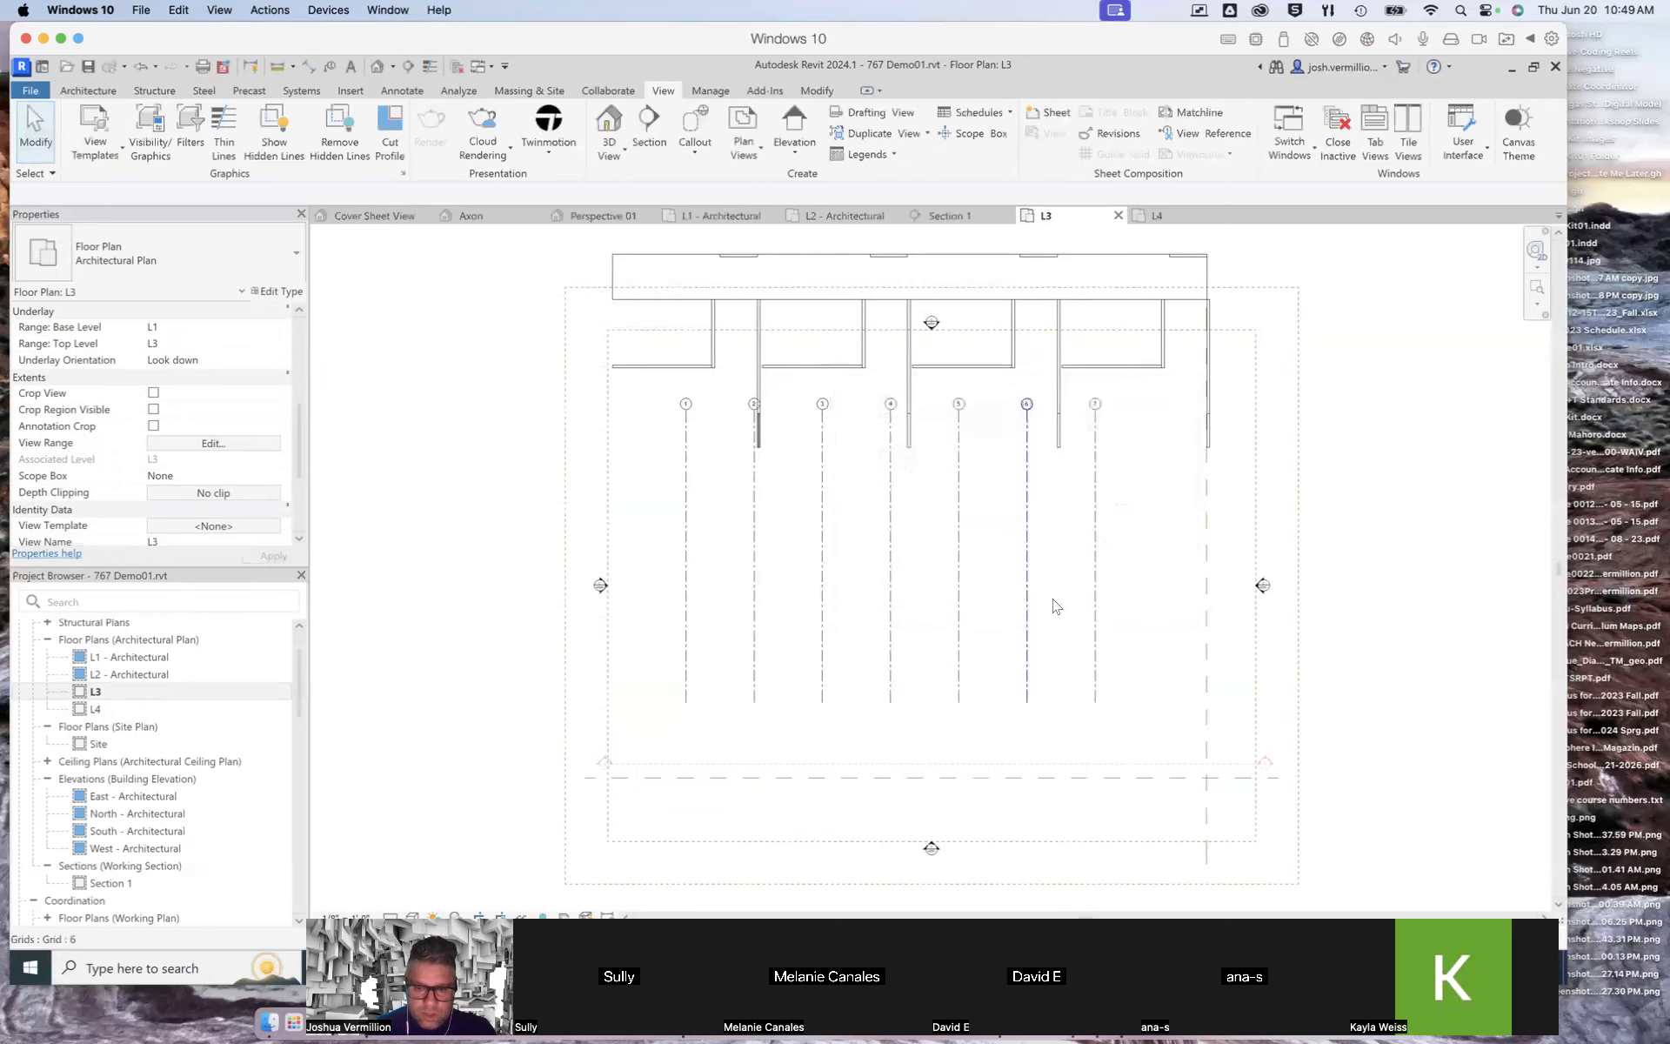
Step: Set the bottom of the L3 view range's primary range to Unlimited
click(217, 445)
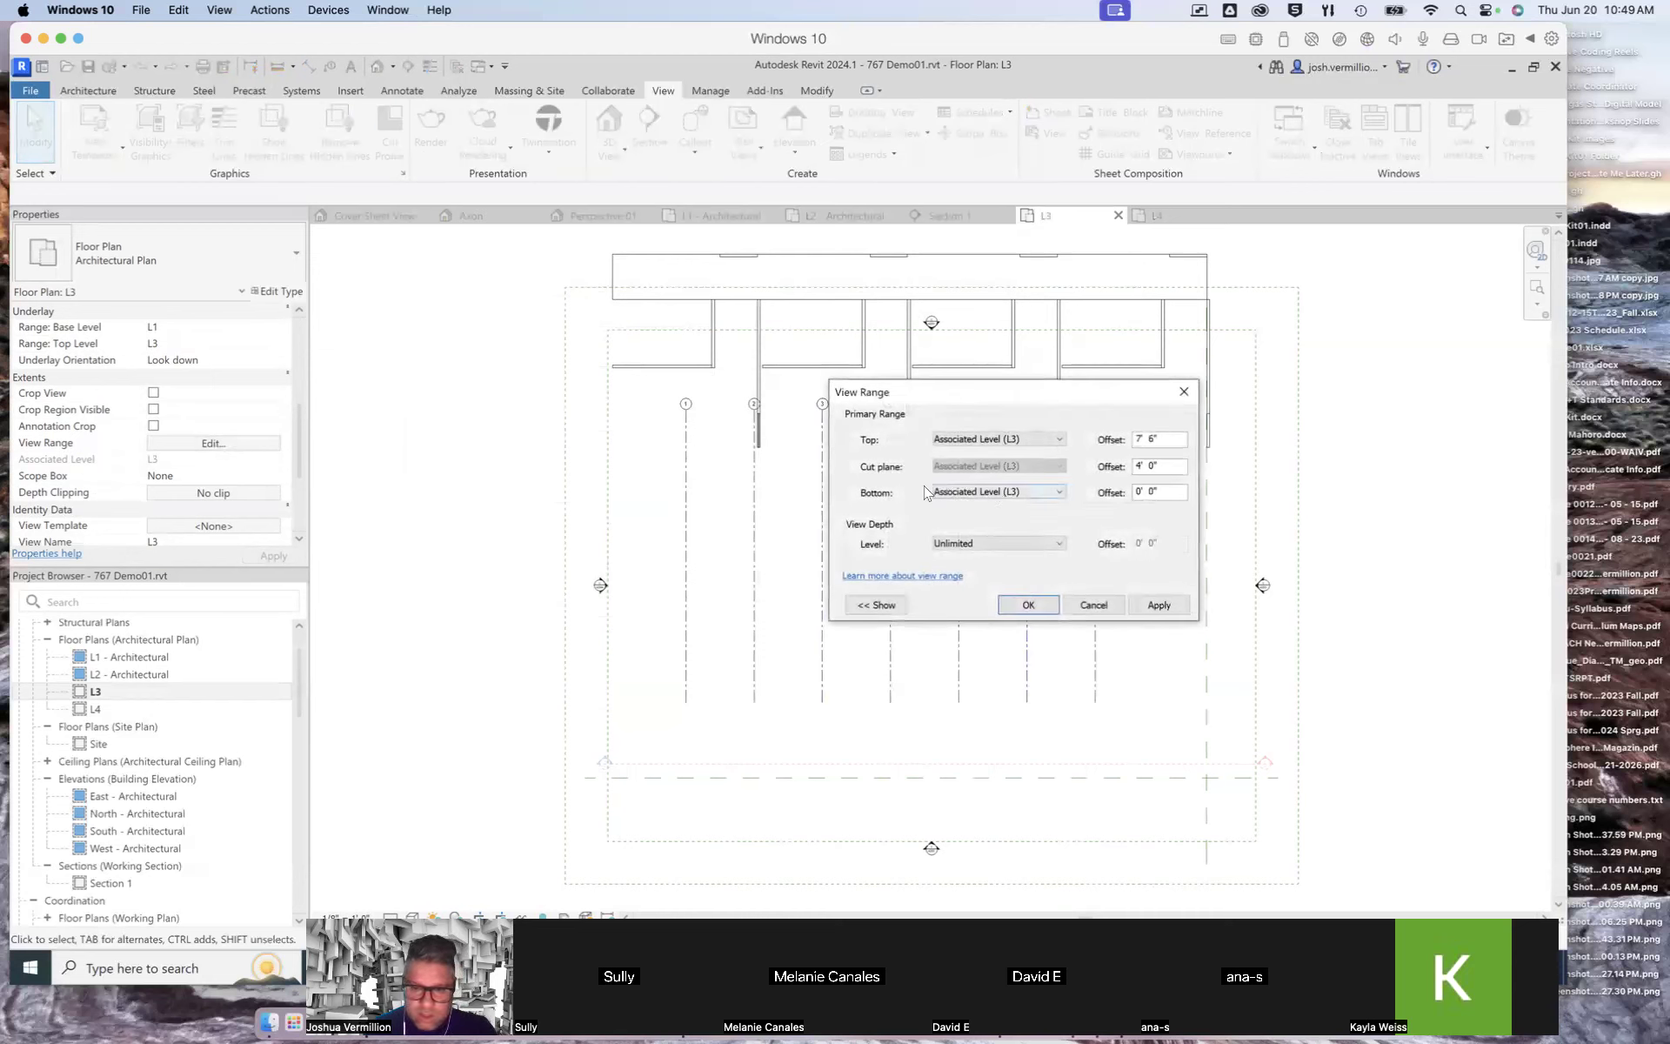
click(1059, 493)
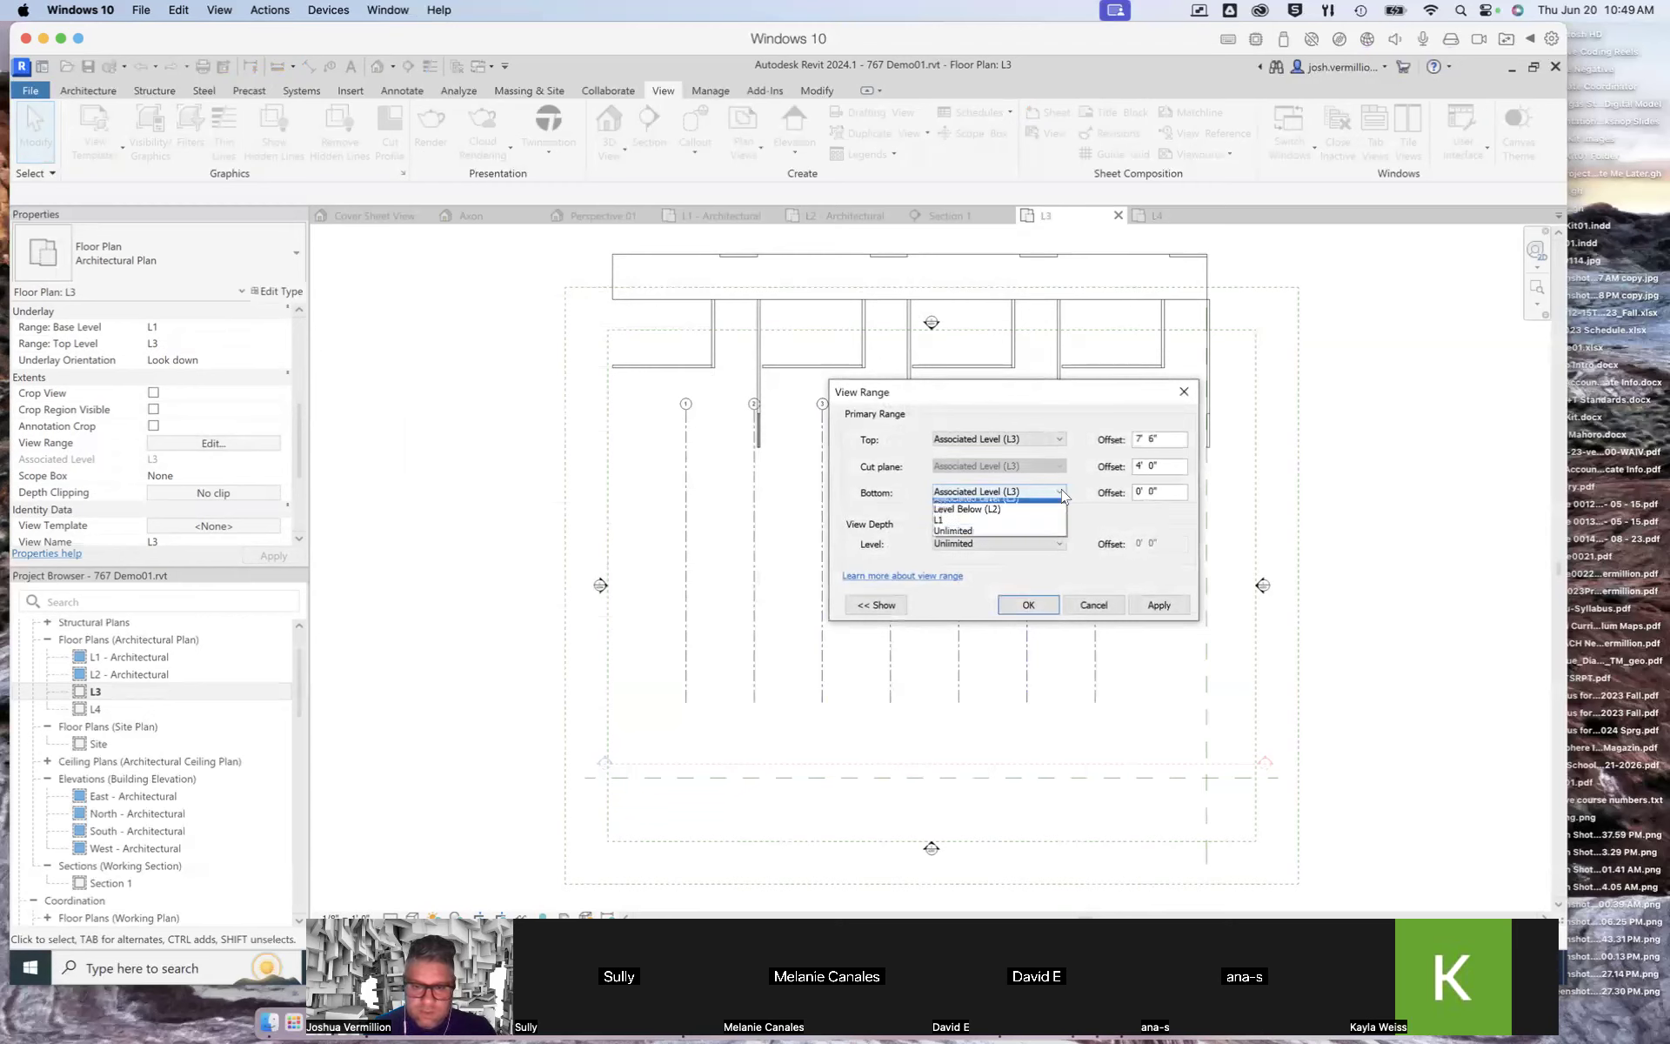
click(992, 541)
click(1160, 606)
click(1033, 606)
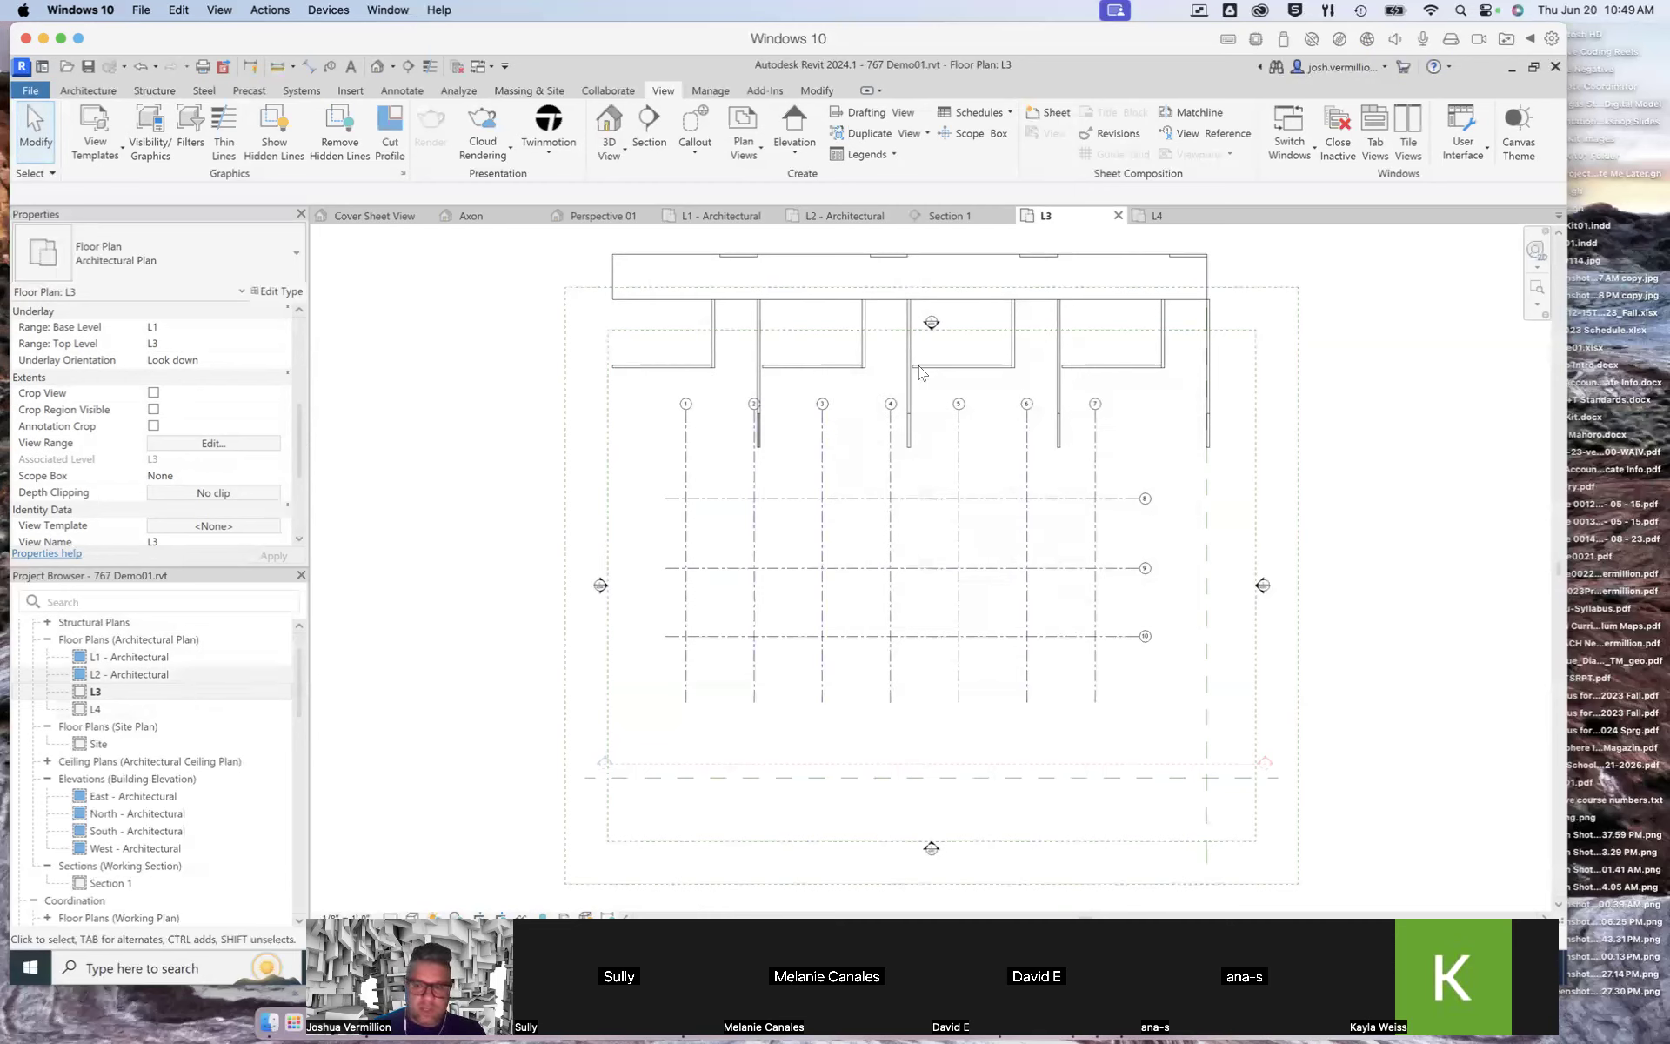
Step: Open the L4 plan and set its view range's view depth to Unlimited and change its bottom level
click(97, 692)
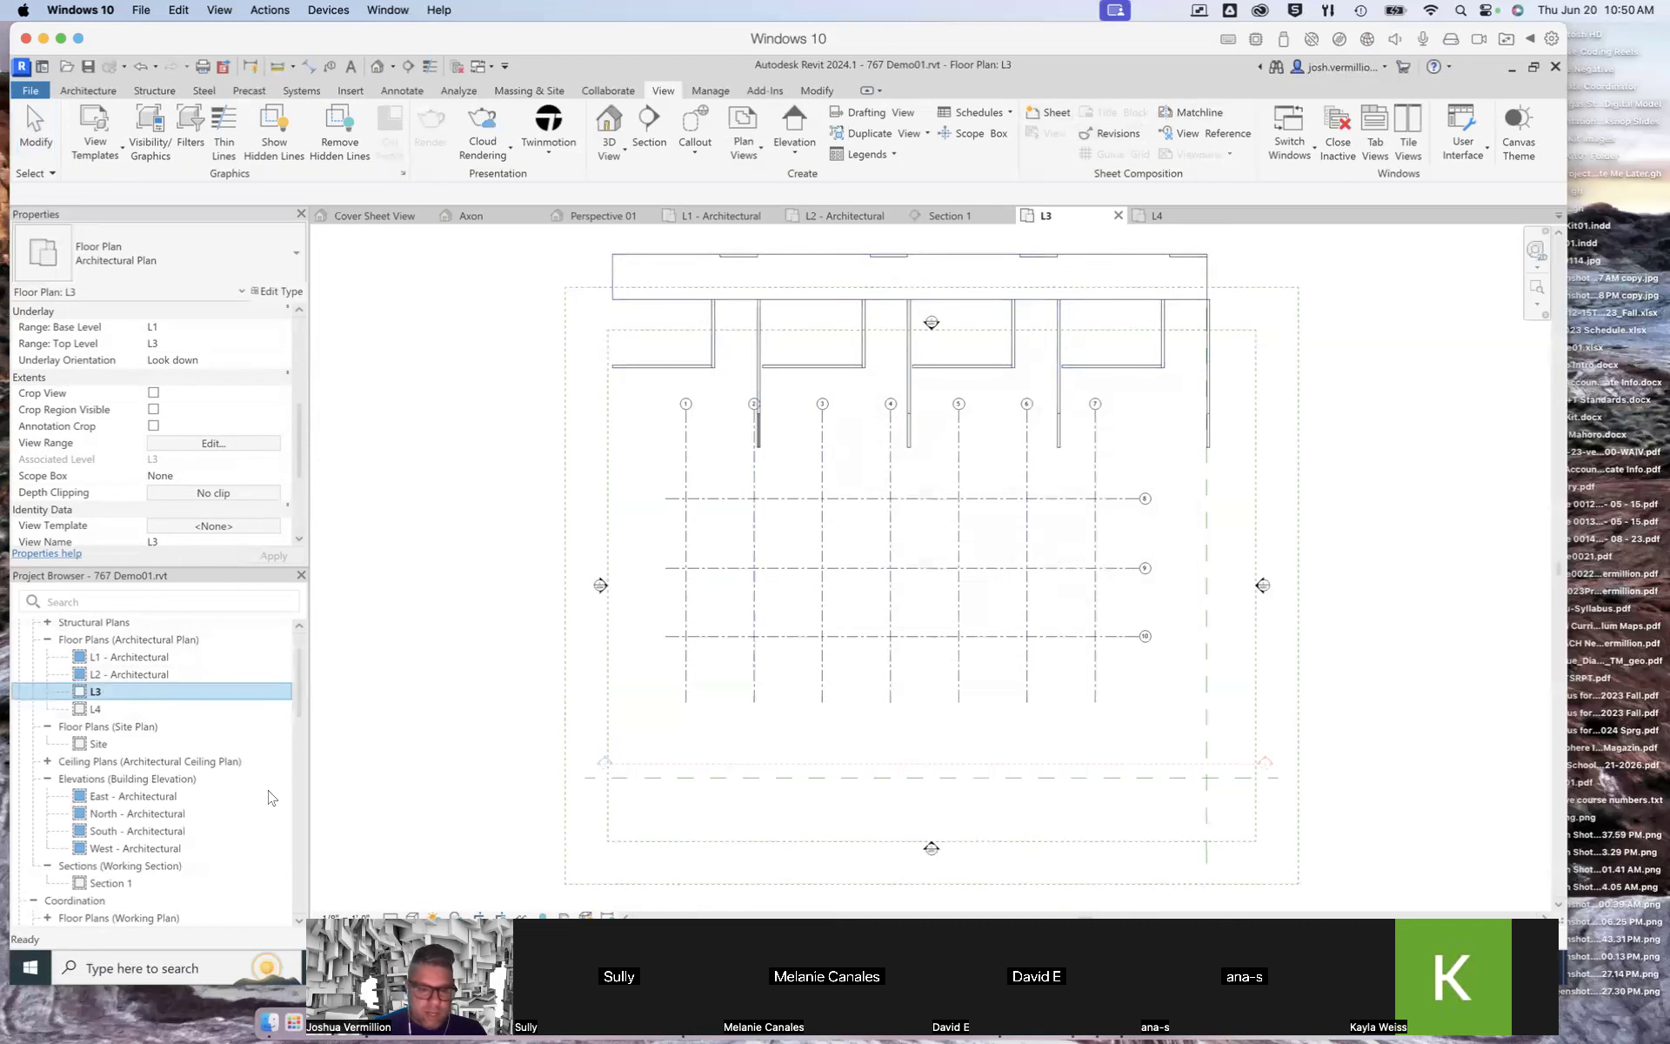
double_click(95, 709)
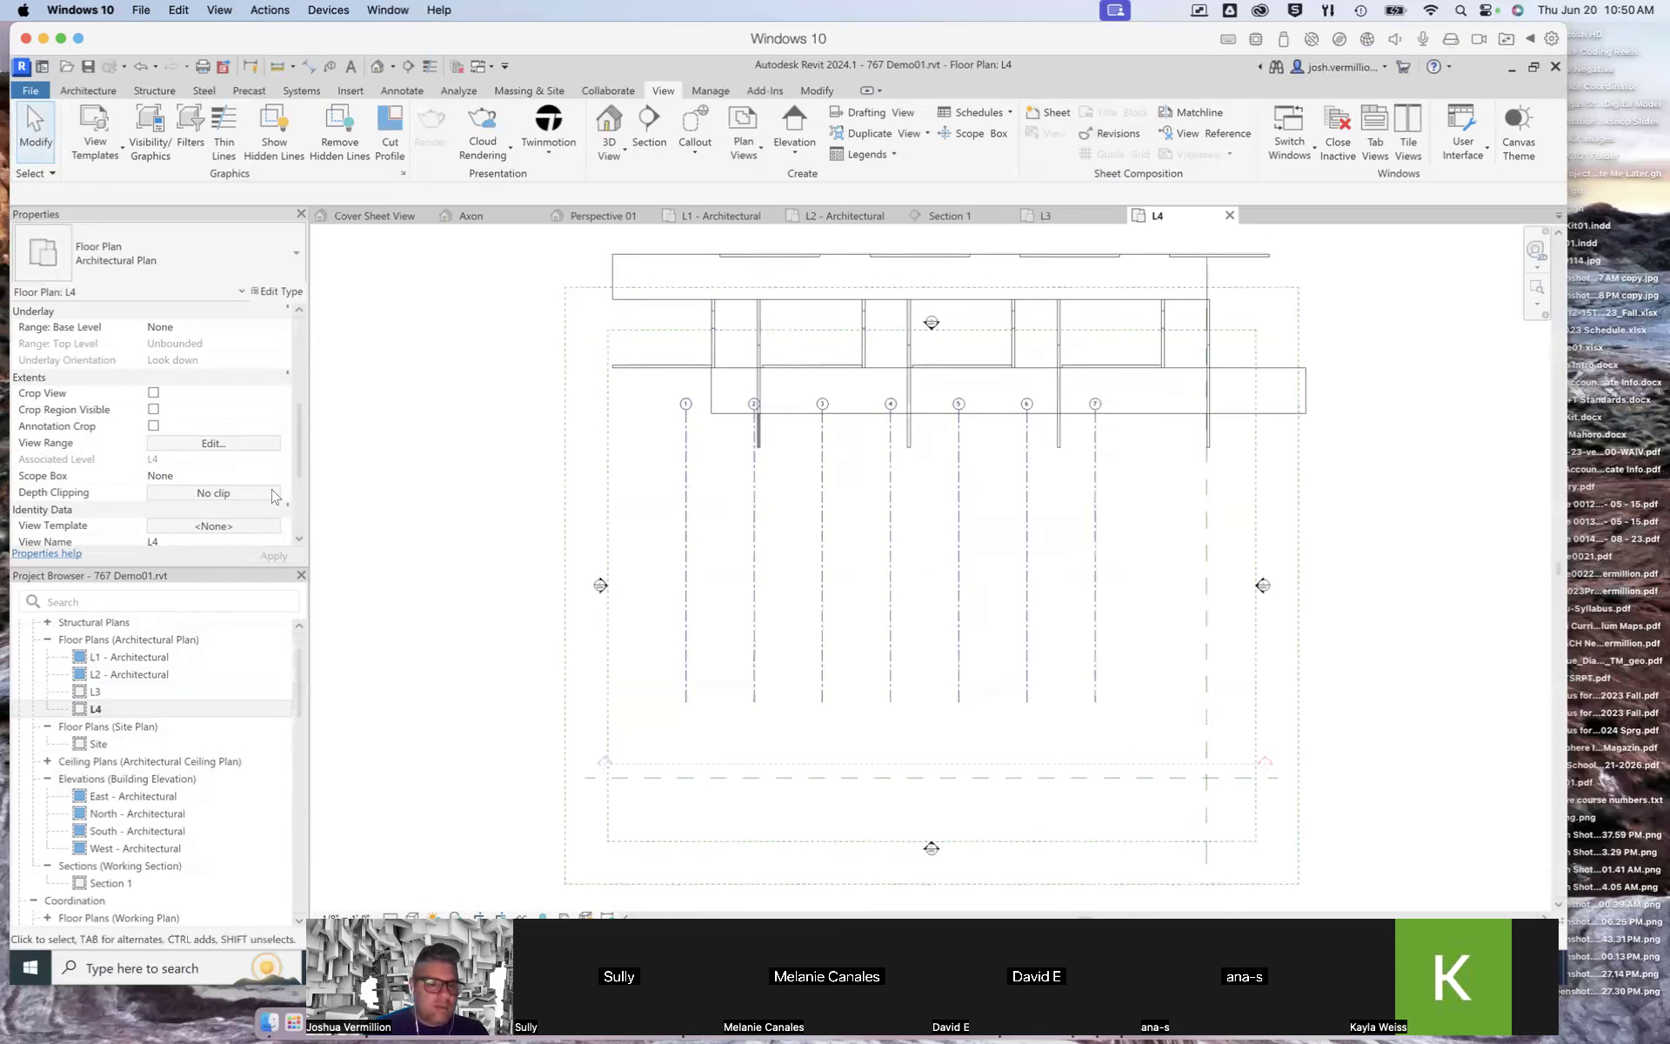
scroll(300, 431, down, 2)
scroll(298, 414, up, 3)
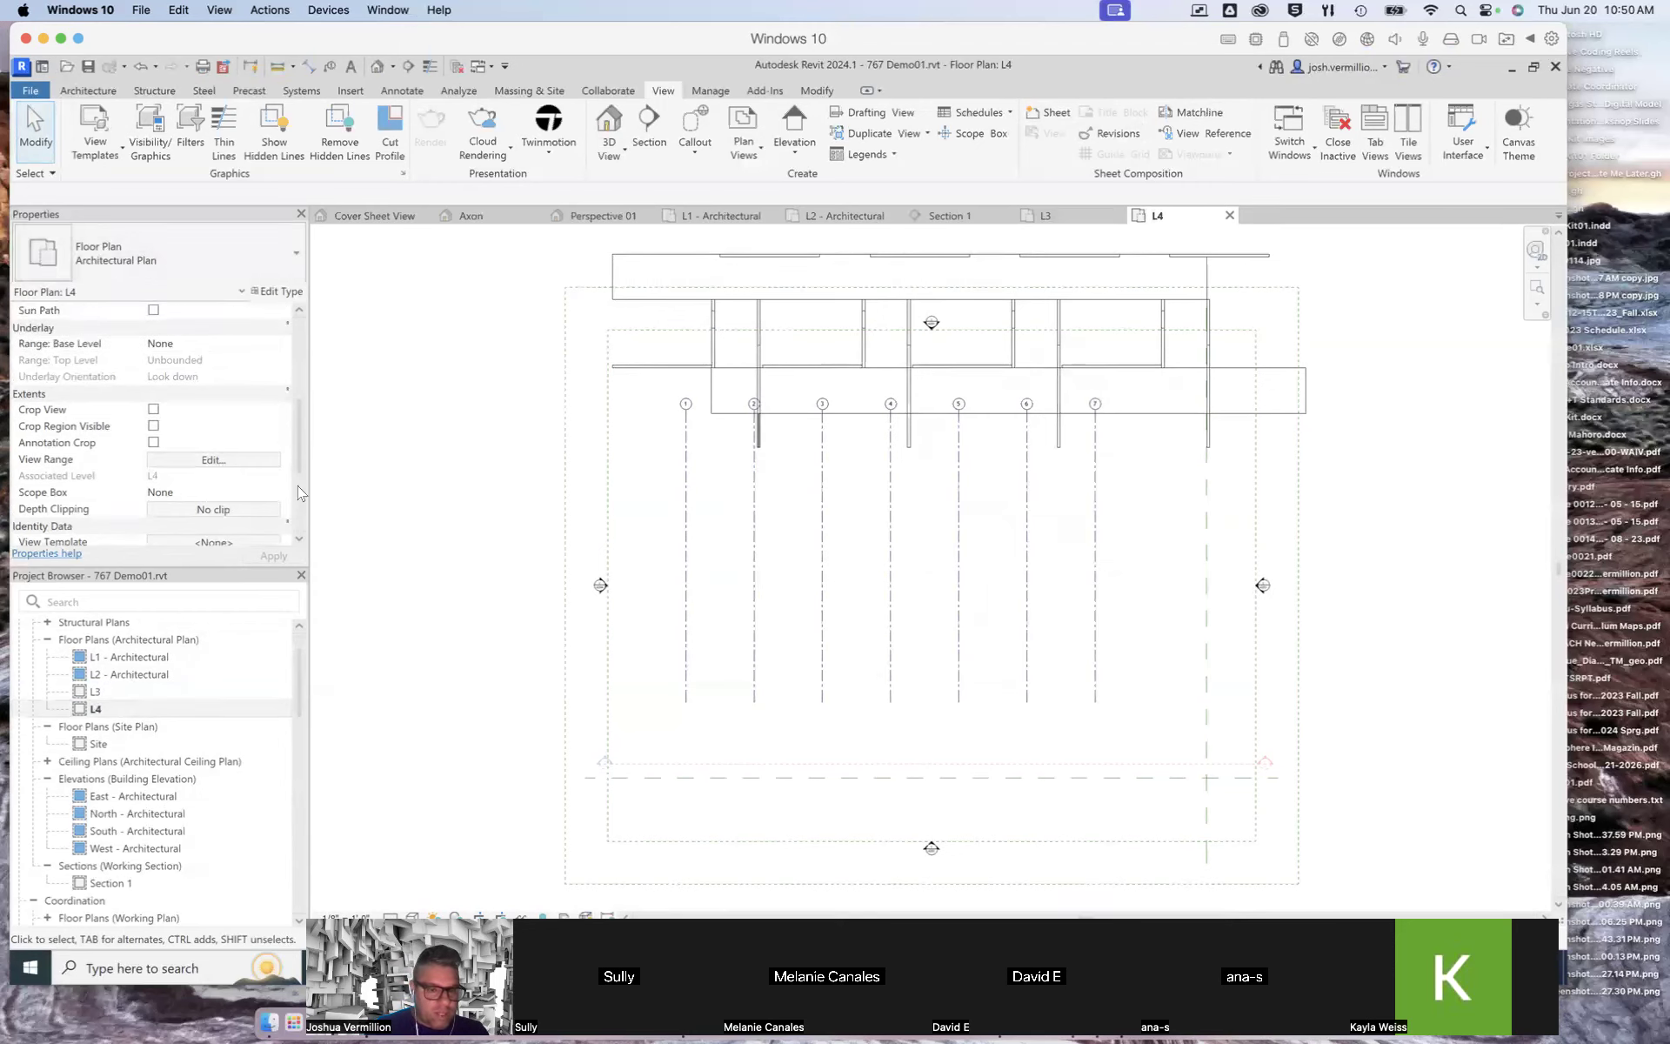
scroll(300, 448, down, 3)
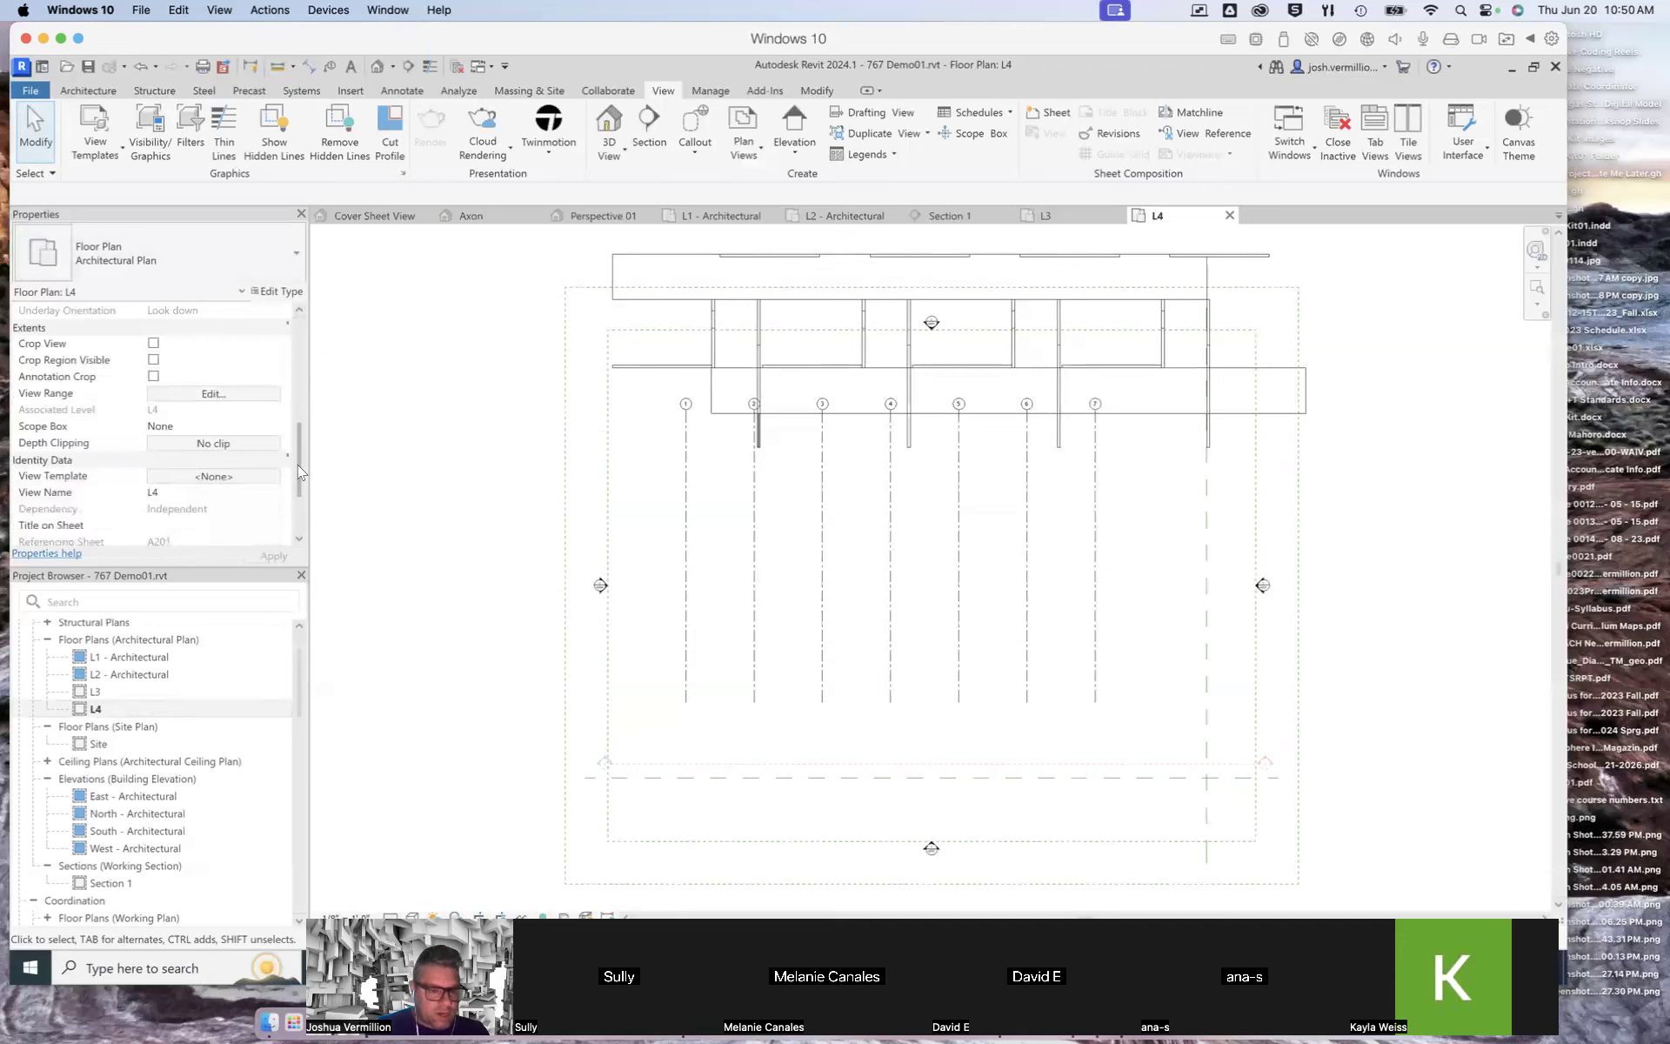
click(212, 394)
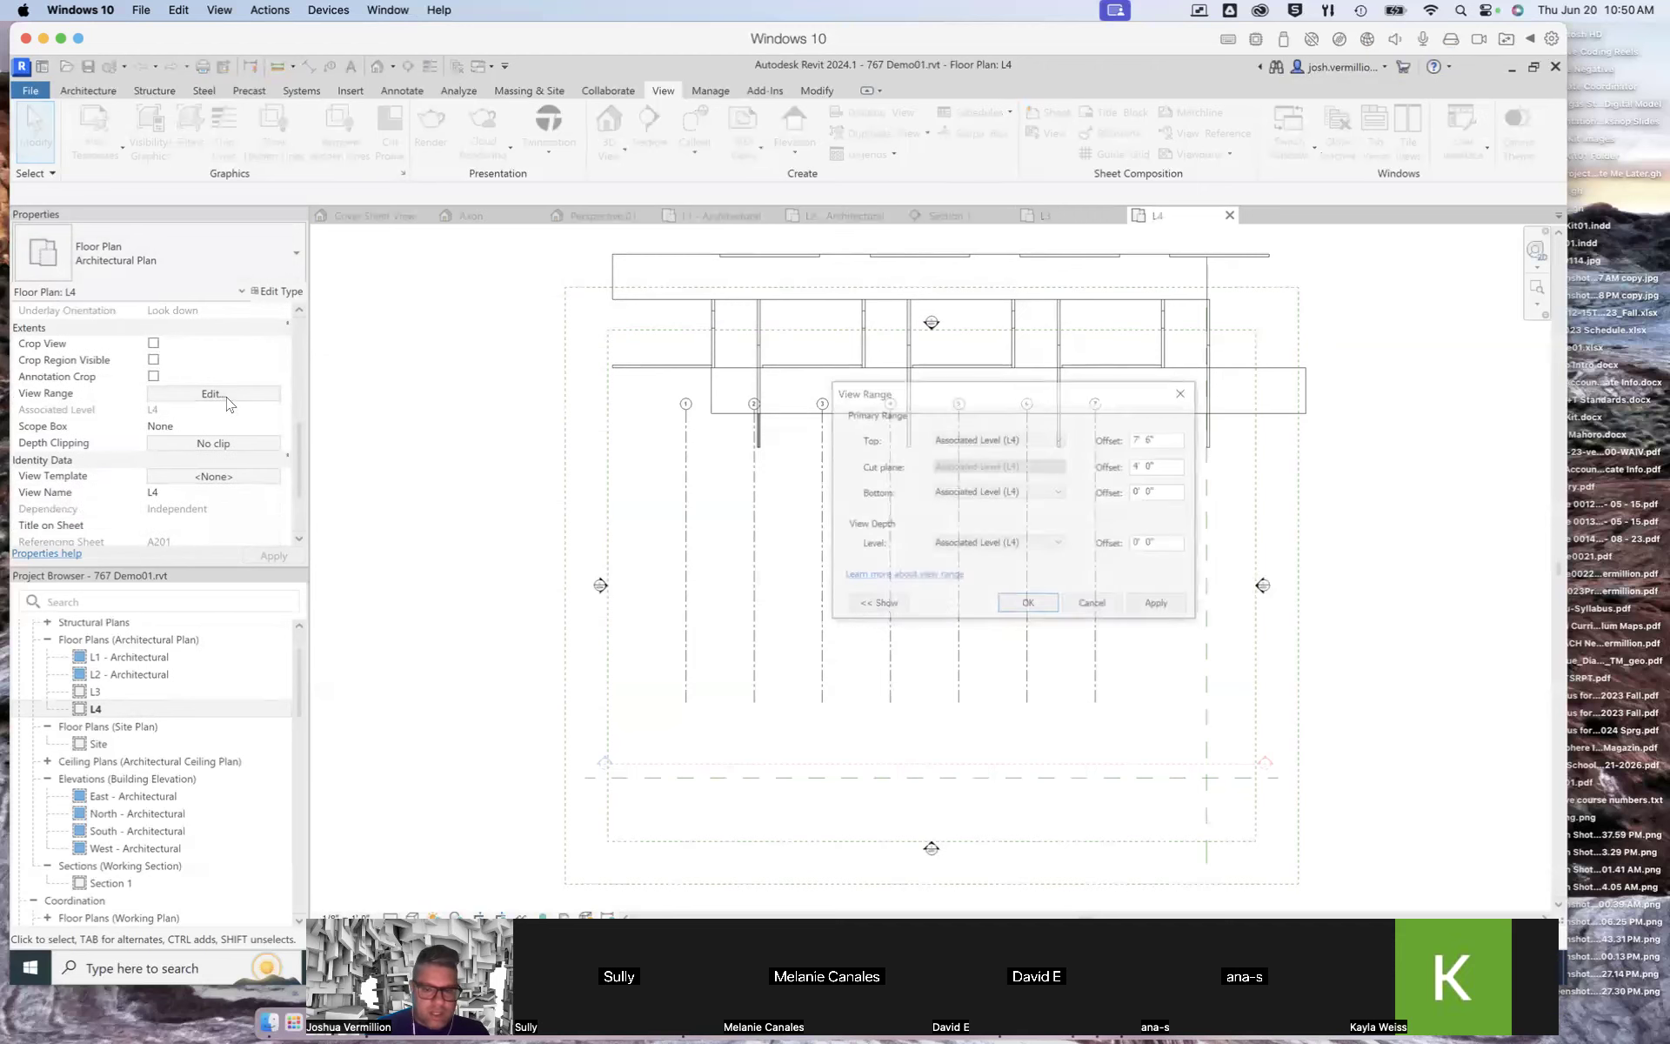
click(1020, 545)
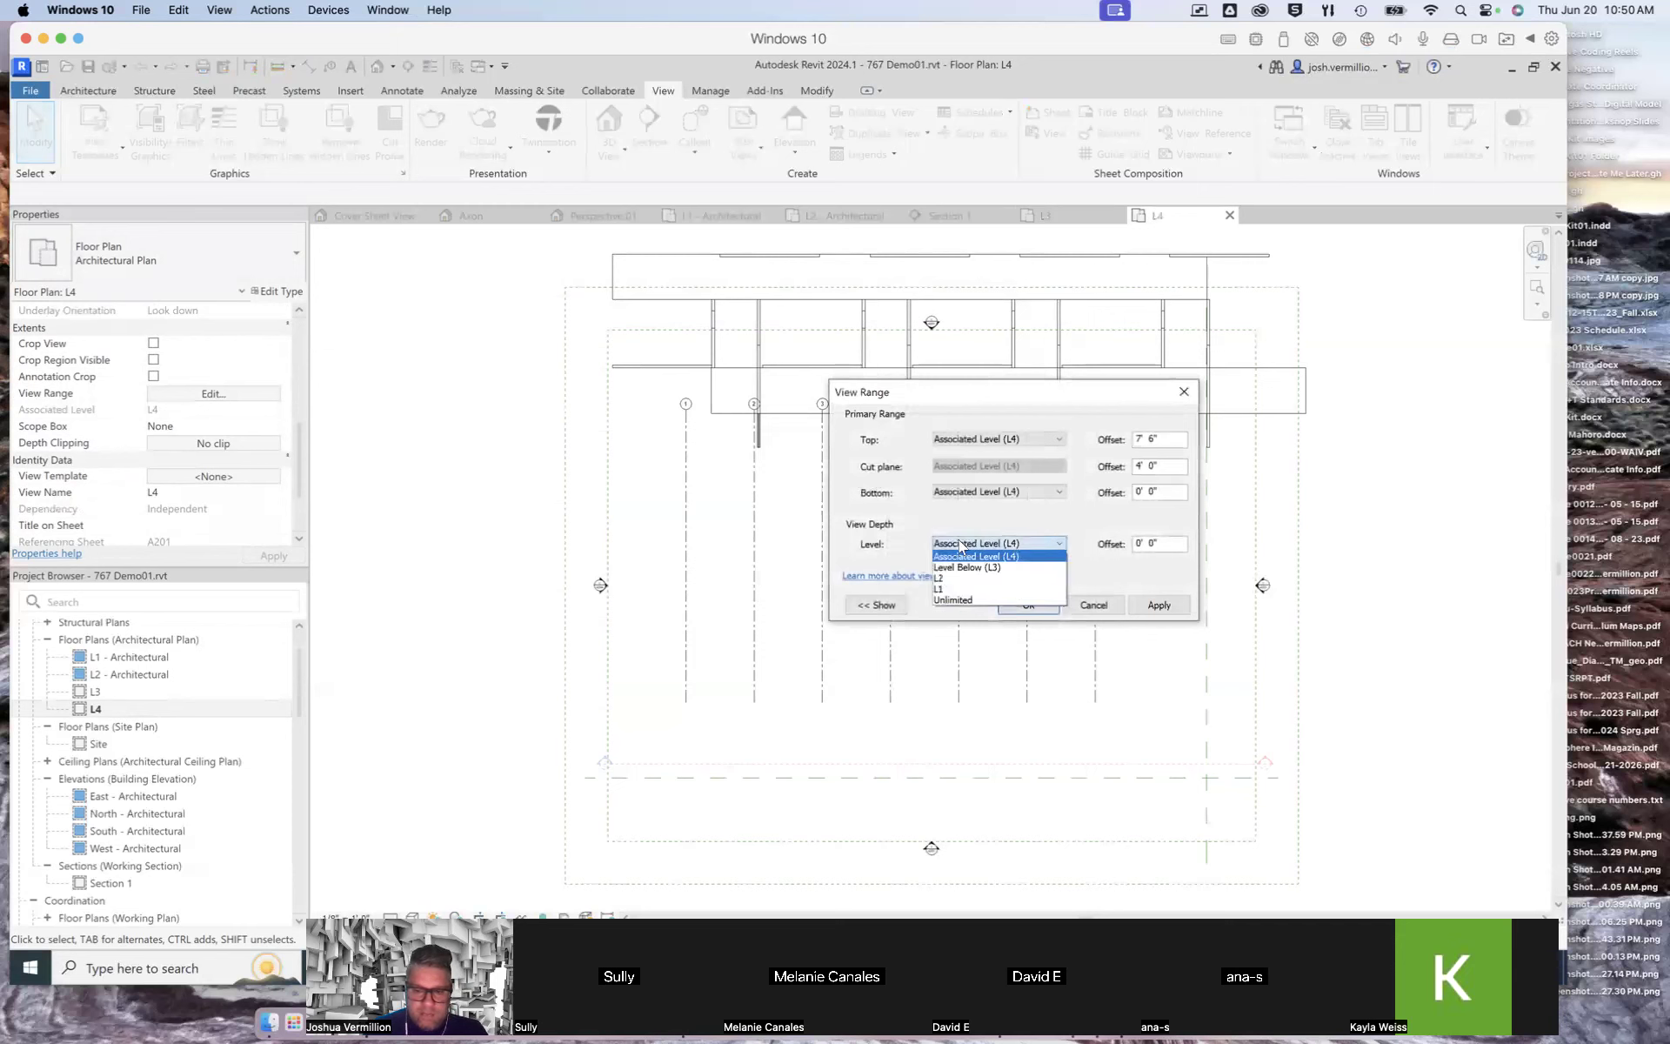
click(956, 601)
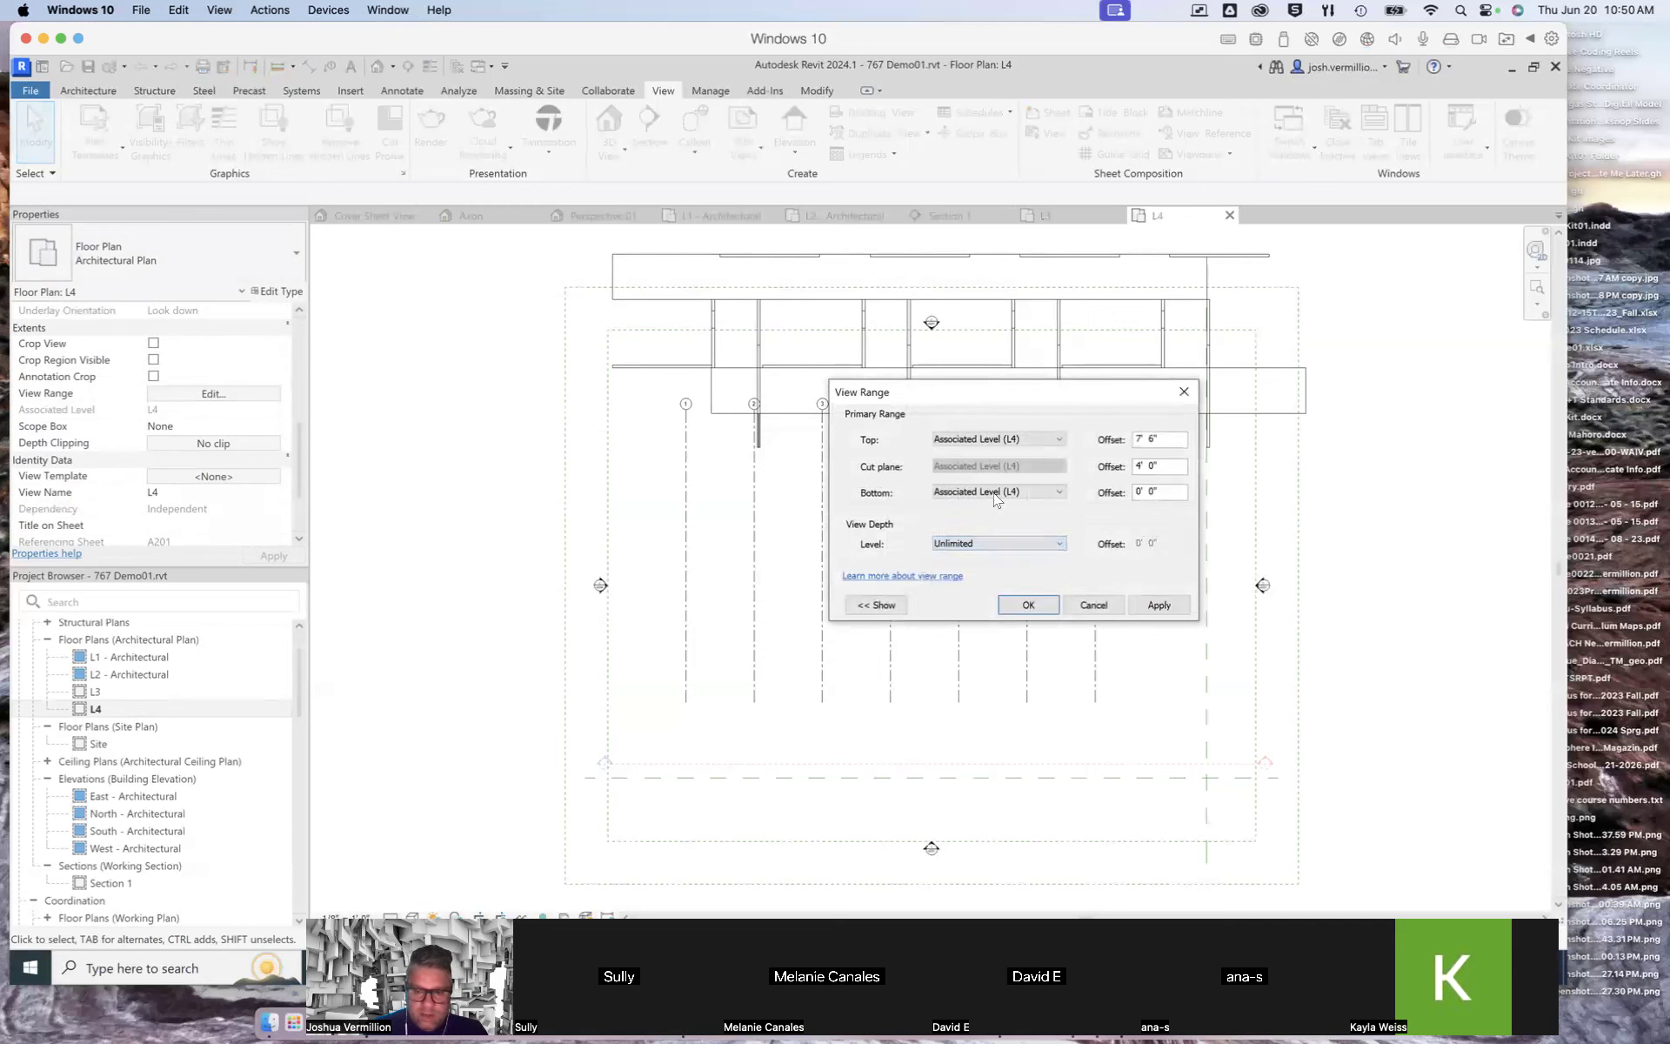
click(996, 492)
click(976, 552)
click(1142, 609)
click(1024, 607)
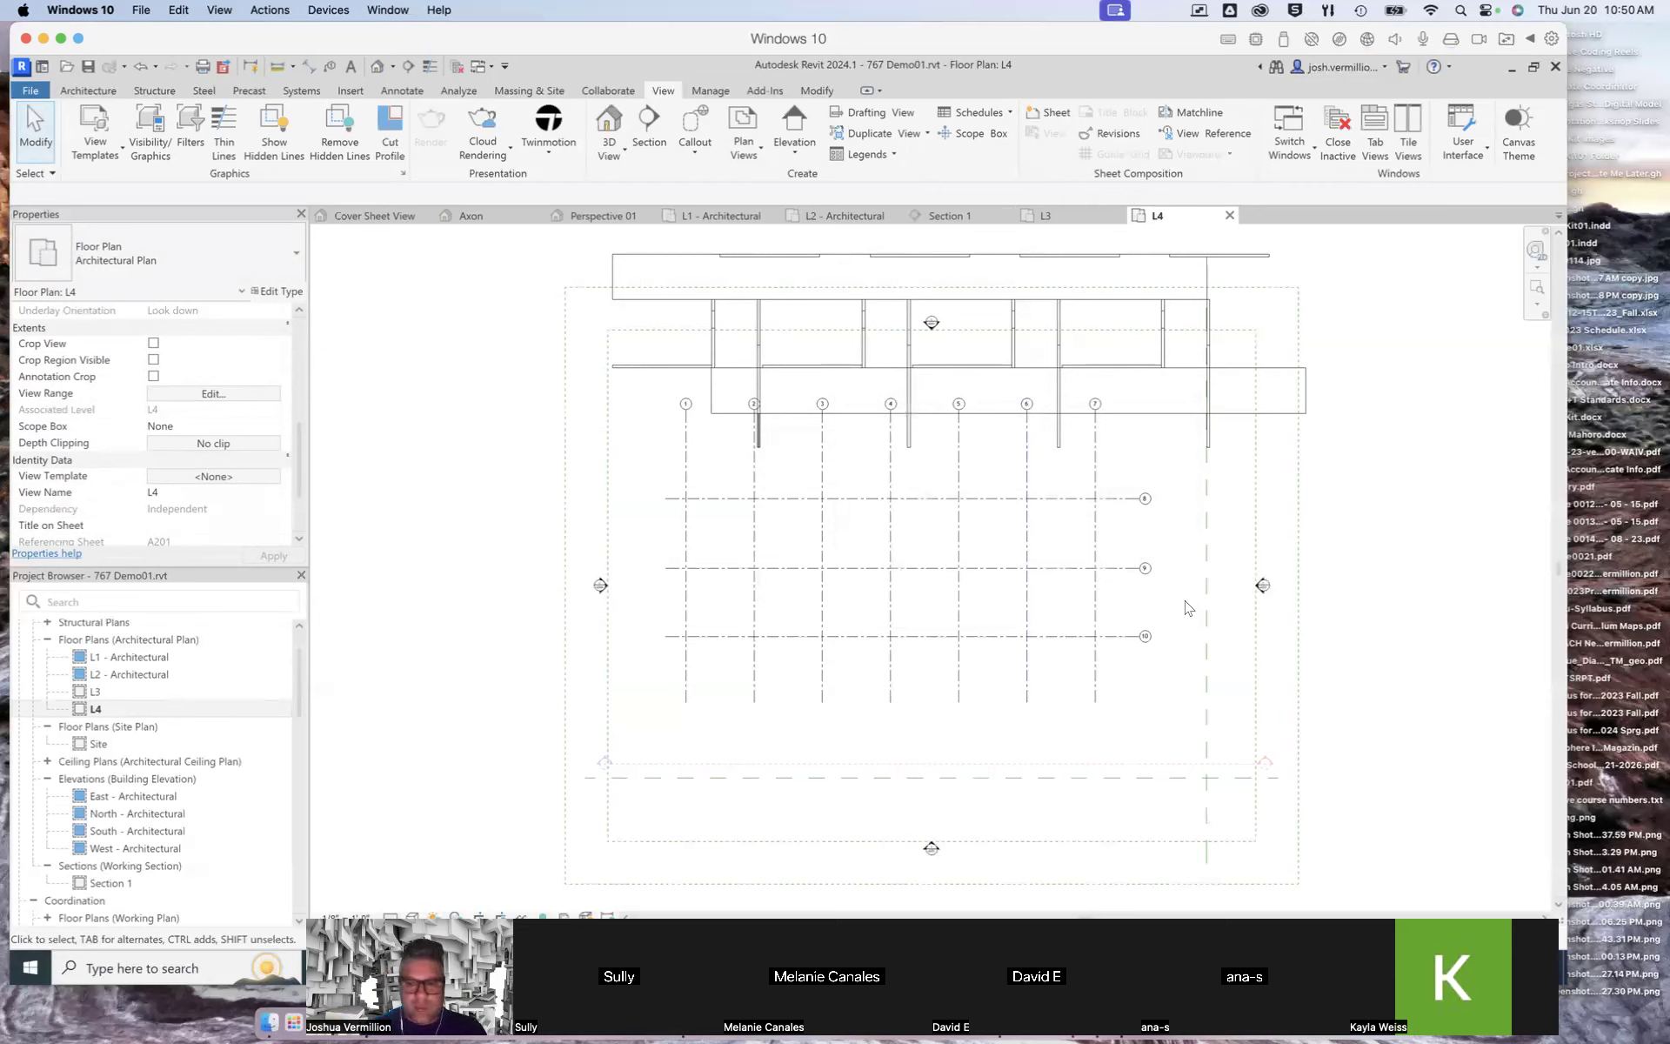
Step: Return to the L3 plan and sketch a rectangular architectural floor between grids 1 and 2, from grid 9 up to the wall line
click(1075, 221)
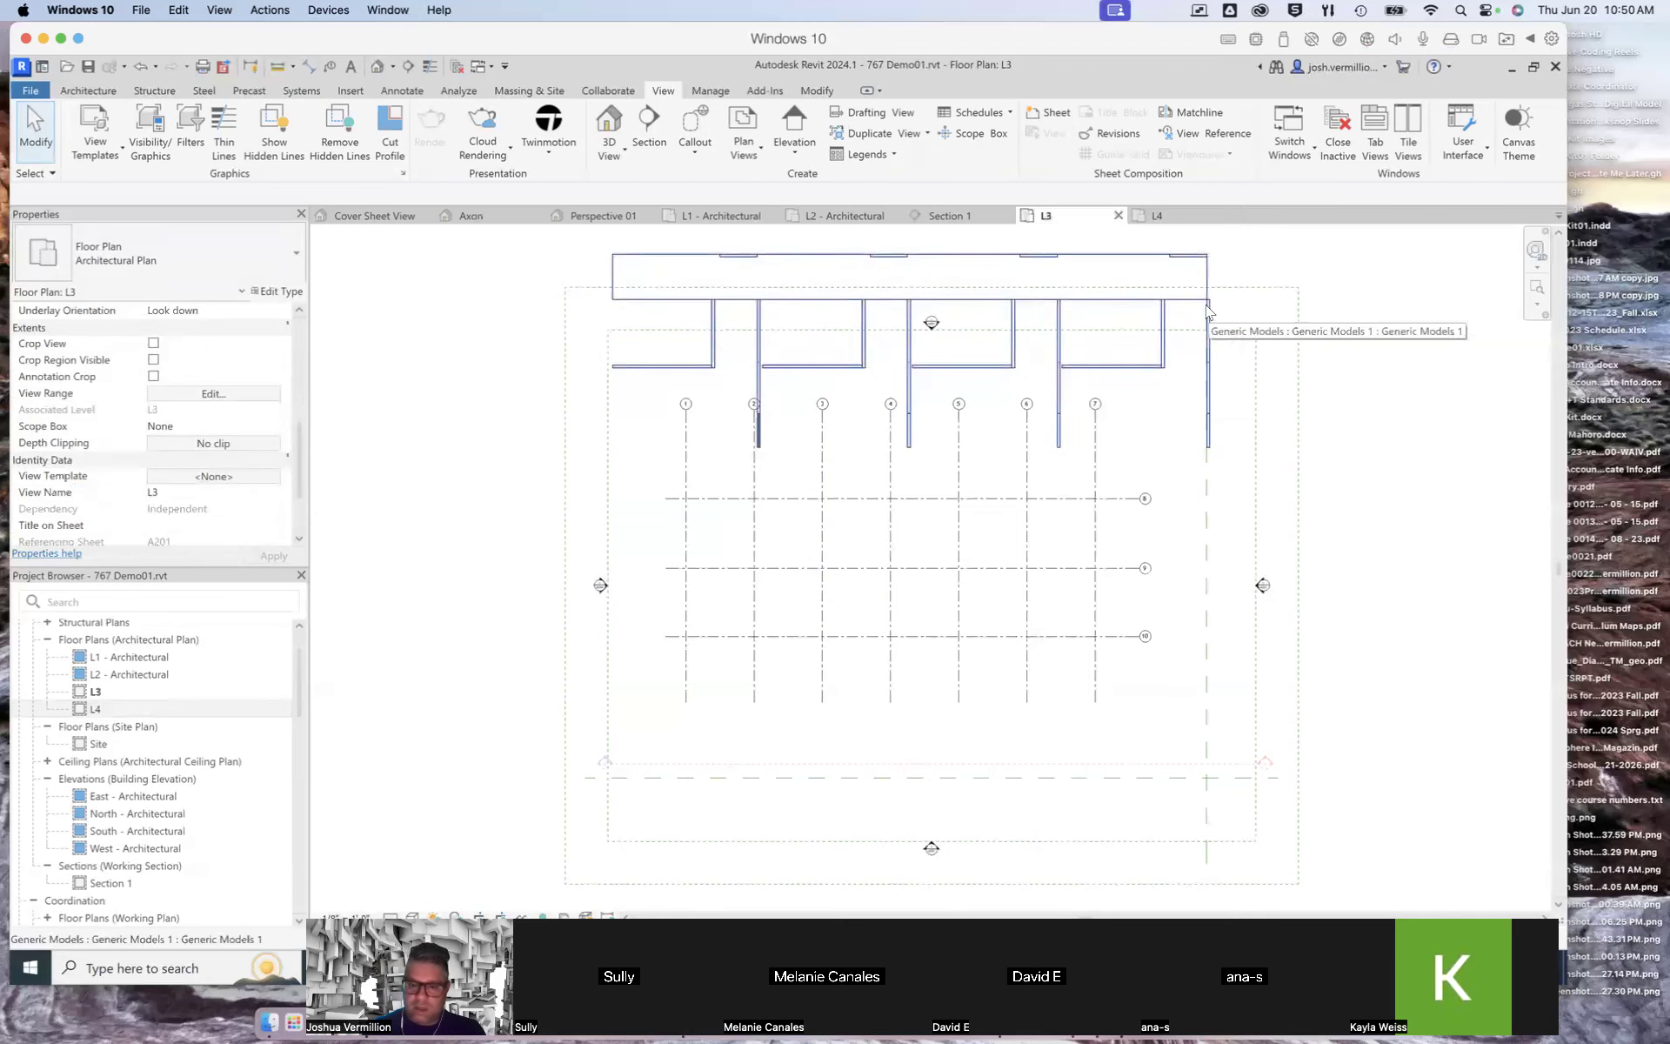
scroll(1174, 507, up, 2)
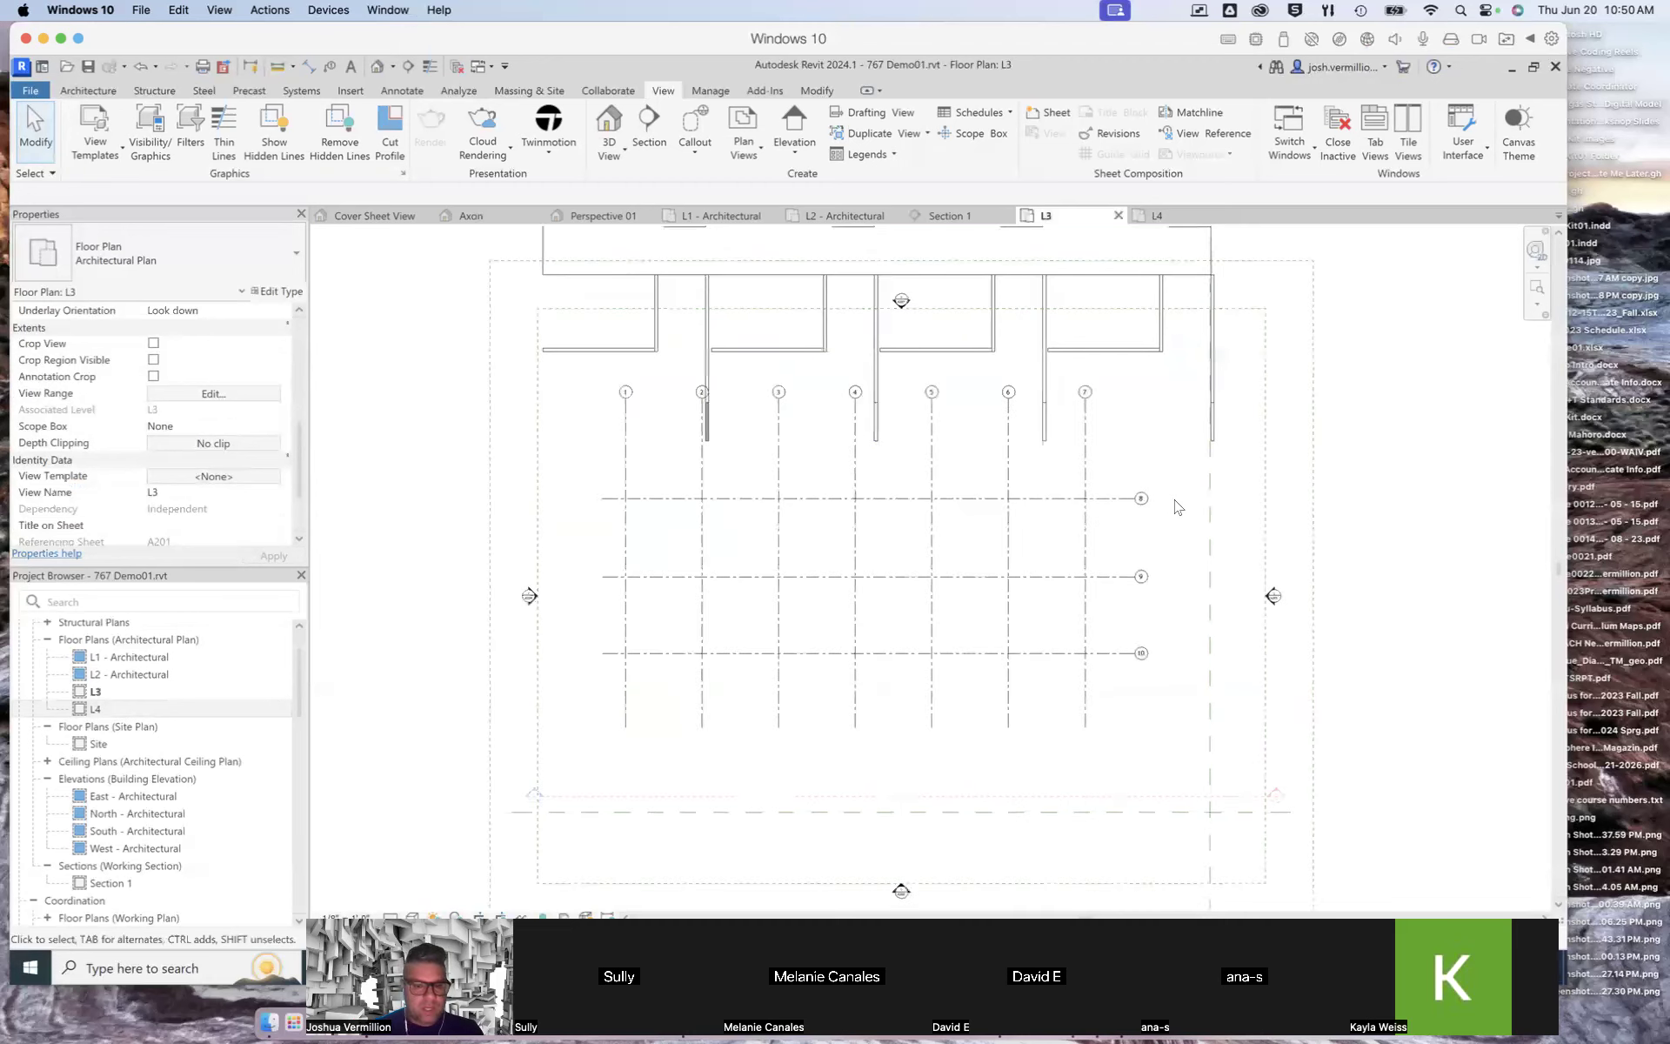
scroll(825, 581, down, 3)
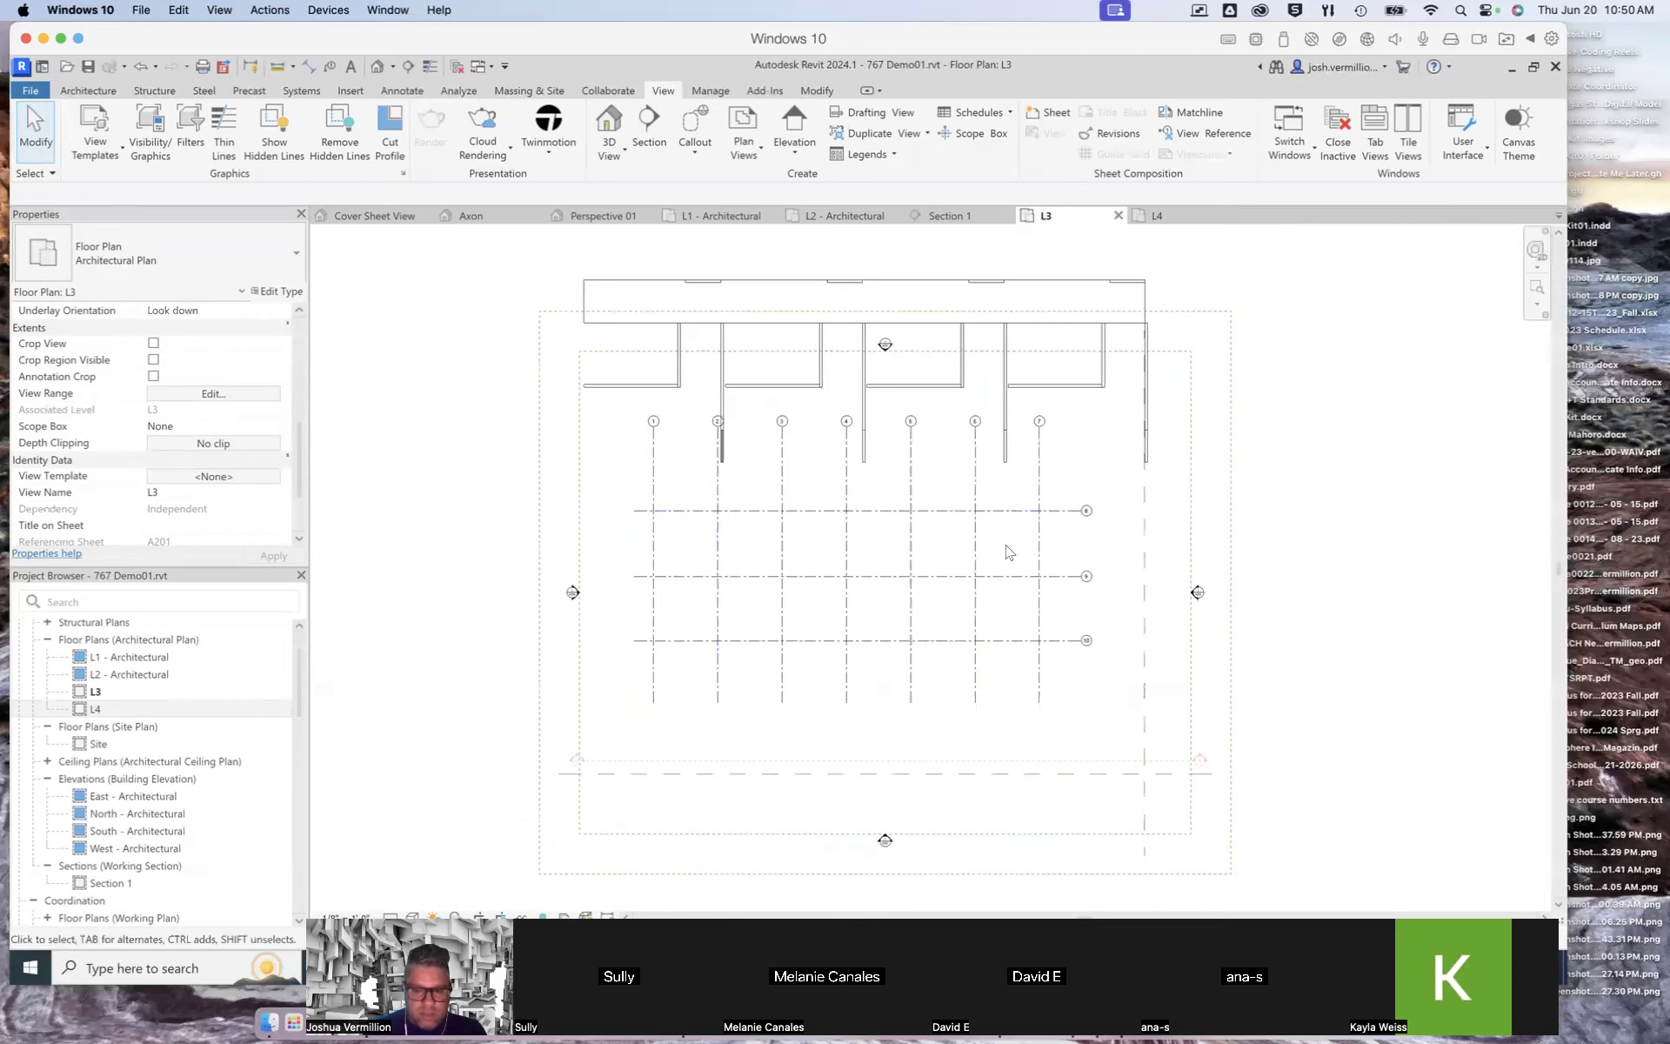
scroll(670, 588, up, 2)
scroll(671, 592, up, 1)
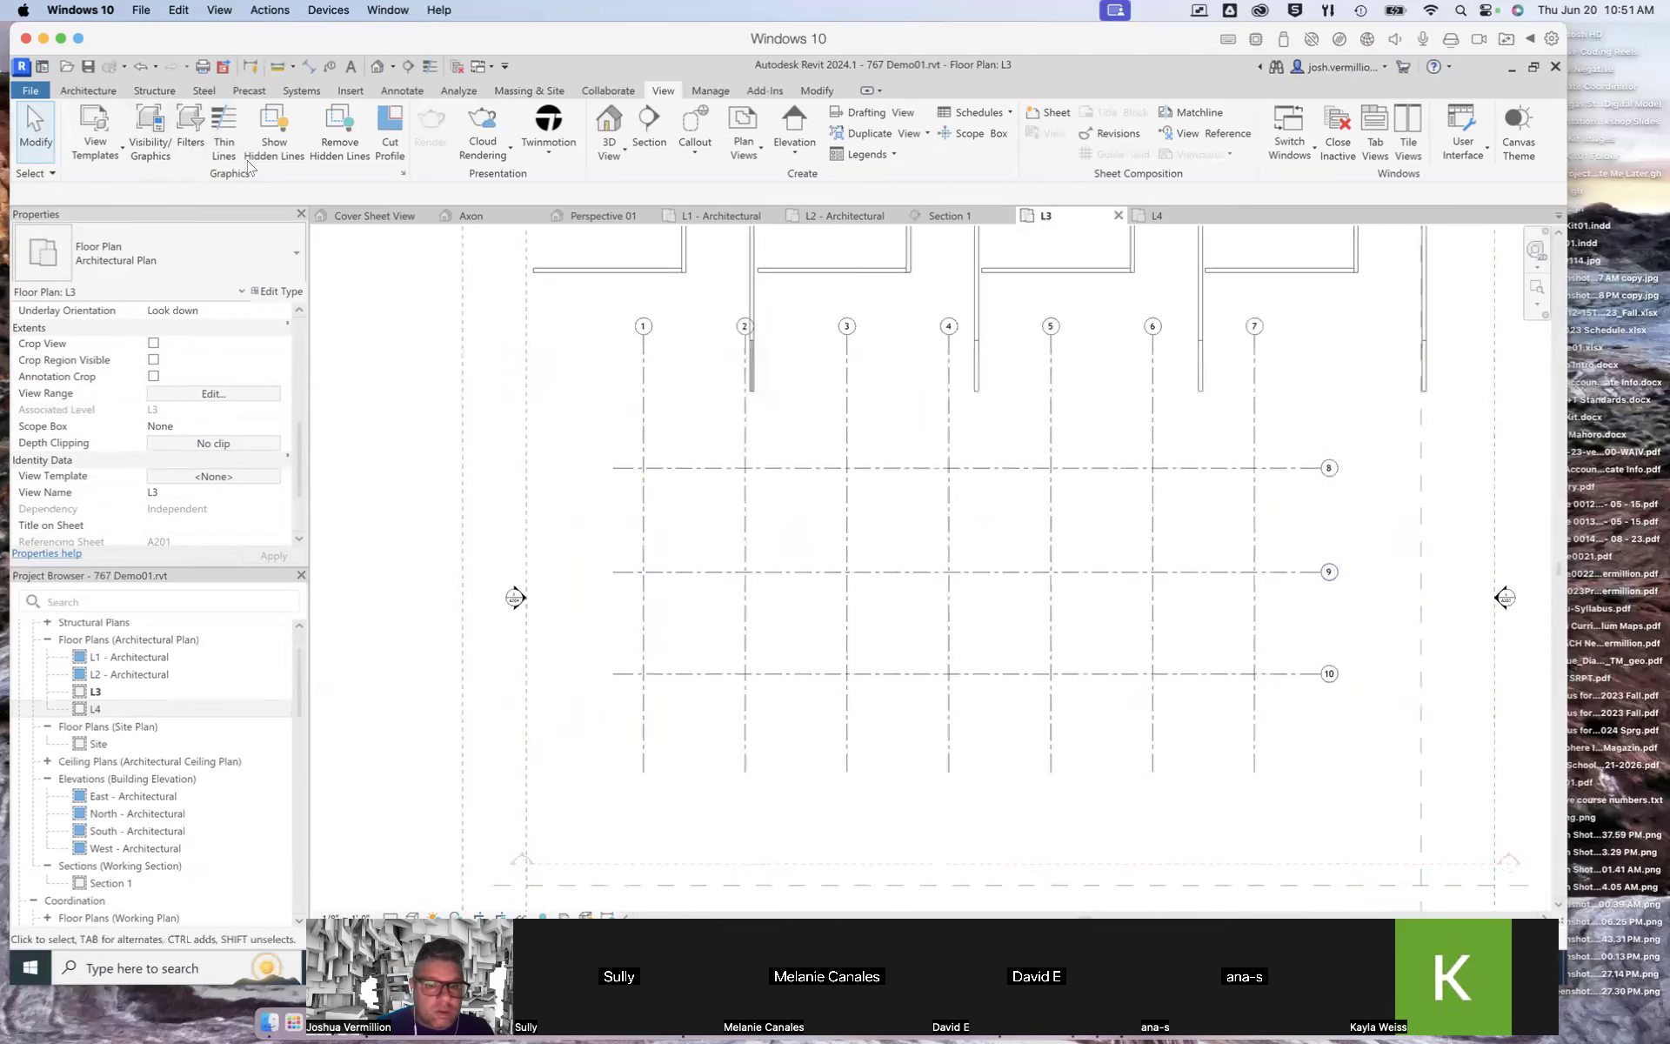
click(90, 92)
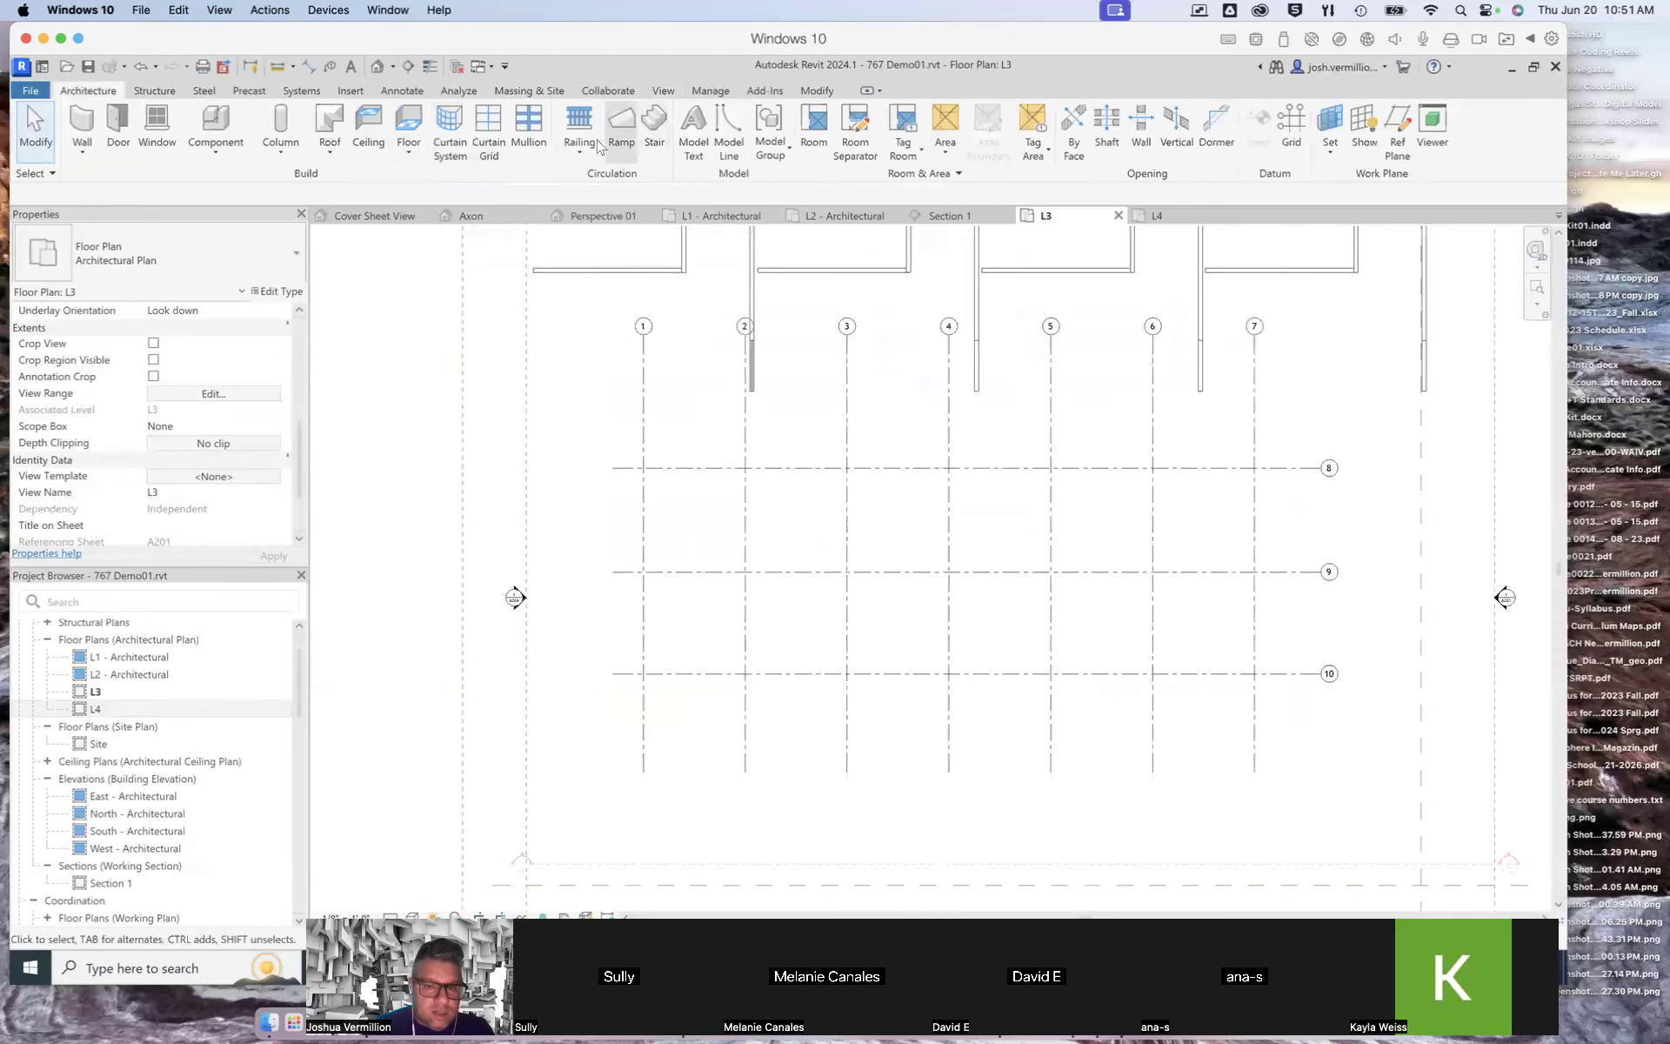
click(408, 153)
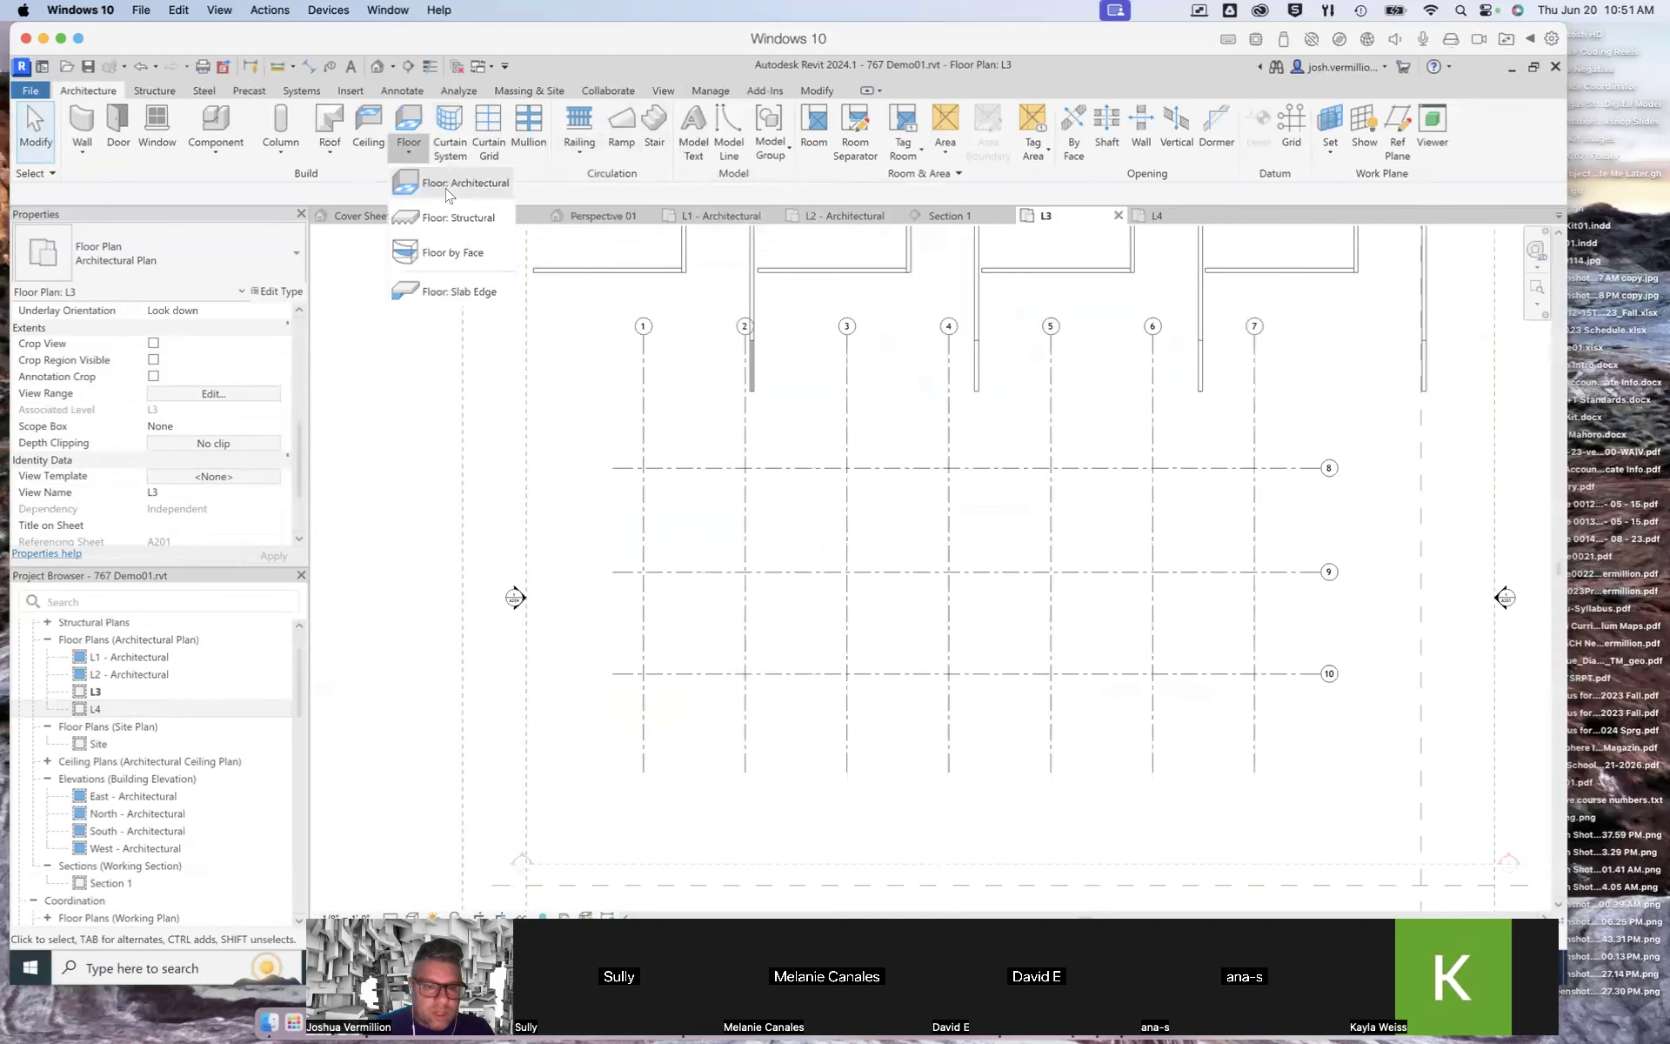
click(452, 183)
scroll(661, 514, up, 3)
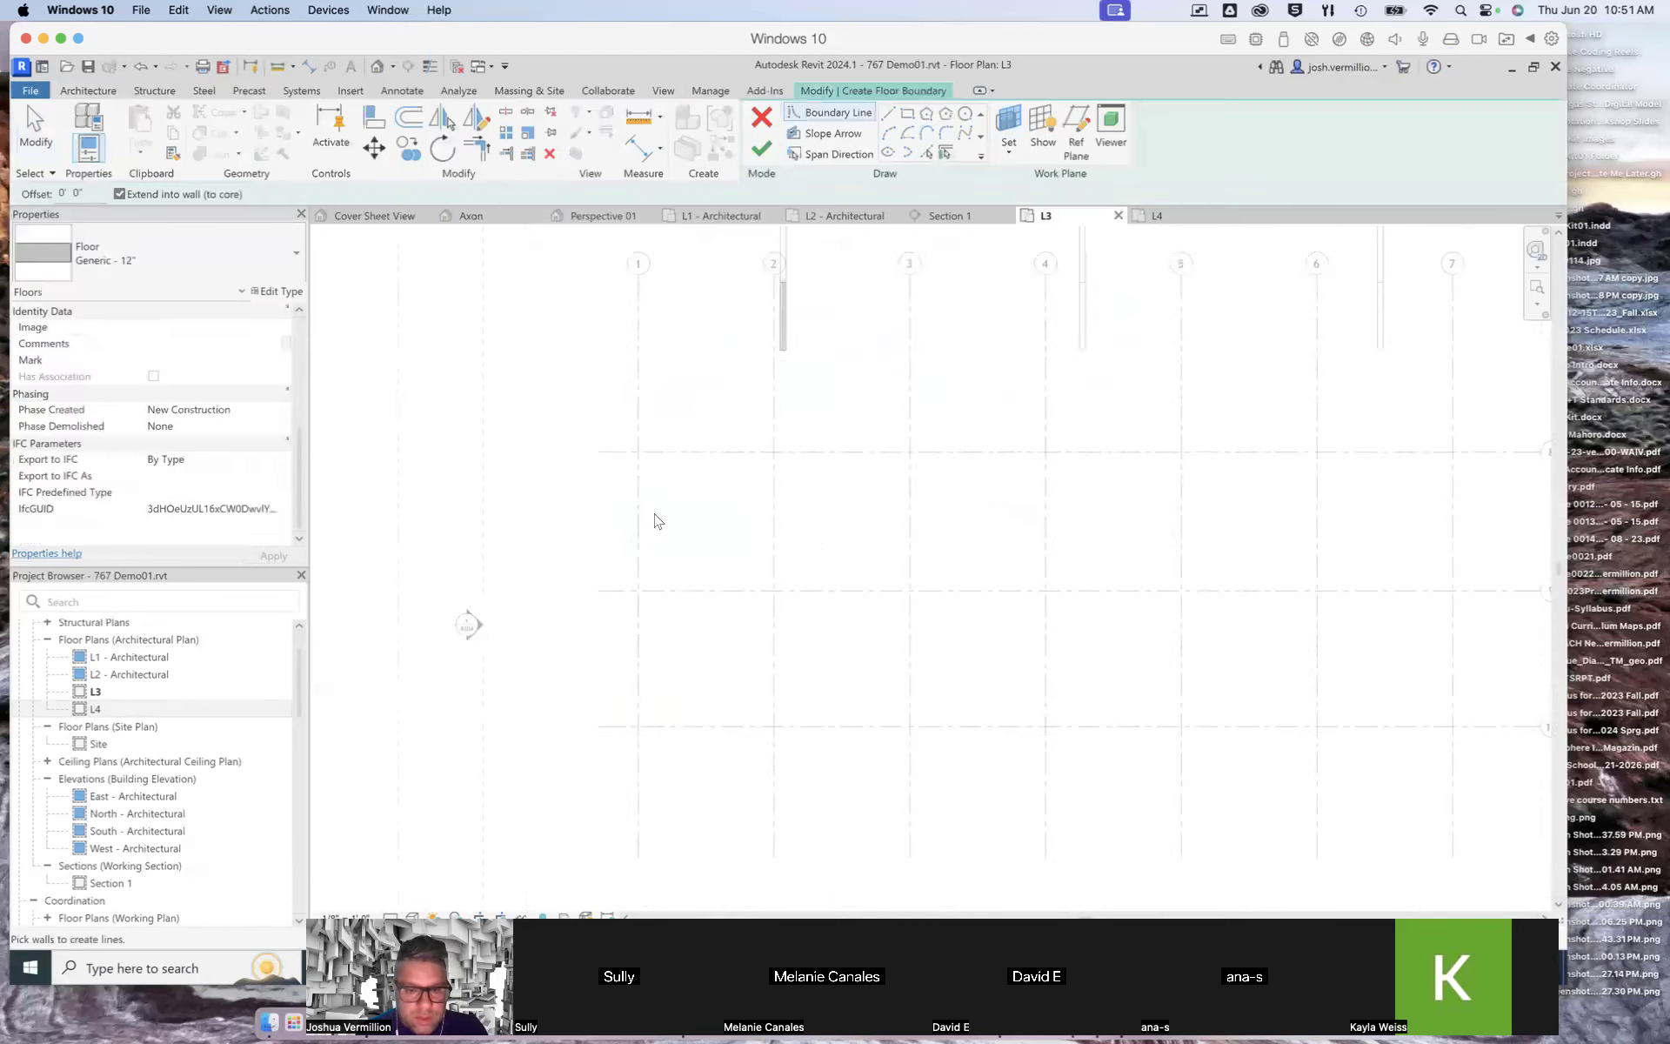
click(814, 114)
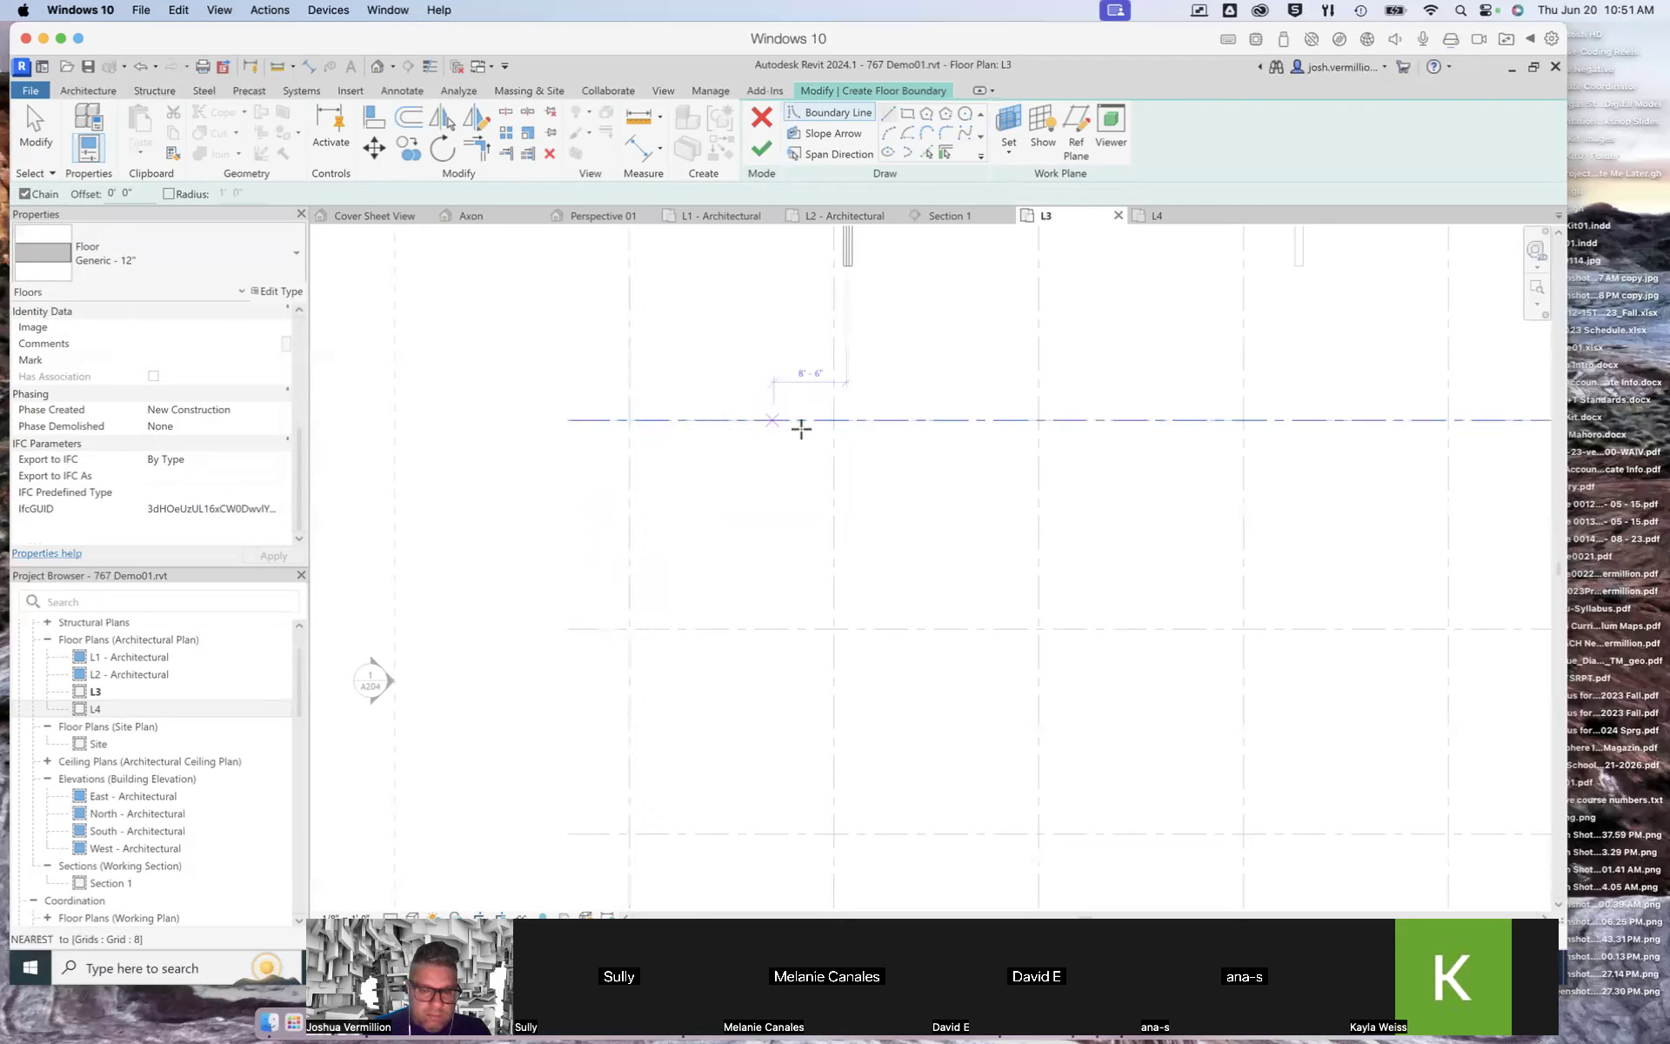
click(627, 488)
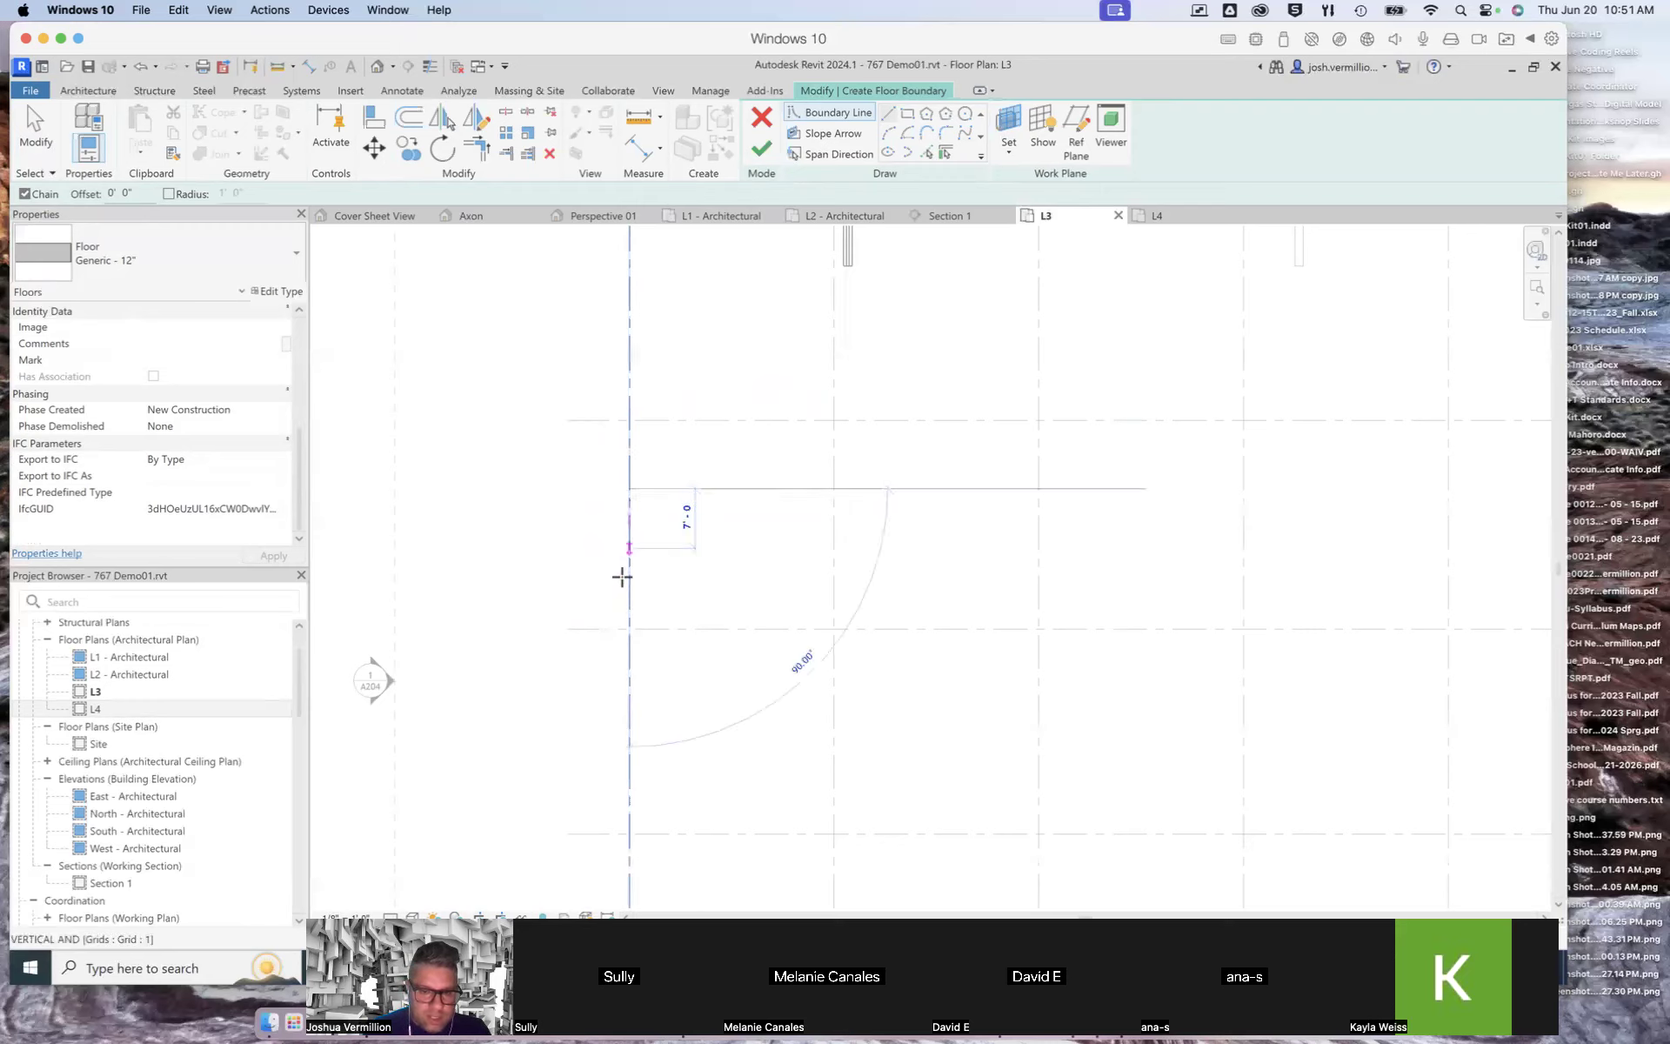
click(629, 628)
click(834, 628)
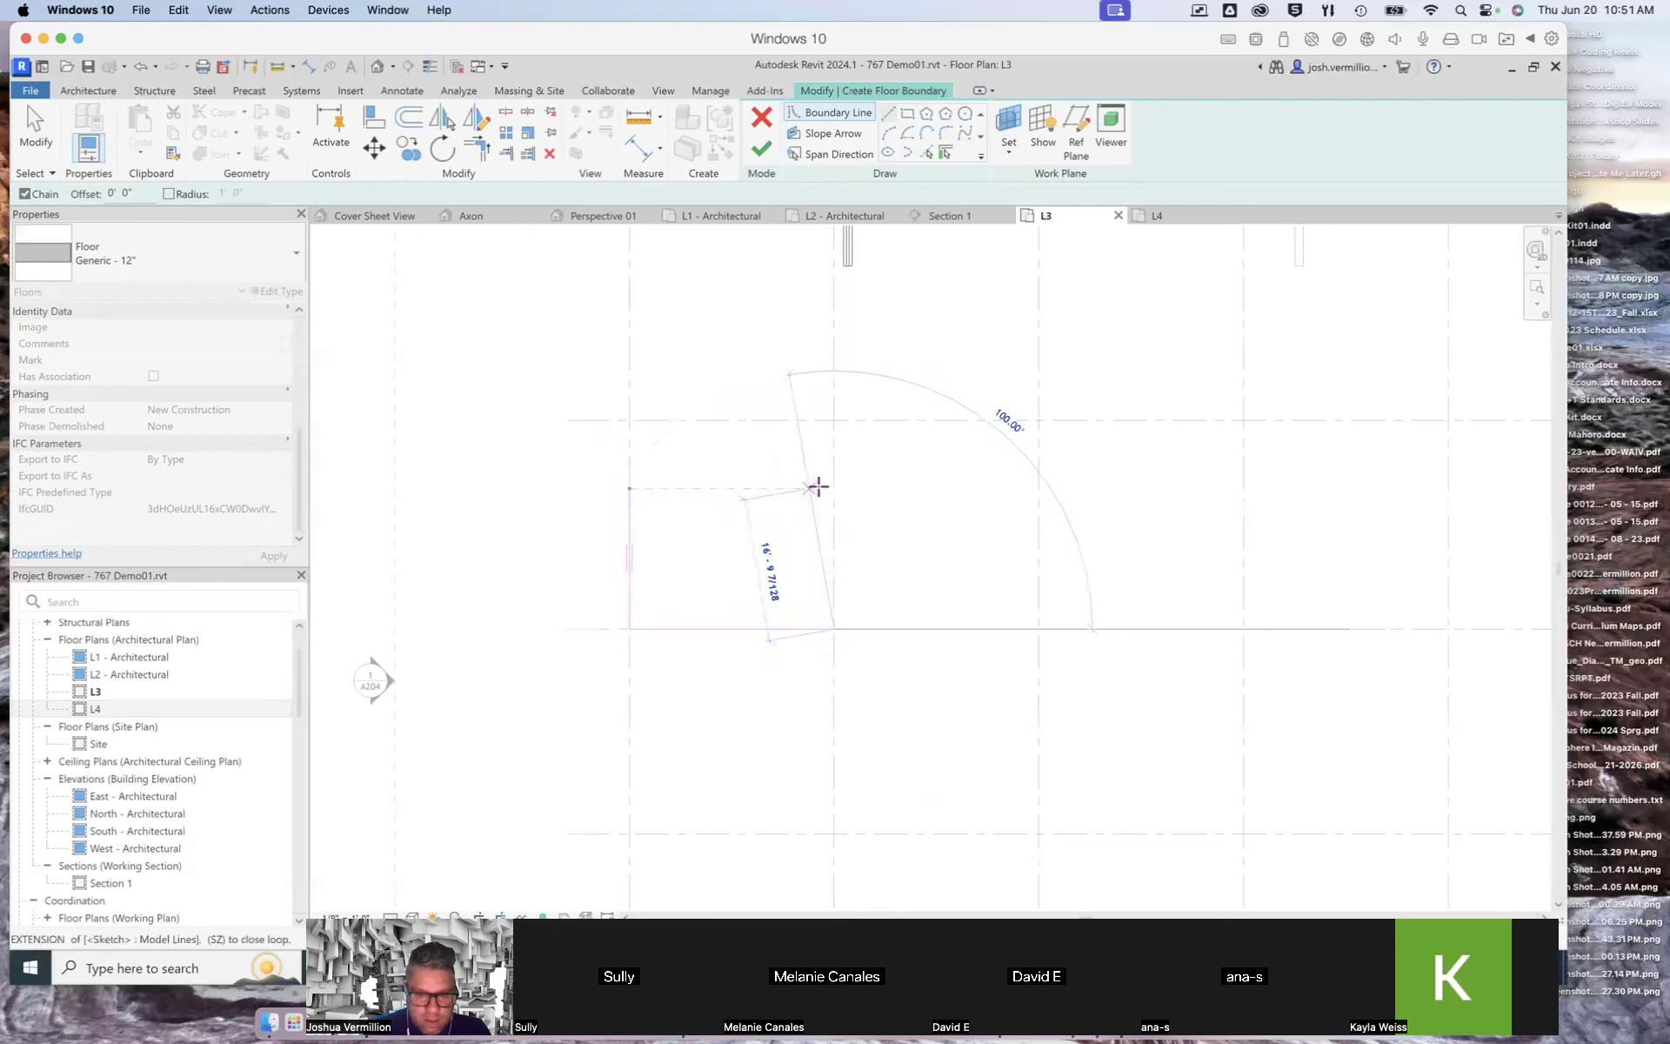
click(833, 488)
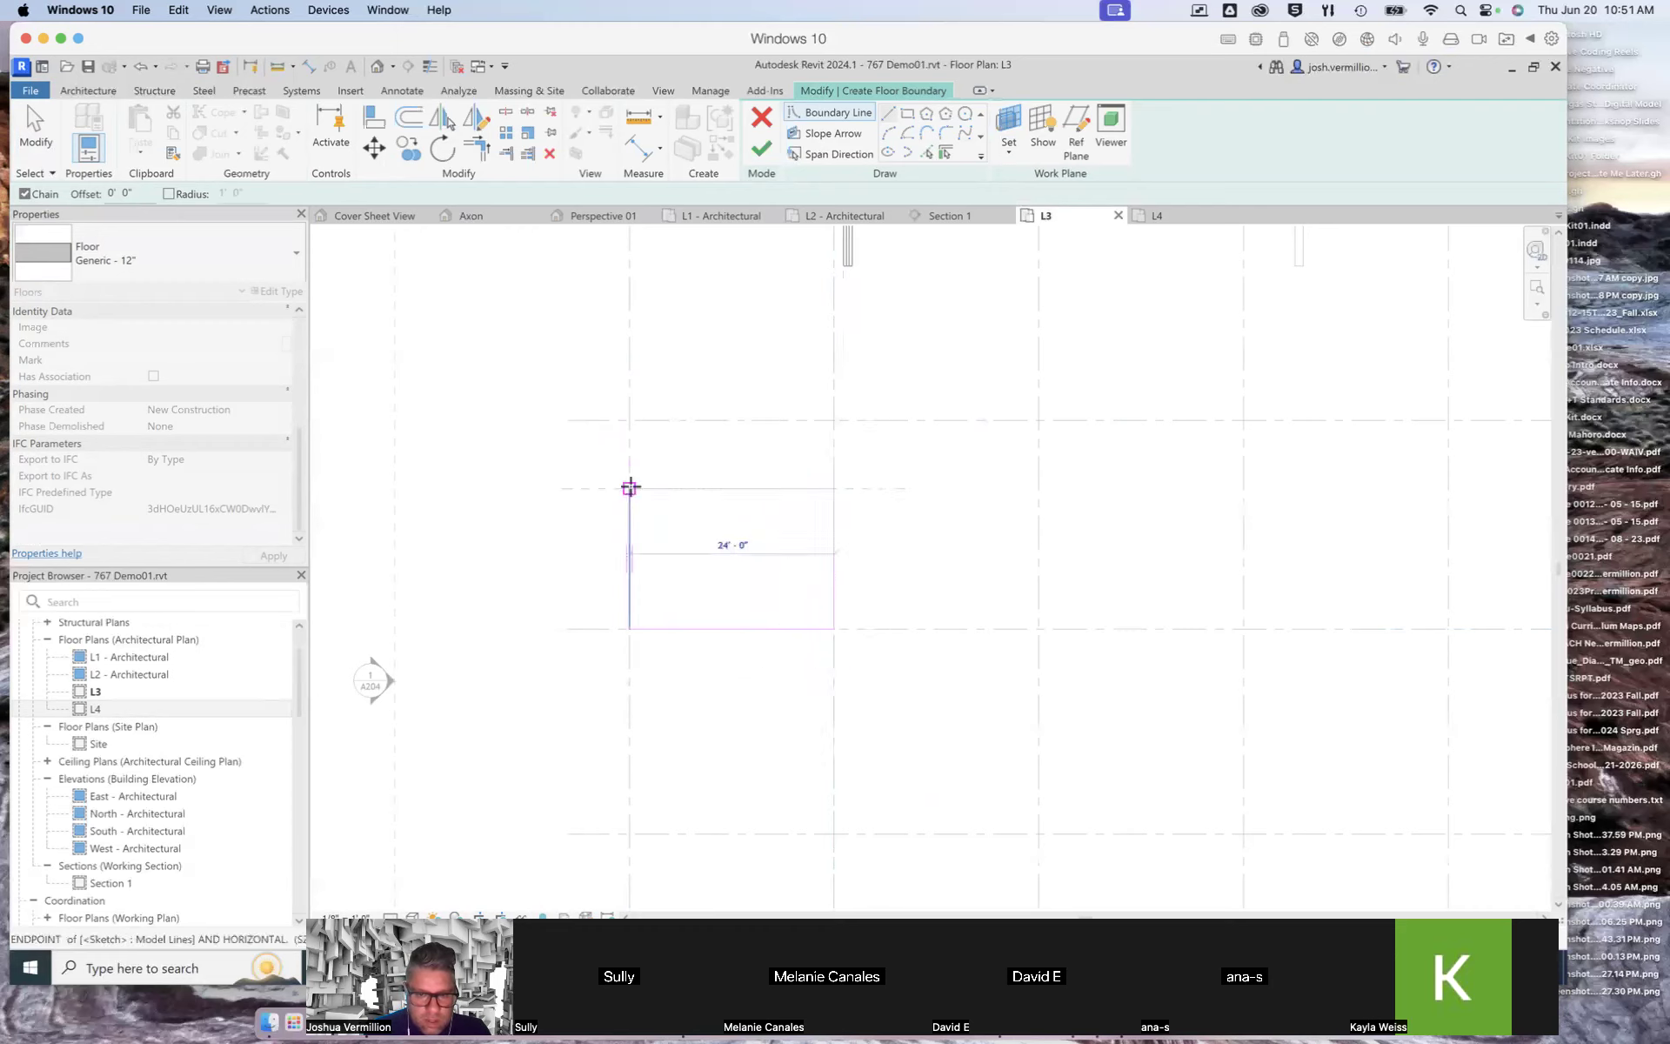
click(629, 488)
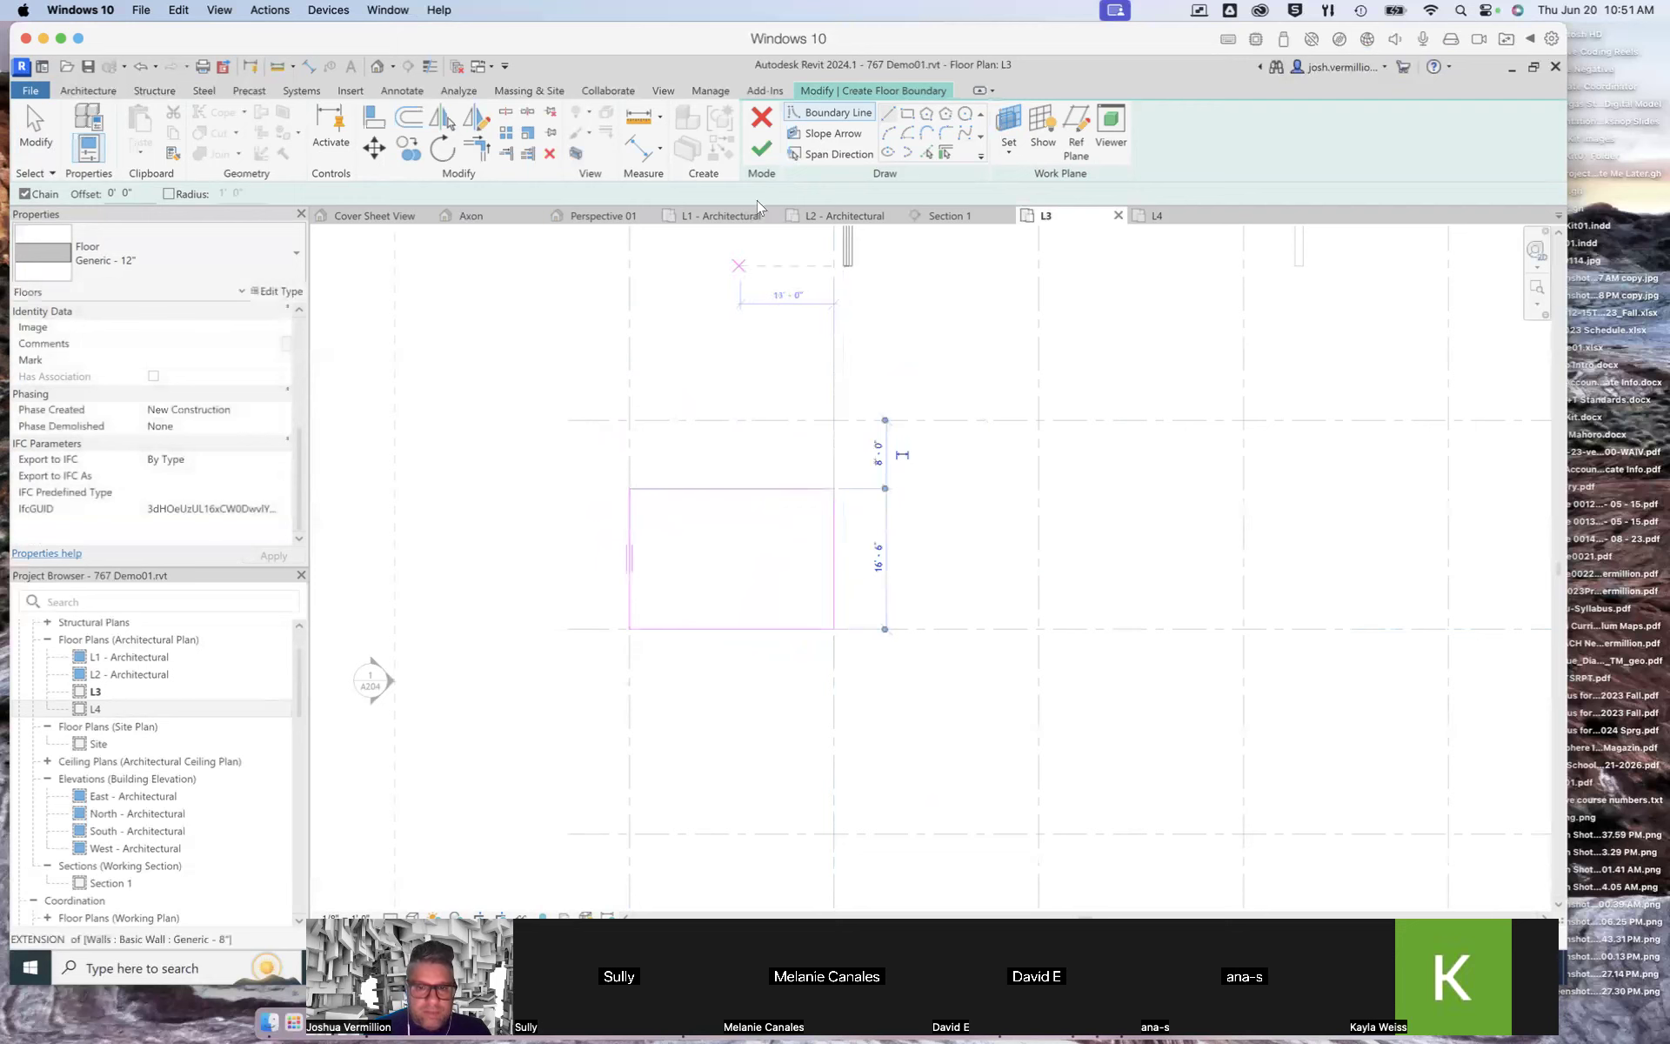
click(762, 154)
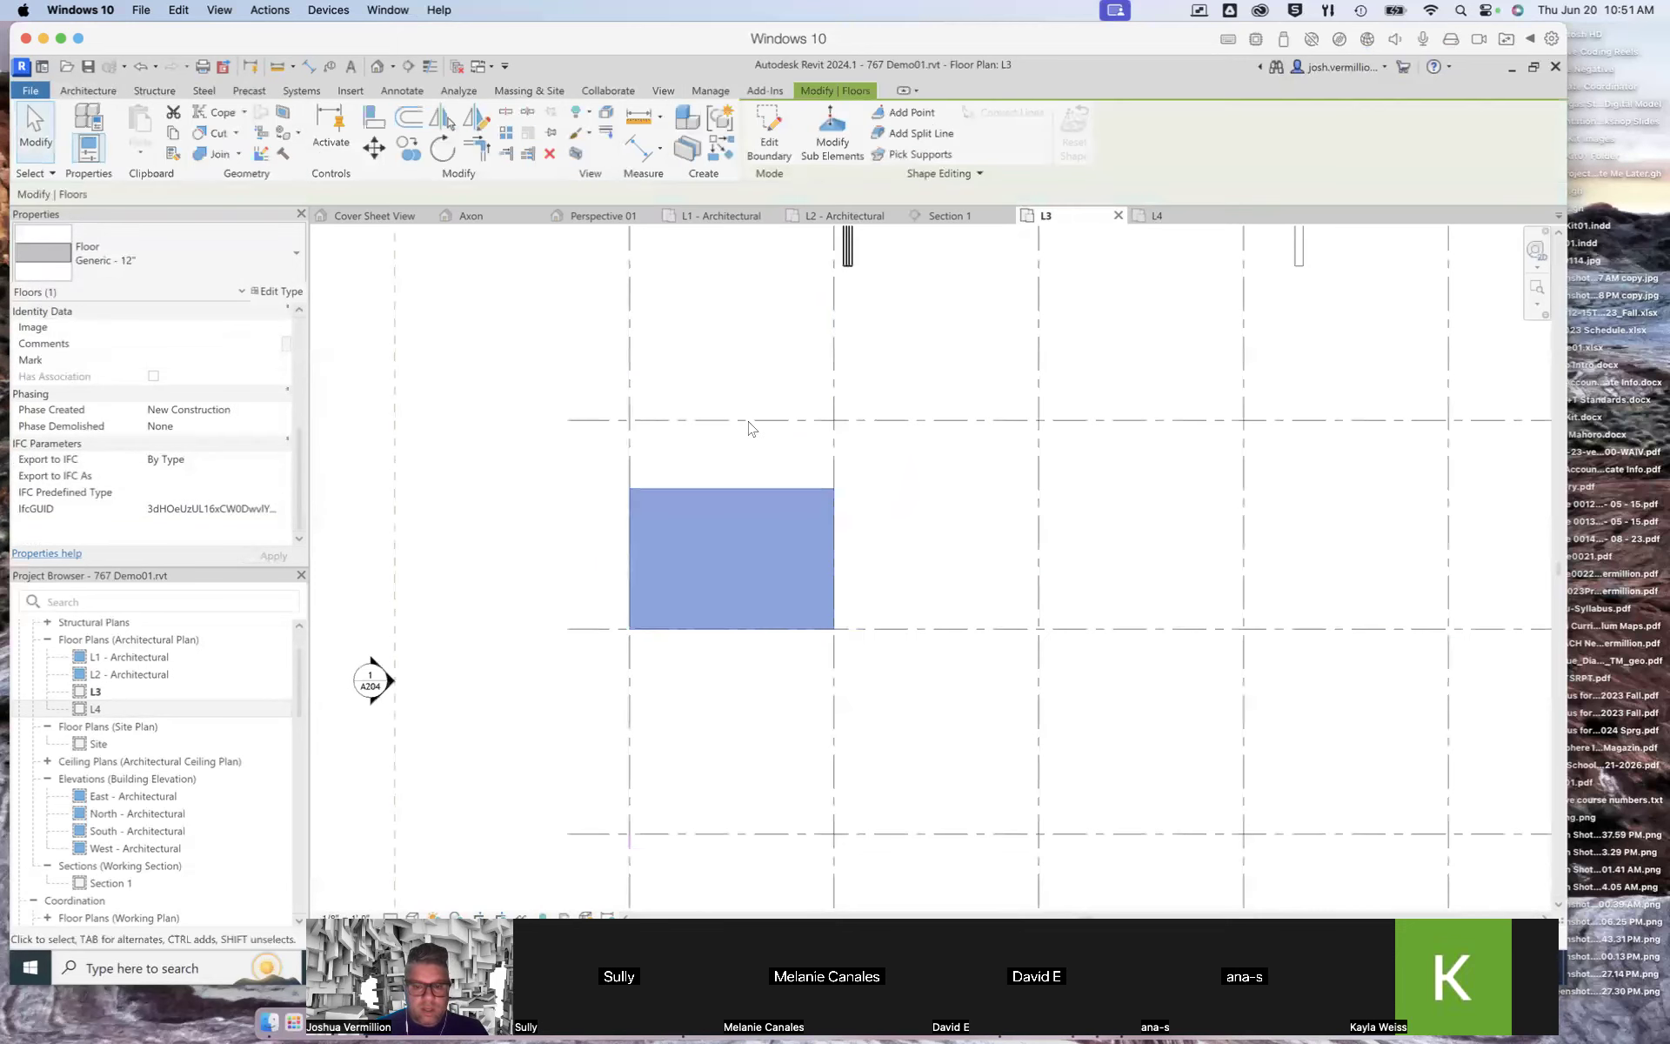
Step: Copy the new floor to the matching bays between grids 3–4 and grids 5–6
click(413, 149)
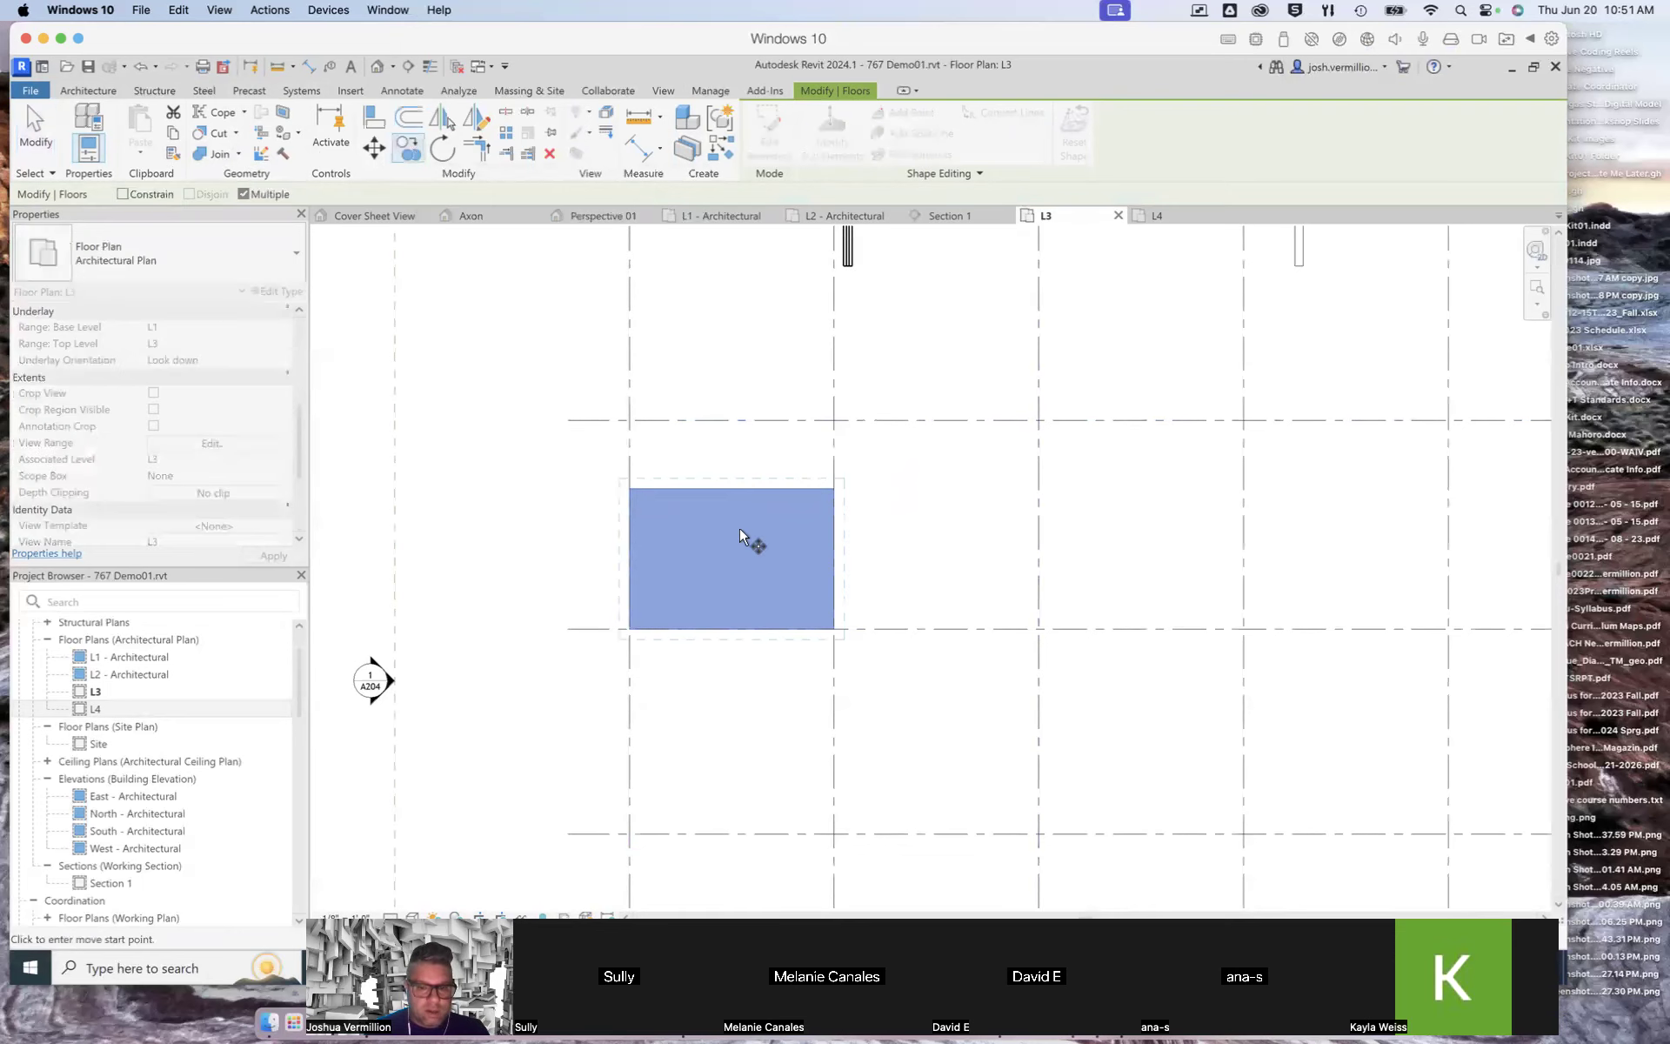
click(630, 629)
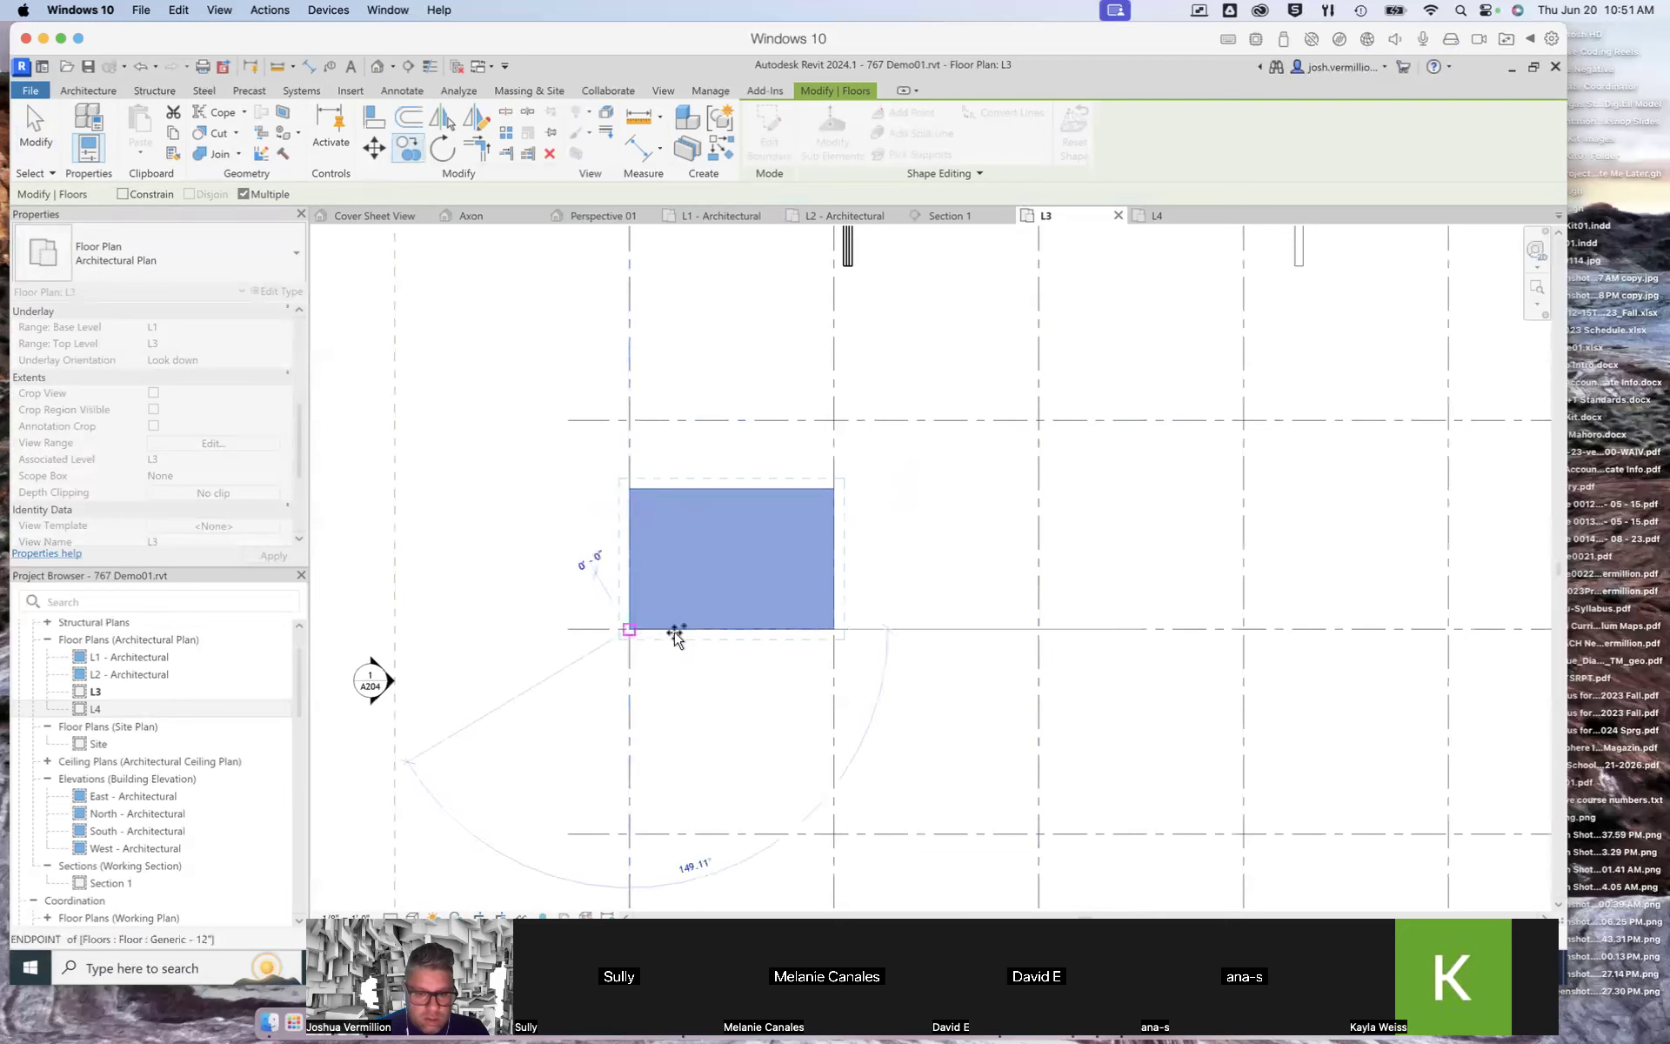
click(1038, 629)
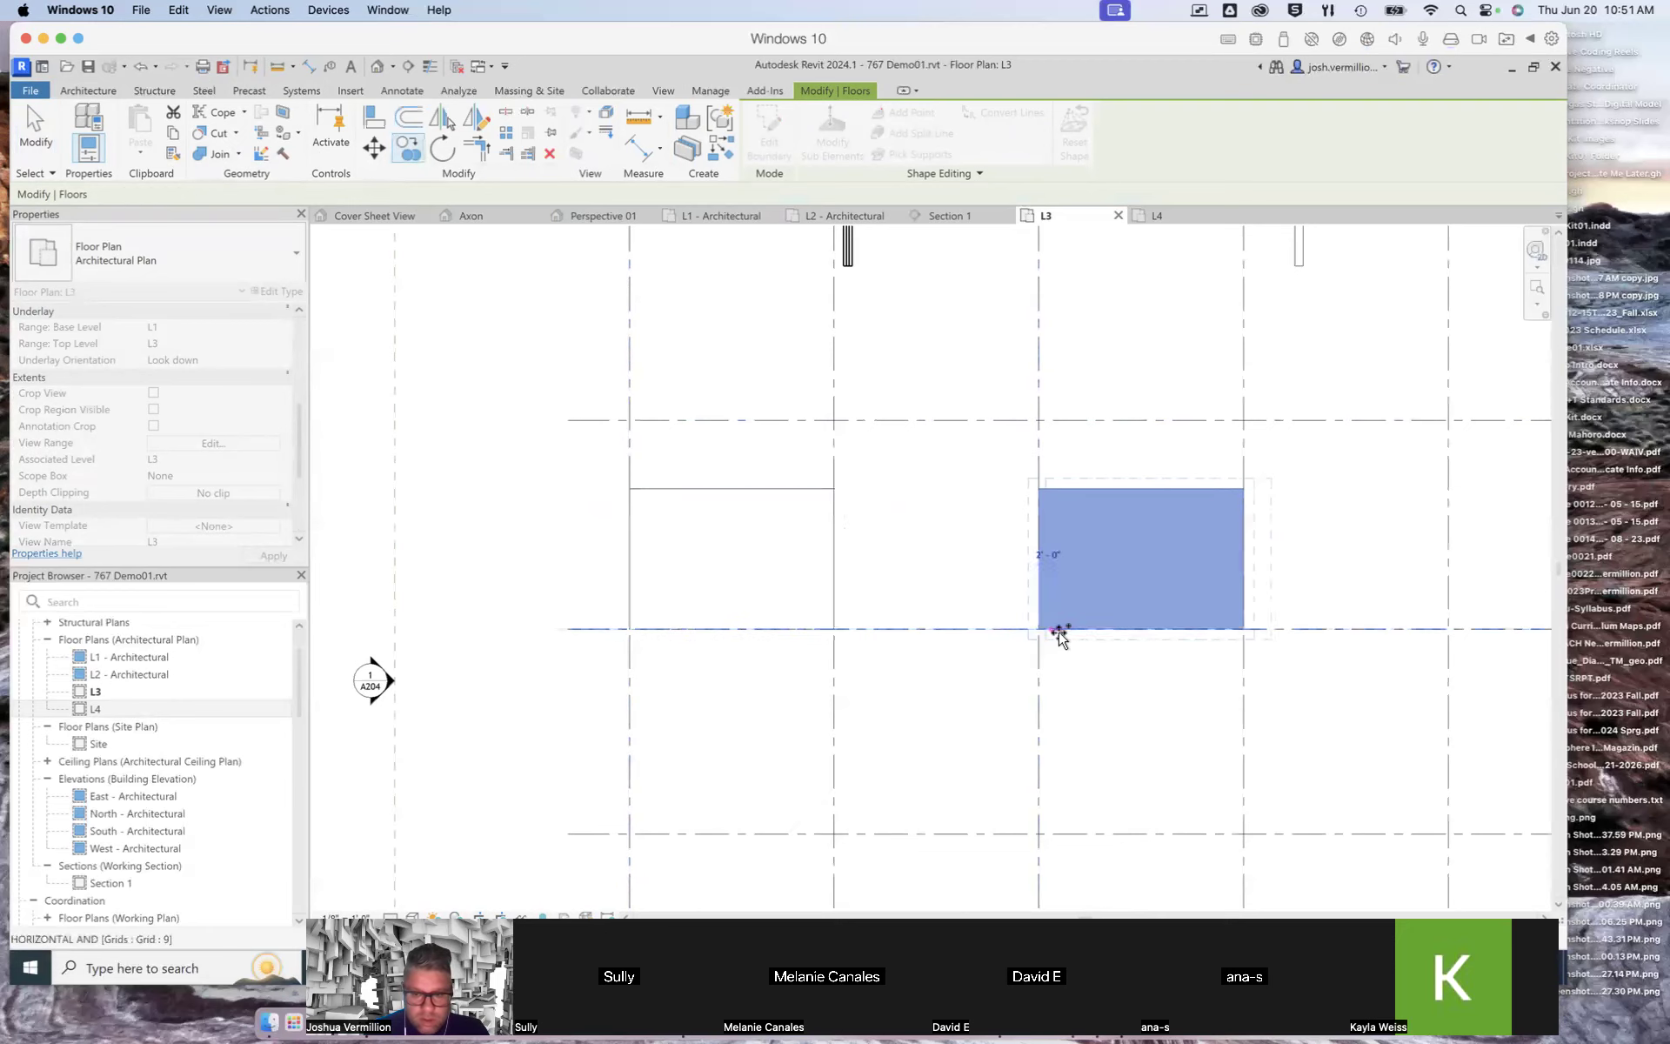
click(1450, 629)
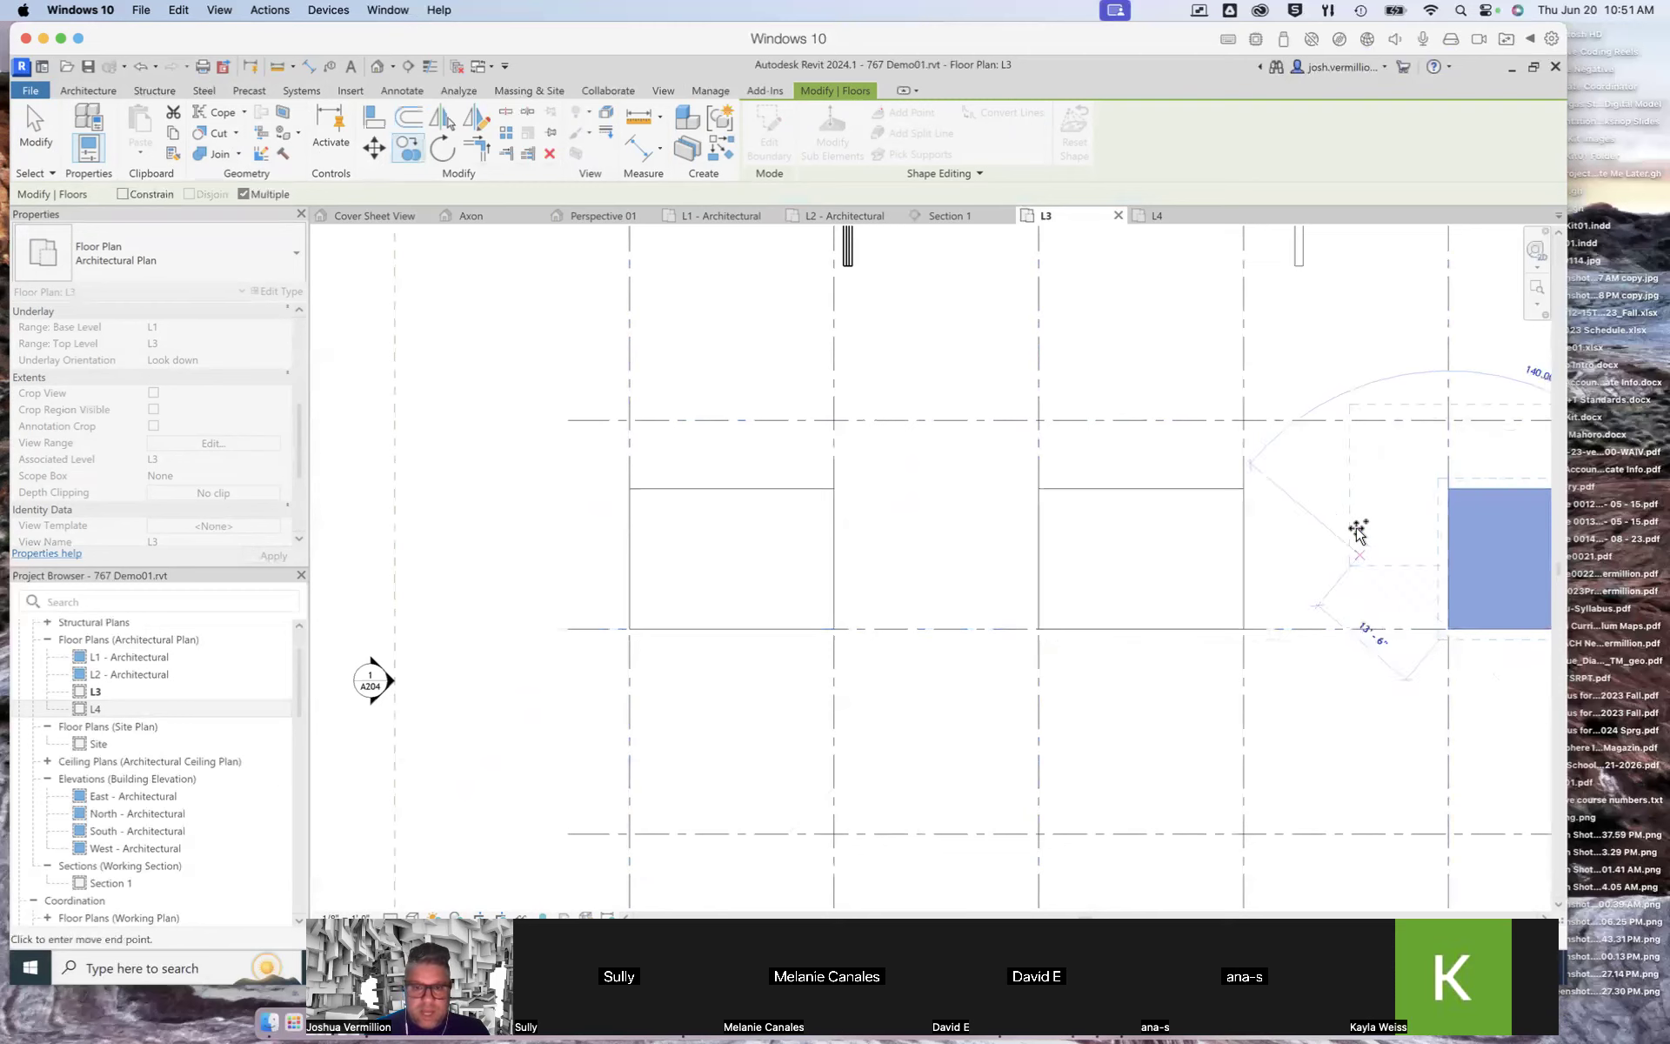
scroll(1357, 529, down, 1)
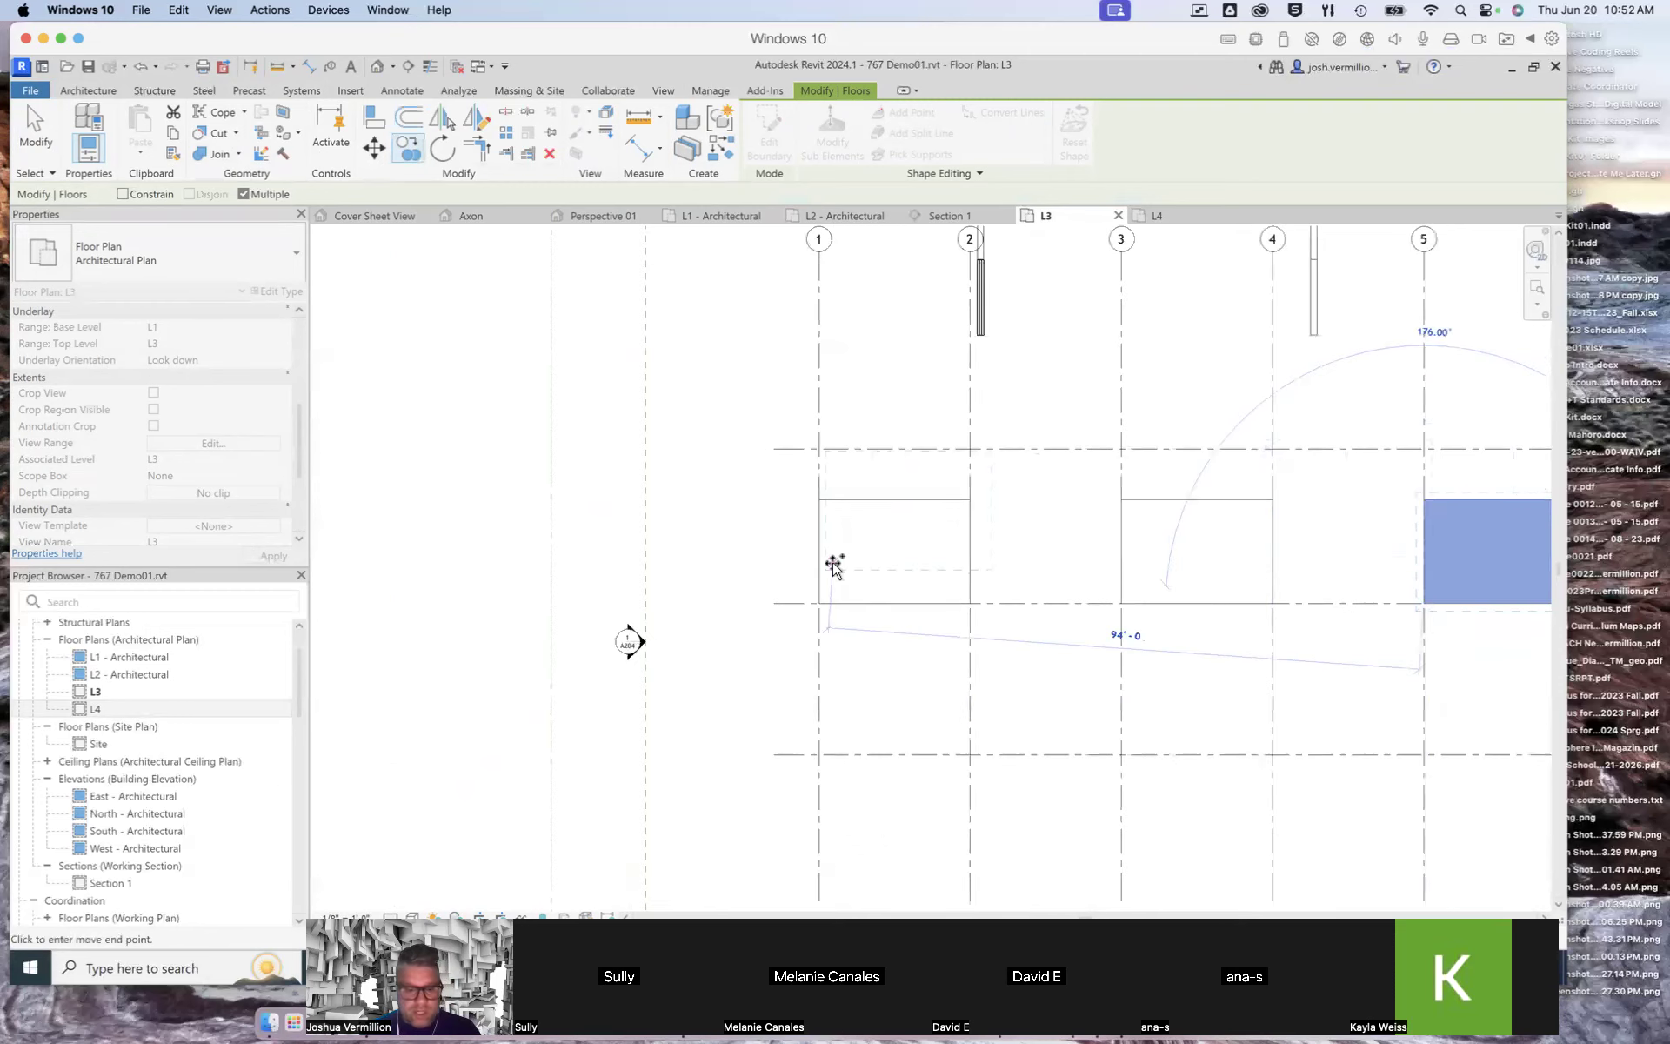
scroll(832, 567, down, 1)
key(Escape)
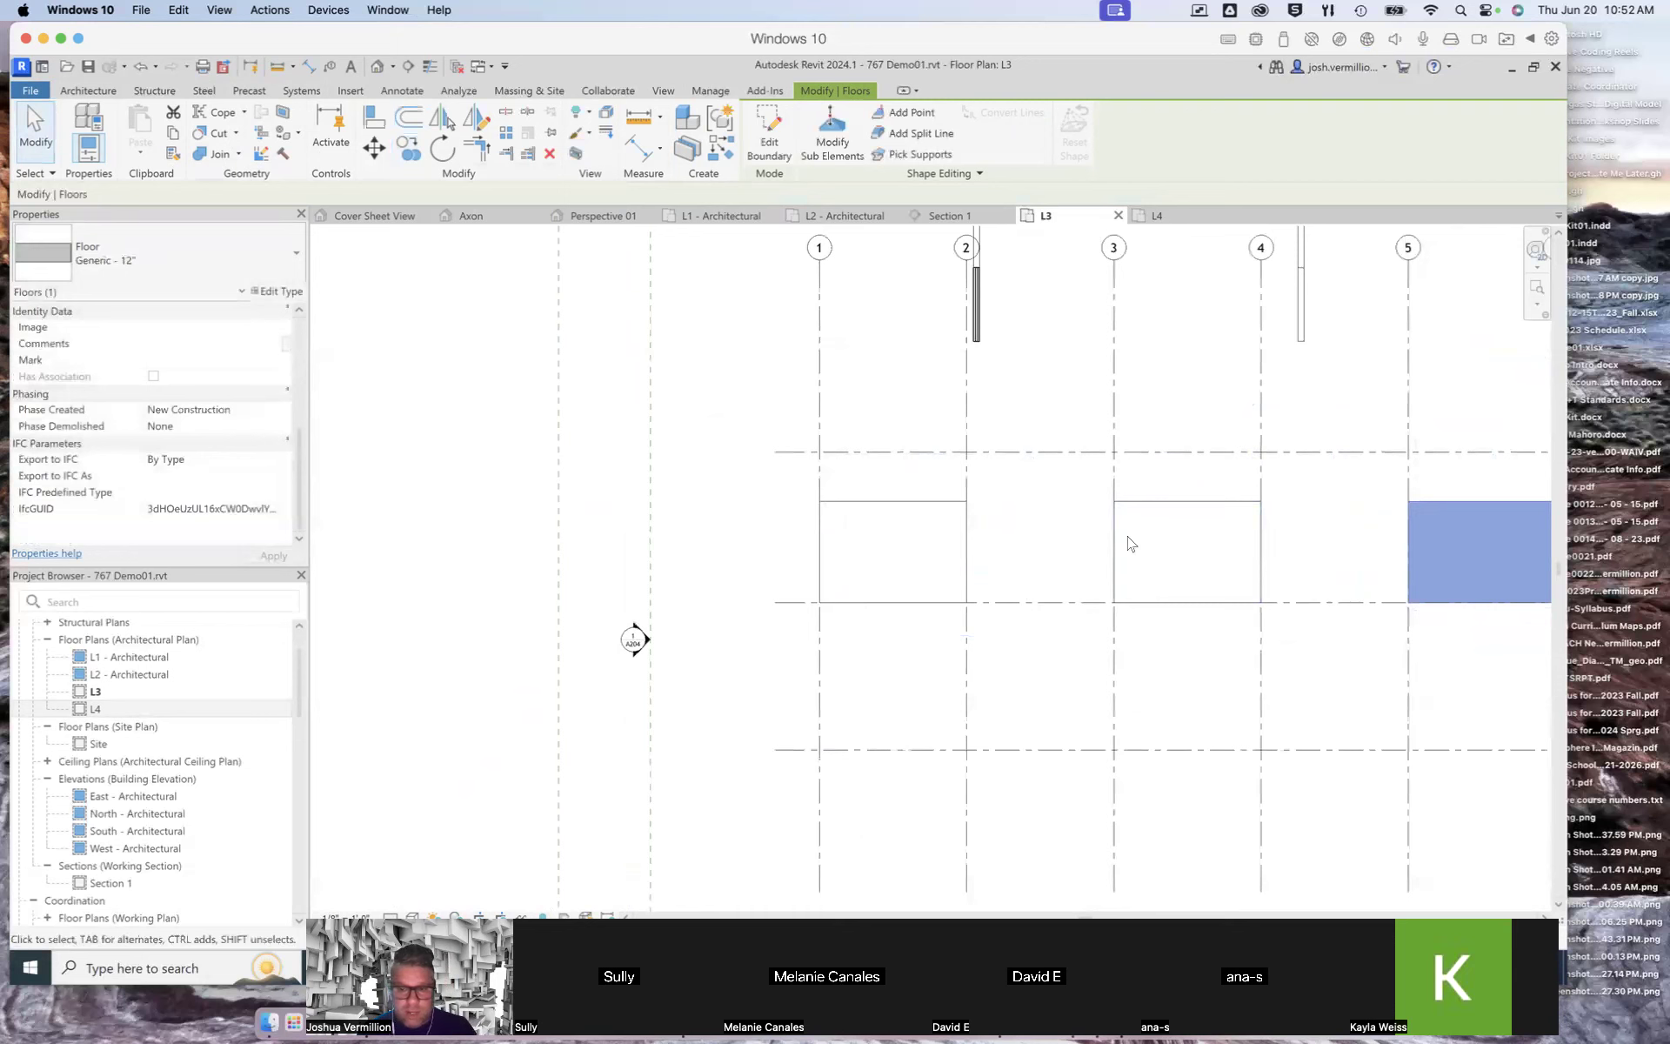
key(Escape)
Step: Select each of the L3 floors in turn and inspect their level and constraint properties
click(904, 512)
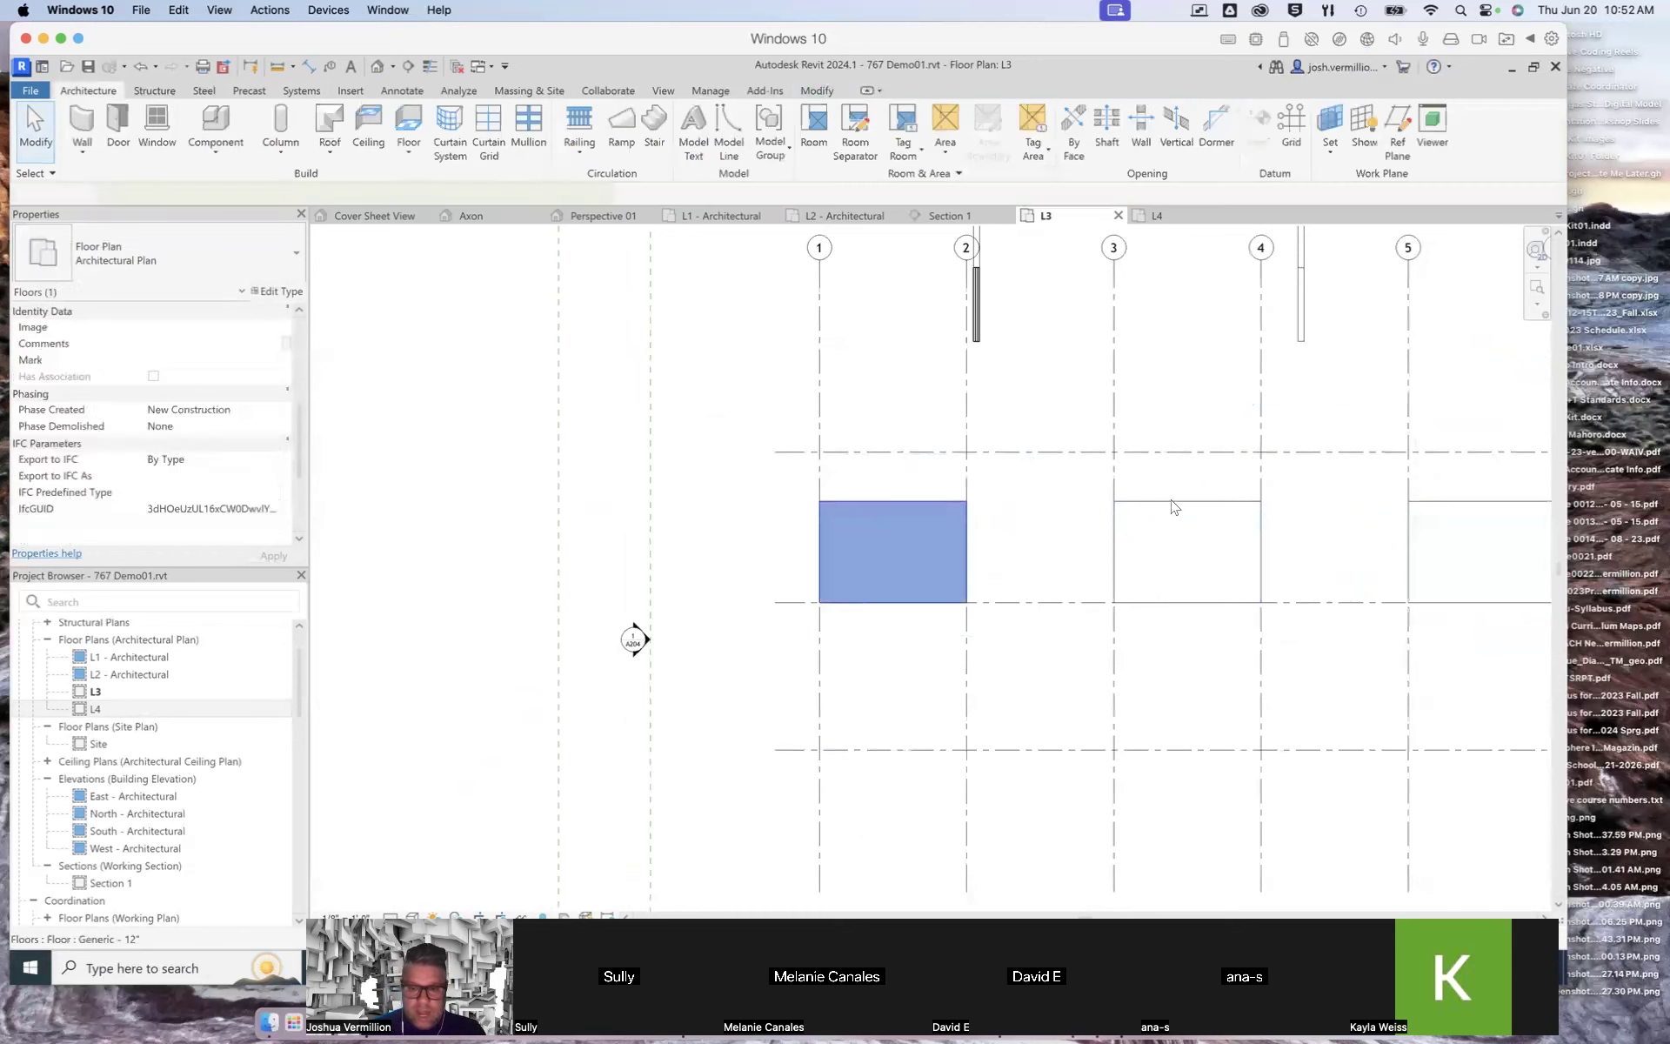
click(1176, 511)
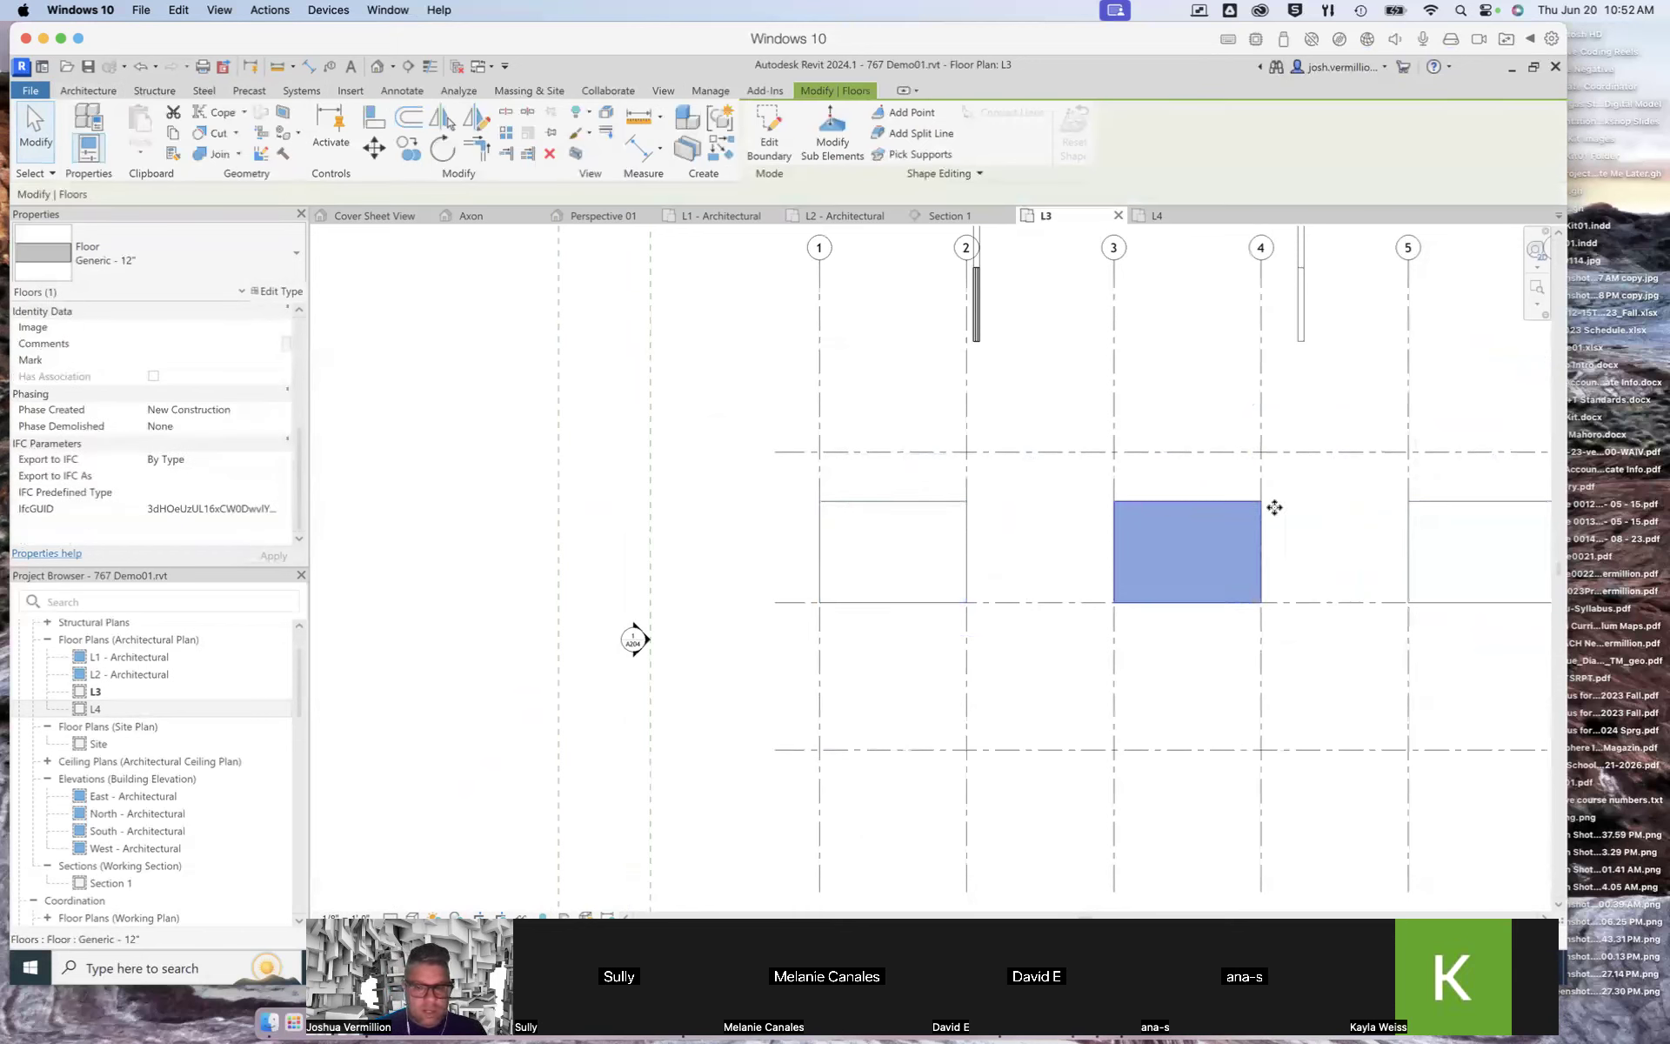
click(1470, 509)
click(900, 504)
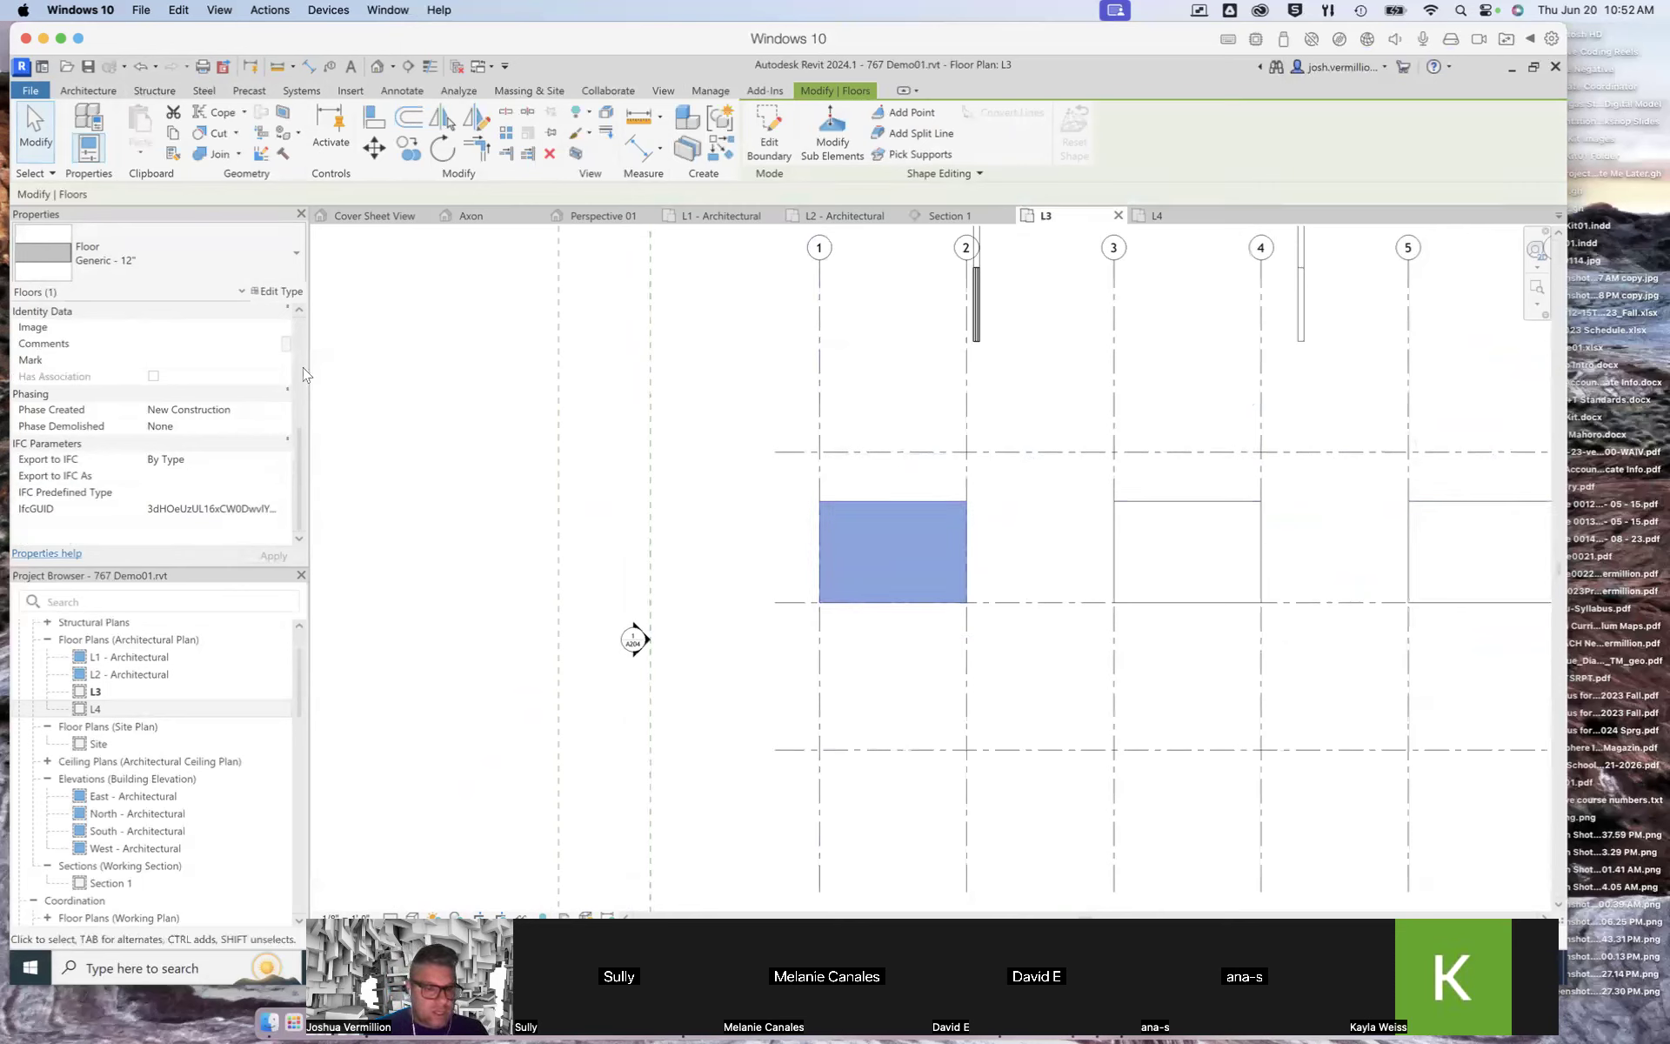
drag(298, 449, 299, 346)
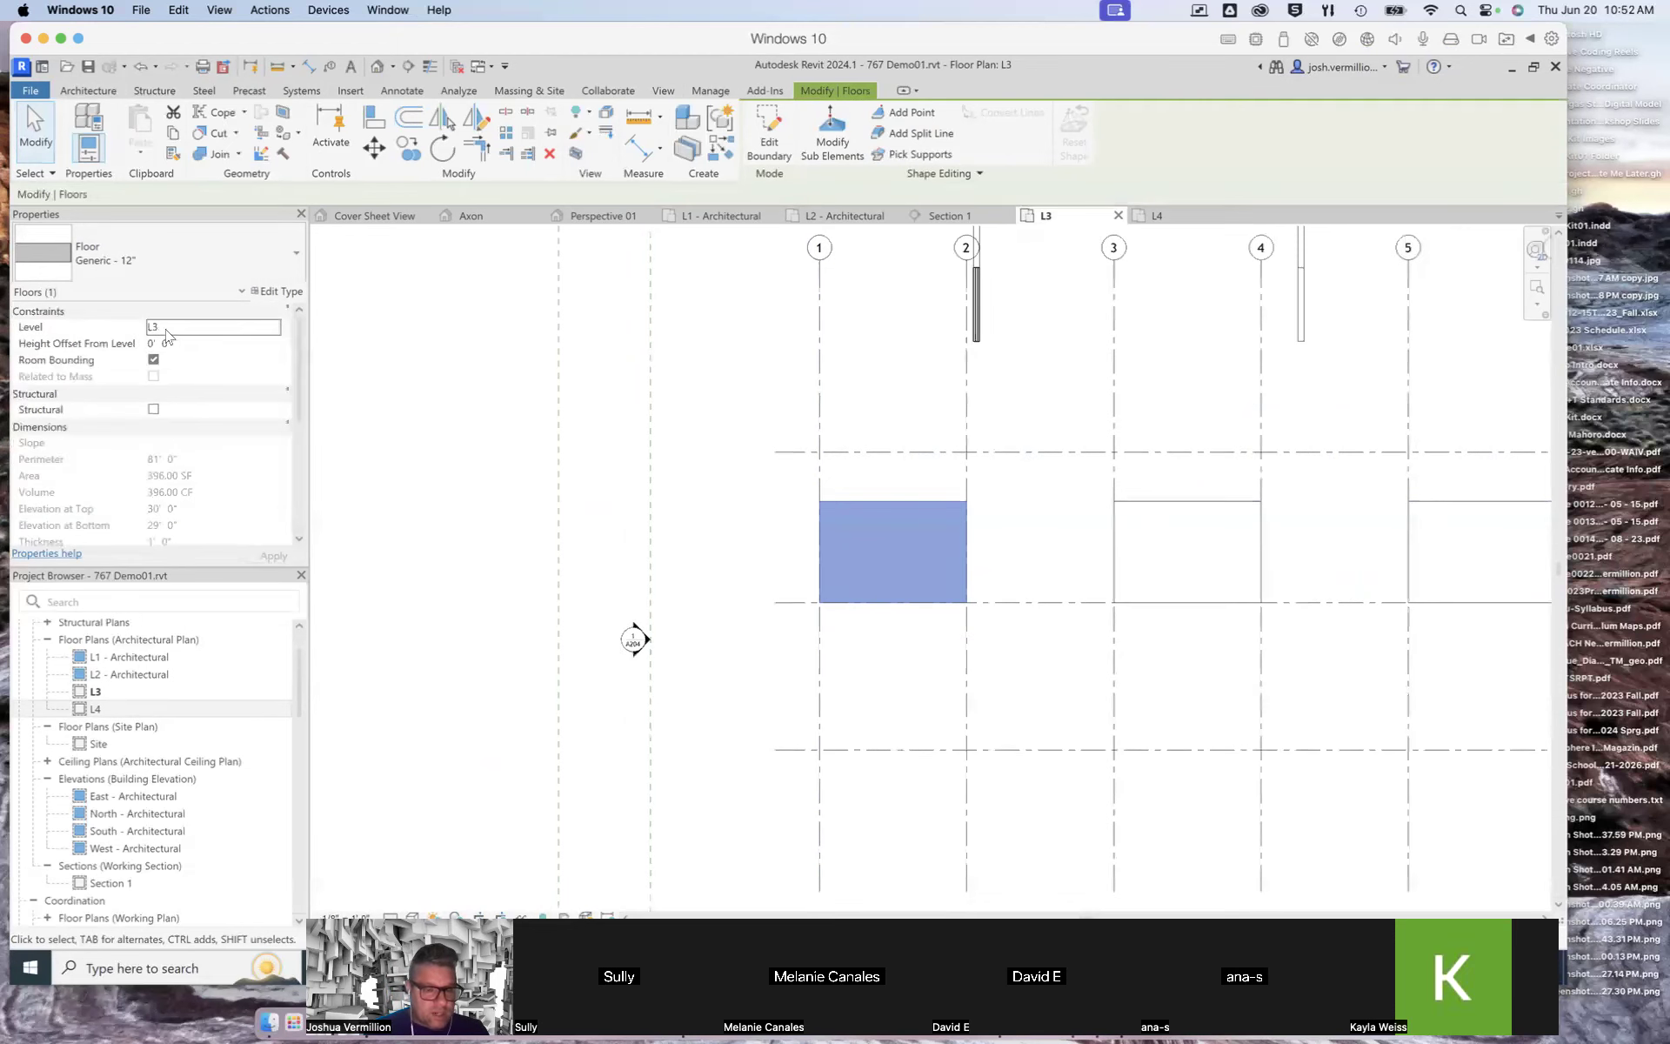
click(1081, 512)
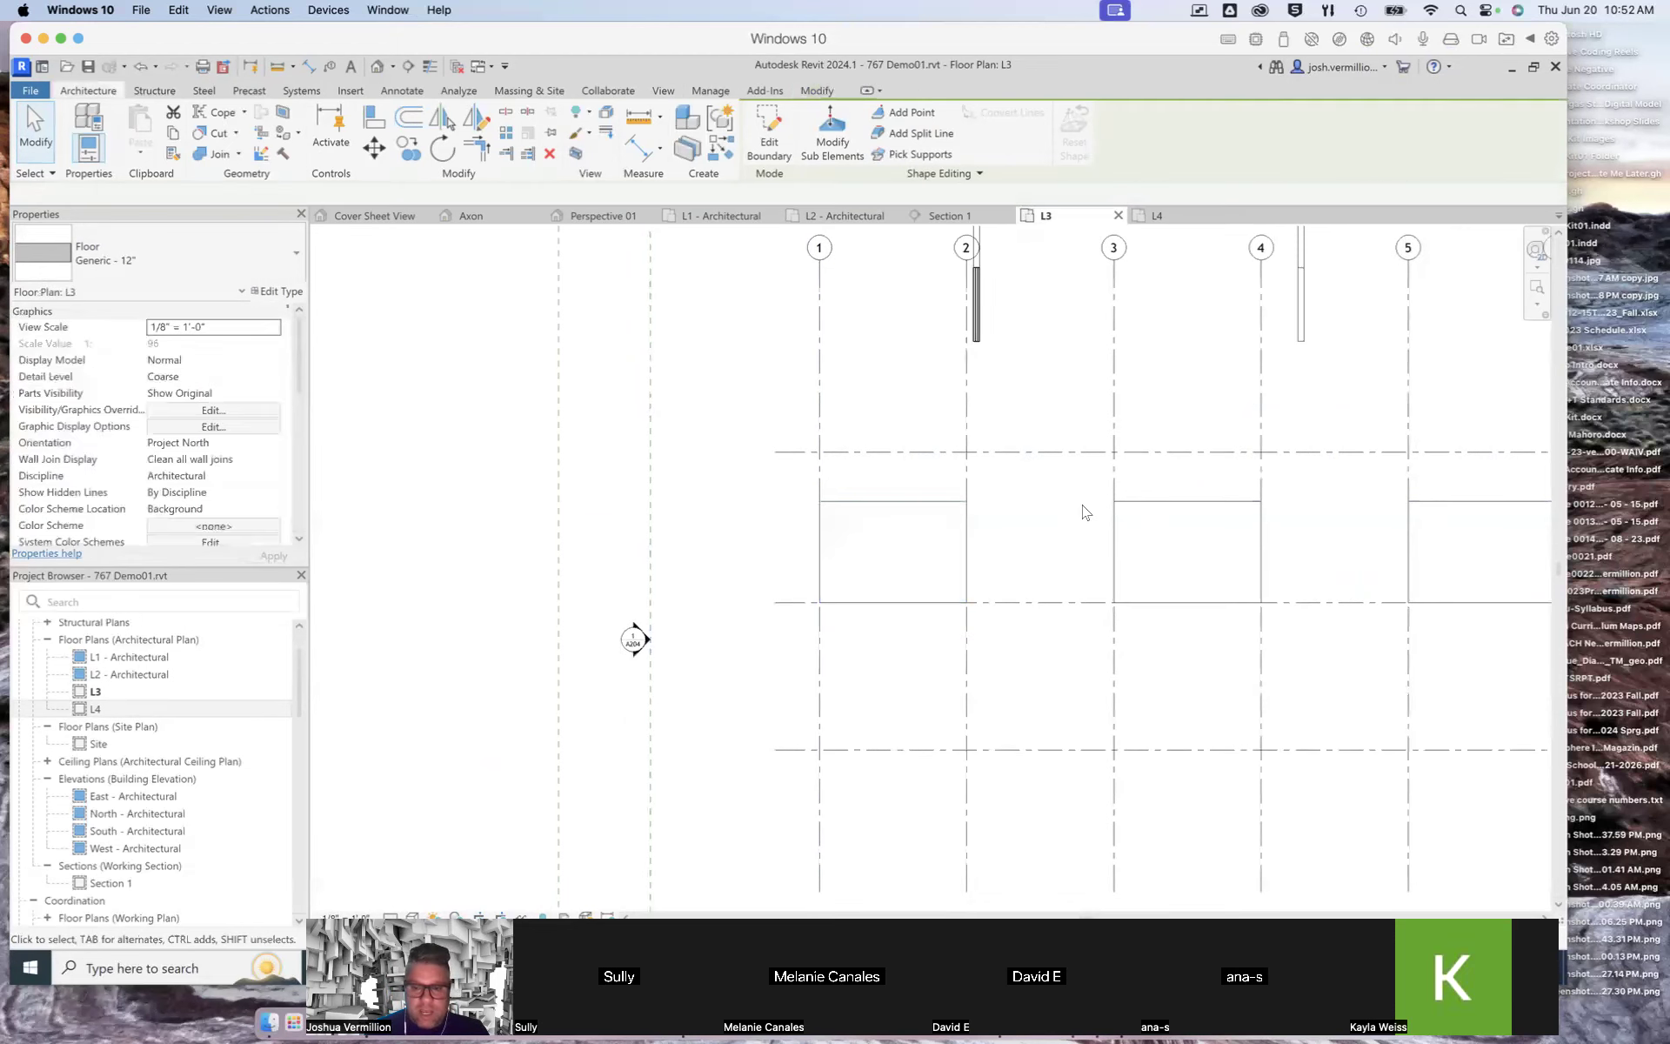
click(1169, 512)
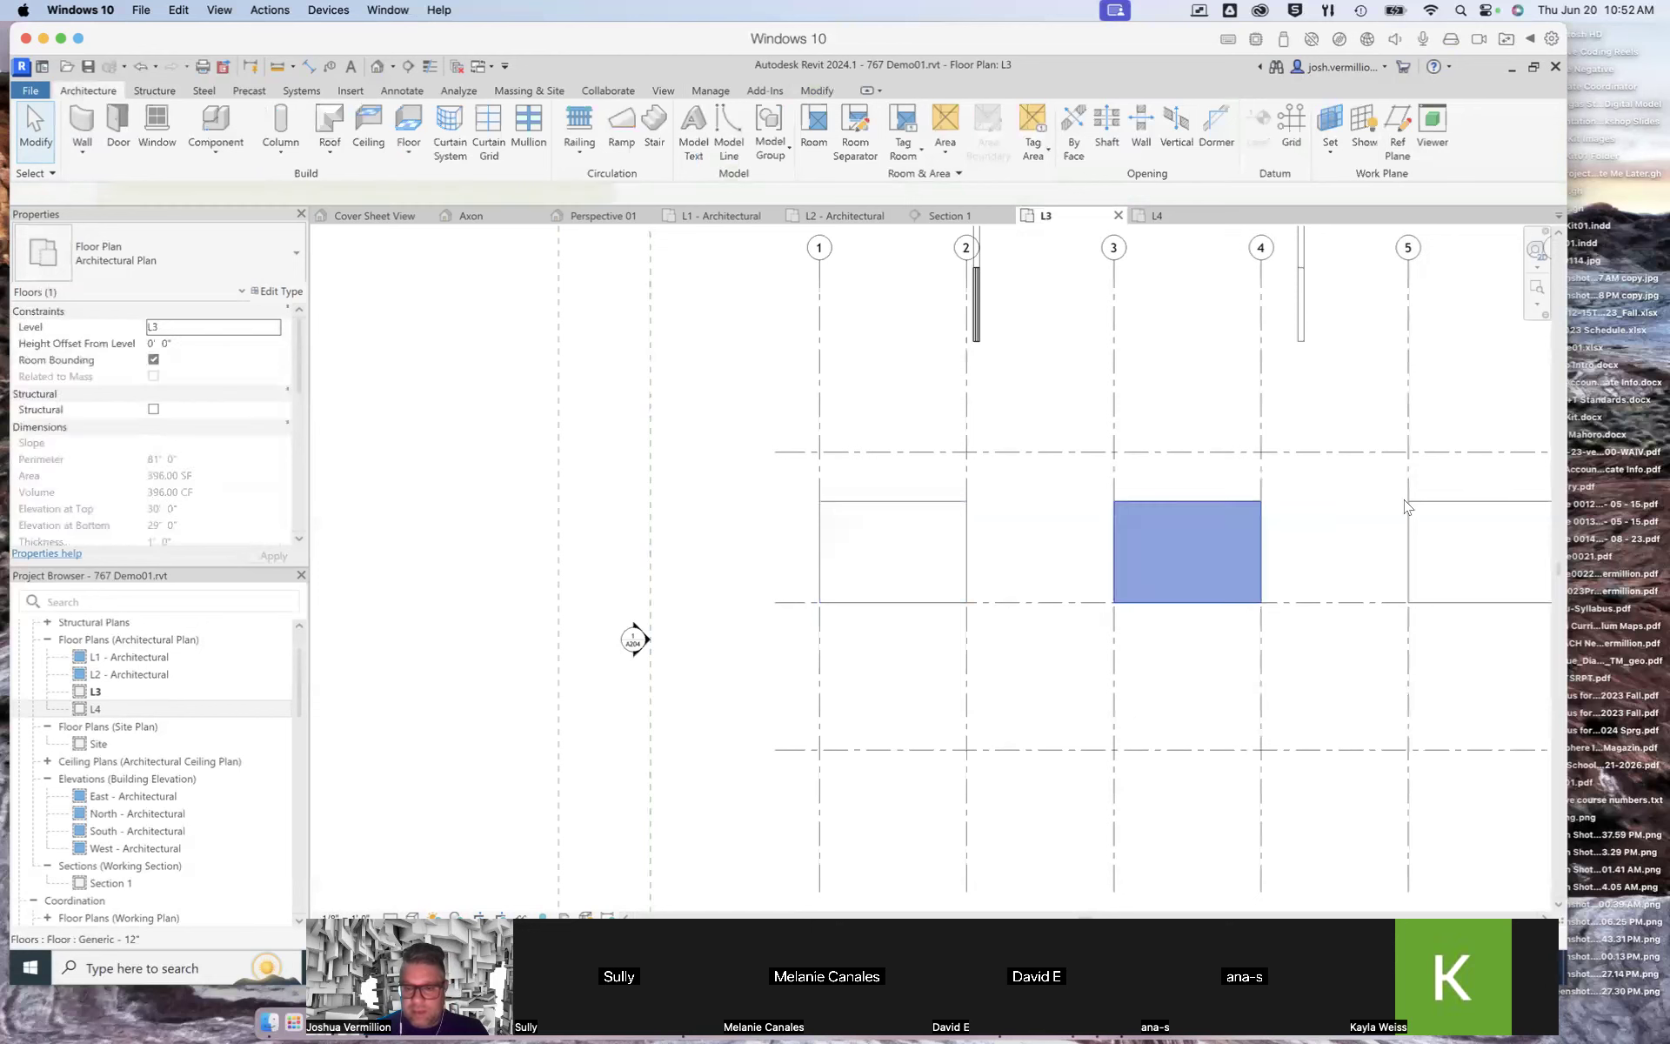
click(1457, 509)
click(1303, 516)
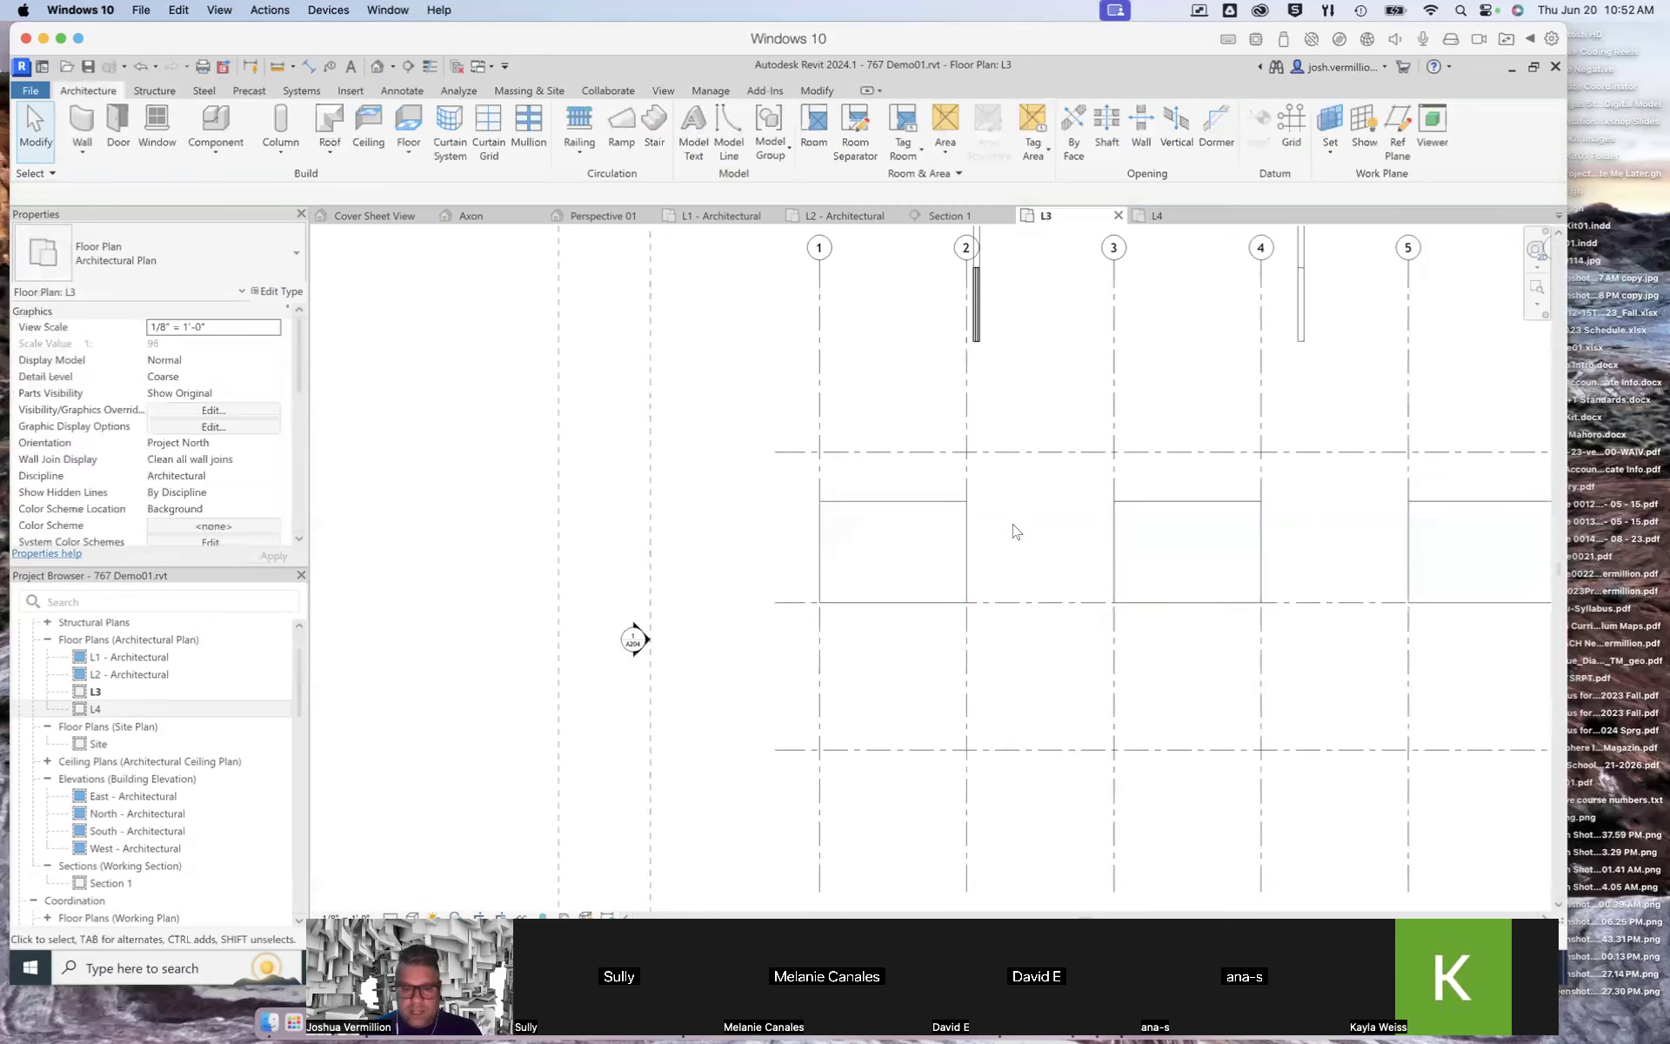
scroll(1009, 529, up, 2)
scroll(1009, 529, down, 2)
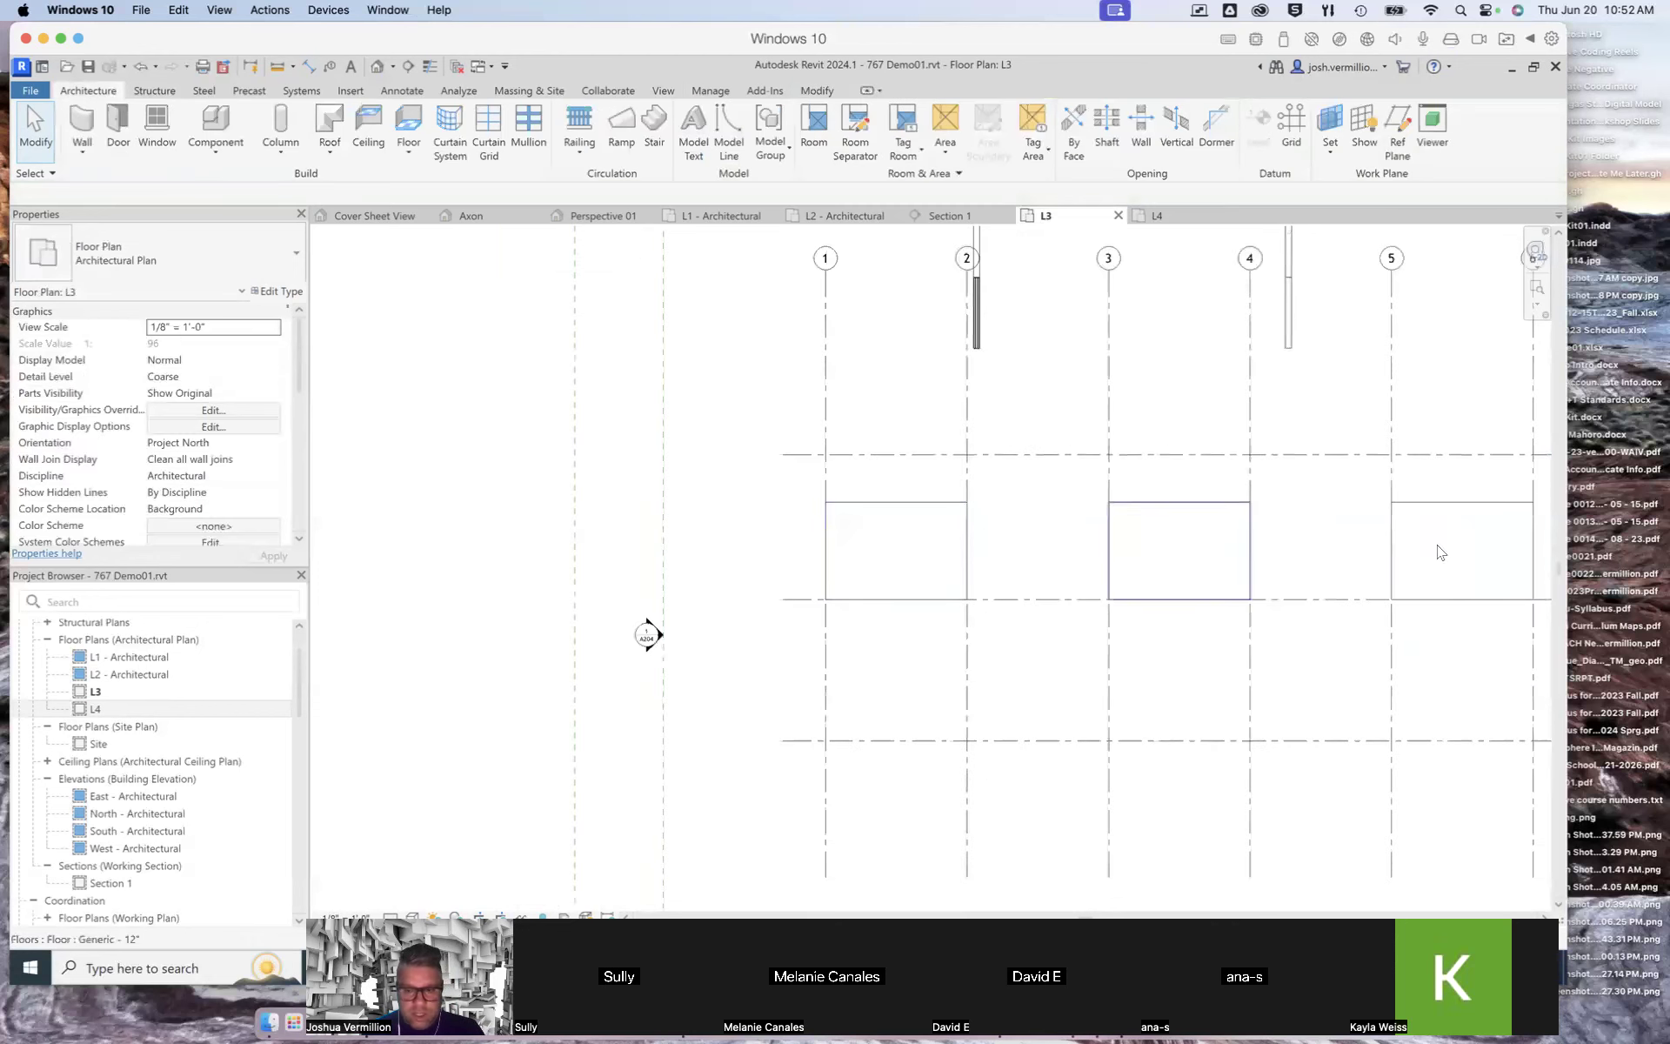
scroll(564, 577, down, 1)
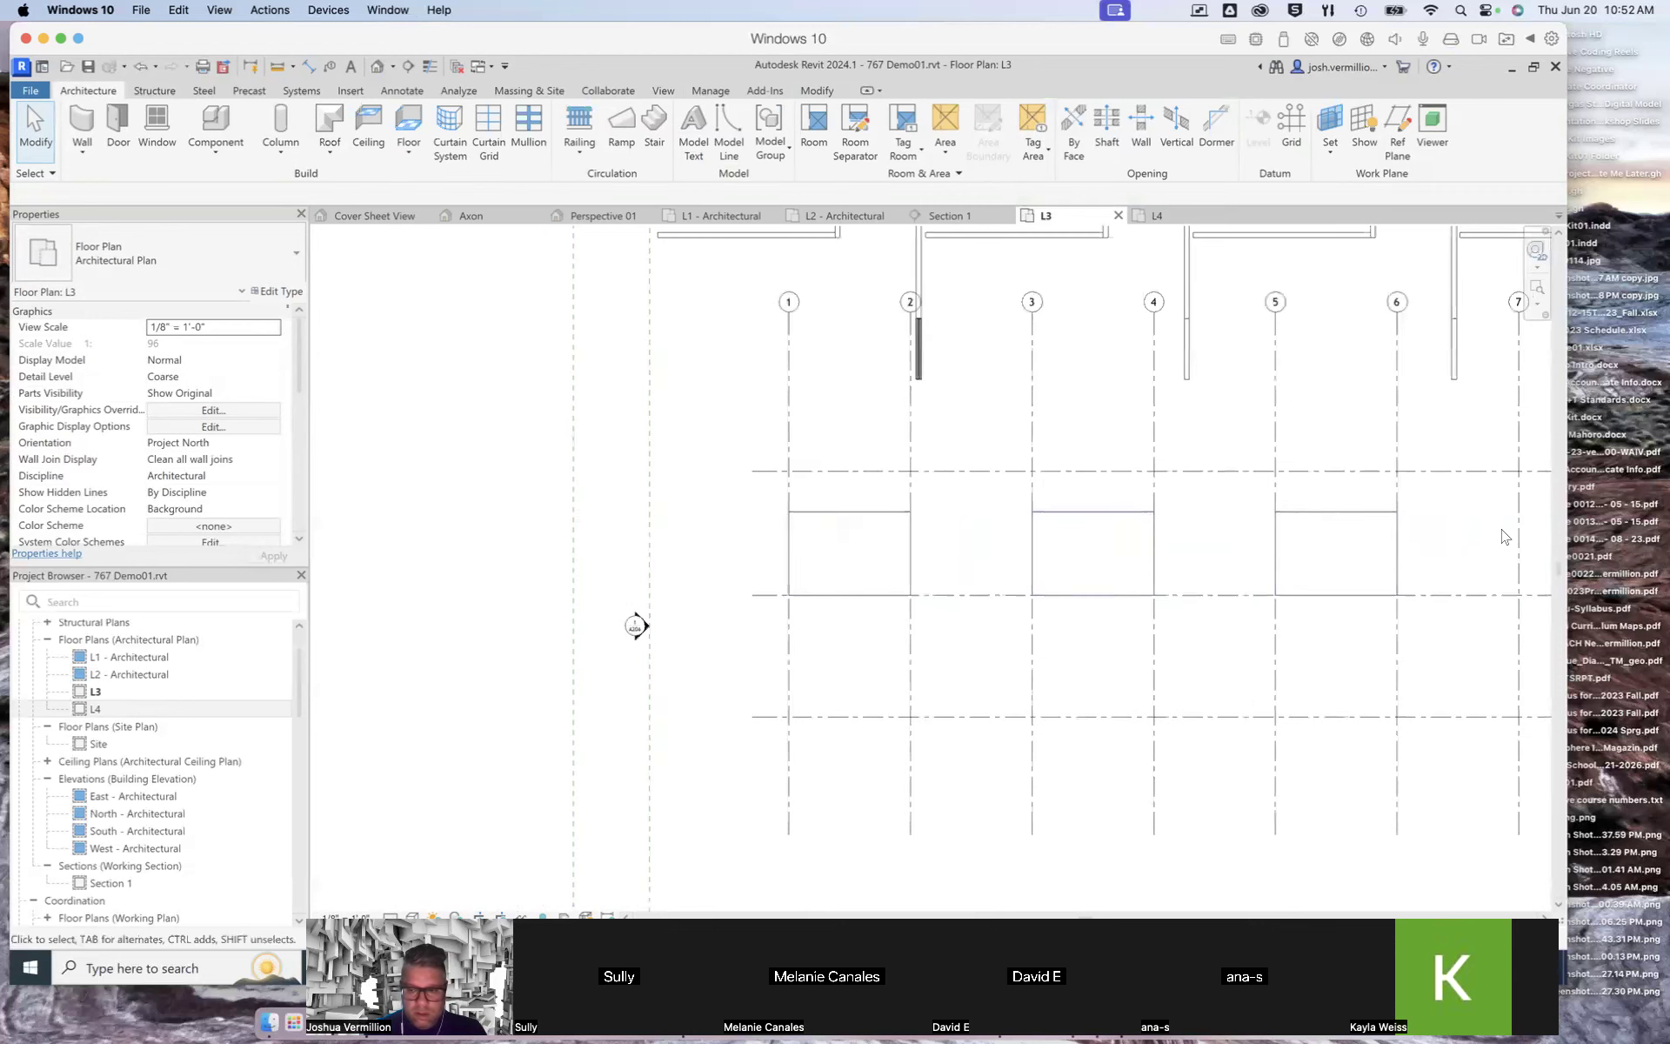
scroll(1496, 538, up, 3)
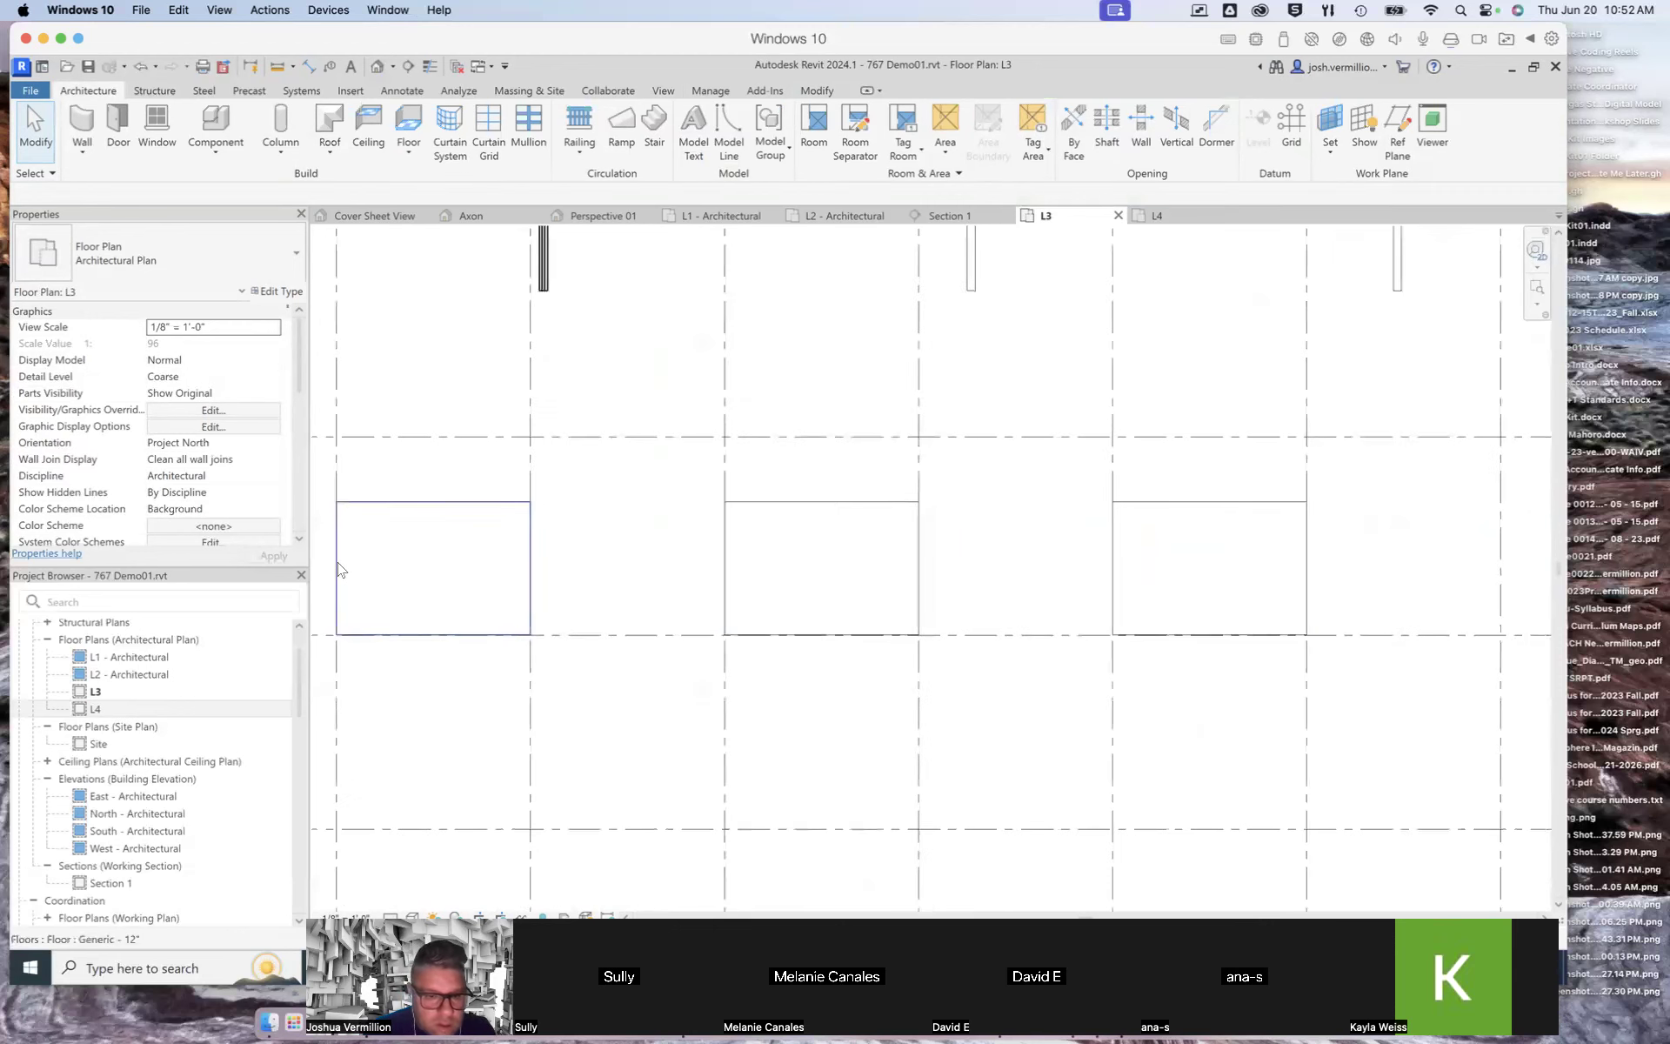
Step: Start an architectural wall using the Generic - 6" type with its location line set to Finish Face: Interior
click(80, 151)
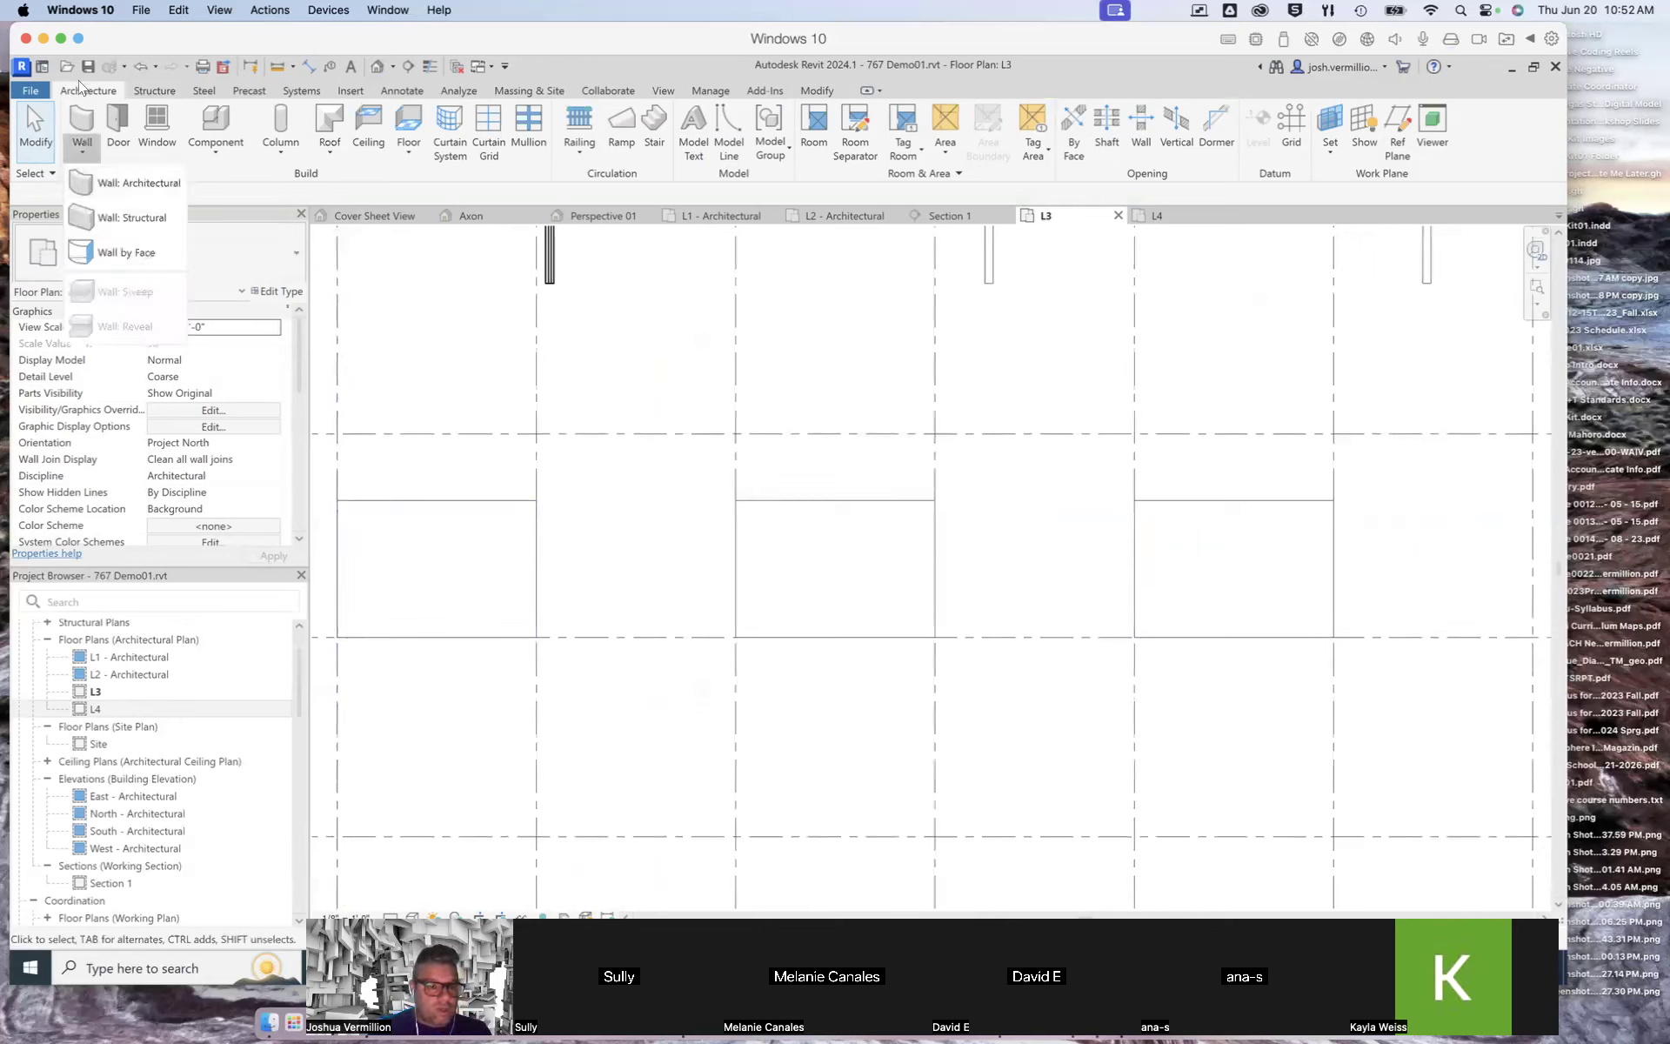
click(82, 148)
click(82, 150)
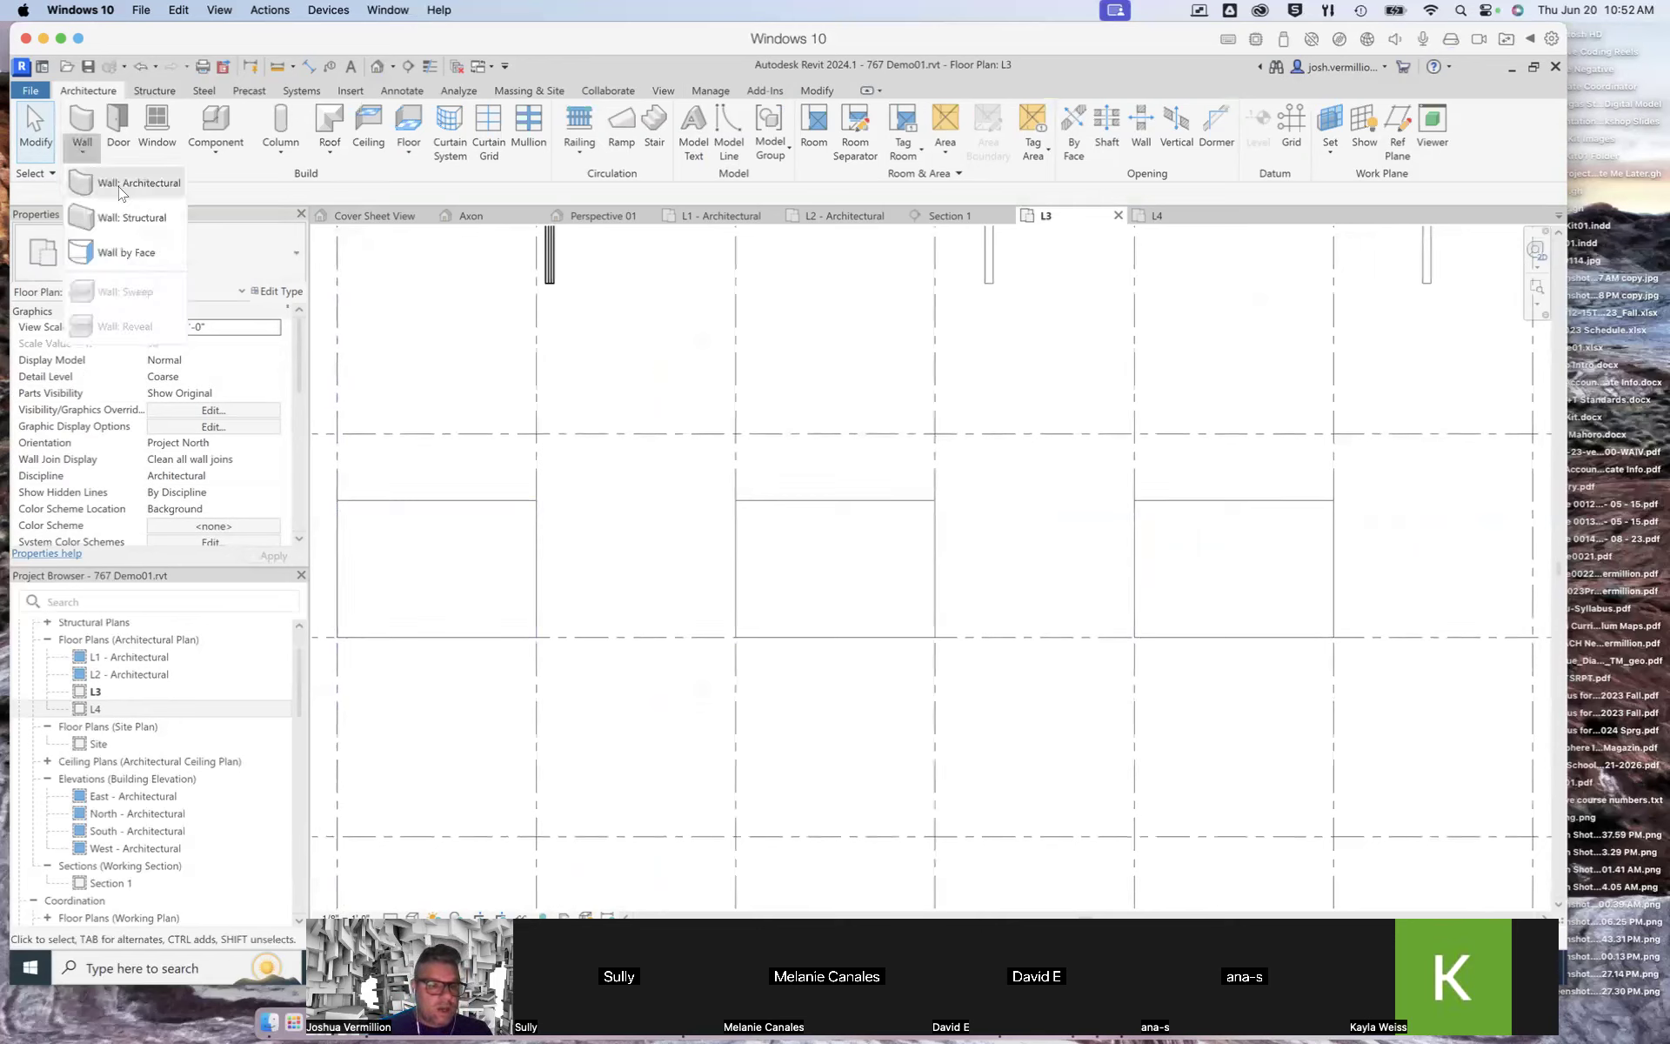
click(121, 185)
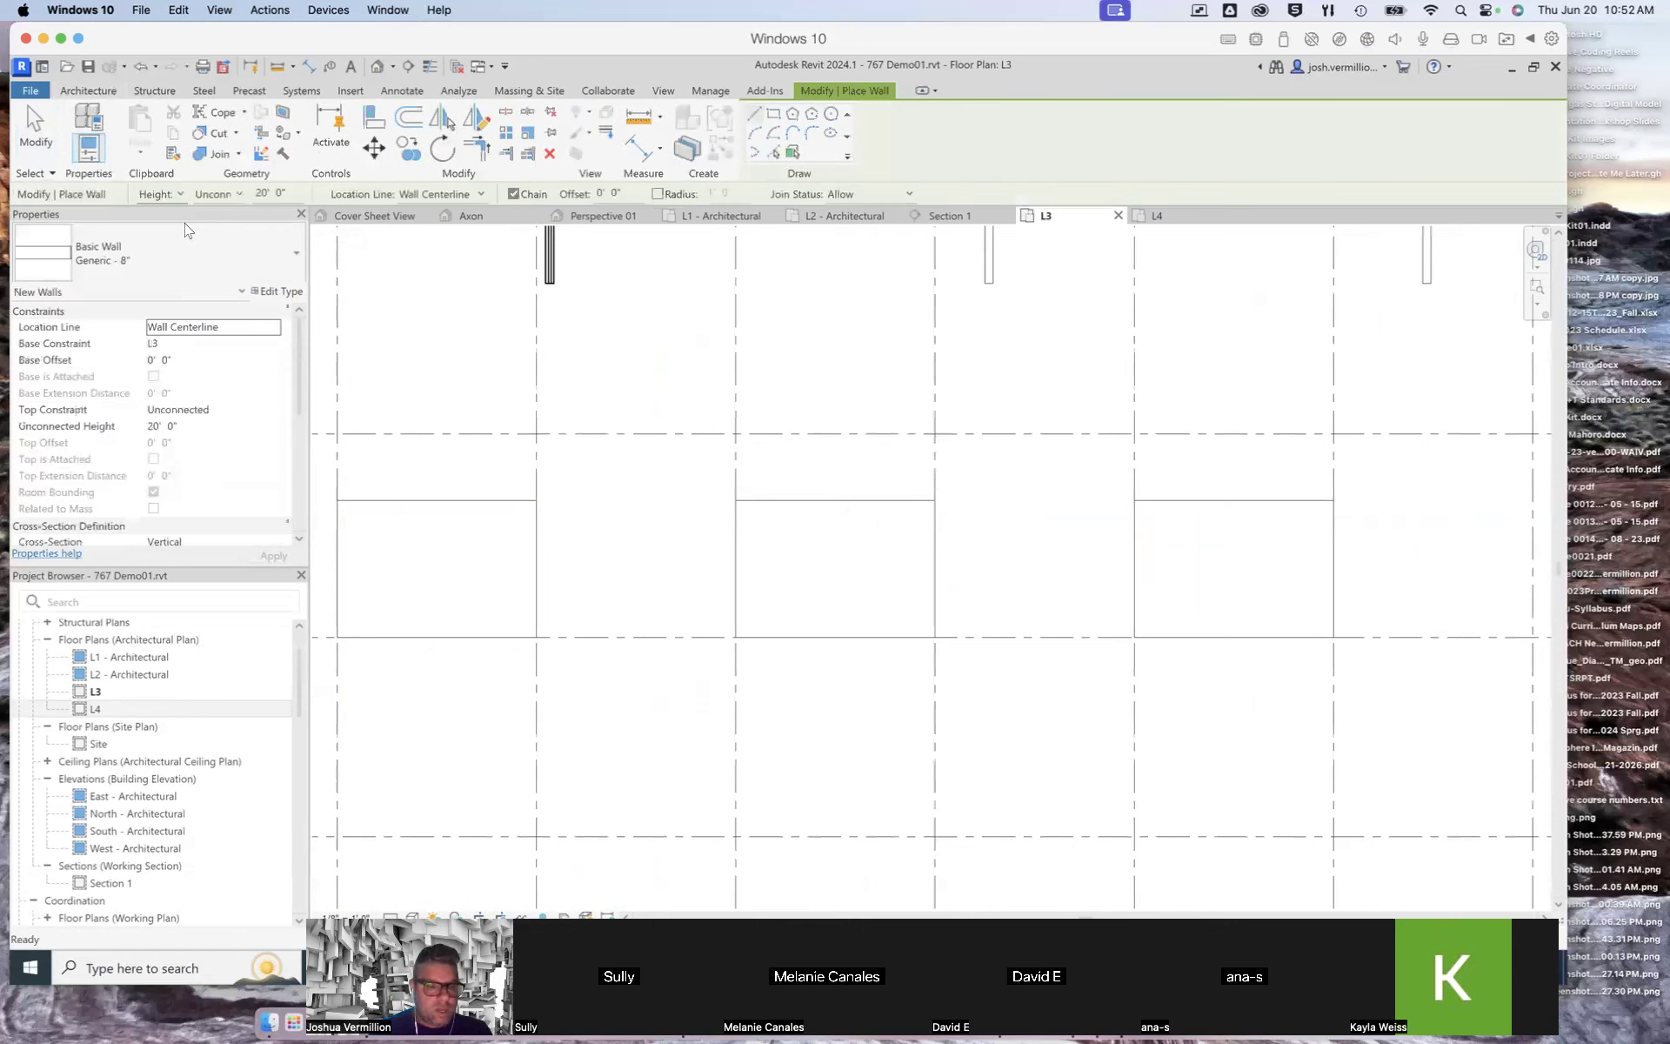
click(296, 250)
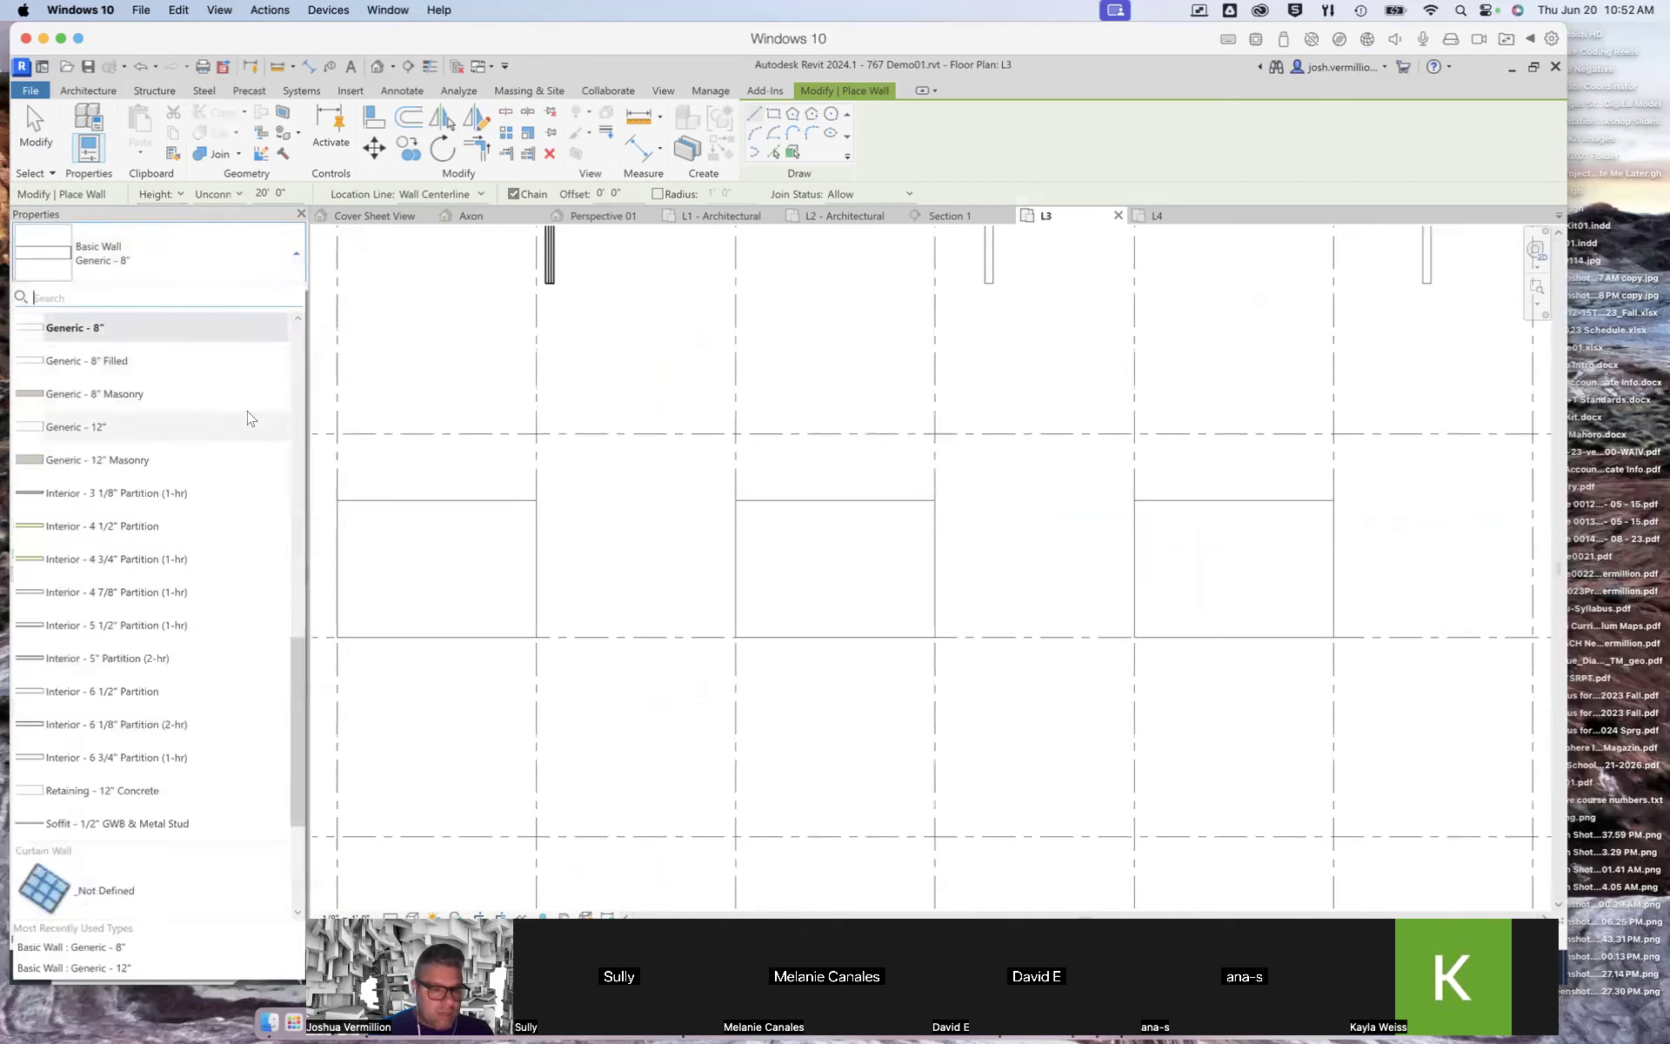
scroll(209, 396, down, 1)
scroll(177, 382, up, 5)
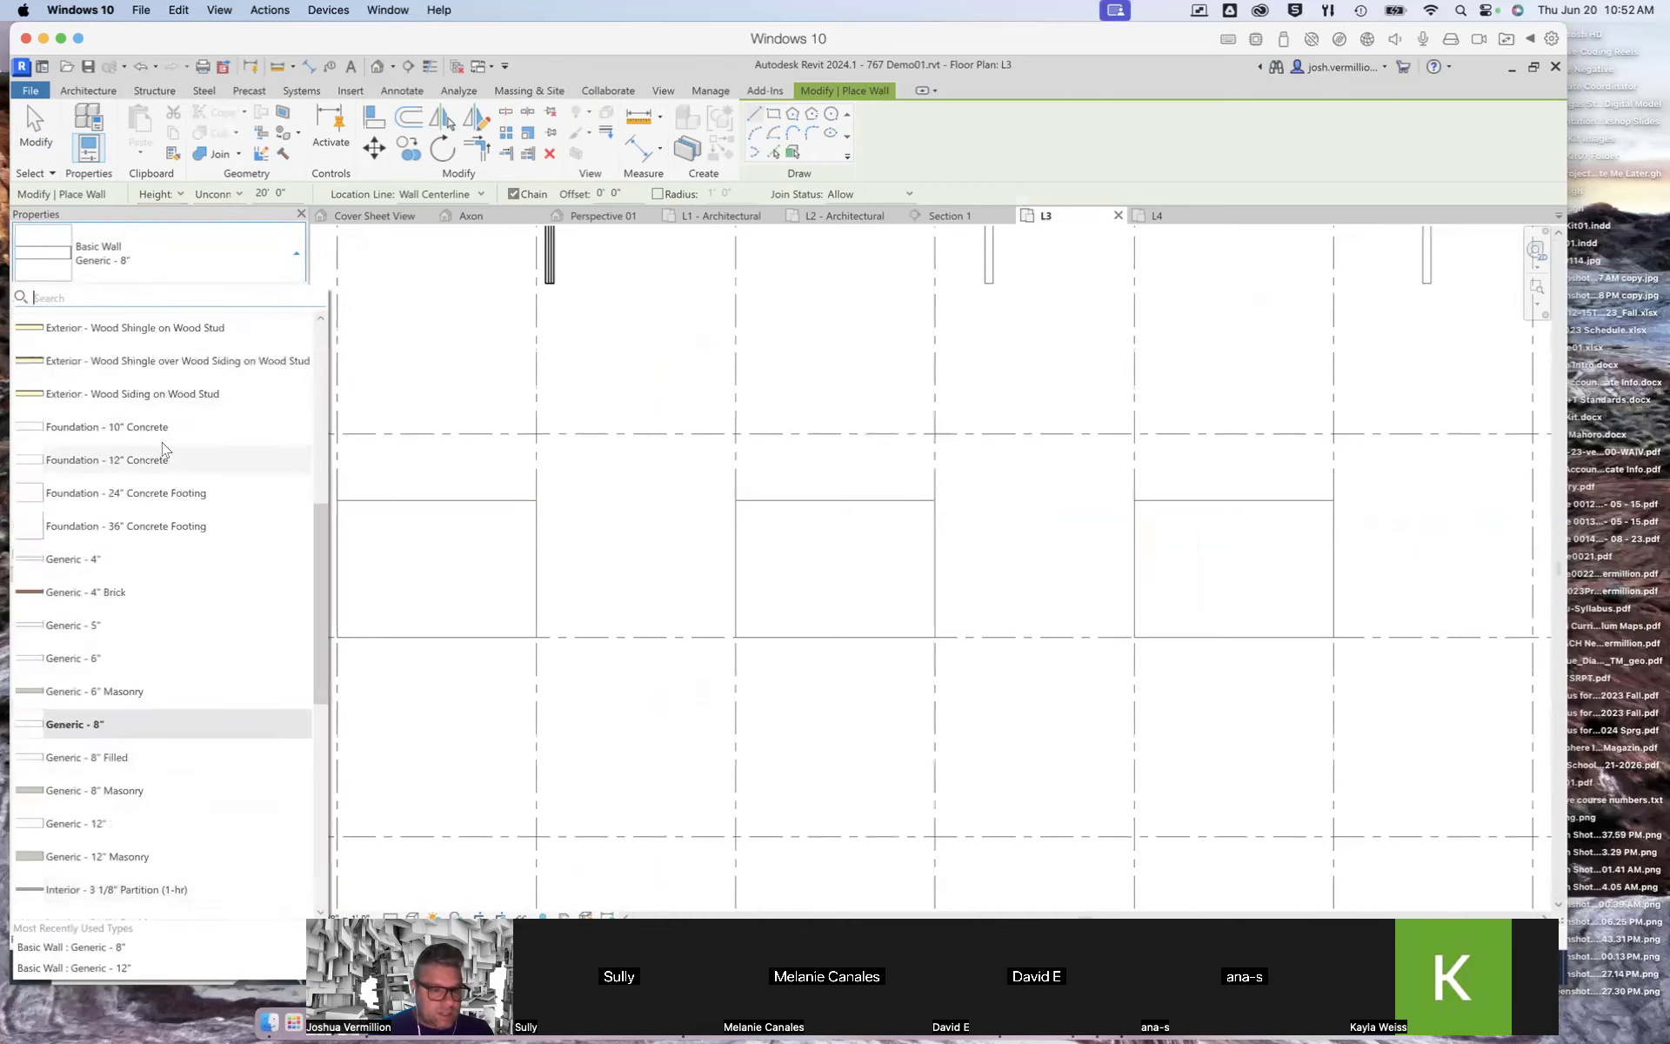
click(111, 667)
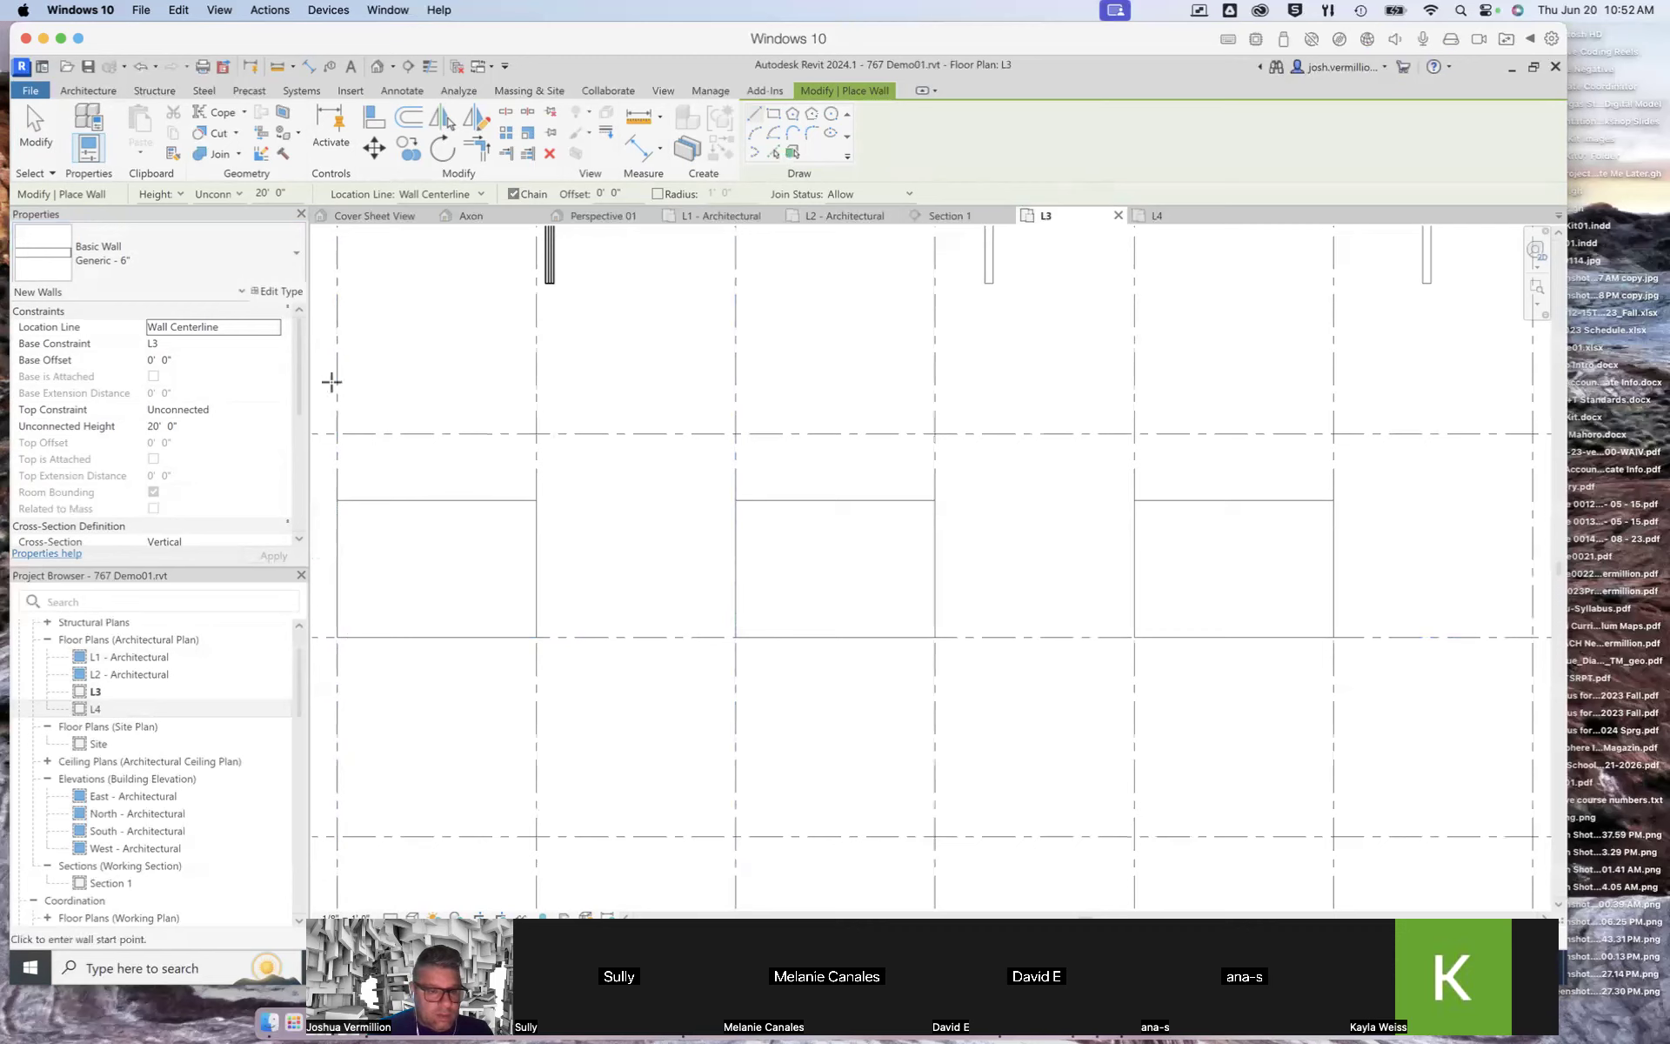
click(278, 333)
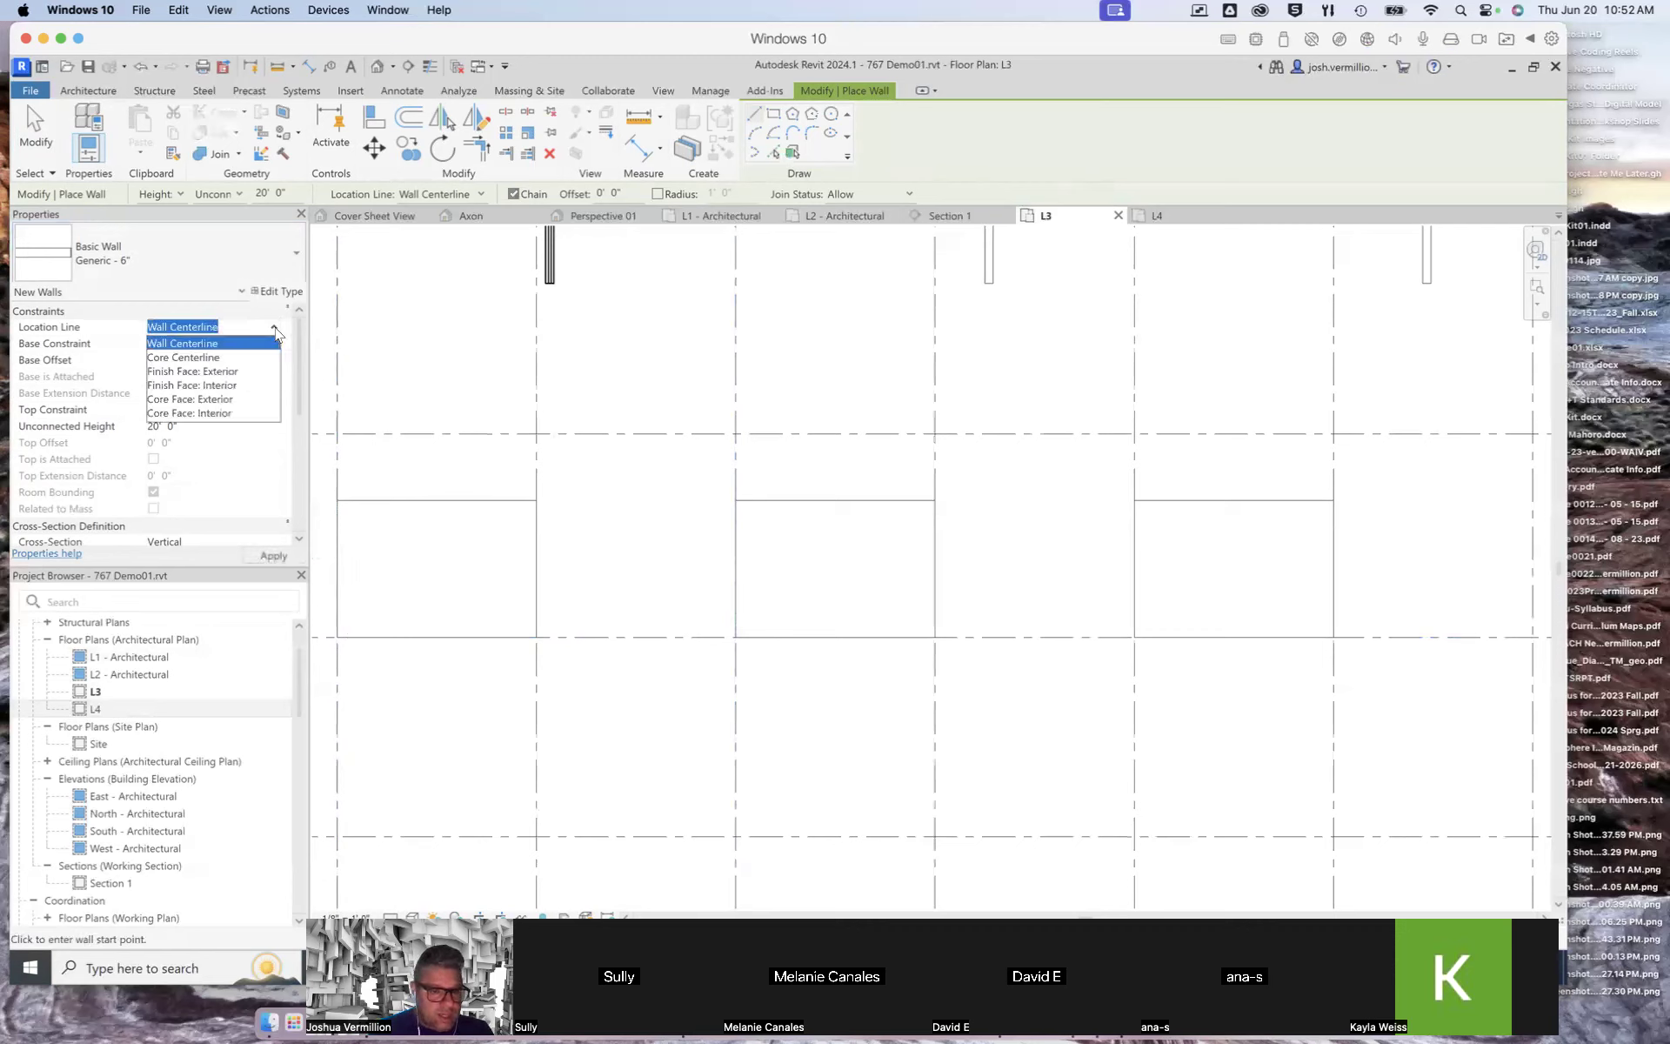
click(209, 386)
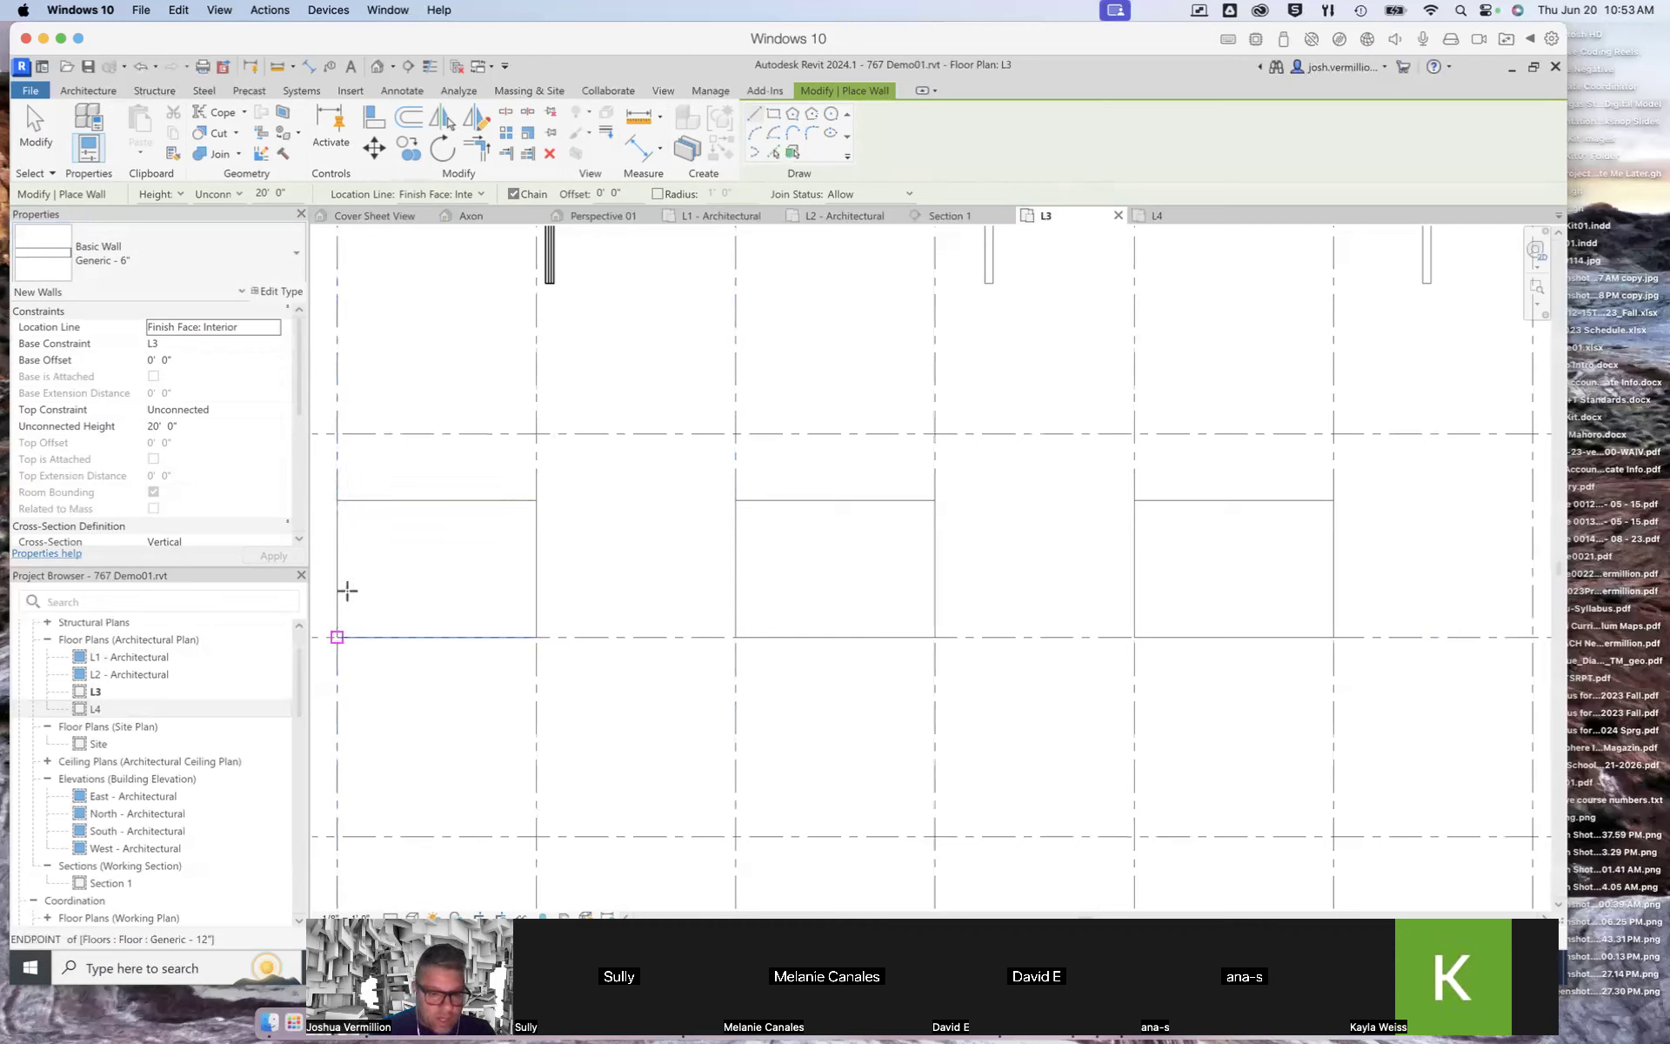
Step: Draw walls along the edges of the L3 floor between grids 1 and 2, from its top corner around to grid 9
click(337, 499)
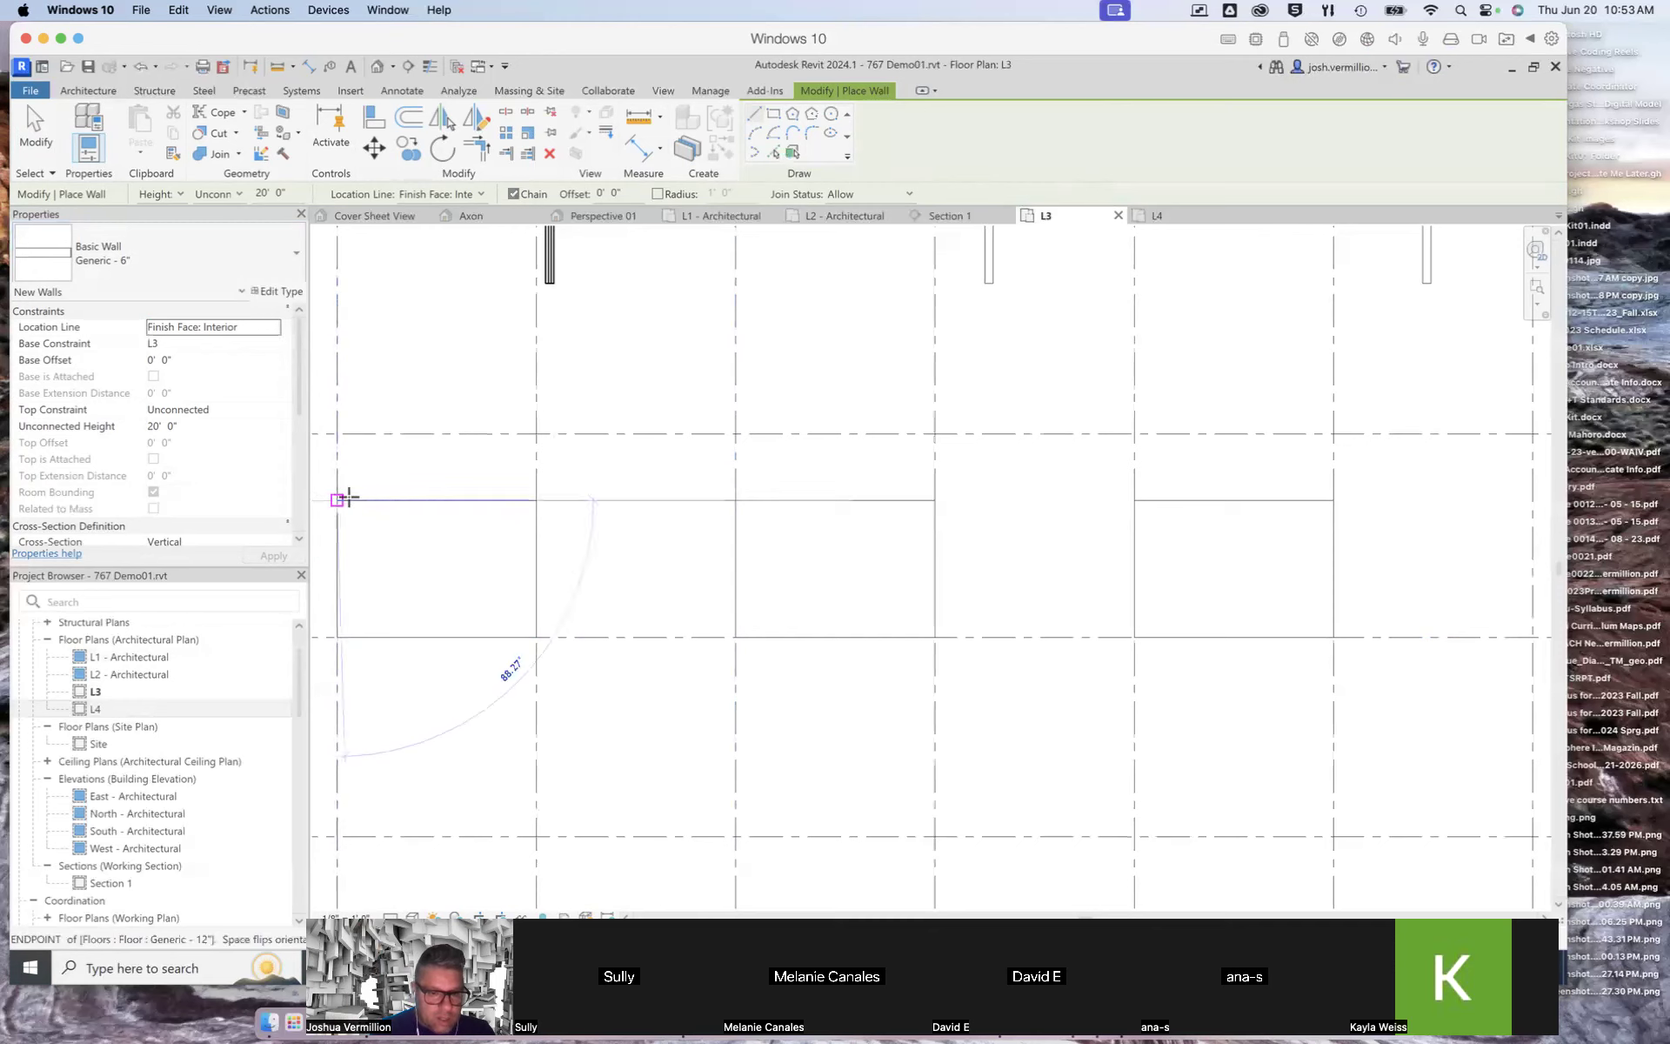
scroll(536, 499, up, 2)
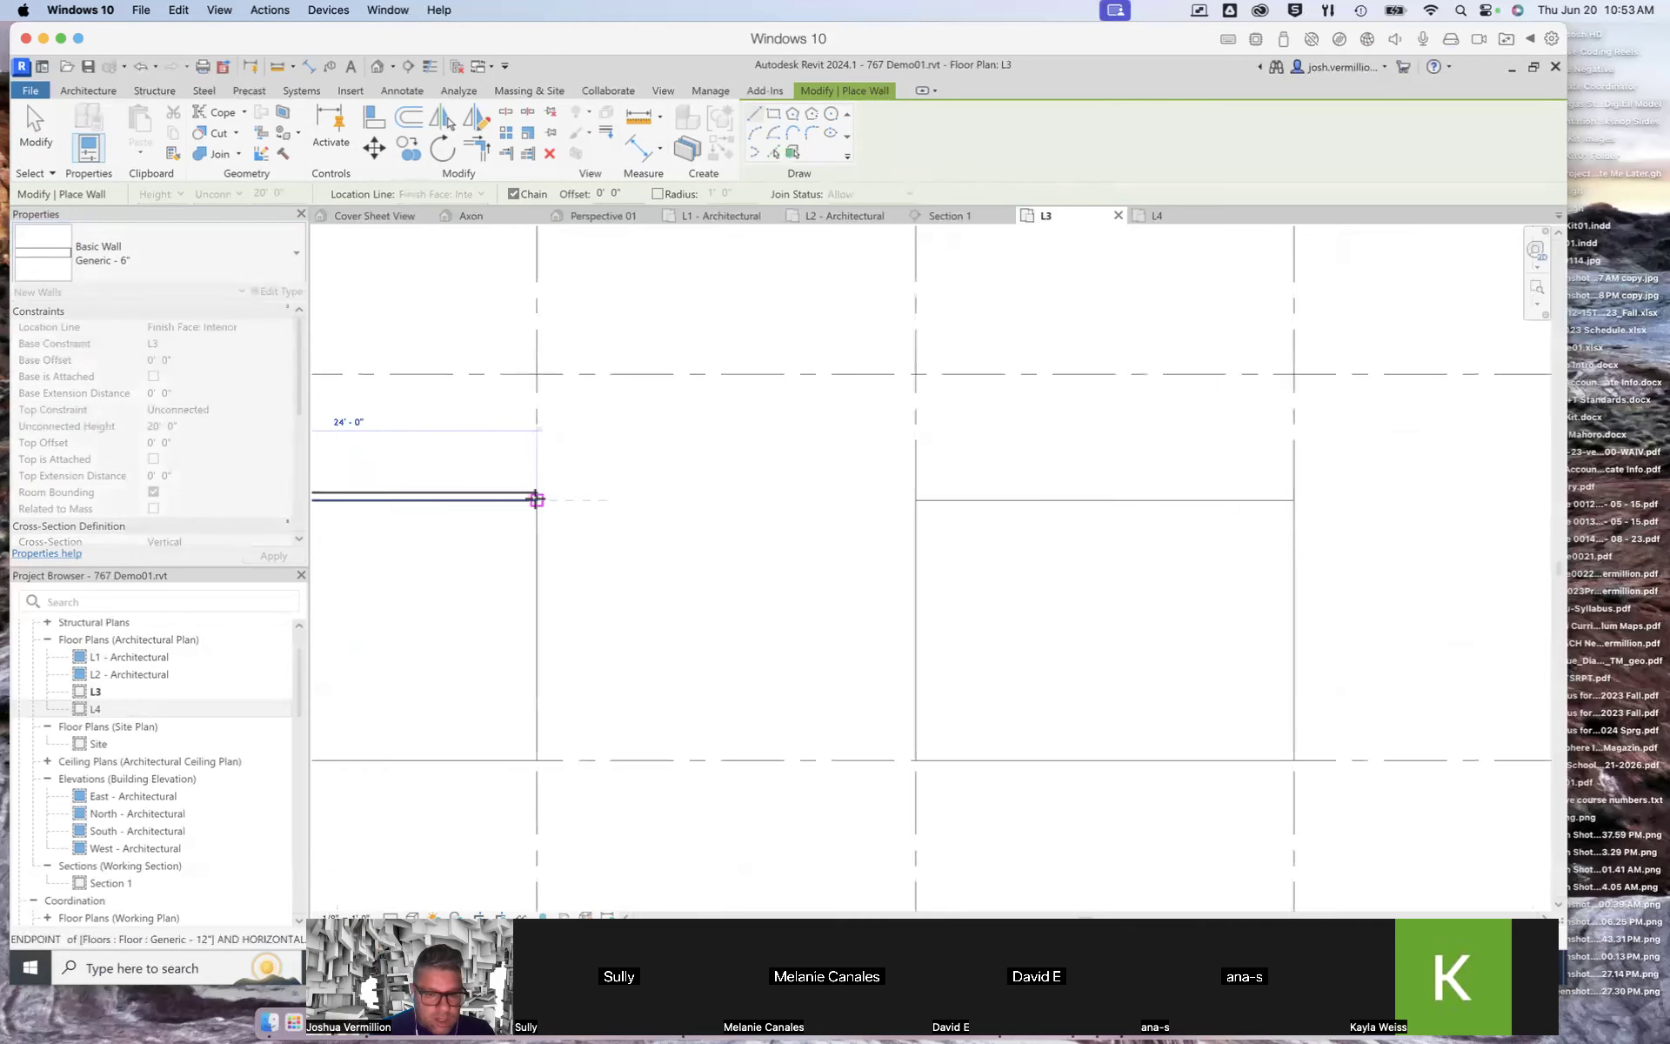
click(537, 499)
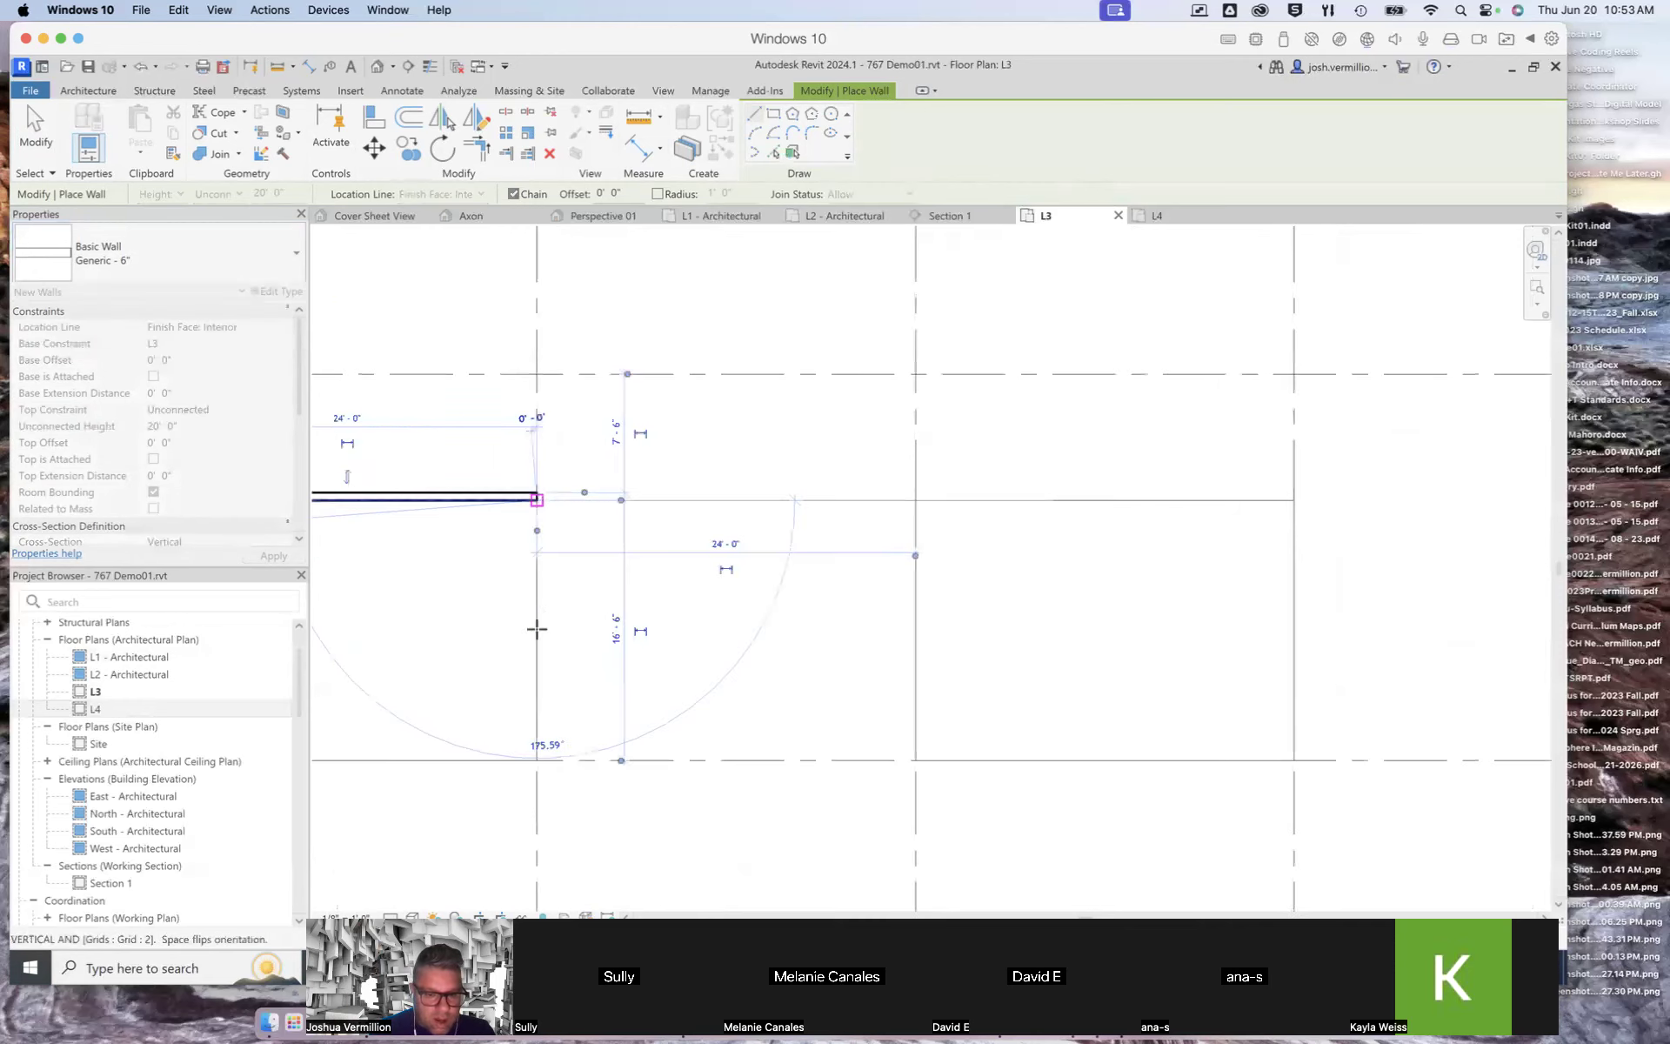
click(537, 761)
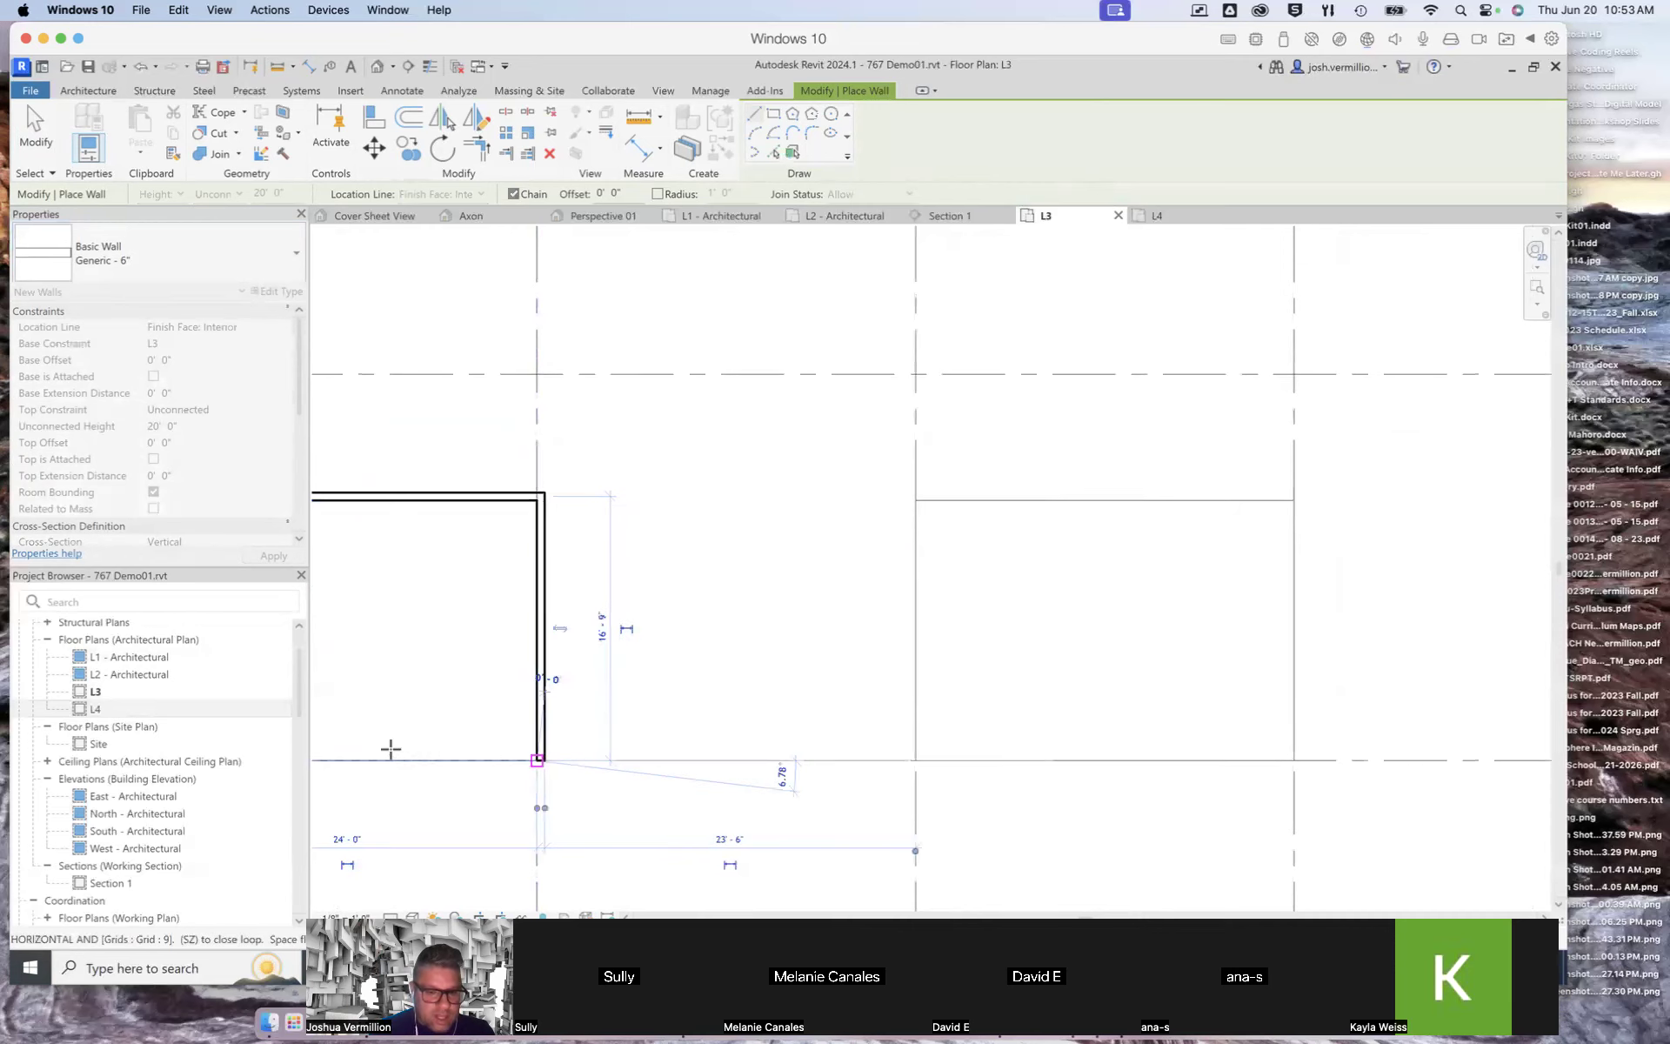
scroll(416, 726, down, 1)
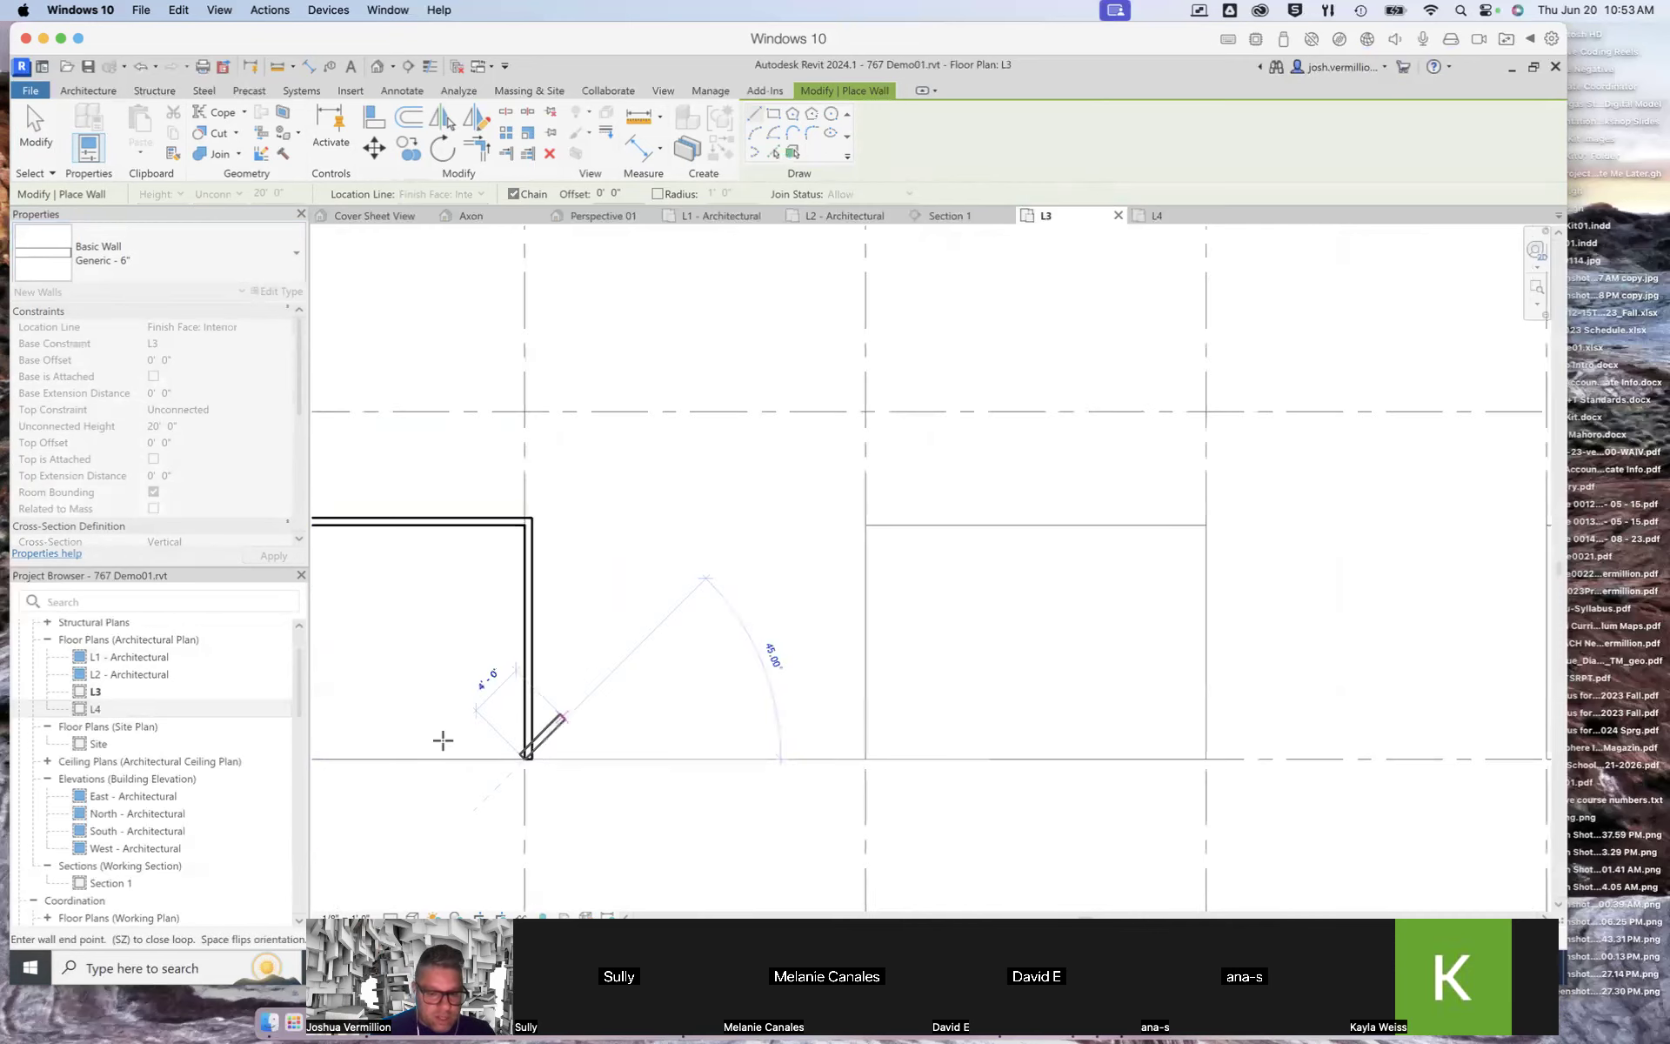
scroll(1201, 716, down, 1)
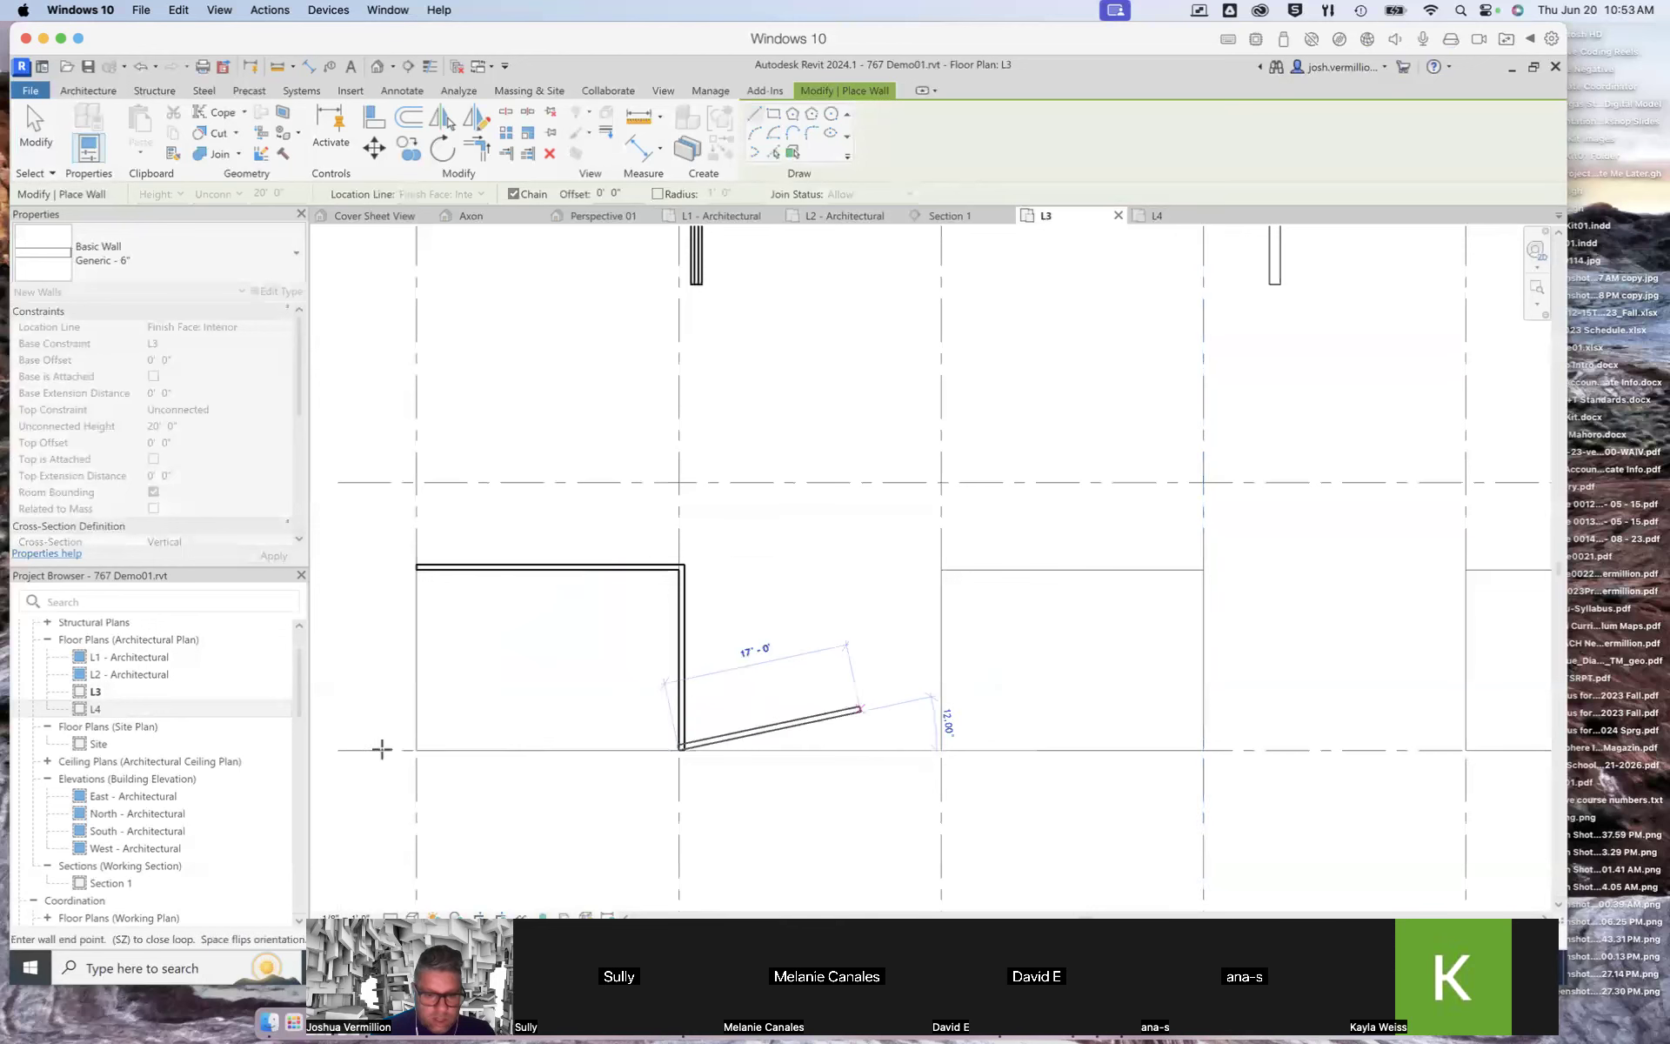
scroll(414, 748, up, 3)
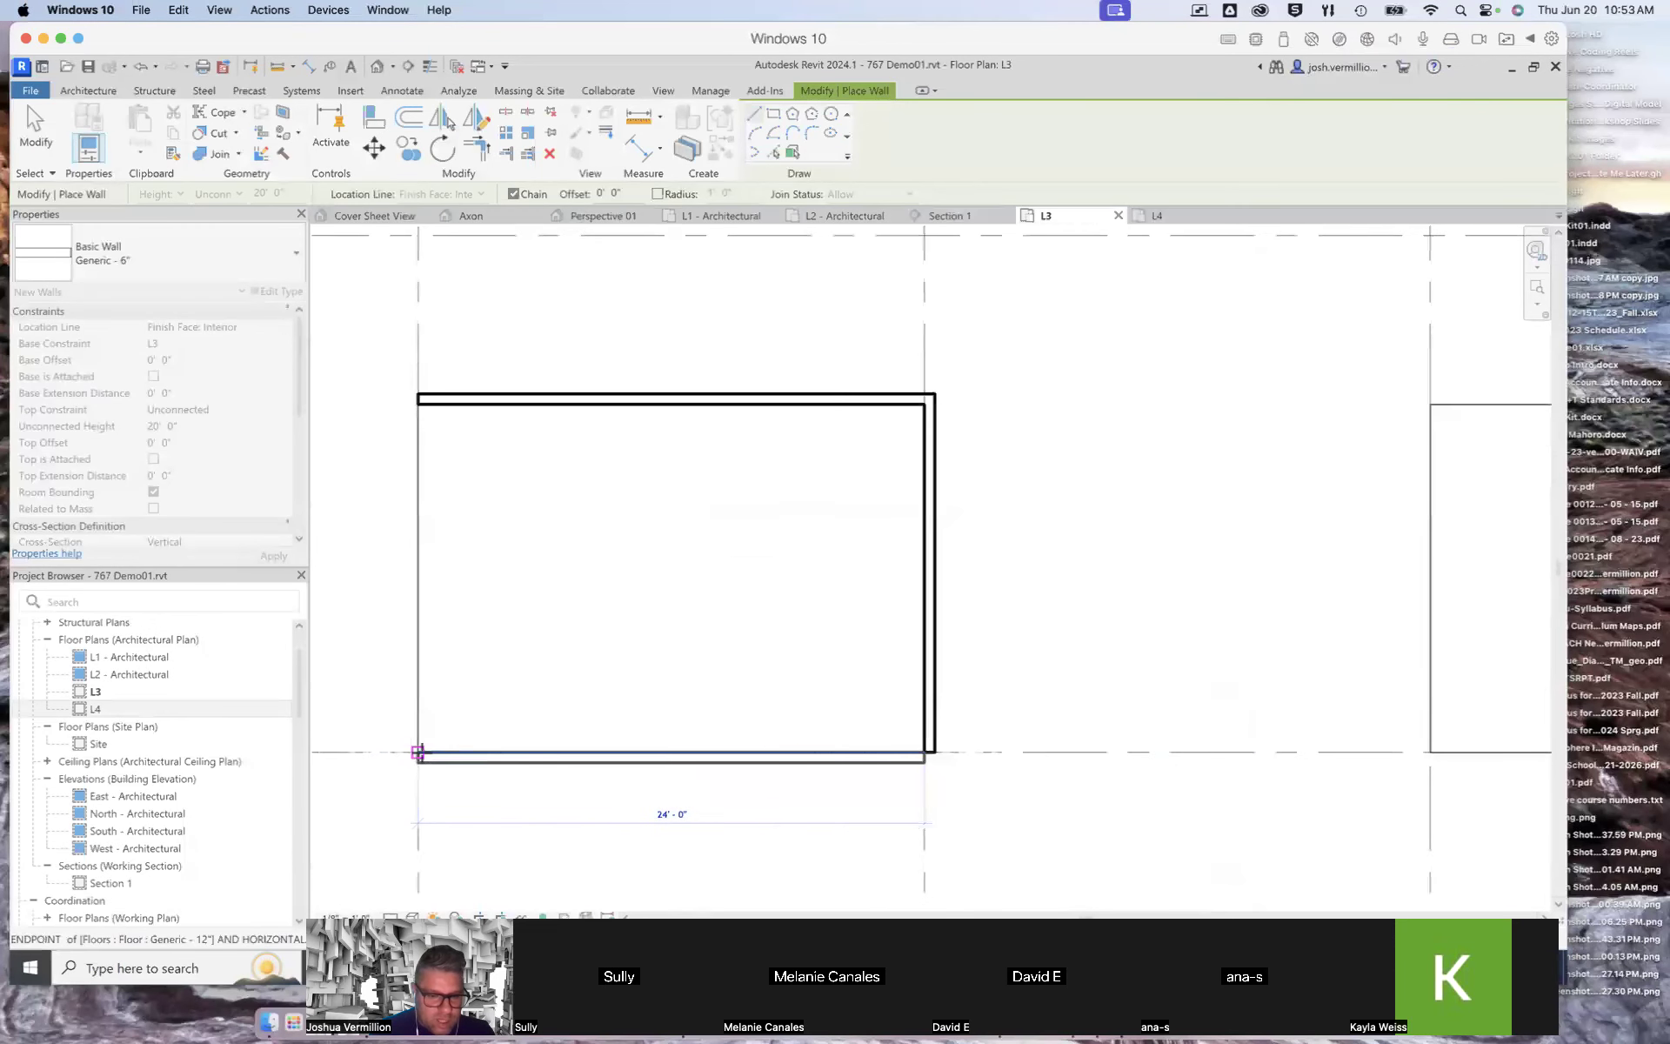
click(417, 752)
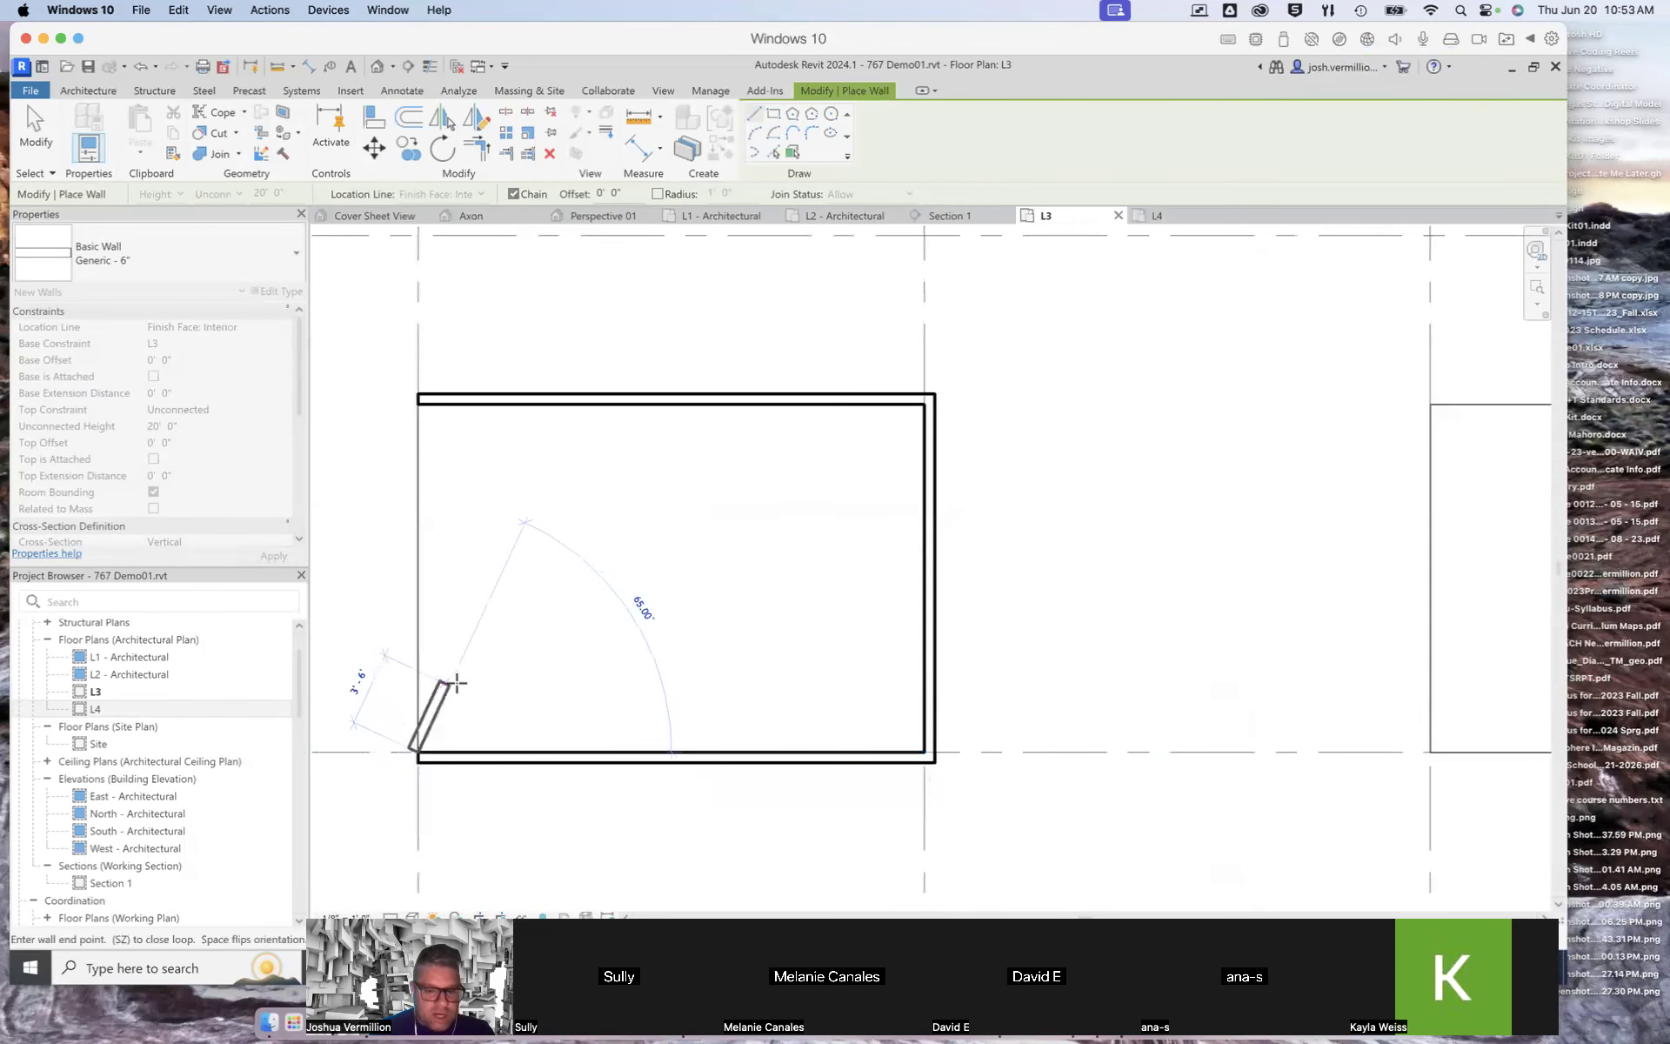
right_click(500, 626)
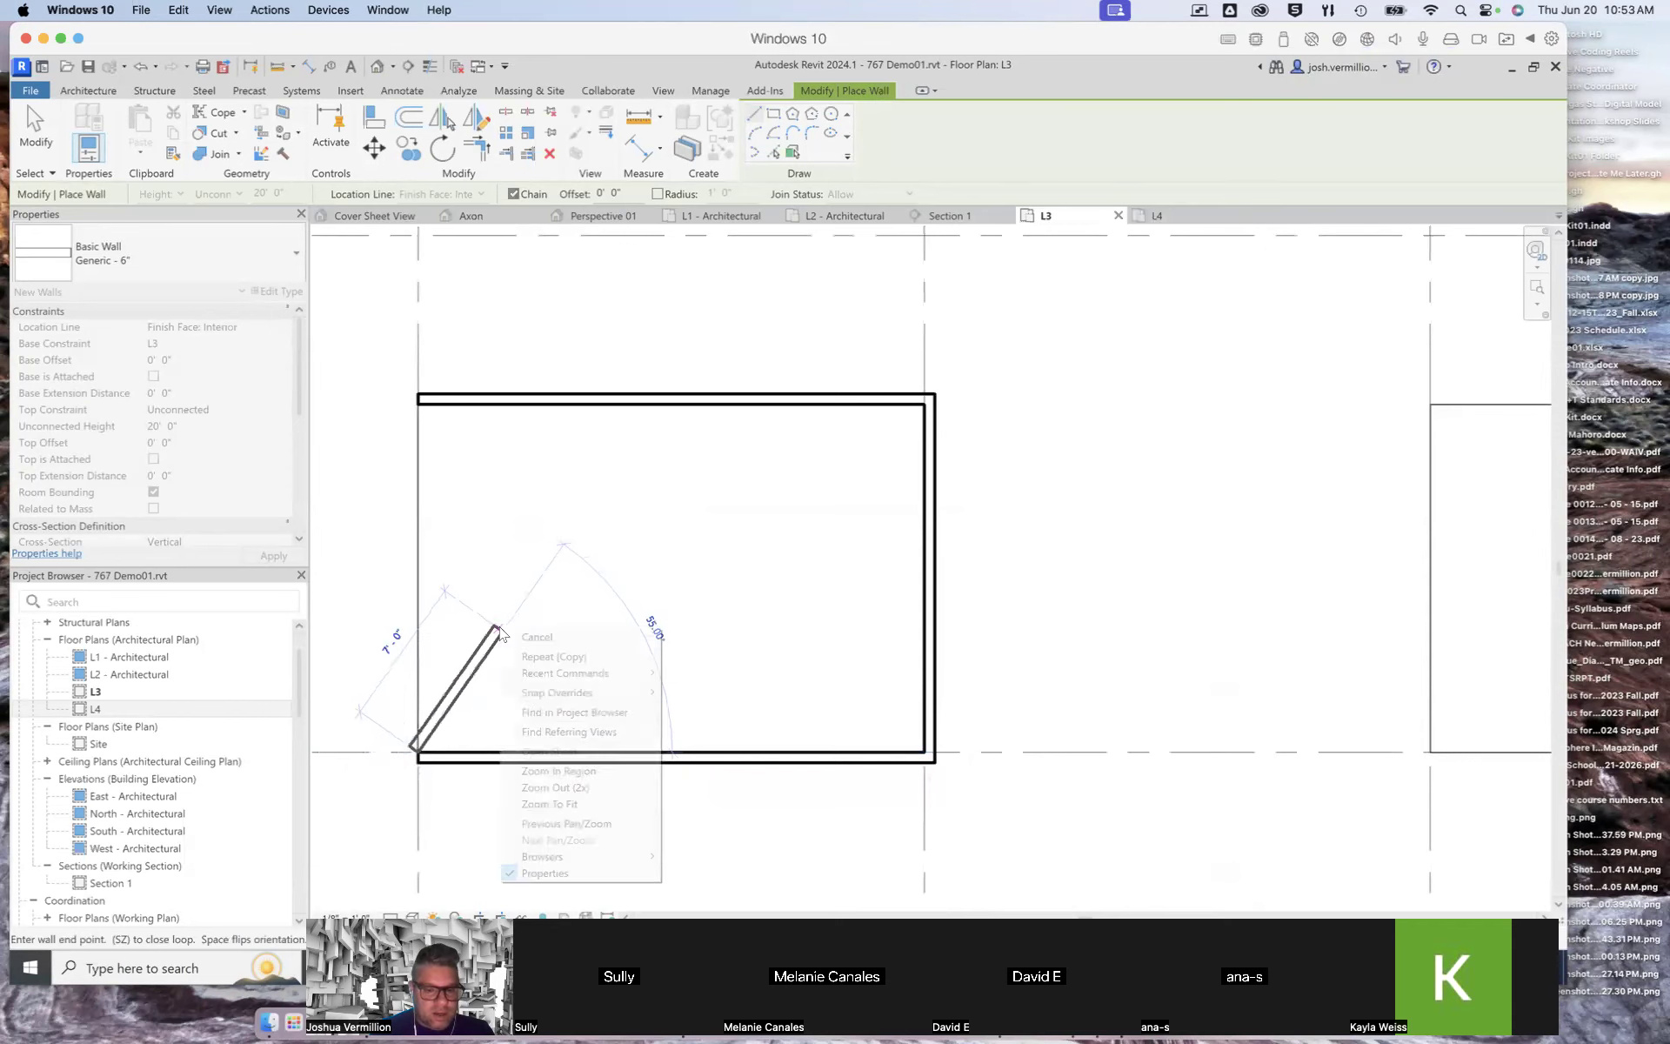
click(537, 638)
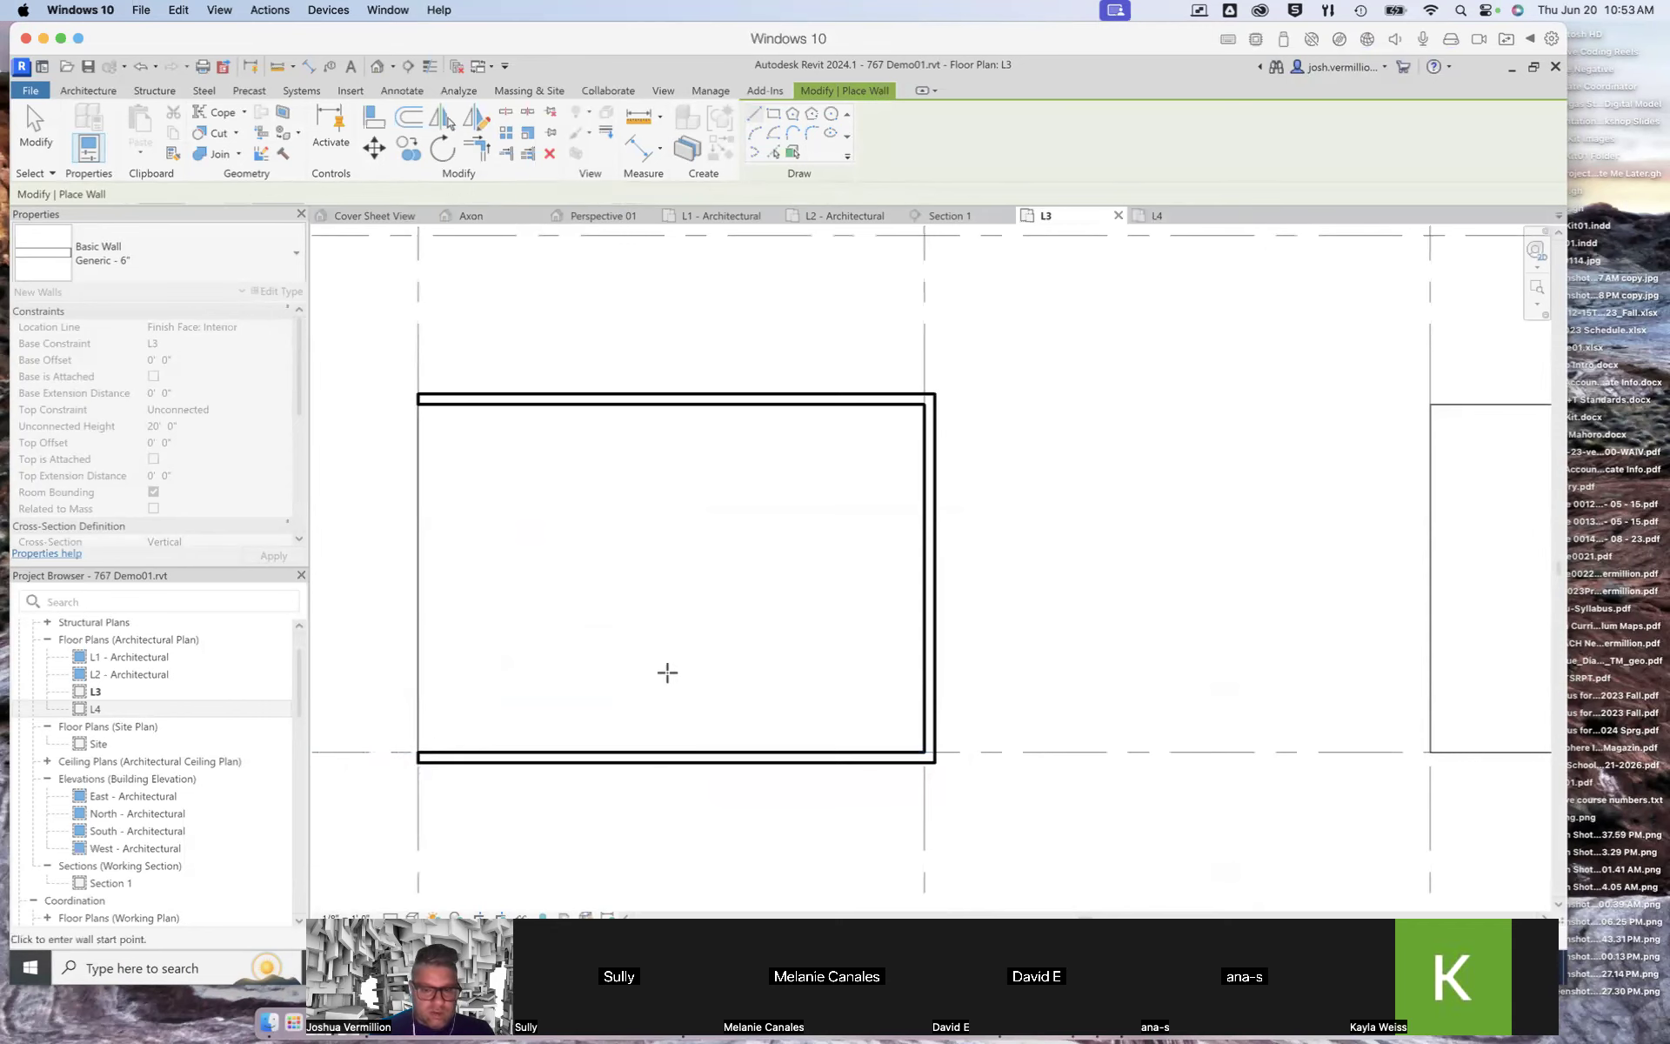
scroll(668, 671, down, 1)
scroll(759, 634, down, 3)
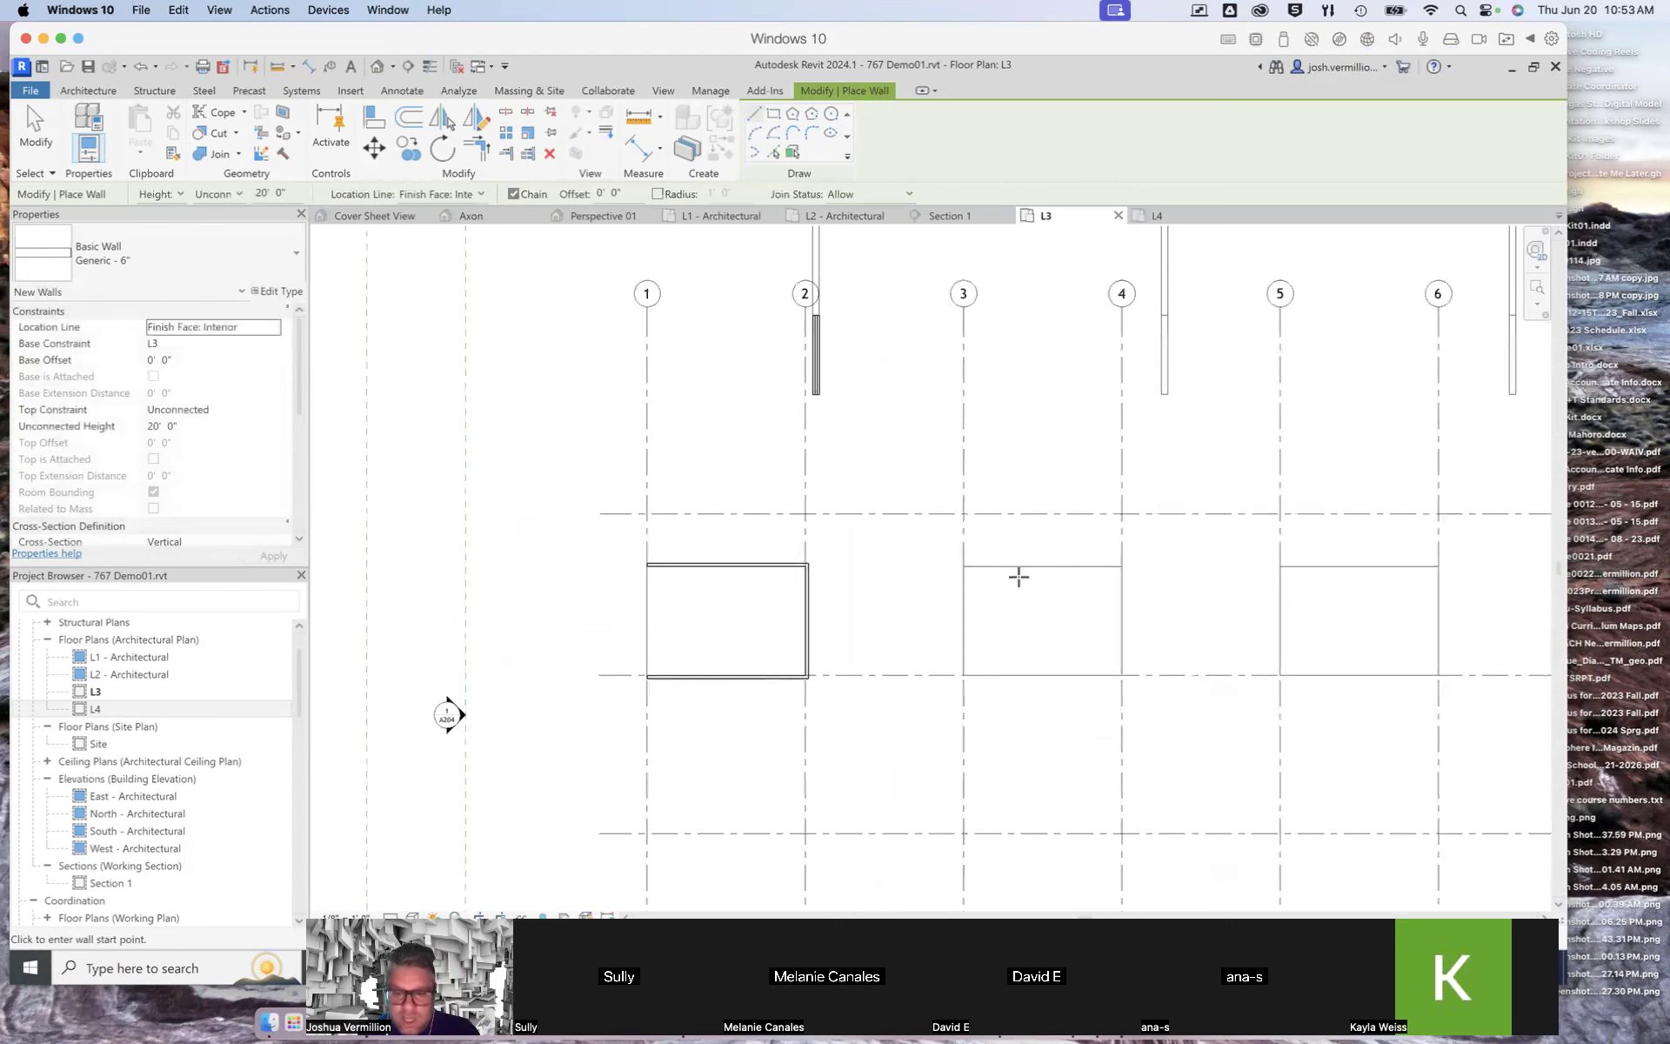
scroll(1018, 576, up, 3)
right_click(931, 560)
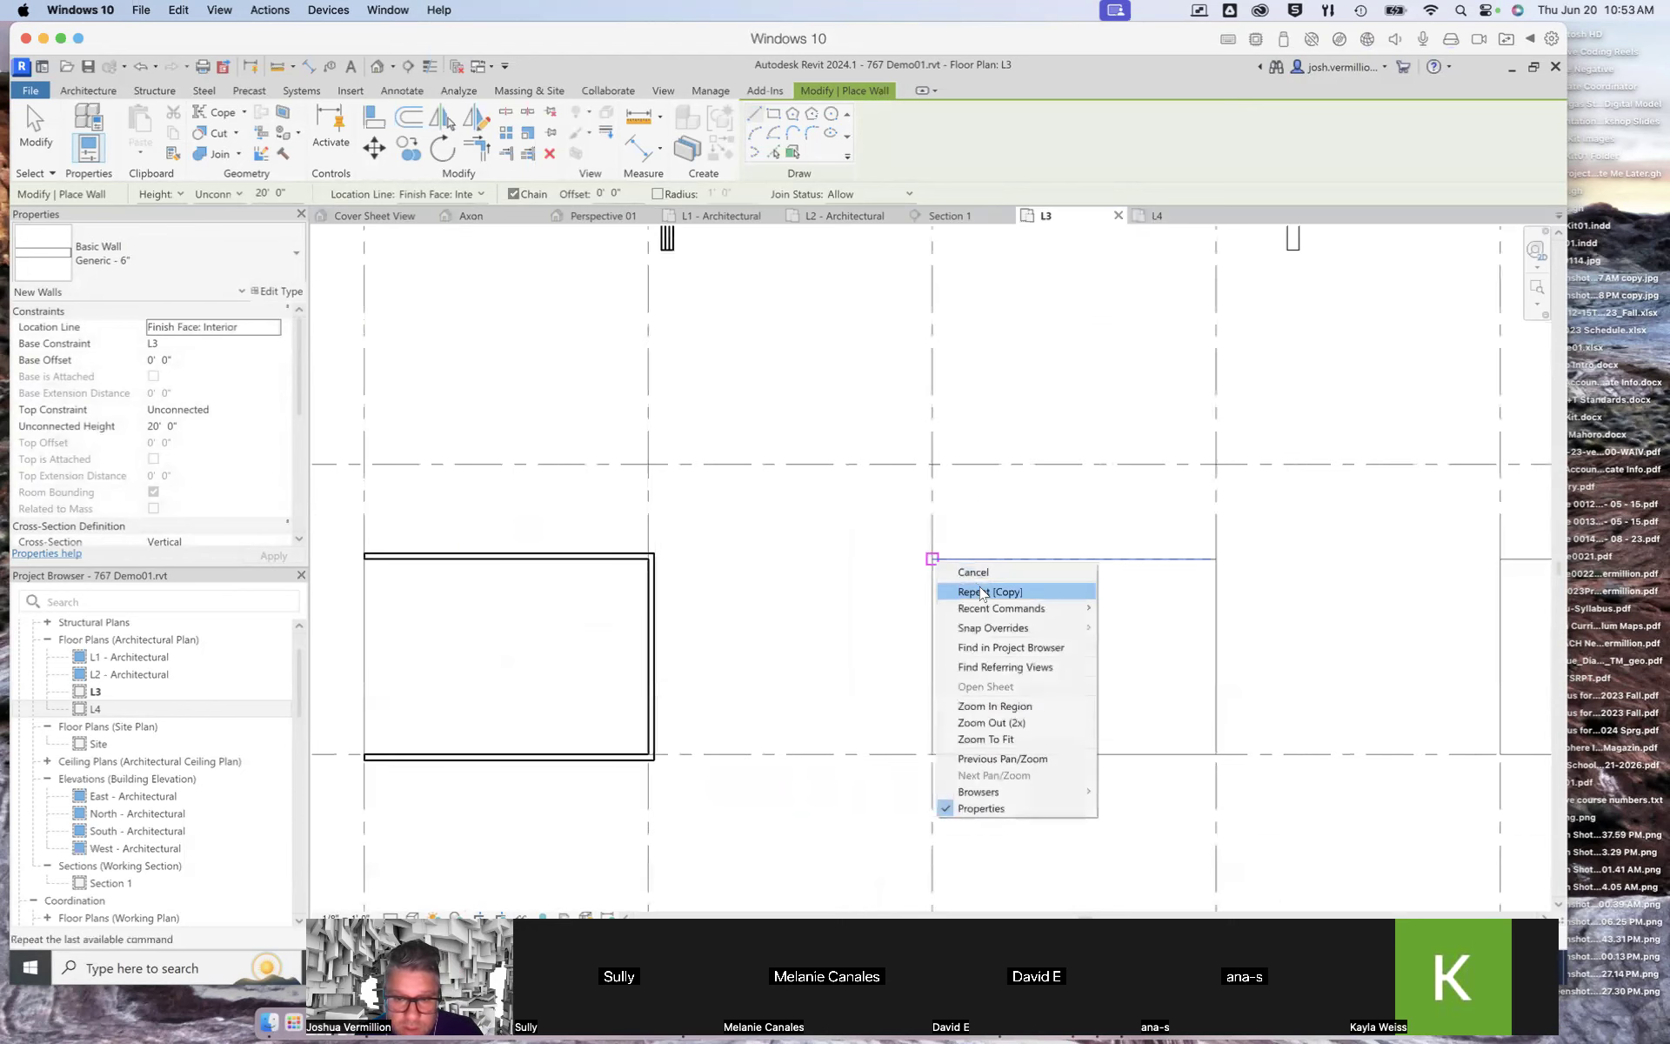
mouse_move(992, 609)
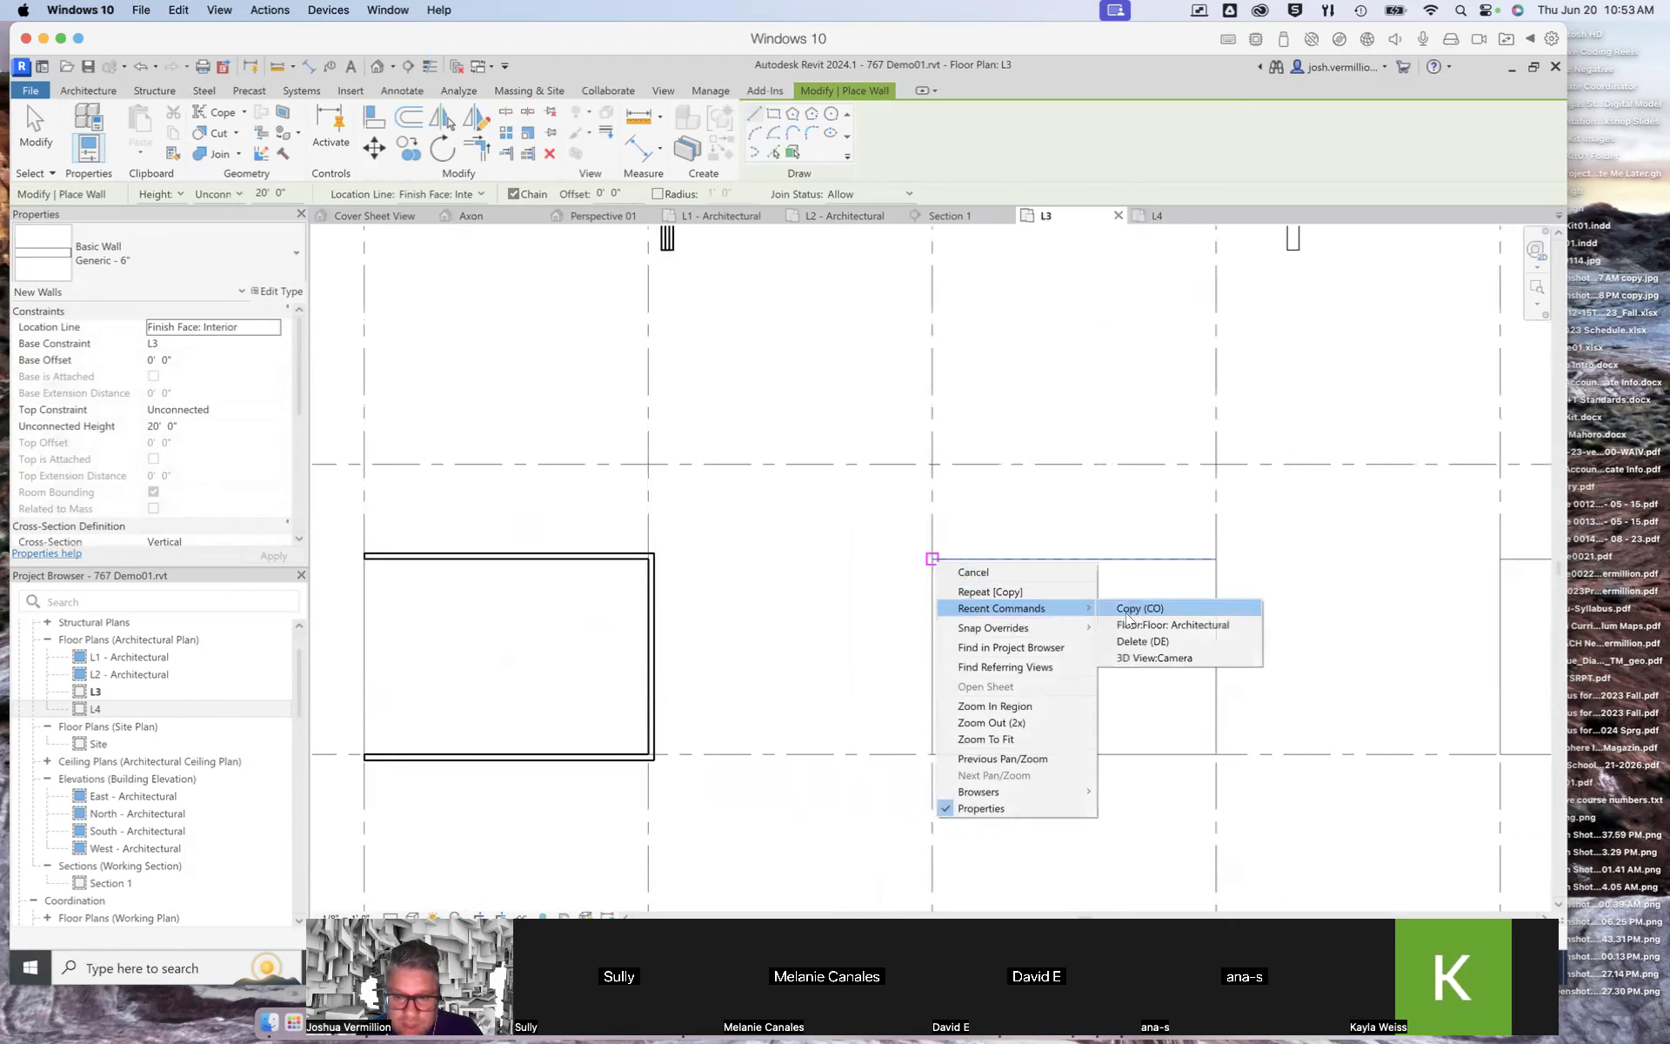
click(973, 572)
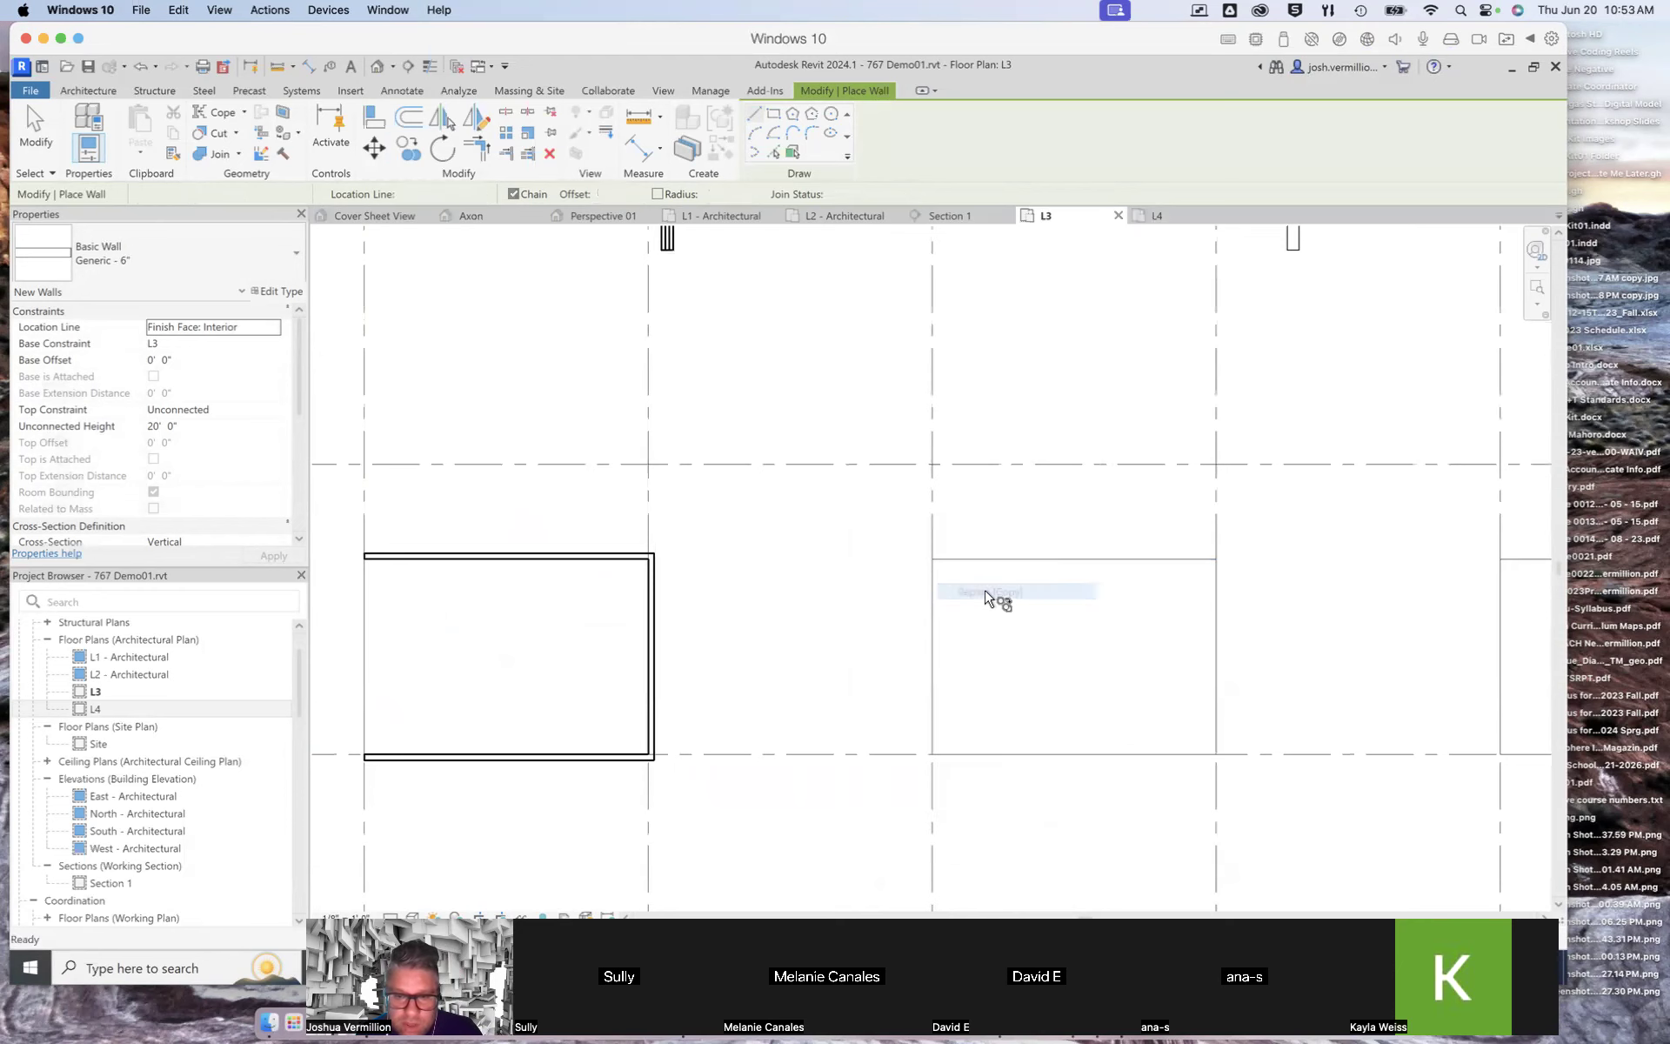
key(Escape)
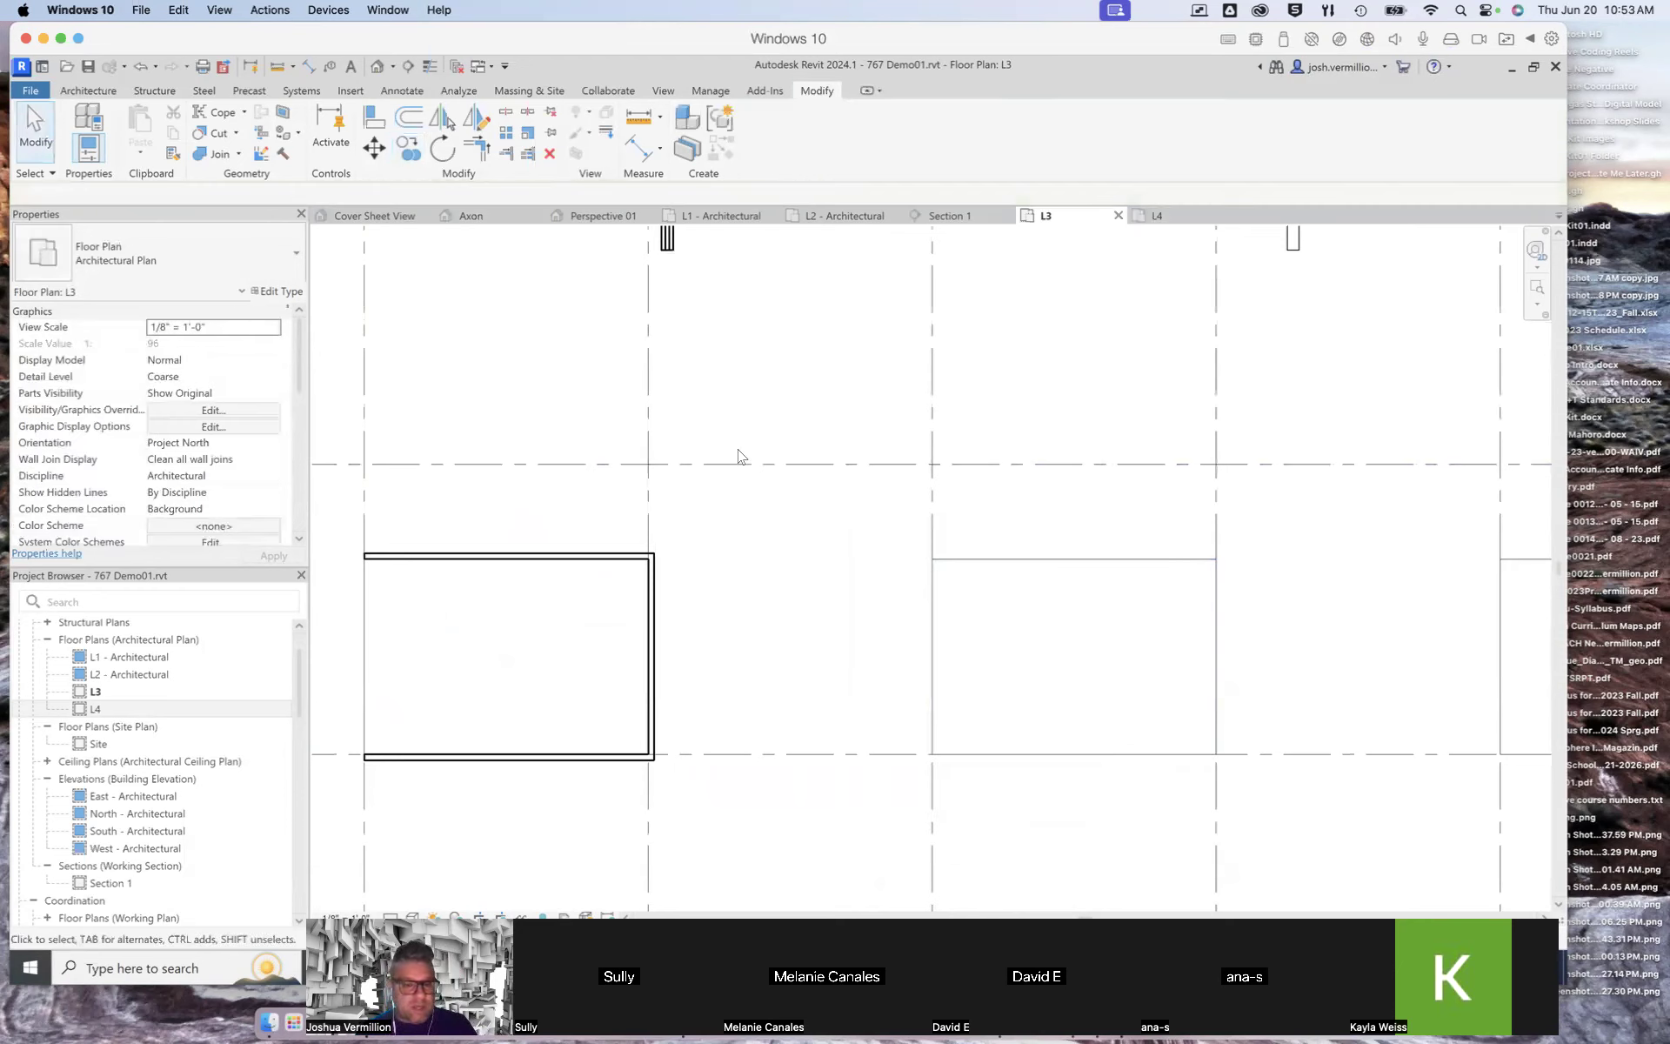
Step: Restart the architectural wall and draw walls along the edges of the floor between grids 3 and 4
click(102, 91)
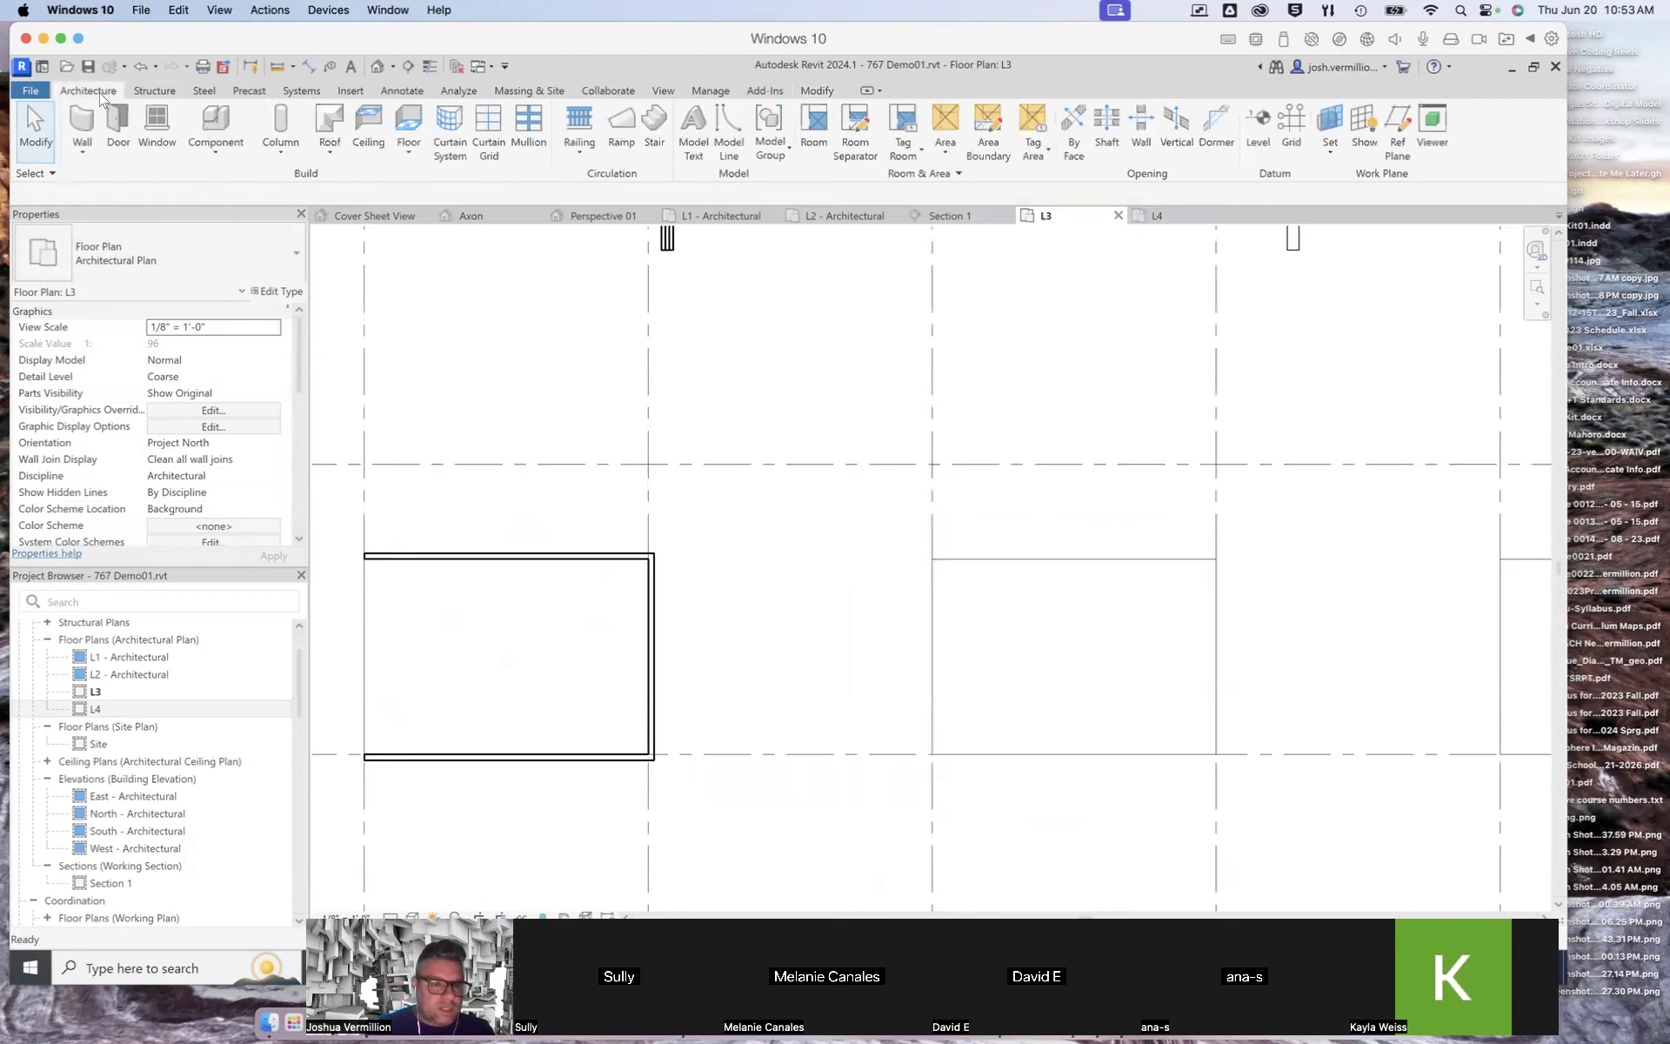
click(84, 150)
click(109, 184)
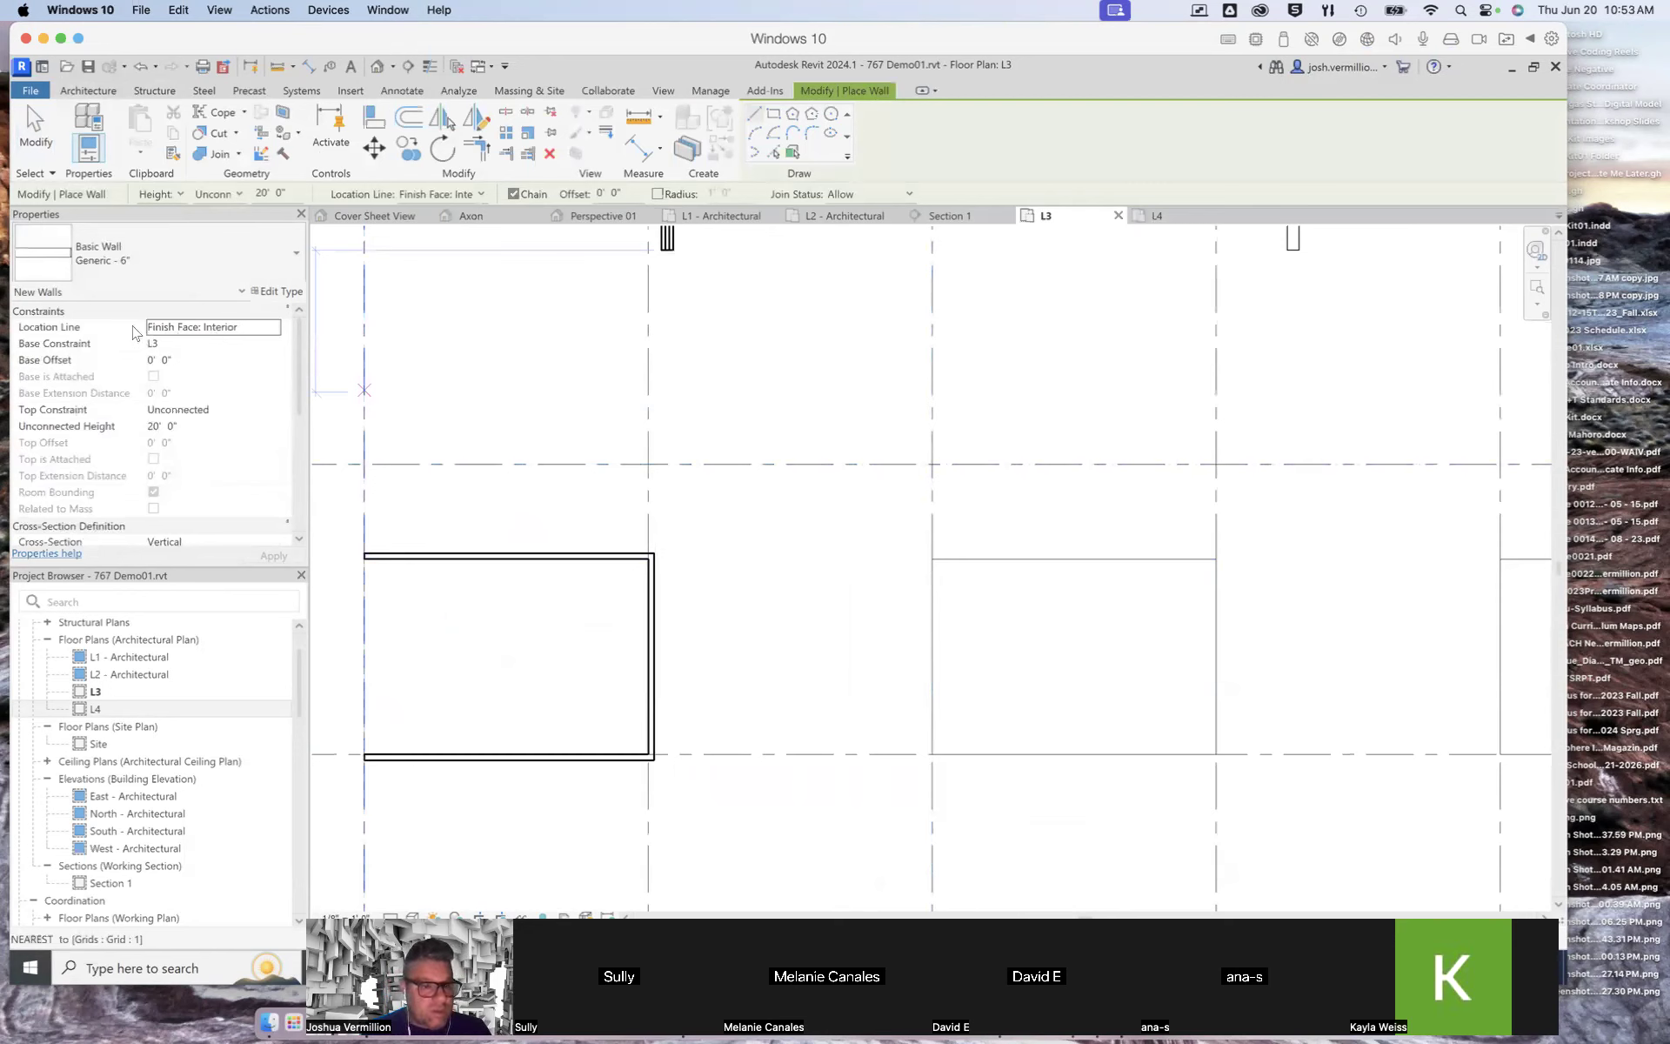
click(948, 558)
click(1218, 557)
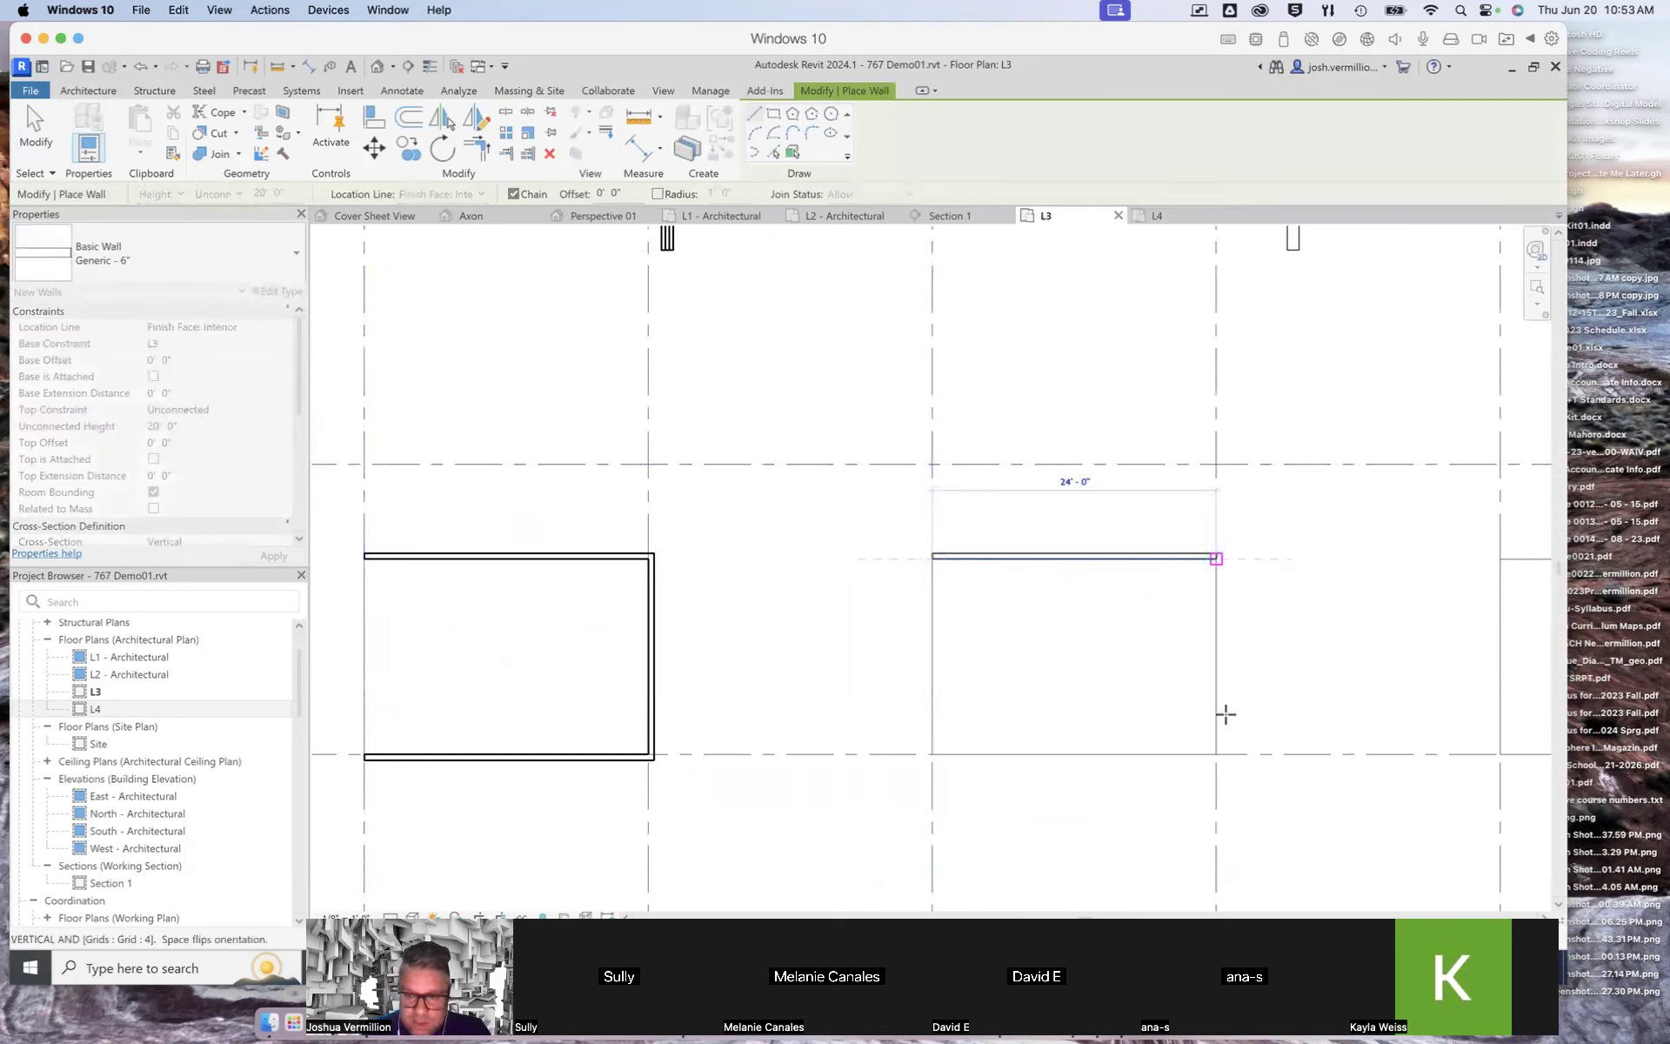
click(1216, 754)
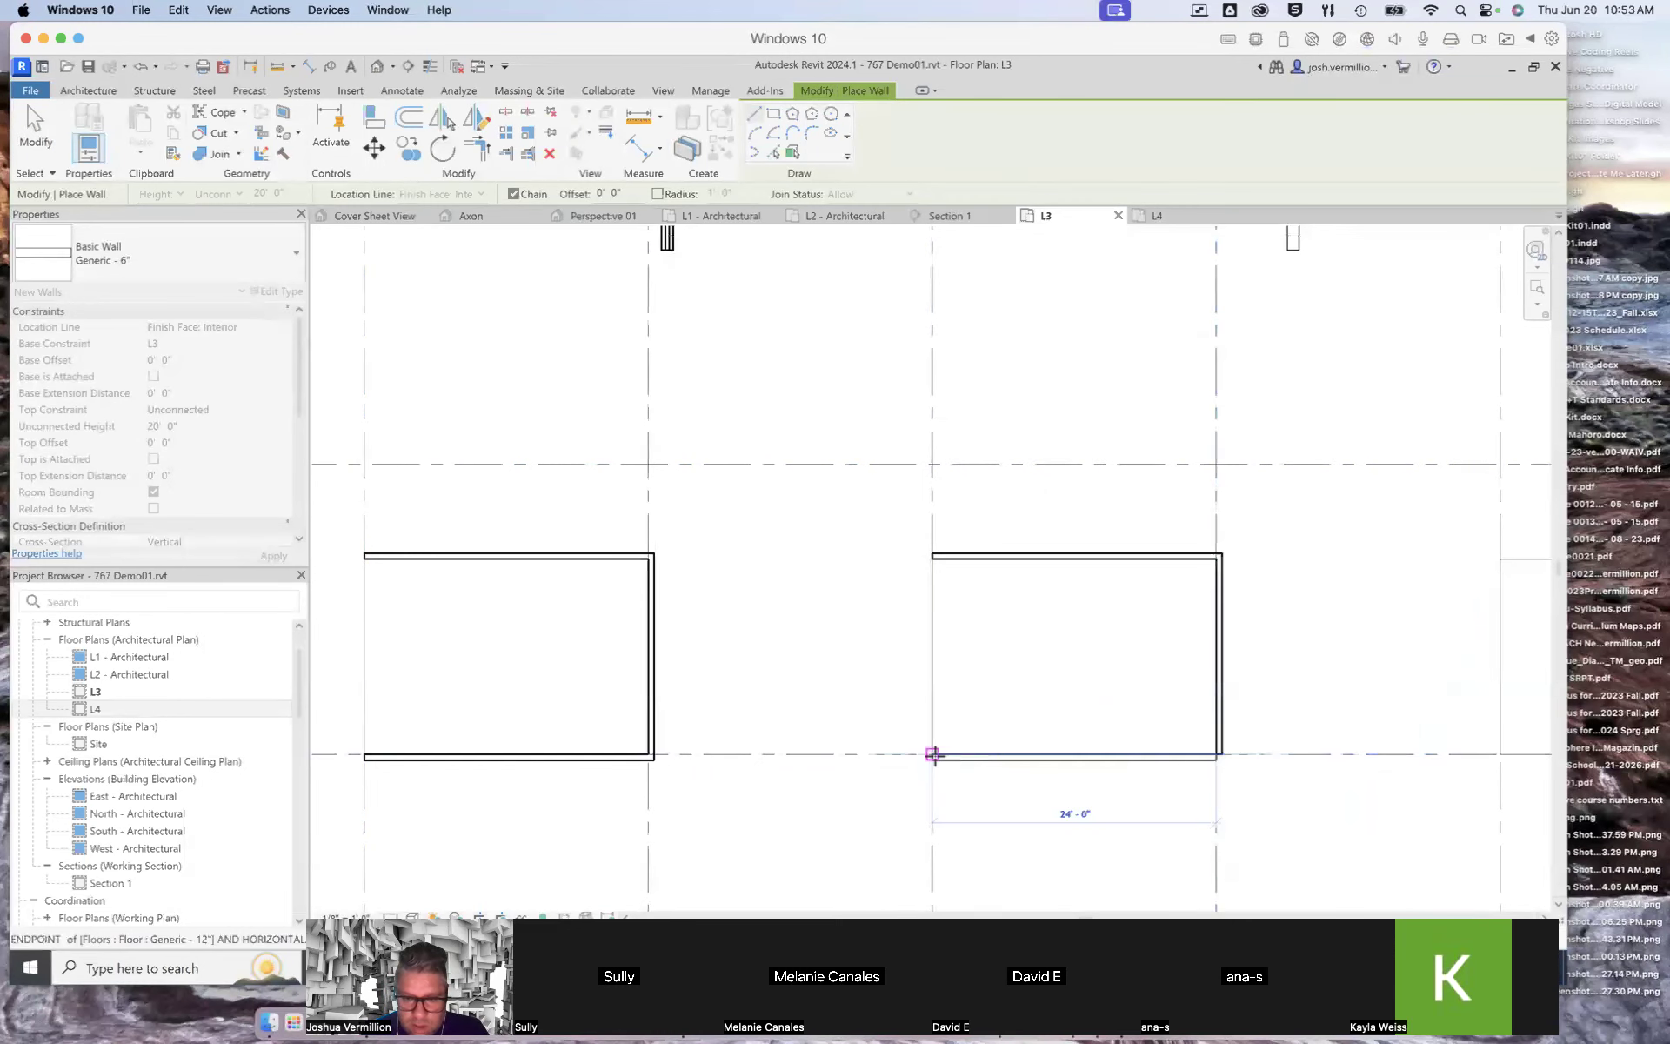
click(933, 754)
key(Escape)
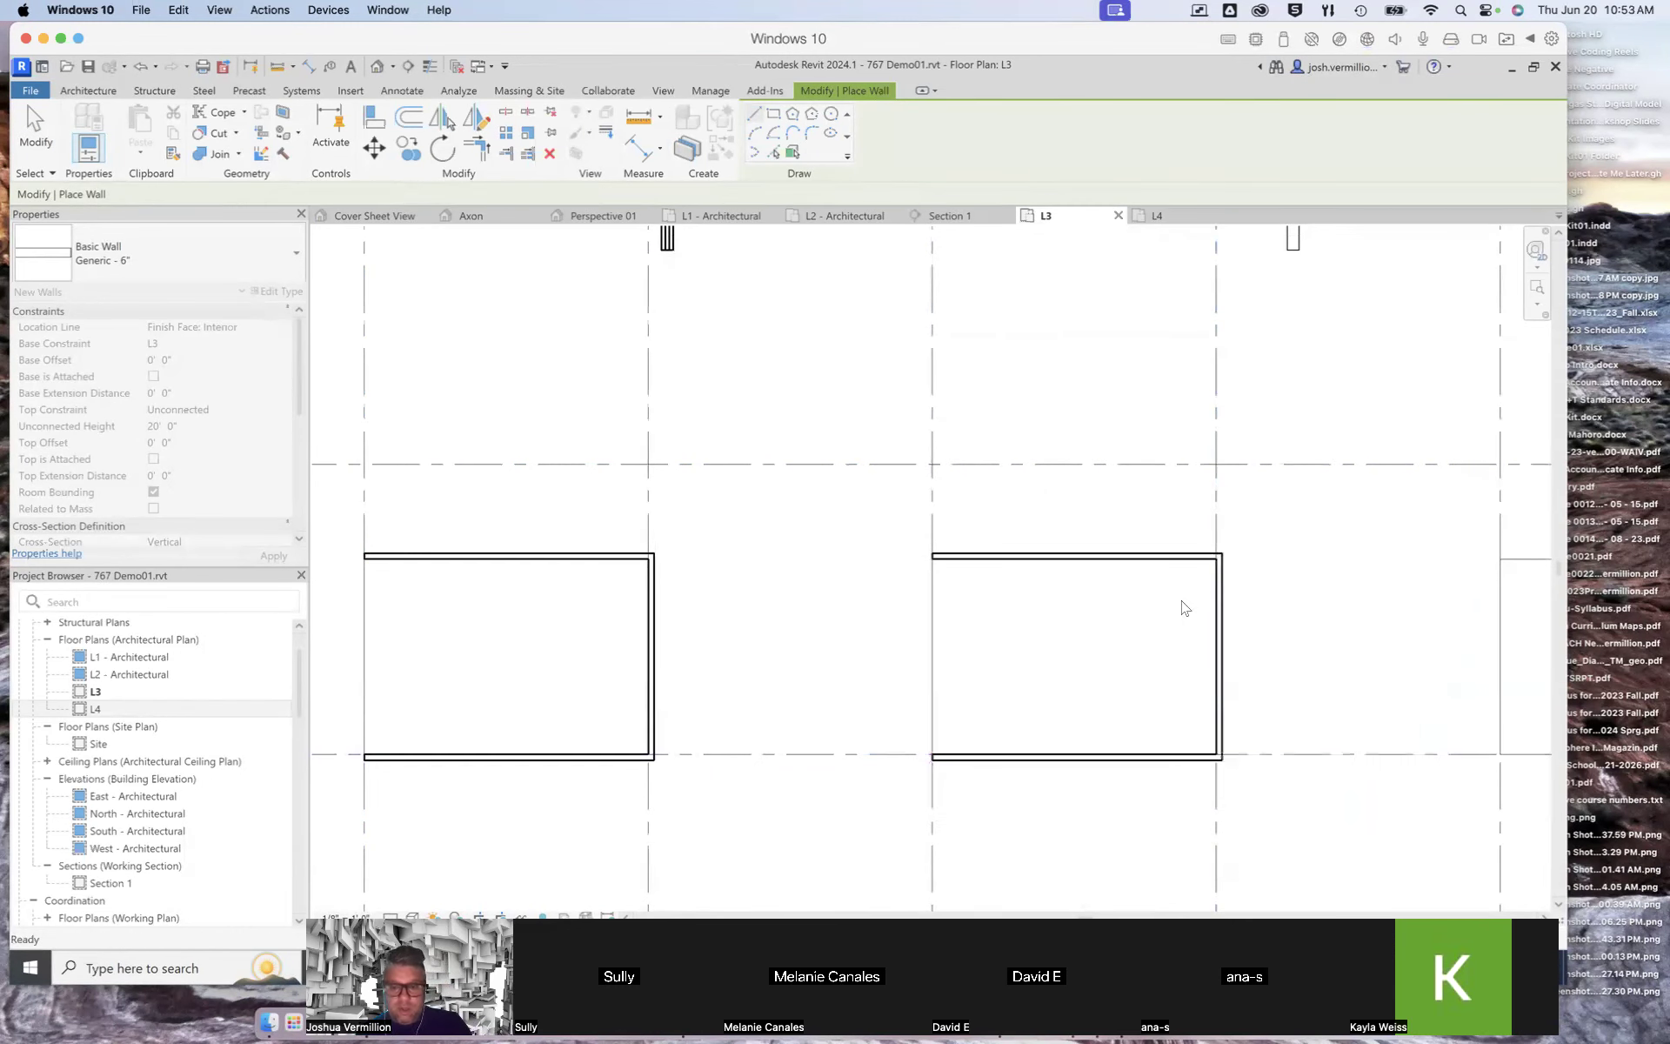
key(Escape)
Step: Draw architectural walls along the edges of the floor between grids 5 and 6
scroll(712, 603, down, 3)
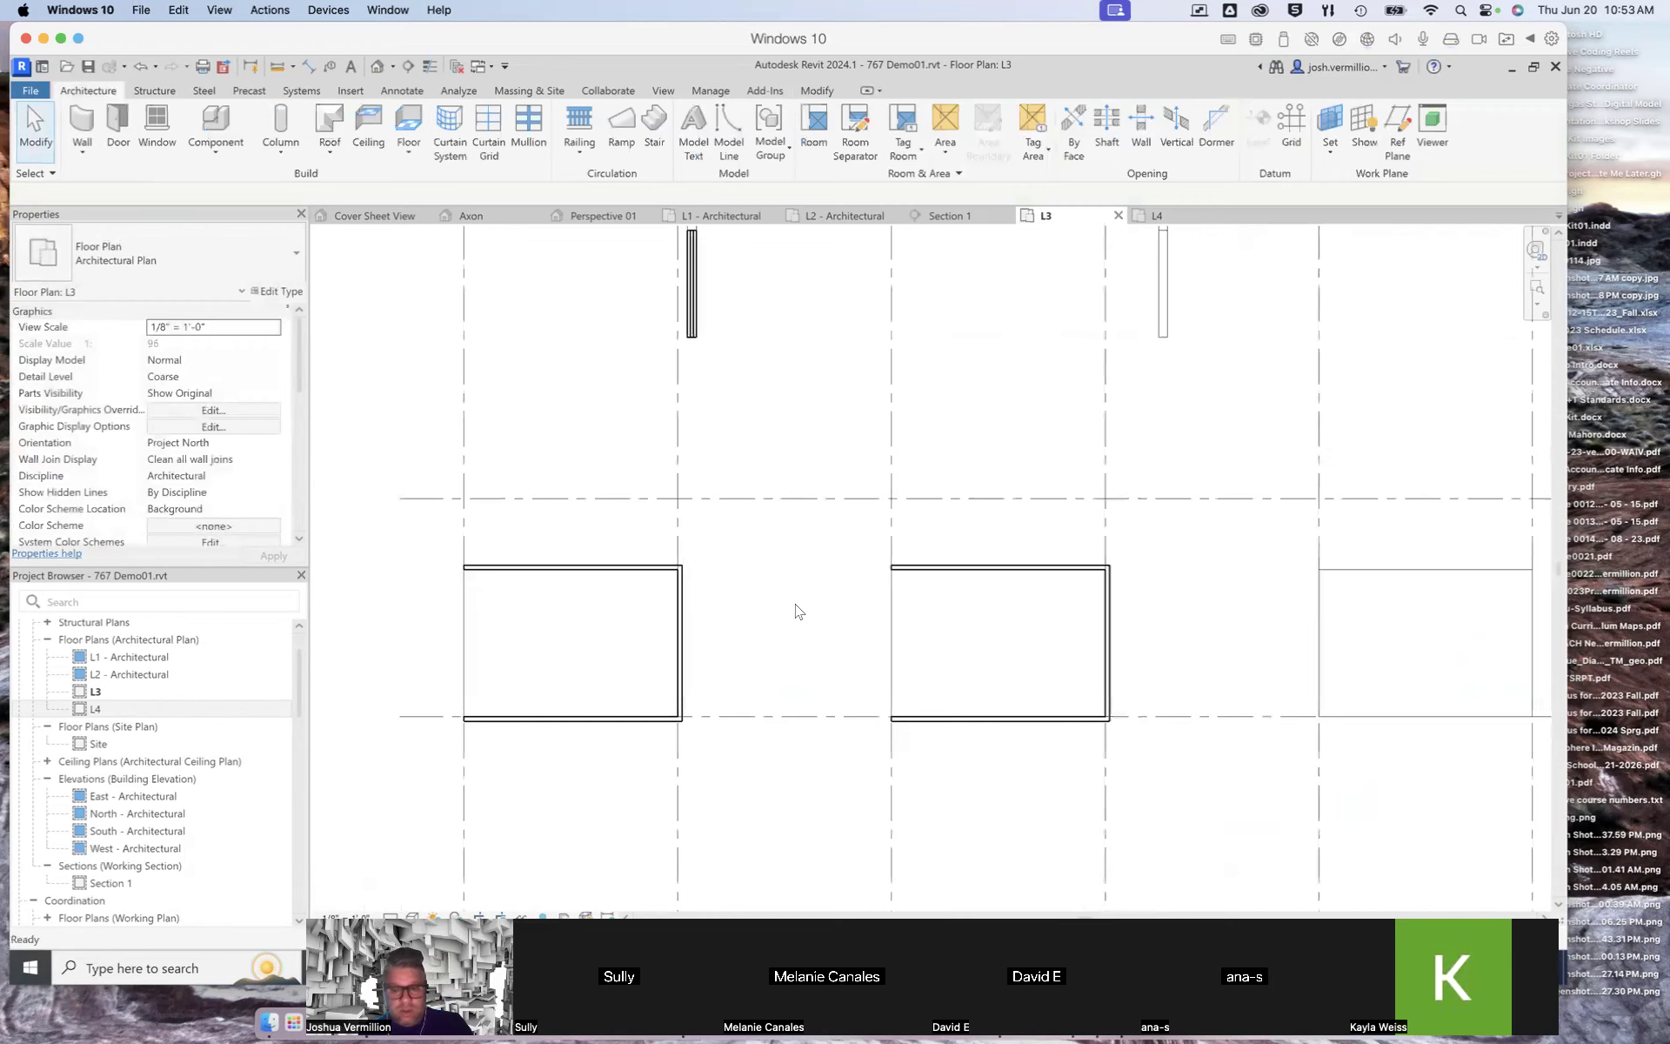
scroll(883, 611, down, 2)
scroll(1185, 641, down, 2)
scroll(1244, 642, up, 4)
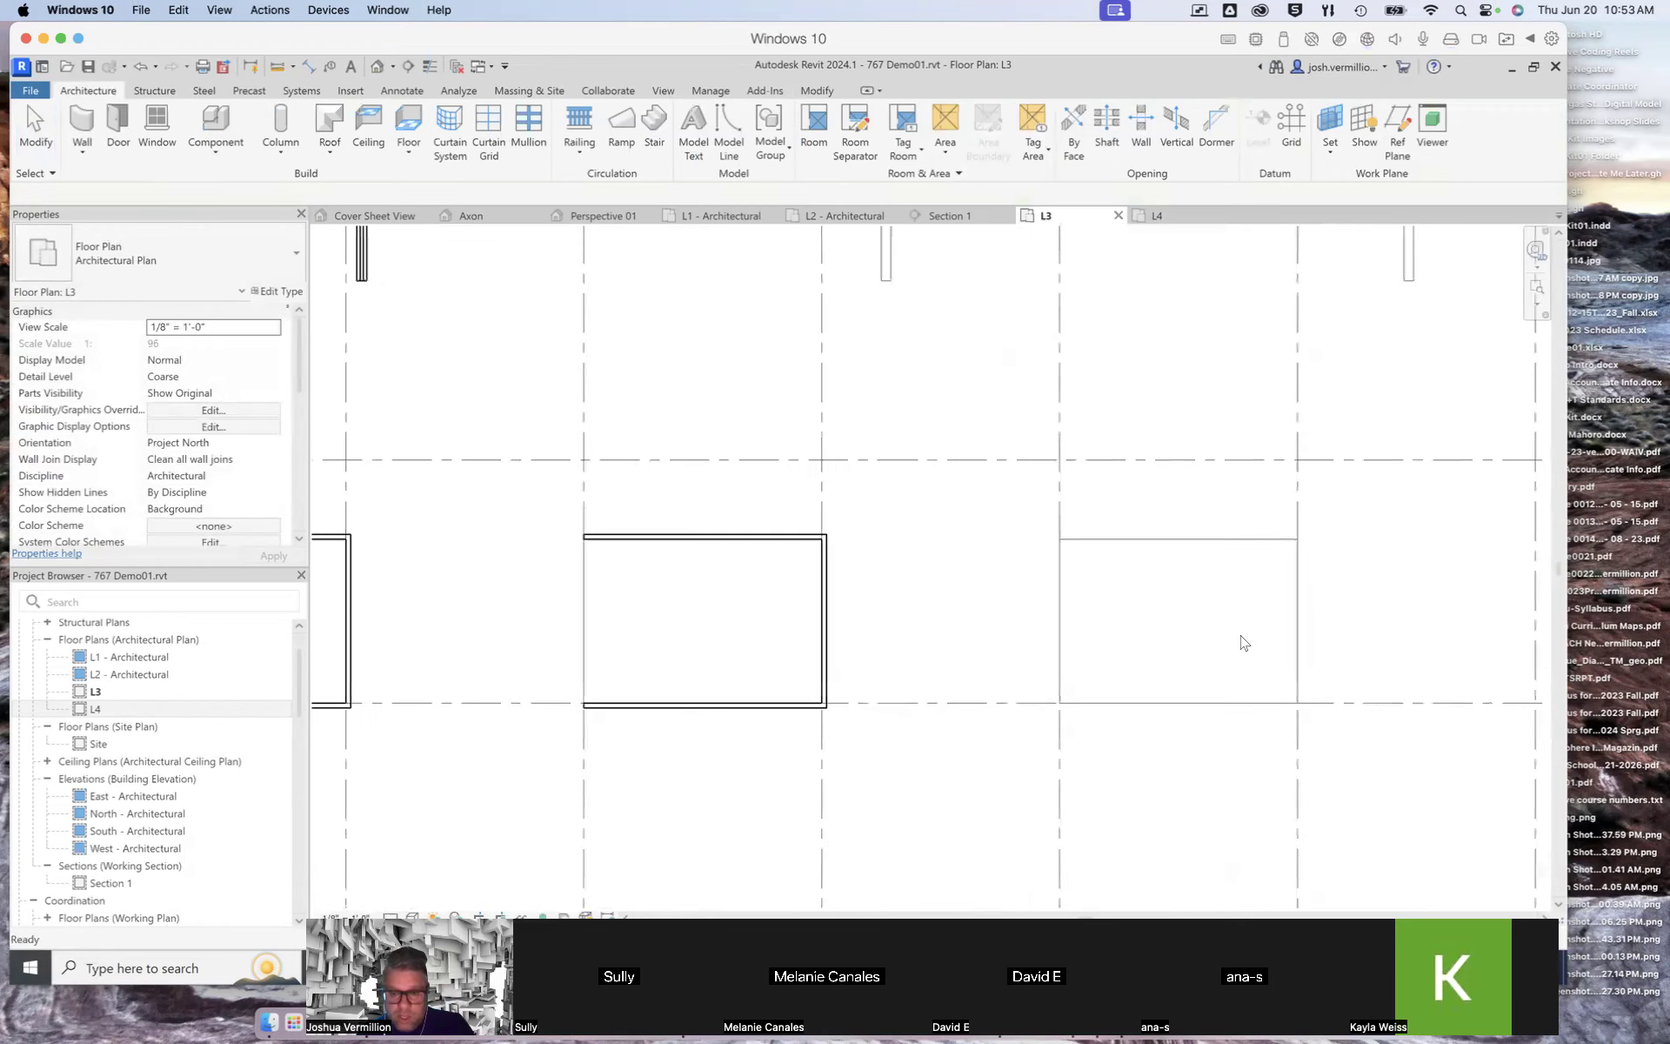
scroll(1244, 643, up, 1)
click(91, 154)
click(100, 186)
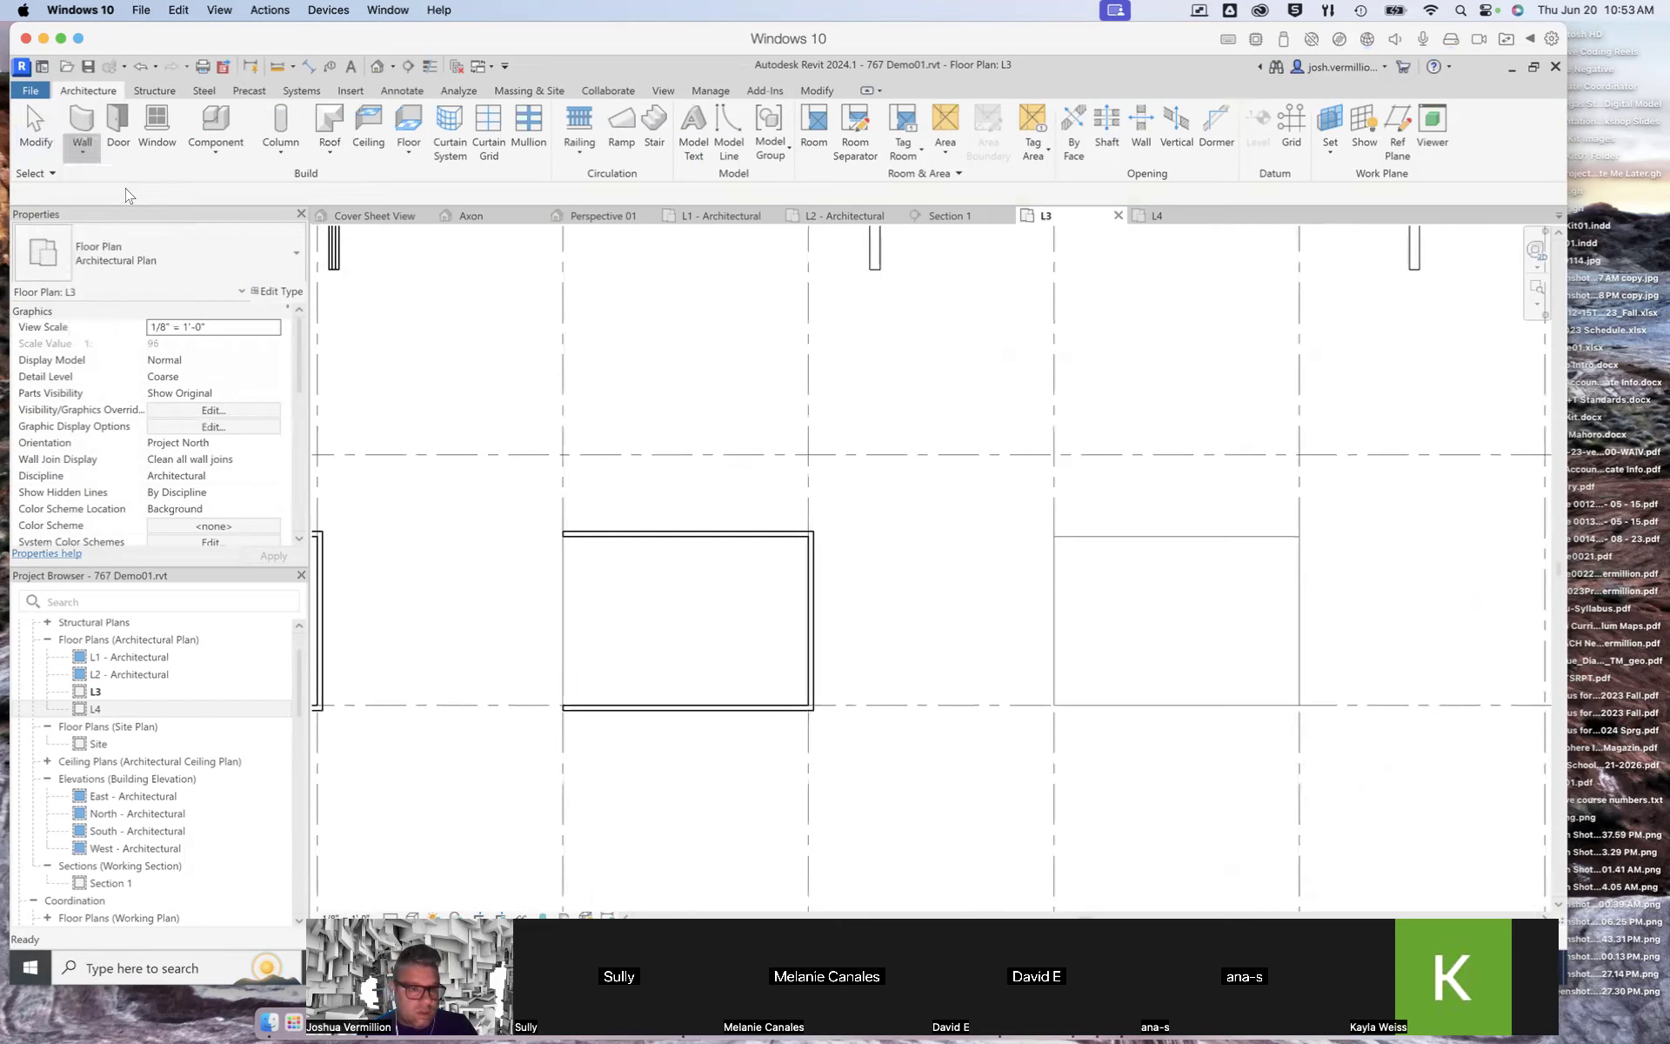
key(Escape)
click(84, 155)
click(139, 190)
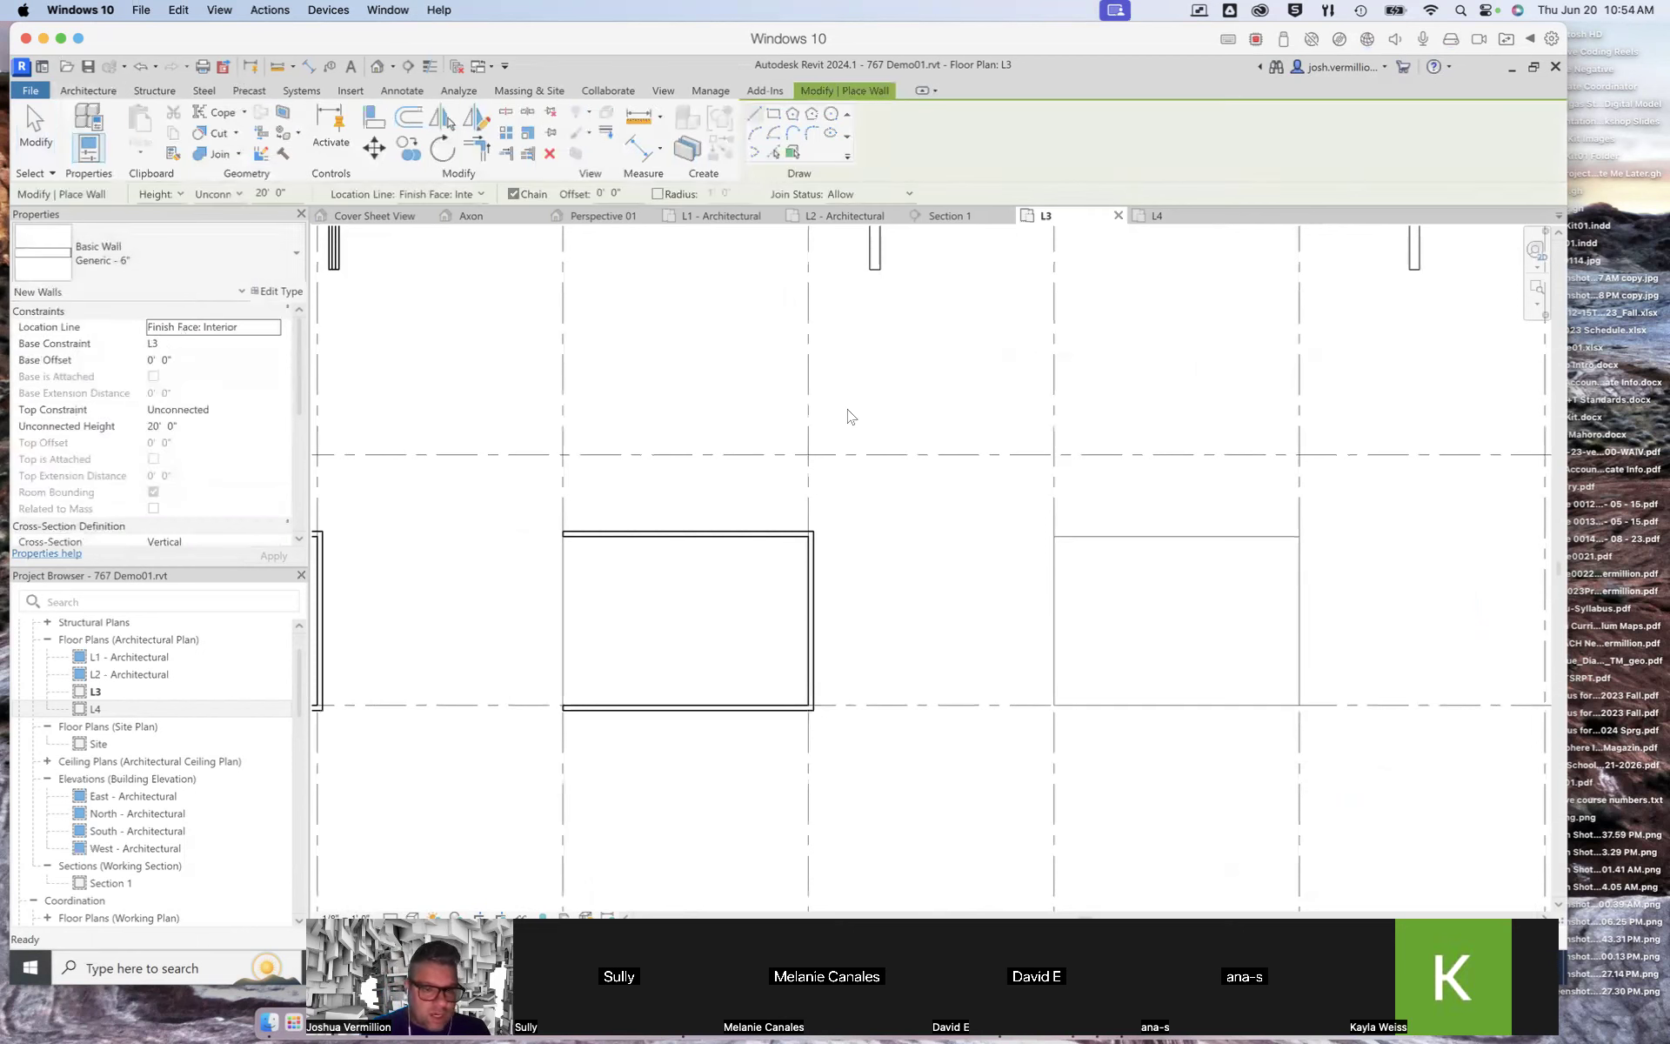
click(1053, 537)
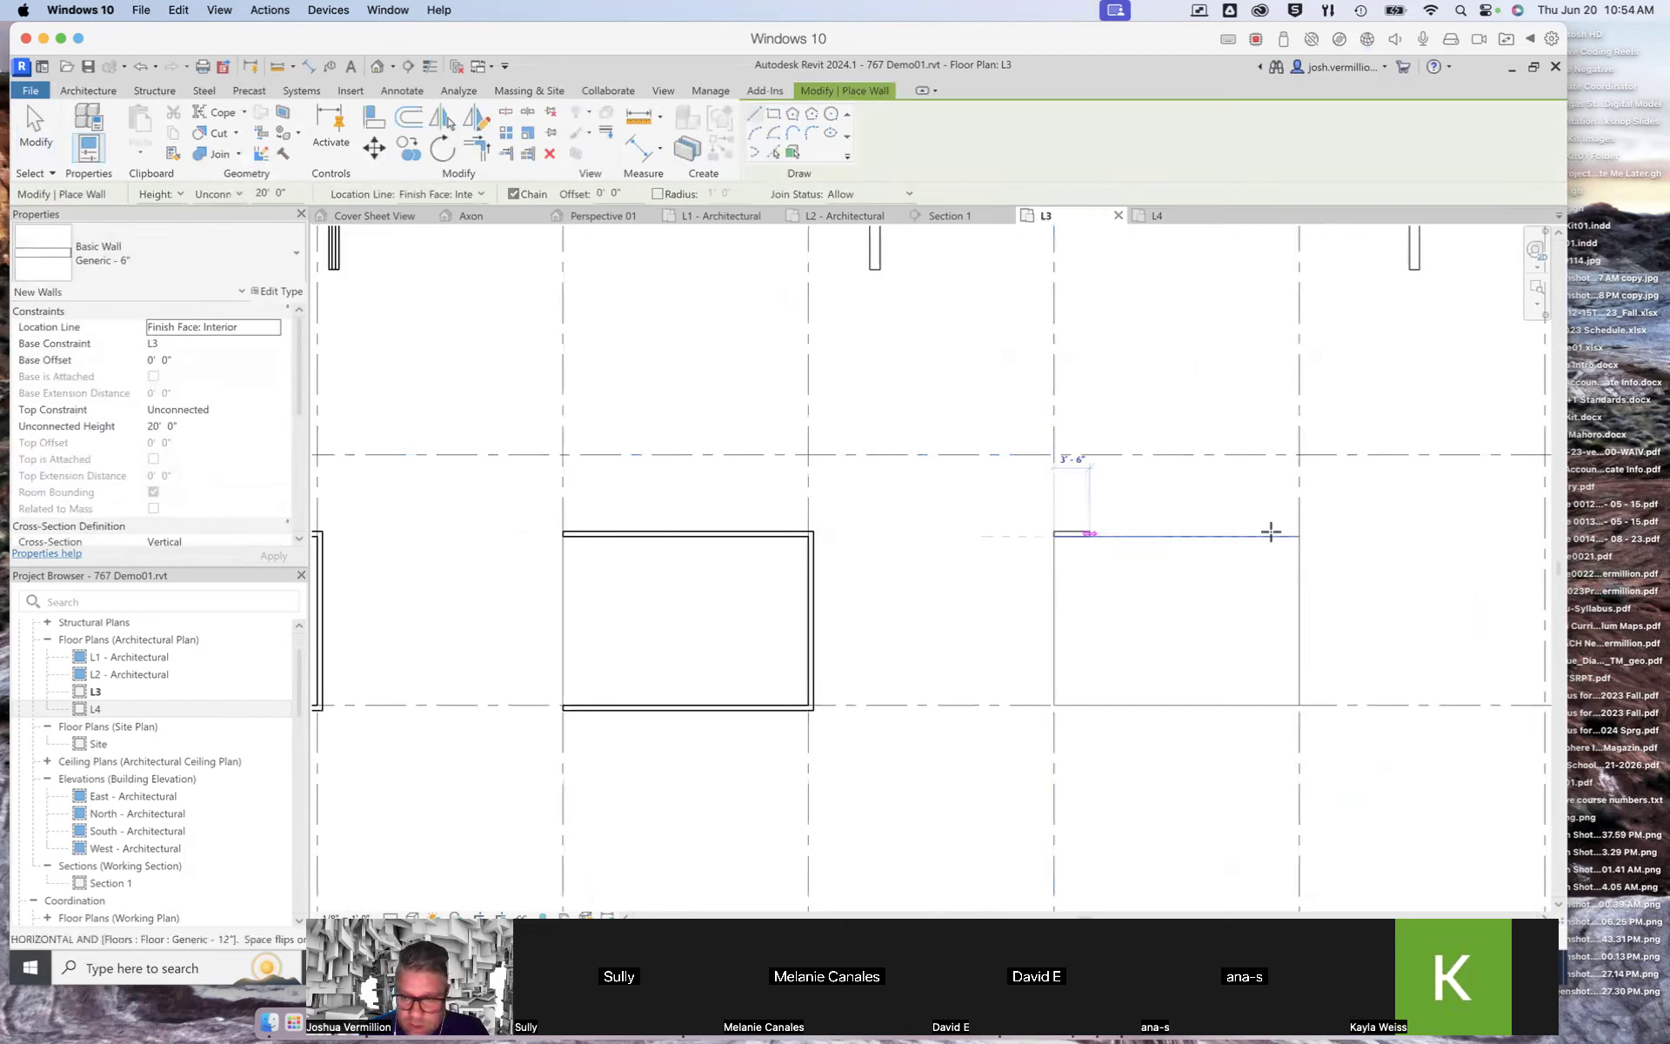
click(1299, 537)
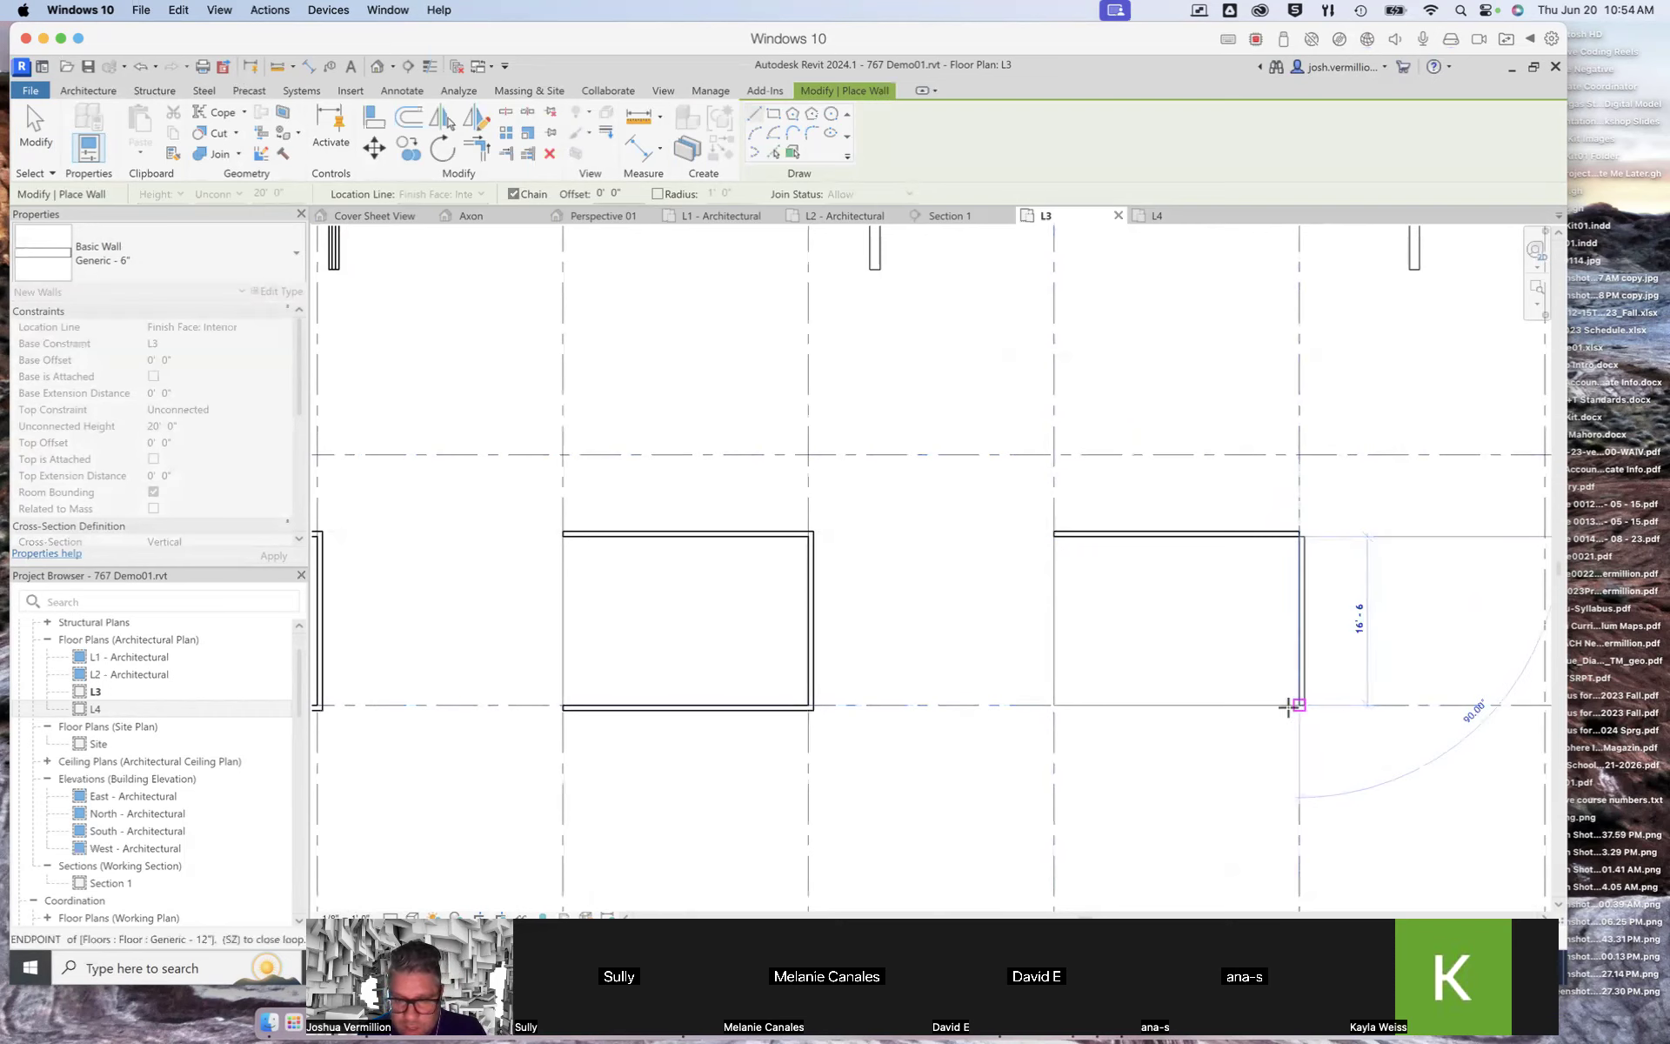
click(1299, 705)
click(1053, 704)
key(Escape)
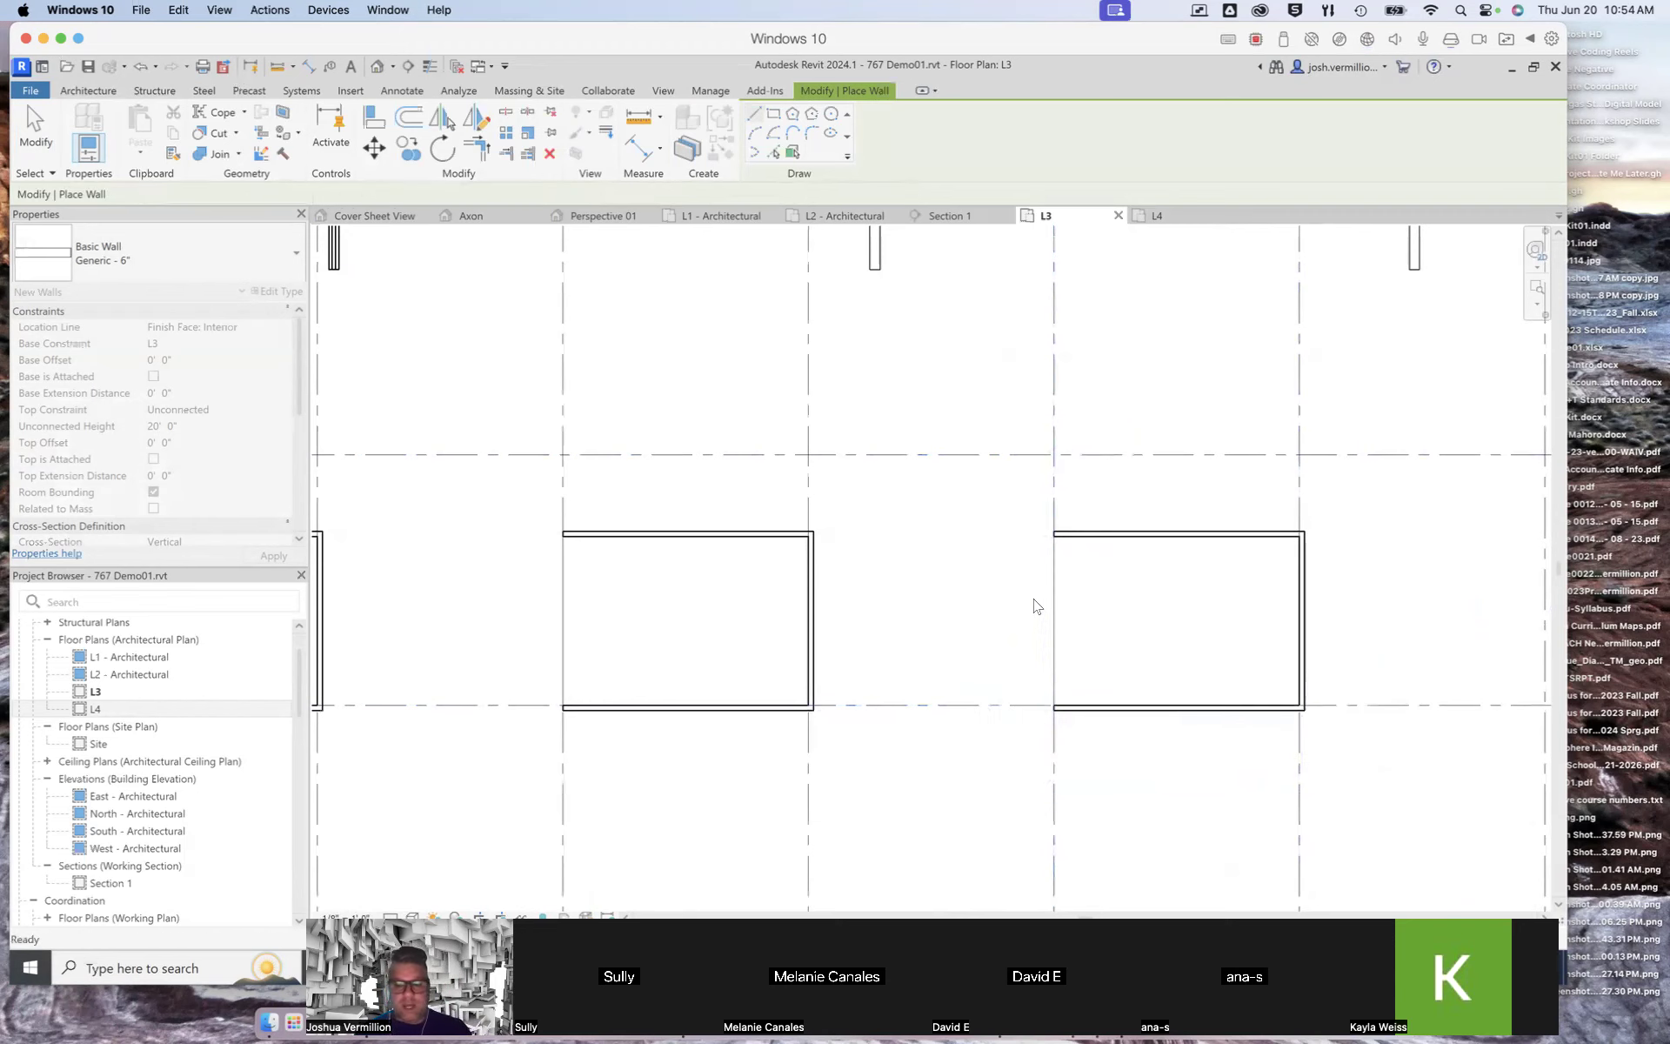
Step: Leave the wall tool and select the wall drawn along the floor between grids 1 and 2 to check its top constraint
scroll(1034, 600, down, 3)
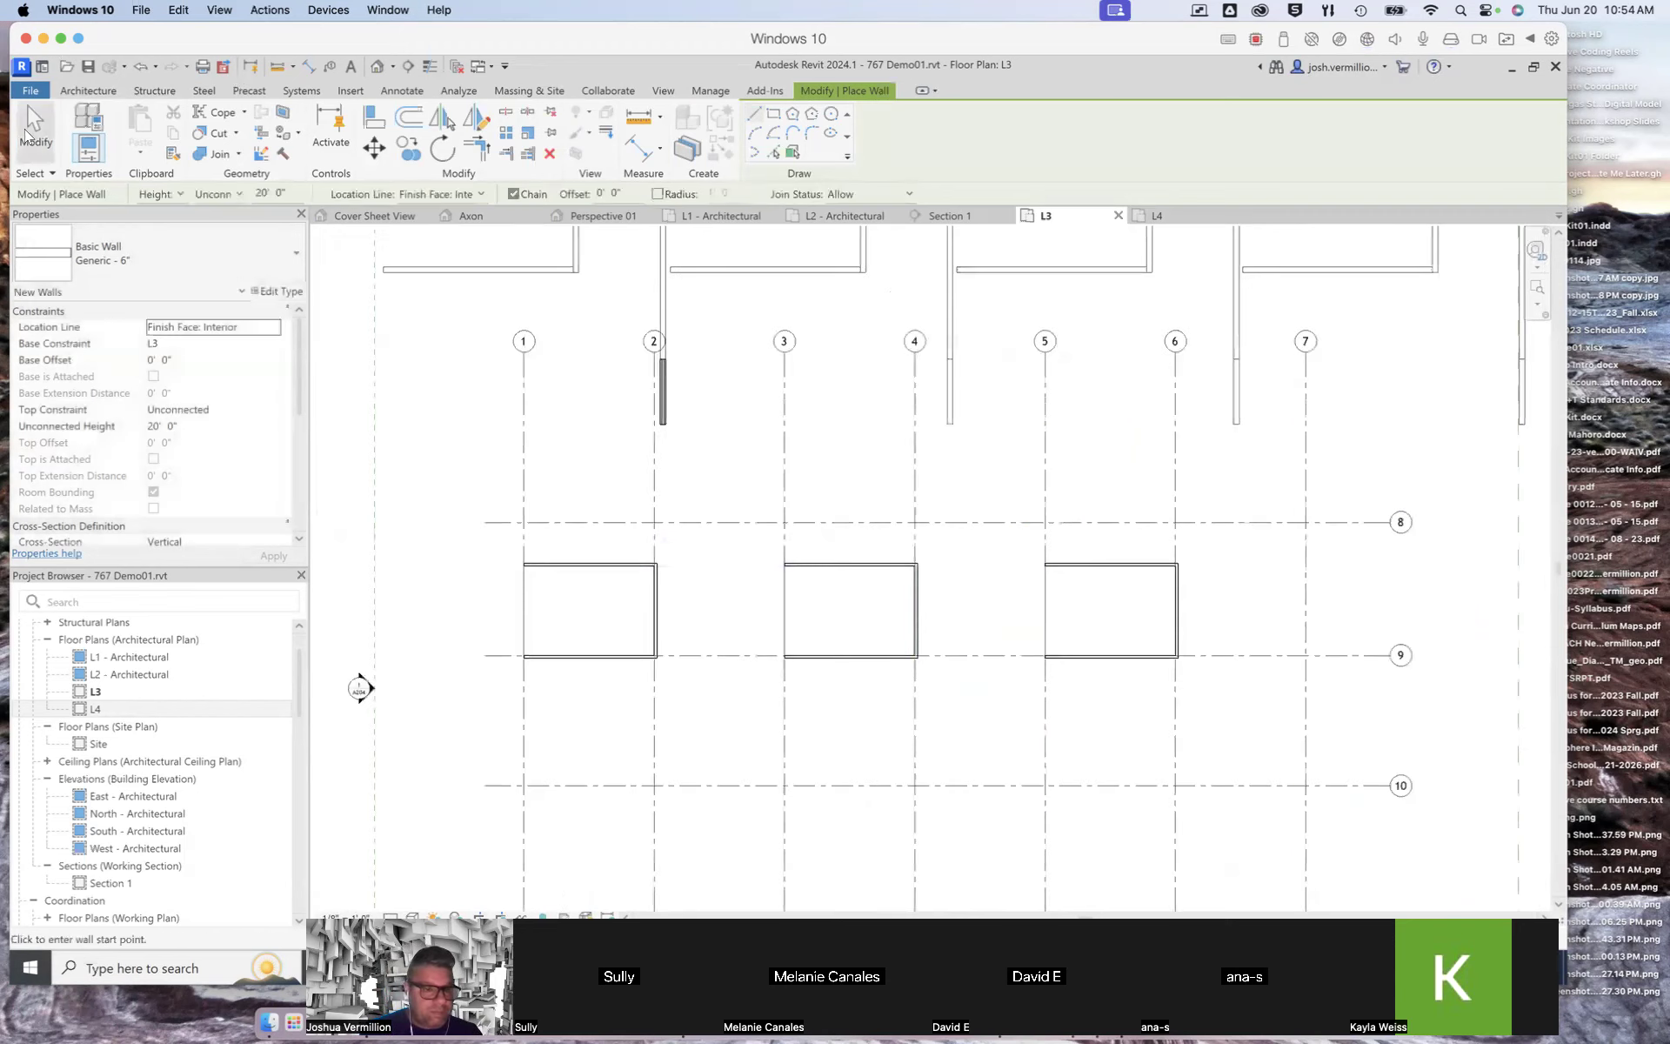
key(Escape)
click(609, 565)
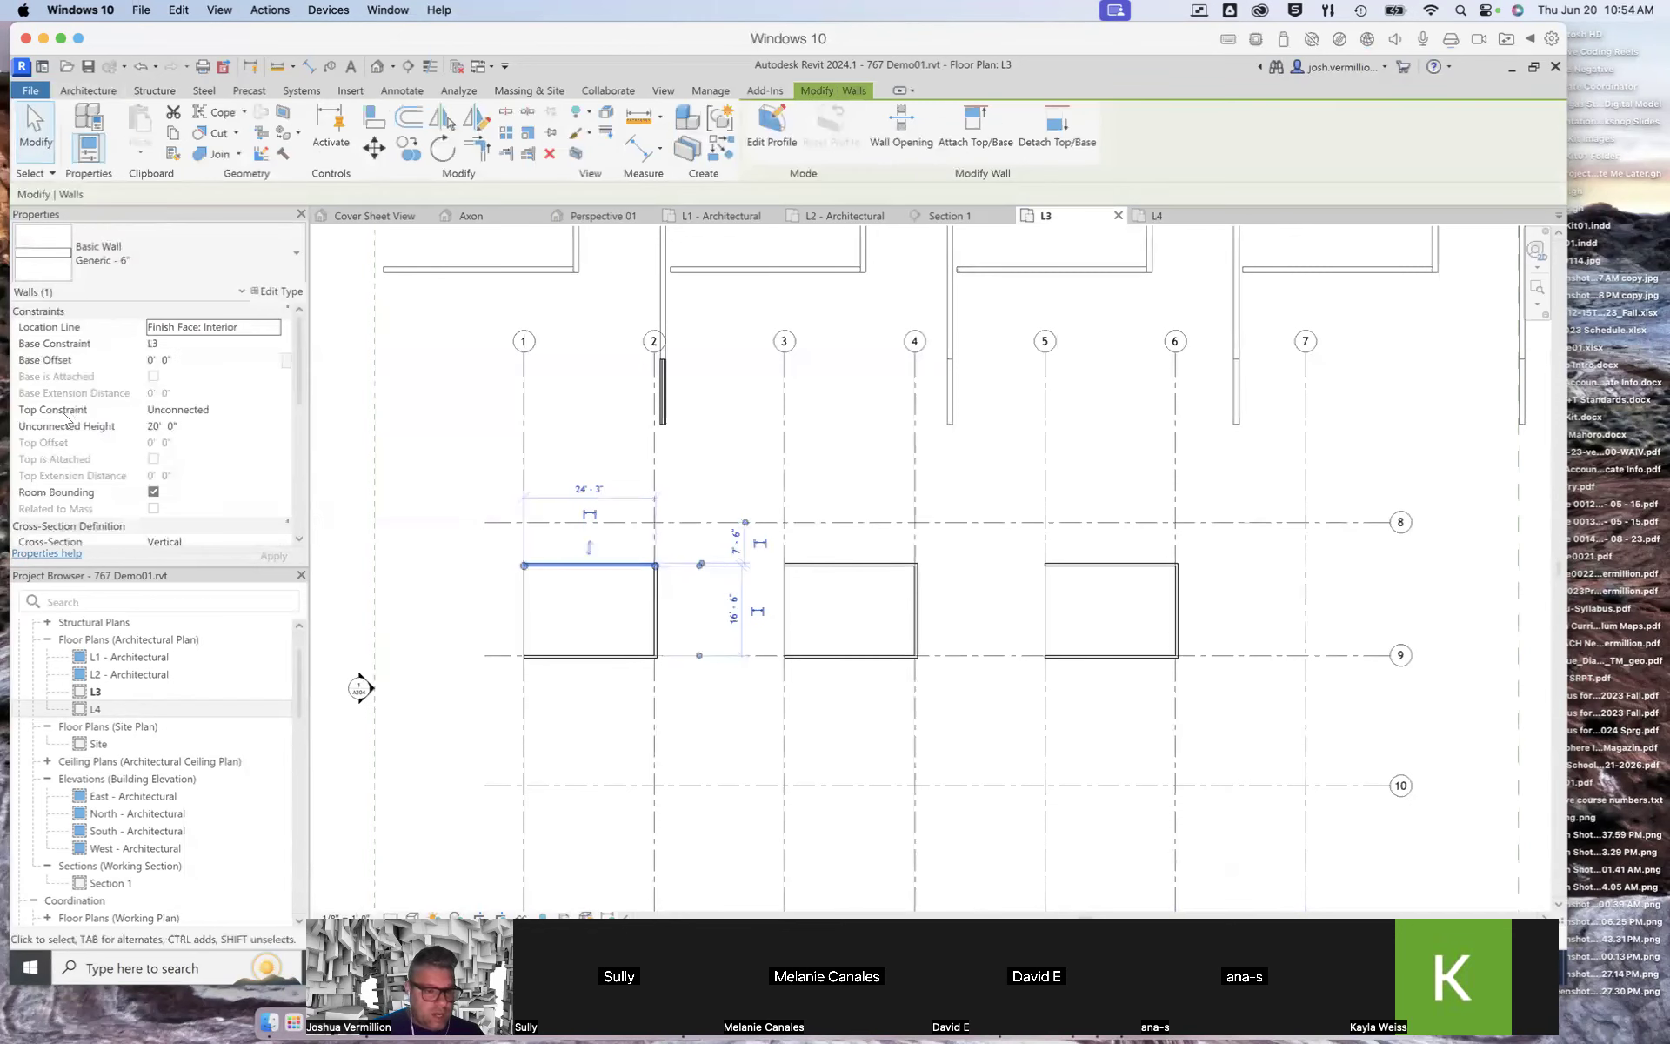
click(180, 412)
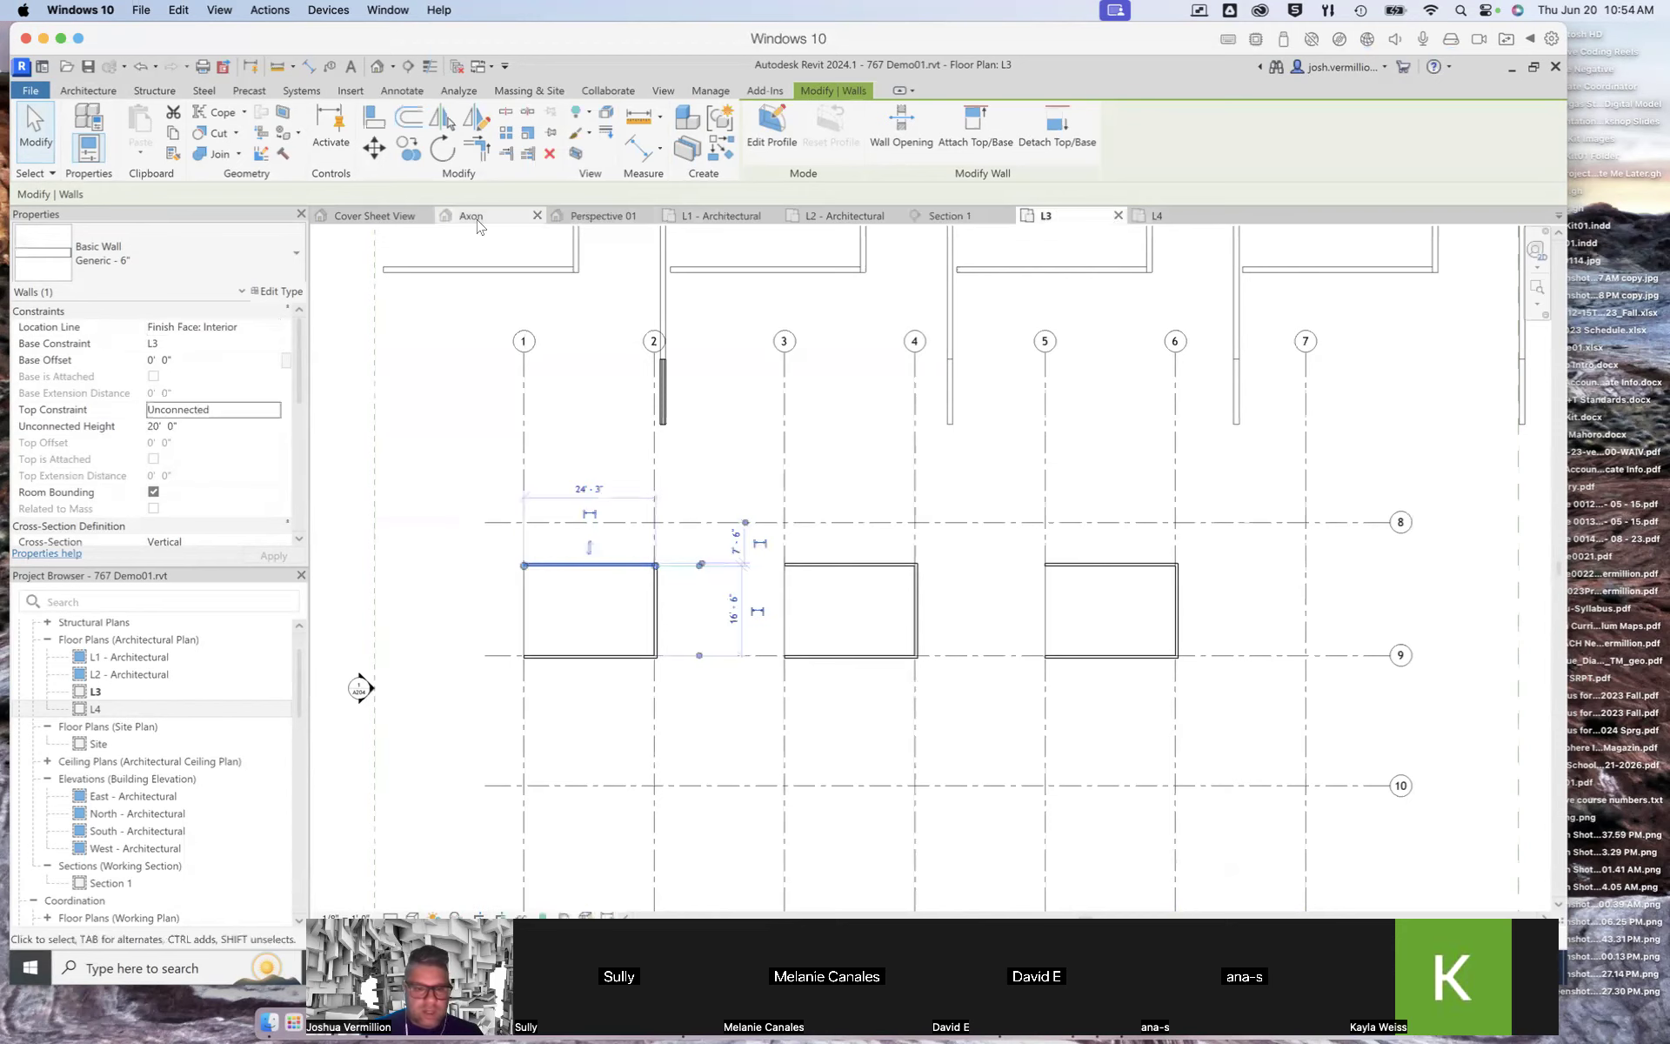
Step: Switch to the Cover Sheet 3D view and examine the new walls and floors
click(399, 218)
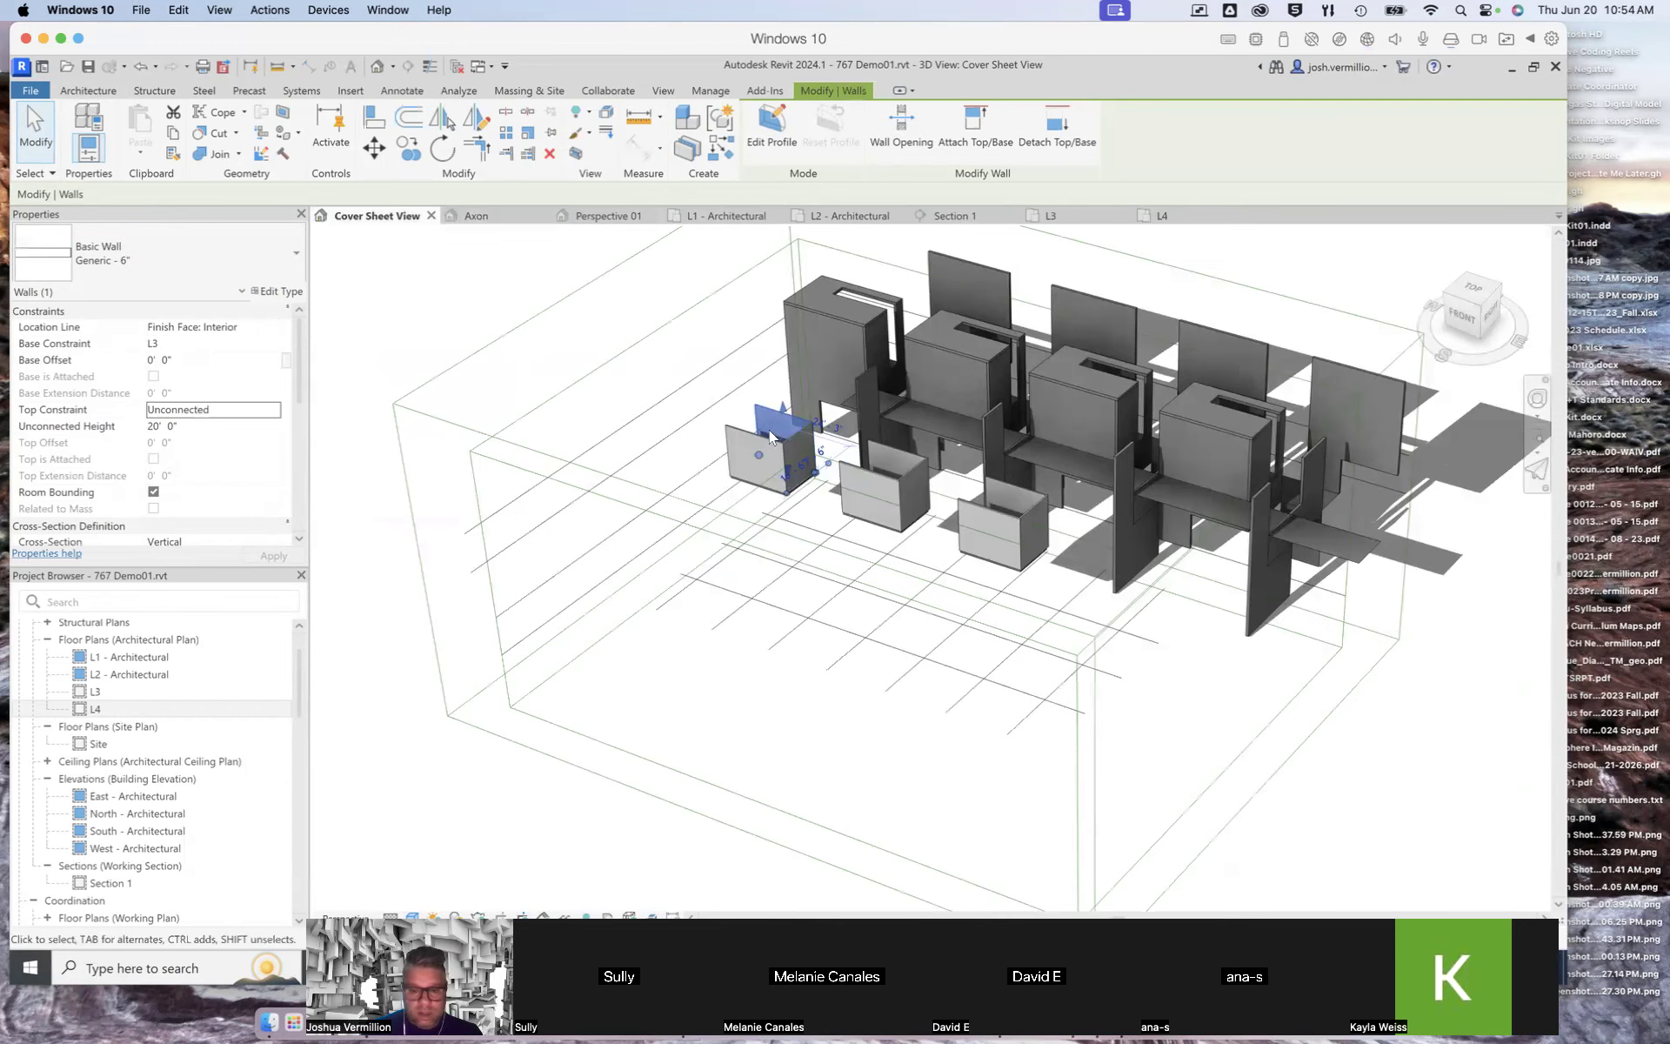
click(654, 368)
scroll(1067, 520, up, 1)
scroll(1028, 520, up, 4)
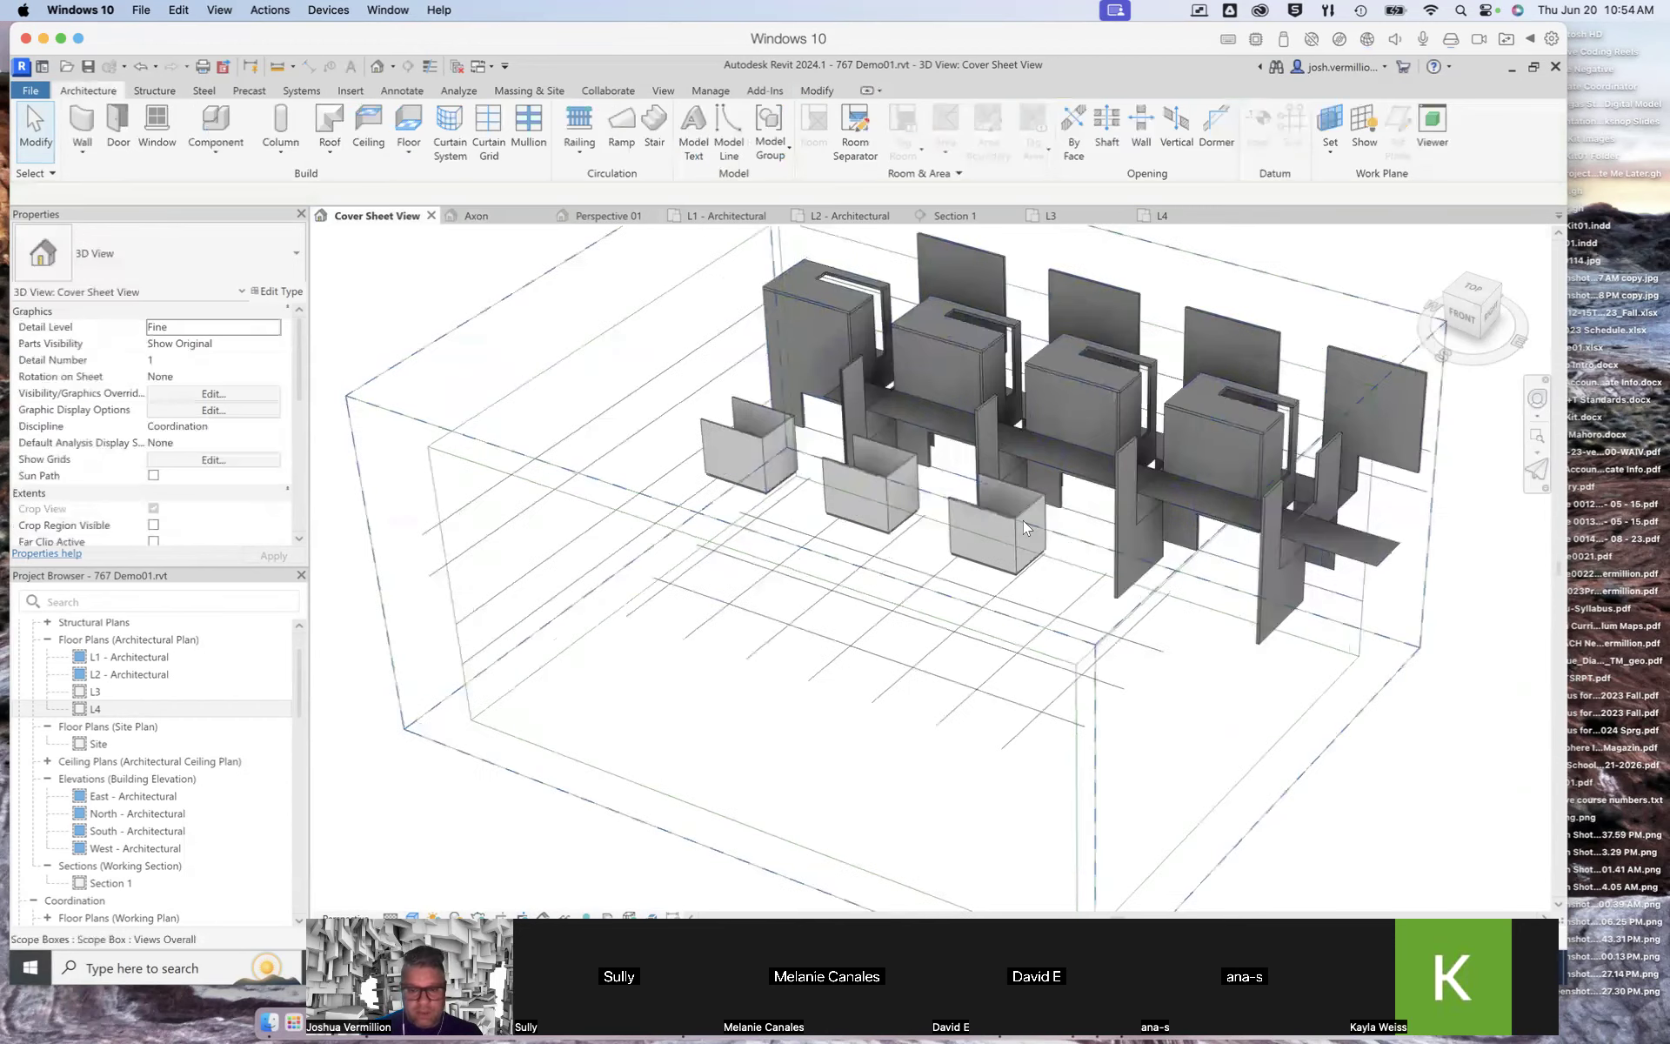
scroll(1028, 520, down, 5)
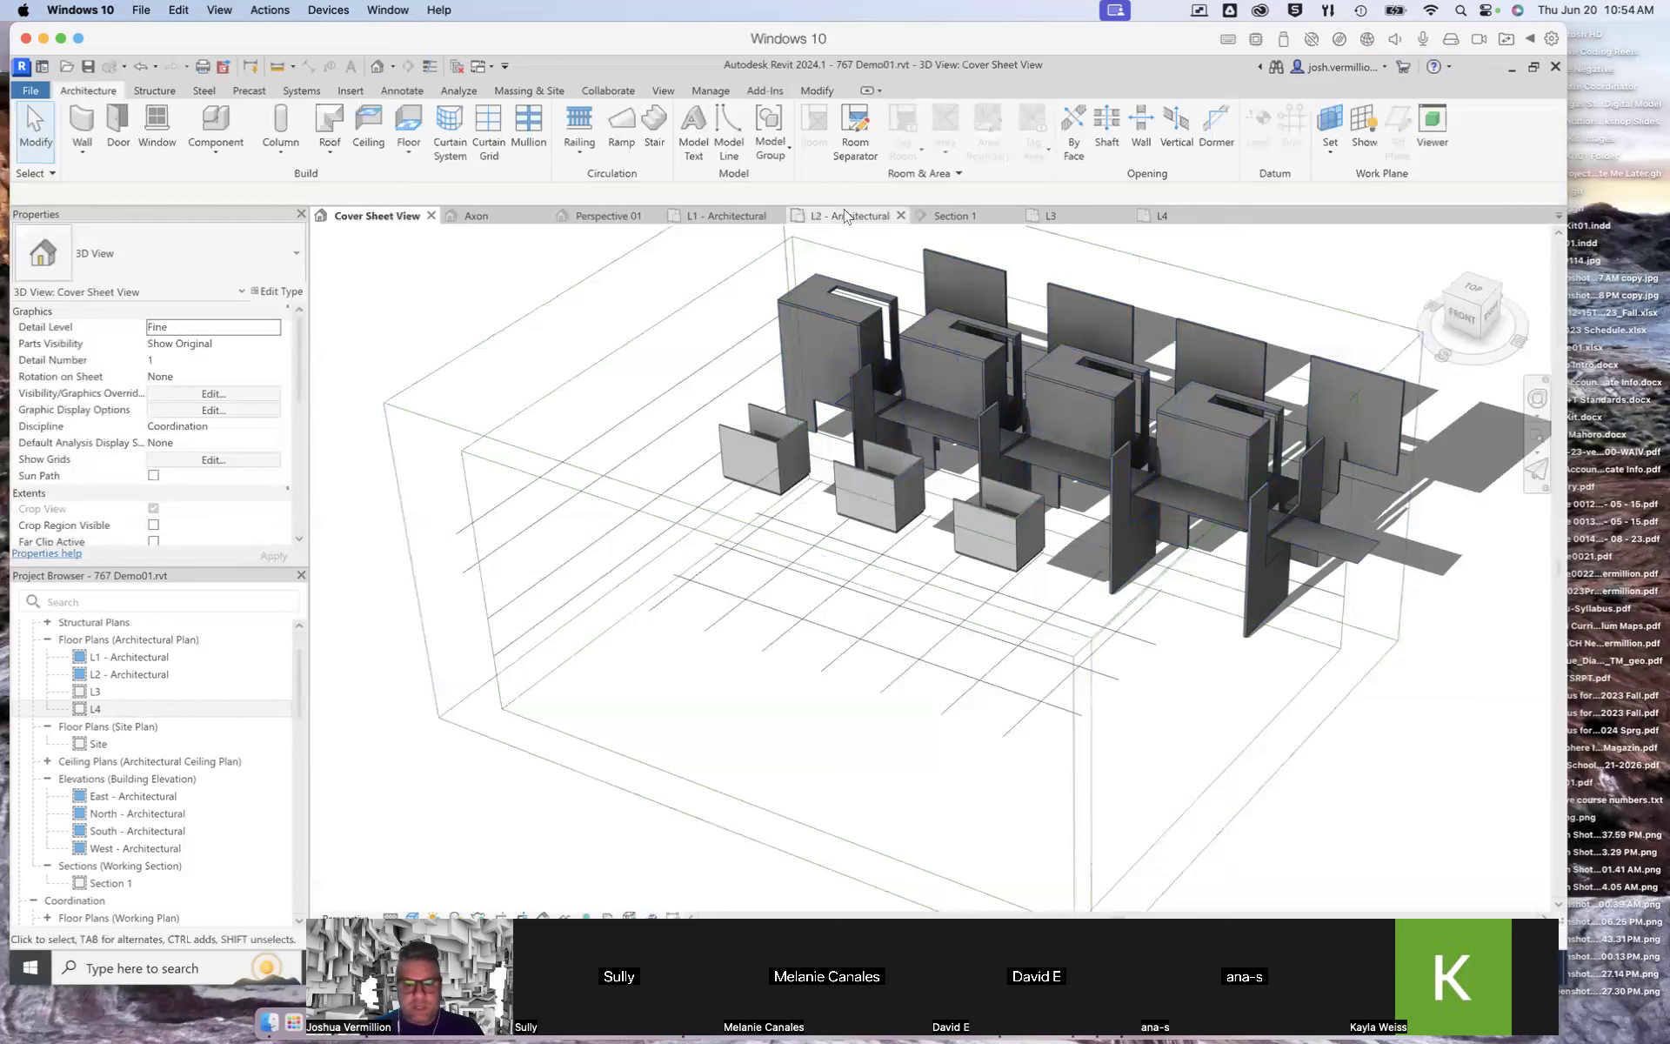
Step: Open the Section 1 view and draw a new level above L4 spanning across all the grids
click(953, 216)
scroll(1176, 535, down, 2)
scroll(1383, 583, down, 3)
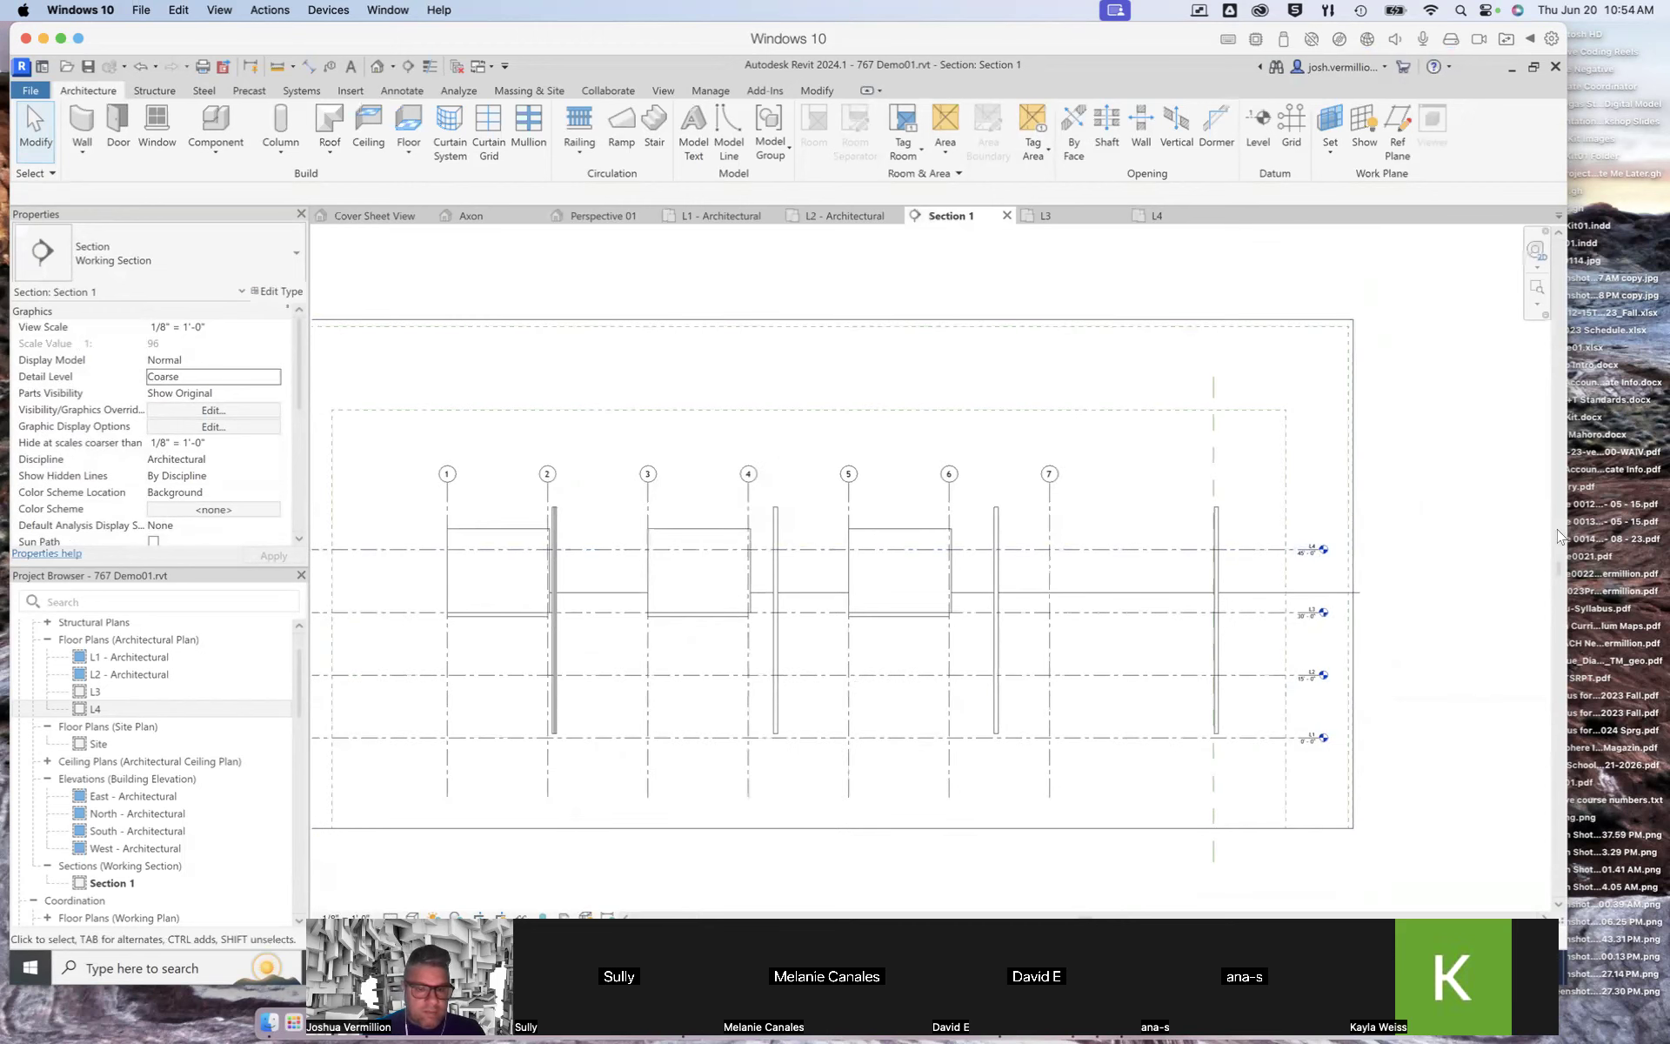
scroll(343, 623, up, 1)
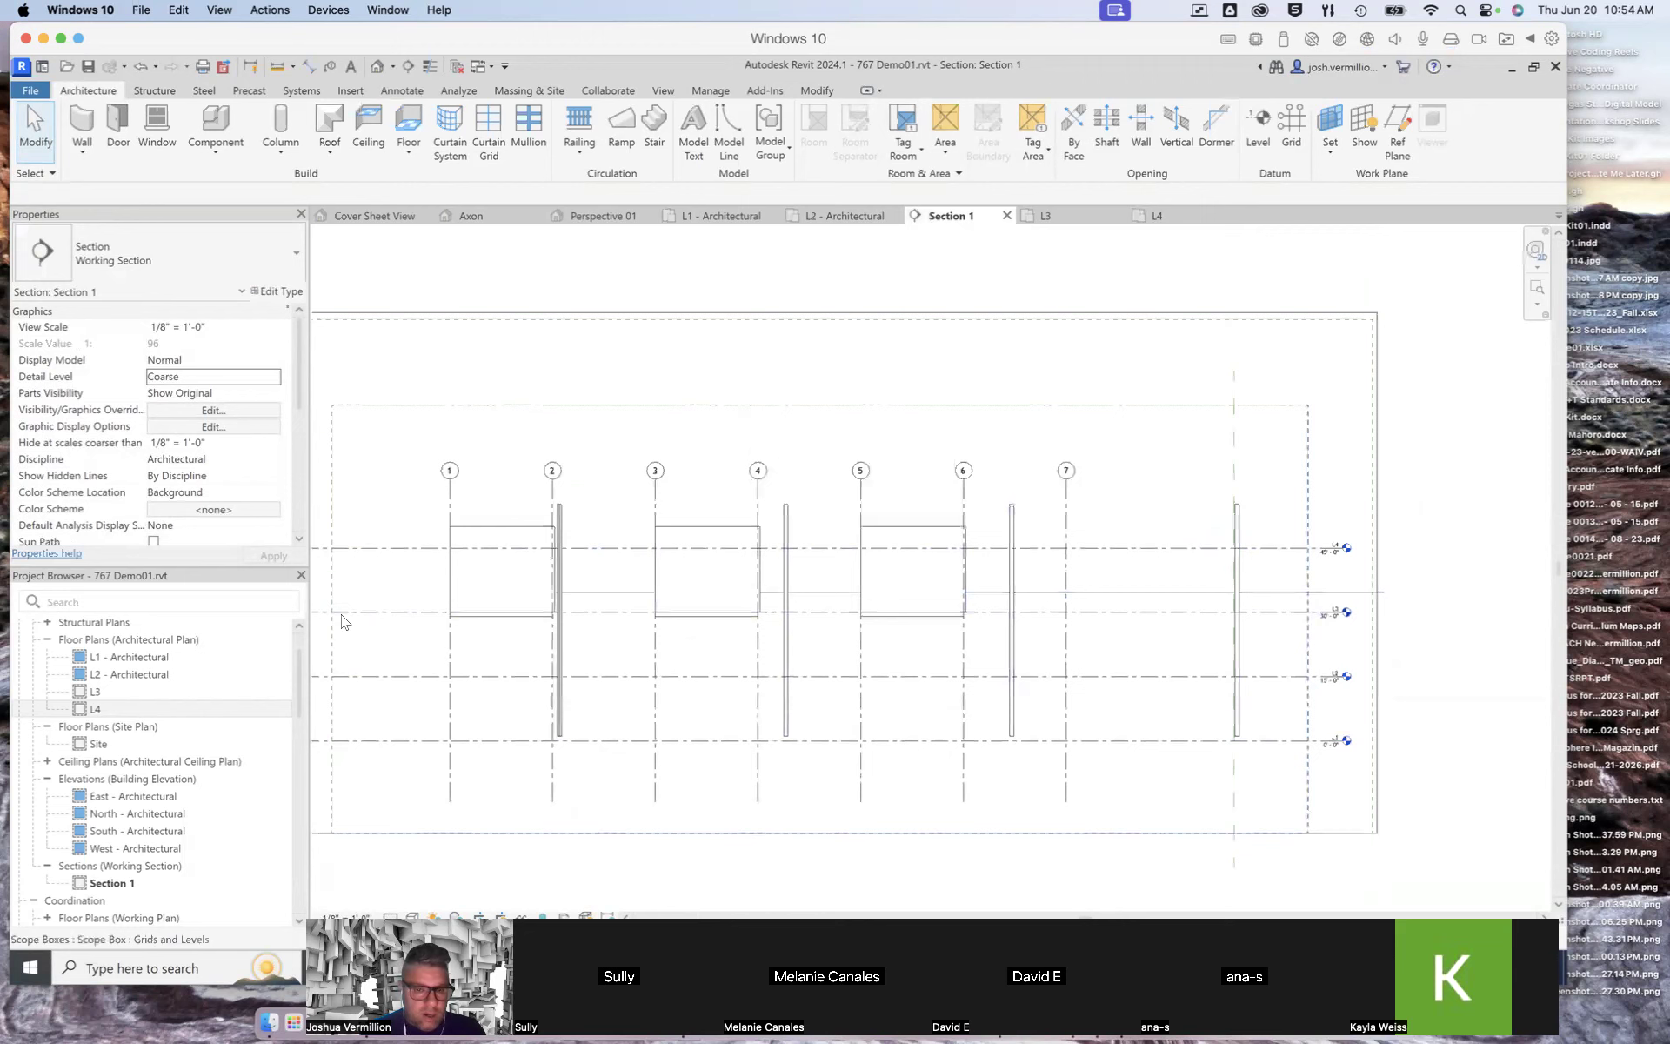
click(1257, 126)
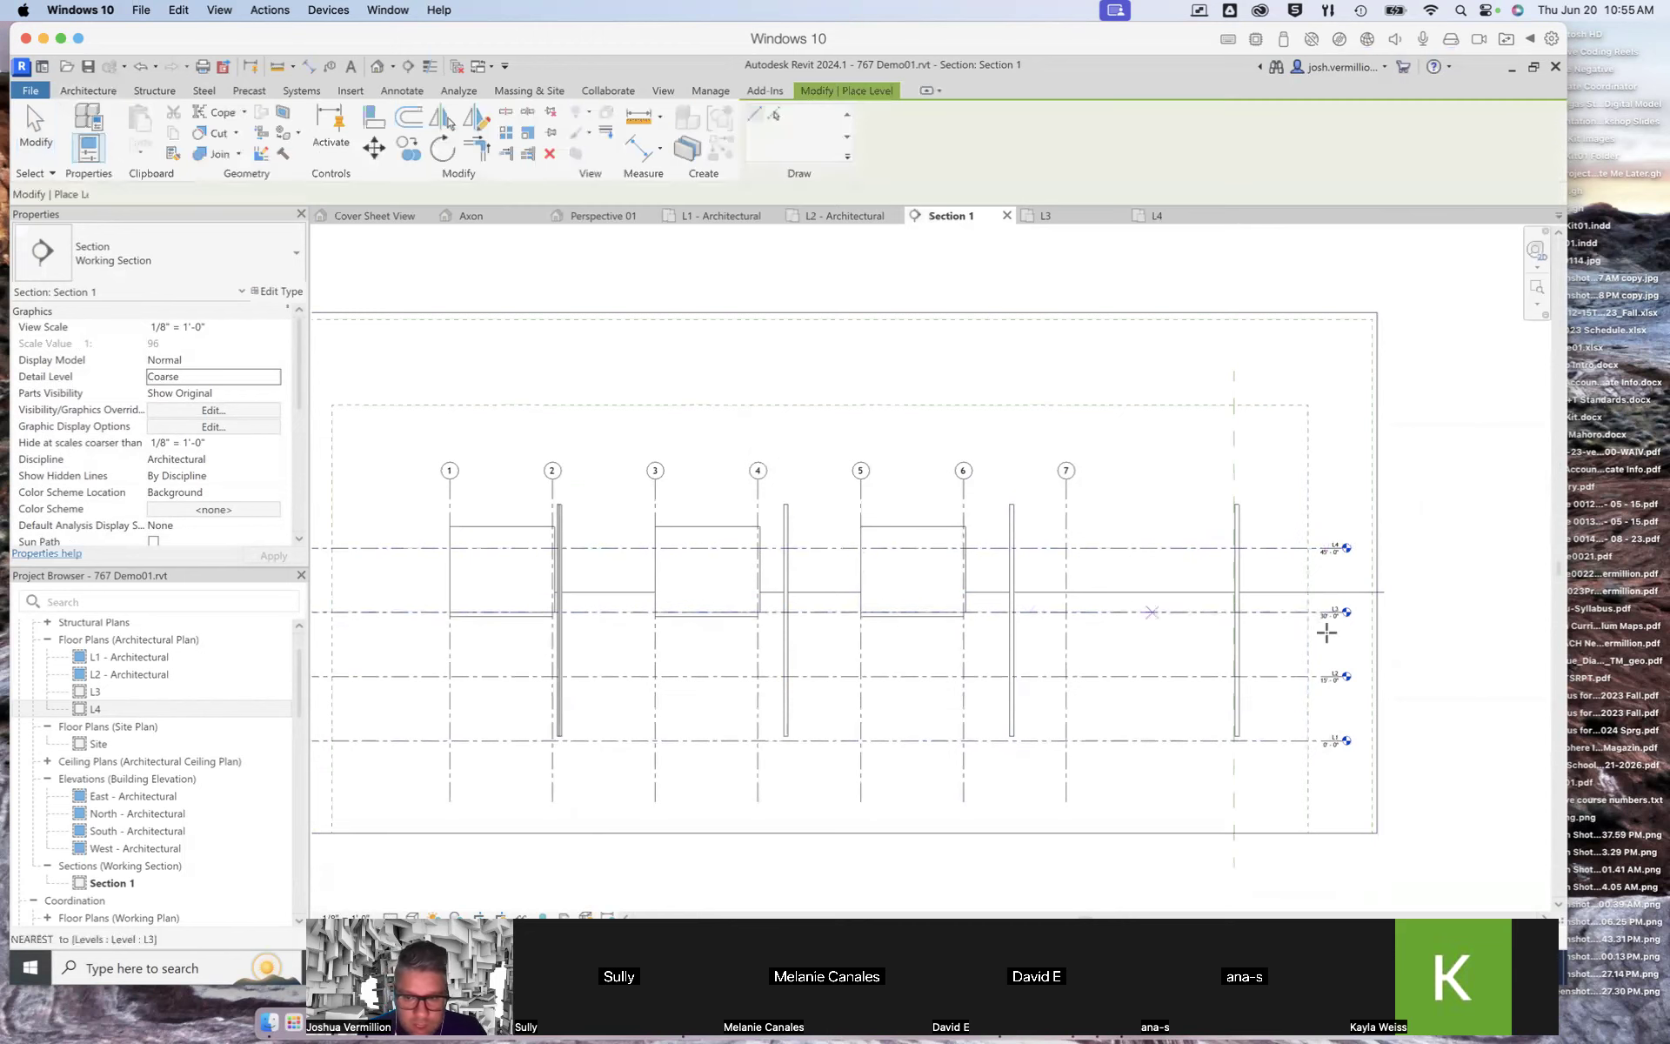
scroll(1414, 648, up, 1)
scroll(1414, 648, down, 3)
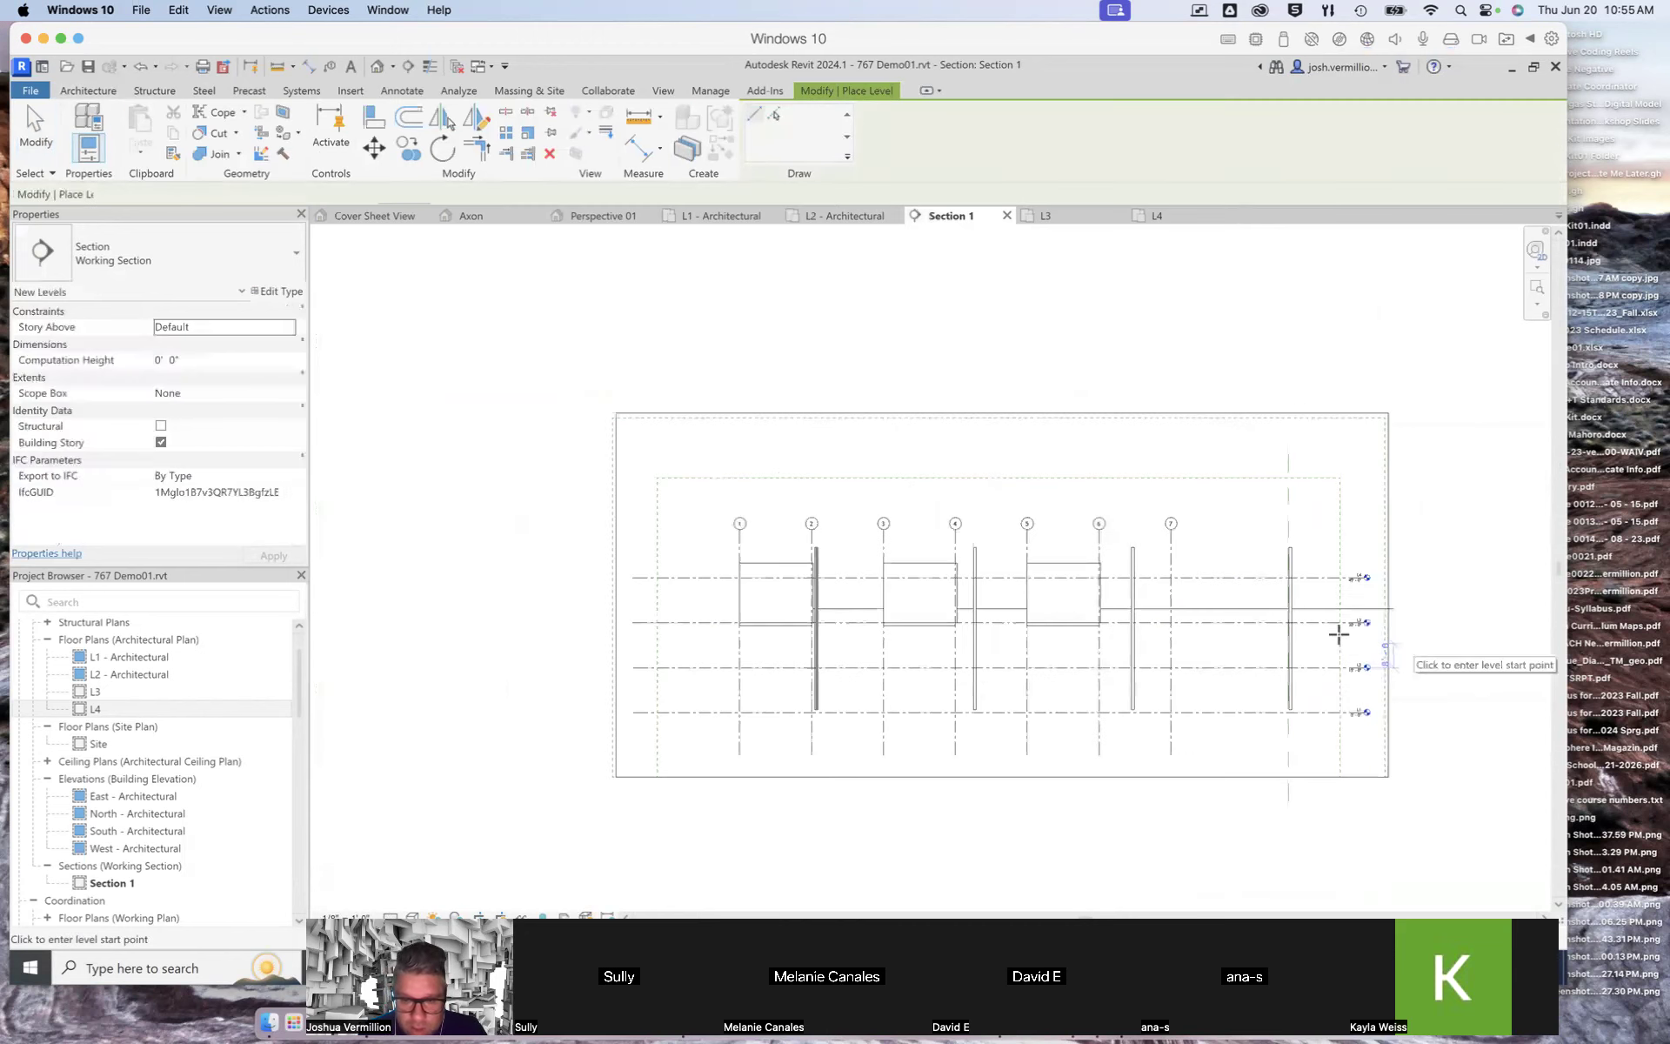
scroll(630, 576, up, 2)
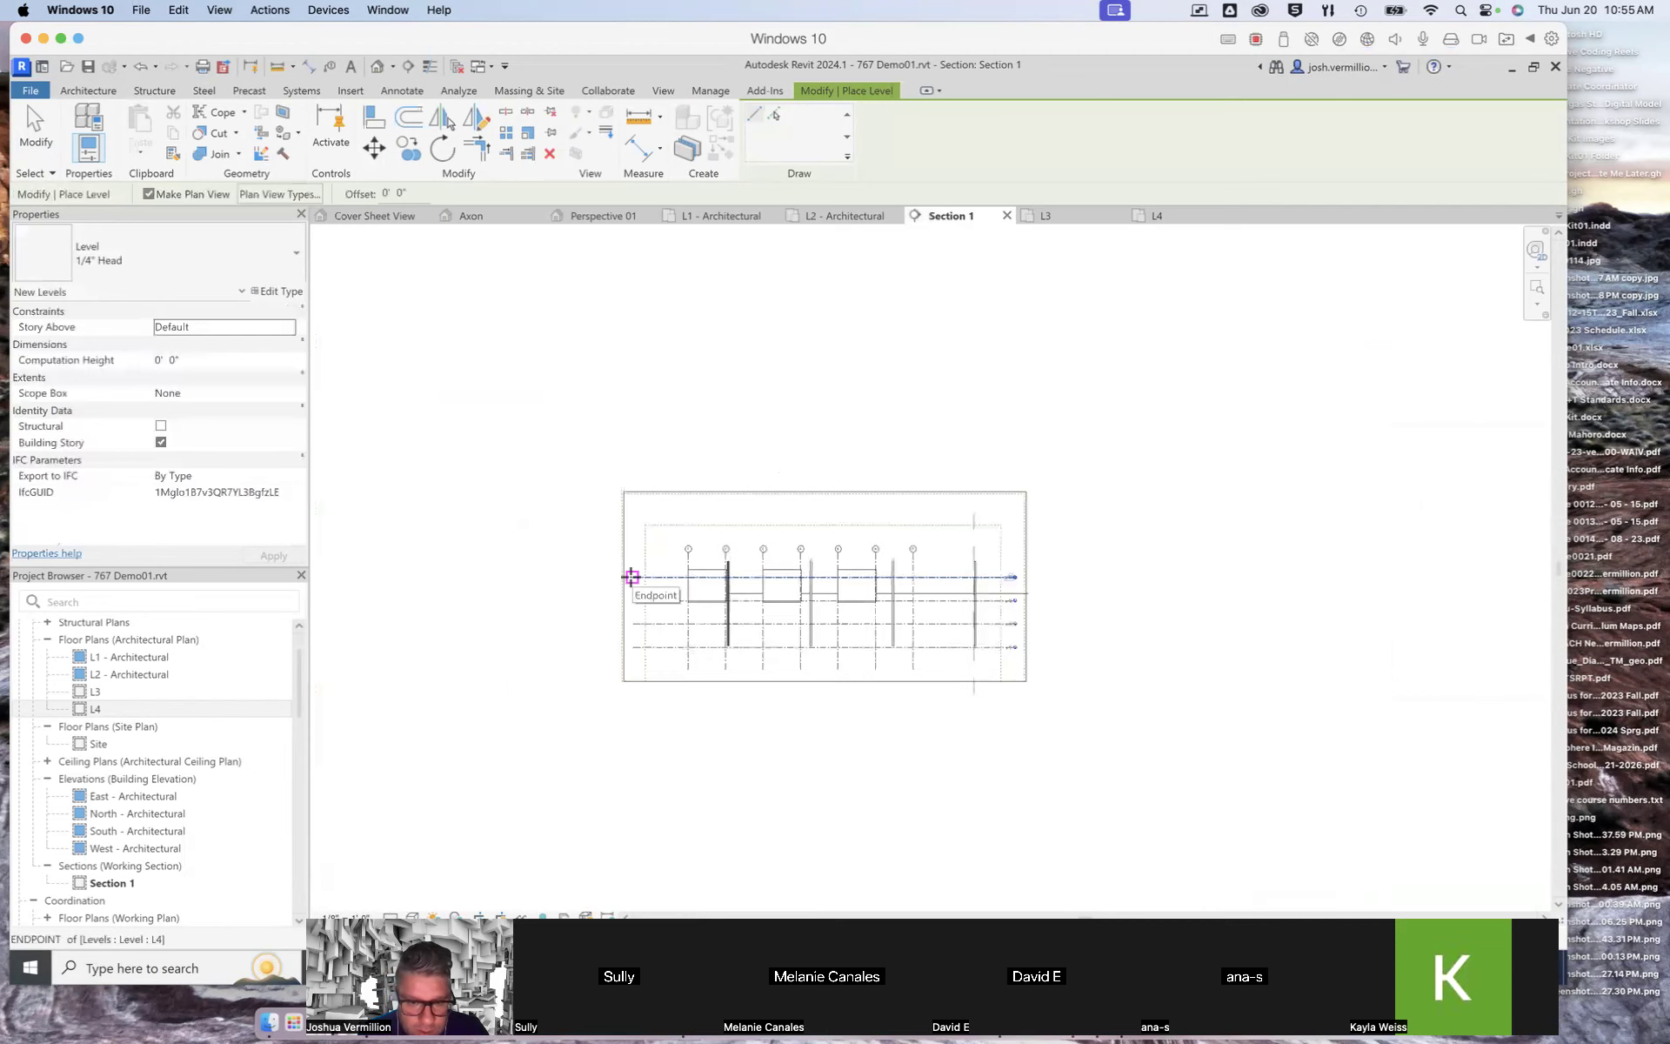
scroll(631, 577, up, 1)
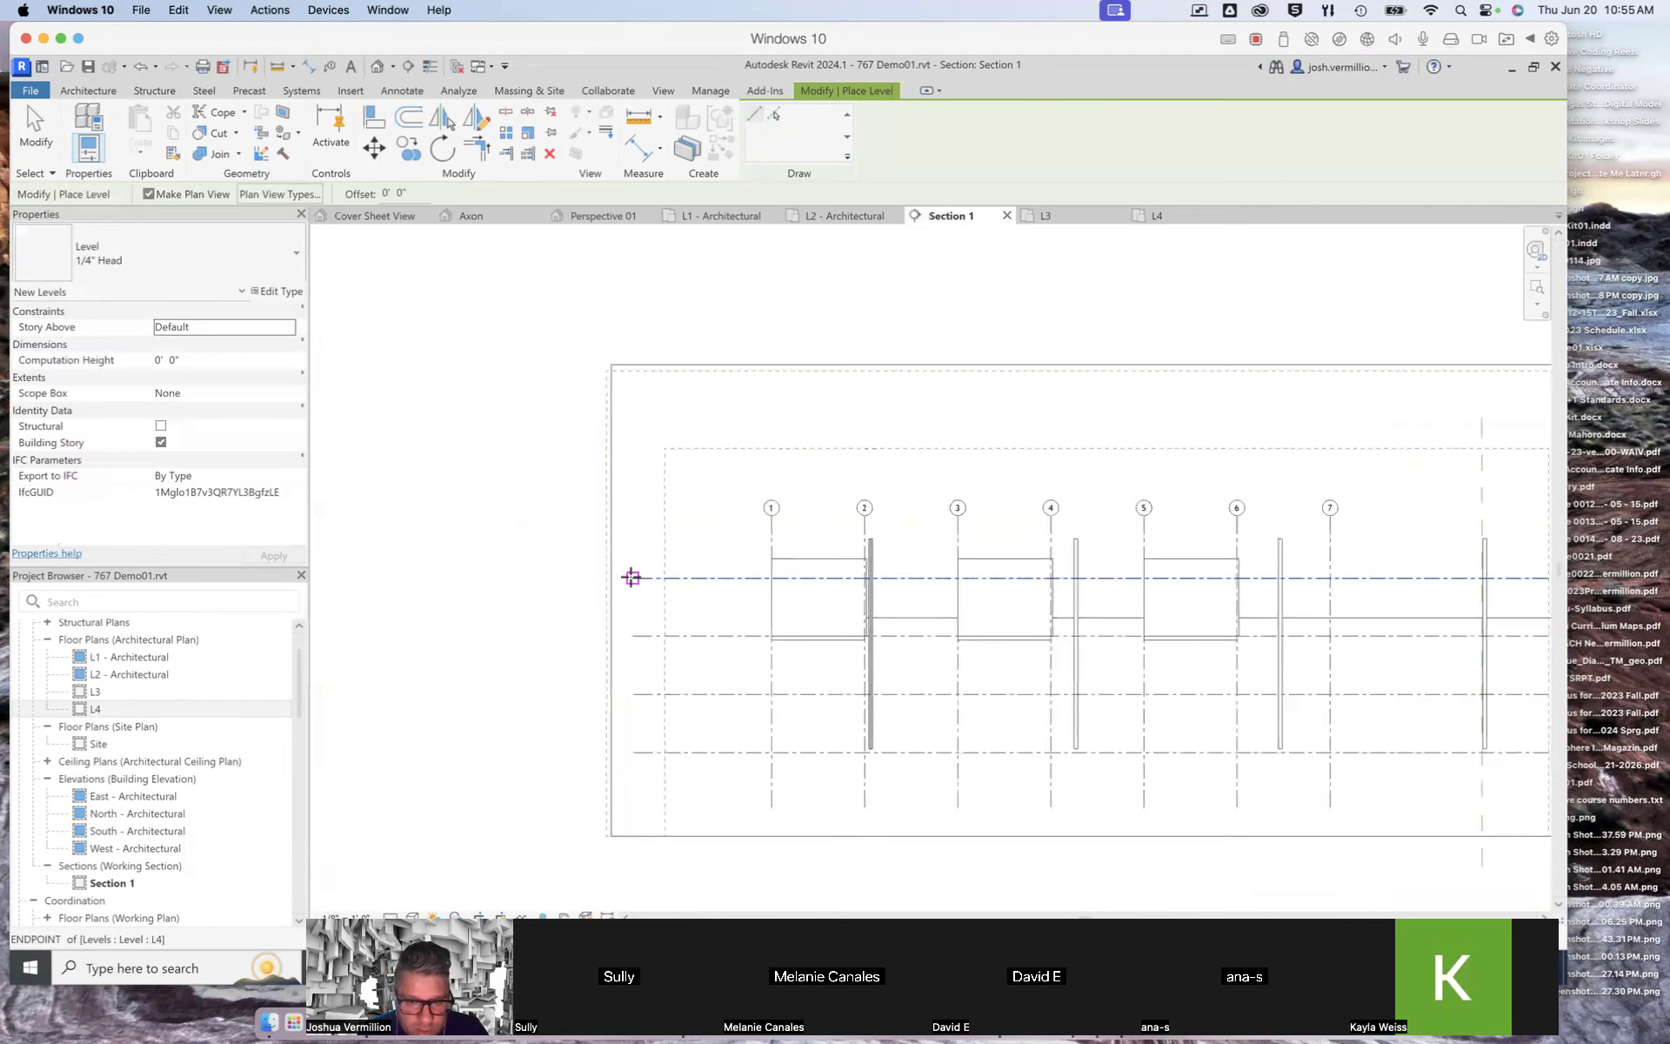
scroll(631, 553, up, 3)
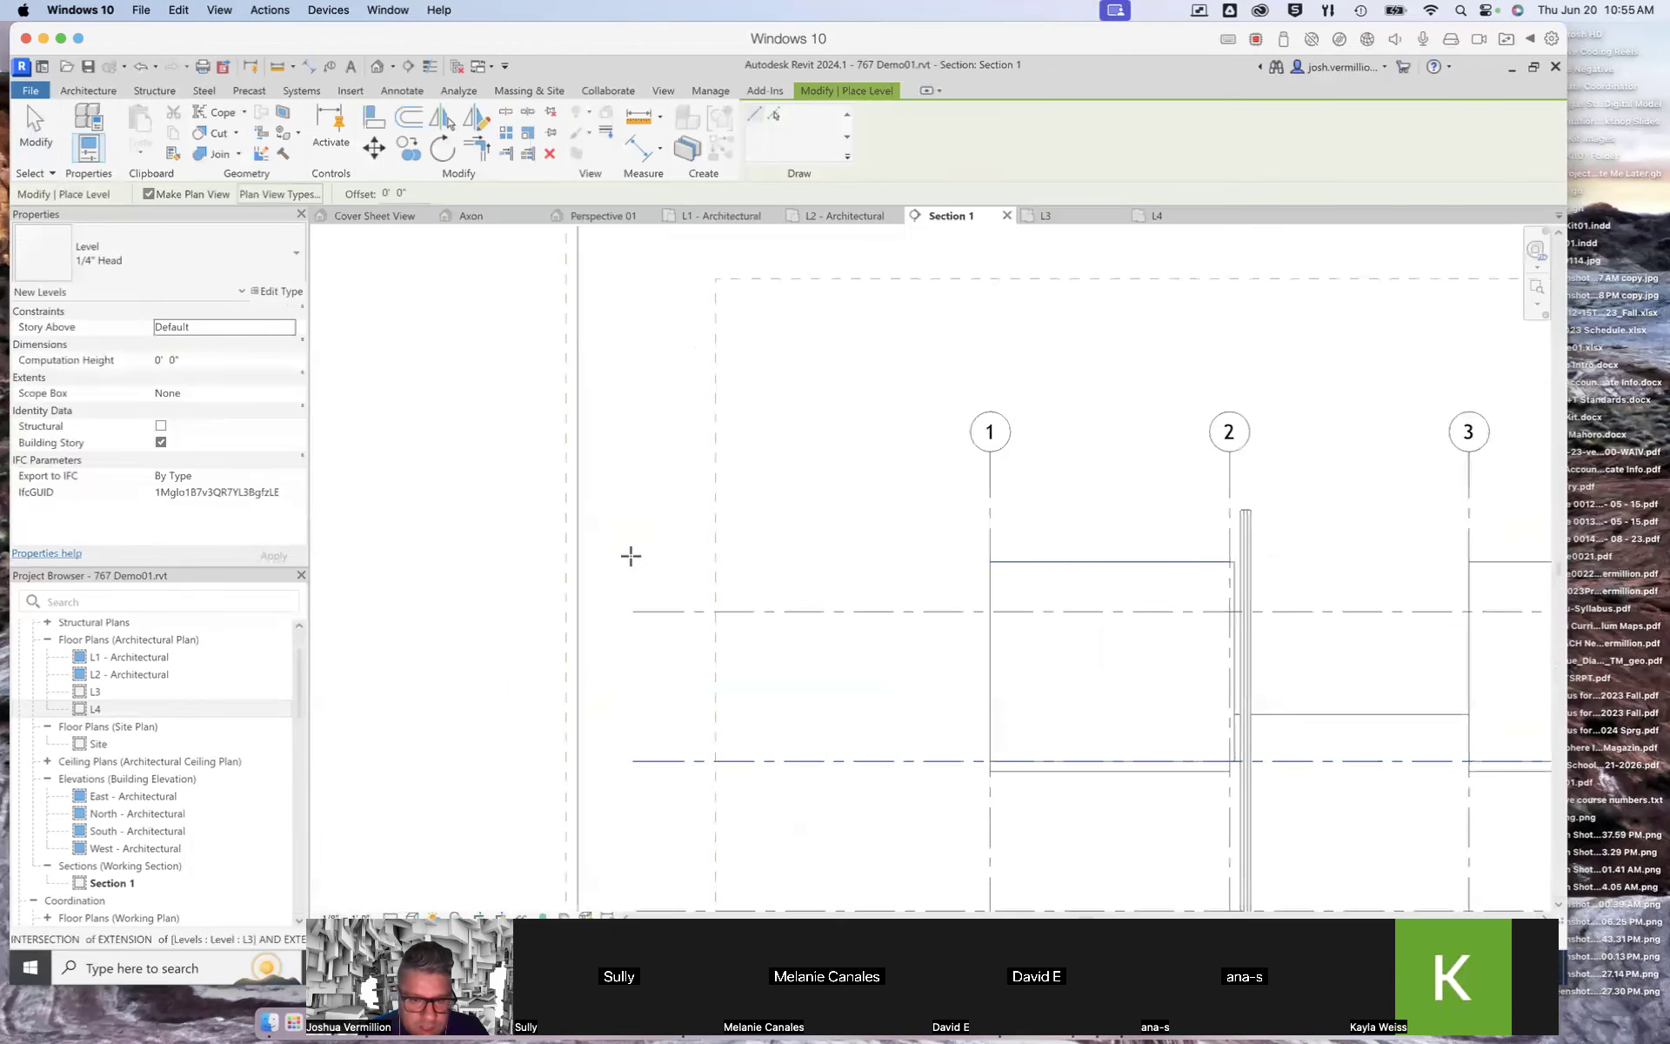
click(632, 492)
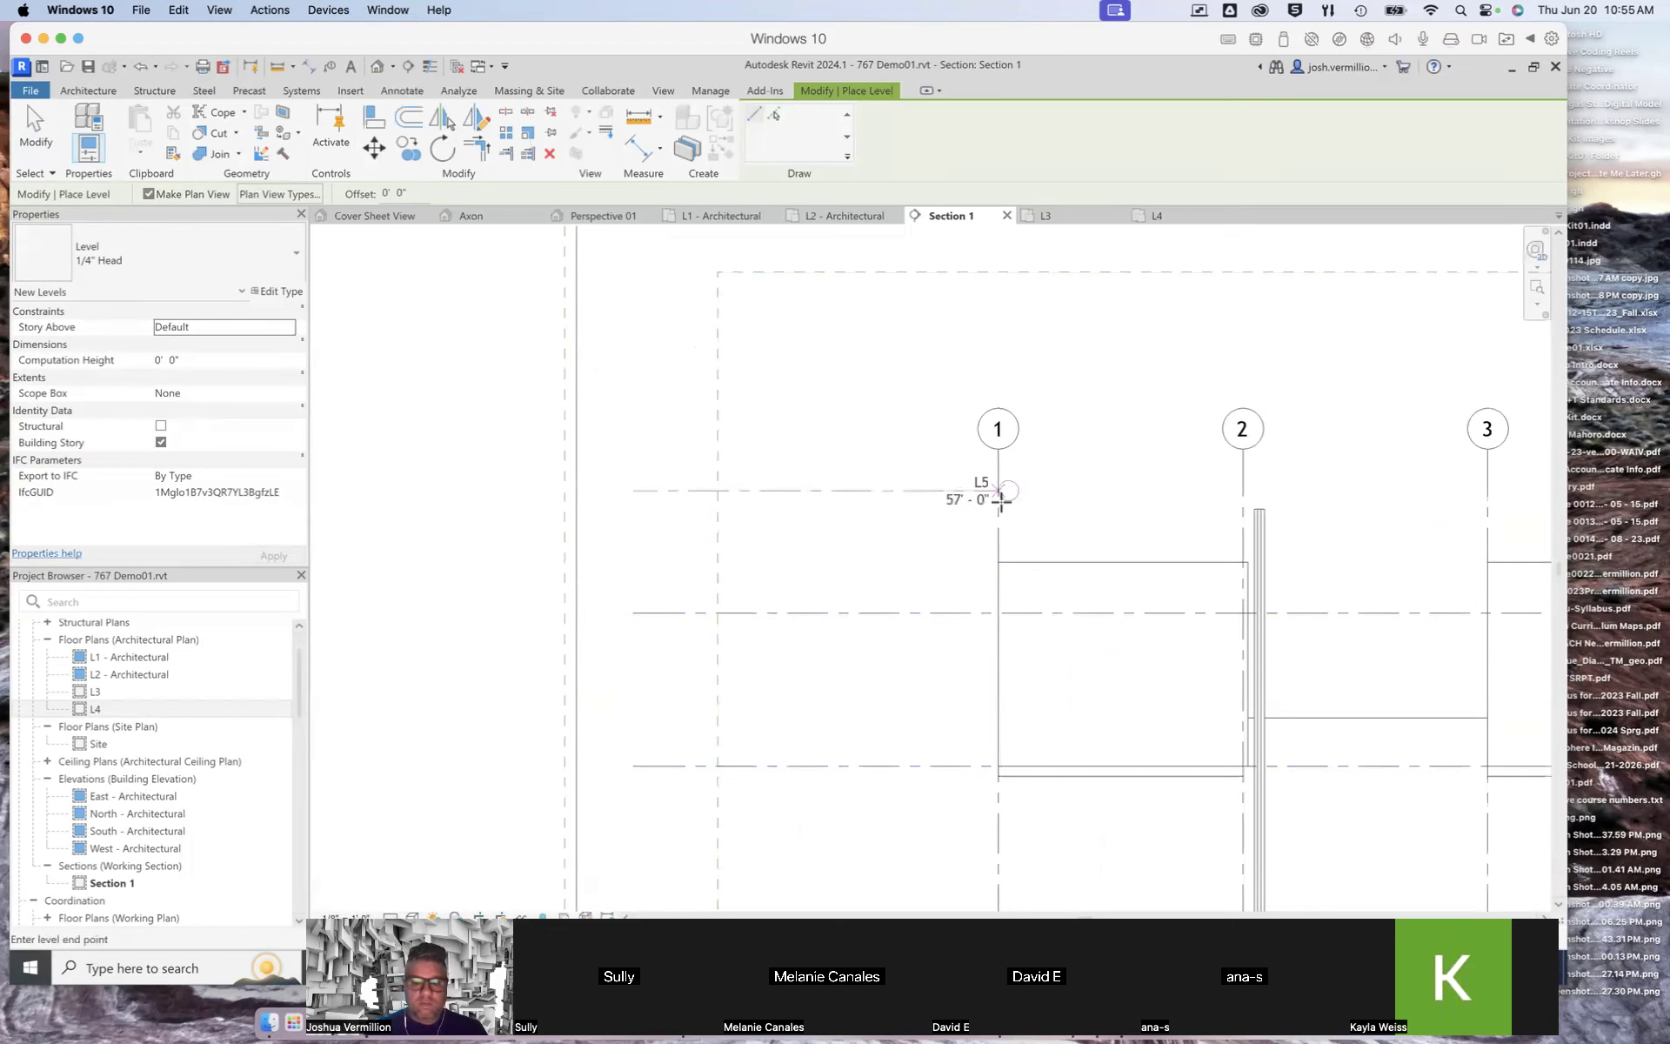
scroll(1000, 498, down, 2)
scroll(1001, 497, down, 3)
scroll(1351, 501, up, 2)
scroll(1372, 500, up, 2)
click(1376, 496)
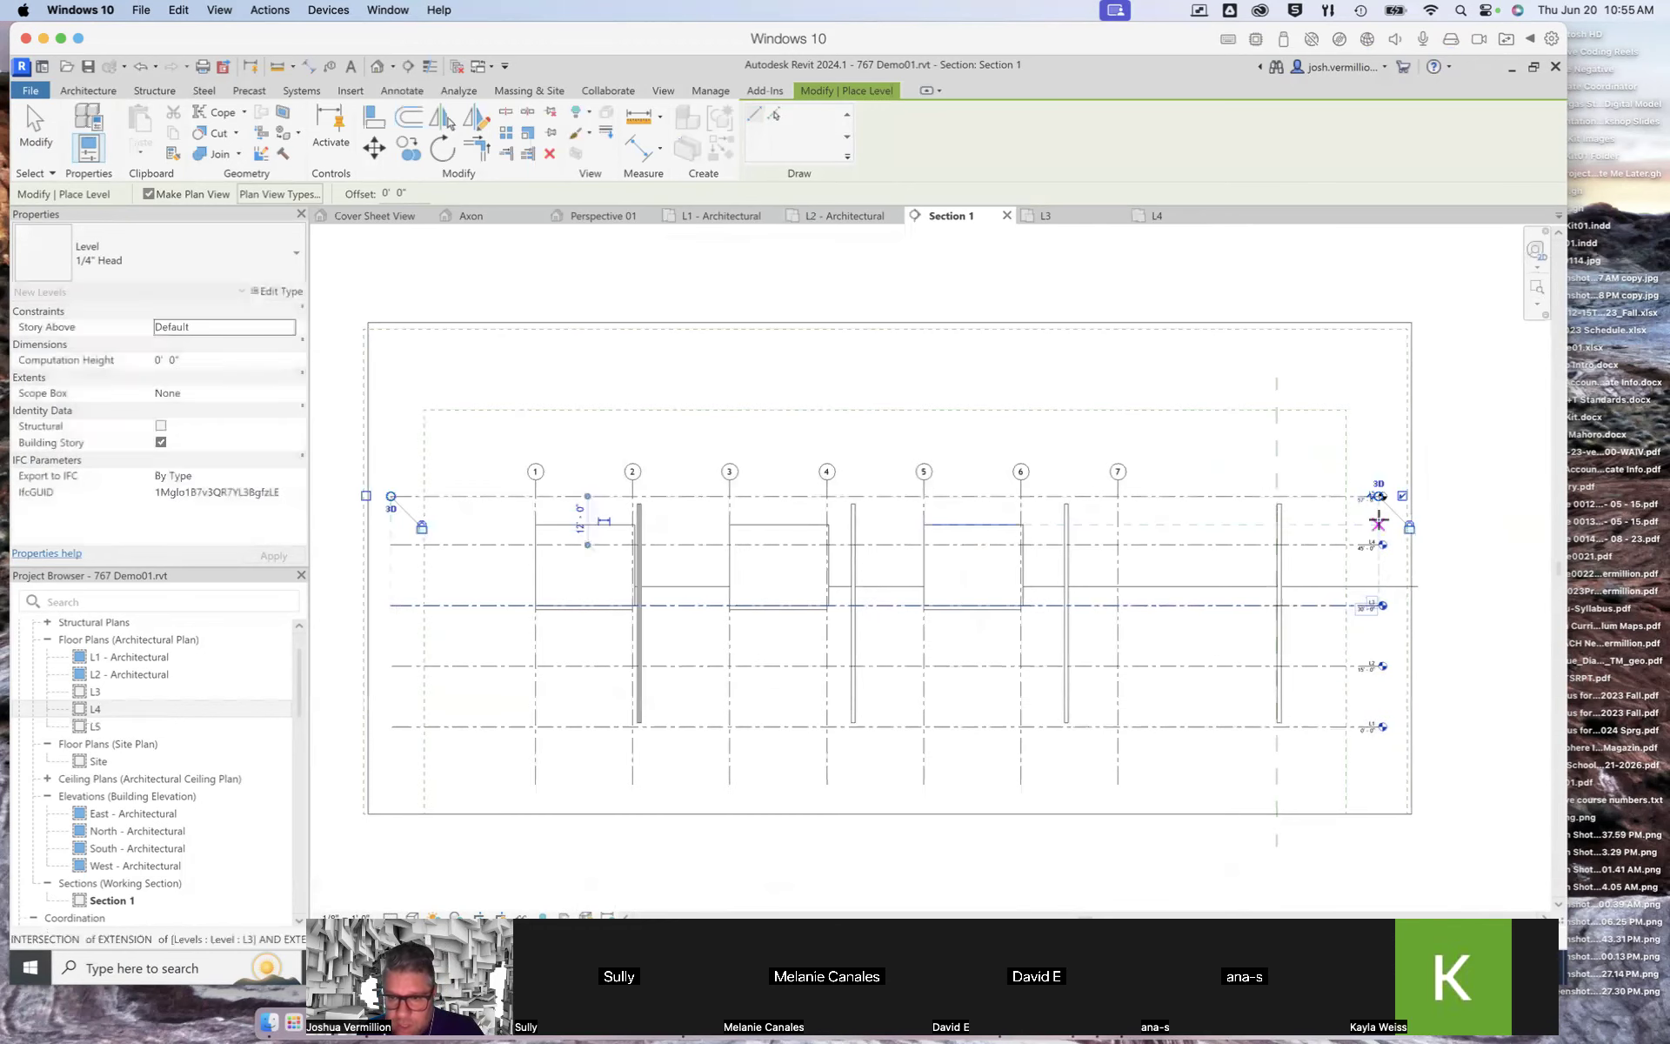
click(36, 122)
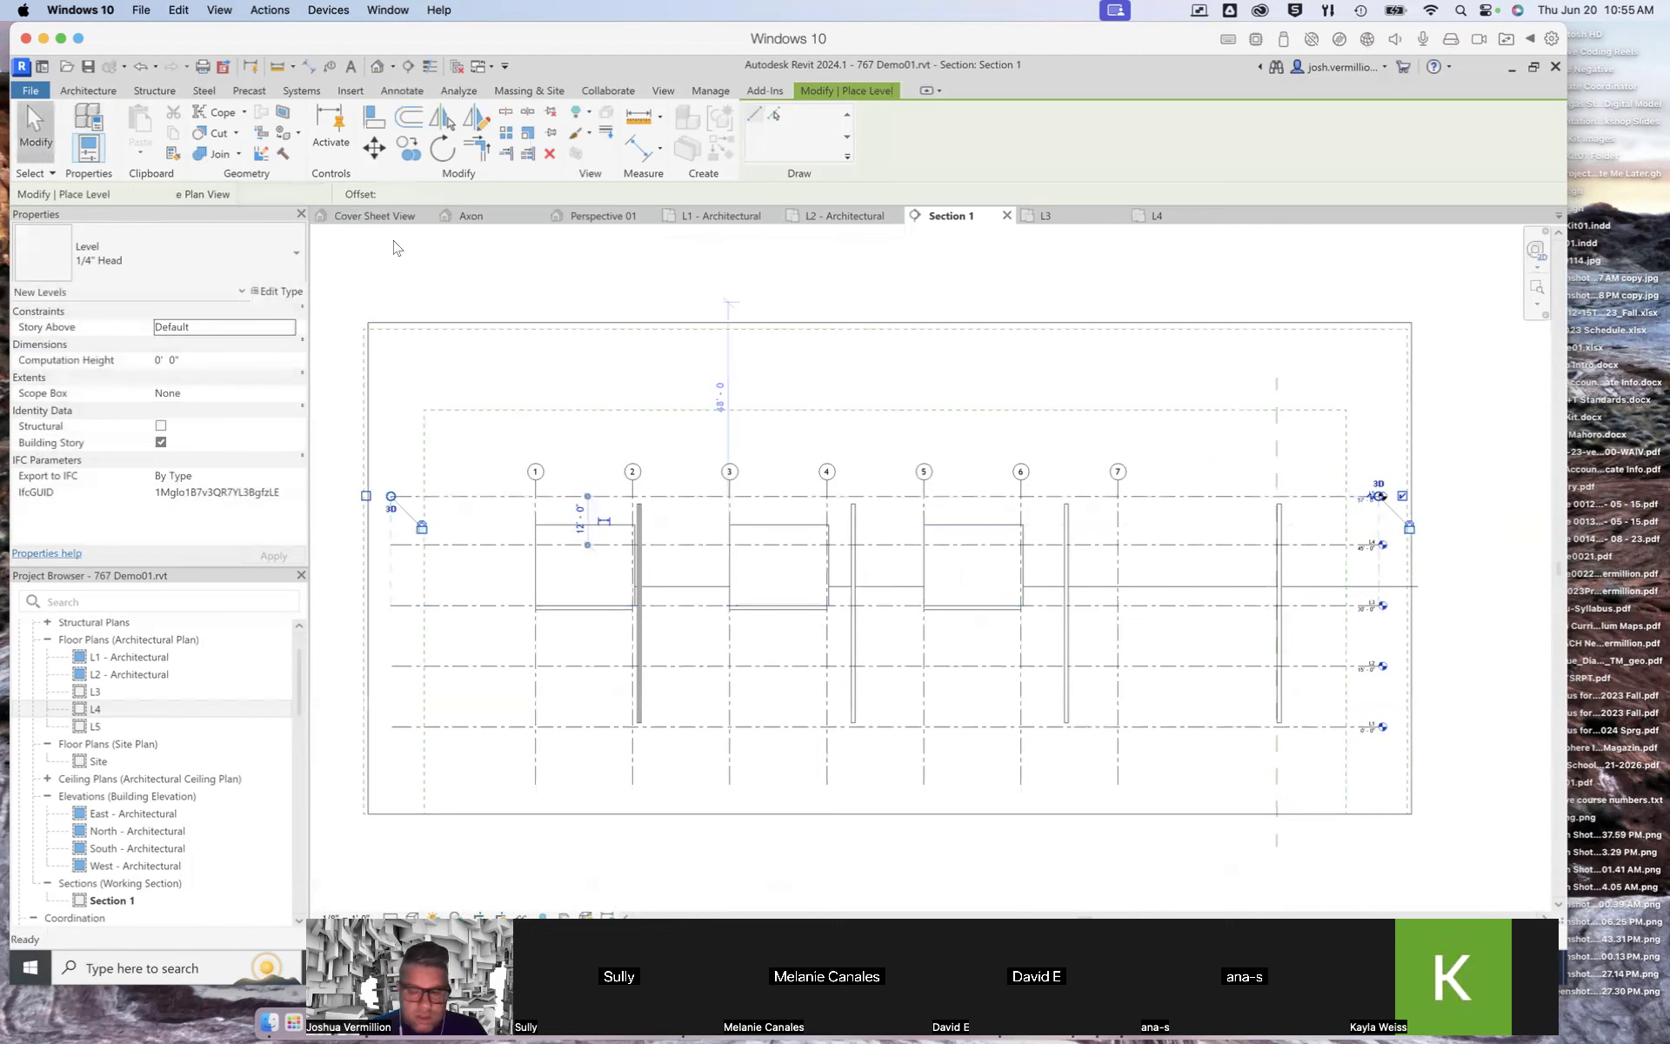
Step: Set the new L5 level's elevation to 60' 0"
scroll(1410, 546, up, 4)
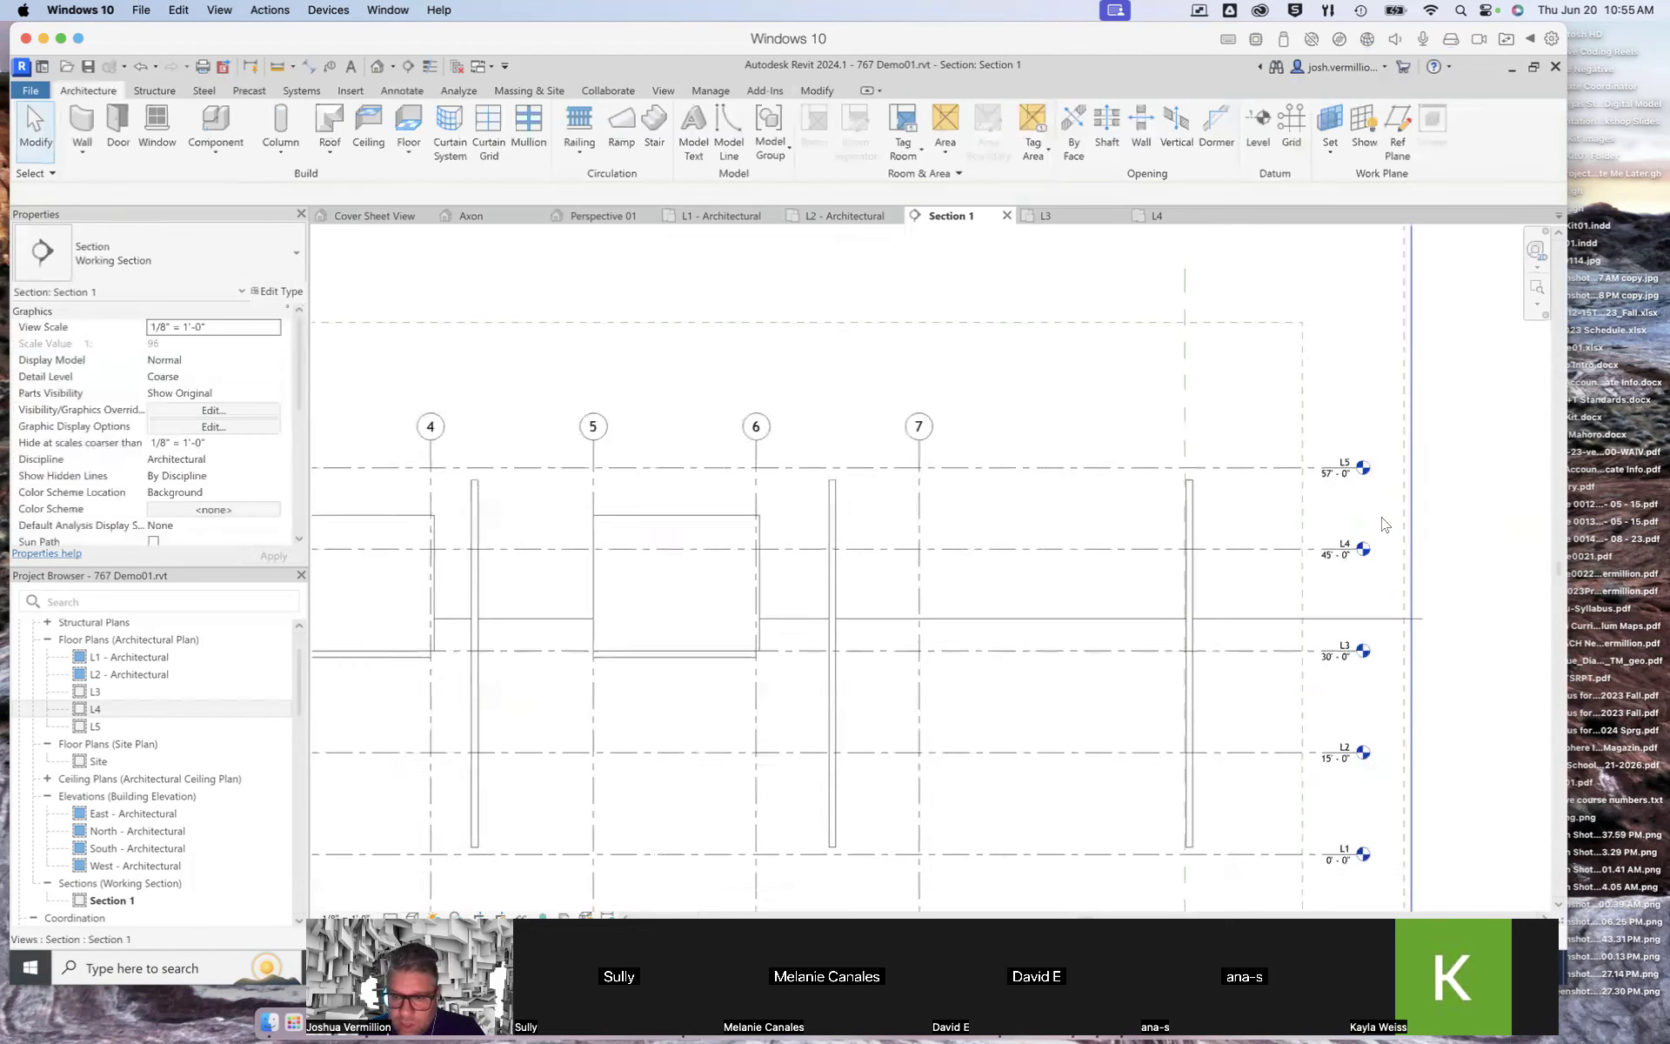
click(1323, 478)
click(1318, 473)
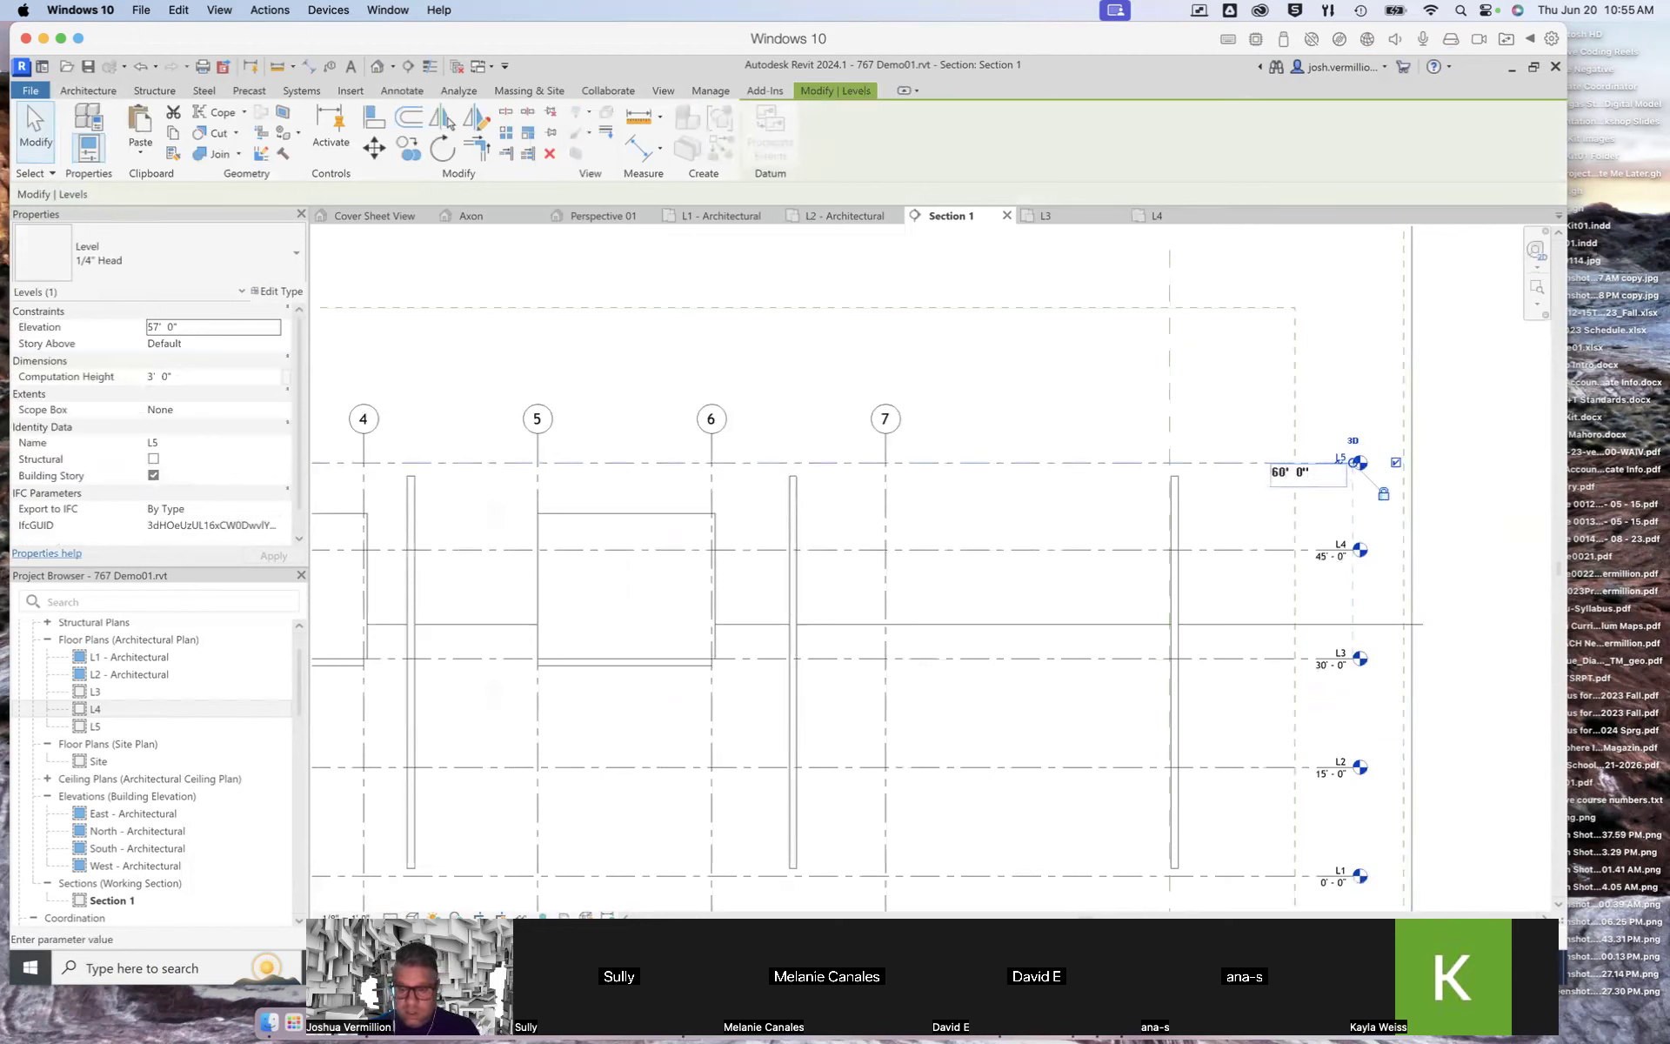
key(Return)
click(1476, 516)
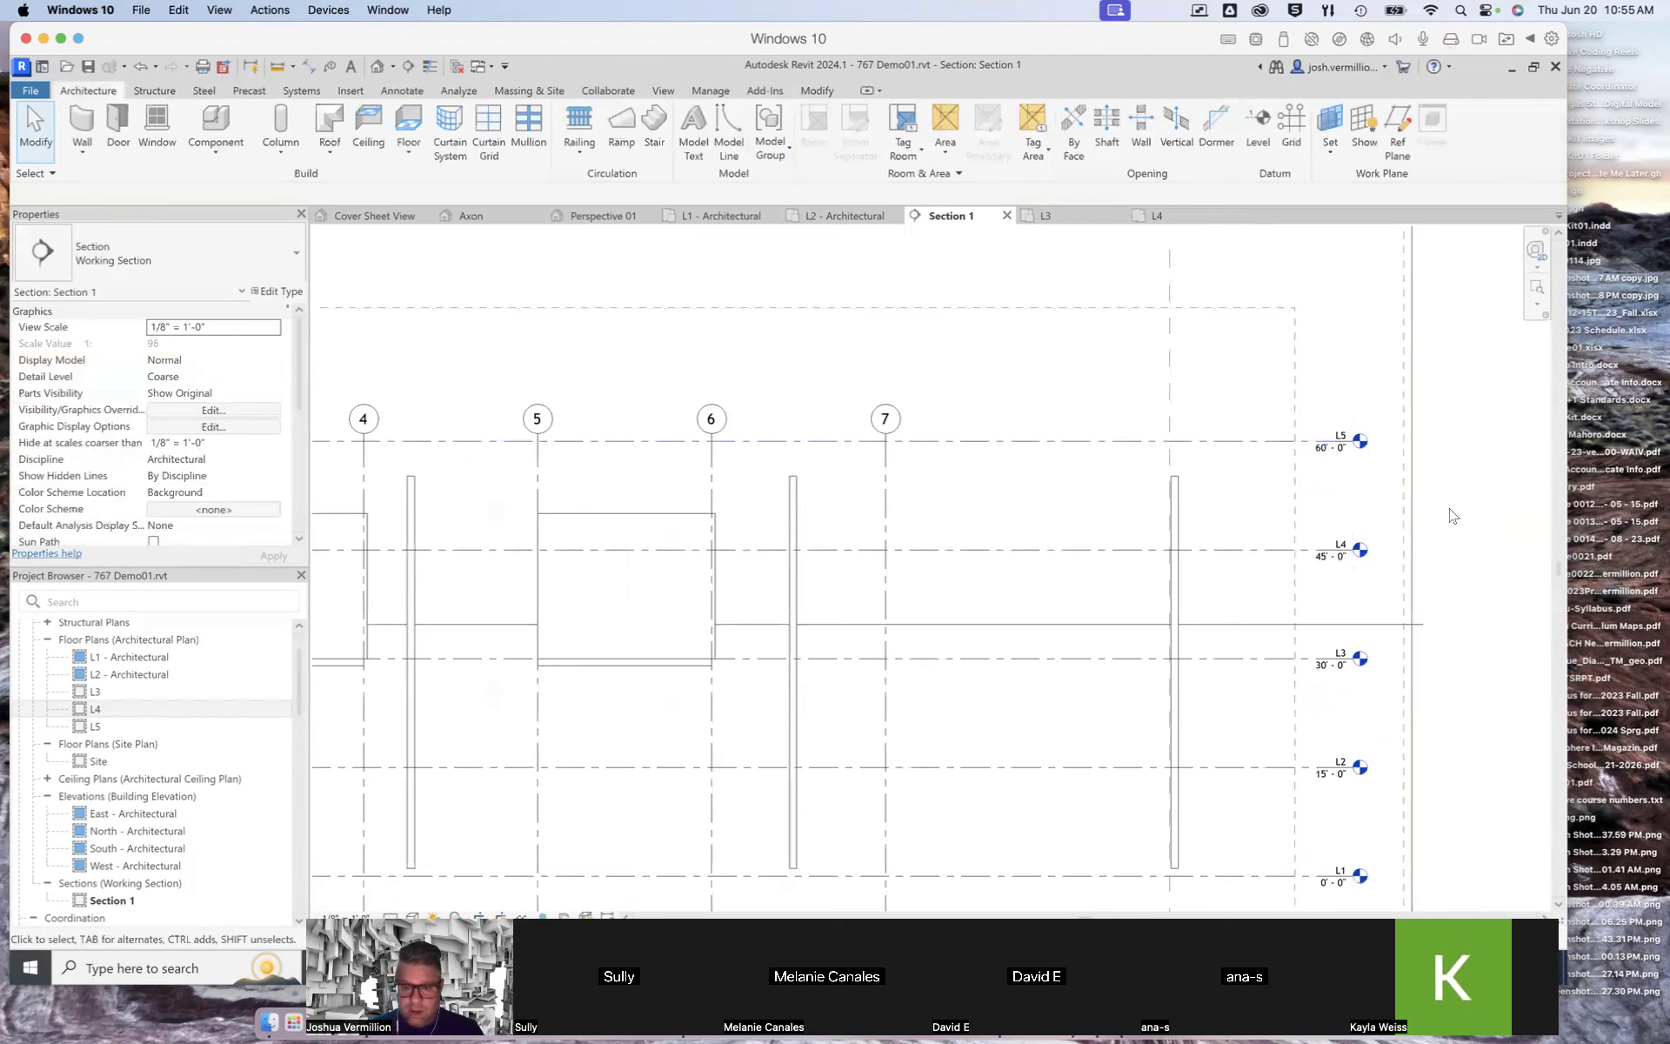
scroll(1449, 514, down, 3)
scroll(1448, 514, down, 1)
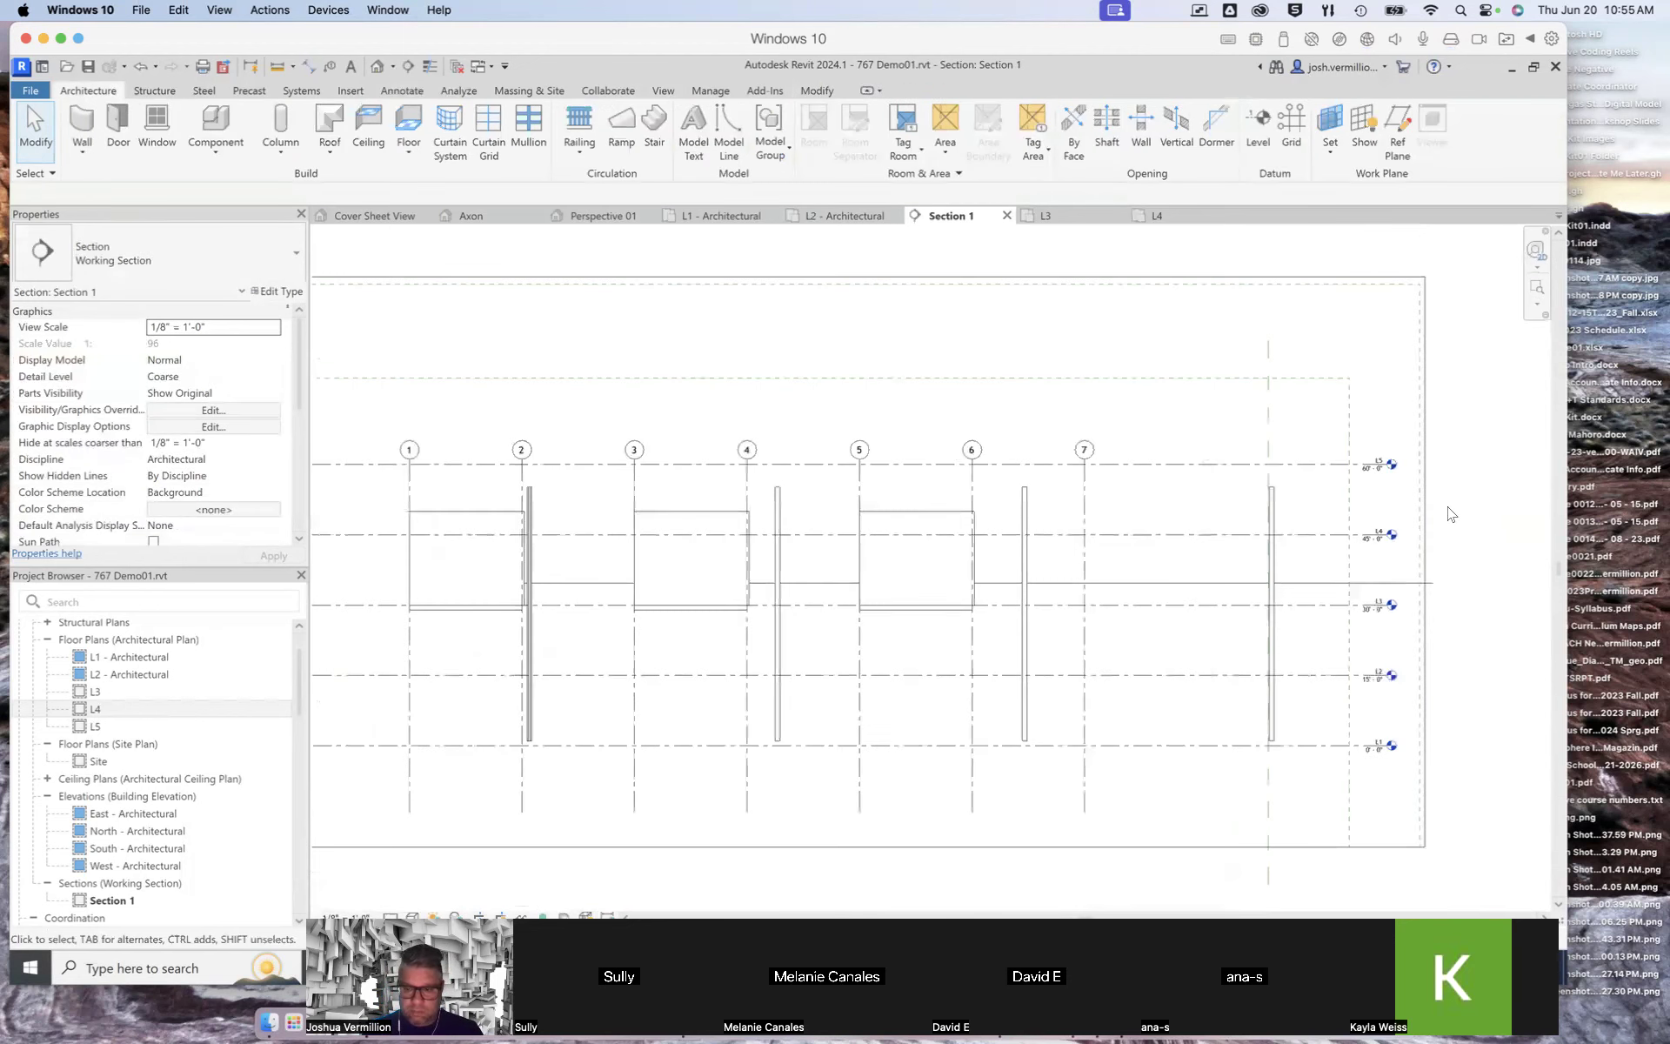
scroll(1448, 514, down, 1)
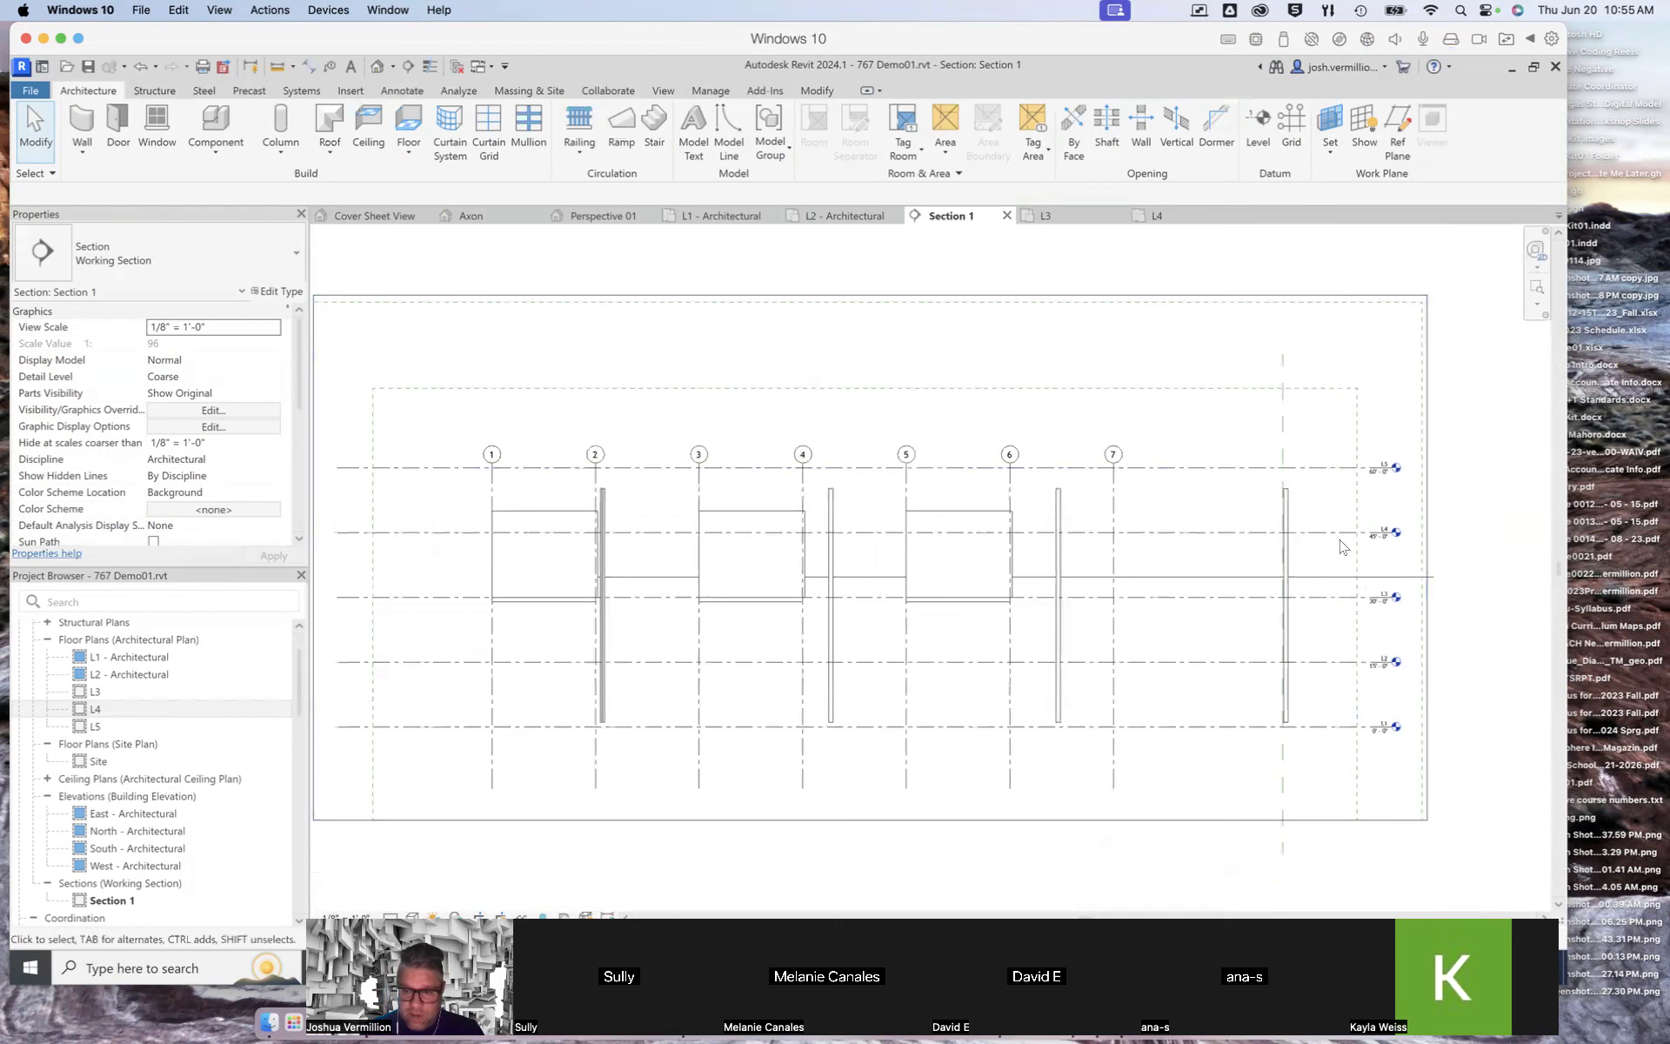
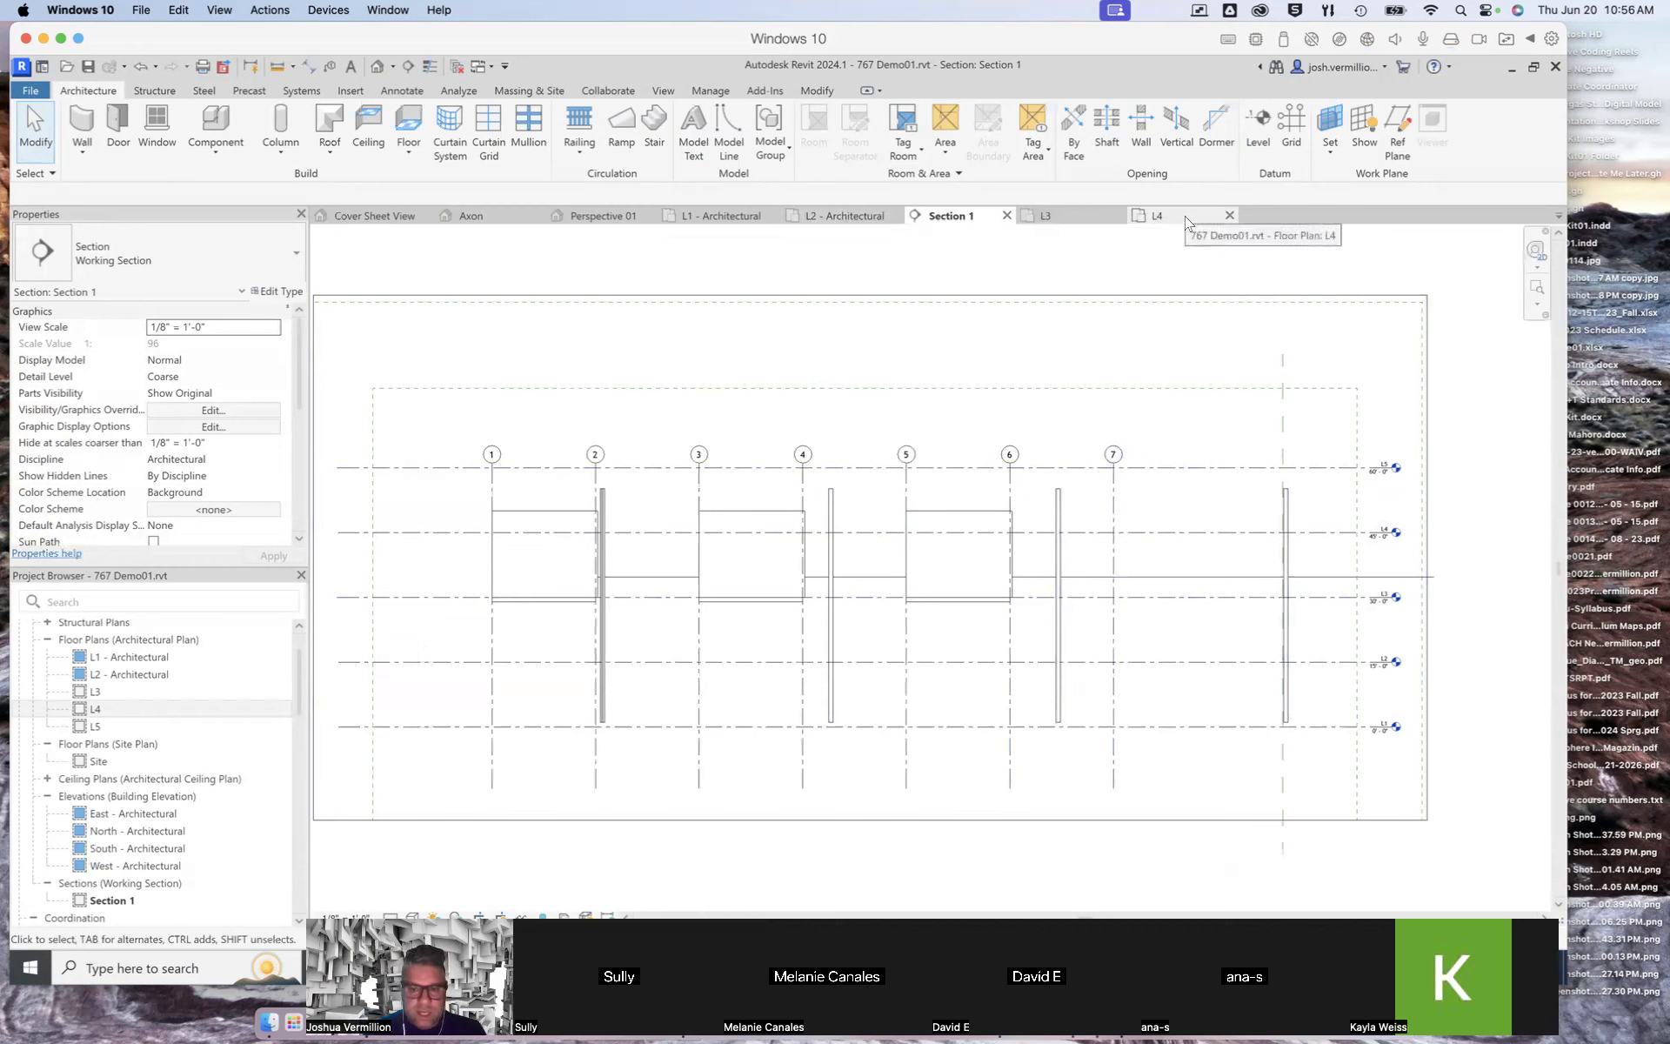
Step: Open the L3 floor plan and set the top constraint of the walls around the box between grids 1 and 2 to Up to level: L5
click(1082, 221)
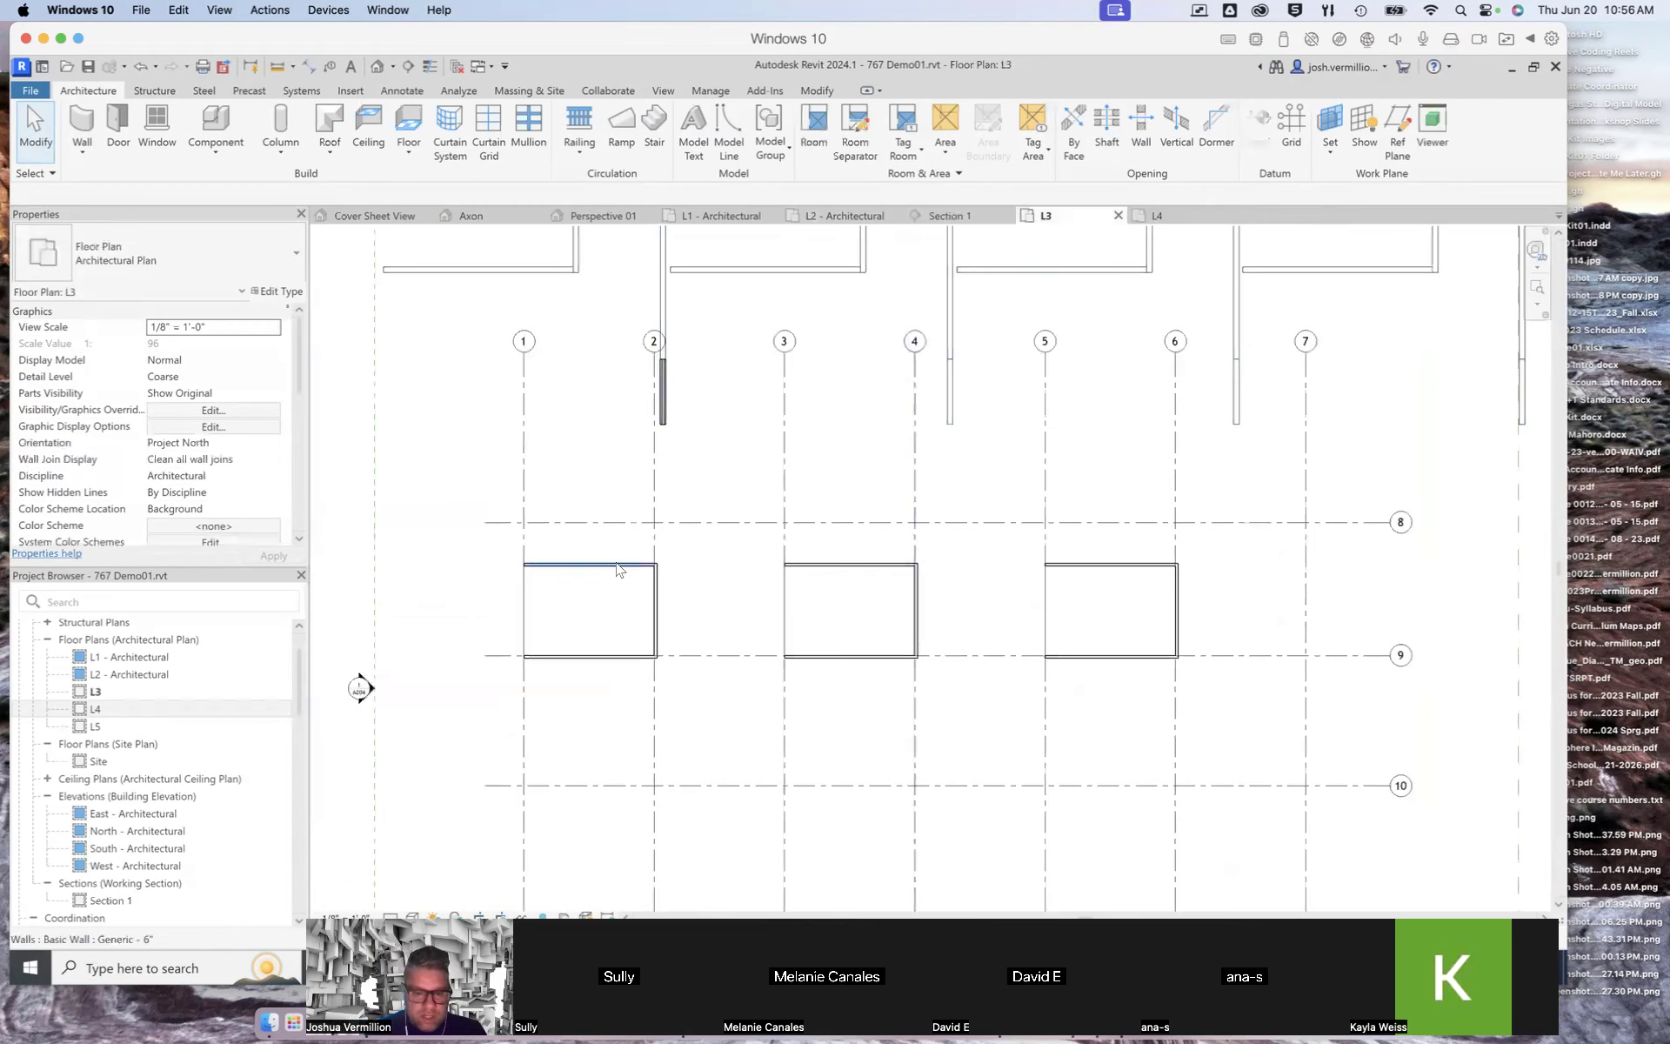
click(617, 565)
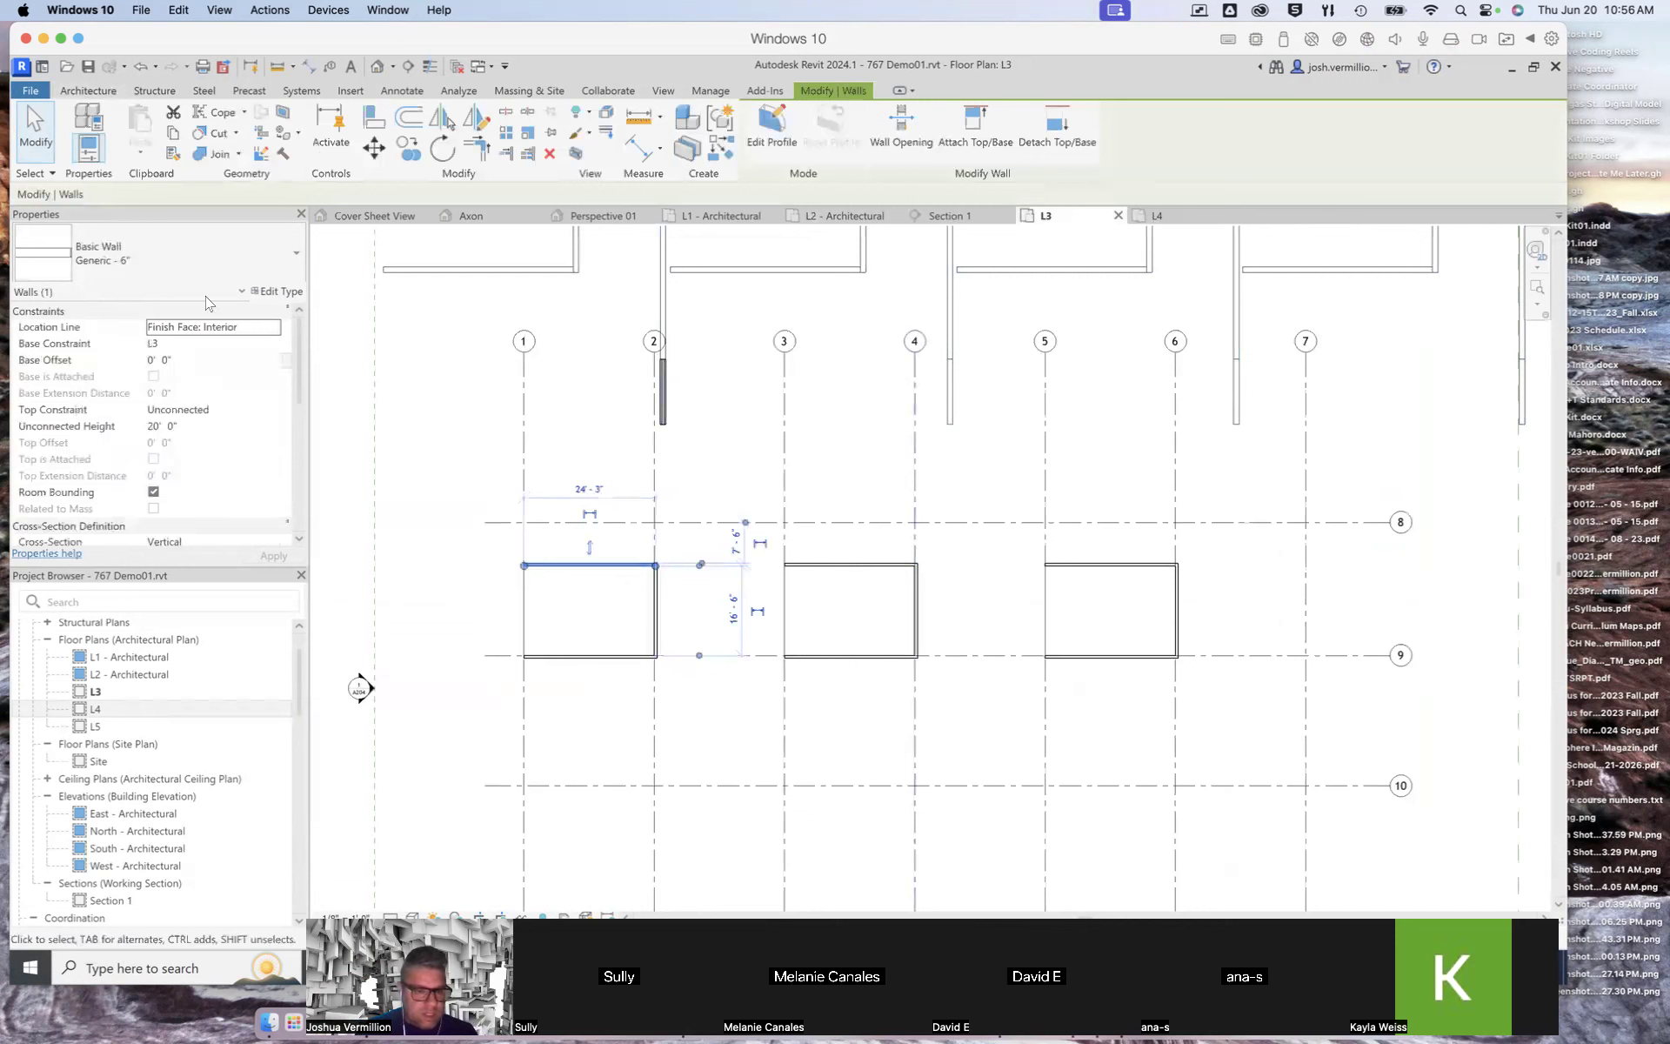
click(198, 412)
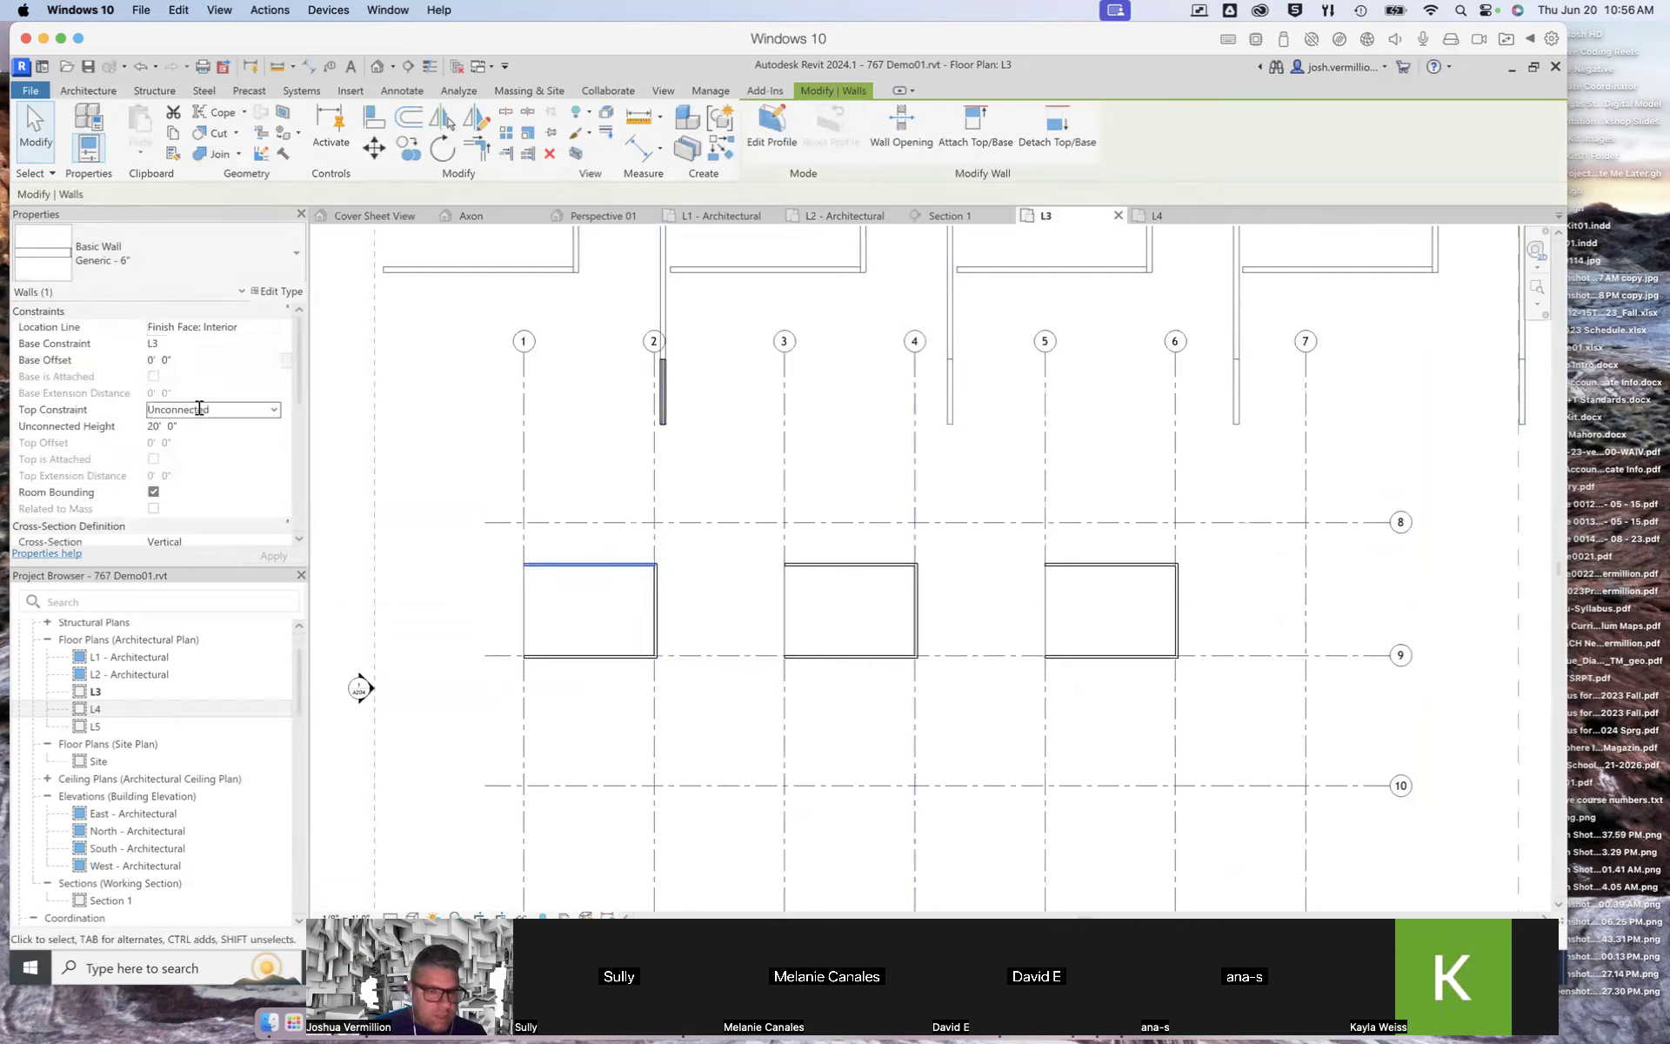
click(275, 414)
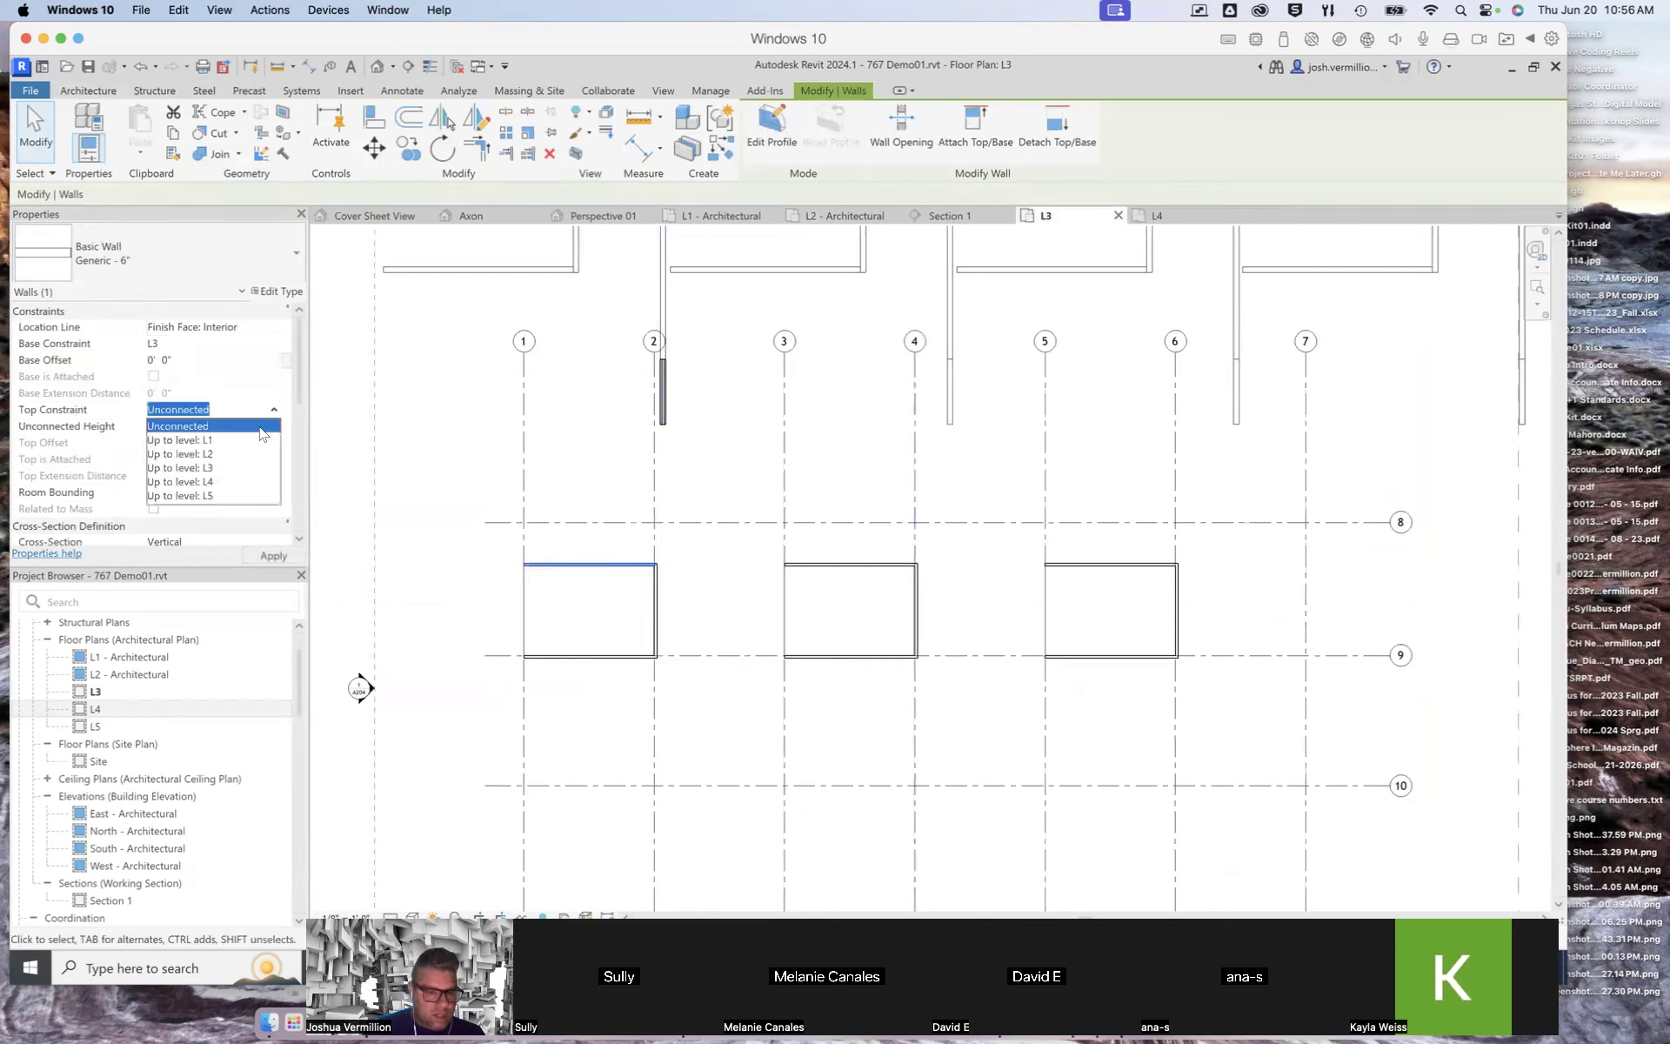
click(200, 495)
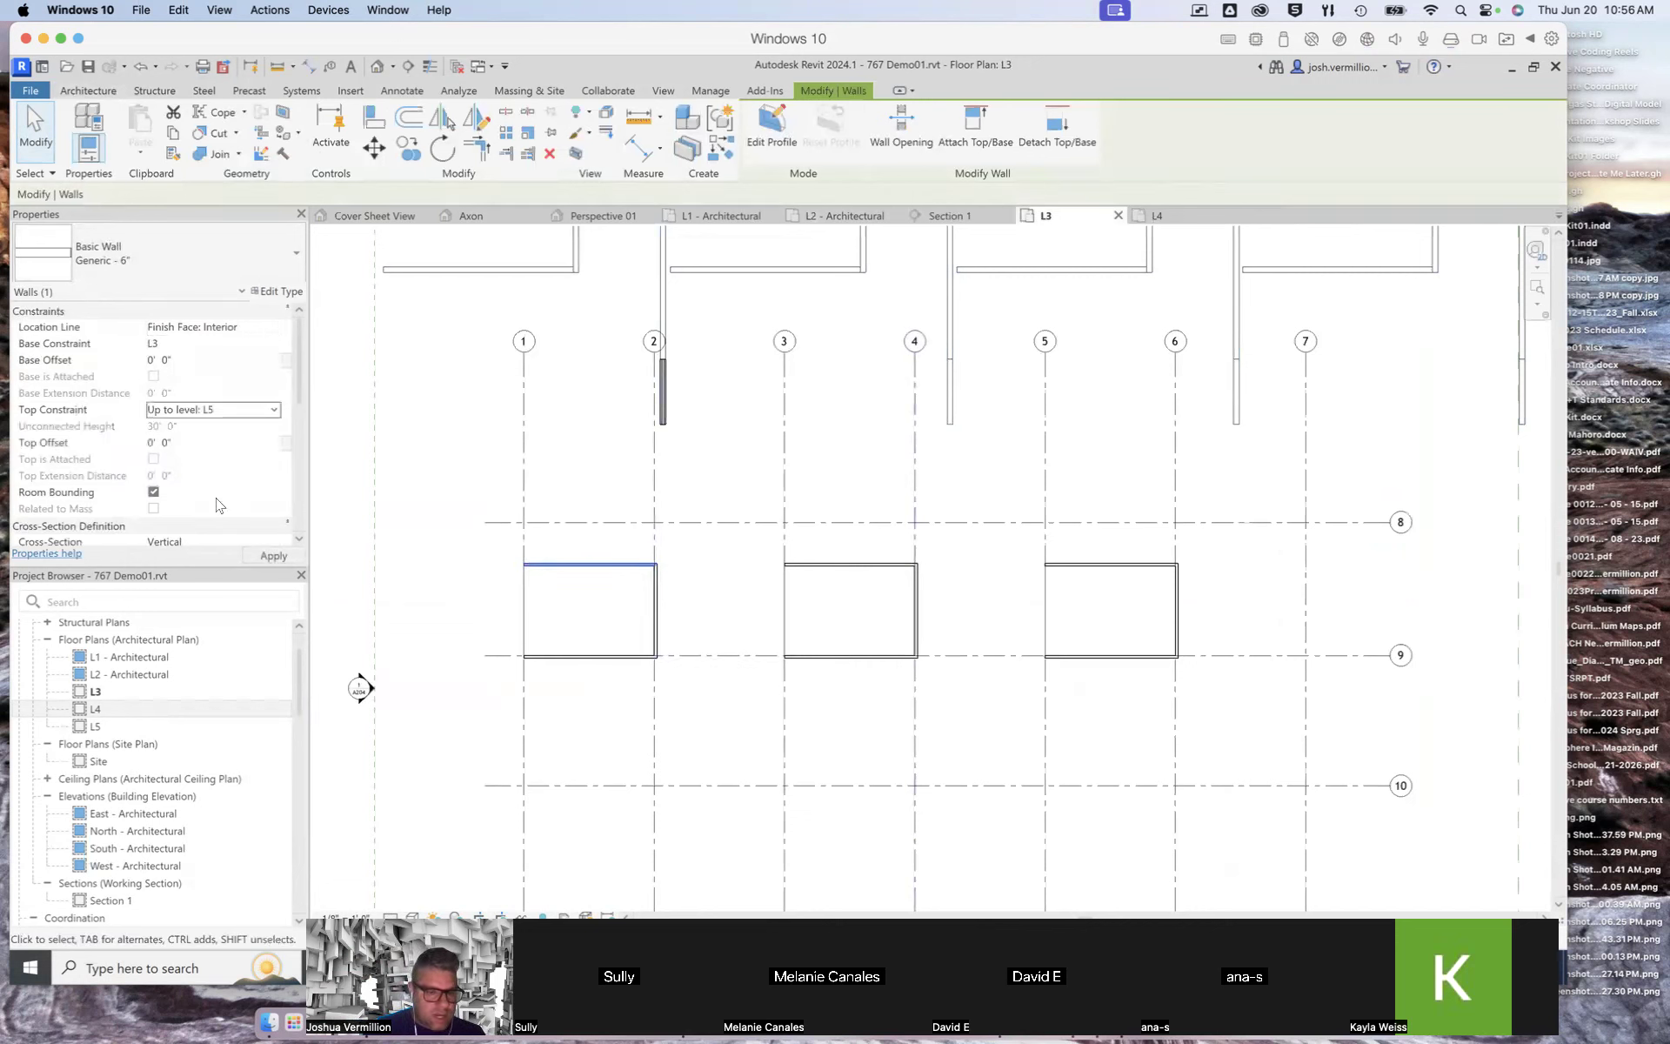
click(657, 606)
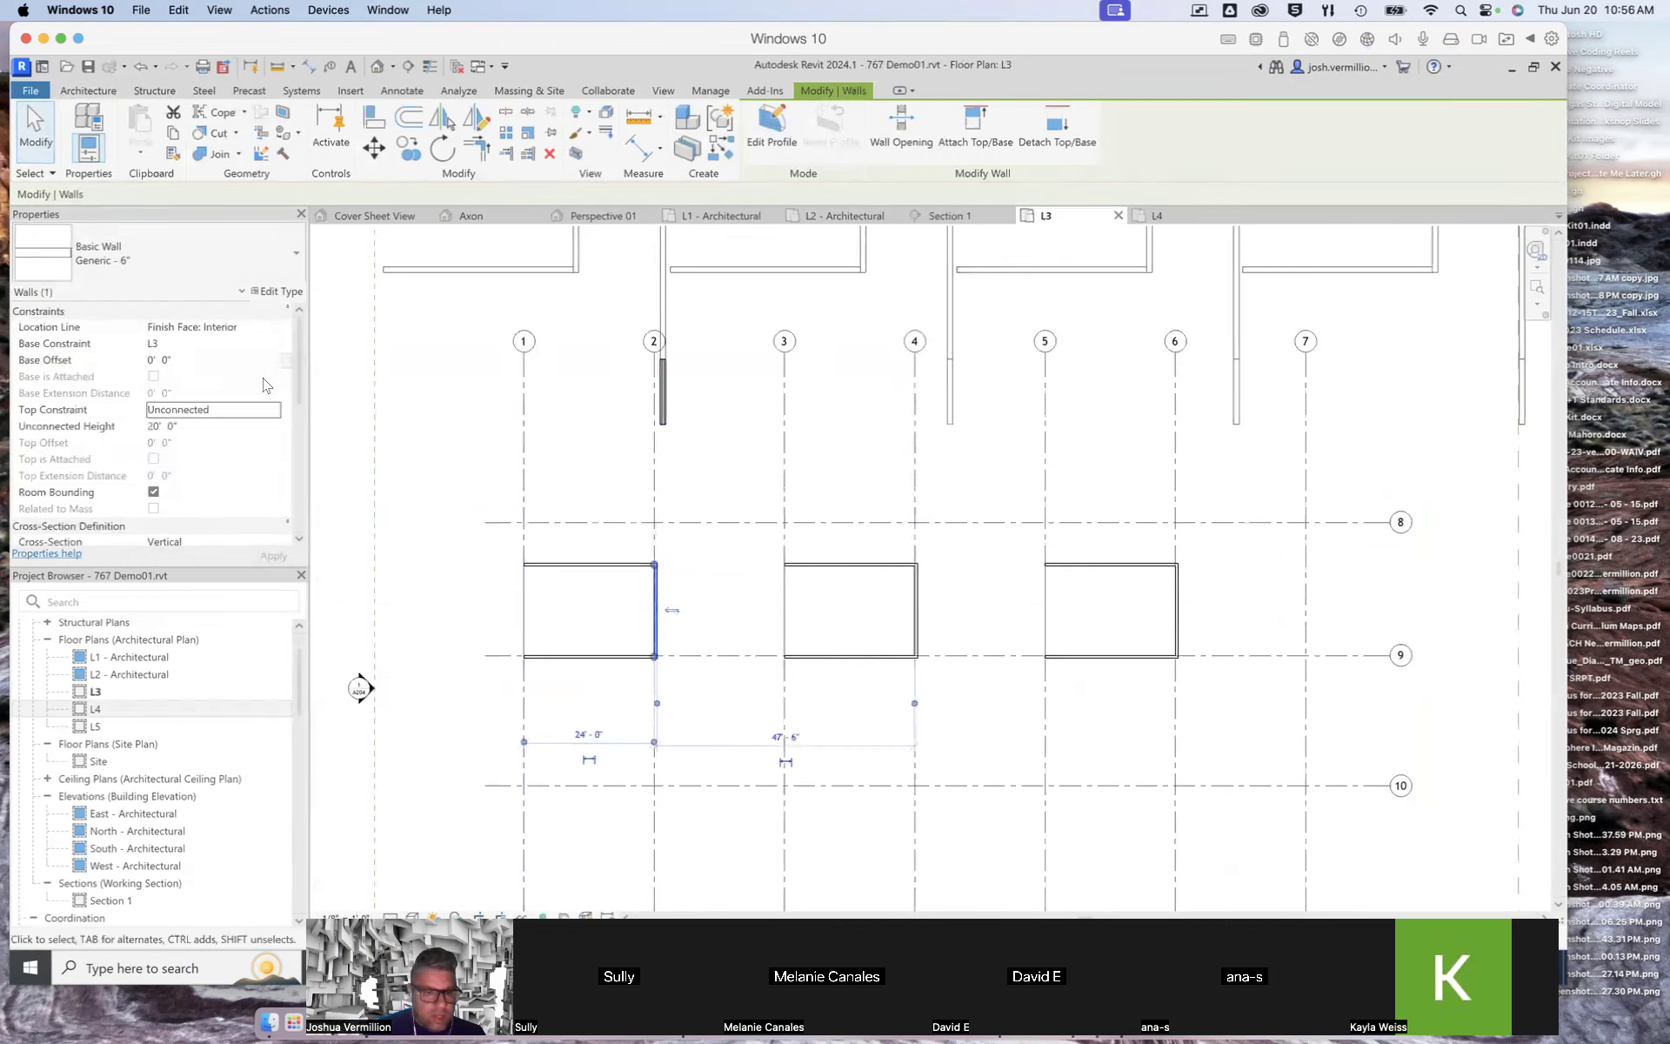
click(277, 412)
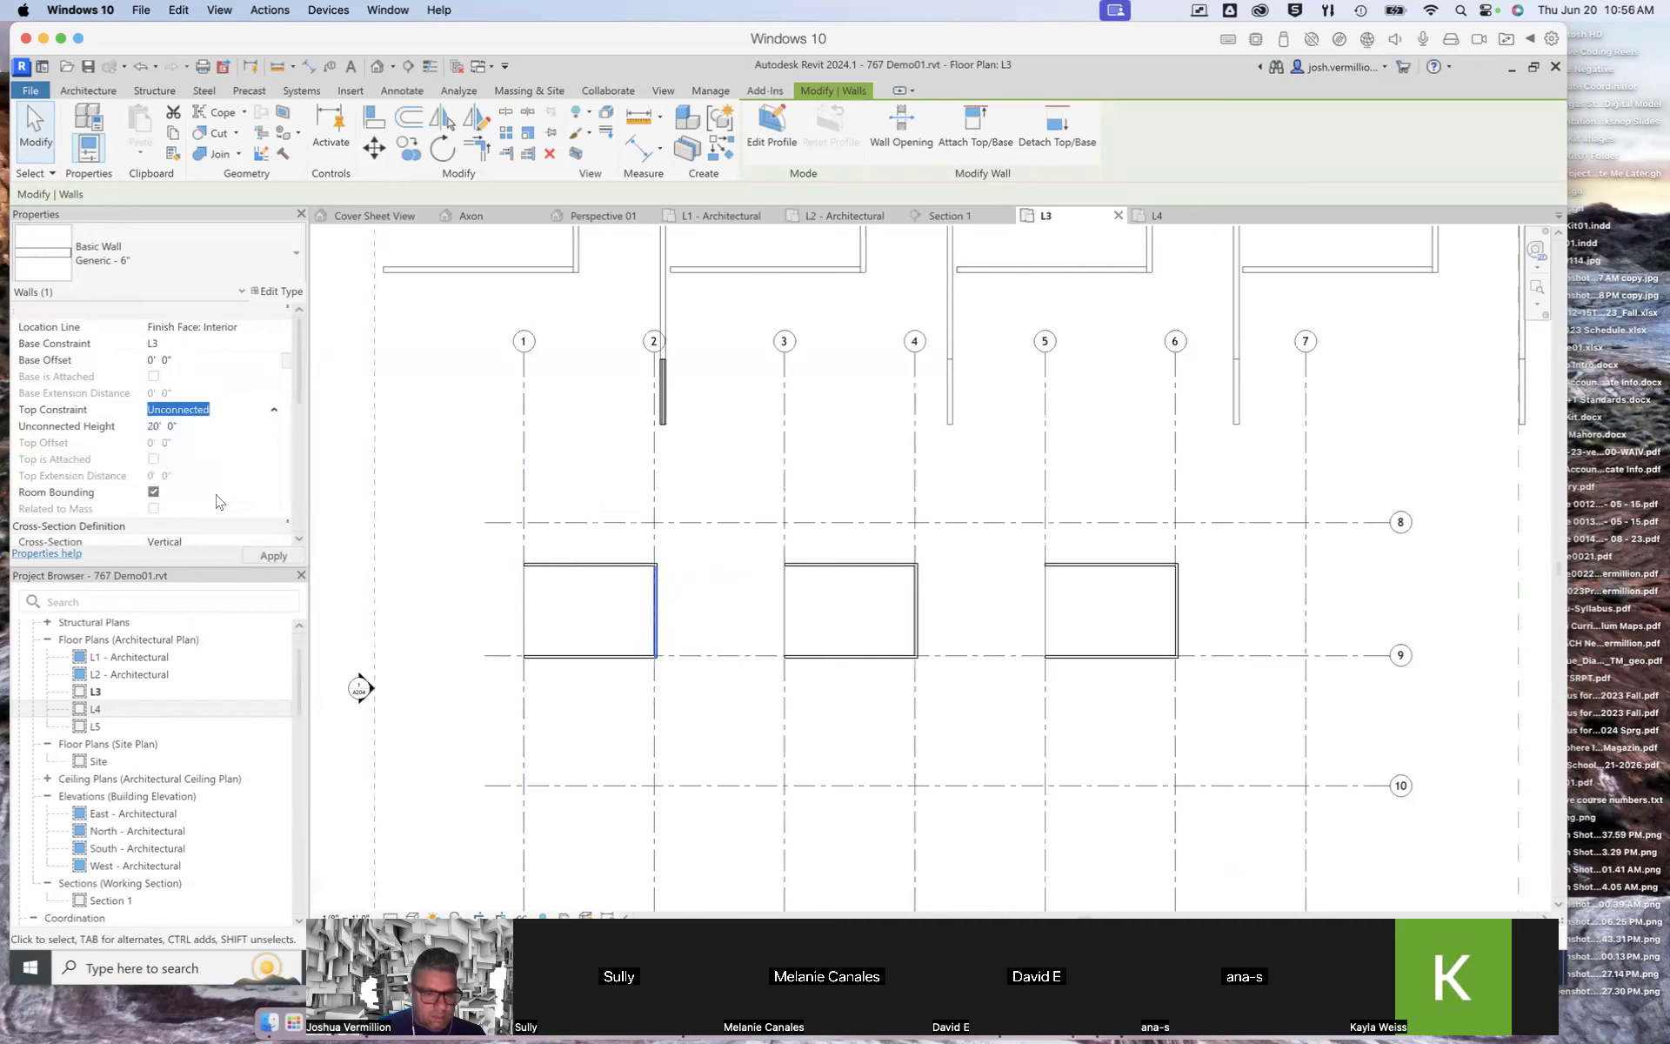
click(611, 656)
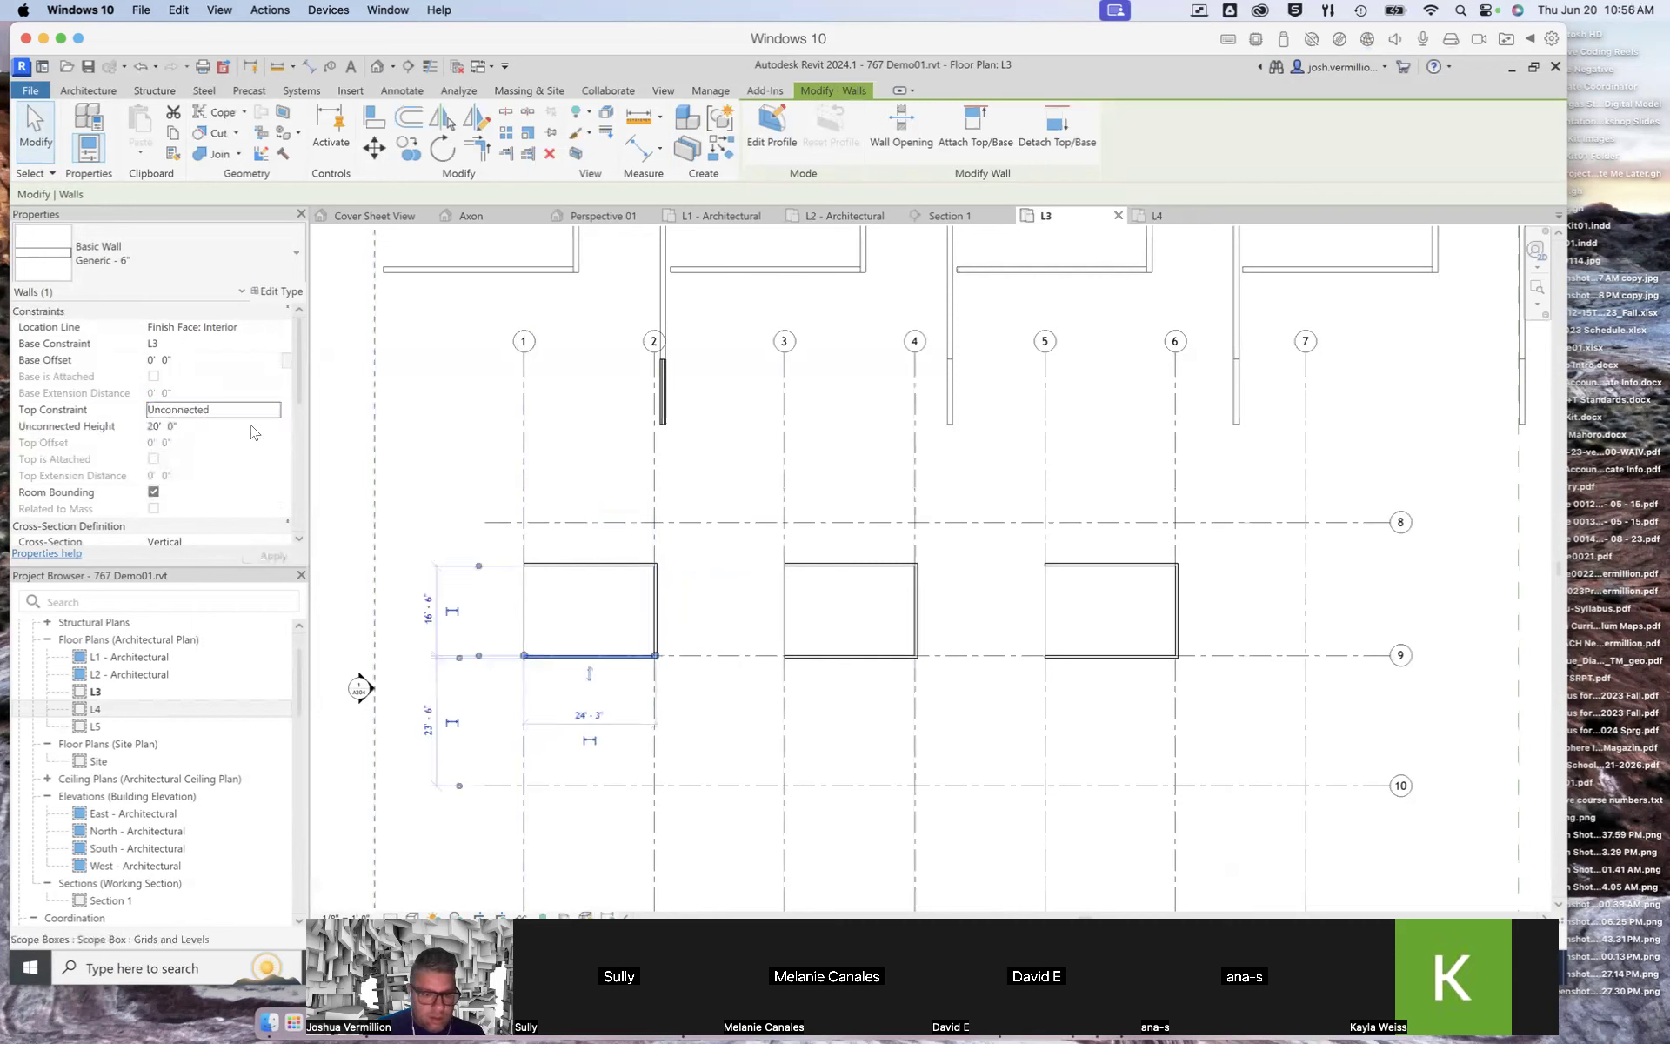
click(273, 410)
key(Escape)
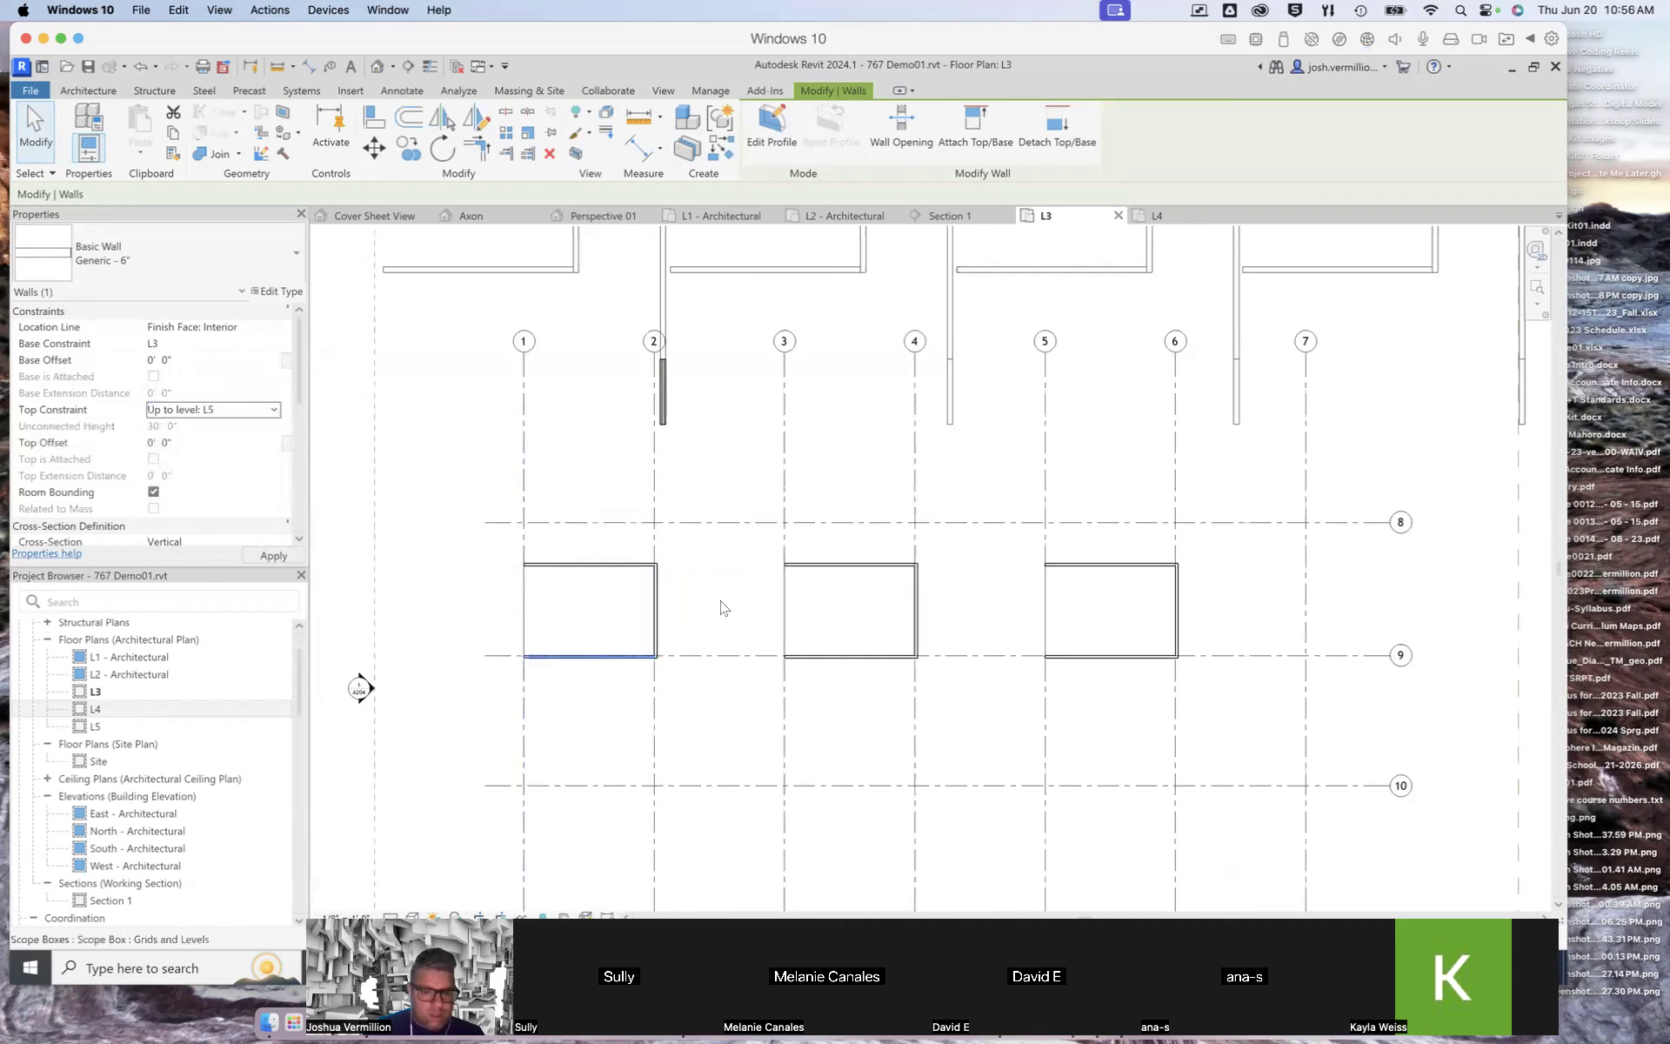
Step: Set the top constraint of the top, right and bottom walls of the box between grids 3 and 4 to Up to level: L5
click(826, 566)
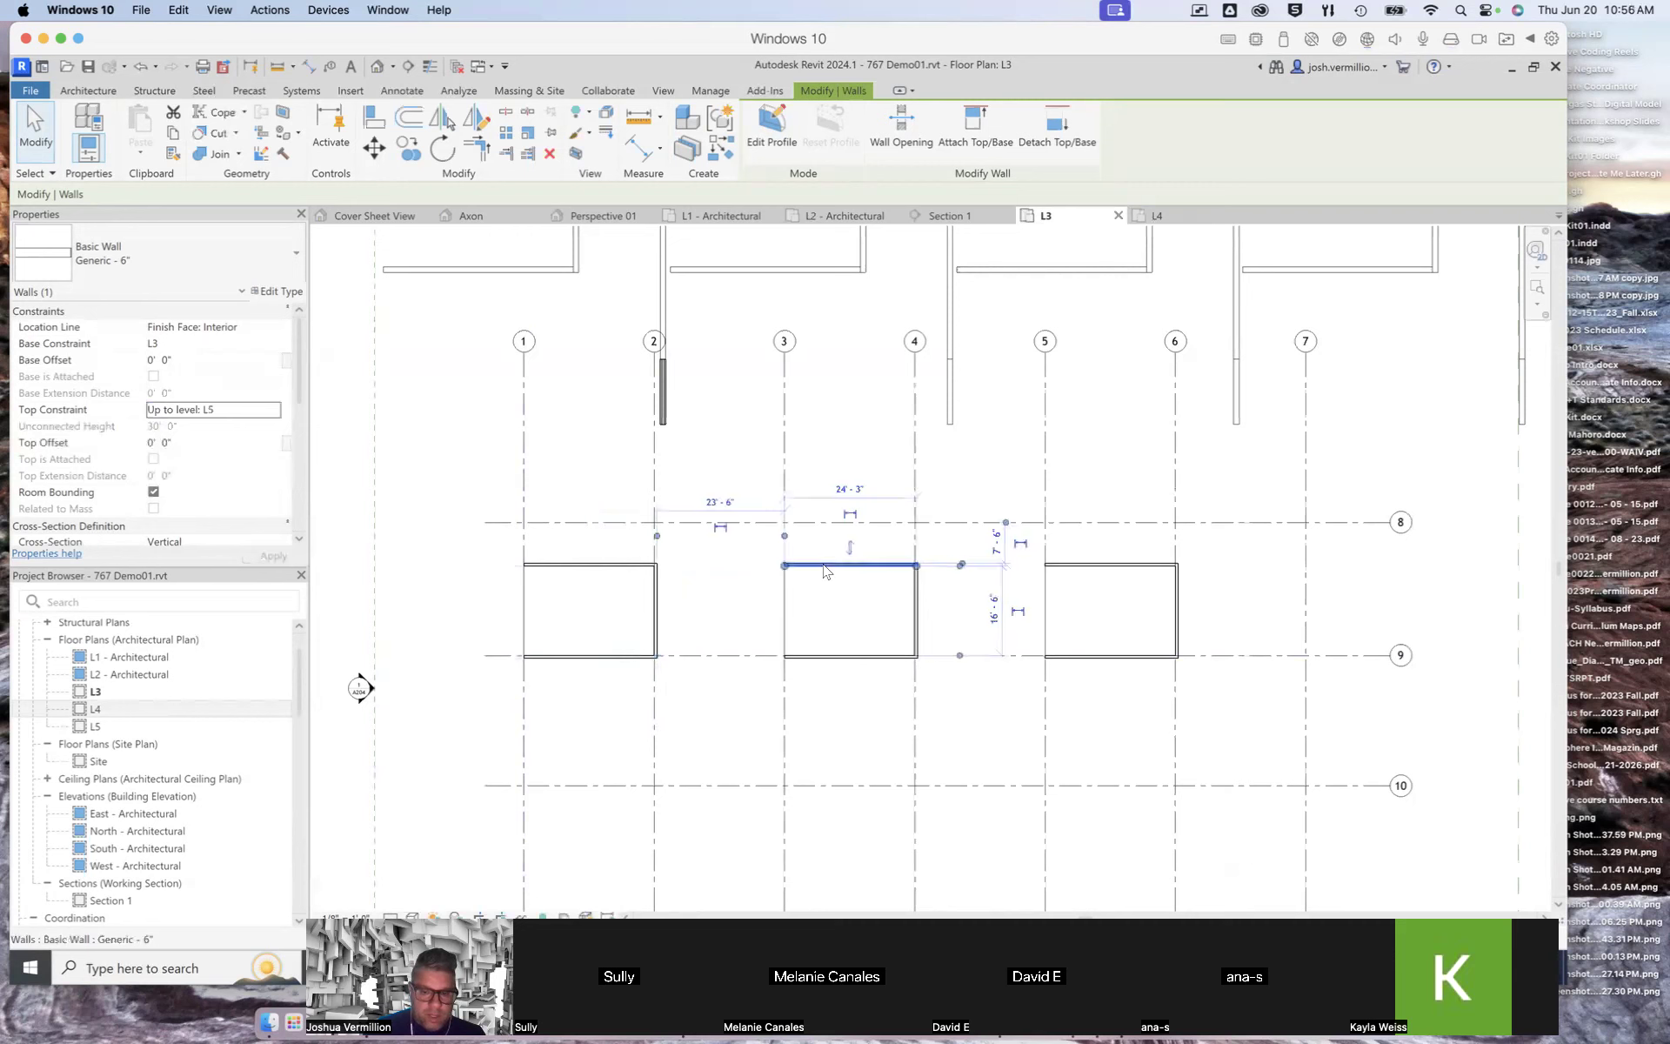
click(273, 412)
click(199, 502)
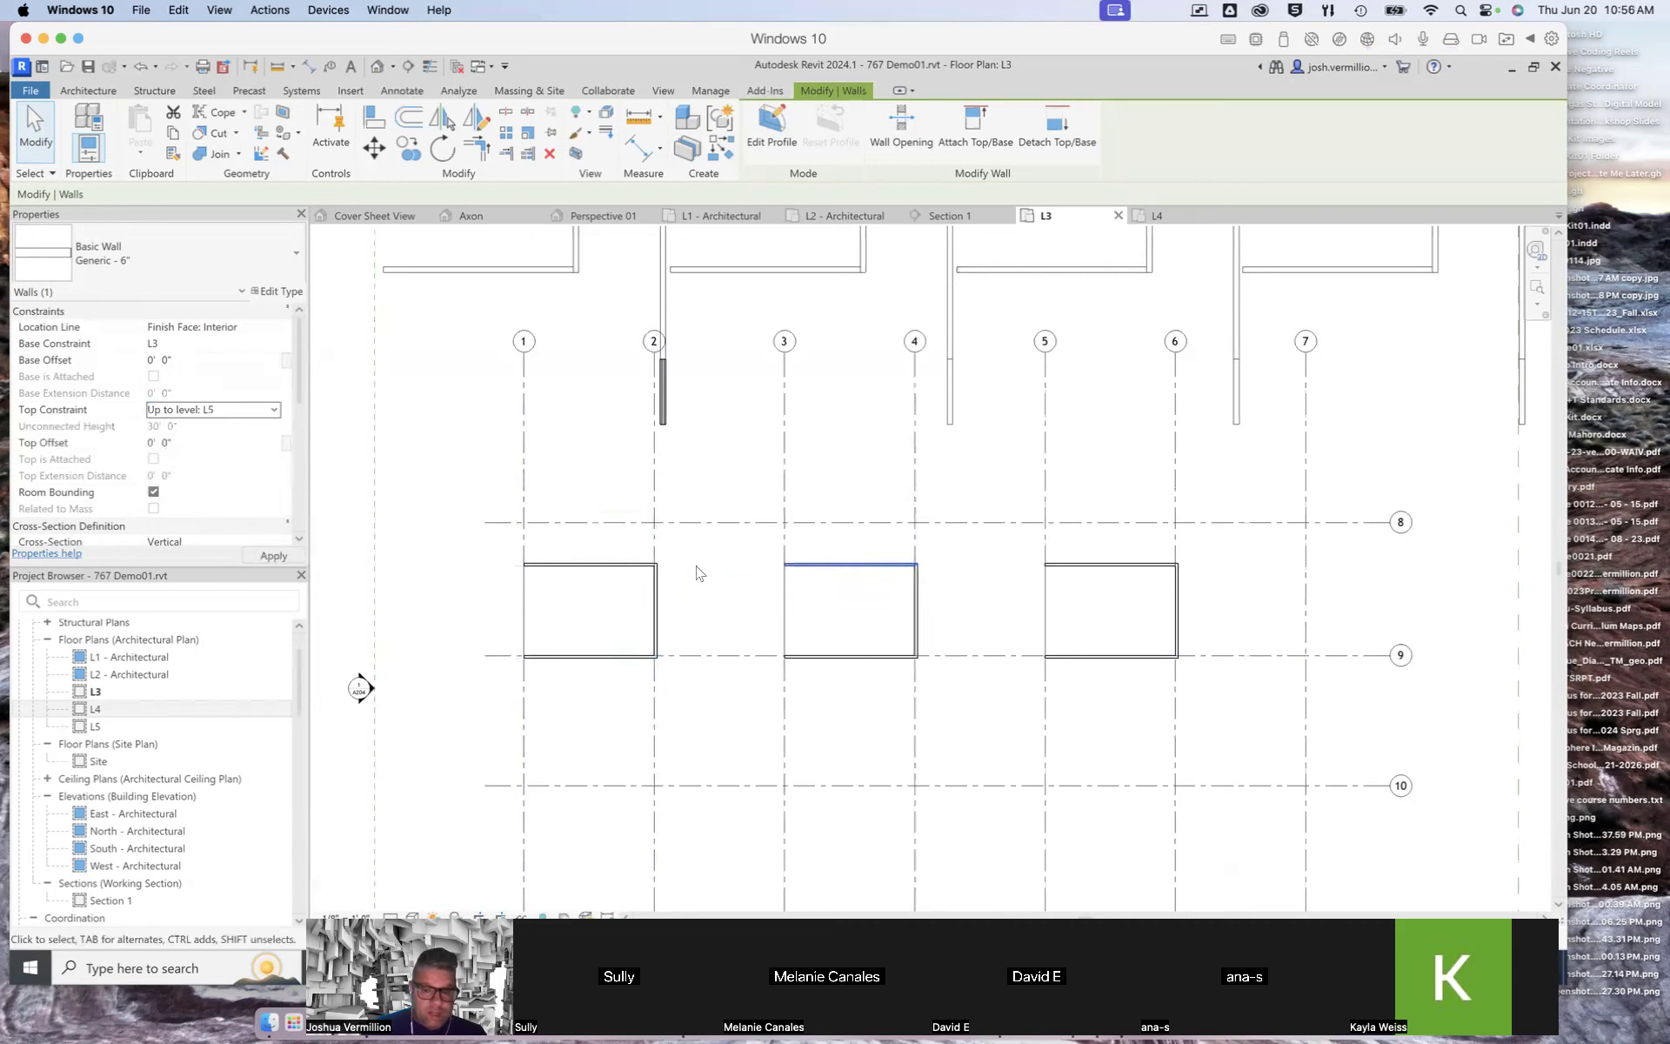
click(921, 610)
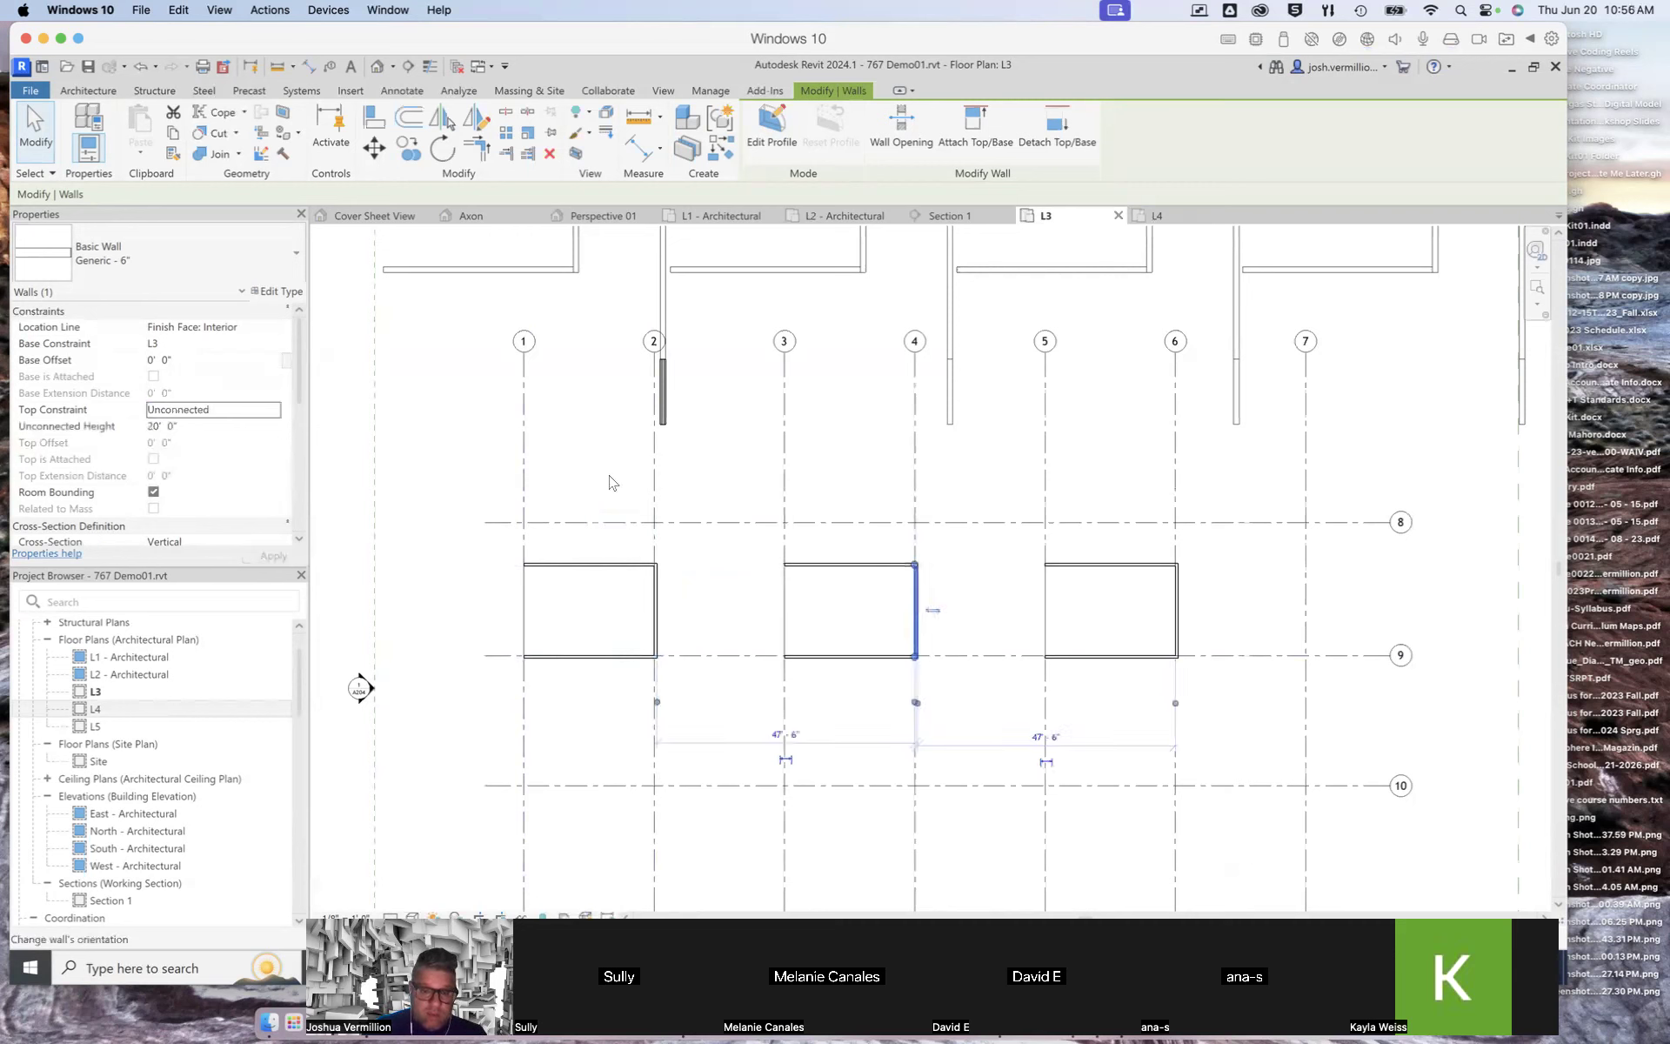
click(276, 417)
click(220, 496)
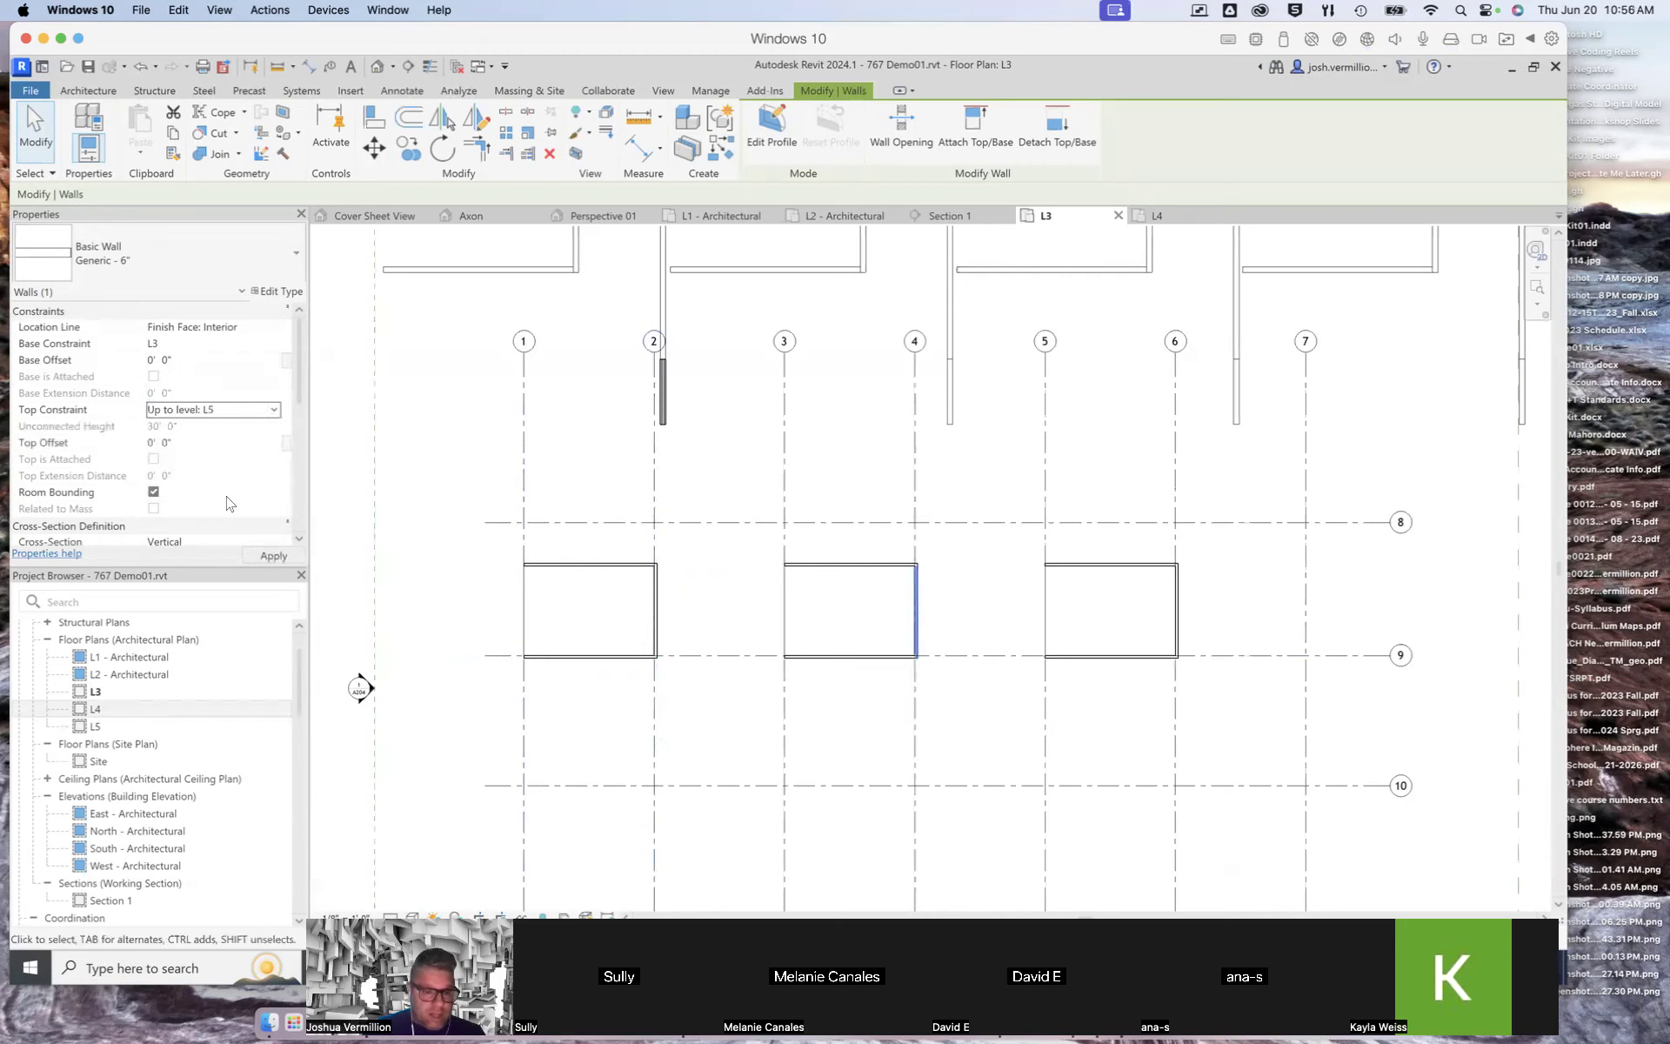
click(883, 656)
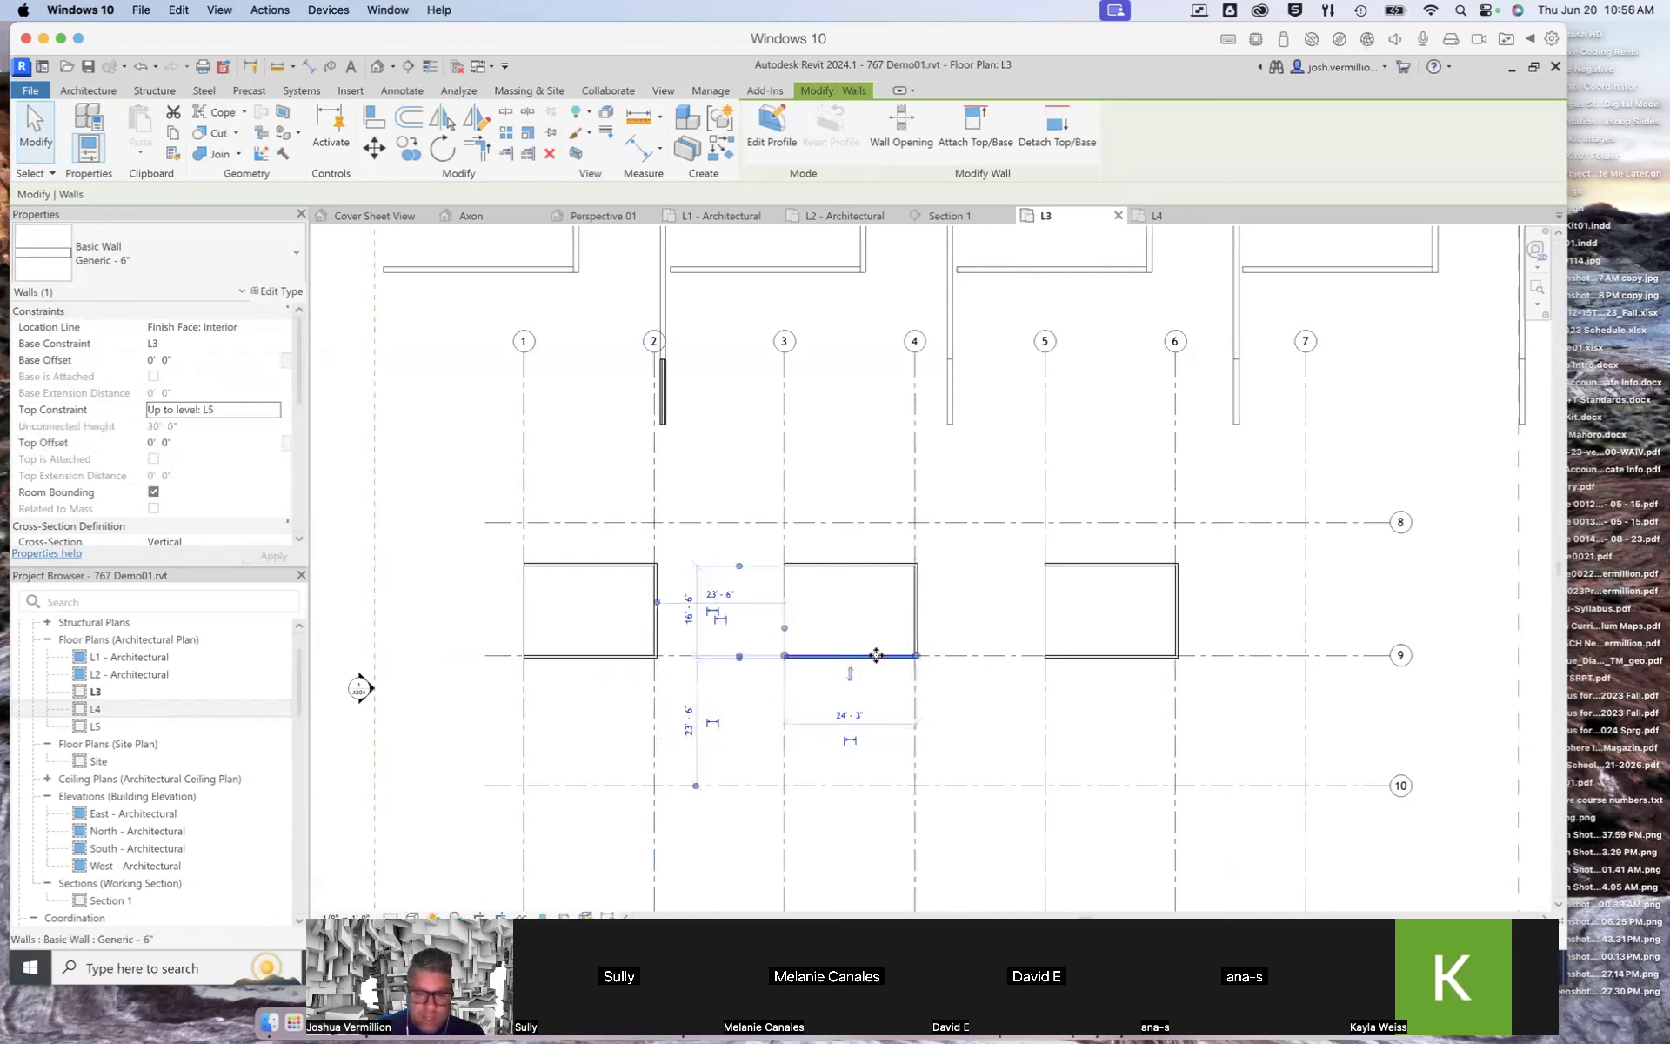
click(277, 417)
click(220, 494)
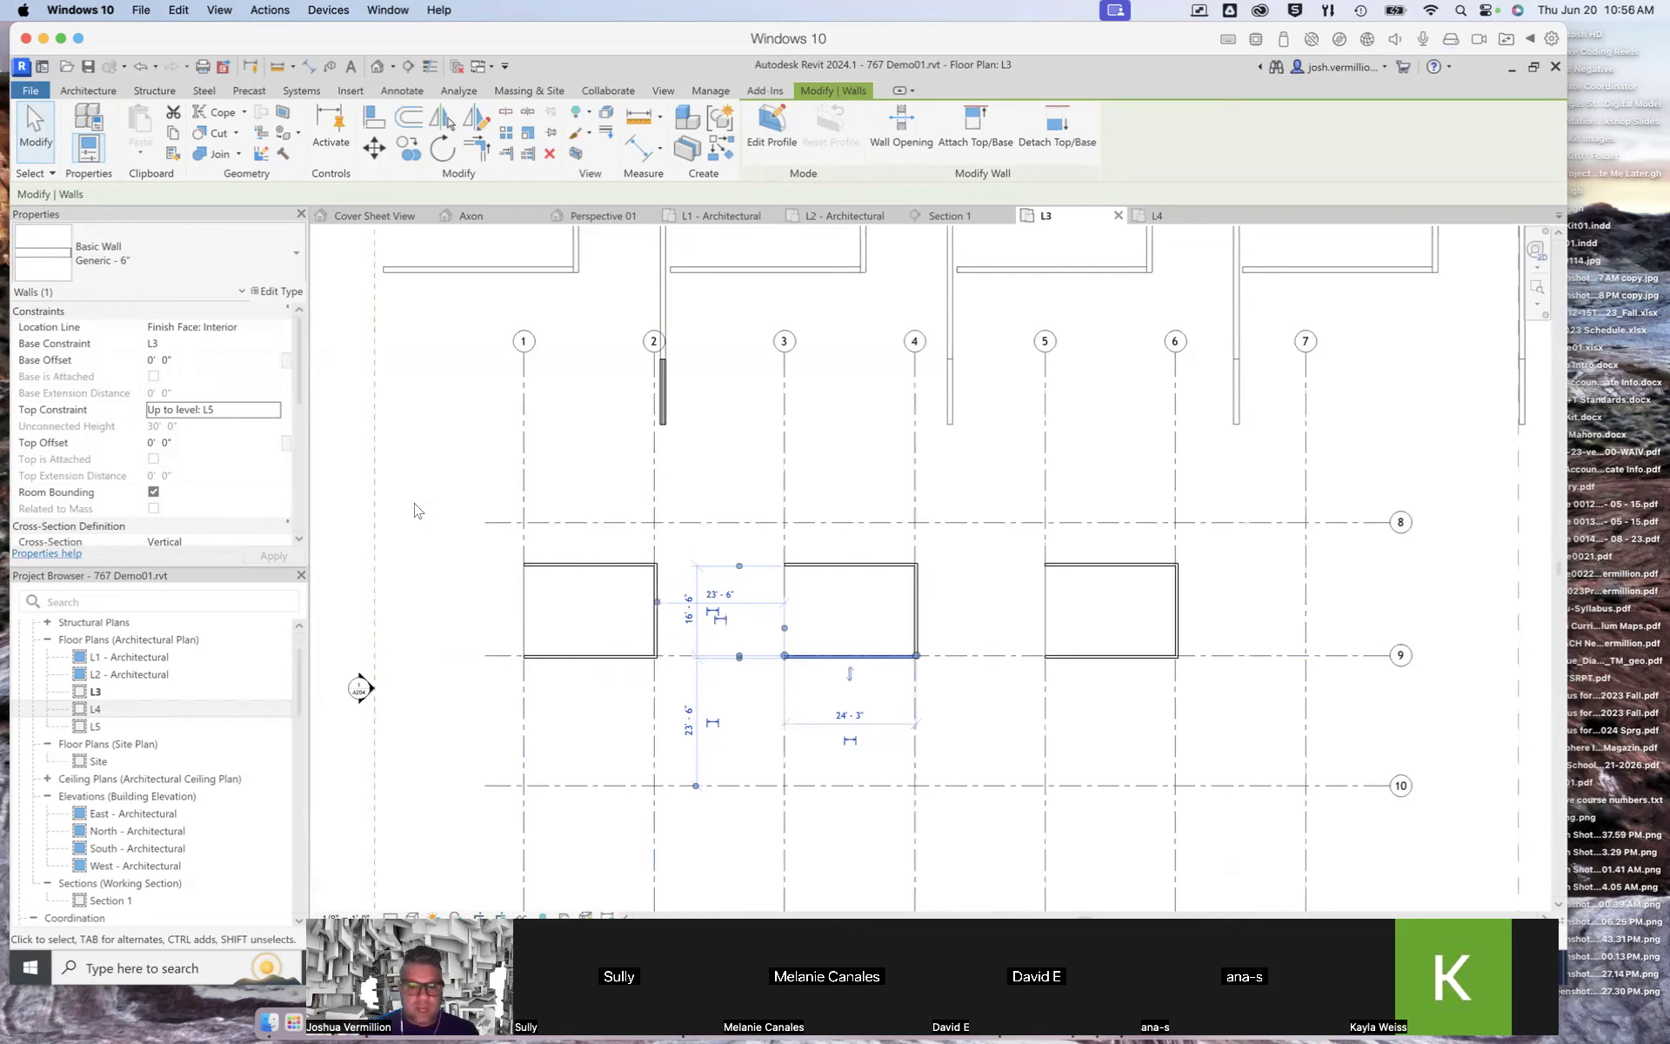
Step: Set the top constraint of the top, right and bottom walls of the box between grids 5 and 6 to Up to level: L5
click(1119, 565)
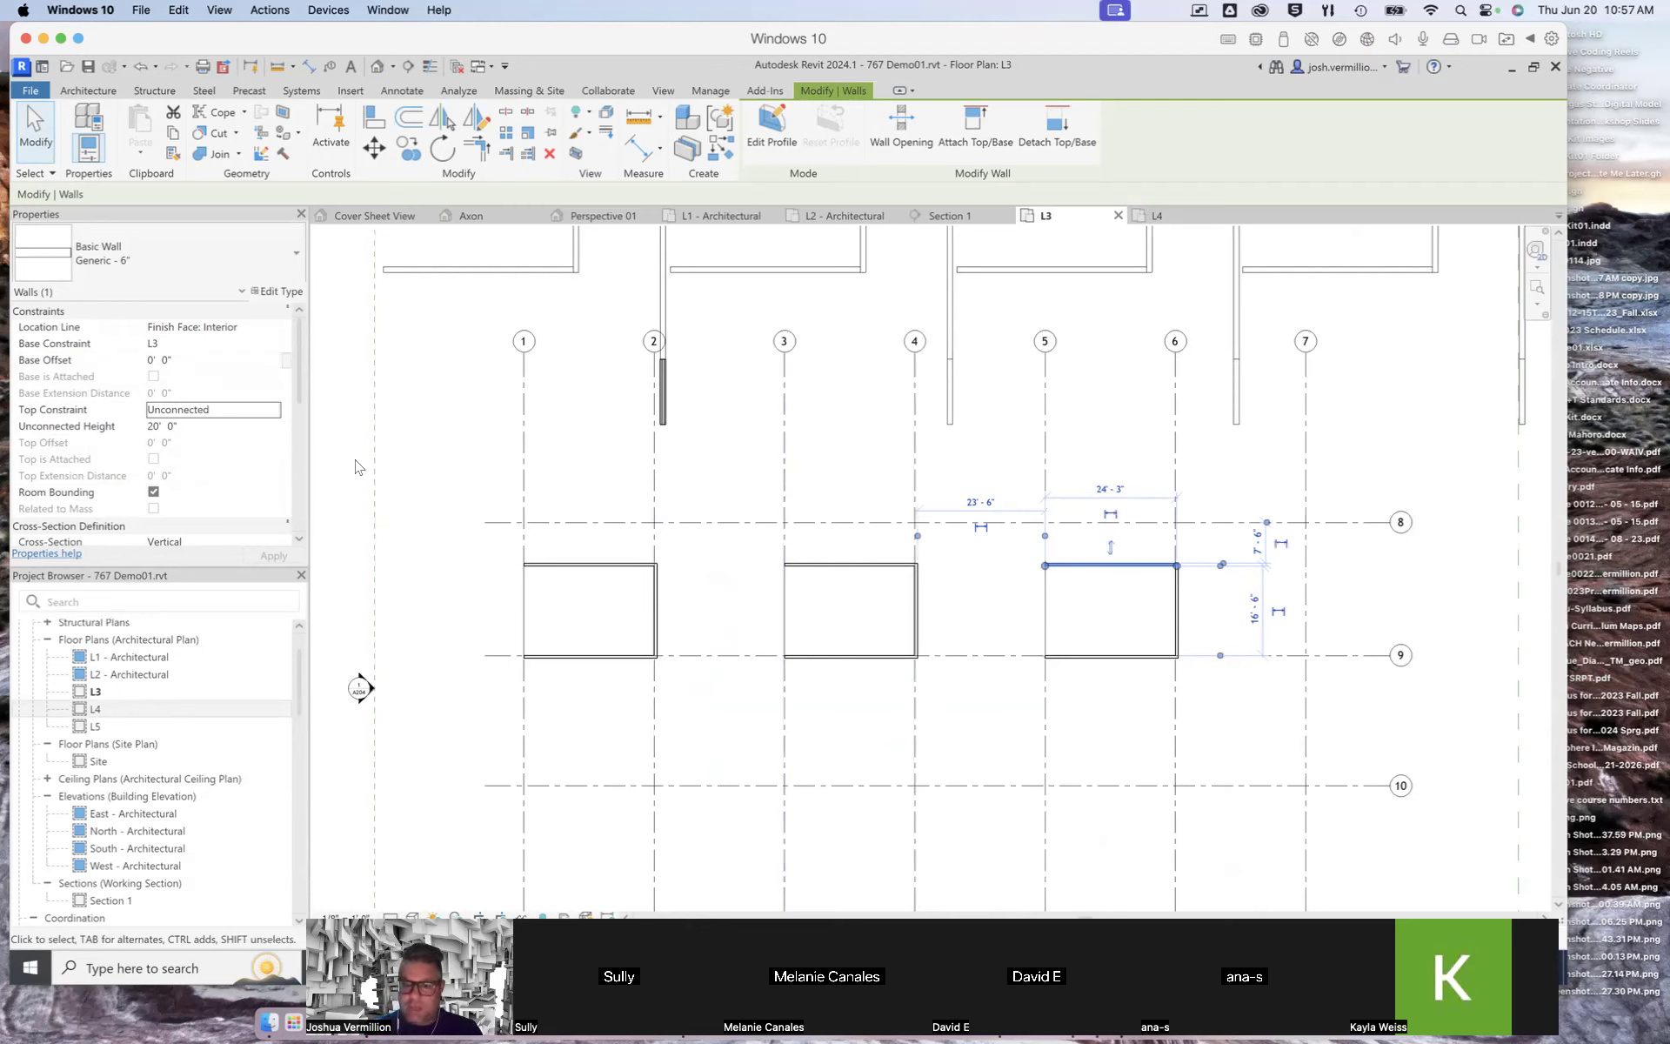
click(275, 414)
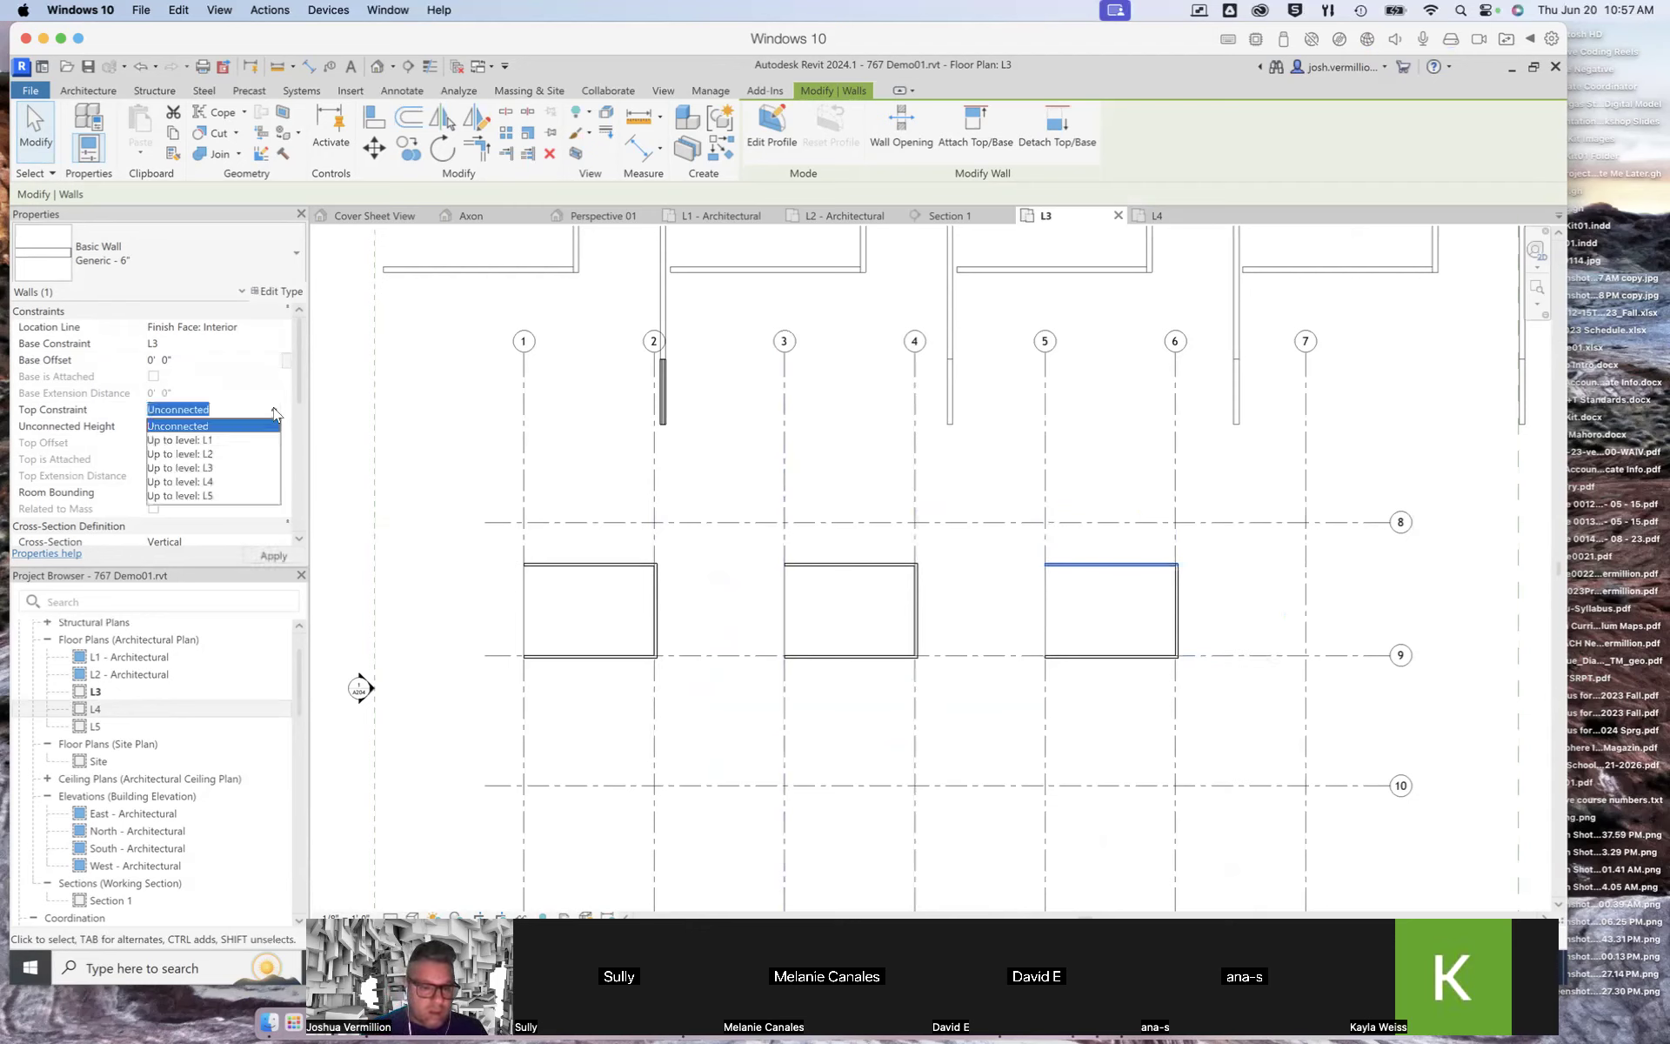
click(214, 496)
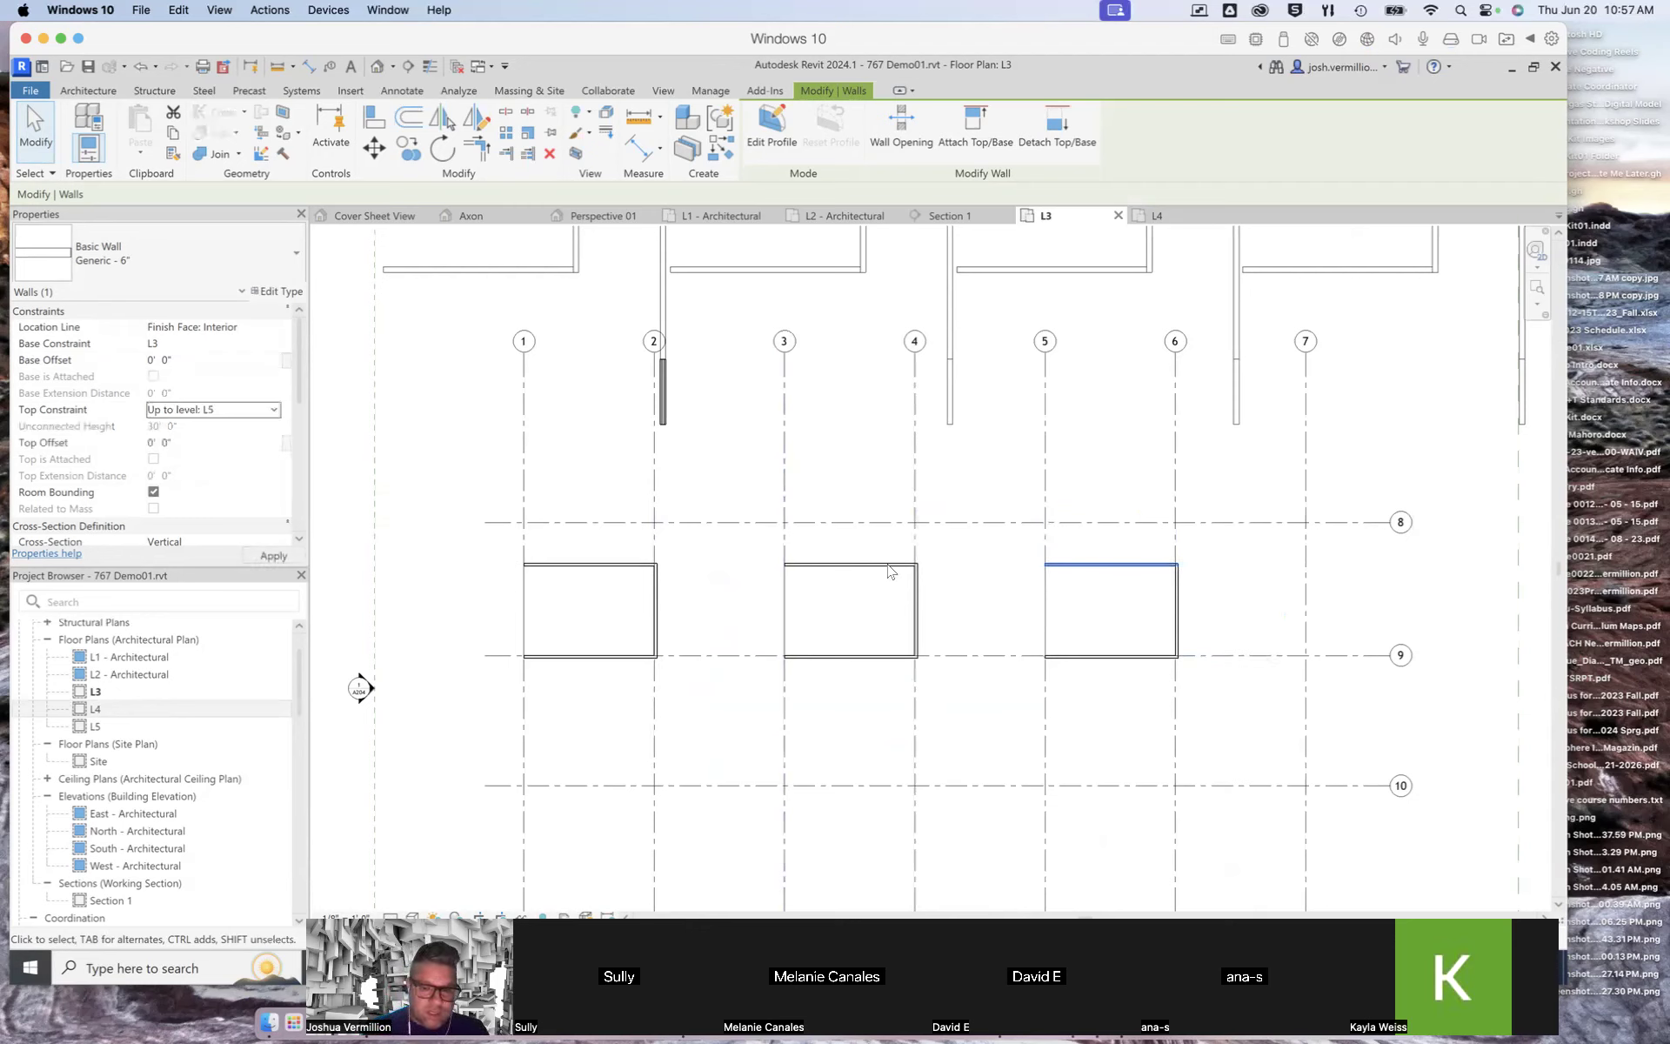
click(1179, 607)
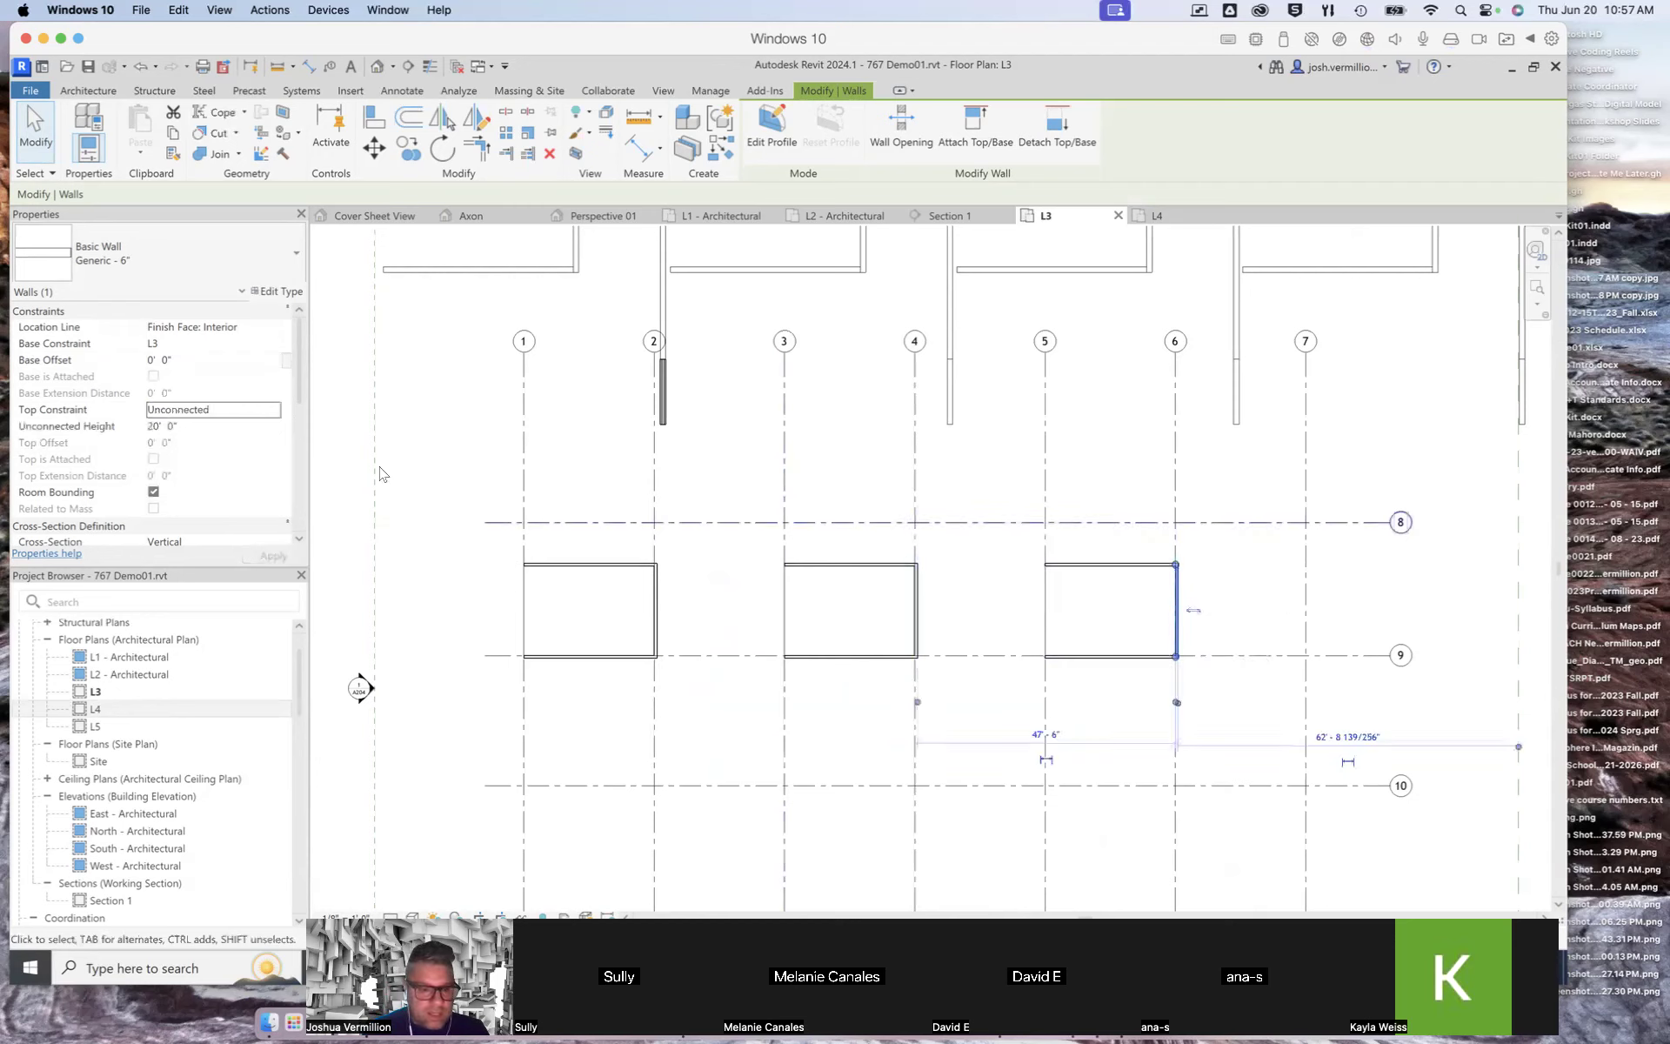
click(278, 415)
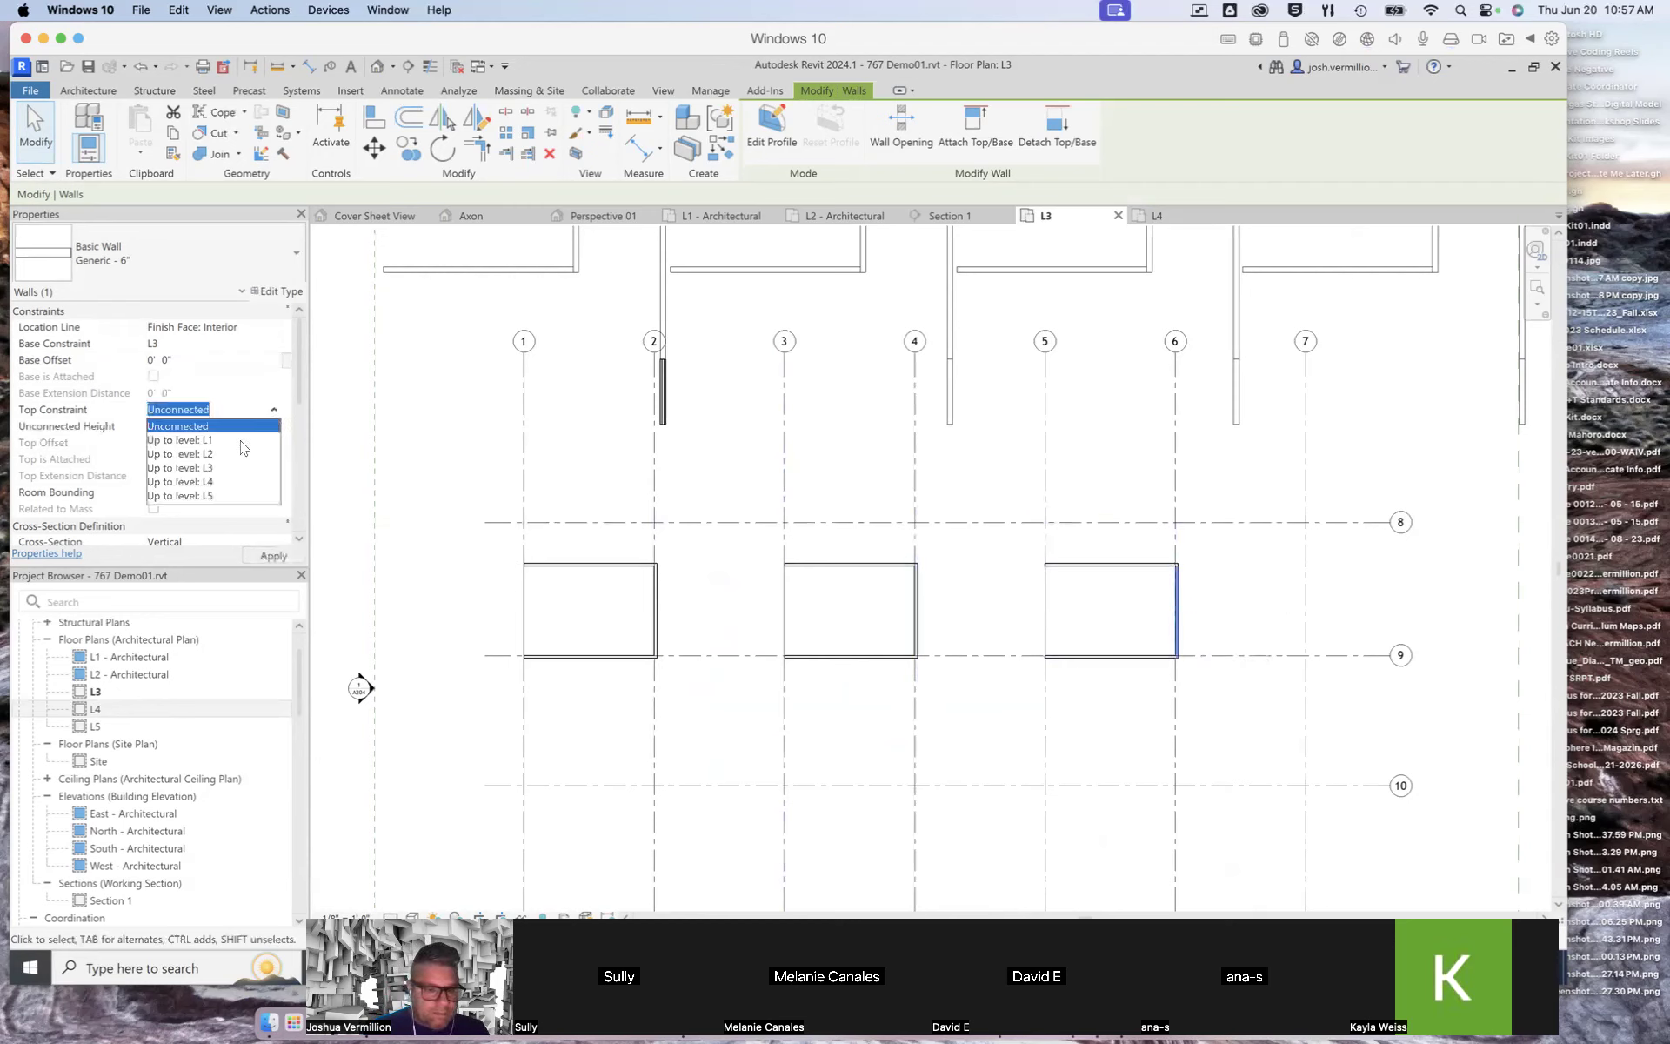
click(214, 496)
click(1131, 657)
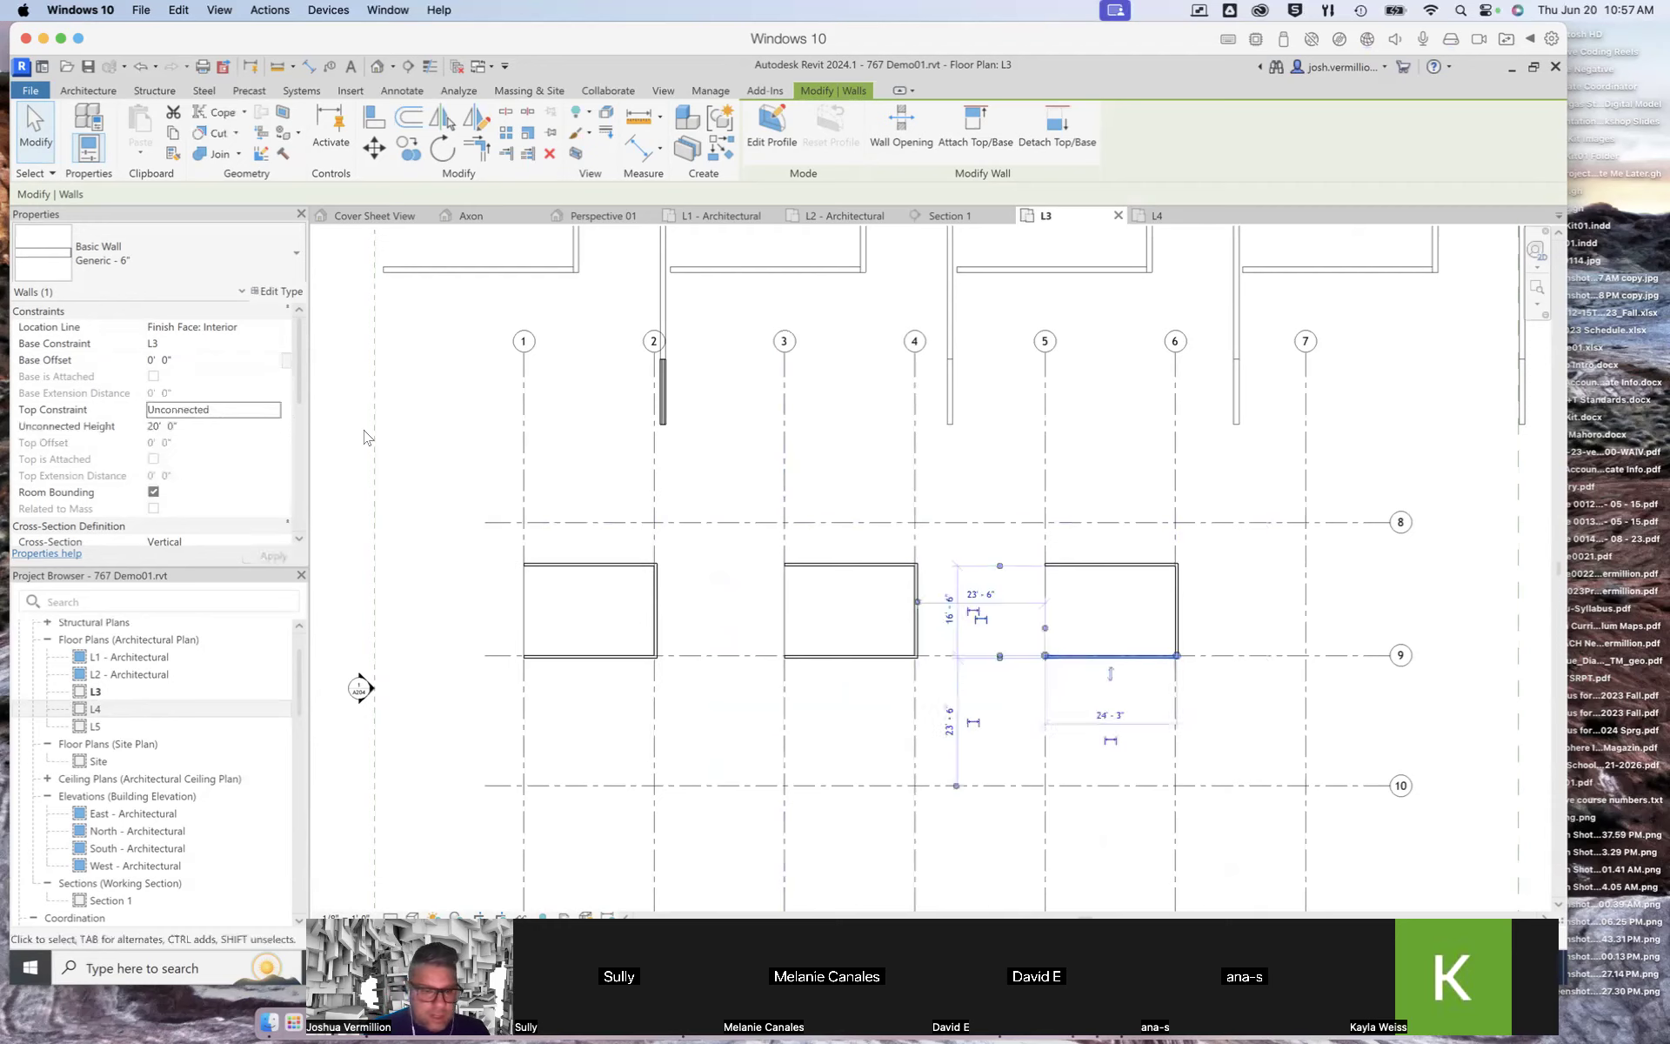
click(276, 411)
click(214, 496)
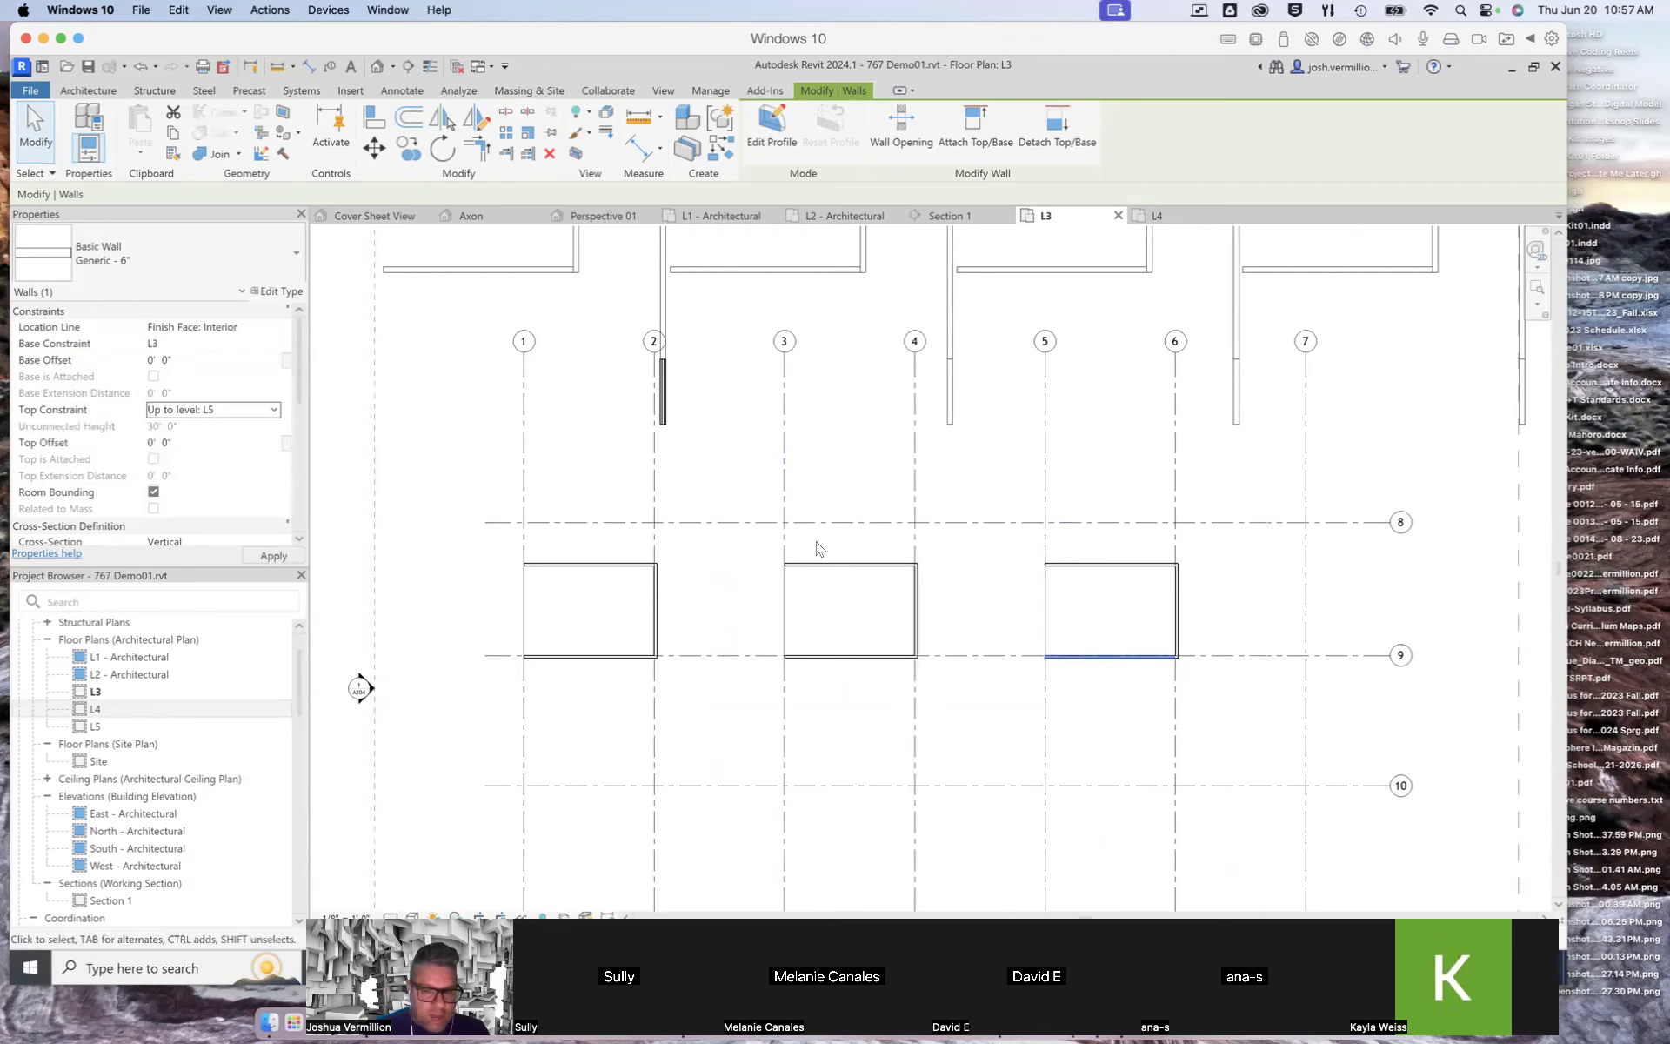
click(1250, 600)
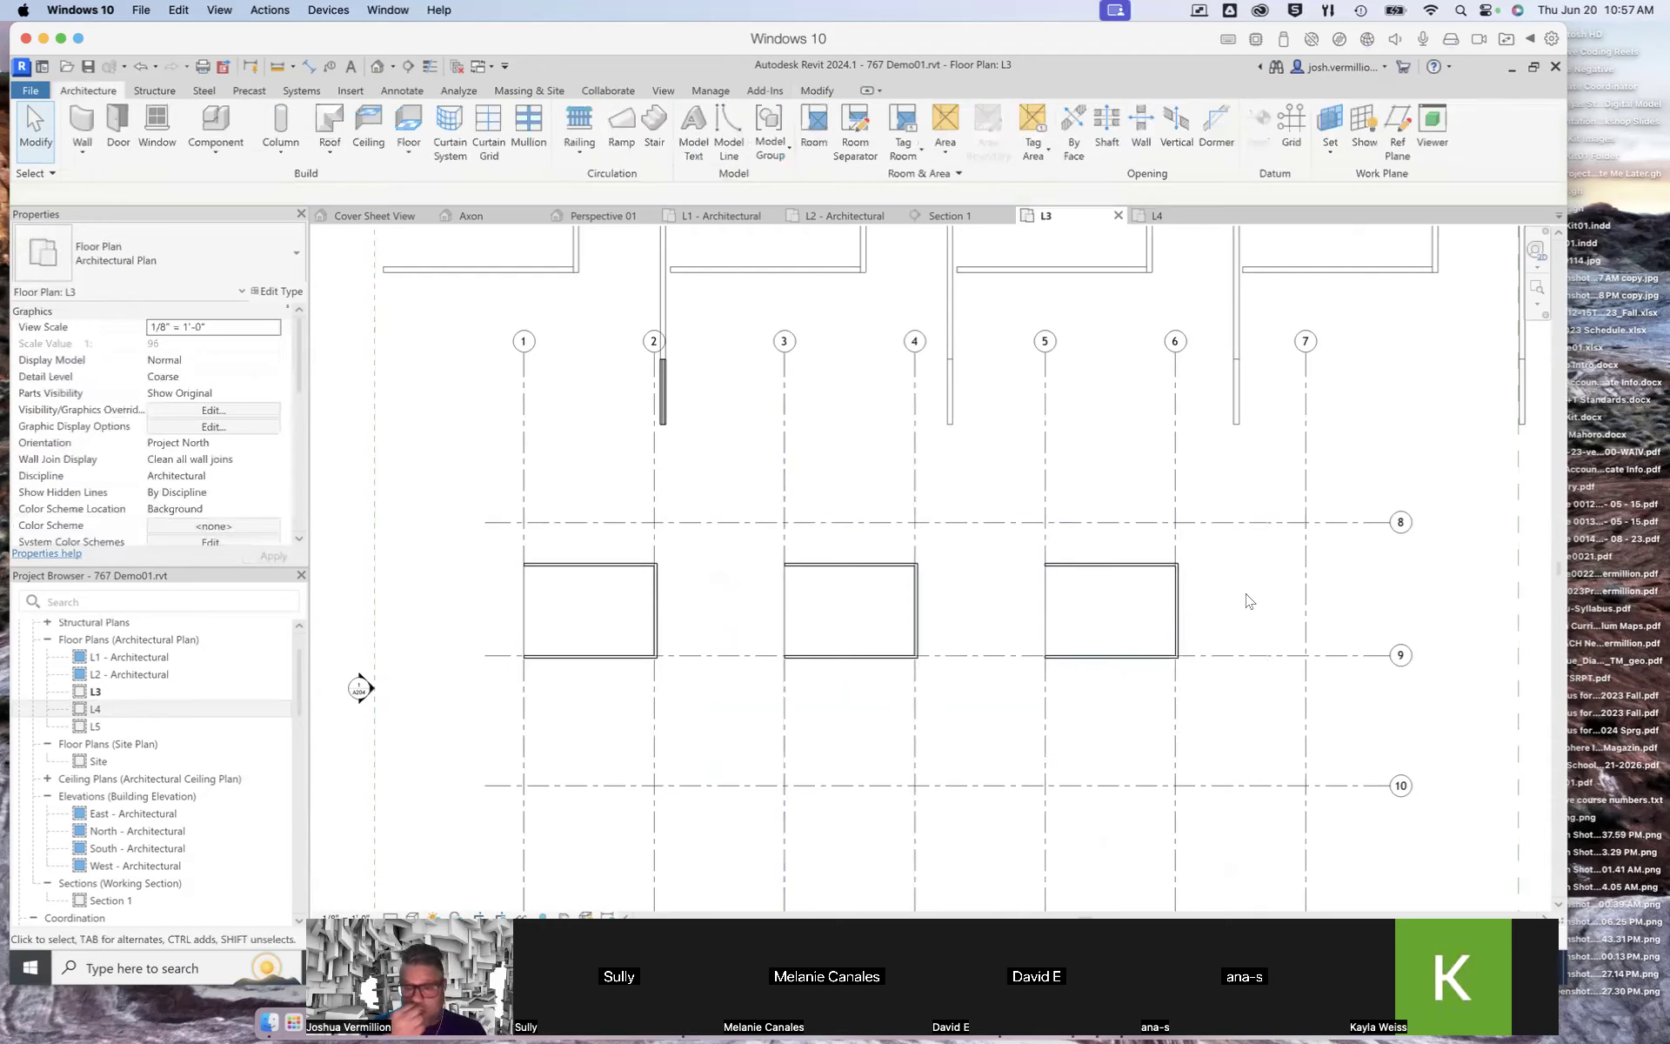
Step: Switch to the Cover Sheet 3D view and zoom and orbit around the raised walls to inspect them
click(374, 217)
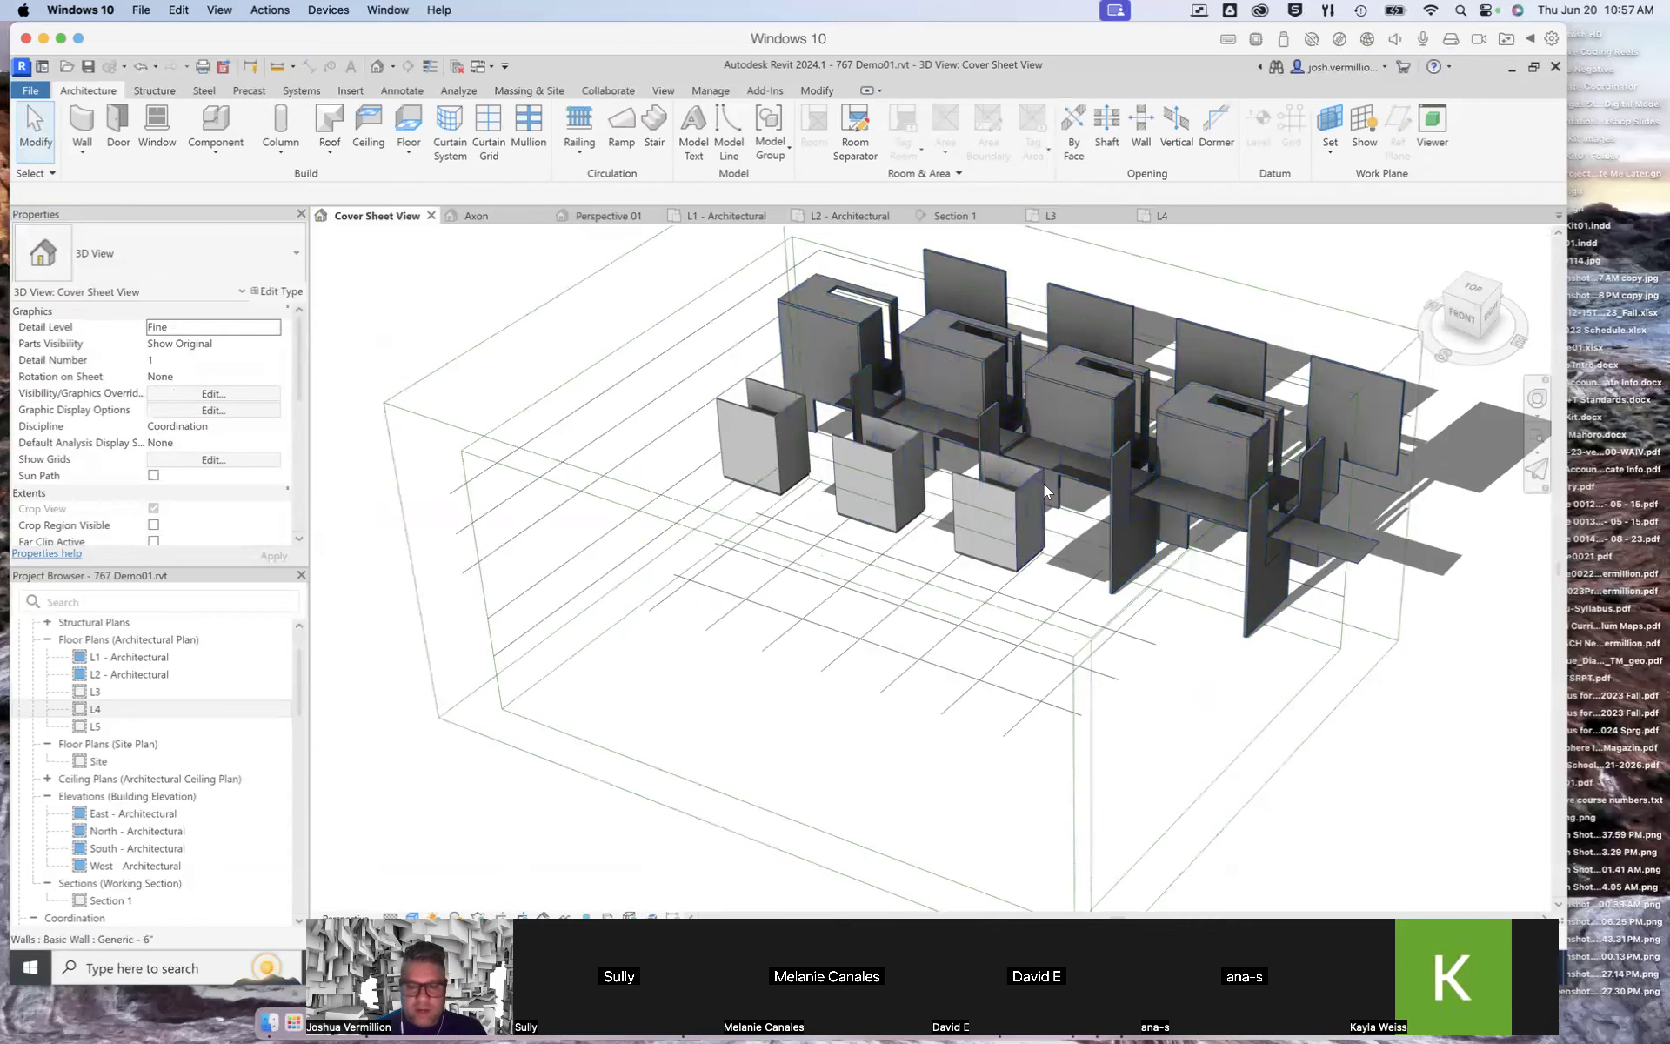
scroll(1044, 484, down, 2)
scroll(1044, 486, up, 4)
scroll(1044, 485, up, 5)
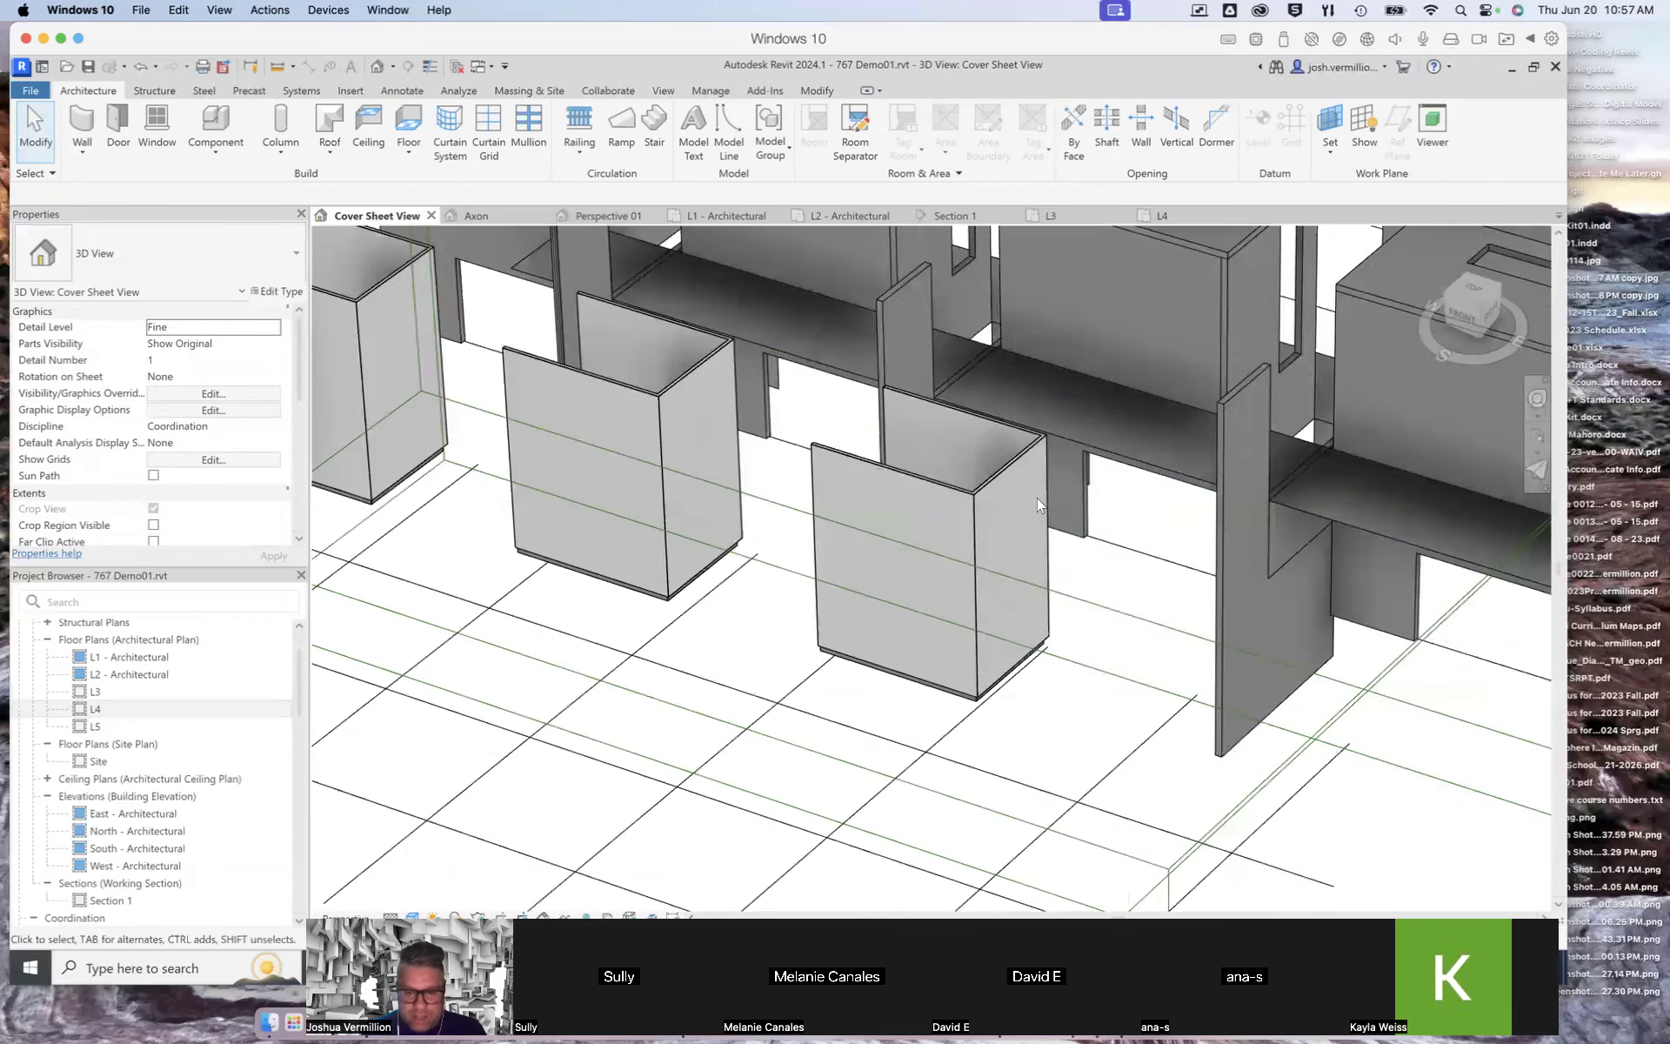
scroll(1031, 531, up, 4)
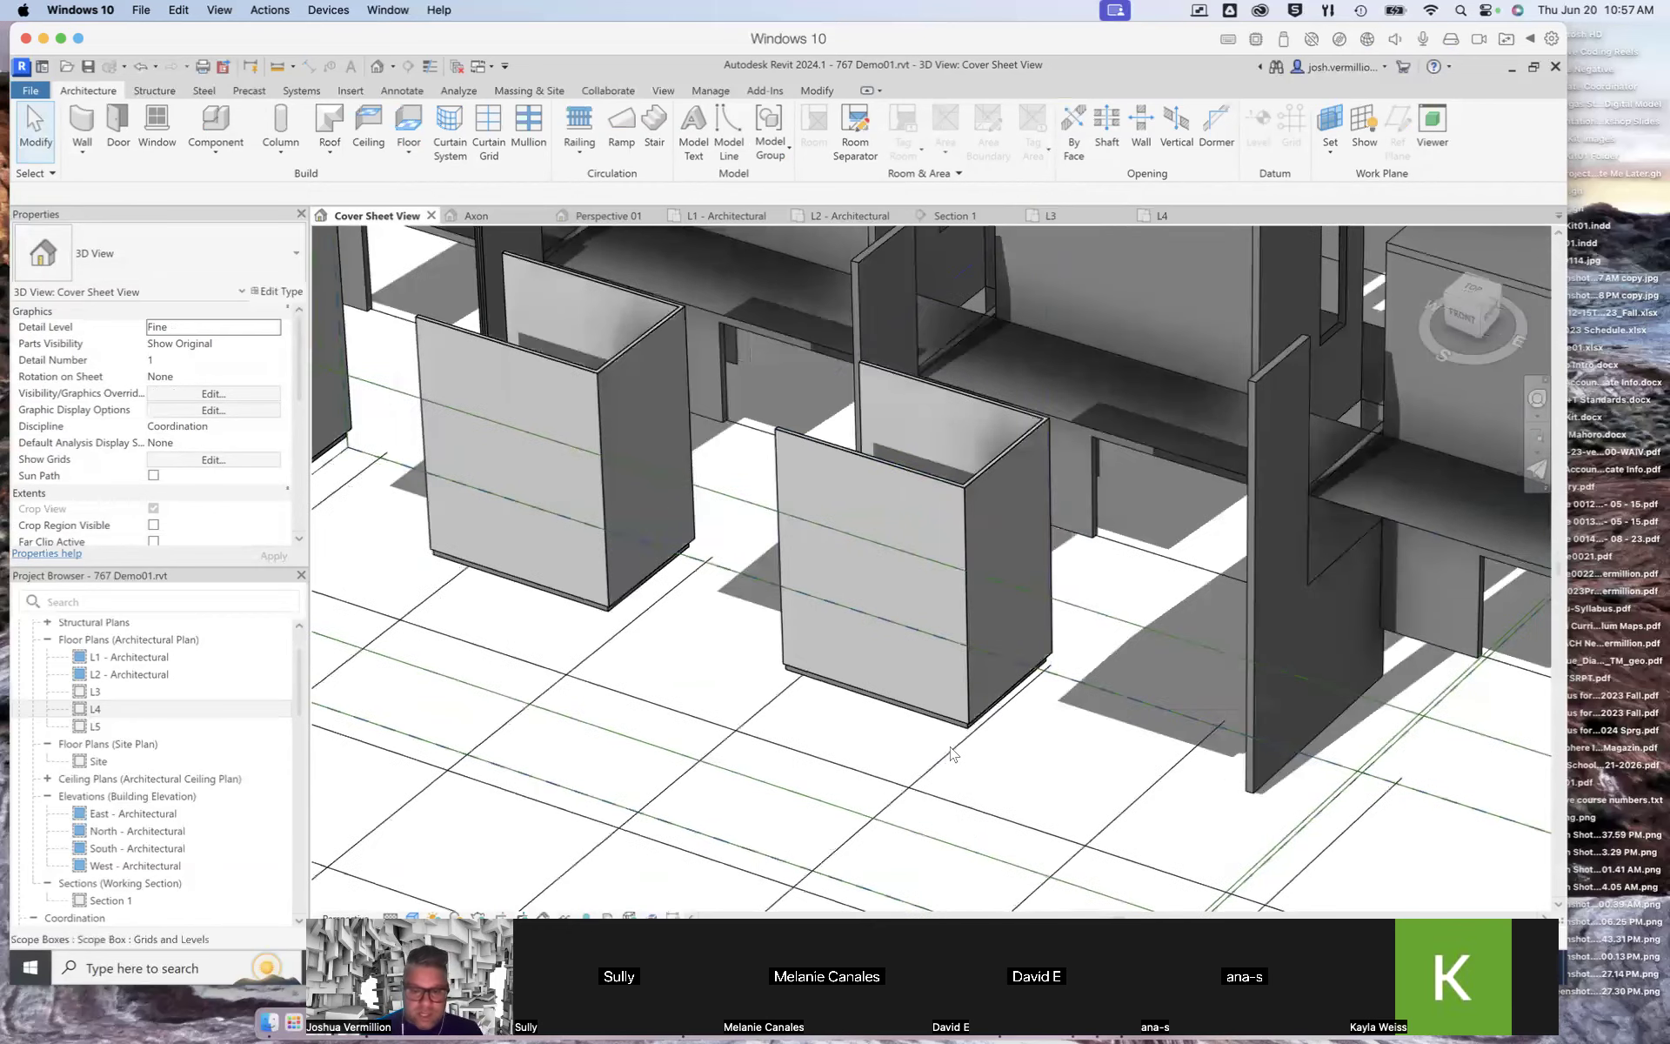
scroll(974, 735, up, 2)
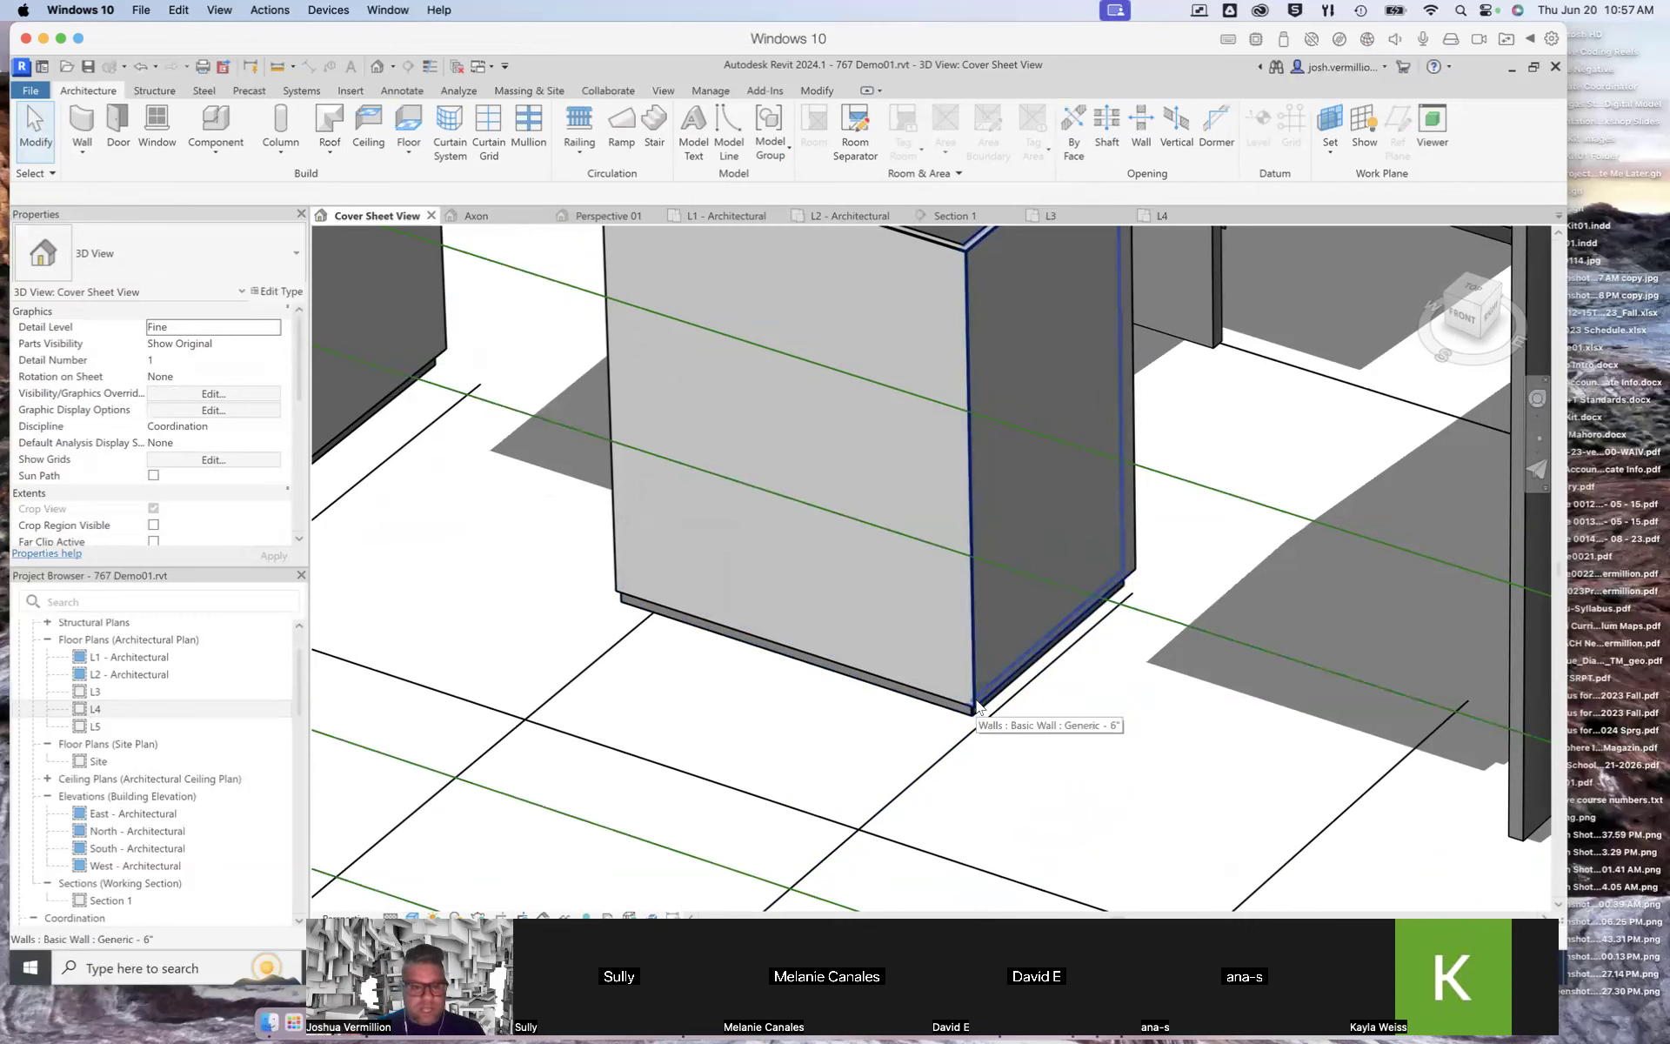
scroll(978, 707, down, 5)
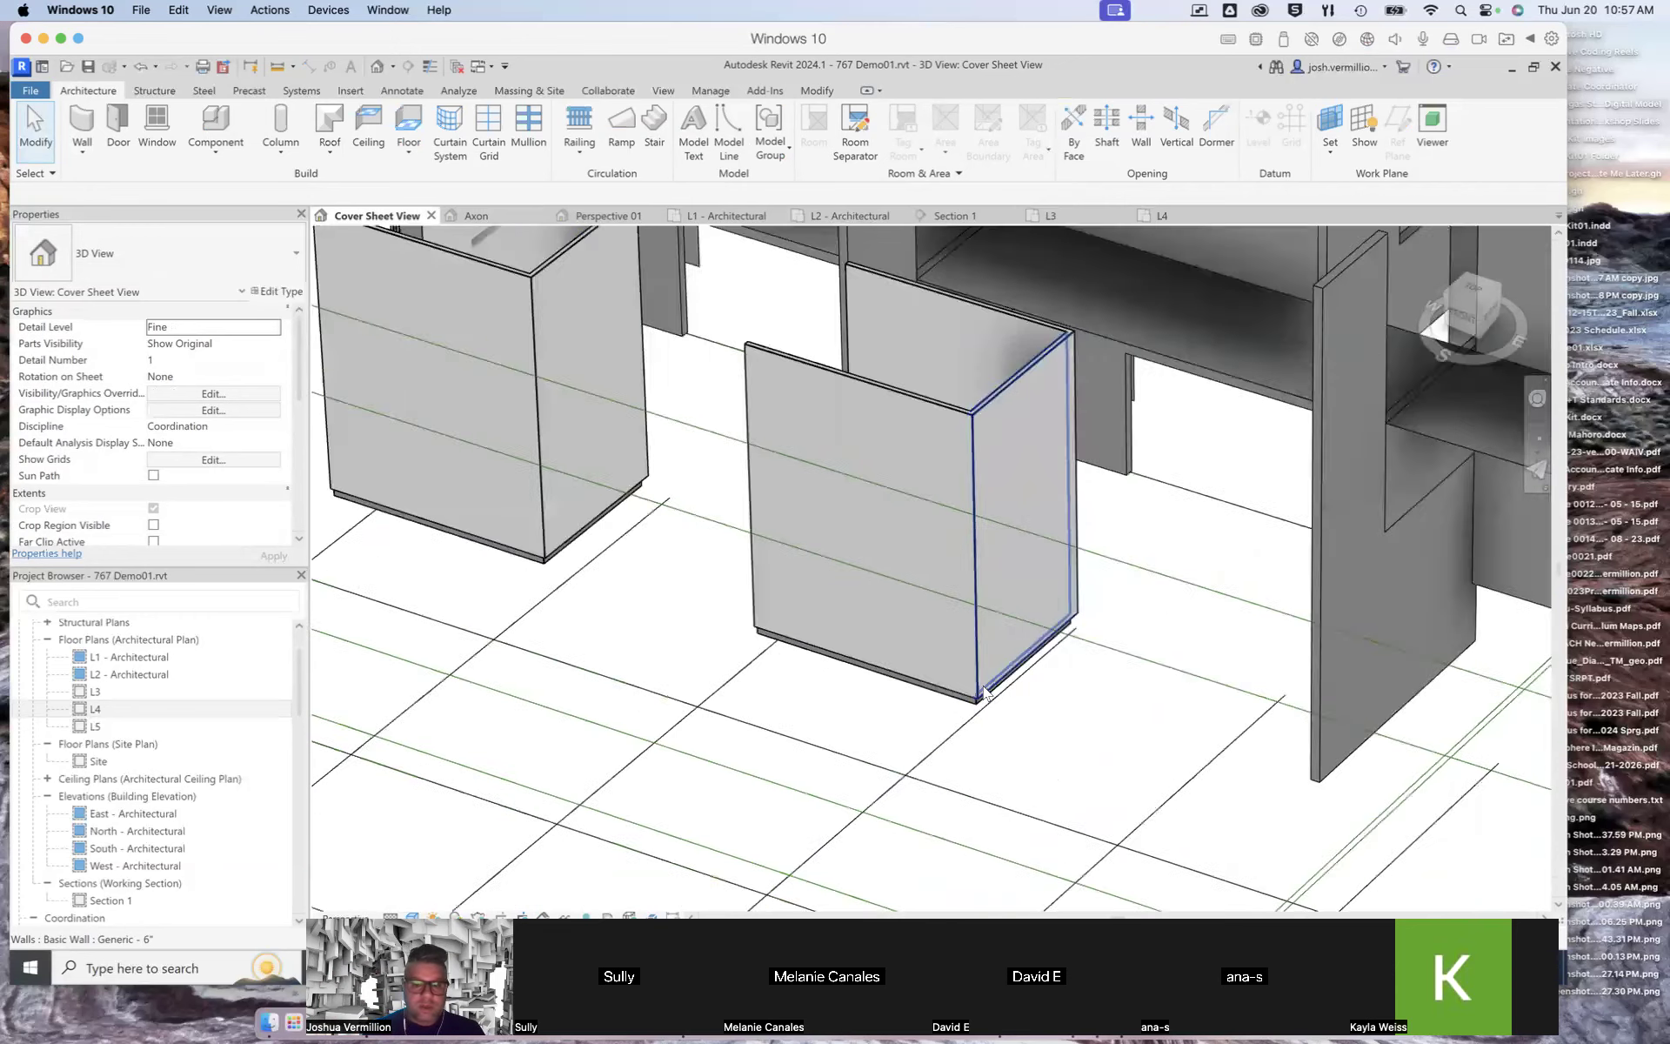
scroll(546, 452, up, 5)
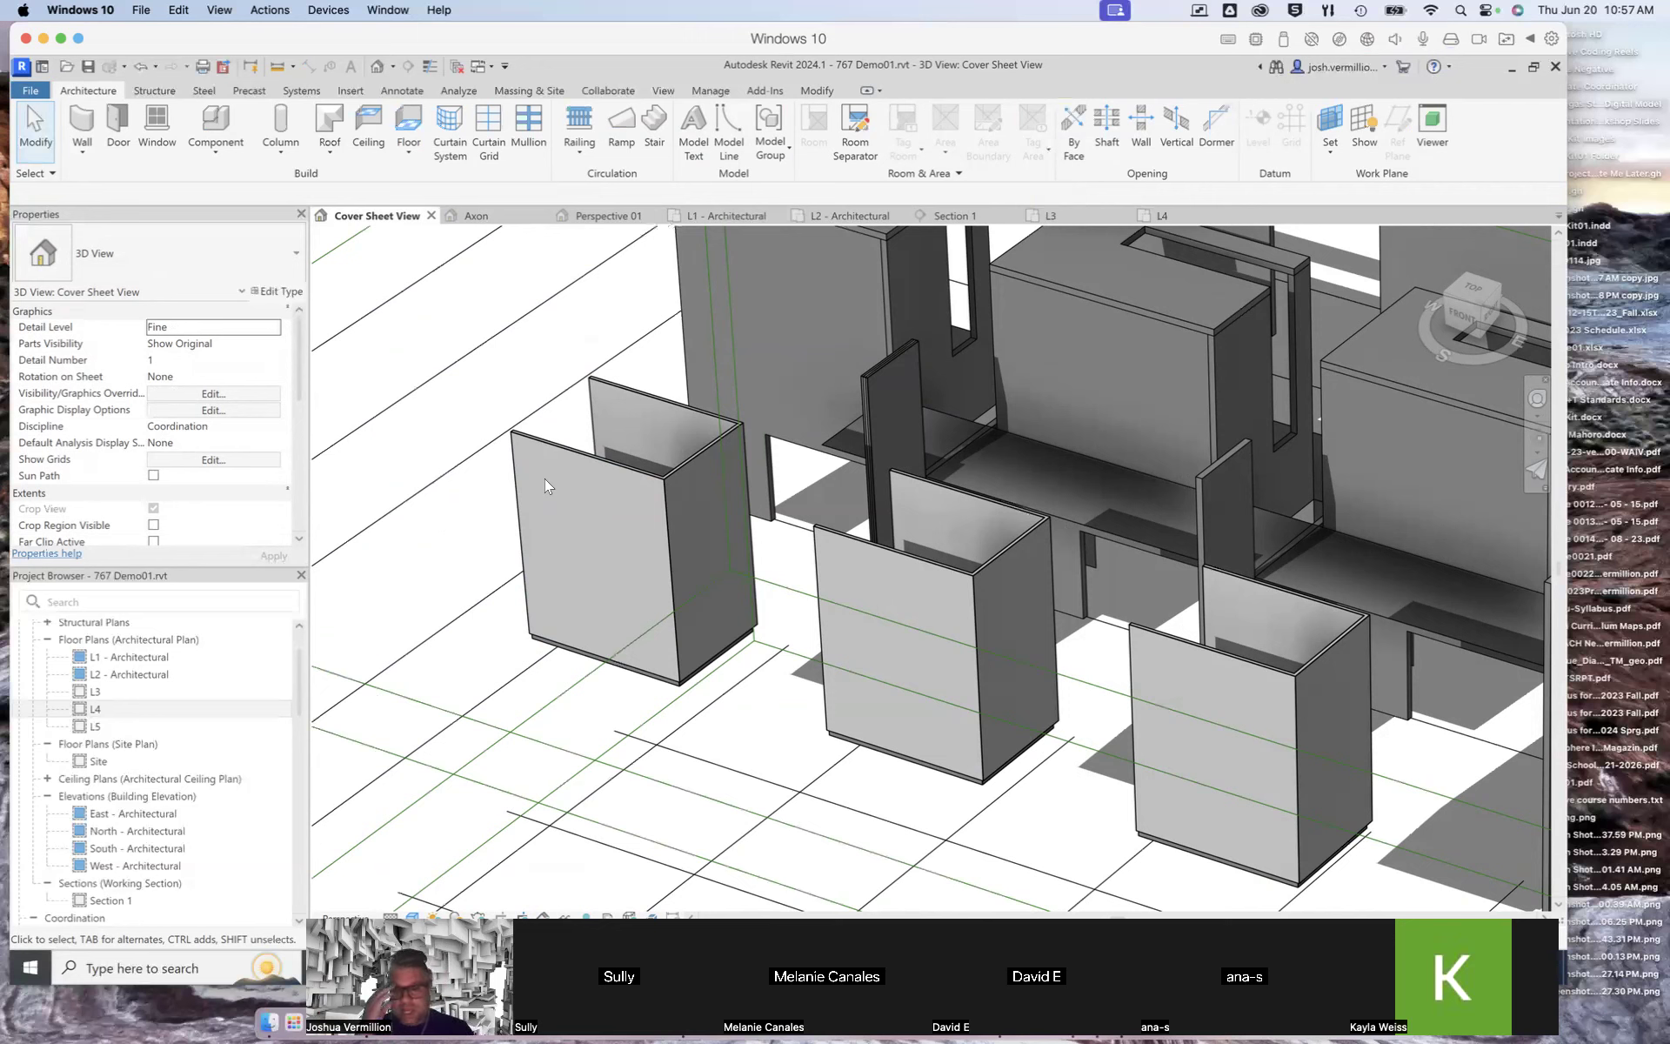
scroll(541, 644, up, 4)
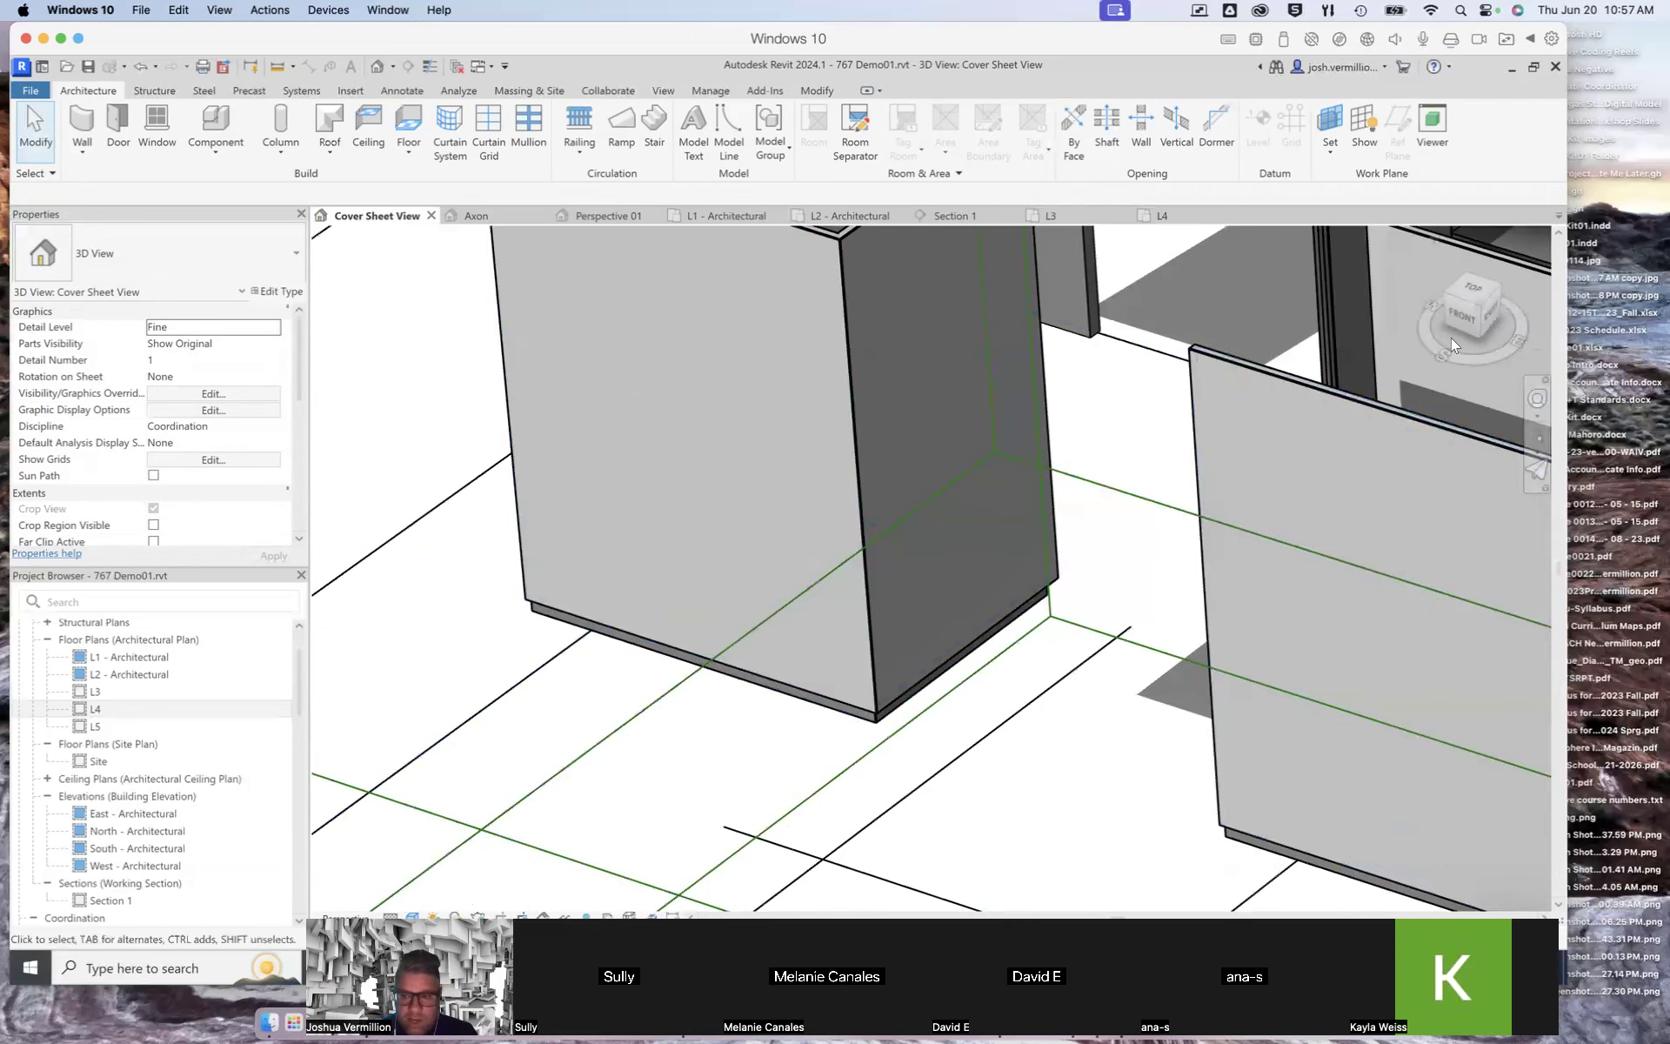
drag(1451, 341, 1557, 359)
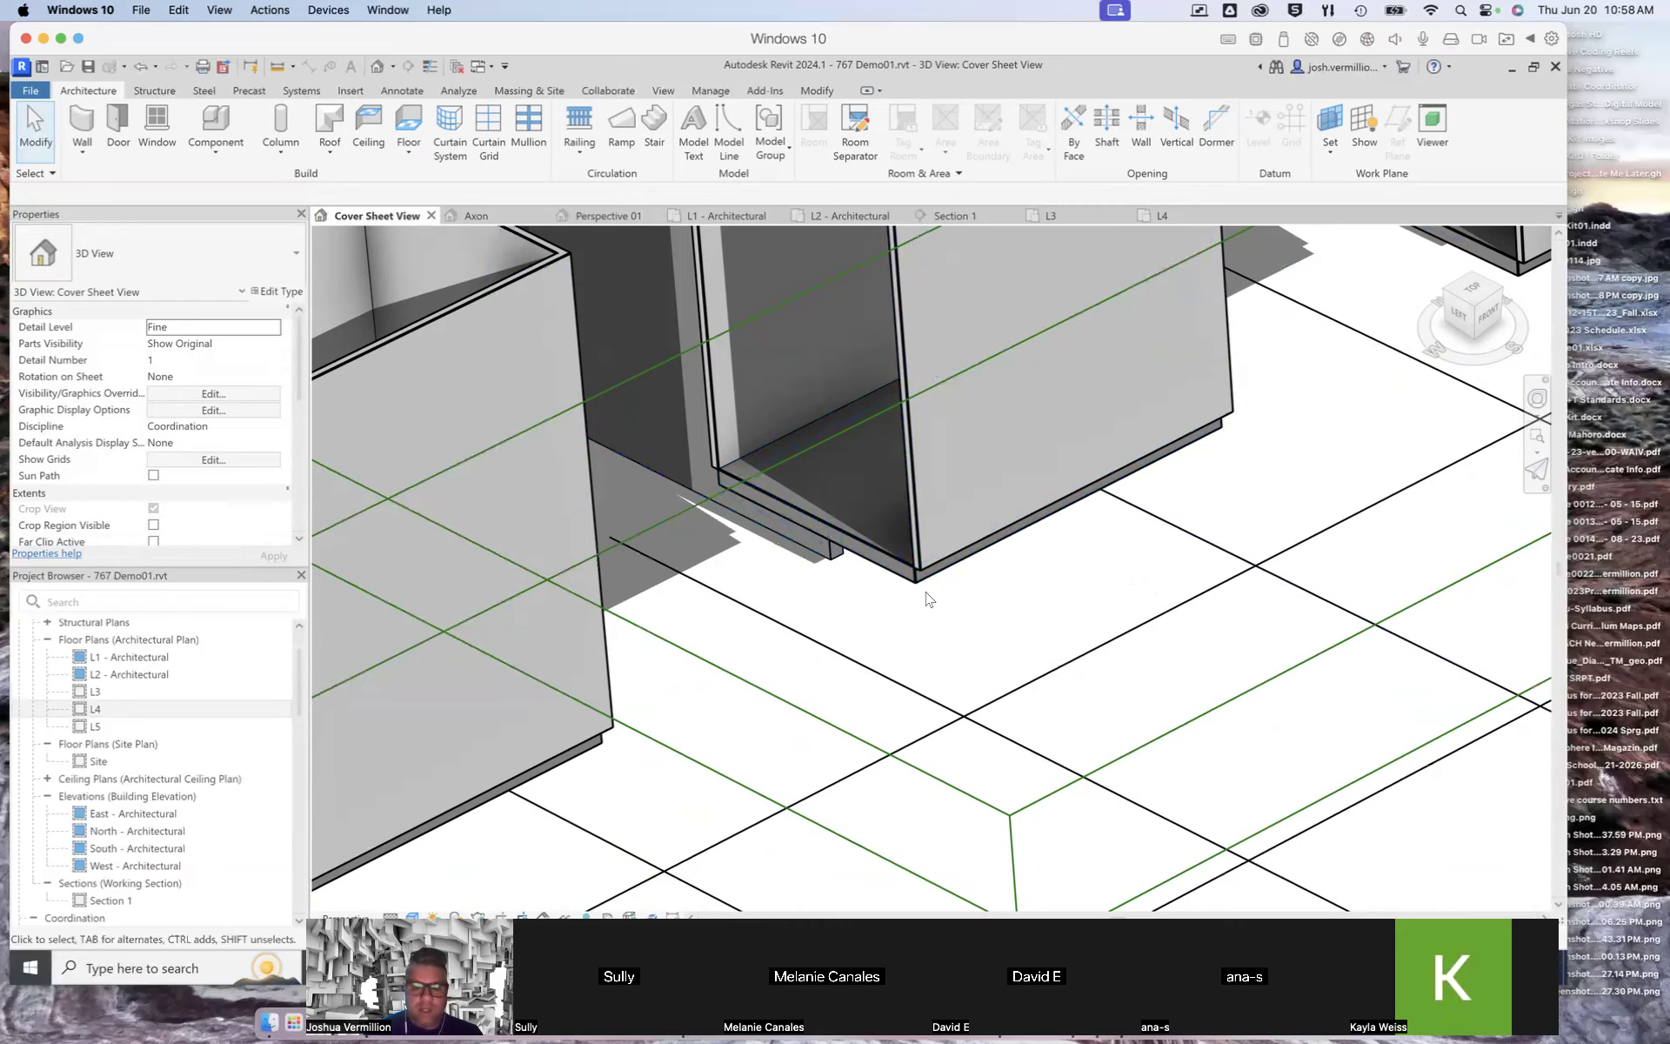
shift+middle_drag(925, 597, 928, 598)
scroll(927, 597, down, 3)
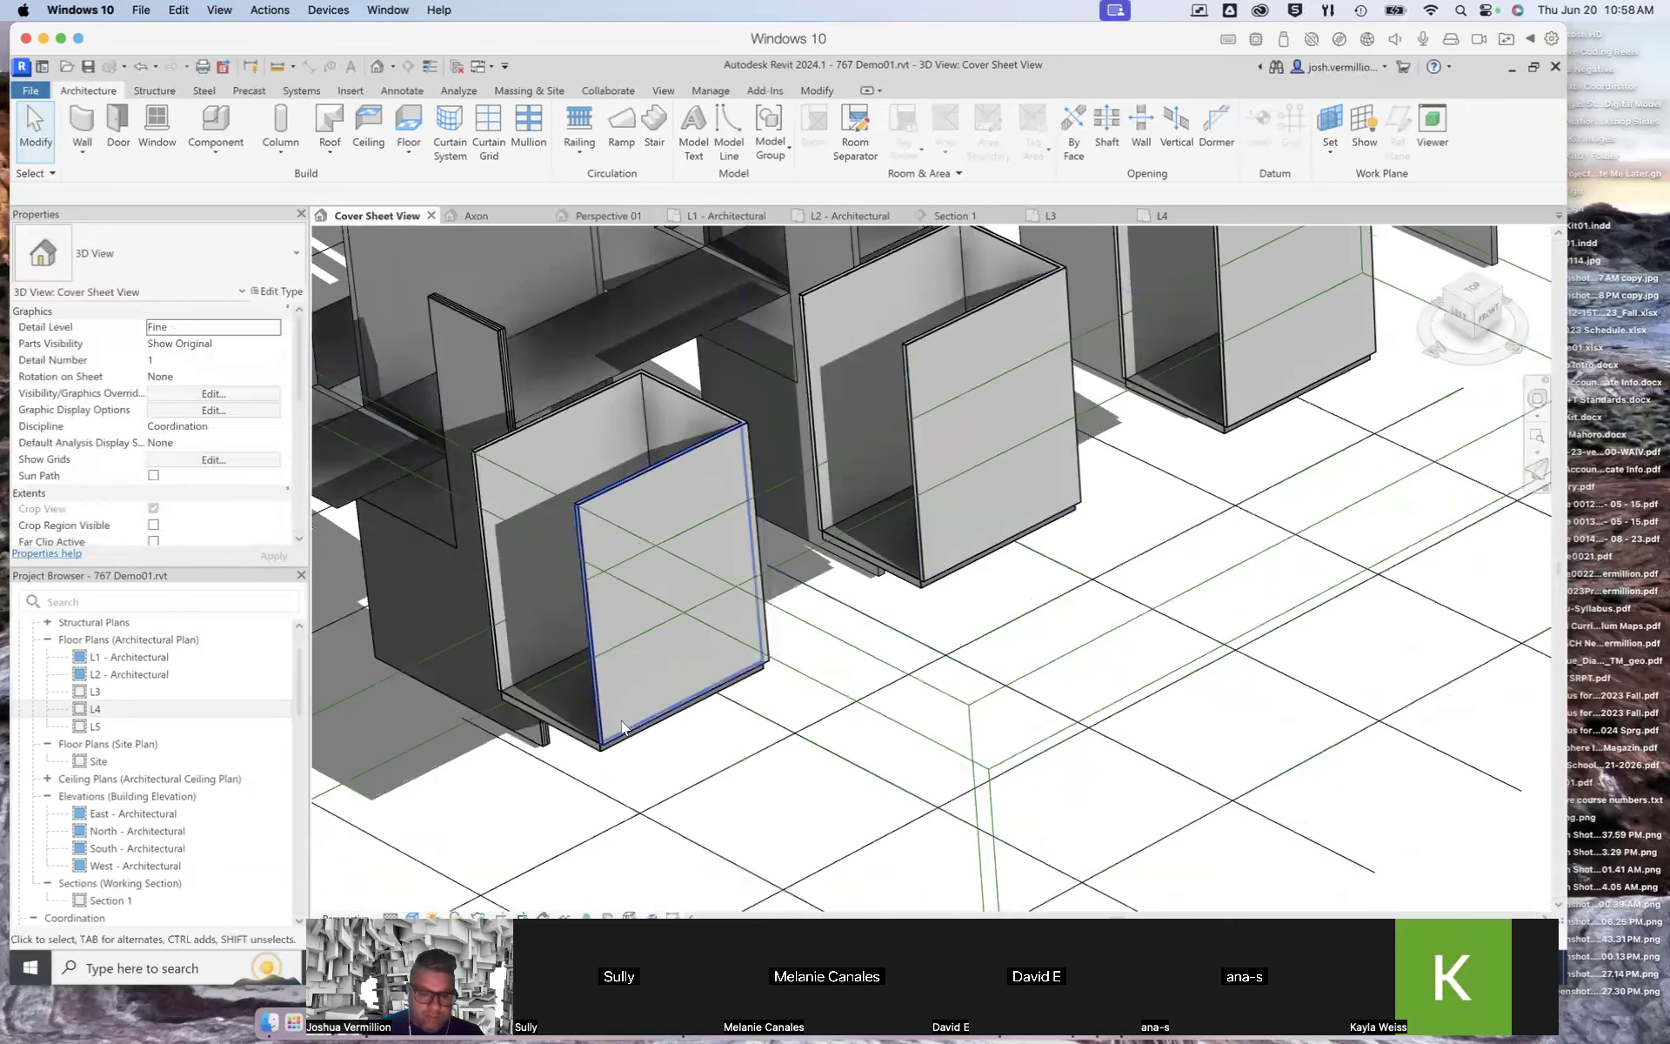
Step: Select one of the raised box walls in 3D and check its base and top constraints
click(591, 612)
scroll(597, 769, up, 3)
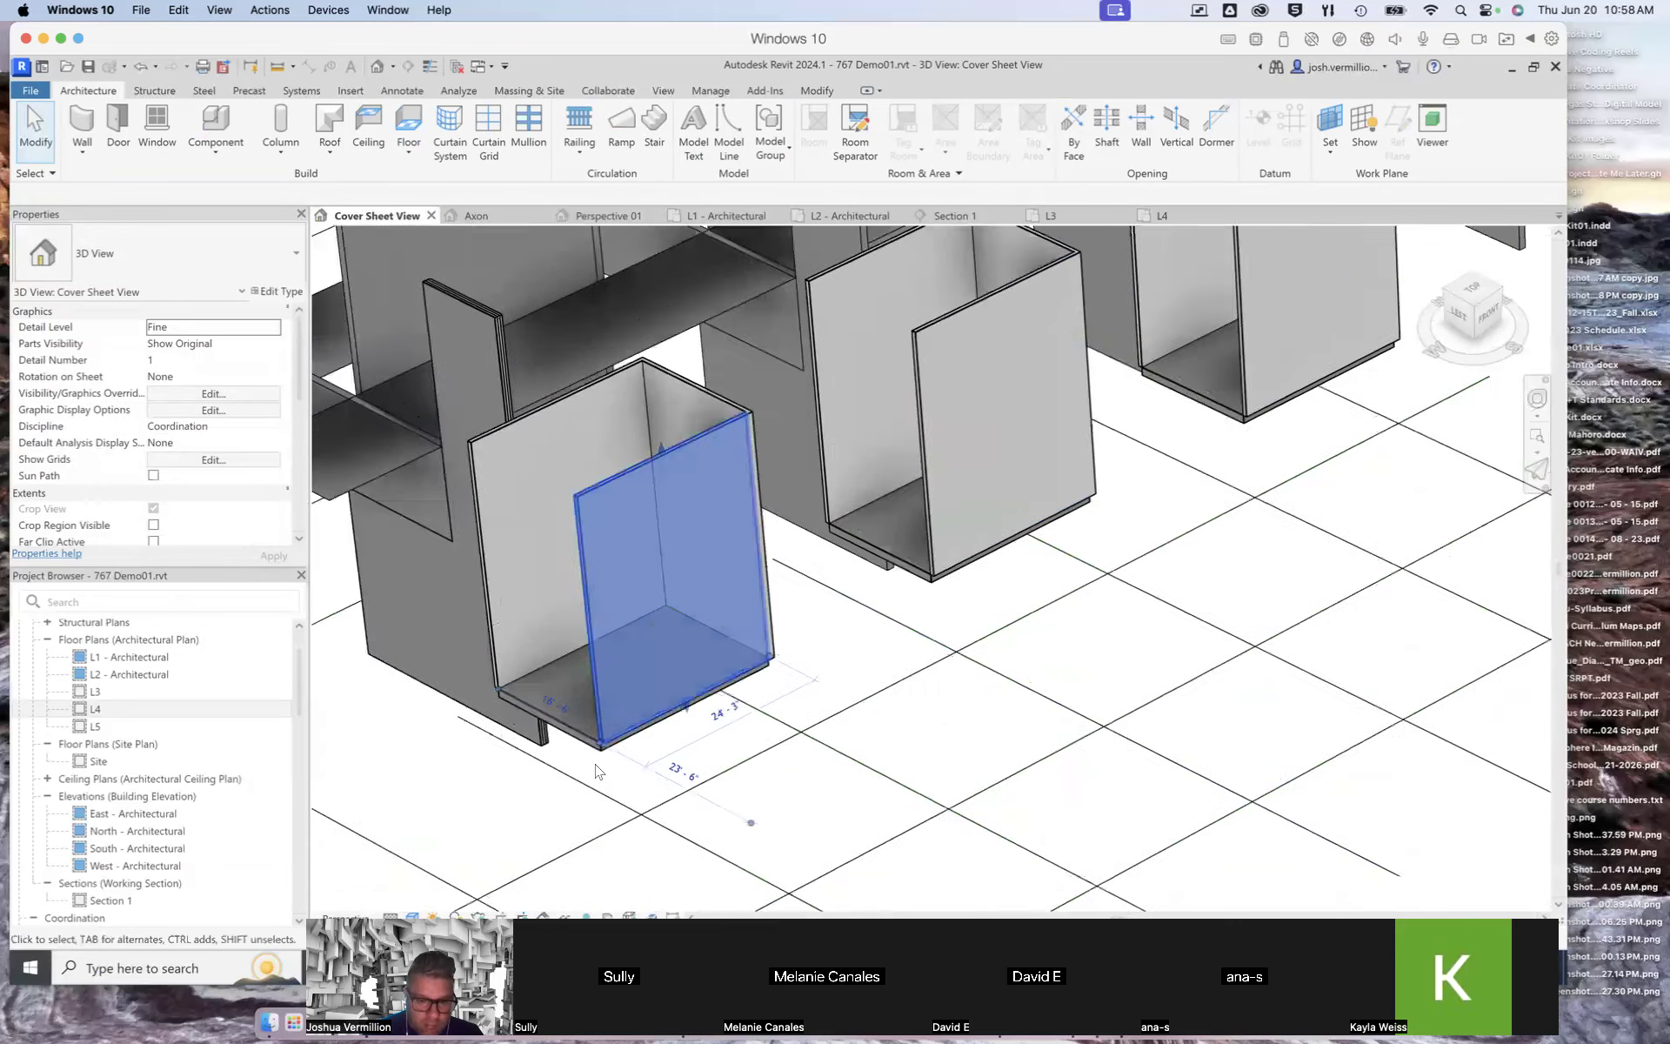
scroll(598, 768, up, 2)
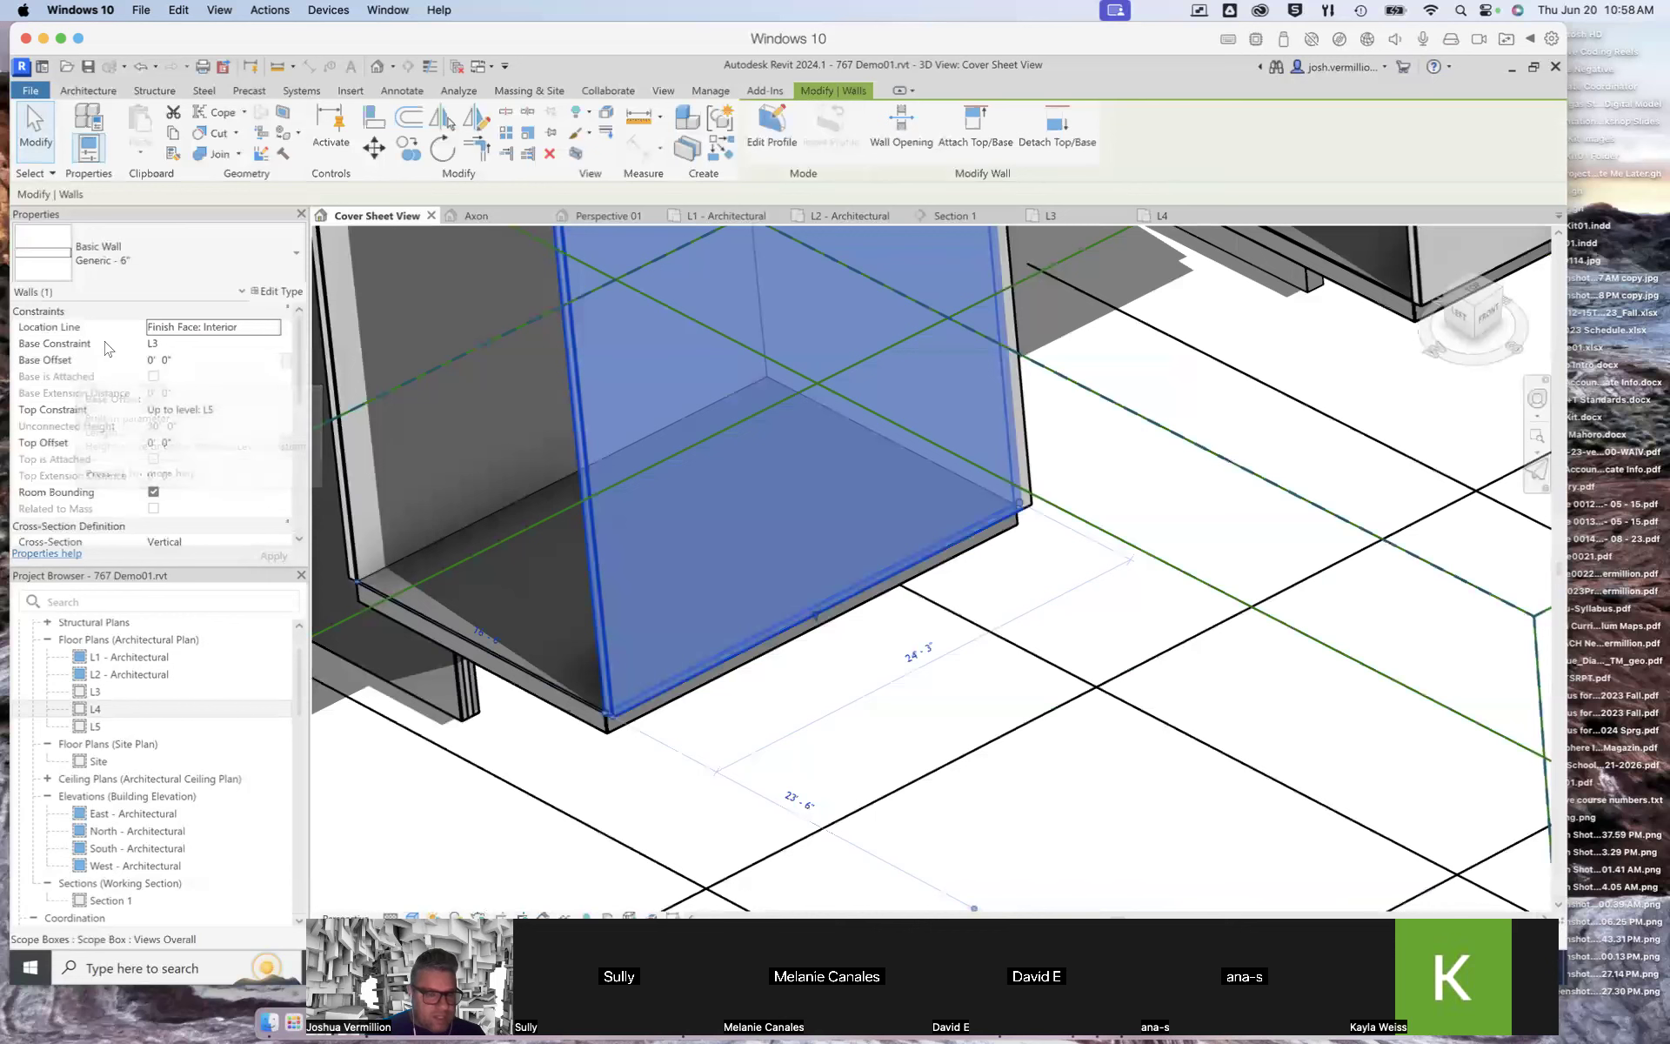
click(161, 362)
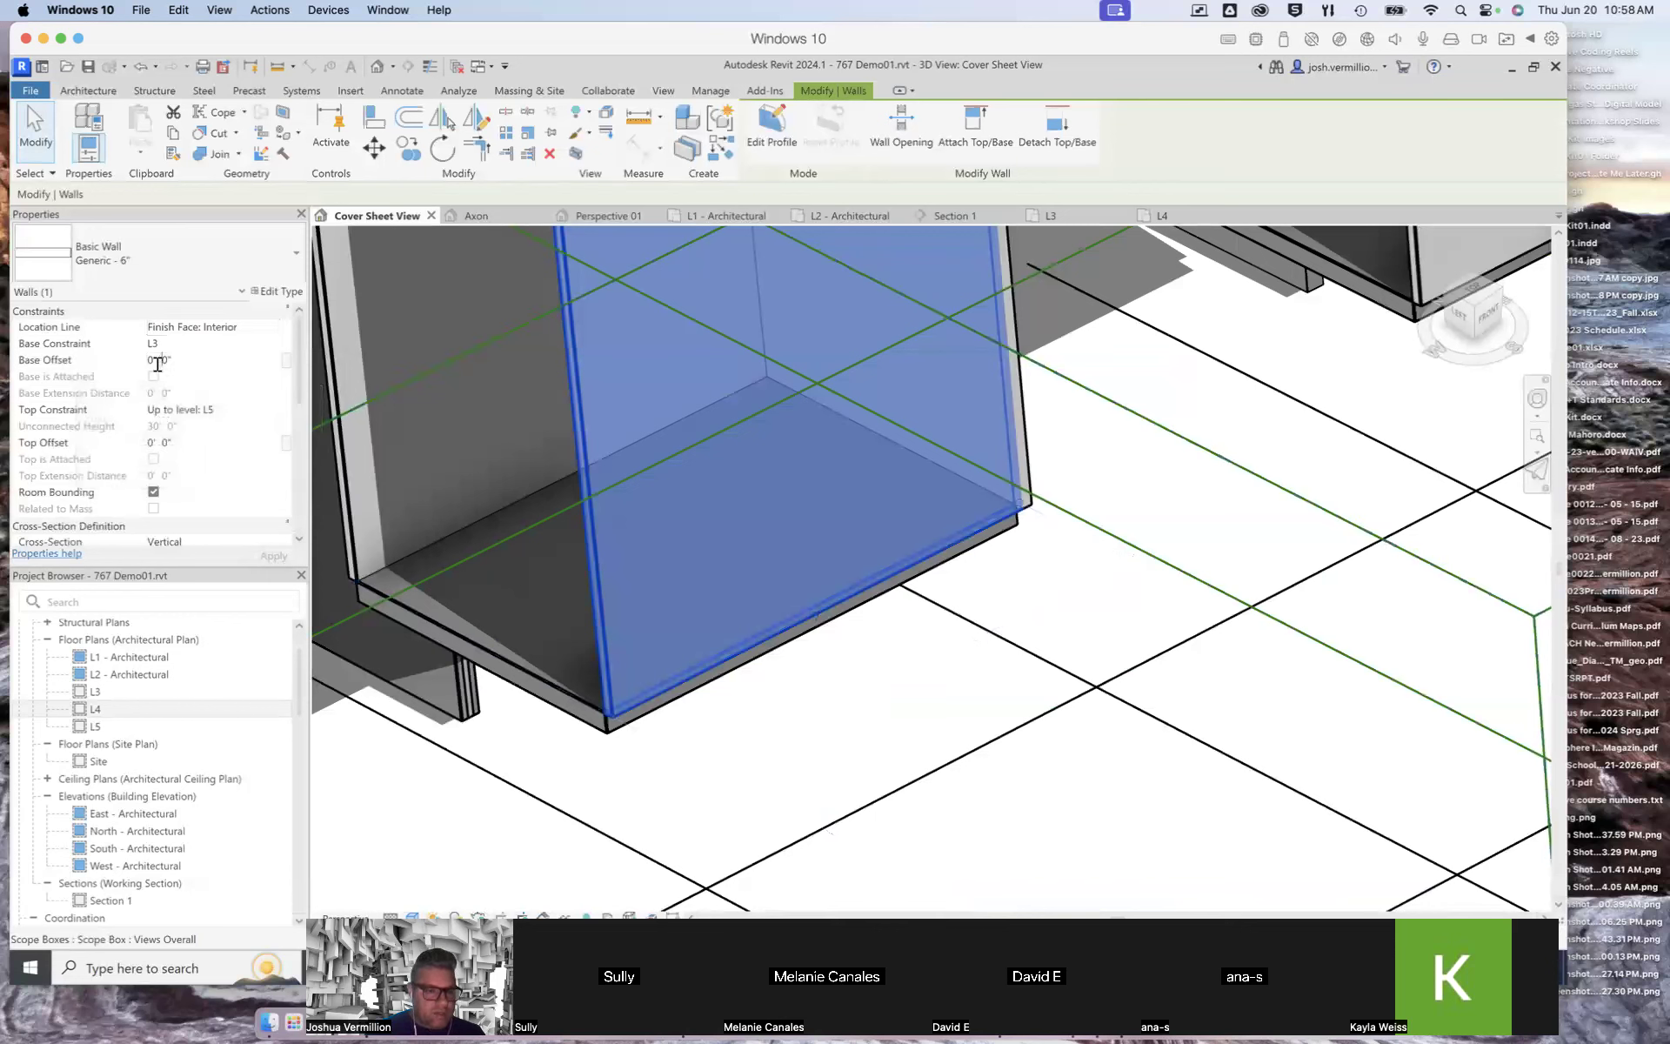
Step: Set the selected box wall's base offset to -2' 0"
double_click(153, 360)
key(BackSpace)
text(-2)
click(267, 557)
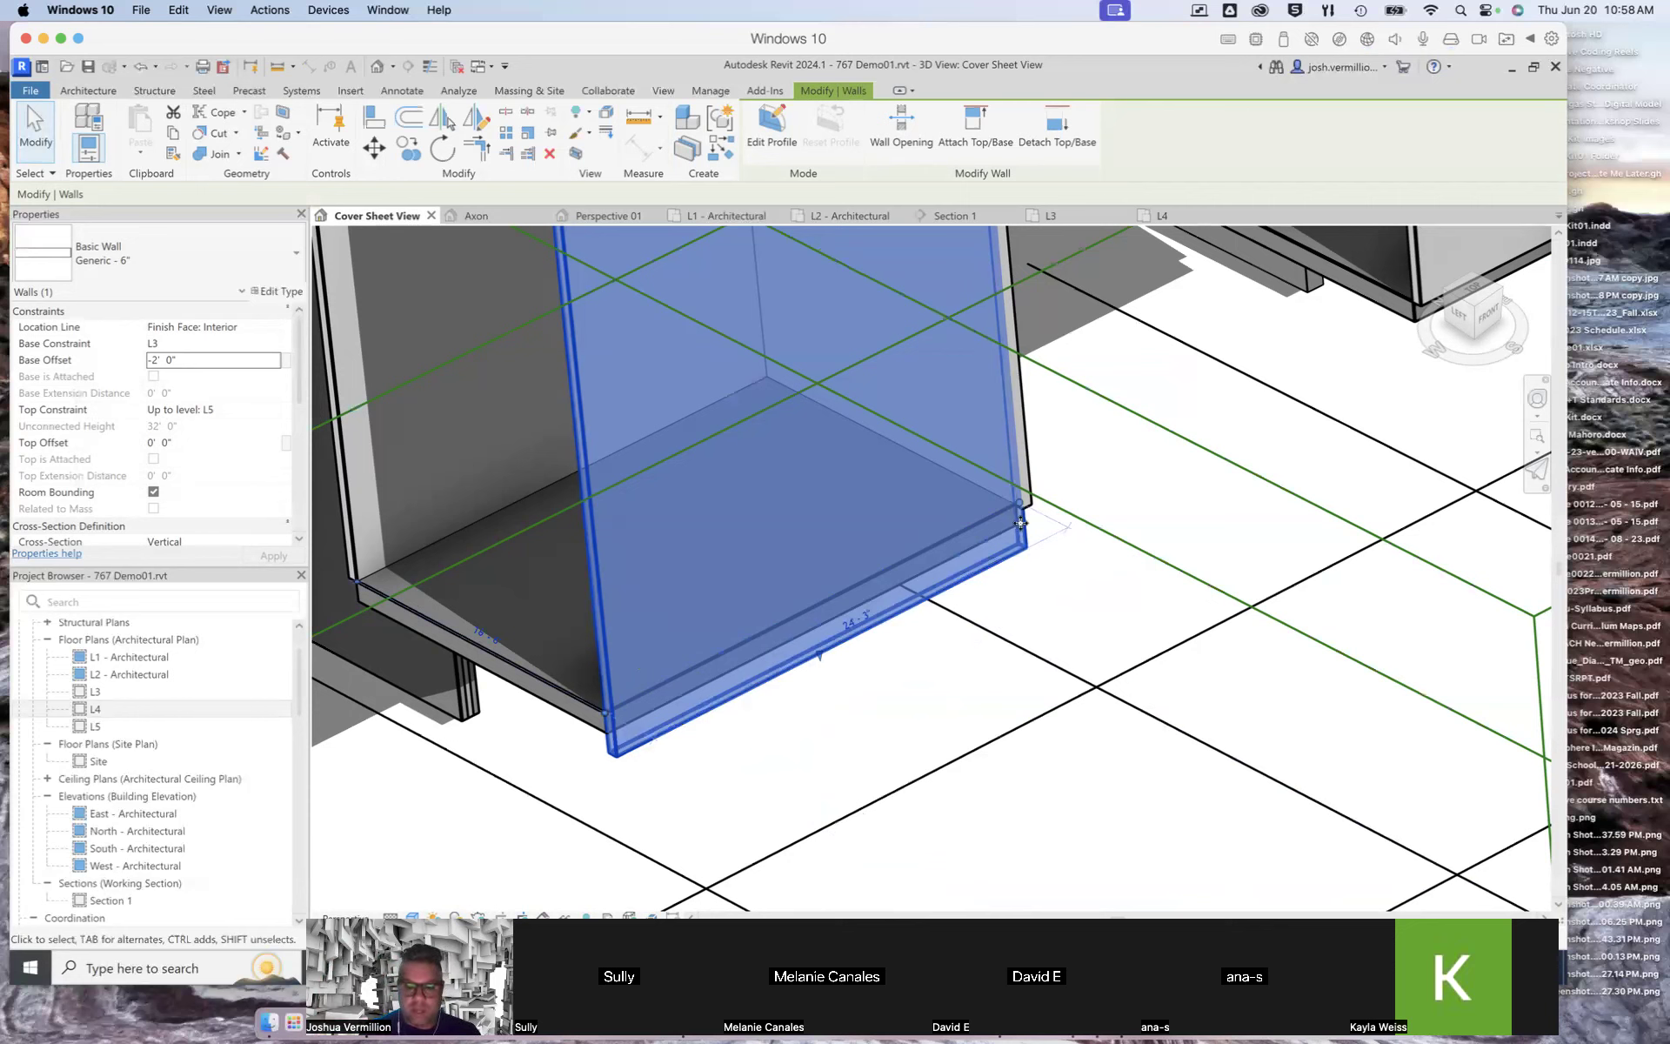
Step: Select the adjacent side wall of the same box and set its base offset to -2' 0" as well
click(1027, 443)
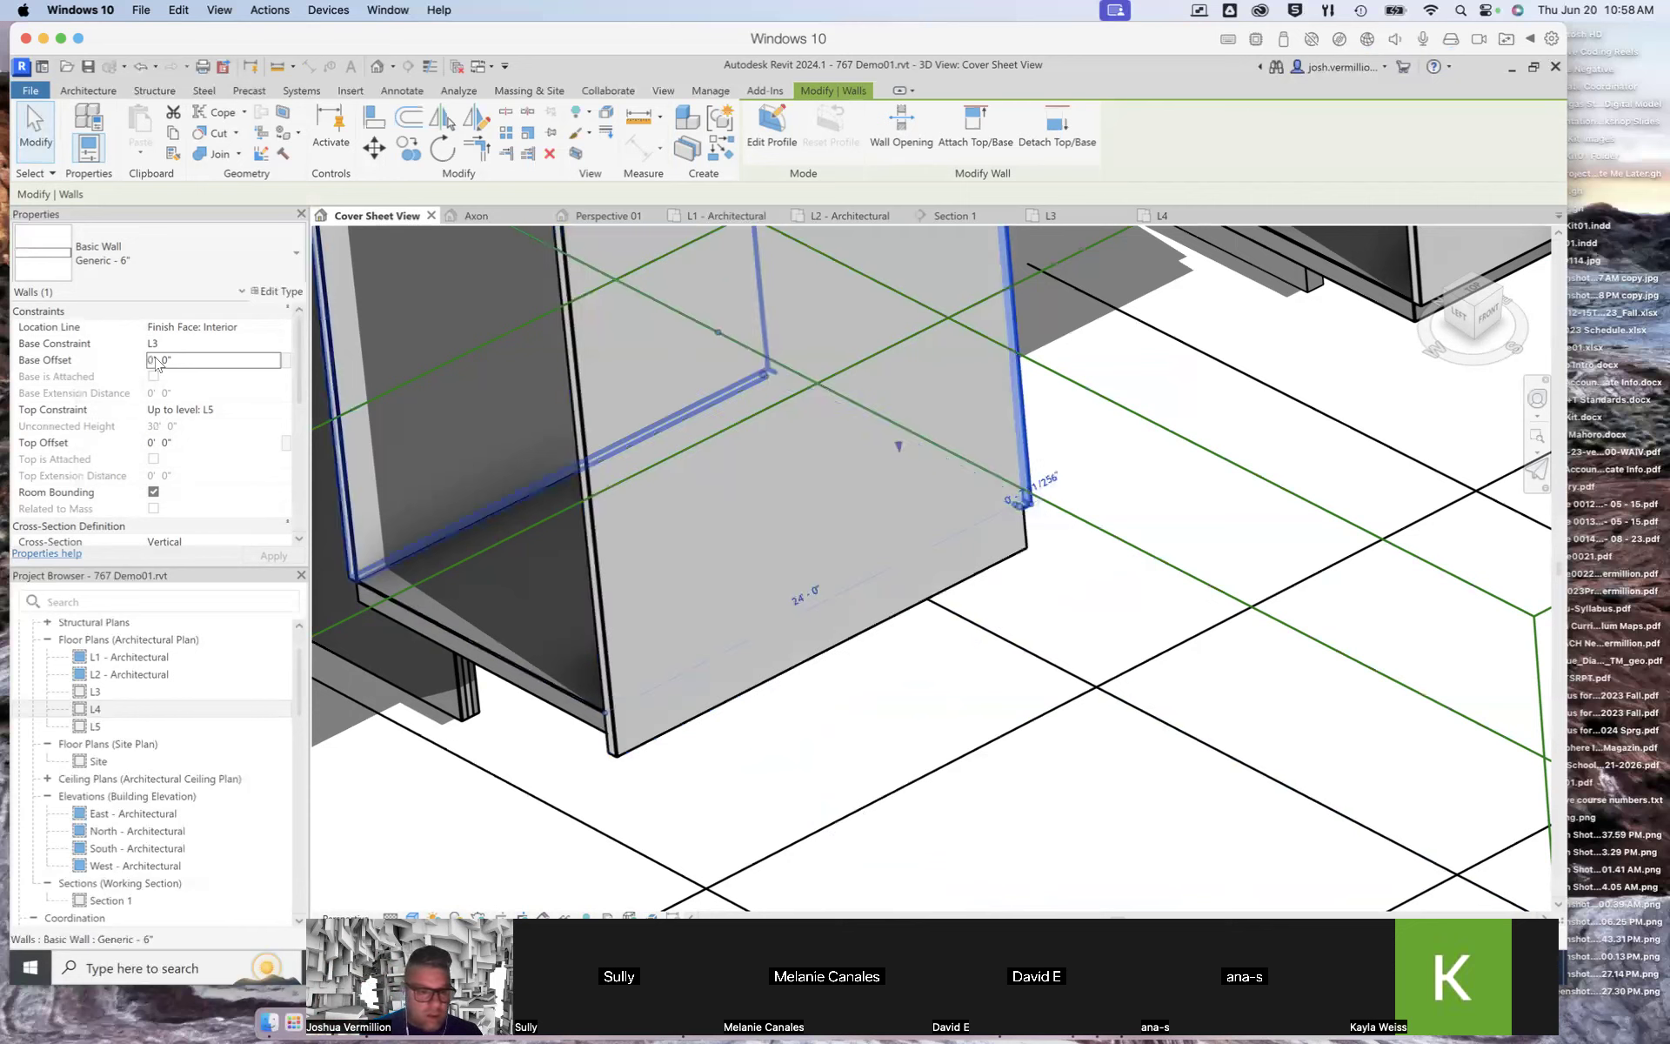
click(621, 741)
click(120, 357)
key(ctrl+c)
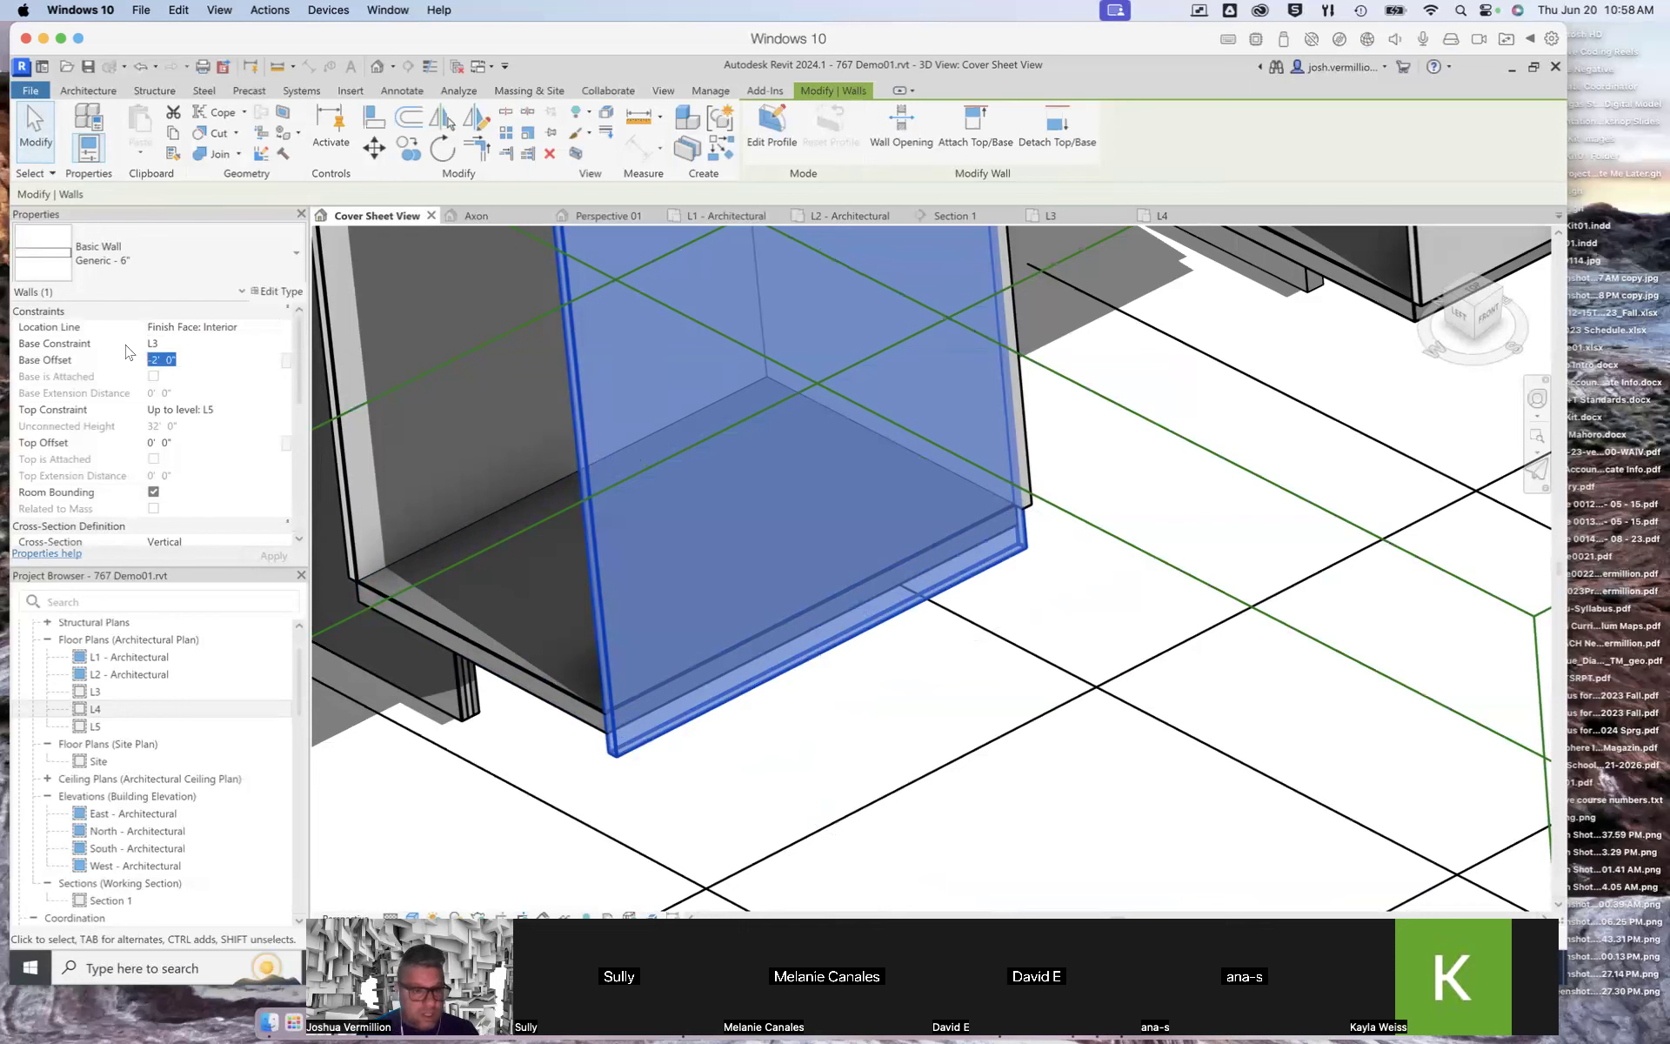
click(1025, 454)
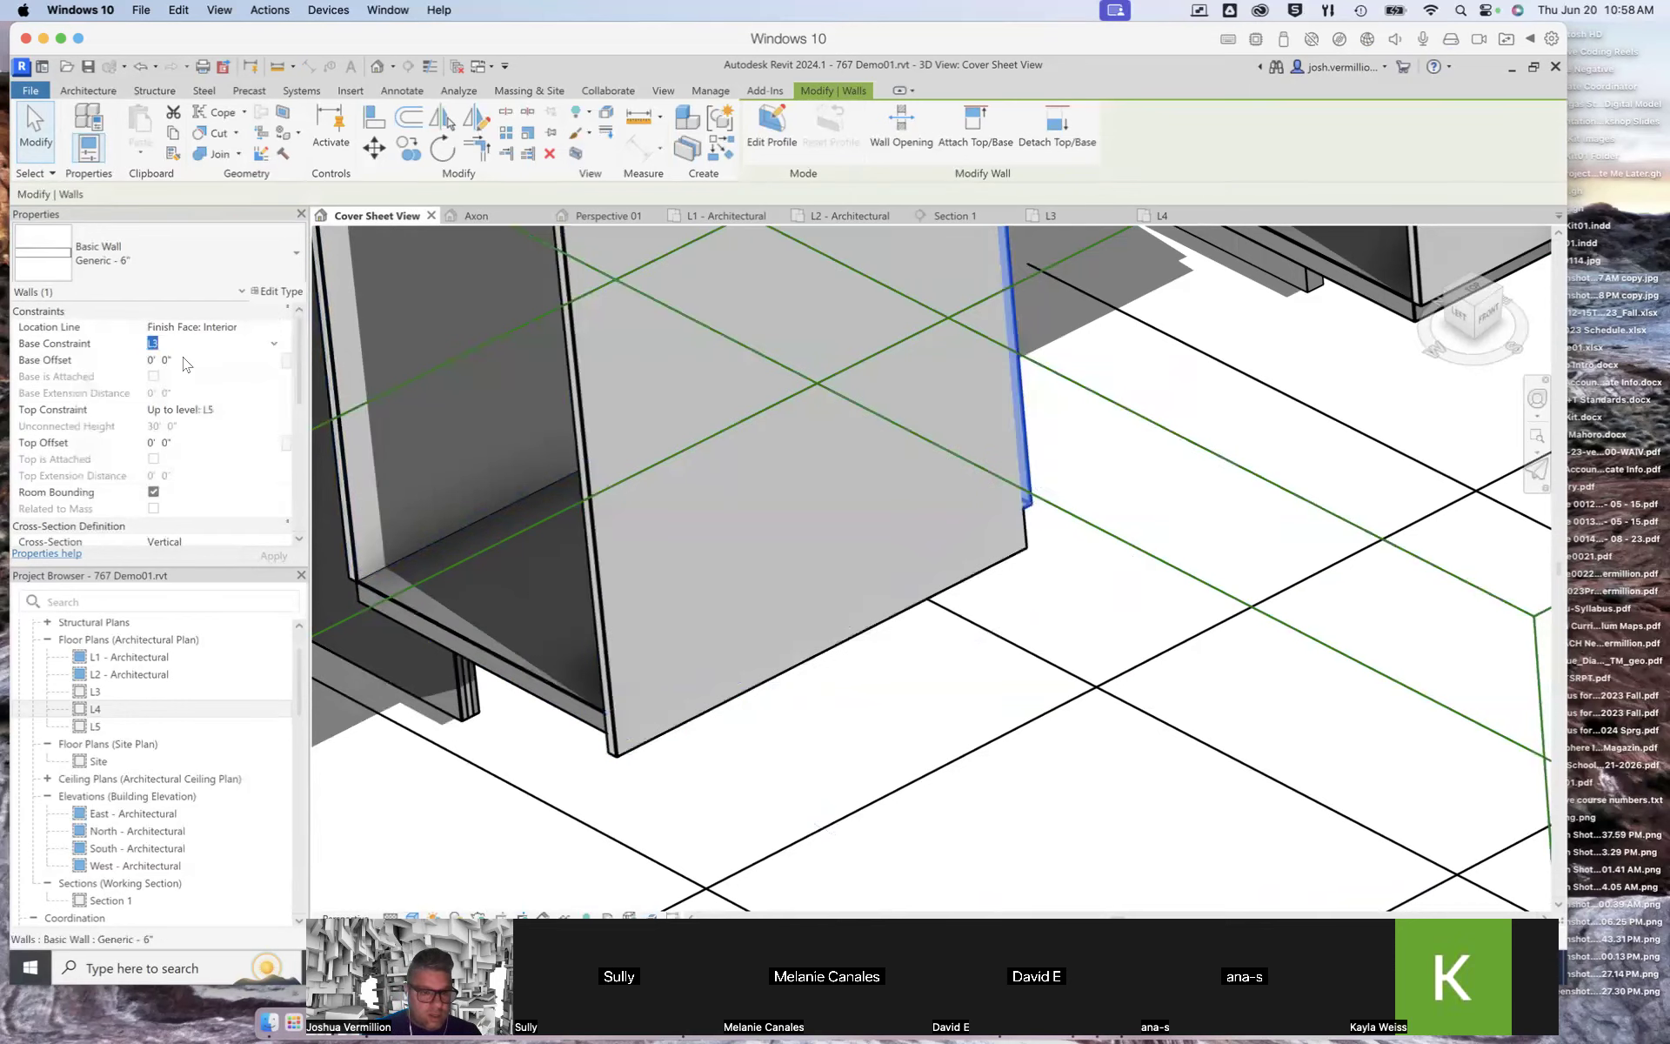
drag(182, 361, 118, 357)
key(ctrl+v)
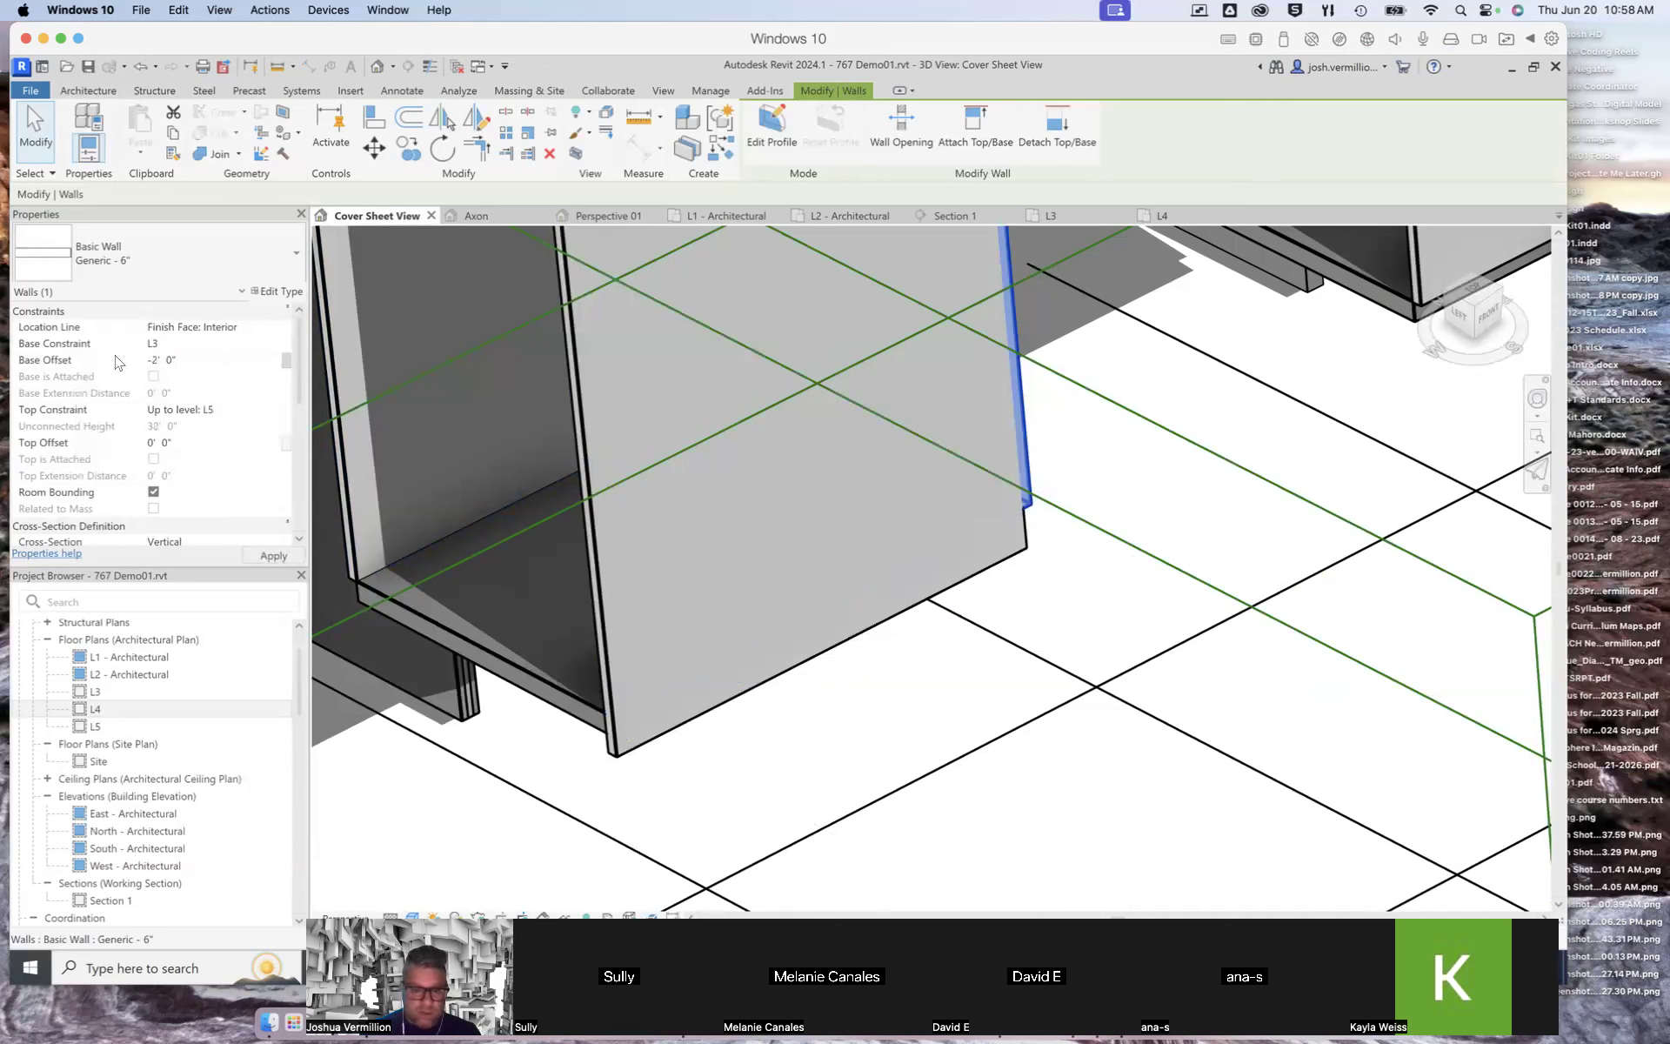
click(274, 554)
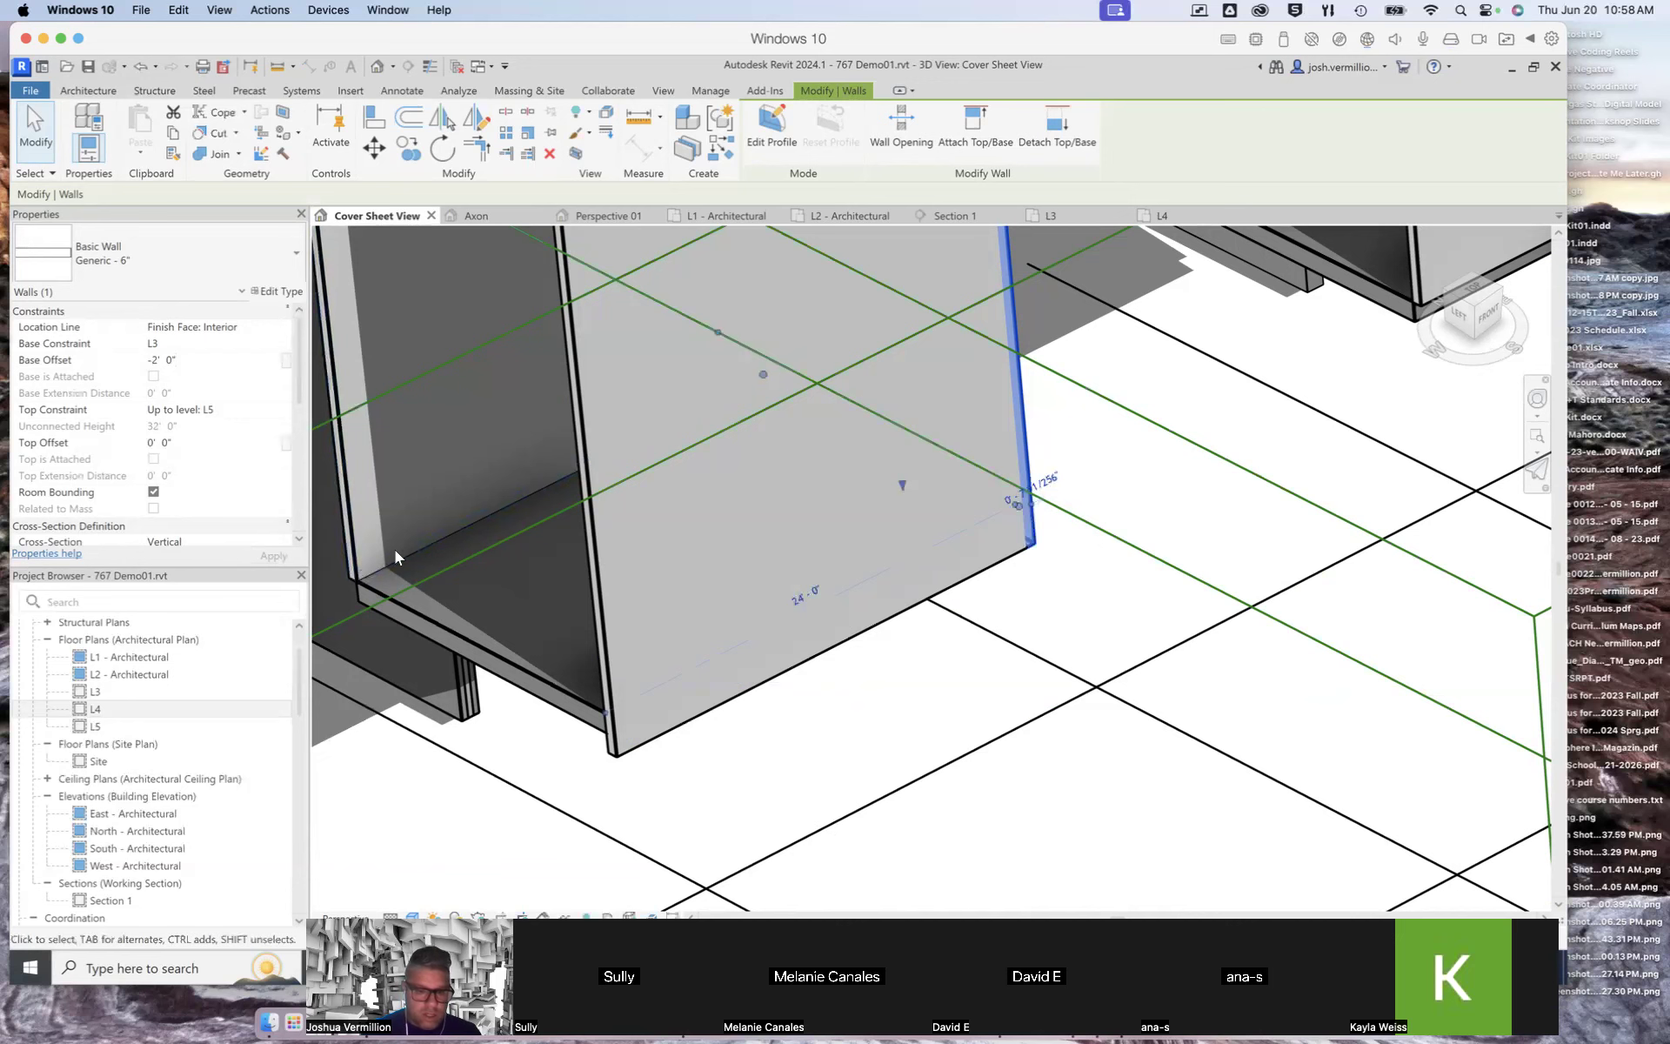
Step: Set the base offset of the box's opposite side wall to -2' 0"
click(359, 540)
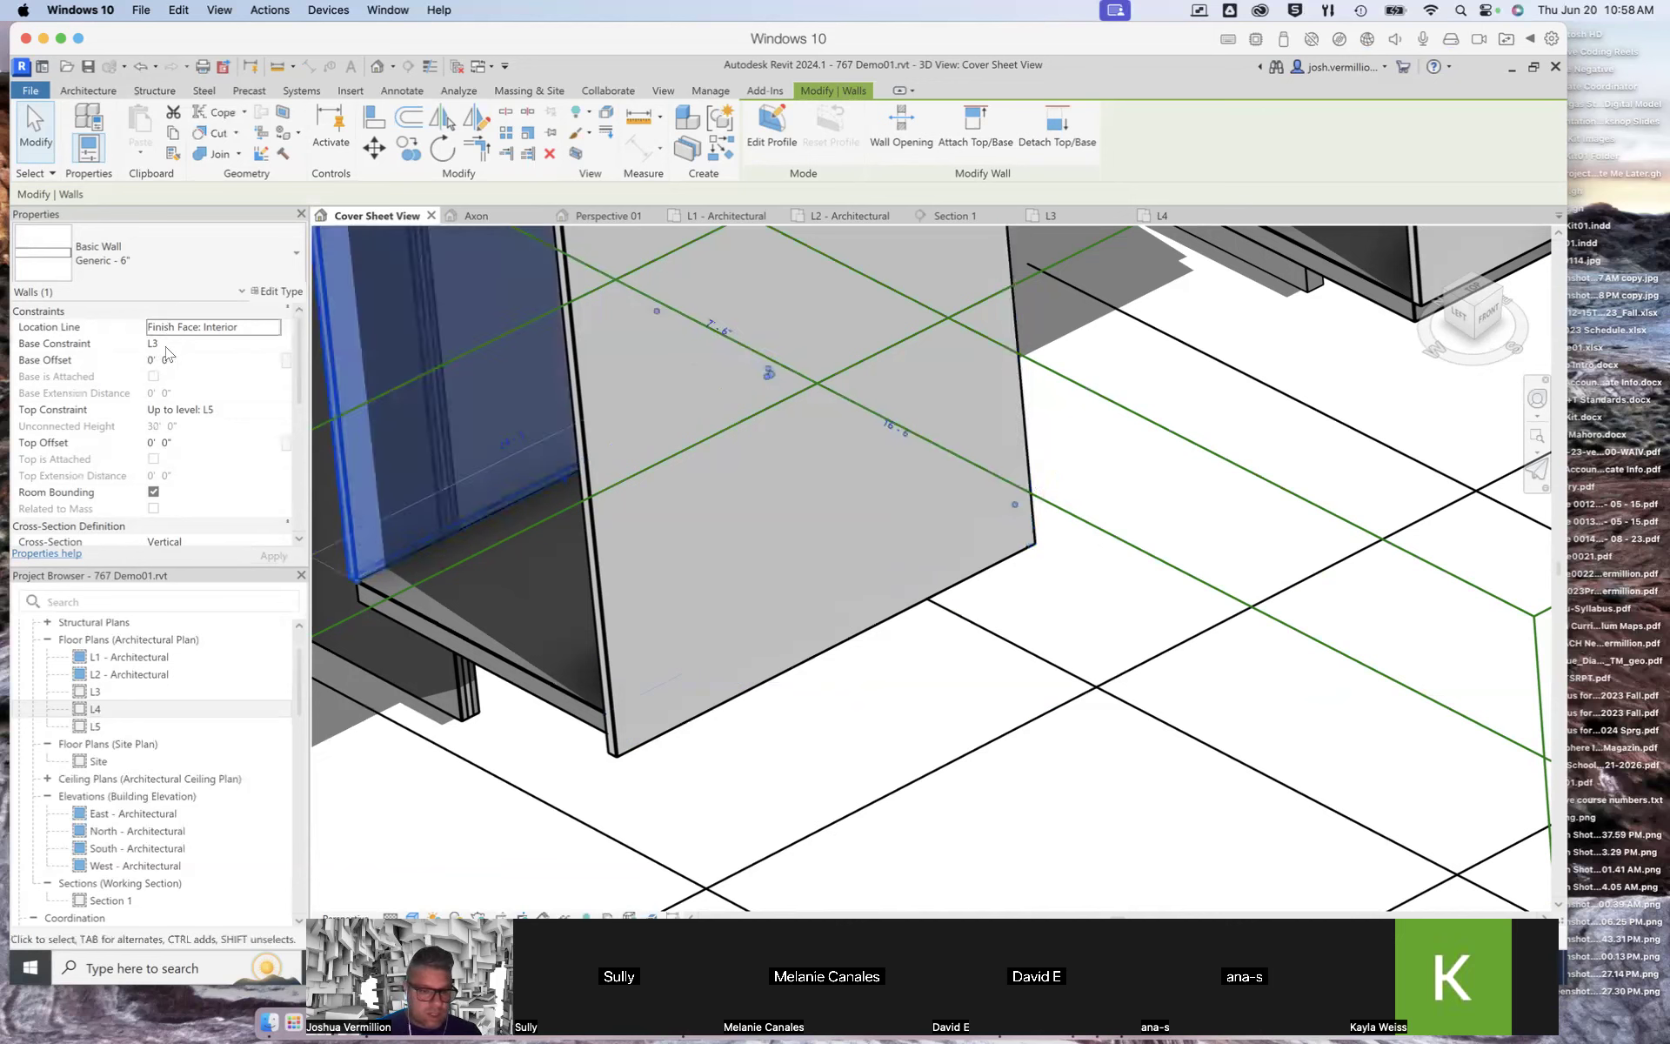
drag(178, 359, 119, 352)
text(-2)
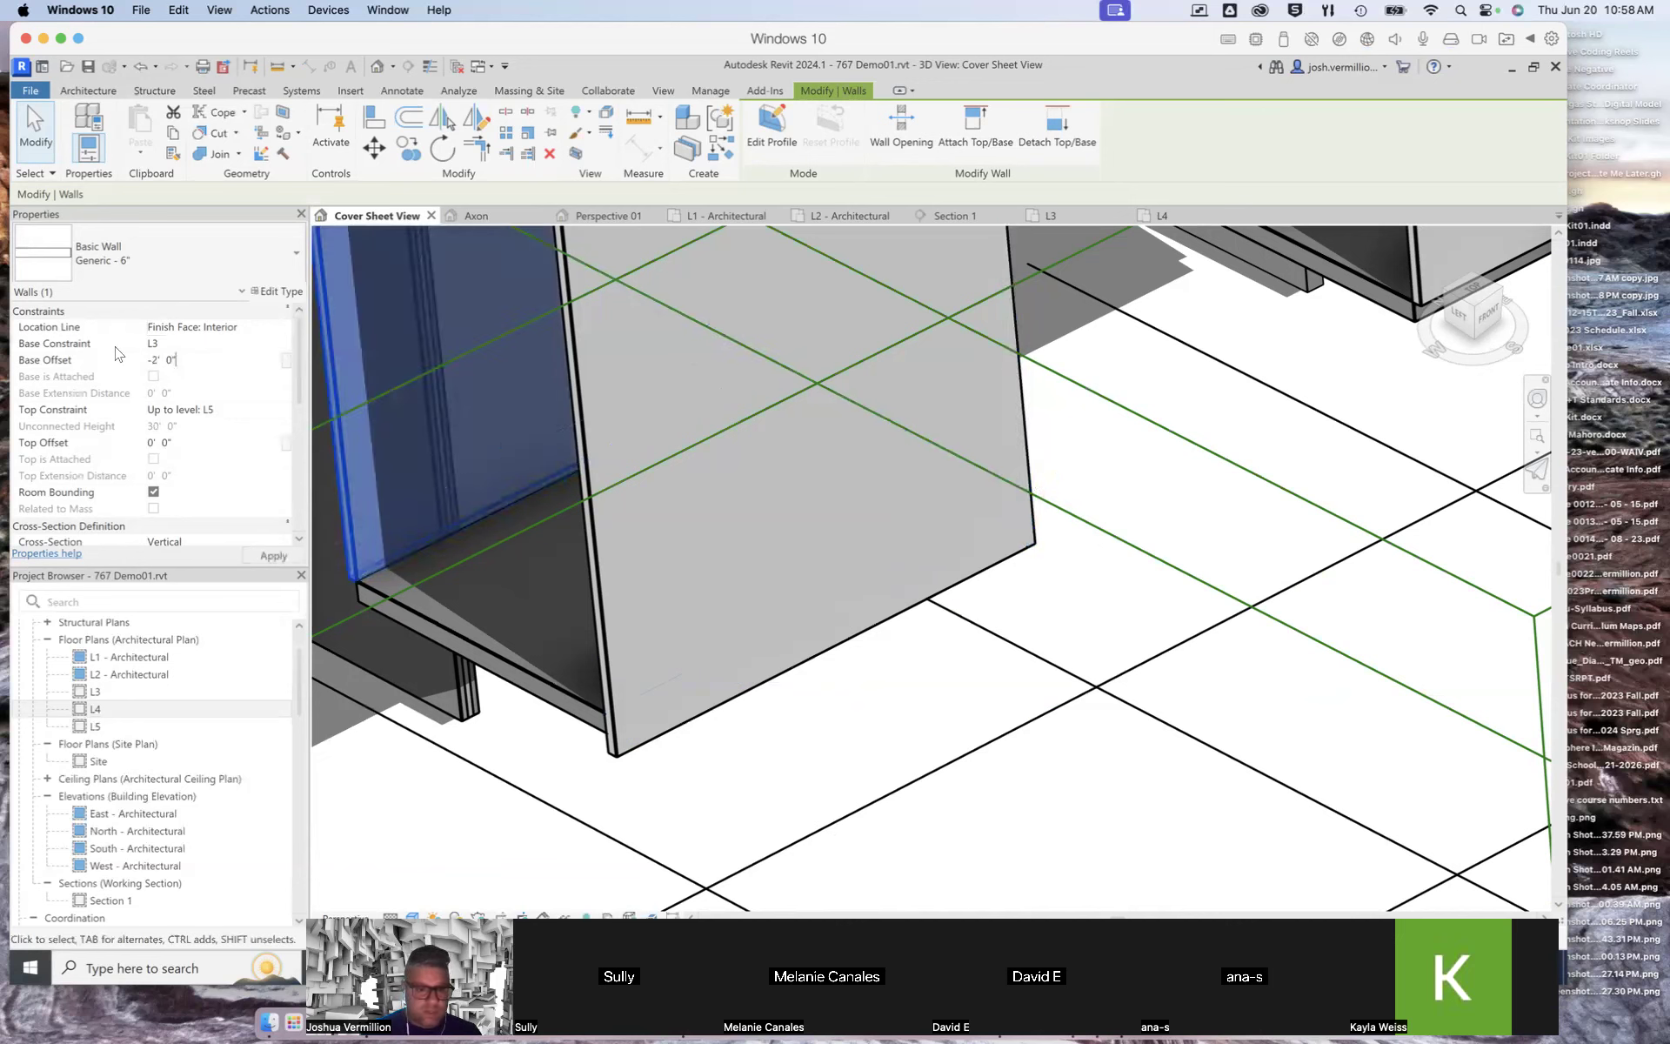
click(271, 557)
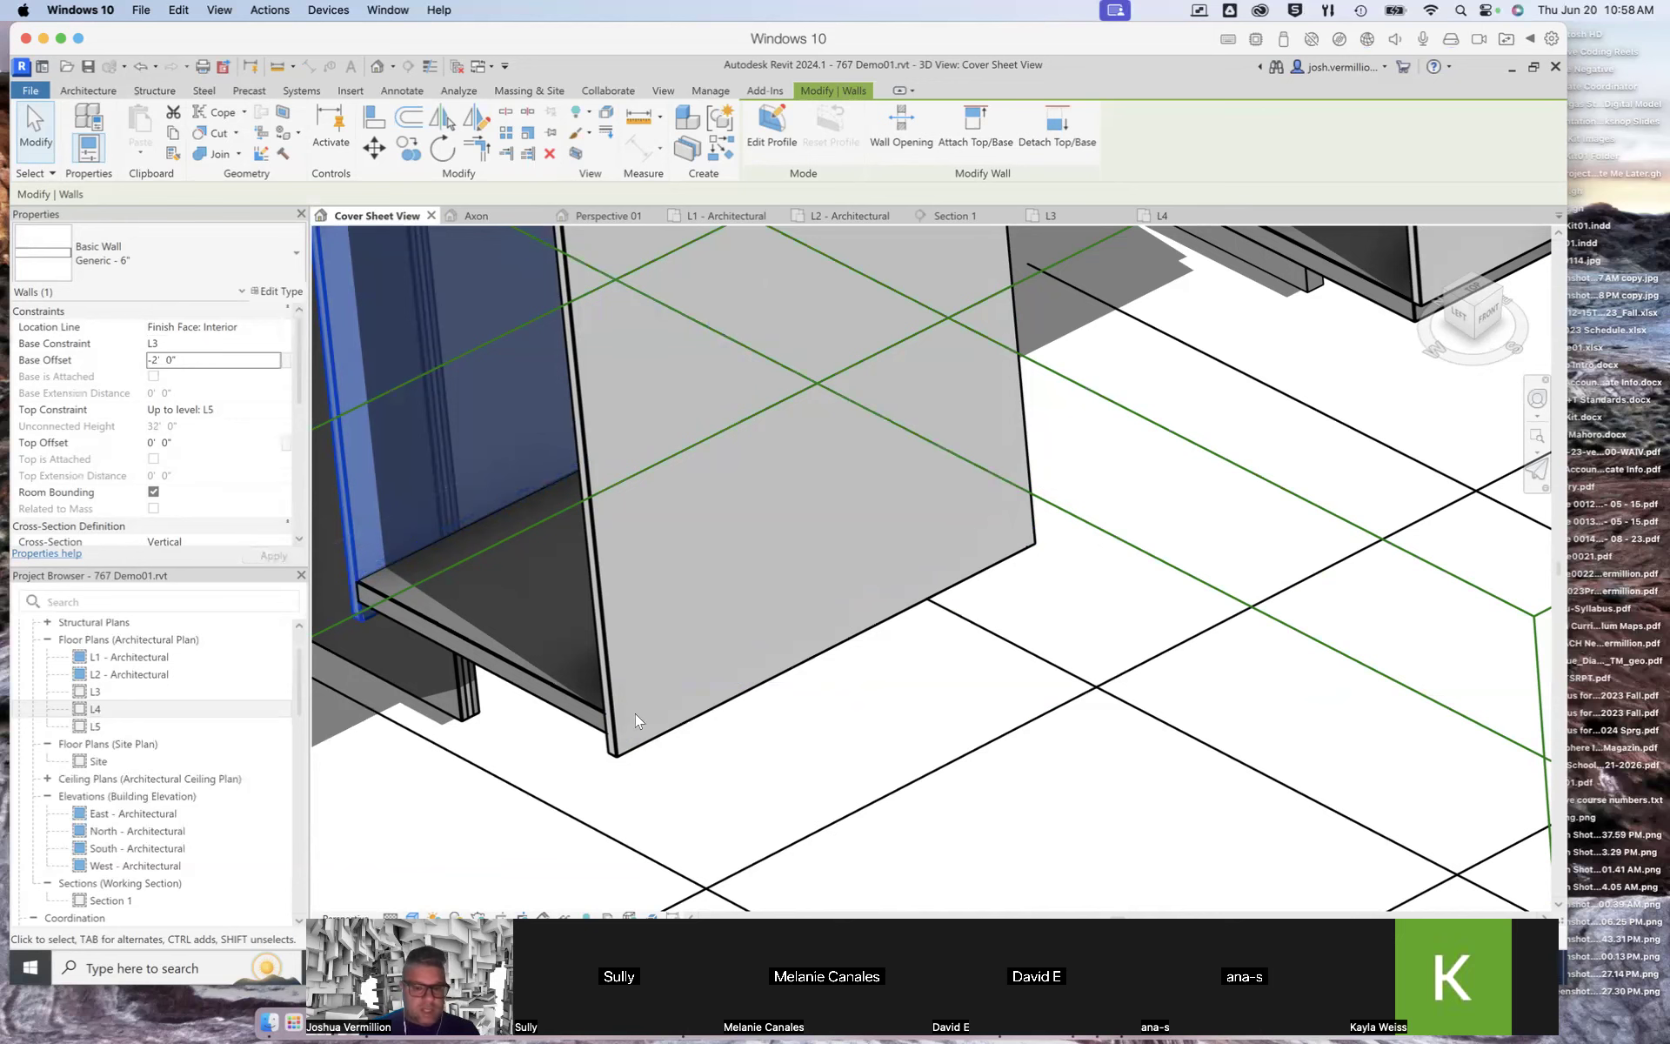
Step: Zoom around the 3D model to inspect the lowered box walls among the other boxes
scroll(722, 701, down, 2)
scroll(721, 701, down, 4)
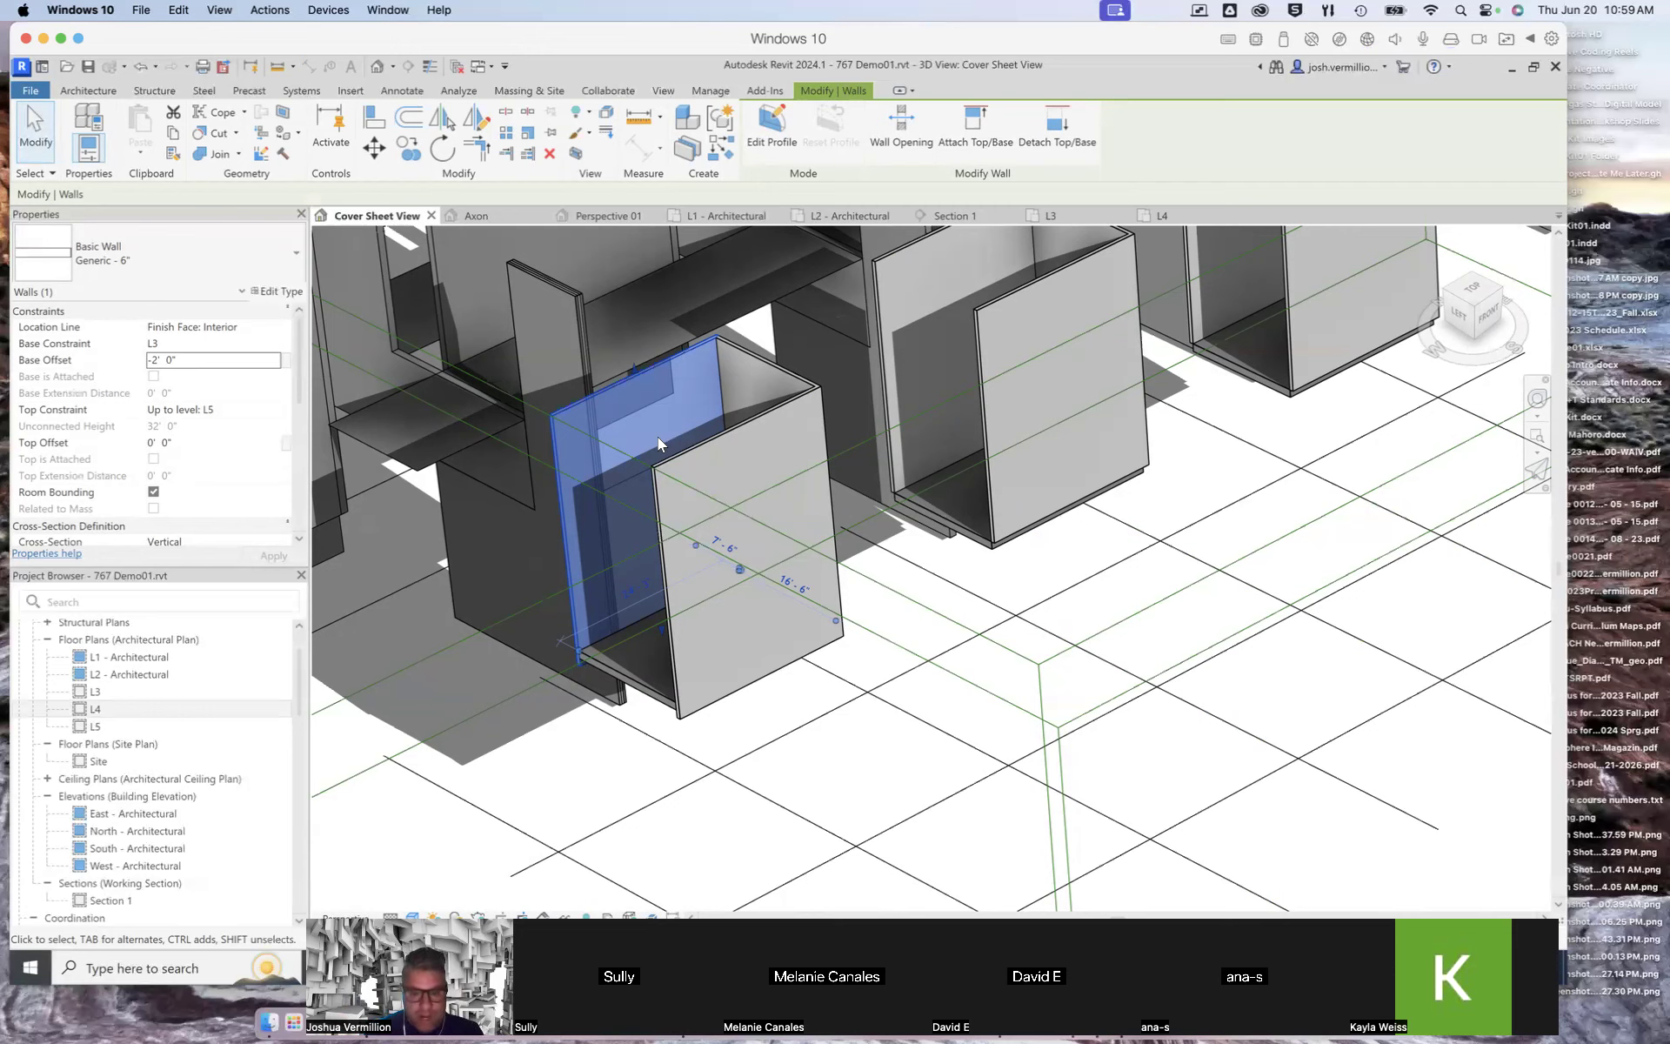
scroll(1264, 629, down, 2)
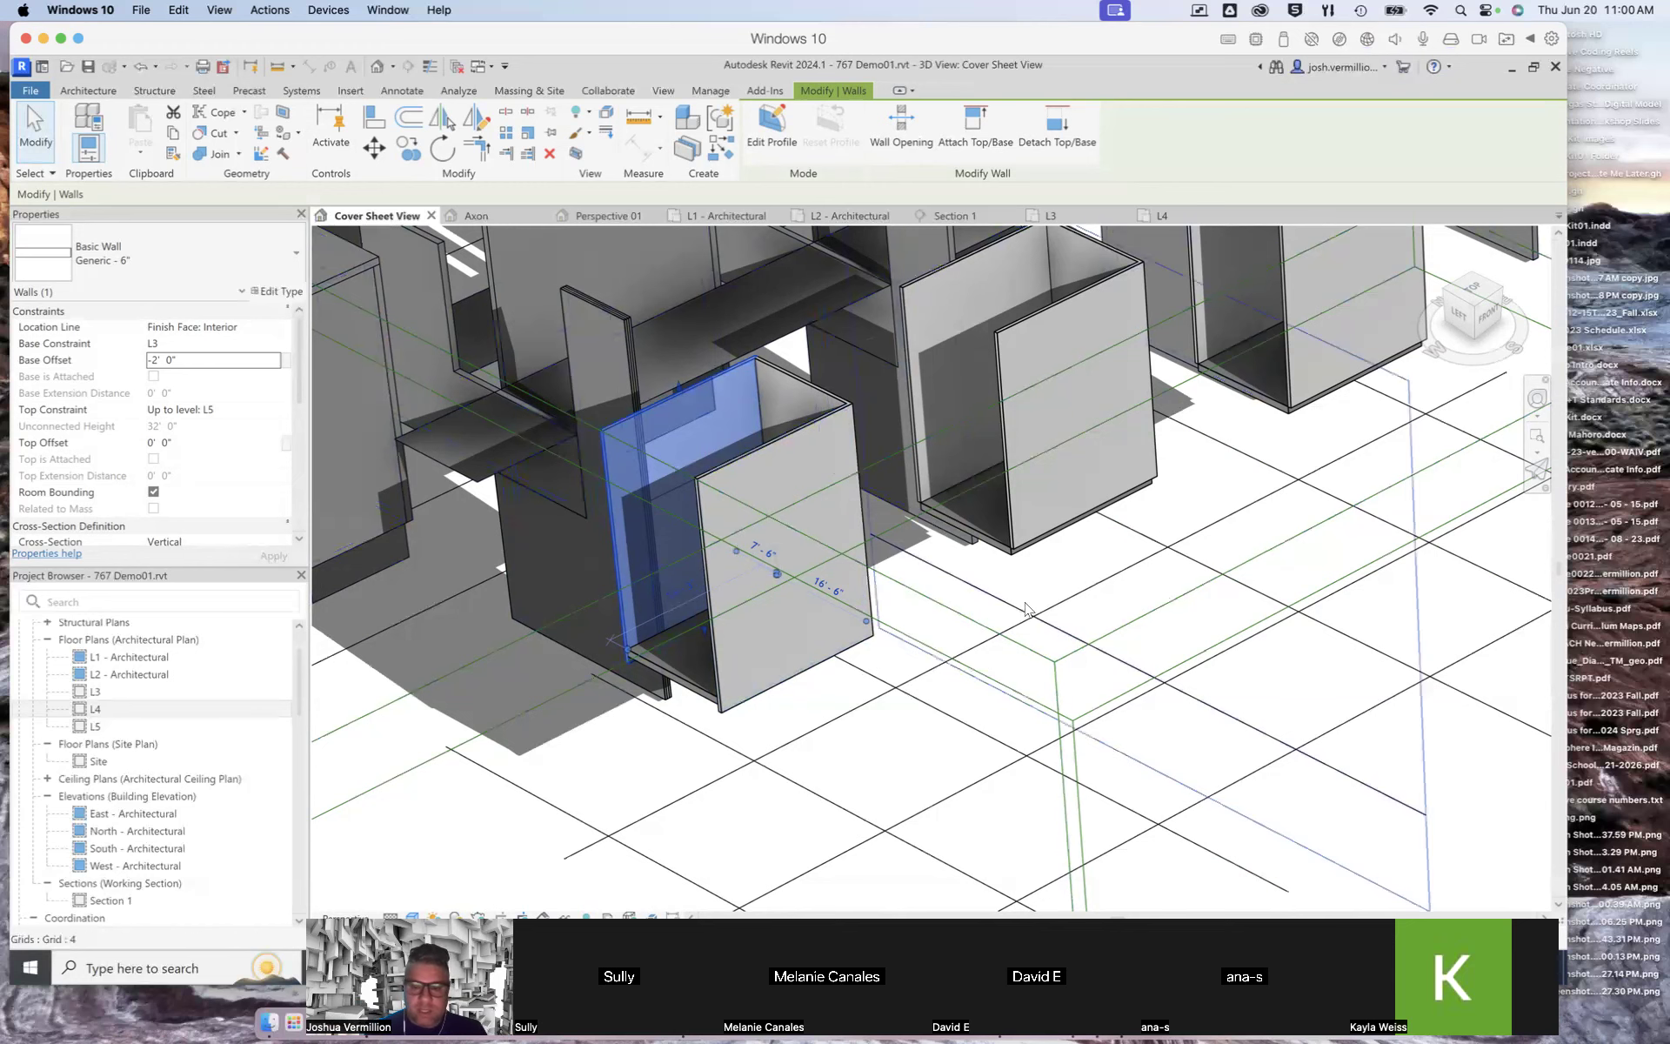
scroll(1022, 599, down, 1)
scroll(1022, 600, down, 2)
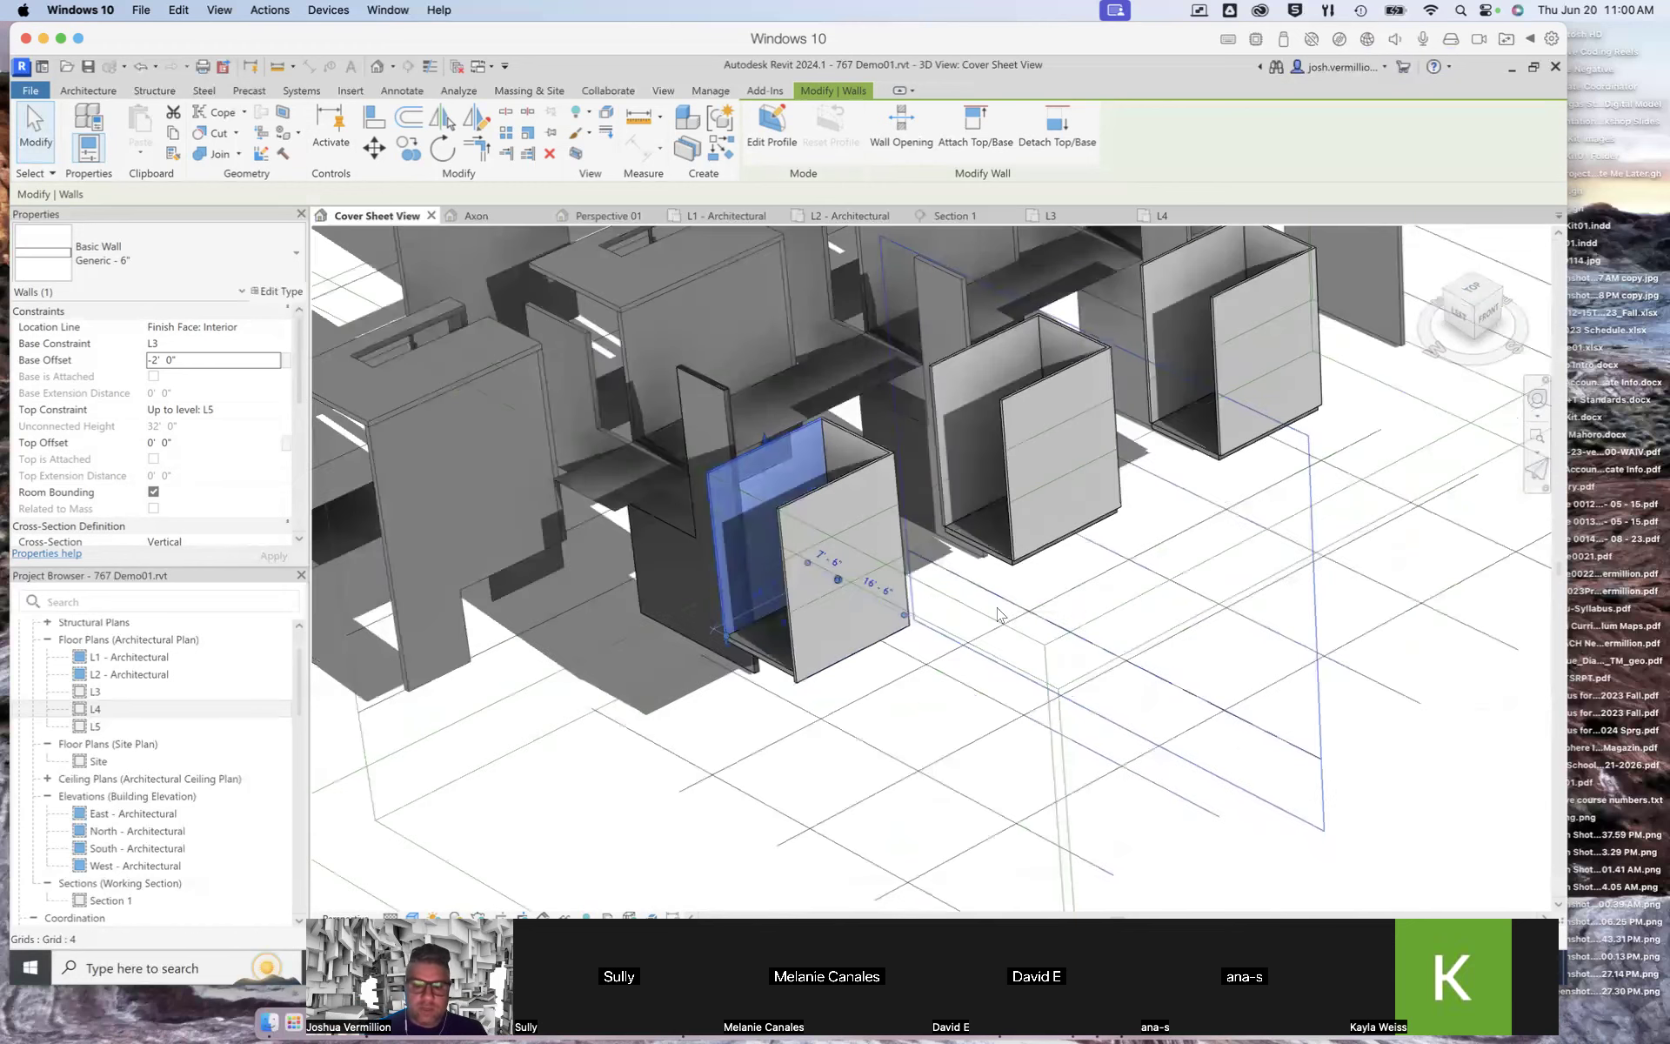
scroll(949, 622, down, 1)
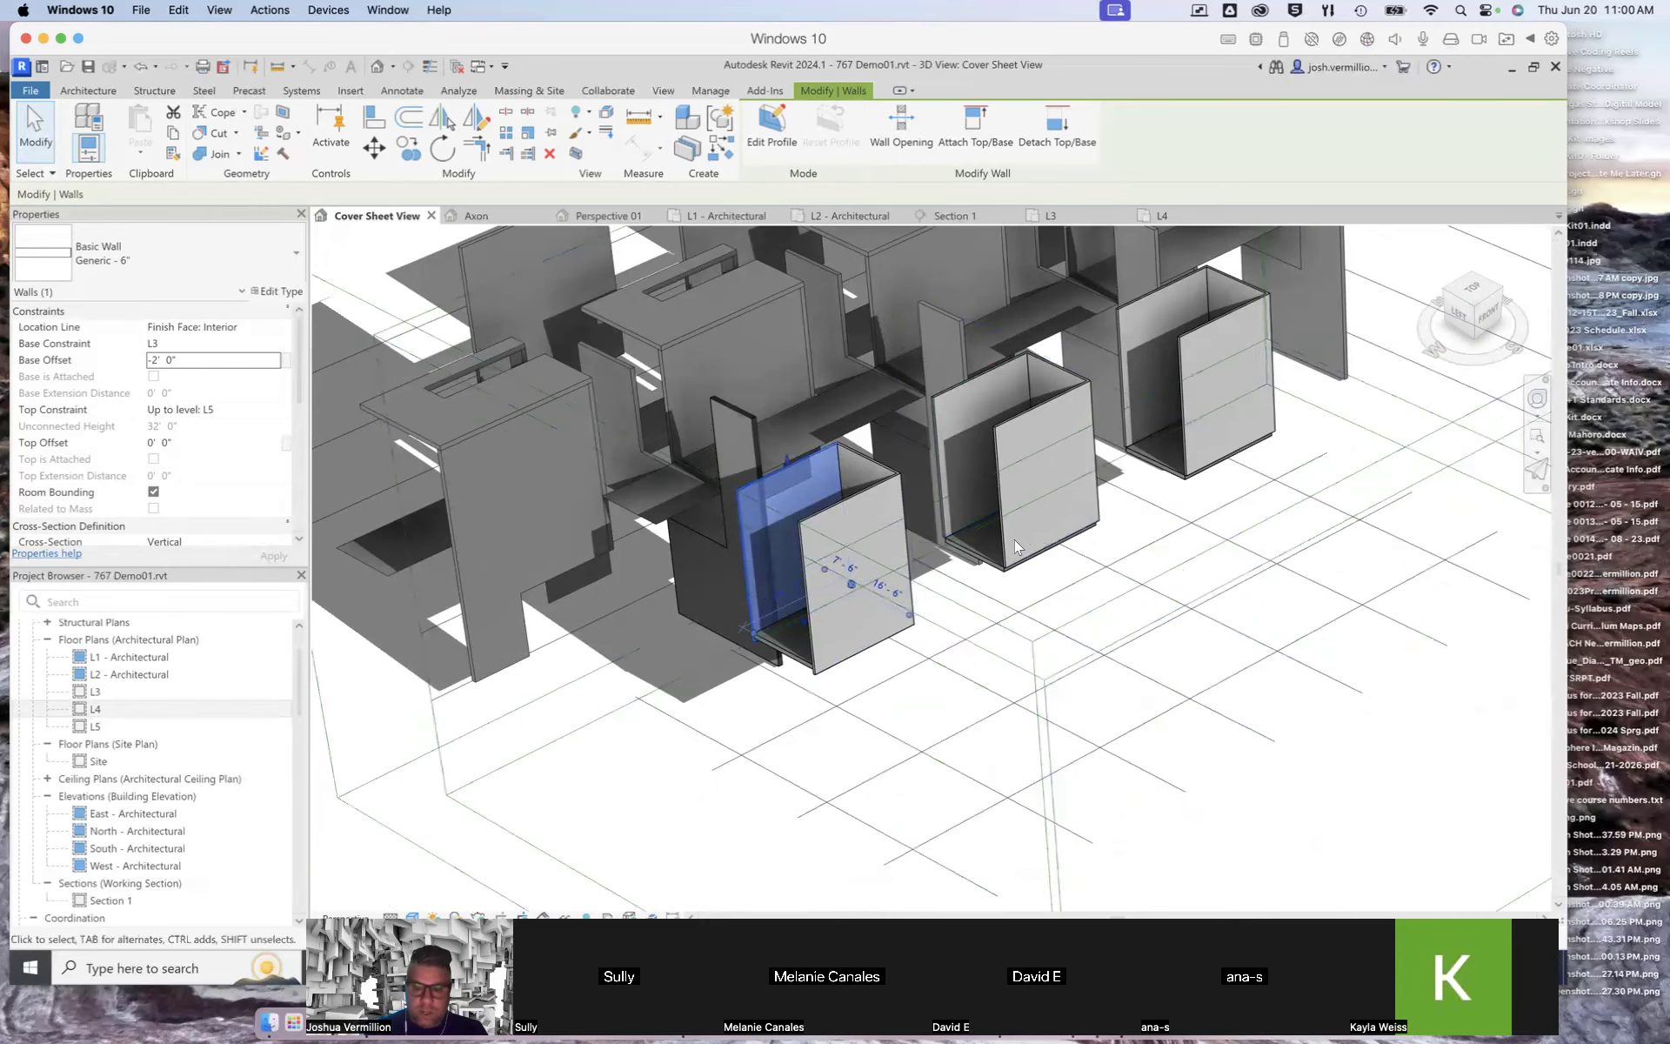
scroll(930, 701, down, 3)
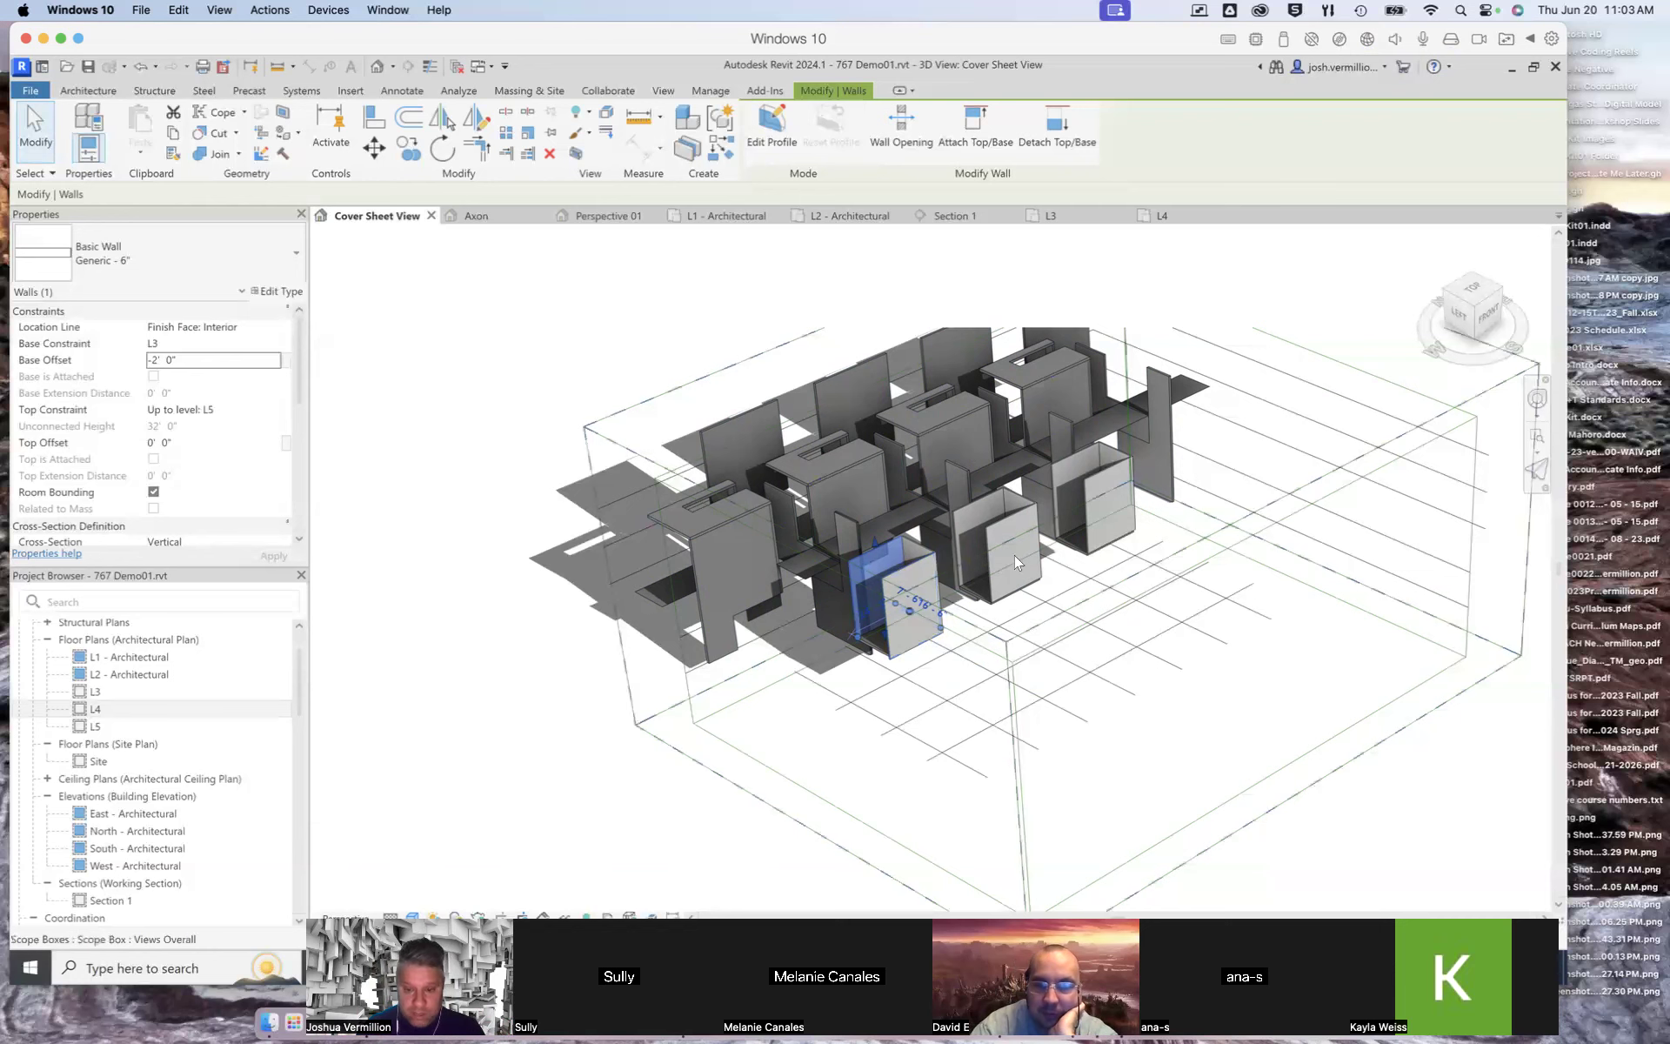
scroll(919, 624, up, 1)
scroll(919, 625, up, 4)
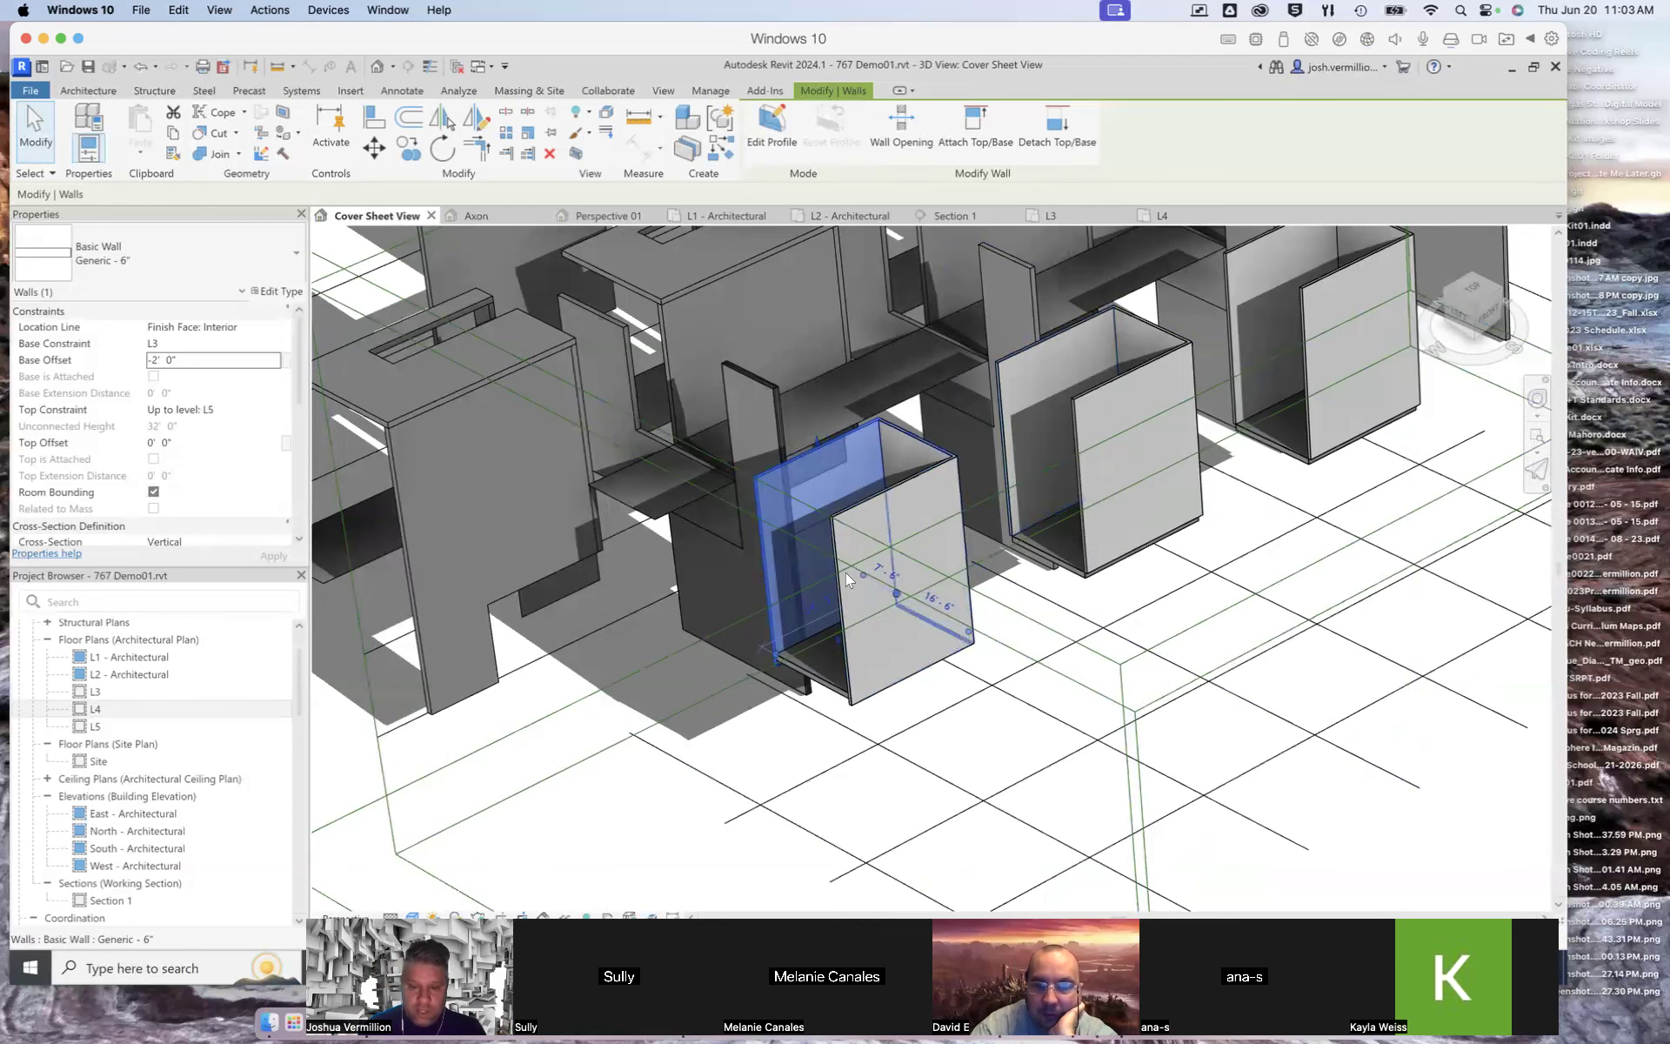
scroll(1069, 663, down, 2)
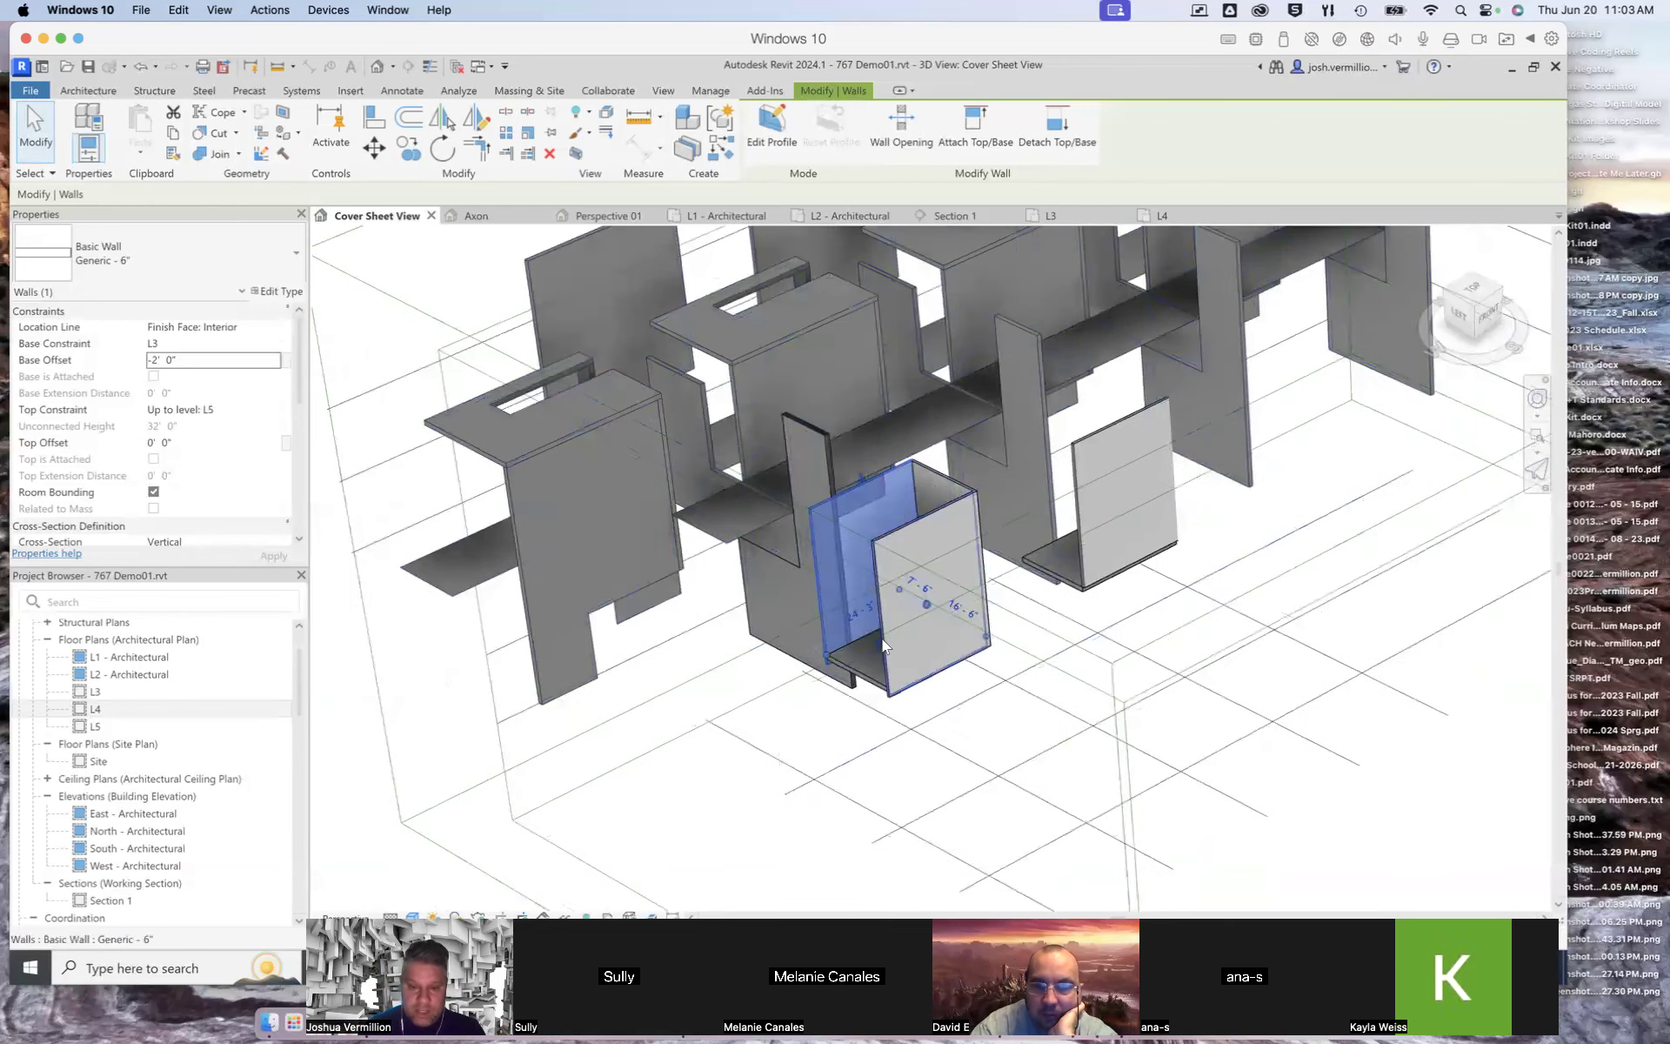
scroll(1036, 642, down, 2)
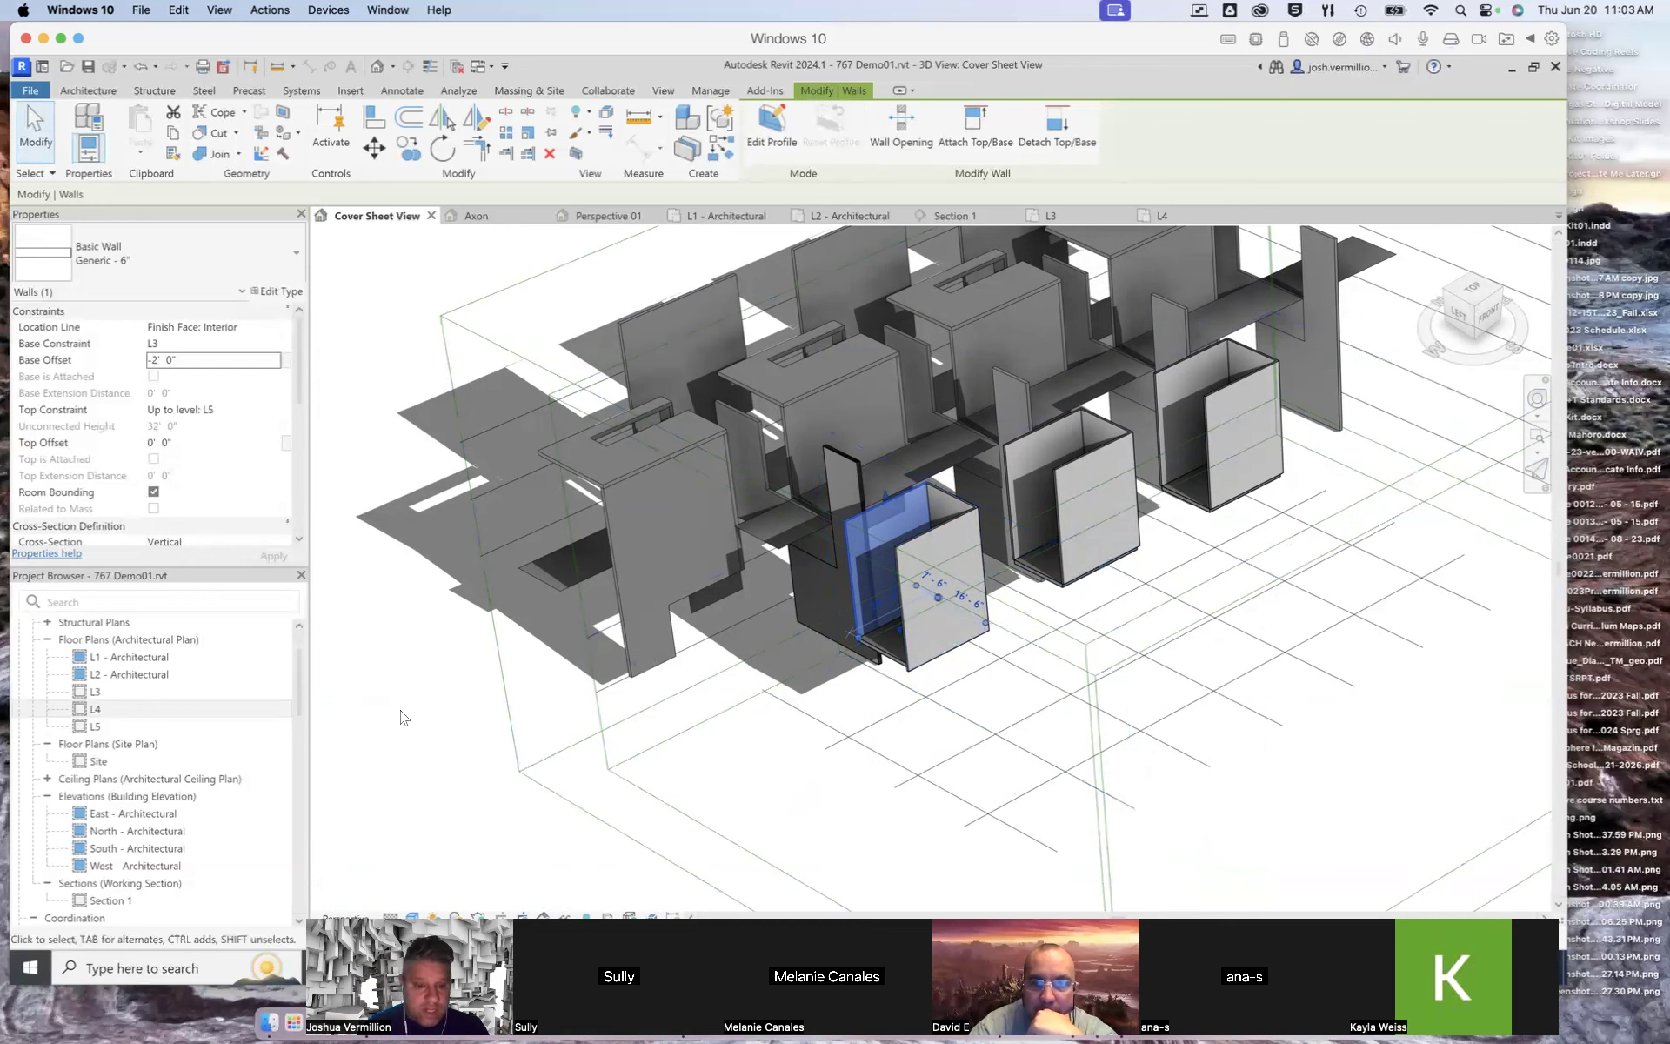
click(448, 715)
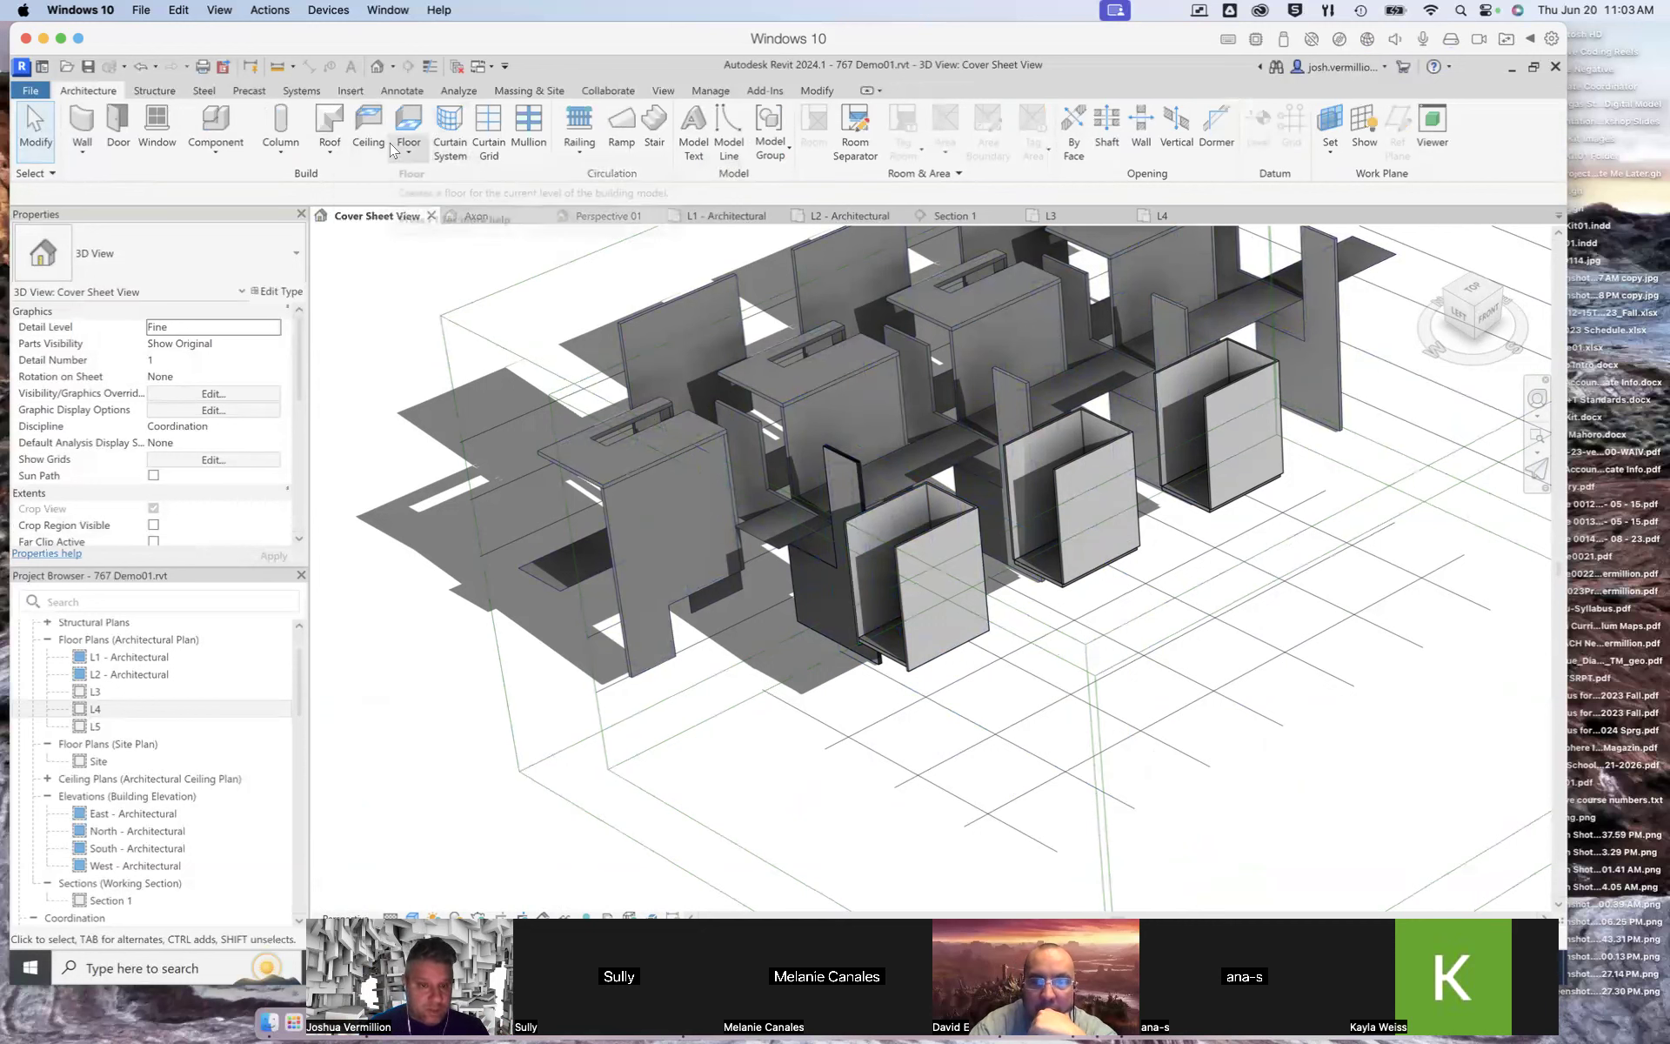
Step: Start a Roof by Footprint and move the roof to level L5
click(332, 156)
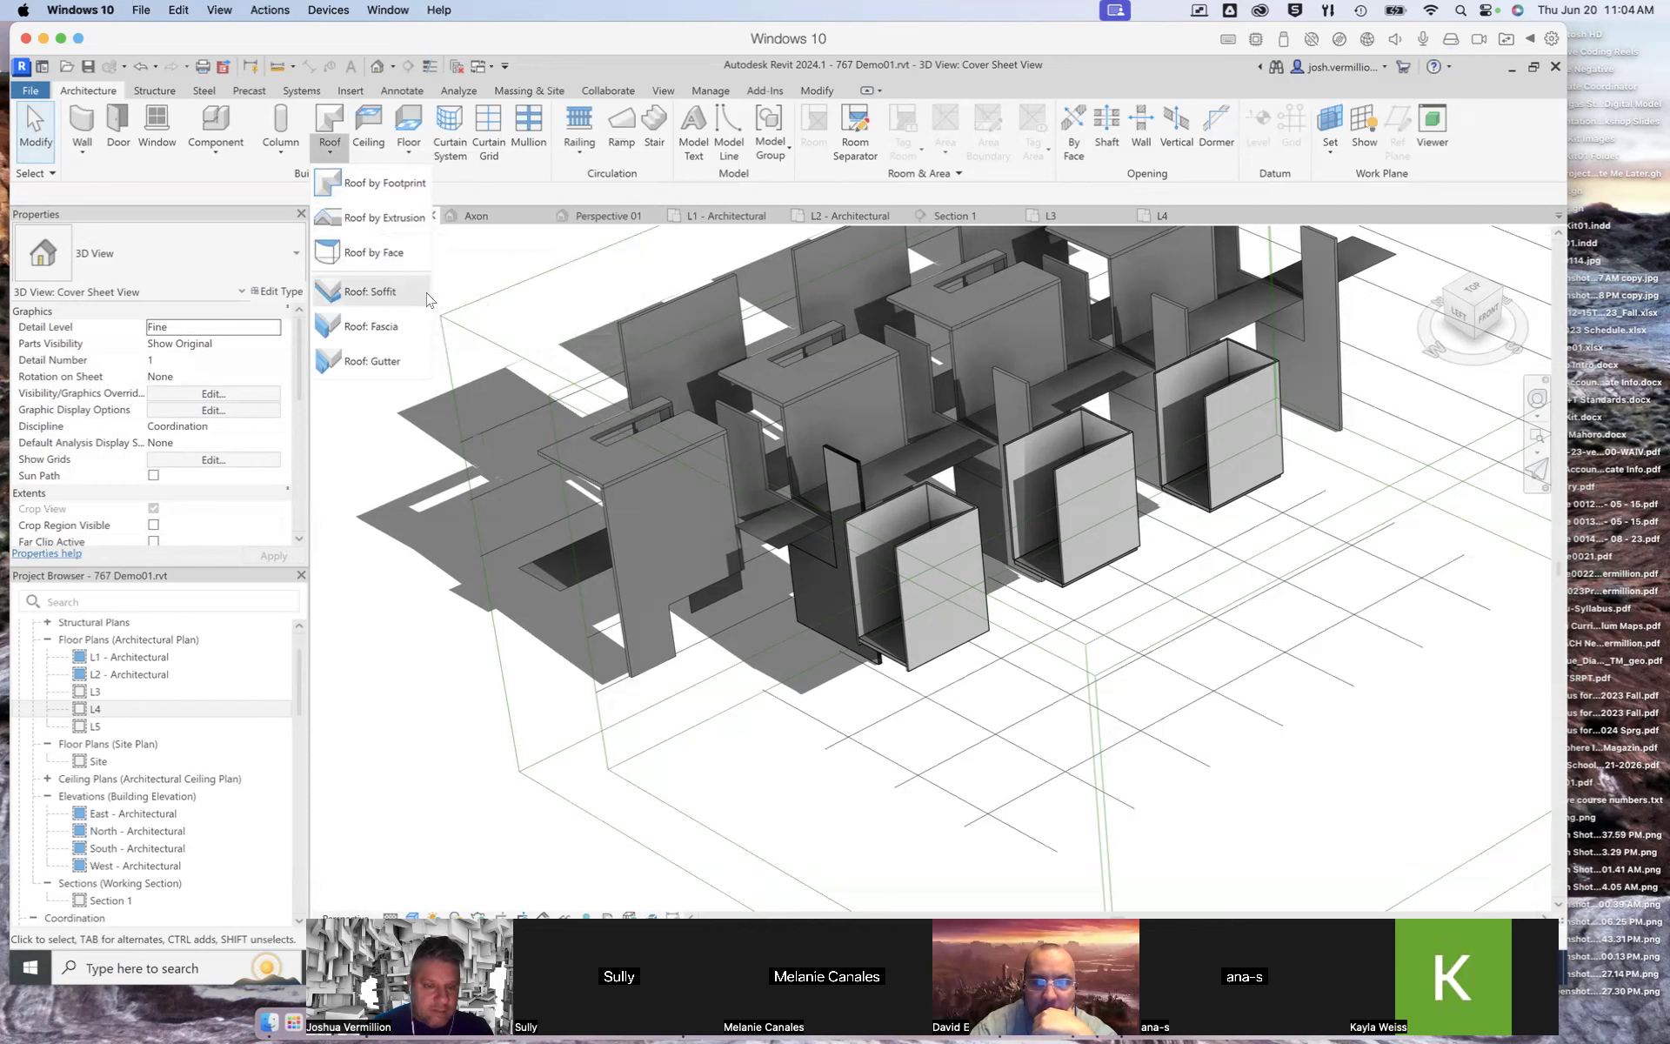
click(380, 184)
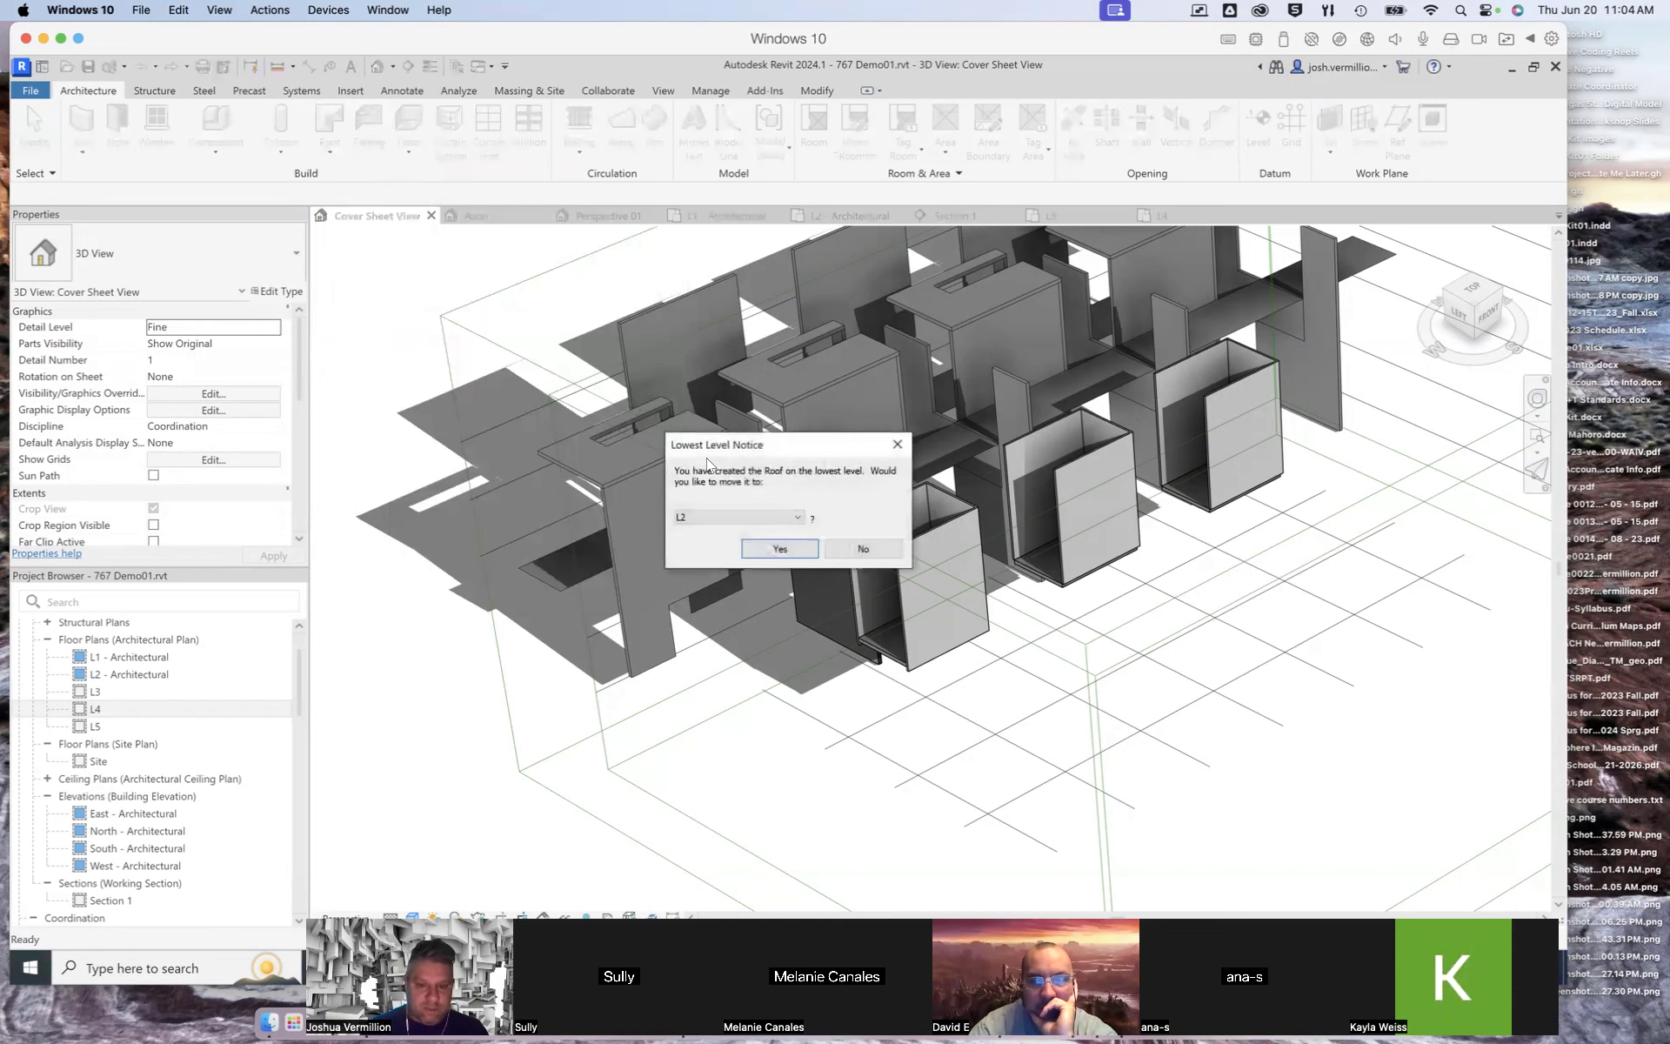
click(799, 519)
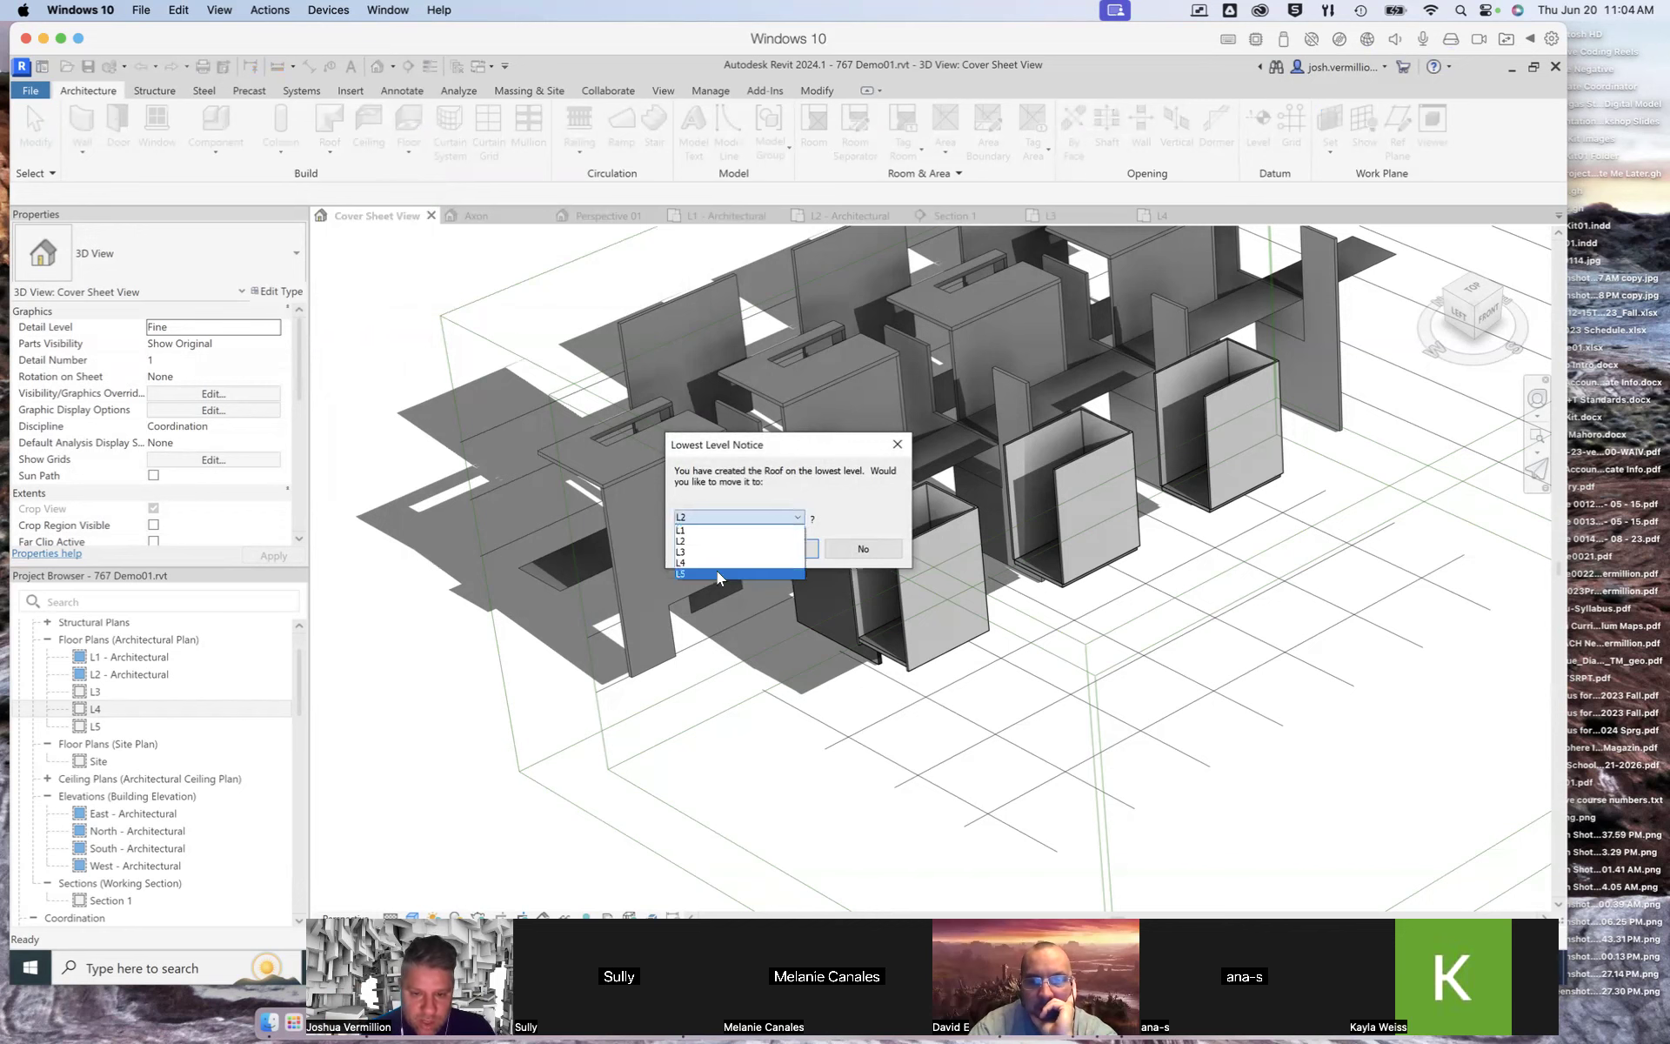
click(716, 570)
click(780, 548)
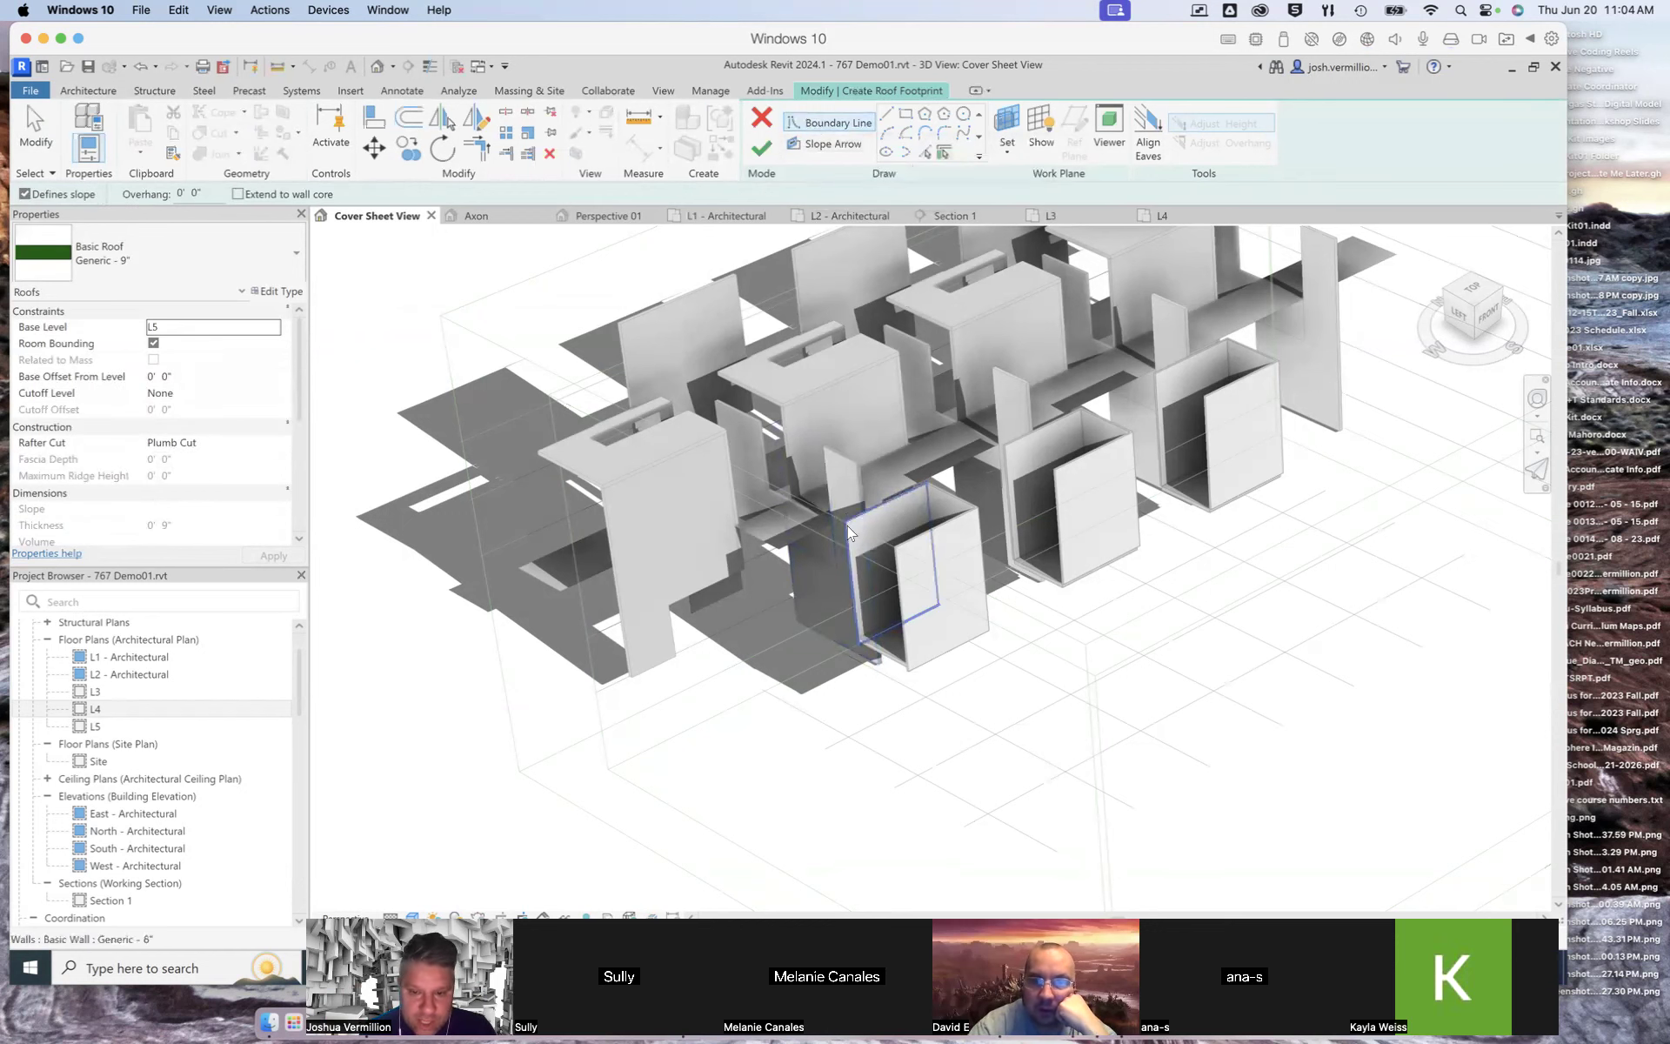
Step: Open the L5 floor plan and set its view range Bottom and View Depth level to Unlimited
scroll(851, 520, up, 5)
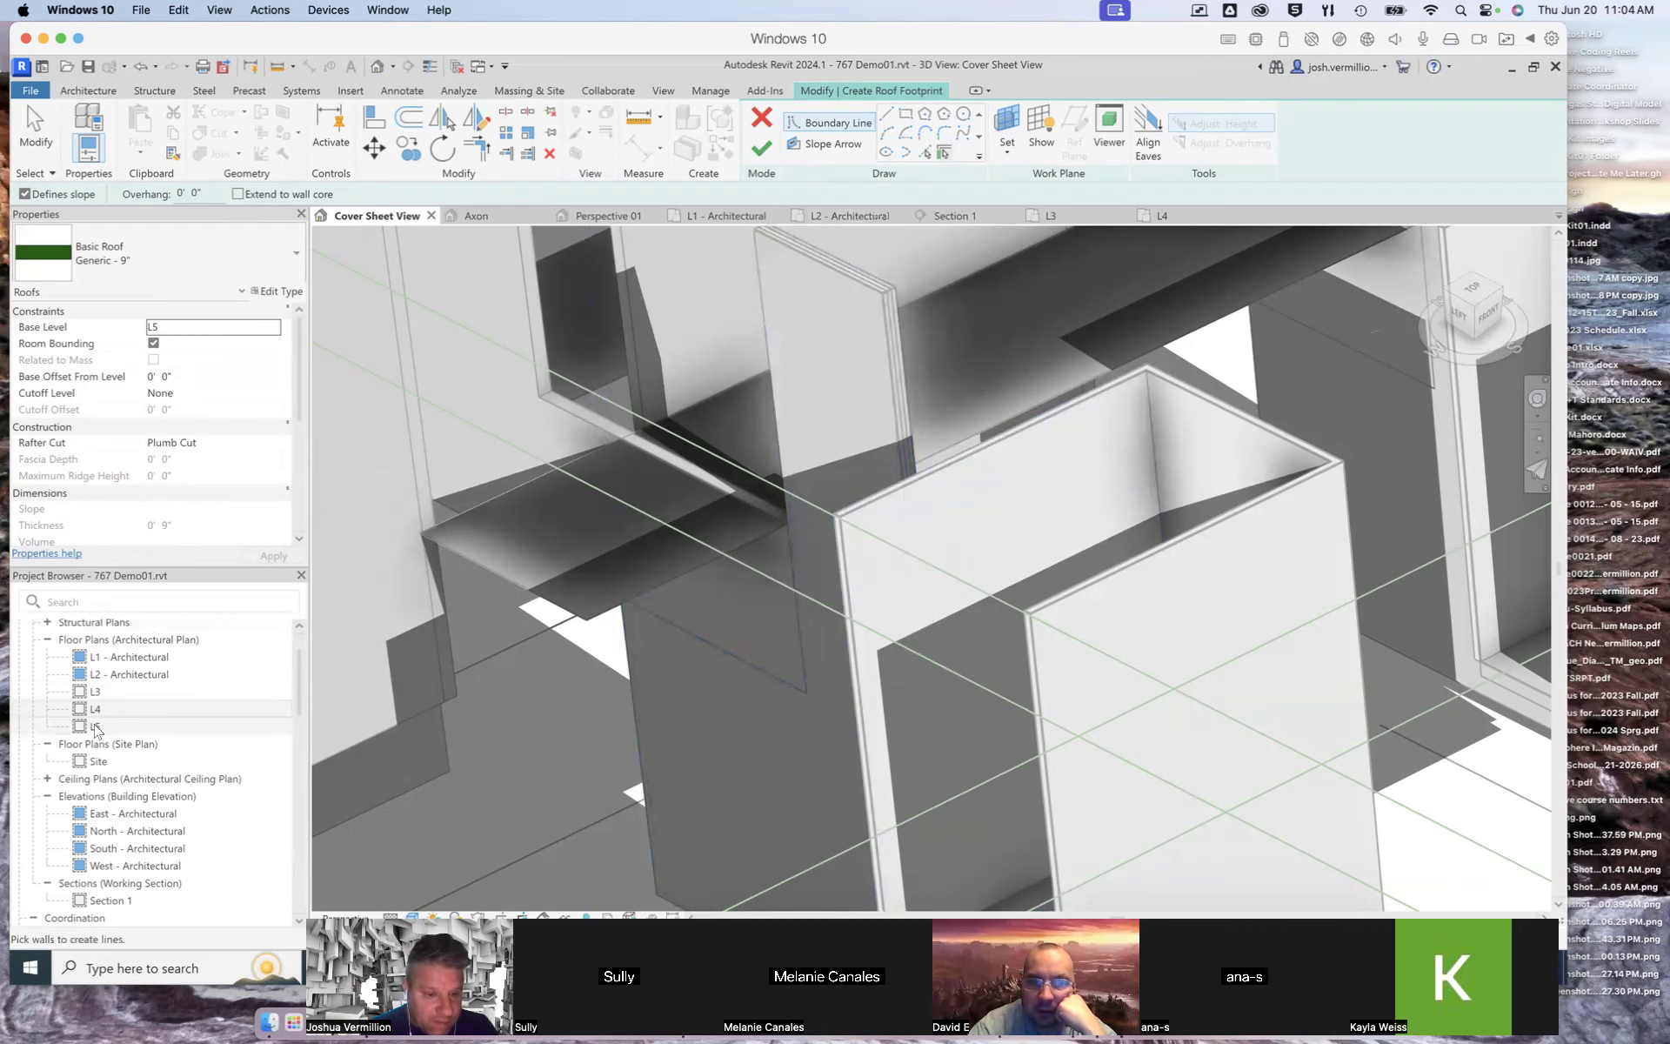
click(96, 709)
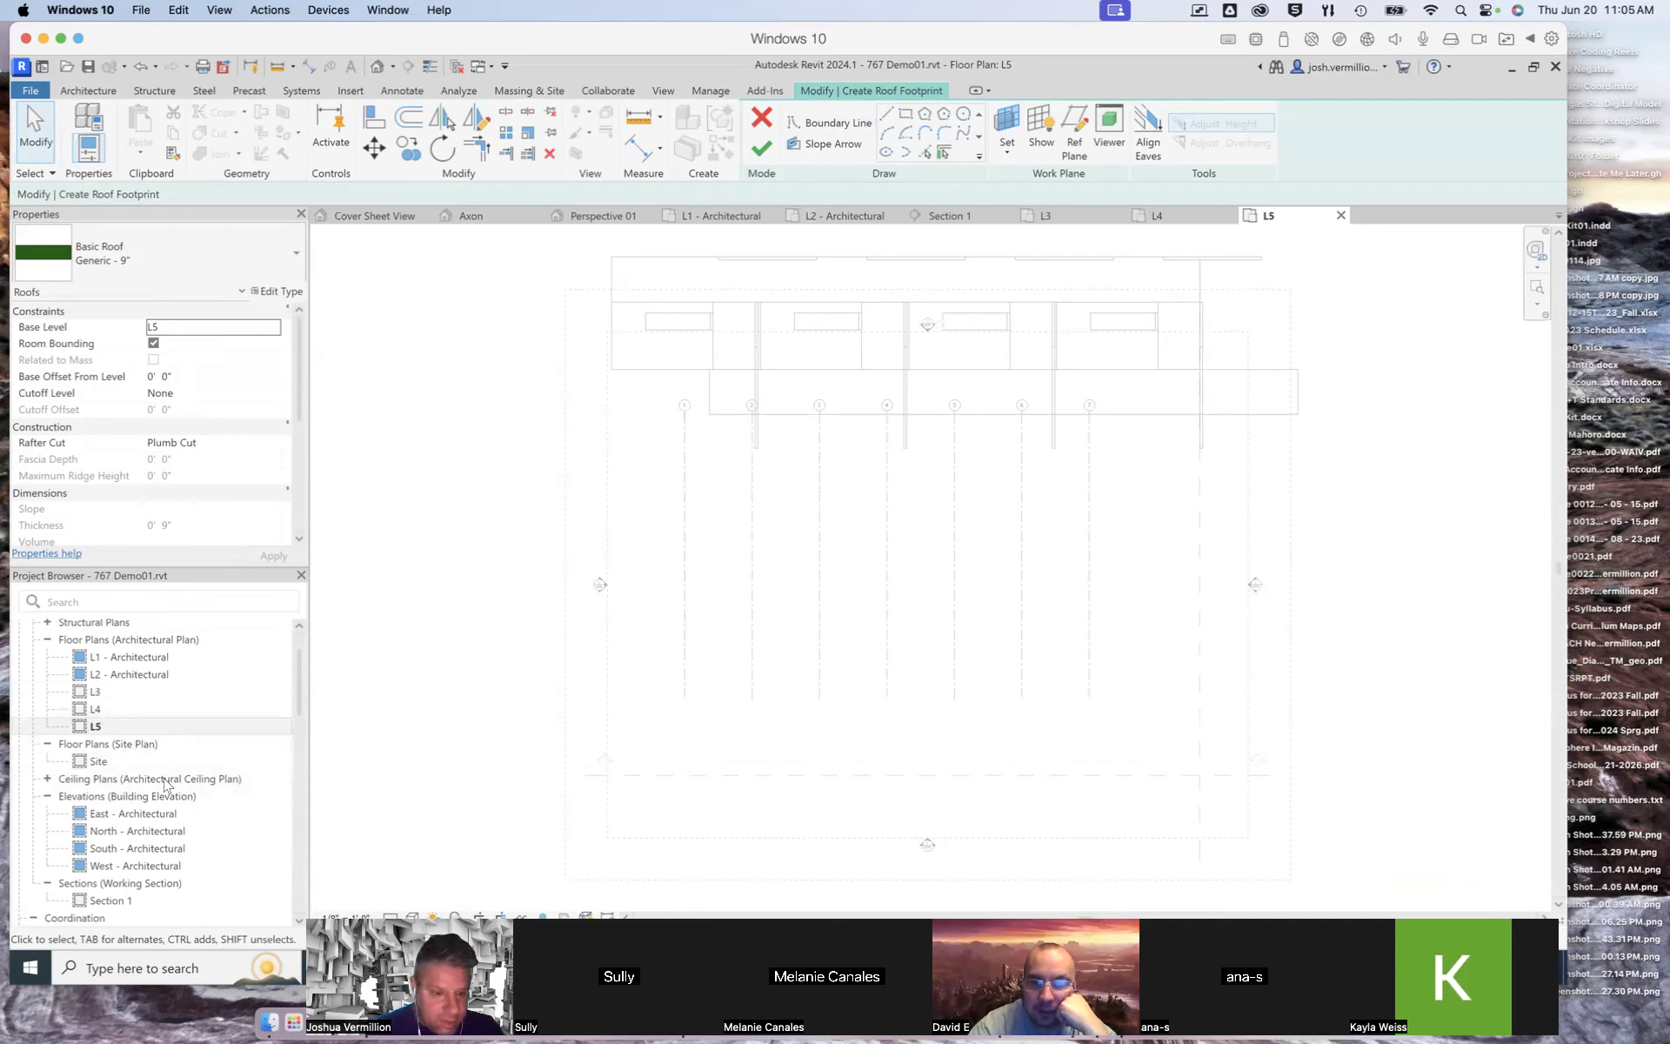
right_click(99, 727)
click(83, 729)
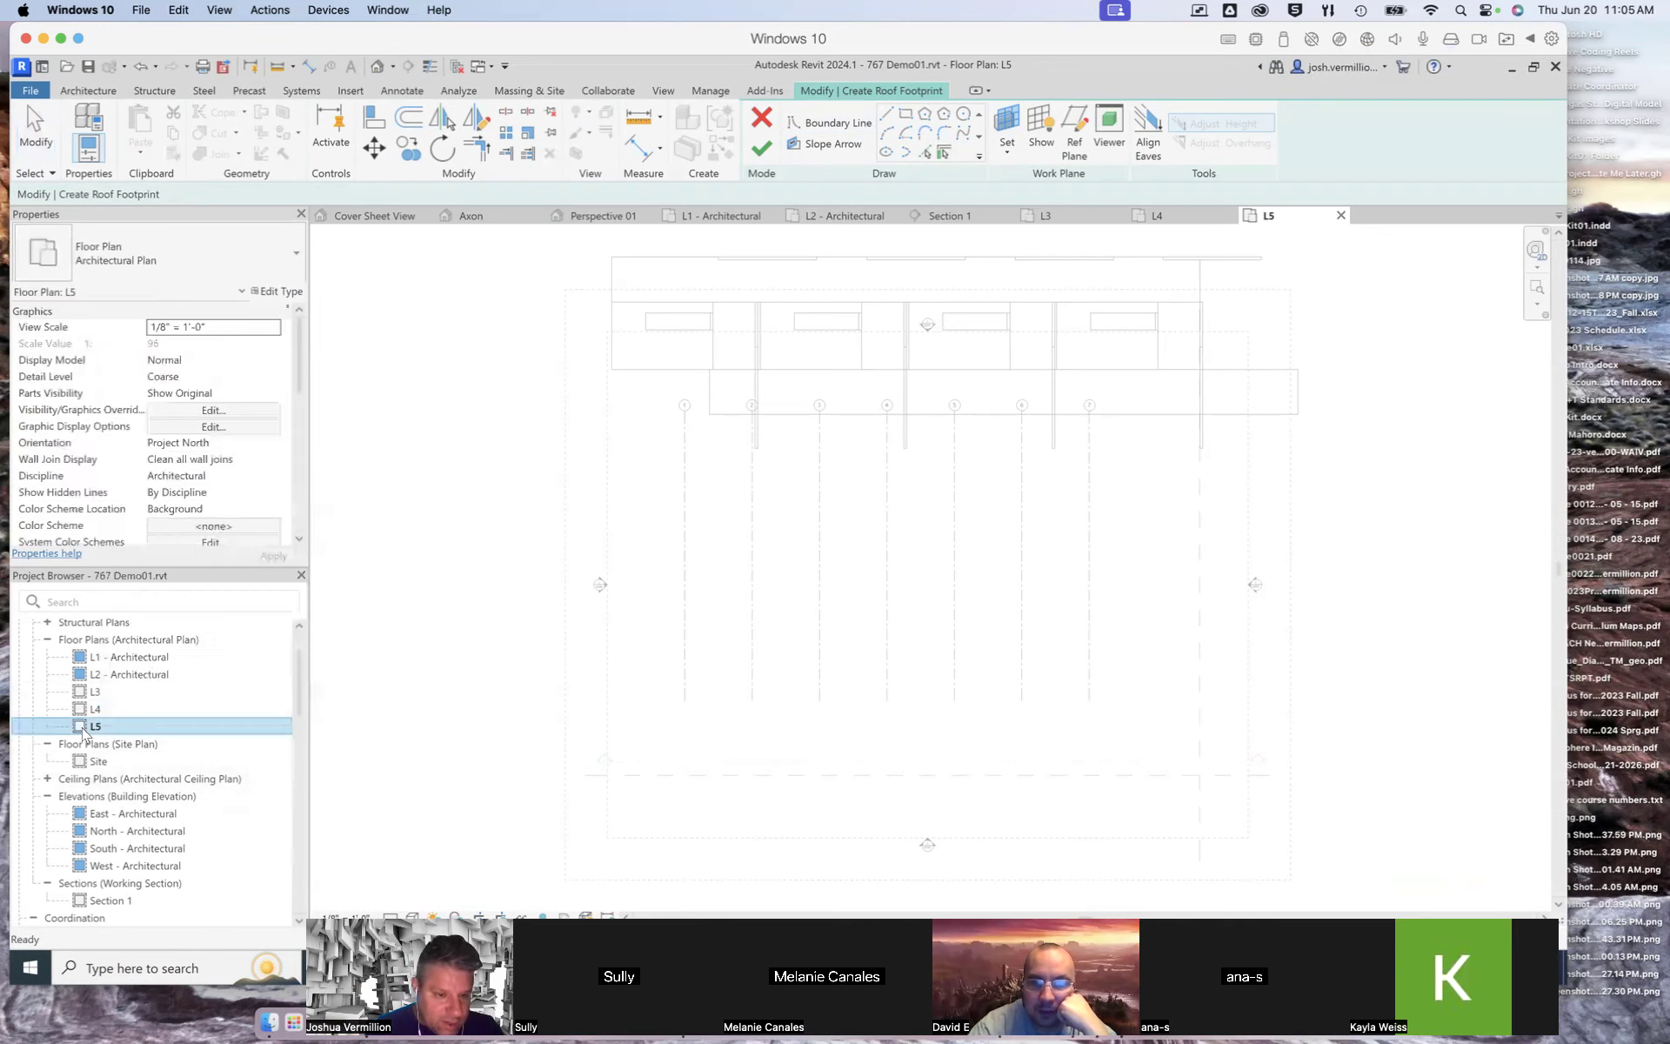
drag(297, 350, 297, 391)
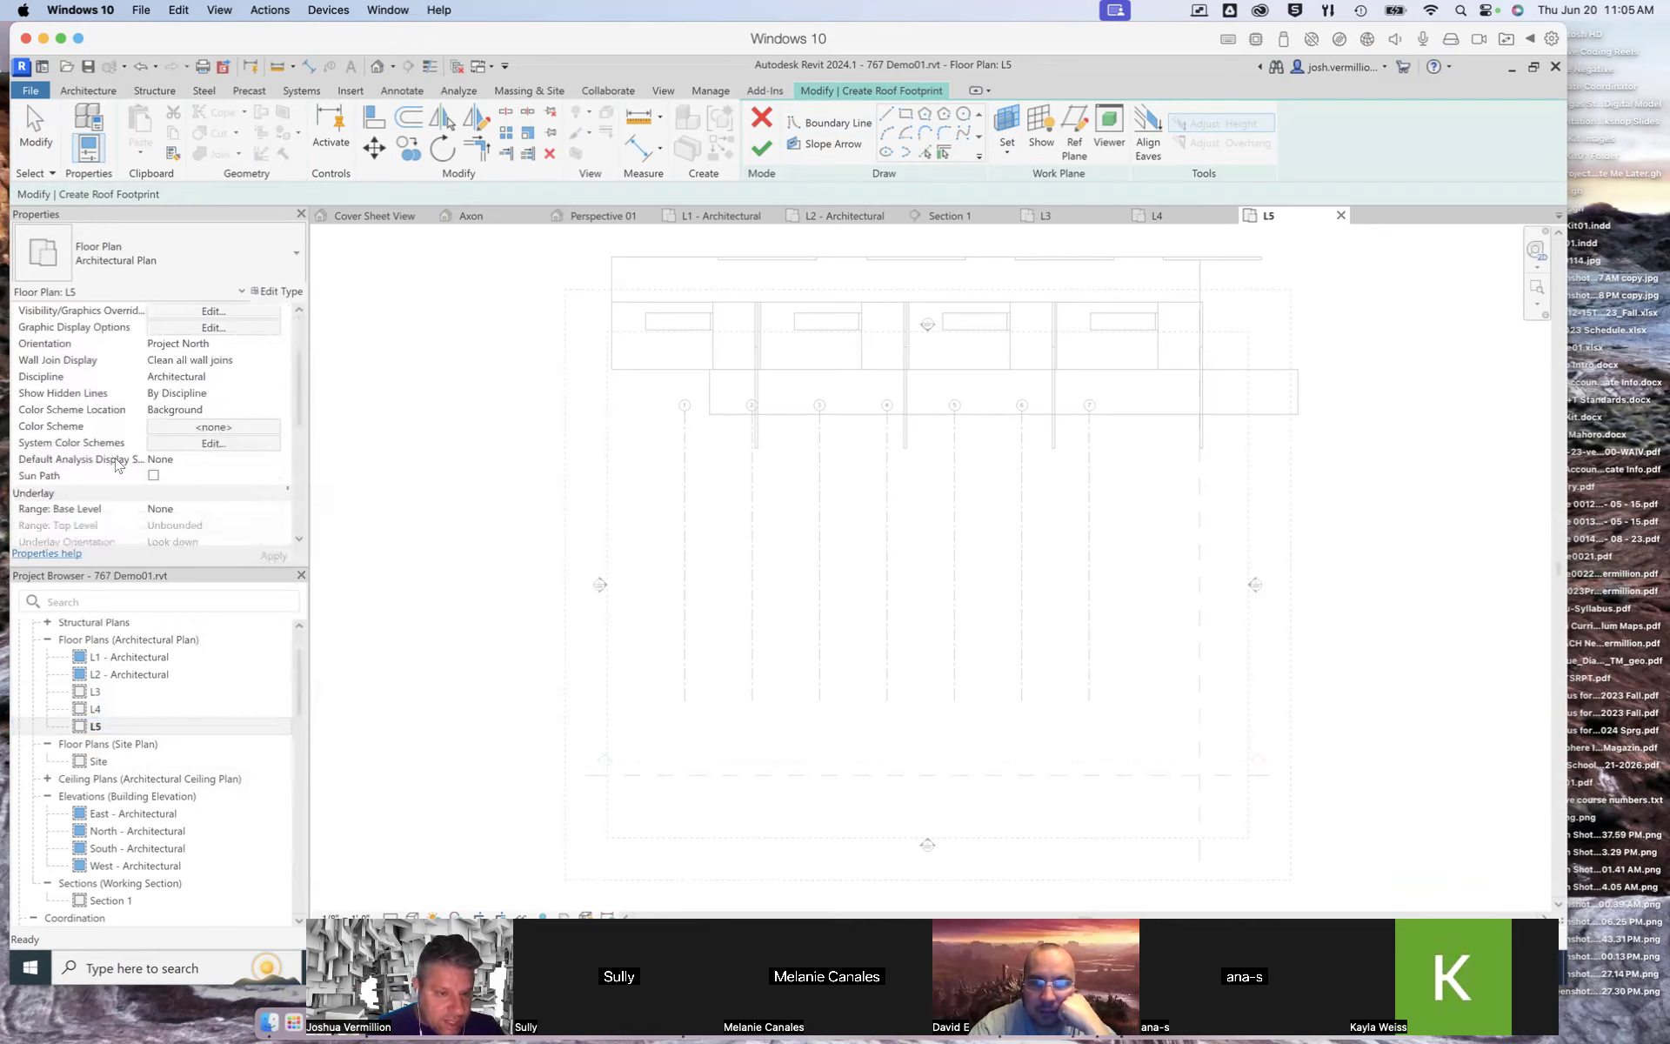
drag(302, 409, 297, 454)
click(213, 460)
click(1031, 544)
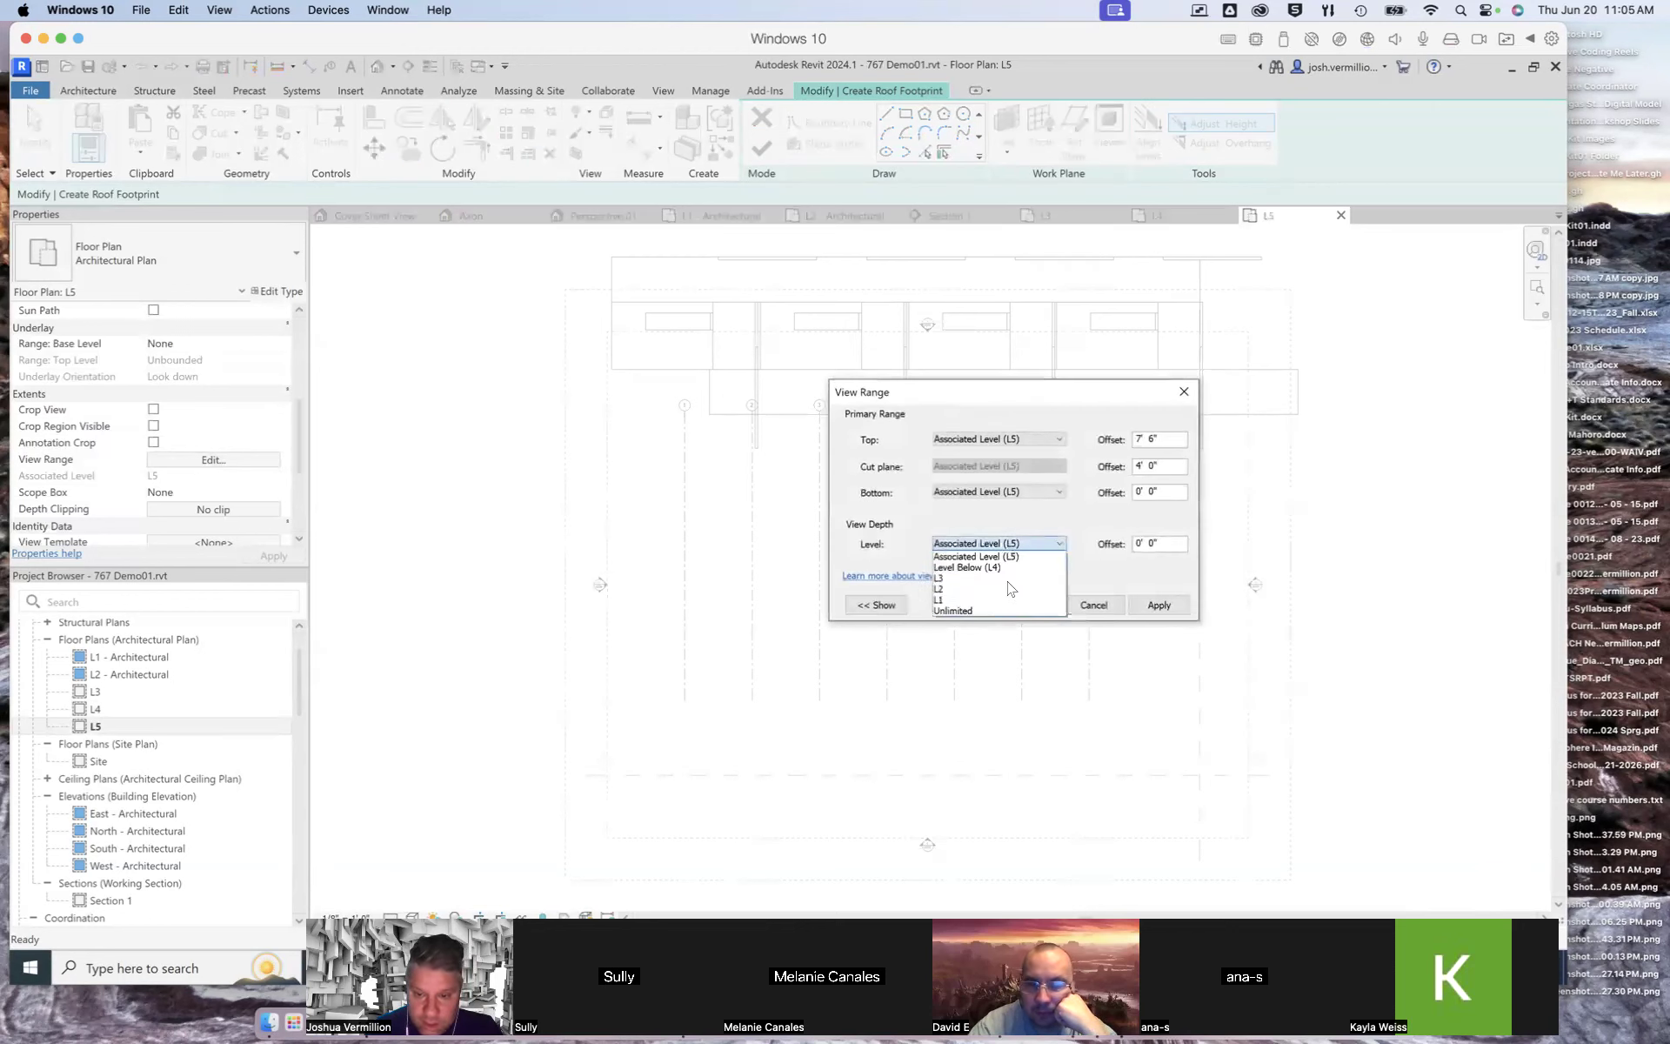
click(977, 607)
click(1009, 494)
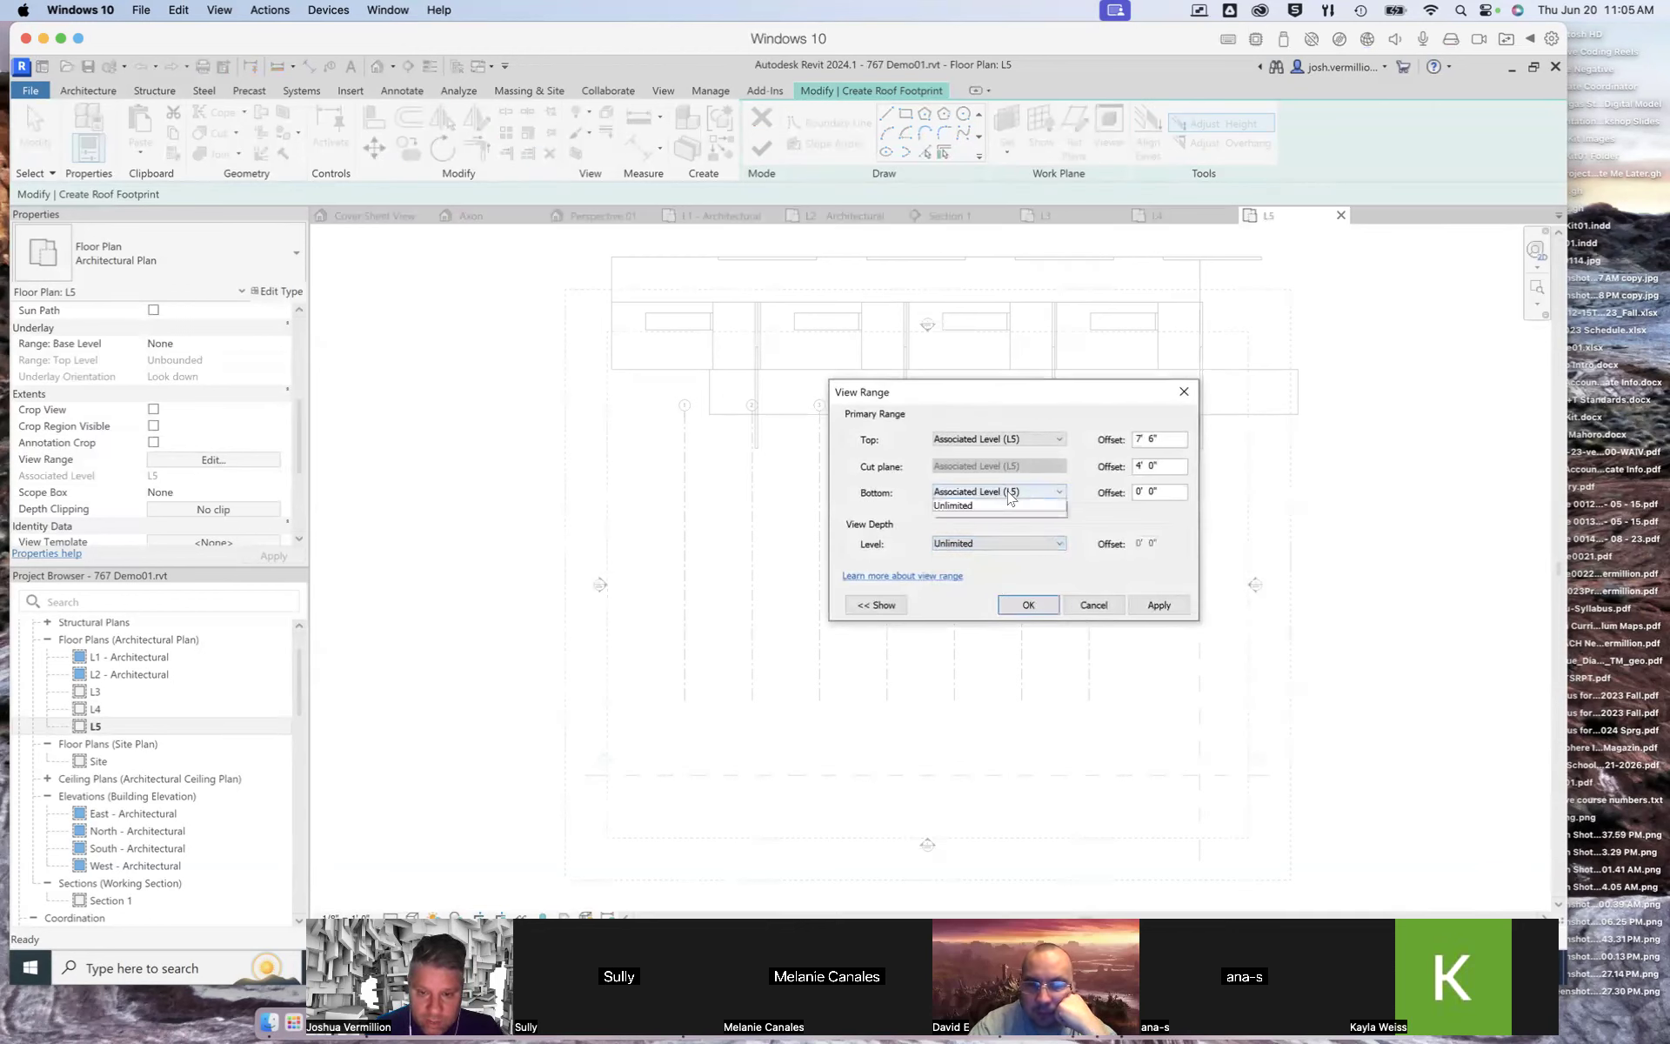
click(1001, 560)
click(1143, 607)
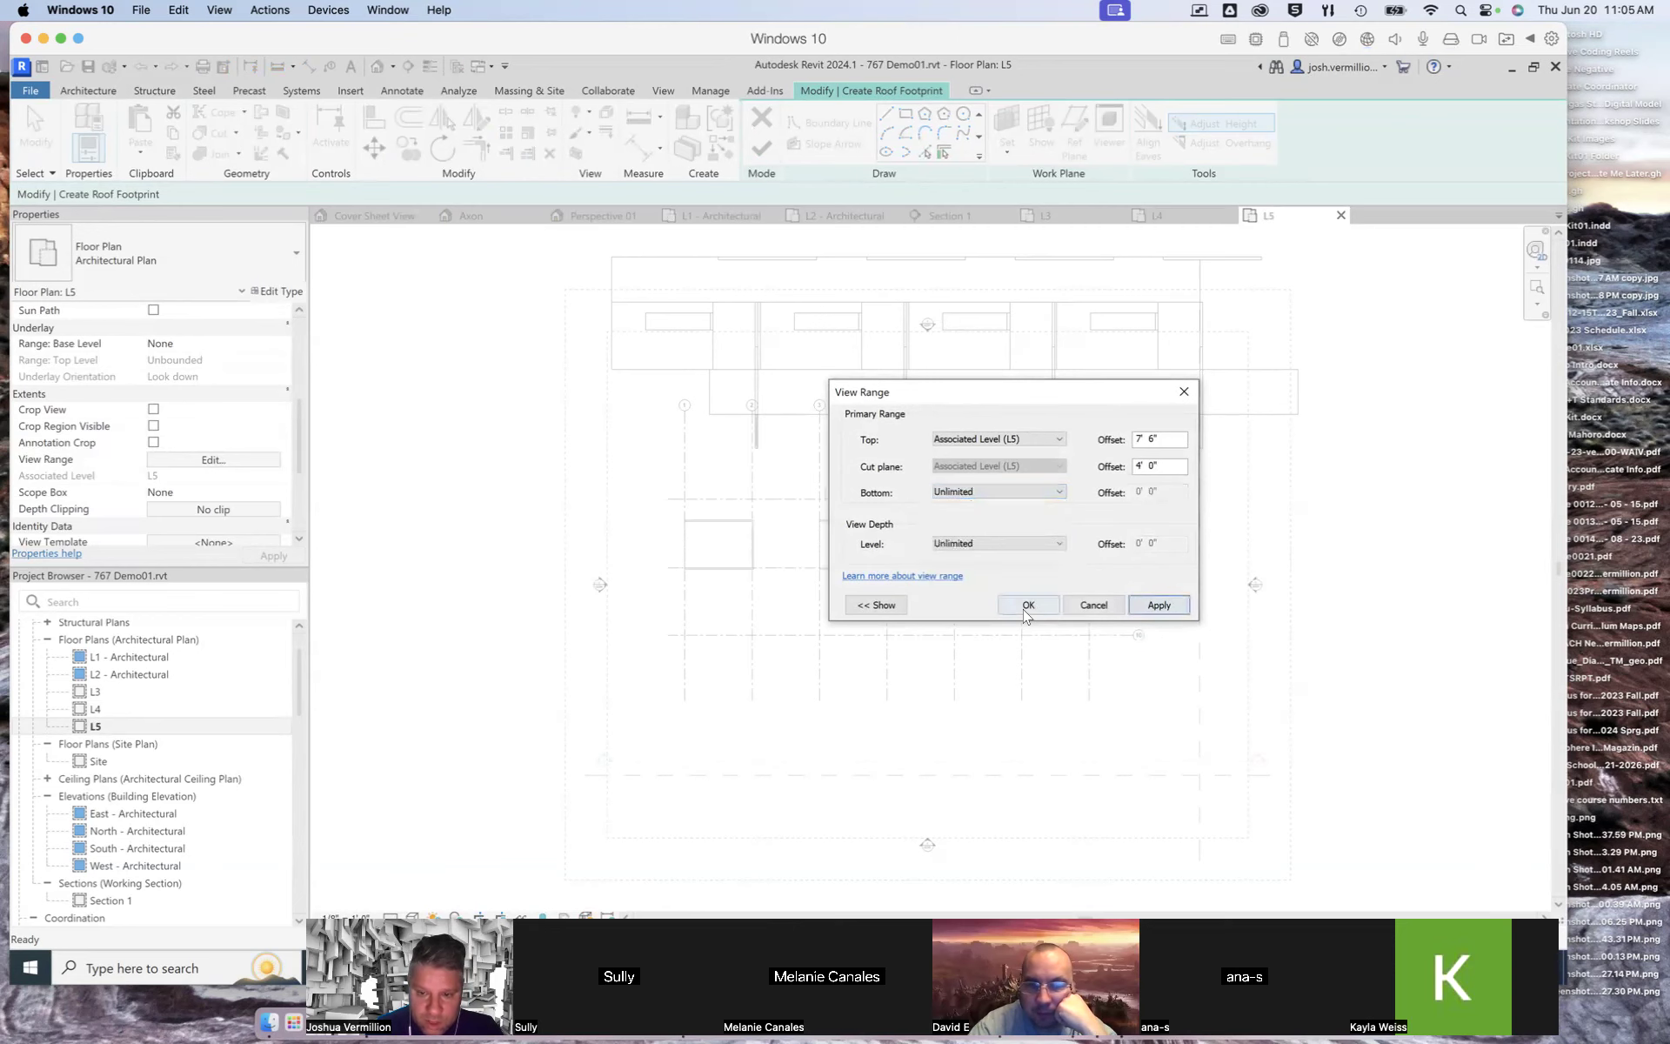
click(1028, 605)
Step: Sketch a rectangular roof footprint of about 24' by 16'-6" along the box's outer wall edges and finish the roof
scroll(693, 534, up, 6)
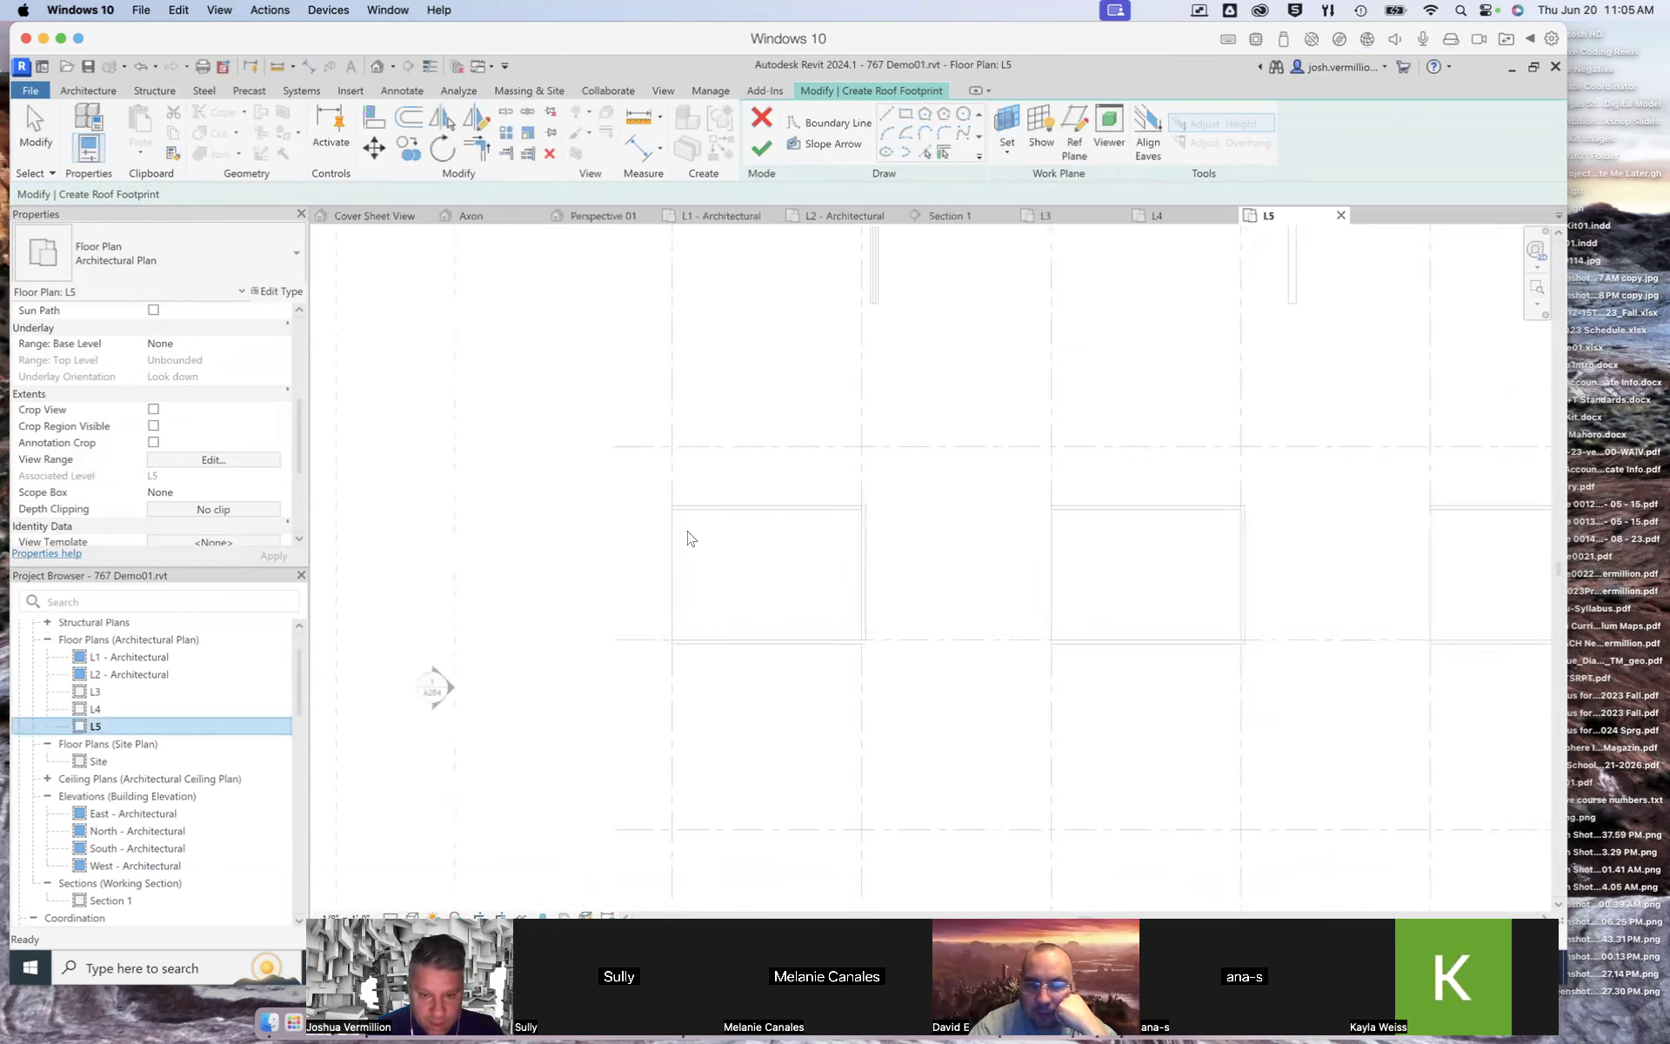
click(886, 116)
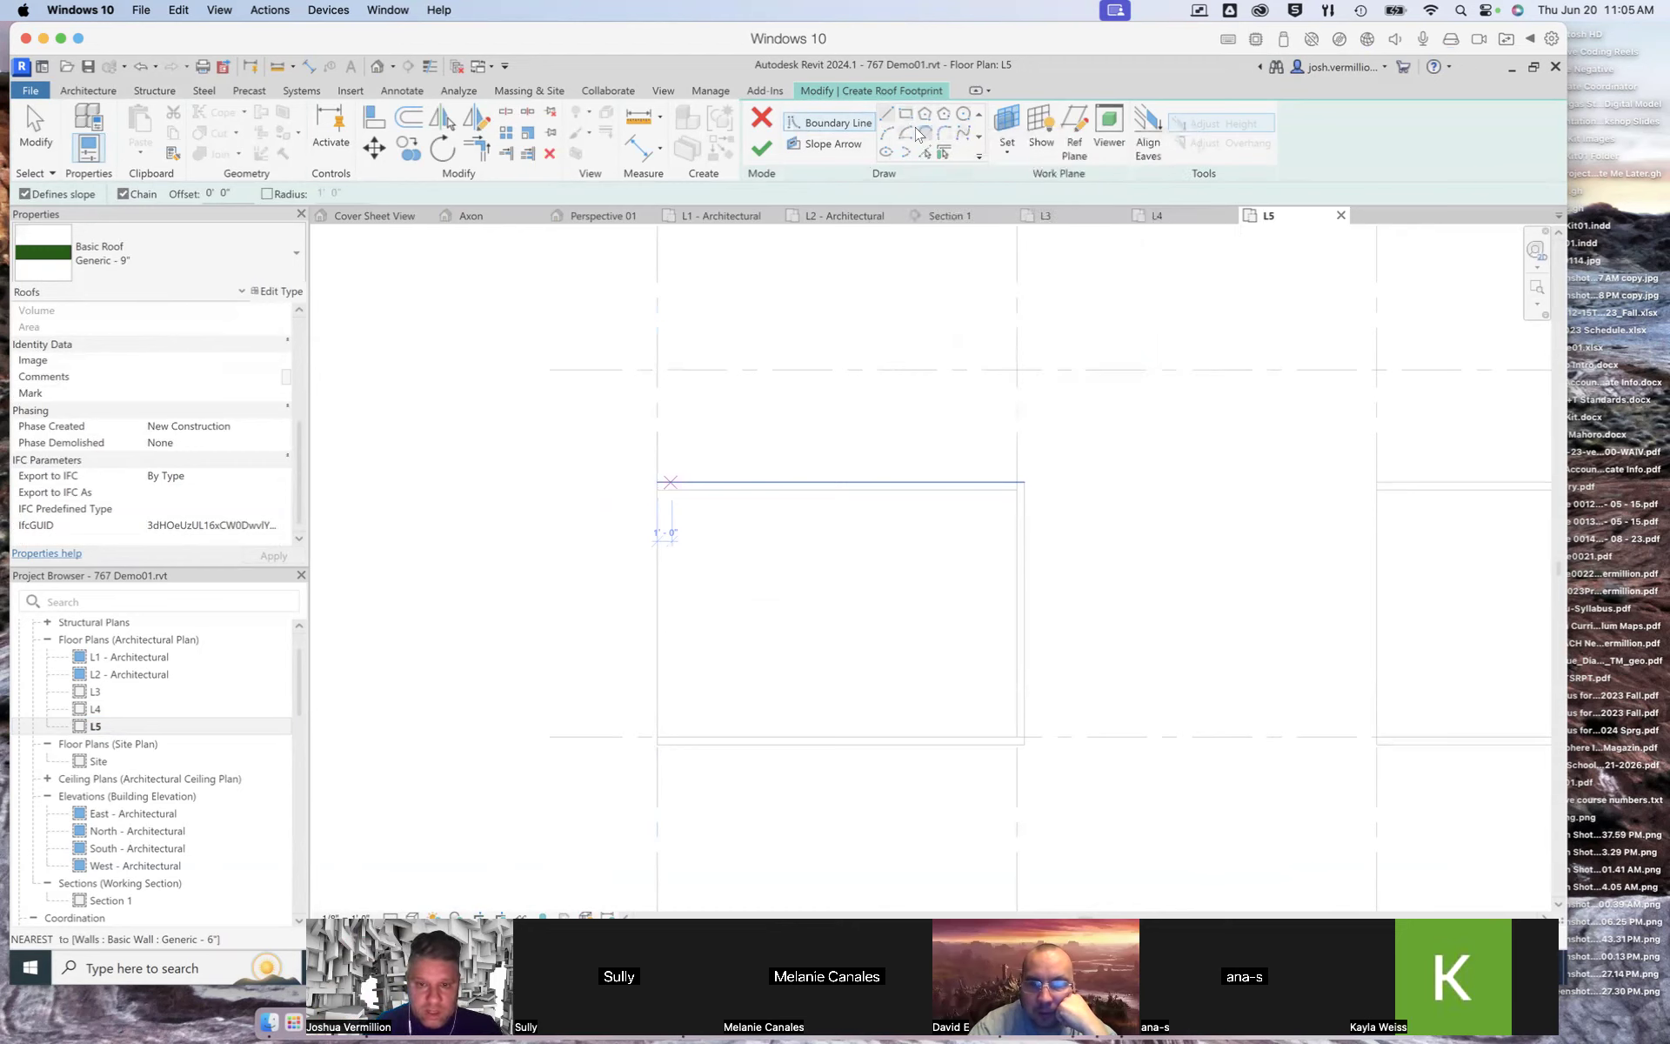
click(656, 489)
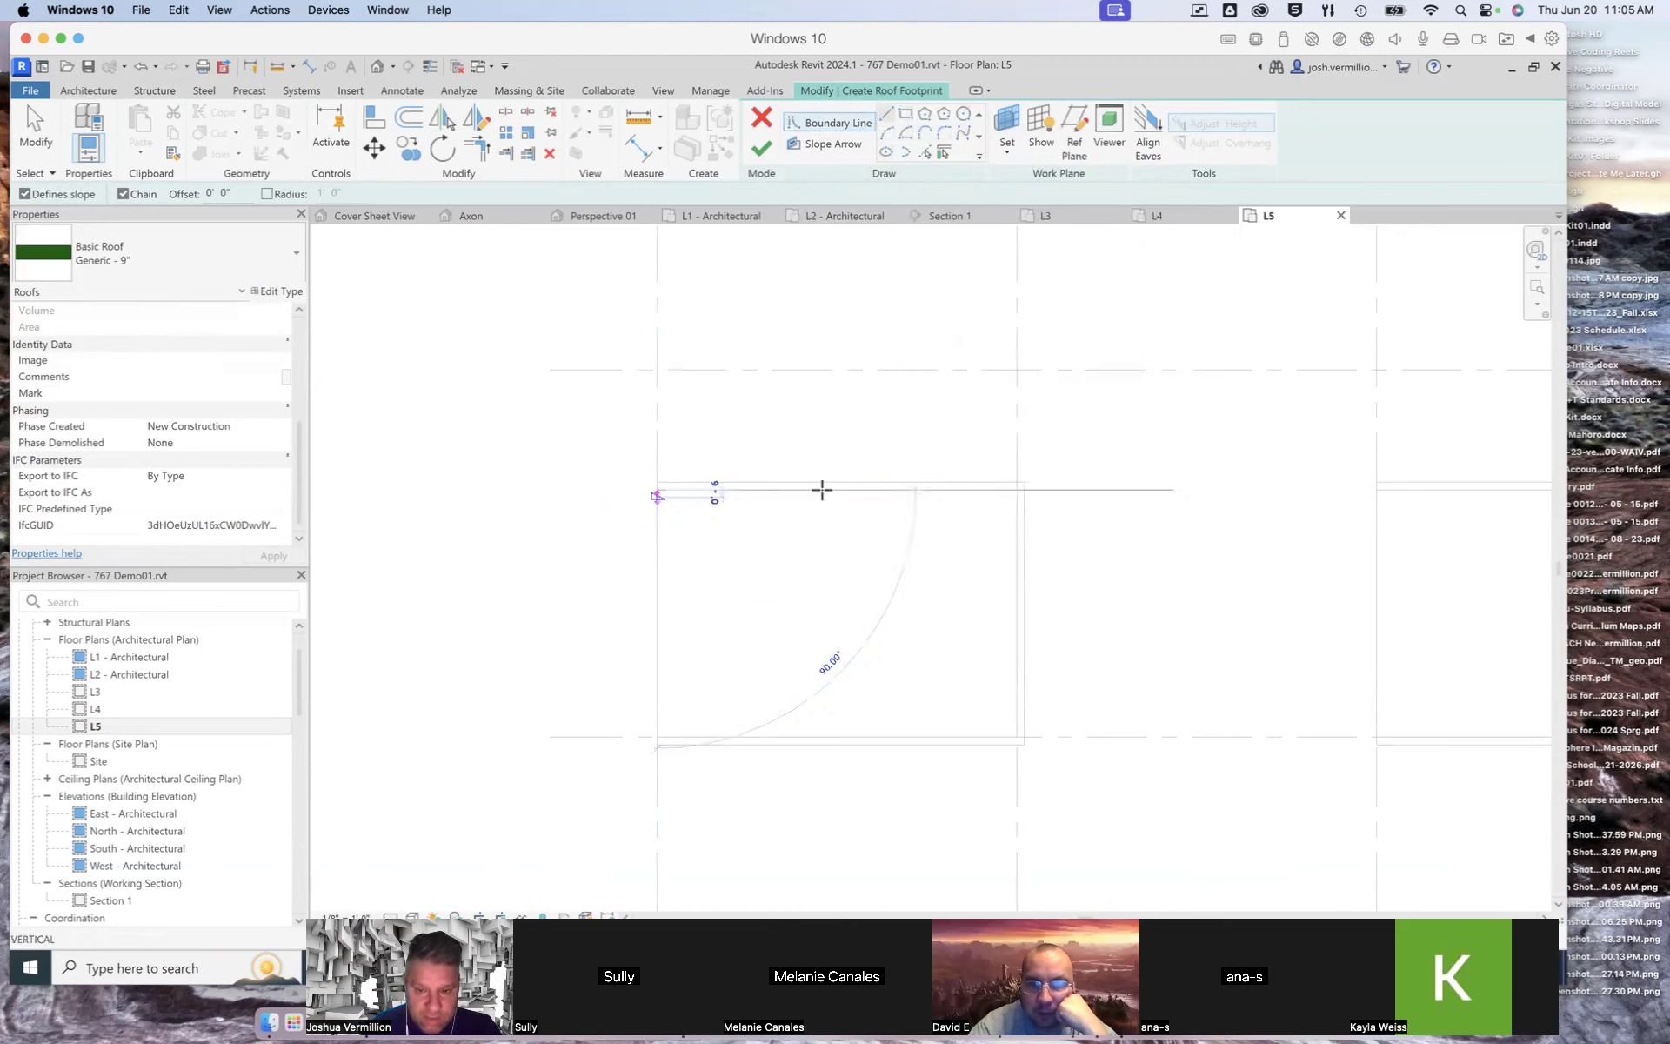
click(1016, 489)
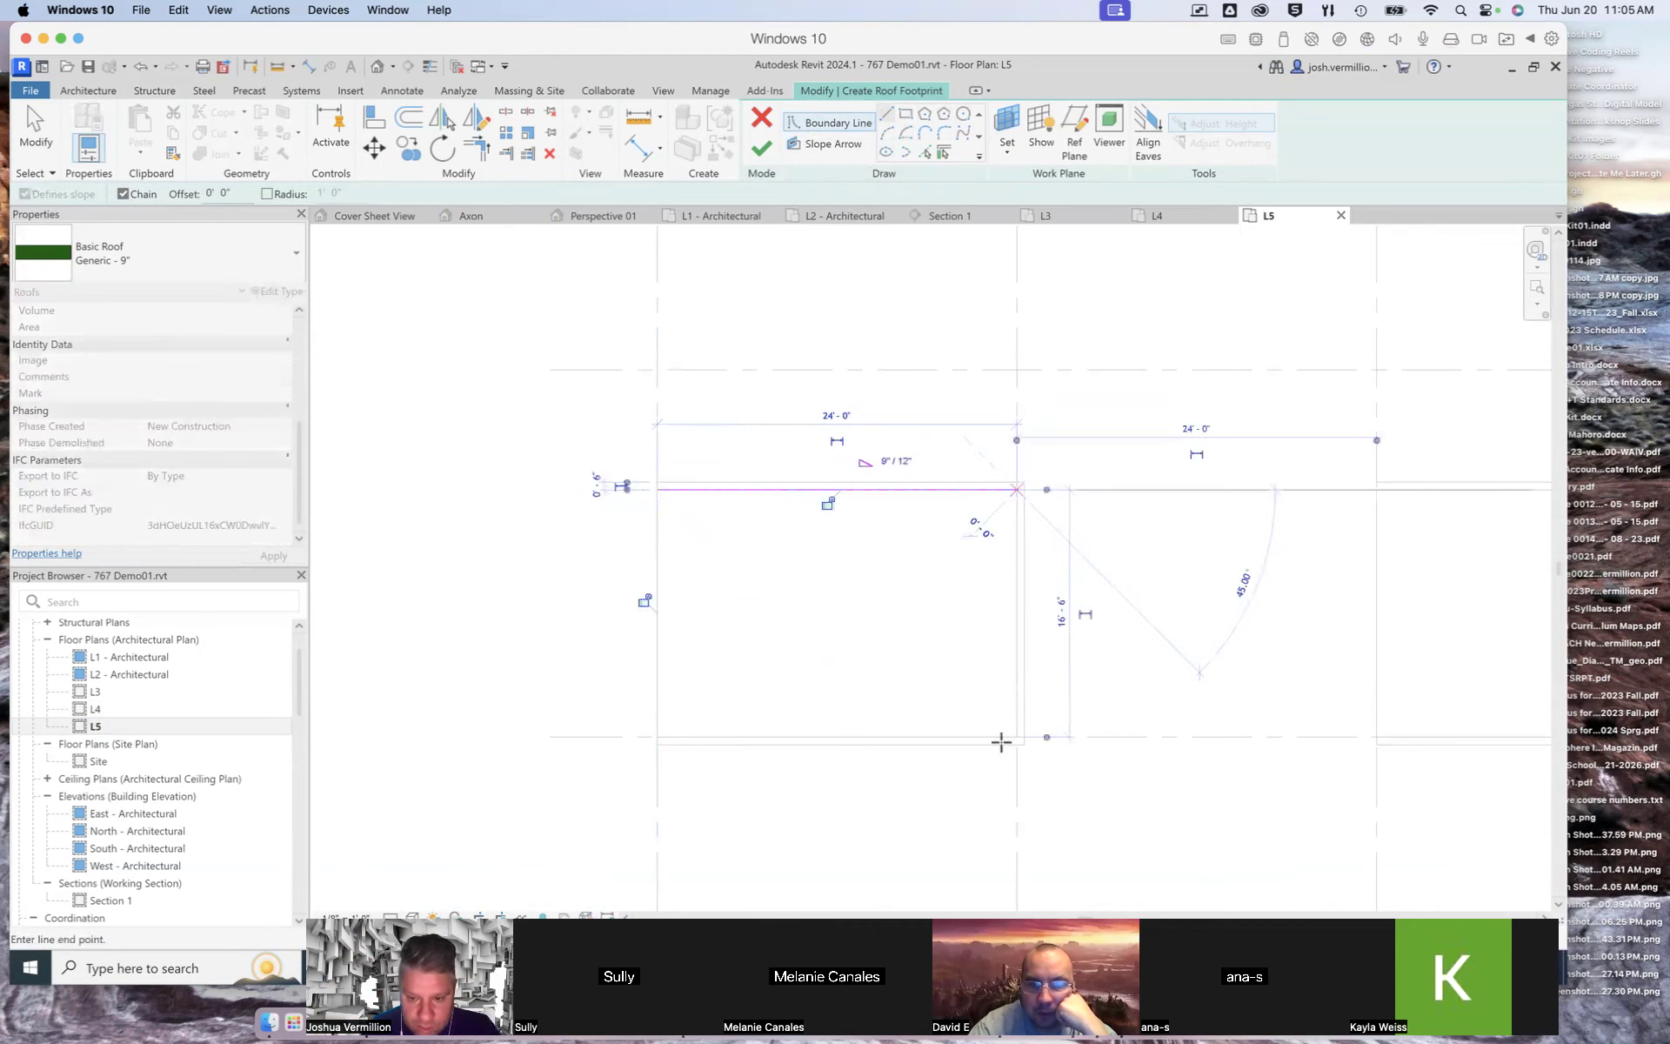
click(1016, 736)
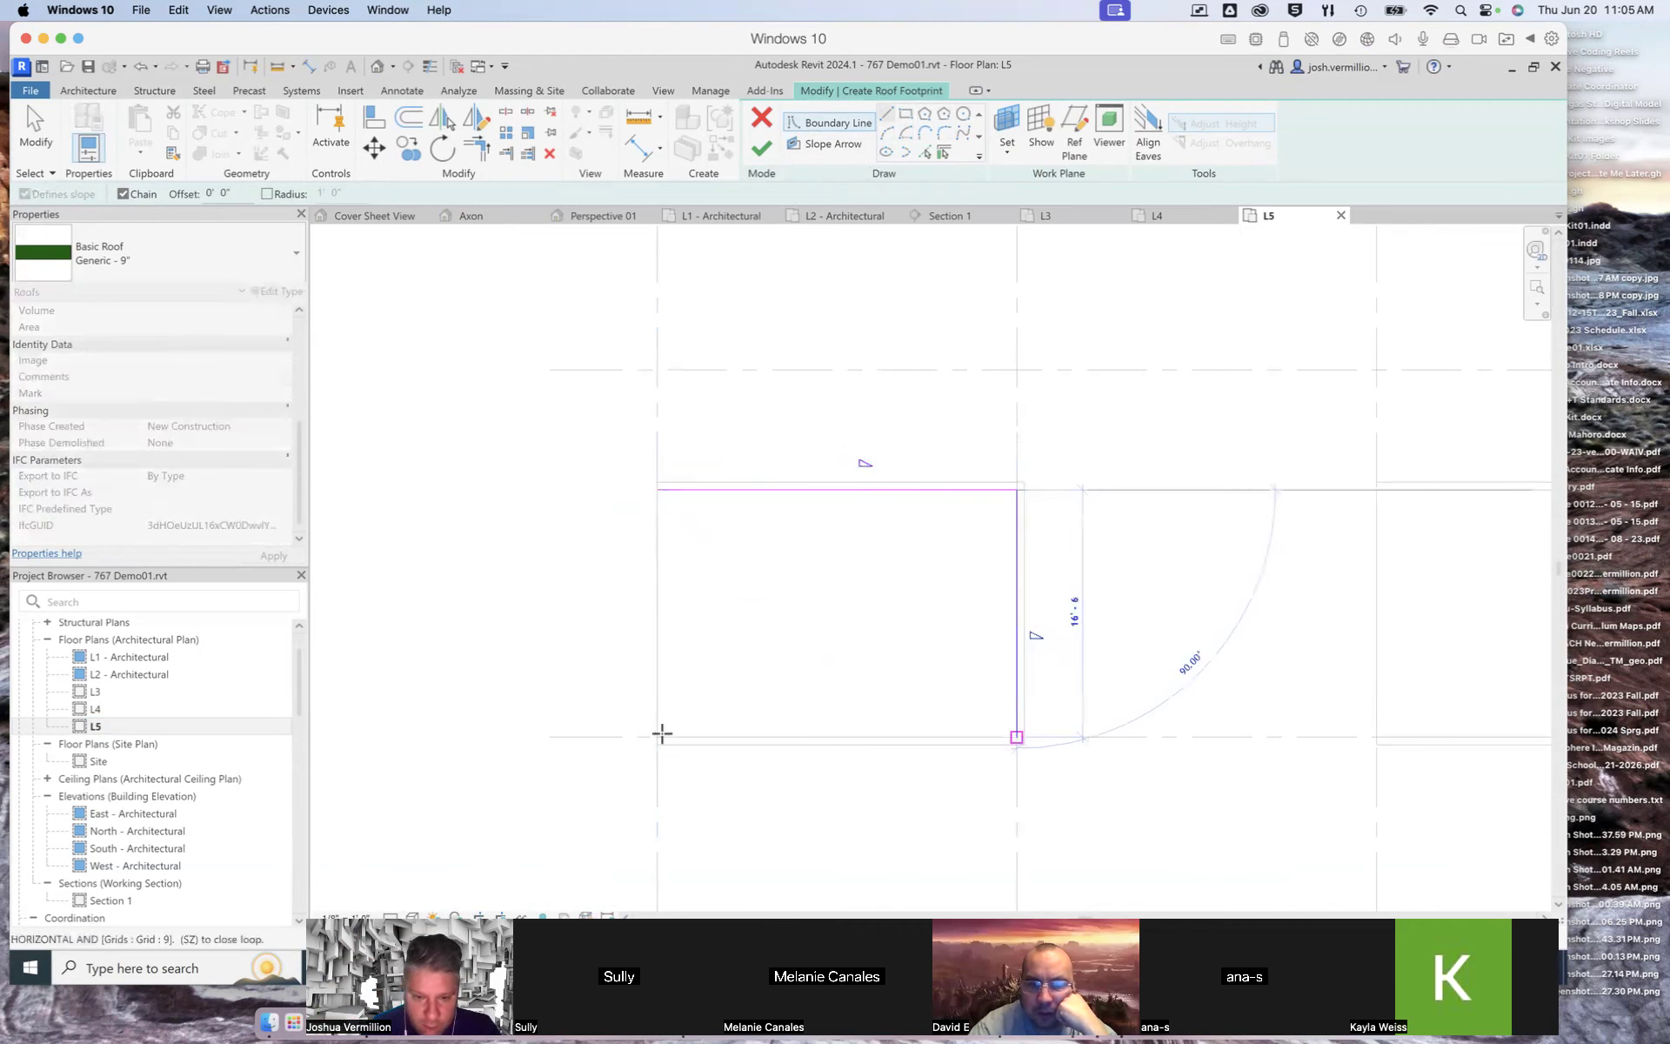
click(657, 736)
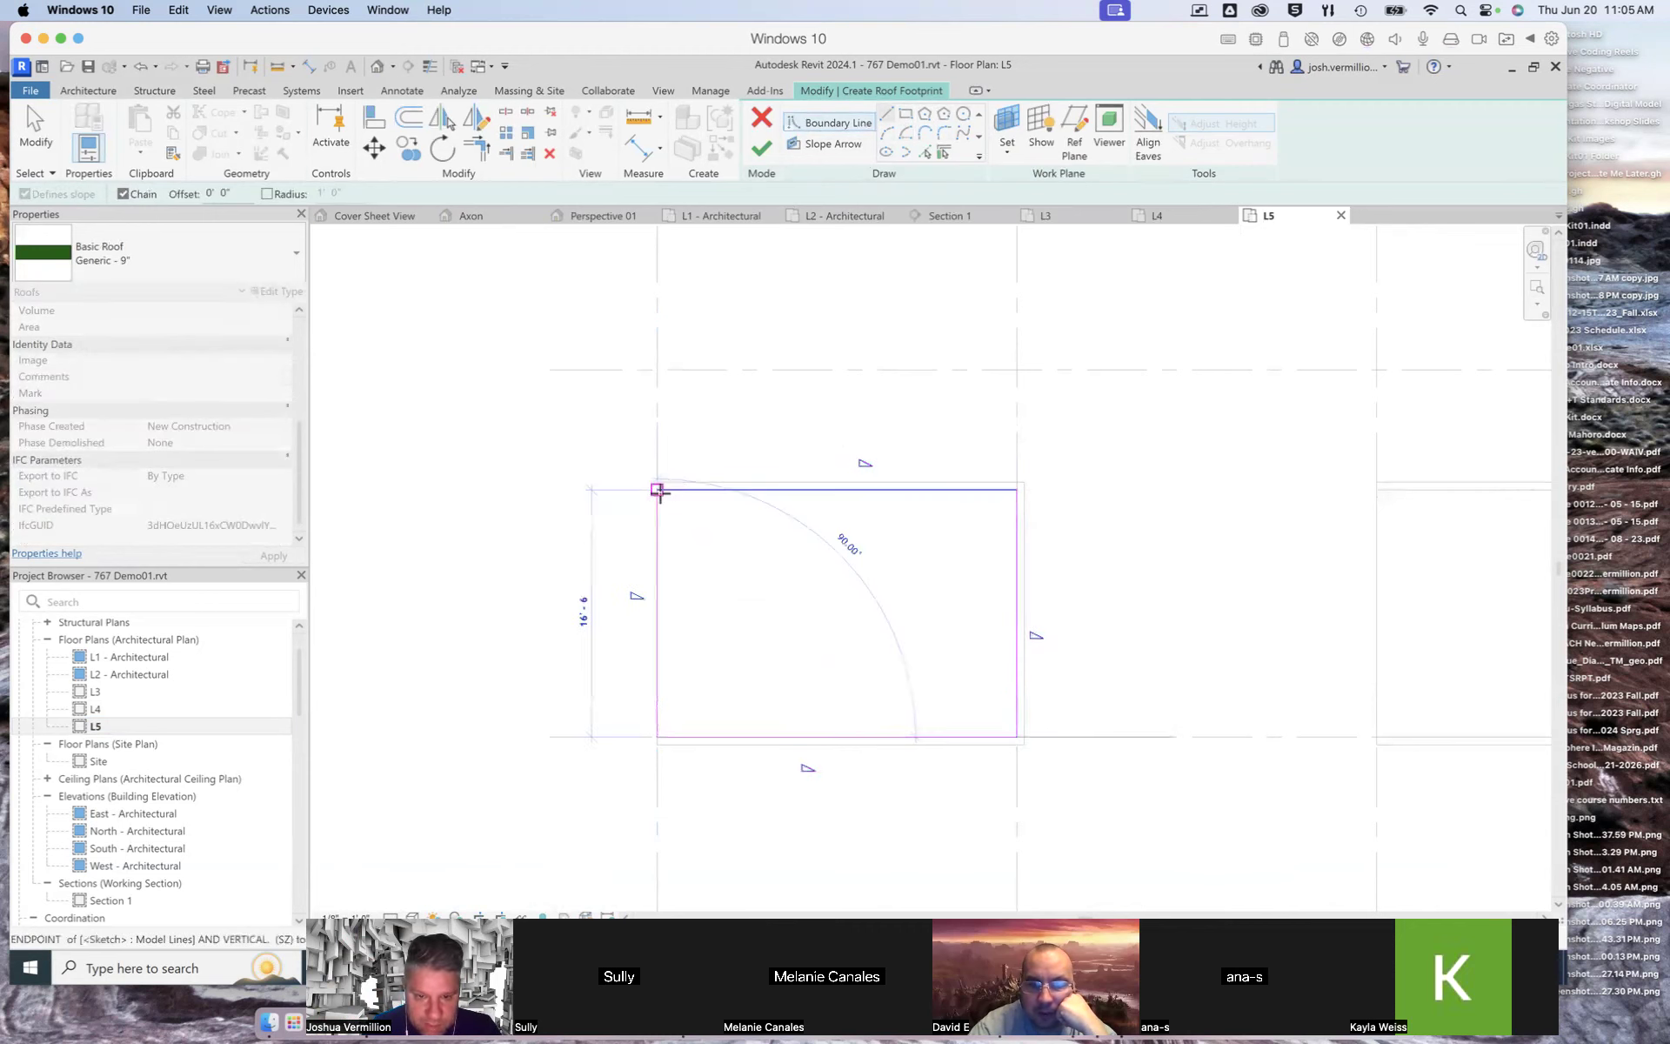
click(657, 489)
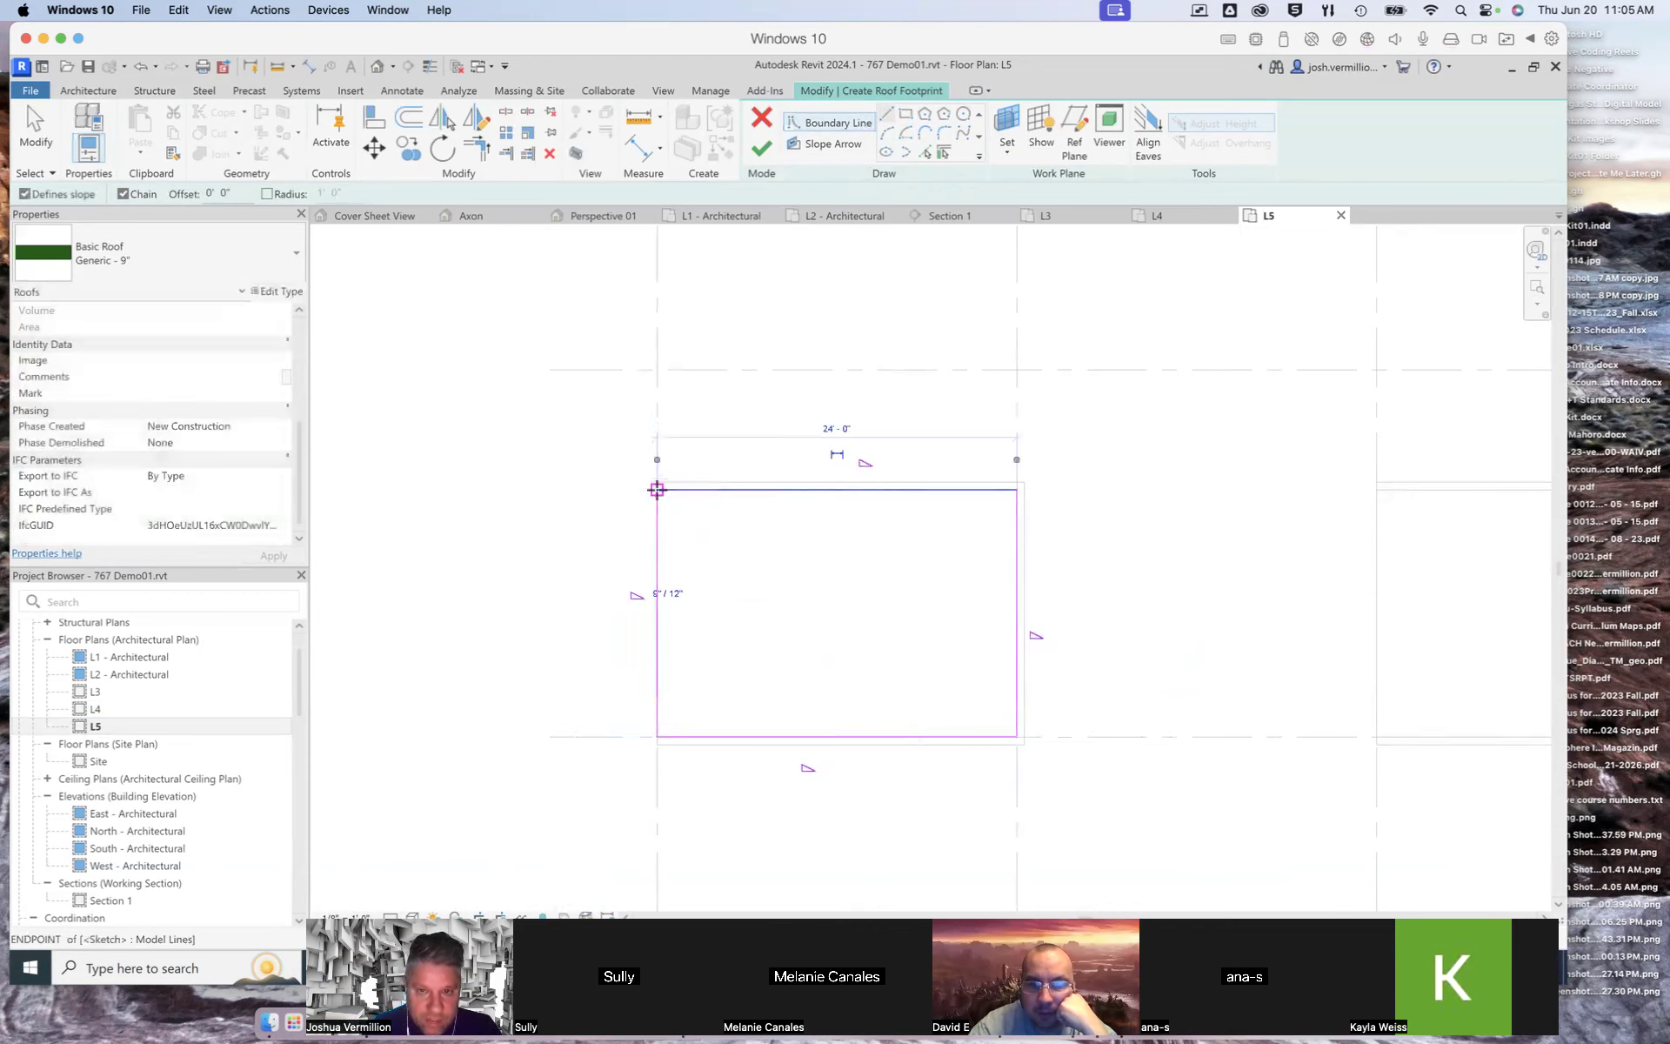
click(761, 148)
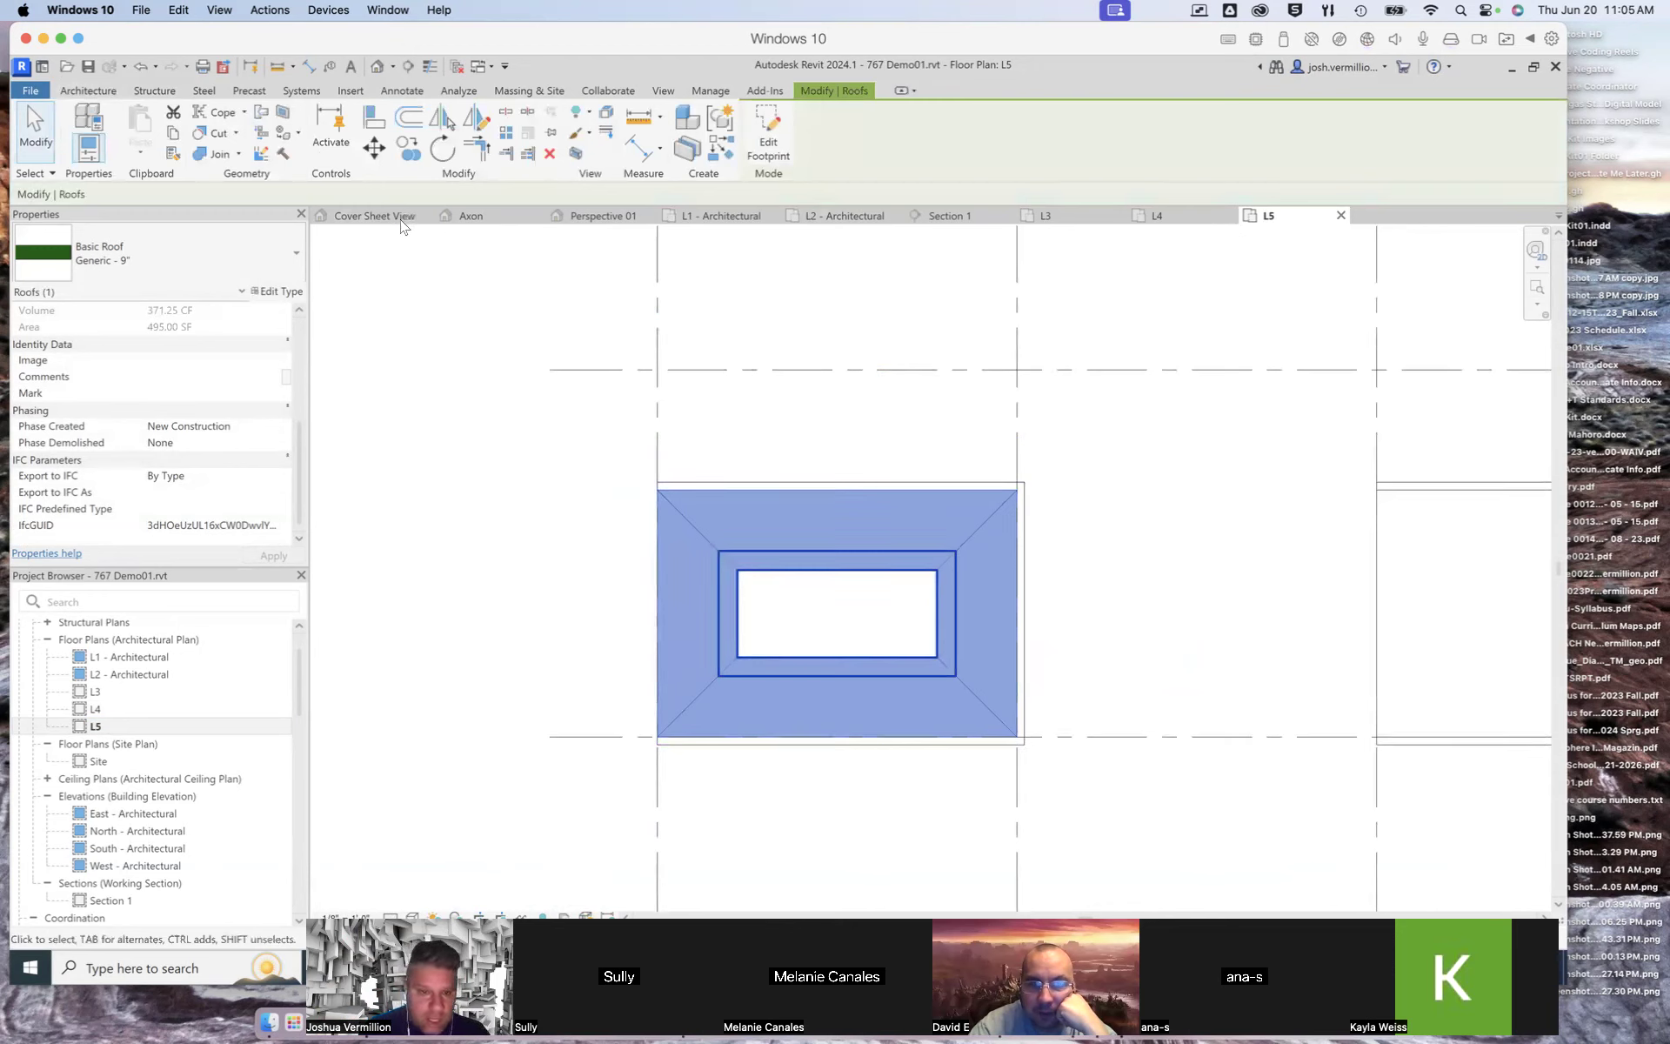
Step: In the Cover Sheet 3D view, change the new roof's type to Generic - 12"
click(402, 222)
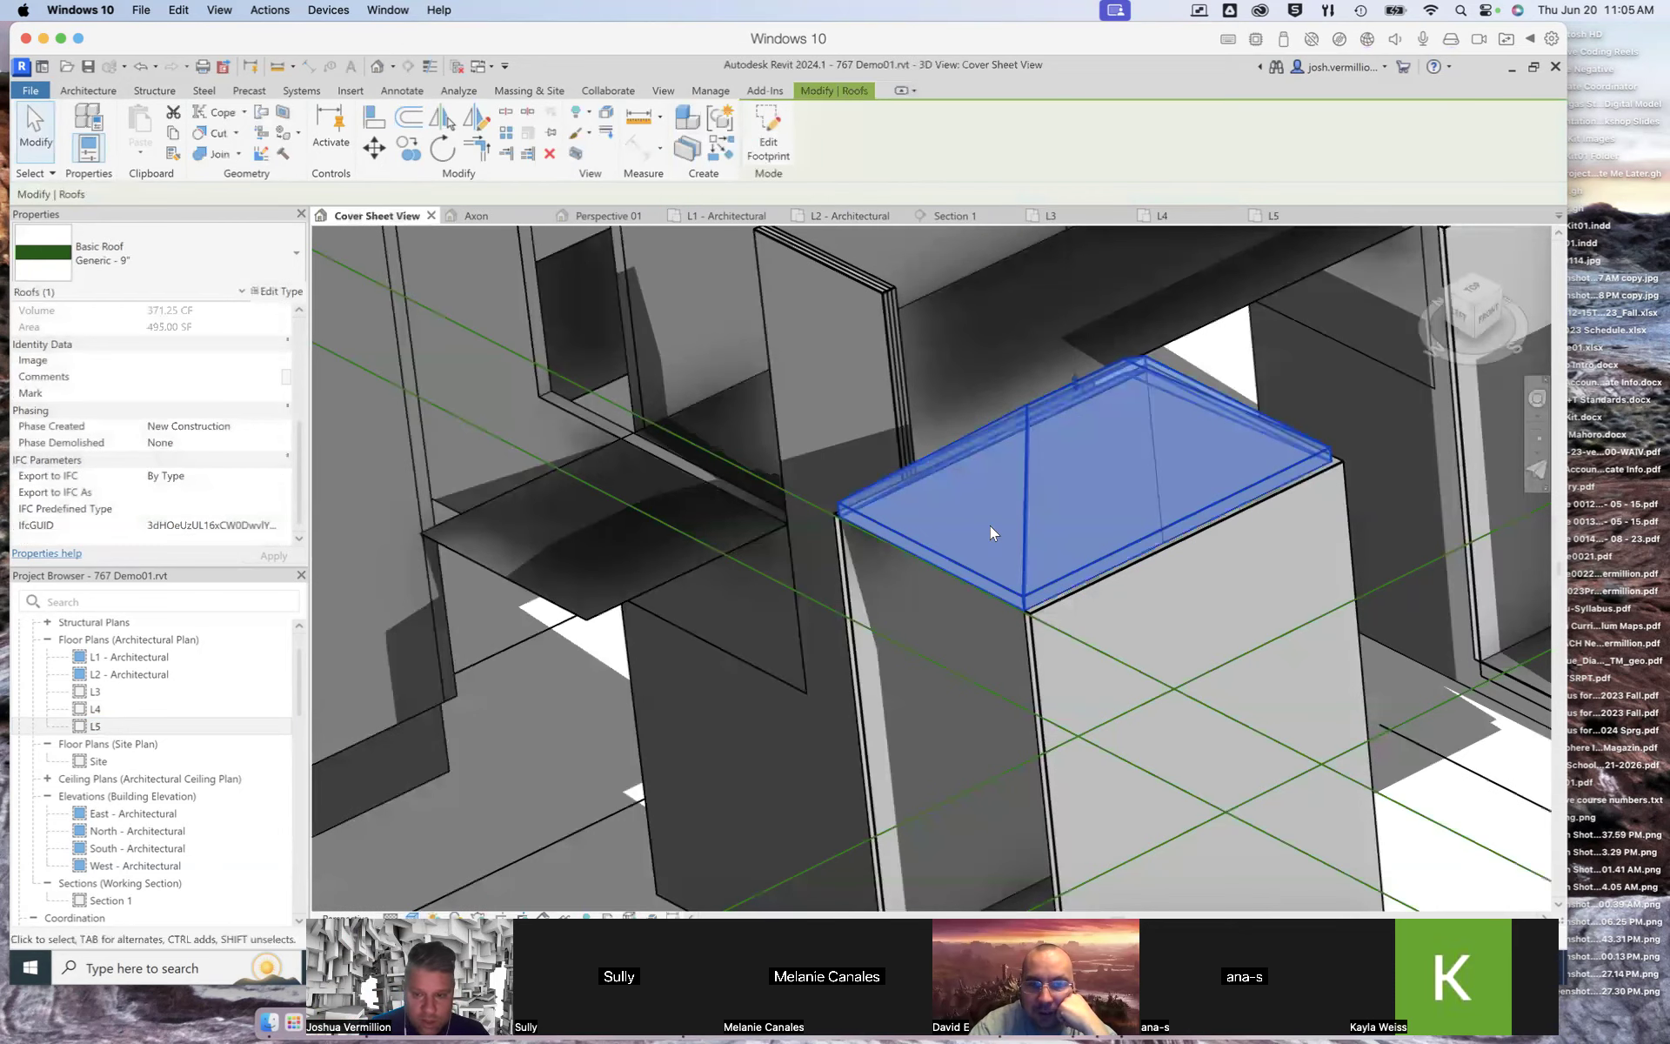
scroll(990, 526, down, 3)
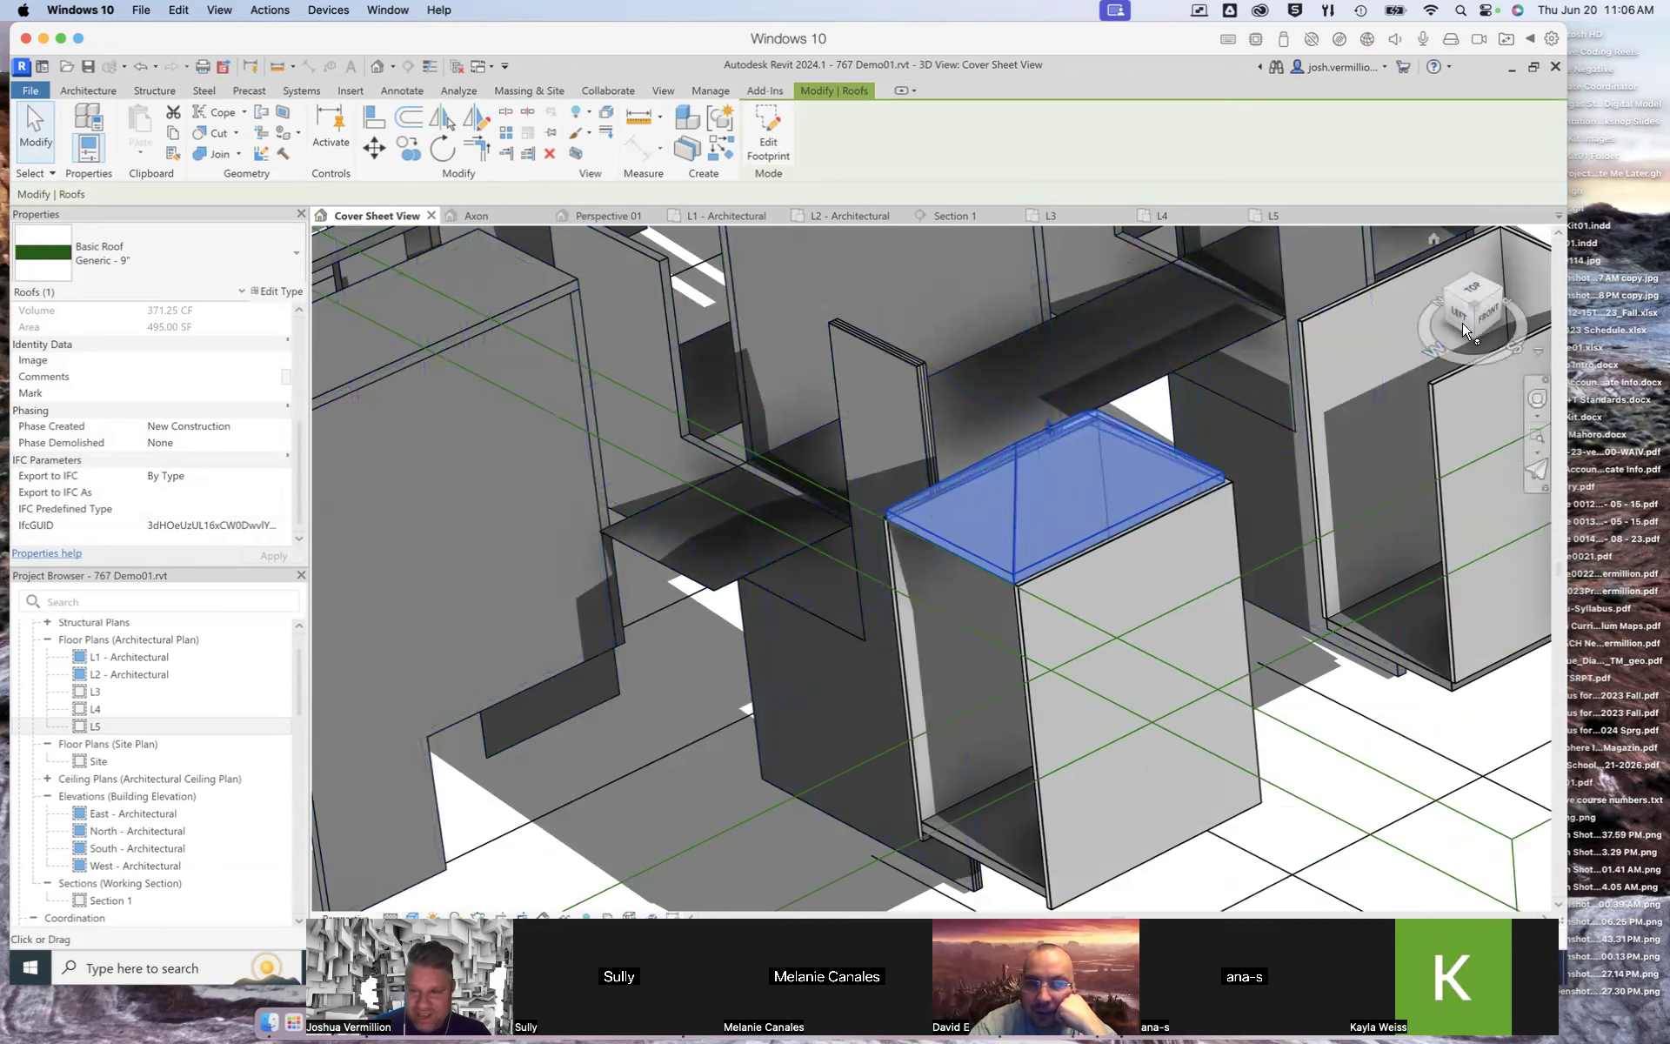
drag(1469, 318, 1588, 393)
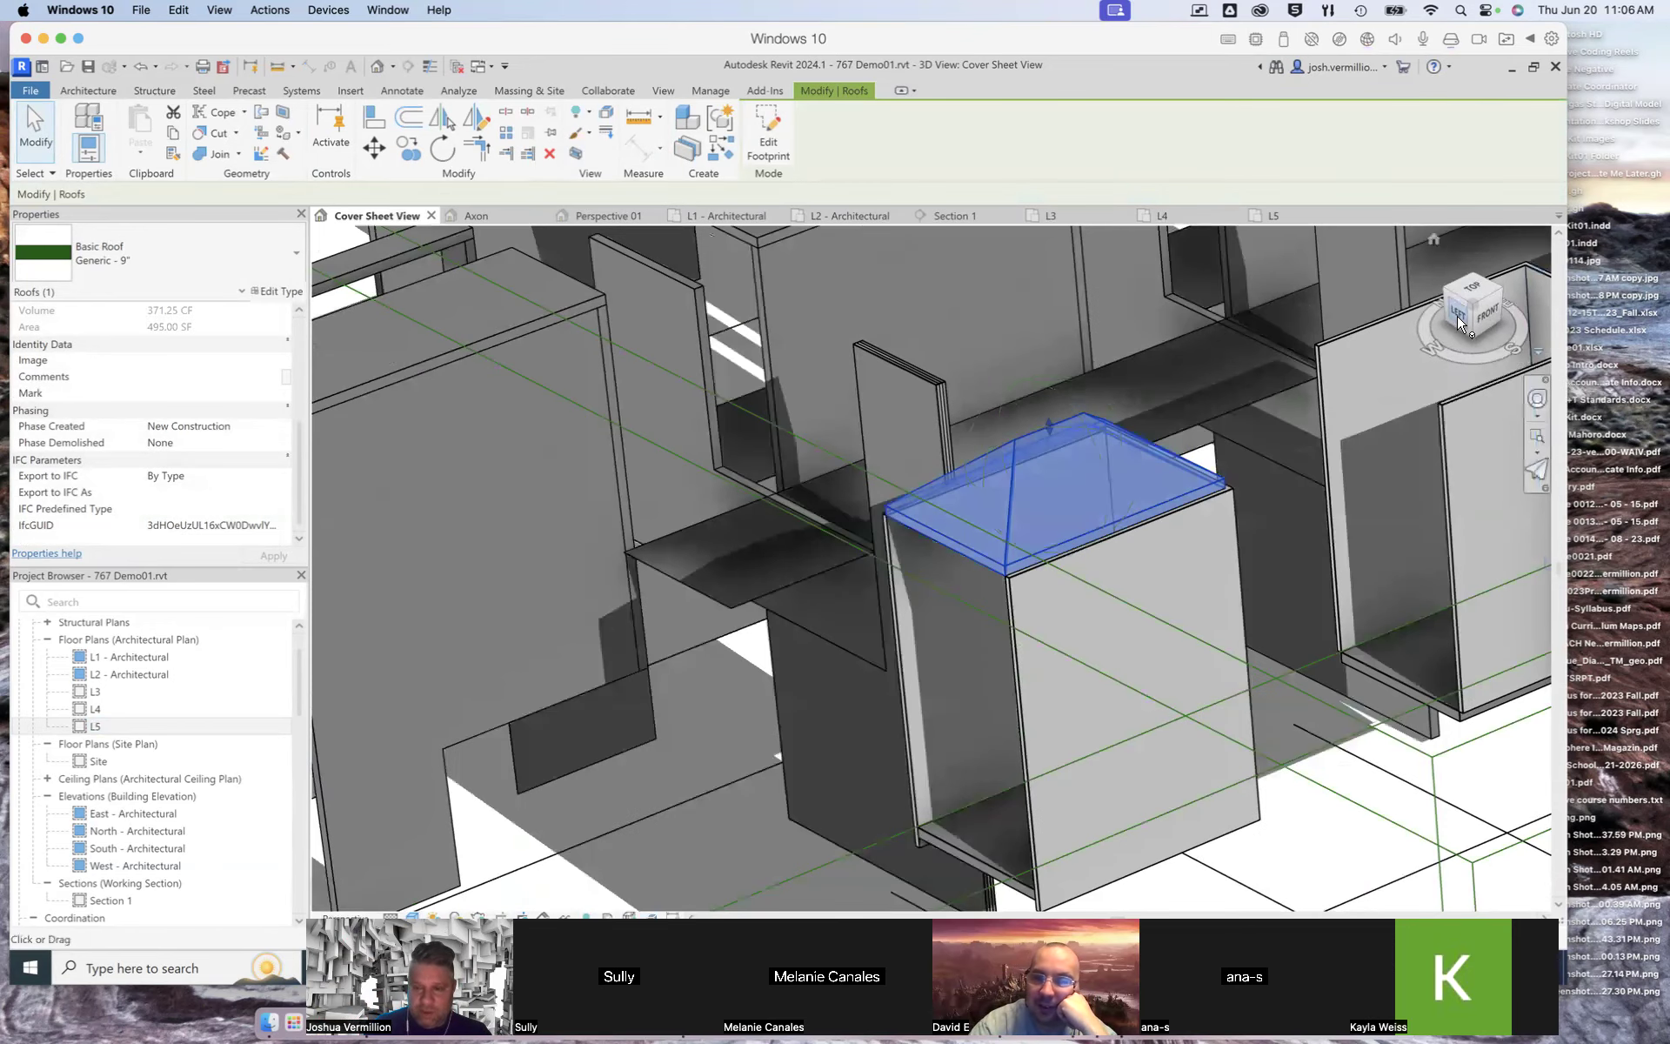
mouse_move(1495, 319)
mouse_down()
mouse_move(1584, 327)
mouse_move(1516, 376)
mouse_move(1499, 360)
mouse_move(1506, 293)
mouse_up()
drag(1528, 294, 1419, 327)
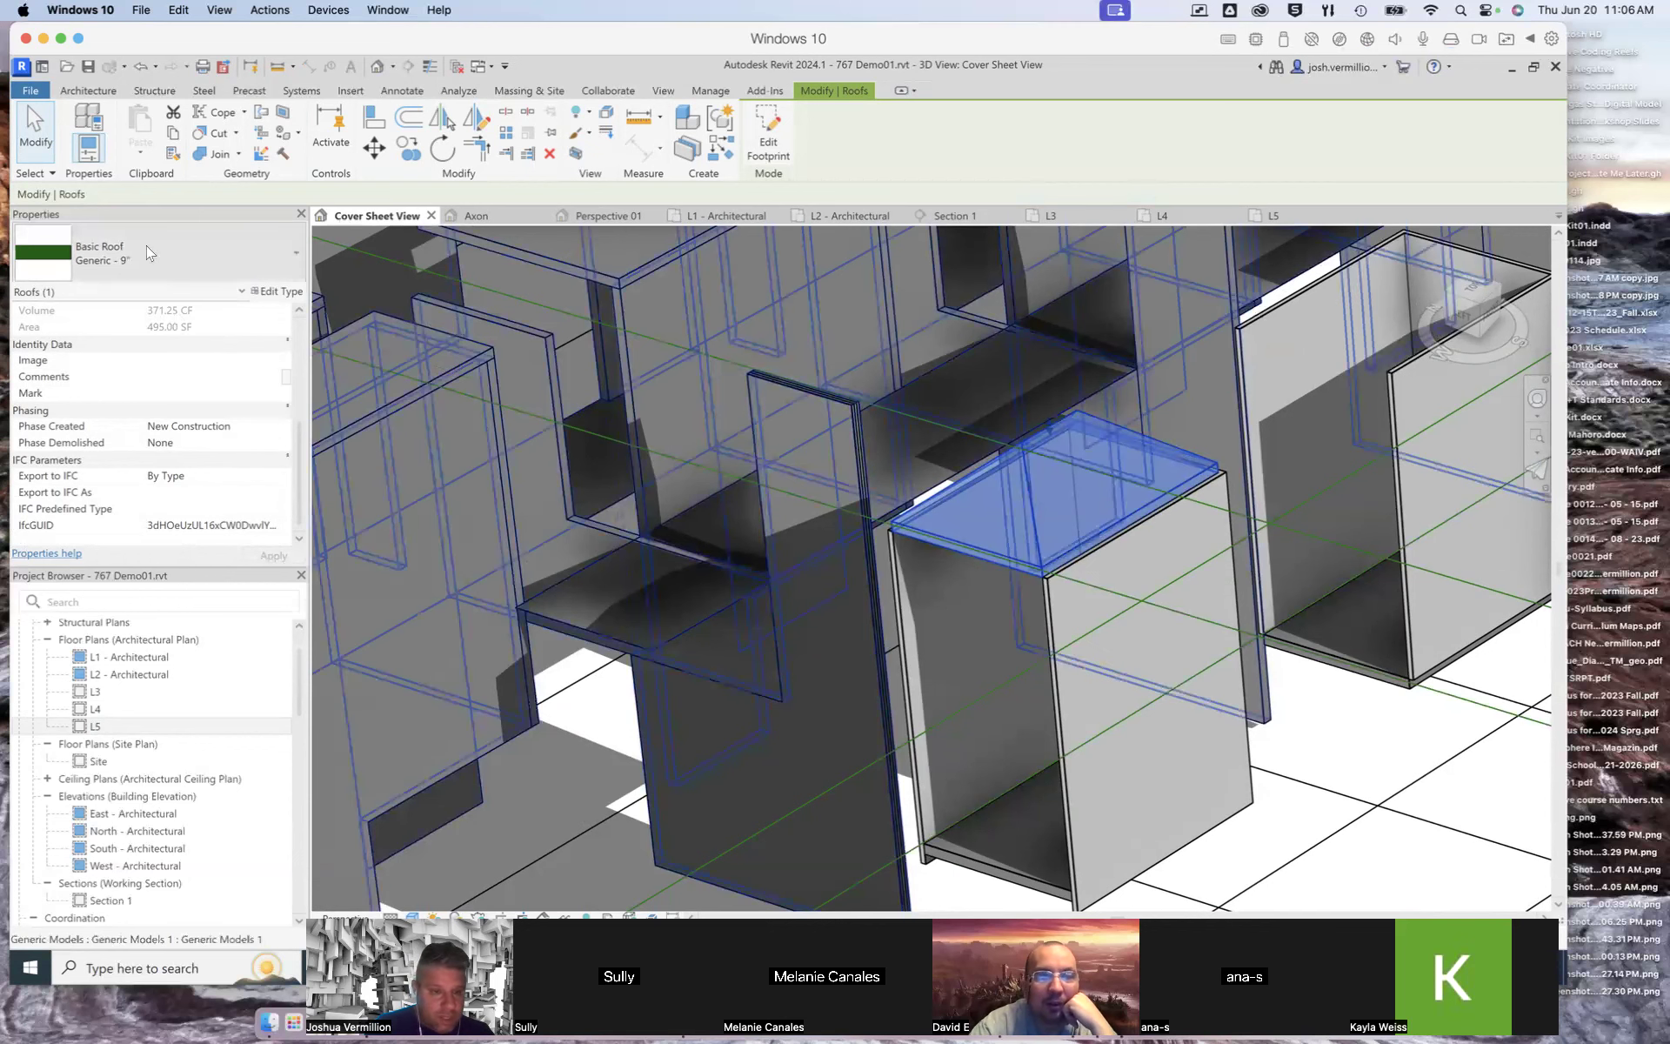
click(296, 254)
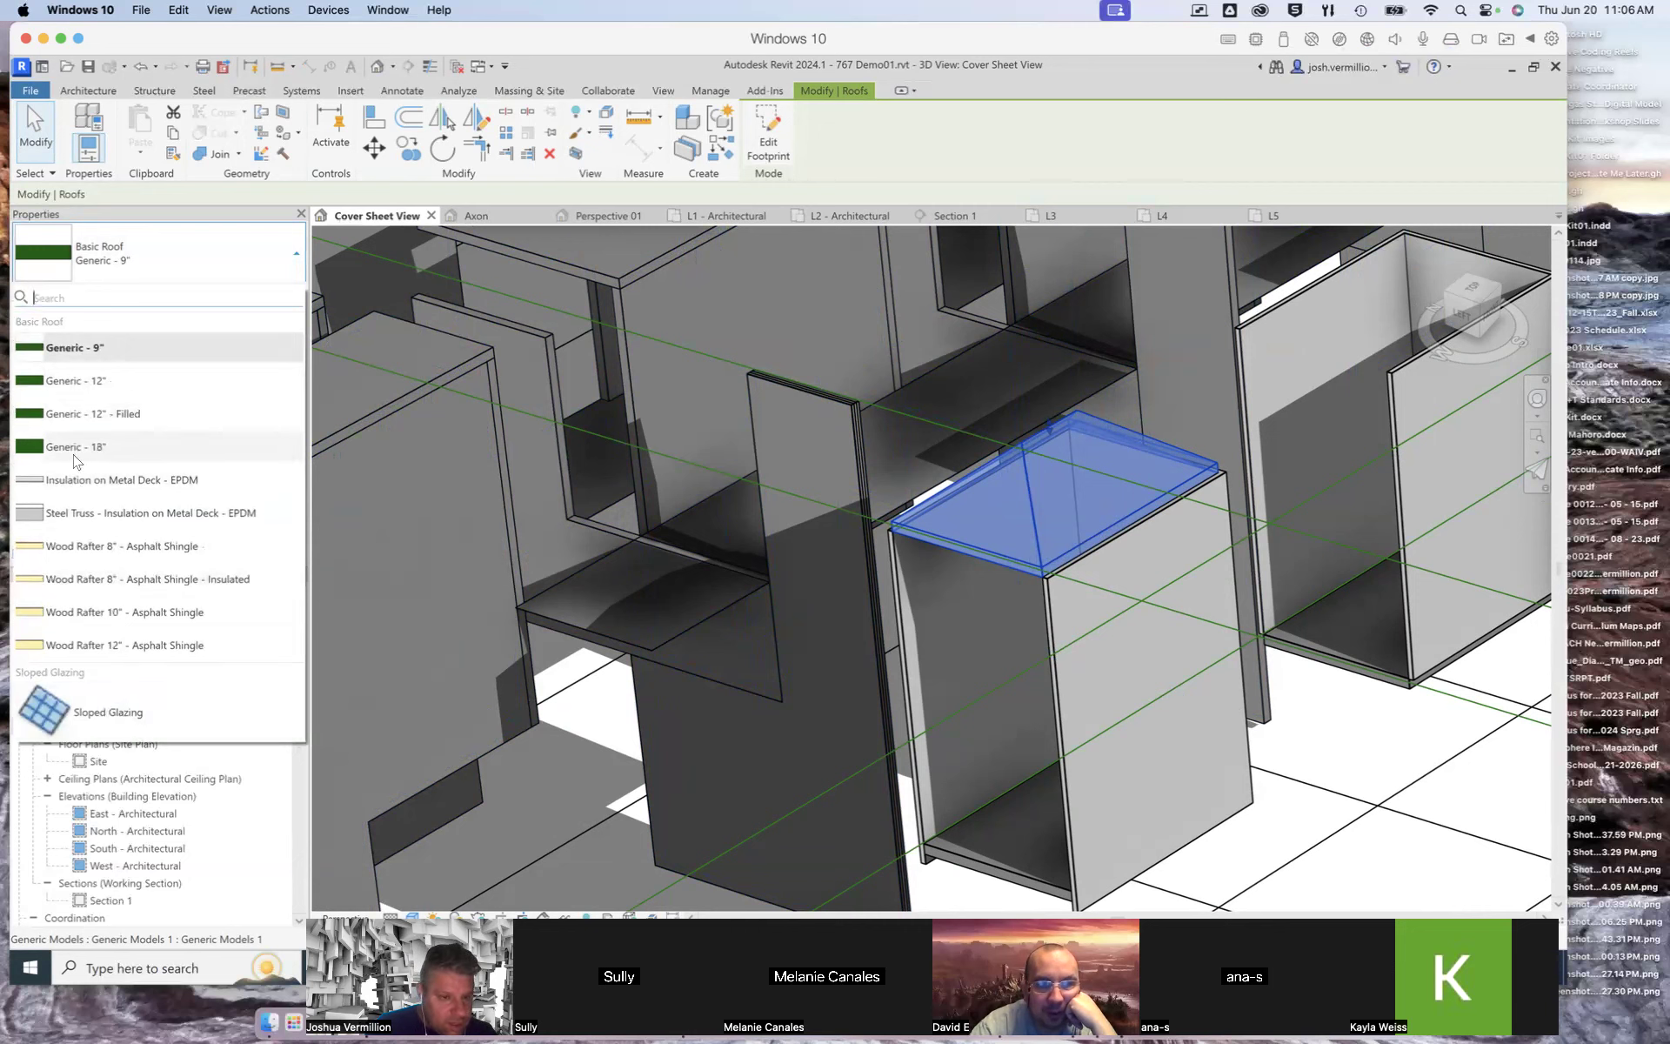
click(83, 383)
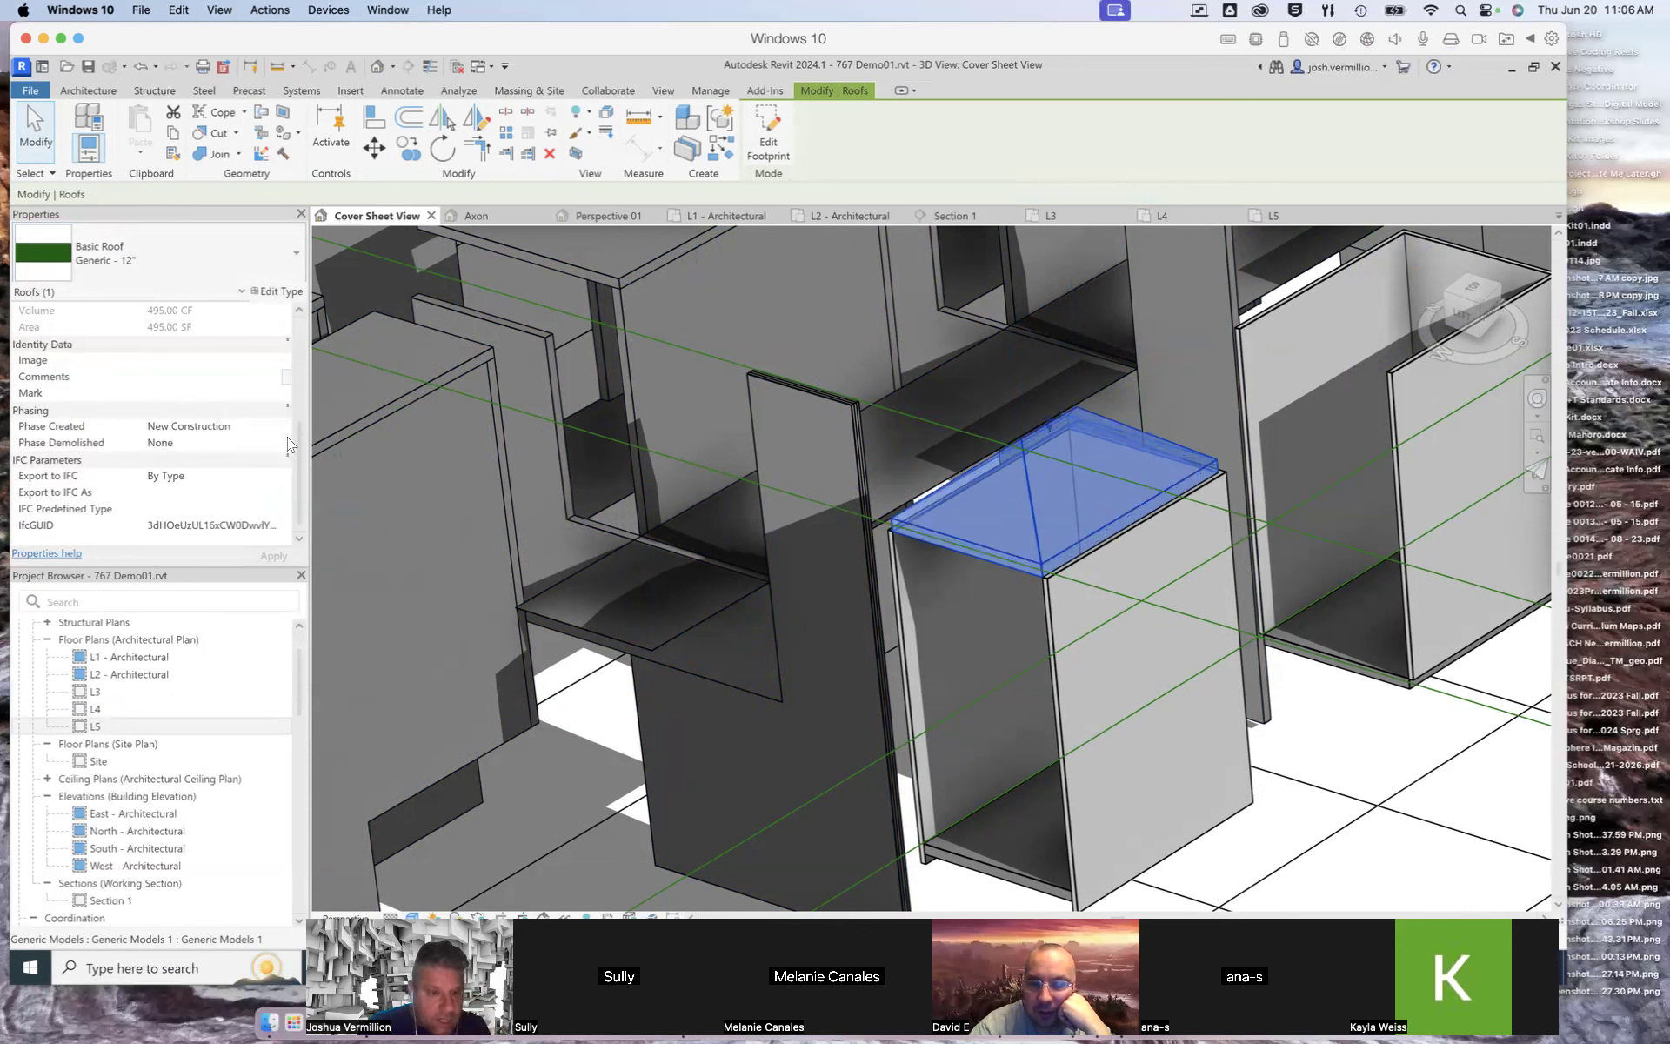
Step: Set the roof's slope to 0 to make it flat
scroll(298, 449, up, 5)
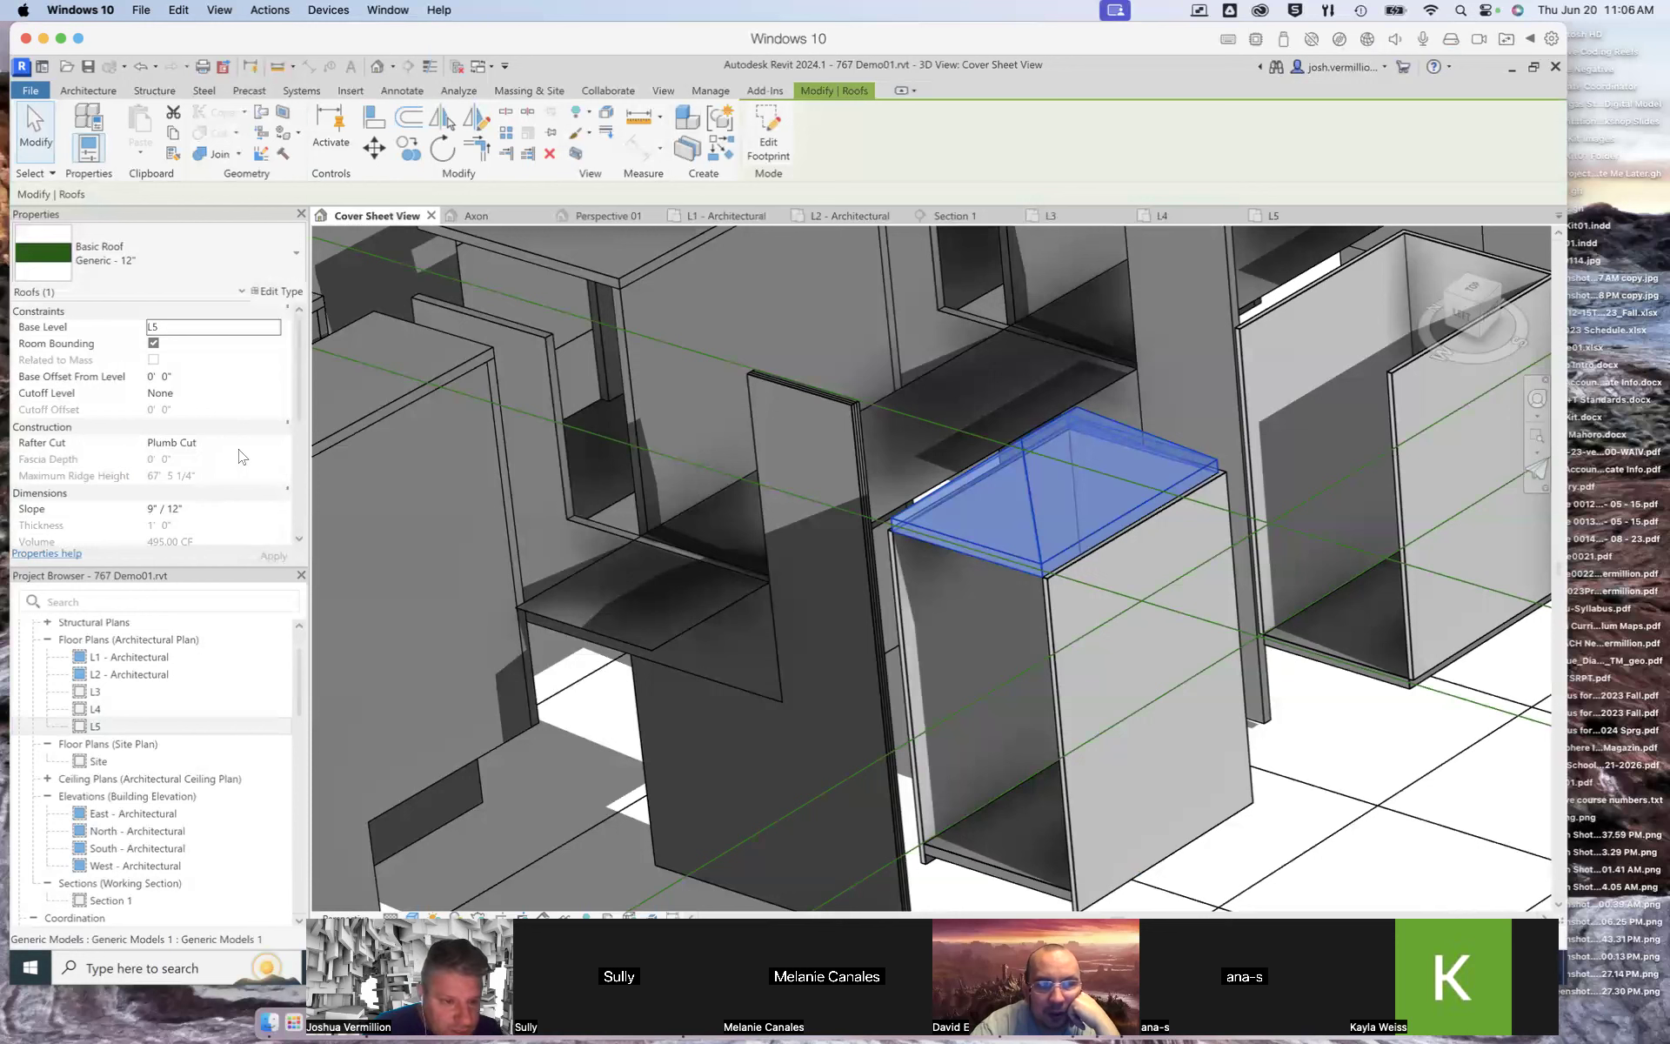
scroll(300, 411, down, 1)
scroll(299, 412, down, 3)
click(181, 444)
drag(183, 444, 137, 441)
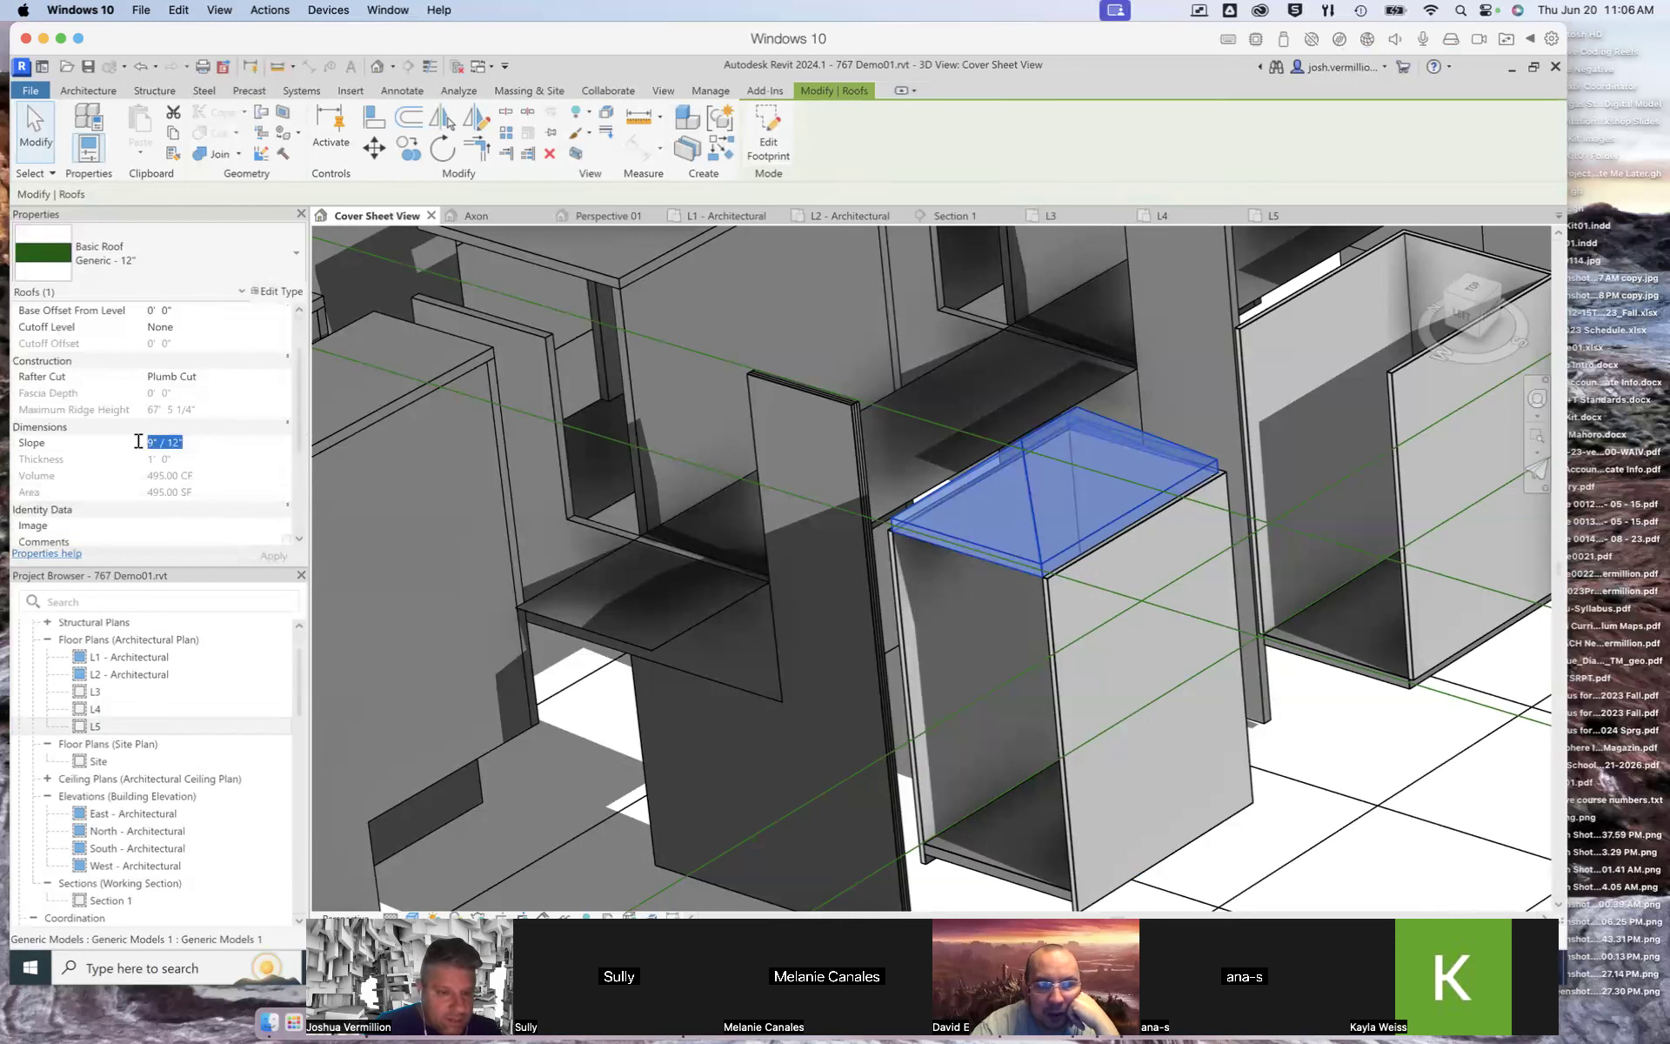
text(0)
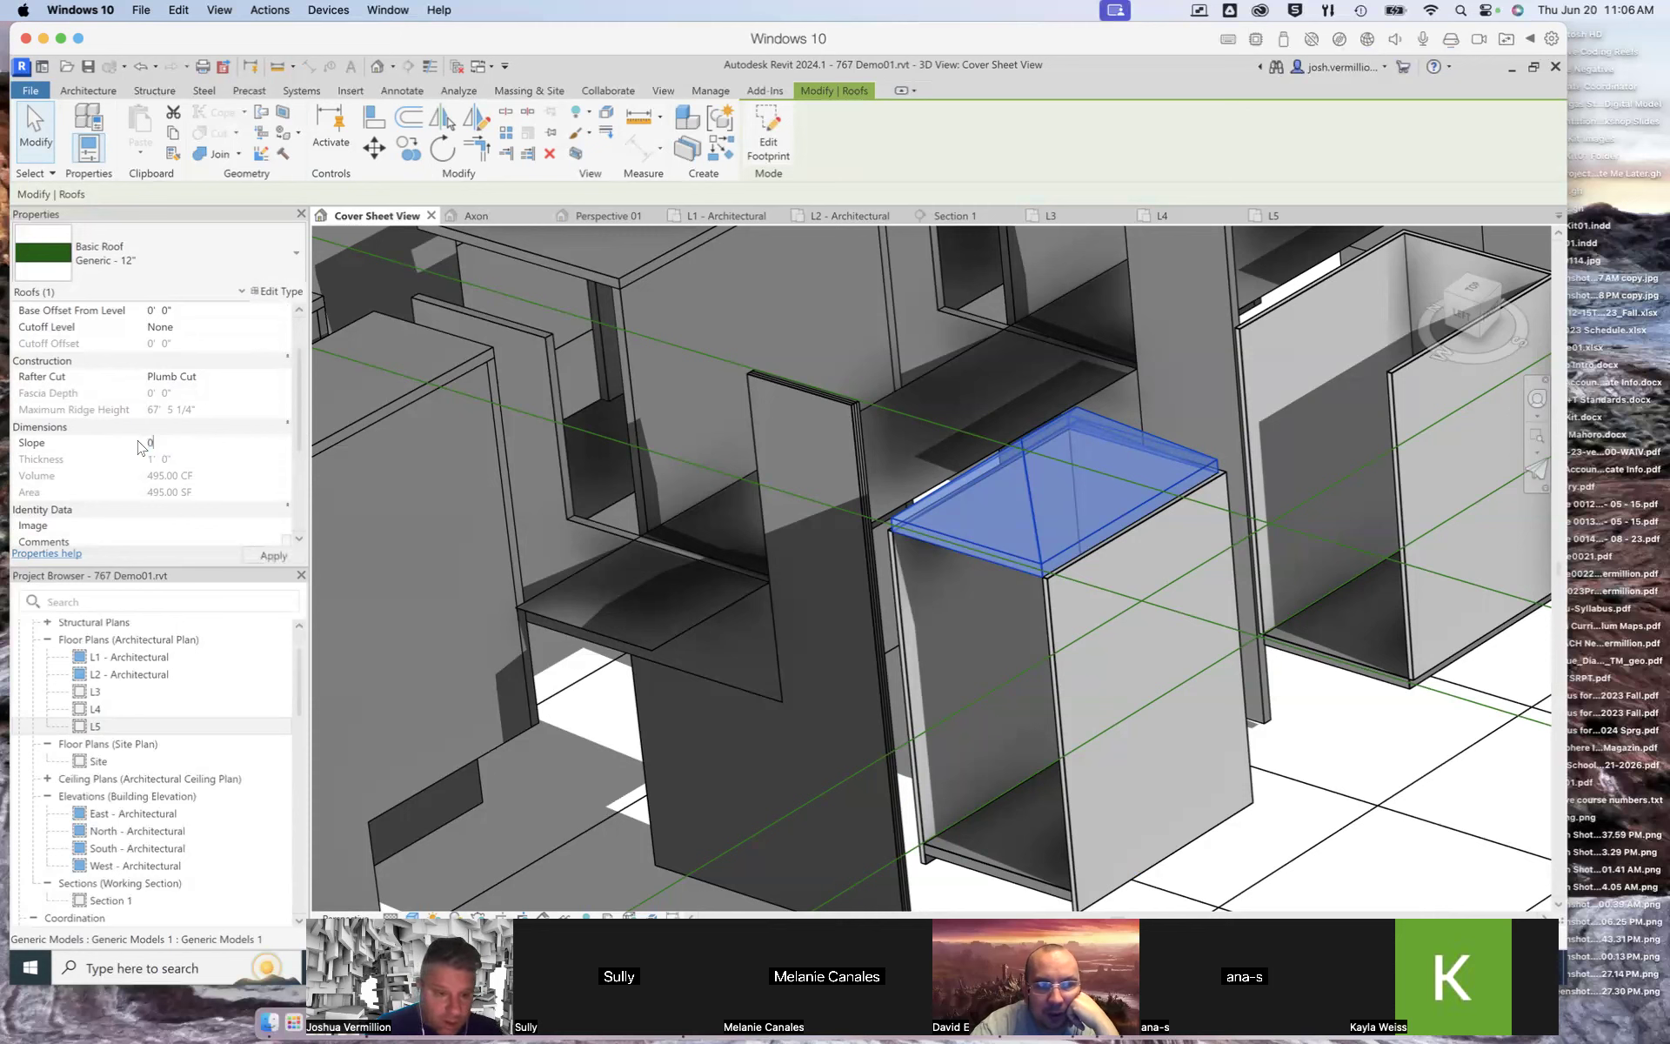
click(264, 560)
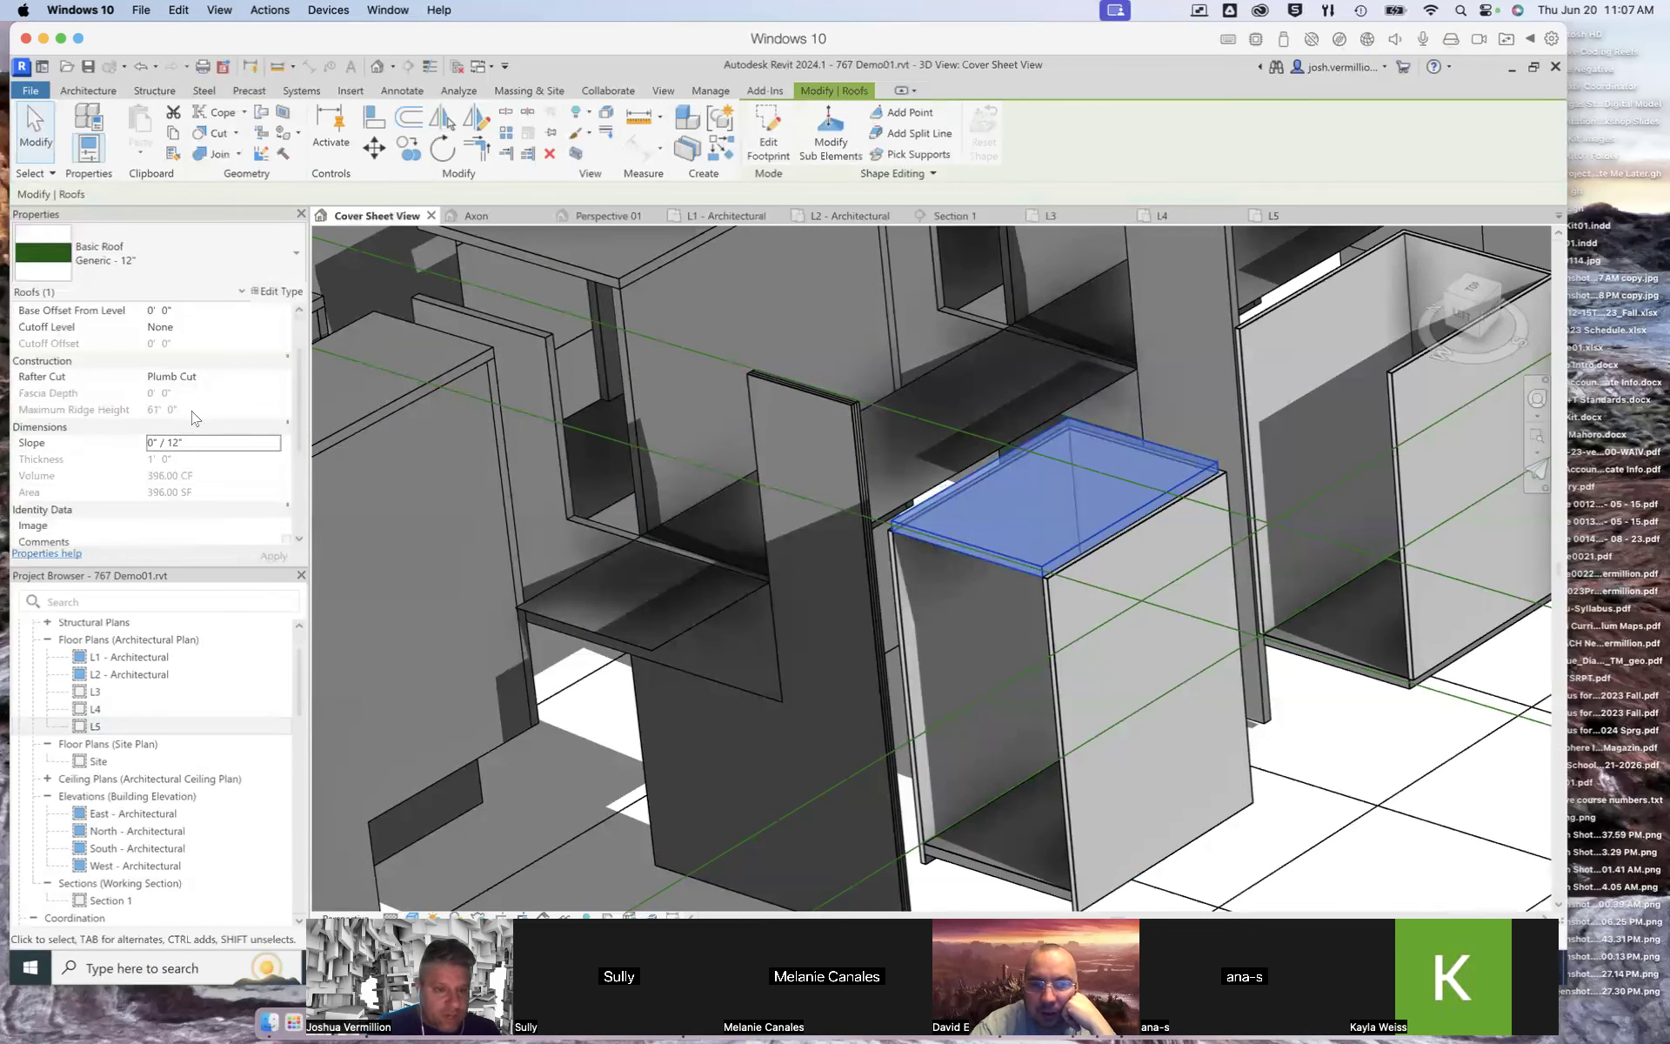
Step: Set the roof's base offset from level to -1' 0" and deselect it
scroll(193, 418, up, 3)
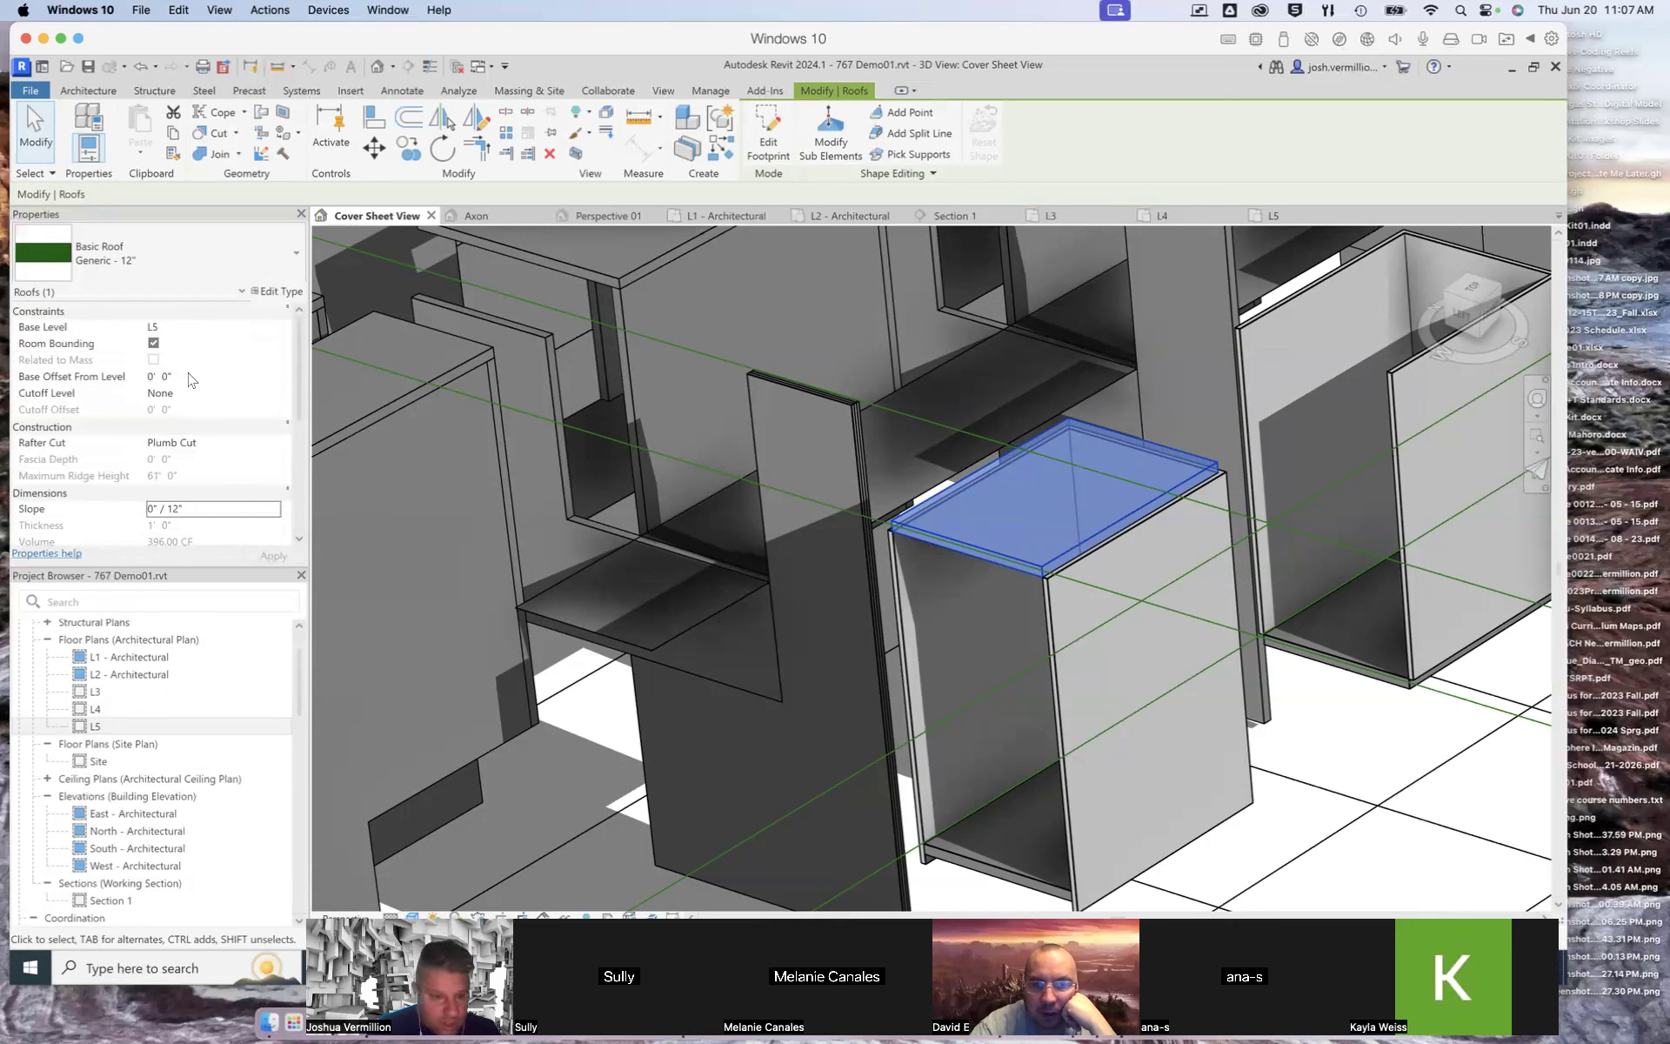
click(152, 380)
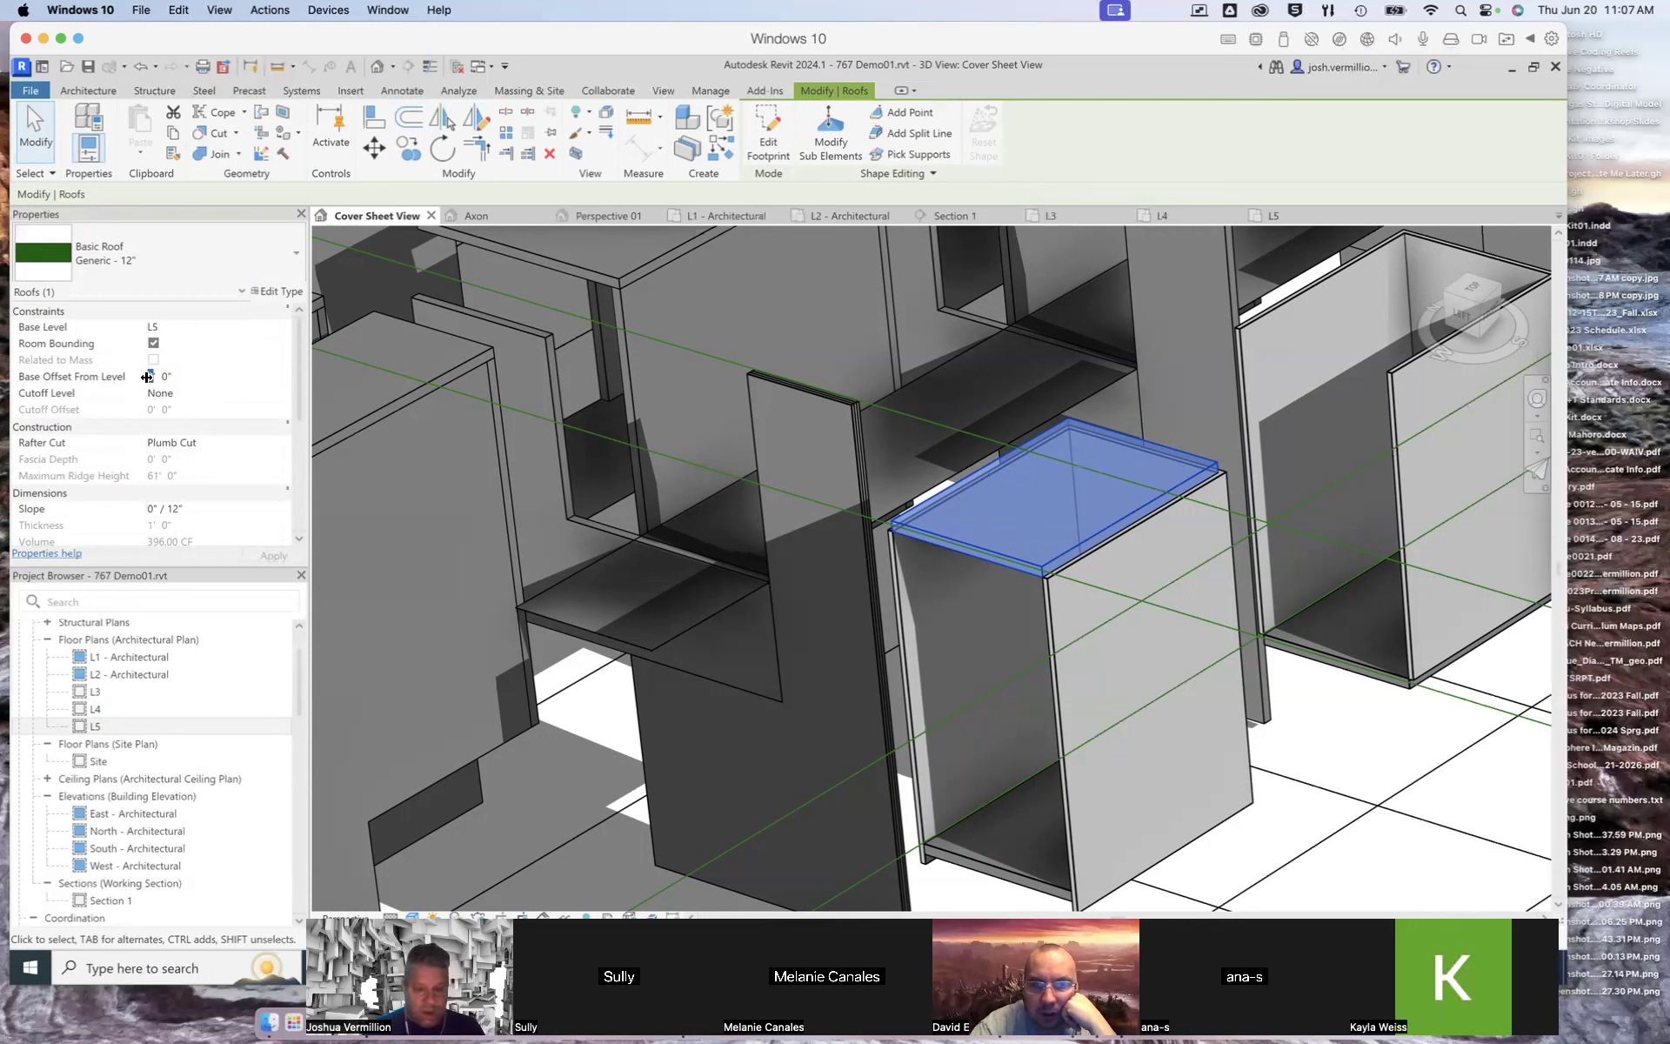
text(1)
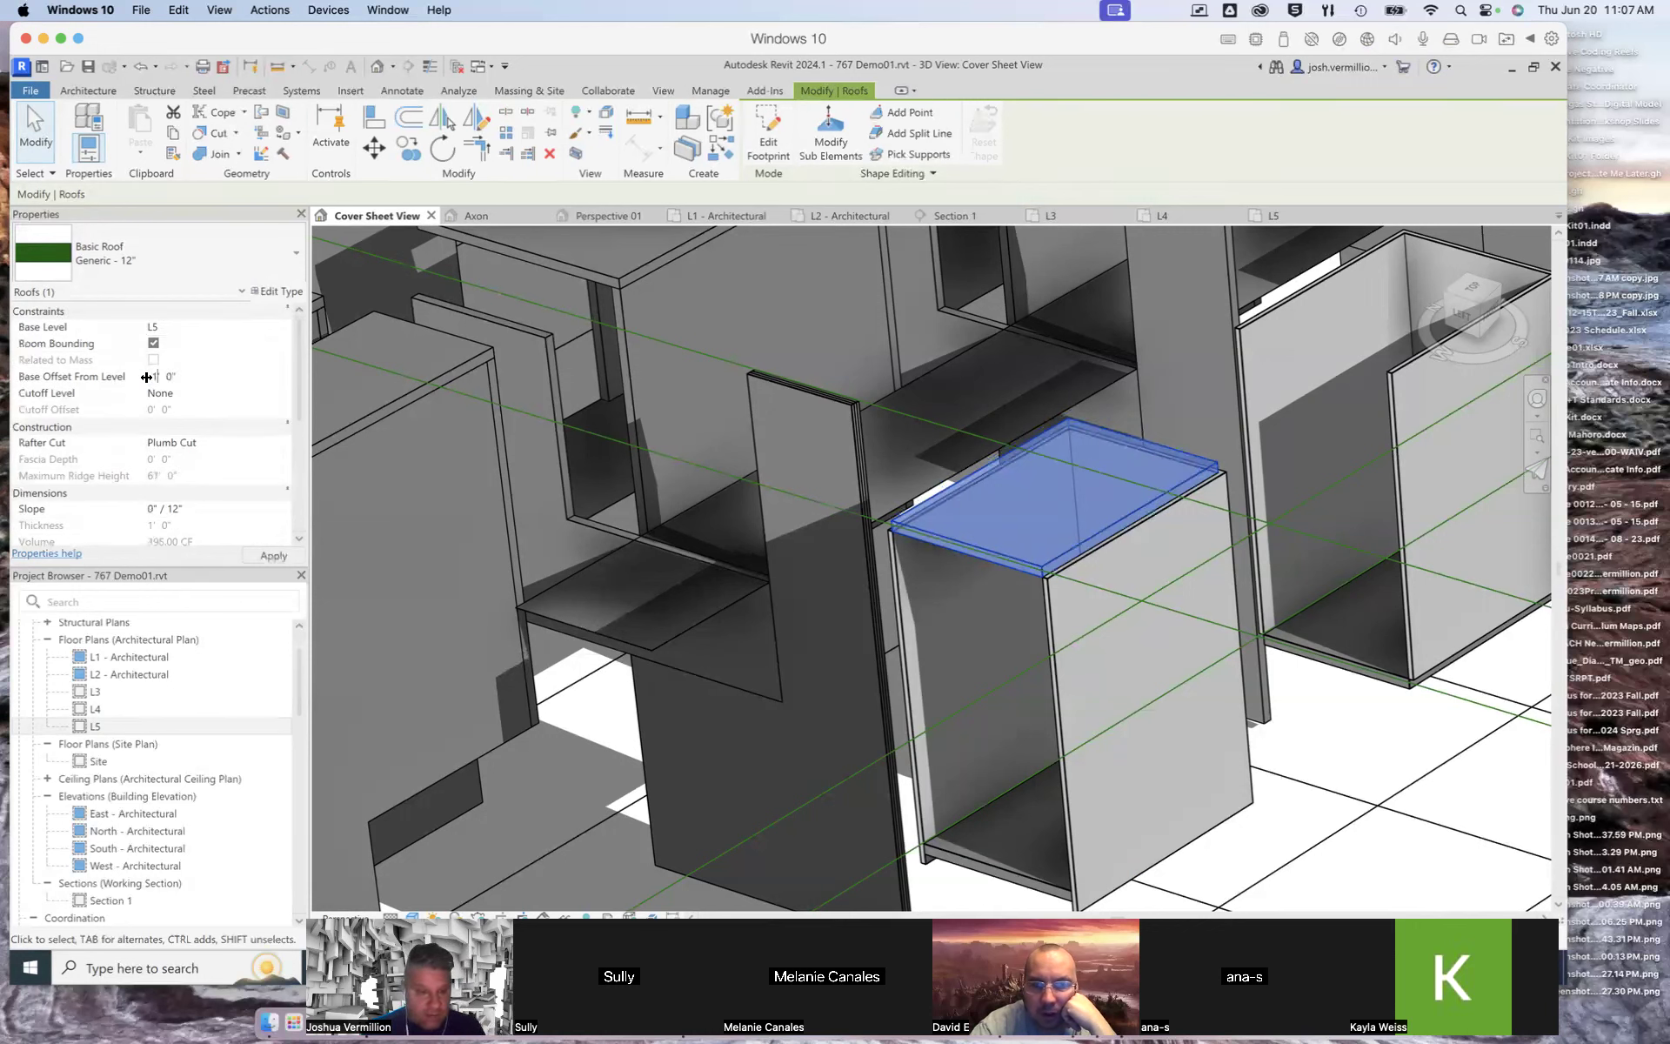
click(273, 554)
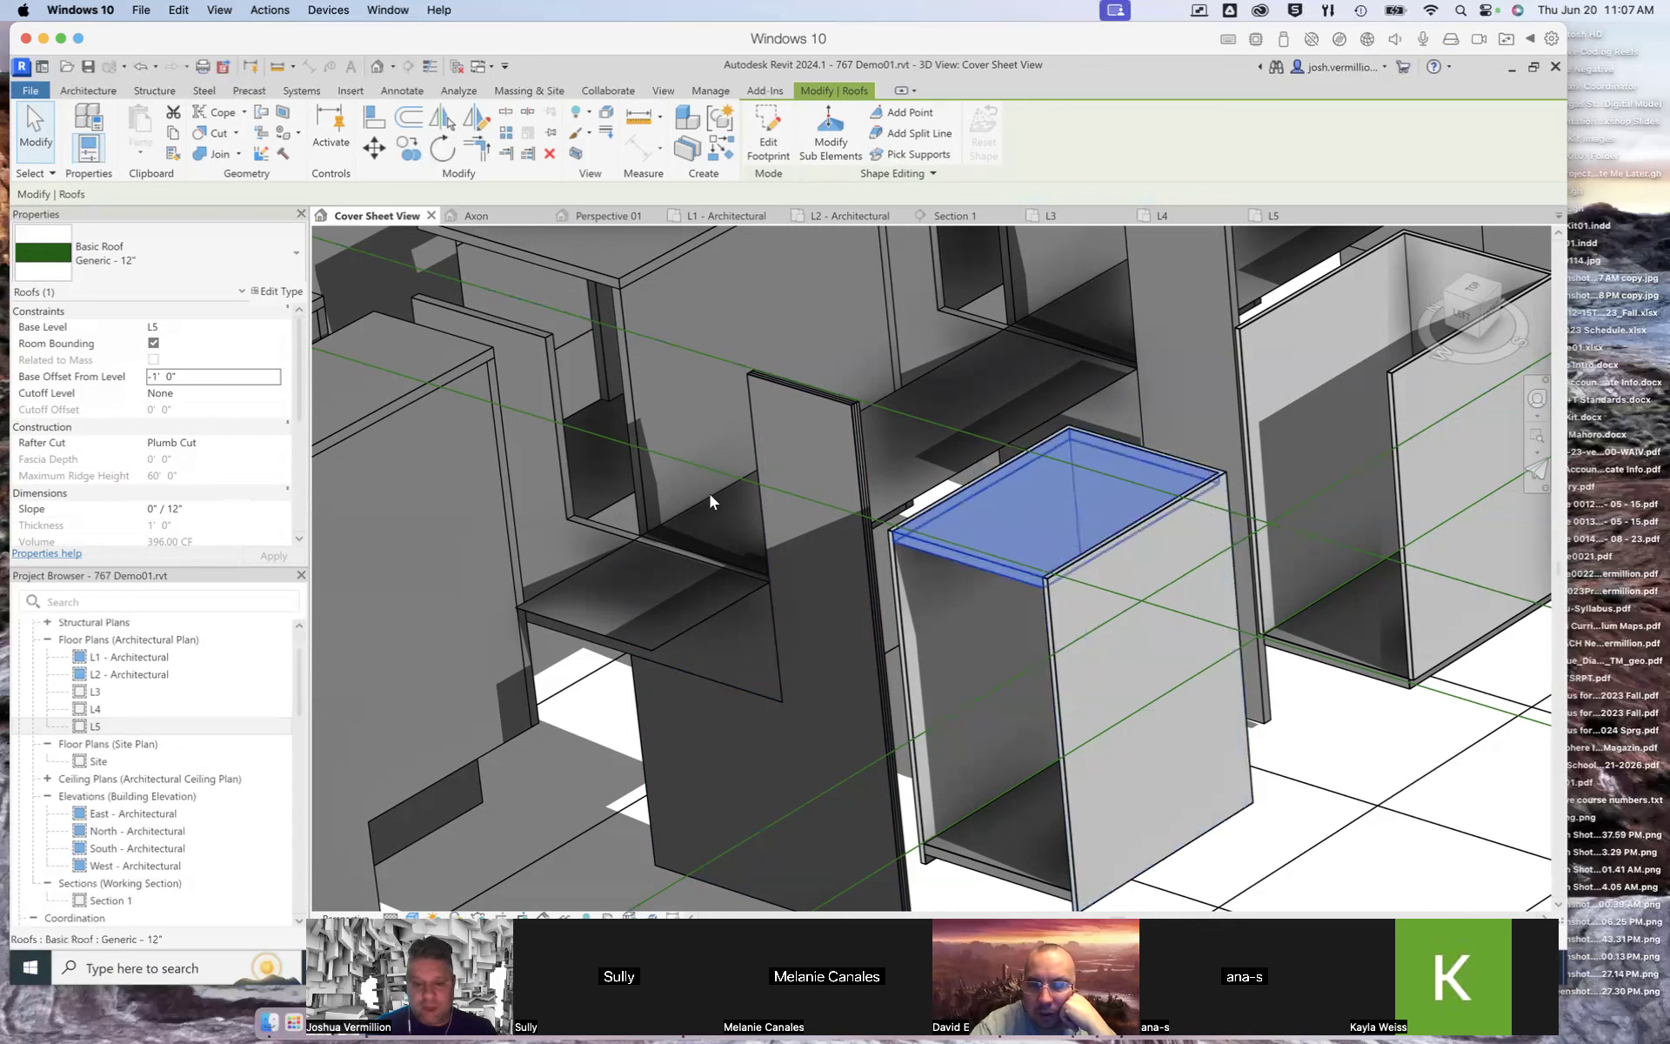
click(31, 133)
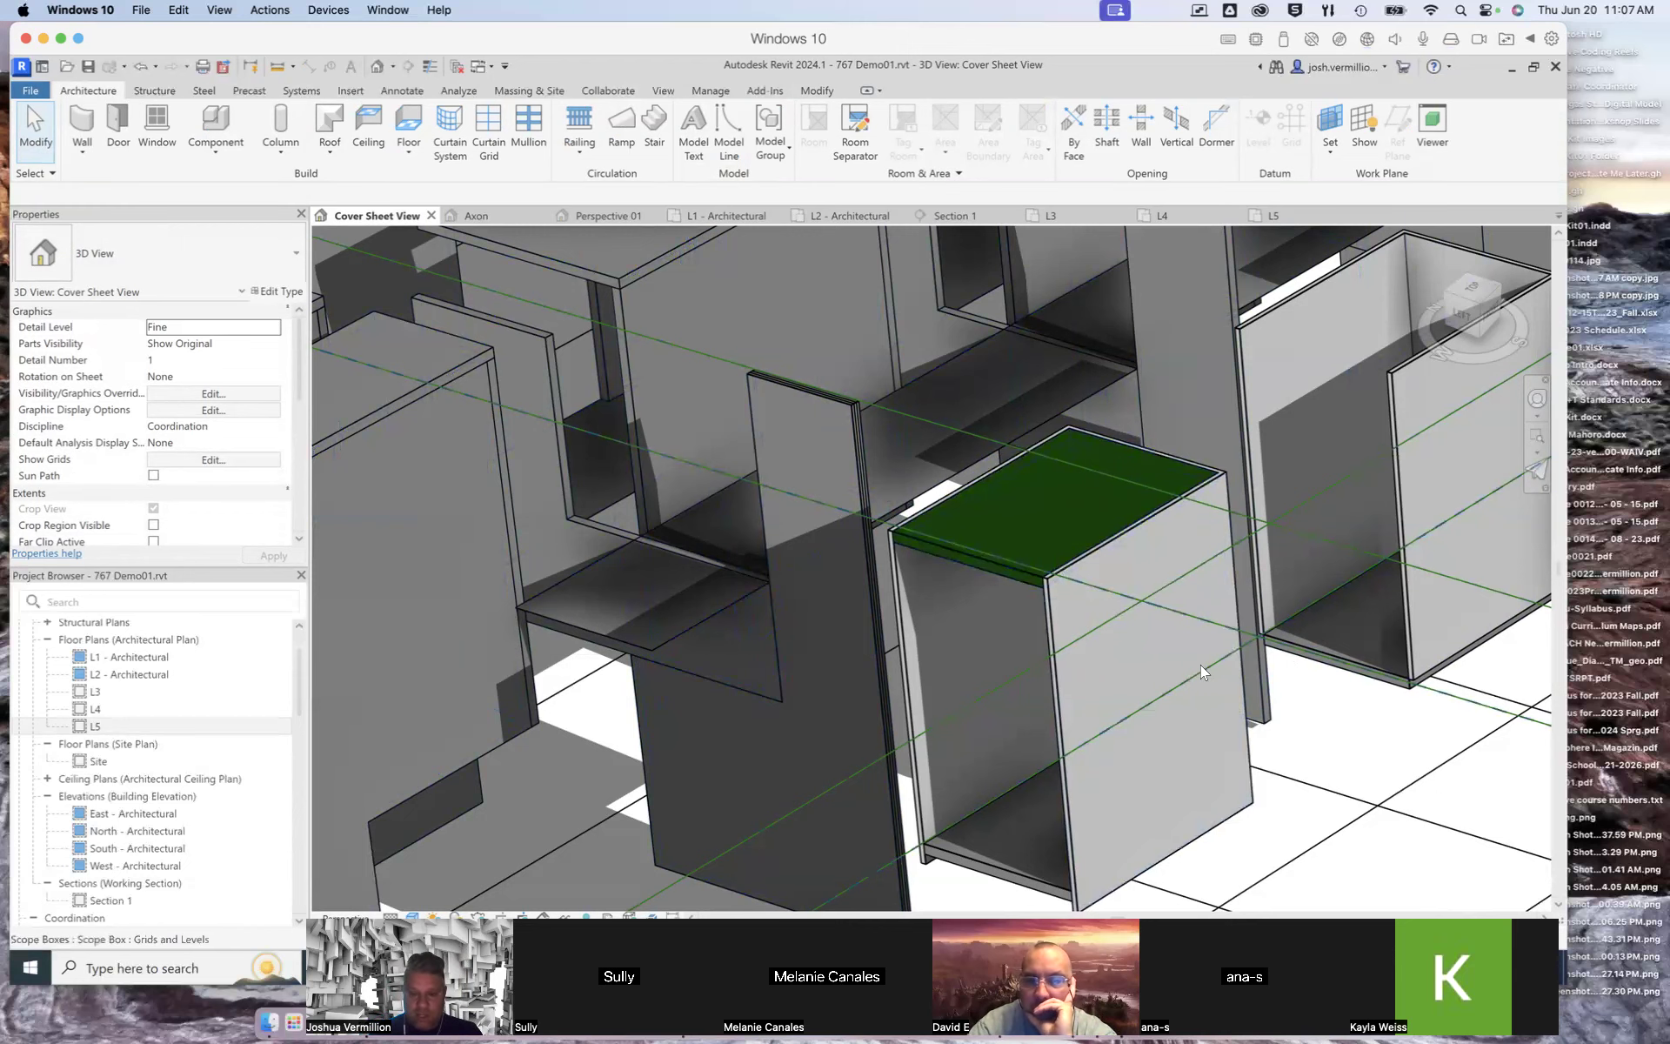
Step: Cut a vertical opening in the flat roof by sketching a rectangle about 8'-5" by 3'-1" along its back edge, then save the project
scroll(1201, 665, down, 3)
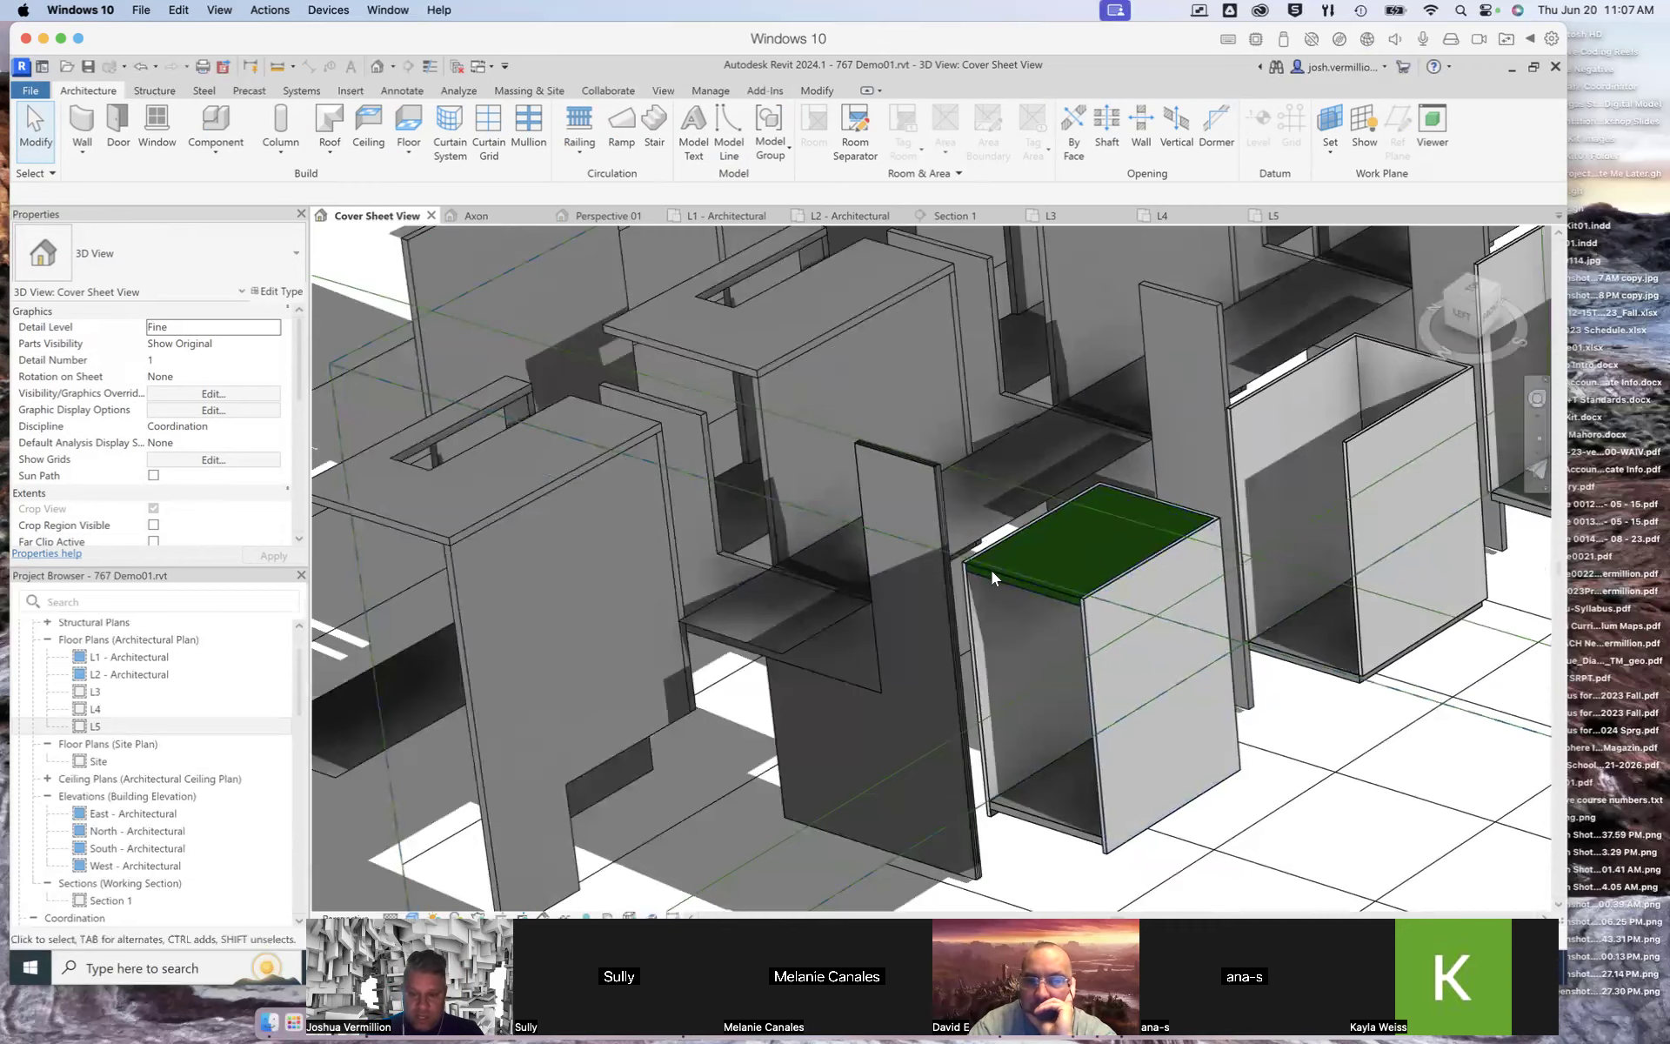
scroll(992, 571, down, 1)
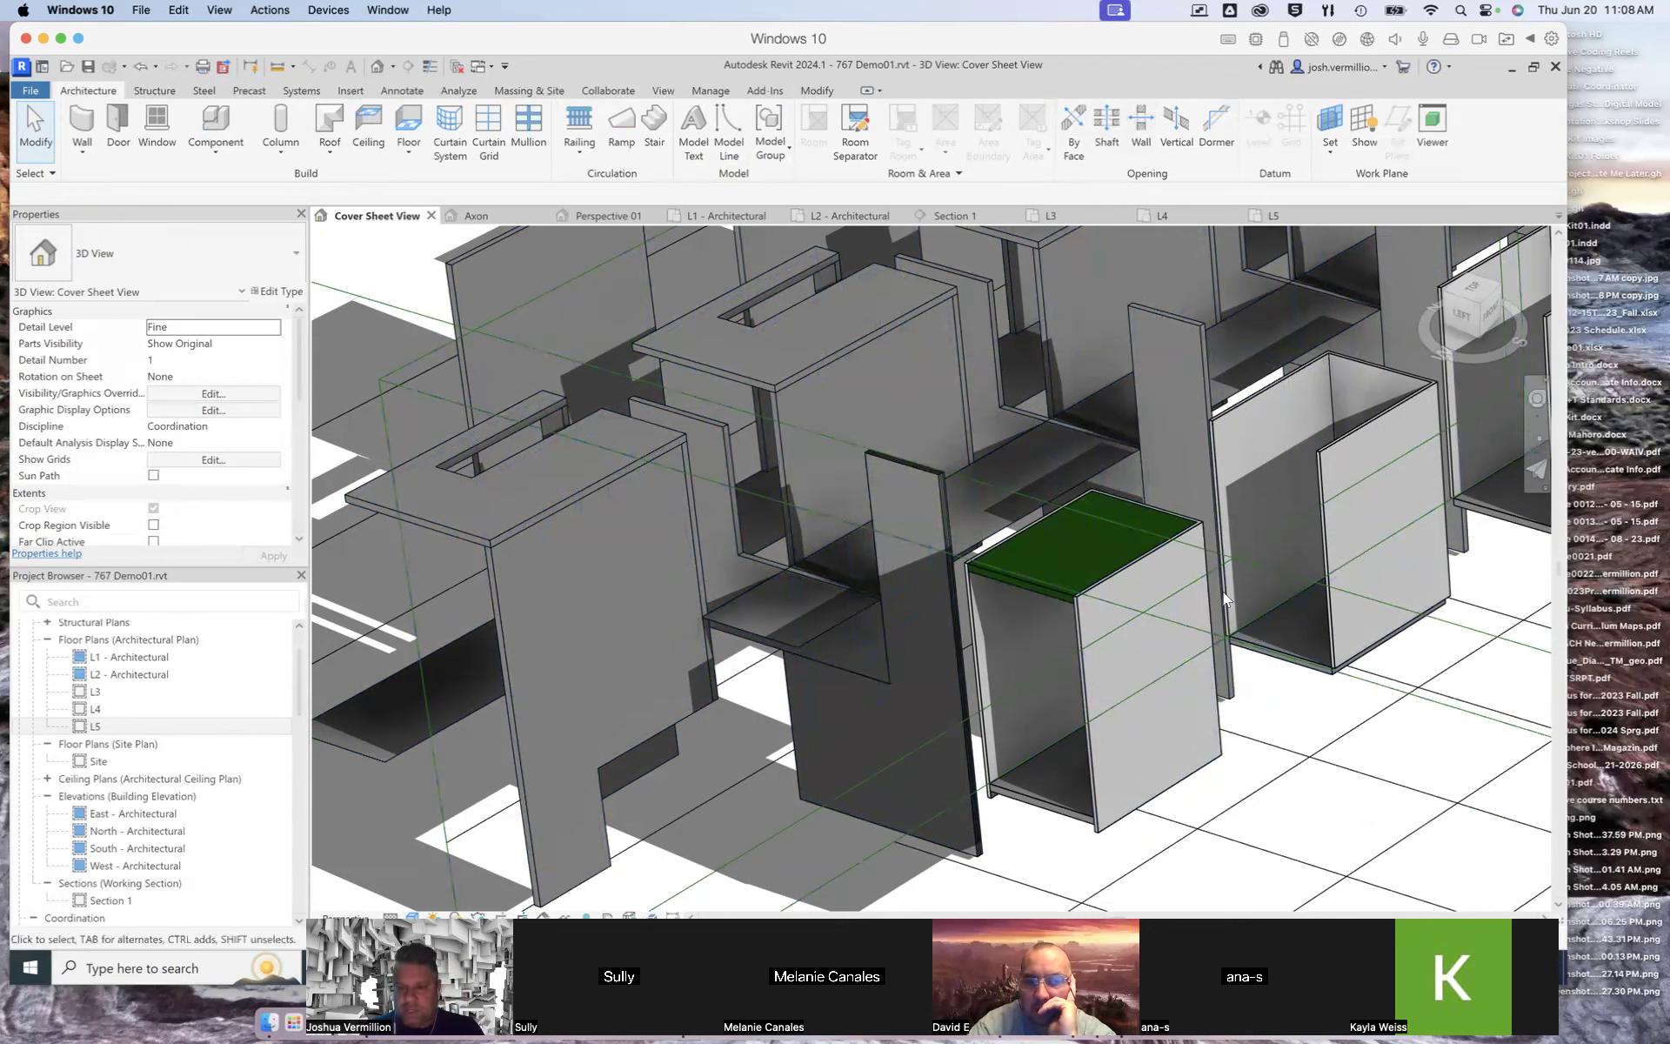
shift+middle_drag(1124, 539, 1128, 534)
scroll(1129, 530, up, 4)
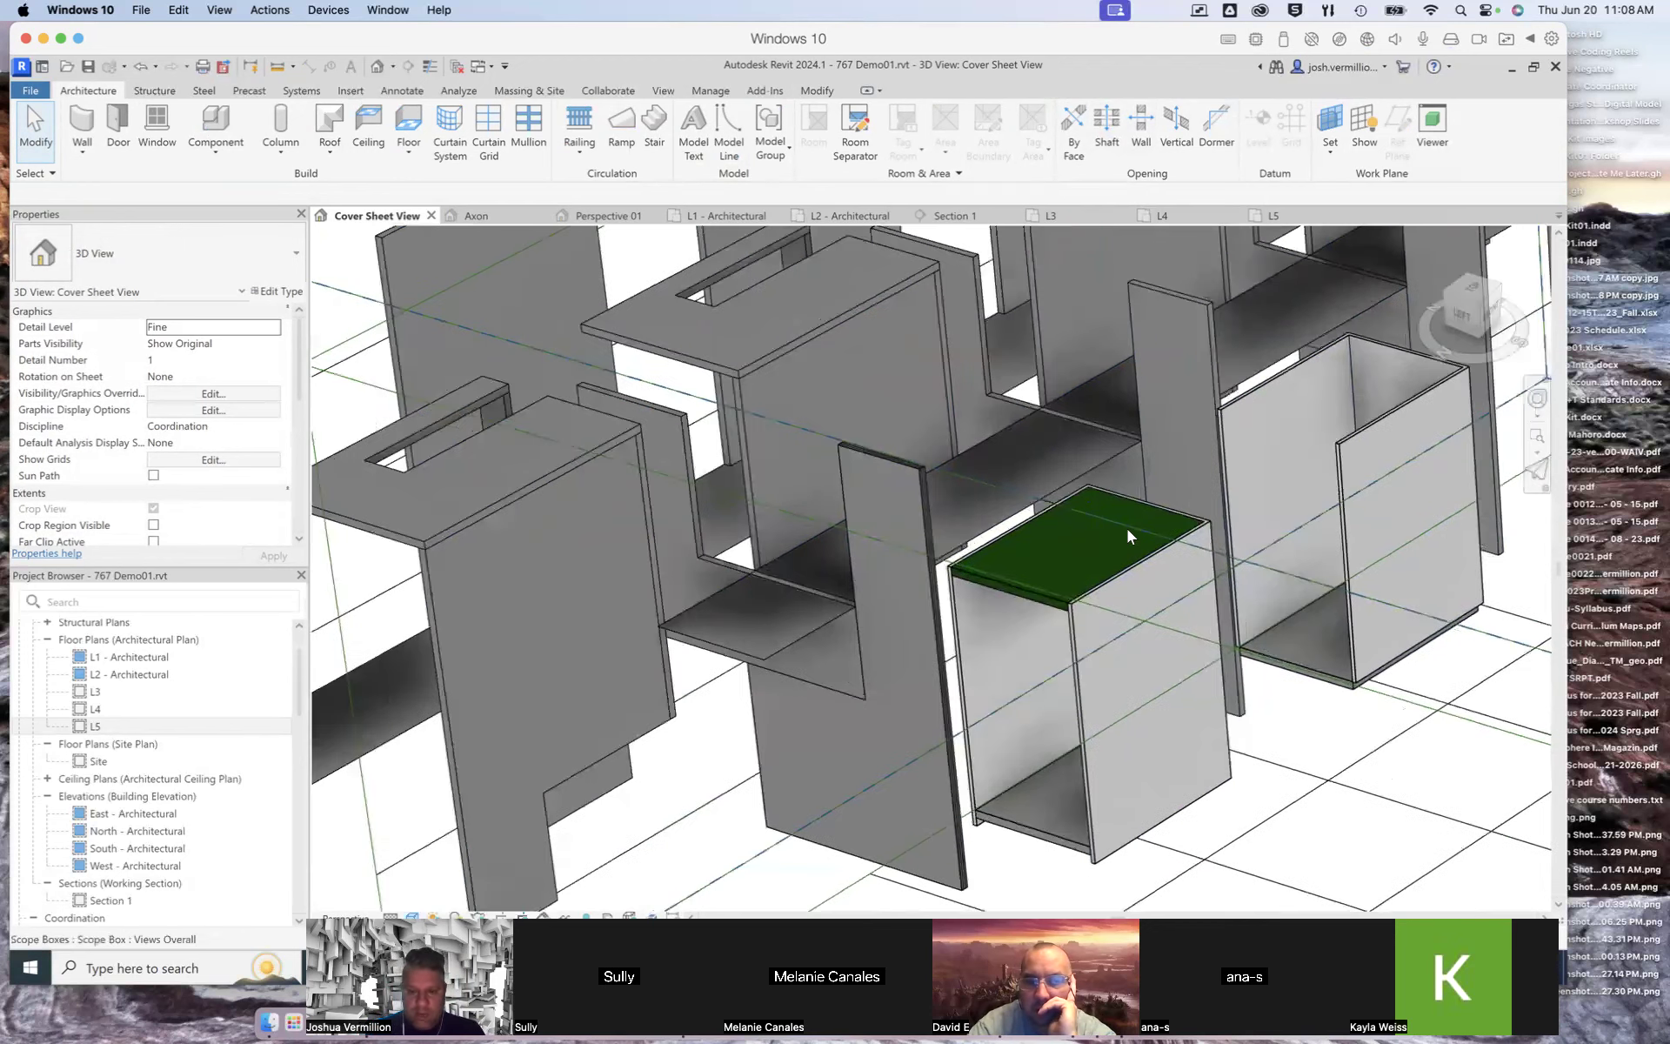
scroll(1128, 529, up, 5)
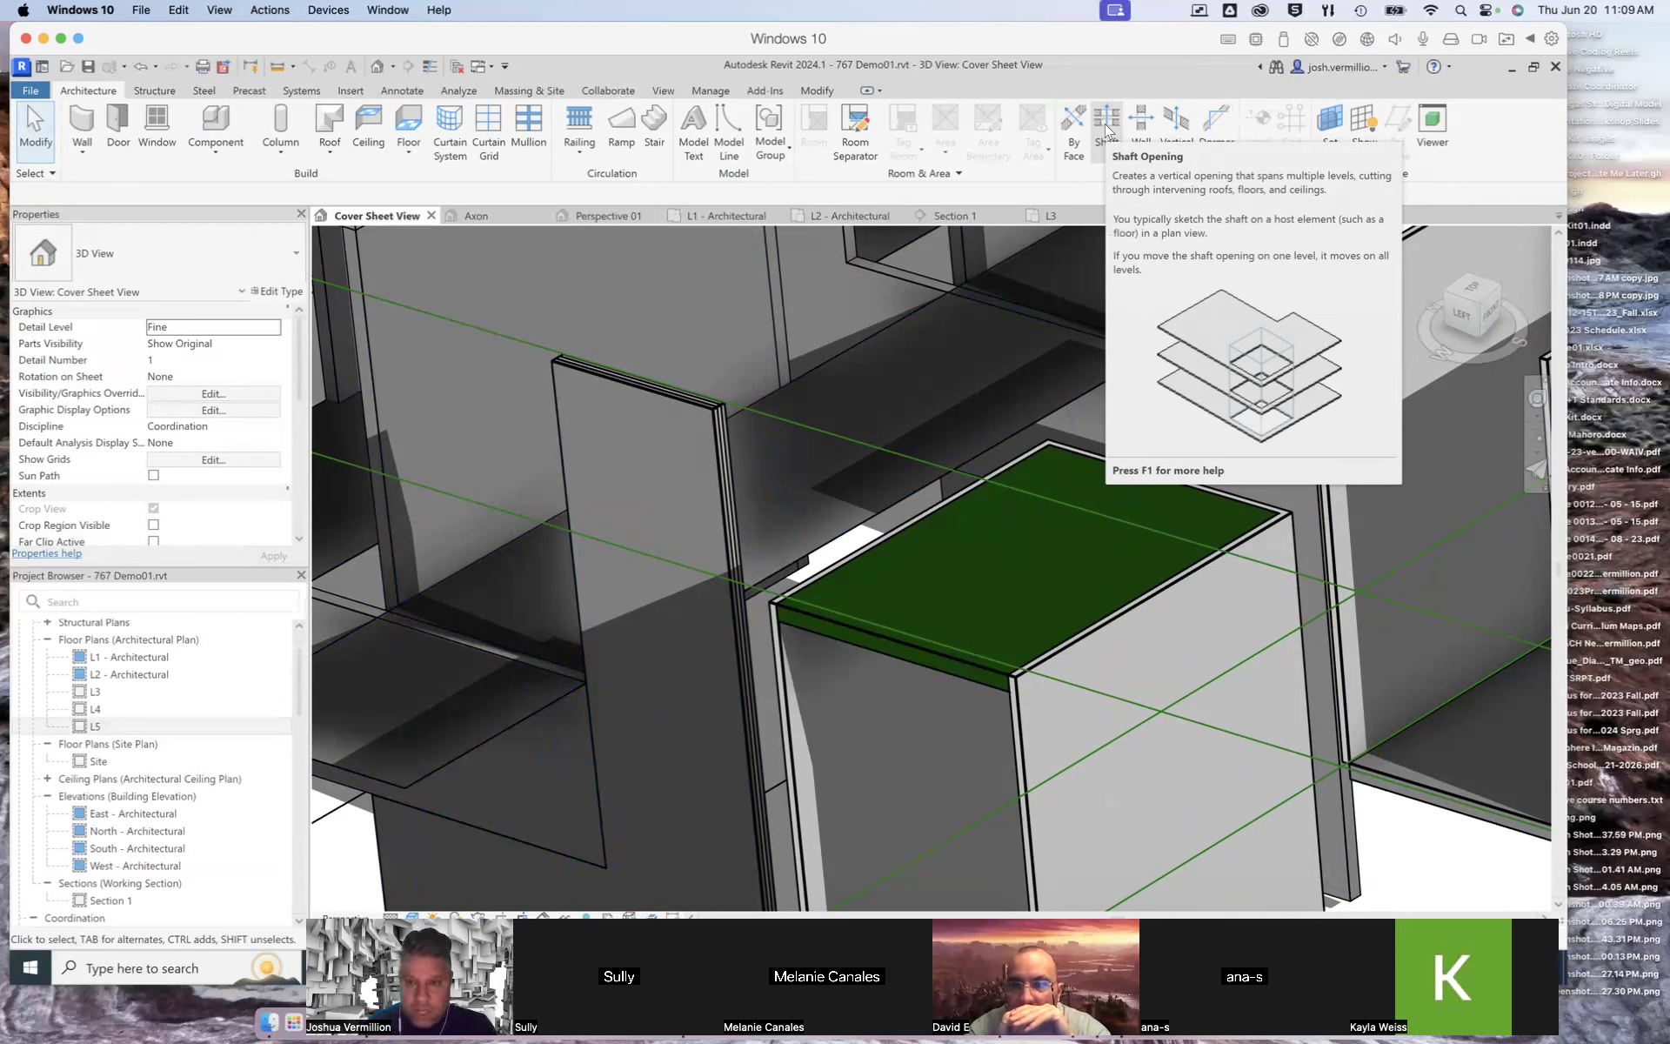
click(1175, 132)
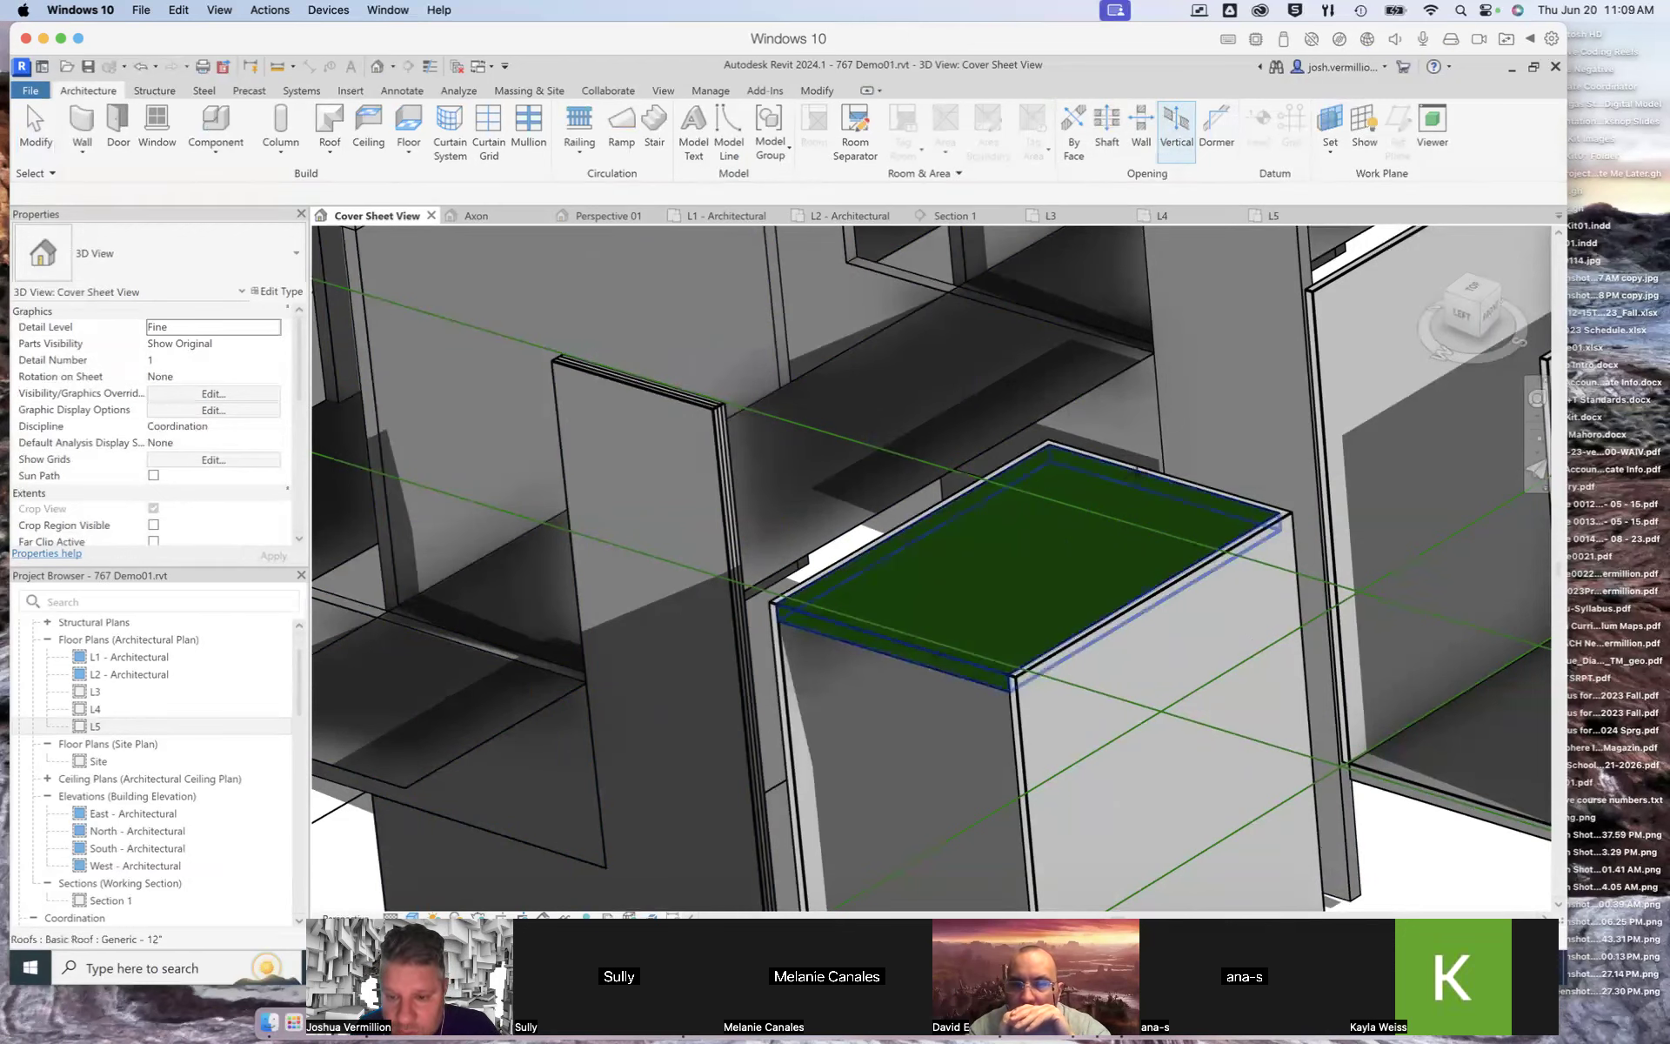
click(1084, 496)
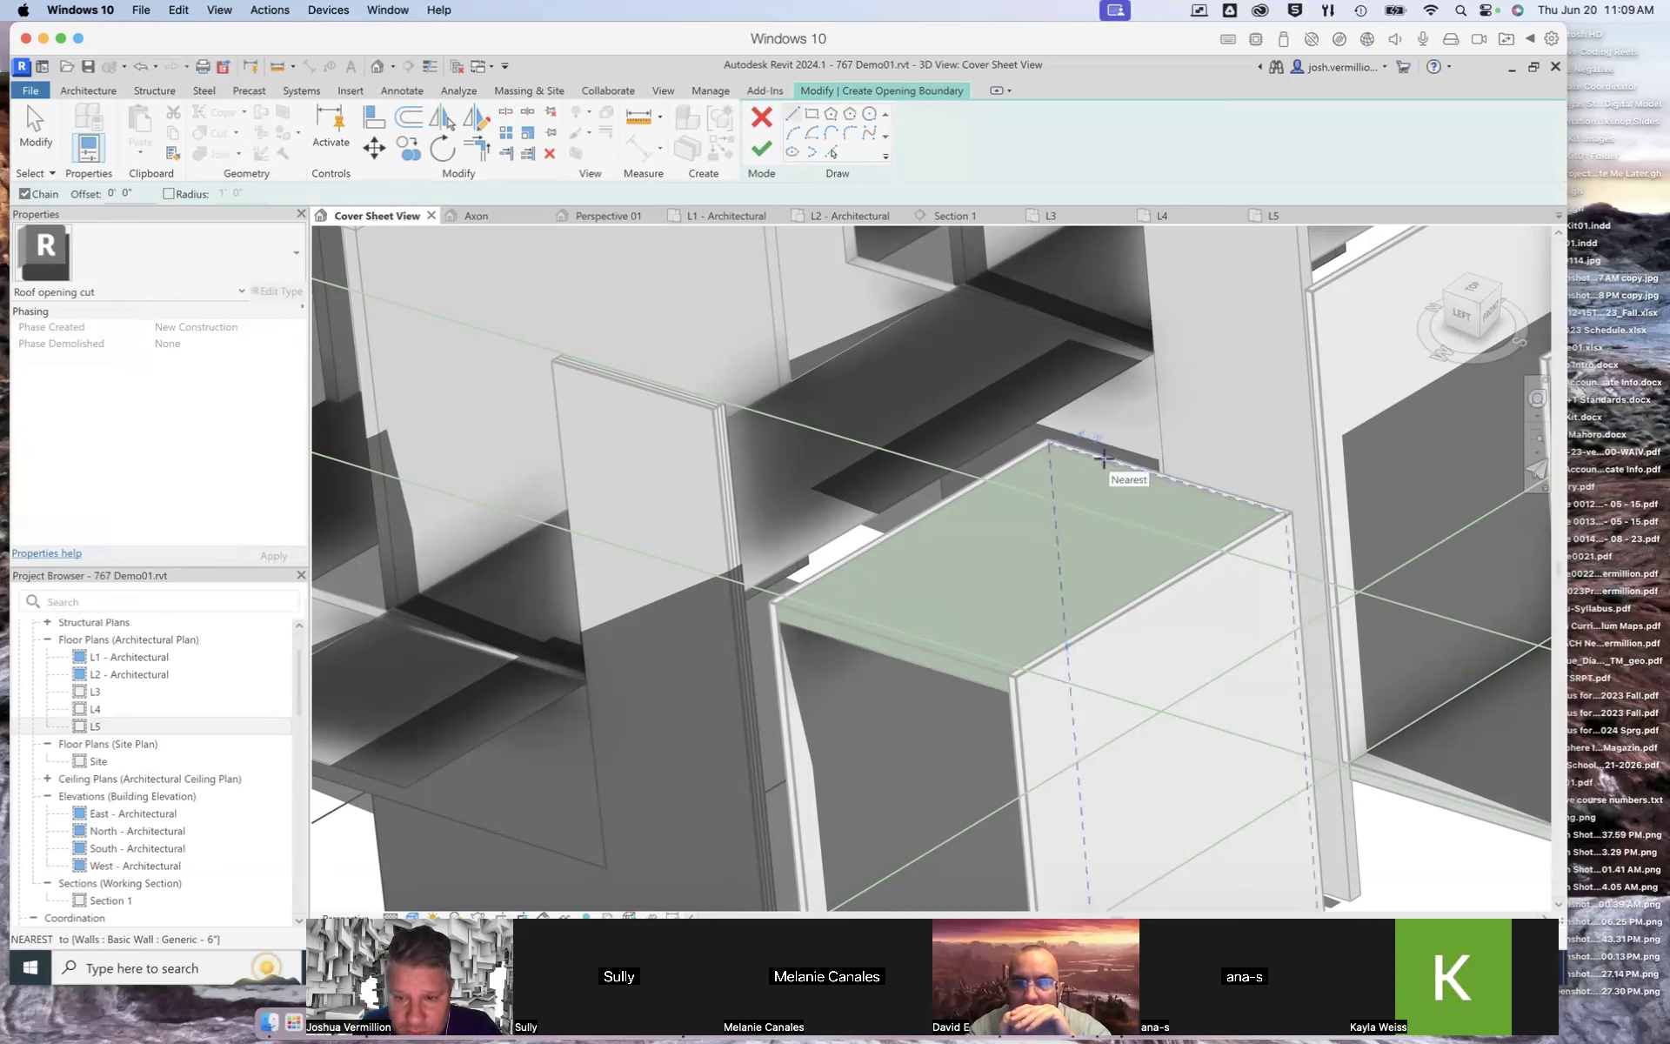
scroll(1078, 454, up, 5)
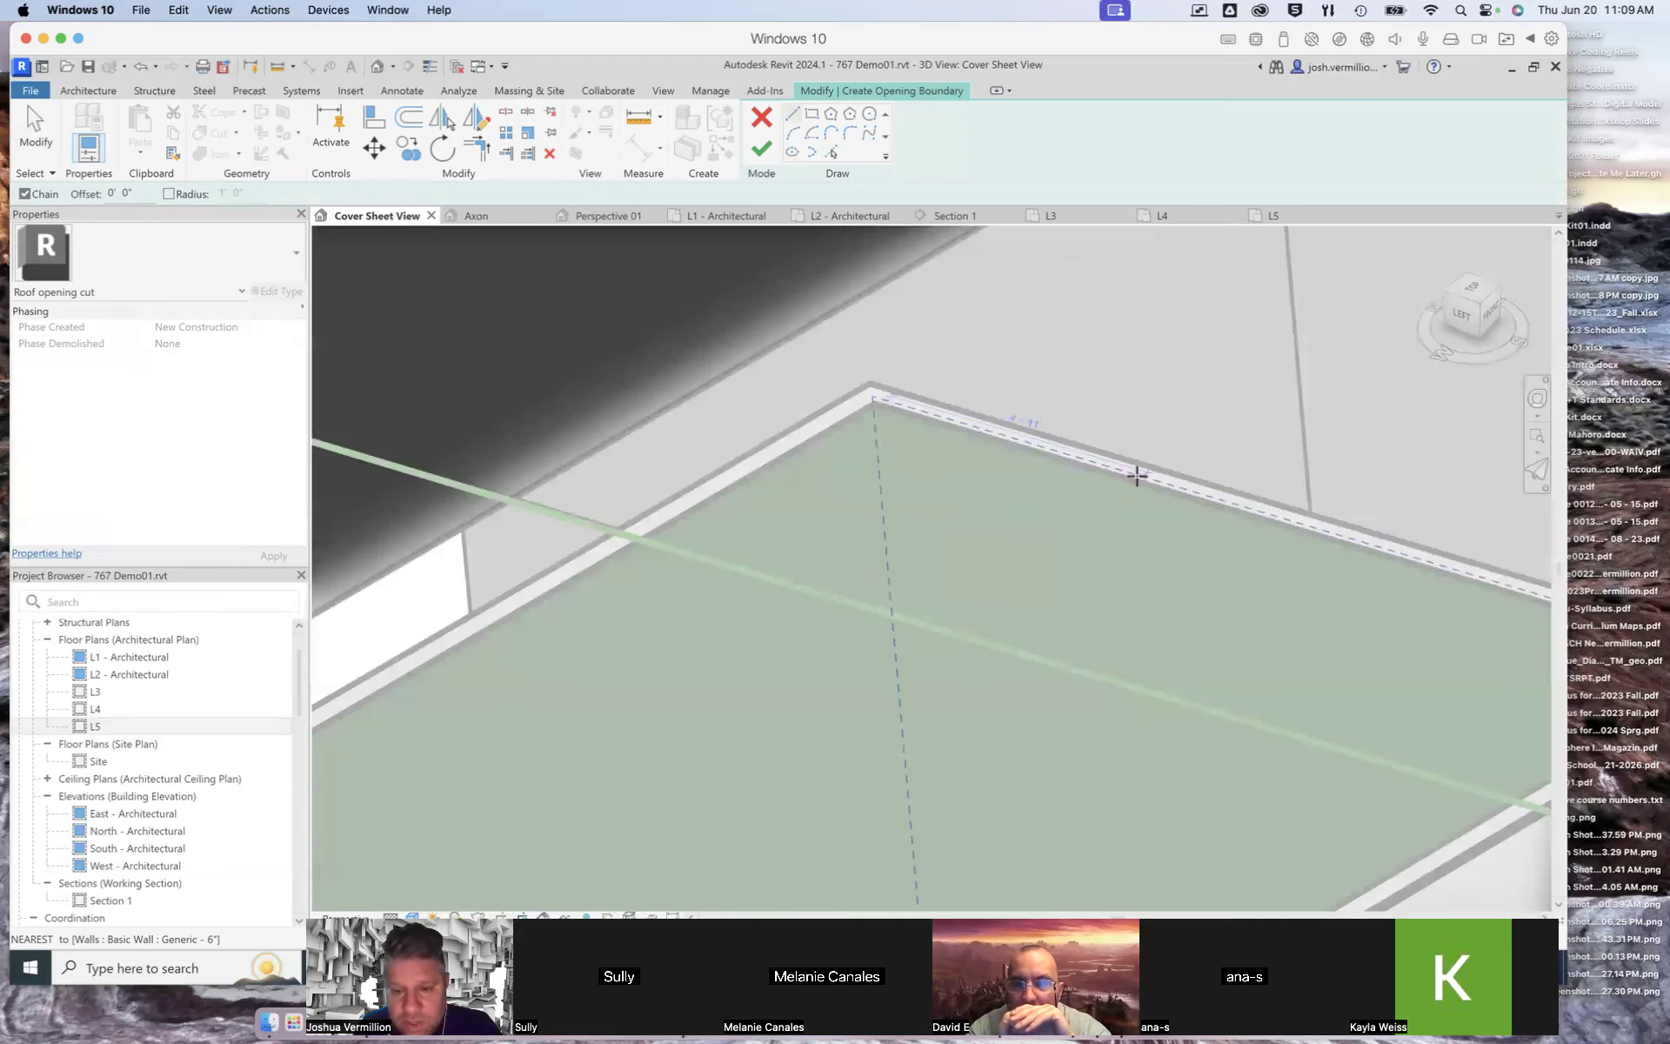
click(1039, 450)
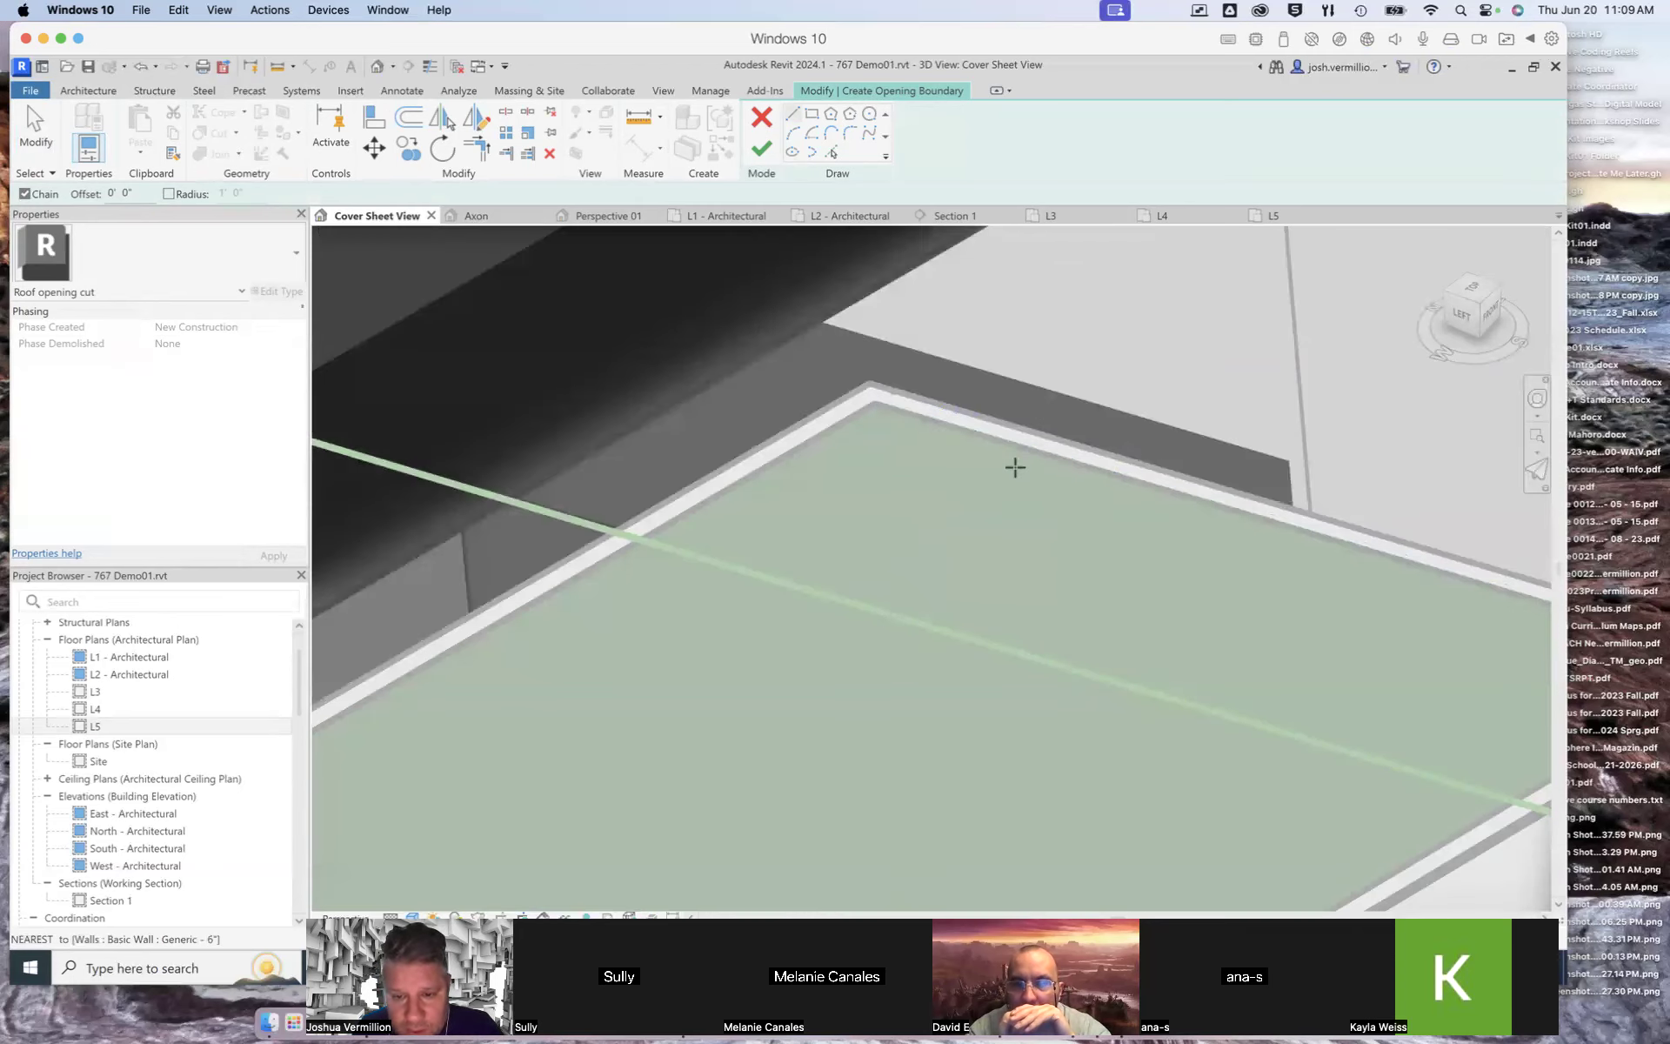
scroll(733, 661, down, 3)
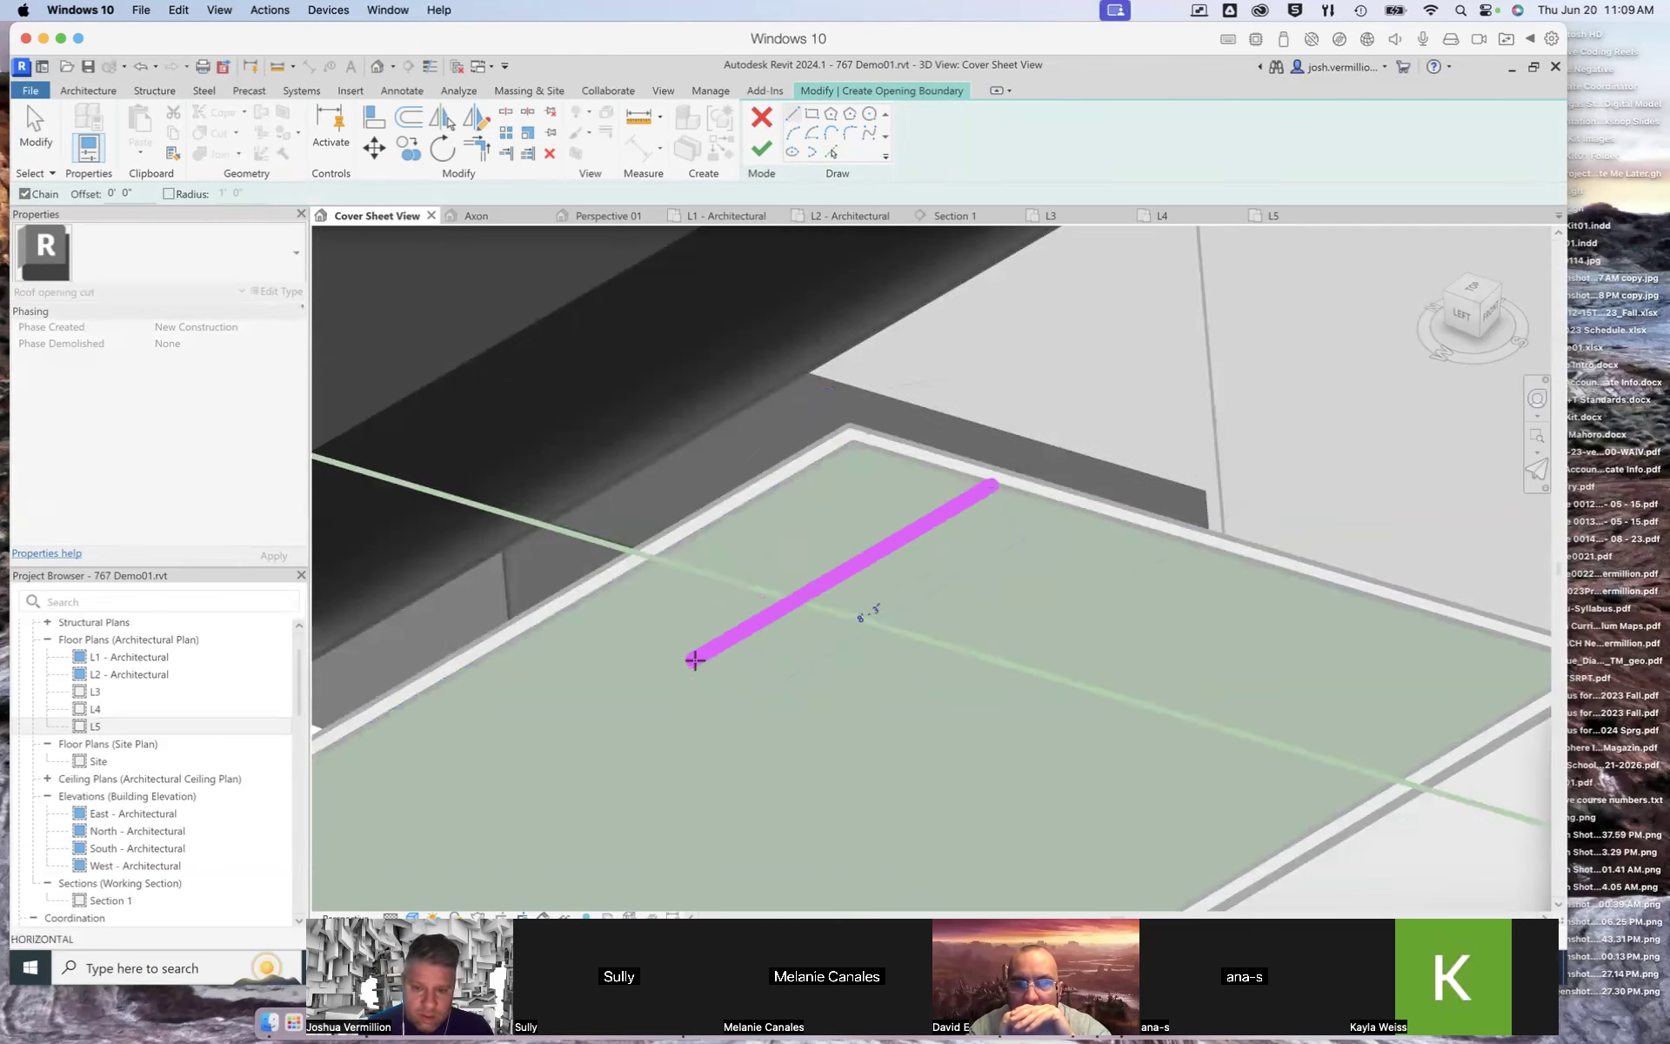
scroll(689, 670, up, 3)
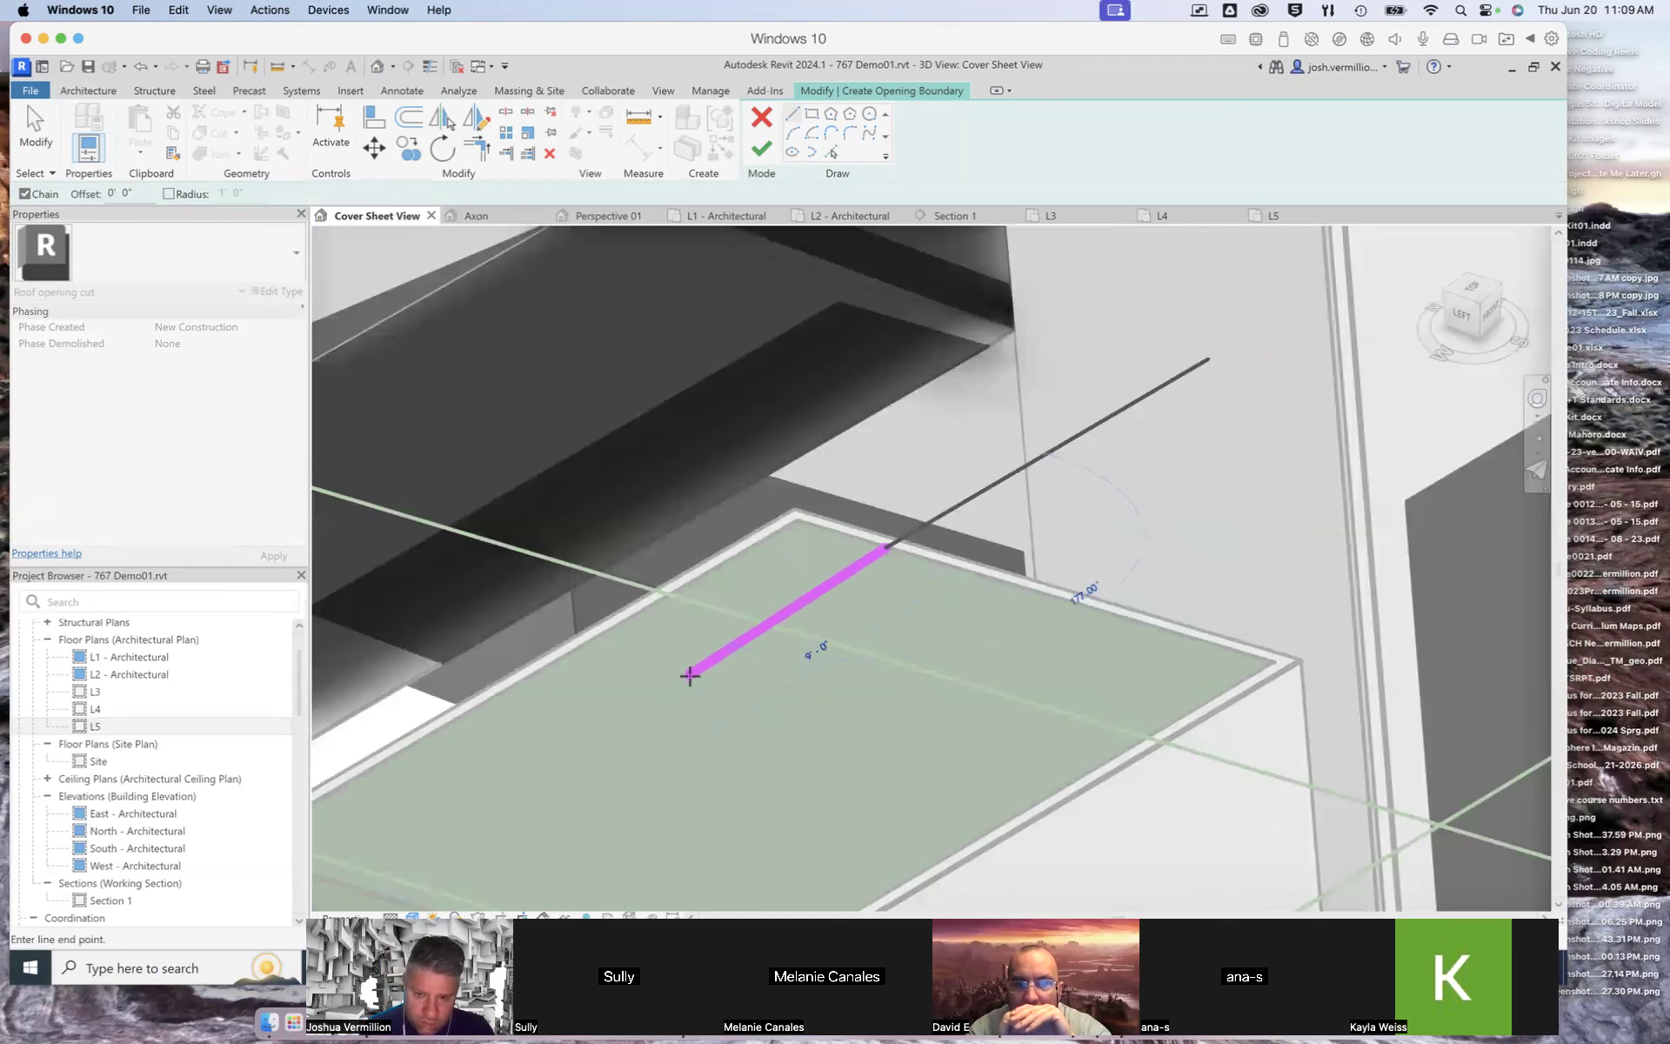
click(690, 675)
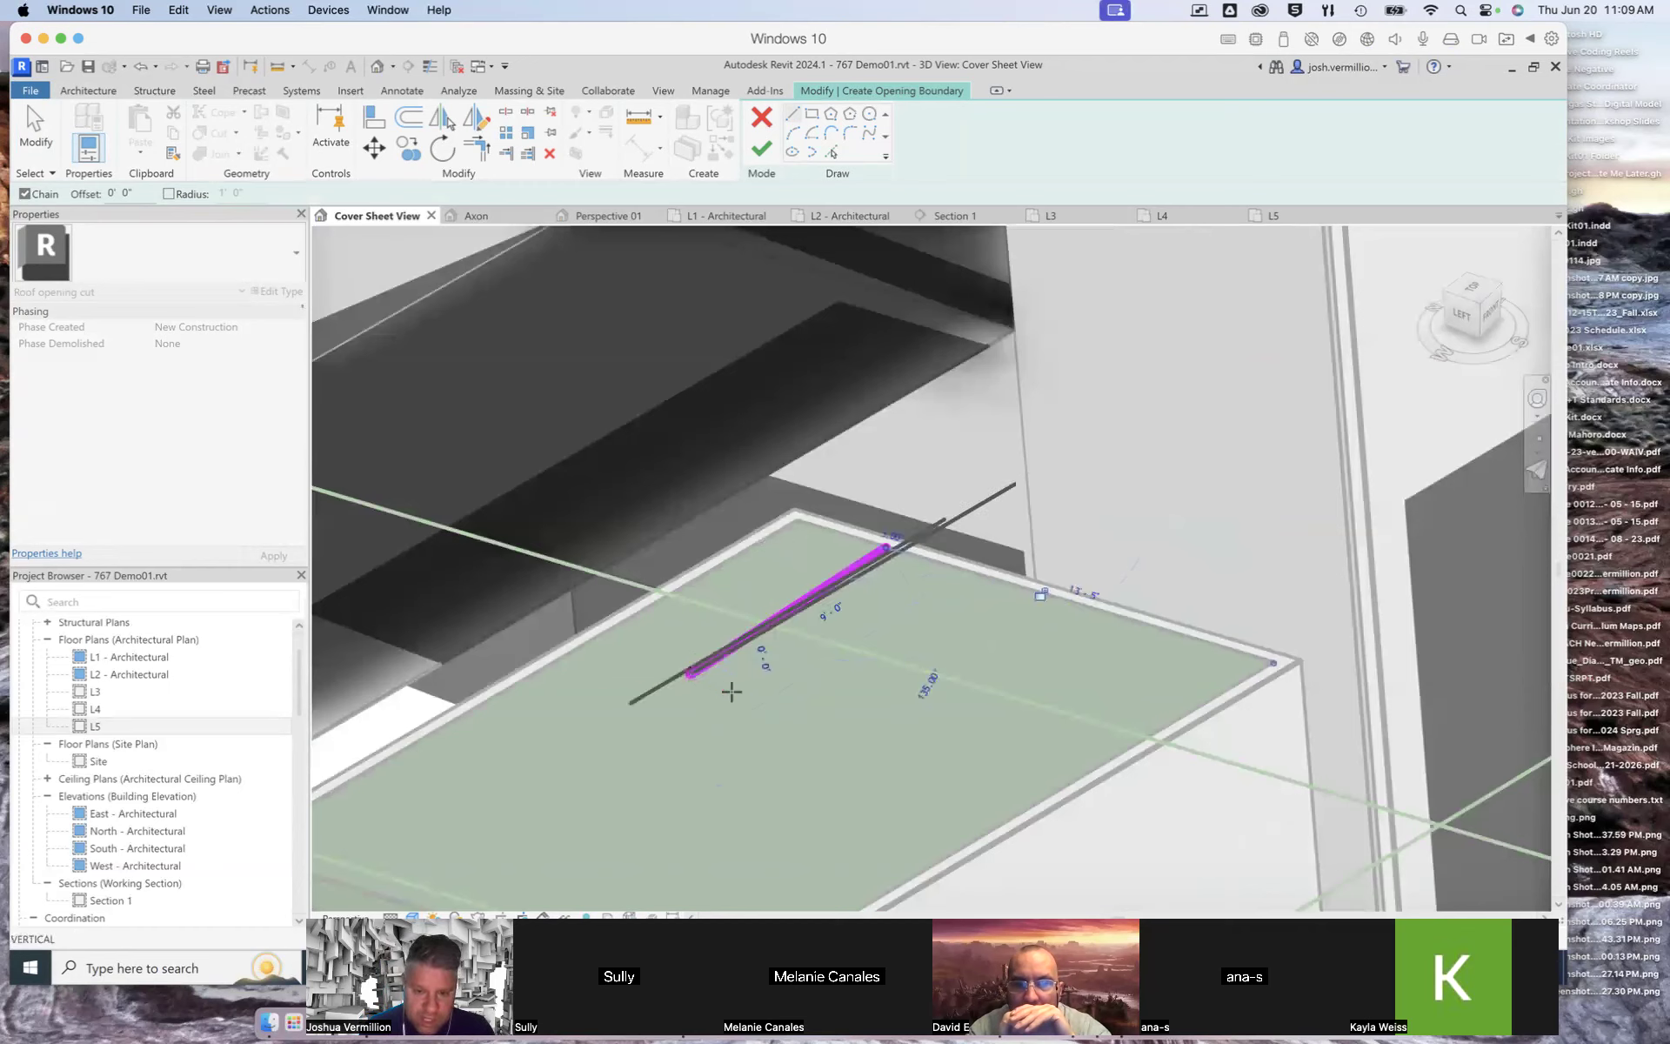
click(799, 712)
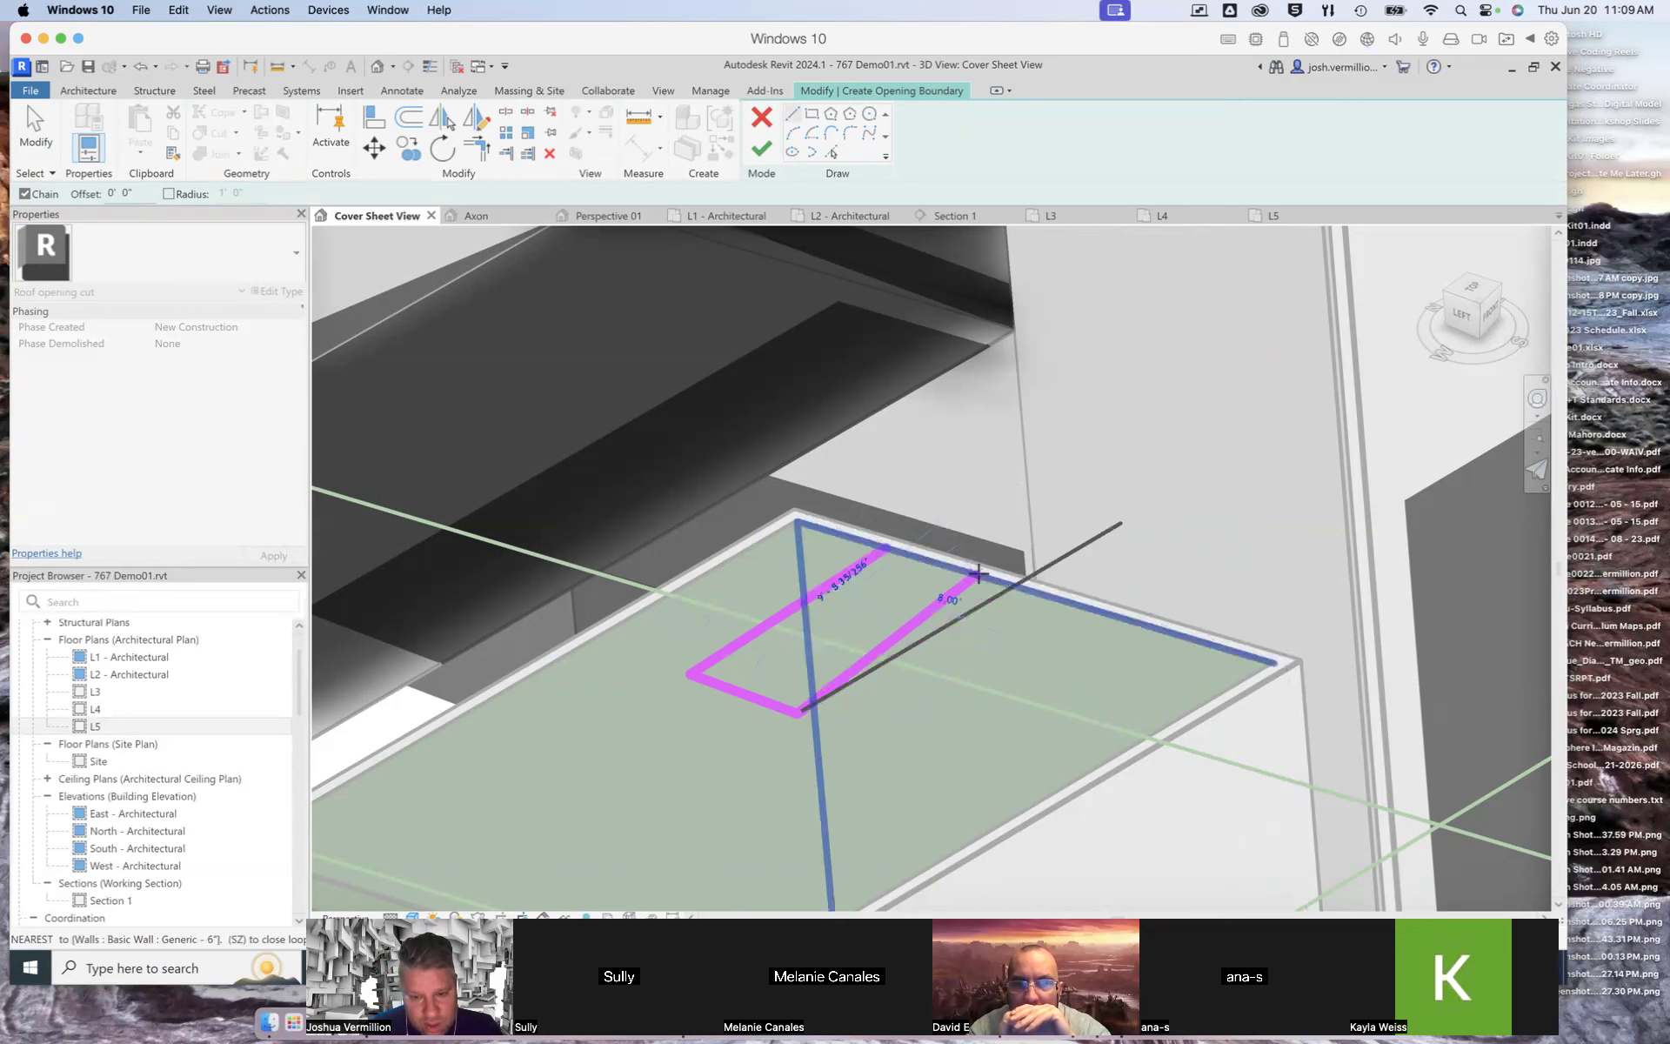
click(978, 575)
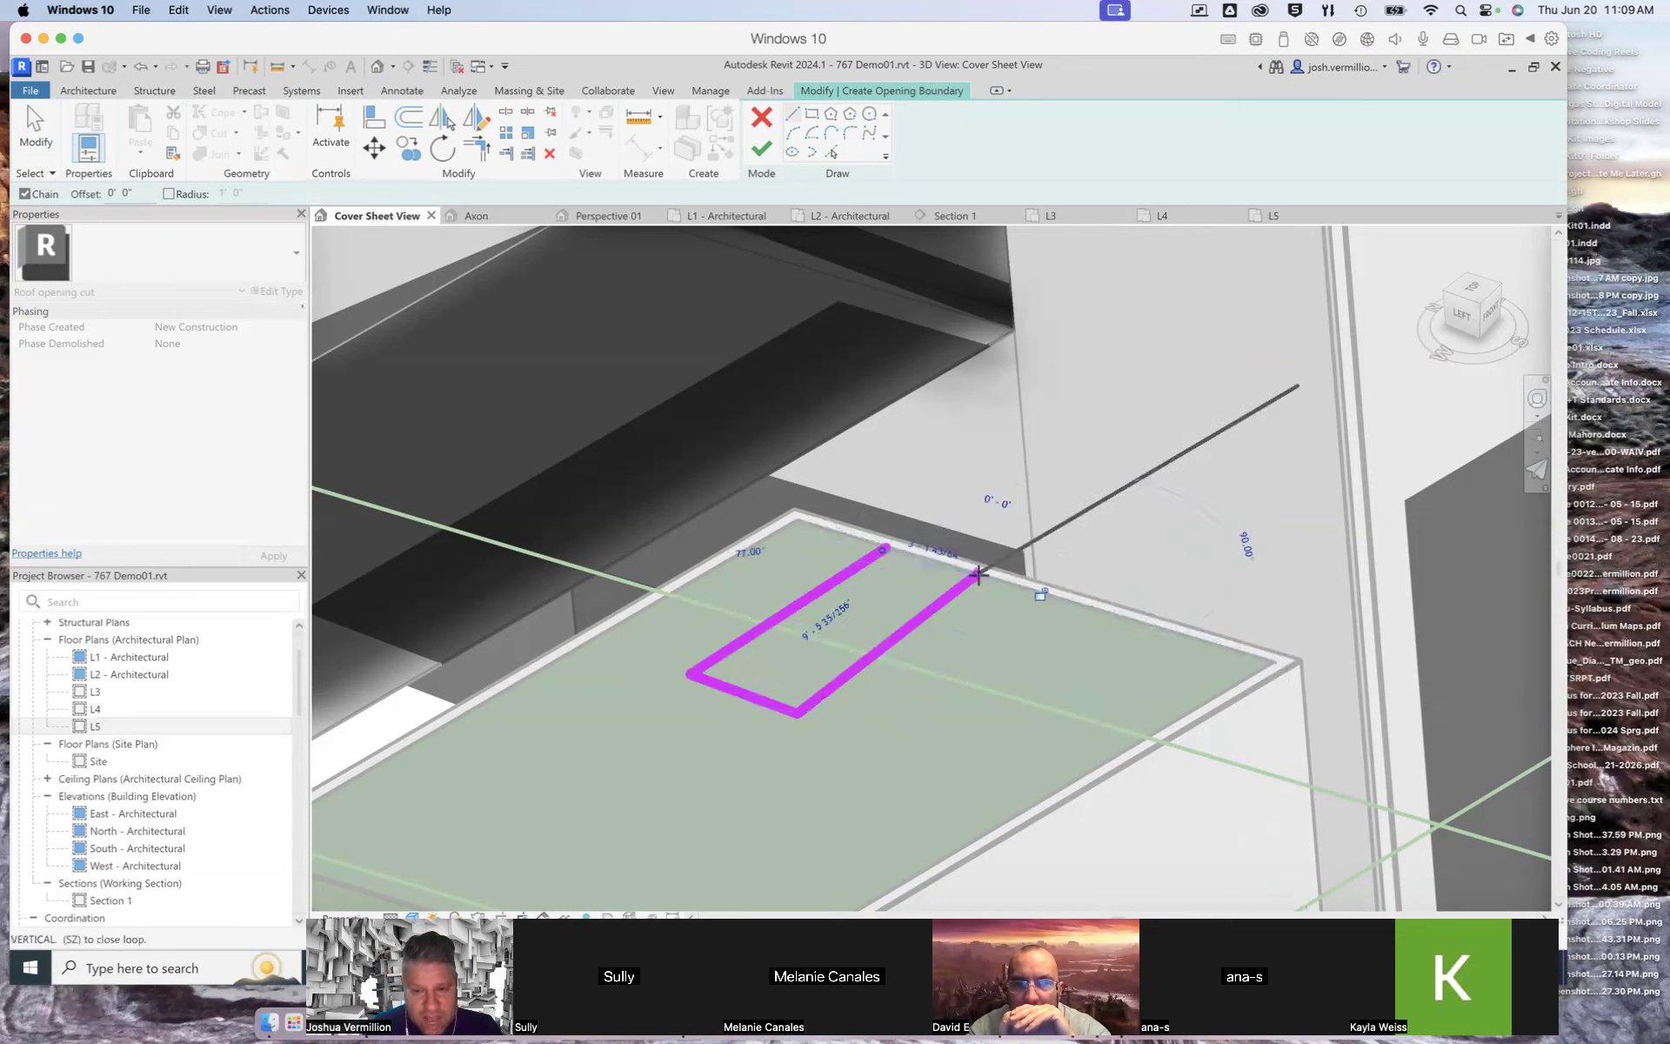
click(887, 546)
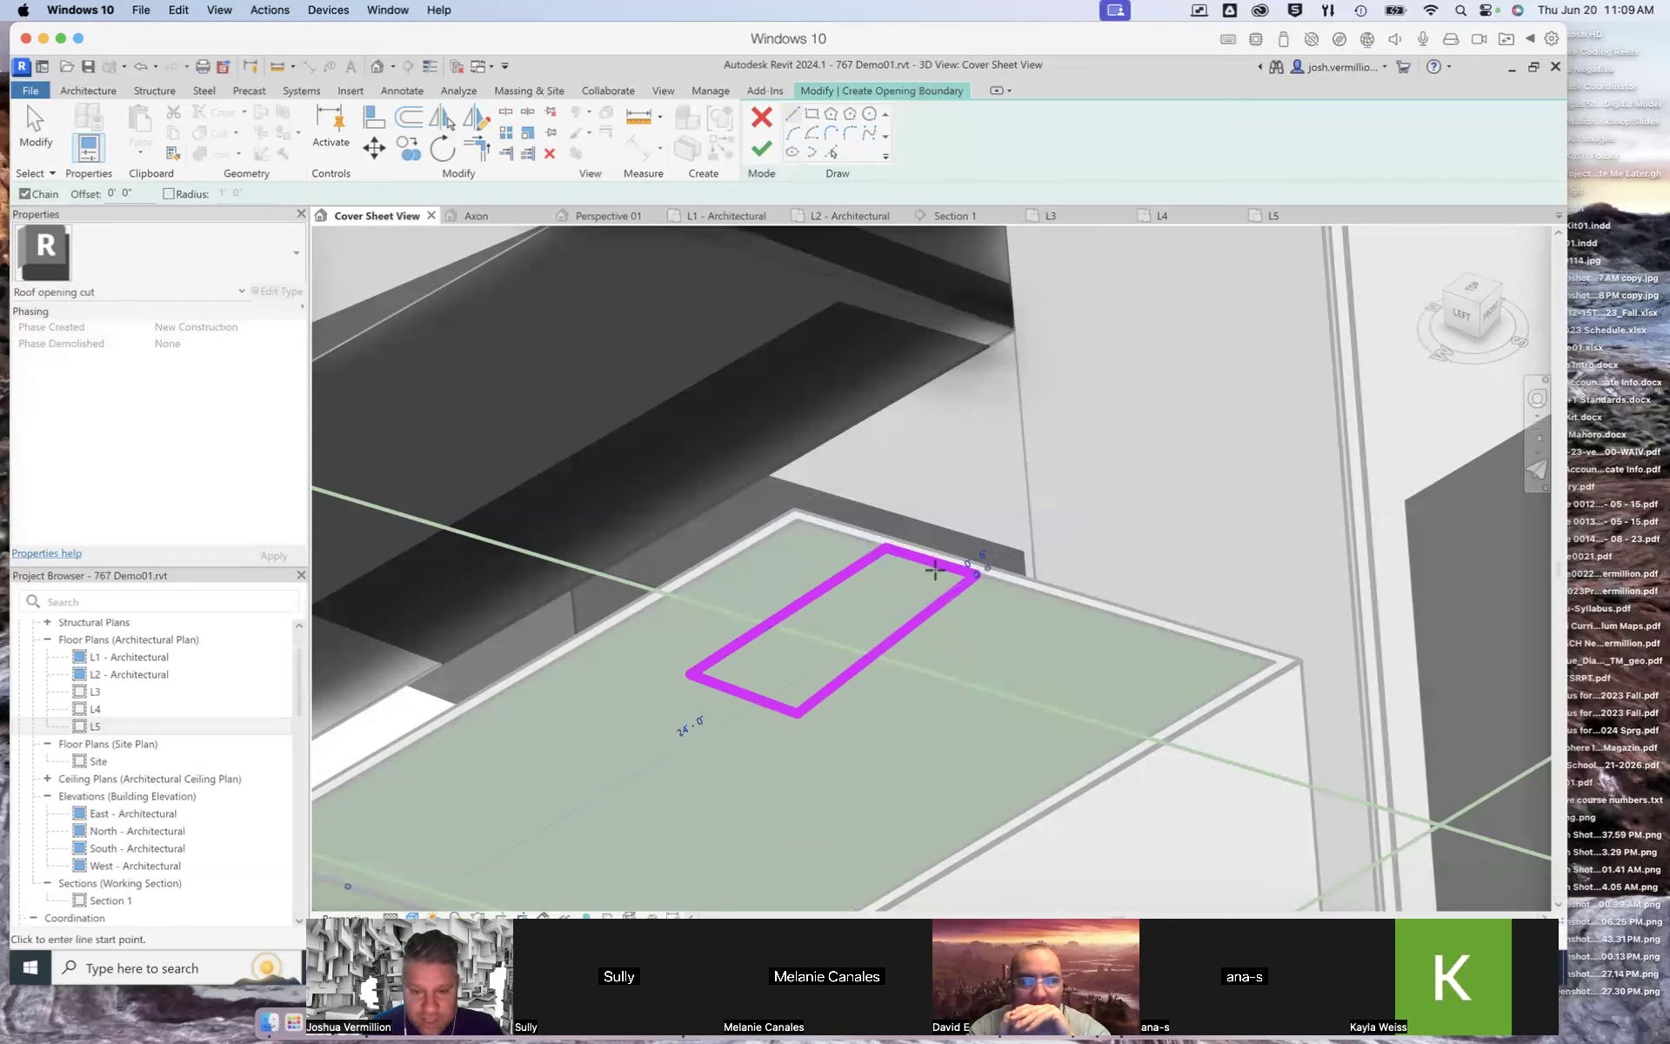
click(762, 149)
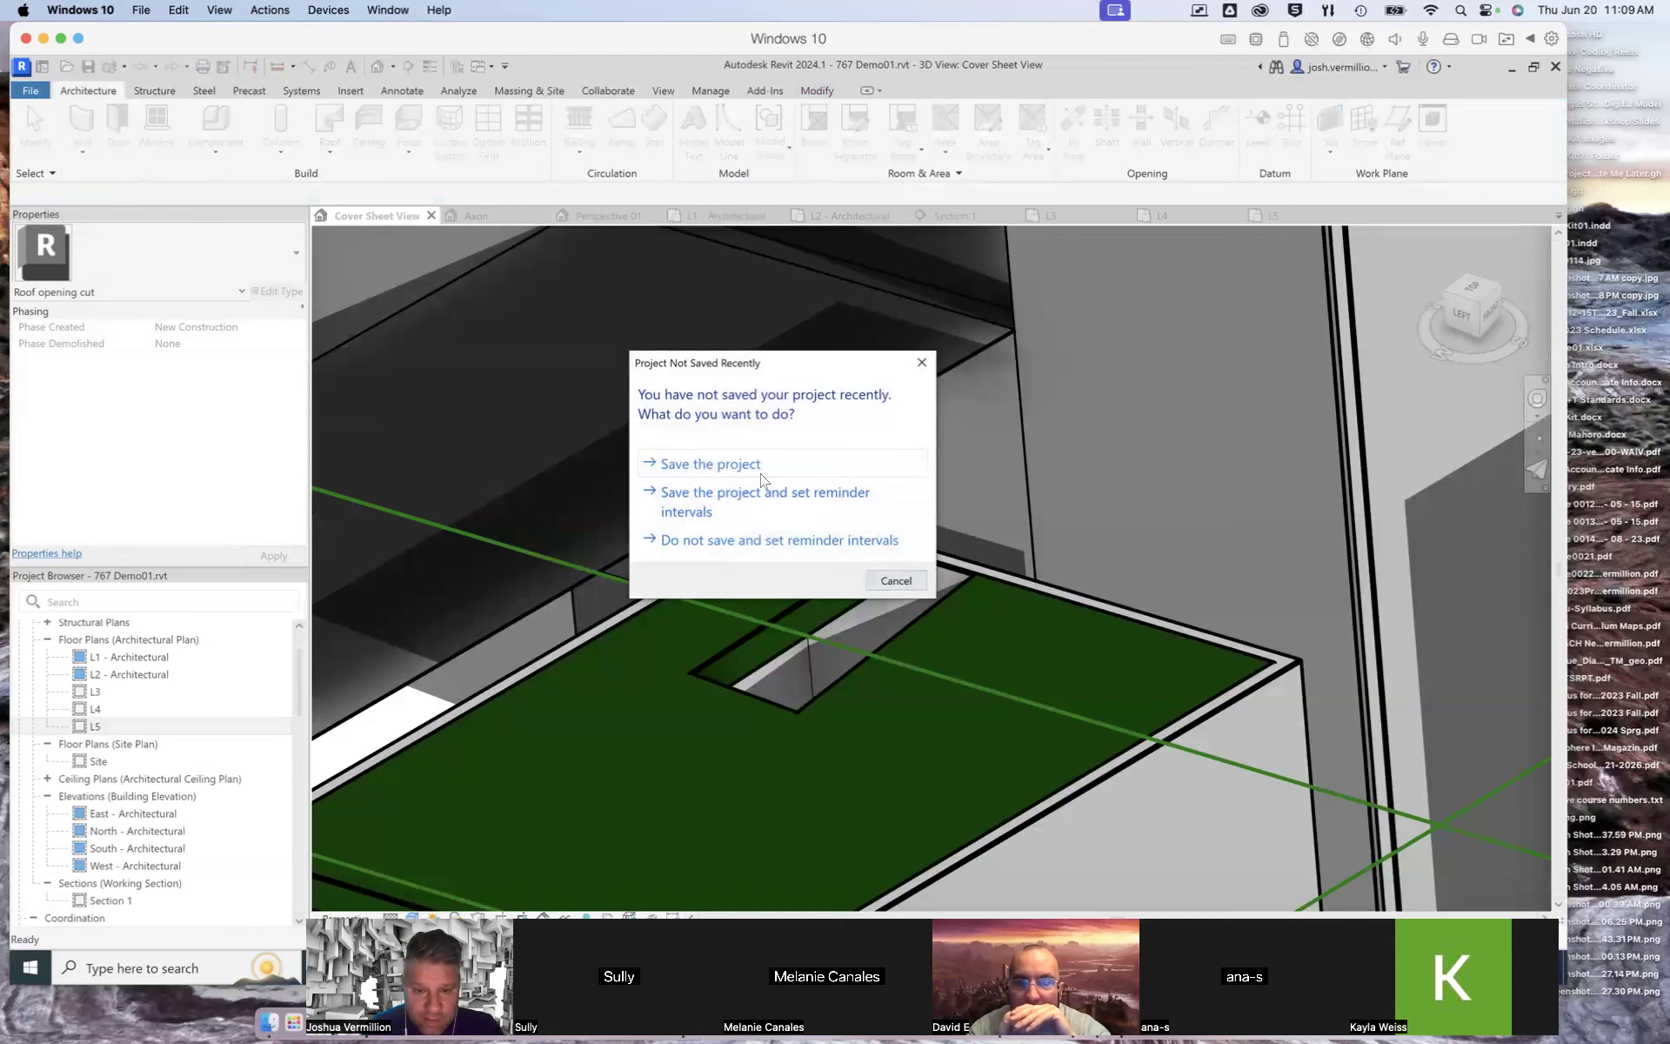
click(759, 467)
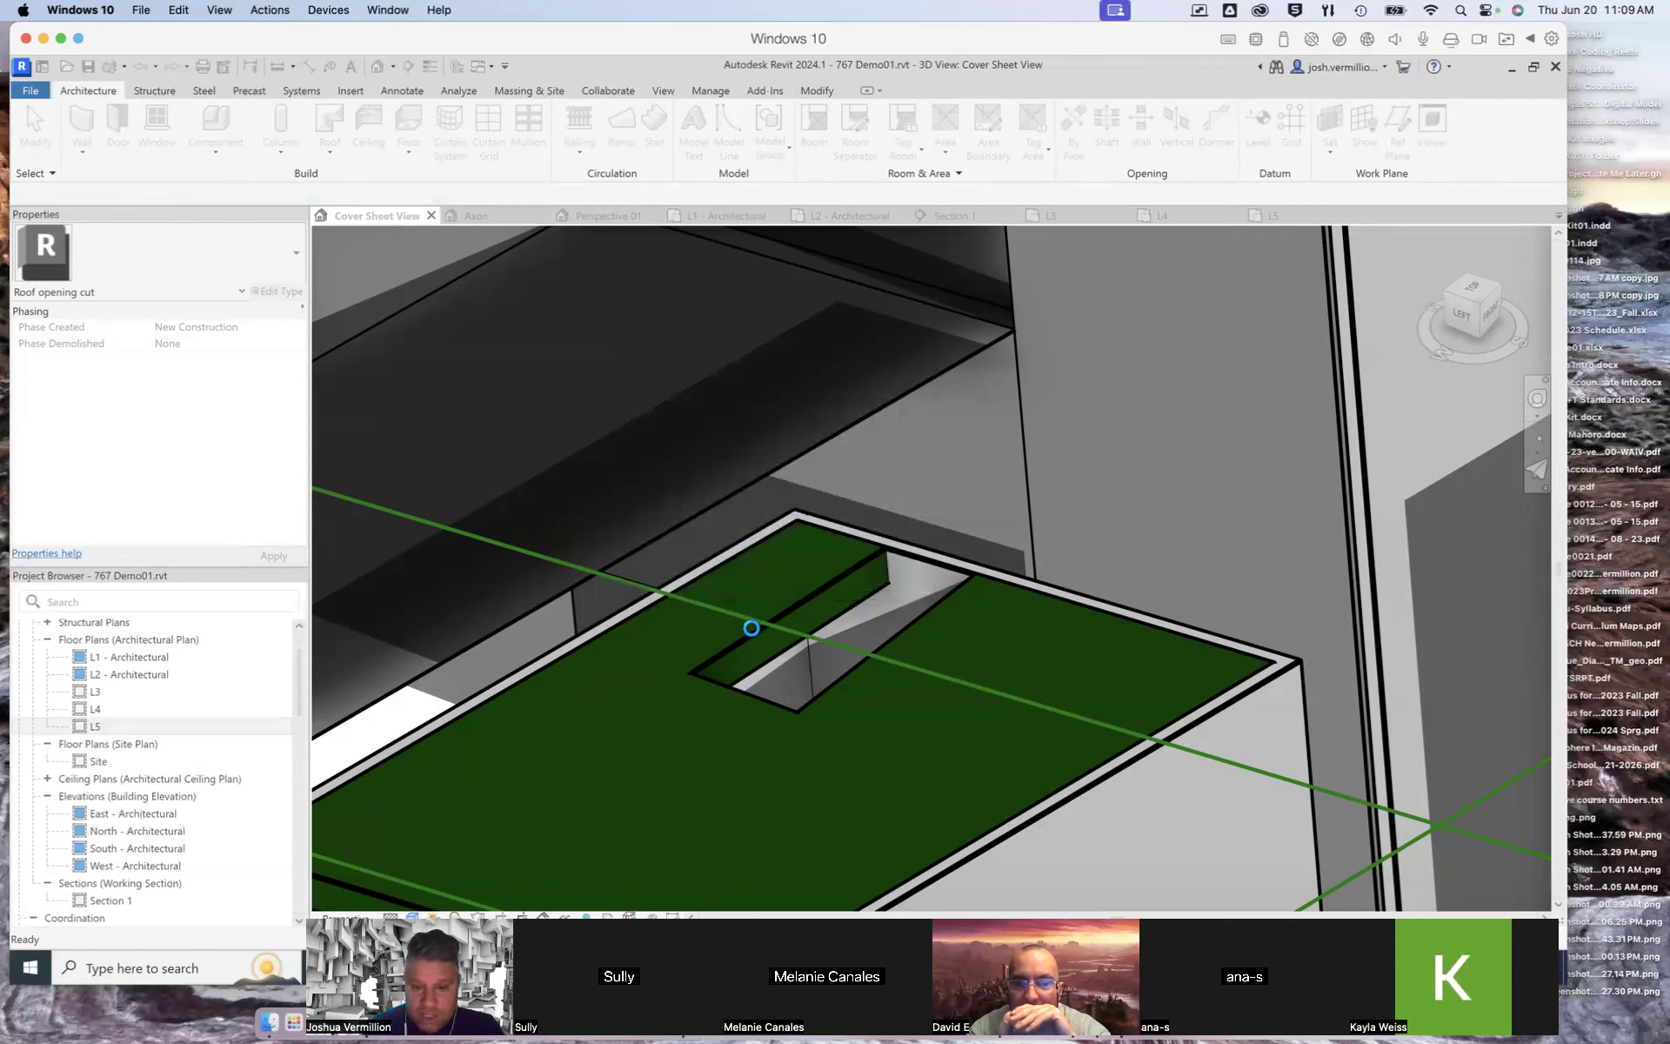
Step: Discard an attempted edit of the roof opening's sketch boundary and delete the opening
click(932, 609)
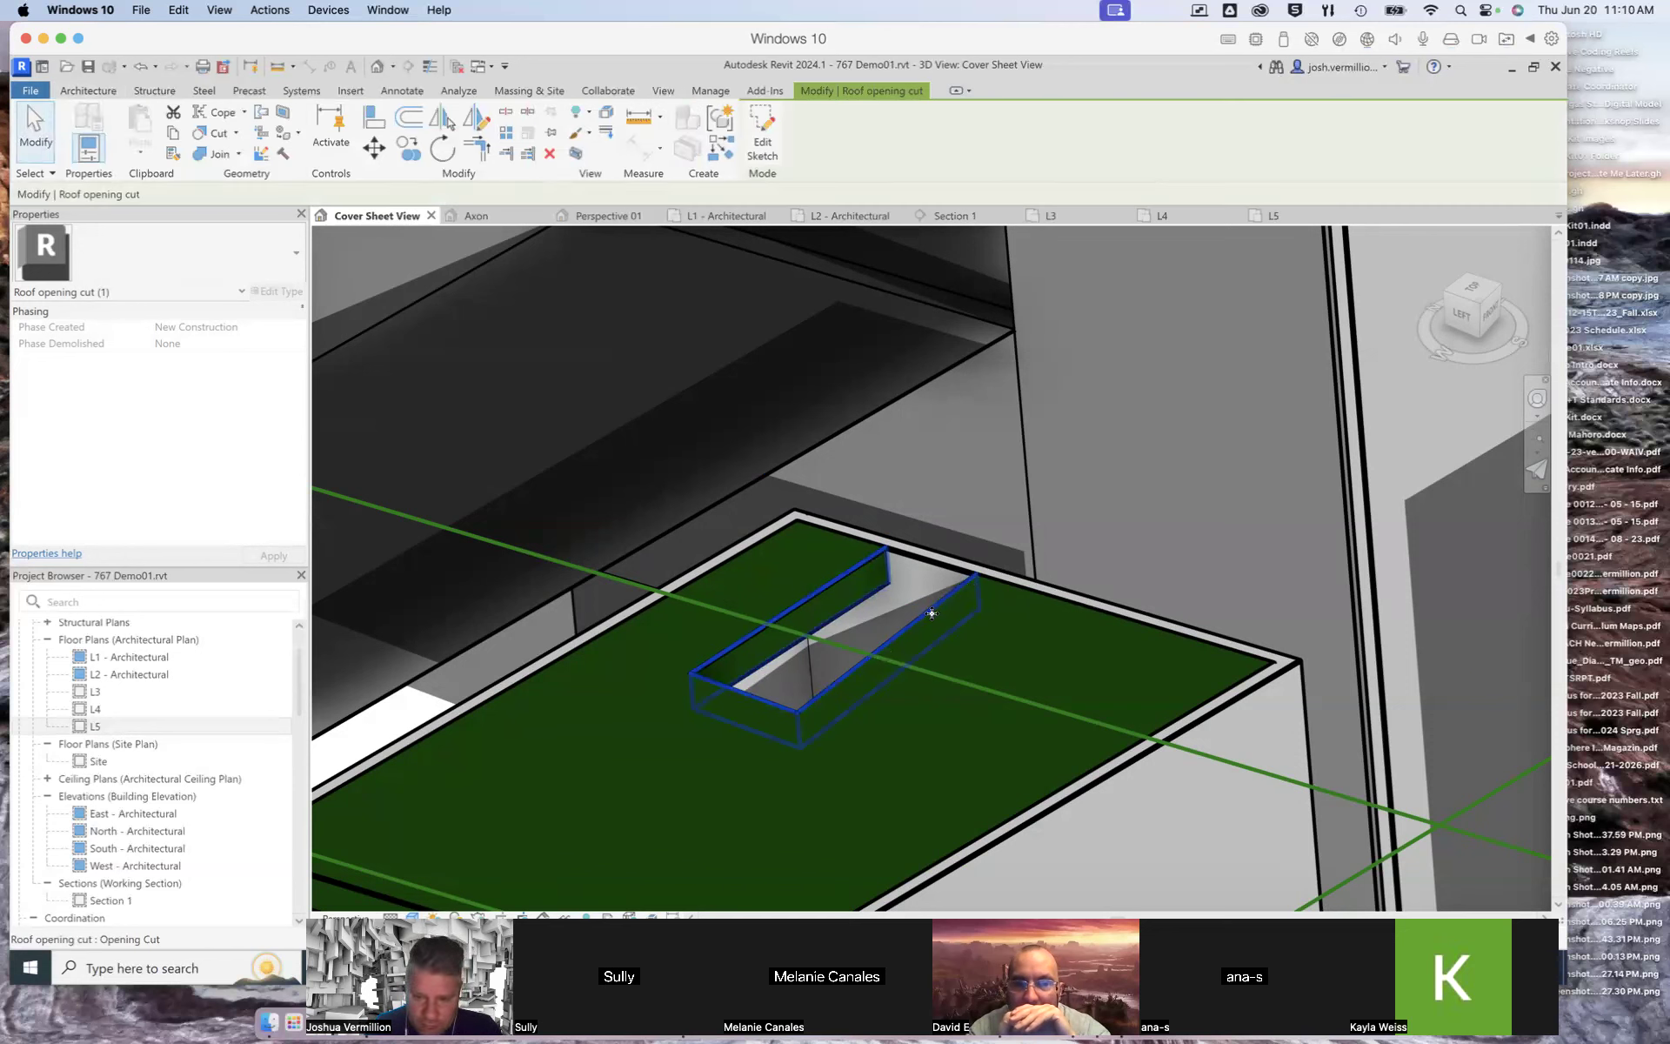
double_click(940, 604)
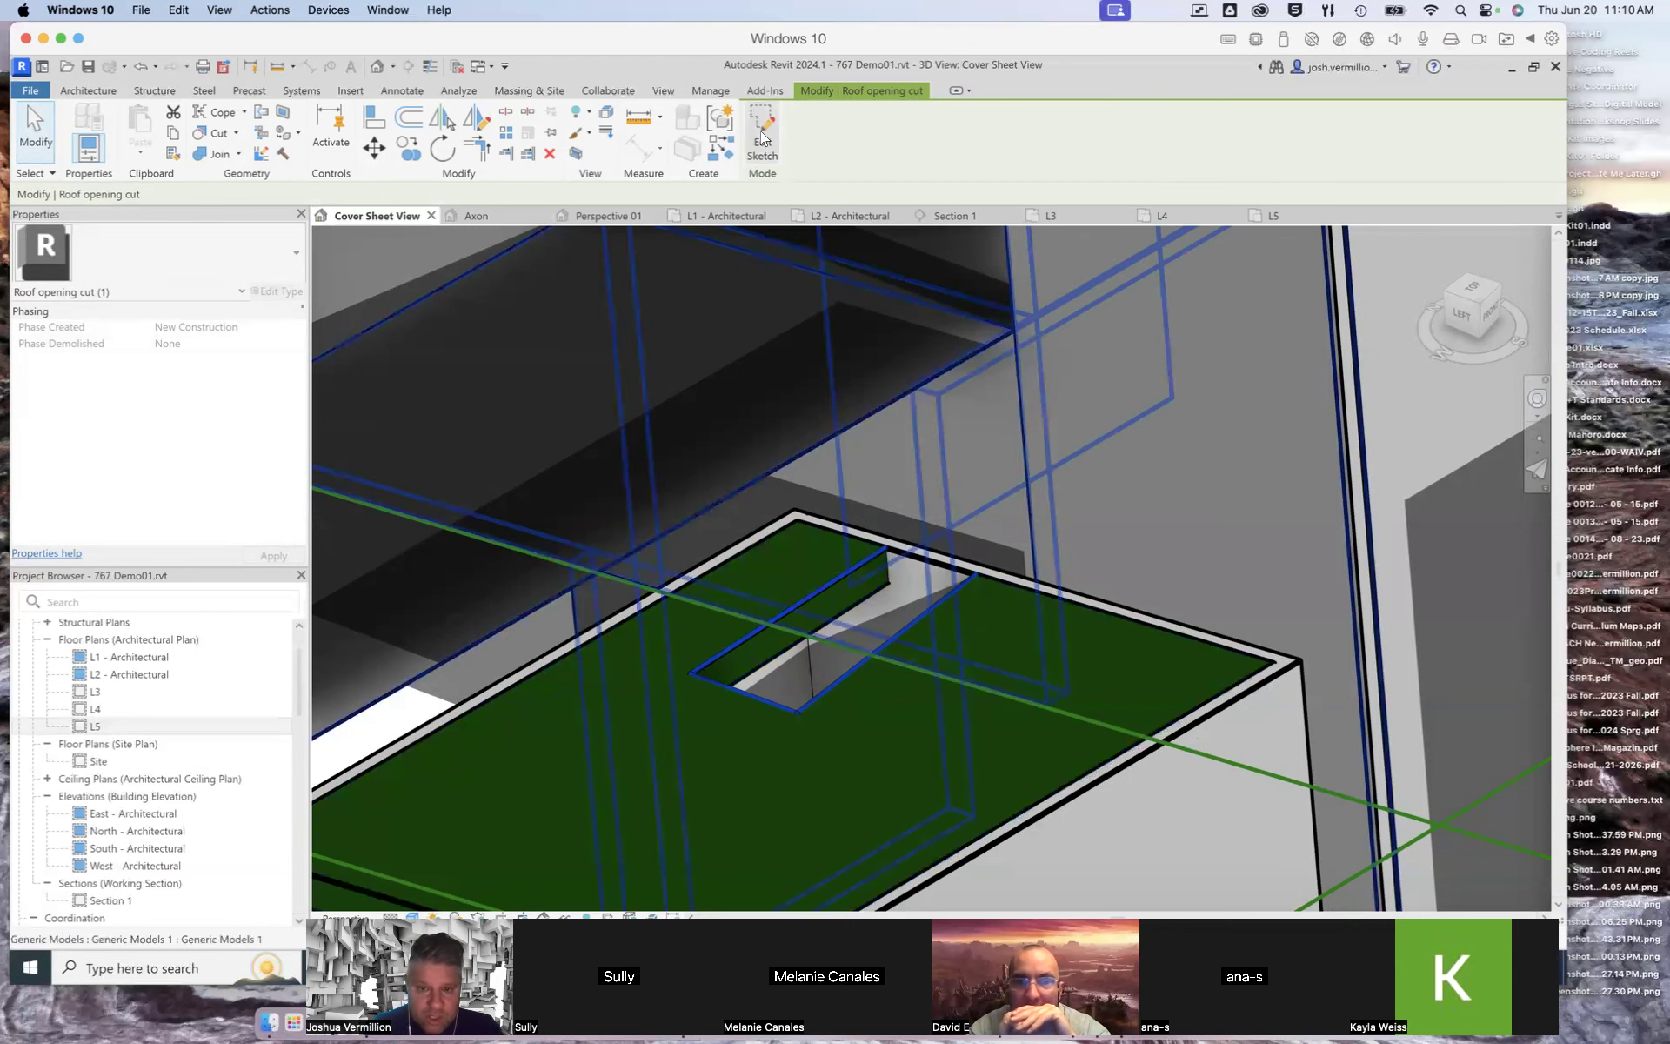
click(976, 574)
drag(990, 581, 986, 576)
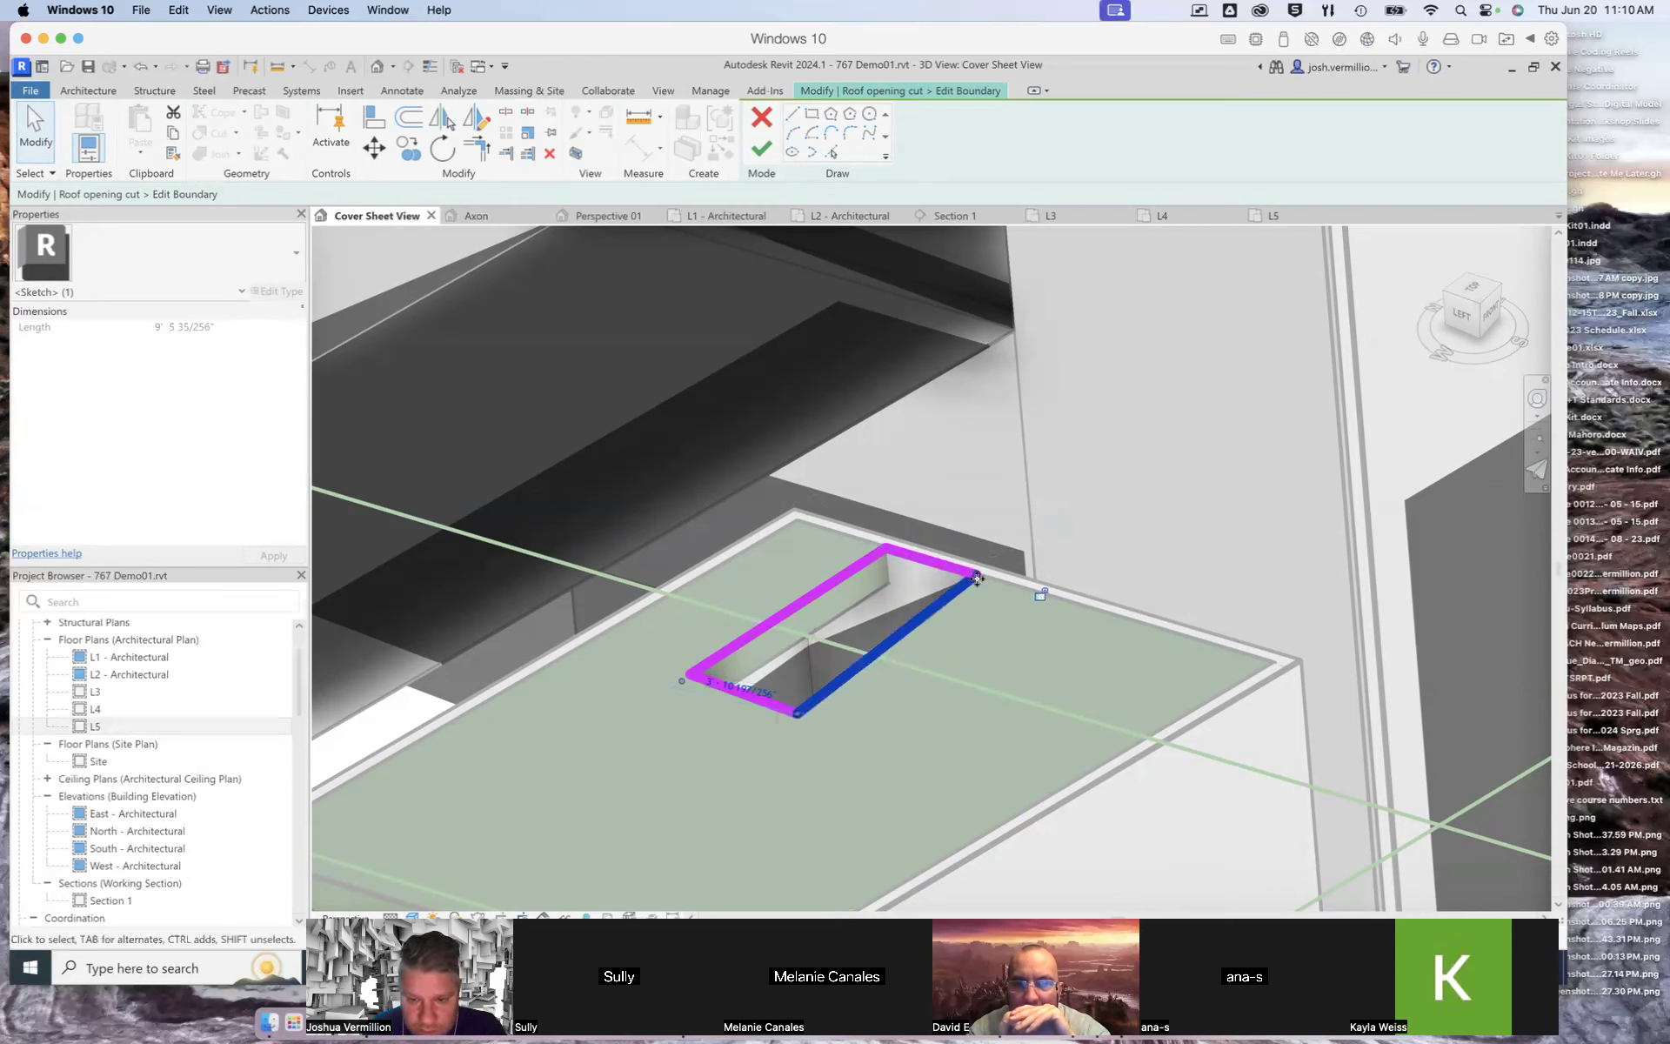
drag(978, 571, 988, 576)
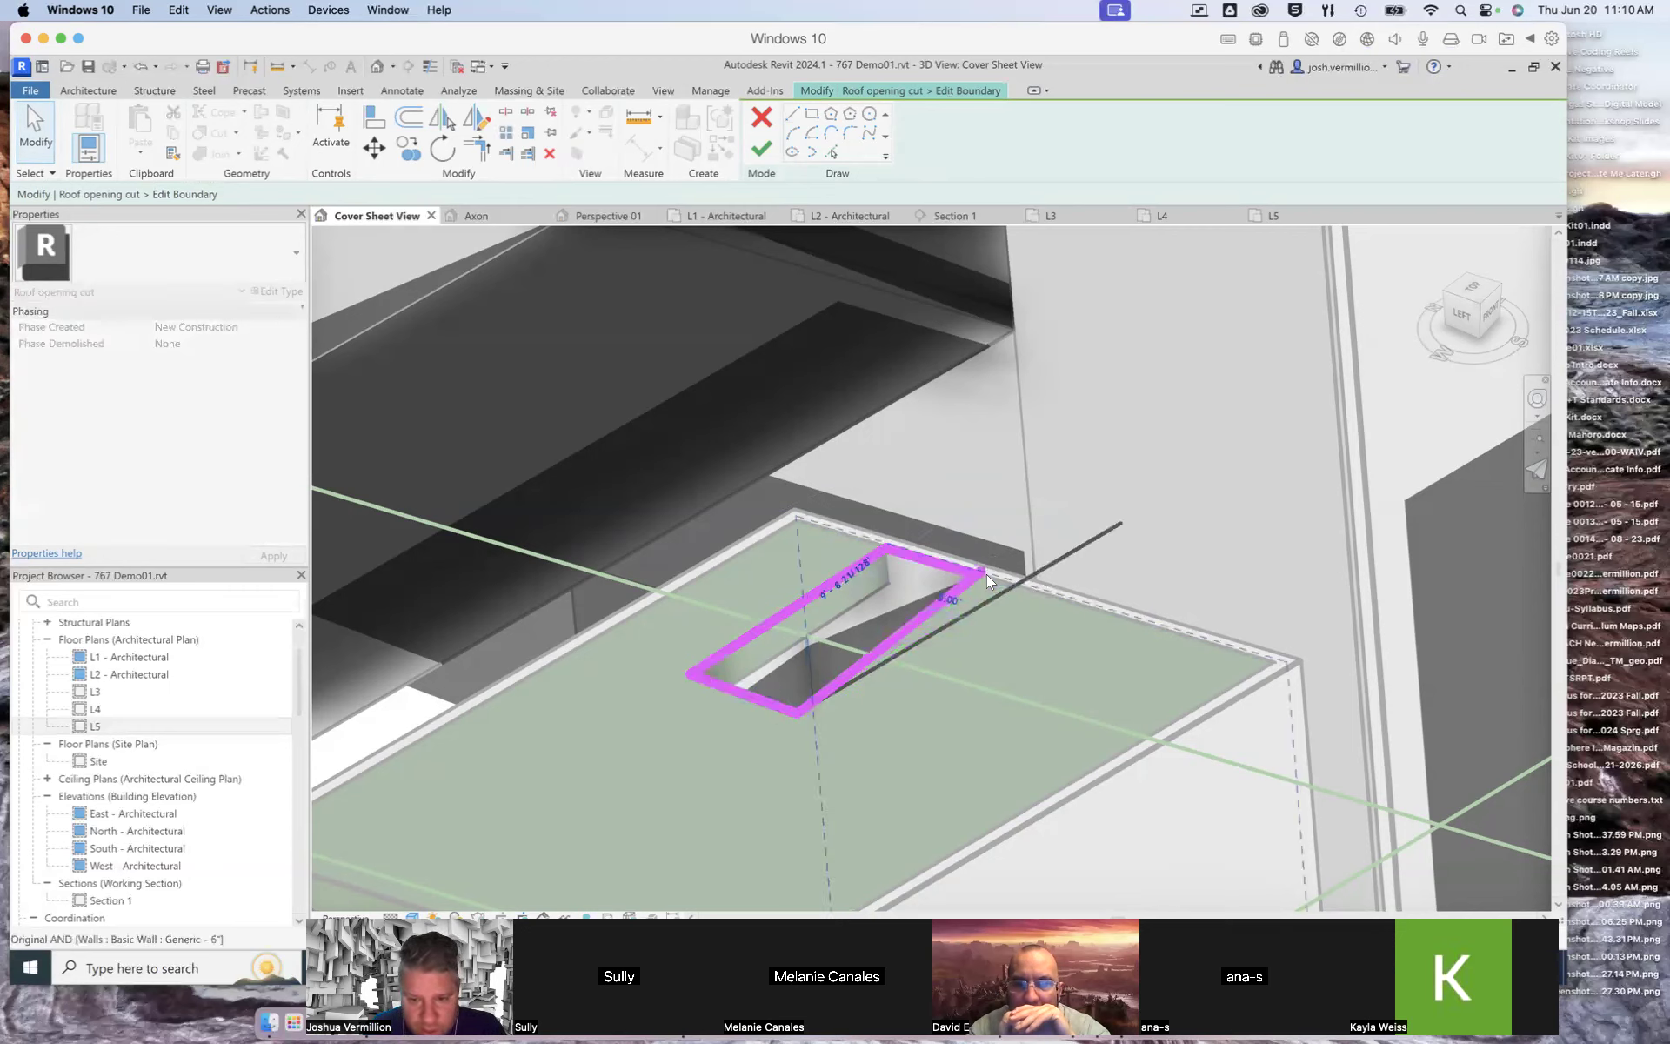
click(973, 572)
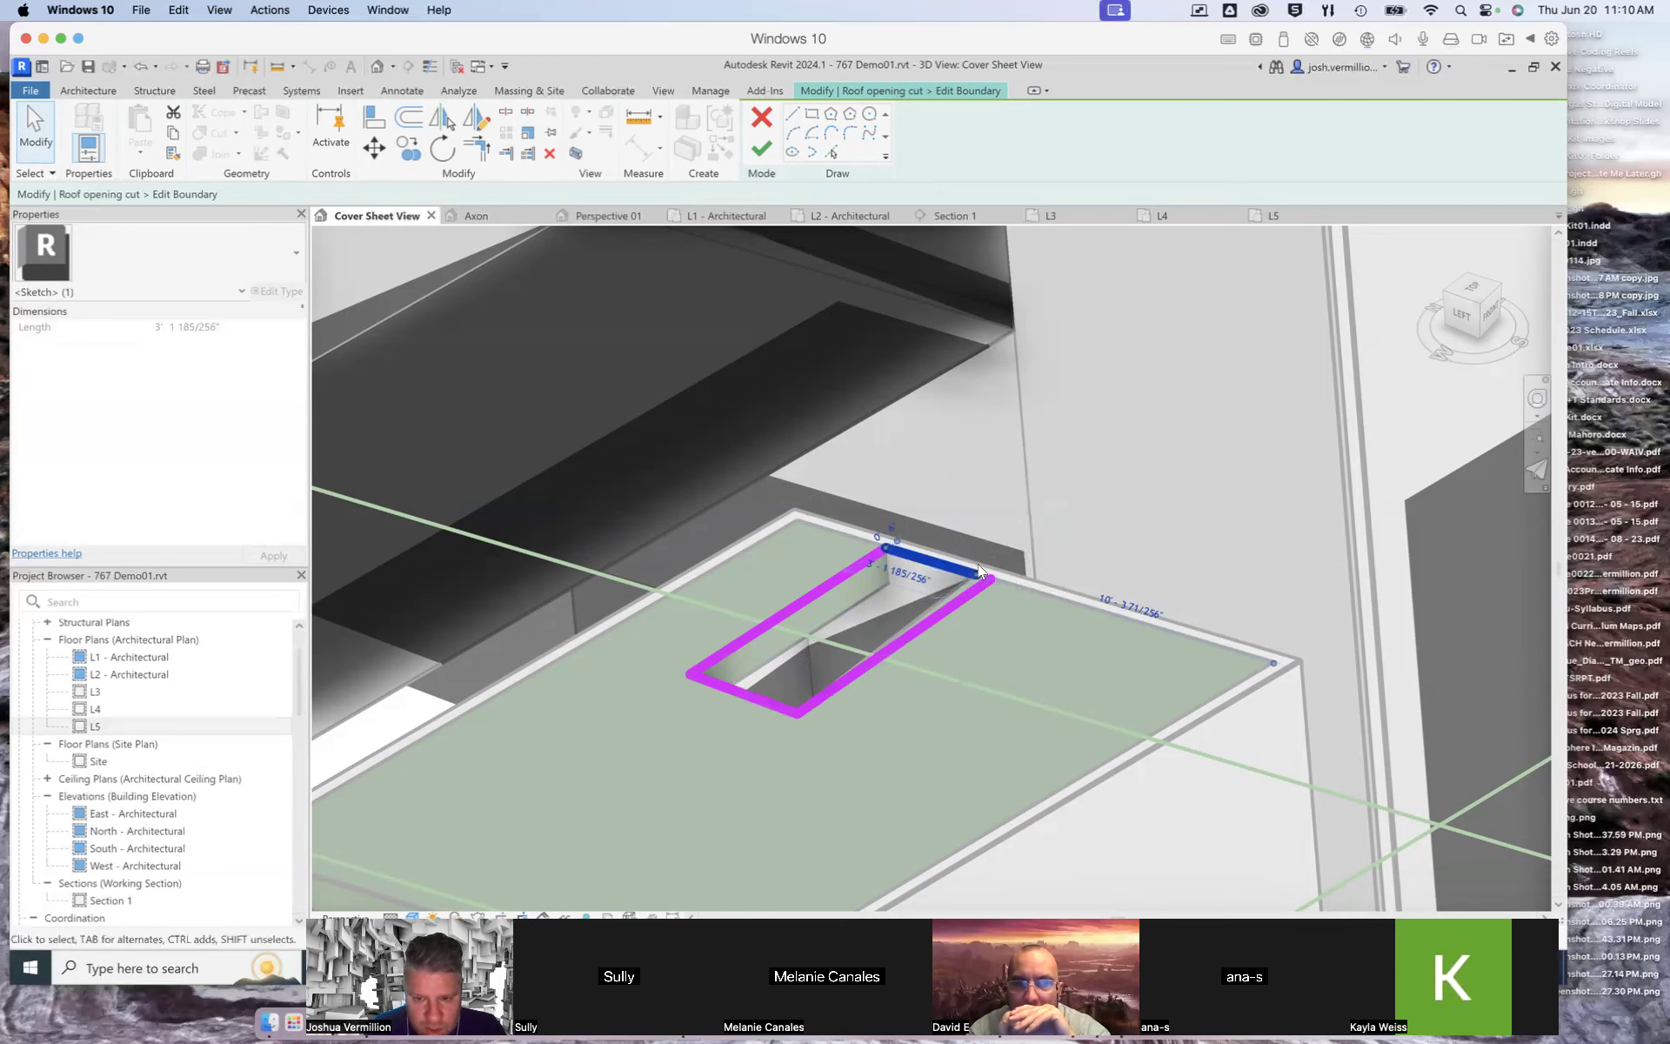
key(Escape)
click(974, 574)
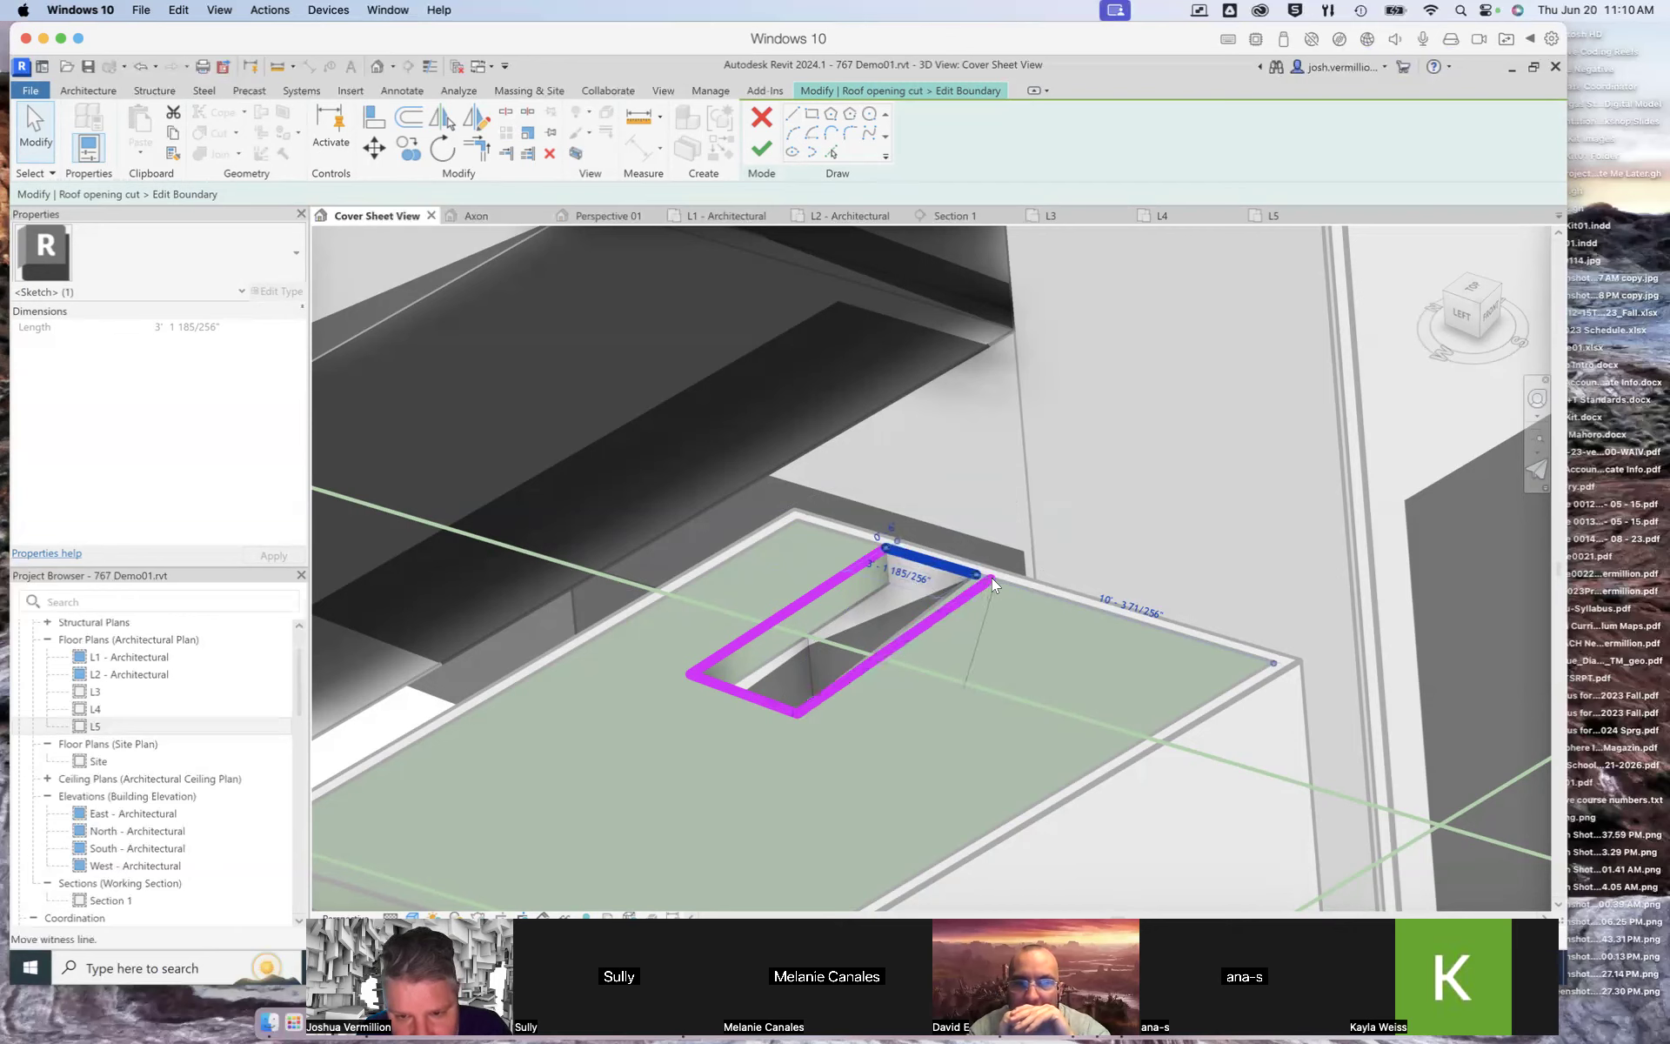
click(685, 671)
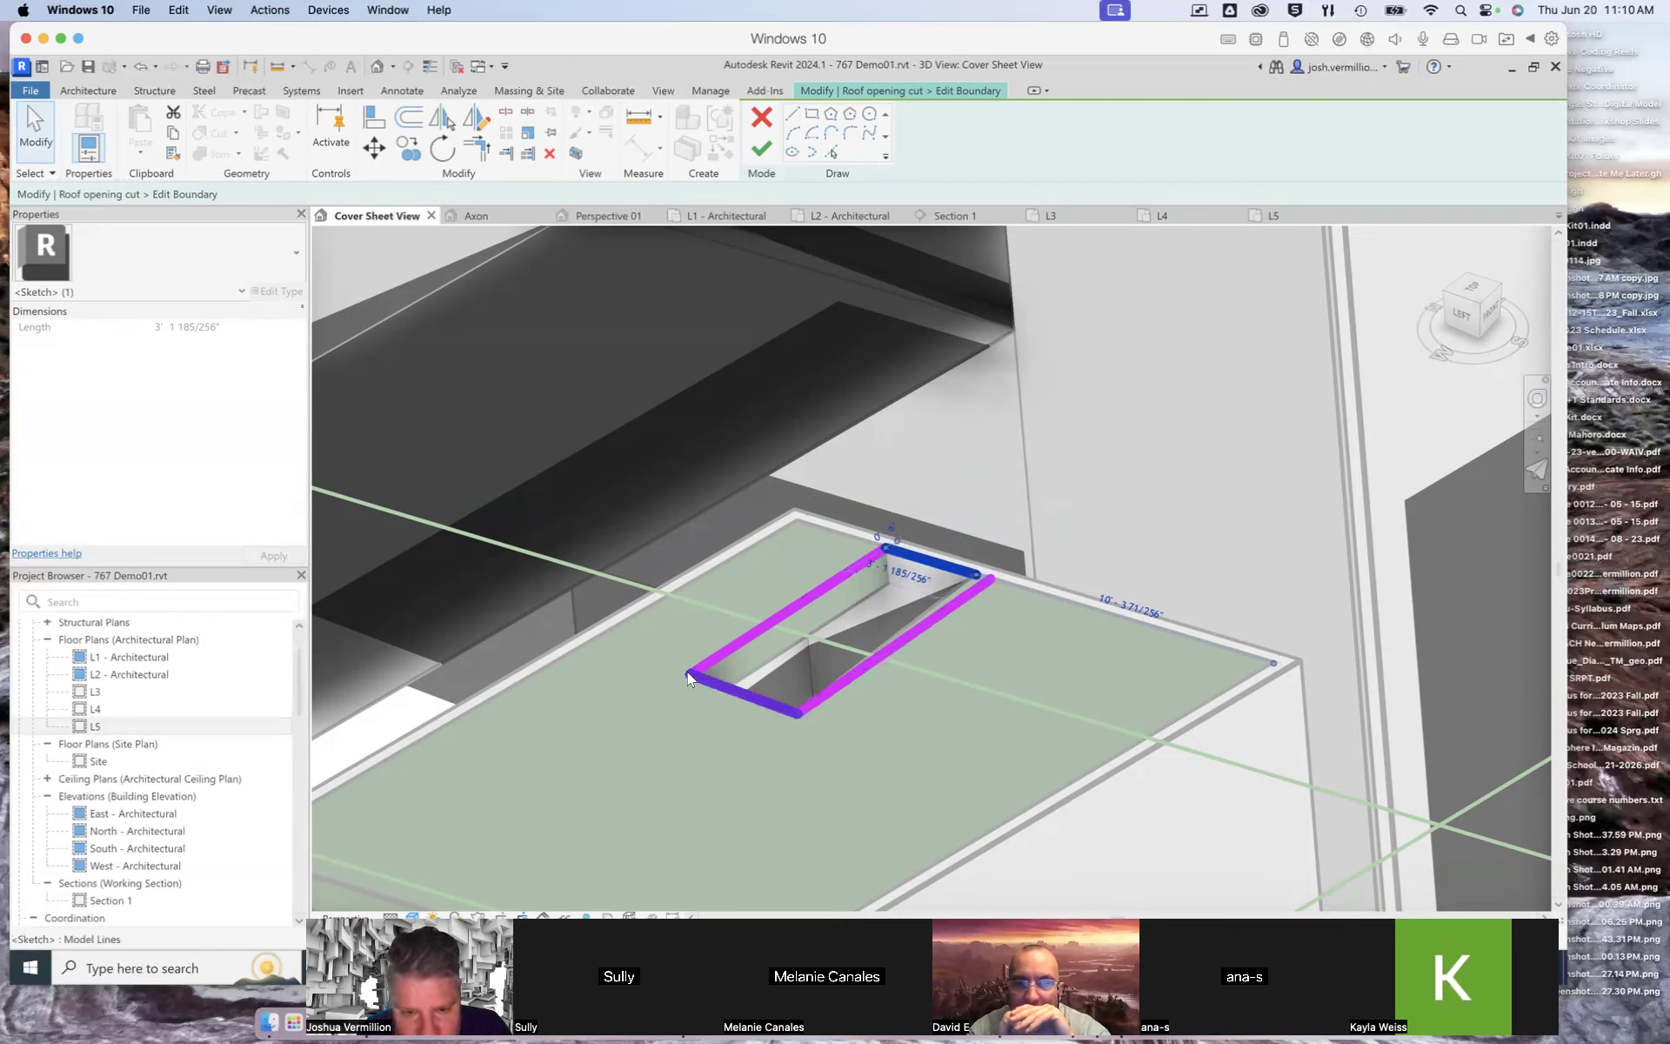
click(970, 571)
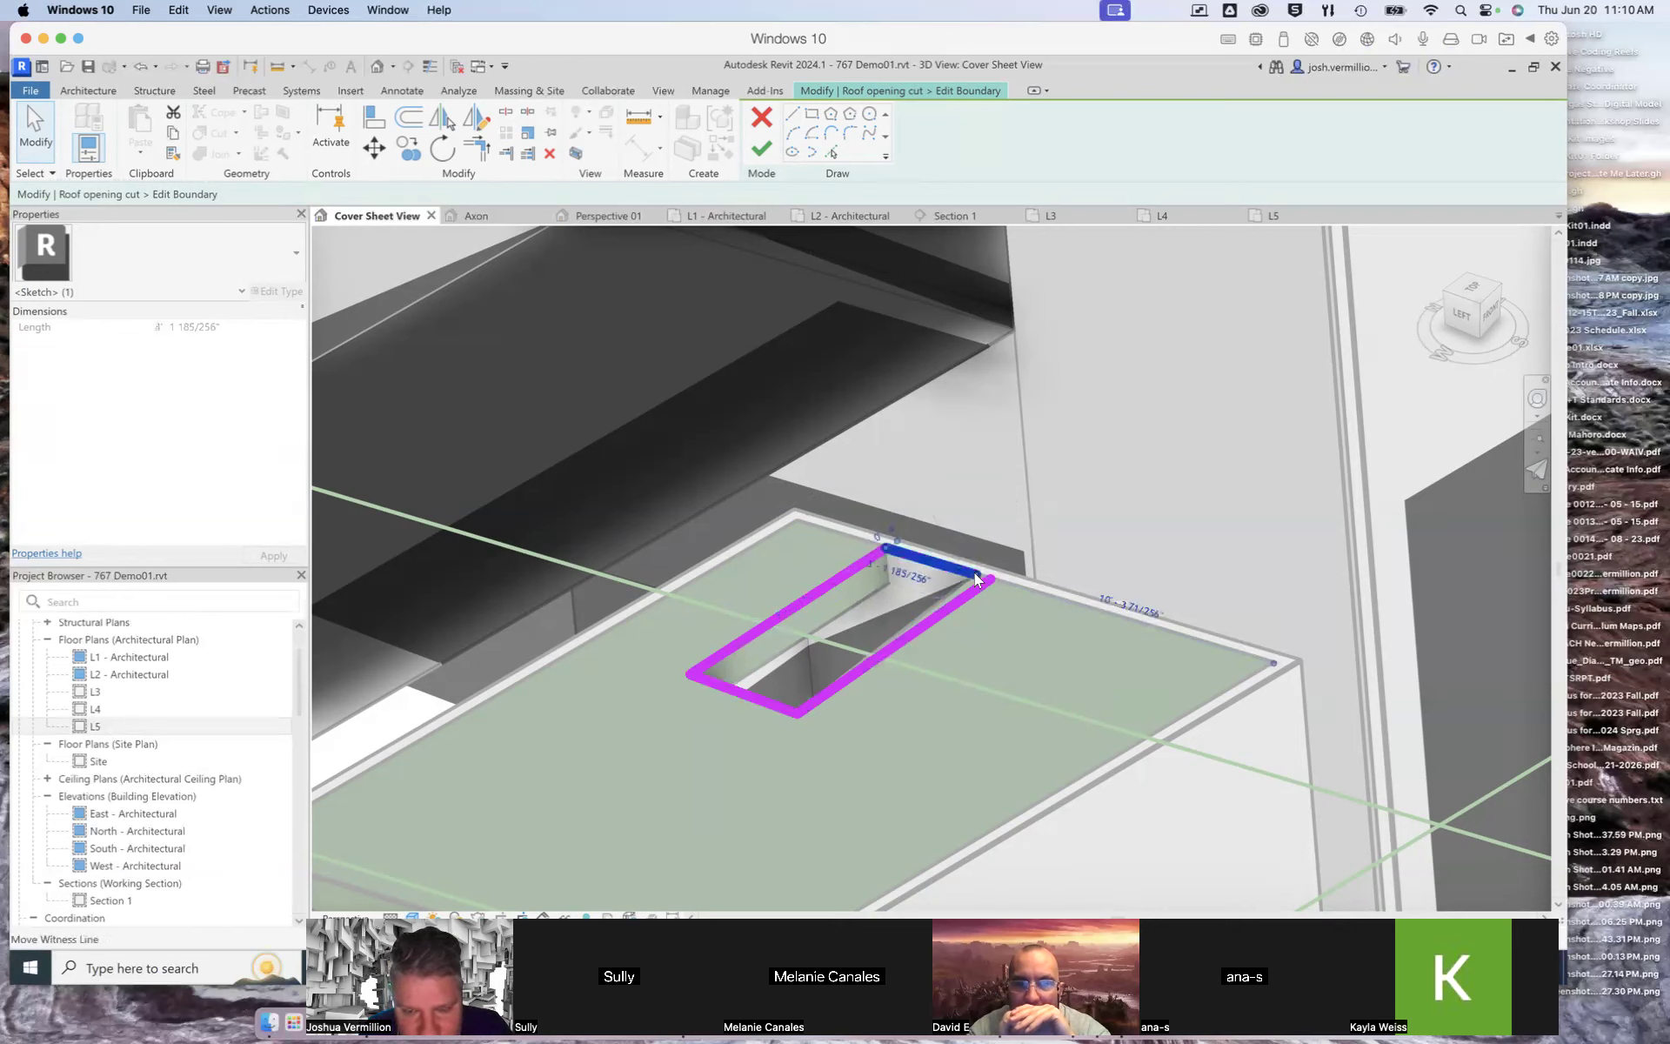
click(973, 574)
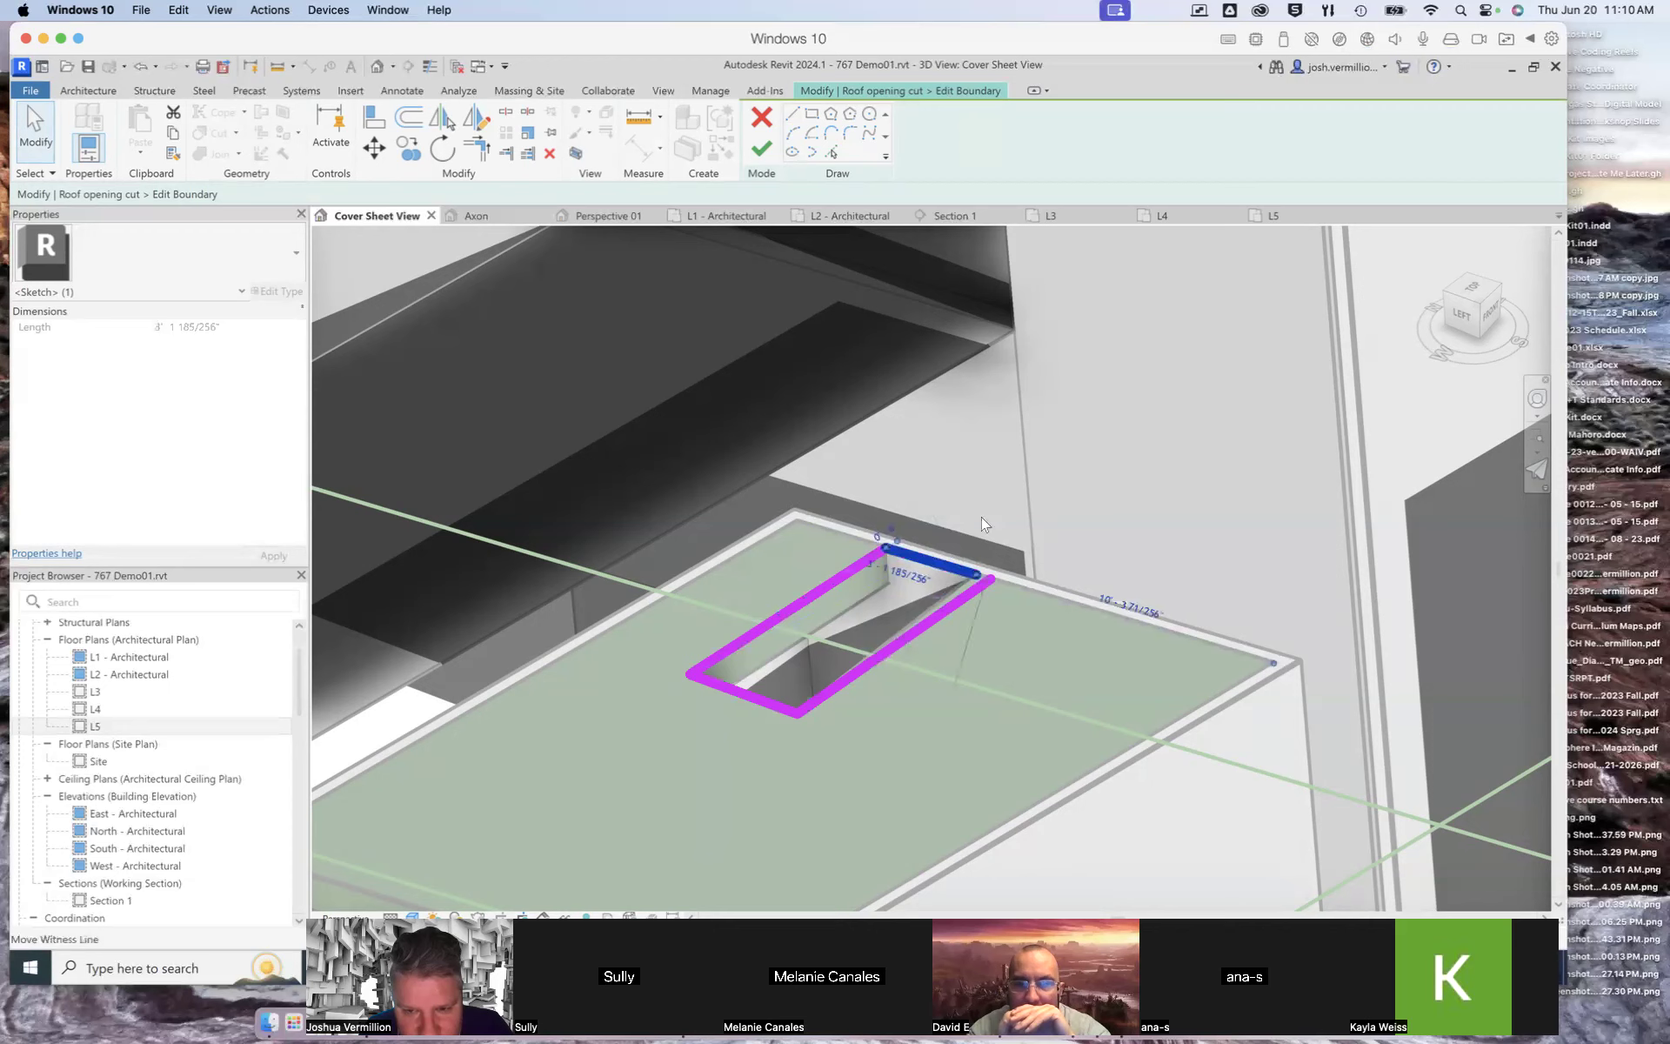
click(740, 697)
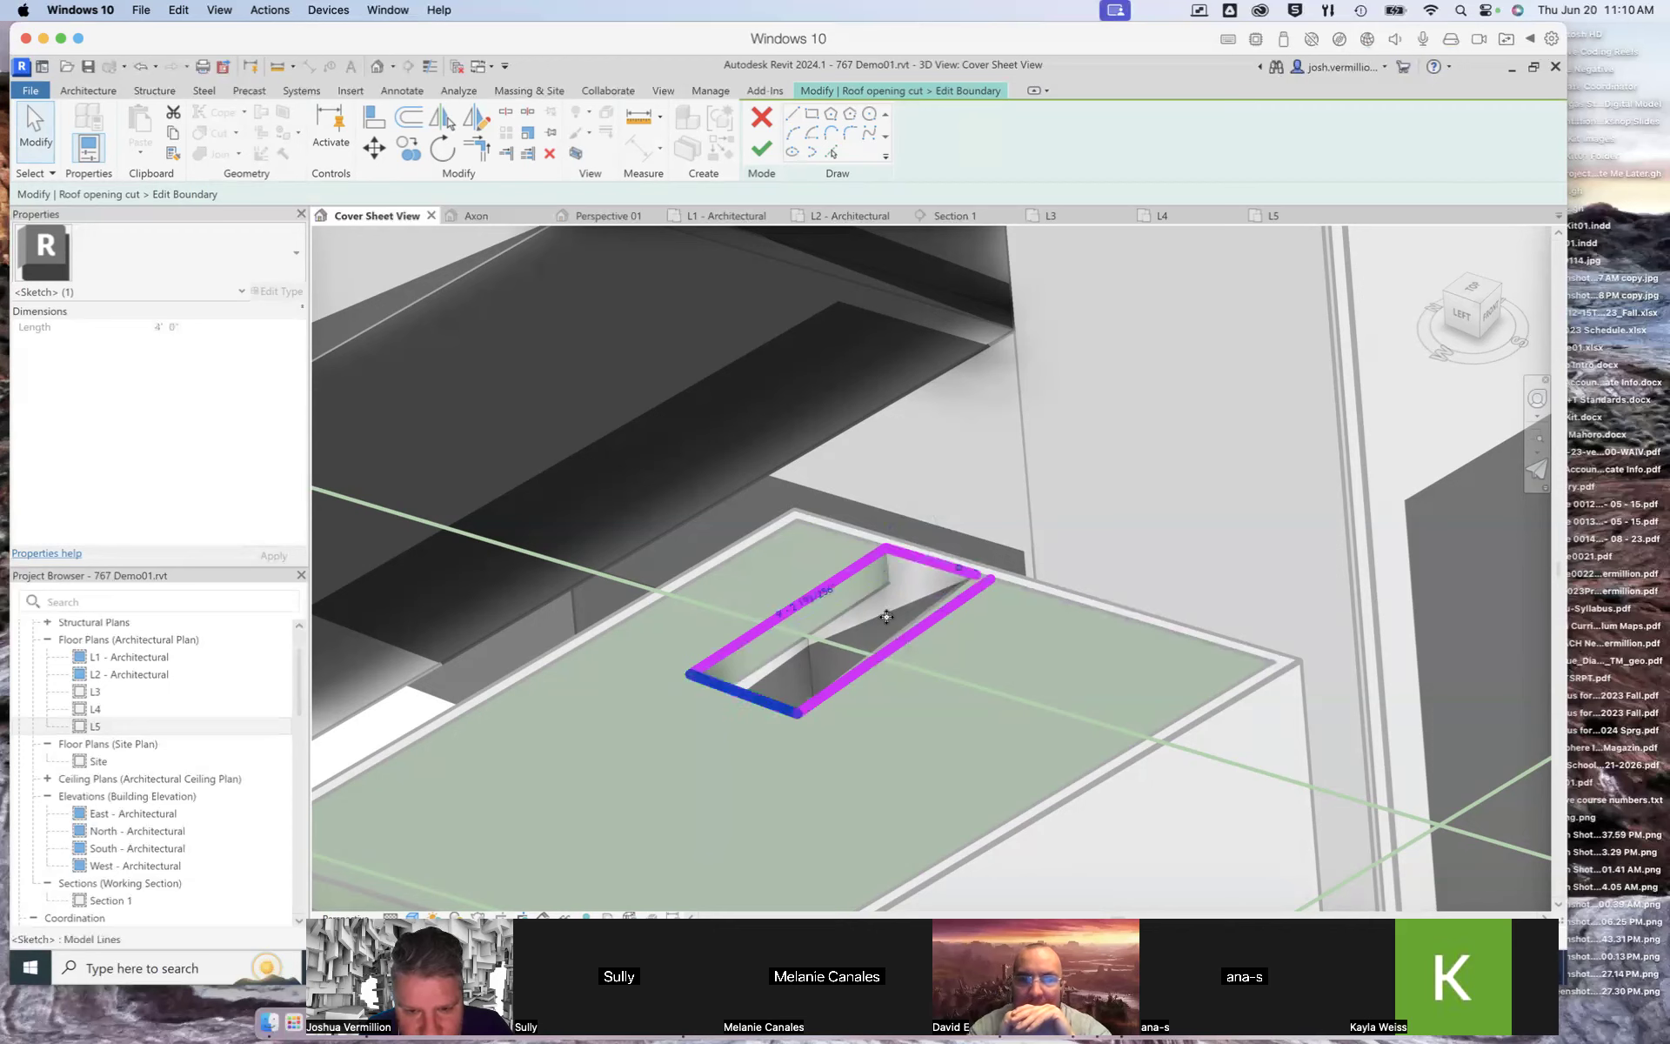
click(973, 577)
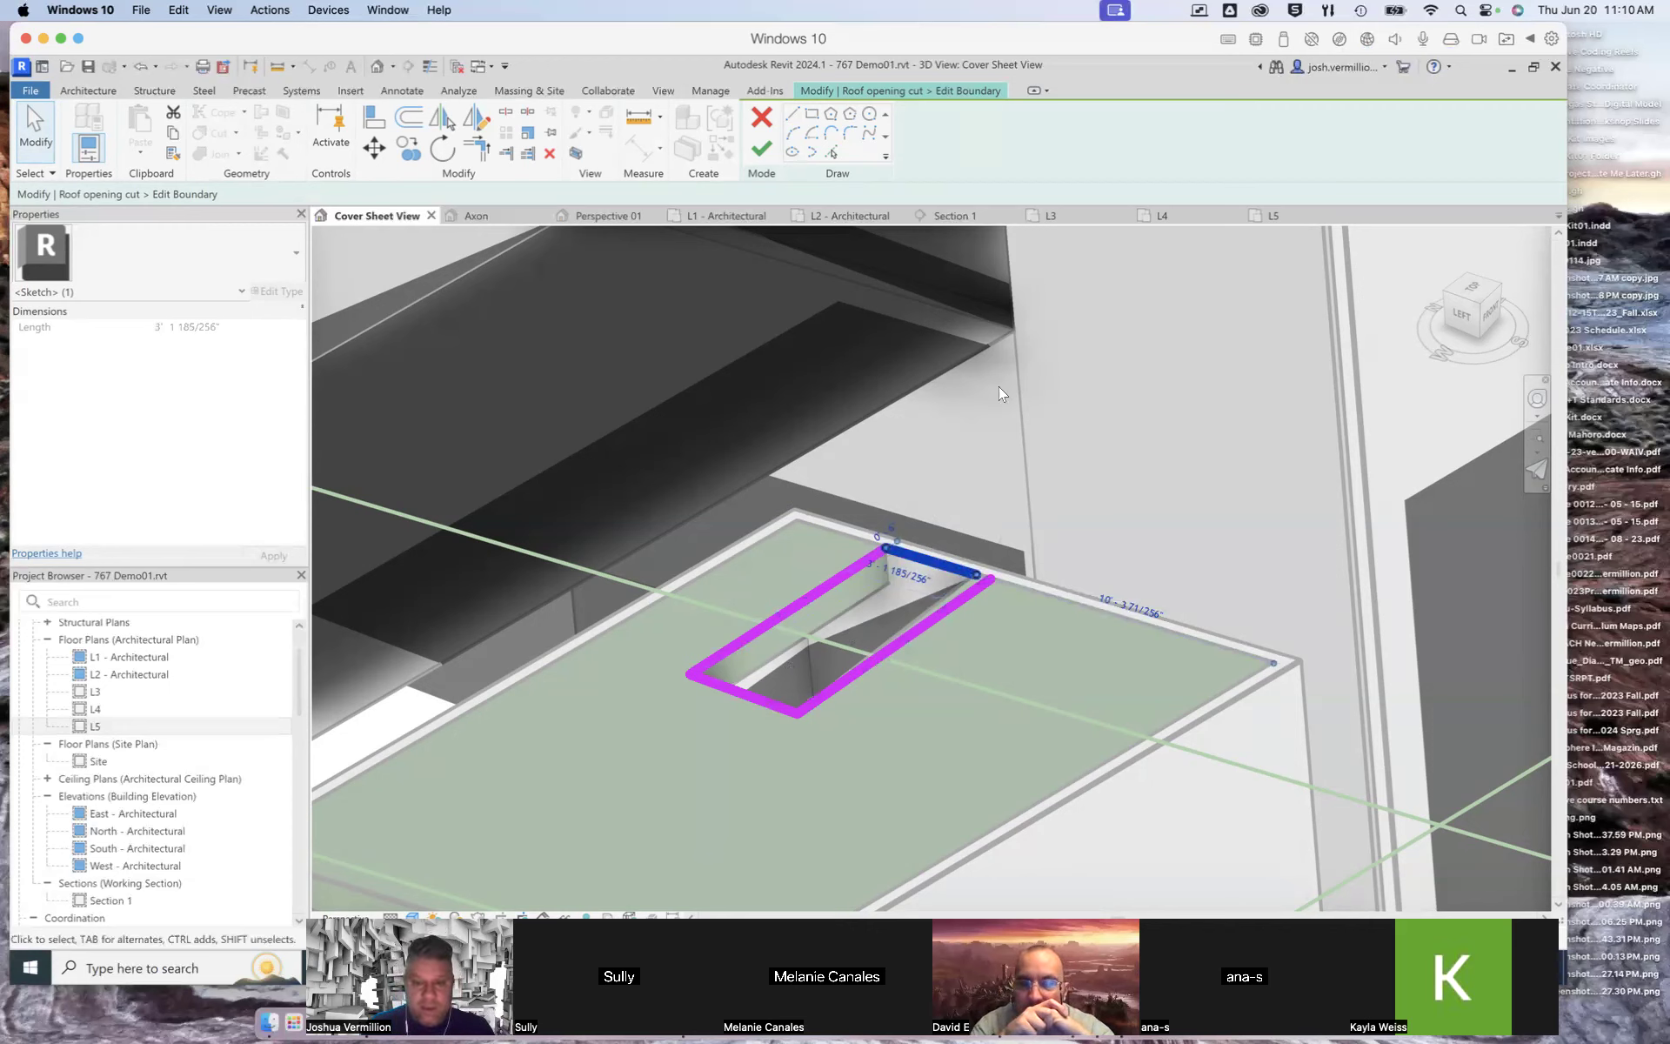
click(762, 117)
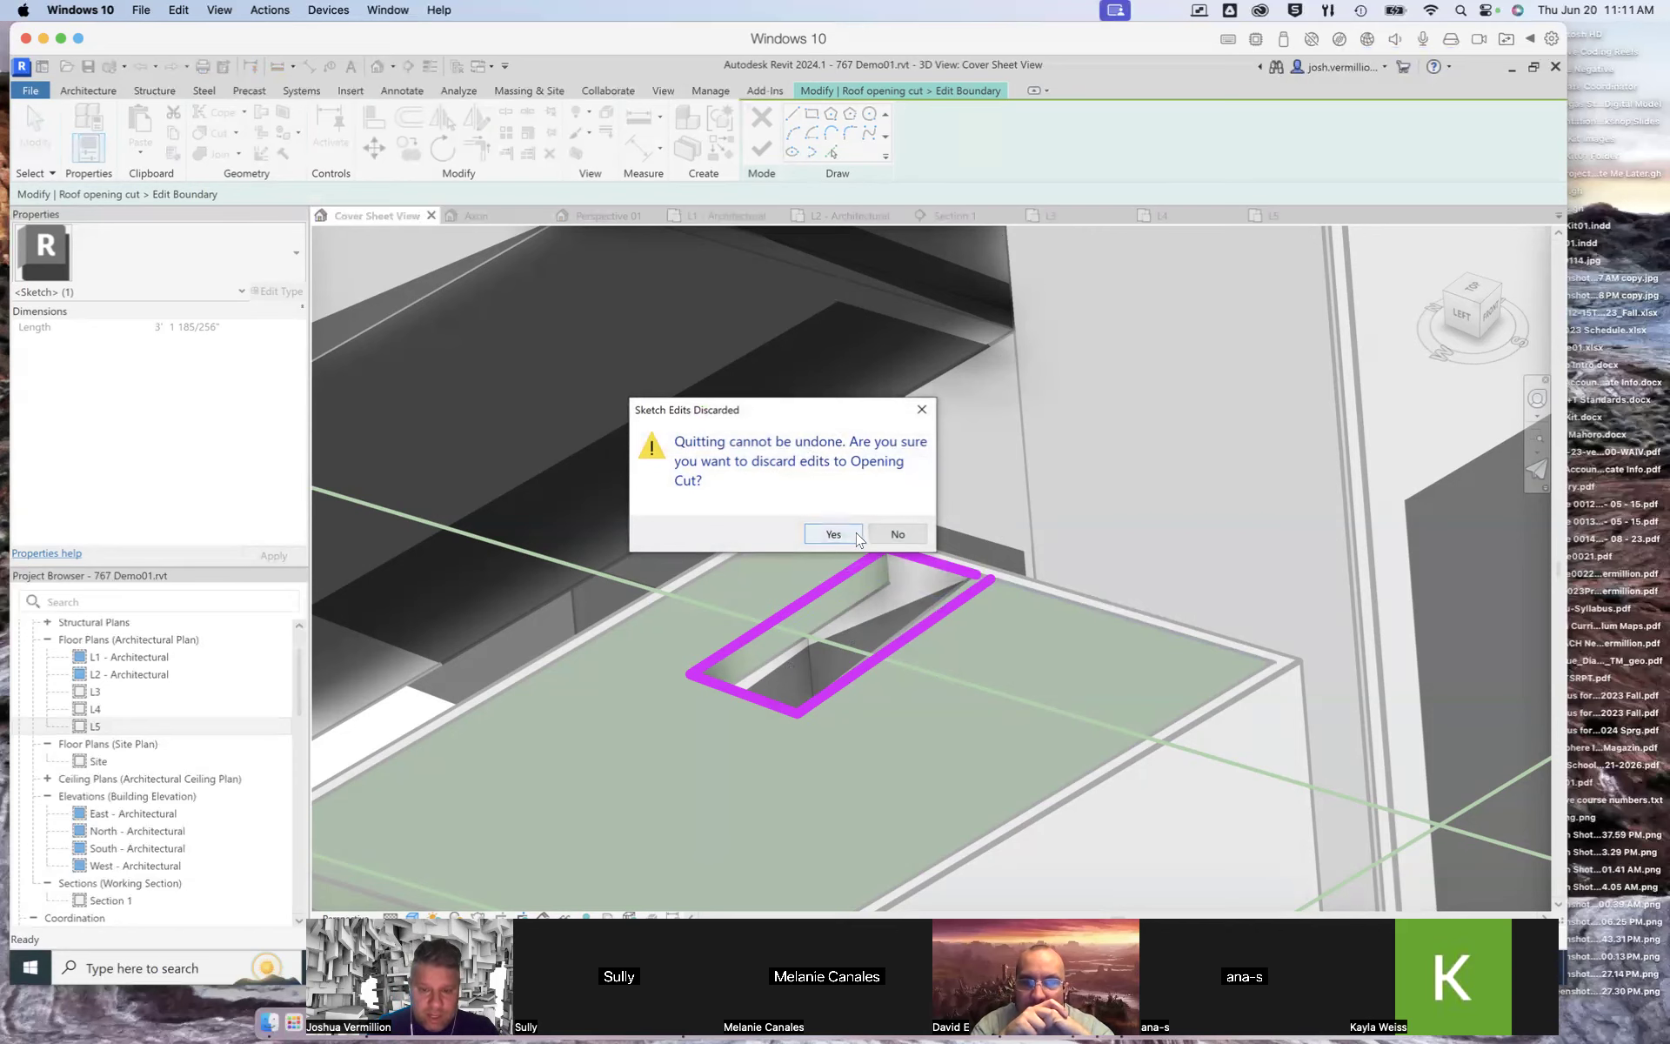
click(834, 534)
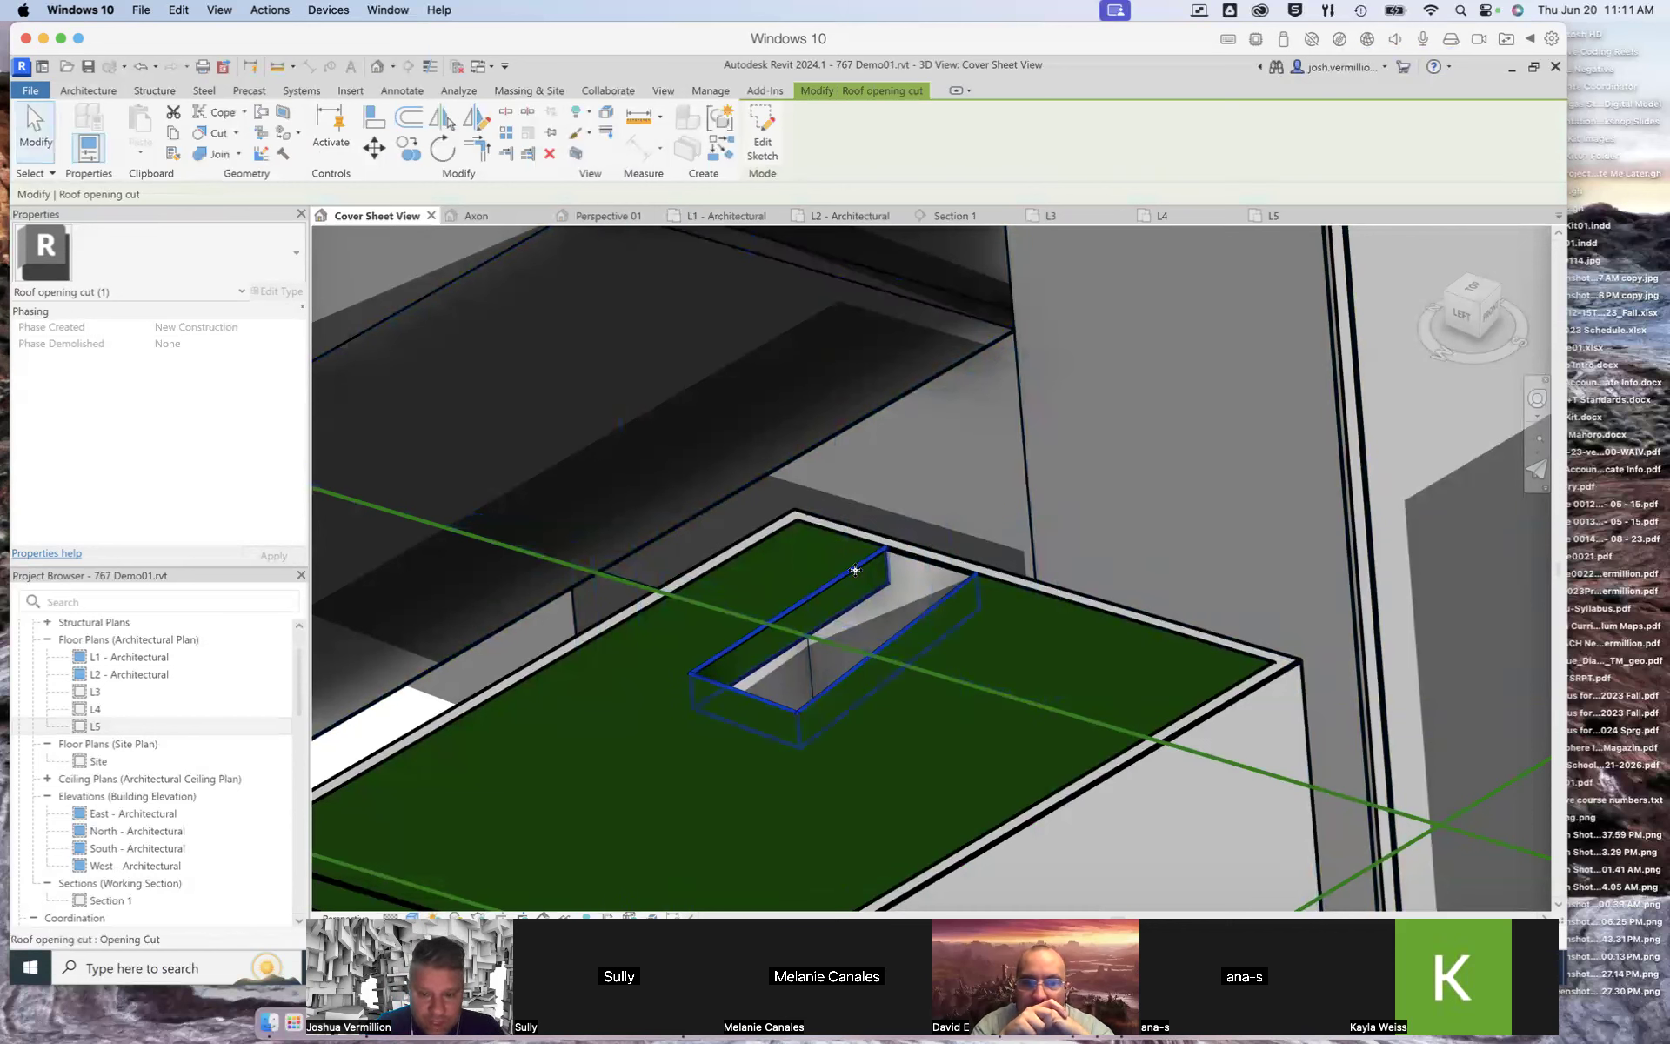
key(Delete)
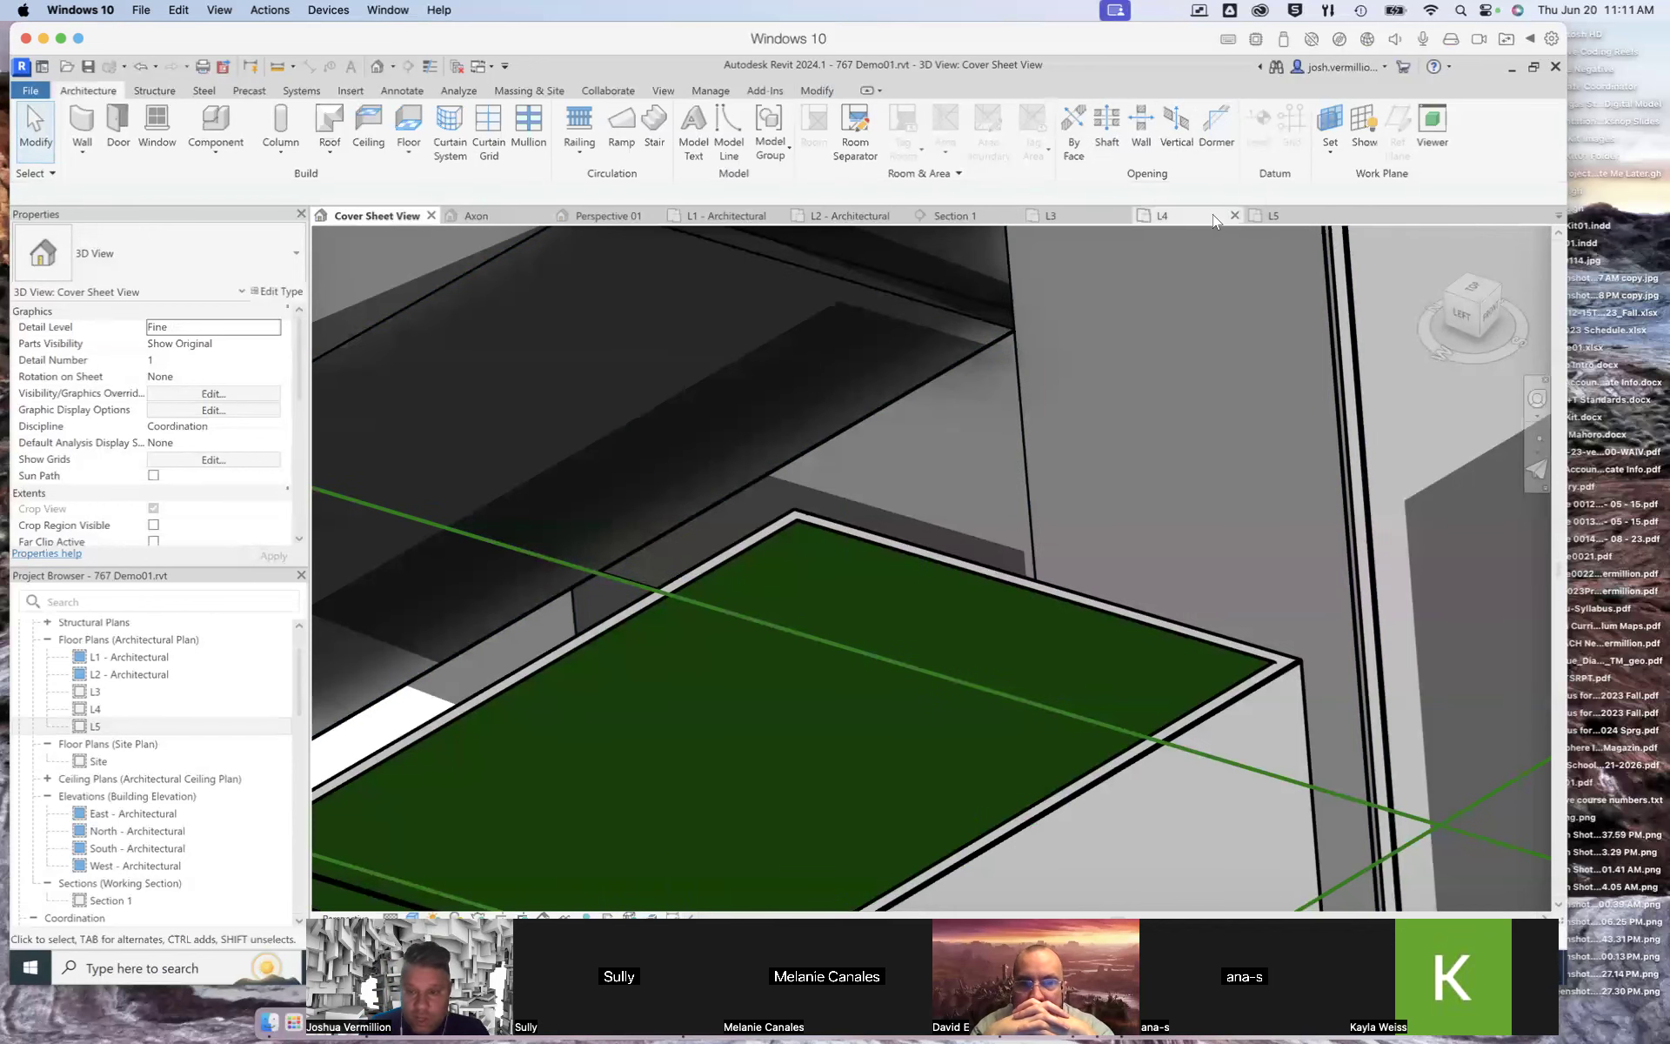
Step: Cut a vertical opening in the L5 roof by sketching a rectangle about 8'-0" by 4'-0" against the inside of one wall
click(1296, 216)
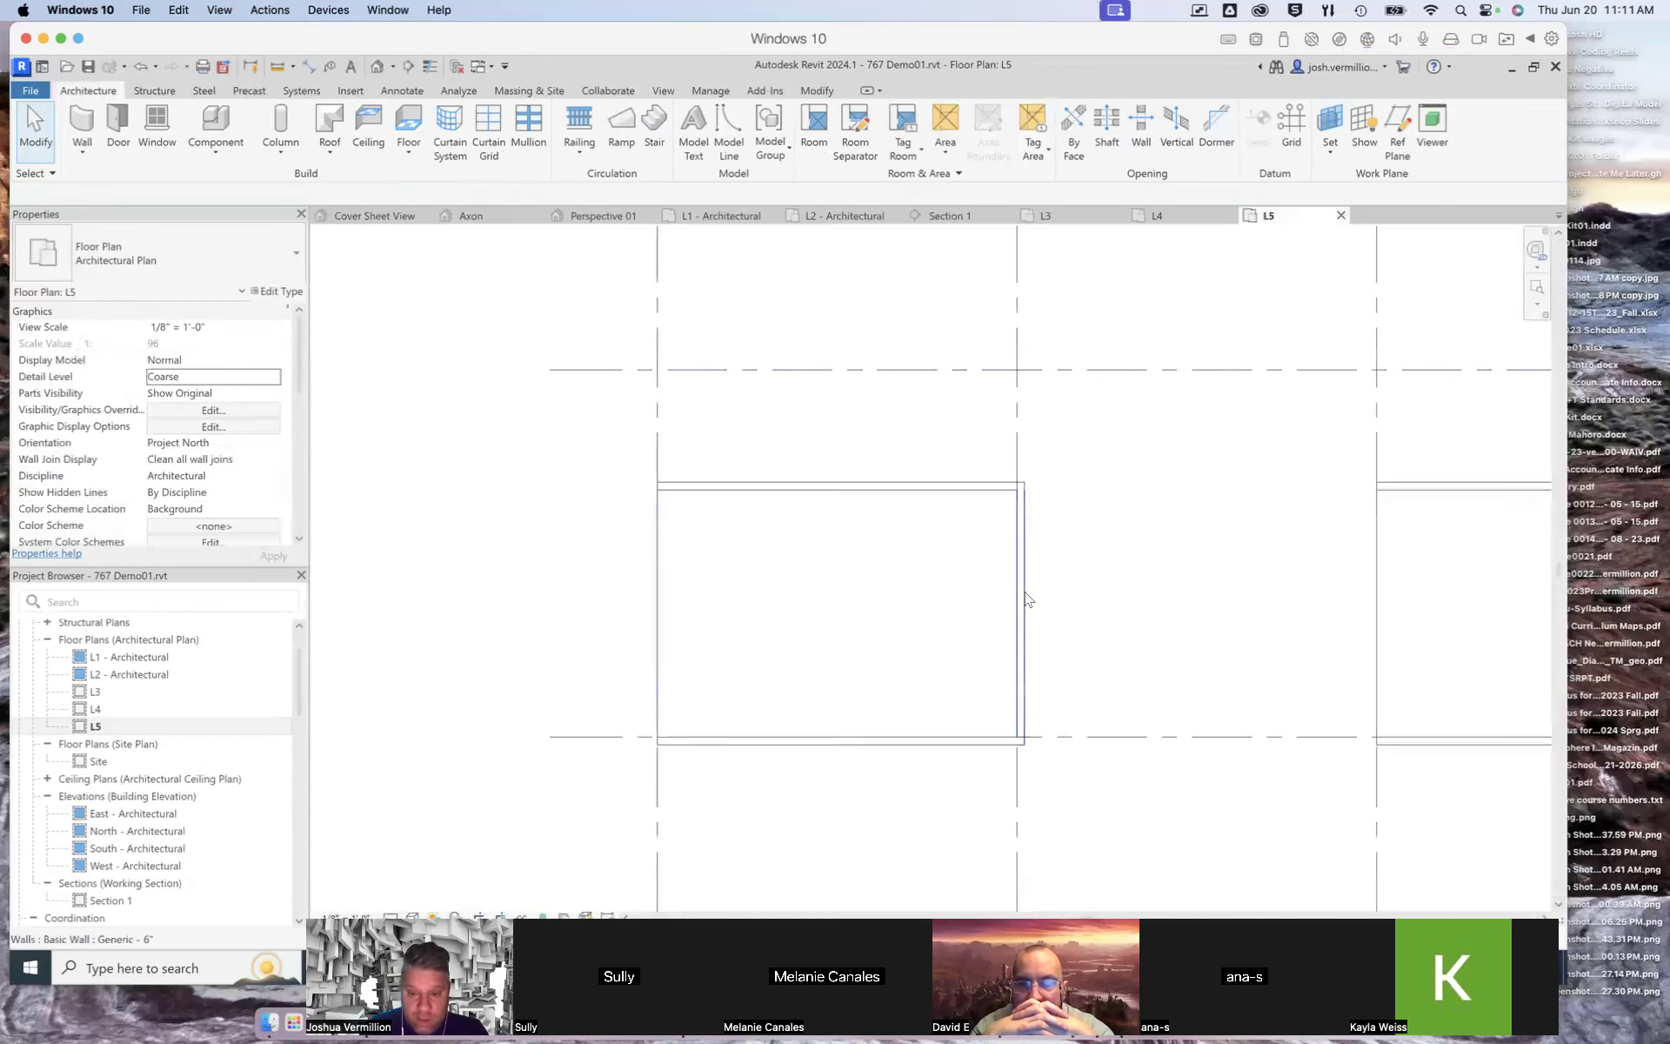
scroll(1023, 600, up, 2)
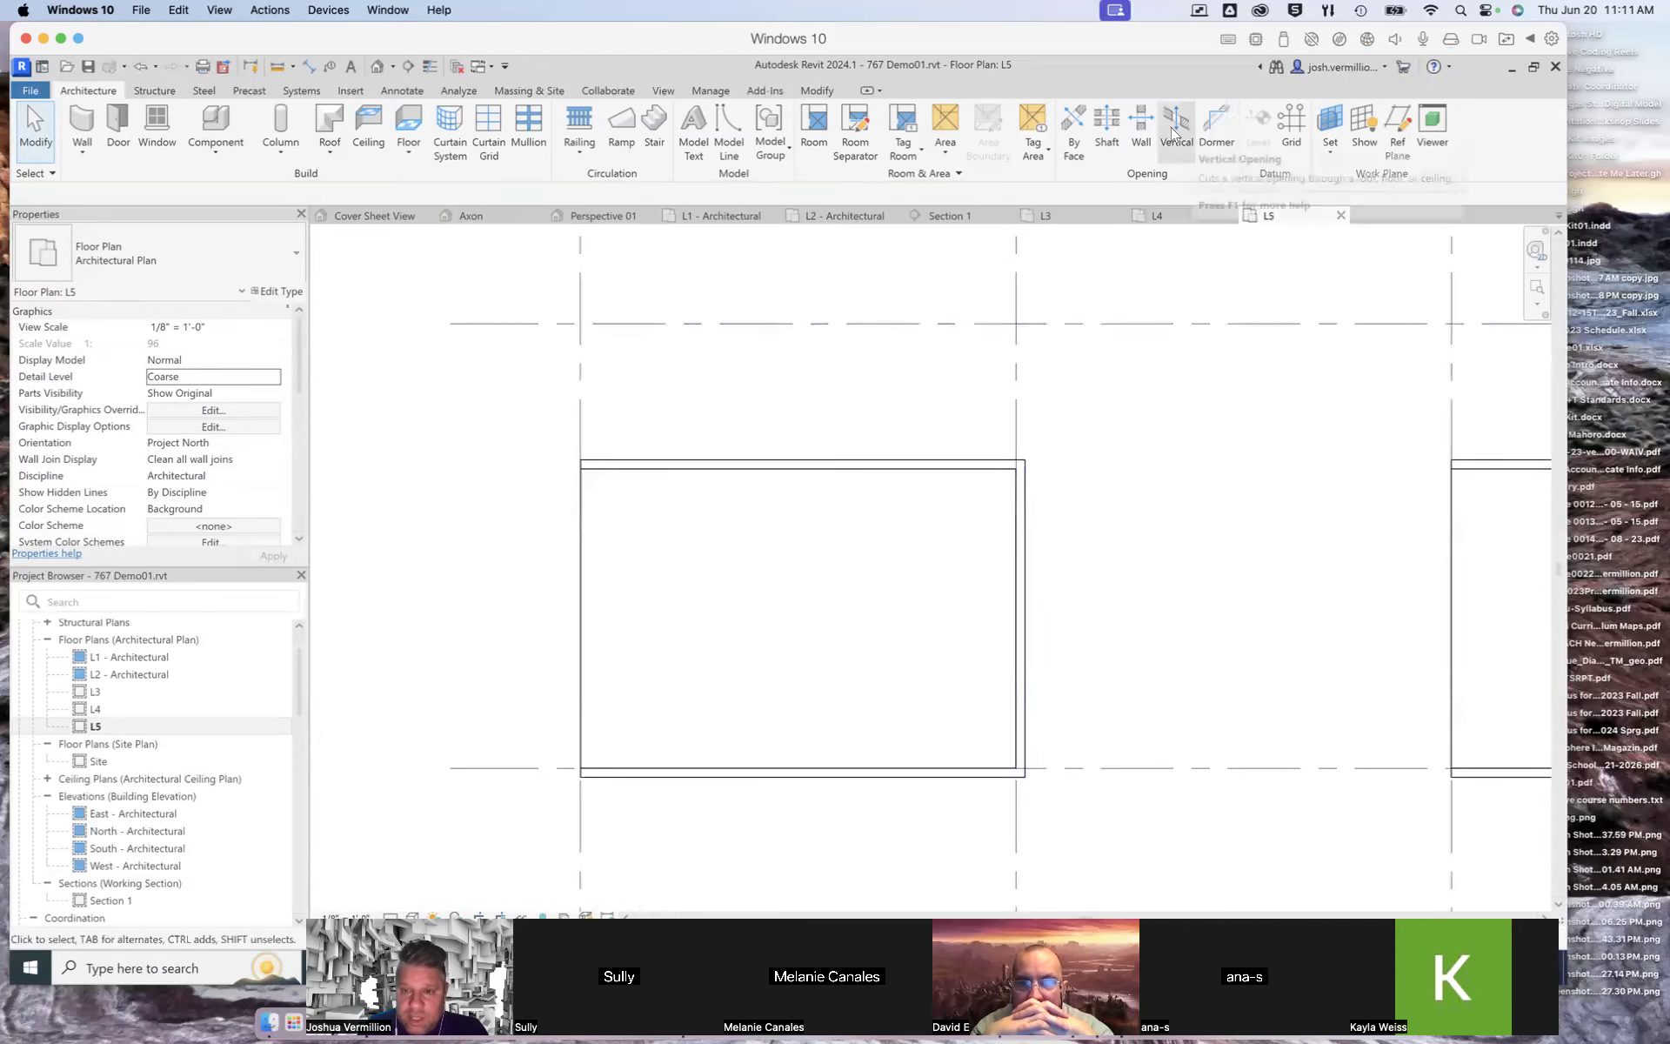
click(1196, 132)
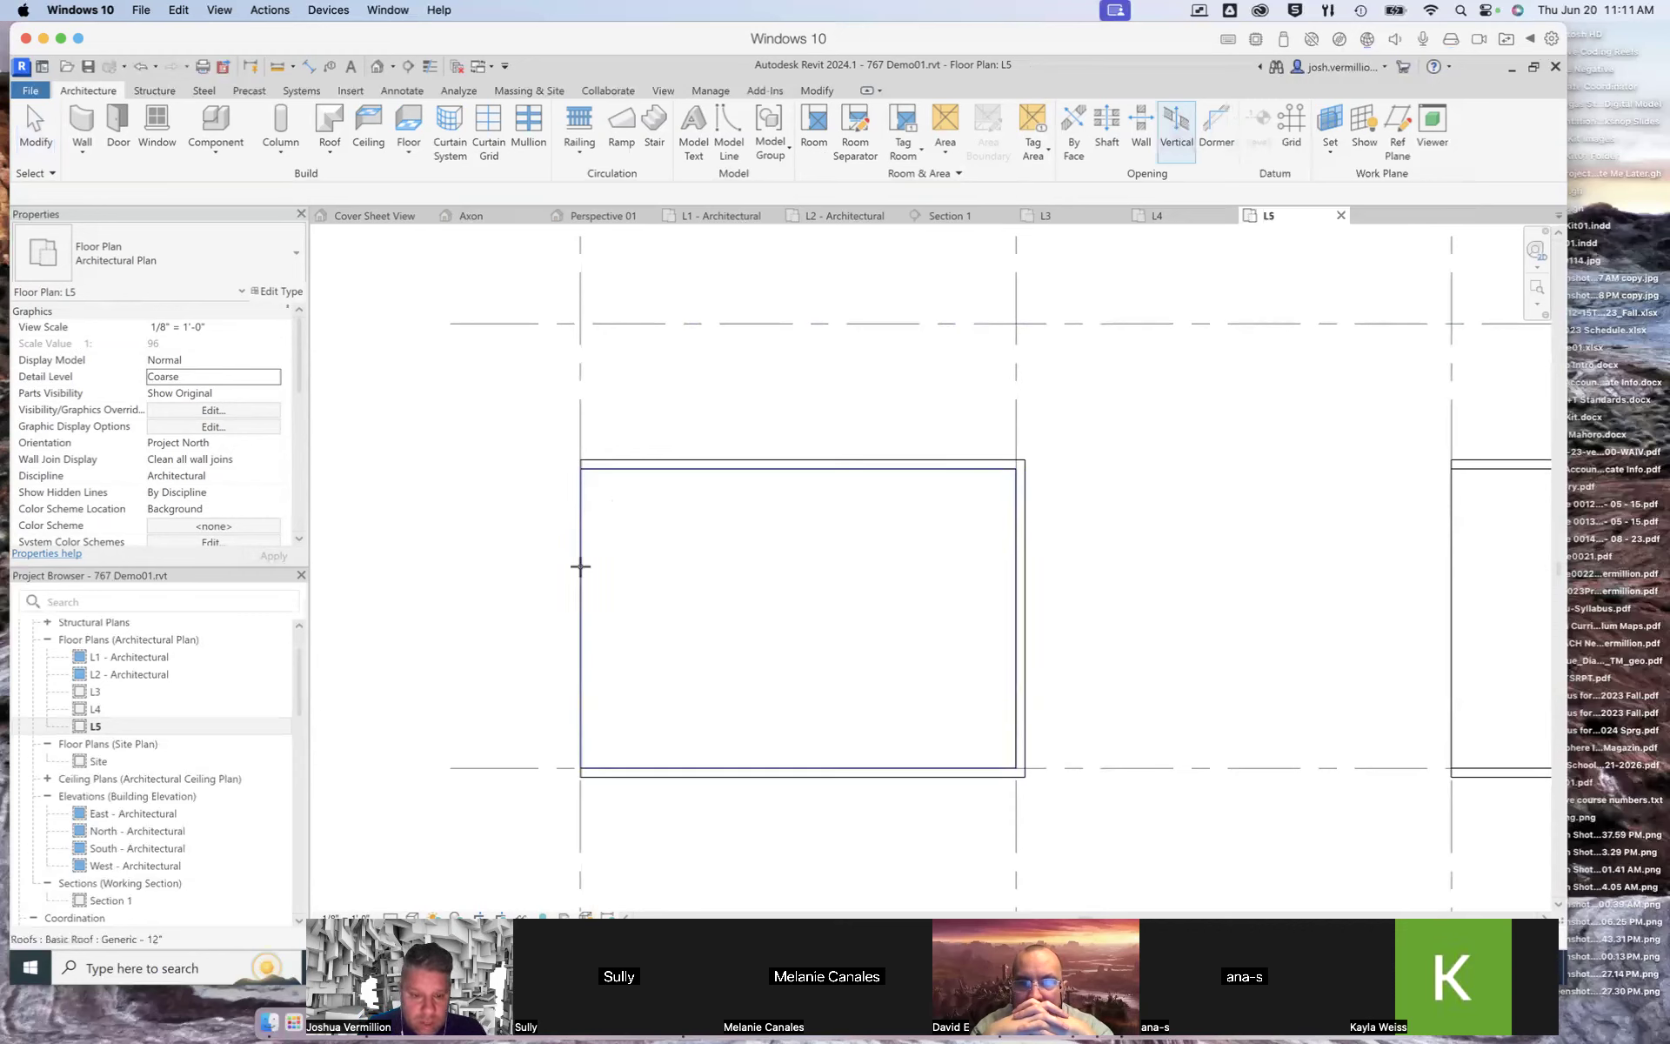
click(612, 577)
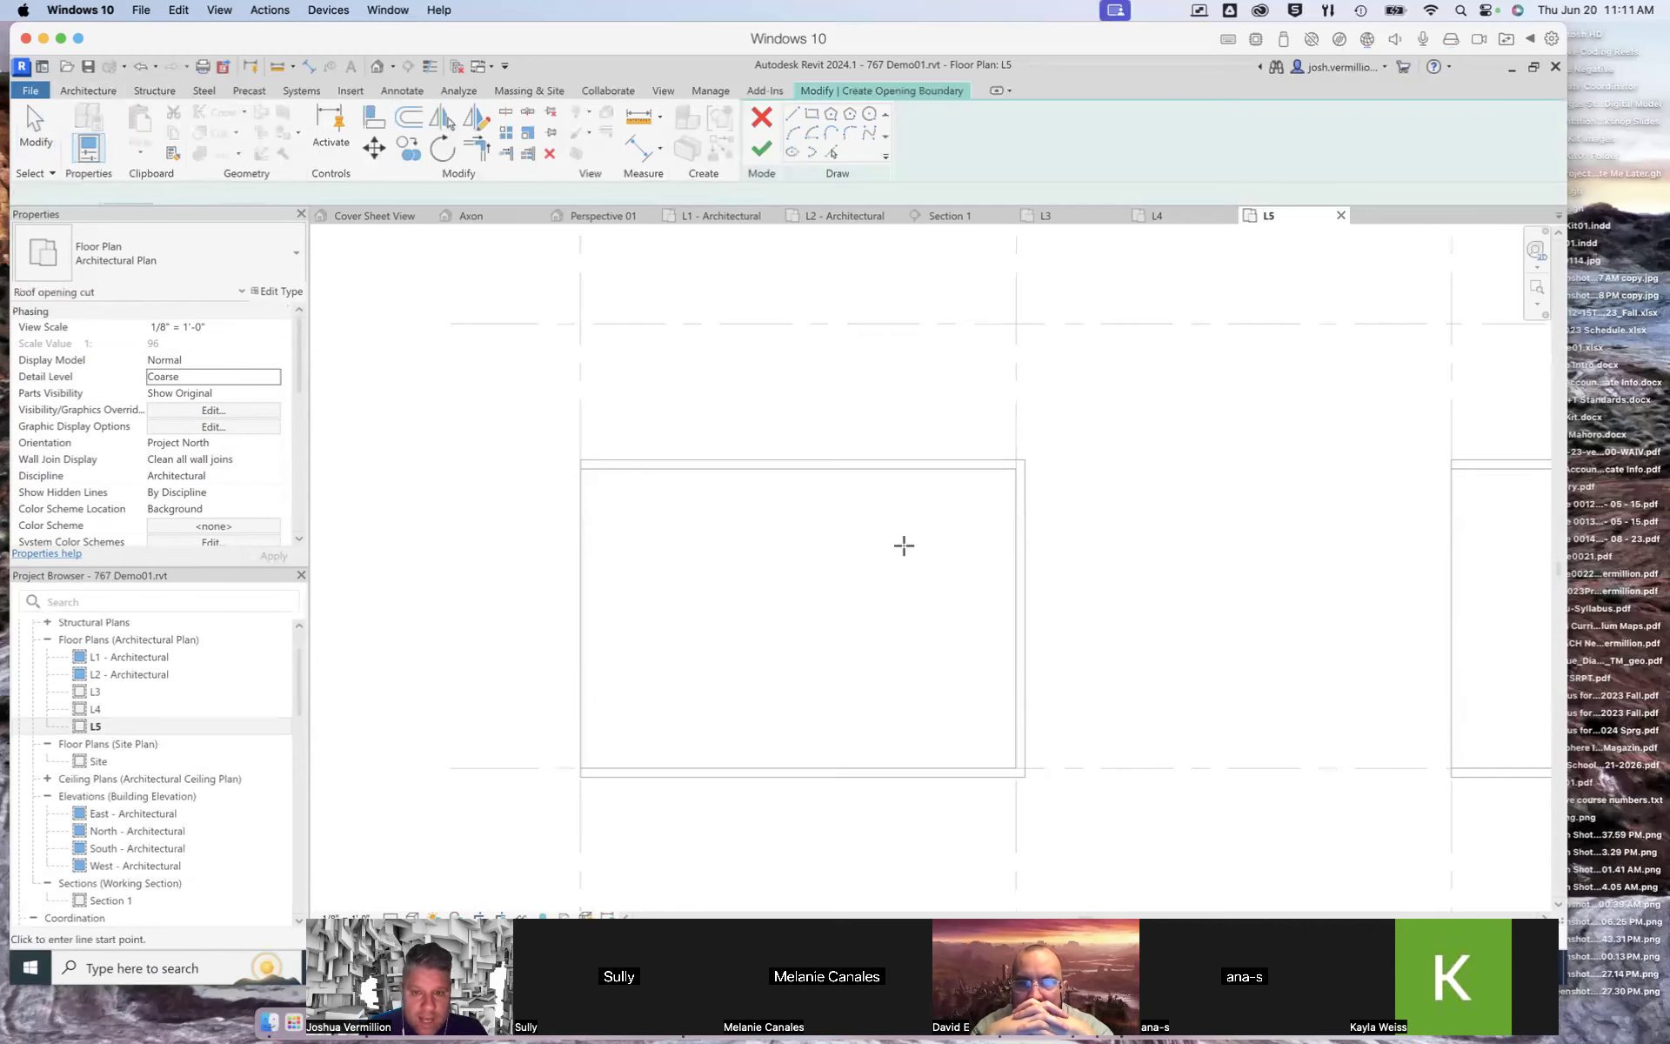
click(1013, 540)
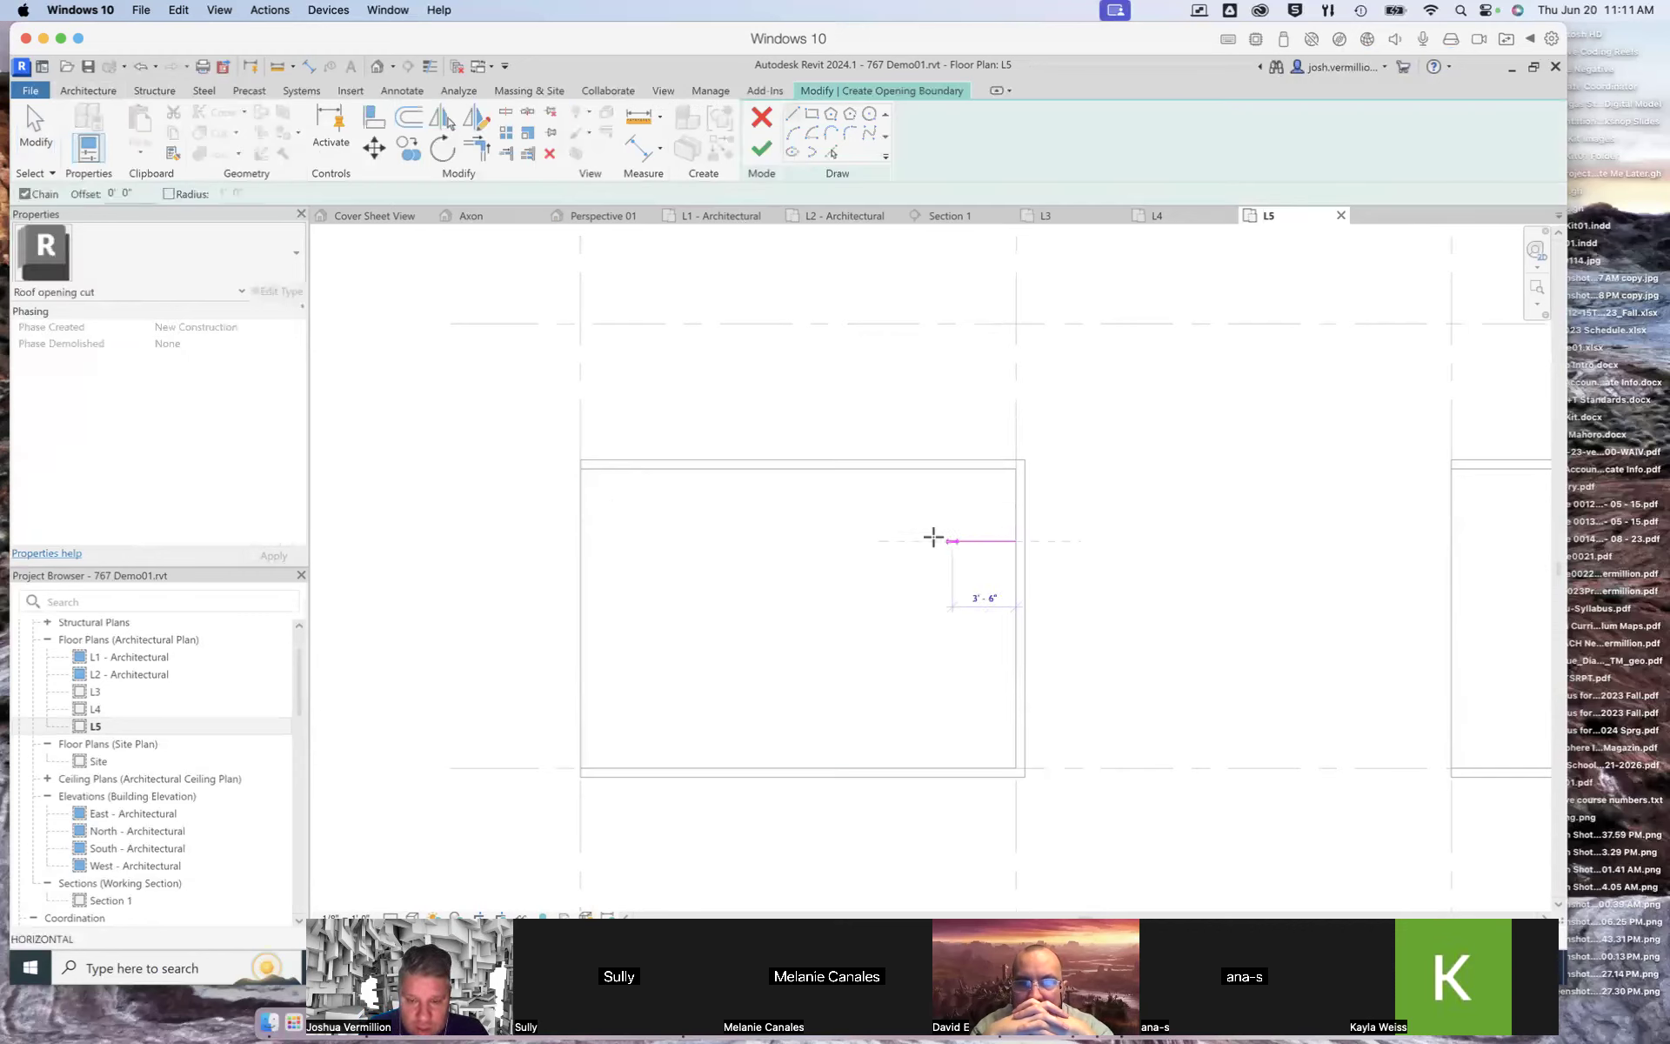
click(893, 540)
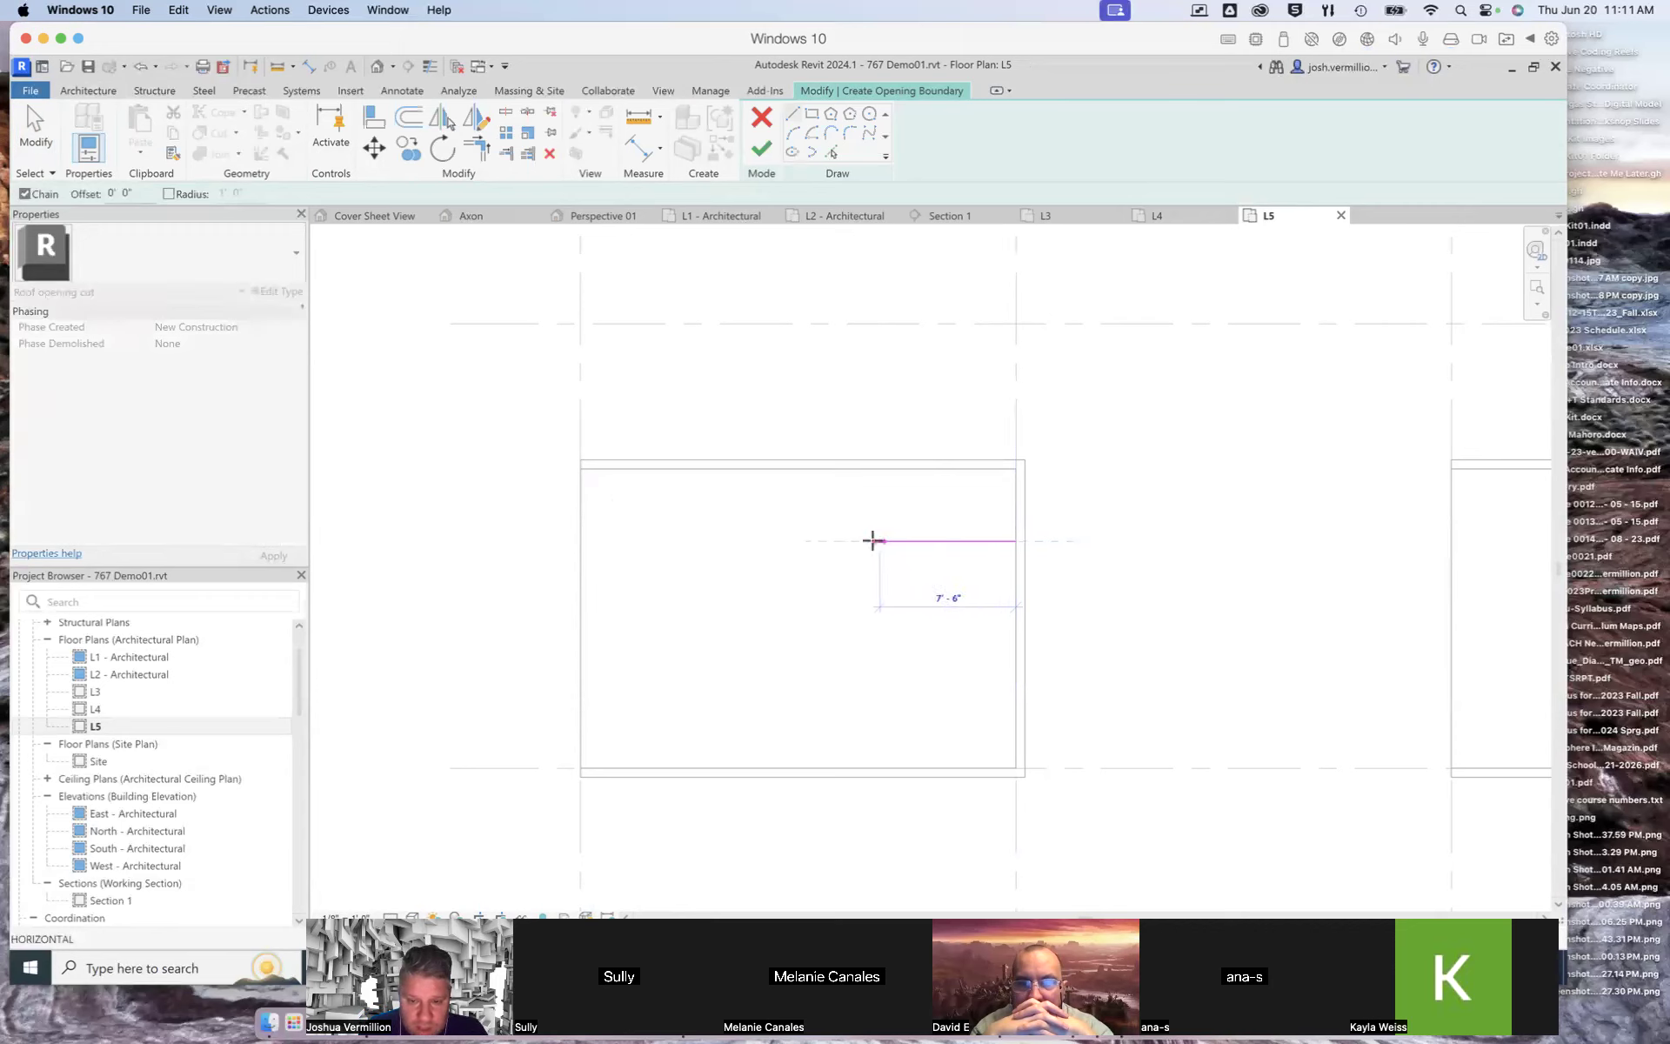
click(869, 540)
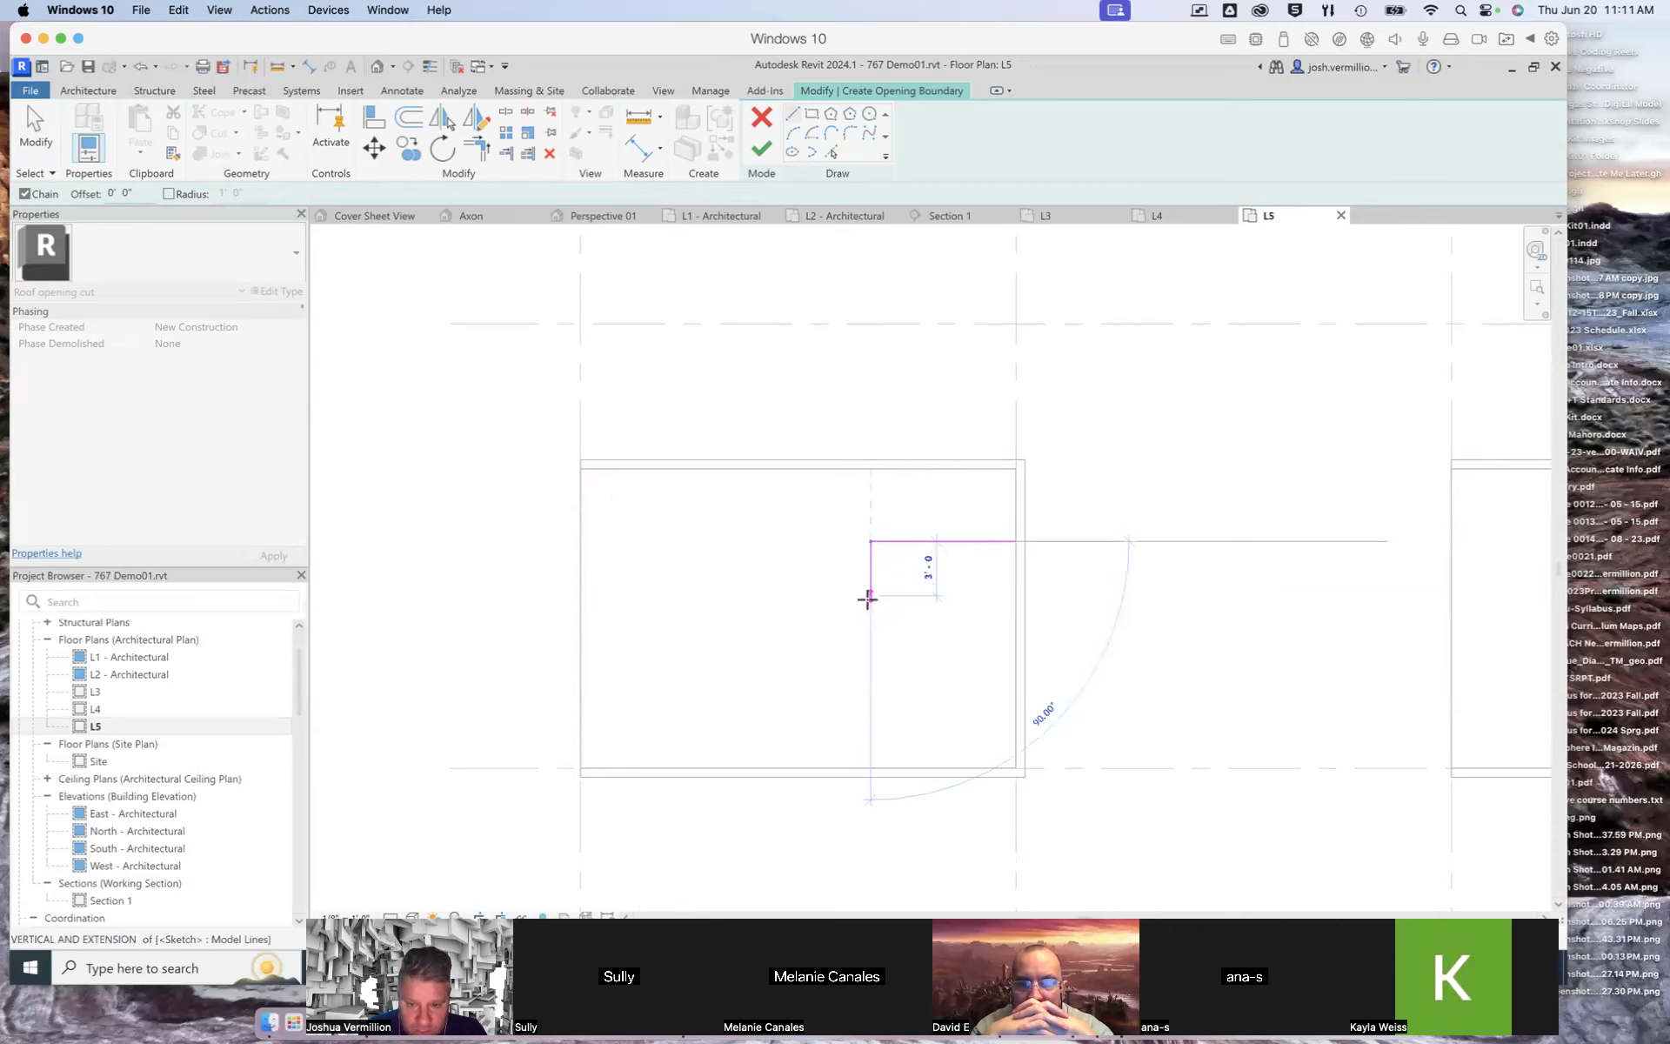
click(868, 612)
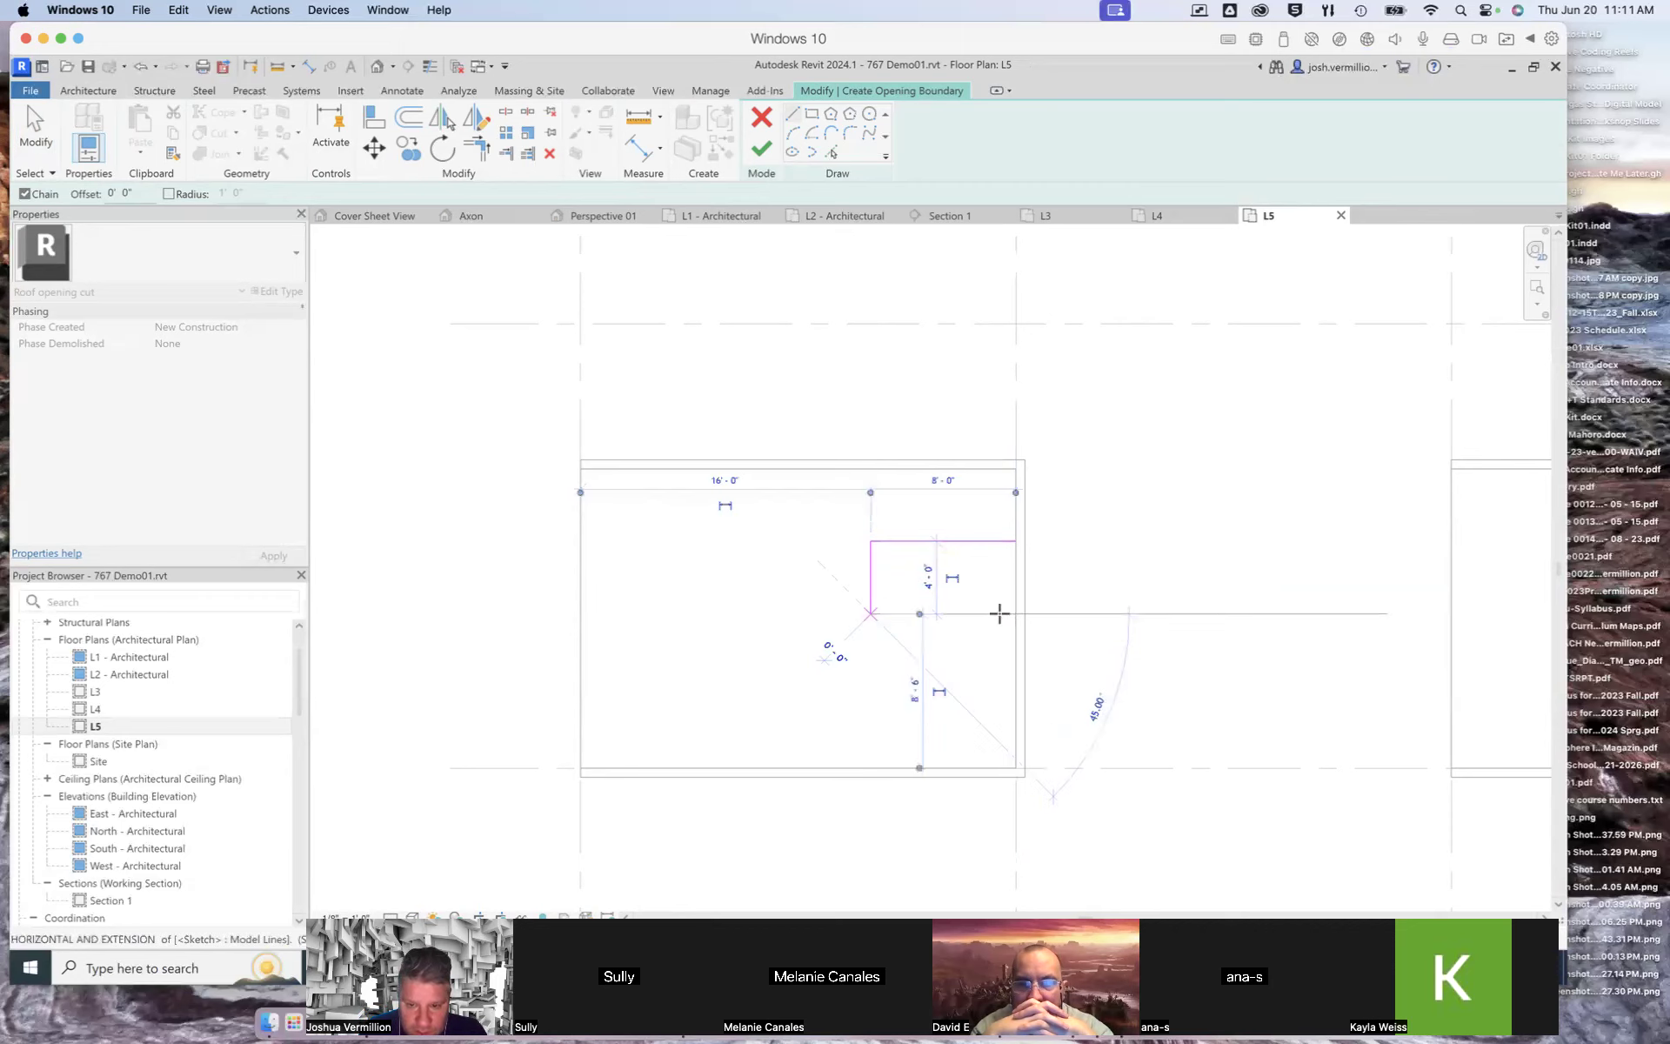
click(1016, 612)
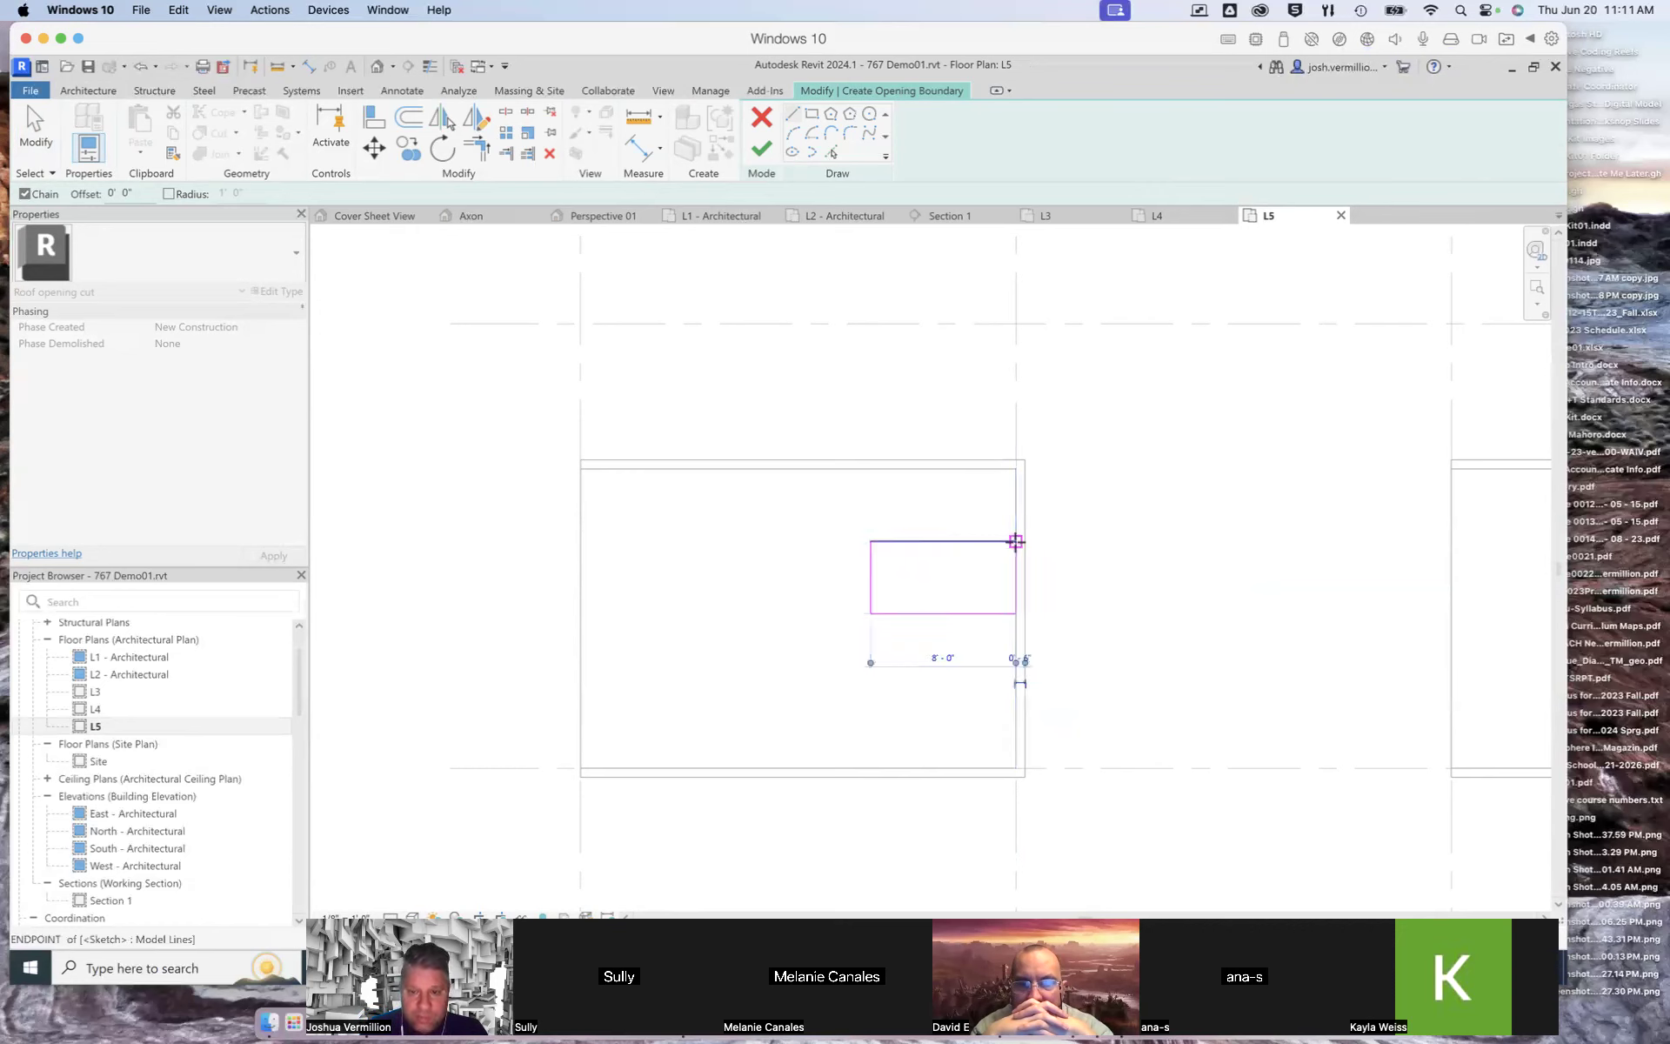
click(1013, 545)
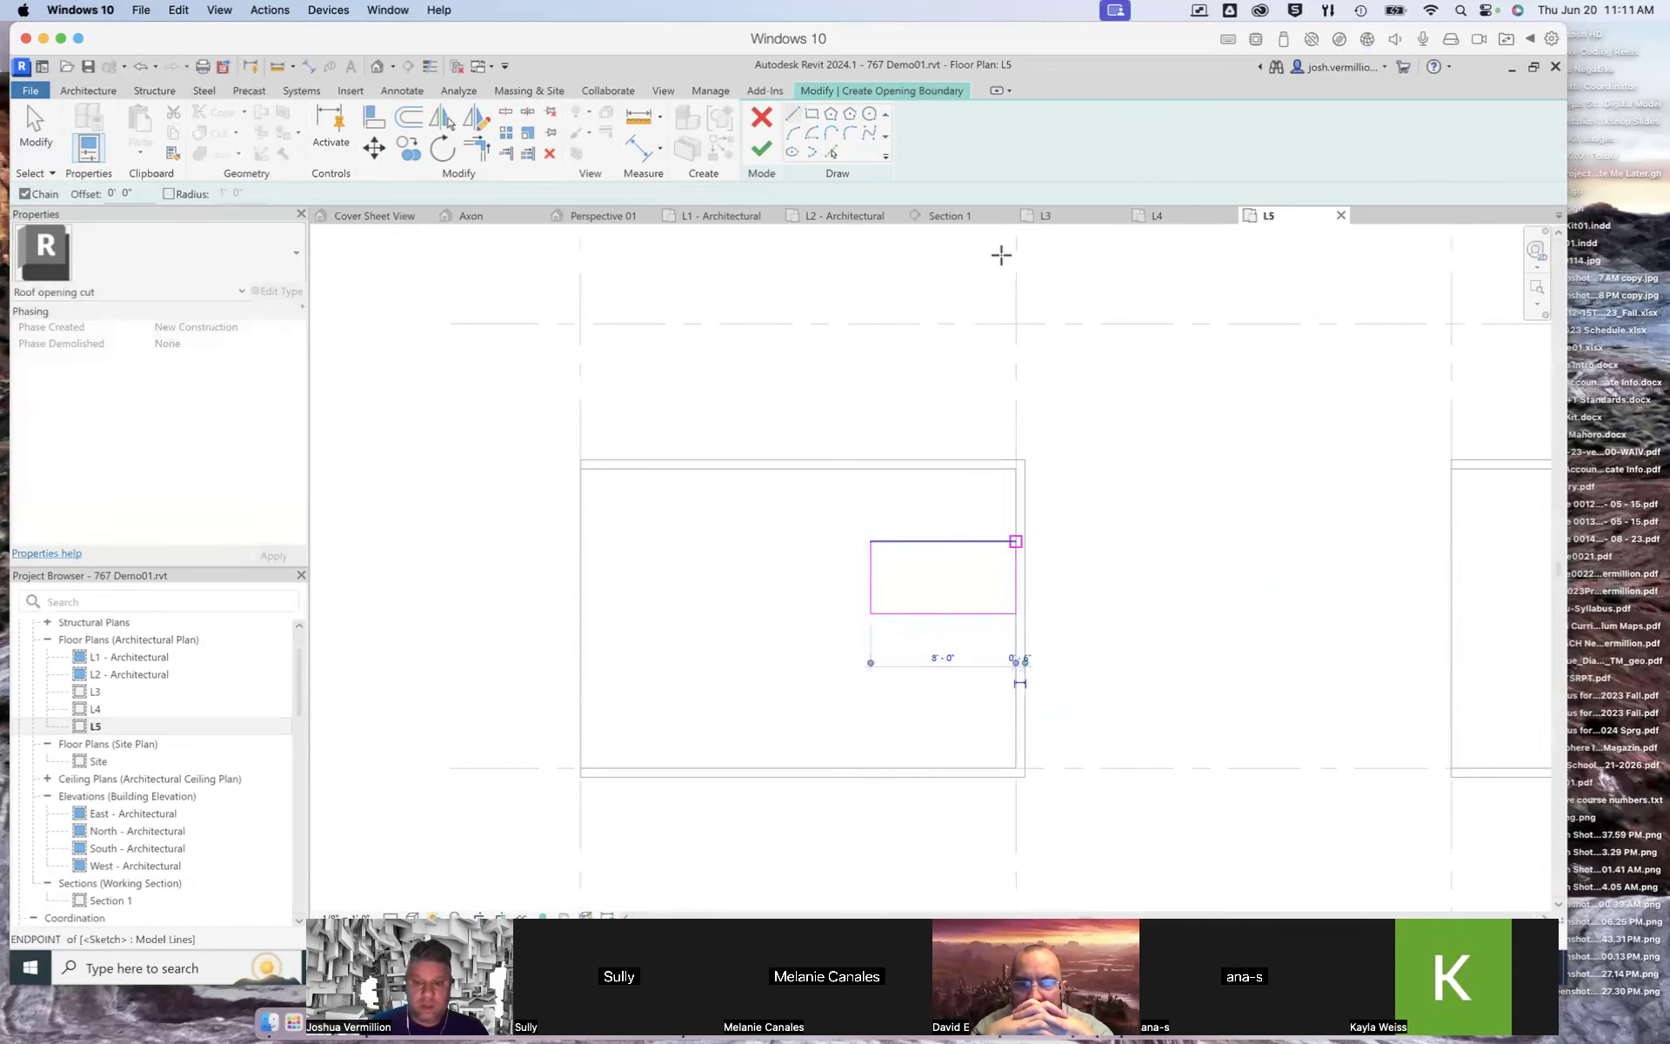
click(761, 148)
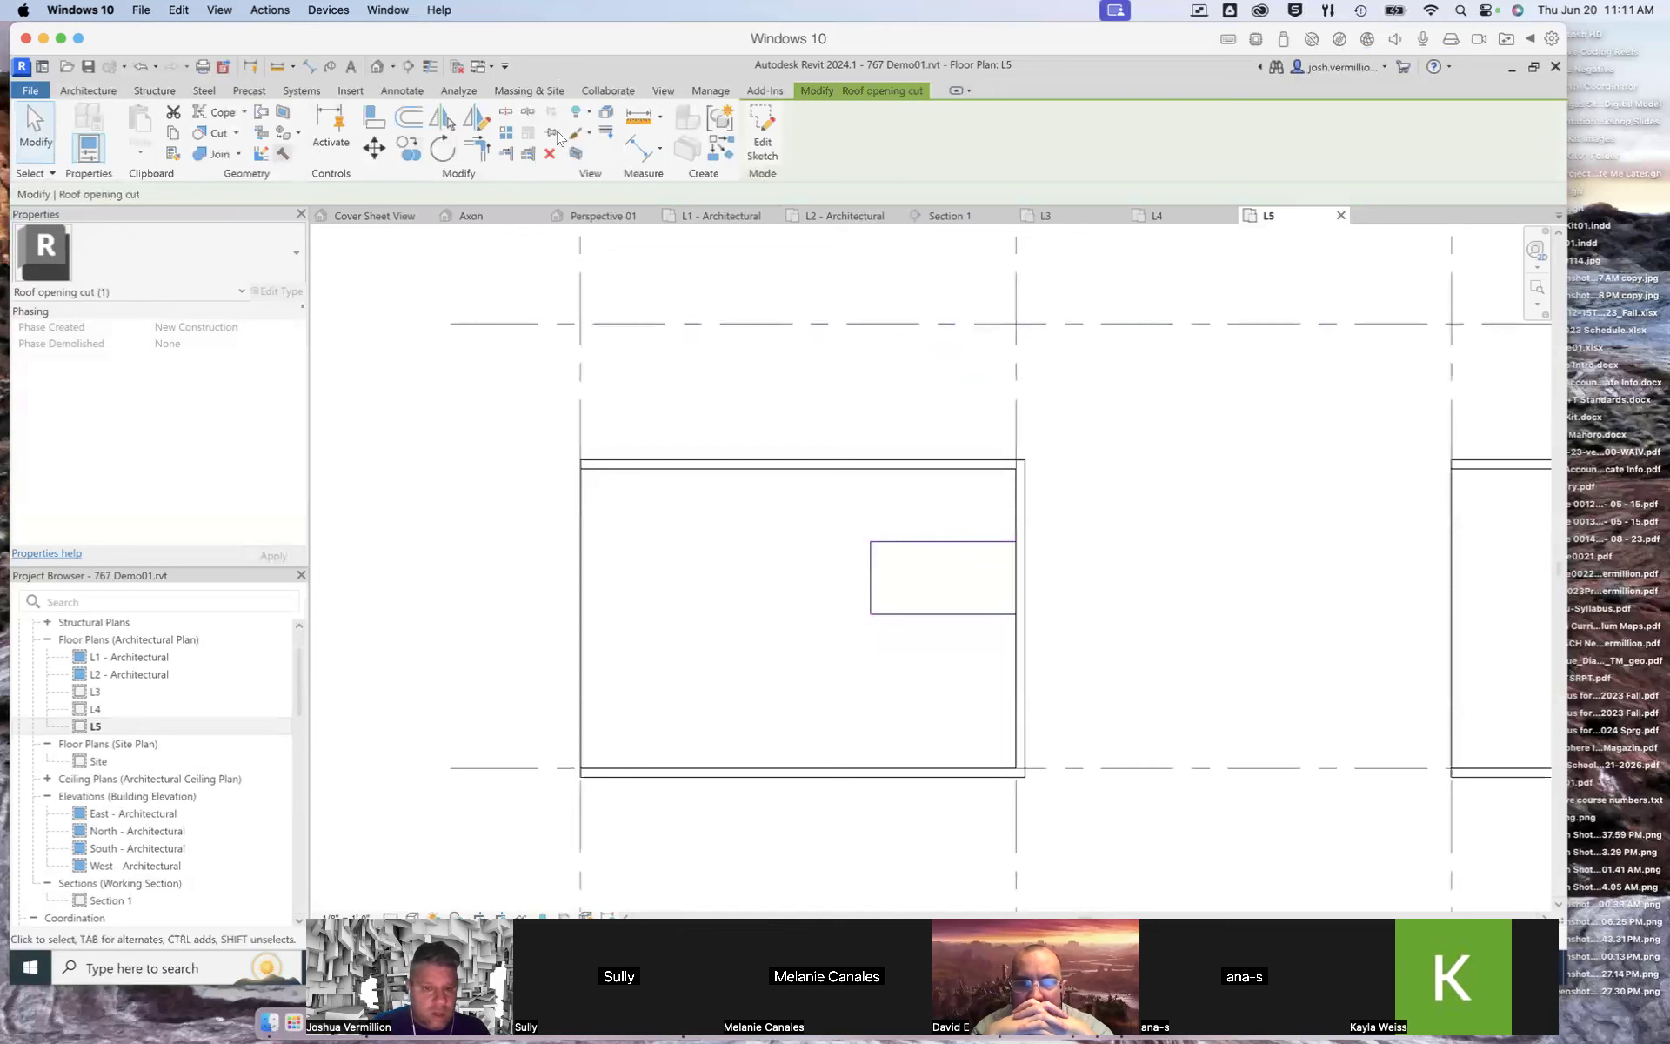
Step: Try to cut rectangular wall openings in the box wall beneath the roof opening, then undo them
click(374, 216)
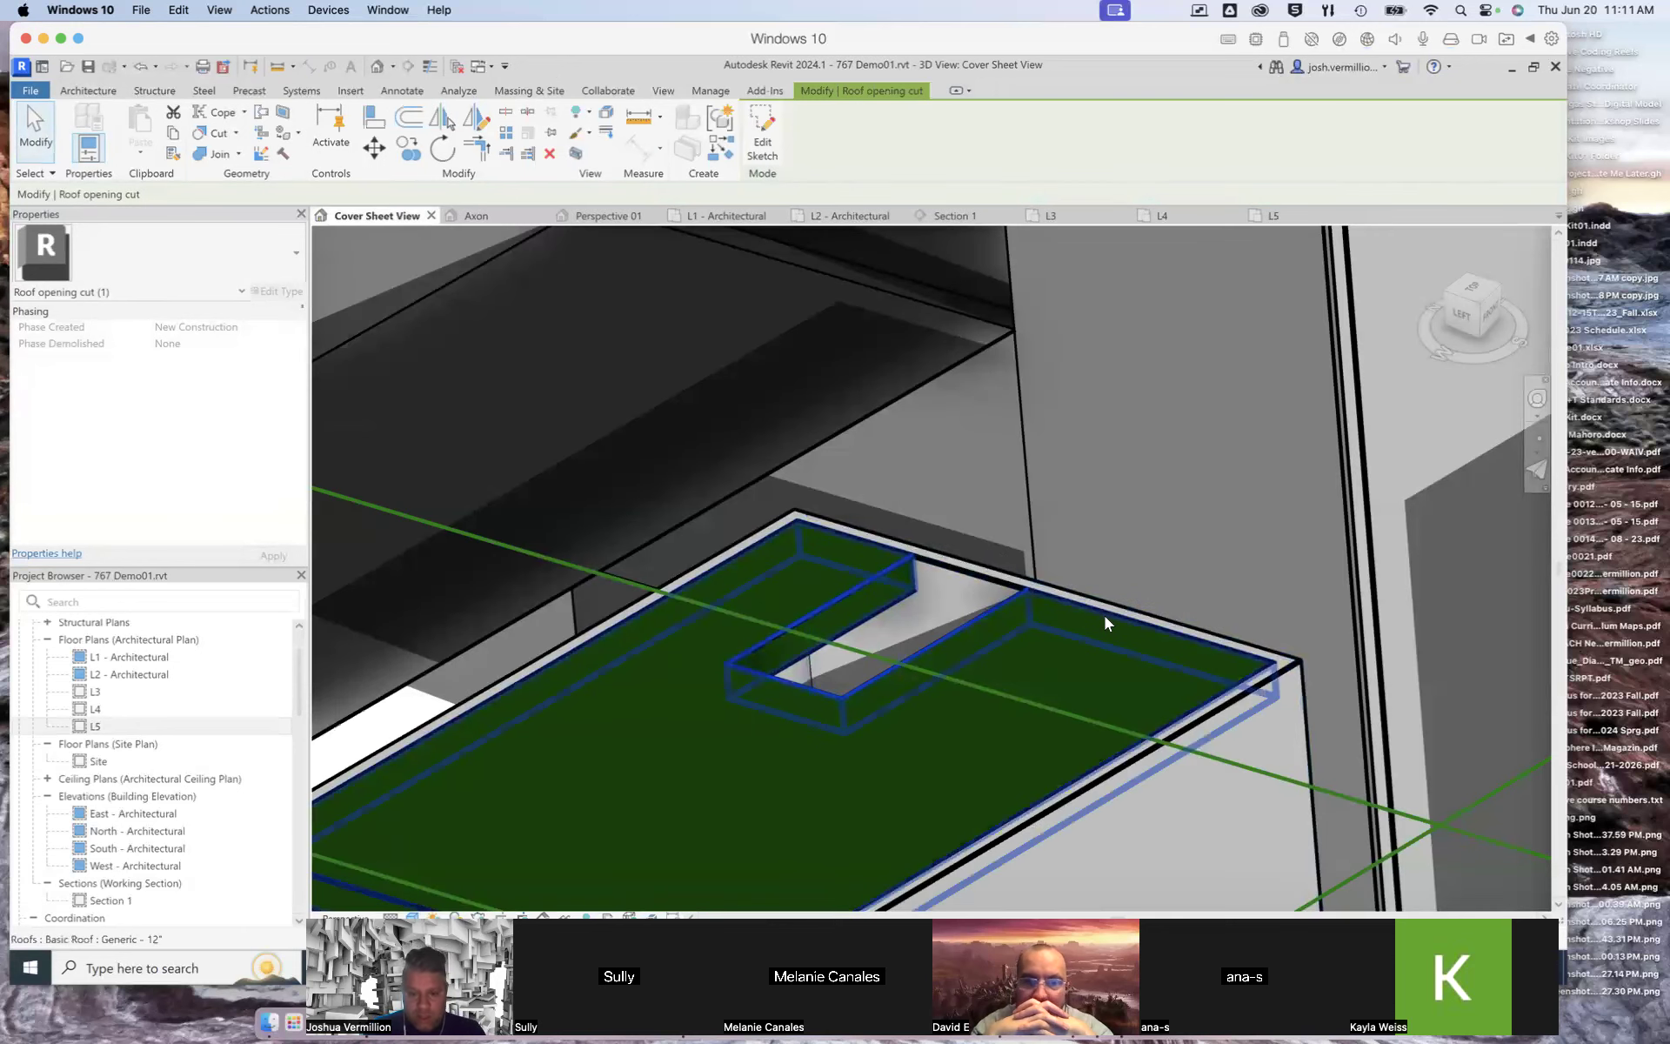
scroll(1104, 616, down, 1)
scroll(1120, 626, up, 2)
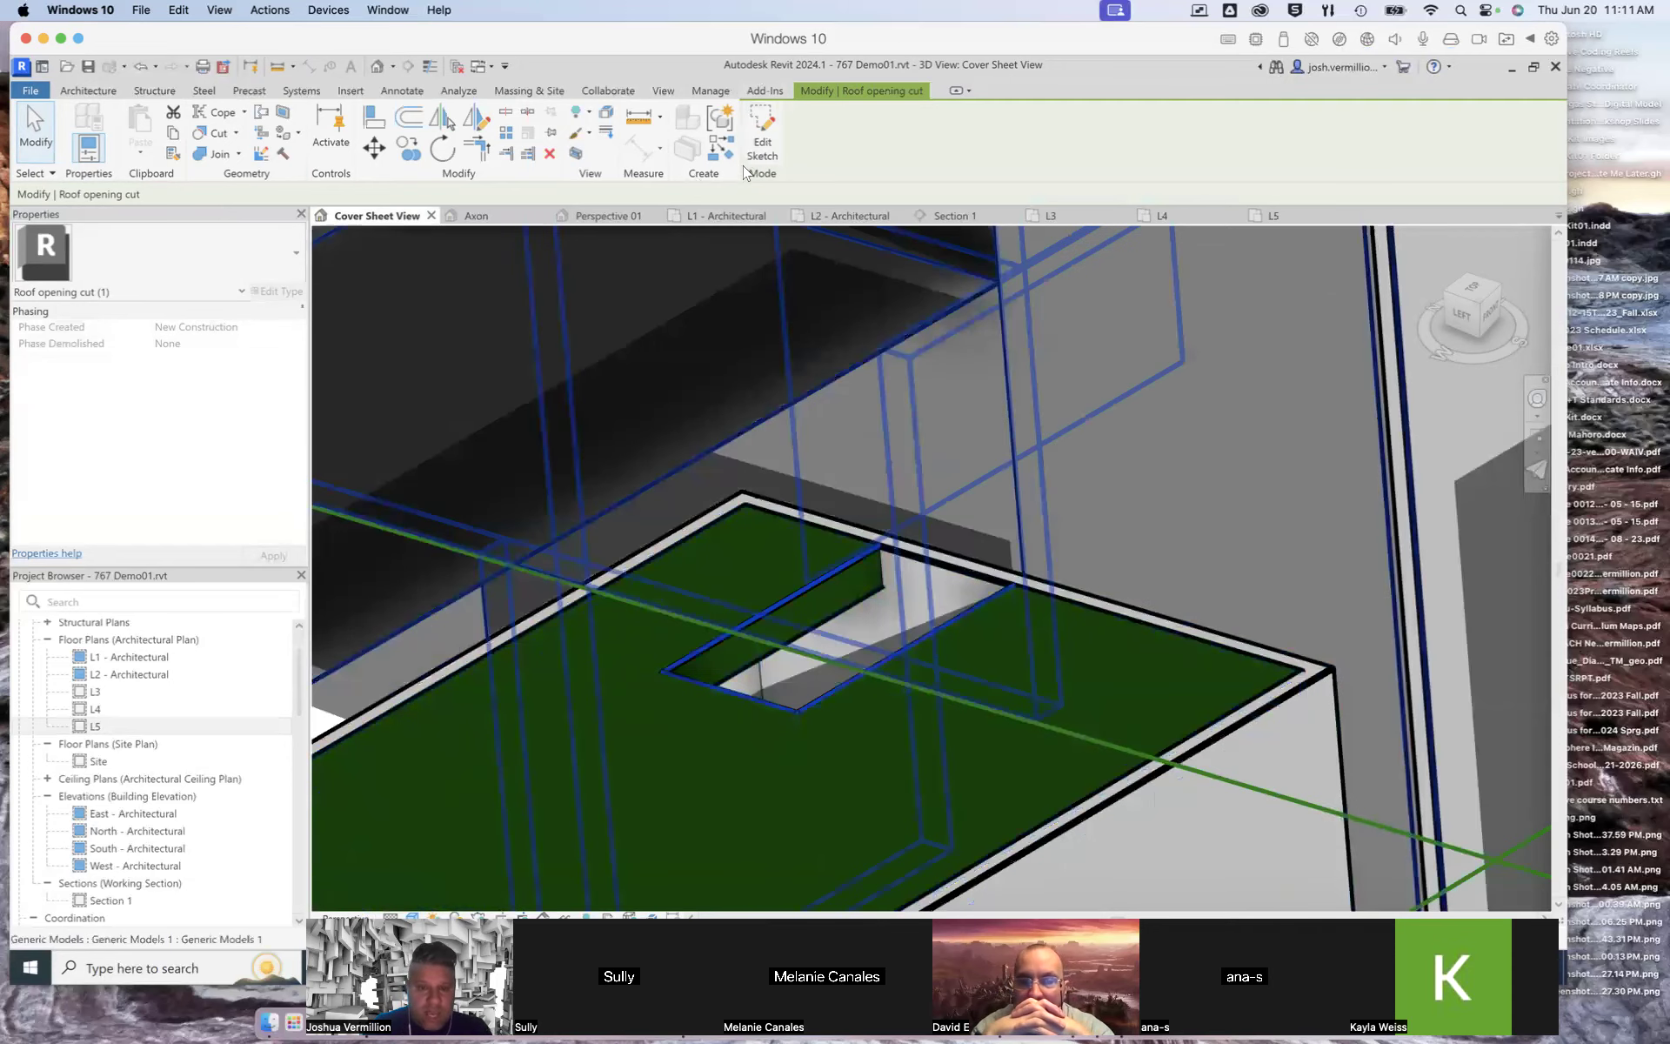
key(Escape)
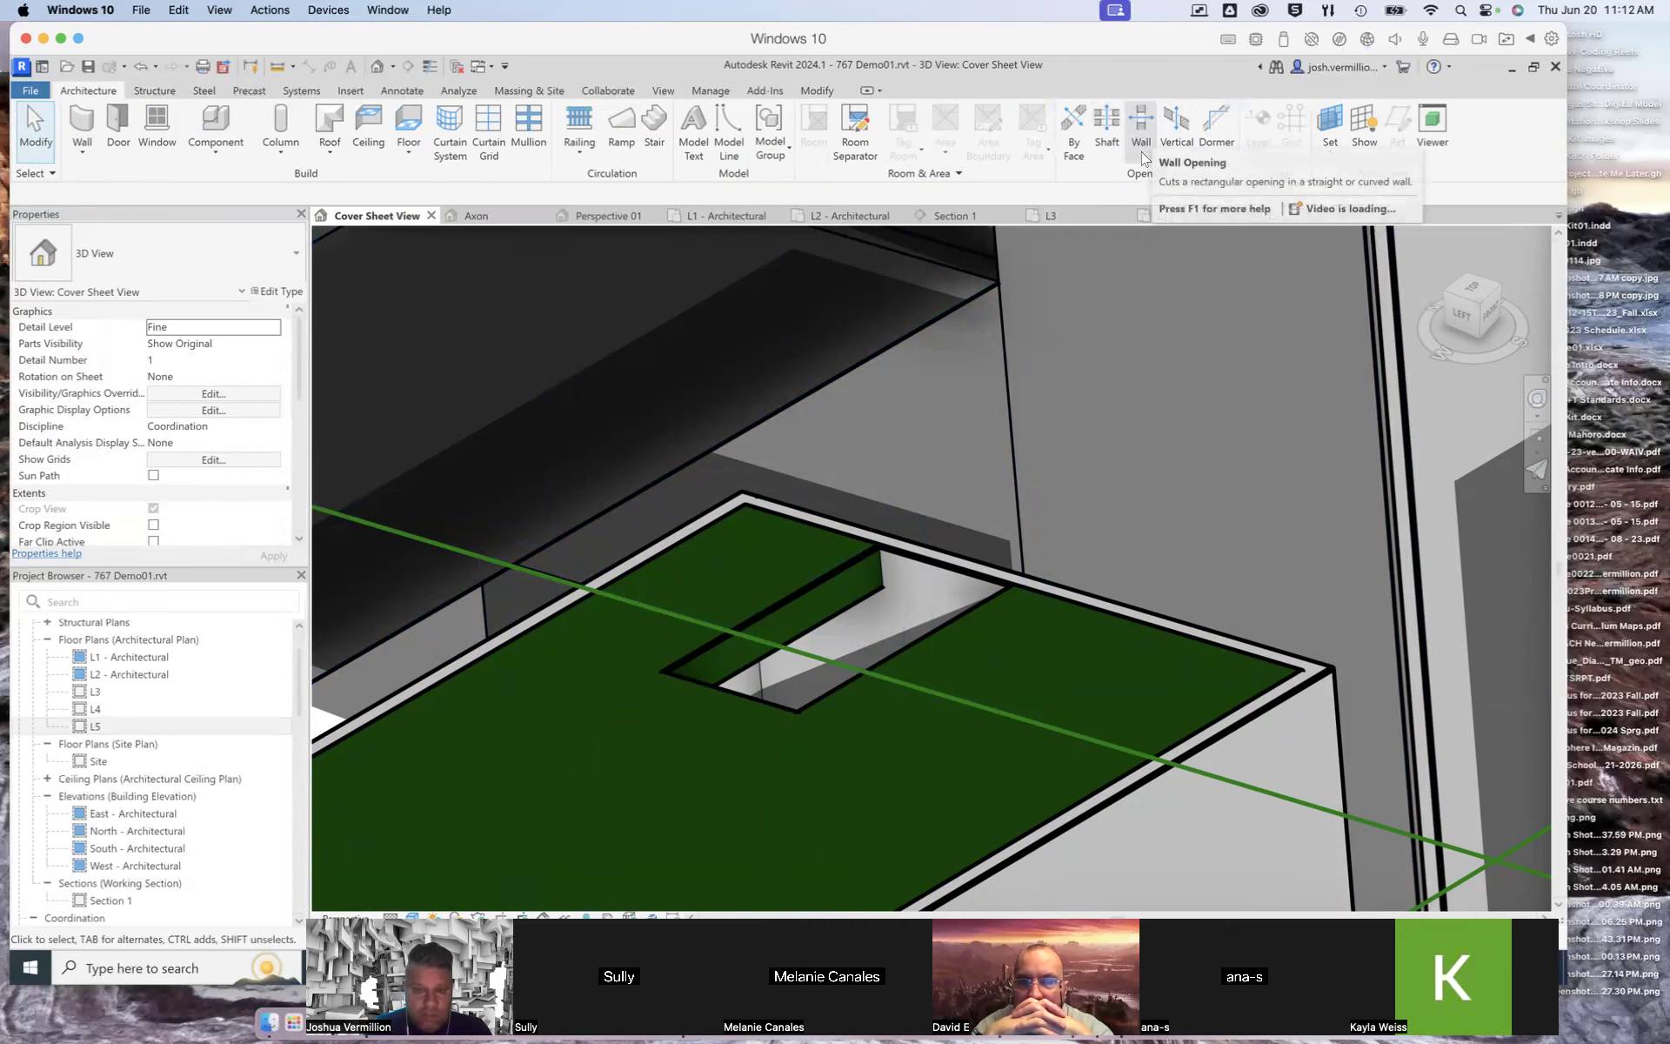
shift+middle_drag(1485, 369, 990, 795)
scroll(980, 791, down, 5)
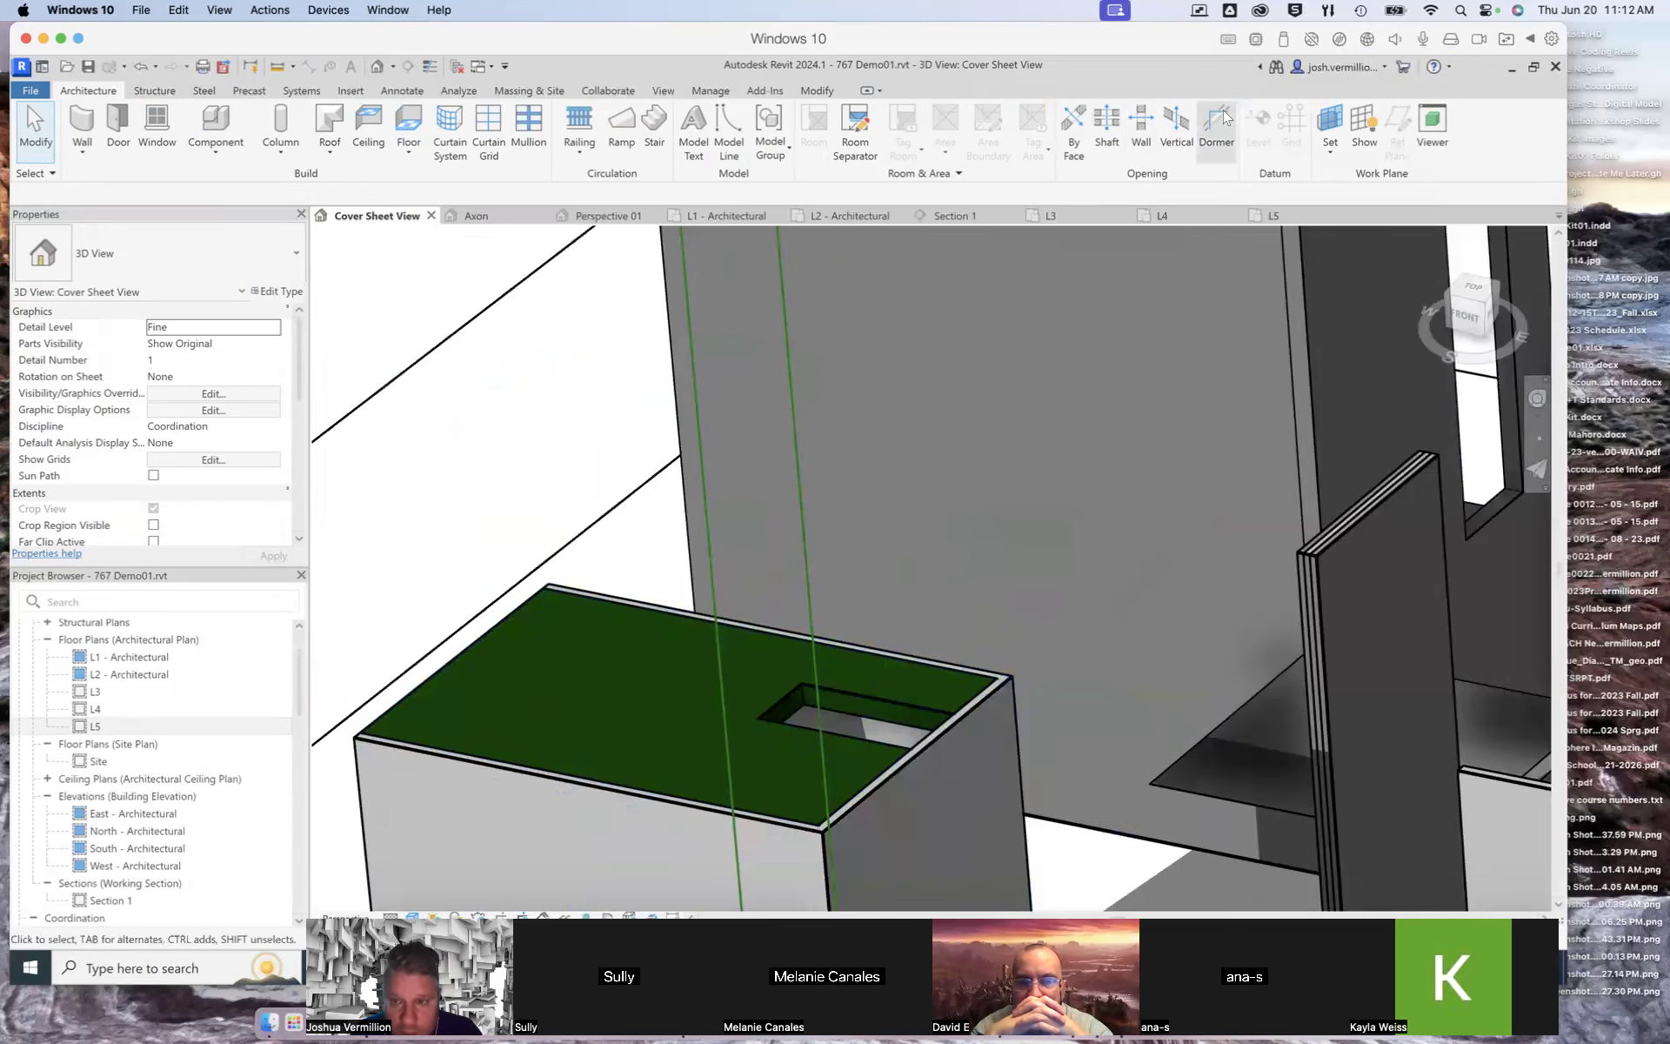
click(1143, 128)
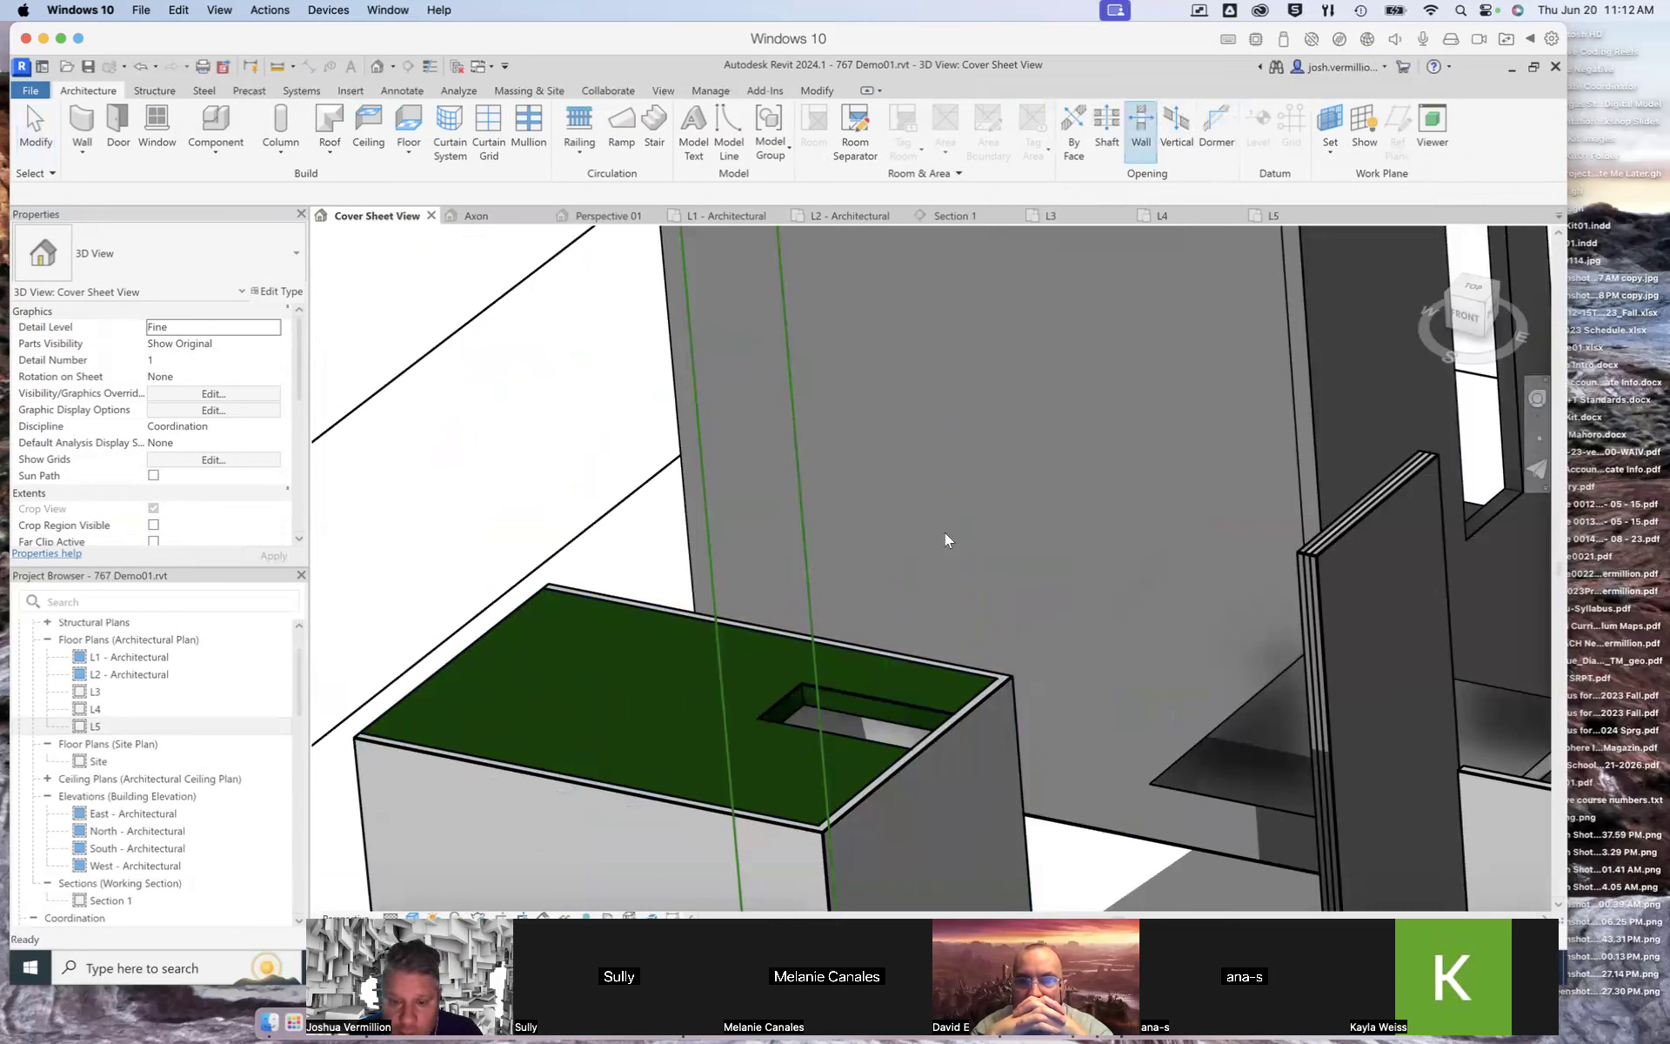
click(923, 753)
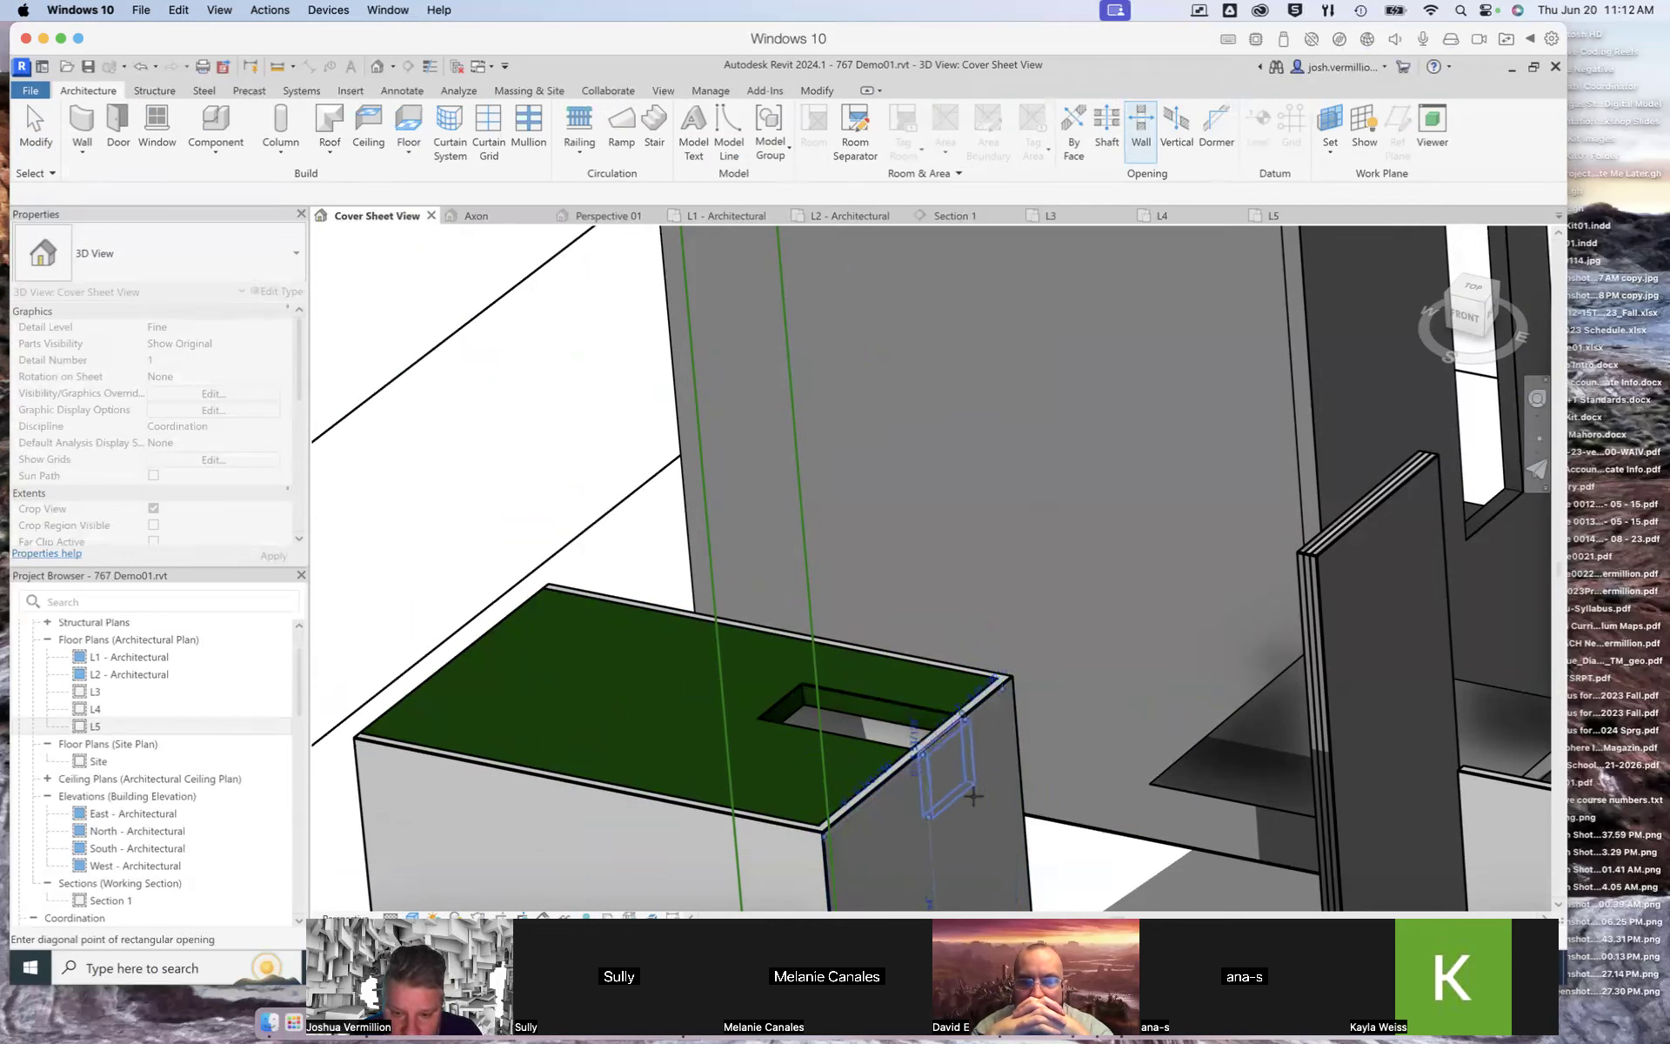
click(984, 877)
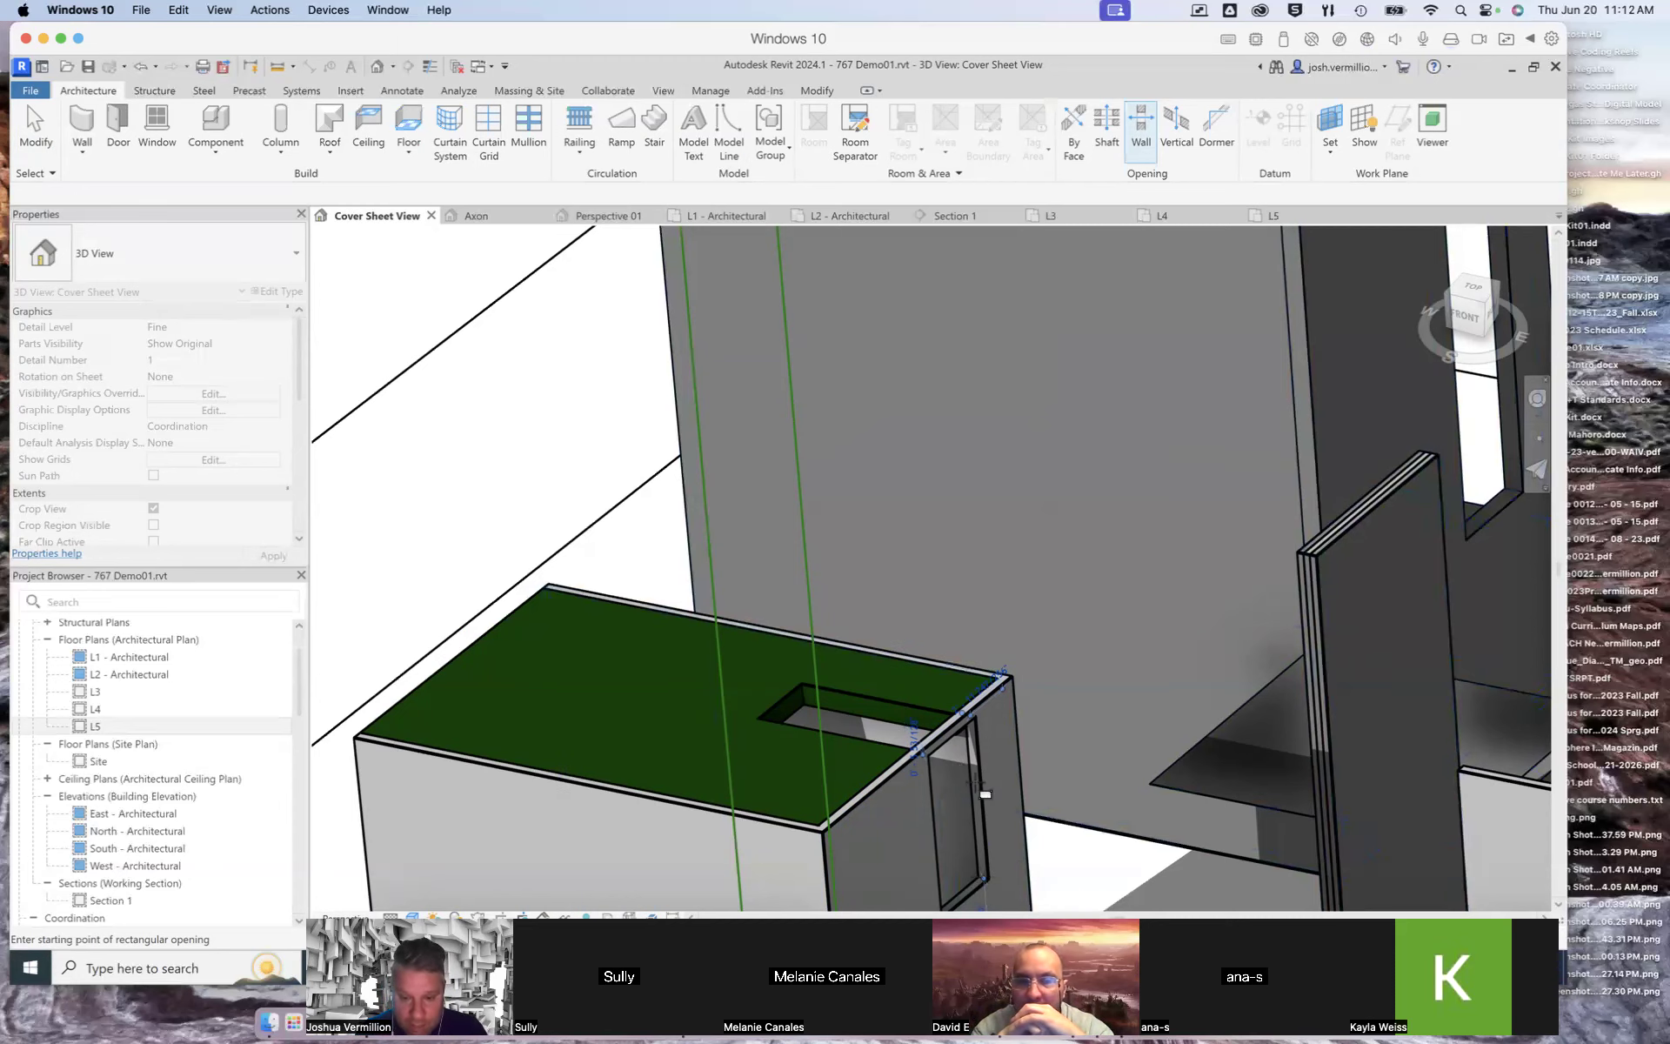
scroll(948, 767, up, 5)
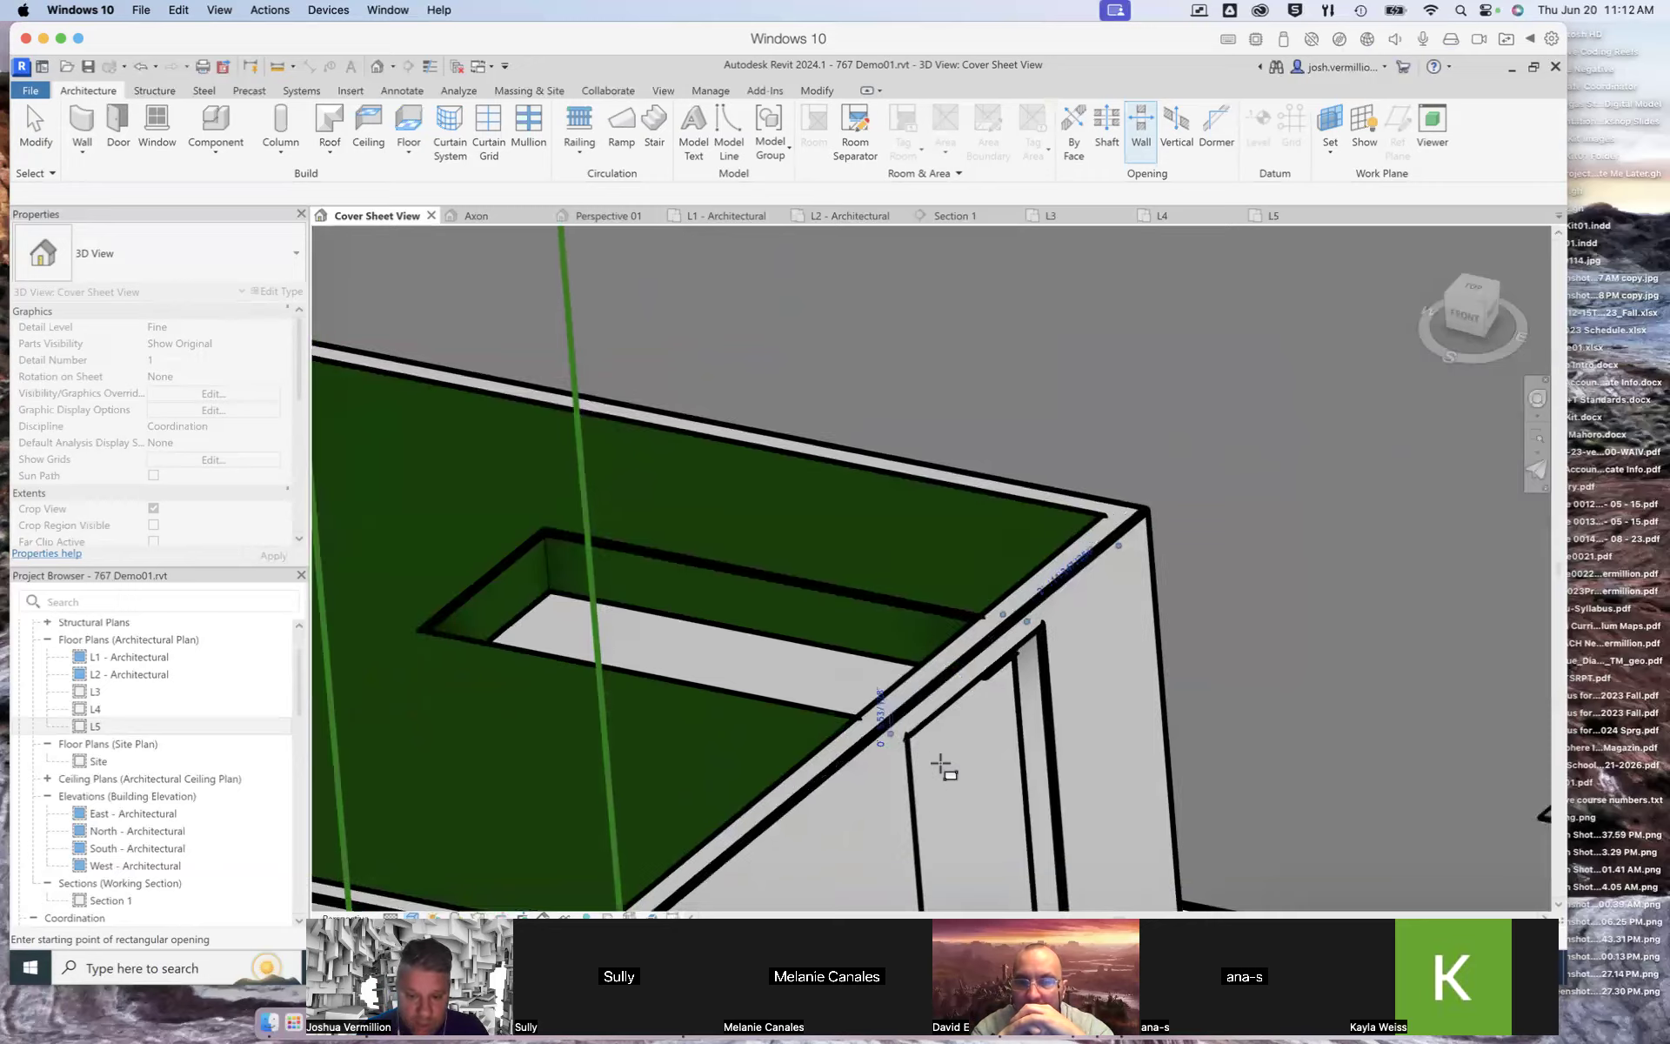
click(877, 708)
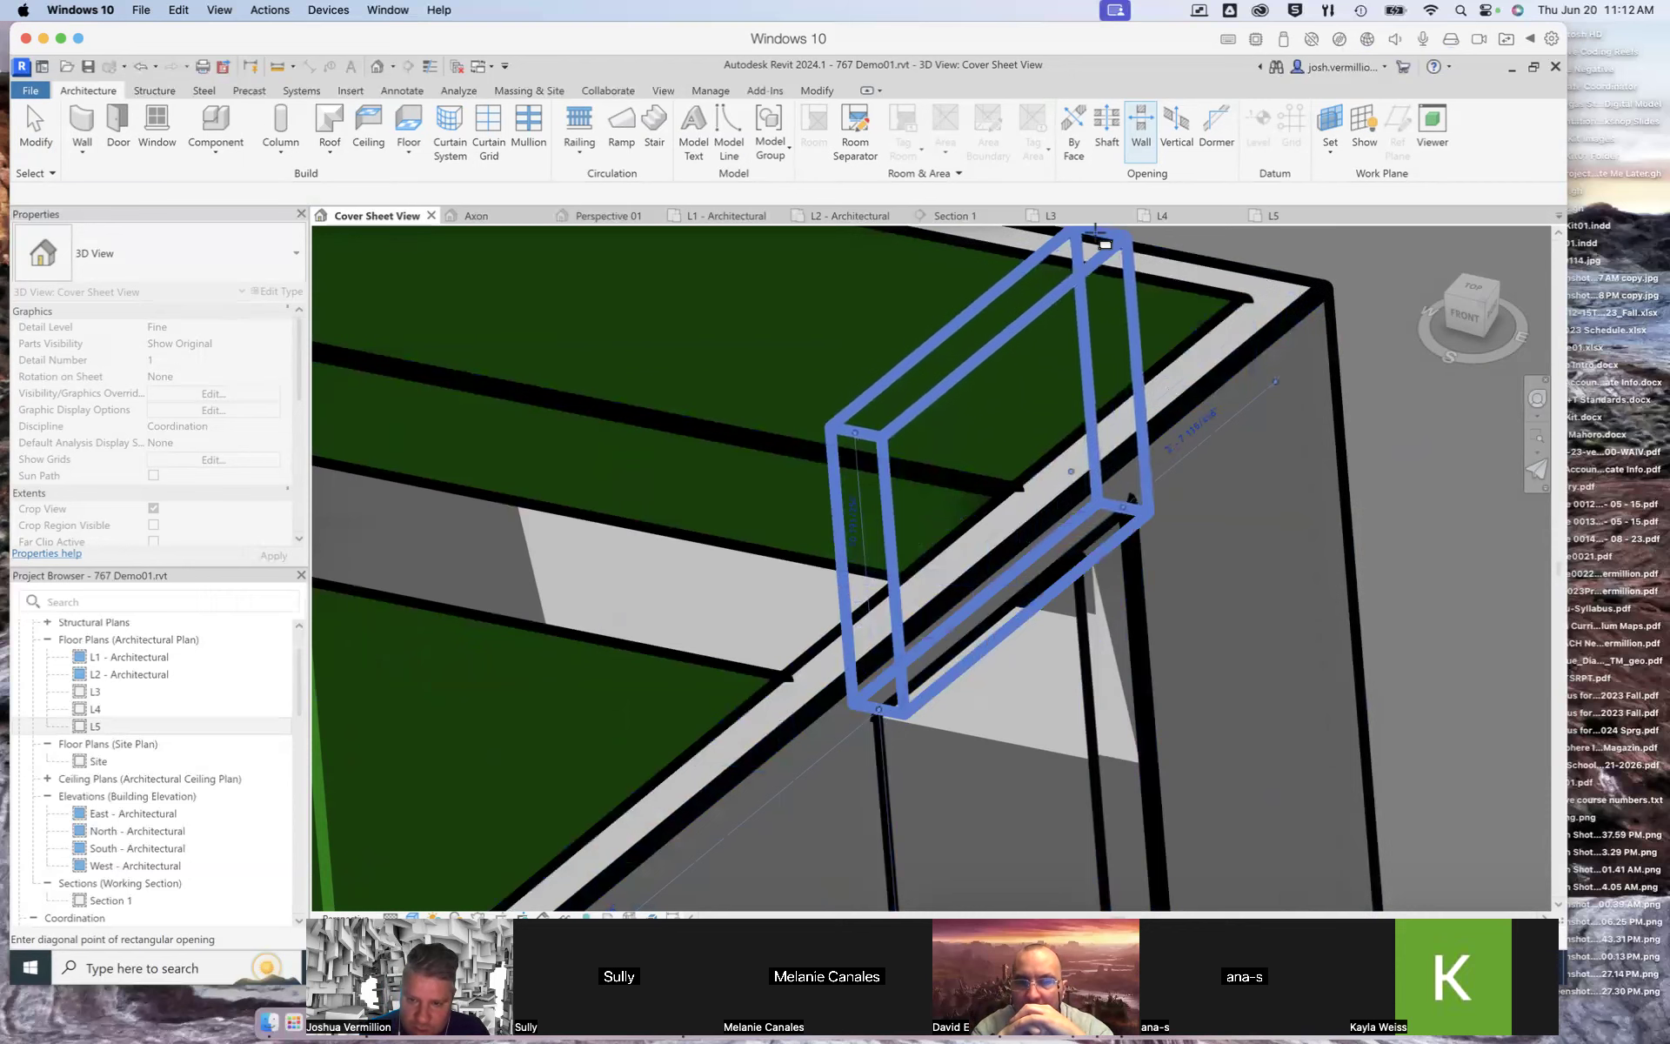
click(1095, 233)
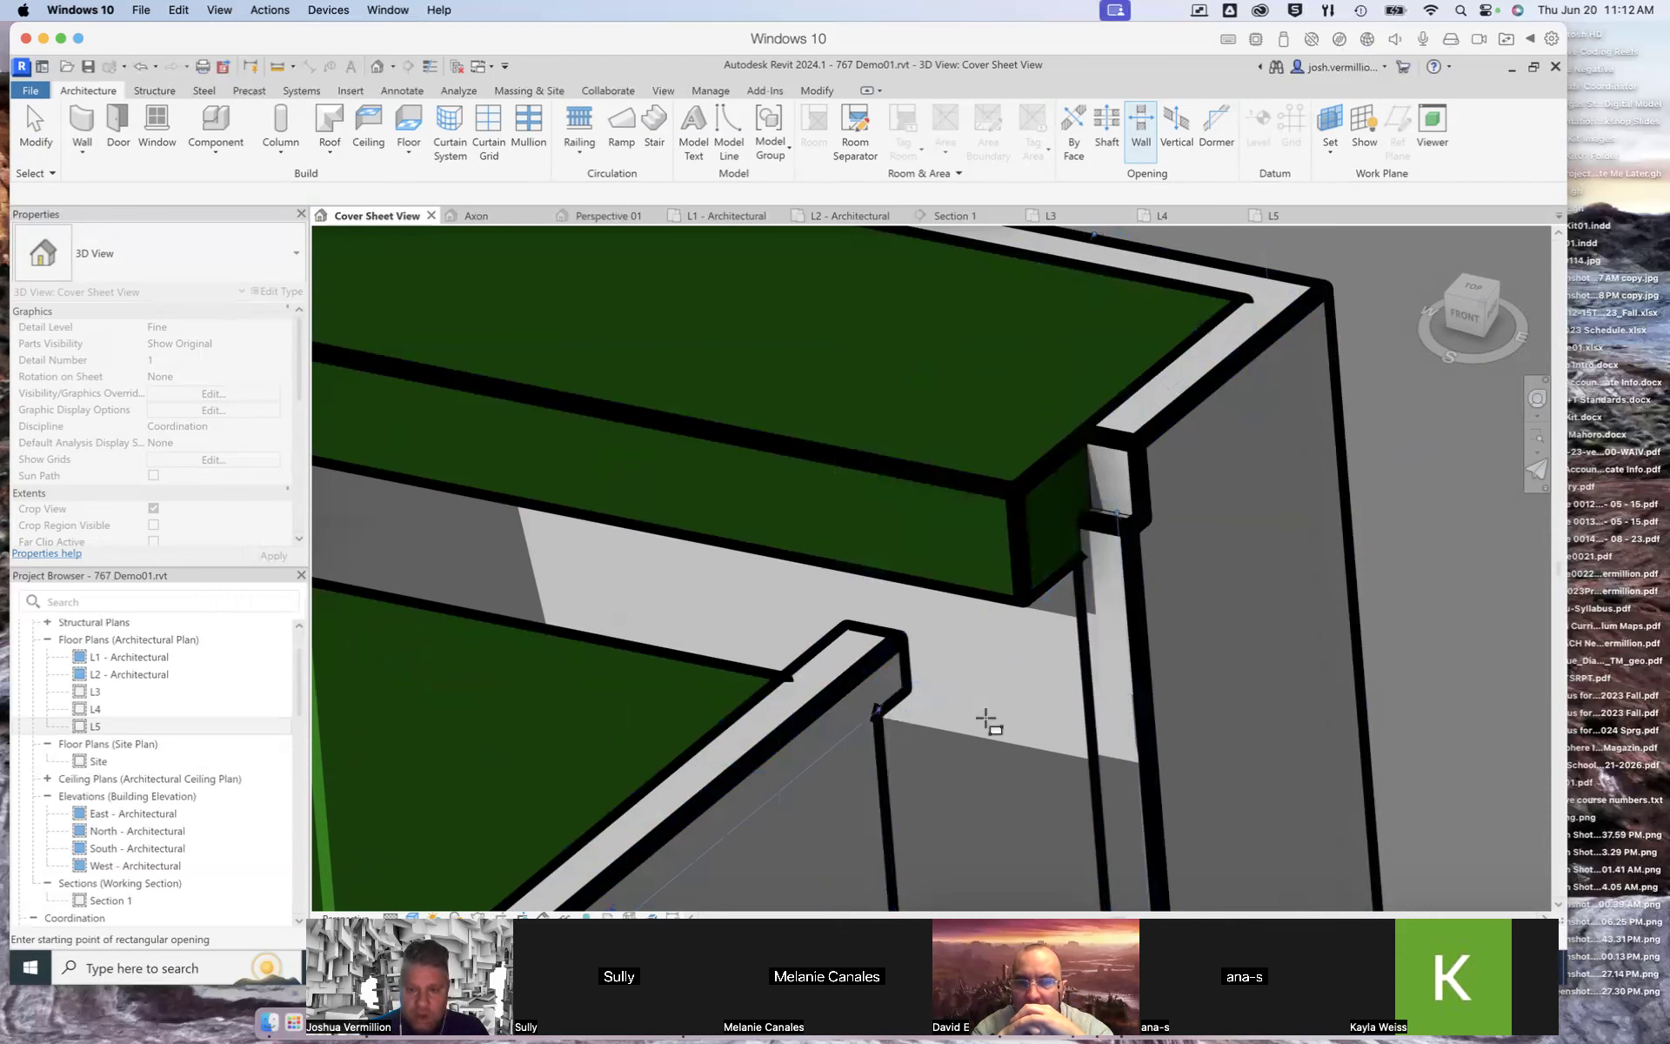
scroll(986, 719, down, 5)
key(Escape)
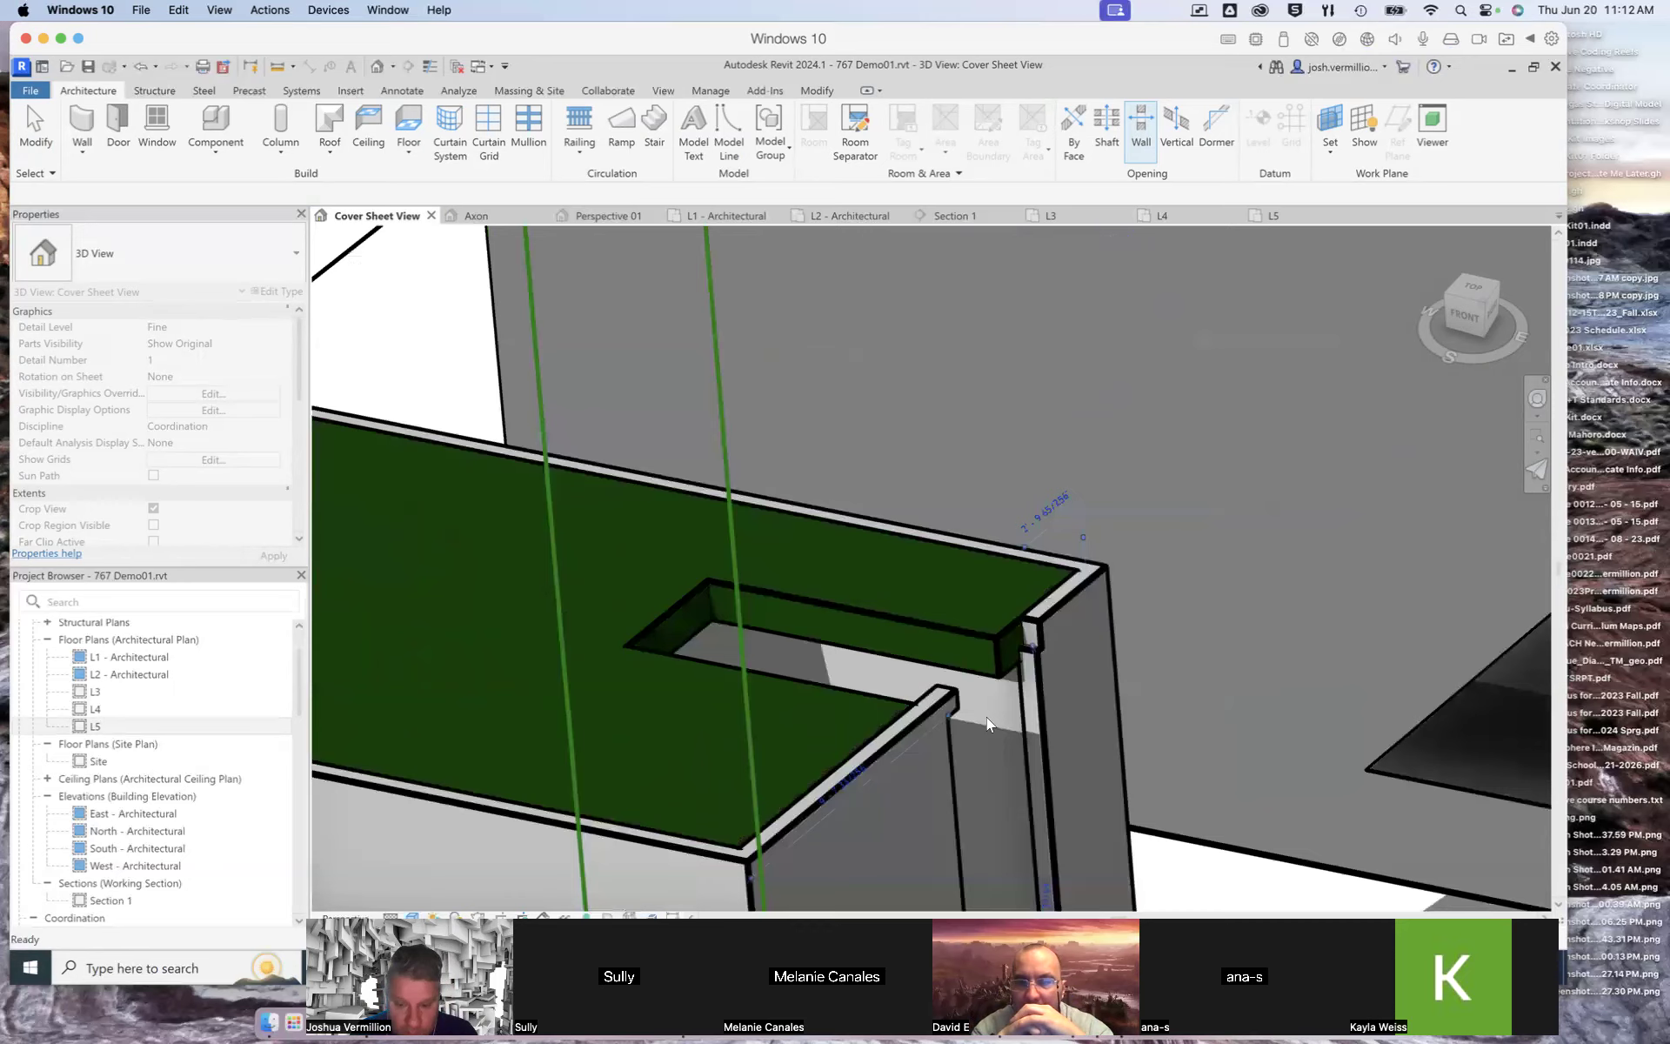
scroll(986, 717, up, 5)
key(Return)
key(ctrl+z)
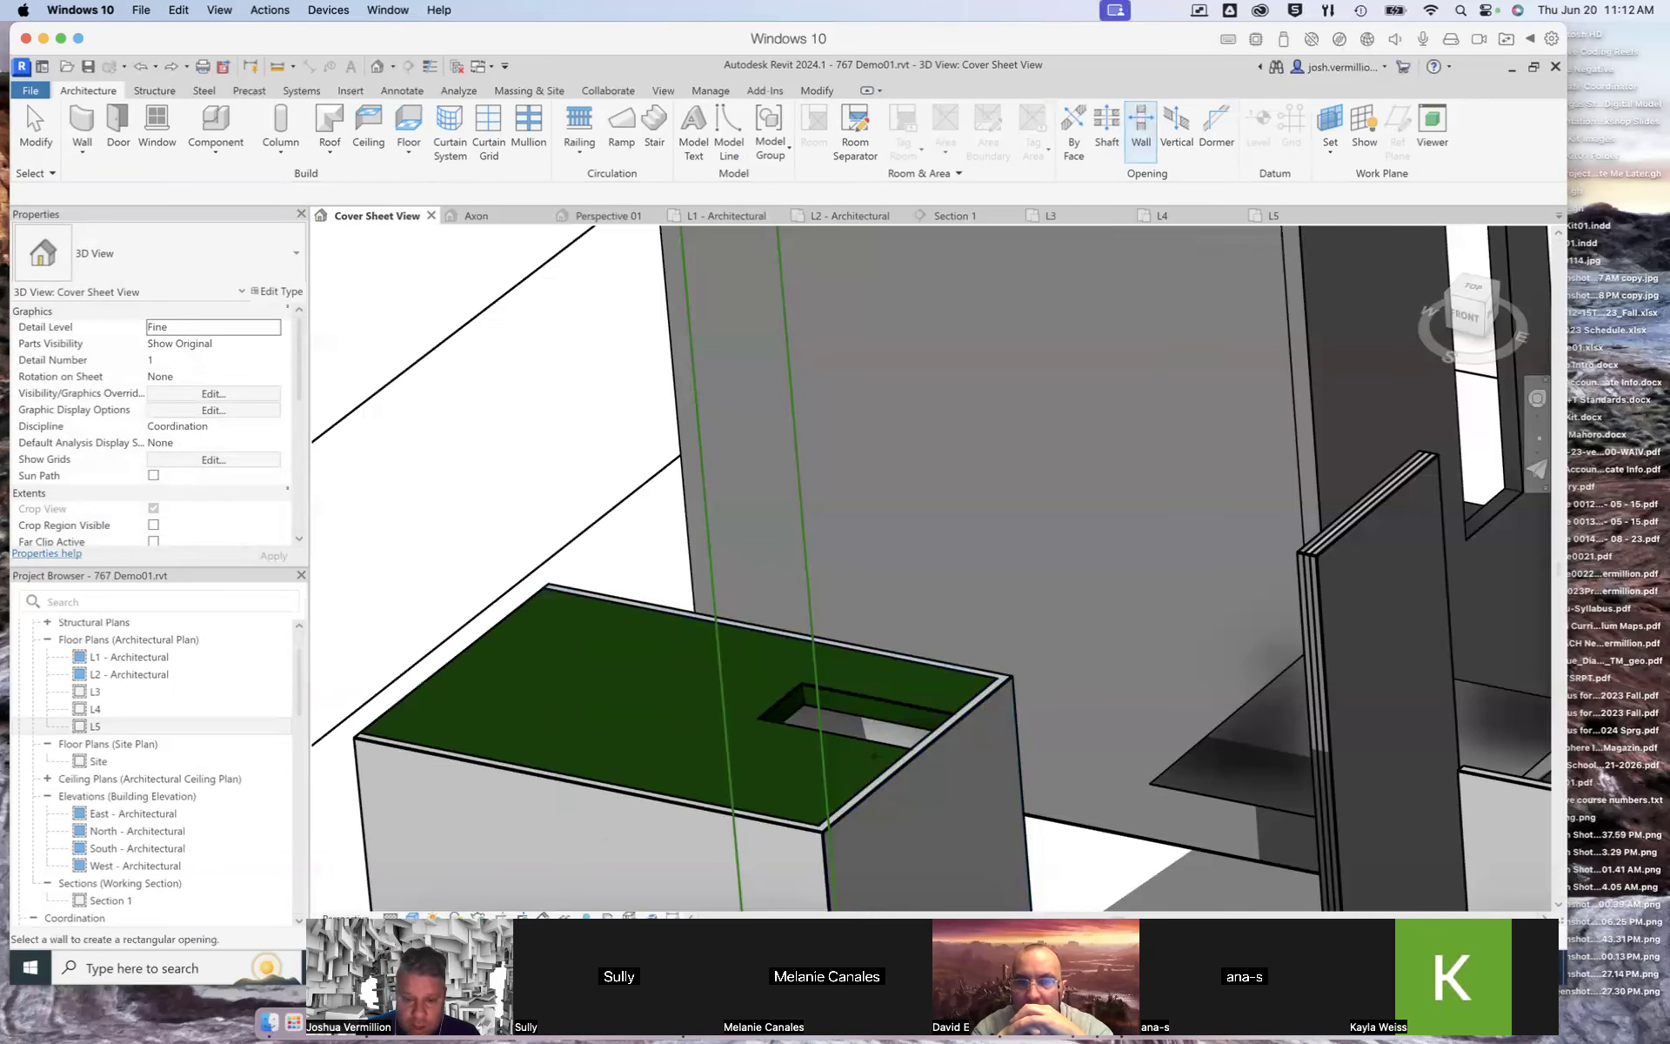
Step: Cut a rectangular opening in the box wall directly beneath the roof opening, reaching up to the roof
scroll(918, 753, up, 3)
click(939, 781)
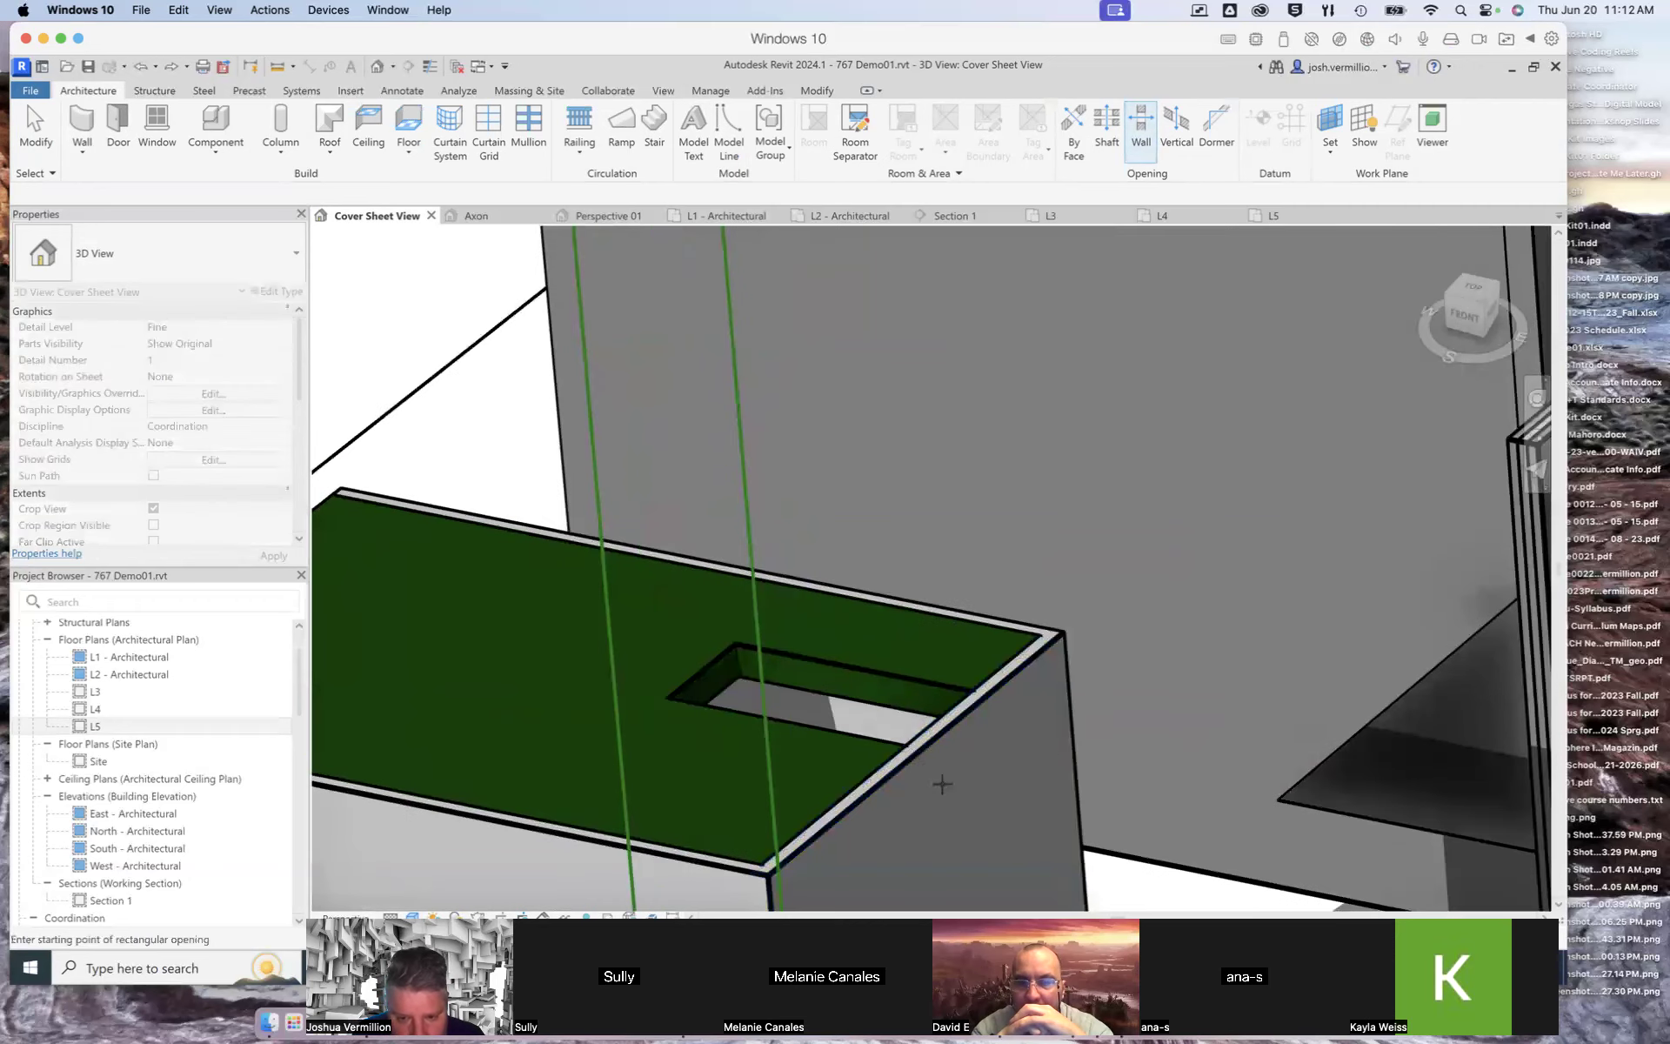
click(914, 745)
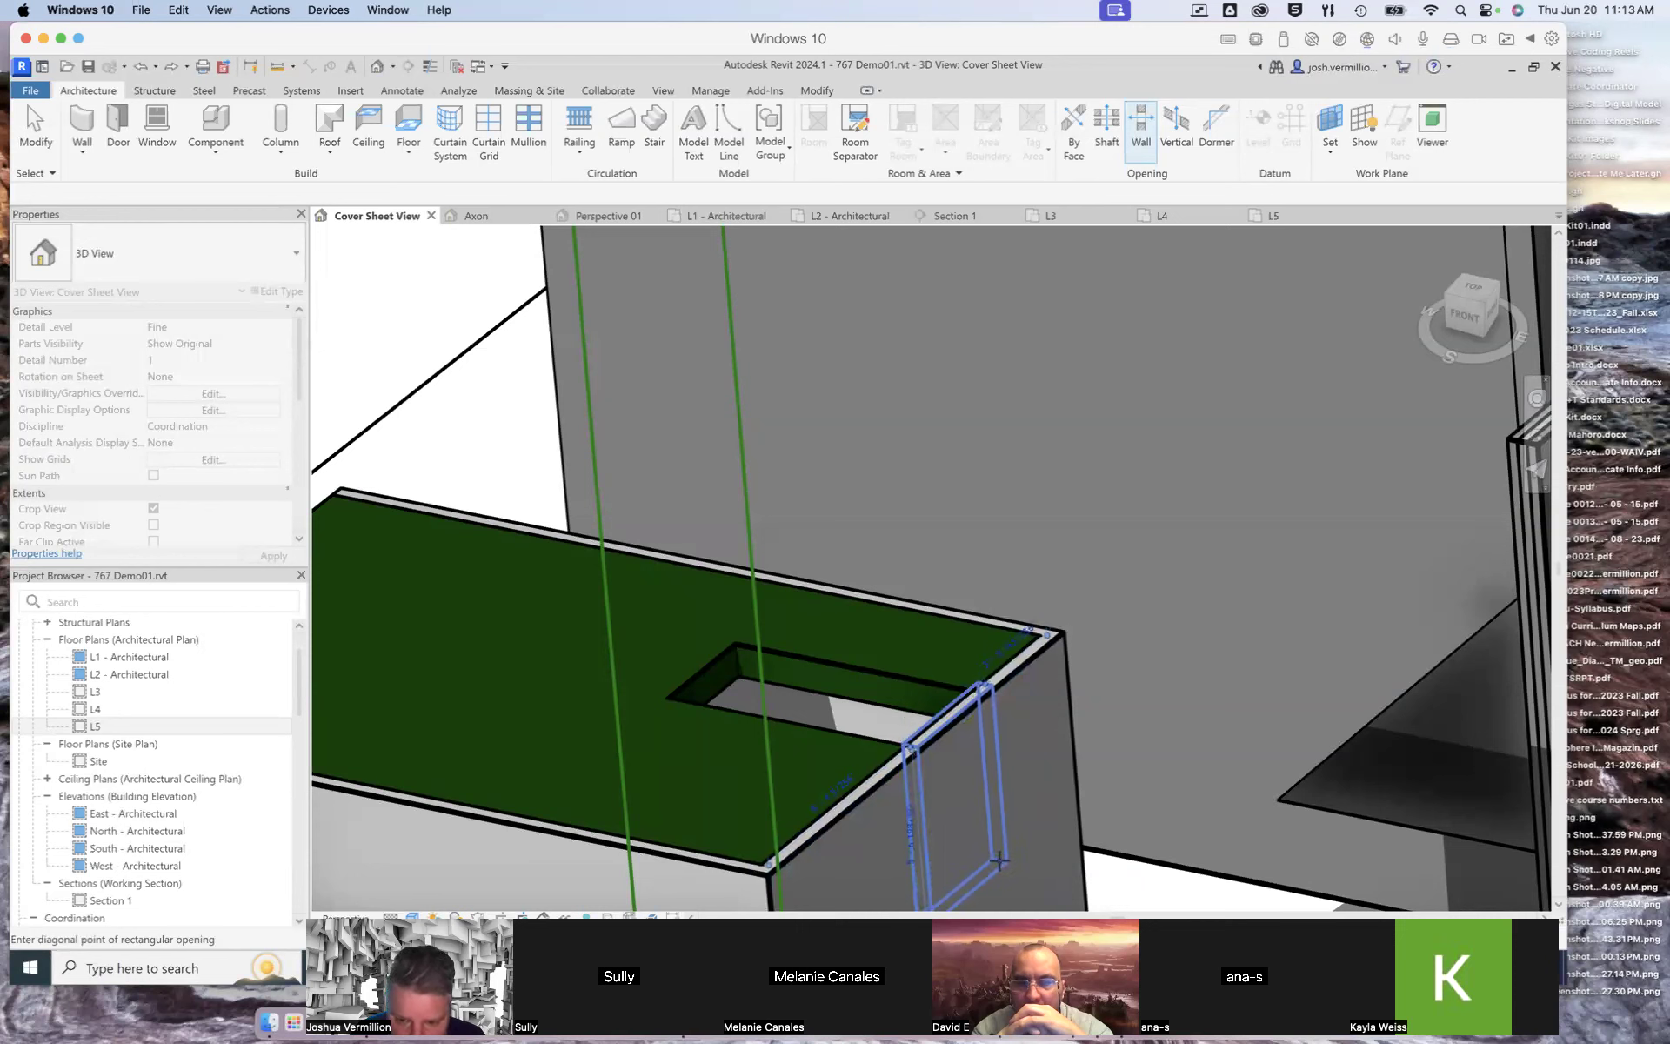
click(997, 857)
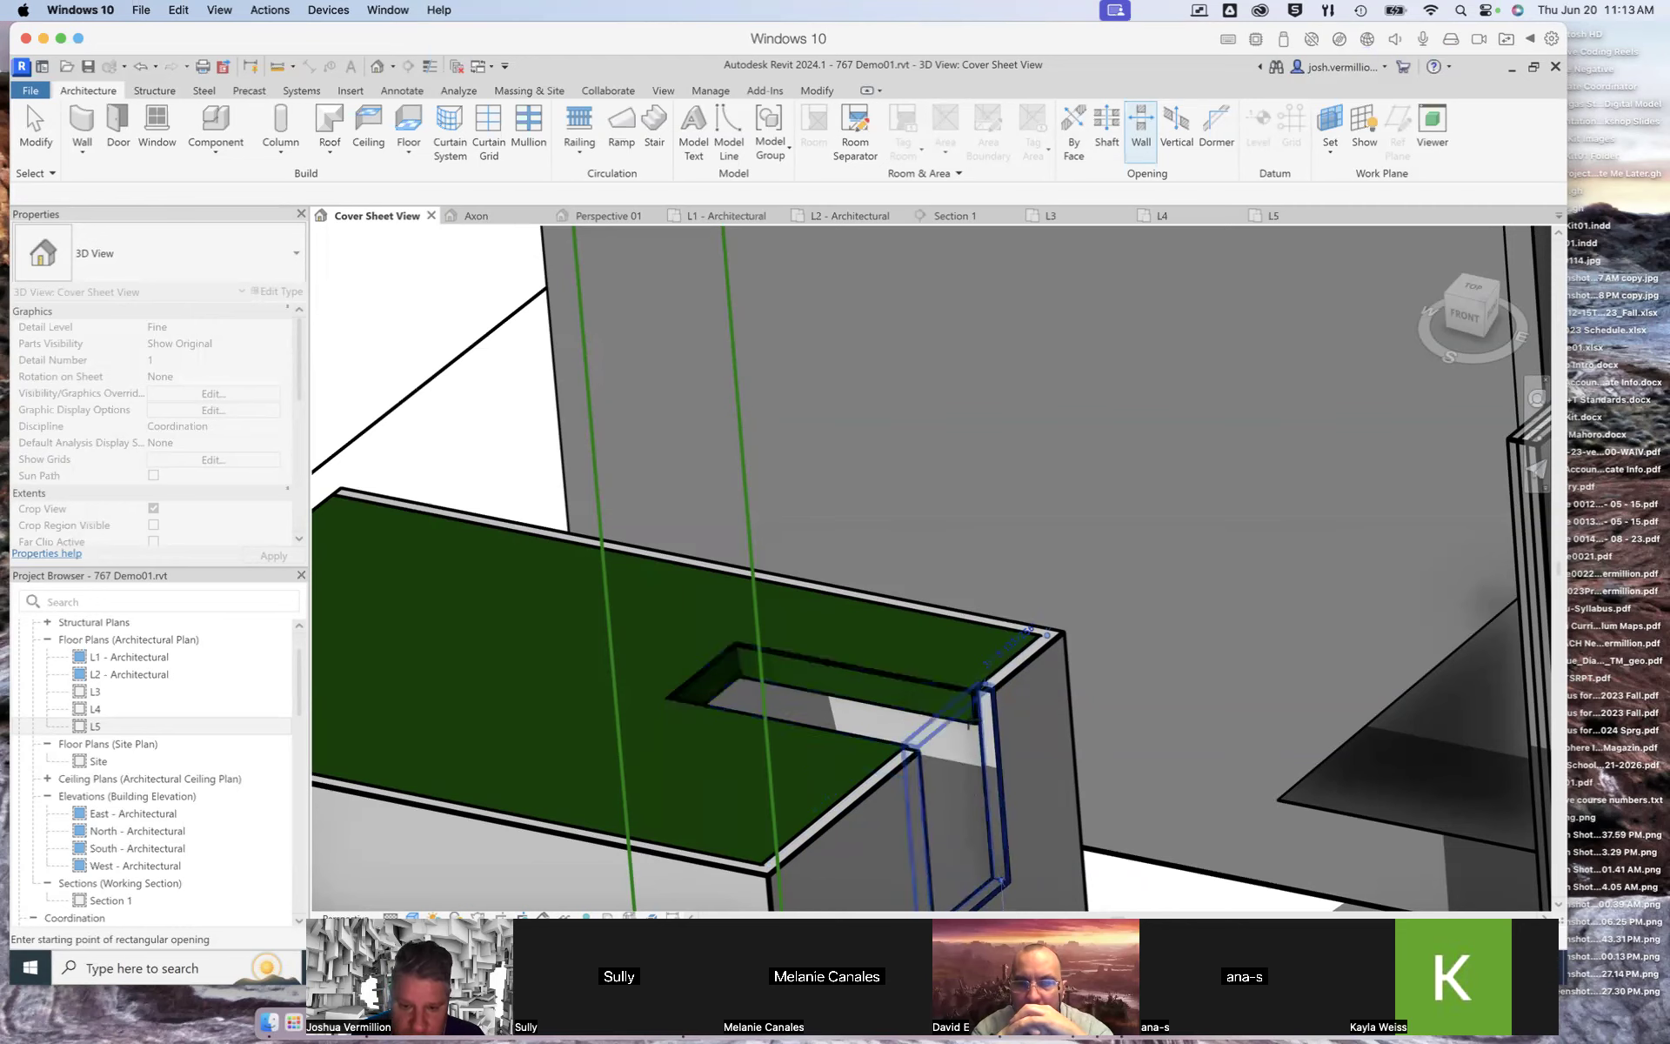
scroll(965, 727, up, 1)
scroll(965, 727, down, 2)
scroll(1028, 630, up, 3)
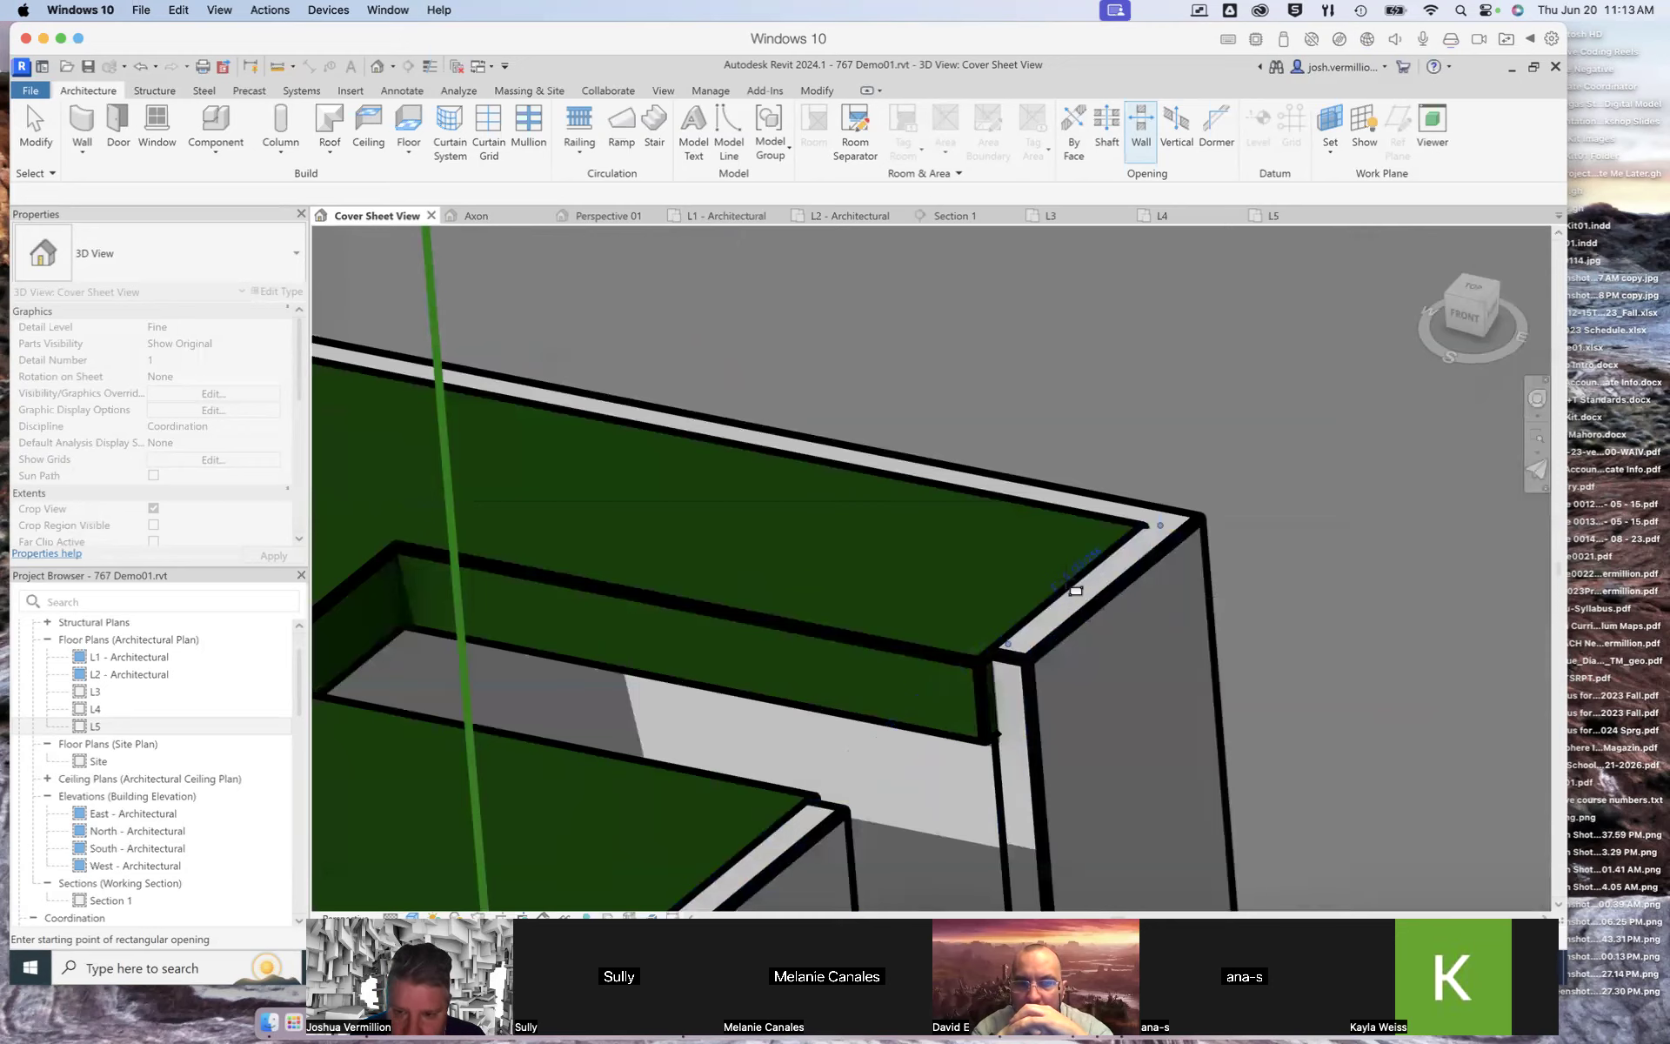
scroll(1076, 591, up, 3)
shift+middle_drag(1083, 599, 1027, 557)
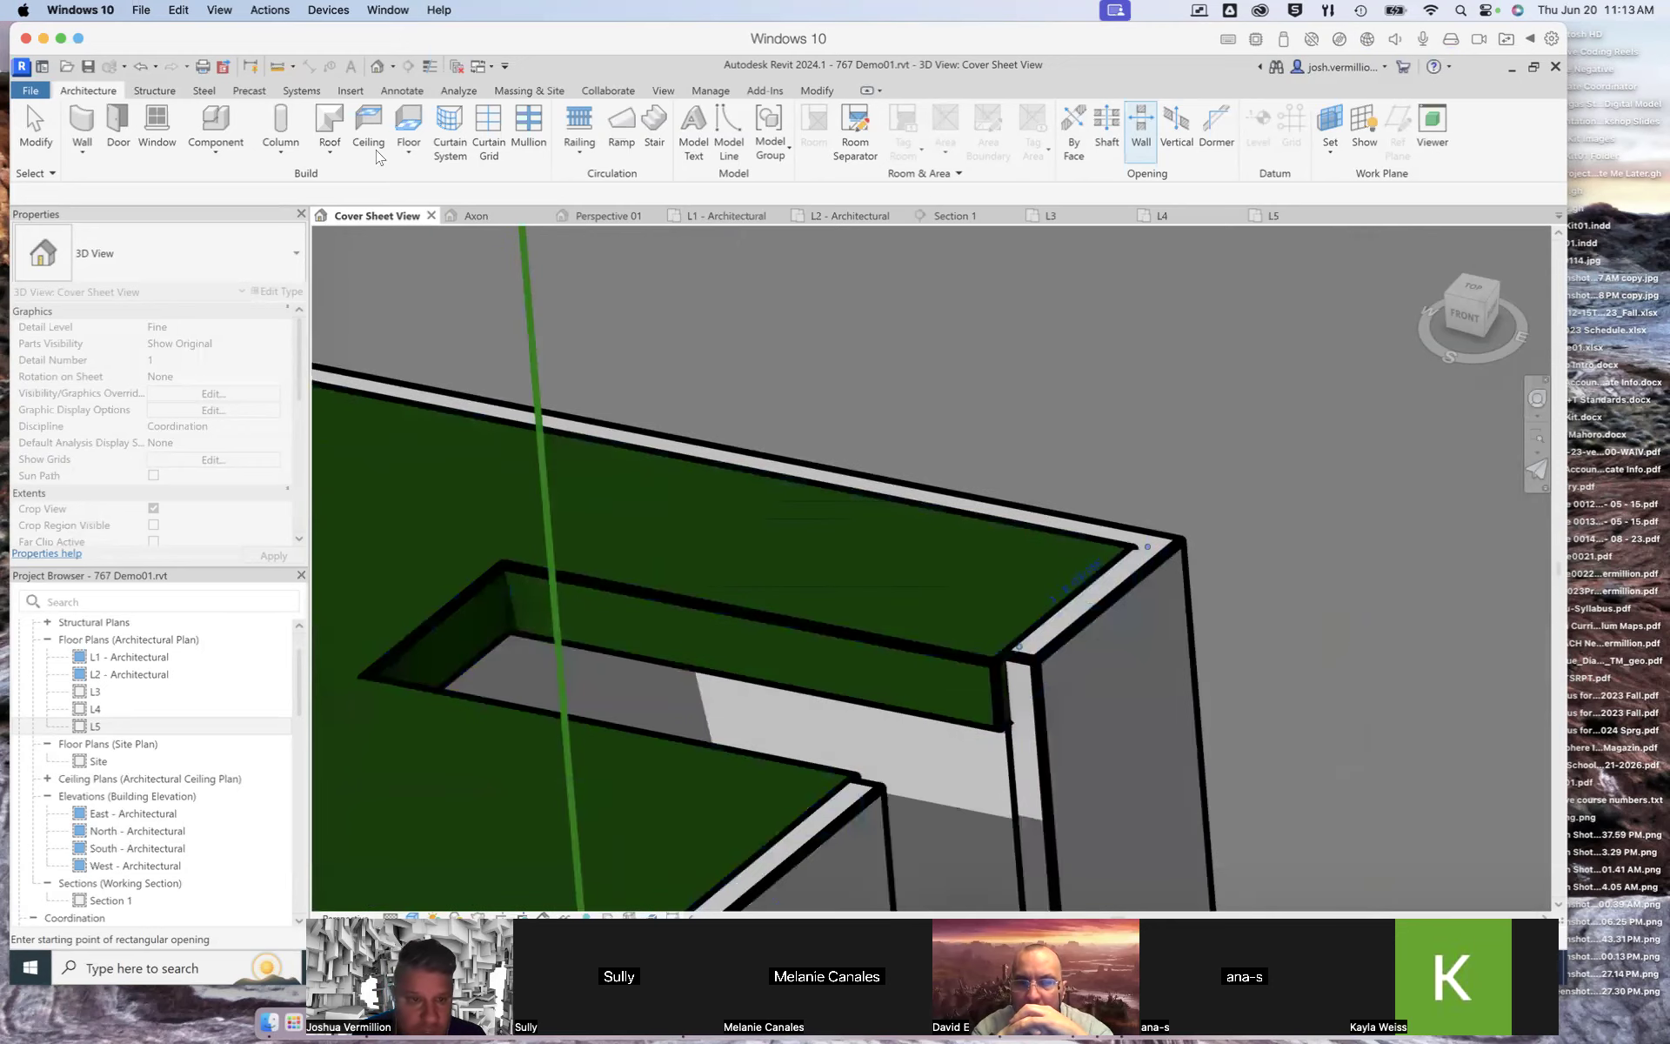
click(35, 126)
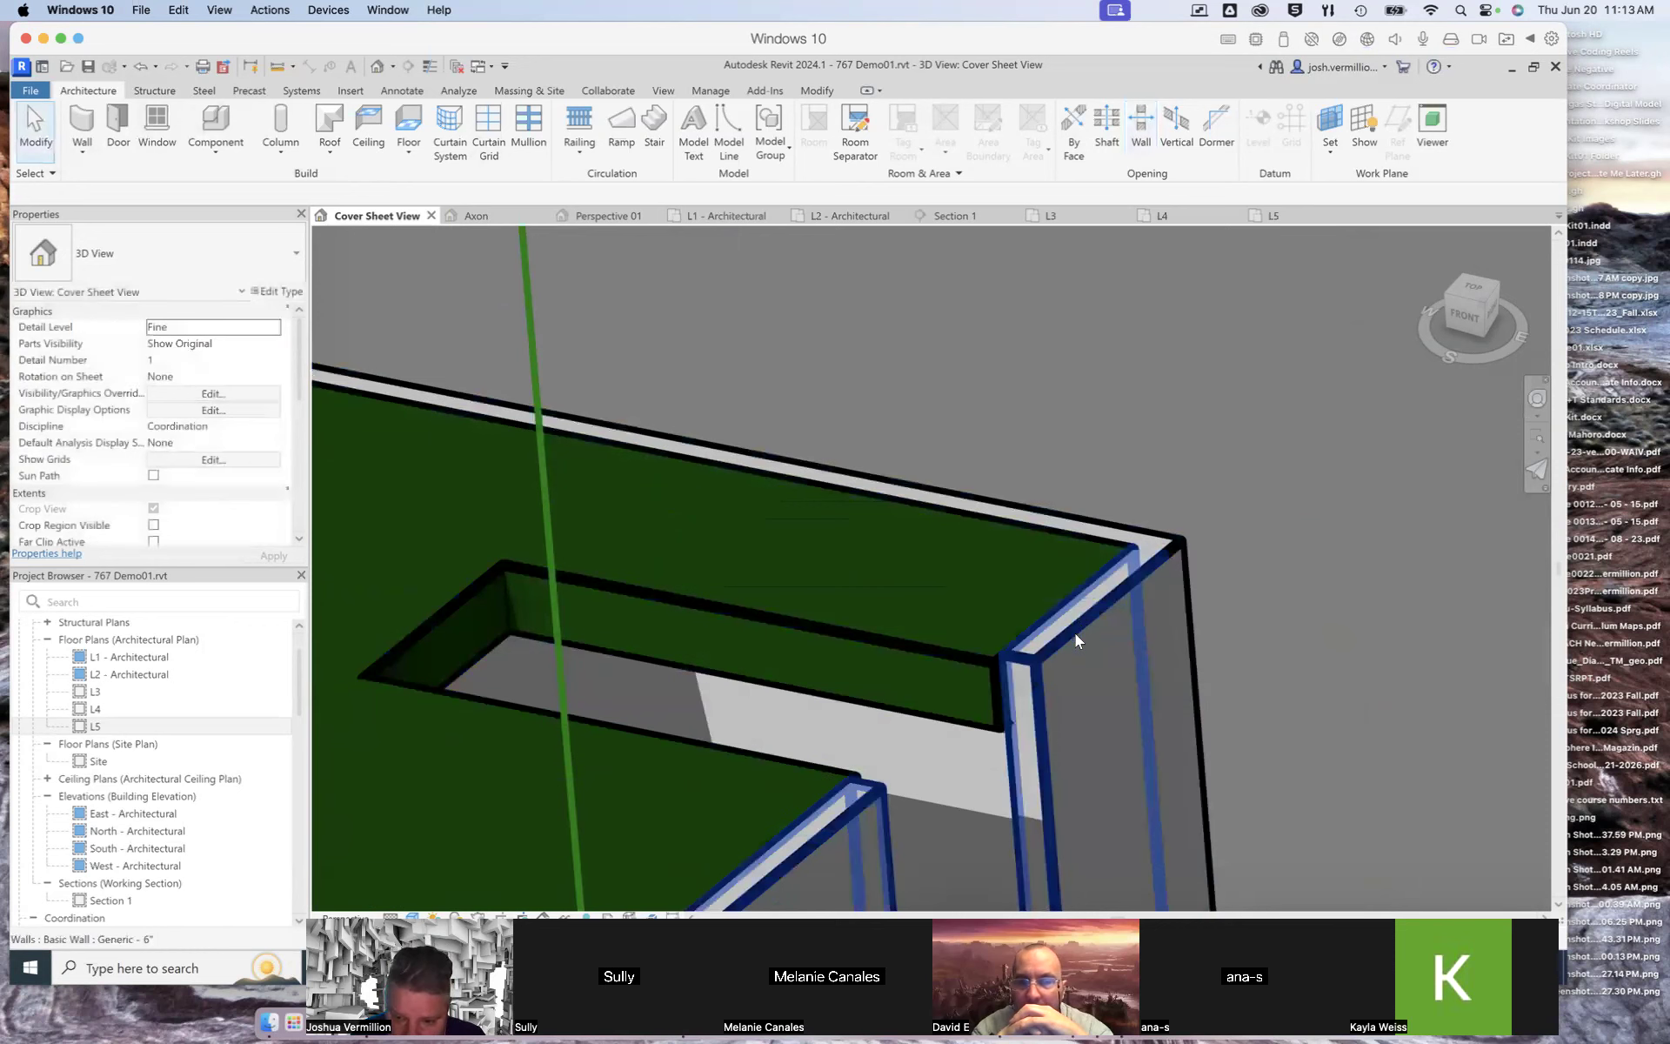
Step: Select the new wall opening and set its width to 4'
click(1034, 698)
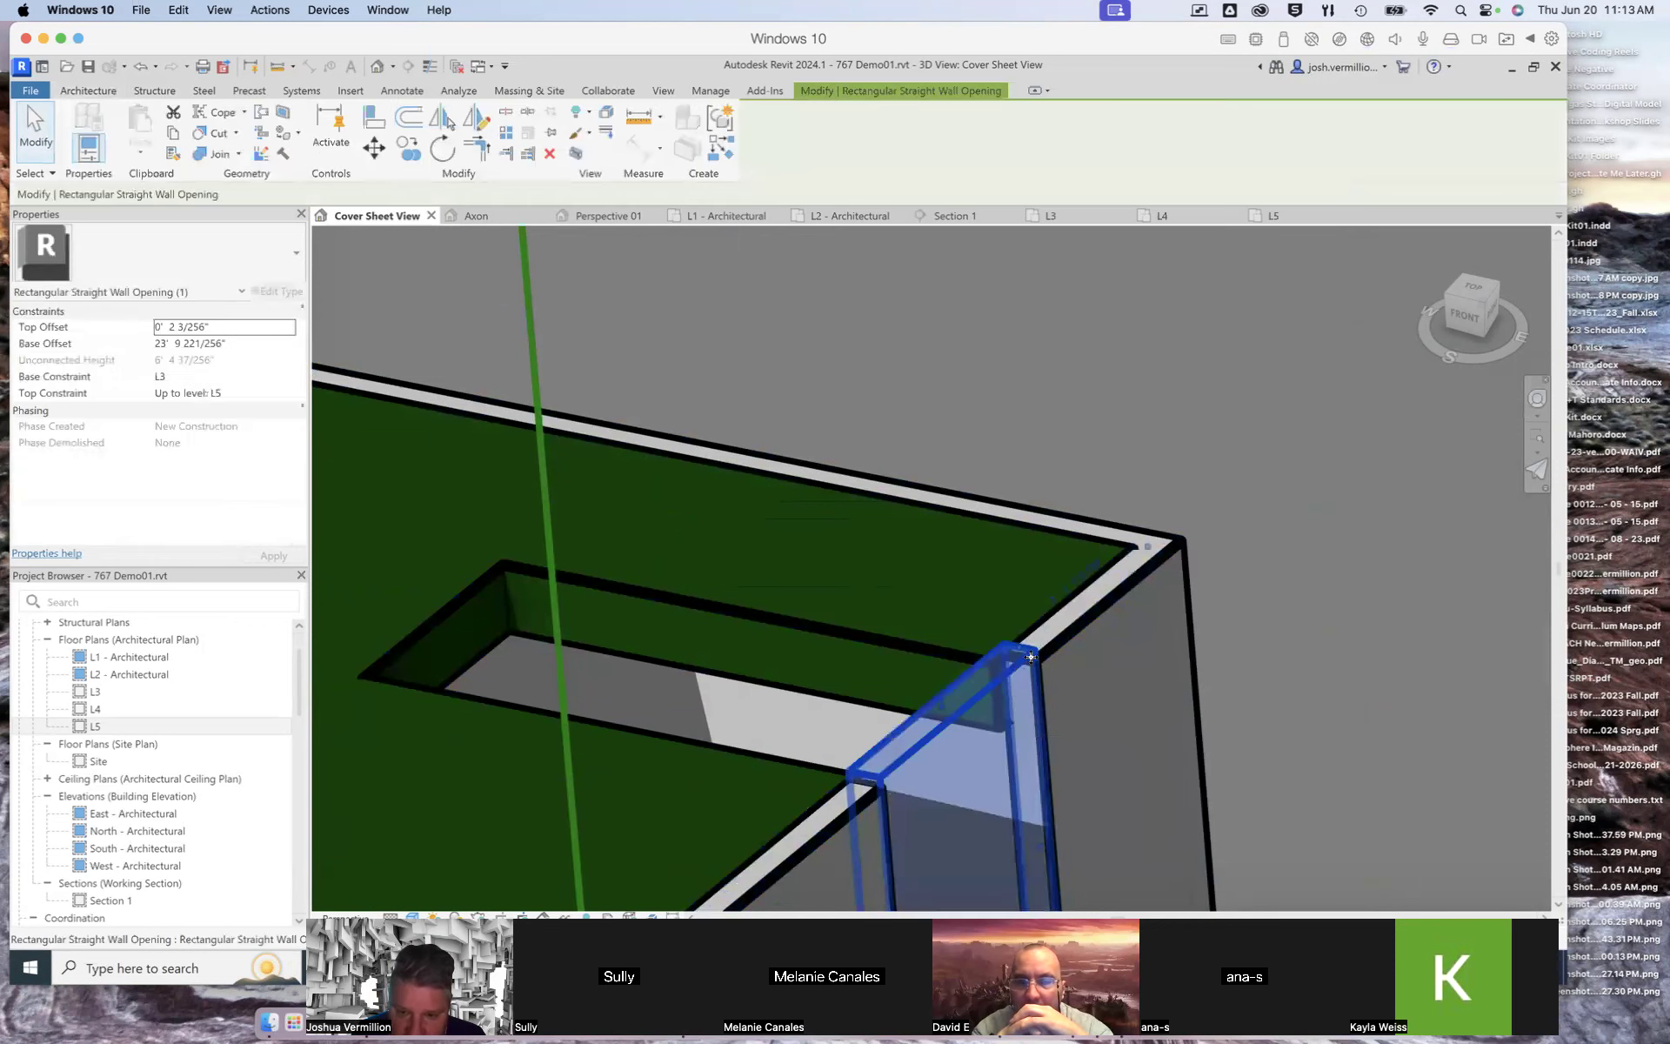
click(1068, 595)
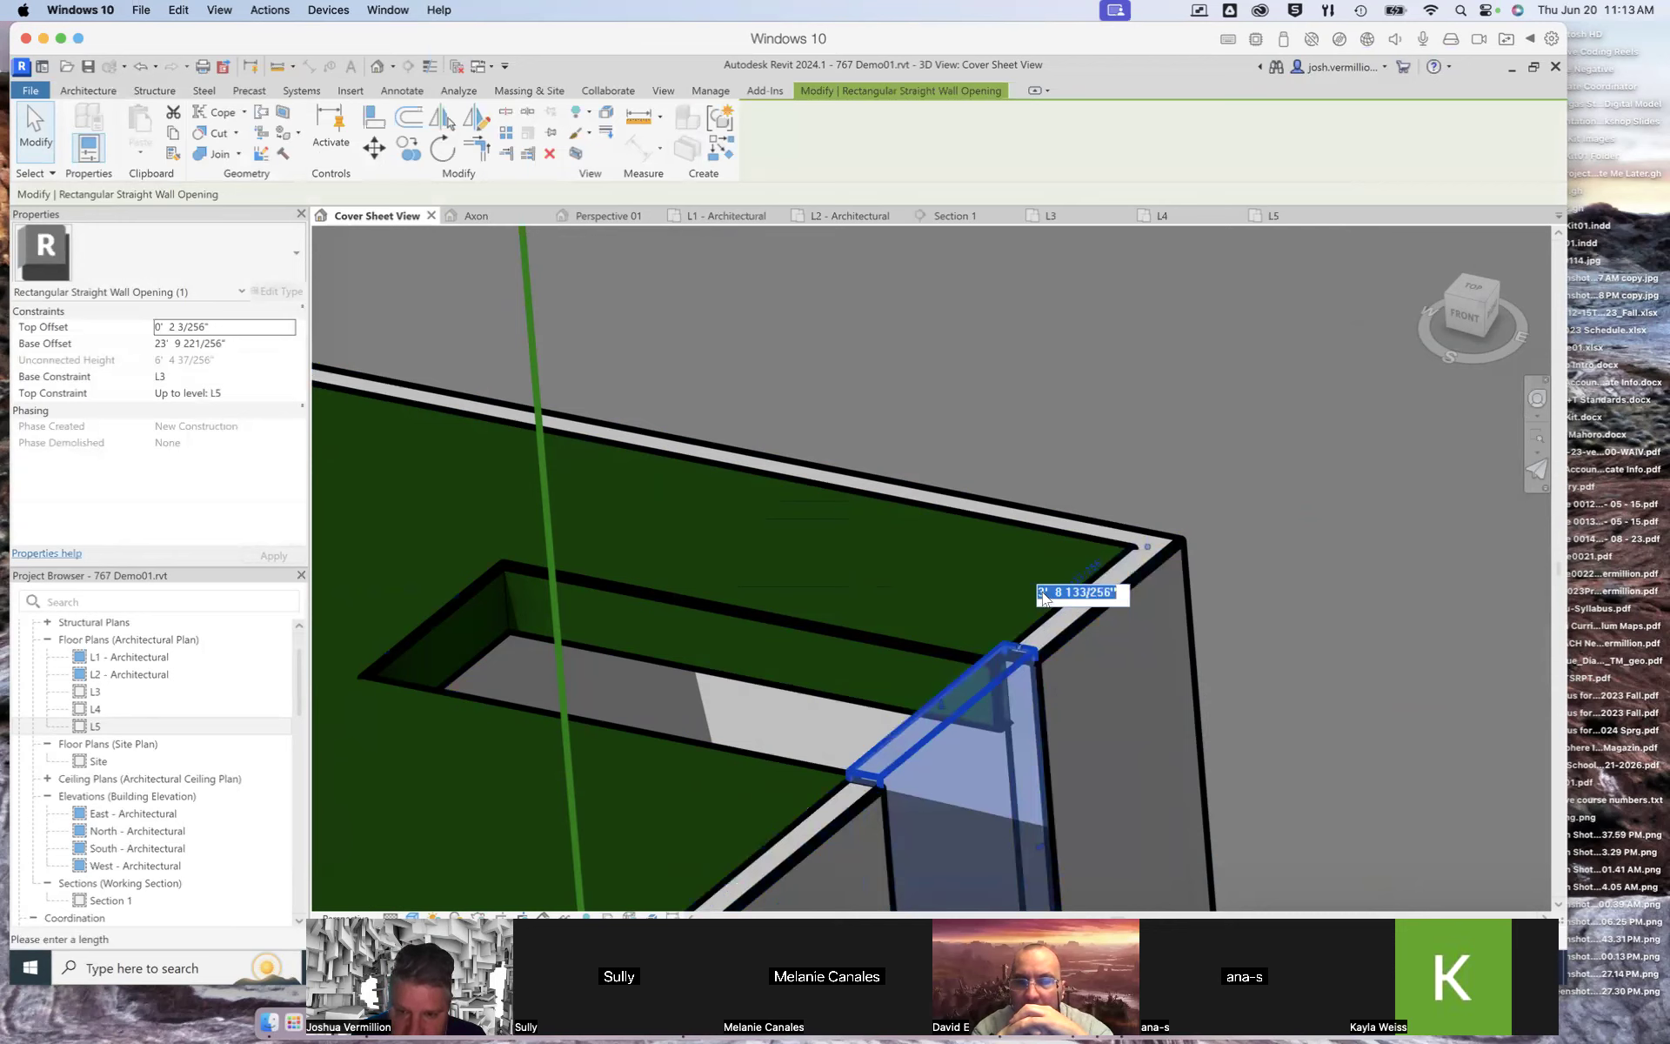
text(4')
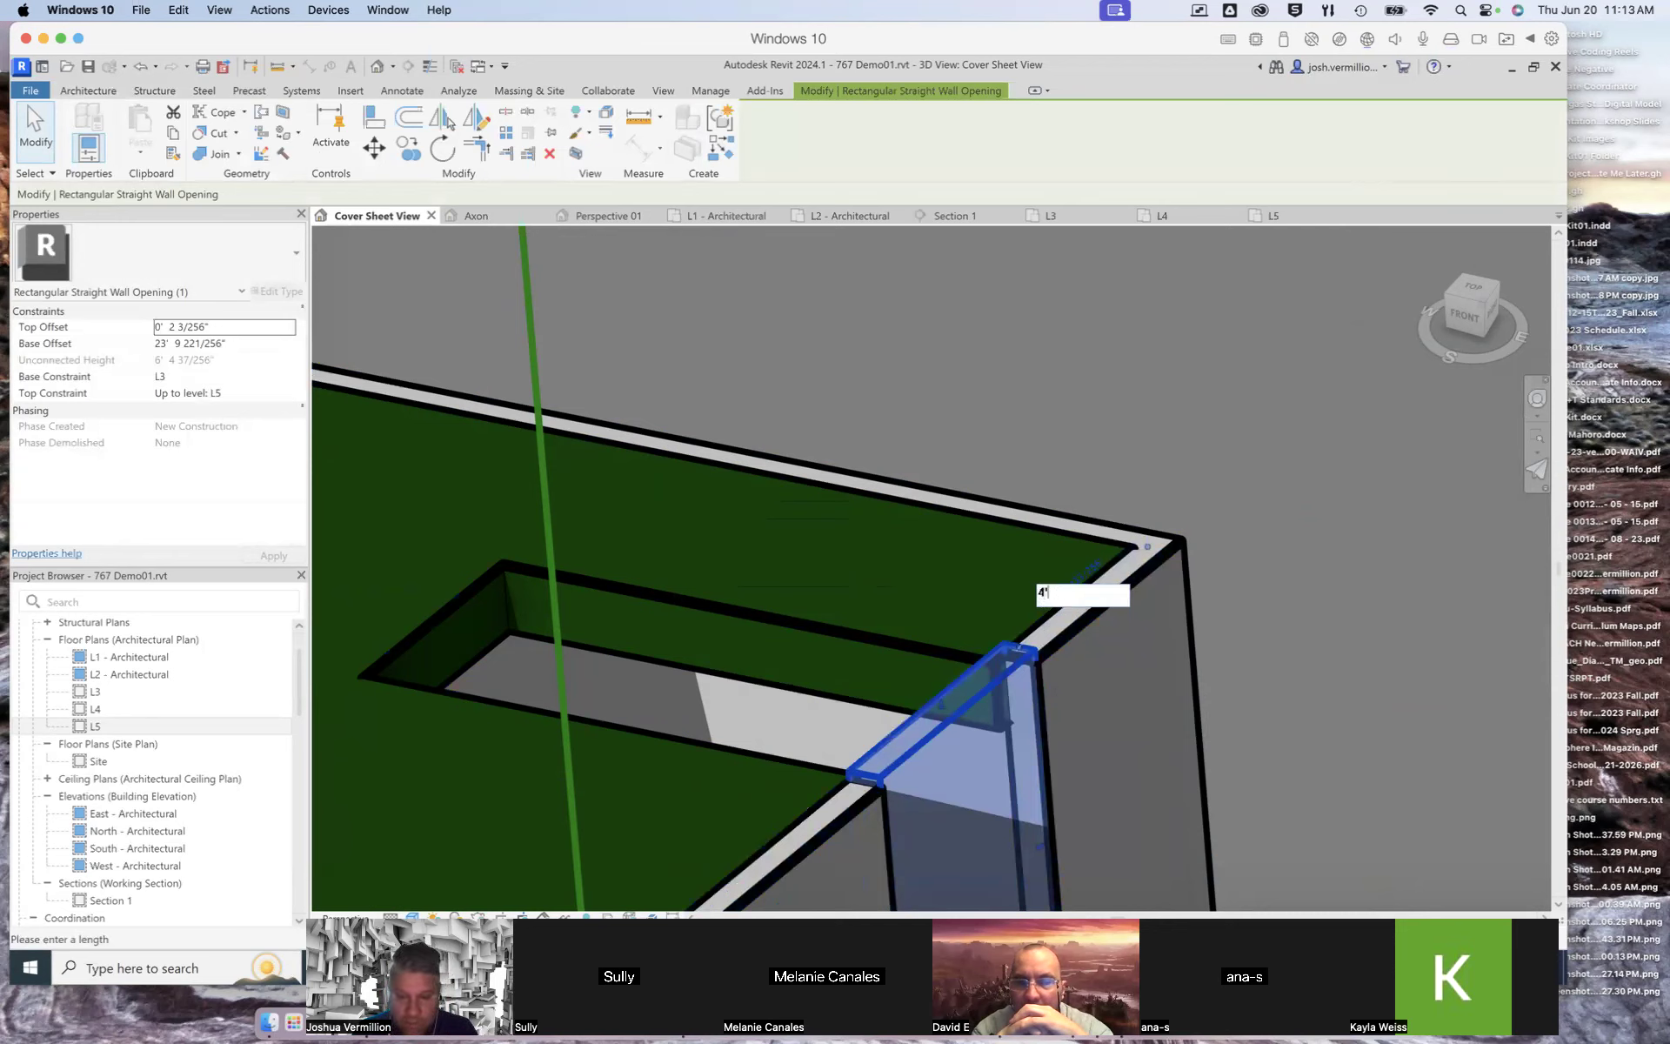
key(Return)
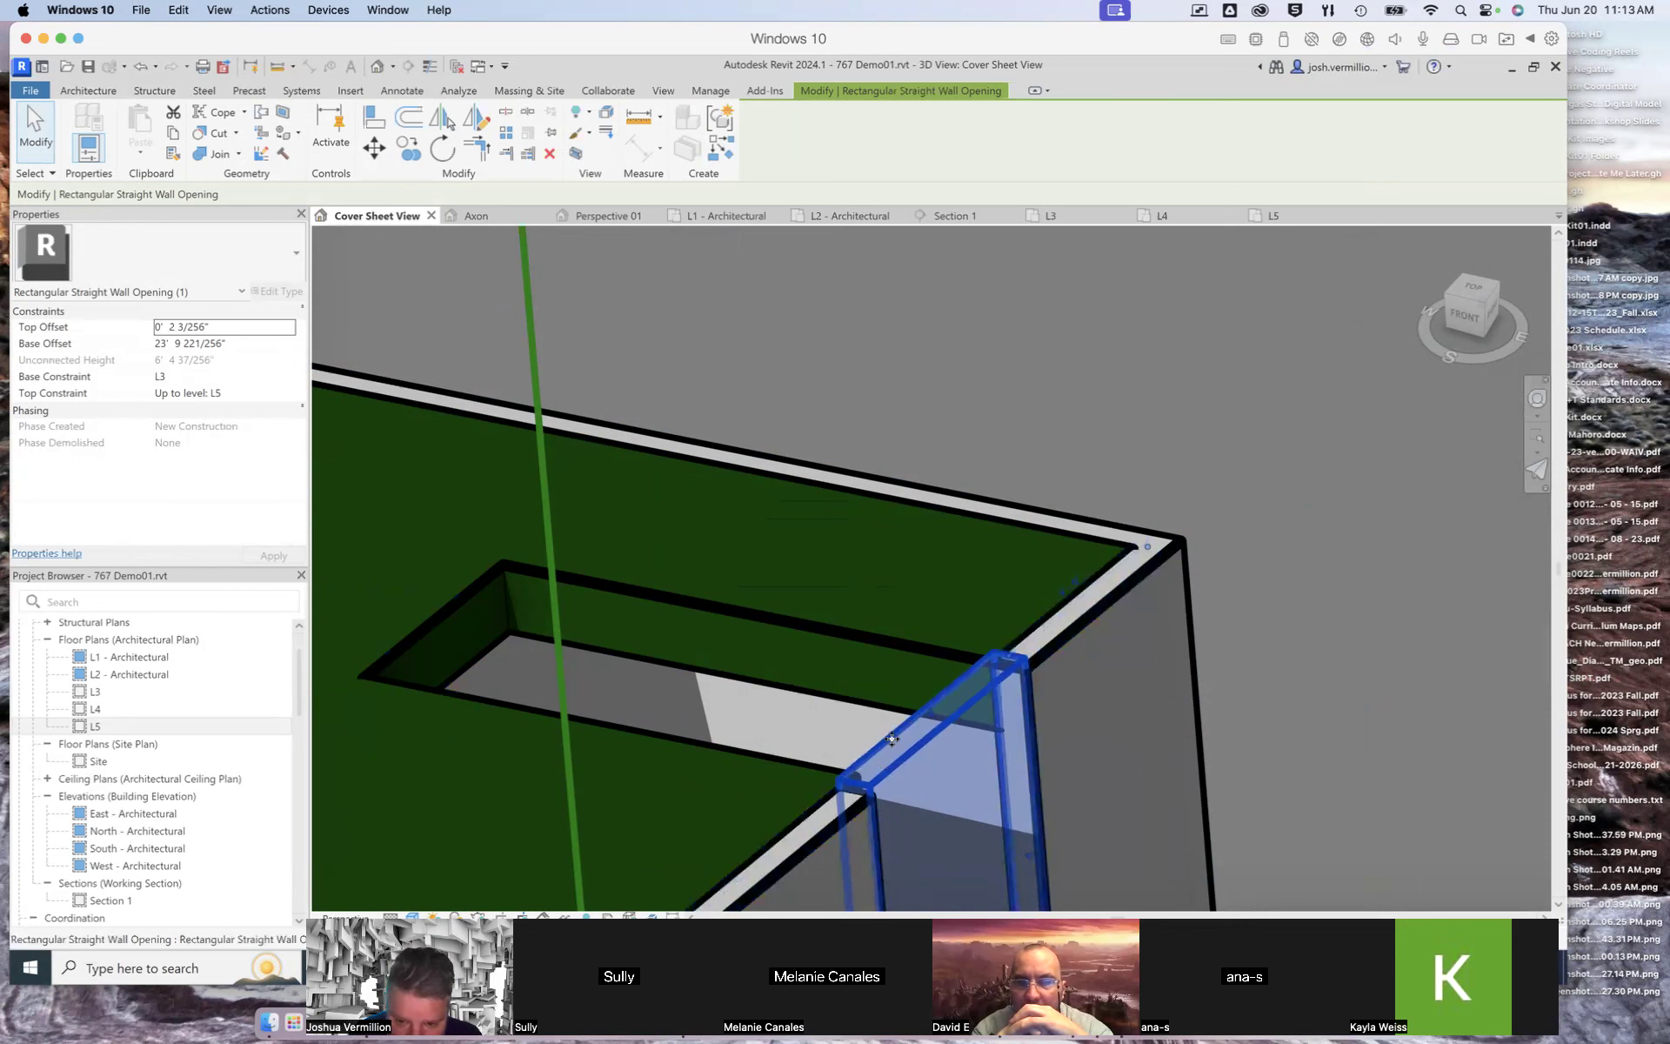
shift+middle_drag(1025, 734, 934, 800)
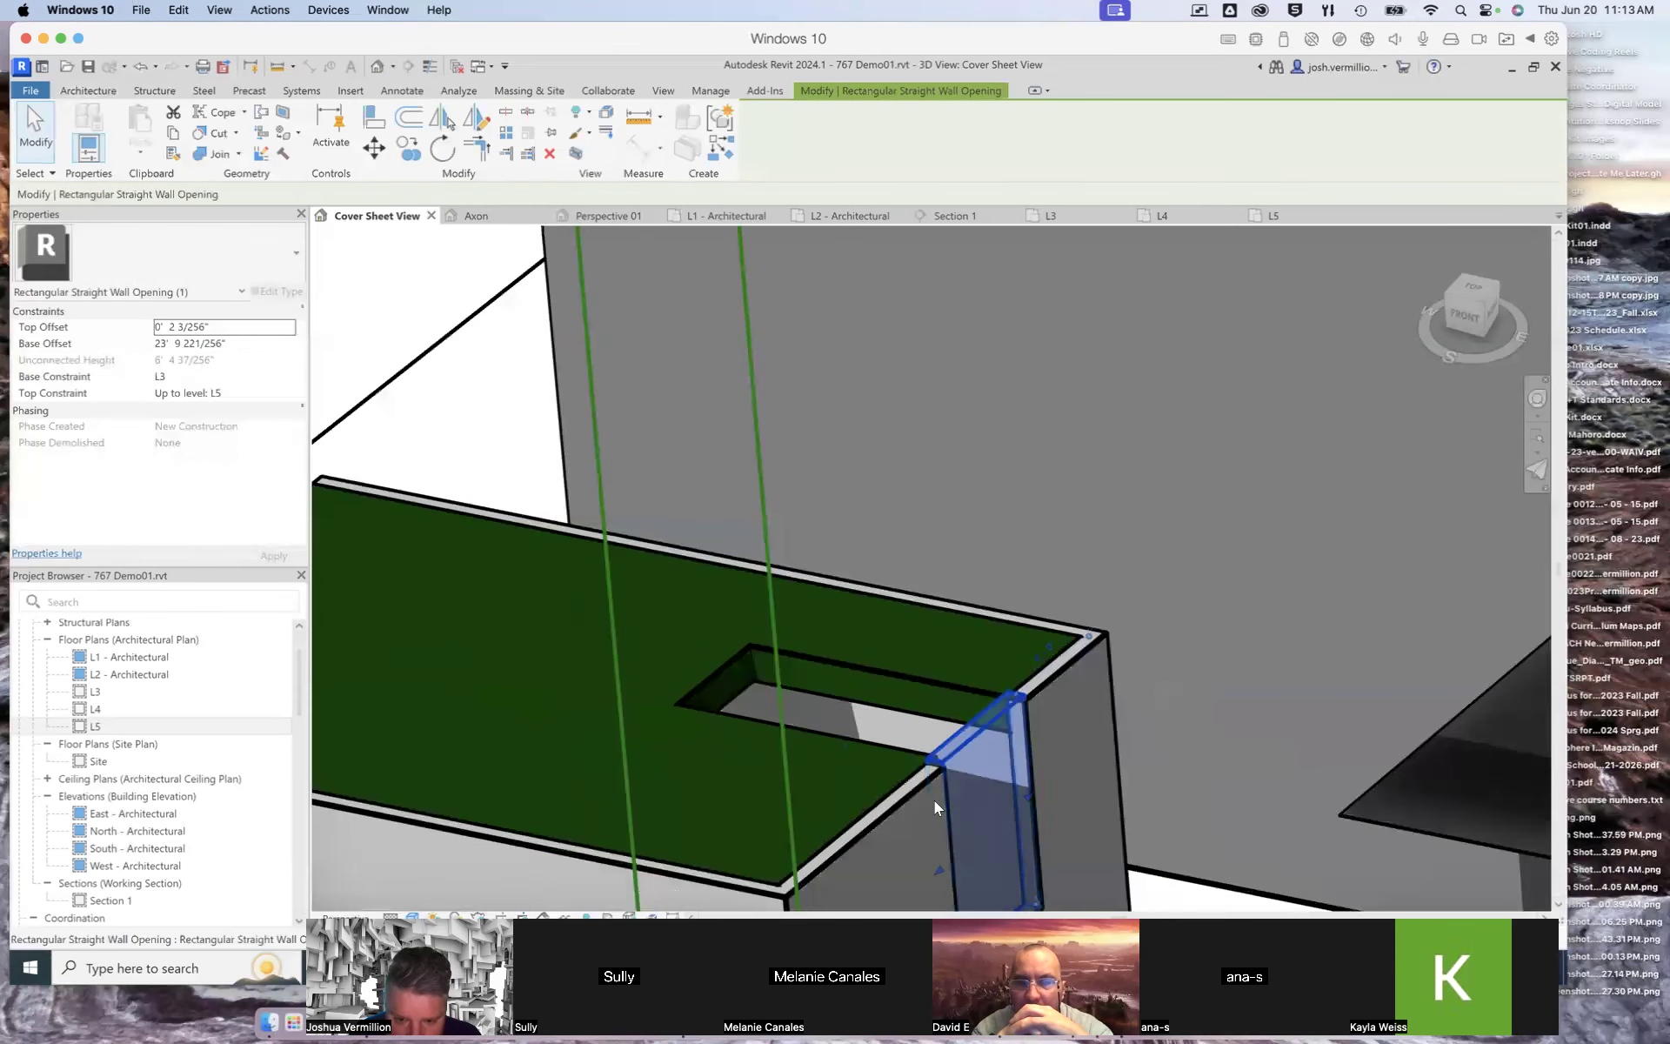
scroll(934, 800, up, 3)
scroll(949, 731, up, 4)
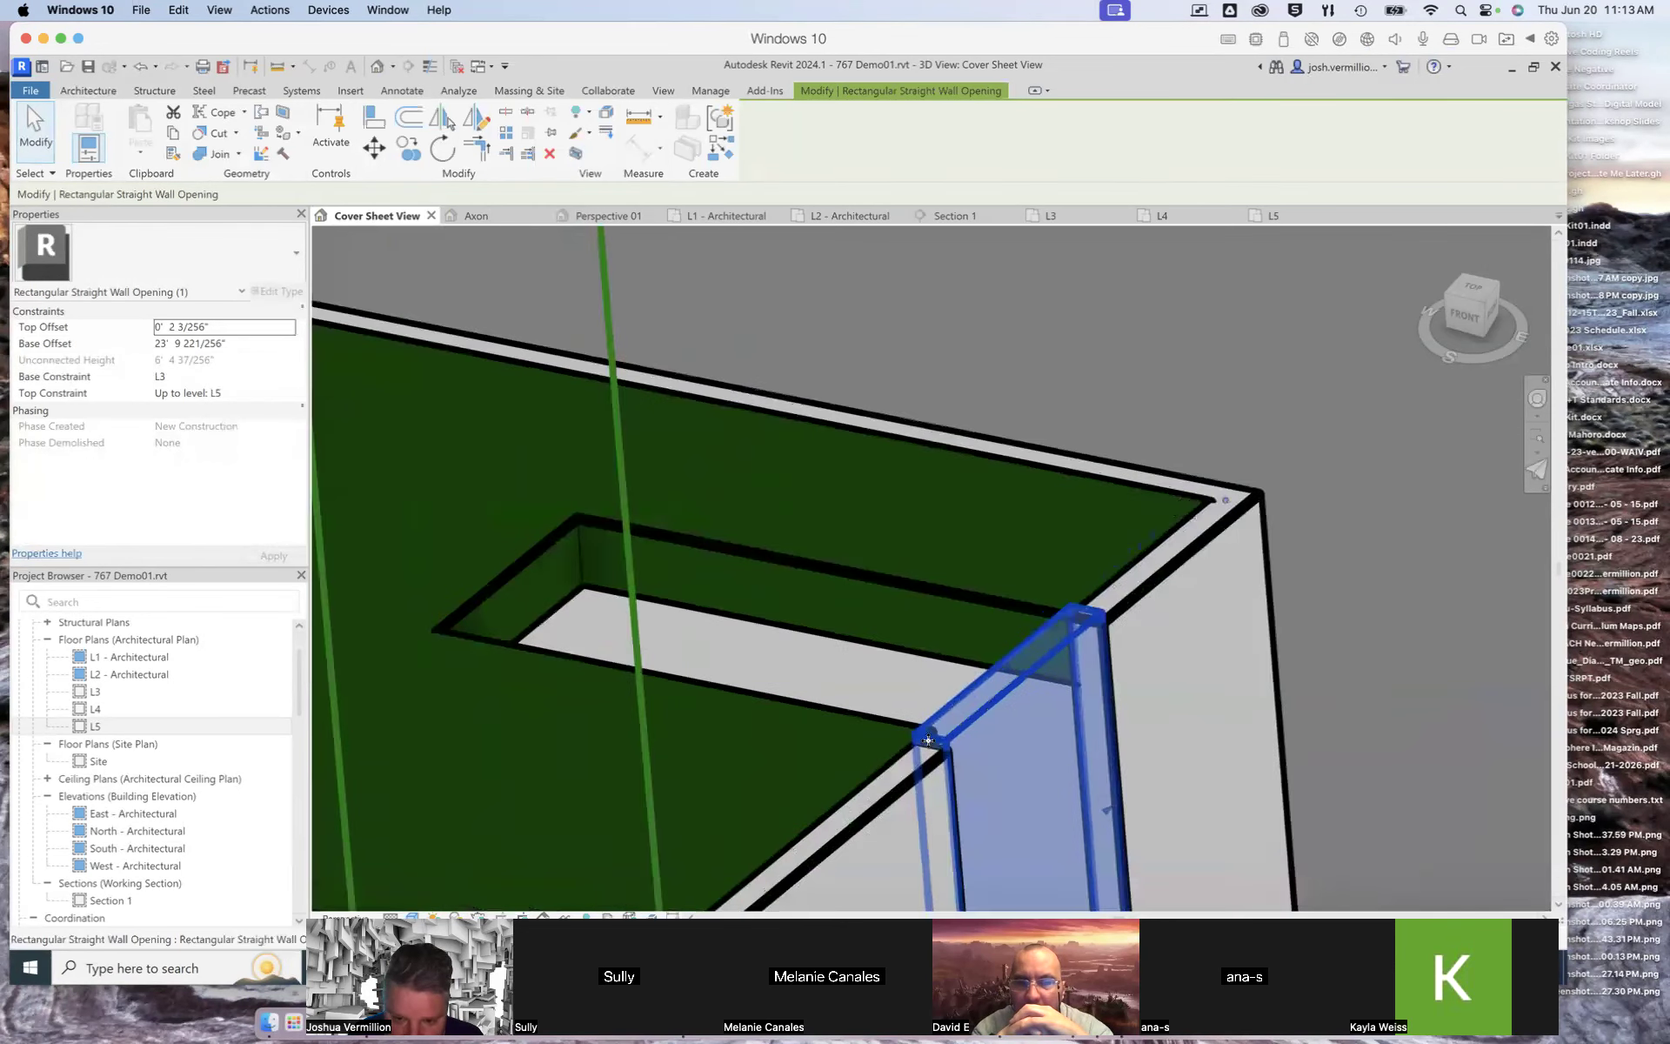
Step: Inspect the cut roof and wall openings and the overall arrangement of boxes across the whole model
scroll(989, 748, down, 3)
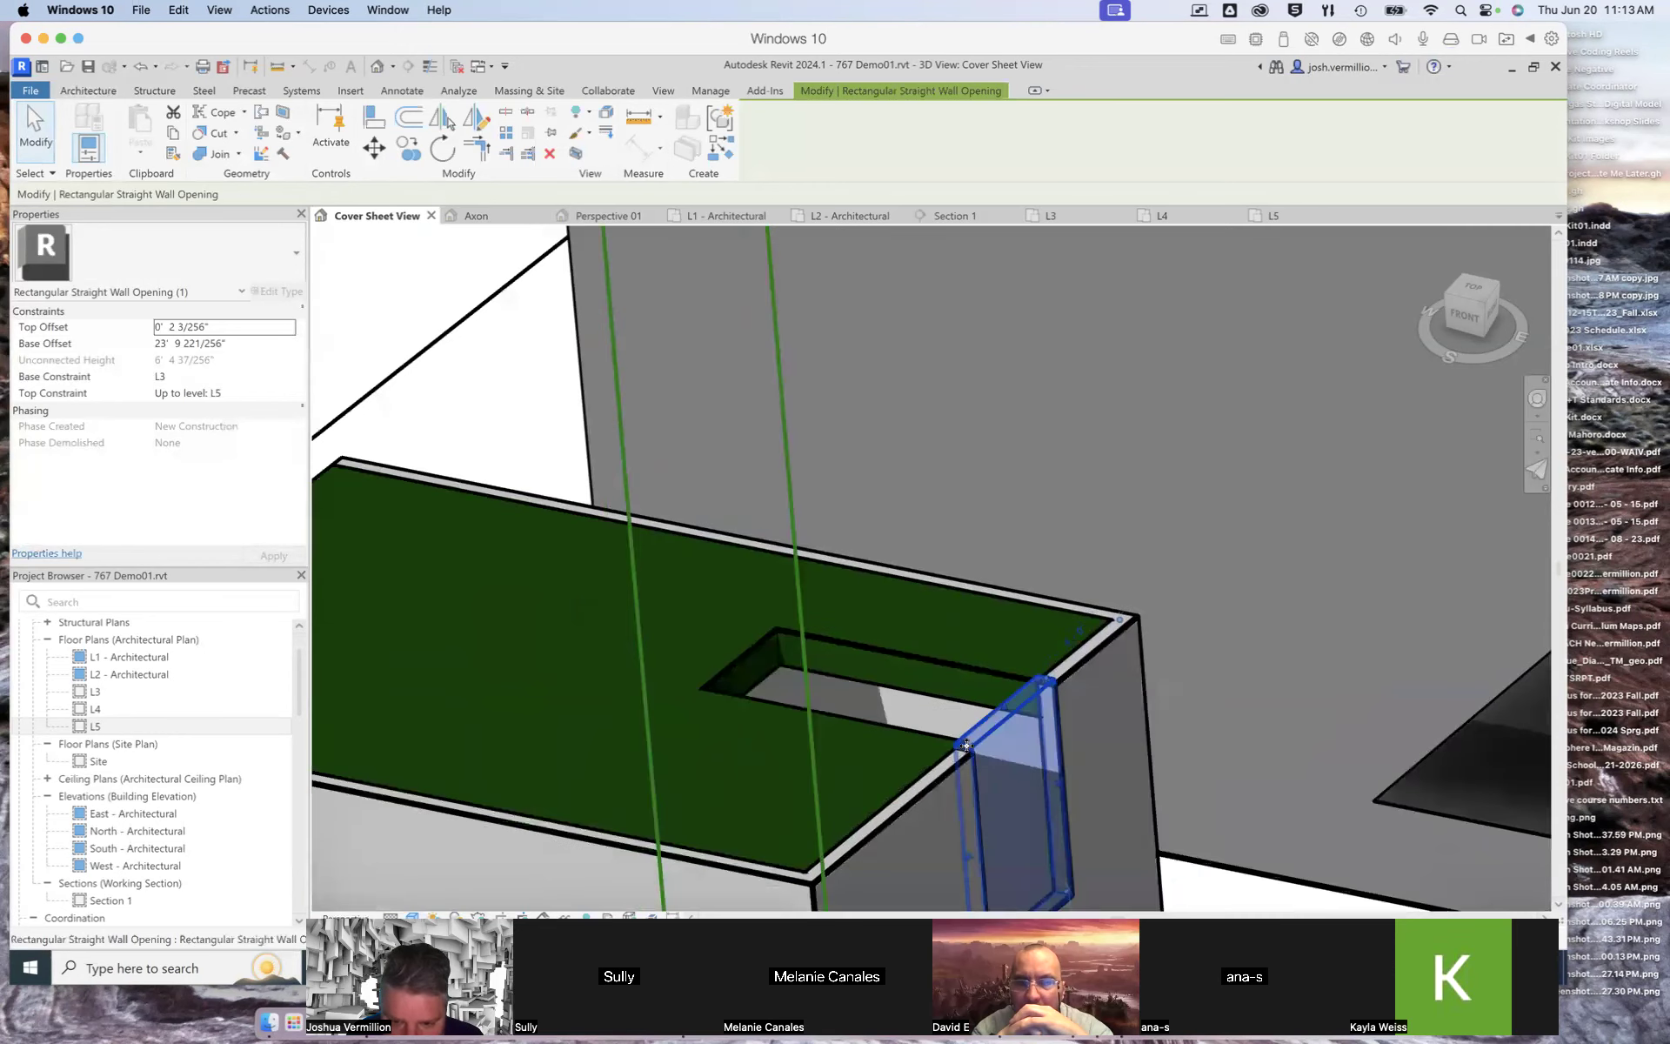
drag(972, 853, 980, 850)
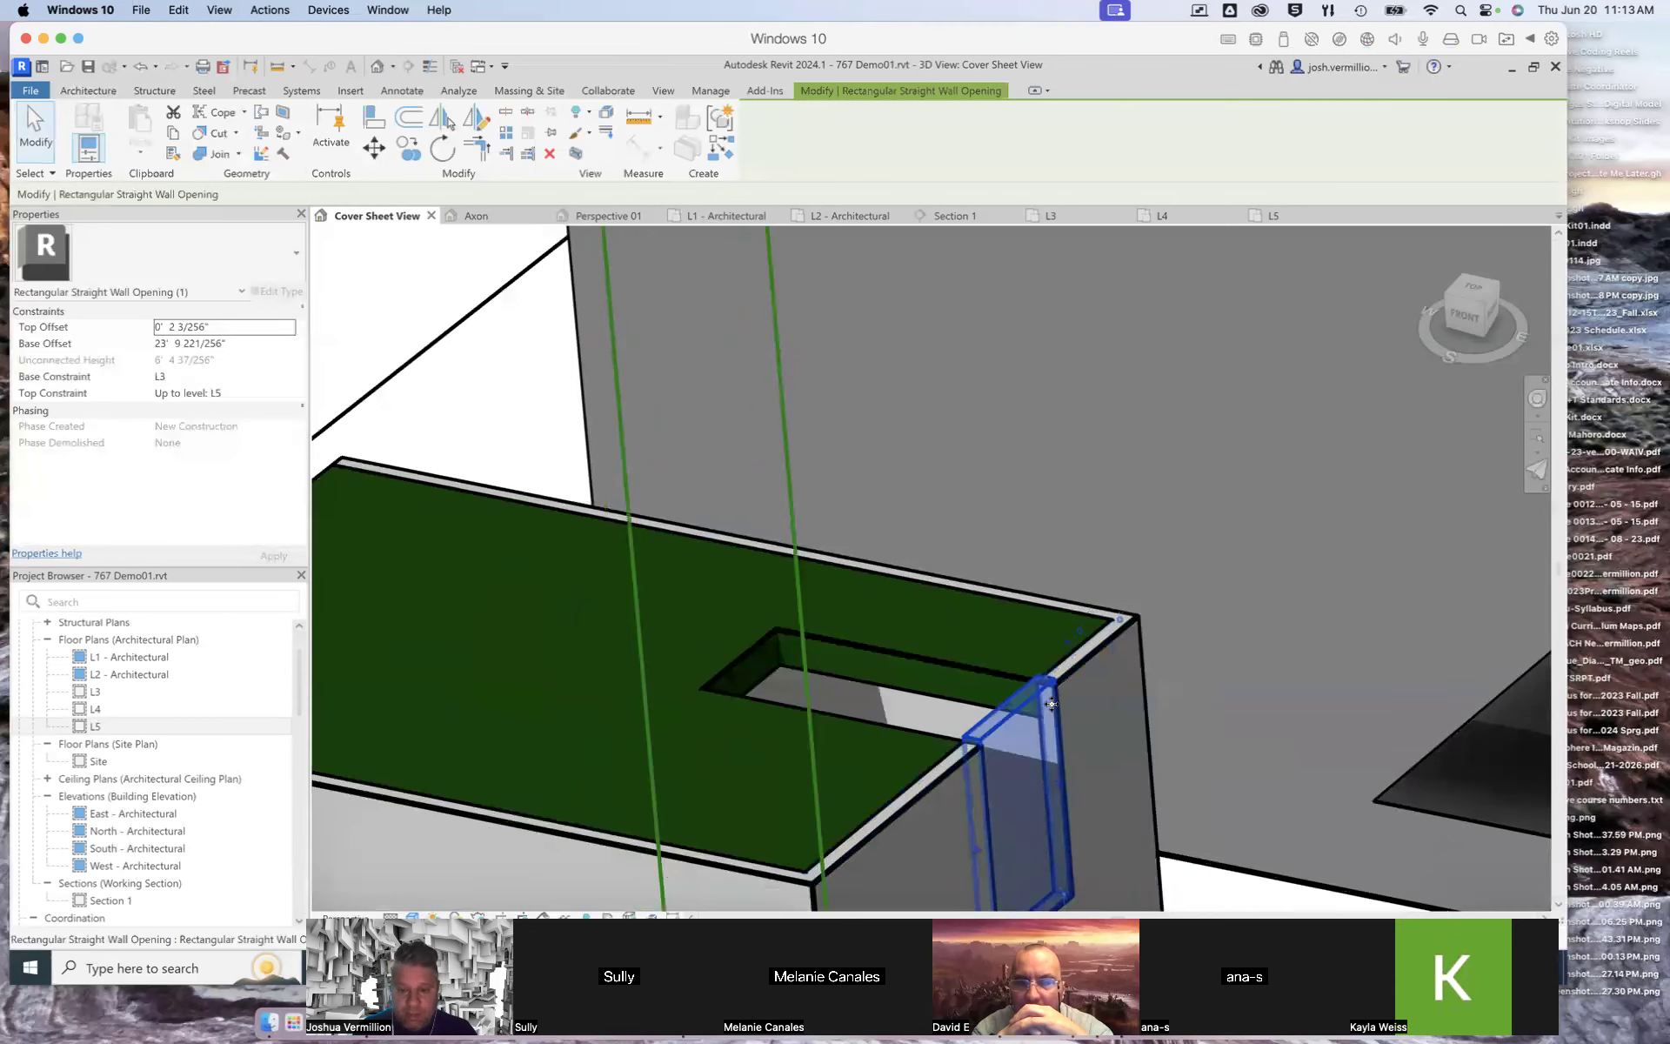
scroll(1050, 697, down, 2)
click(495, 364)
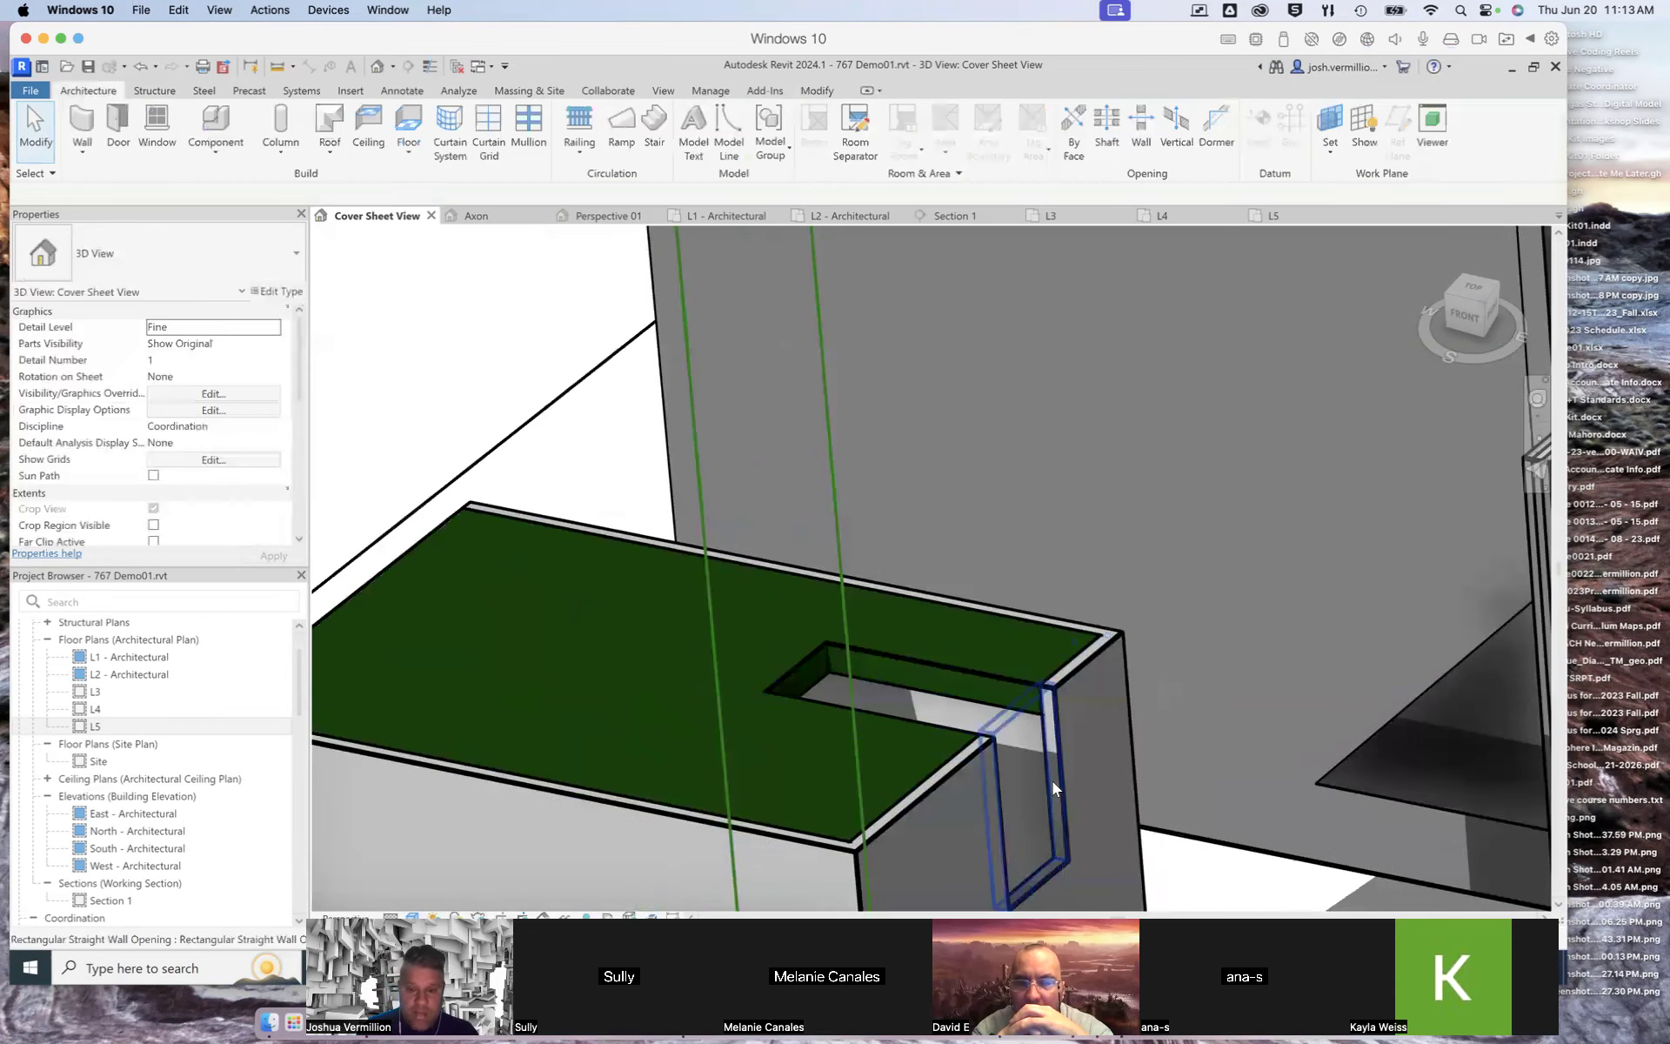
scroll(1057, 787, down, 3)
scroll(1377, 757, down, 1)
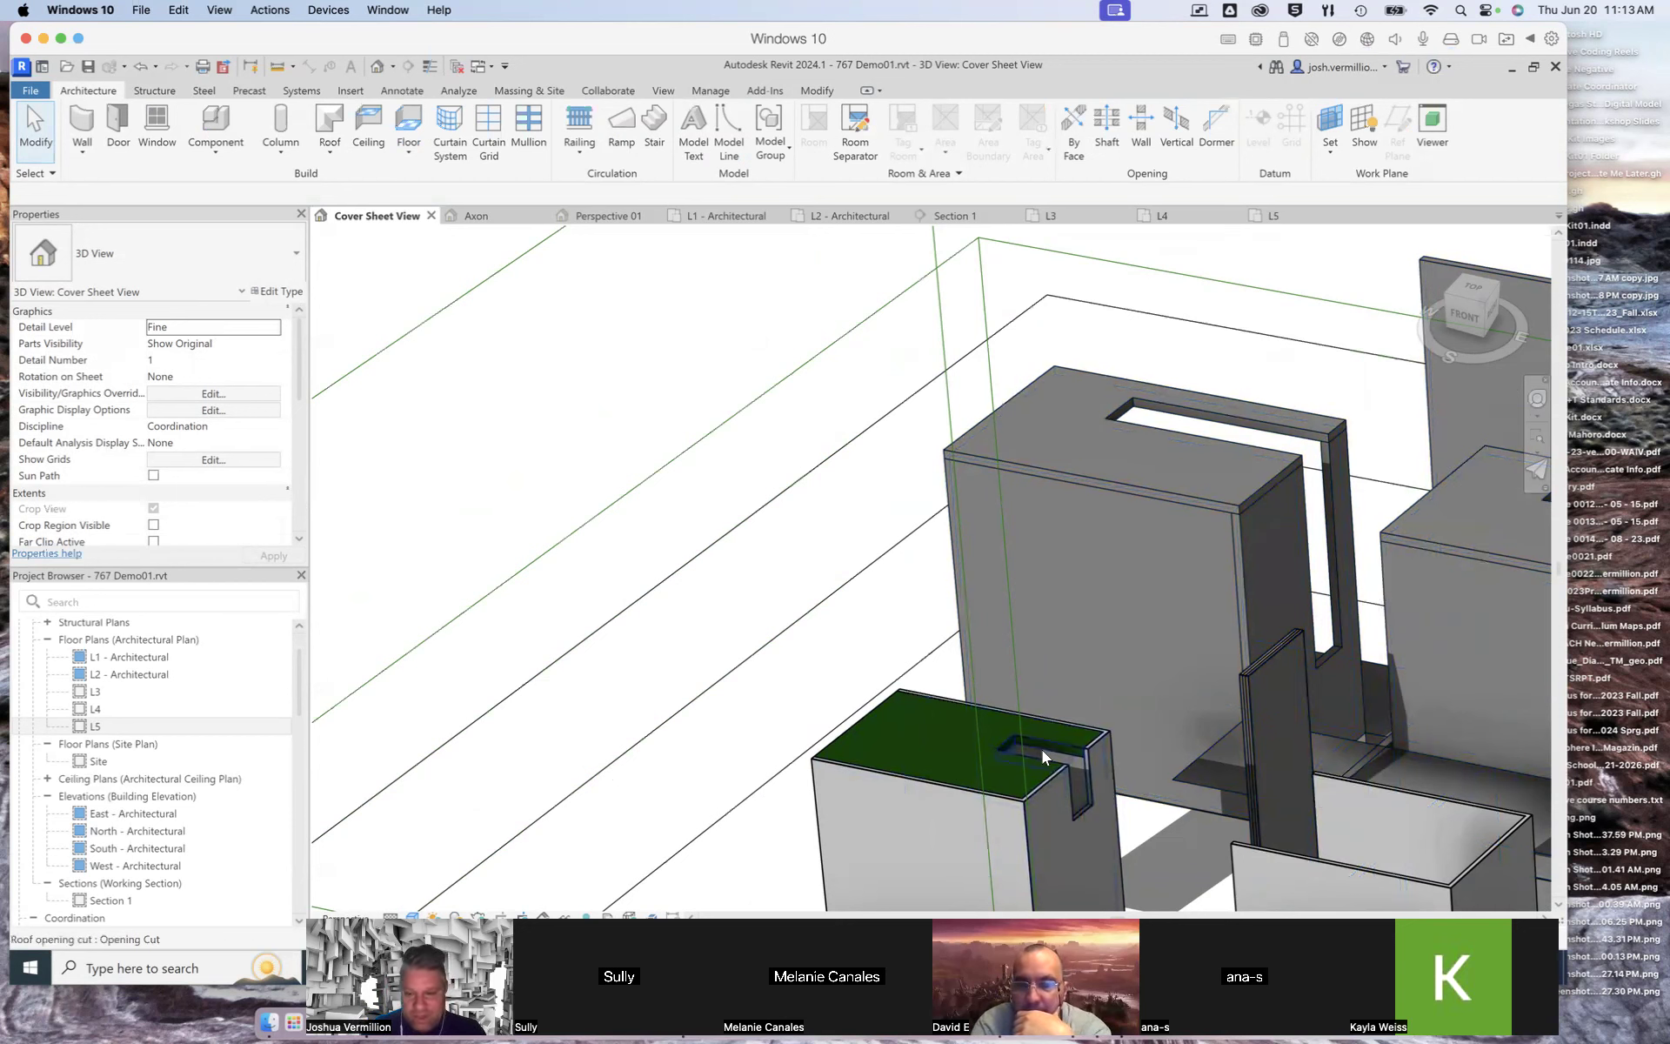
scroll(1084, 760, down, 4)
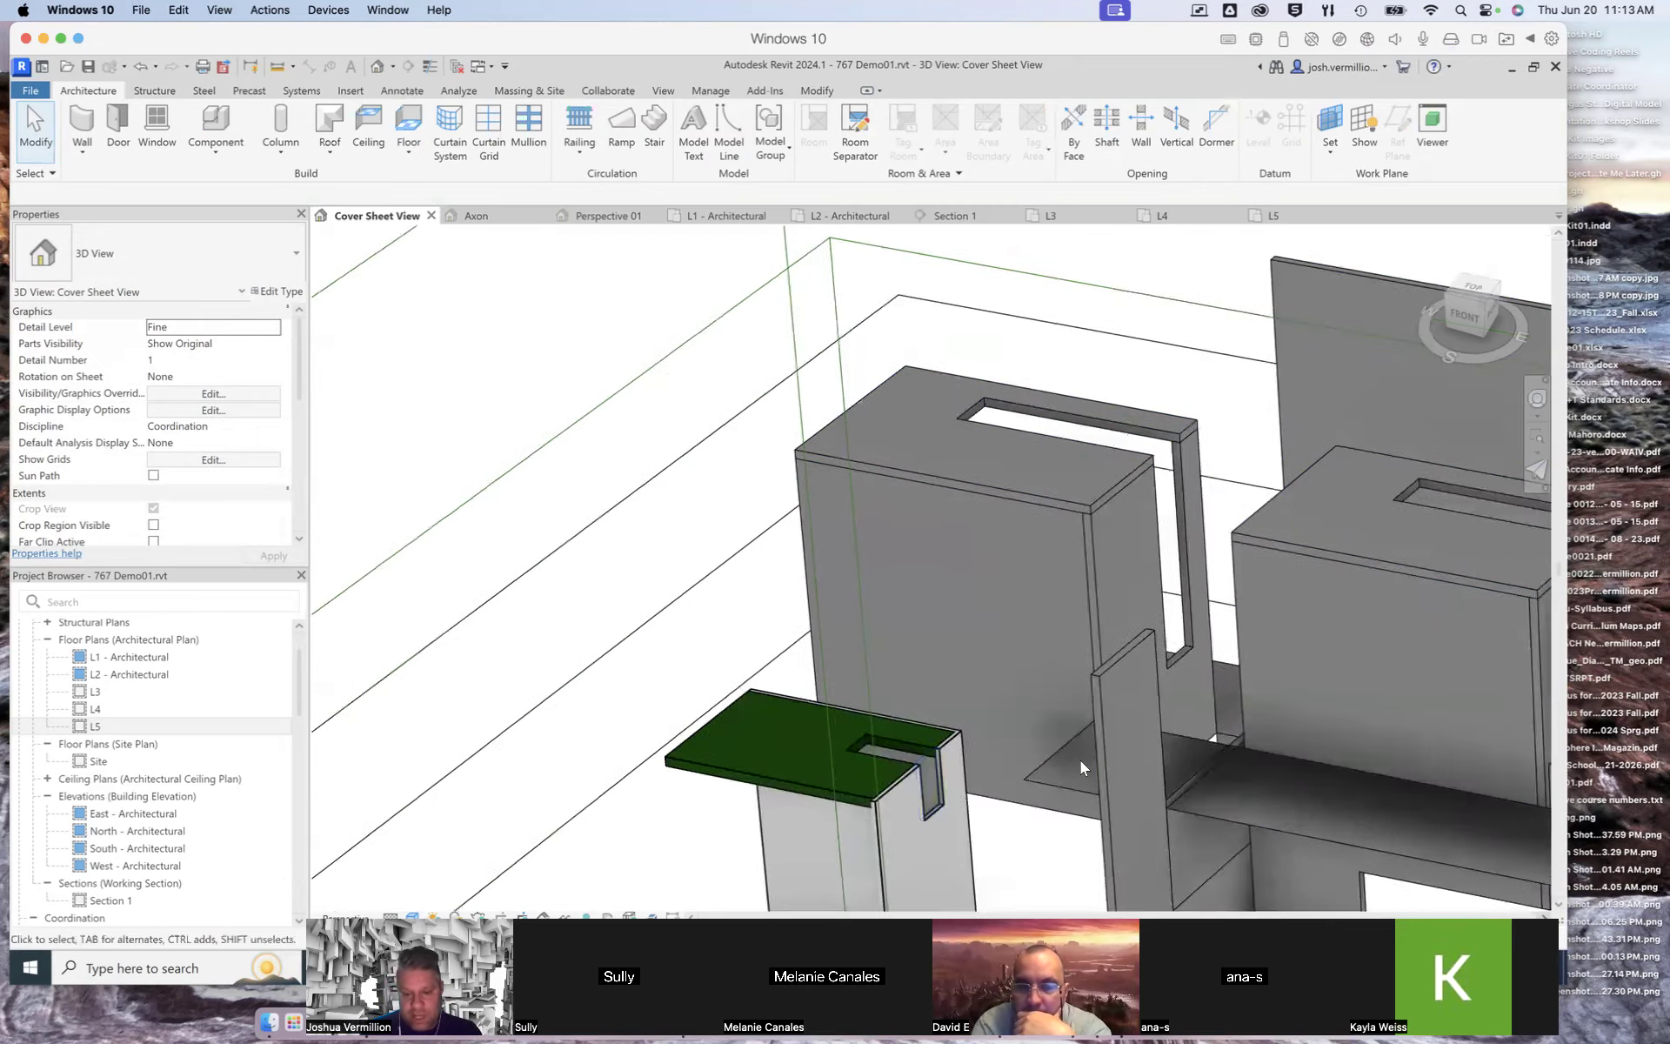
scroll(1081, 758, down, 5)
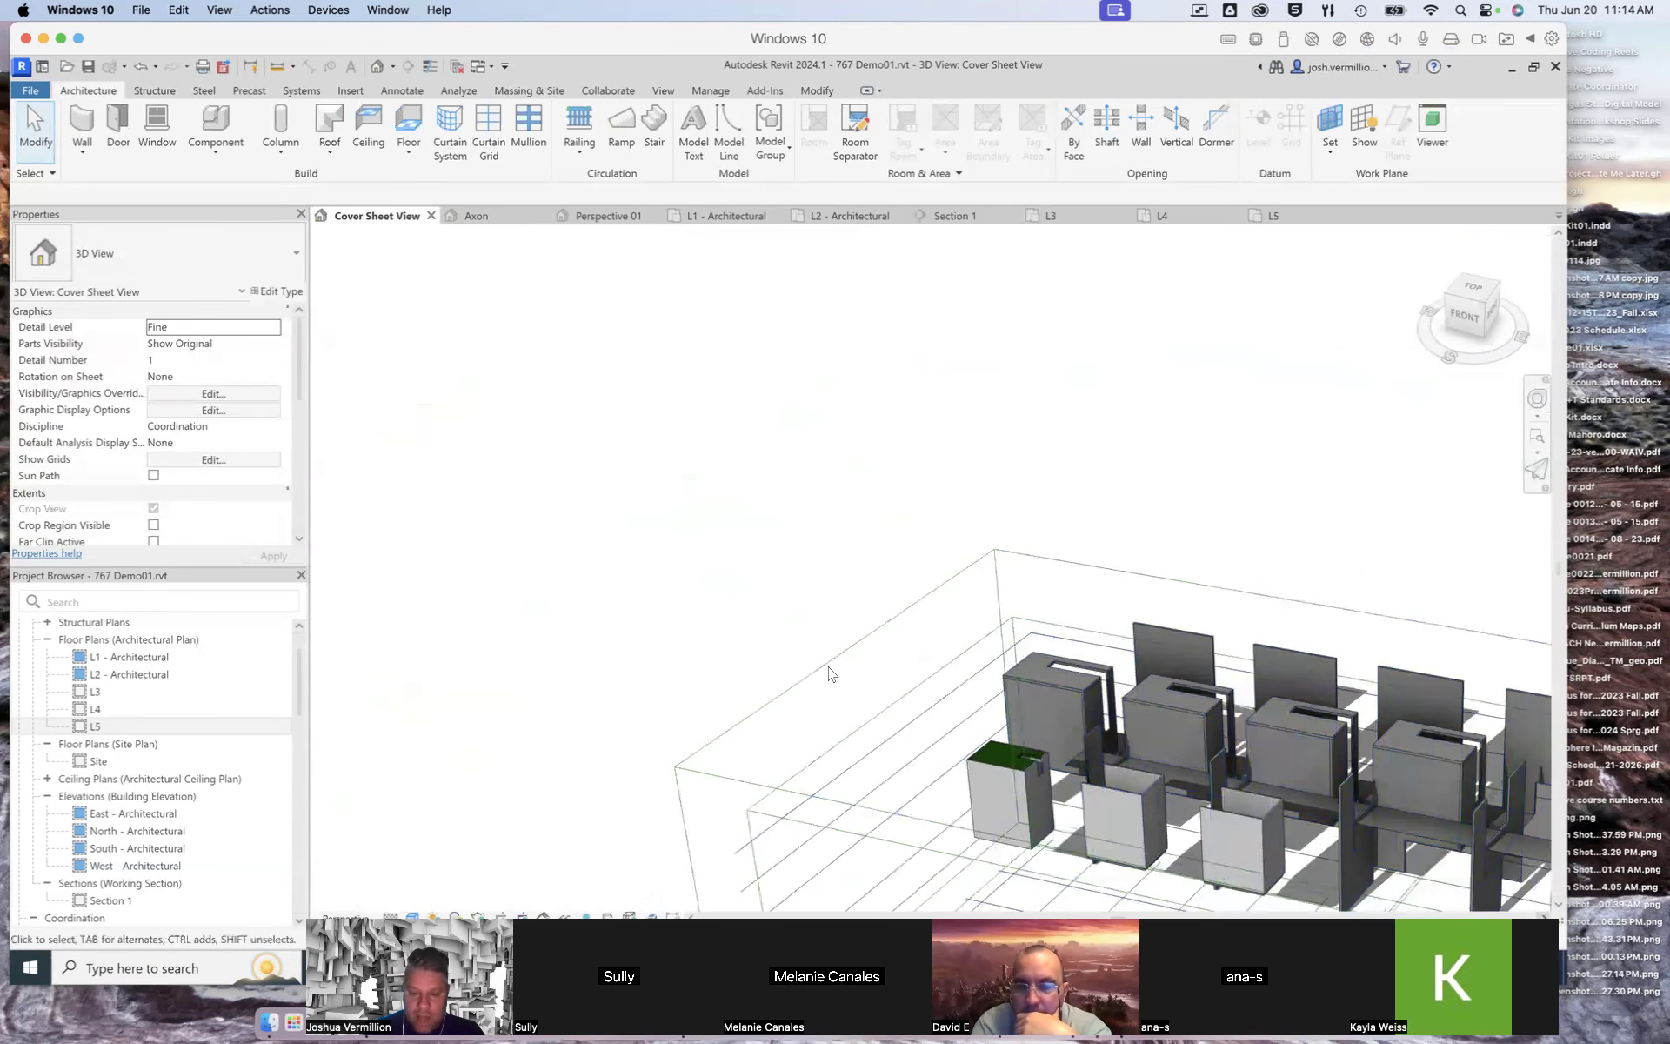
scroll(802, 655, down, 1)
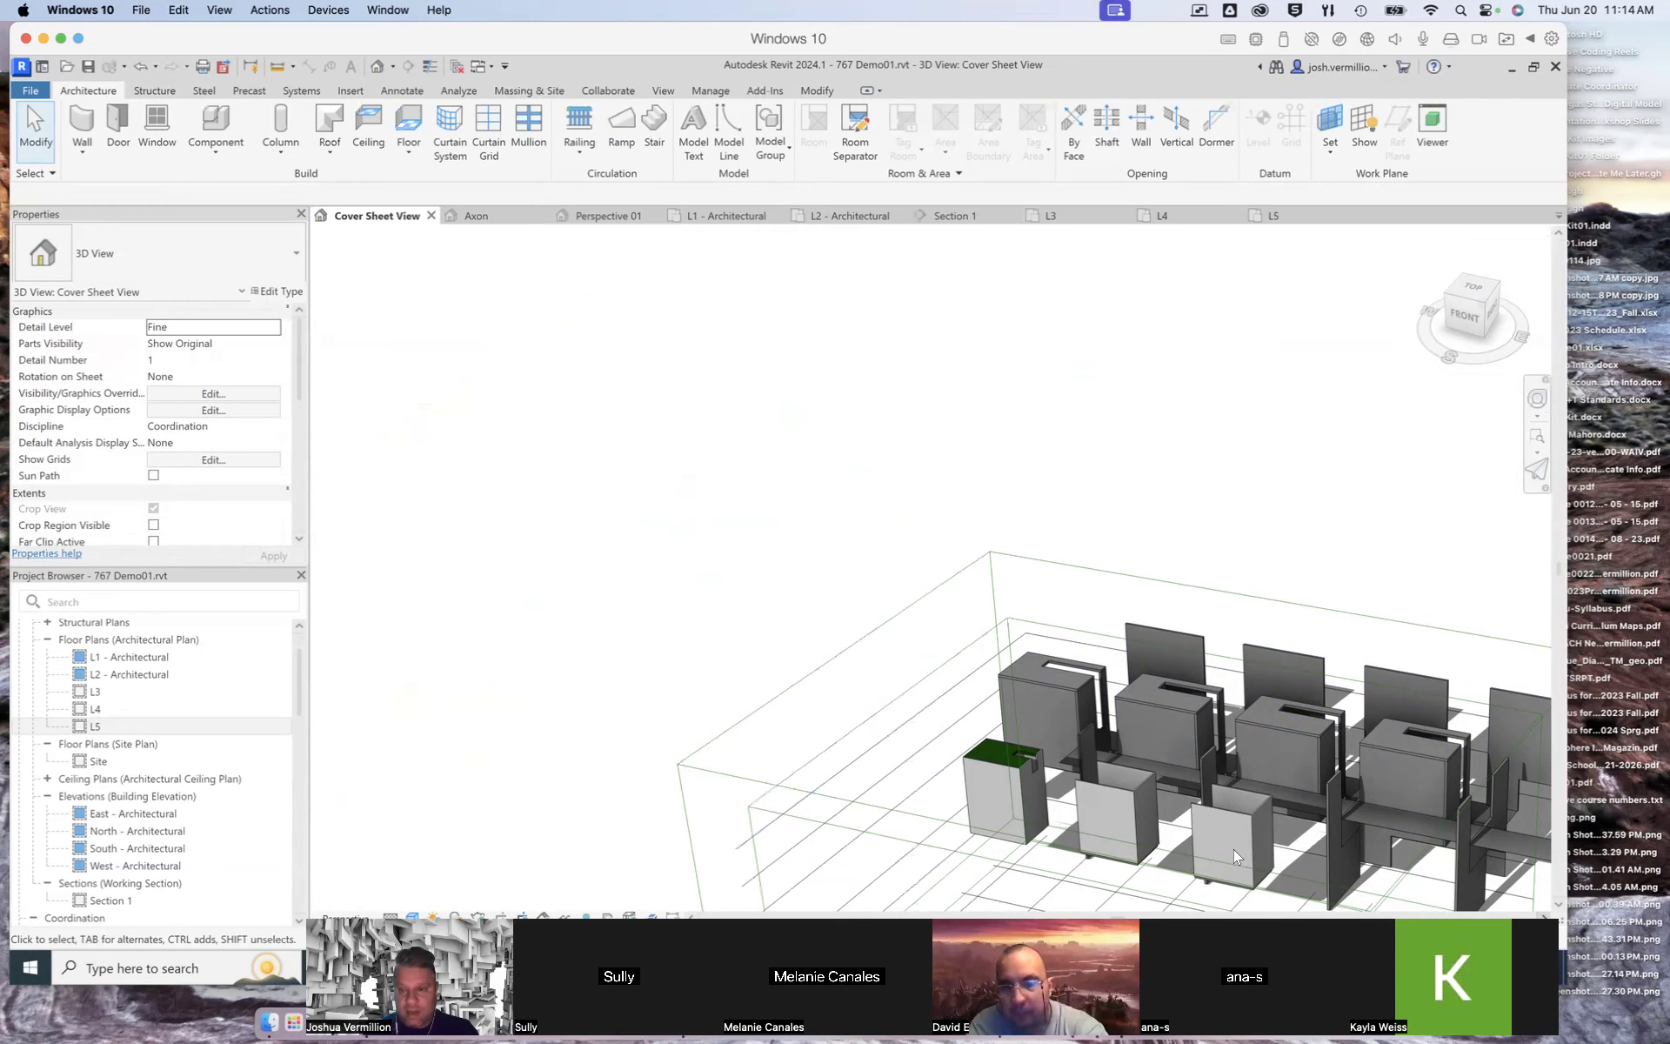
scroll(827, 612, down, 2)
scroll(827, 611, down, 4)
scroll(835, 650, up, 8)
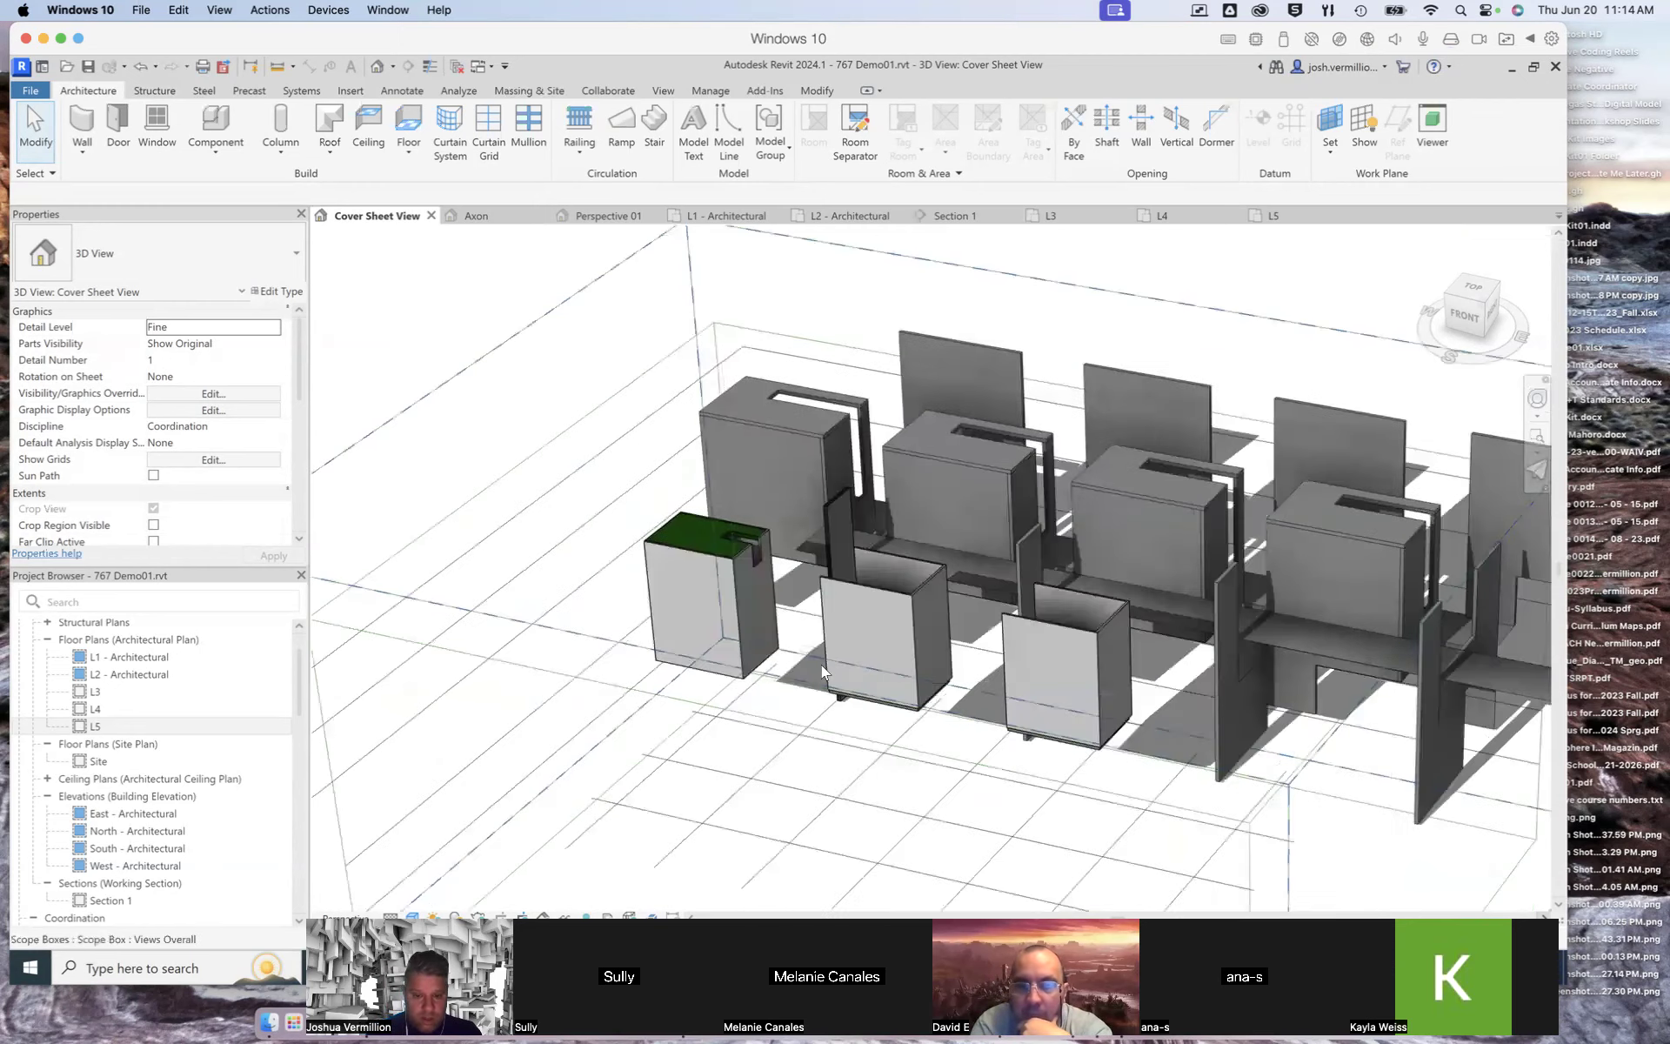
scroll(821, 663, up, 6)
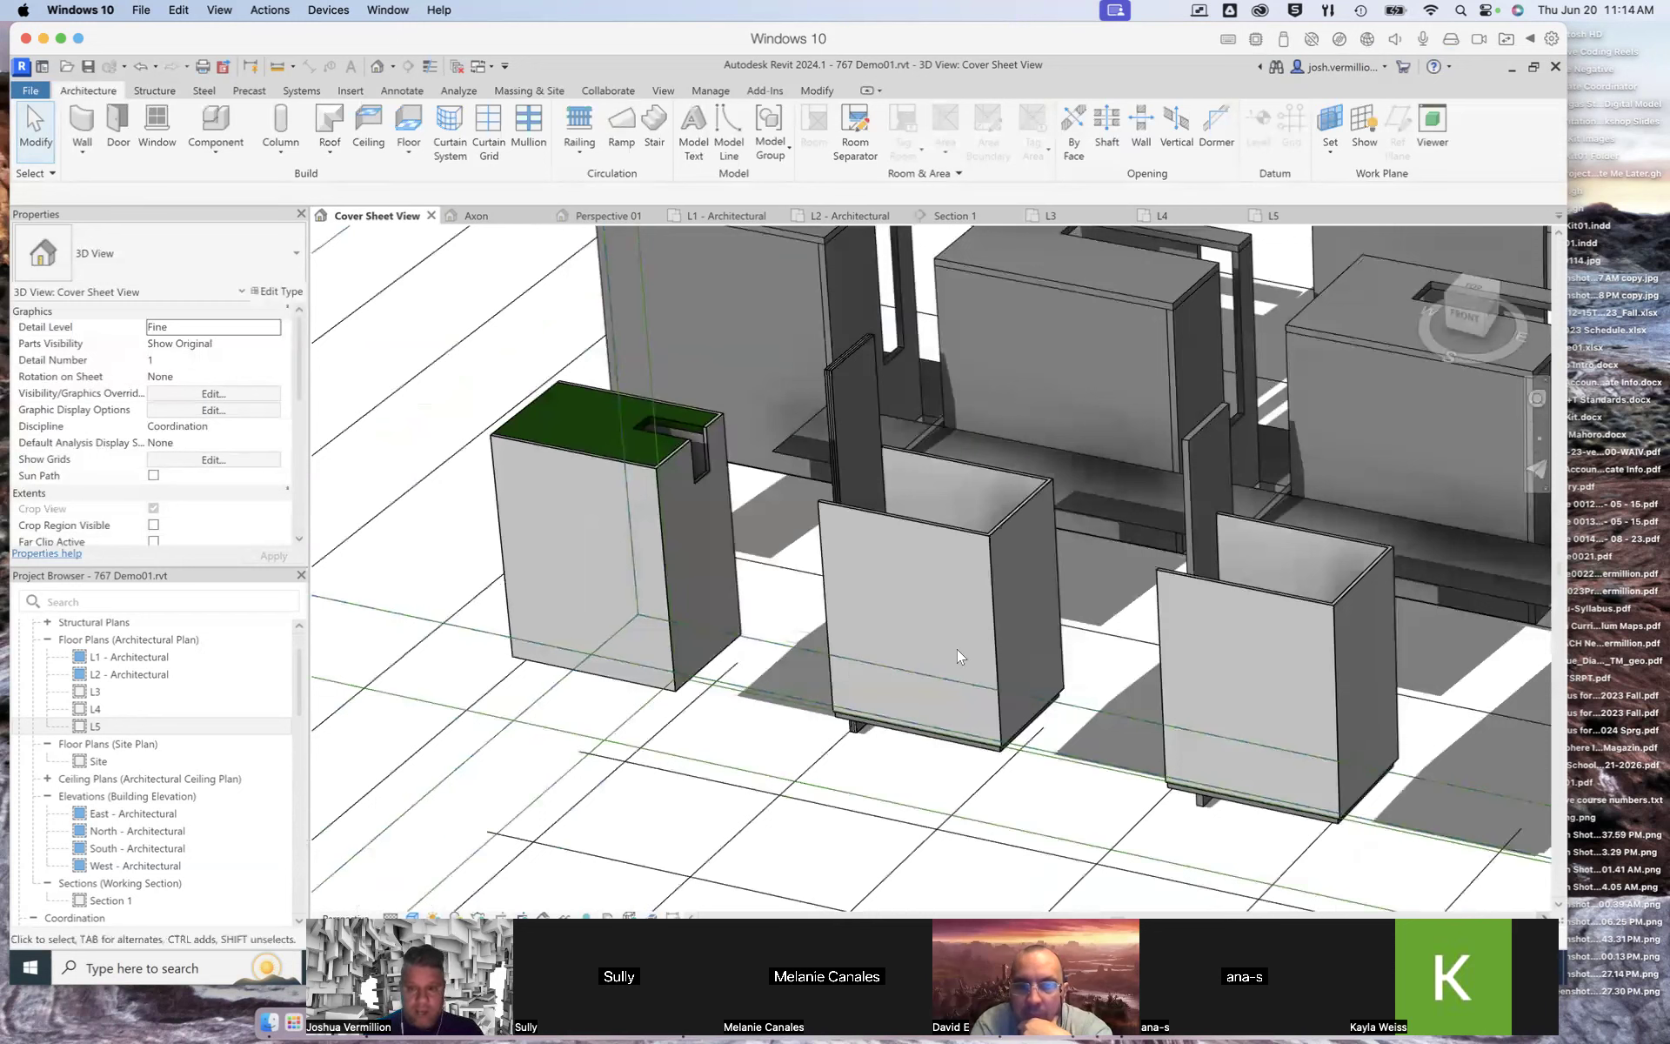